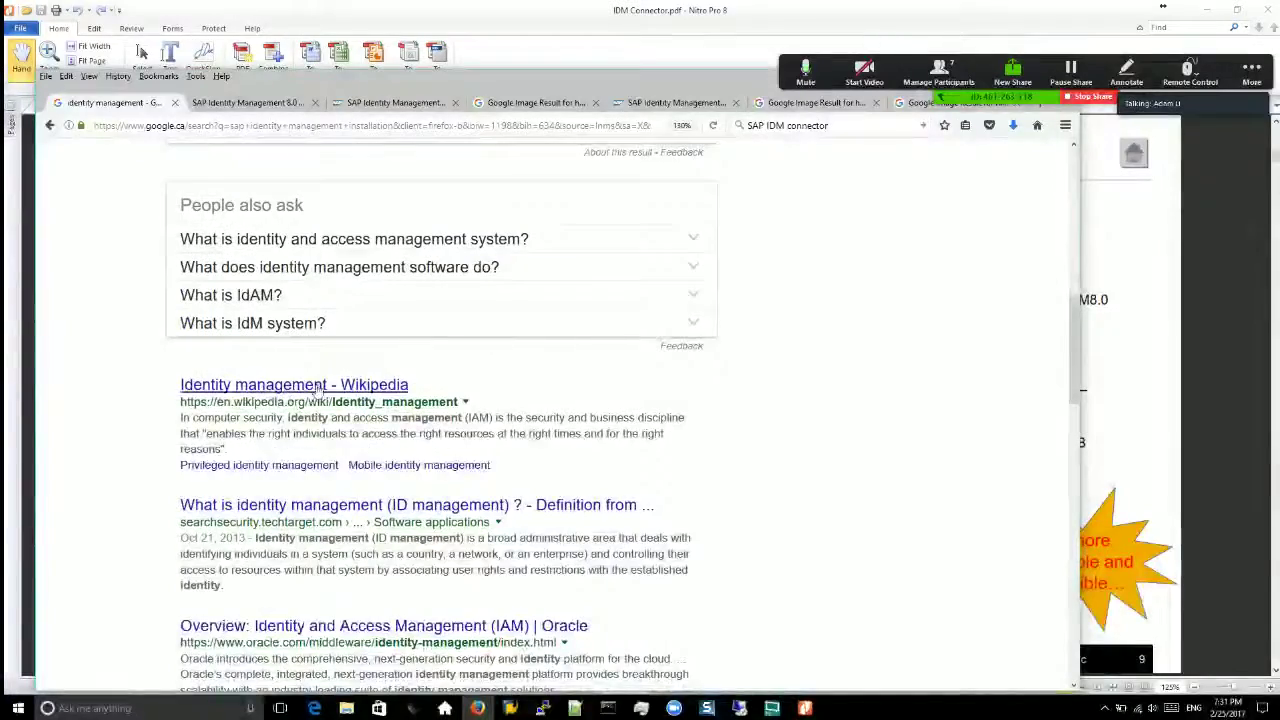
Step: Open the Identity management Wikipedia result in a new Firefox tab
right_click(322, 390)
click(365, 393)
scroll(880, 488, down, 5)
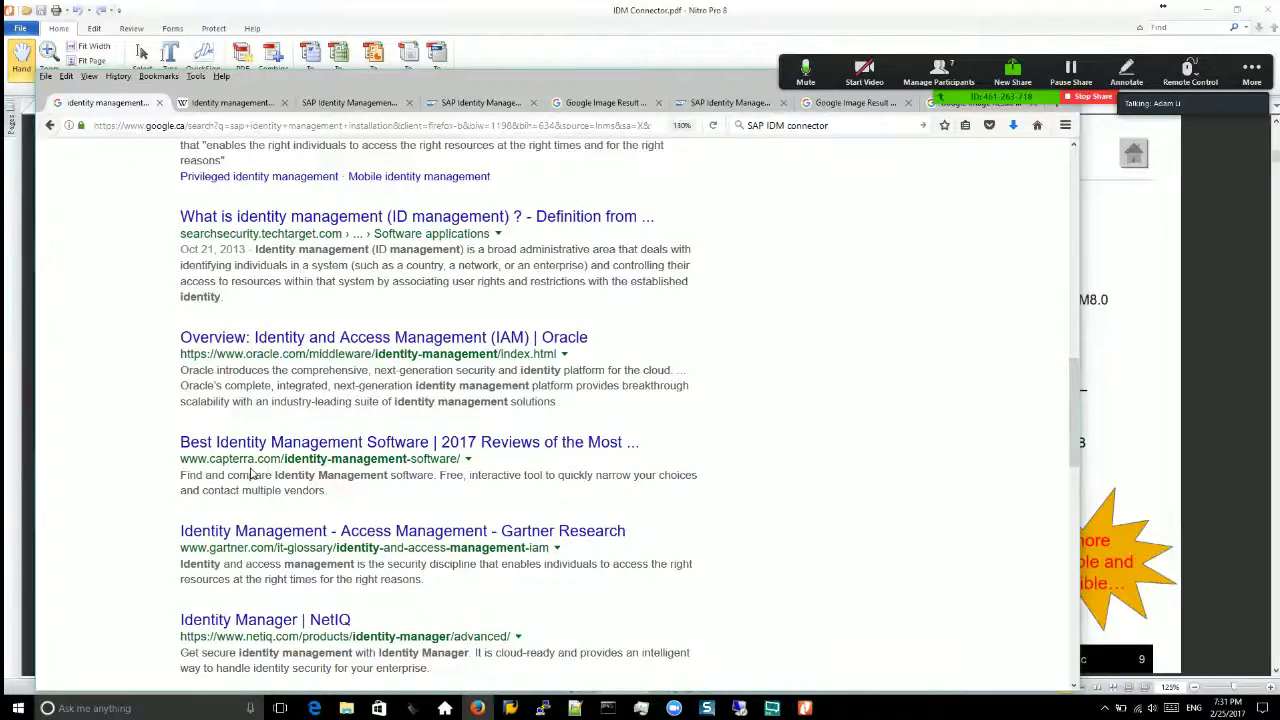
scroll(258, 475, down, 1)
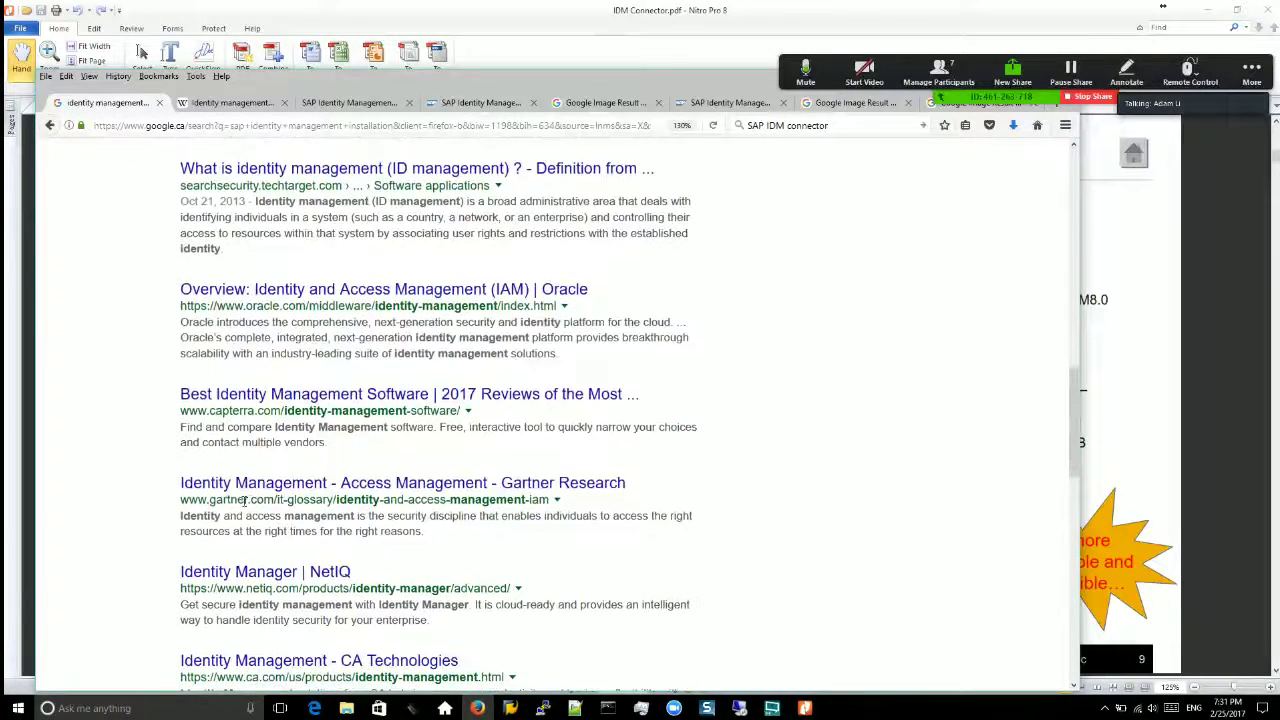
Step: Scroll through the search results, then switch to the SAP connectivity slide in Nitro Pro
drag(212, 500, 267, 503)
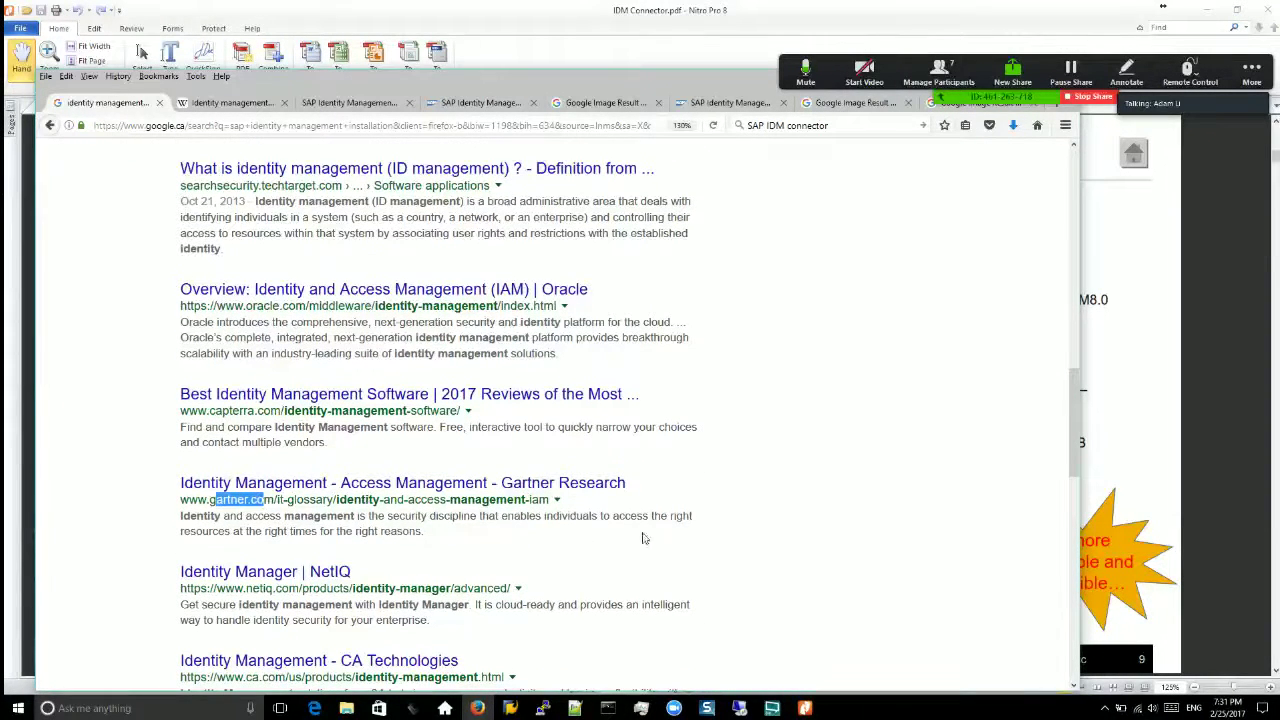
click(727, 533)
scroll(313, 506, down, 3)
scroll(311, 508, down, 3)
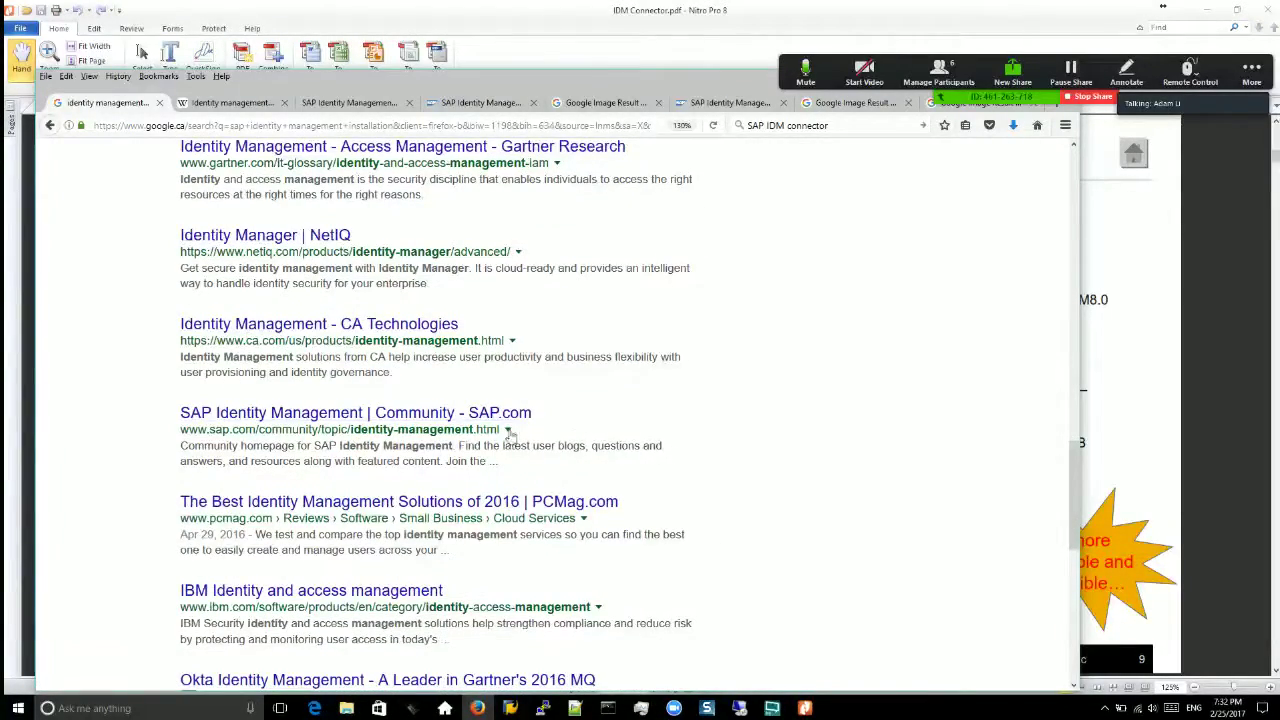
scroll(335, 470, up, 1)
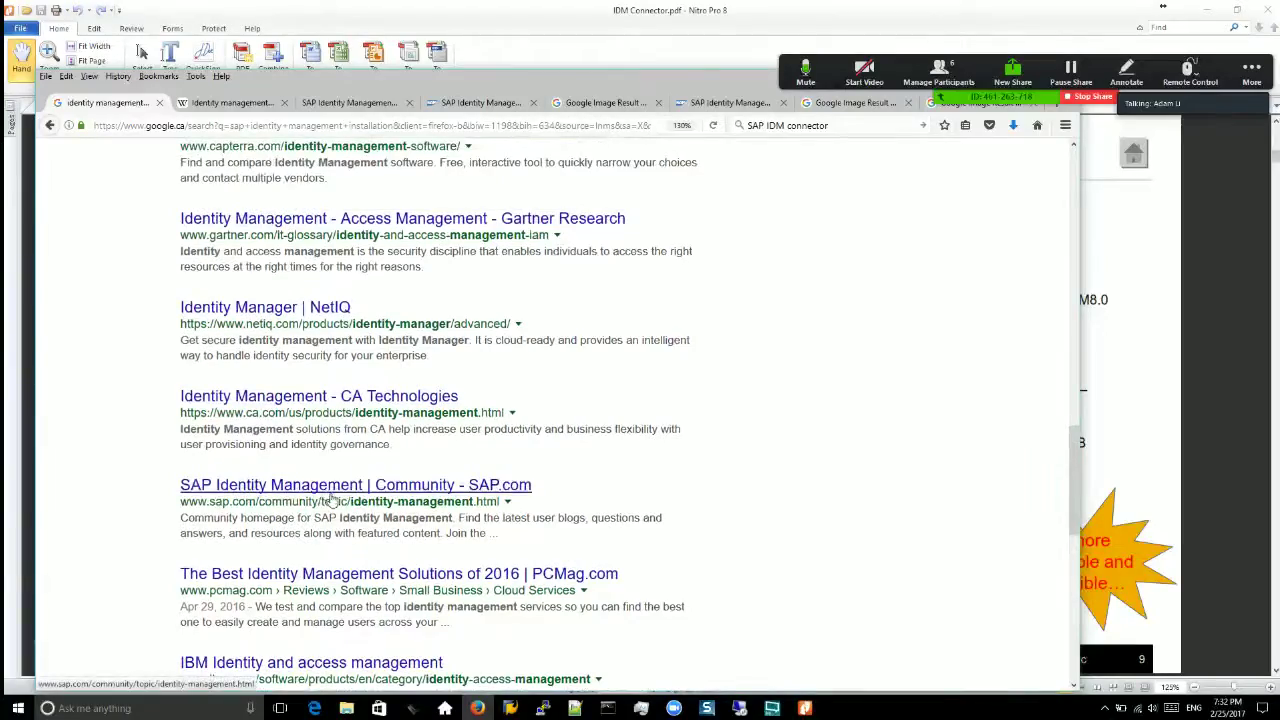
scroll(435, 455, up, 1)
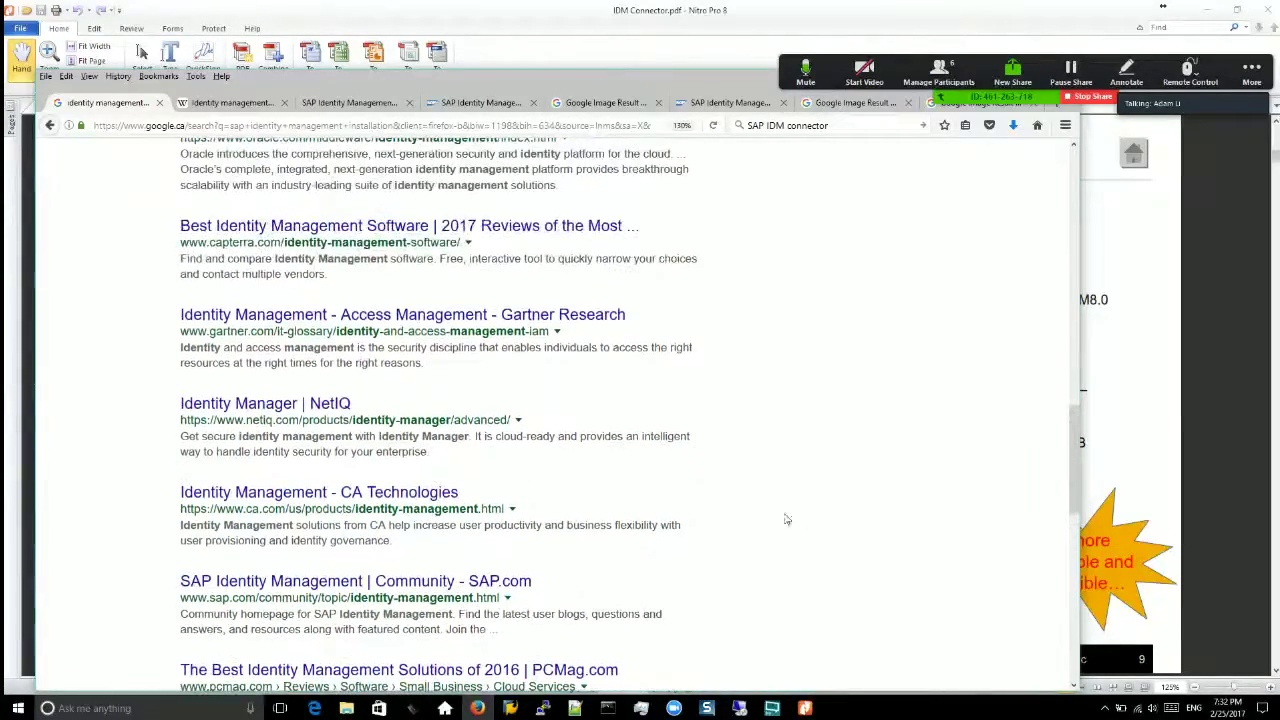
scroll(786, 517, up, 5)
scroll(831, 523, up, 2)
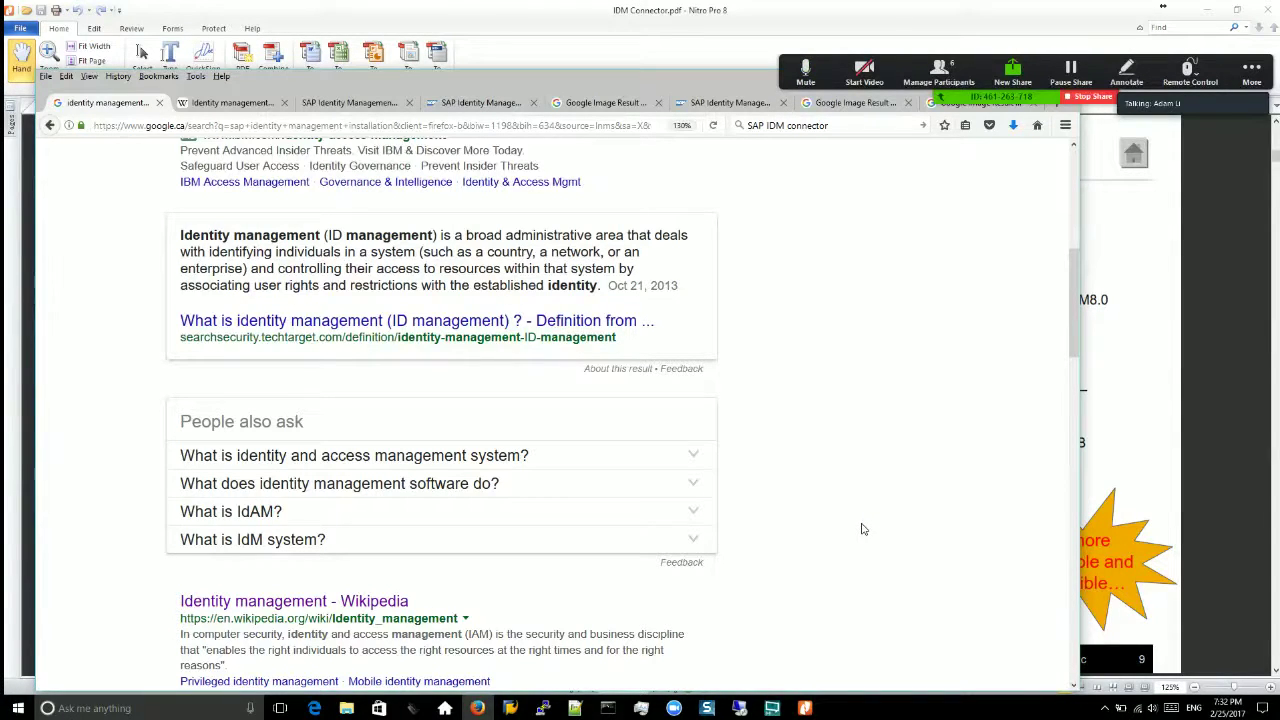
click(804, 708)
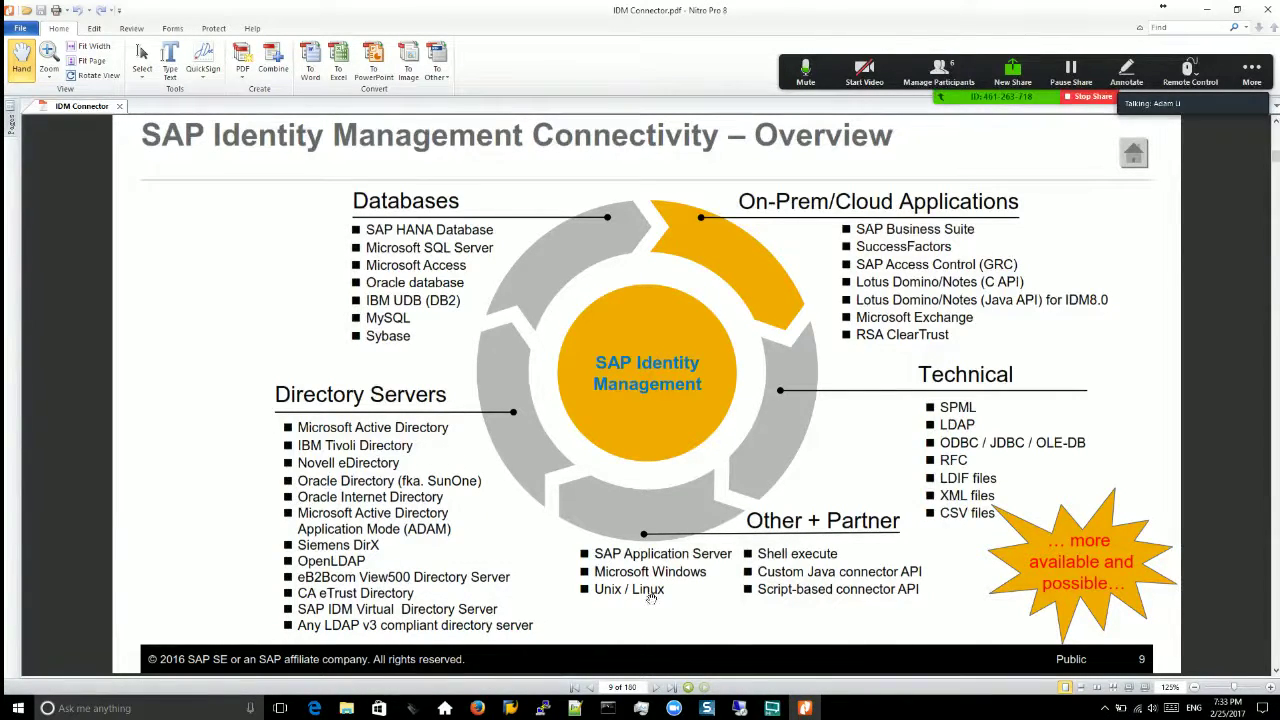
Step: Mute all meeting participants from the Zoom participants list
click(510, 708)
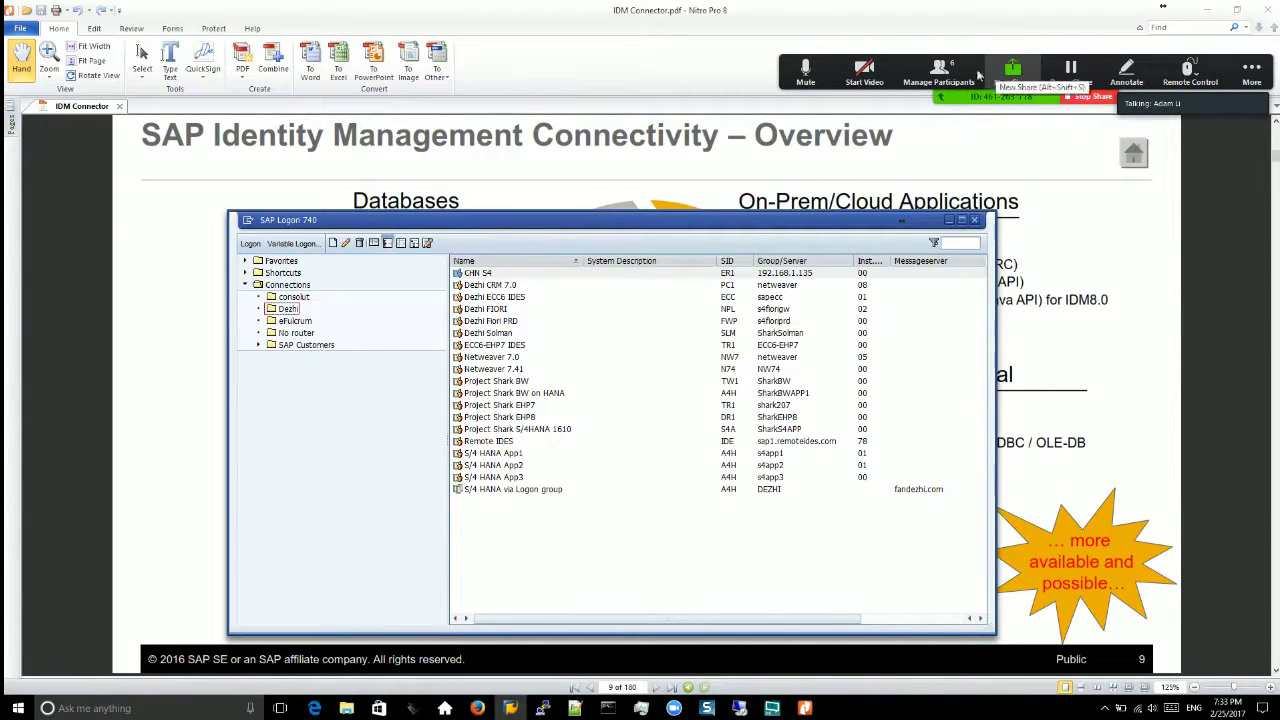
click(938, 70)
click(1061, 385)
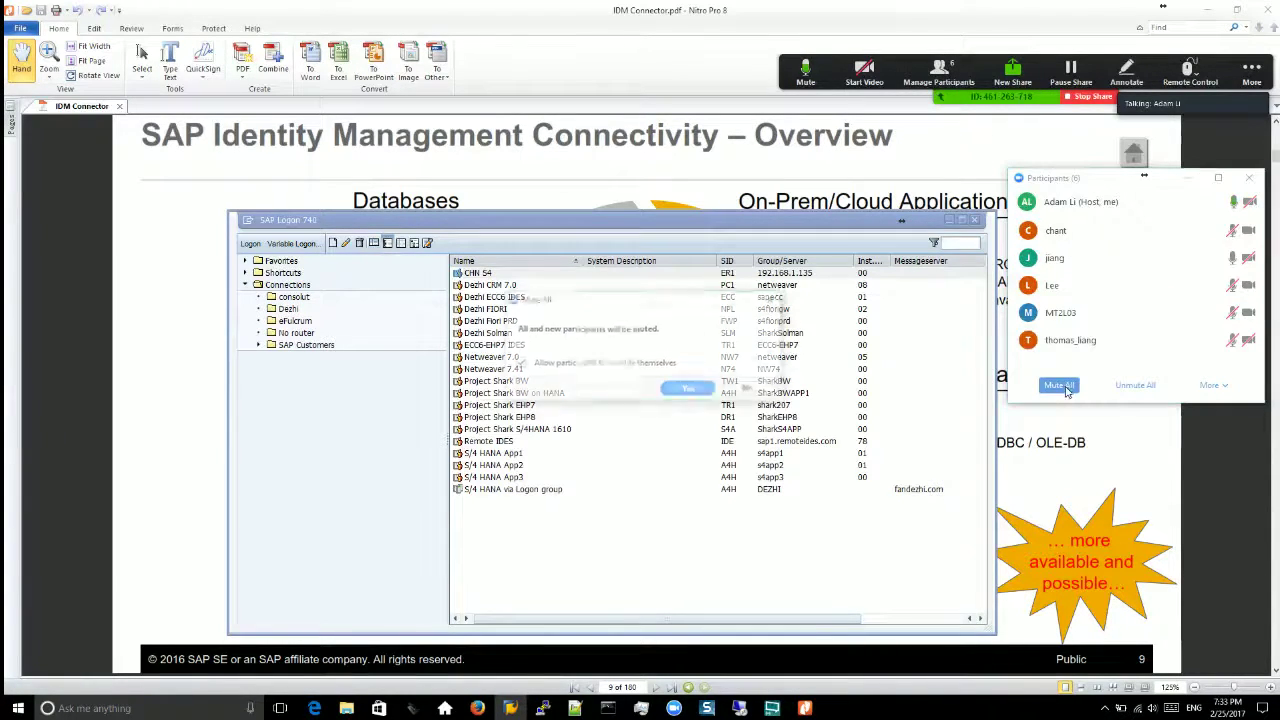
click(700, 392)
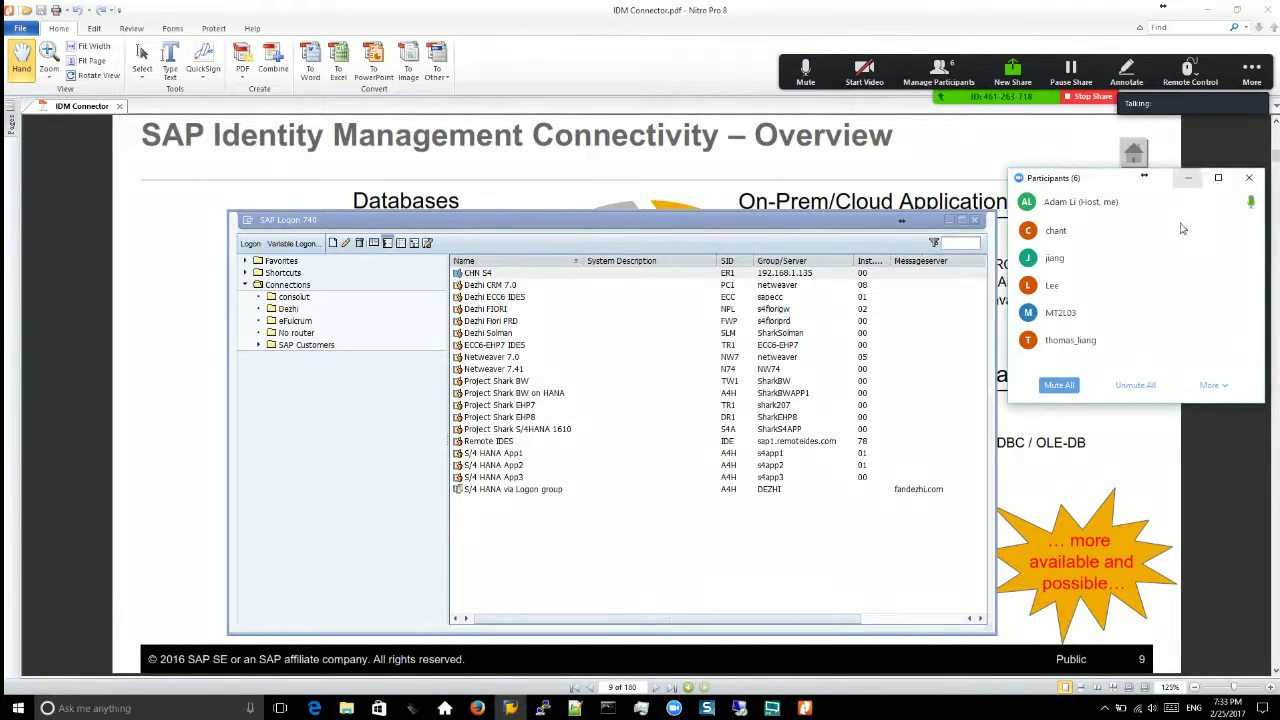
Step: Close the participants panel and bring SAP Logon back over the slide
click(1249, 177)
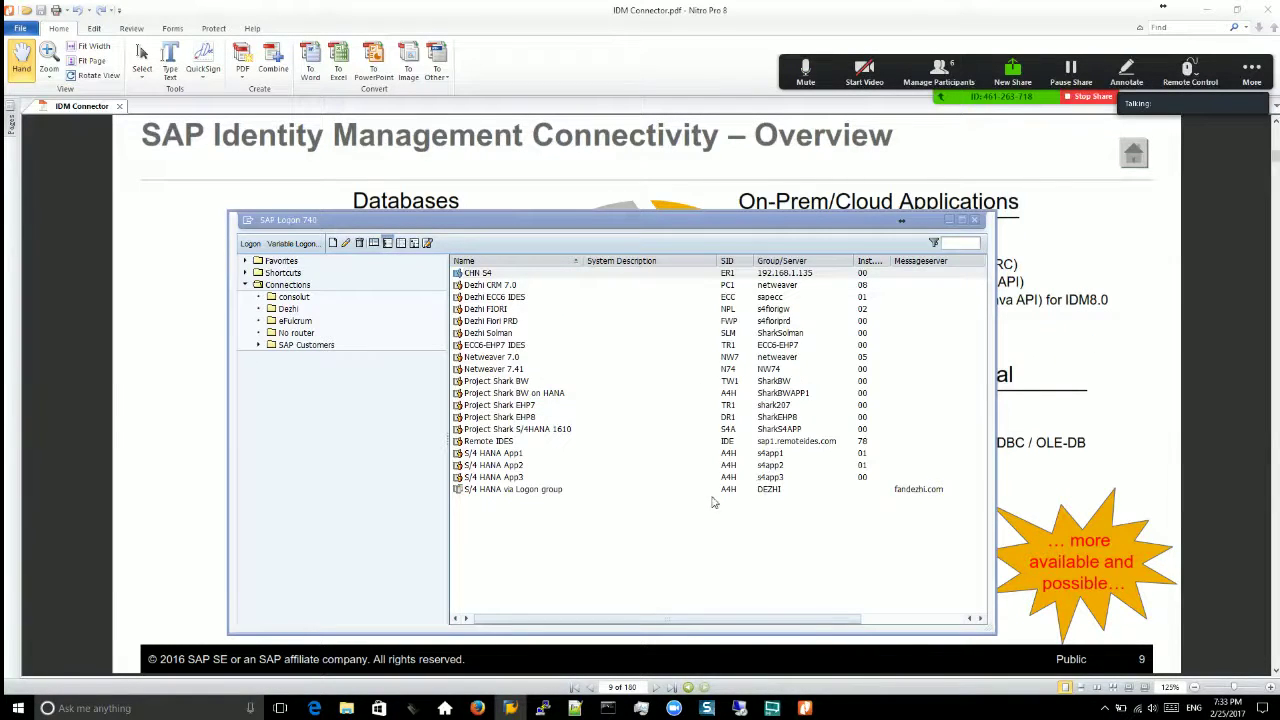
click(104, 452)
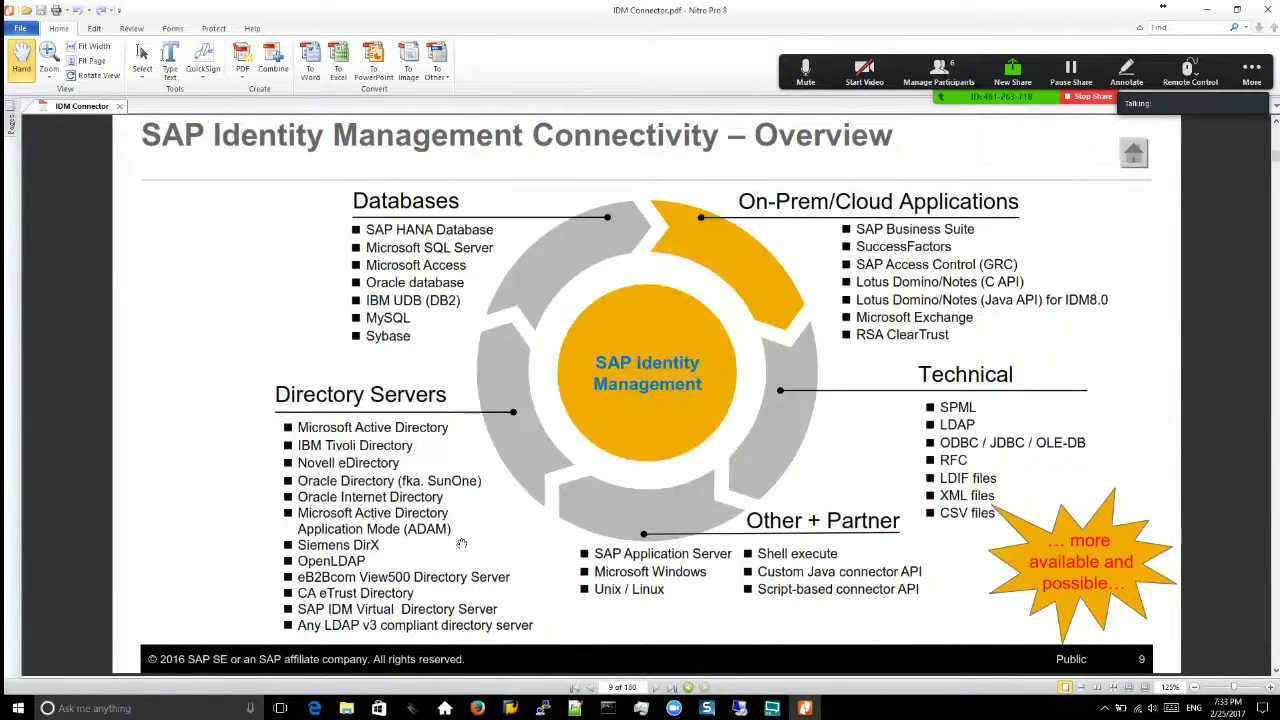
key(alt+Tab)
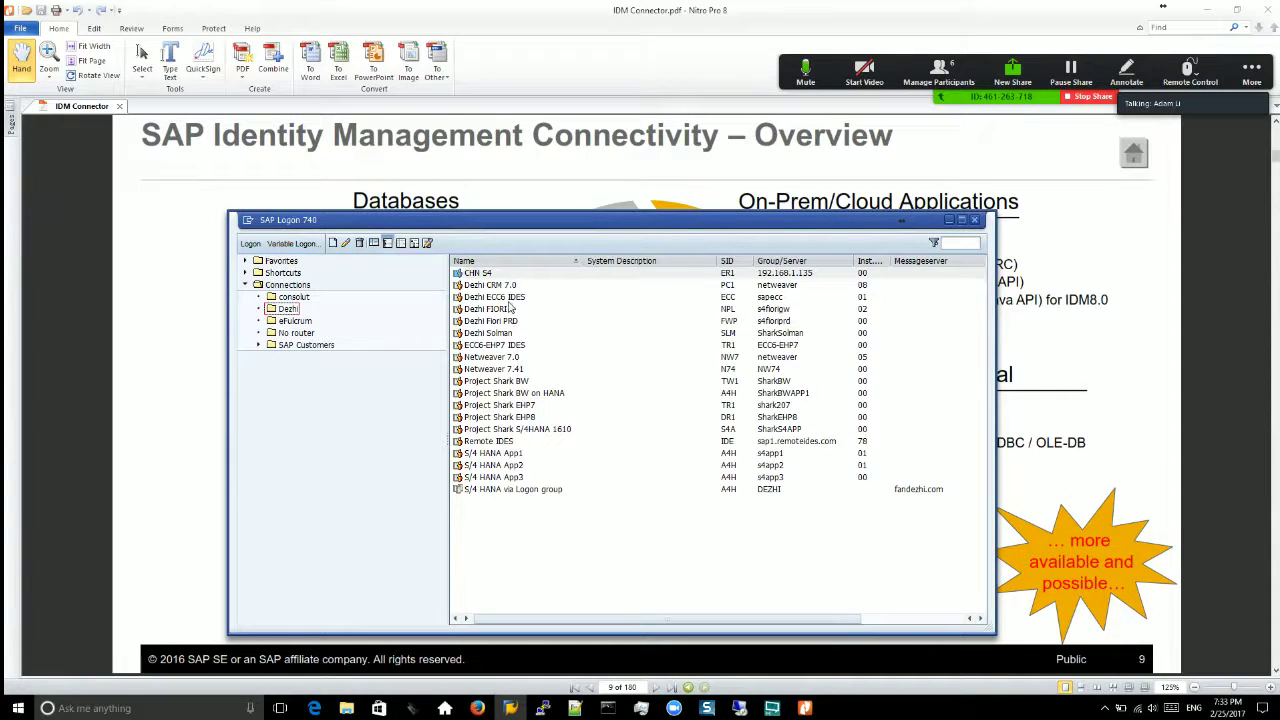
click(688, 585)
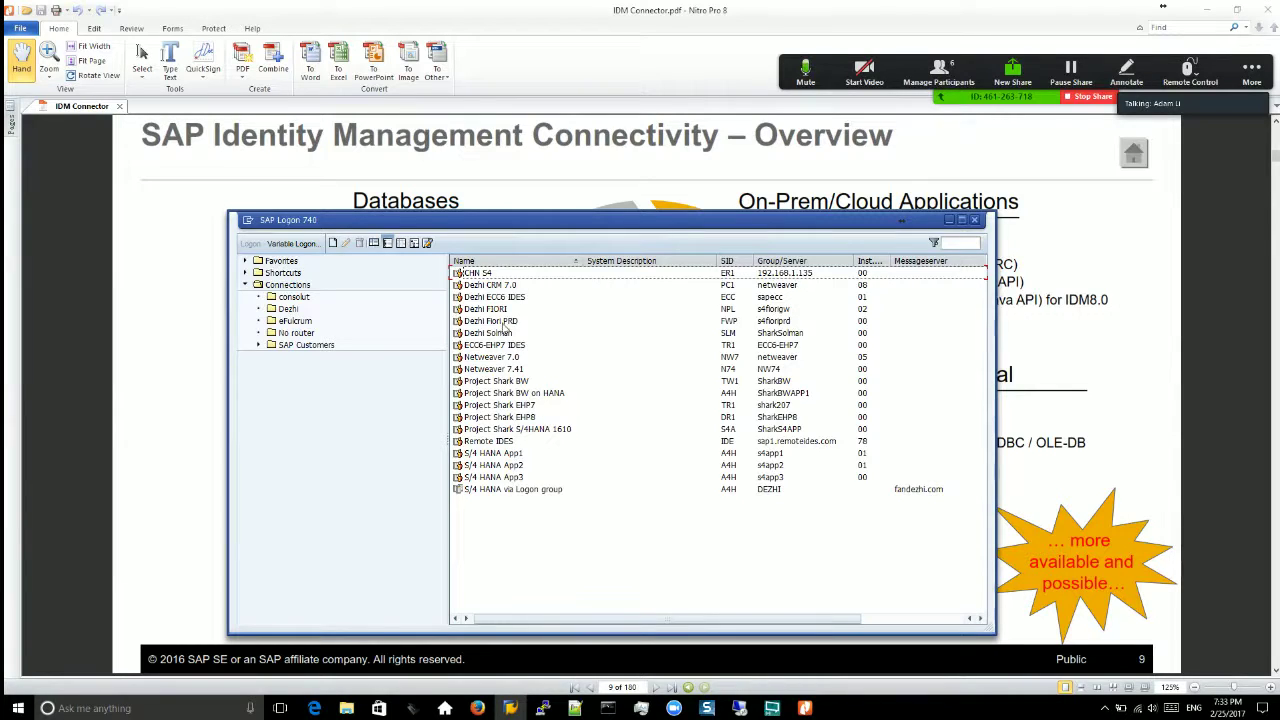
click(508, 297)
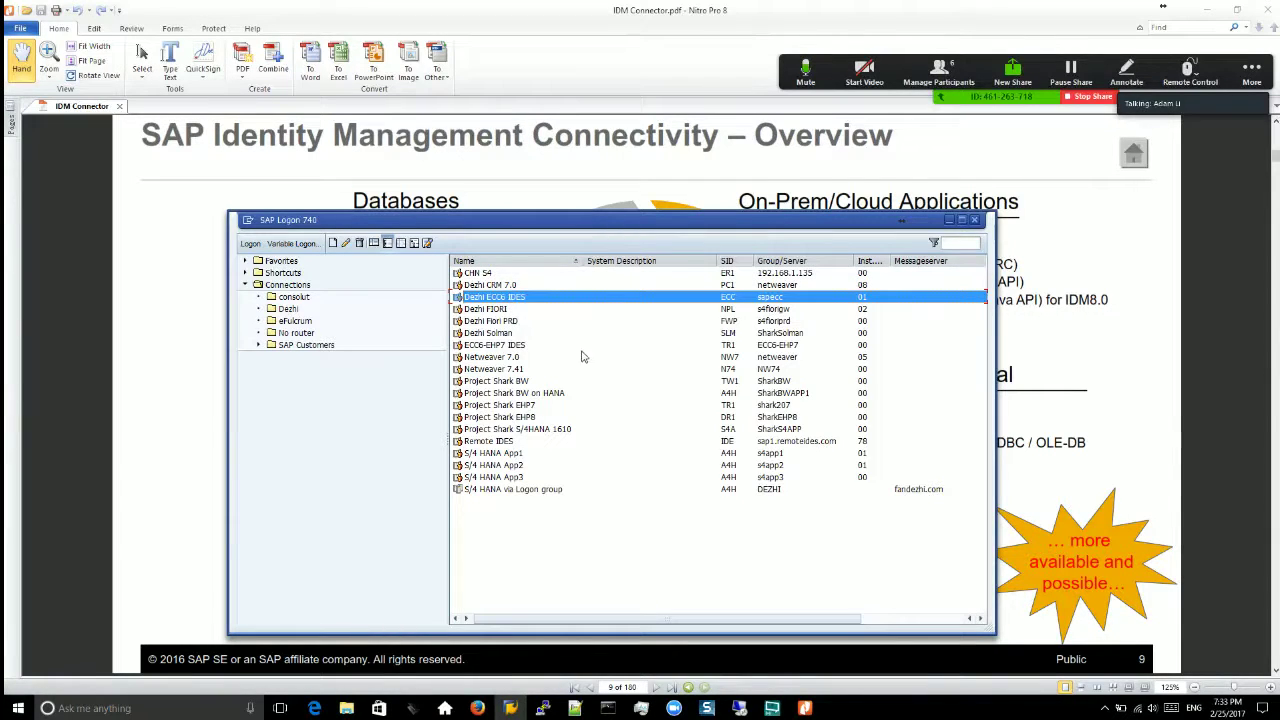
key(Return)
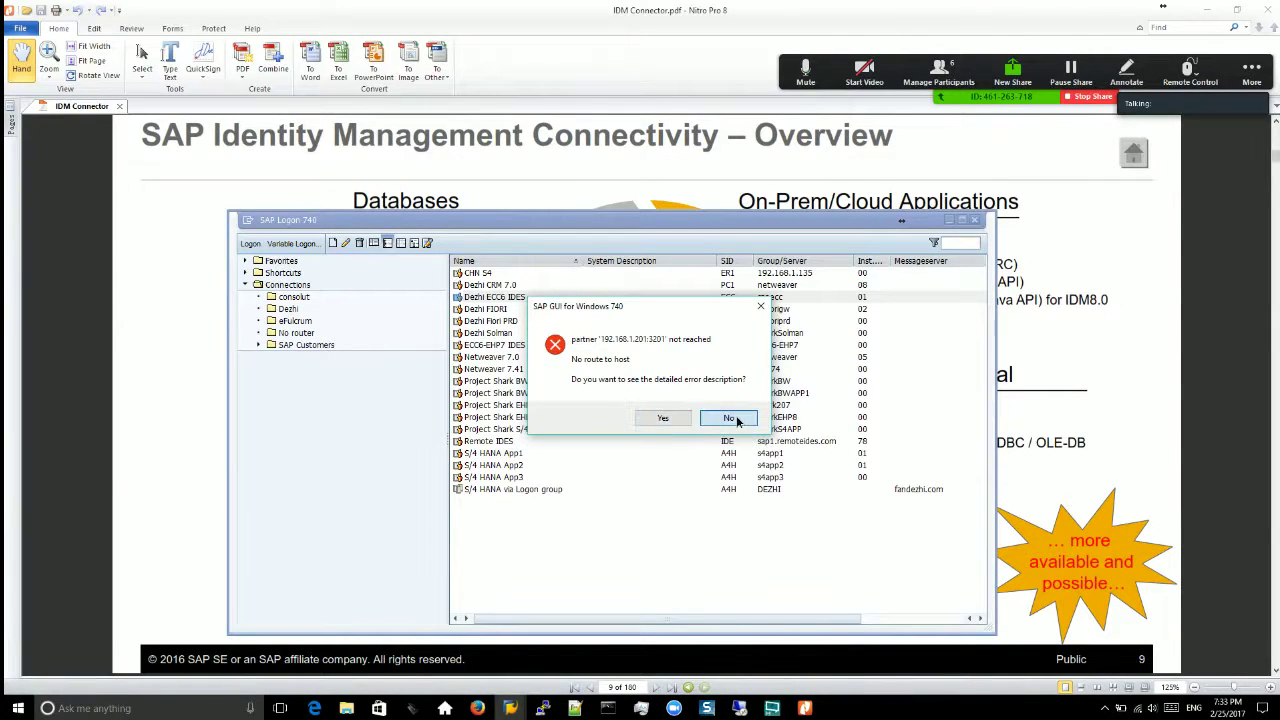
click(728, 418)
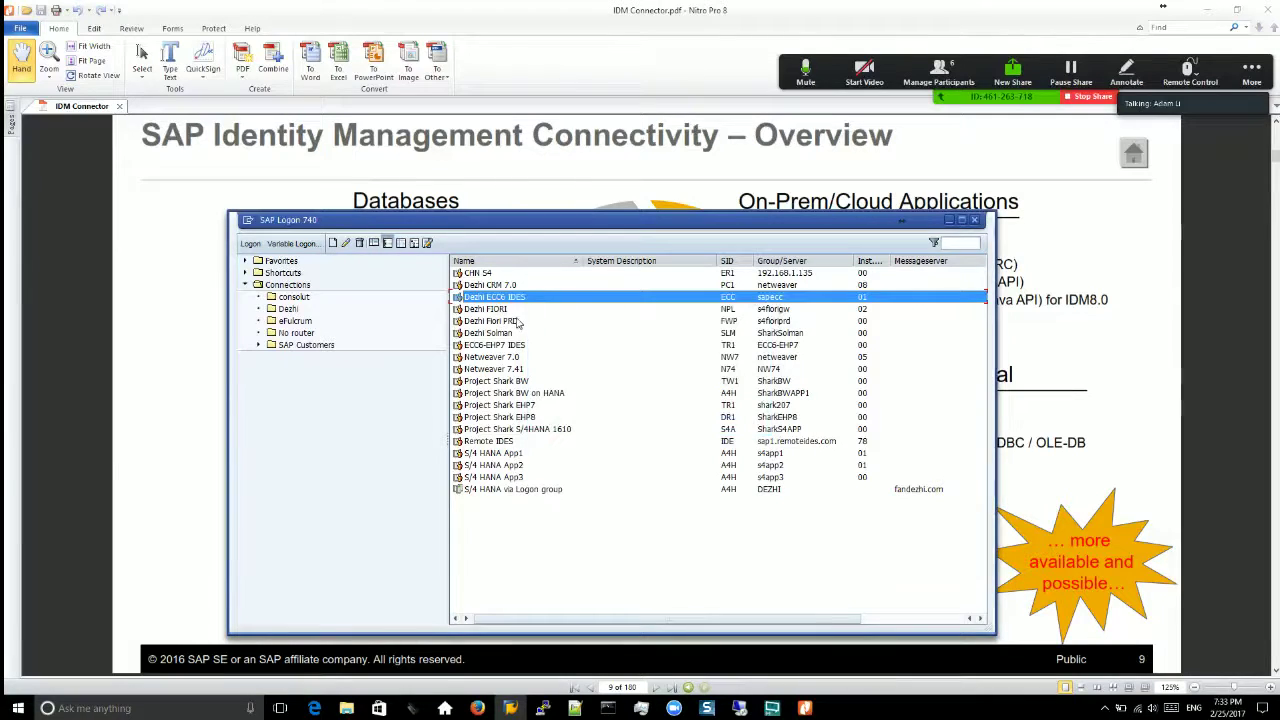
click(515, 320)
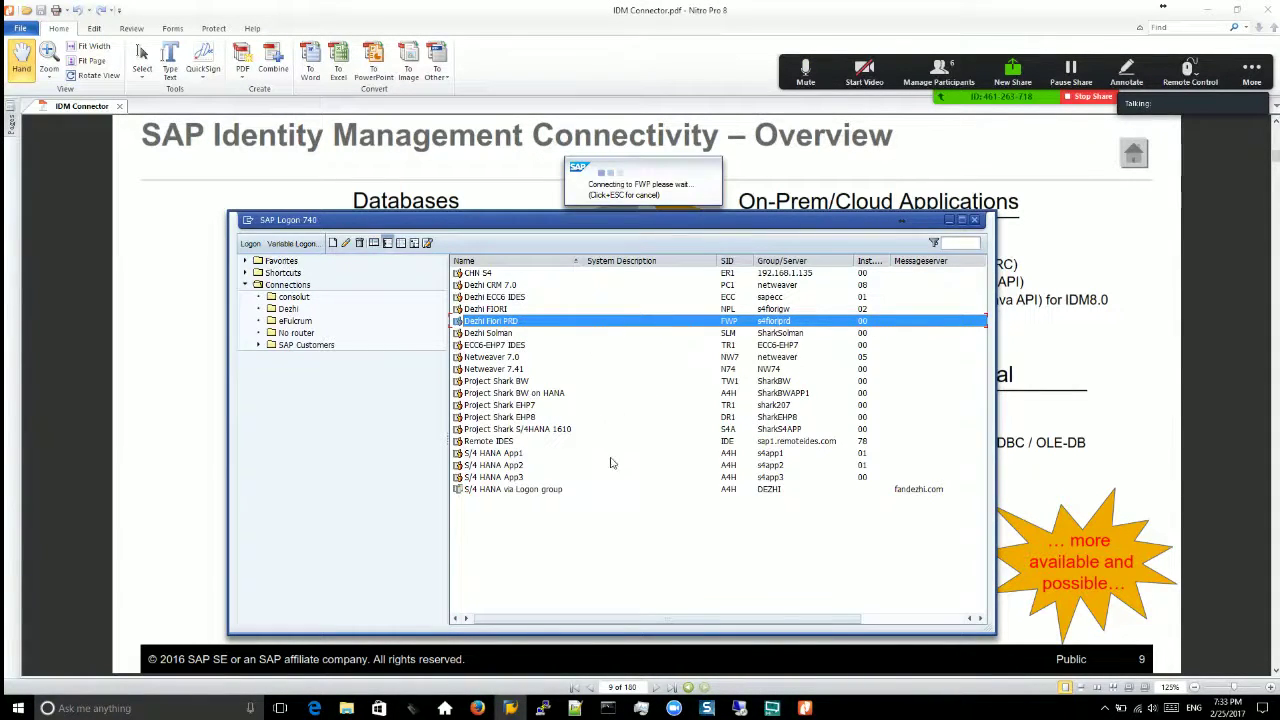
click(731, 418)
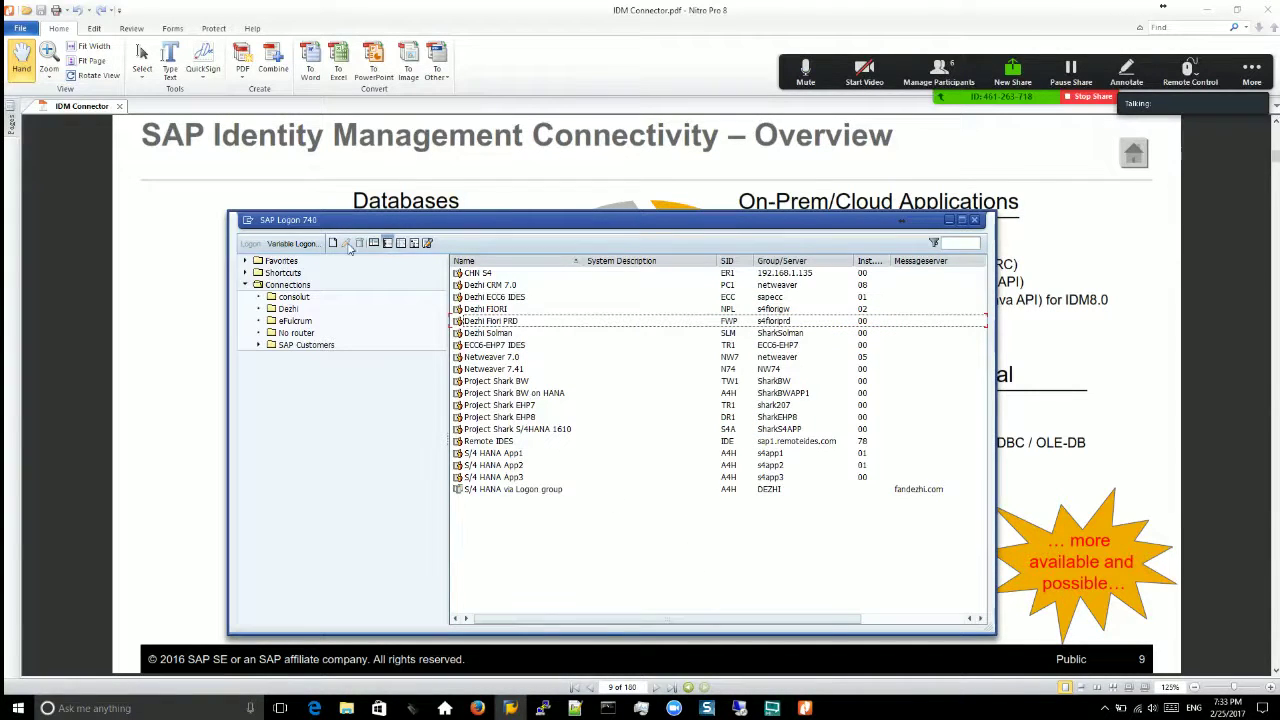
click(510, 309)
click(345, 243)
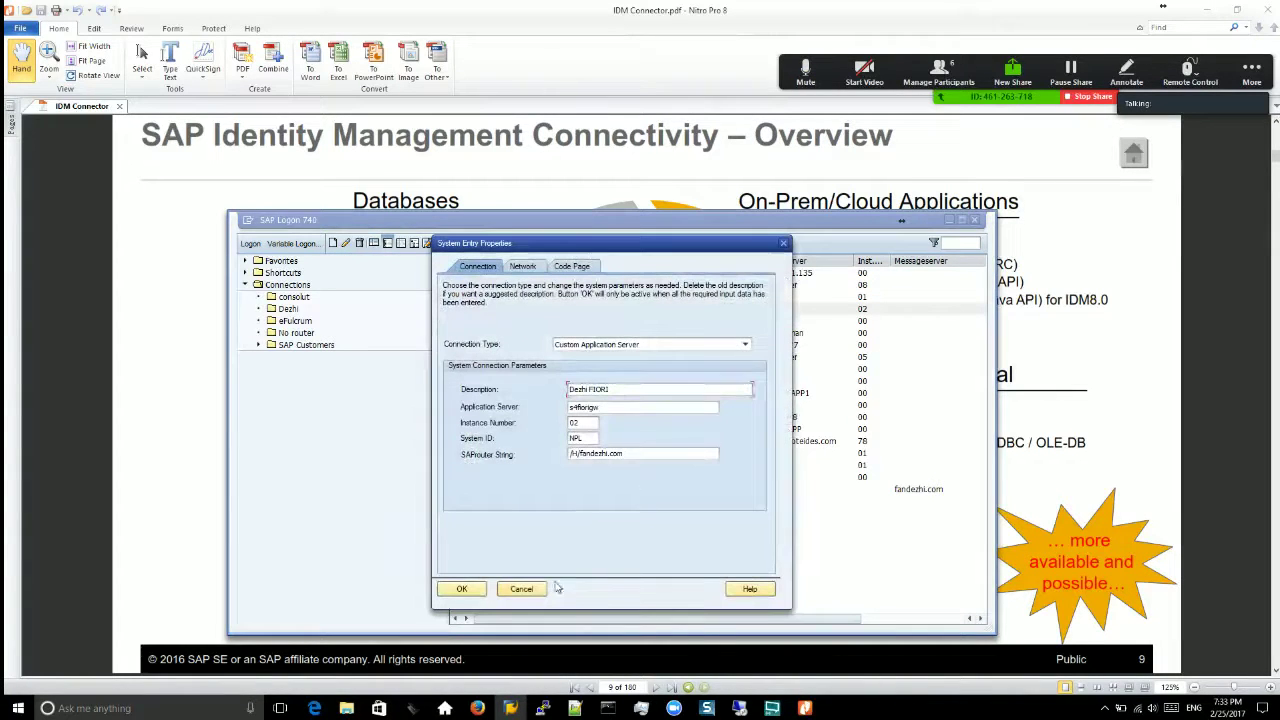
click(520, 590)
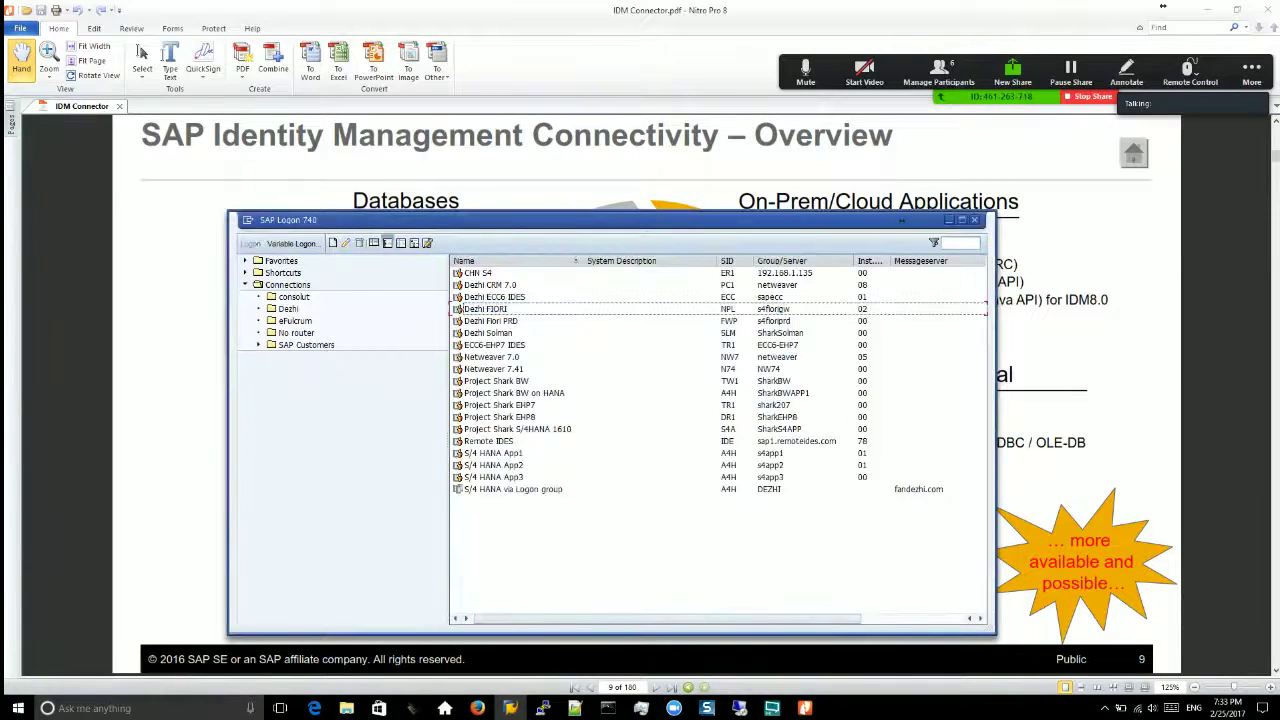
Step: Bring Notepad++ forward, restore its window, and move and widen it over the slide
click(575, 708)
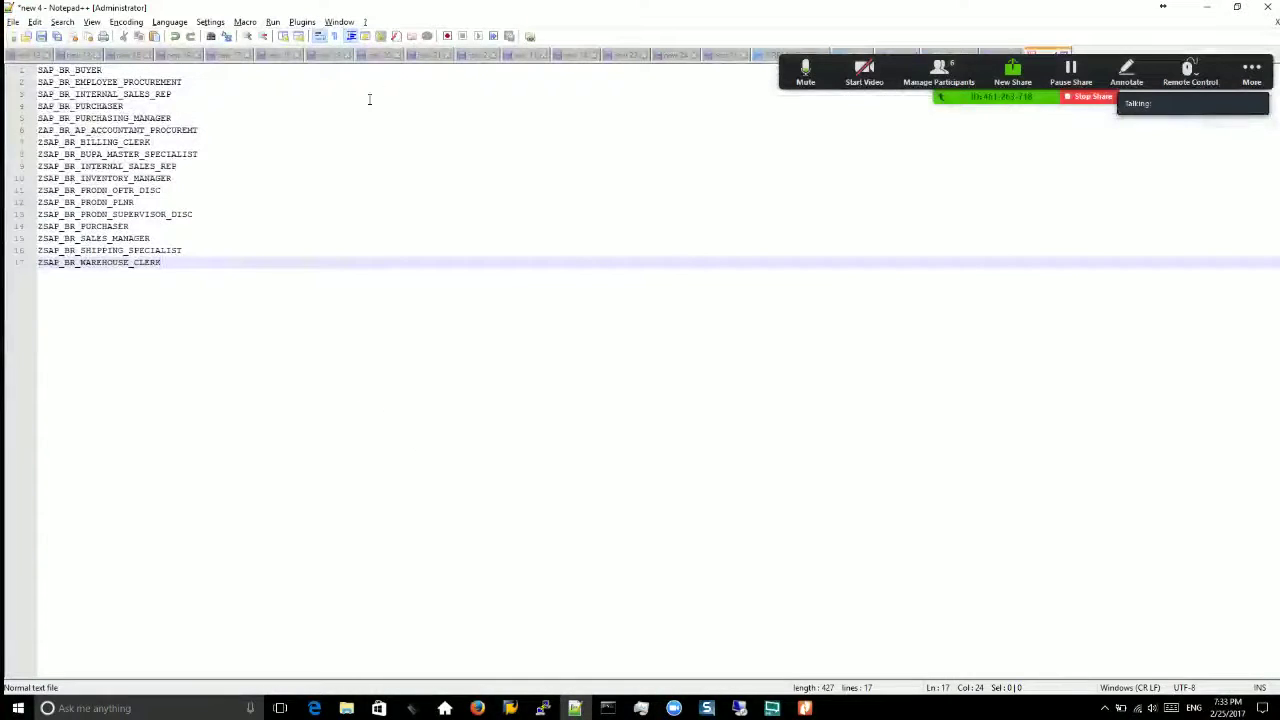
double_click(865, 7)
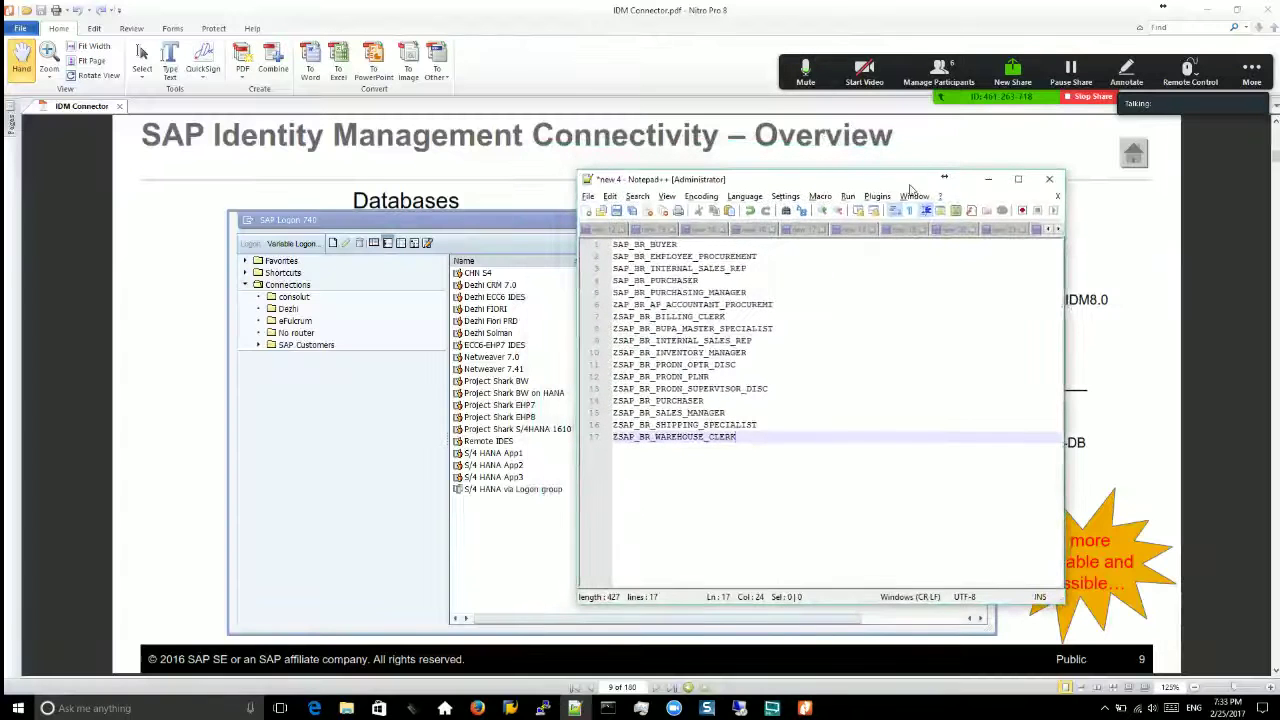
drag(910, 185, 683, 185)
drag(829, 320, 1135, 350)
Step: Look through two of the saved role notes tabs, then bring Command Prompt forward
click(1010, 231)
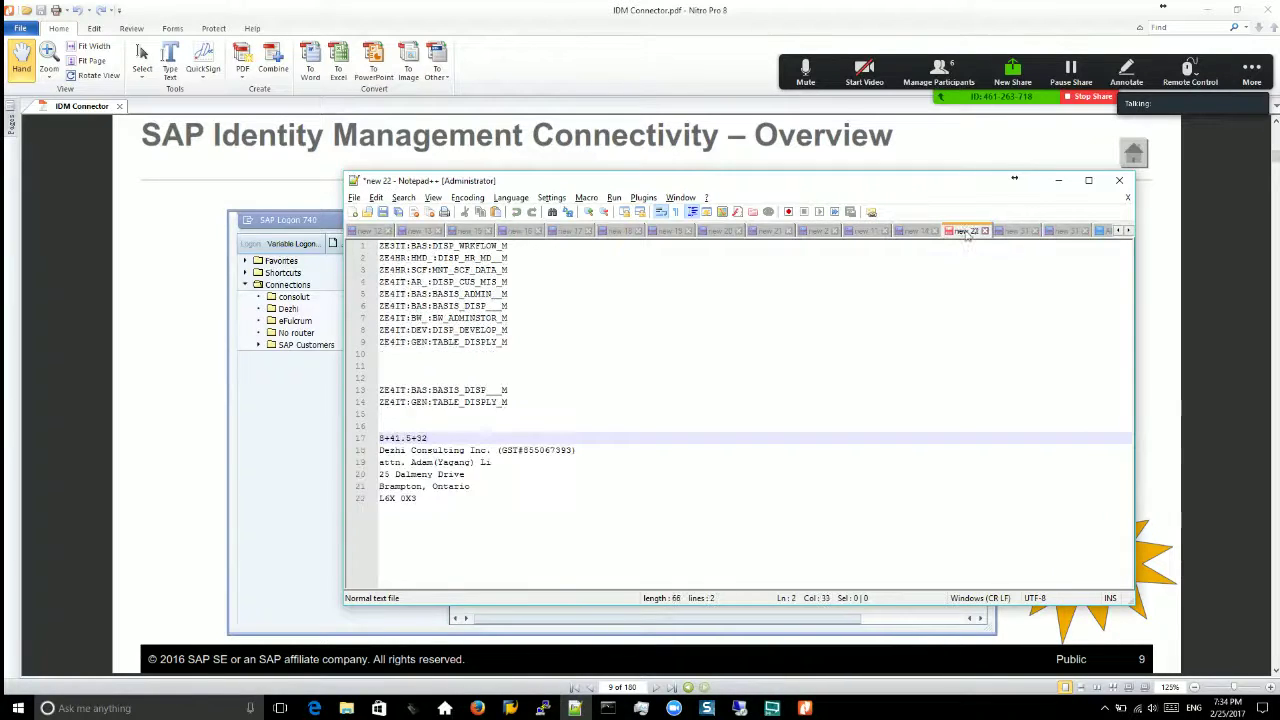
click(955, 231)
click(212, 388)
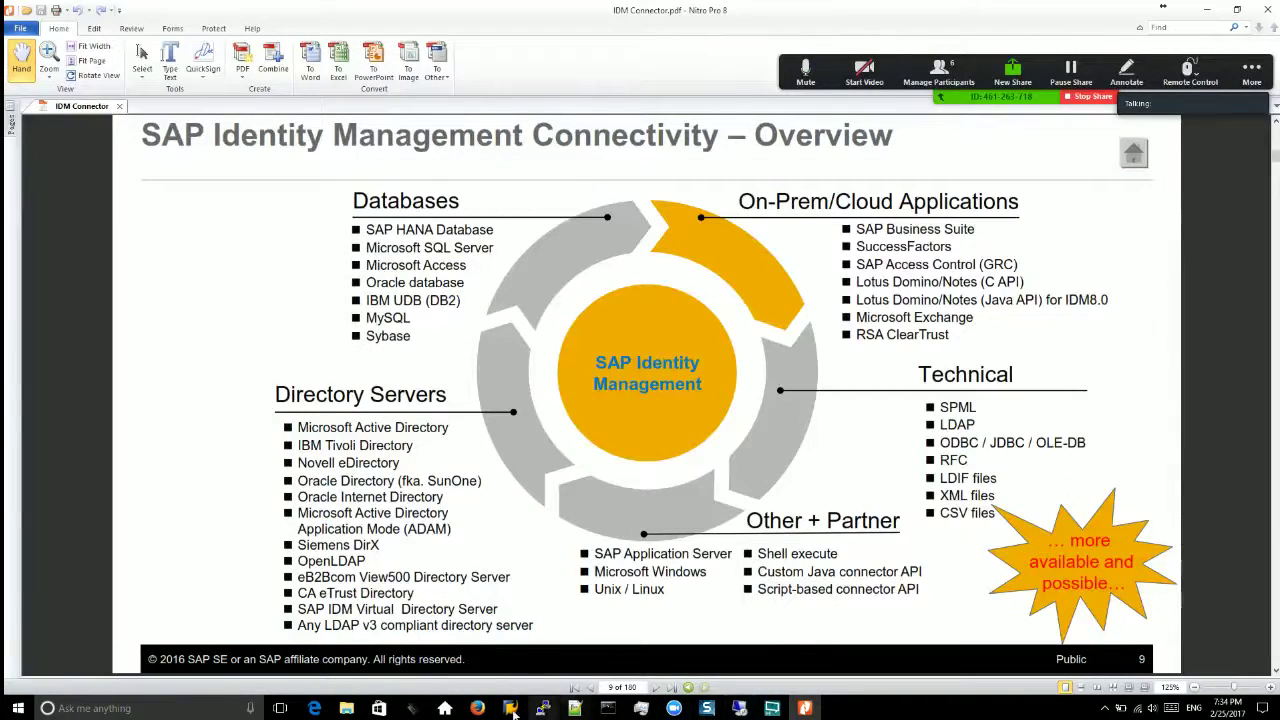
click(607, 708)
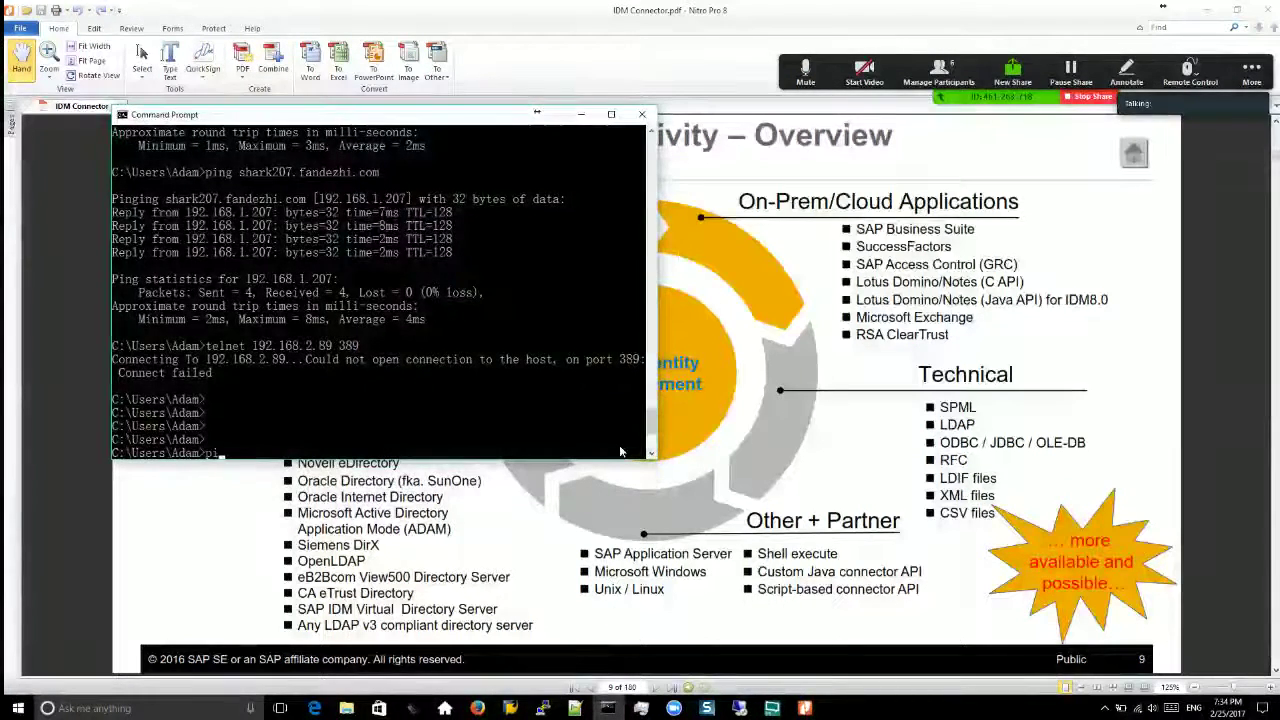
Step: Ping fandezhi.com, stopping it after two replies, then bring SAP Logon forward
text(ping fandezhi.com)
key(Return)
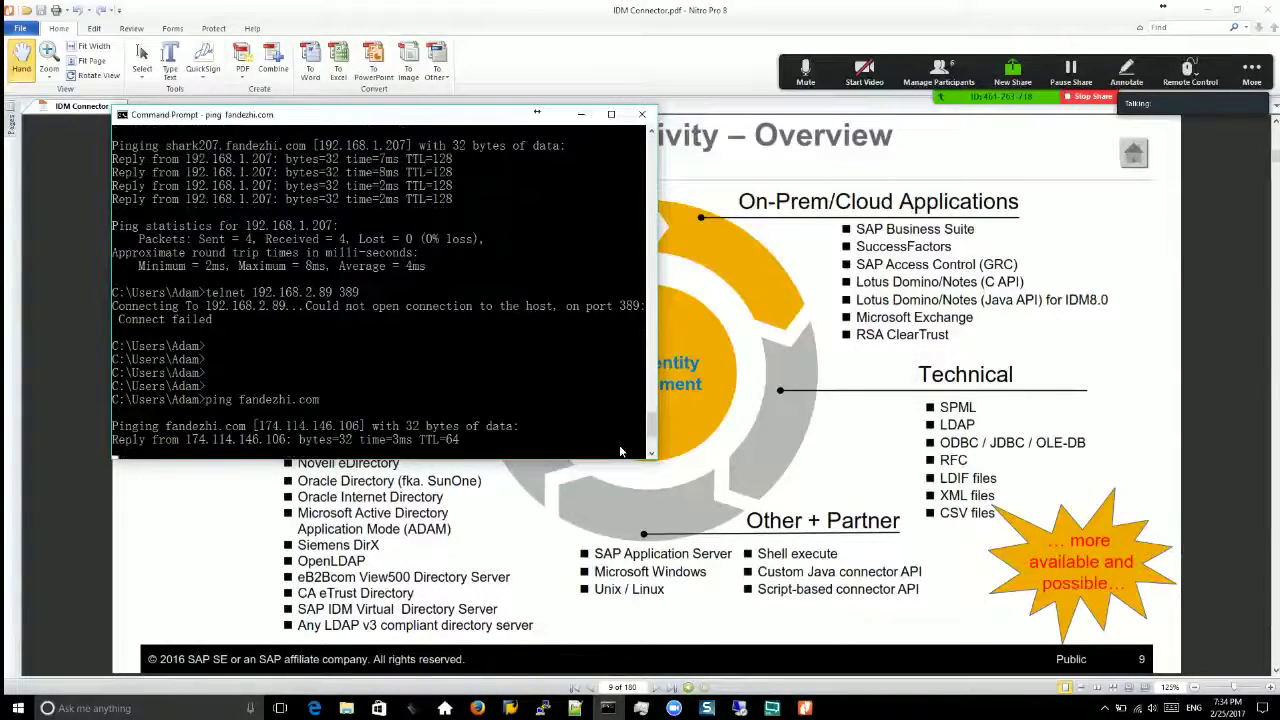
key(ctrl+c)
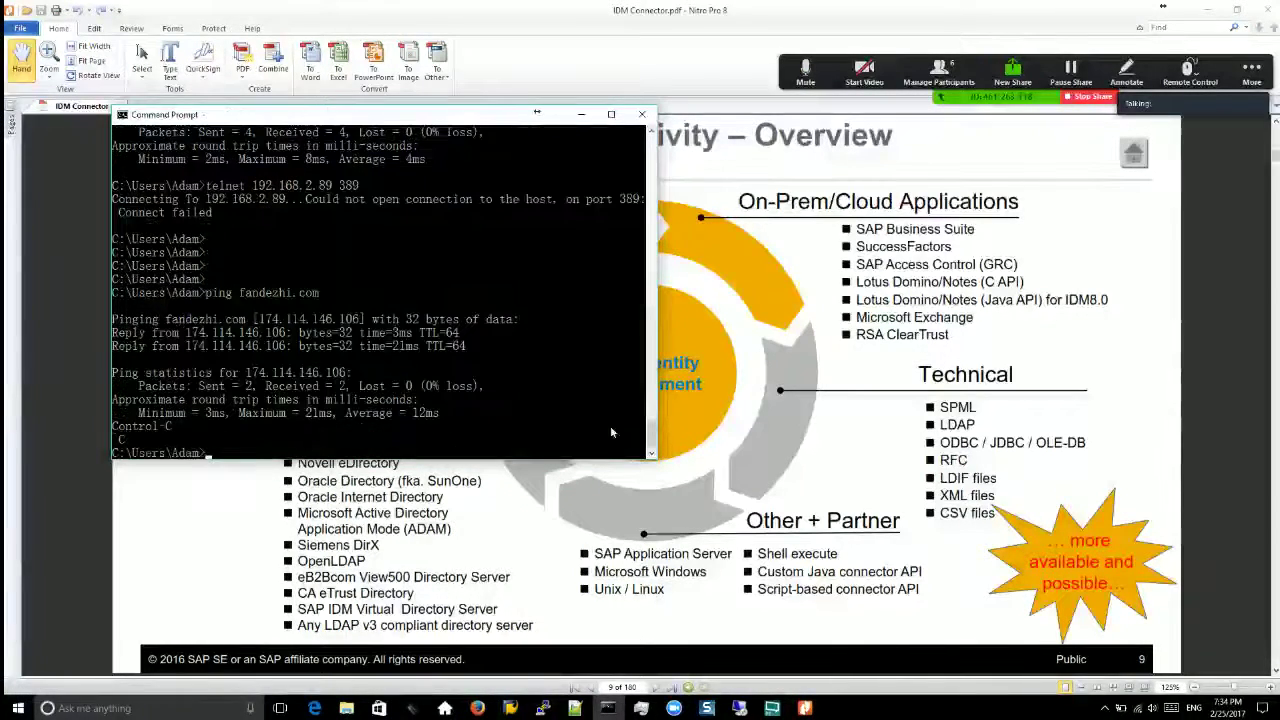
click(741, 709)
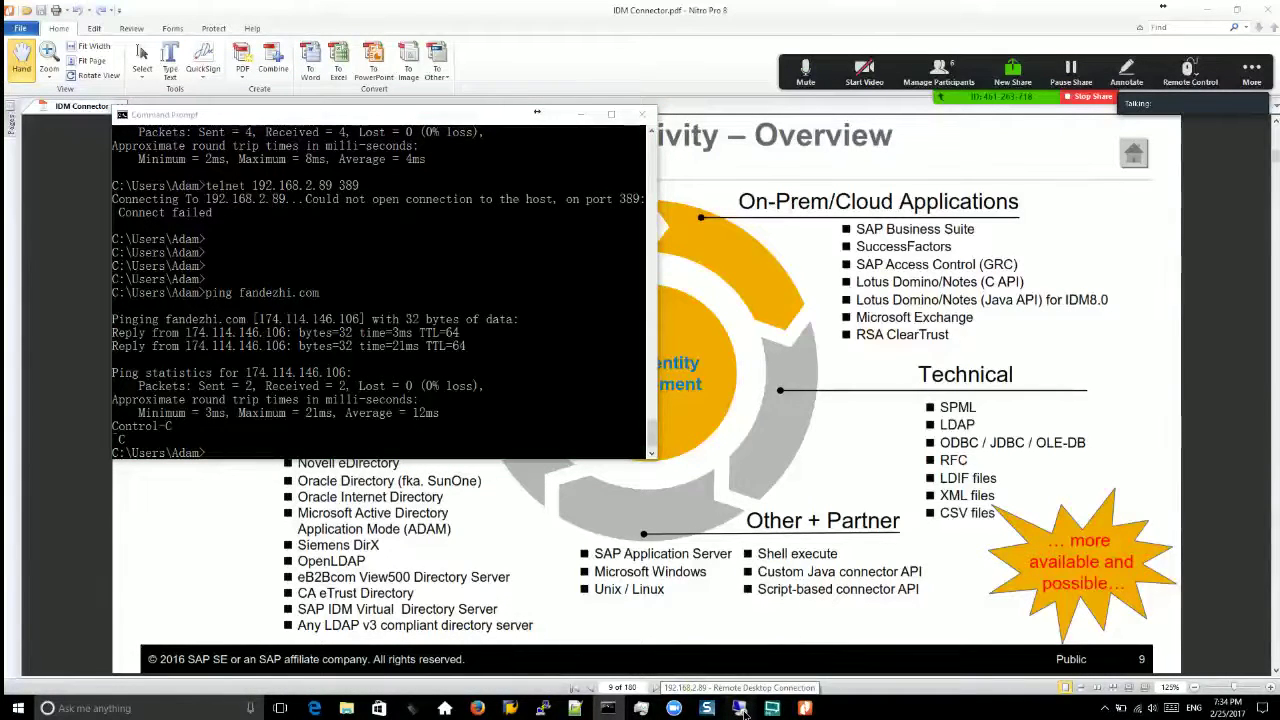
click(510, 708)
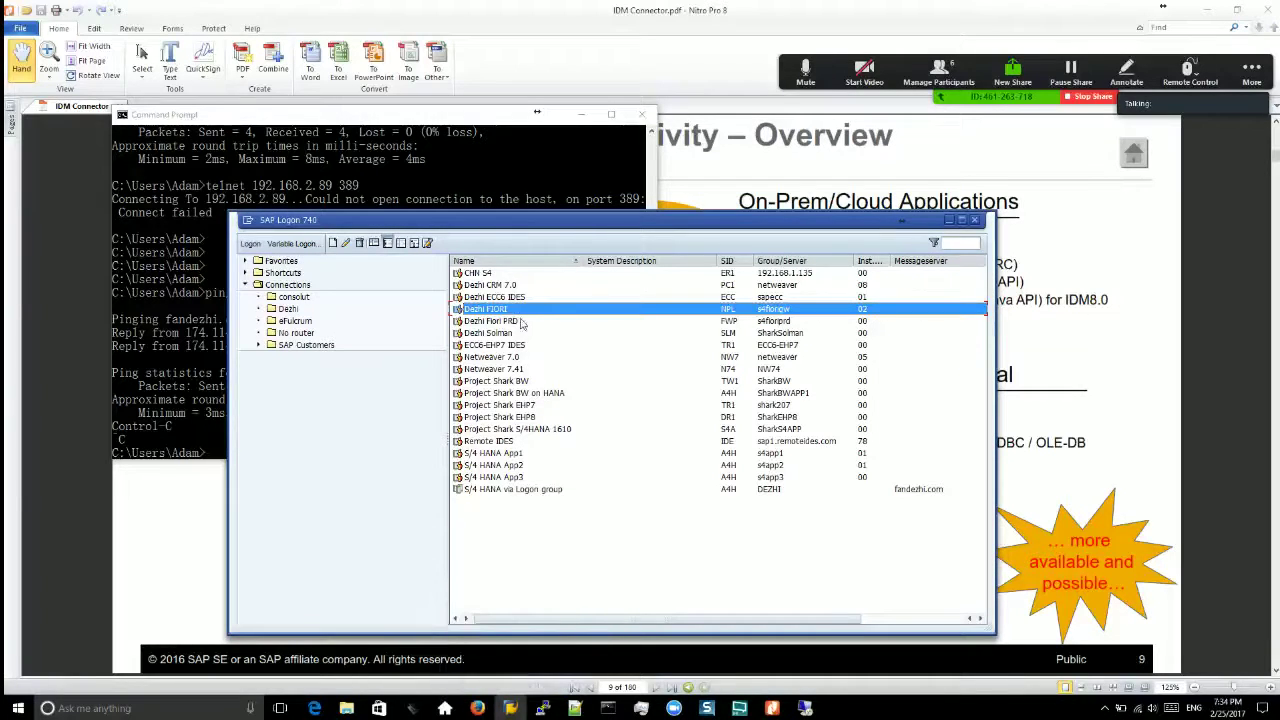
Step: Check the Dezhi ECC6 IDES properties without changes, then launch the ECC6-EHP7 IDES logon
click(505, 297)
click(350, 244)
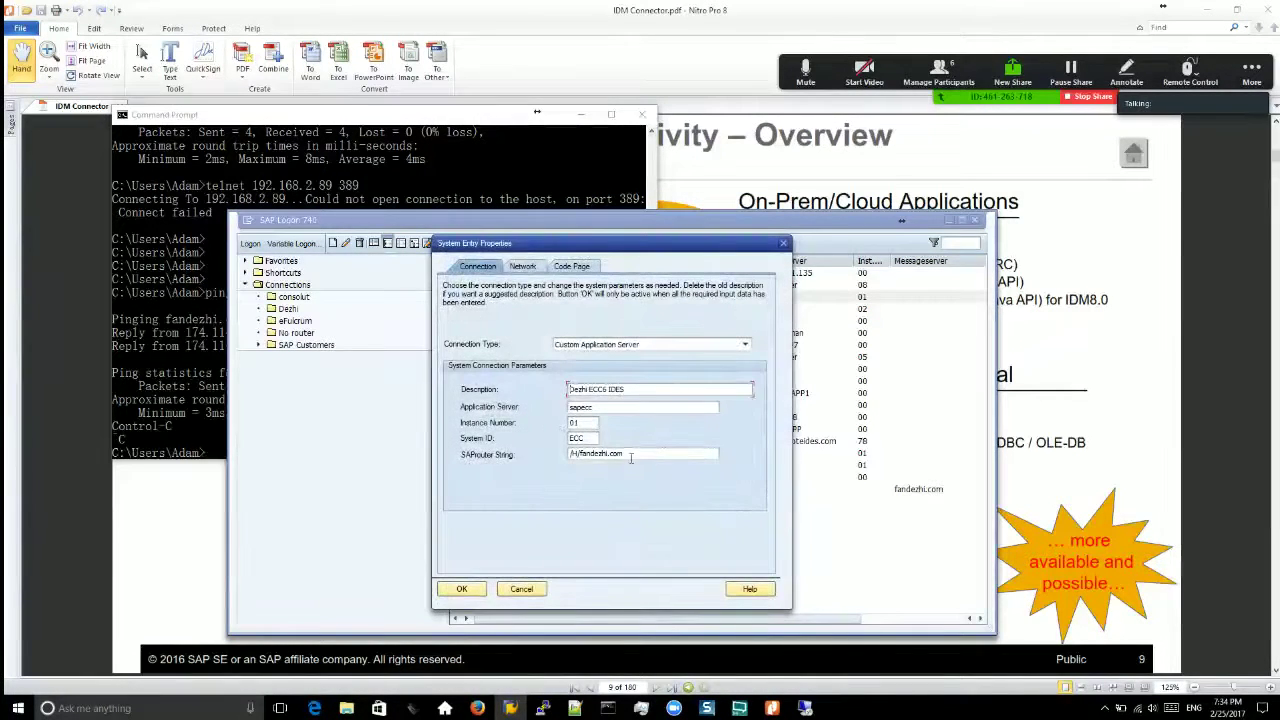
click(521, 589)
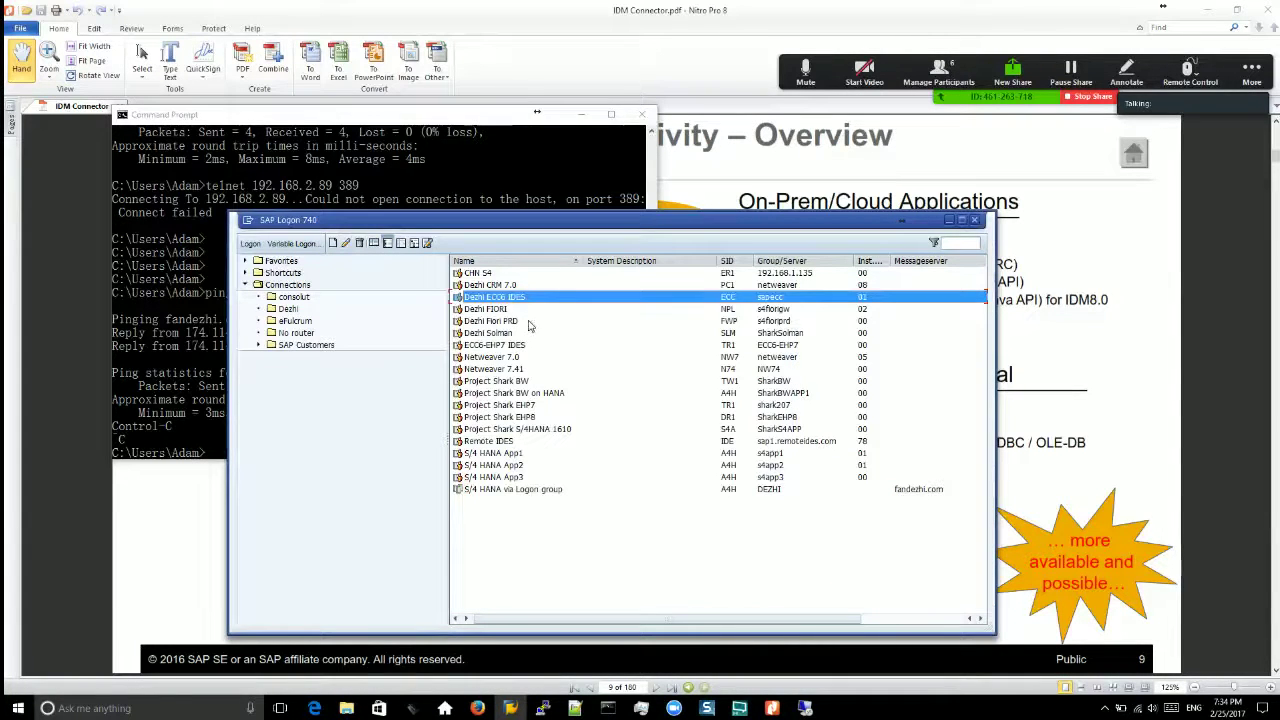
click(522, 345)
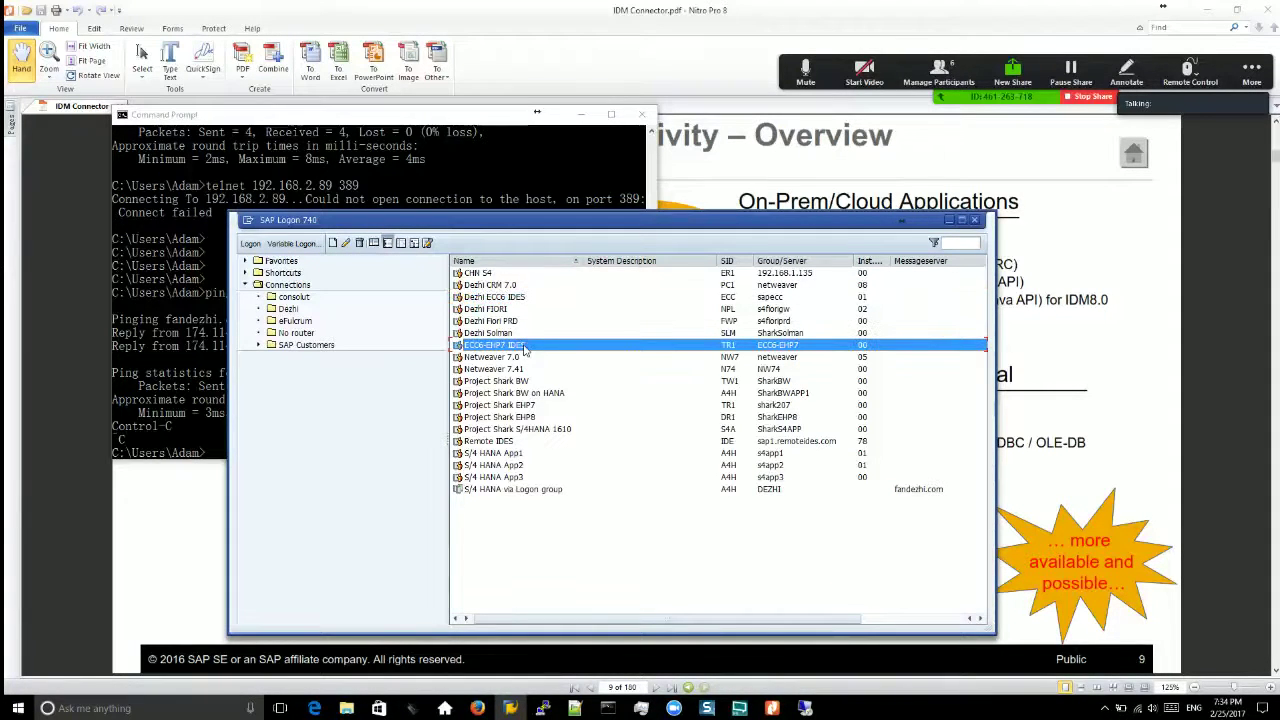
double_click(527, 347)
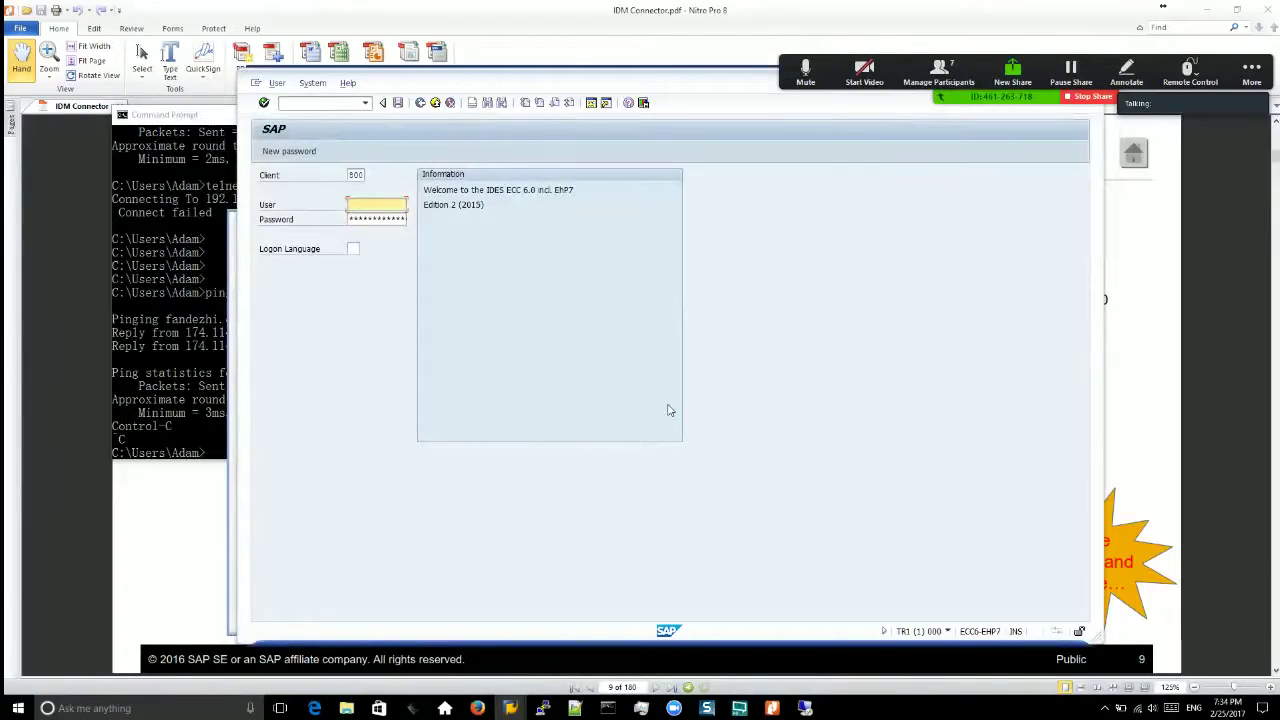
Step: Log on with the user name and password, accept the multiple-logon prompt, and run SU01
text(ali)
key(Tab)
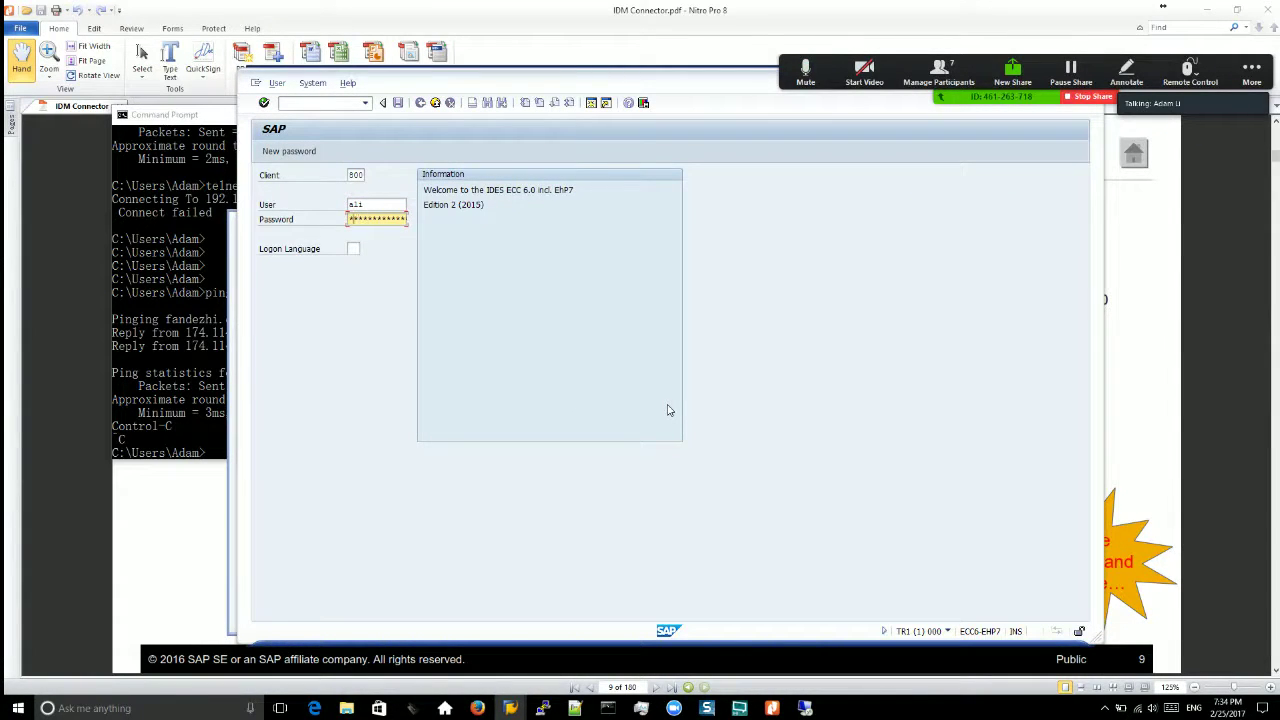
key(Return)
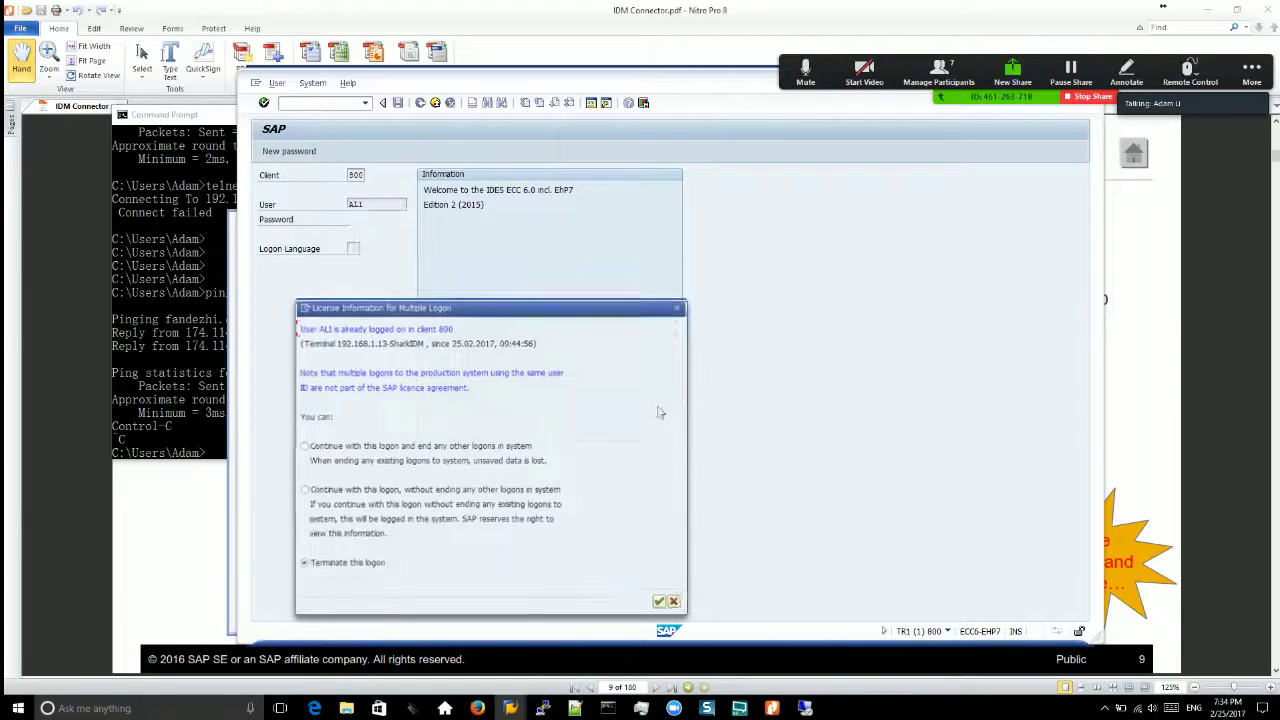
click(661, 602)
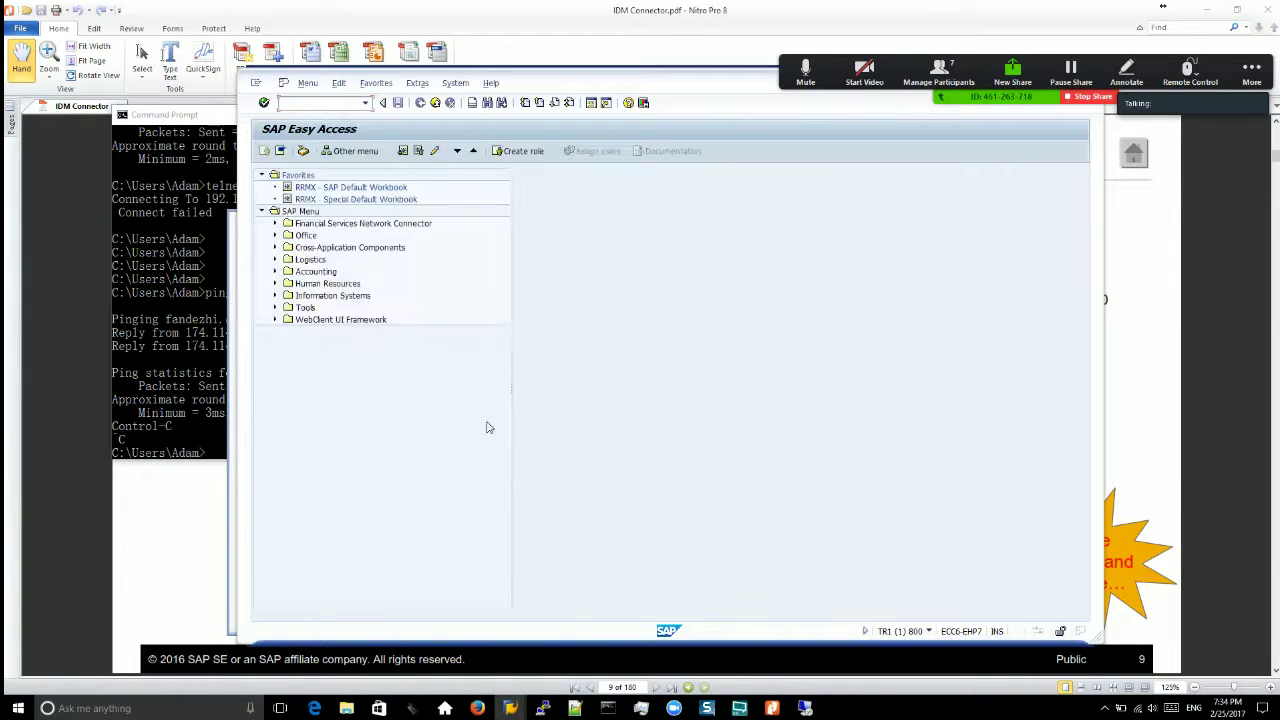
text(su01)
key(Return)
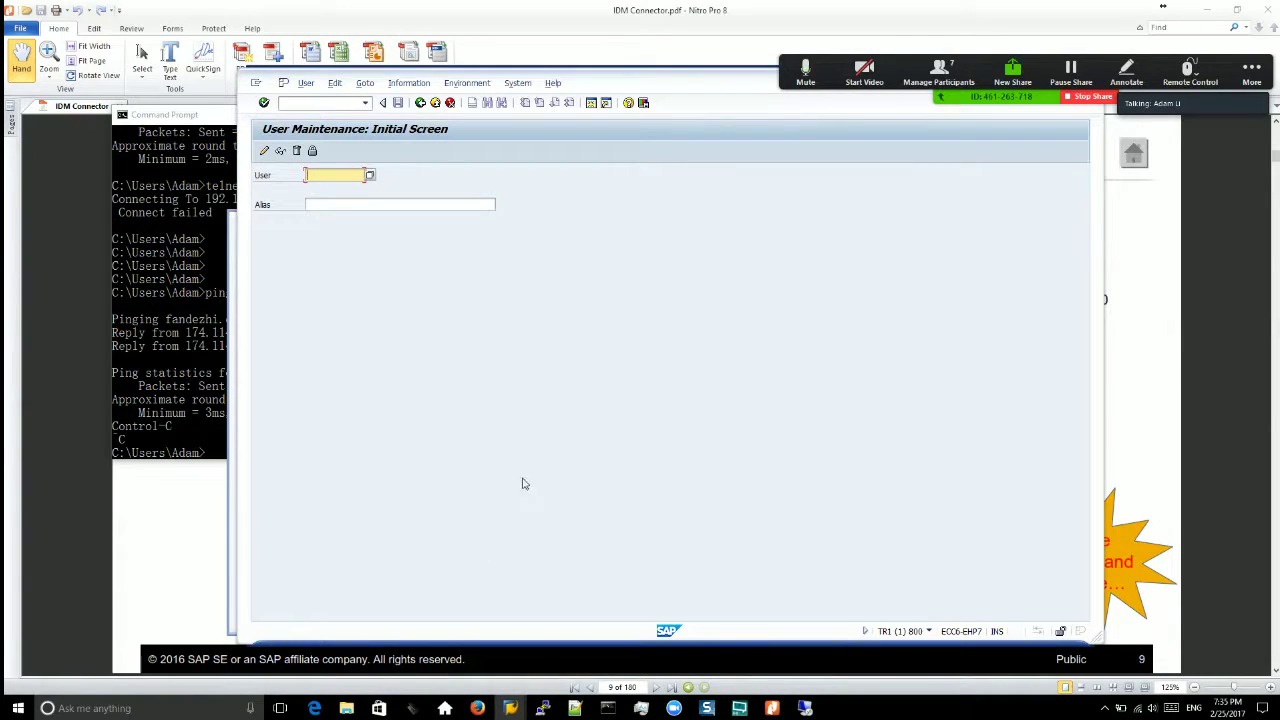
Step: Search Windows for 'powerpoint' and launch Microsoft PowerPoint 2010
click(18, 708)
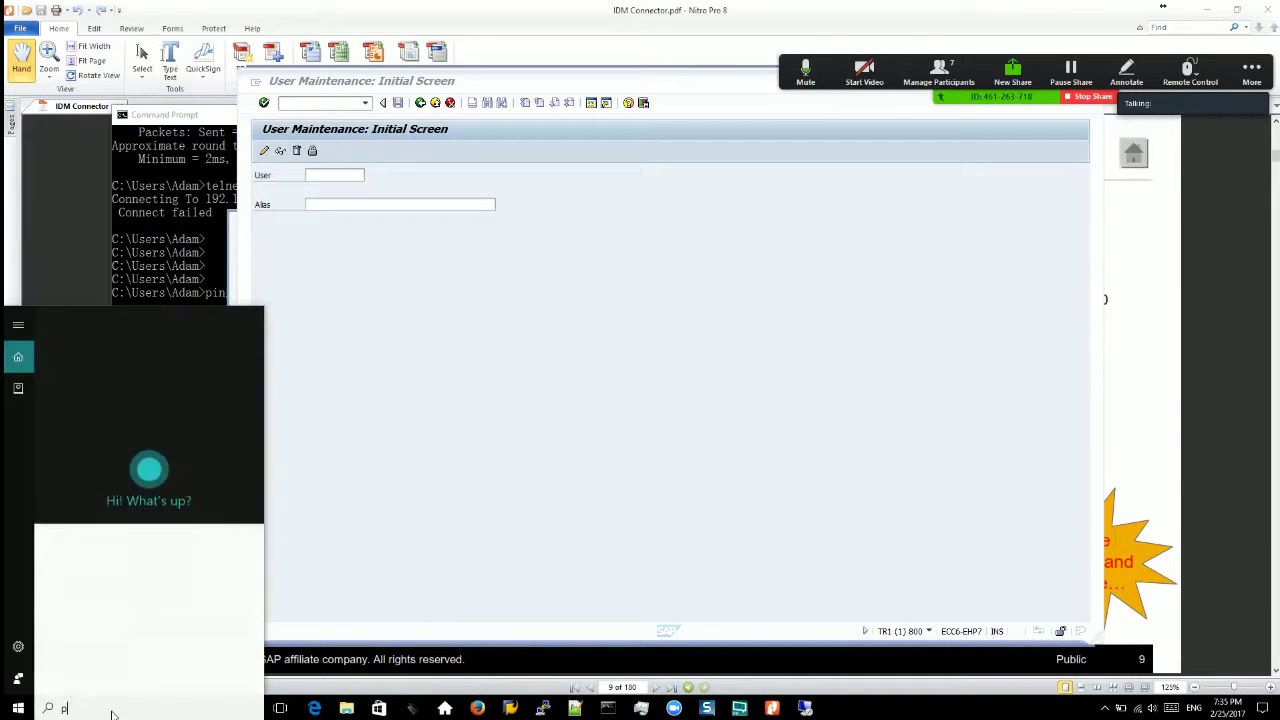
text(powerpoint)
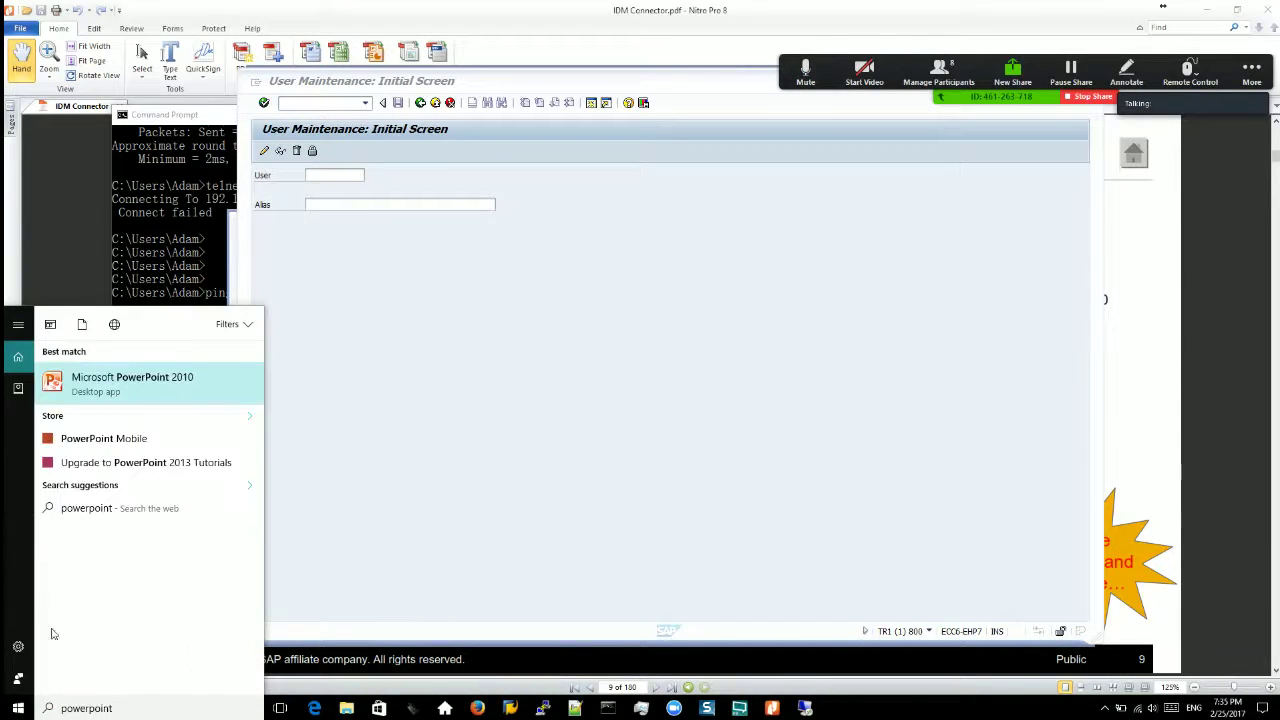
click(135, 372)
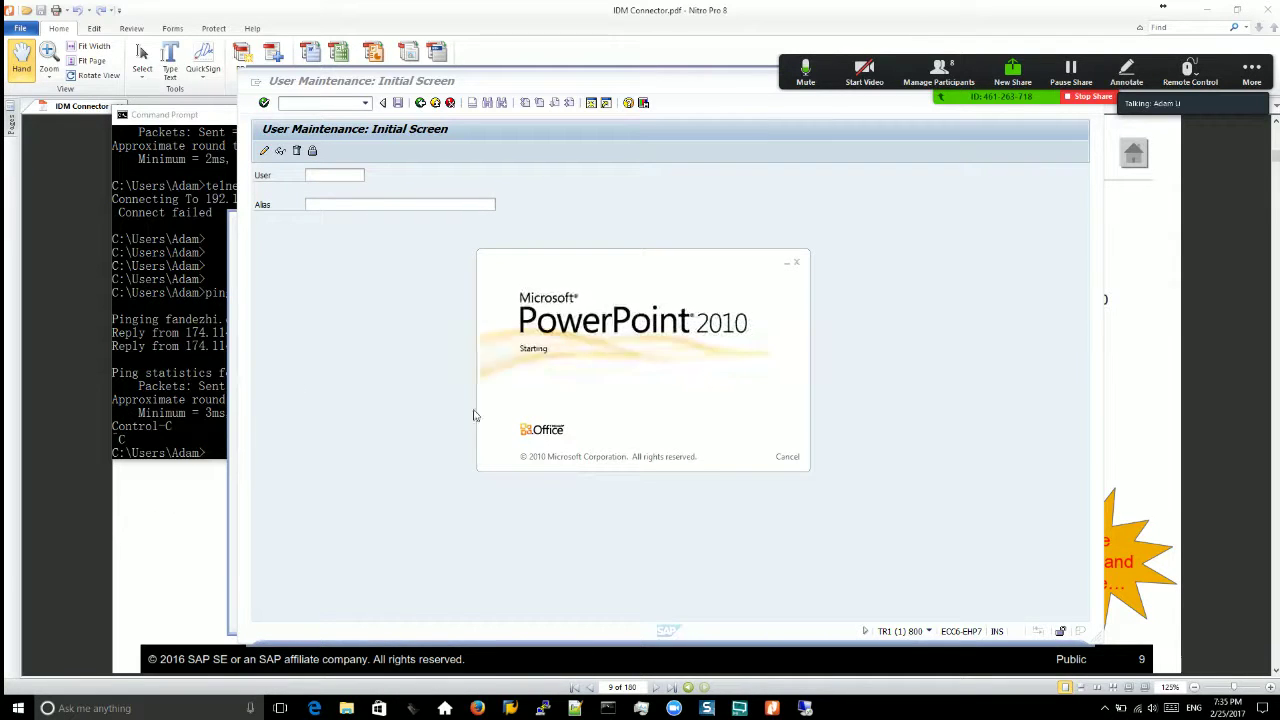
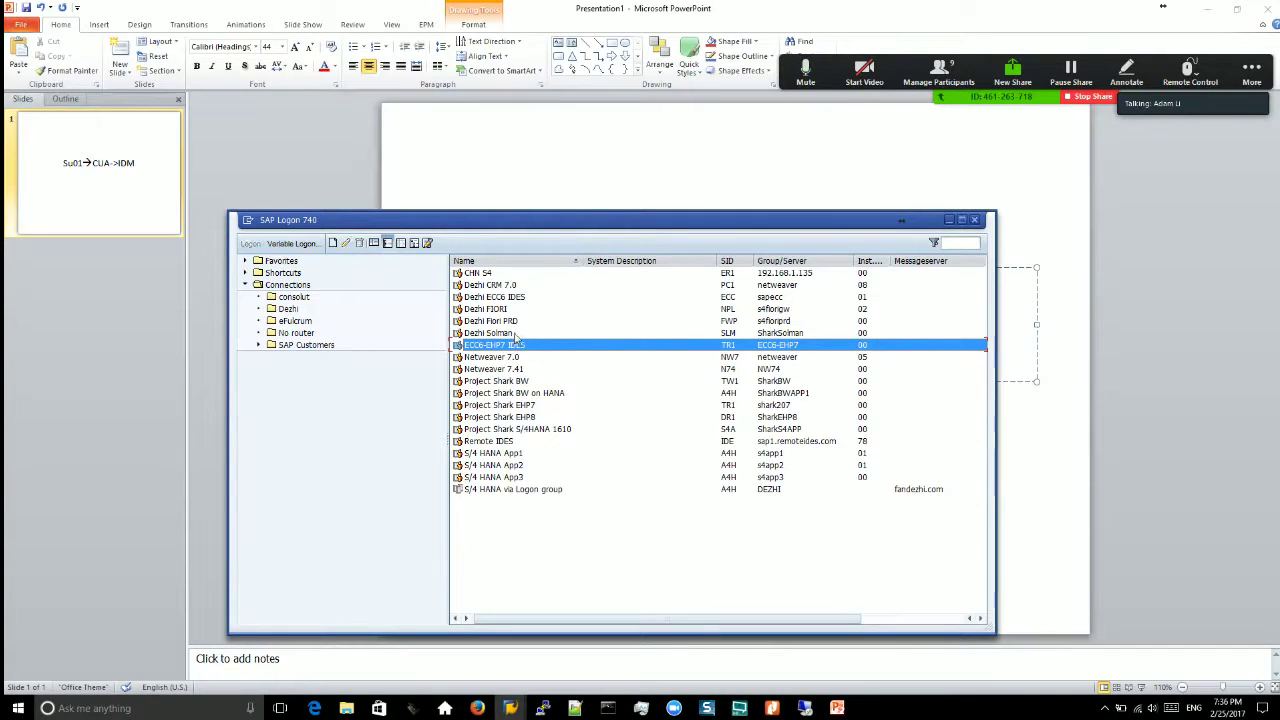
Step: Log on to the Dezhi Solman system with the user name and password
click(517, 334)
key(Return)
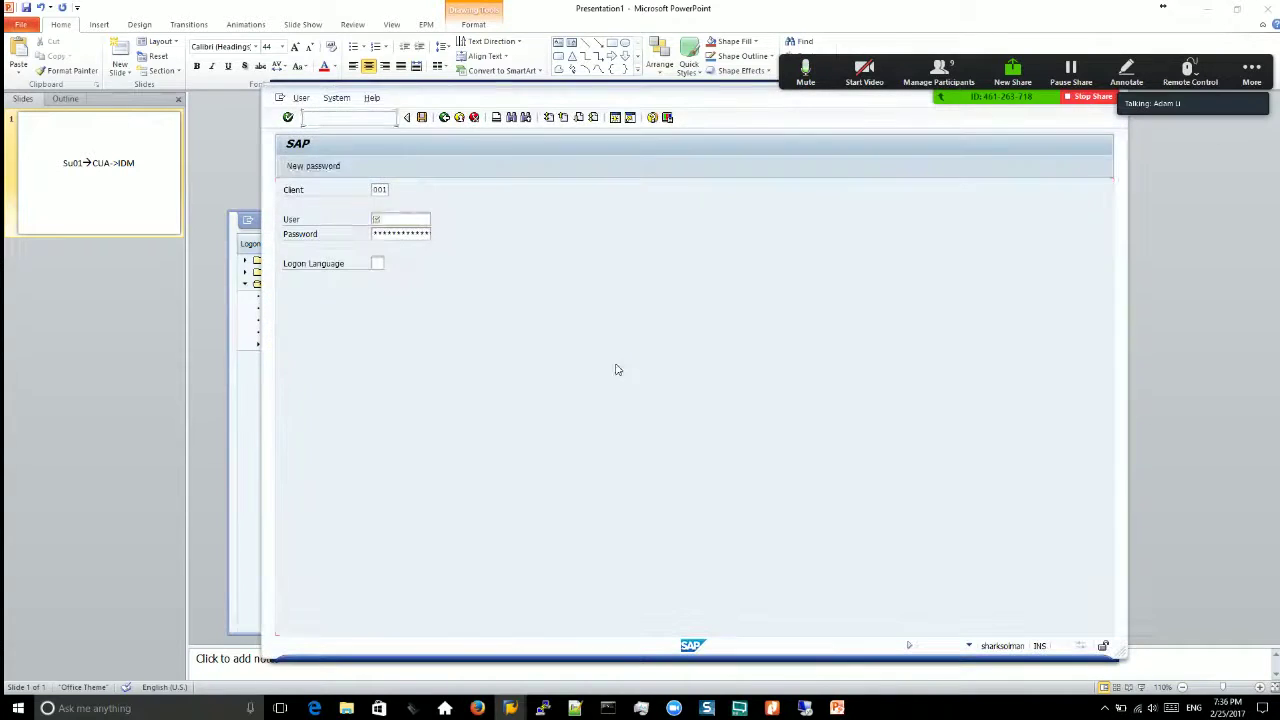
text(ali)
key(Tab)
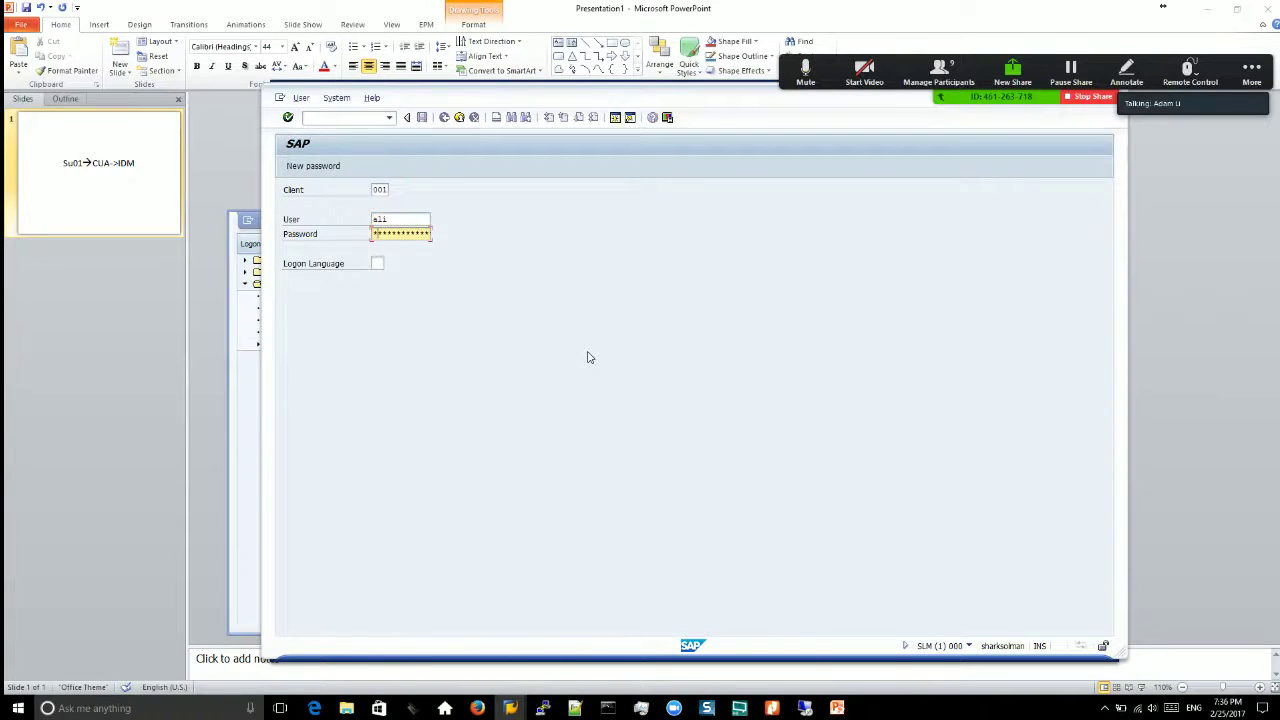
key(Return)
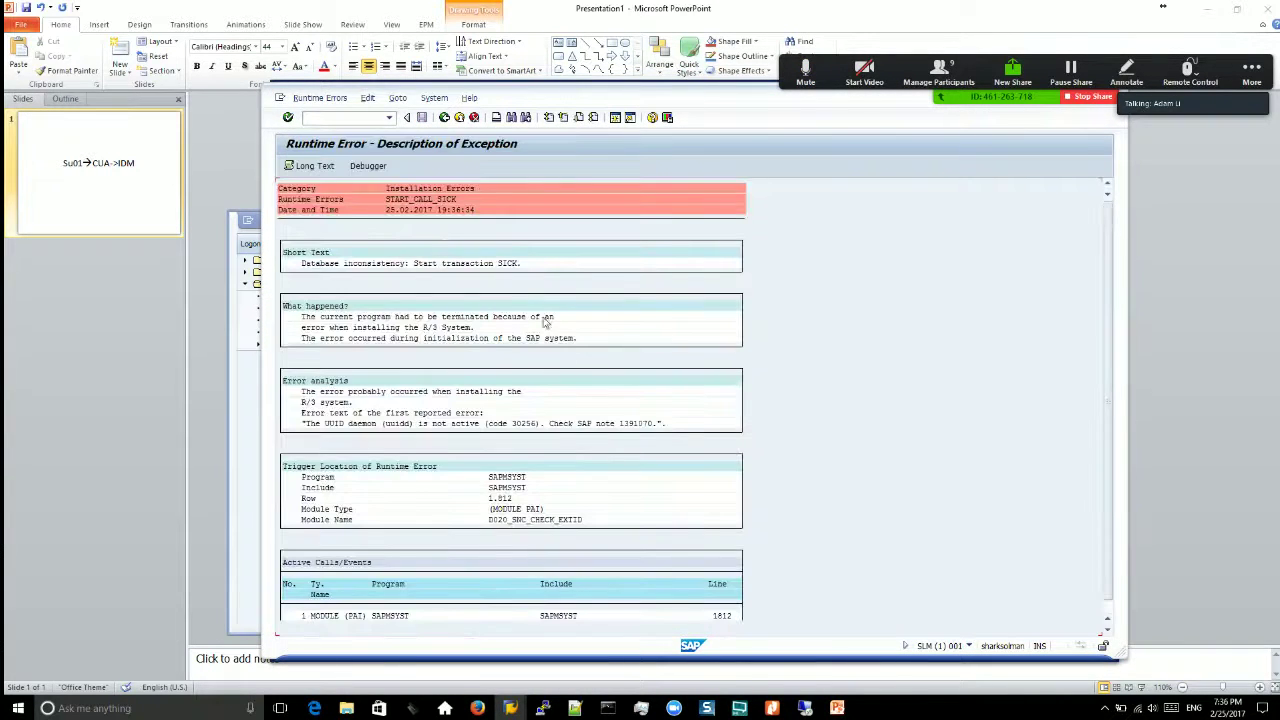
Step: Leave the runtime error page, open SCUA and display DEZHI_CUA's child systems, selecting HW1
click(445, 118)
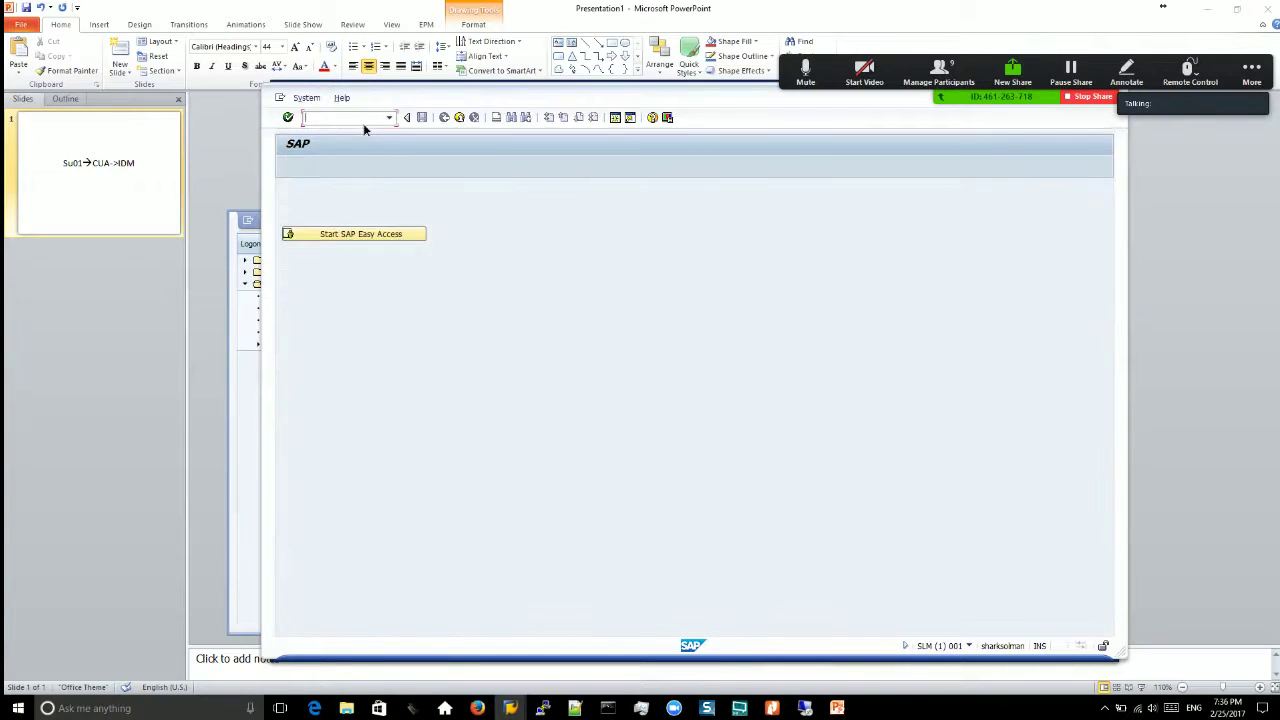
key(Return)
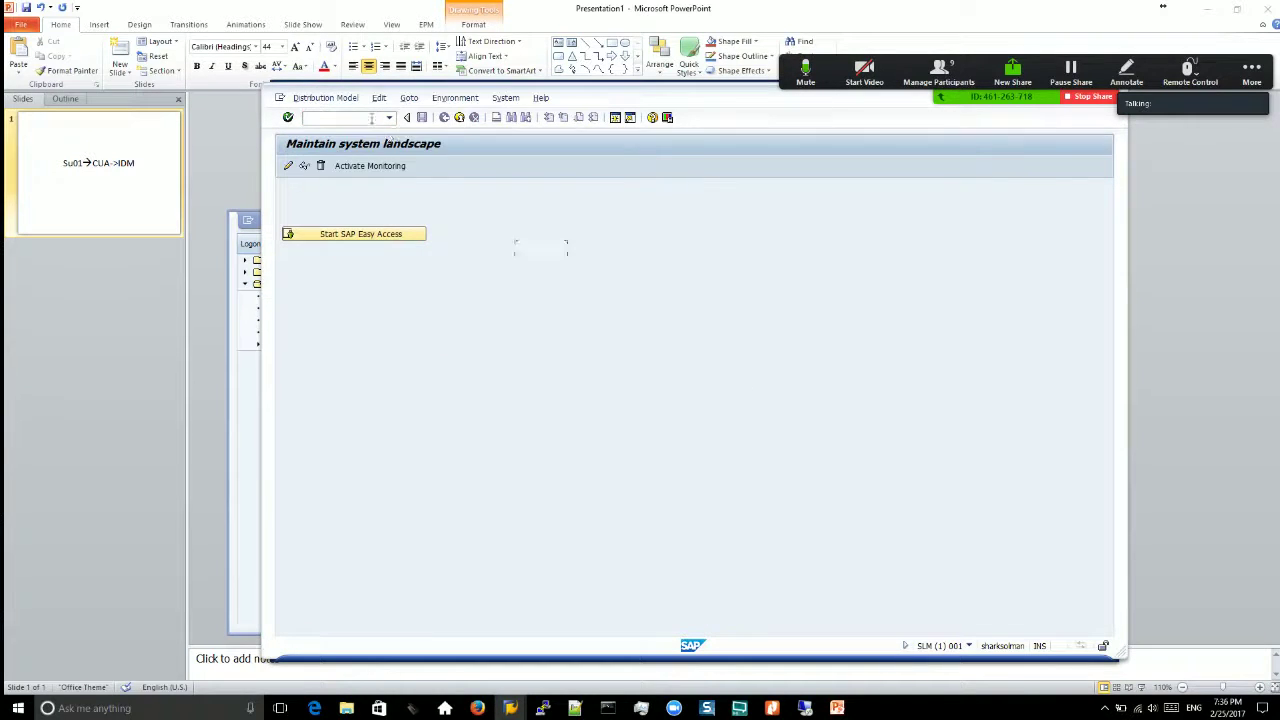
click(305, 167)
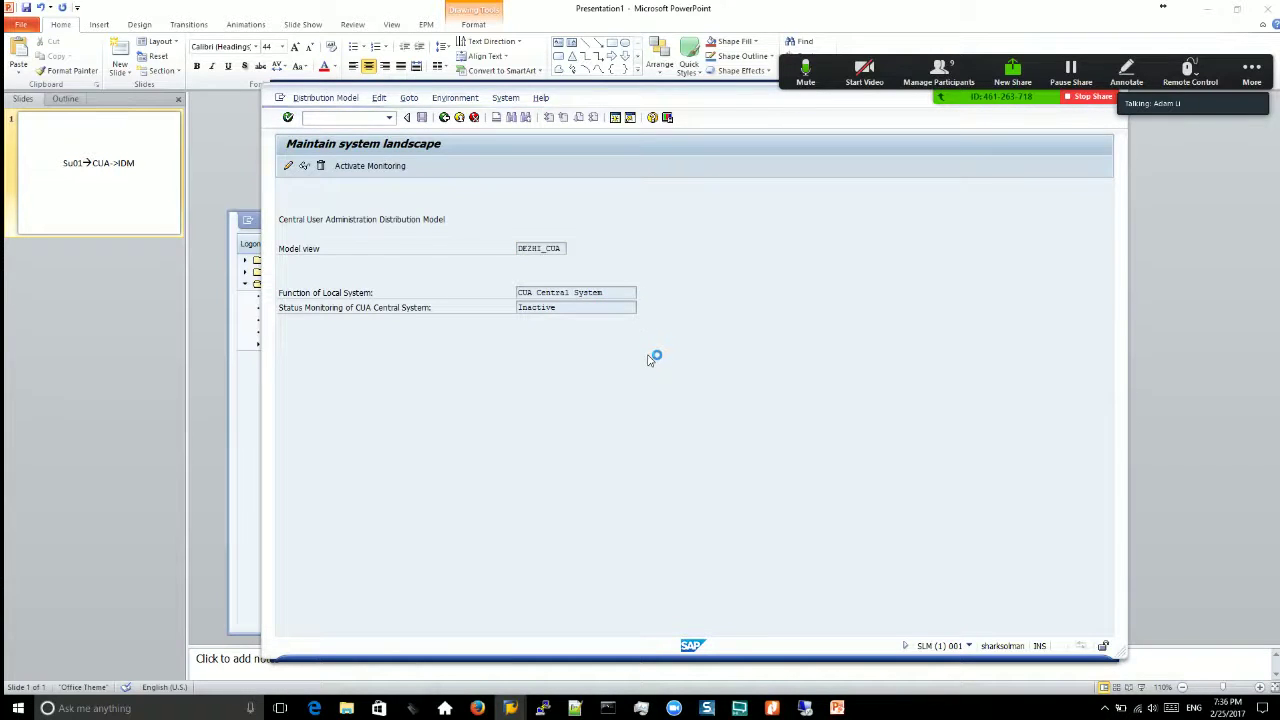
click(318, 261)
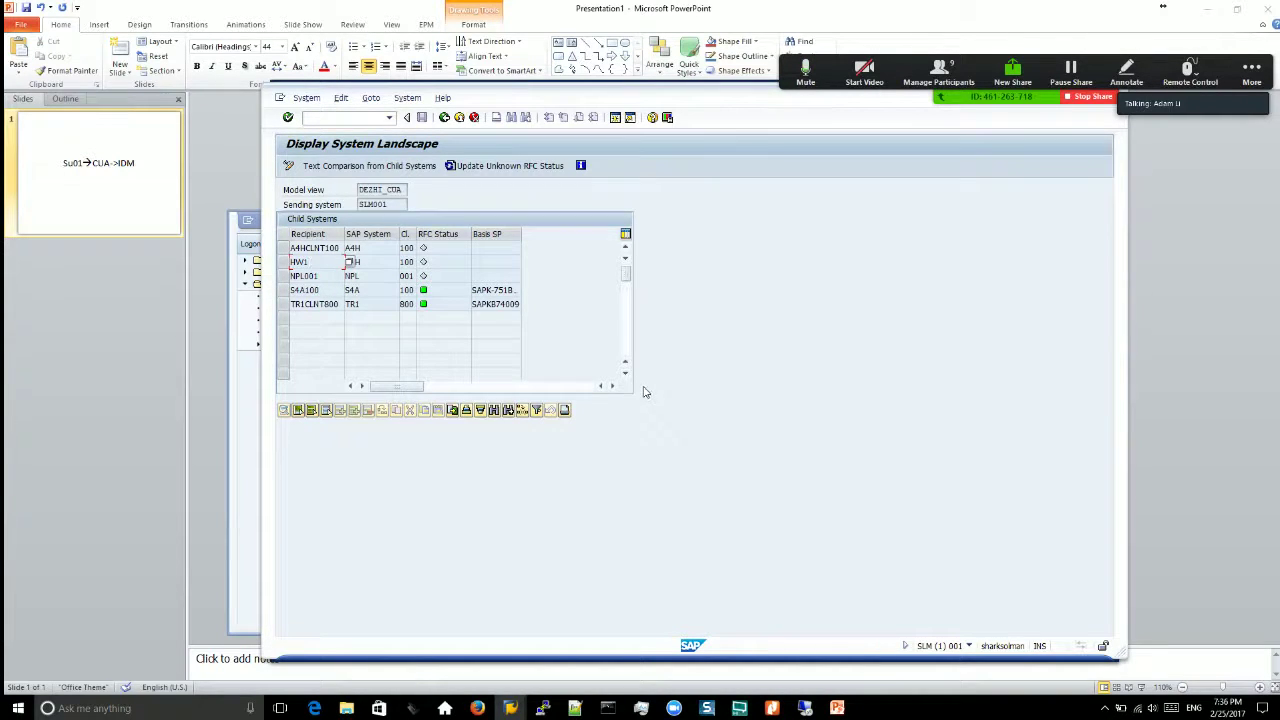
Step: Update the unknown RFC statuses, review the A4HCLNT100 and NPL entries, then return to SAP Logon
click(472, 167)
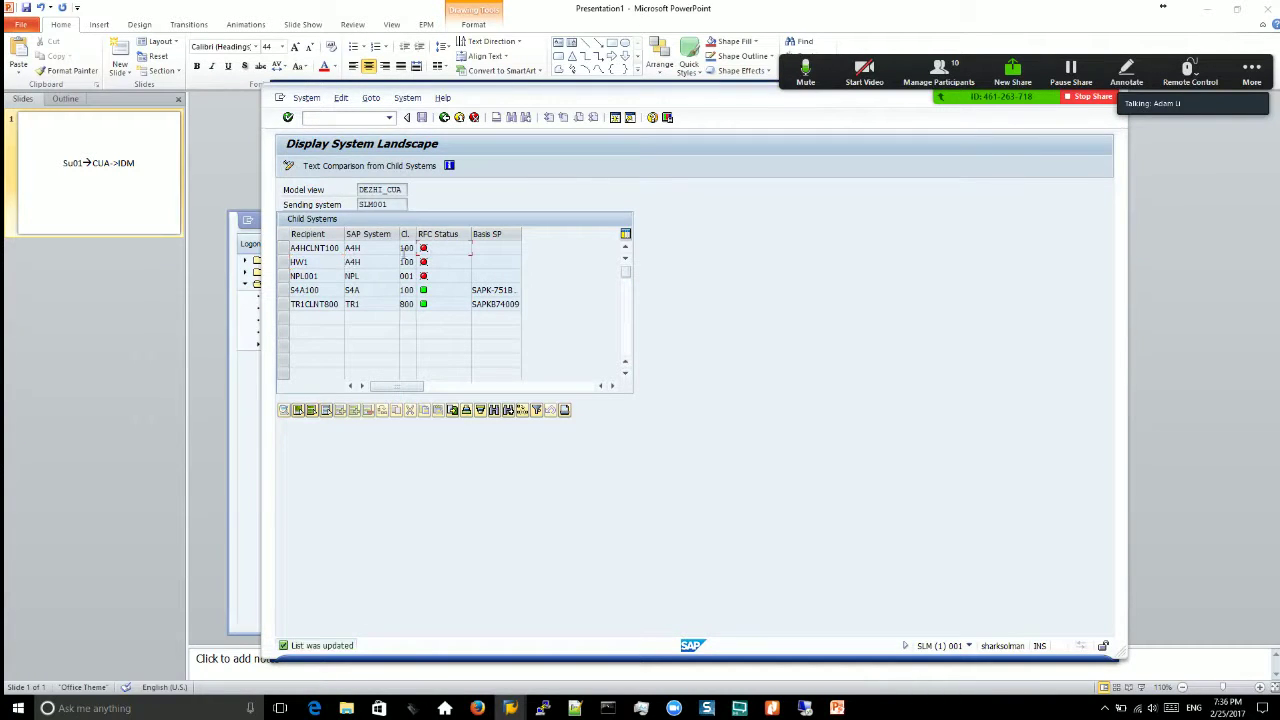
click(327, 250)
click(283, 248)
click(374, 270)
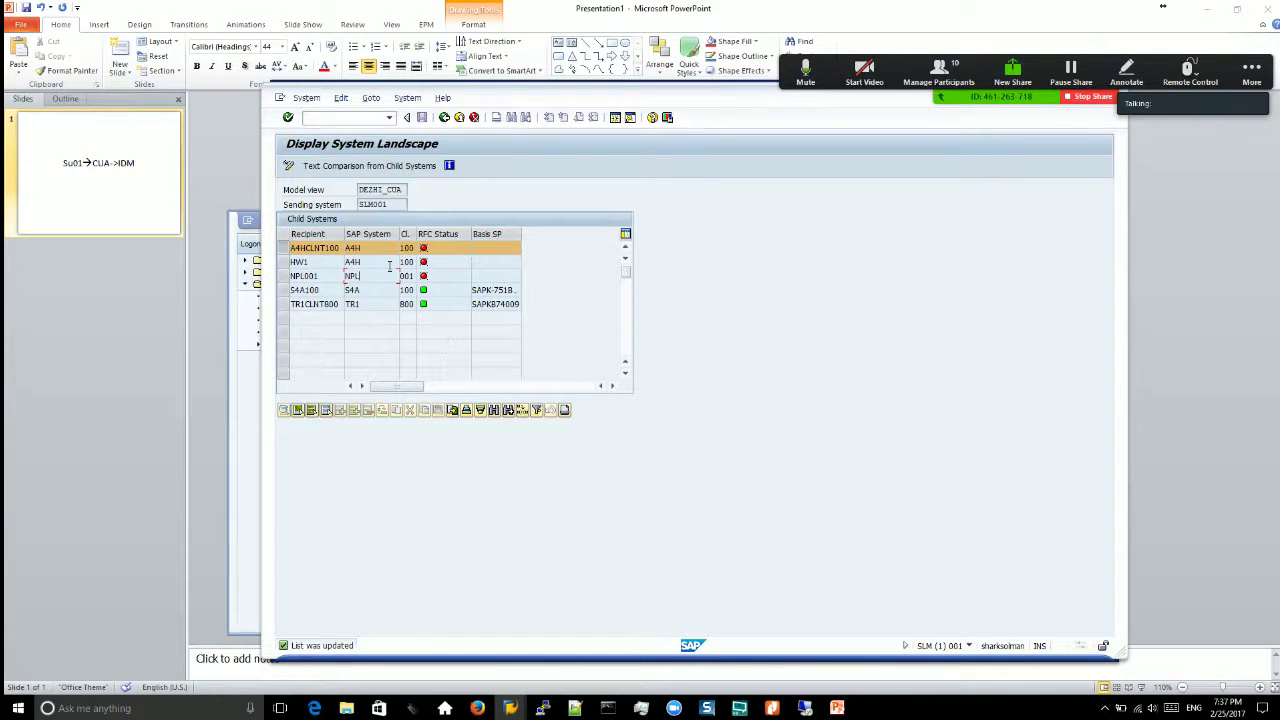
click(246, 534)
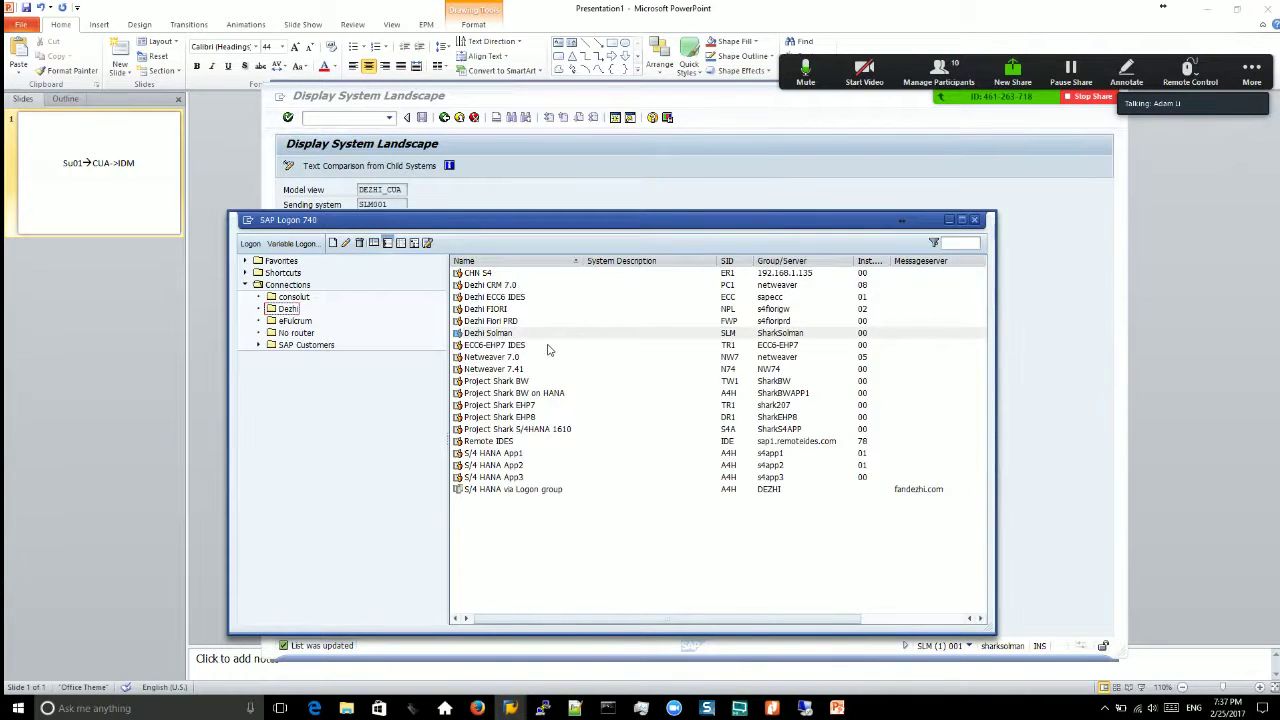
Step: Display the user's master record in SU01 and check role assignments for receiving system S4A100
key(alt+Tab)
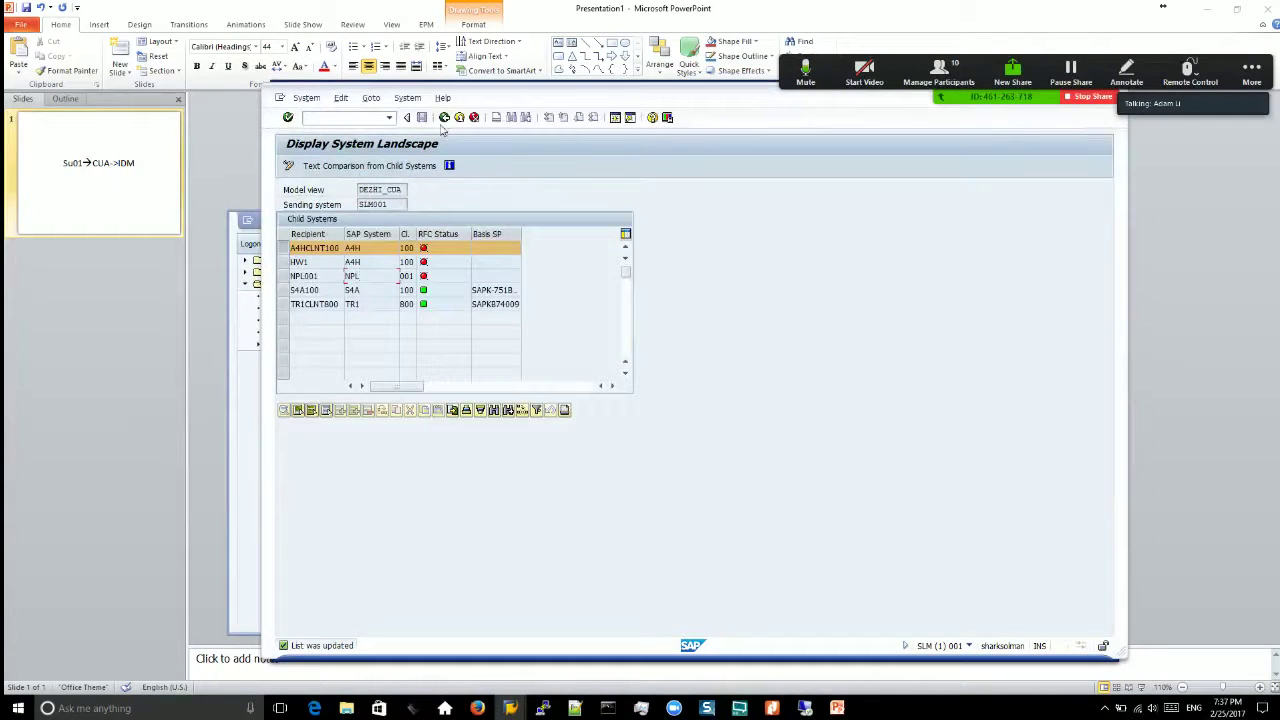
click(444, 118)
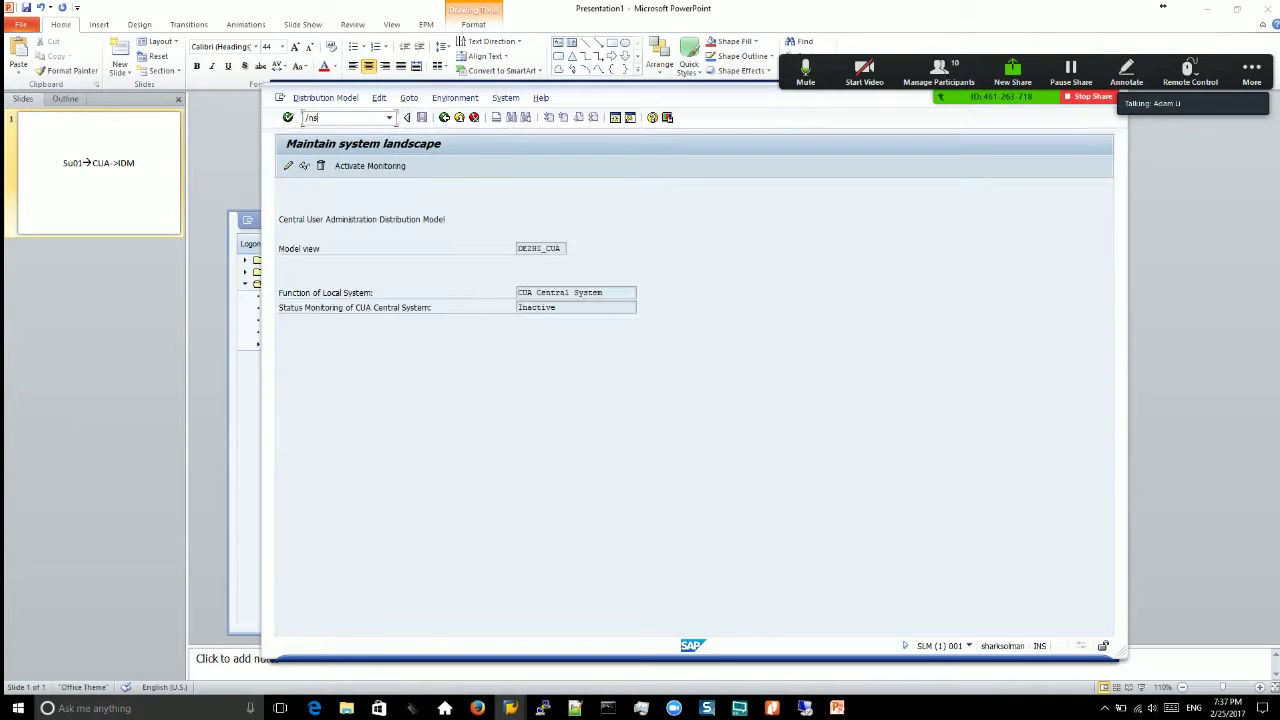
key(Return)
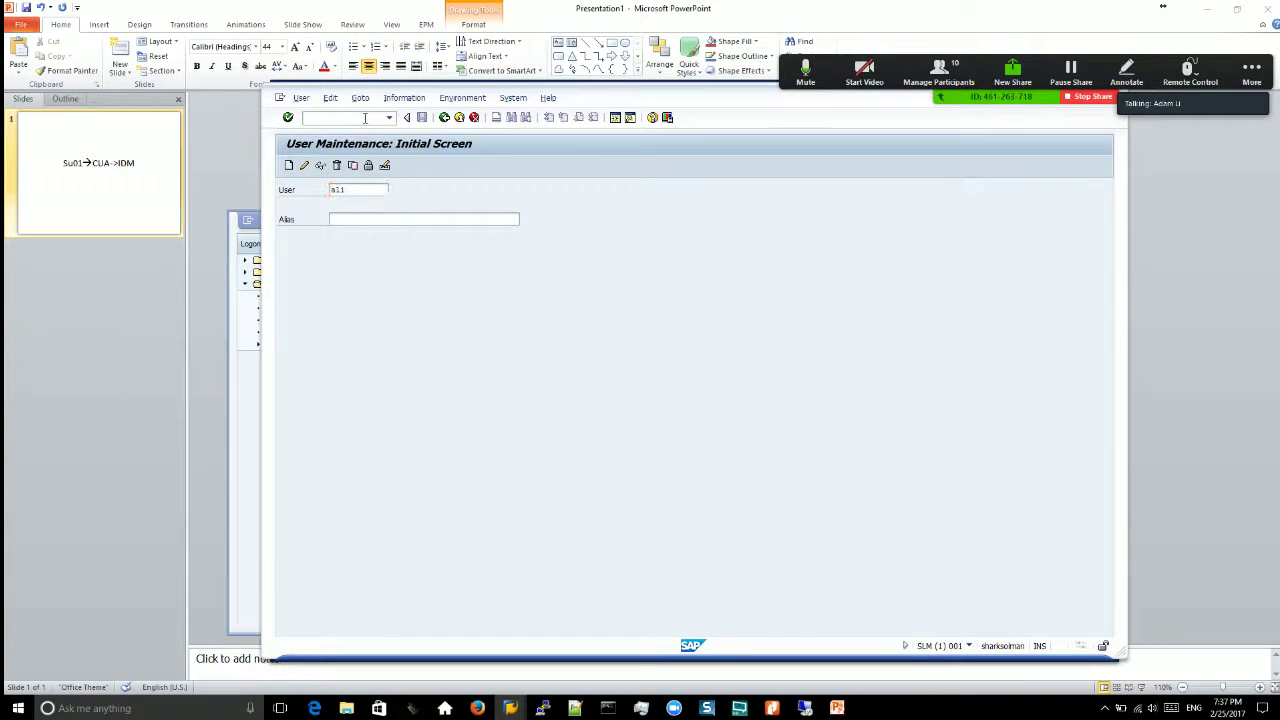
click(319, 166)
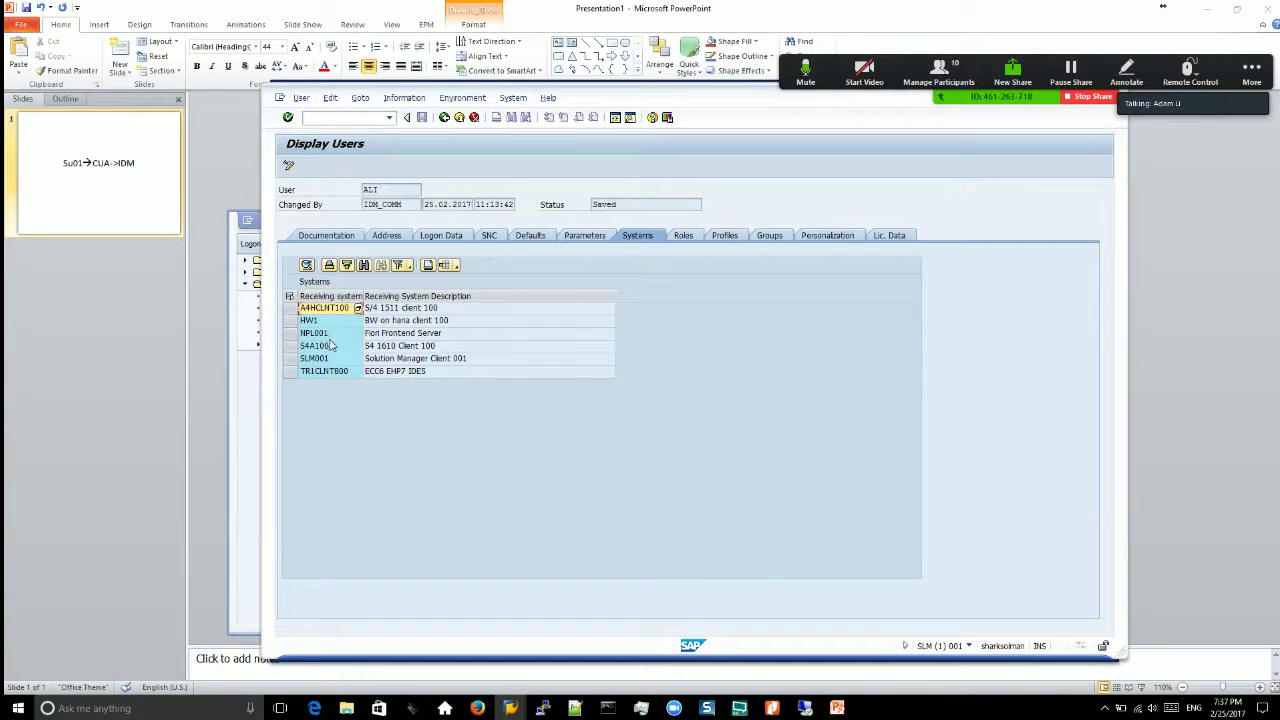
click(325, 346)
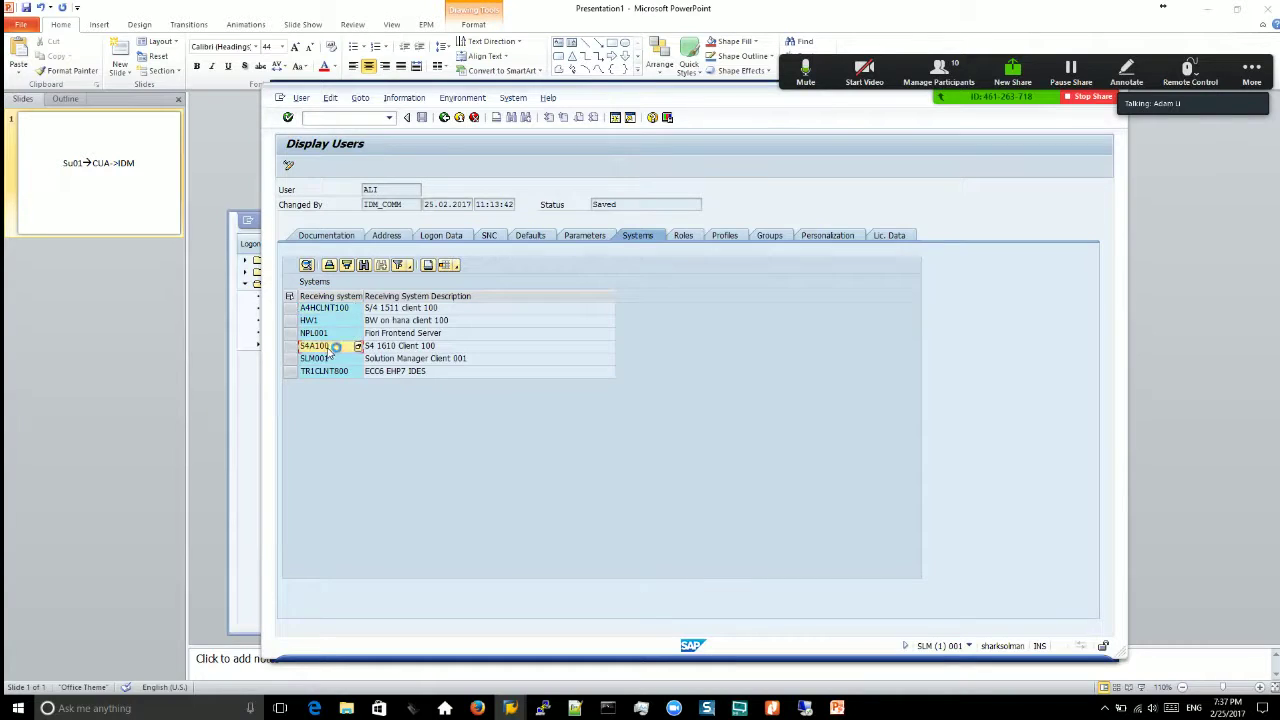
click(683, 236)
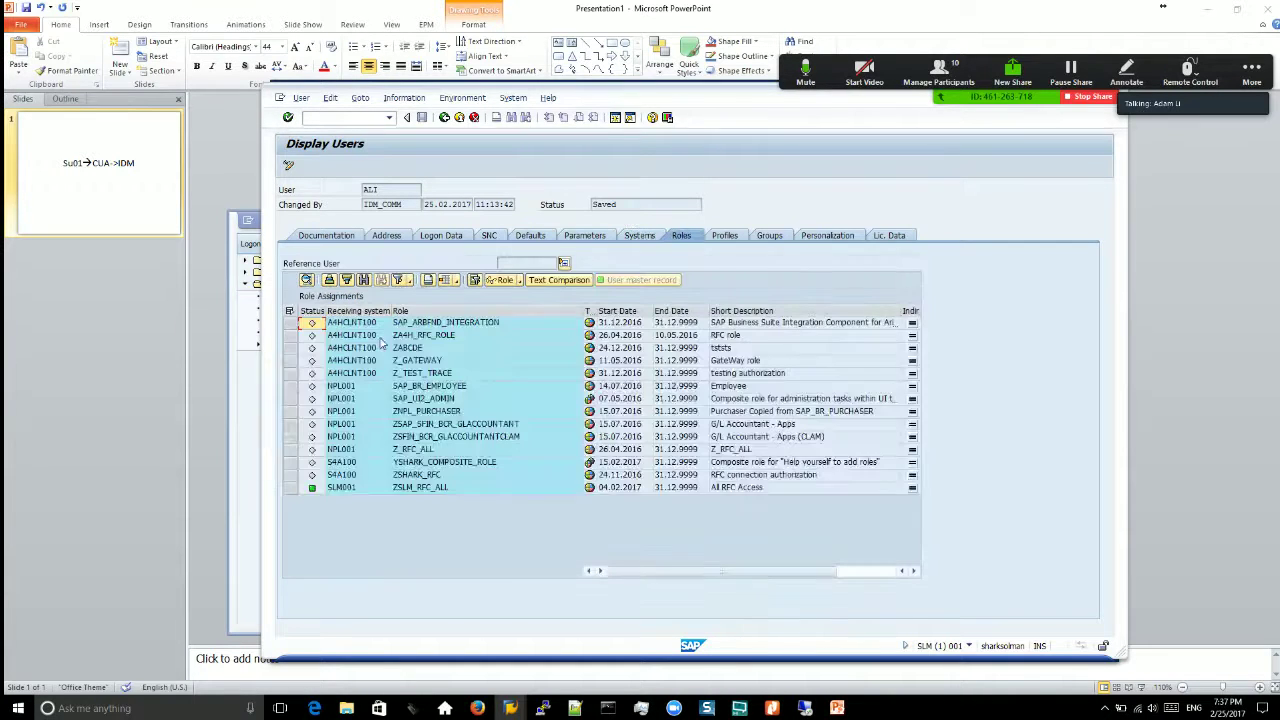
click(643, 238)
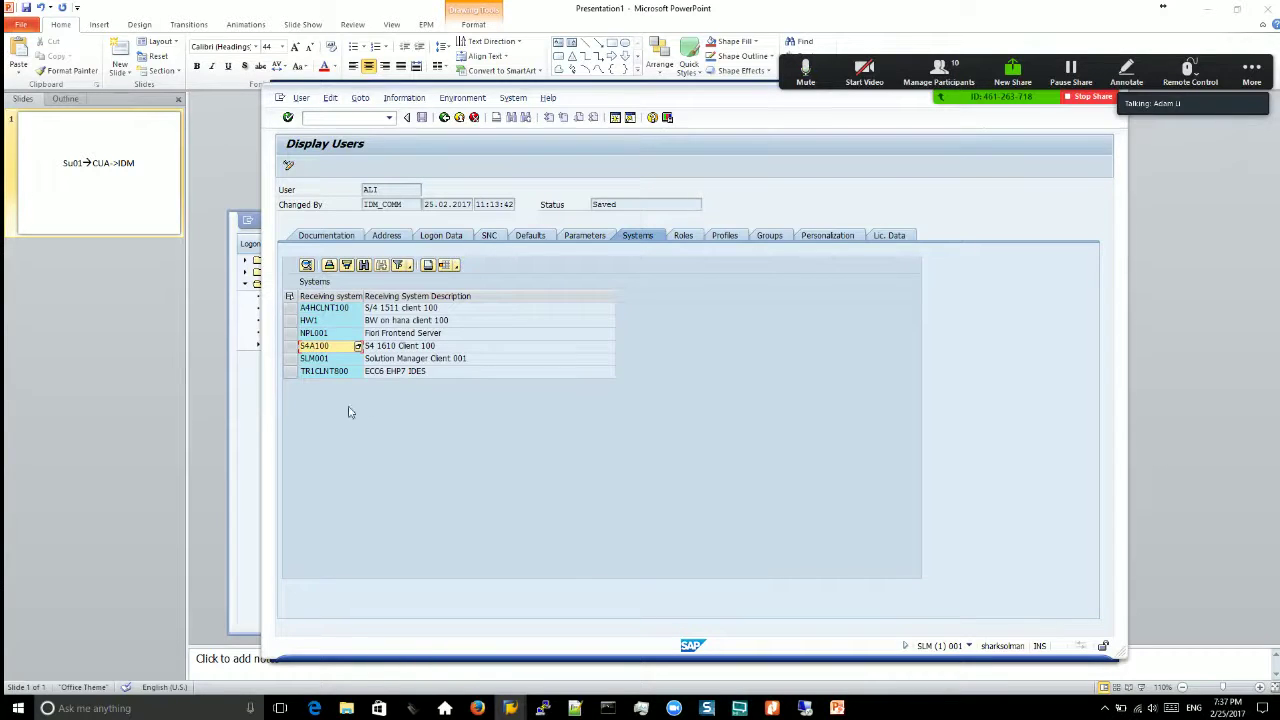
Step: Look at the Dezhi Fiori PRD connection in SAP Logon, then go back to User Maintenance with F3
click(251, 458)
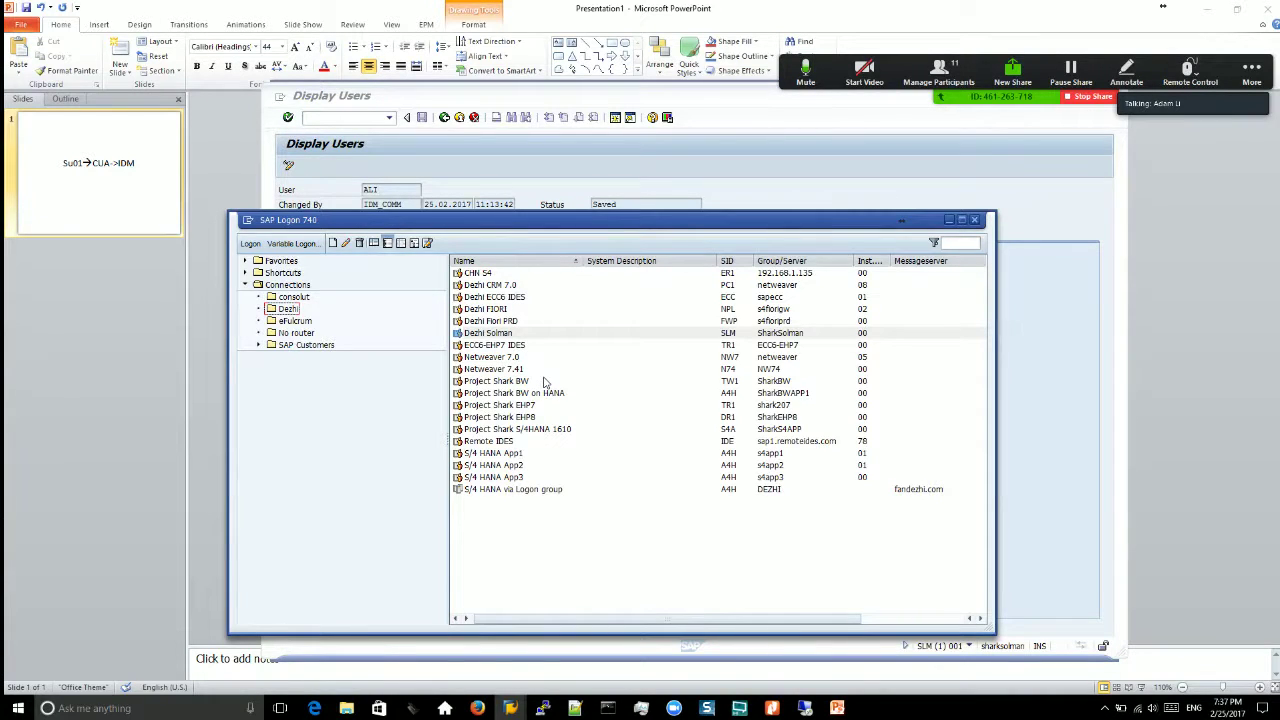
click(510, 708)
click(642, 653)
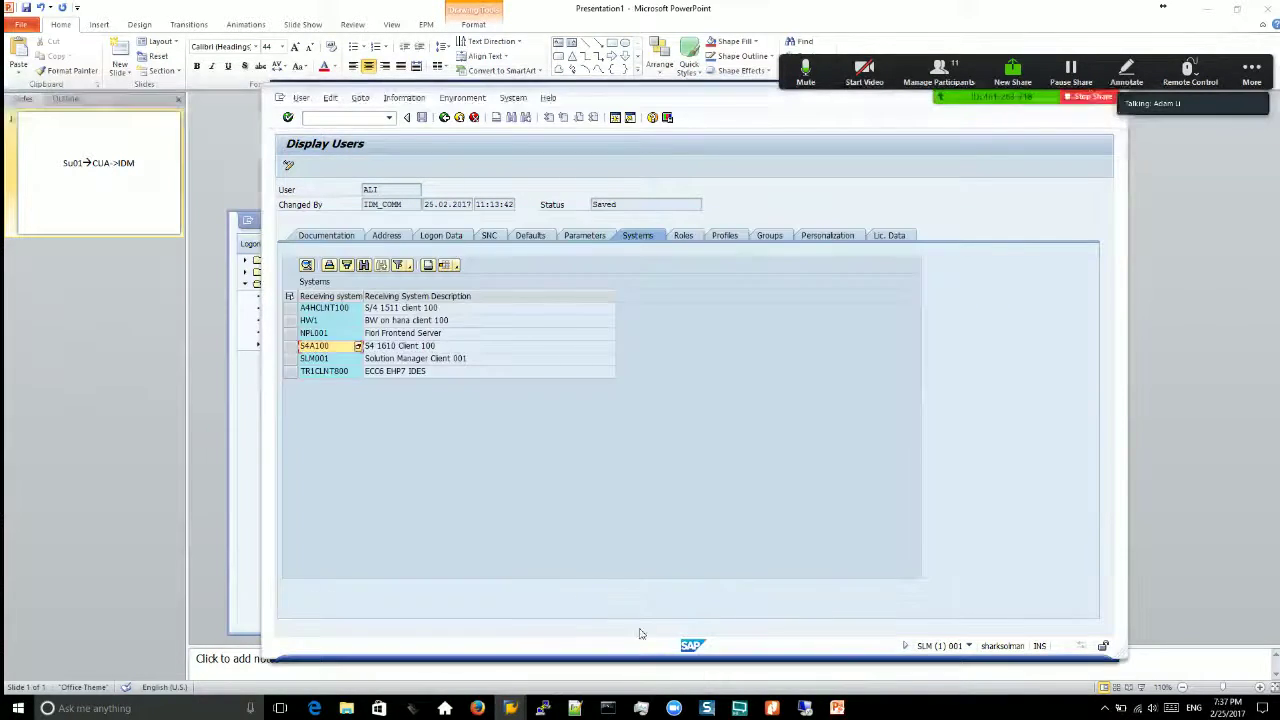
click(247, 493)
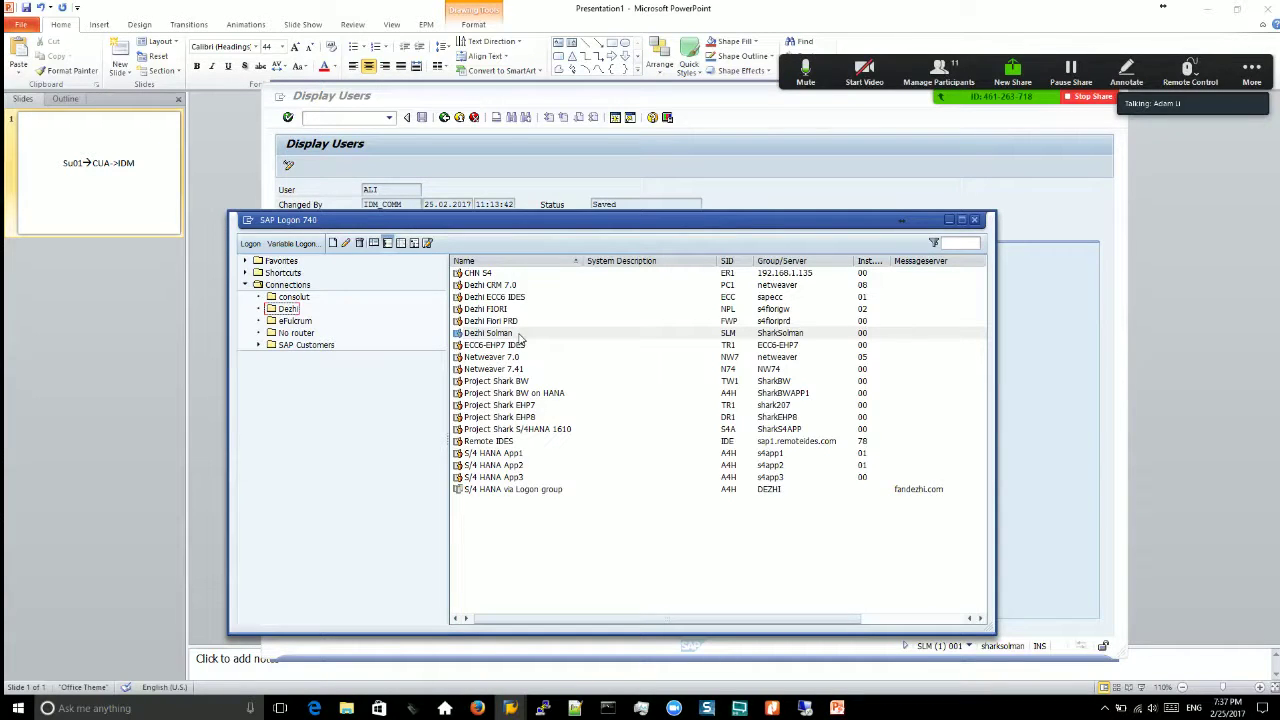
click(530, 321)
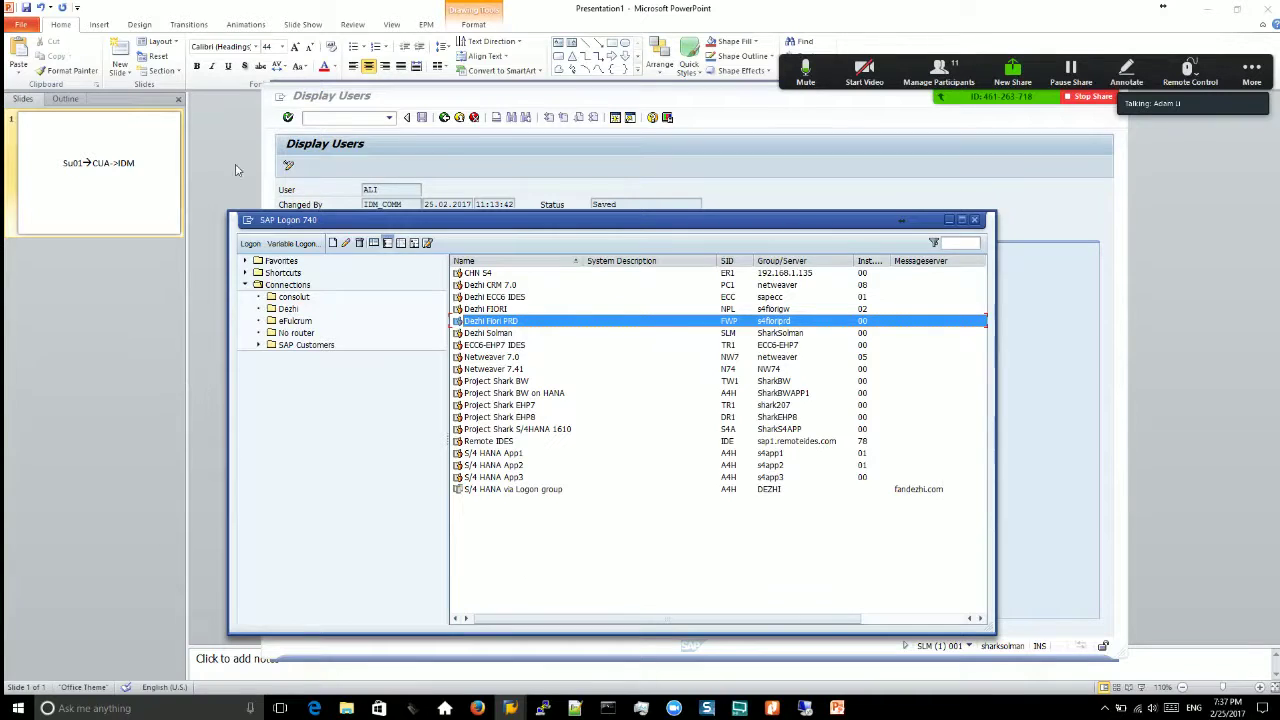
click(270, 126)
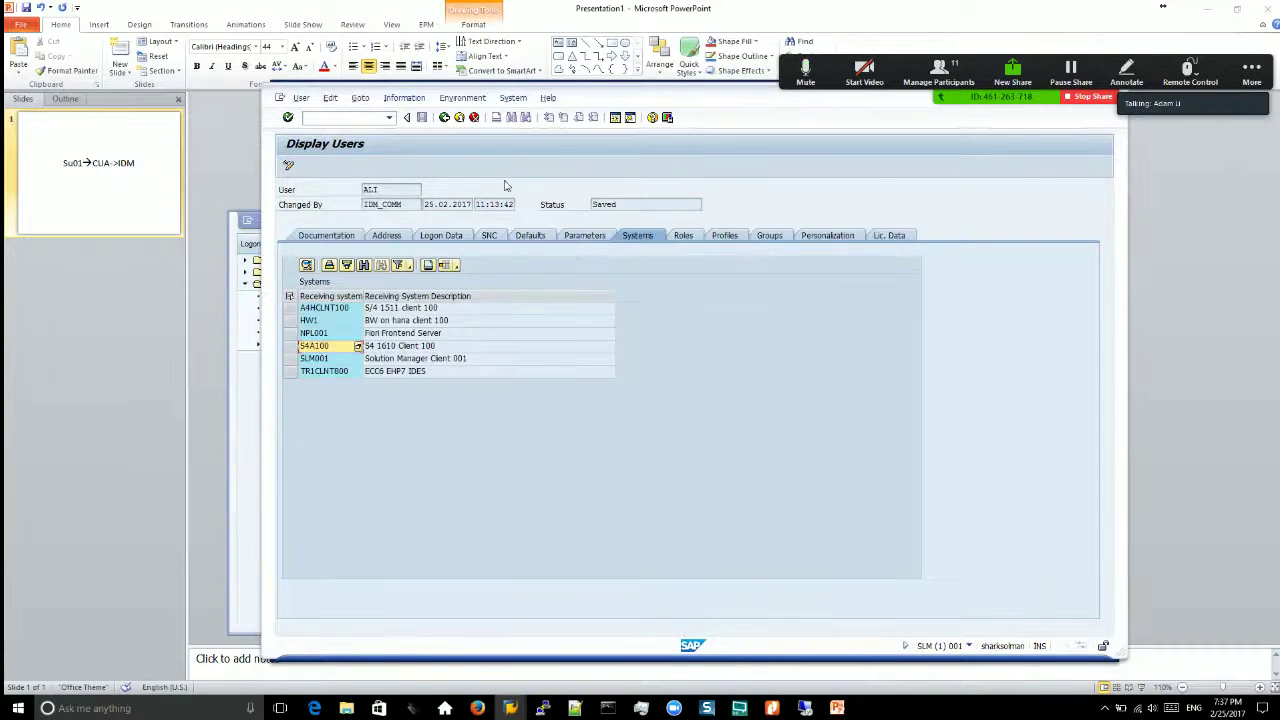
key(F3)
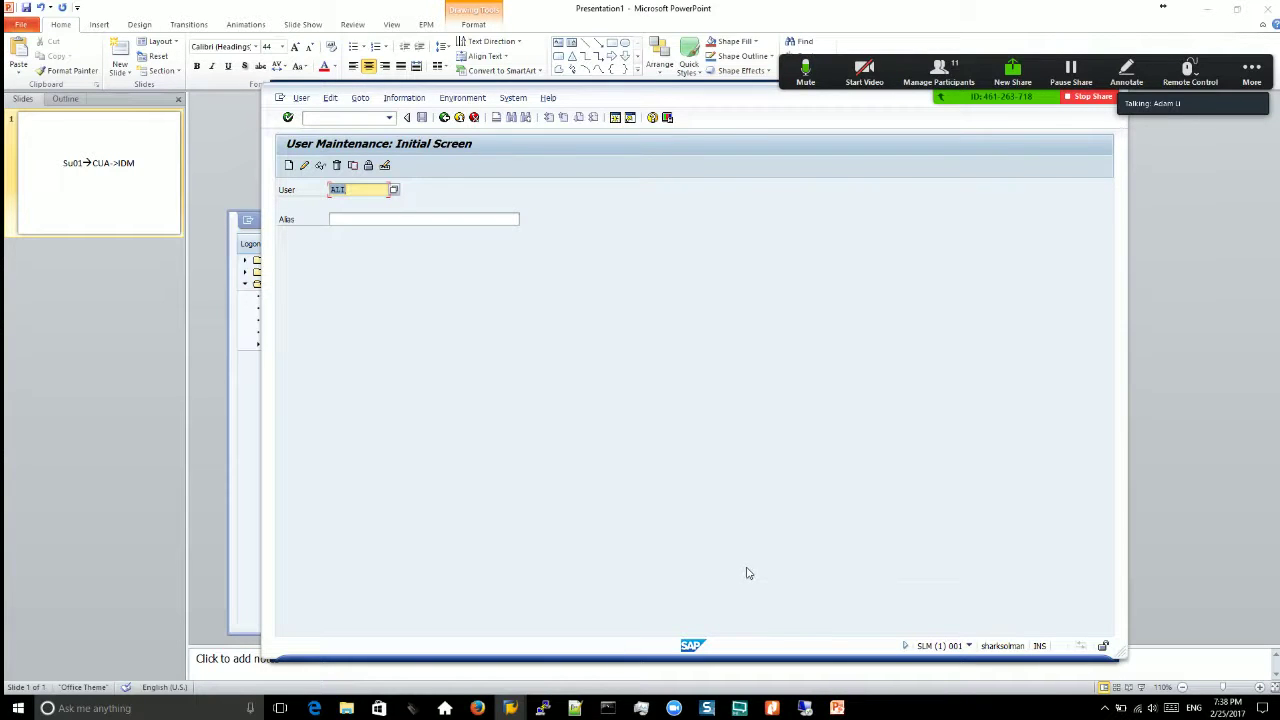
Step: In Firefox, enter 'portal' in the address bar to load the portal.fandezhi.com login page
click(478, 708)
click(354, 103)
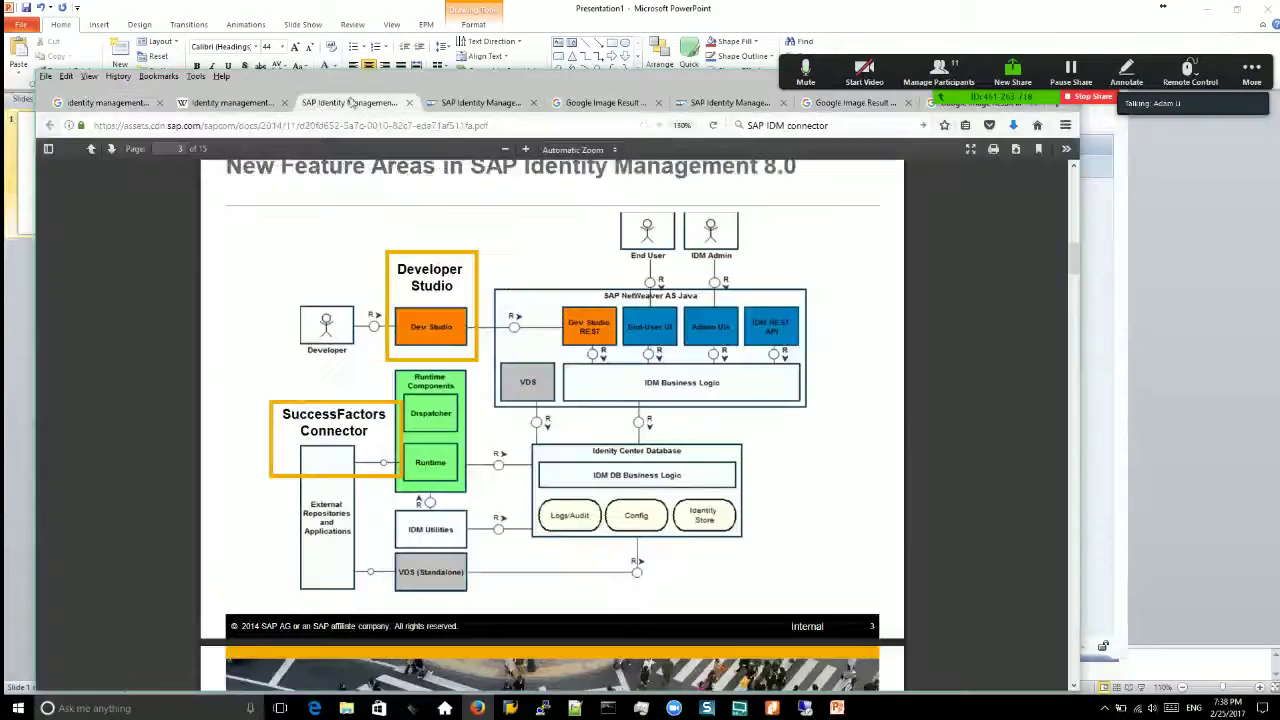
click(851, 103)
click(616, 126)
text(portalfandezhi.com/)
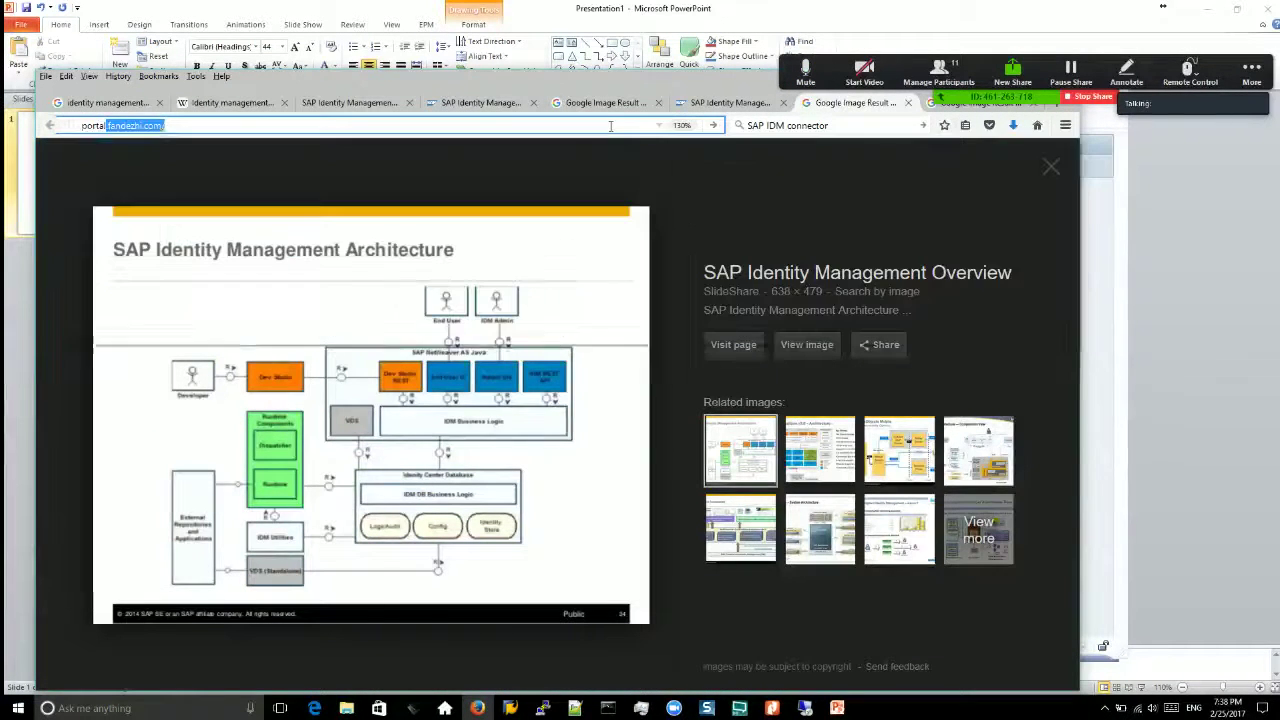
key(Return)
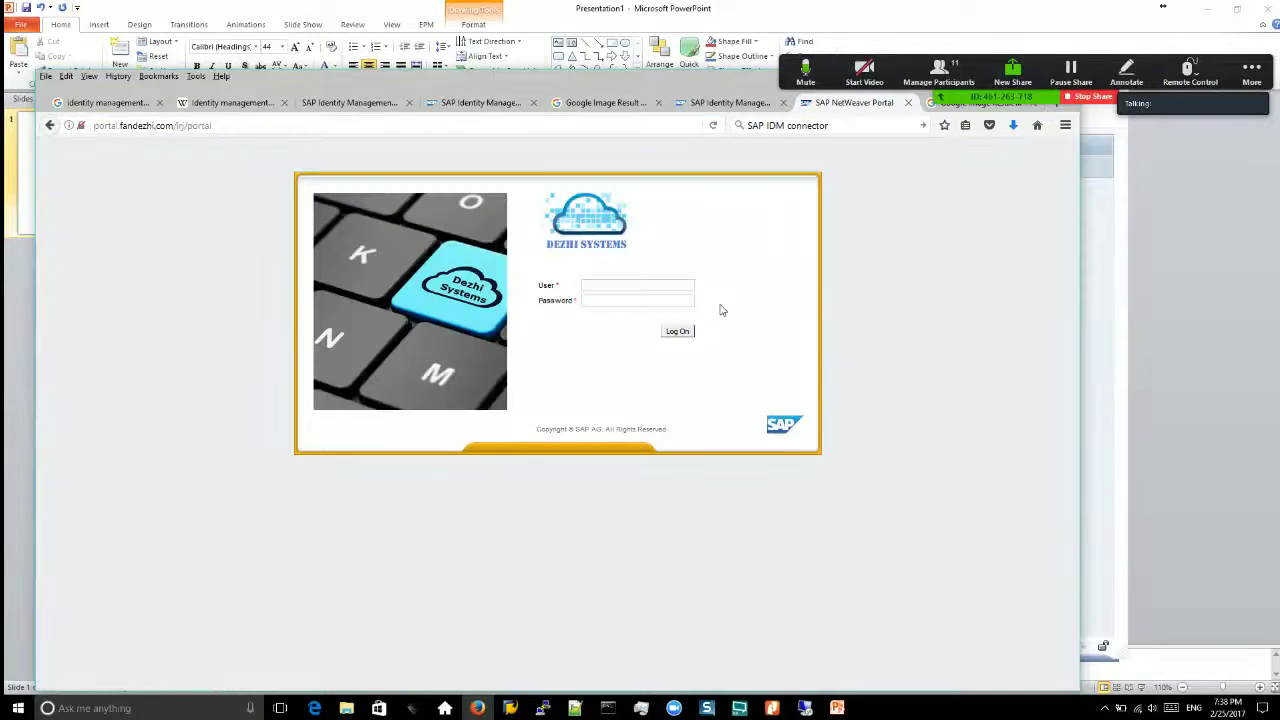
Step: Sign in to the SAP NetWeaver Portal with the user name and password
key(Tab)
key(Tab)
key(Return)
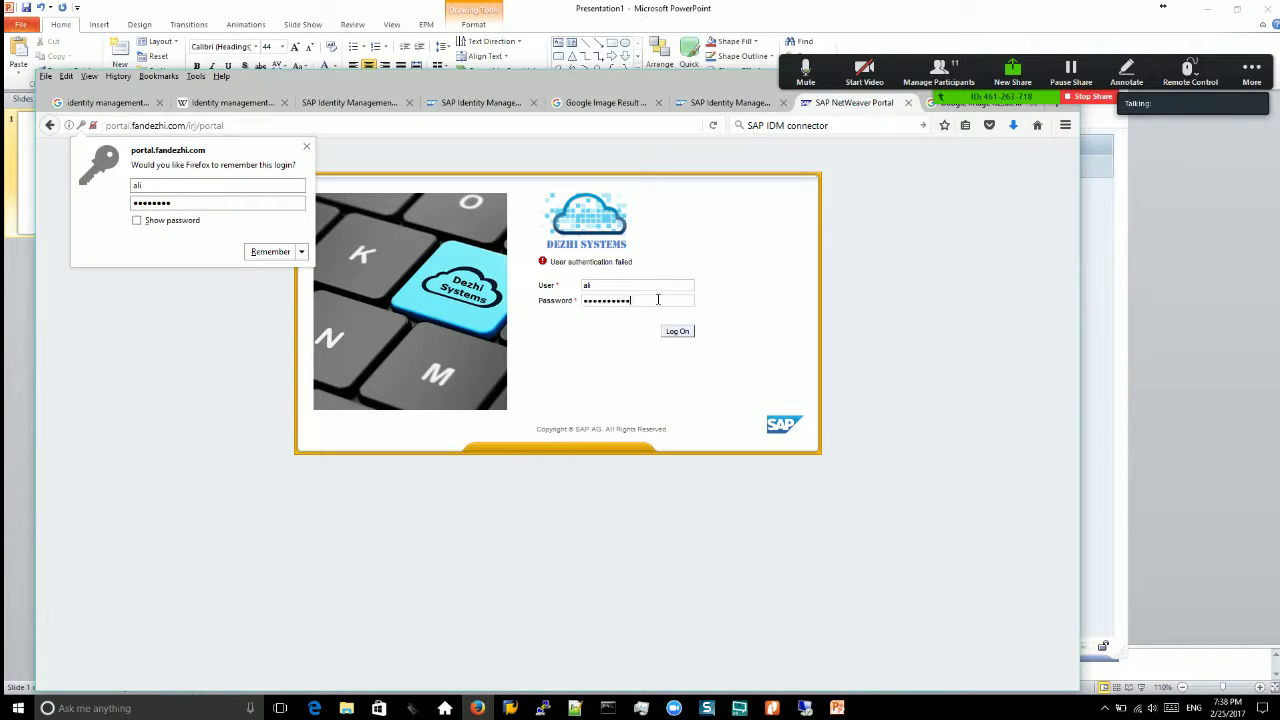
key(Return)
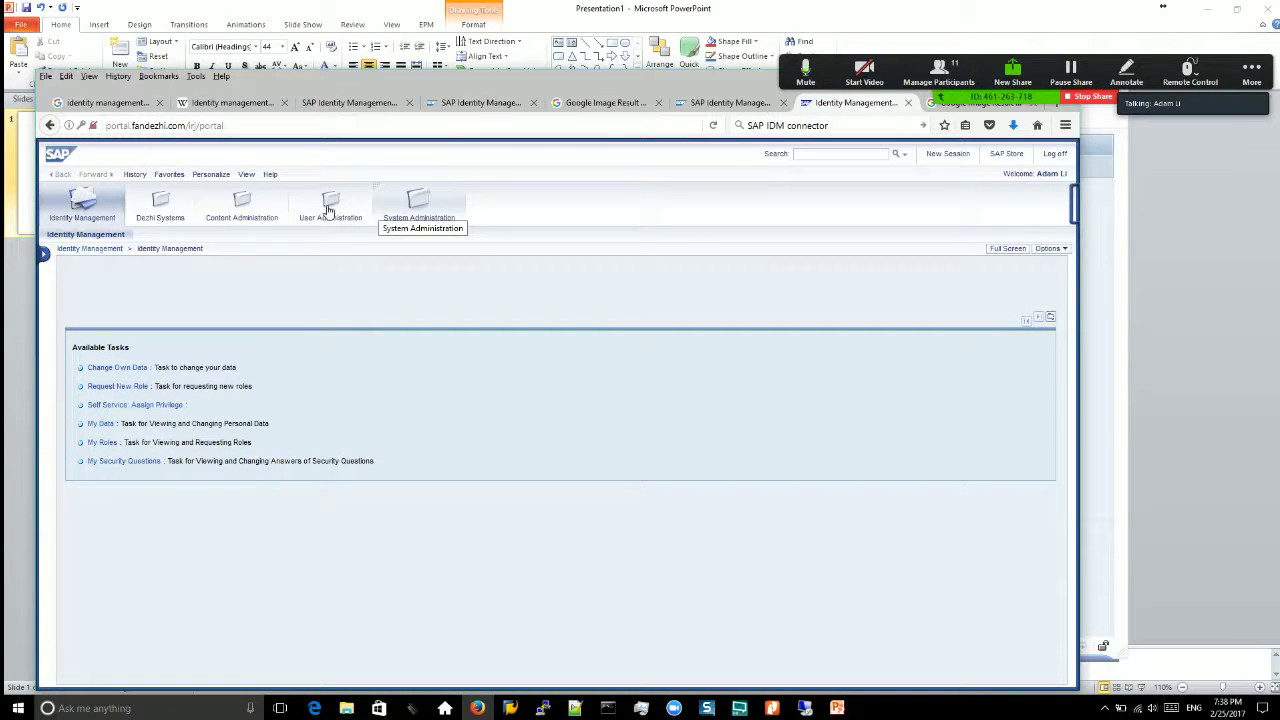
Step: In User Administration, search for 'al' and open the matching LDAP user's details
click(334, 206)
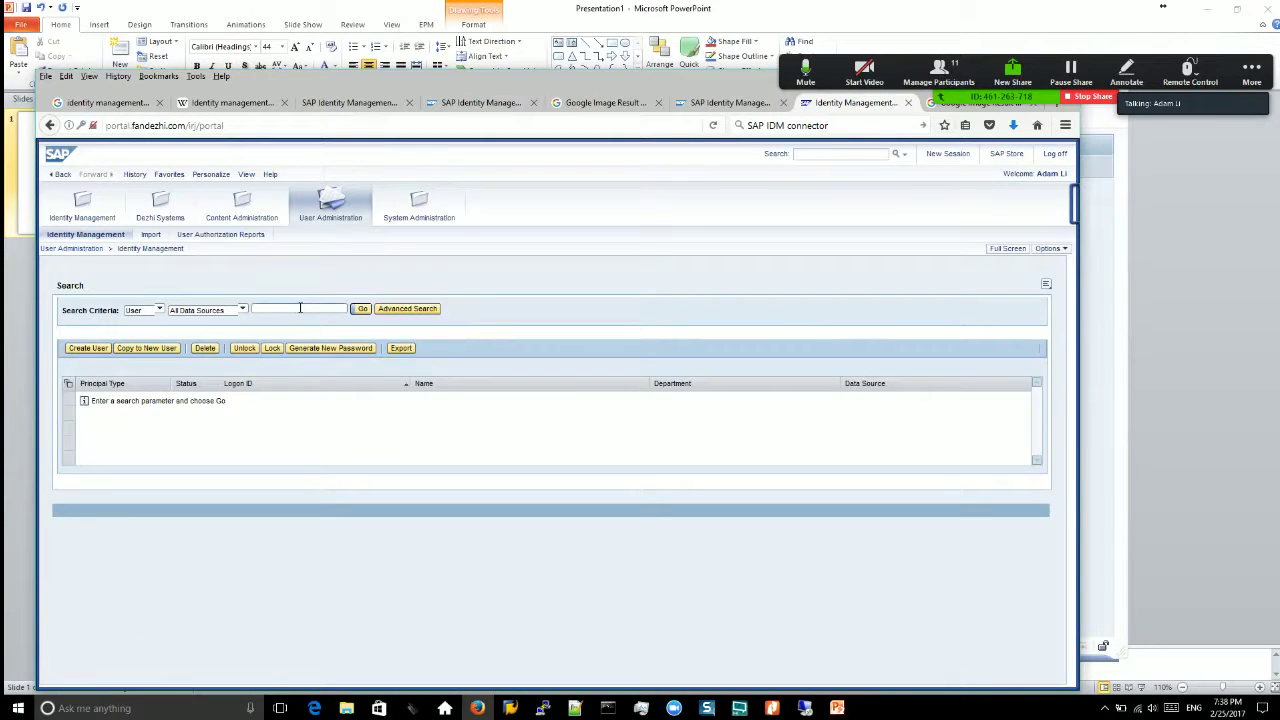
click(265, 307)
text(ali)
key(Return)
click(136, 404)
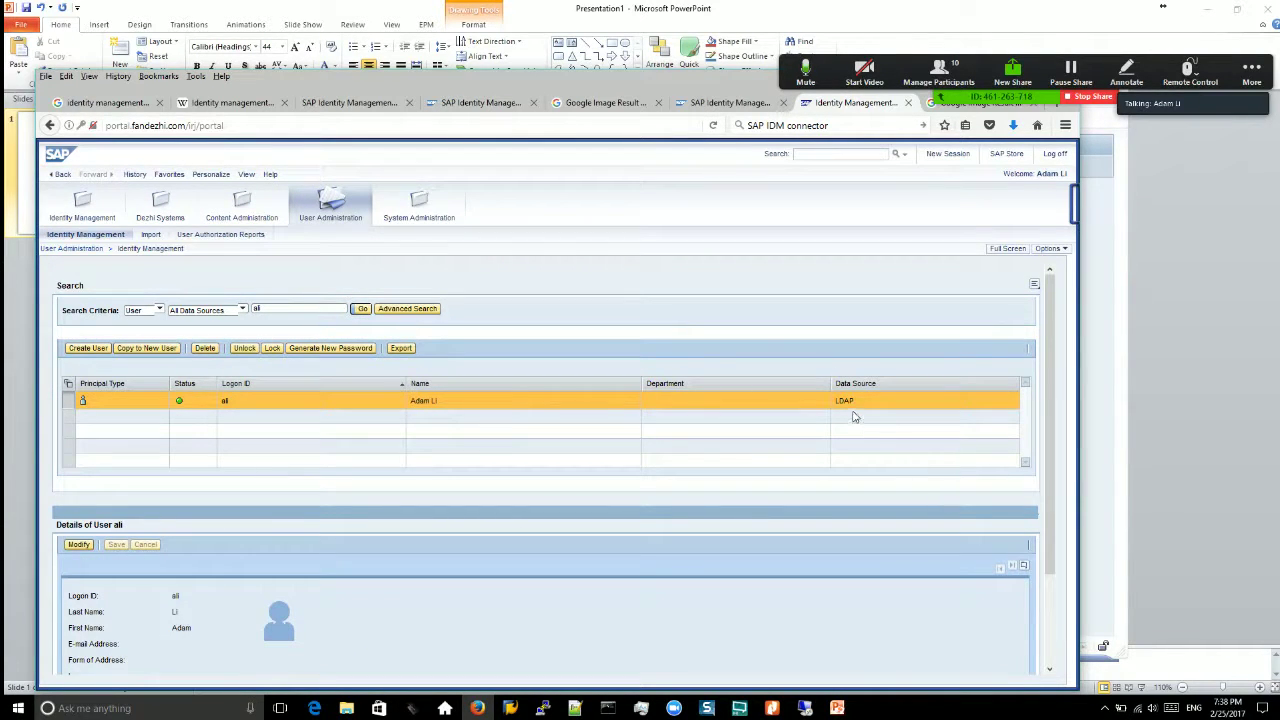
scroll(1056, 524, down, 2)
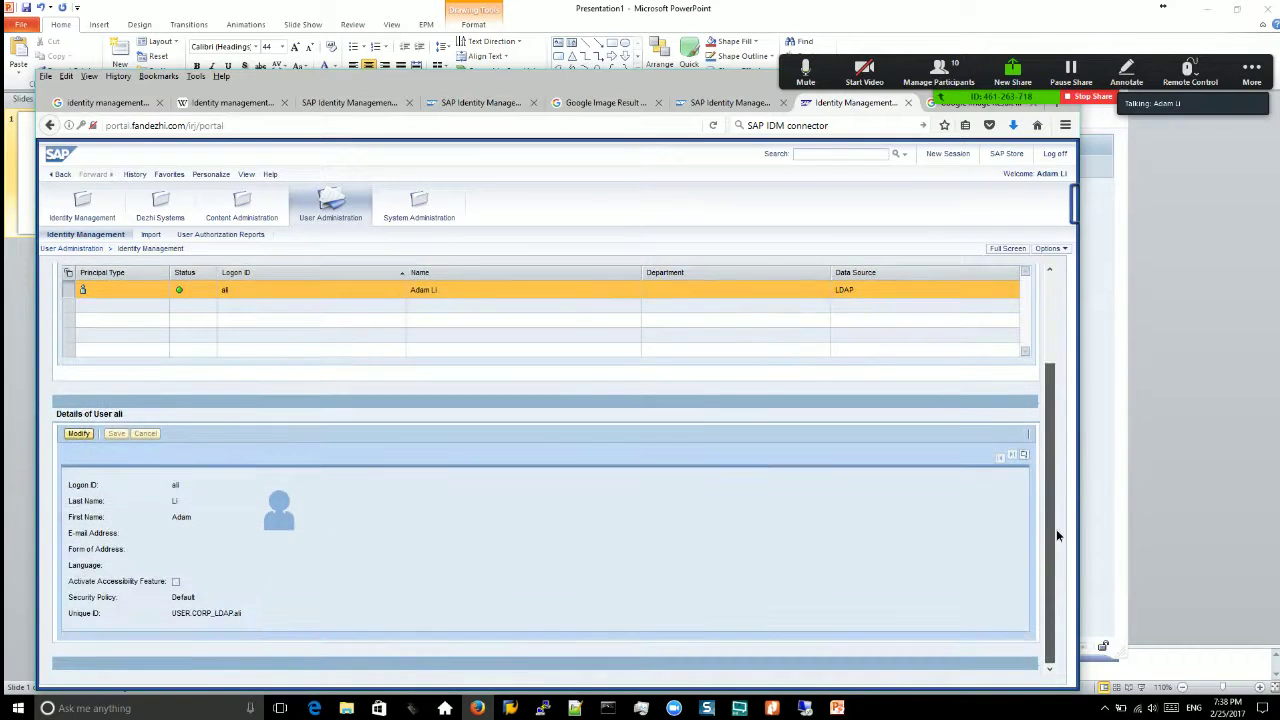
scroll(1056, 529, up, 2)
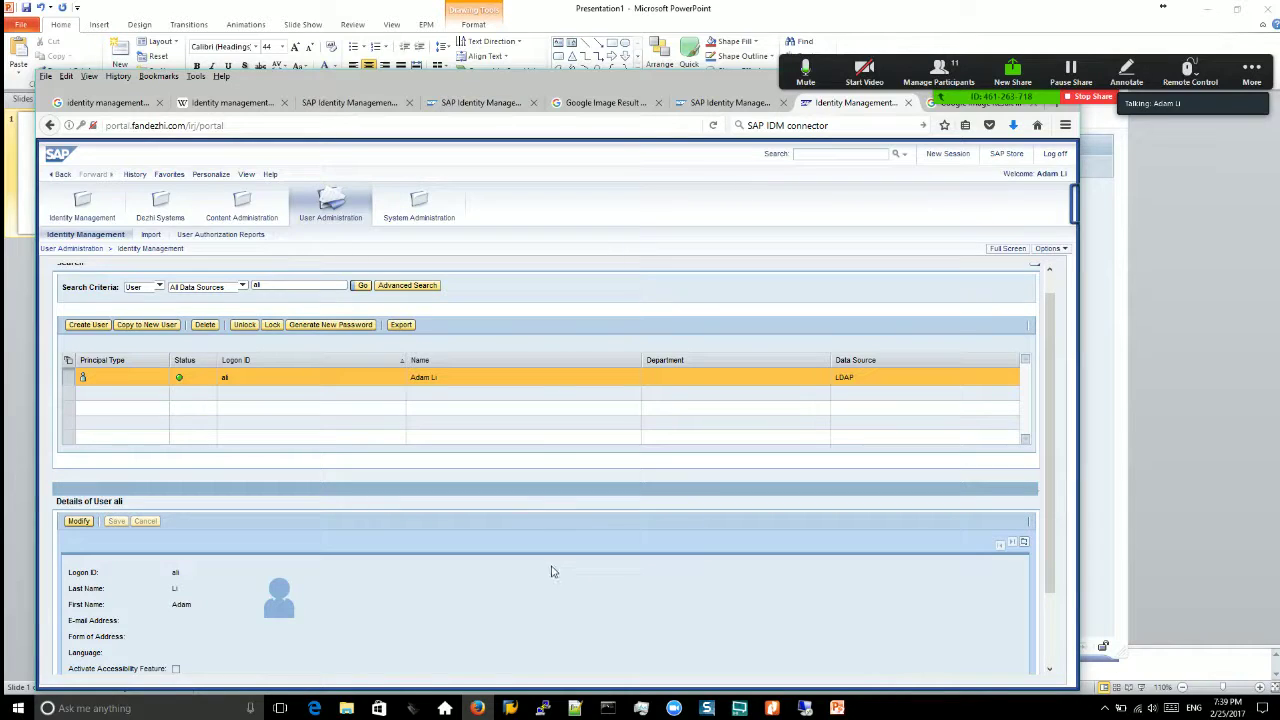
Step: Check SAP Logon and the portal again, then bring forward the title slide and IDM connectivity PDF
mouse_move(517, 706)
click(415, 650)
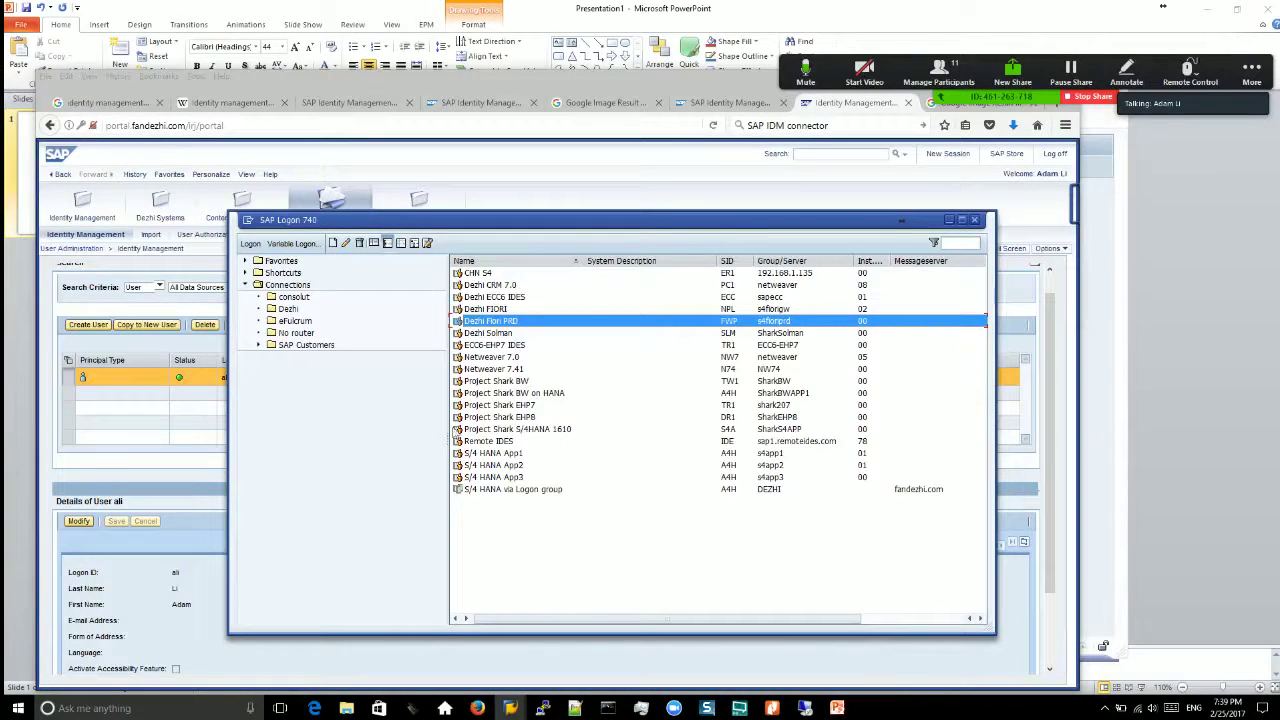
click(42, 395)
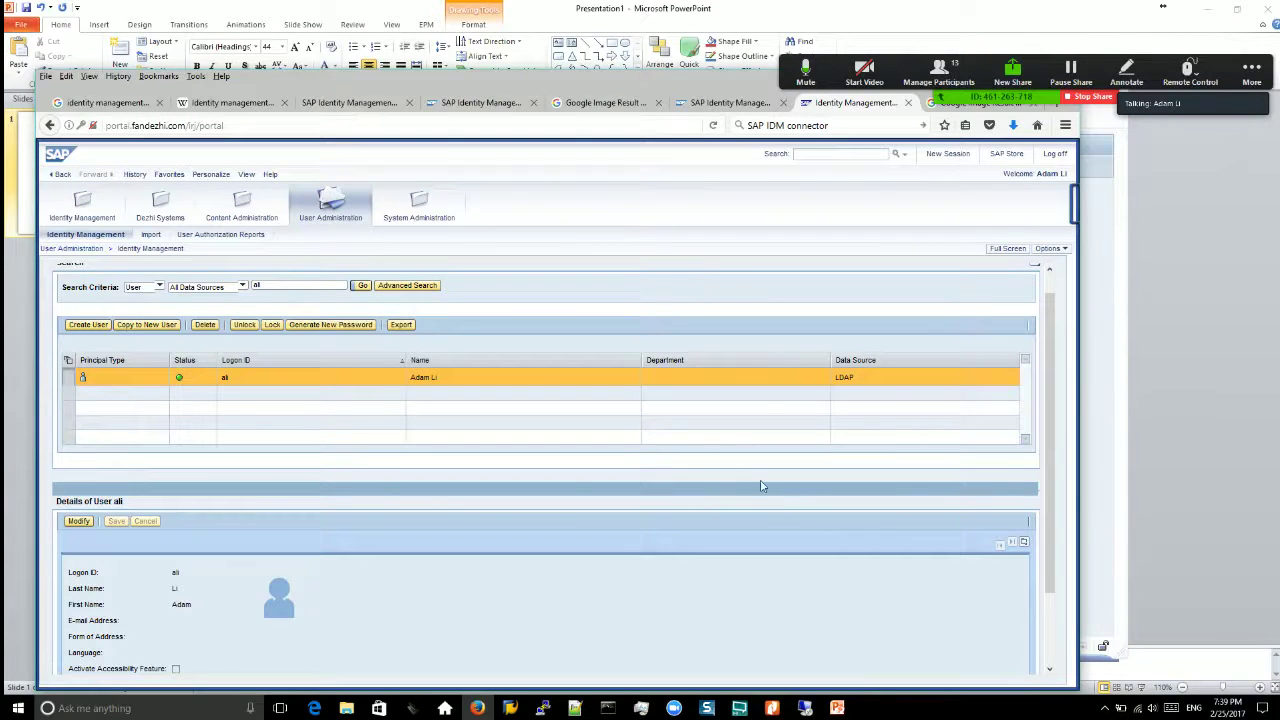
click(837, 708)
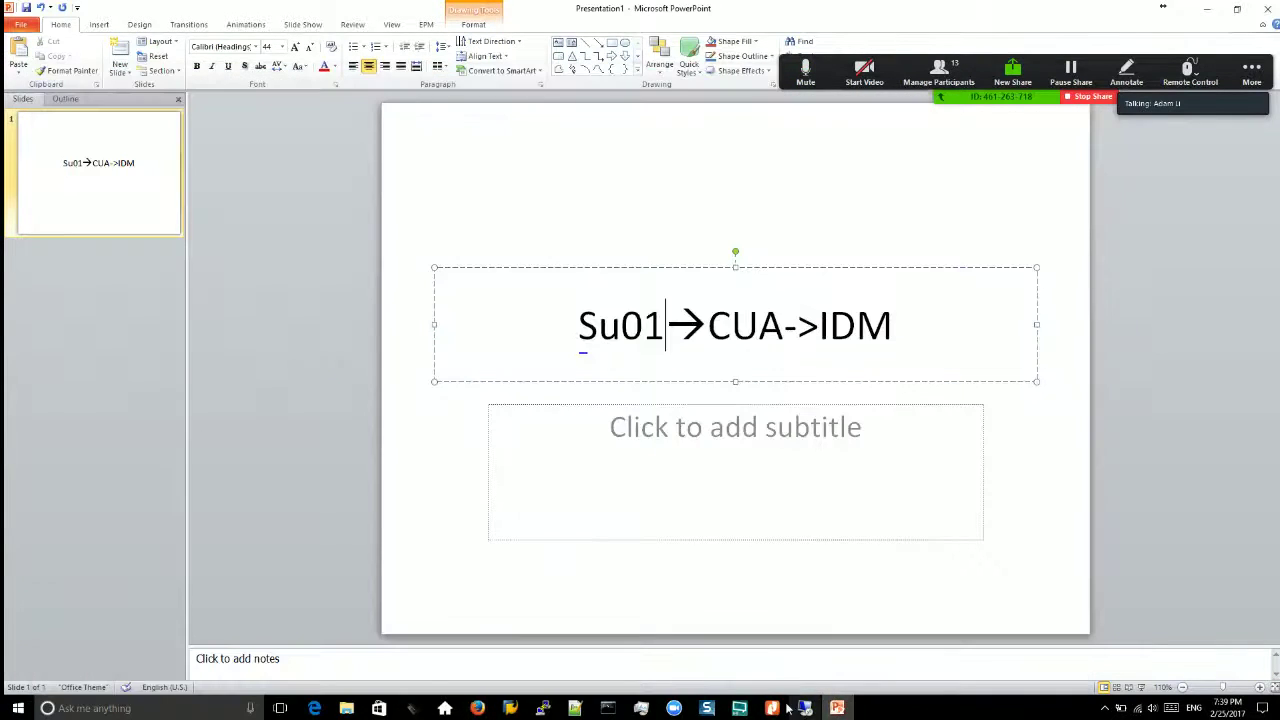
click(774, 708)
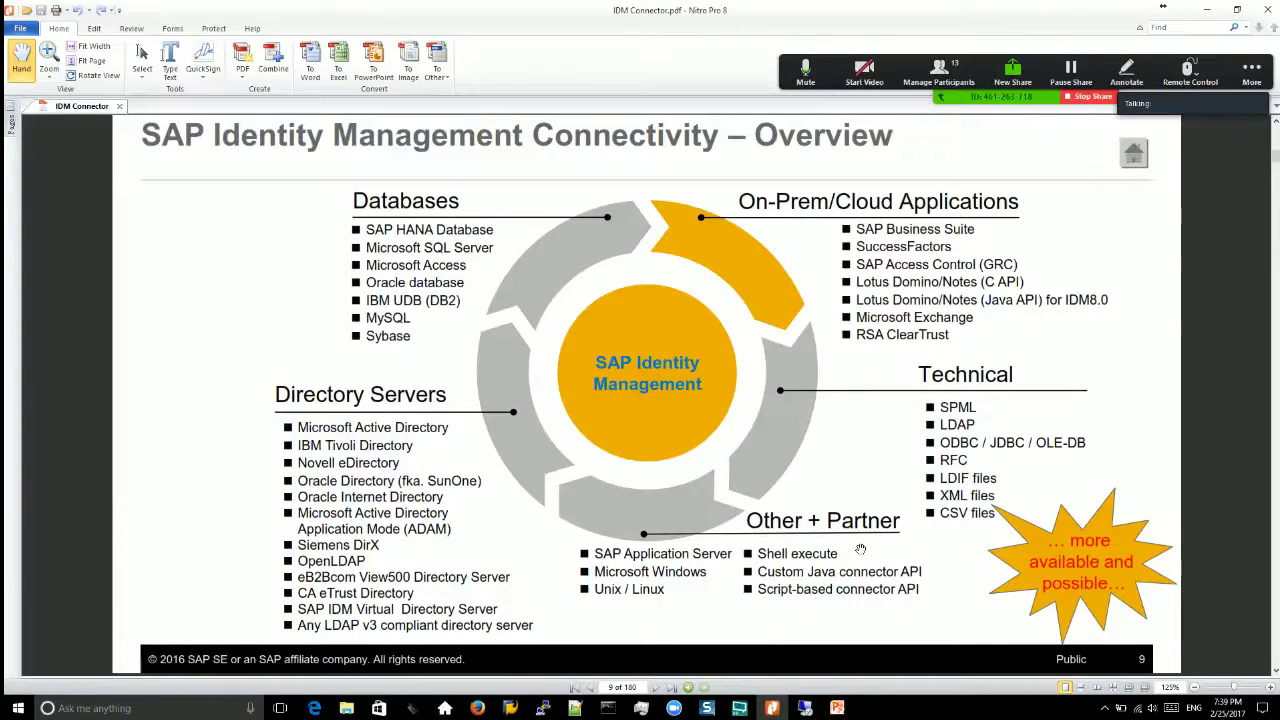
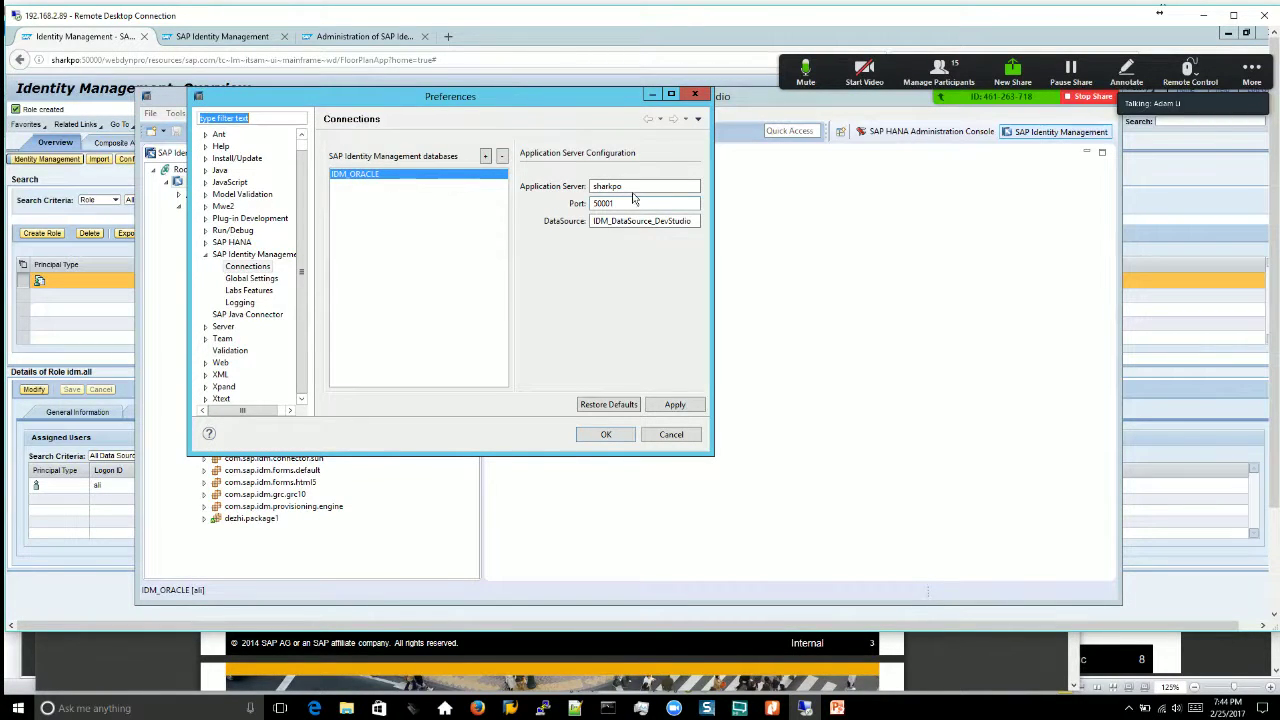
Step: Review IDM_ORACLE's server sharkpo, port 50001 and DataSource, then show the Identity Management 8.0 slide
drag(632, 186, 581, 180)
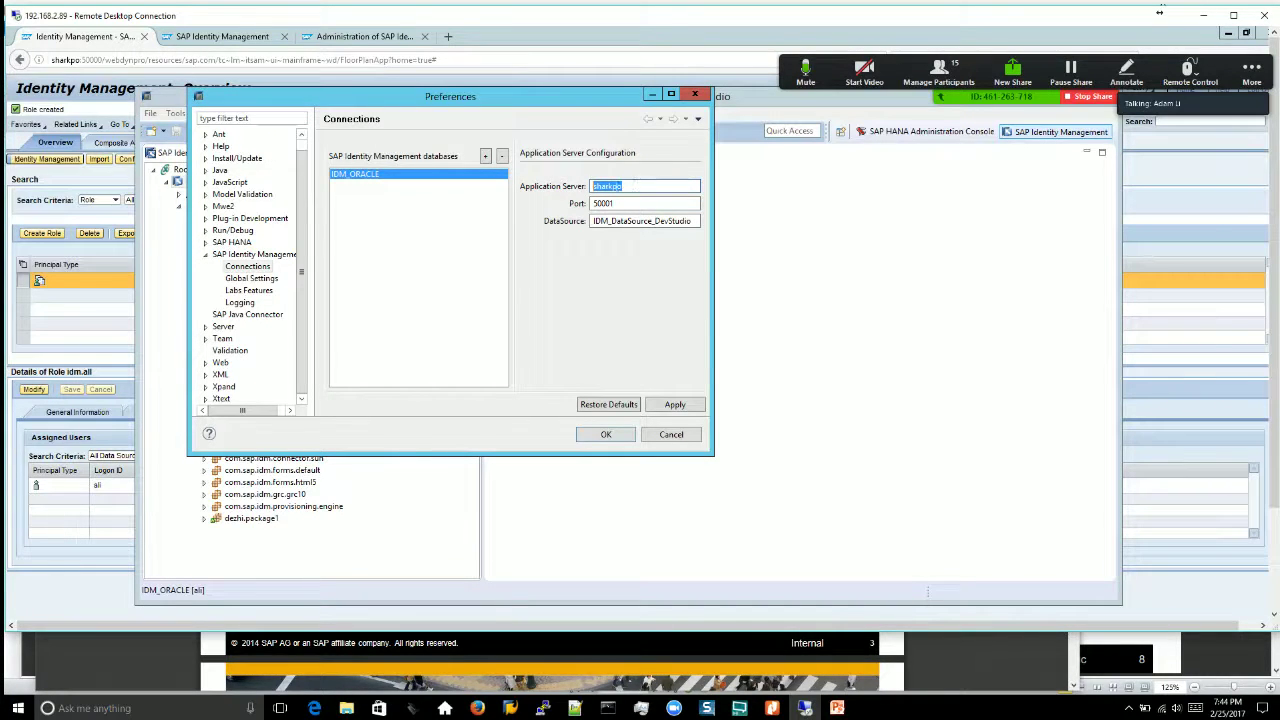
double_click(621, 203)
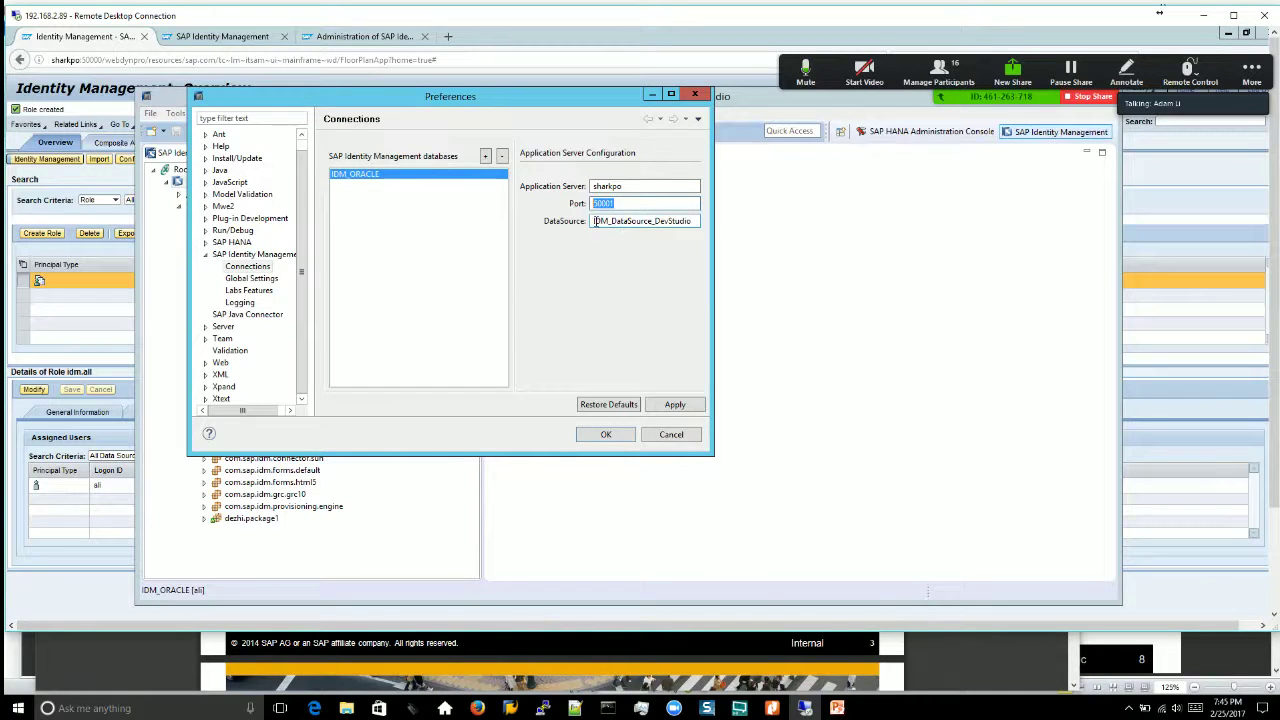
drag(595, 221, 558, 224)
click(671, 220)
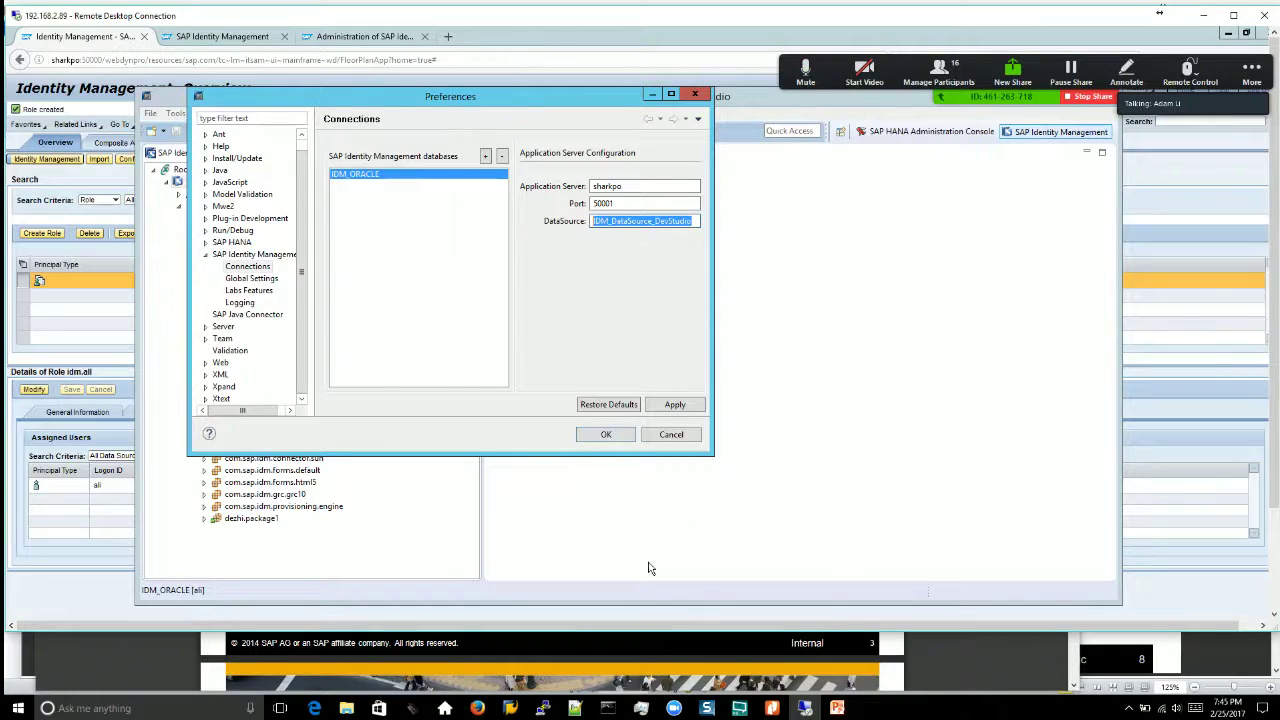
click(154, 654)
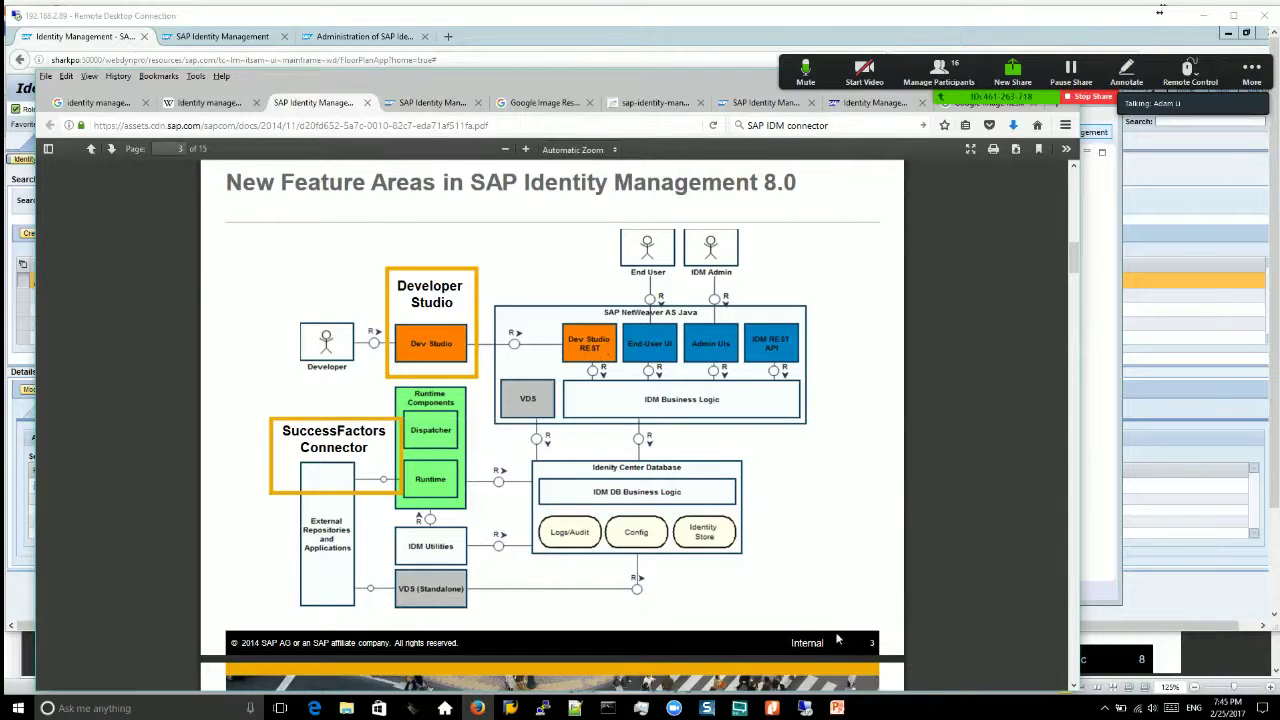
Step: Recheck the DataSource value IDM_DataSource_DevStudio in the connection settings, then return to the slide
click(805, 708)
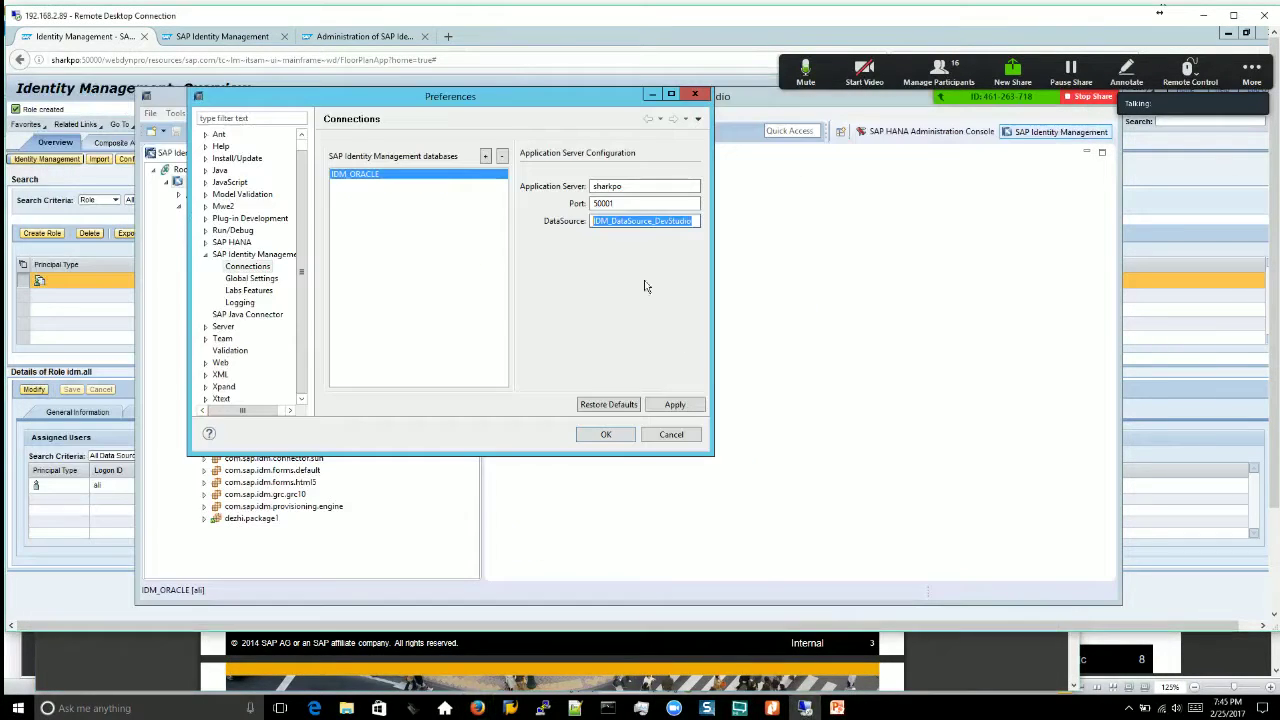
click(605, 220)
drag(701, 220, 589, 221)
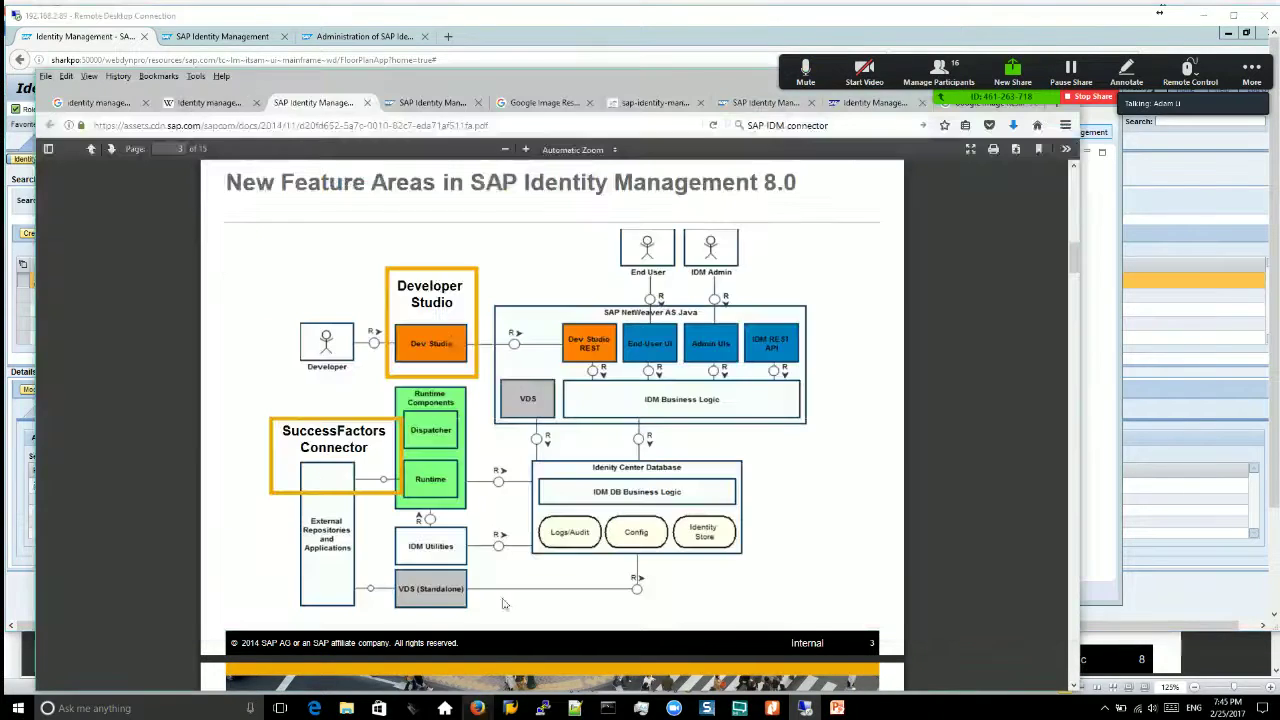
click(477, 708)
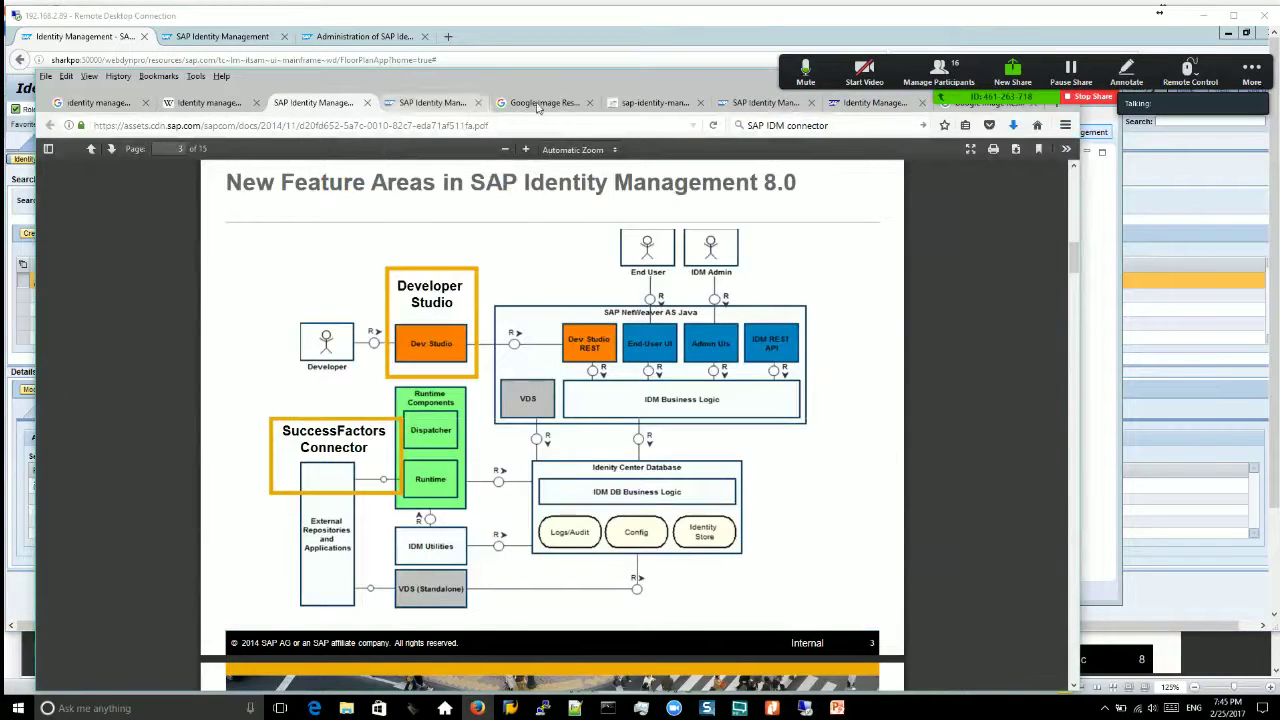
Step: Browse the portal's User Administration, UME Configuration, Identity Management and Portal Content Management areas
click(868, 104)
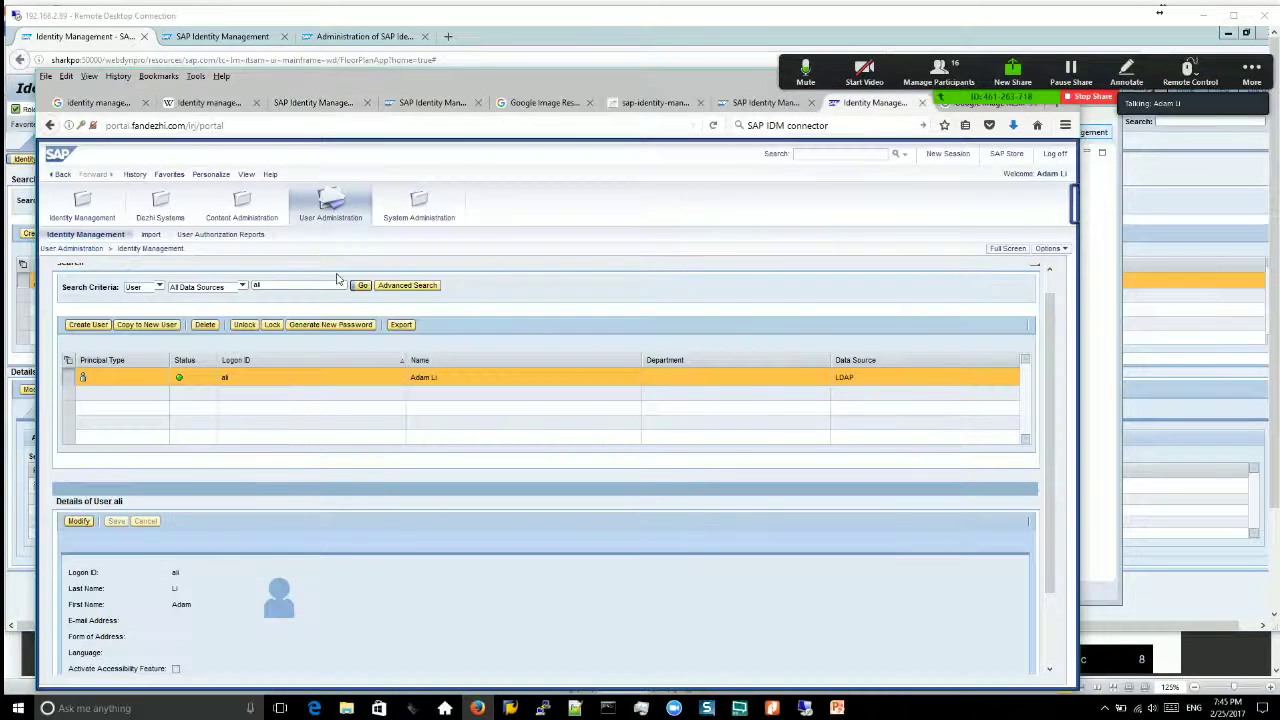
click(417, 204)
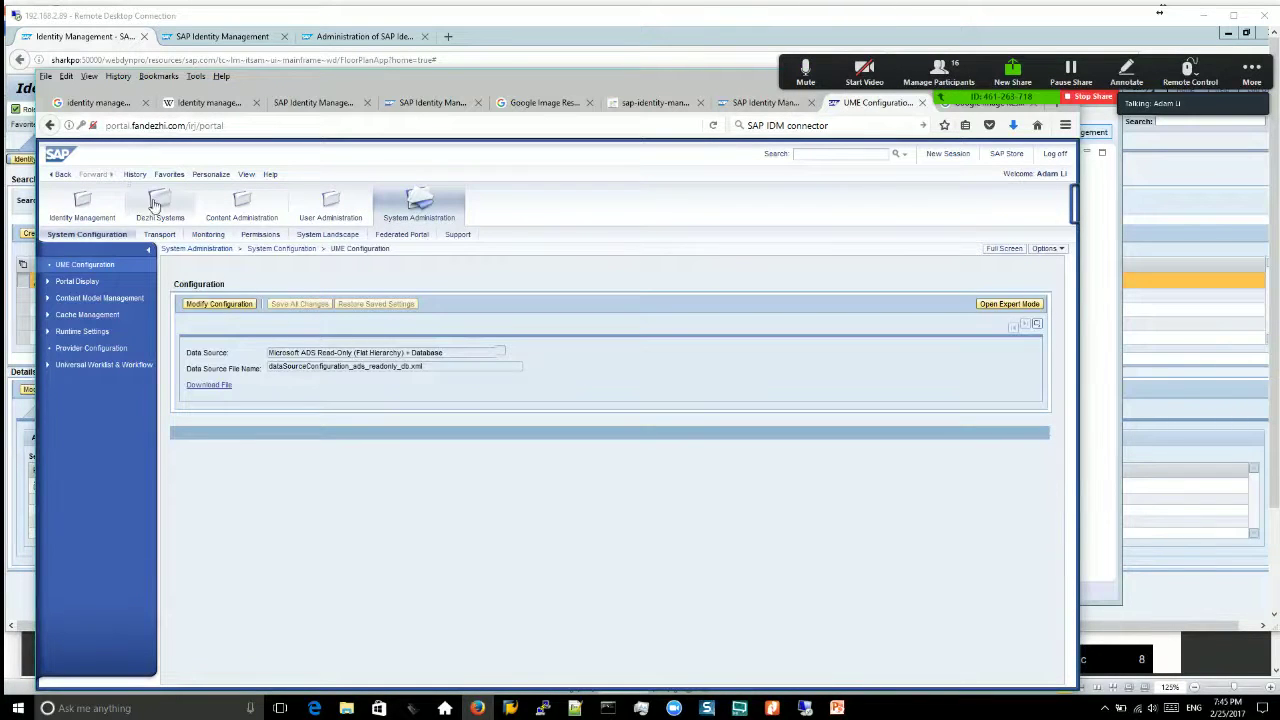
click(82, 203)
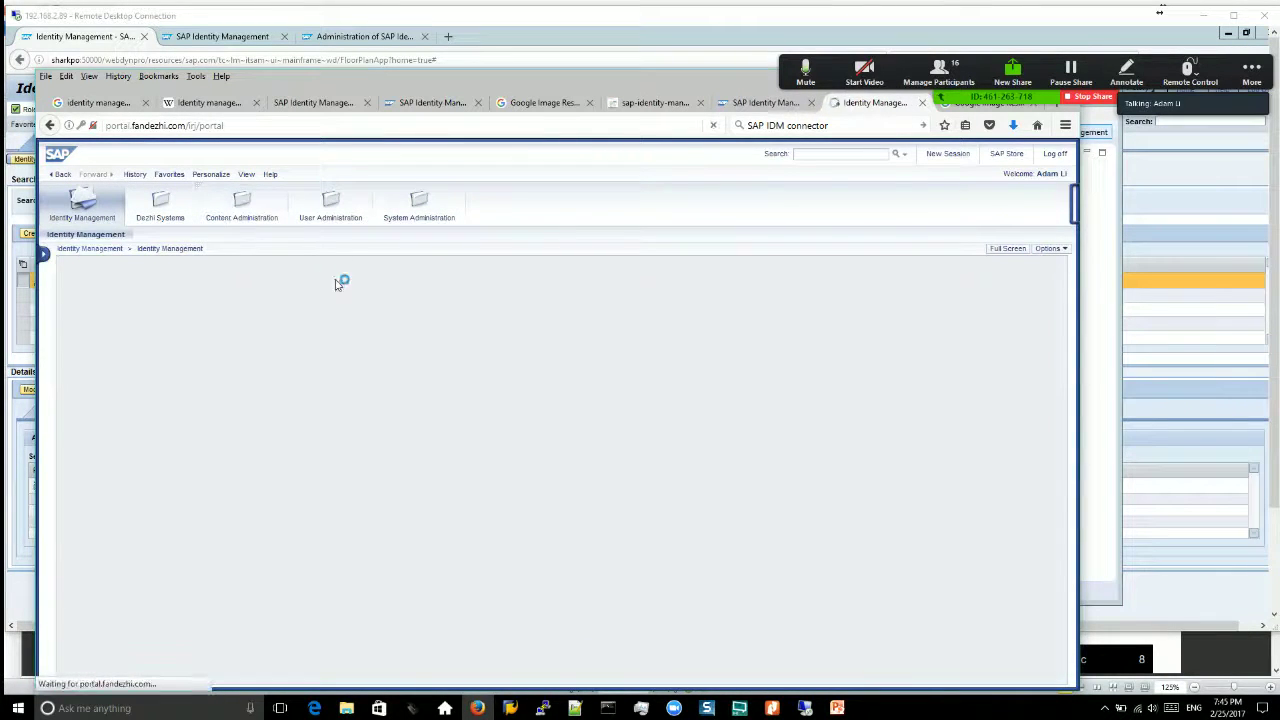
click(240, 216)
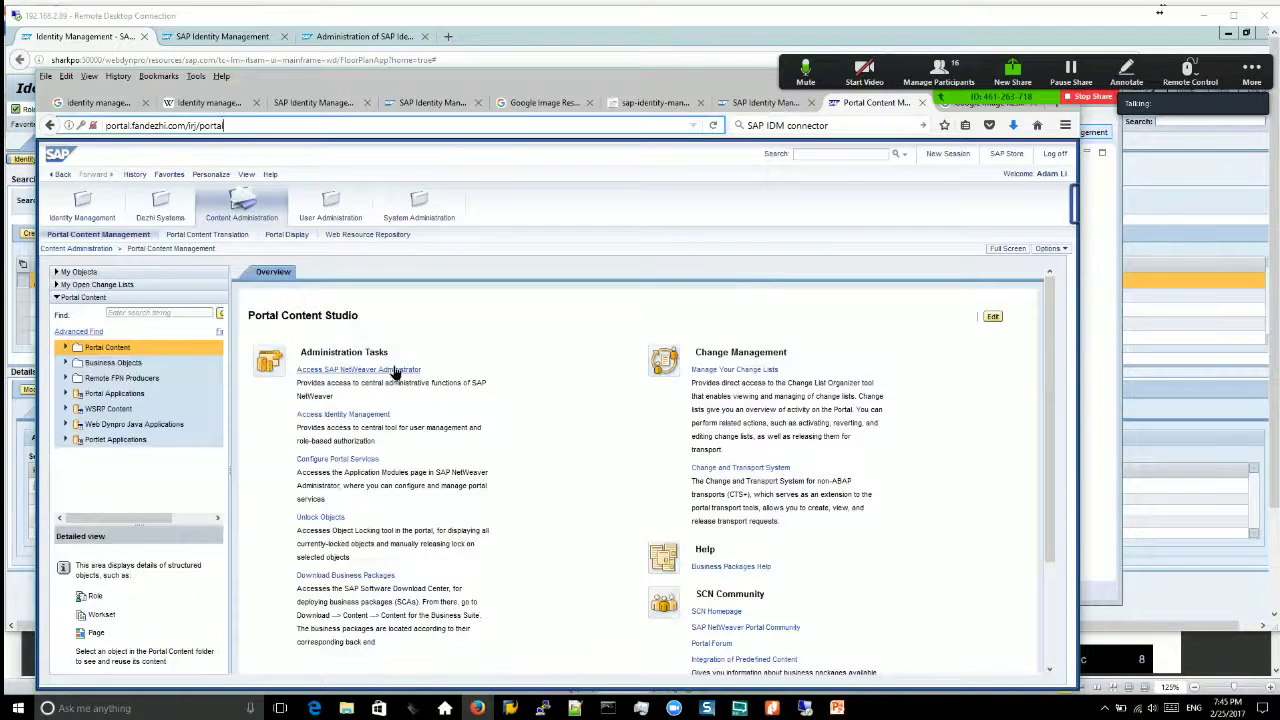
click(402, 371)
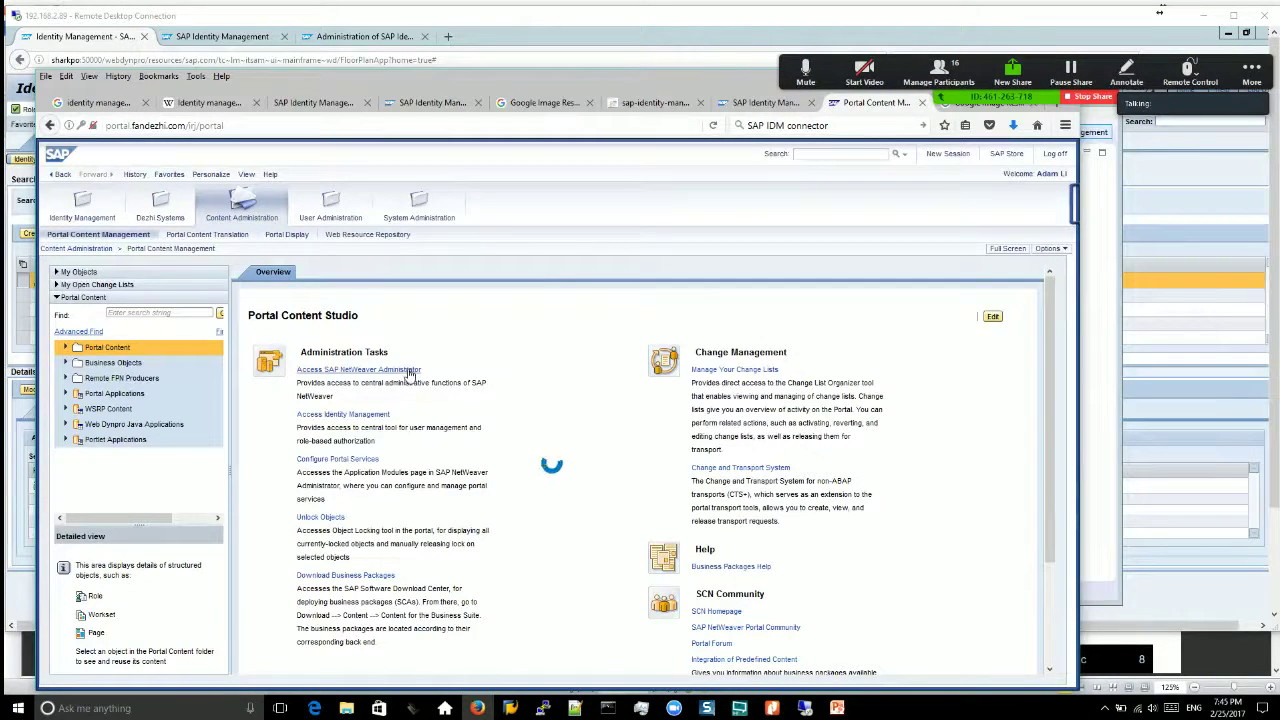
click(786, 104)
click(864, 107)
click(655, 102)
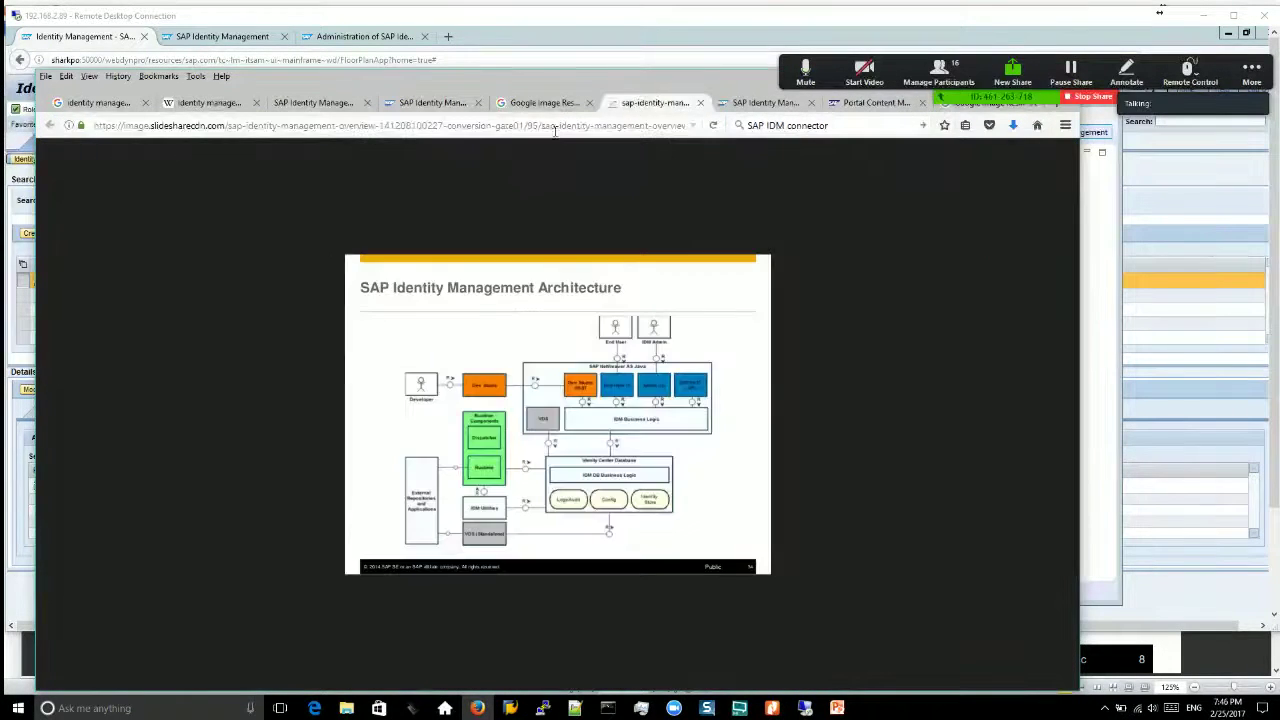
text(https)
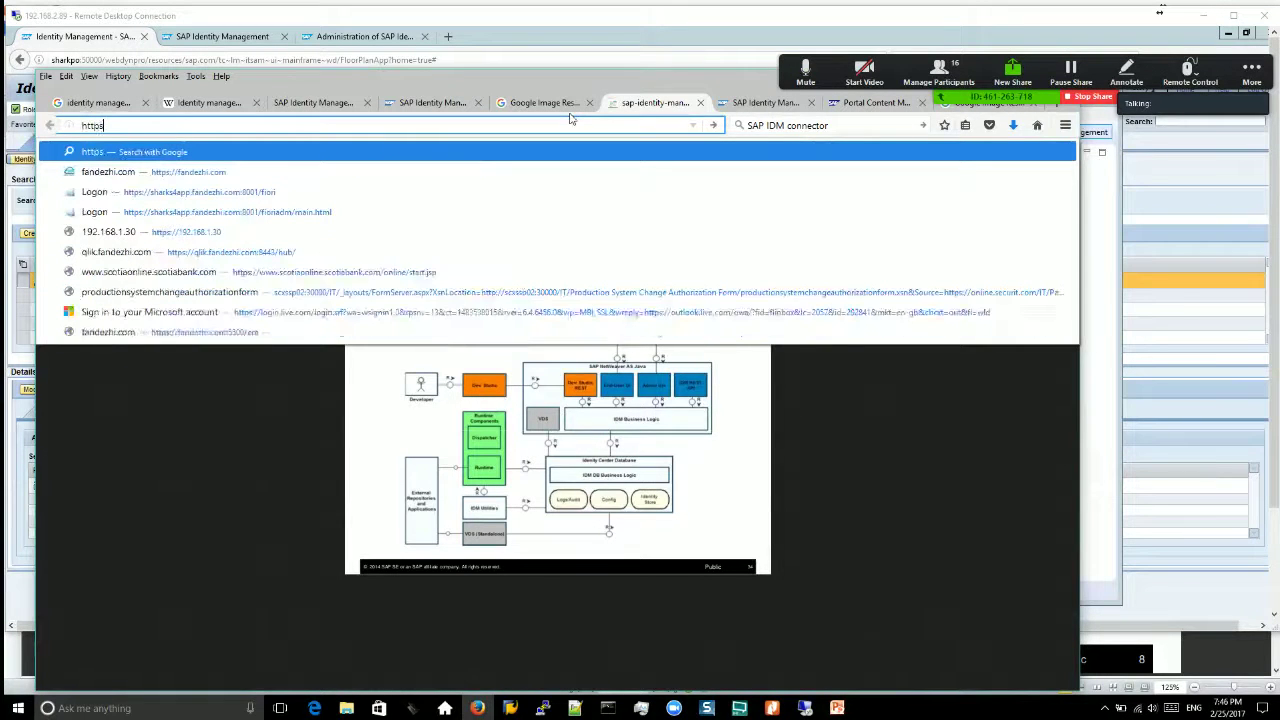
key(BackSpace)
text(://)
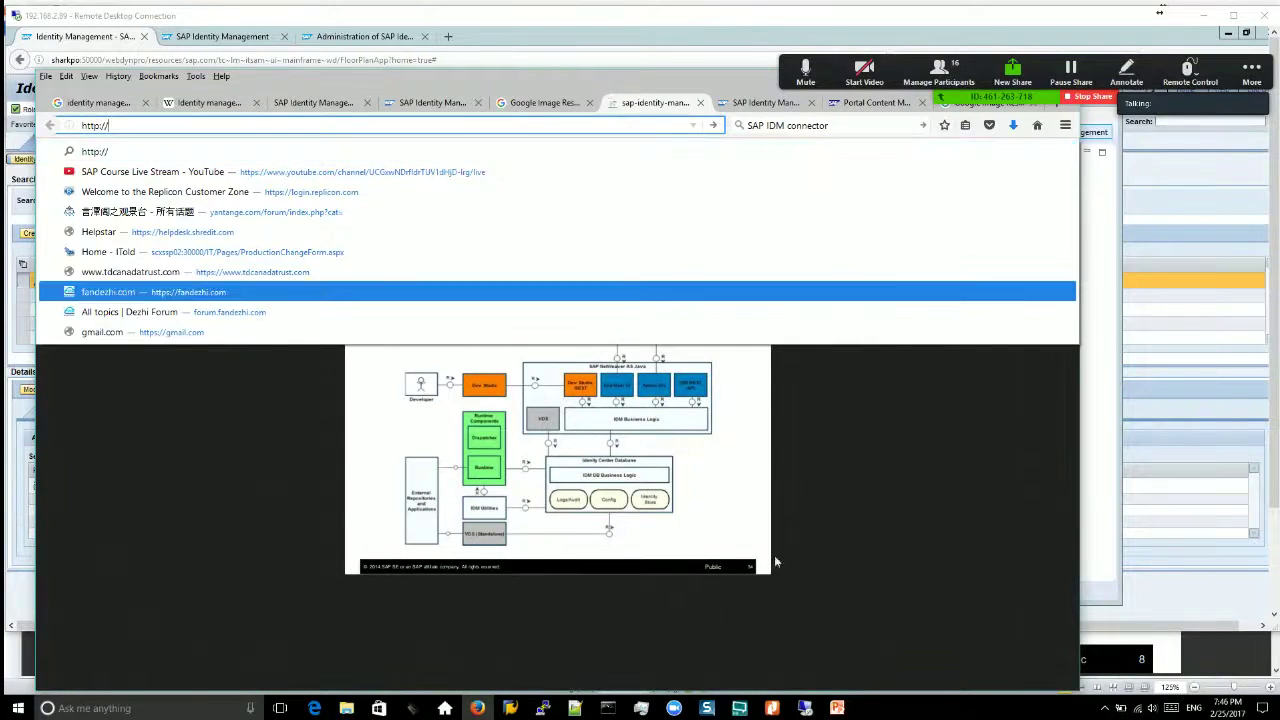
mouse_move(808, 712)
click(806, 710)
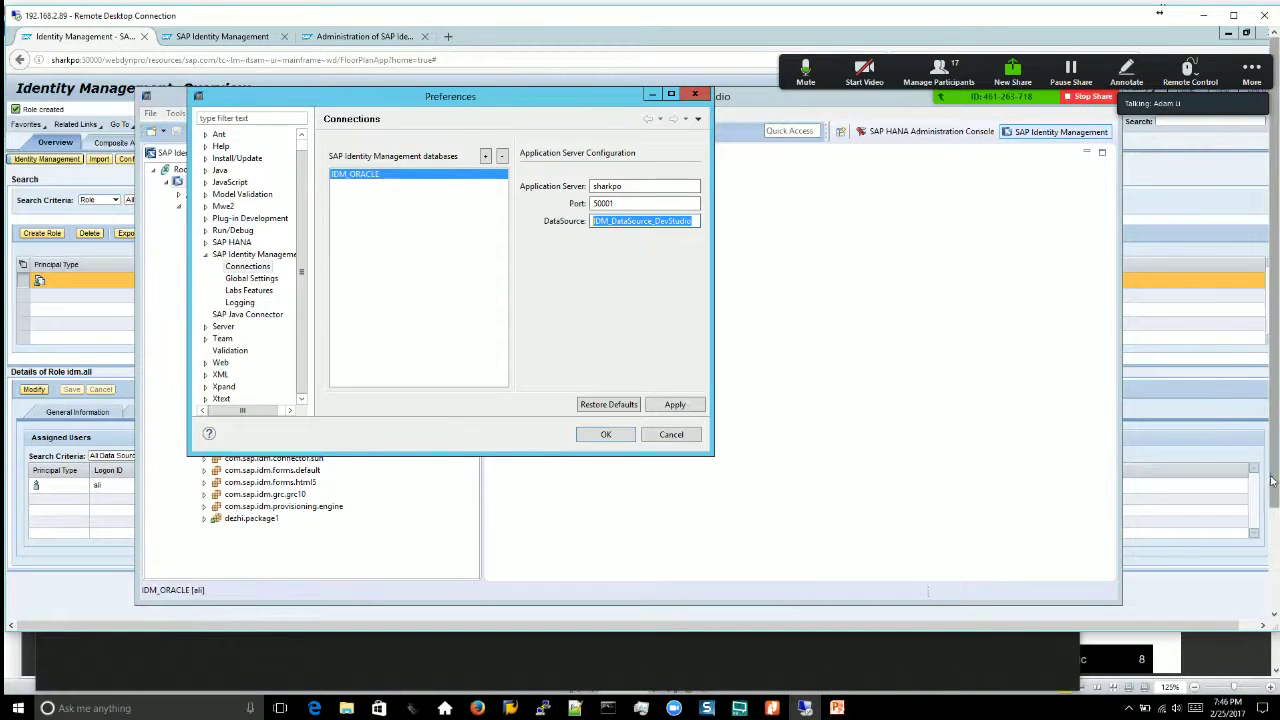
scroll(1276, 478, down, 3)
click(184, 608)
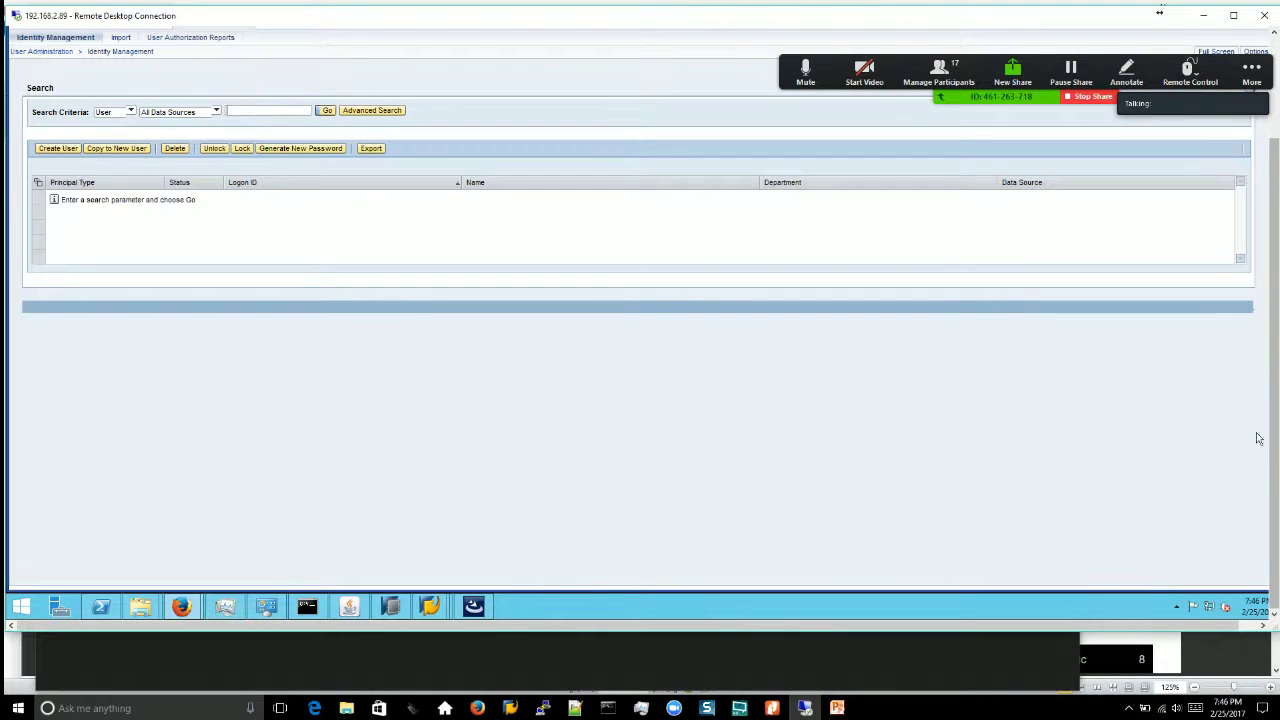
Step: Cycle through the remote browser tabs and return to the Identity Management portal page
scroll(1276, 445, up, 3)
click(588, 36)
click(645, 36)
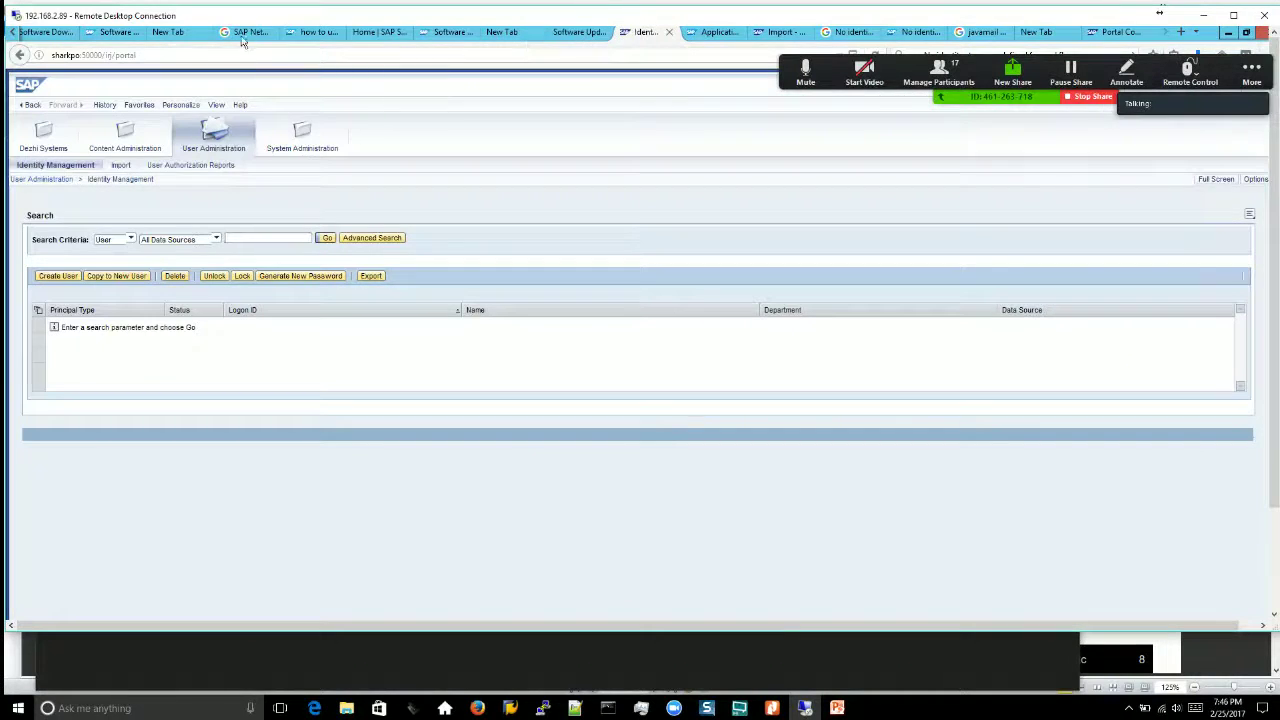
click(308, 33)
click(374, 36)
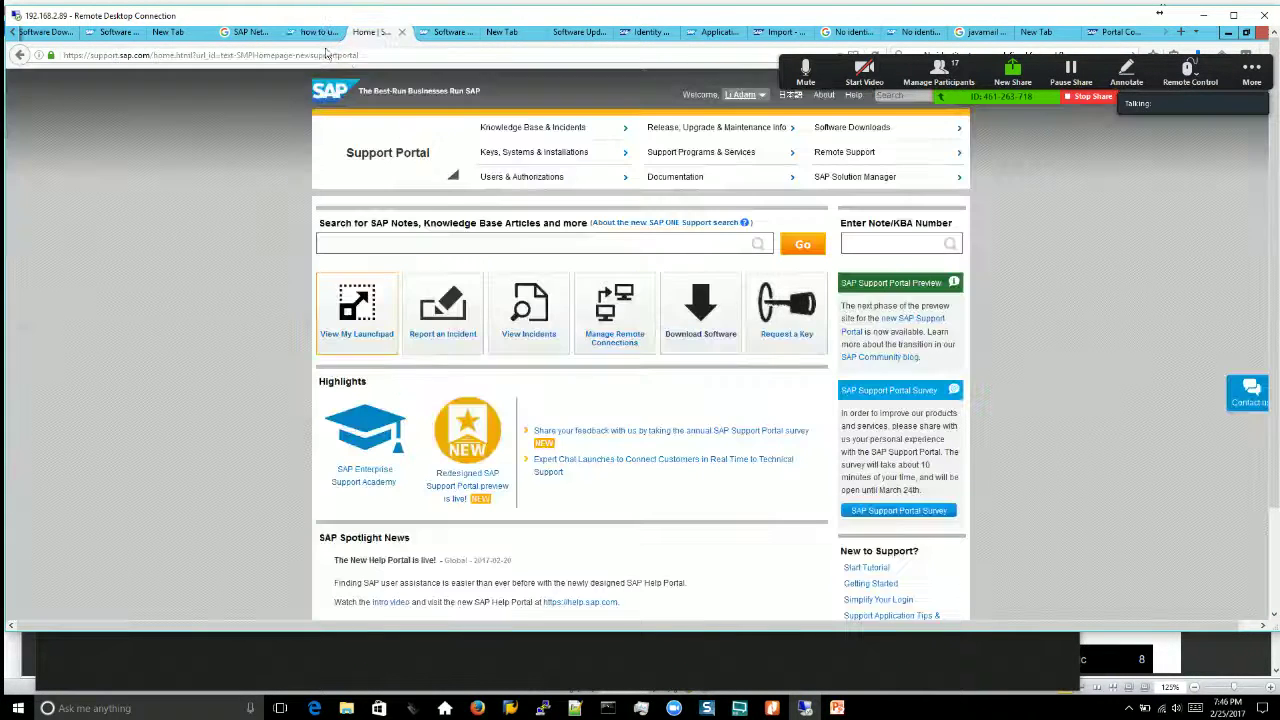
click(567, 36)
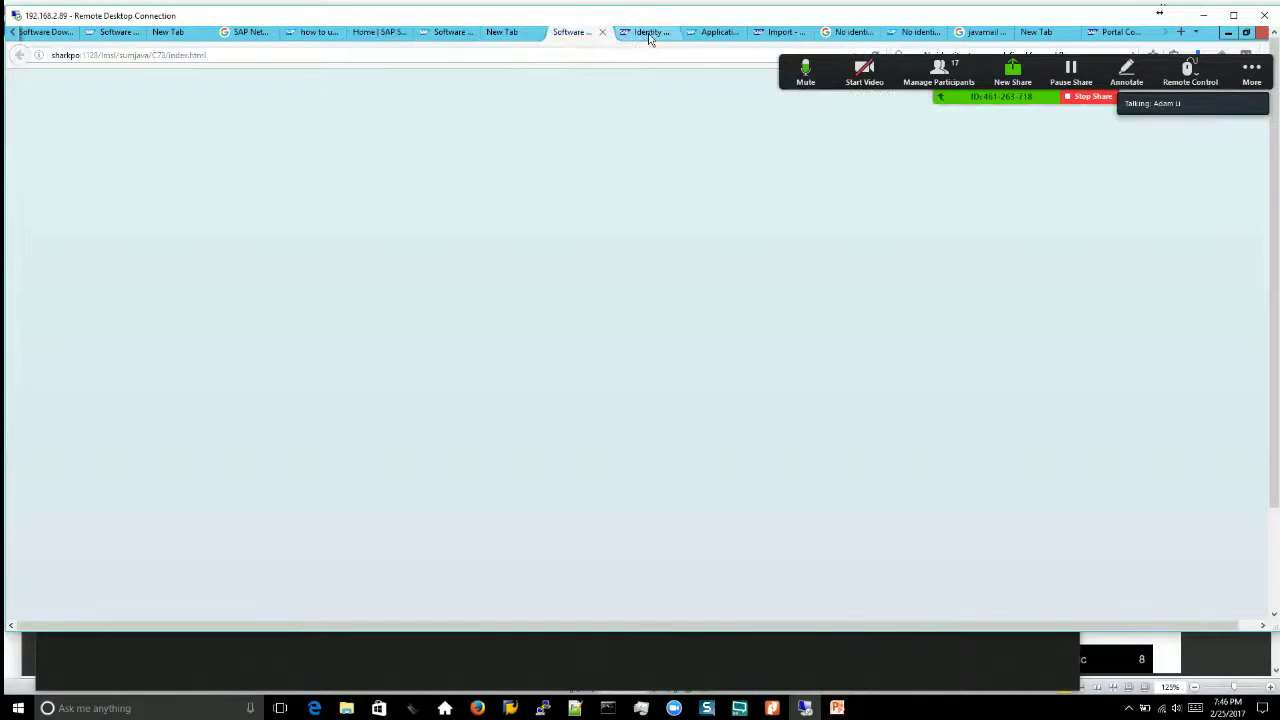
click(650, 34)
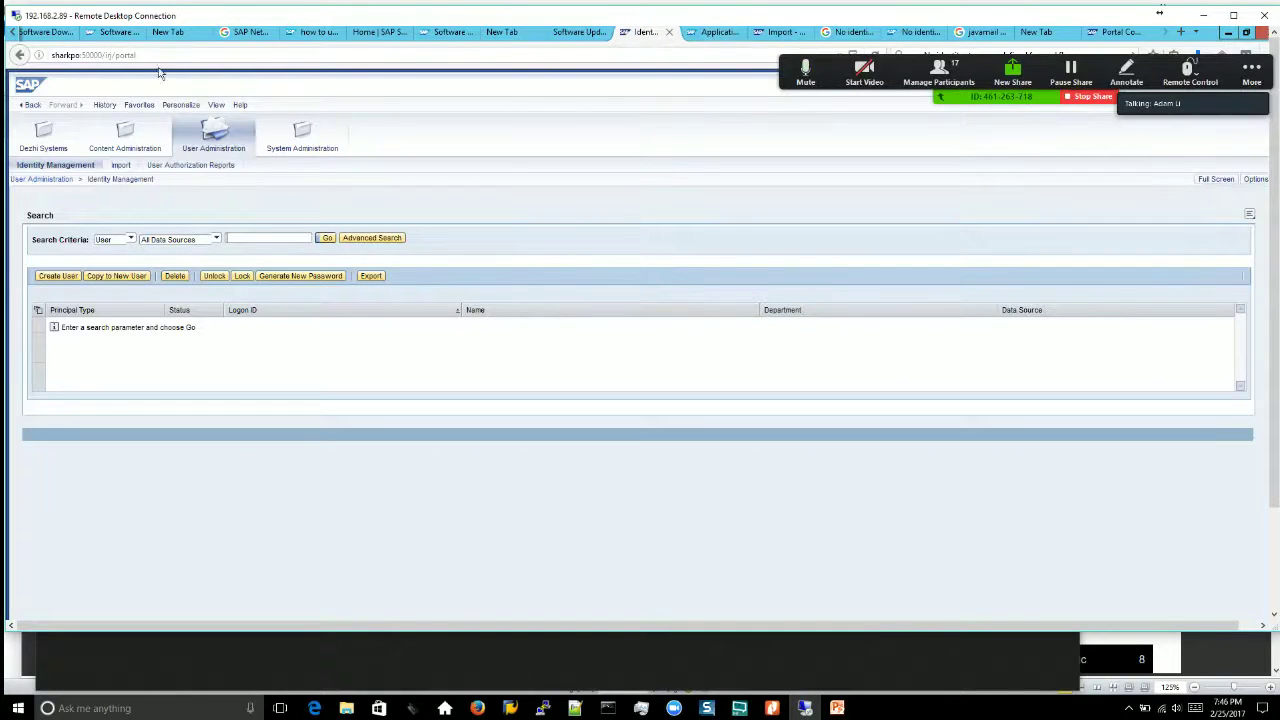
Step: Replace irj/portal with nwa in the portal address and log on to NetWeaver Administrator
click(106, 55)
key(Return)
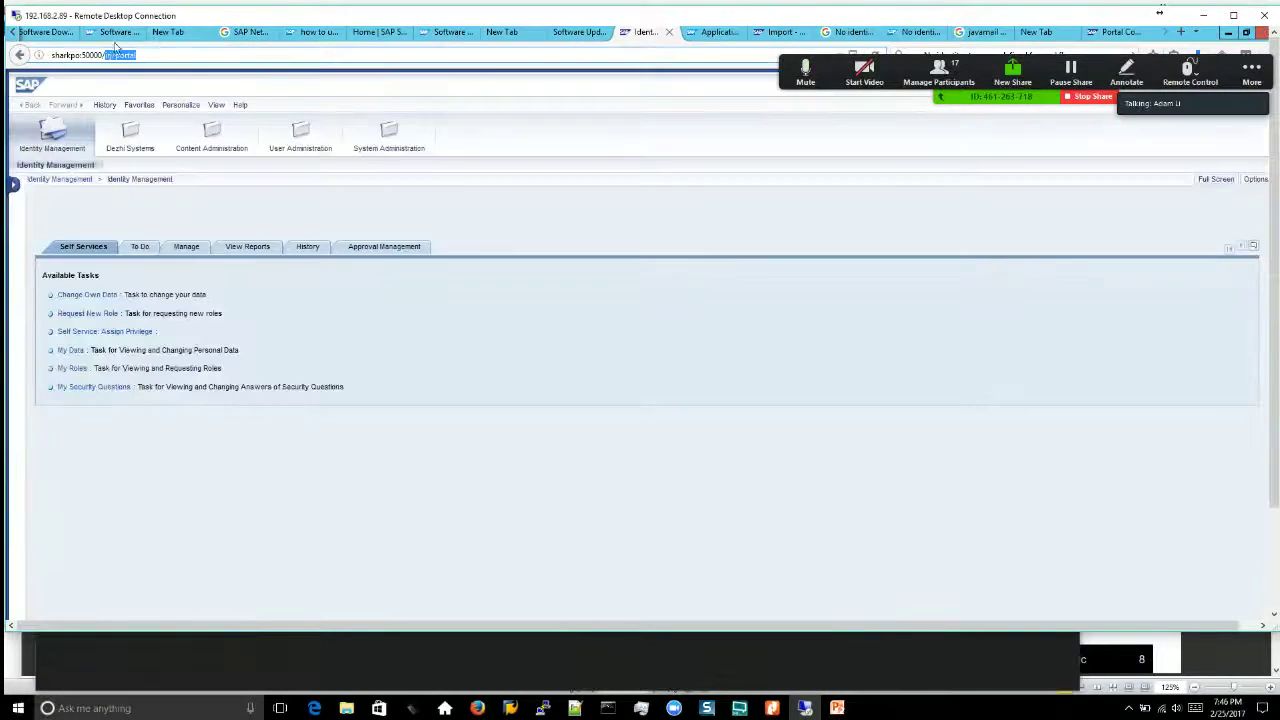
drag(105, 55, 142, 55)
text(nwa)
key(Return)
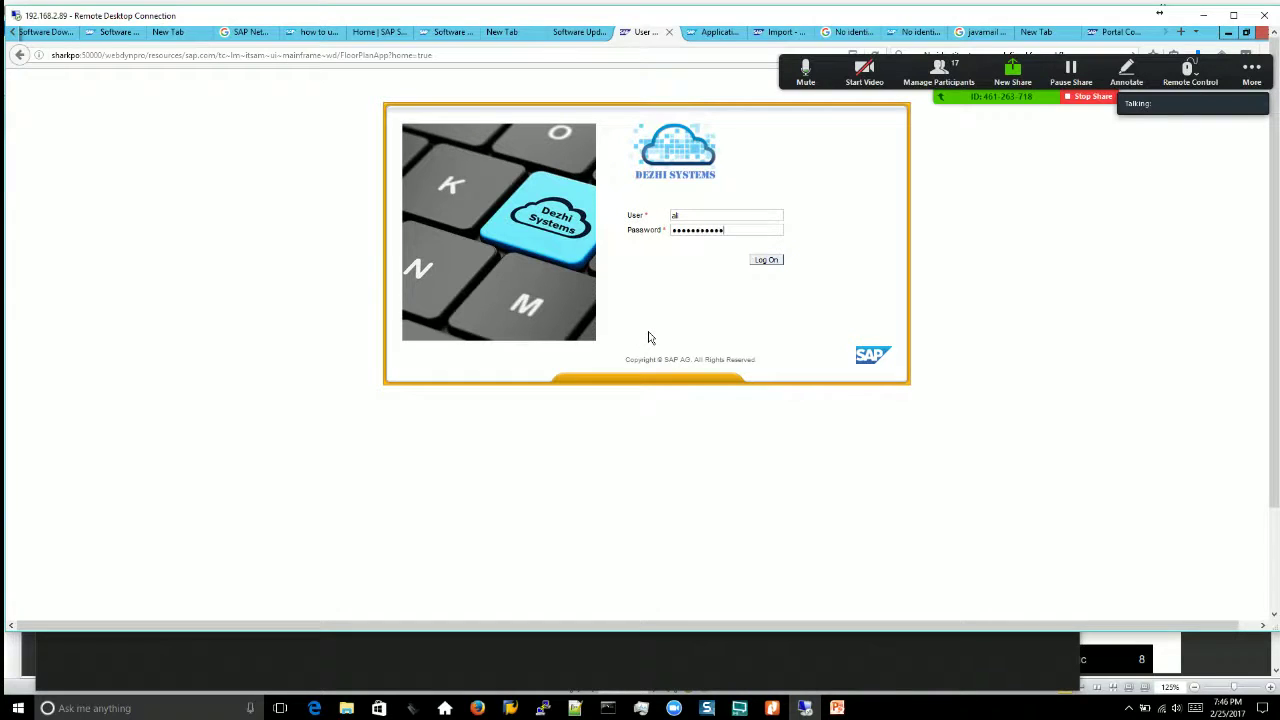
key(Return)
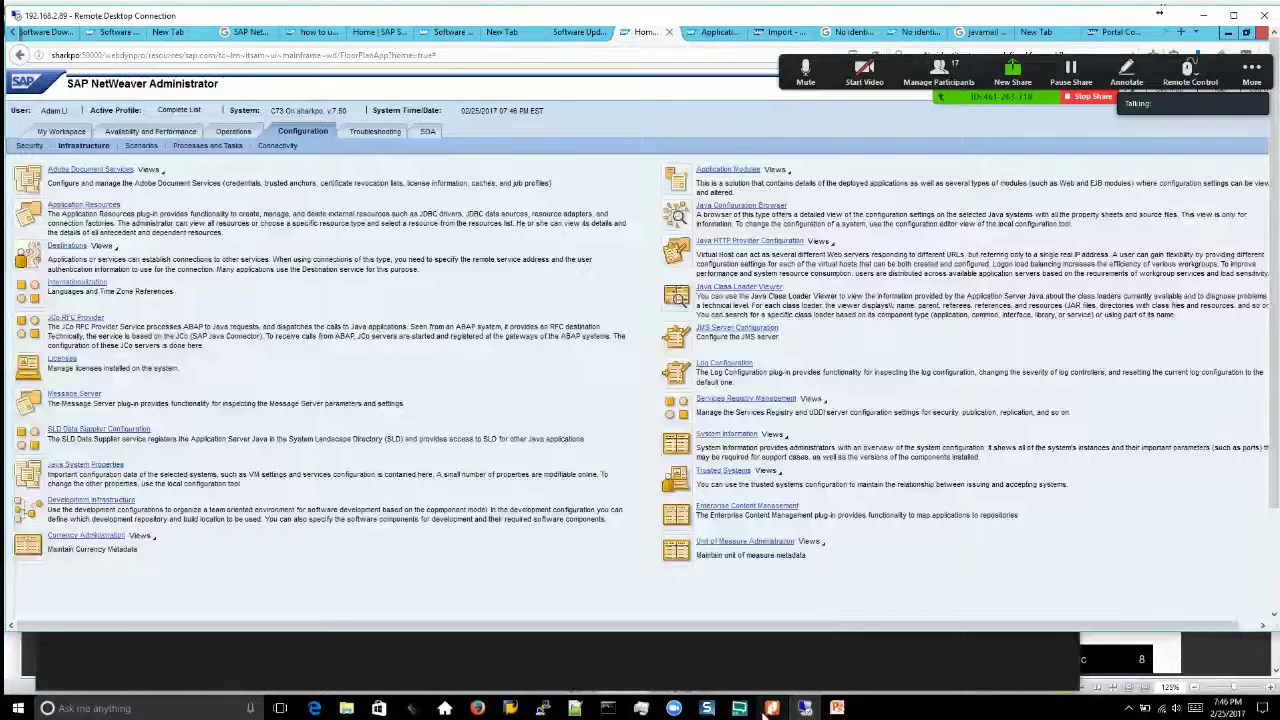
Step: Glance at the PDFs, maximise the remote desktop, and recheck the 50001 port setting
click(772, 708)
click(837, 708)
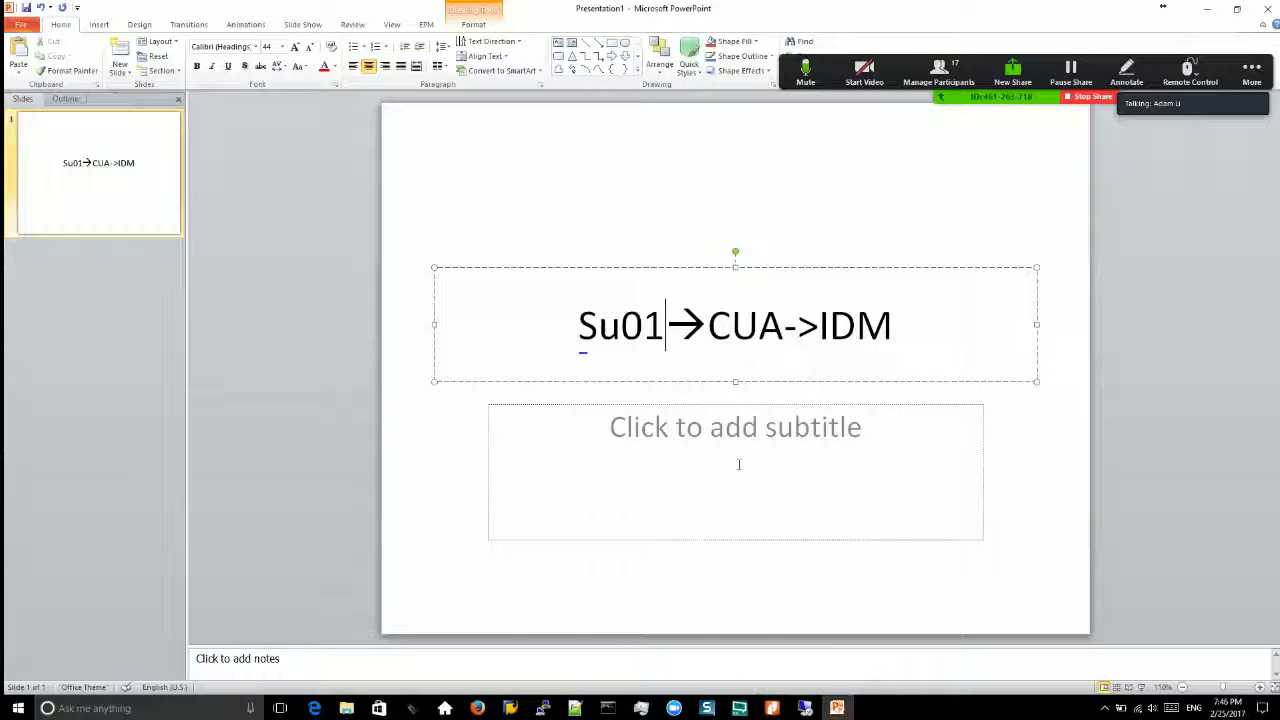
click(805, 708)
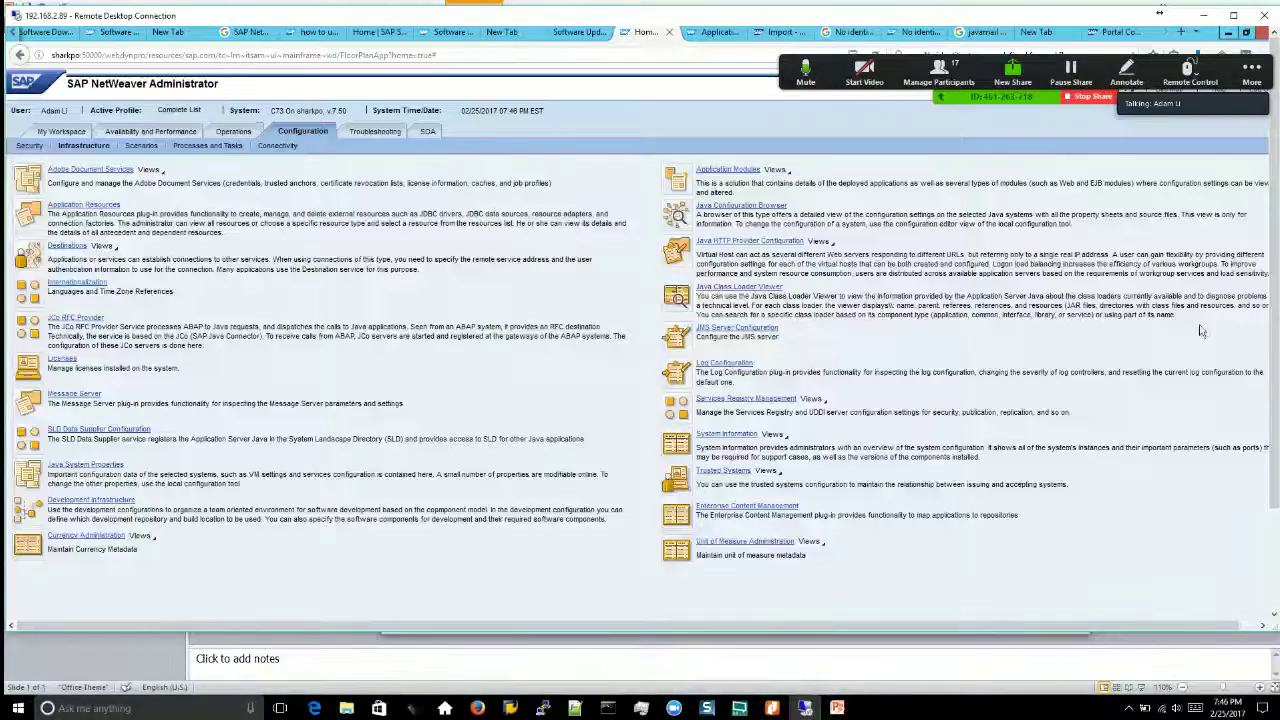
double_click(543, 20)
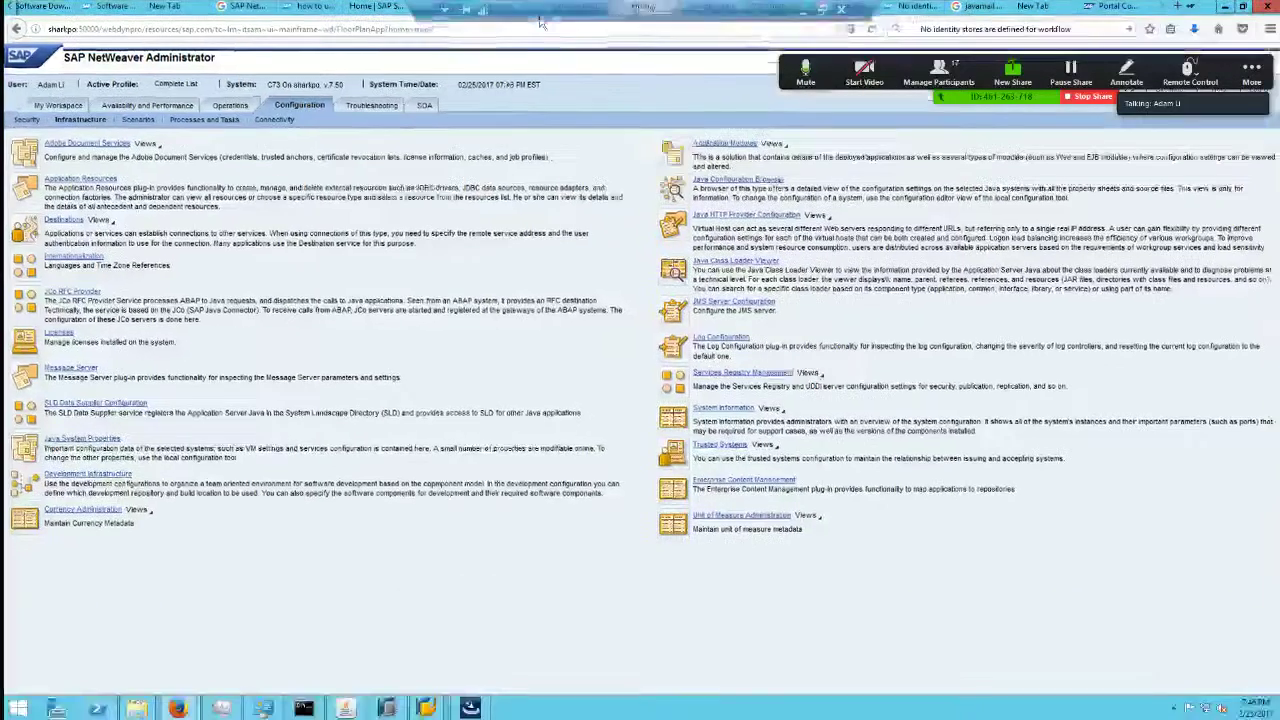
click(388, 708)
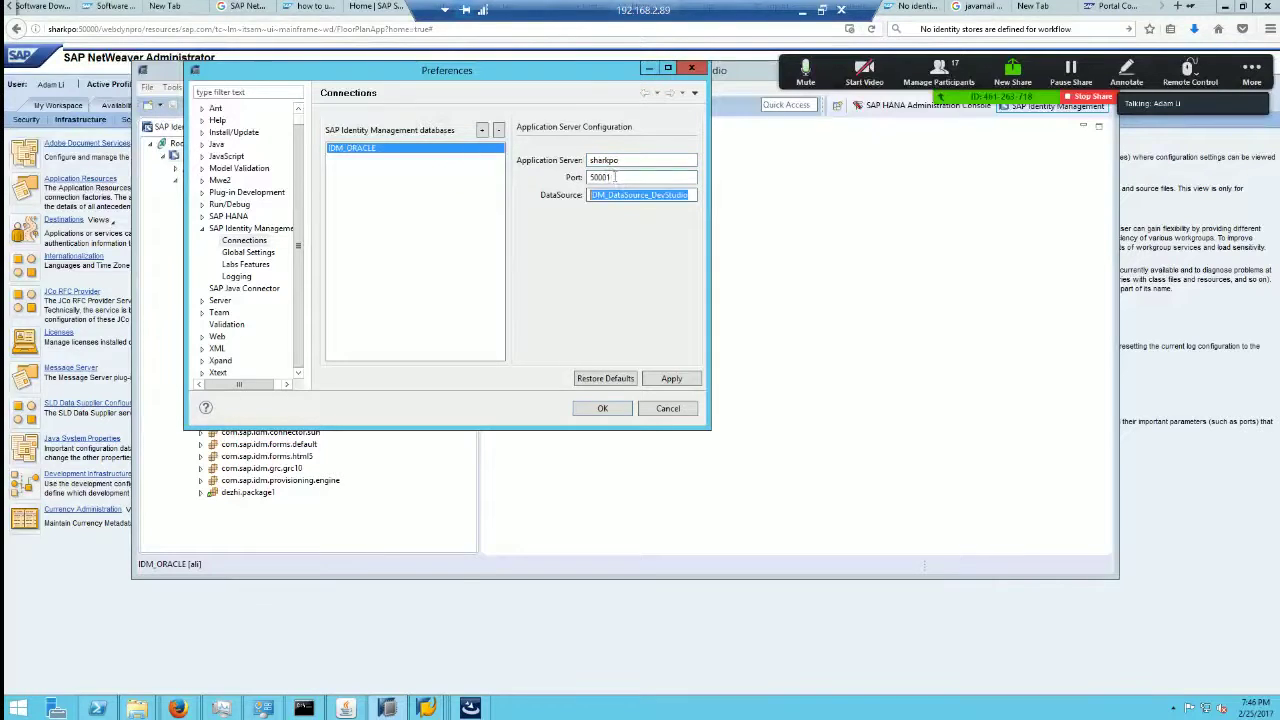
click(615, 177)
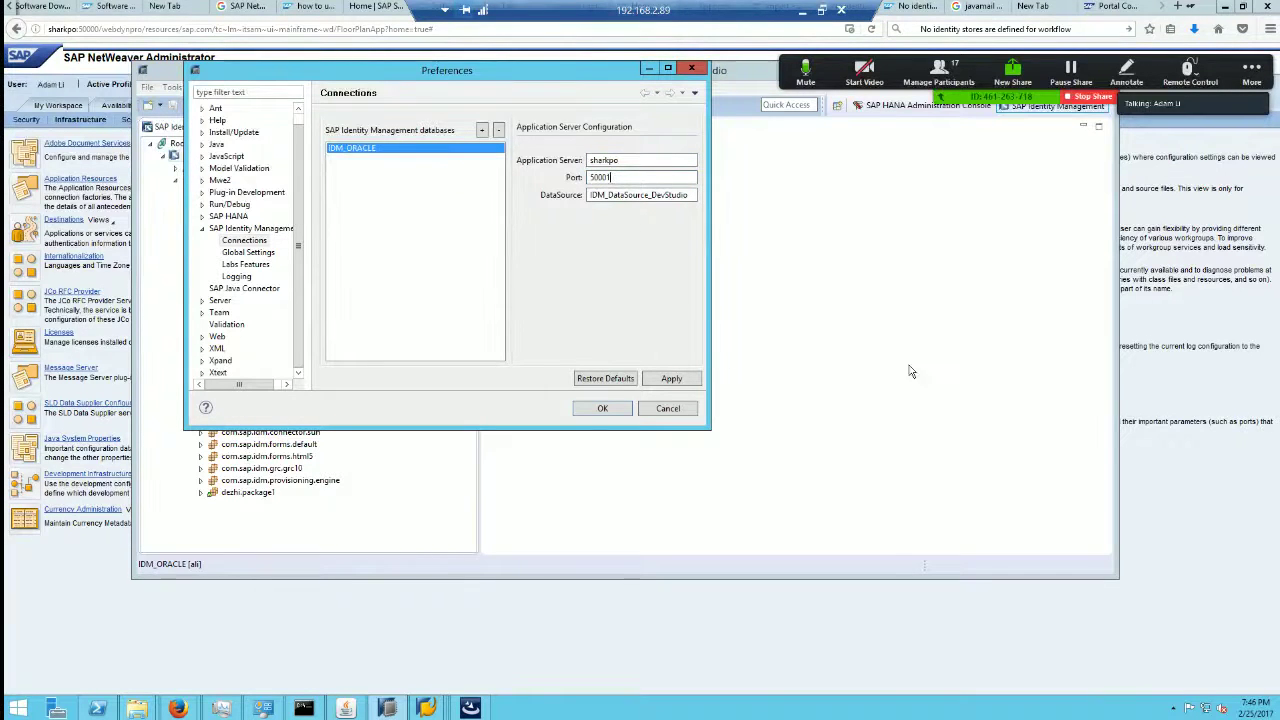
Step: Reload the NetWeaver Administrator page and open the Application Resources overview
click(60, 29)
click(64, 29)
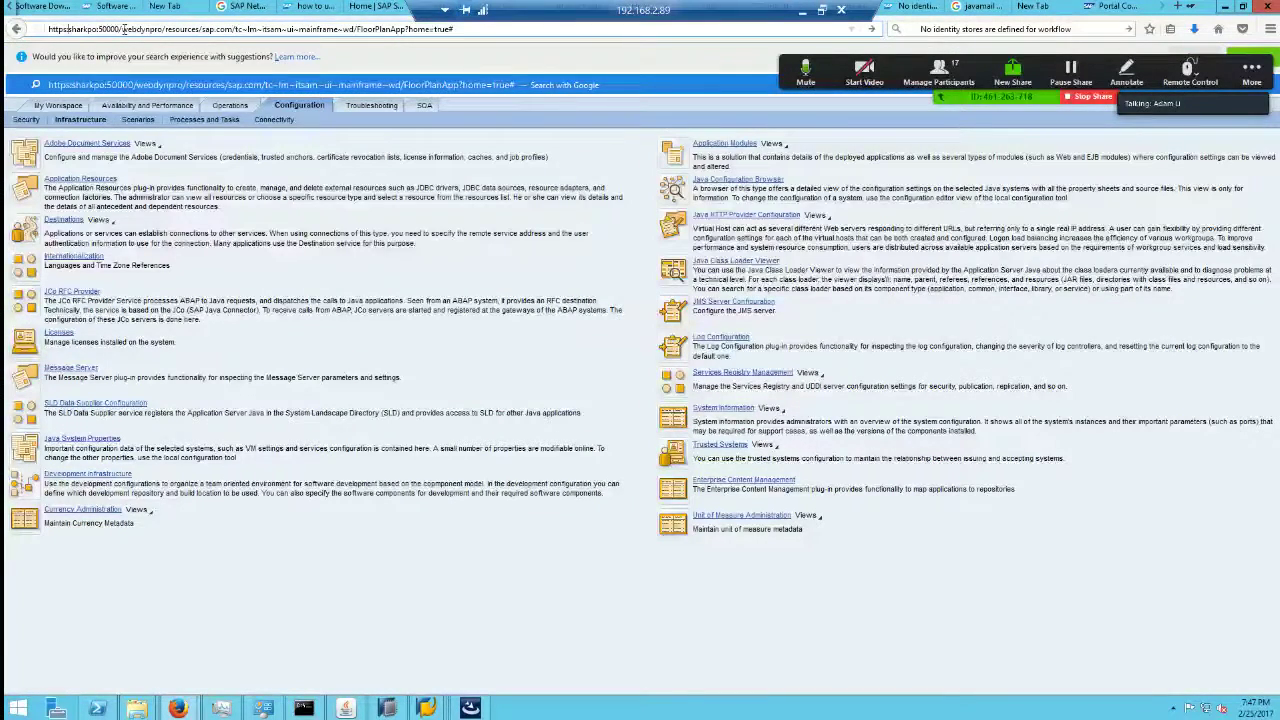
key(Return)
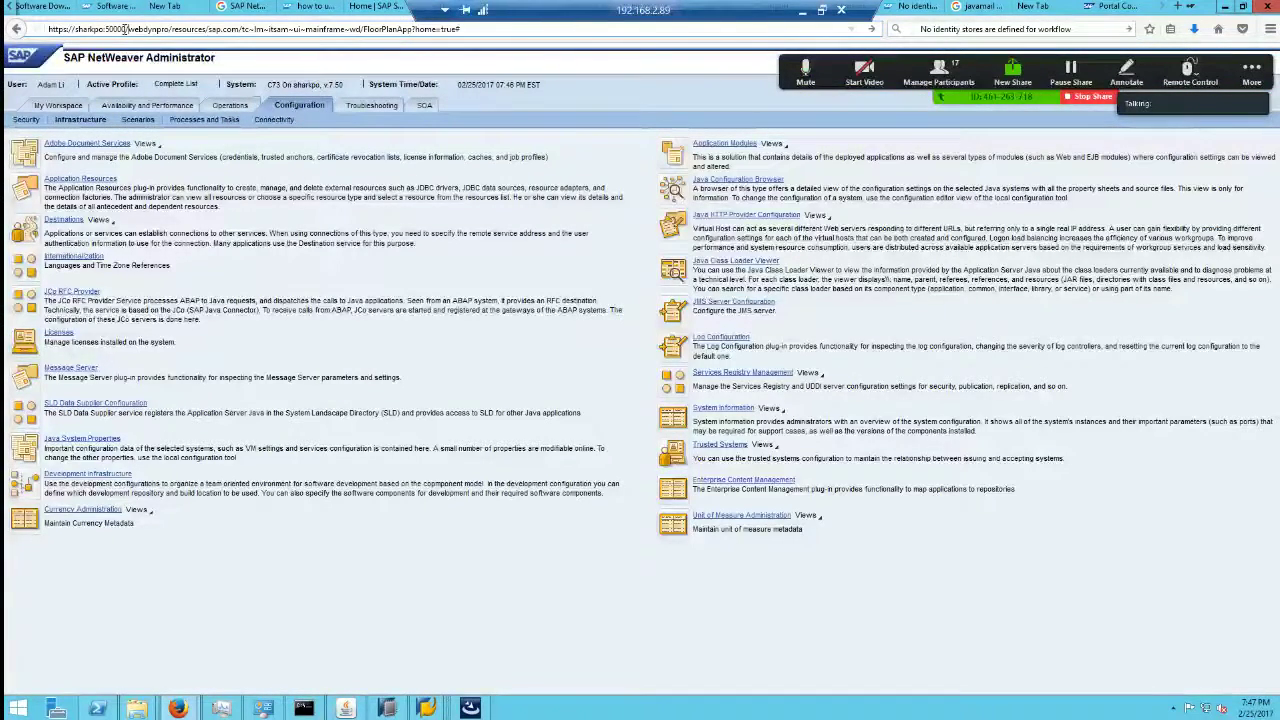
key(Return)
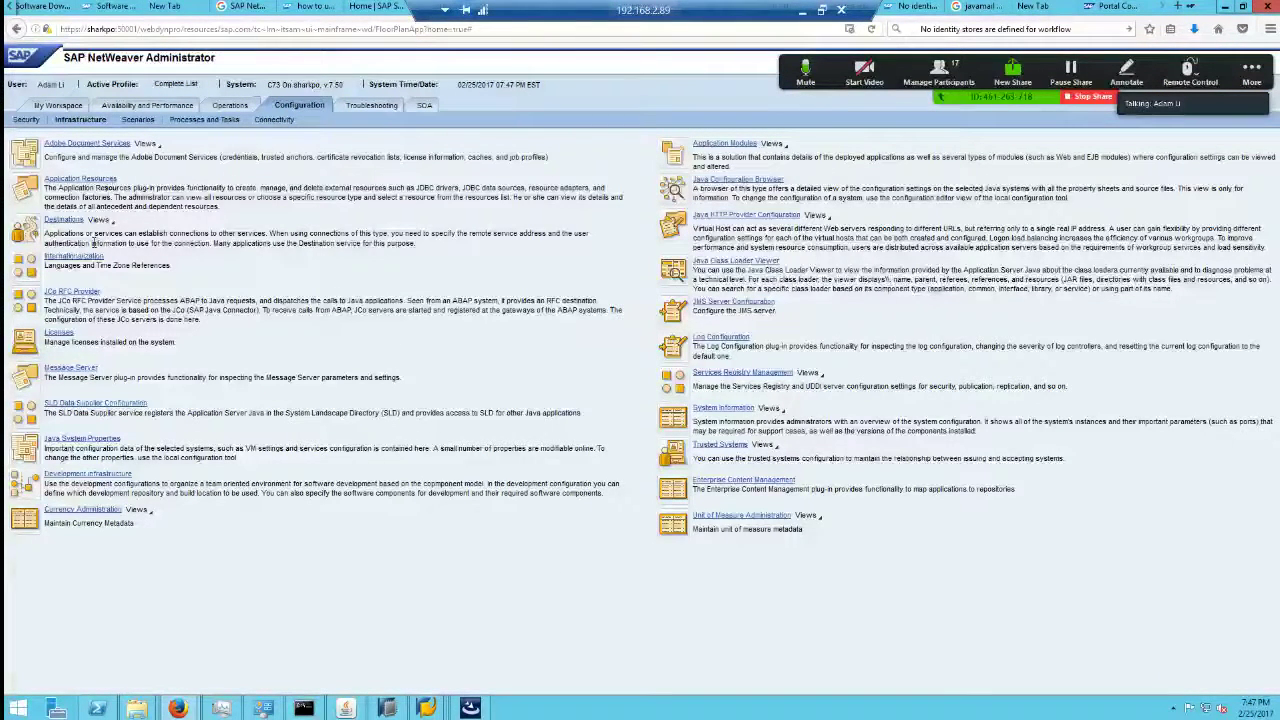
click(96, 179)
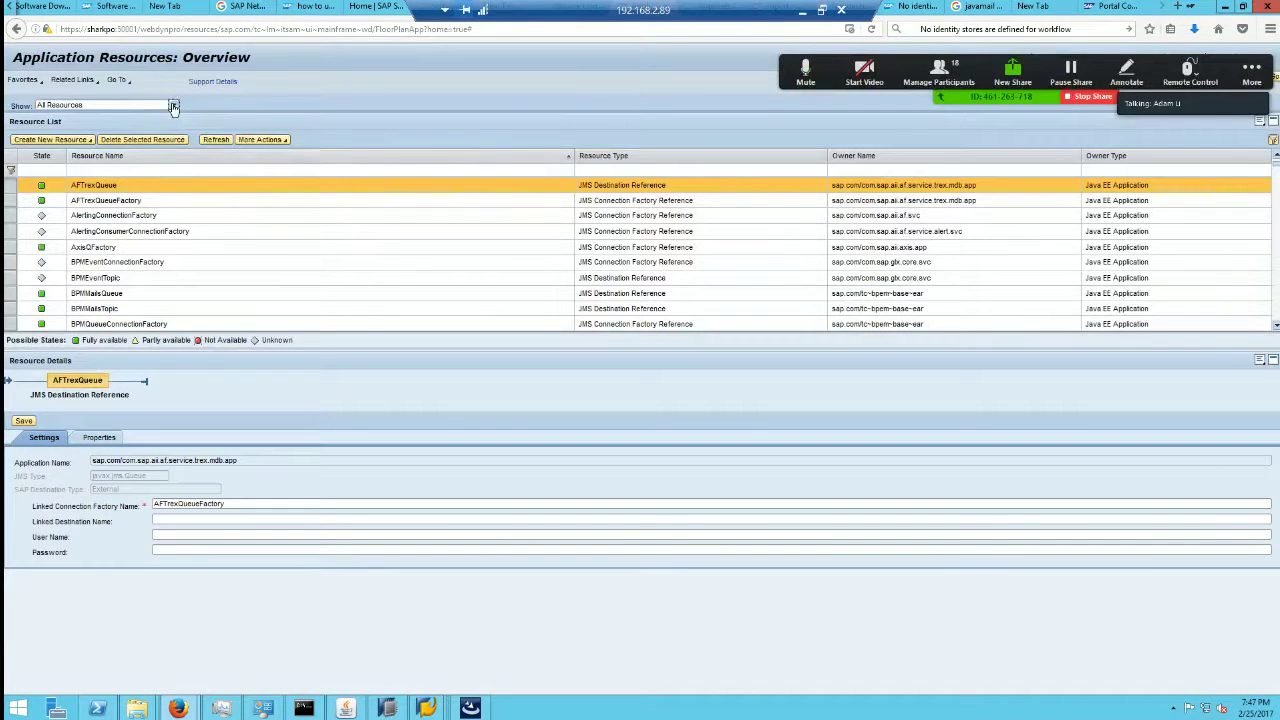
Step: Filter resources to JDBC Custom DataSources, view IDM_DataSource_DevStudio, and compare with the Studio preferences
click(173, 105)
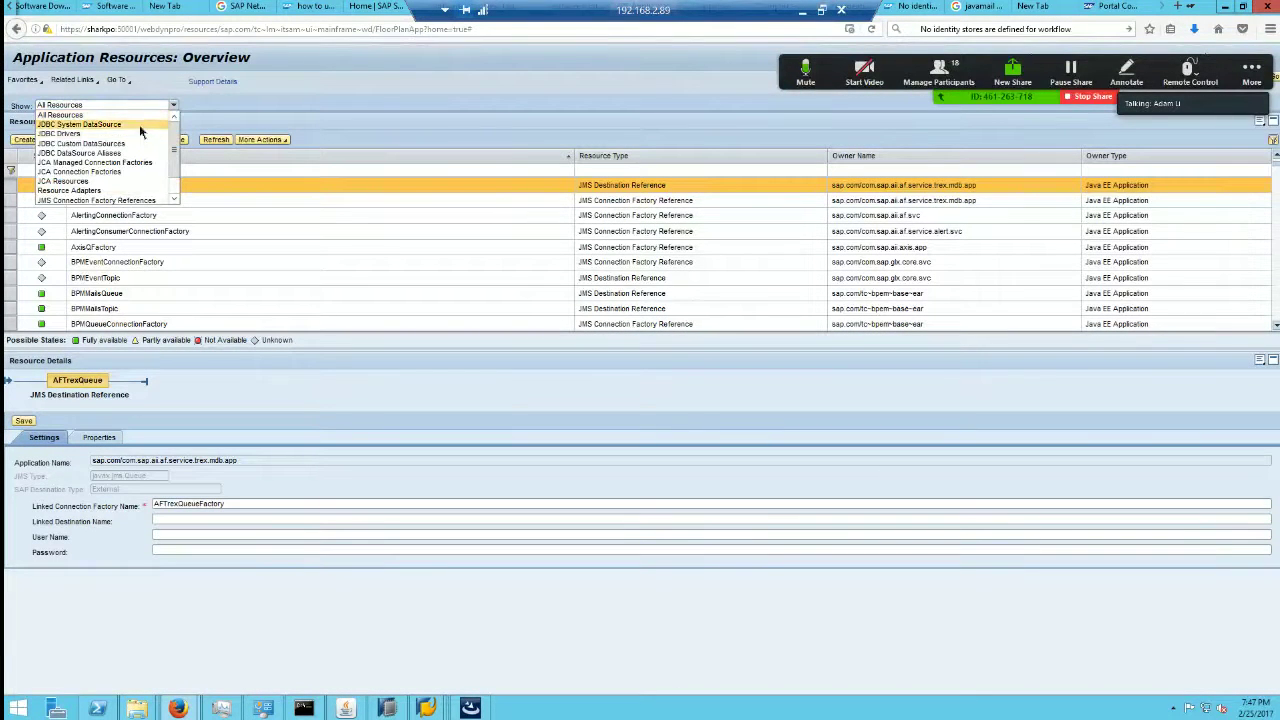
click(140, 131)
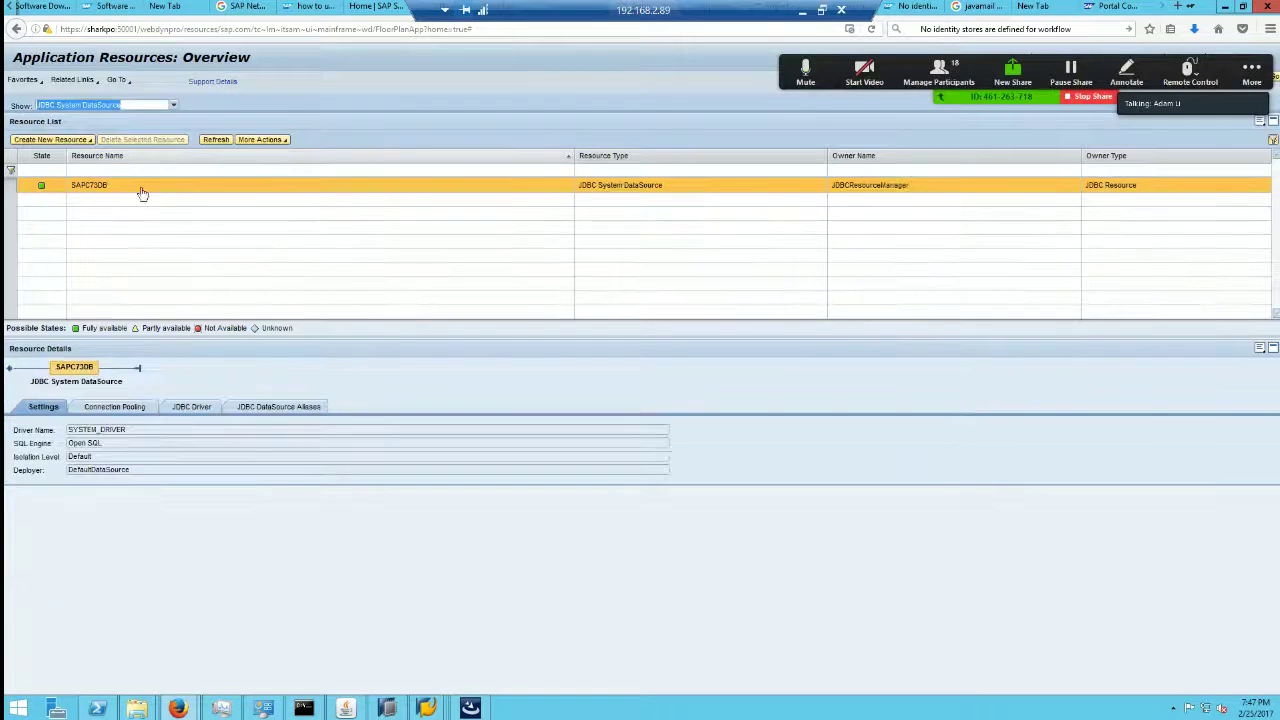
click(173, 105)
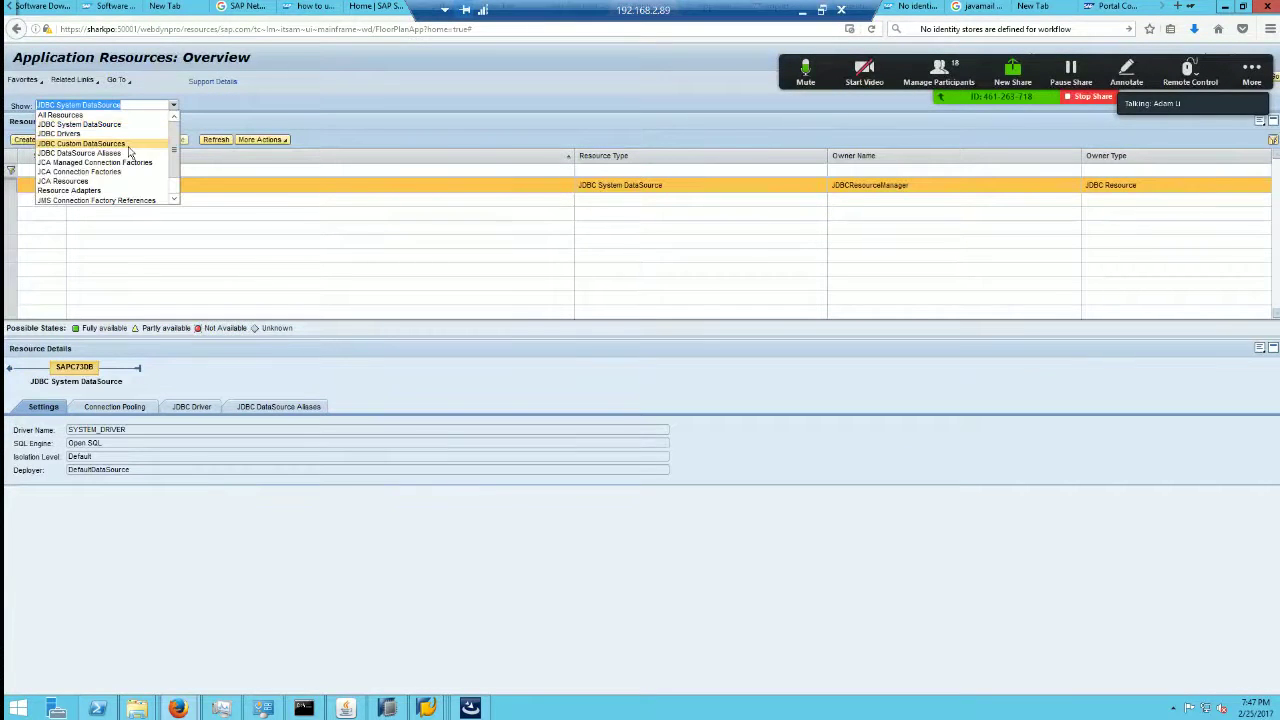
click(114, 145)
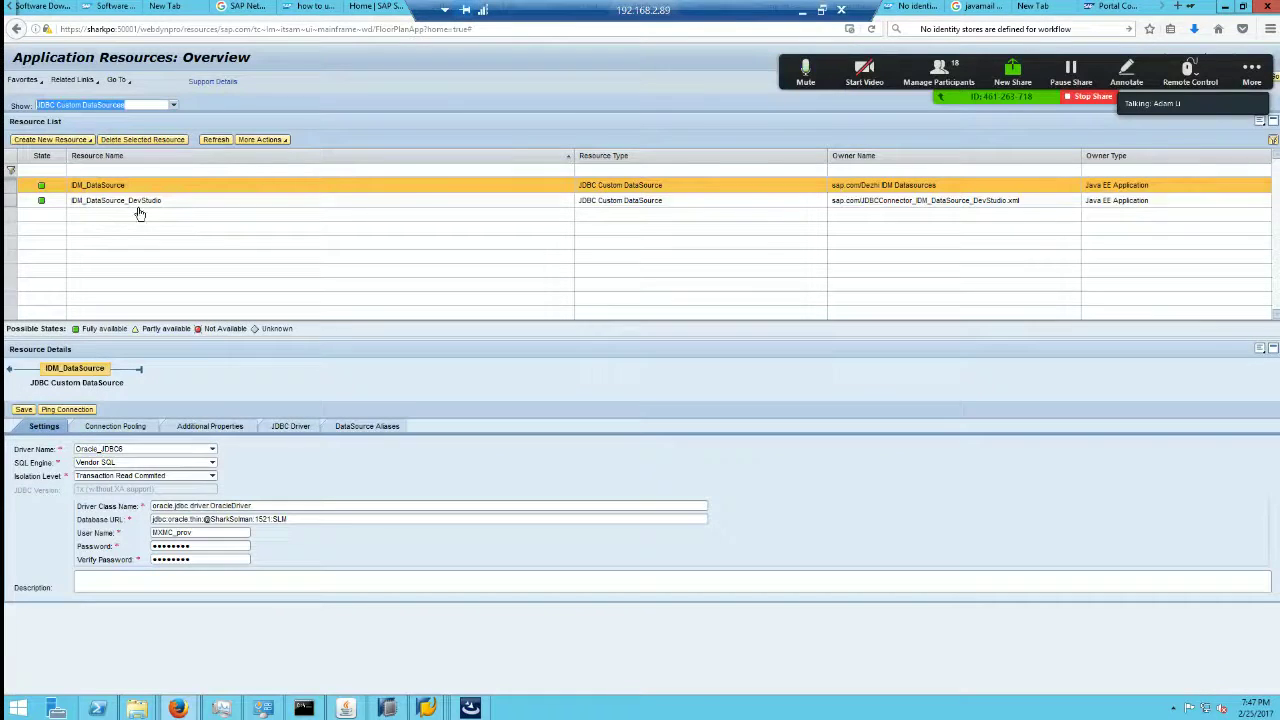
click(115, 201)
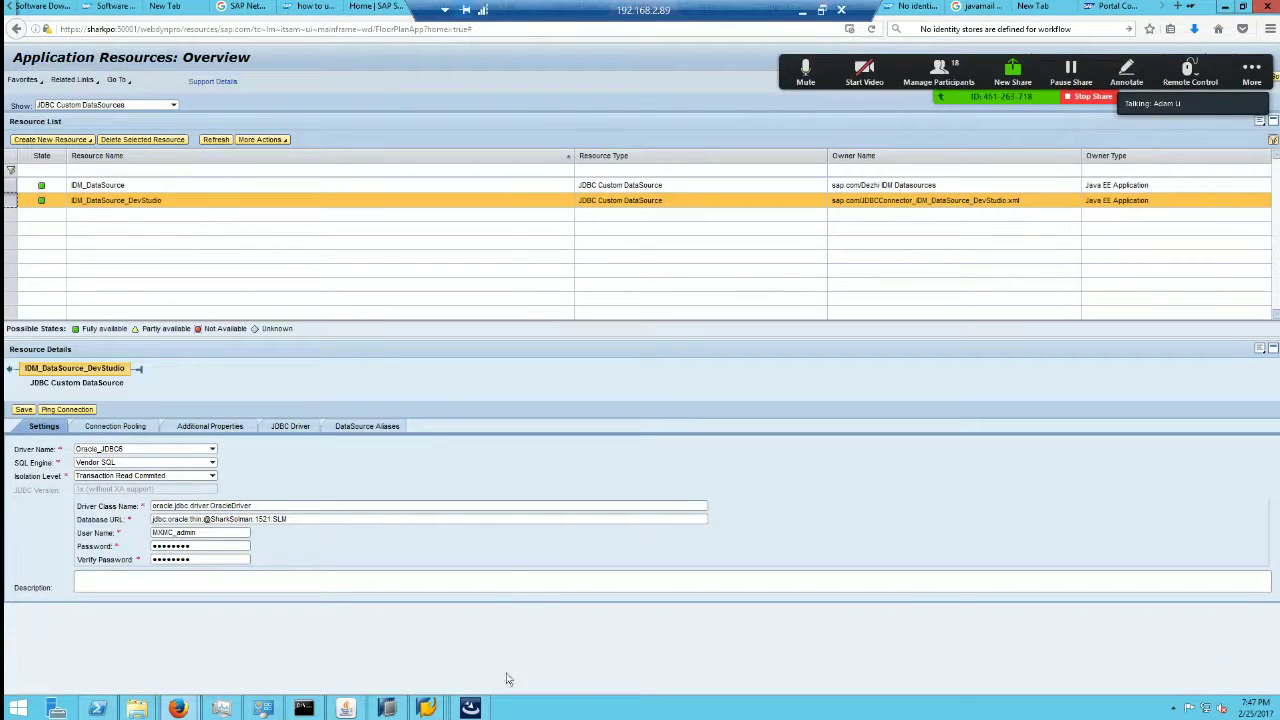
click(426, 708)
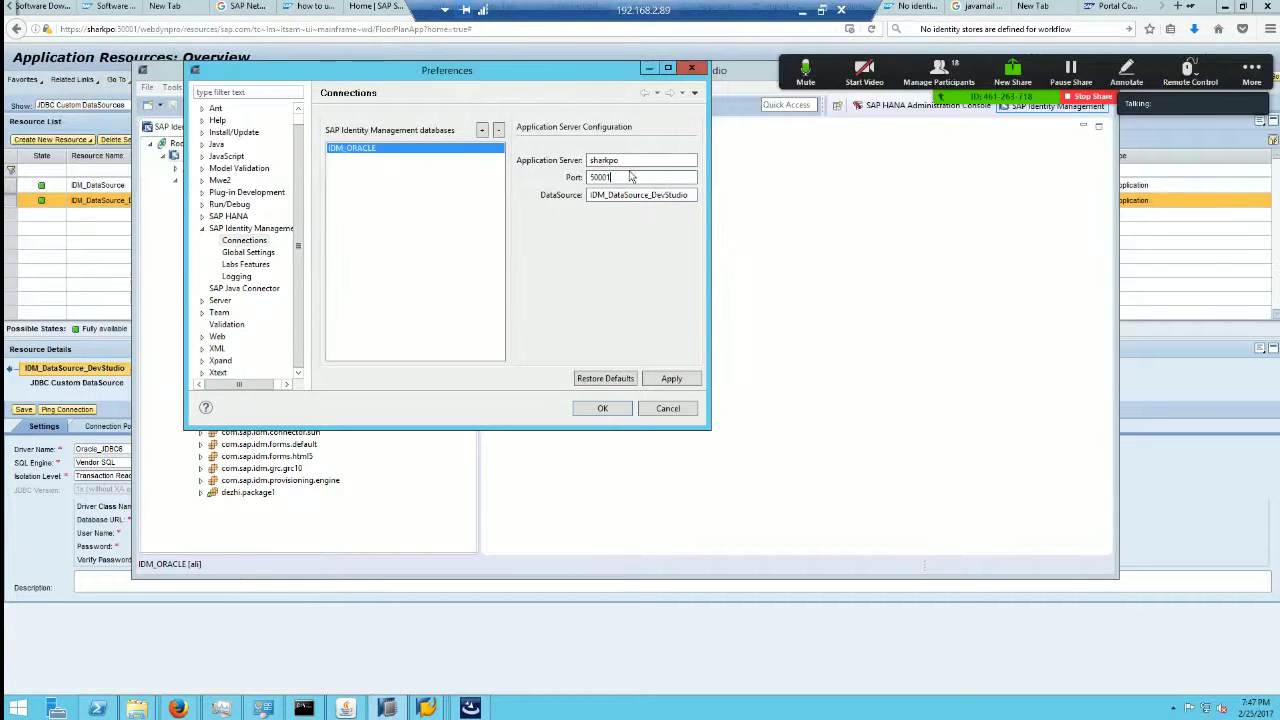
Step: Check the IDM_ORACLE application server value, then cancel the Preferences dialog unchanged
click(630, 160)
click(679, 412)
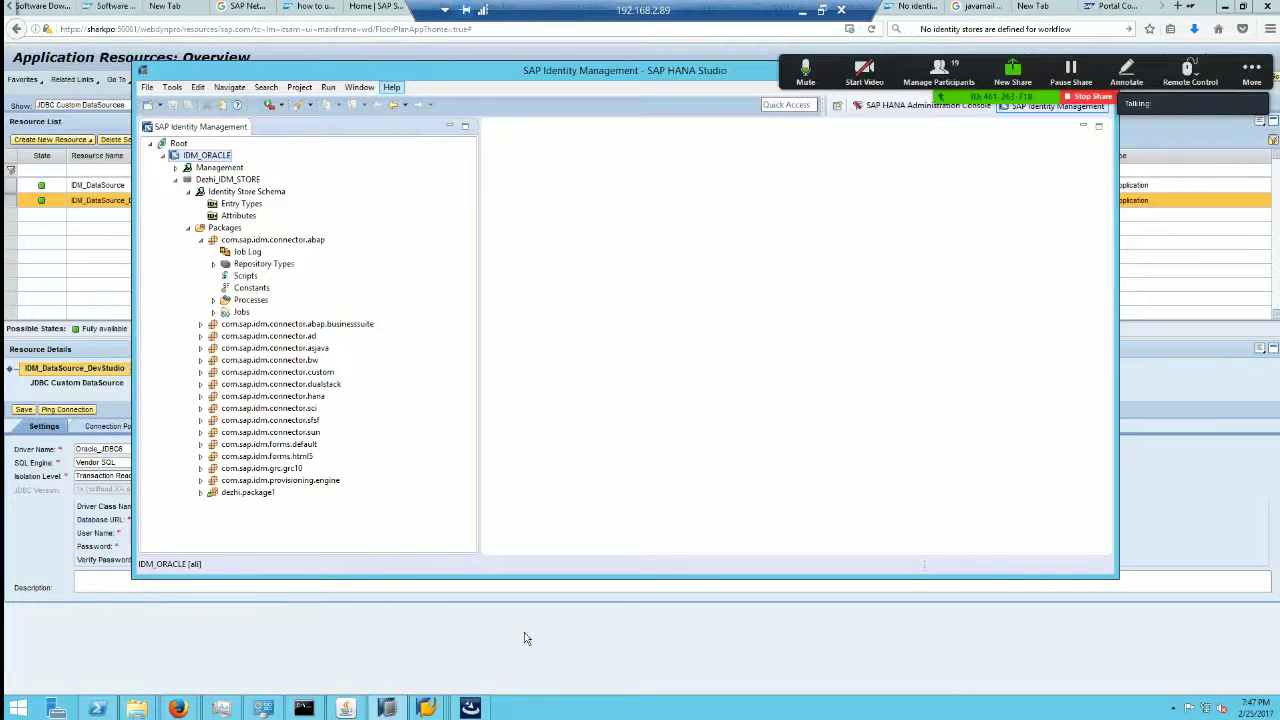
click(837, 707)
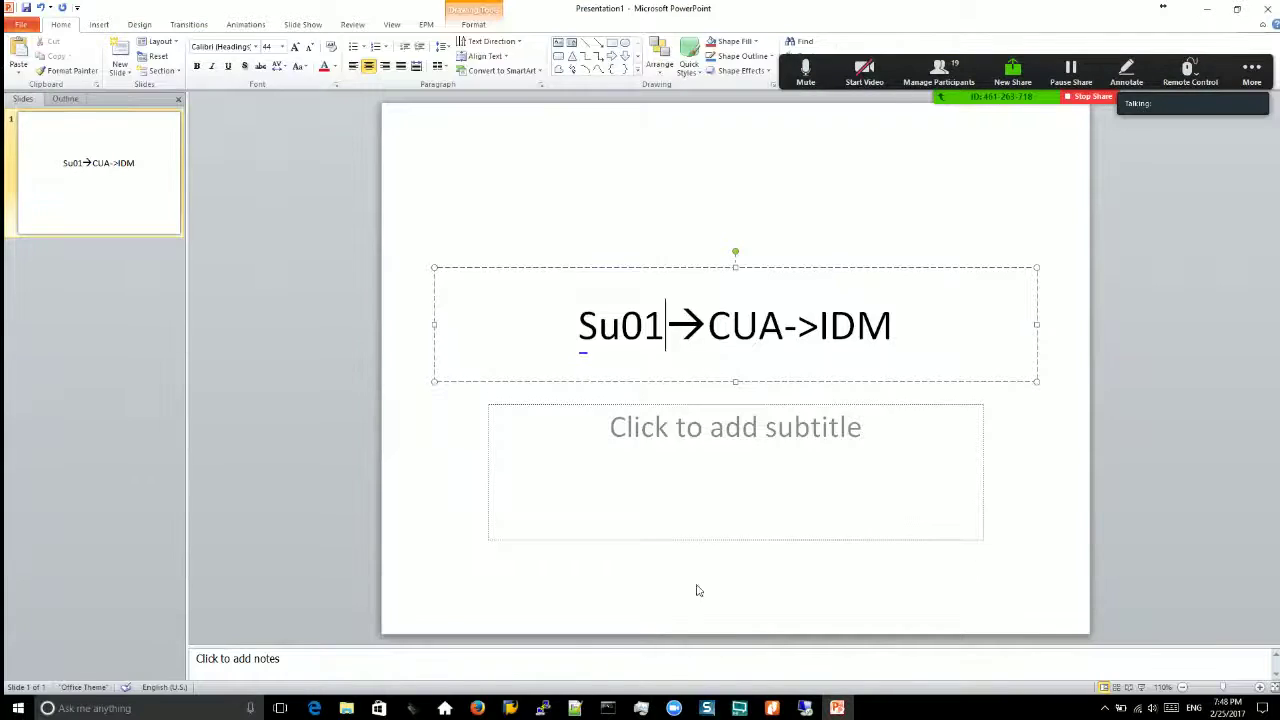
key(alt+Tab)
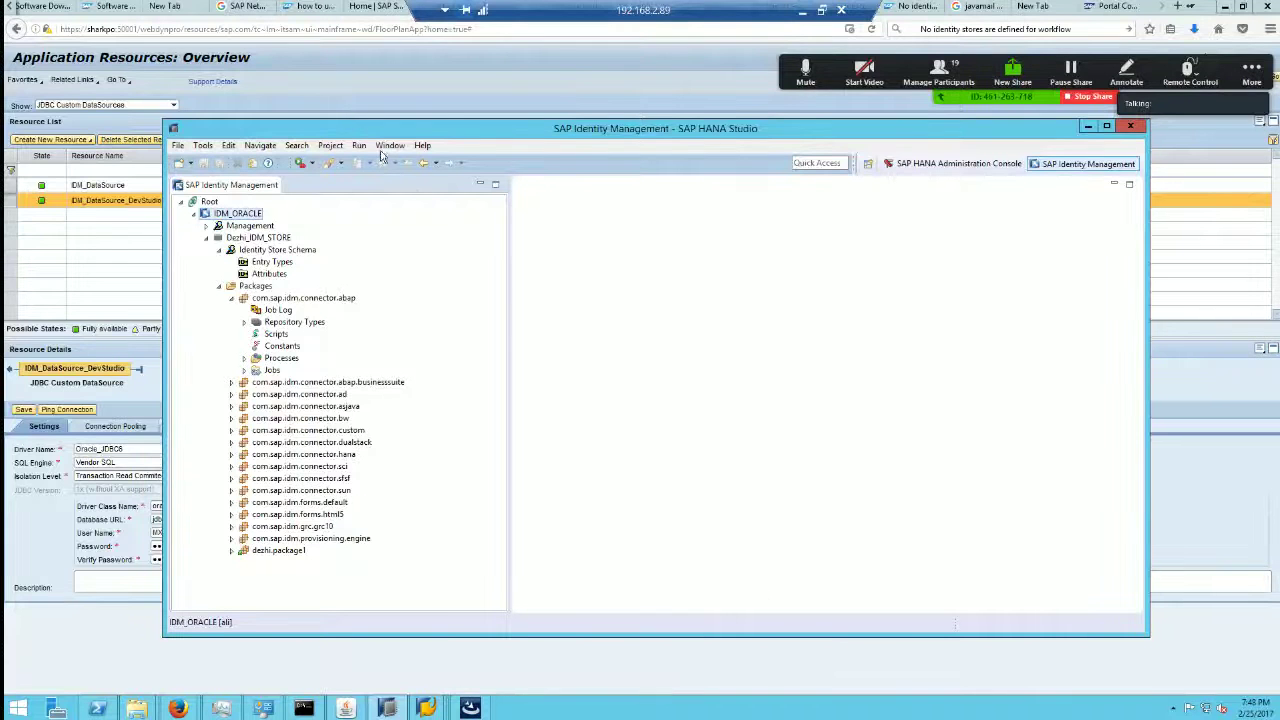
click(388, 146)
click(422, 146)
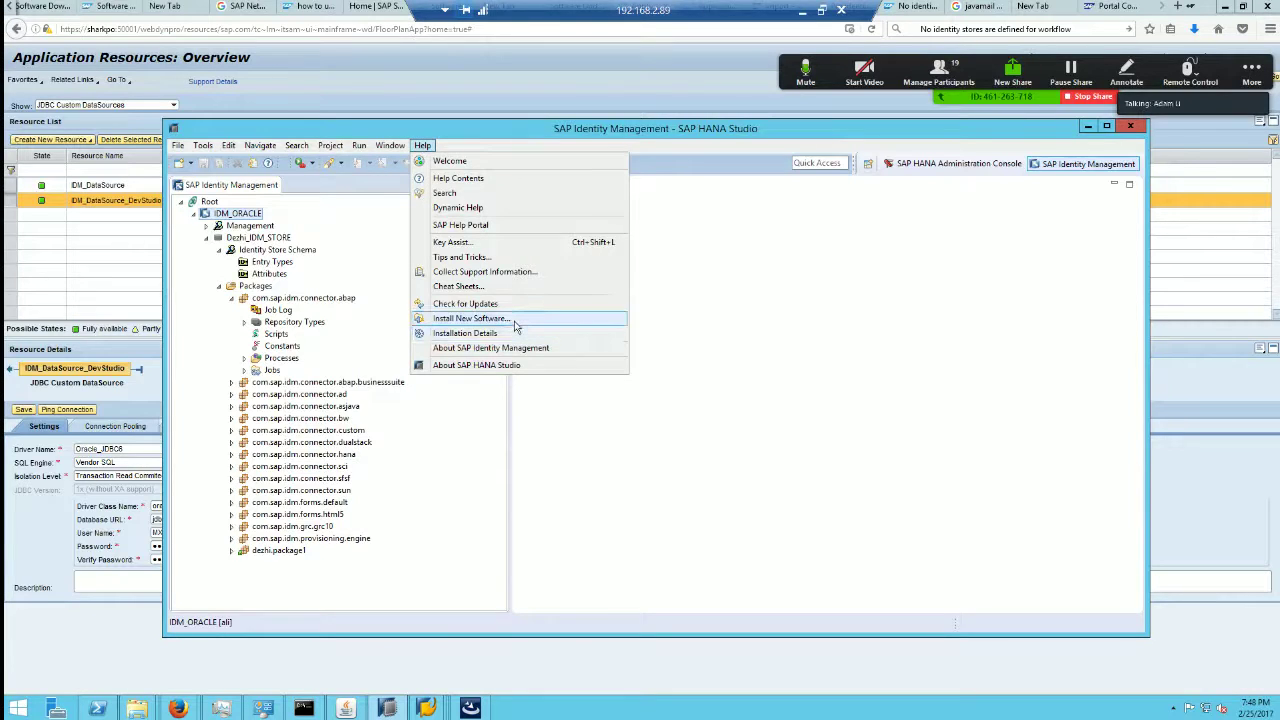
click(470, 318)
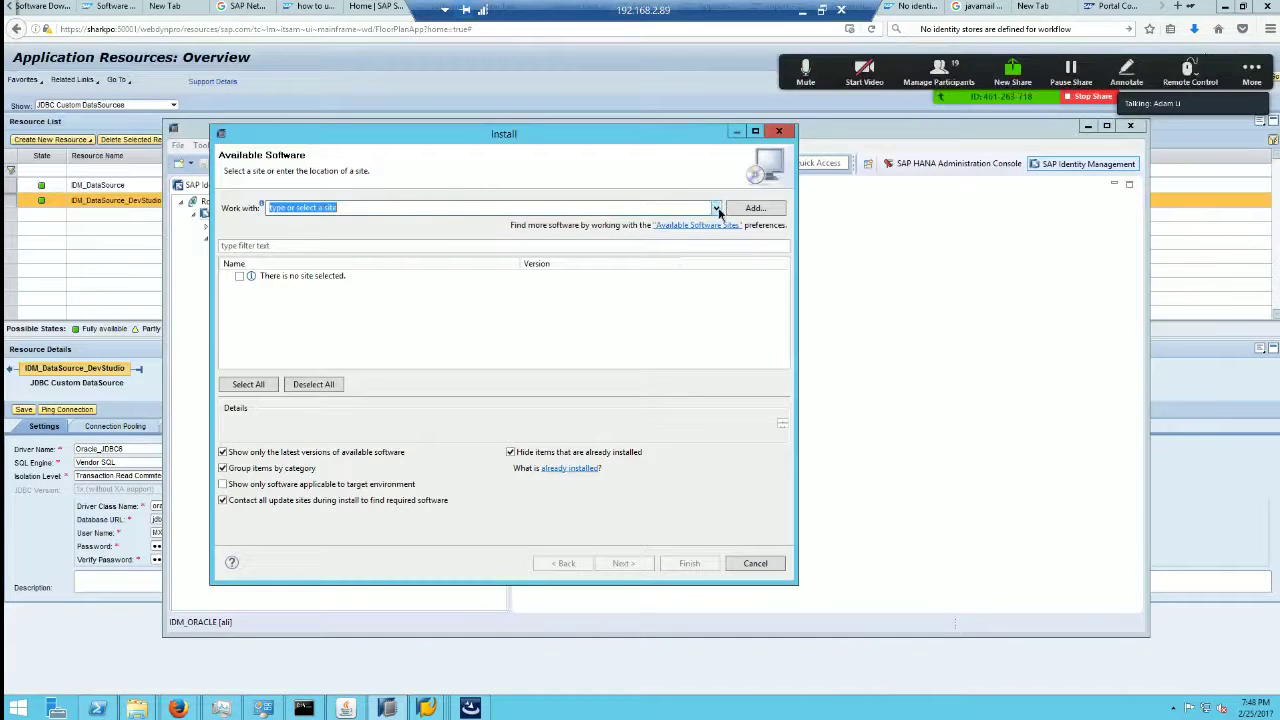
click(716, 208)
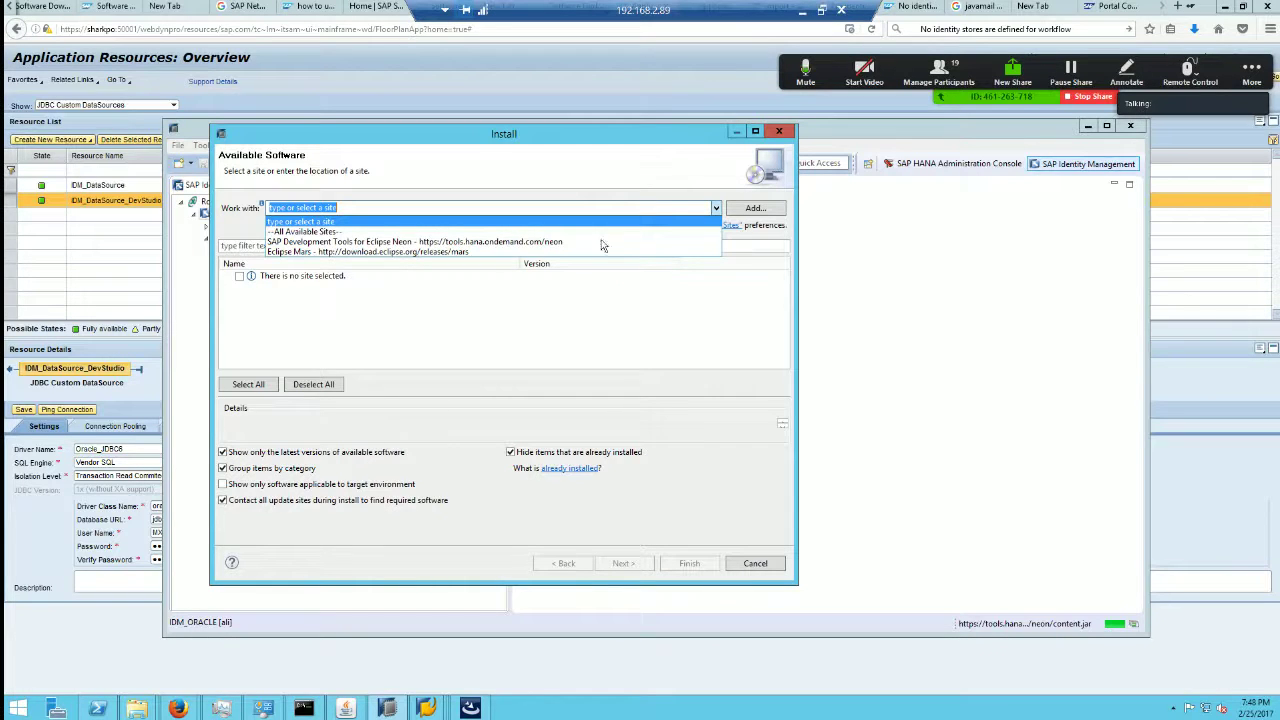
click(802, 10)
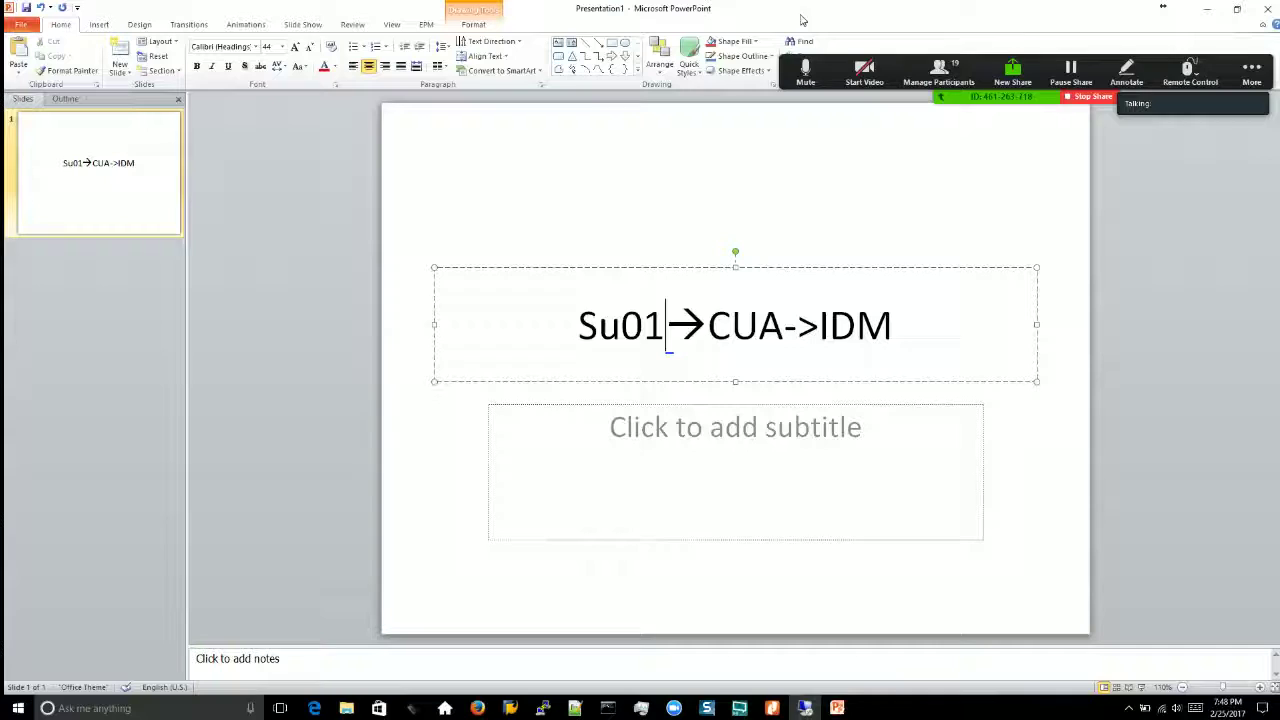
click(805, 708)
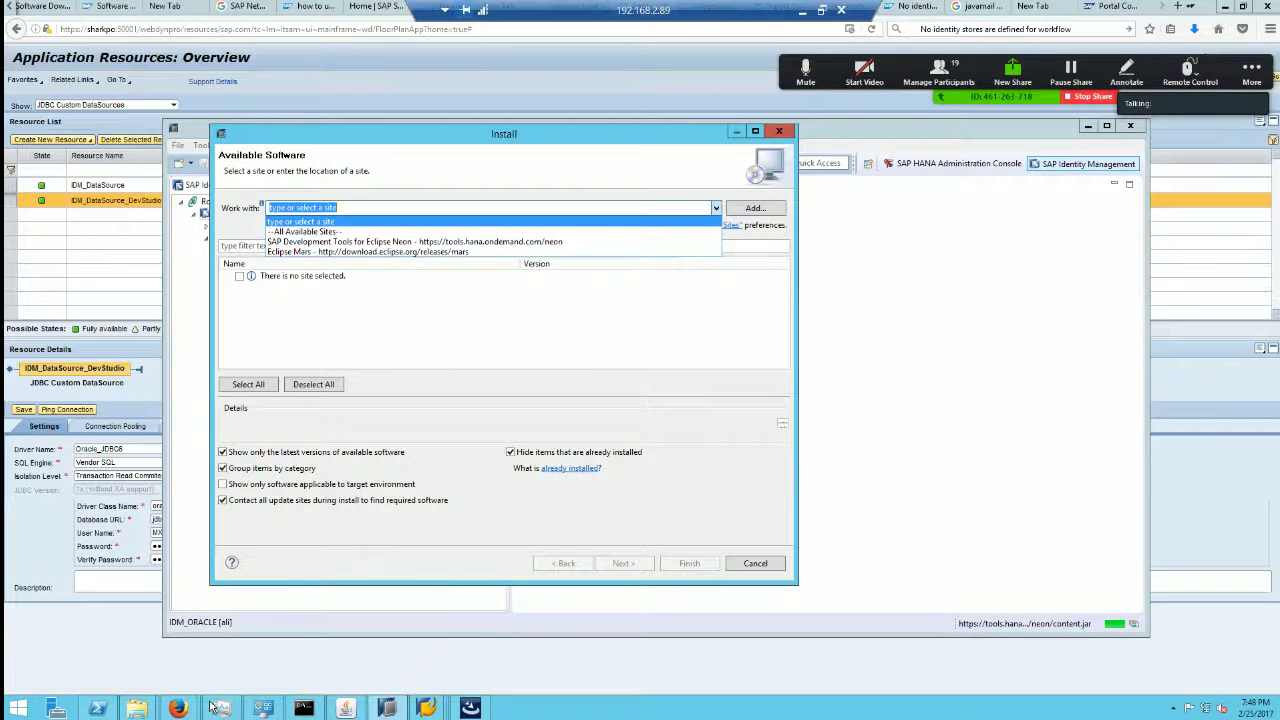
click(260, 709)
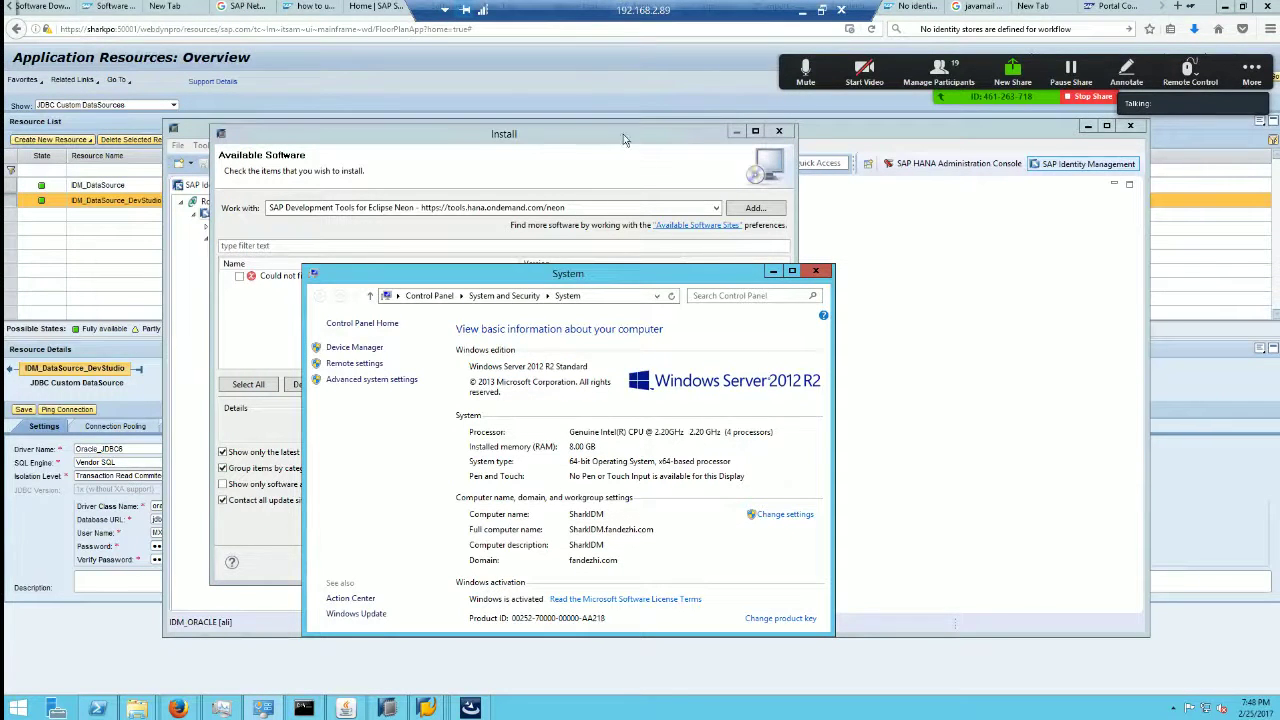
click(816, 270)
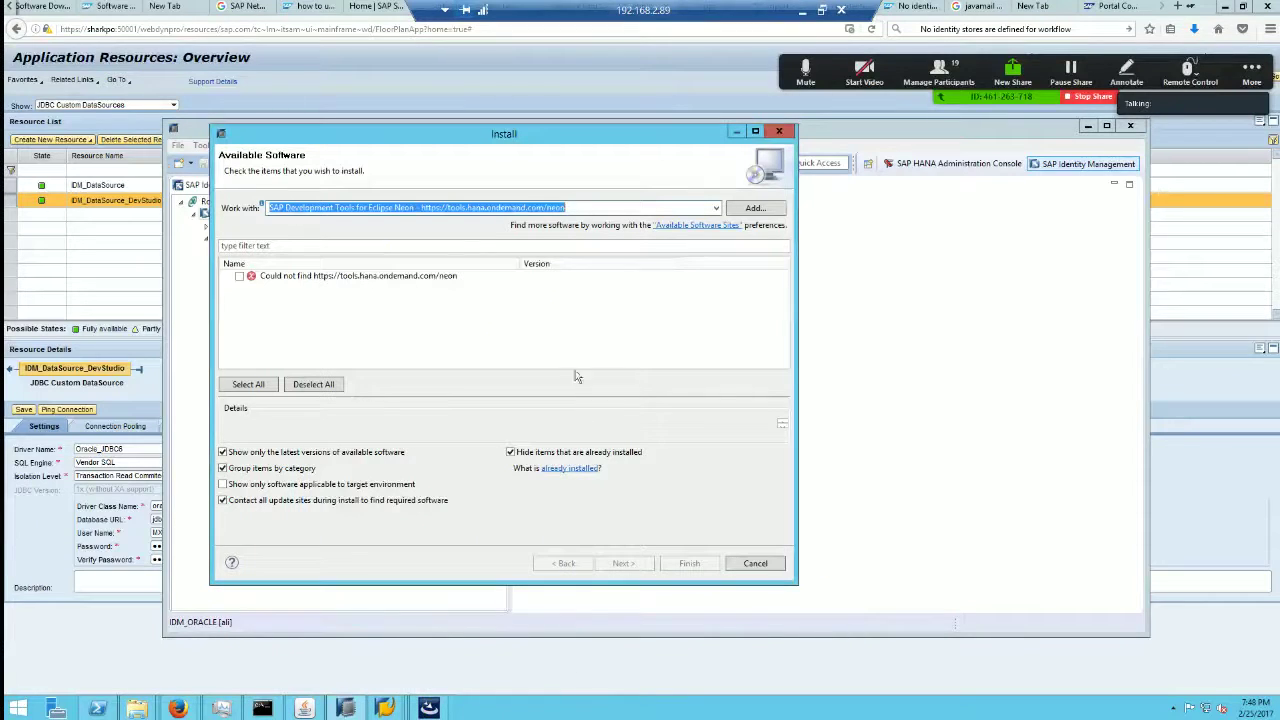
click(715, 209)
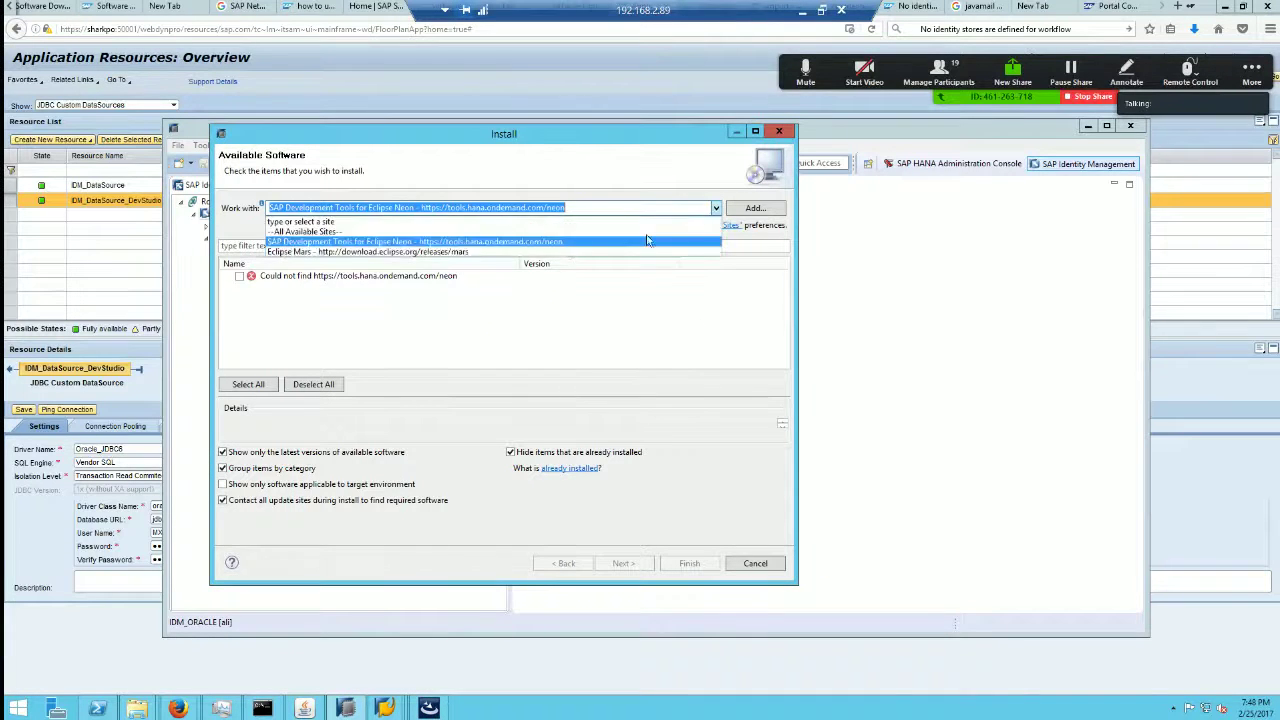
click(490, 243)
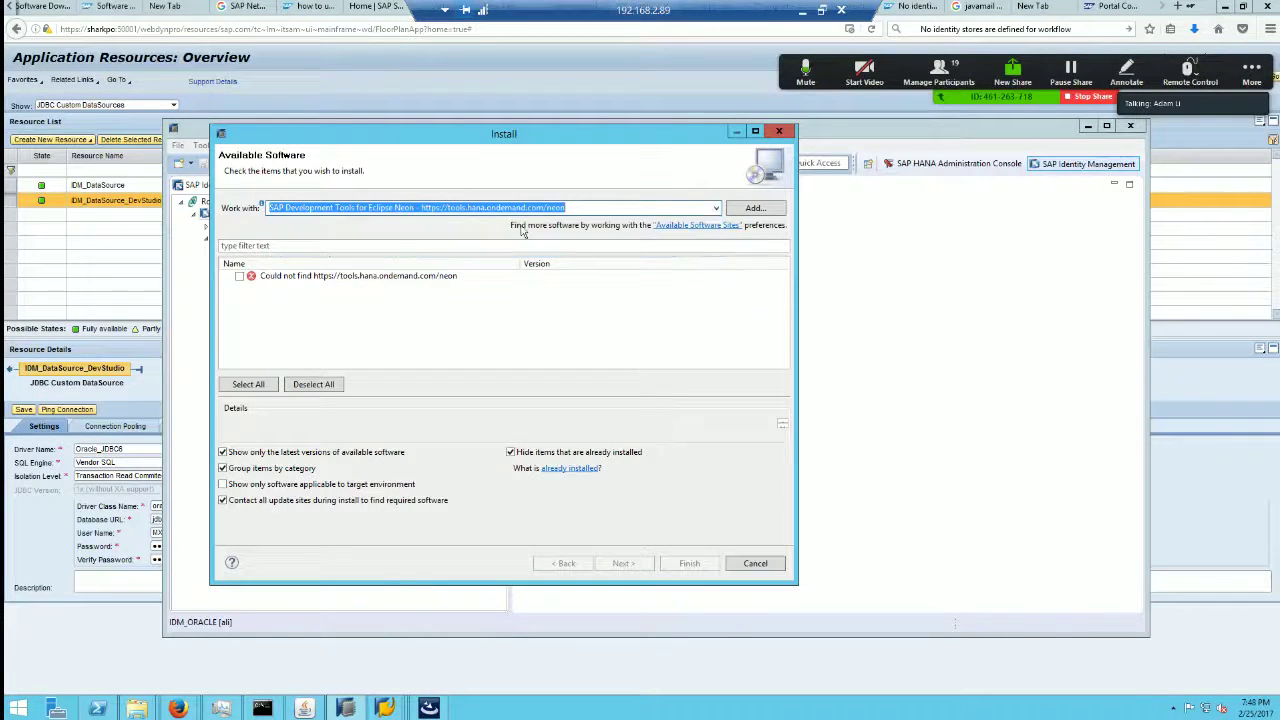
click(598, 209)
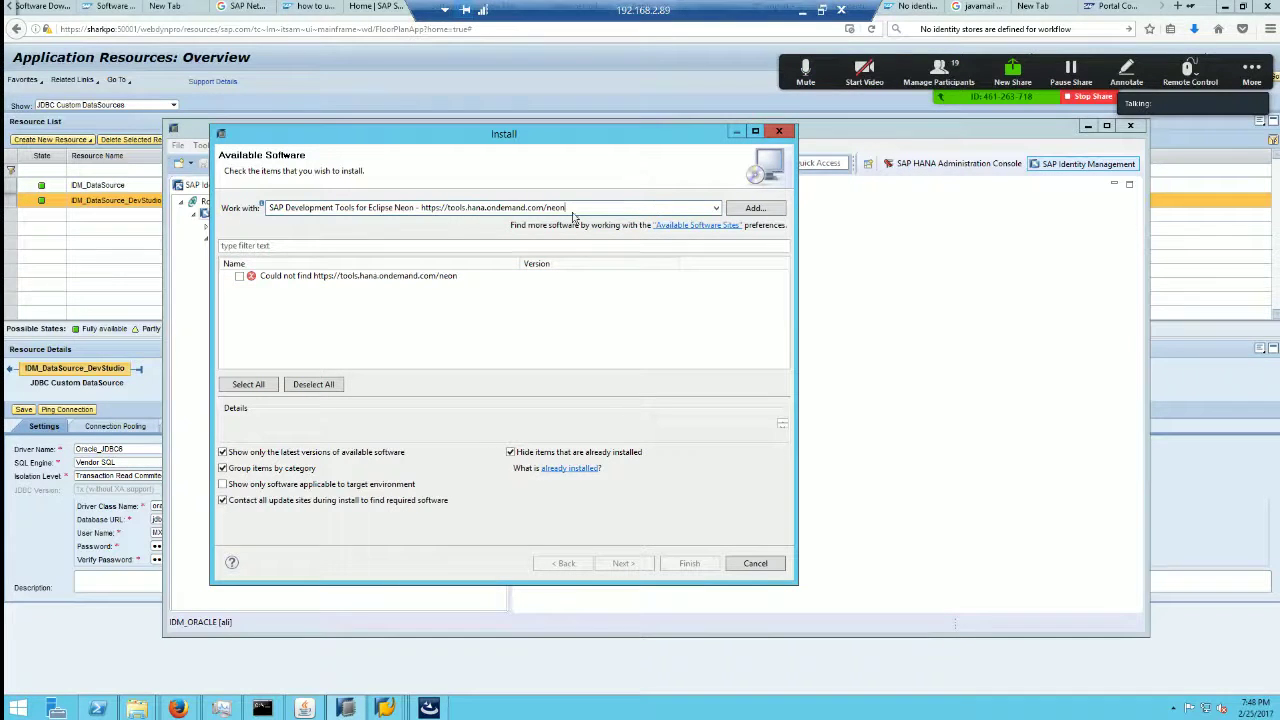
click(715, 209)
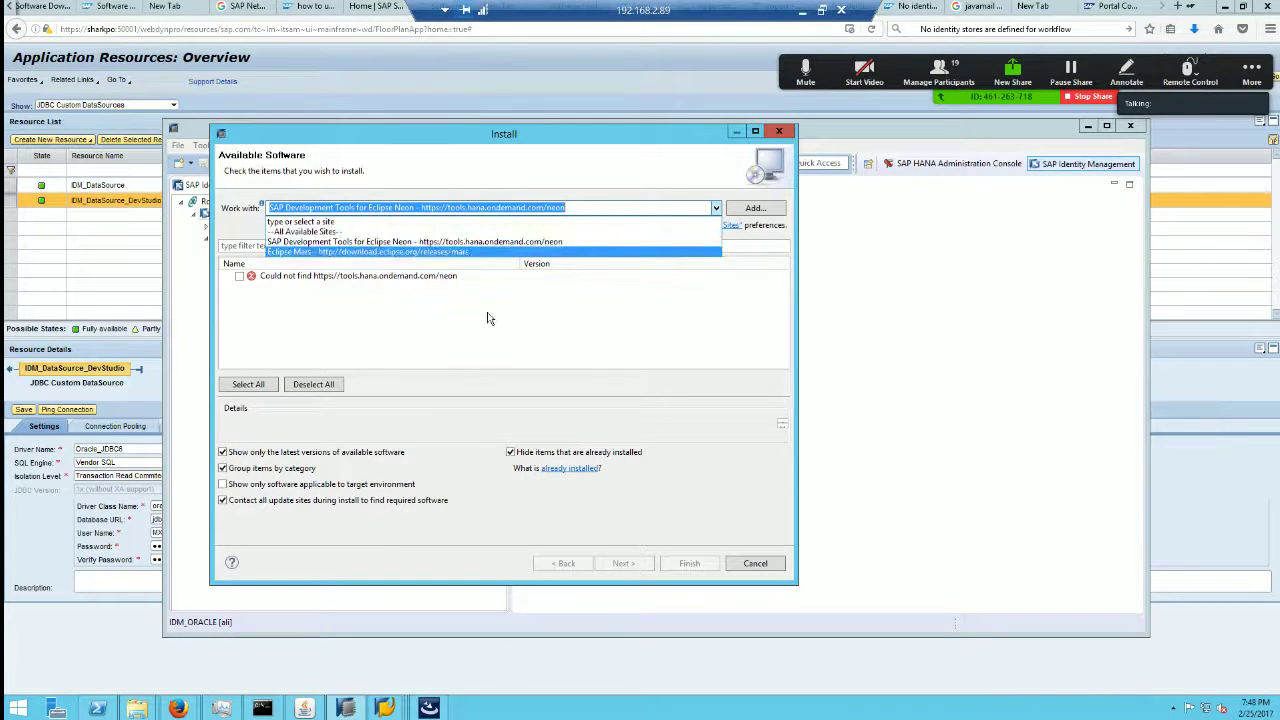
click(629, 276)
click(629, 206)
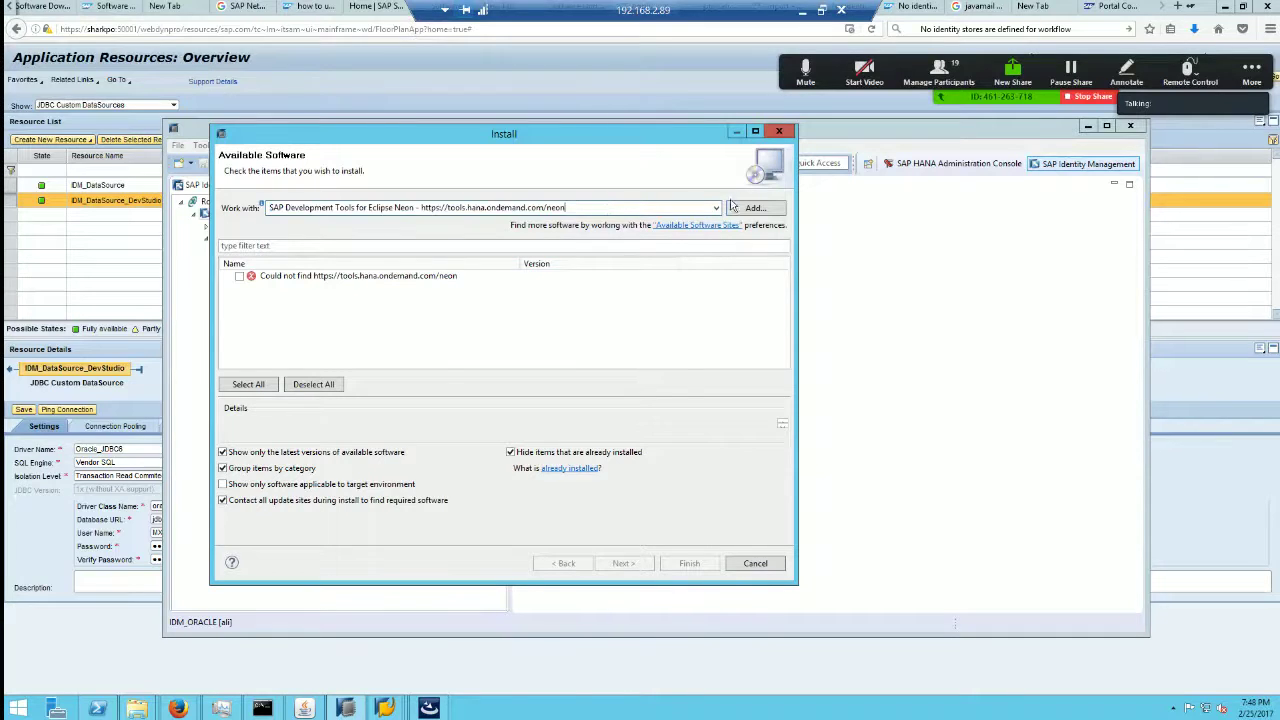
click(757, 564)
Step: Reopen Install New Software and try the SAP Development Tools Neon site, then Eclipse Mars
click(392, 146)
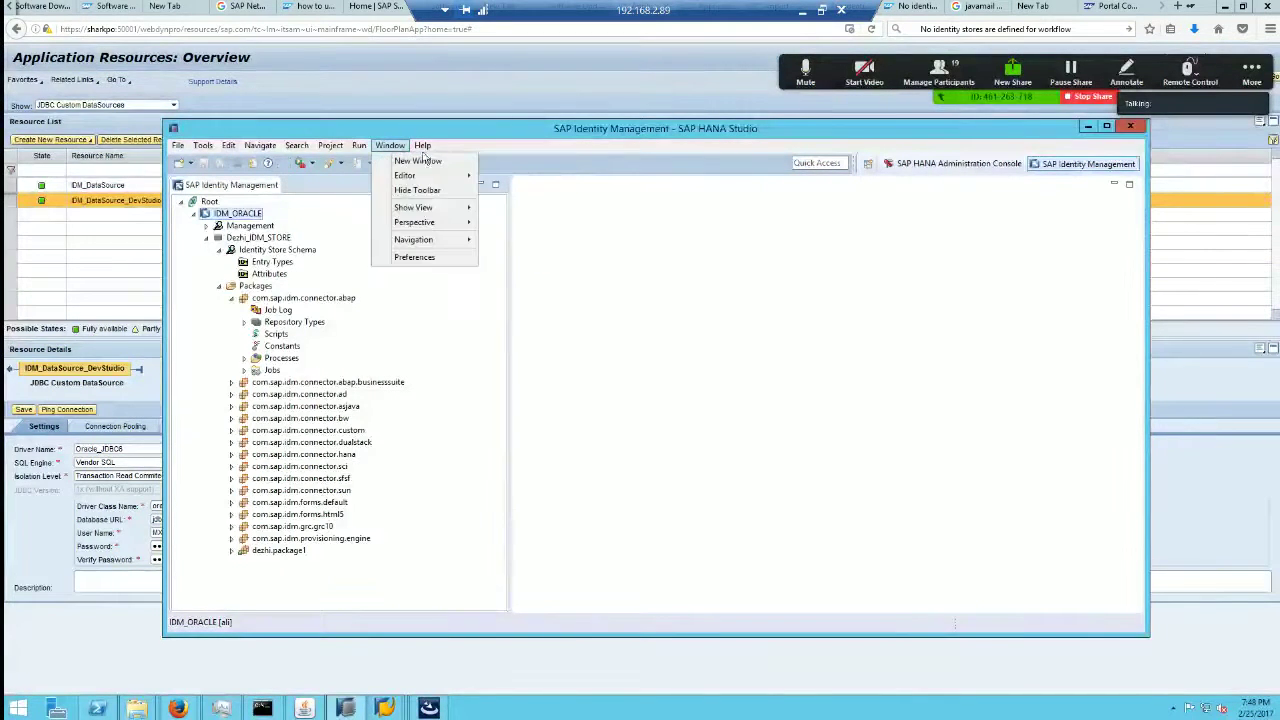
mouse_move(422, 146)
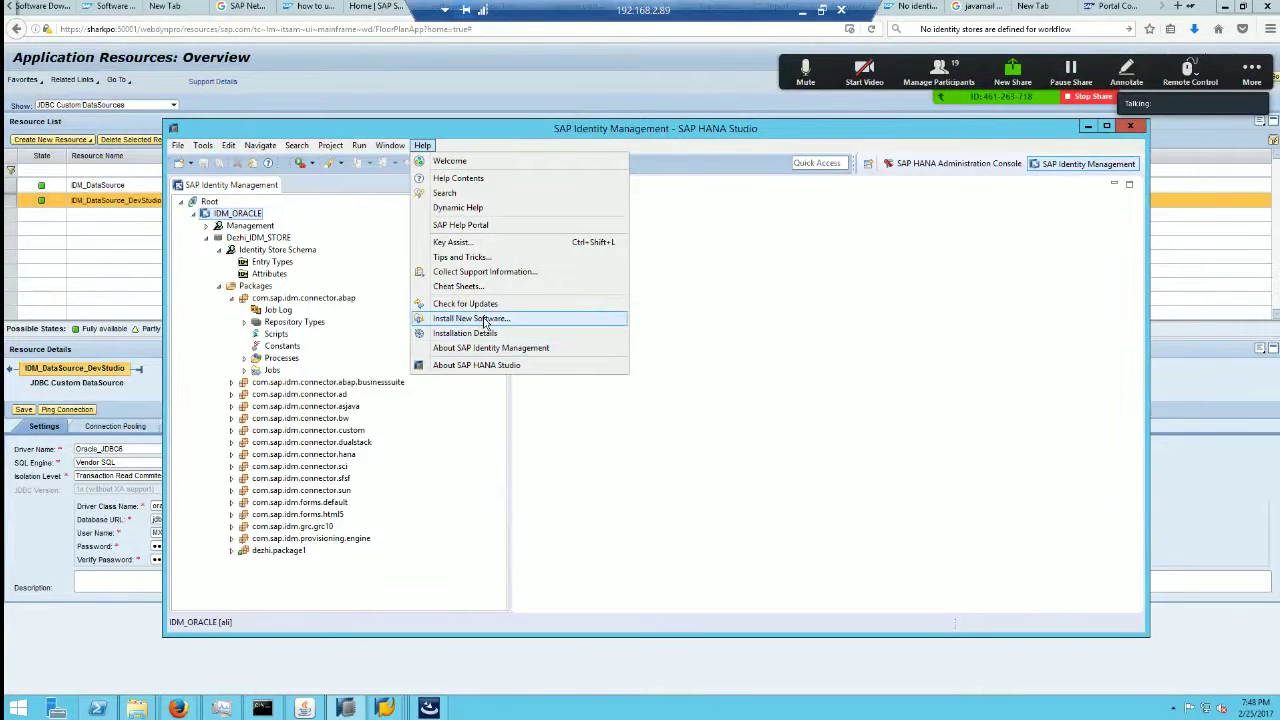
click(485, 319)
click(716, 208)
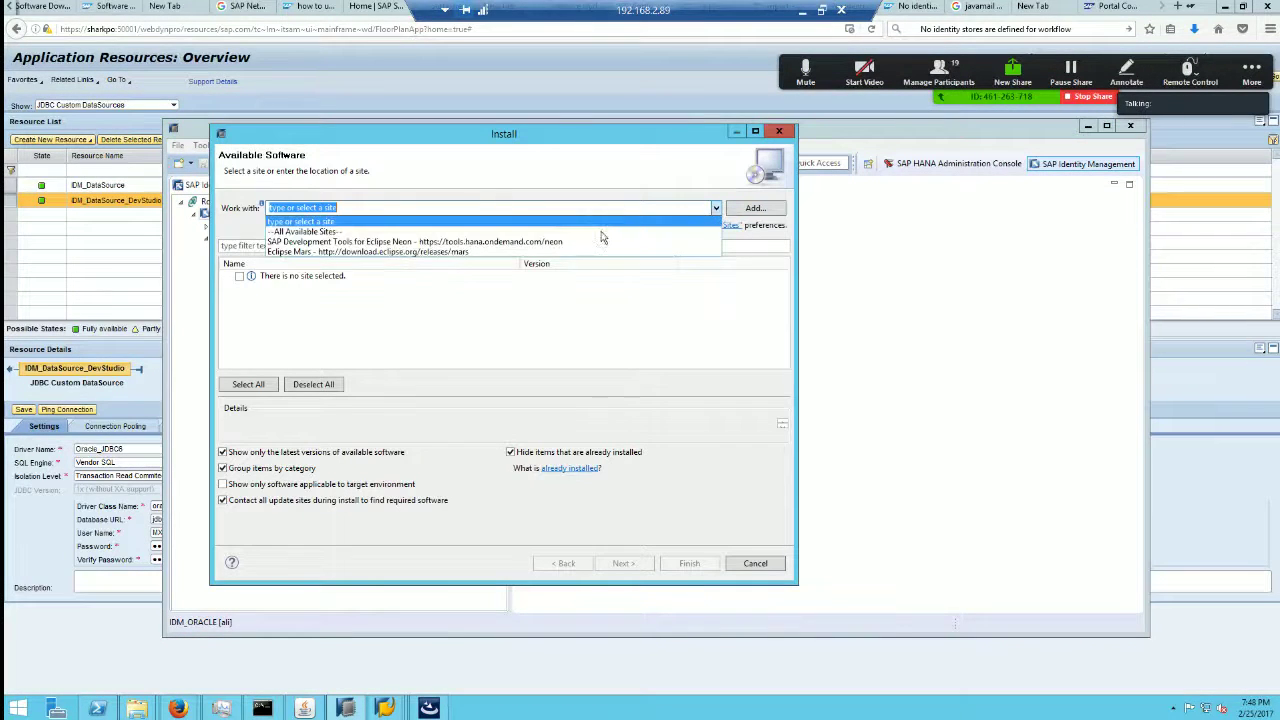
click(545, 241)
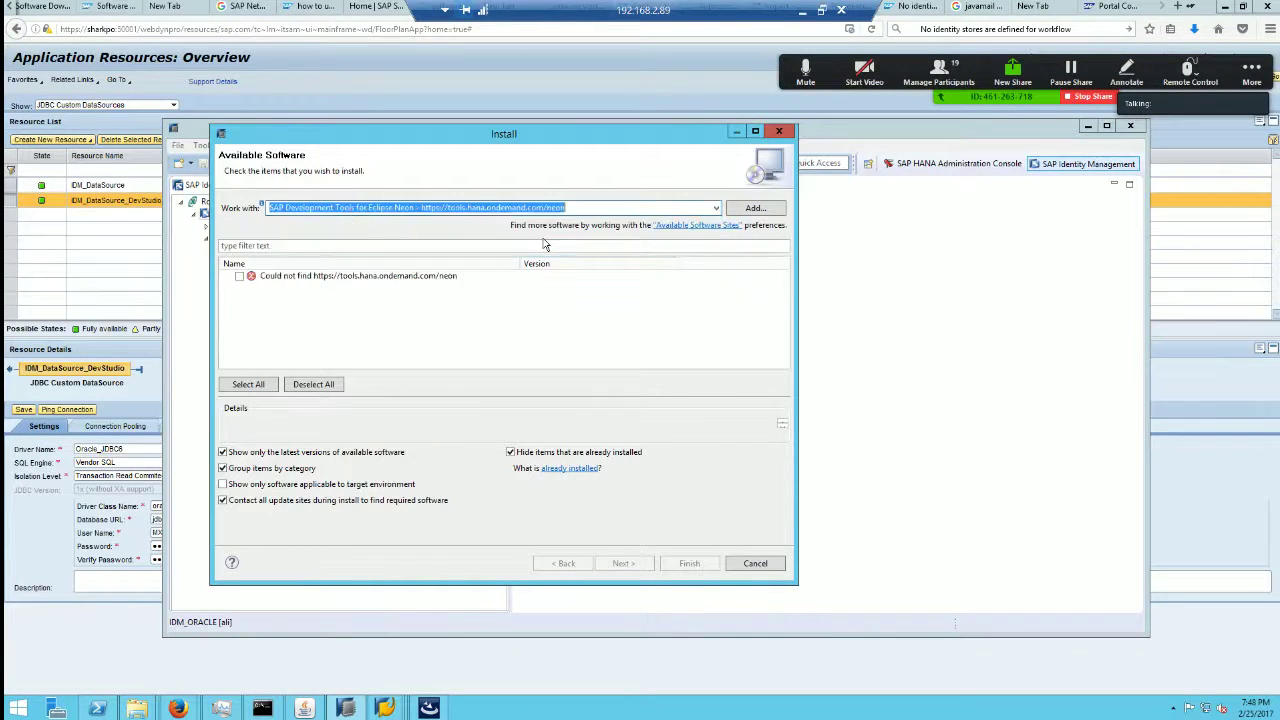
click(716, 208)
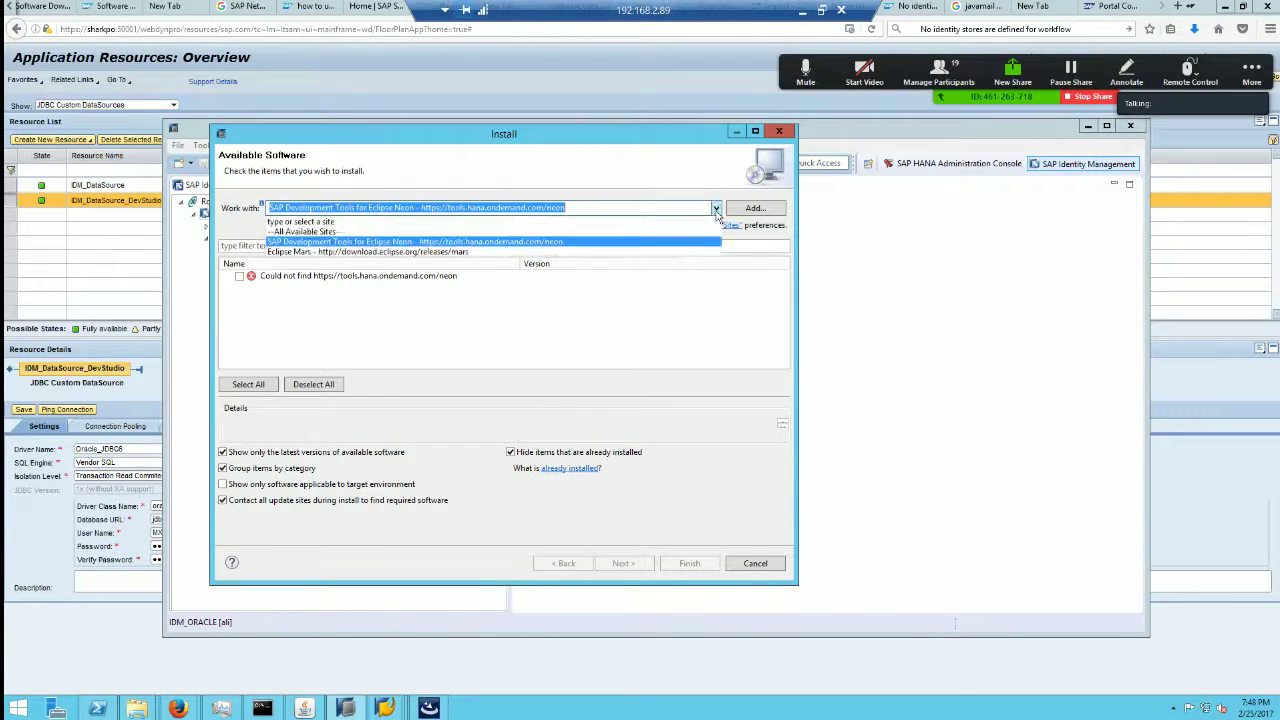
click(512, 248)
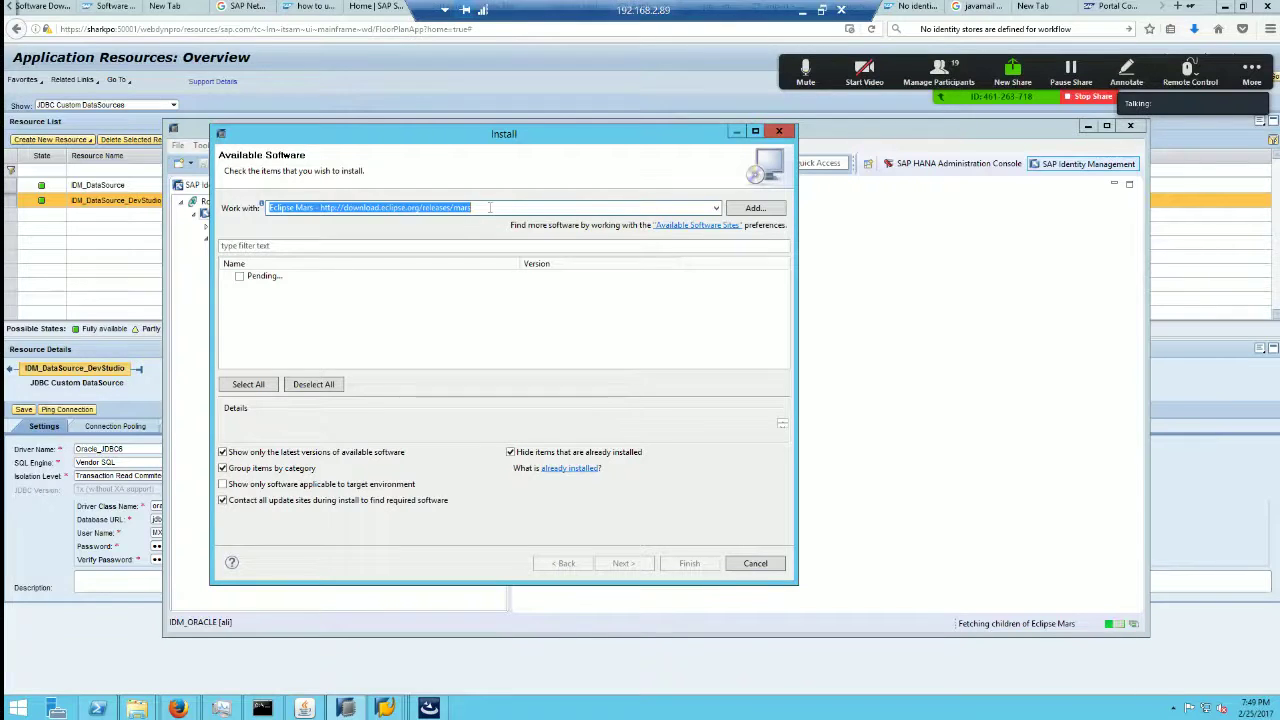
Step: Switch the Work with site to Neon once more, then settle back on Eclipse Mars
click(547, 205)
click(716, 208)
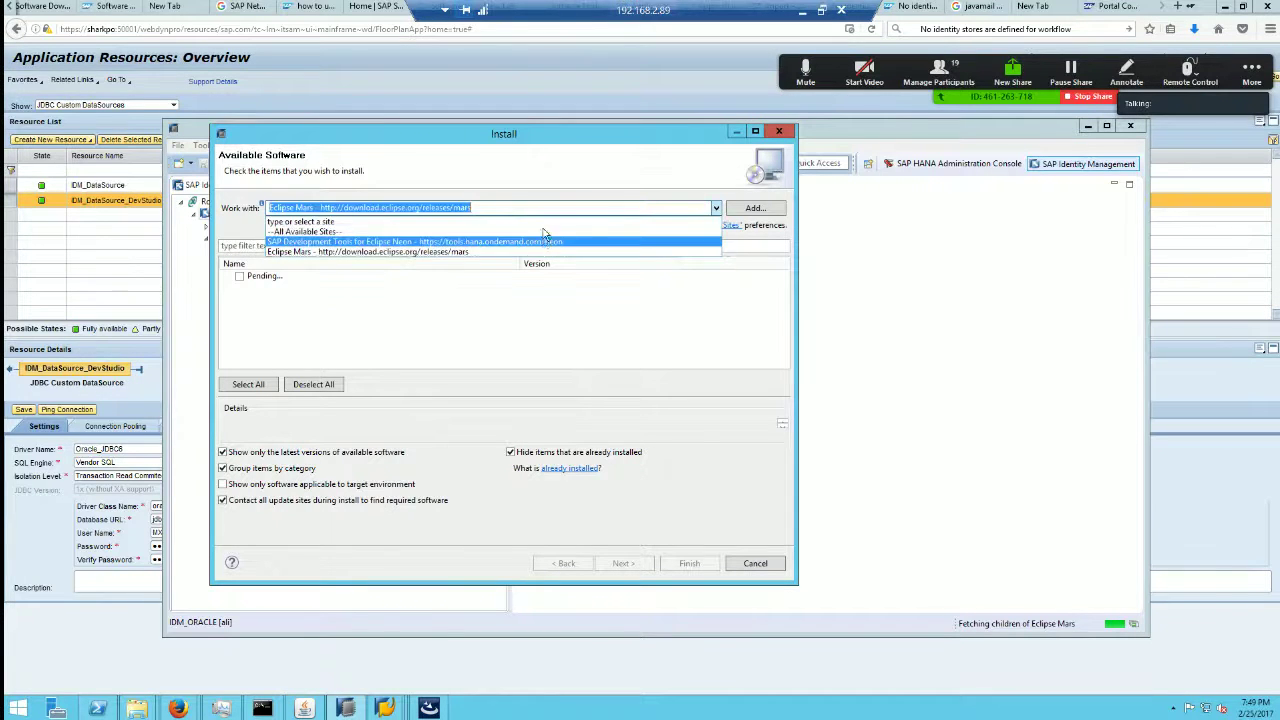
click(499, 207)
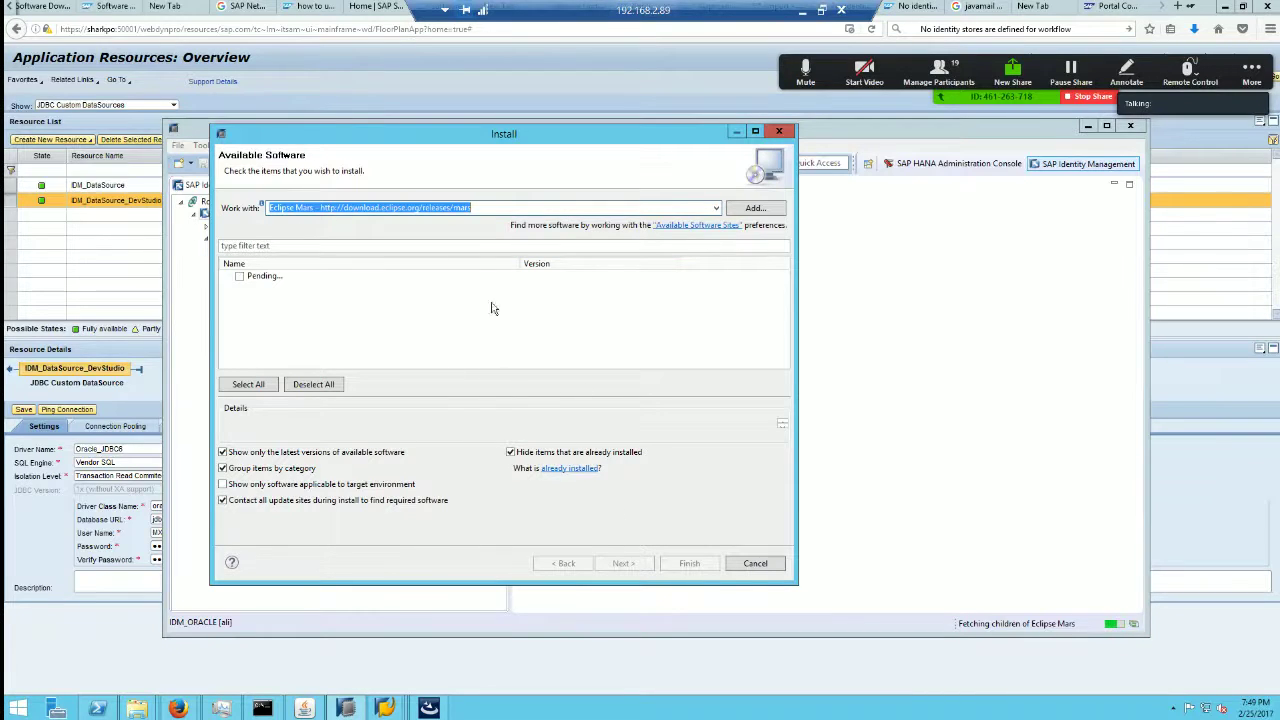
click(716, 208)
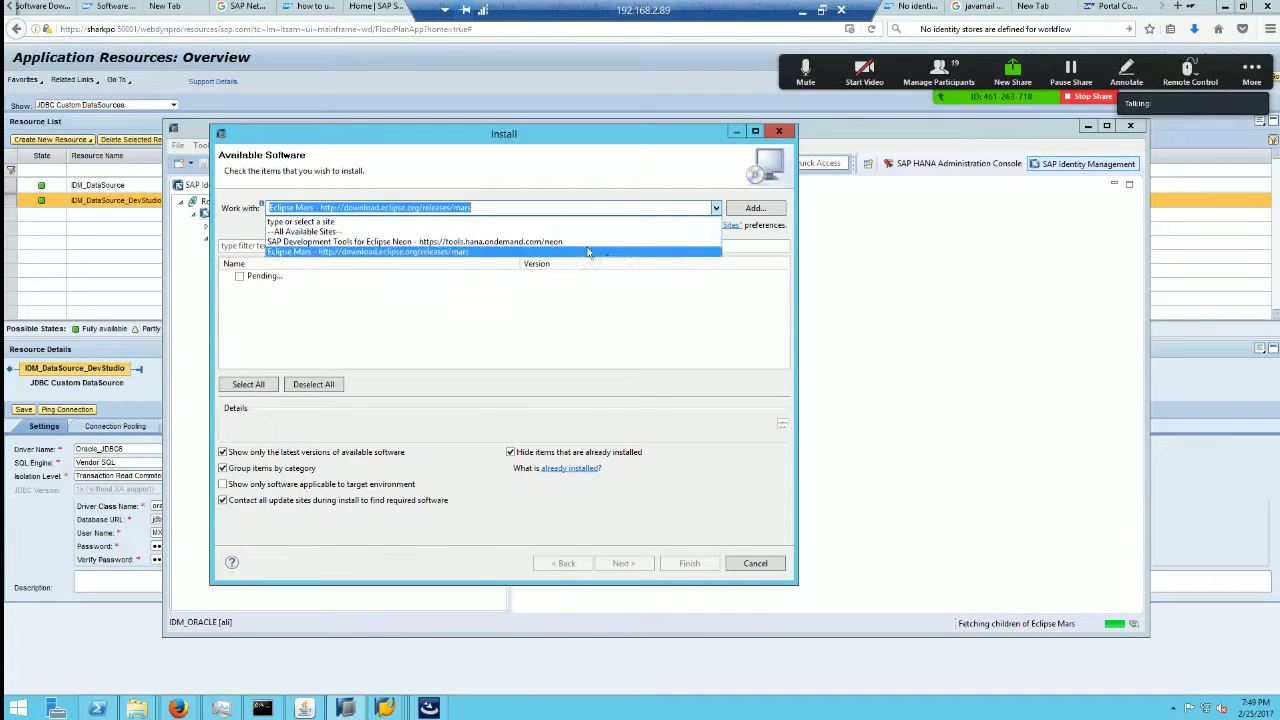
click(587, 244)
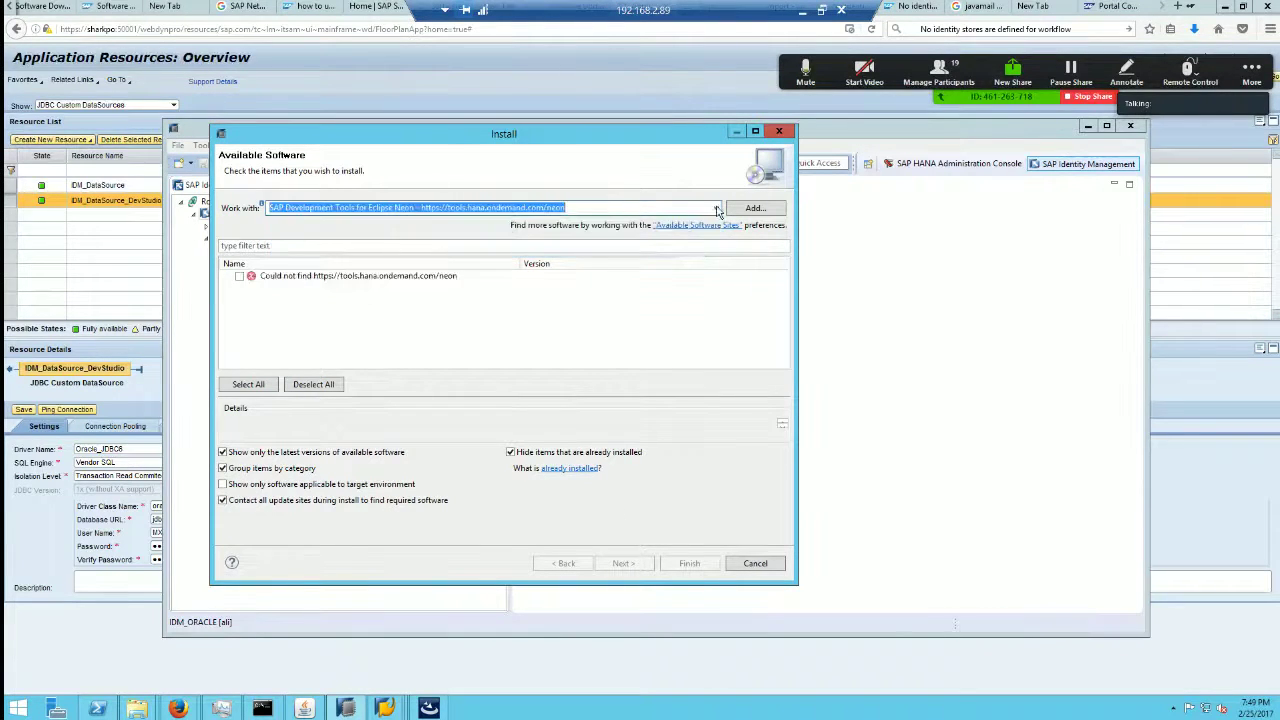
click(716, 208)
click(613, 249)
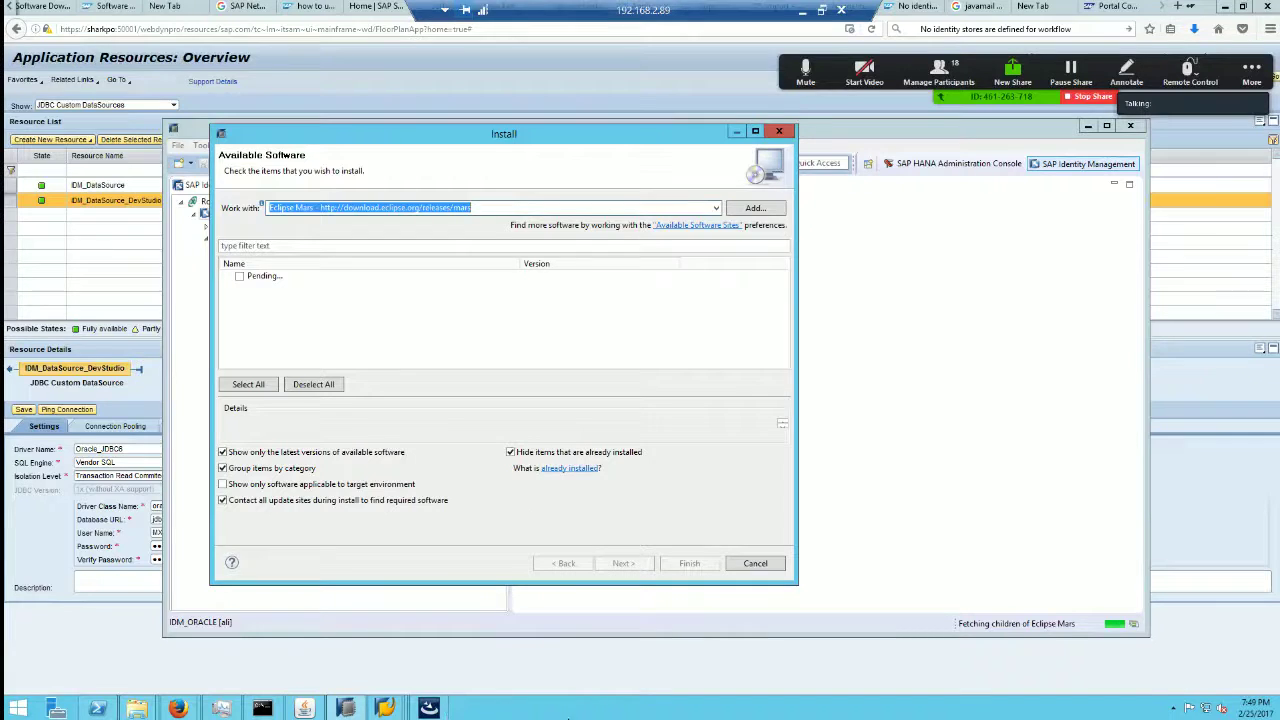
click(262, 708)
Step: Run ping google.com in the command prompt to confirm internet access, then minimise it
text(ping google.com)
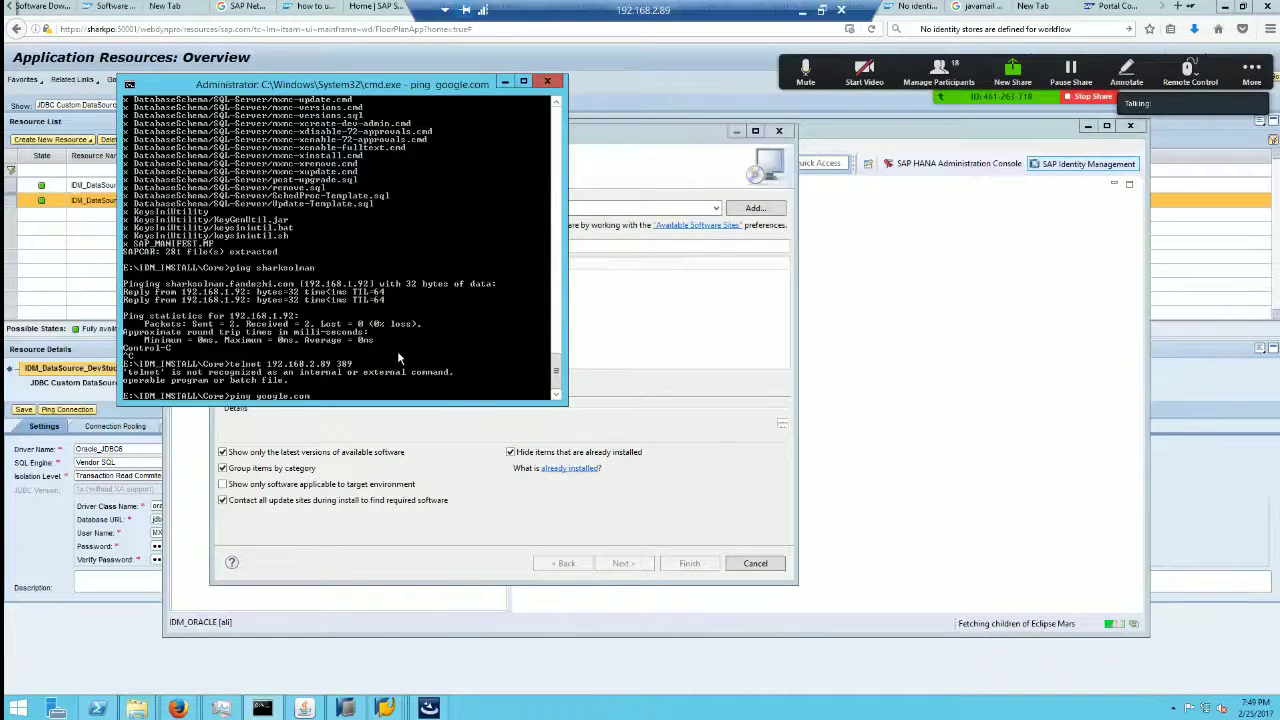
key(Return)
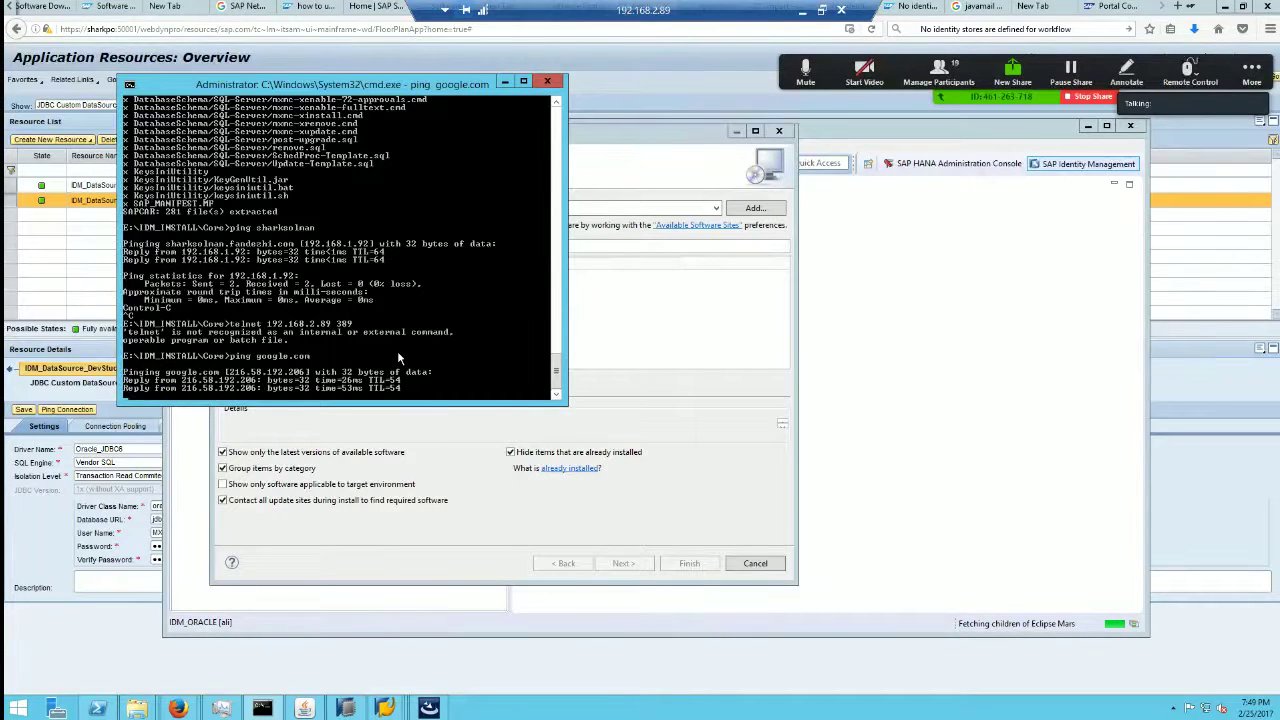
click(505, 81)
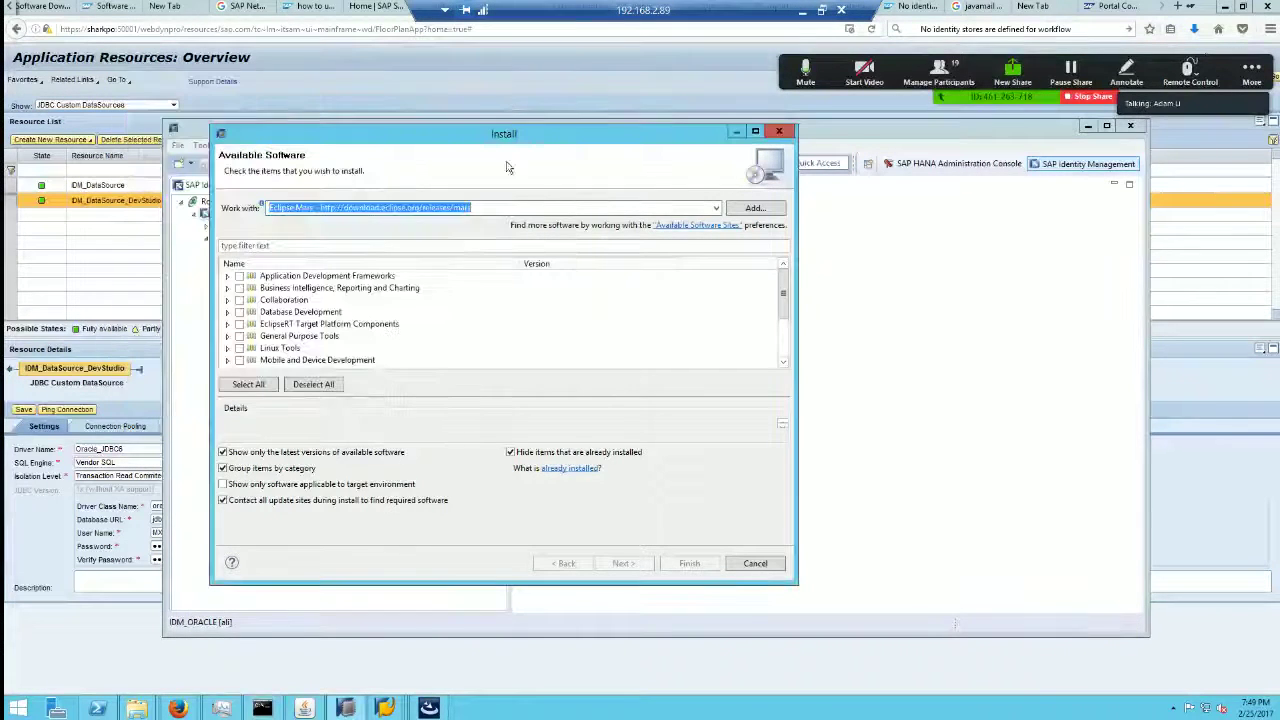
drag(786, 296, 750, 238)
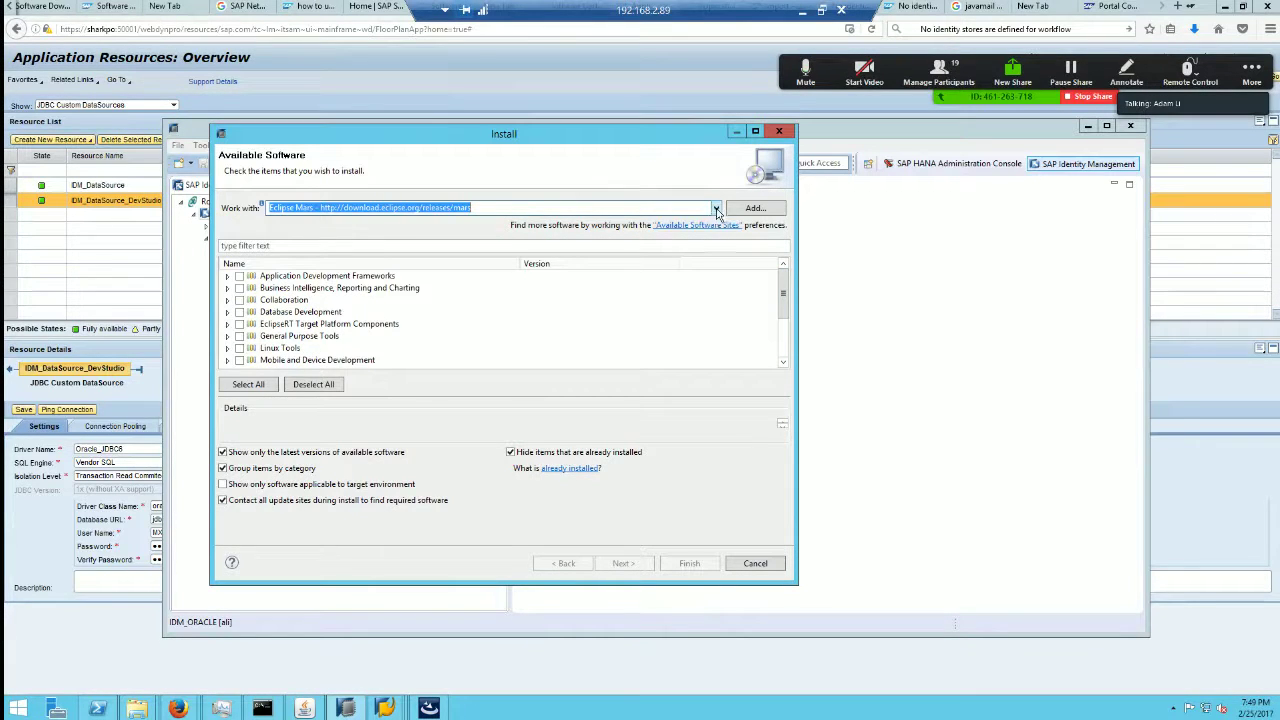
click(716, 210)
click(505, 242)
click(443, 208)
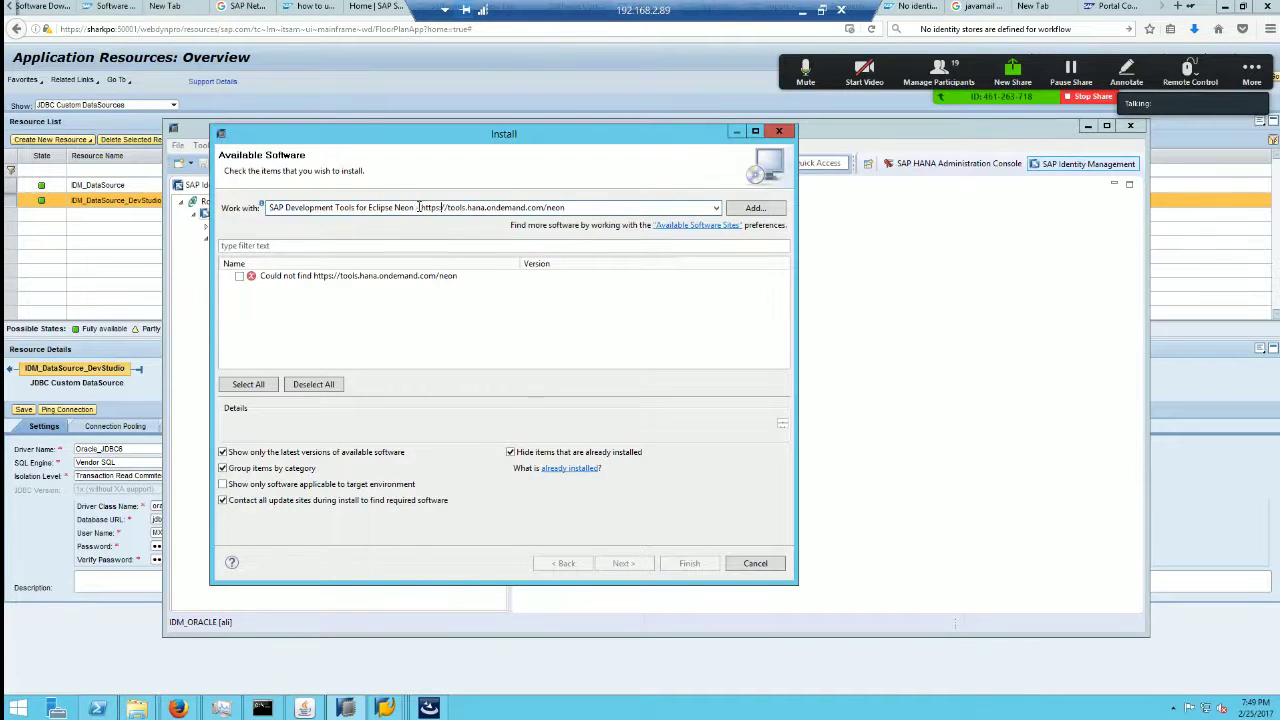
drag(421, 207, 150, 201)
key(Return)
drag(548, 207, 421, 207)
key(ctrl+c)
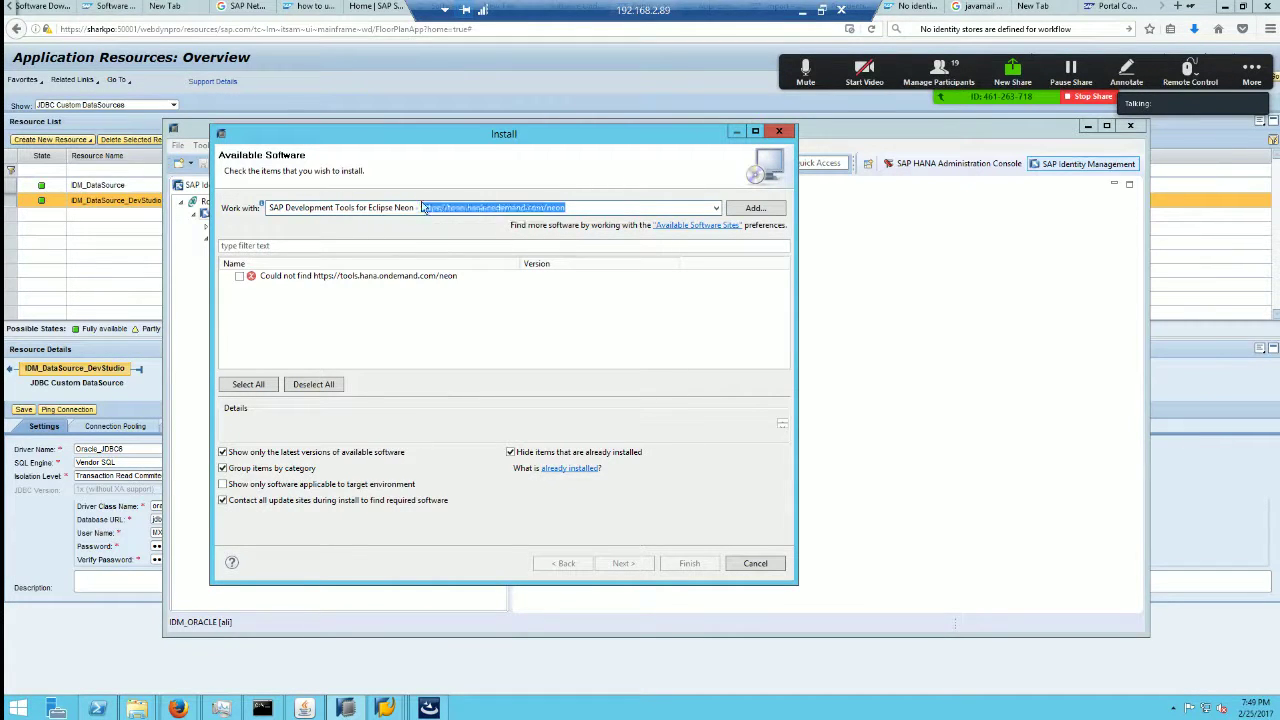
key(BackSpace)
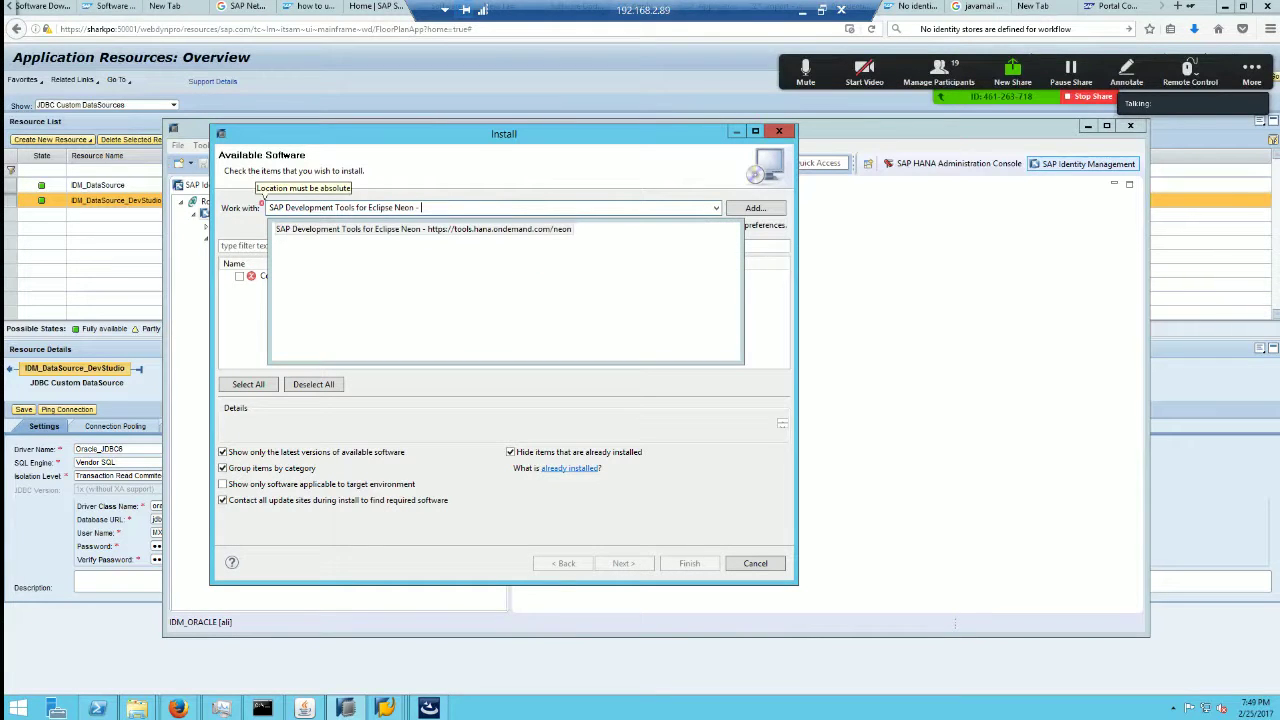
key(Return)
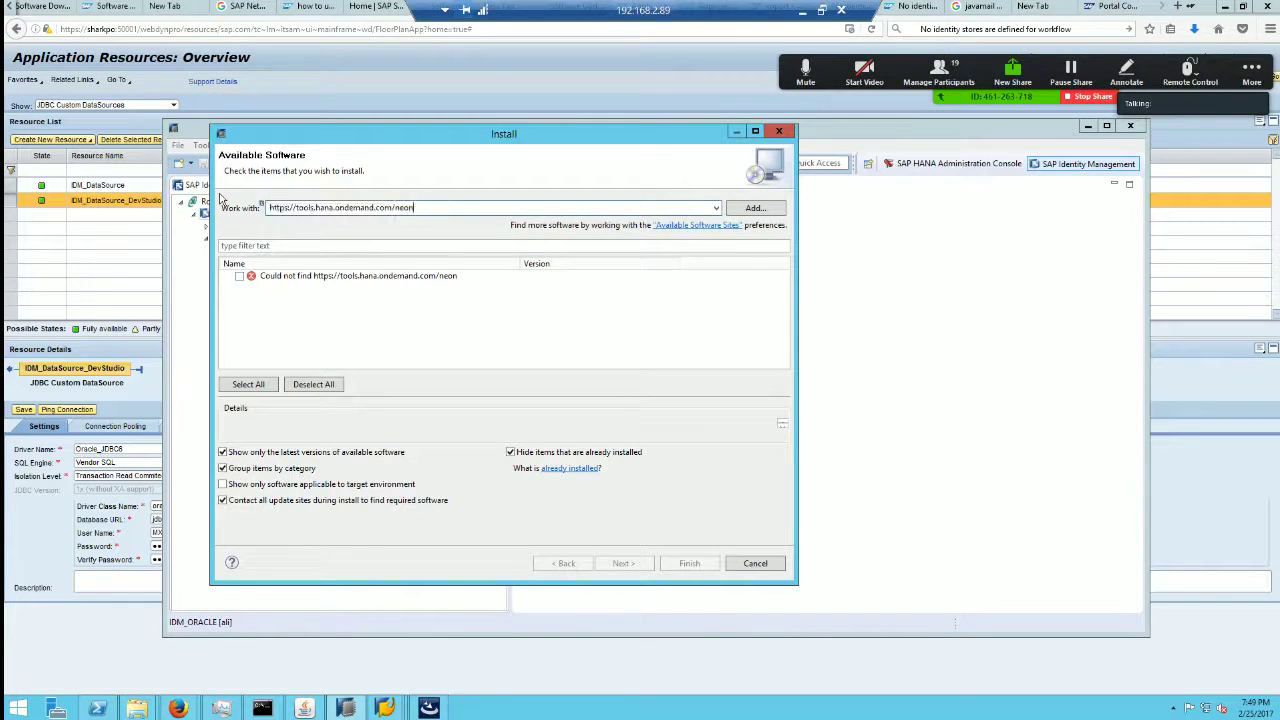
click(375, 279)
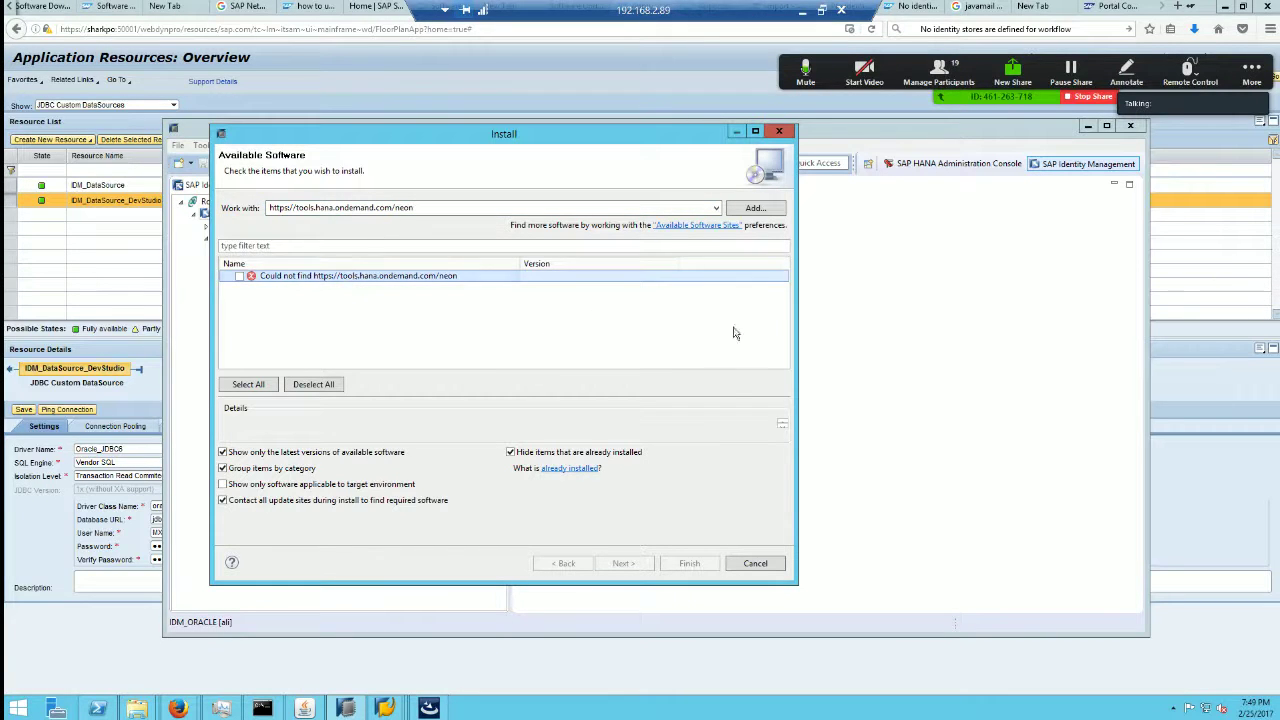
Step: Cancel the Install dialog and search Google in Firefox for the pasted neon repository URL
click(766, 567)
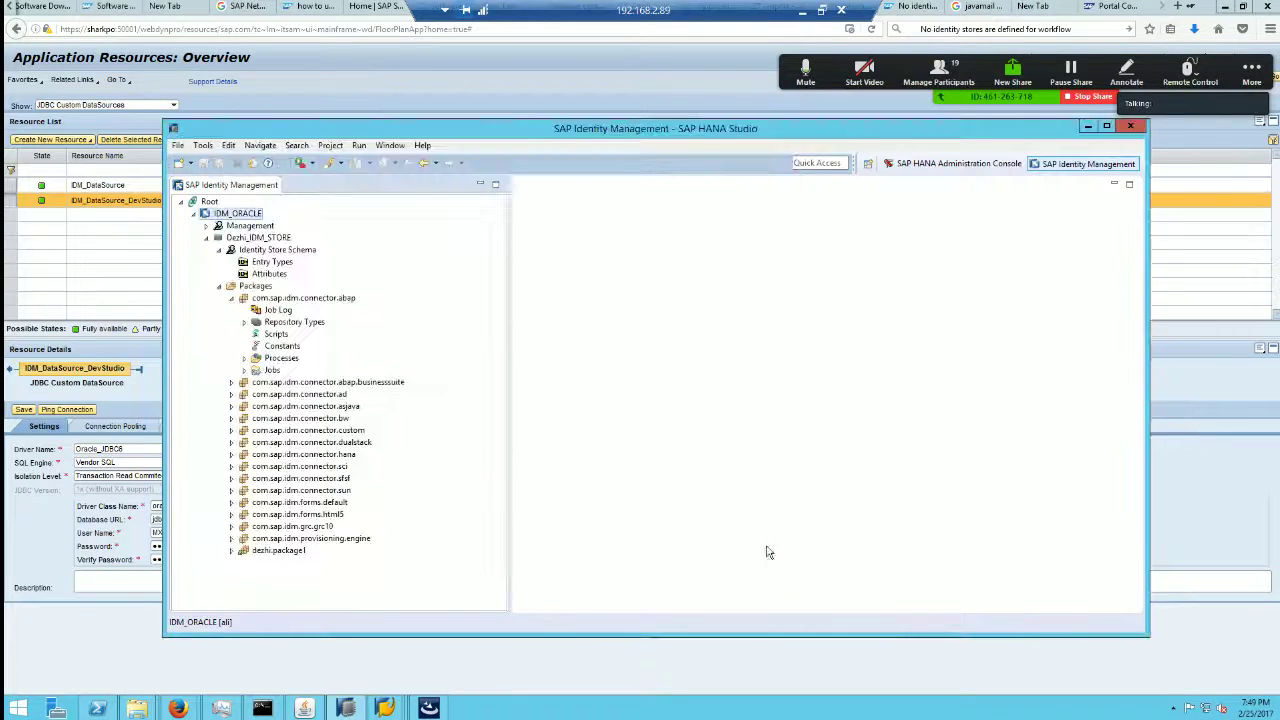
mouse_move(183, 710)
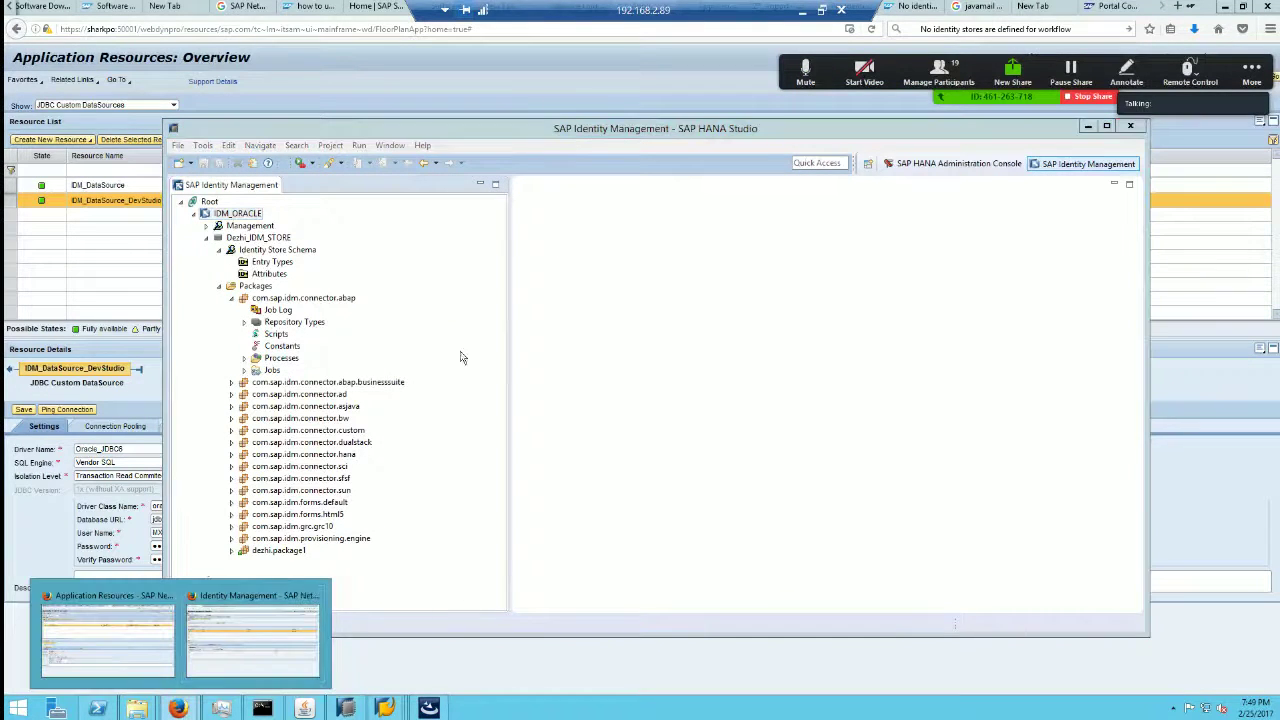
click(110, 632)
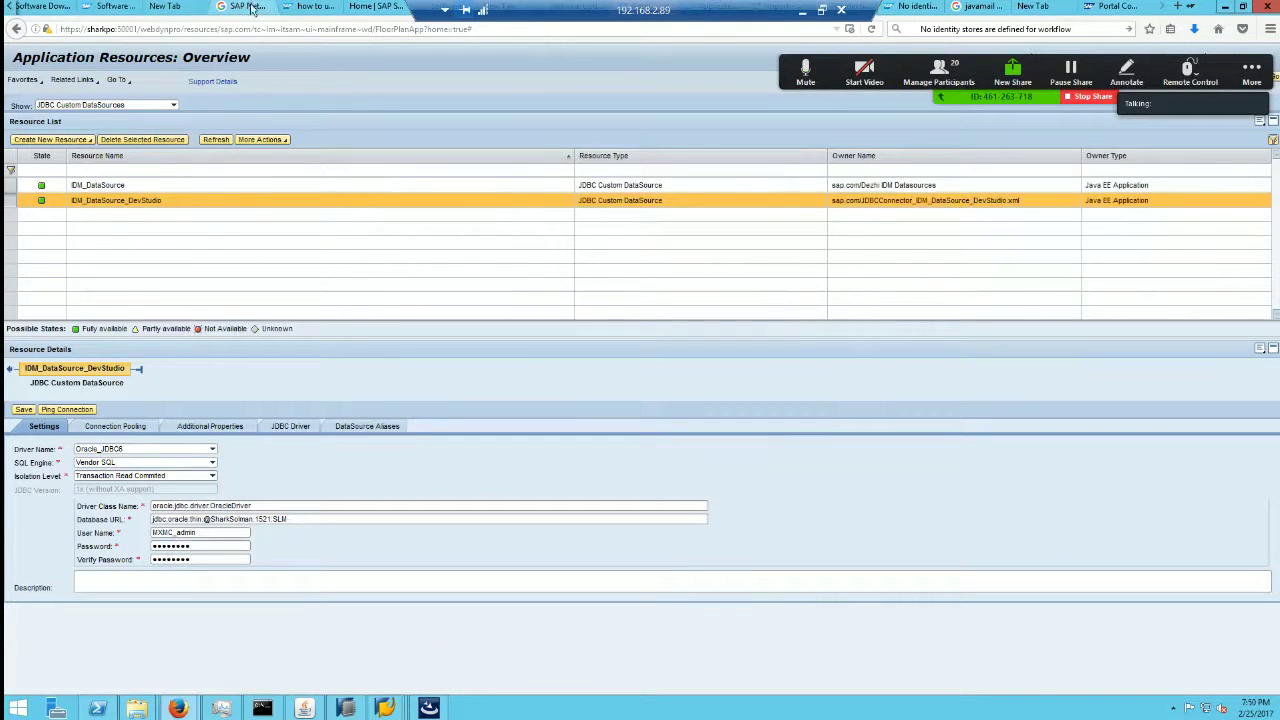
click(242, 7)
drag(377, 73, 96, 60)
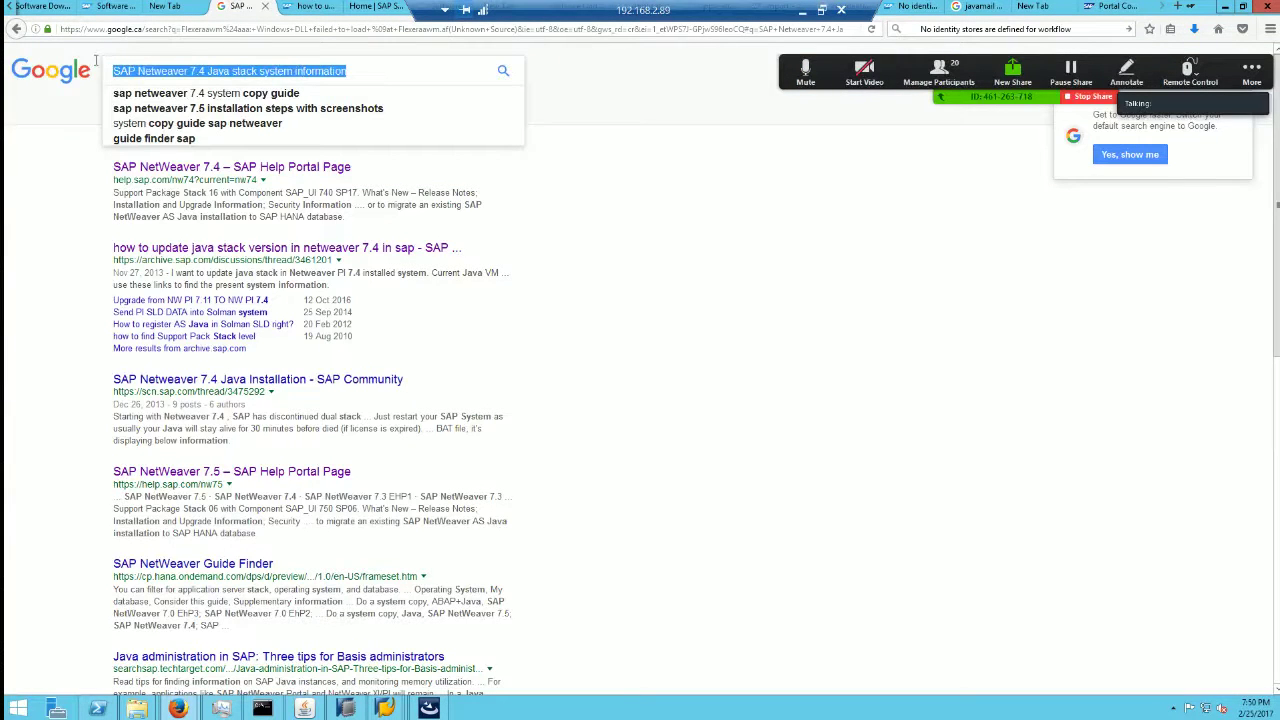
key(ctrl+v)
key(Return)
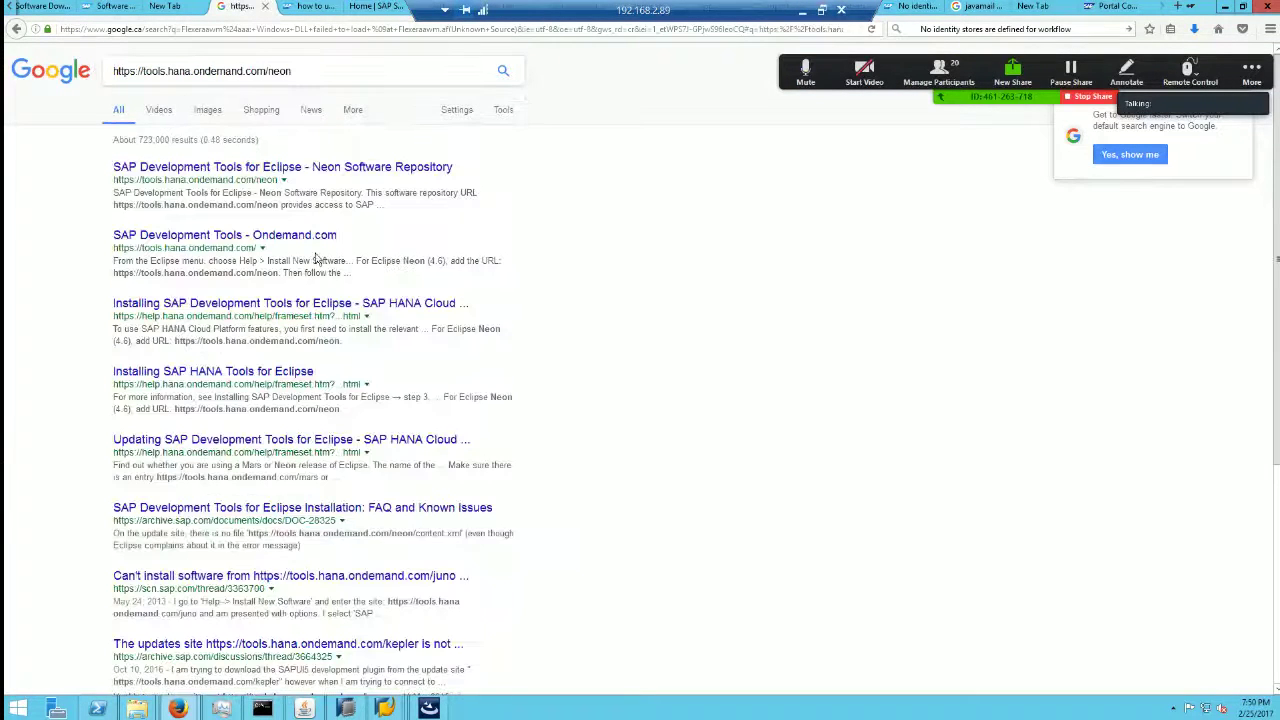
Step: Open the Neon Software Repository search result, then bring SAP HANA Studio back
click(345, 167)
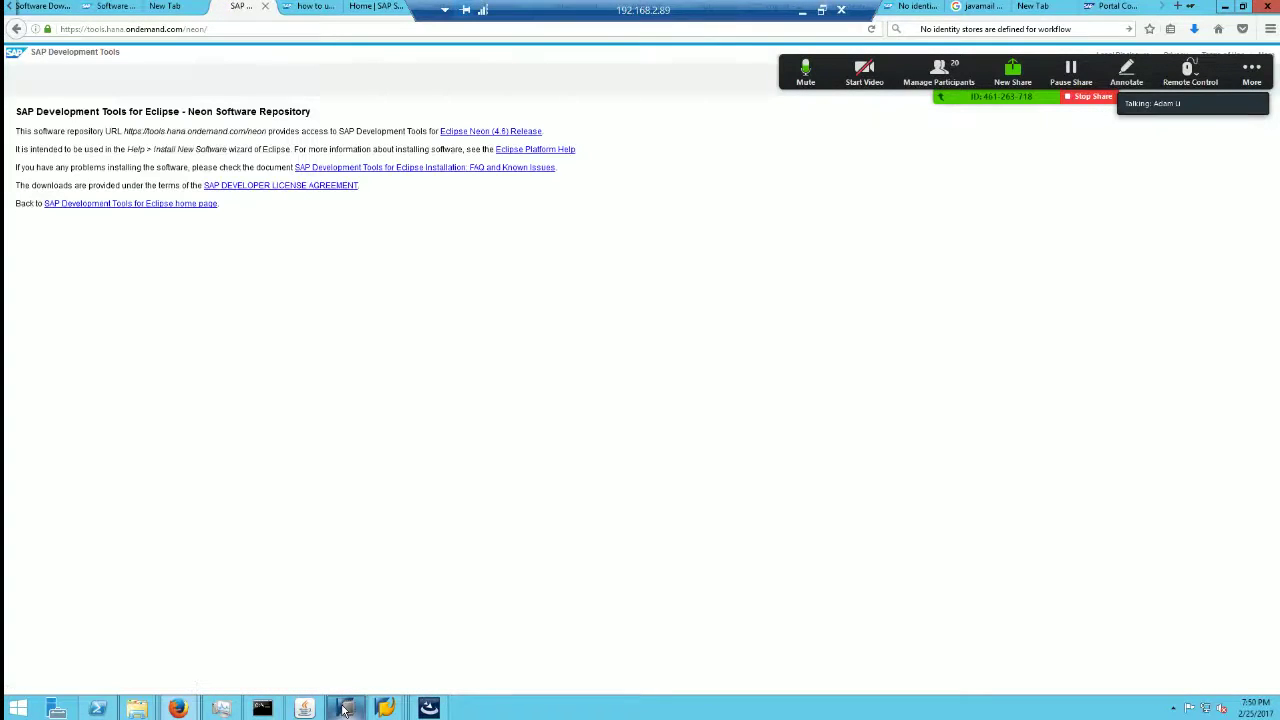
mouse_move(345, 710)
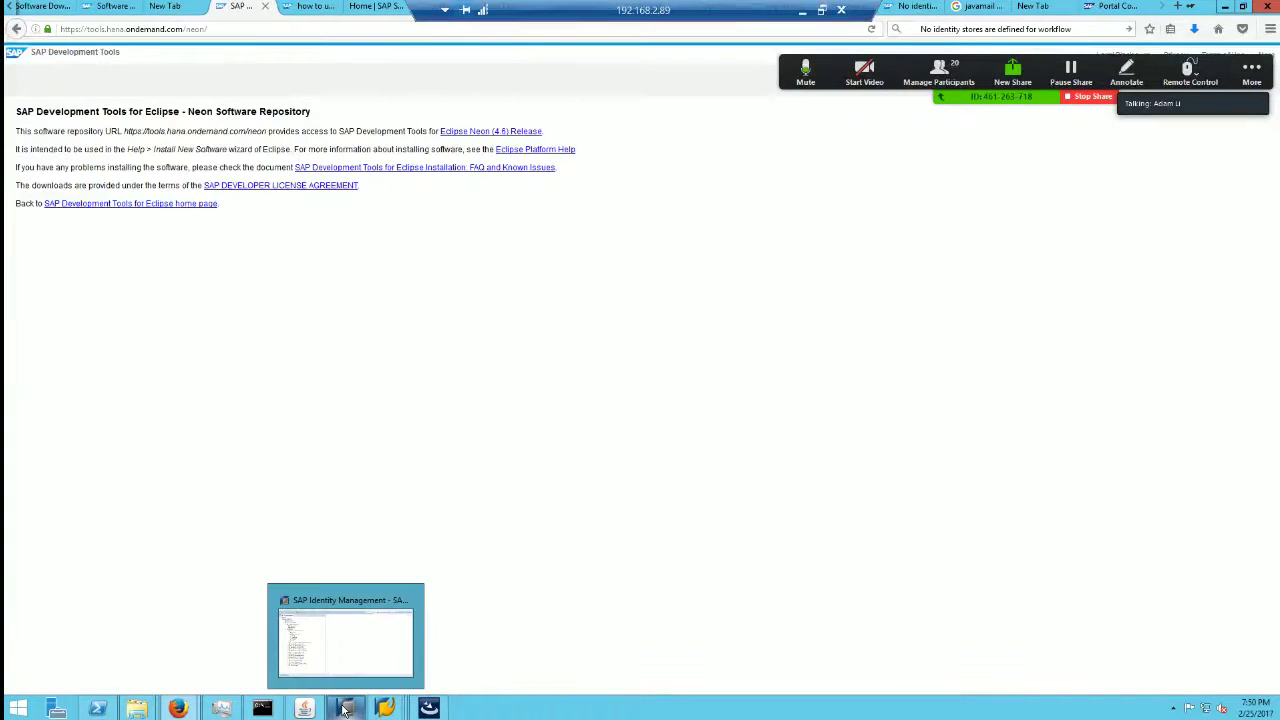
click(345, 640)
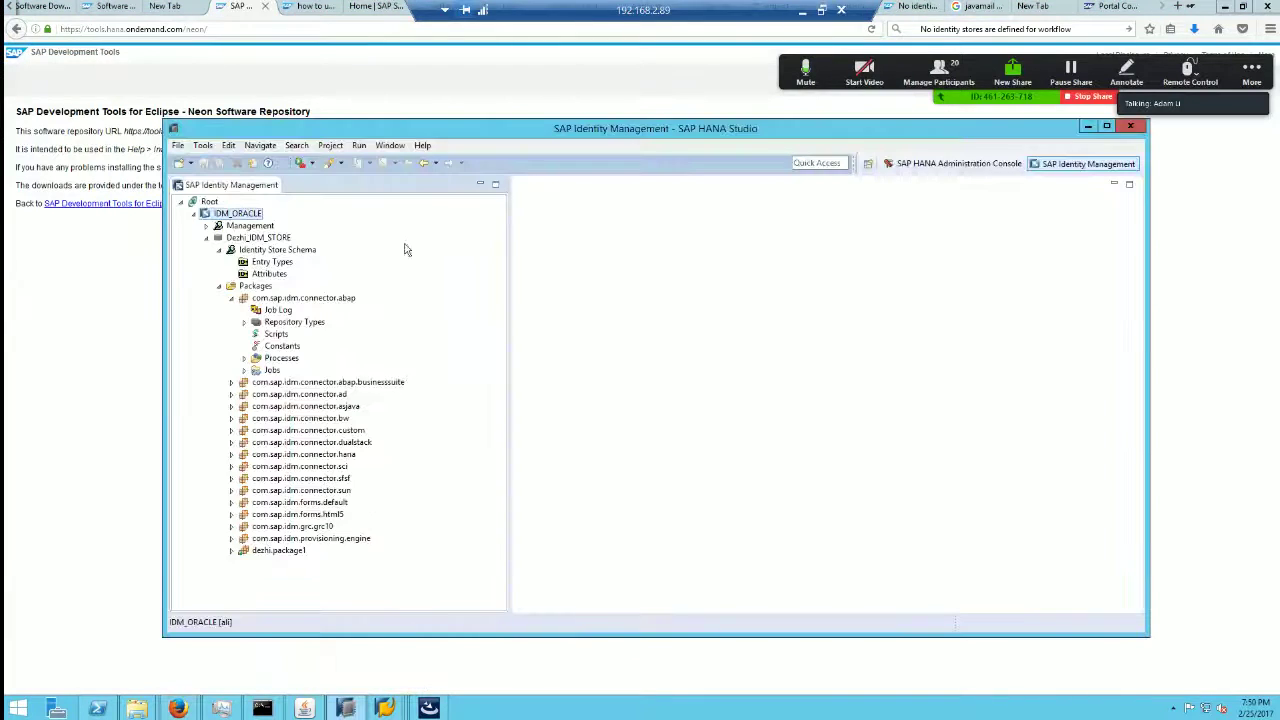
click(422, 145)
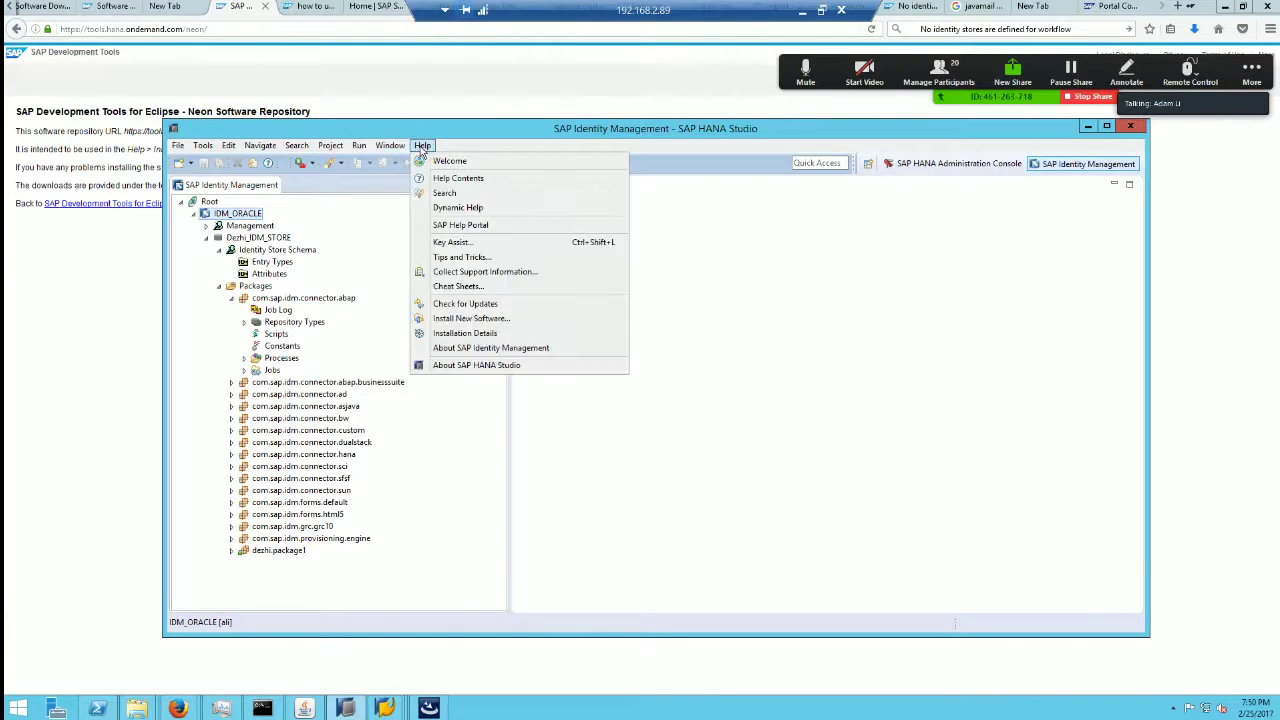
click(520, 318)
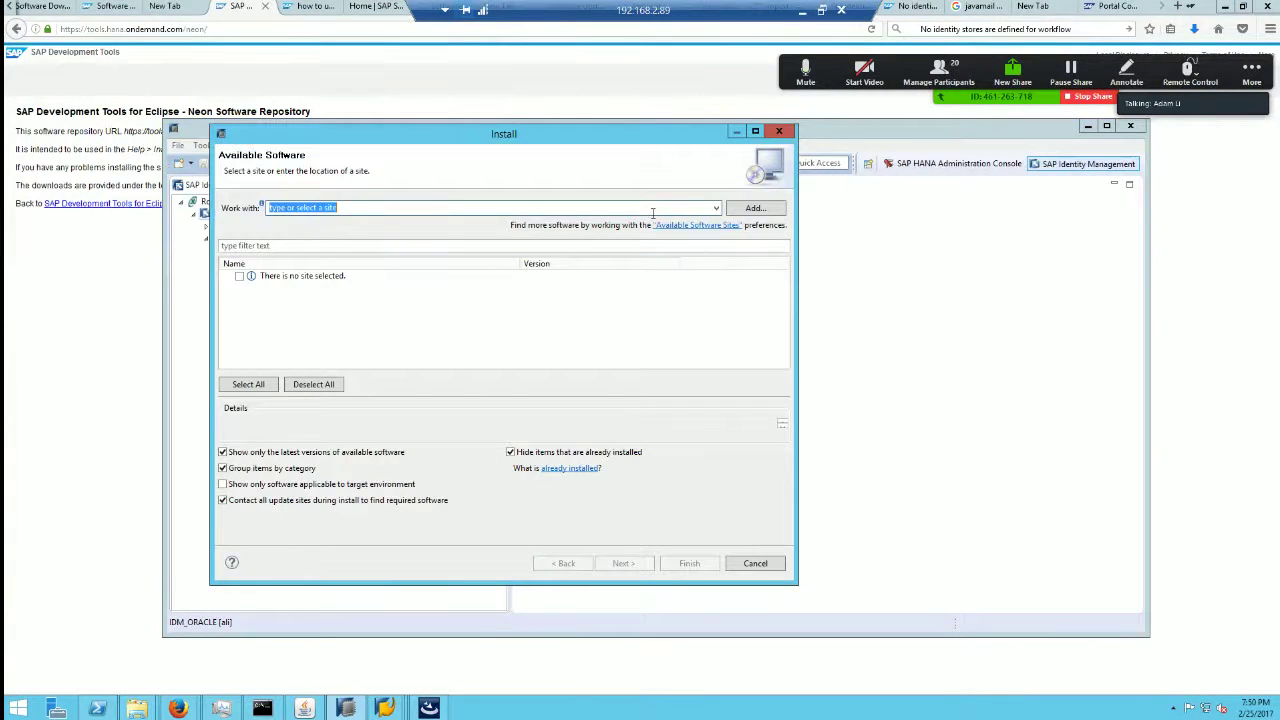
key(ctrl+v)
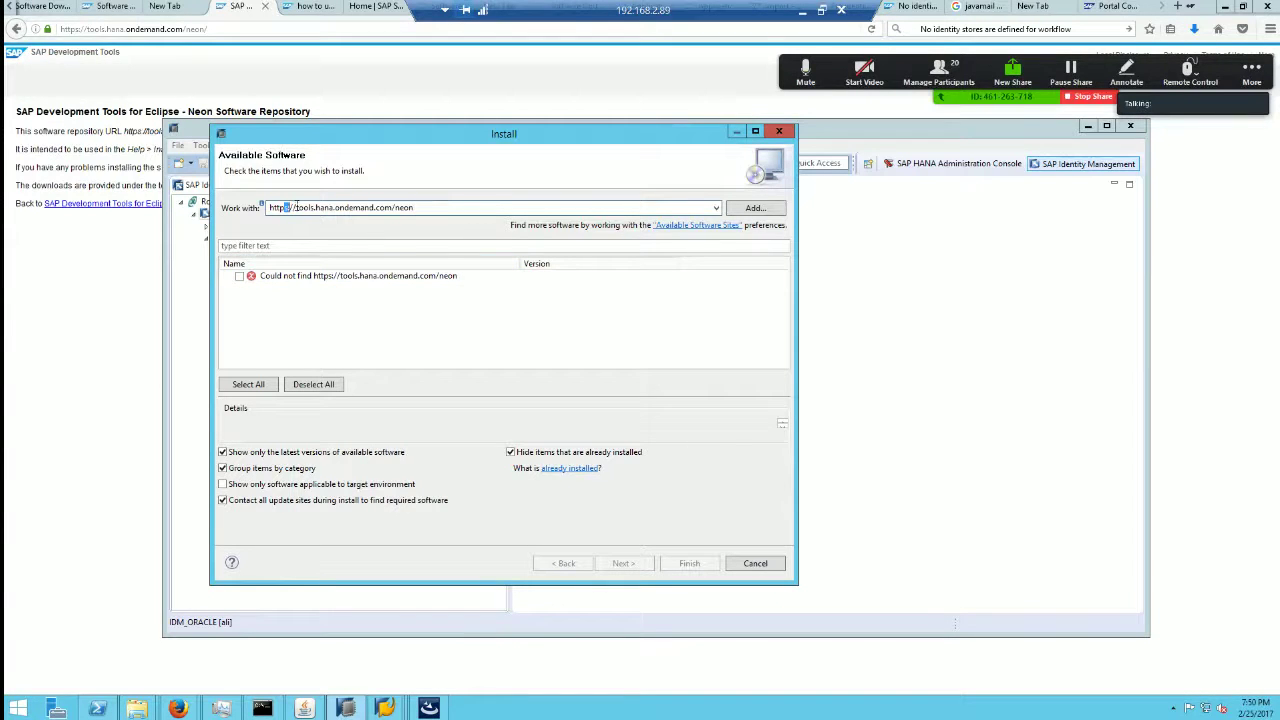
key(BackSpace)
key(Return)
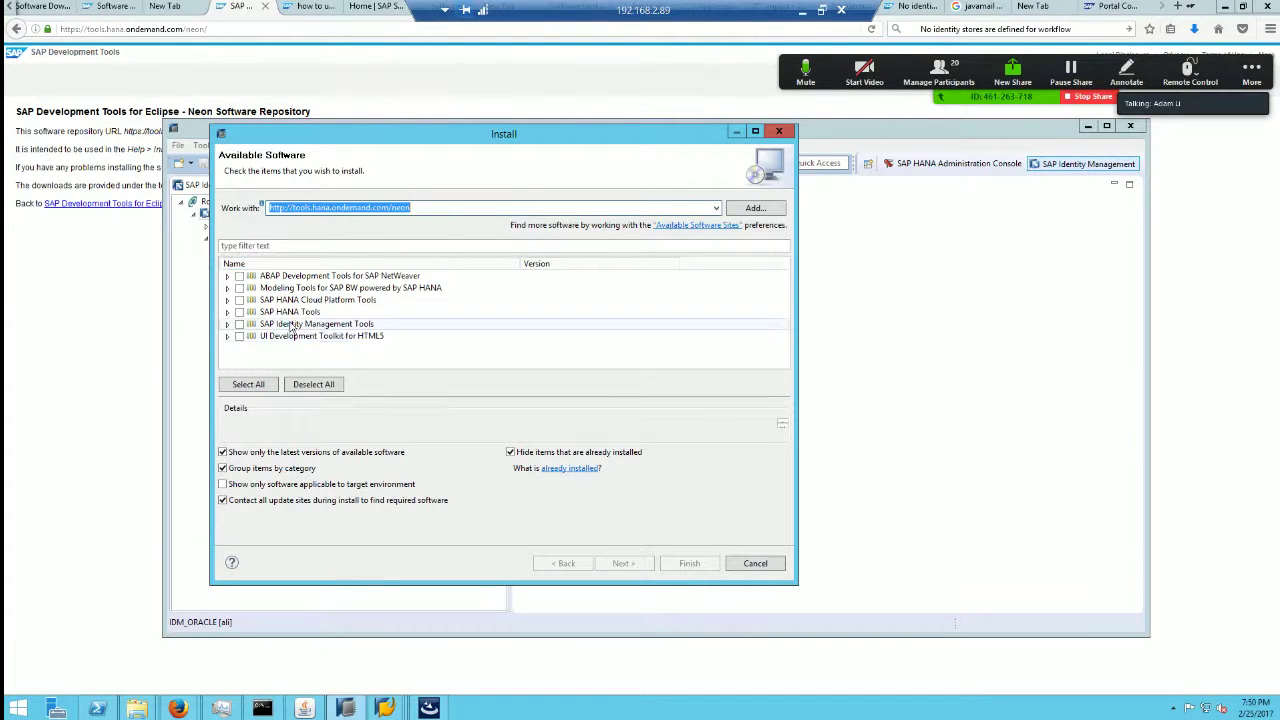
click(227, 325)
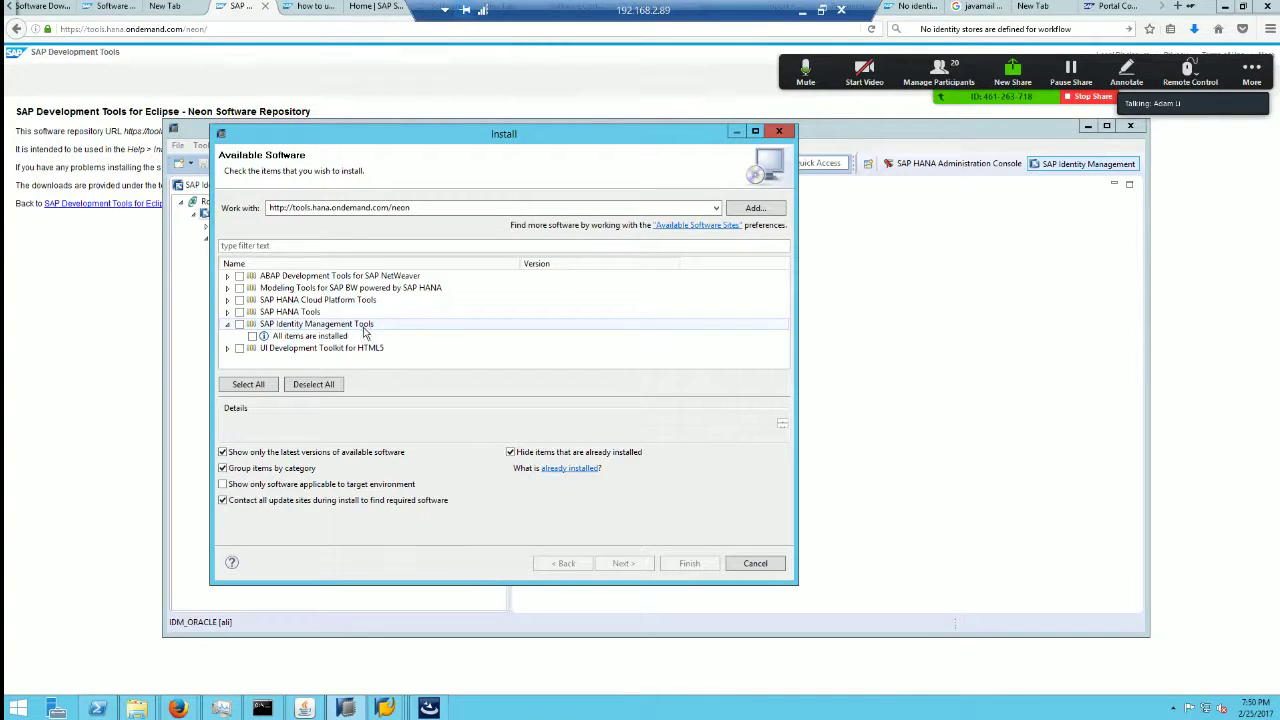
click(755, 563)
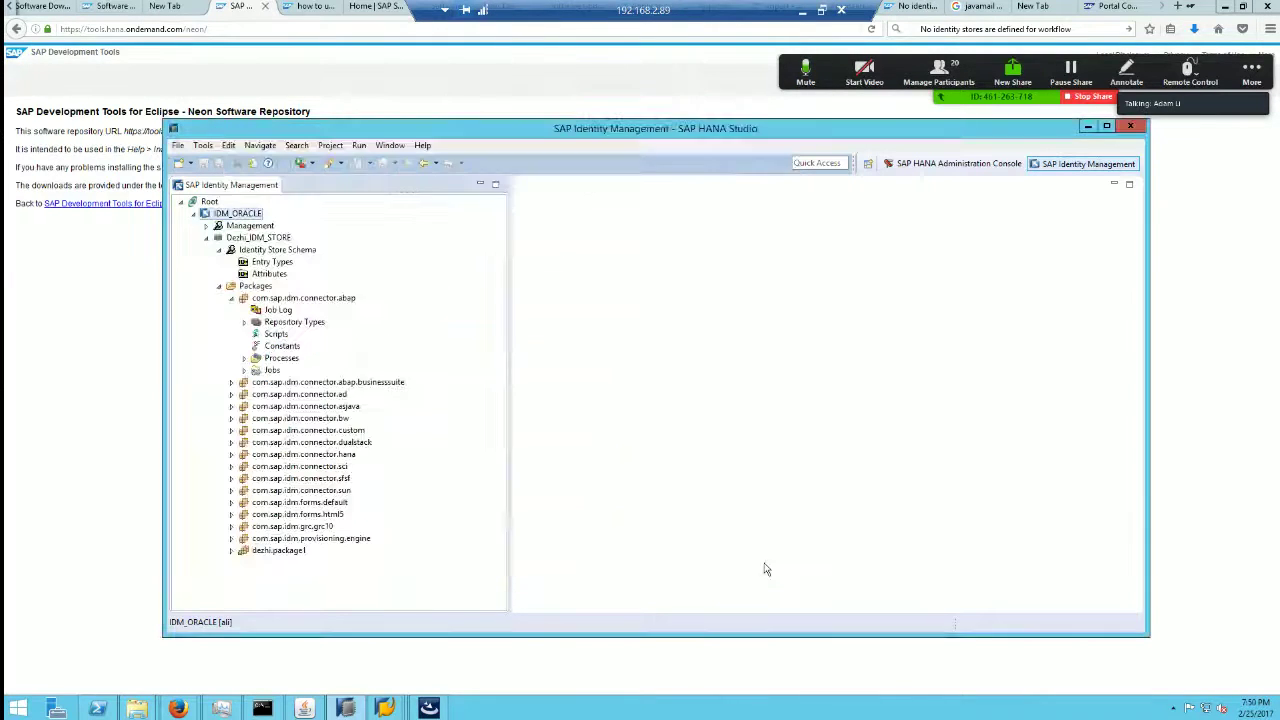
Step: Confirm SAP Identity Management Developer Studio 8.4.10 in Installation Details, then open the Window menu
click(422, 145)
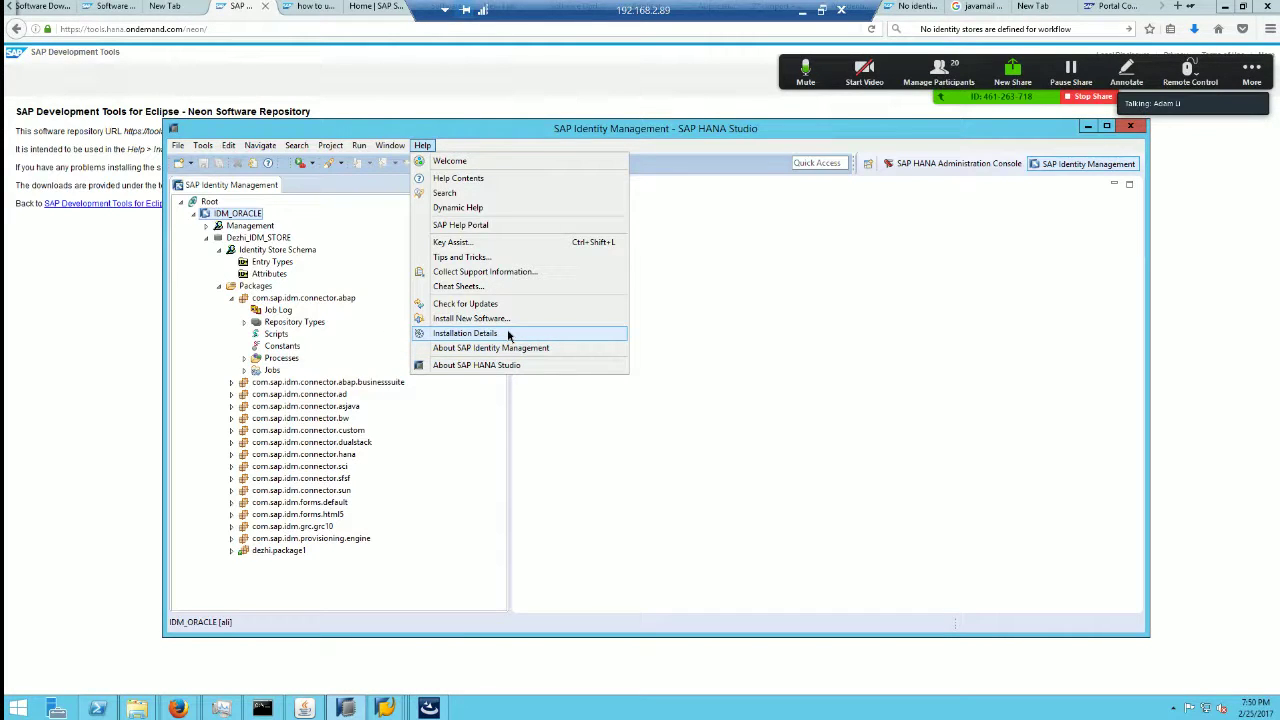
click(508, 335)
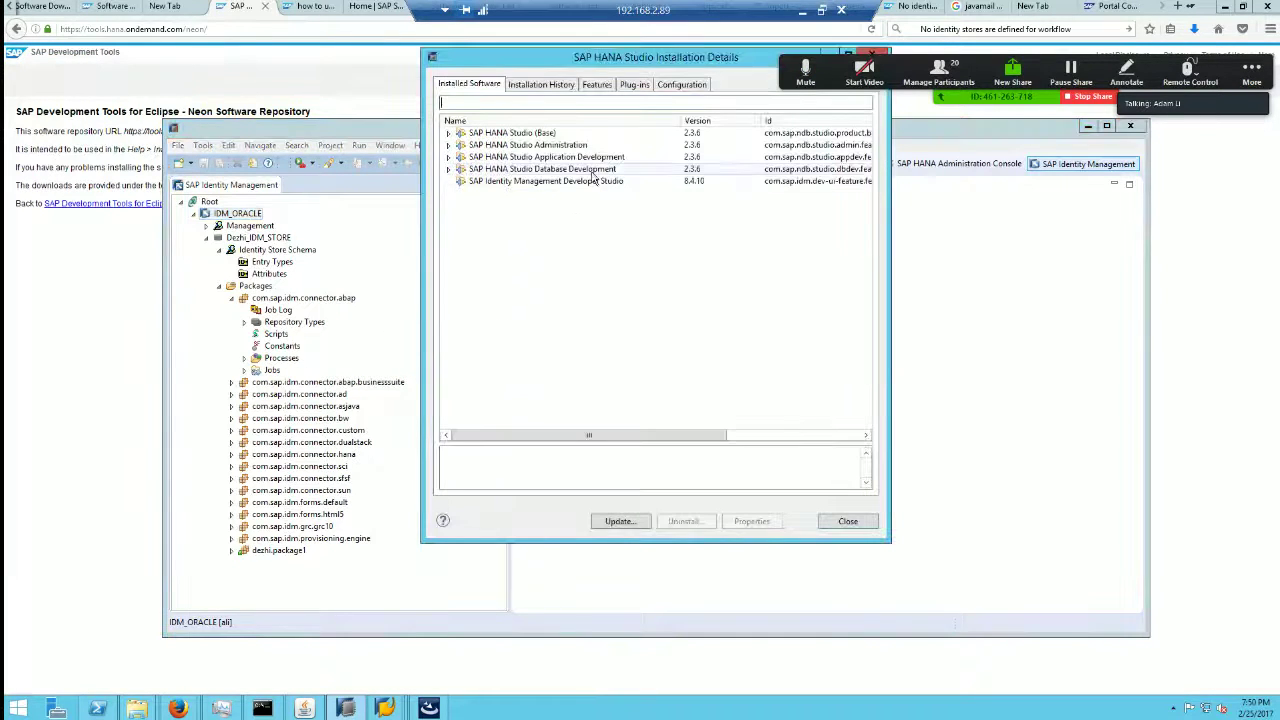
click(545, 183)
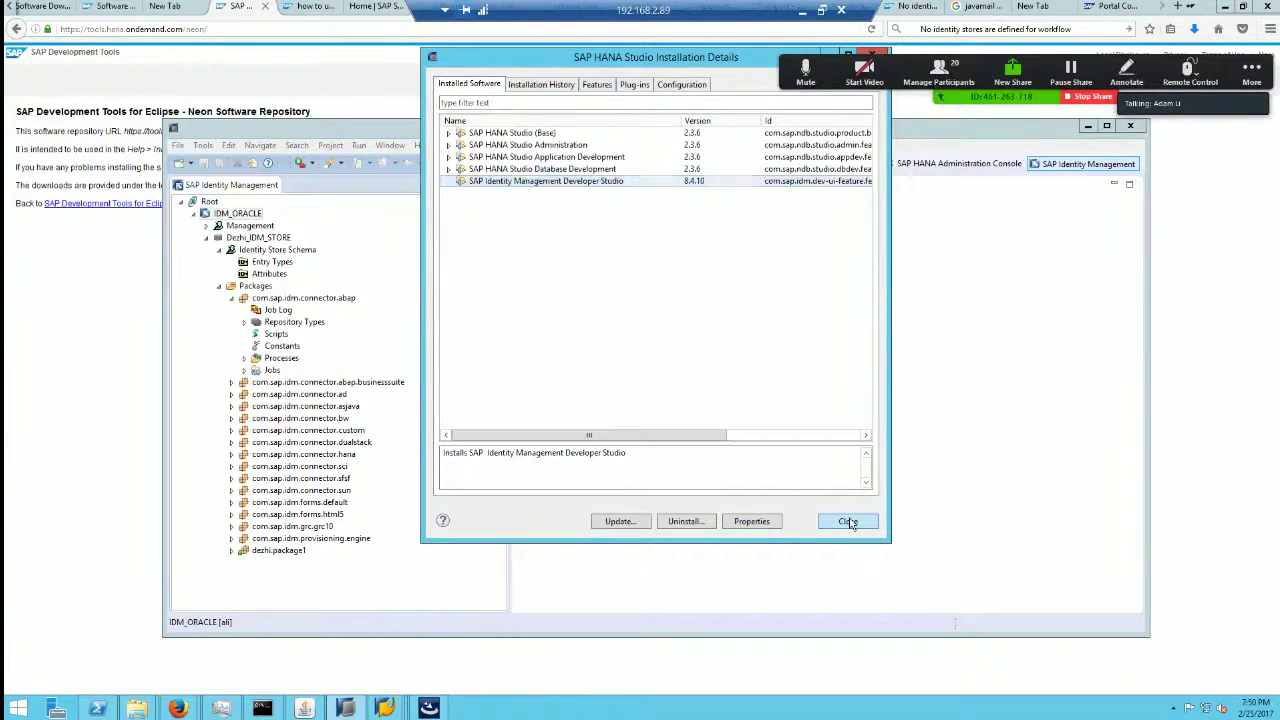
click(849, 522)
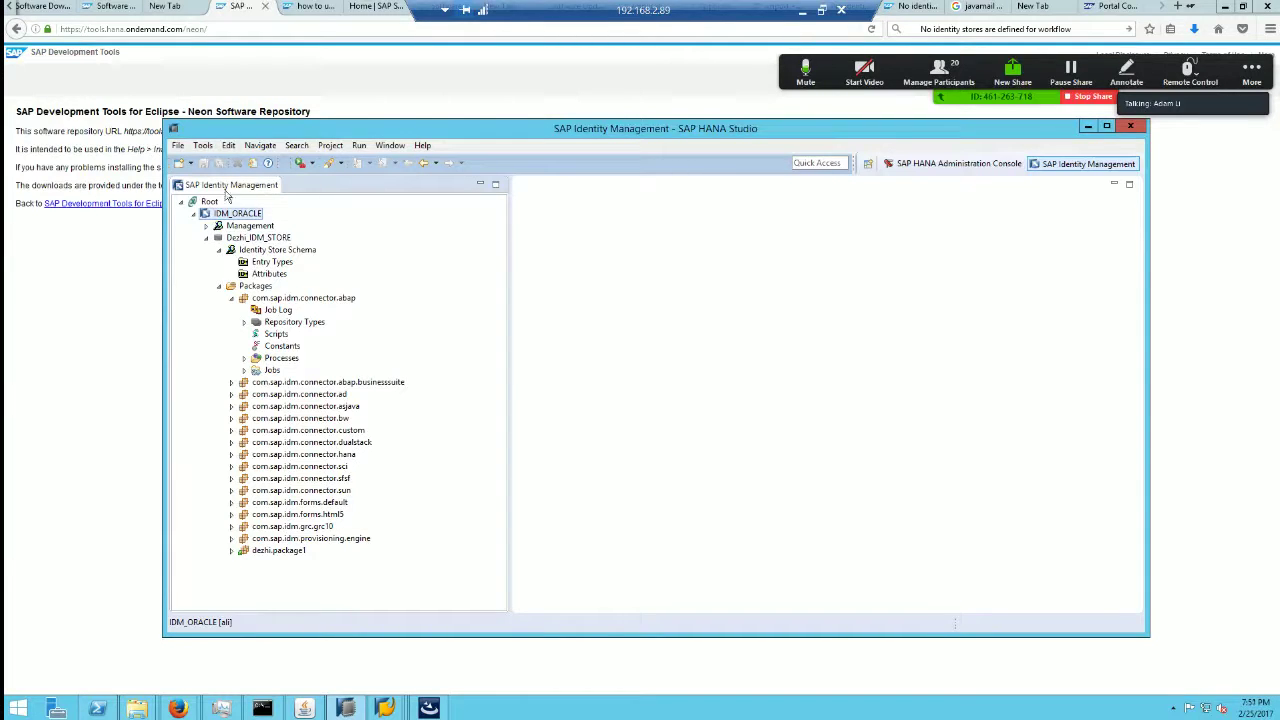
click(390, 145)
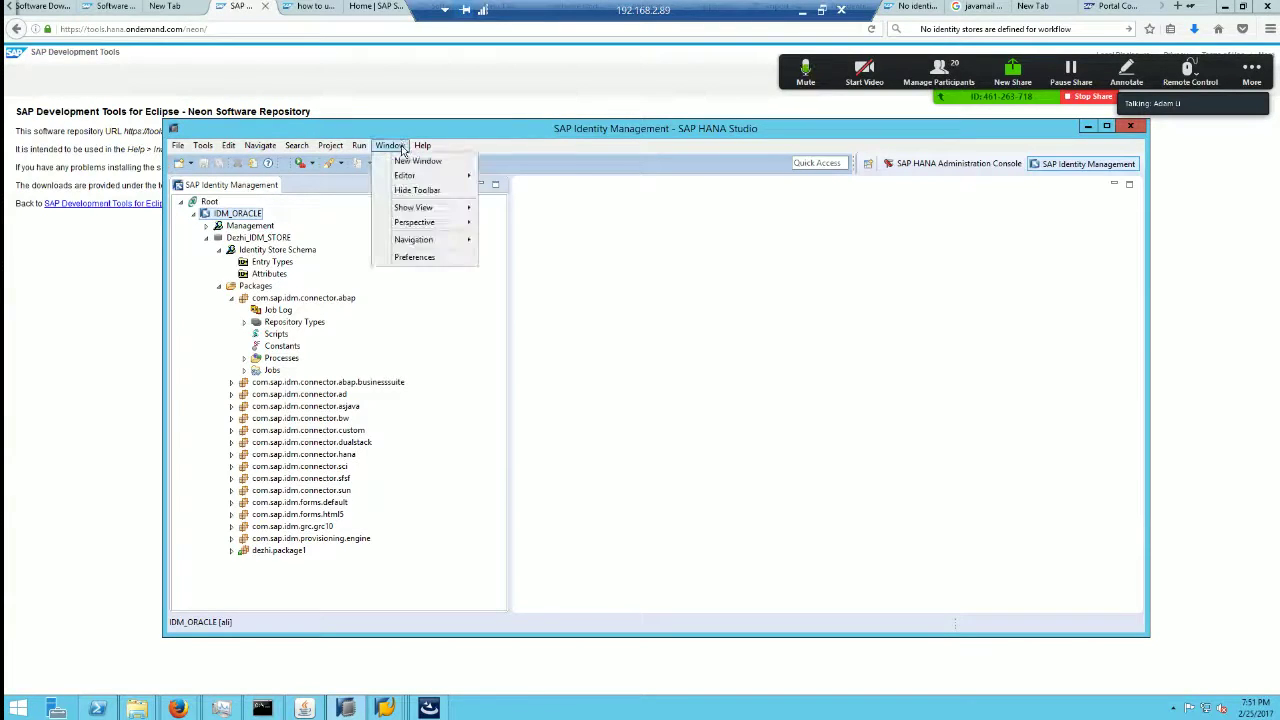
Step: Open Preferences at the IDM_ORACLE connection settings, then minimise the remote session to reveal PowerPoint
click(438, 261)
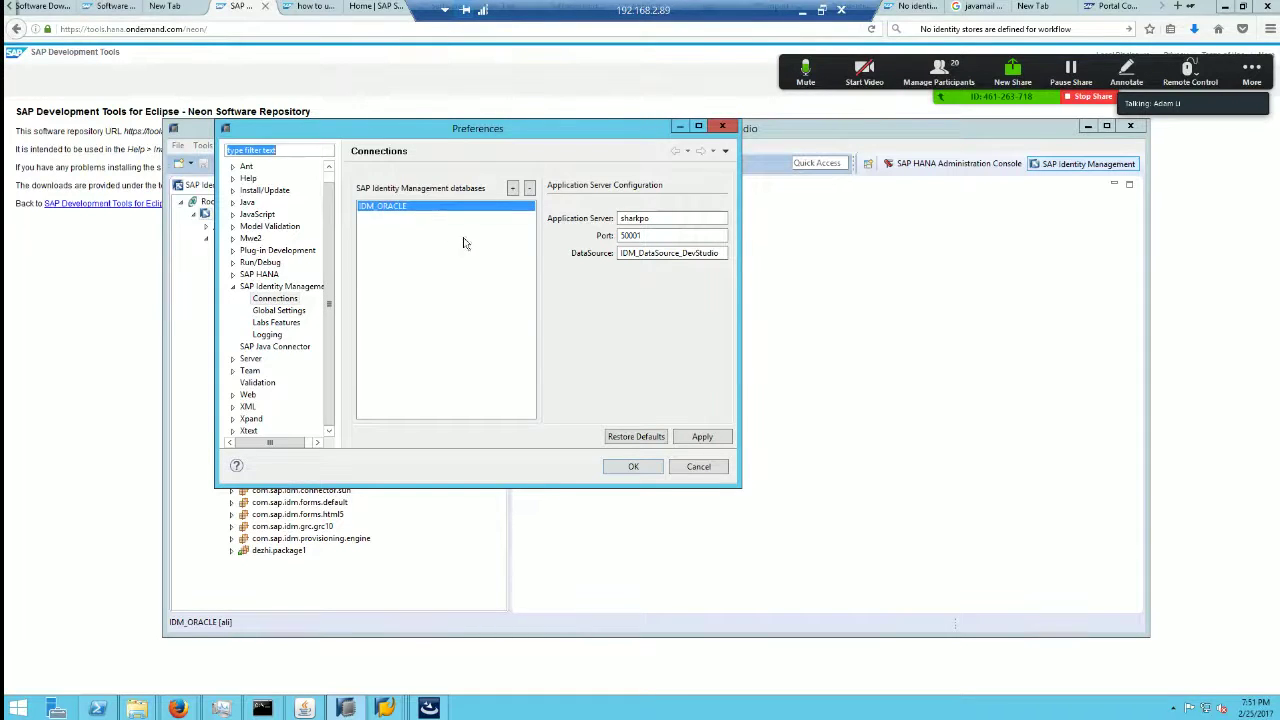
click(801, 10)
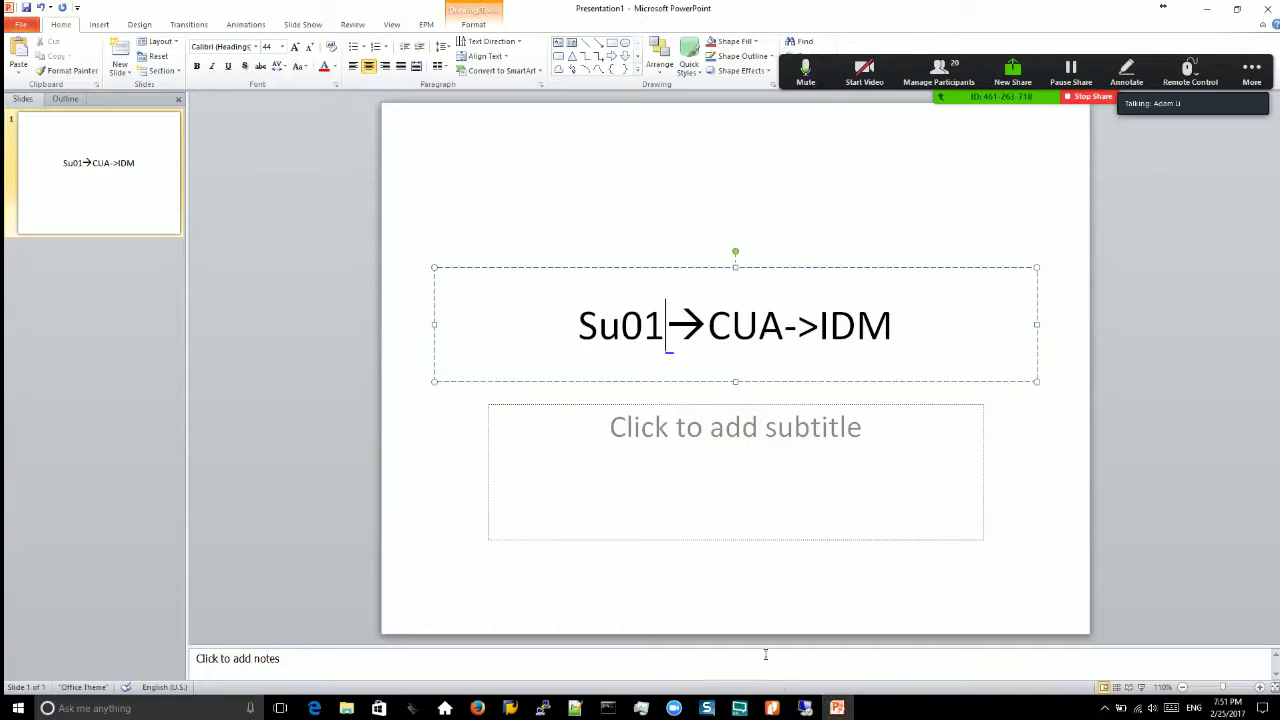
Step: Cycle through the IDM Connector PDF, slide deck and Firefox from the taskbar
click(772, 708)
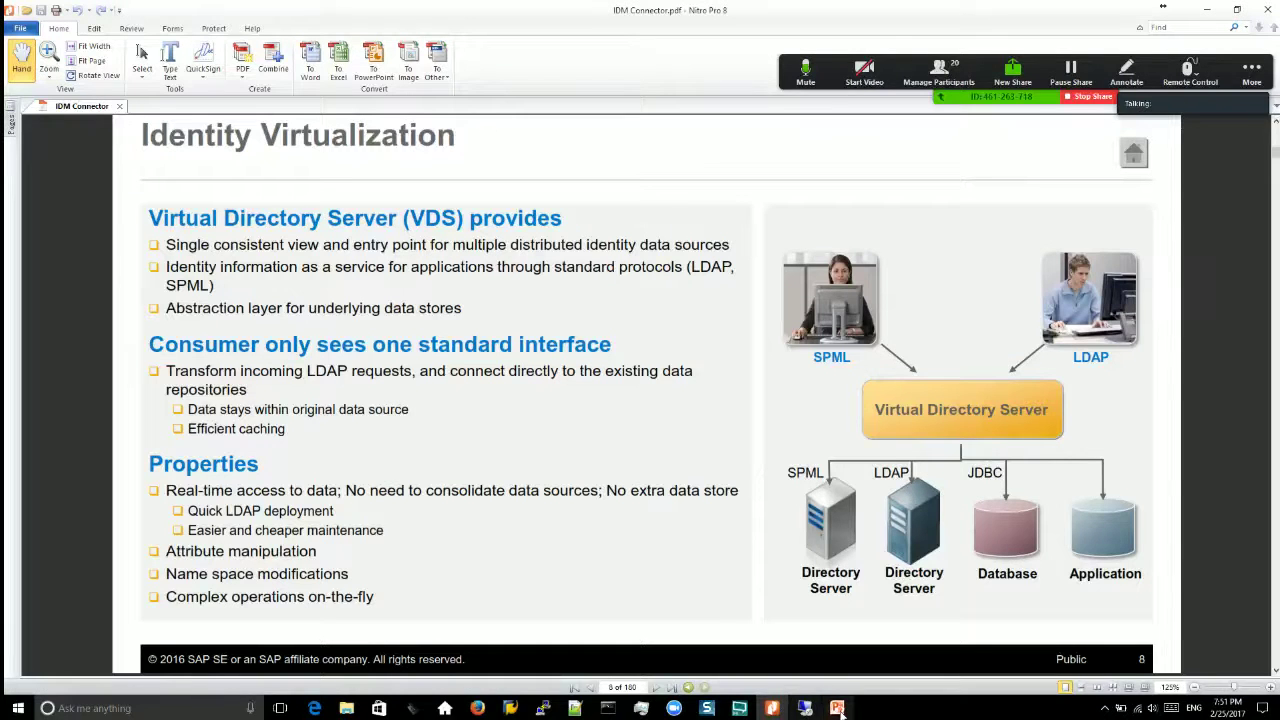
click(838, 708)
click(838, 708)
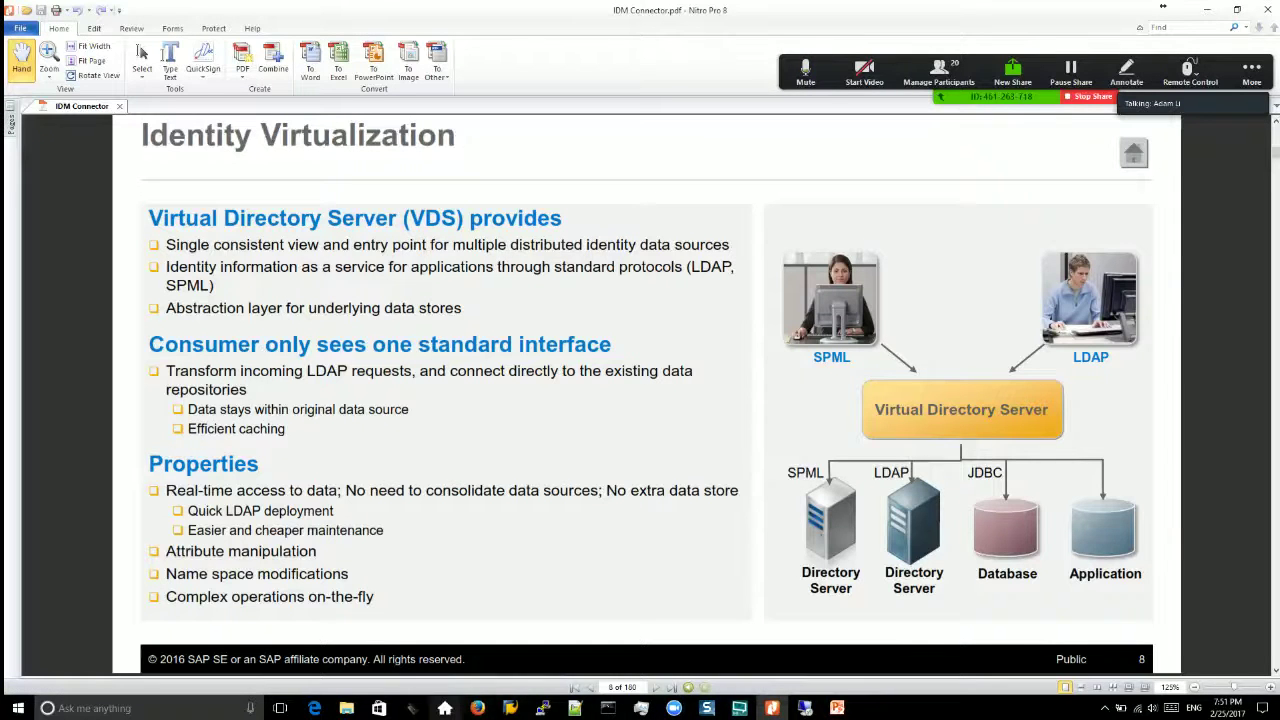
click(478, 708)
click(772, 708)
Step: Browse the master guide, feature-area slides and image tabs, ending on the IDM Architecture diagram
click(434, 108)
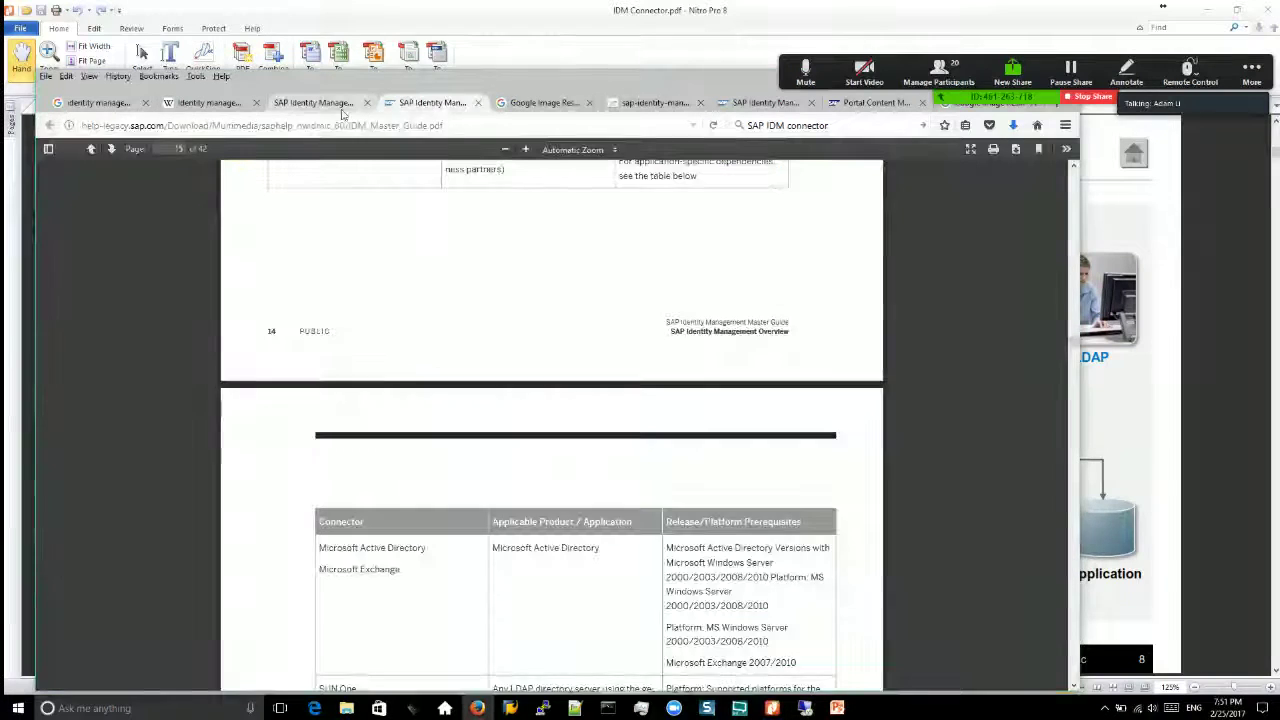
click(320, 106)
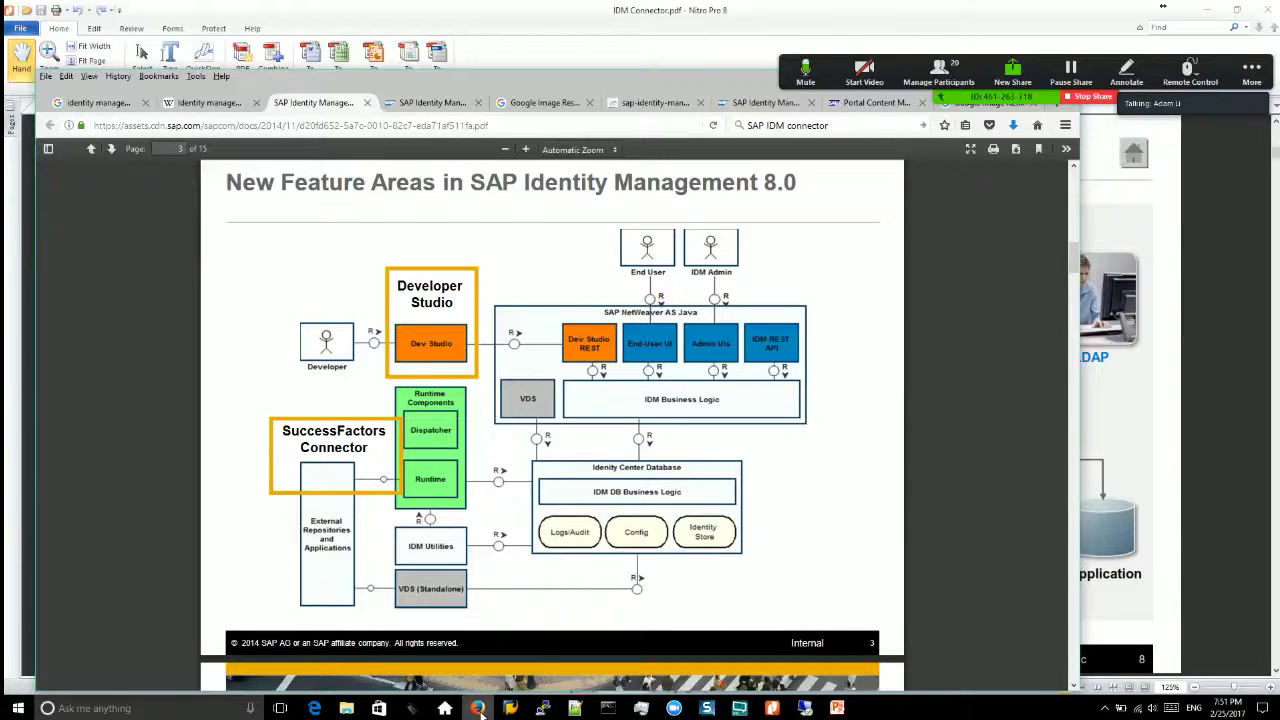
click(758, 104)
click(650, 103)
click(545, 103)
click(618, 103)
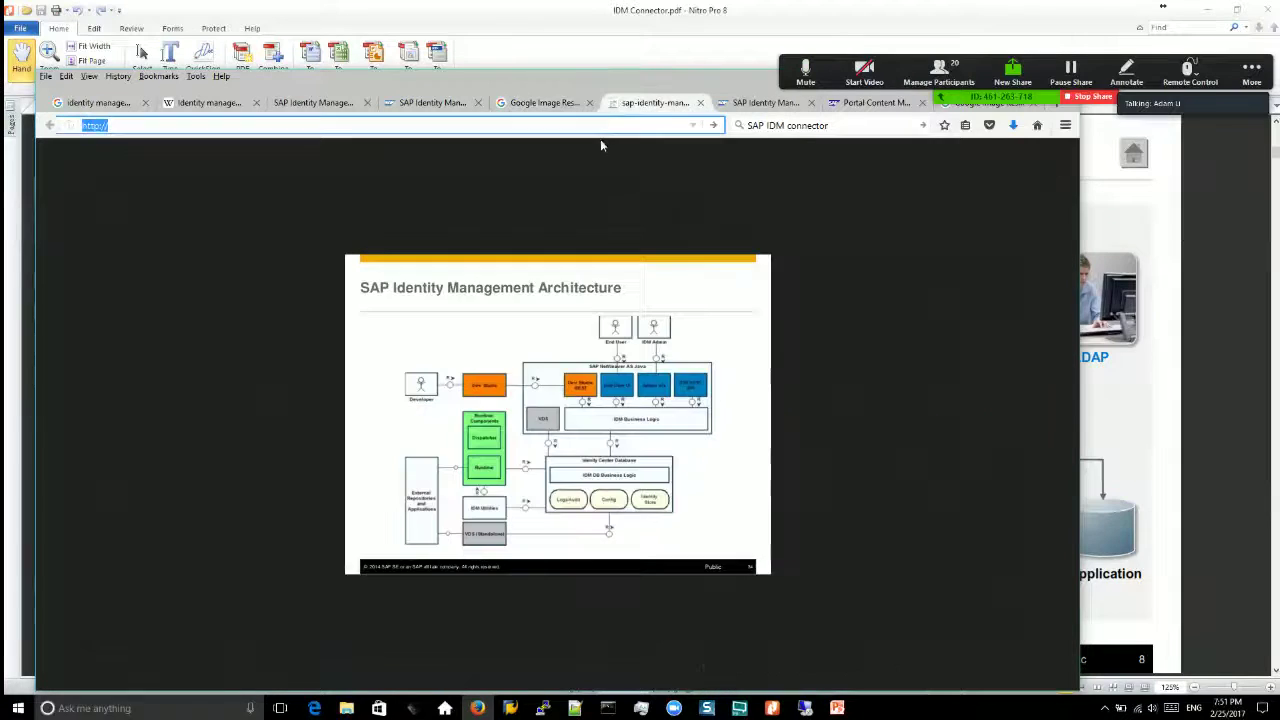
Step: Load forum.fandezhi.com/ and open the SAP IDM 8.0 step-by-step guide topic
text(forum.fandezhi.com/)
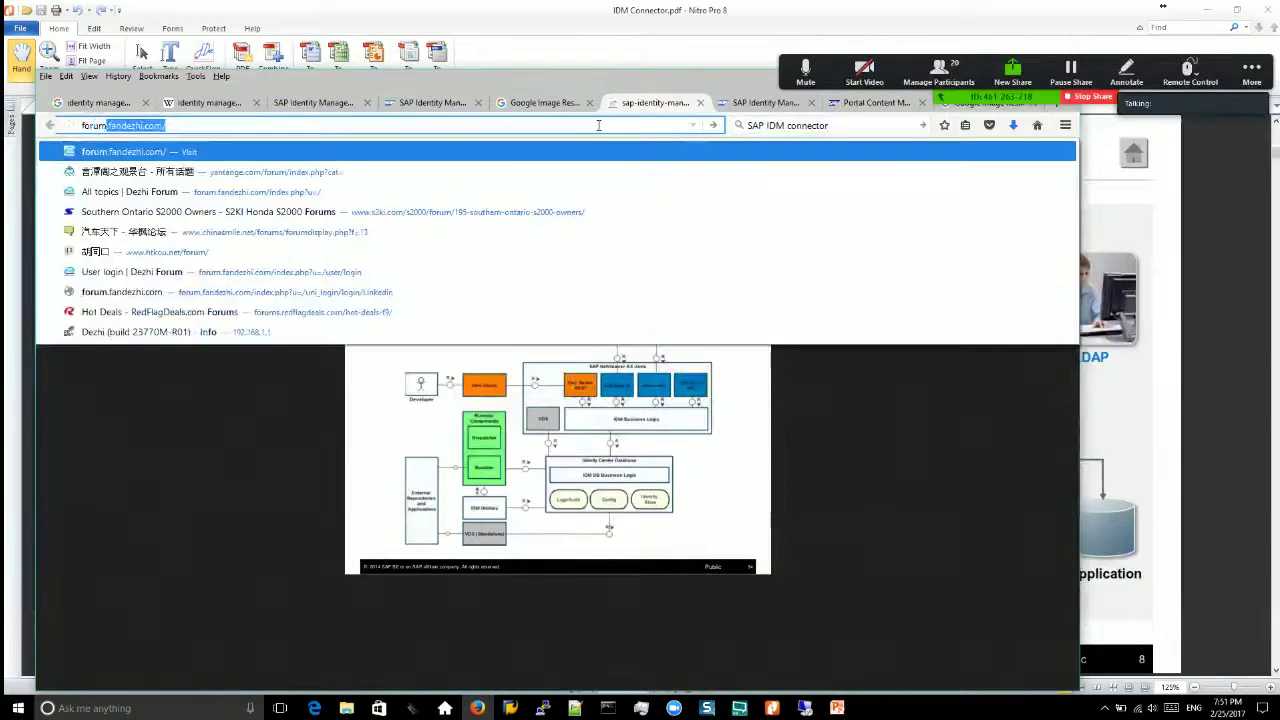
key(Return)
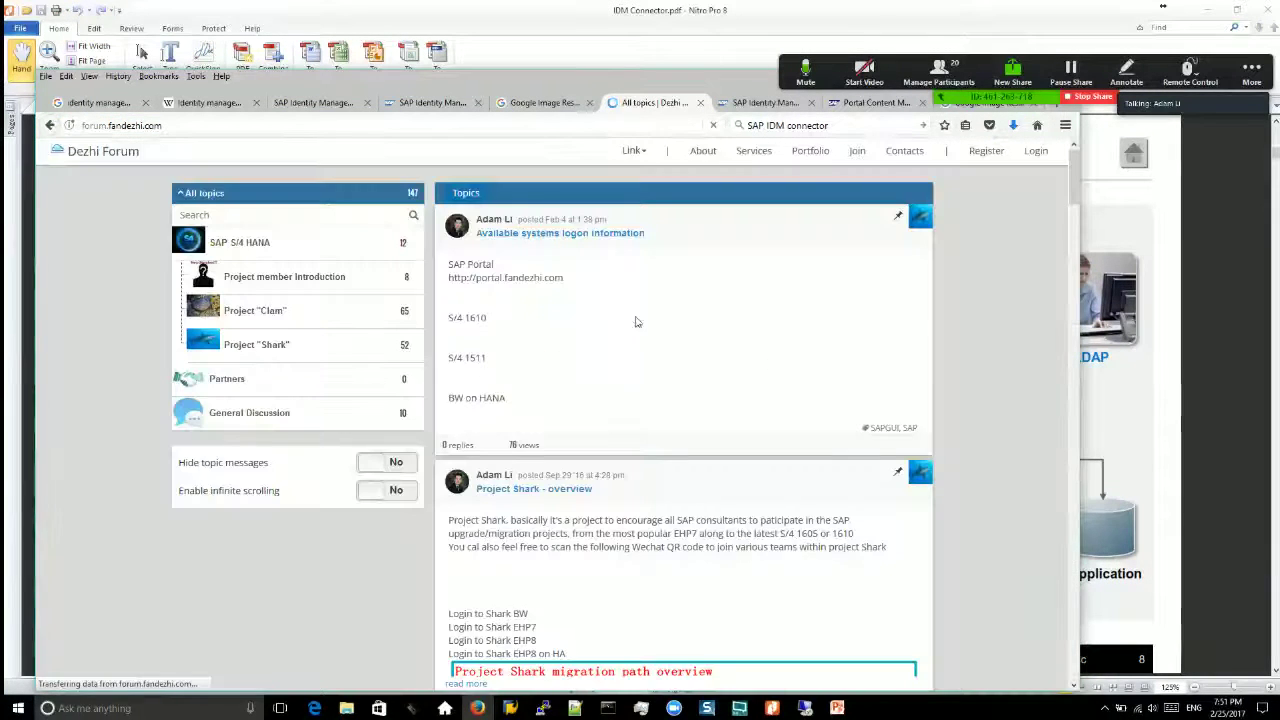
scroll(705, 432, down, 10)
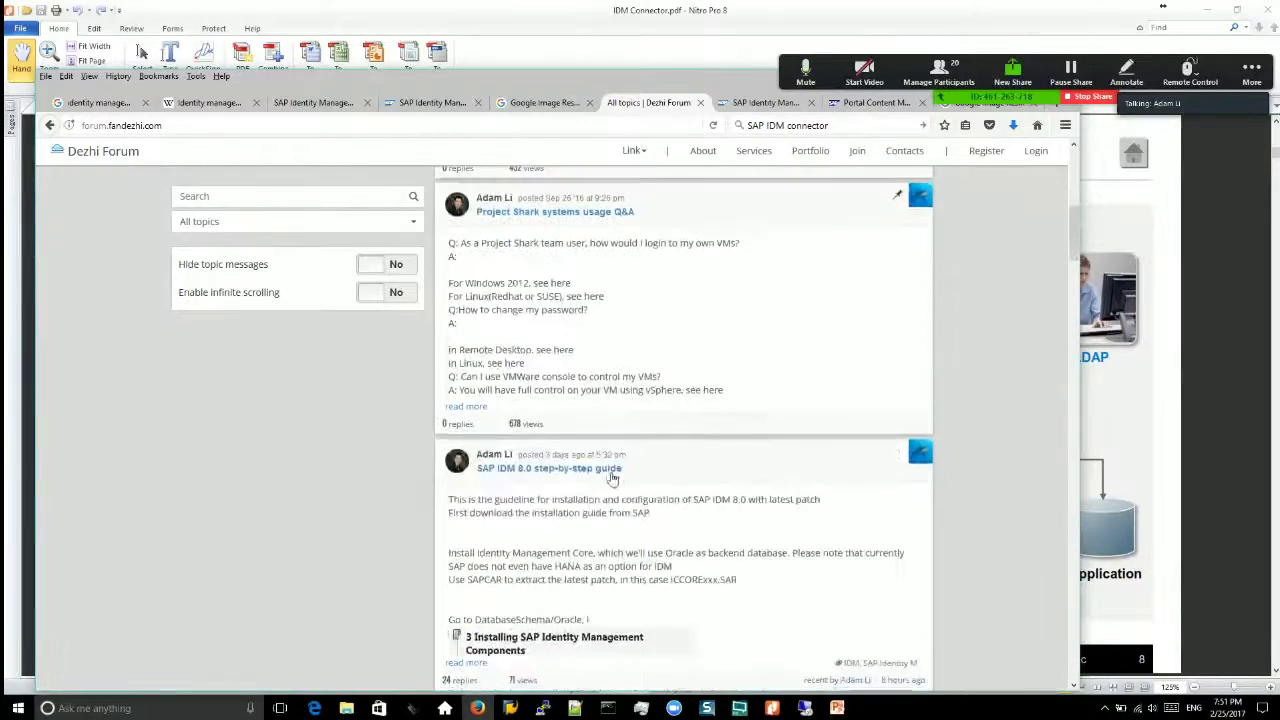
click(580, 470)
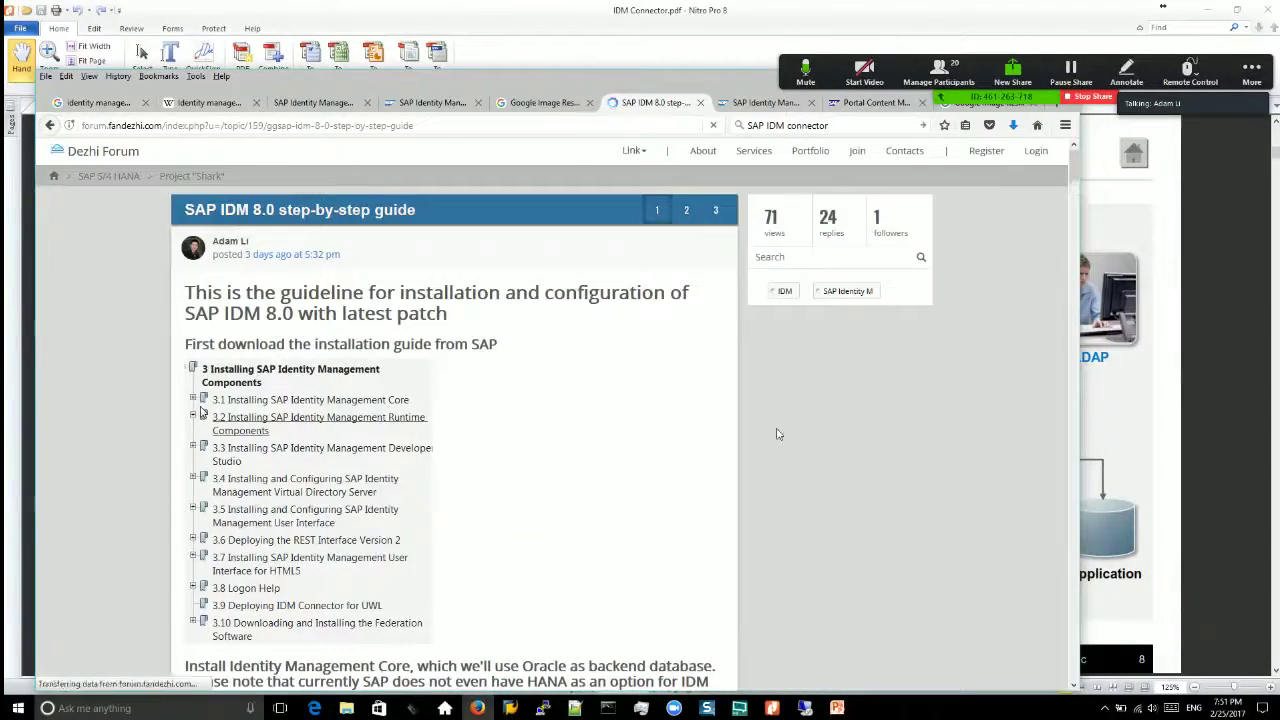
Step: Scroll the guide and highlight 'Identity Management Core' in the install heading
scroll(633, 412, down, 8)
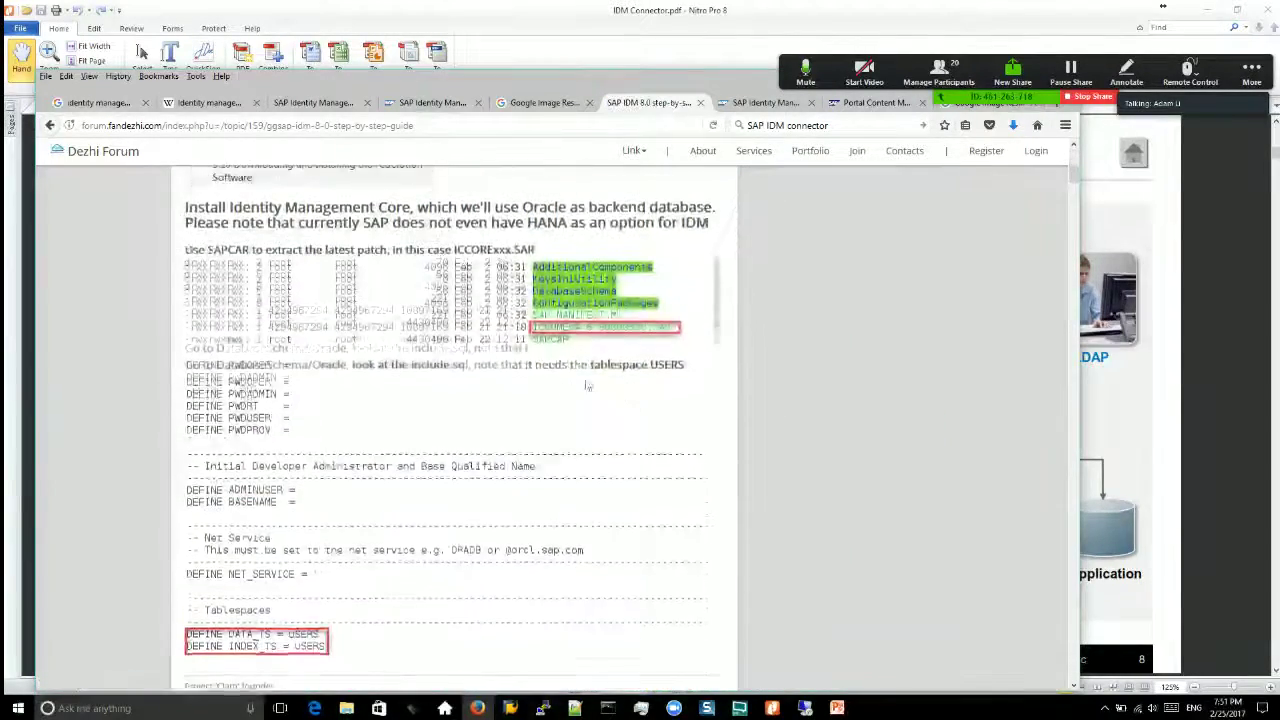
scroll(830, 435, up, 1)
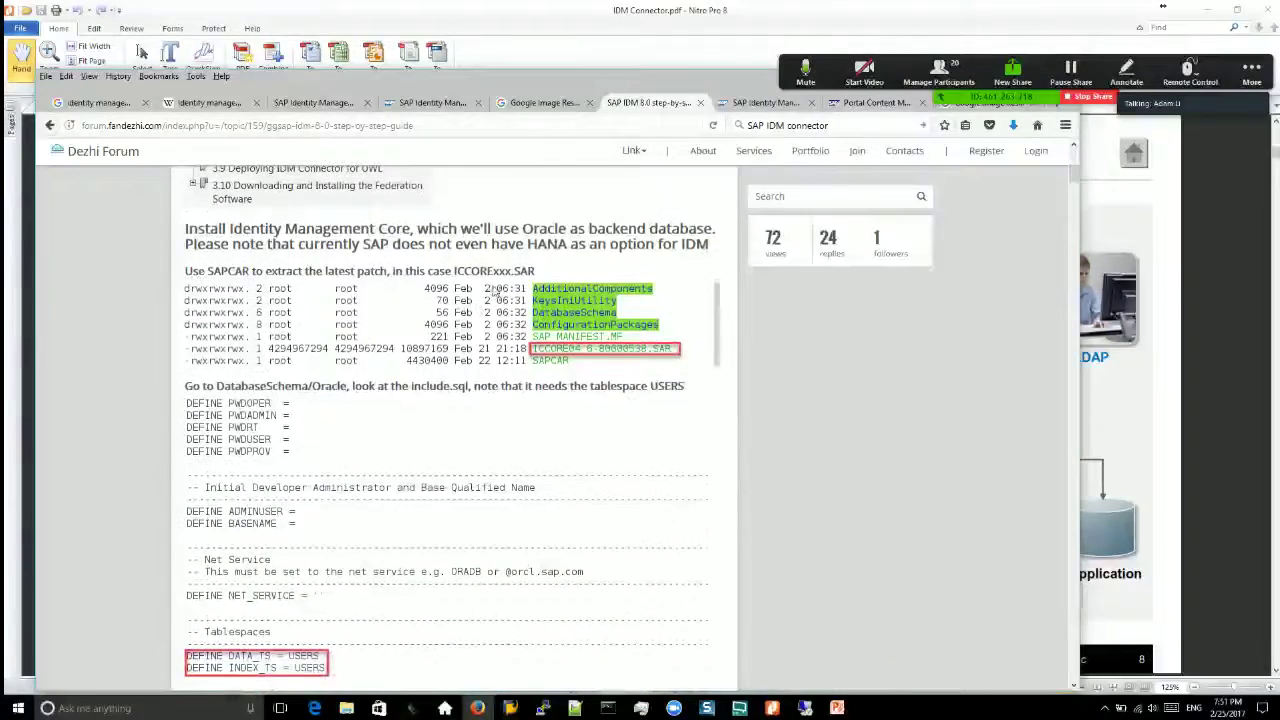
scroll(830, 435, down, 3)
scroll(826, 437, up, 4)
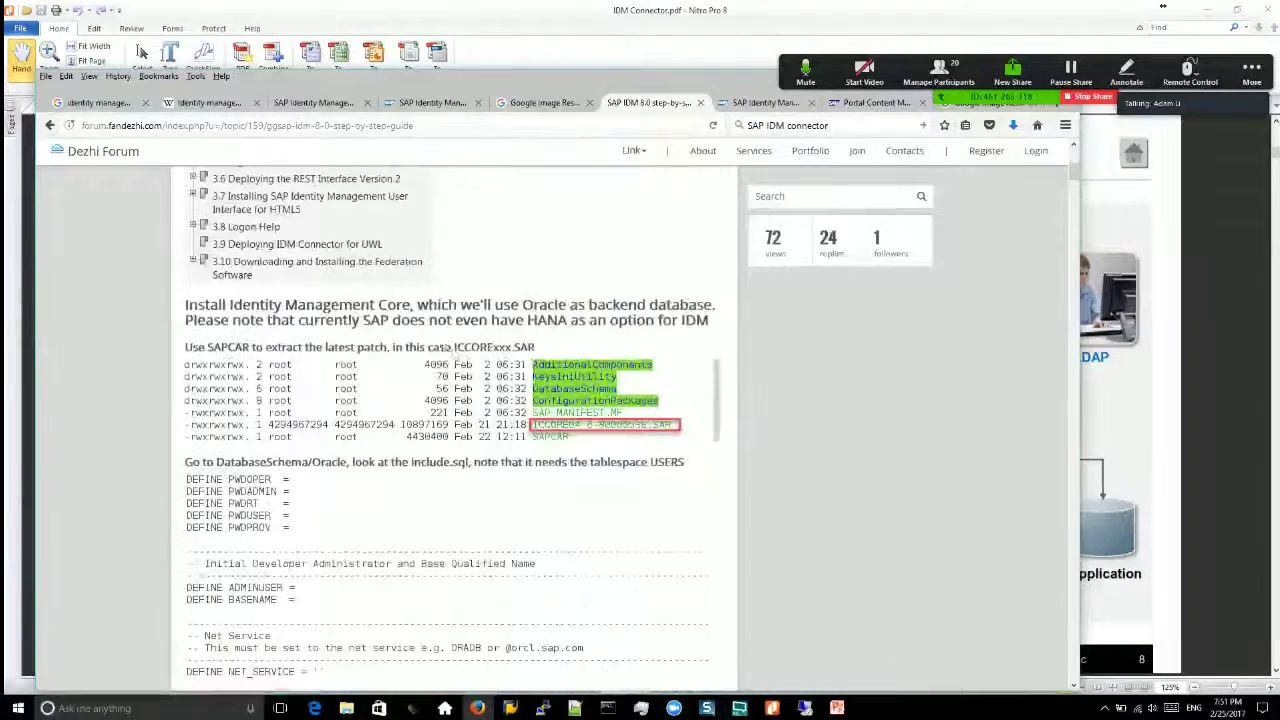
drag(534, 308, 431, 312)
drag(233, 306, 411, 313)
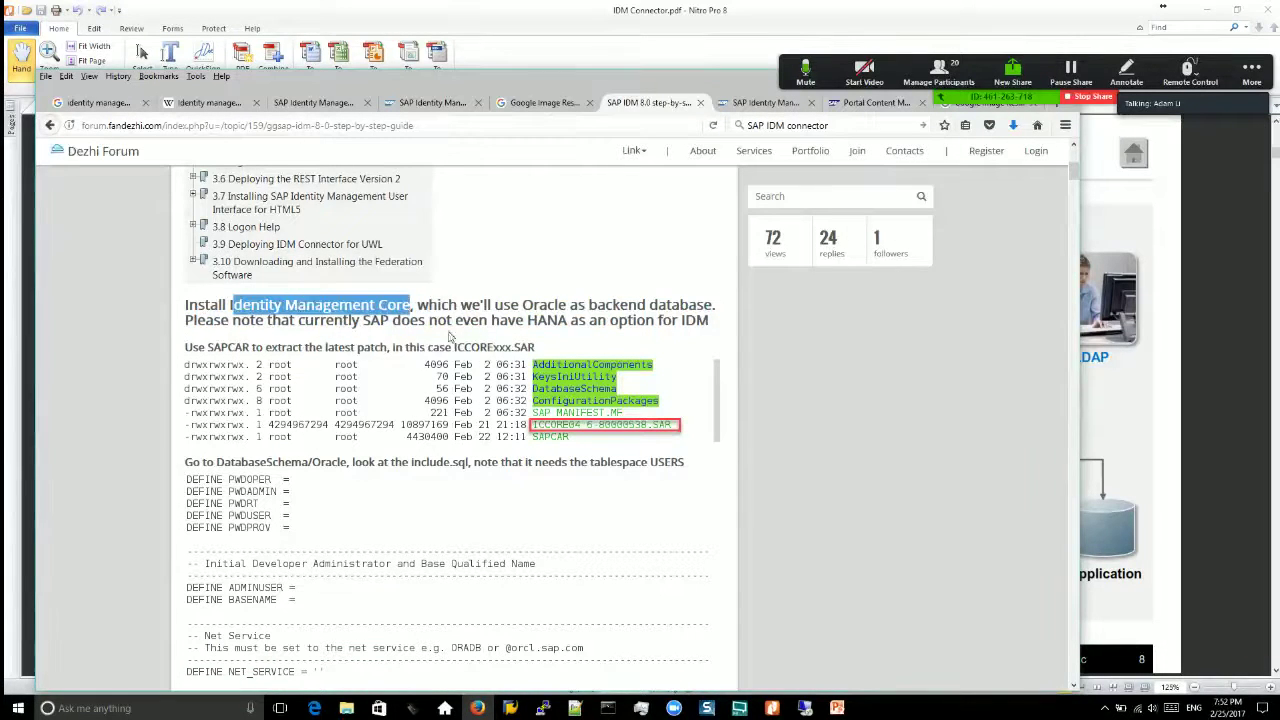
Step: Review the guide's installation steps after glancing at the master guide and slides, then return to remote Studio
click(427, 104)
click(336, 106)
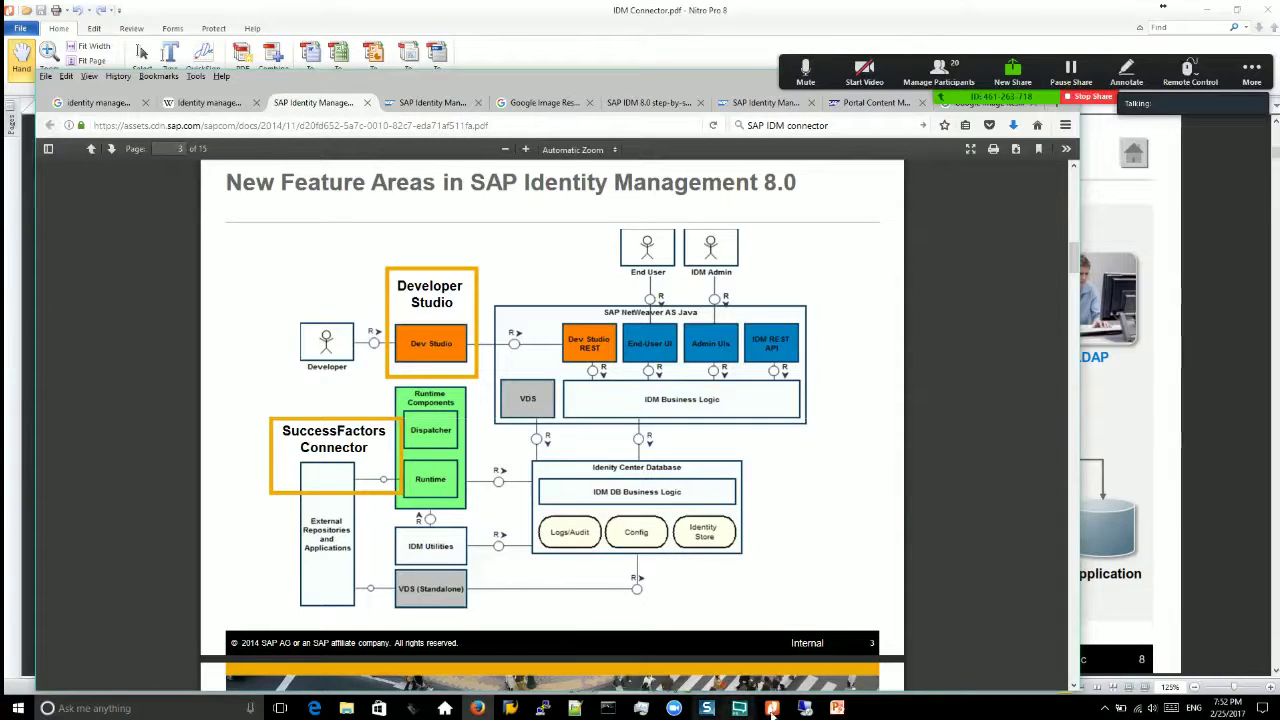
click(648, 103)
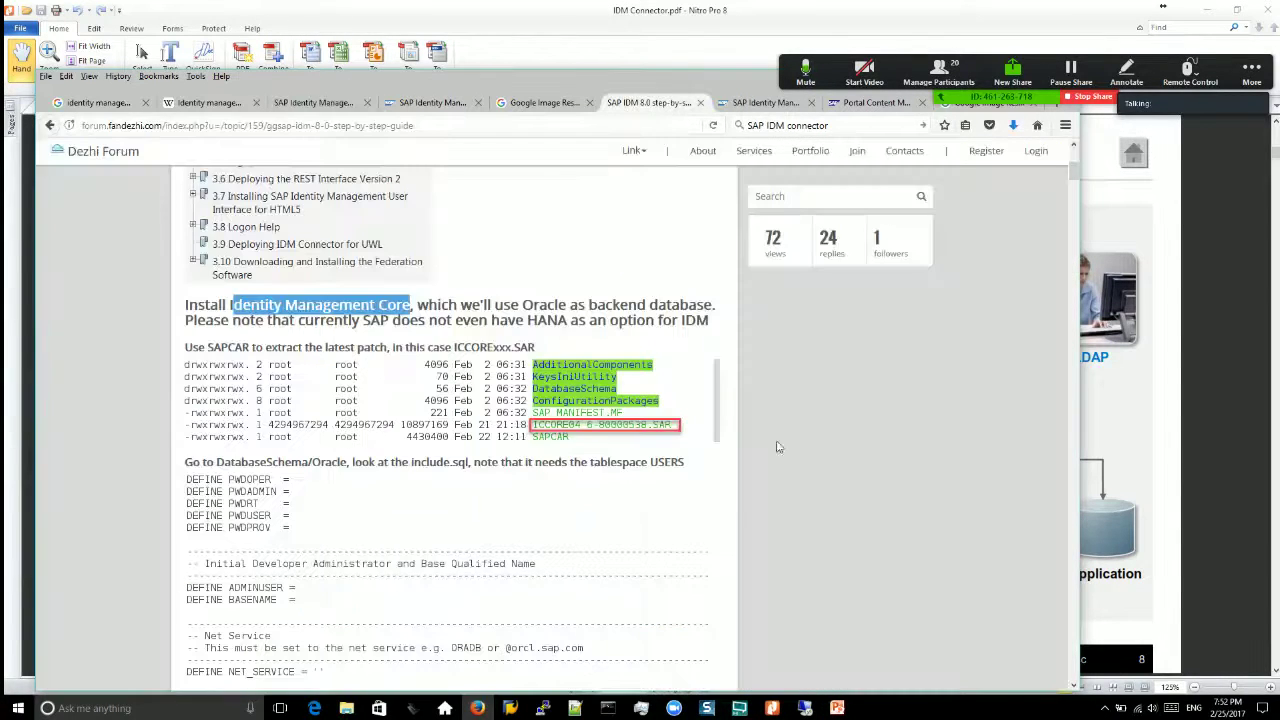
scroll(519, 326, down, 5)
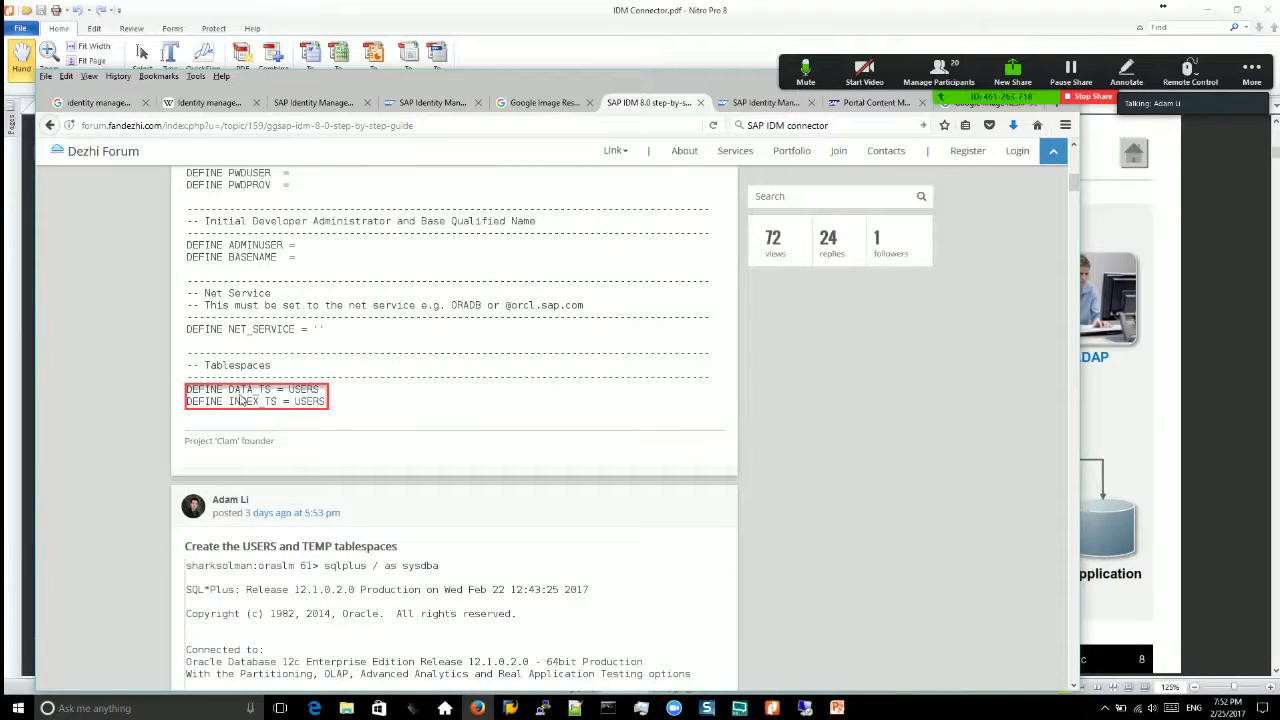
scroll(330, 410, down, 3)
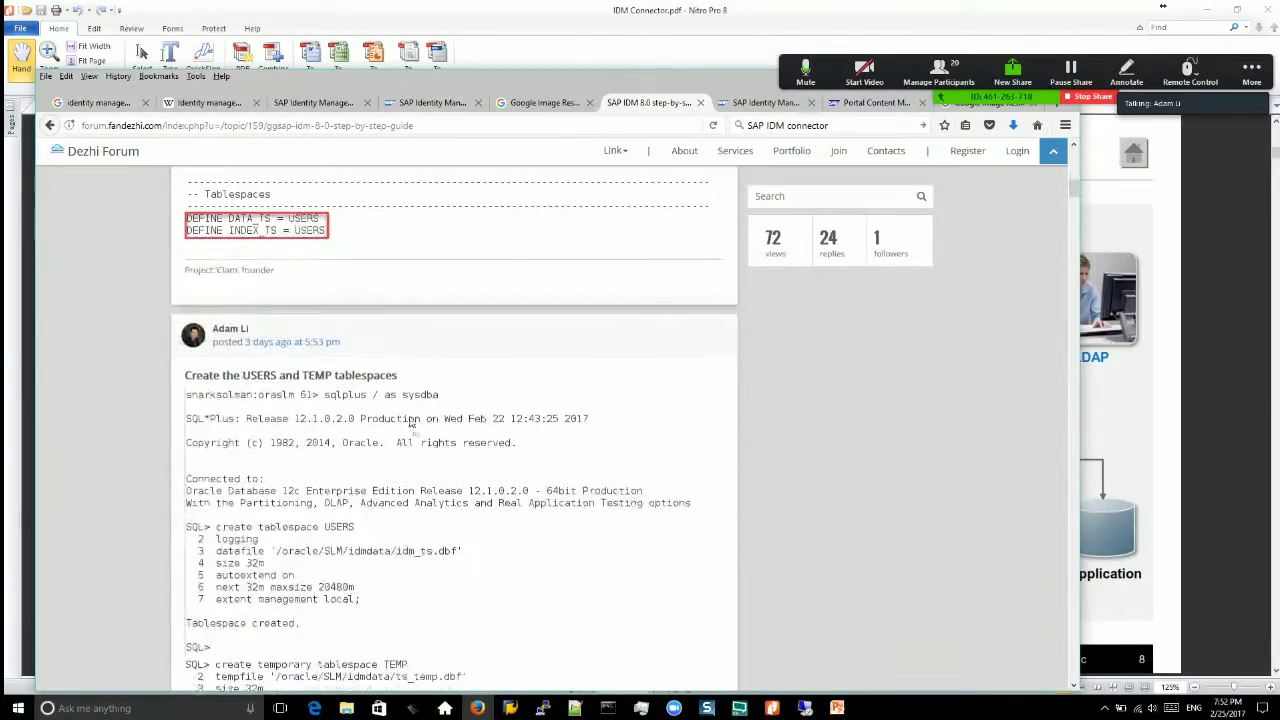
scroll(448, 366, down, 10)
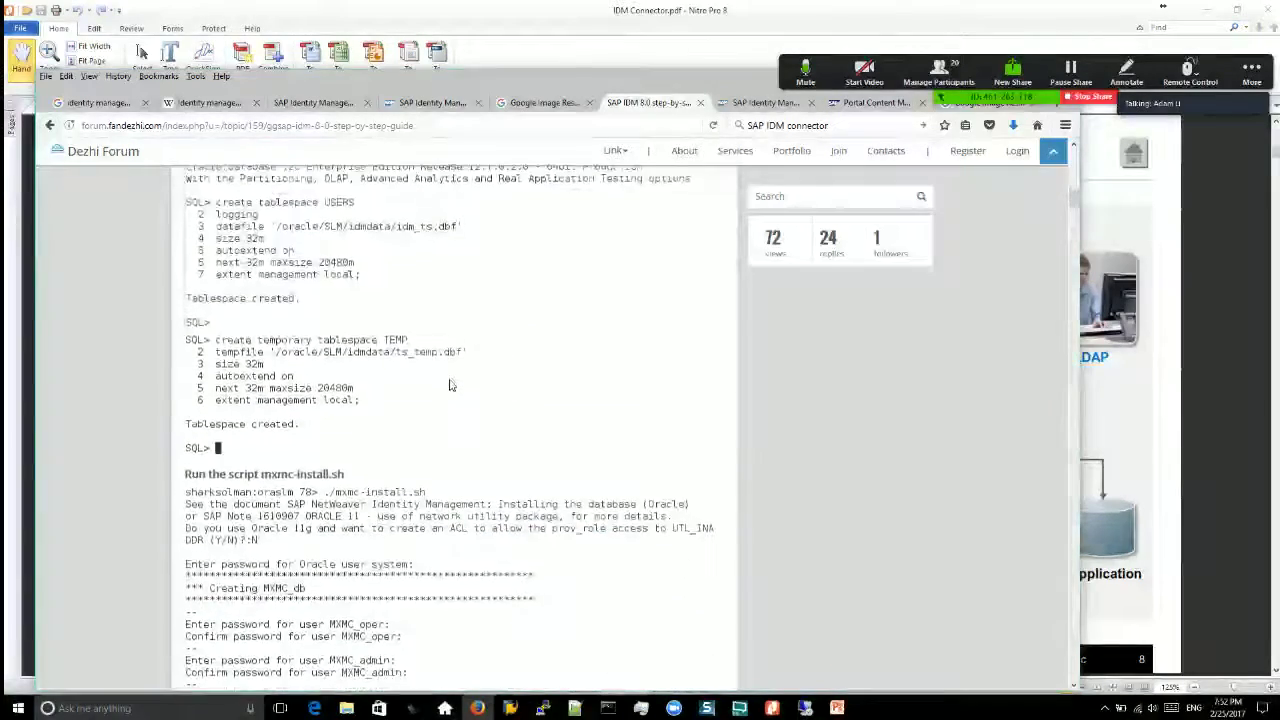
scroll(476, 388, down, 5)
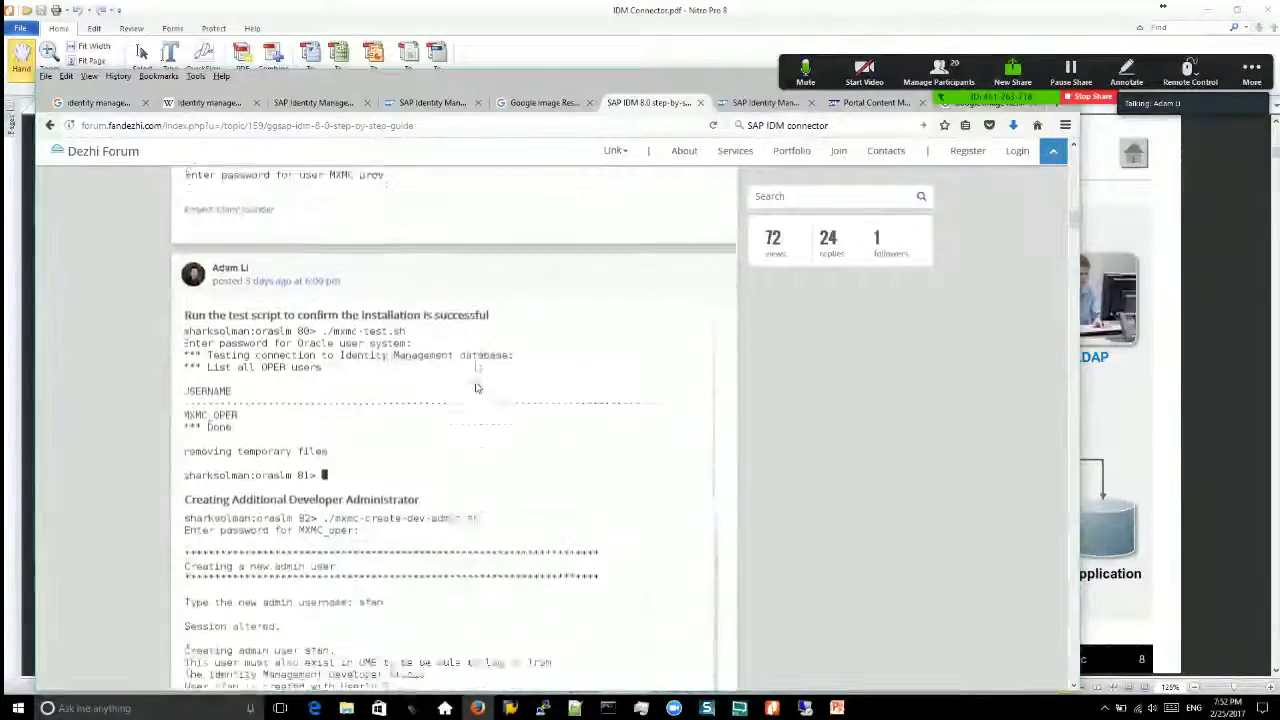
scroll(404, 425, down, 2)
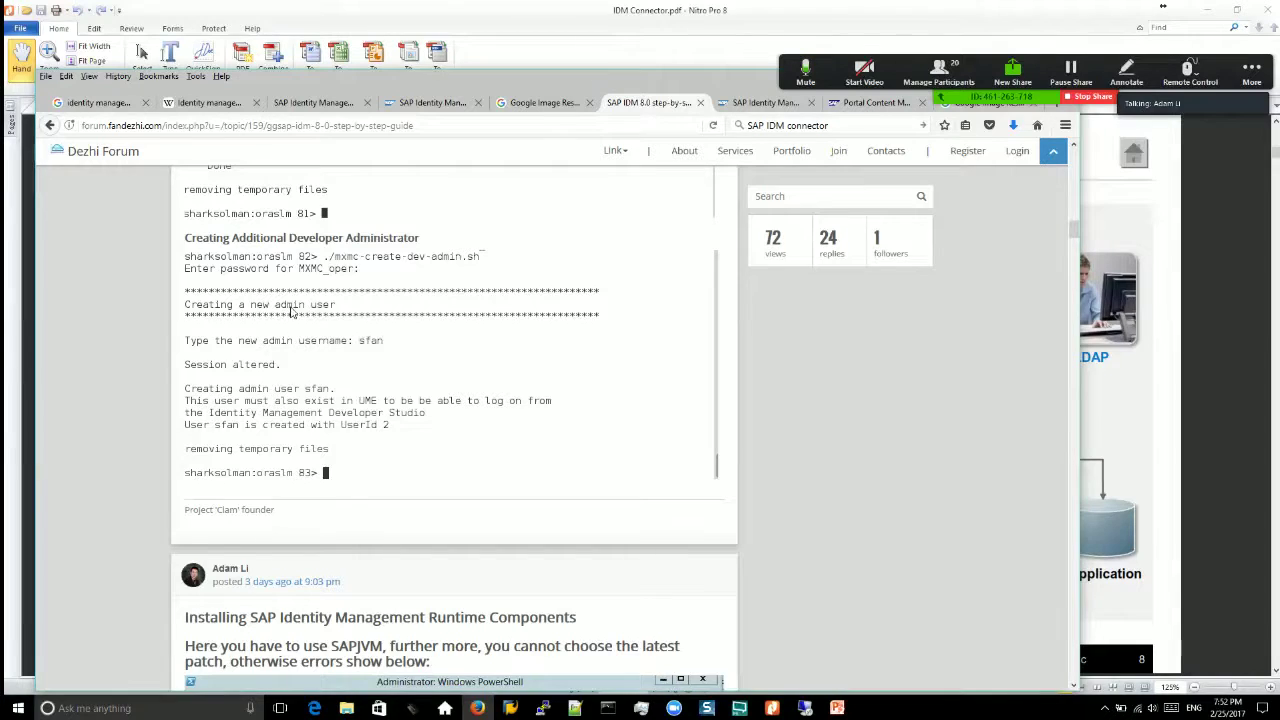
scroll(343, 381, up, 3)
scroll(343, 381, up, 5)
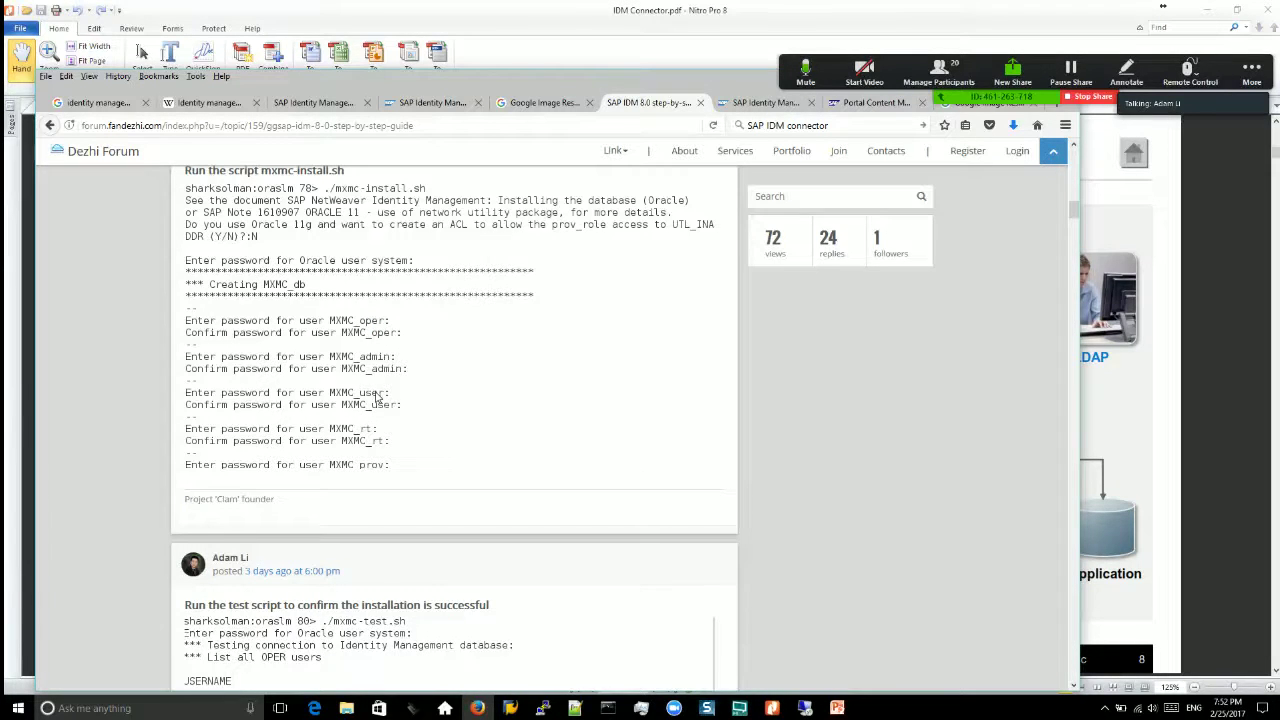
scroll(377, 398, up, 1)
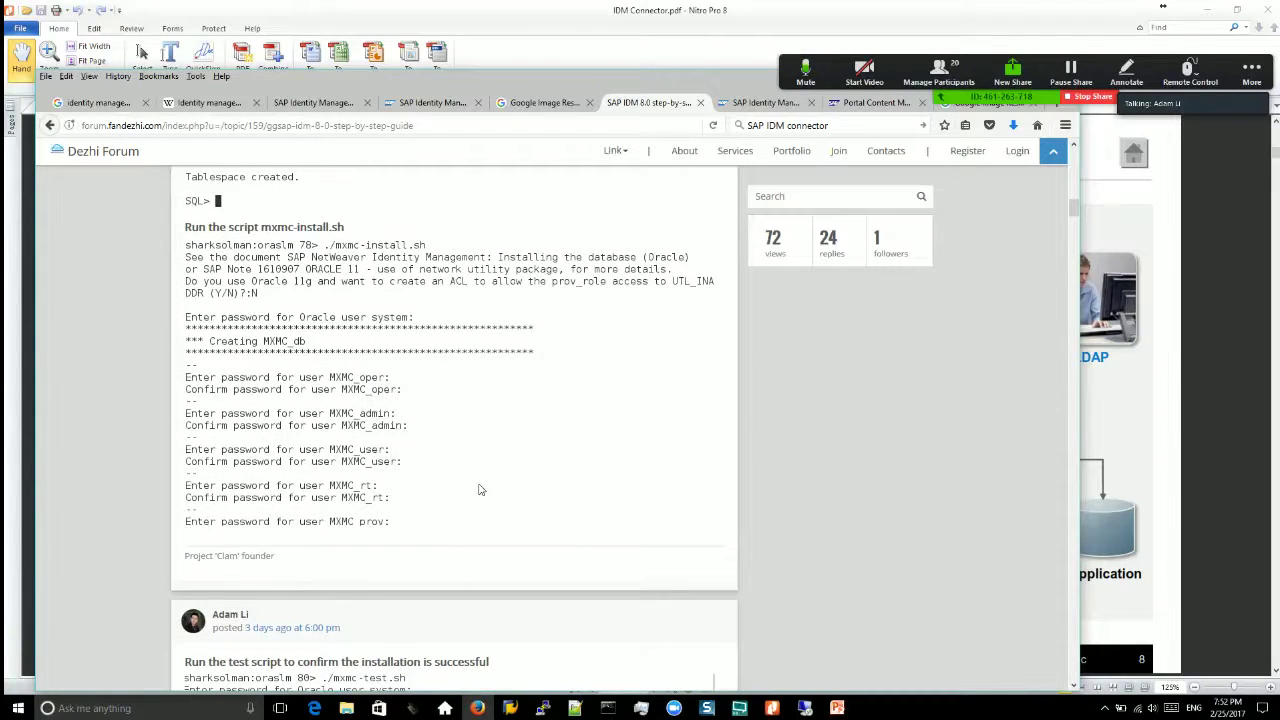
click(805, 707)
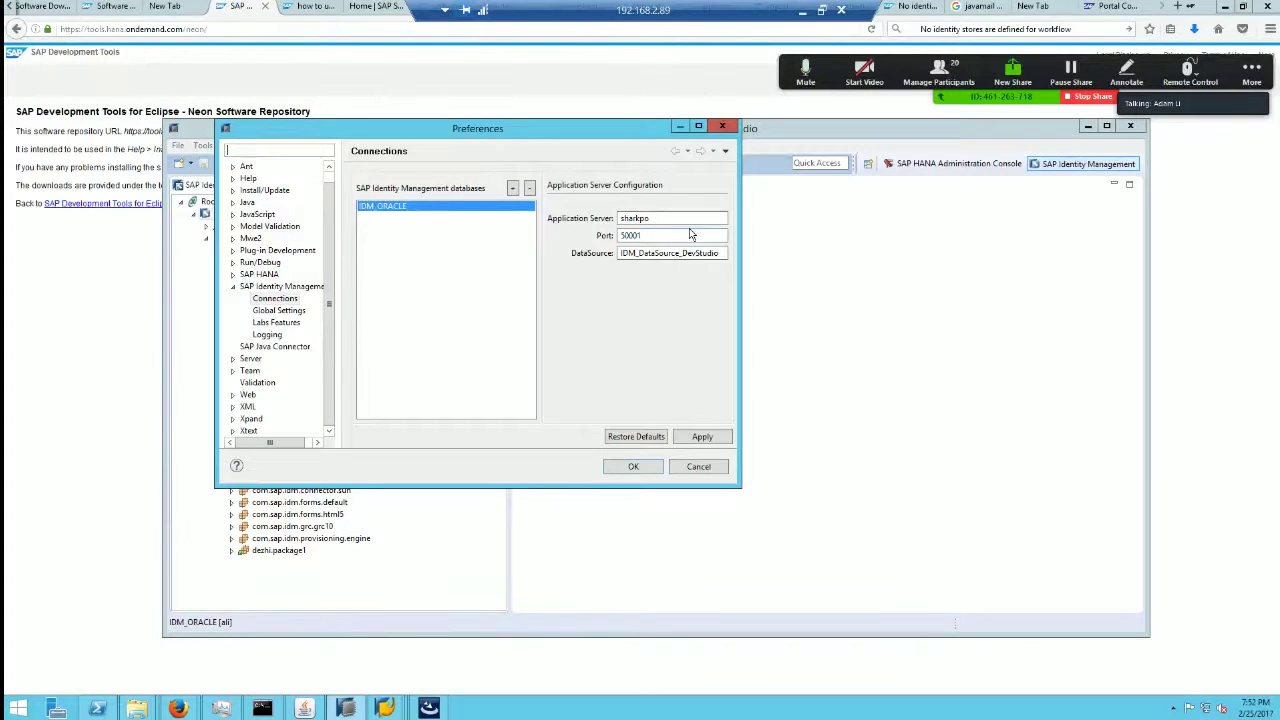
Step: Inspect the IDM_ORACLE connection values: server sharkpo, port 50001 and the DataSource
click(654, 218)
click(647, 236)
double_click(620, 253)
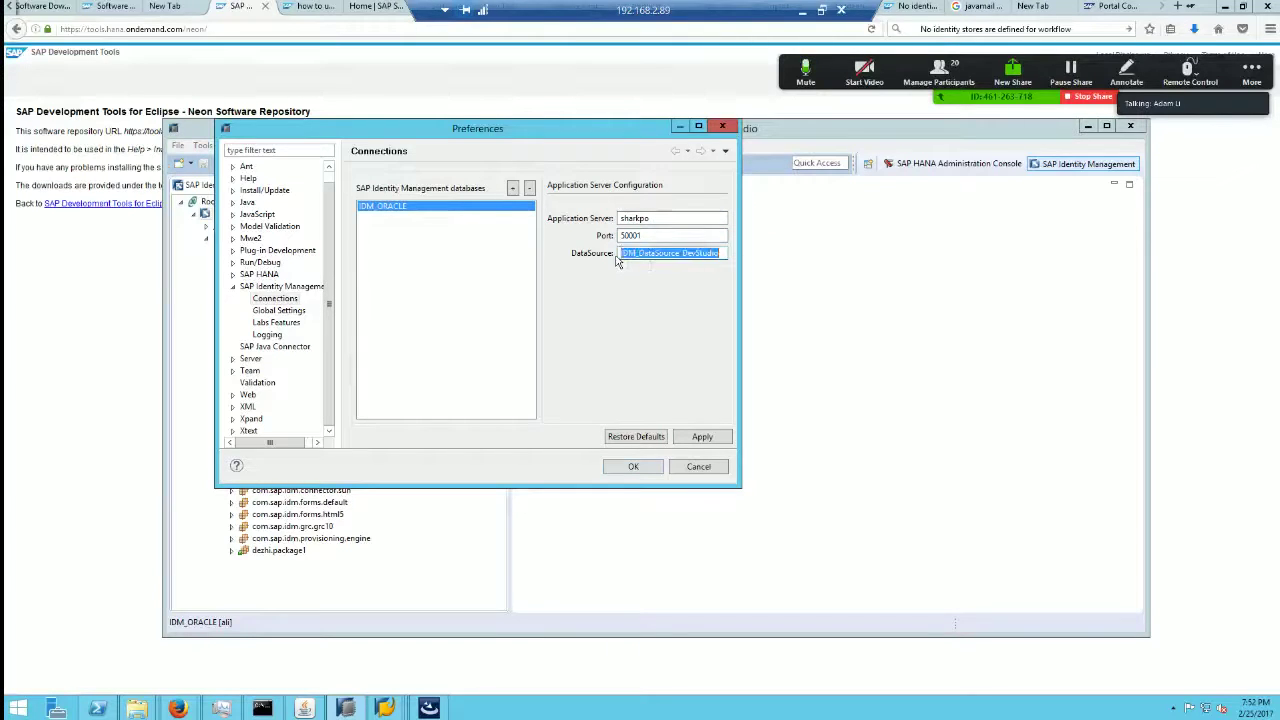
Step: Inspect the installed SAP JVM 81.19.19 JRE definition, then cancel Edit JRE and Preferences unchanged
click(233, 203)
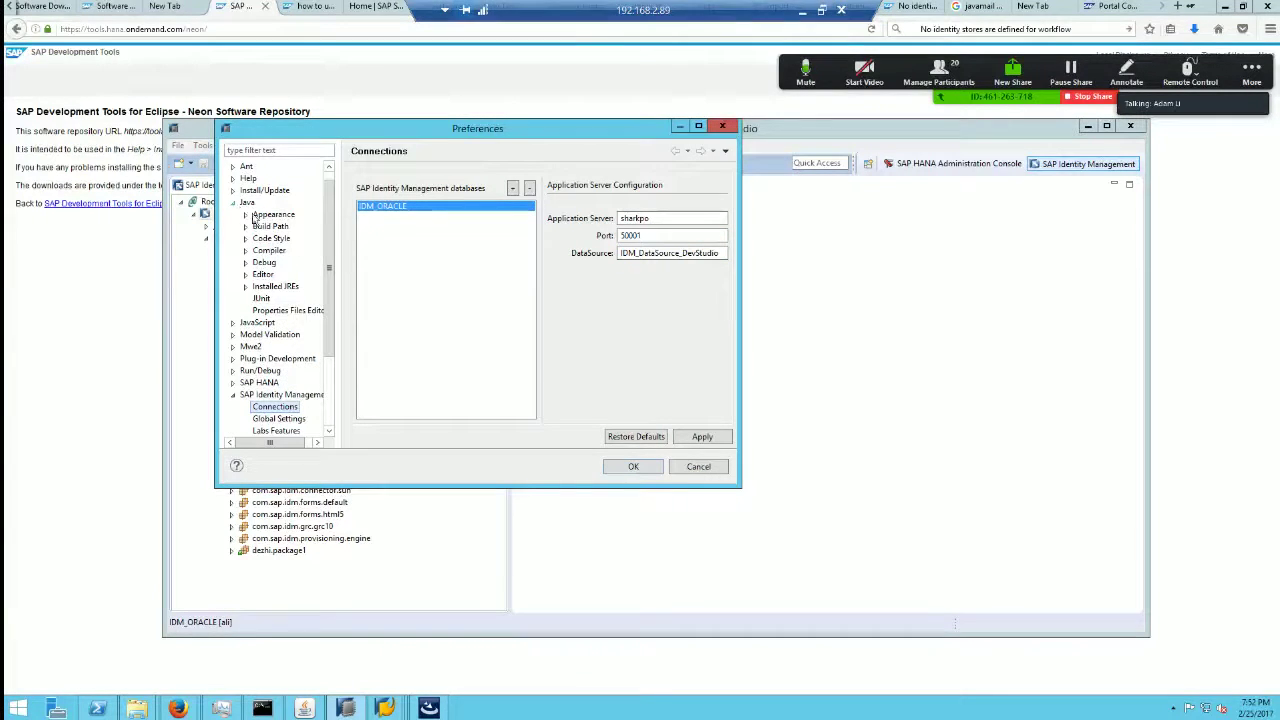
click(275, 287)
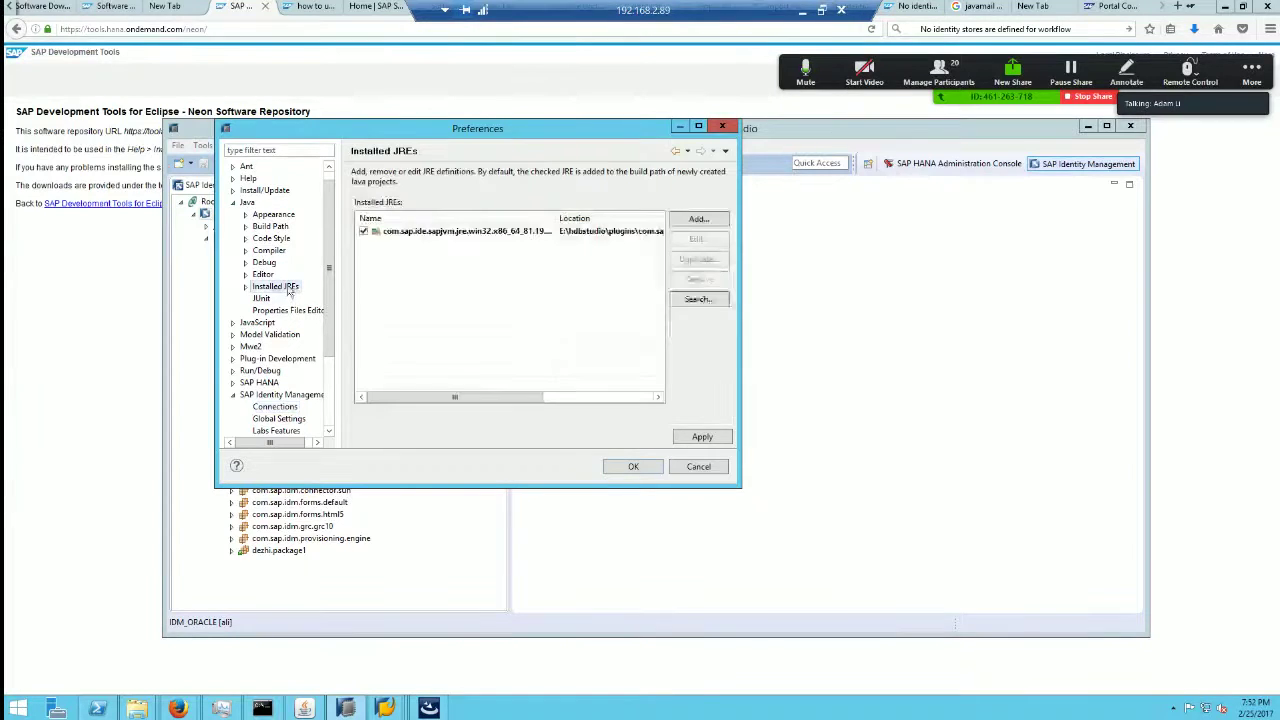
click(472, 234)
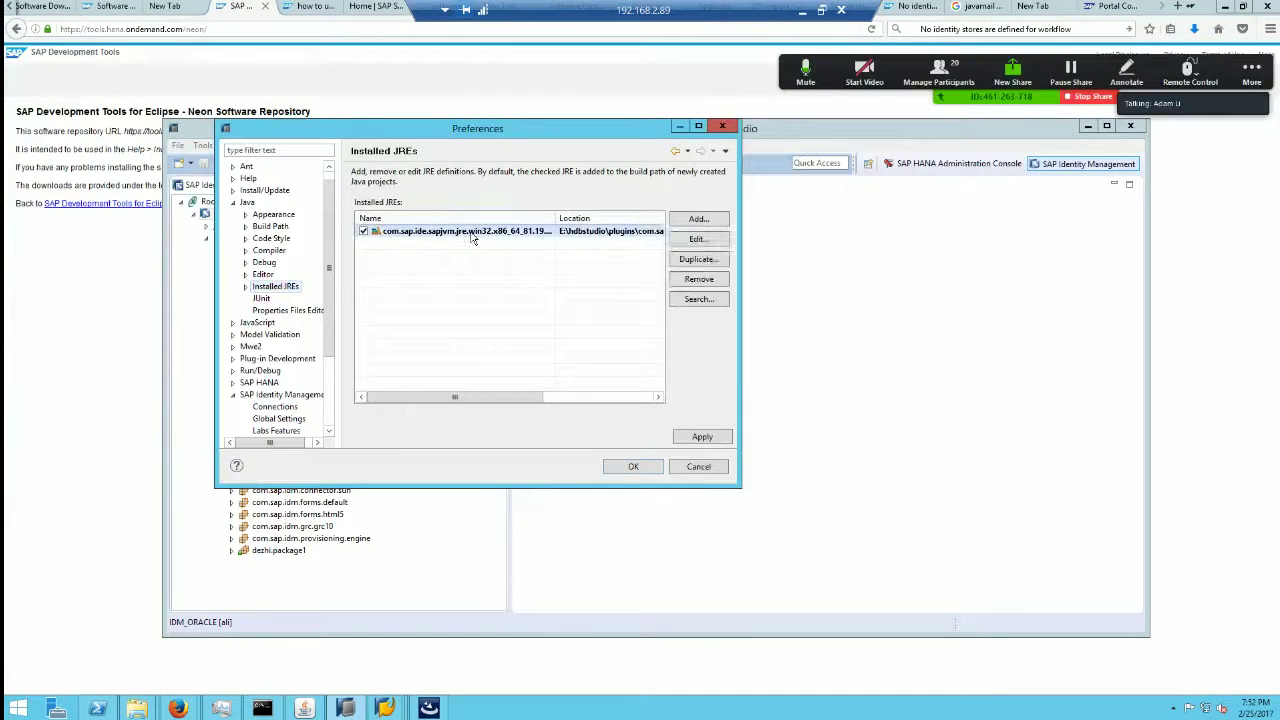
click(705, 243)
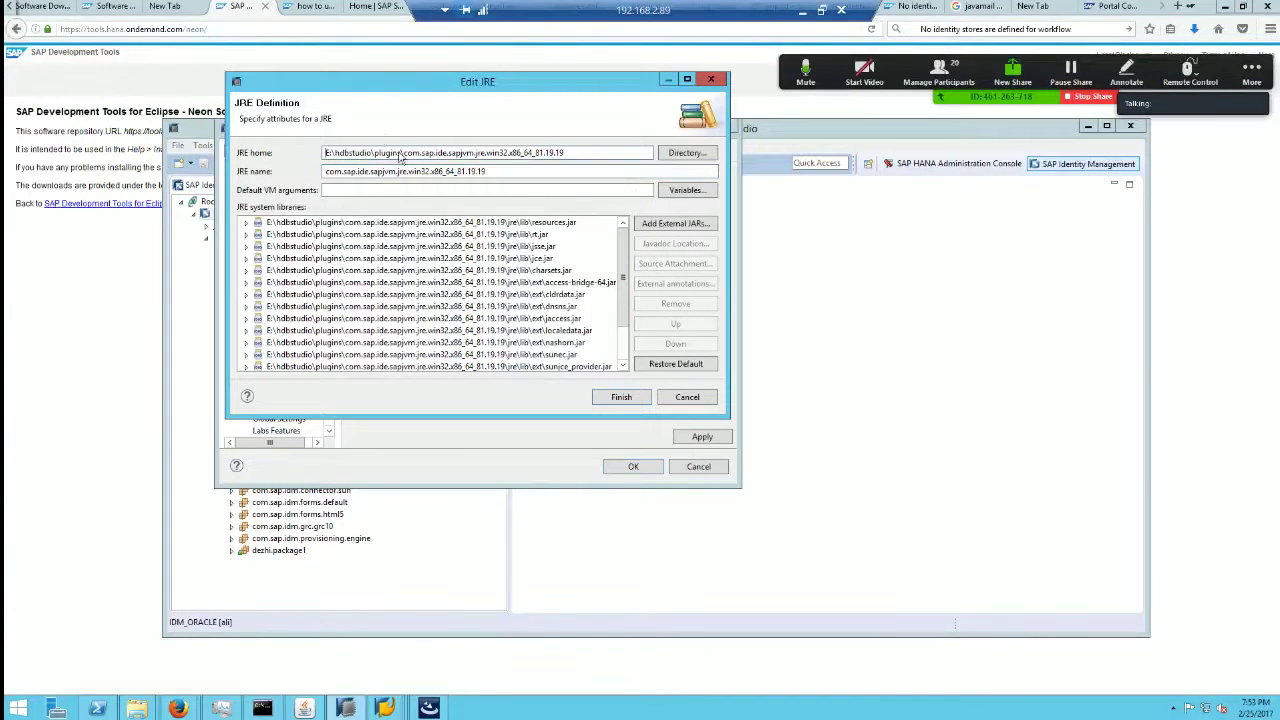
drag(373, 152, 605, 153)
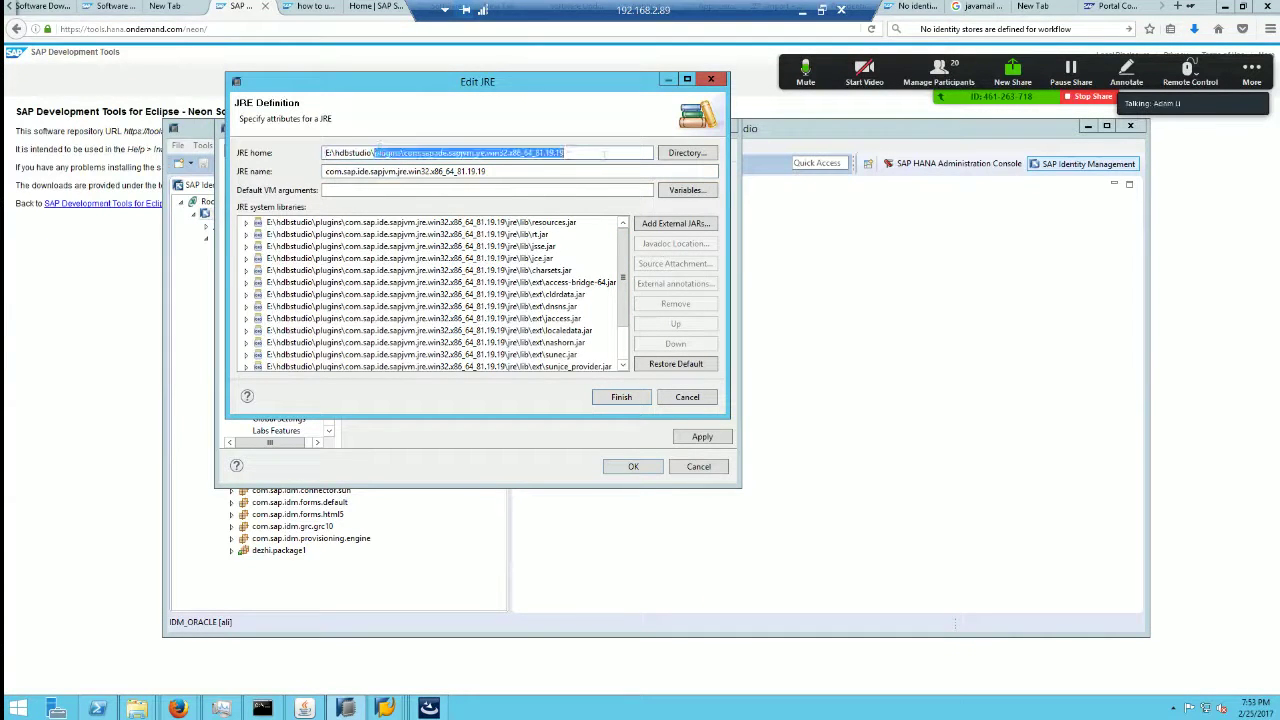
click(687, 398)
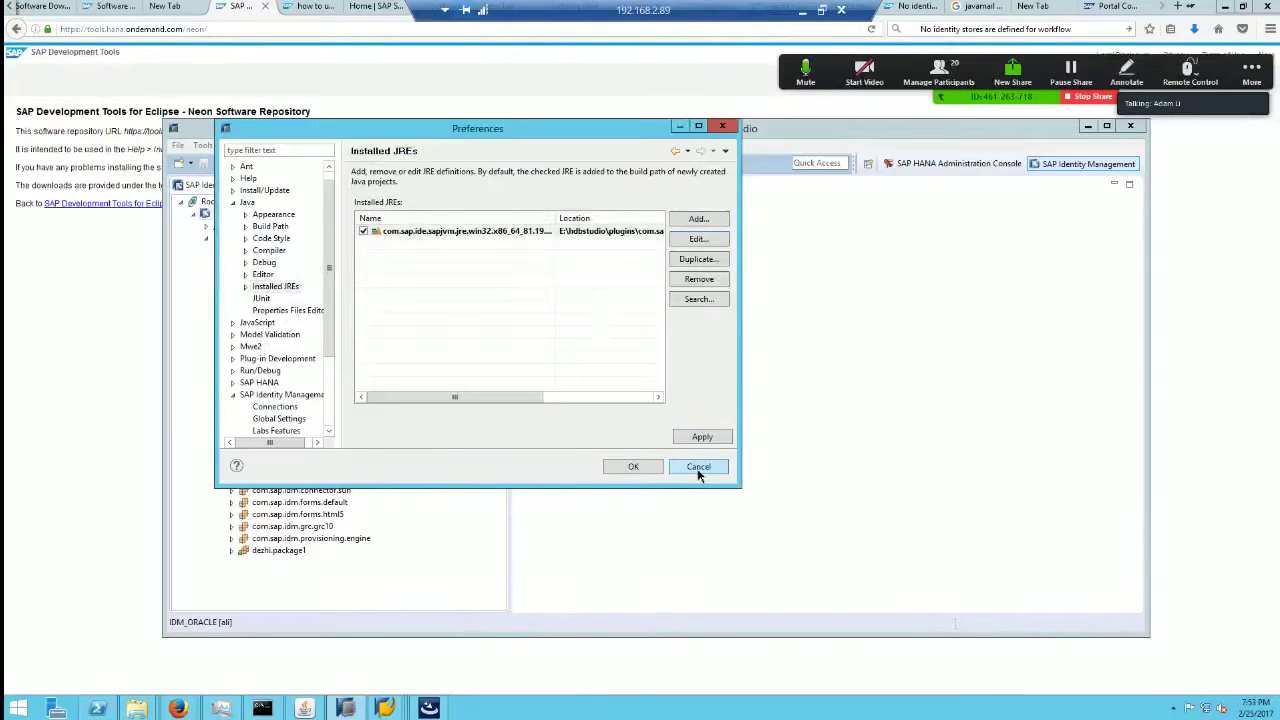
click(699, 467)
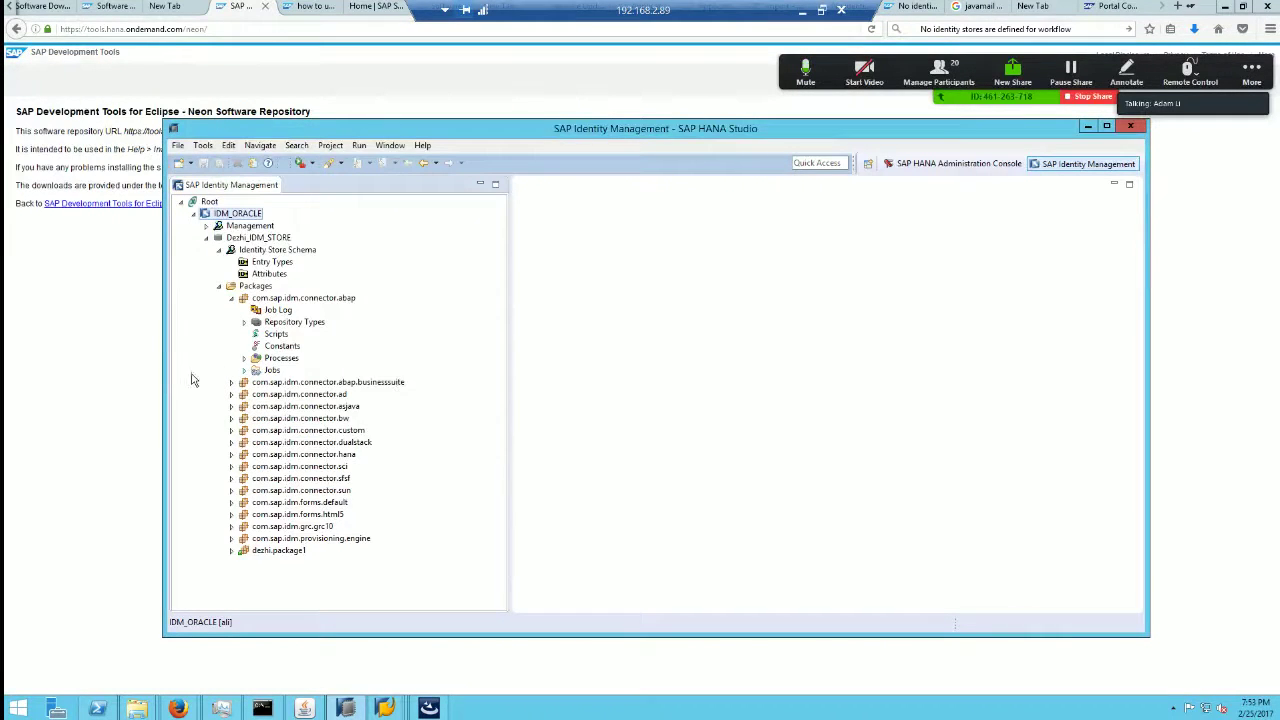
Step: Recheck the IDM_ORACLE connection (sharkpo, port 50001) in Preferences, then switch to the NetWeaver PI 7.4 thread
click(390, 145)
click(432, 257)
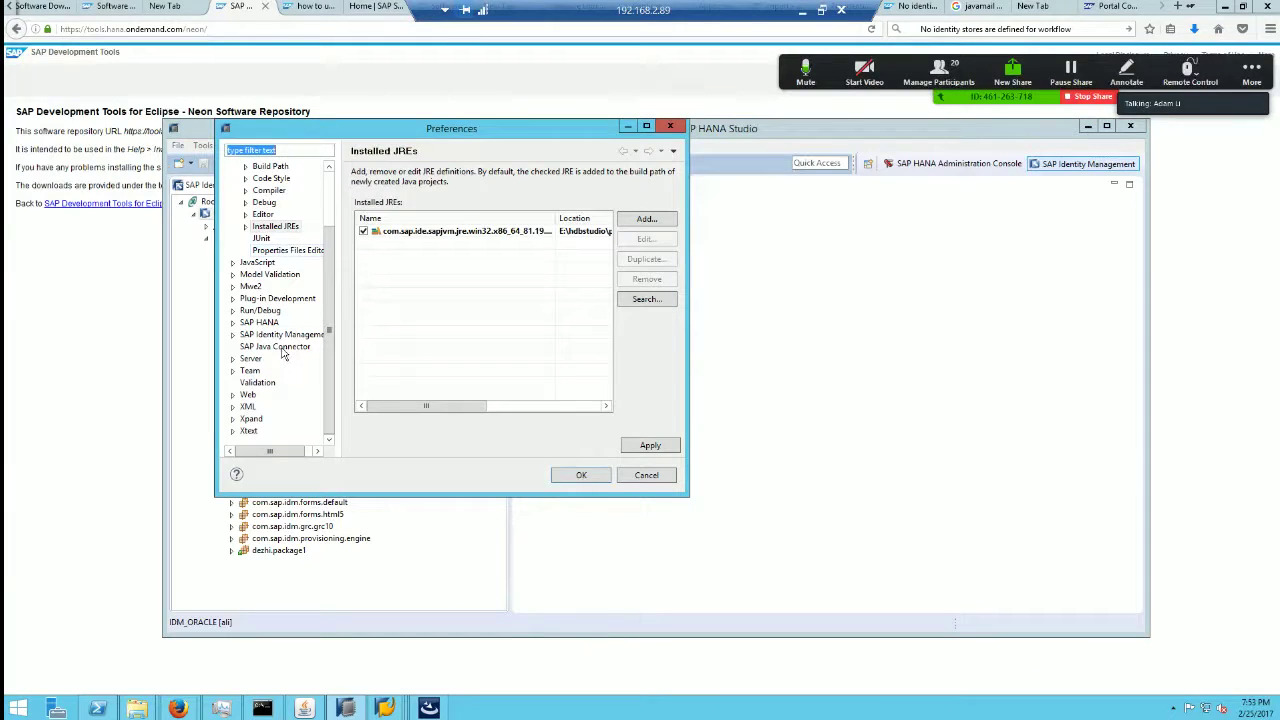
click(233, 334)
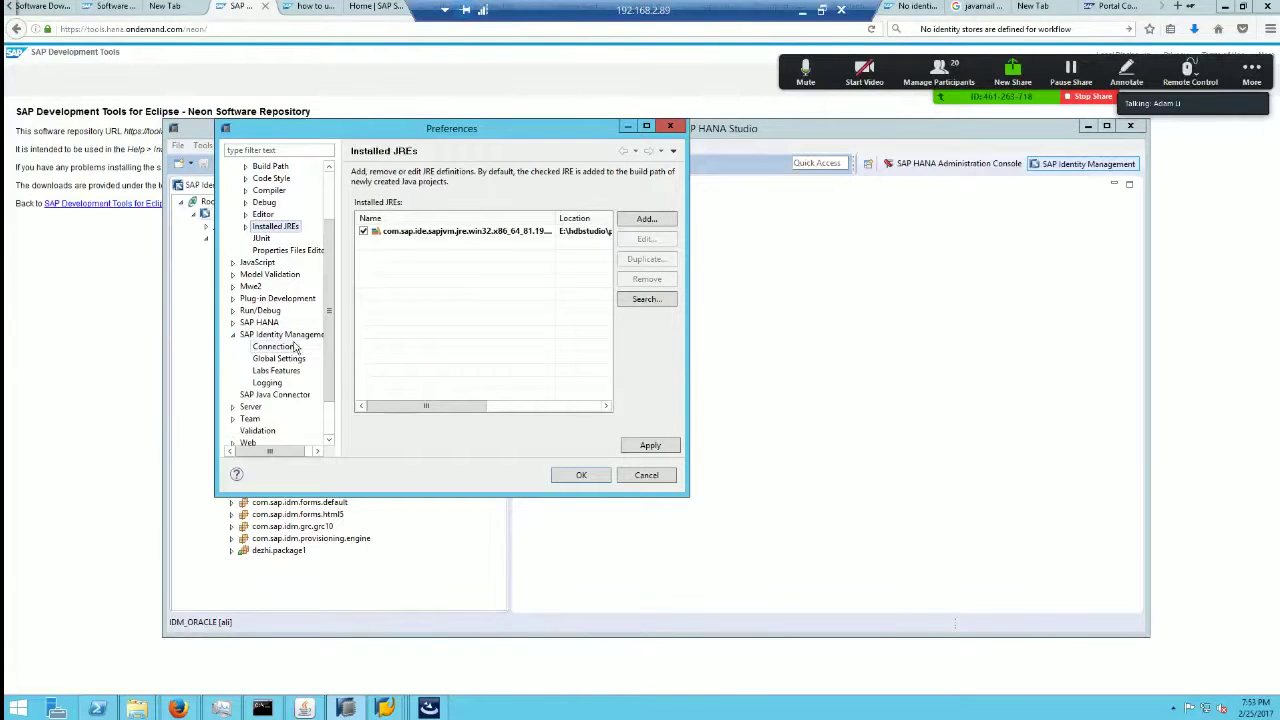
click(276, 346)
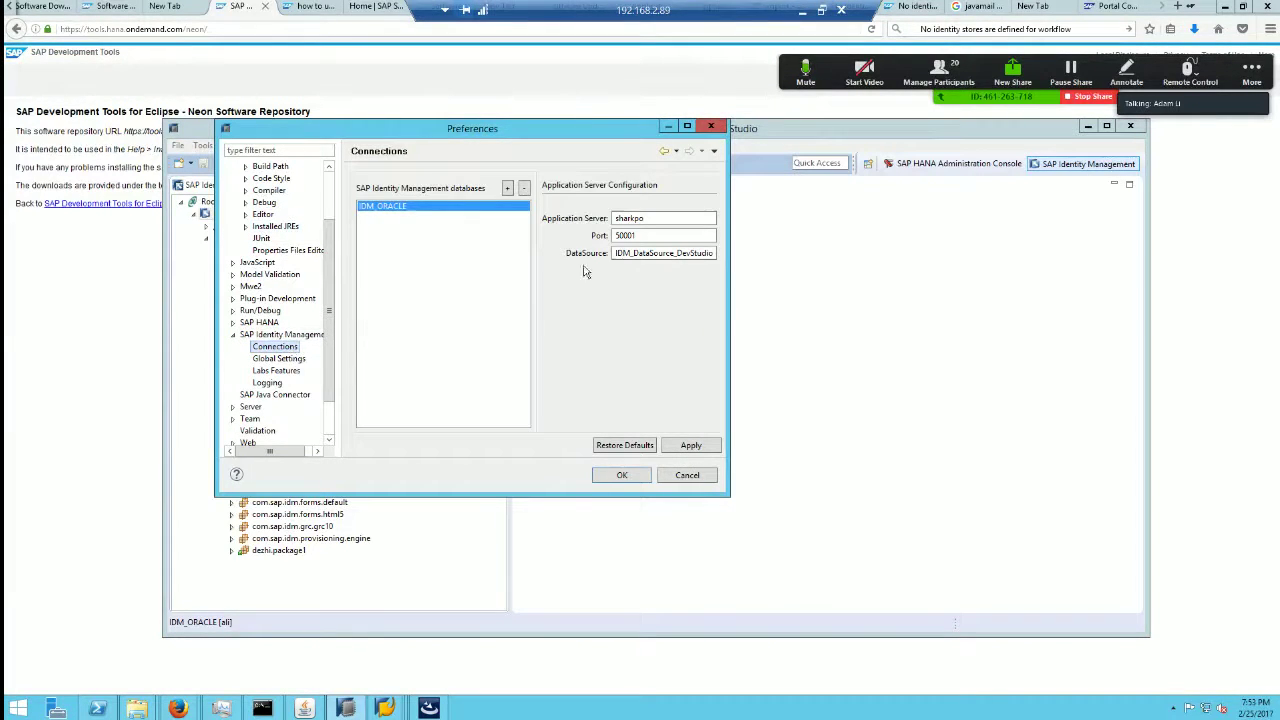
click(640, 235)
click(372, 7)
click(312, 7)
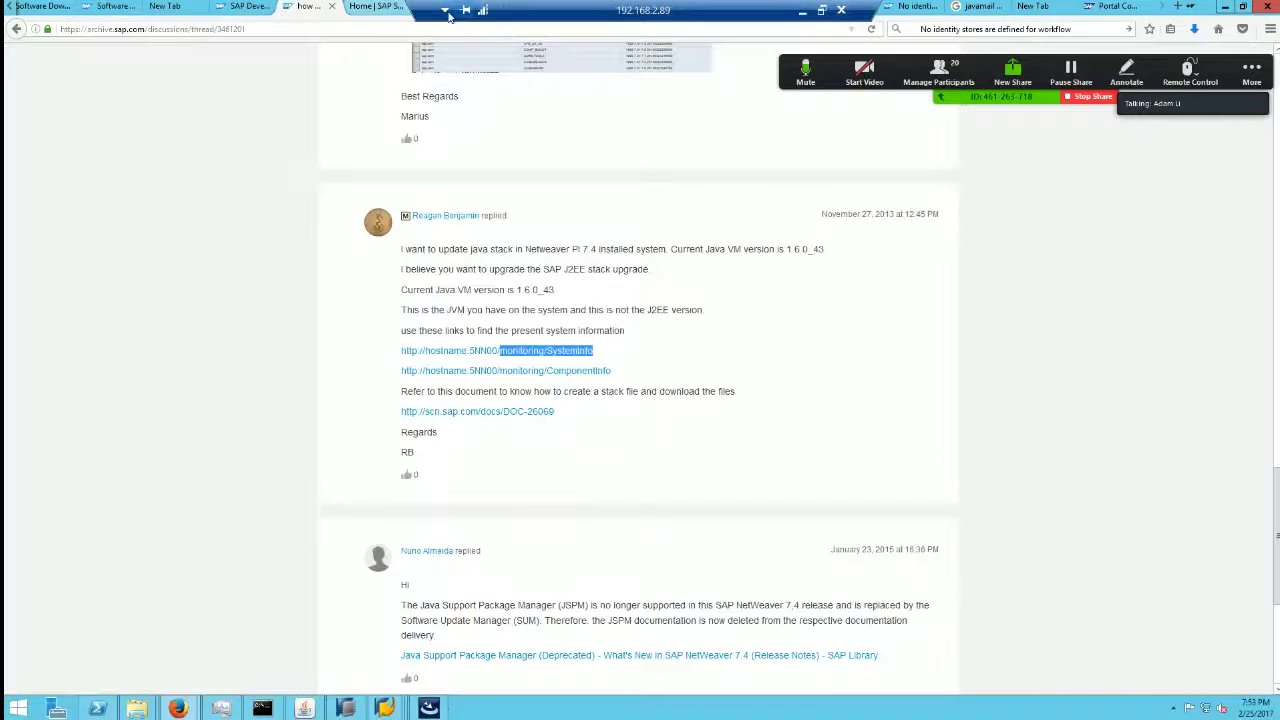
Step: Switch to the Portal tab and restore, move and enlarge the Firefox window
click(1112, 6)
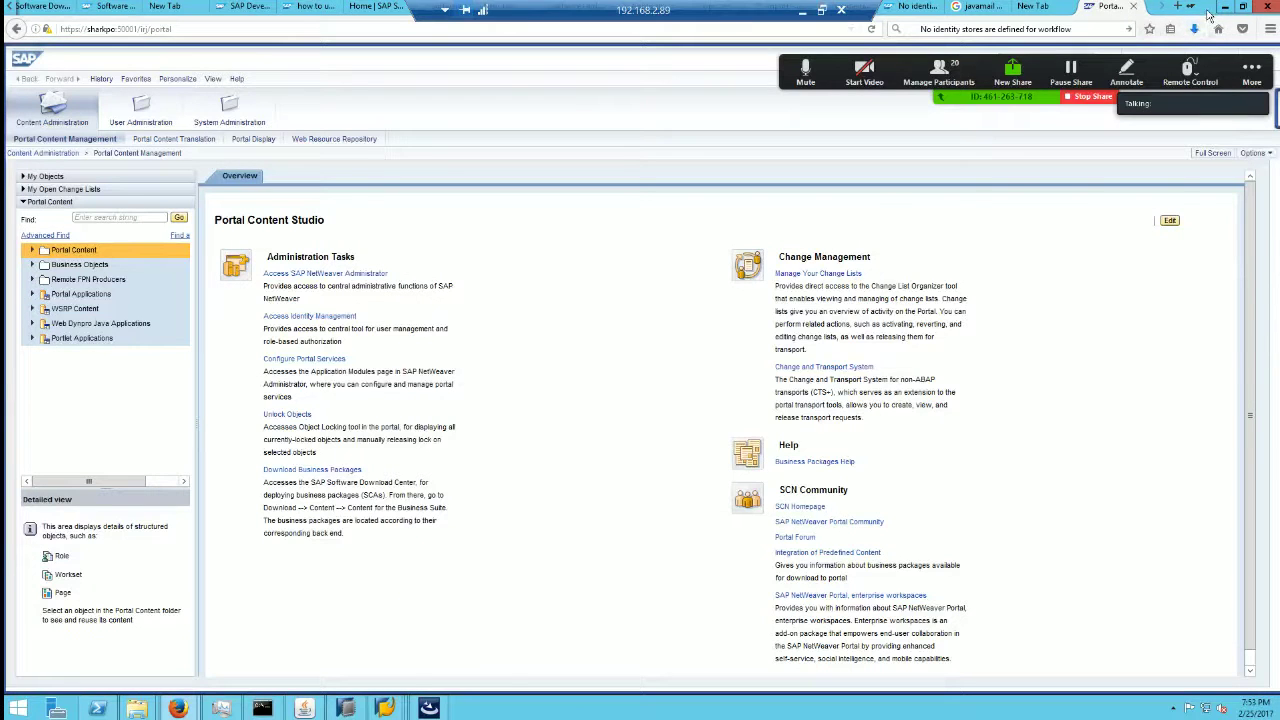
click(1243, 7)
drag(386, 22, 535, 171)
drag(769, 520, 1166, 647)
Step: Open the NetWeaver Administrator configuration page on sharkpo:50001 and show its connection security info
click(503, 172)
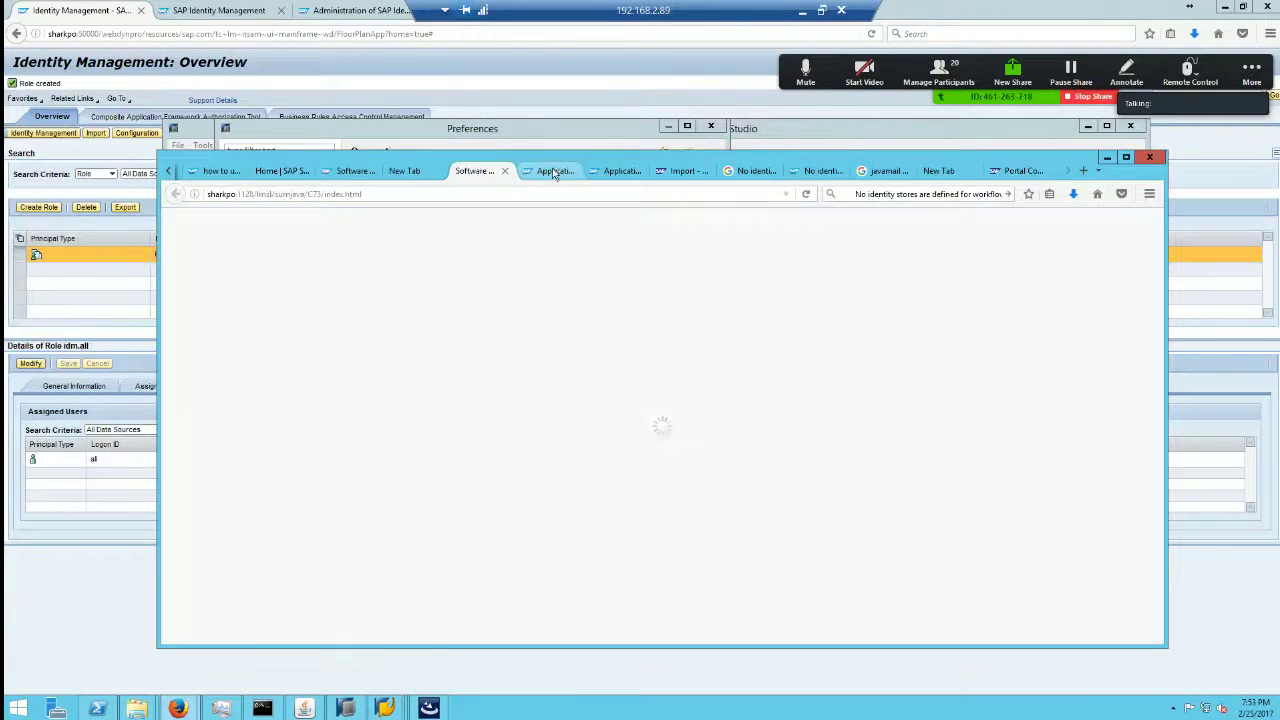
click(553, 172)
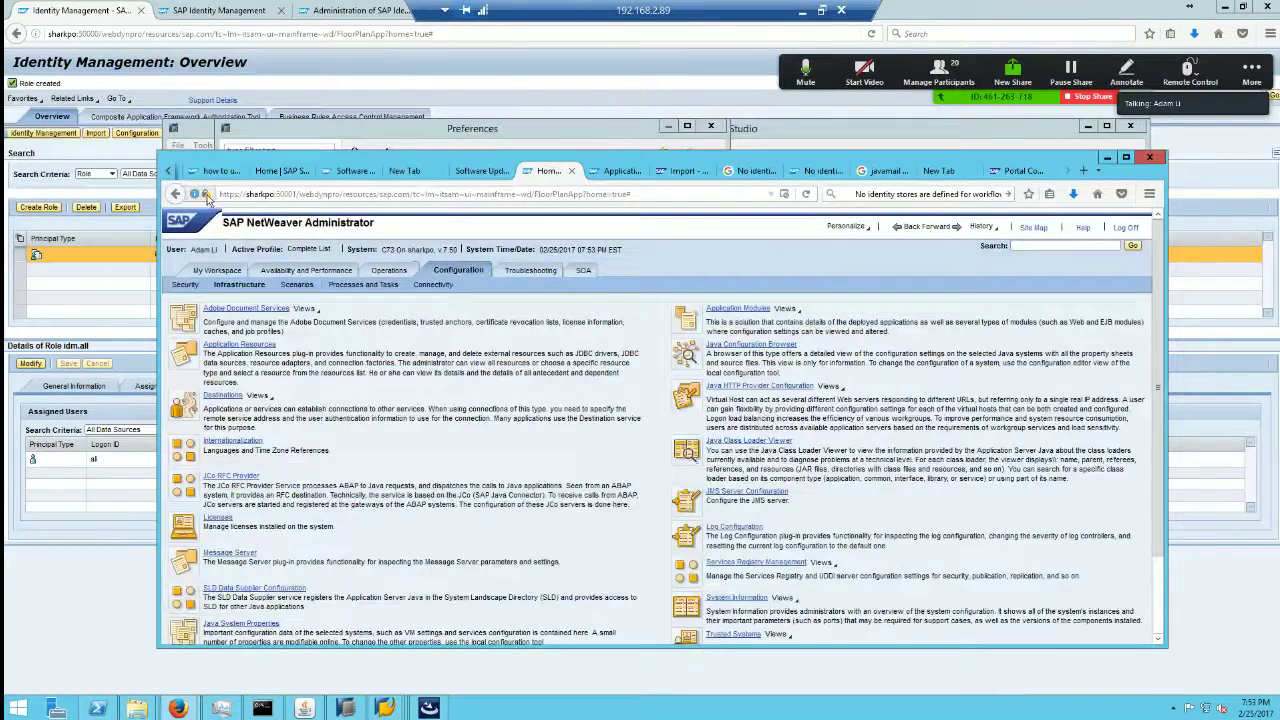
click(205, 194)
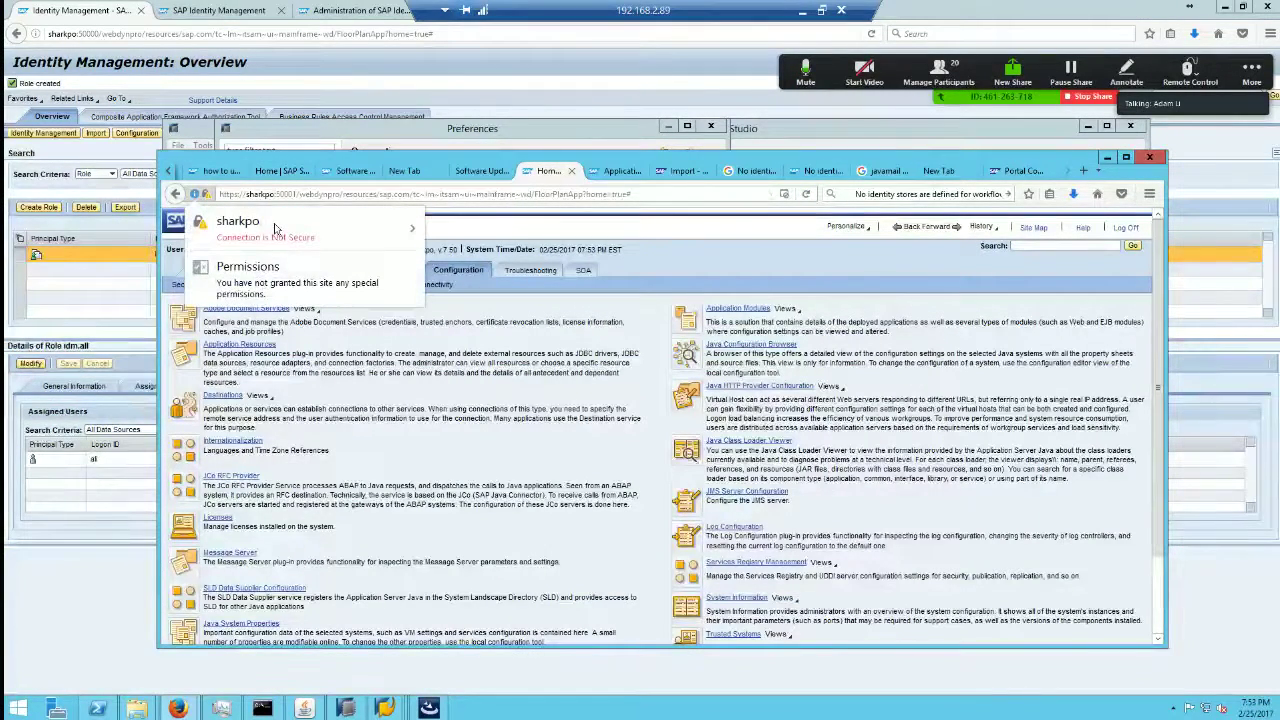
Step: View sharkpo's unverified Dezhi Consulting certificate (valid 2017–2037), then close Certificate Viewer and Page Info
click(402, 234)
click(339, 341)
click(357, 156)
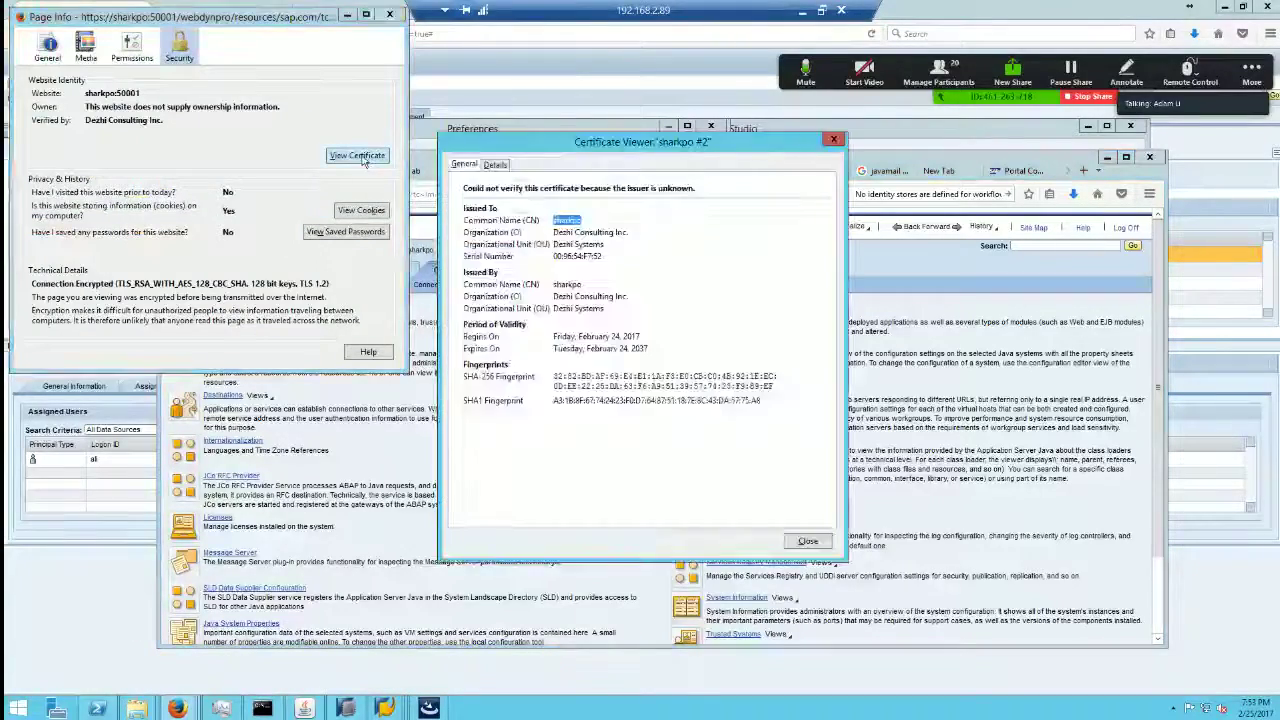
key(Escape)
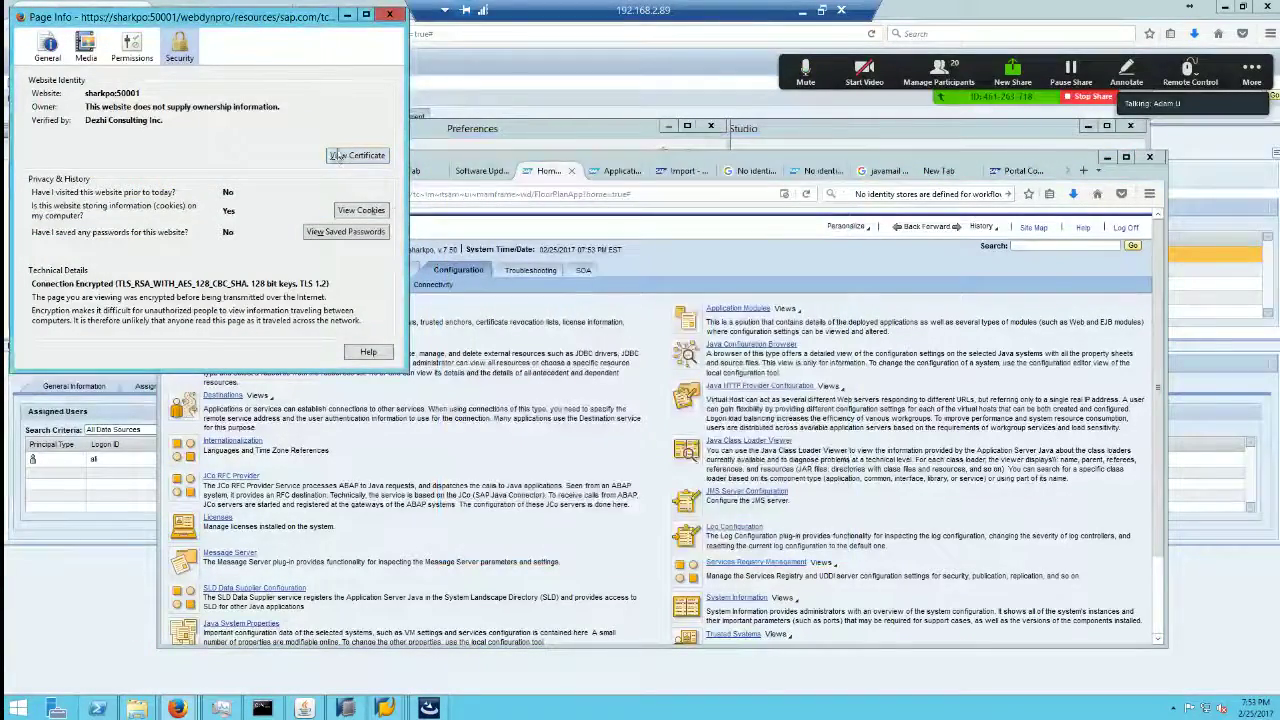
click(350, 156)
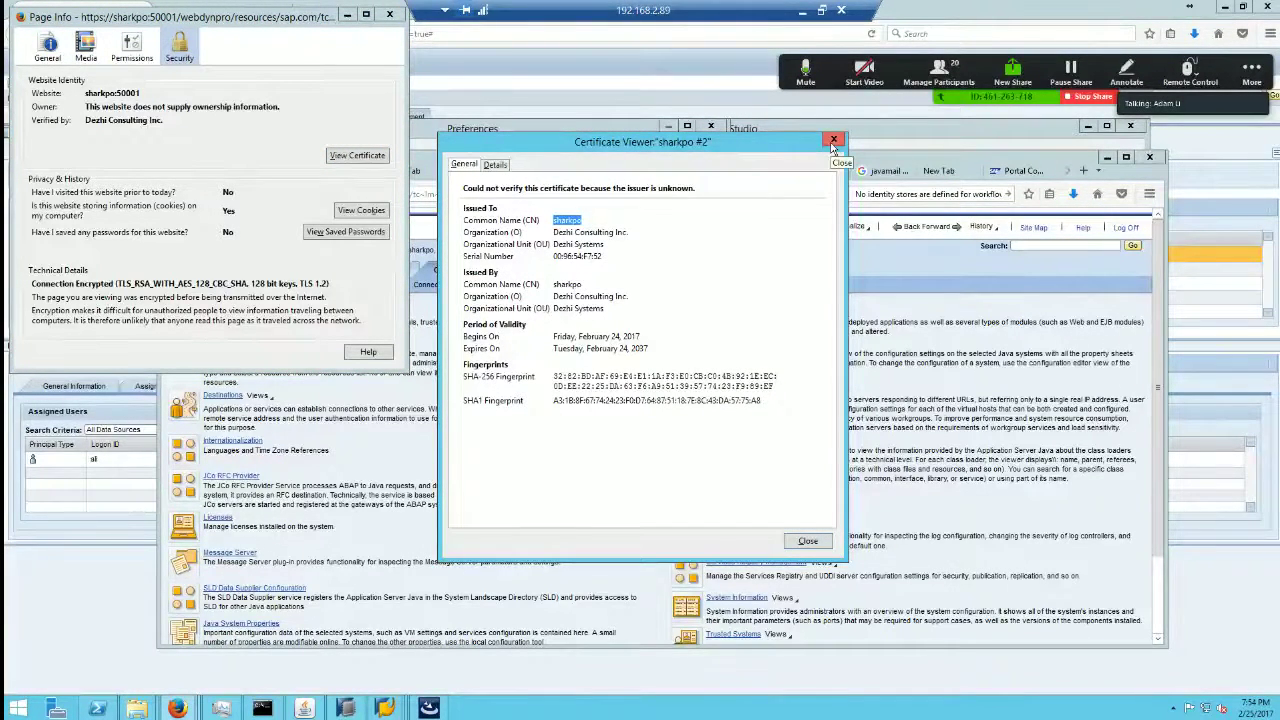
click(833, 143)
click(389, 14)
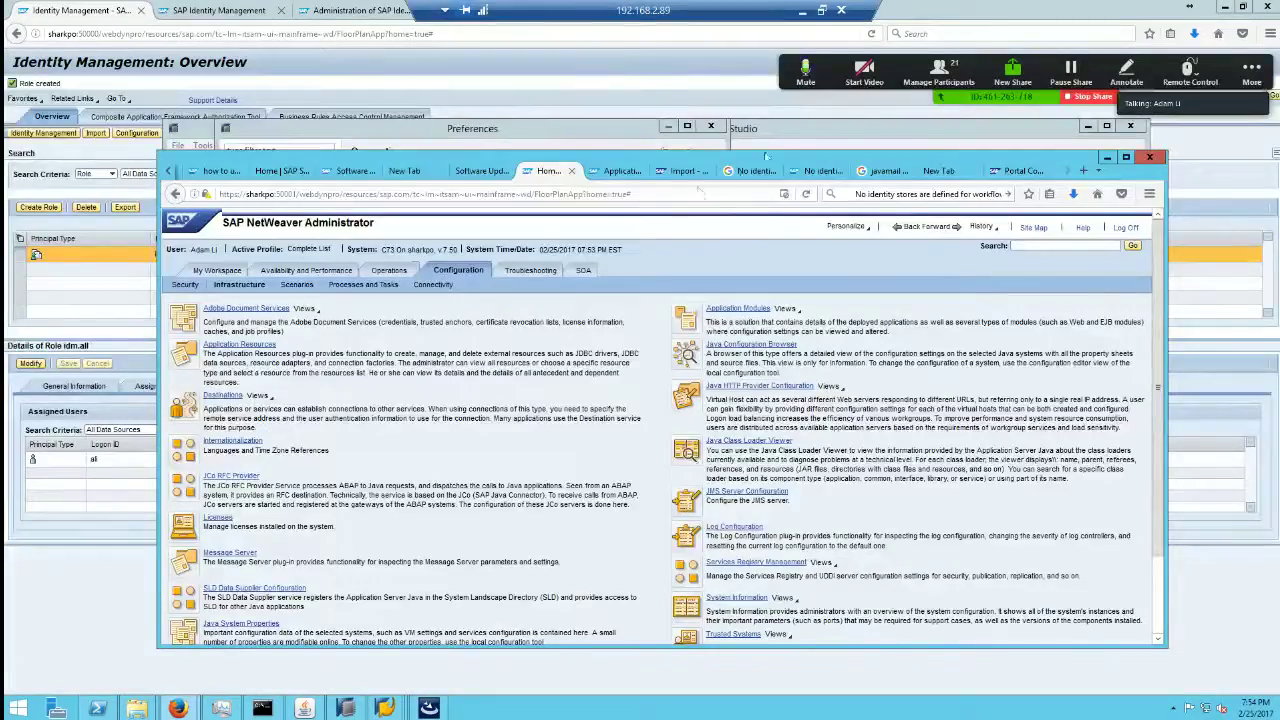
Step: Minimise the remote session and open page 2 of the SAP IDM 8.0 forum guide
click(803, 14)
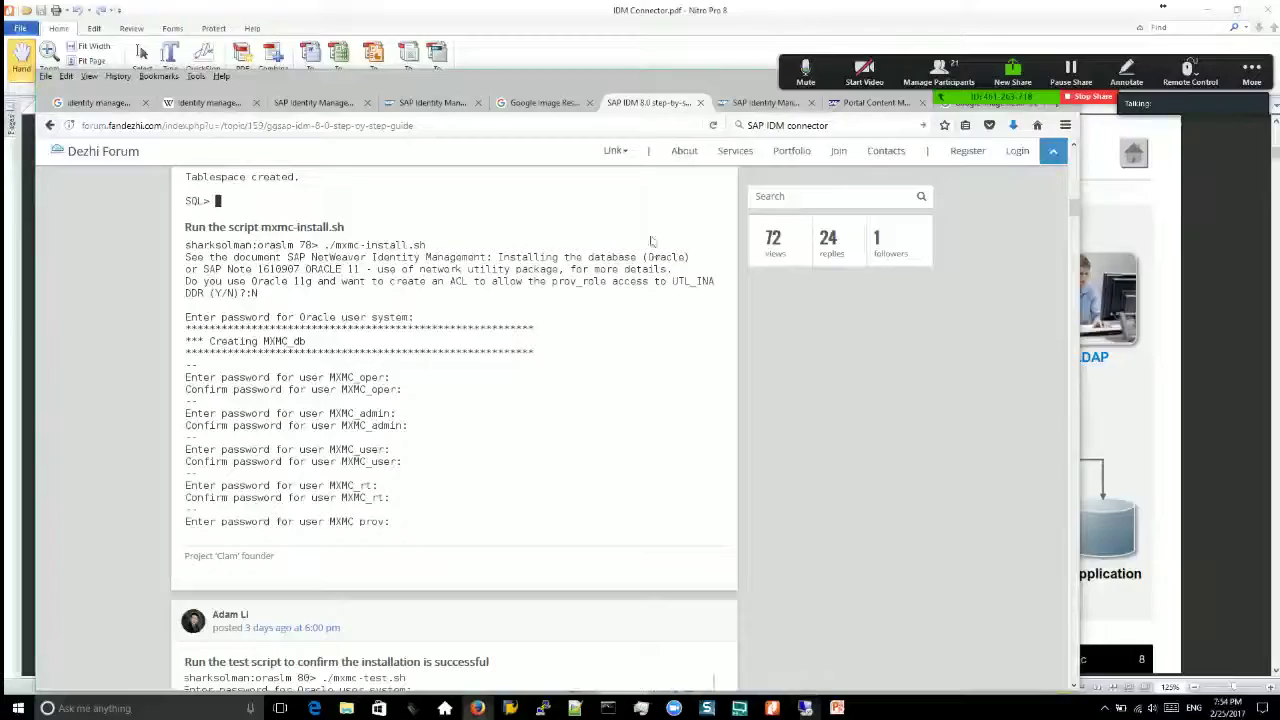
scroll(904, 455, up, 3)
scroll(904, 455, up, 15)
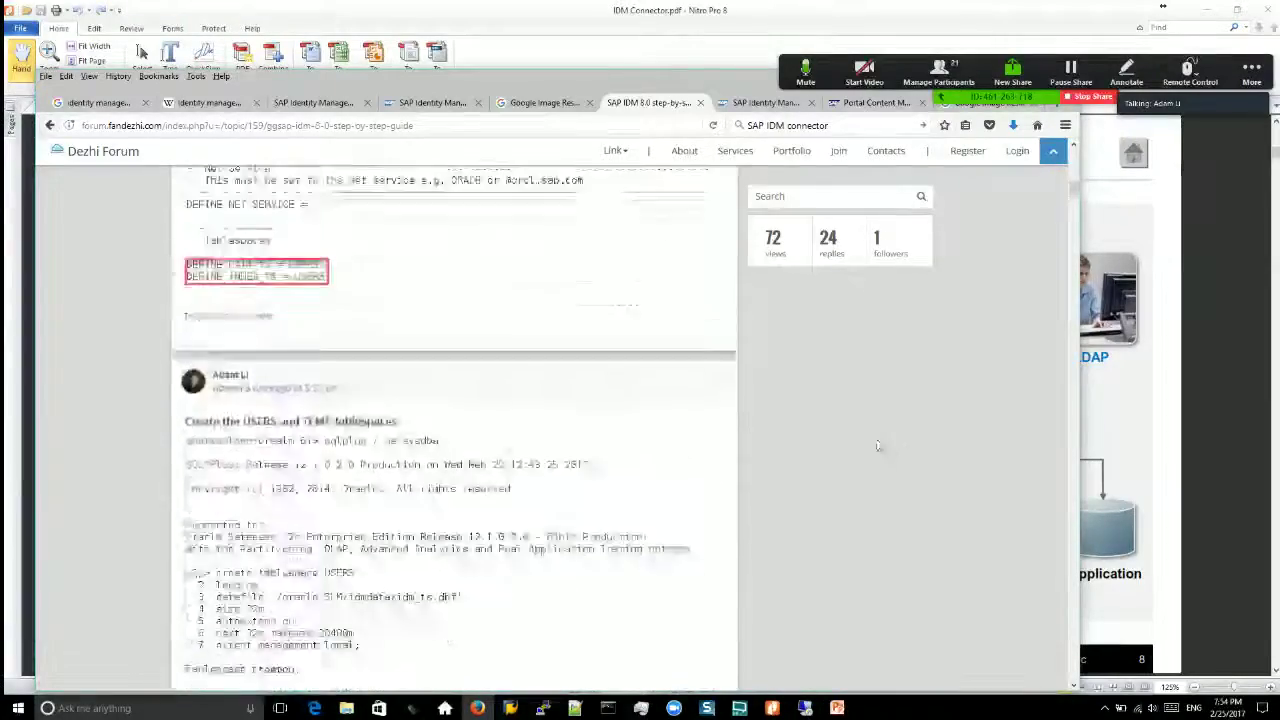
click(686, 210)
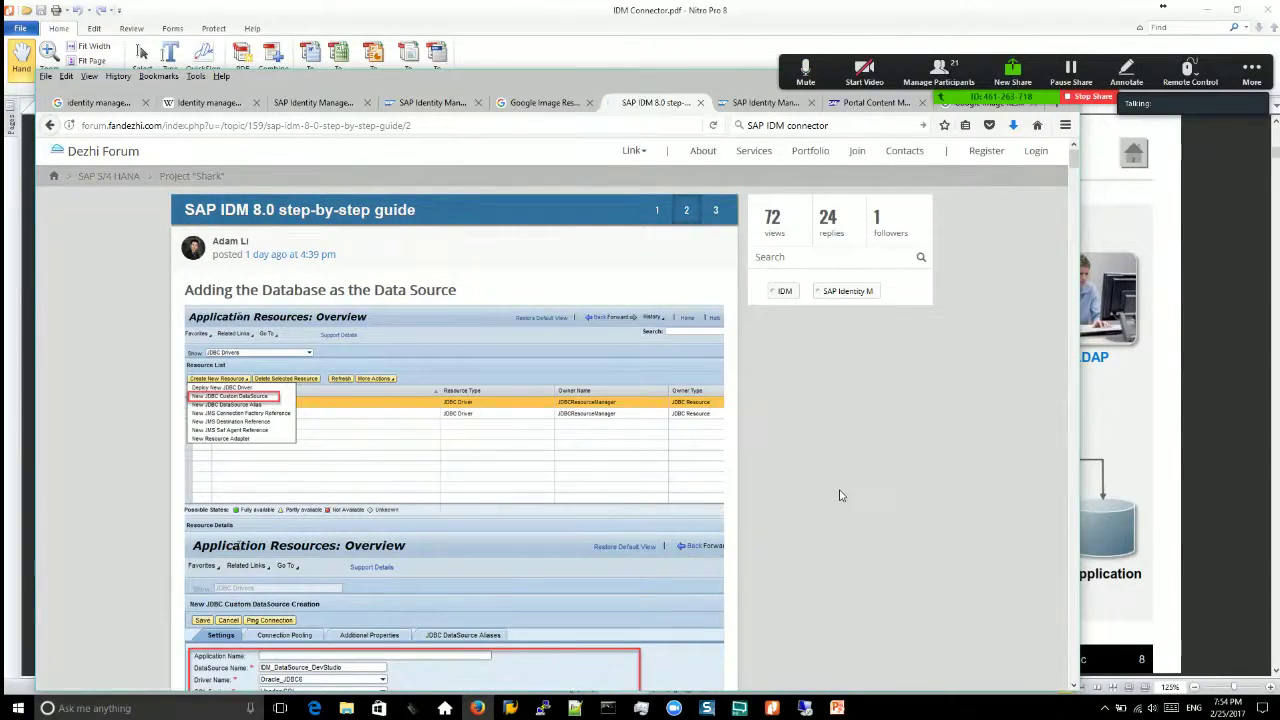
Step: Read the keytool certificate import and 'Use IDM studio to connect' steps, then return to the remote session
scroll(832, 495, down, 4)
scroll(840, 499, down, 12)
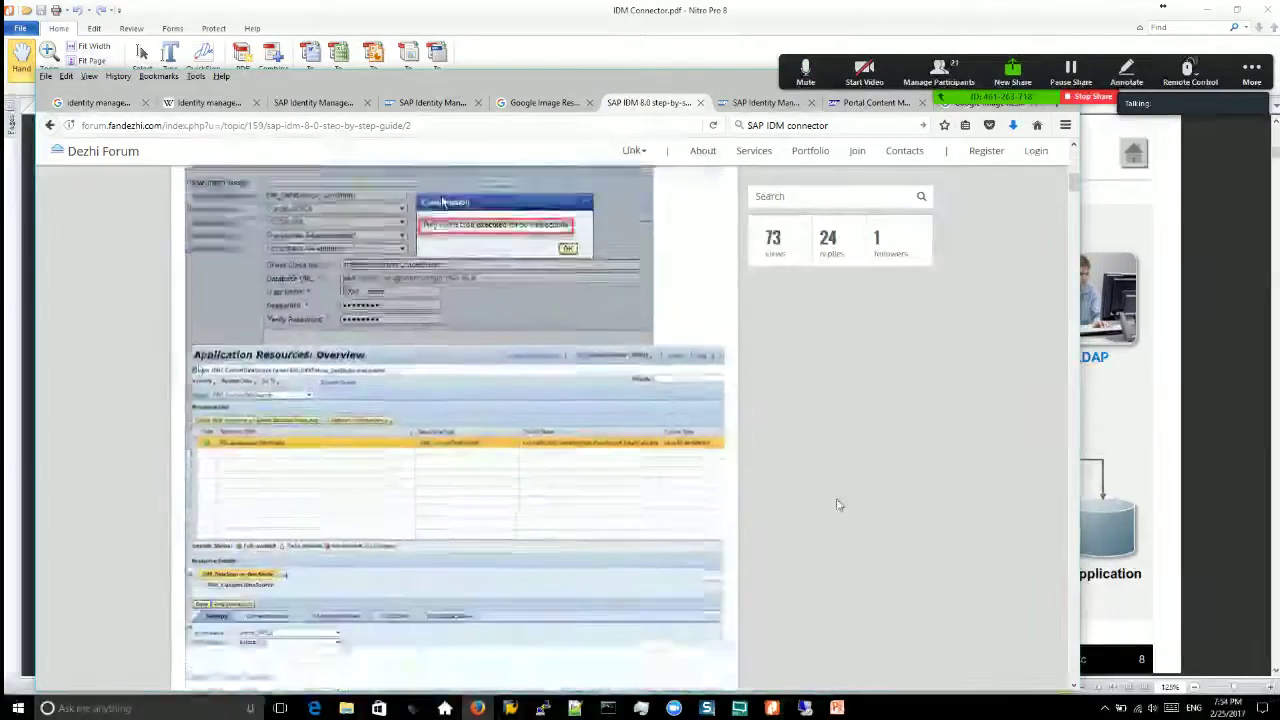
scroll(911, 432, down, 15)
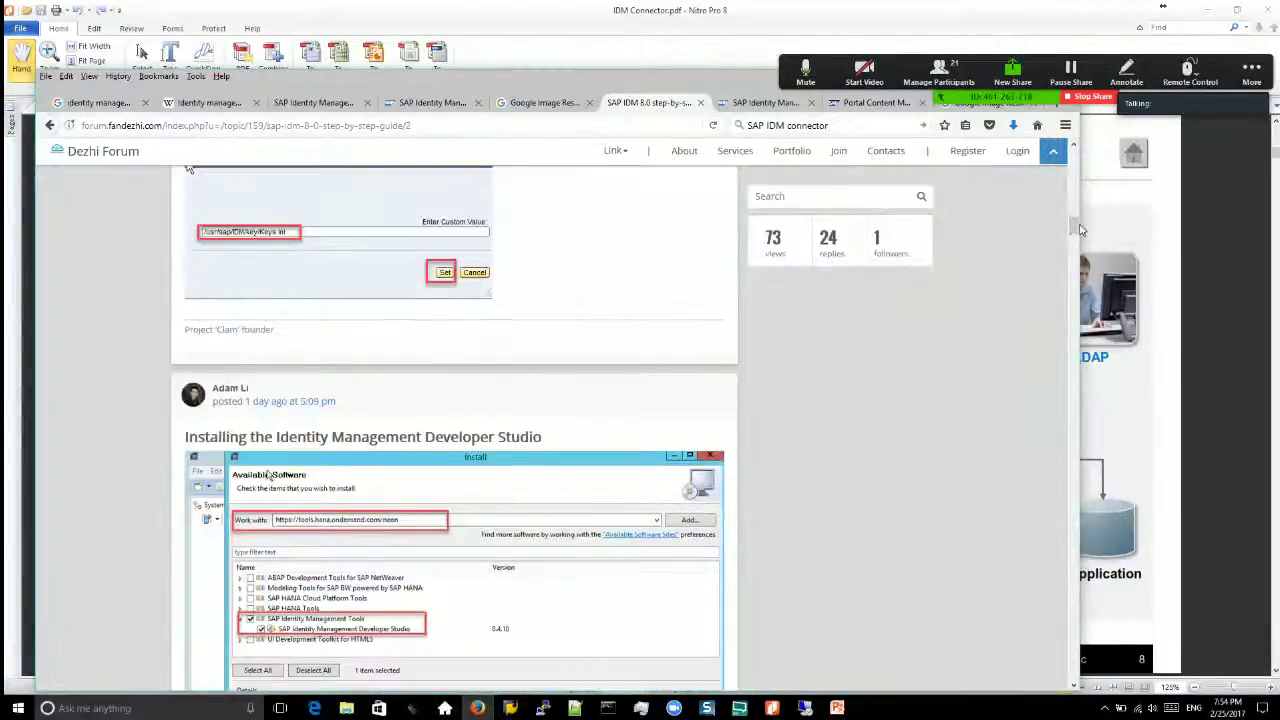
drag(1077, 274, 1077, 362)
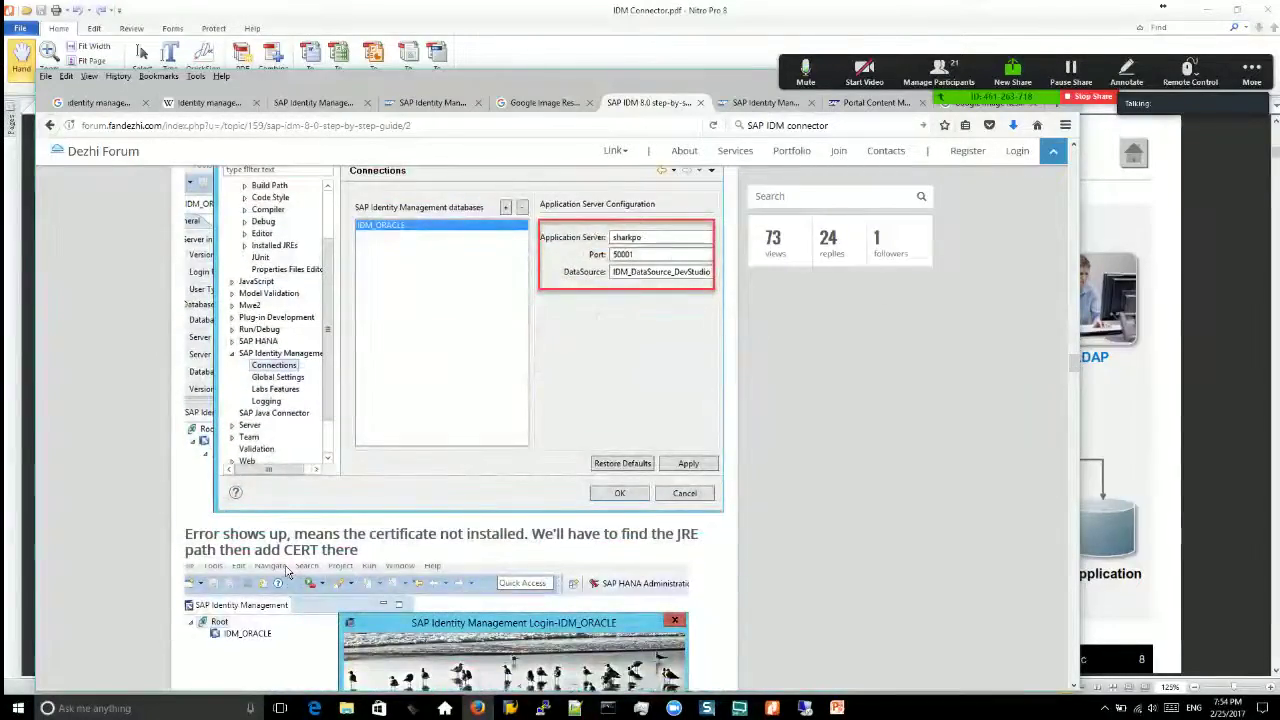
scroll(969, 333, down, 5)
scroll(287, 266, up, 3)
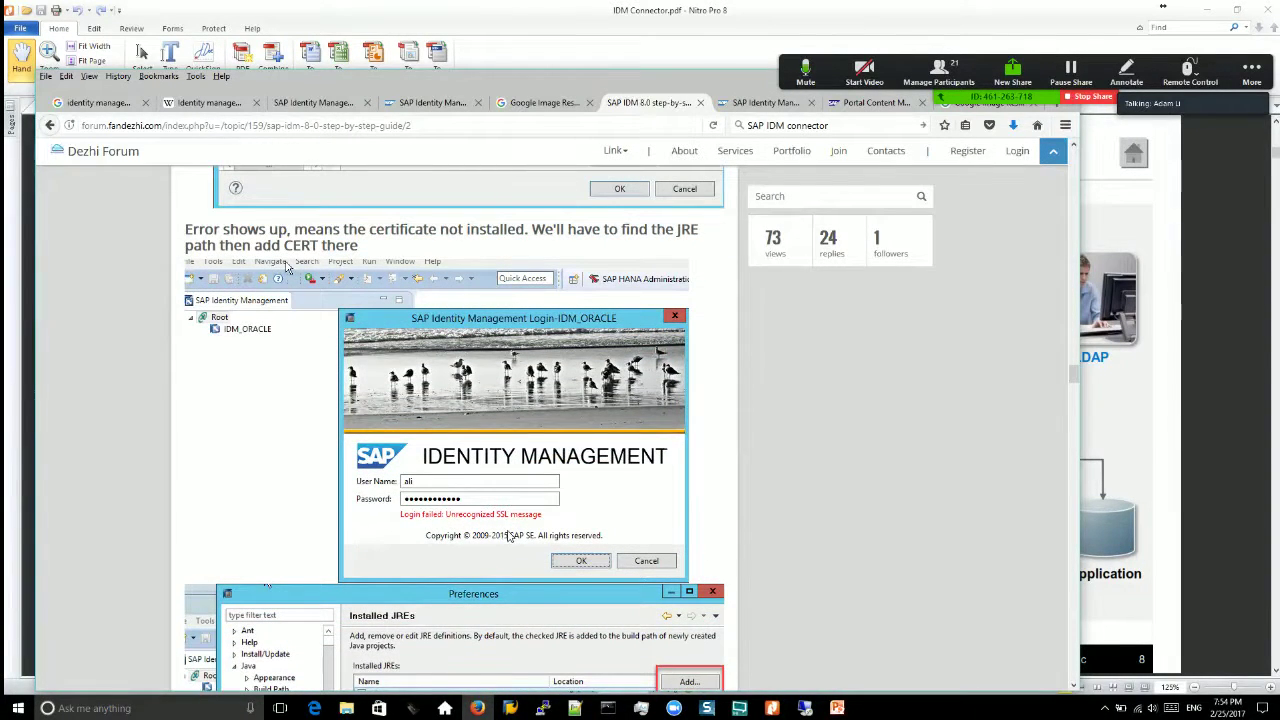
scroll(640, 525, down, 10)
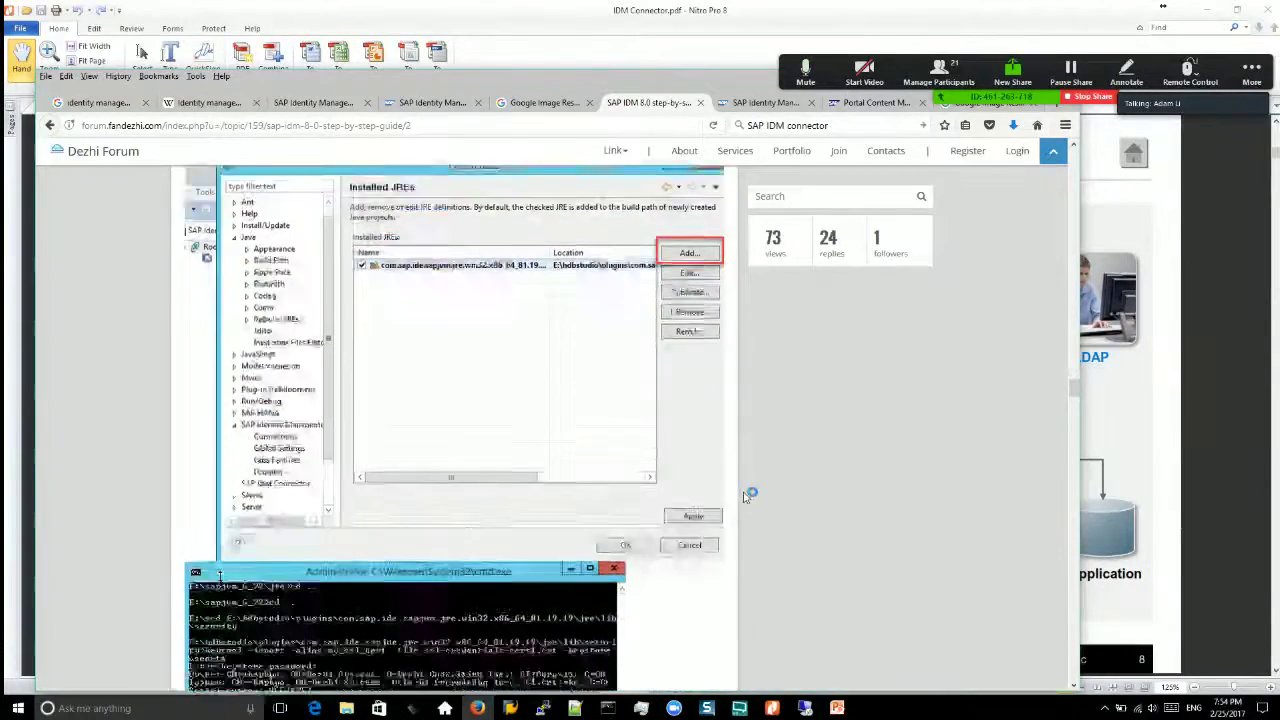
scroll(740, 502, down, 3)
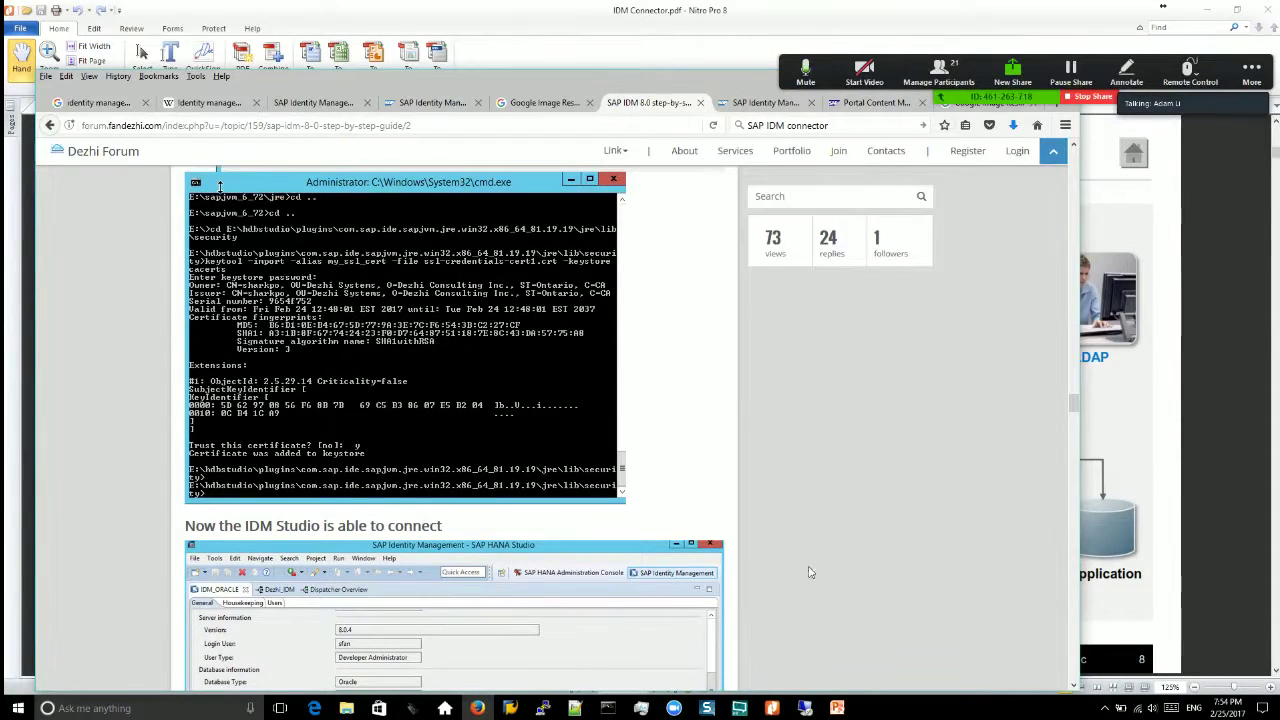
scroll(816, 486, down, 2)
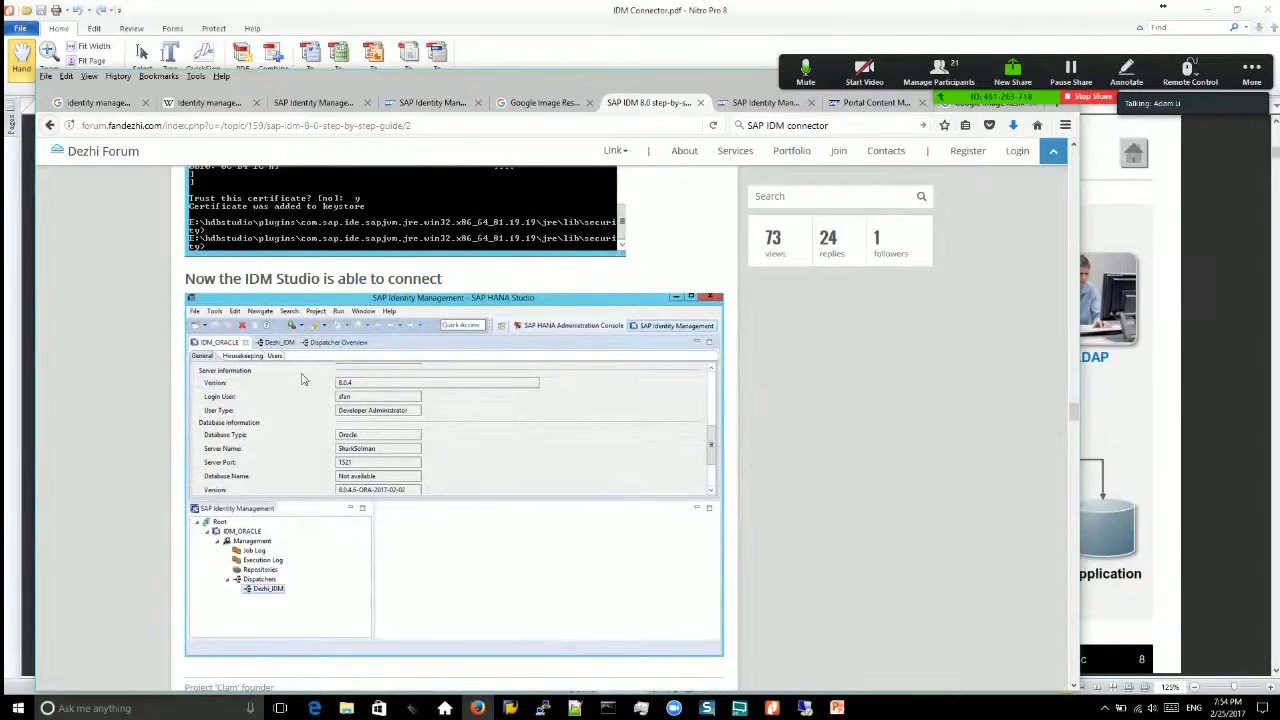
click(807, 708)
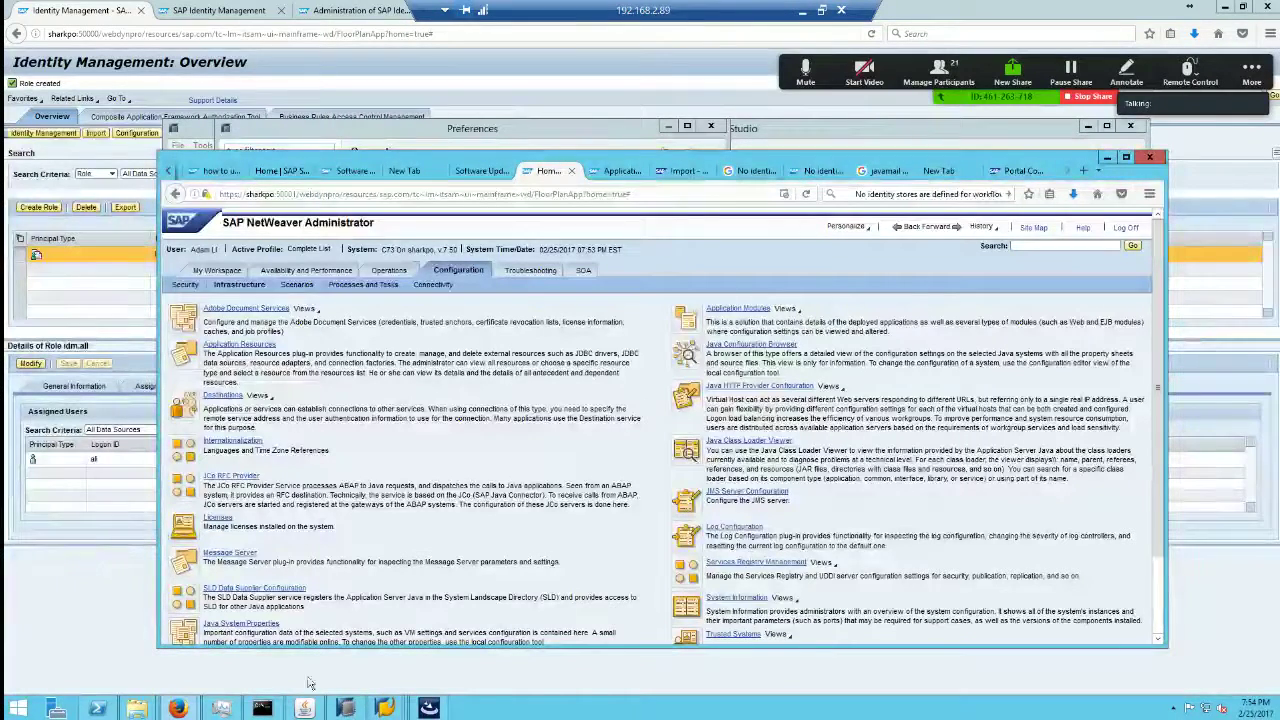
Step: Glance at the IDM 8.0 feature overview slides, then bring back the Identity Management and Developer Studio windows
click(802, 12)
click(313, 104)
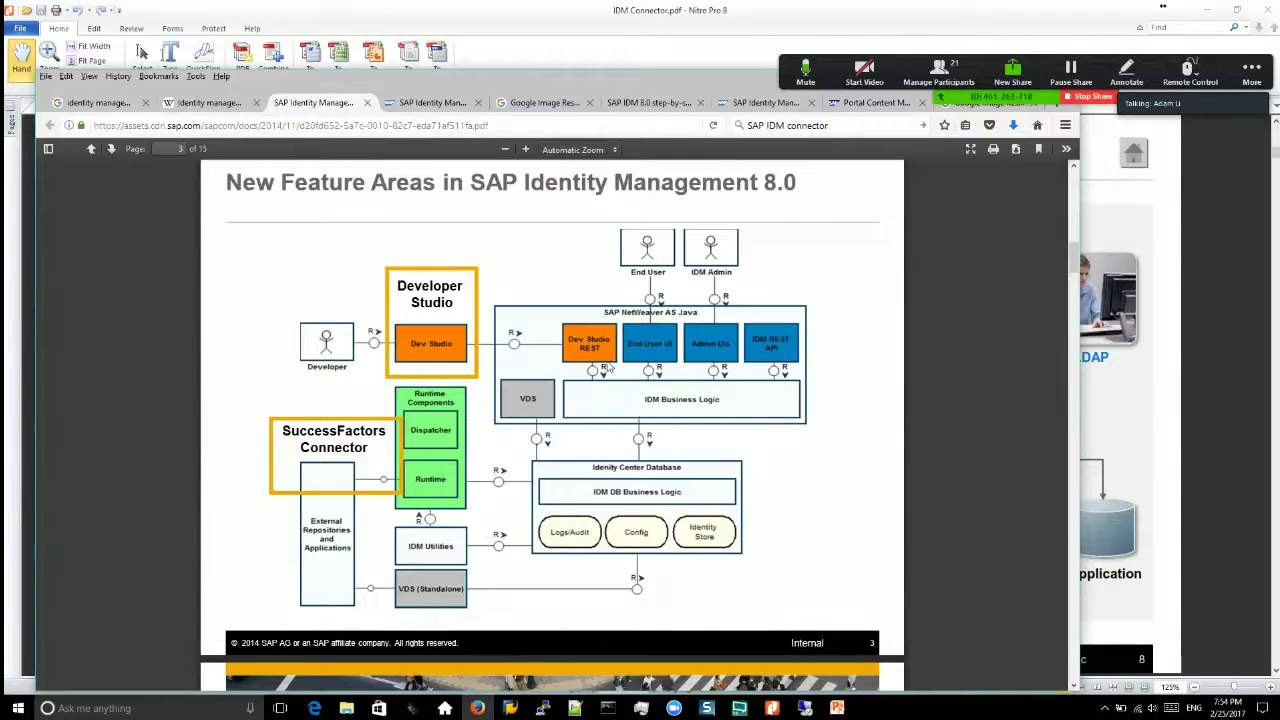
click(805, 708)
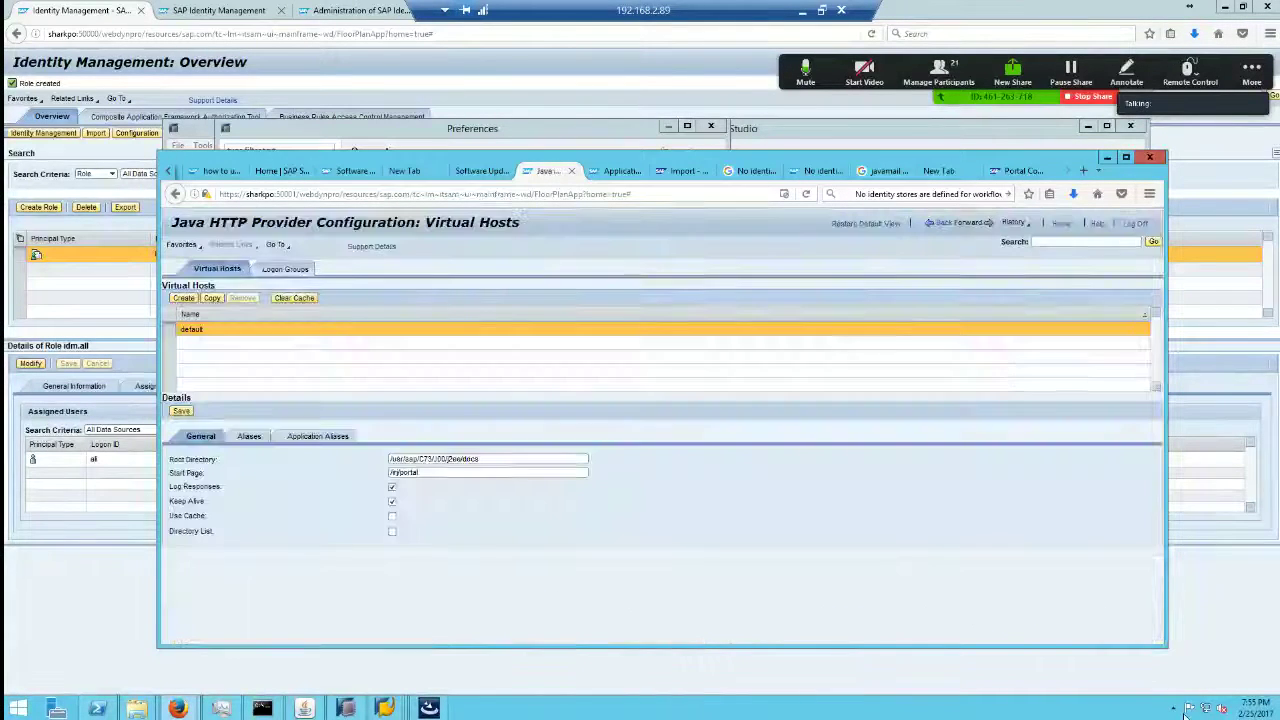
click(97, 615)
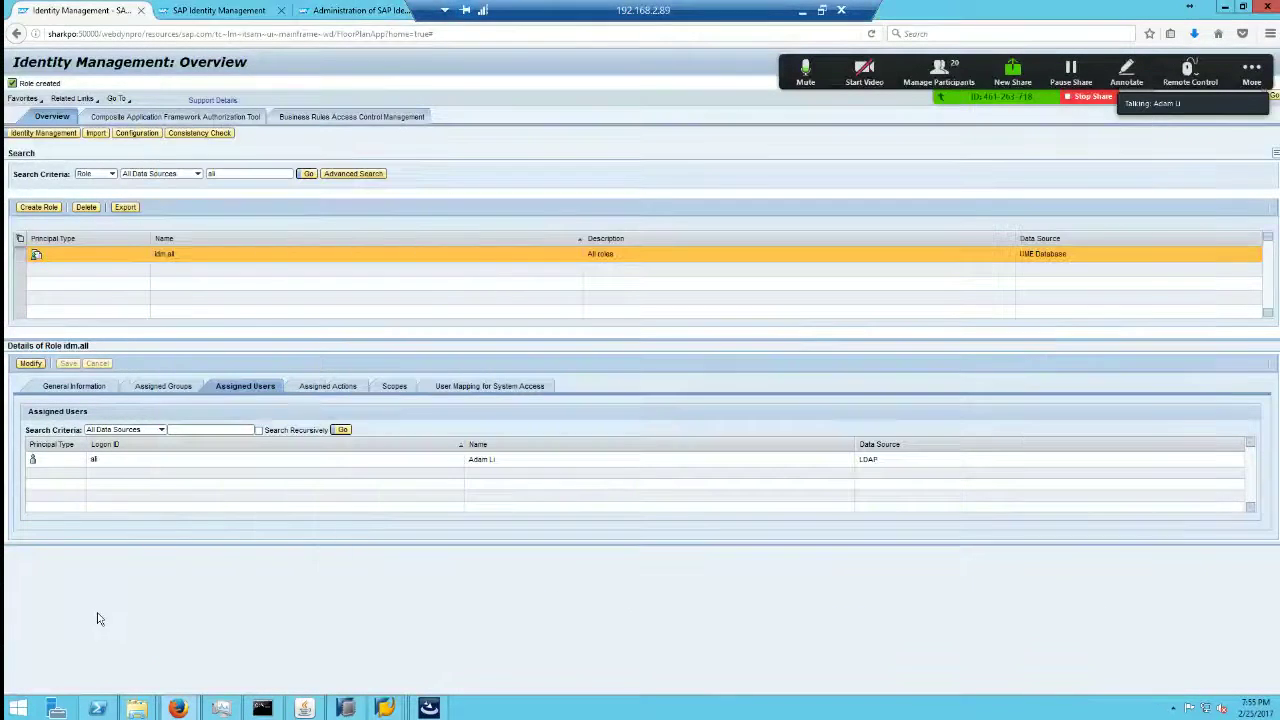
click(344, 706)
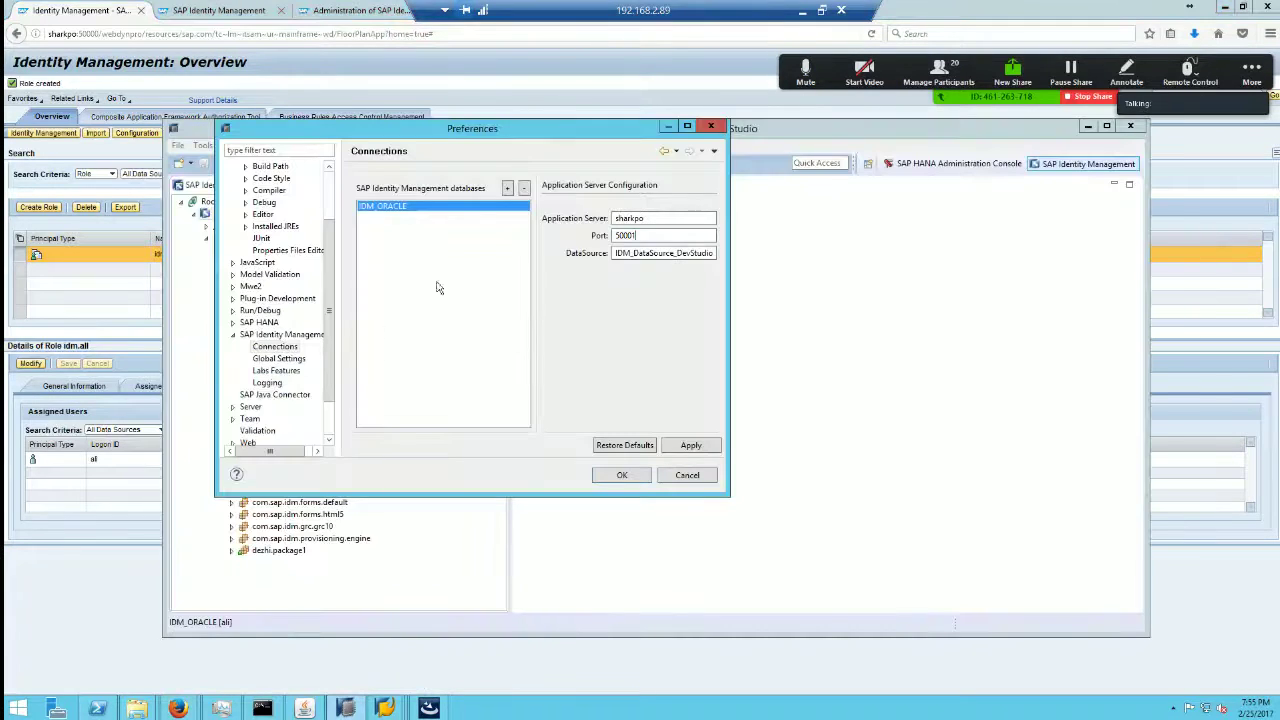
Step: Close the connection preferences and expand the com.sap.idm.connector.abap package
click(687, 475)
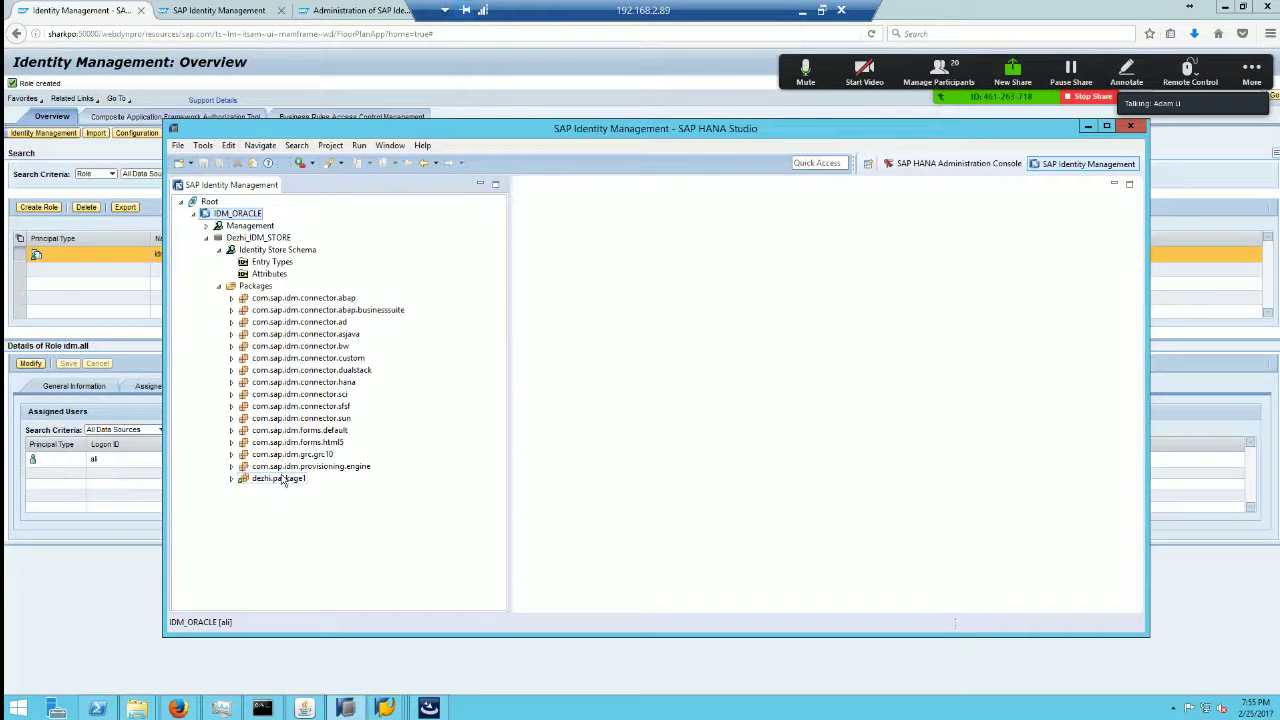
click(295, 298)
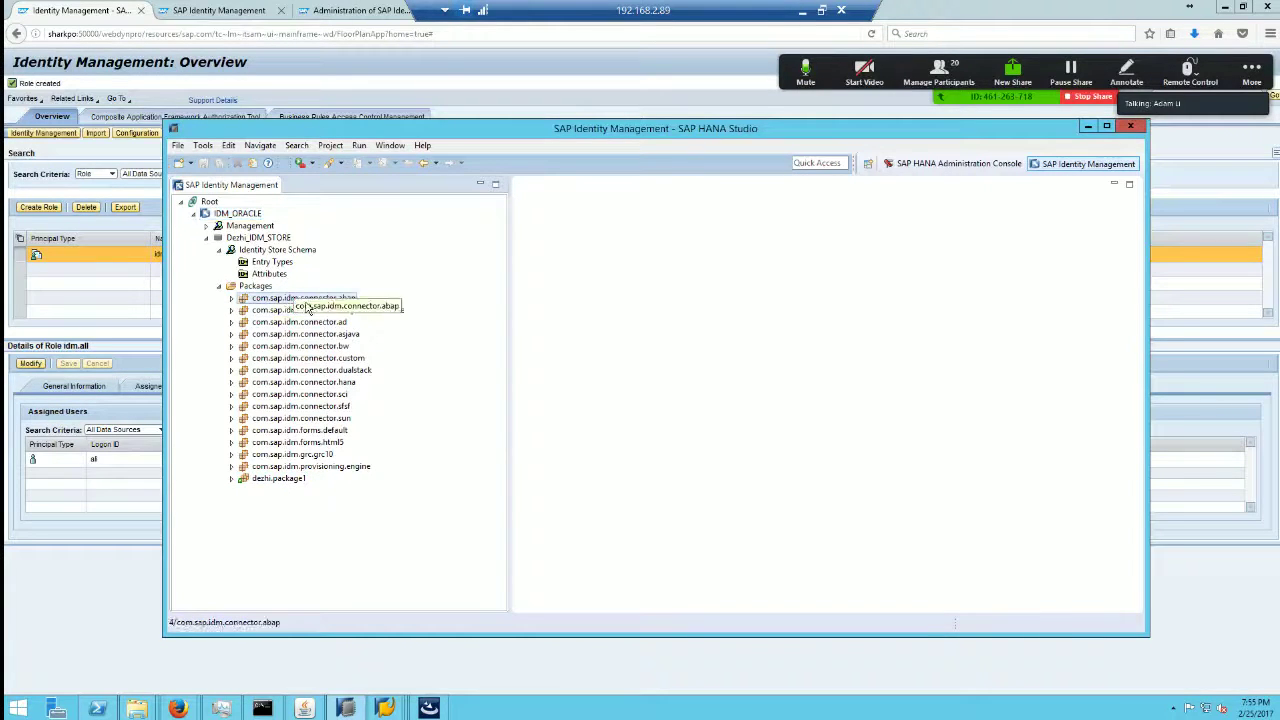
click(254, 286)
right_click(255, 286)
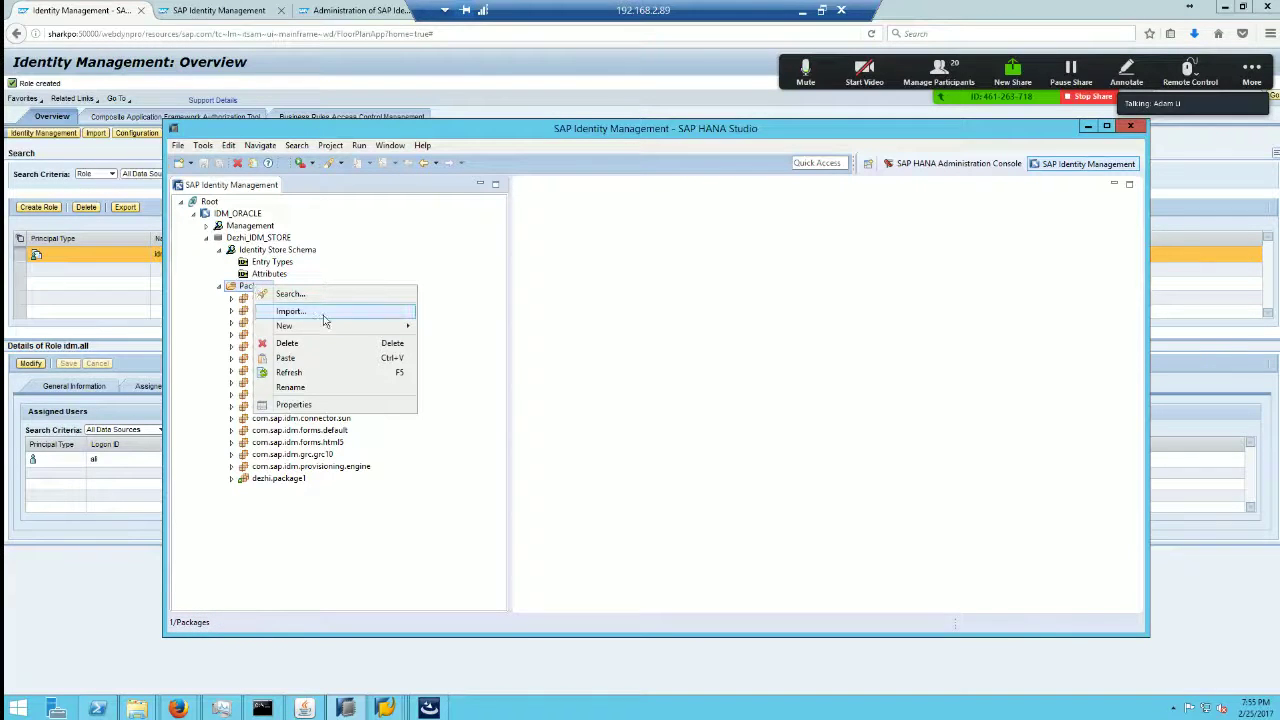
click(191, 394)
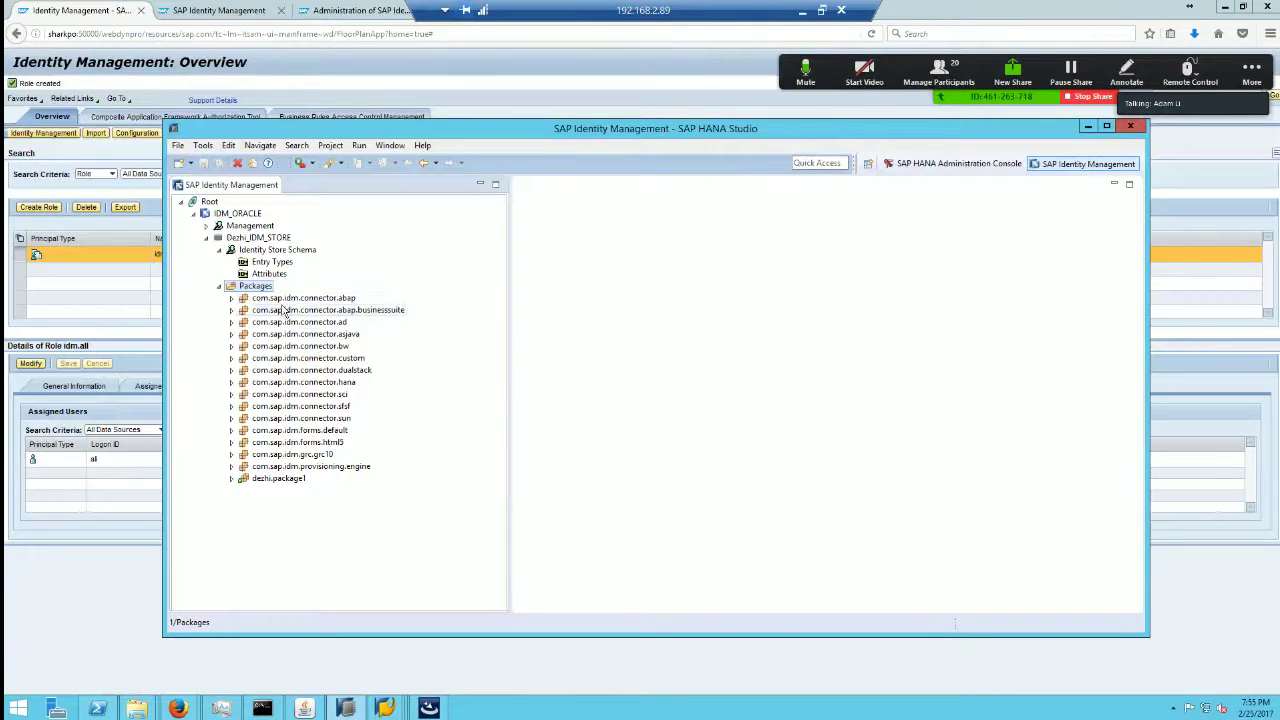
click(232, 298)
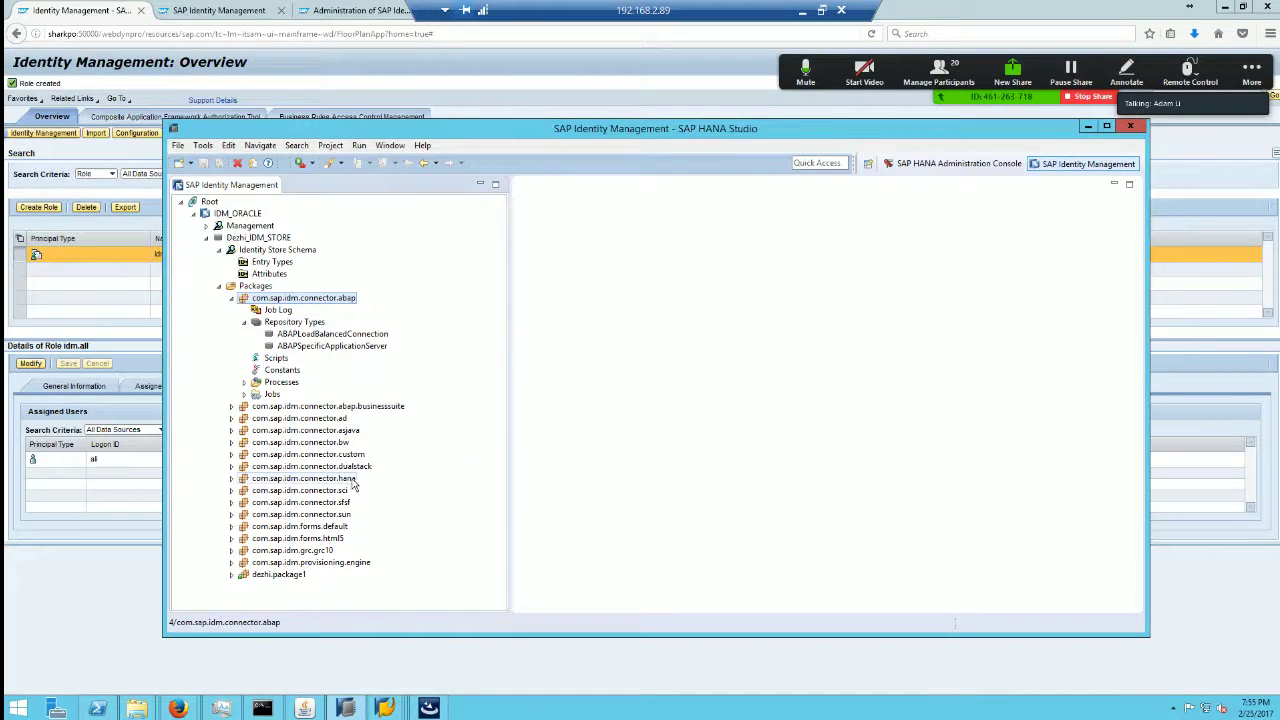
Step: Look over the sfsf, html5 and custom packages, then open ABAPLoadBalancedConnection to get the IDM_ORACLE login
click(348, 503)
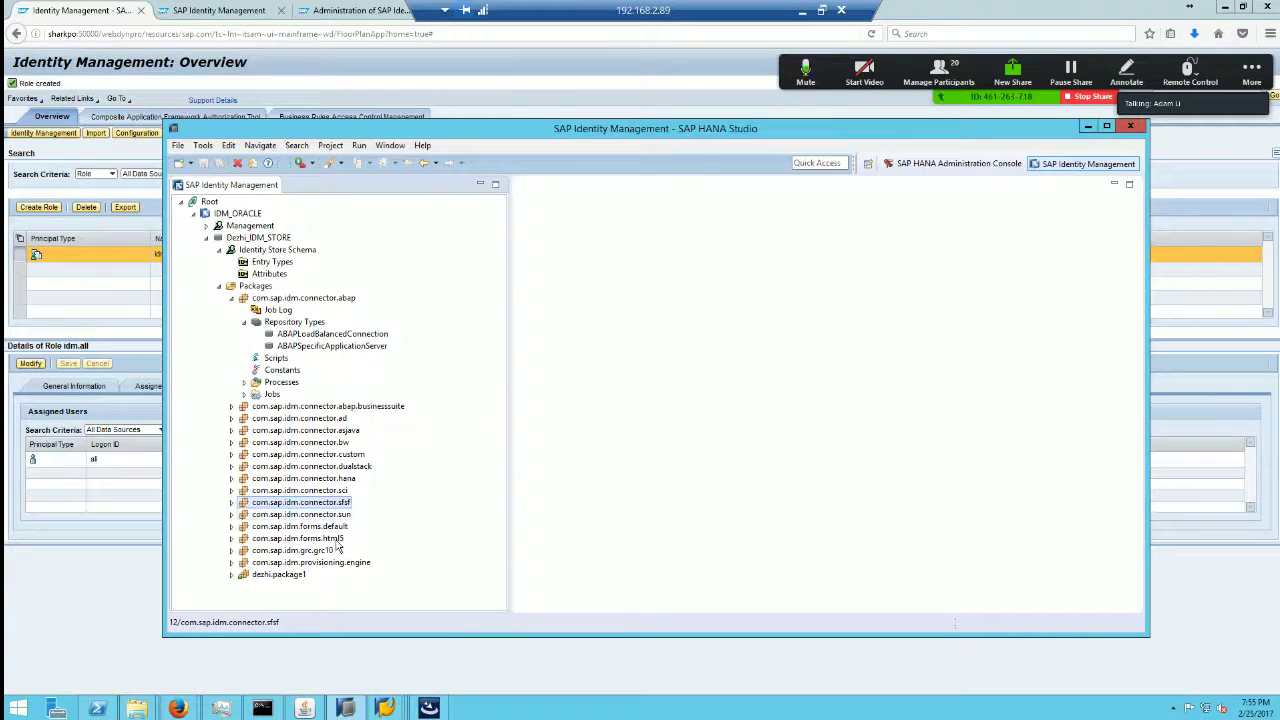
click(336, 539)
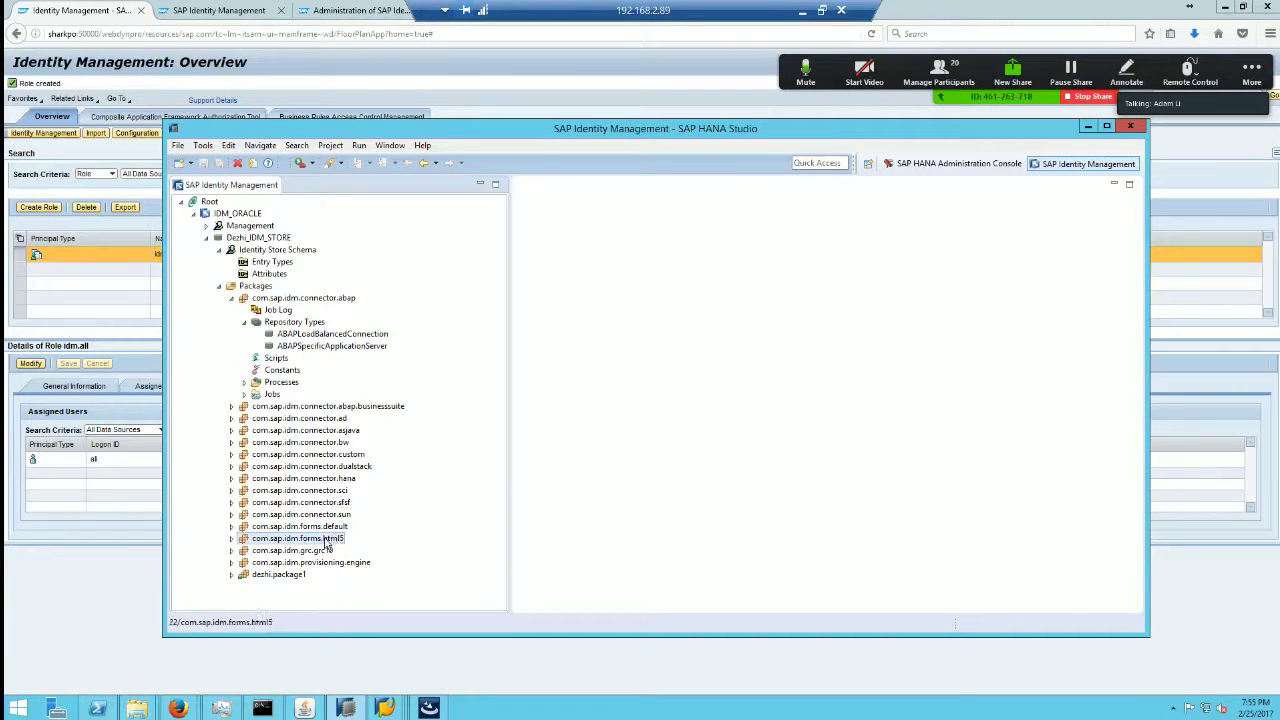
click(339, 455)
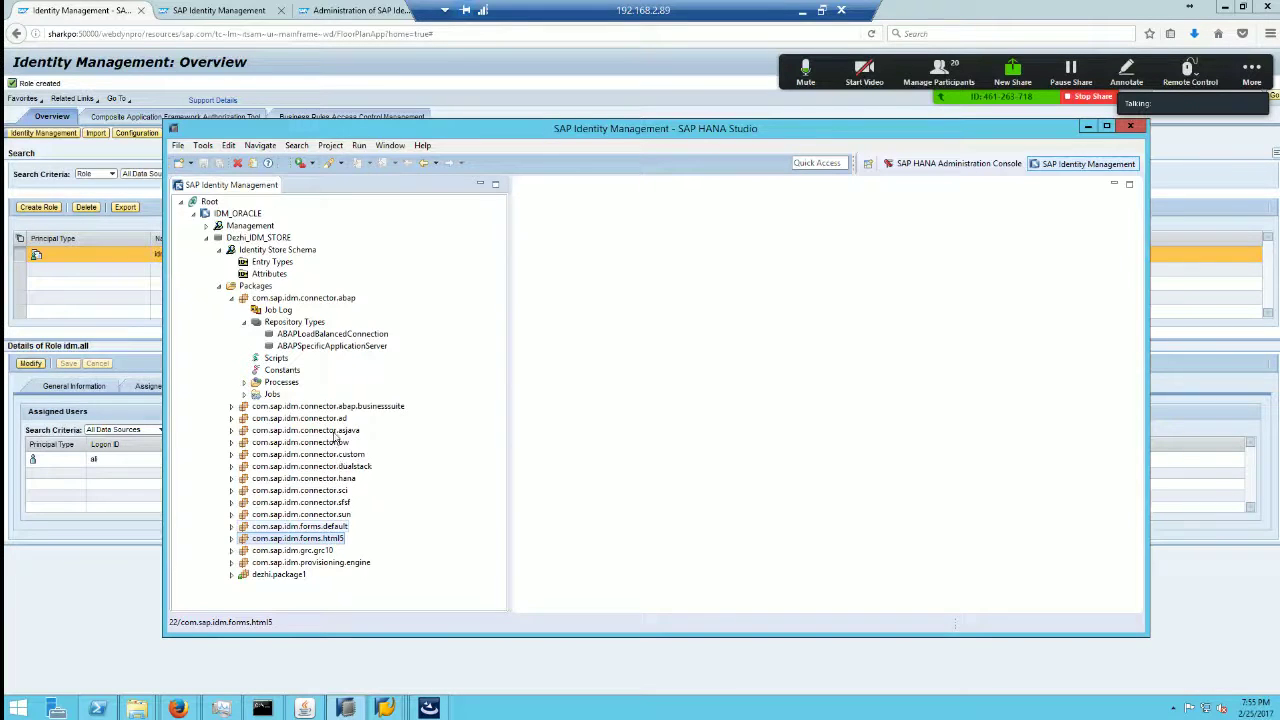
double_click(340, 334)
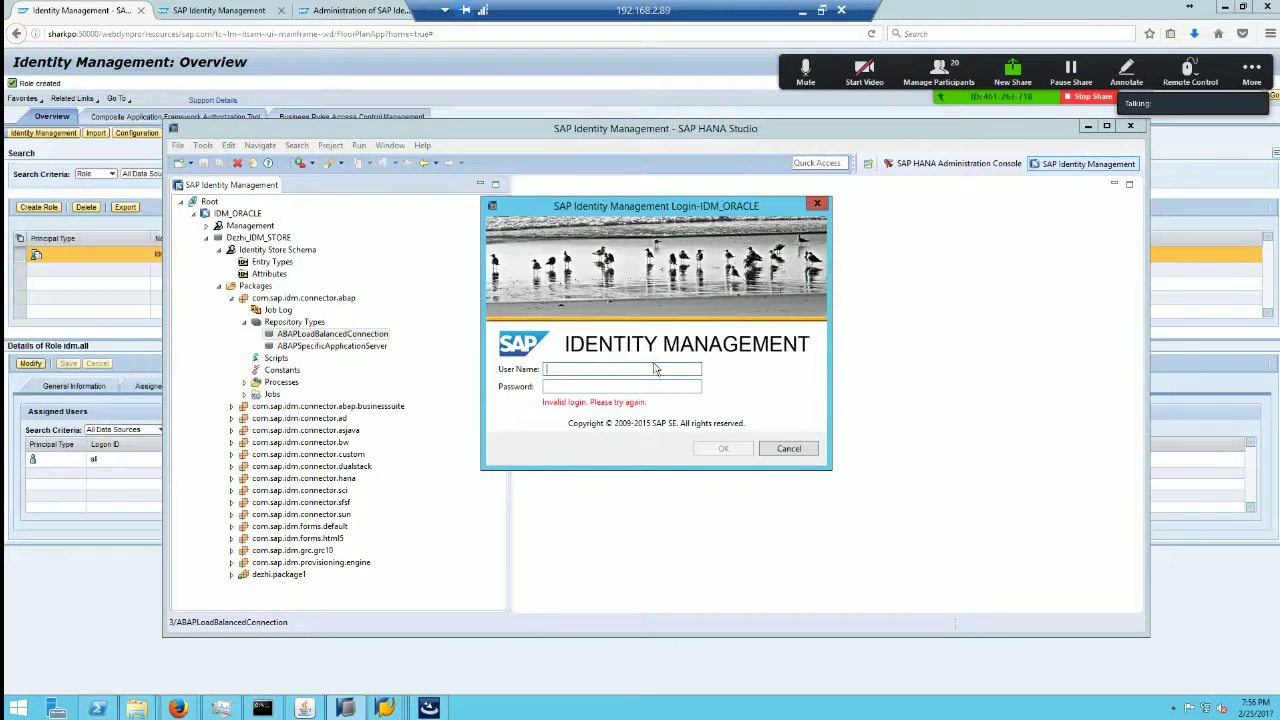
Step: Log in to SAP HANA Studio with the password and maximize the Studio window
text(••••••••••)
key(Return)
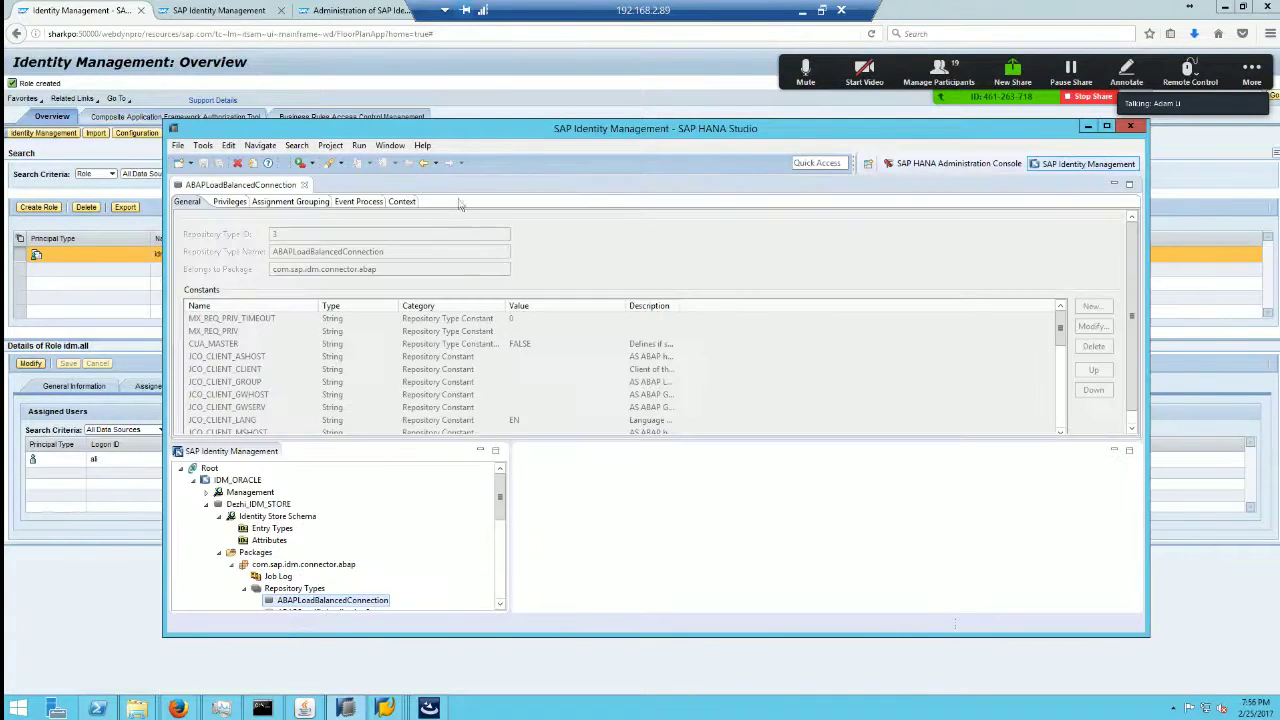
double_click(555, 128)
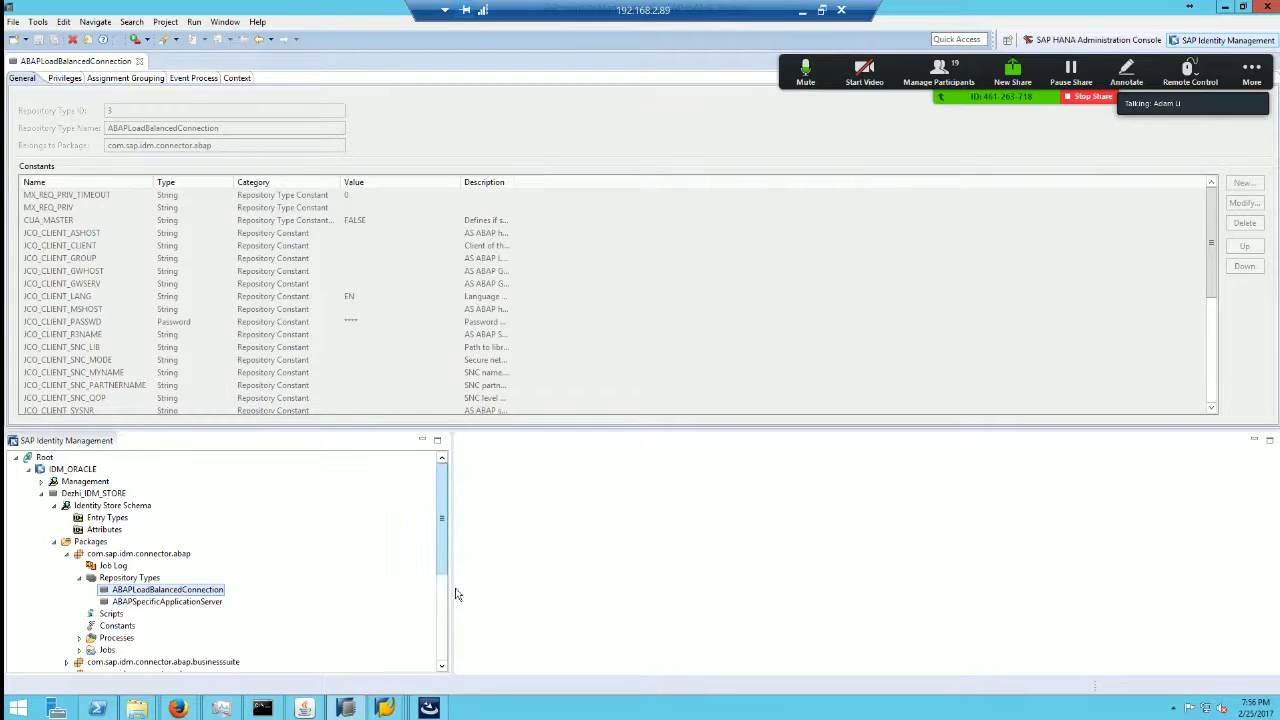
Step: Launch the Dispatcher Utility from the remote taskbar and centre its window on screen
click(803, 12)
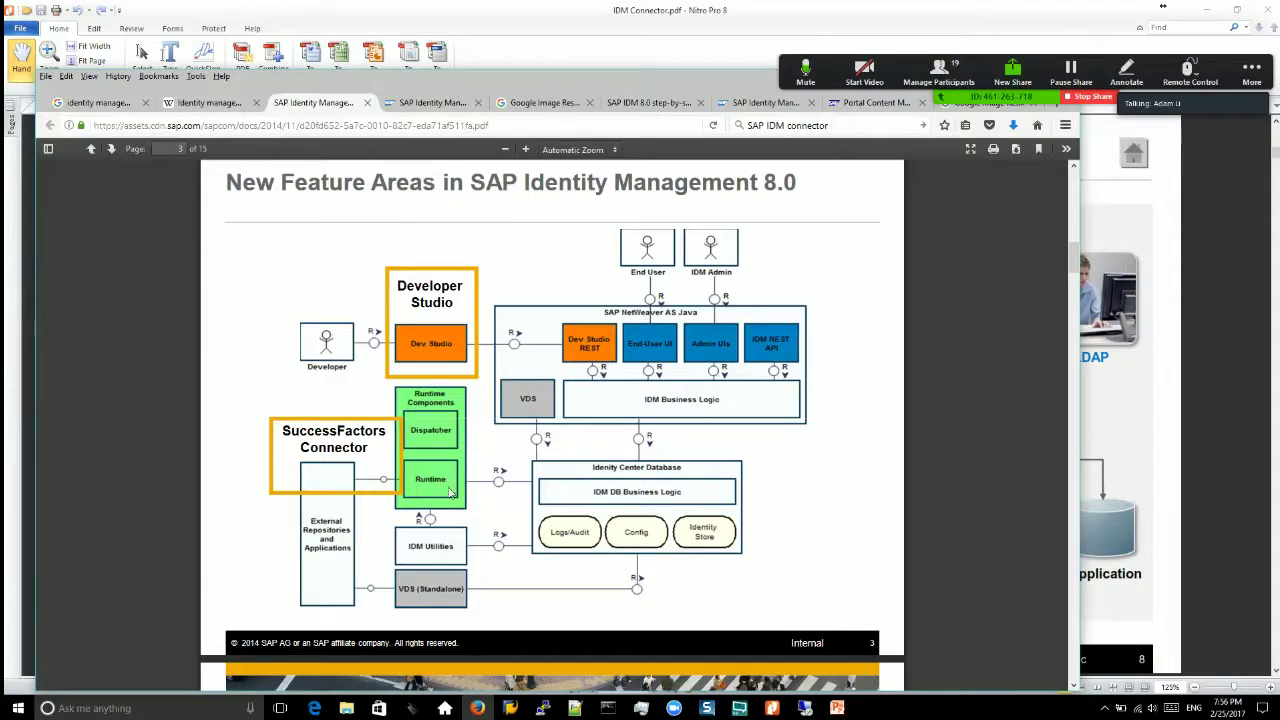
click(805, 708)
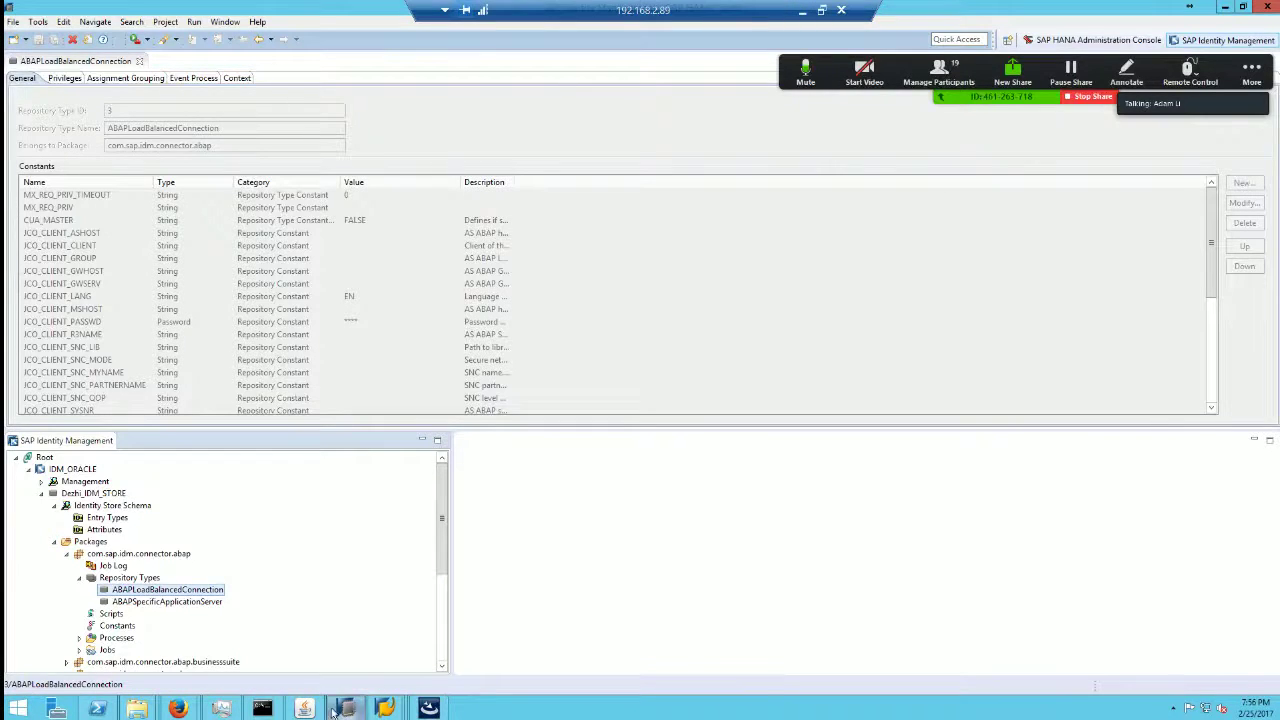
click(304, 708)
drag(412, 127, 674, 249)
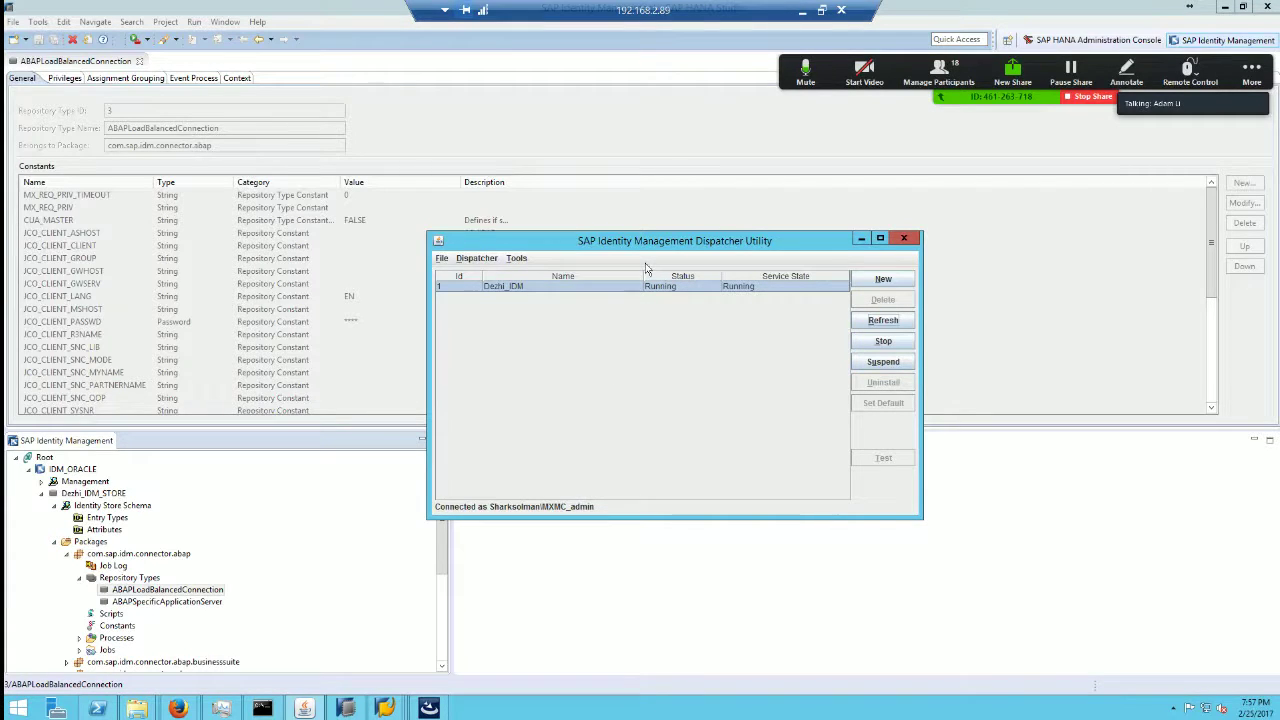
Step: Look through the Dispatcher and Tools menus without choosing anything, then minimize the remote session
click(480, 258)
mouse_move(516, 258)
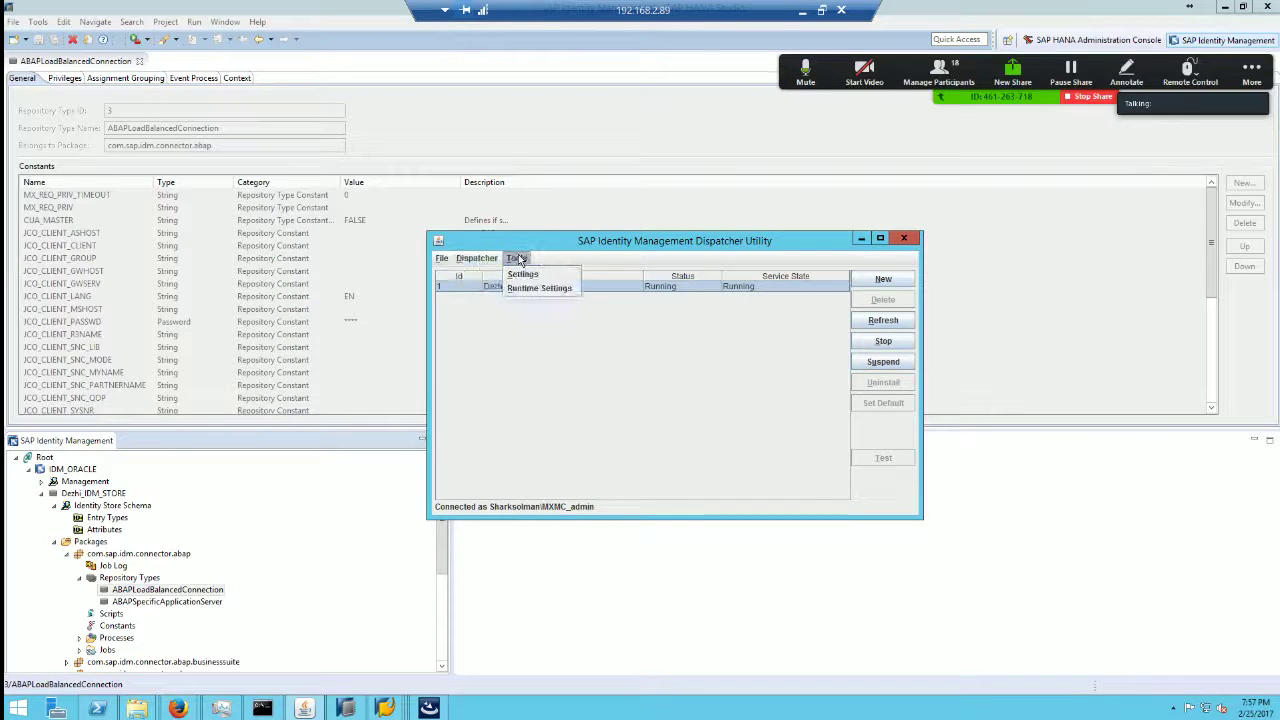
click(615, 249)
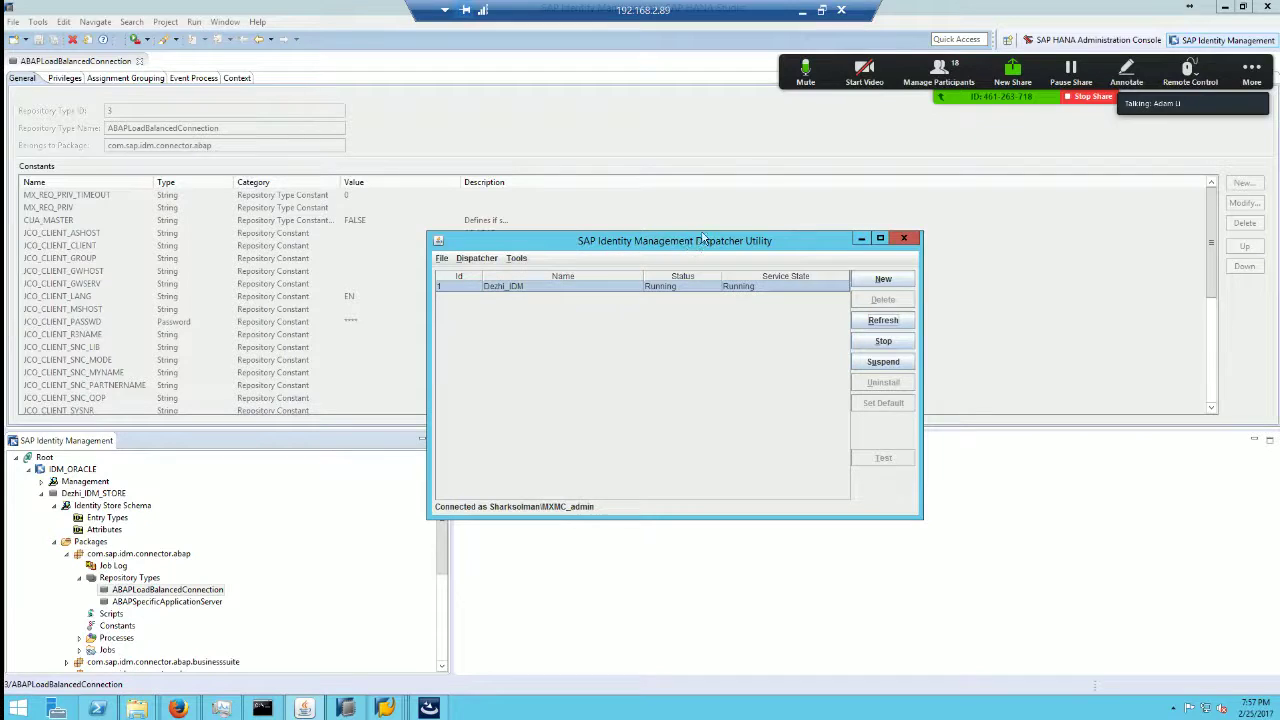
click(803, 10)
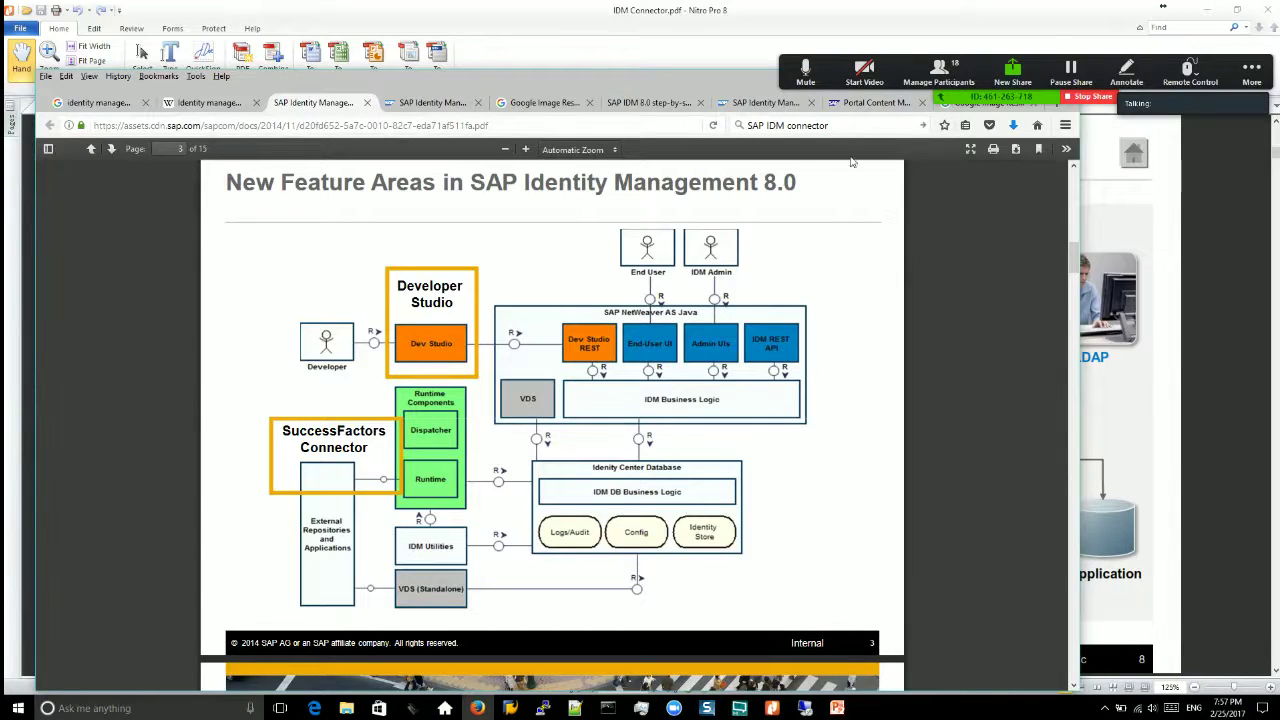
Step: Open the SAP IDM 8.0 step-by-step guide thread in the forum at page 1
click(870, 102)
click(649, 102)
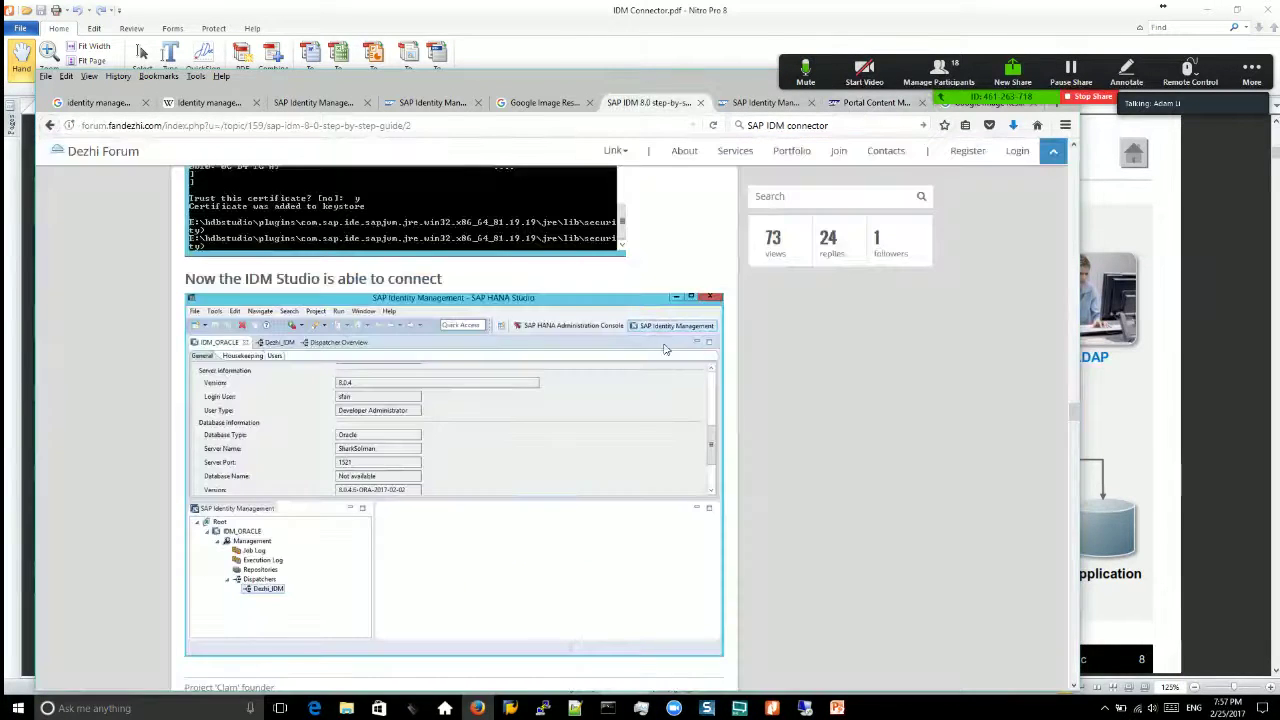
drag(1075, 412, 1073, 165)
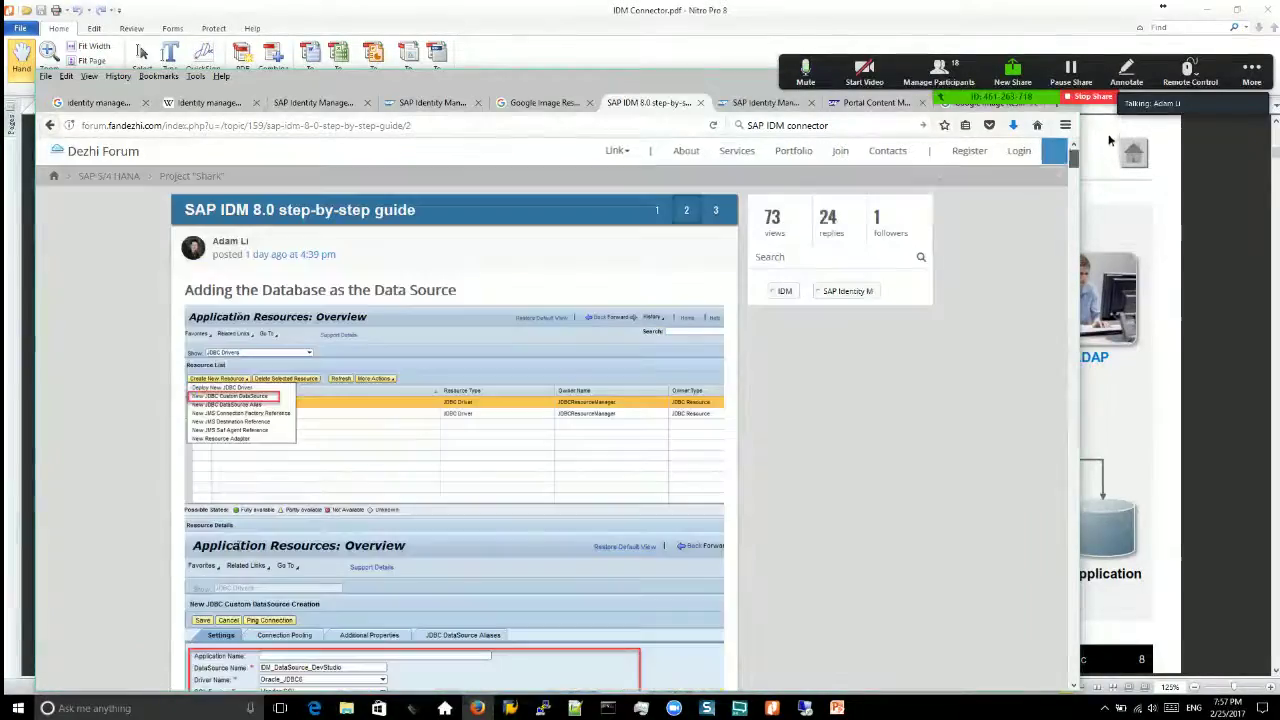
click(657, 212)
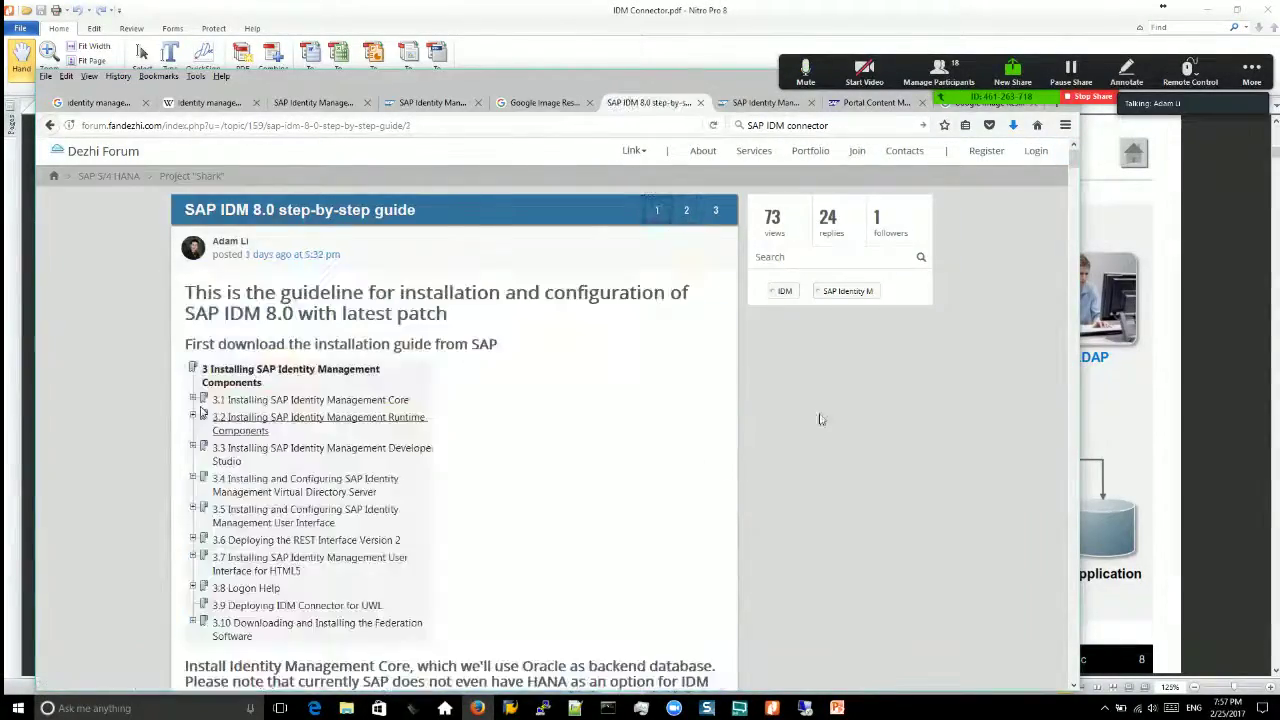
Step: Read through the guide's Keys.ini and Dispatcher setup steps, then restore the remote Dispatcher Utility
scroll(797, 418, down, 15)
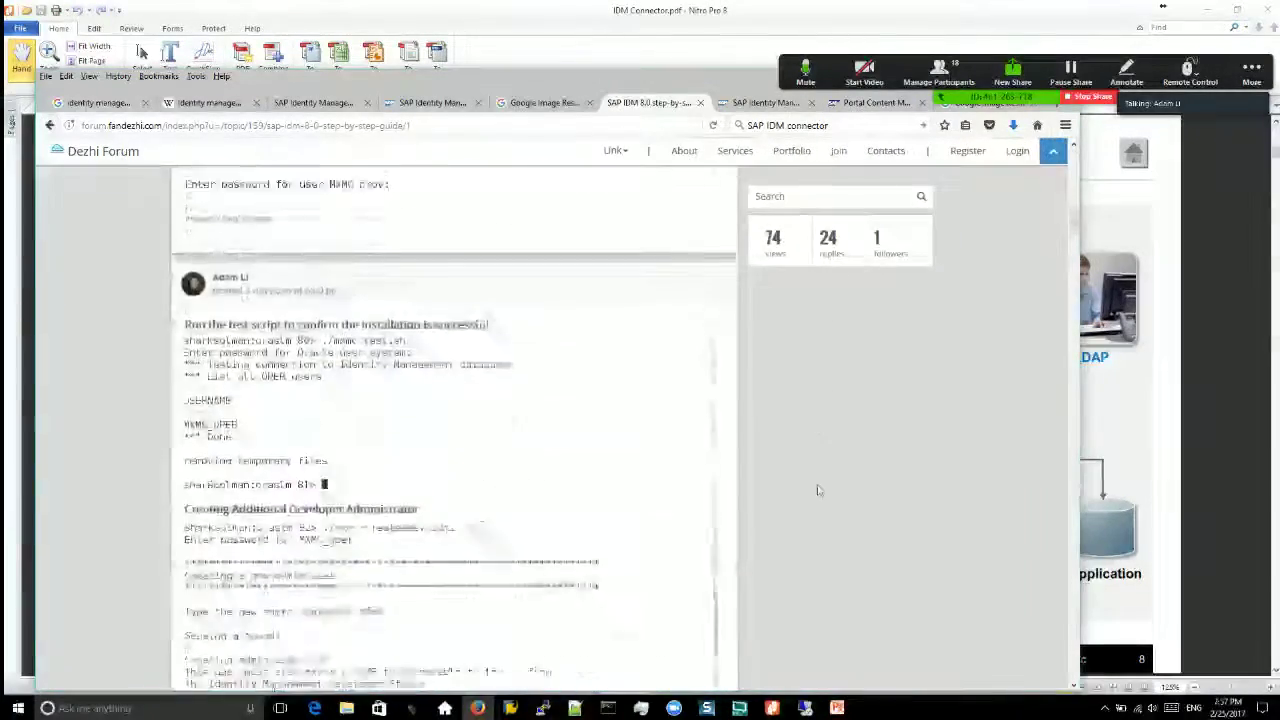
scroll(815, 485, down, 10)
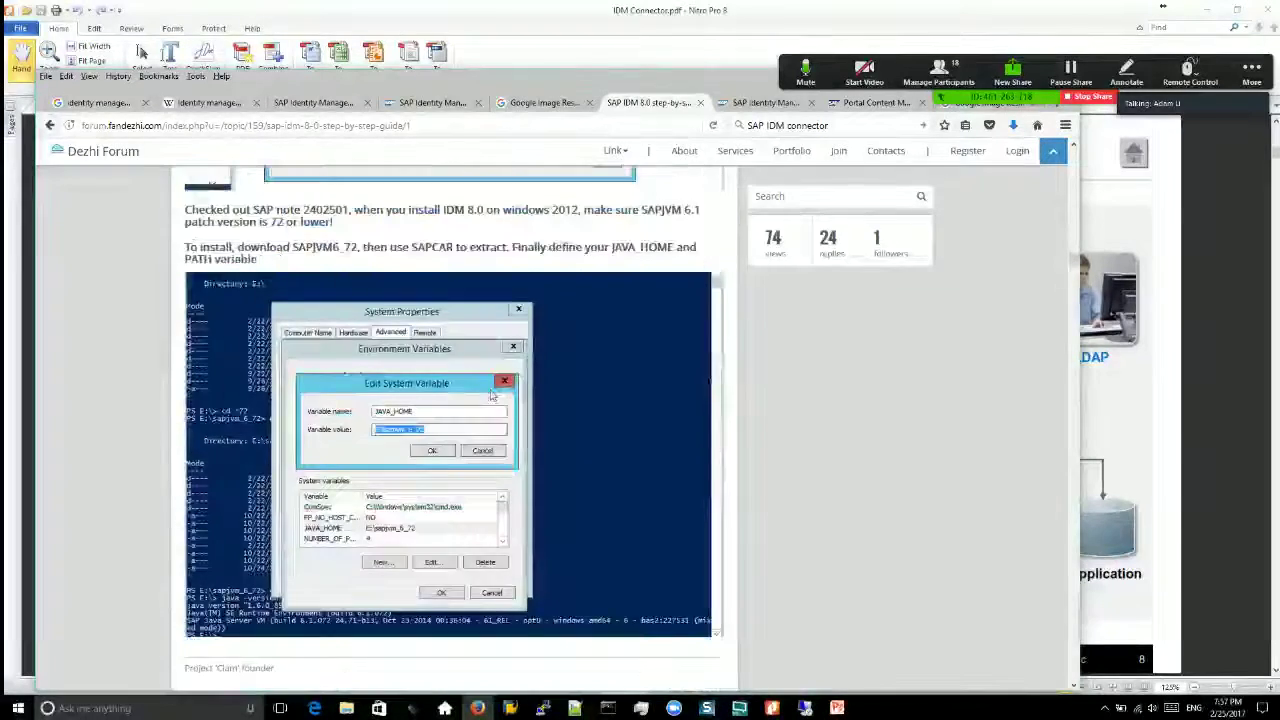
scroll(445, 321, up, 5)
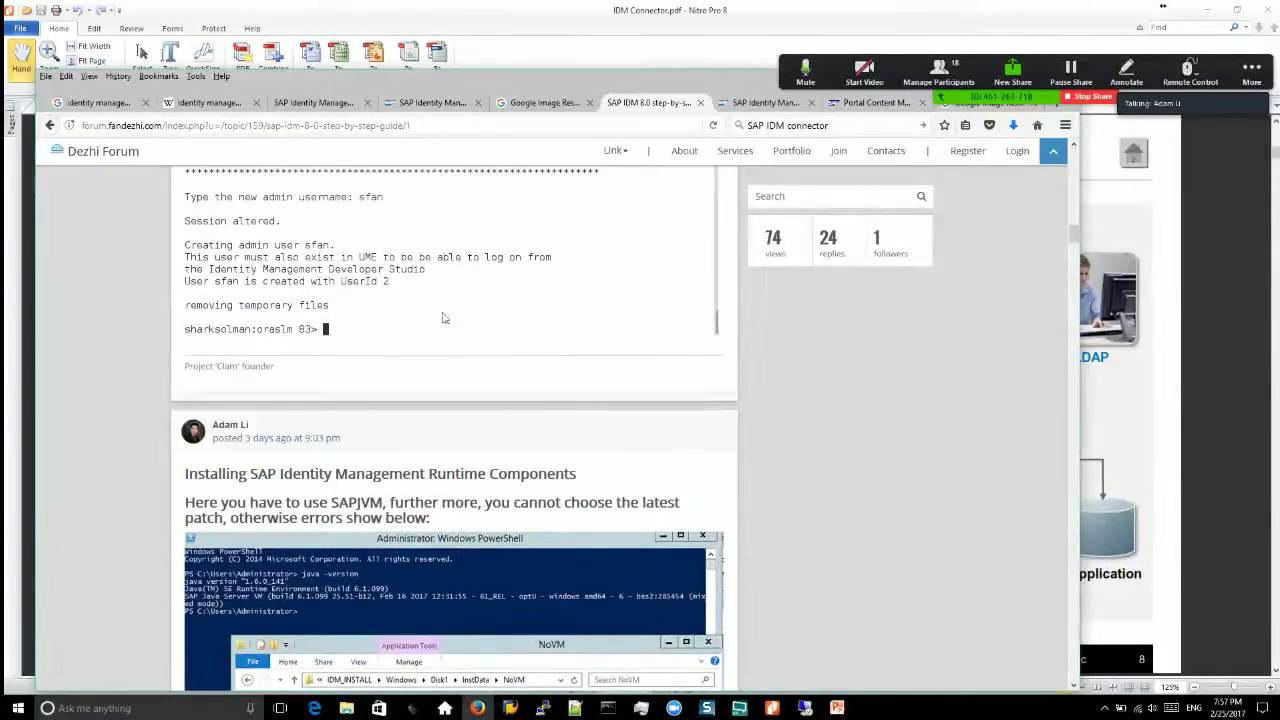
scroll(602, 416, down, 3)
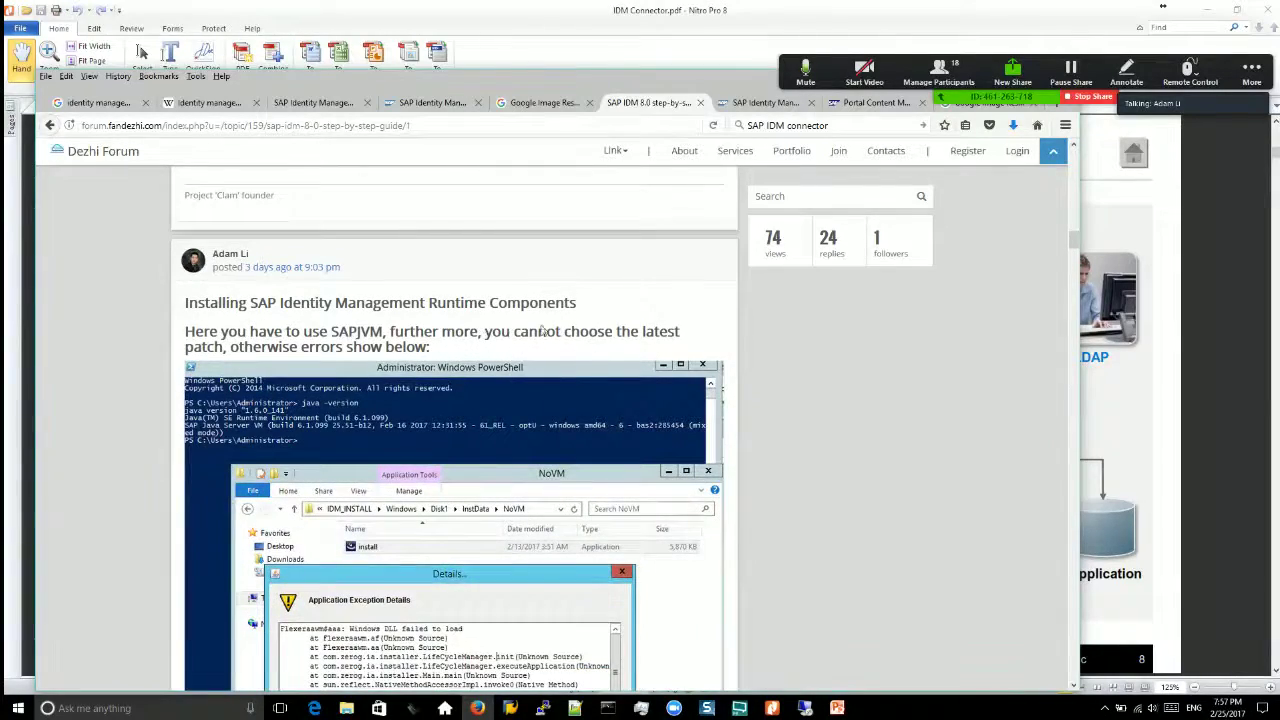
scroll(846, 420, down, 20)
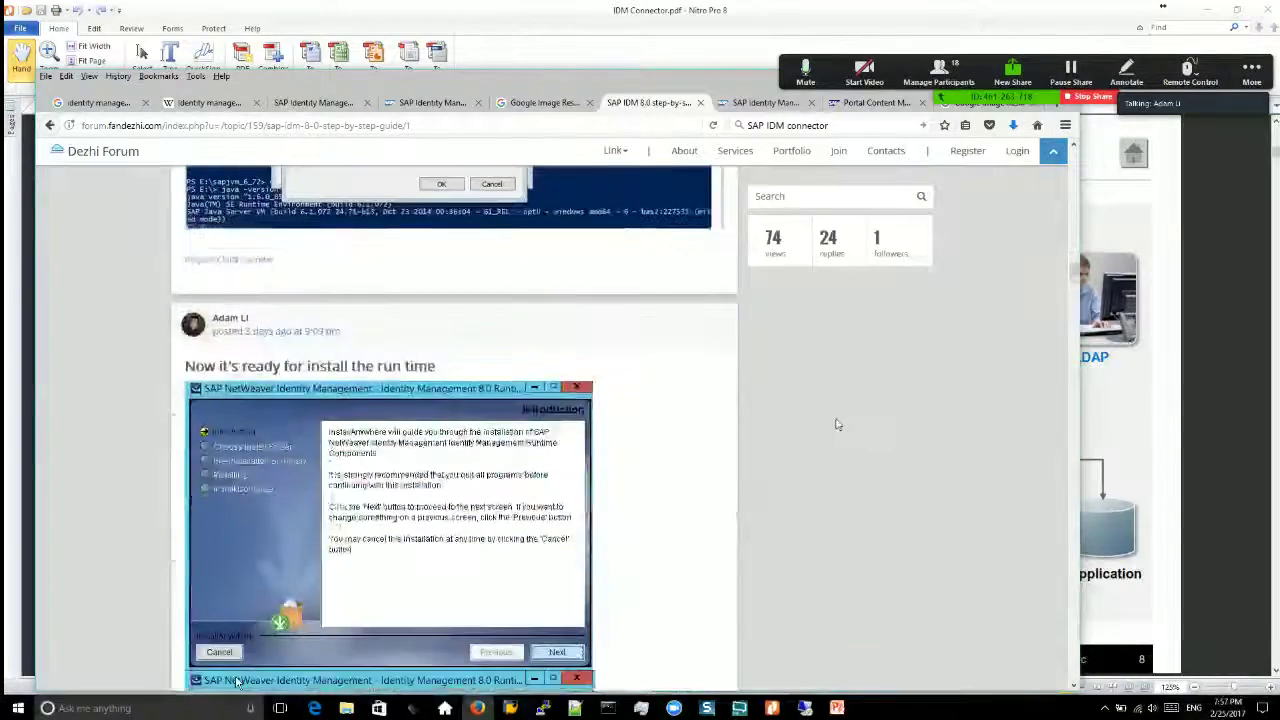
scroll(784, 420, down, 15)
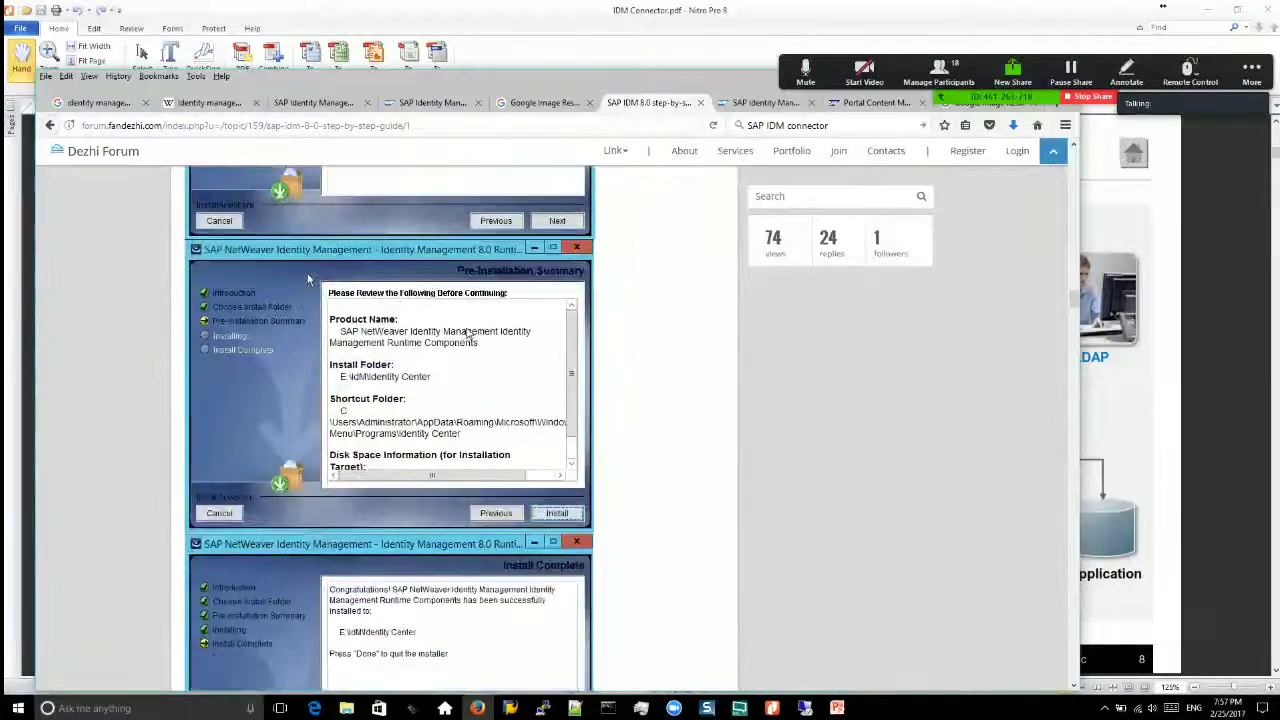
scroll(471, 342, down, 3)
scroll(470, 342, up, 5)
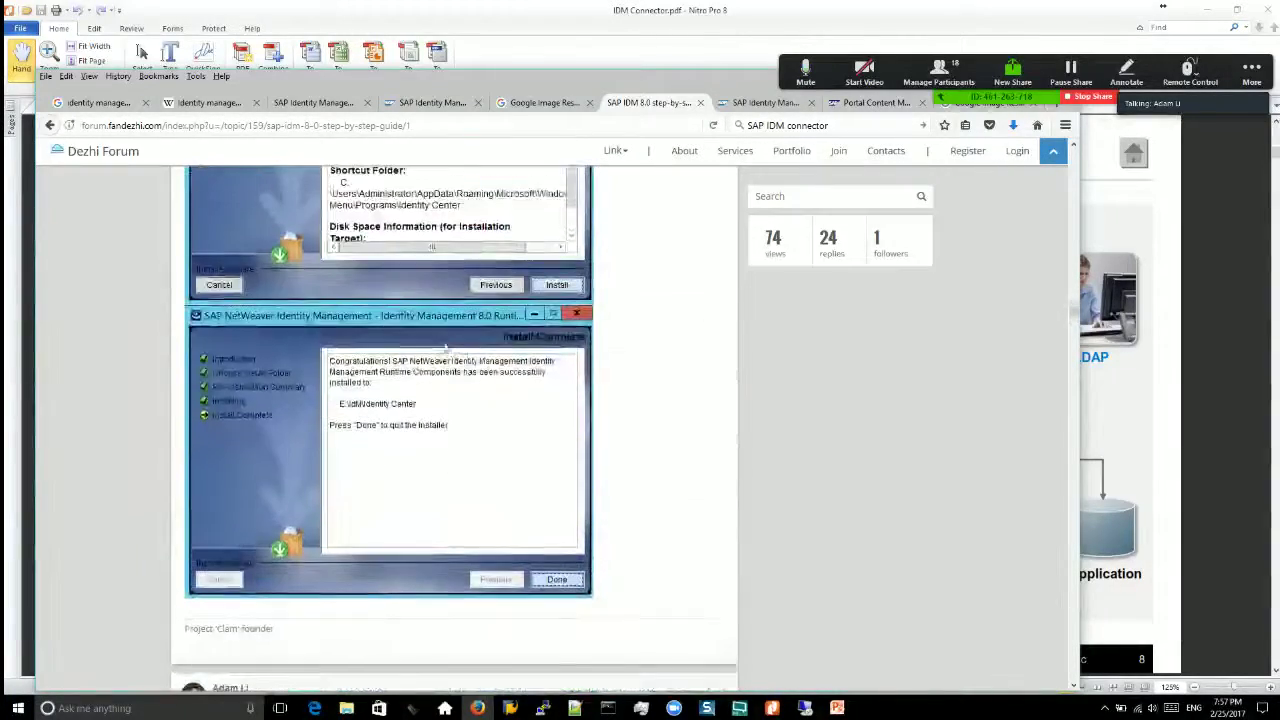
scroll(516, 440, down, 5)
scroll(515, 453, down, 10)
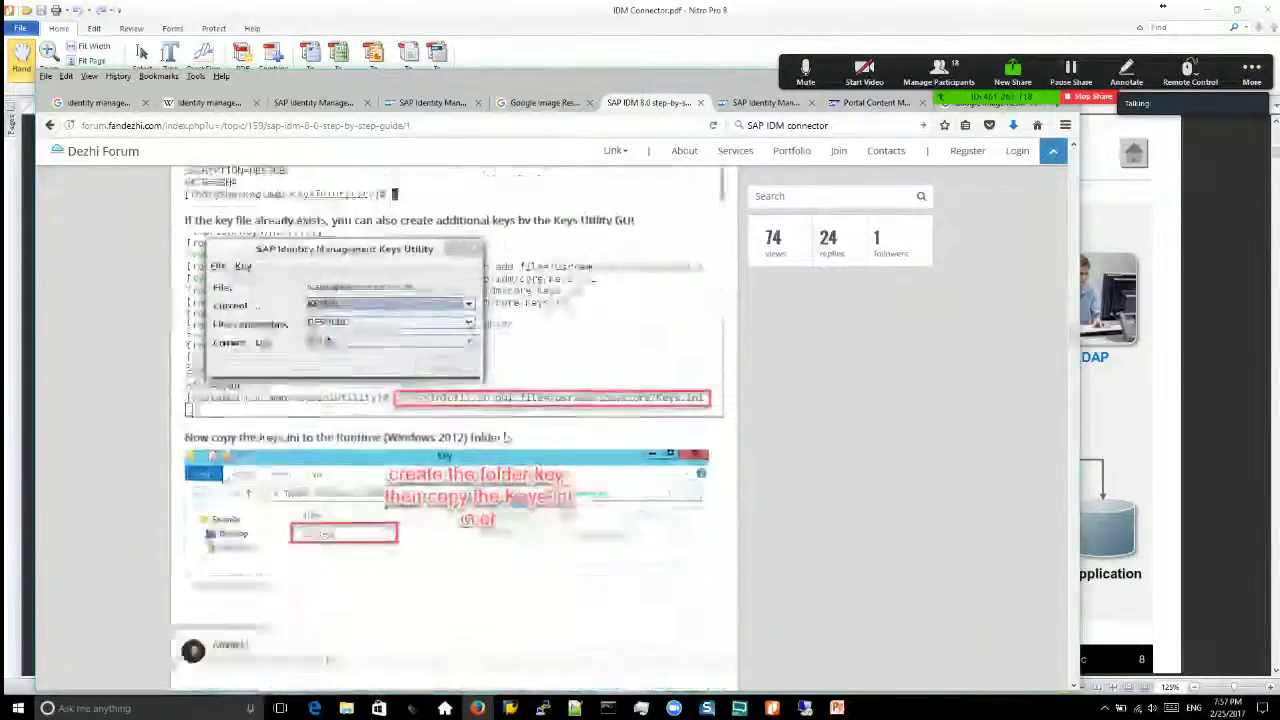
scroll(493, 430, up, 10)
scroll(489, 402, down, 6)
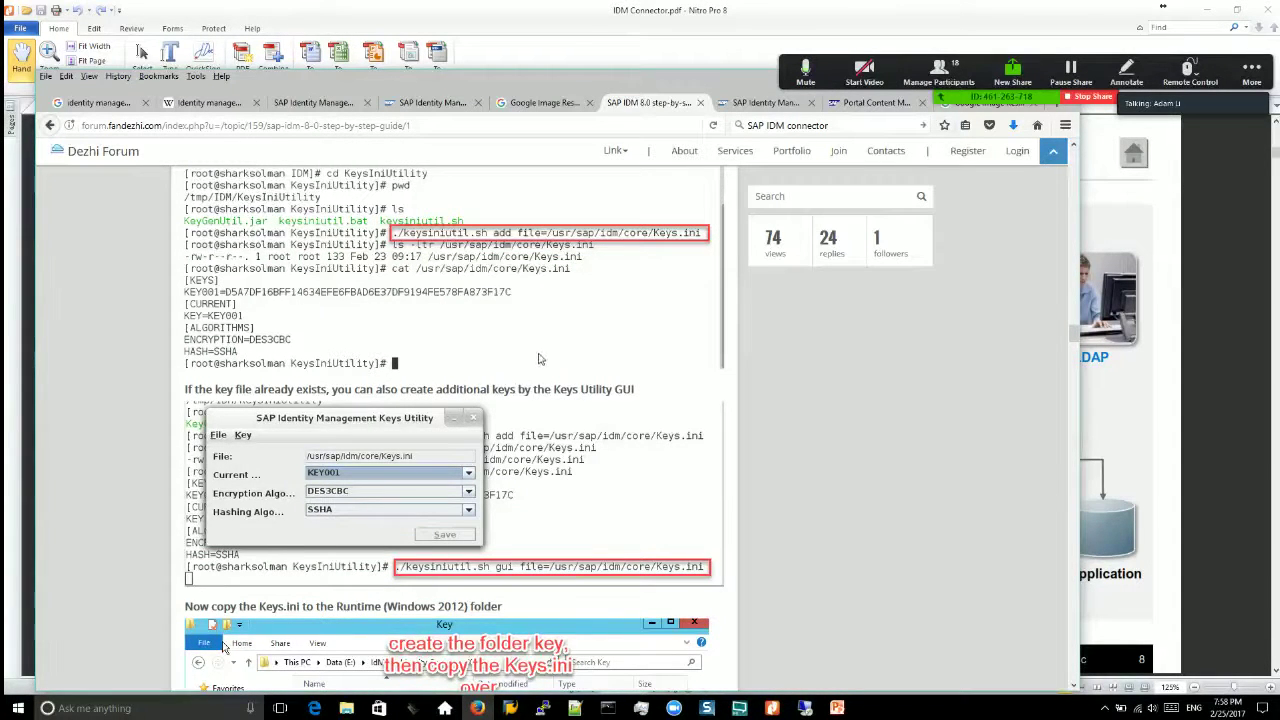
scroll(570, 447, down, 6)
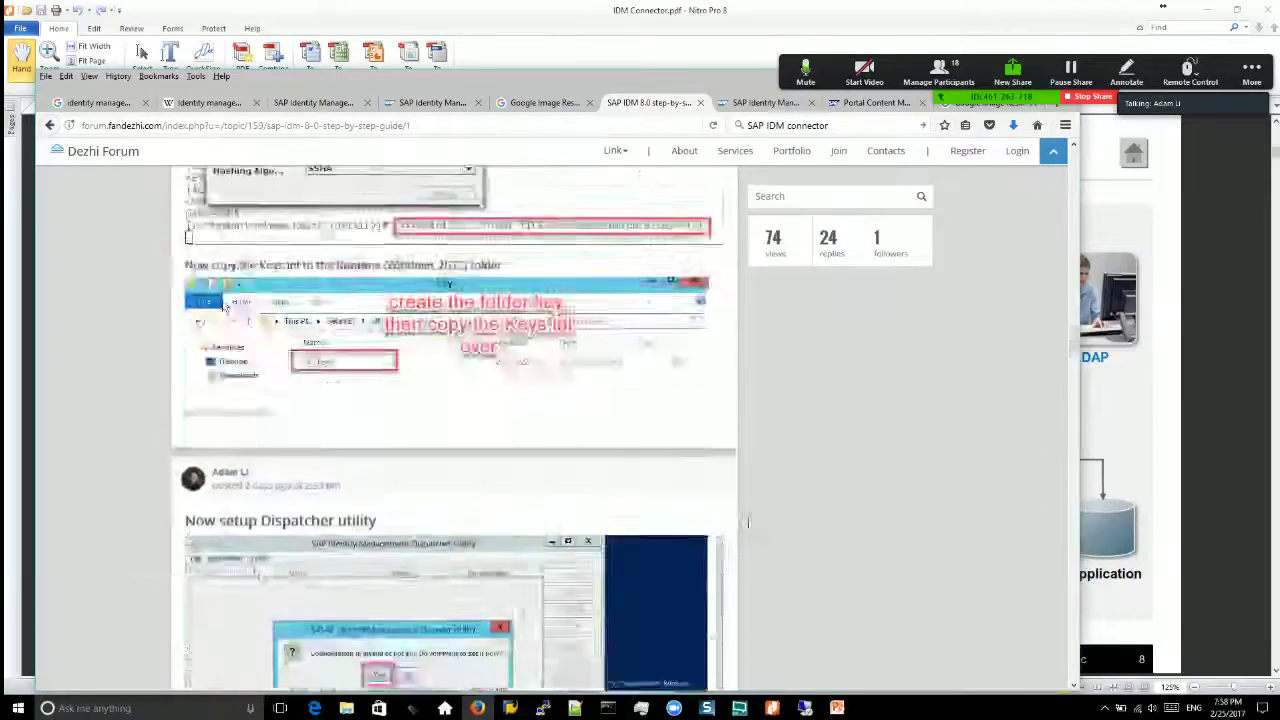
scroll(422, 333, up, 1)
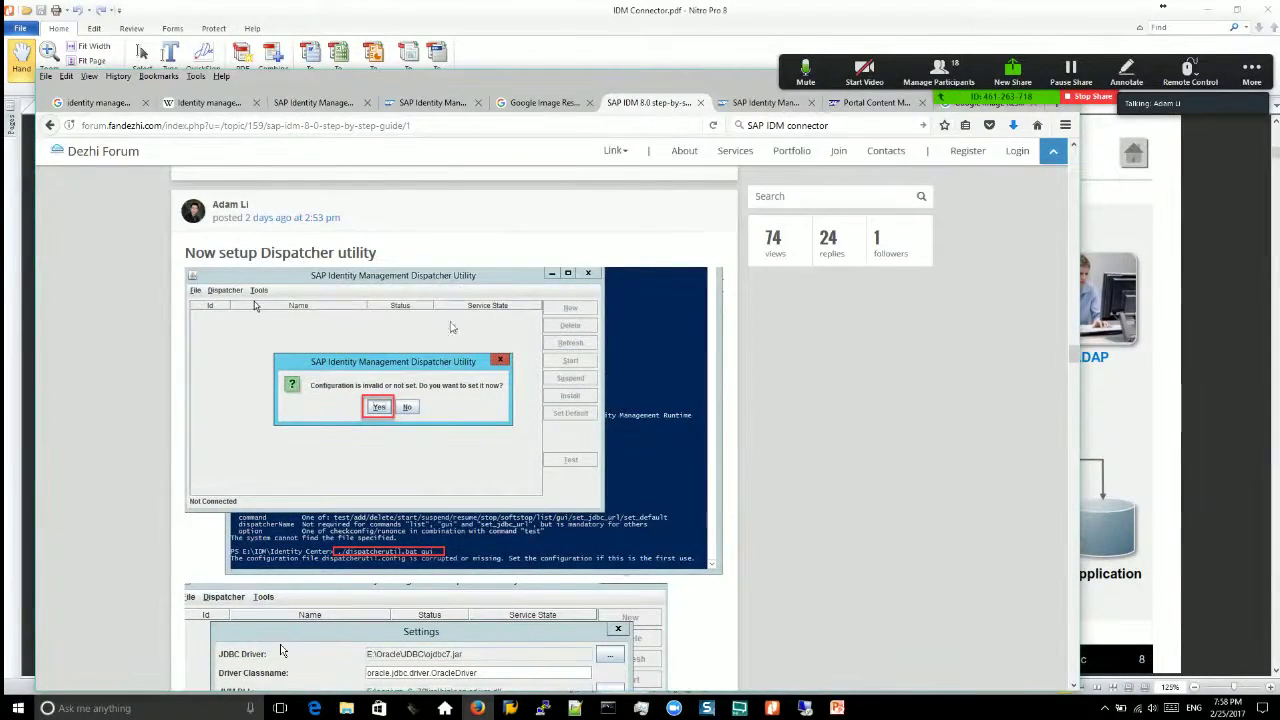
click(806, 708)
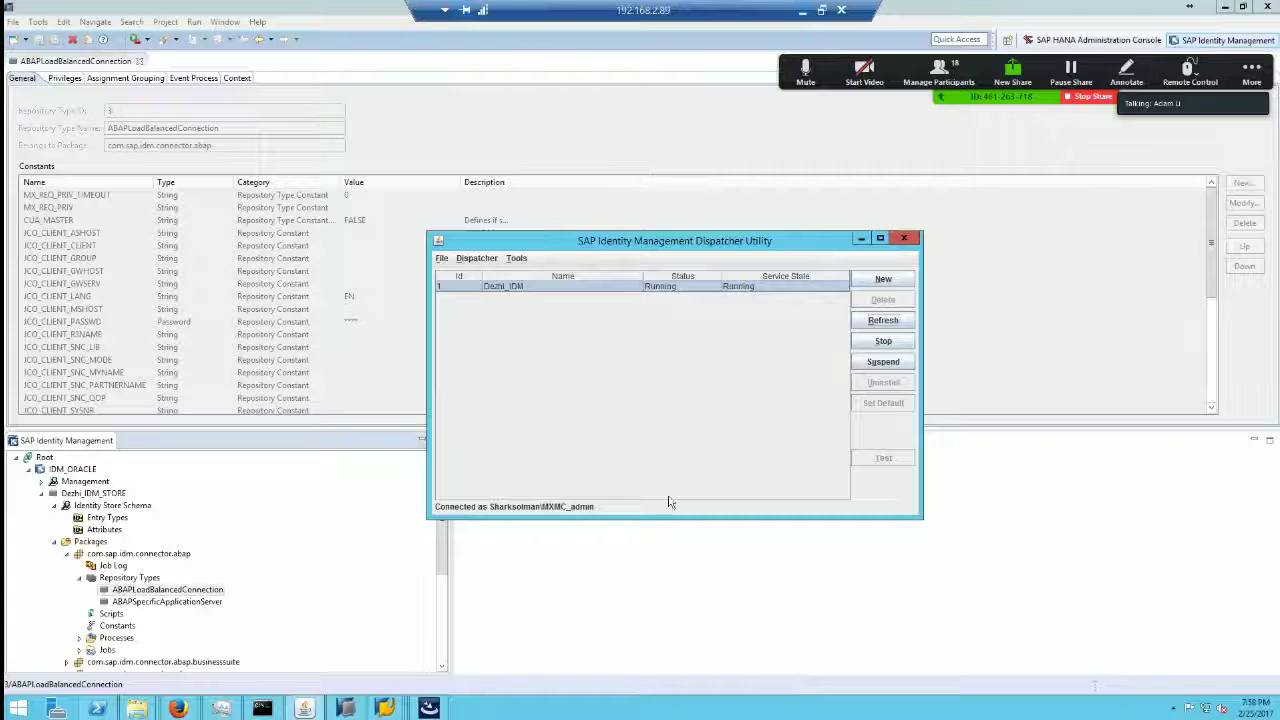
Step: Open Tools > Settings showing JDBC driver ojdbc8.jar and DSE Home E:\IdM\Identity Center
click(519, 260)
click(538, 281)
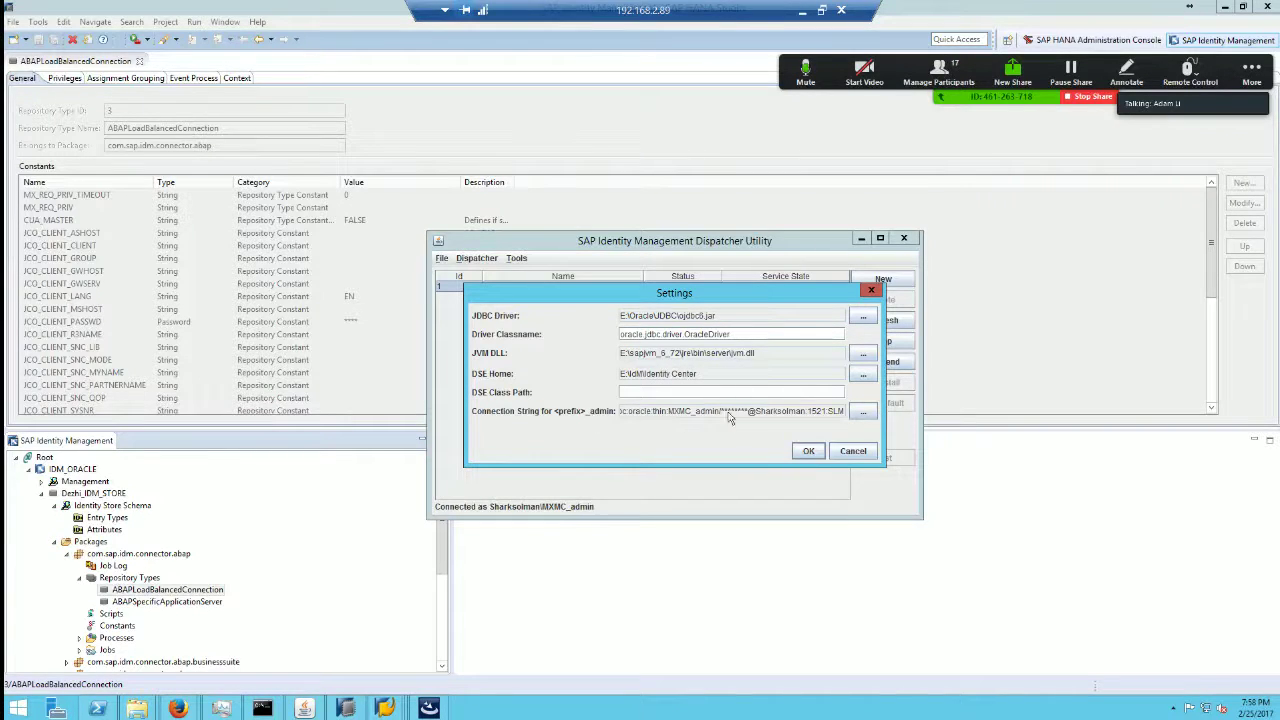
Step: Open and cancel the connection string wizard, then inspect the jdbc:oracle:thin admin string on port 1521
click(863, 412)
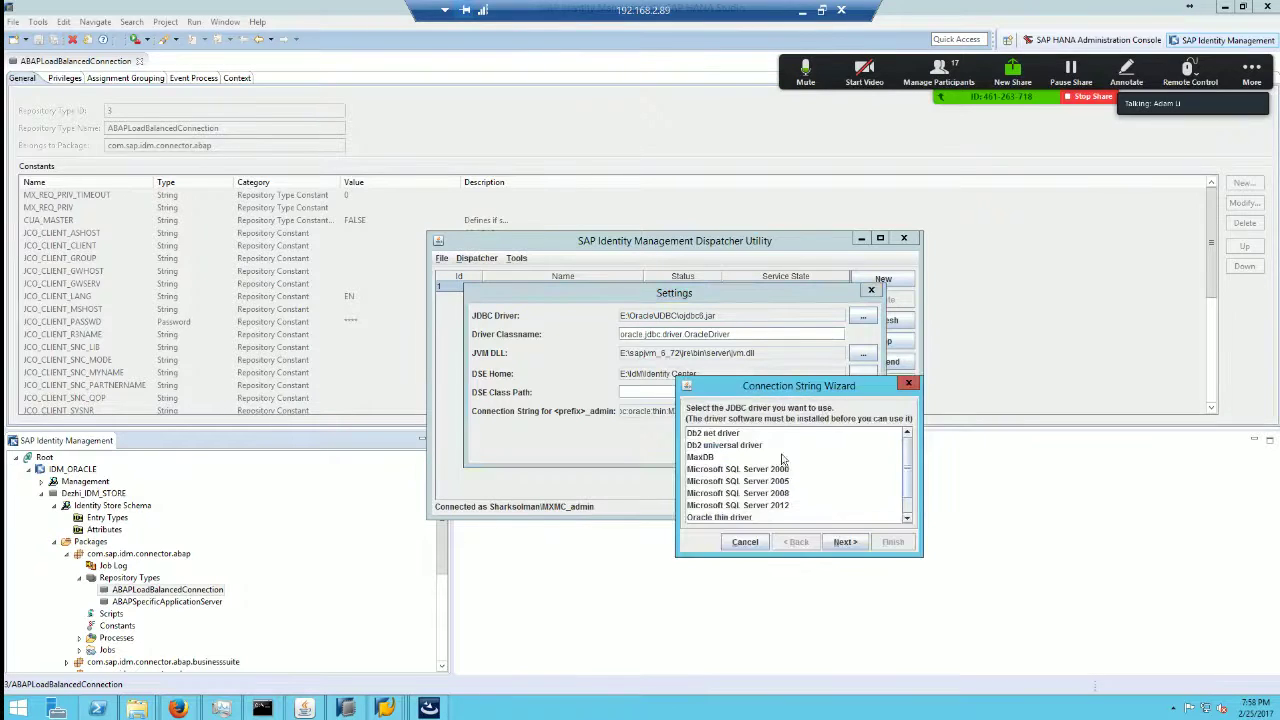
click(745, 543)
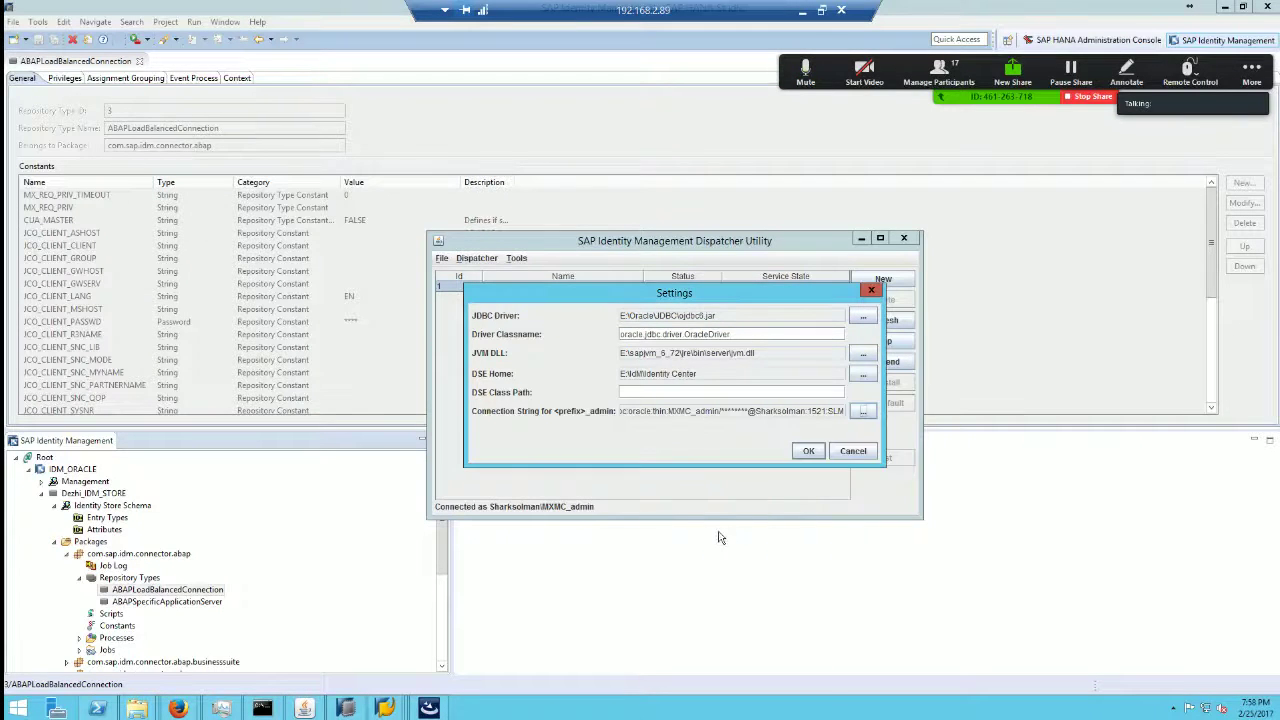
drag(662, 414, 558, 414)
drag(664, 413, 728, 417)
click(692, 418)
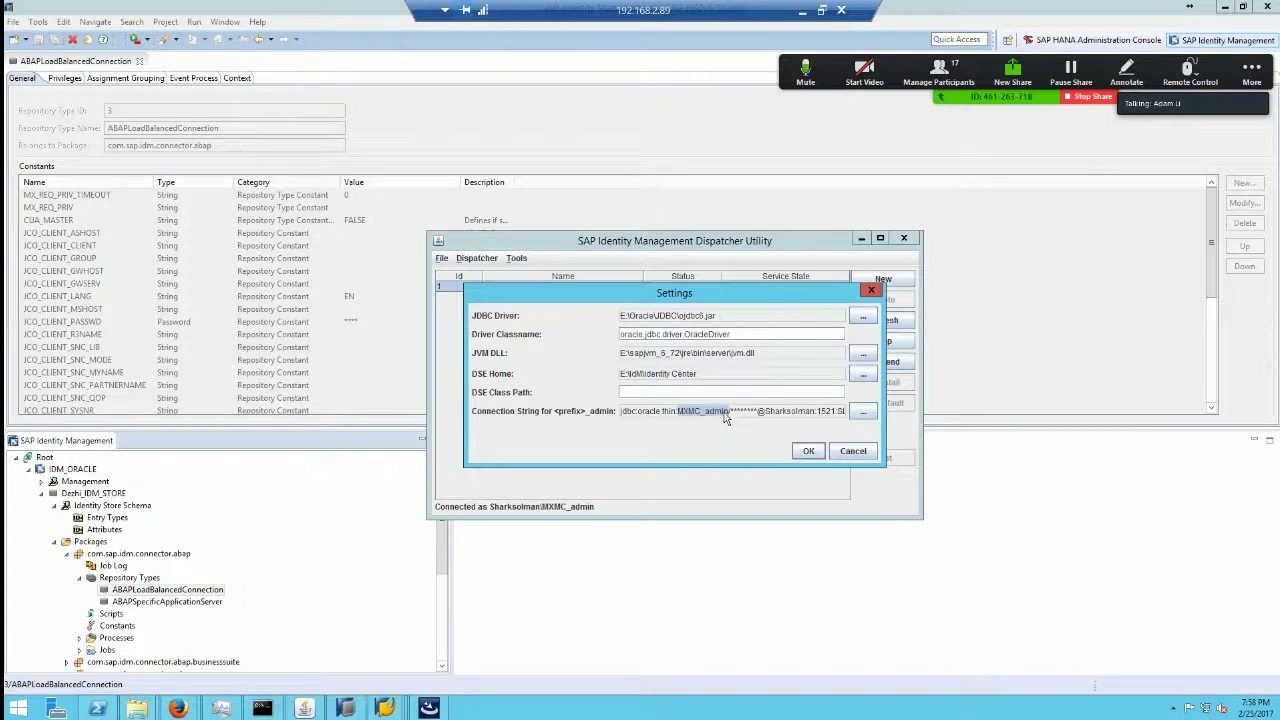
Step: Scroll the forum guide back over the Keys.ini and mxmc-install.sh steps
click(802, 10)
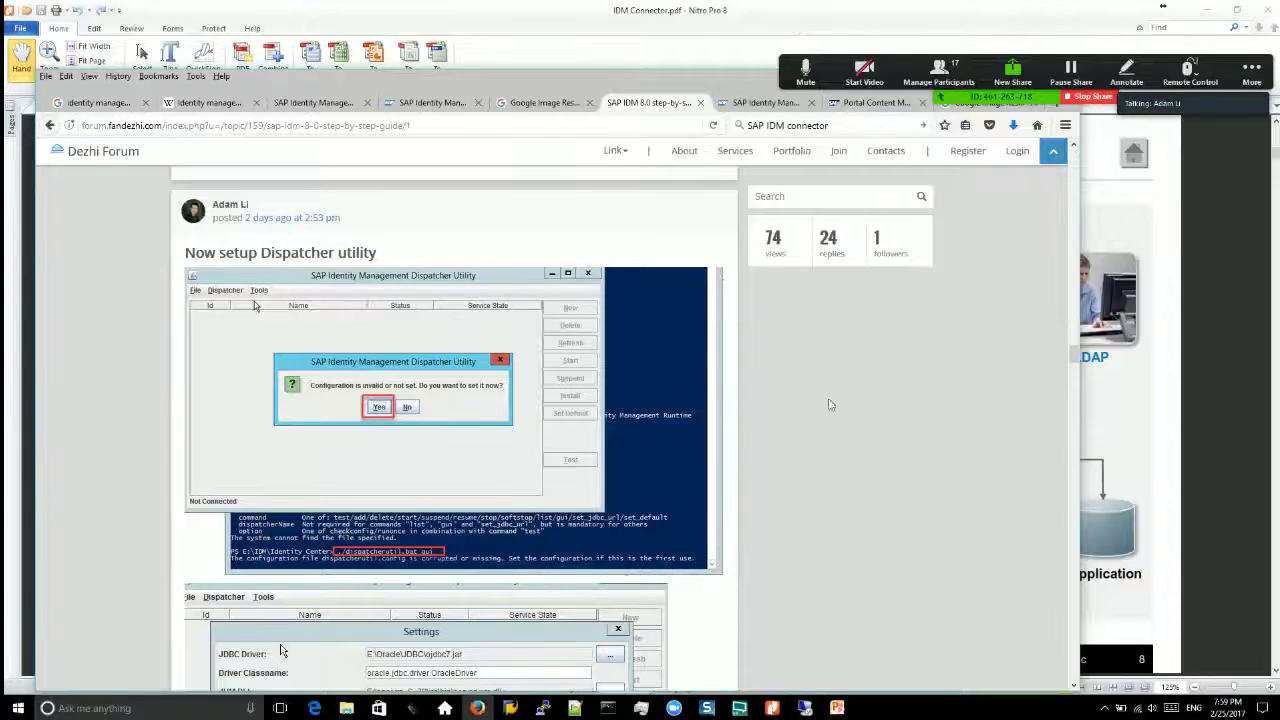
scroll(934, 412, up, 15)
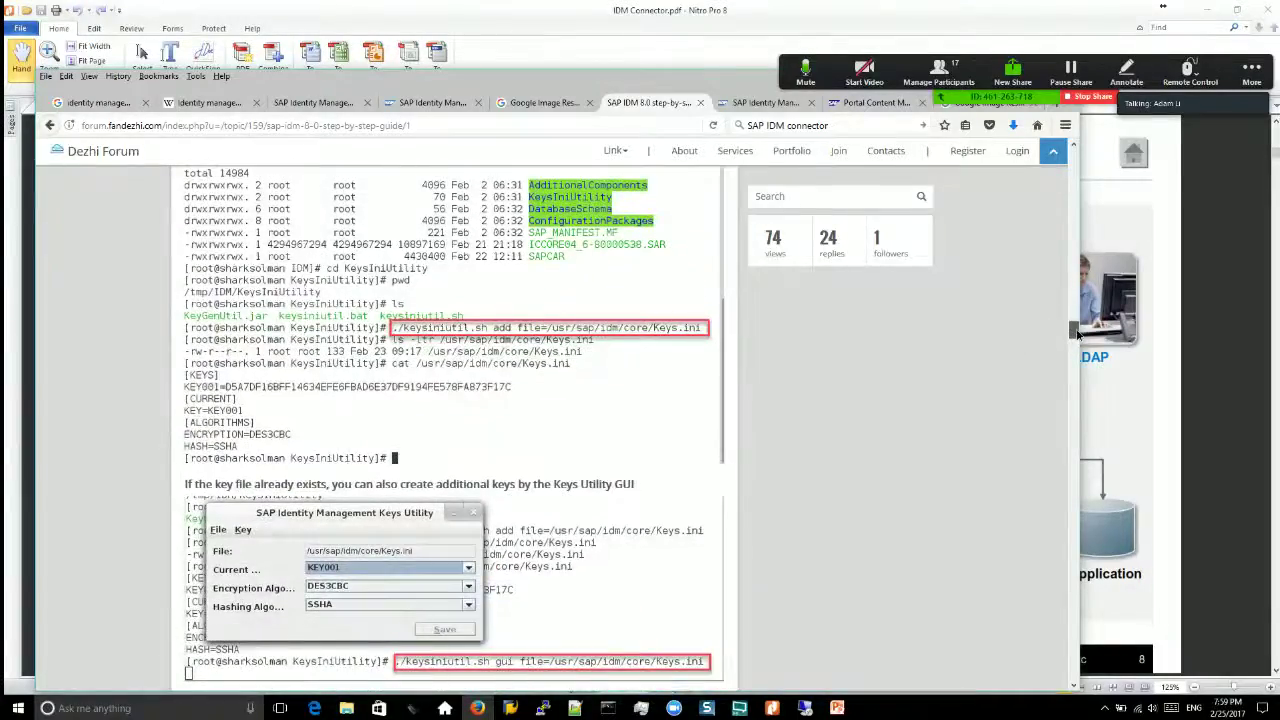
drag(1068, 278, 1066, 214)
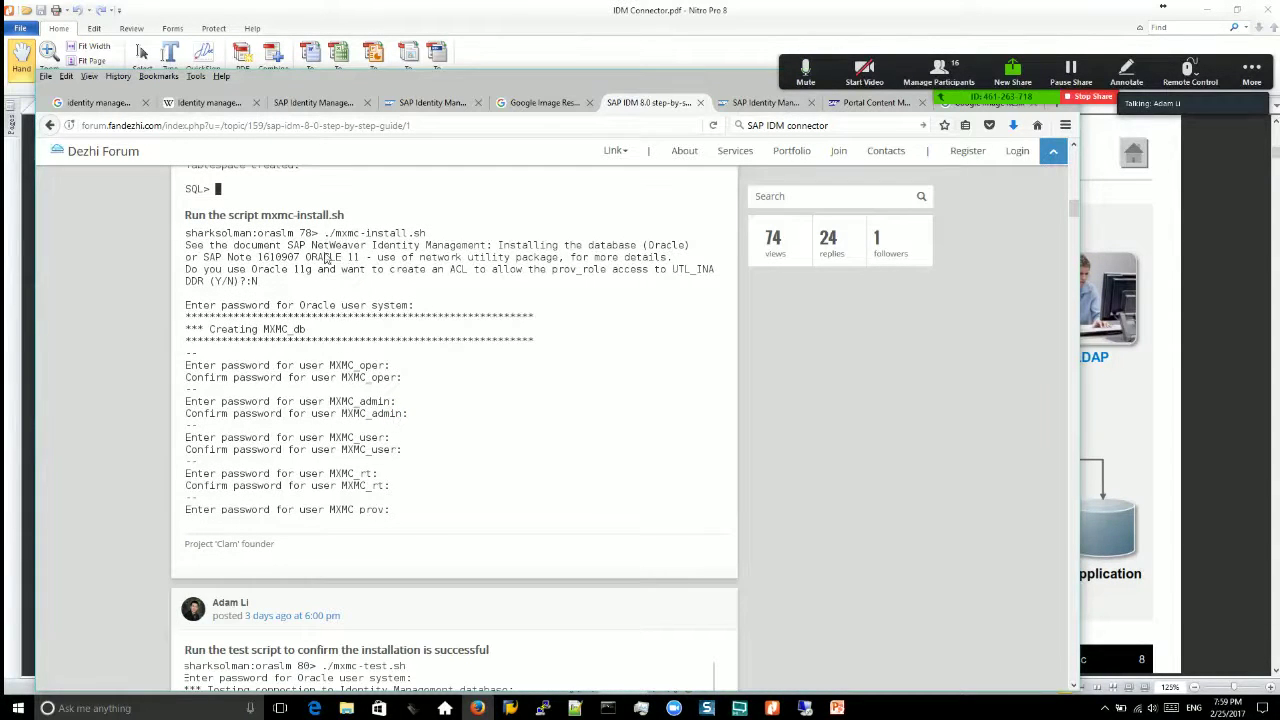
scroll(325, 233, up, 5)
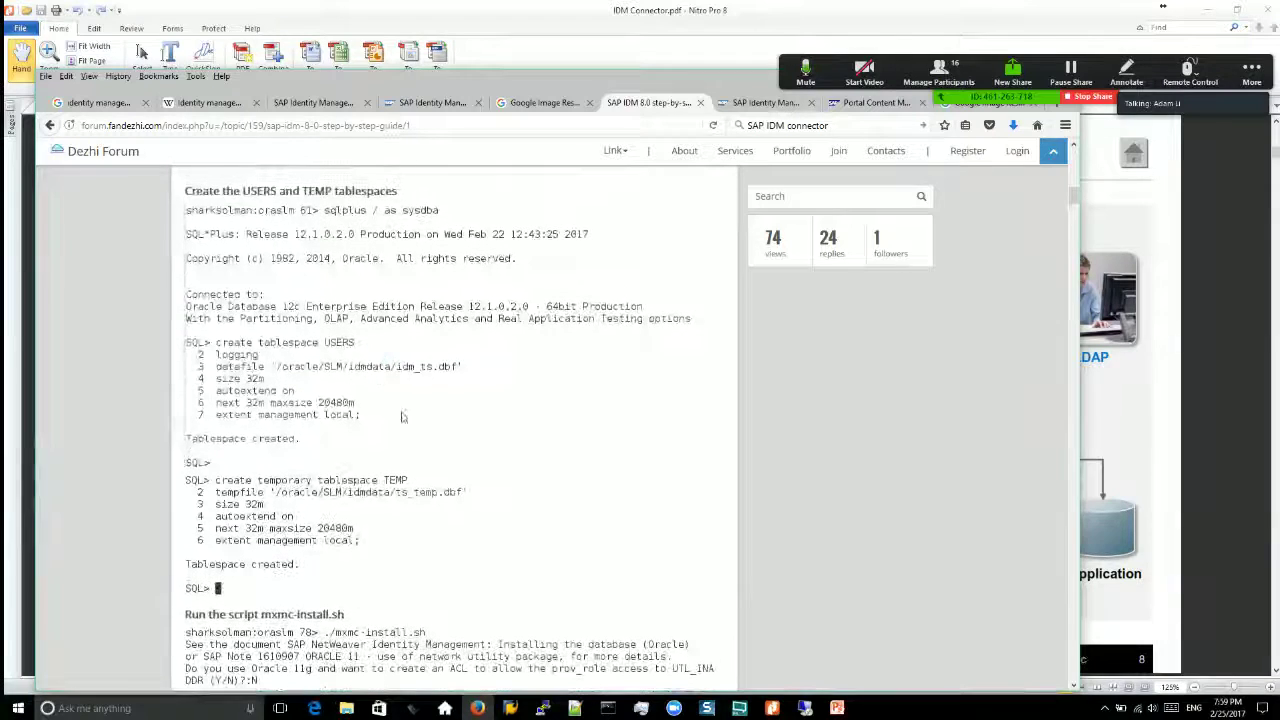
scroll(415, 450, down, 2)
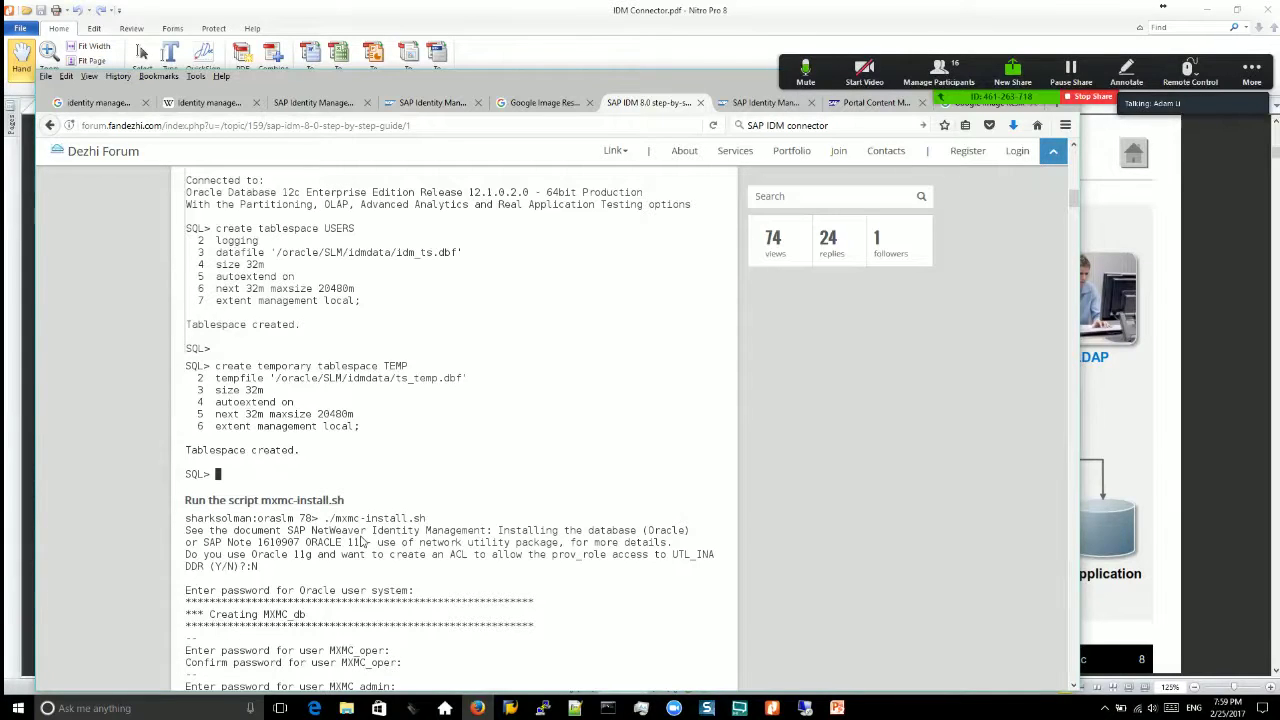
scroll(465, 541, down, 3)
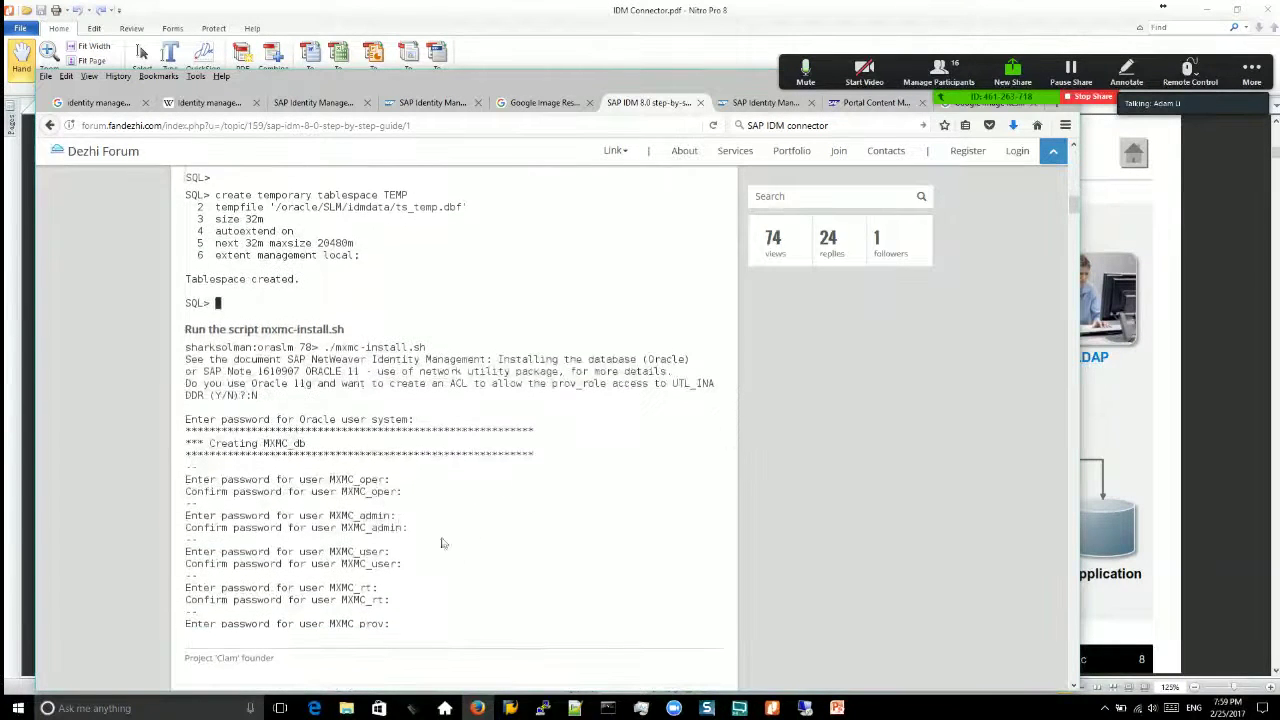
scroll(362, 497, down, 2)
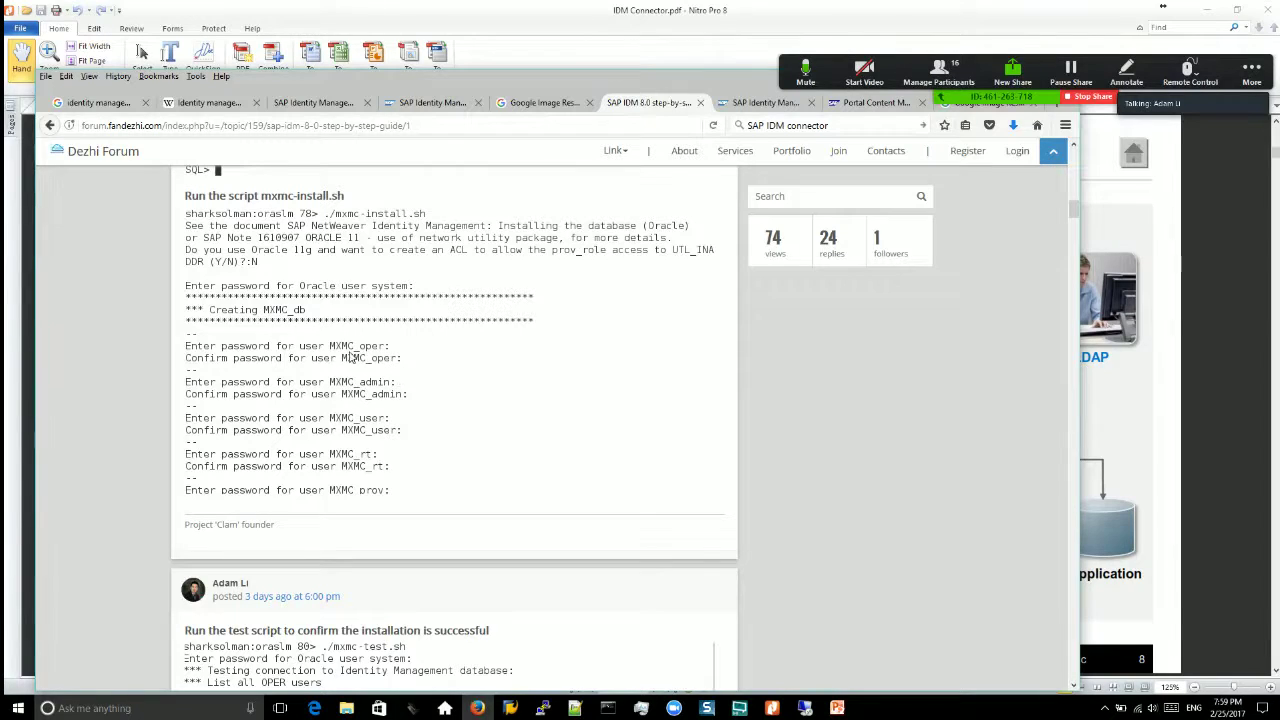
Step: Back in dispatcher Settings, inspect the MXMC_admin connection string and its masked password
click(805, 708)
drag(635, 416, 813, 420)
click(756, 417)
double_click(712, 416)
drag(752, 421, 578, 409)
click(777, 421)
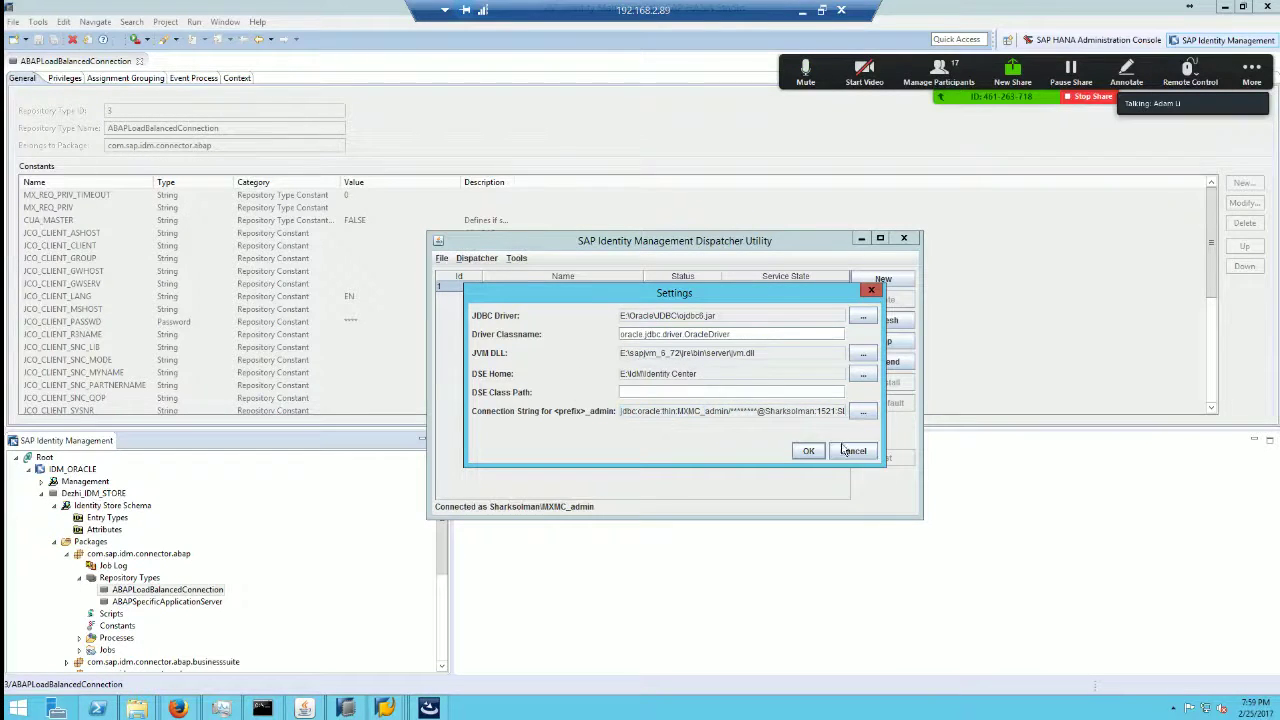
Step: Cancel Settings, then apply Tools > Runtime Settings to regenerate the dispatcher scripts and confirm
click(853, 452)
click(517, 258)
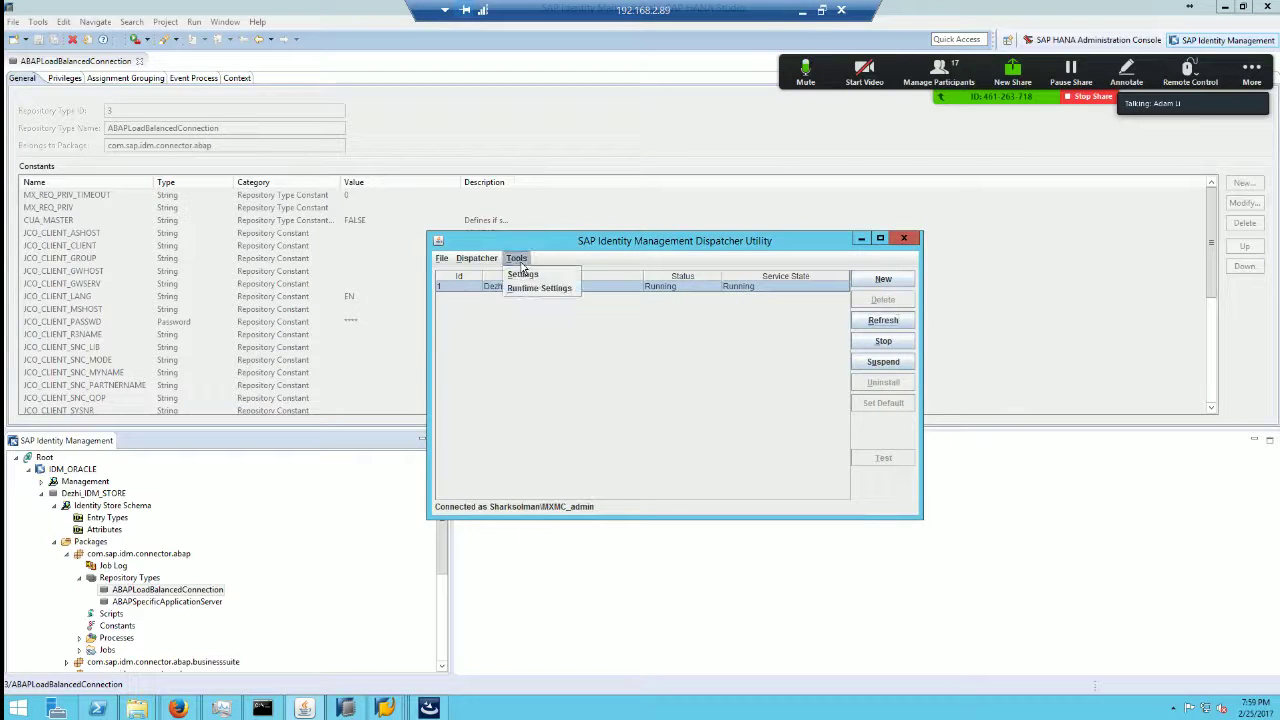
click(545, 288)
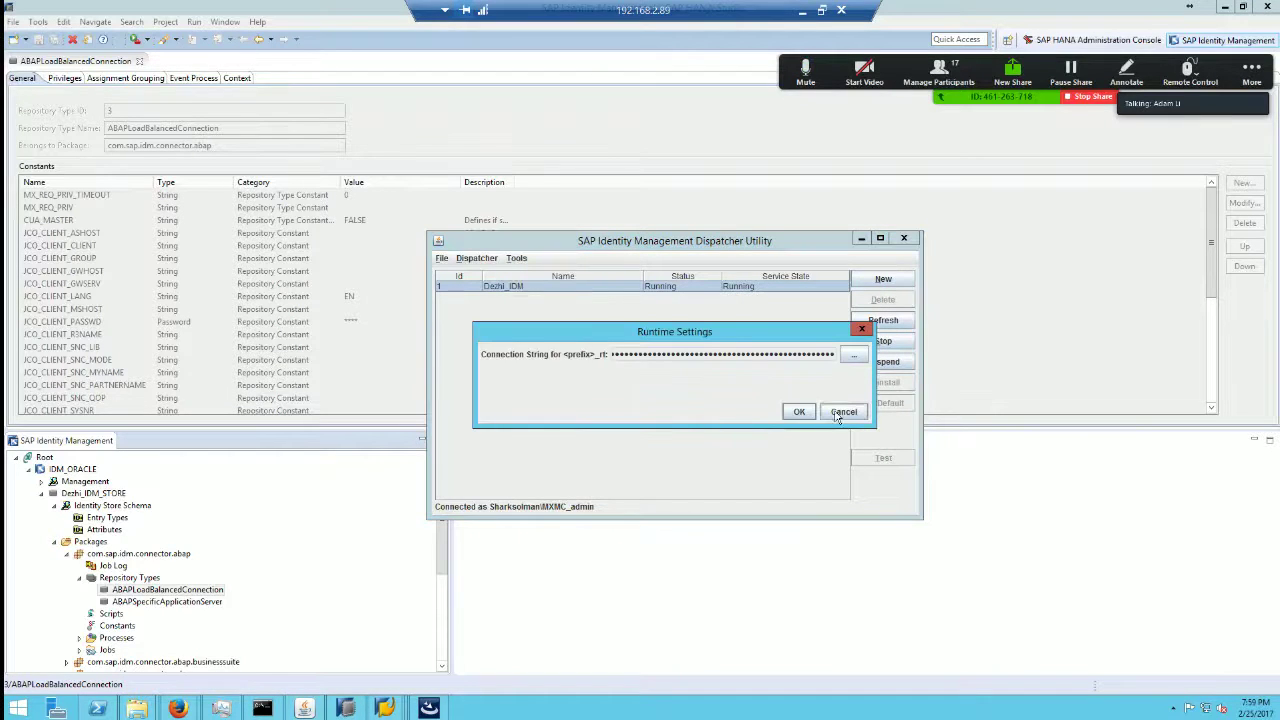
drag(680, 356, 892, 353)
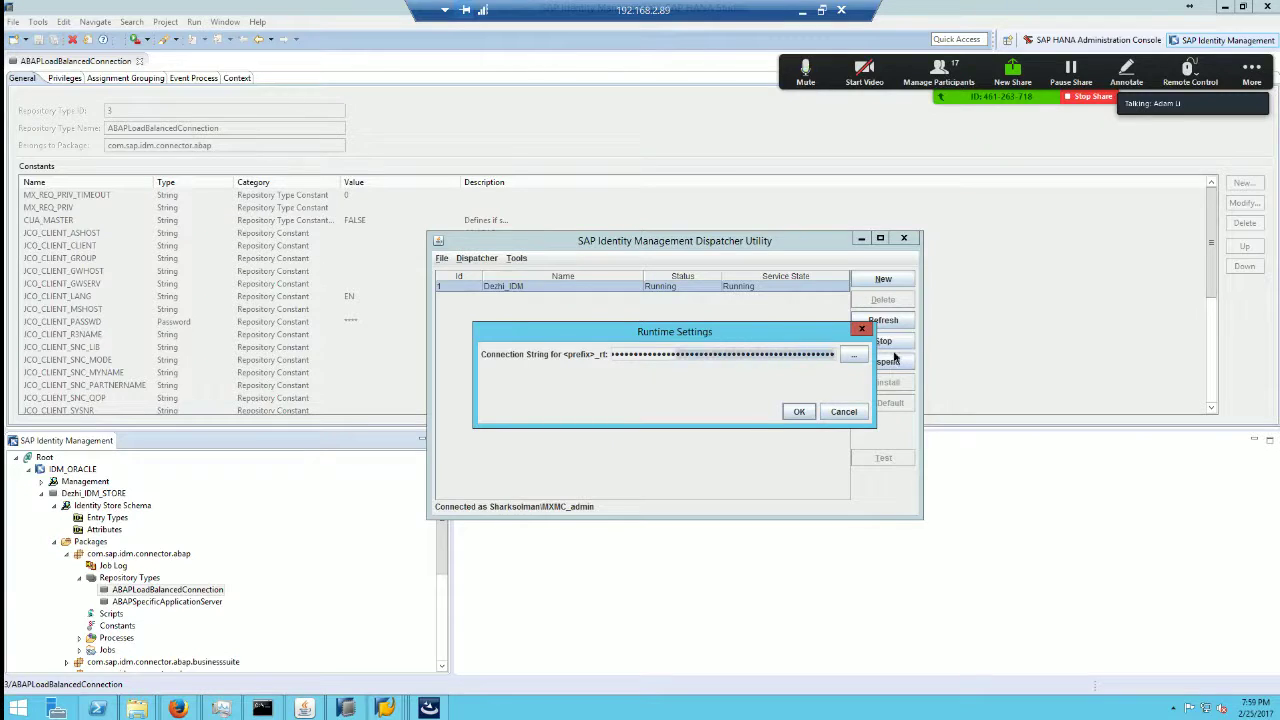
drag(738, 354, 536, 353)
click(795, 413)
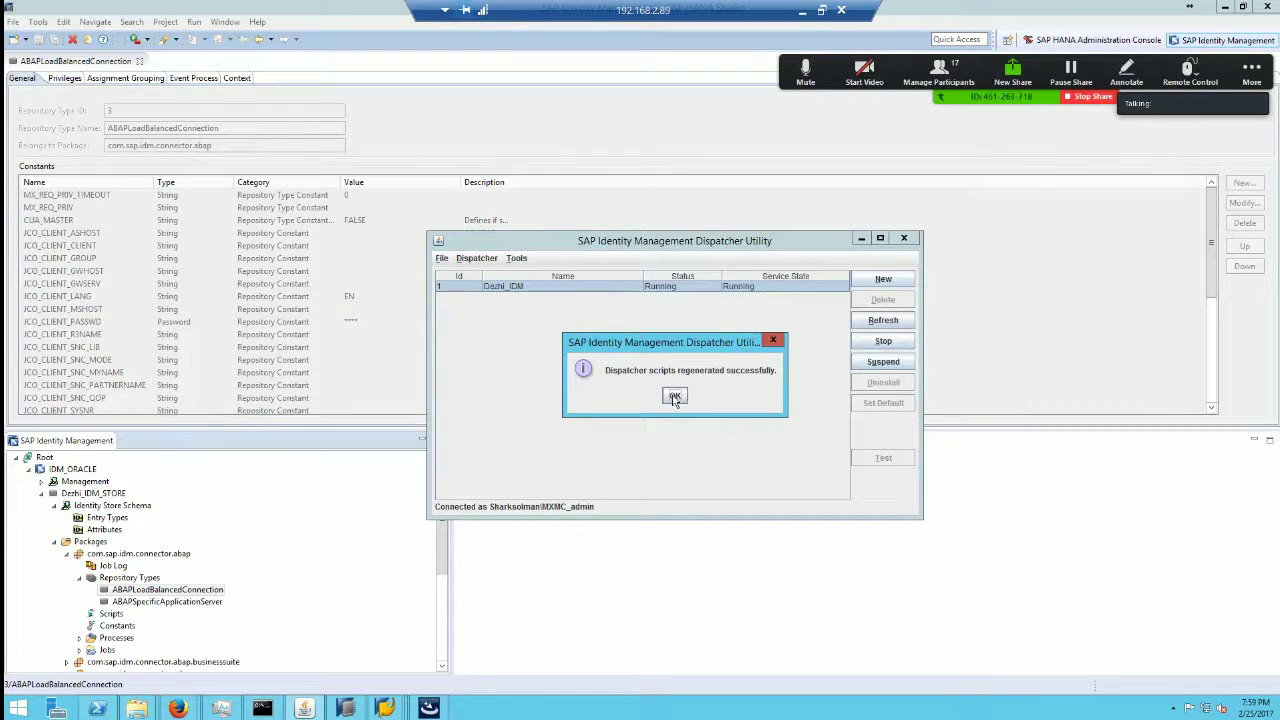
click(675, 397)
Step: Regenerate the dispatcher scripts a second time via Runtime Settings and acknowledge the success message
click(516, 258)
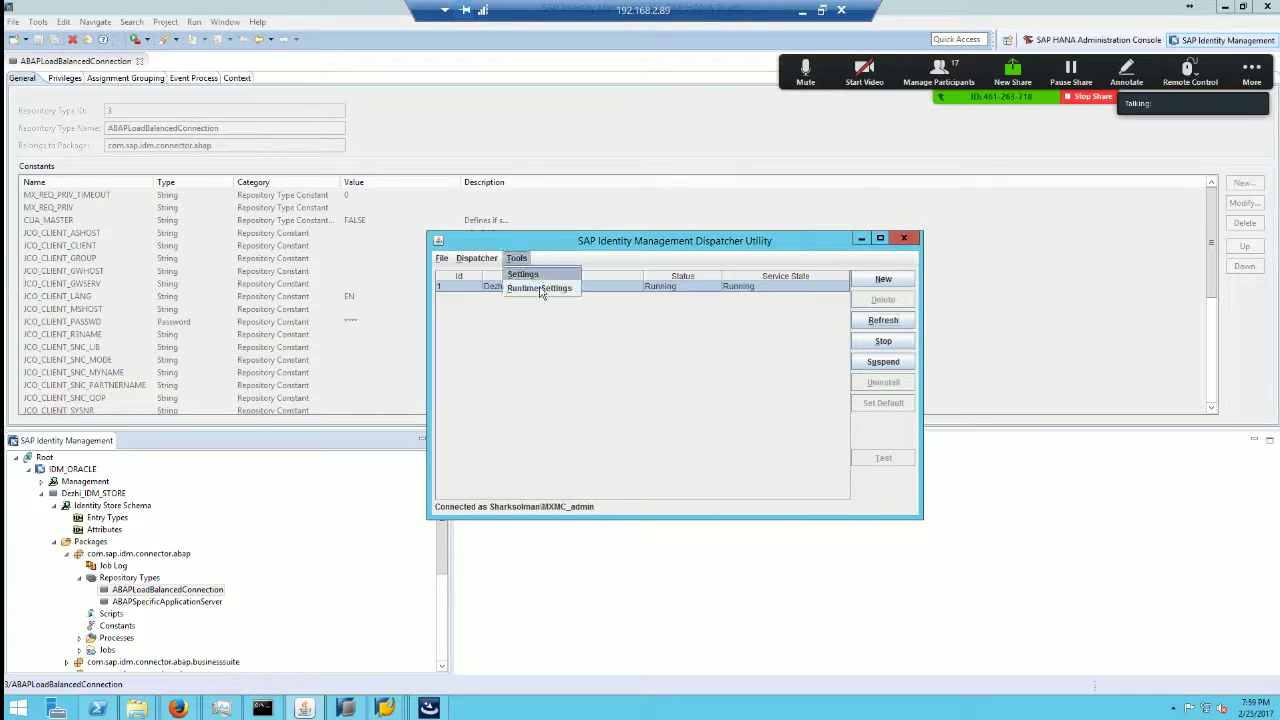
click(540, 288)
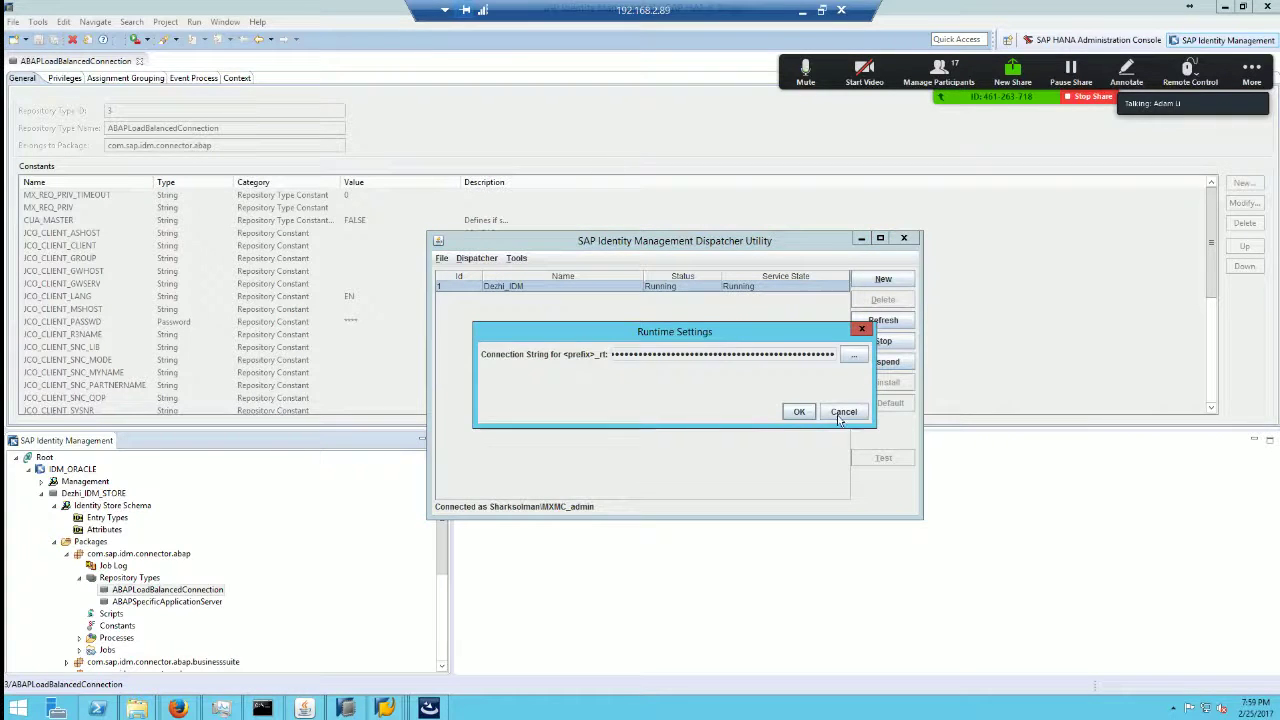
click(838, 414)
click(675, 397)
Step: Reopen and cancel the database Settings, then dismiss the Dispatcher actions list unused
click(516, 258)
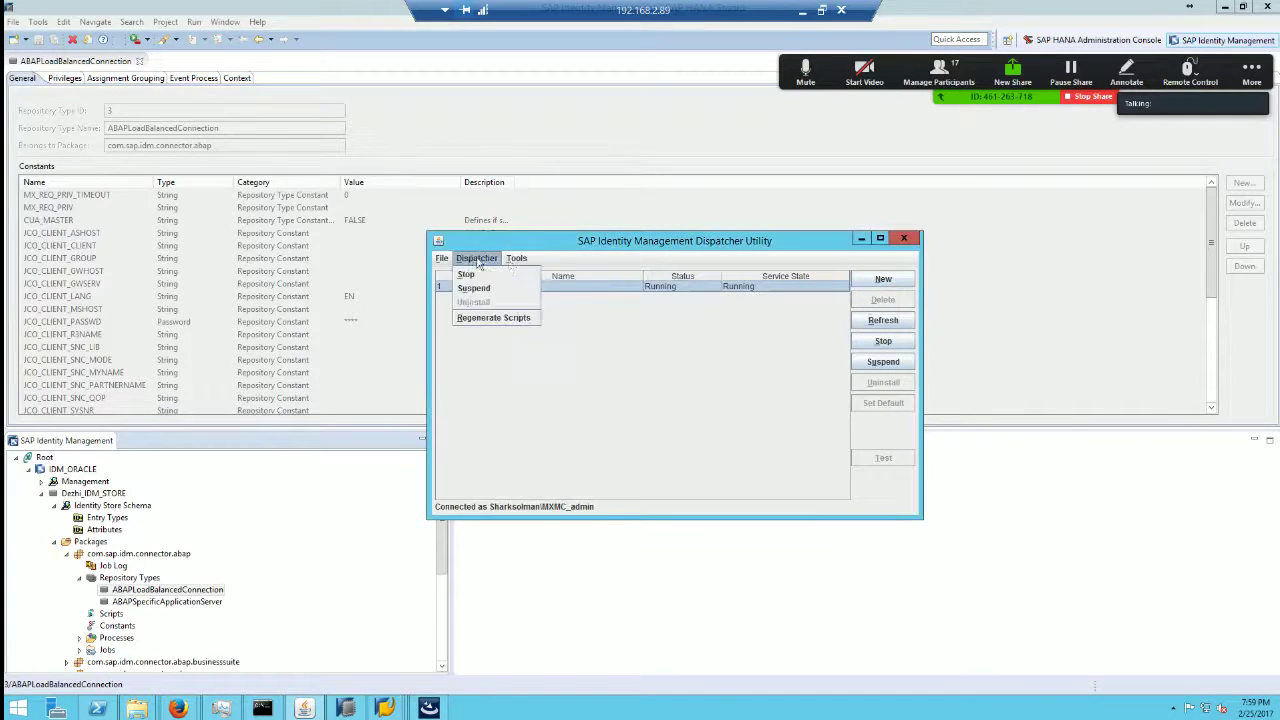
click(522, 274)
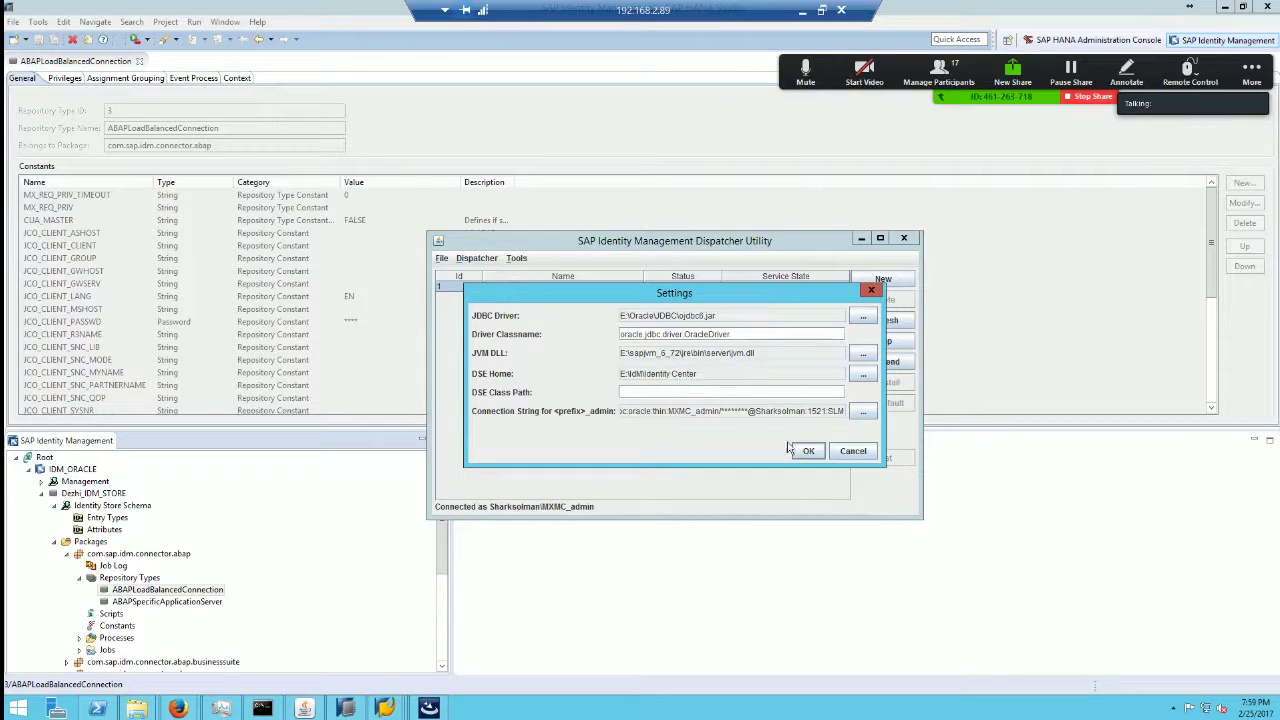
click(853, 451)
click(475, 260)
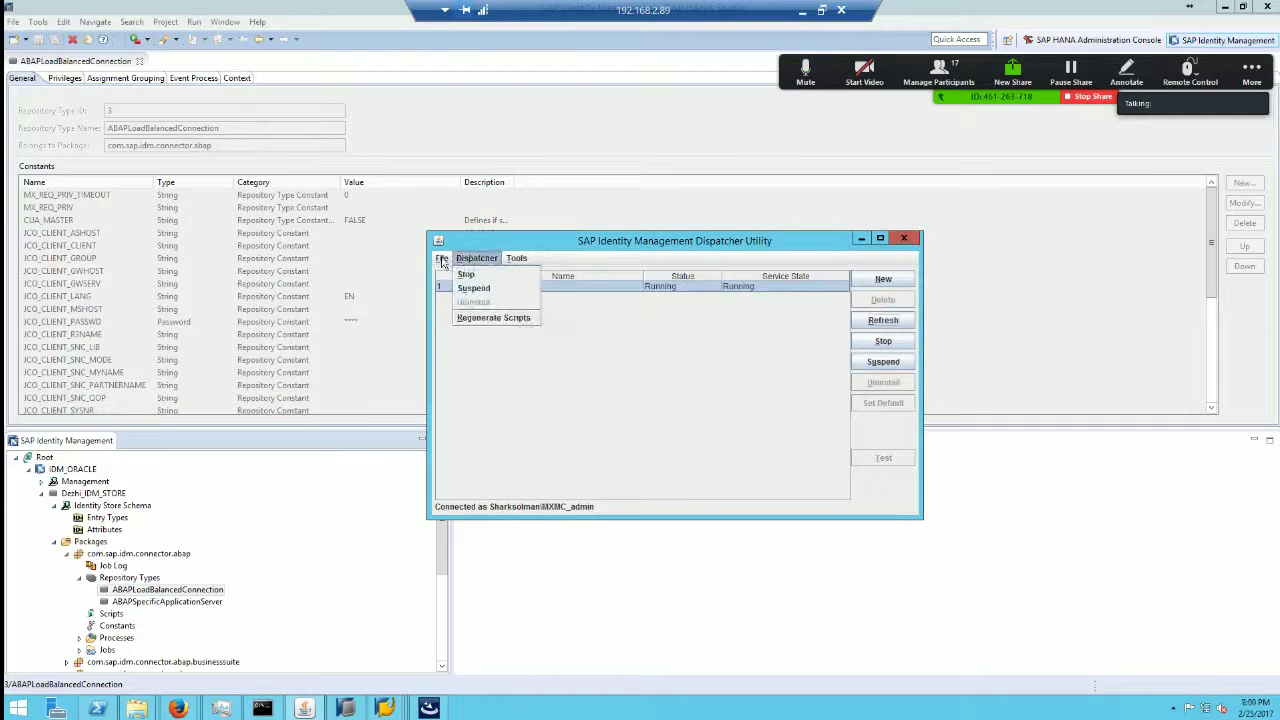
click(637, 388)
Step: Minimize the Dispatcher Utility and the remote session to check the forum guide
click(860, 239)
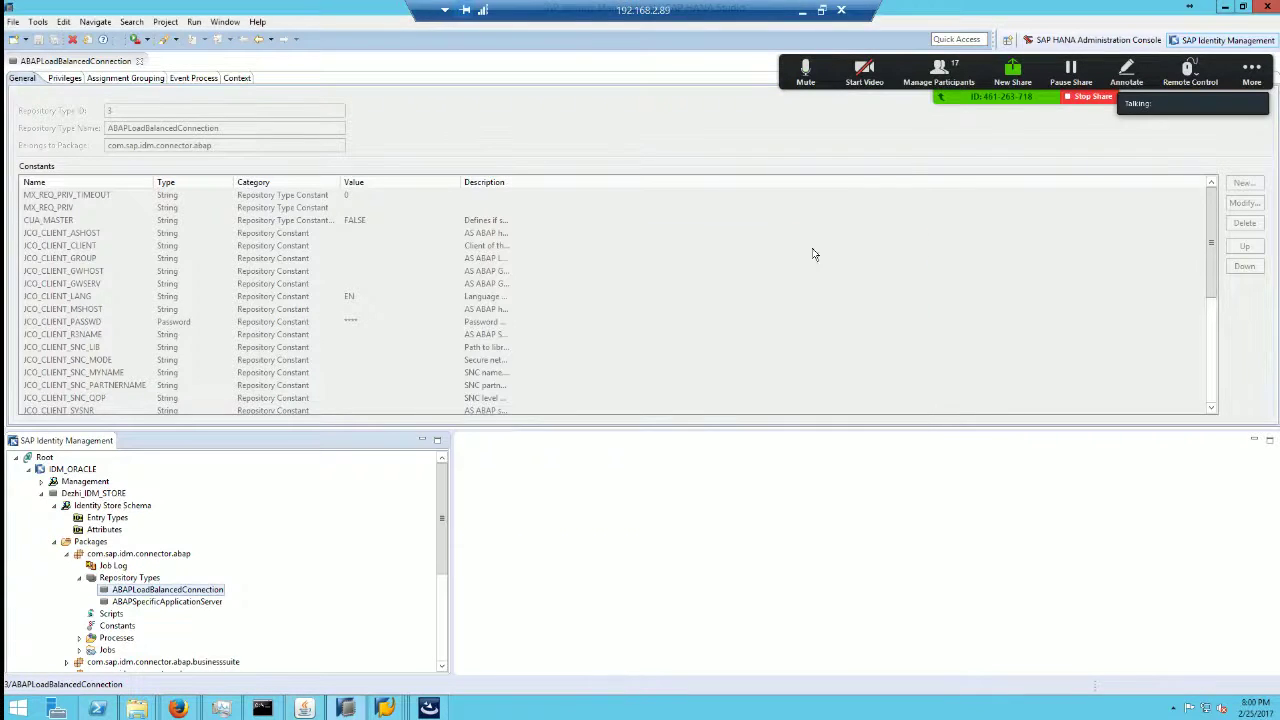
click(802, 10)
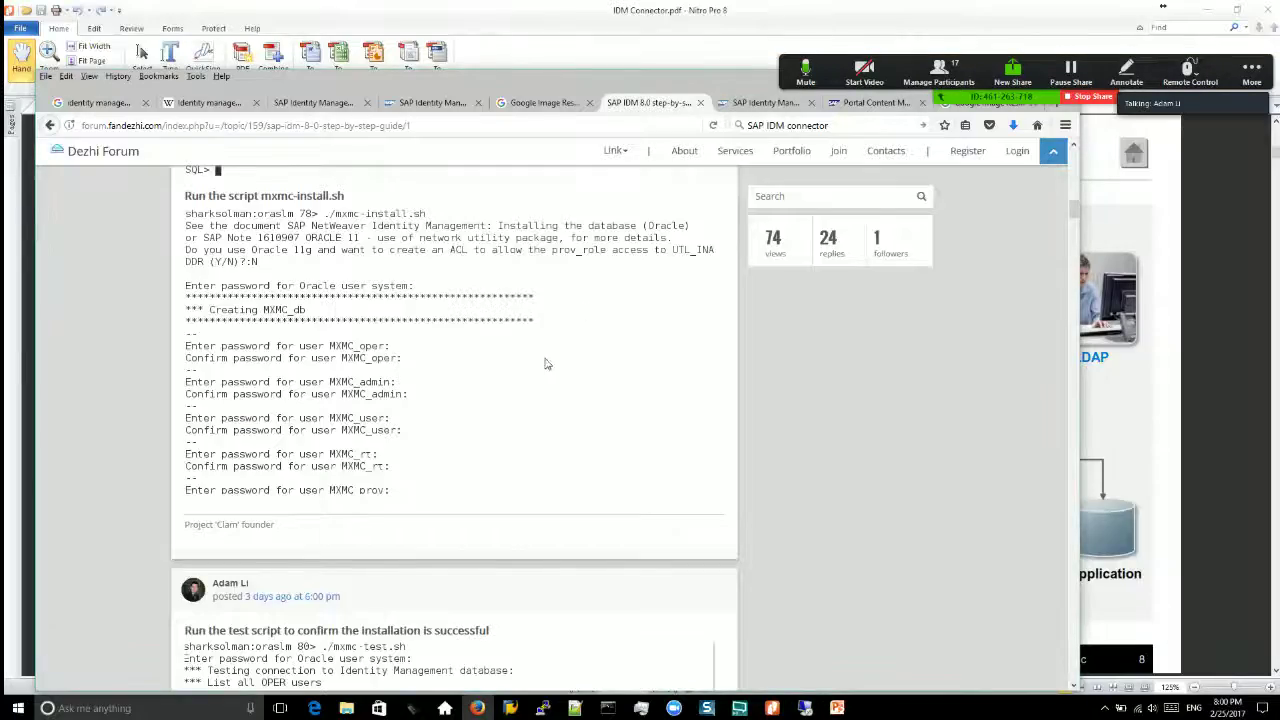
scroll(840, 466, down, 12)
drag(1072, 242, 1074, 297)
Step: Return to the remote session and centre the Virtual Directory Server window on screen
click(806, 708)
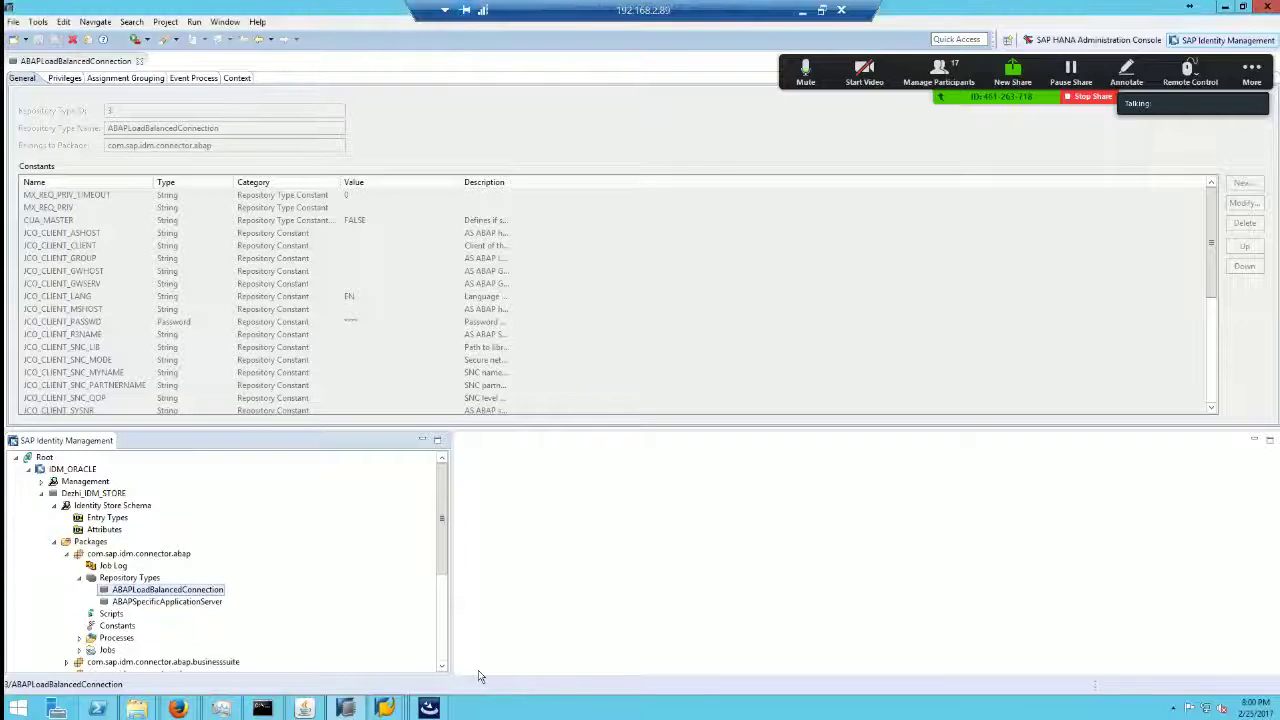
drag(443, 555, 443, 580)
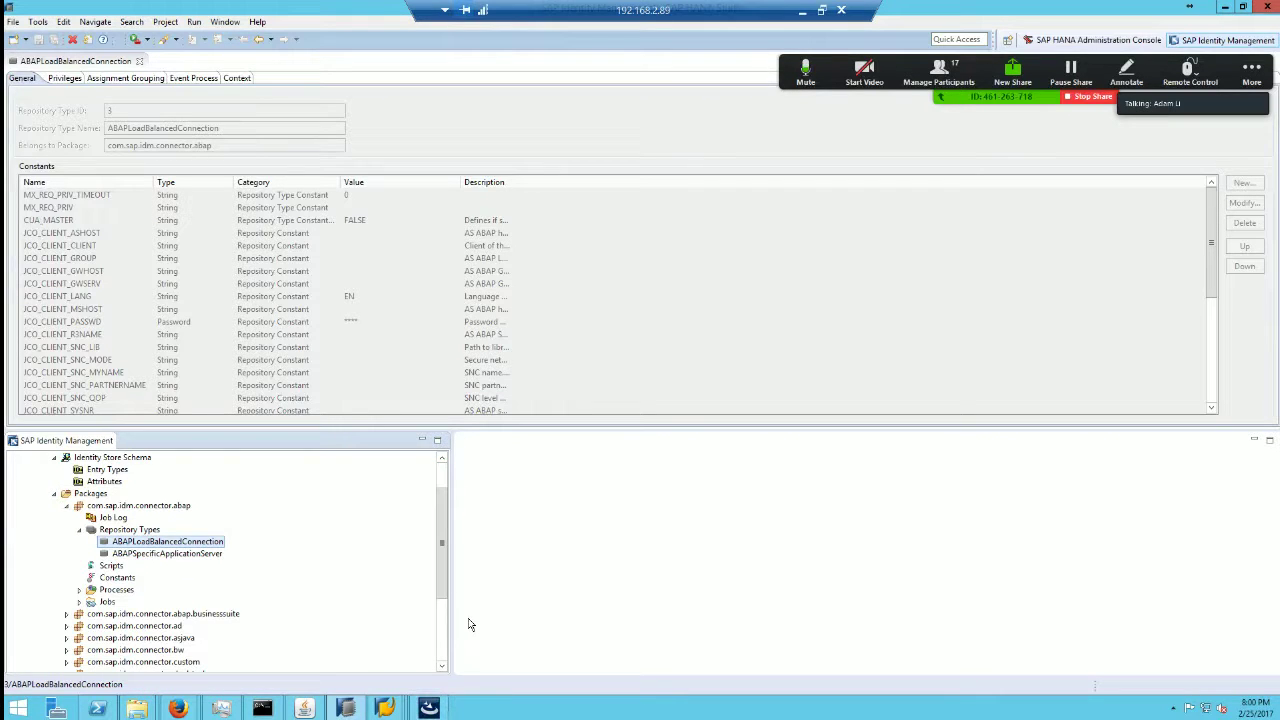
click(428, 708)
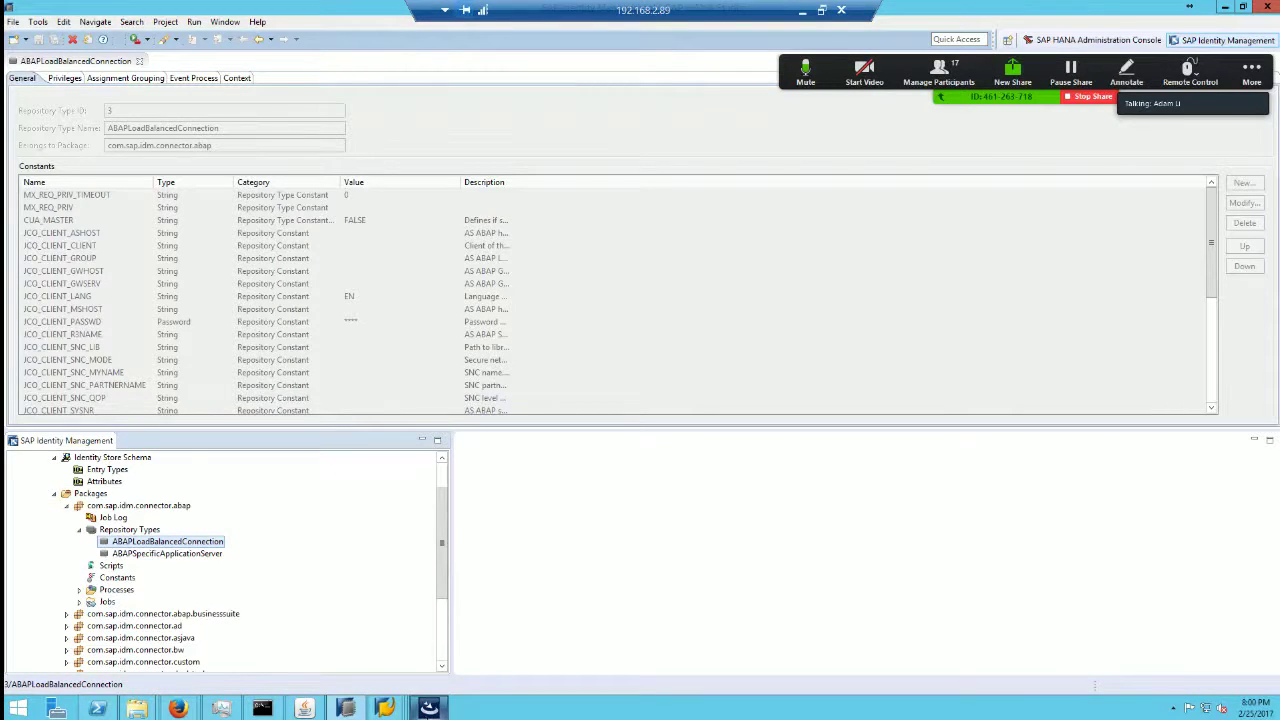
drag(254, 15, 562, 186)
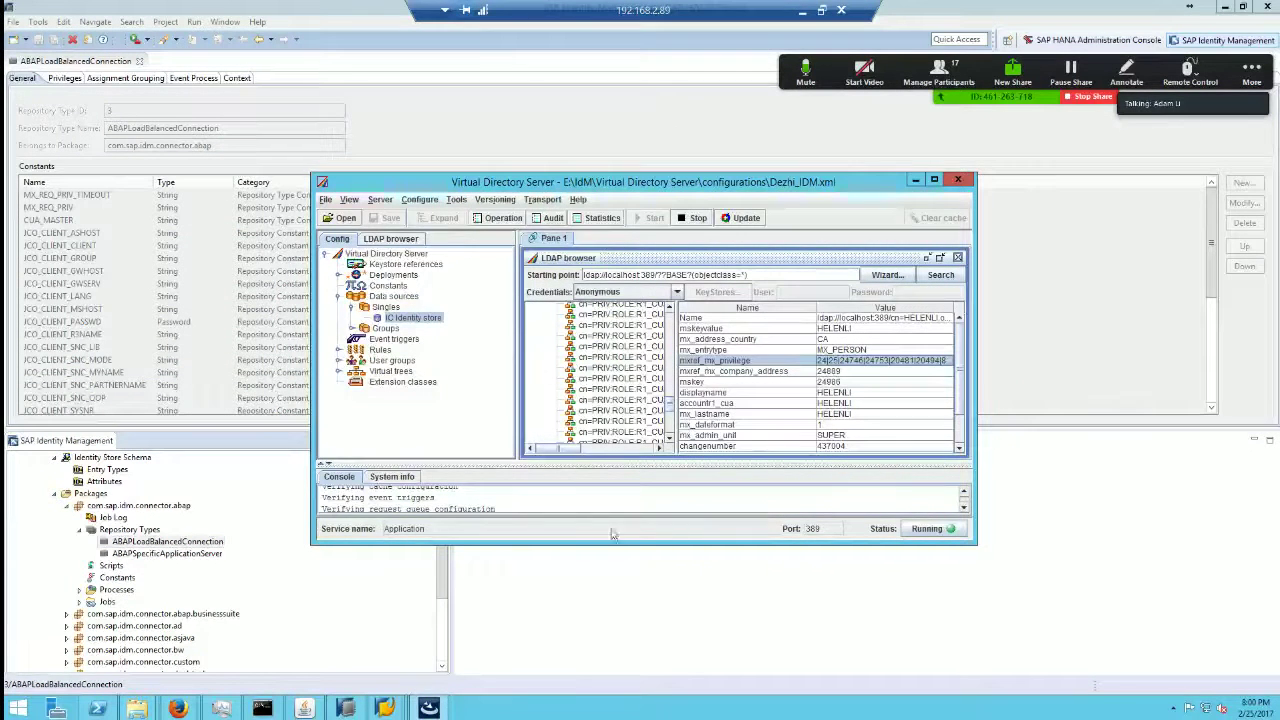
Step: Cycle through the Identity Management windows, ending with the Dispatcher Utility in front
click(646, 624)
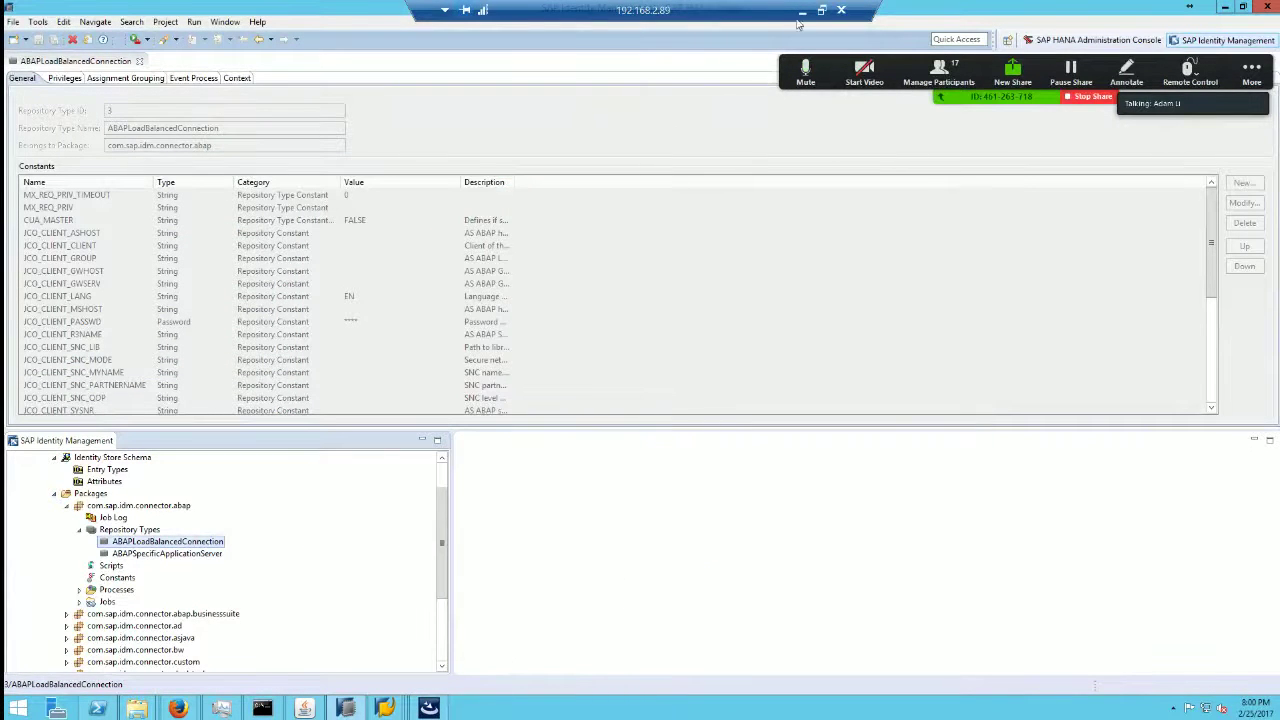
click(345, 709)
click(304, 708)
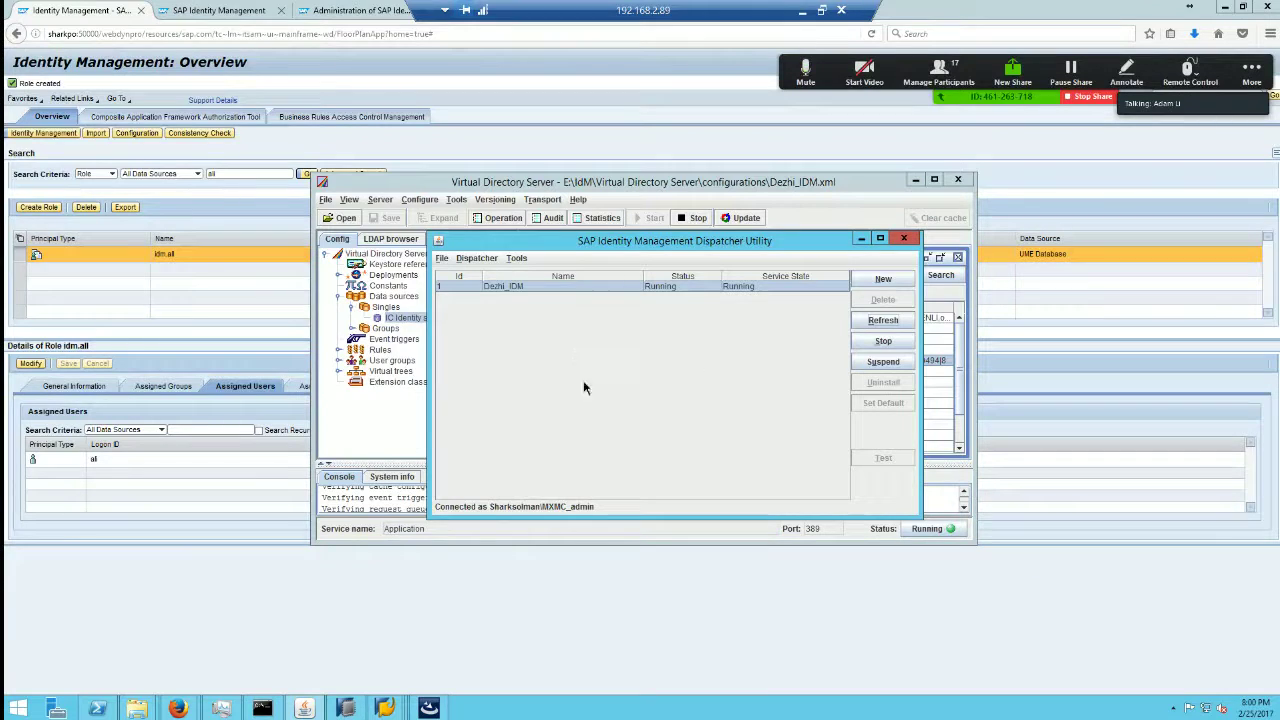
Step: Review the Tools > Settings JDBC, JVM and DSE fields, cancel, and switch to the browser
click(515, 258)
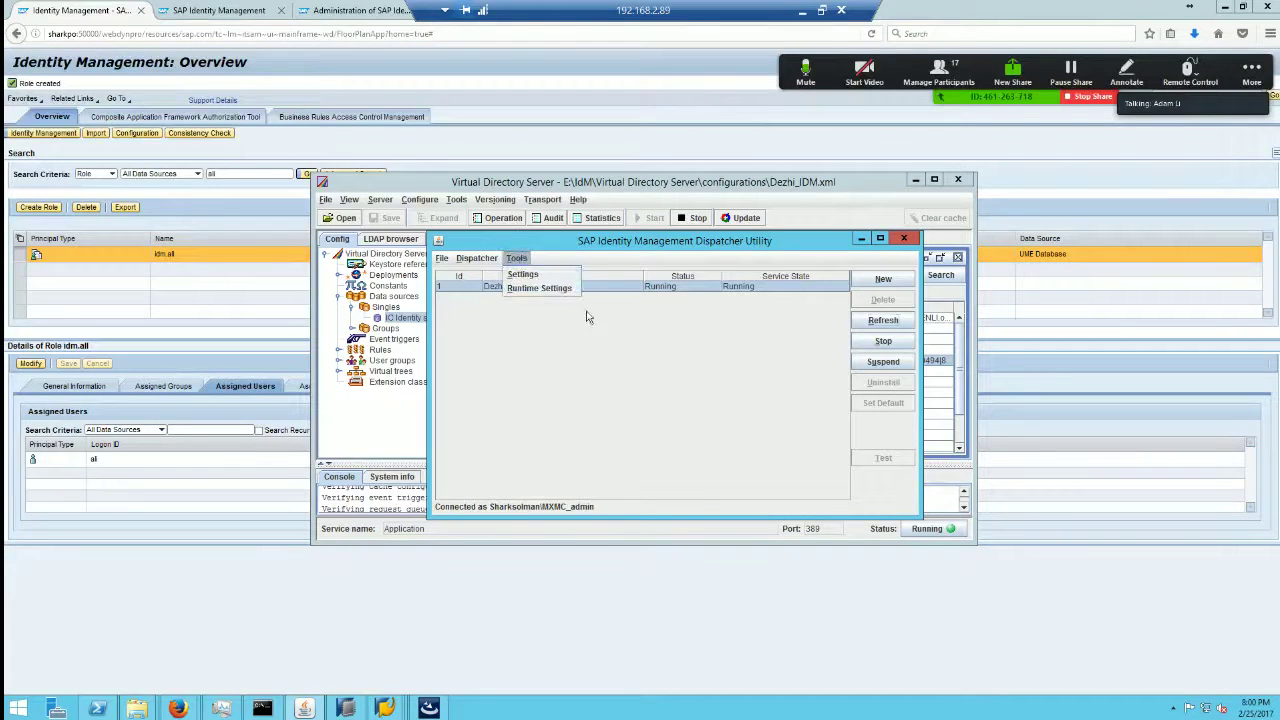
click(523, 274)
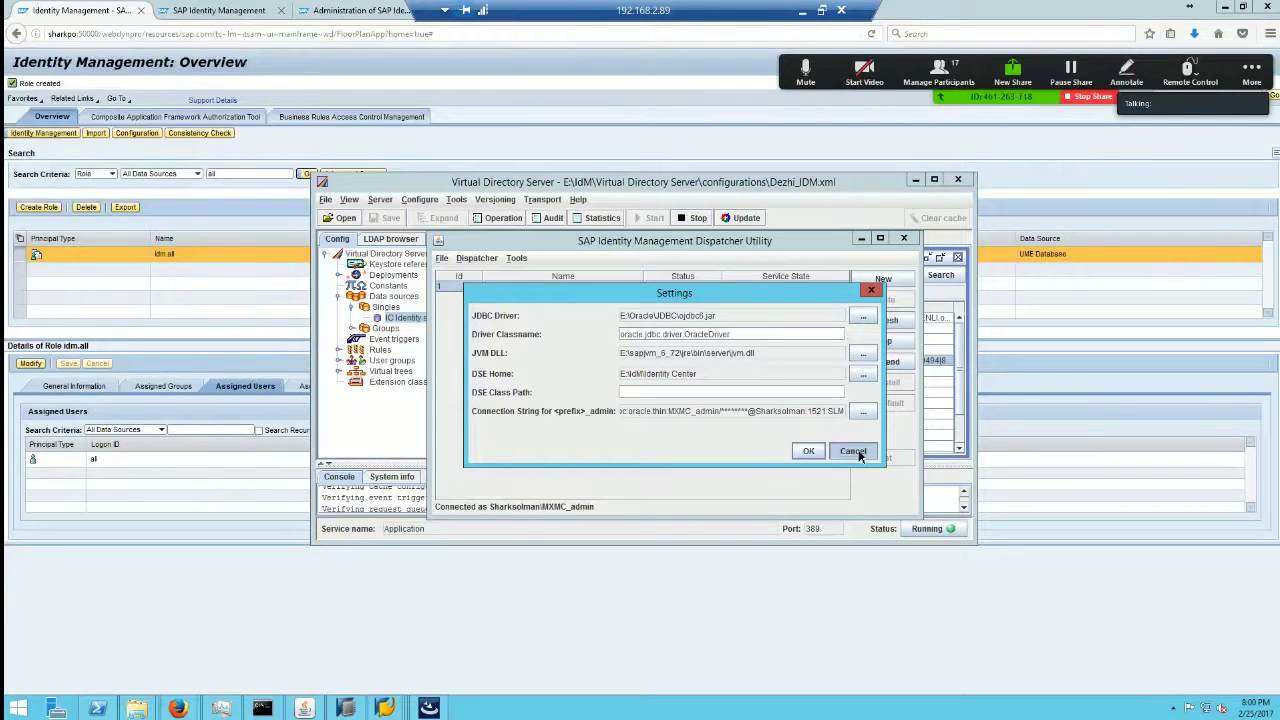
click(853, 452)
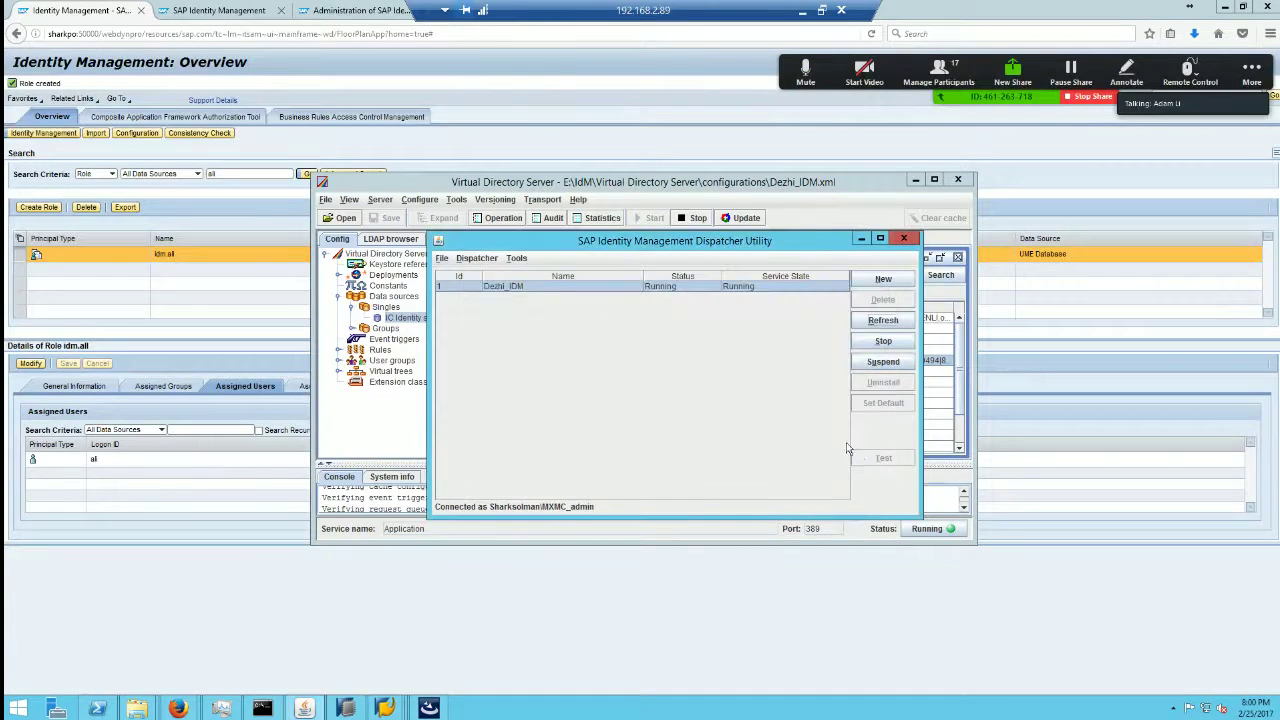
click(517, 258)
key(alt+Tab)
Step: Scroll the forum guide to the keysiniutil and copy Keys.ini section, then return to the remote desktop
scroll(812, 493, down, 15)
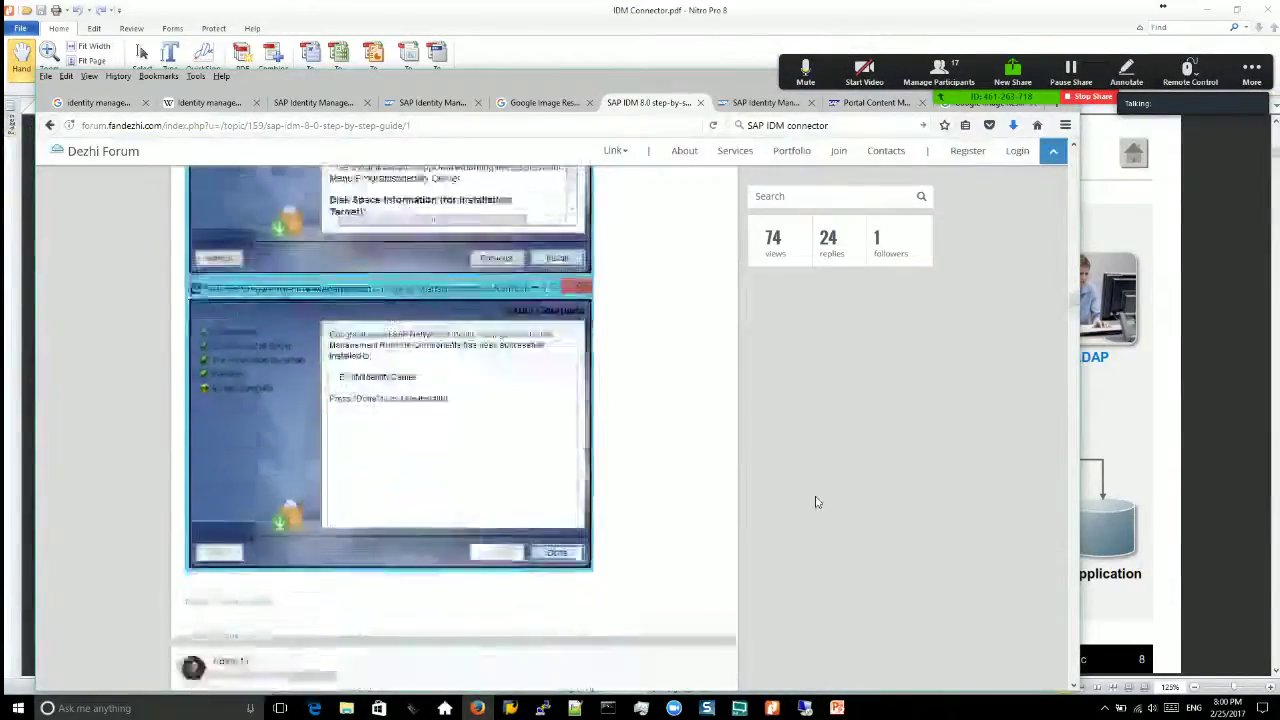
scroll(800, 537, down, 4)
scroll(800, 537, up, 5)
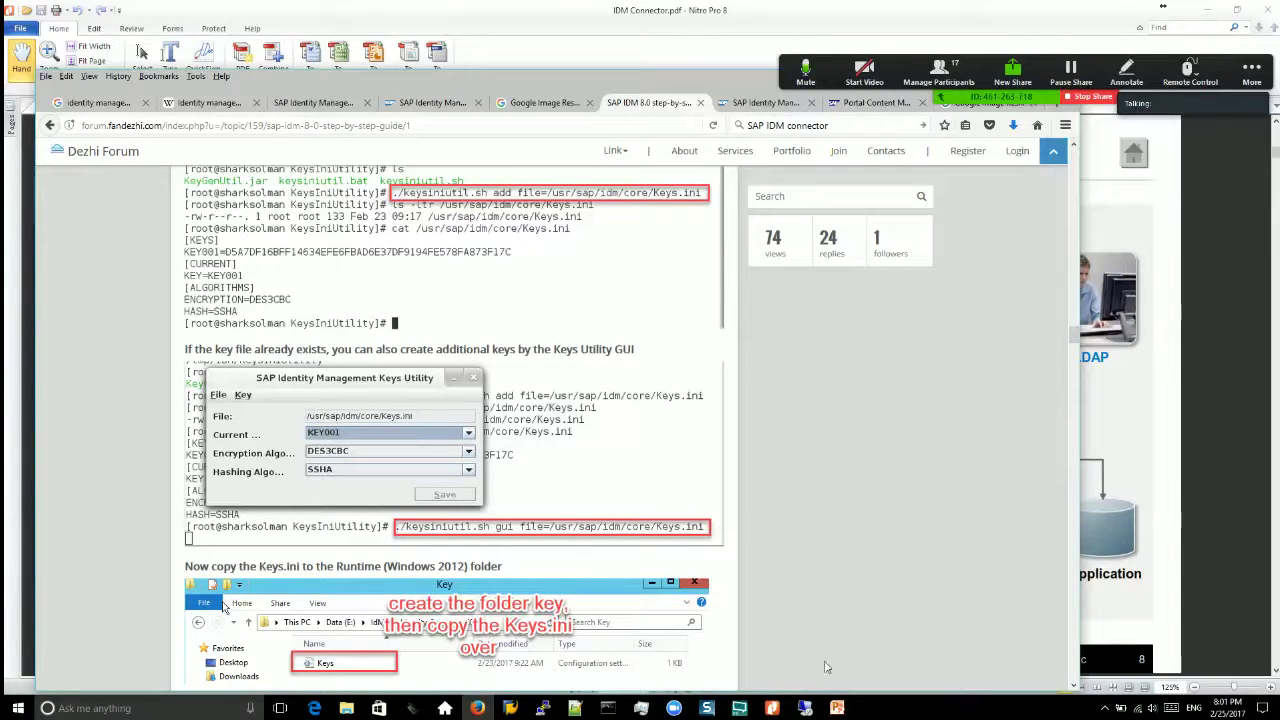
click(805, 708)
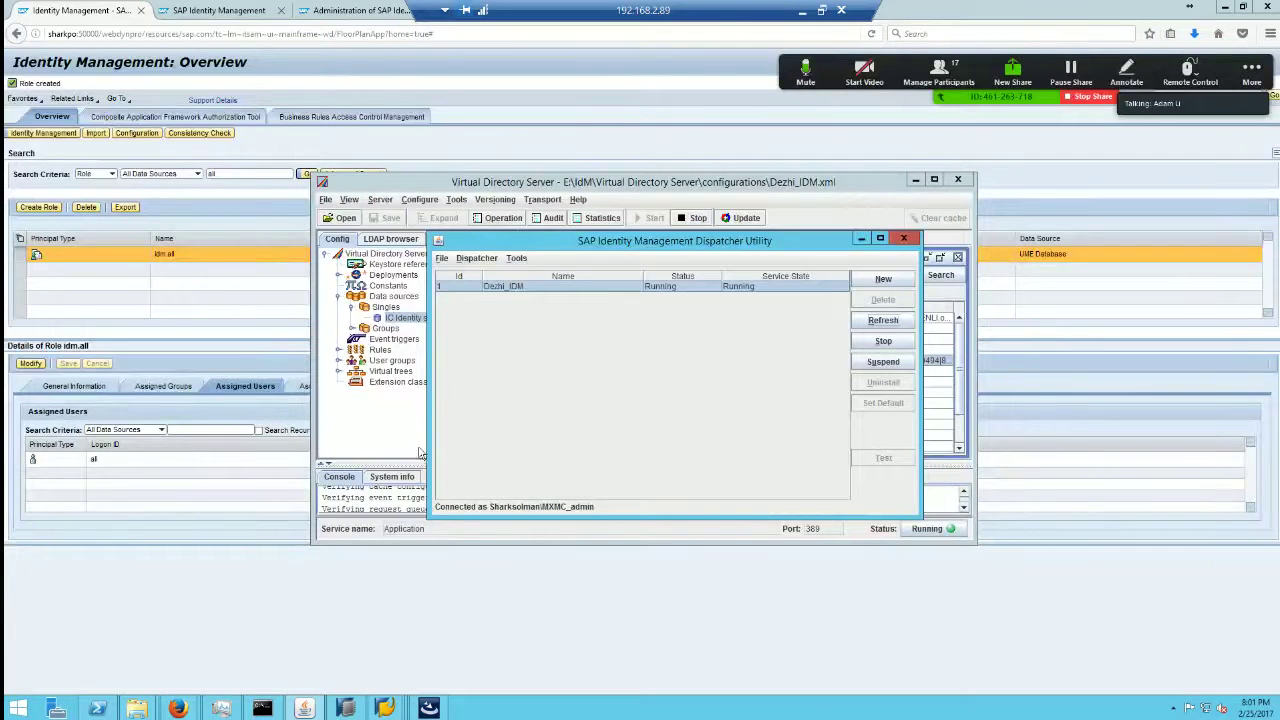
Step: Hide the Dispatcher Utility and run Check config, which reports no problems
click(428, 708)
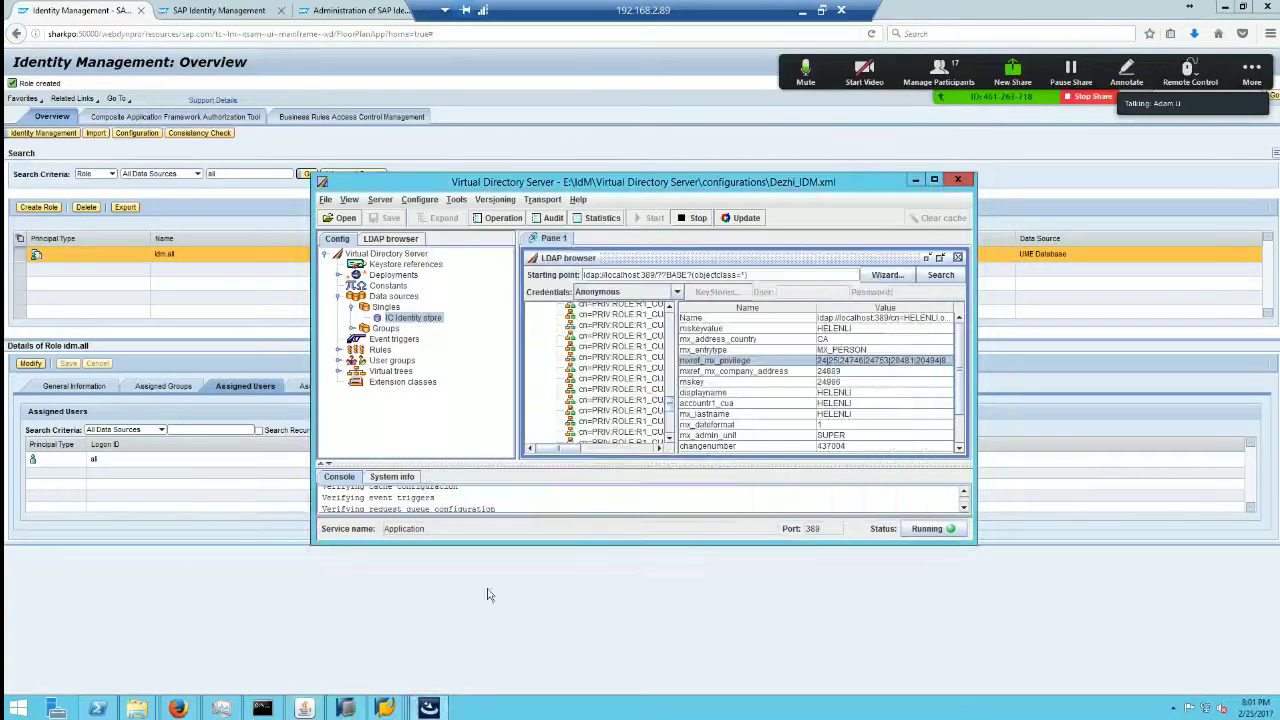
click(418, 201)
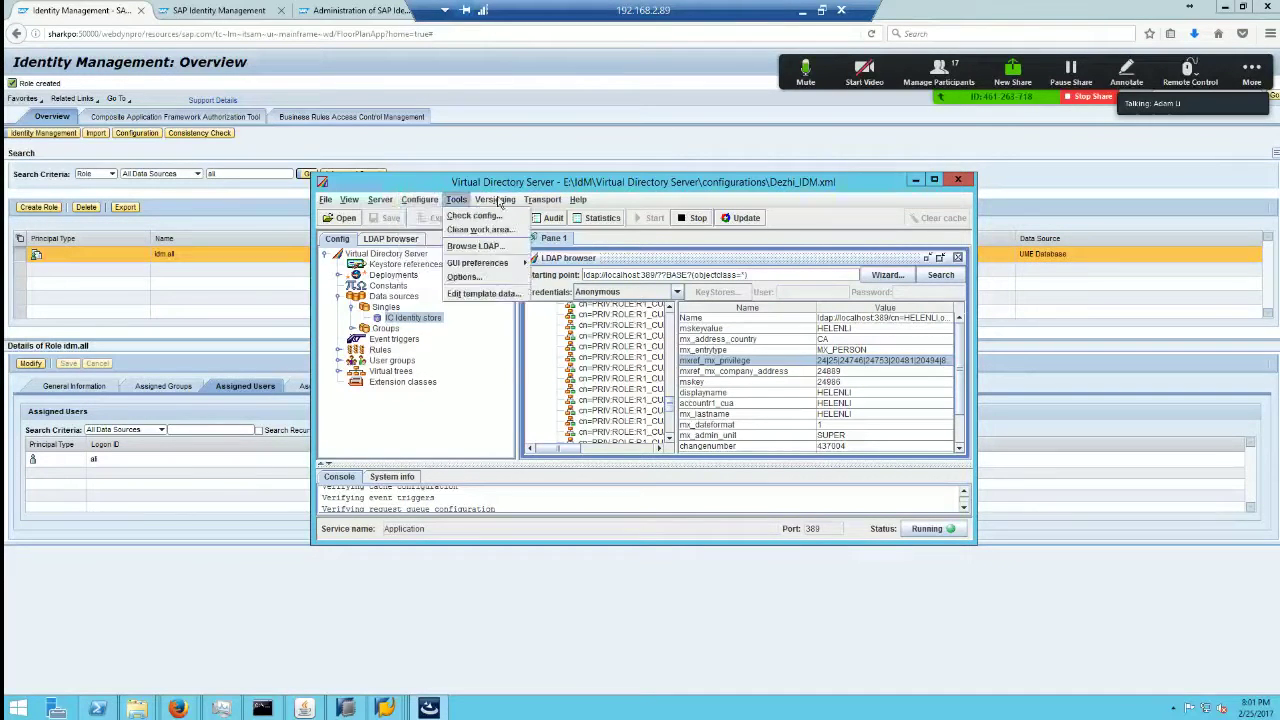
mouse_move(456, 200)
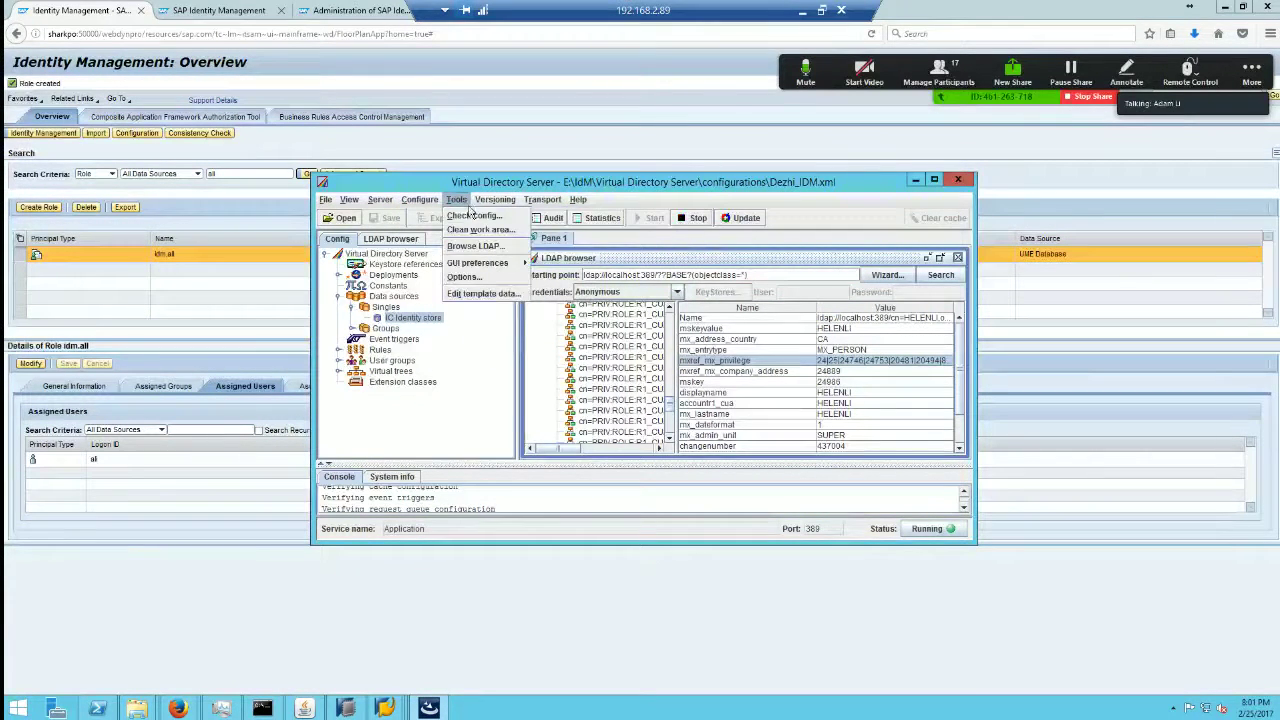
mouse_move(495, 200)
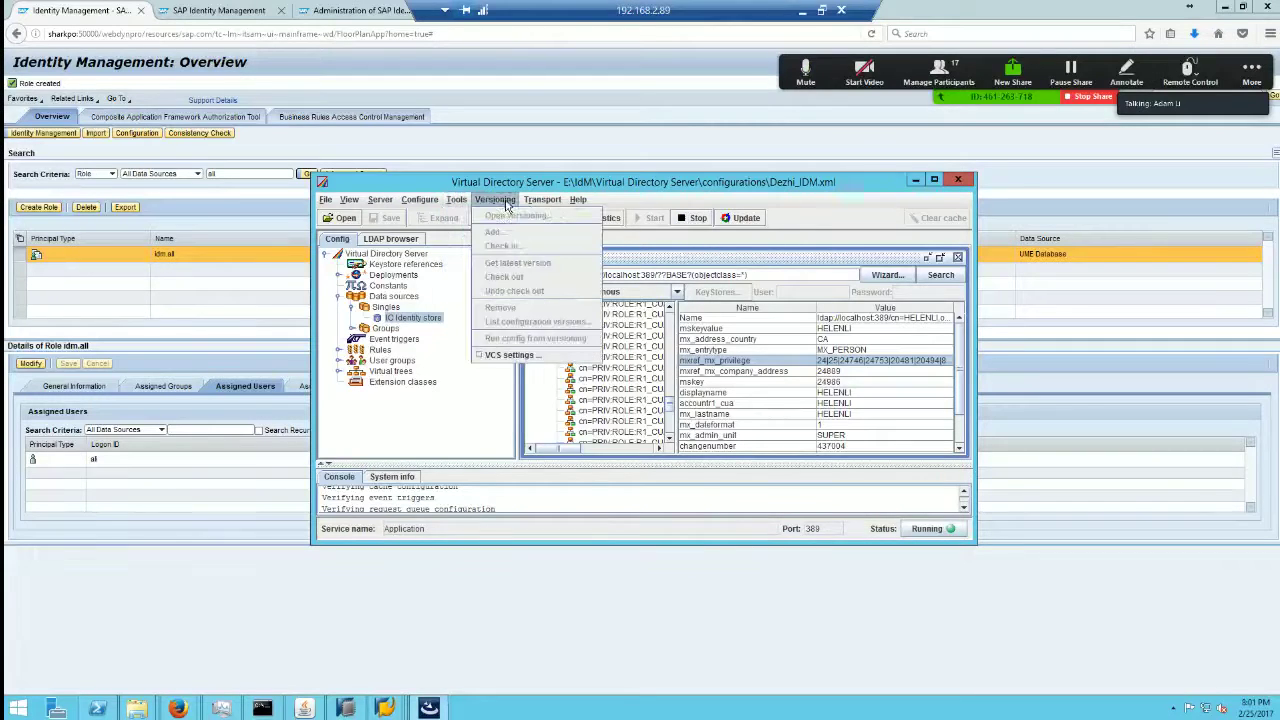
mouse_move(548, 205)
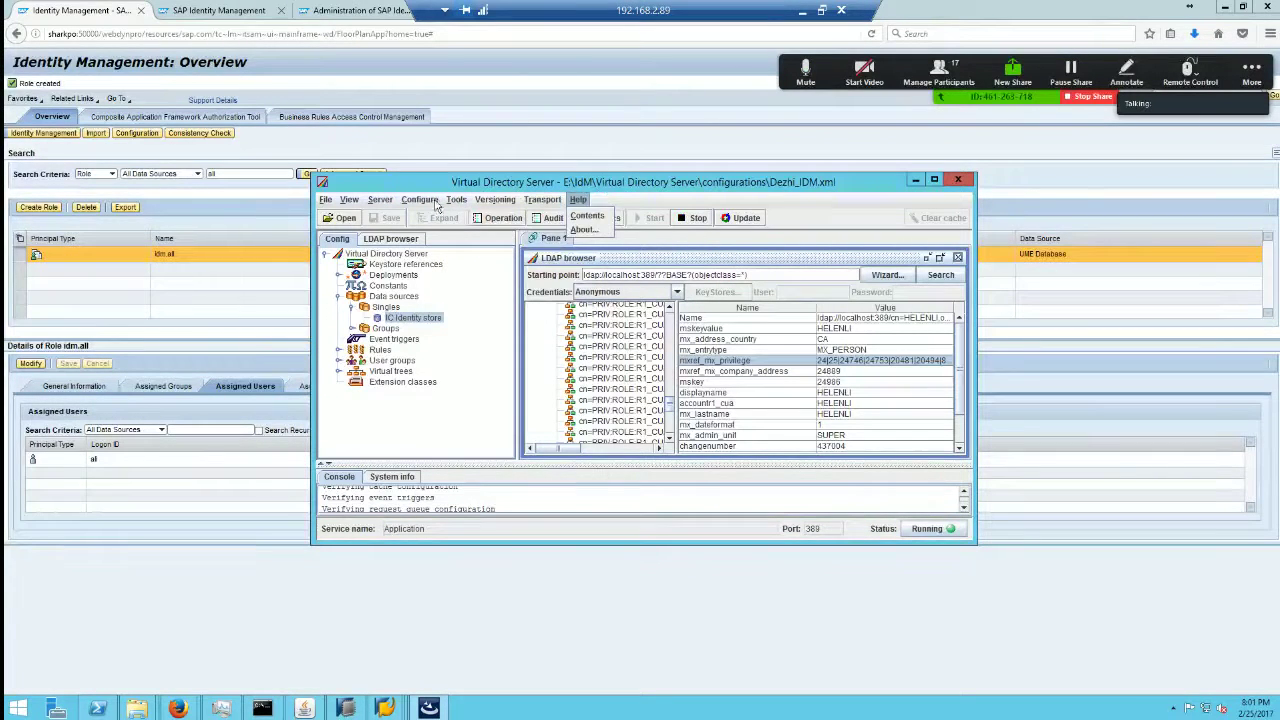
mouse_move(380, 200)
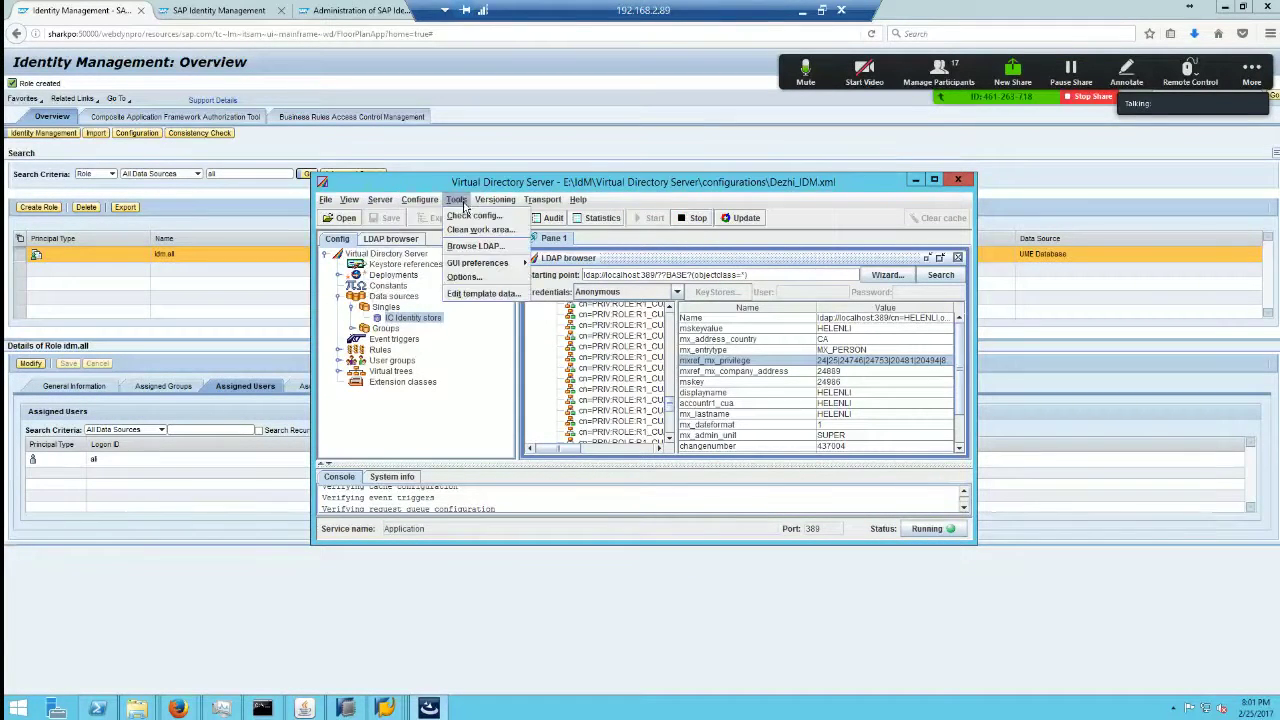
click(420, 200)
mouse_move(431, 221)
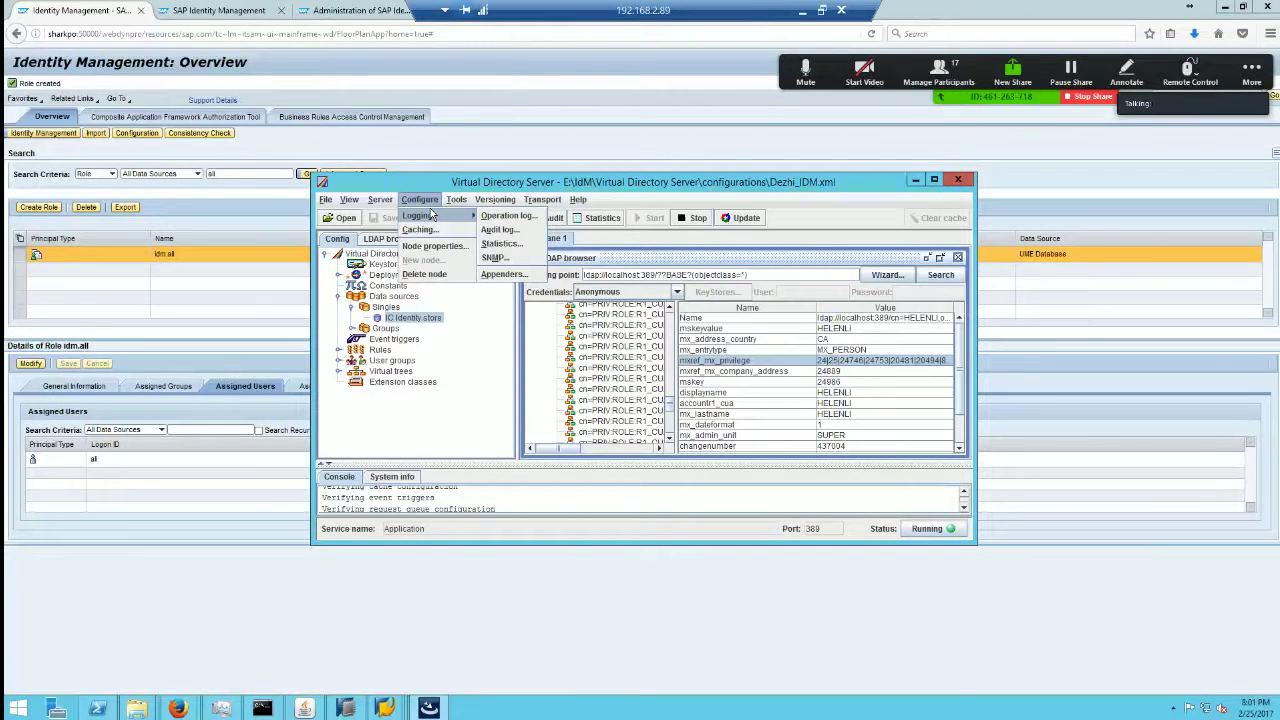
mouse_move(545, 206)
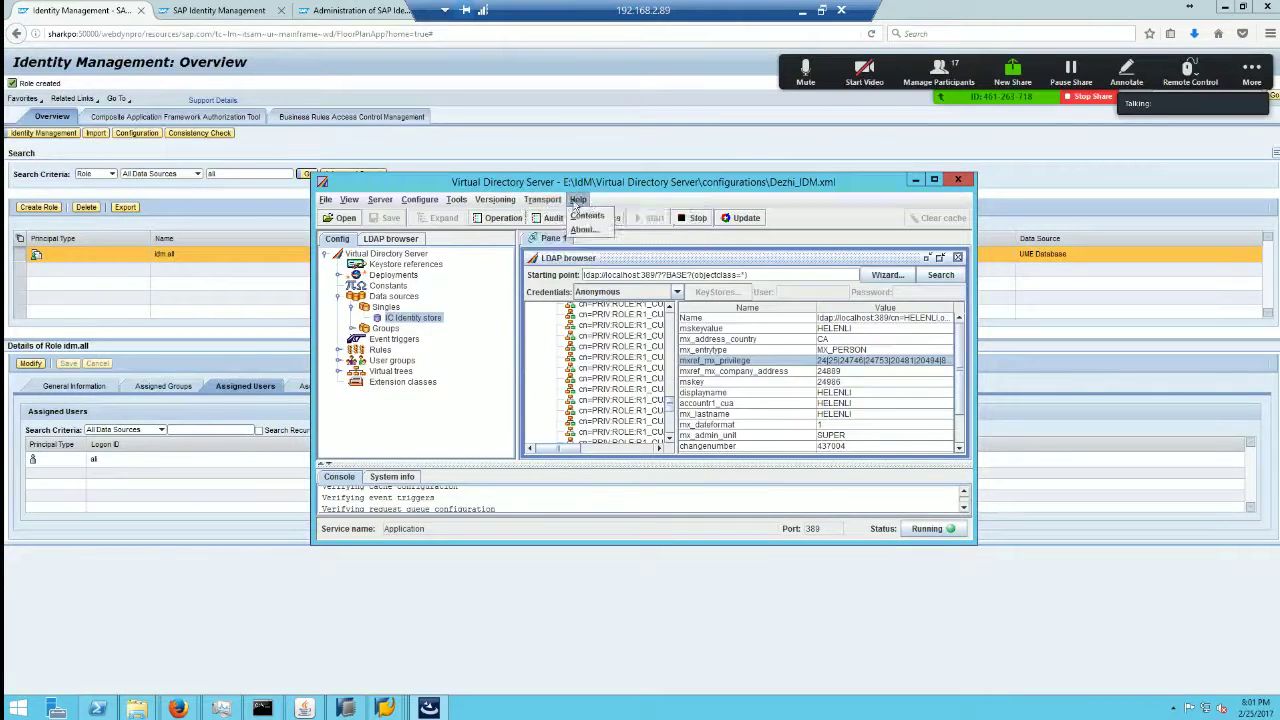
mouse_move(461, 206)
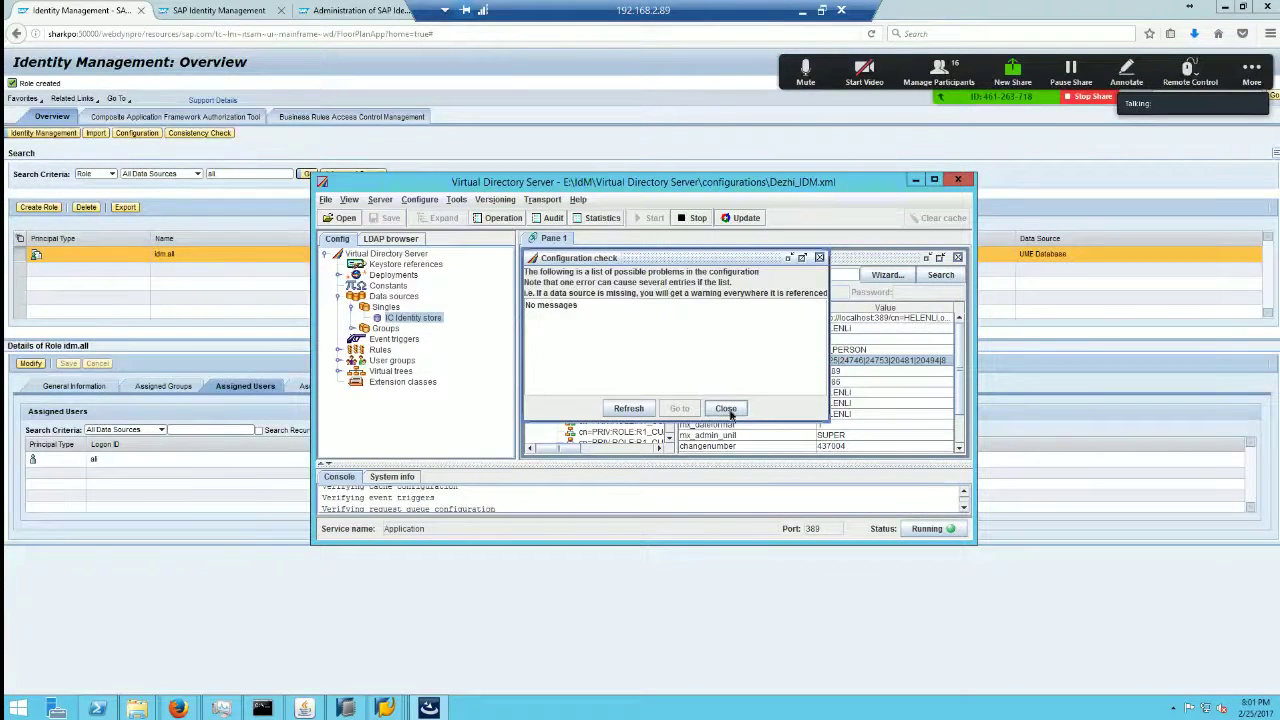
click(726, 410)
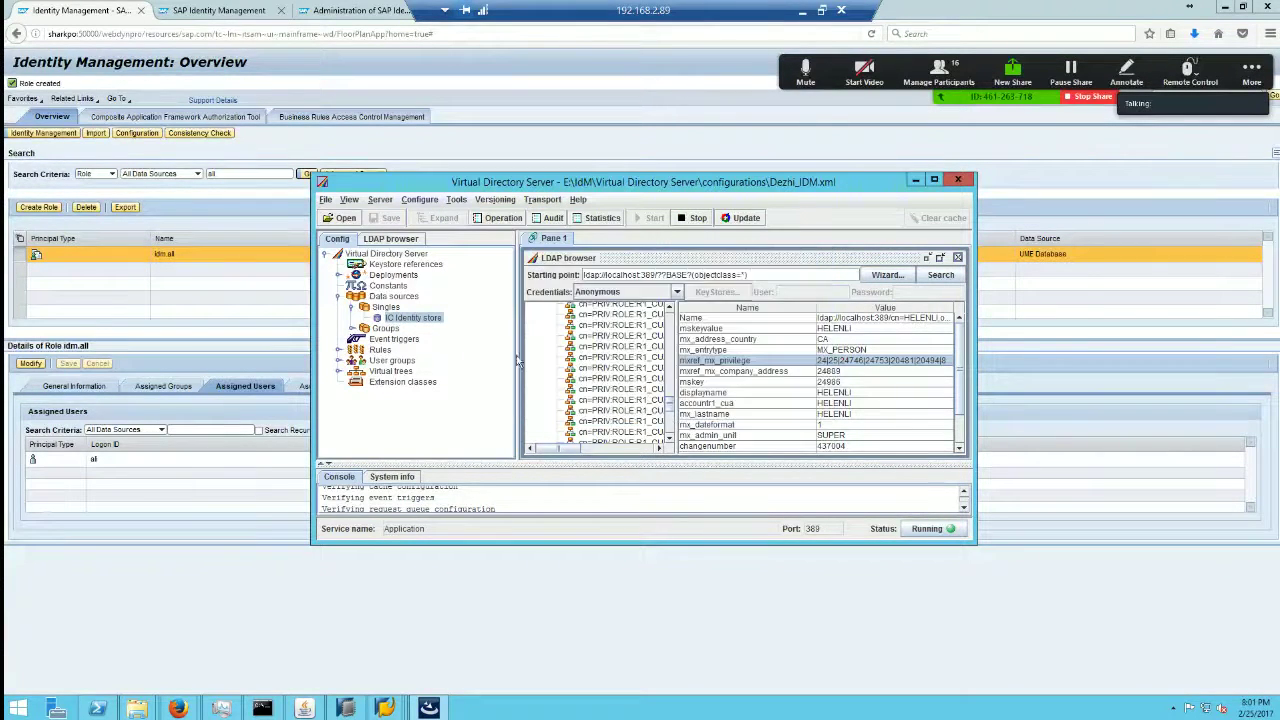
Step: Browse the server configuration tree, selecting Keystore references and collapsing Data sources
click(400, 266)
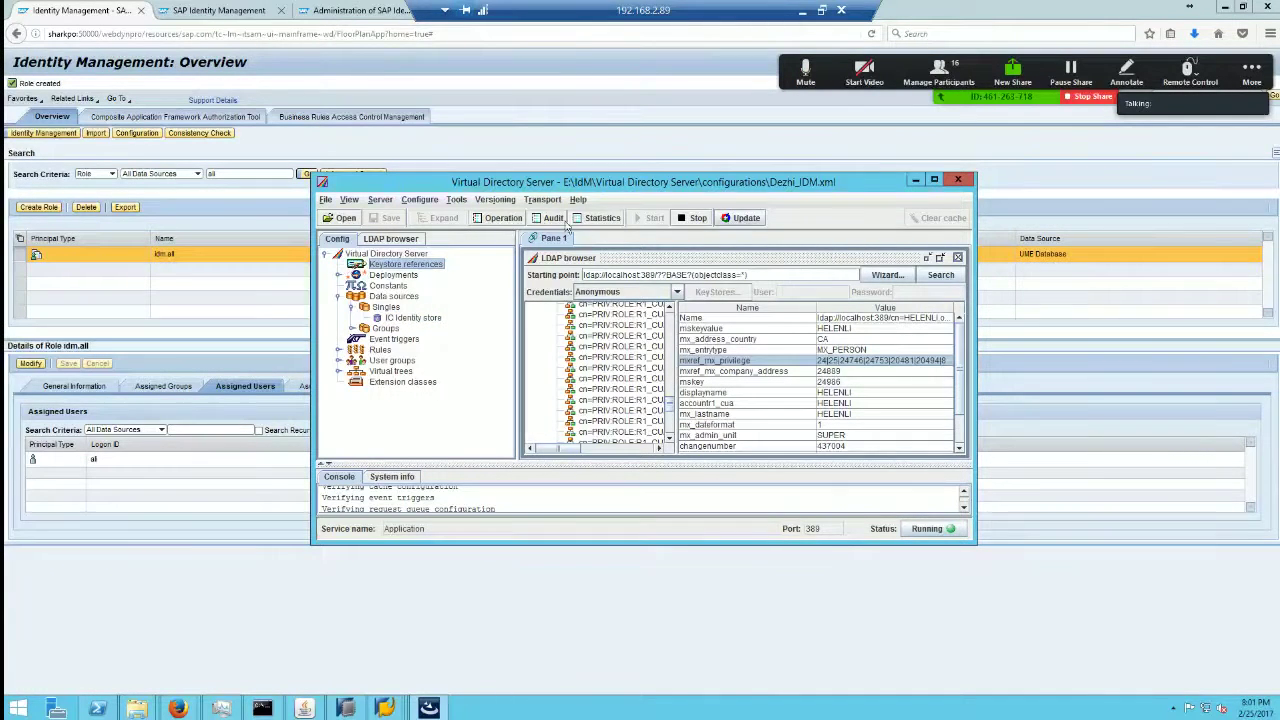
click(347, 201)
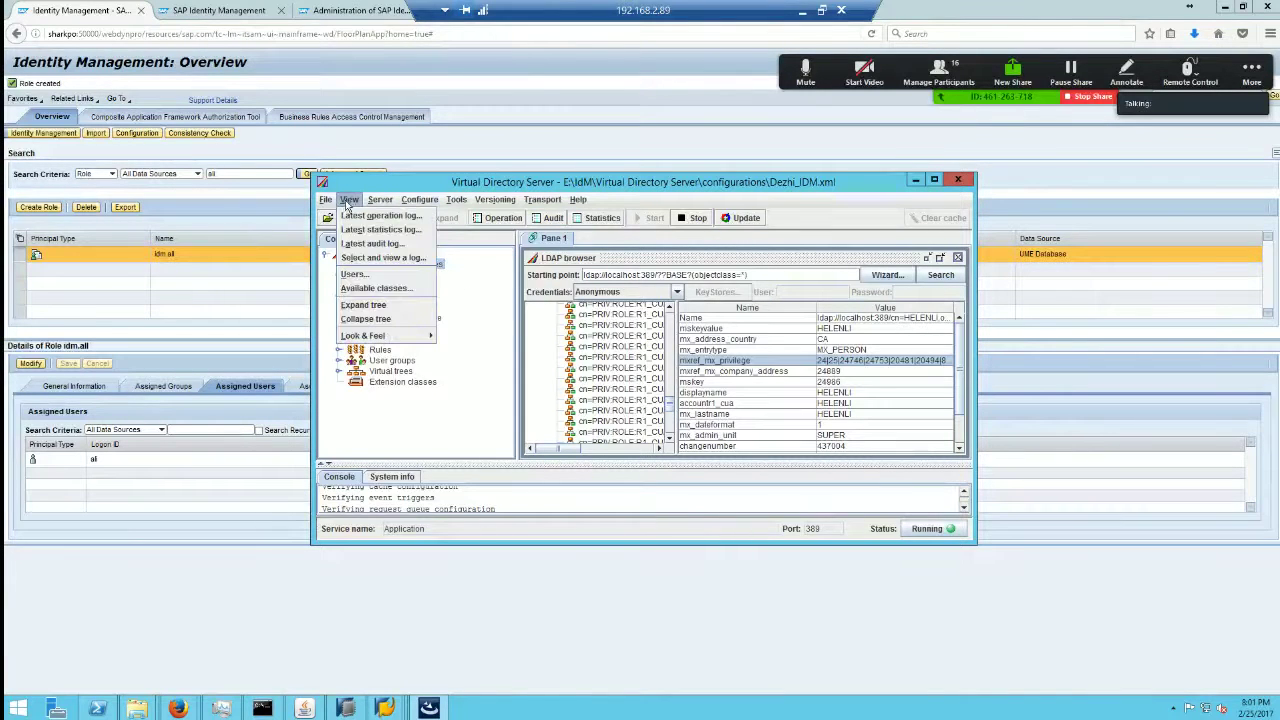
click(420, 200)
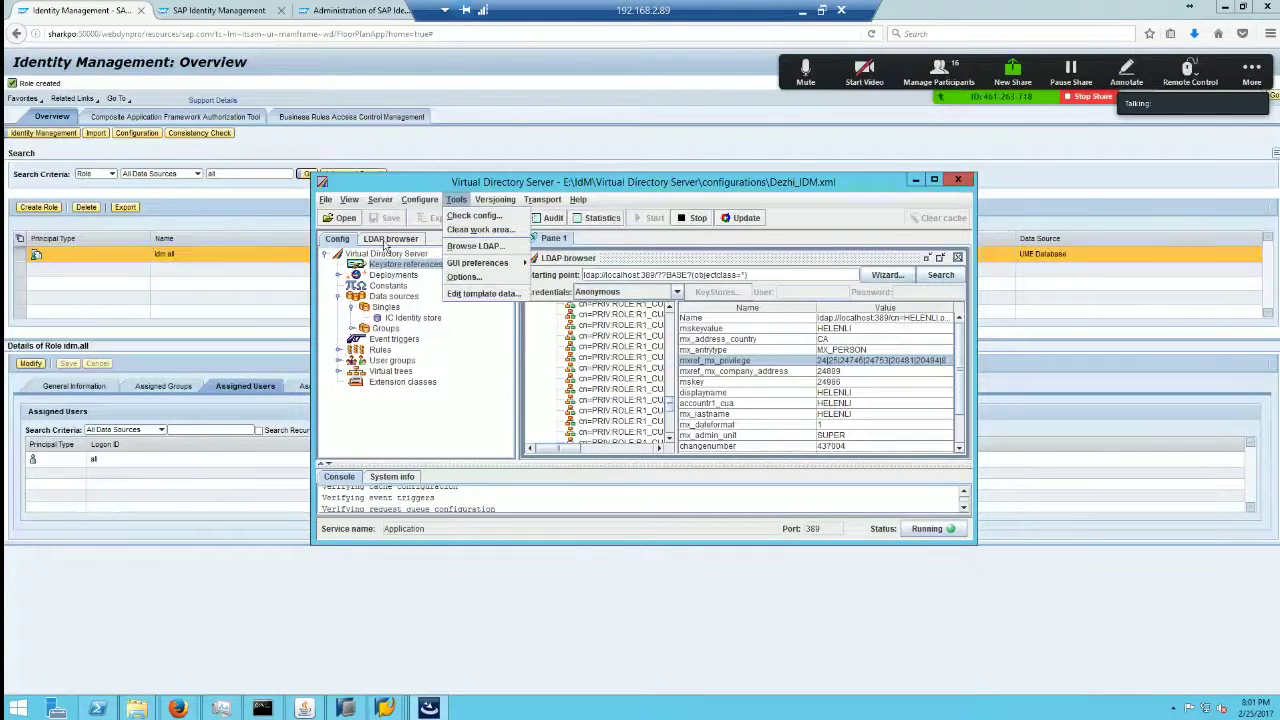
click(388, 240)
click(339, 240)
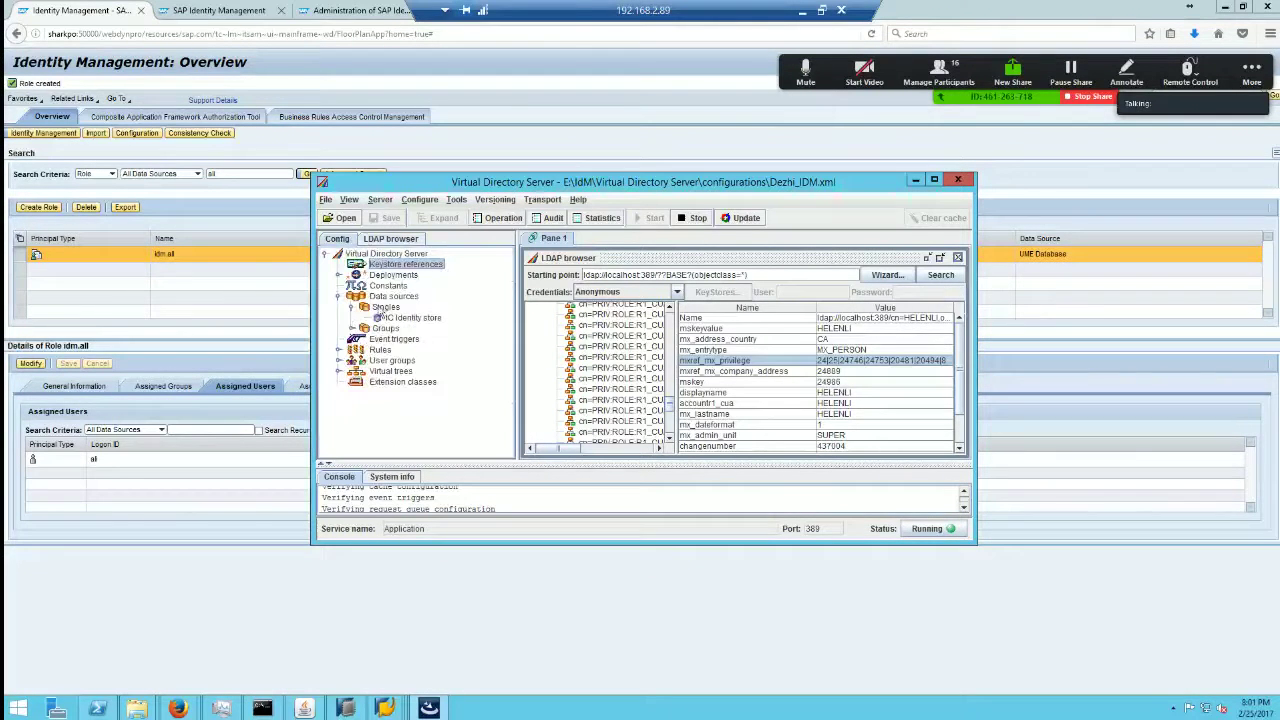
click(339, 296)
Step: Review the root server's Operations, Engine, Classes and Authentication properties, then close them, discarding changes
click(390, 255)
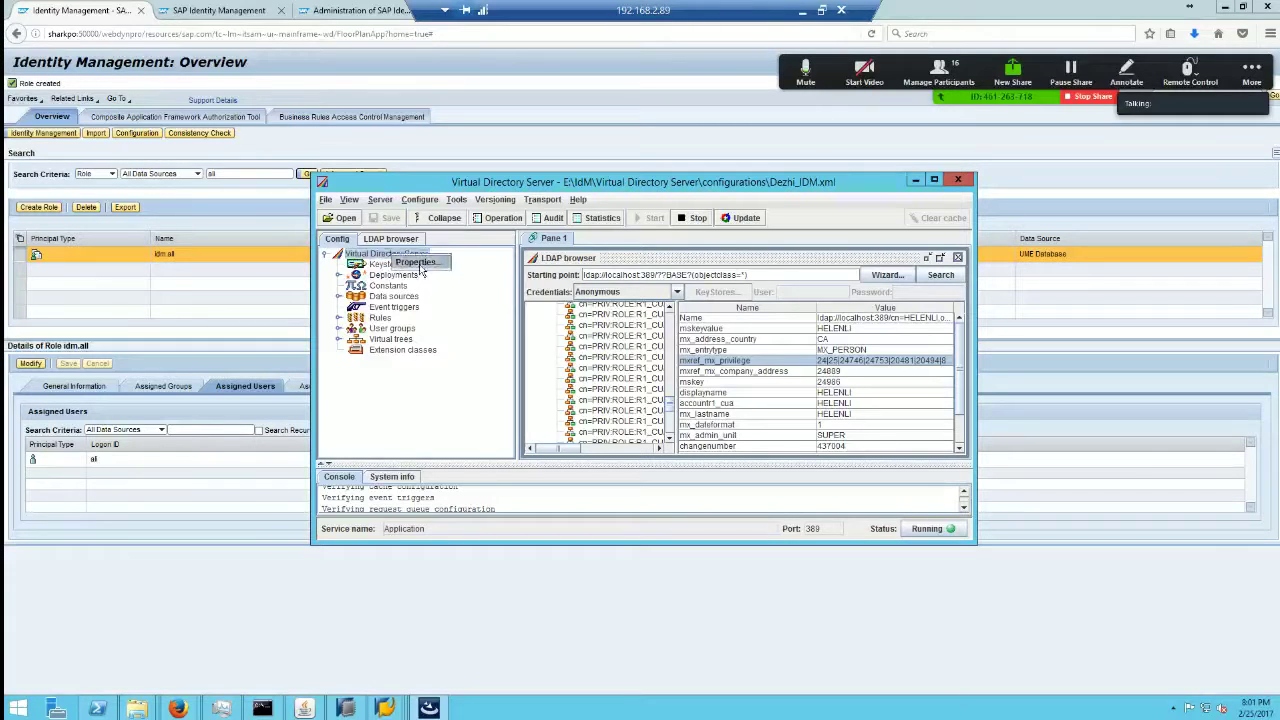
click(433, 276)
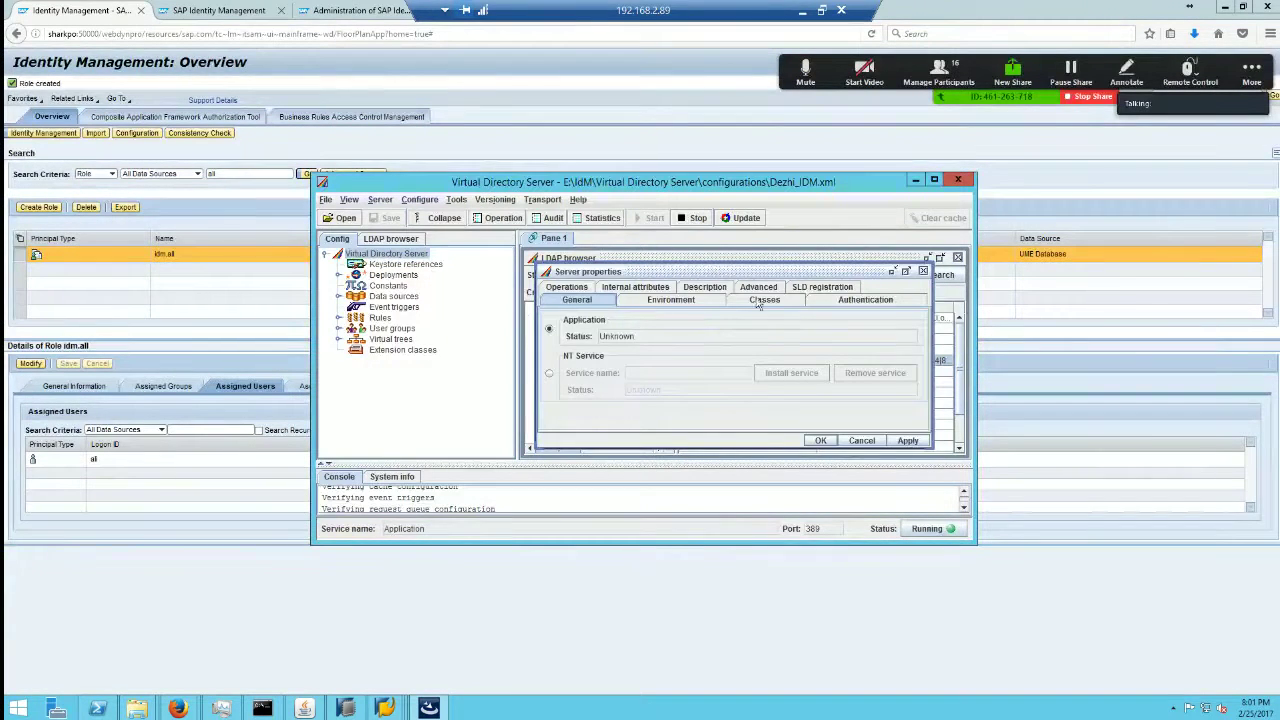
click(568, 289)
click(656, 303)
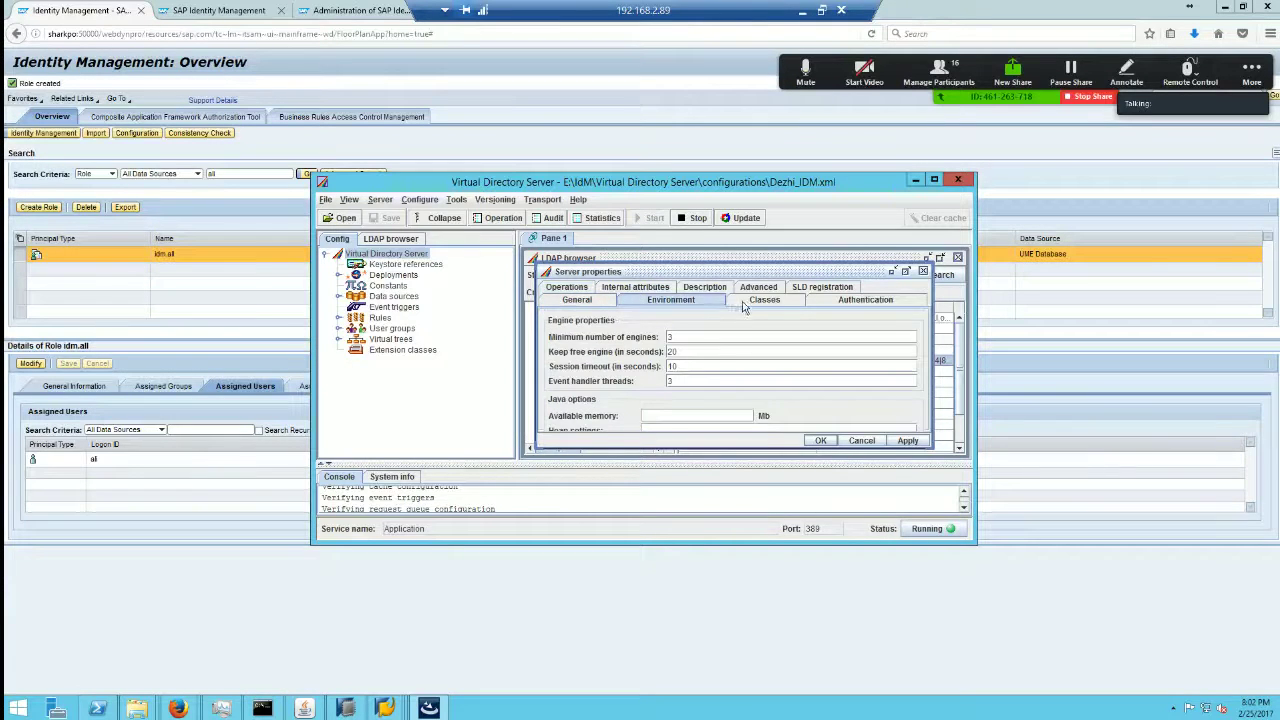
click(748, 302)
click(855, 303)
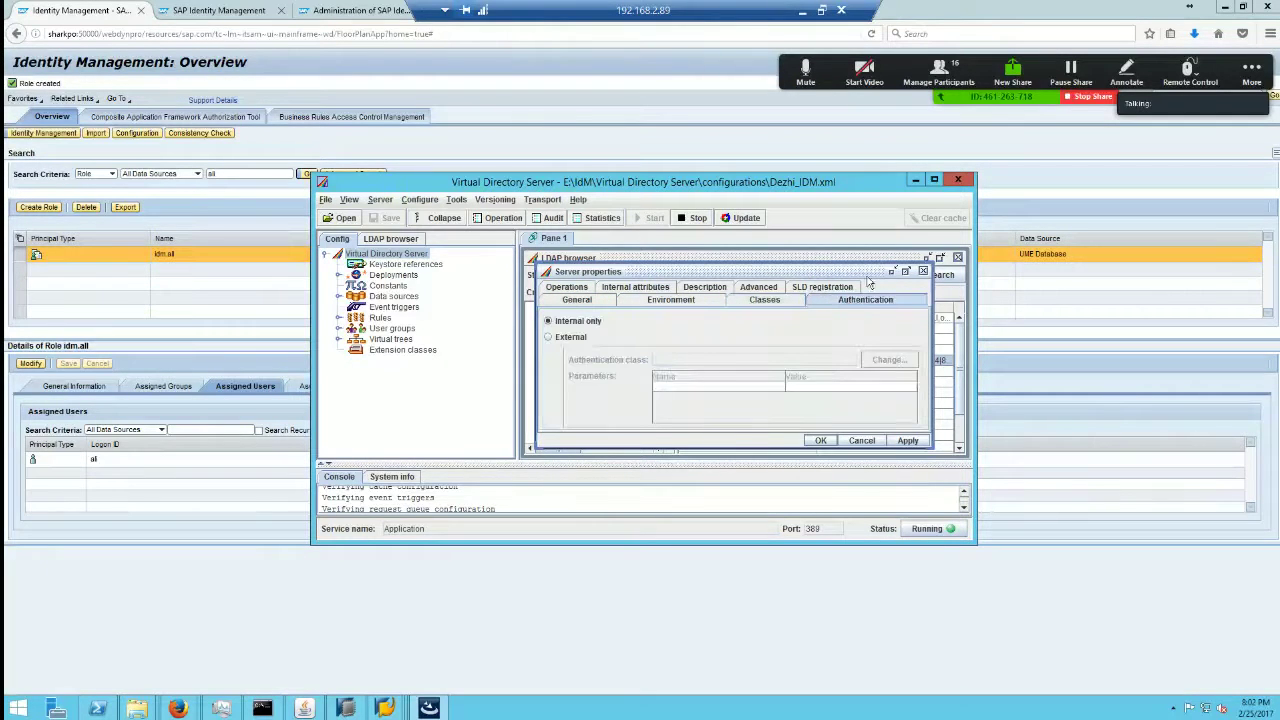
click(923, 271)
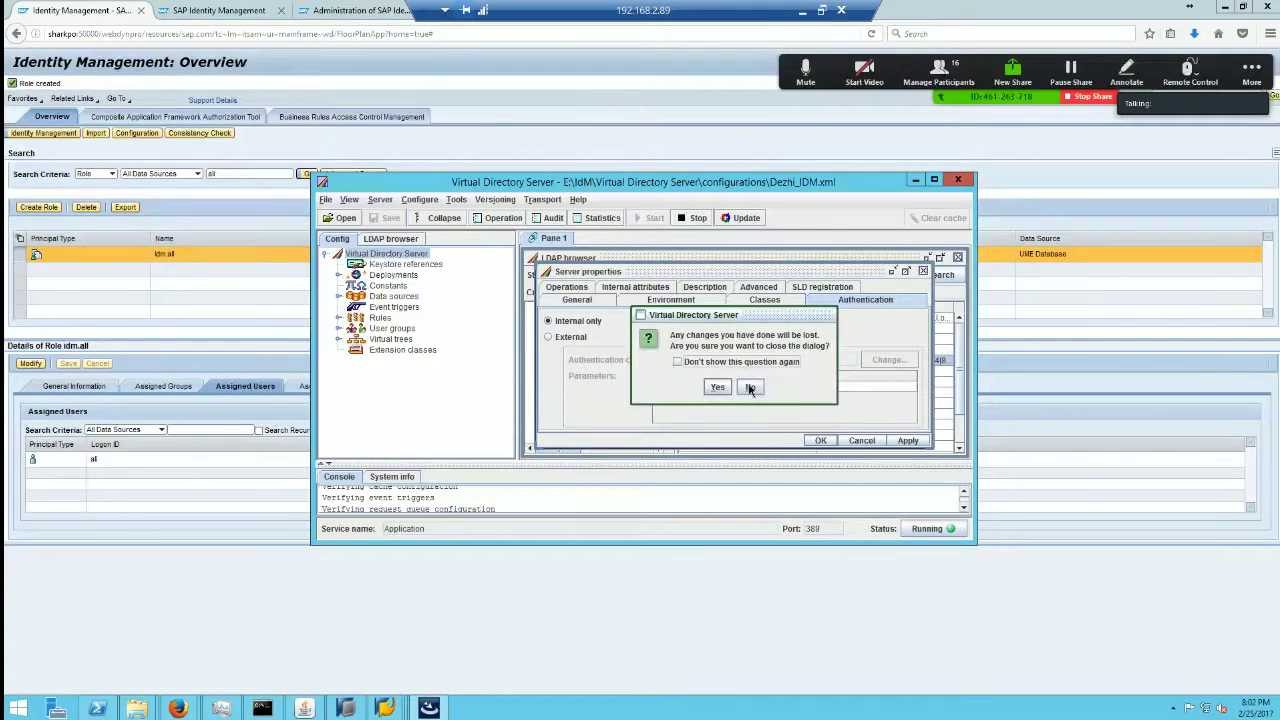
click(717, 387)
click(548, 202)
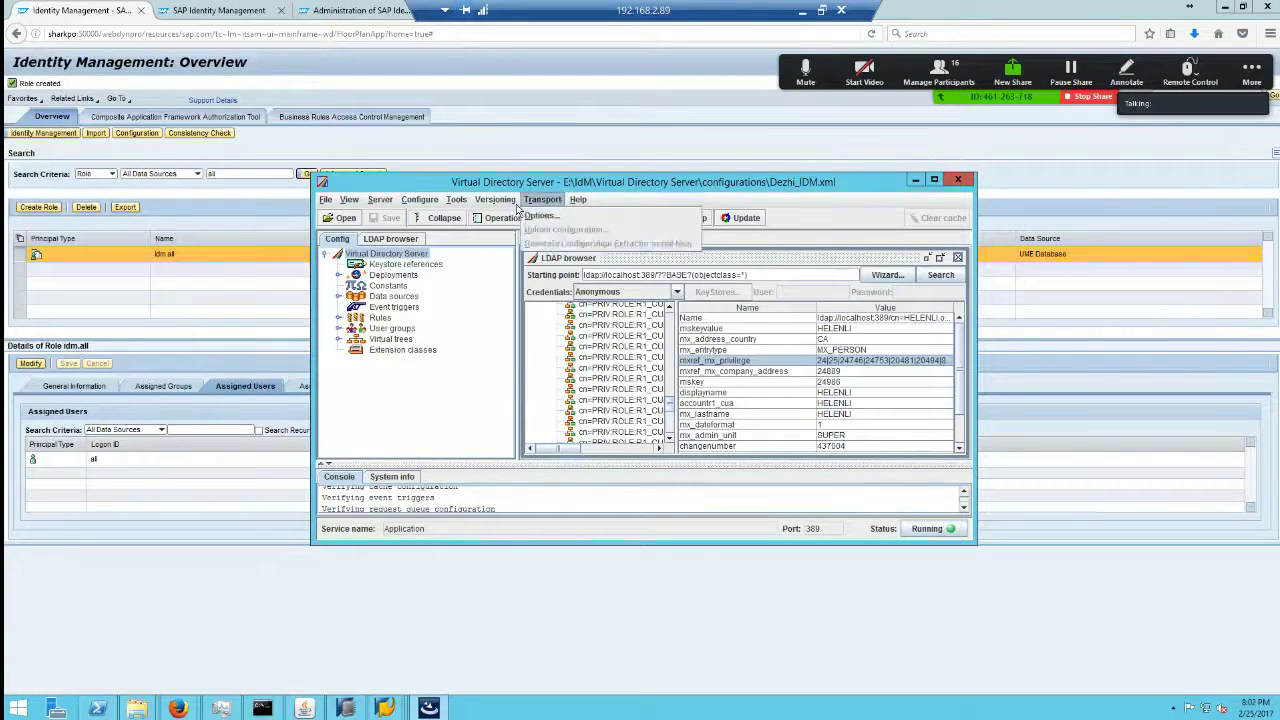
mouse_move(460, 204)
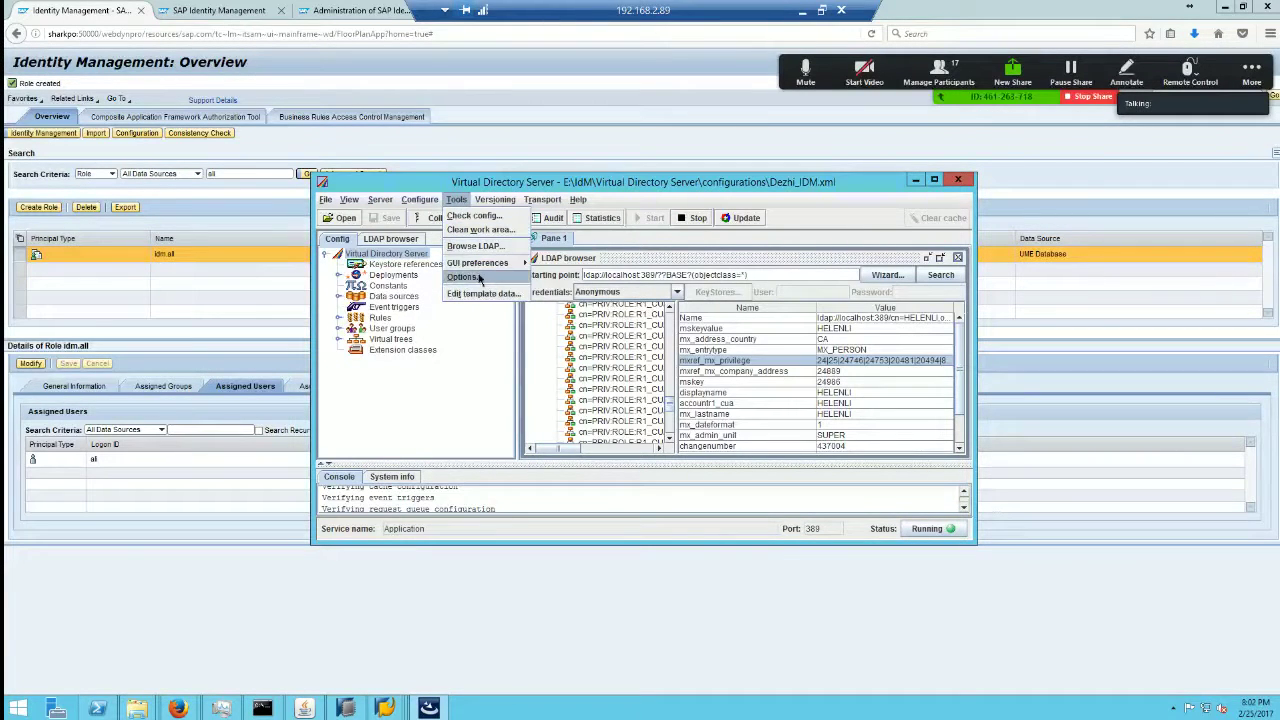
Step: Check that the General options' encryption key file is E:\IdM\Identity Center\Key\Keys.ini, then close without saving
click(479, 278)
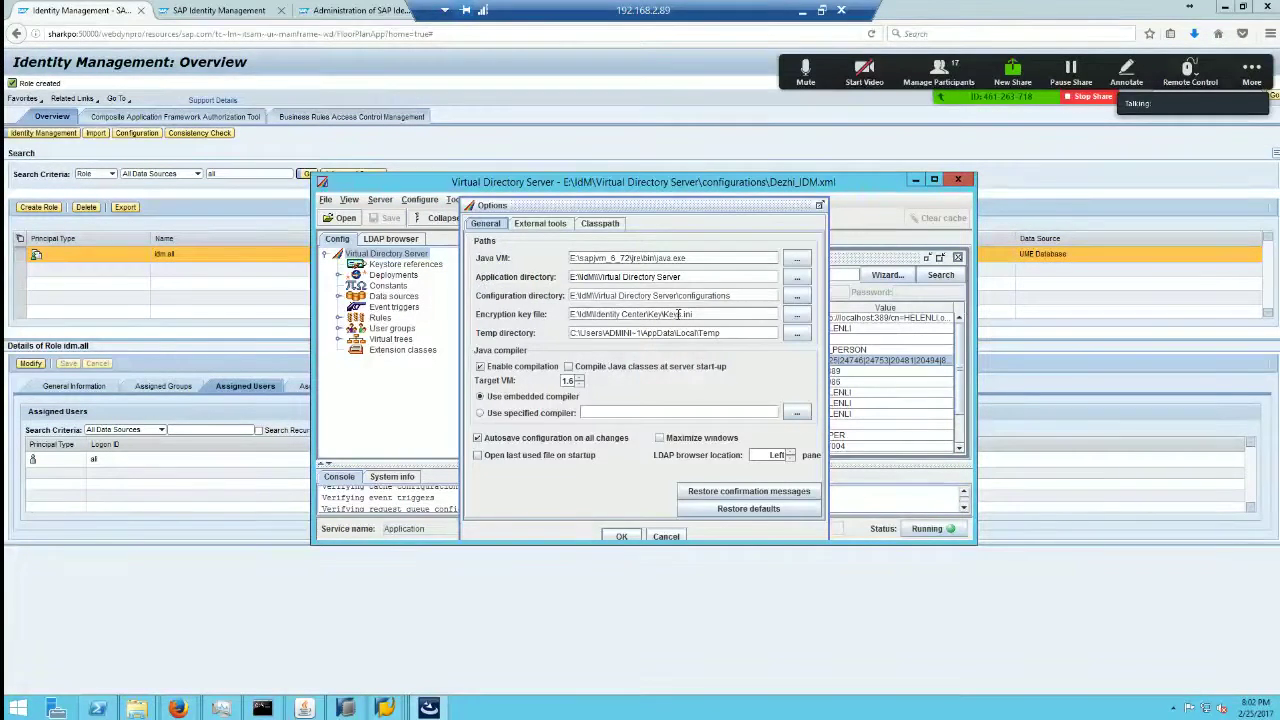
drag(707, 313, 570, 314)
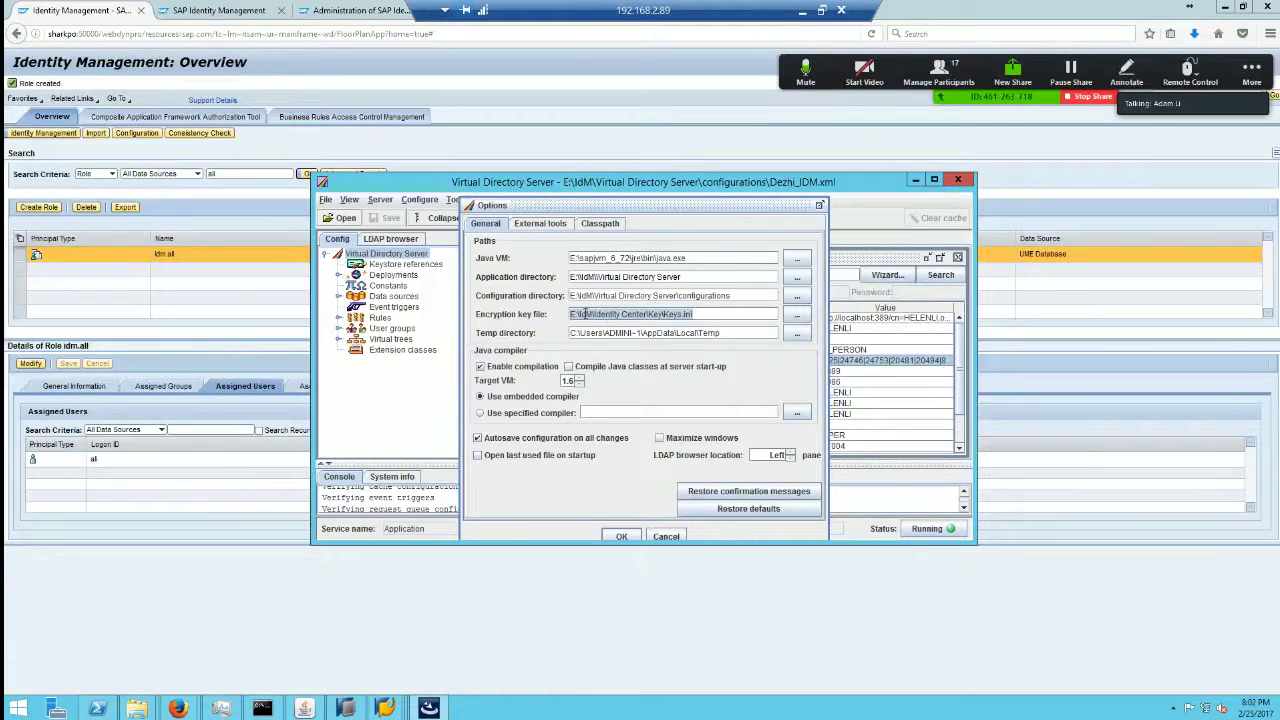
click(693, 314)
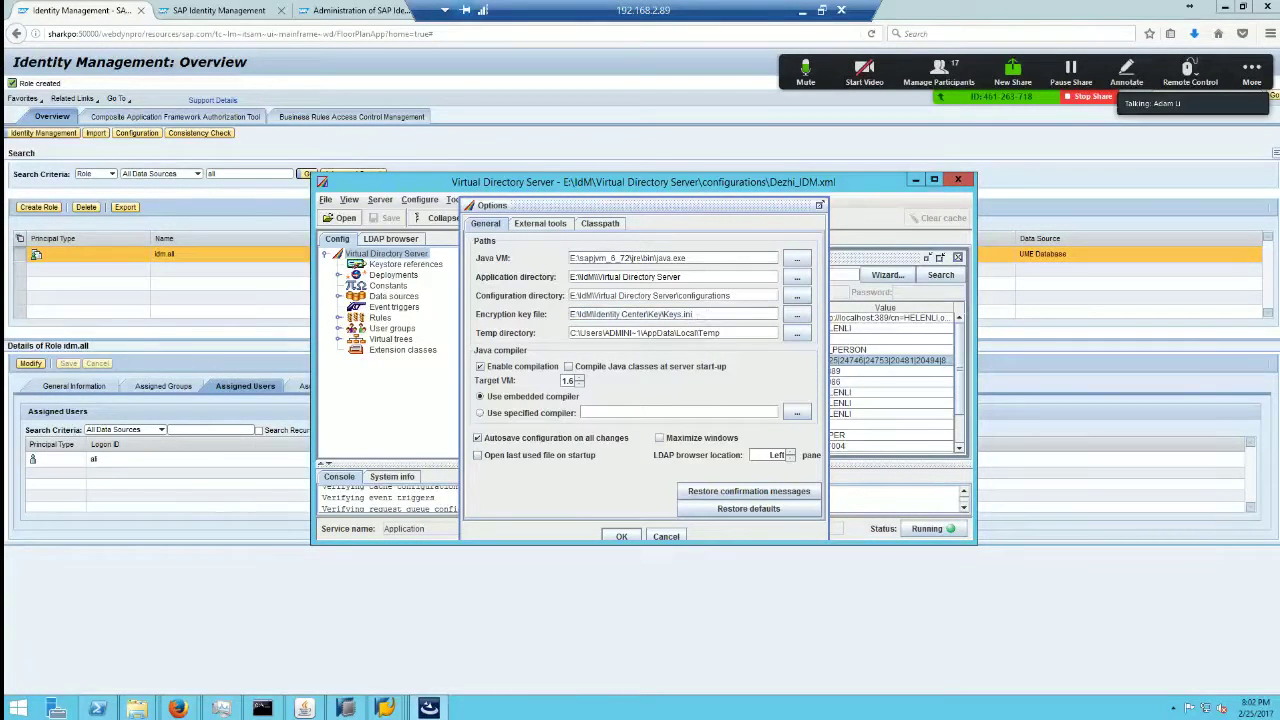
drag(693, 314, 667, 314)
click(666, 537)
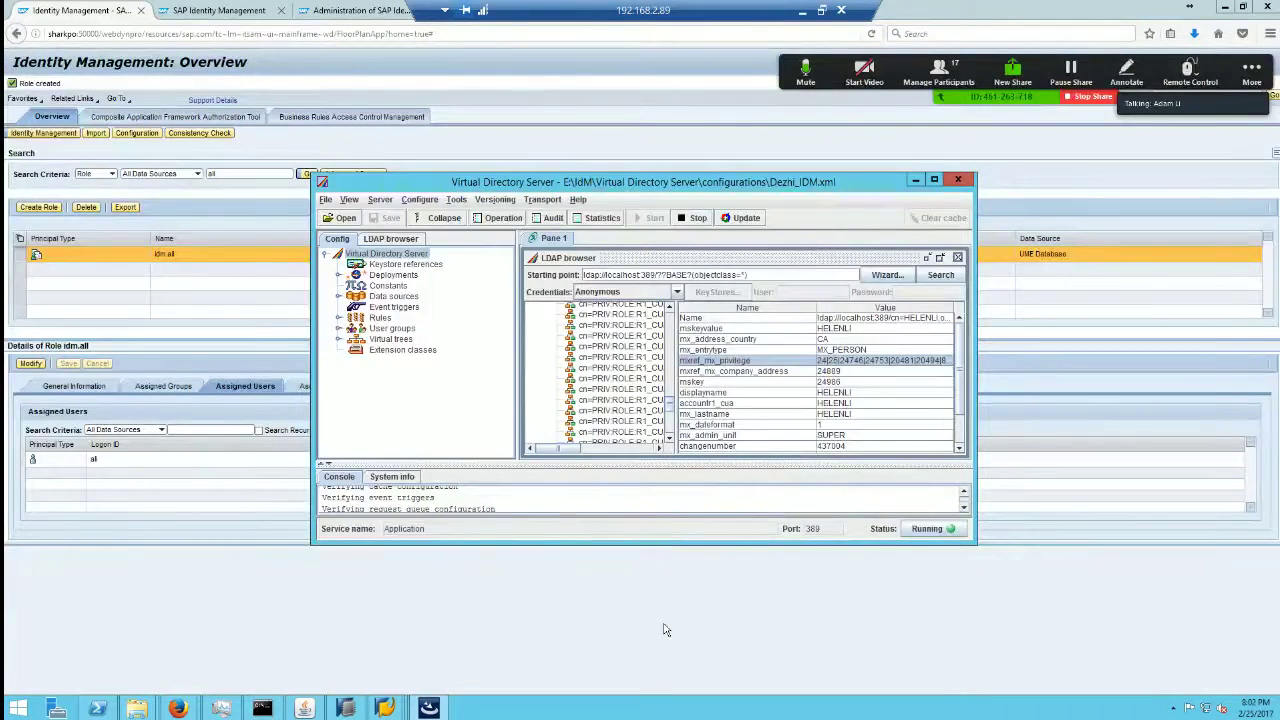
Step: Minimize the remote session to view the Identity Virtualization slide, then return to the IDM monitoring page
click(666, 630)
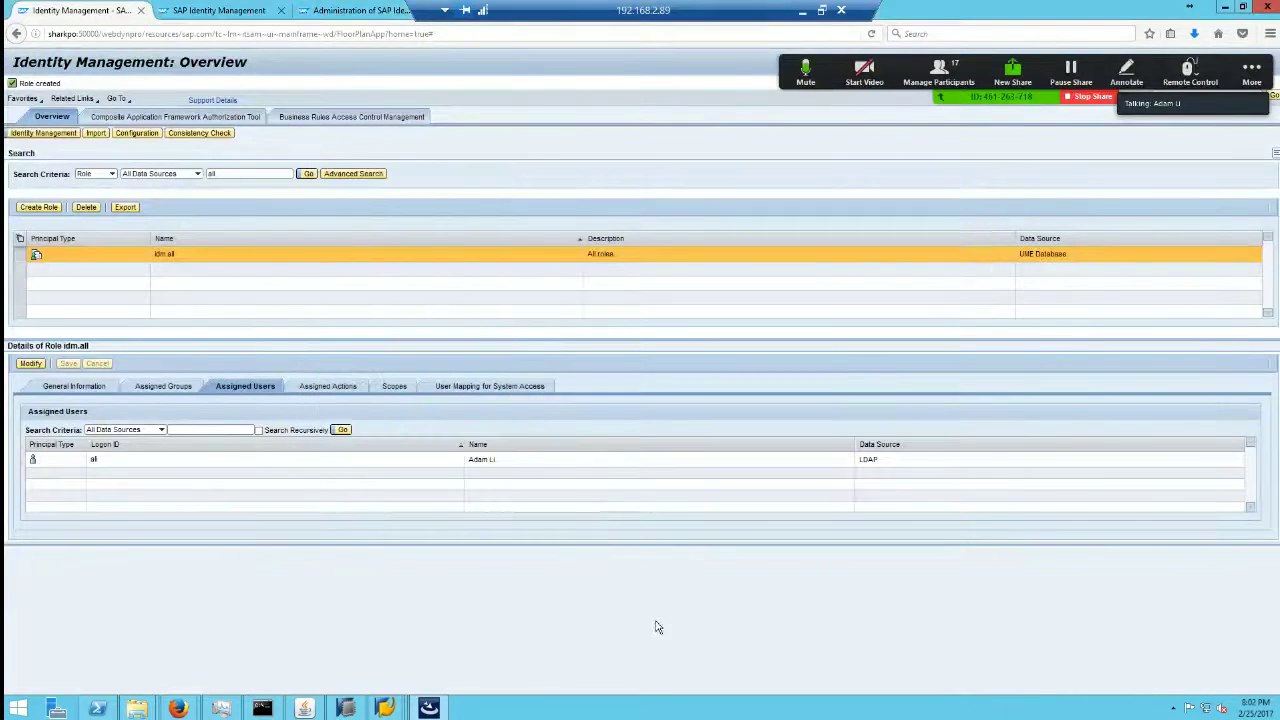
click(801, 17)
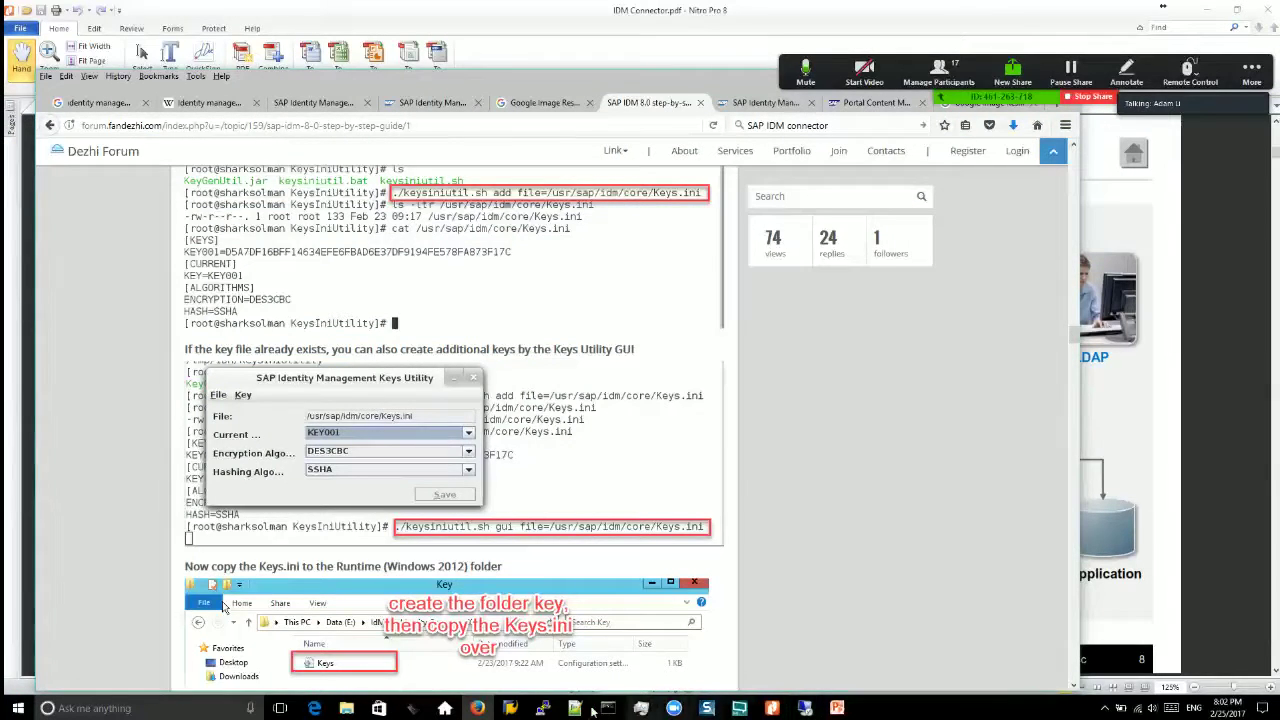
click(477, 708)
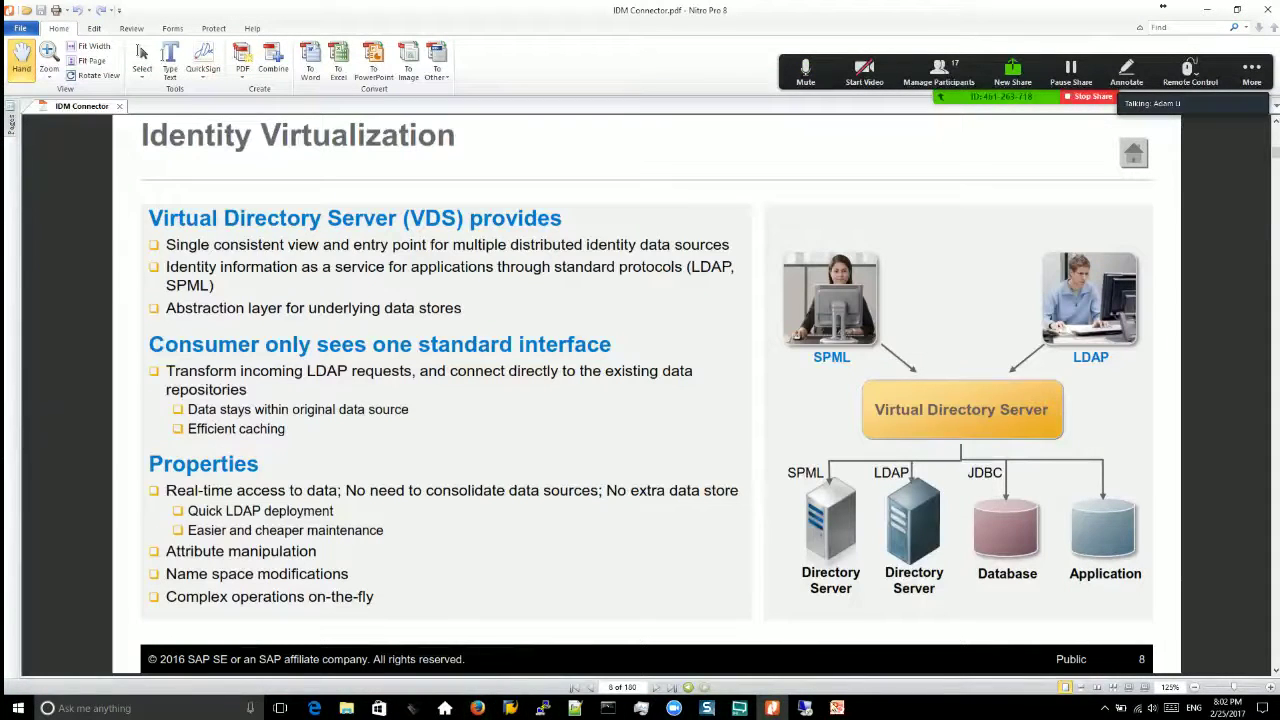
click(799, 709)
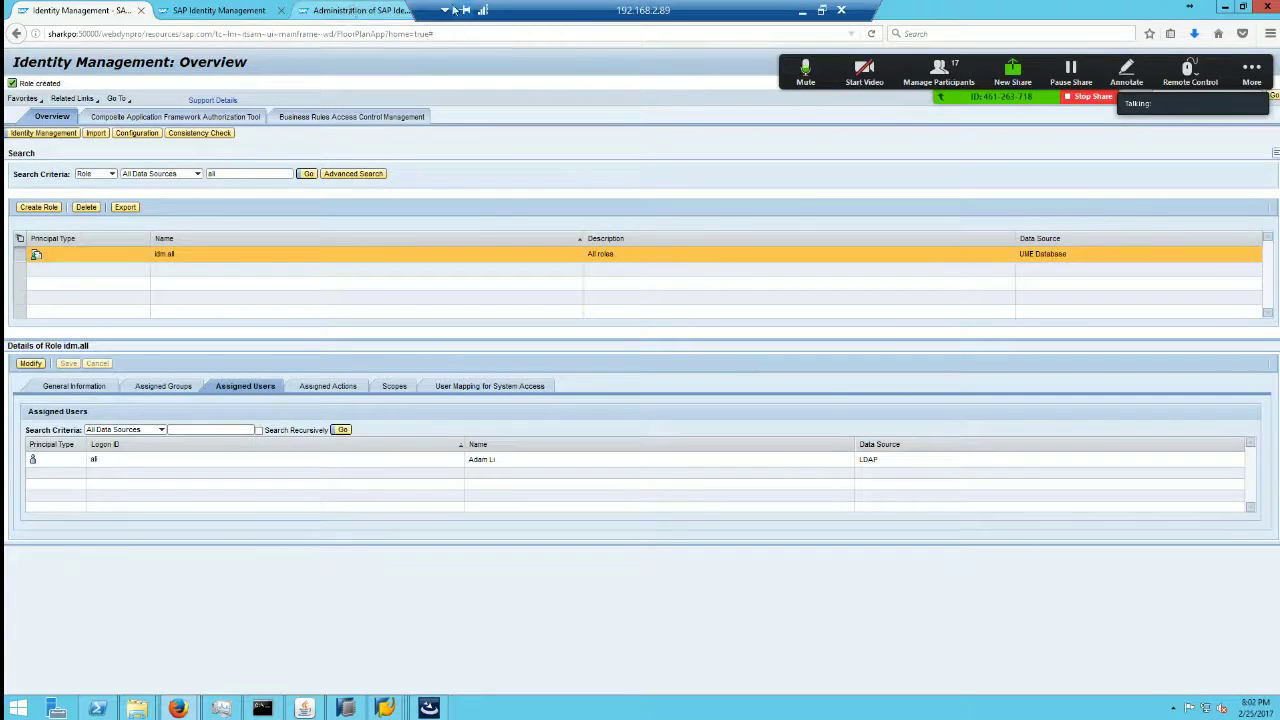
click(330, 13)
Step: Restore and reposition the browser, then switch to the Java HTTP Provider Configuration page
double_click(963, 14)
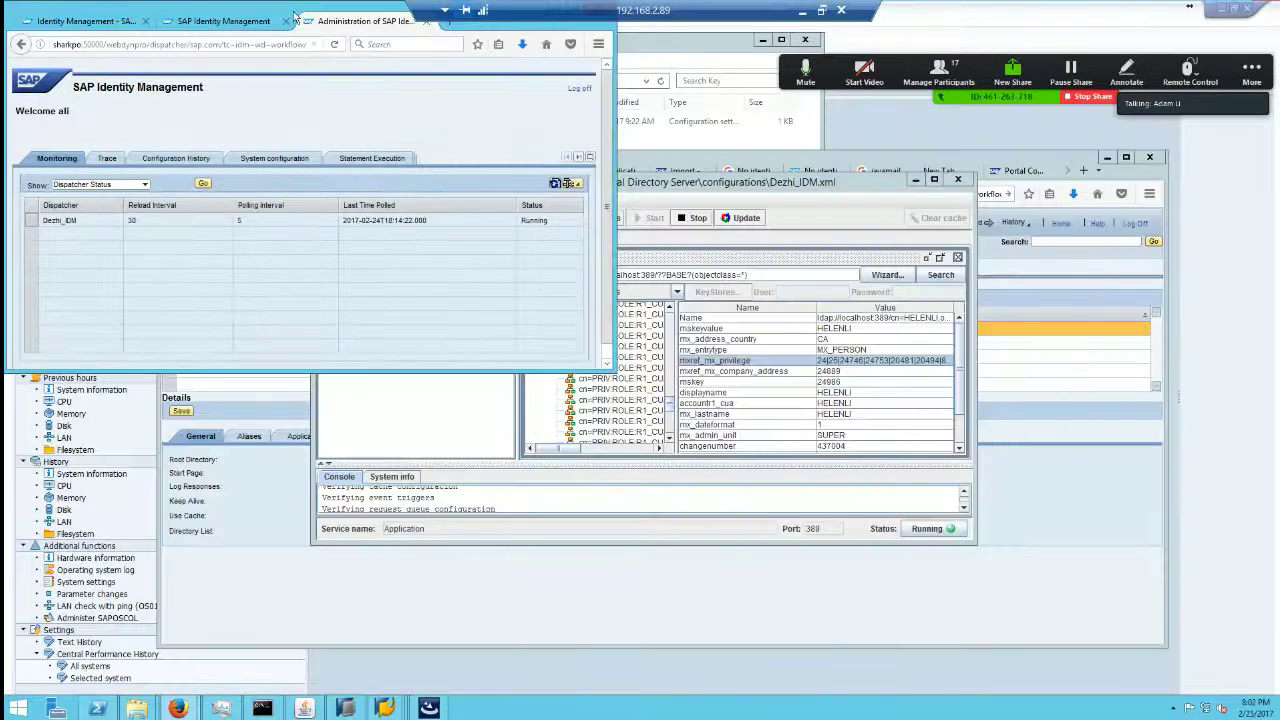
drag(295, 17, 295, 100)
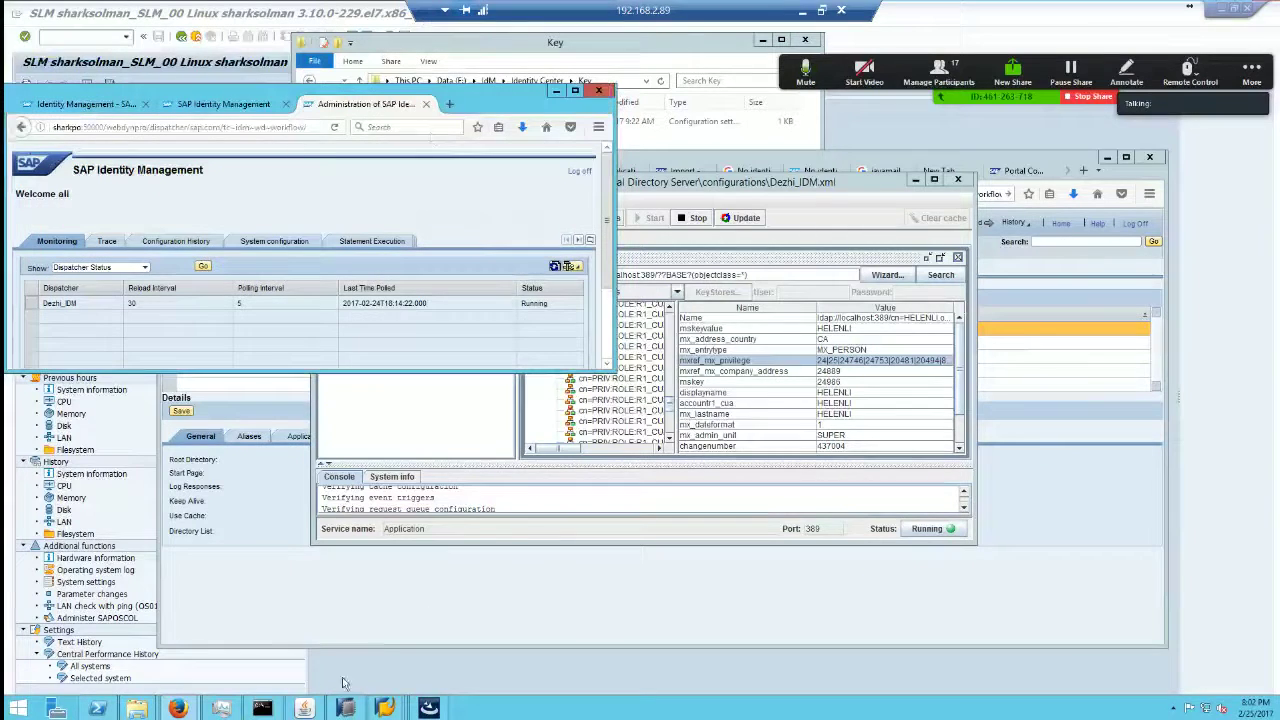
click(180, 708)
click(151, 622)
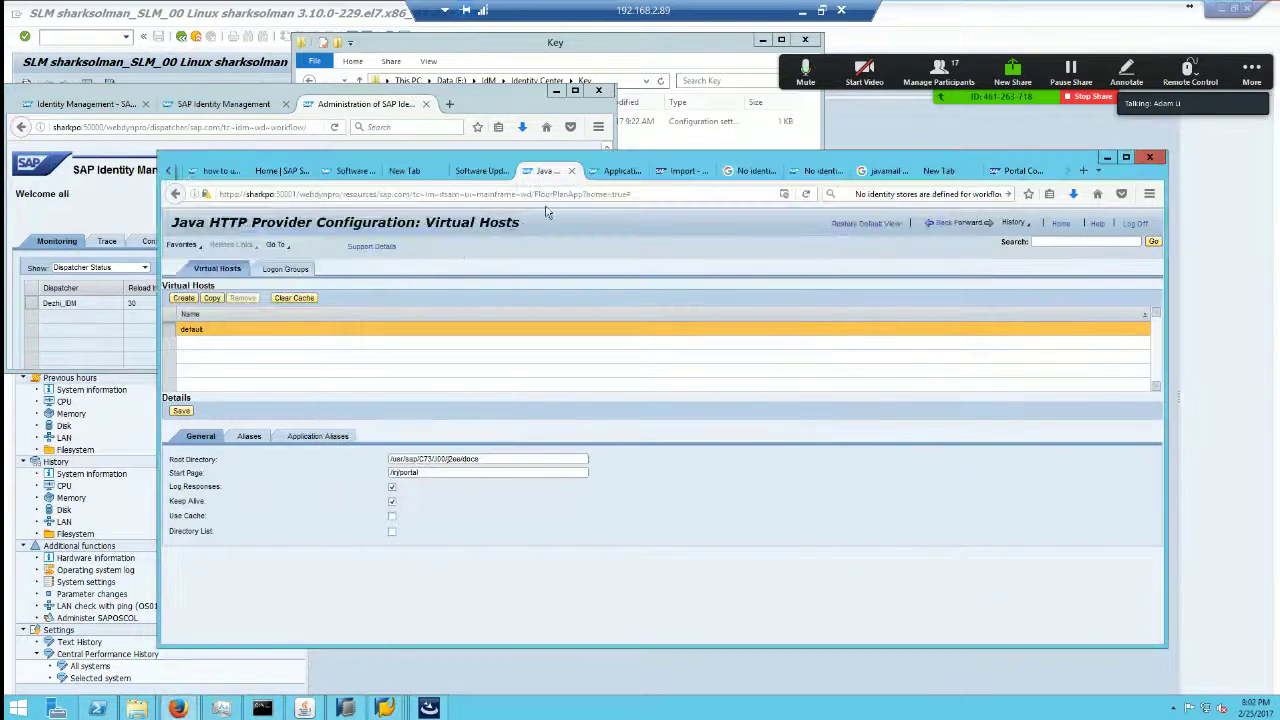
click(822, 171)
click(880, 171)
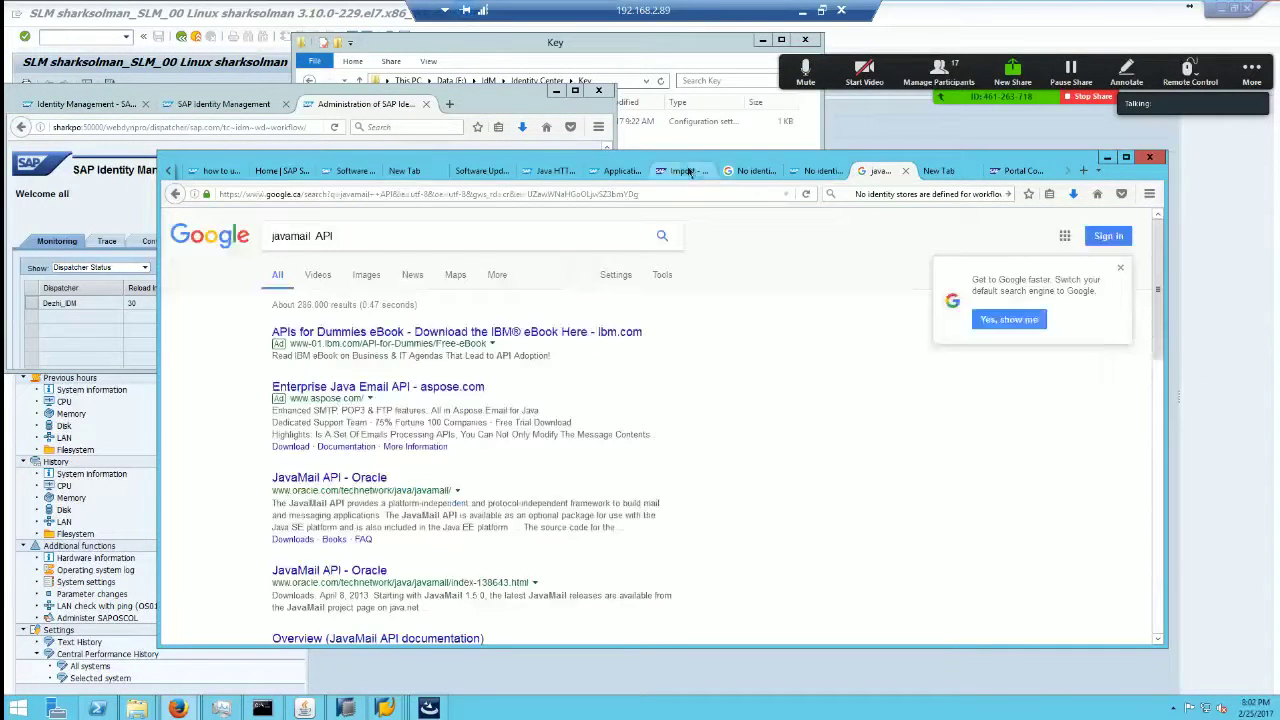
click(689, 172)
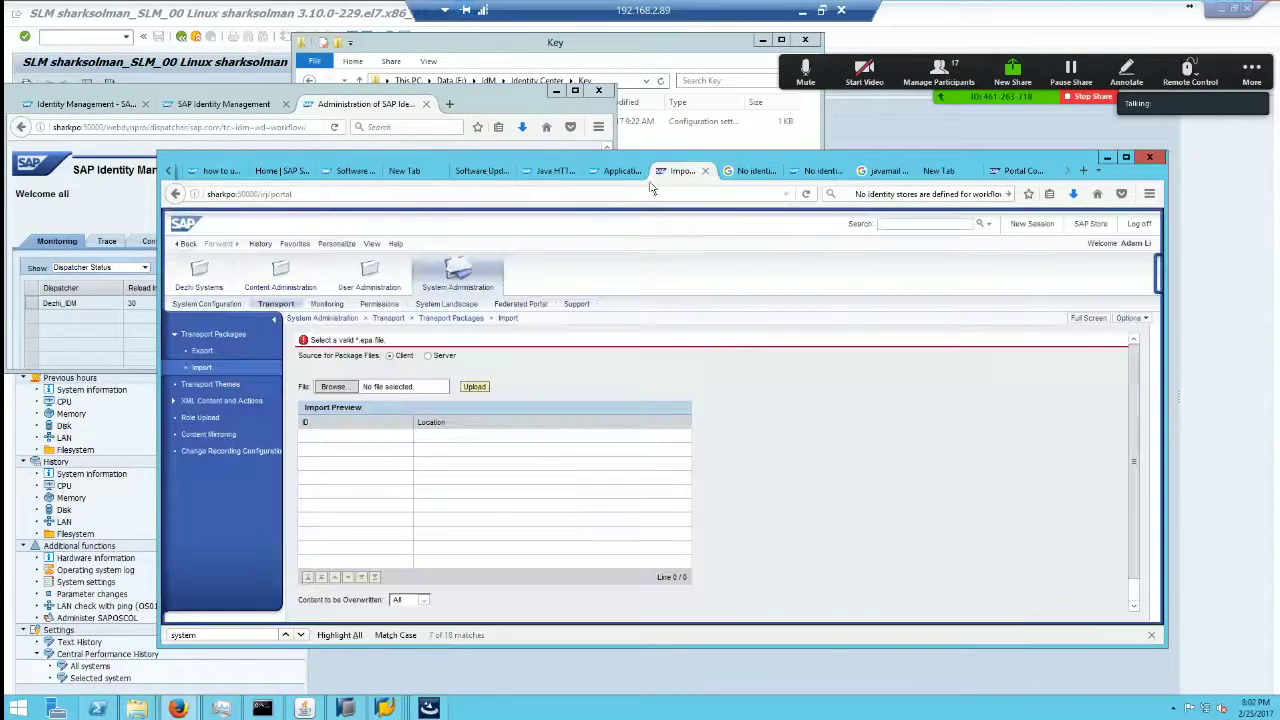
click(549, 172)
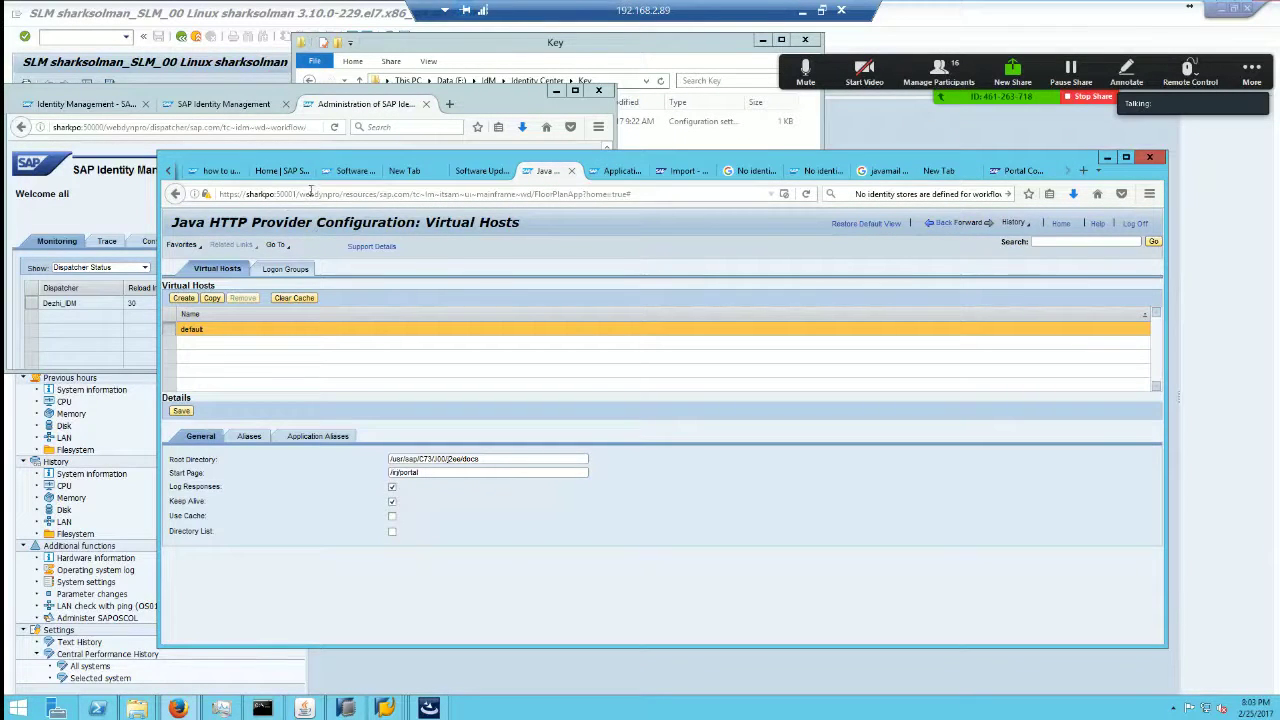
Step: Go to the NetWeaver Administrator home and open Configuration > Infrastructure
click(316, 194)
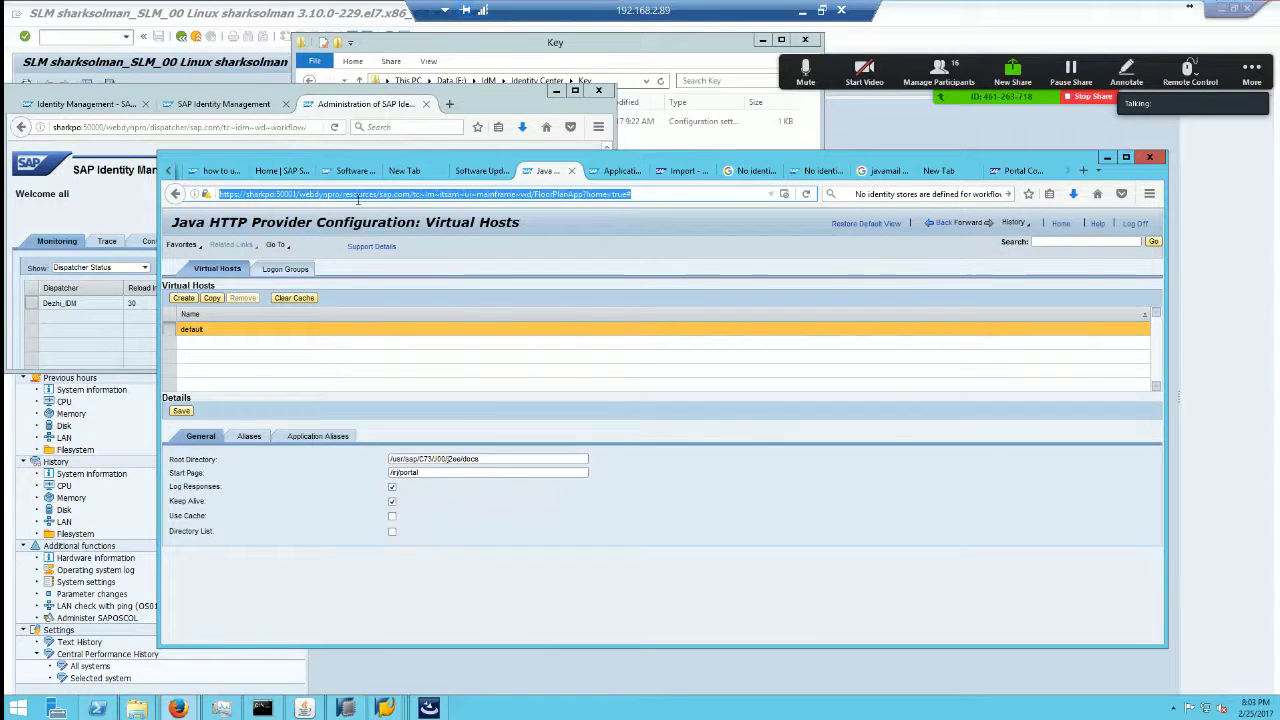
click(1058, 224)
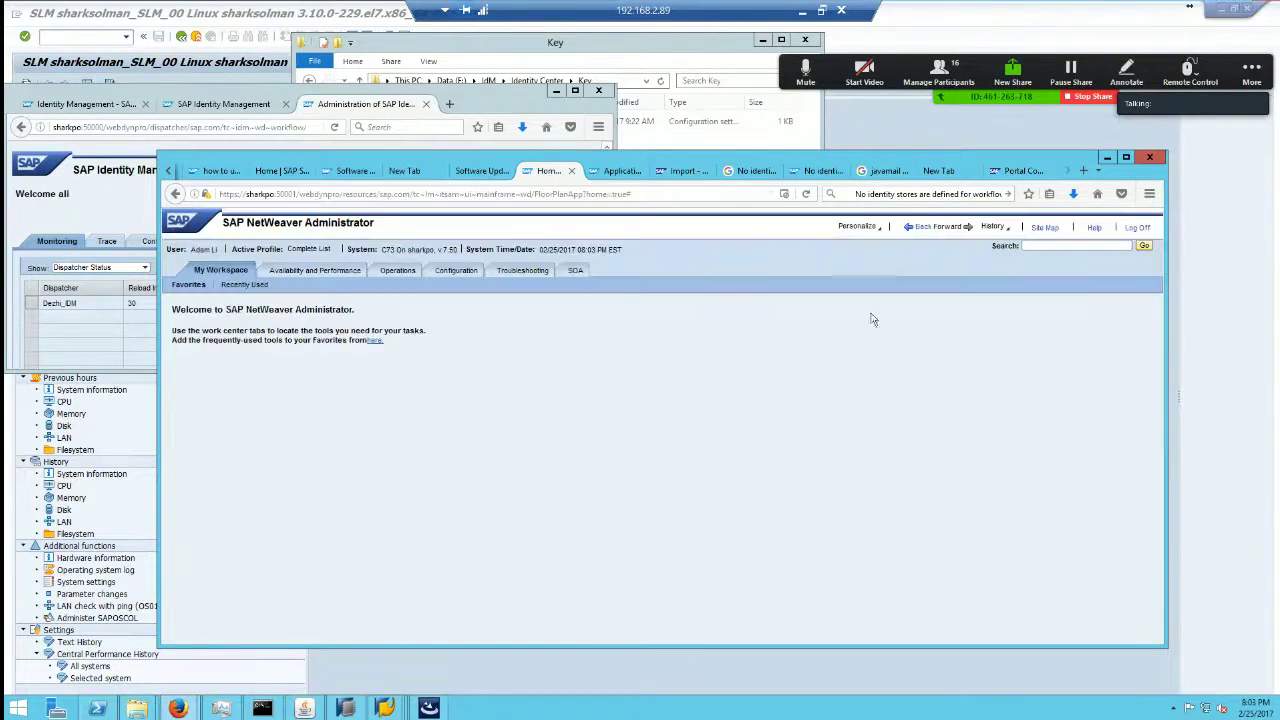
click(450, 271)
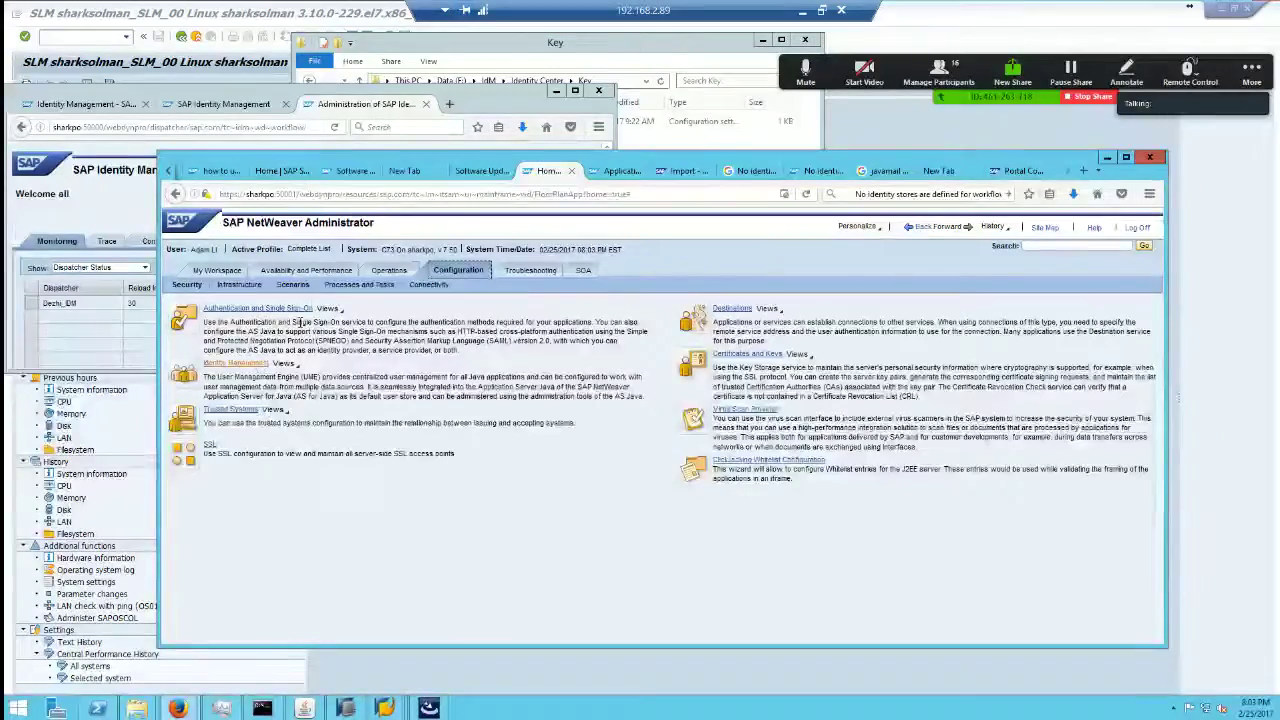
click(244, 286)
scroll(294, 356, down, 2)
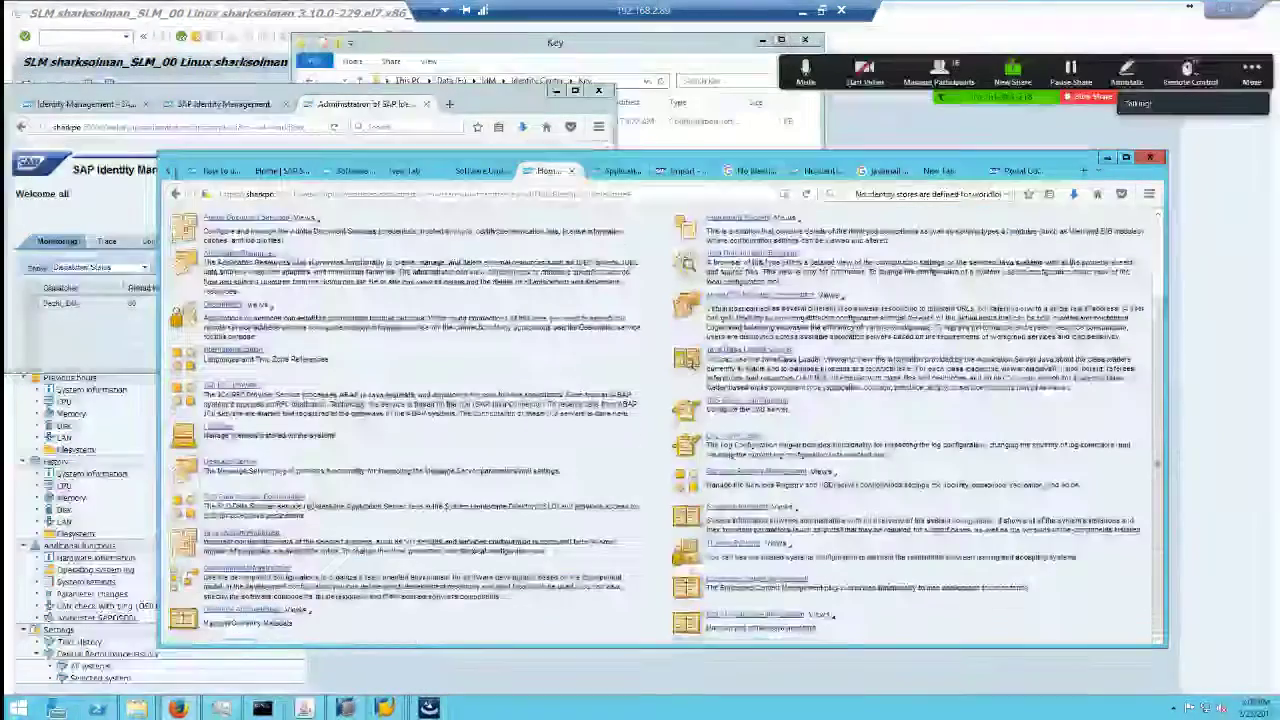
Step: Open Java System Properties and filter the Applications list to 'idm' entries
click(259, 535)
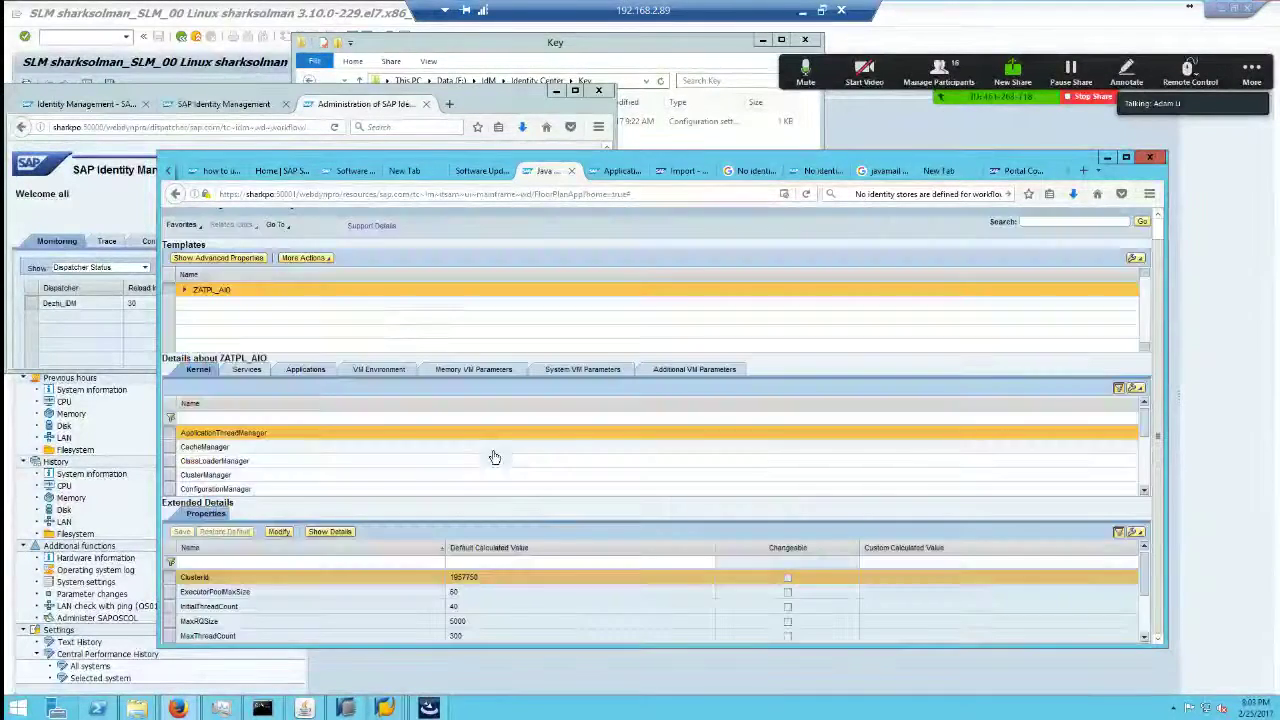
click(258, 416)
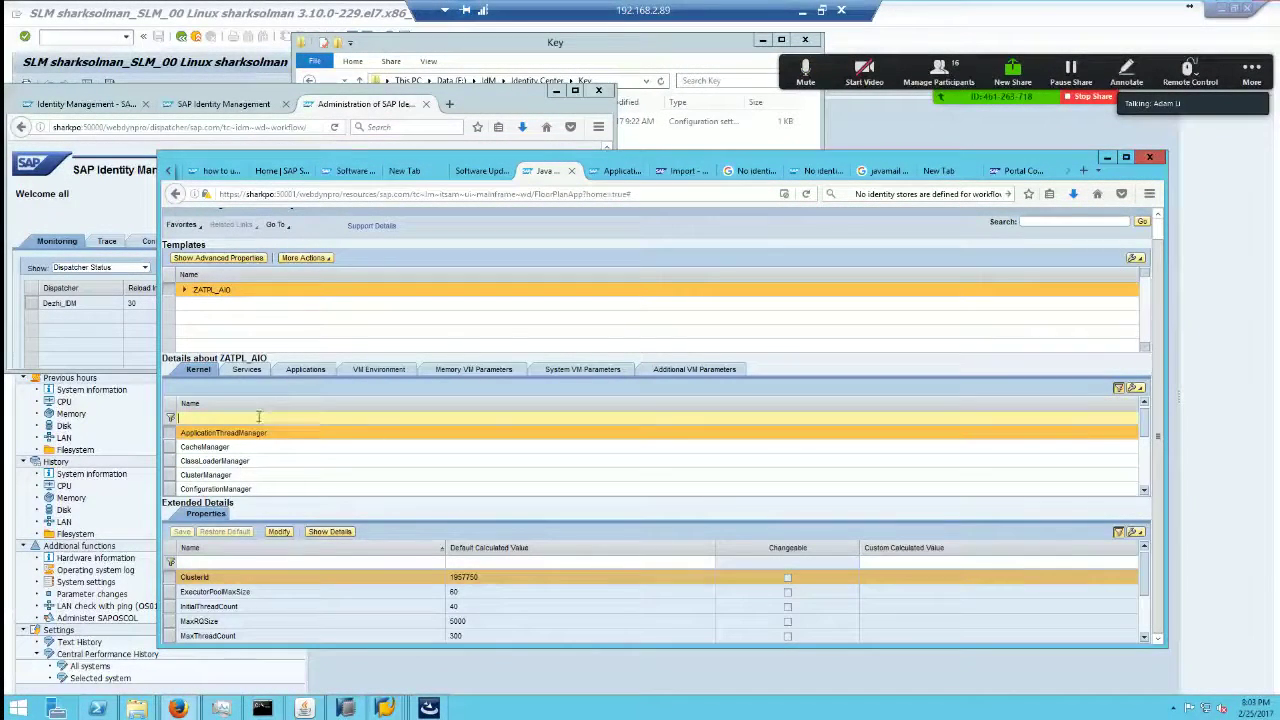
click(306, 369)
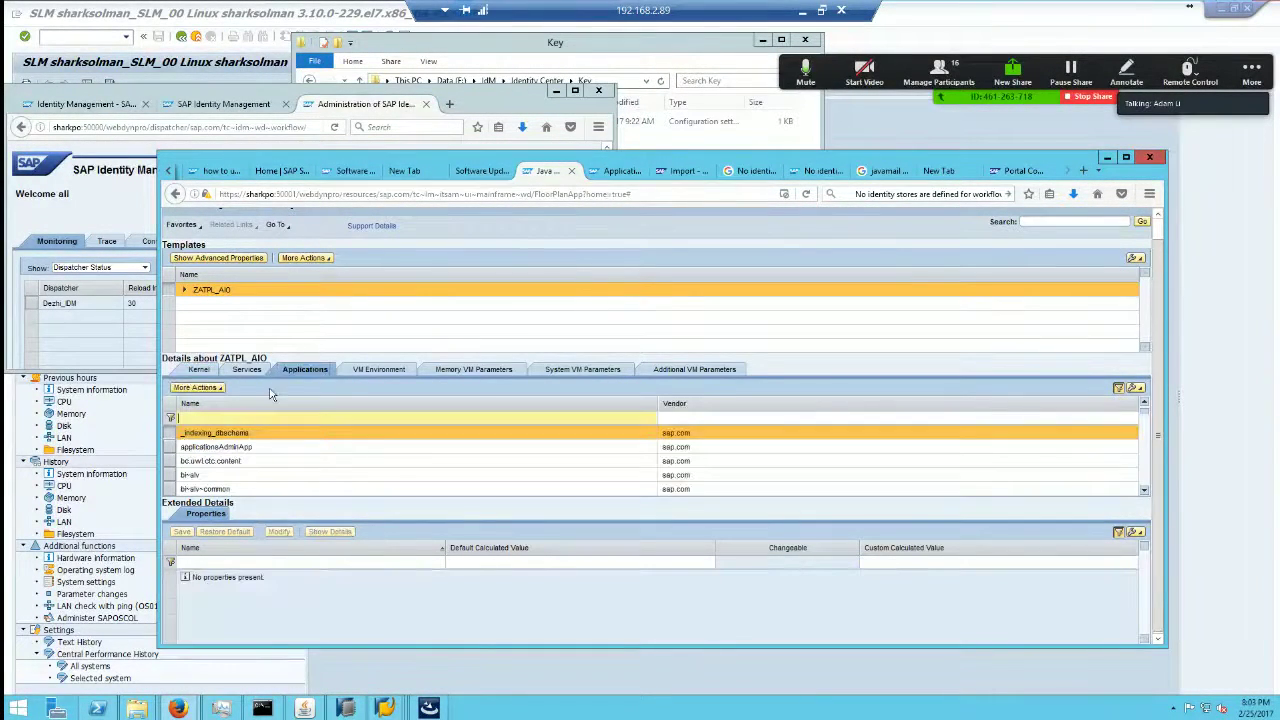
key(Return)
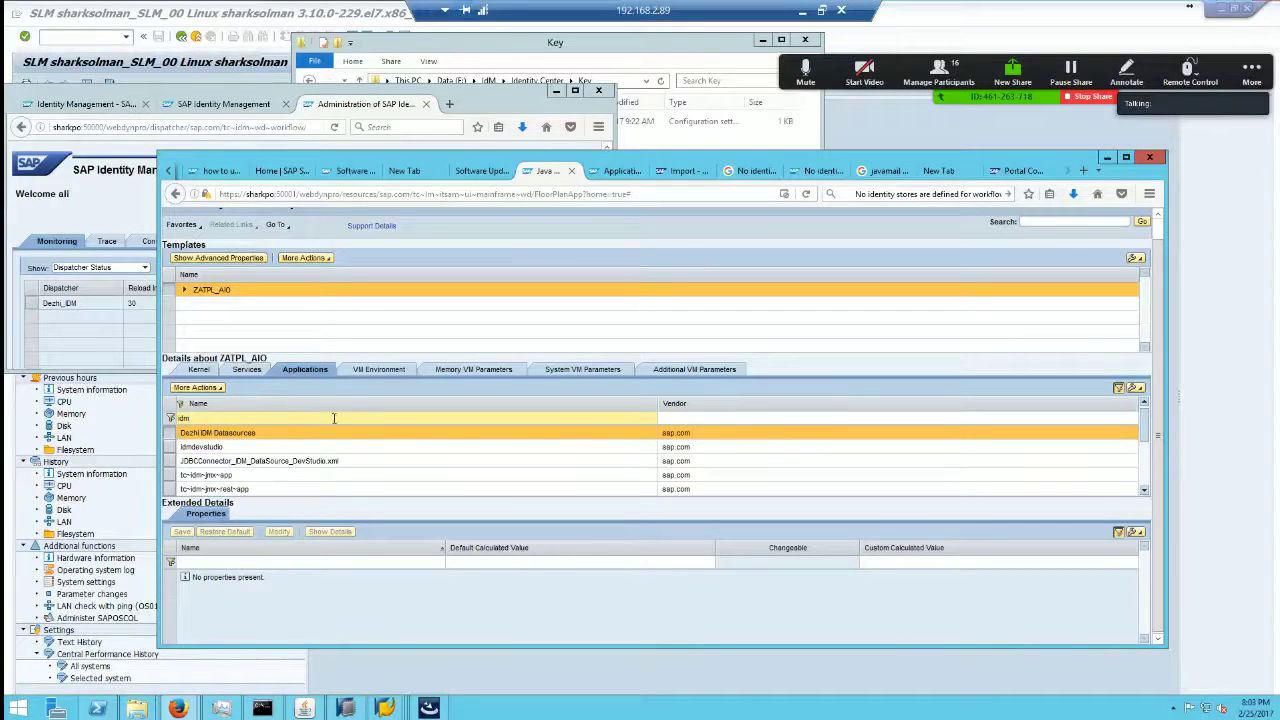
double_click(567, 160)
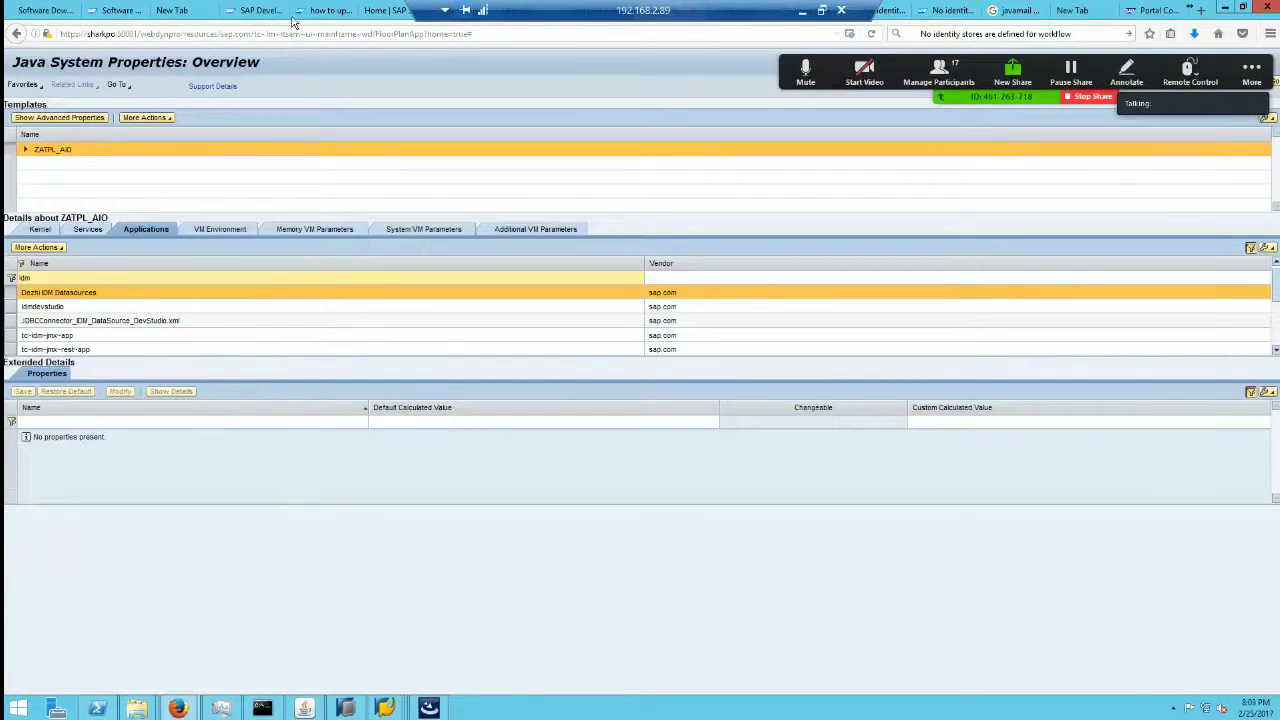
Step: Verify crypt.keyfile is /usr/sap/IDM/key/Keys.ini for idmdevstudio and tc~idm~jmx~app
click(1243, 8)
click(604, 466)
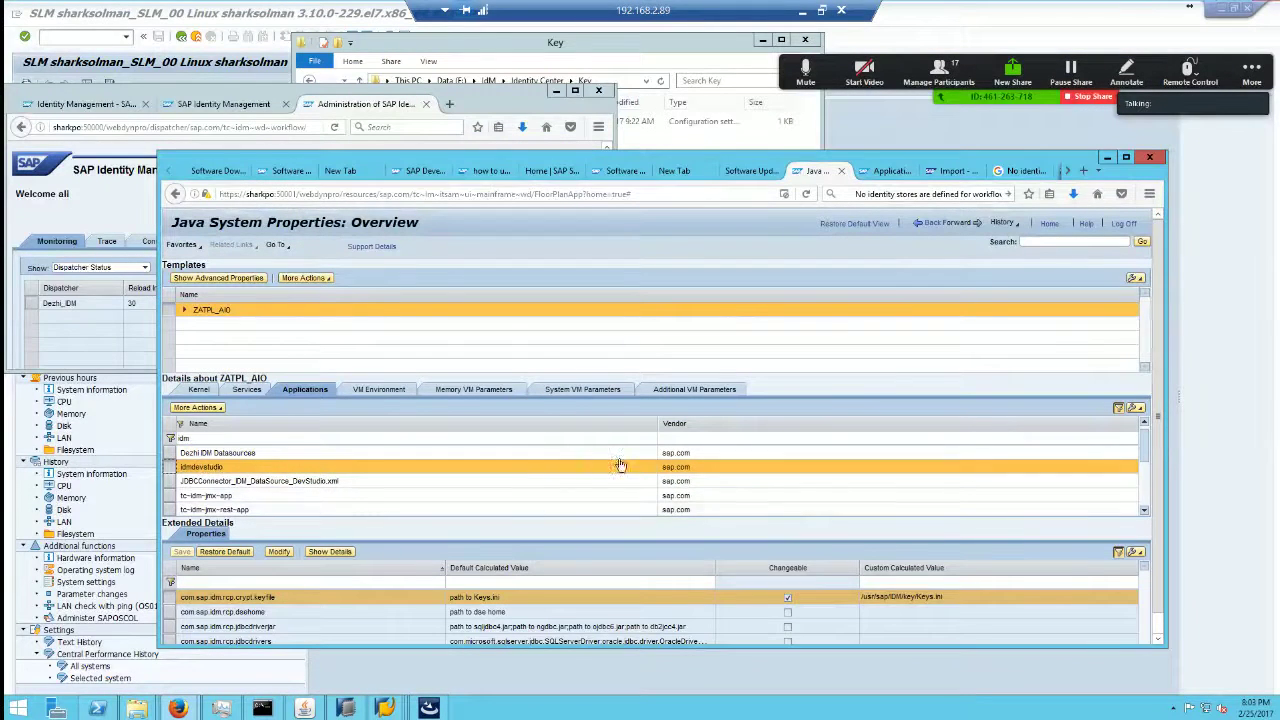
click(1126, 157)
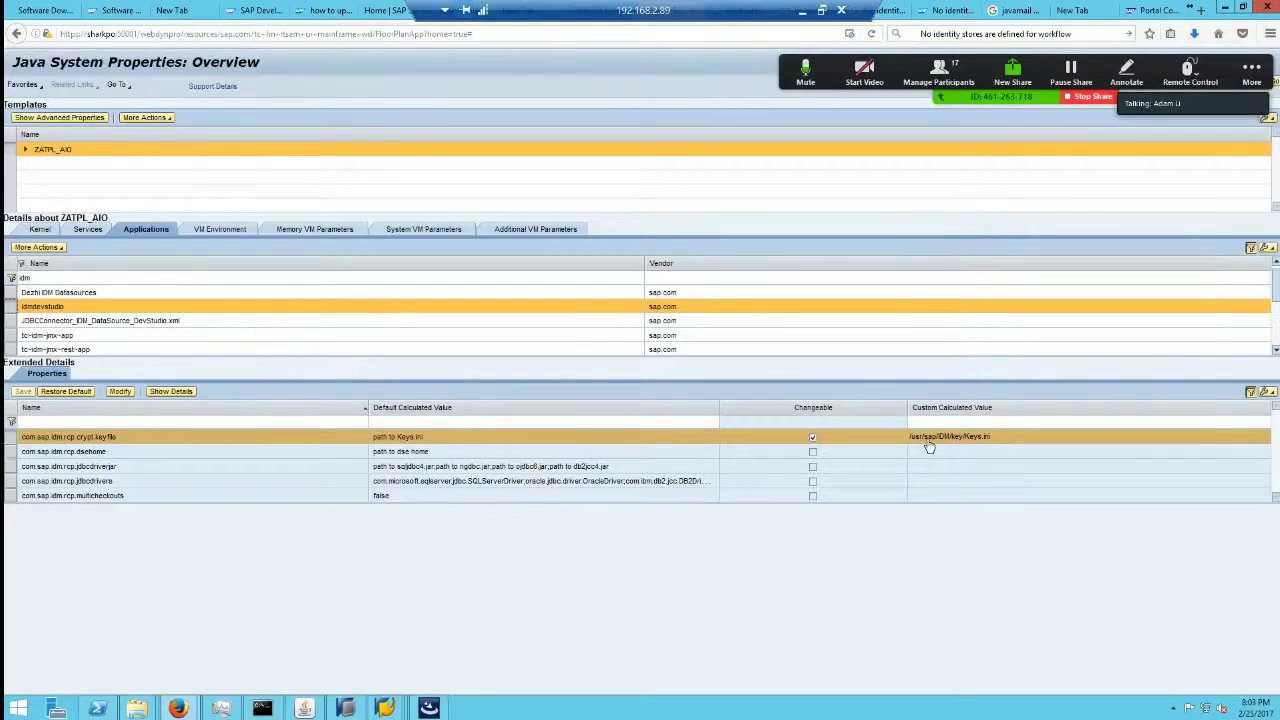
click(990, 437)
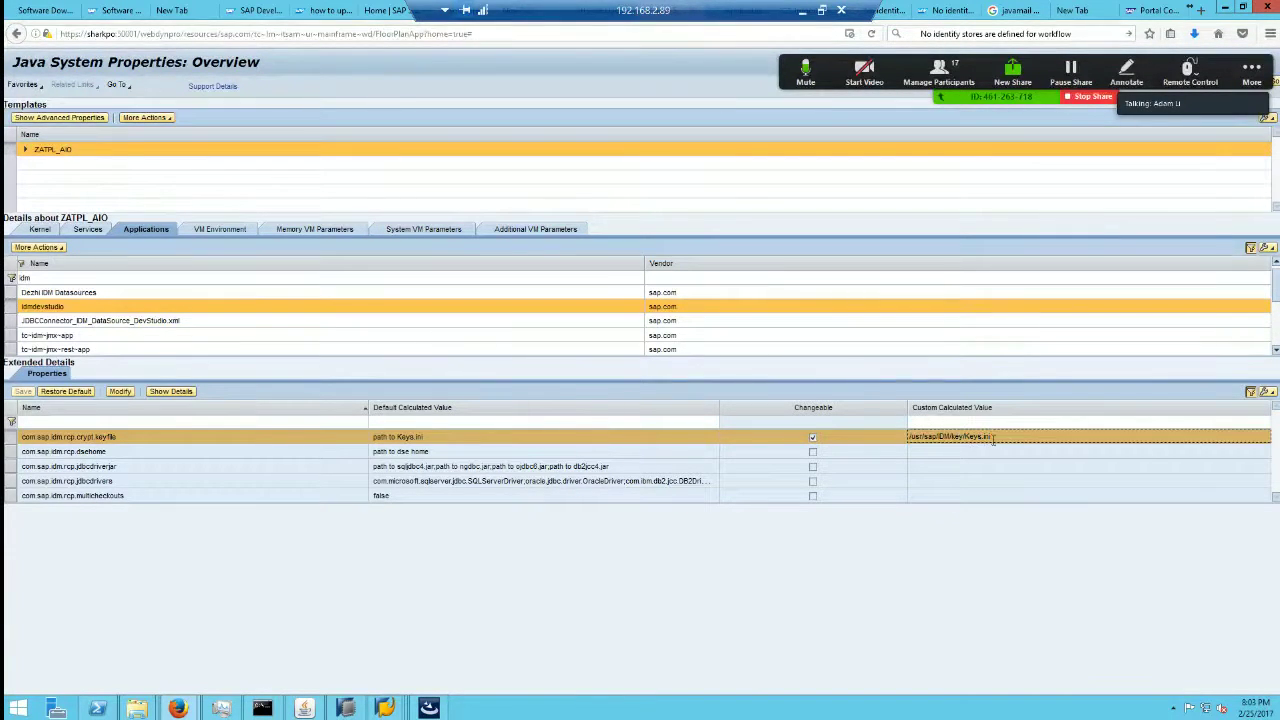
key(Return)
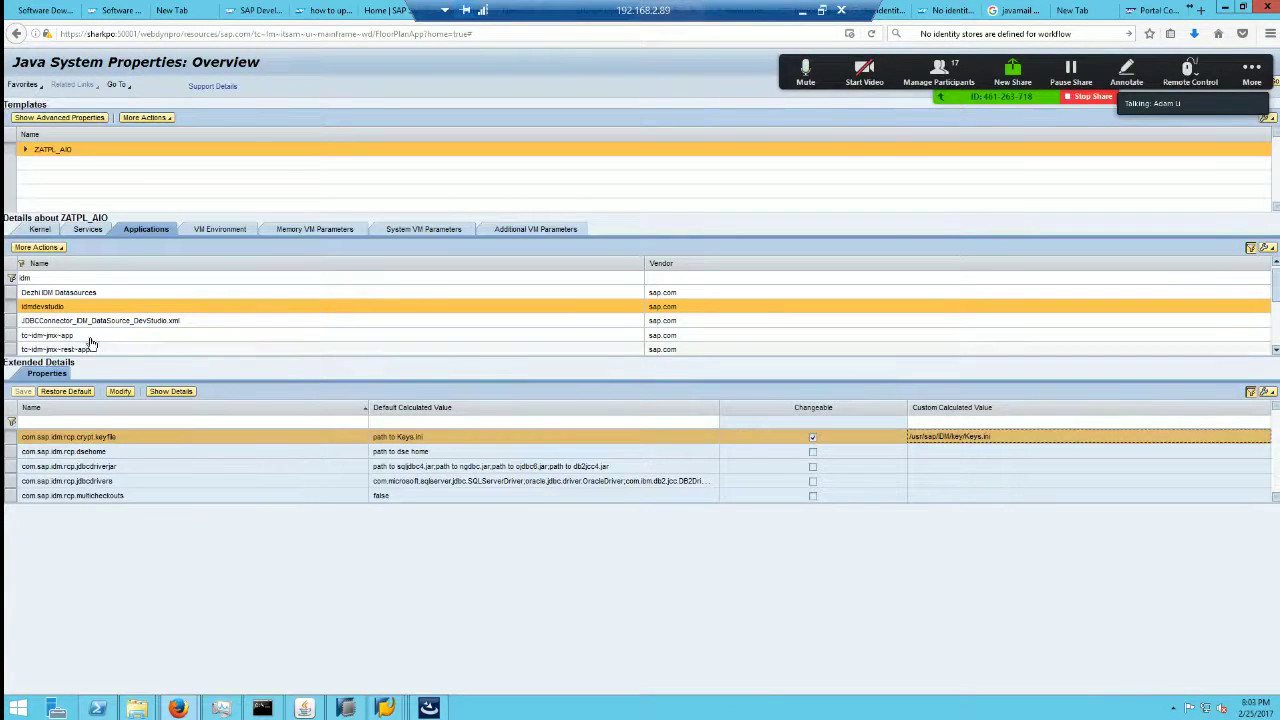
click(15, 337)
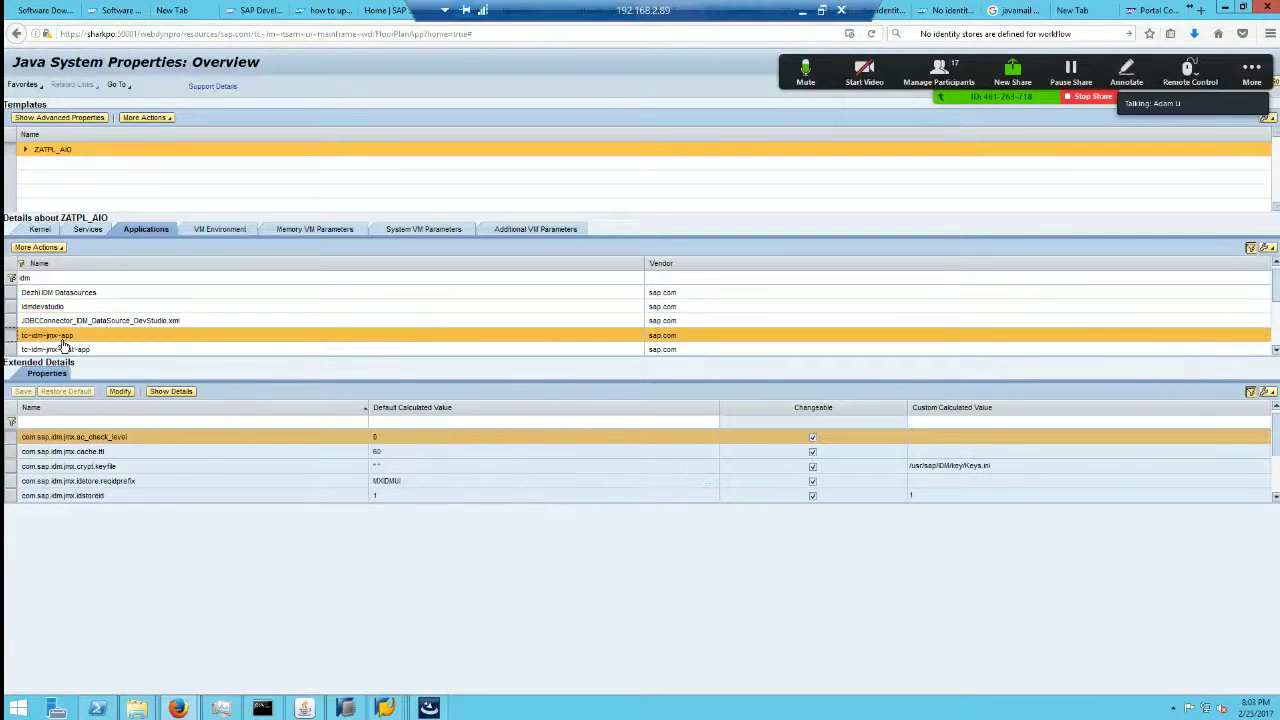
click(1005, 466)
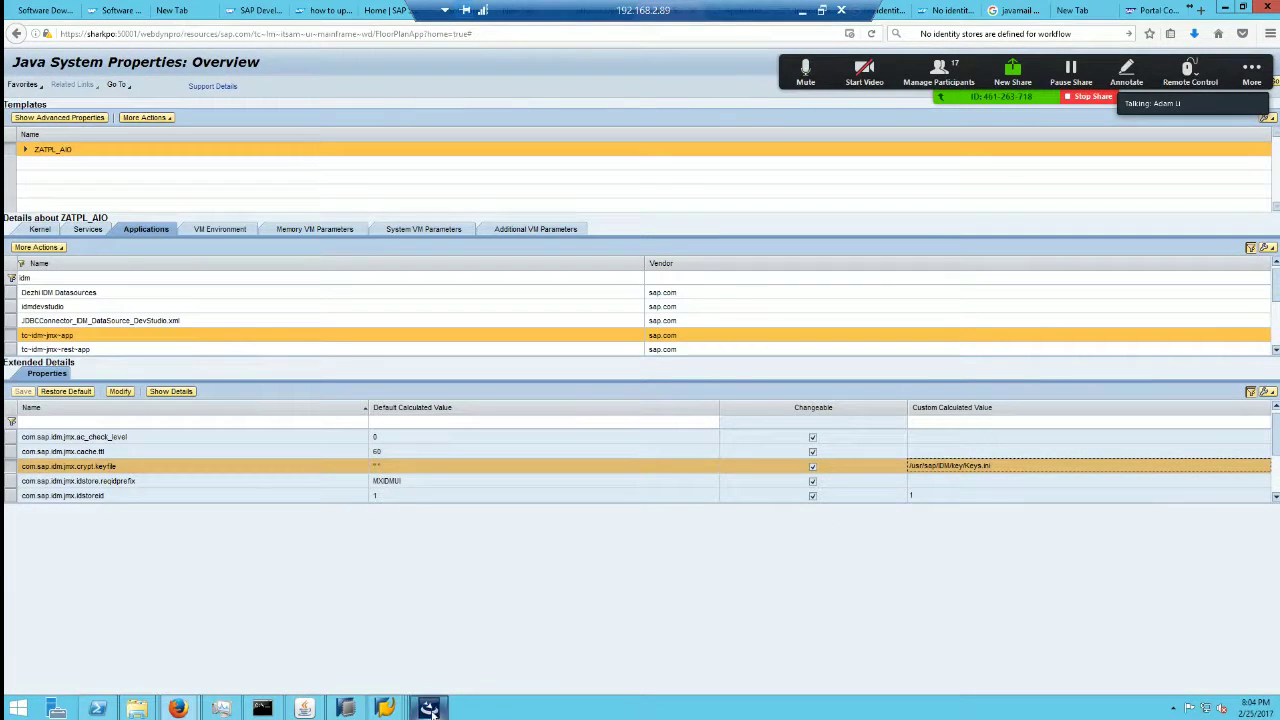
Step: Minimize the remote desktop and show the SAP Identity Management 8.0 PDF in the local browser
click(801, 10)
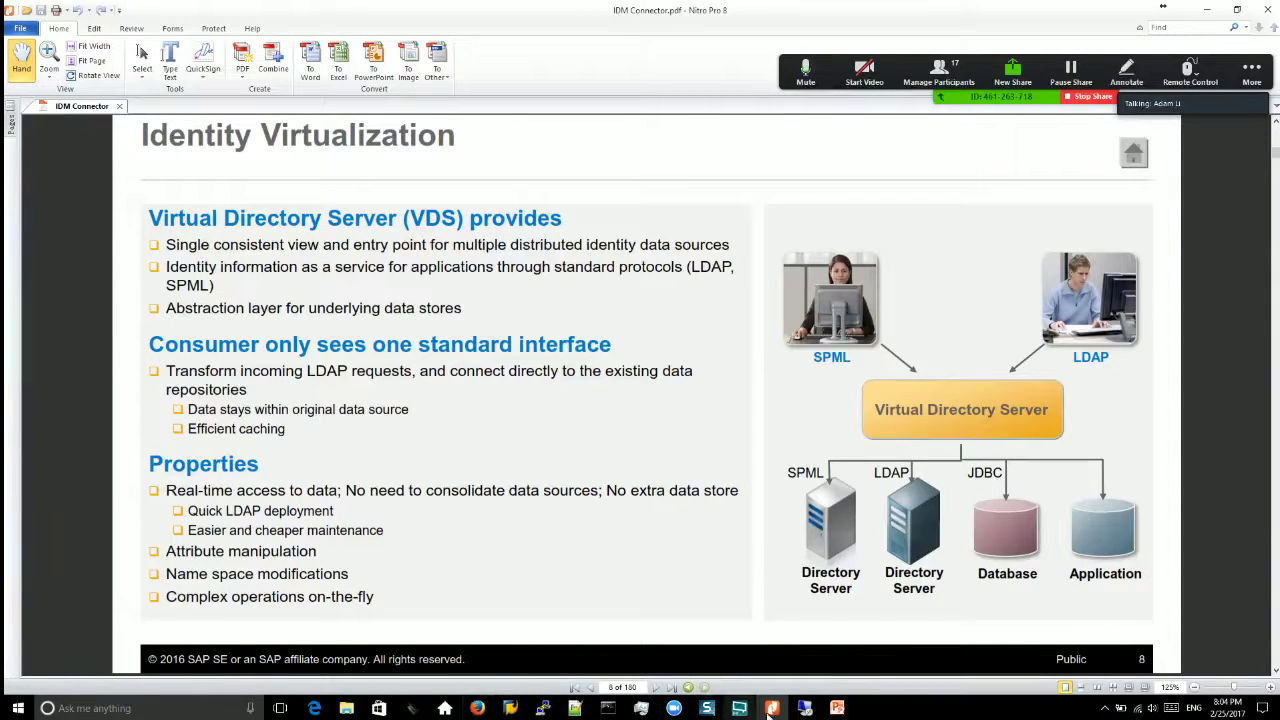
mouse_move(778, 710)
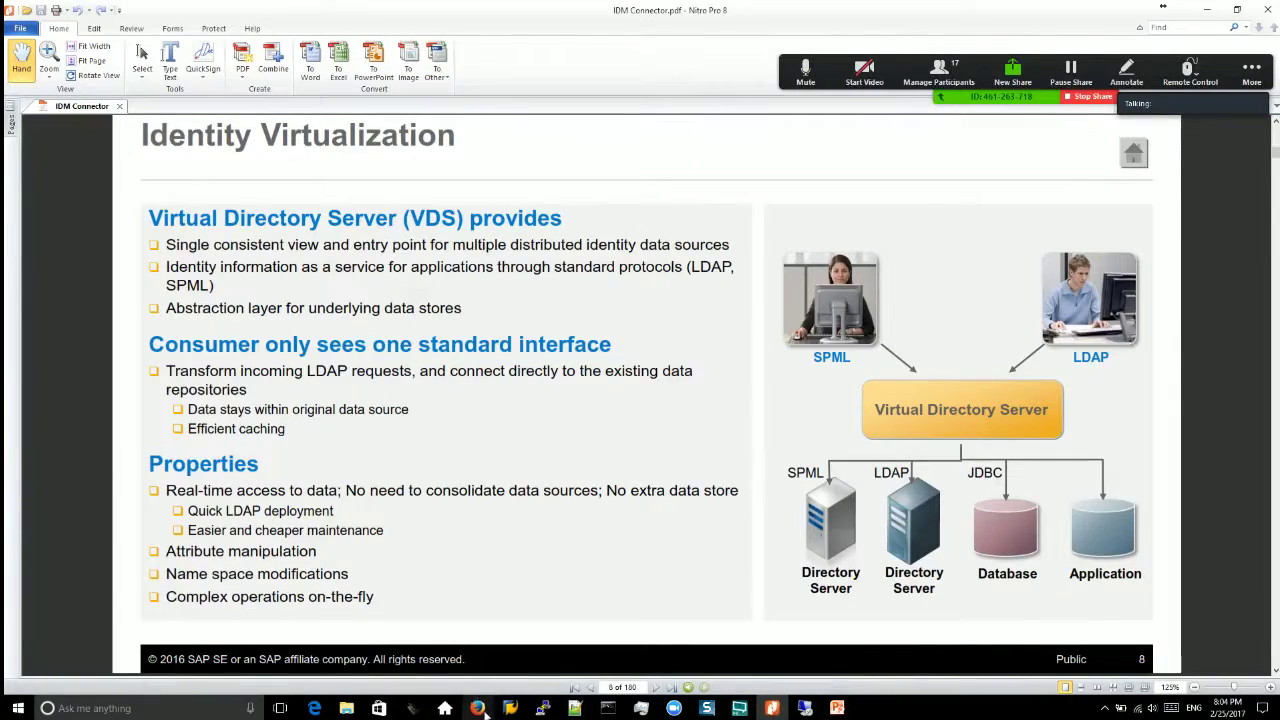
click(477, 708)
click(313, 102)
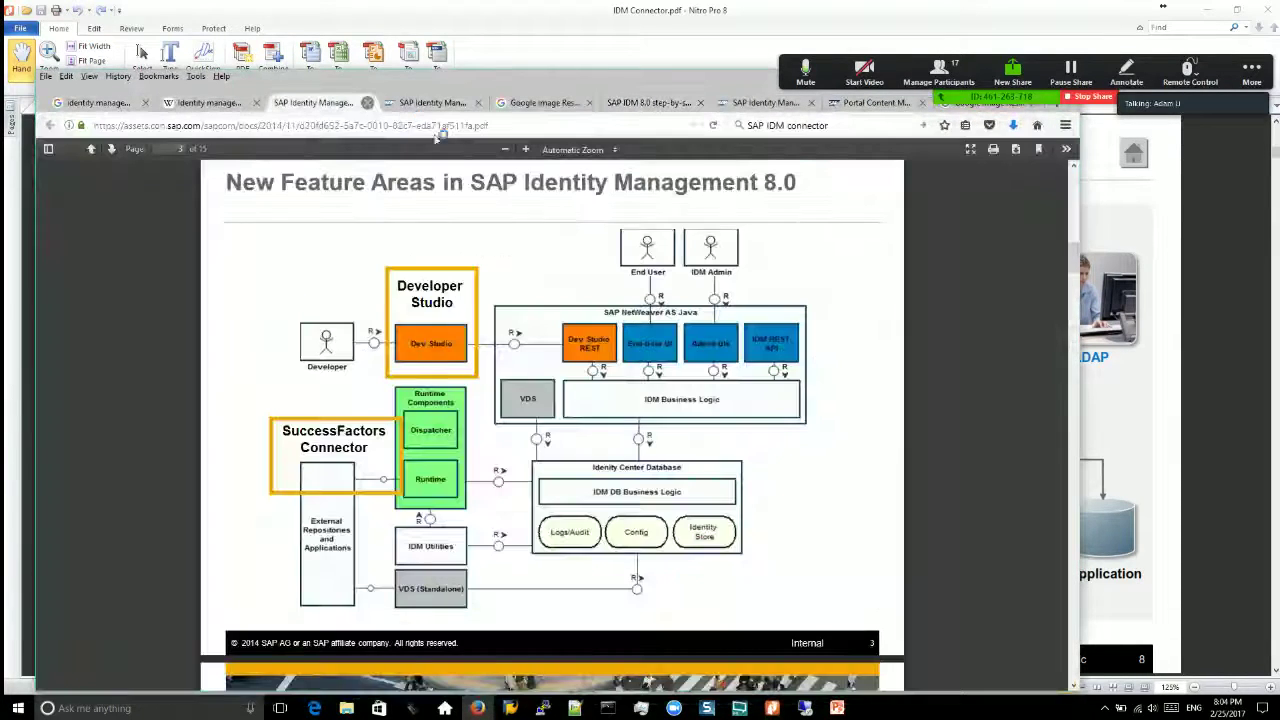
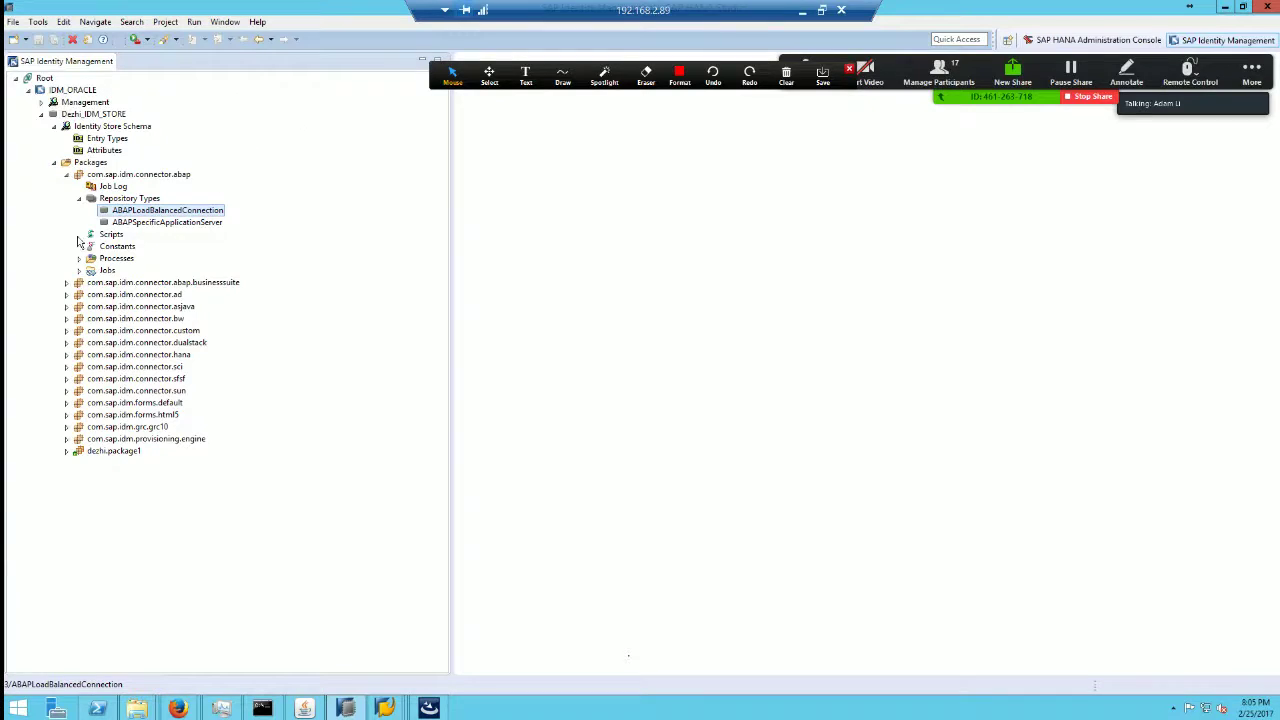
Step: Collapse com.sap.idm.connector.abap and start a package import into Packages, checking the chooser's folder path
click(66, 175)
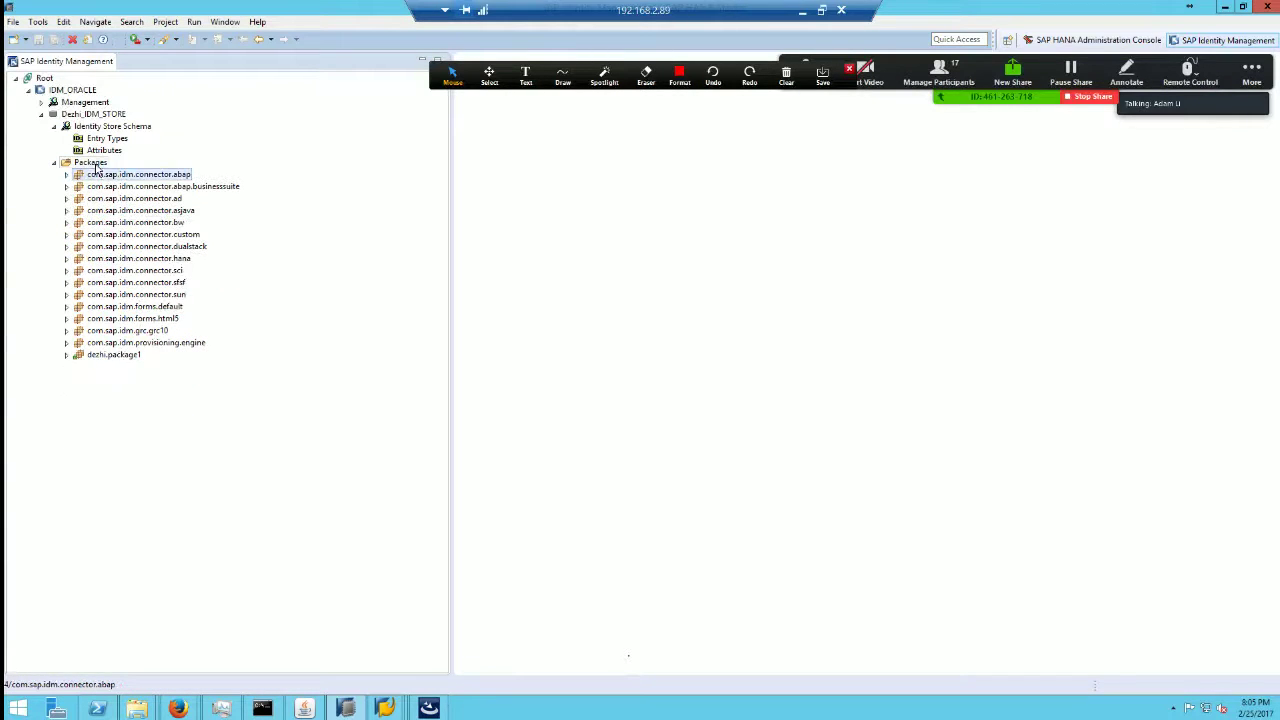
click(90, 162)
right_click(97, 166)
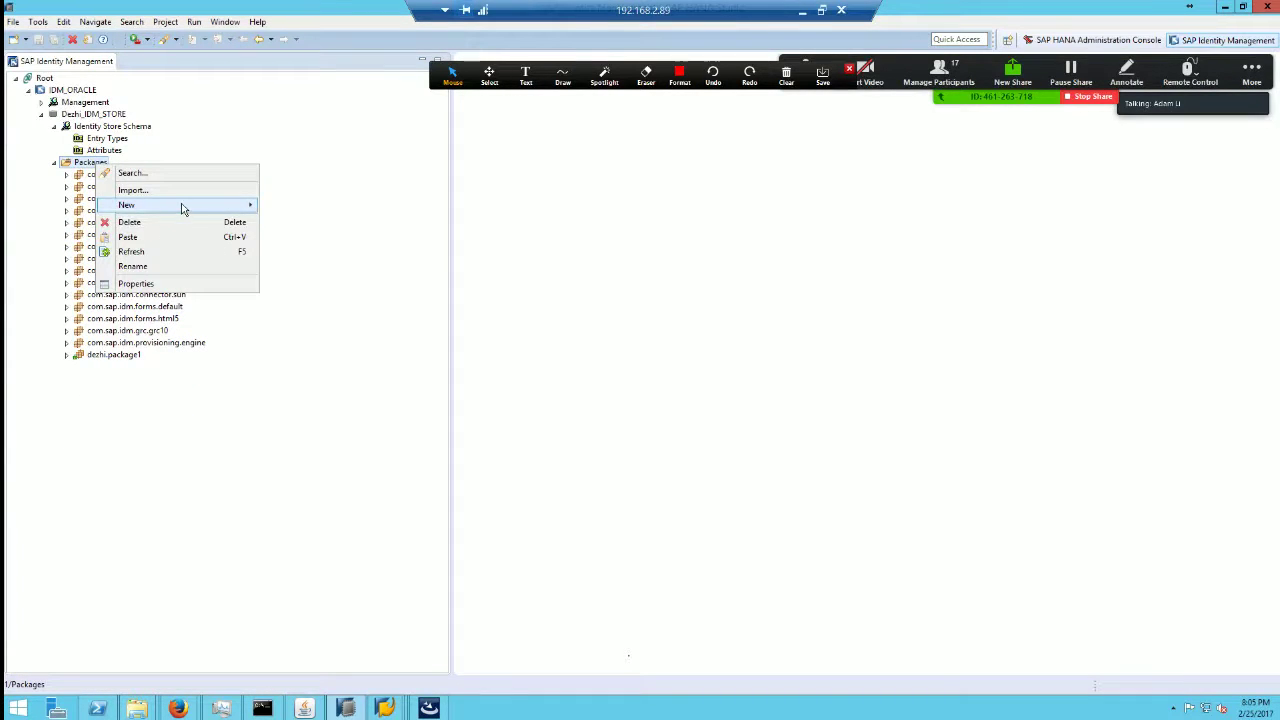
click(173, 190)
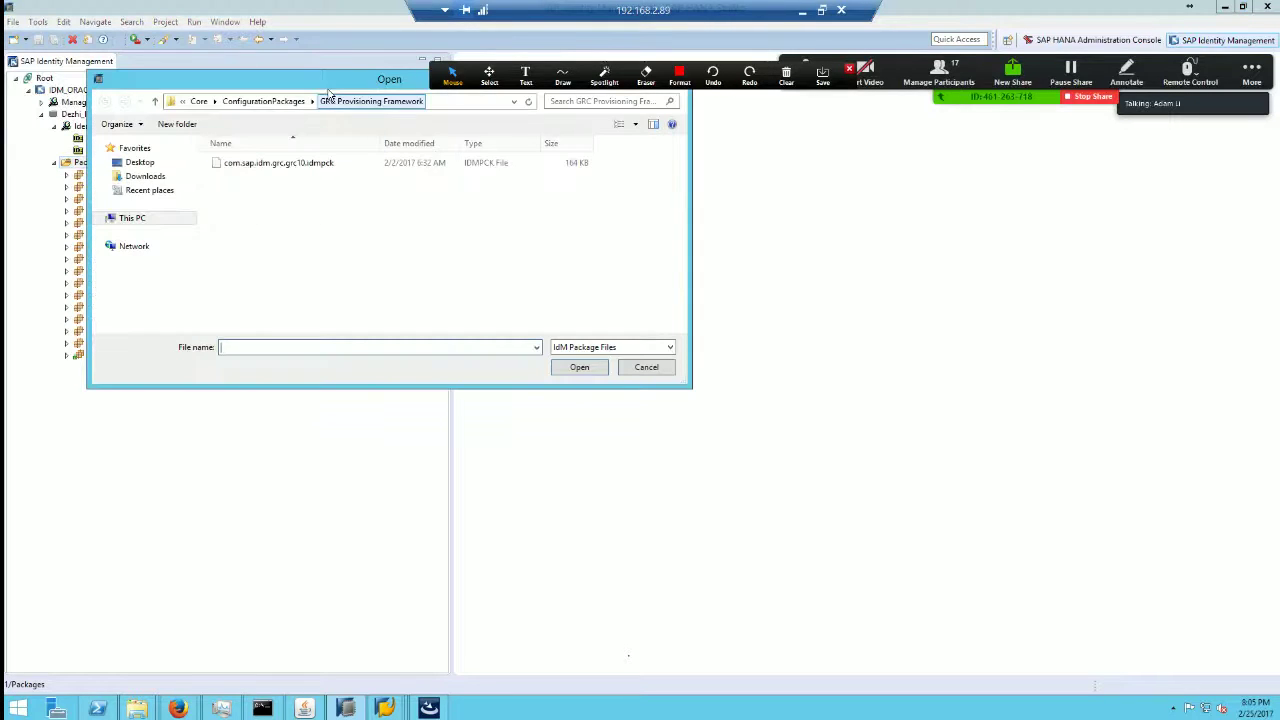
drag(332, 82, 598, 305)
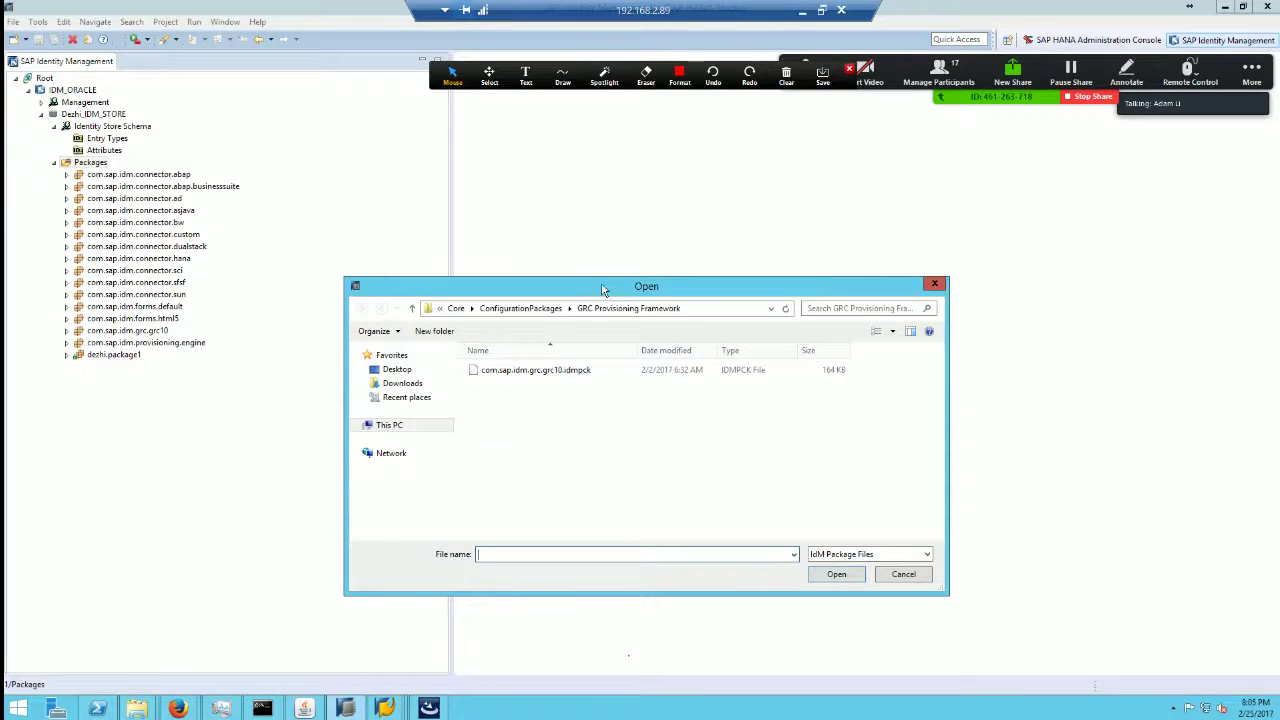
click(770, 310)
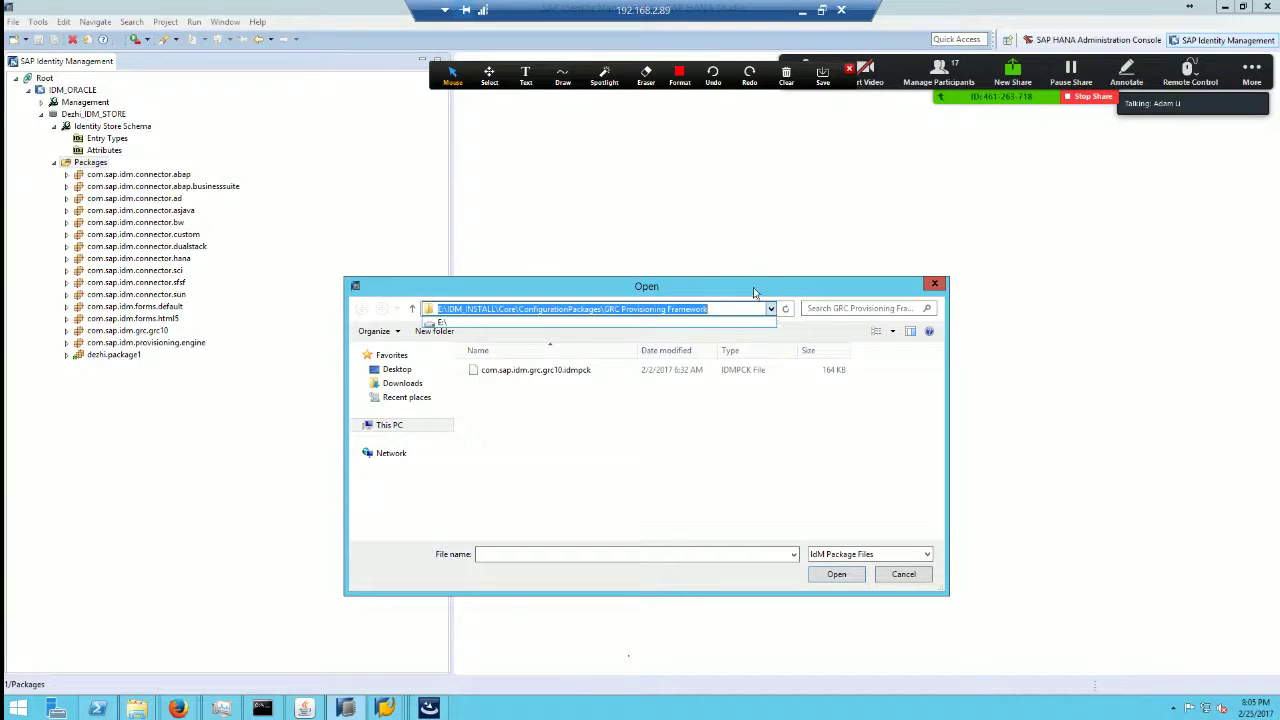
click(755, 291)
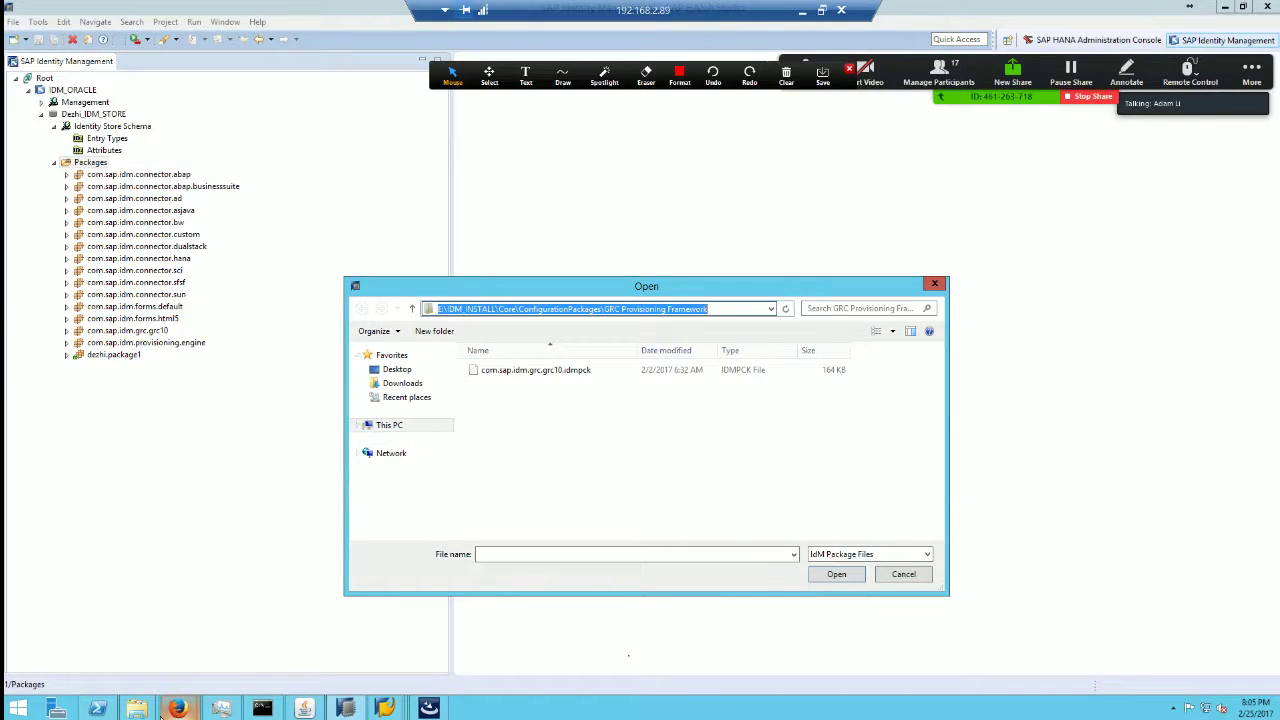
Step: In Explorer, browse to e$ (T:) > SAP_INSTALL > IDM_IDENTITY_MANAGEMENT
mouse_move(136, 708)
click(205, 640)
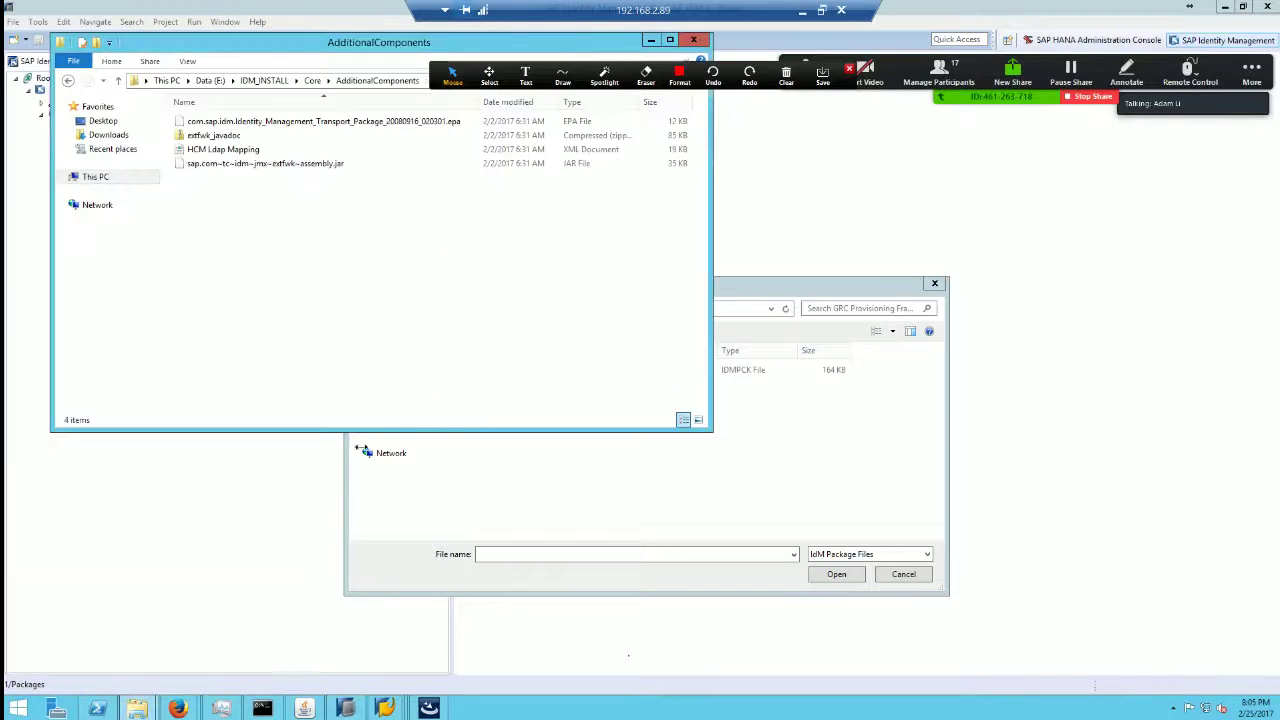
drag(310, 46, 463, 256)
click(420, 287)
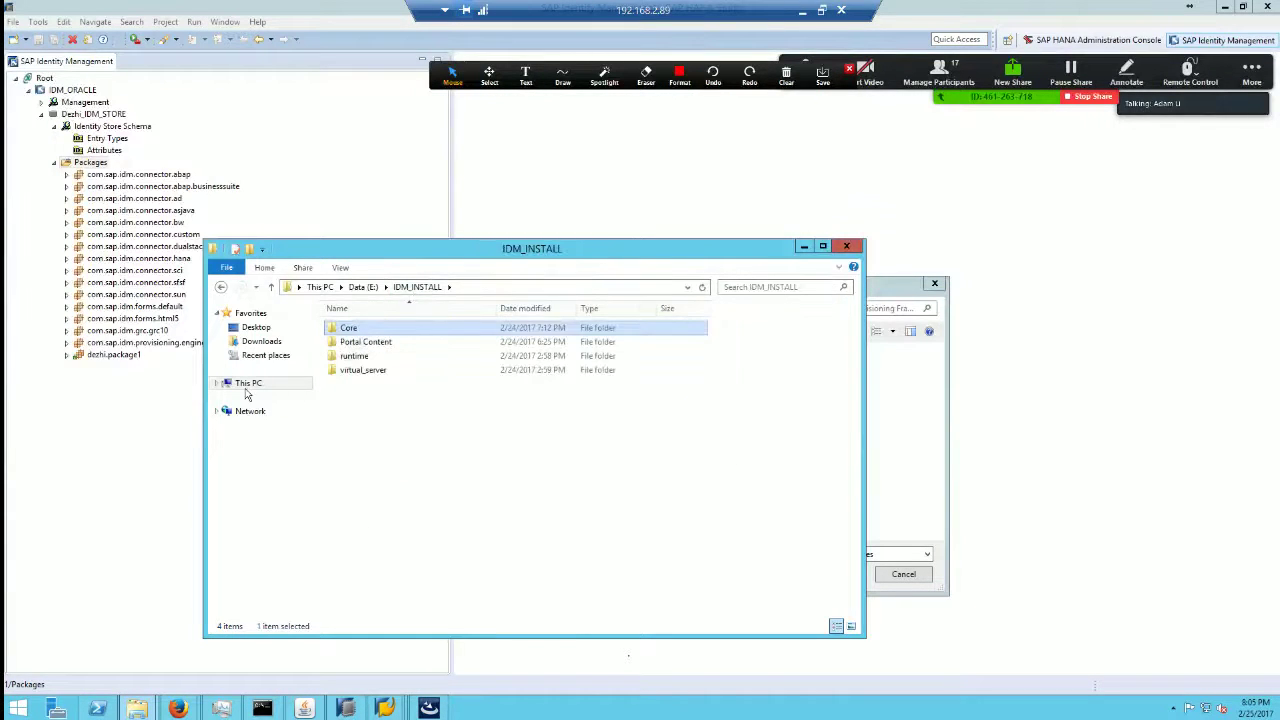
click(248, 384)
double_click(432, 534)
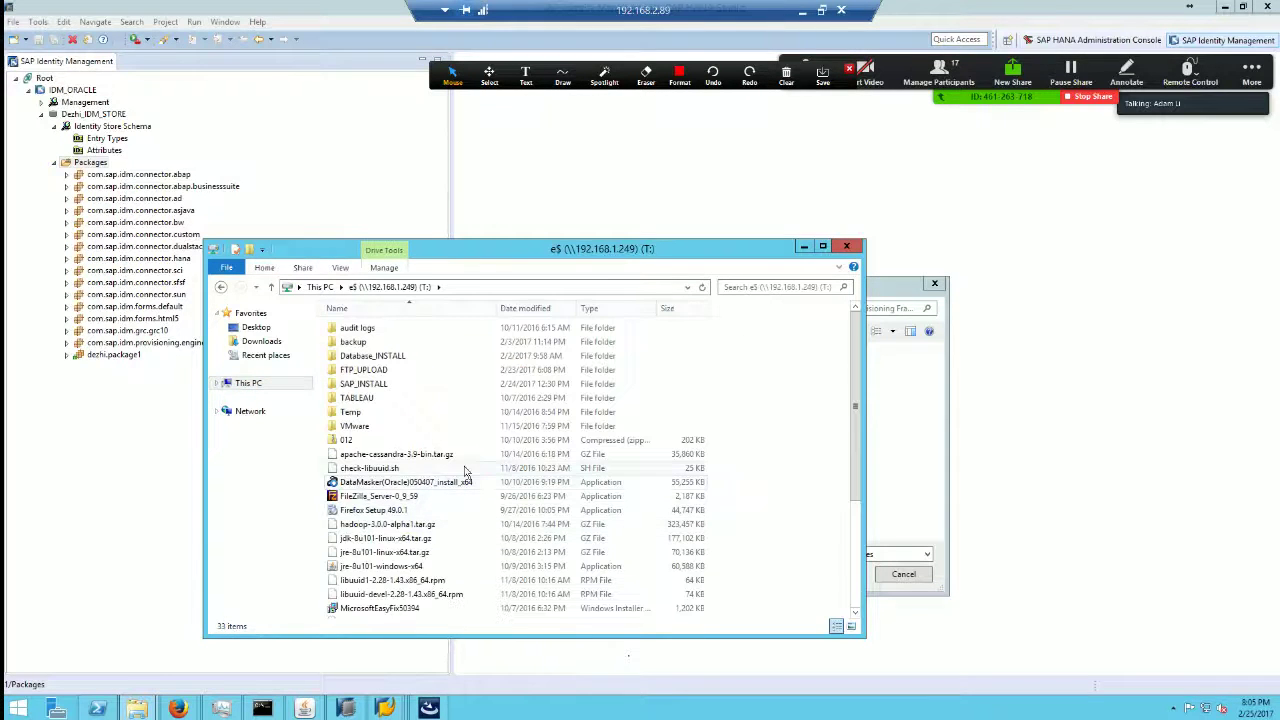
double_click(376, 384)
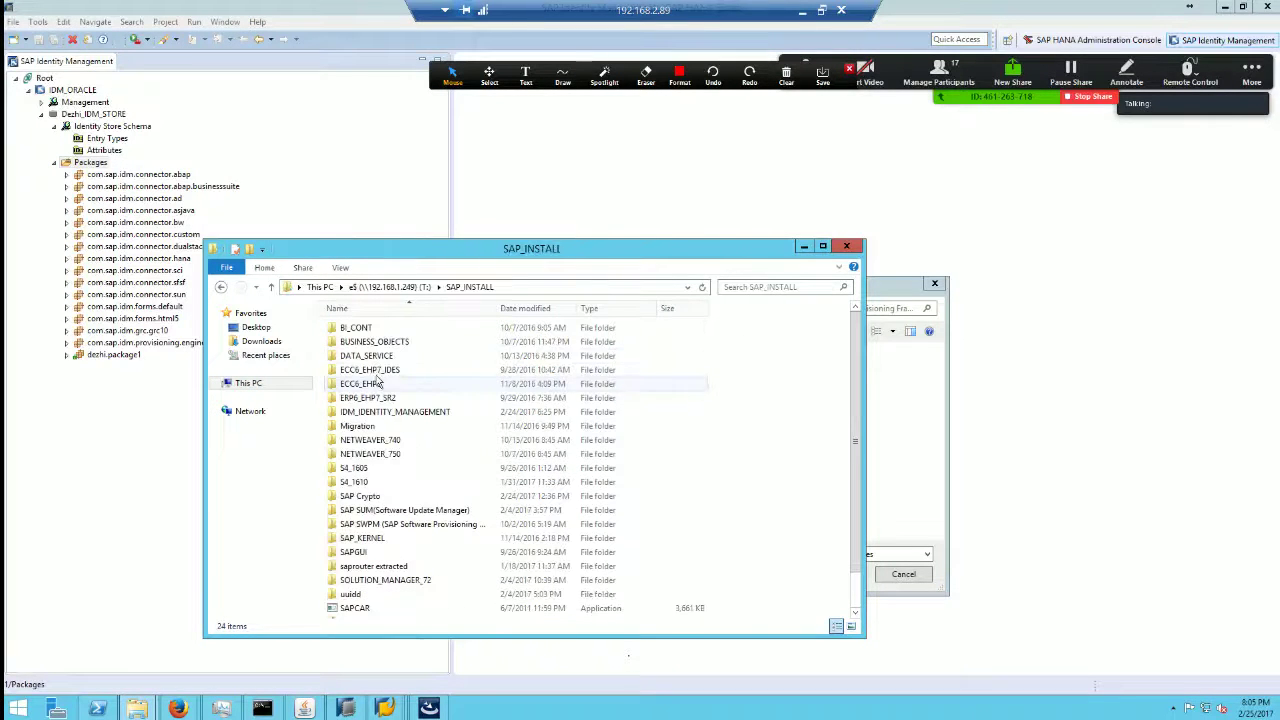
double_click(405, 412)
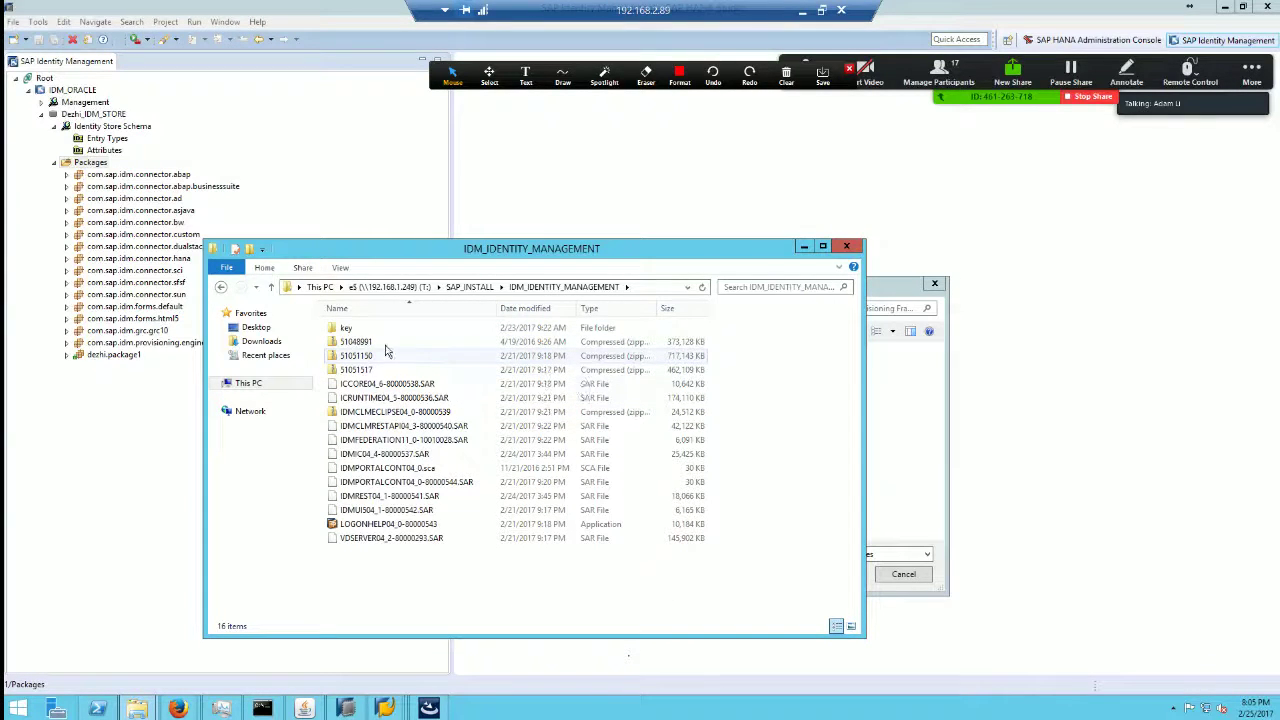
Step: Open the 51051517 archive's DATA_UNITS, review its folders, open IDENTITY_CENTER_CORE_80, and minimize Explorer
double_click(368, 370)
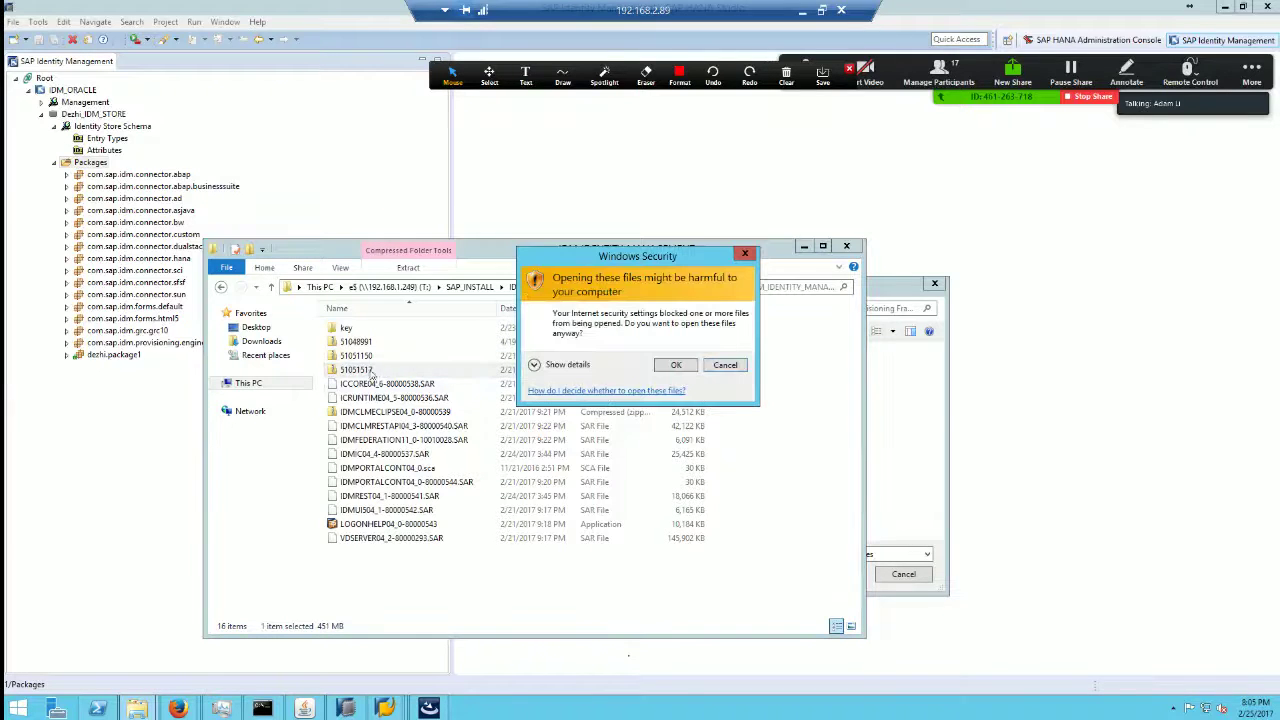
click(670, 366)
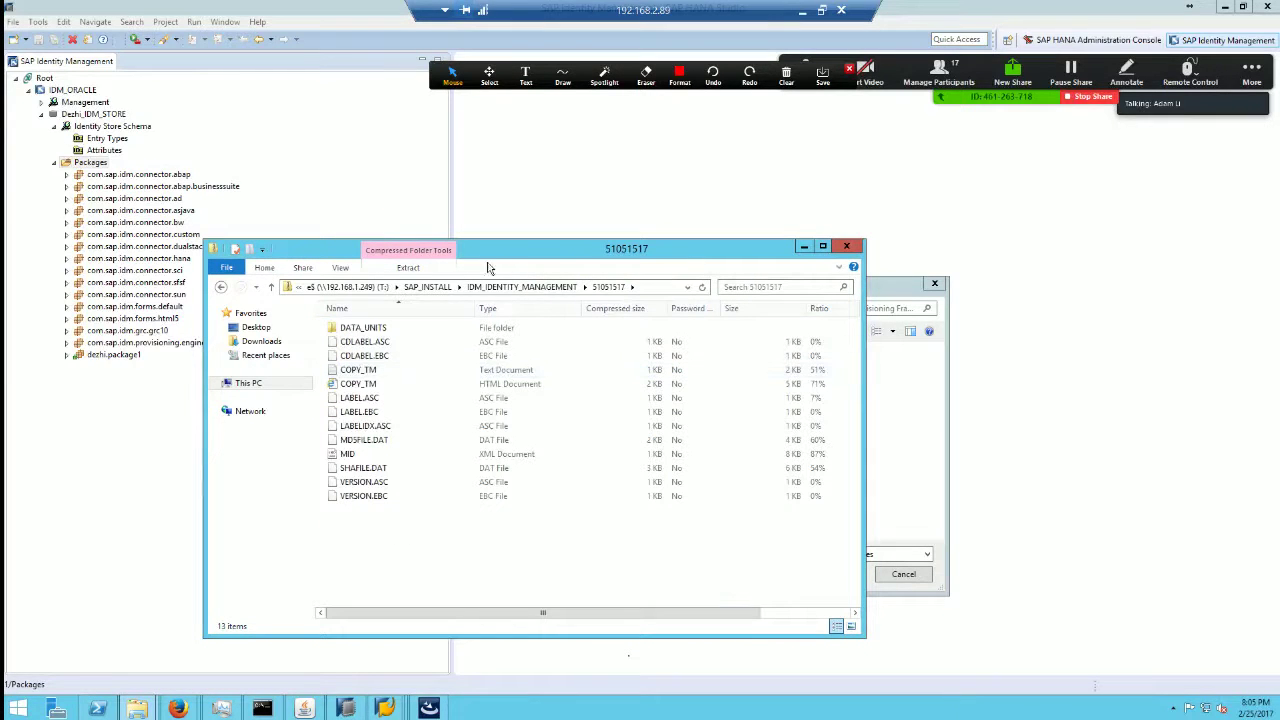
double_click(363, 328)
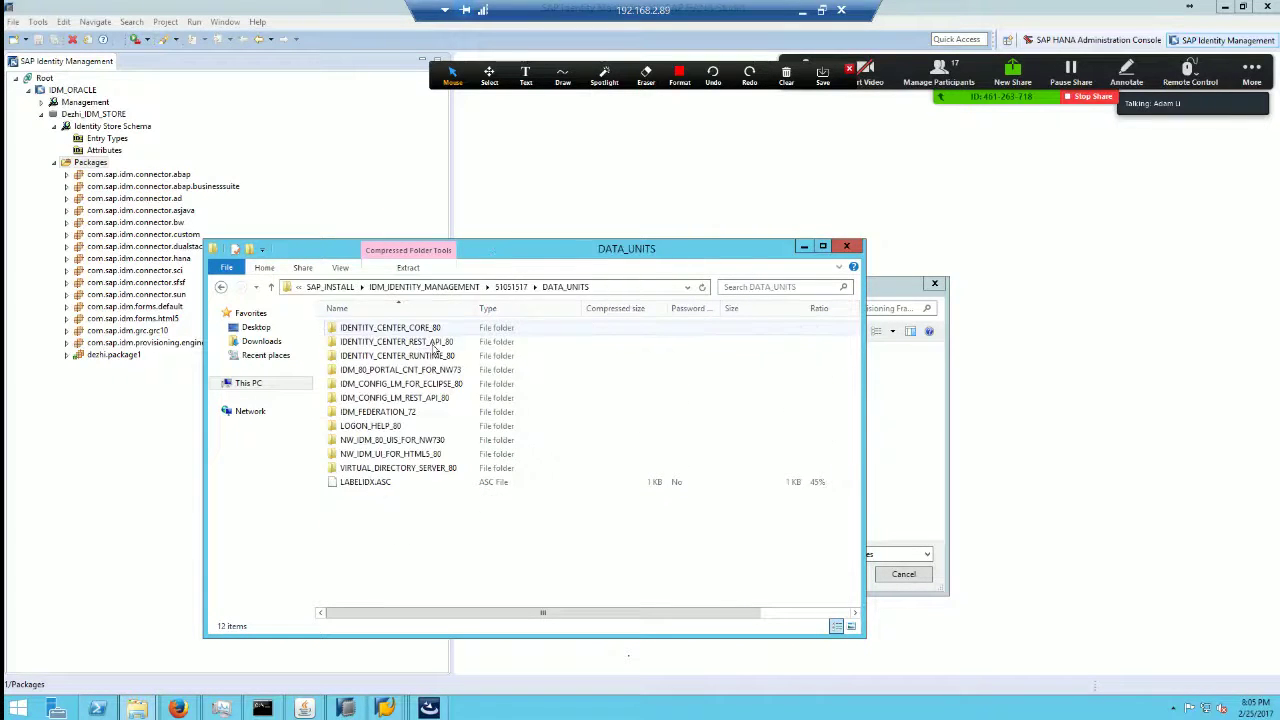
drag(474, 309, 525, 309)
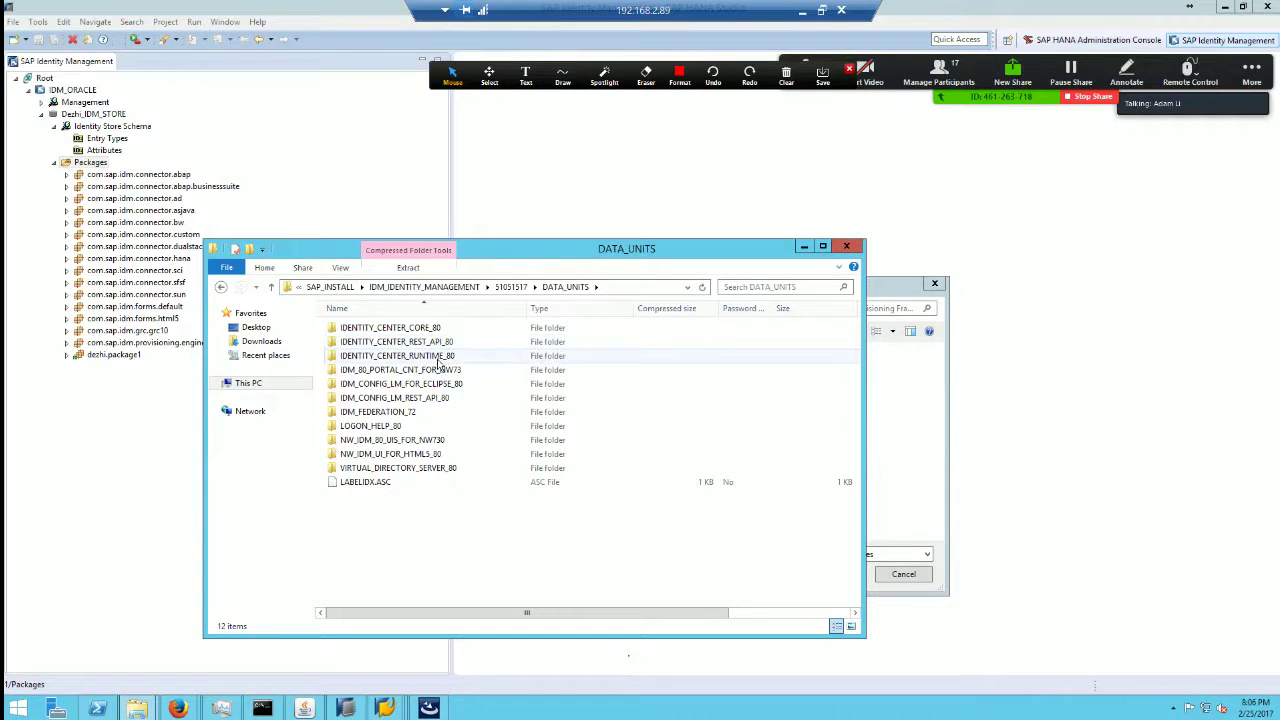
click(441, 359)
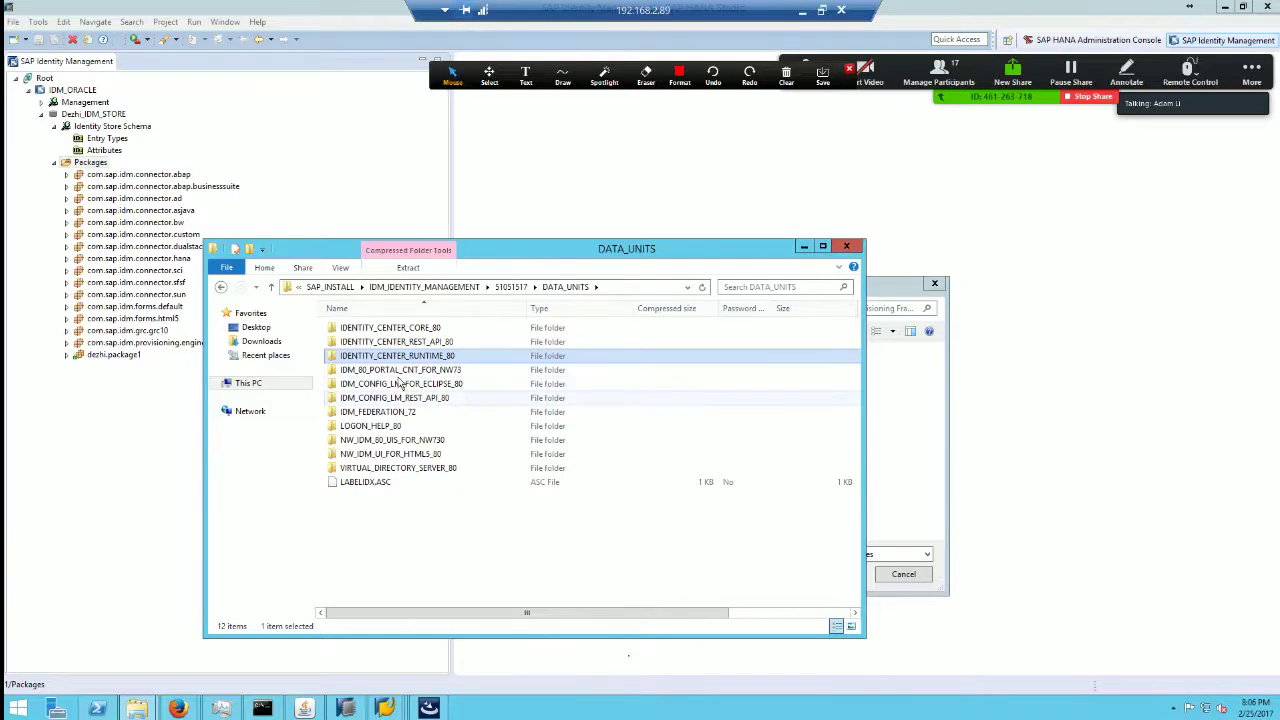
click(410, 374)
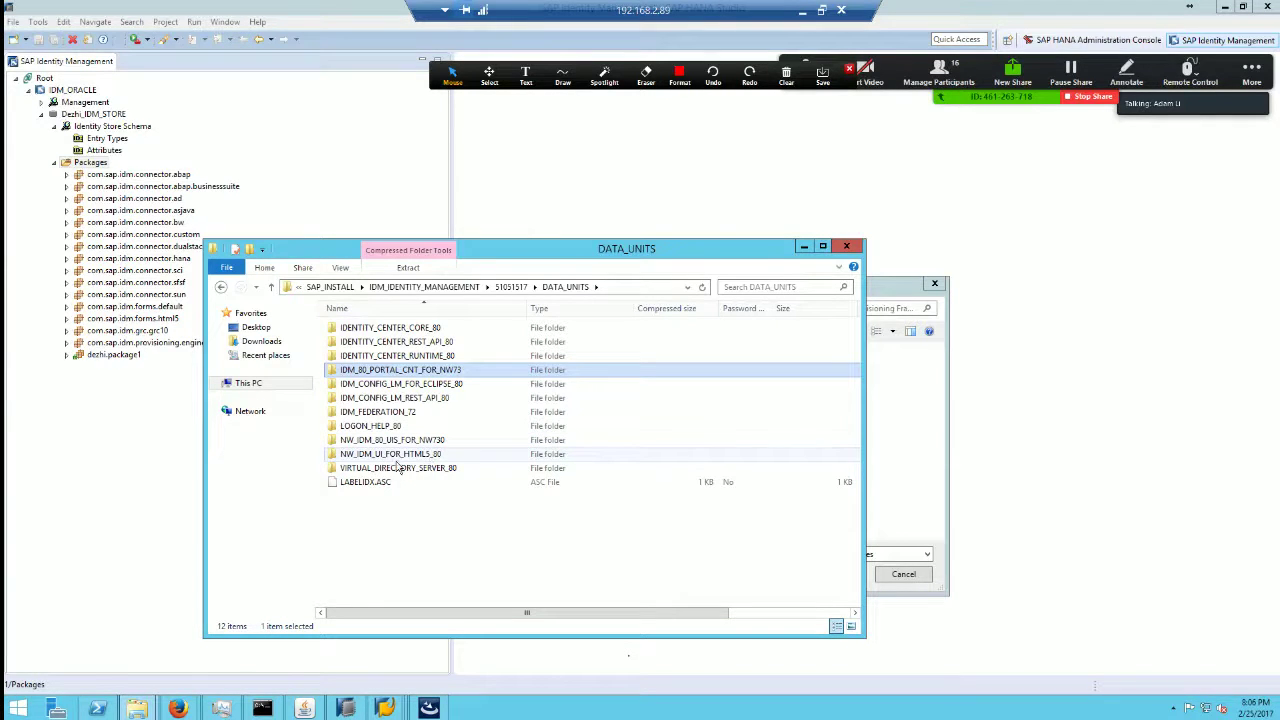
click(405, 442)
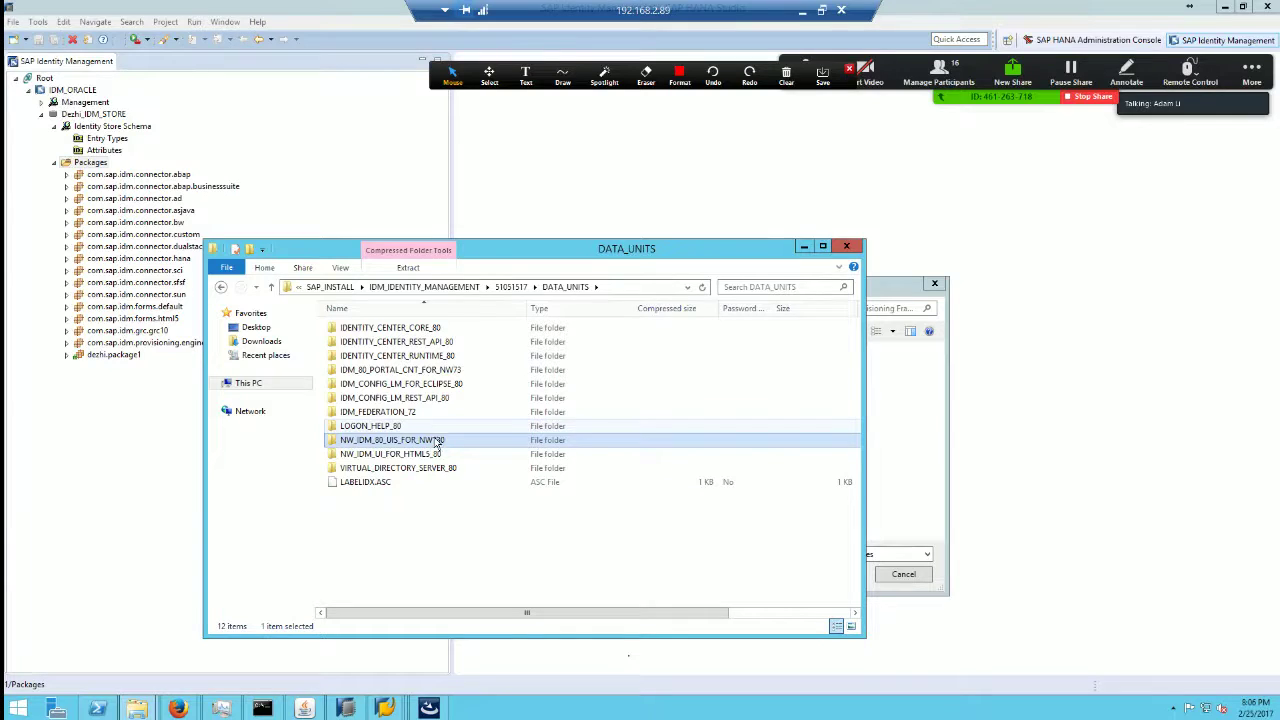
click(786, 74)
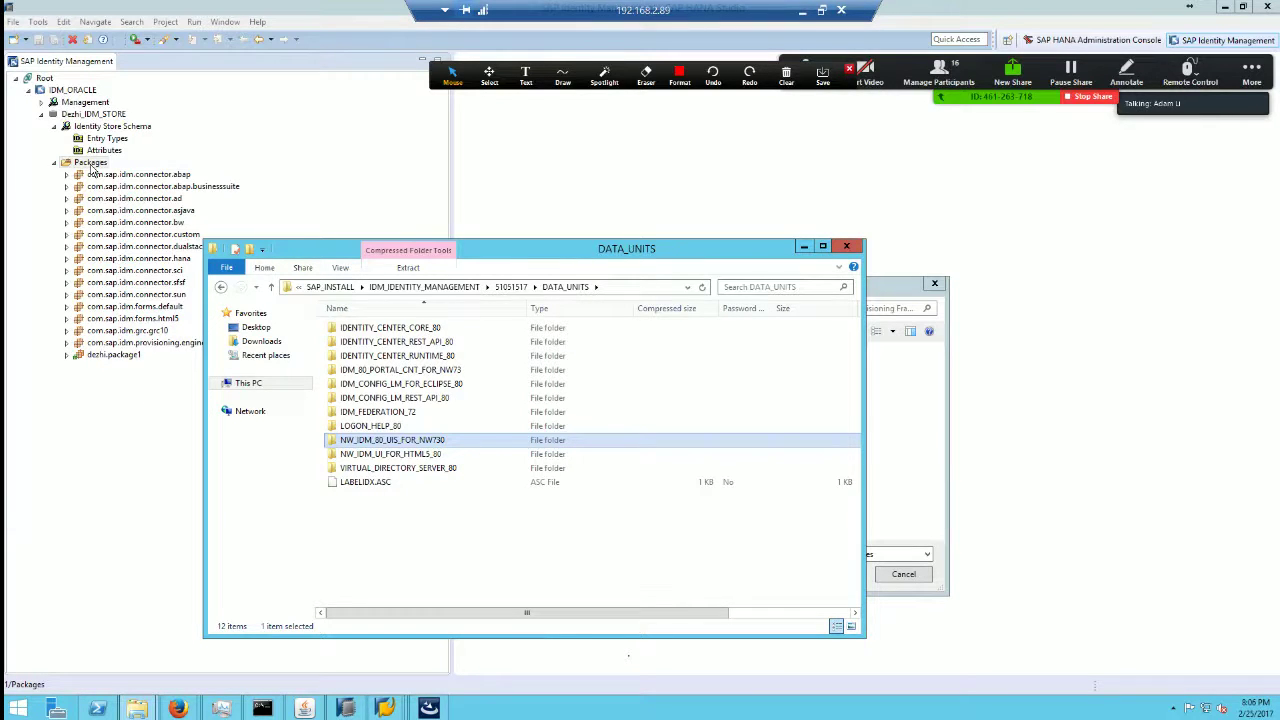
double_click(396, 330)
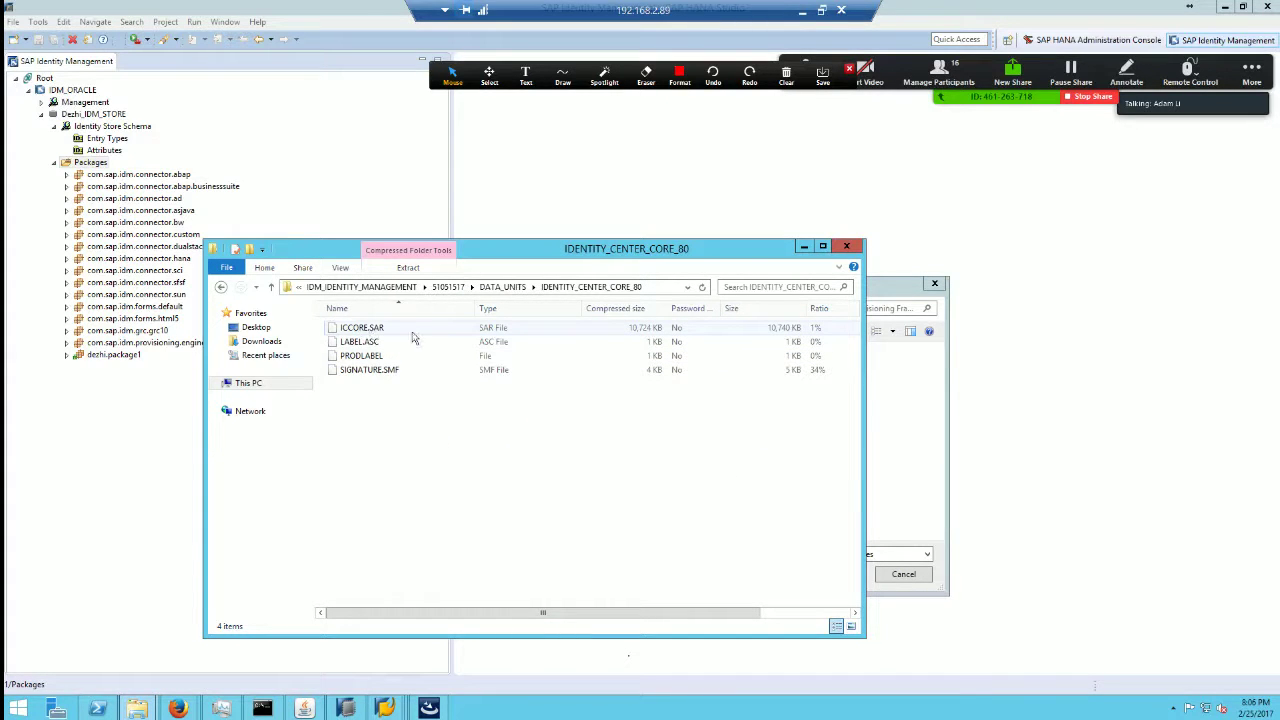
click(805, 247)
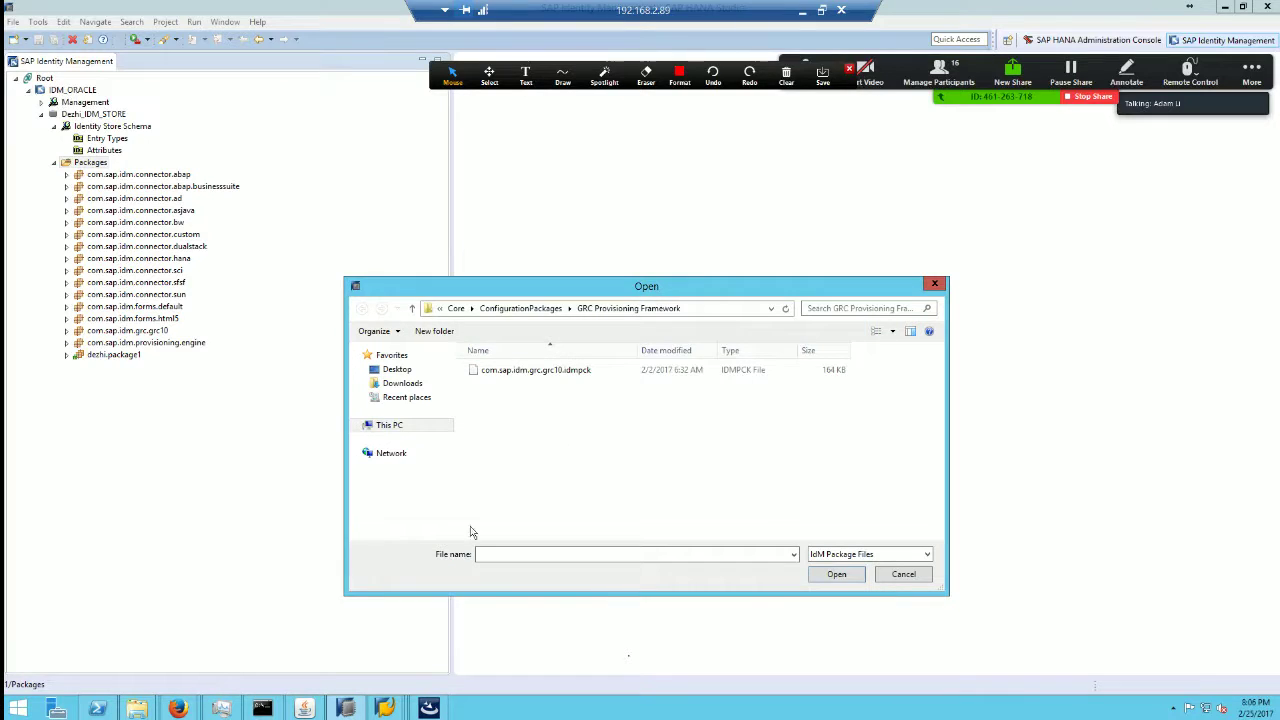
Step: In the Open dialog, go back to ConfigurationPackages and open the SAP Provisioning Framework folder
click(520, 310)
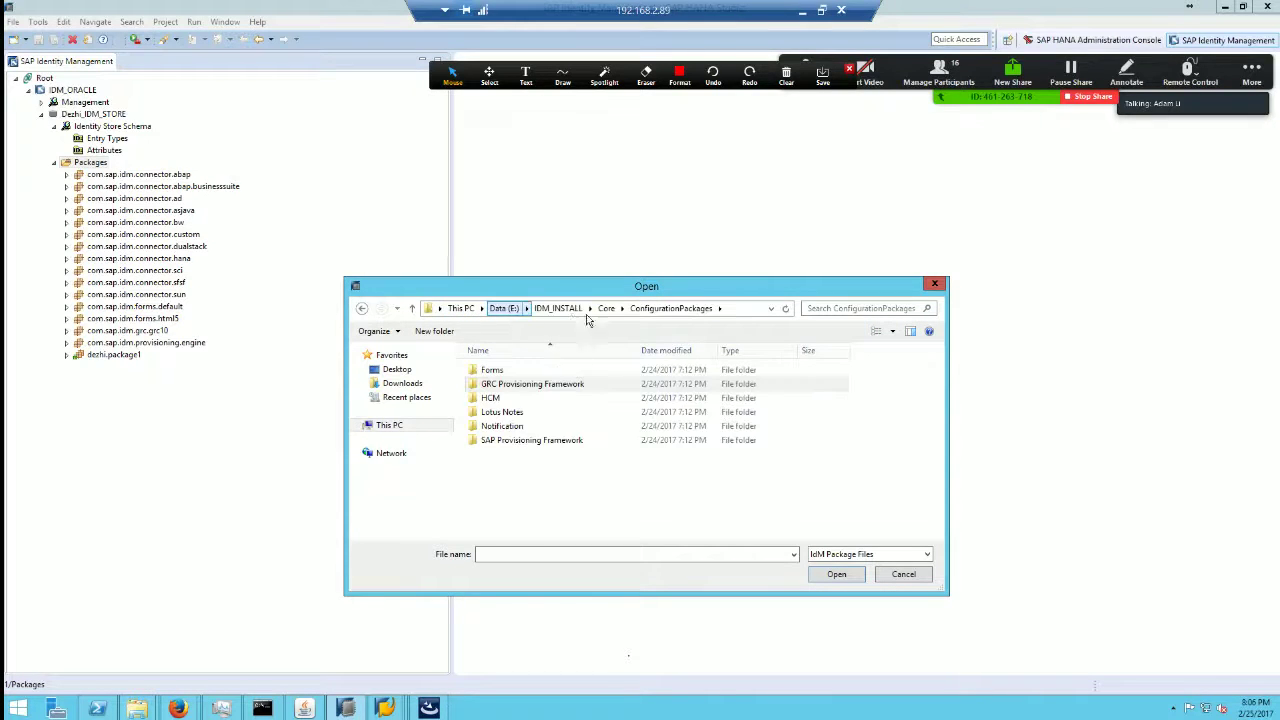
click(607, 309)
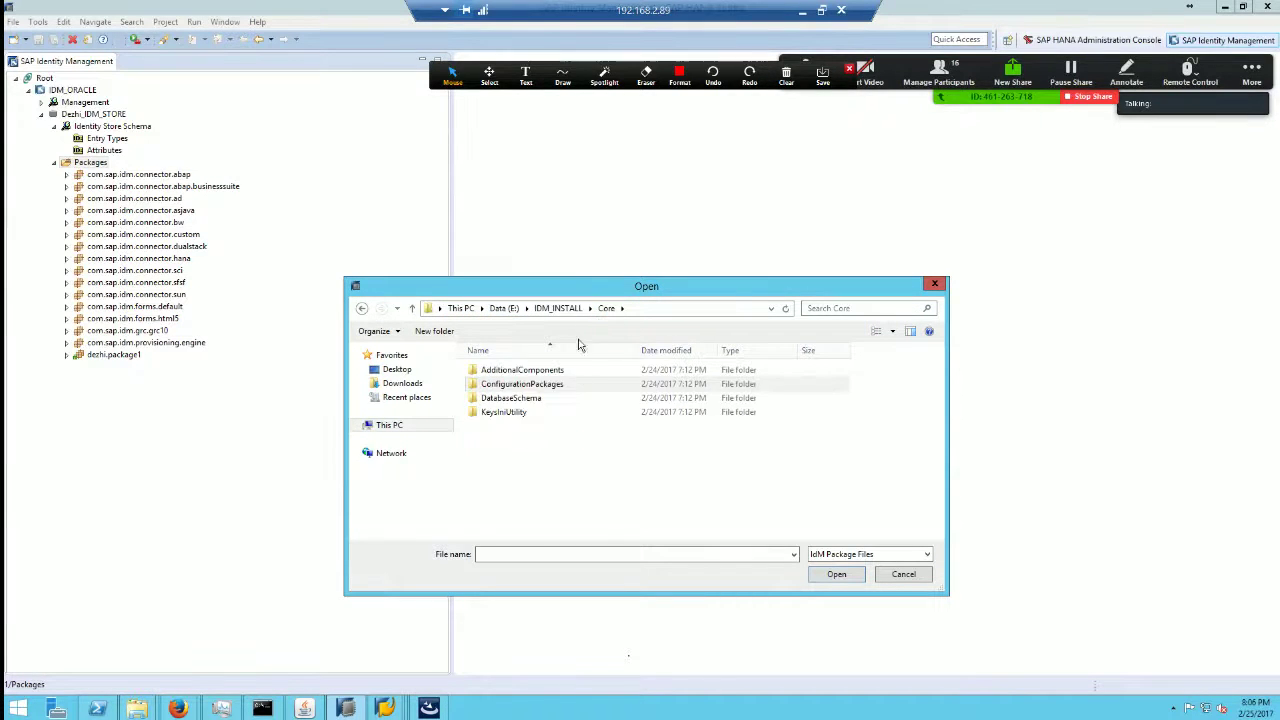
double_click(545, 390)
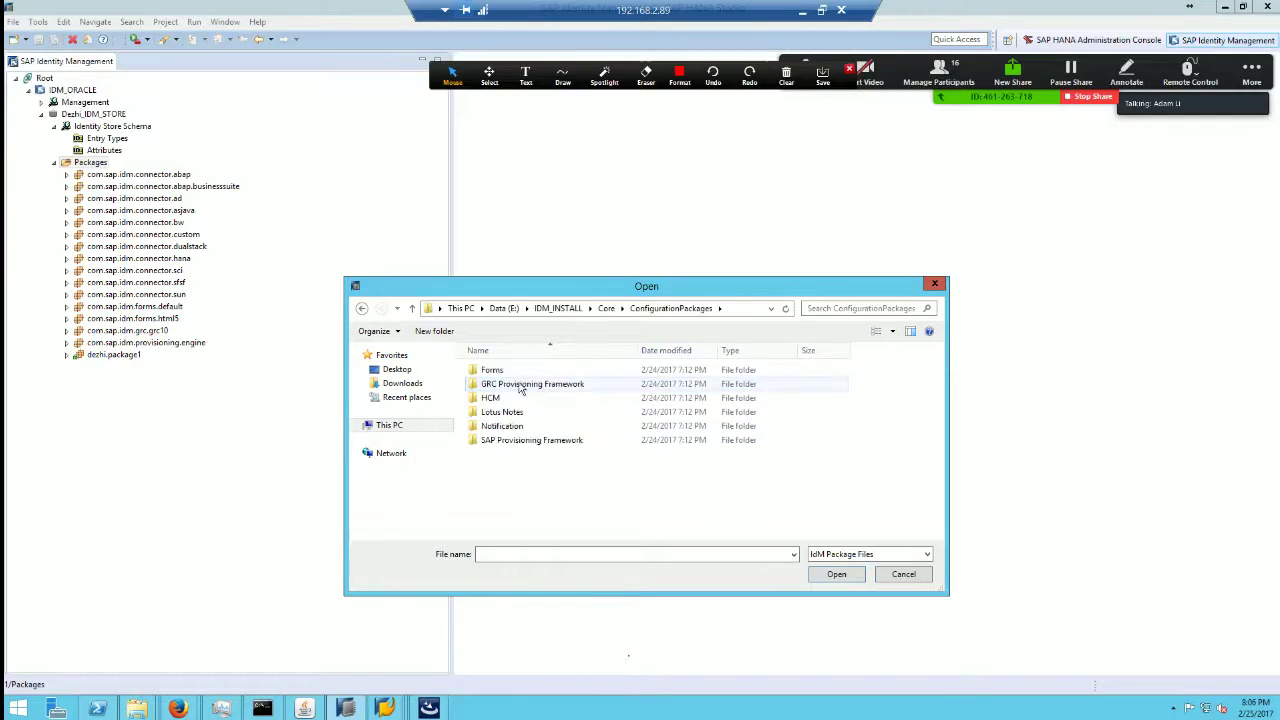
click(551, 445)
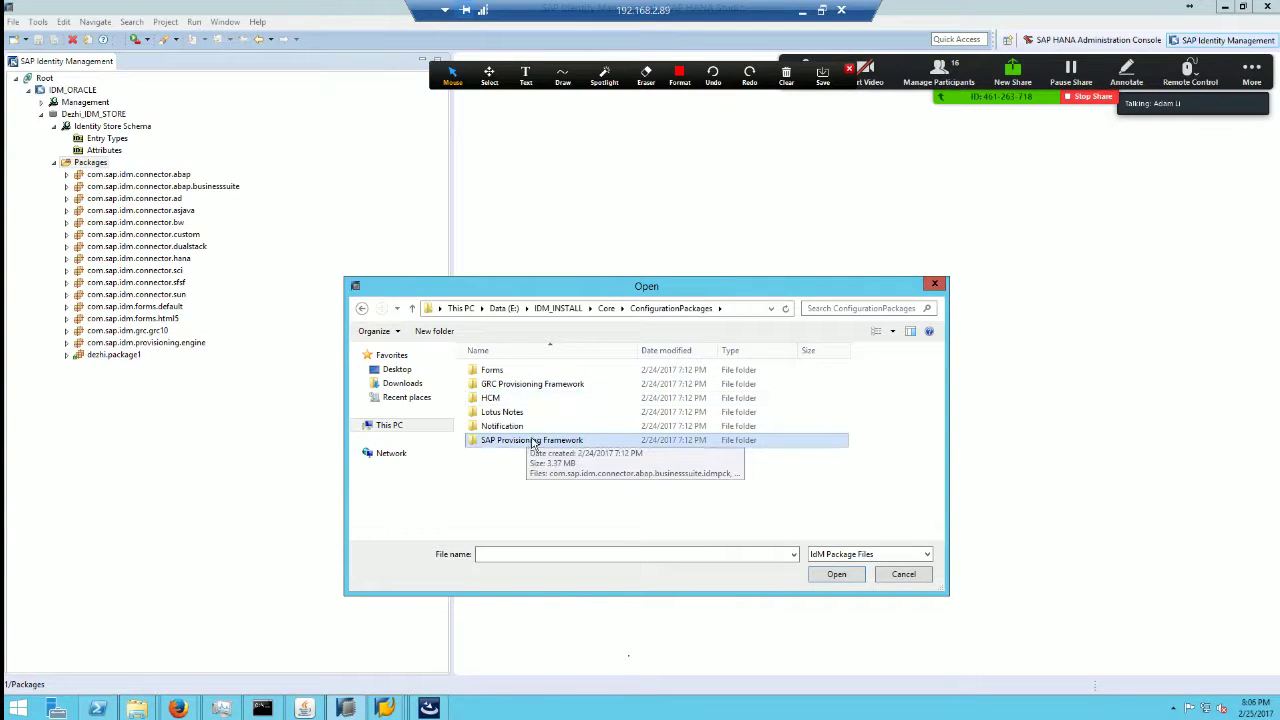
double_click(537, 444)
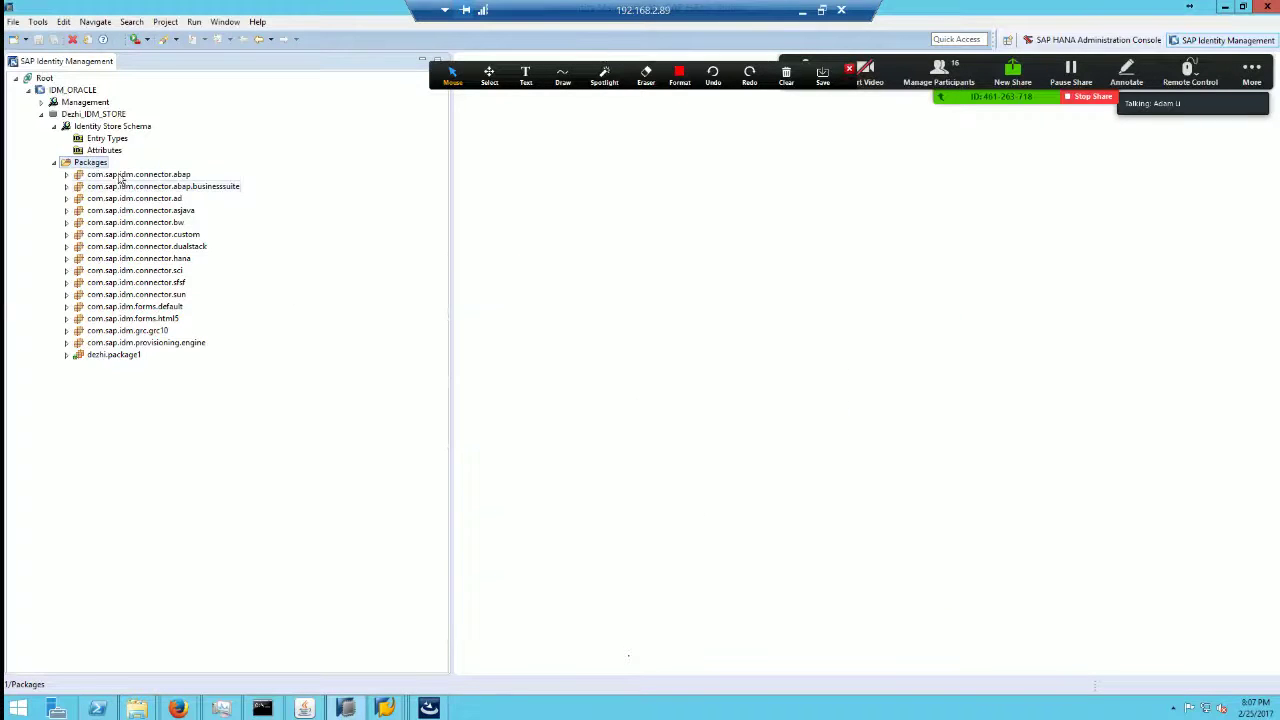
Step: Expand the com.sap.idm.connector.abap package and its Repository Types in the package tree
right_click(96, 163)
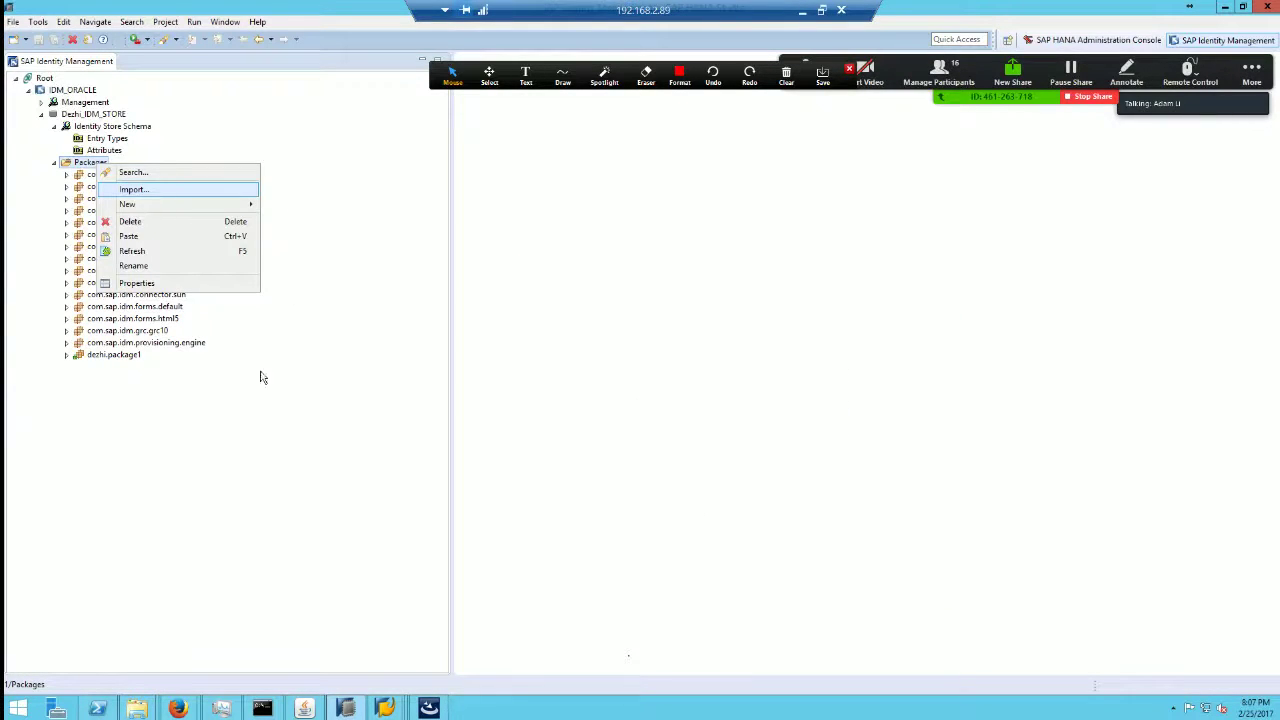
click(241, 349)
click(67, 175)
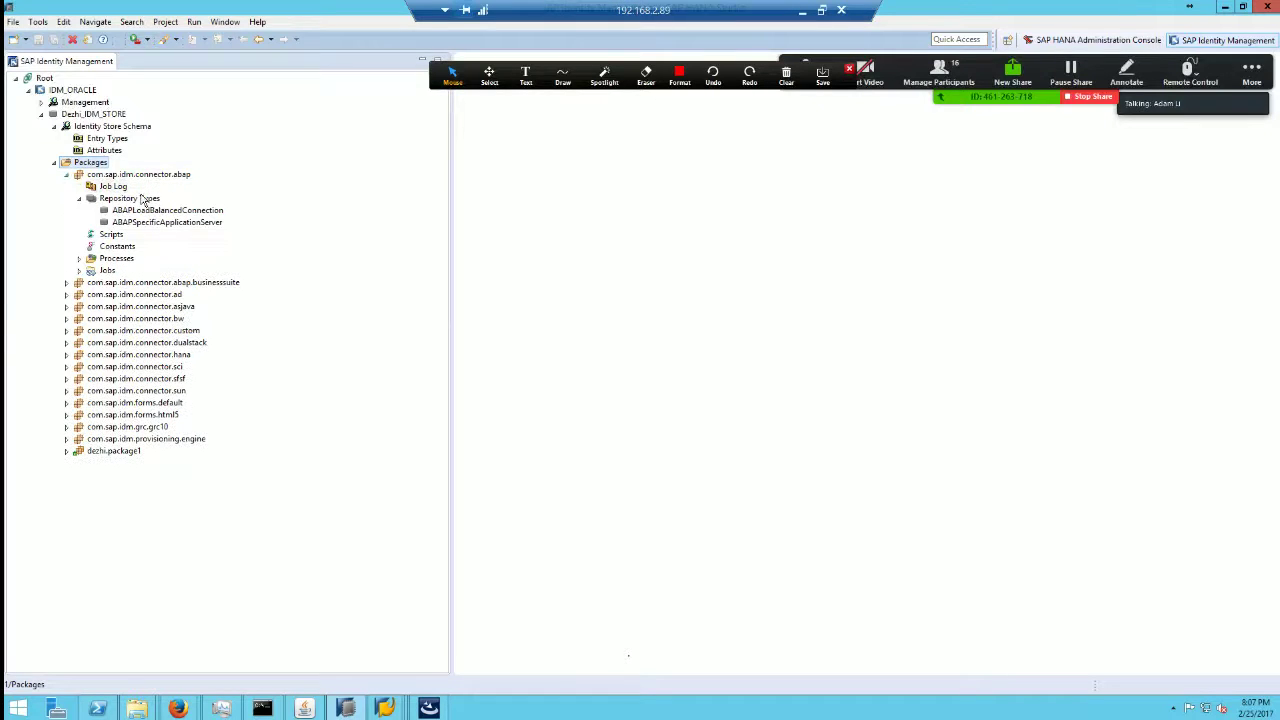
click(81, 200)
click(80, 199)
Step: Open dezhi.package1's Self Service: Assign Privilege form, select its ID/name, and minimize the remote desktop
click(66, 451)
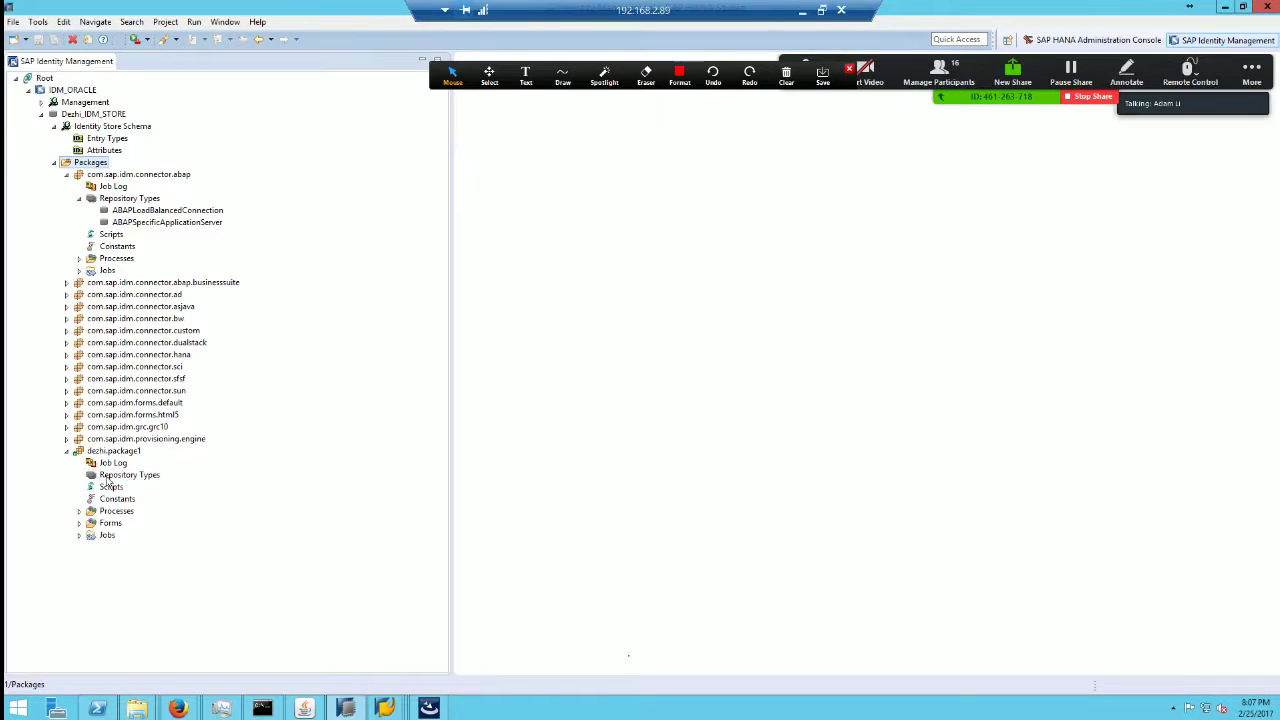
click(135, 476)
click(79, 523)
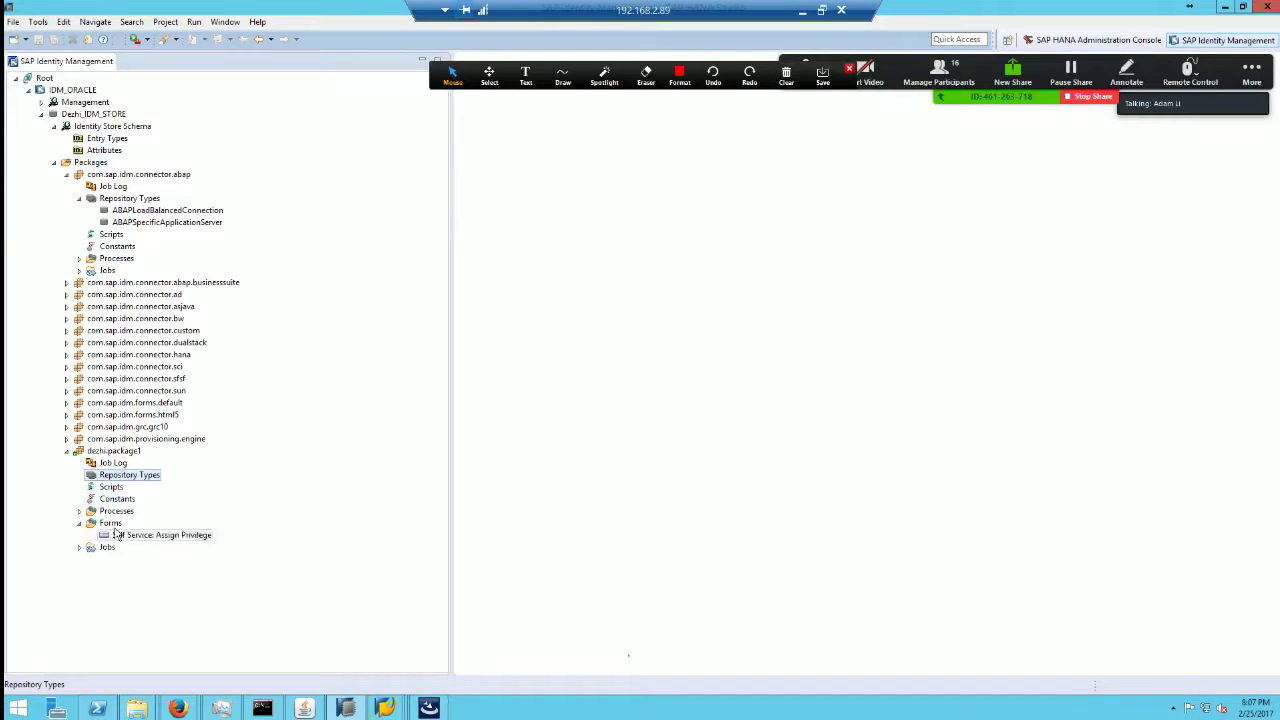
double_click(141, 536)
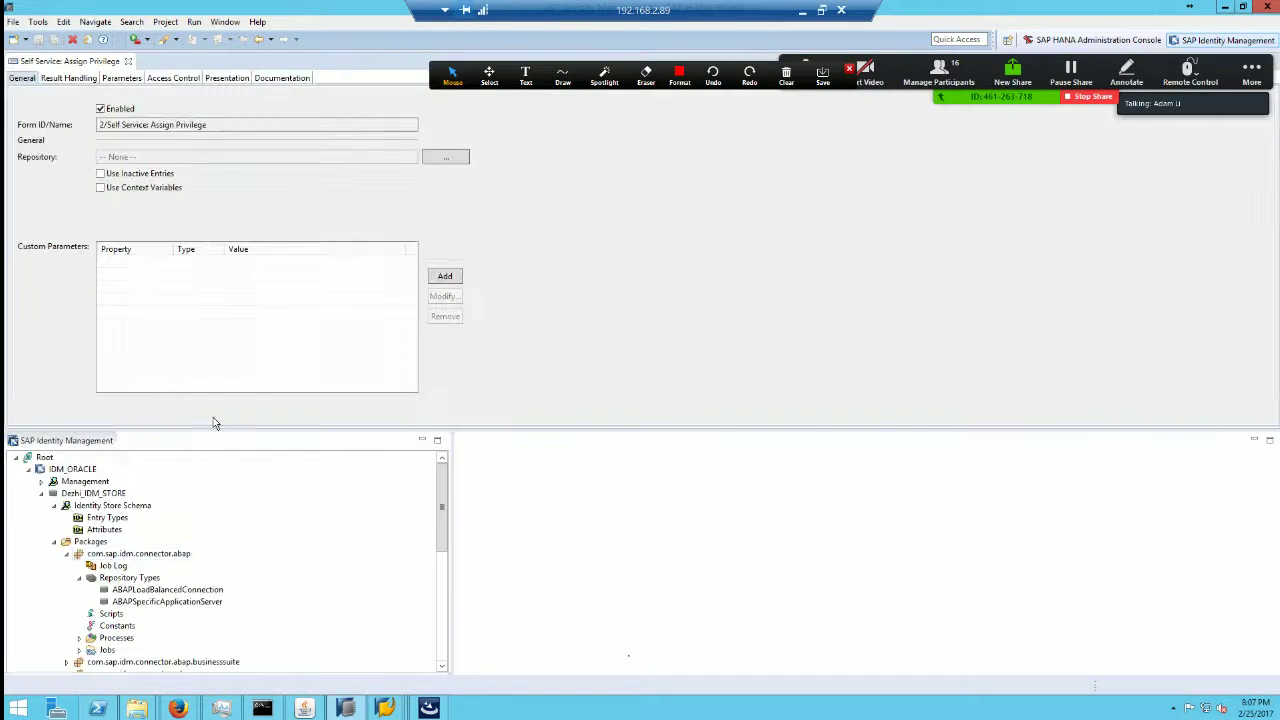
drag(229, 126, 100, 125)
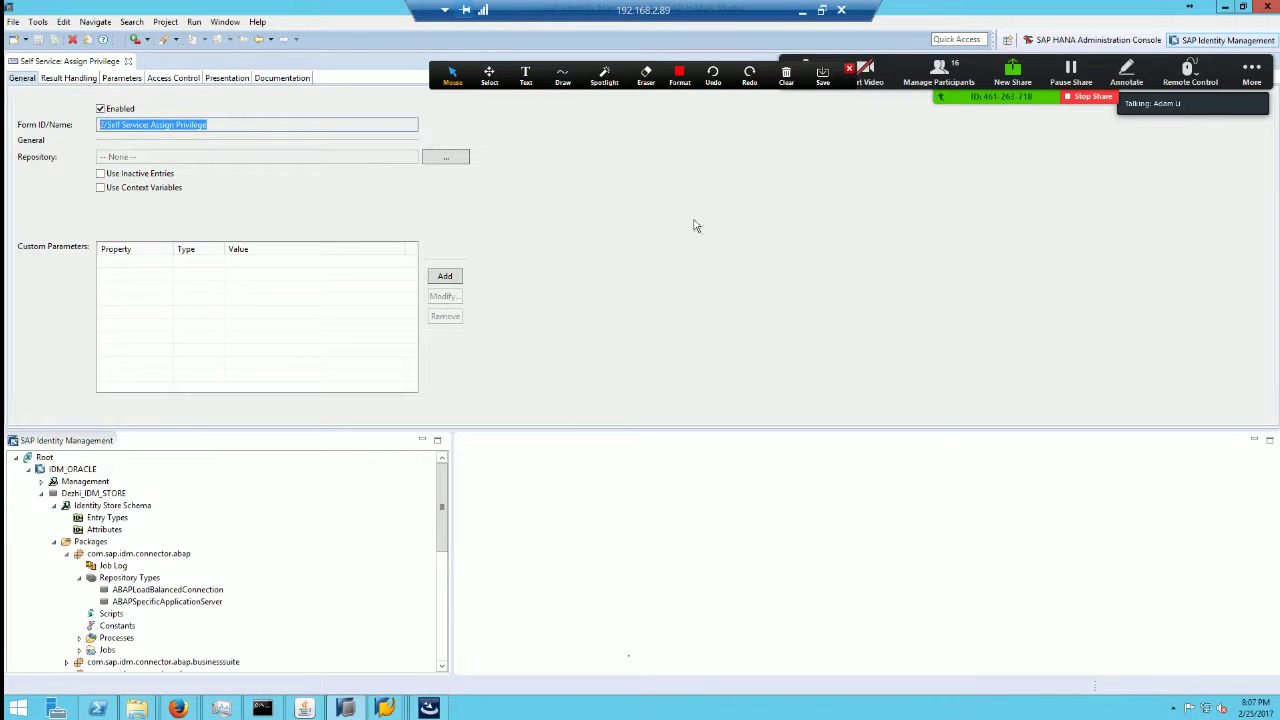
click(801, 13)
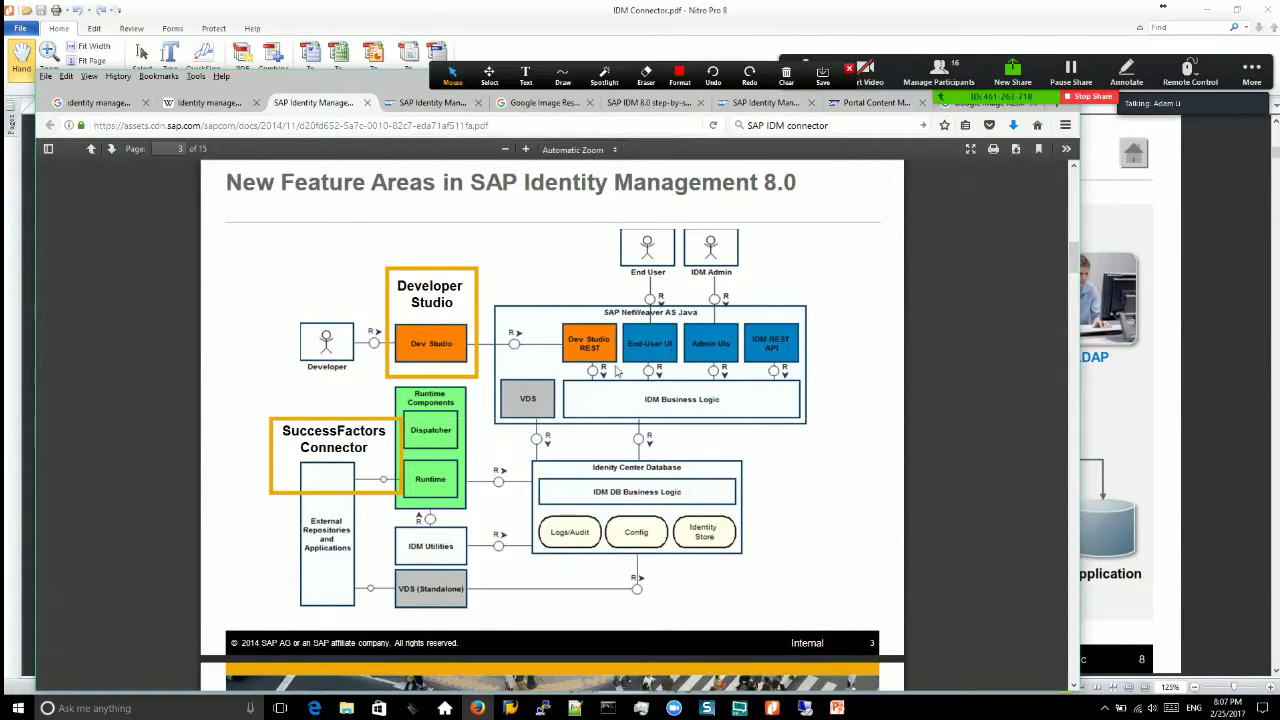
Step: Restore the remote Identity Management session from the taskbar
click(805, 708)
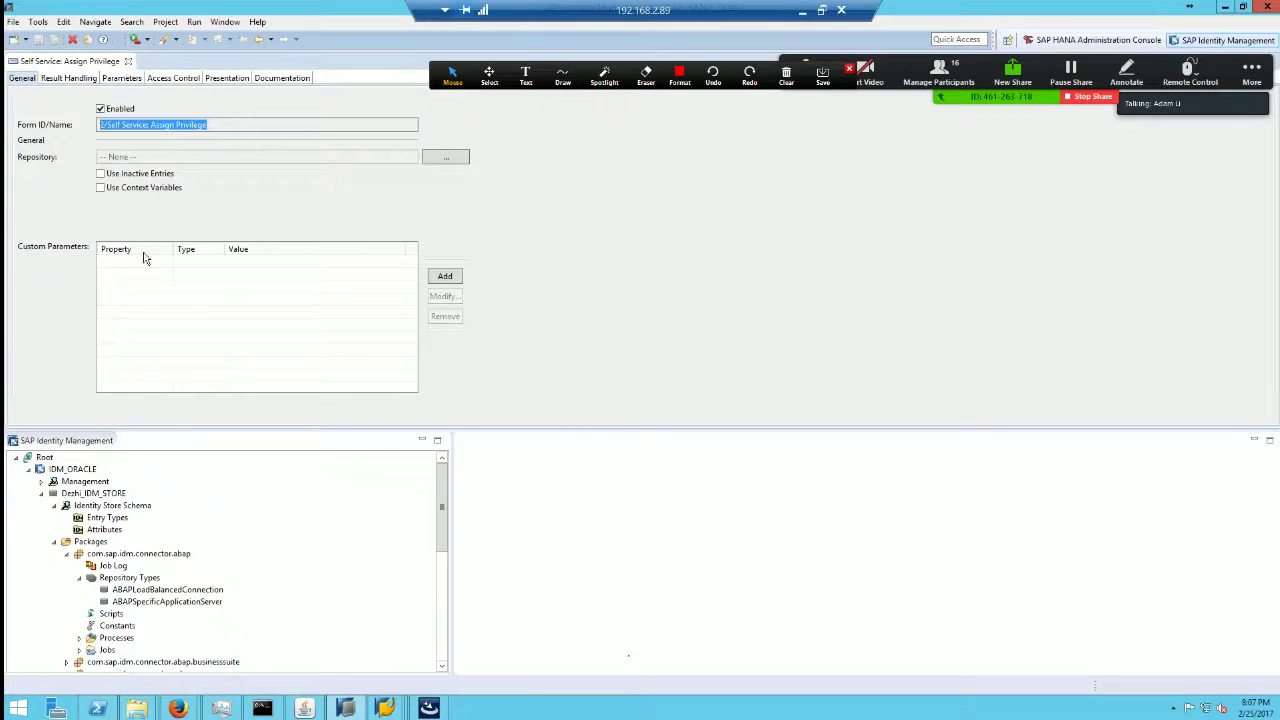
Step: Check the form's Parameters and its Access Control Logged-in user rule, then close the form
click(120, 79)
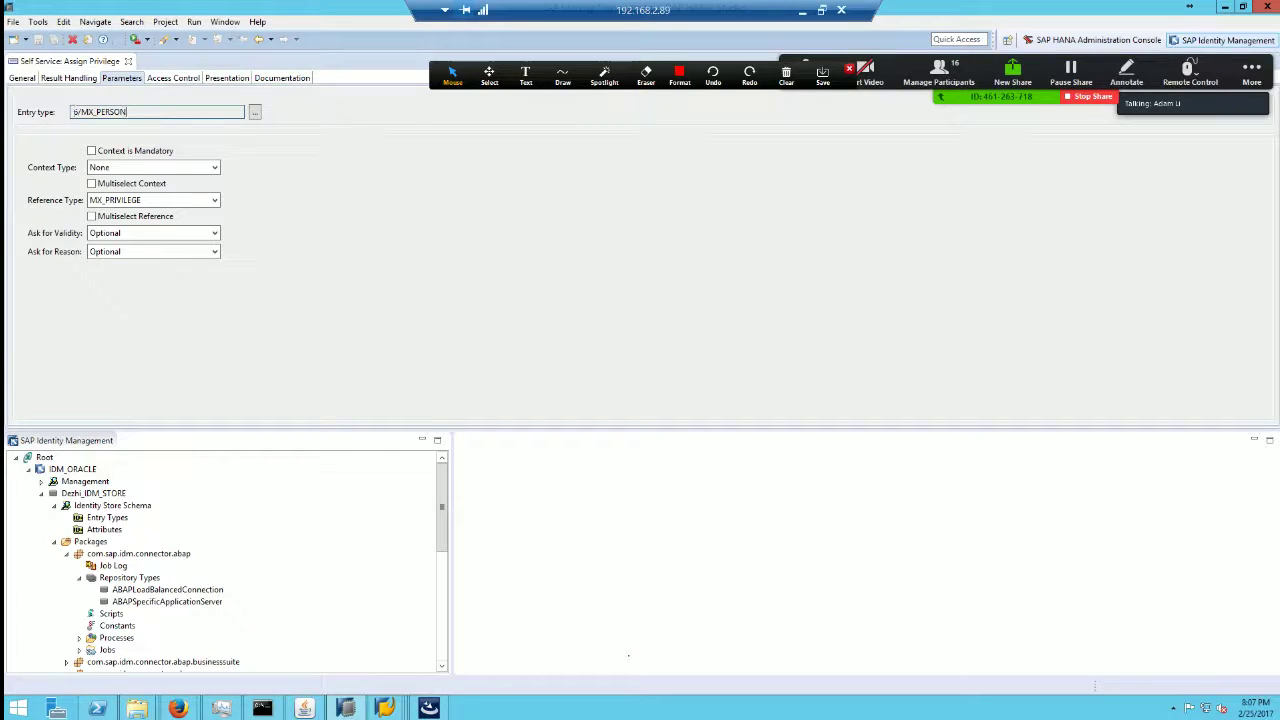
click(175, 79)
click(62, 127)
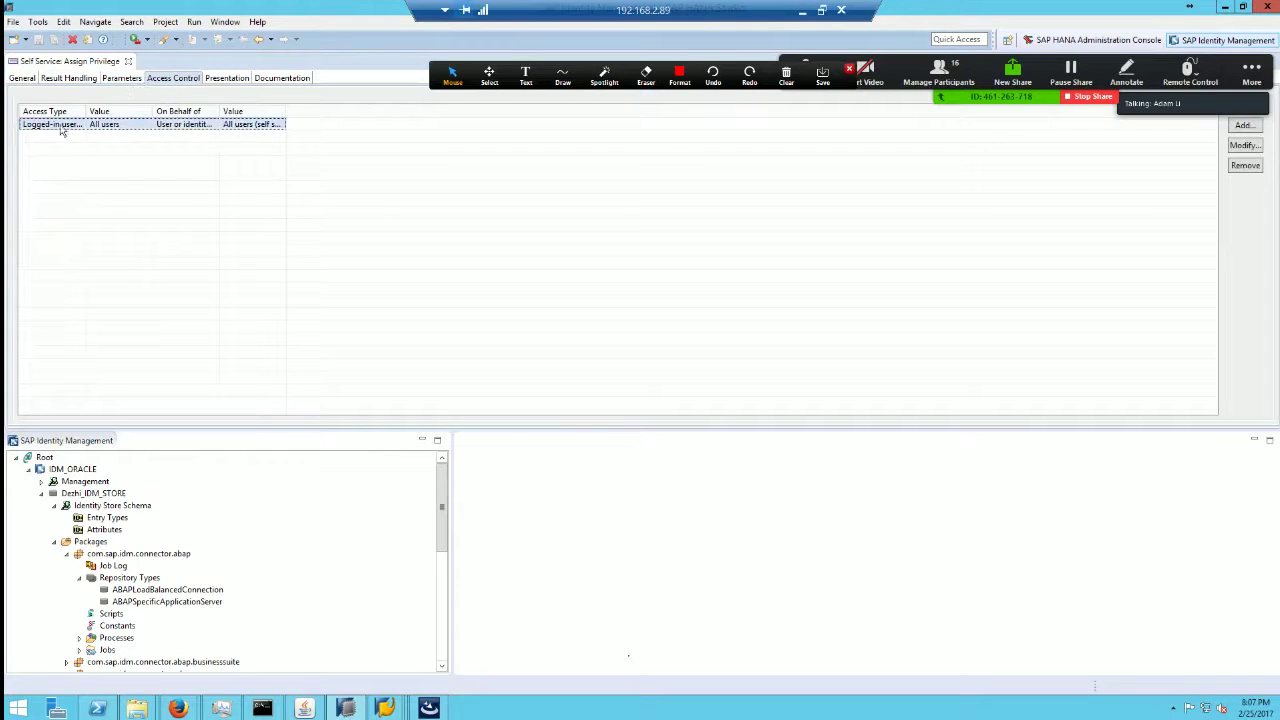
click(128, 62)
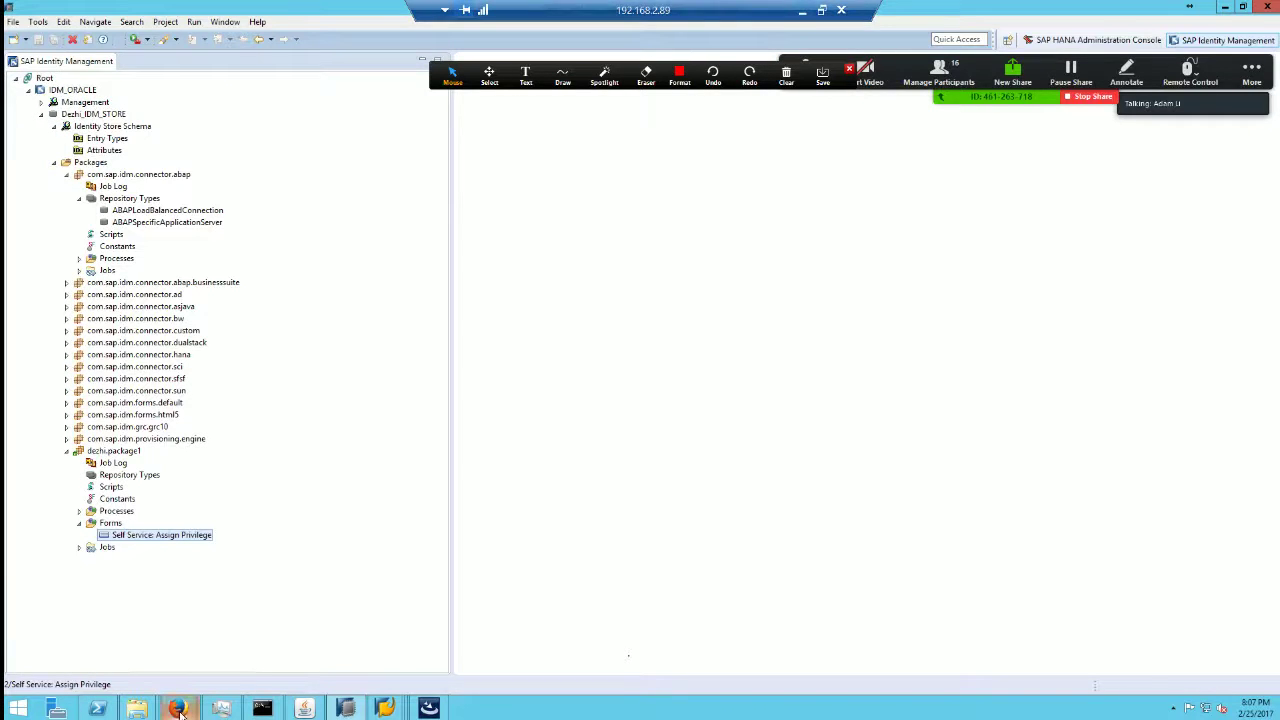
mouse_move(179, 708)
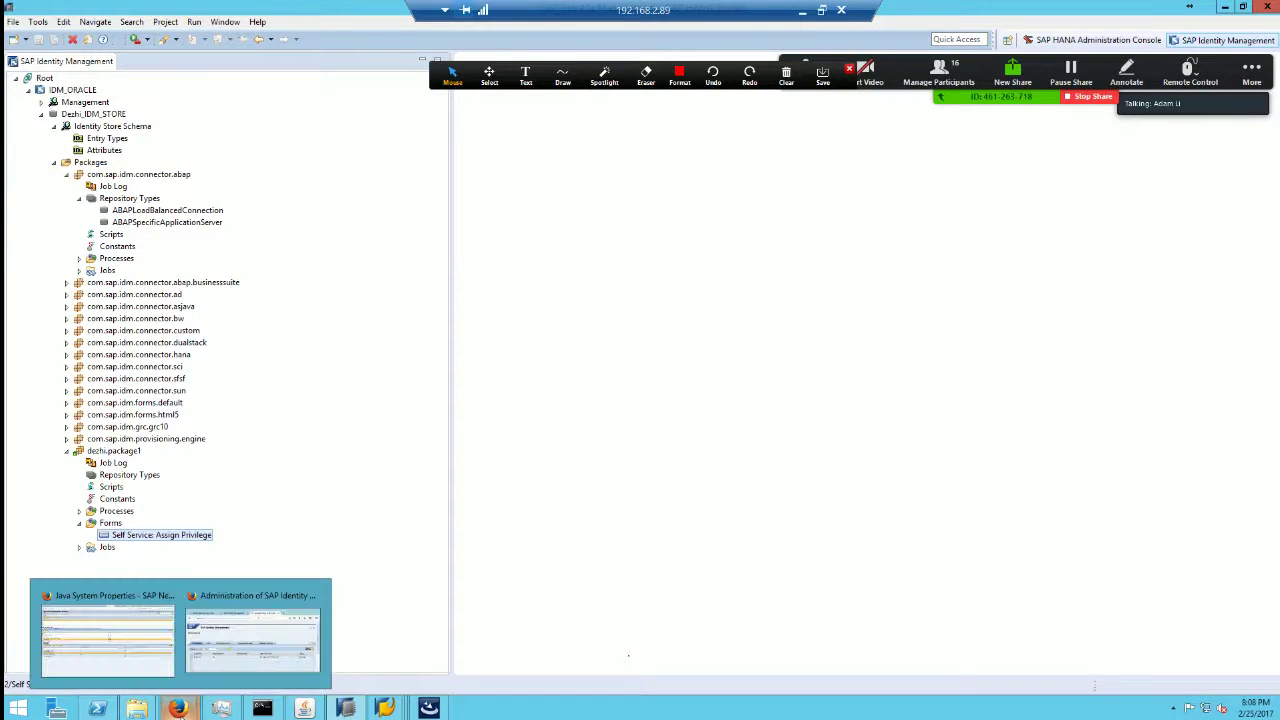
click(282, 651)
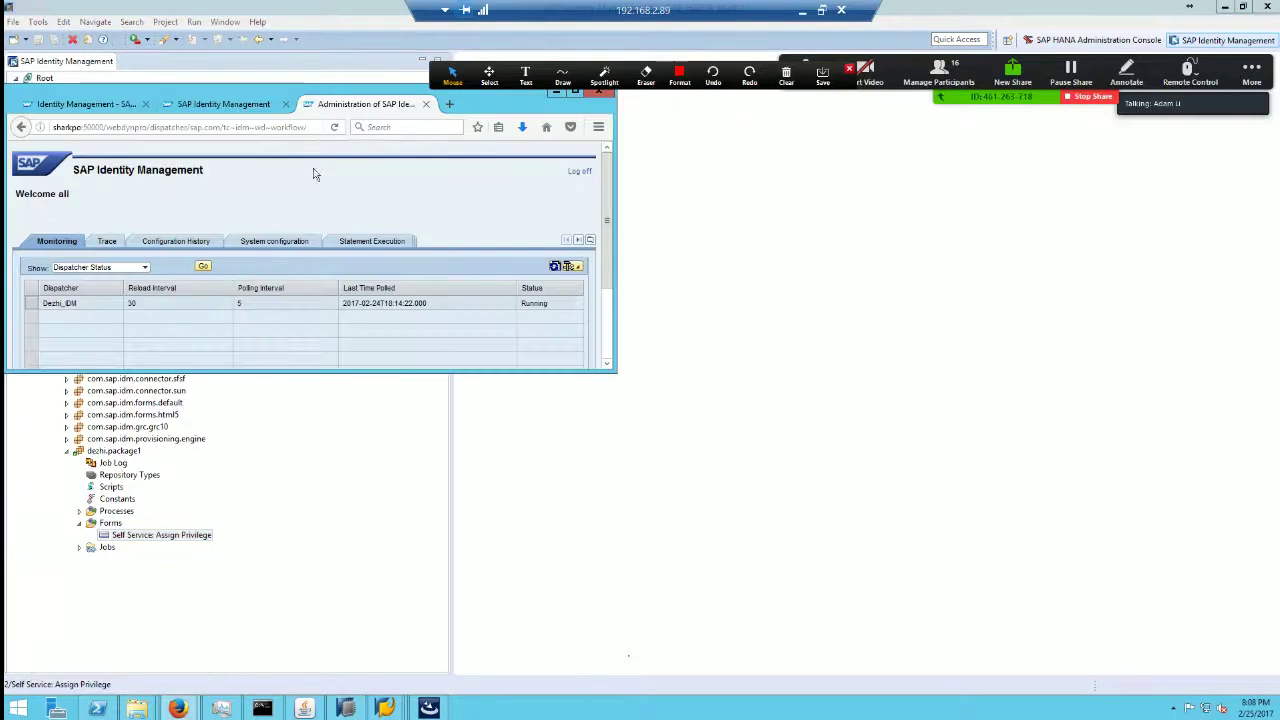
drag(282, 91, 620, 198)
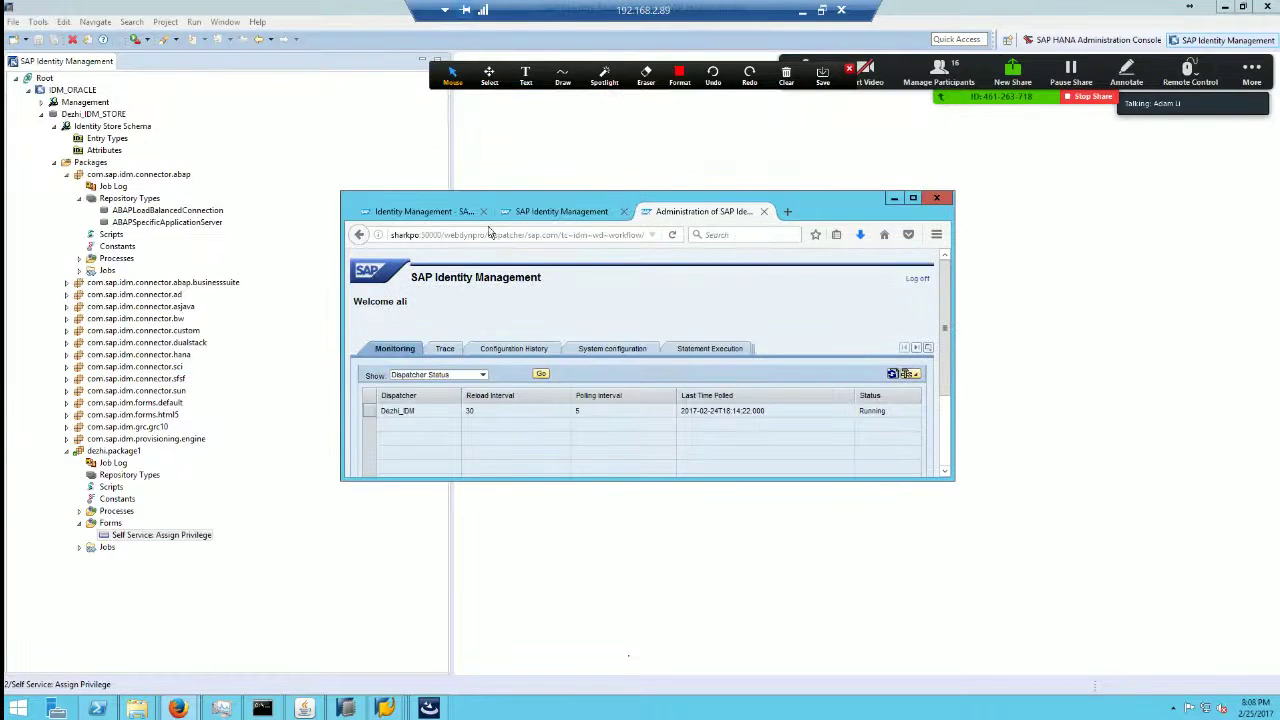
click(583, 234)
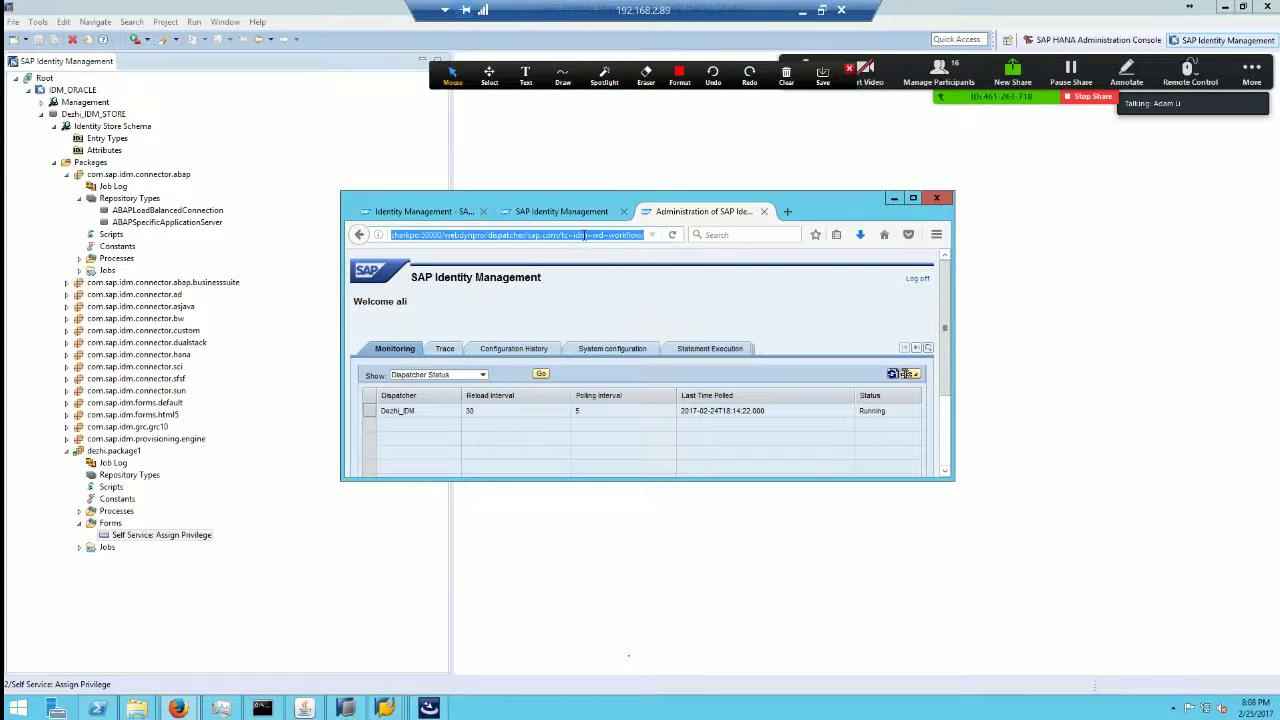
text(http)
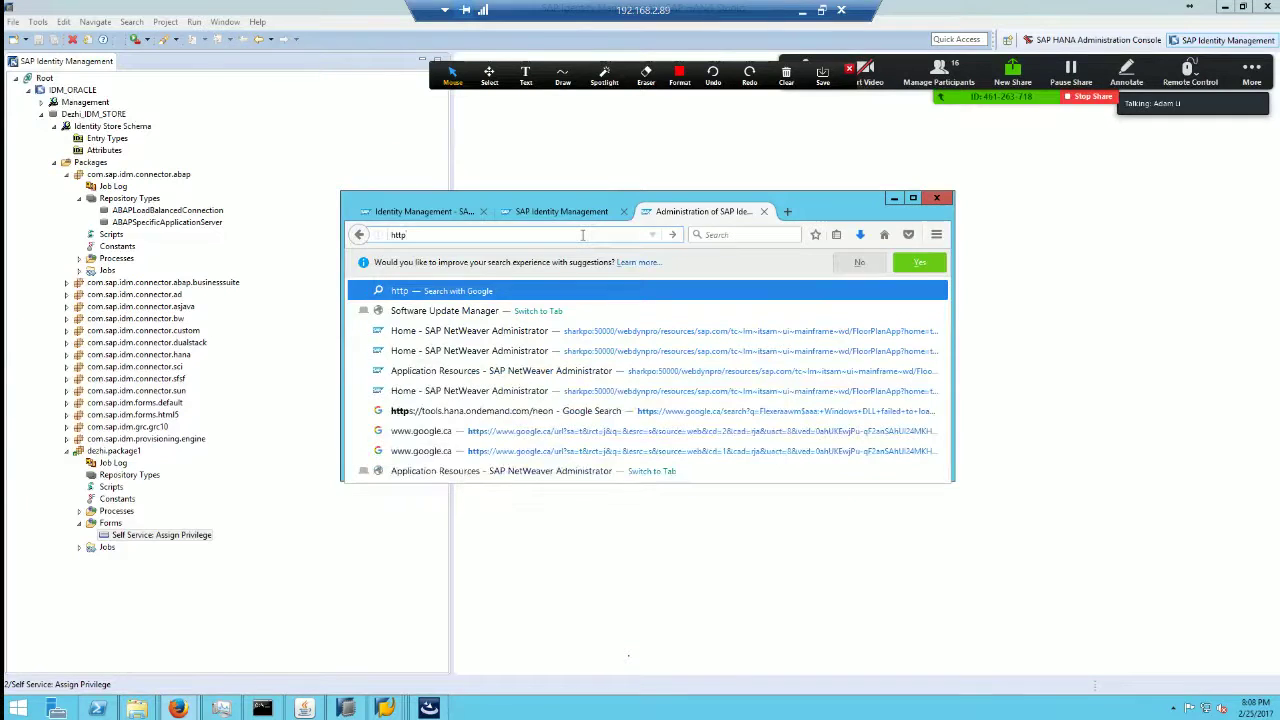
text(://)
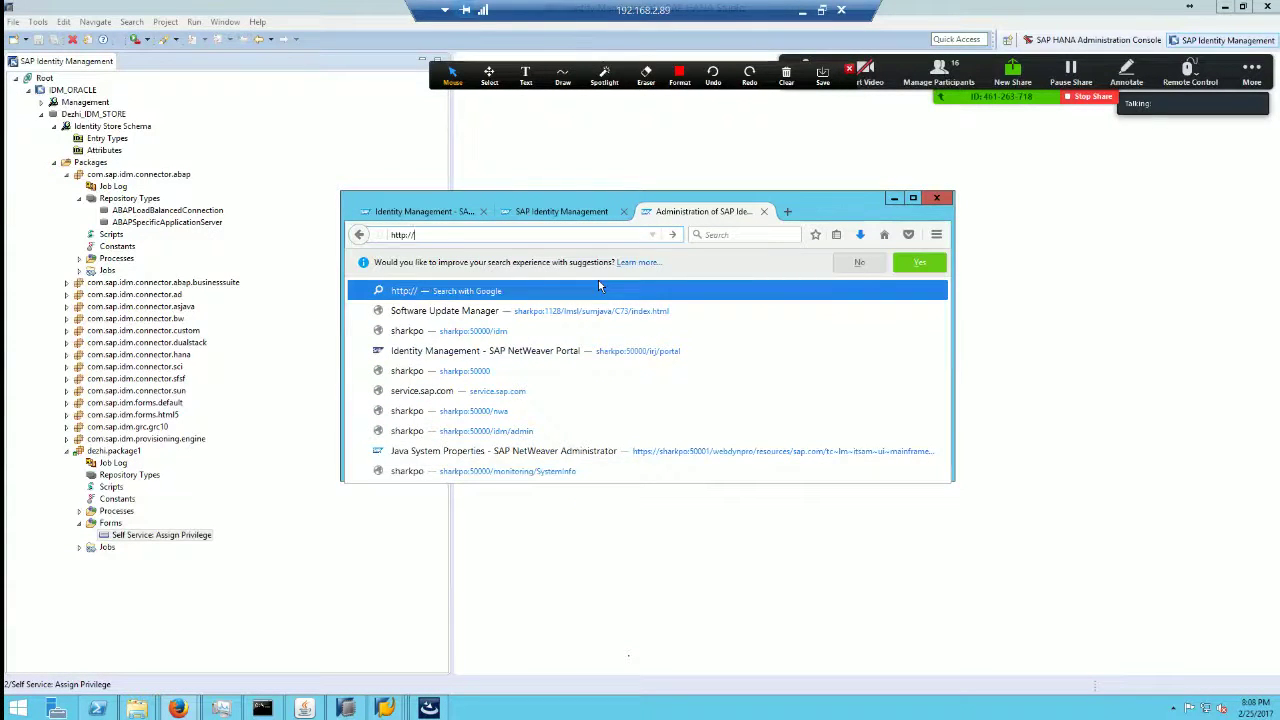
text(sharkpo/icm)
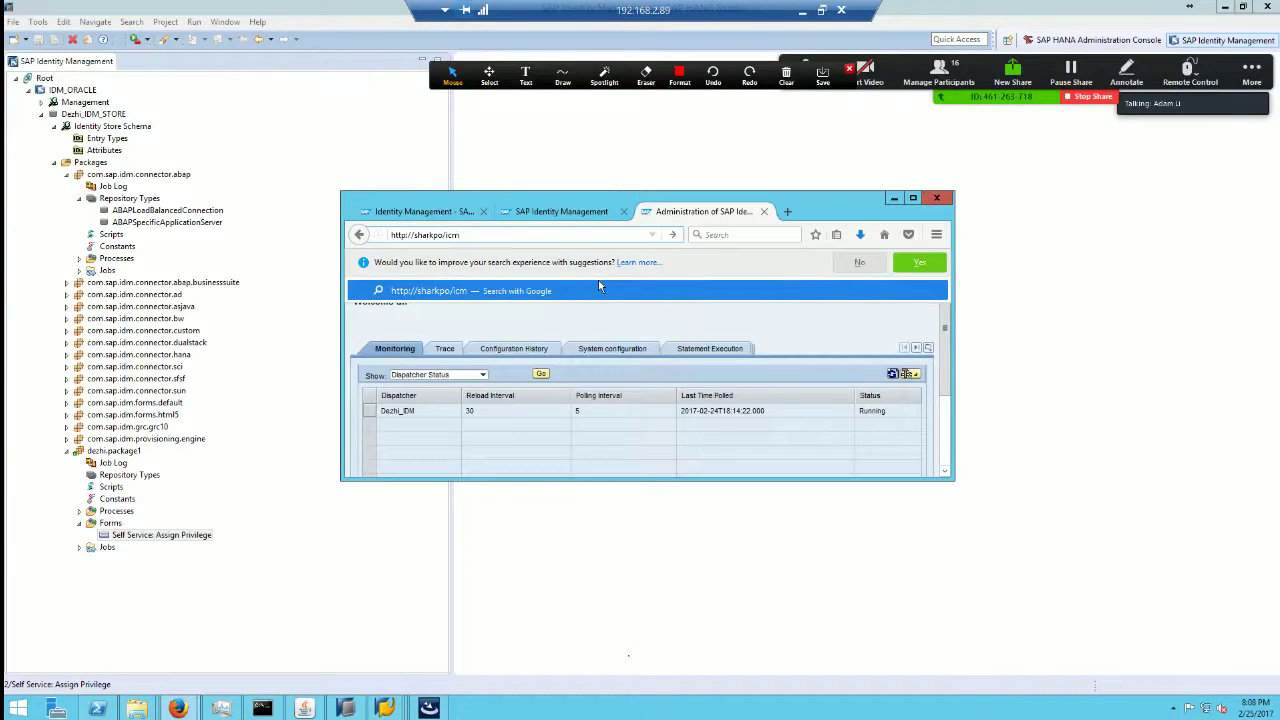
key(BackSpace)
key(BackSpace)
text(dm)
key(Return)
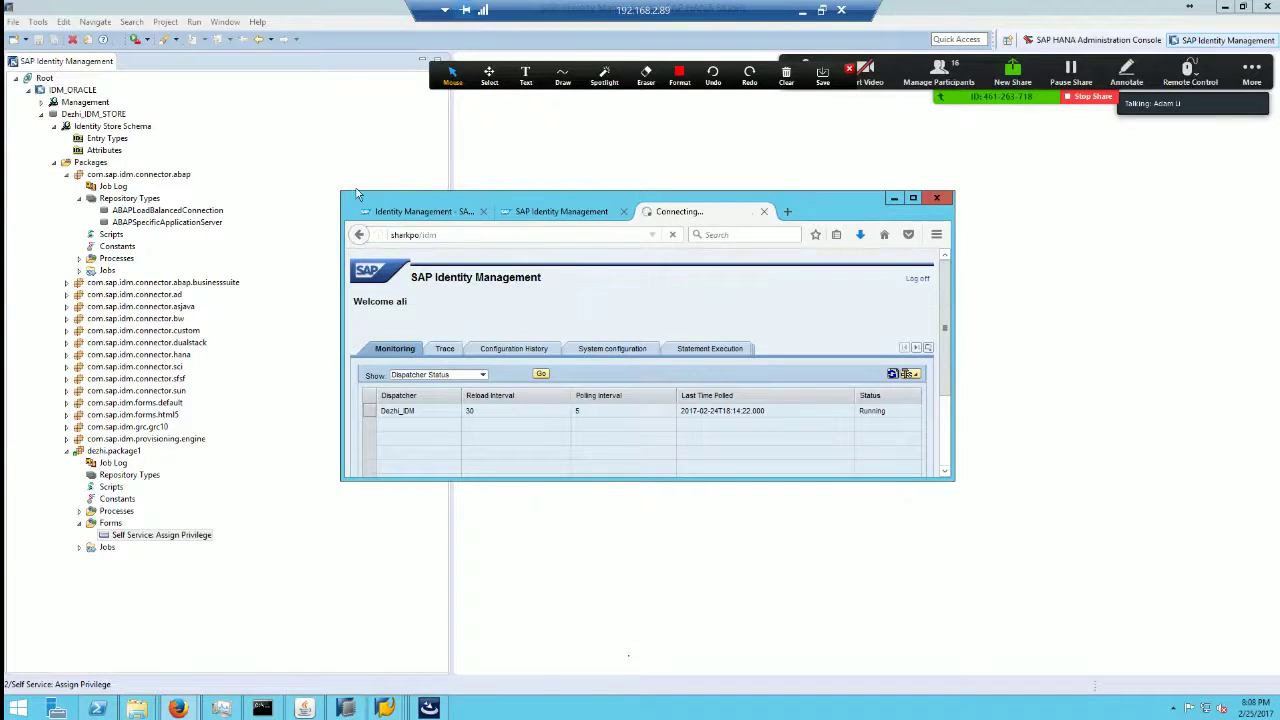
Step: Add port 50000 so the browser loads sharkpo:50000/idm with the Self Services tasks
drag(343, 197, 176, 91)
click(254, 129)
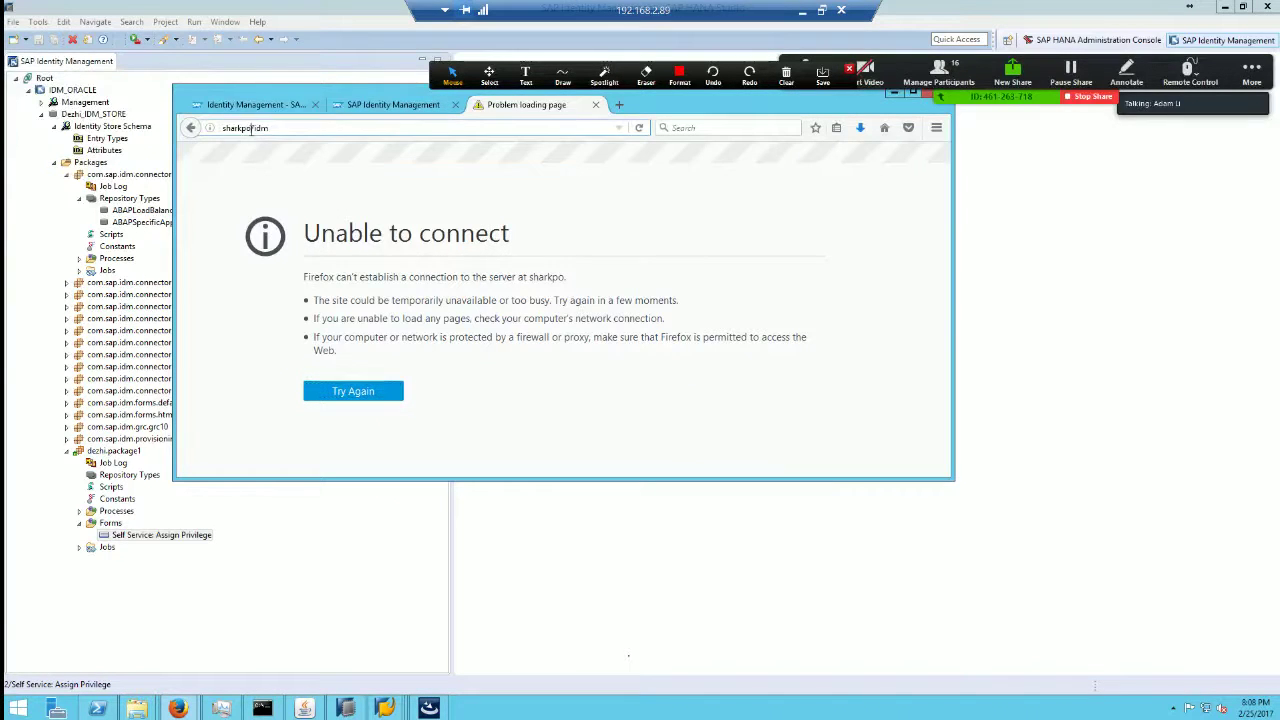
click(249, 129)
text(:50000)
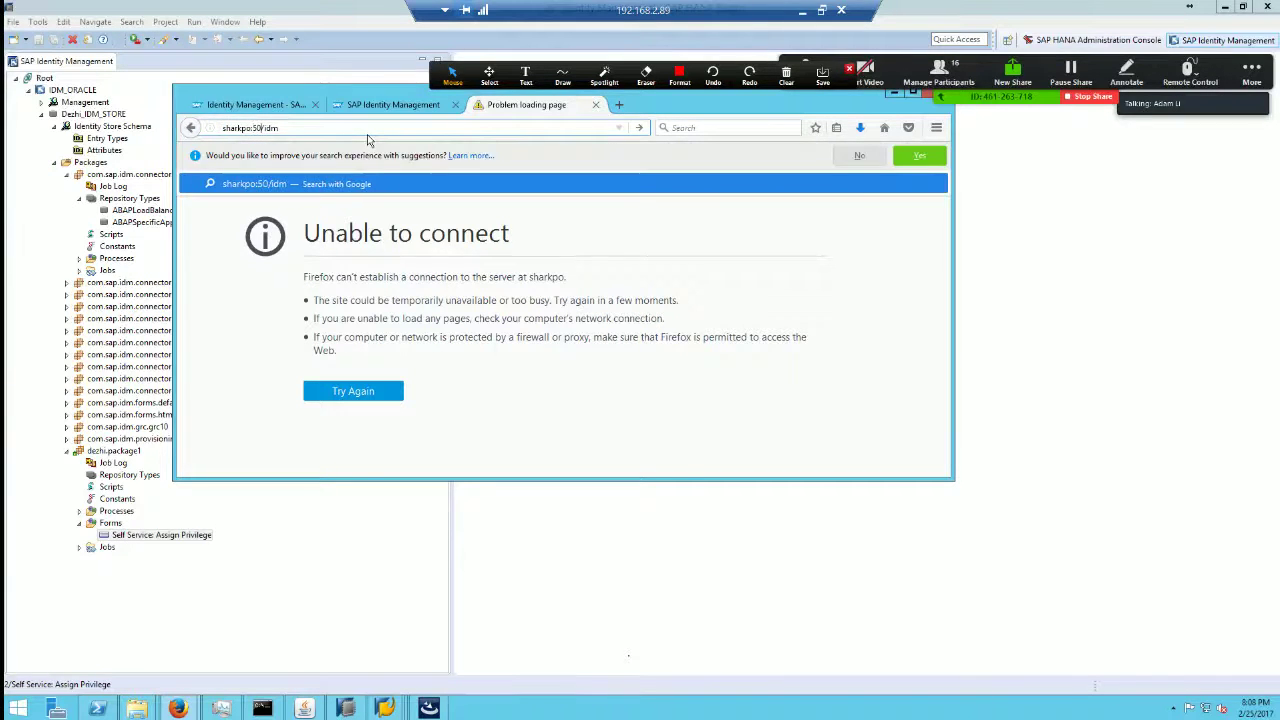
key(Return)
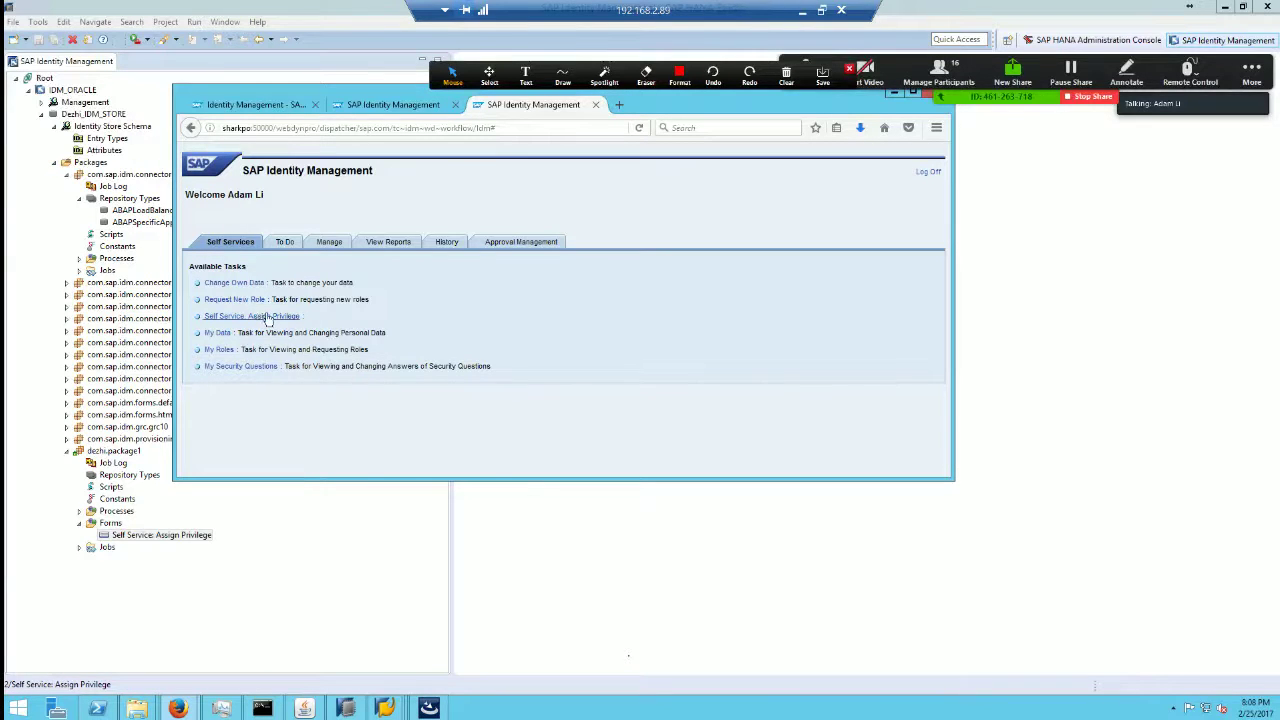
Step: Collapse com.sap.idm.connector.abap in the studio and switch back to the browser
click(380, 590)
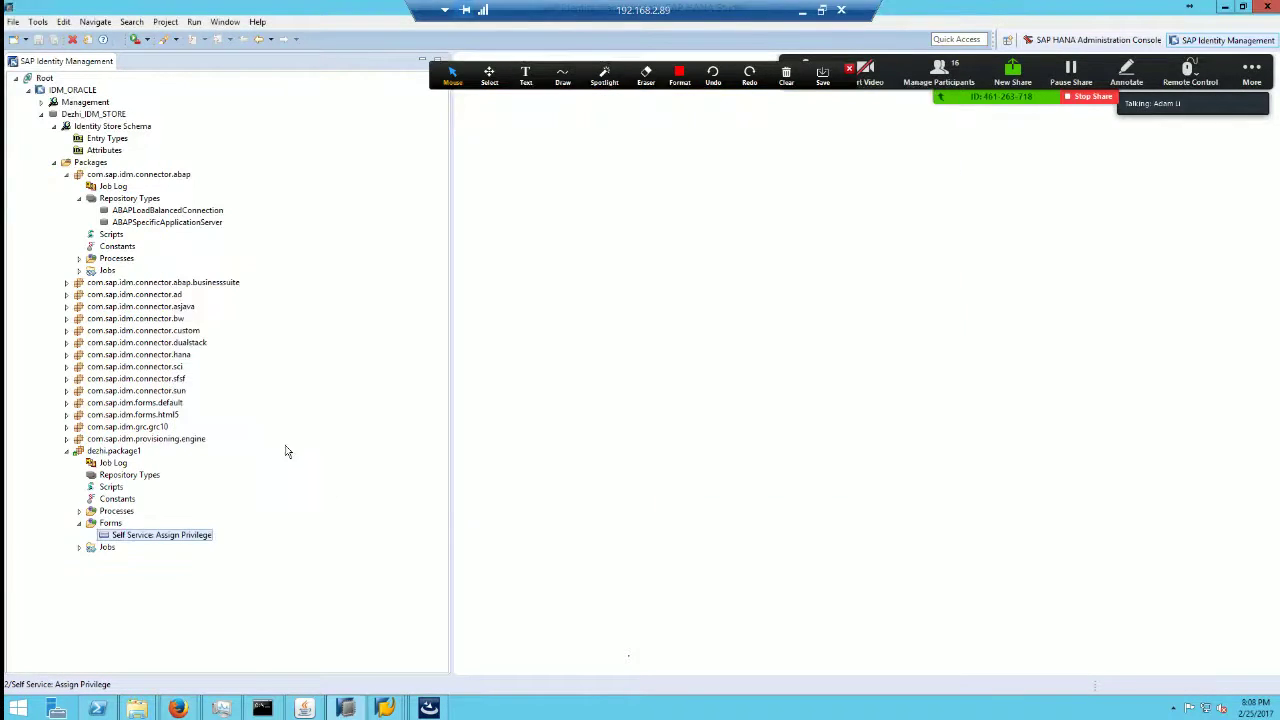
click(66, 175)
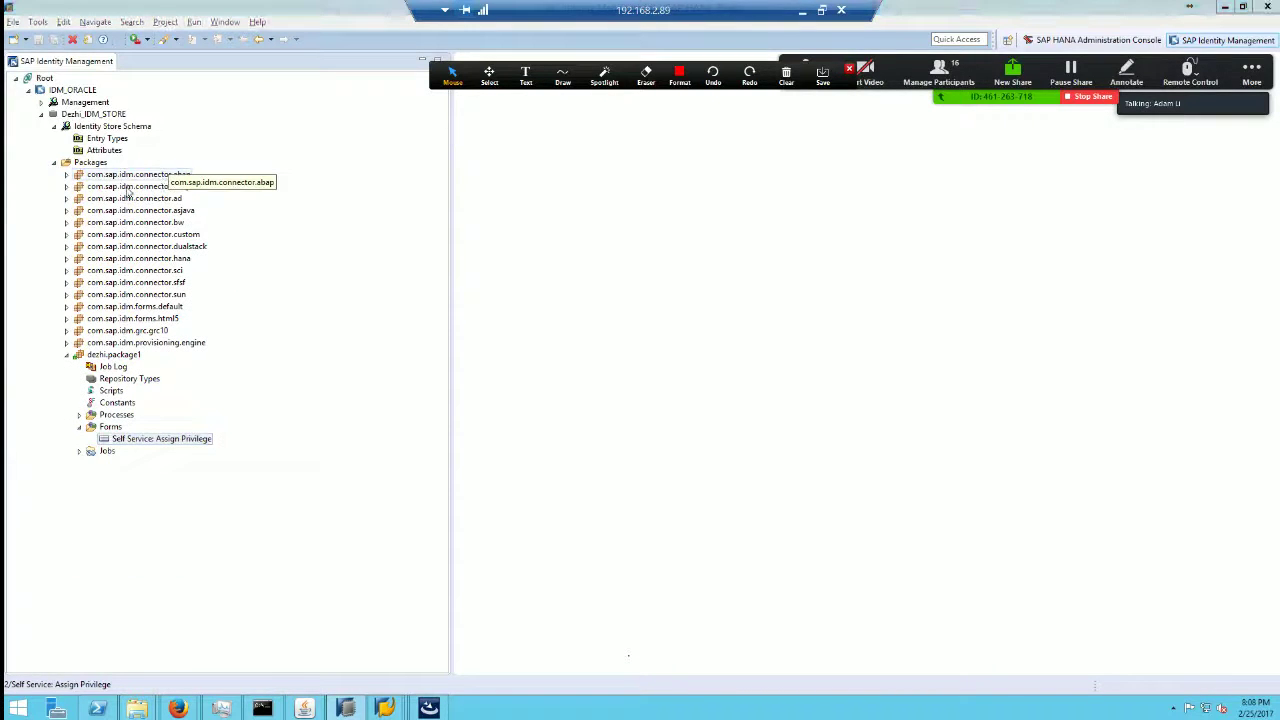
key(alt+Tab)
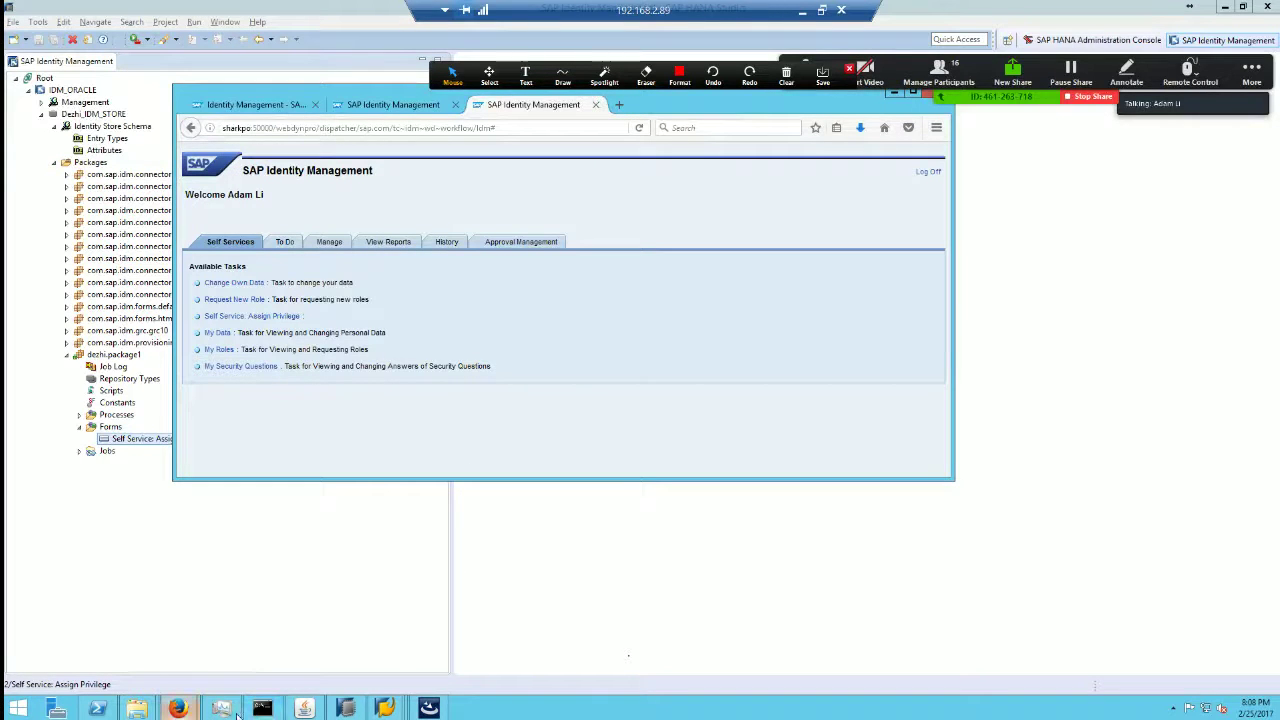
Step: In SAP Logon 740, start a new User Specified System connection entry
mouse_move(385, 708)
click(195, 640)
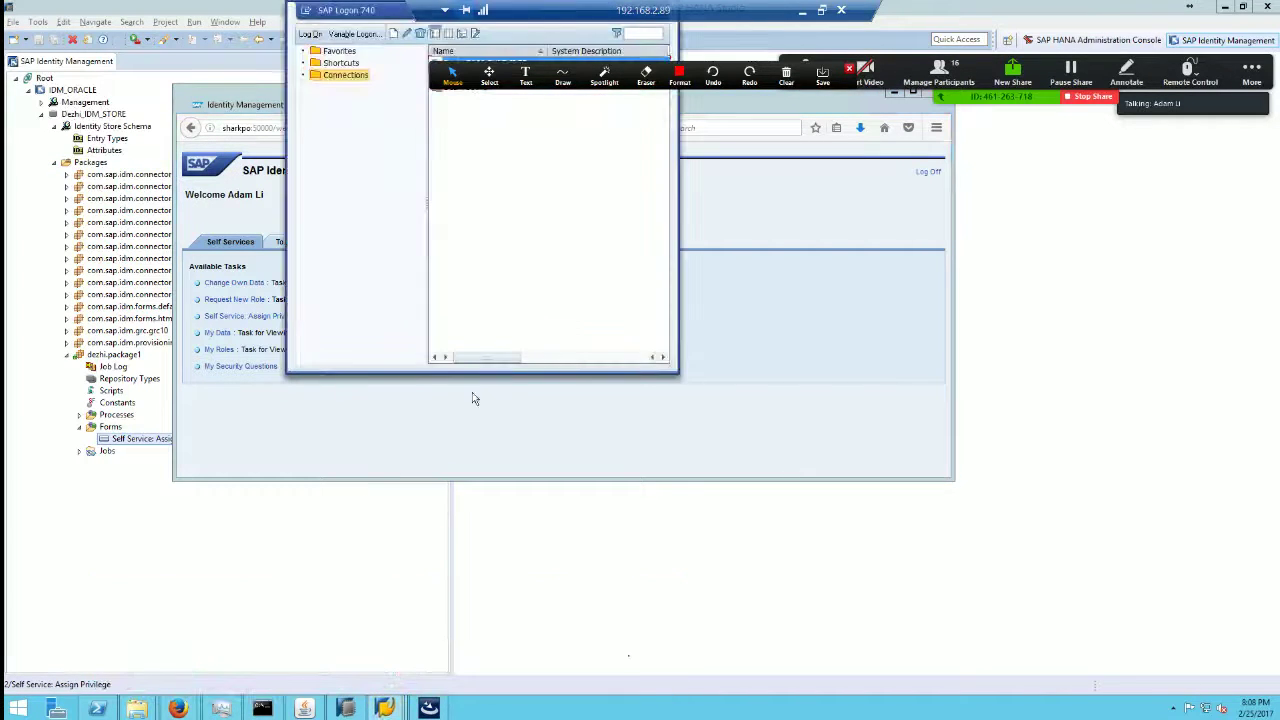
drag(370, 12, 570, 322)
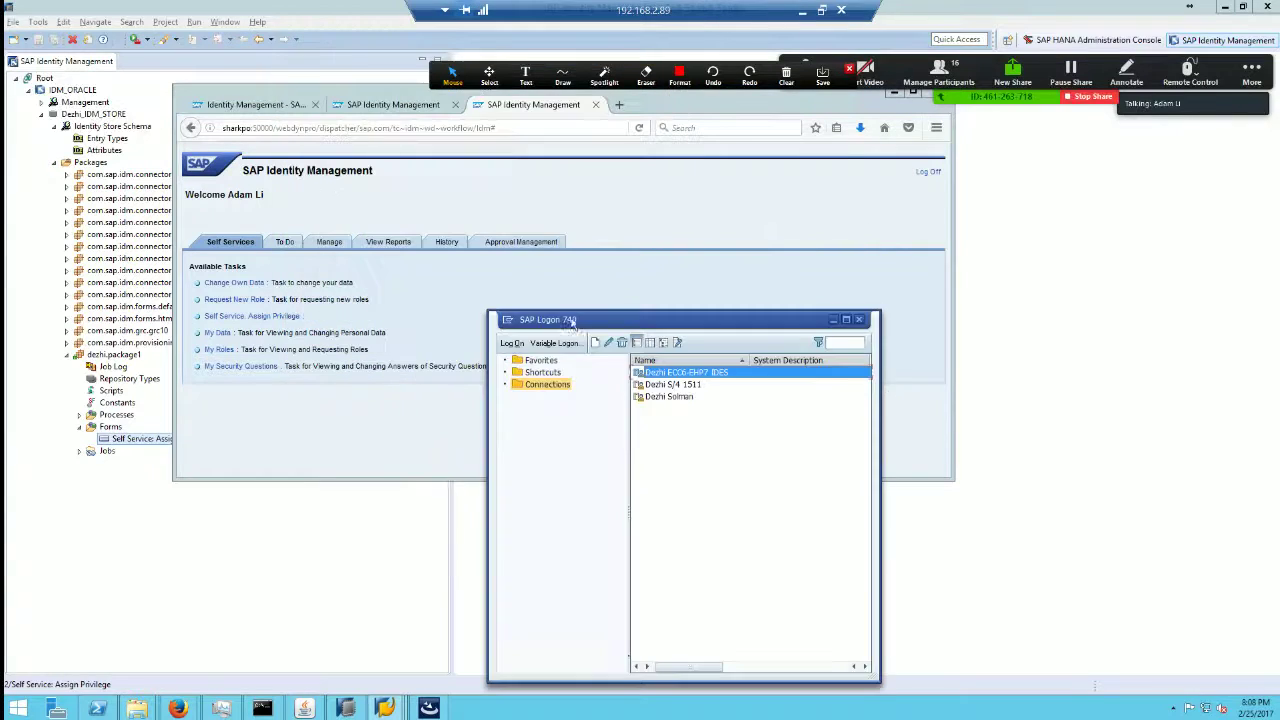
click(689, 386)
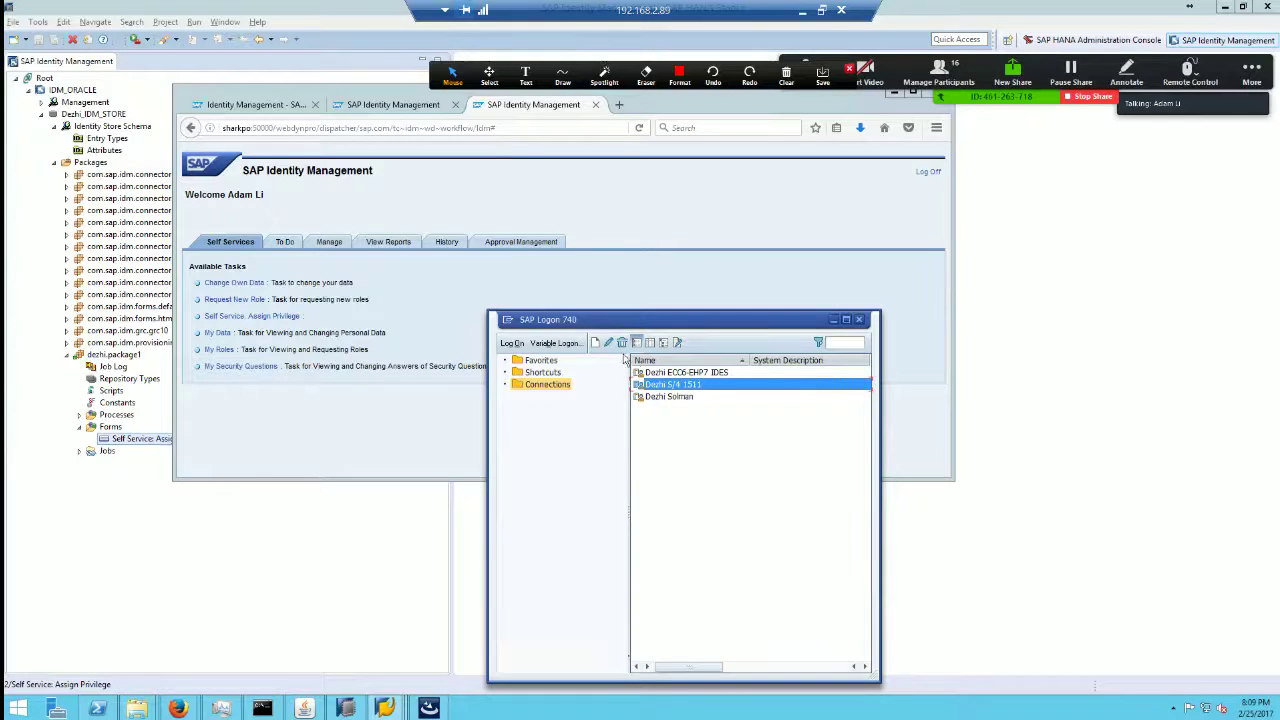
click(595, 343)
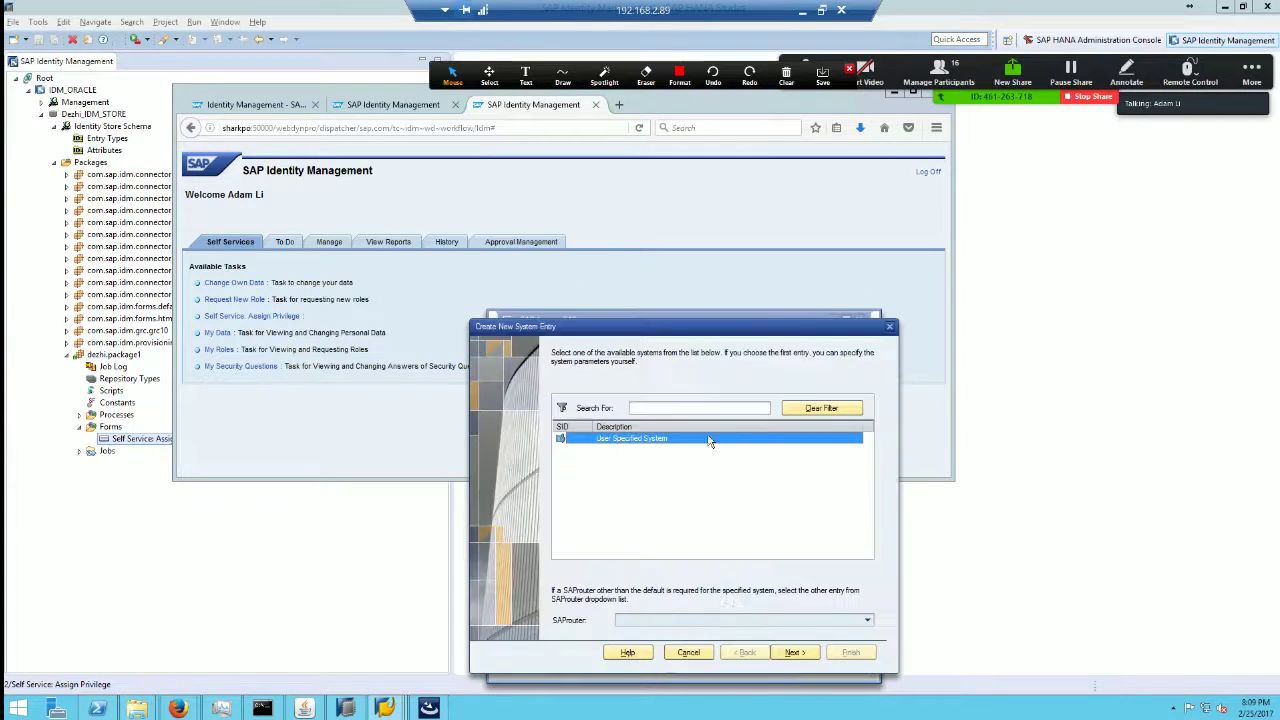
click(795, 659)
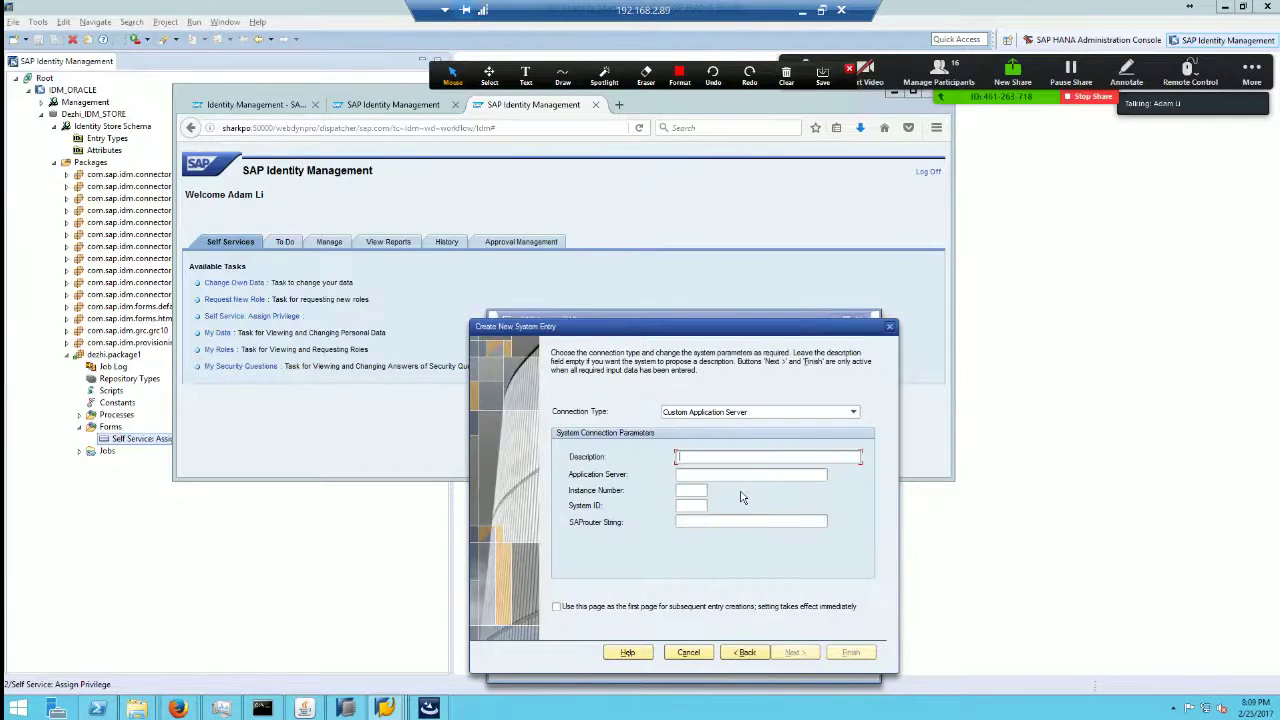
Step: Create the entry Dezhi S/4 1610 with instance 00 and system ID S4A
text(Dezhi S/4 1sh)
key(Tab)
text(00)
key(Tab)
text(S4A)
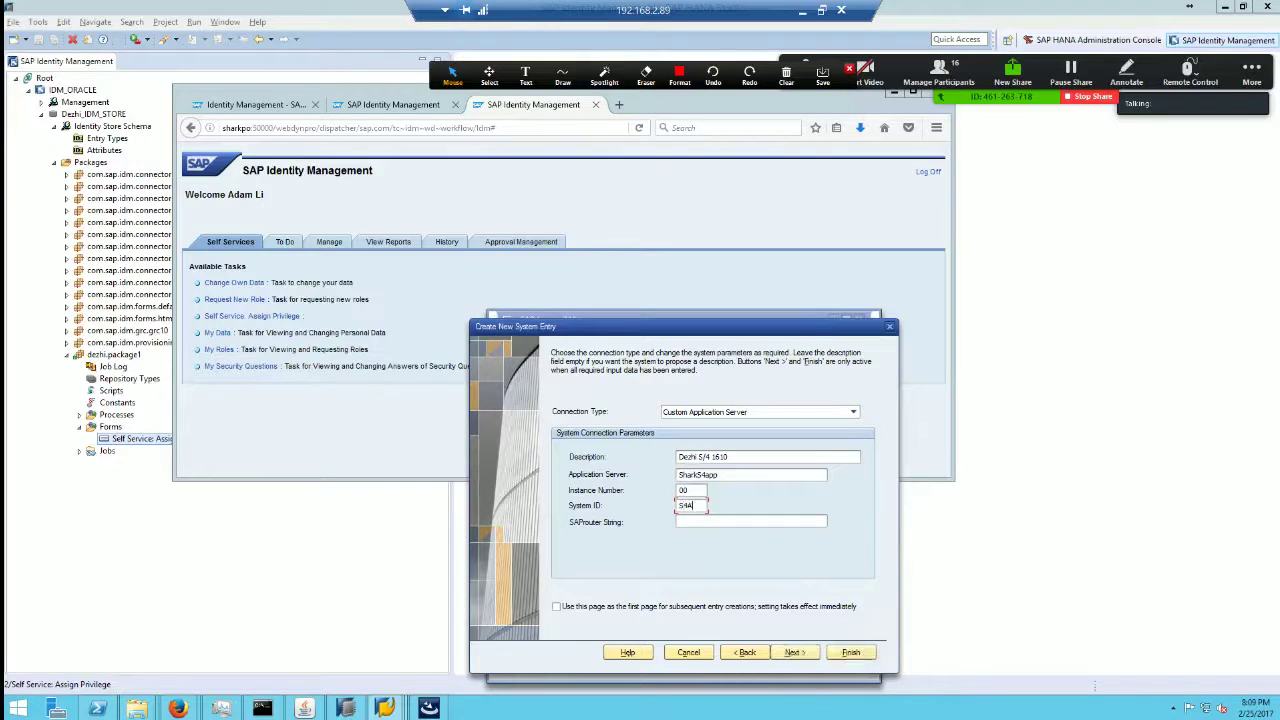
click(795, 652)
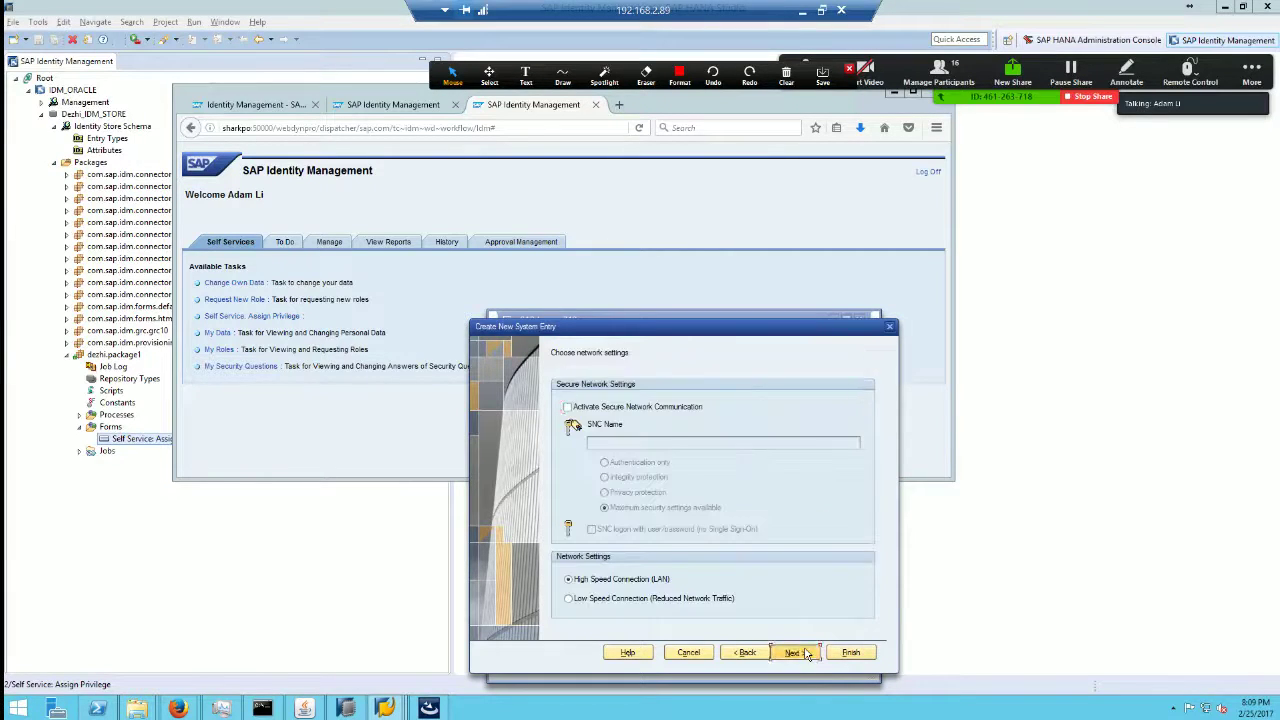
click(795, 652)
click(851, 652)
Step: Log on through the new Dezhi S/4 1610 connection and resize the SAP window
double_click(682, 397)
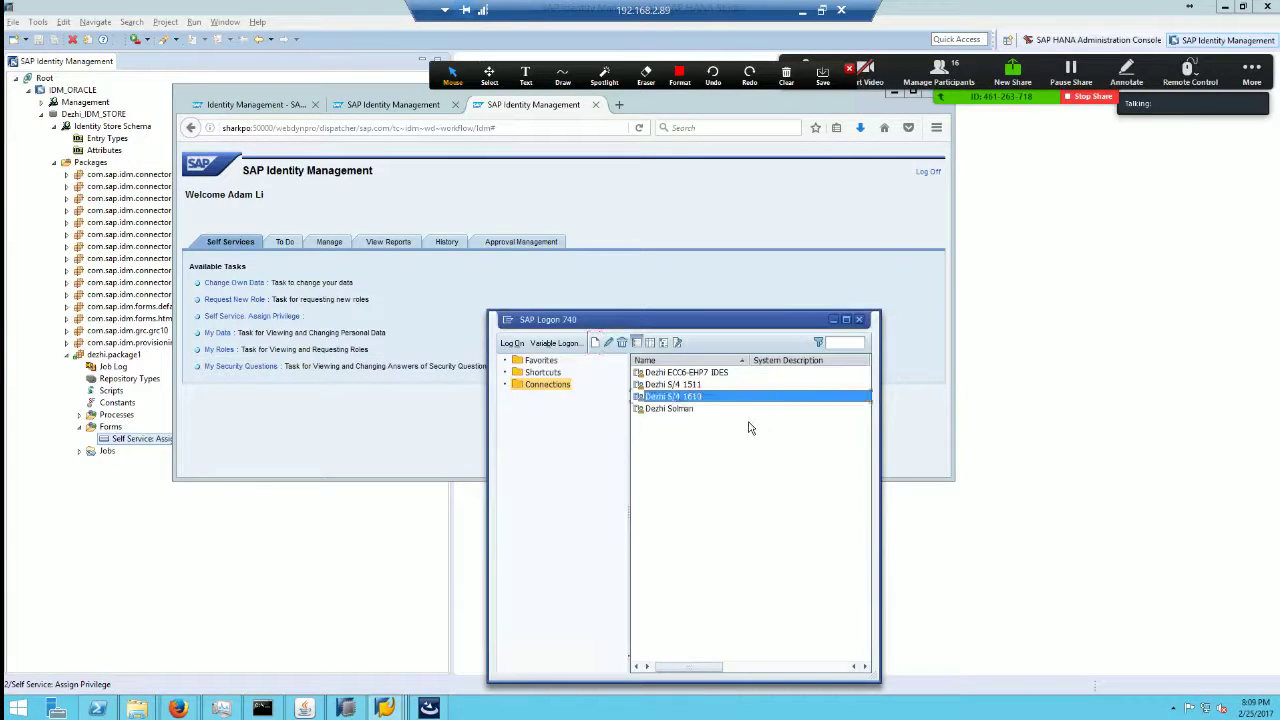
text(all)
key(Tab)
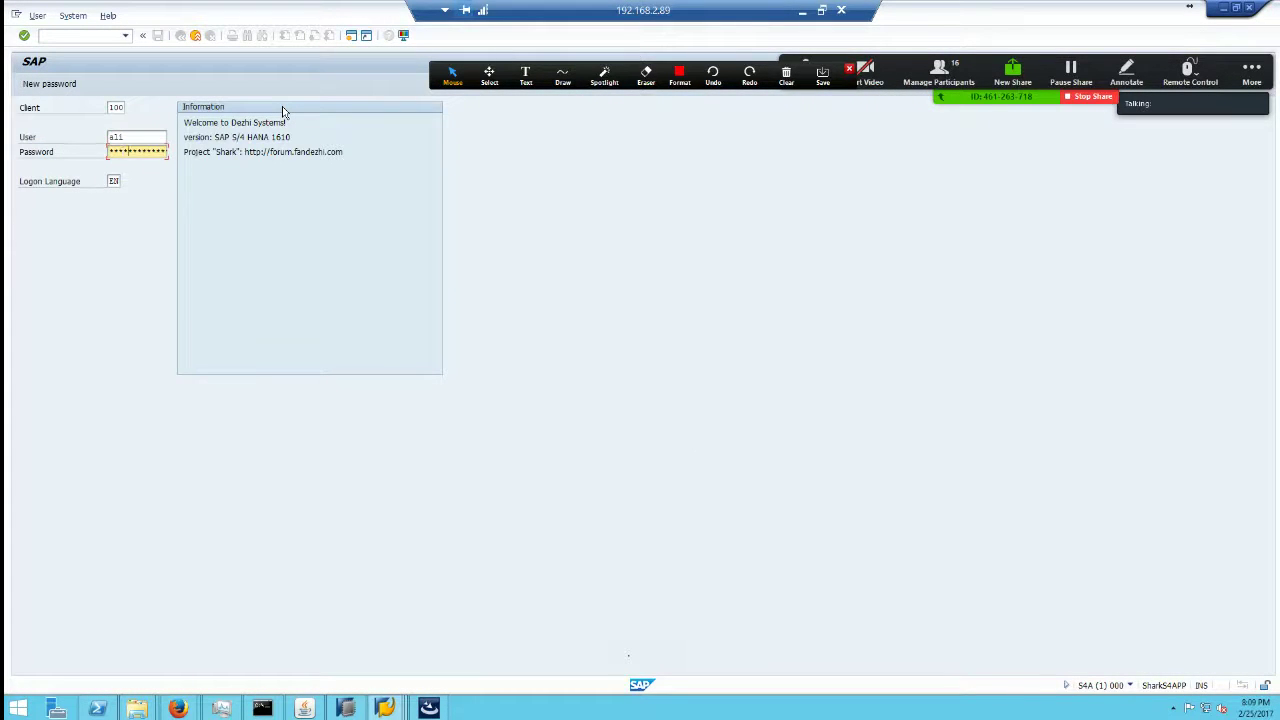
key(Return)
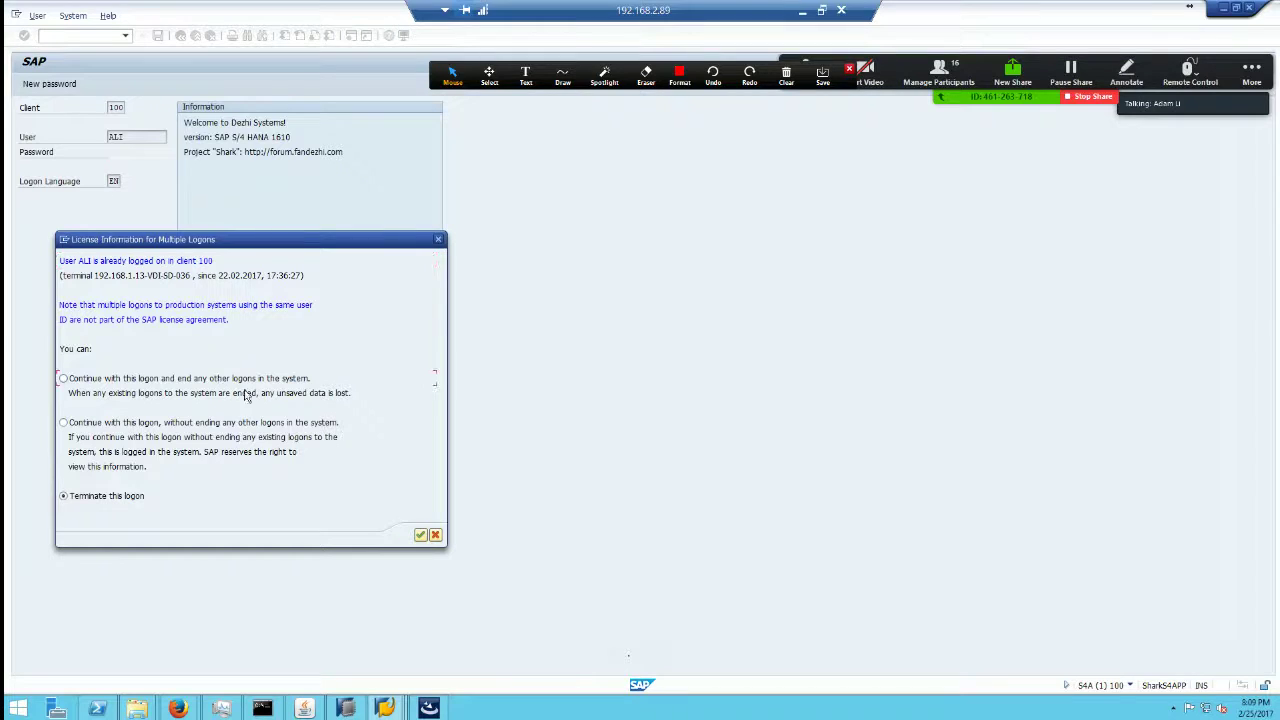
click(421, 537)
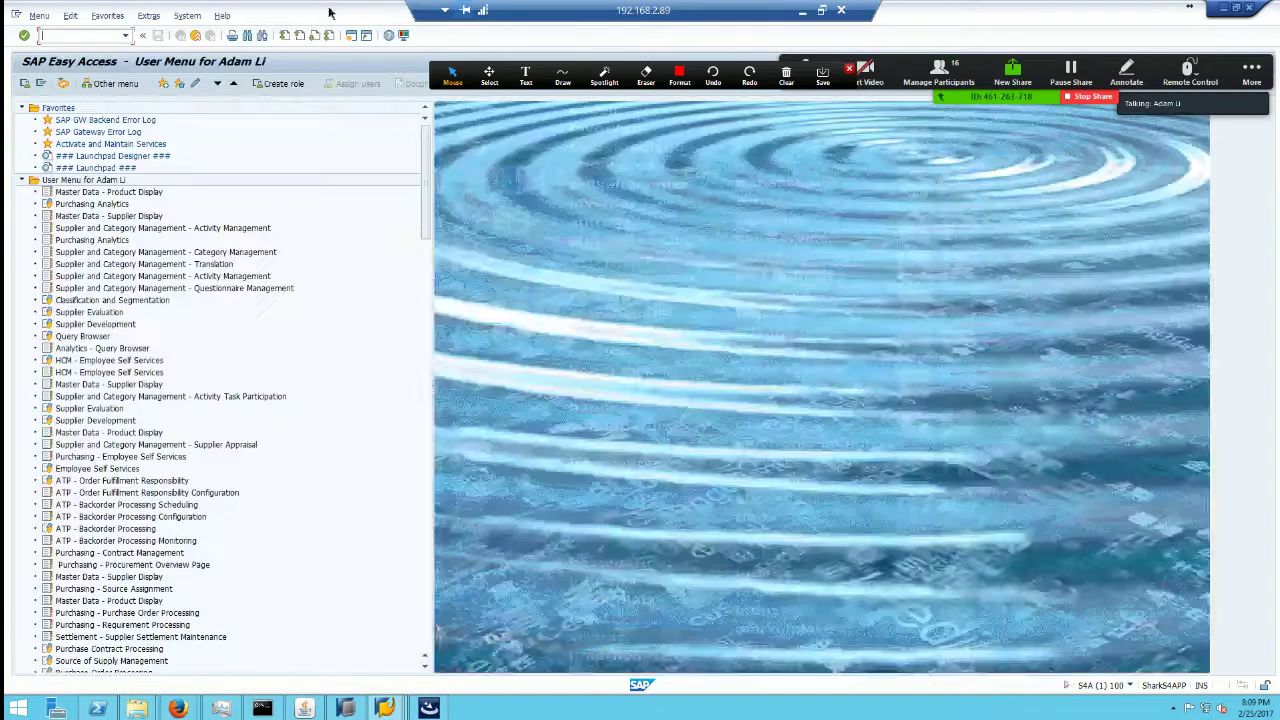
drag(329, 14, 665, 259)
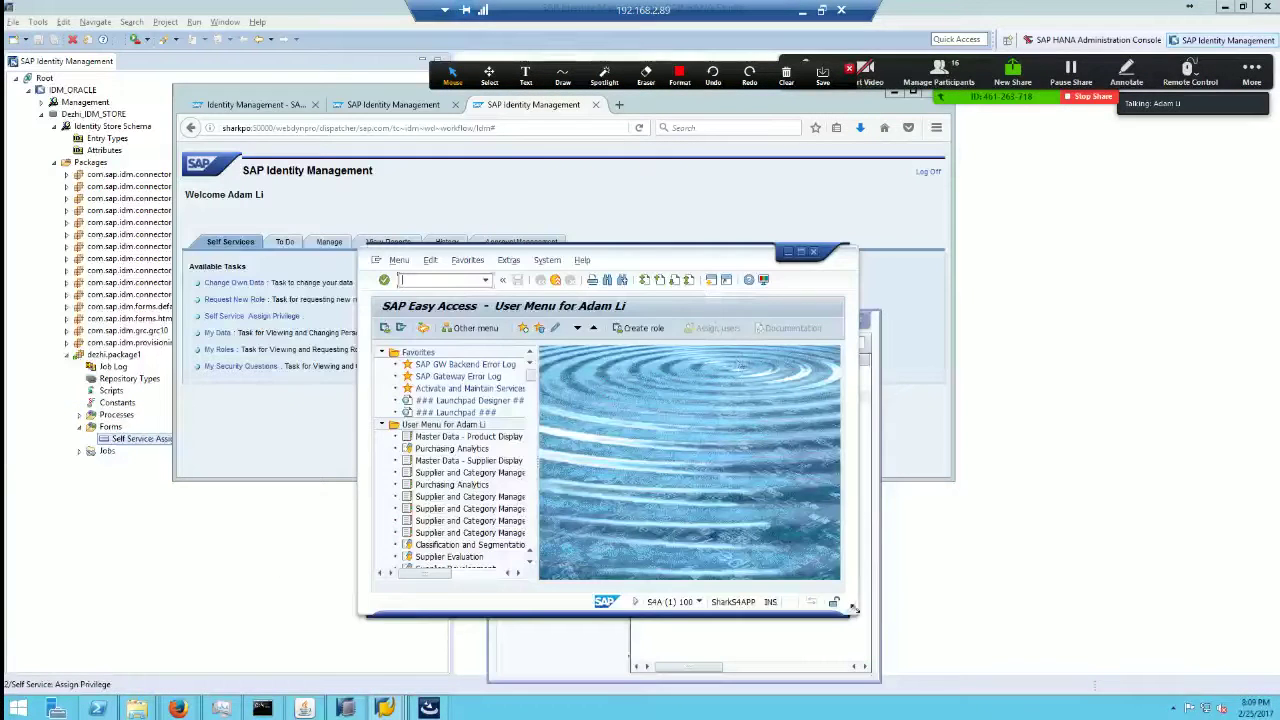
drag(871, 615, 1110, 616)
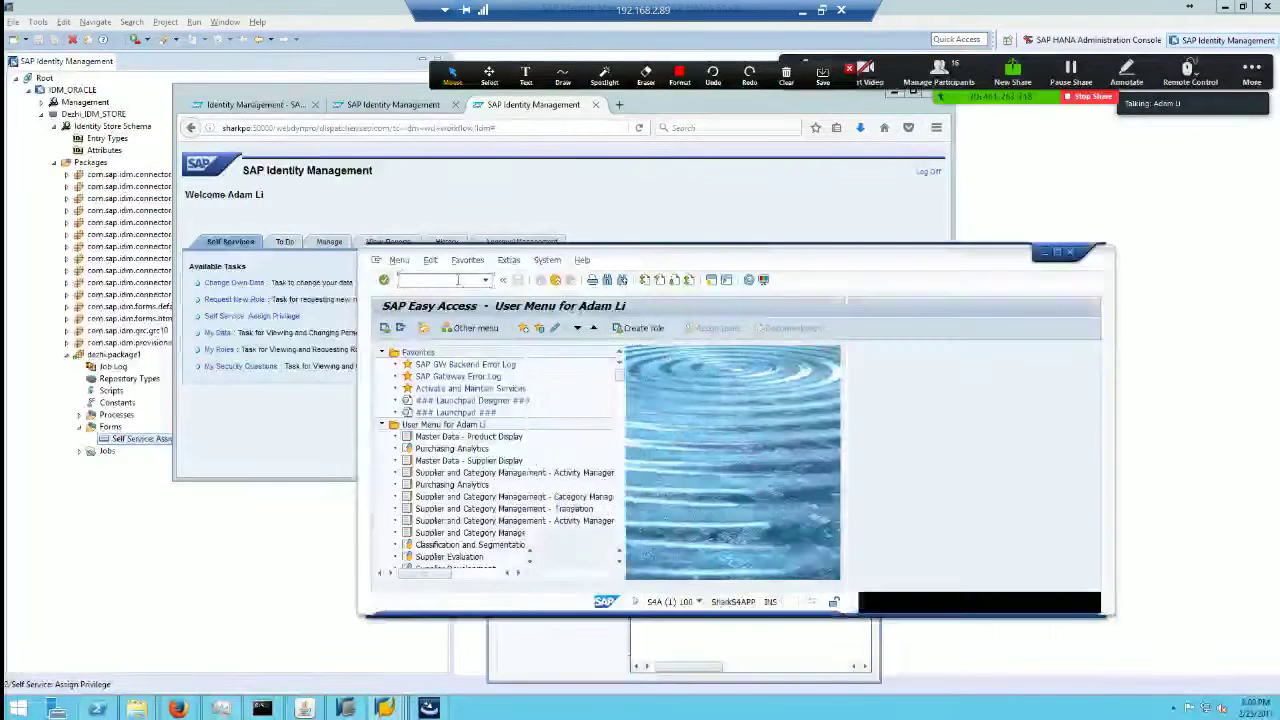
Step: Run SU01 and display the demo user's master record
text(su01)
key(Return)
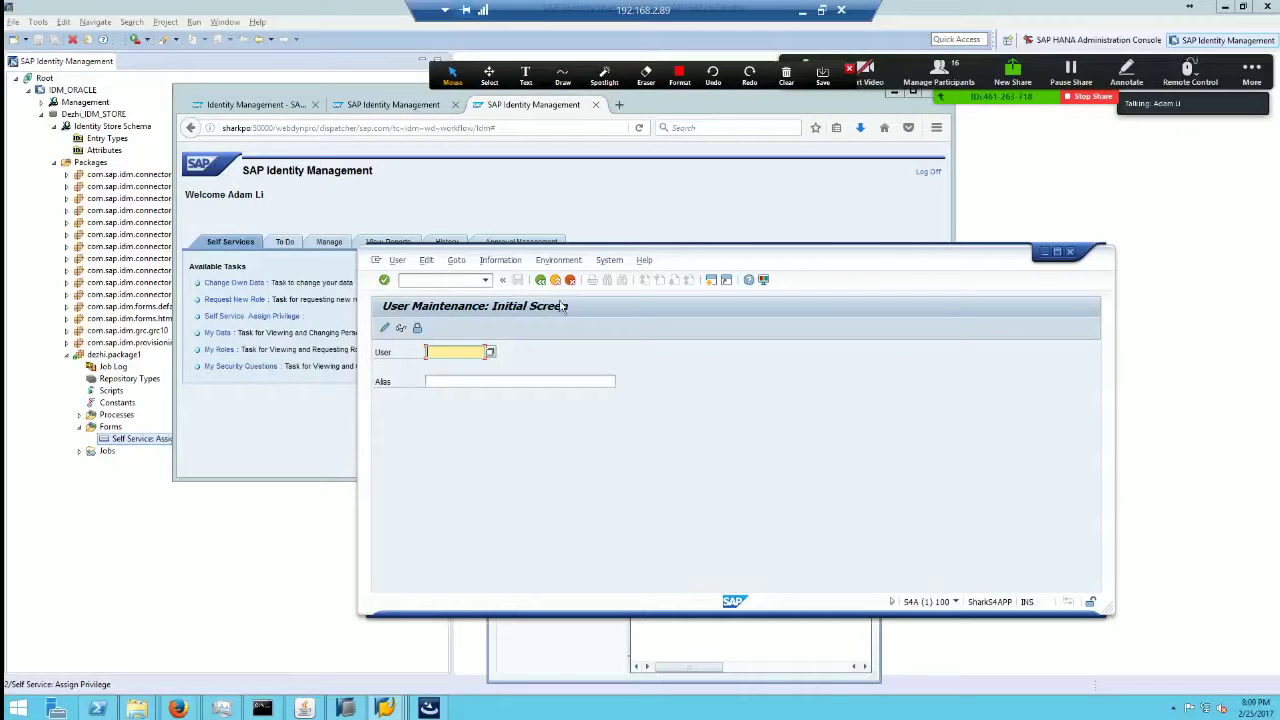
key(F4)
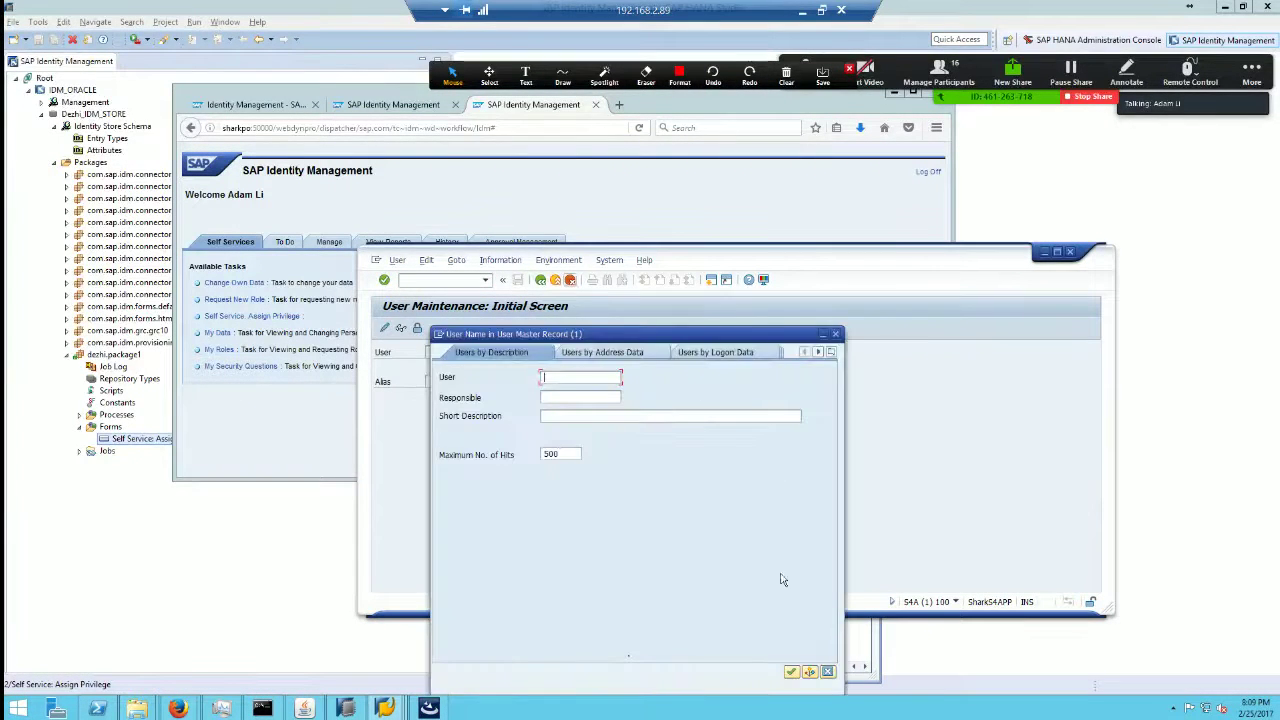
click(791, 672)
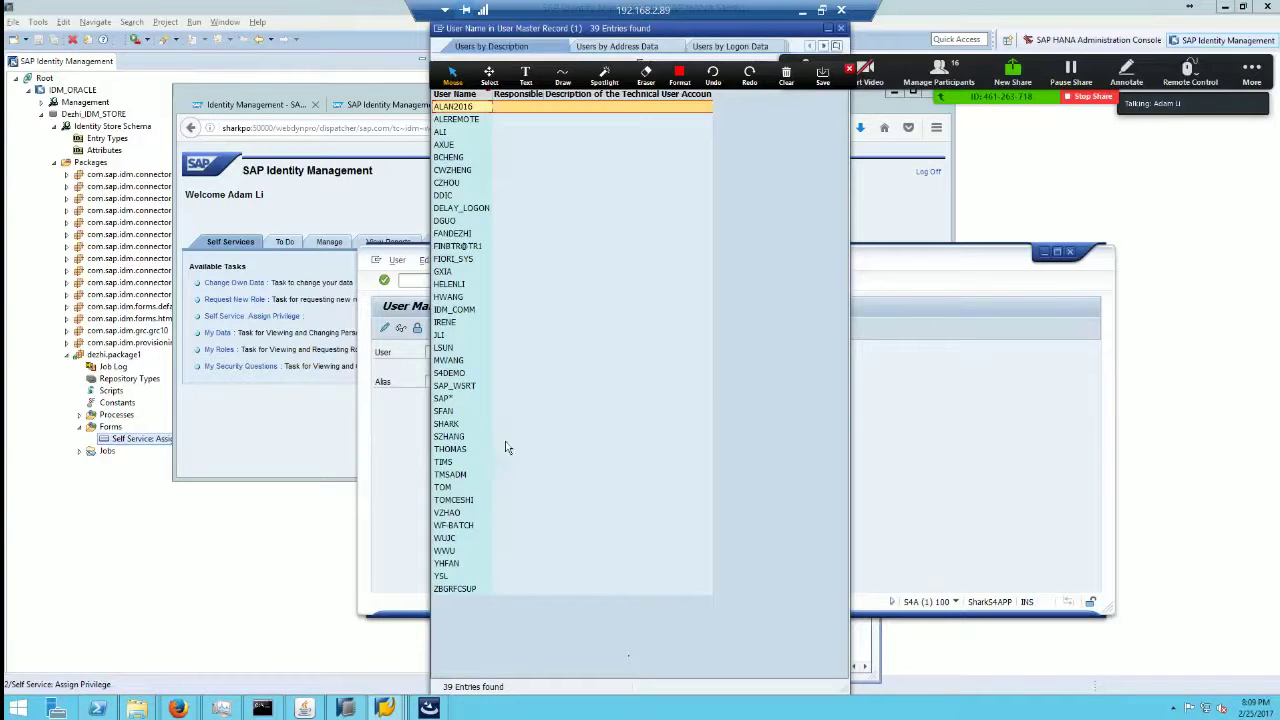
key(Escape)
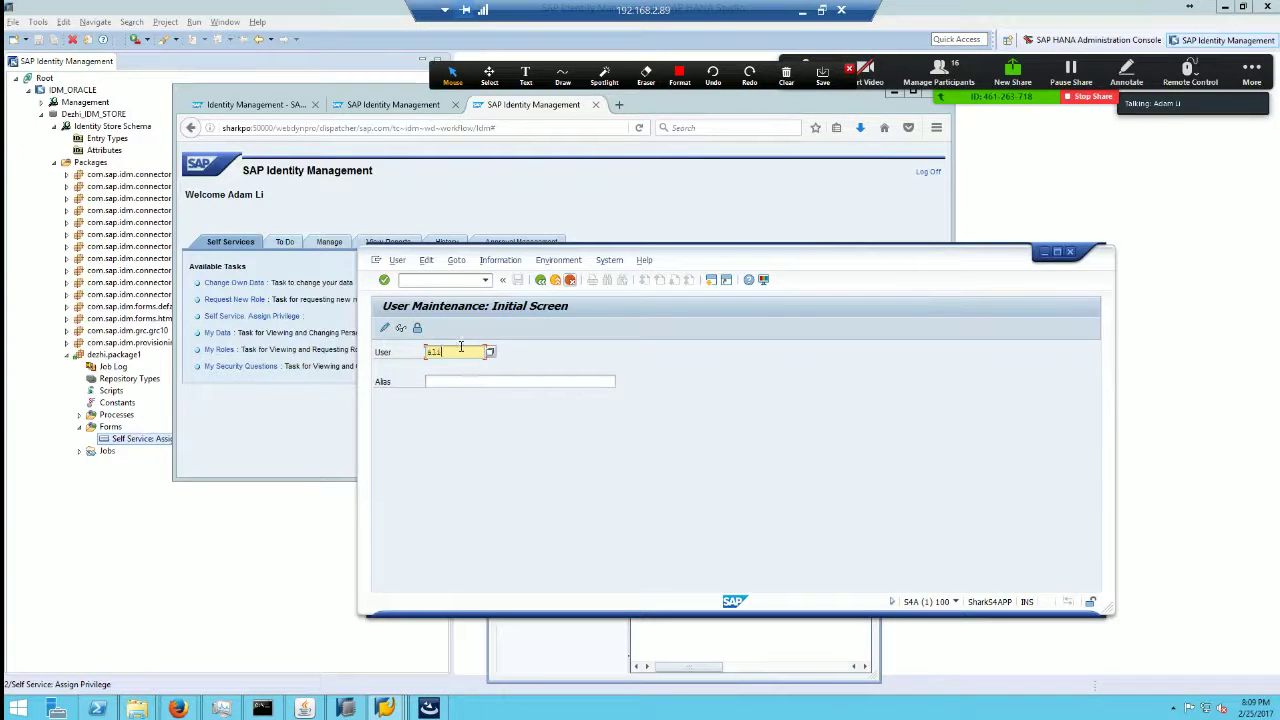
key(Return)
click(400, 329)
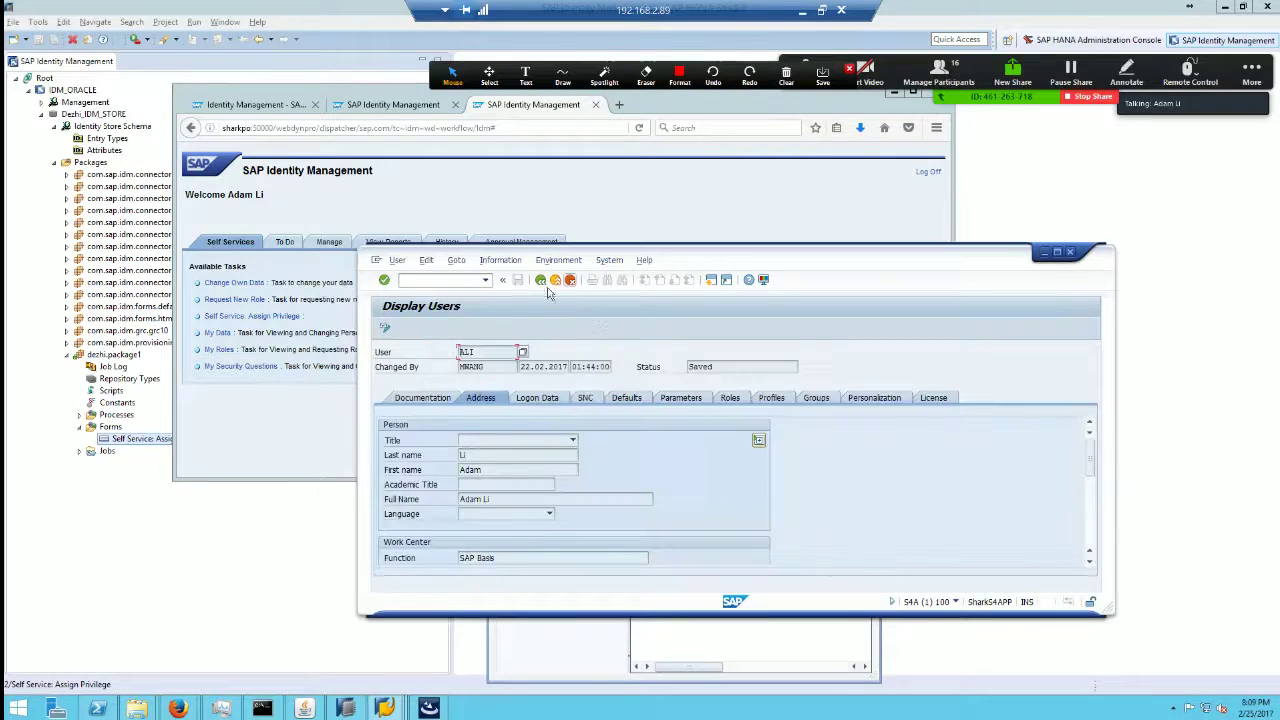
drag(357, 245, 213, 82)
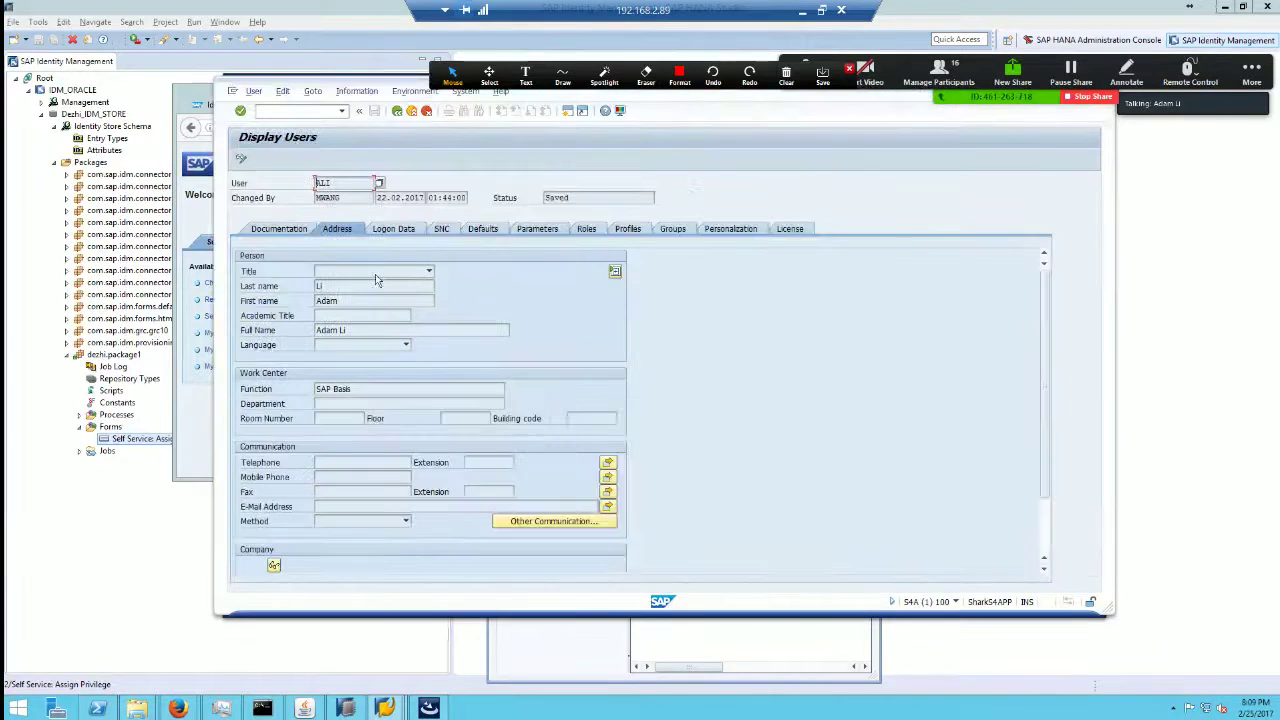
Step: Review the user's Logon Data, Defaults, Parameters, Address, Roles, Profiles and SNC tabs
click(405, 229)
click(480, 229)
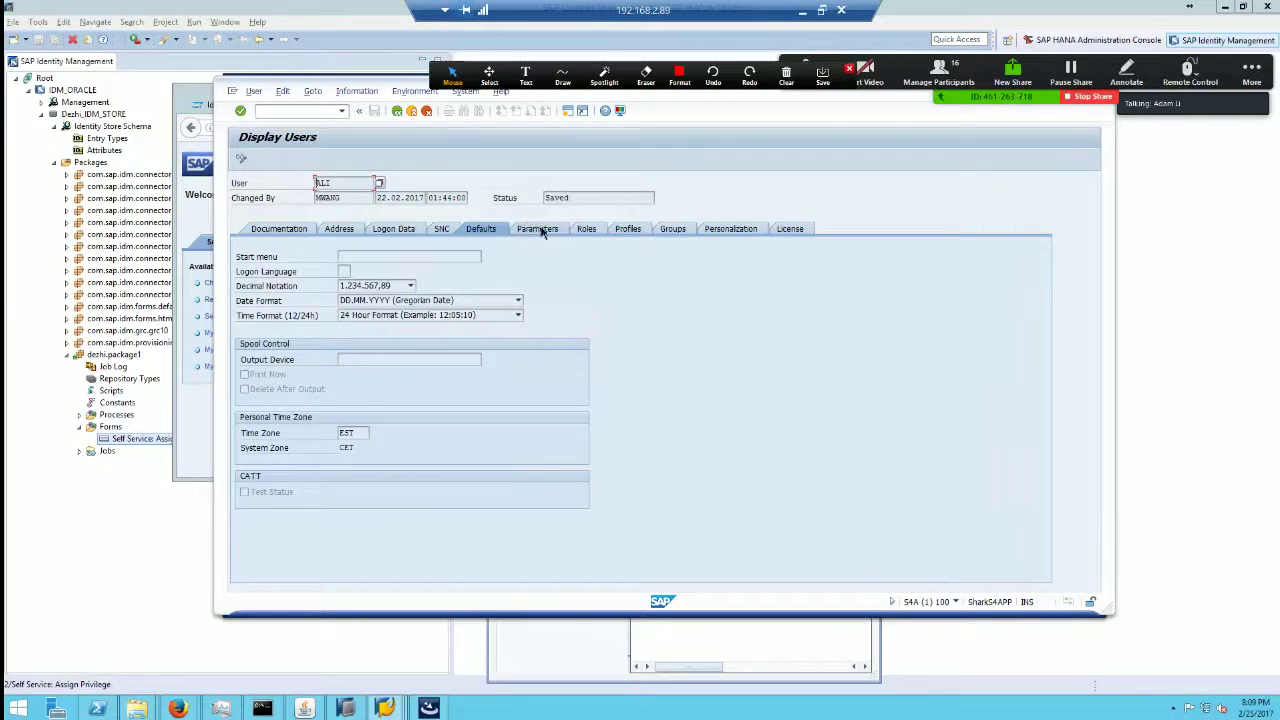
click(537, 229)
click(340, 229)
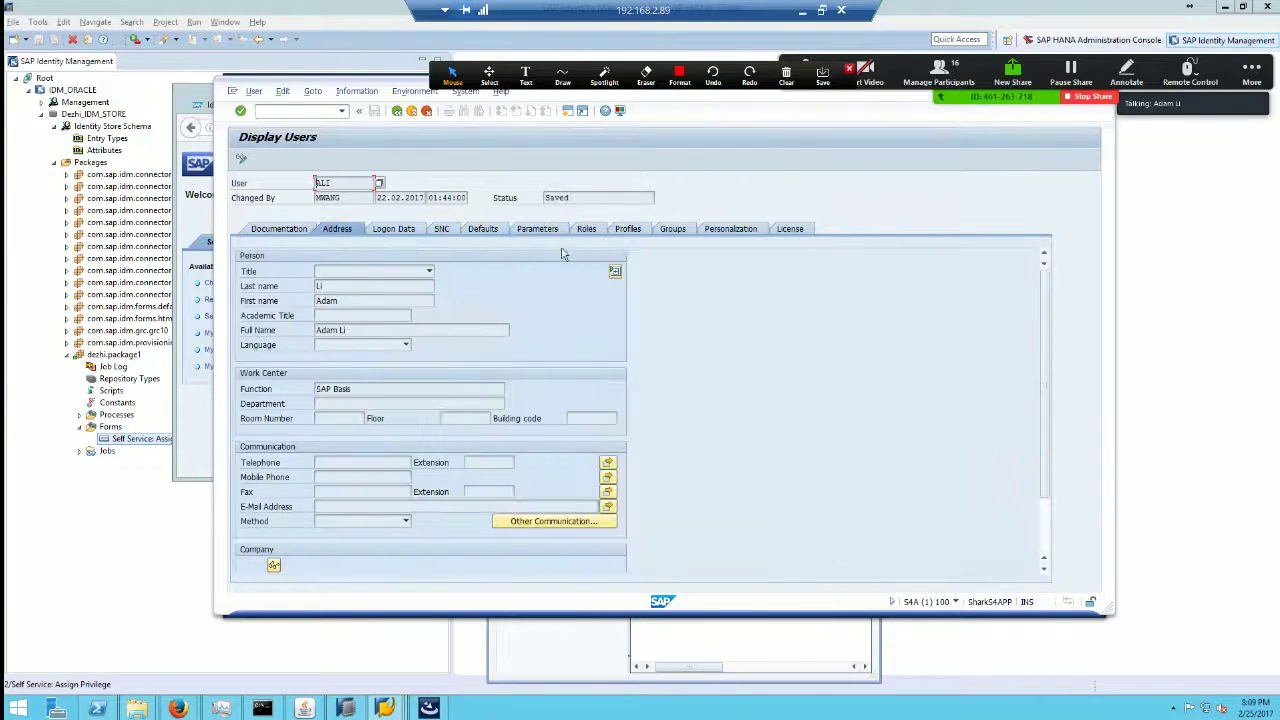
click(589, 233)
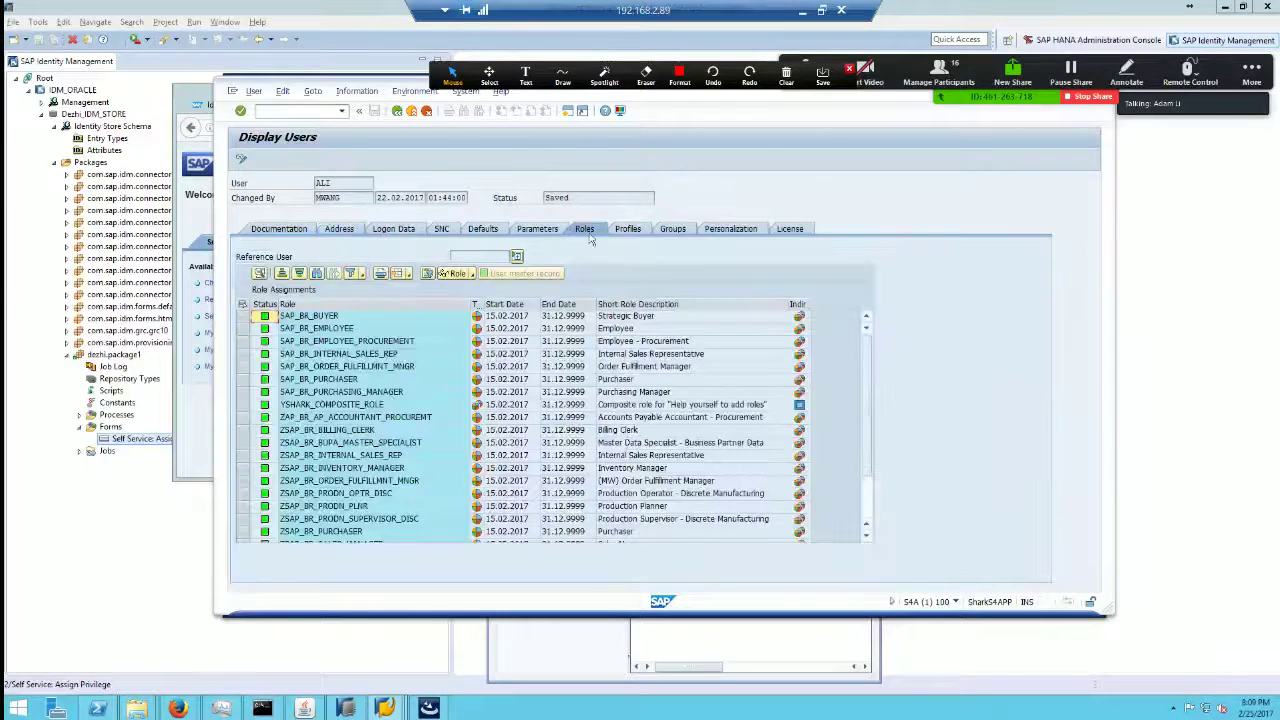
click(616, 232)
click(441, 229)
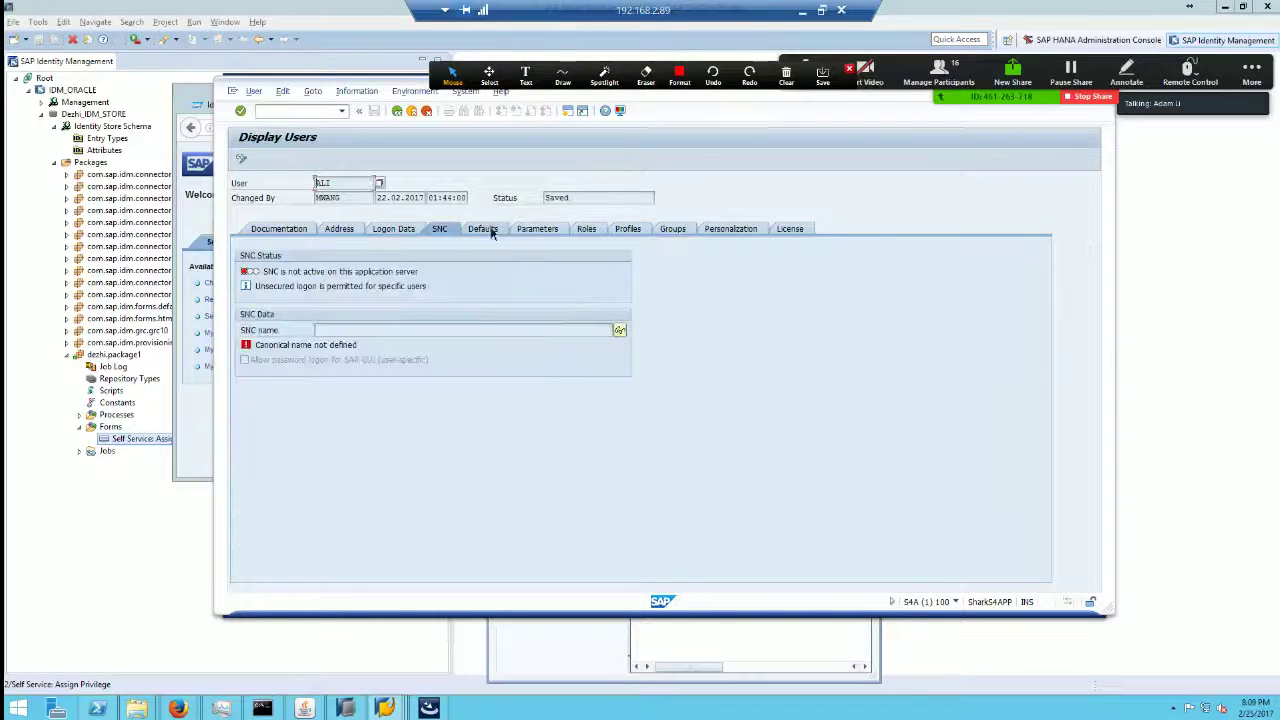
click(483, 229)
click(535, 229)
click(589, 232)
click(535, 229)
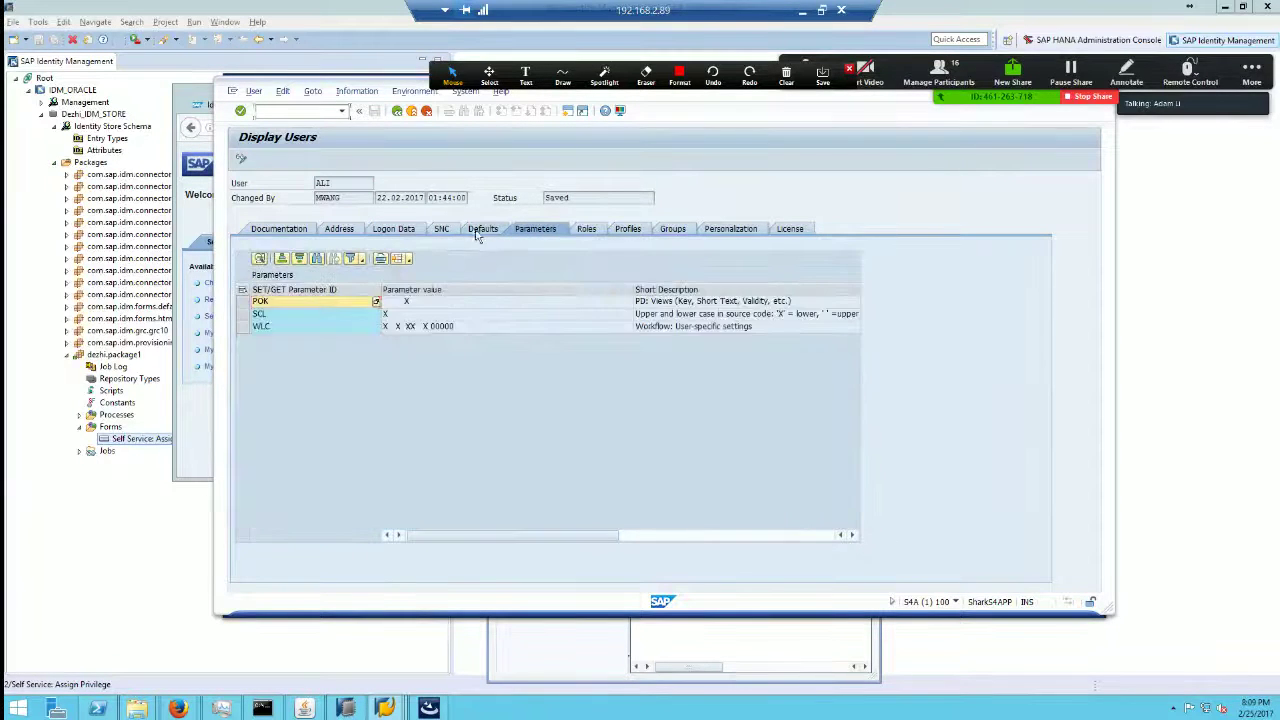
click(483, 229)
click(441, 229)
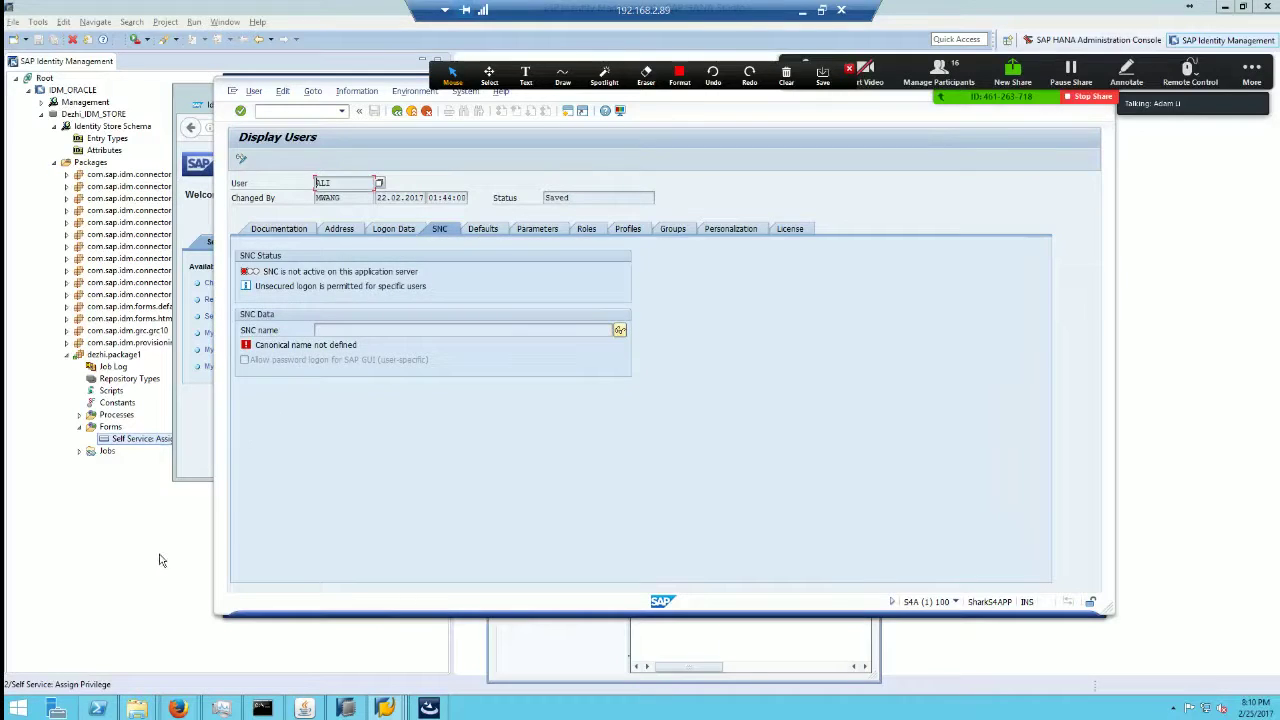
click(126, 548)
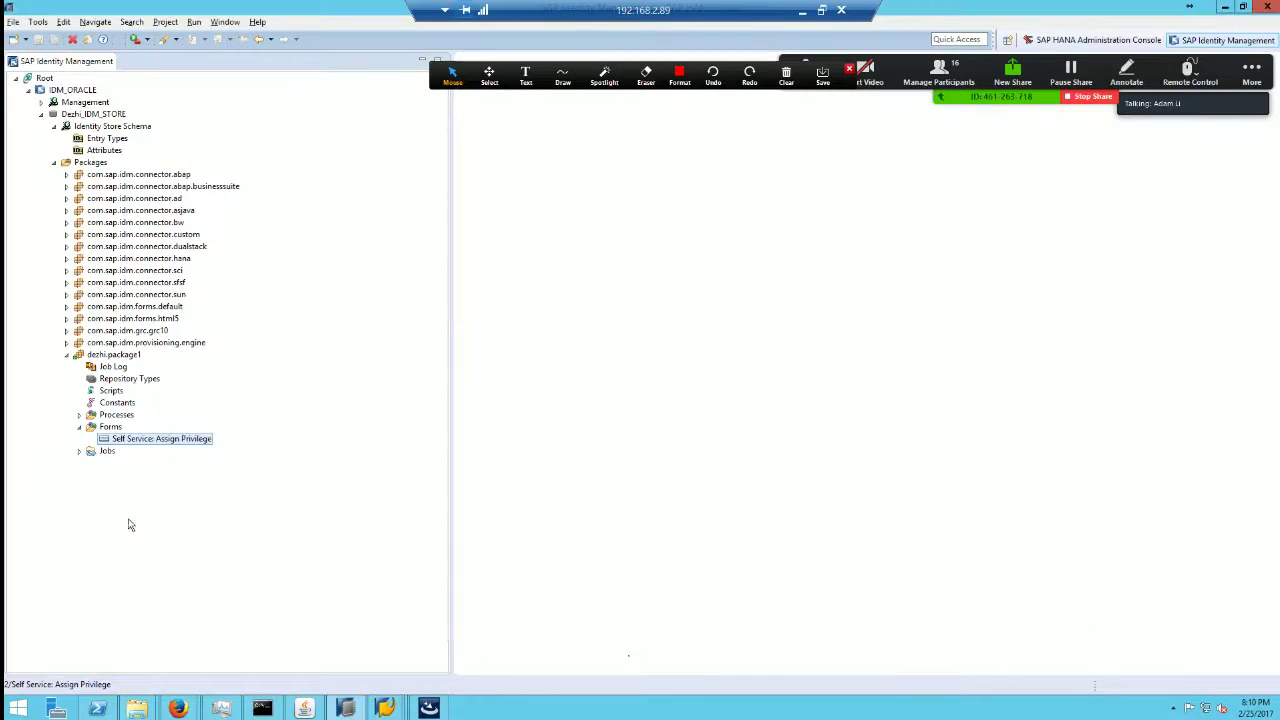
Step: Open the ABAPSpecificApplicationServer repository type under com.sap.idm.connector.abap to see its constants
click(111, 176)
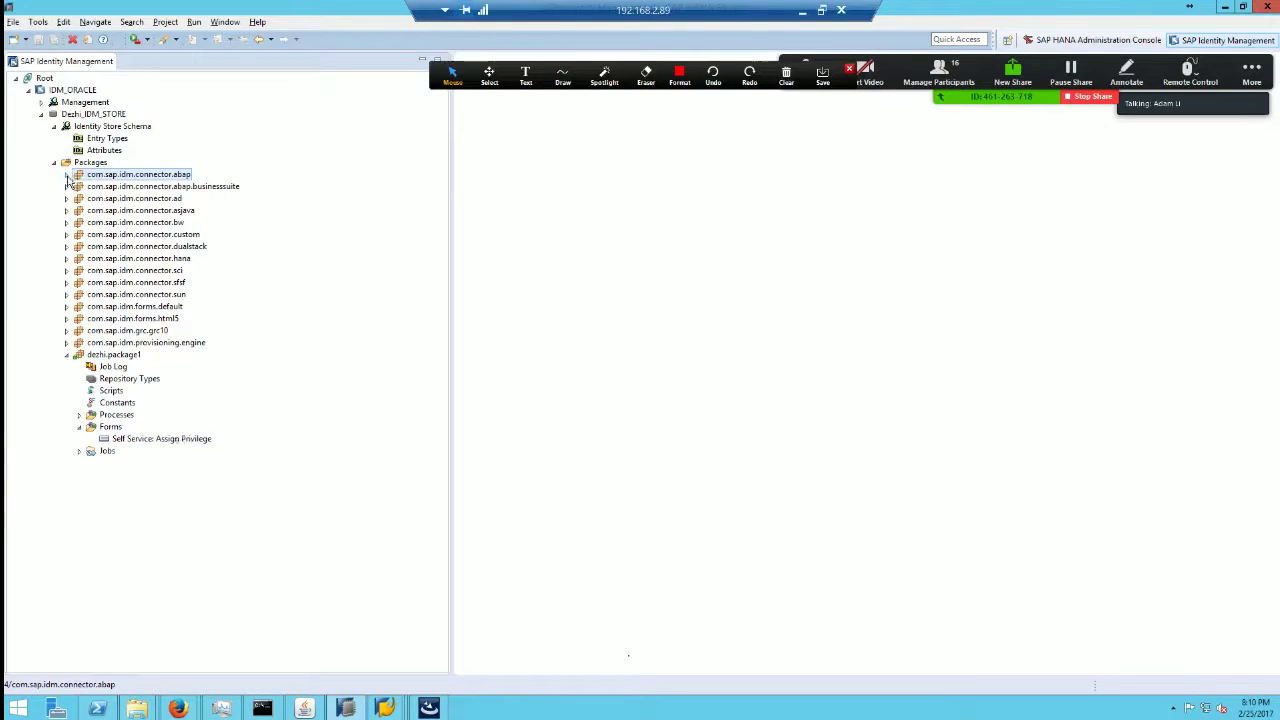
double_click(101, 173)
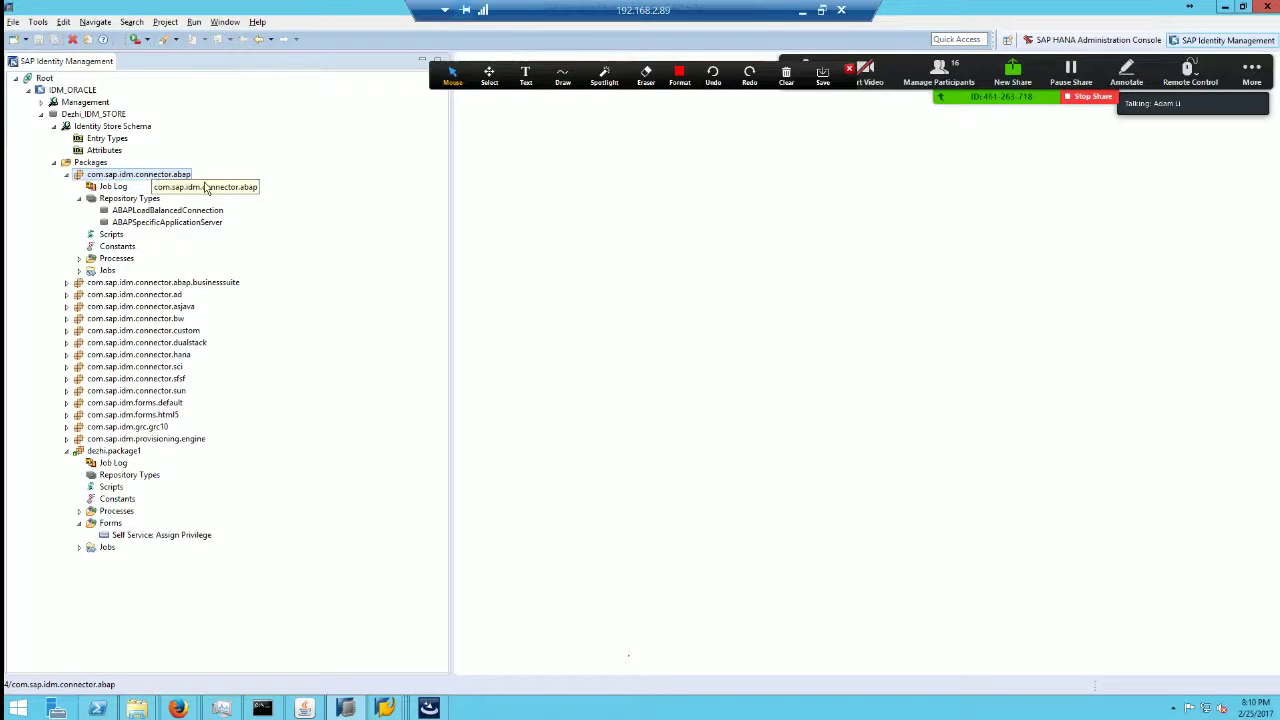
click(170, 224)
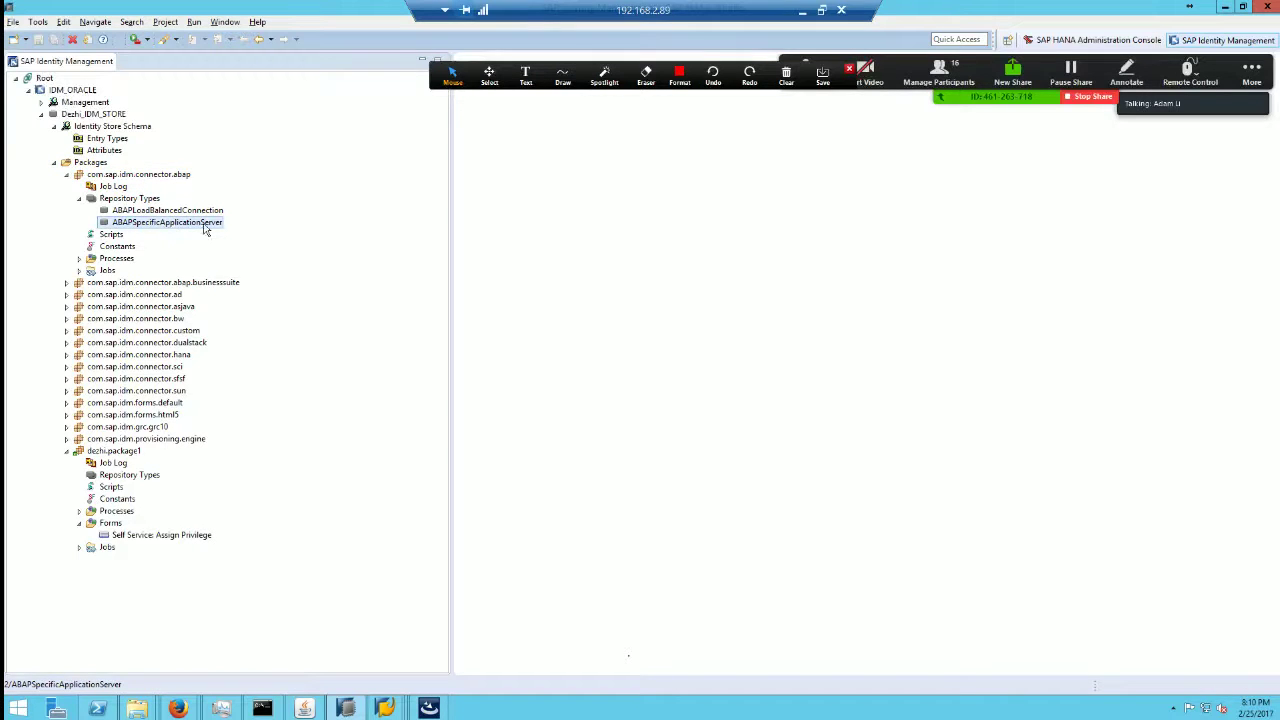
double_click(196, 223)
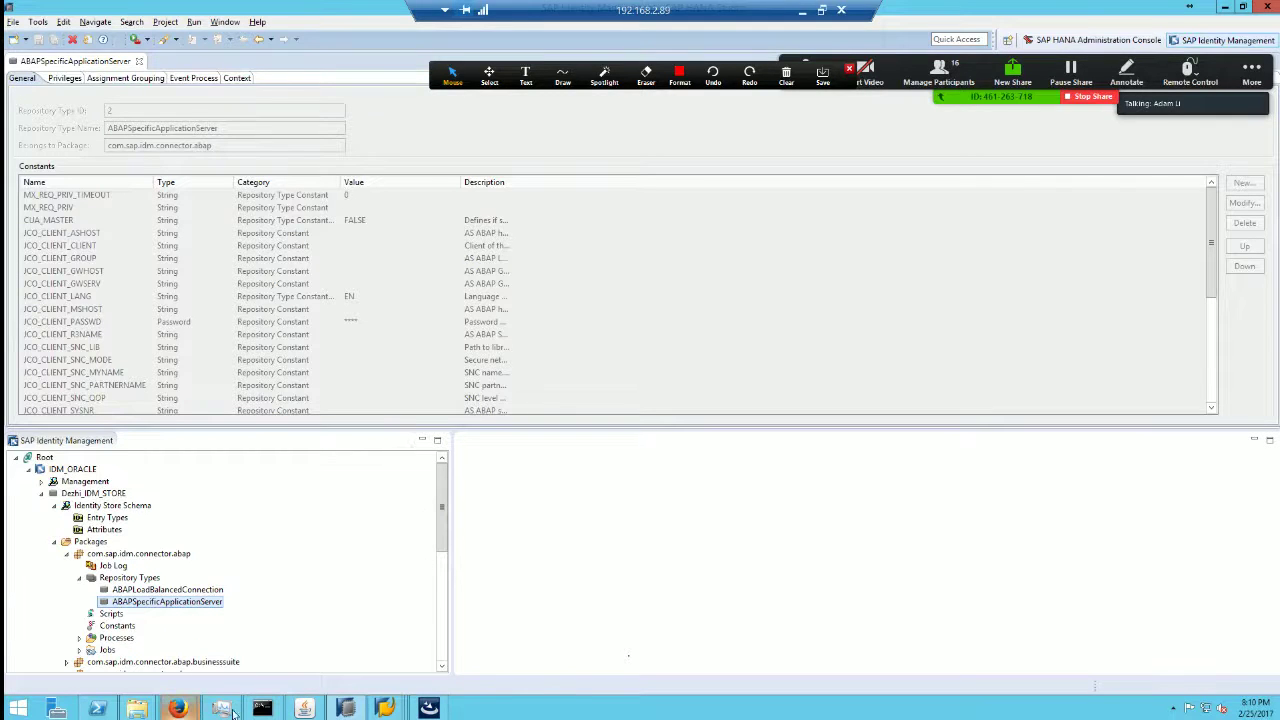
Step: Show the Manage tab on the Identity Management web page in Firefox
mouse_move(190, 706)
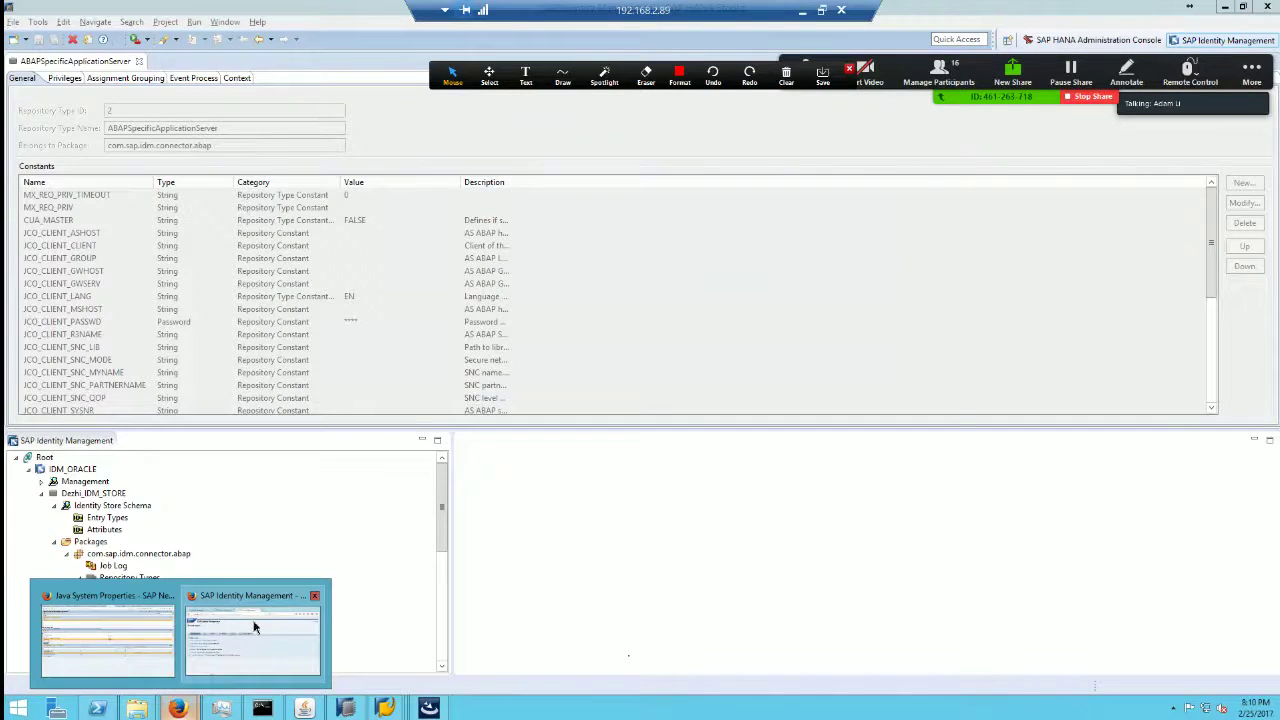
click(252, 625)
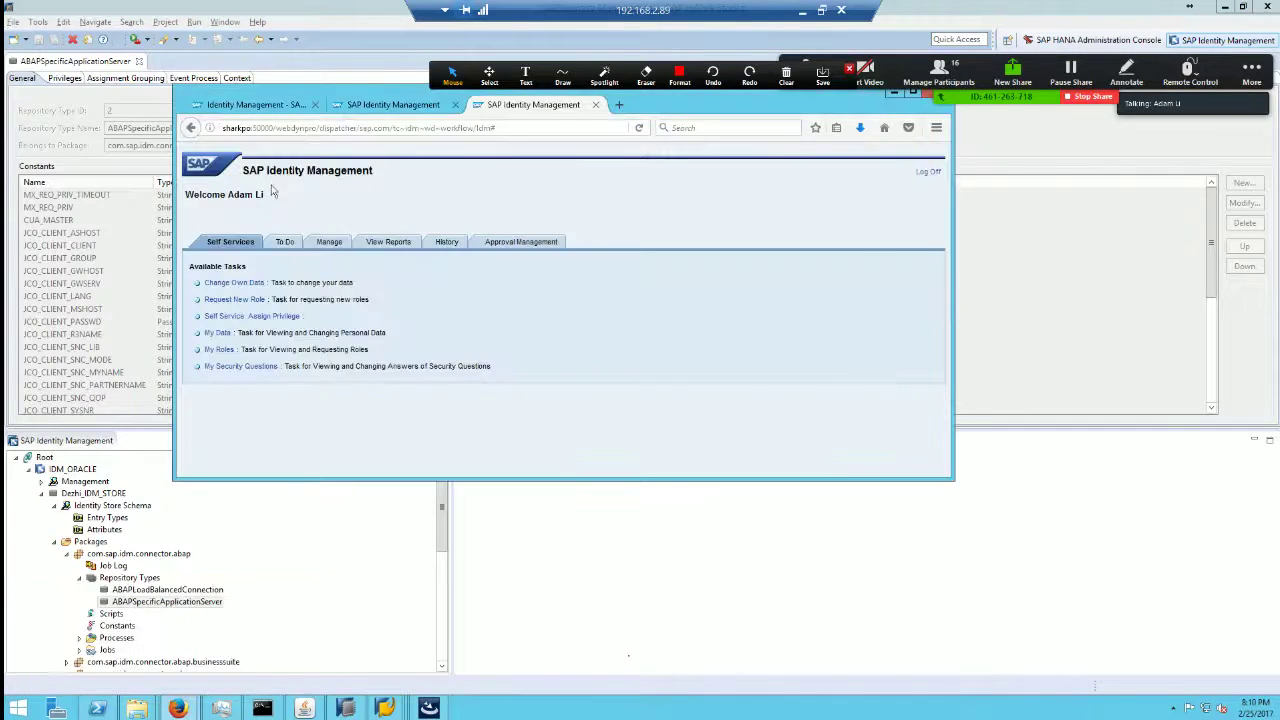
click(330, 245)
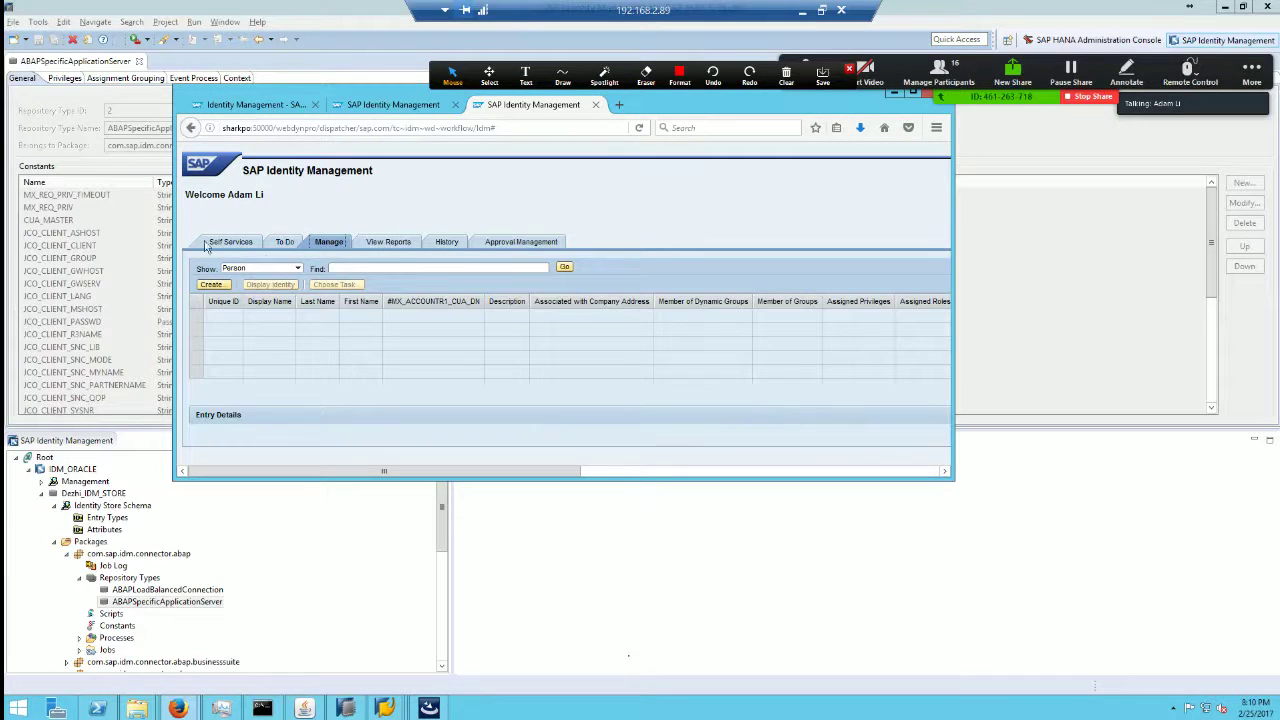
Step: Change the browser address path to idm/admin to load the Identity Management administration page
click(325, 128)
click(276, 128)
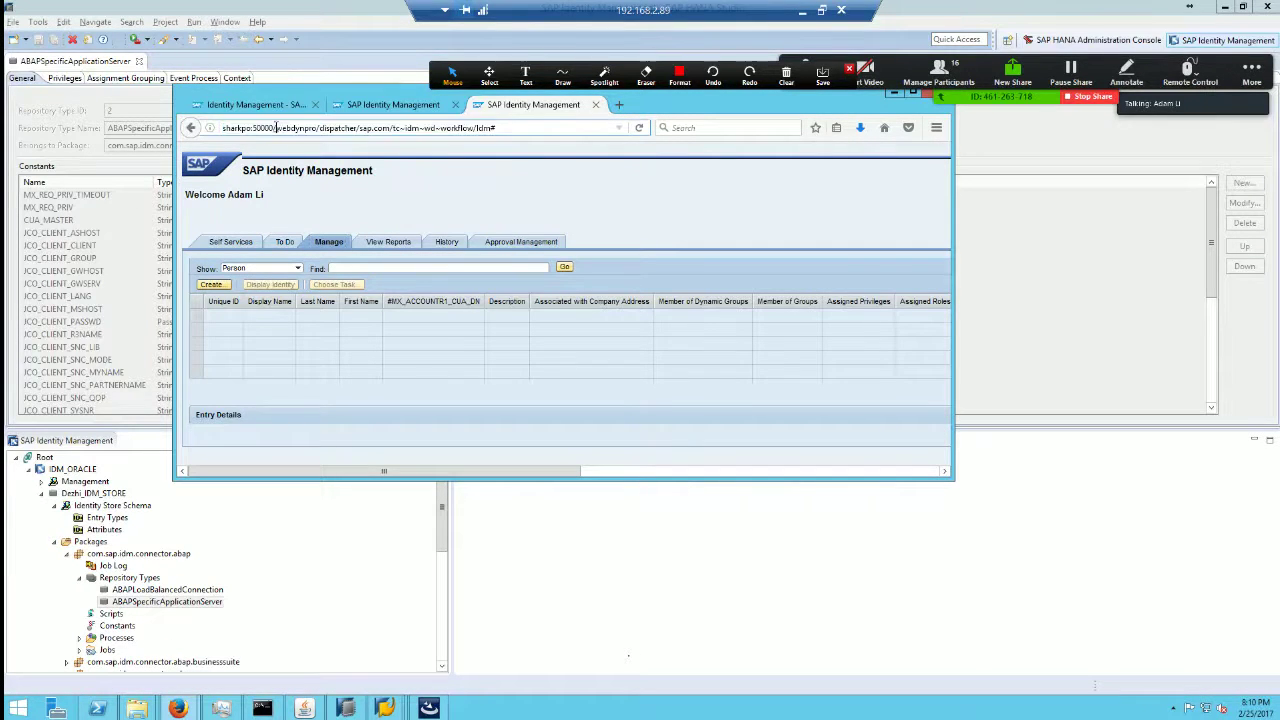
key(shift+End)
text(idm/admin)
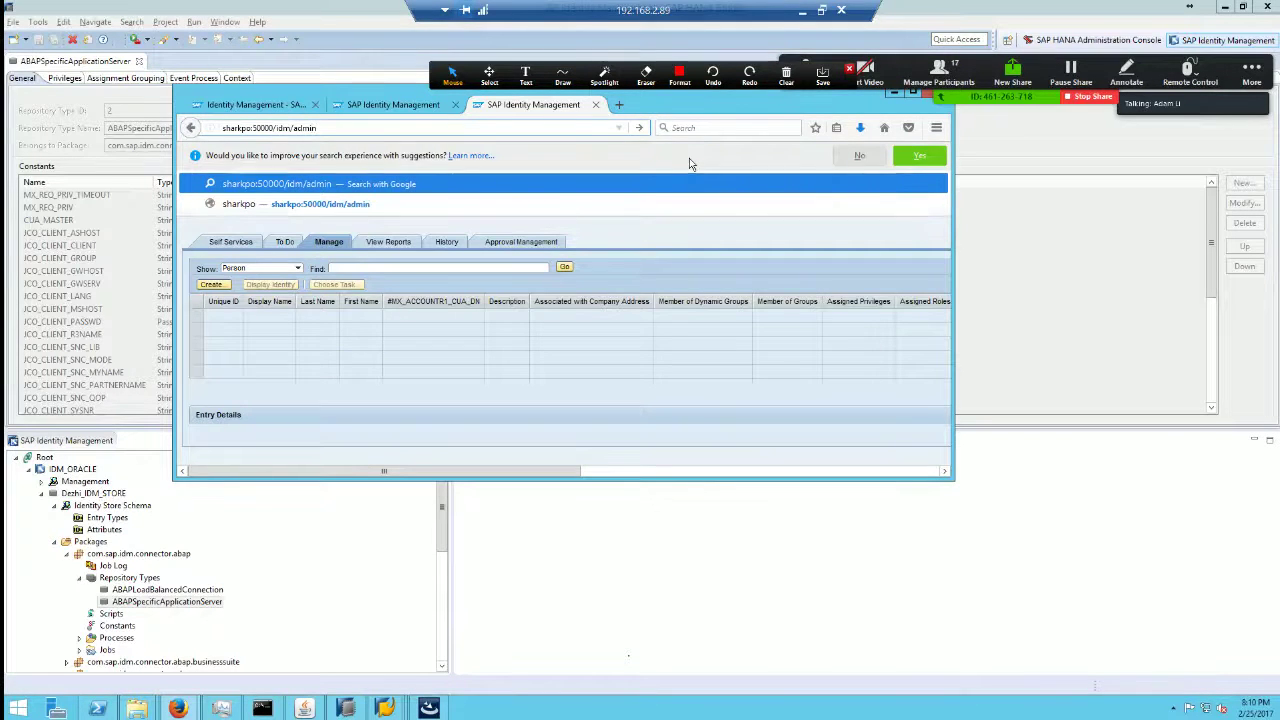
key(Return)
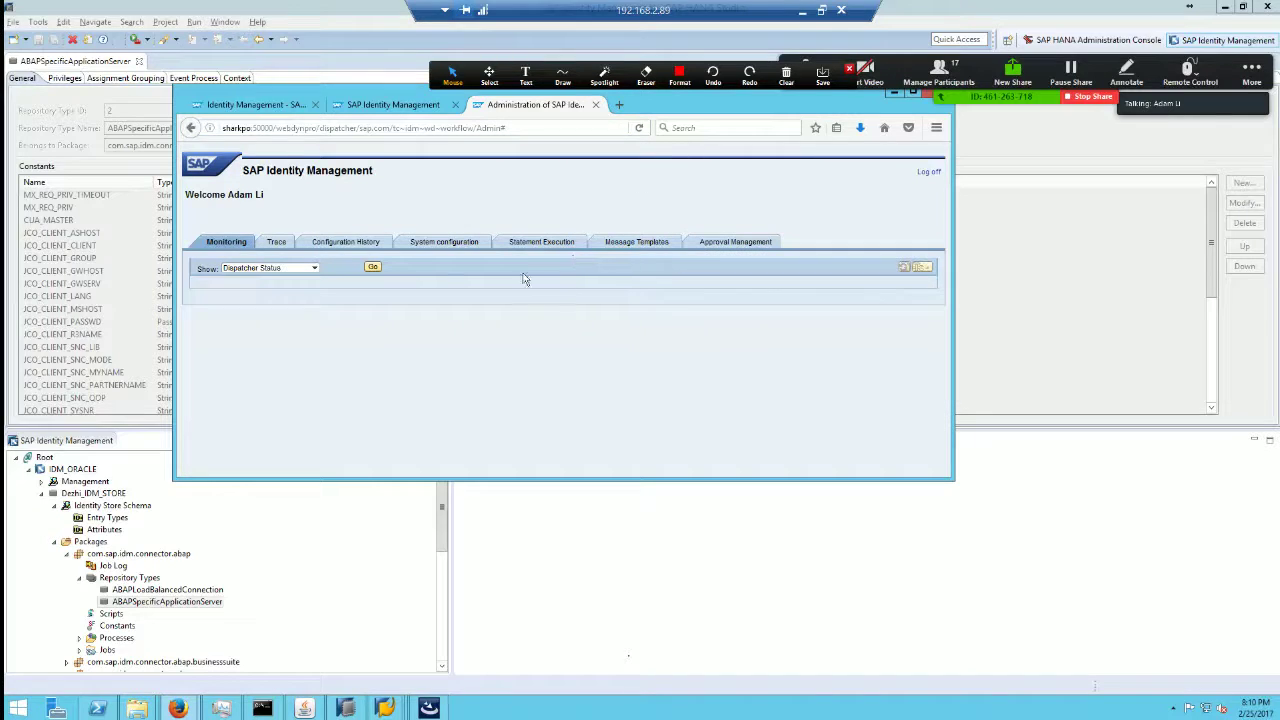
Step: Show the System configuration repositories list, including R1_CUA, in a maximized browser, and open the Create options
click(450, 244)
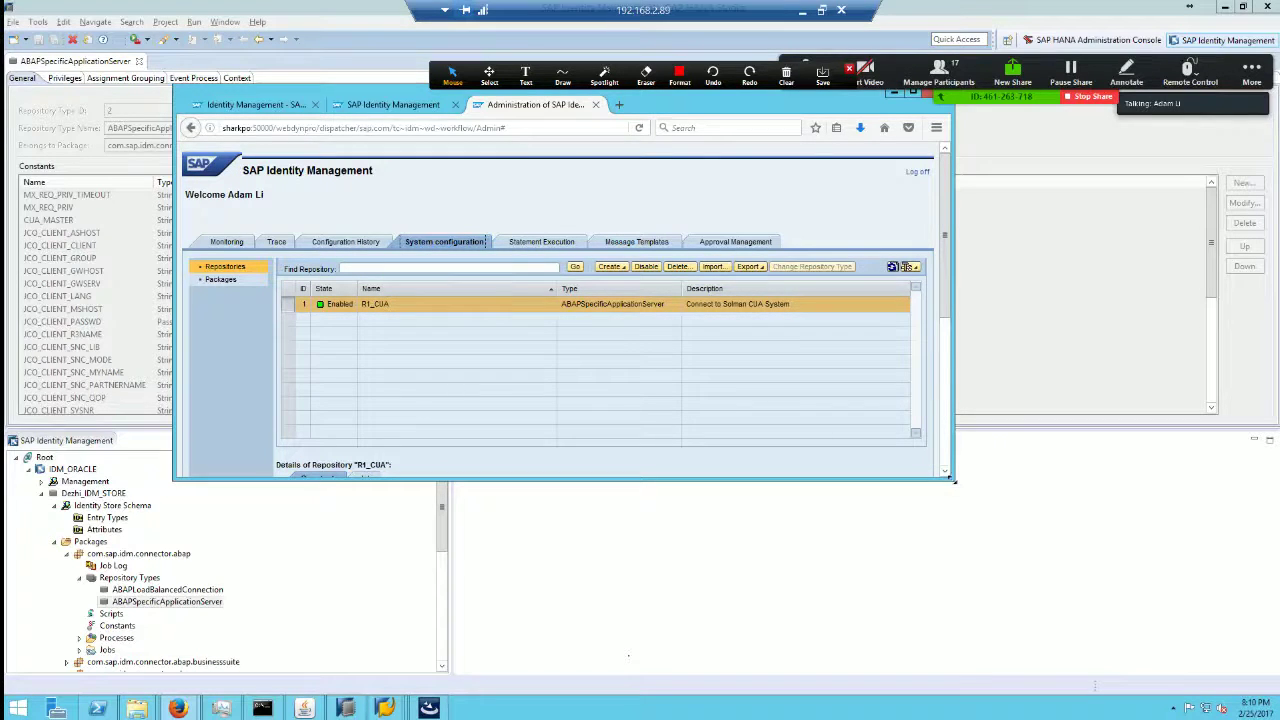
drag(952, 480, 1200, 612)
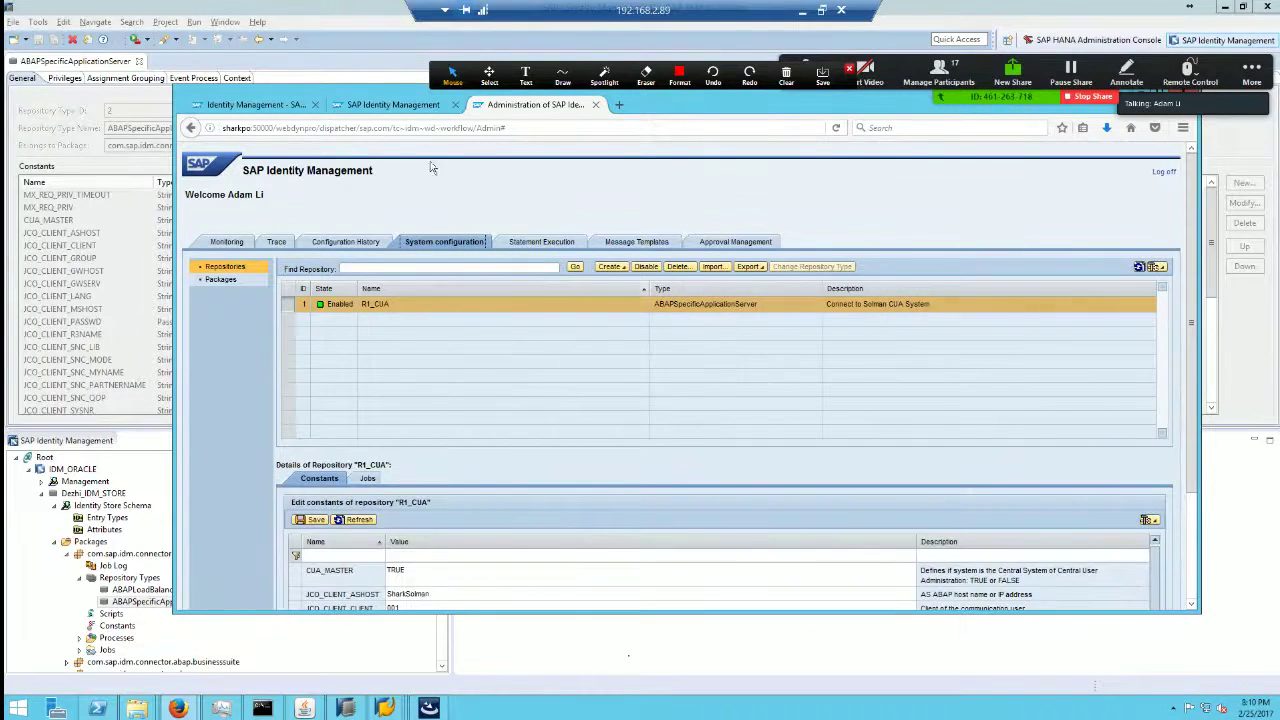
double_click(399, 87)
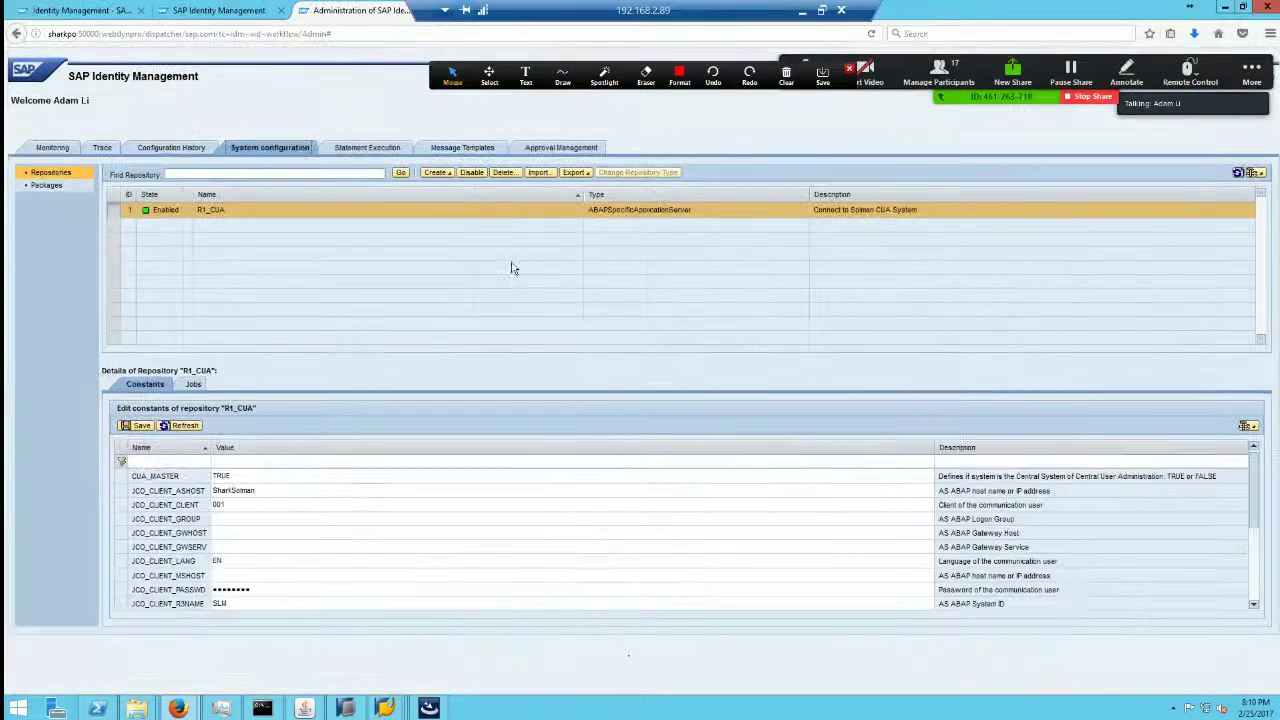
click(436, 172)
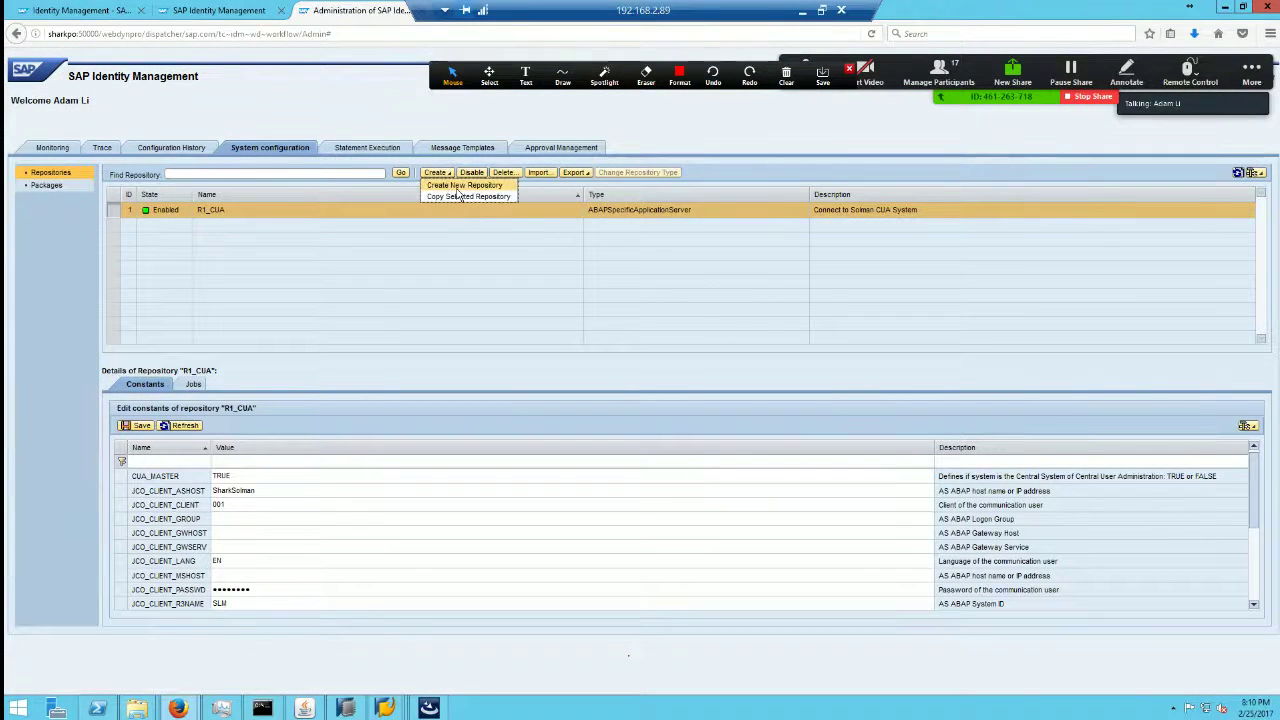
Step: Draft new repository R2_S41610 of type ABAPSpecificApplicationServer, then switch to the Developer Studio
click(468, 185)
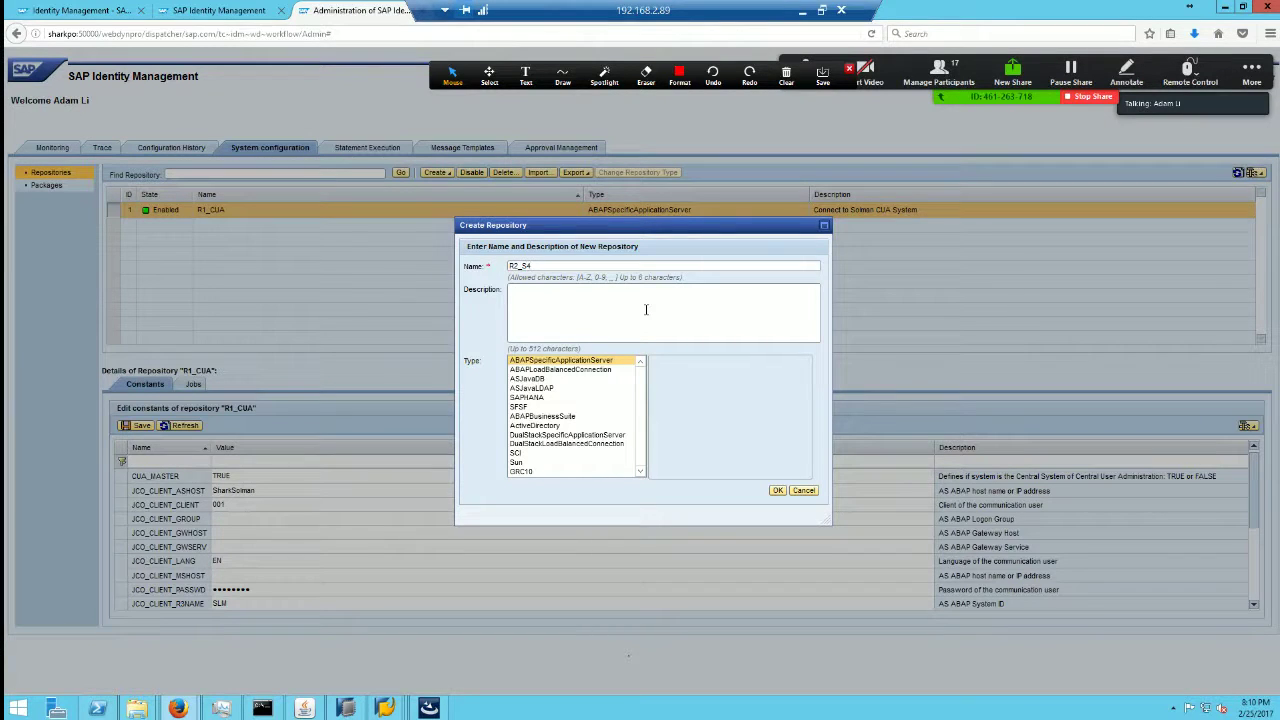
text(H610)
click(345, 708)
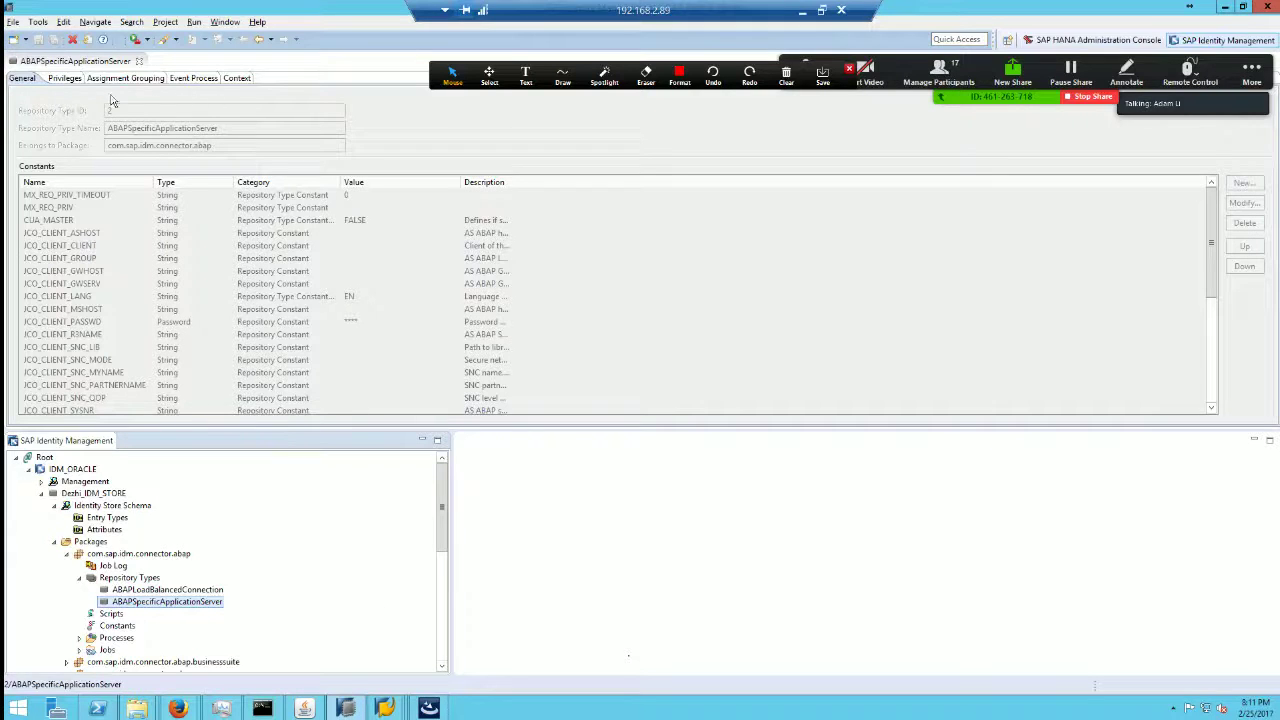
Step: Close the ABAPSpecificApplicationServer editor, select ABAPLoadBalancedConnection, and return to the repository form
click(139, 61)
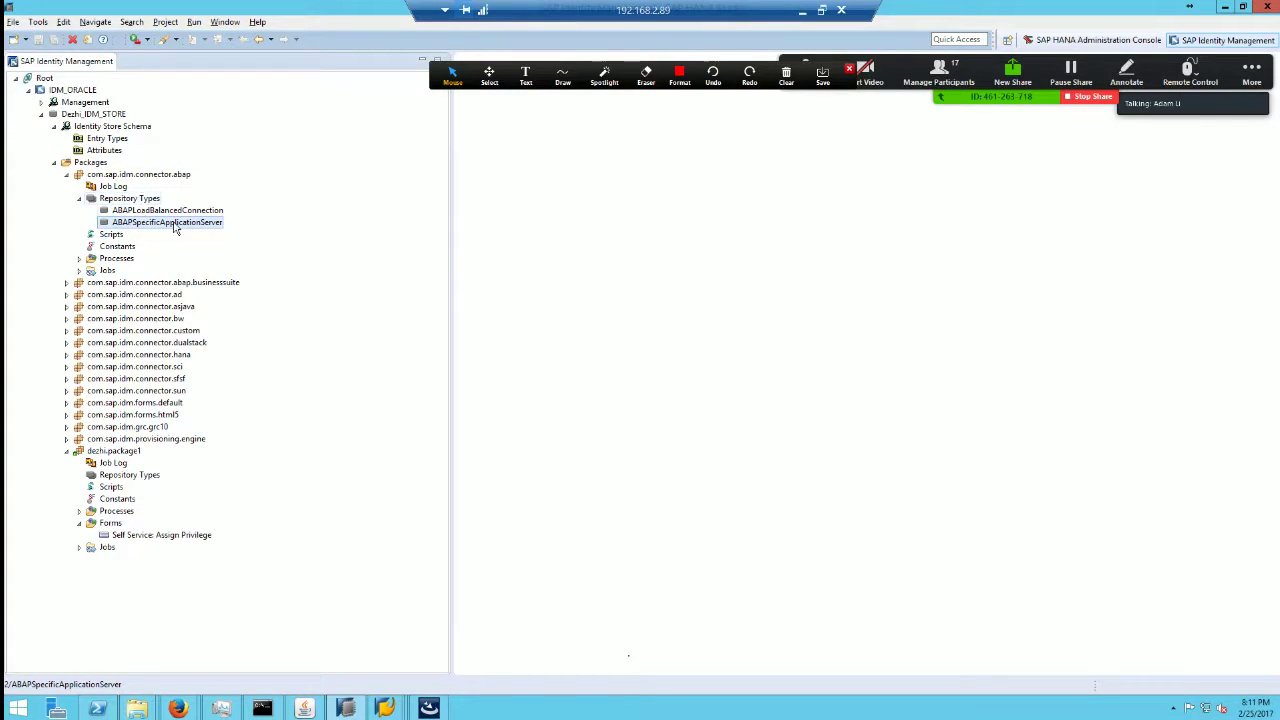
click(177, 212)
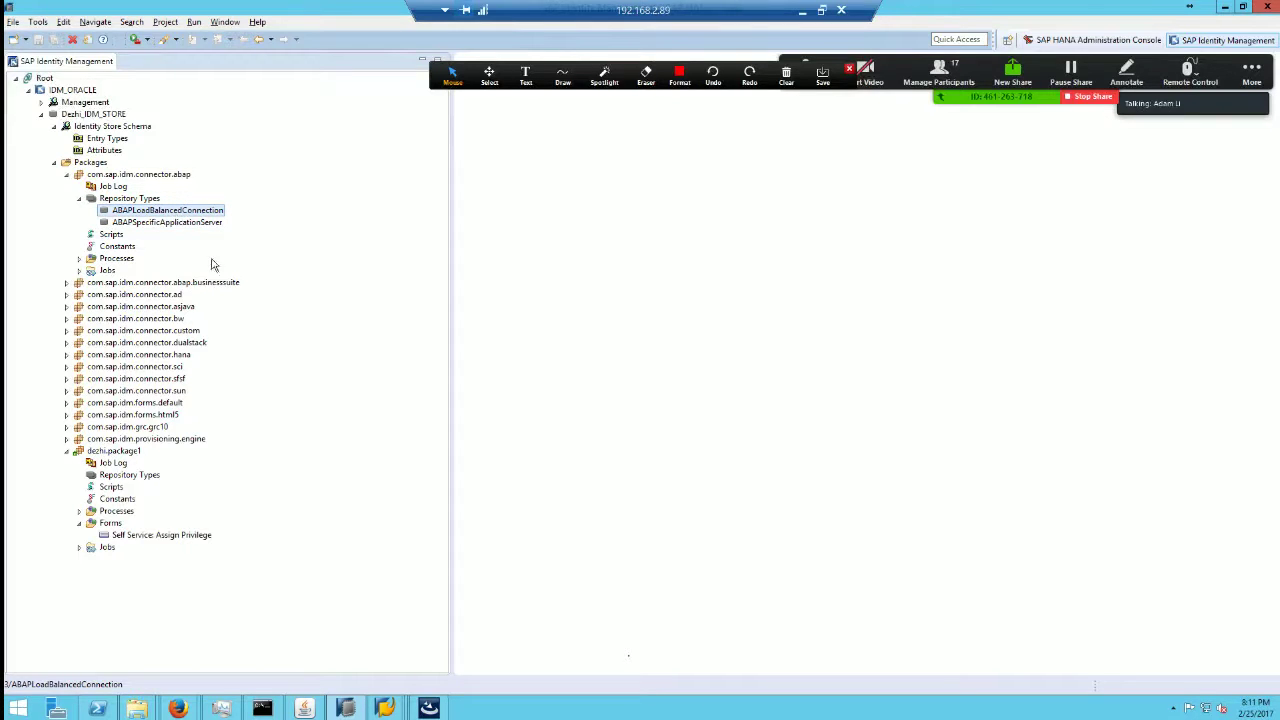
key(alt+Tab)
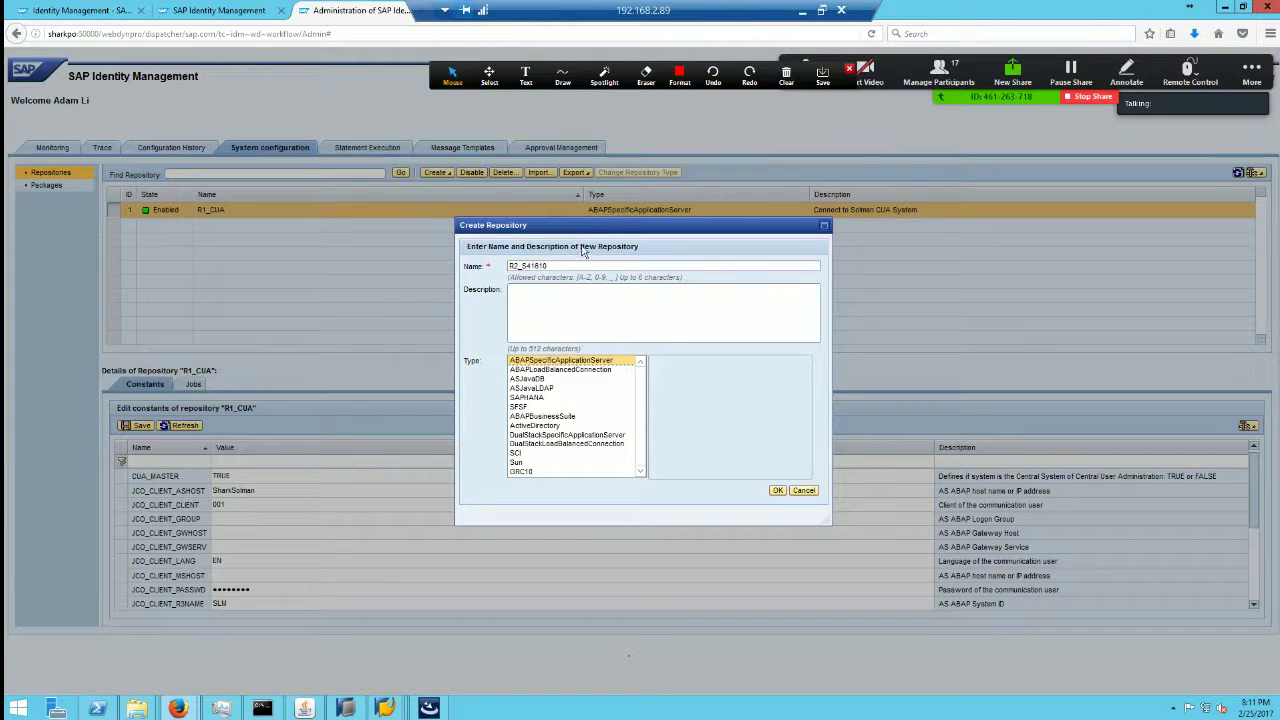
click(802, 11)
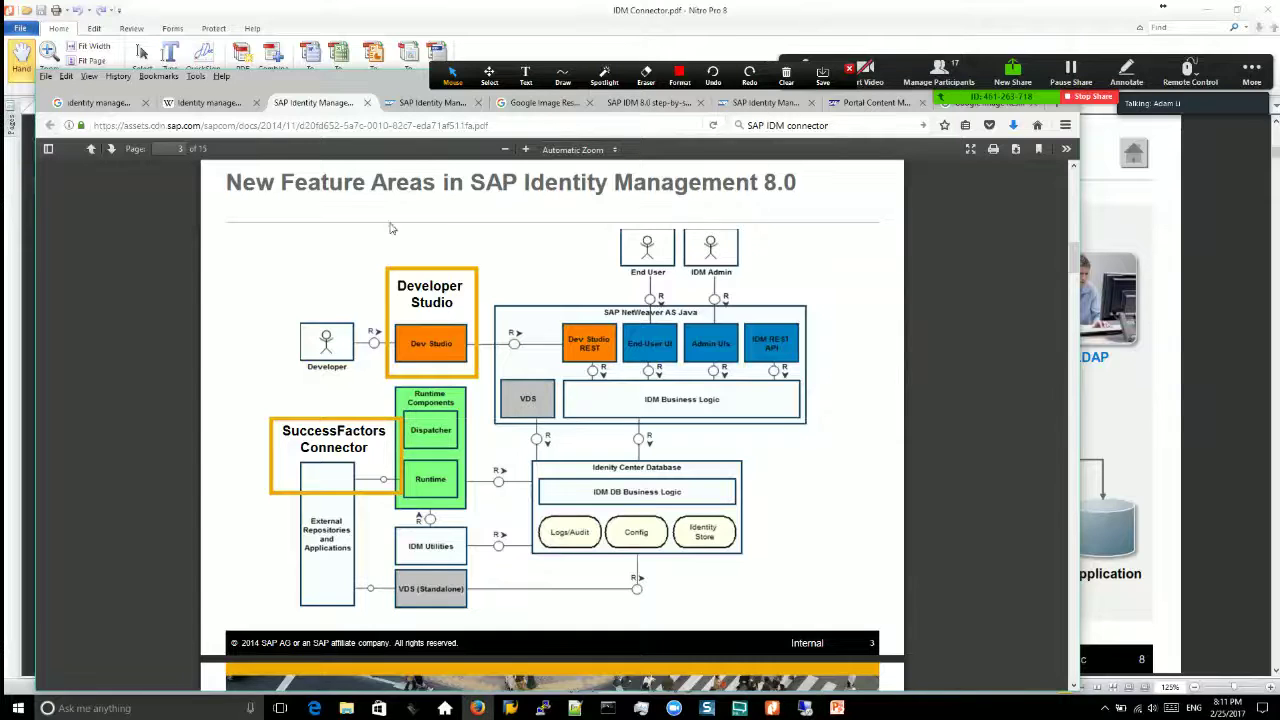
click(805, 708)
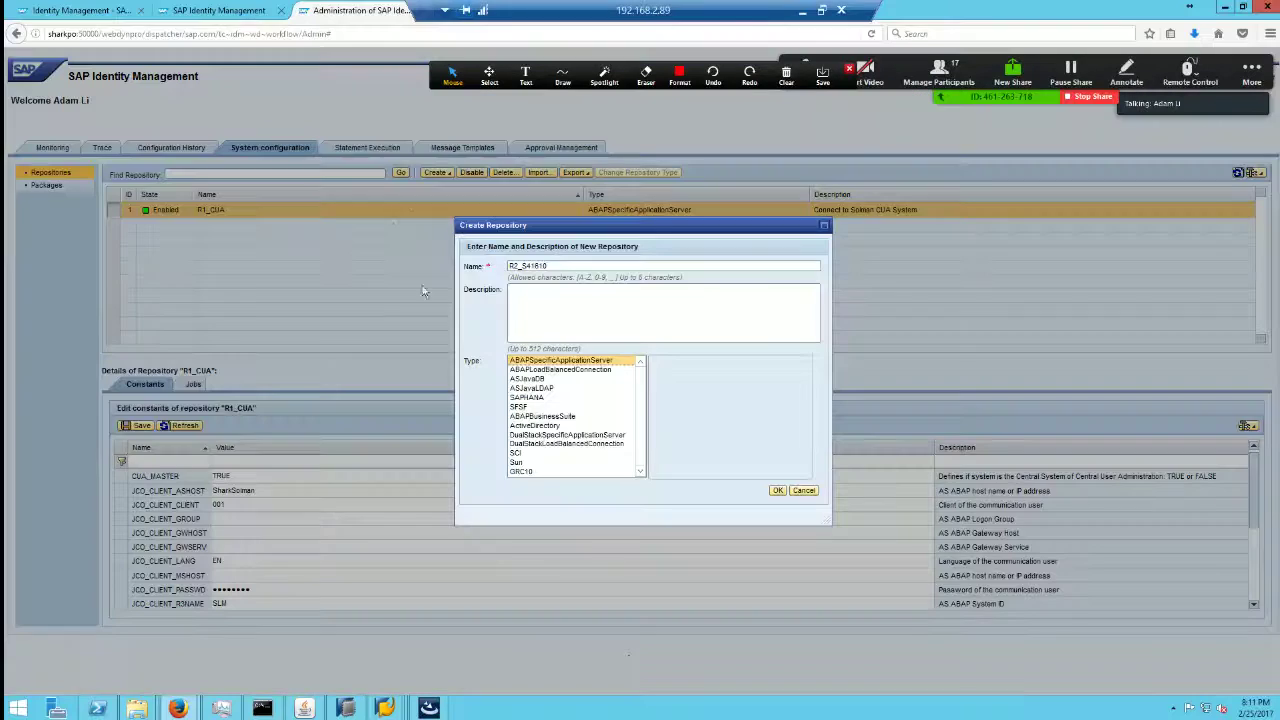
Step: Restore the admin browser down over the package tree and focus the repository Type list
double_click(963, 5)
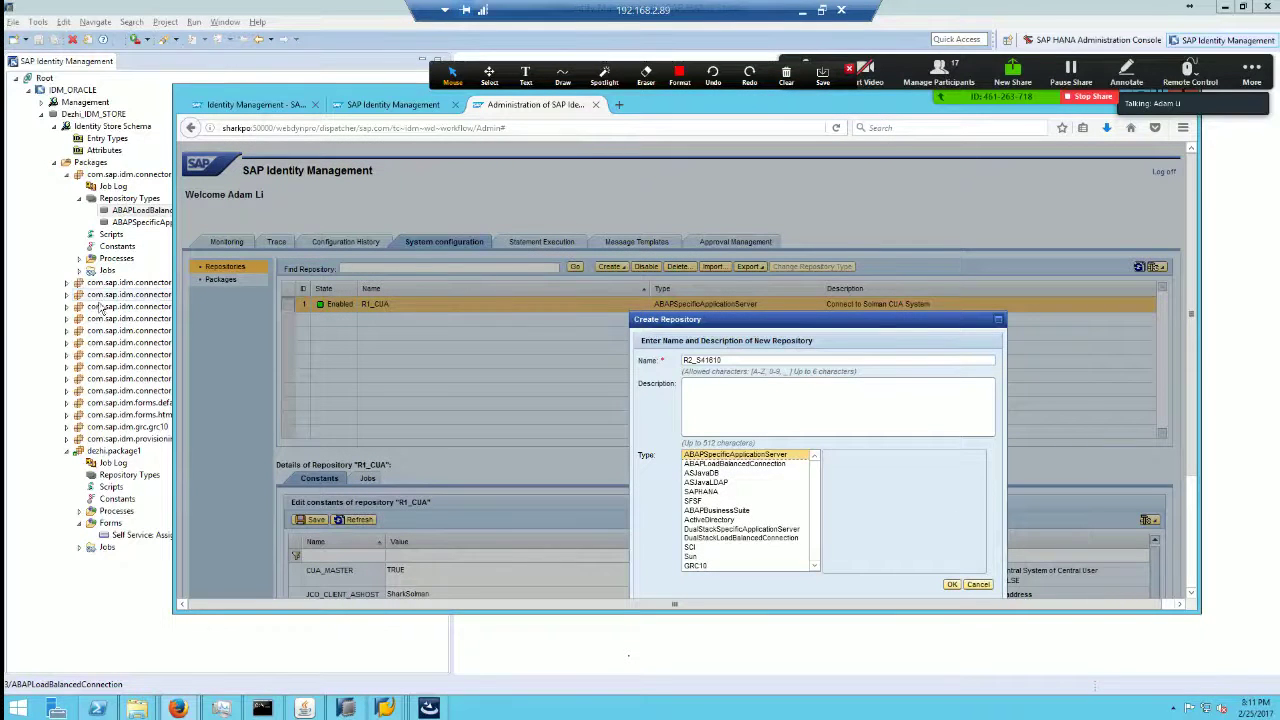
click(25, 316)
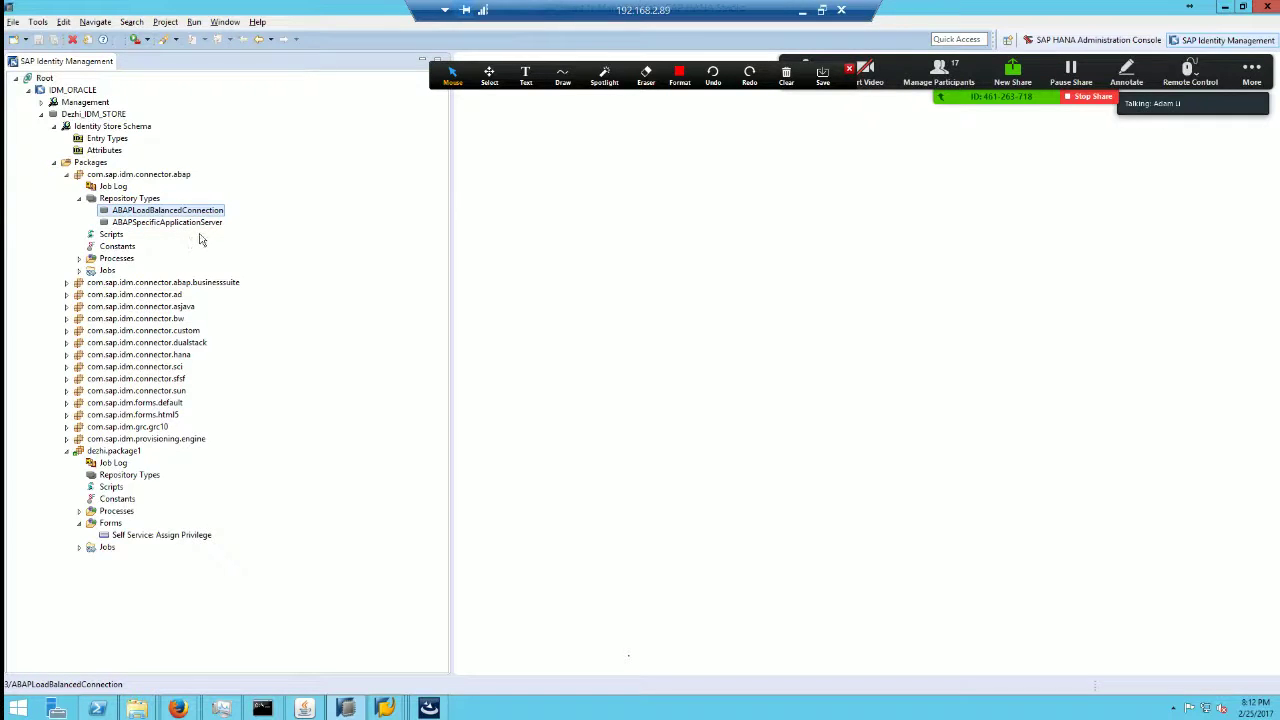
key(alt+Tab)
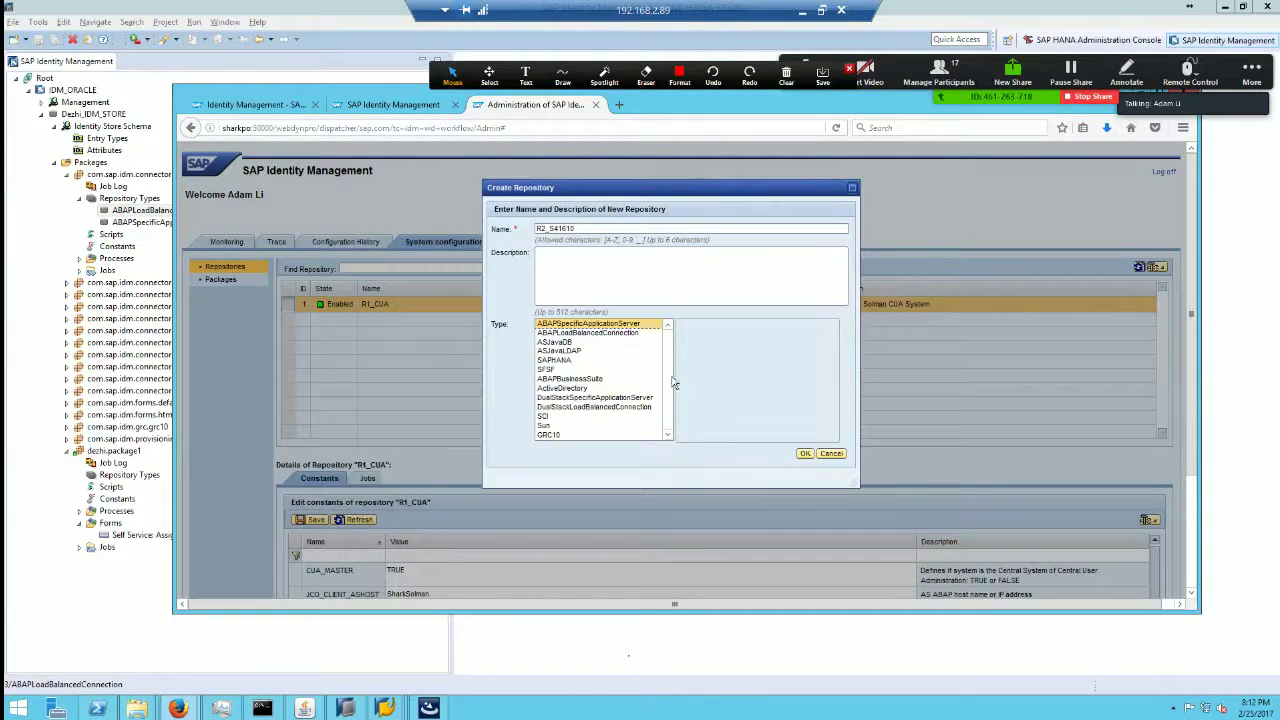
click(641, 369)
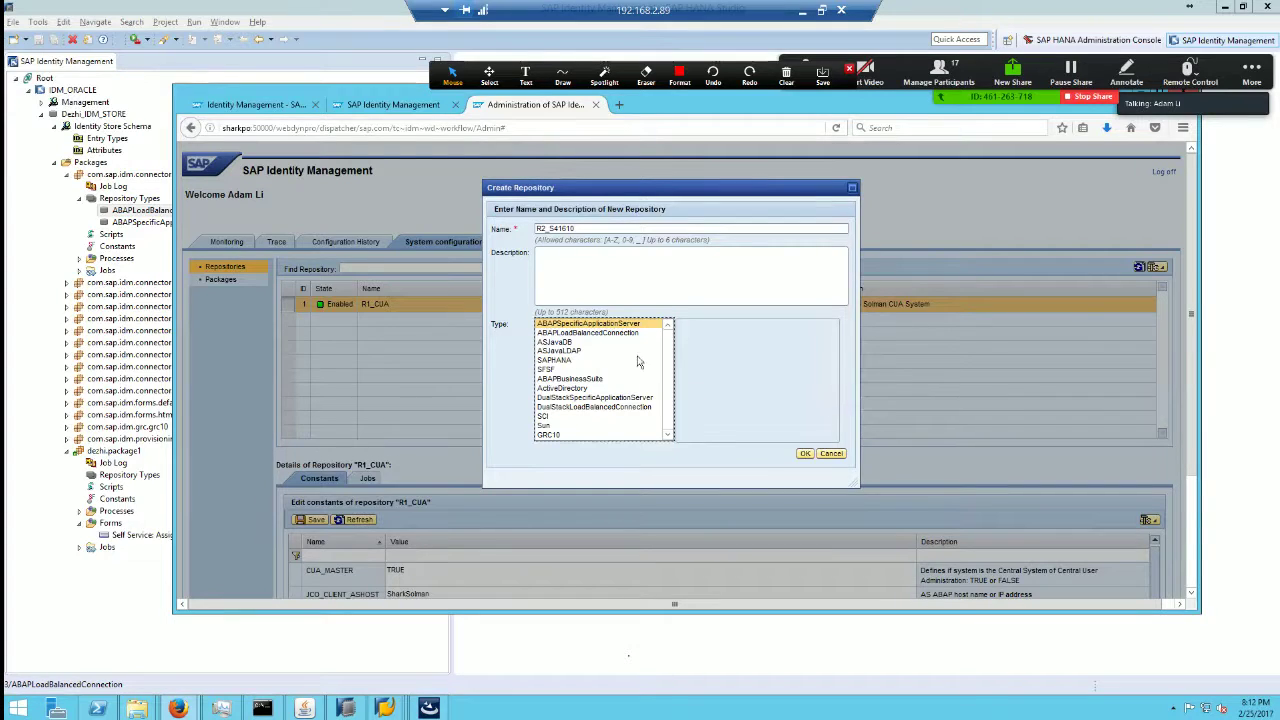
click(574, 357)
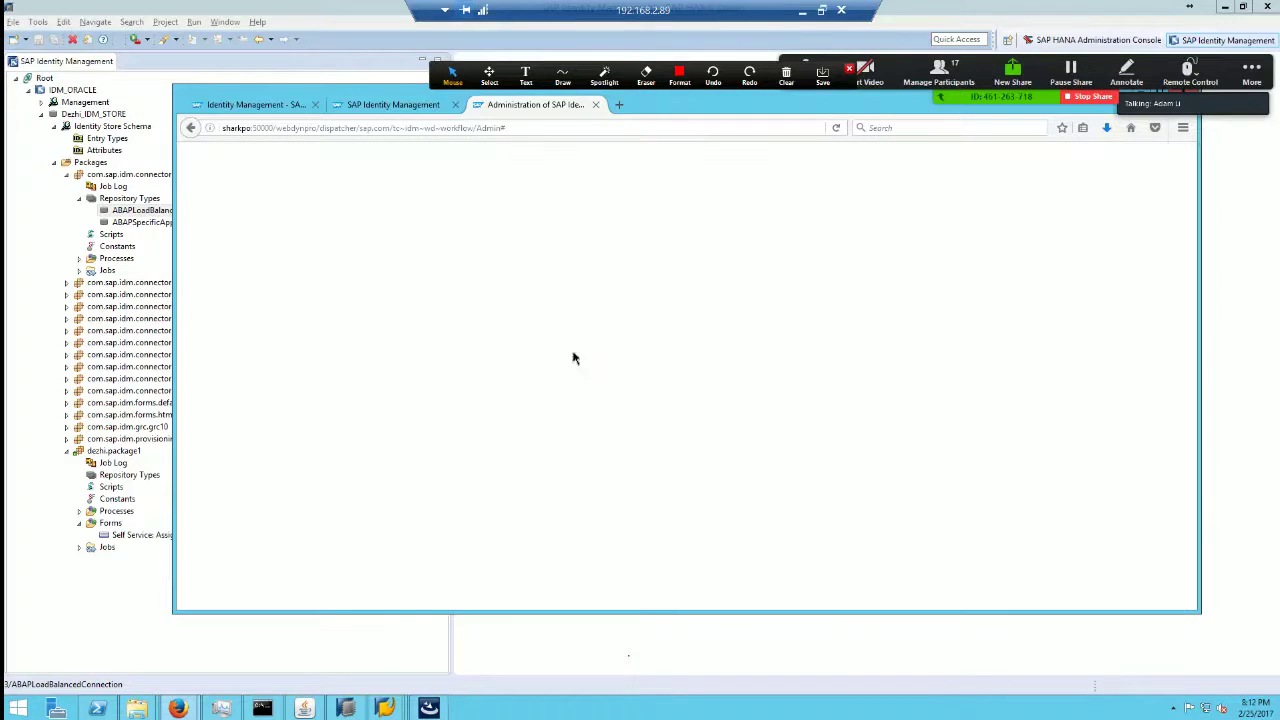
Step: Reopen the administration tab, start Create New Repository from System Configuration, then return to Developer Studio
click(595, 105)
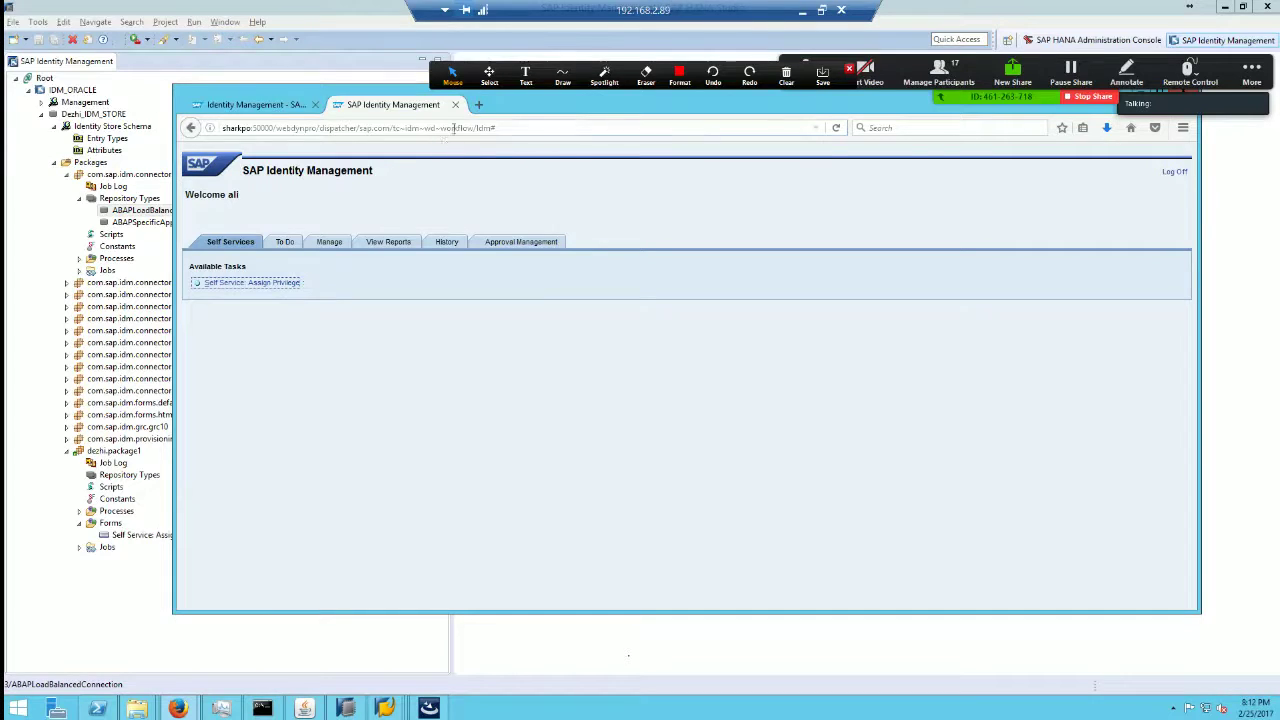
key(ctrl+l)
key(ctrl+shift+t)
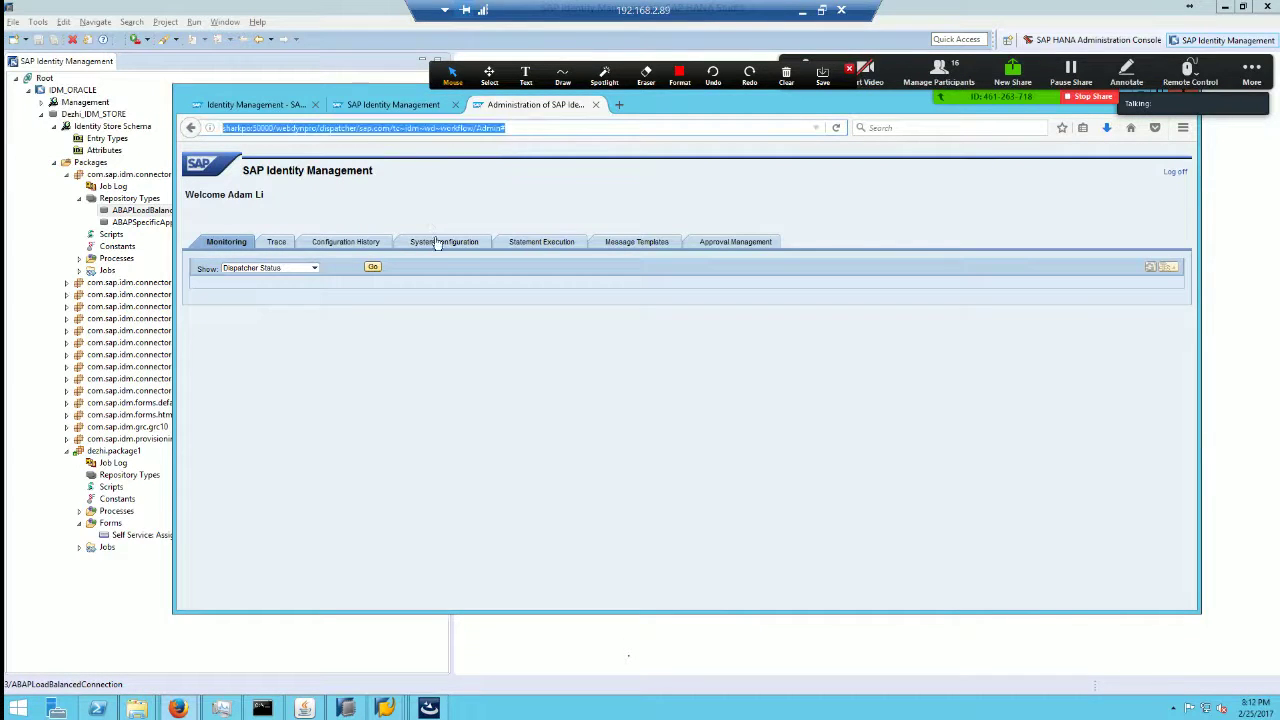
click(440, 243)
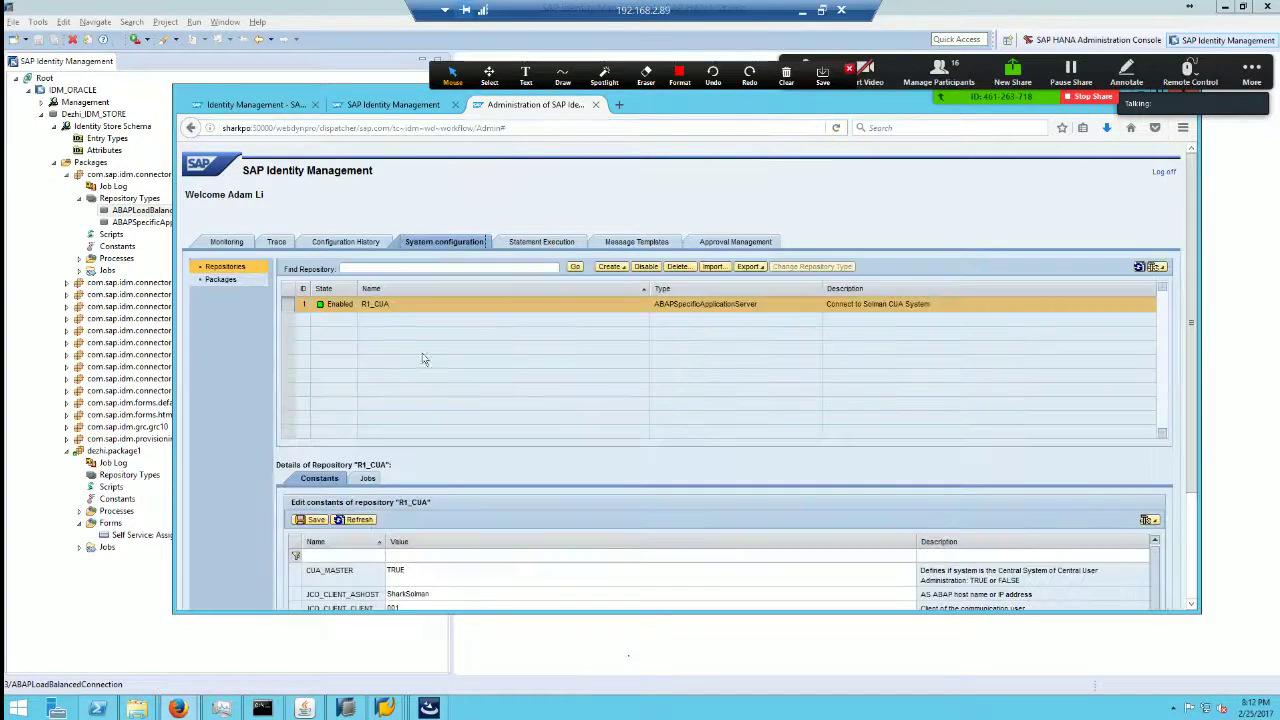
click(612, 267)
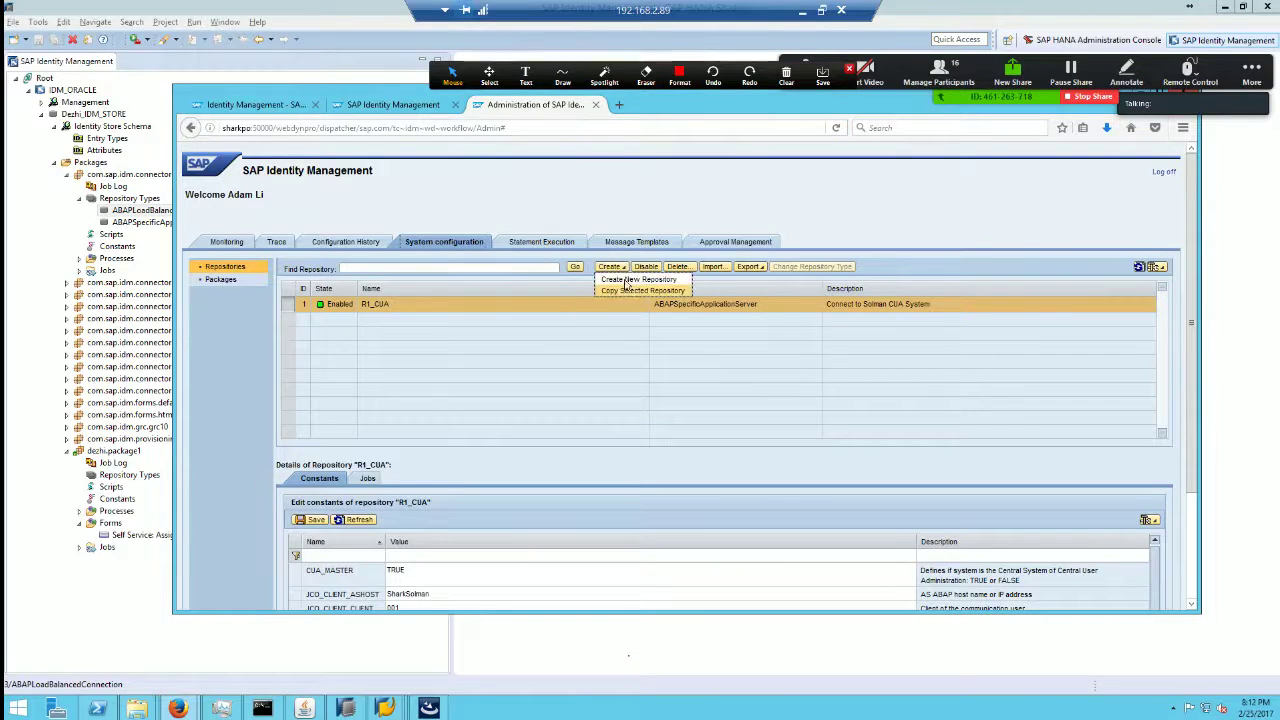
click(638, 279)
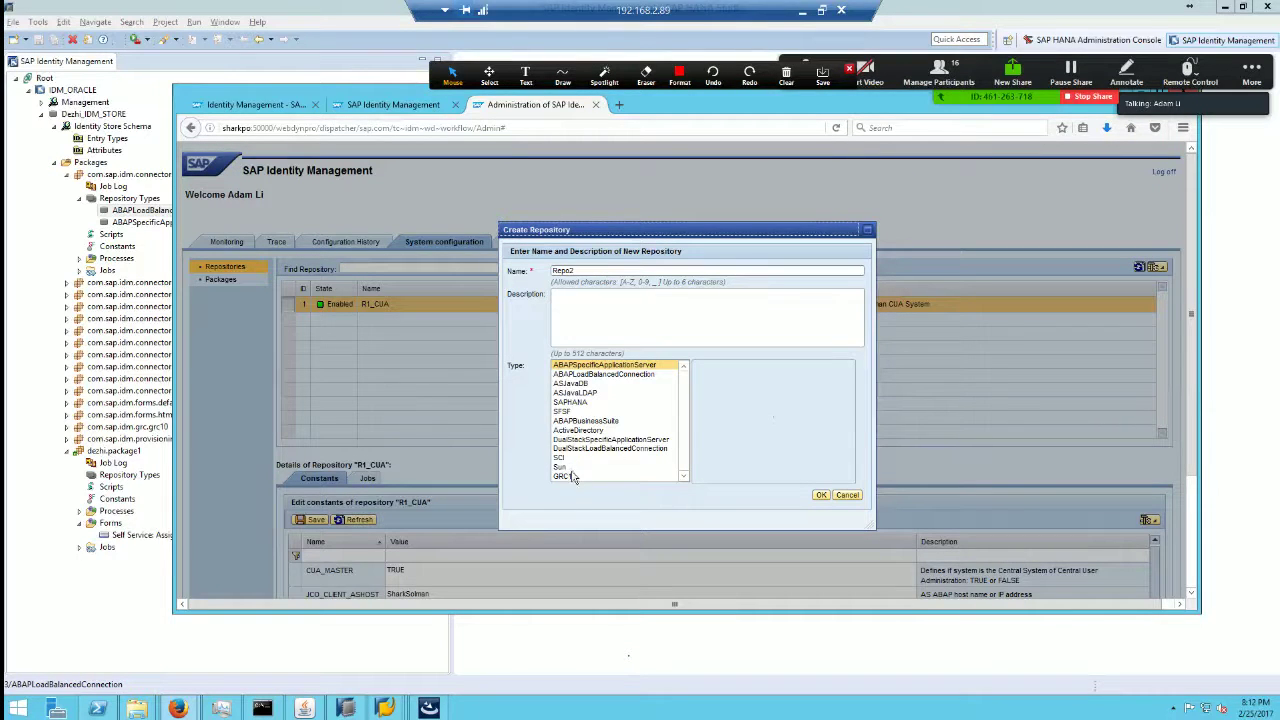
click(100, 620)
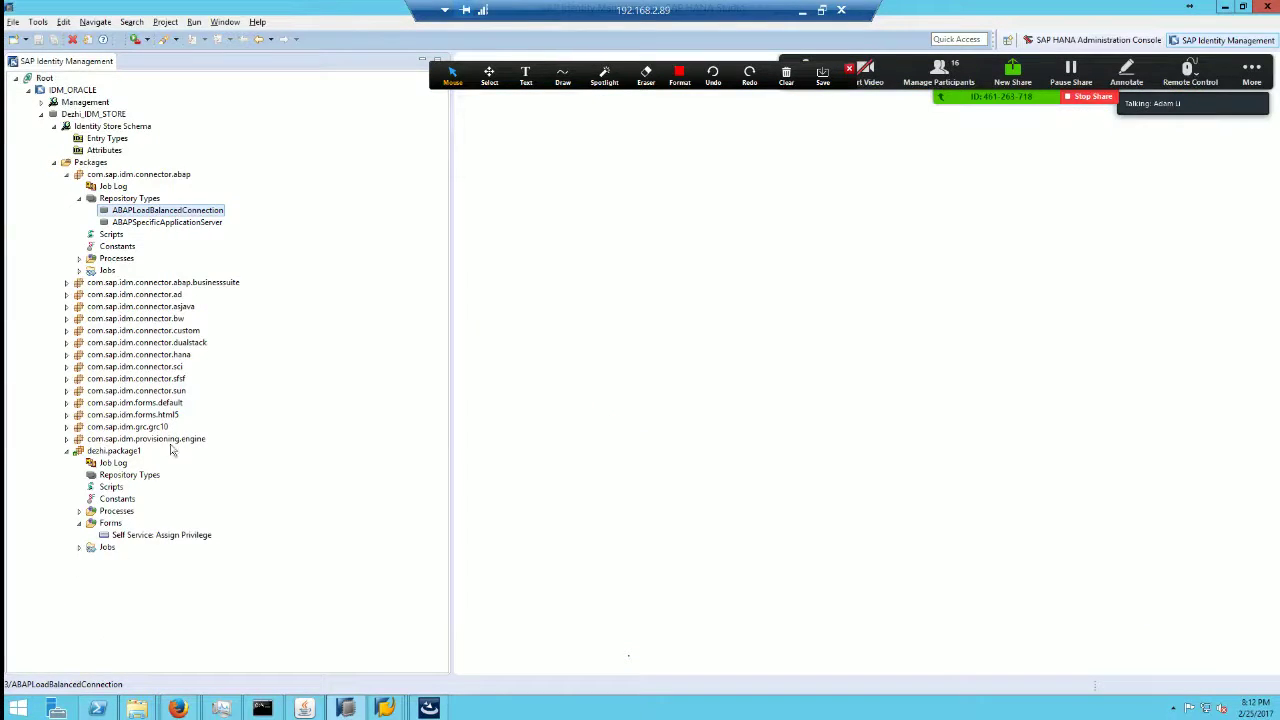
Step: Expand com.sap.idm.grc.grc10 Repository Types to show GRC10, and collapse the html5 package
click(66, 427)
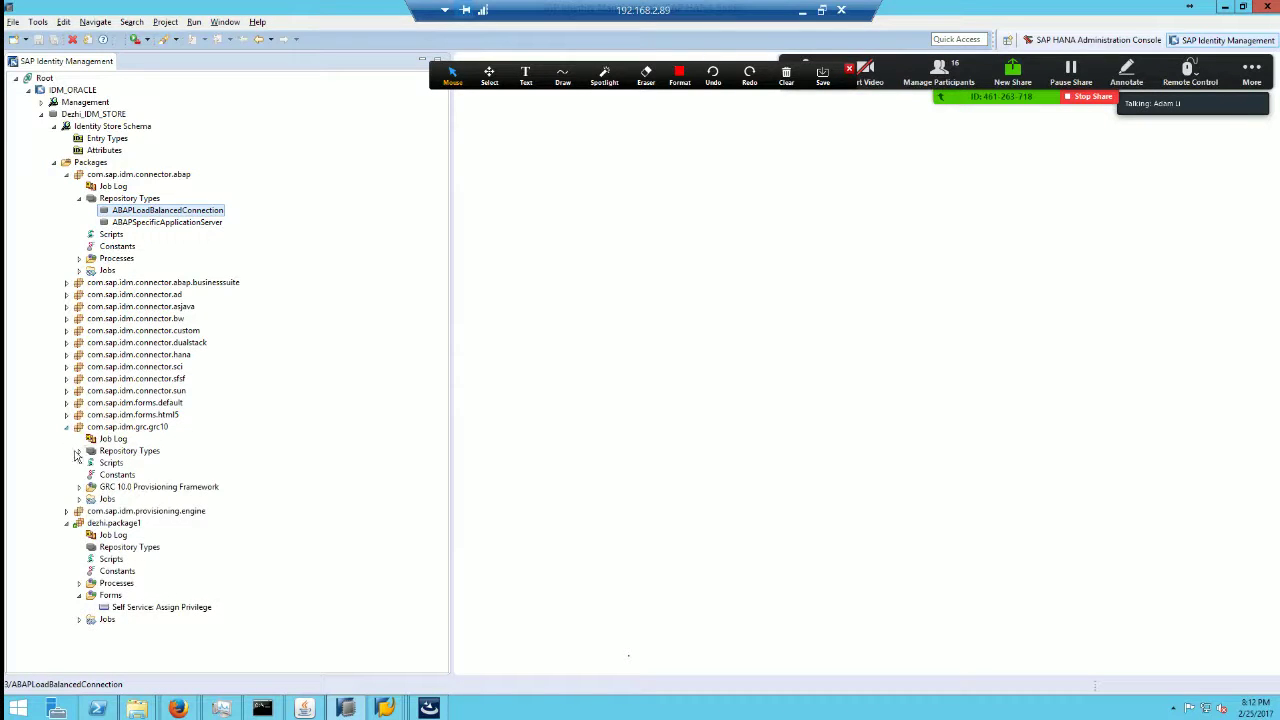
click(79, 451)
click(122, 462)
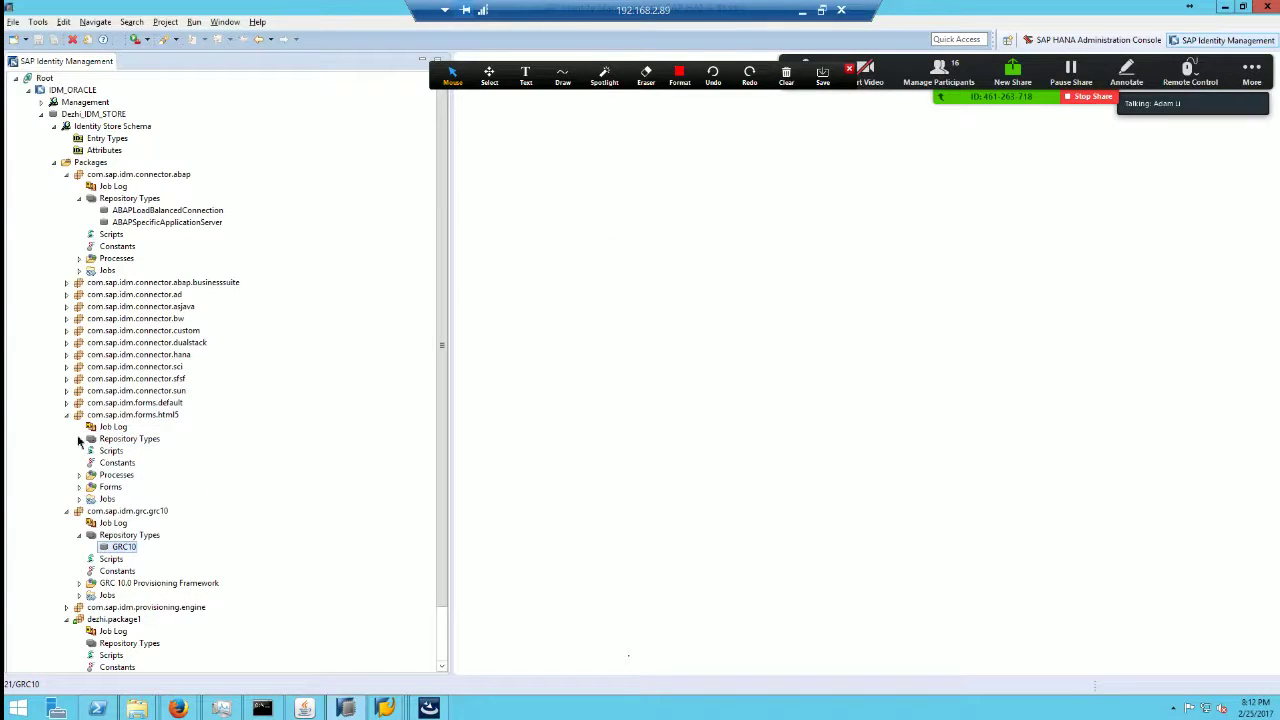
click(95, 440)
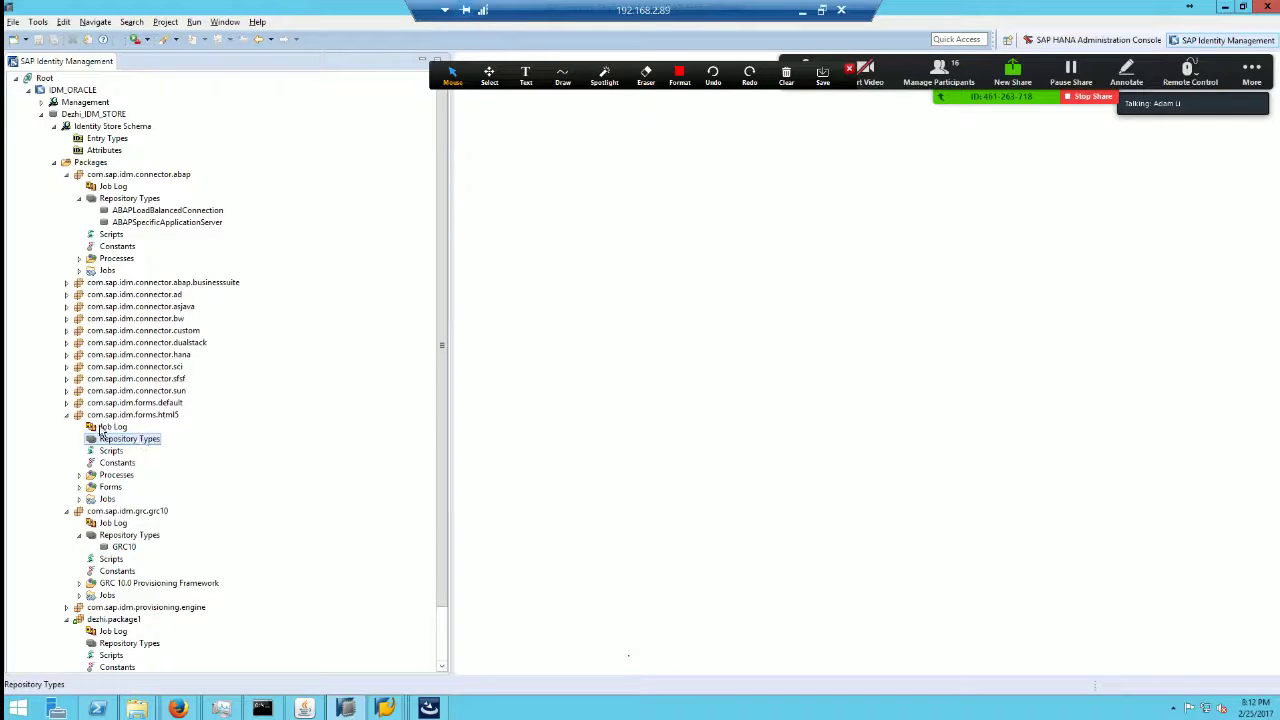
click(67, 416)
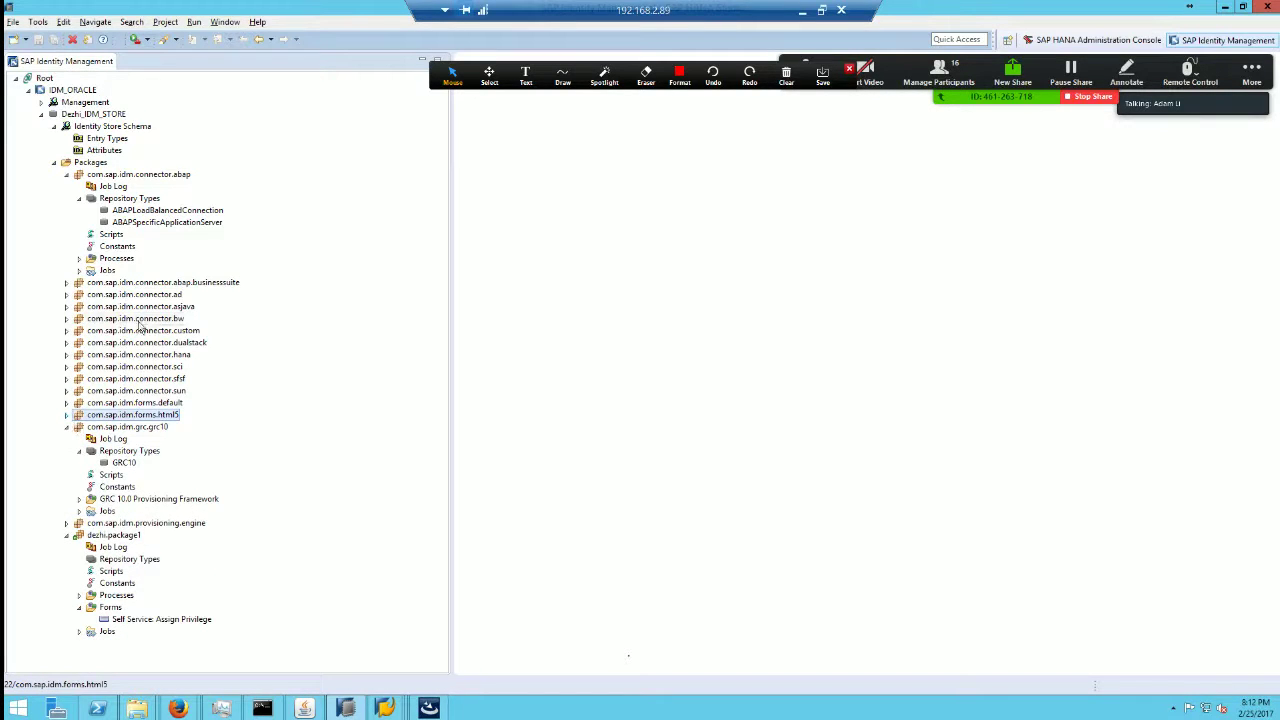
Step: Expand com.sap.idm.connector.asjava Repository Types, select ASJavaDB, and go back to the repository form
click(128, 306)
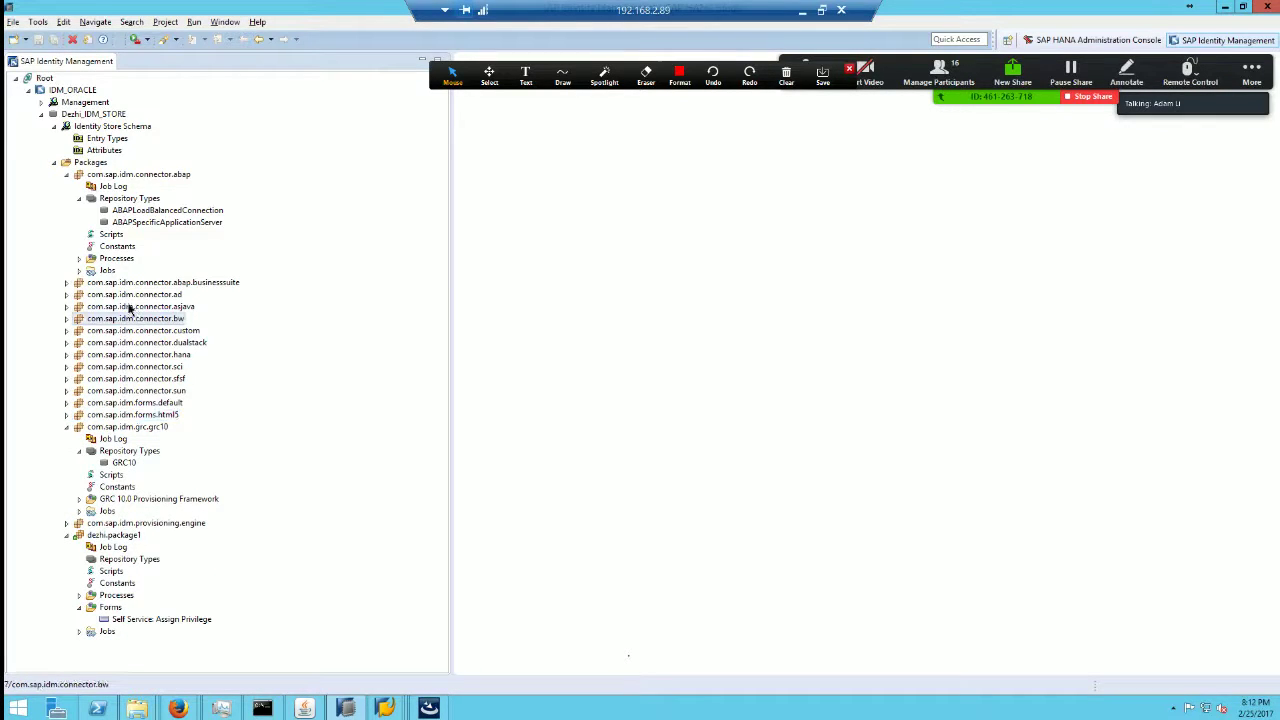
click(79, 331)
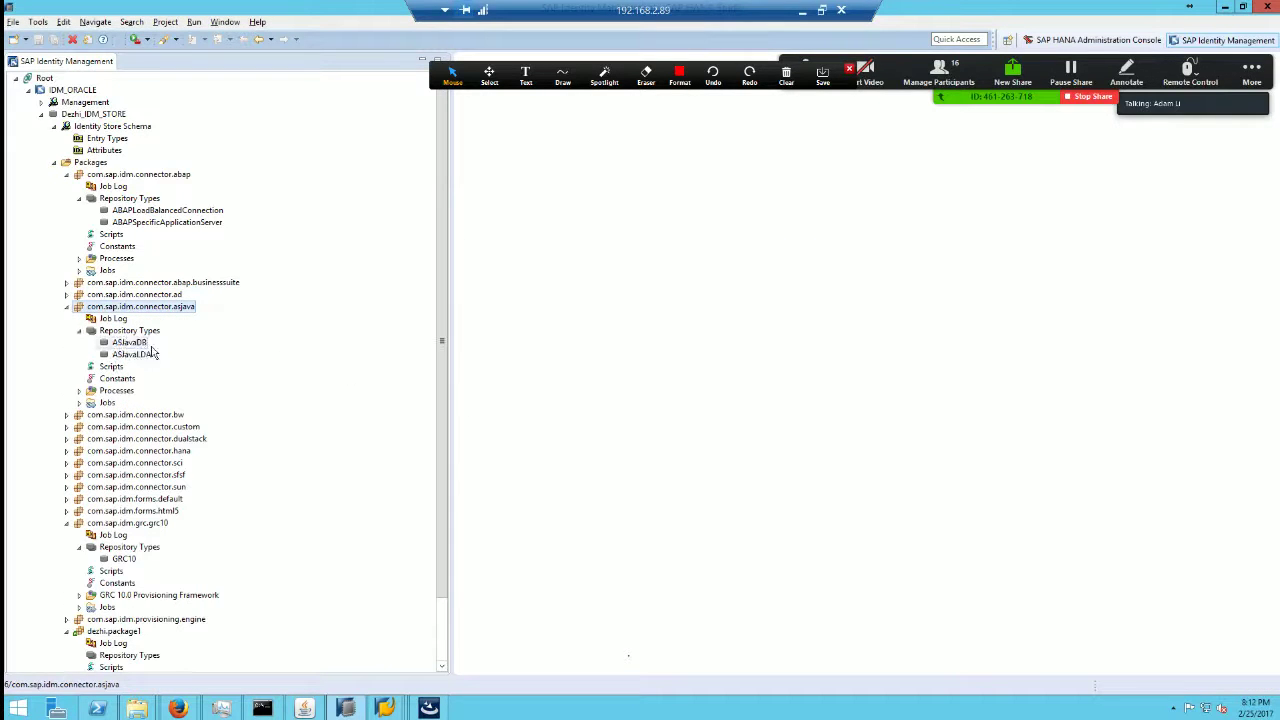
click(130, 343)
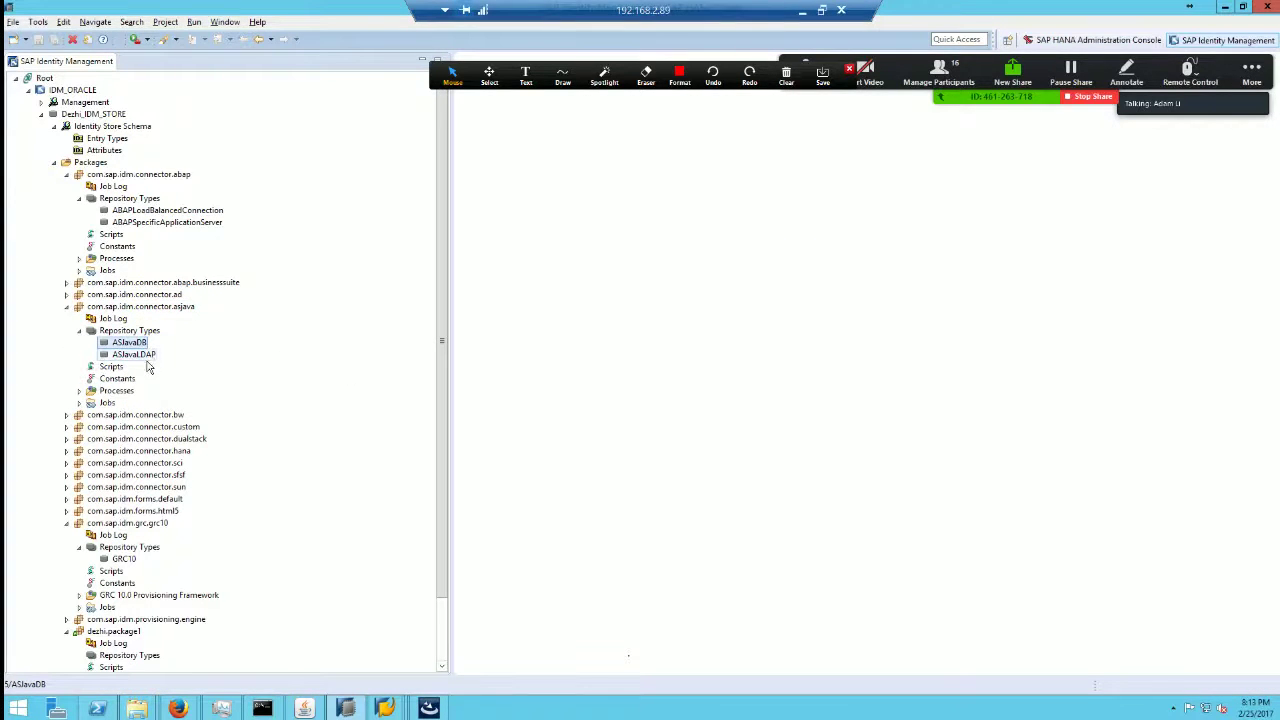
key(alt+Tab)
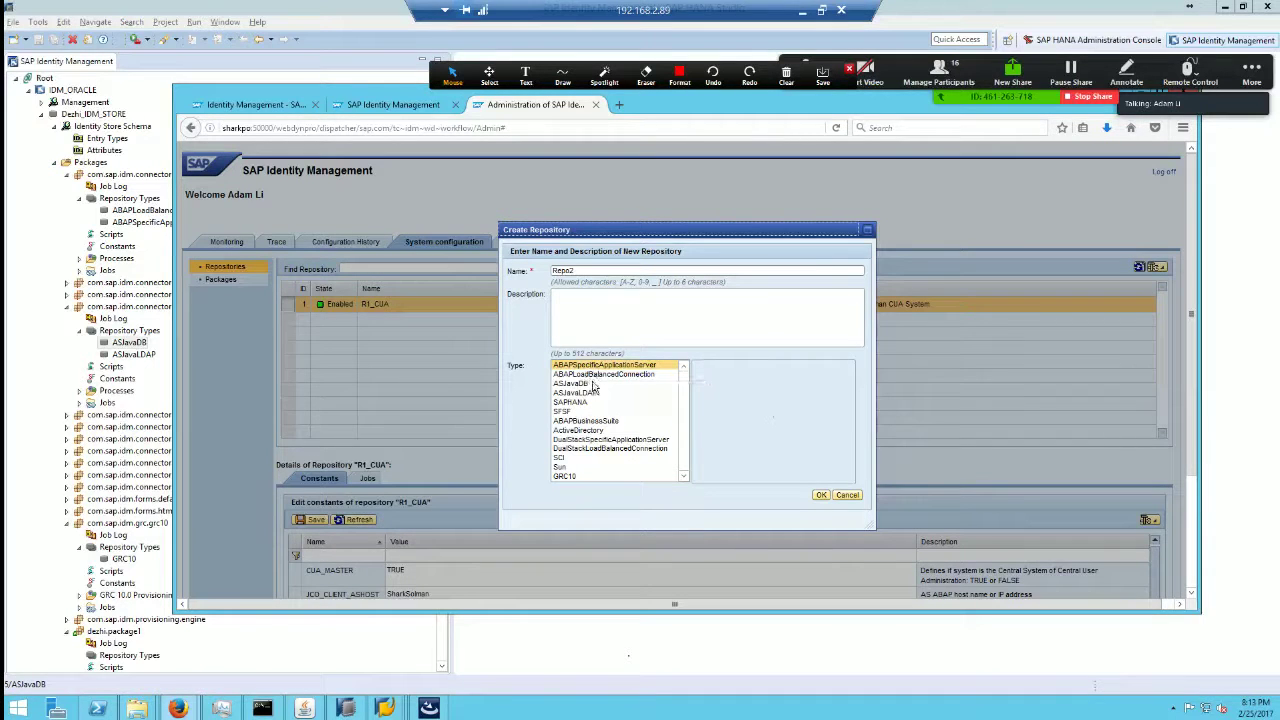
Step: Replace the default repository name Repo2 with R2_1610 and submit it
click(25, 289)
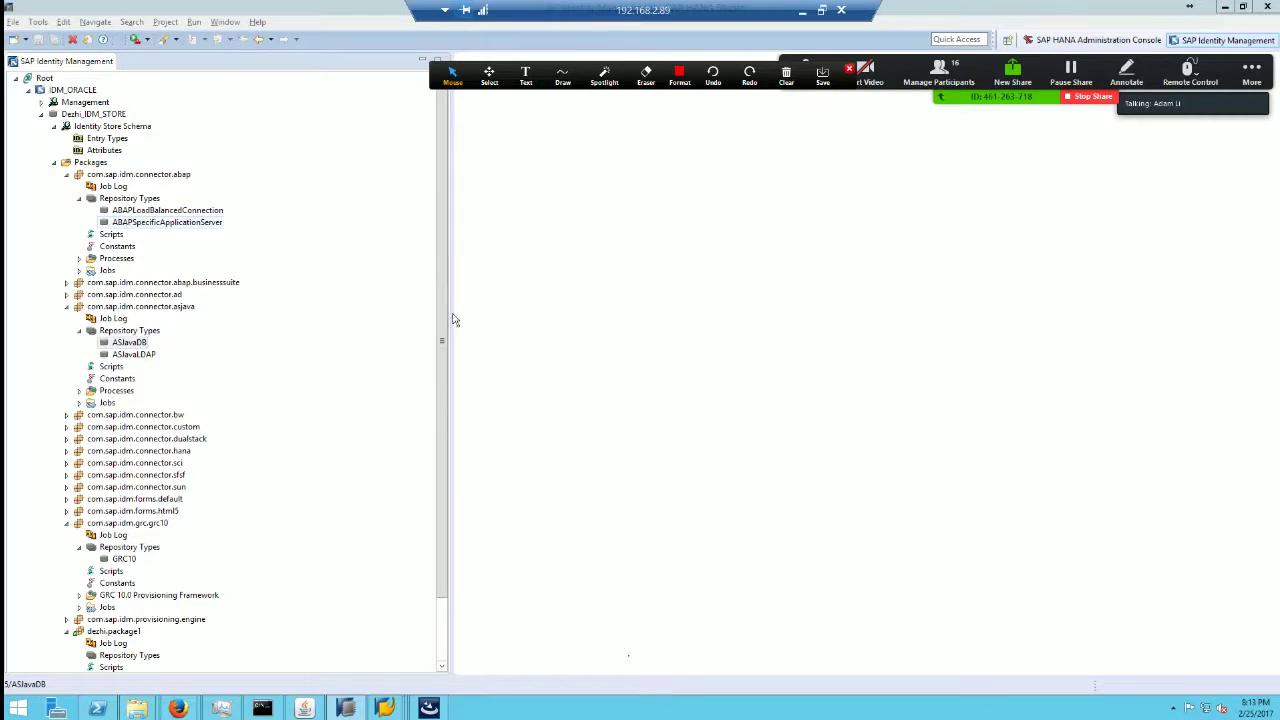
key(alt+Tab)
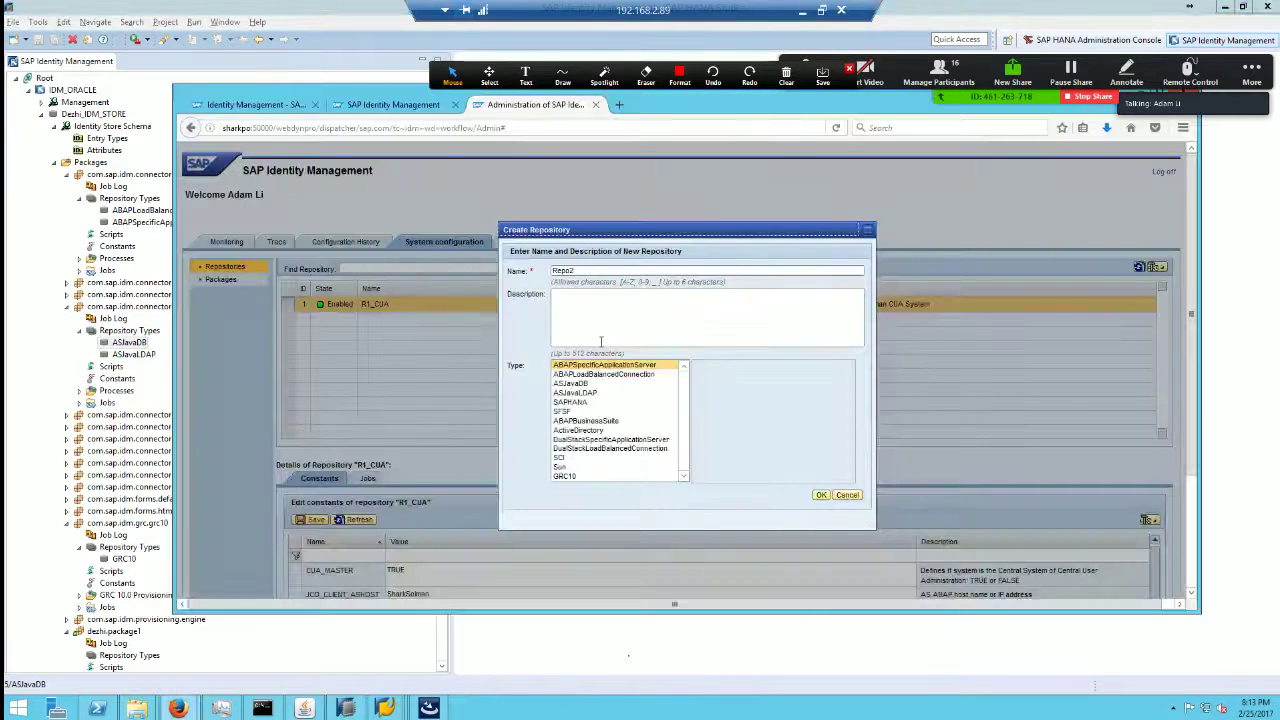
drag(577, 270, 546, 270)
key(BackSpace)
text(R2)
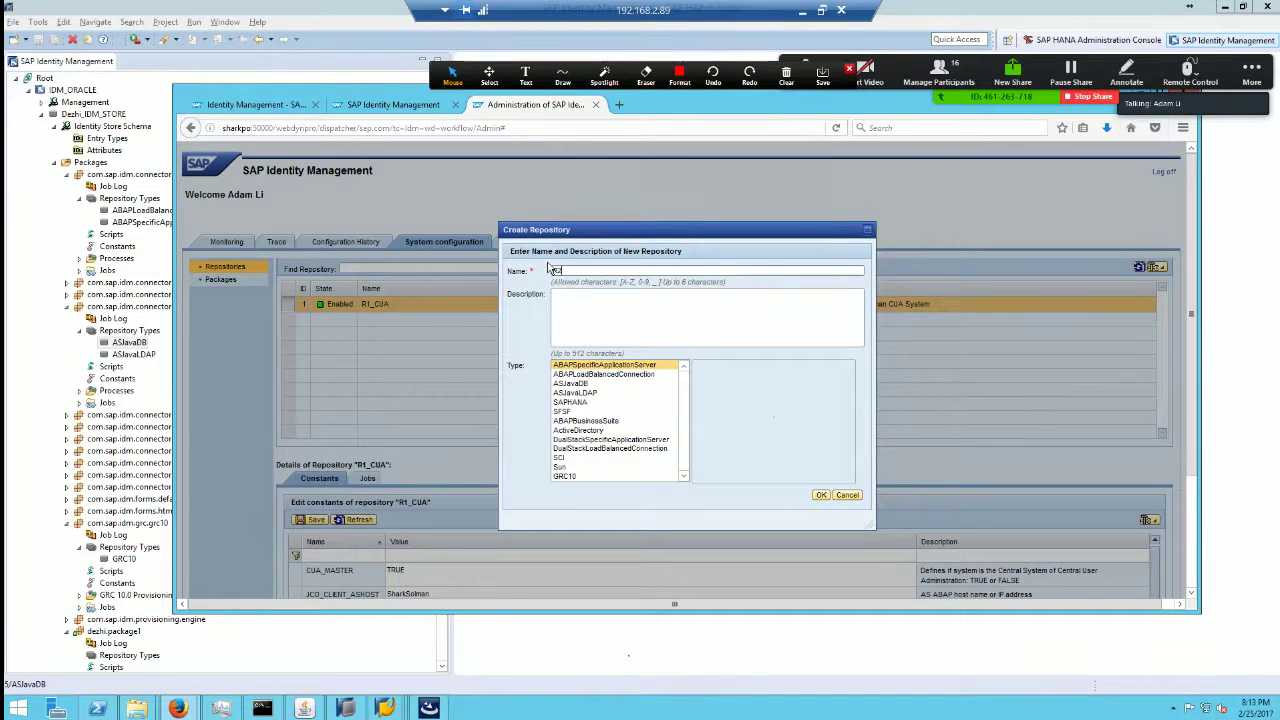
text(_1610)
click(821, 495)
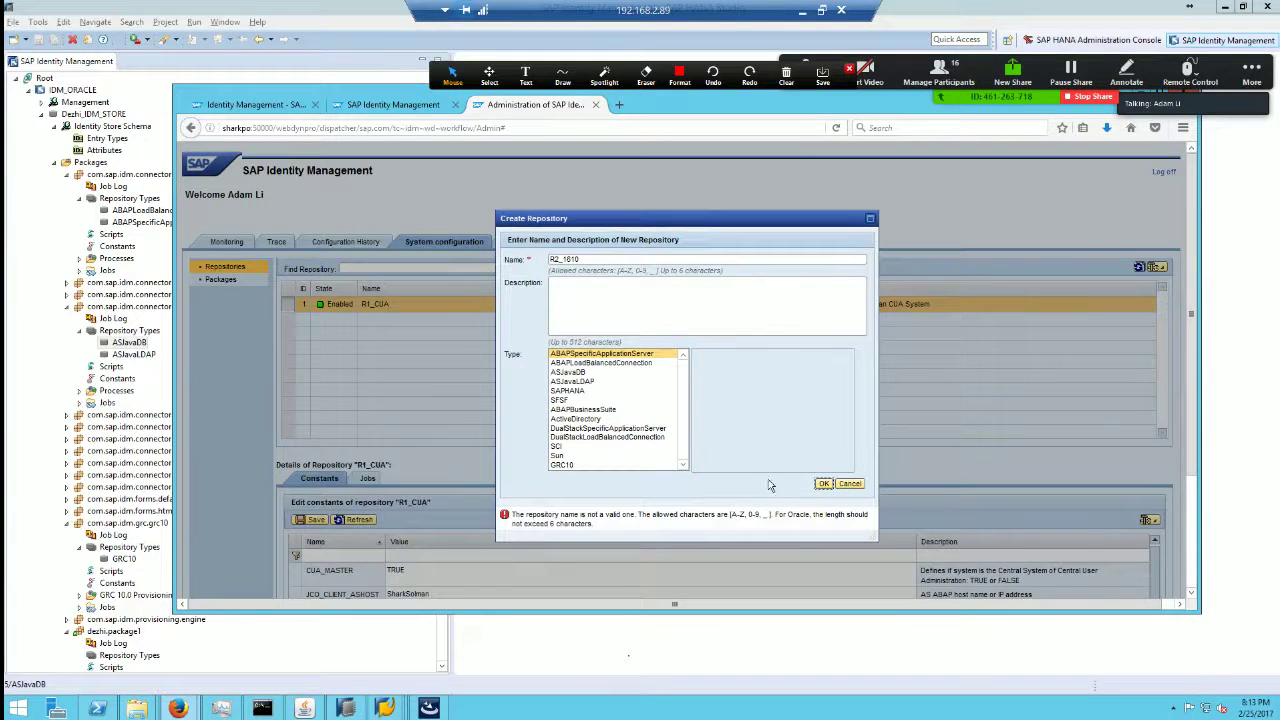
Step: Correct the repository name to R2_S4, confirm its creation, and maximize the admin page
click(582, 259)
drag(563, 259, 685, 275)
text(SI)
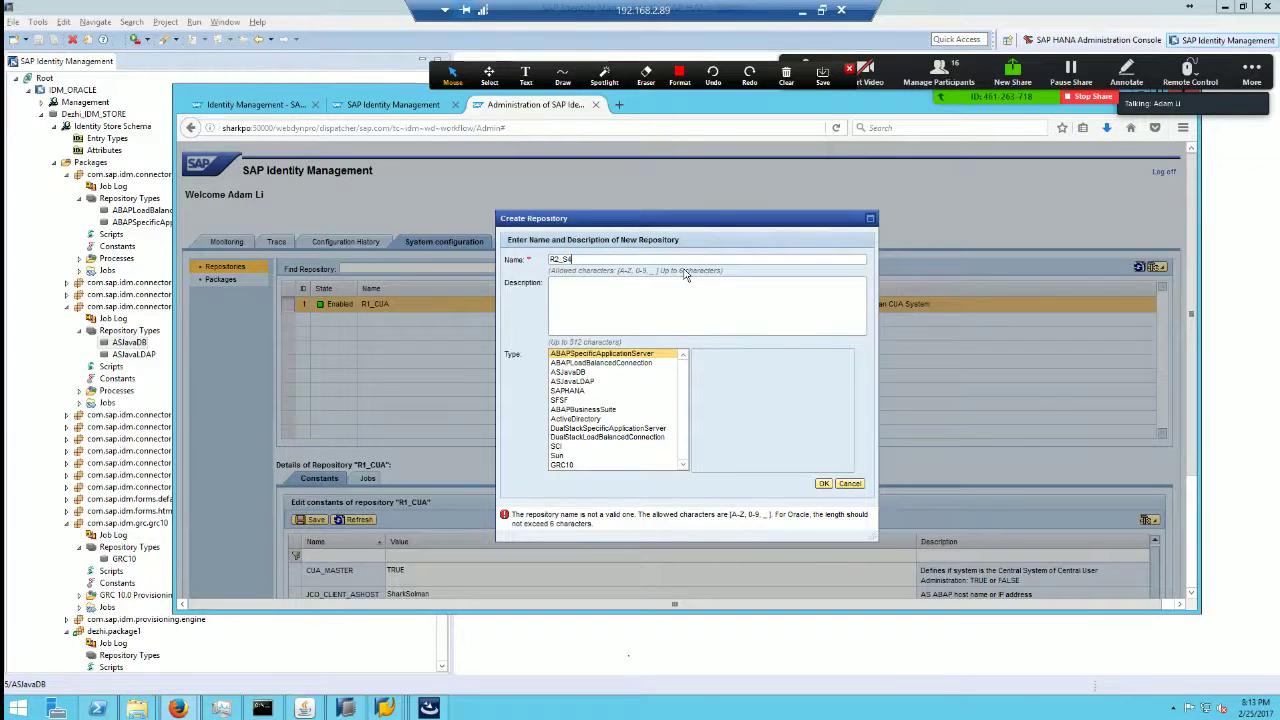
click(824, 484)
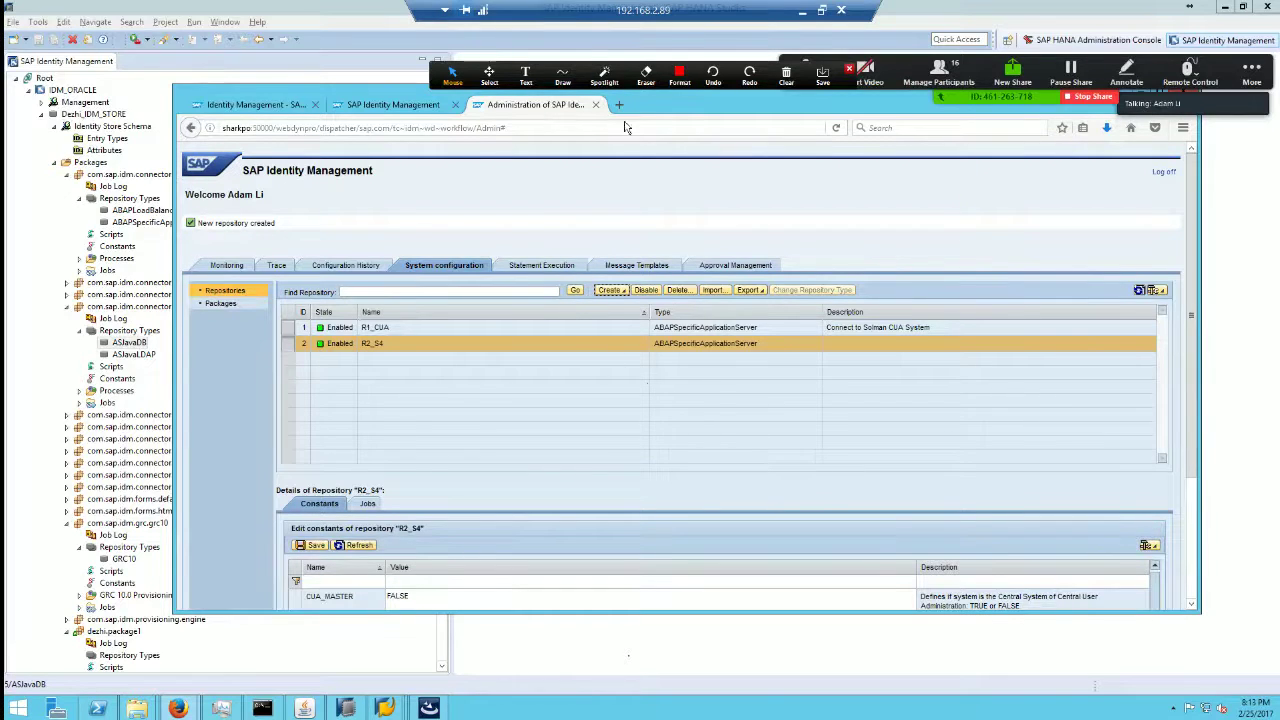
double_click(383, 93)
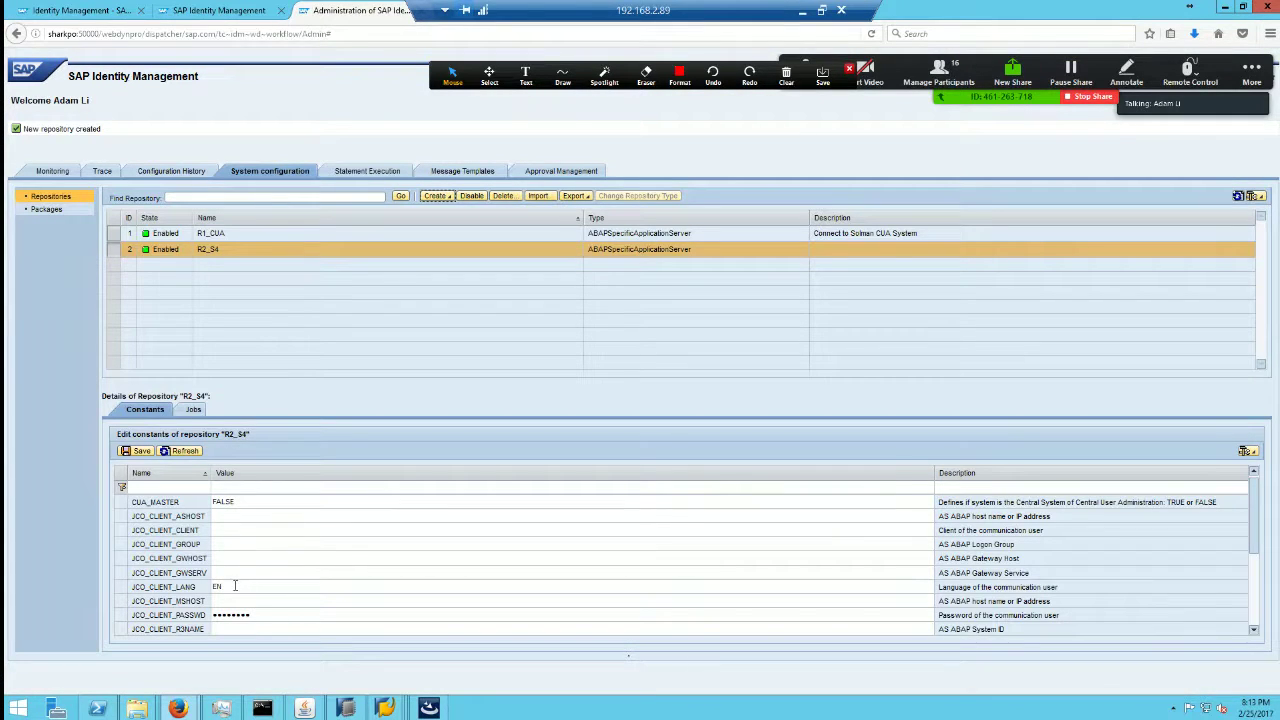
key(alt+Tab)
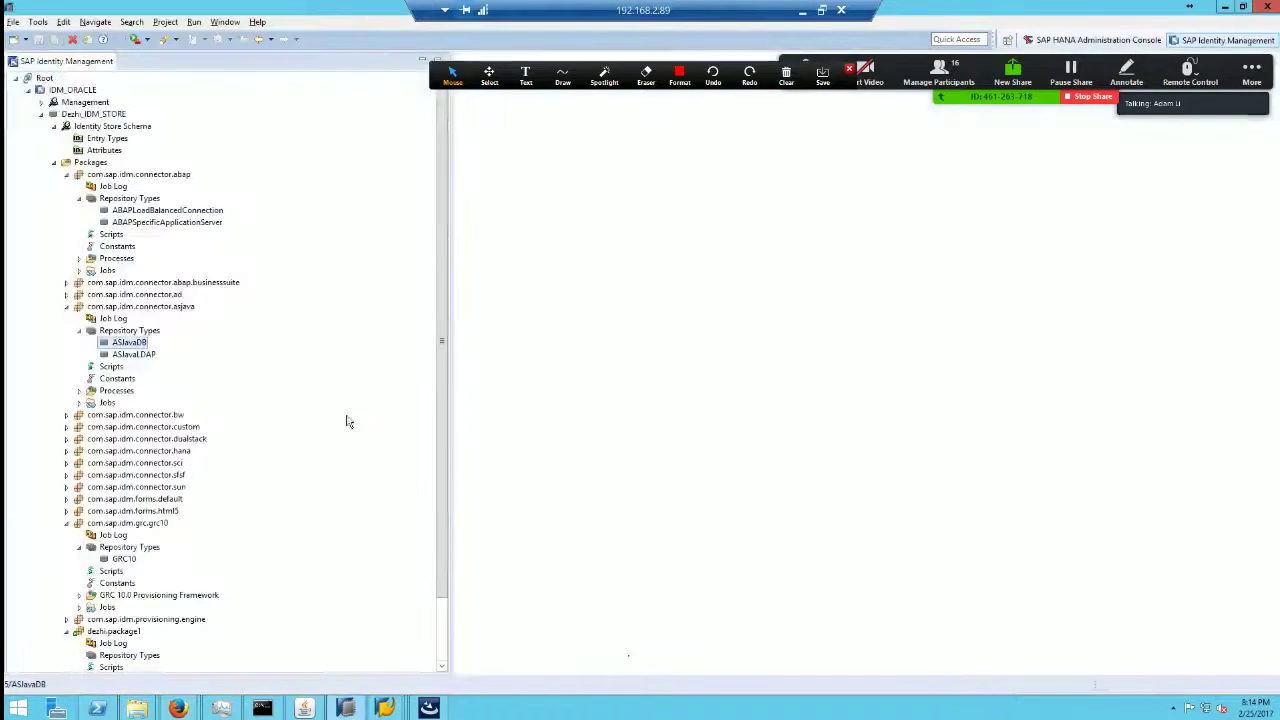
Step: Open and close ABAPLoadBalancedConnection, then open the ABAPSpecificApplicationServer repository type
double_click(130, 210)
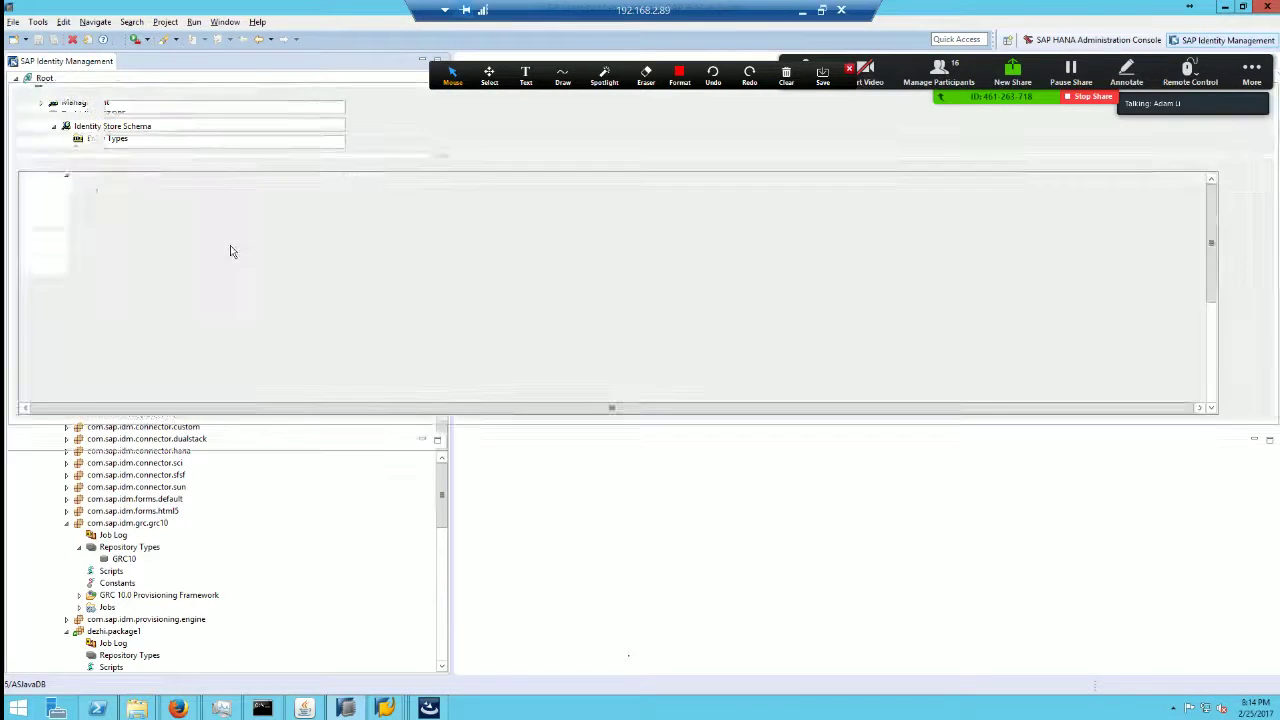
click(140, 62)
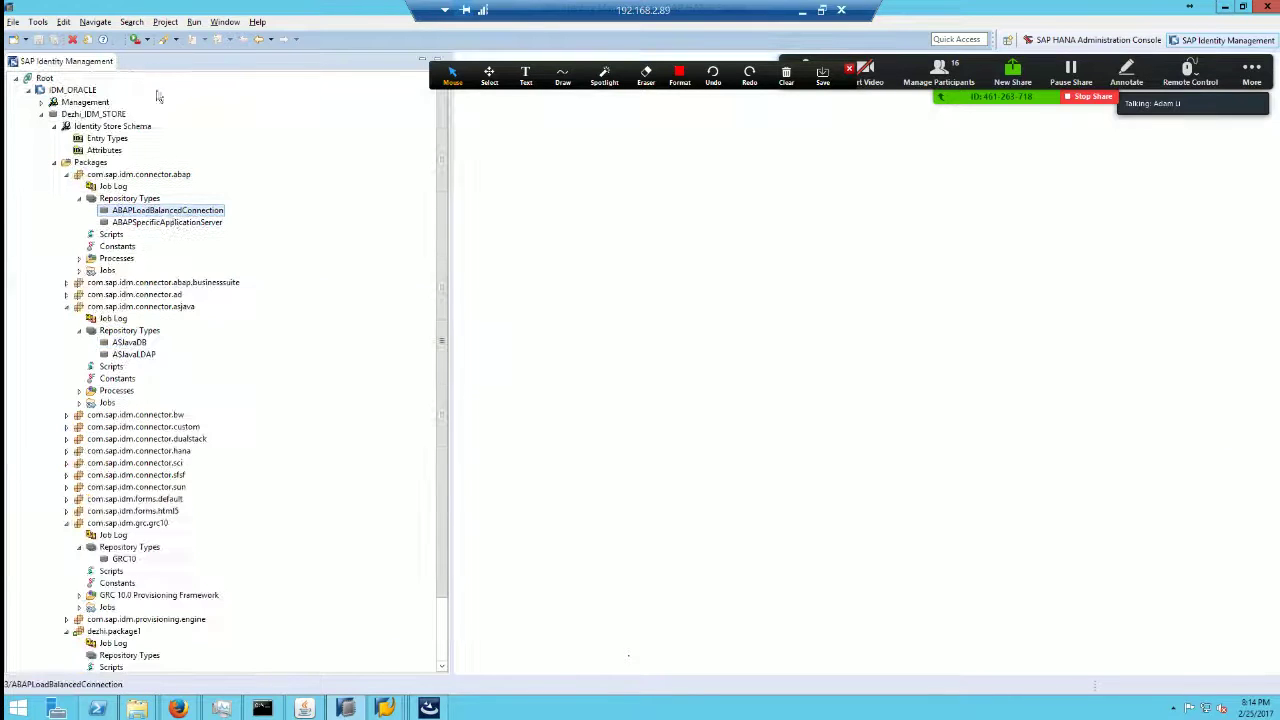
double_click(172, 222)
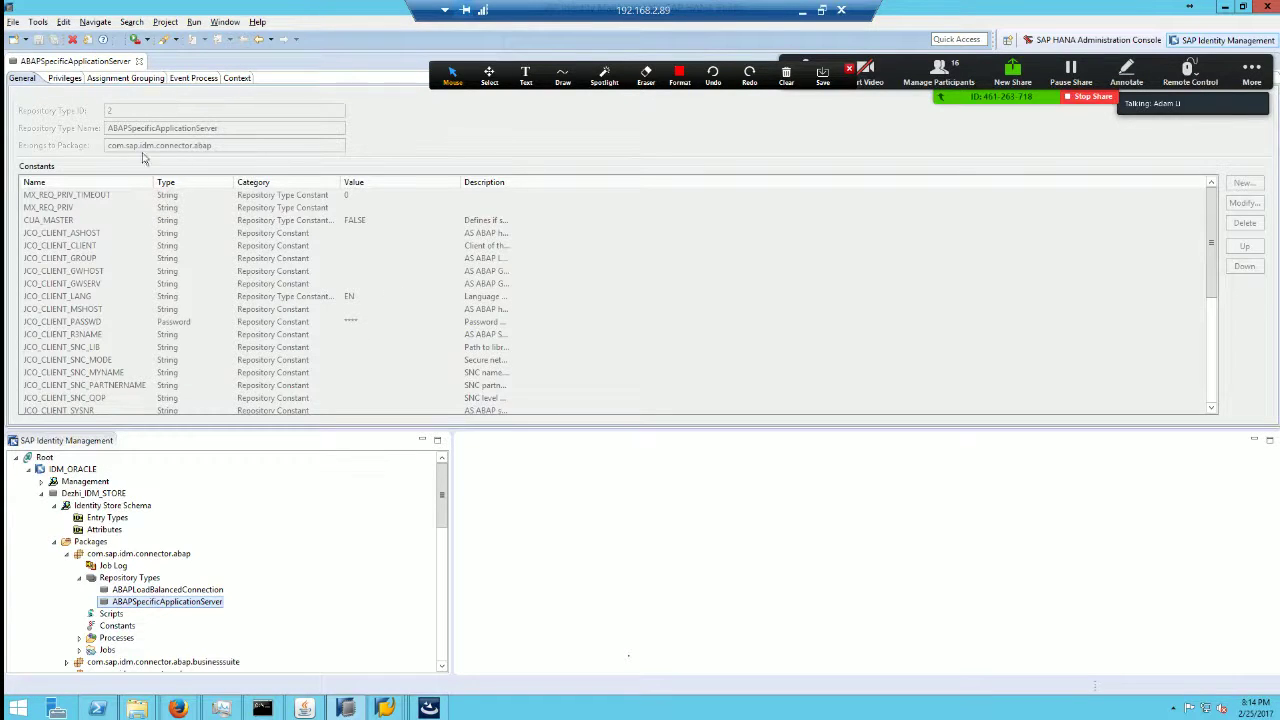
Step: Review ABAPSpecificApplicationServer's Privileges, Assignment Grouping, Event Process and Context tabs, ending on General
click(65, 79)
click(24, 79)
click(116, 79)
click(194, 79)
click(233, 79)
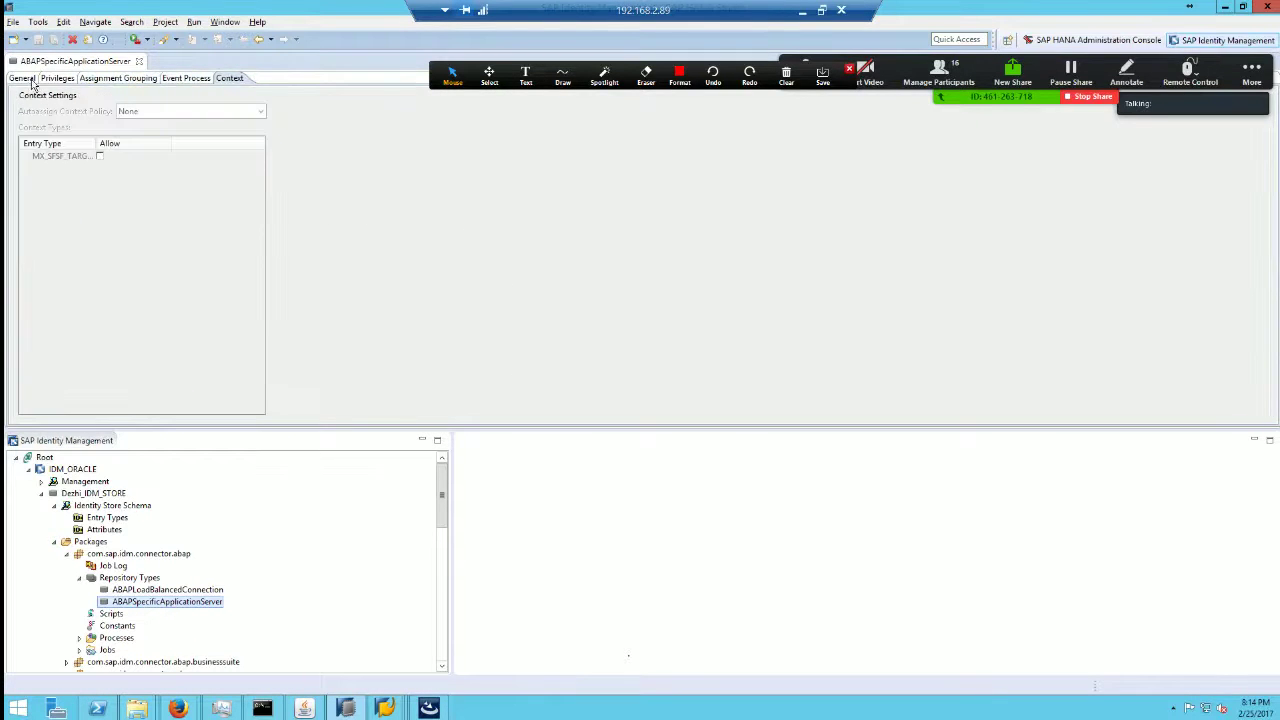
click(22, 78)
key(alt+Tab)
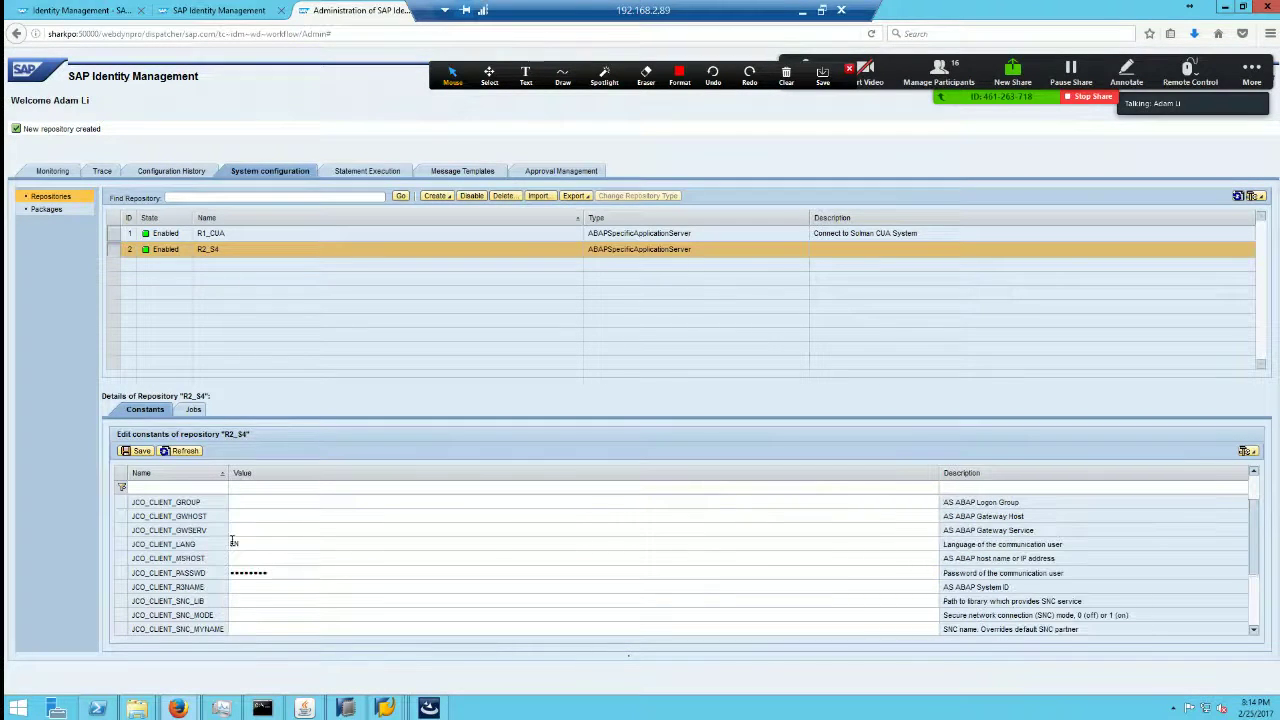
Step: Enter the application server host in JCO_CLIENT_ASHOST and set JCO_CLIENT_CLIENT to 100
scroll(300, 543, up, 3)
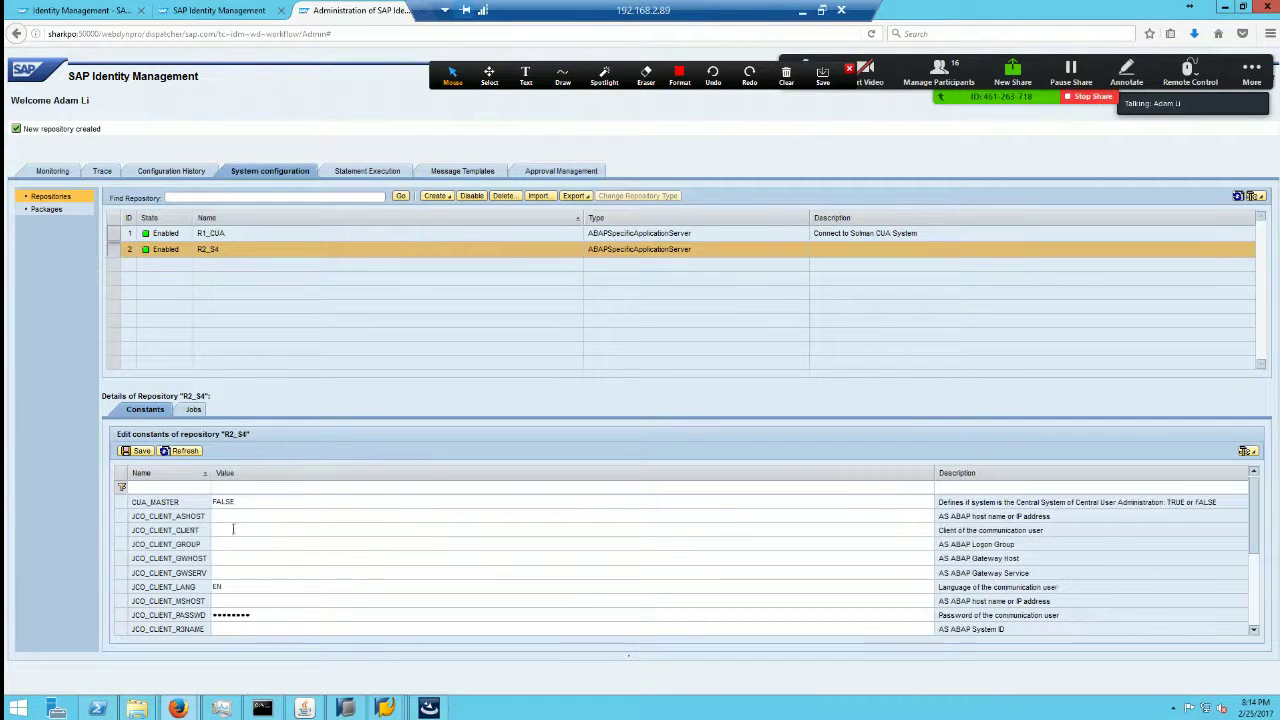
click(228, 516)
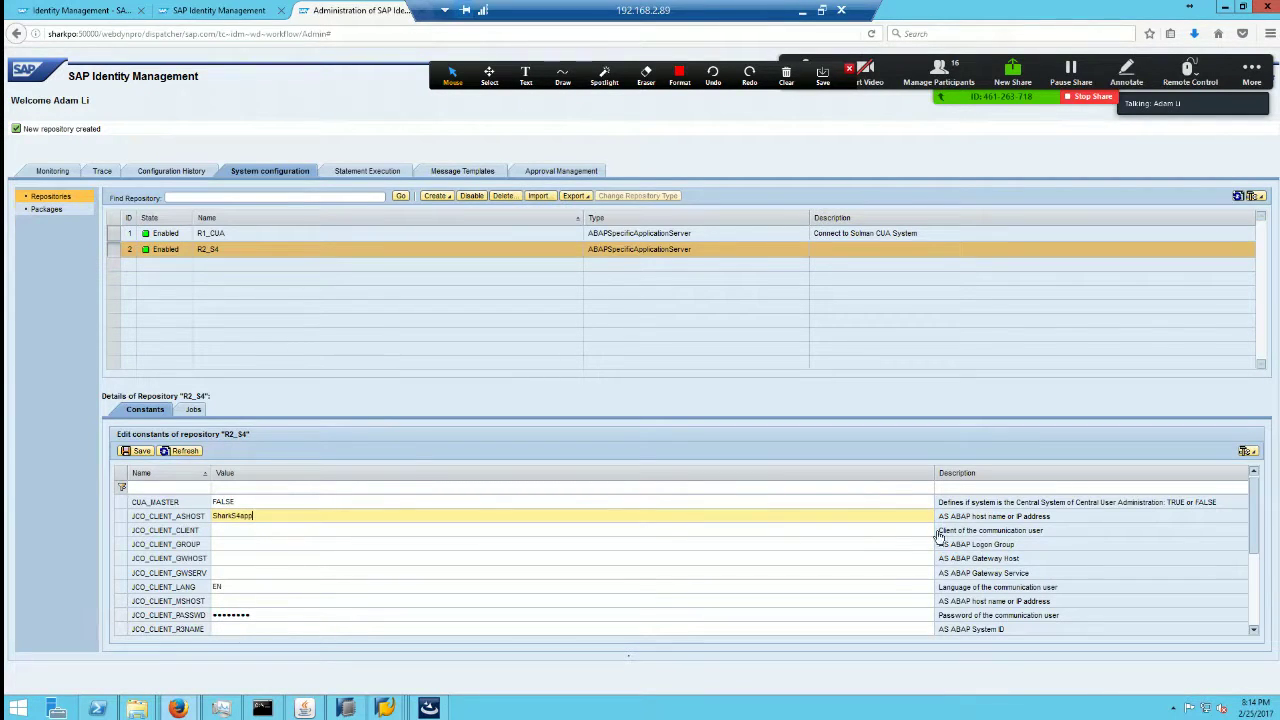
click(695, 530)
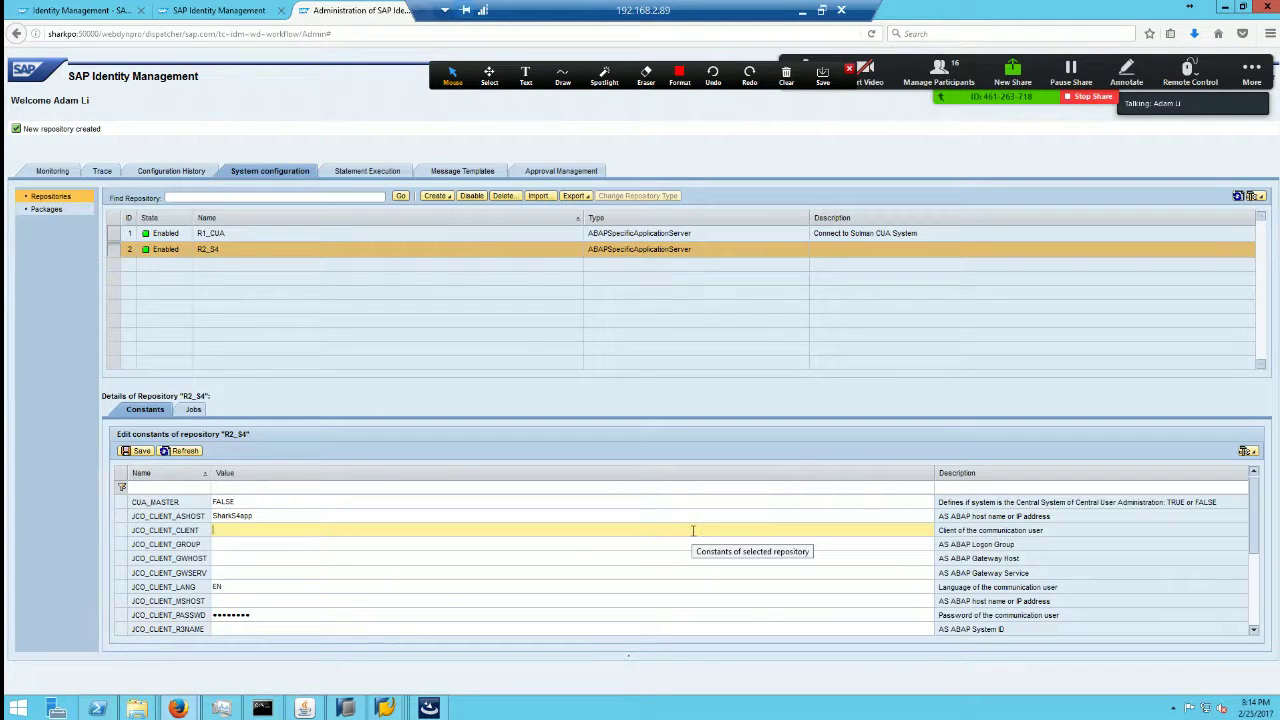
text(100)
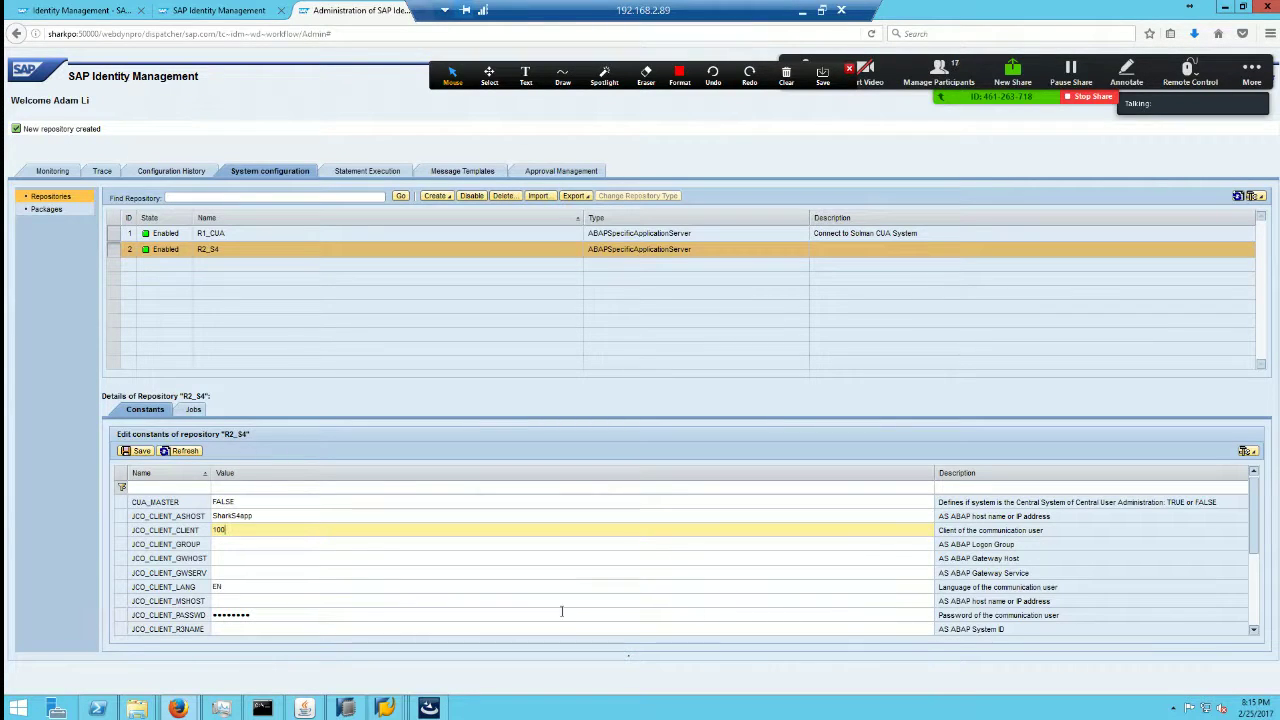
Step: Select the stored communication user password value, then move on to editing JCO_CLIENT_USER
click(268, 614)
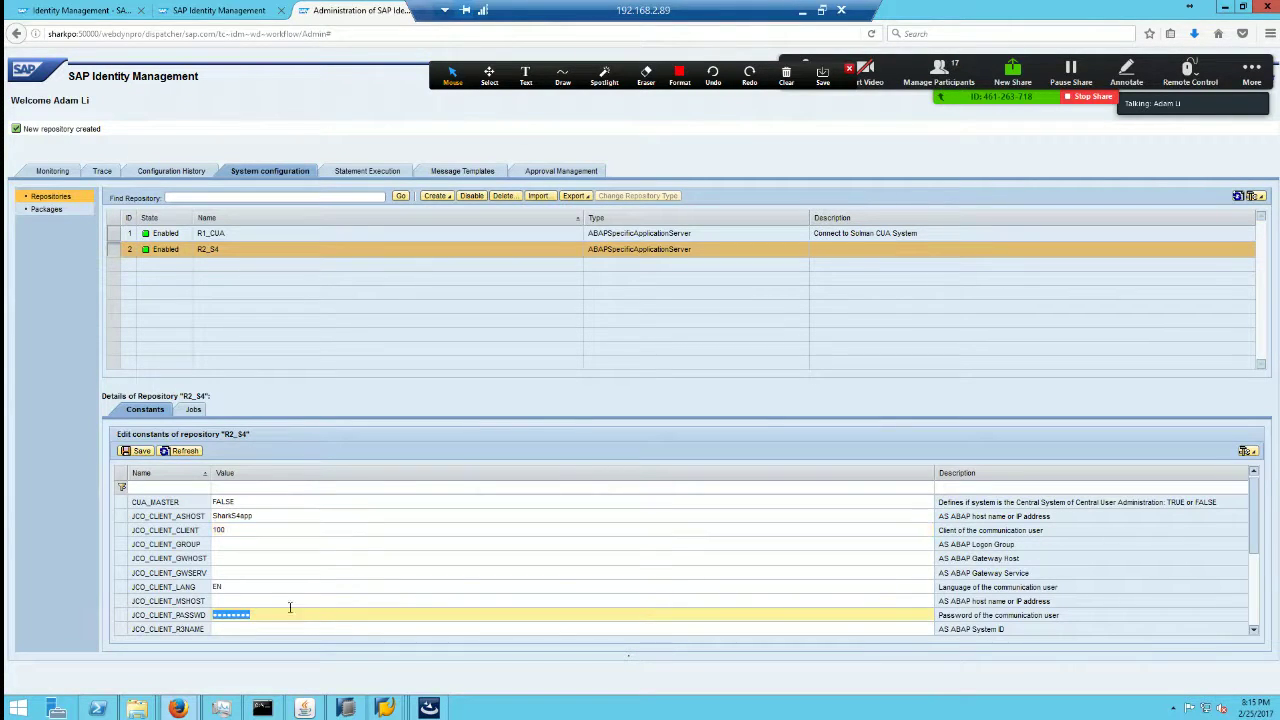
click(1254, 632)
click(1254, 632)
click(1254, 632)
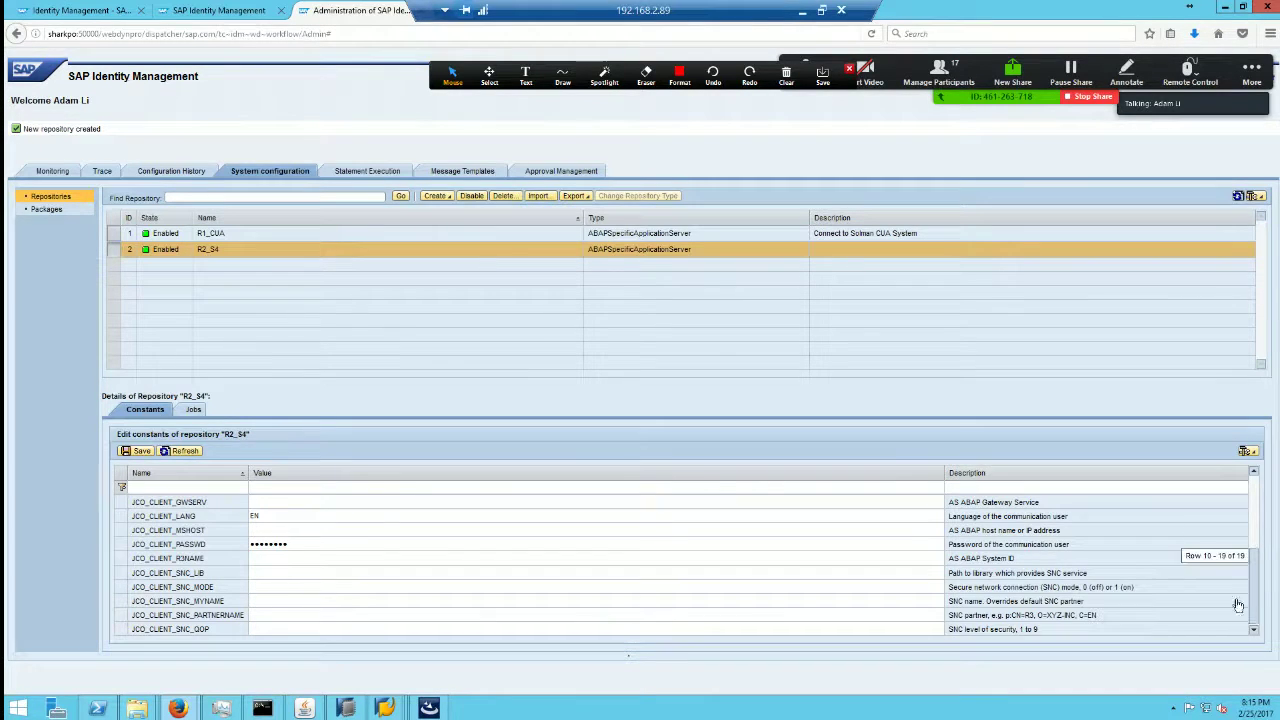
scroll(1235, 608, down, 2)
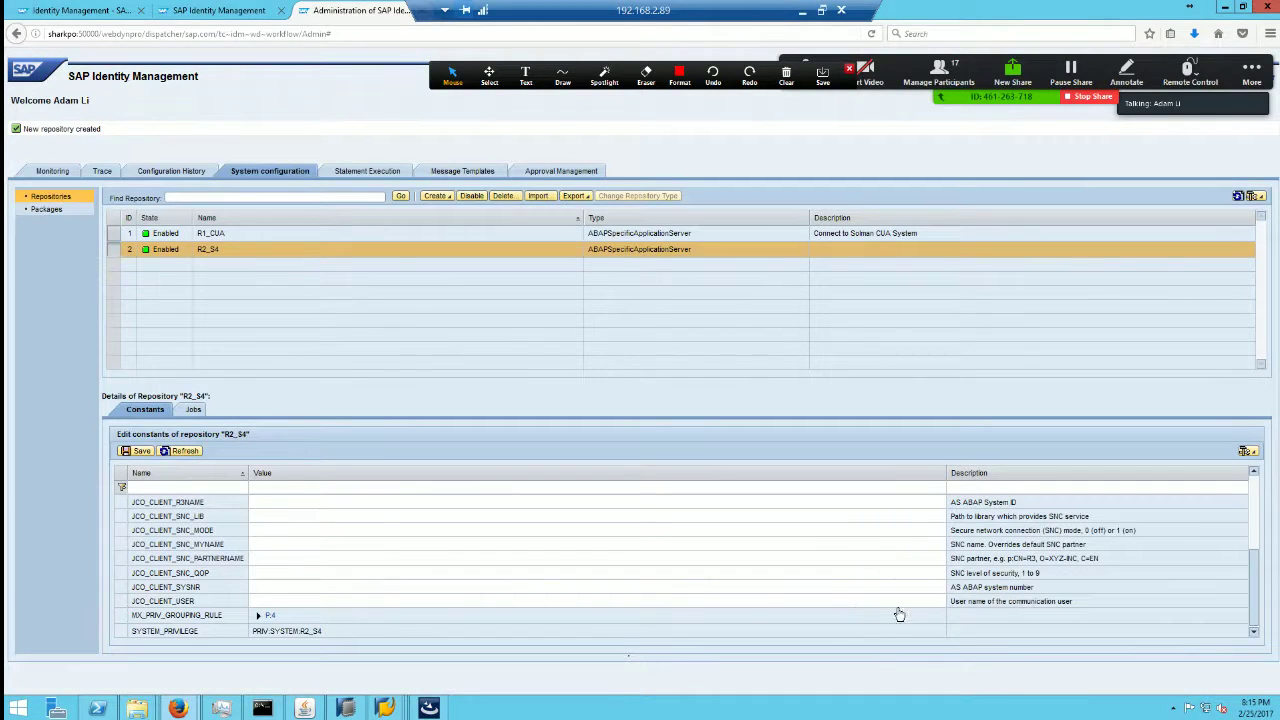
click(283, 600)
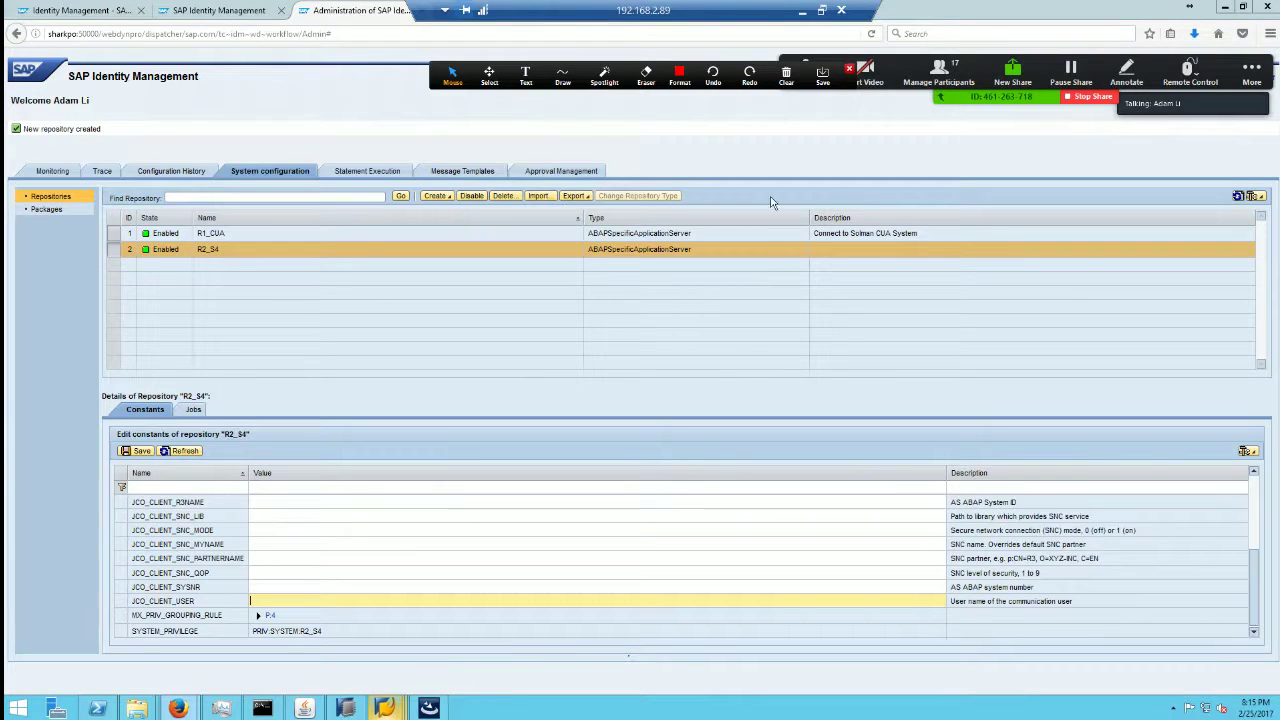
Step: Bring the SAP GUI Display Users window to the front in the remote session
click(822, 11)
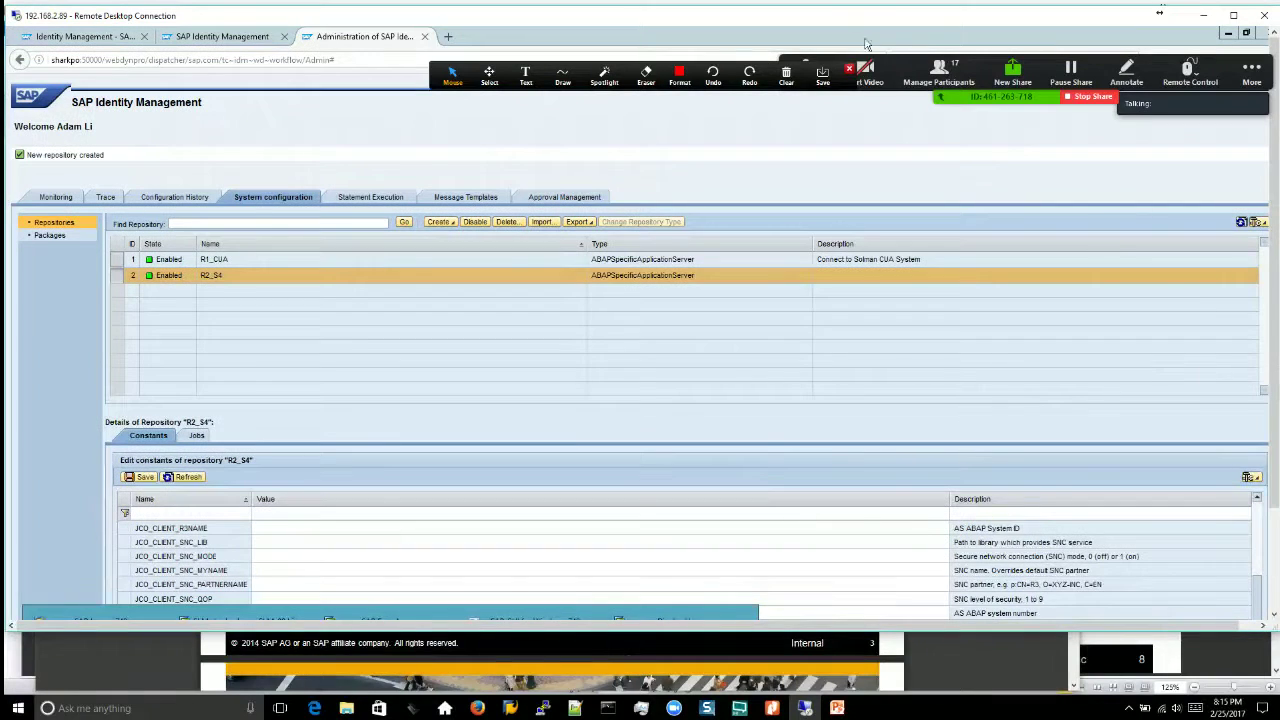
double_click(577, 16)
mouse_move(385, 708)
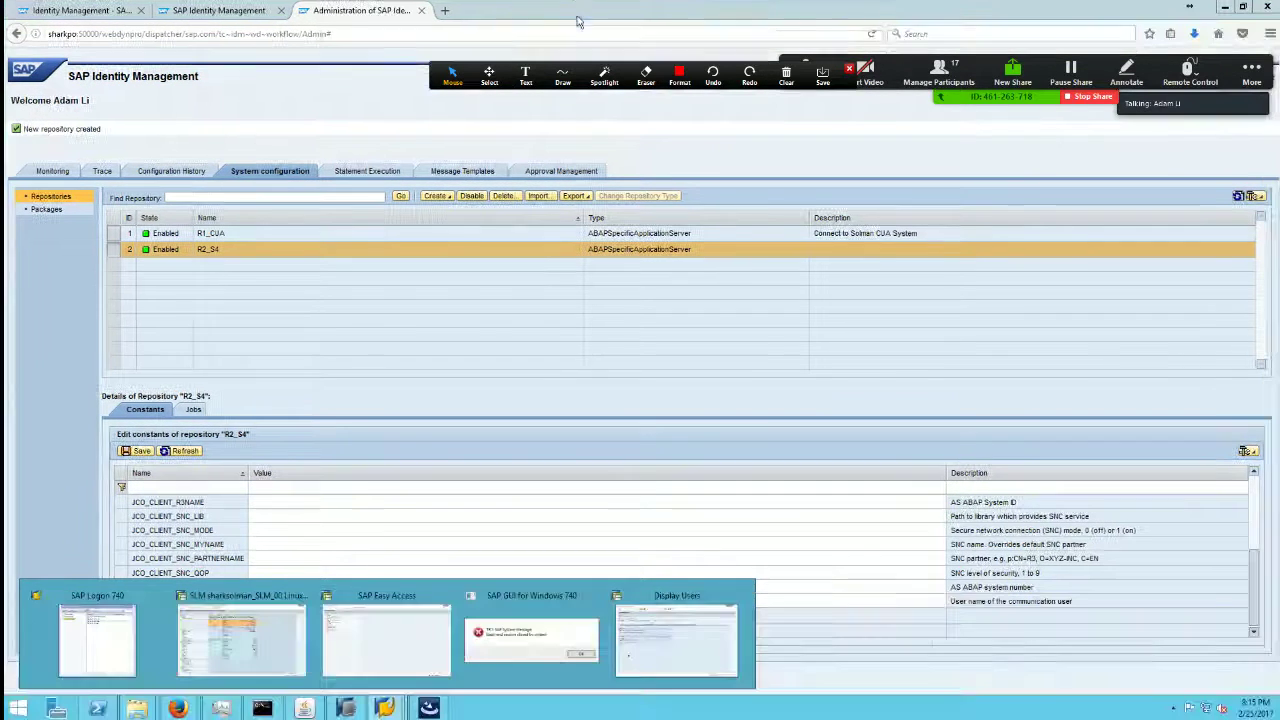
click(385, 708)
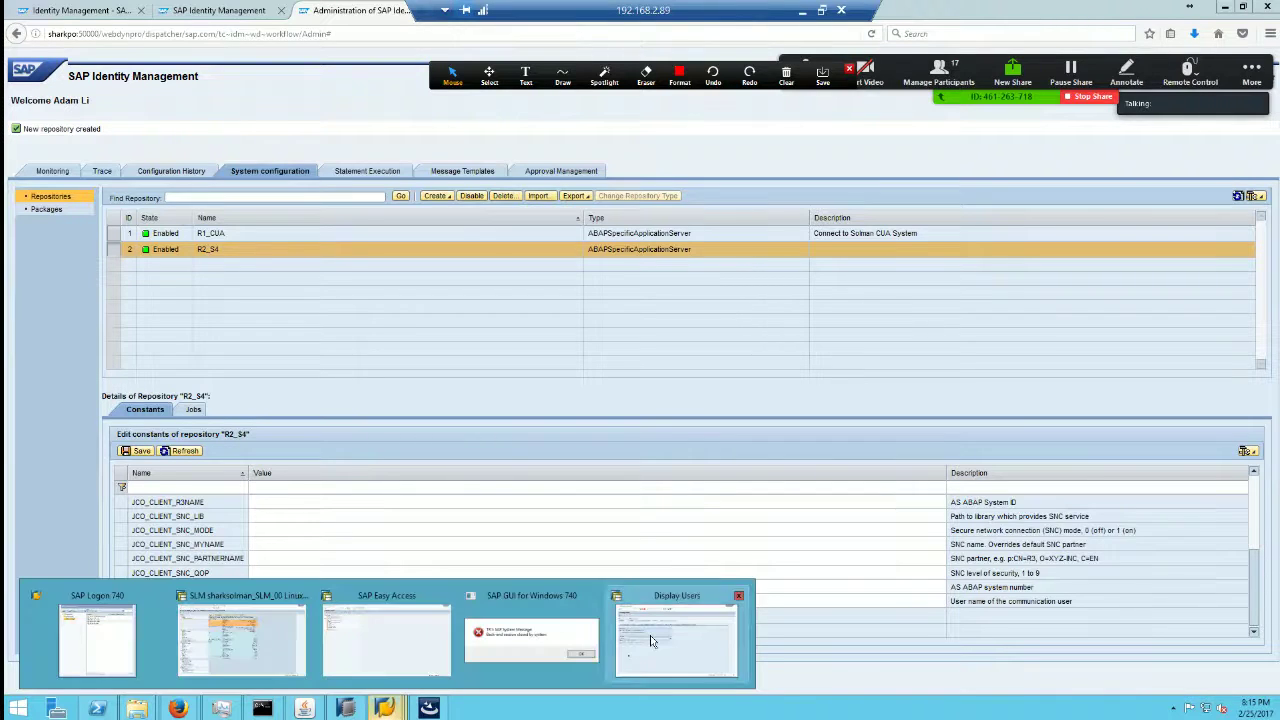
click(651, 641)
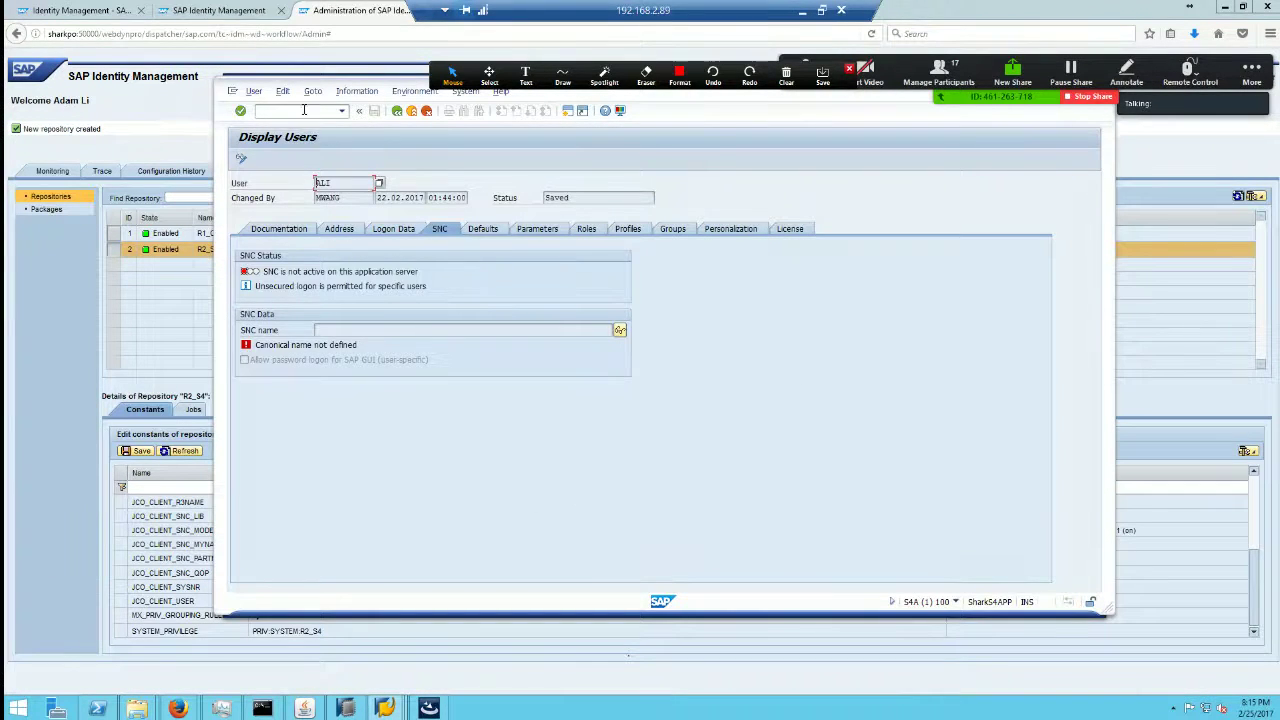
Step: In transaction PFCG, find role SAP_BC_SEC_IDM_COMMUNICATION via a sap*idm* search and display it
text(/npfcg)
key(Return)
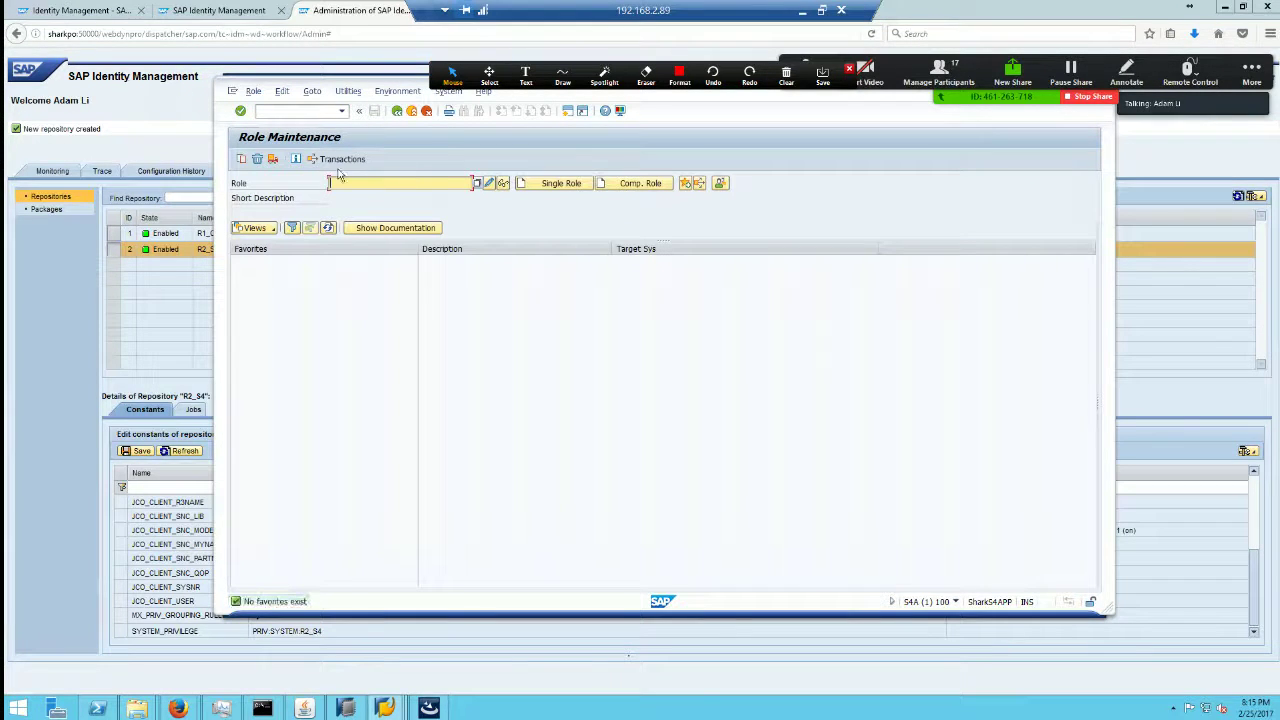
text(sap*idm*)
key(F4)
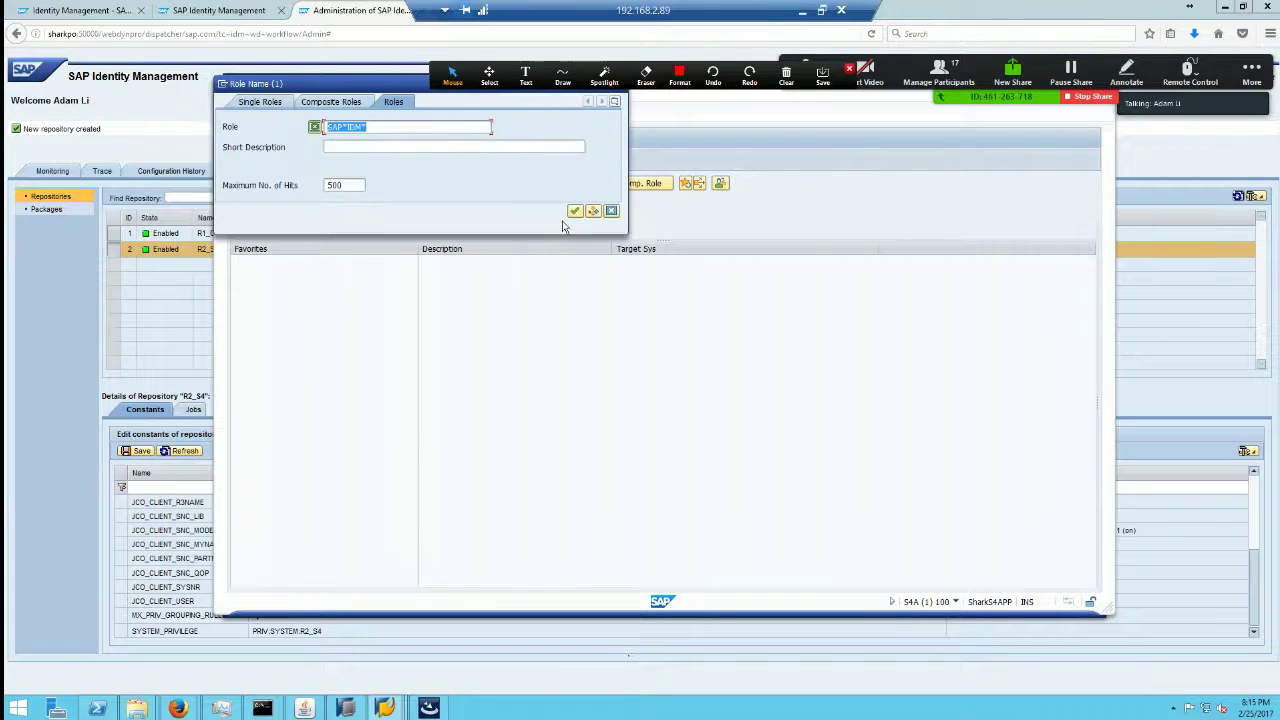
click(577, 211)
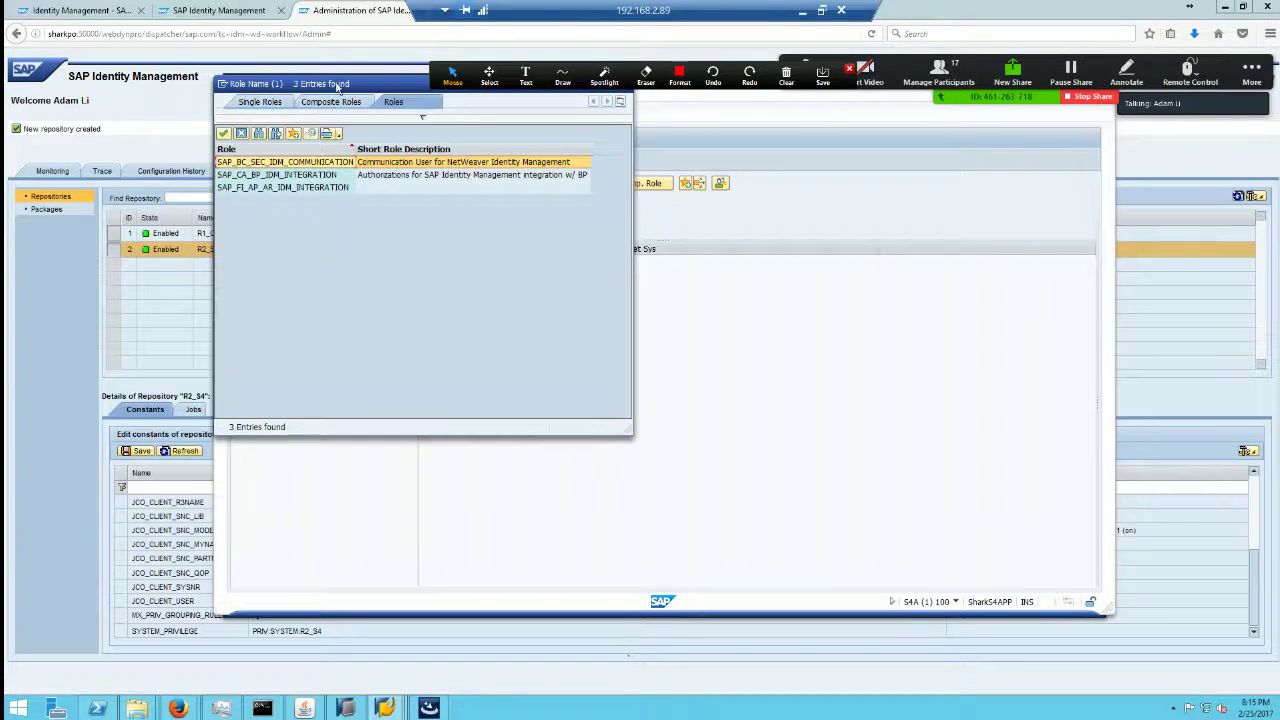
drag(339, 89, 589, 207)
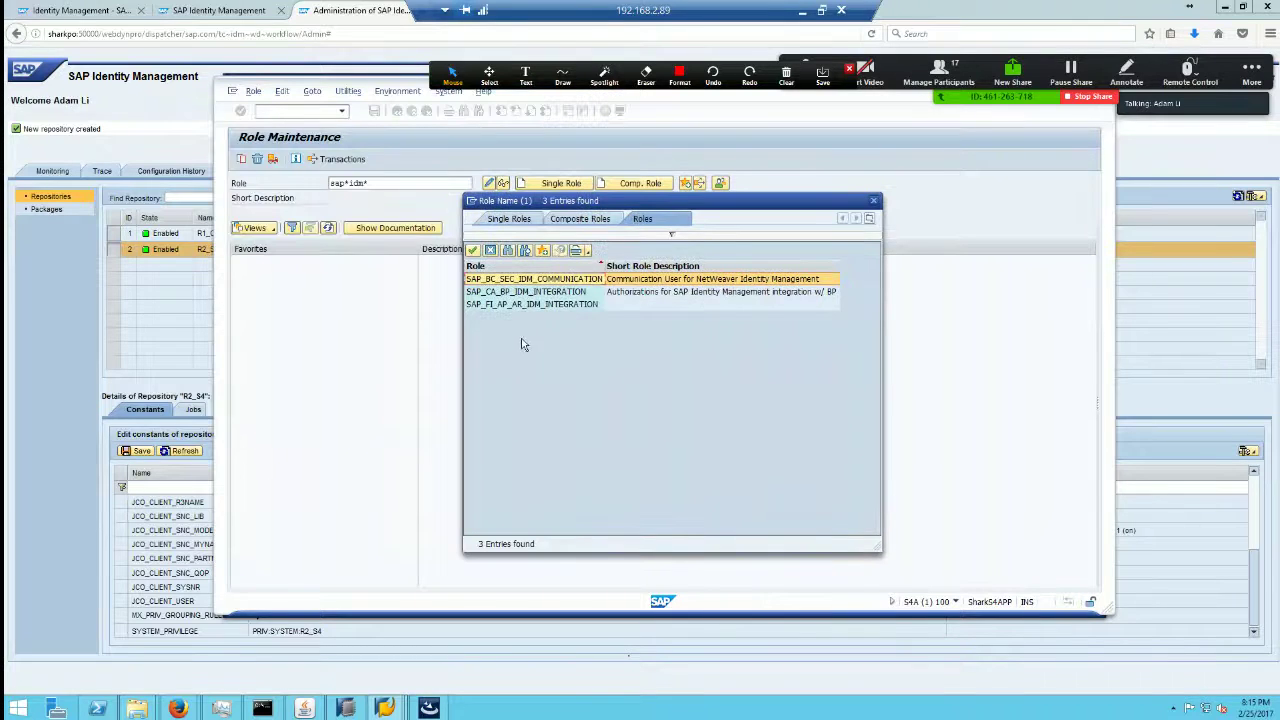
double_click(576, 283)
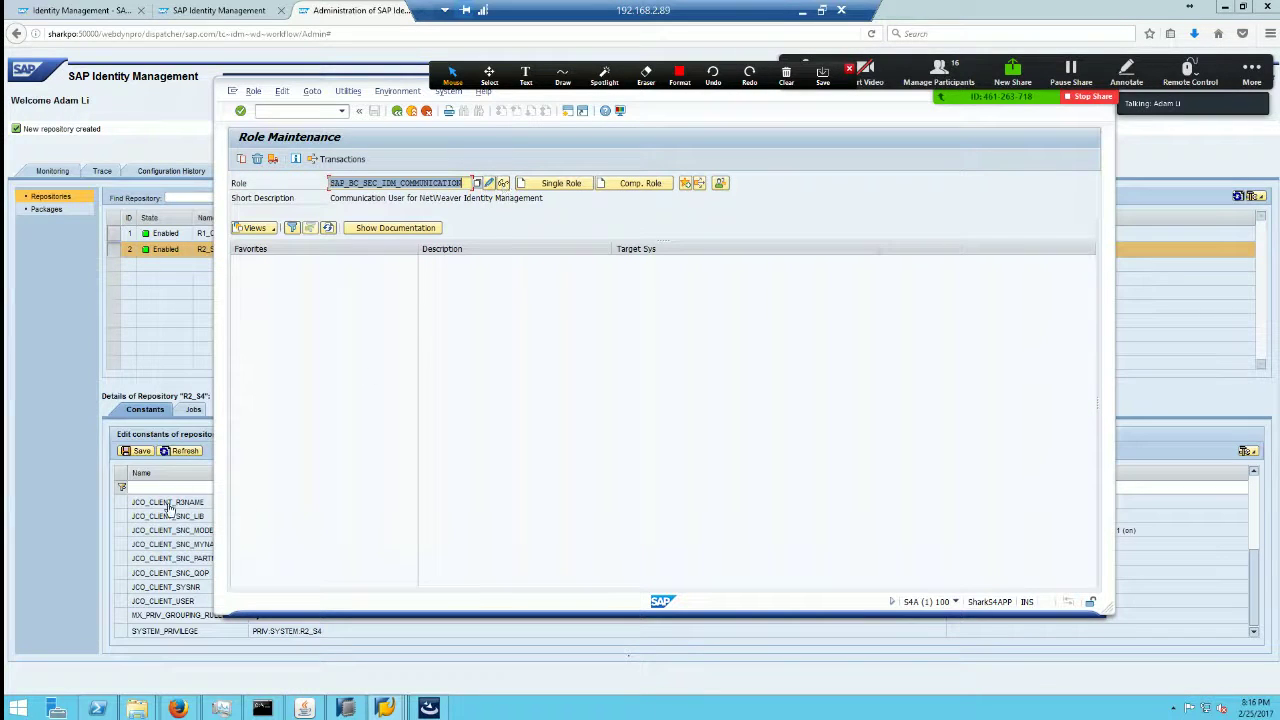
click(504, 185)
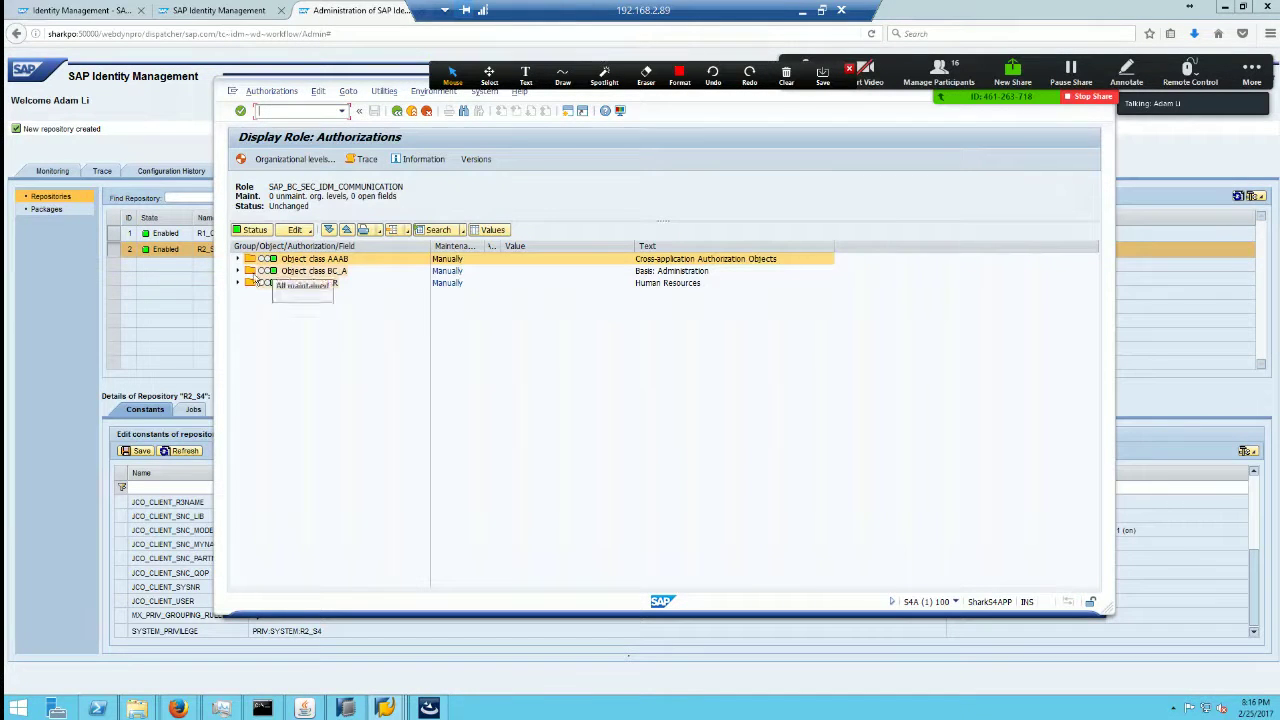
Step: Expand object class AAAB and its S_RFC authorization values, adjusting the display settings
click(238, 259)
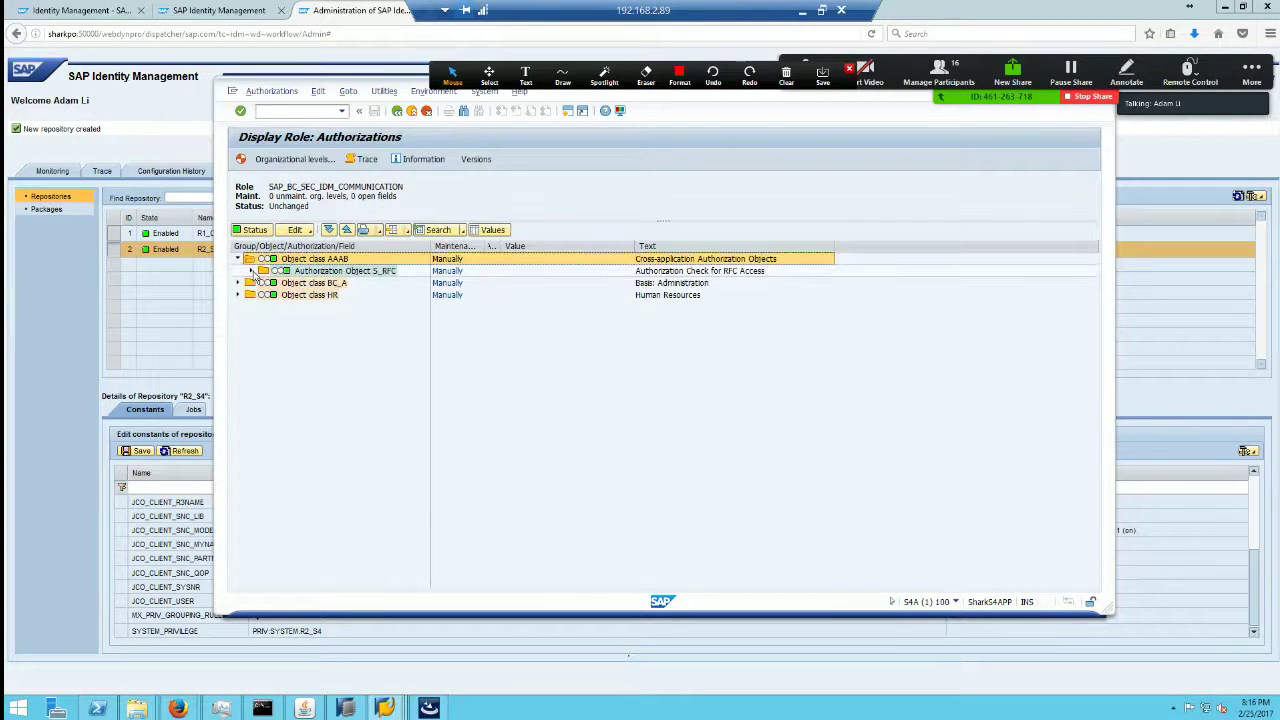
click(393, 97)
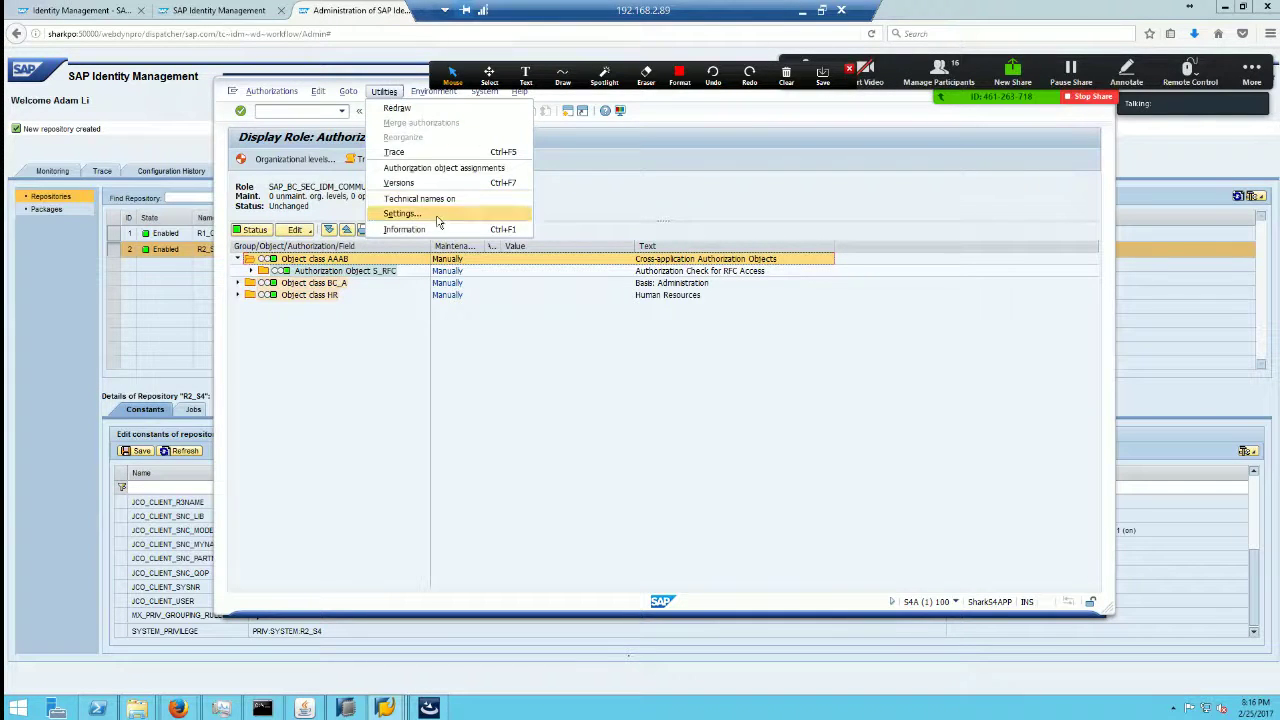
click(400, 214)
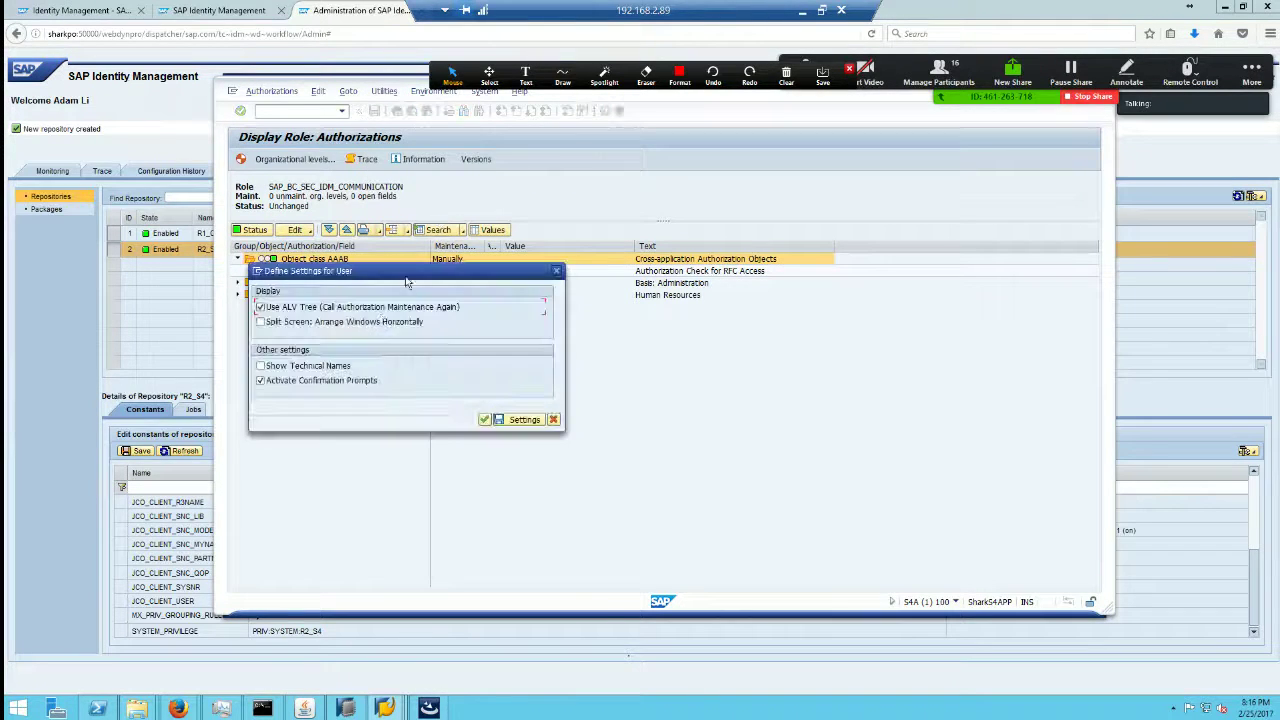
click(519, 420)
click(251, 271)
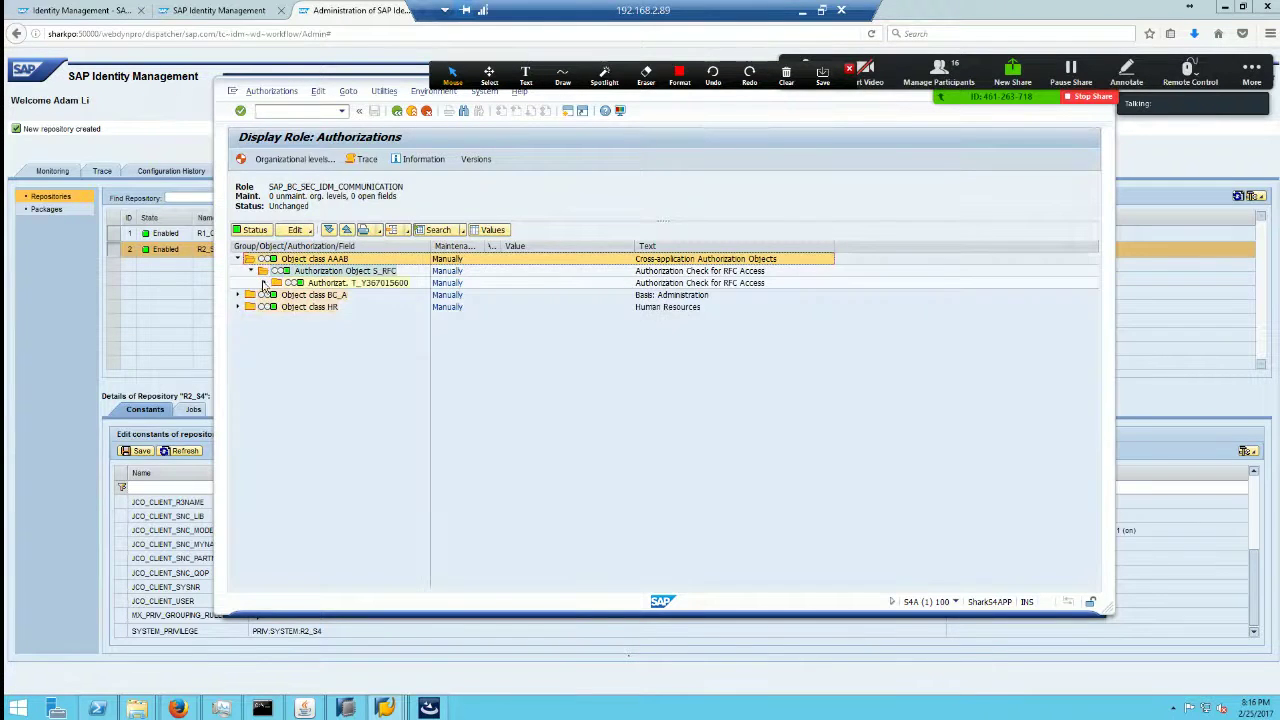
click(264, 283)
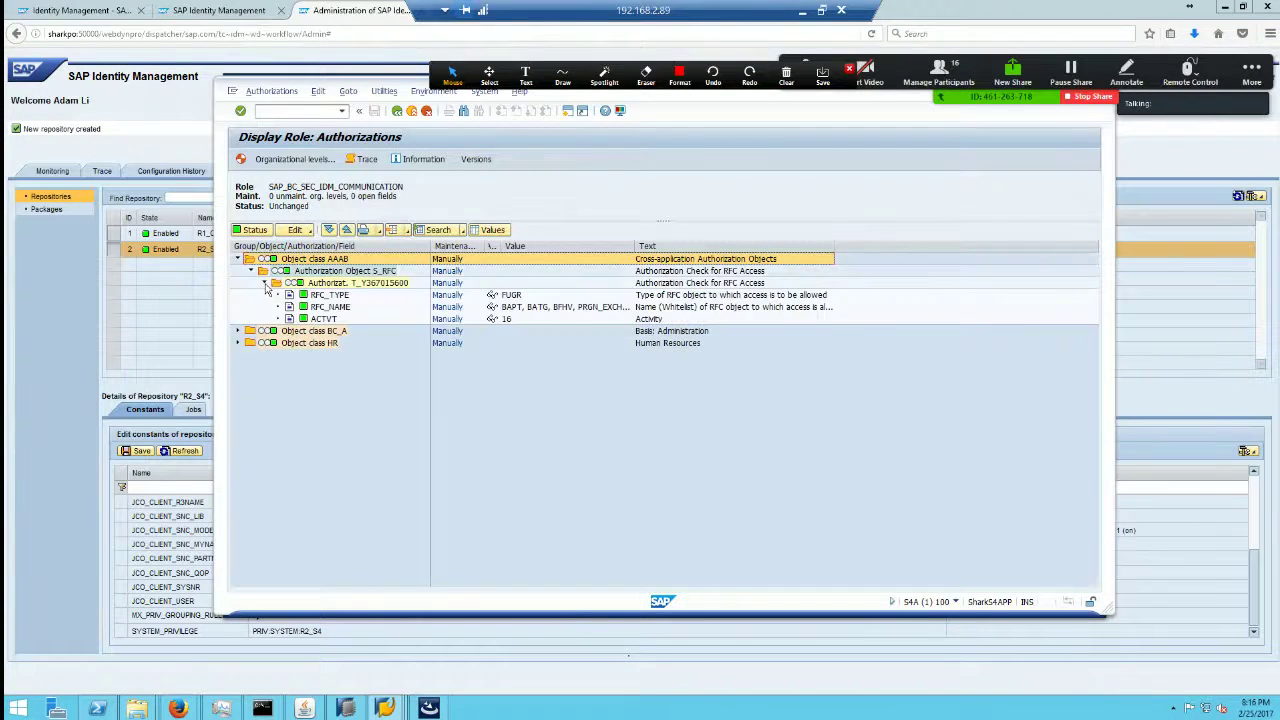
click(388, 272)
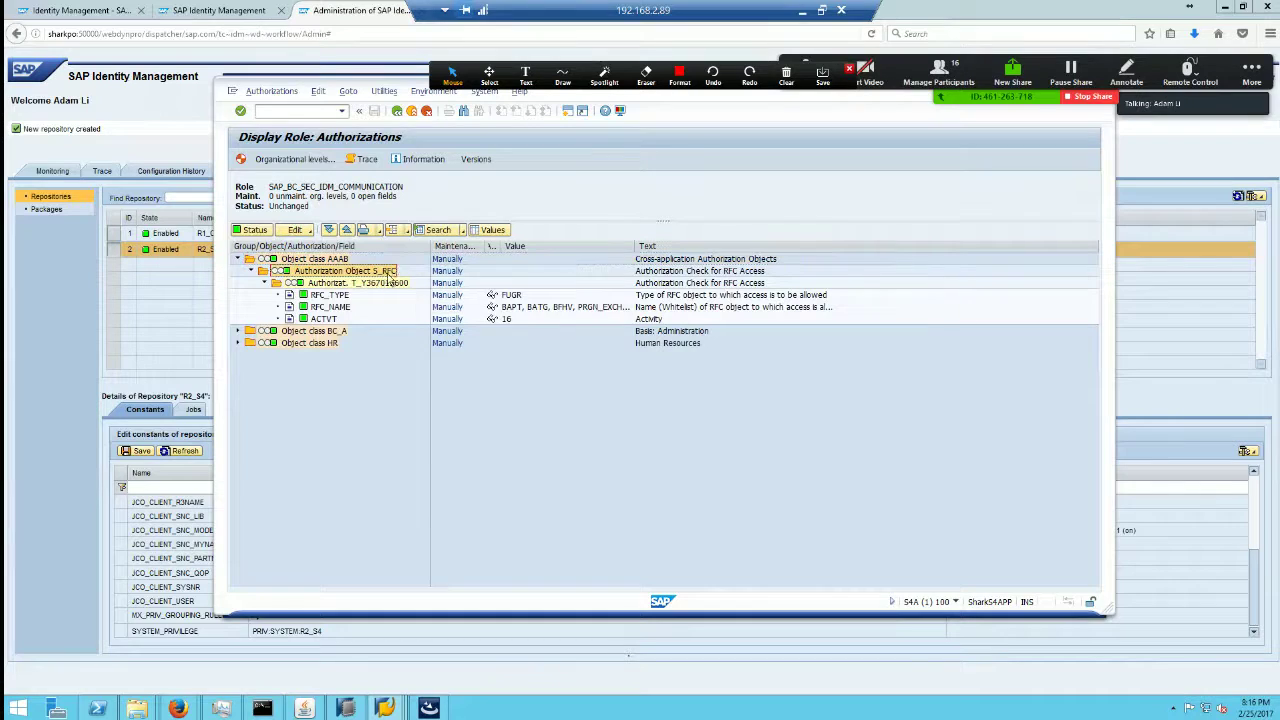
Step: Expand the BC_A class's S_USER_AGR, S_USER_GRP, S_USER_PRO and S_USER_SAS authorization values
click(238, 331)
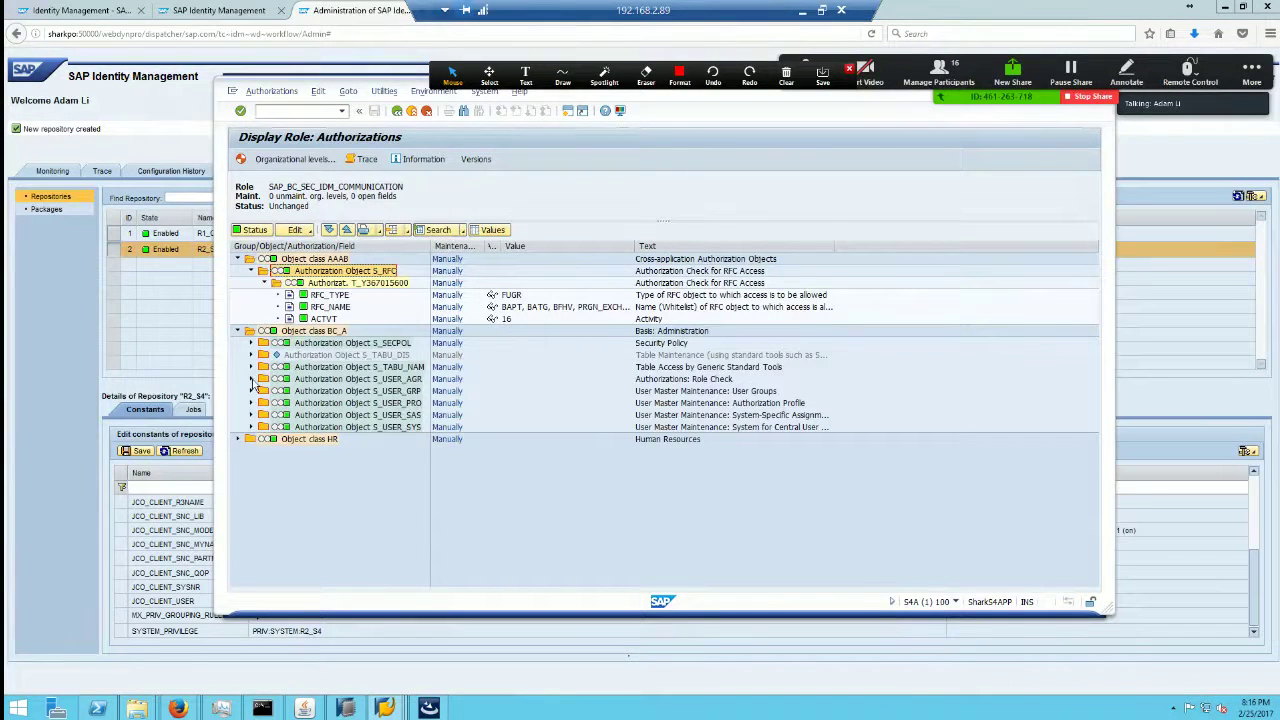
click(251, 379)
click(263, 390)
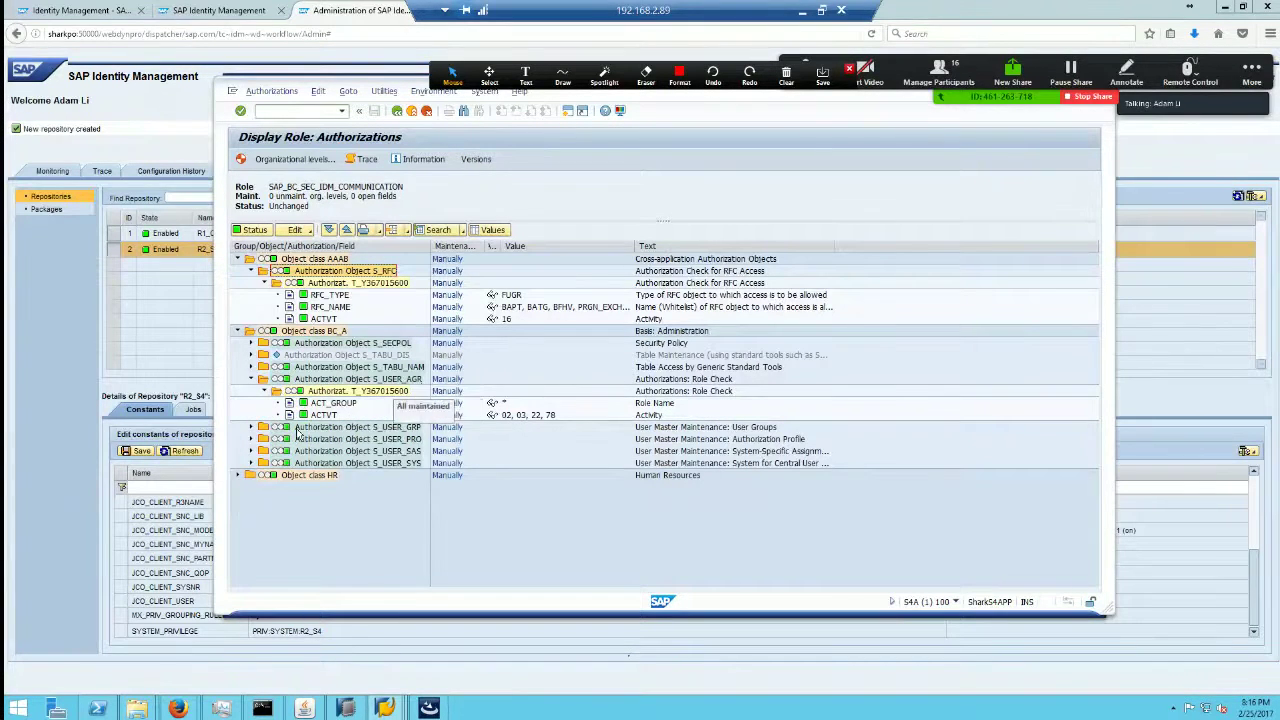
click(252, 428)
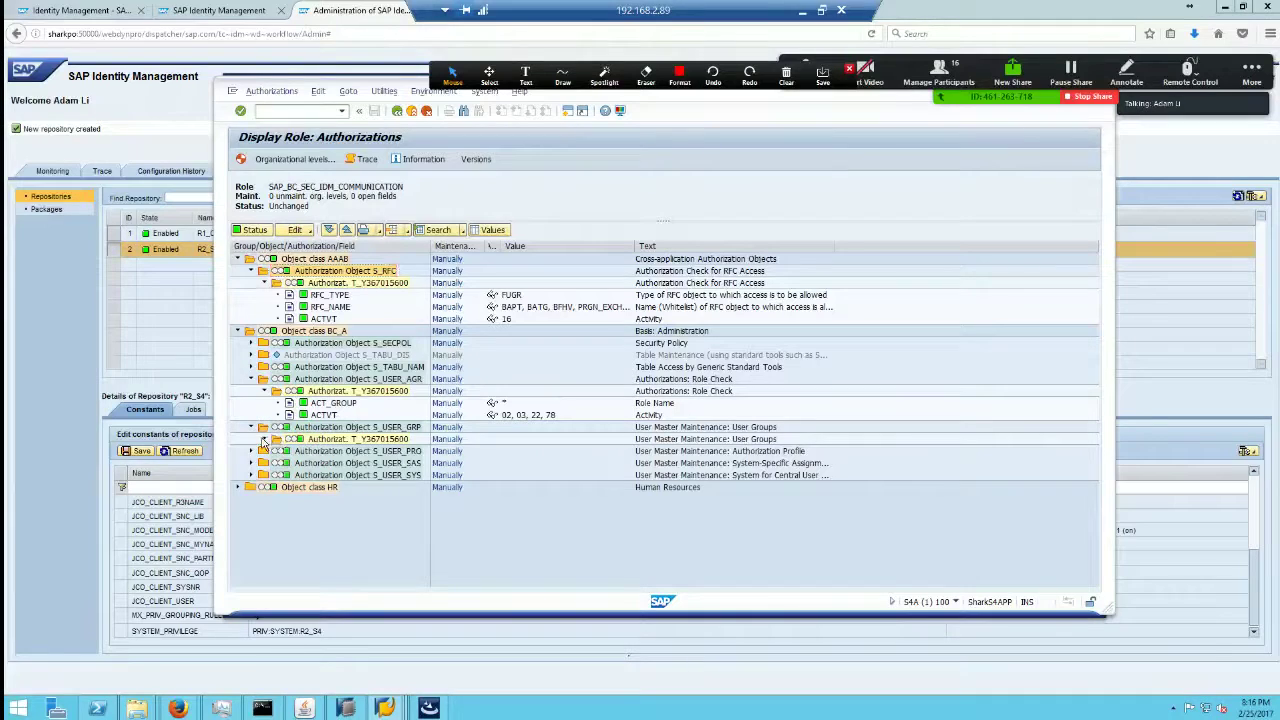
click(264, 439)
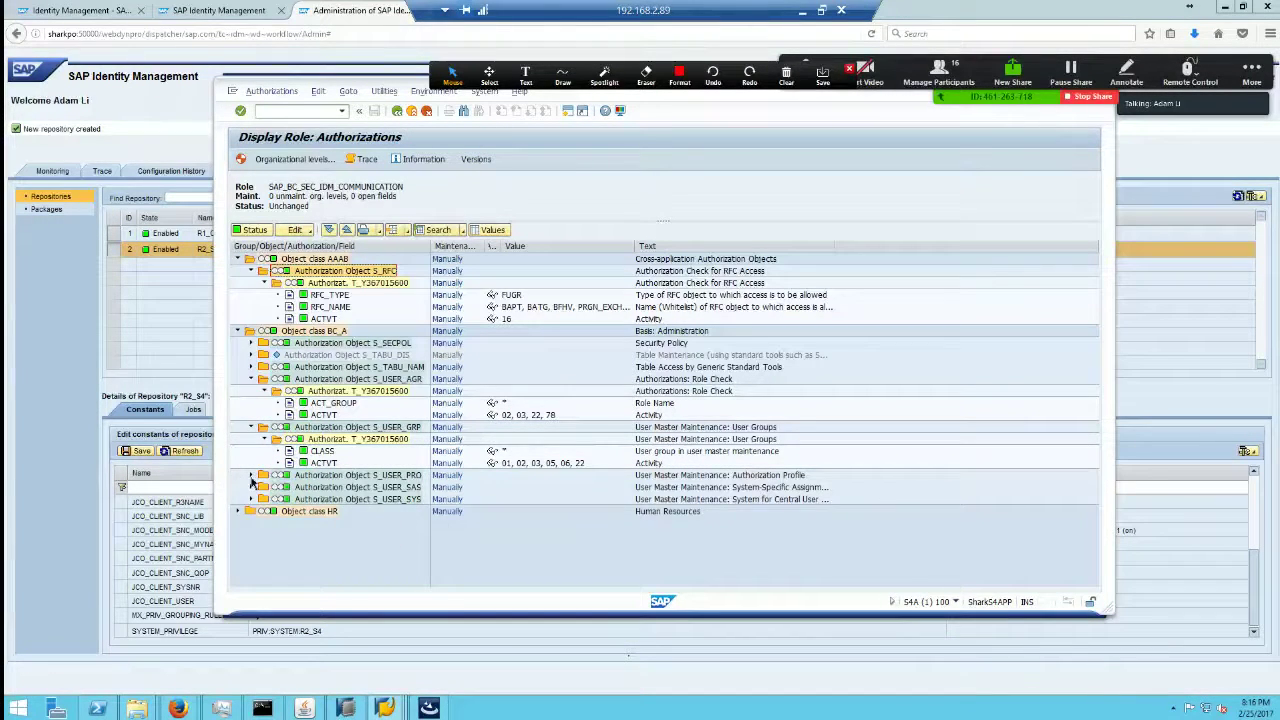
click(251, 477)
click(264, 487)
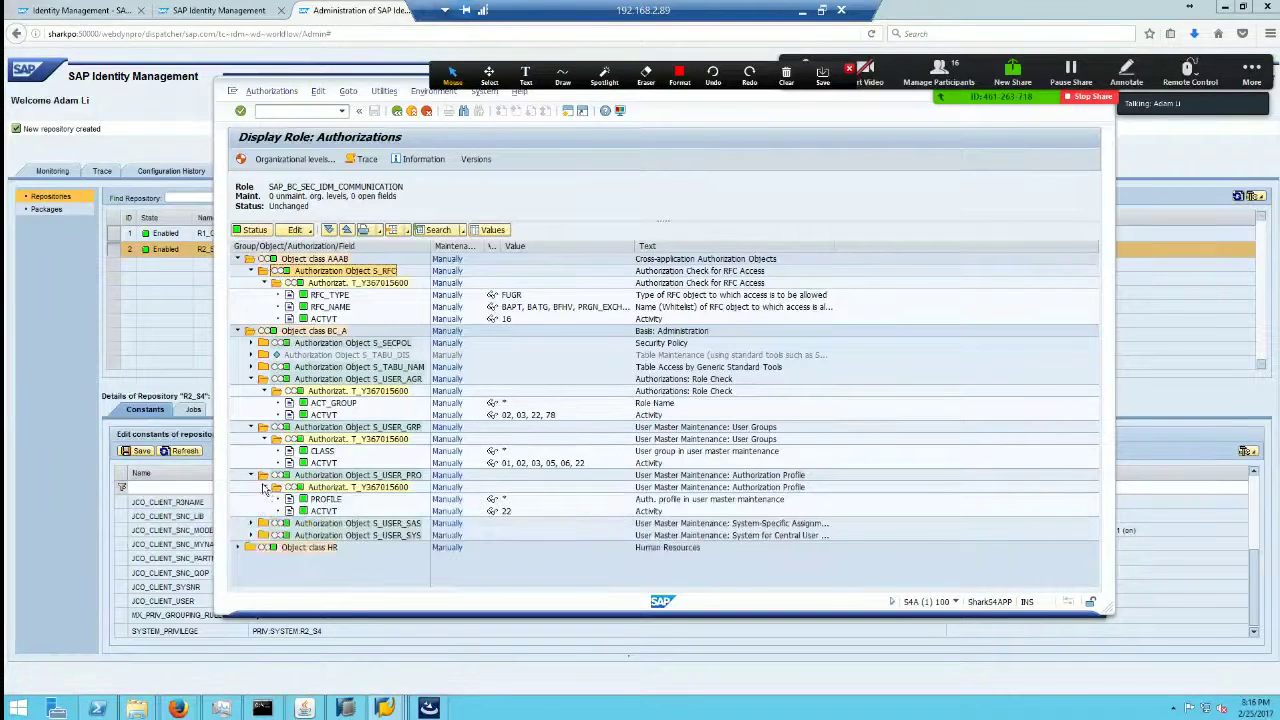
click(251, 475)
click(251, 487)
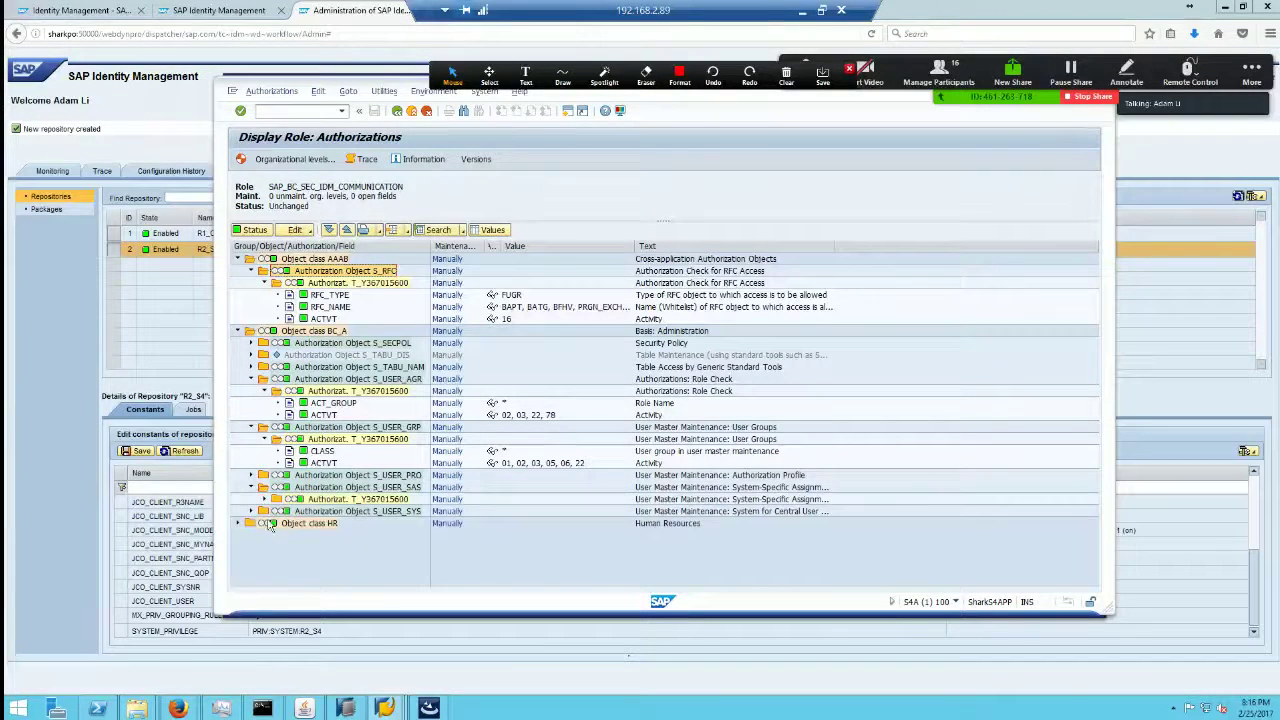
Step: Expand the HR class's PLOG field values, then go back to Role Maintenance for the role
click(238, 523)
click(251, 535)
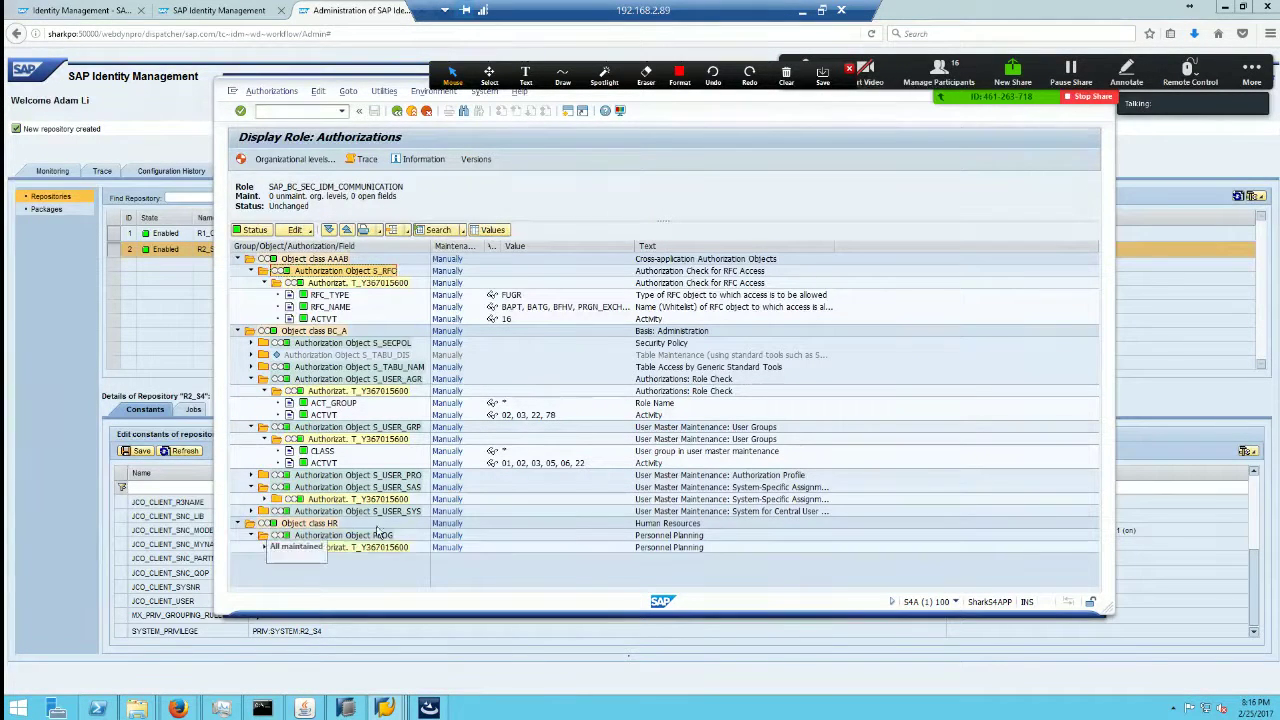
click(265, 547)
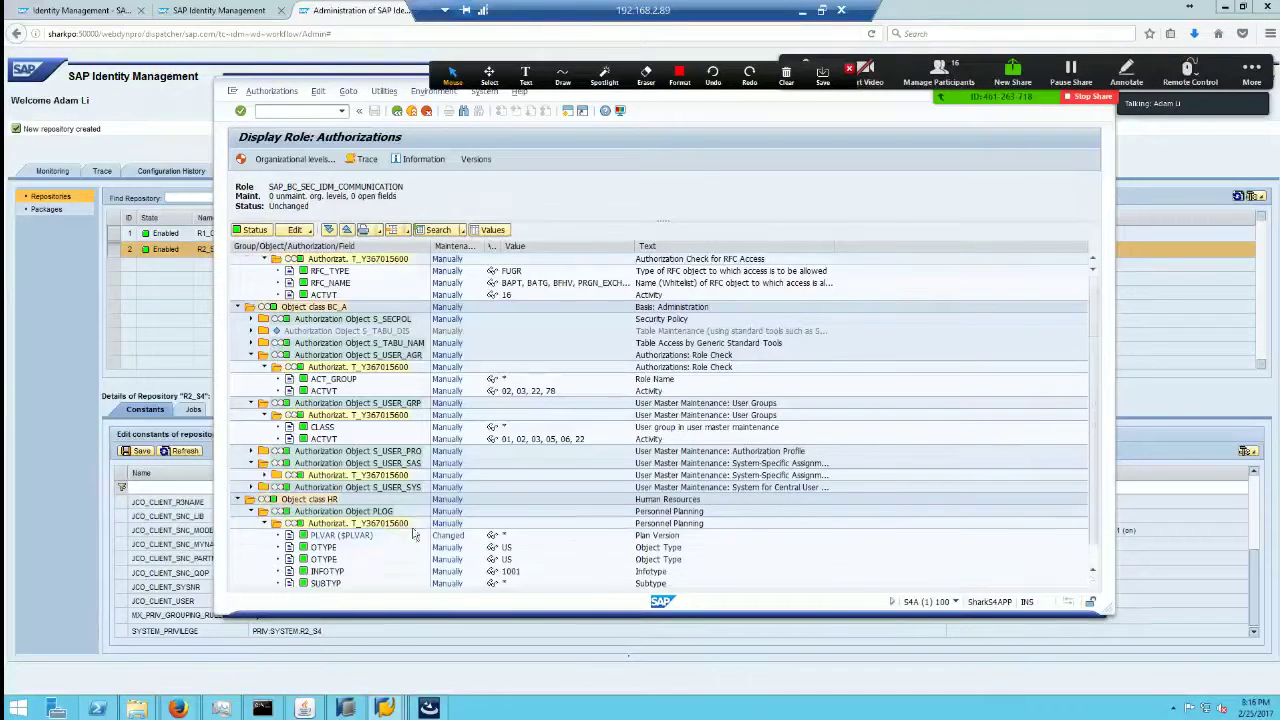
scroll(390, 440, up, 1)
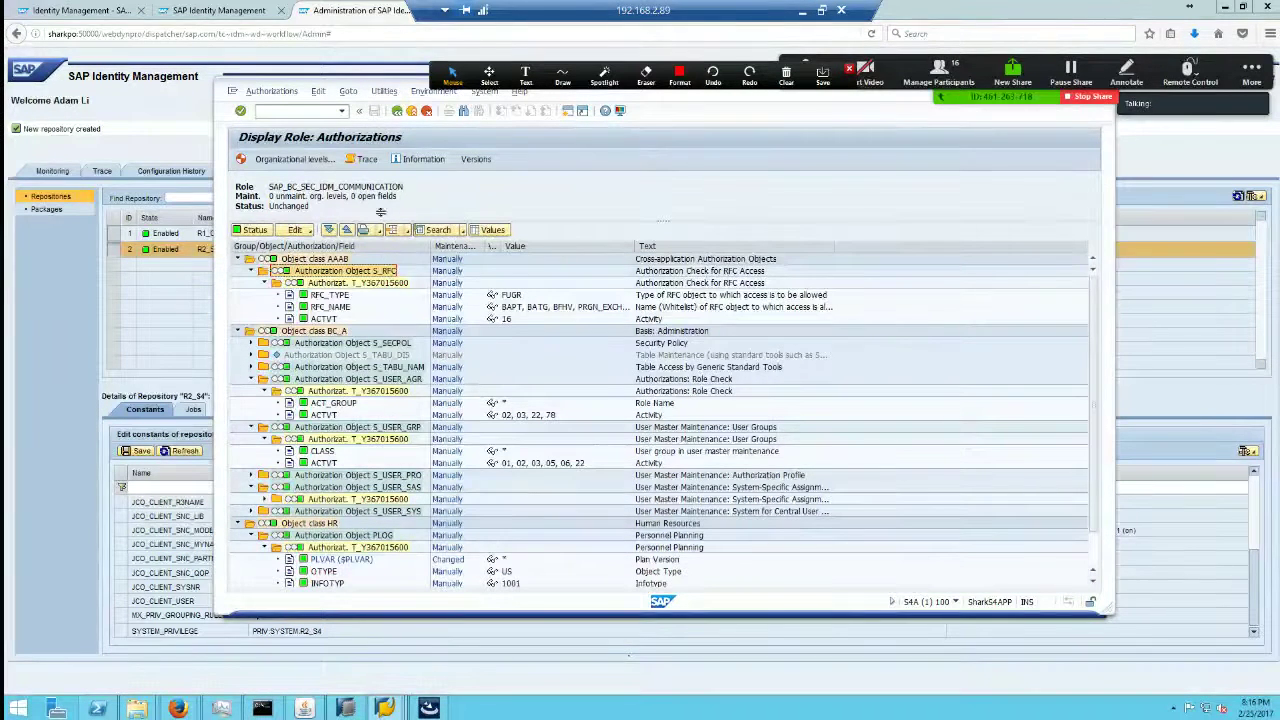
click(398, 110)
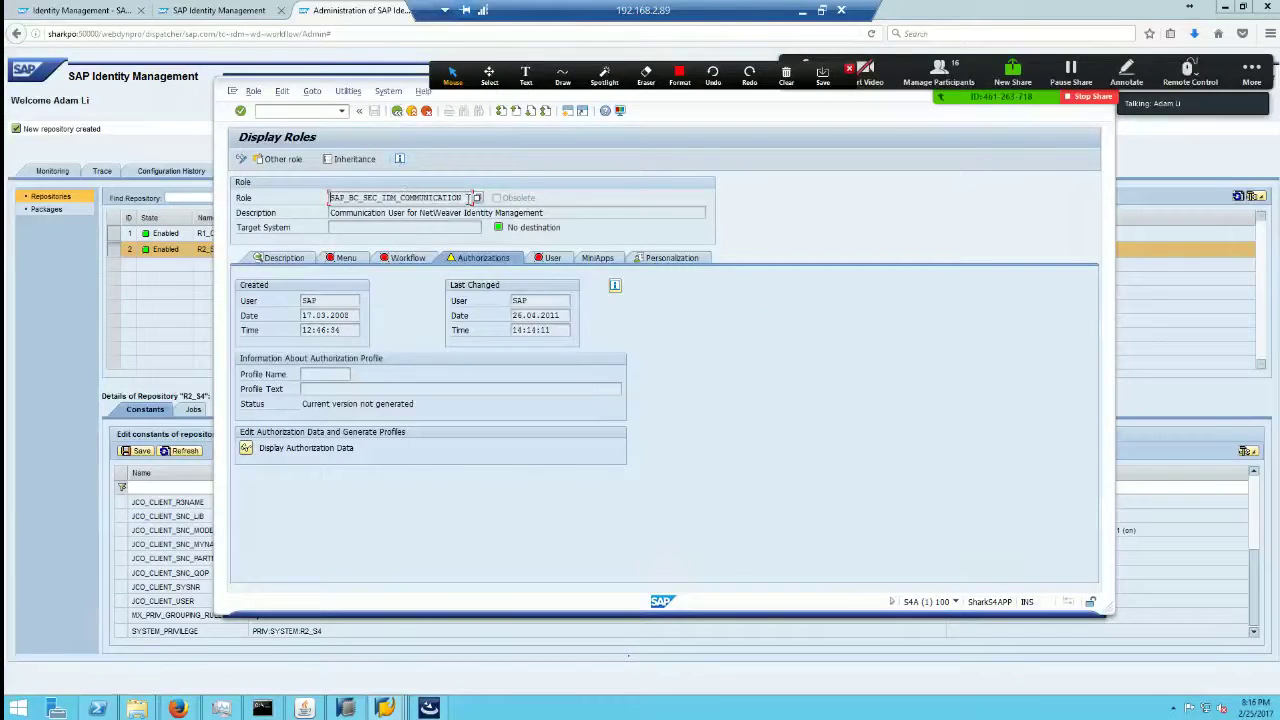
drag(469, 197, 353, 200)
click(400, 112)
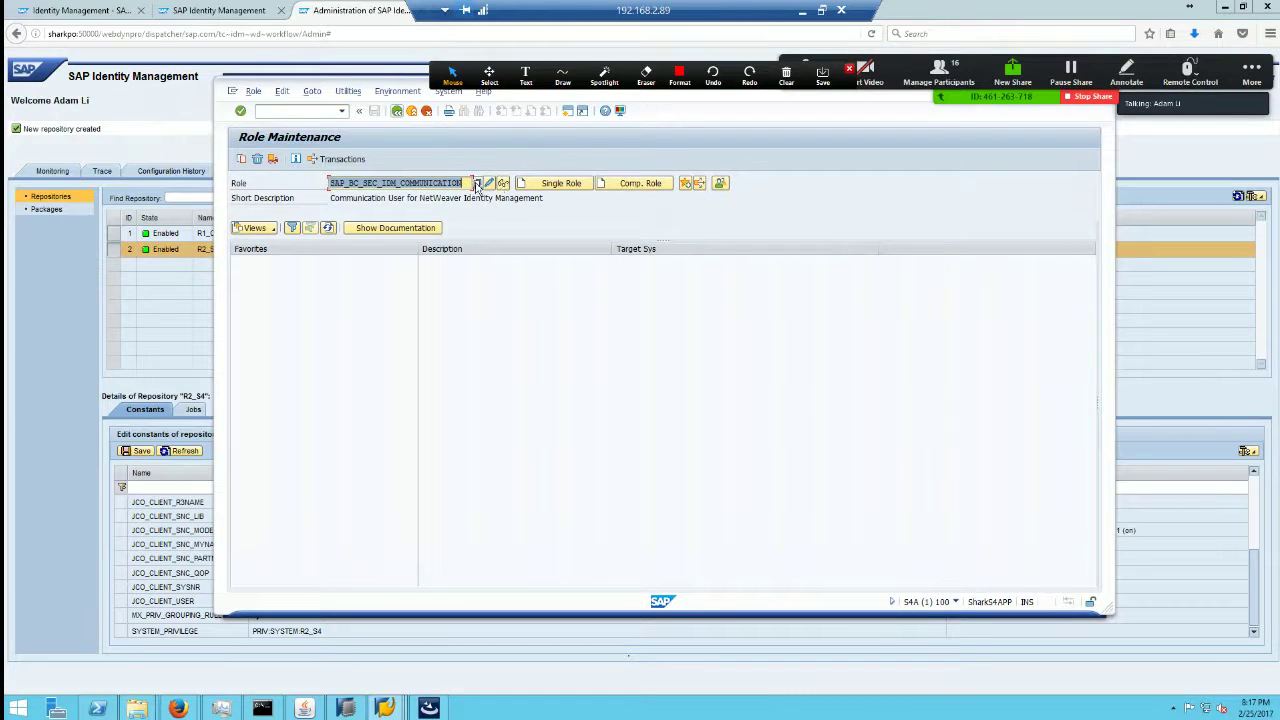
click(243, 160)
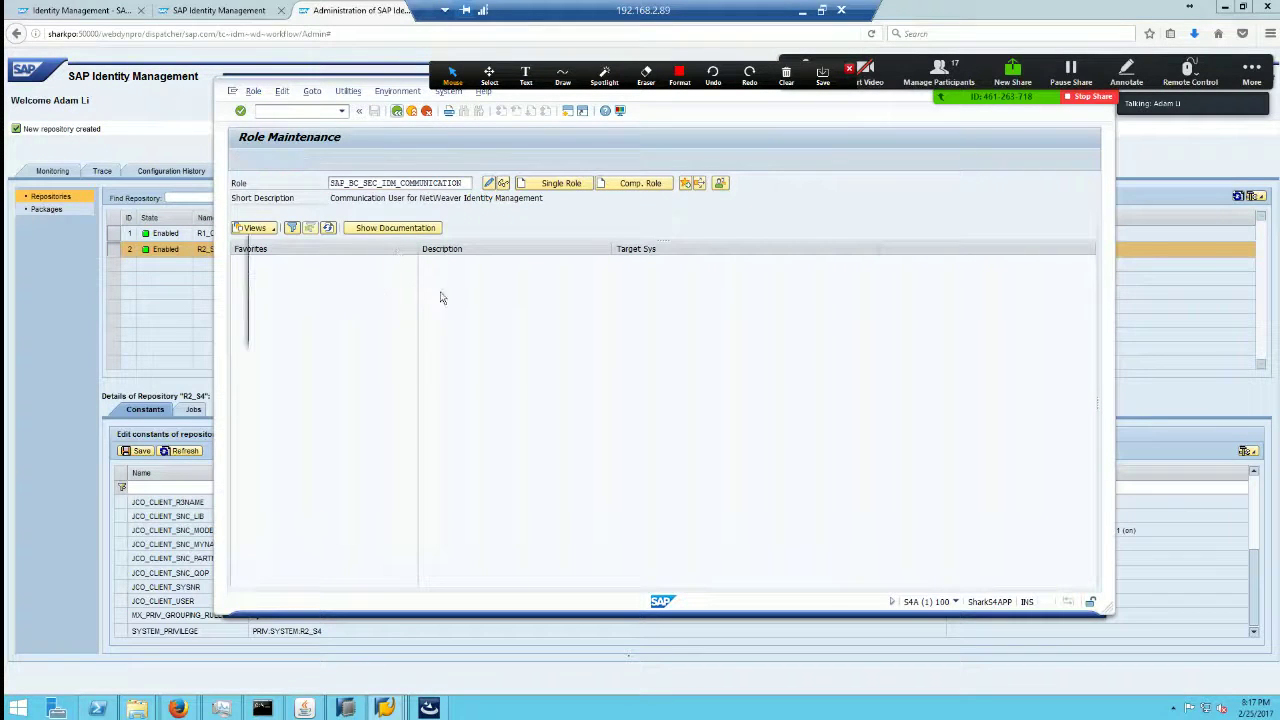
Step: Copy role SAP_BC_SEC_IDM_COMMUNICATION with all its data as Z_IDM_COMMUNICATION
drag(459, 292, 411, 292)
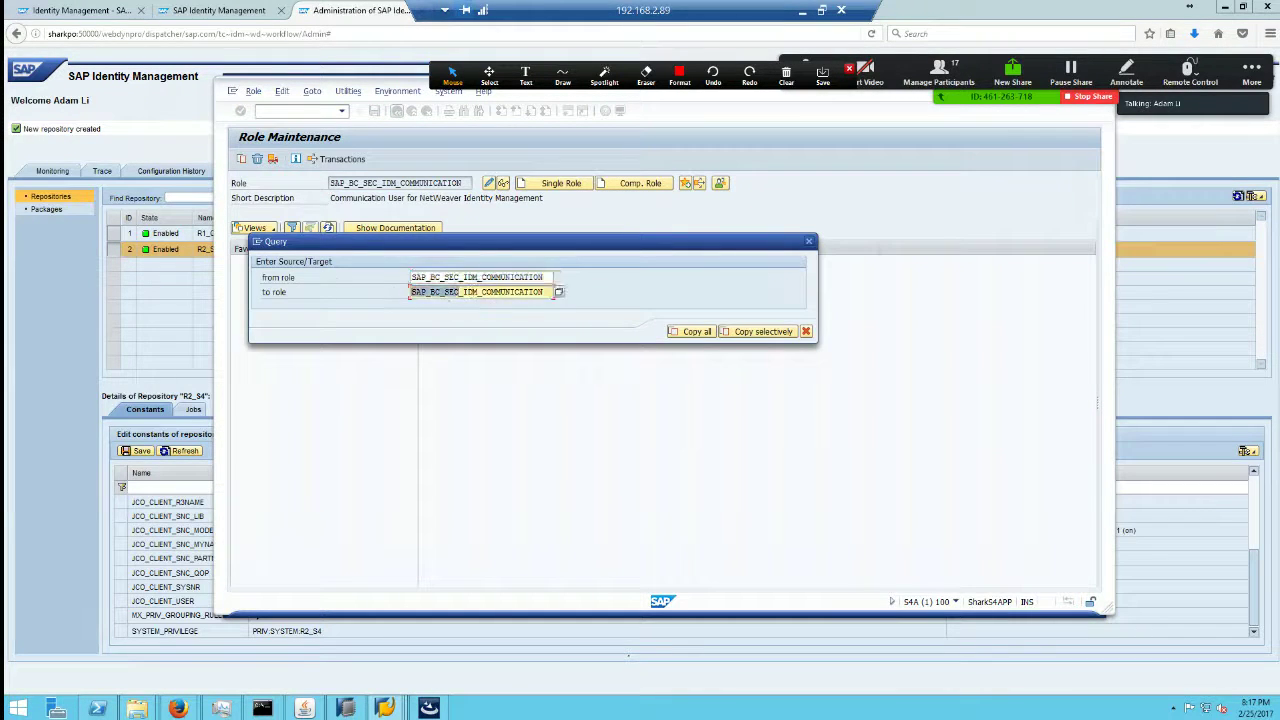
text(Z)
click(690, 332)
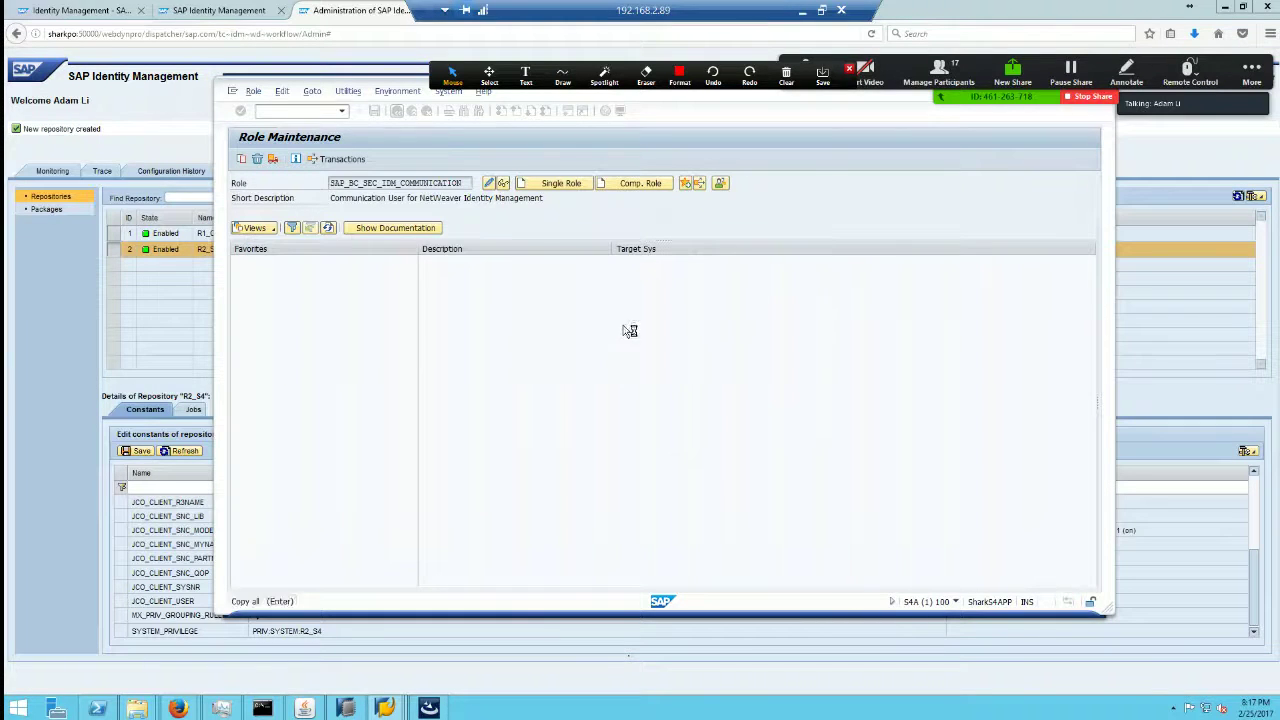
Step: Generate the authorization profile of Z_IDM_COMMUNICATION and return to role maintenance
click(489, 184)
click(457, 261)
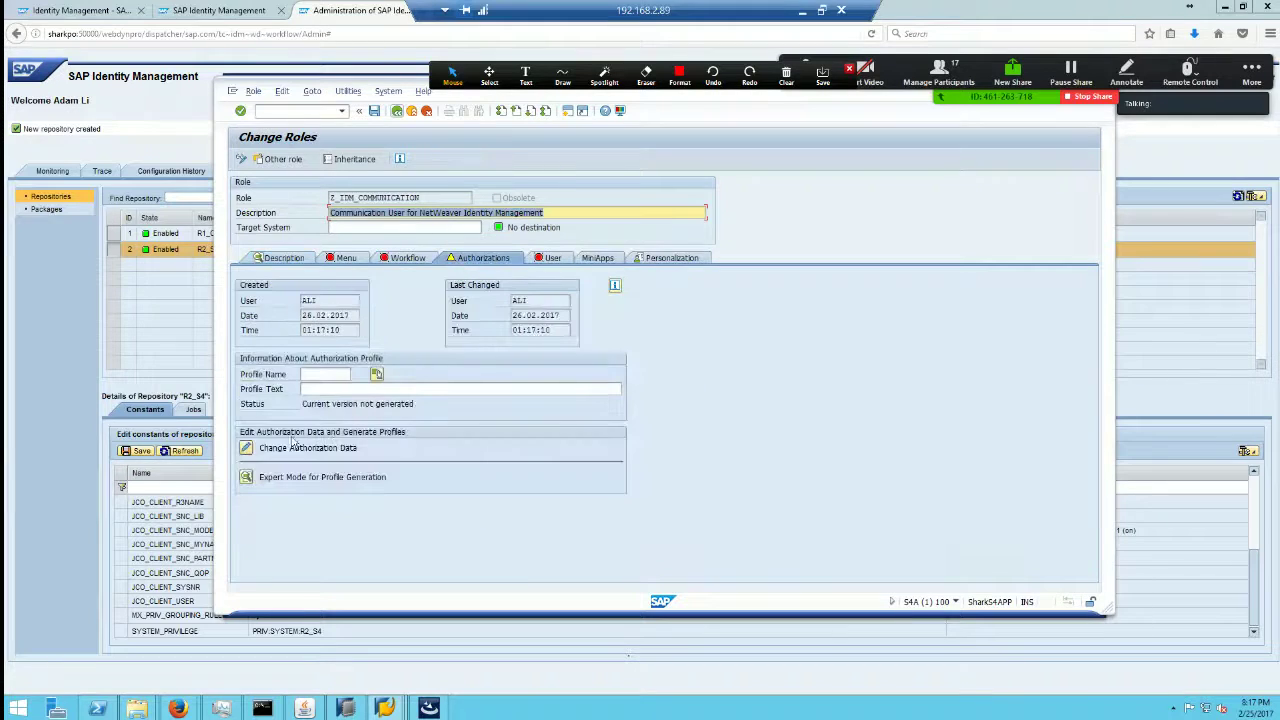
click(248, 444)
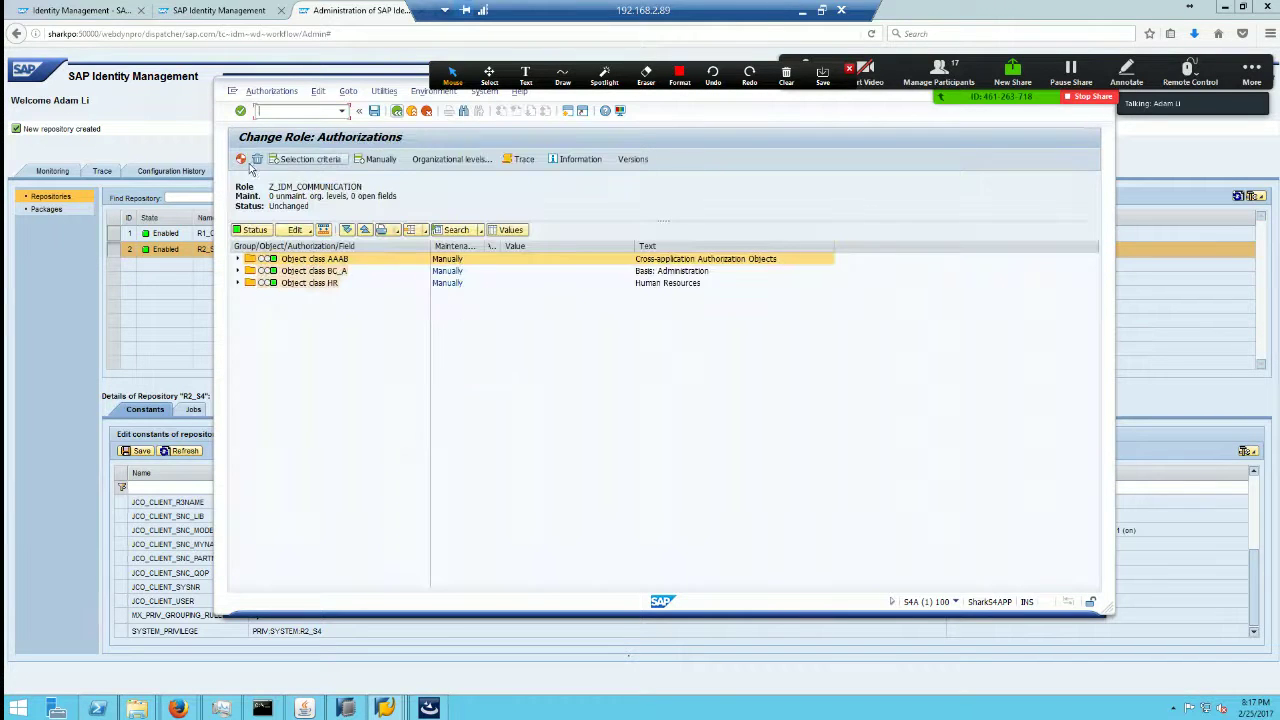
click(476, 287)
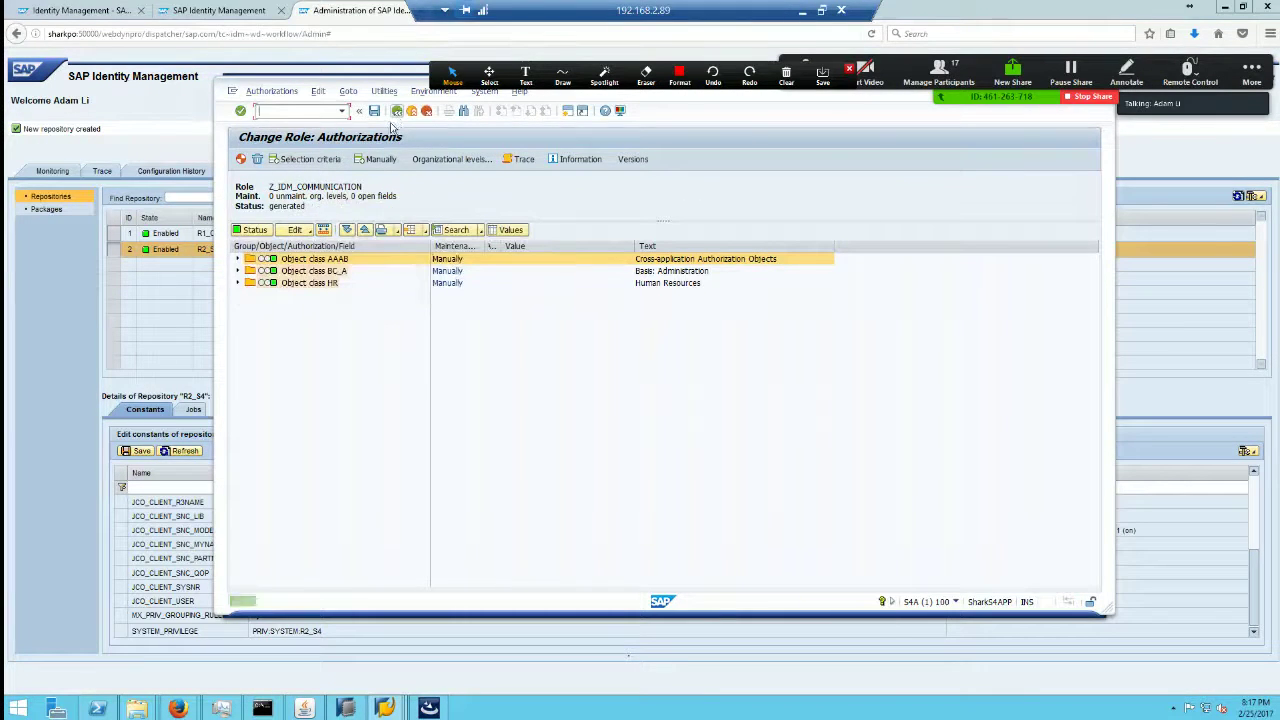
click(397, 111)
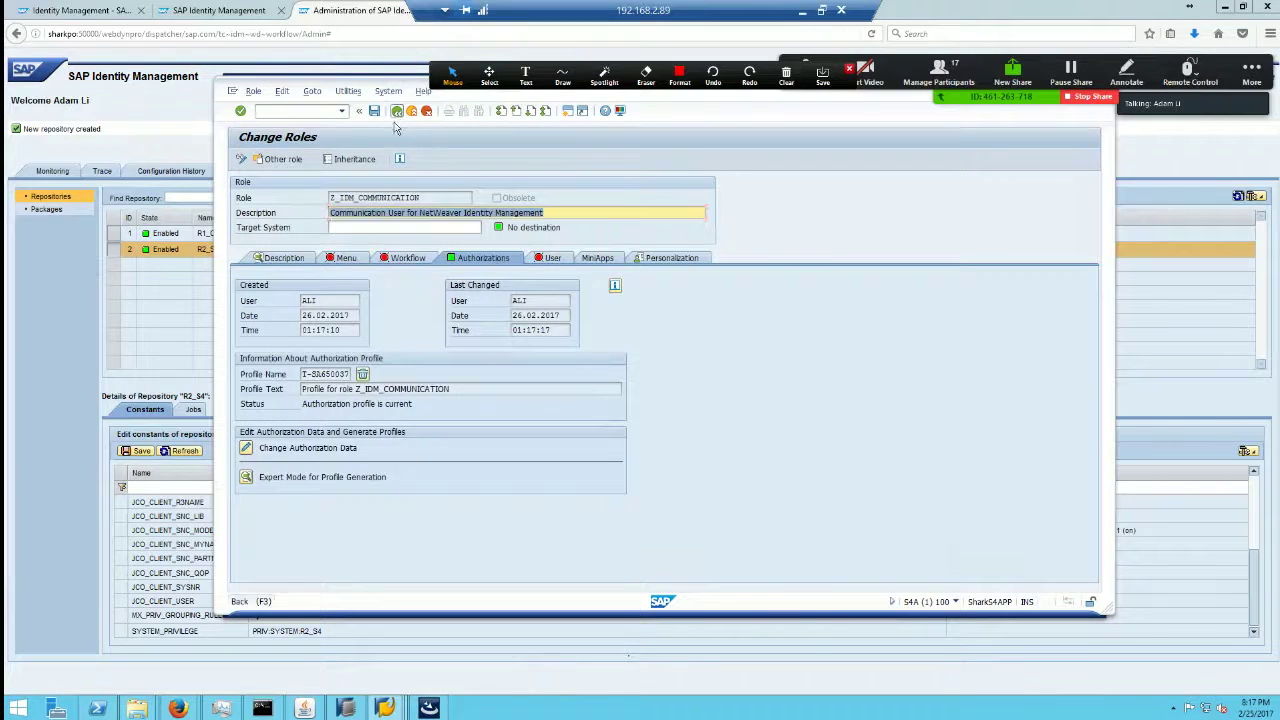
click(397, 111)
click(290, 111)
Step: Display user IDM_COMM in SU01 and confirm its user type is System
text(/n)
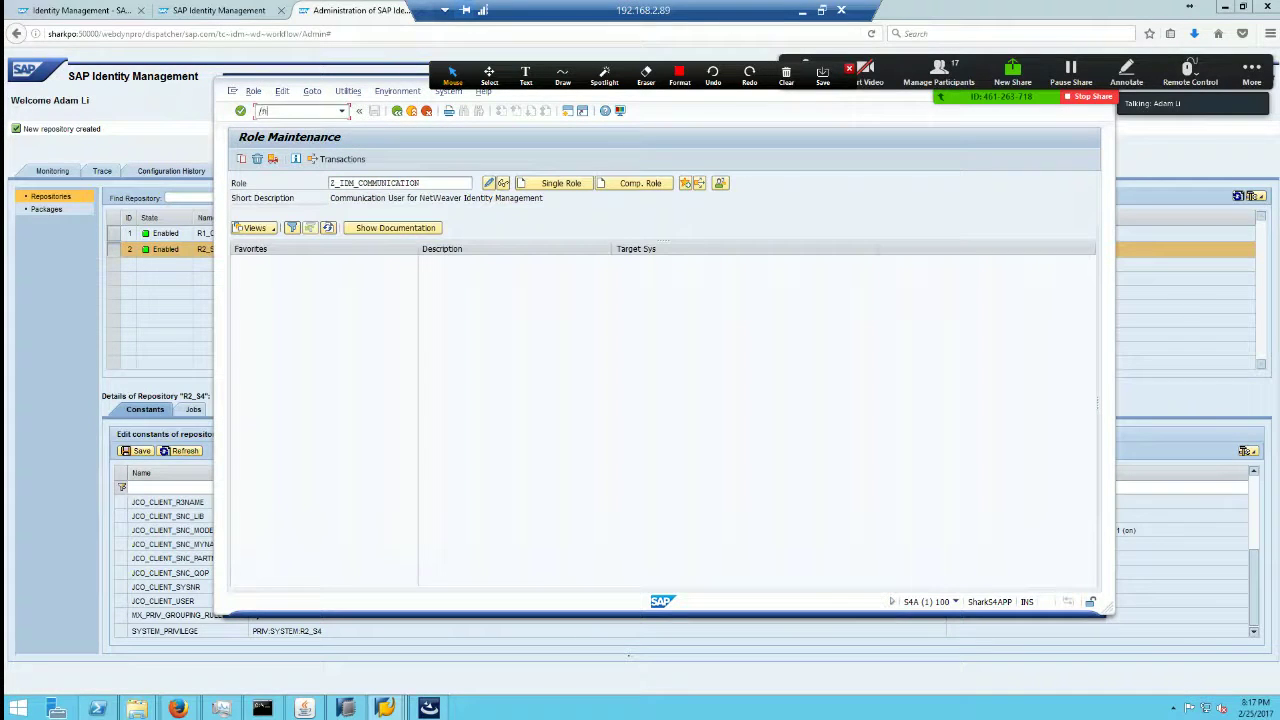
text(su01)
key(Return)
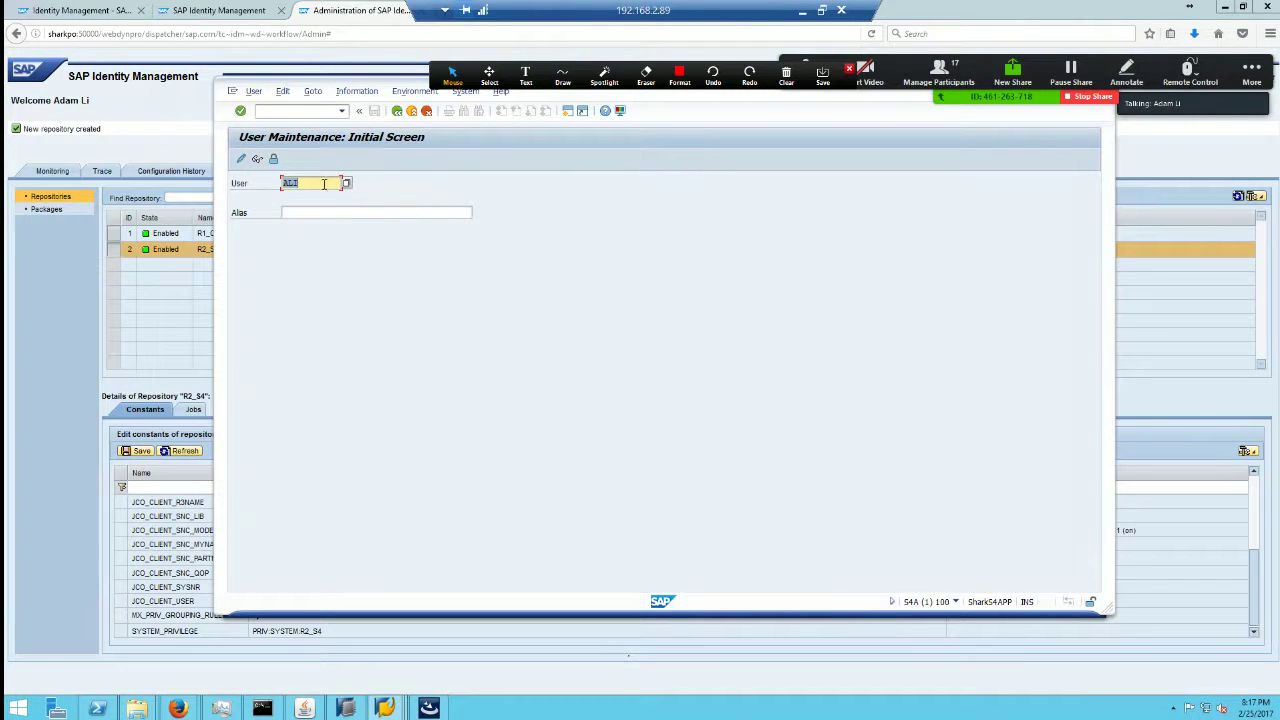
text(i)
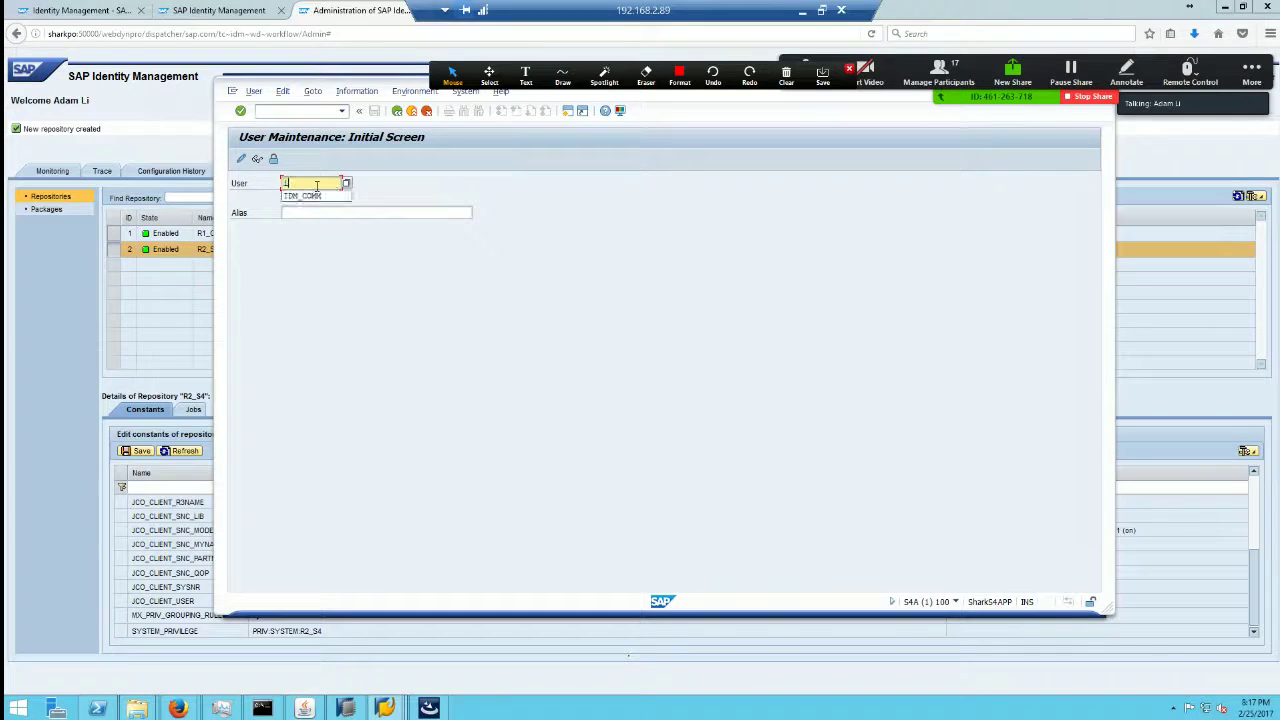
text(dm_conm_comm)
key(Down)
key(Return)
click(257, 158)
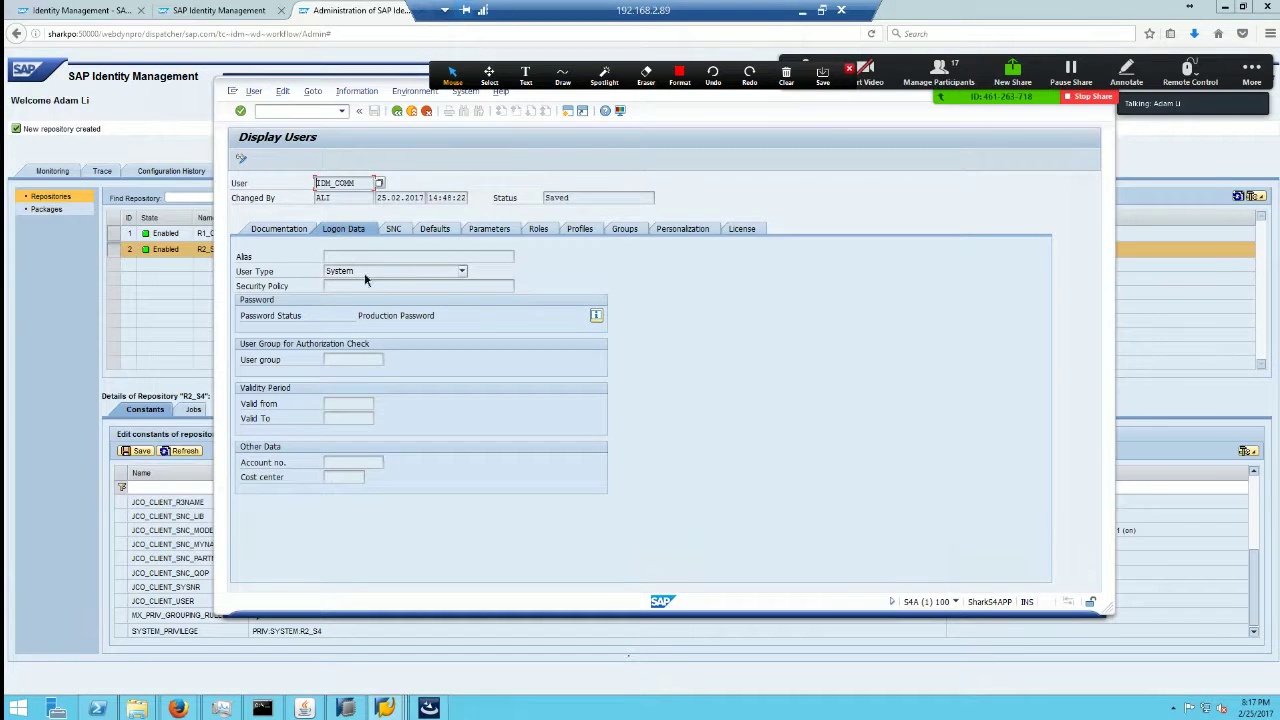
click(364, 272)
click(358, 274)
Step: Set R2_S4's JCO_CLIENT_USER constant to IDM_COMM and enter the communication user's password
click(14, 468)
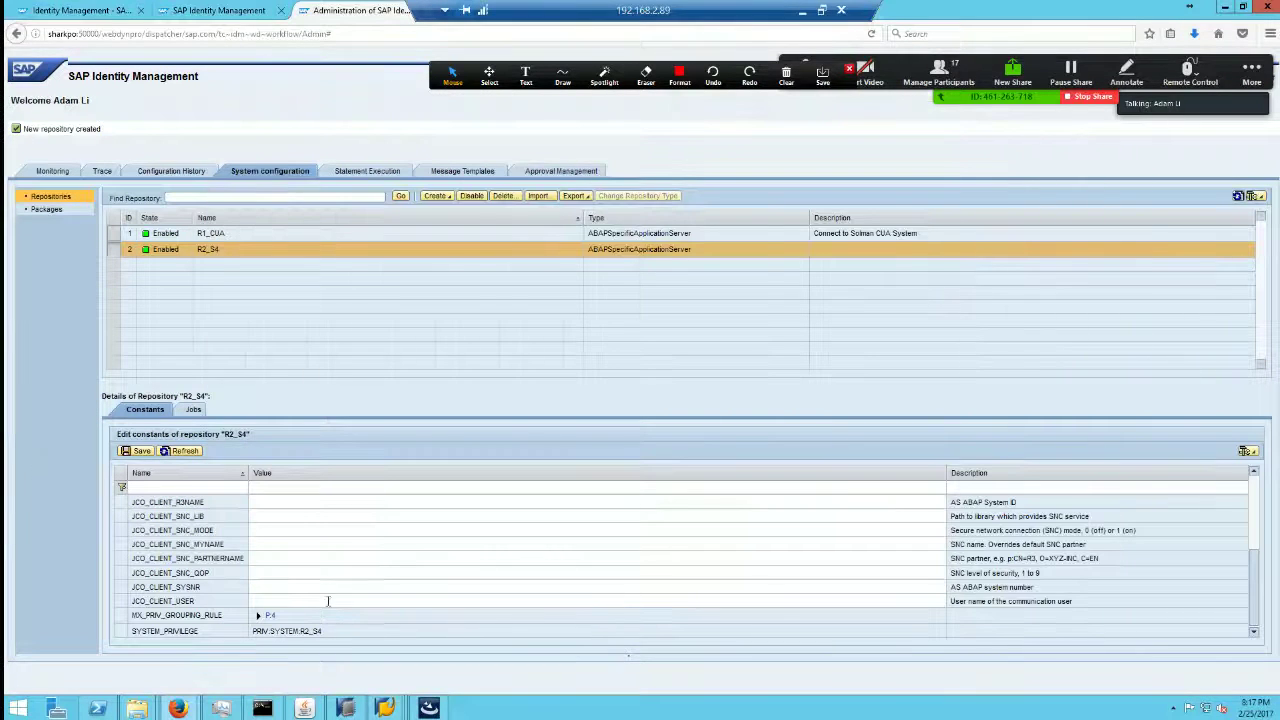
click(277, 598)
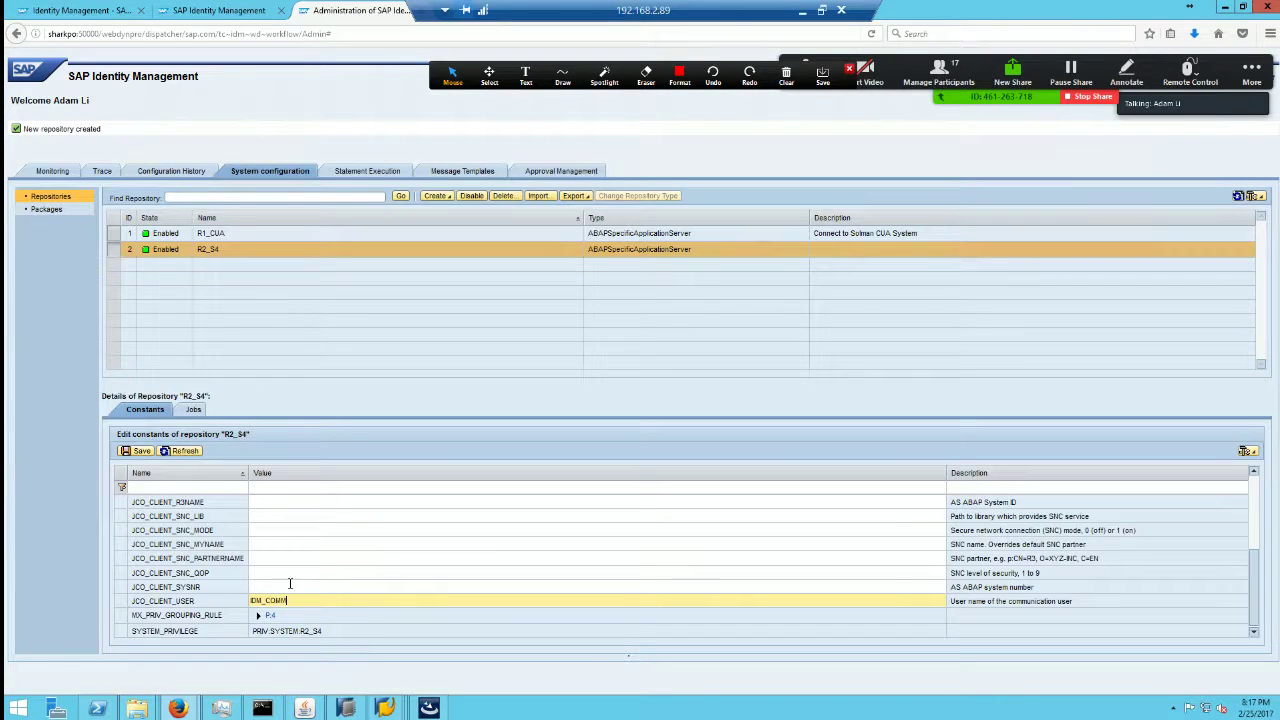
text(IDM_COMM)
scroll(560, 570, up, 5)
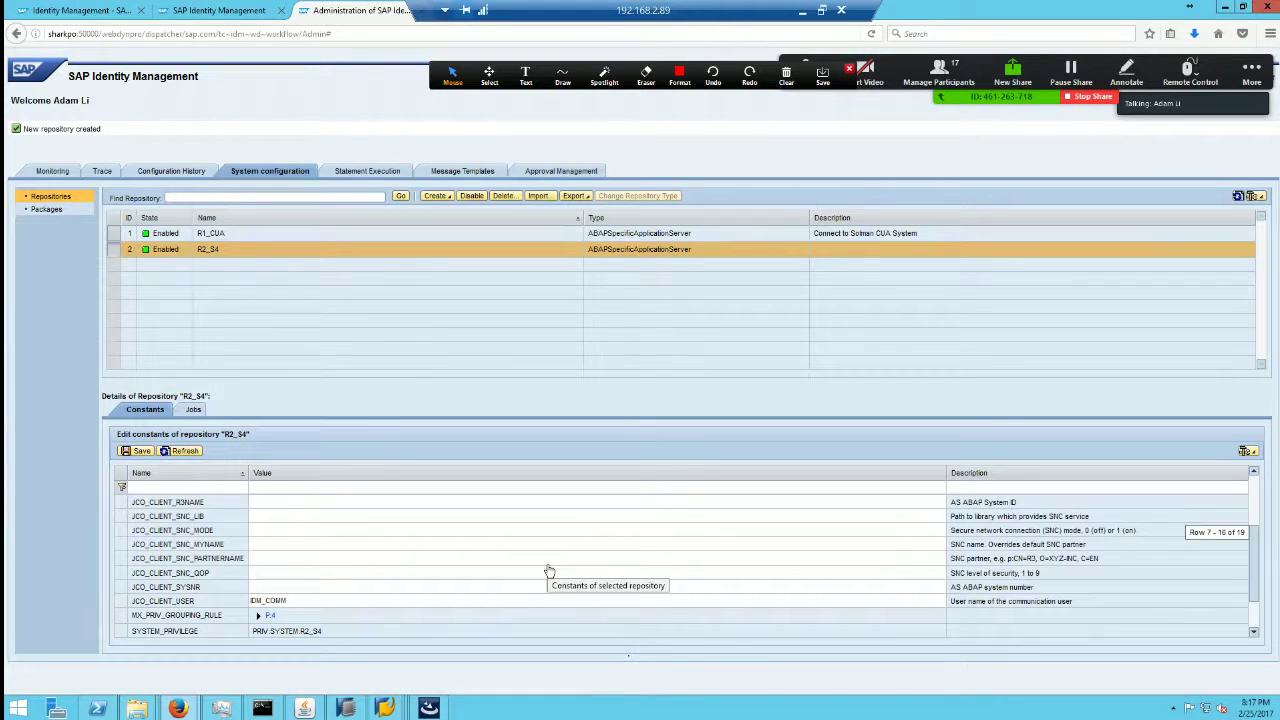
double_click(295, 530)
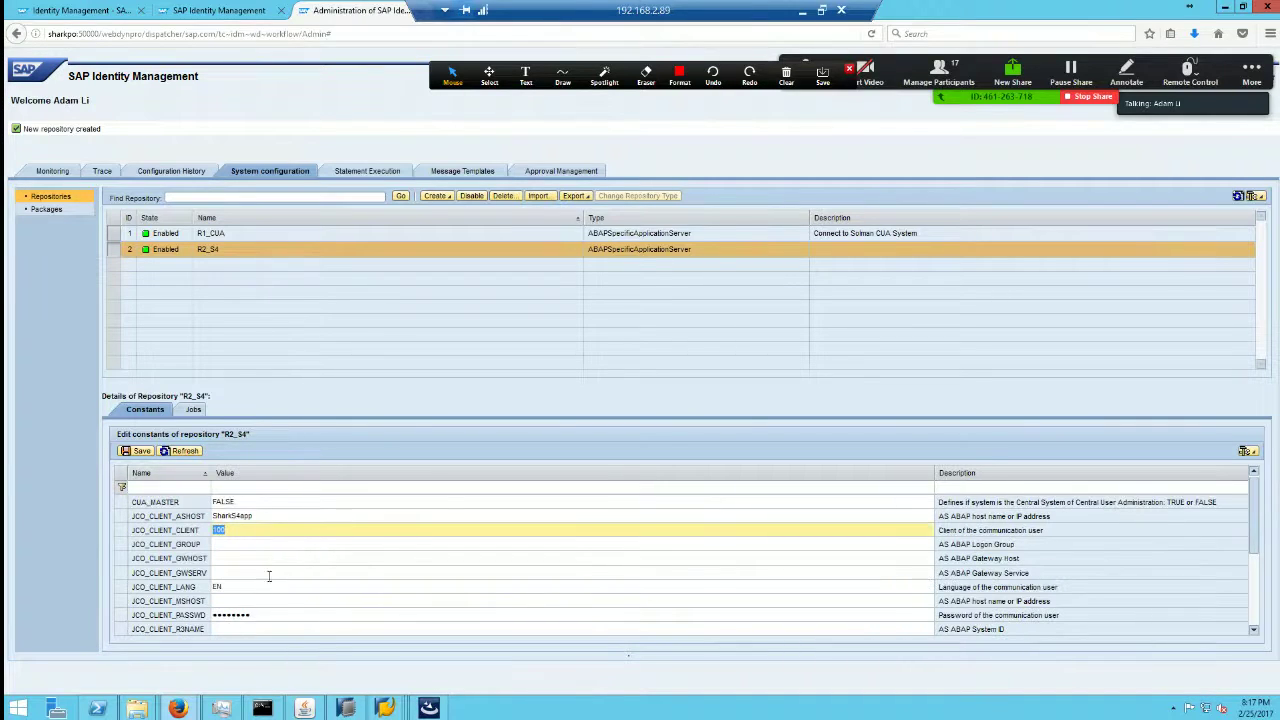
double_click(261, 614)
text(***)
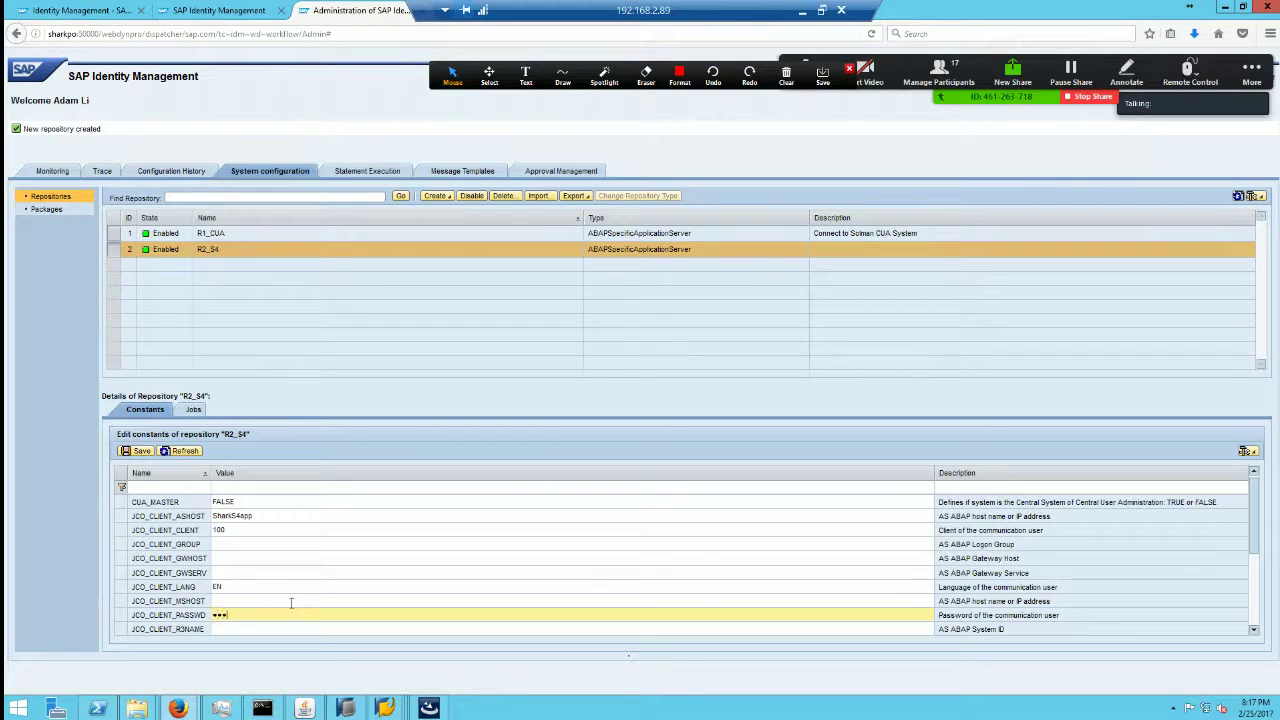
click(1256, 636)
click(1256, 636)
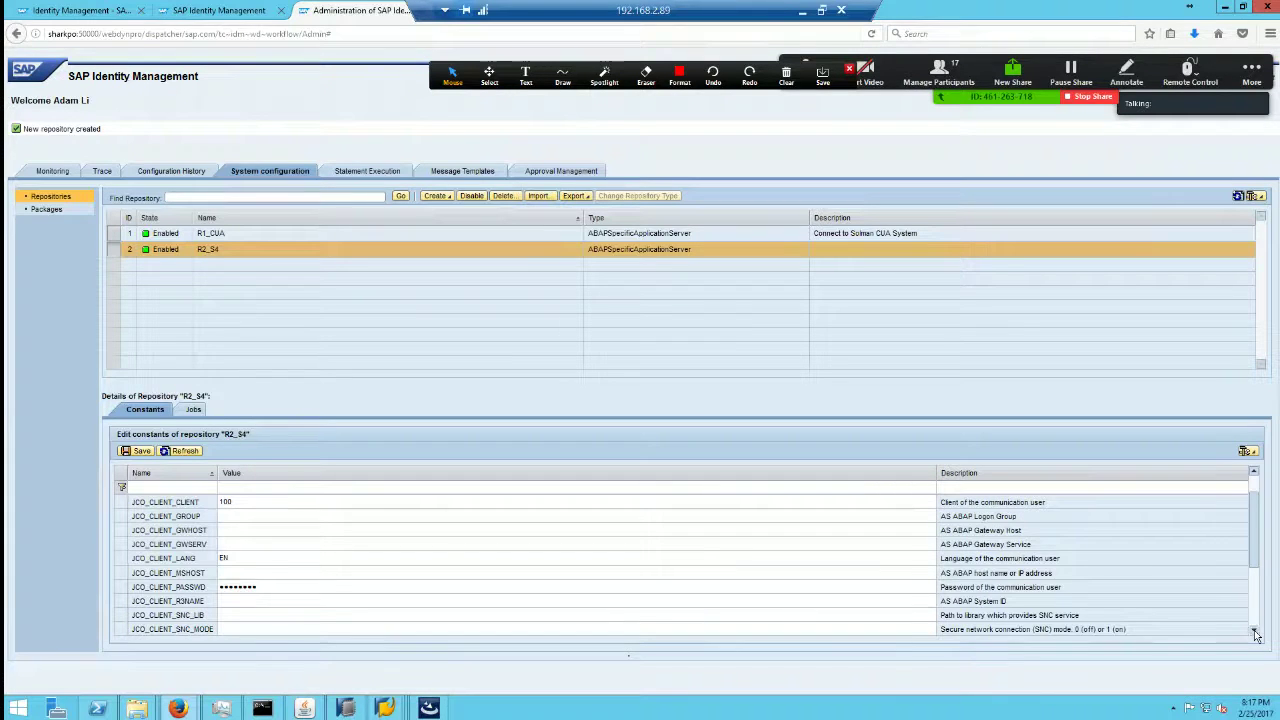
click(1256, 636)
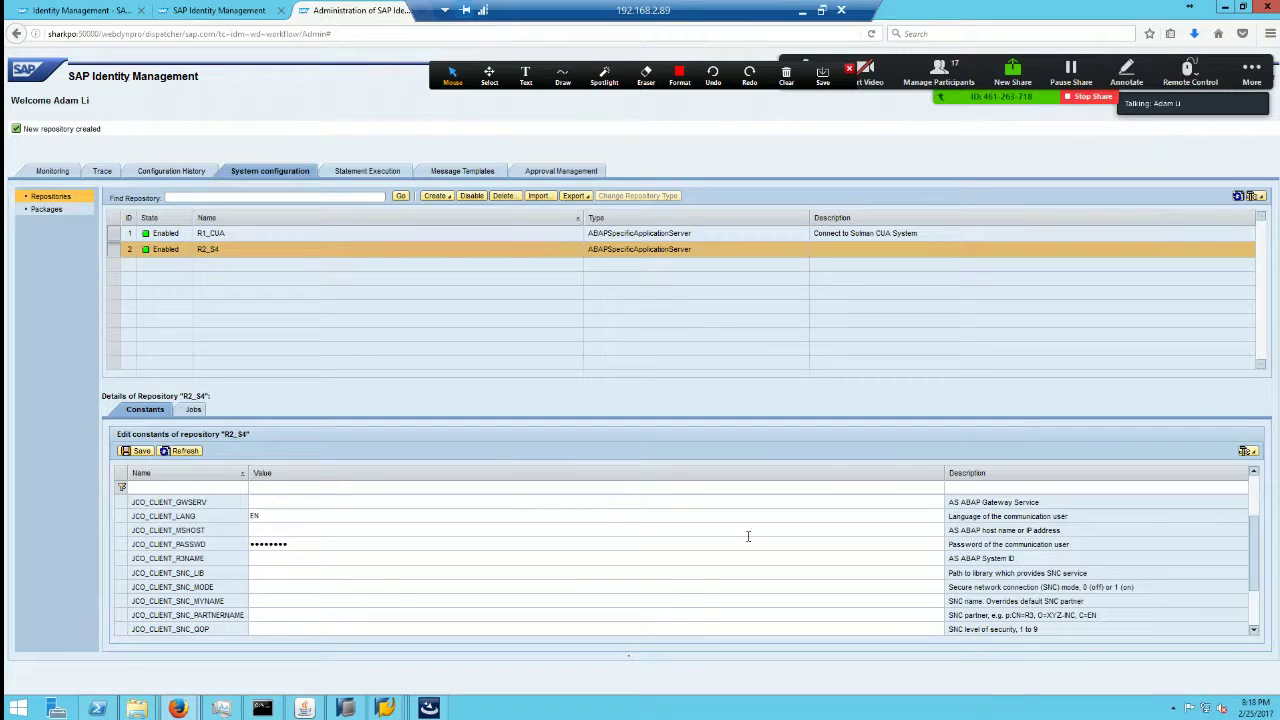
click(1254, 508)
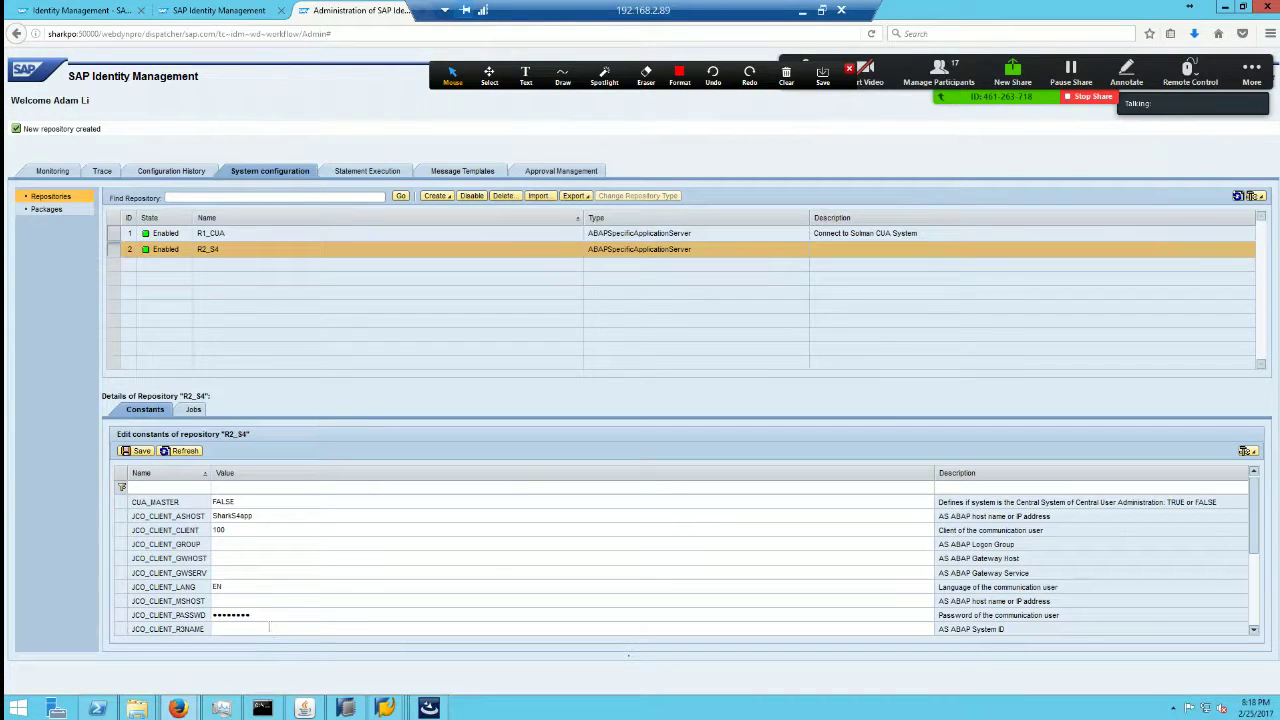
Step: Set JCO_CLIENT_R3NAME to S4A and JCO_CLIENT_SYSNR to 00, then save the constants
click(270, 628)
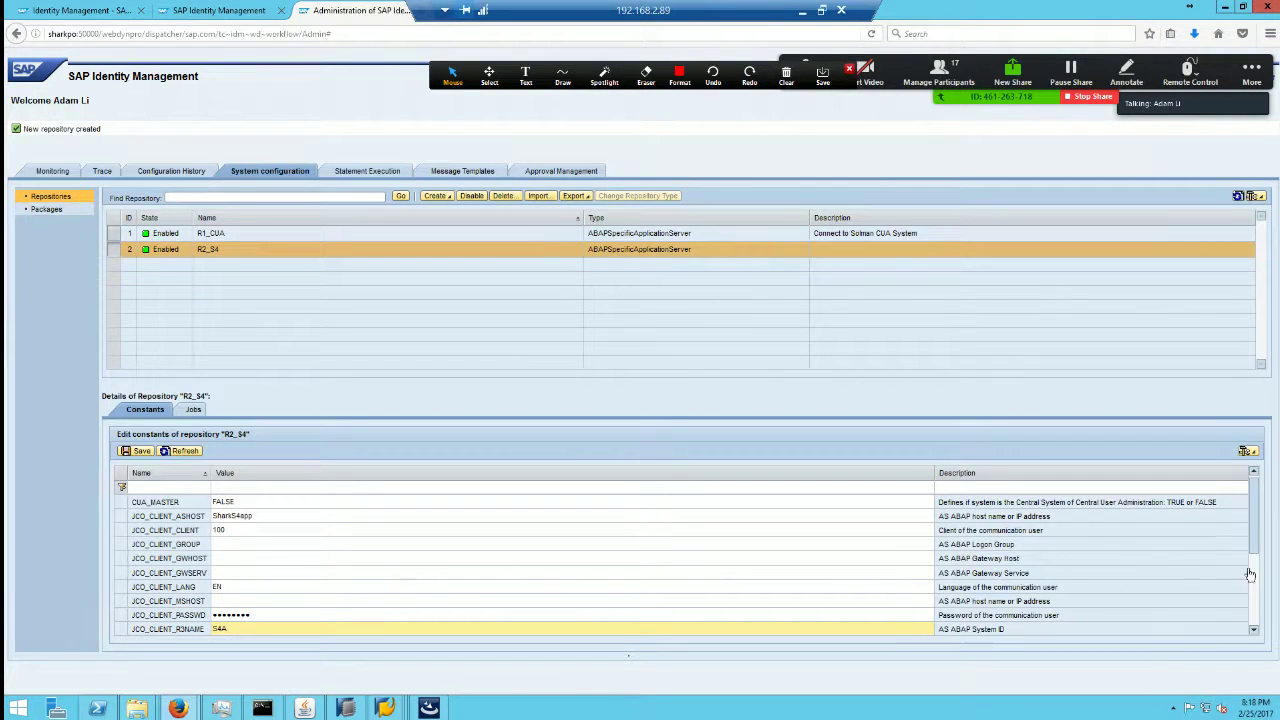
click(1258, 604)
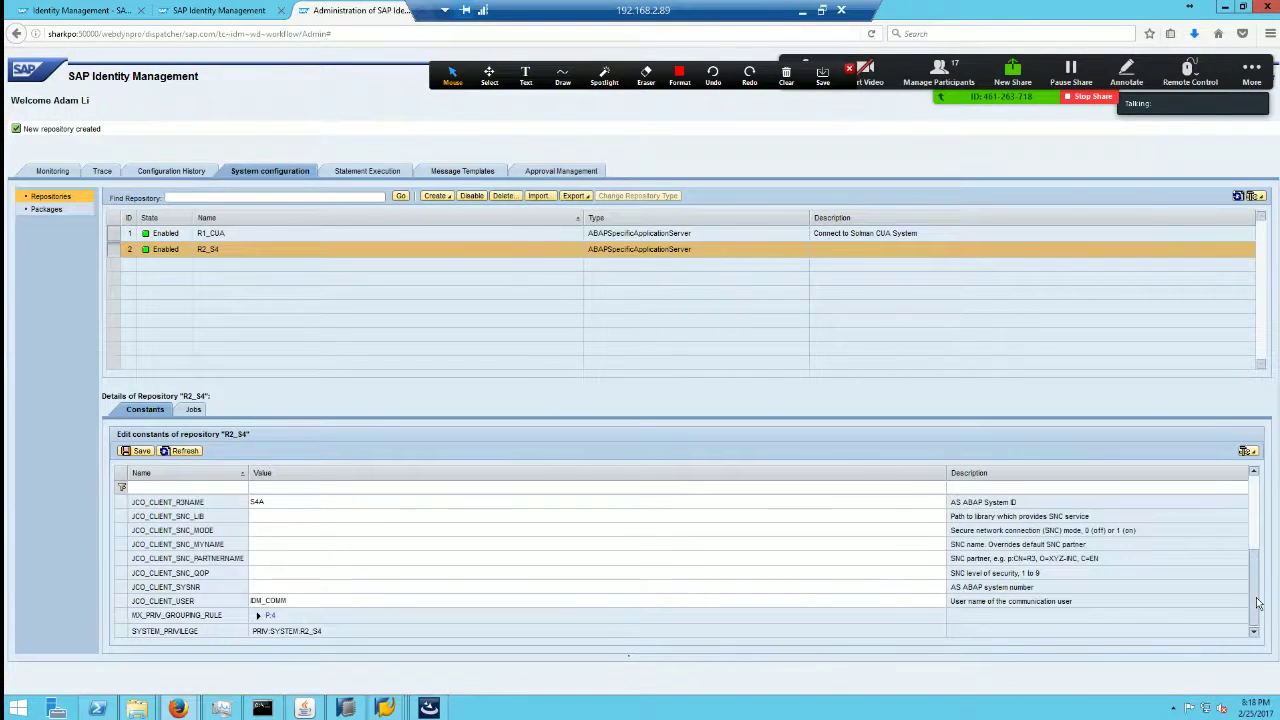
click(281, 586)
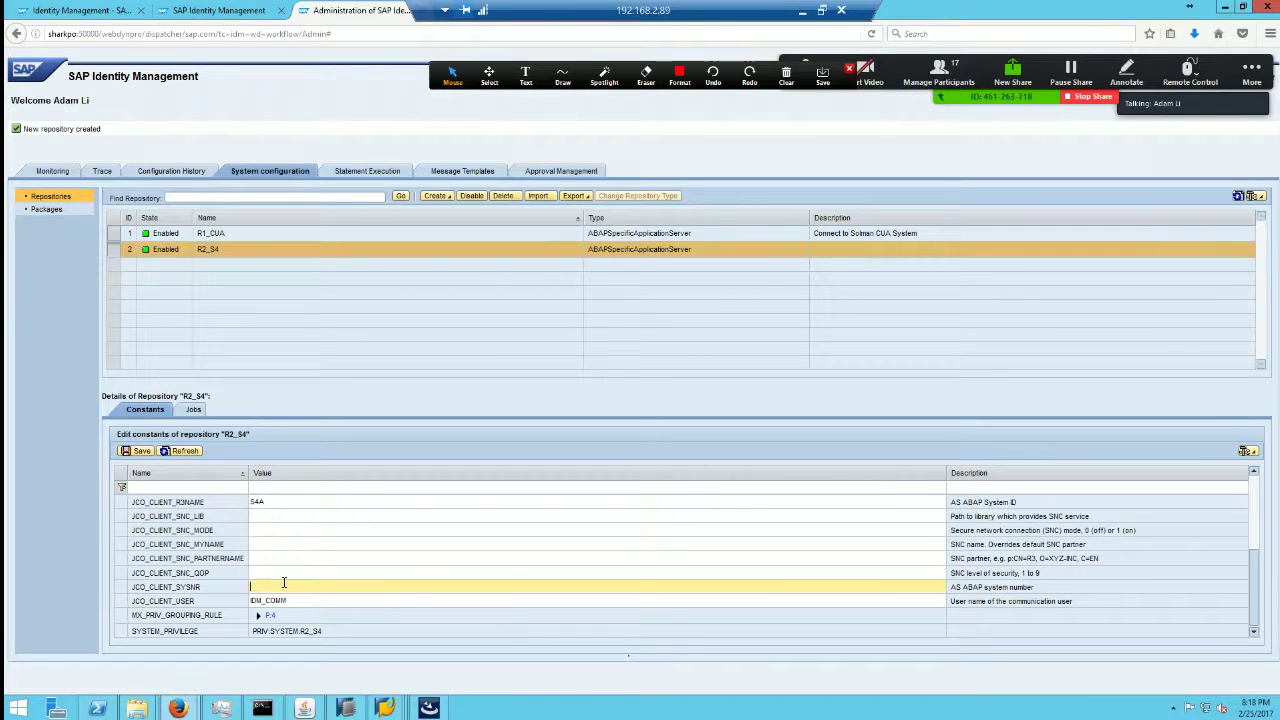
text(00)
click(138, 451)
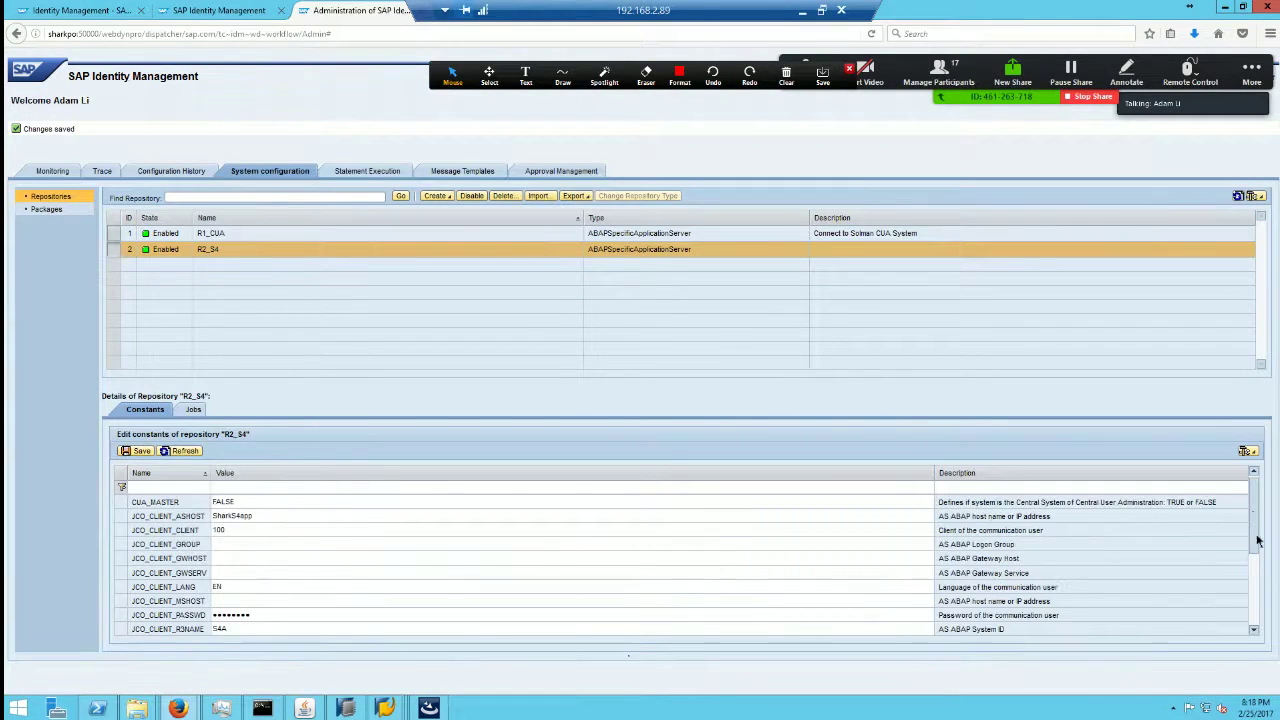
scroll(1255, 520, up, 1)
click(194, 410)
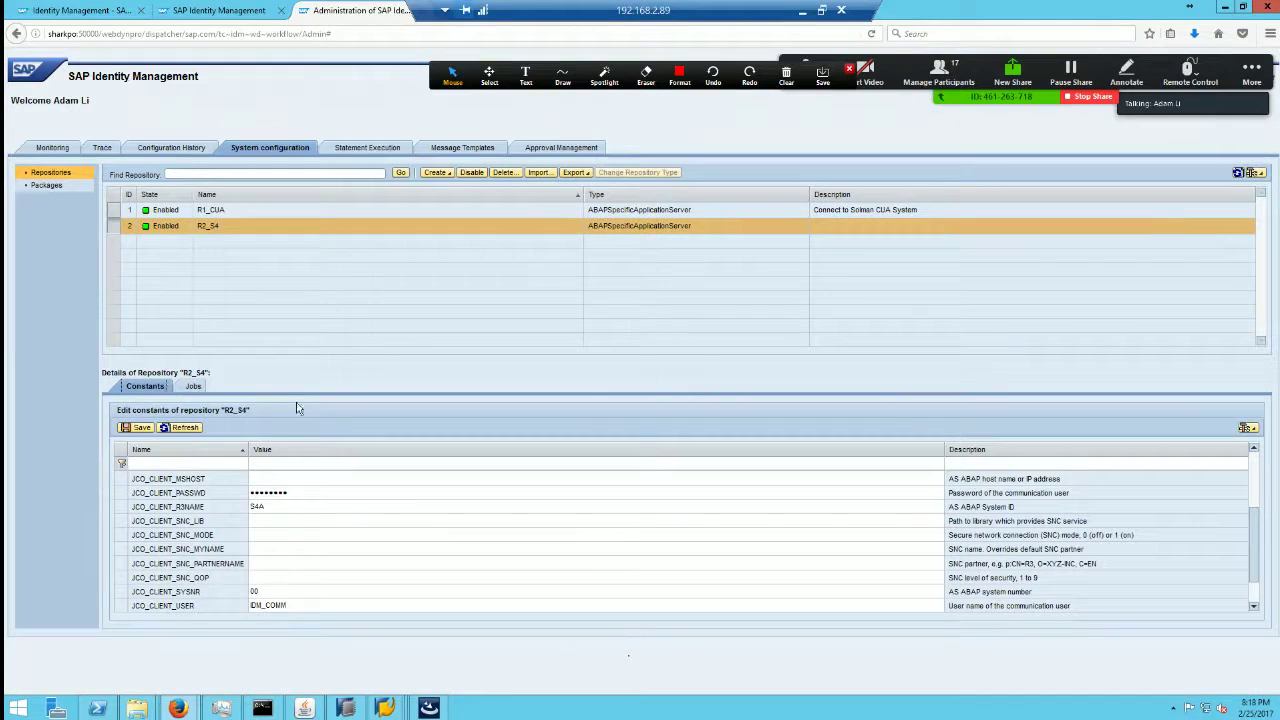
Step: Switch back and forth between R2_S4's Initial Load job settings and its constants
click(193, 386)
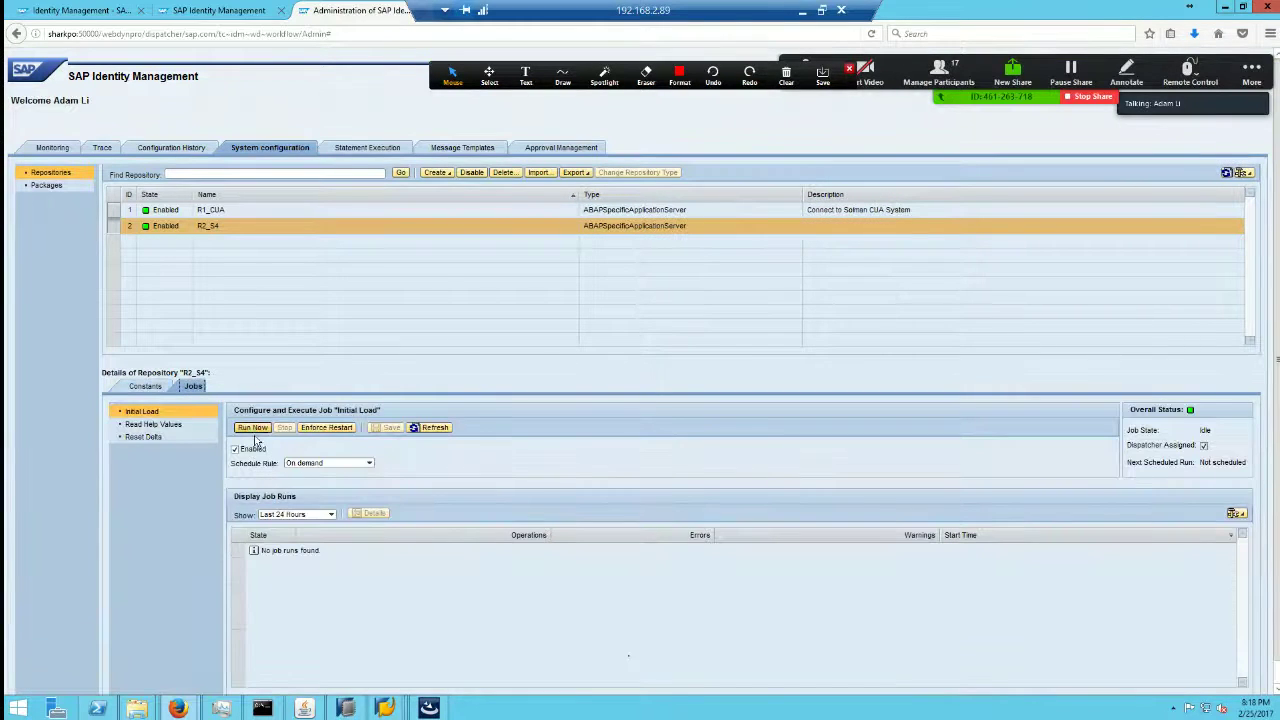
click(147, 386)
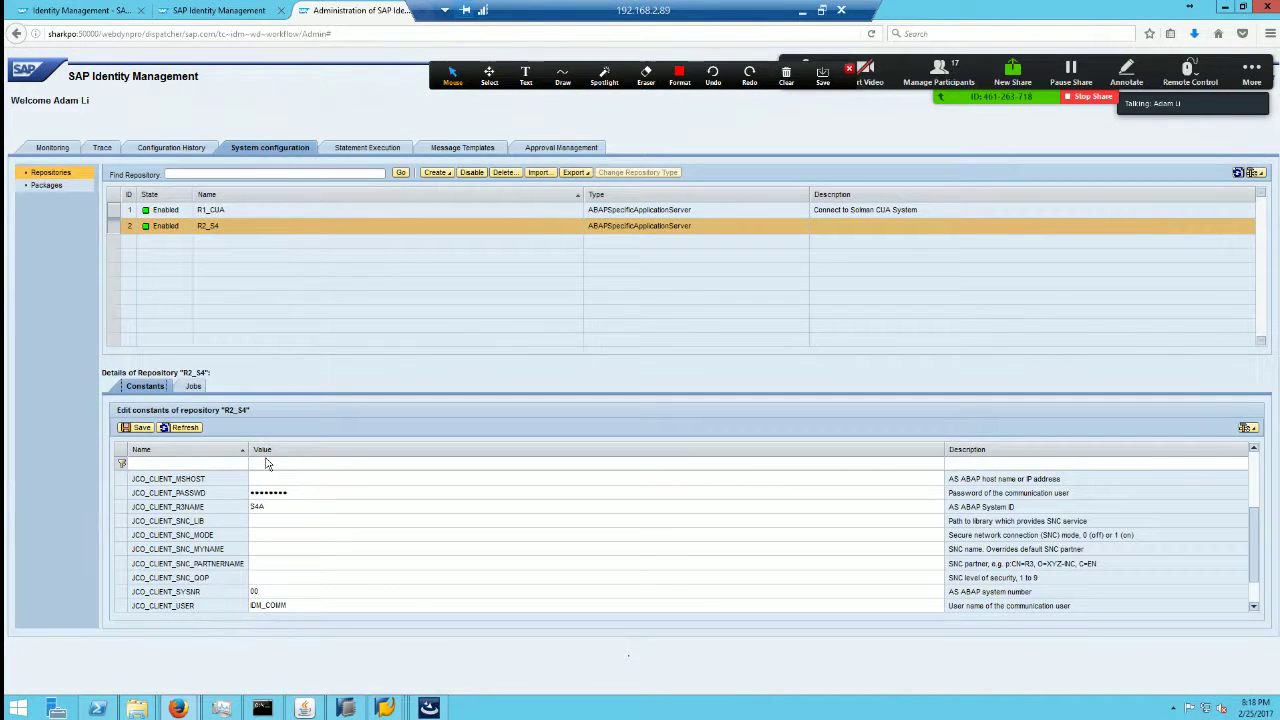
click(193, 387)
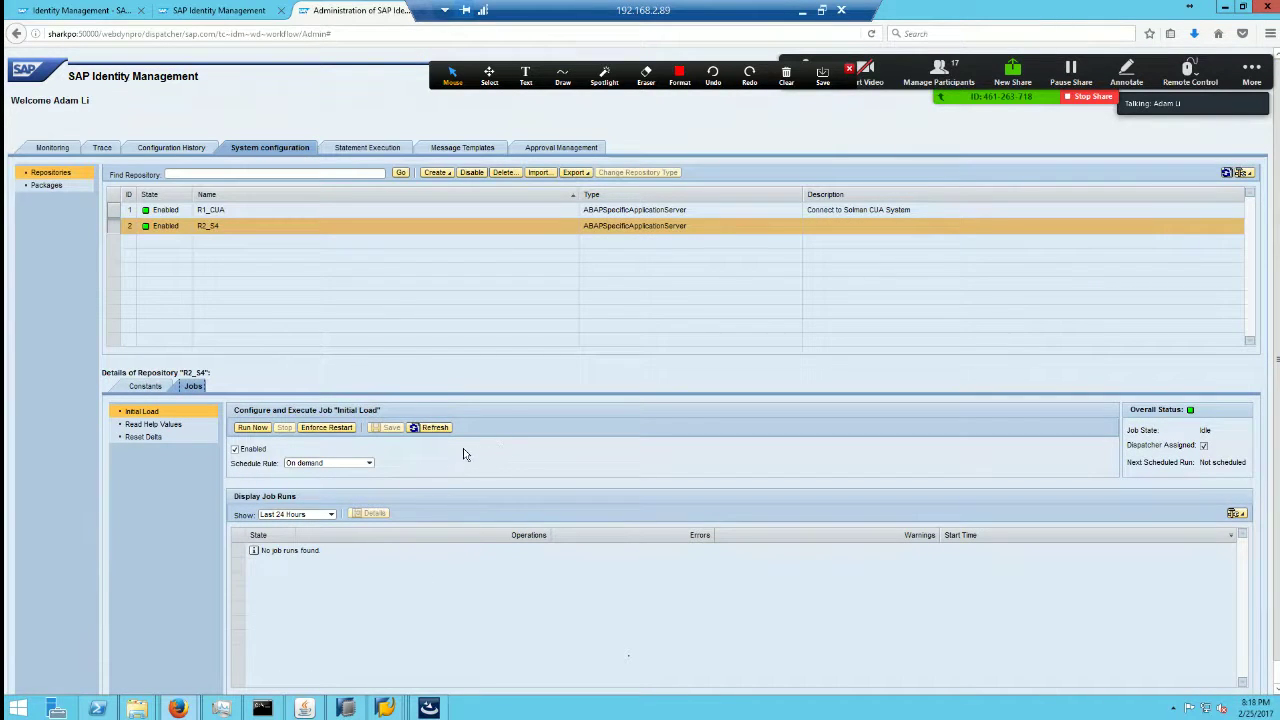
click(152, 386)
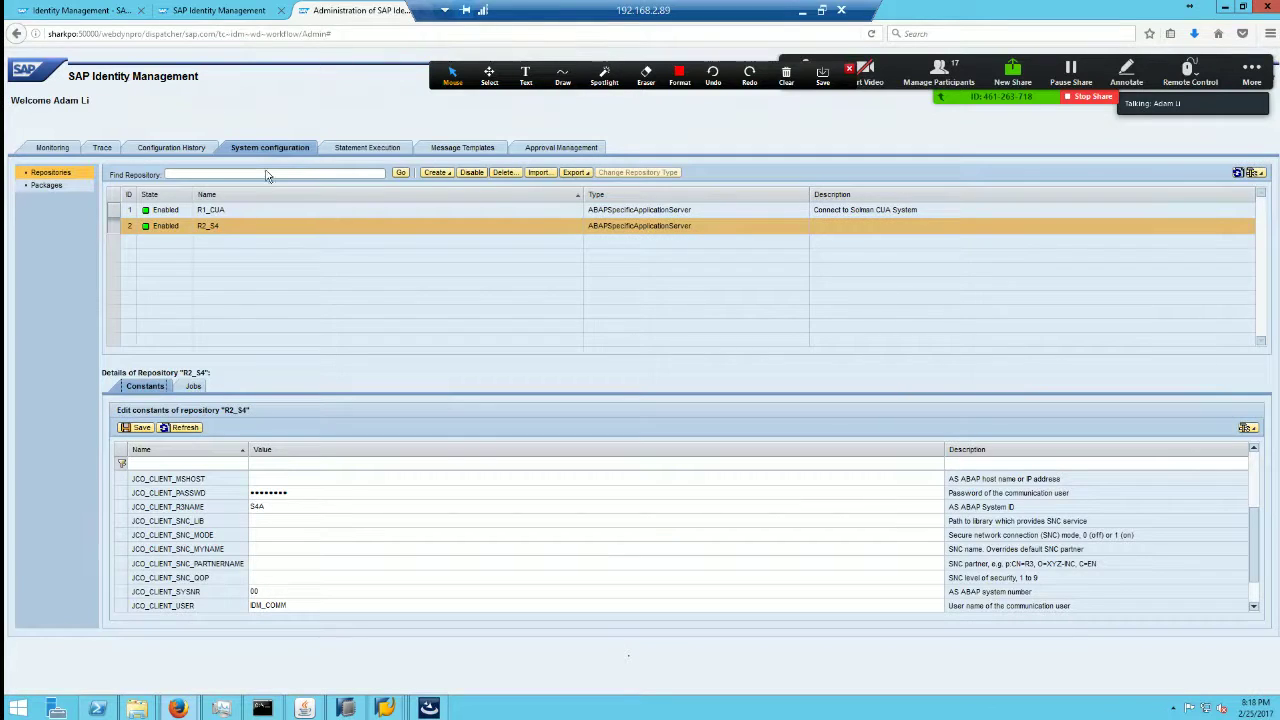
click(1255, 473)
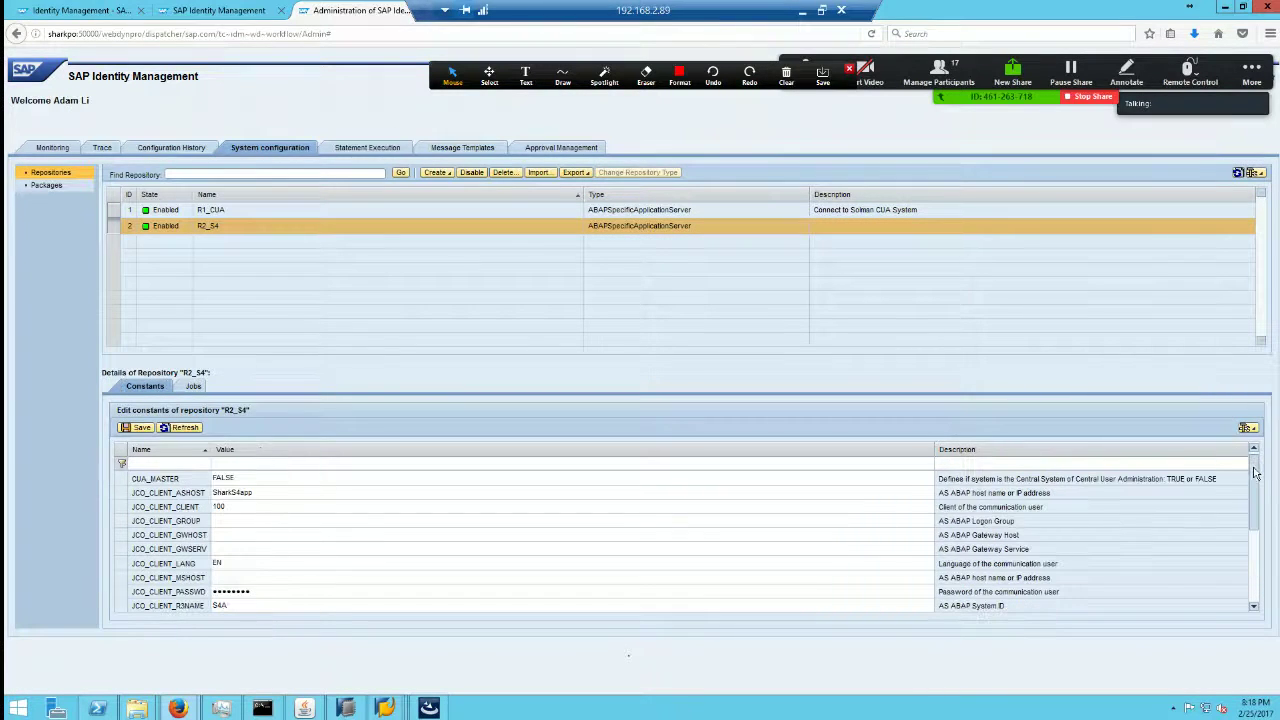
click(195, 386)
click(150, 389)
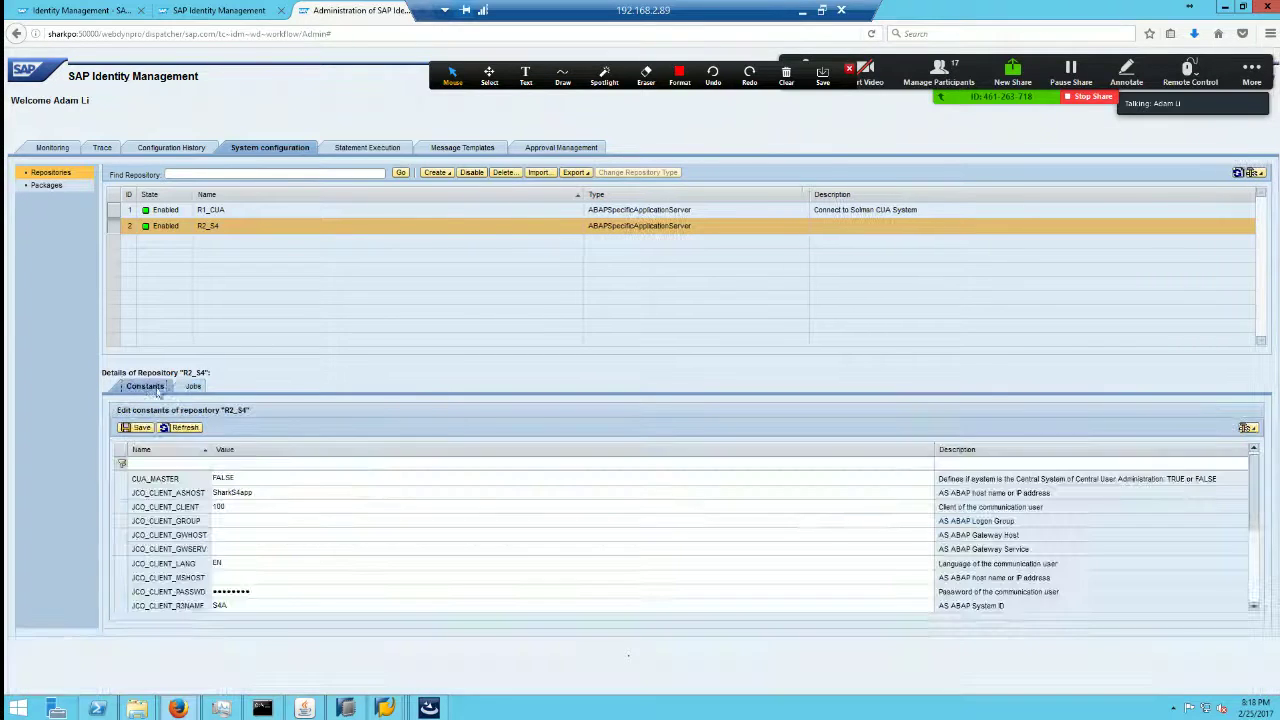
Step: Review the CUA_MASTER, application server host, client, group, language and message server constants
click(244, 480)
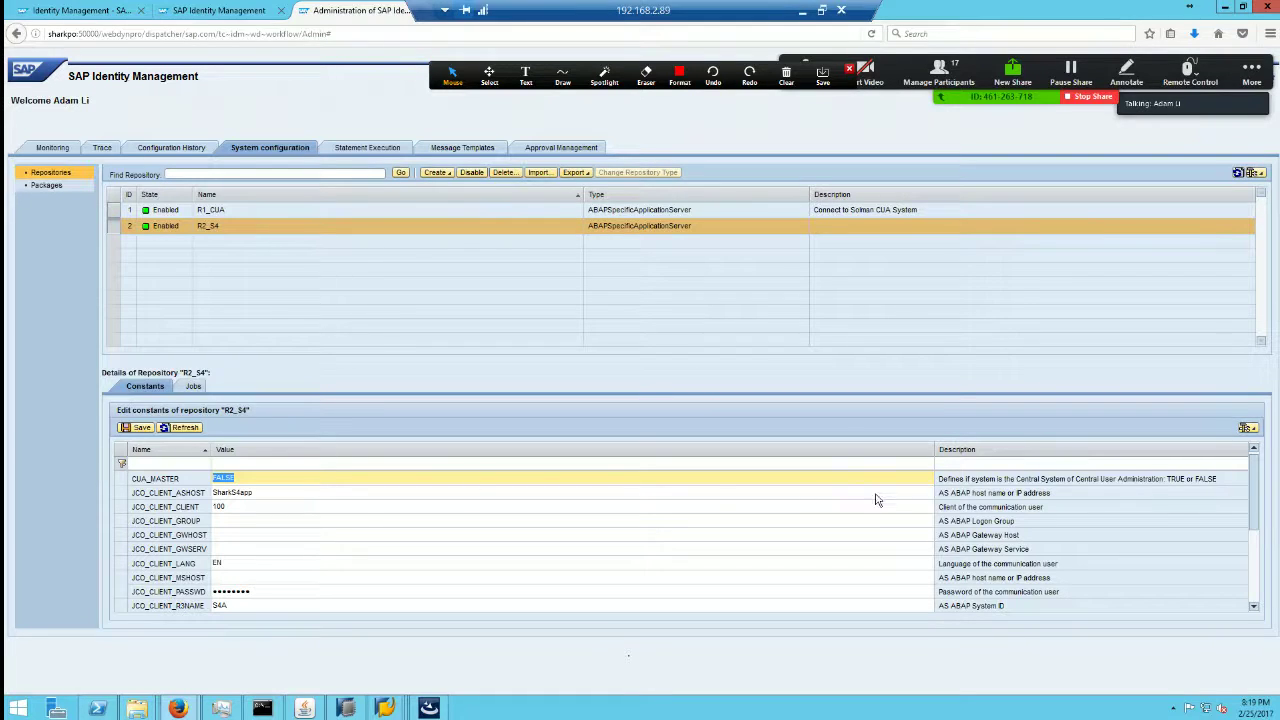
click(240, 478)
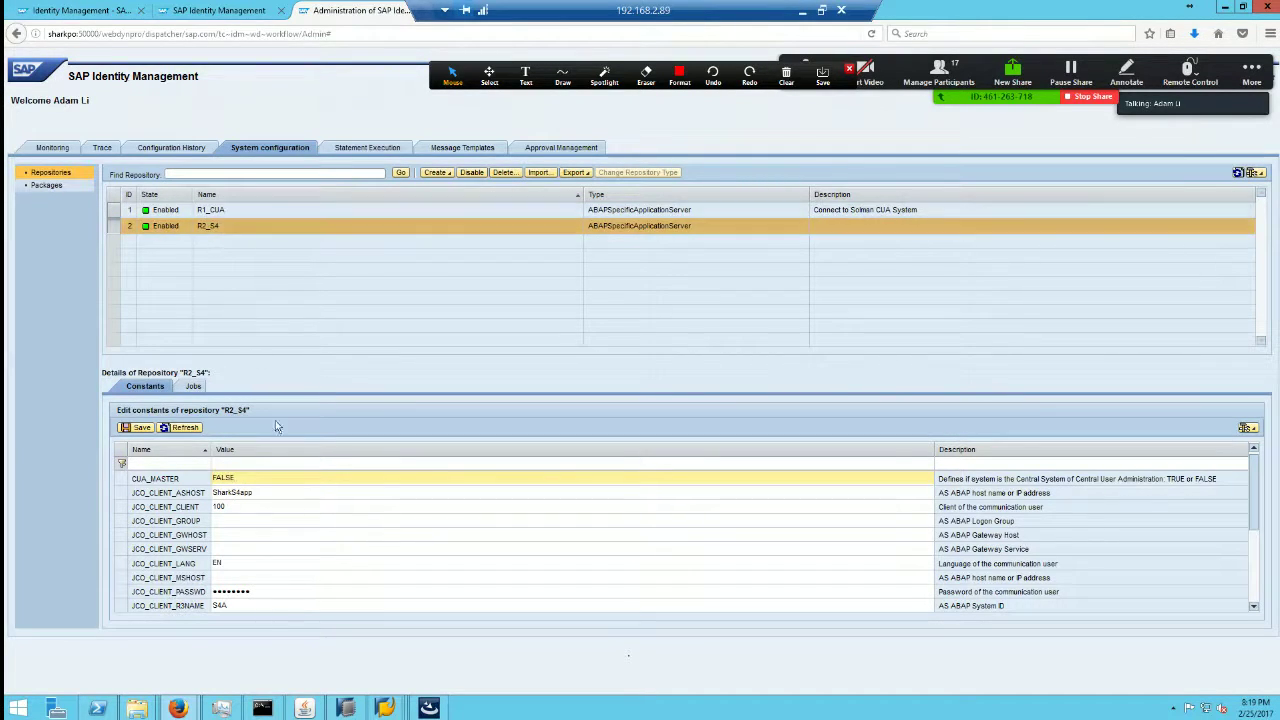
click(261, 492)
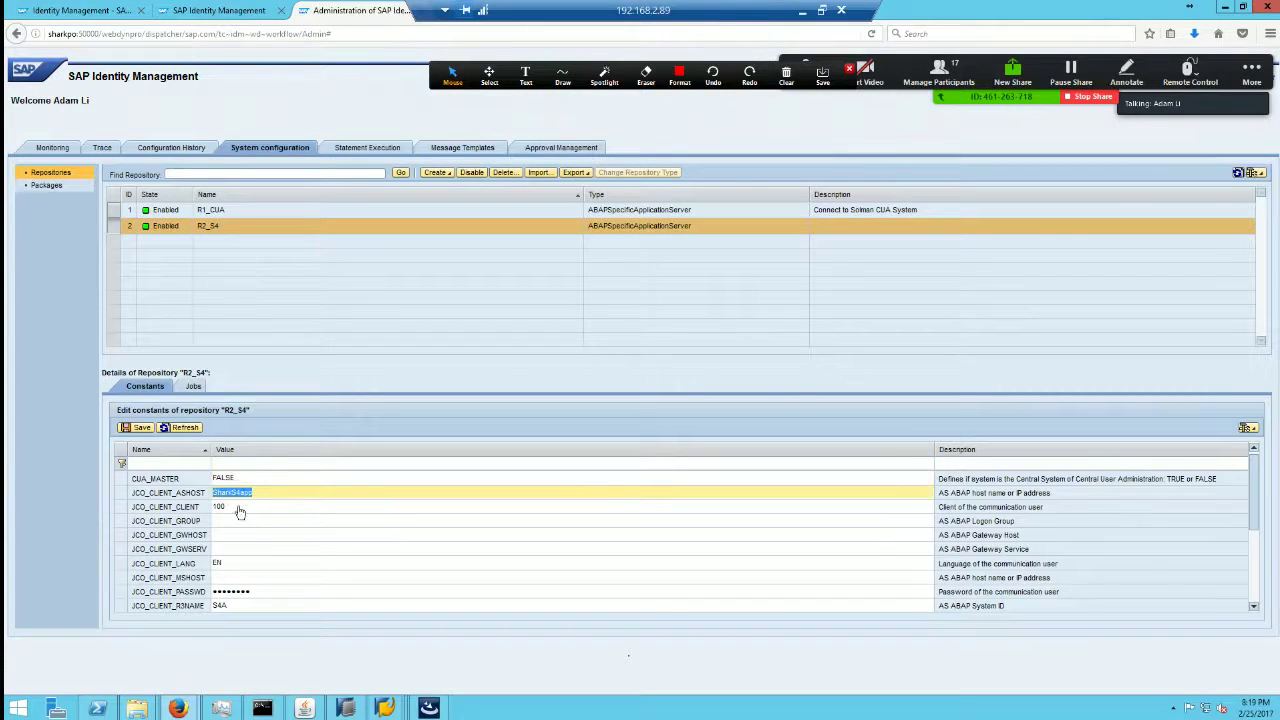
click(240, 510)
click(234, 521)
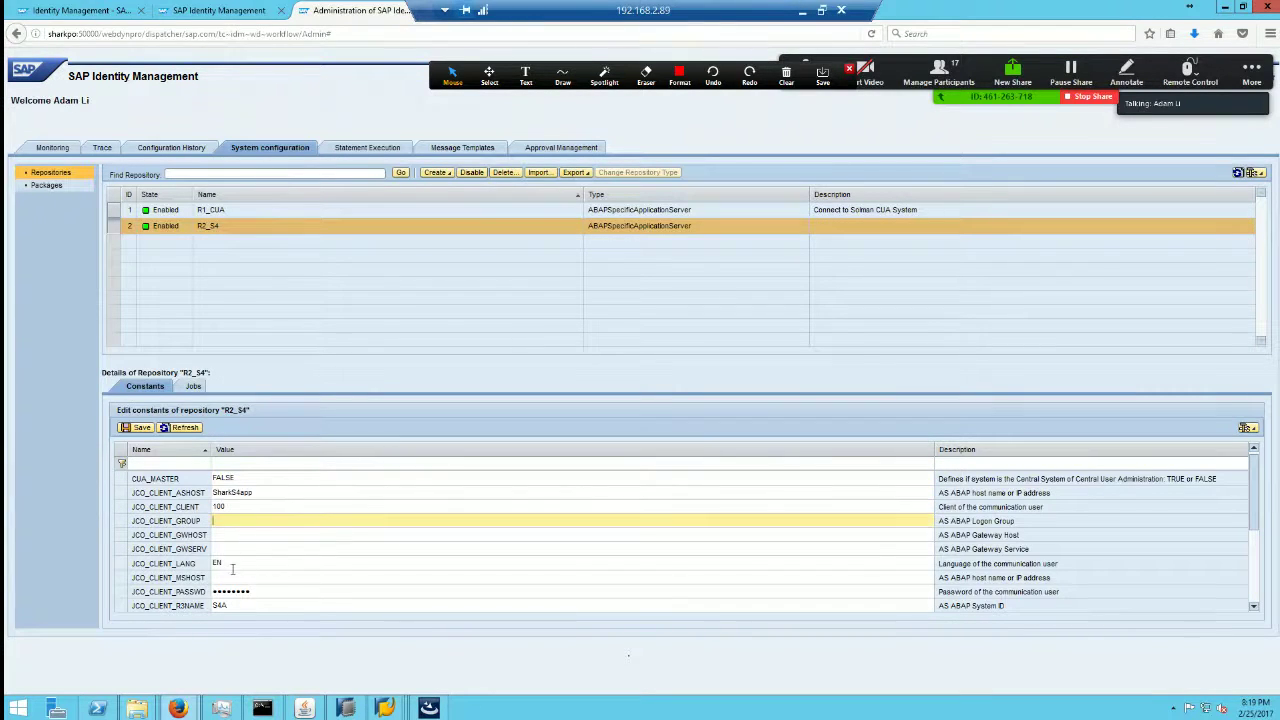
click(231, 568)
click(236, 578)
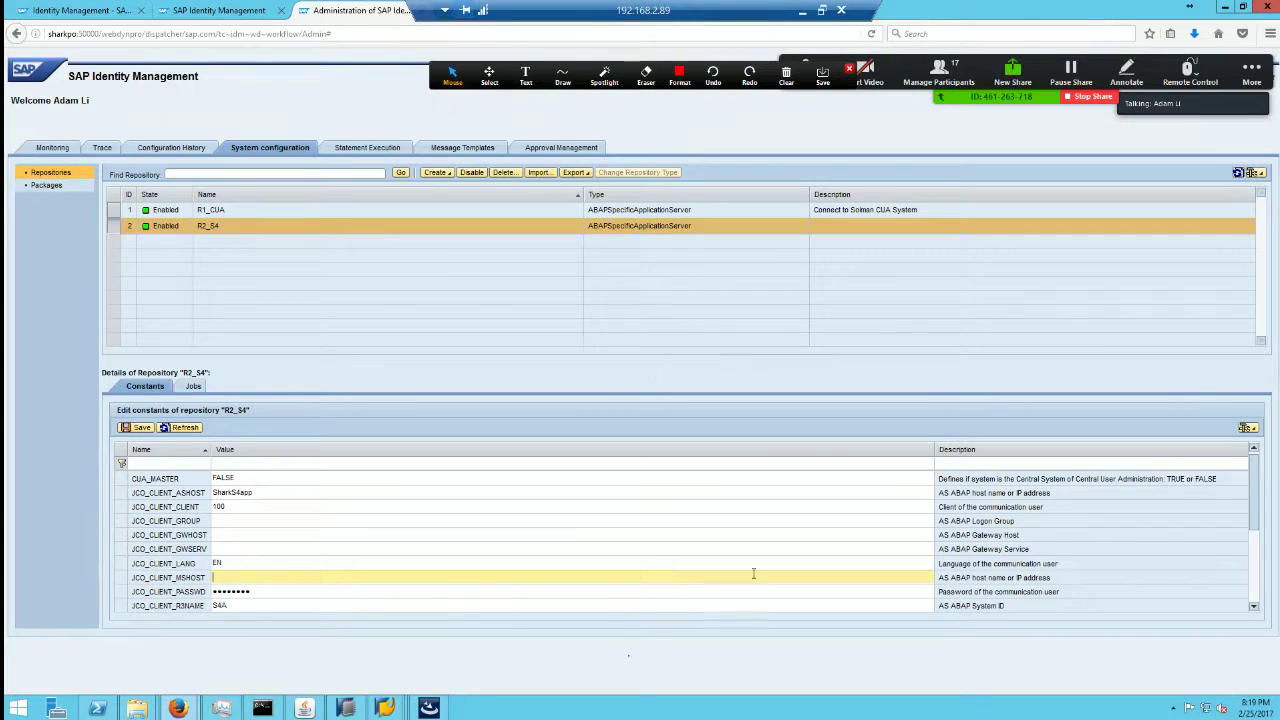
click(194, 389)
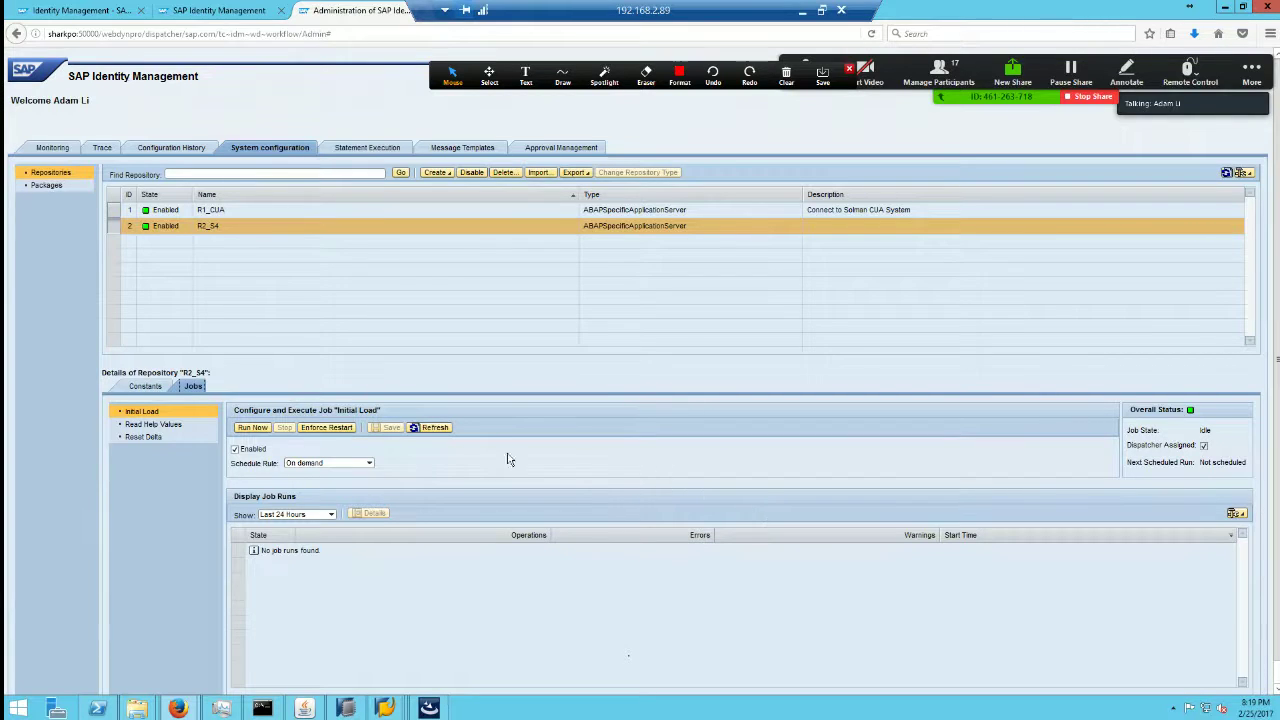
Step: Run R2_S4's Initial Load job now, refresh its status, and run it again
click(255, 428)
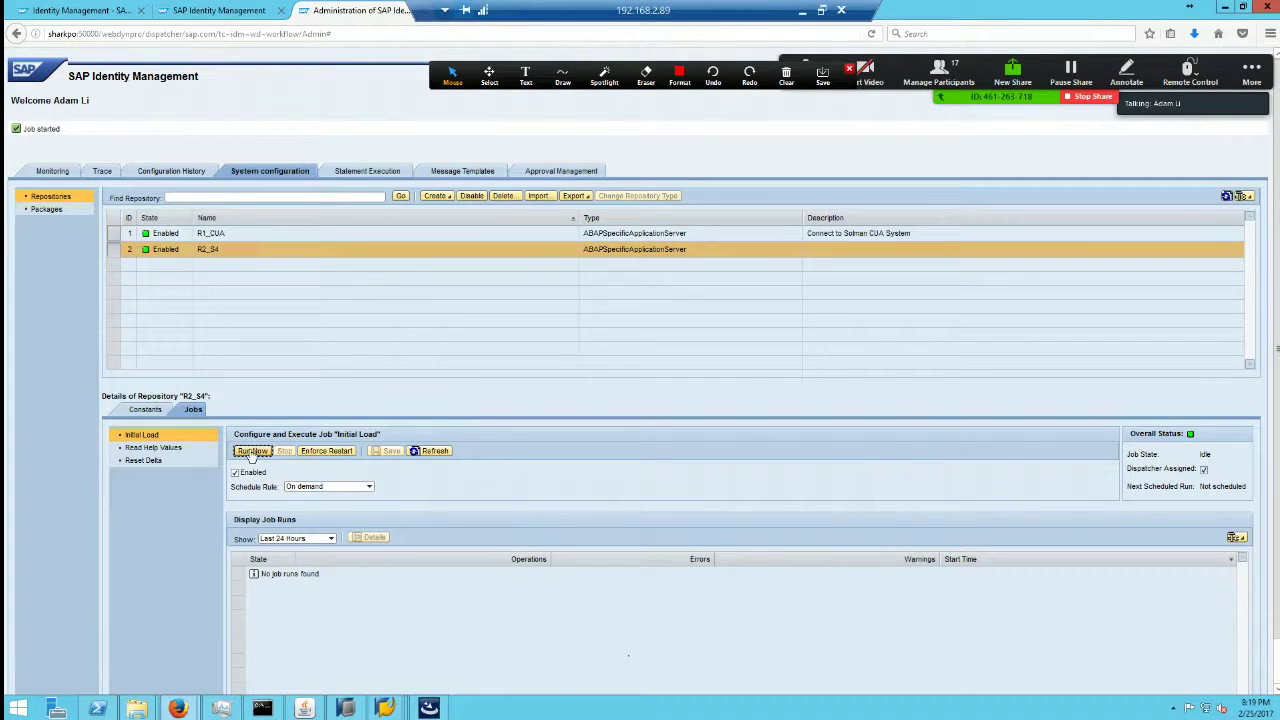
click(436, 451)
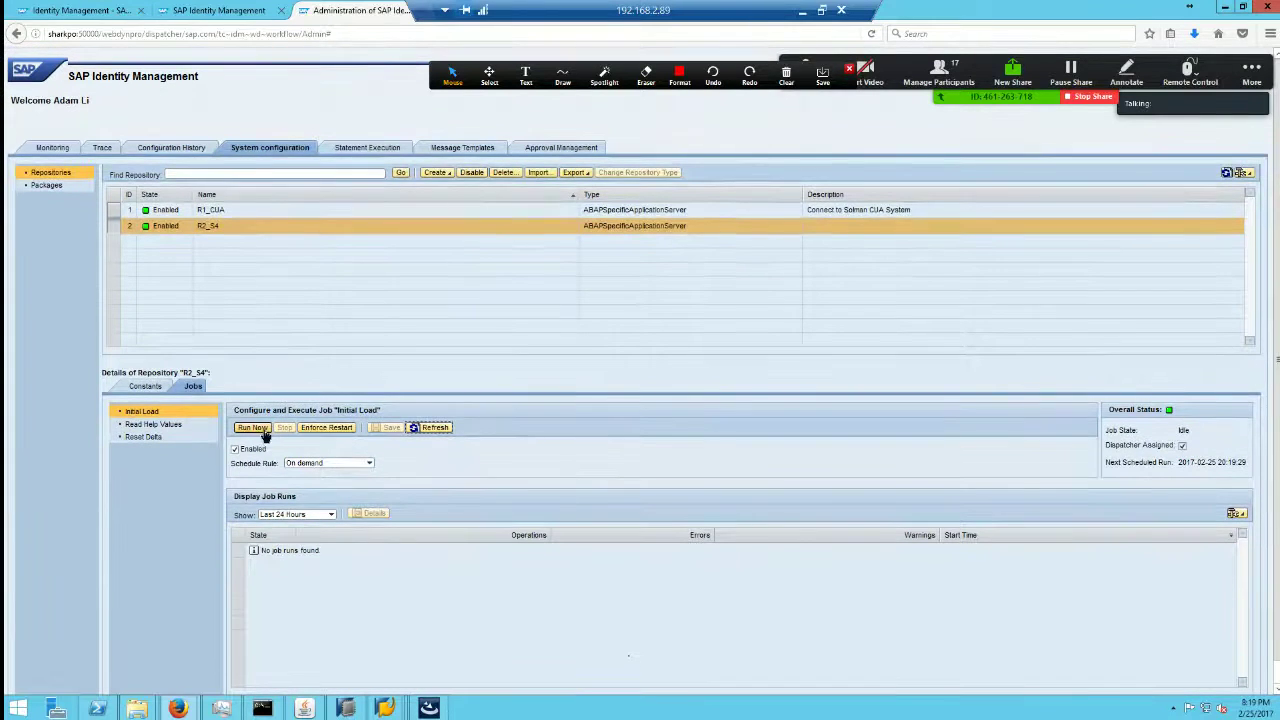
click(263, 428)
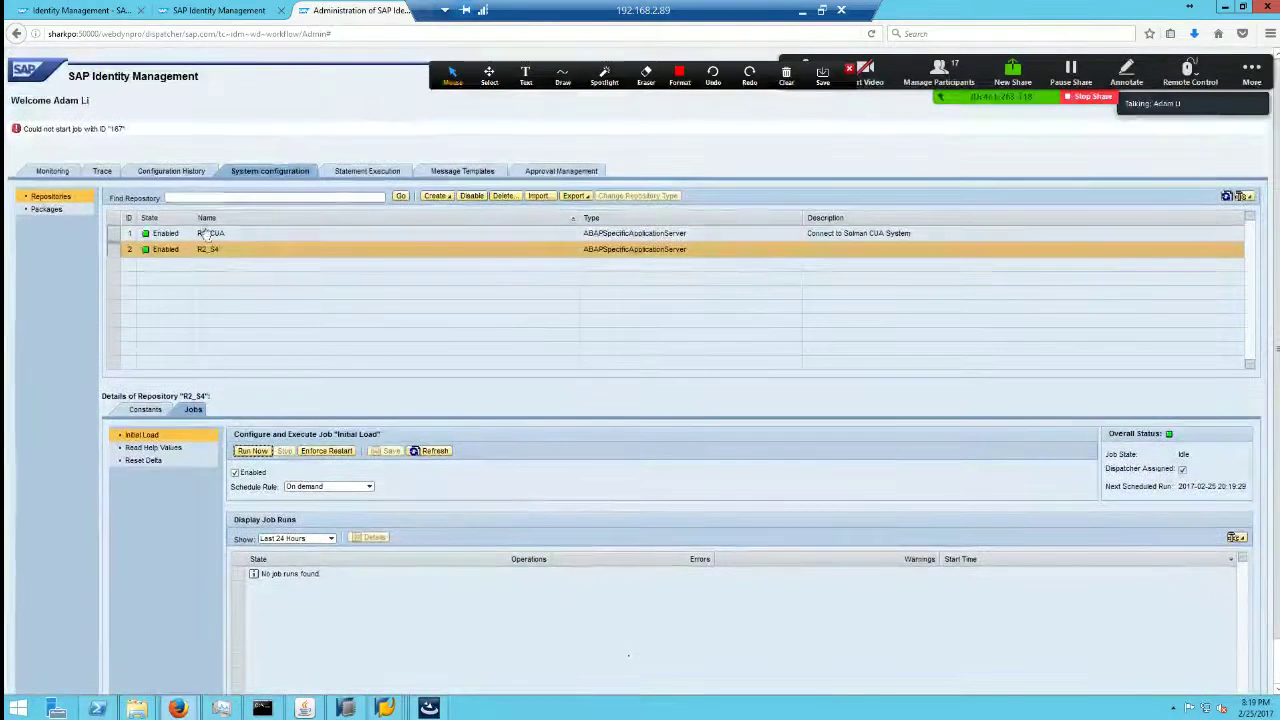
click(55, 172)
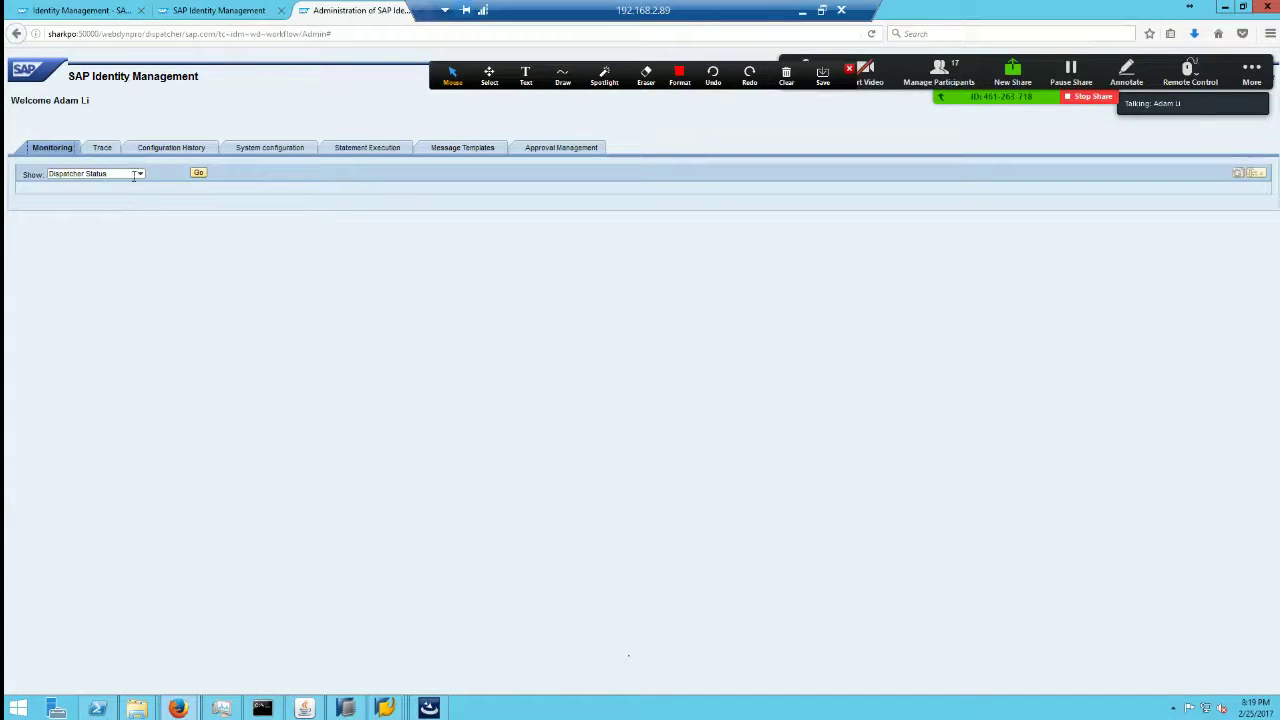
Step: Show the Job Log of recent runs and the Trace page, then return to R2_S4's constants
click(139, 174)
click(120, 194)
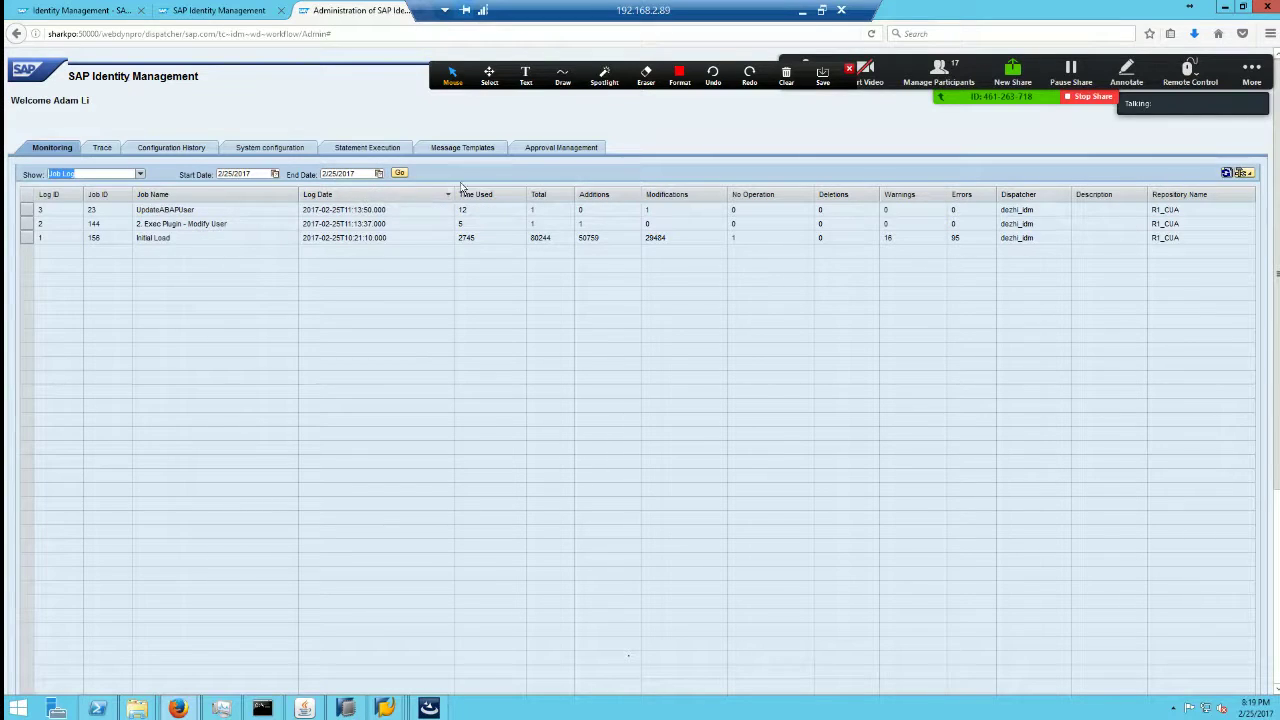
click(110, 152)
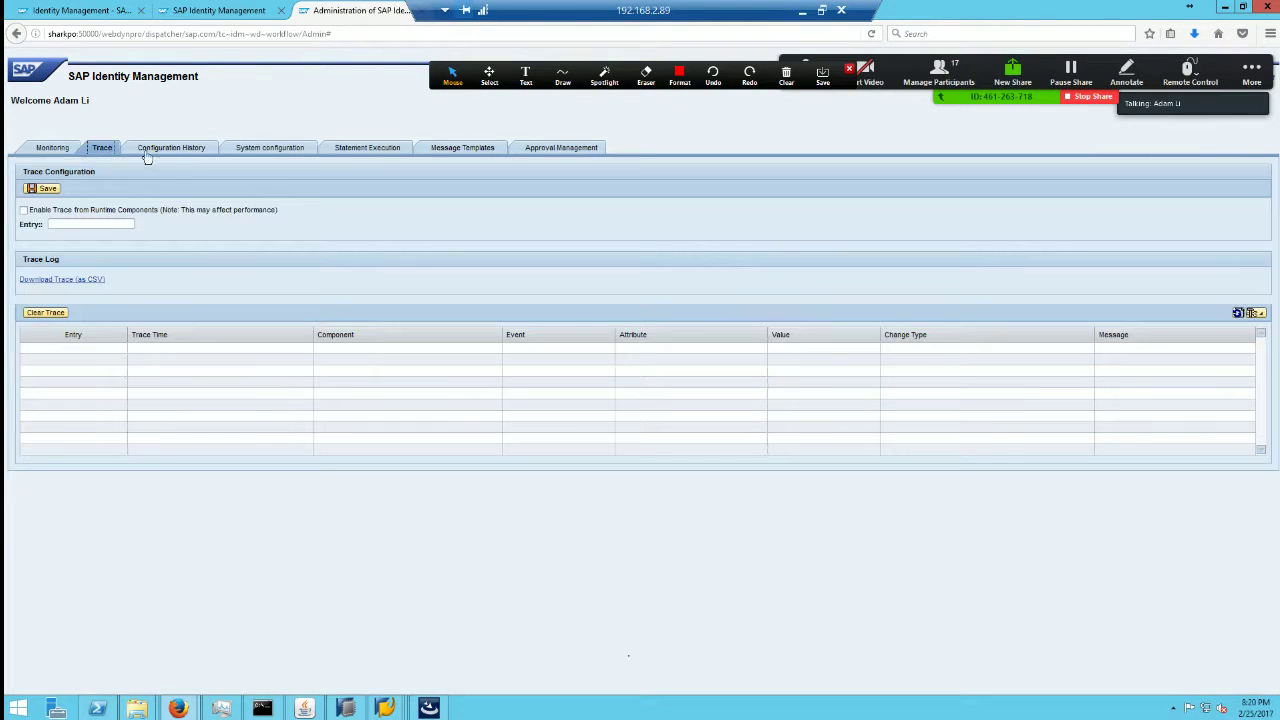
click(286, 152)
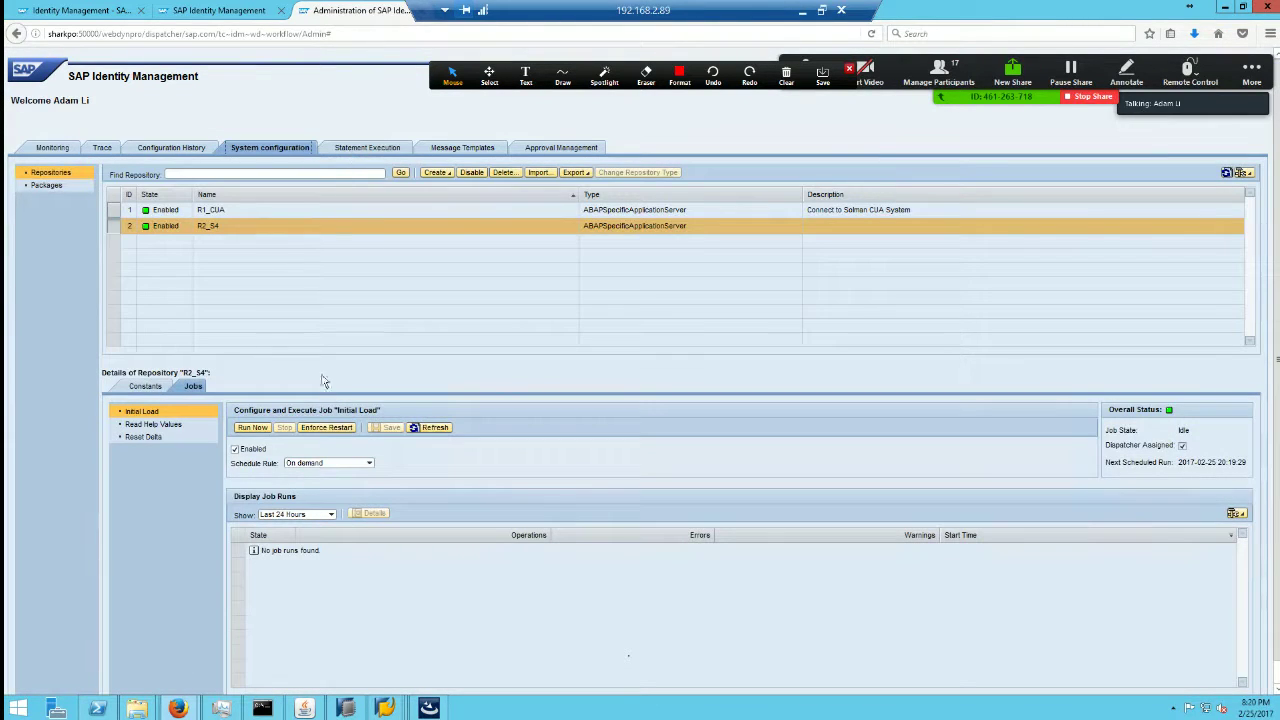
click(140, 387)
Step: Ping the Sharks4app host from the command prompt and check R2_S4's client and language constants
click(280, 479)
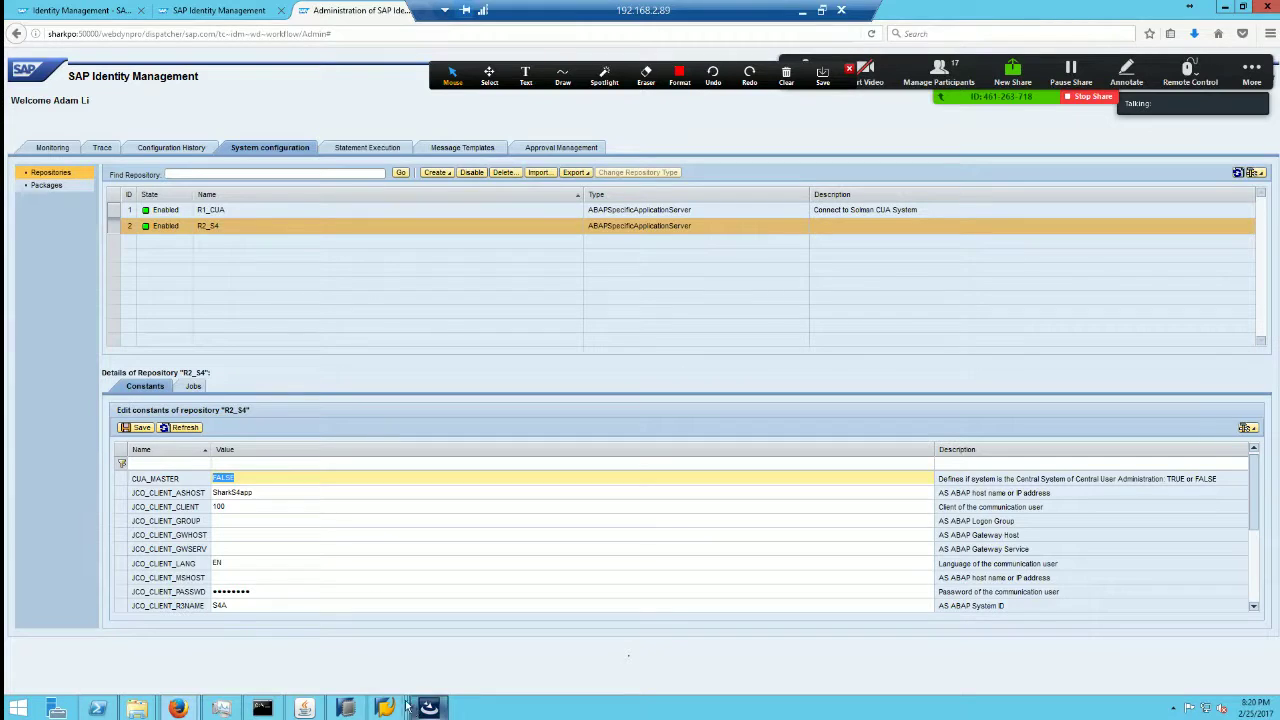
click(262, 708)
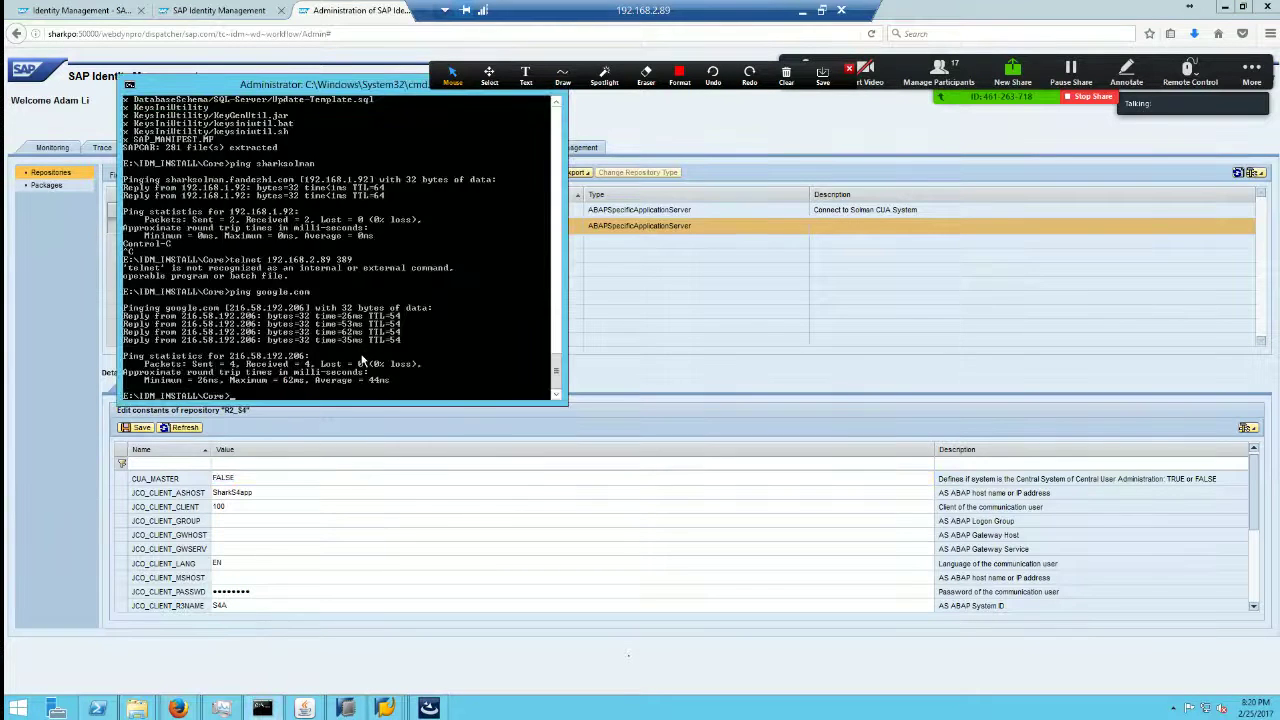
text(ping Sharks4app)
key(Return)
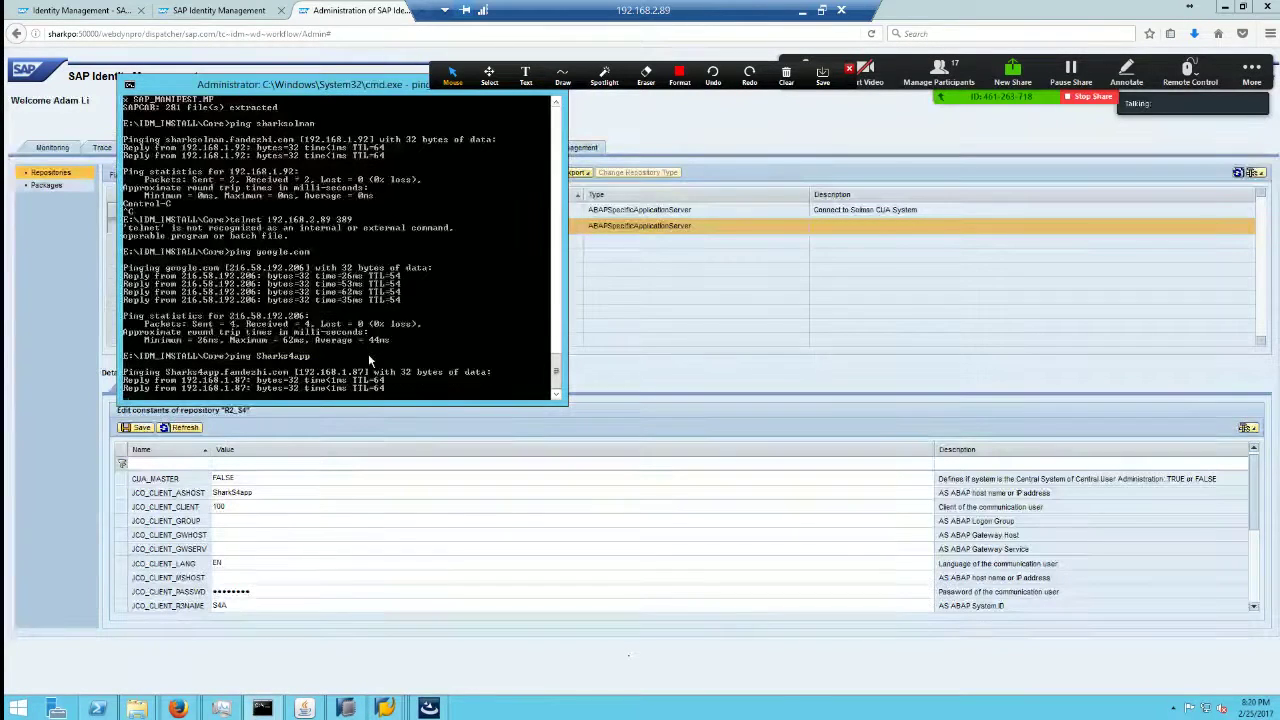
key(ctrl+c)
click(242, 507)
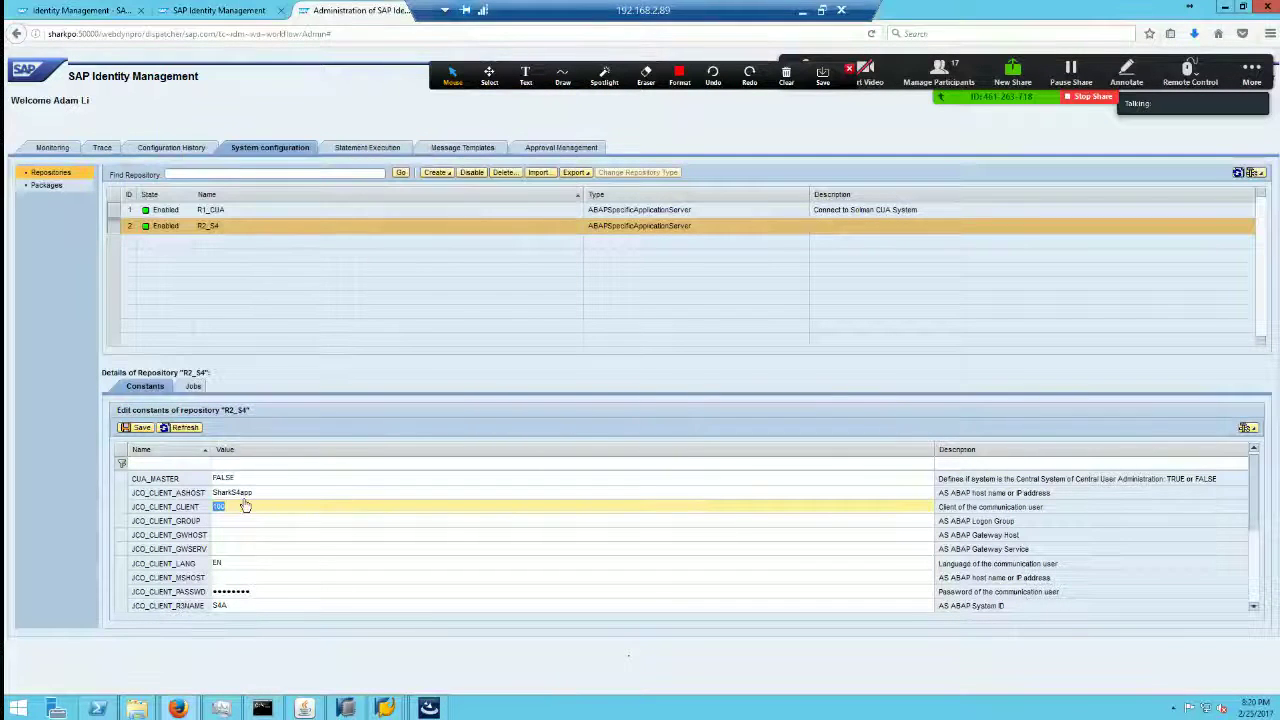
click(244, 561)
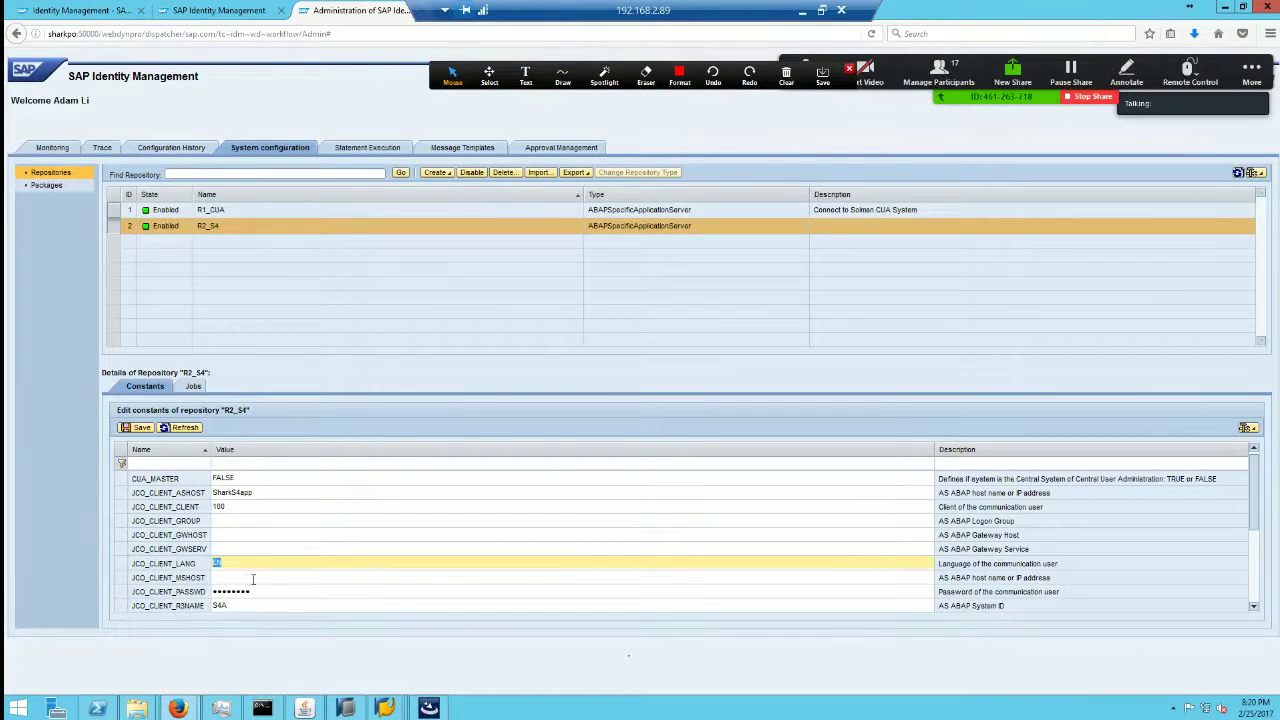
click(384, 708)
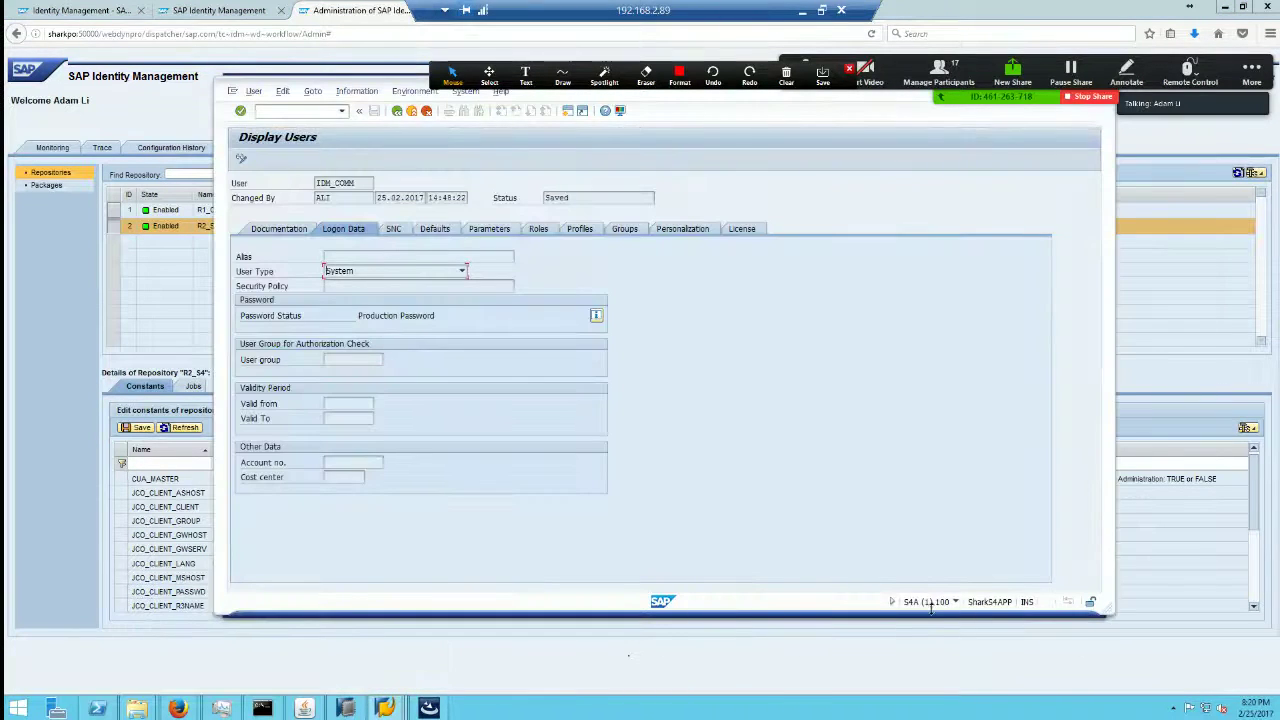
Step: Save R2_S4's repository constants and refresh the Initial Load job status
click(35, 516)
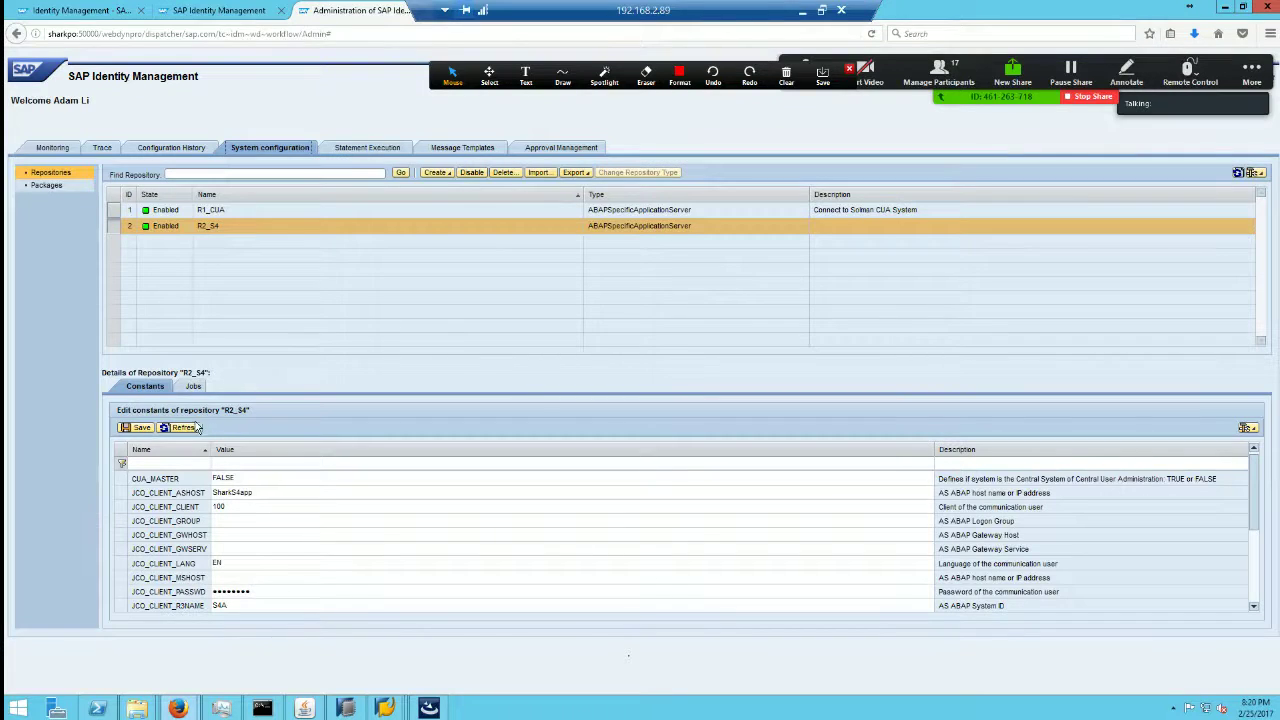
click(181, 430)
click(139, 427)
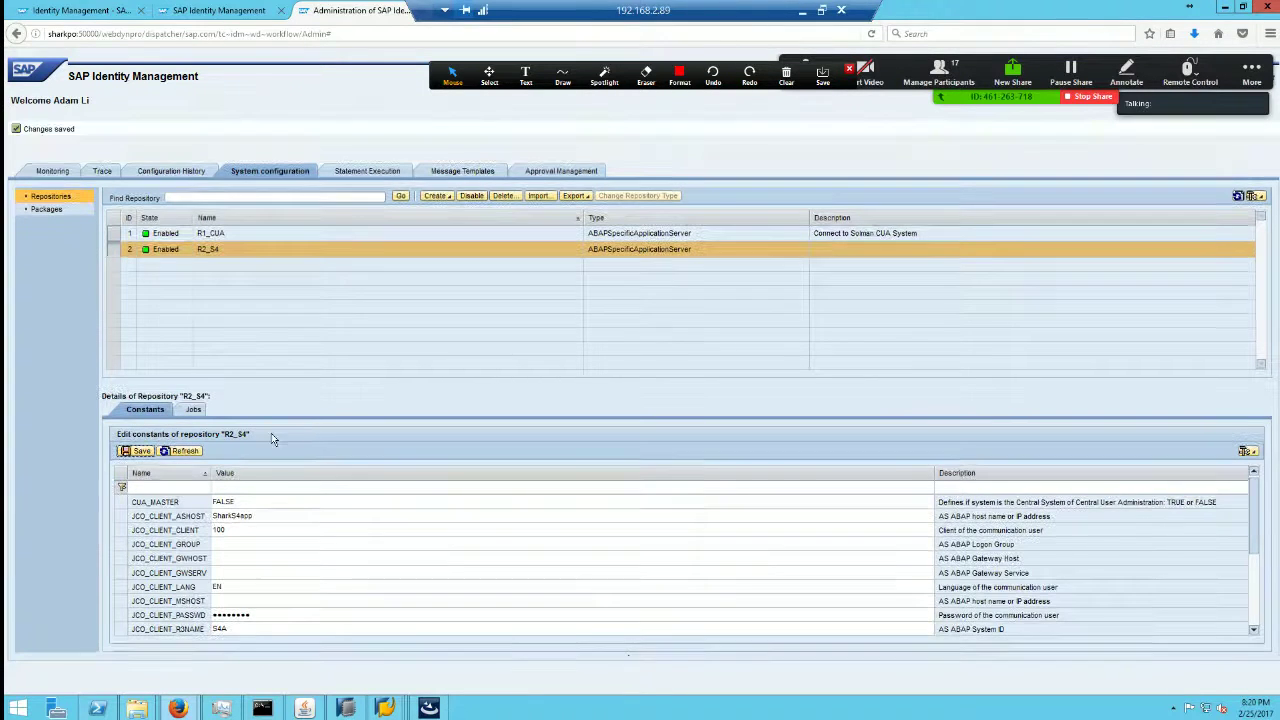
click(193, 411)
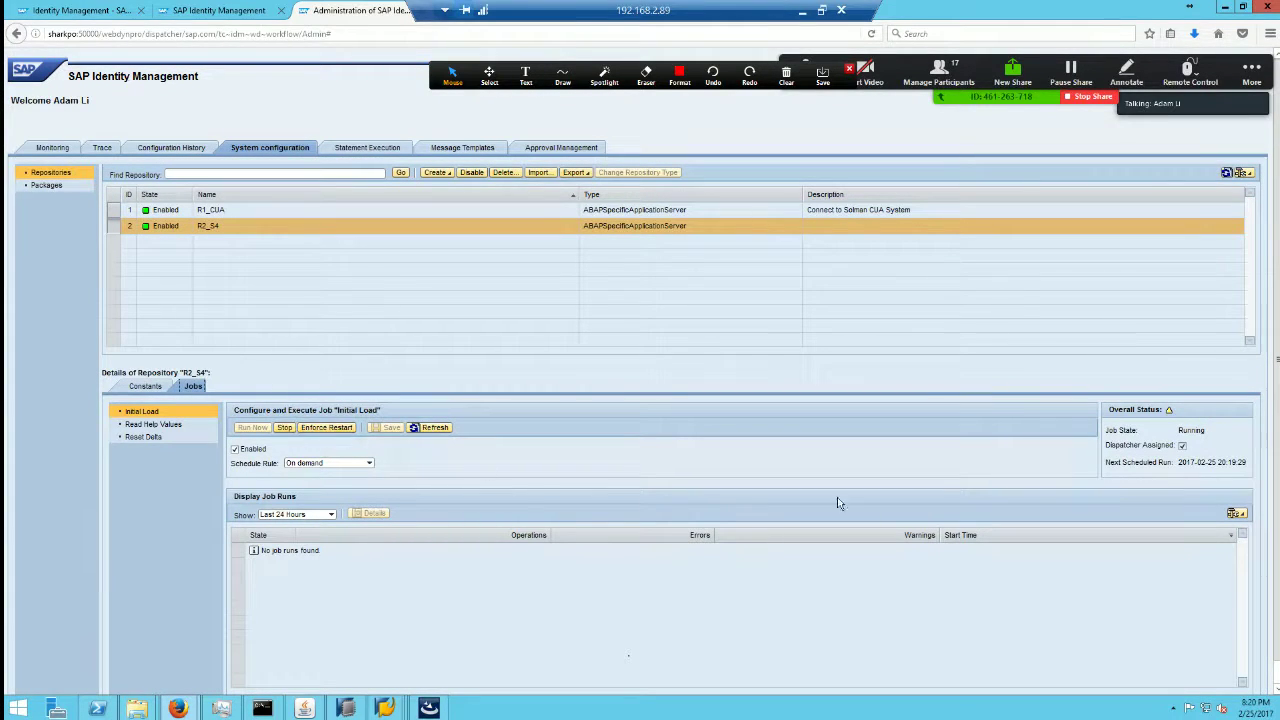
click(282, 430)
click(433, 428)
click(346, 708)
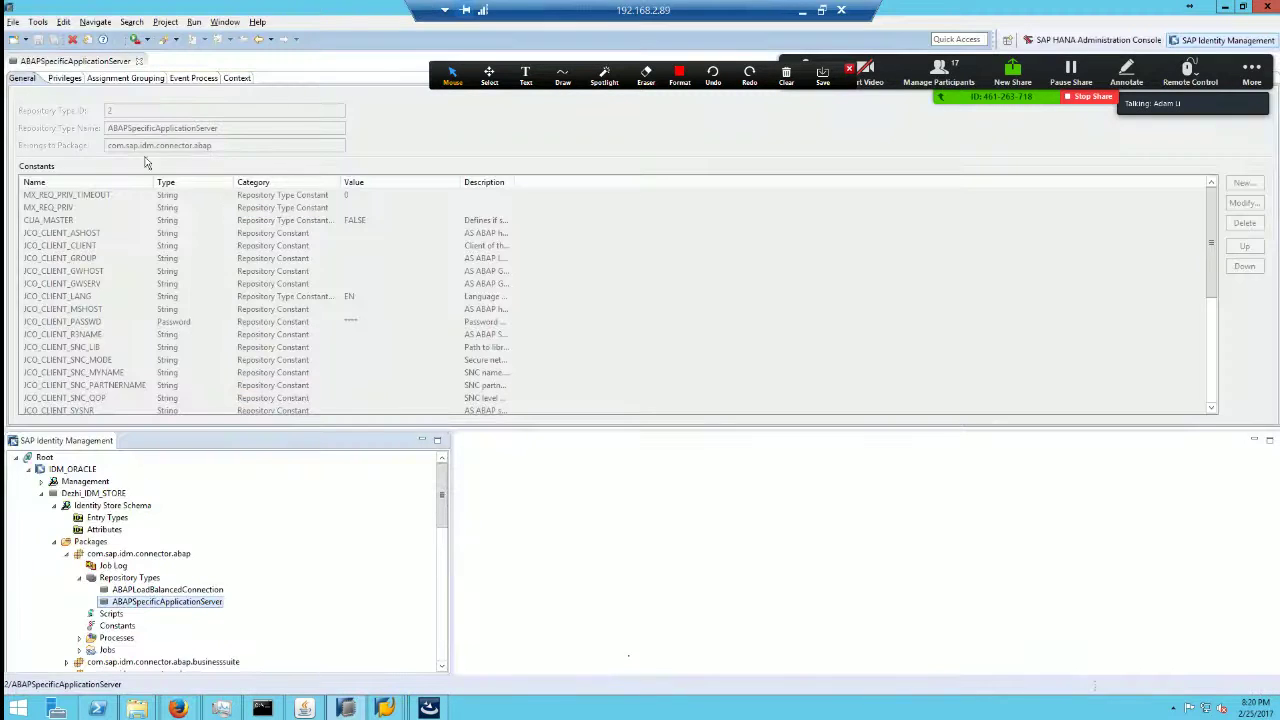
Step: Expand the ABAP connector's Specific Application Server jobs and inspect the Initial Load job definition
click(139, 62)
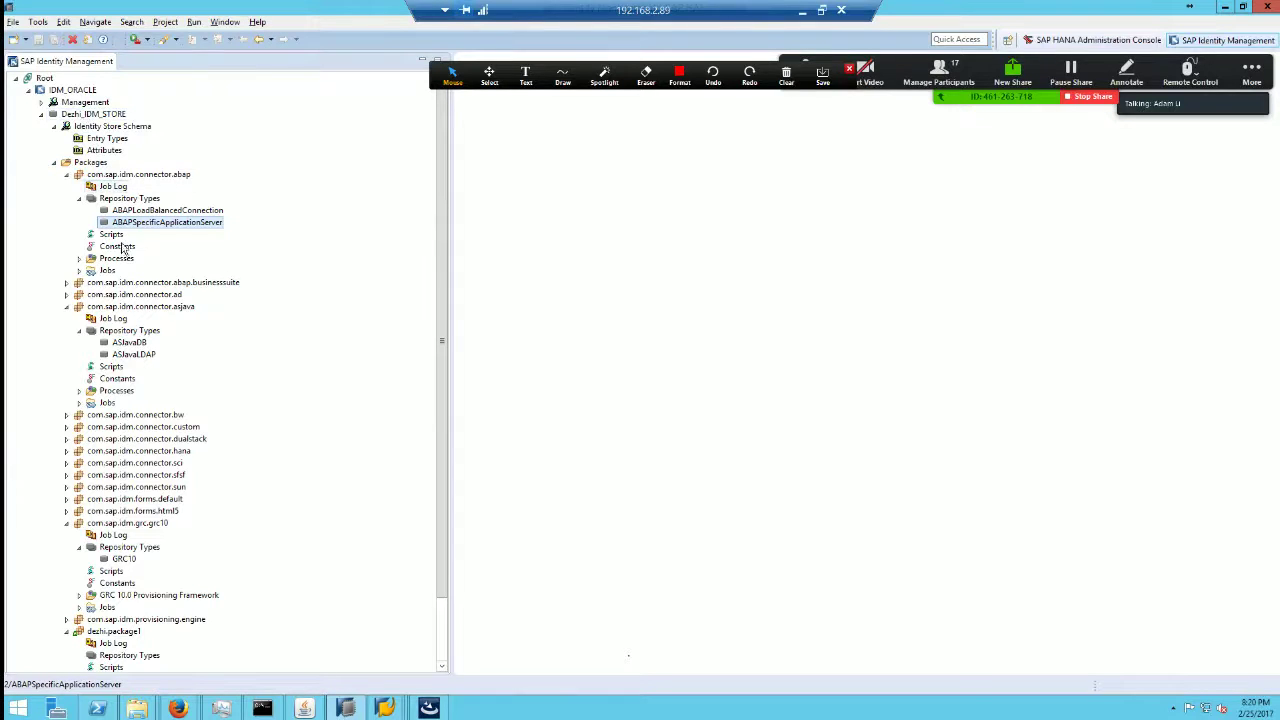
click(105, 272)
click(79, 274)
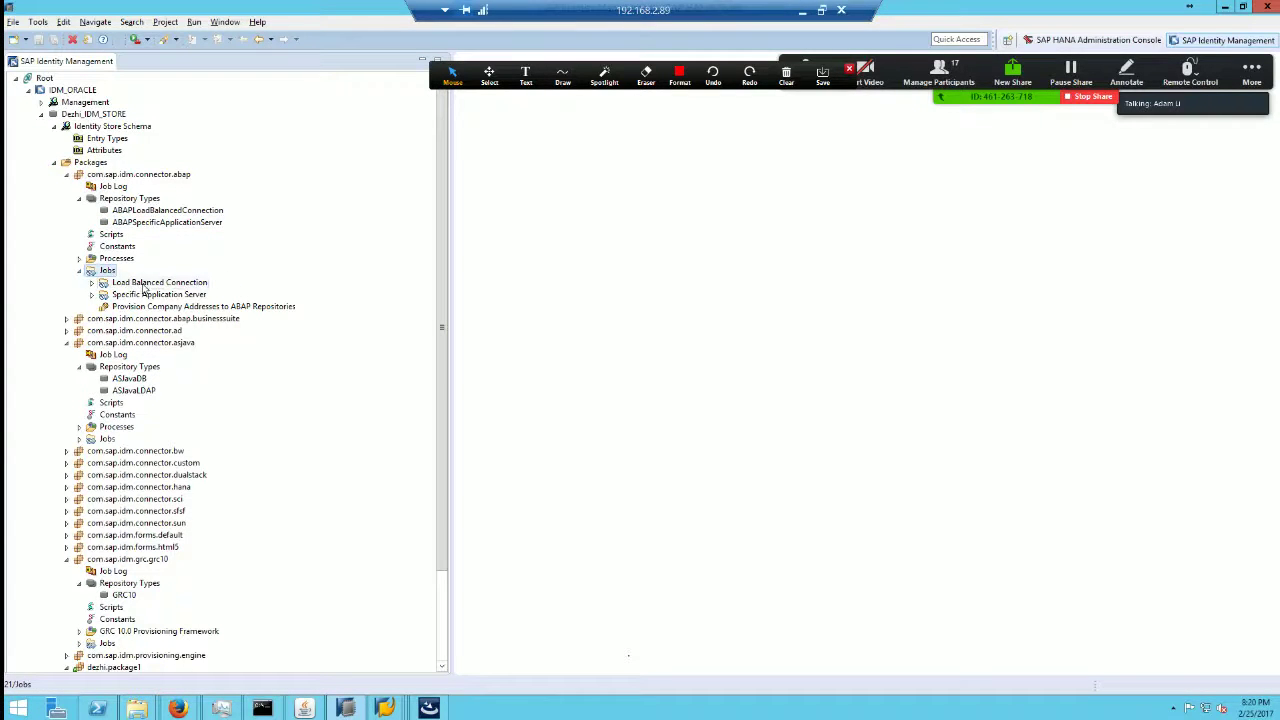
double_click(260, 7)
drag(488, 127, 441, 140)
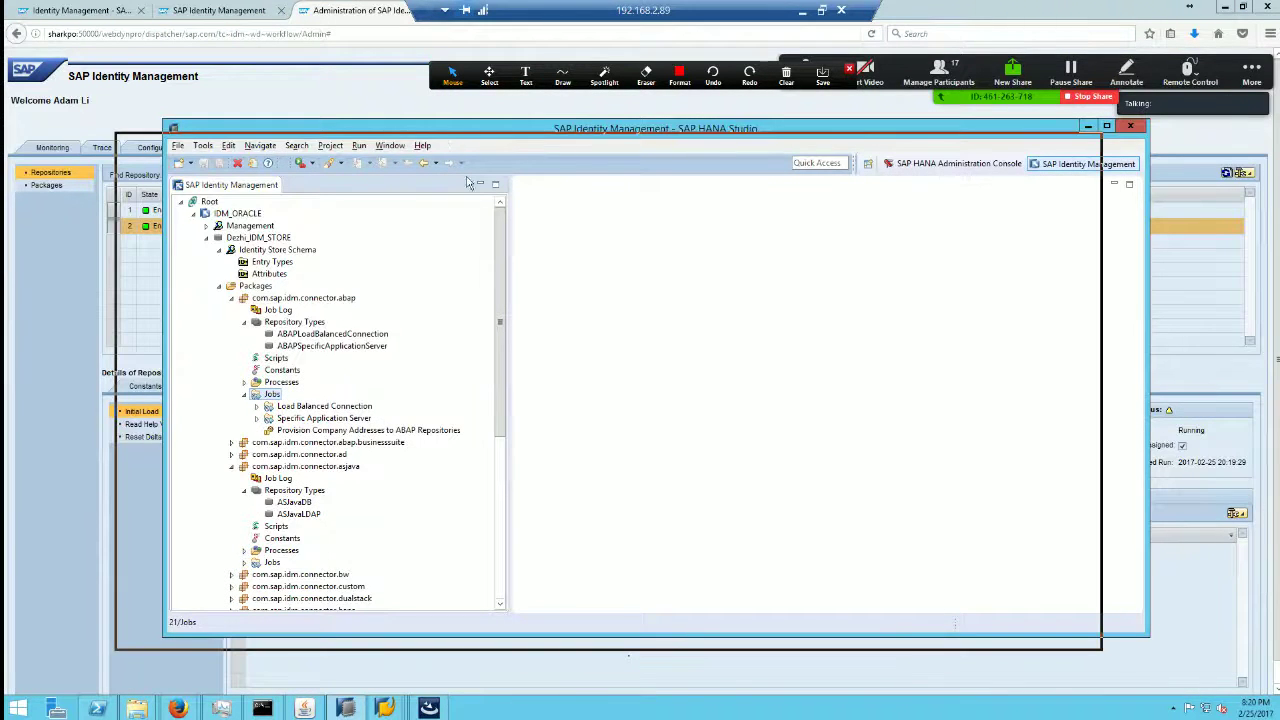
drag(560, 352, 713, 147)
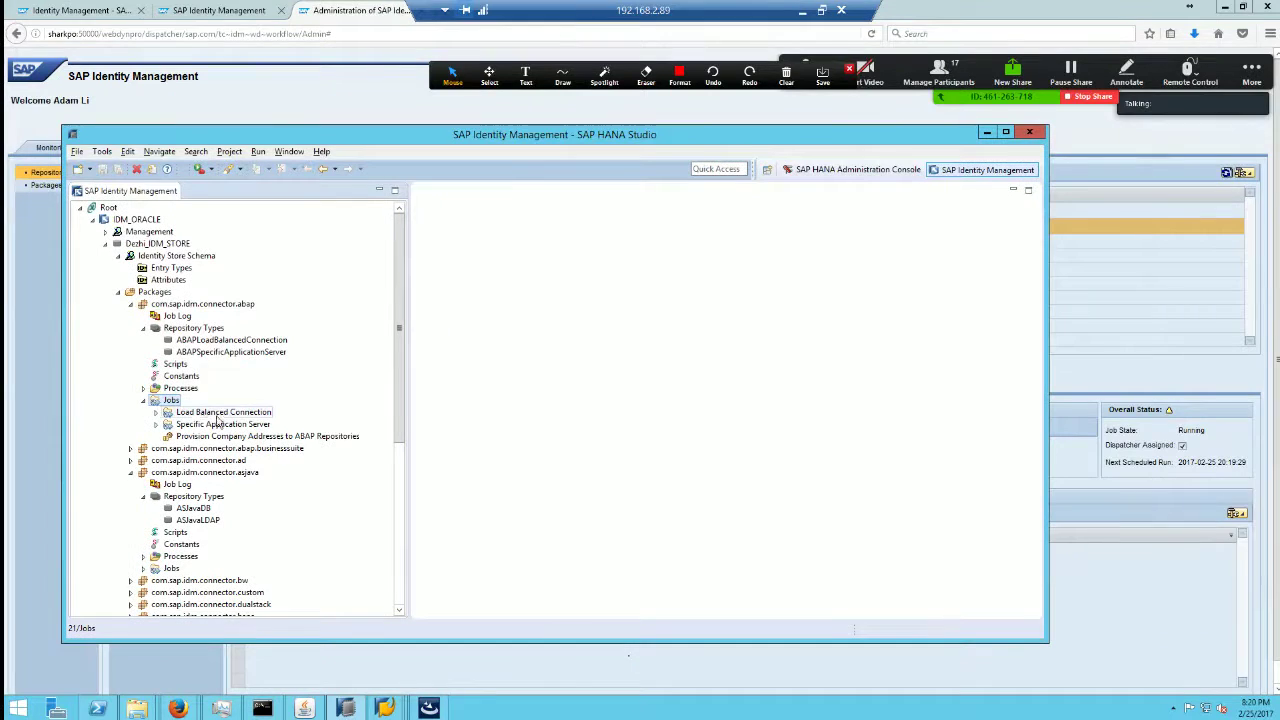
click(157, 425)
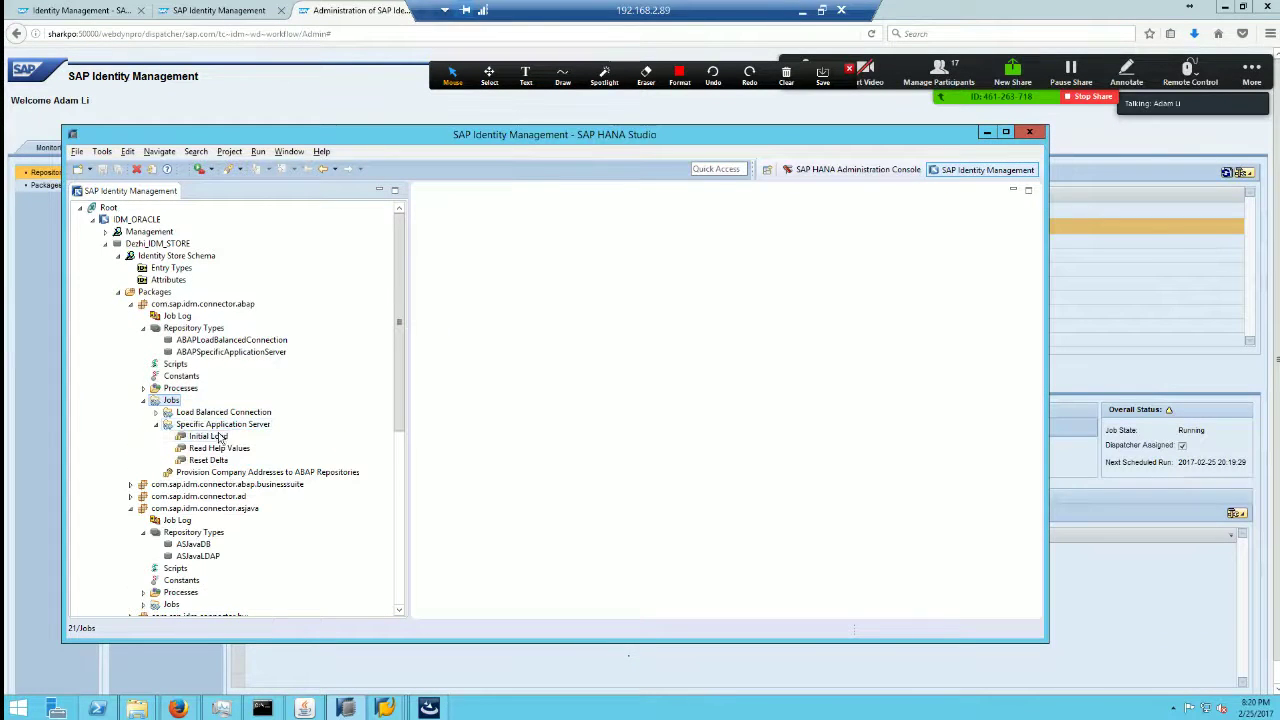
double_click(218, 437)
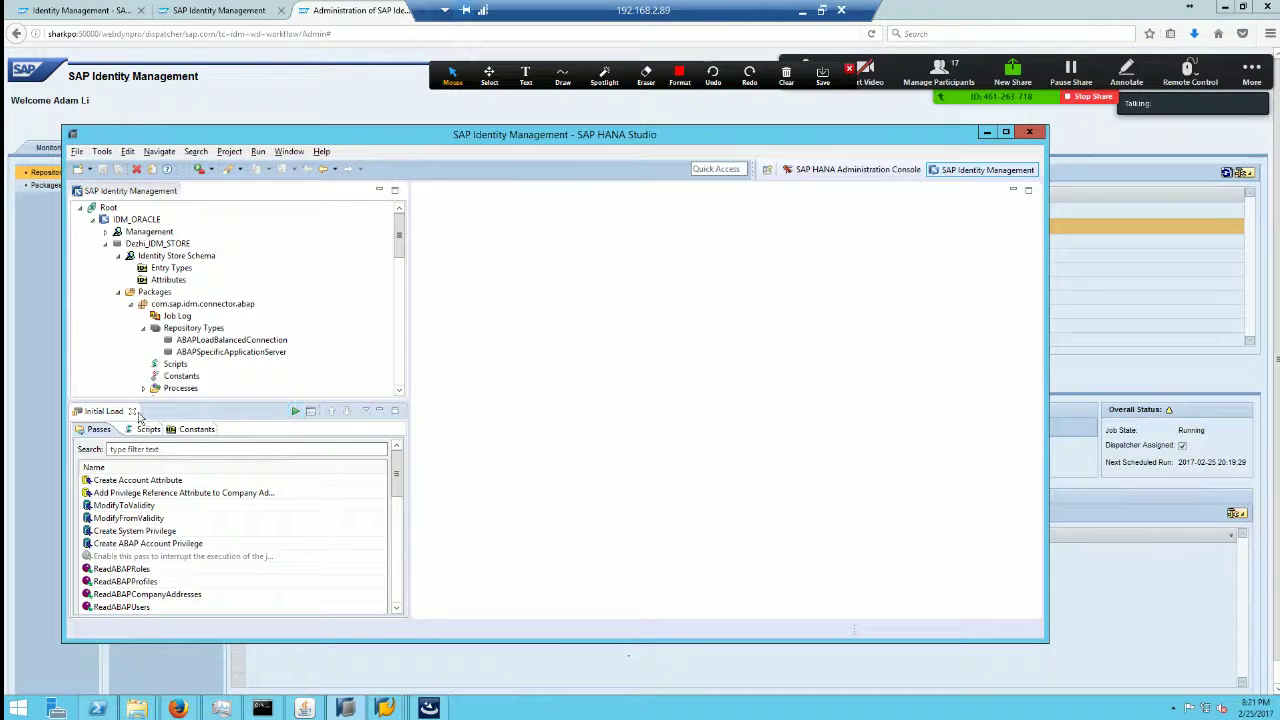
click(131, 411)
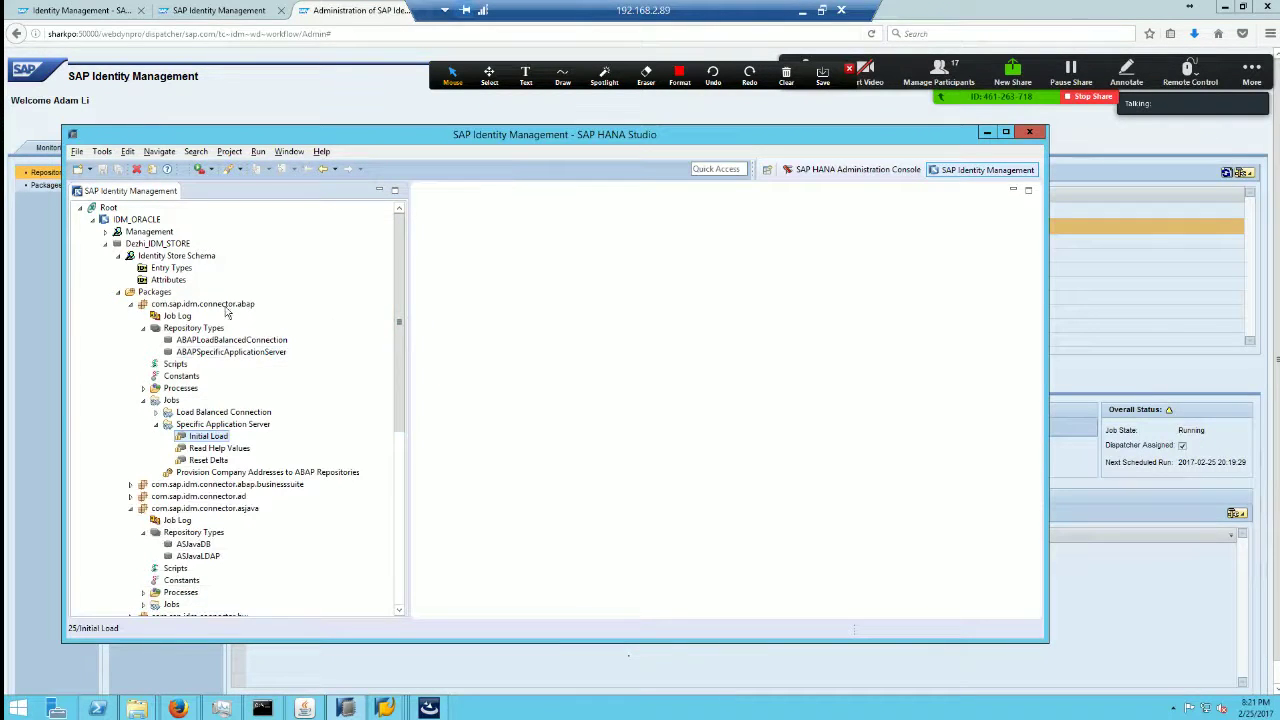
Step: Open the ABAP connector's Job Log and find the running R2_S4 Initial Load entry
click(180, 316)
double_click(180, 316)
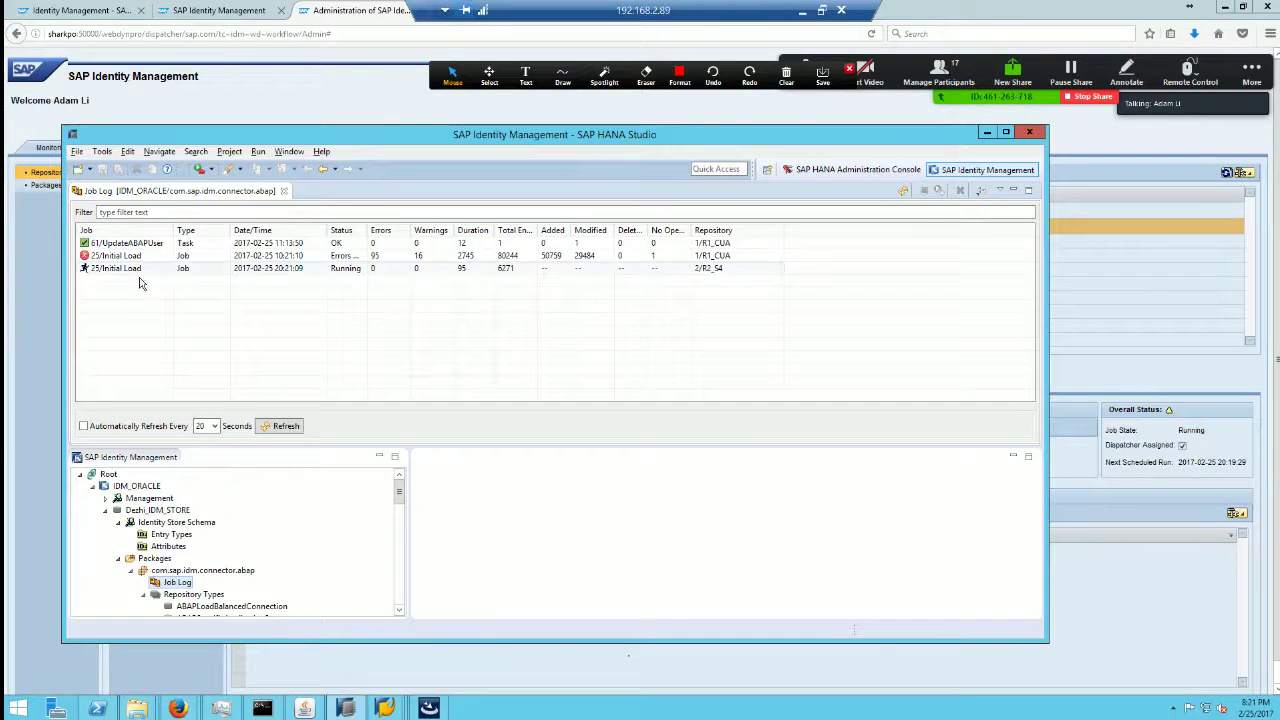
click(298, 270)
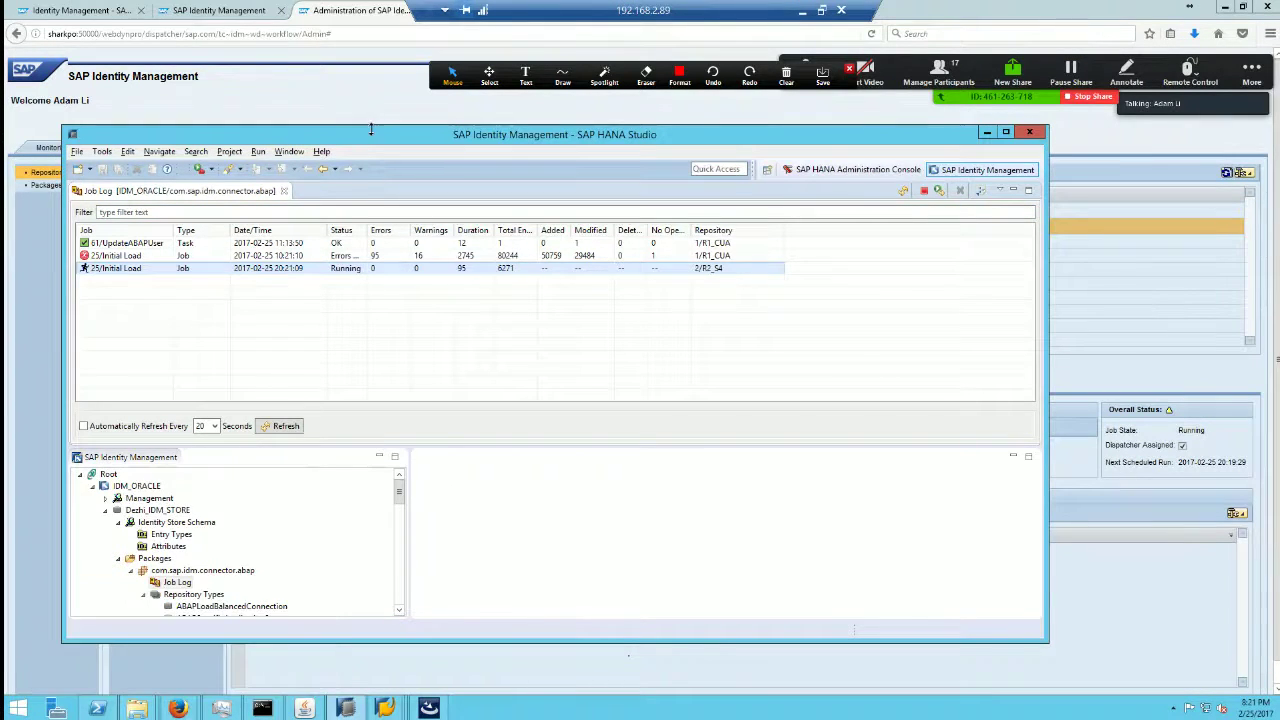
drag(380, 140, 426, 120)
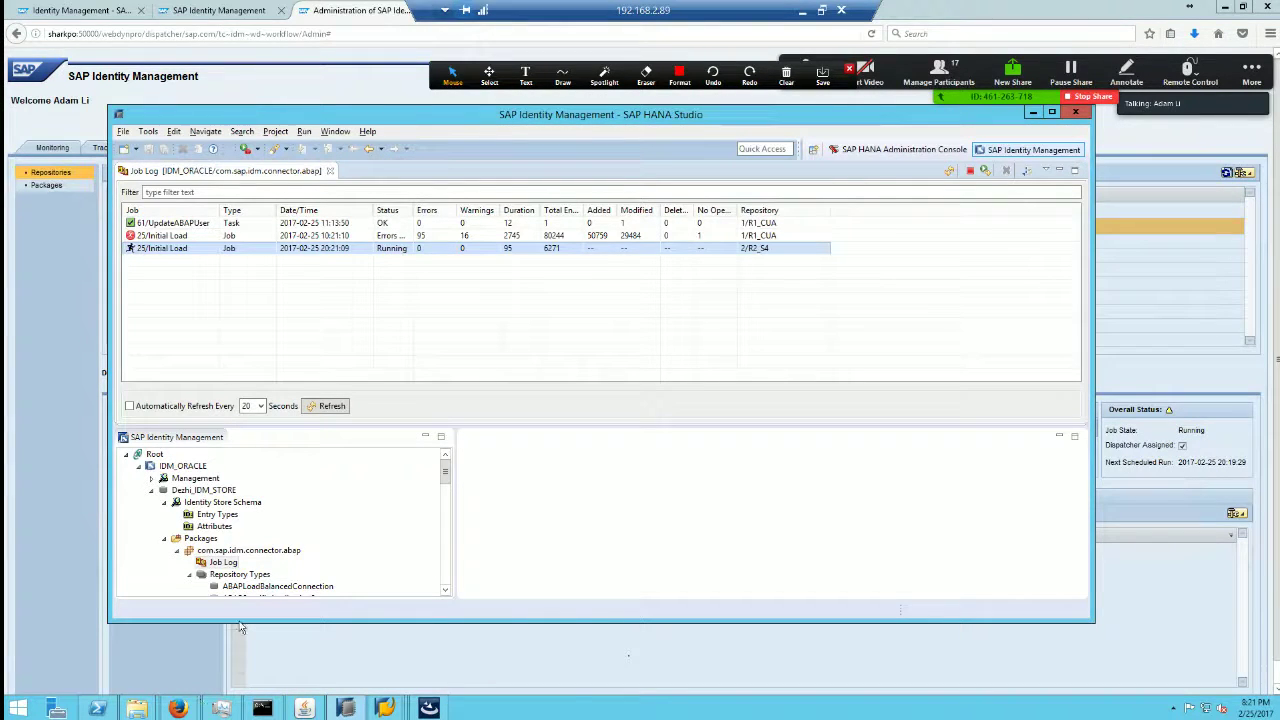
click(60, 272)
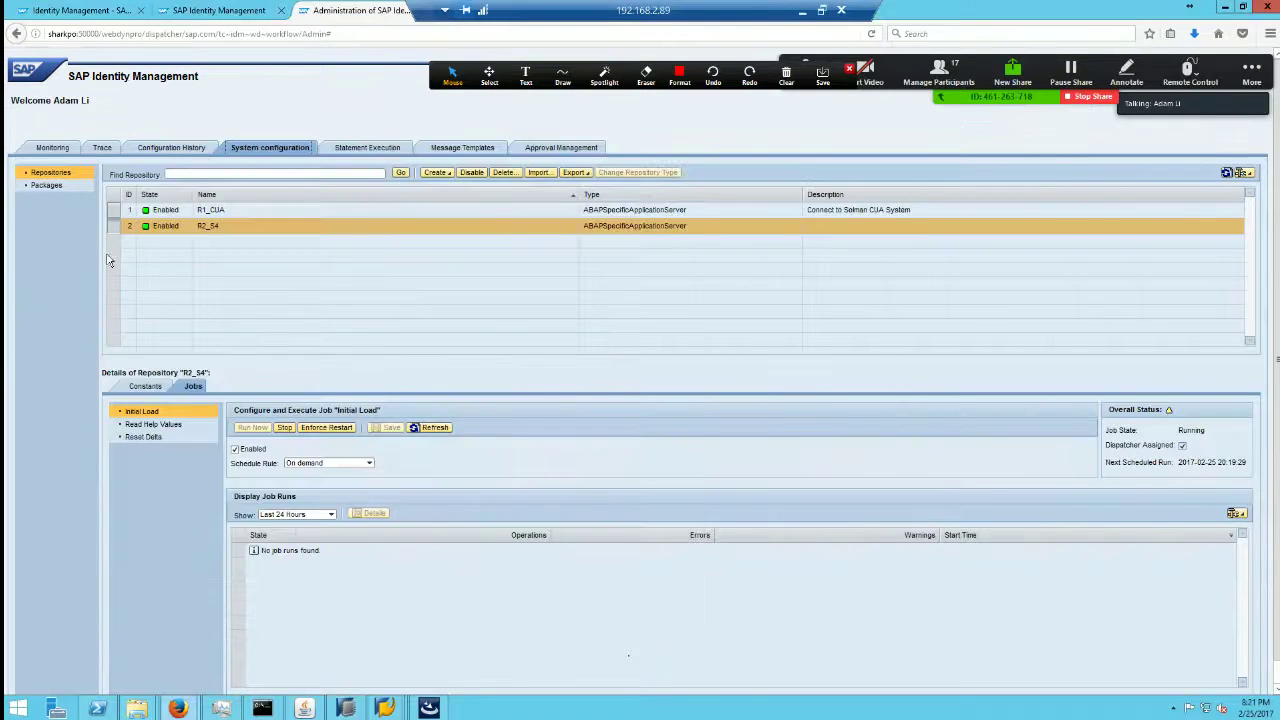
Step: List Job Status for all jobs and compare running Initial Load job 167 with idle job 156
click(74, 148)
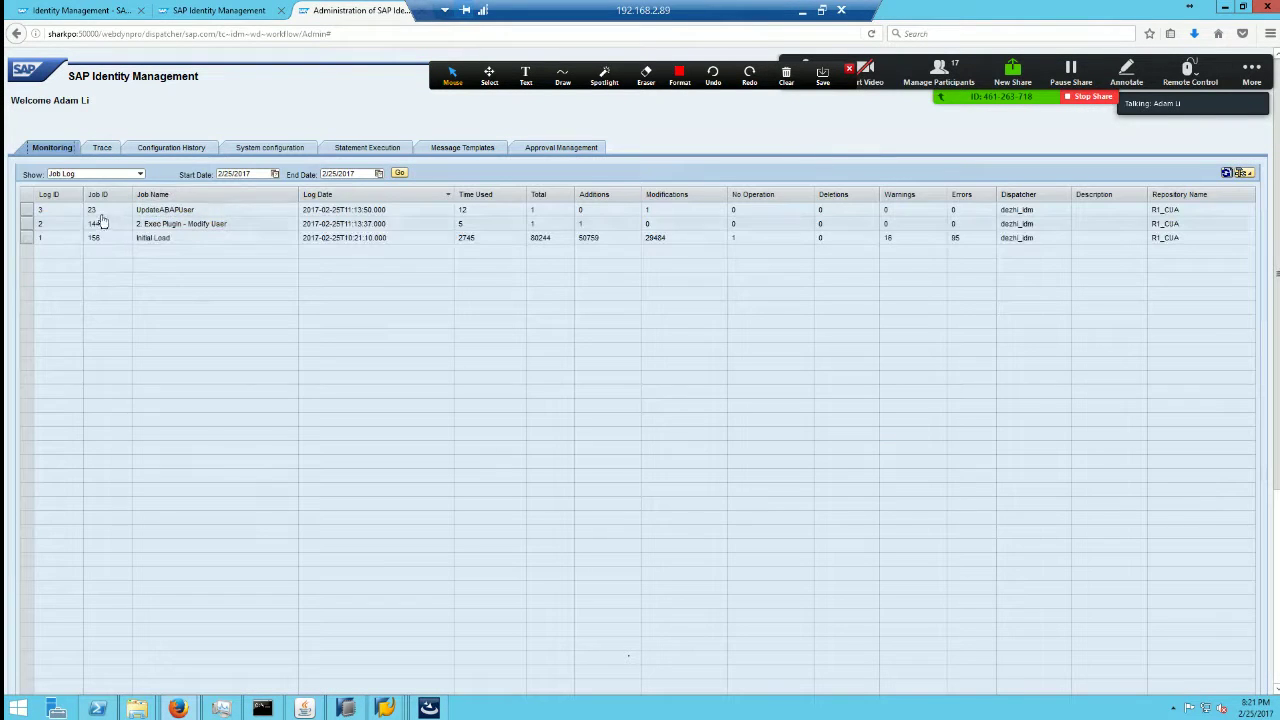
click(116, 175)
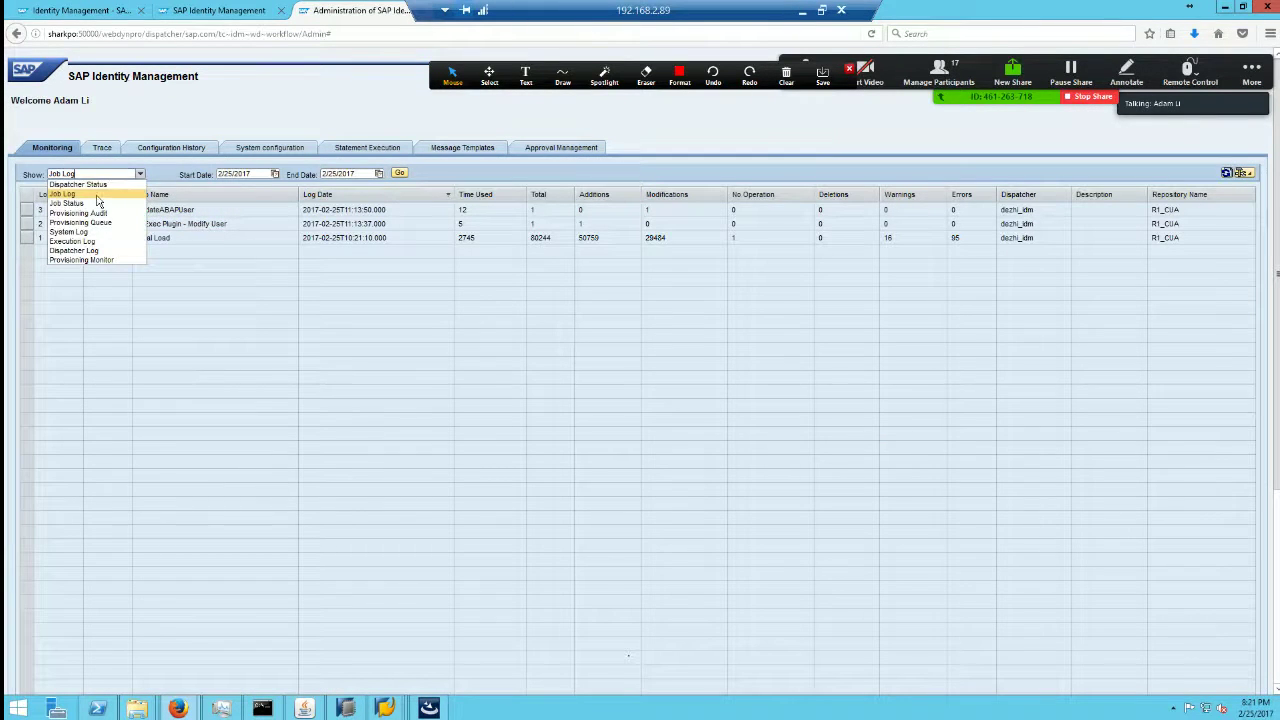
click(90, 203)
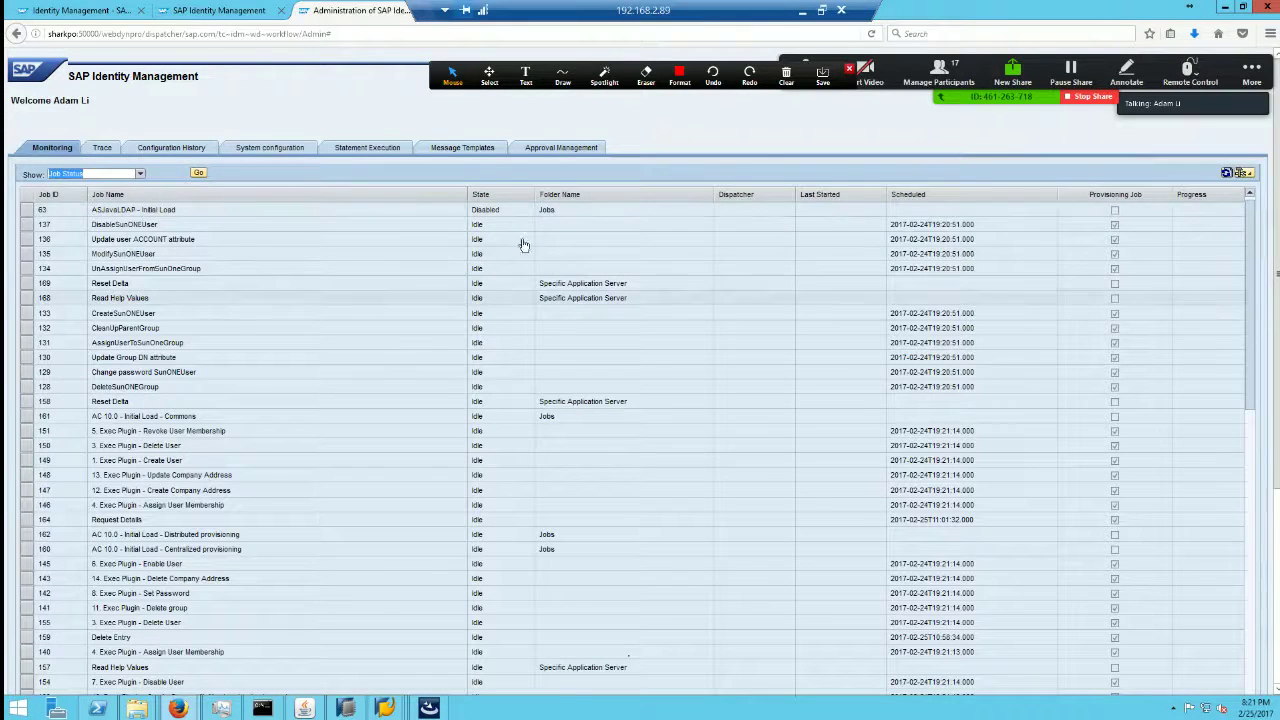
drag(1248, 274, 1252, 655)
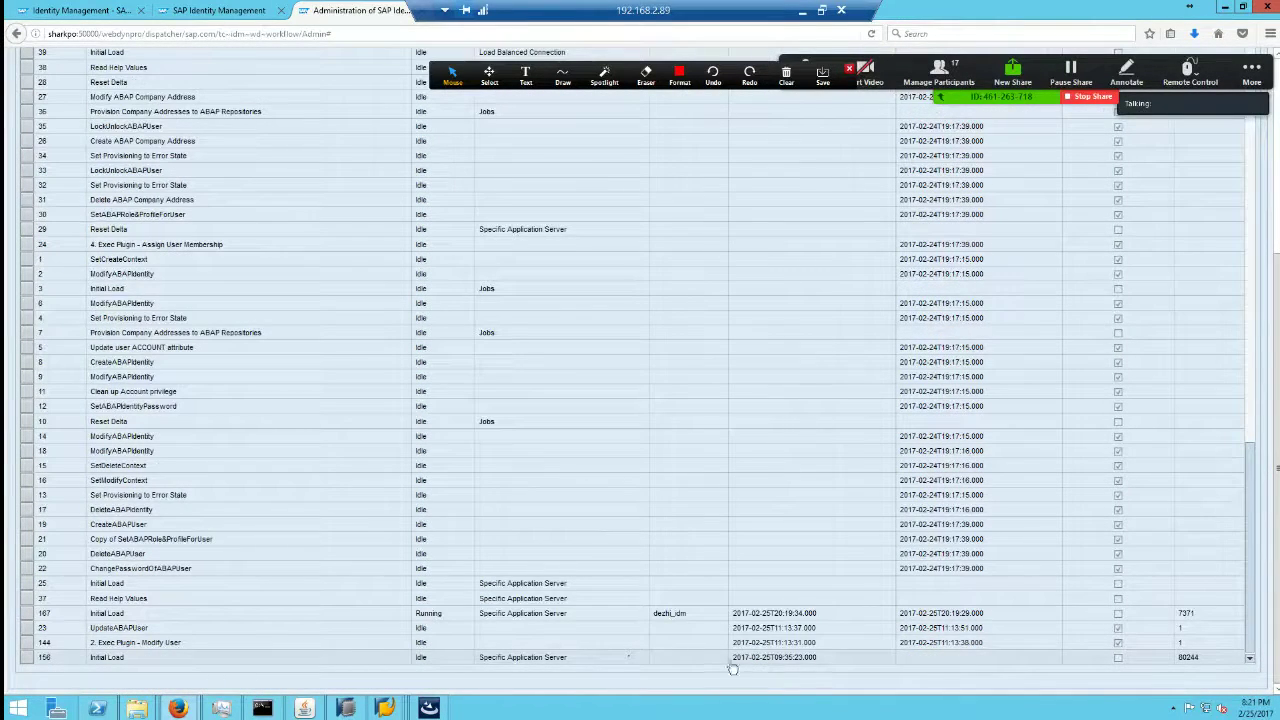
click(30, 660)
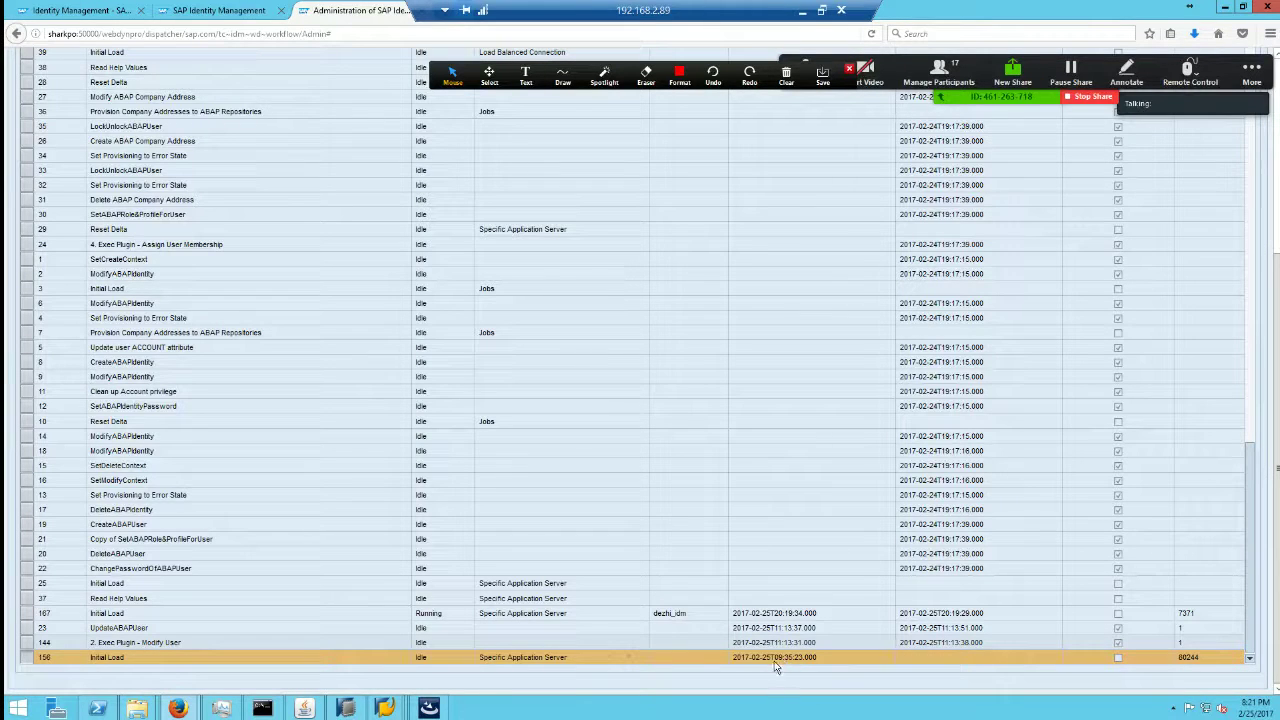
click(775, 615)
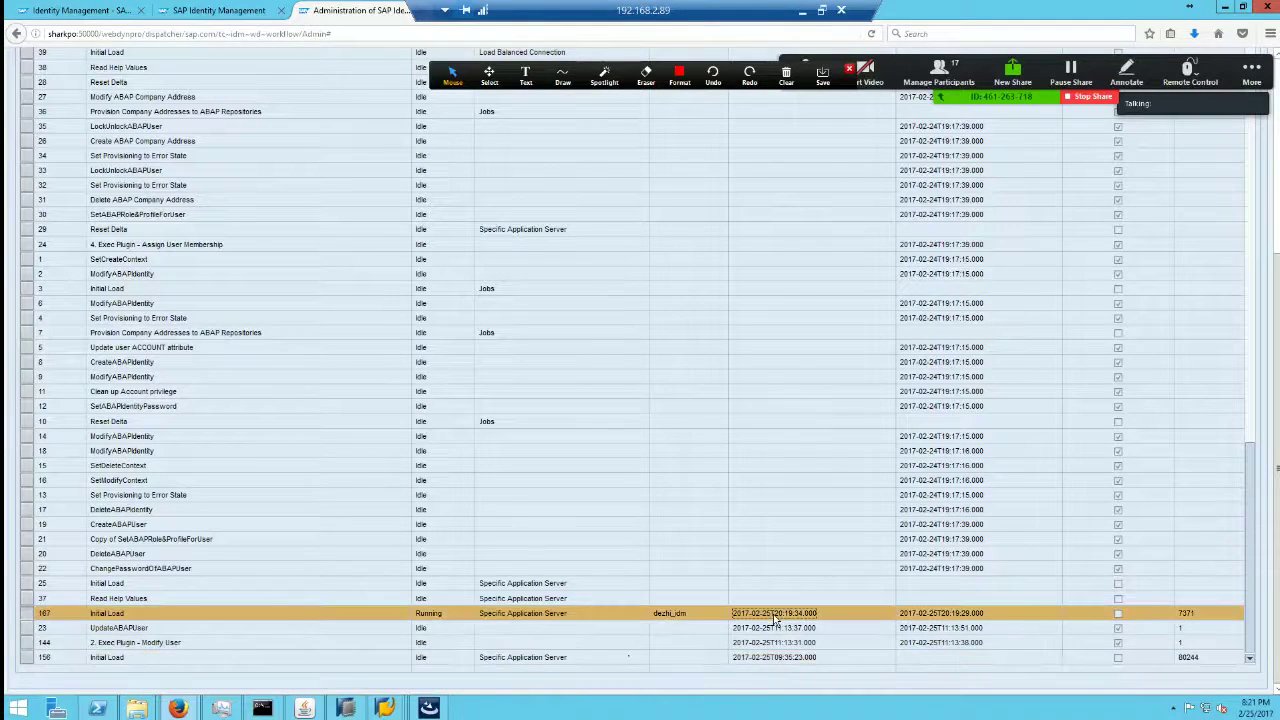
click(776, 658)
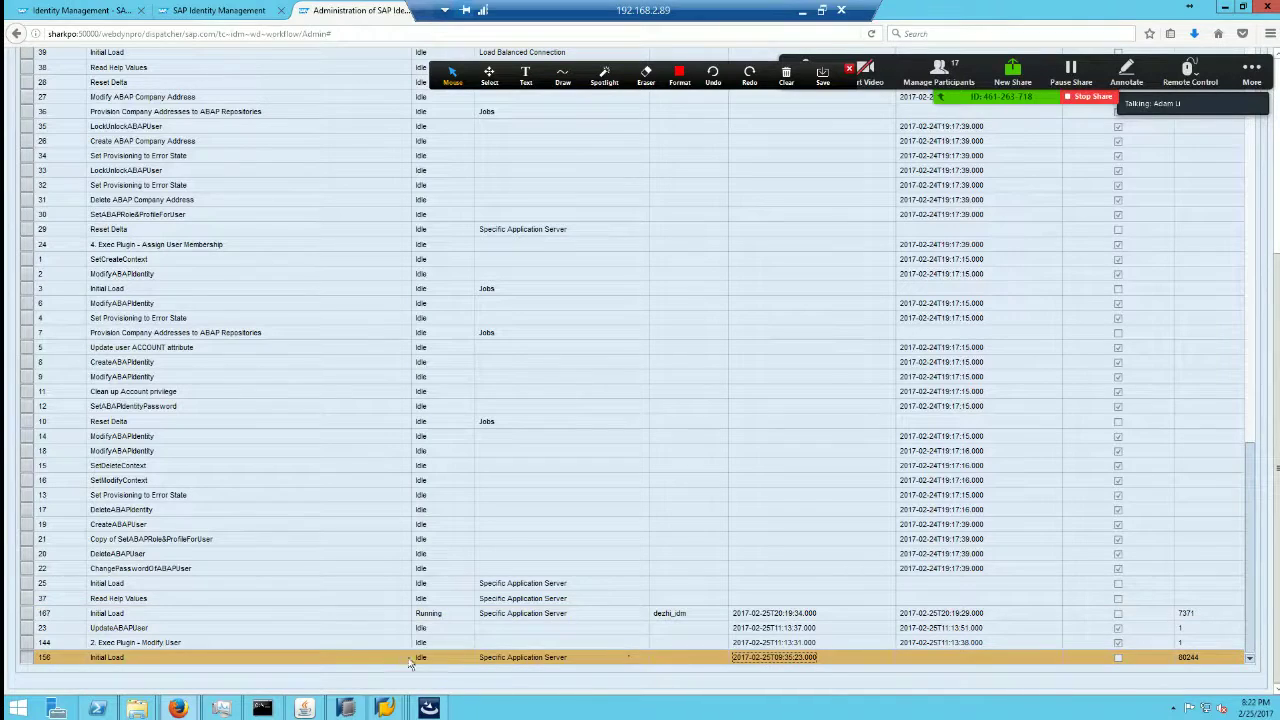
click(460, 616)
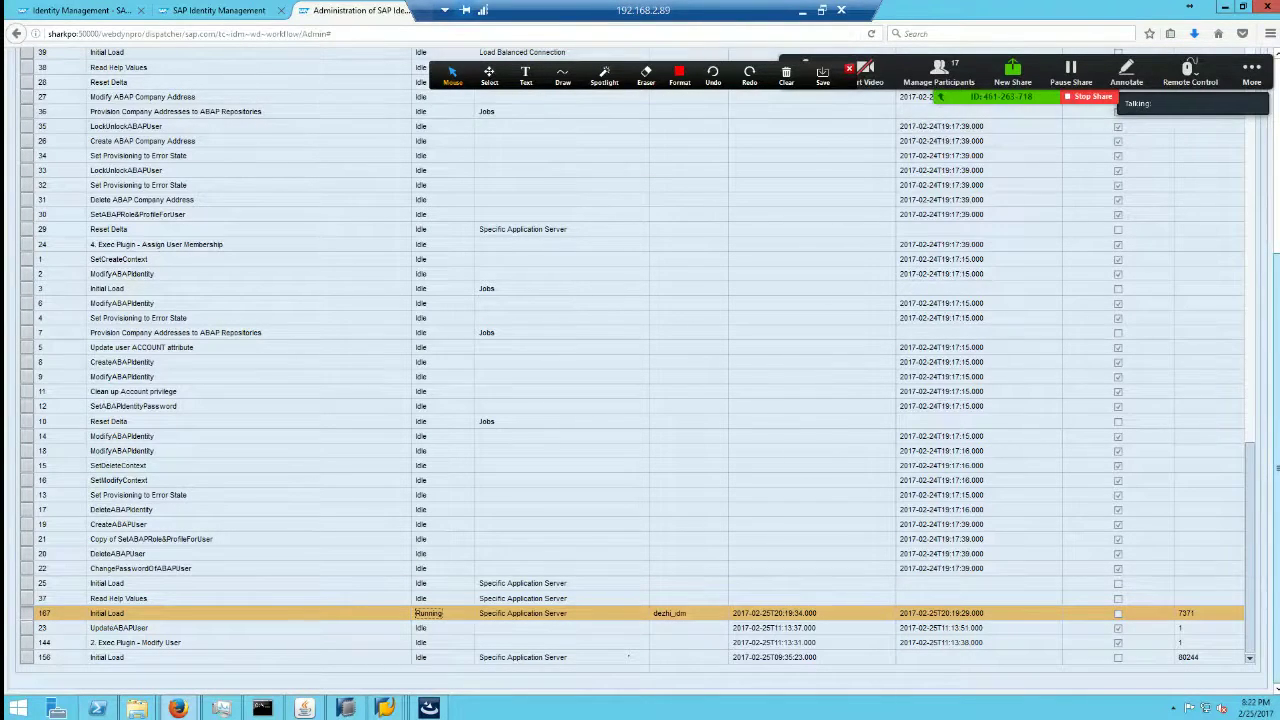
scroll(281, 157, up, 3)
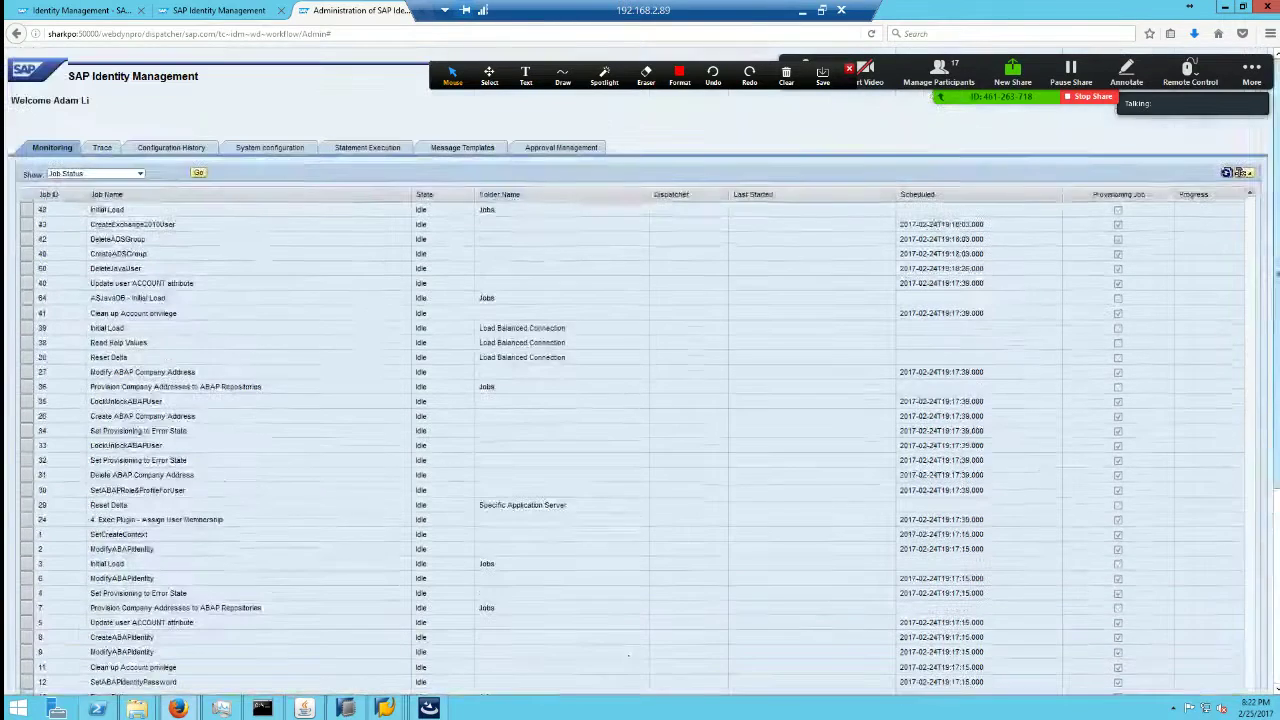
Step: Review the refreshed System Log errors, then switch to the Execution Log for Initial Load 167
click(140, 175)
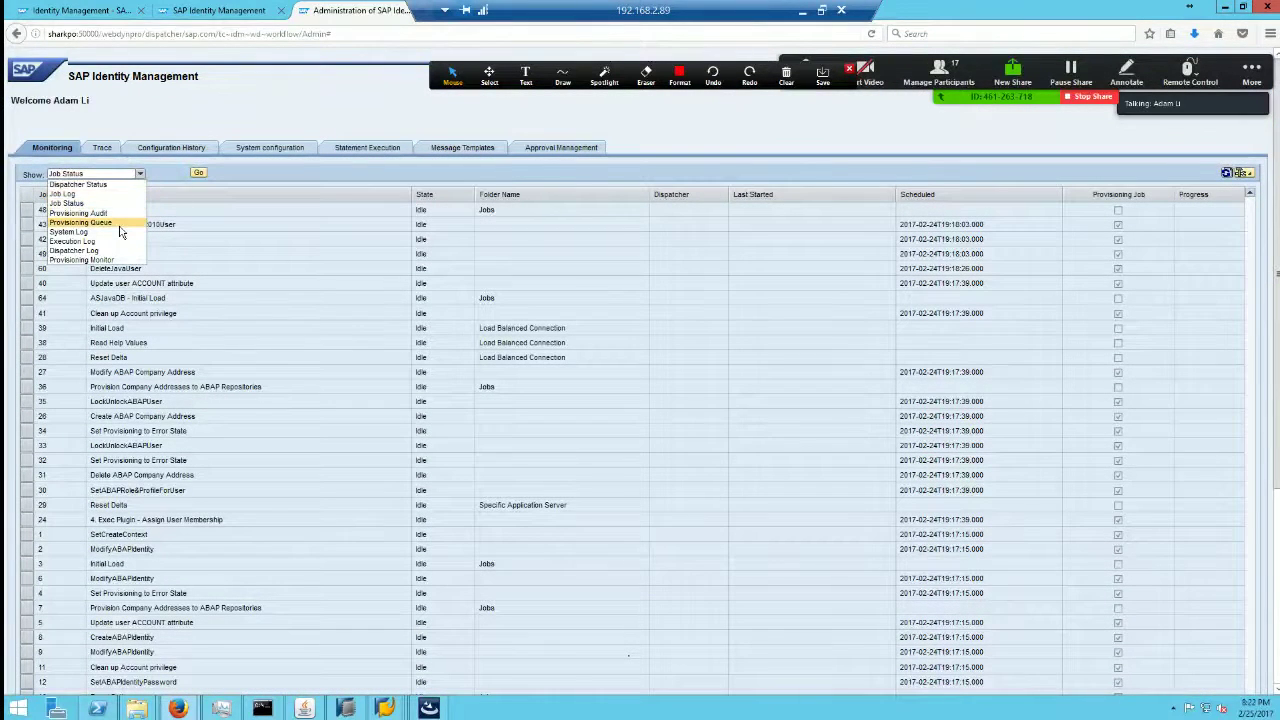
click(116, 232)
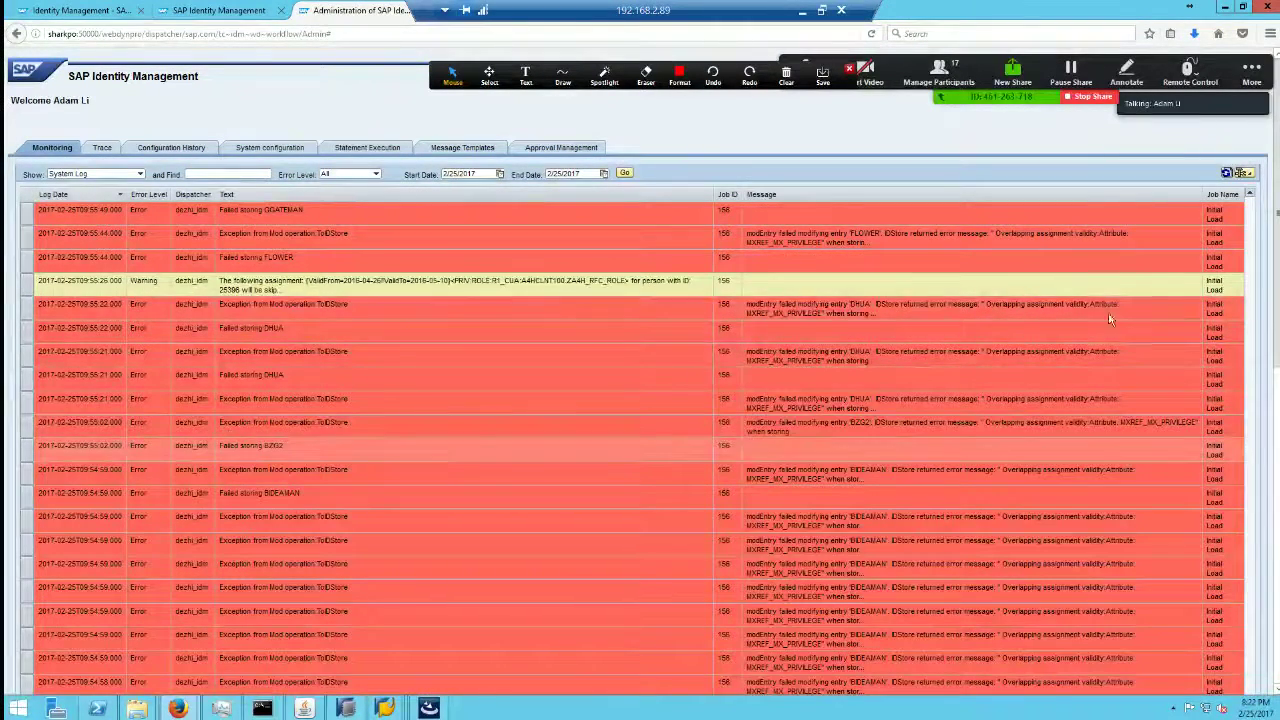
click(1227, 173)
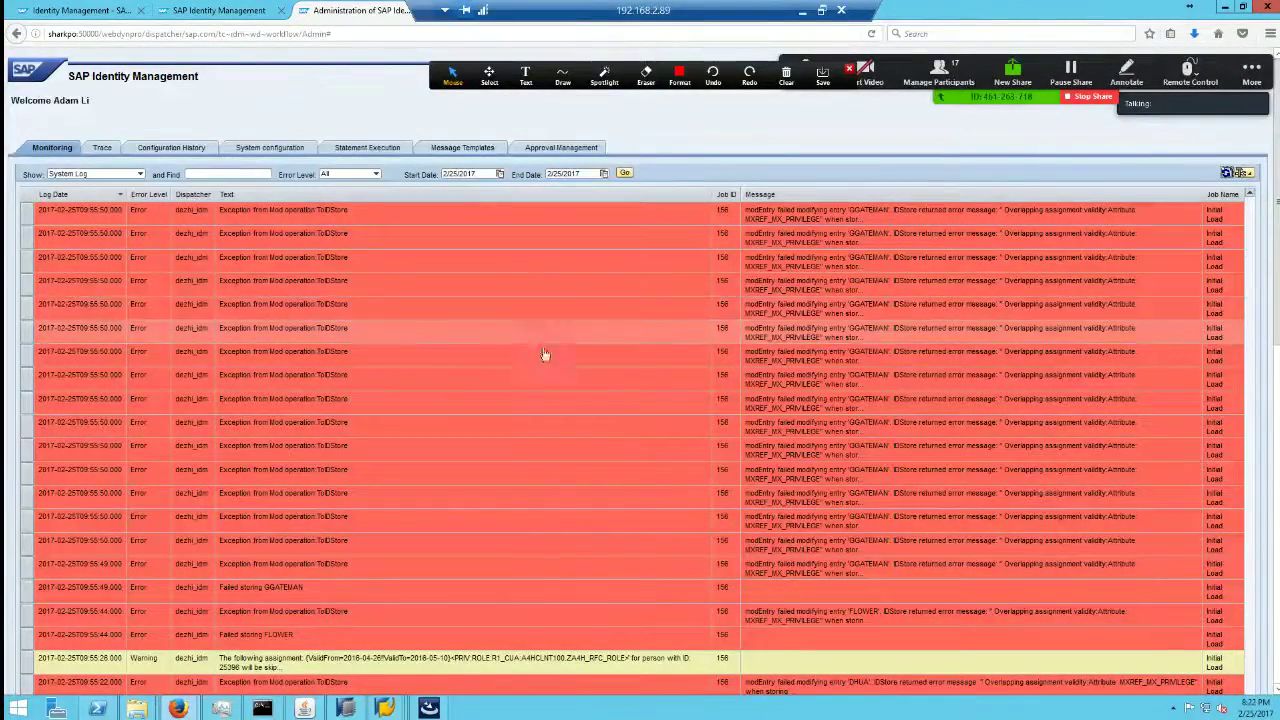
click(140, 175)
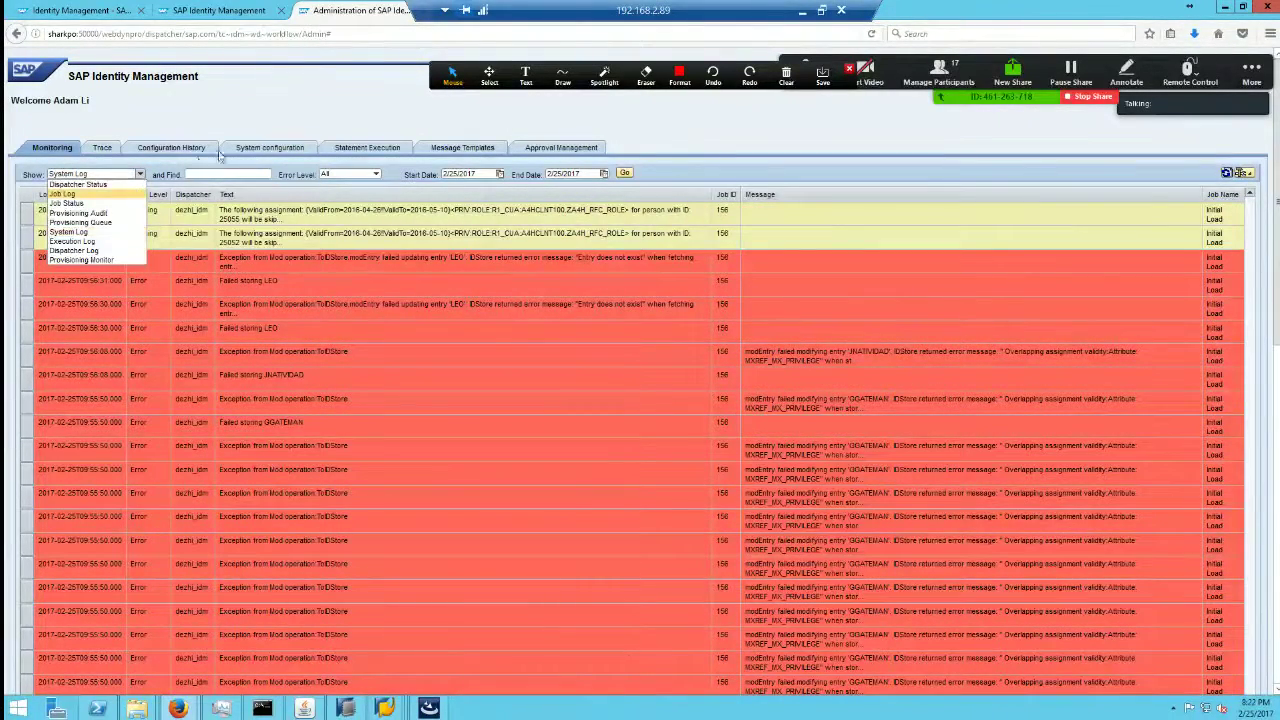
click(104, 178)
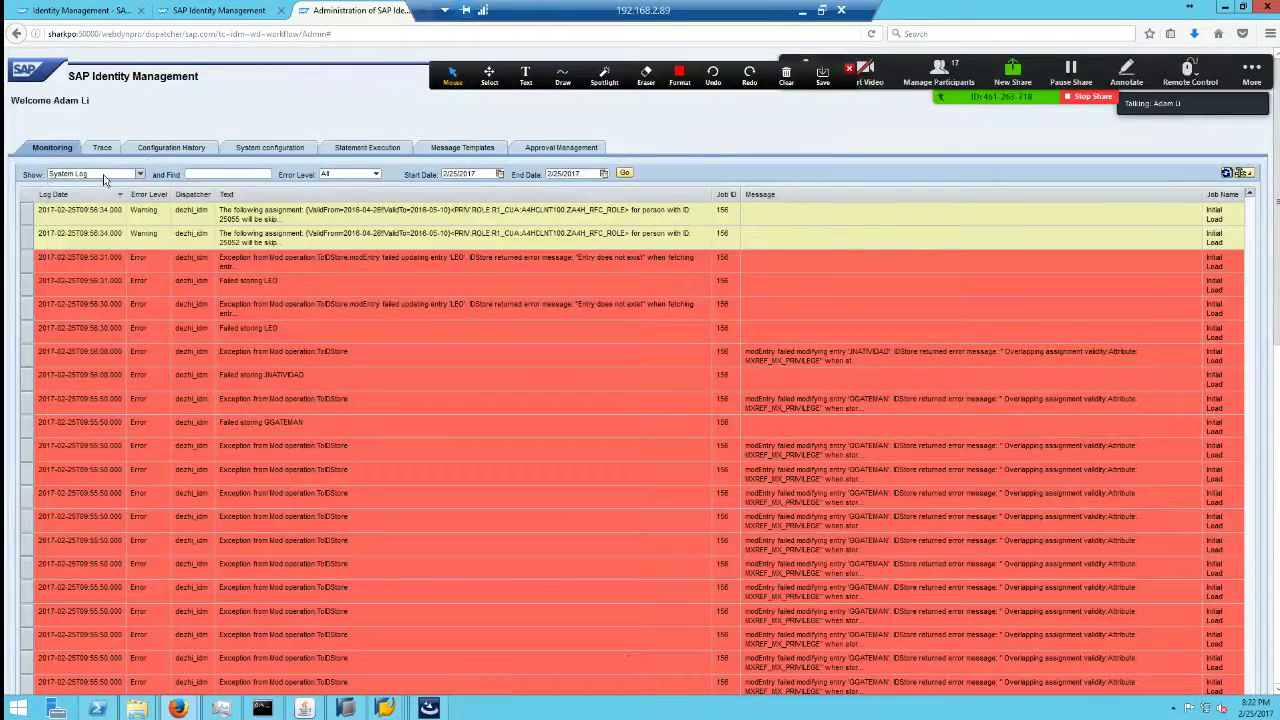
click(140, 176)
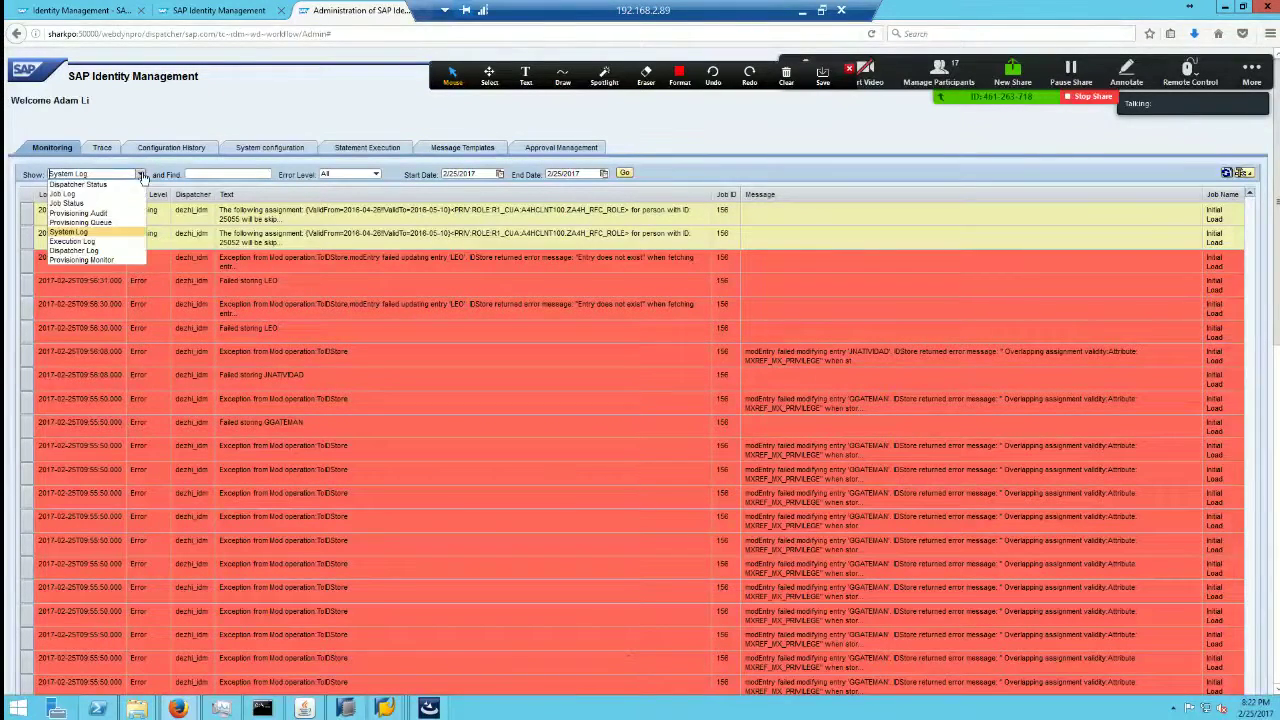
click(102, 242)
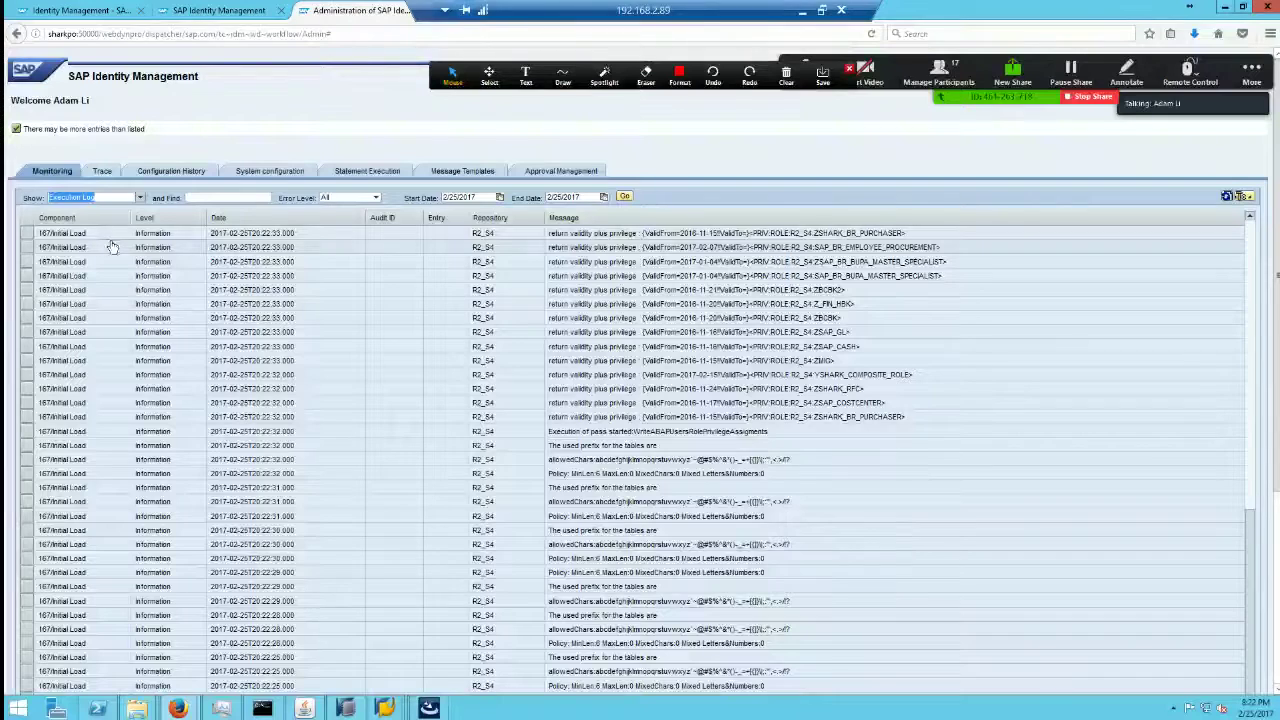
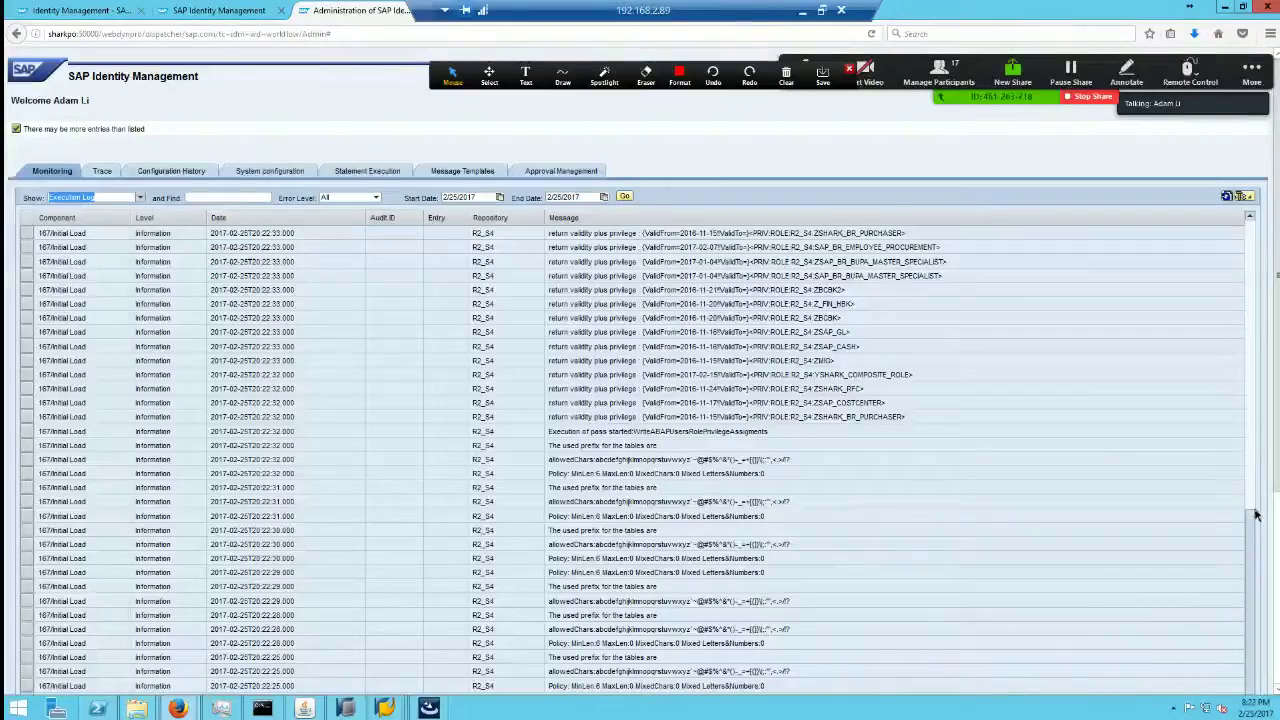
Step: Scroll the execution log, then minimize the remote desktop to show the local 'New Feature Areas in SAP Identity Management 8.0' slide
scroll(1262, 517, down, 2)
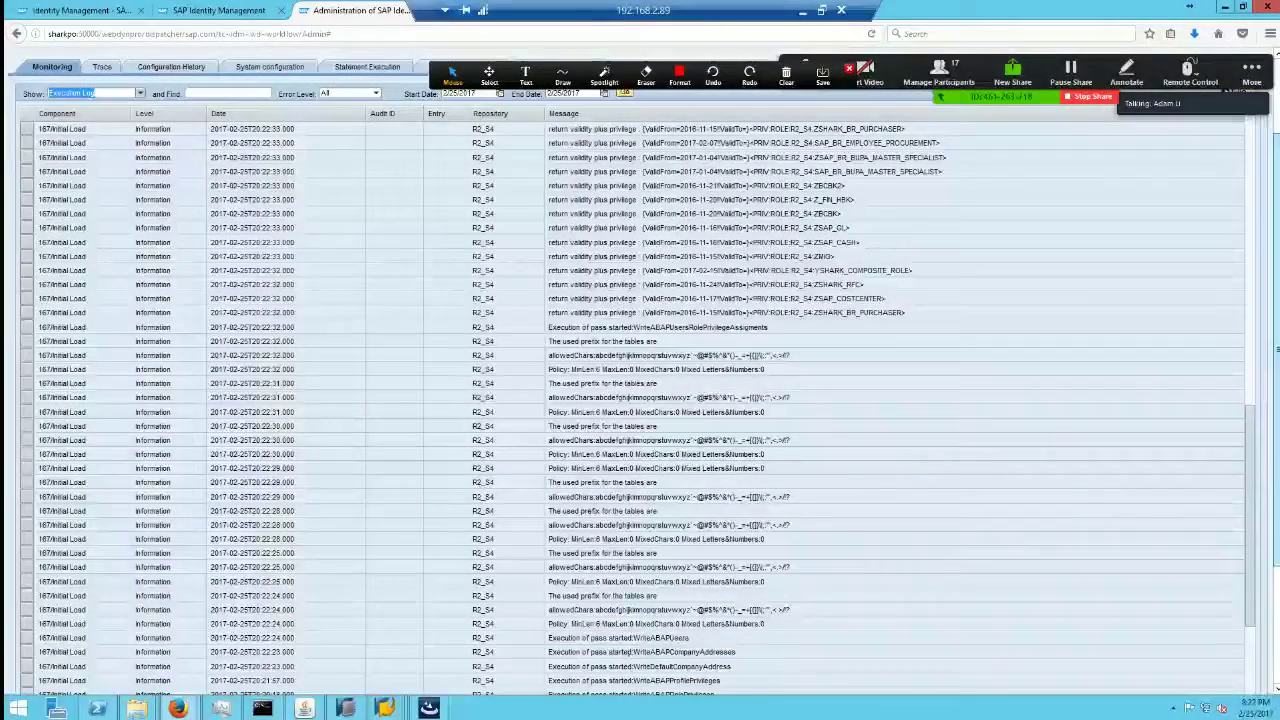
click(802, 10)
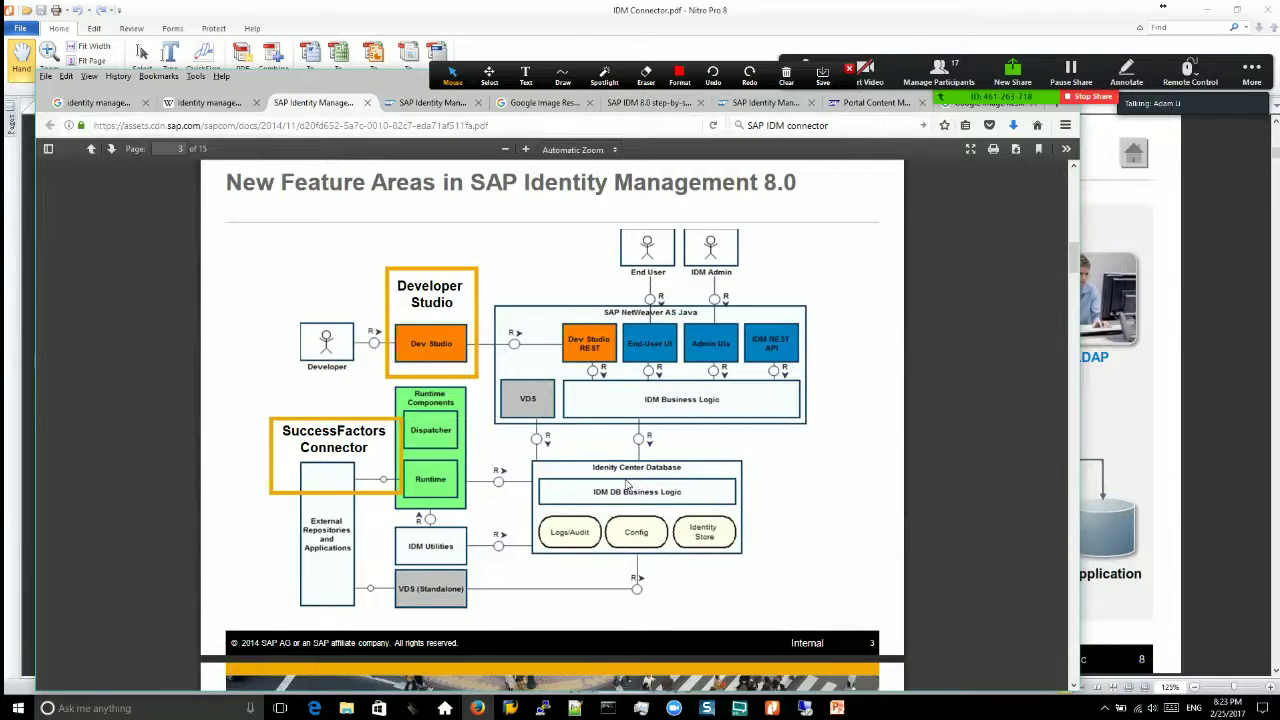
Step: Leave the Nitro Pro slides and return to the remote IdM self-service page with Assign Privilege
key(alt+Tab)
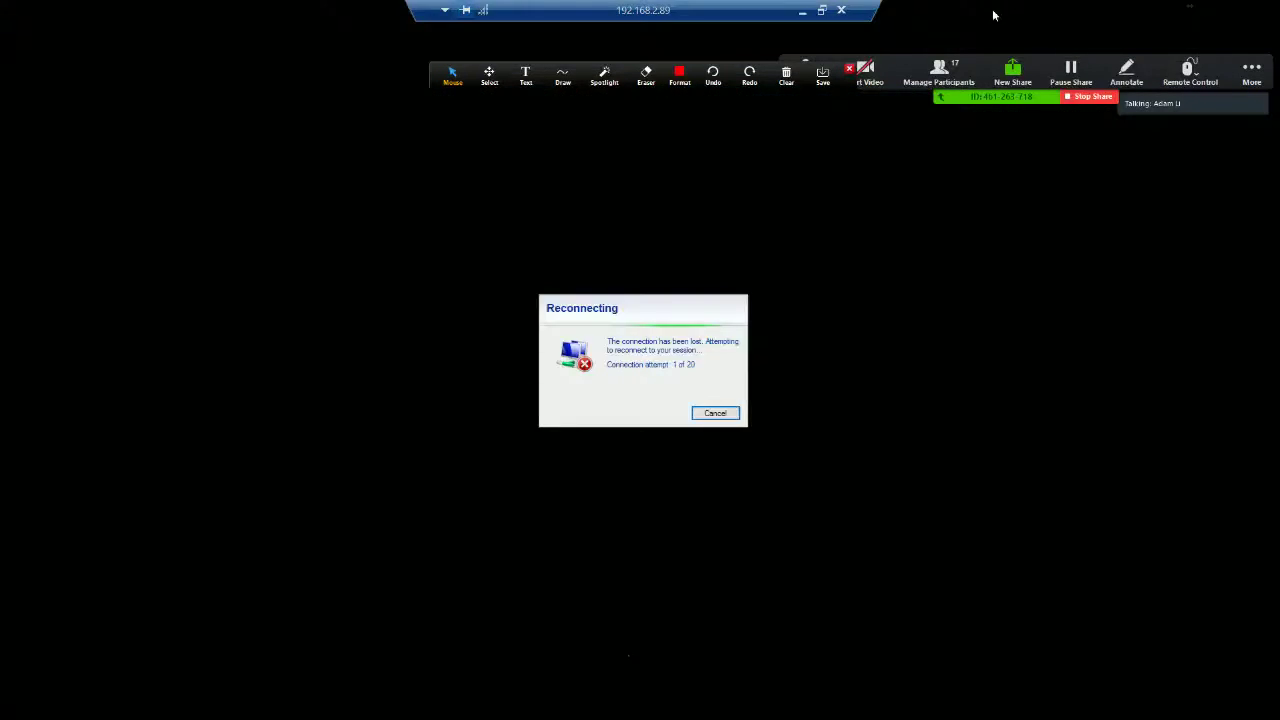
click(219, 10)
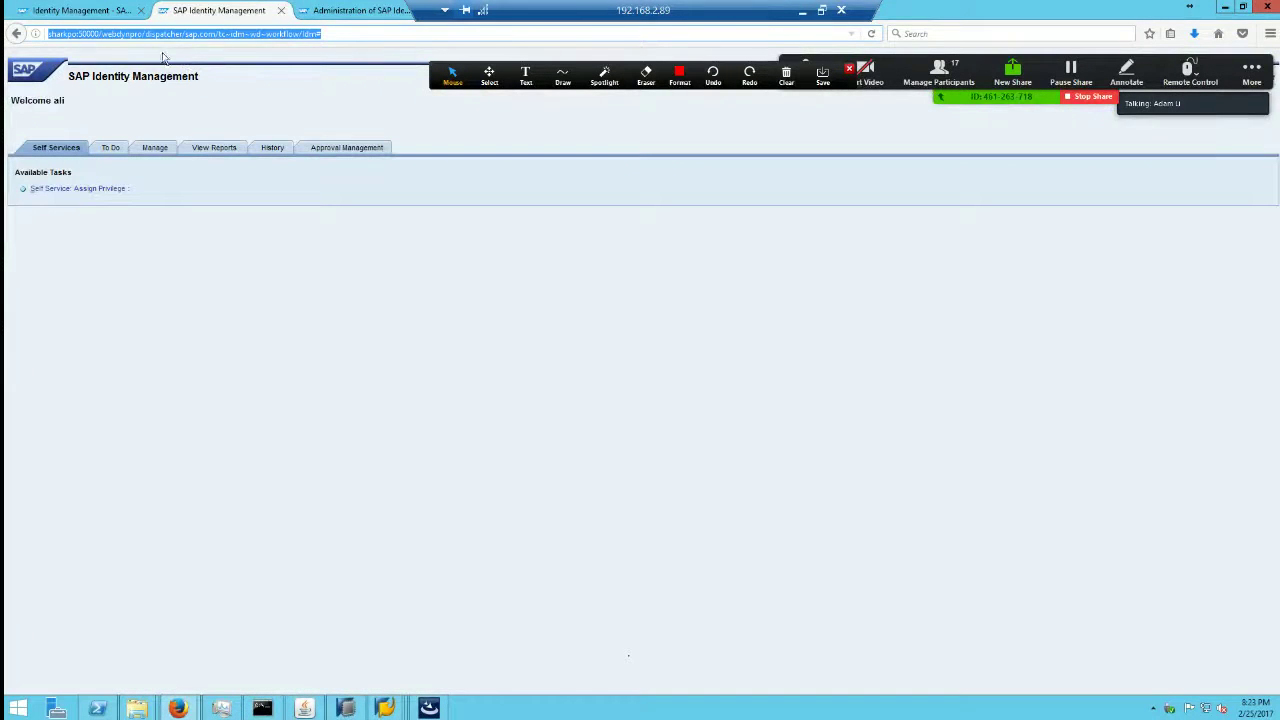
Step: Glance at the Identity Management overview and administration log tabs, returning to self-service each time
click(98, 14)
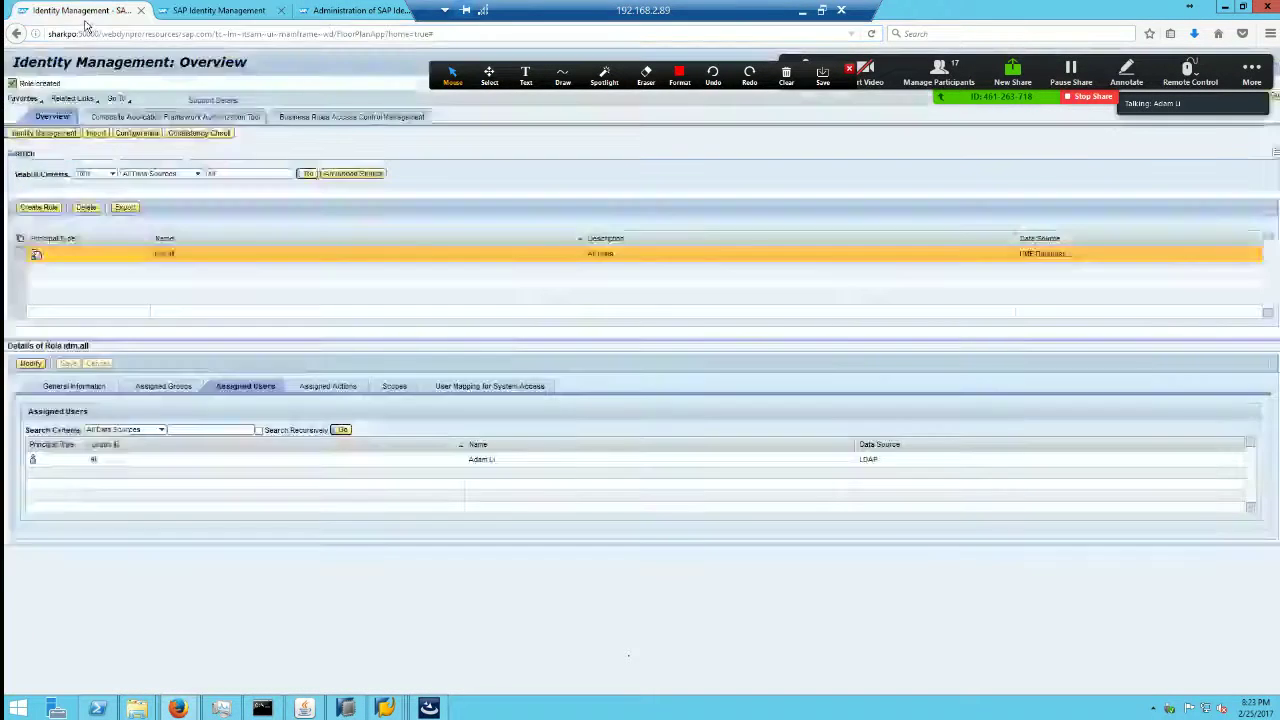
click(240, 14)
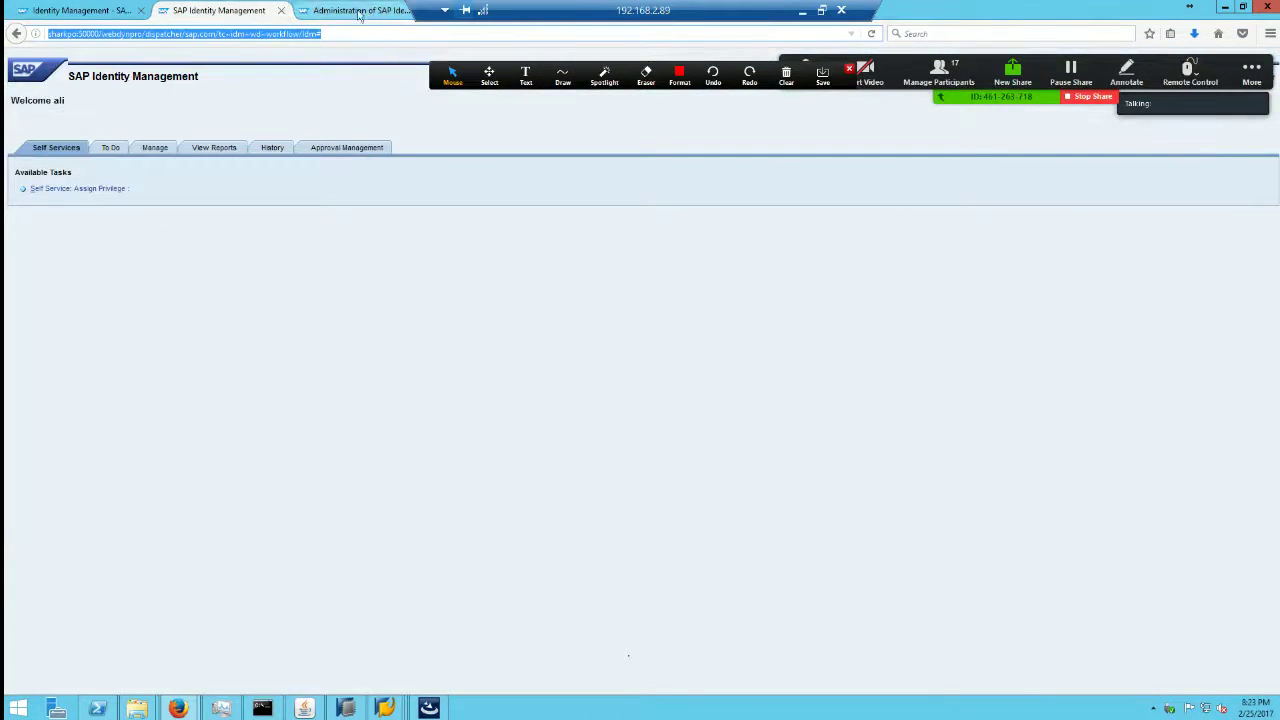
click(368, 12)
click(228, 11)
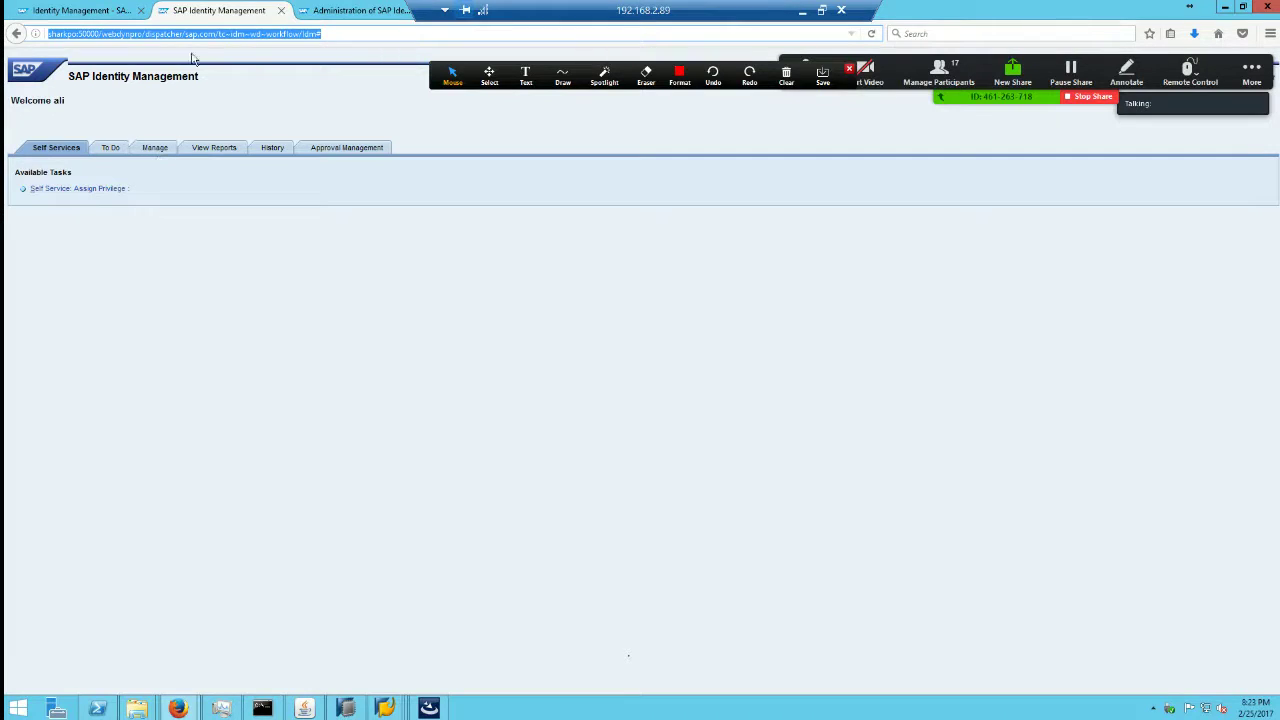
Step: Strip the path from the address and reload the IdM start page, now listing six tasks
click(137, 35)
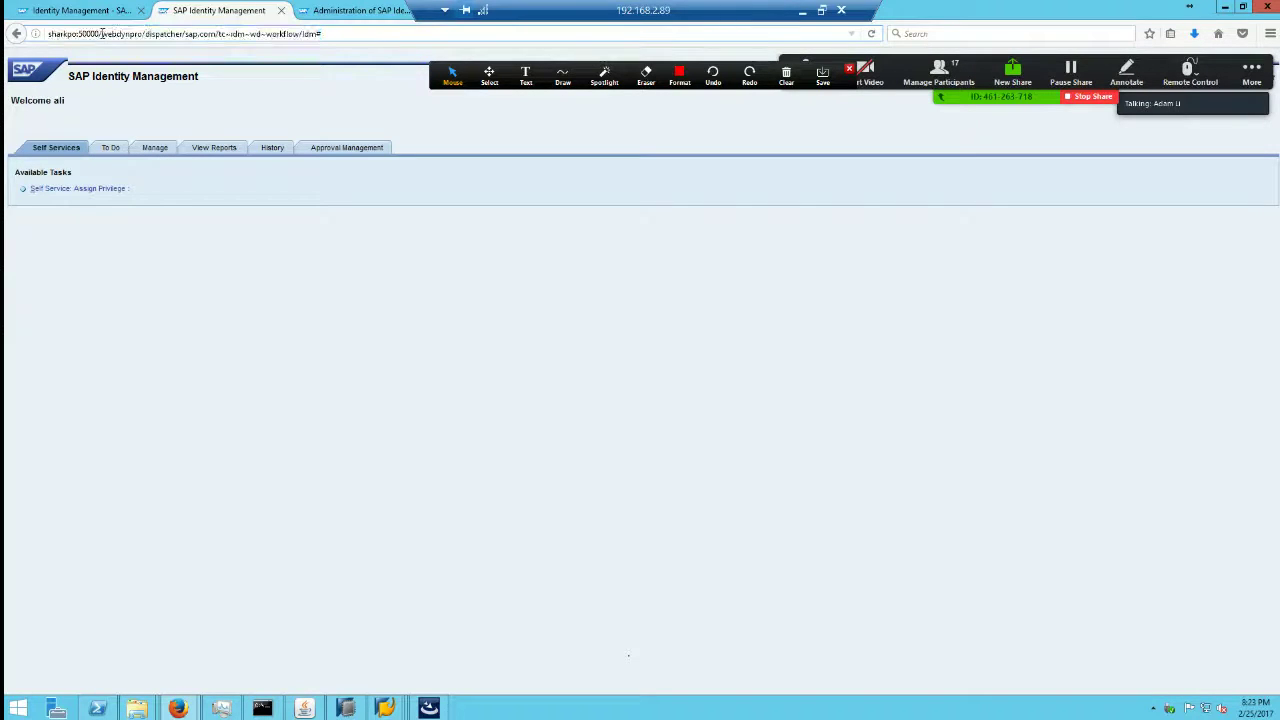
drag(101, 33, 385, 55)
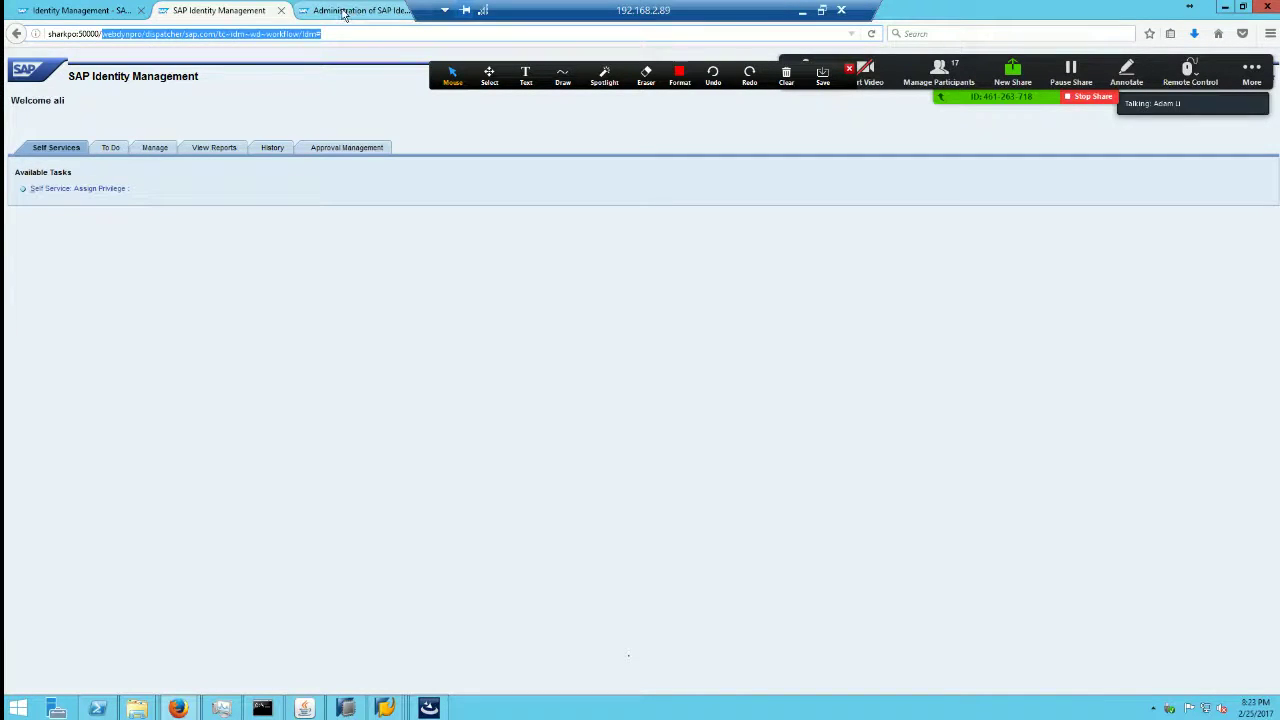
key(BackSpace)
key(Return)
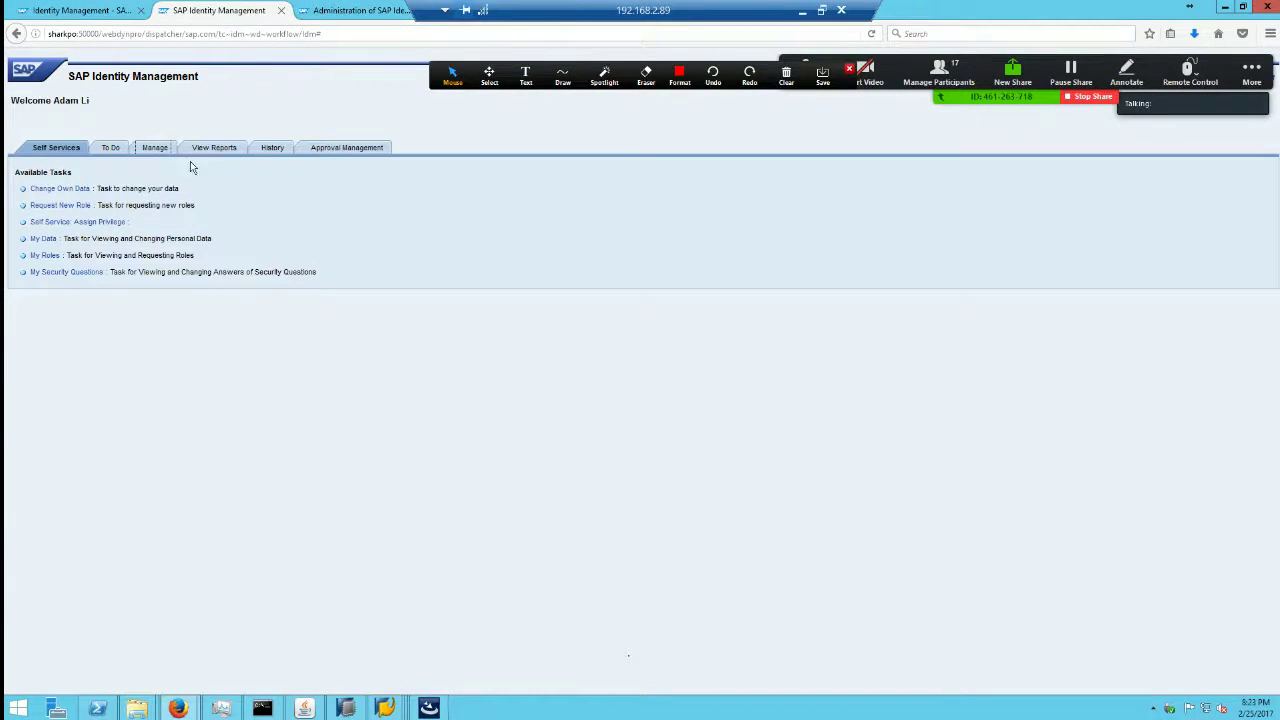
Step: Search Person for the user's ID, open the result, and list roles including MX_ROLE_ADMIN and YSHARK_COMPOSITE_ROLE
click(155, 150)
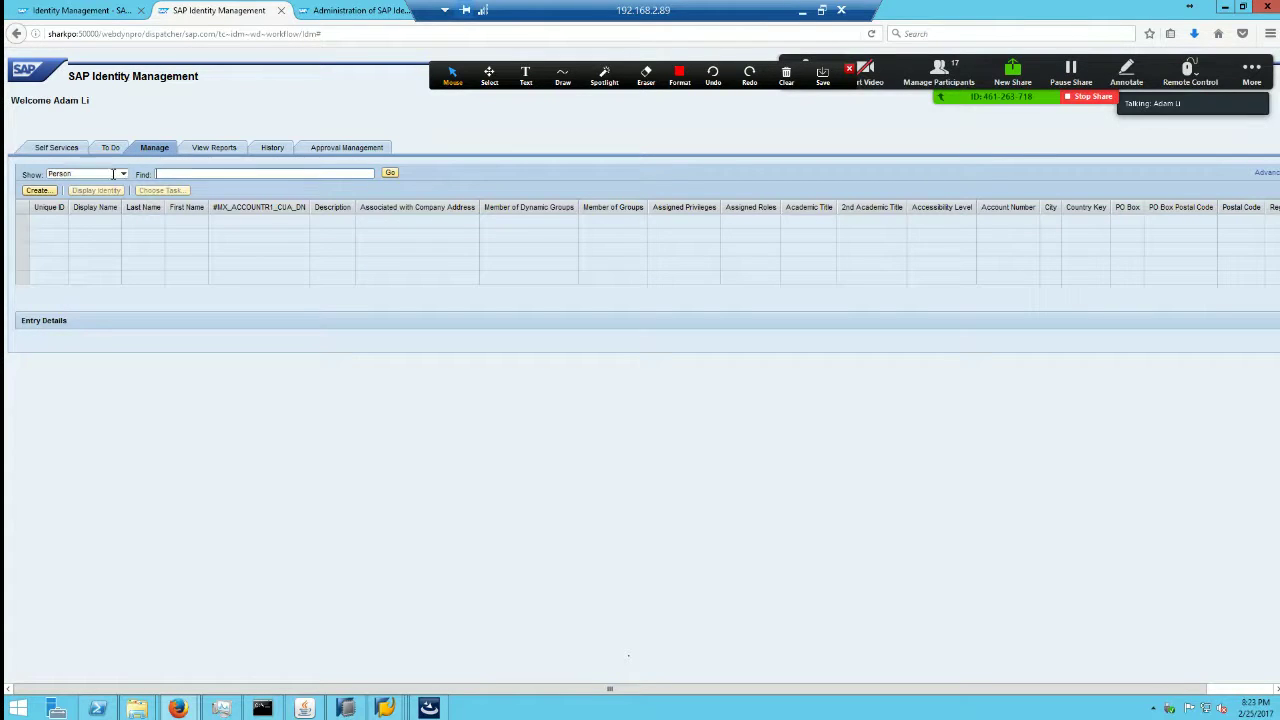
text(ali)
key(Return)
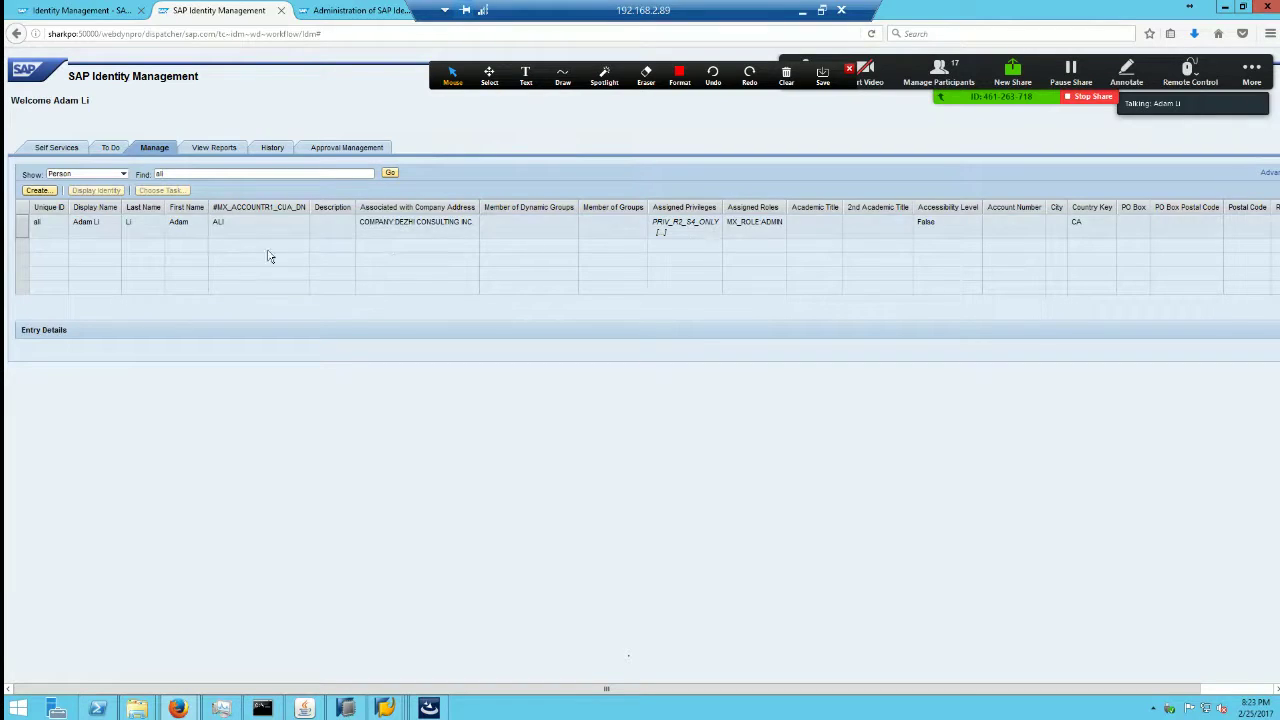
click(70, 225)
click(23, 230)
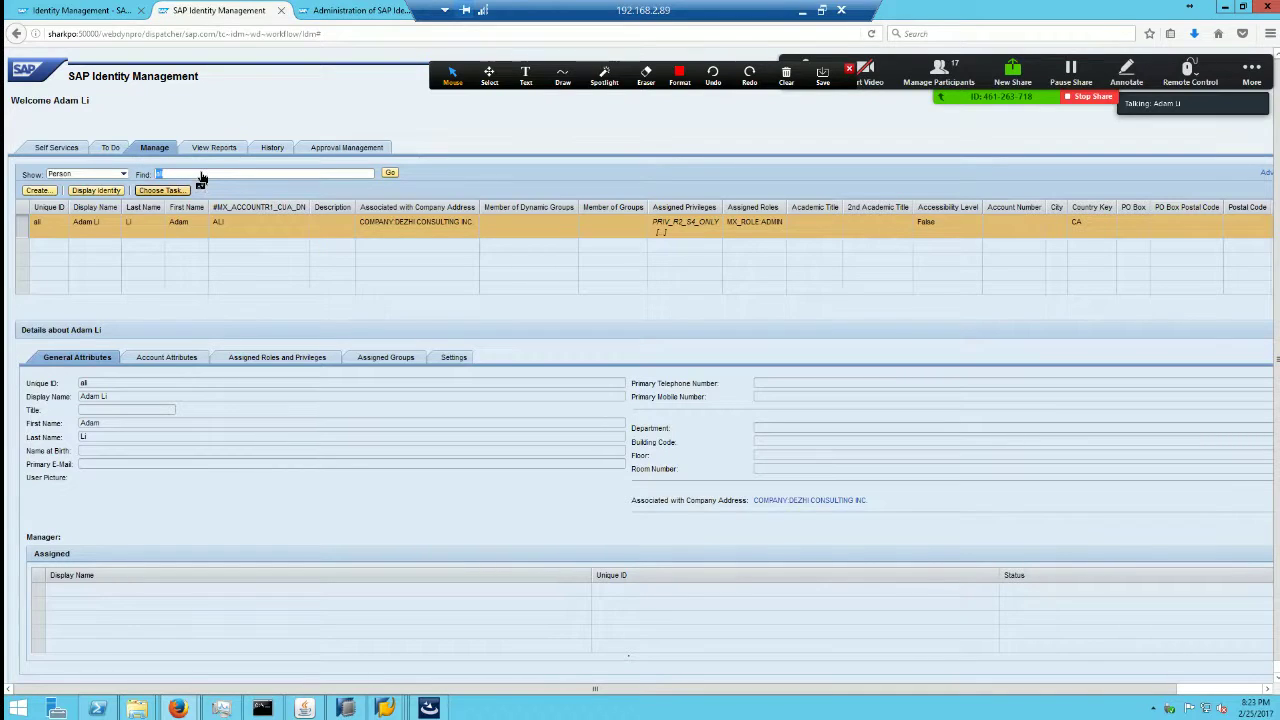
drag(202, 176, 204, 173)
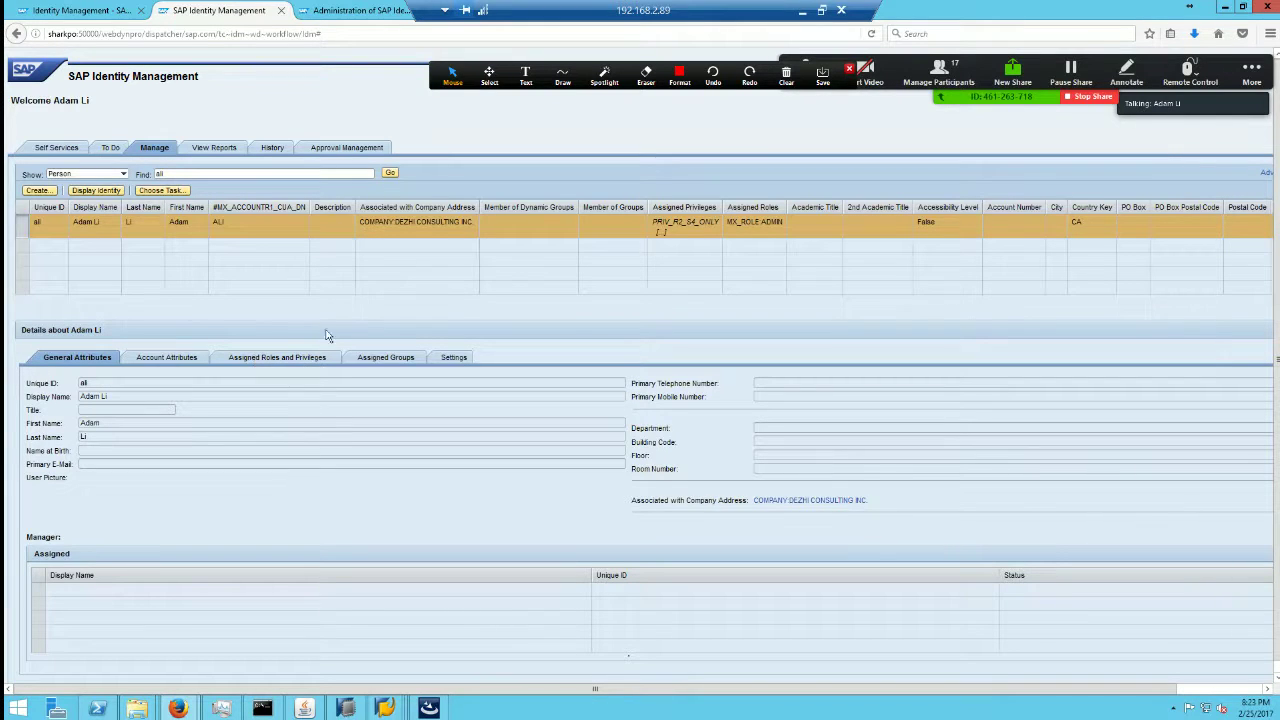
click(272, 362)
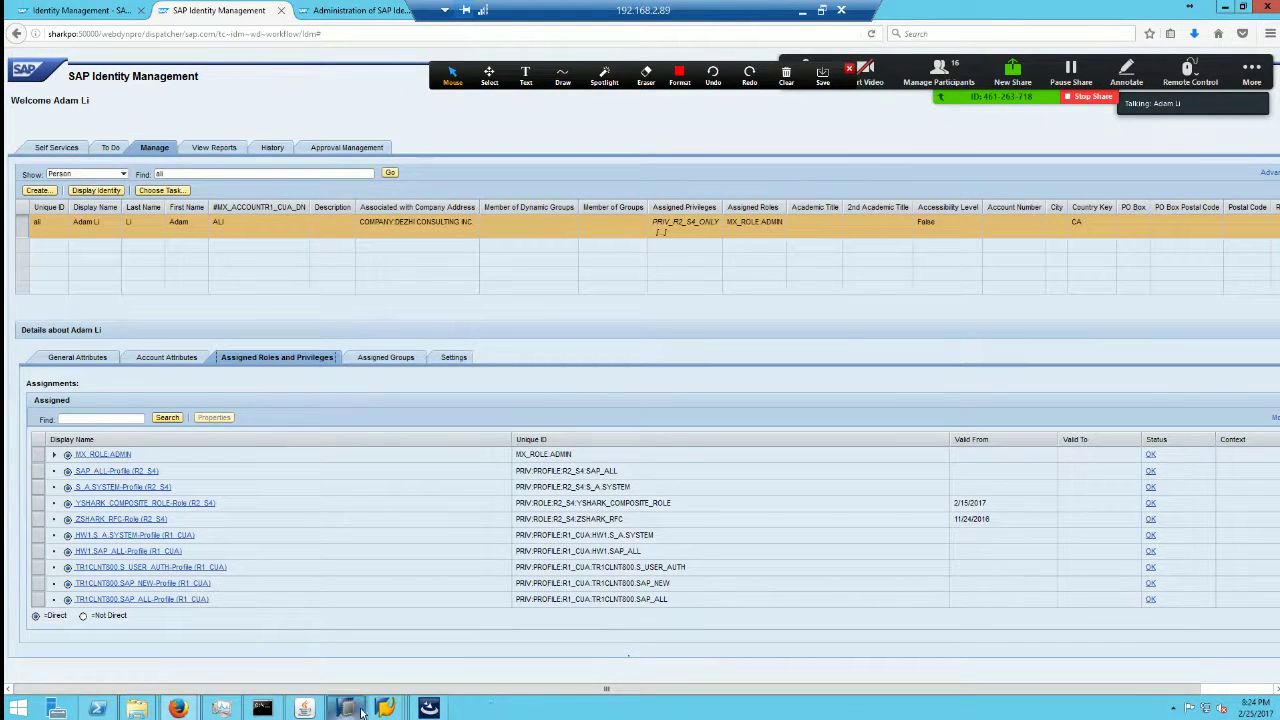
Step: Bring SAP GUI forward and dismiss the closed-session error message
mouse_move(386, 706)
click(535, 642)
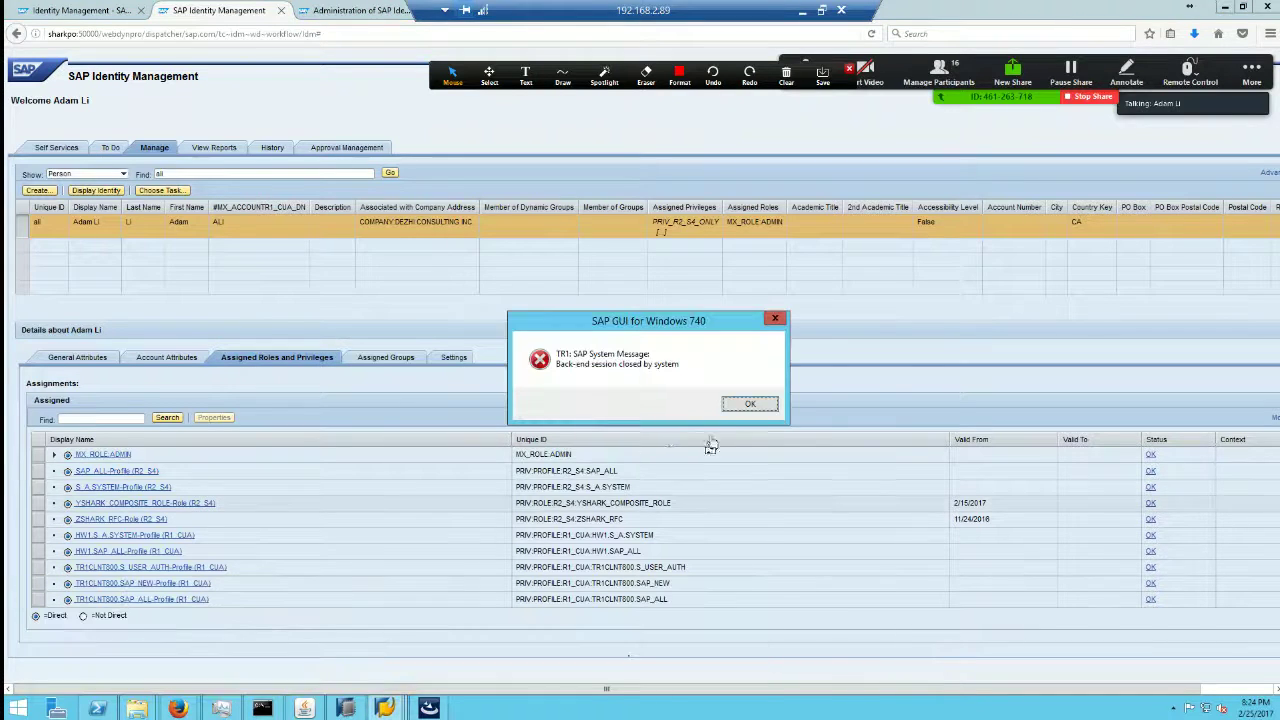
click(747, 406)
Step: Pick the Dezhi Solman connection in SAP Logon, then minimize the remote desktop
mouse_move(386, 706)
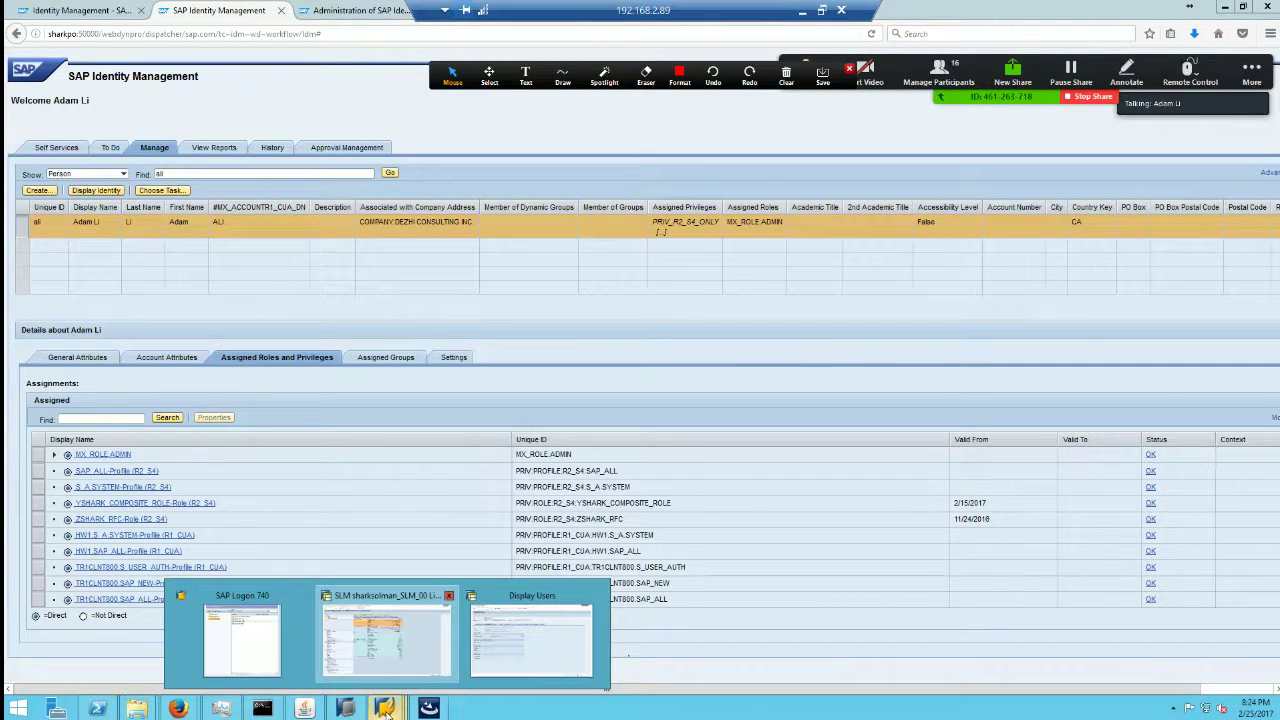
click(385, 640)
mouse_move(386, 706)
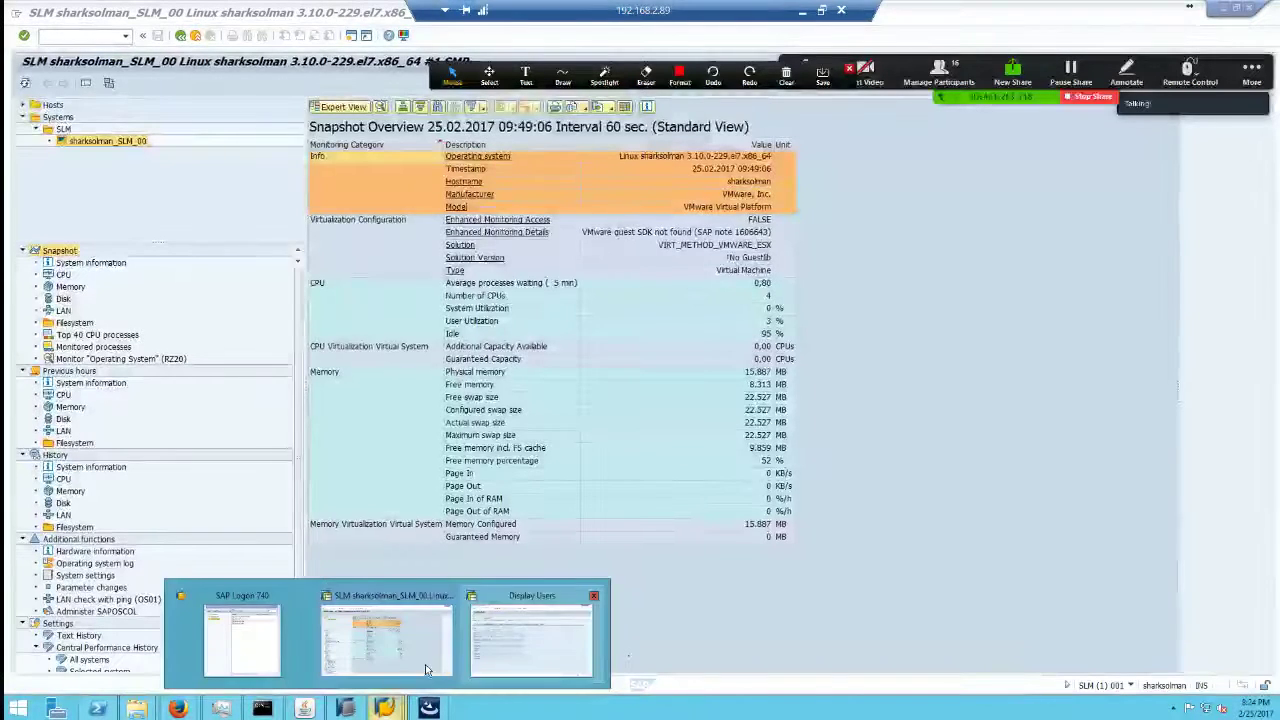
click(242, 638)
click(670, 409)
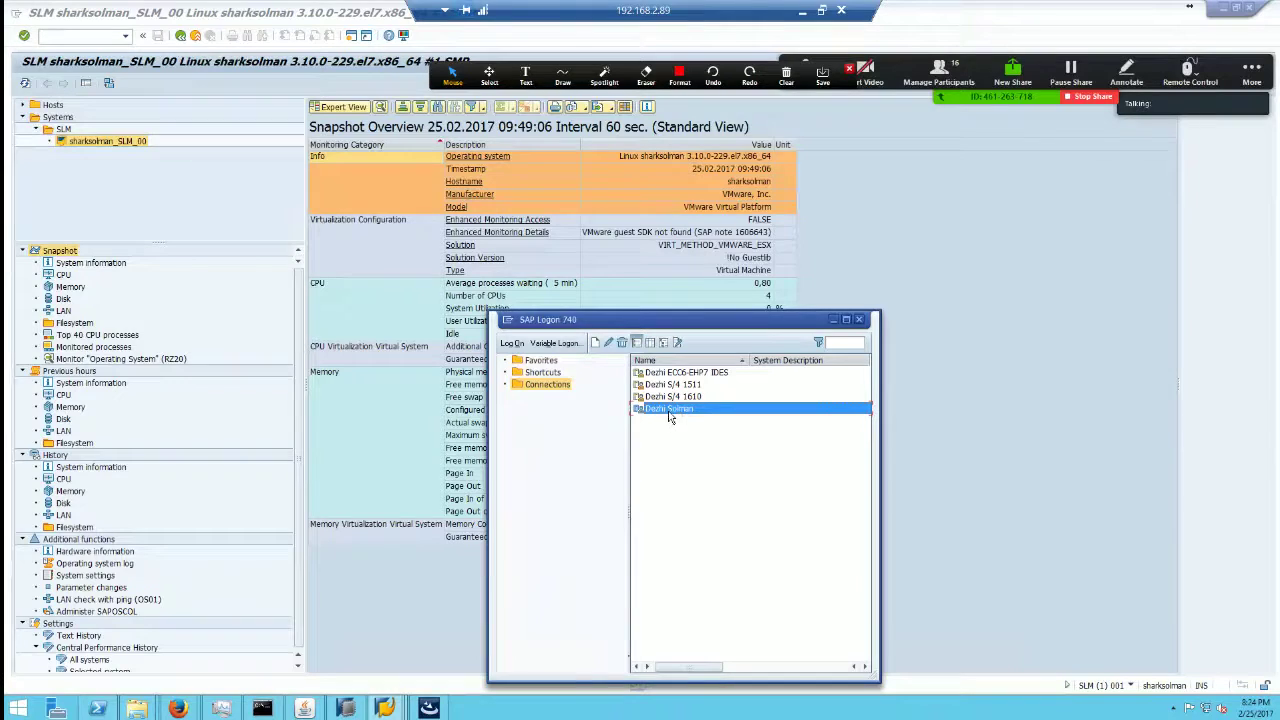
click(802, 10)
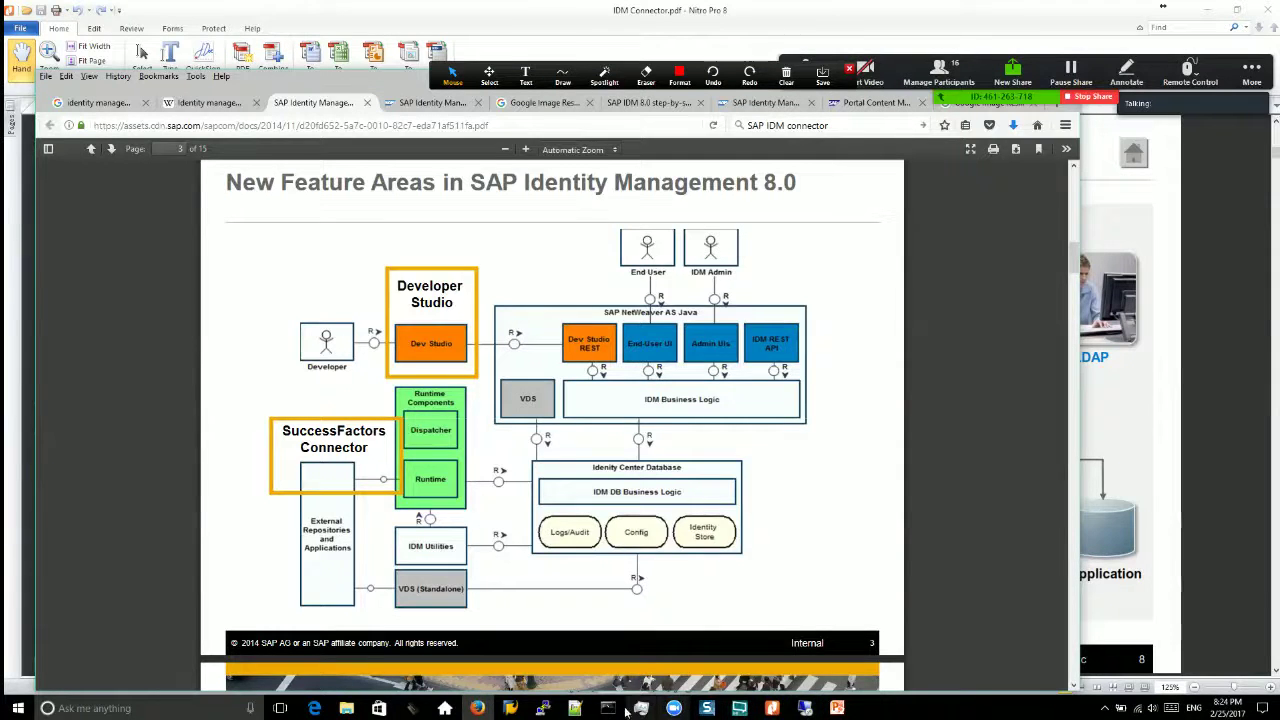
Step: Display the user in SU01 and review roles, noting A4HCLNT100, YSHARK_COMPOSITE_ROLE and ZSHARK_RFC
mouse_move(512, 710)
click(640, 650)
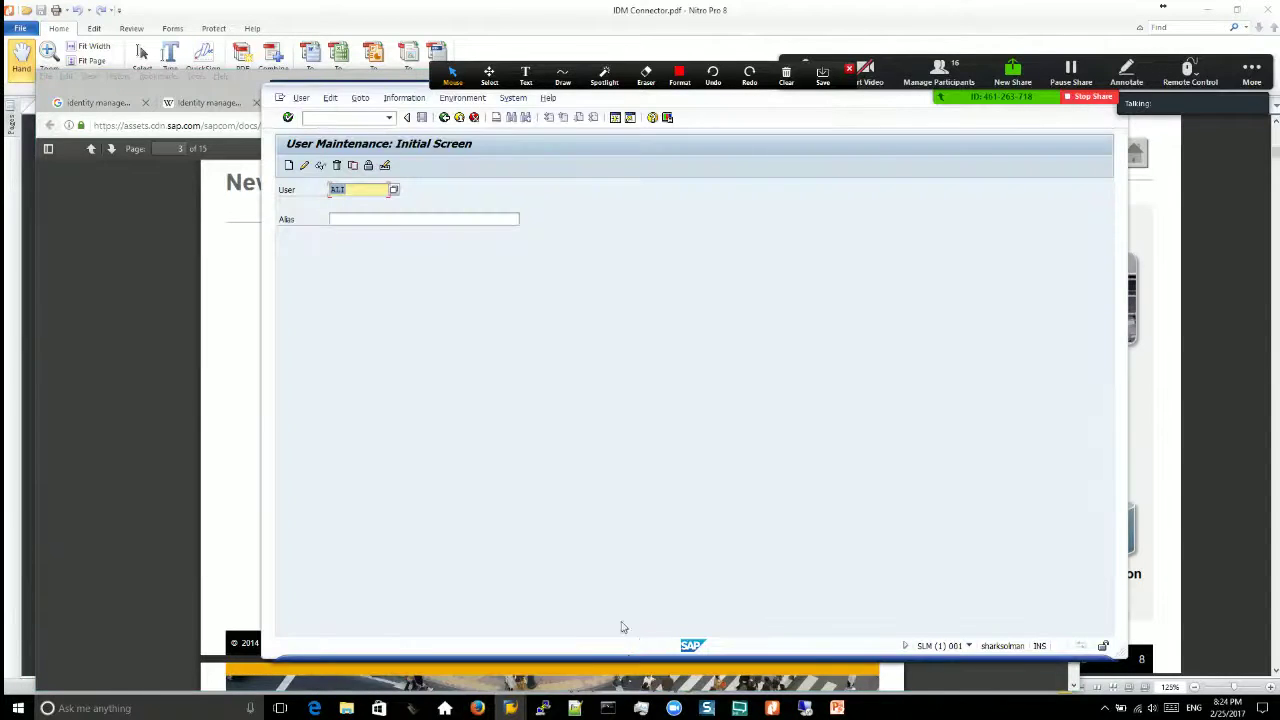
click(321, 167)
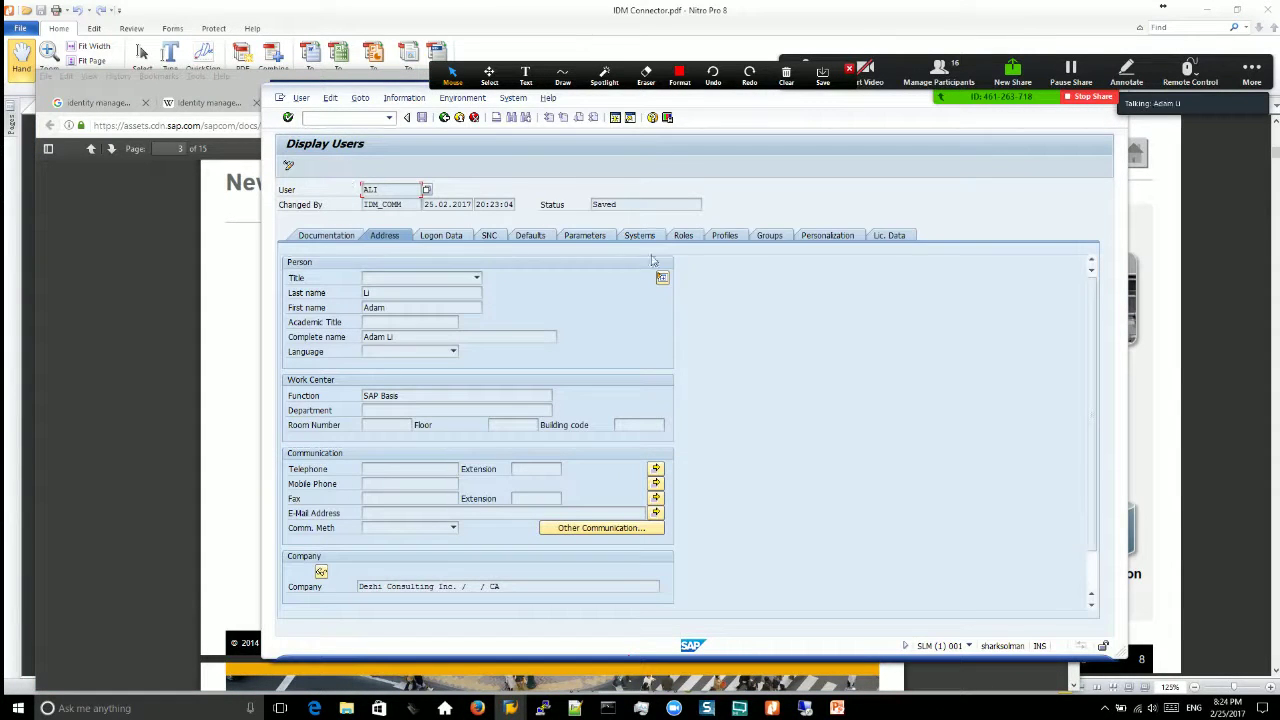
click(680, 236)
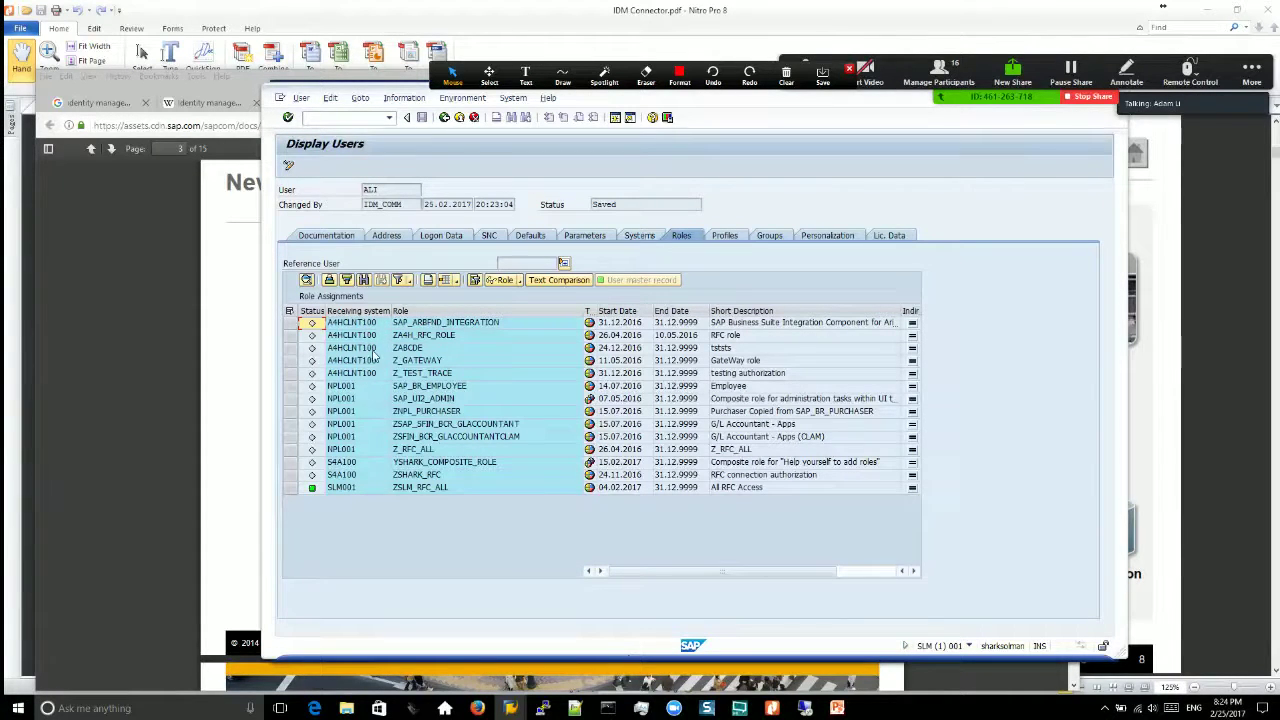
click(373, 325)
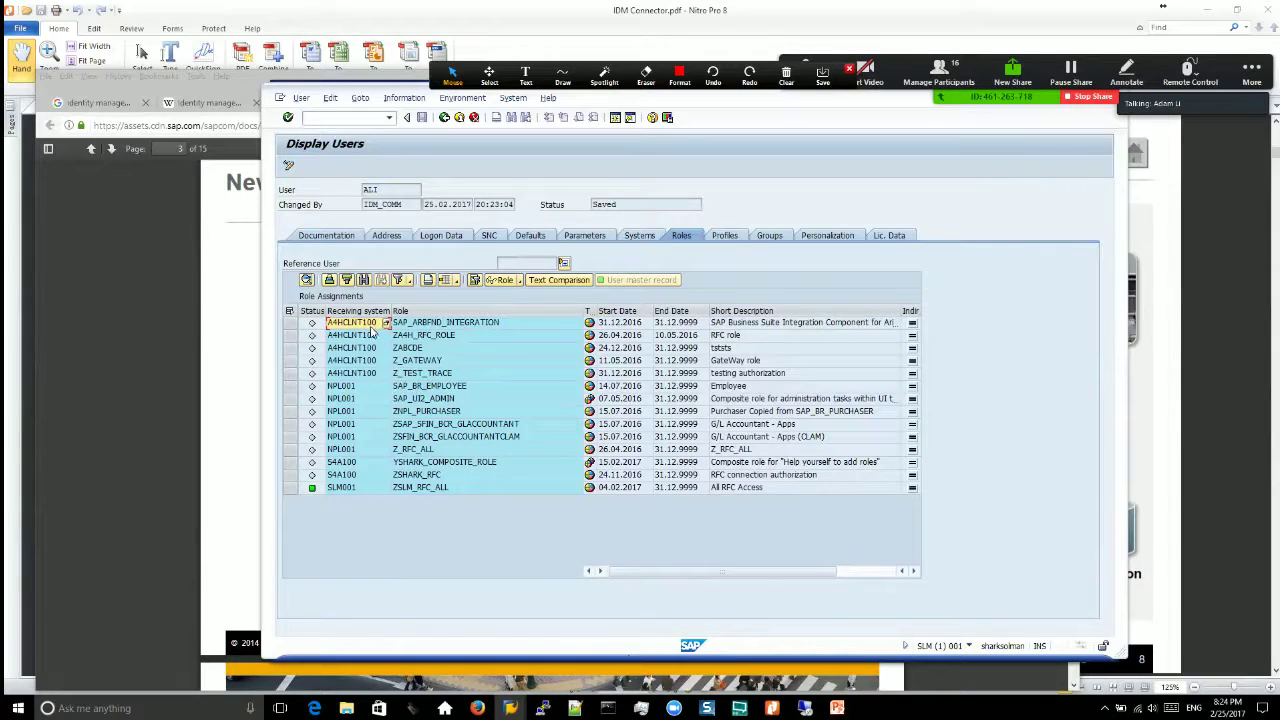
click(354, 464)
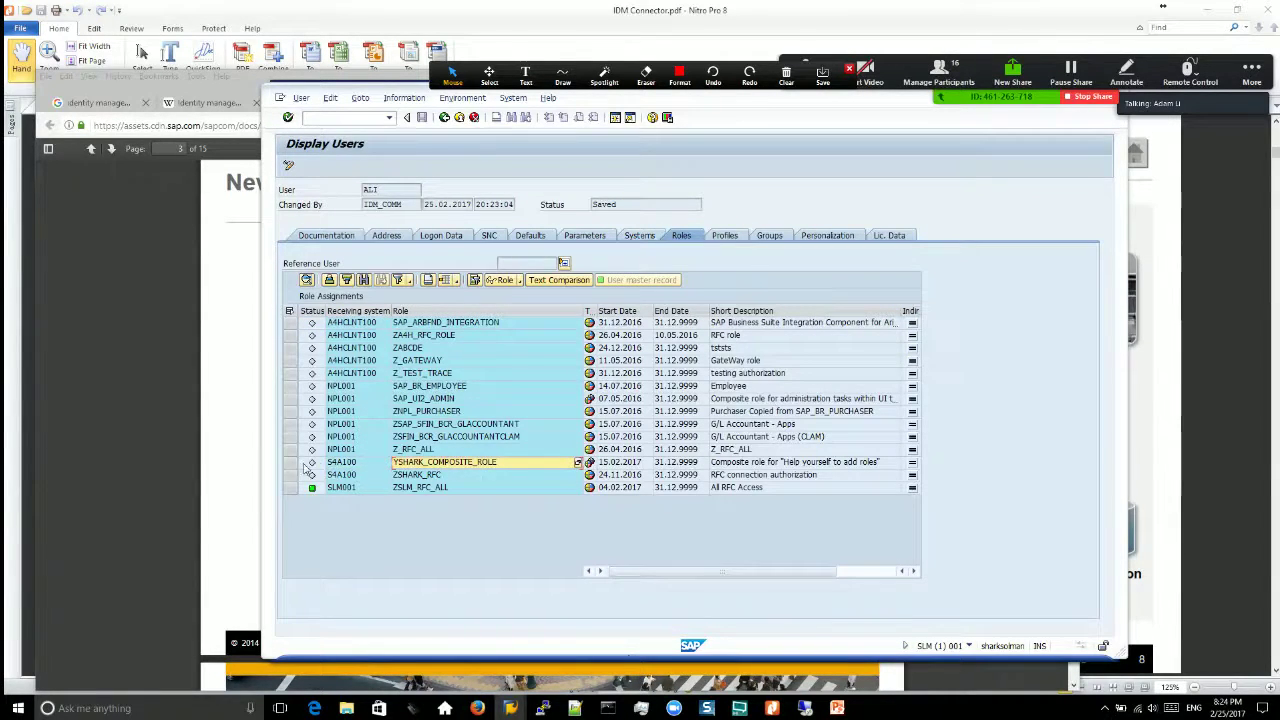
drag(290, 464, 296, 478)
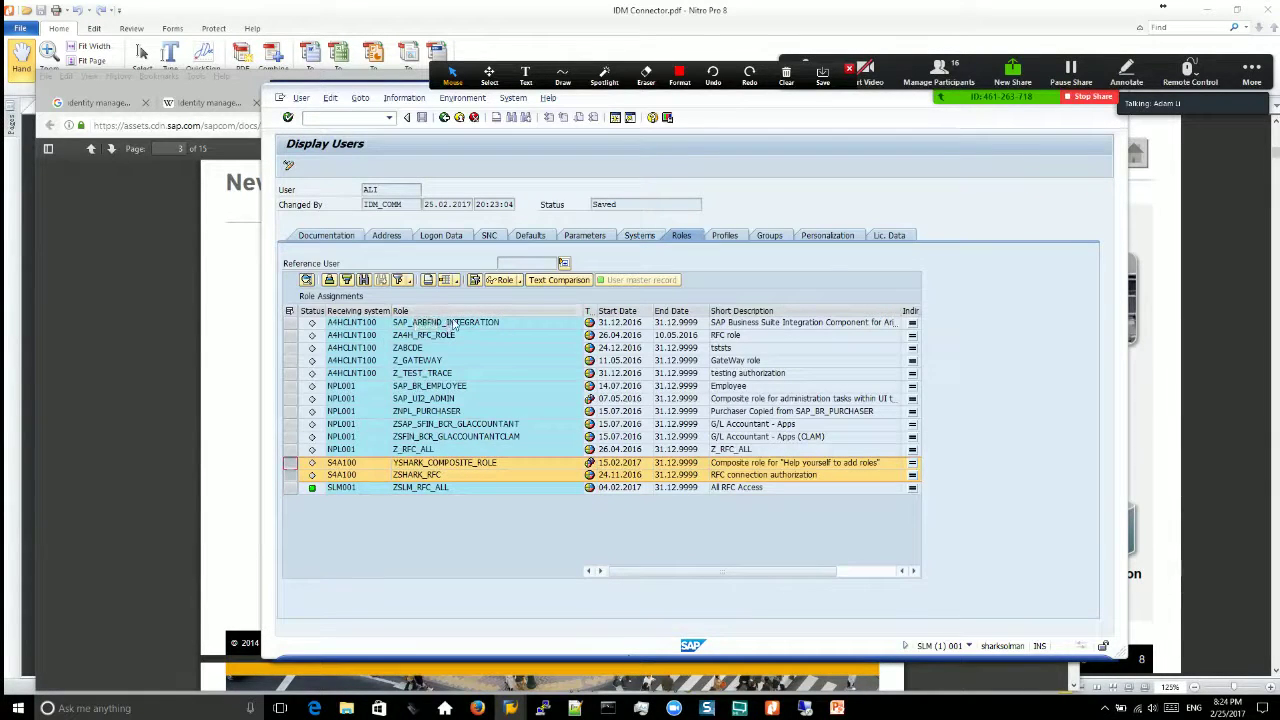
Step: Switch between the Roles and Profiles tabs to review the user's authorization profiles
click(726, 237)
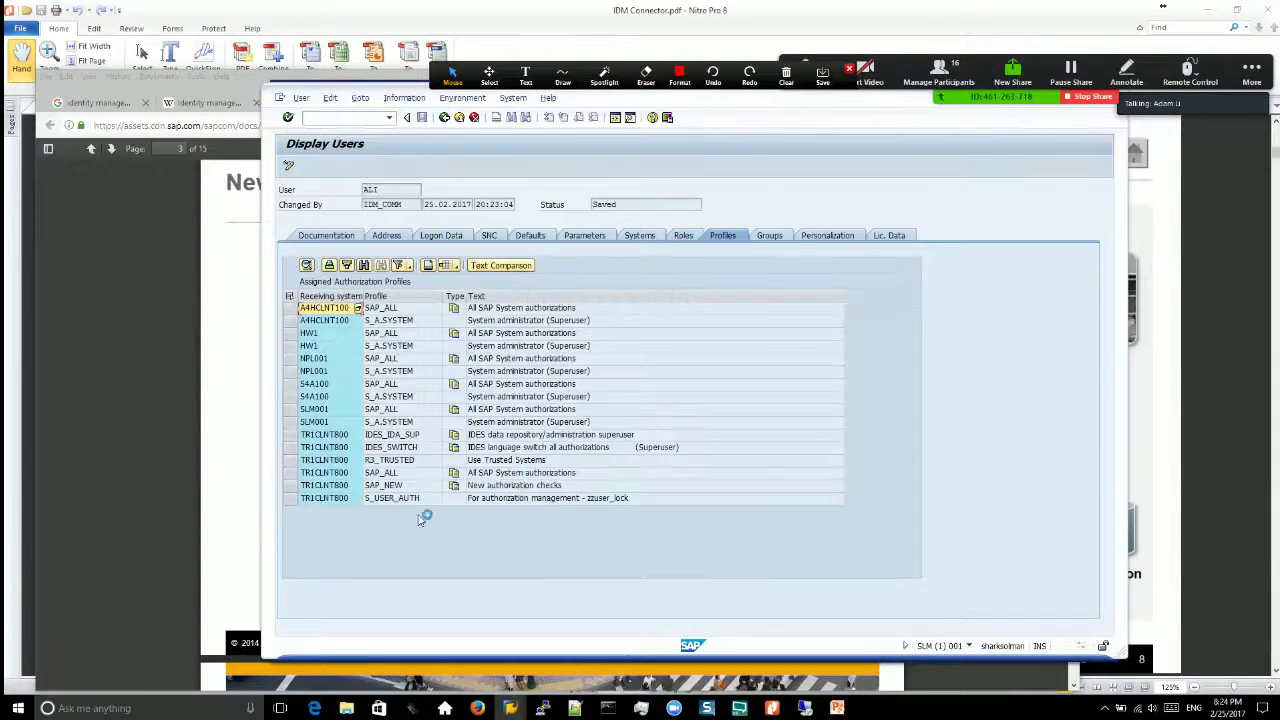
click(688, 238)
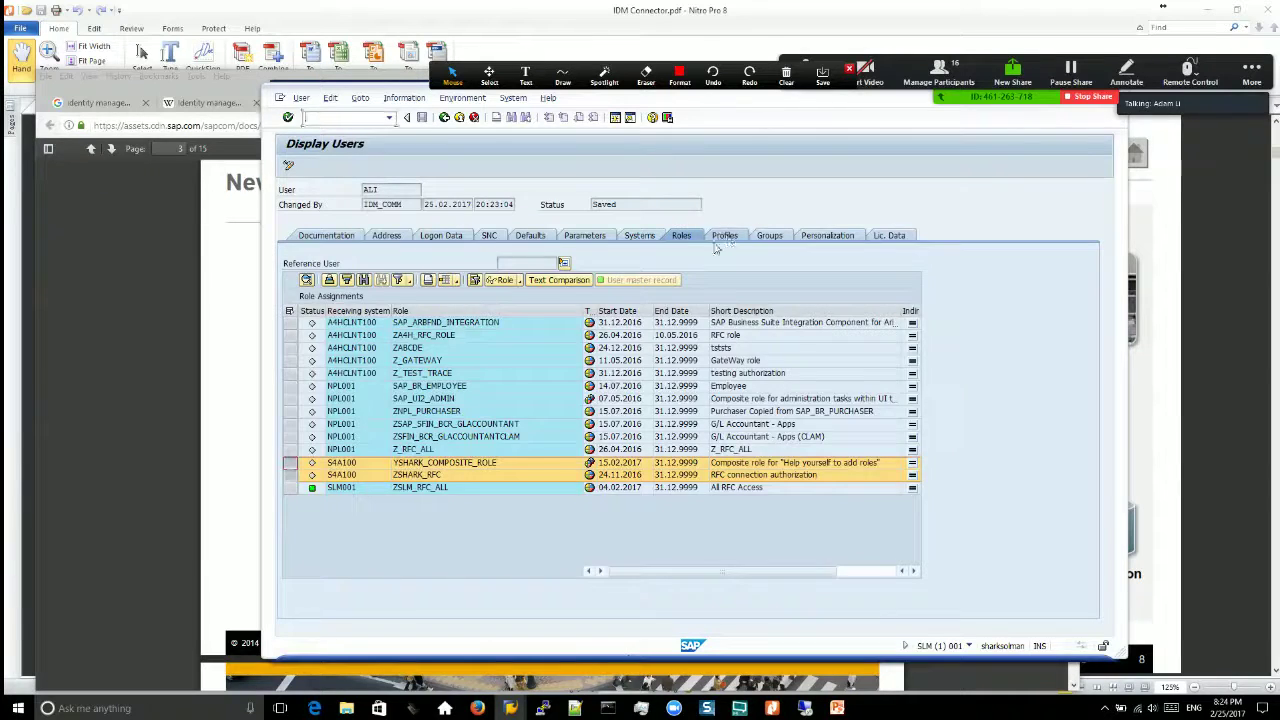
click(722, 237)
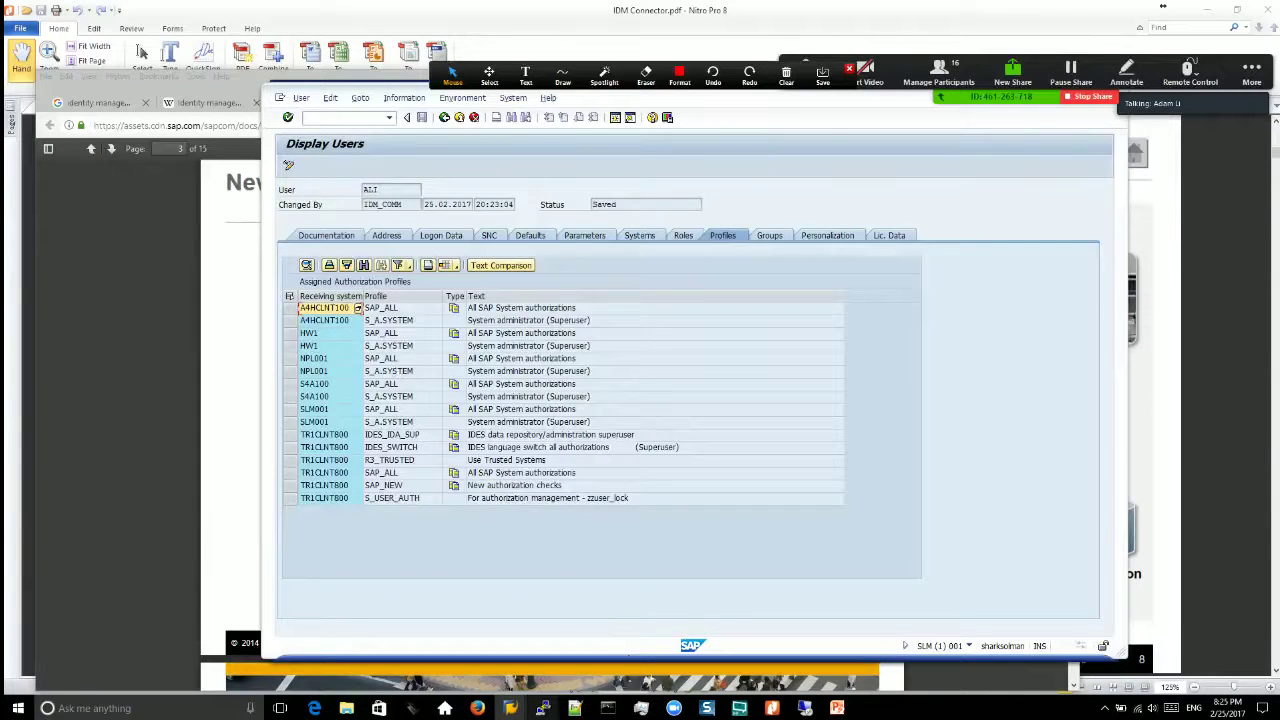
Step: Return to the remote desktop and close the SAP Logon list, revealing the OS snapshot overview
click(806, 708)
click(526, 490)
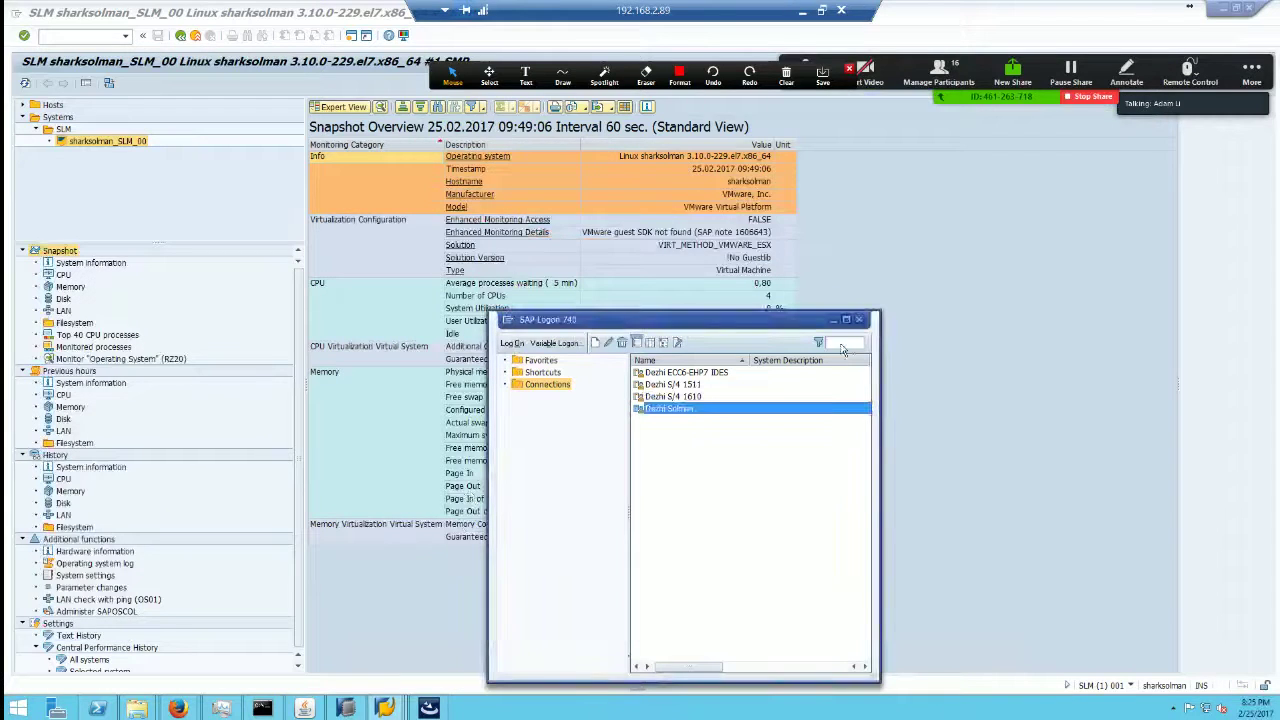
click(833, 320)
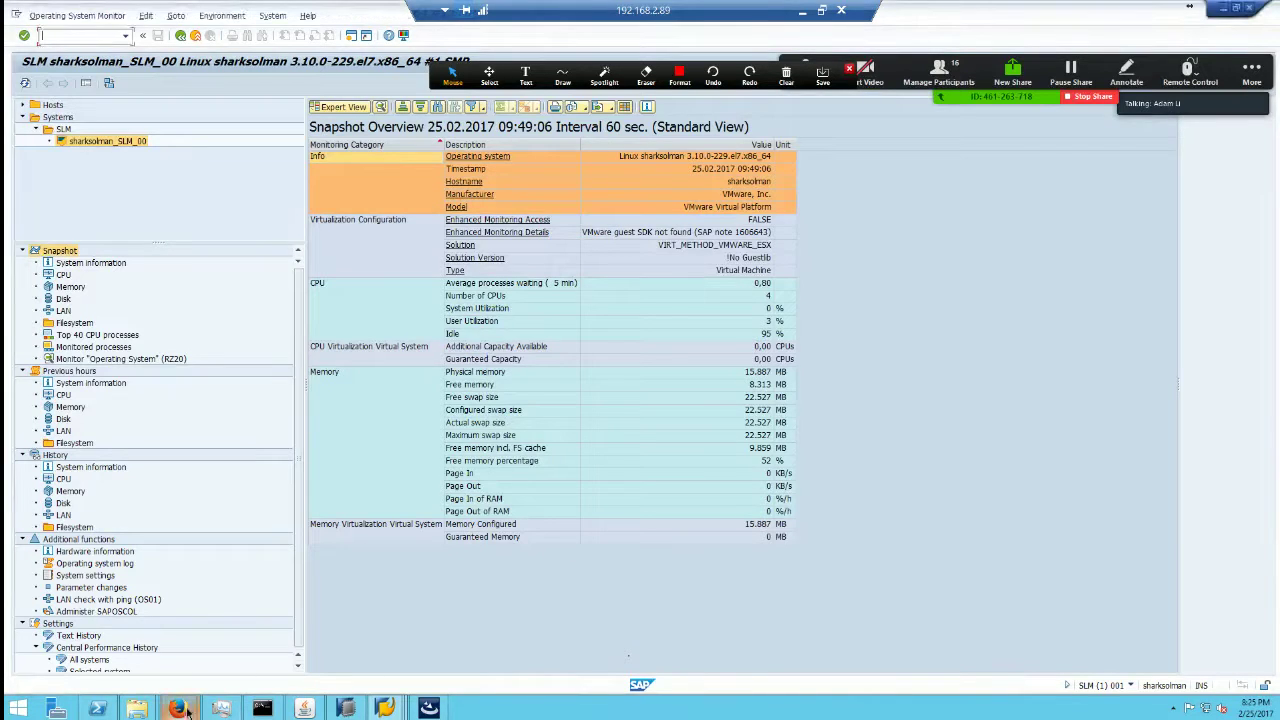
Step: Return to the IdM assigned privileges list and select the TR1CLNT800:S_USER_AUTH profile row
mouse_move(186, 712)
click(226, 652)
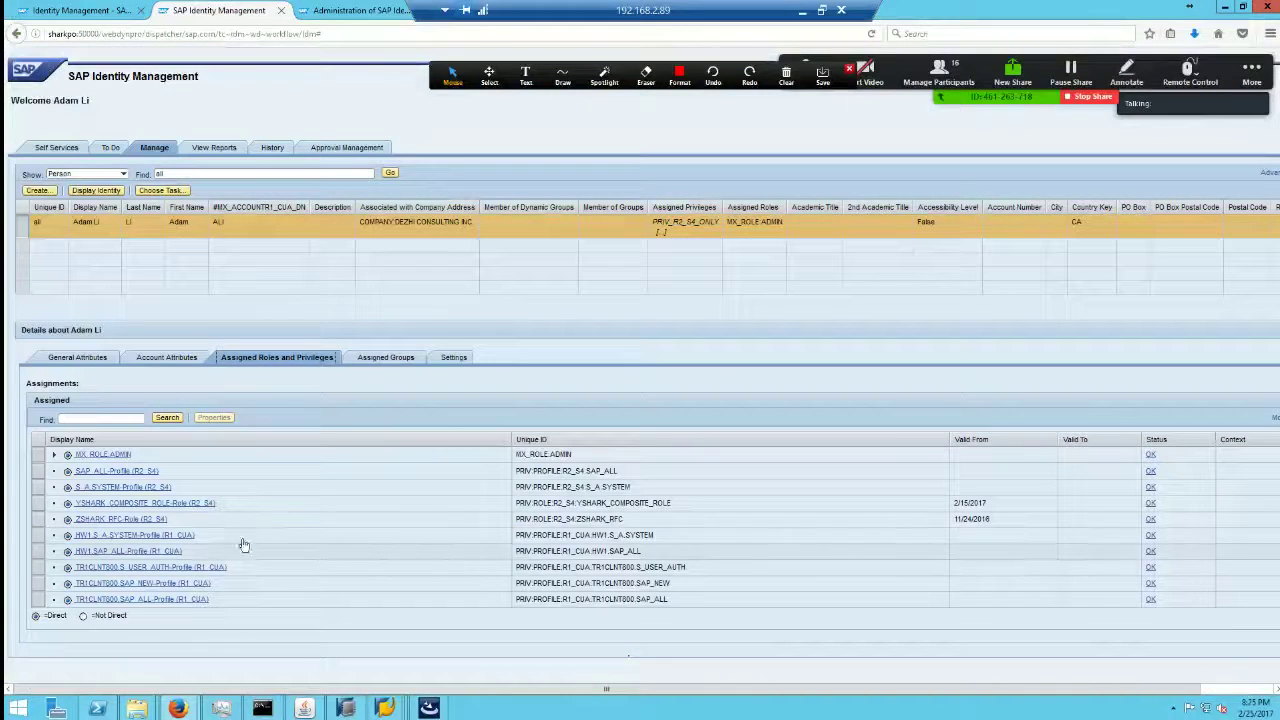
click(37, 568)
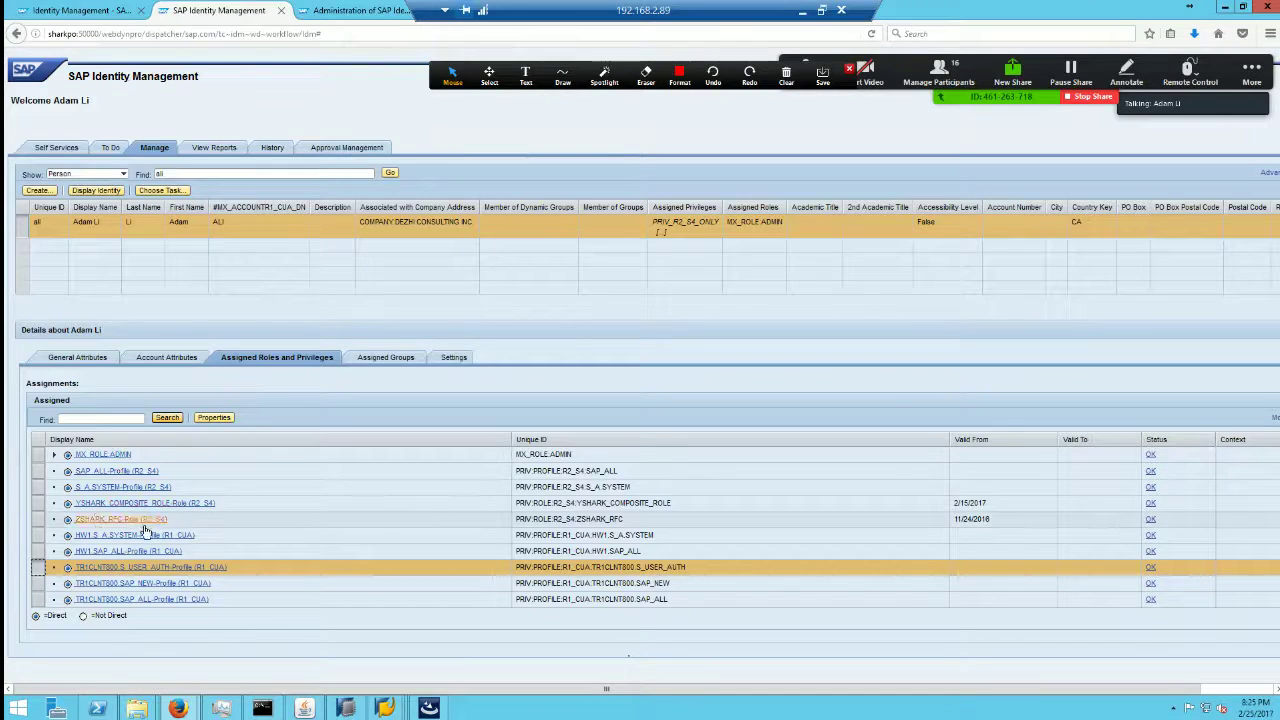
click(96, 417)
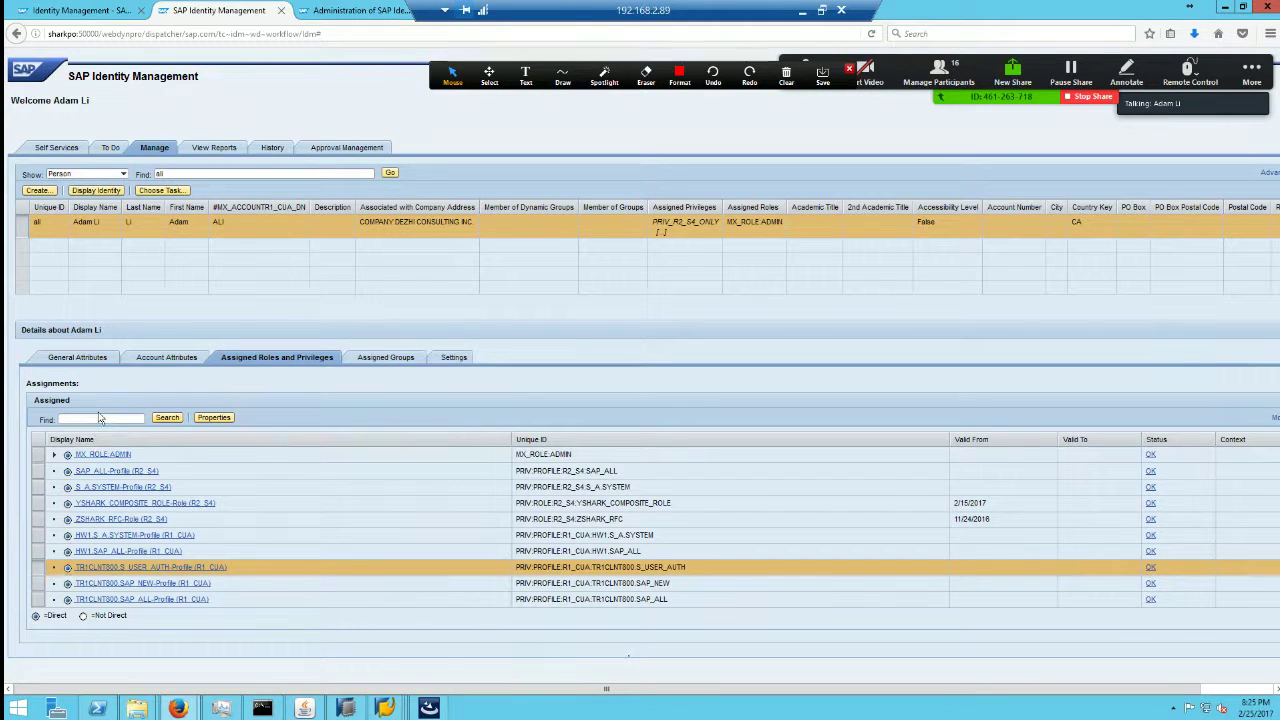
text(YSHARK)
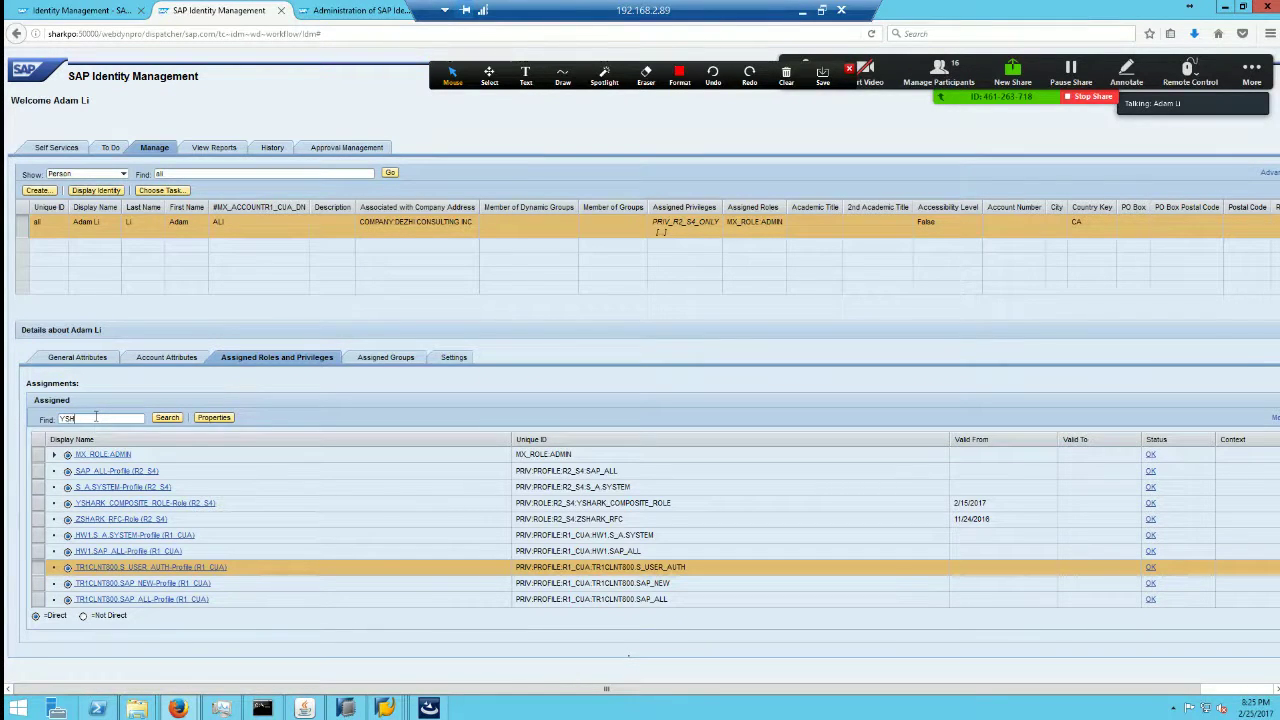
text(*)
click(168, 418)
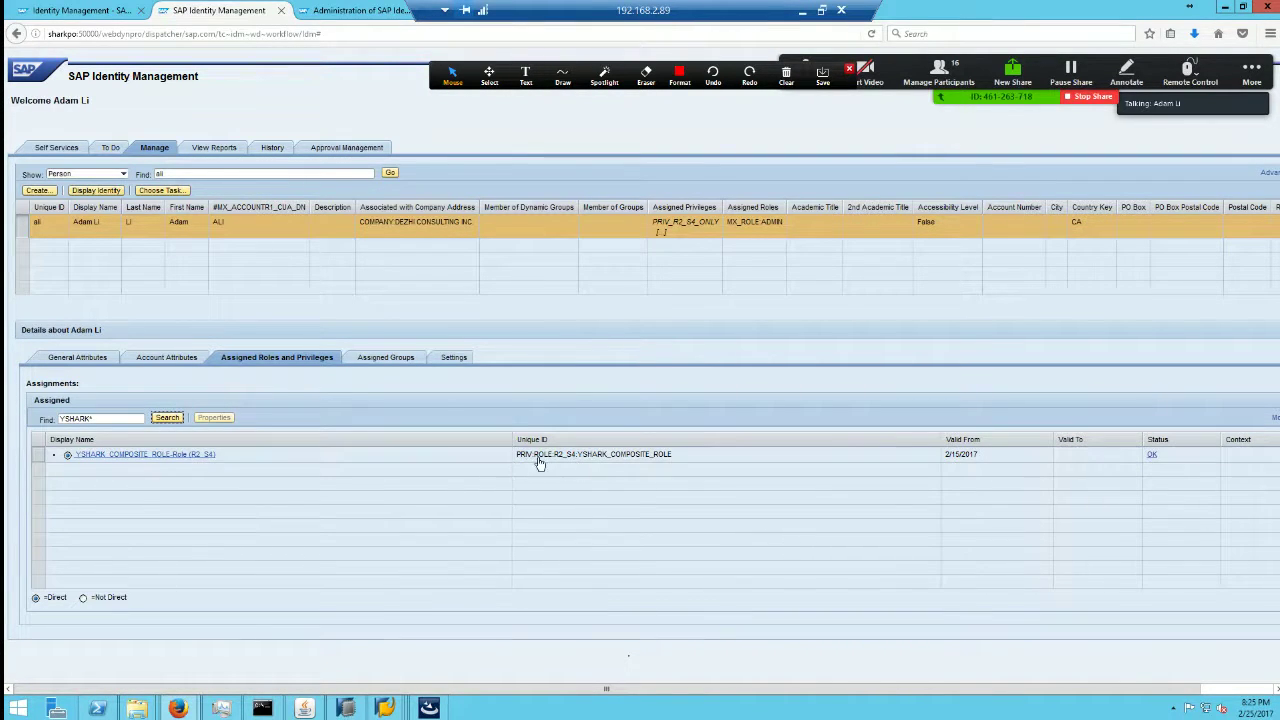
drag(126, 415, 30, 406)
key(BackSpace)
click(167, 418)
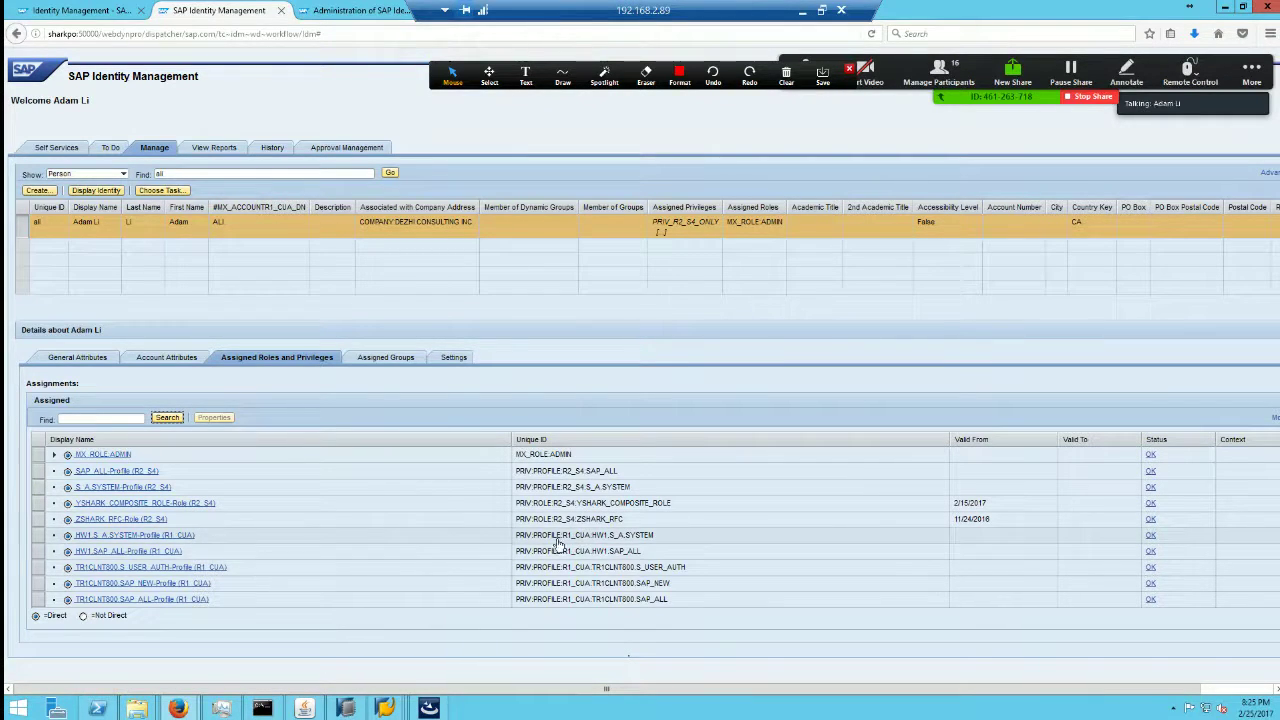
click(38, 502)
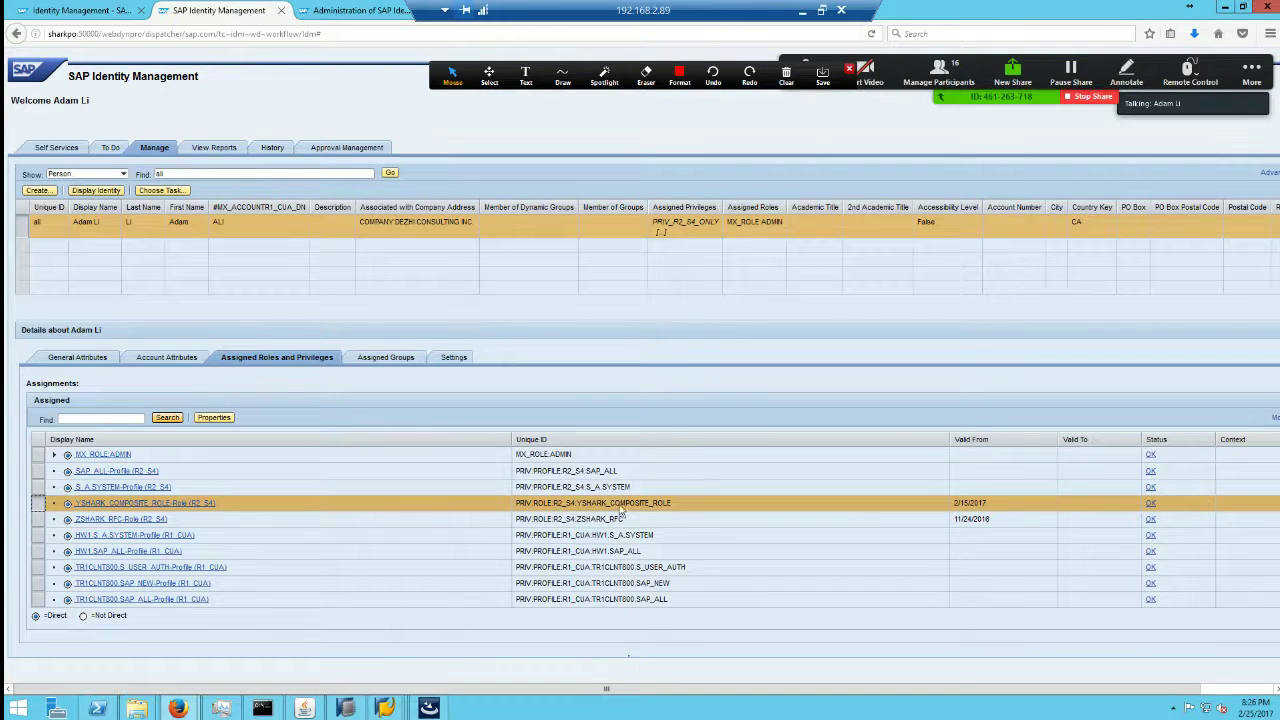
click(170, 505)
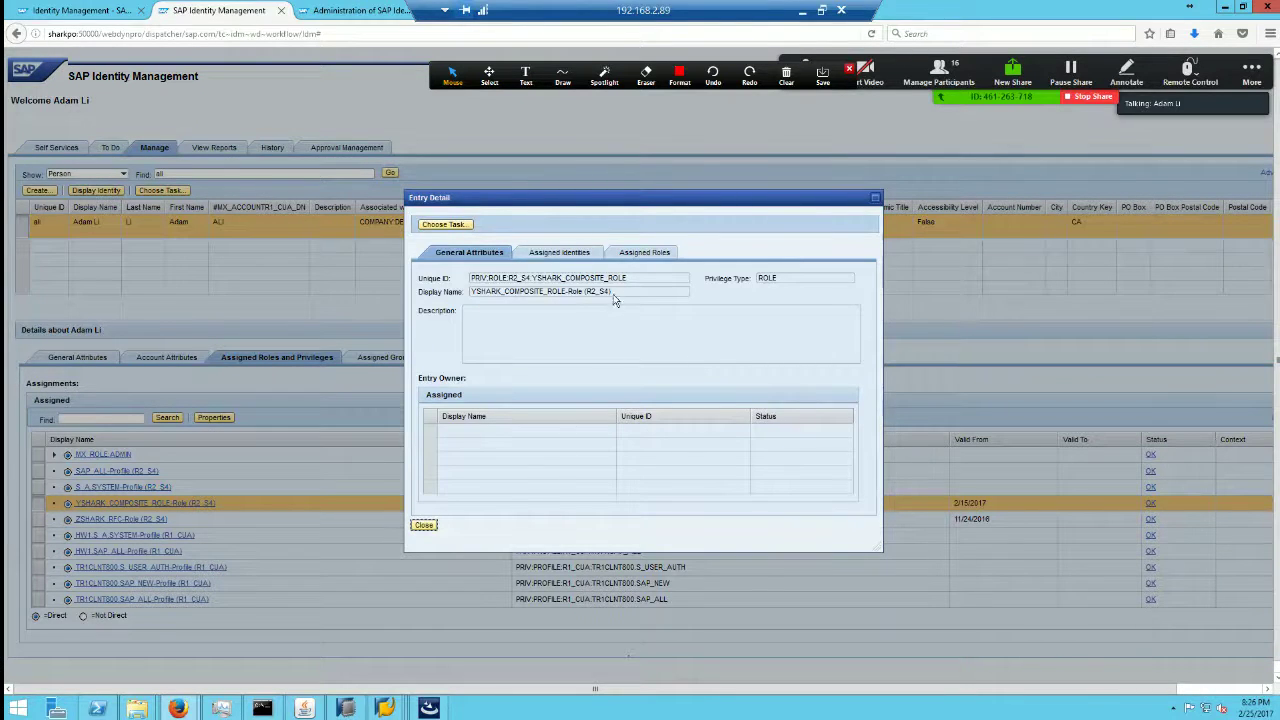
drag(630, 280, 490, 266)
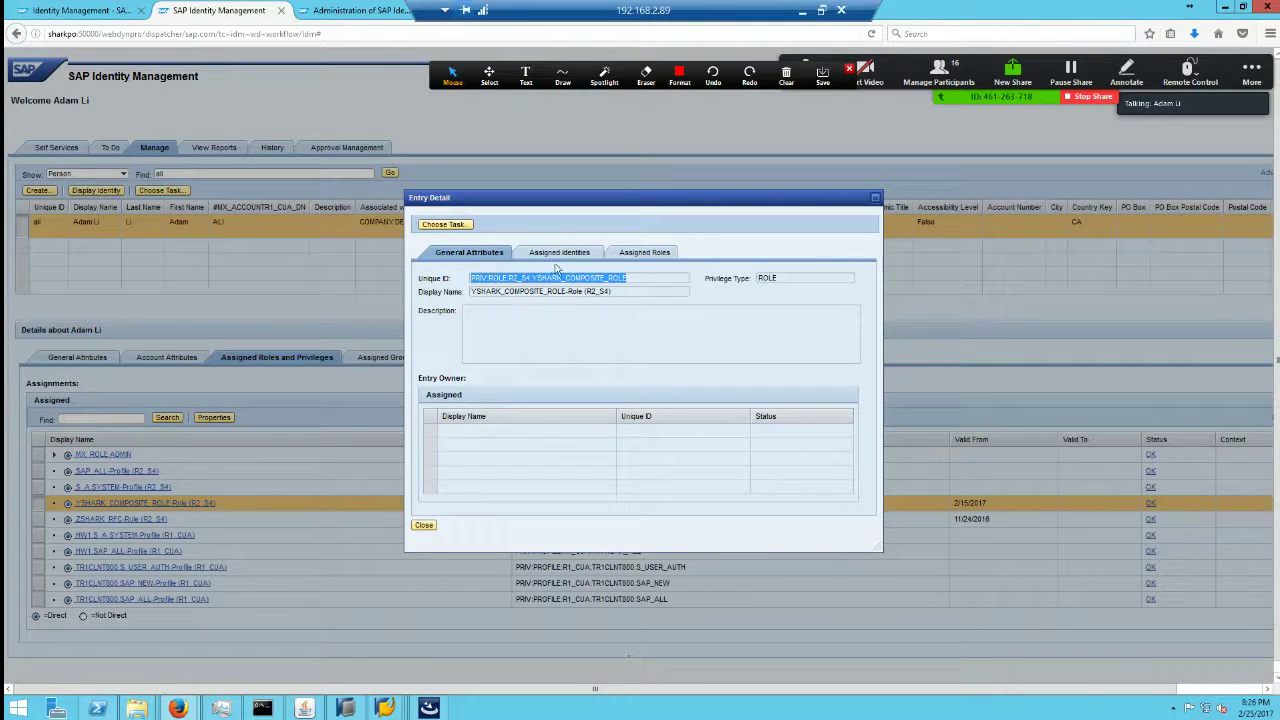
click(453, 225)
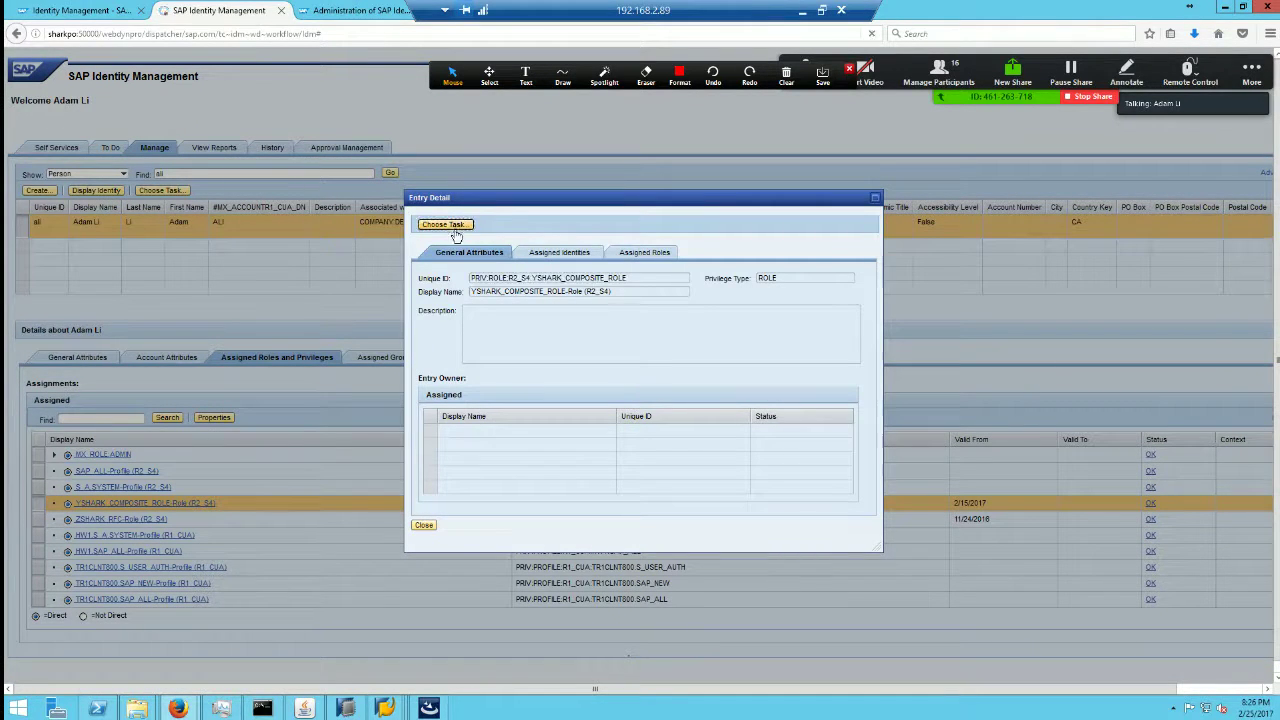
click(552, 352)
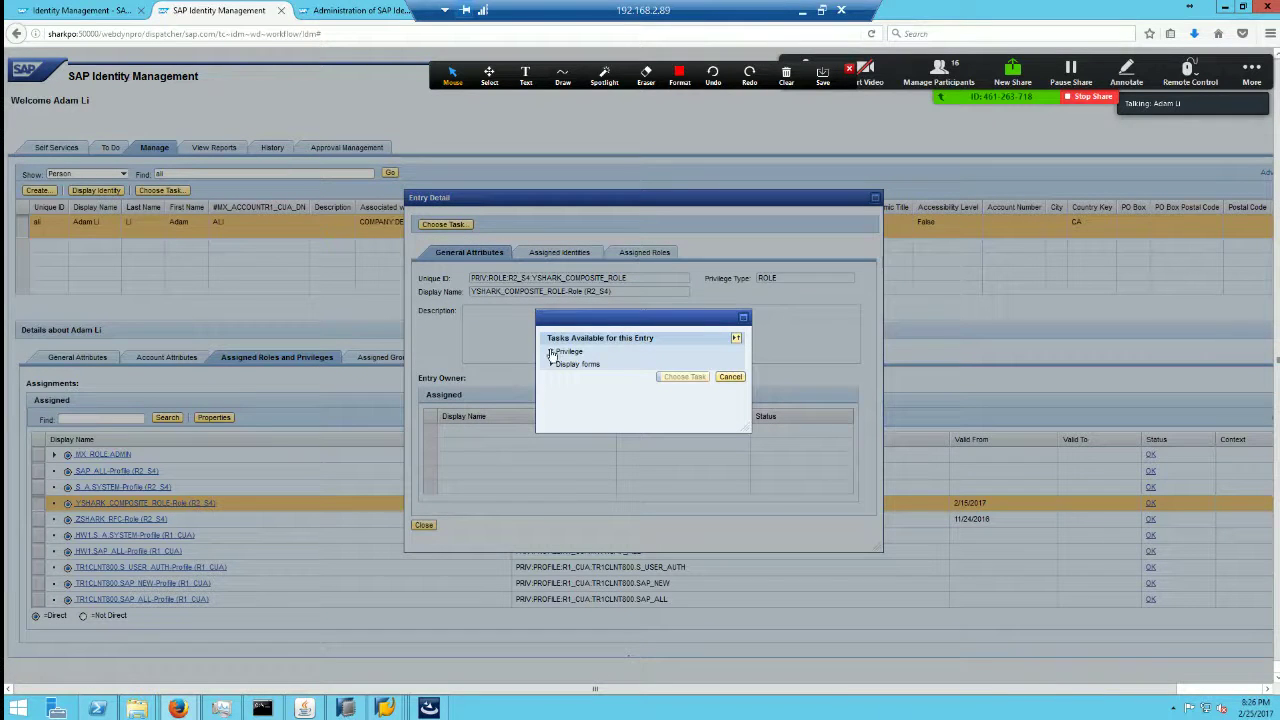
click(552, 391)
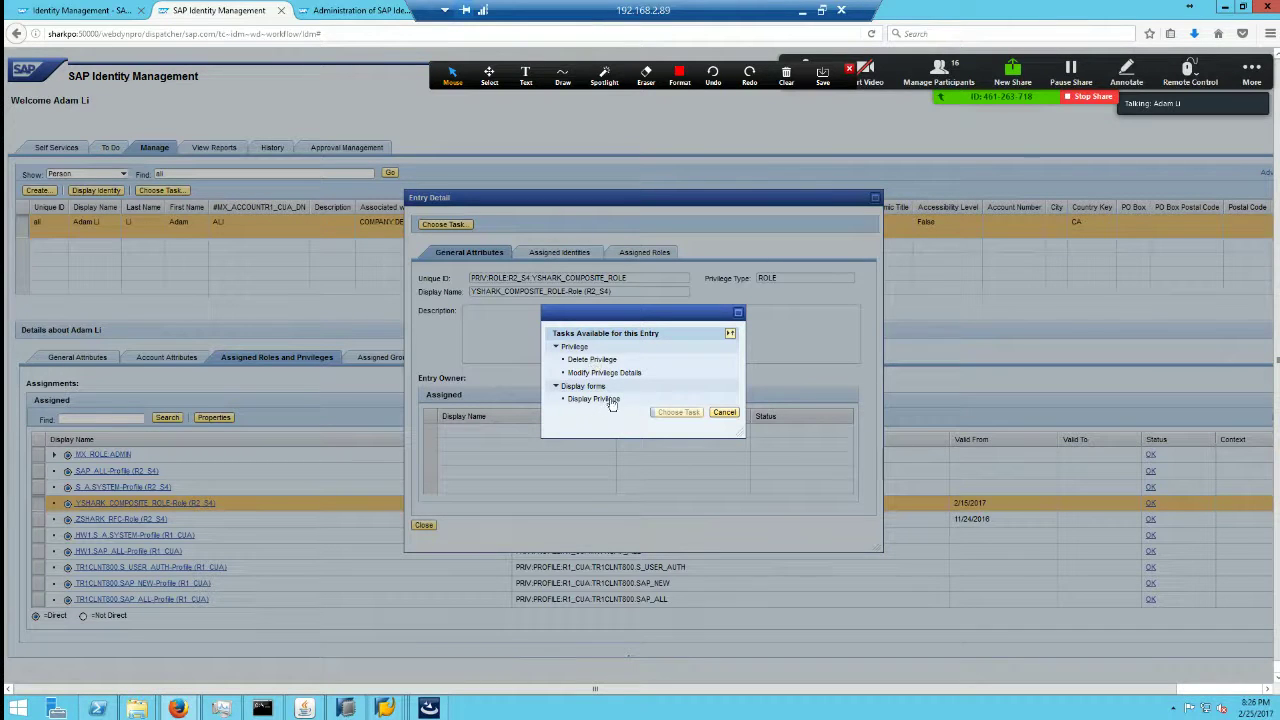
click(724, 412)
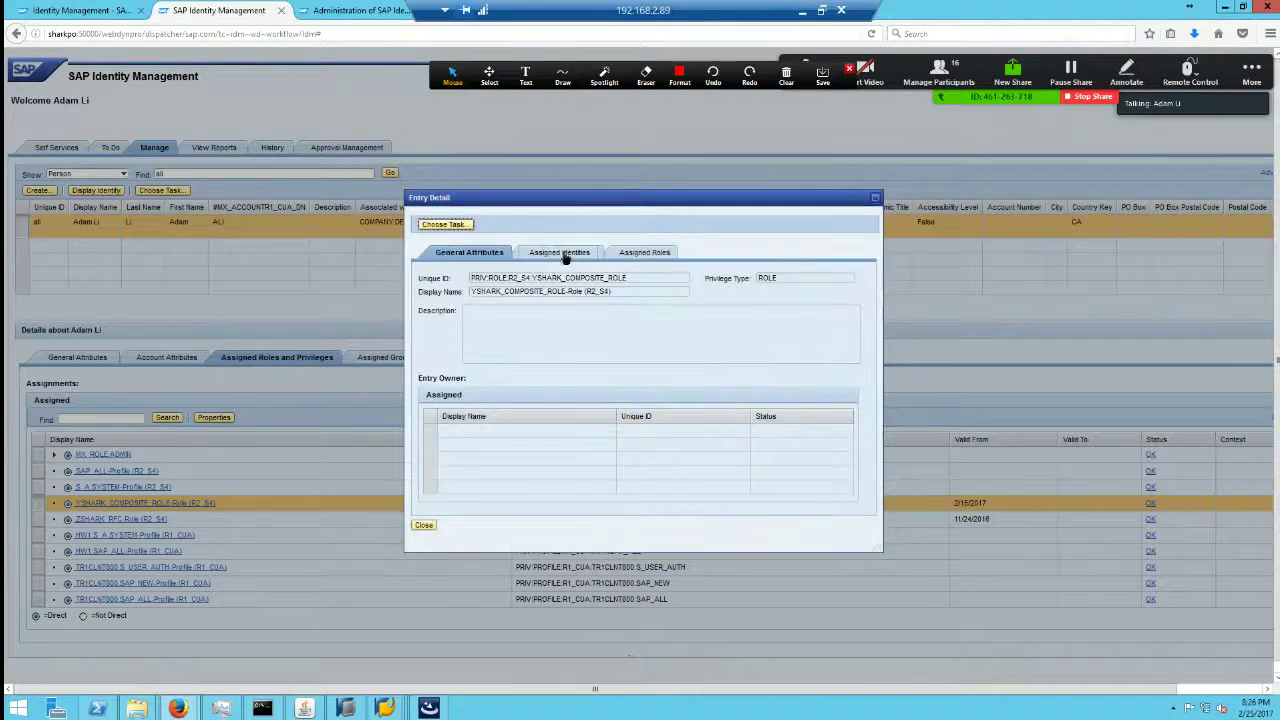
click(562, 256)
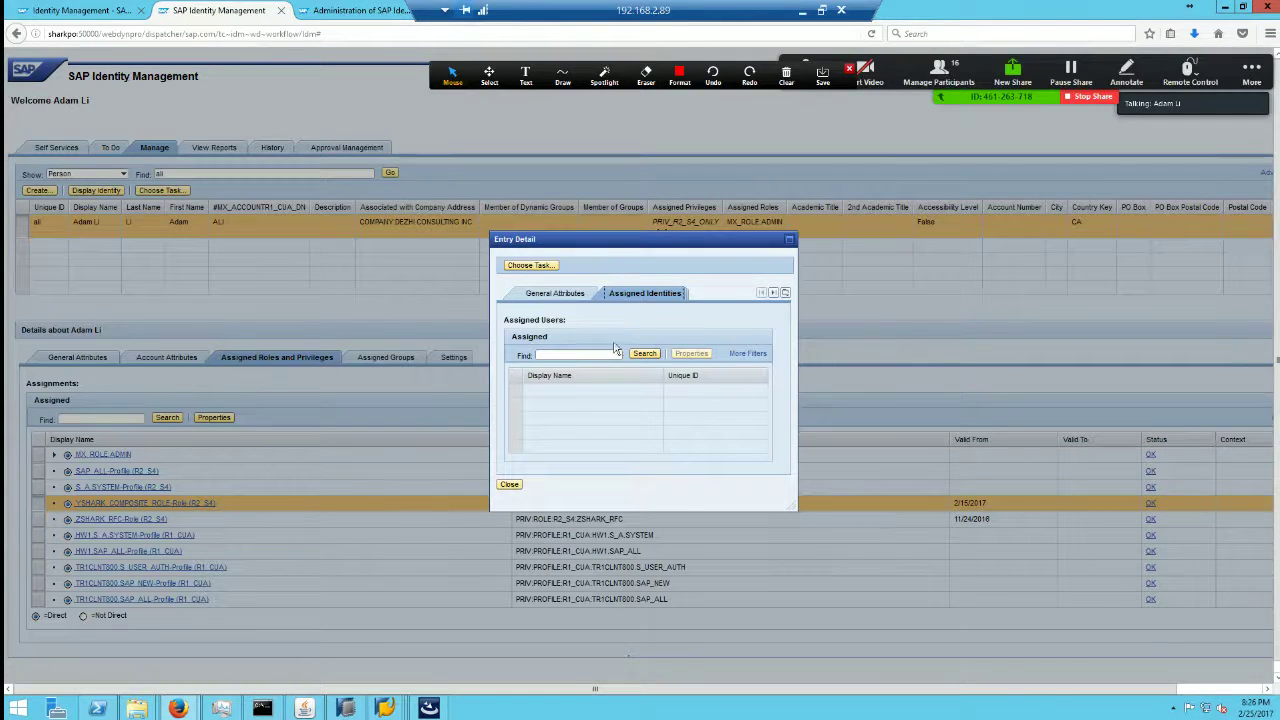
click(646, 355)
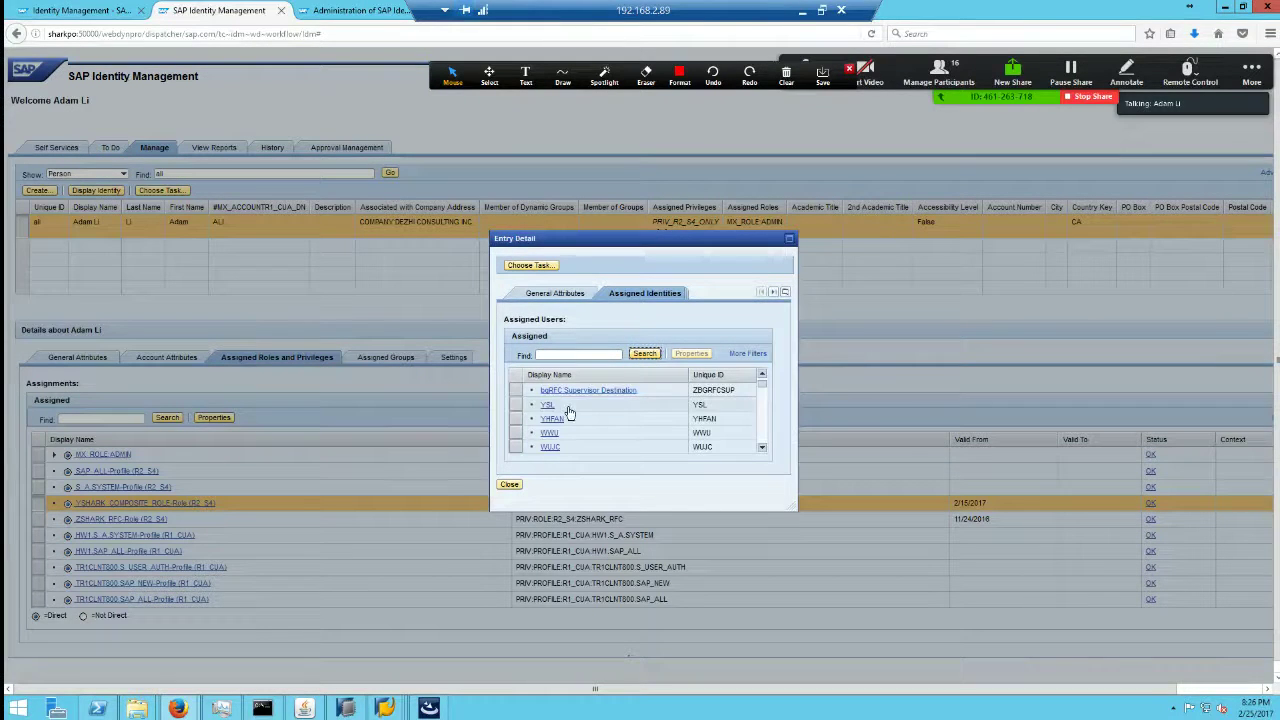
scroll(764, 428, down, 3)
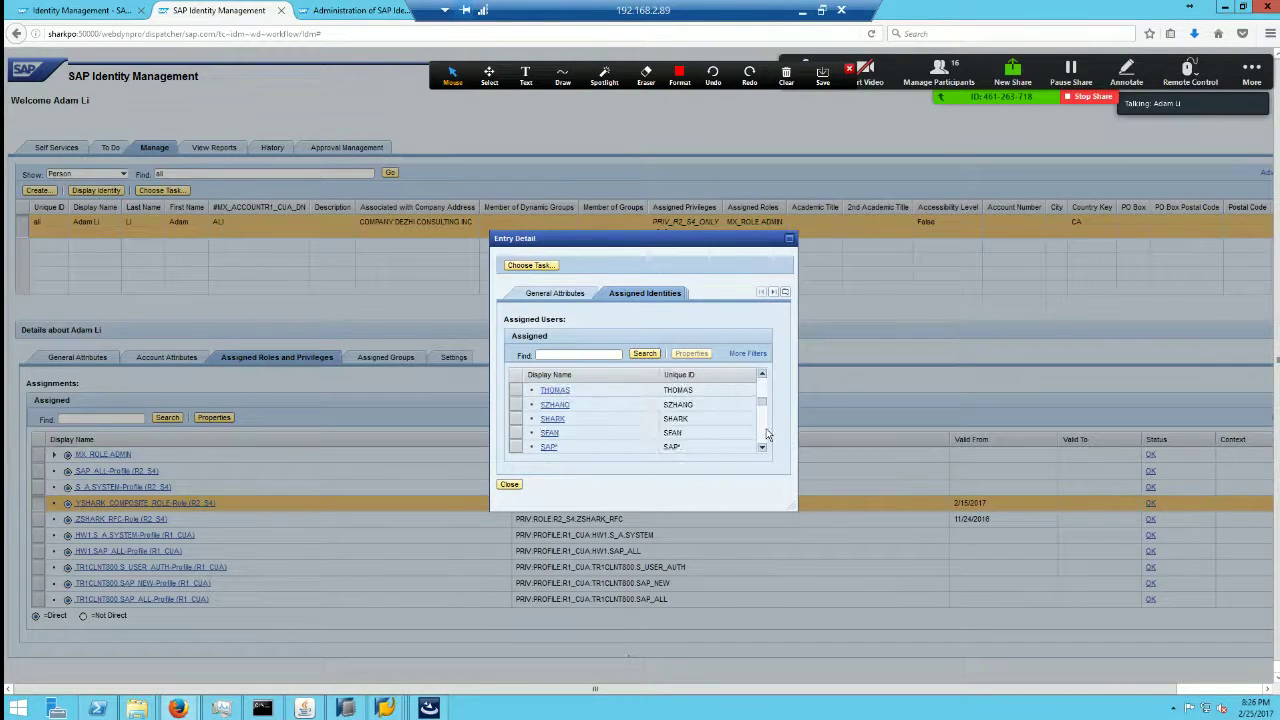
scroll(766, 393, up, 2)
scroll(766, 389, up, 2)
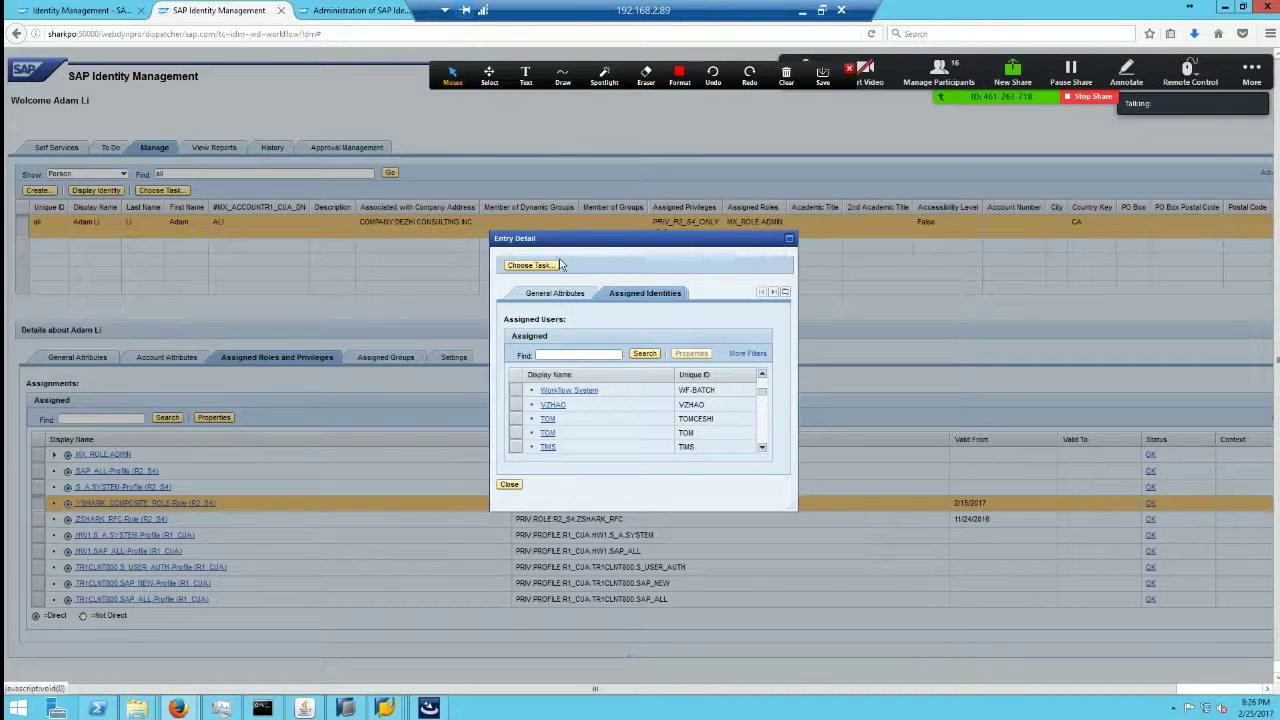
Step: Close the role details, check the user's groups and account status, then return to general attributes
click(509, 484)
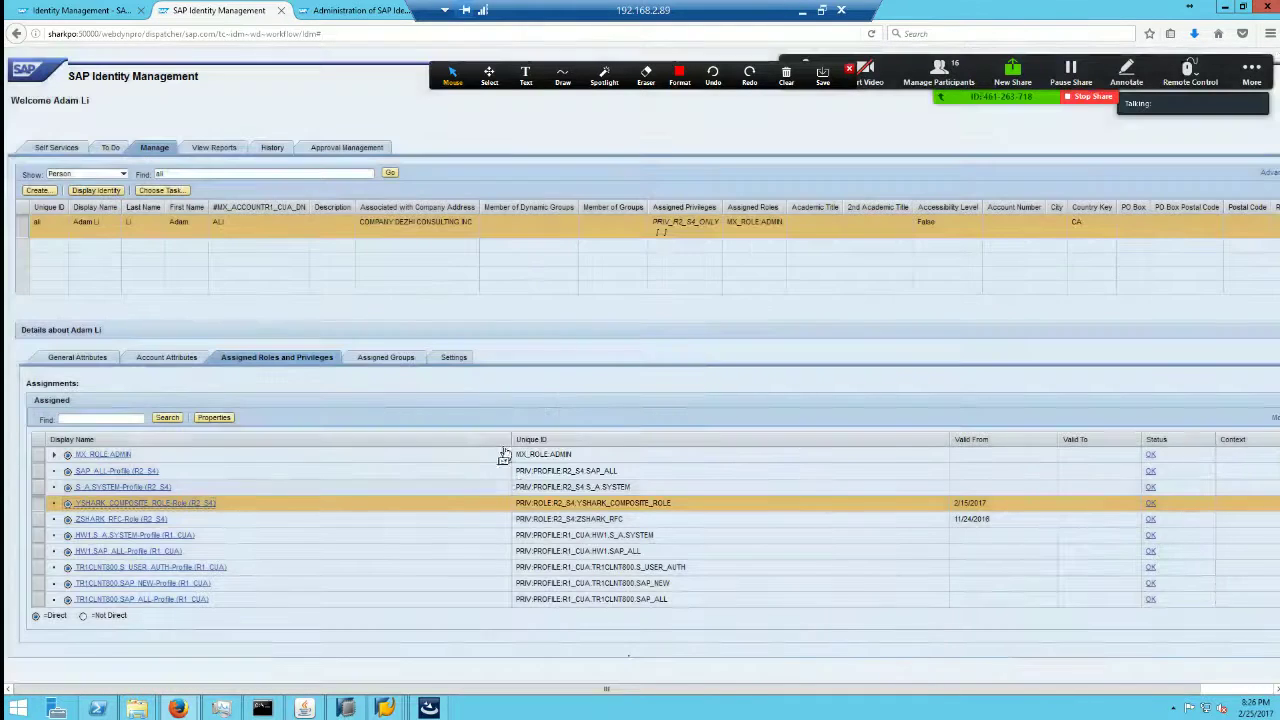
click(380, 362)
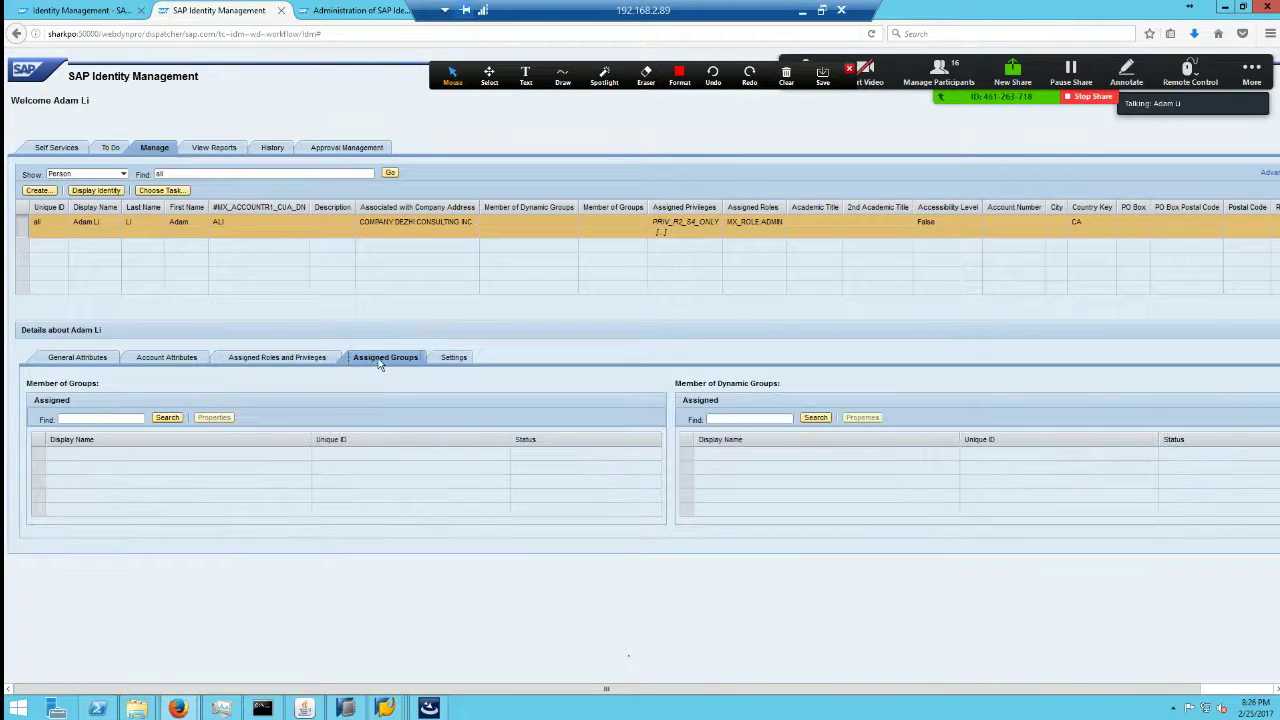
click(167, 417)
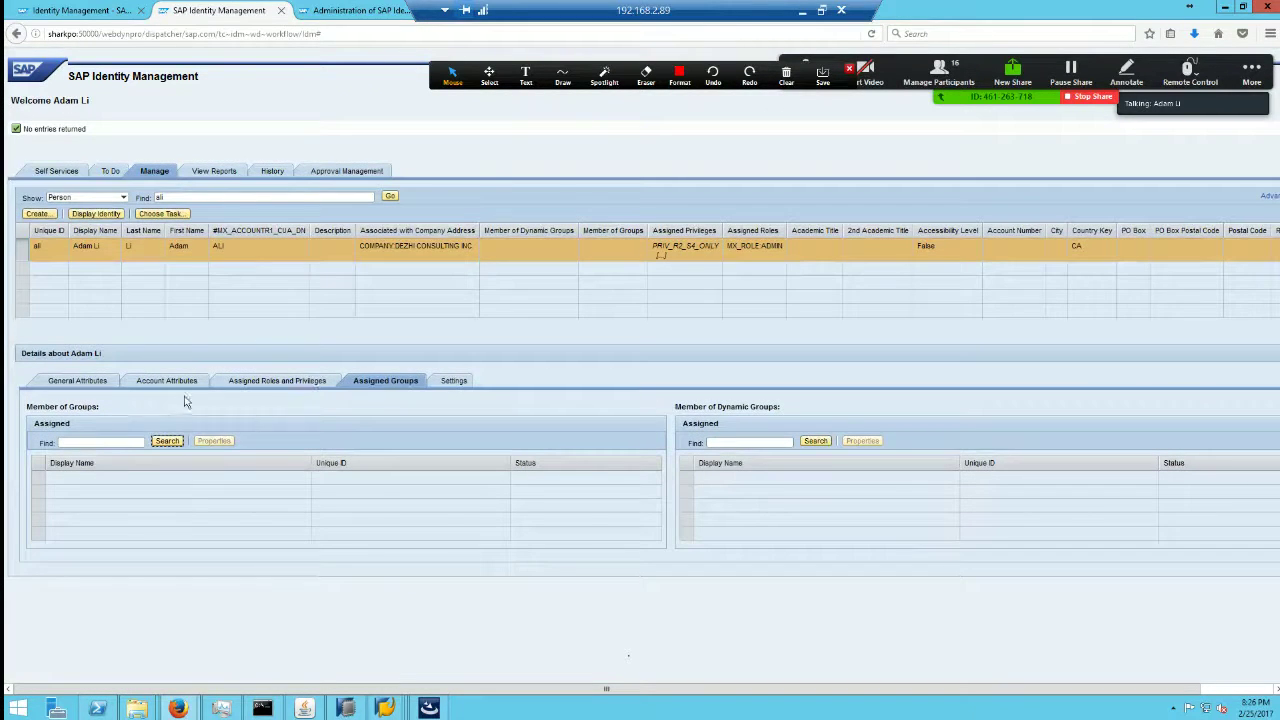
click(176, 388)
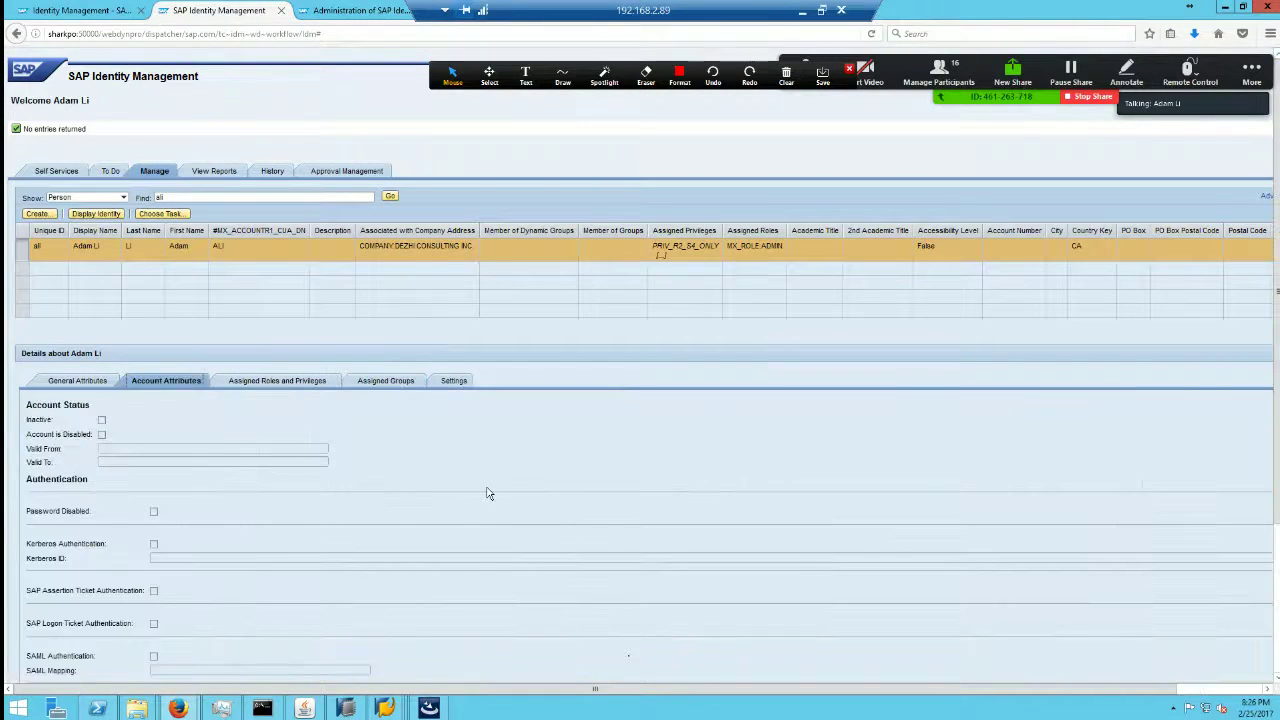
scroll(473, 493, down, 2)
scroll(223, 391, up, 3)
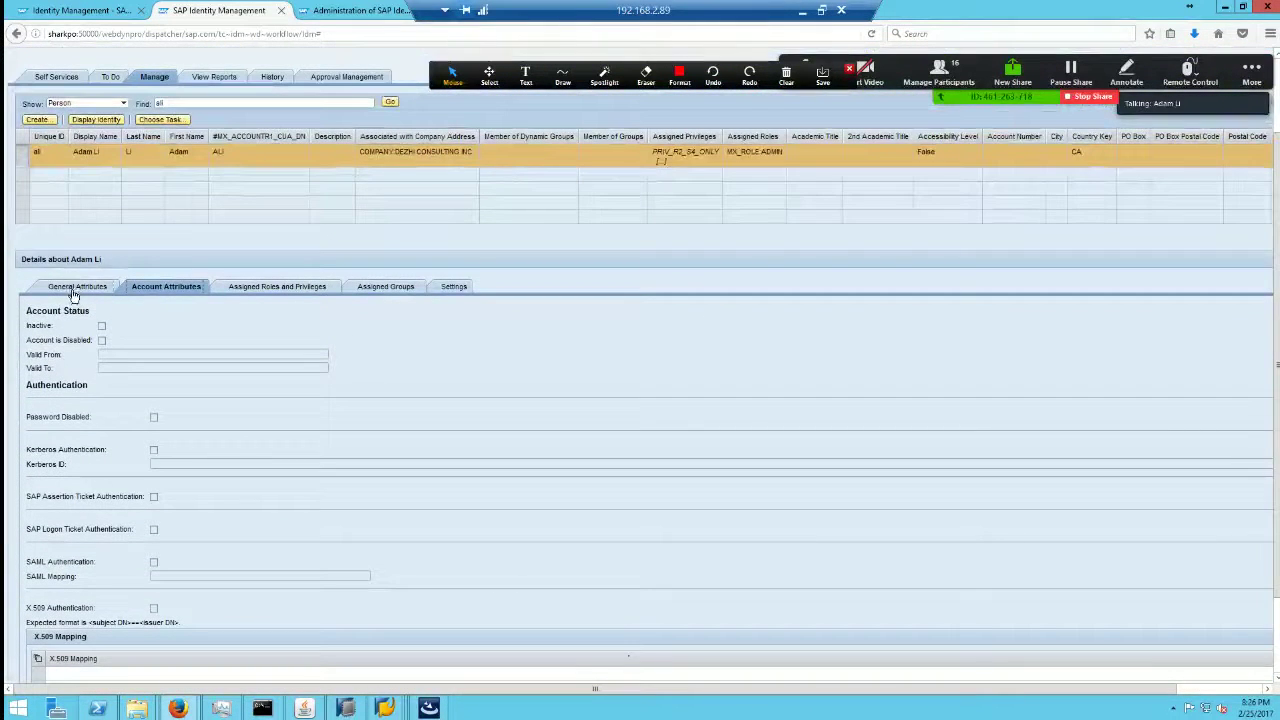
click(72, 288)
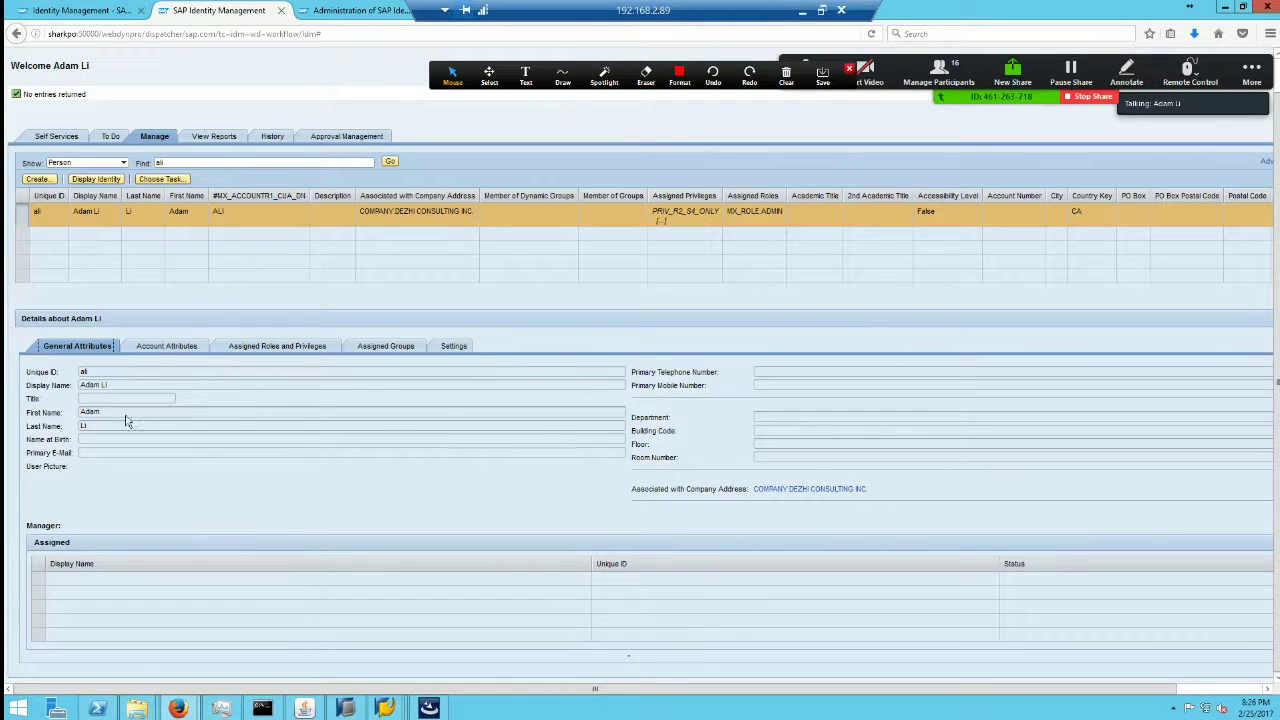
Step: Redisplay the user in SAP GUI and confirm the Address function SAP Basis
mouse_move(400, 707)
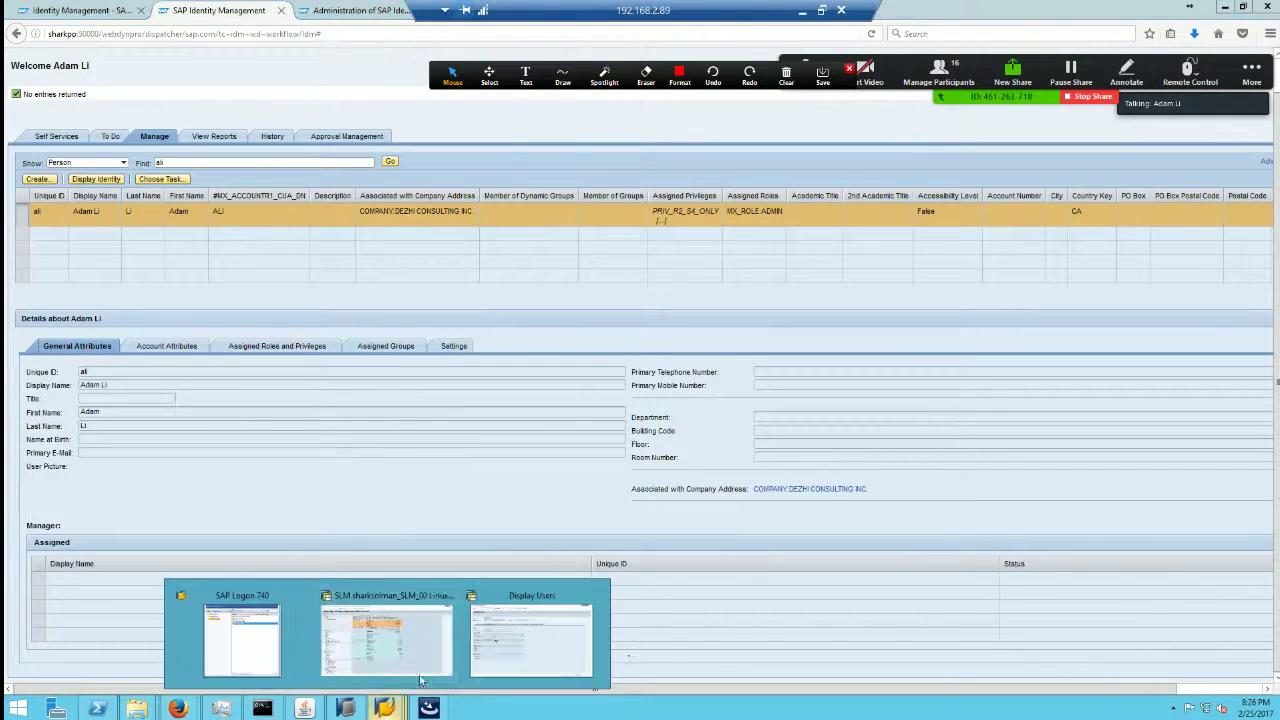
click(531, 601)
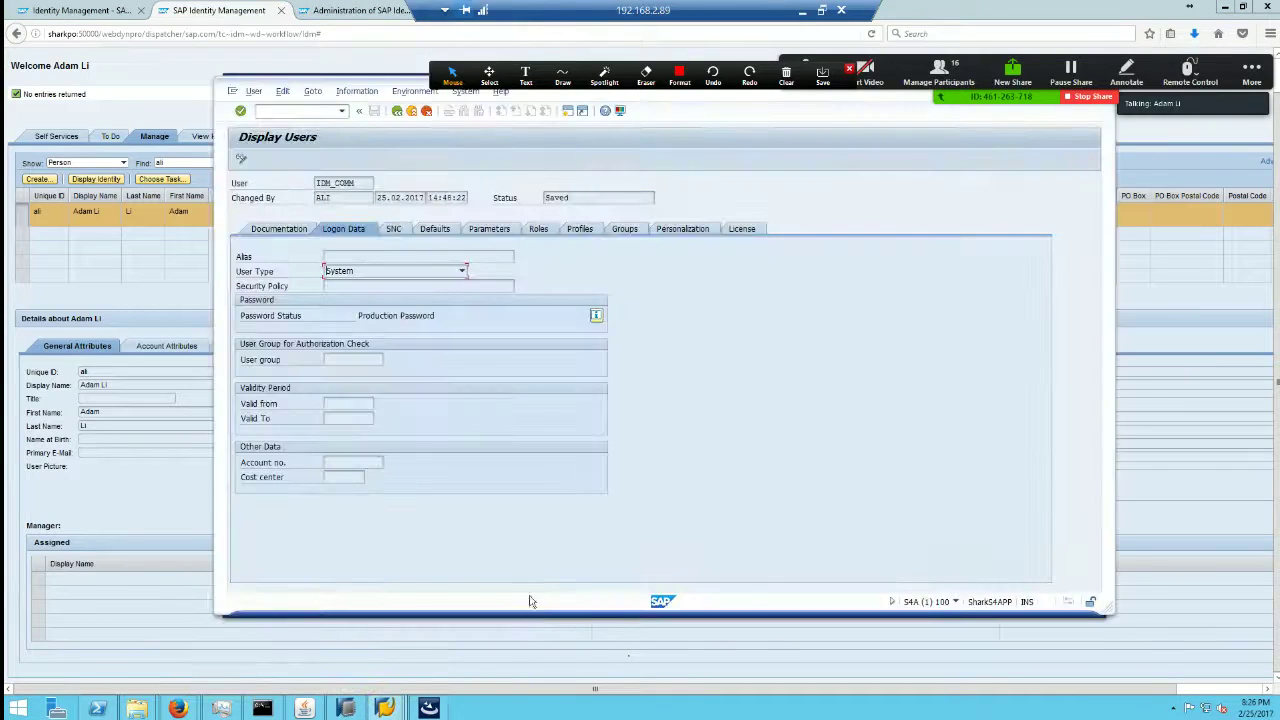
click(276, 231)
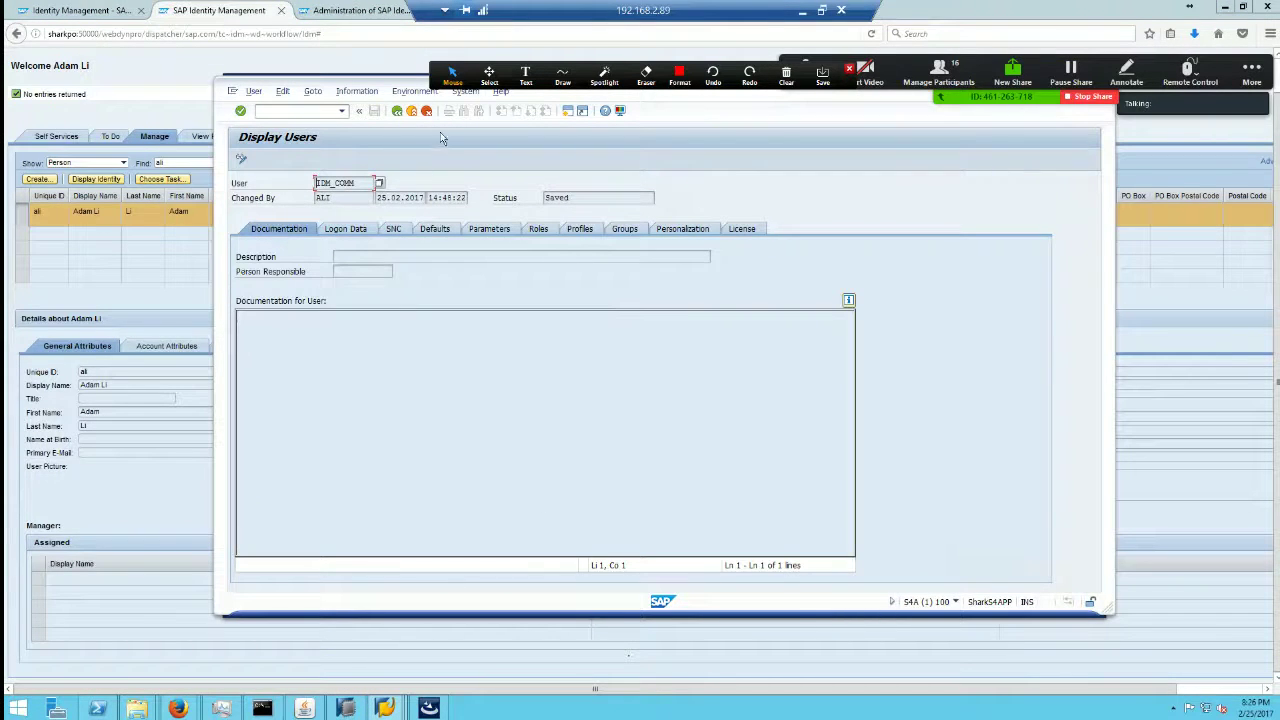
click(397, 111)
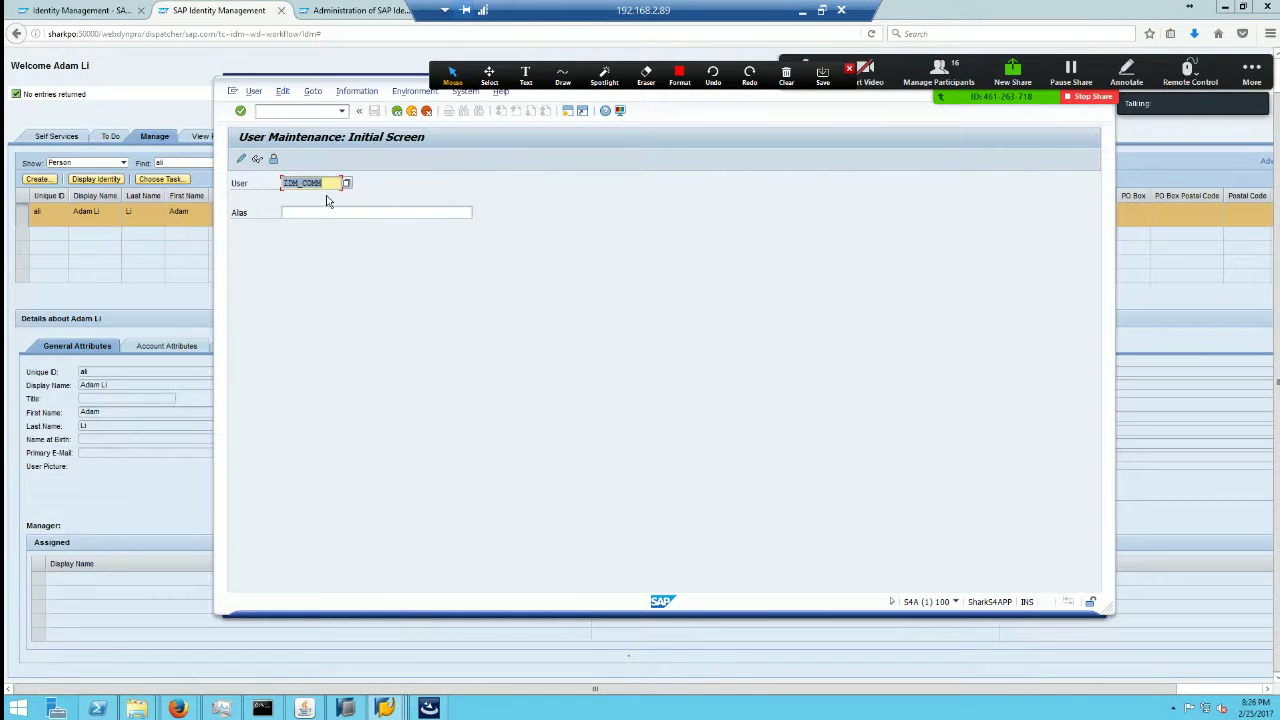
text(ali)
click(257, 163)
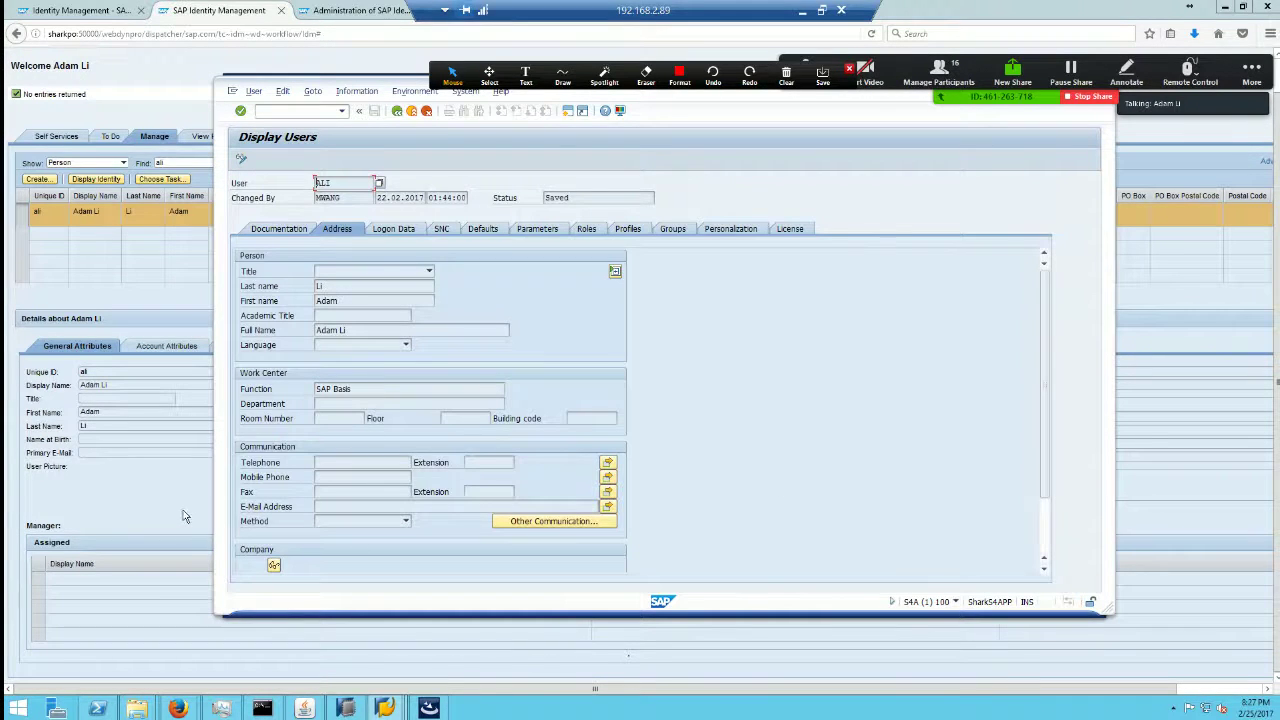
drag(370, 392, 312, 392)
Step: Back in IdM, highlight the company association COMPANY:DEZHI CONSULTING INC
click(177, 488)
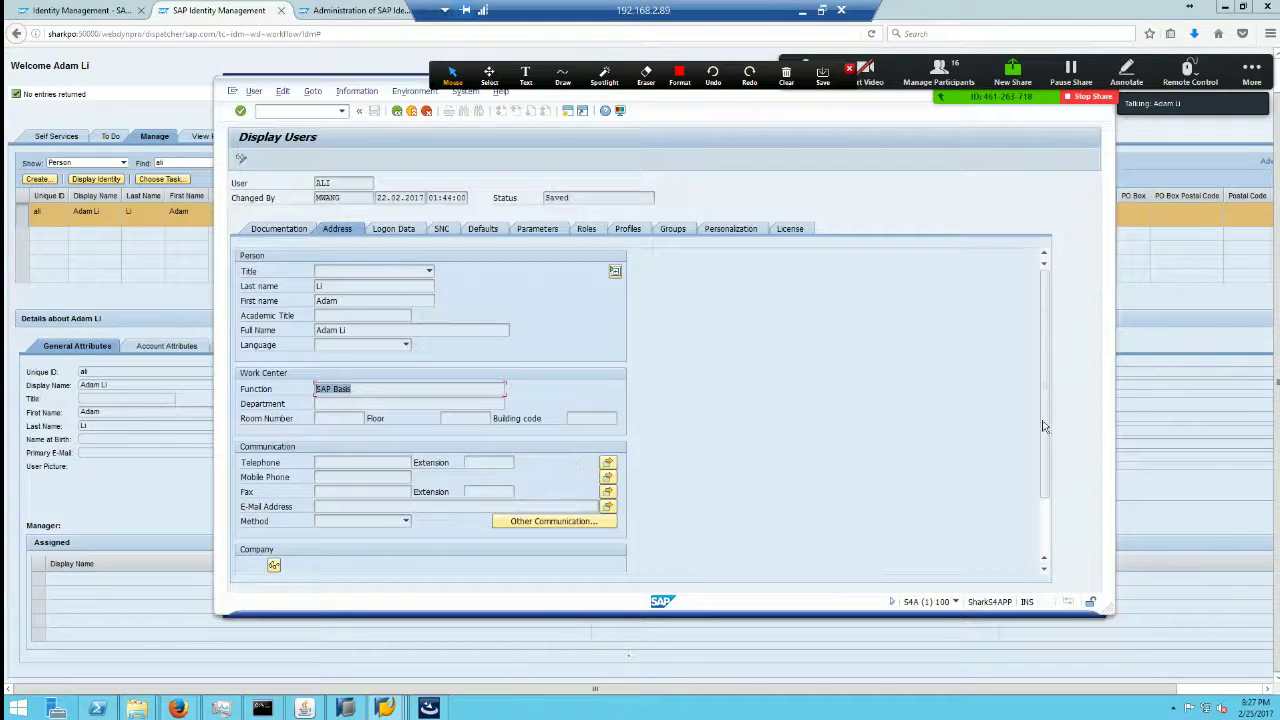
drag(1044, 428, 1048, 511)
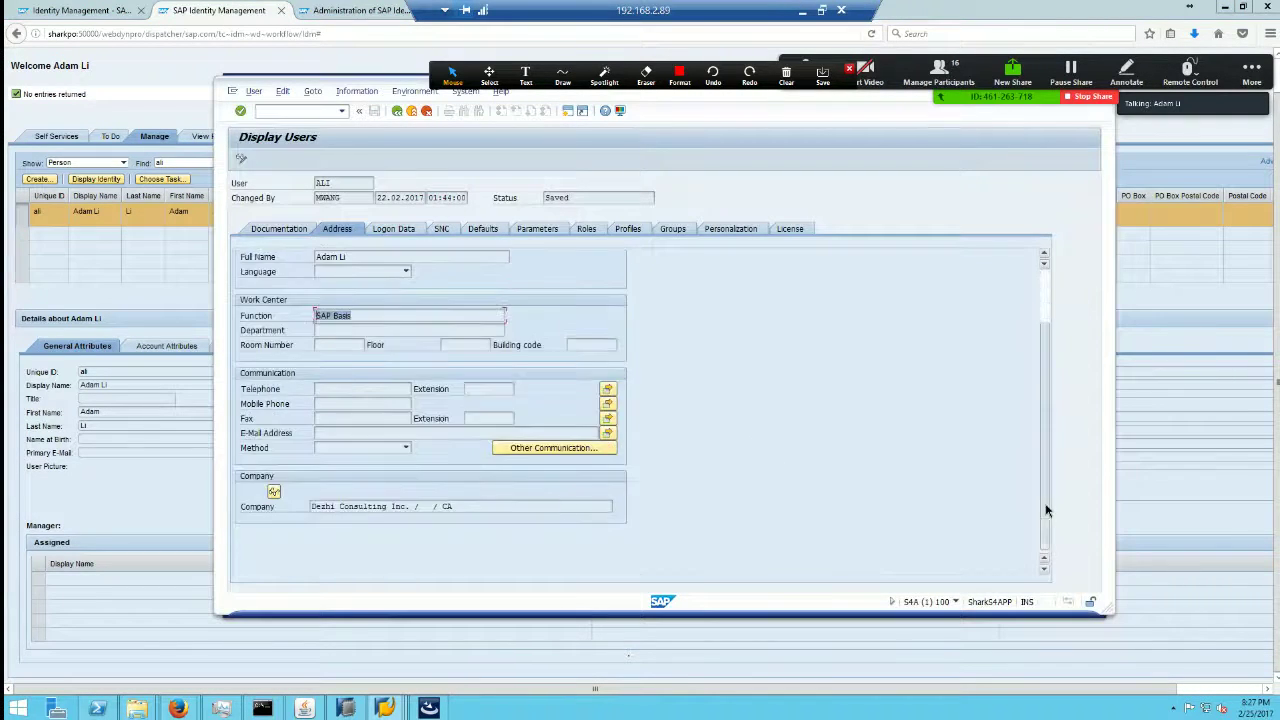
drag(386, 507, 309, 507)
Step: Reopen the IdM Assigned Roles and Privileges tab, then check the Administration log and System configuration
click(566, 650)
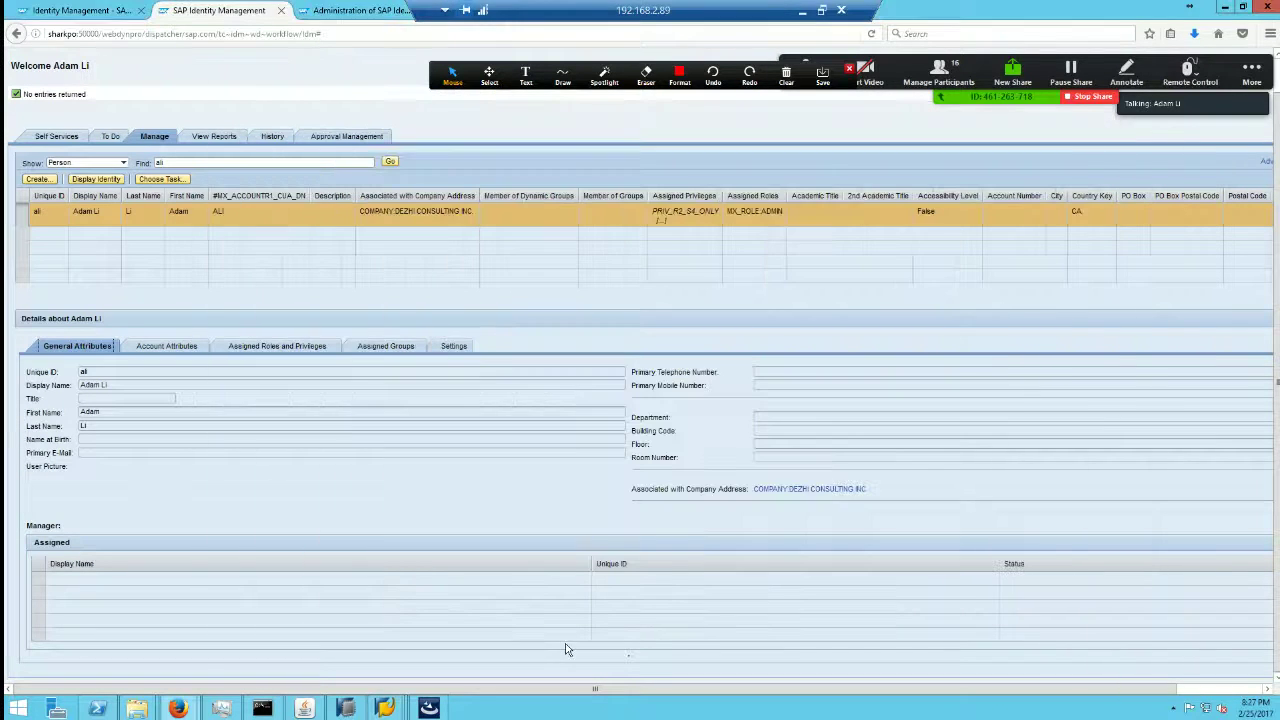
key(alt+Tab)
key(alt+Tab)
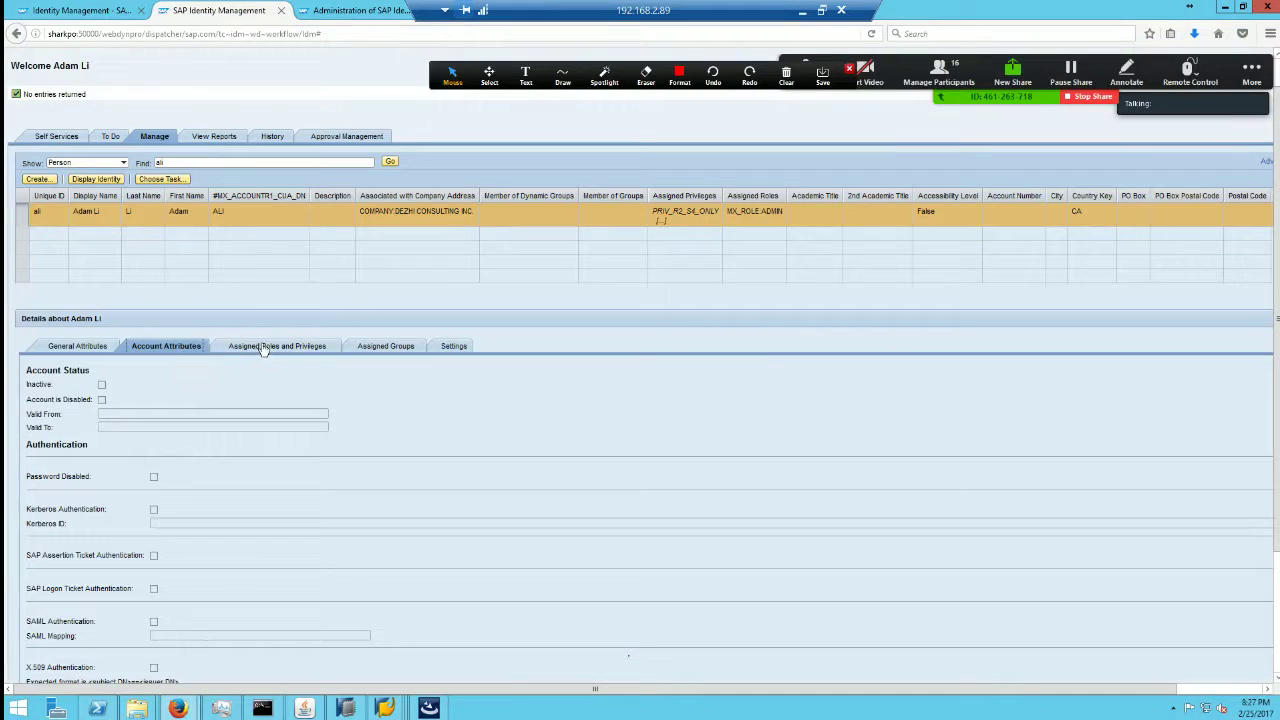
click(300, 349)
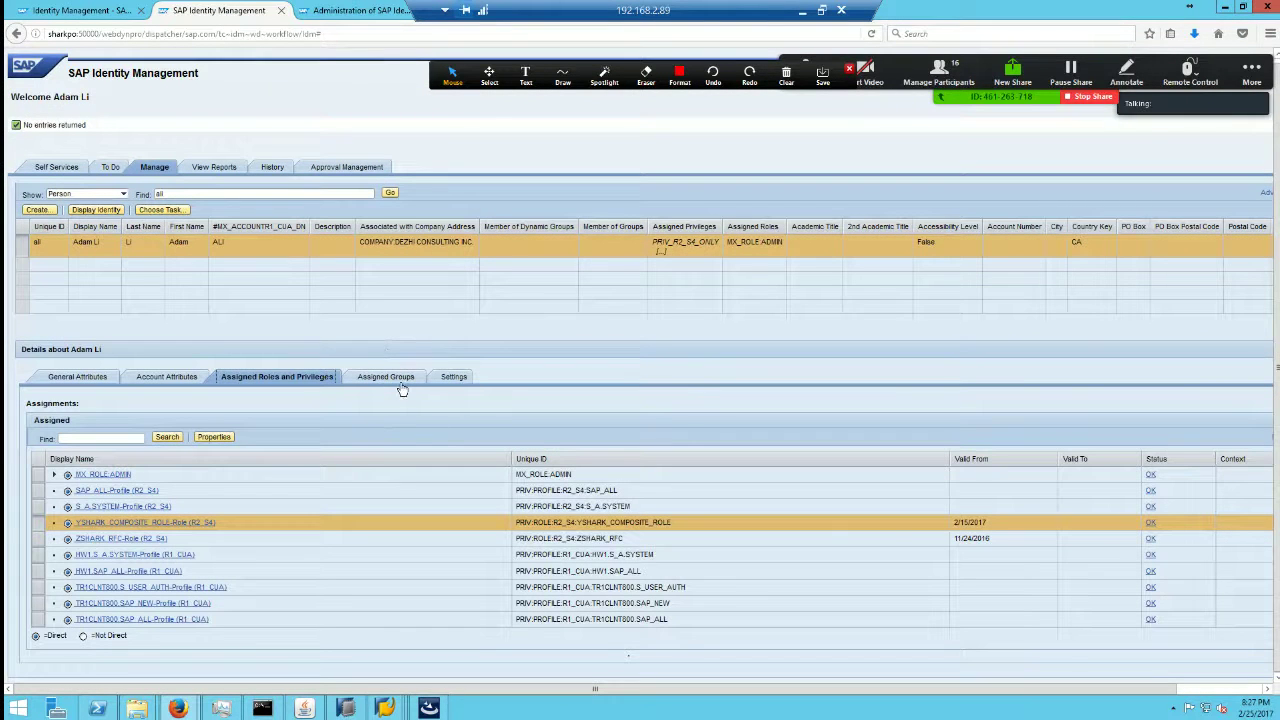
click(337, 12)
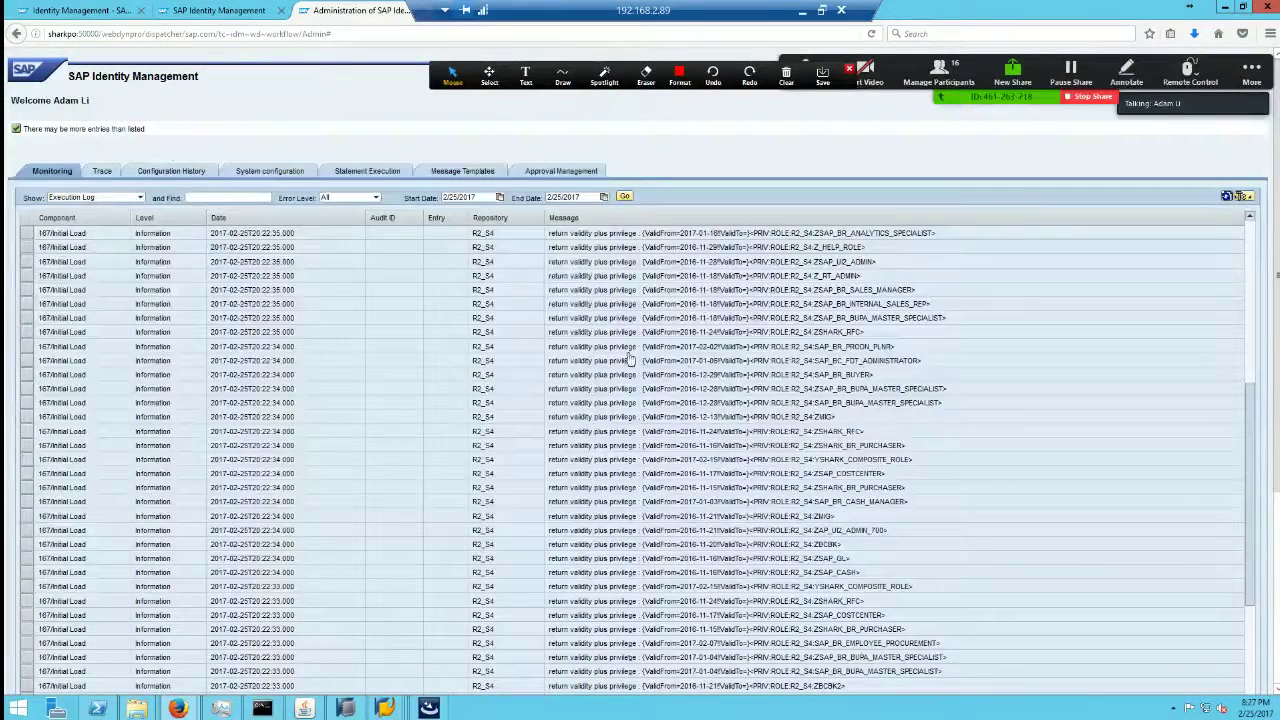
click(280, 171)
Step: Minimize the remote desktop session and bring the IDM Connector PDF forward in Nitro Pro 8
click(802, 10)
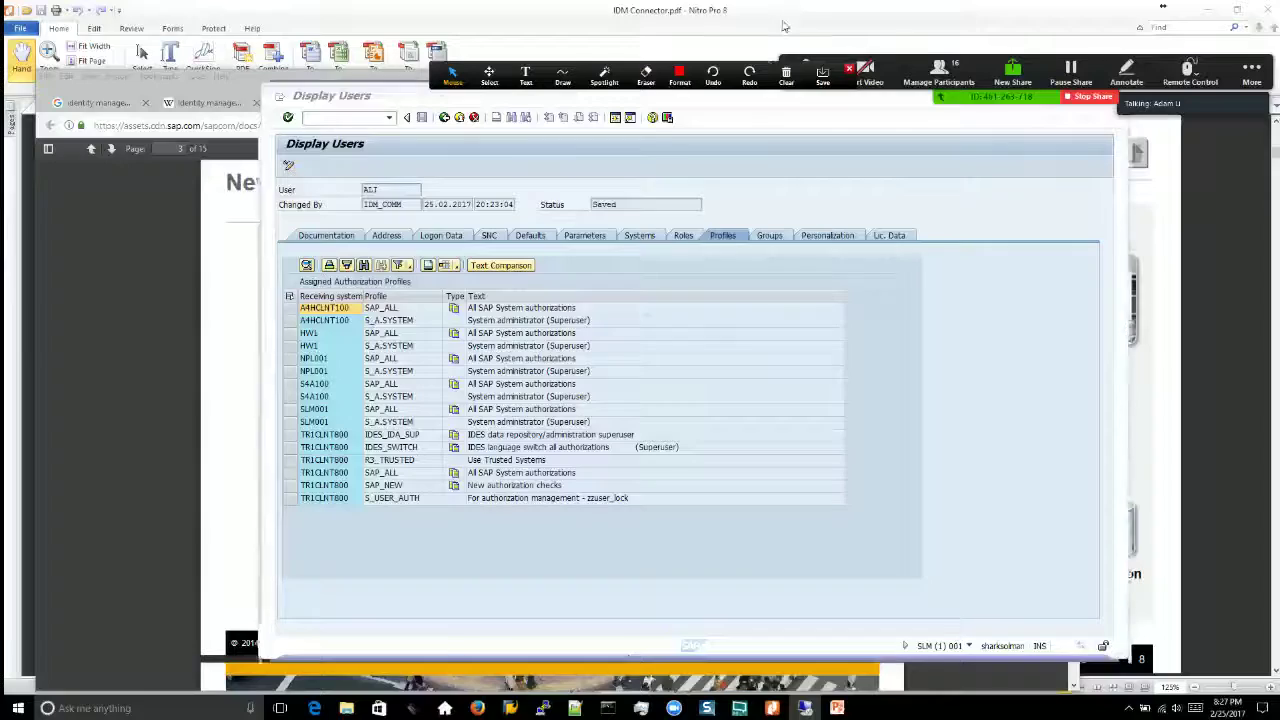
click(771, 708)
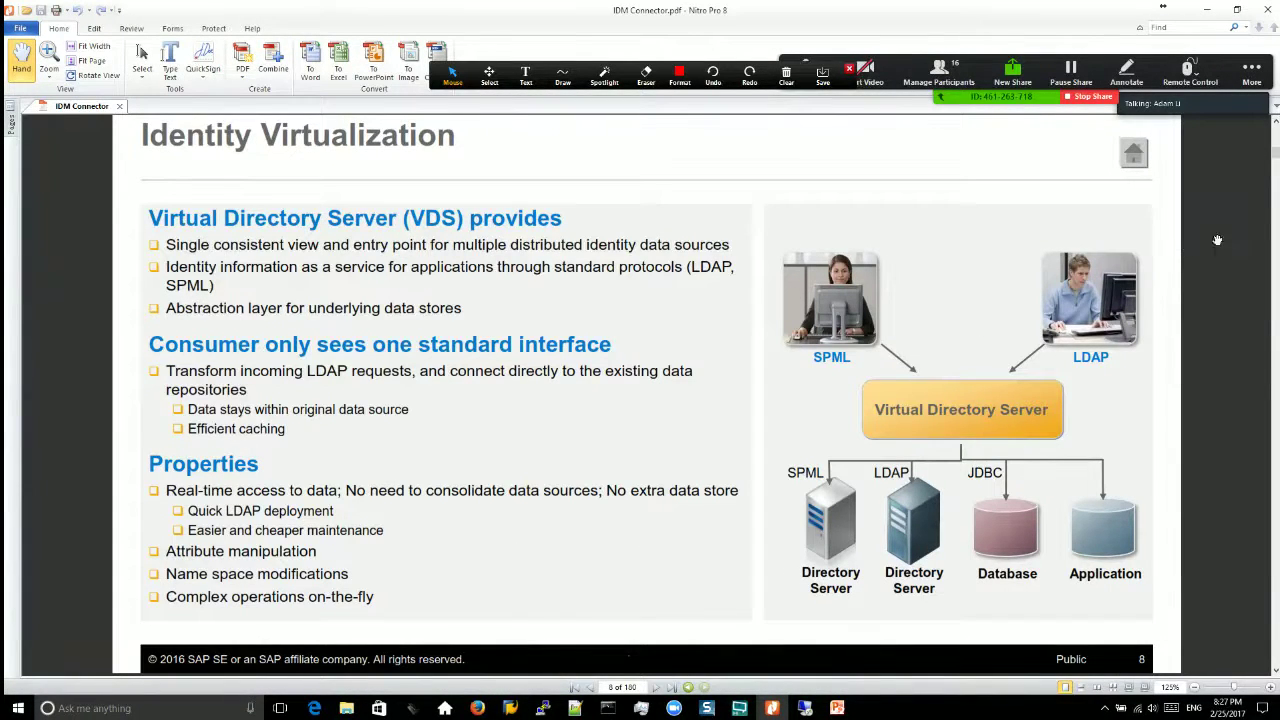
scroll(1275, 383, down, 15)
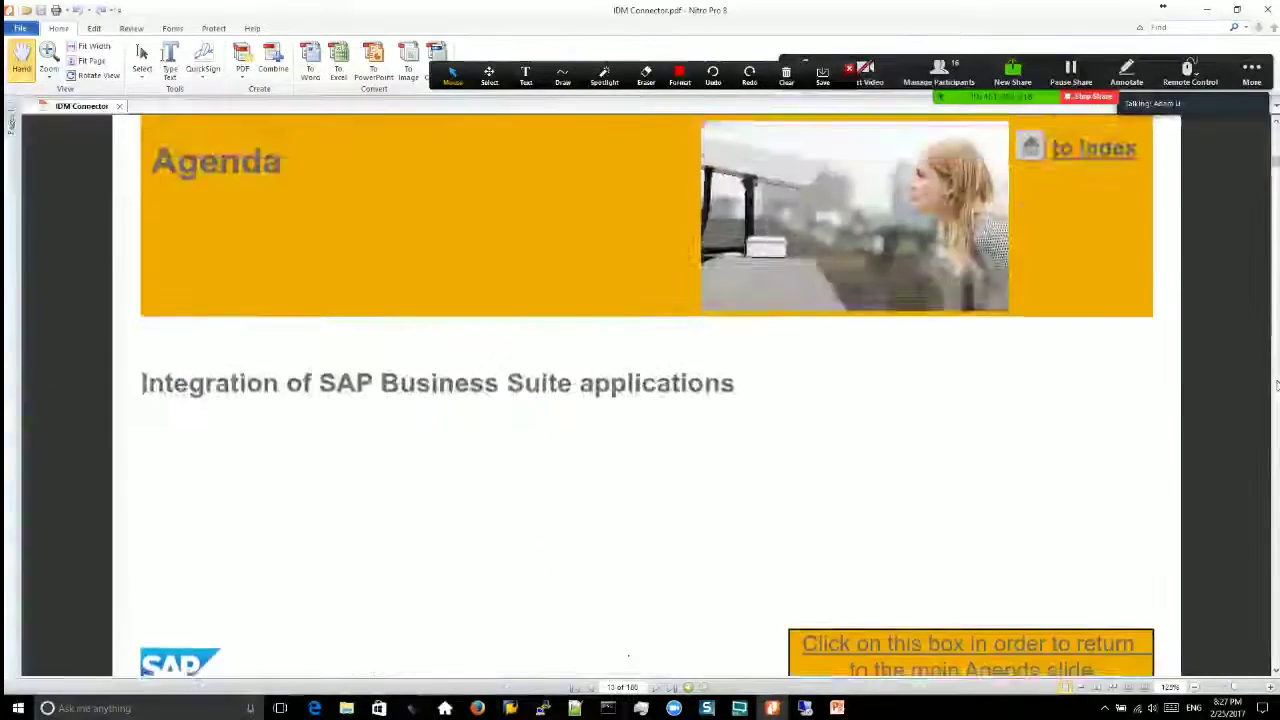
drag(1268, 188, 1274, 252)
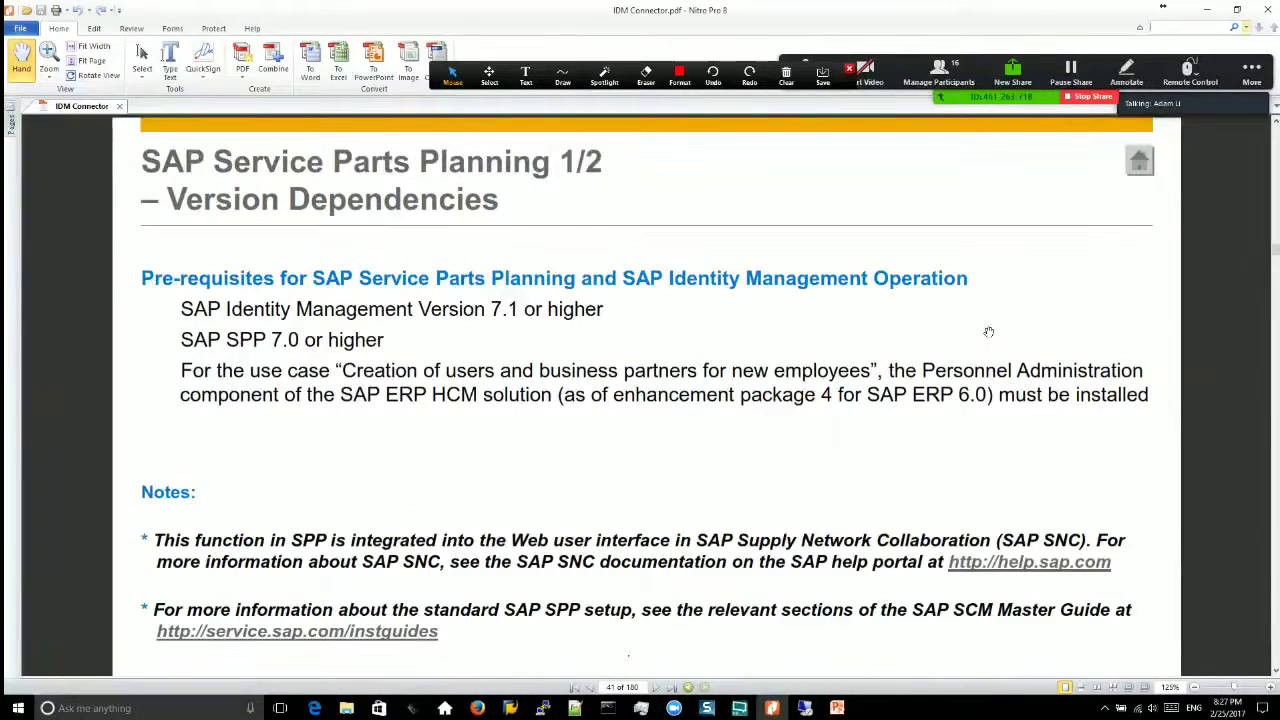
Step: Search the slides for 'CUA' and follow its link to the CUA migration slide, page 67
key(ctrl+f)
text(CUA)
key(Return)
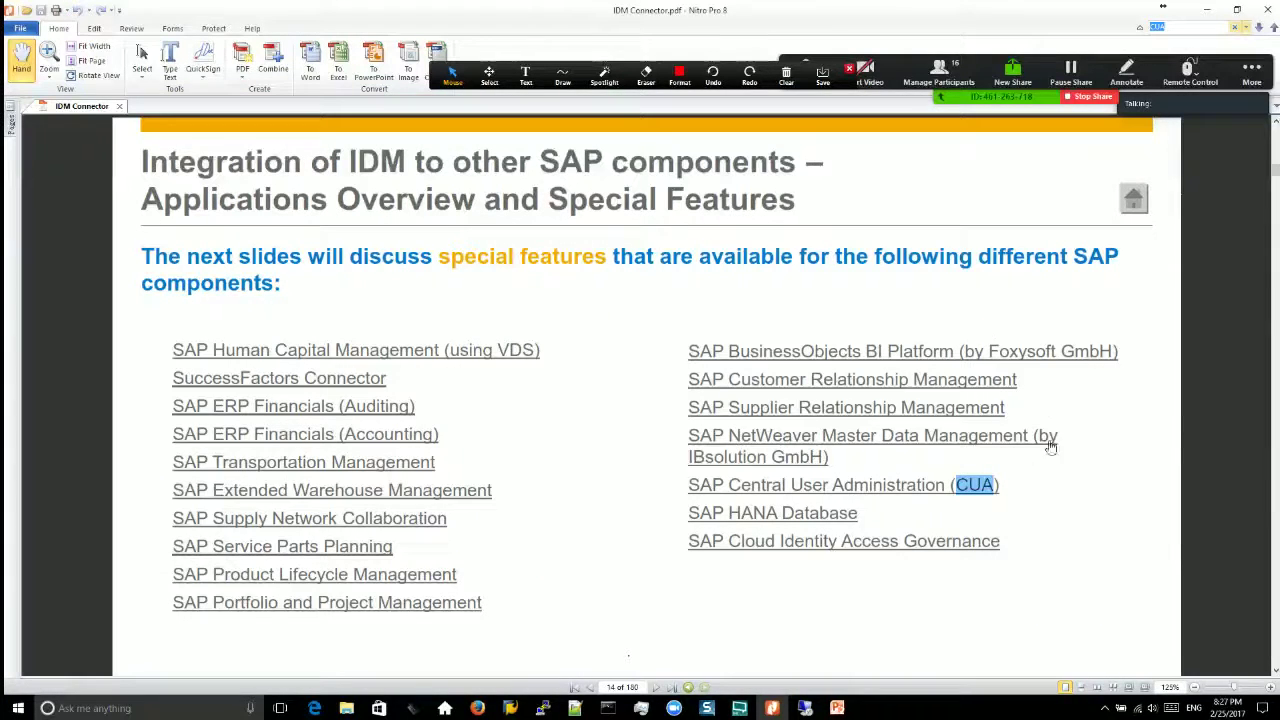
click(948, 499)
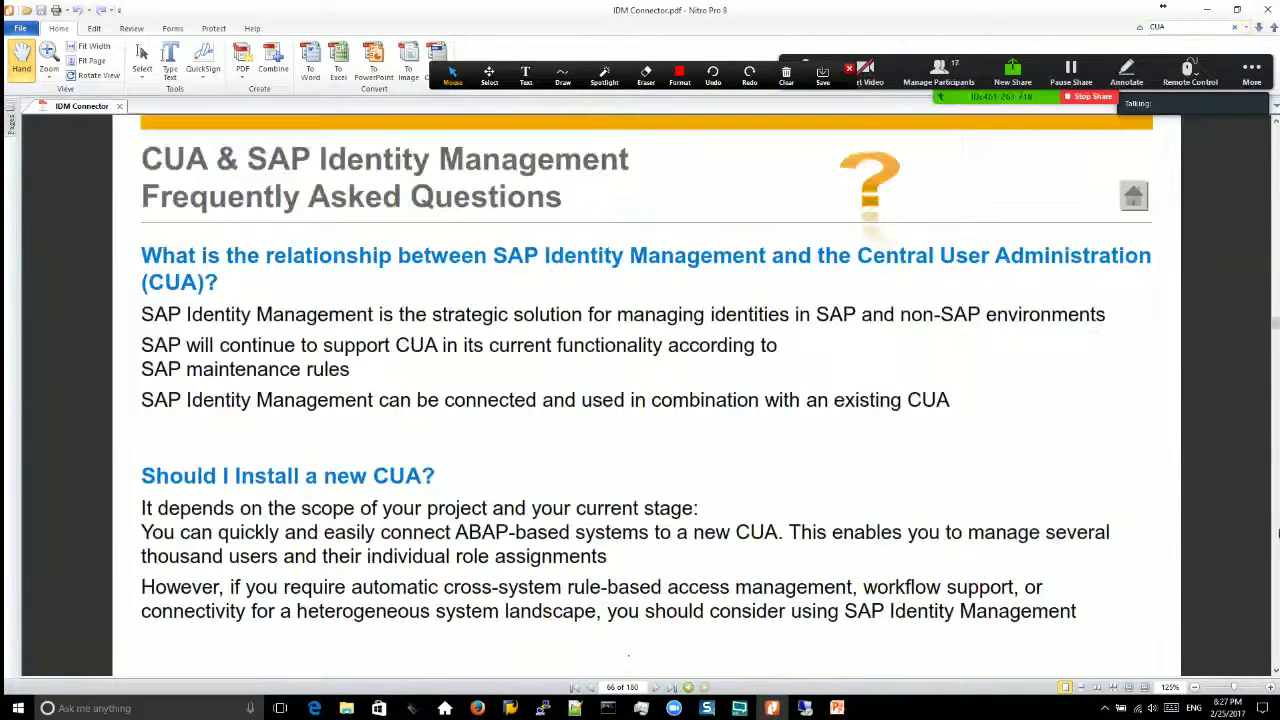
scroll(1277, 536, down, 5)
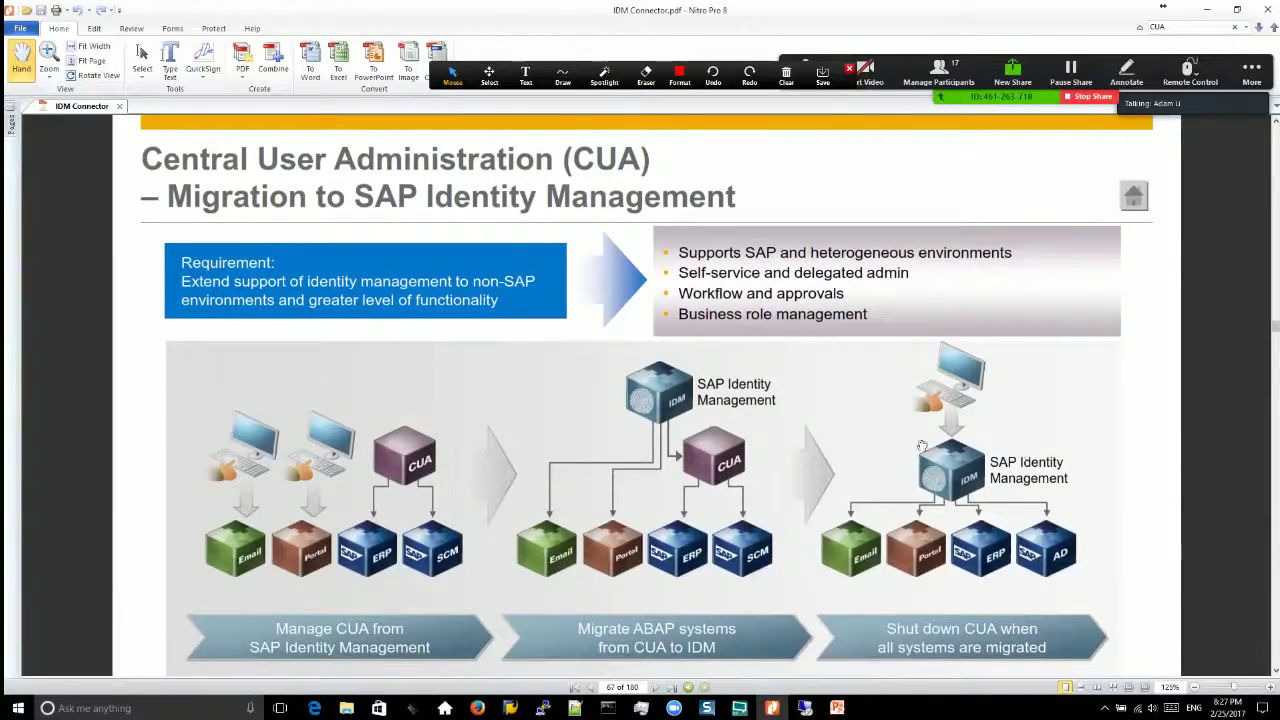
Step: Page past the Connectors to Non-SAP Applications slide to the CA-ACF2 version dependencies slide
scroll(867, 344, down, 1)
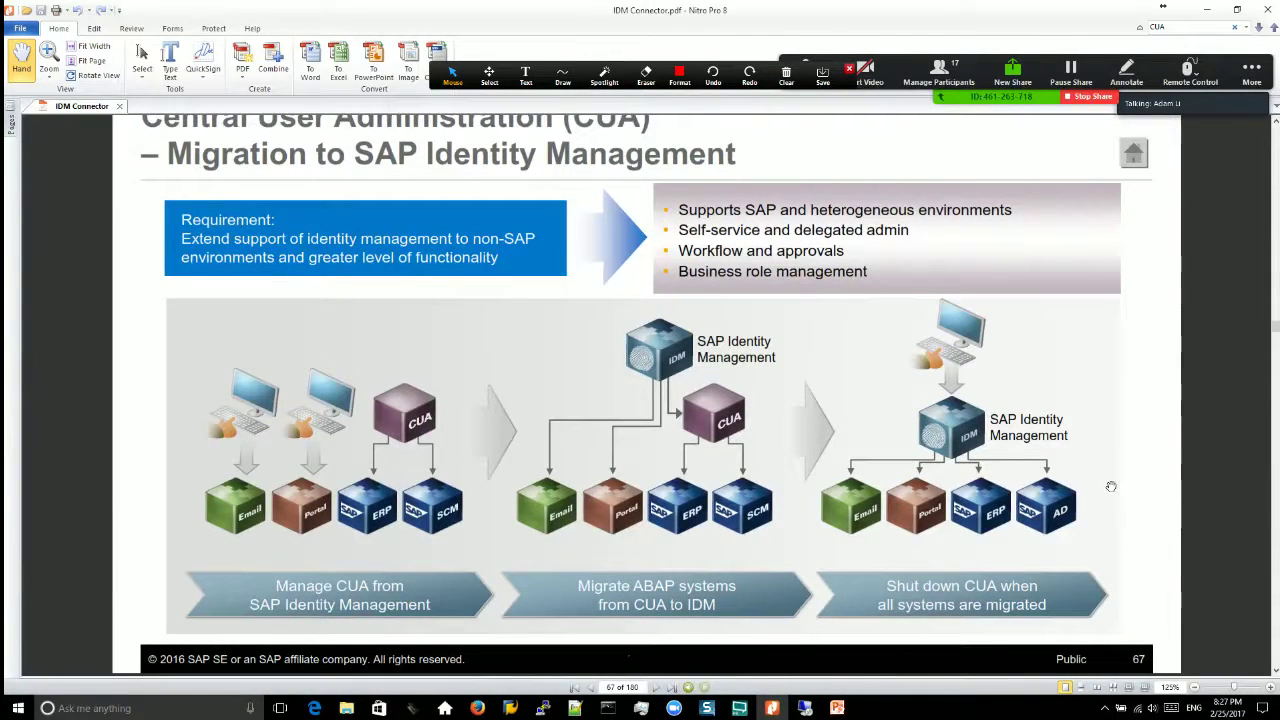
click(1275, 672)
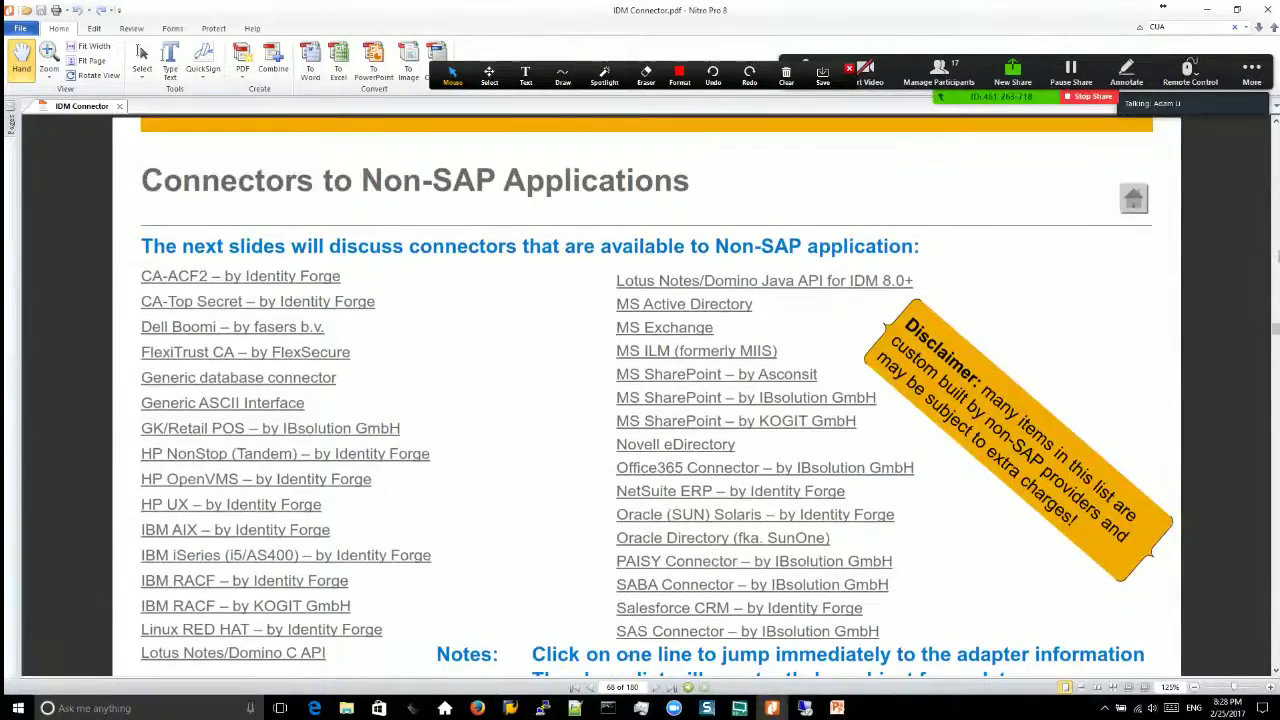
scroll(1272, 400, up, 2)
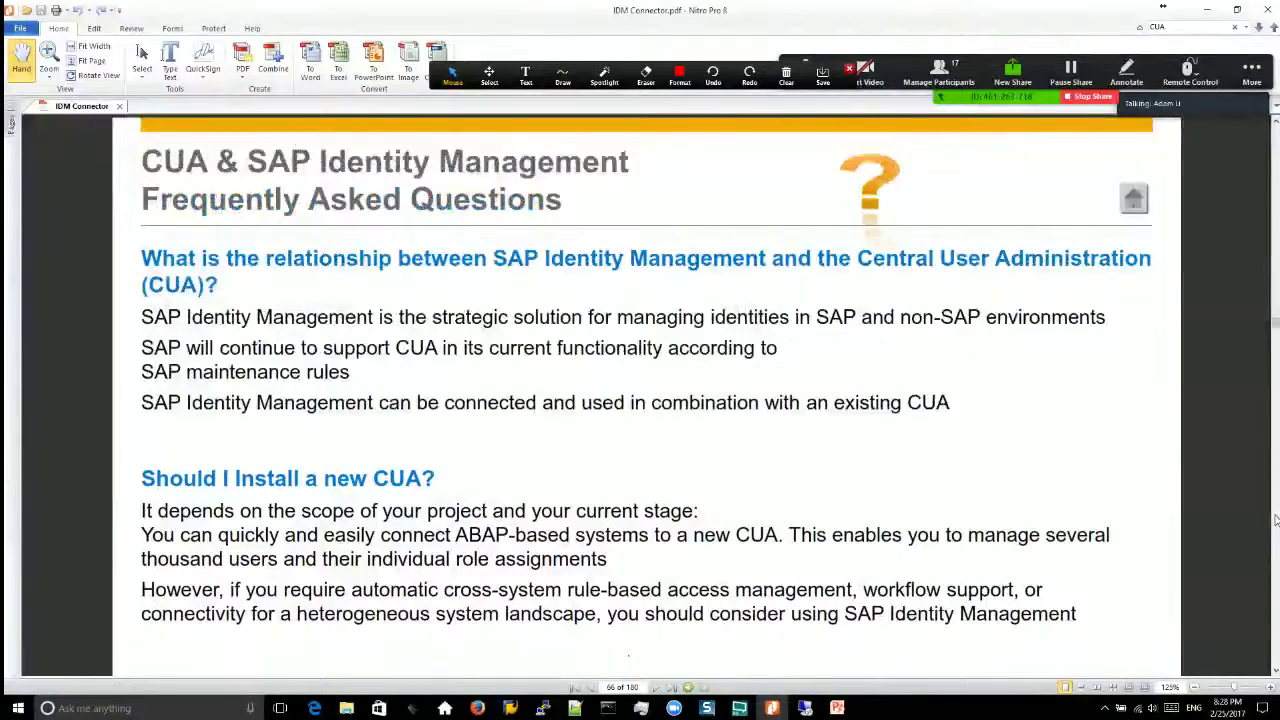
scroll(860, 287, down, 1)
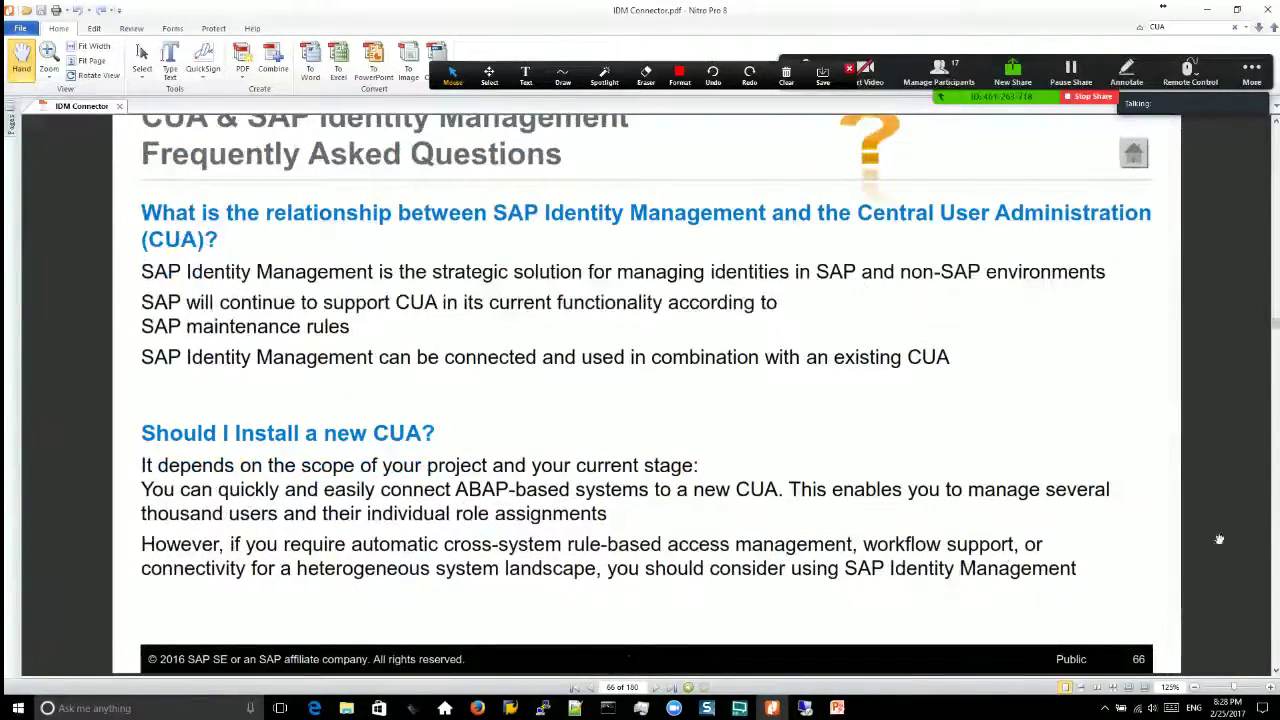
click(1275, 540)
click(1275, 540)
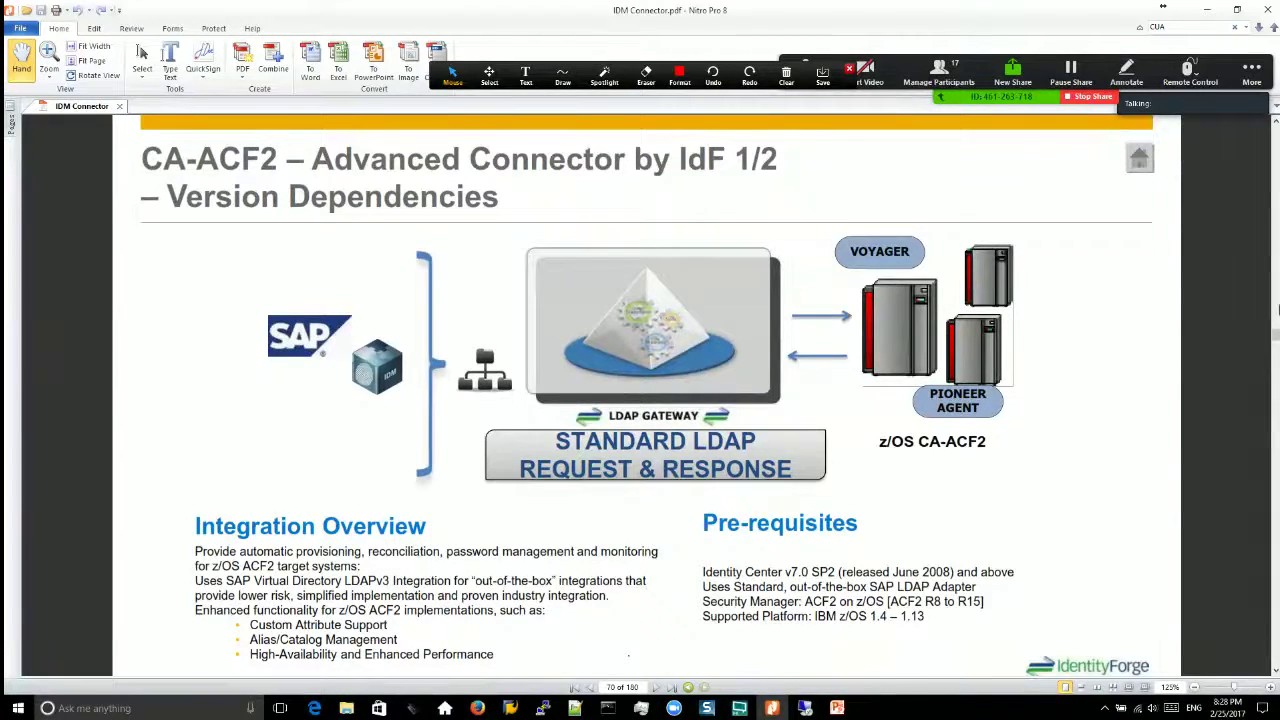
Step: Page through slides 70–72, then settle on the CA-ACF2 functionality slide, page 71
click(1277, 310)
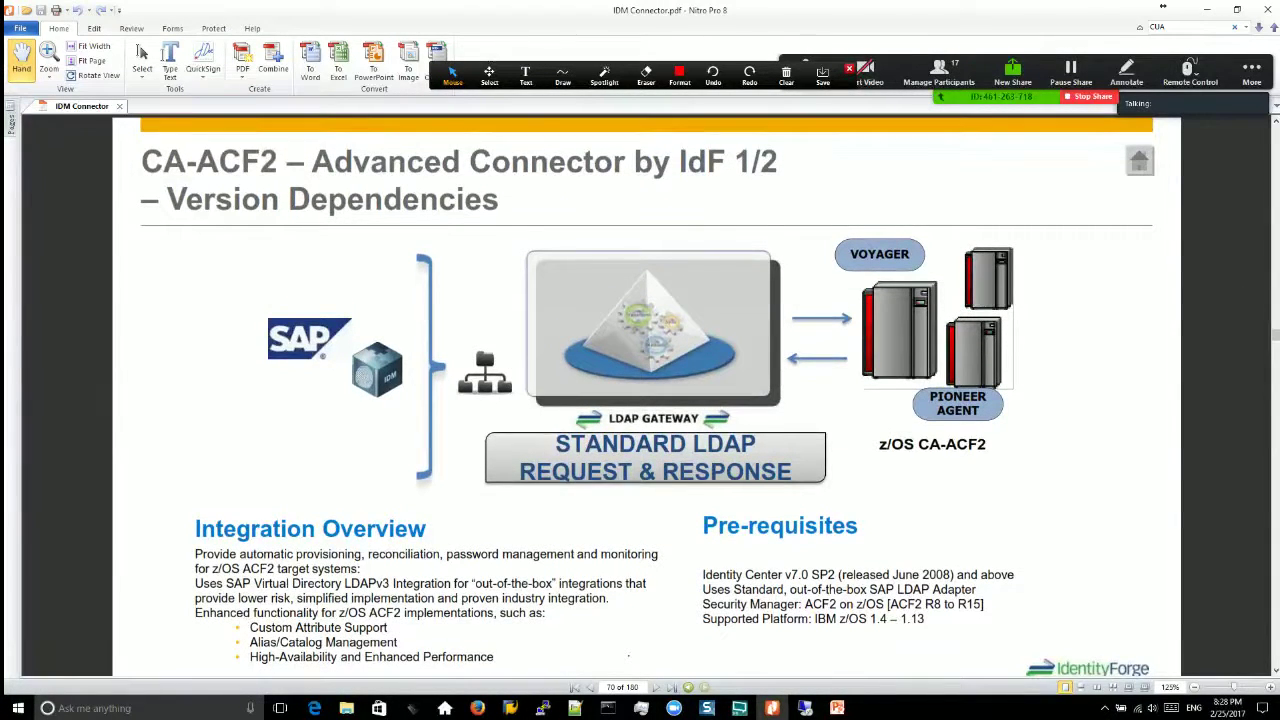
click(1277, 437)
click(1277, 437)
click(1277, 437)
click(1277, 437)
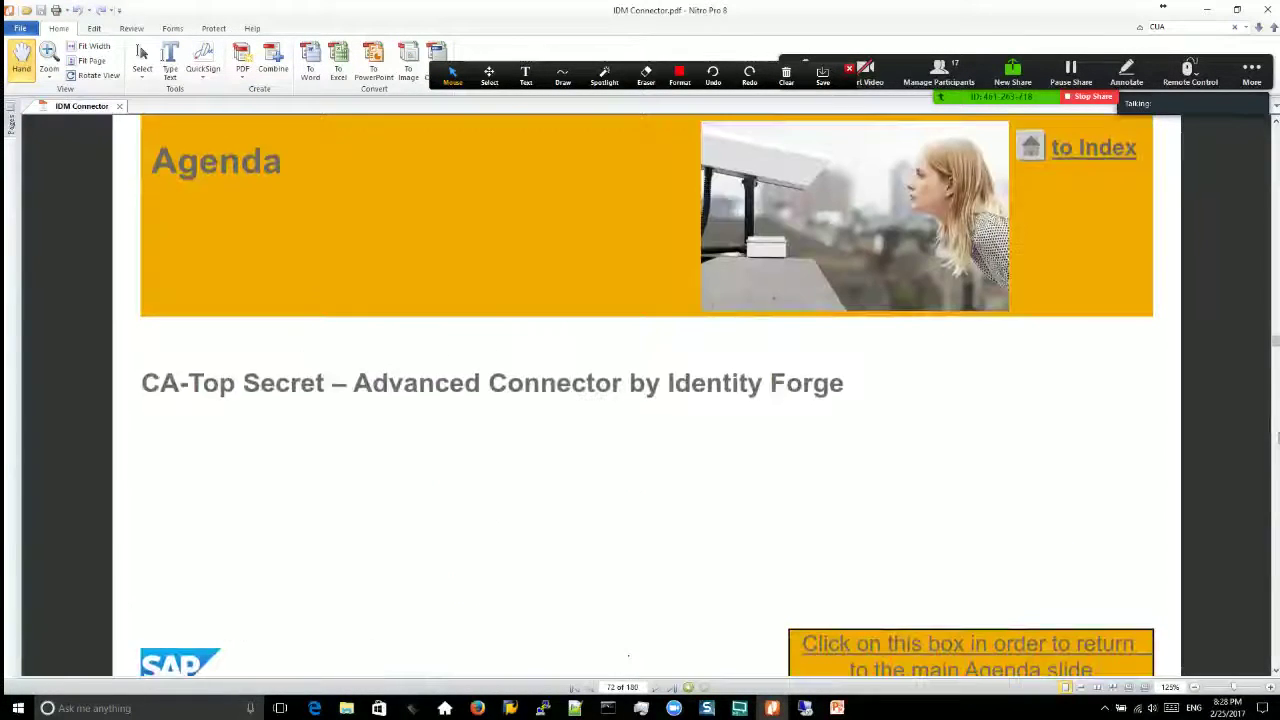
click(1277, 277)
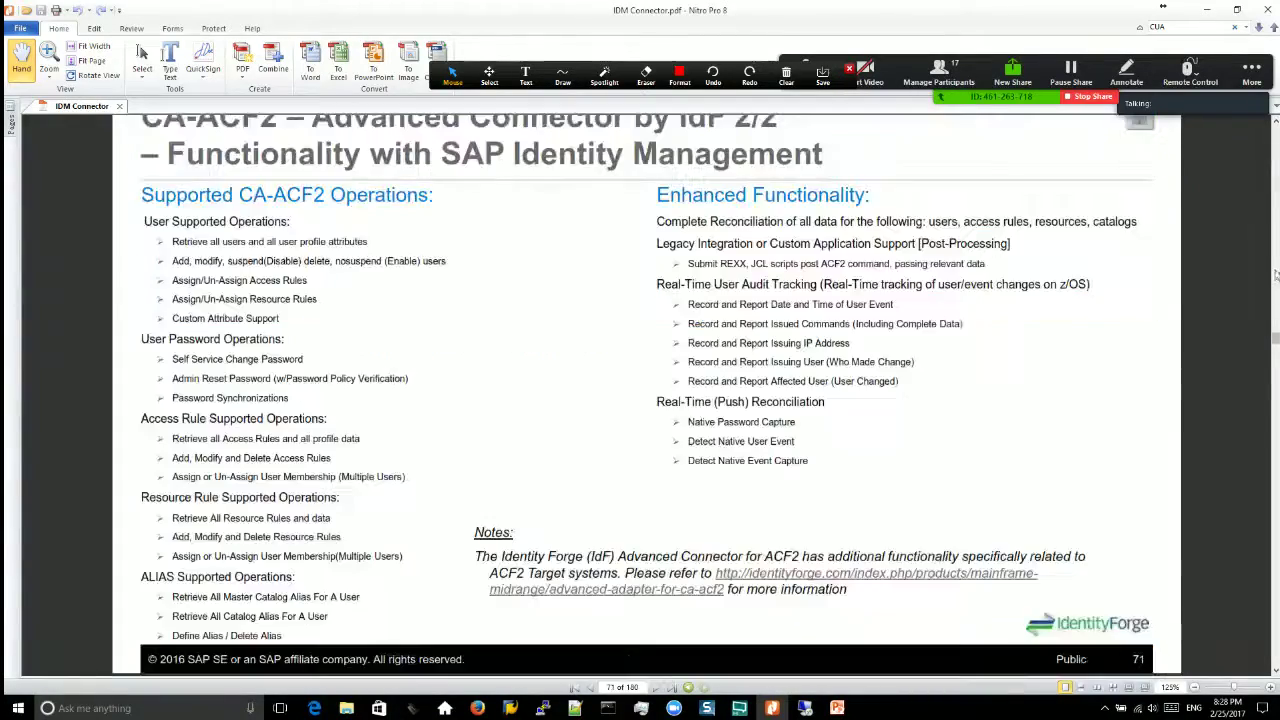
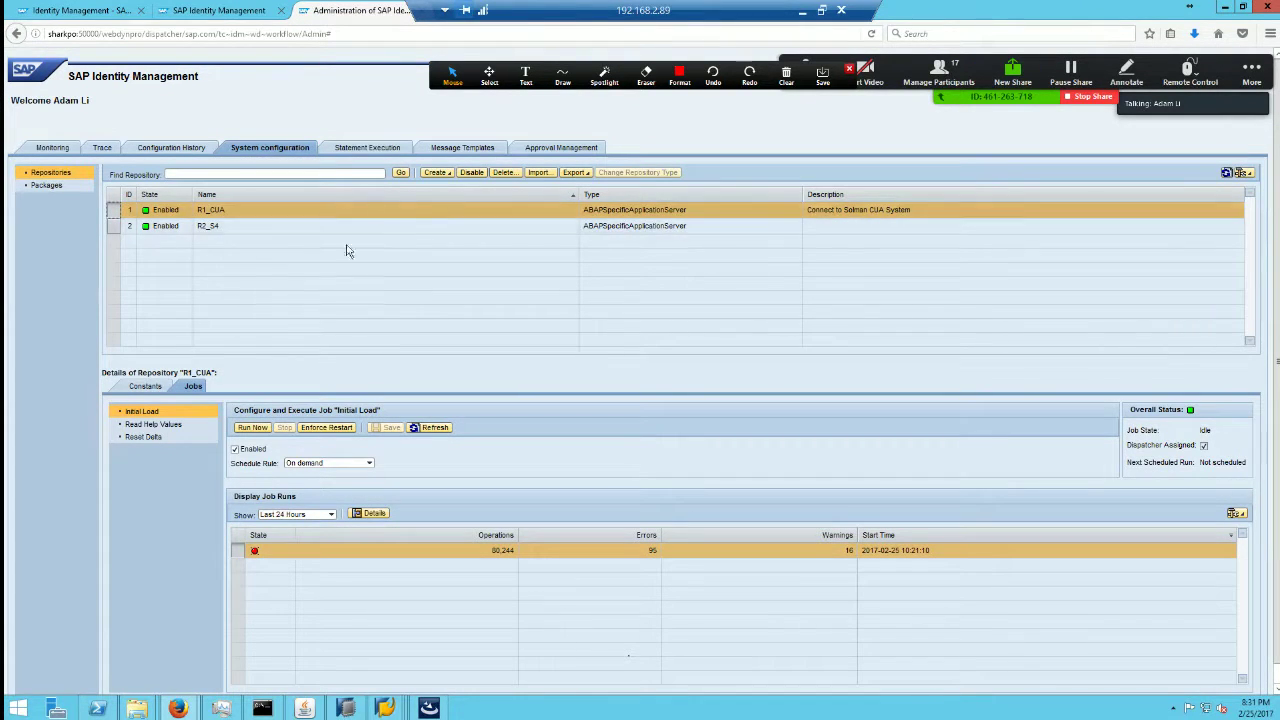
Step: Minimize the remote SAP IdM session to reveal the CUA migration slide, page 67
click(804, 9)
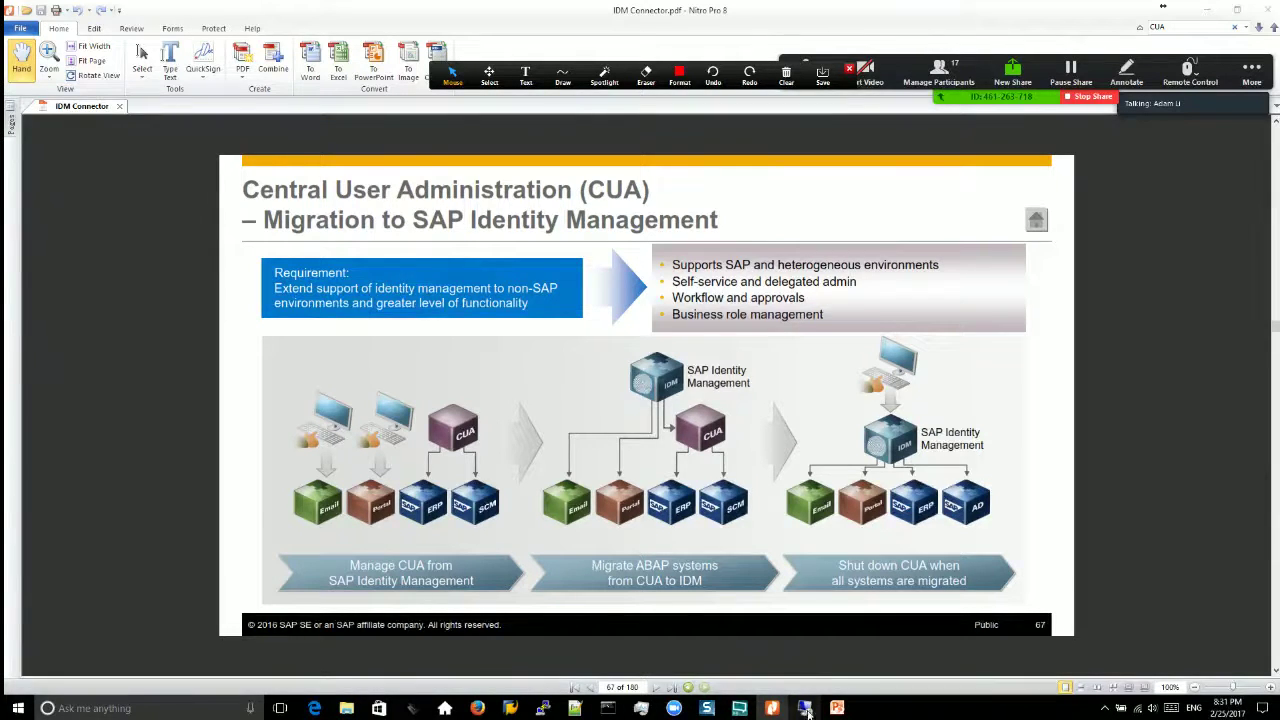
Step: Bring the remote SAP Identity Management session back to the front from the taskbar
click(739, 708)
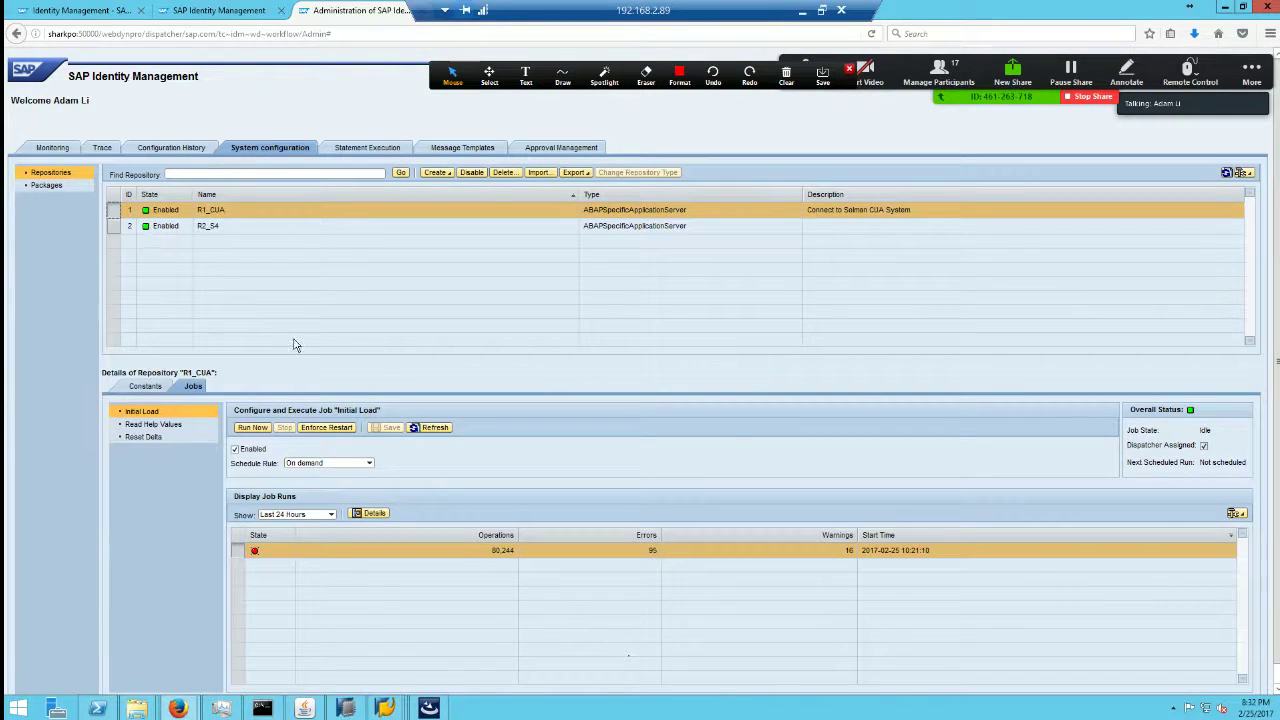
Step: Check R1_CUA's constants and jobs, then start a new ActiveDirectory-type repository
click(150, 386)
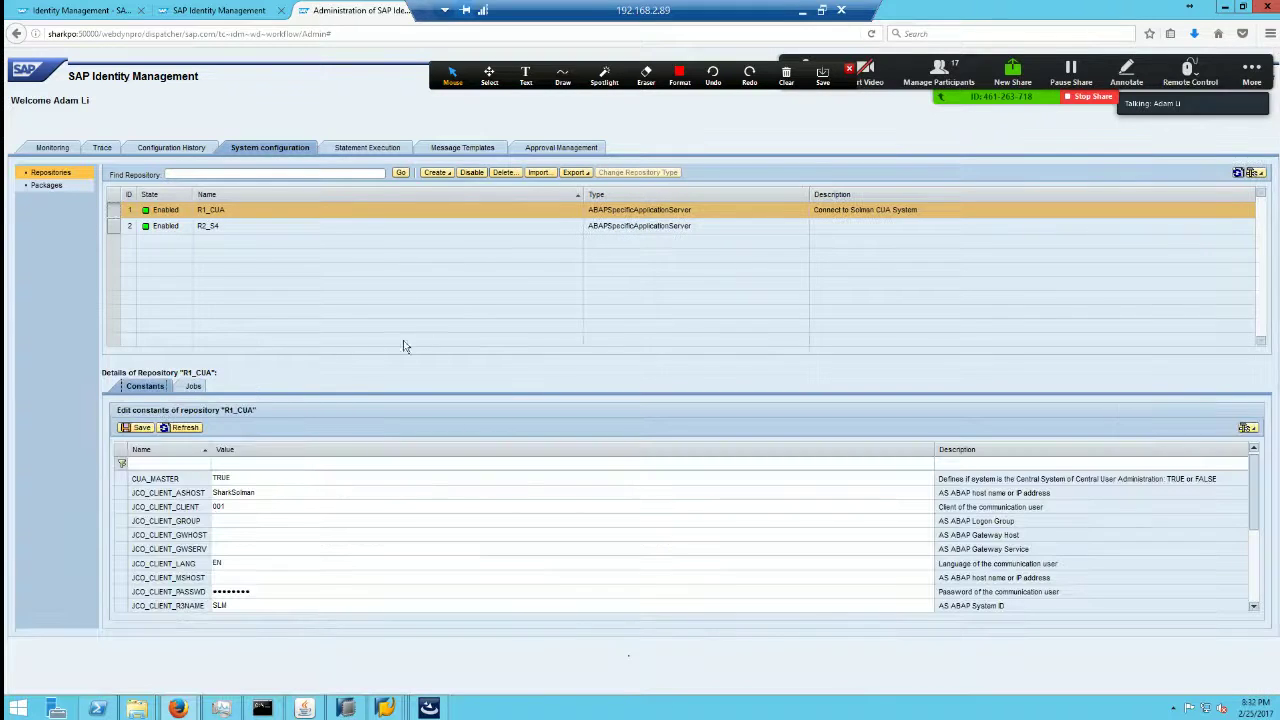
click(194, 386)
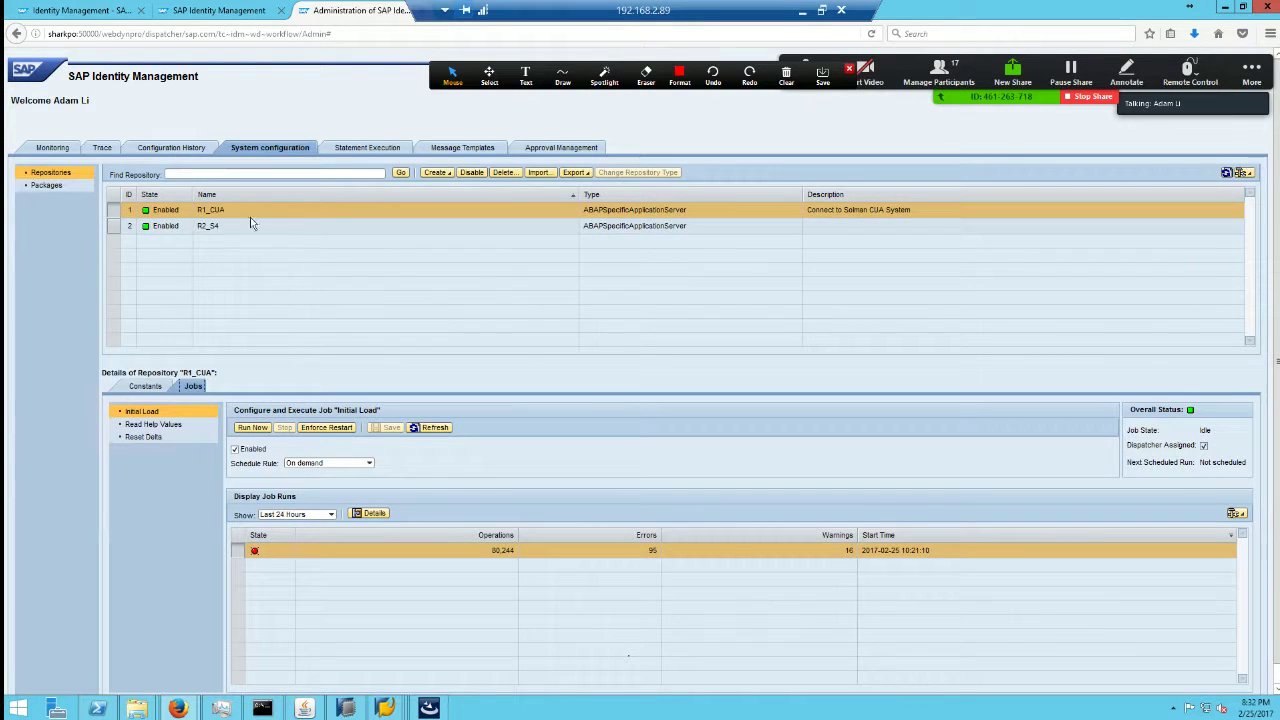
click(440, 173)
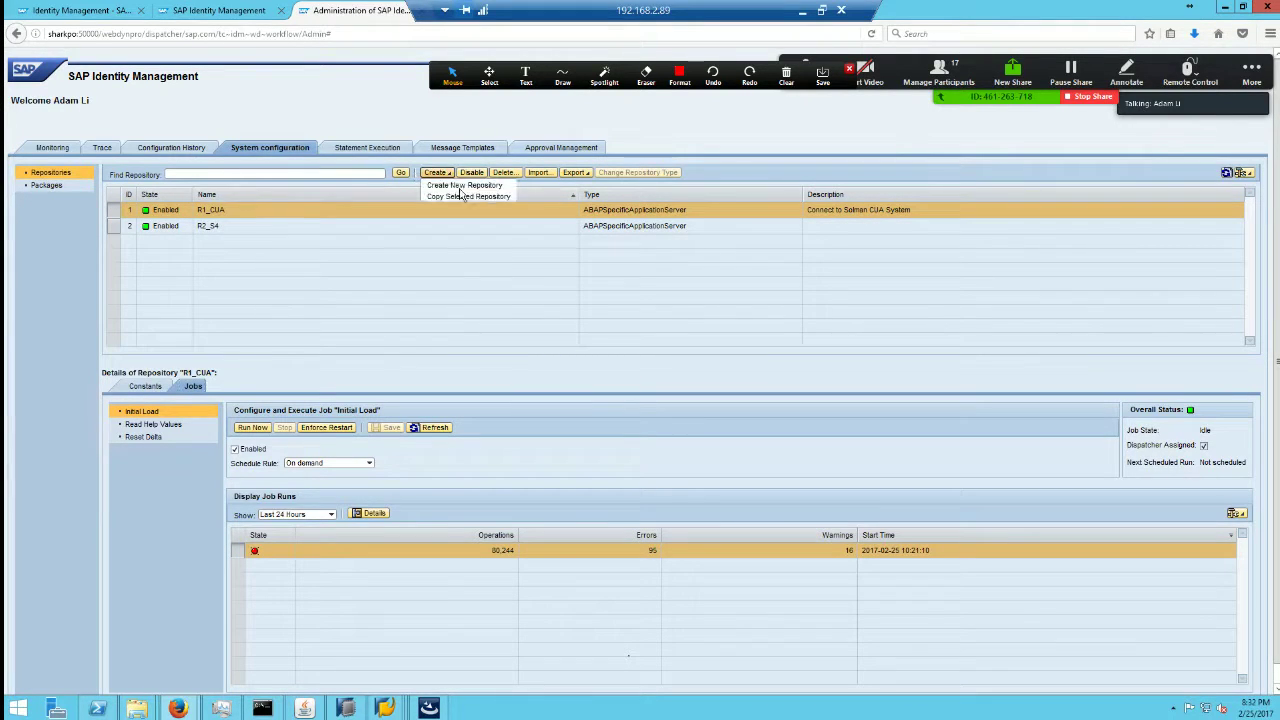
click(483, 196)
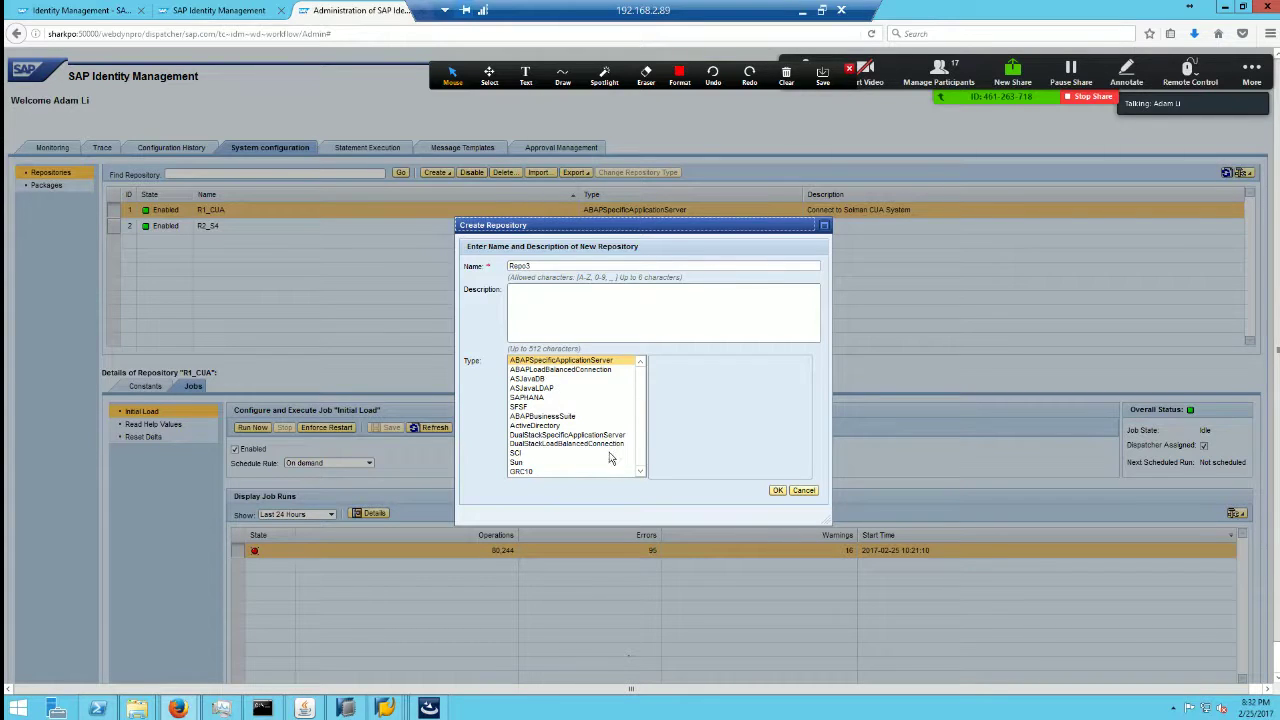
click(545, 425)
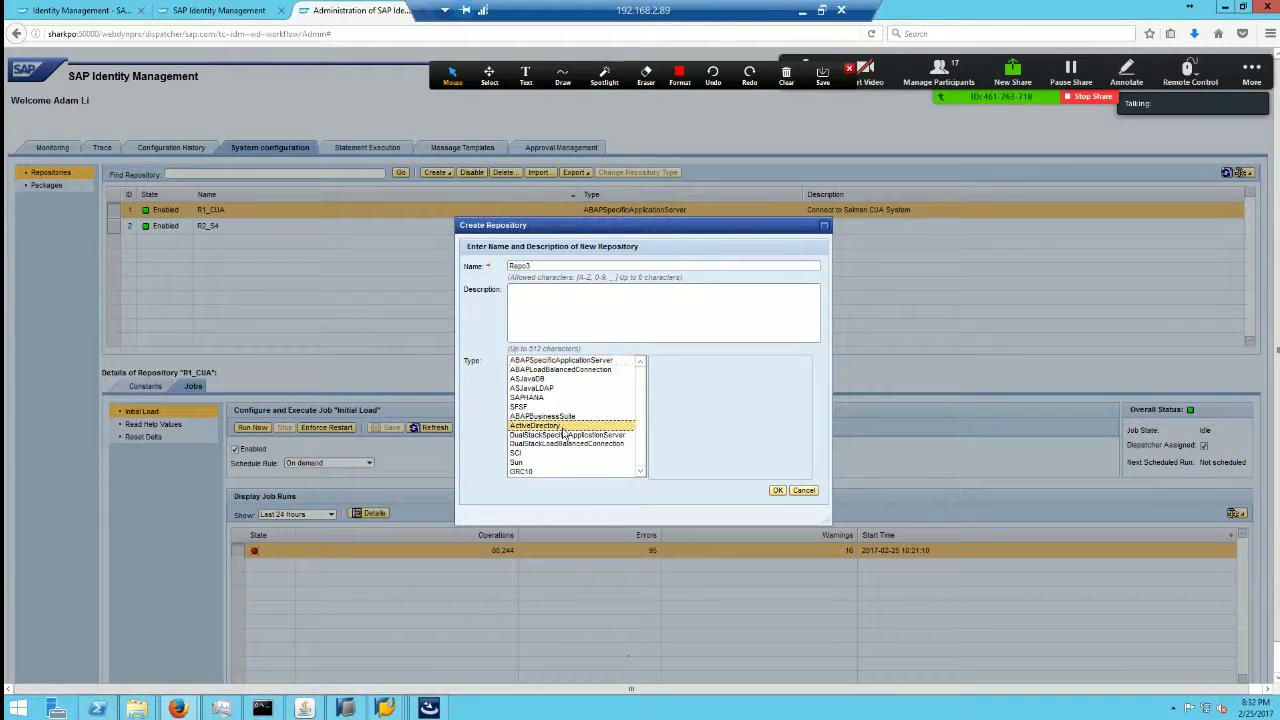
Step: Name the repository R3_LDP with description Ldap, create it, and show its constants
click(535, 265)
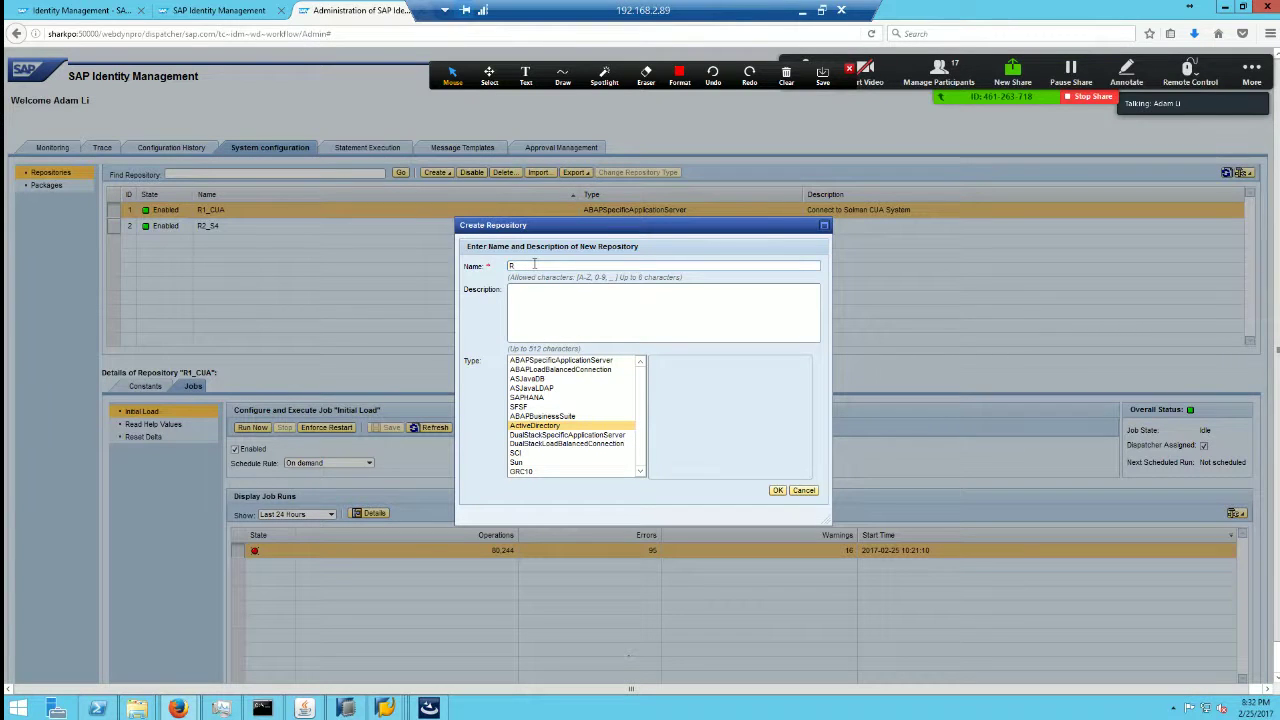
double_click(474, 265)
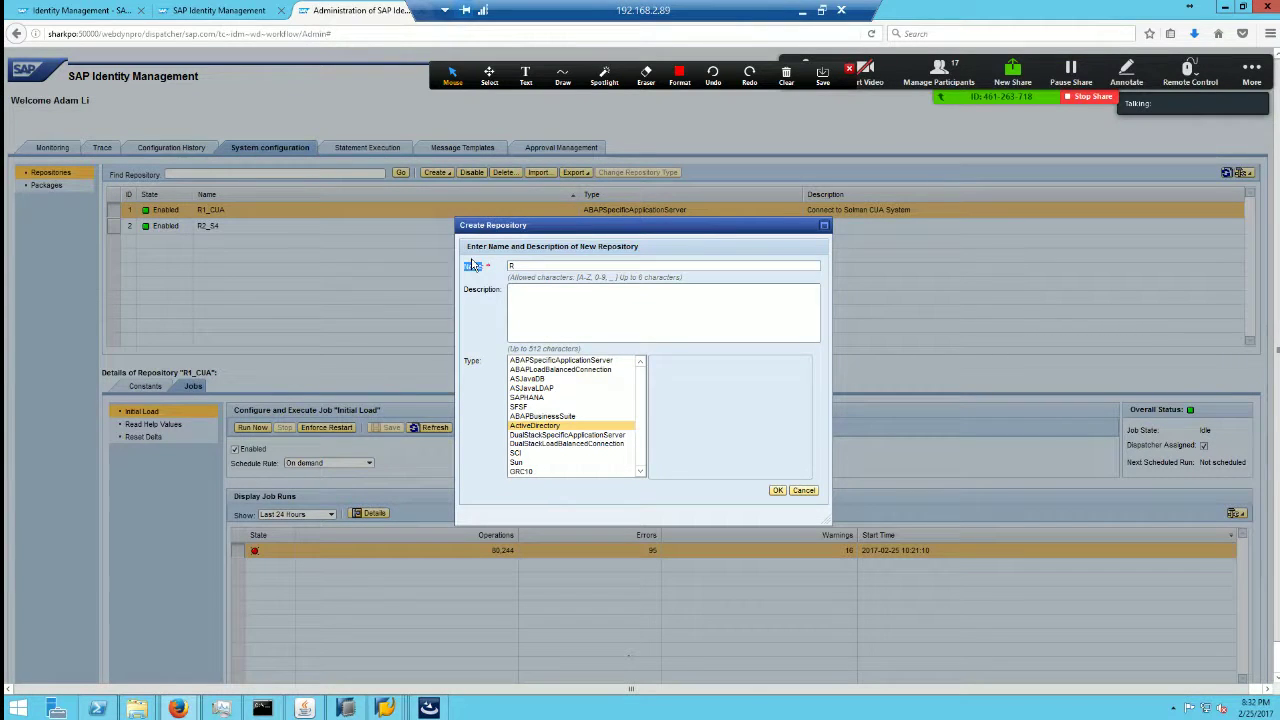
click(531, 266)
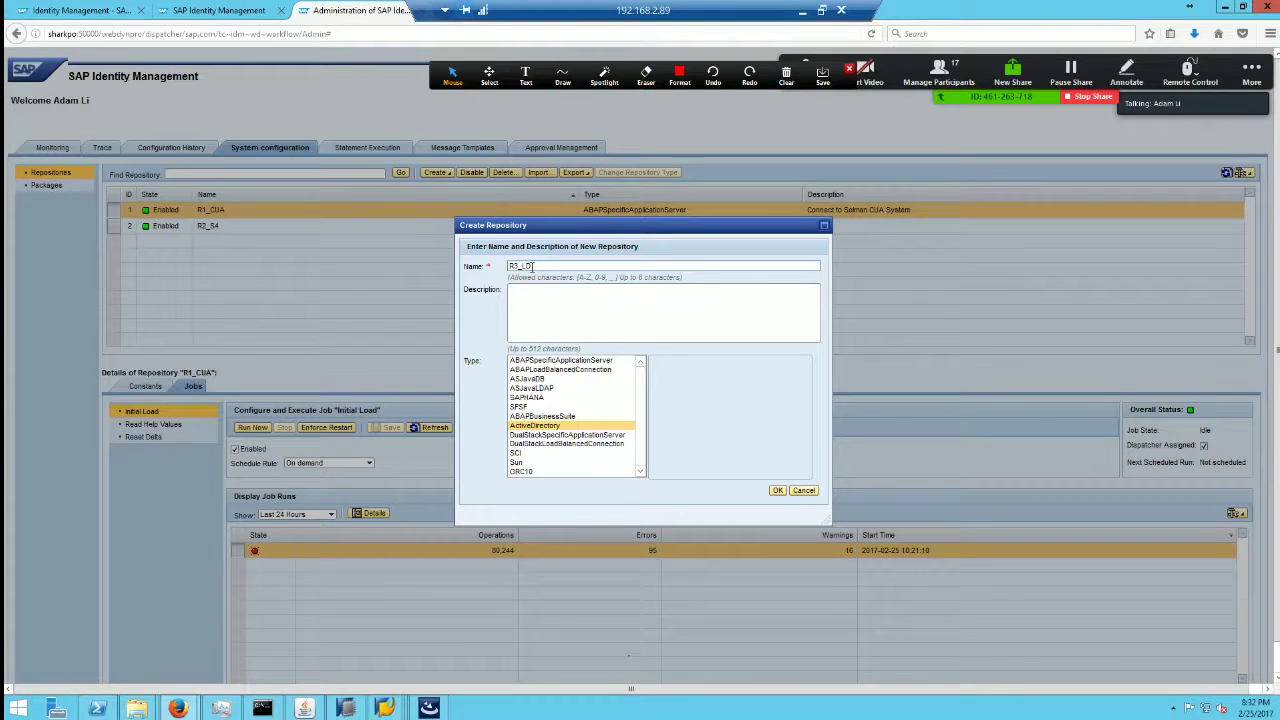
click(606, 309)
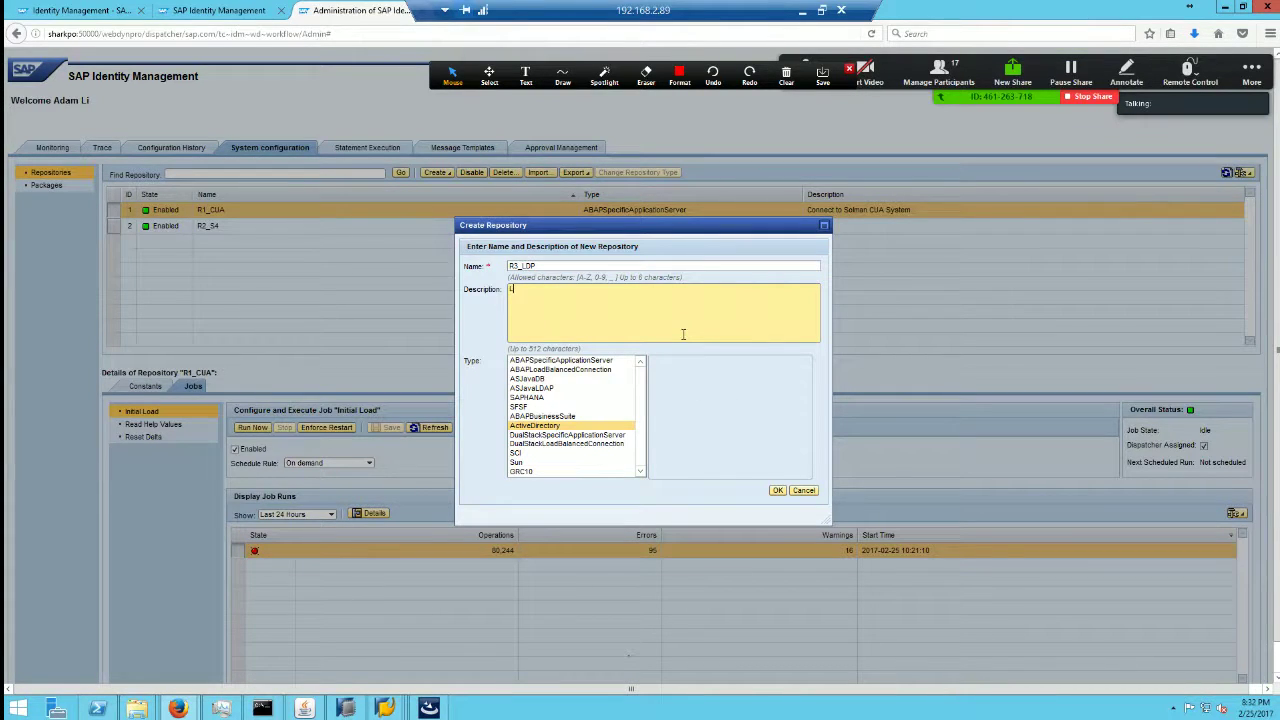
click(777, 490)
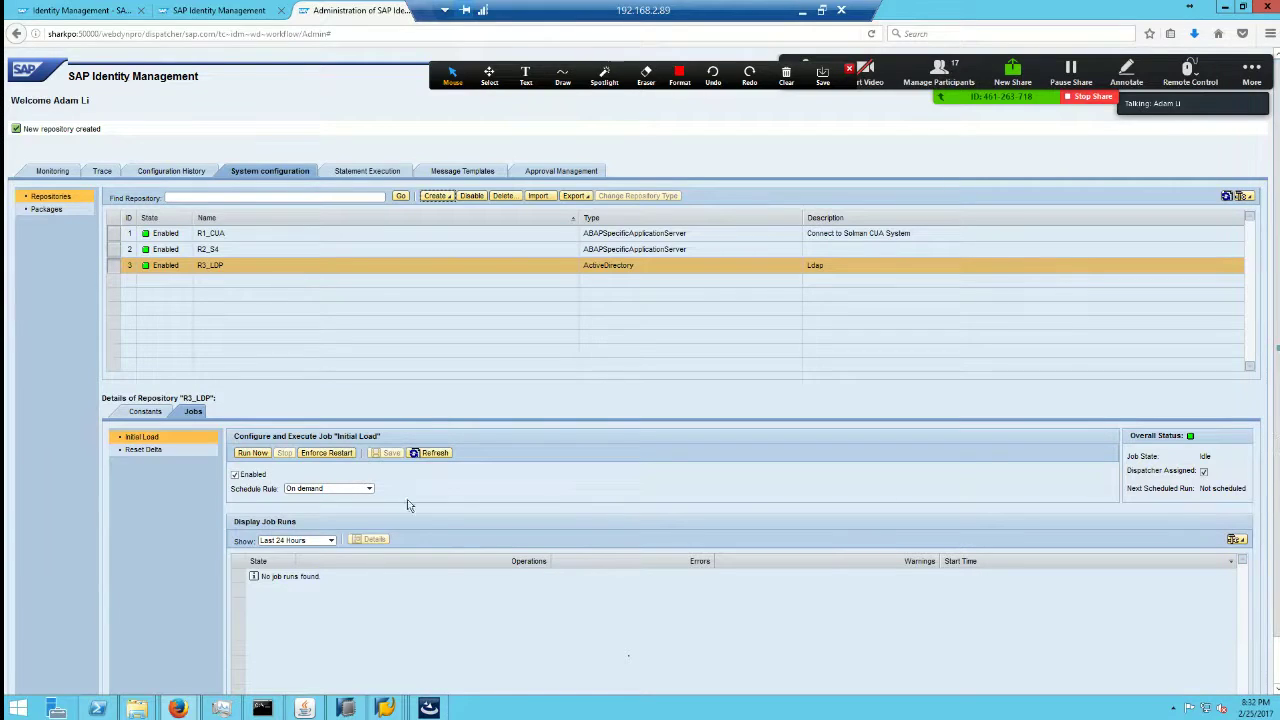
click(145, 411)
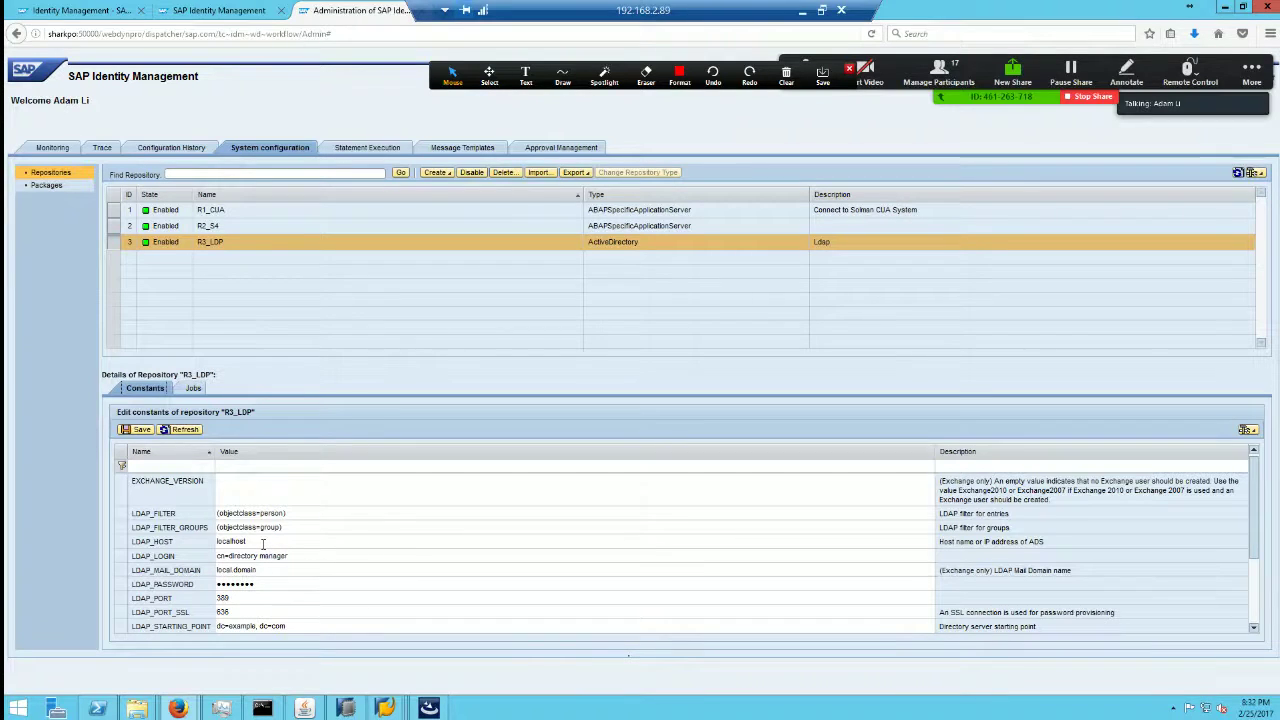
Step: Ping fandezhi.com, then replace the LDAP_HOST value localhost with fandezhi.com
click(263, 541)
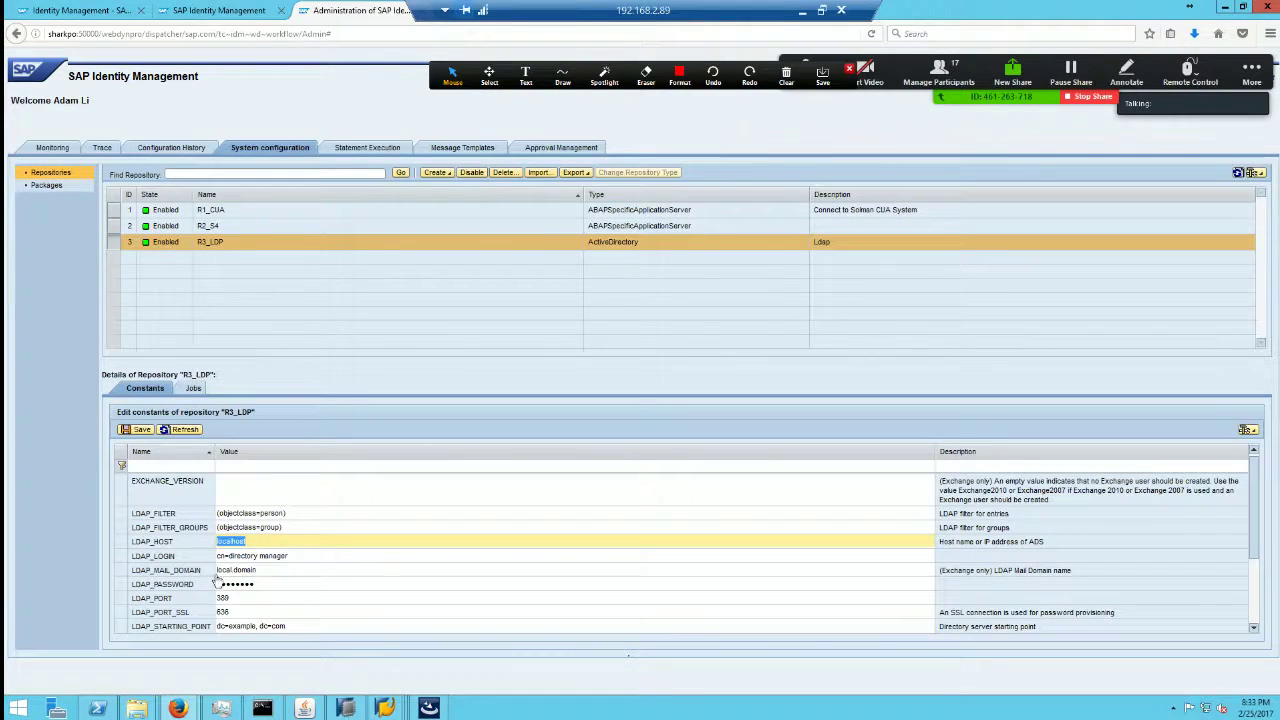
click(262, 707)
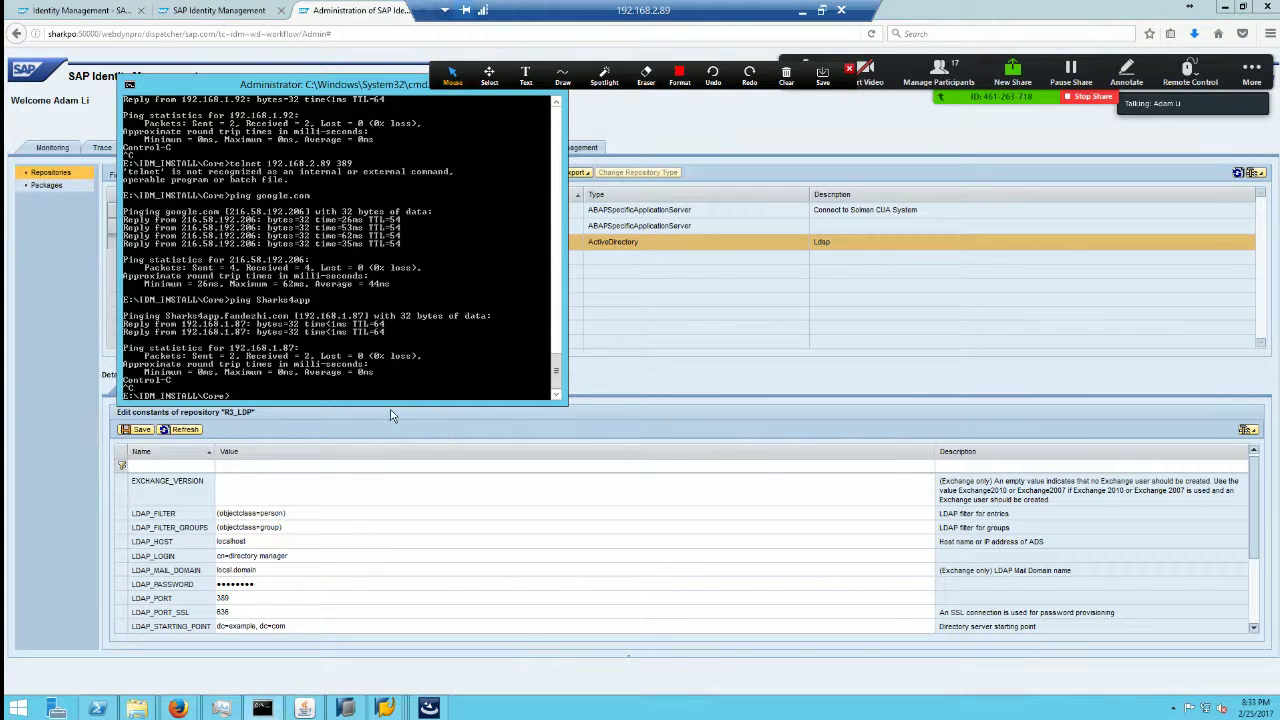
text(ping )
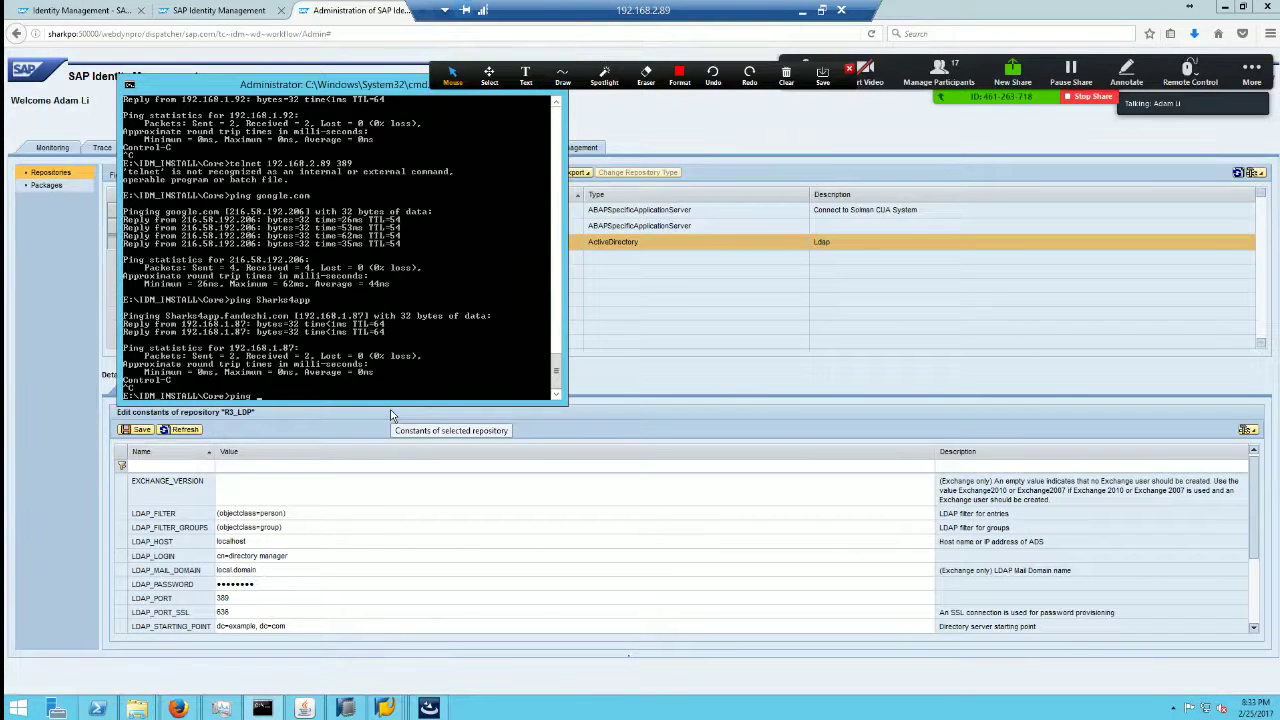
text(fandezhi.com)
key(Return)
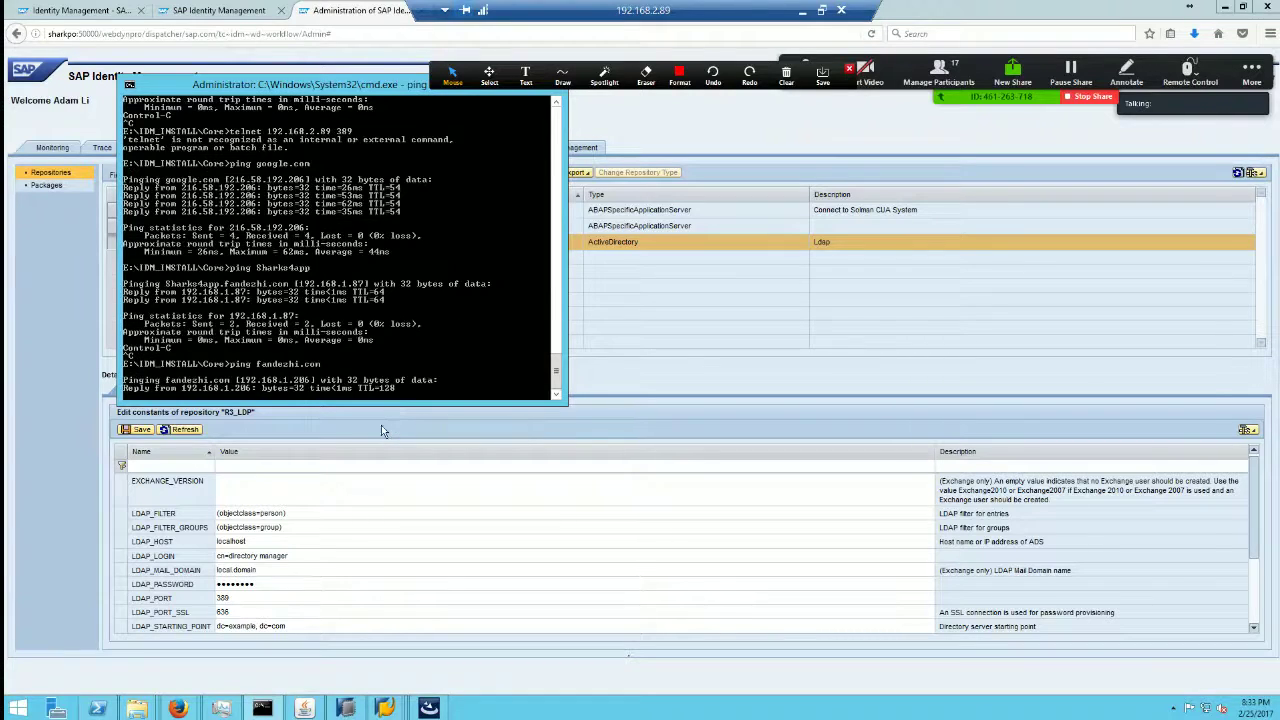
key(ctrl+c)
click(249, 540)
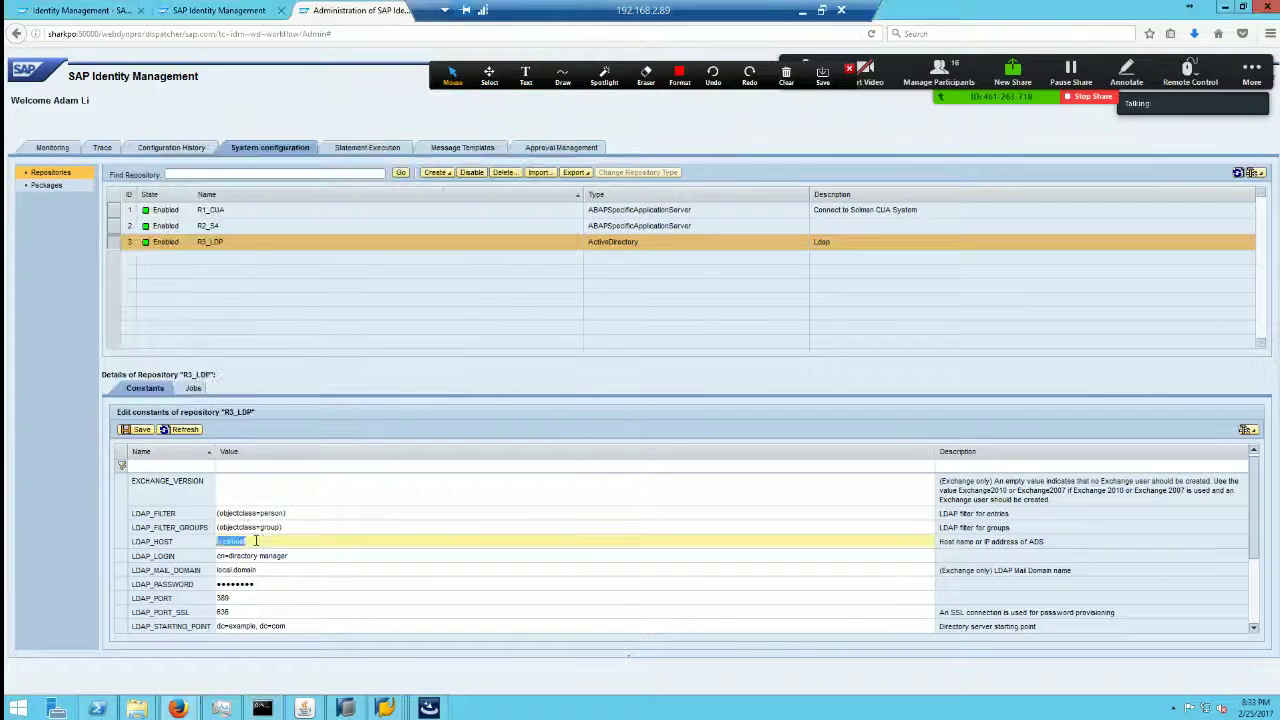
key(BackSpace)
key(BackSpace)
key(BackSpace)
key(BackSpace)
key(BackSpace)
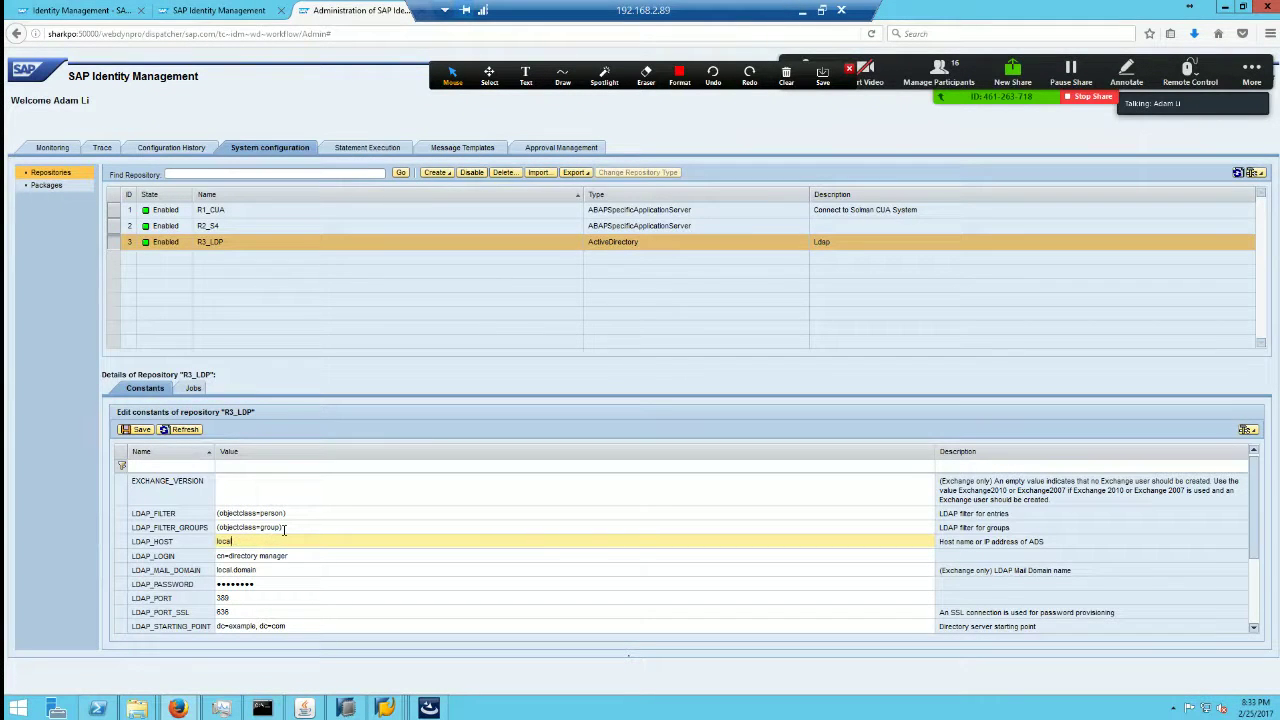
text(fandezhi.com)
Step: Correct the LDAP_LOGIN value by replacing its wrong last character with 'ad'
click(298, 557)
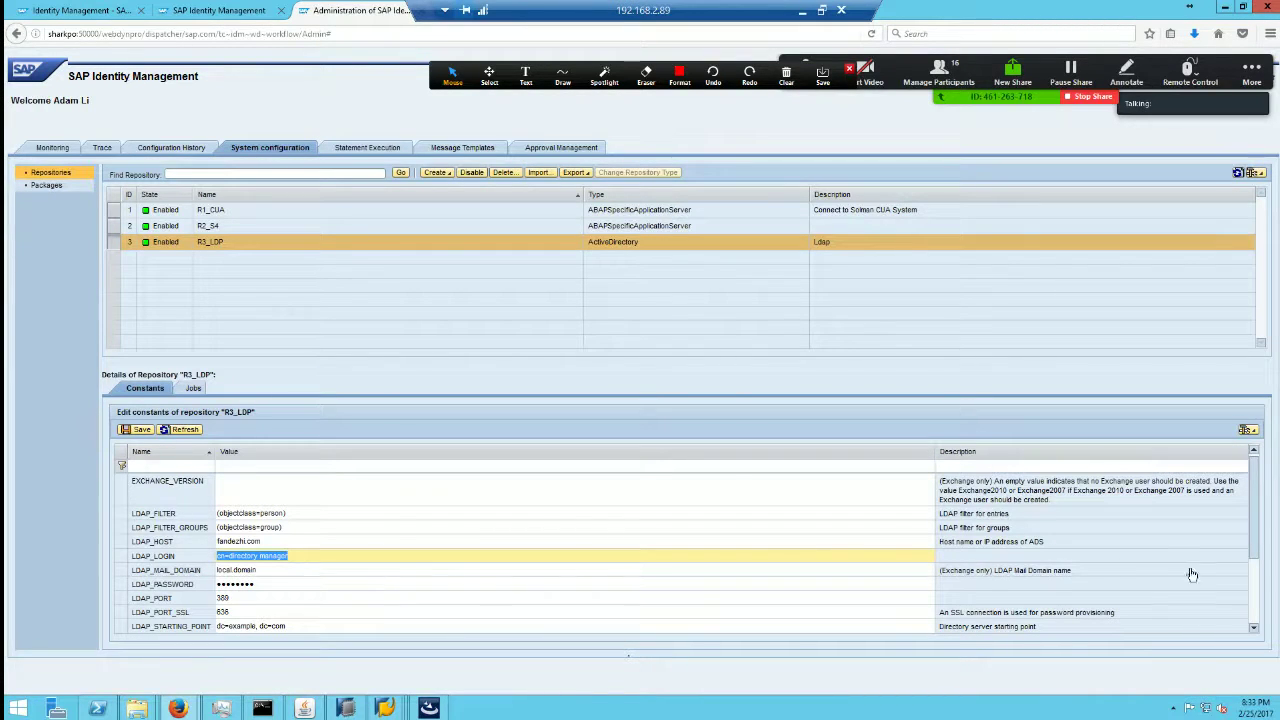
drag(1254, 548, 1254, 596)
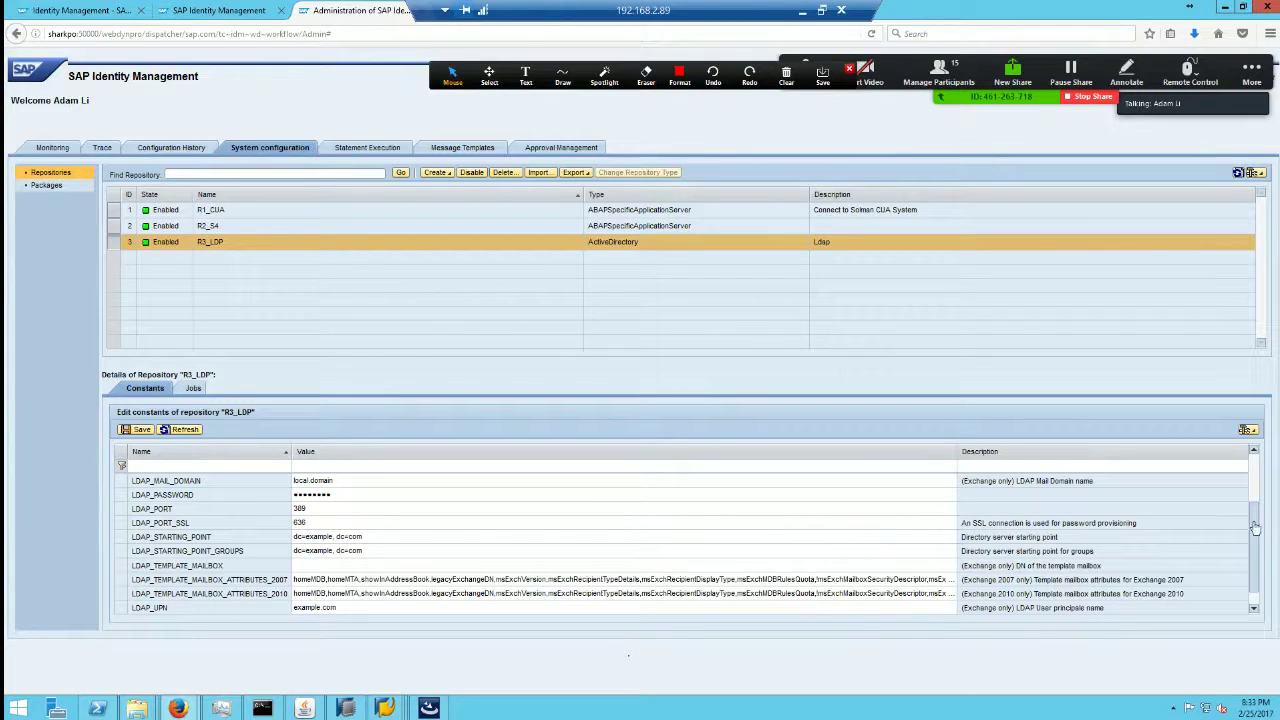
scroll(1117, 510, up, 2)
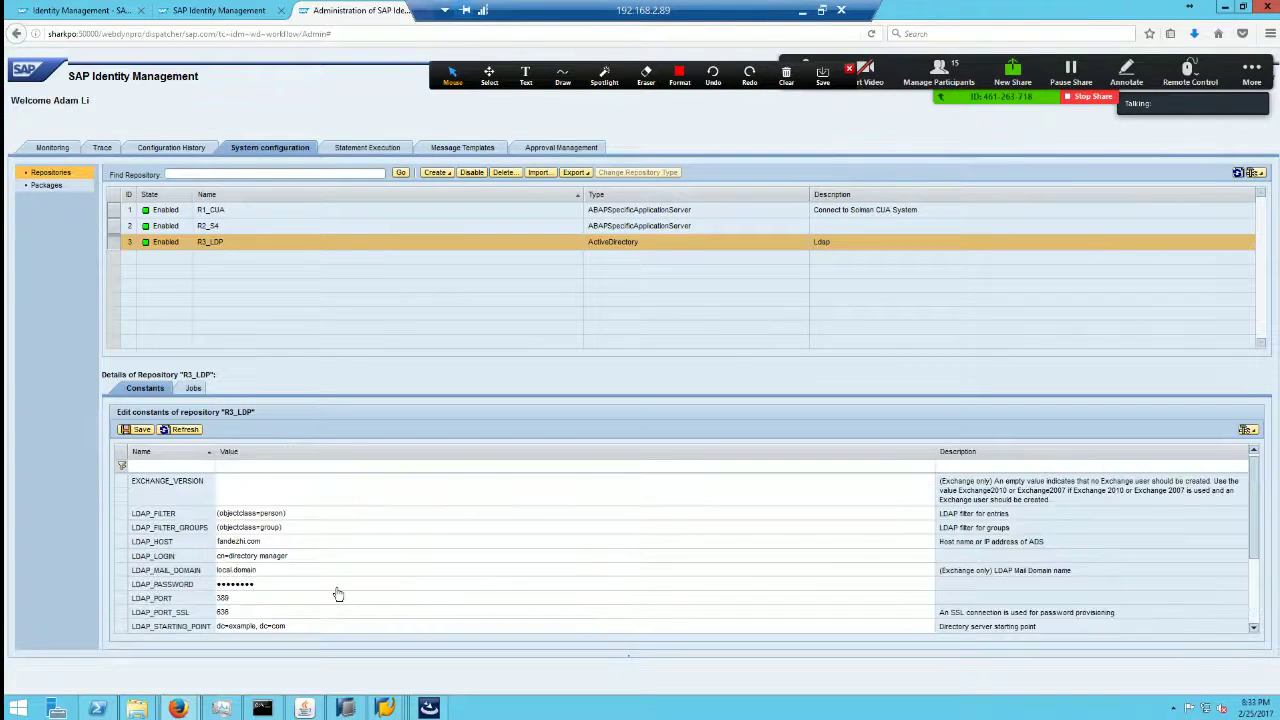
click(296, 555)
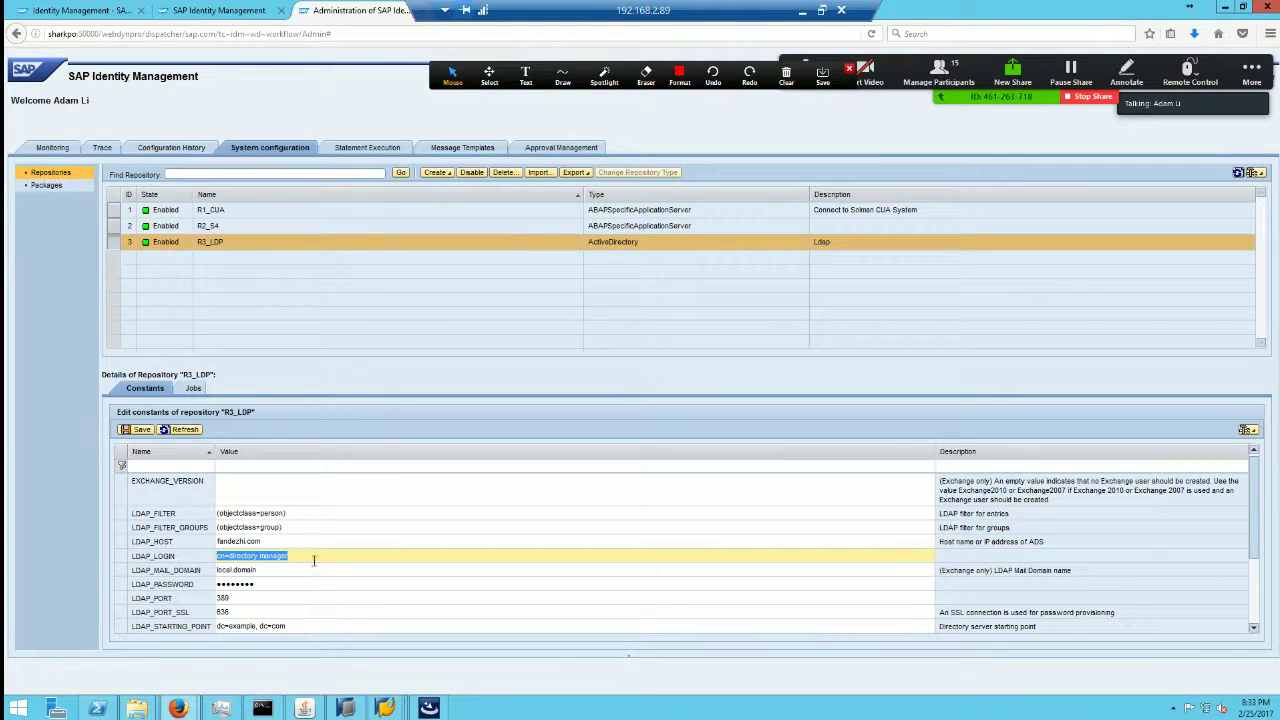
click(314, 555)
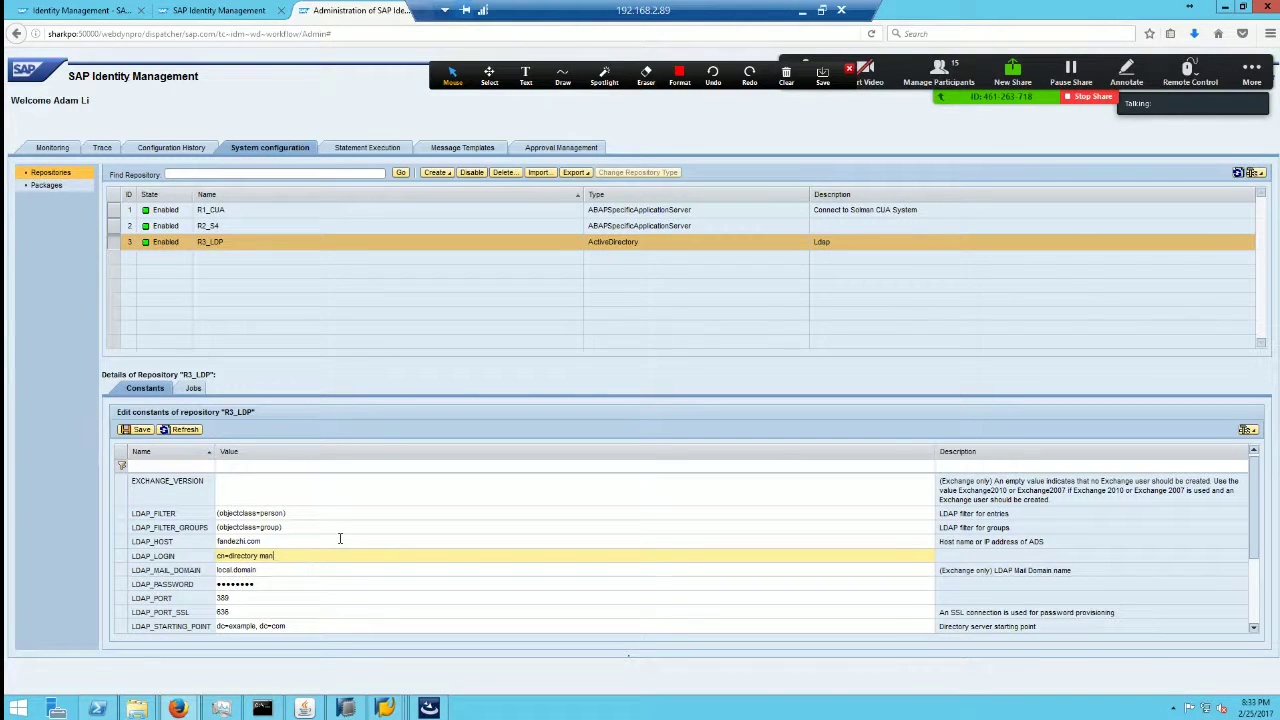
key(BackSpace)
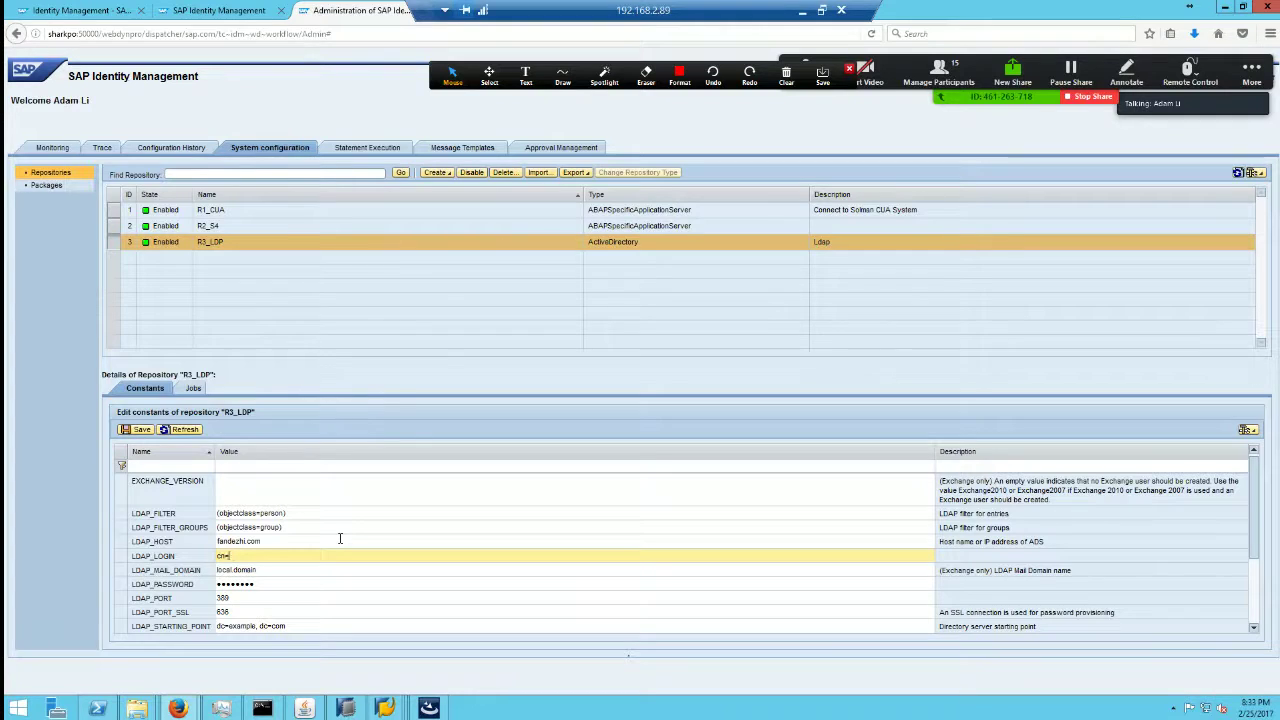
text(ad)
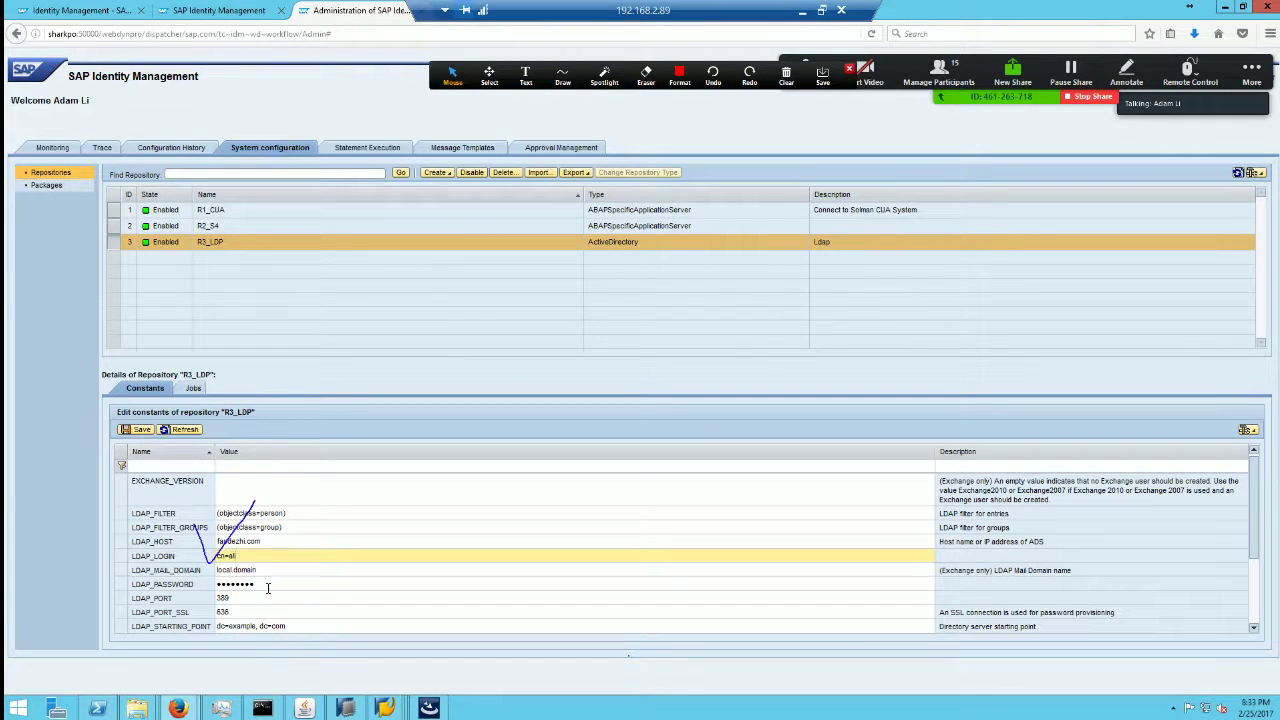
Step: Enter the LDAP password in LDAP_PASSWORD and save the repository constants
click(266, 583)
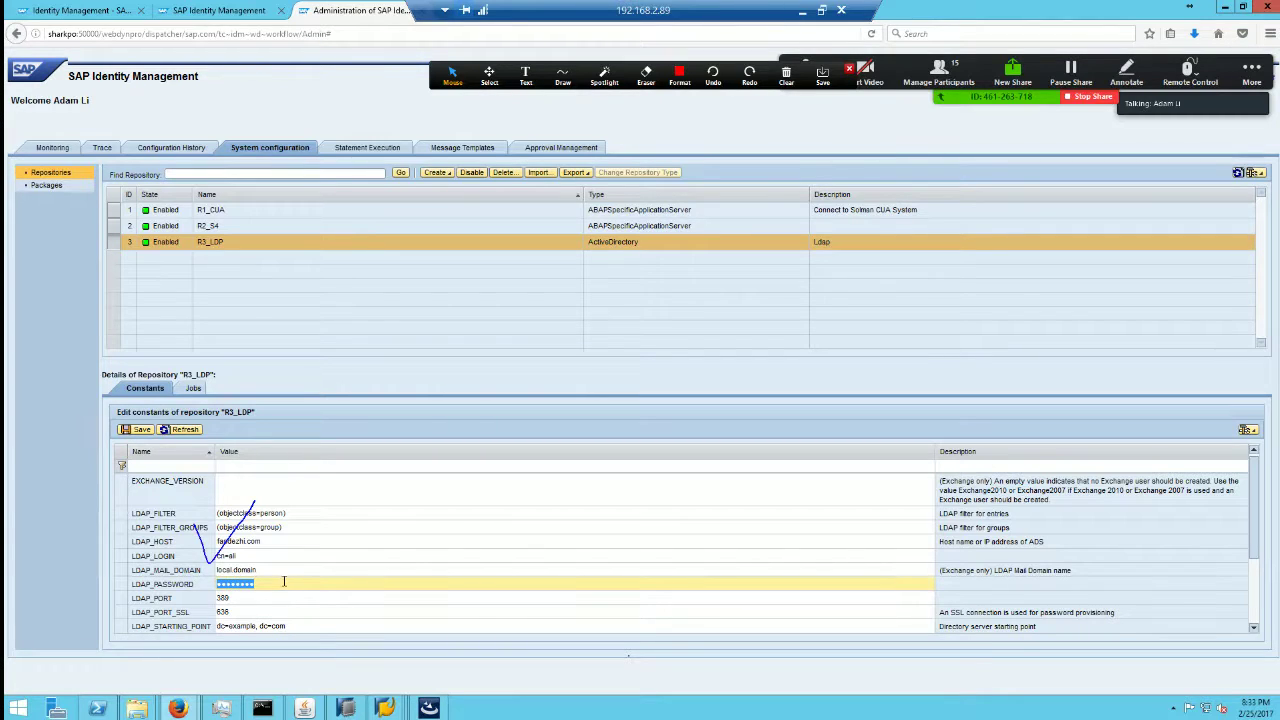
text(•••••••••••••)
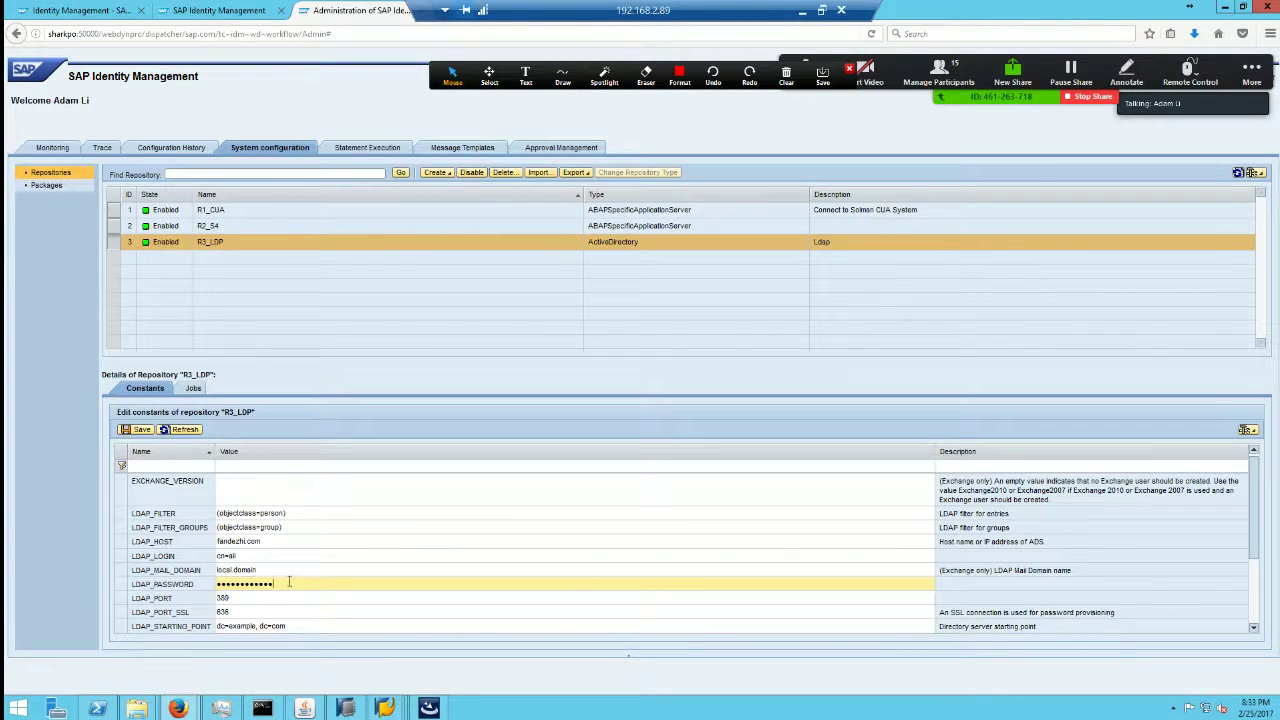
click(138, 429)
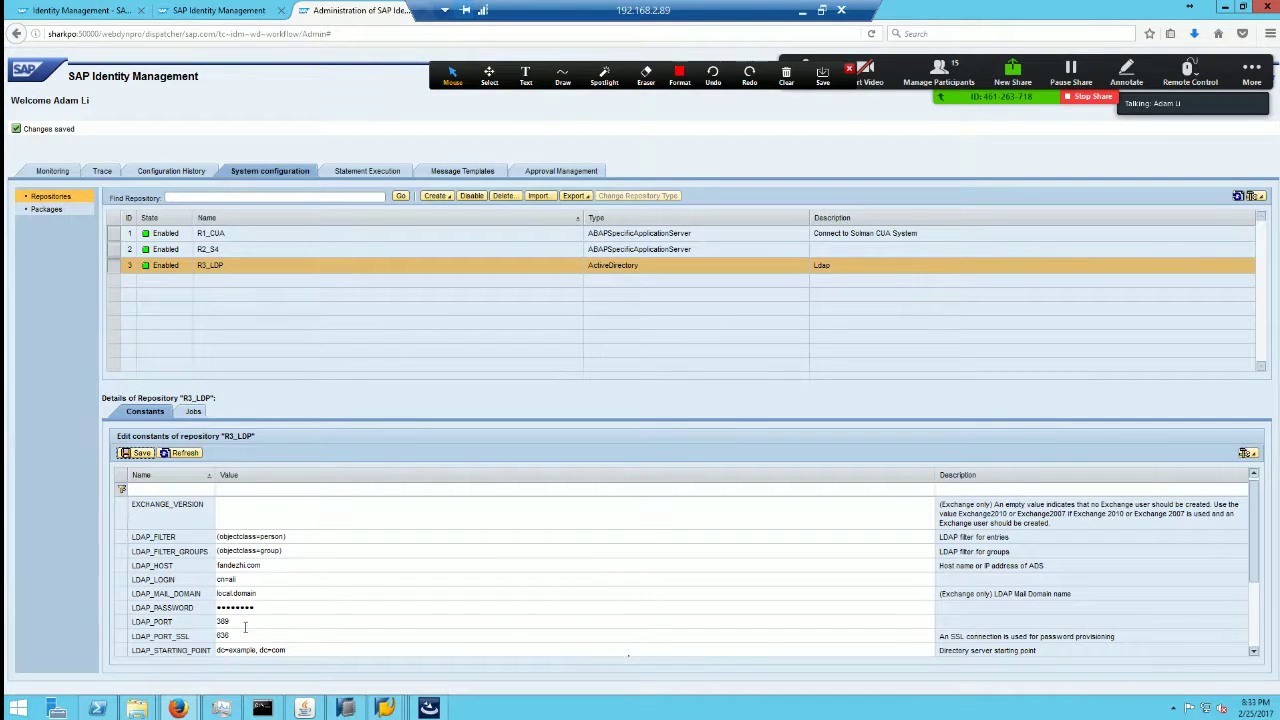
Step: Run R3_LDP's Initial Load job and refresh until its state shows Running
click(193, 411)
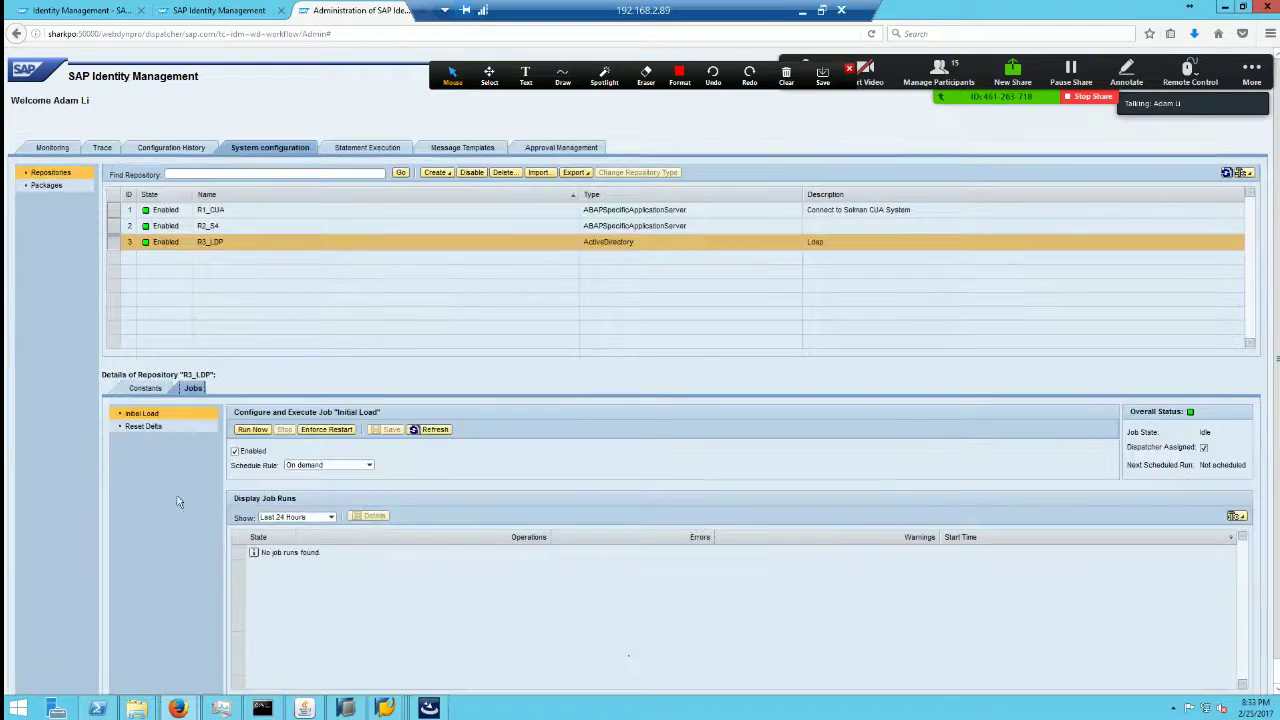
click(253, 432)
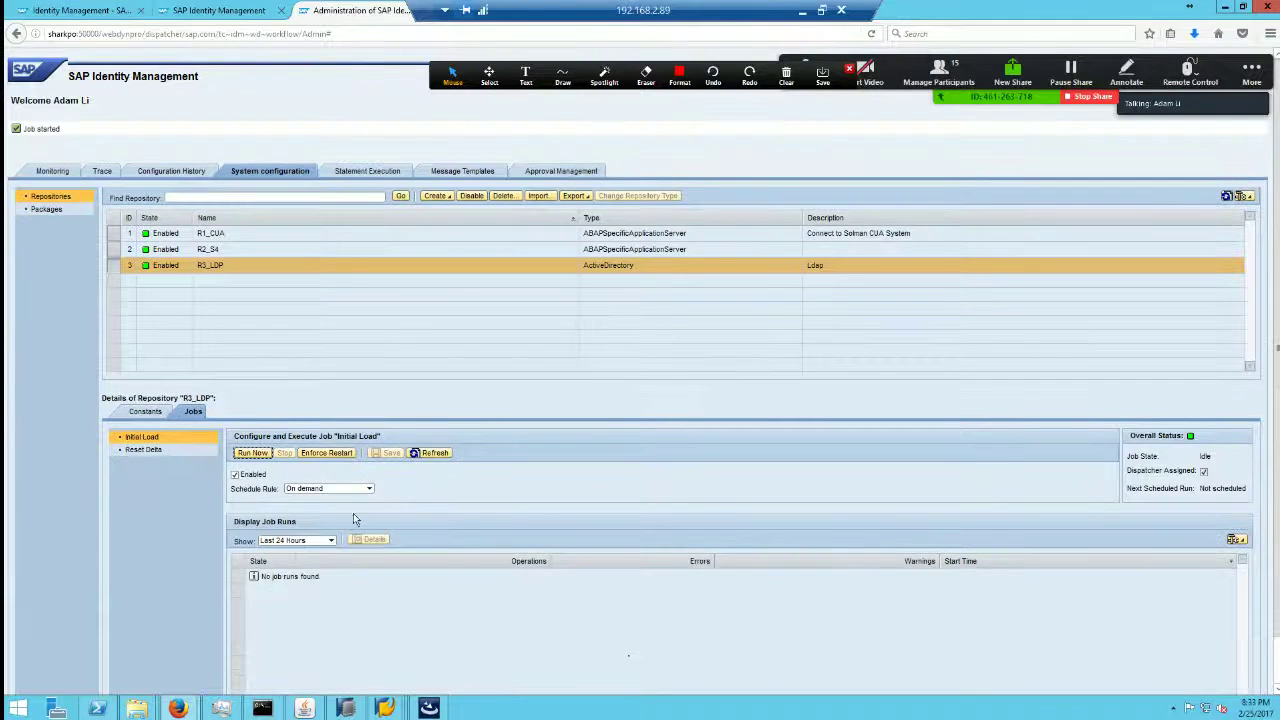
click(432, 455)
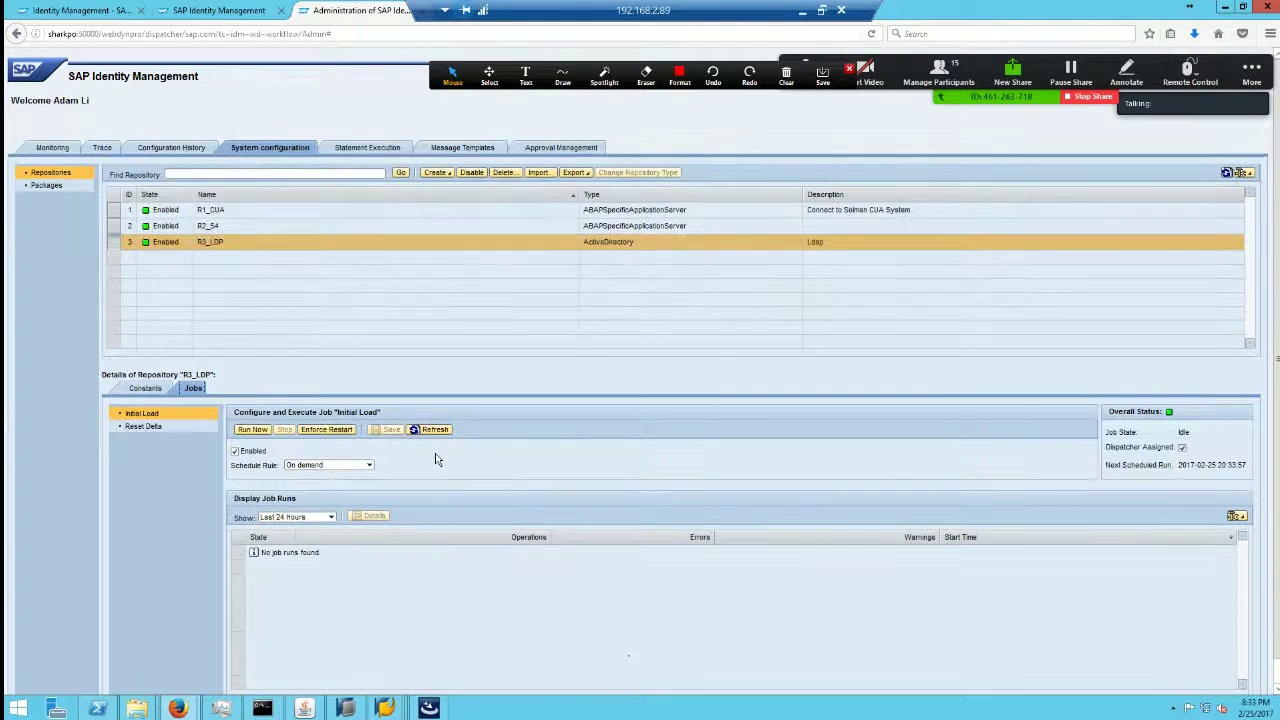
click(252, 430)
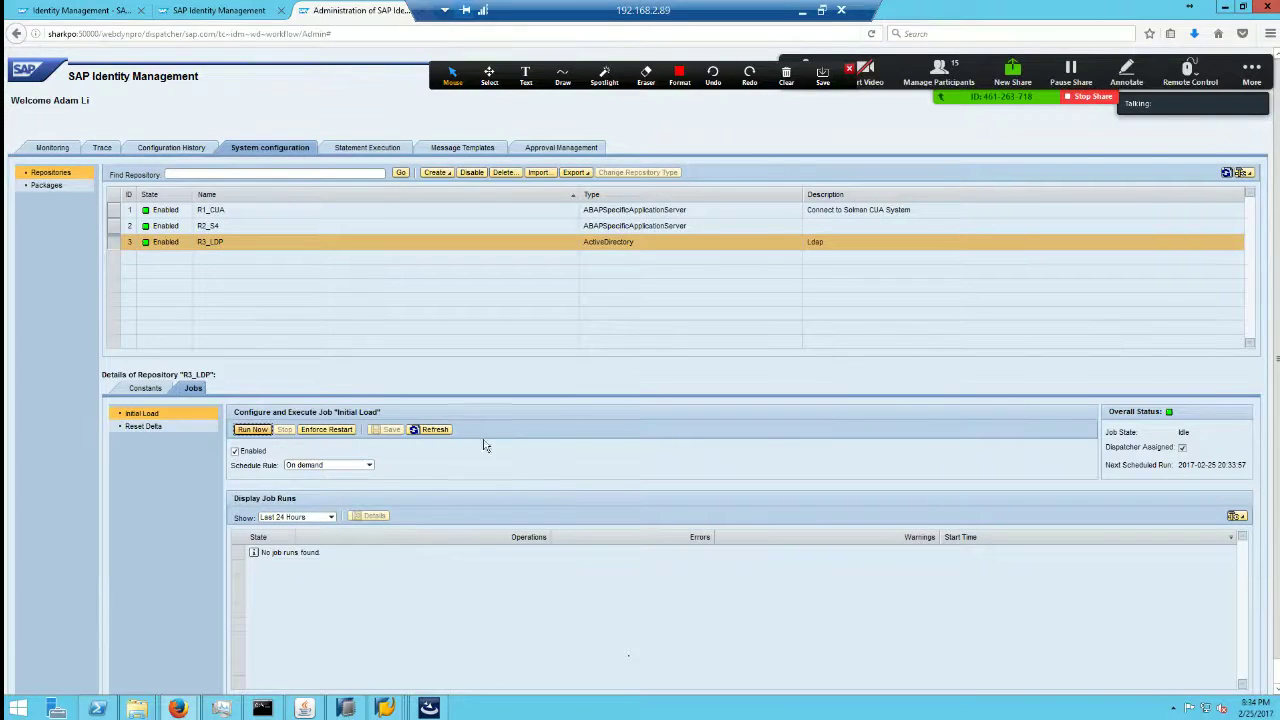
click(434, 453)
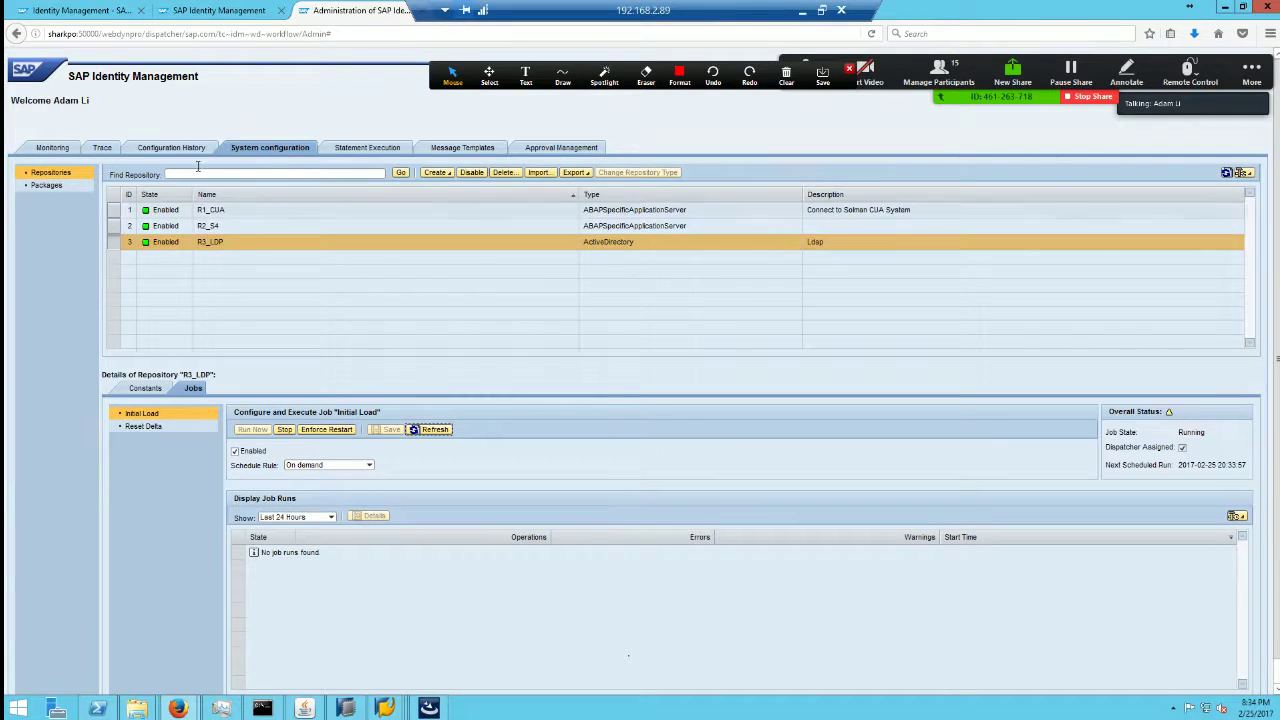
click(220, 10)
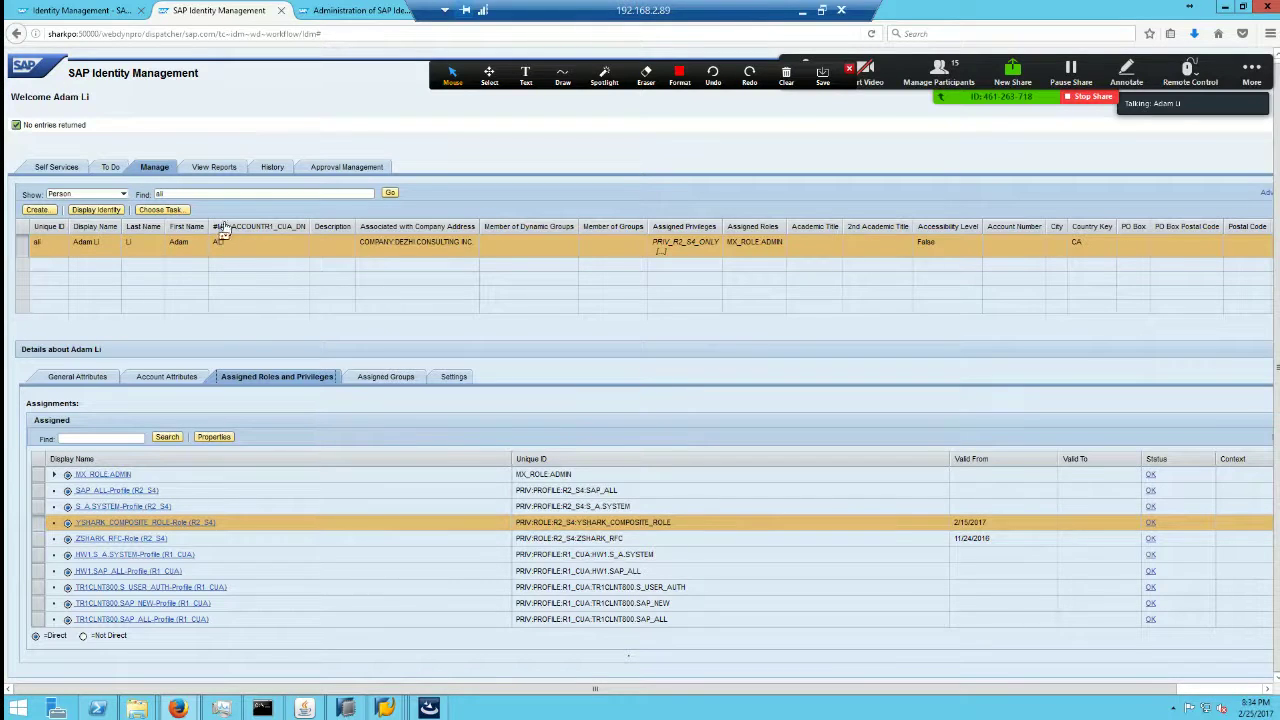
click(108, 167)
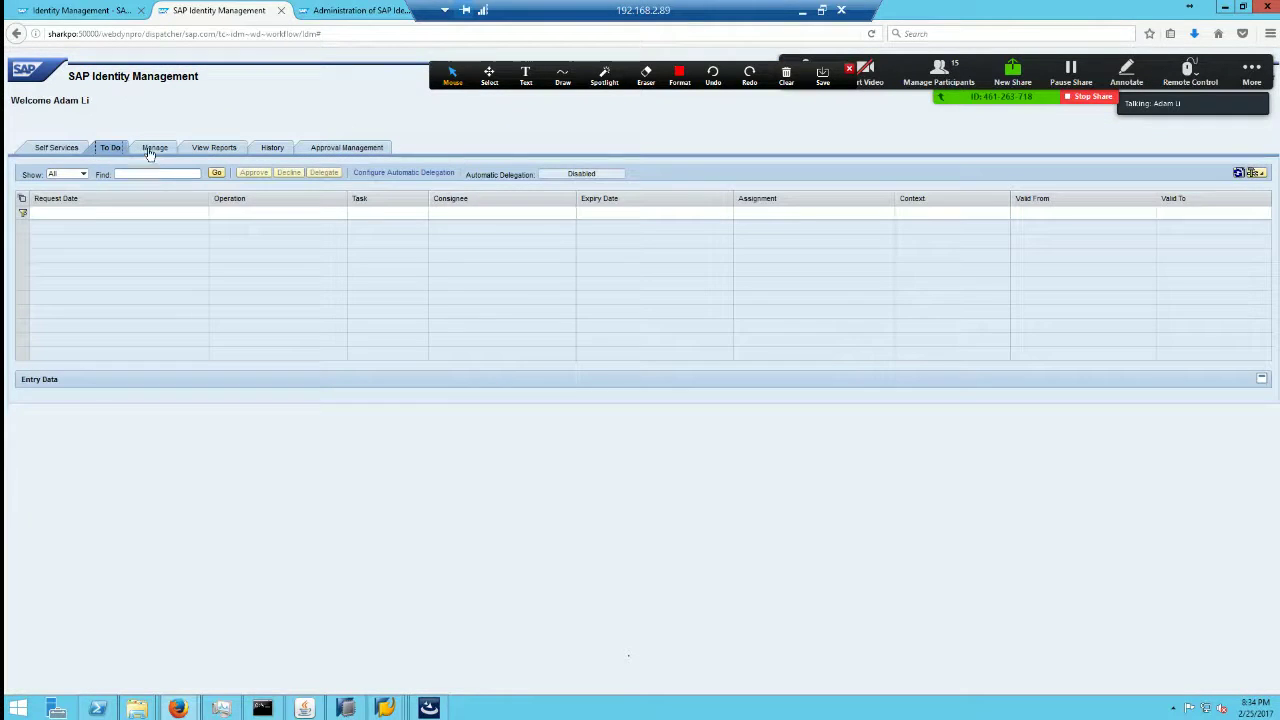
click(152, 150)
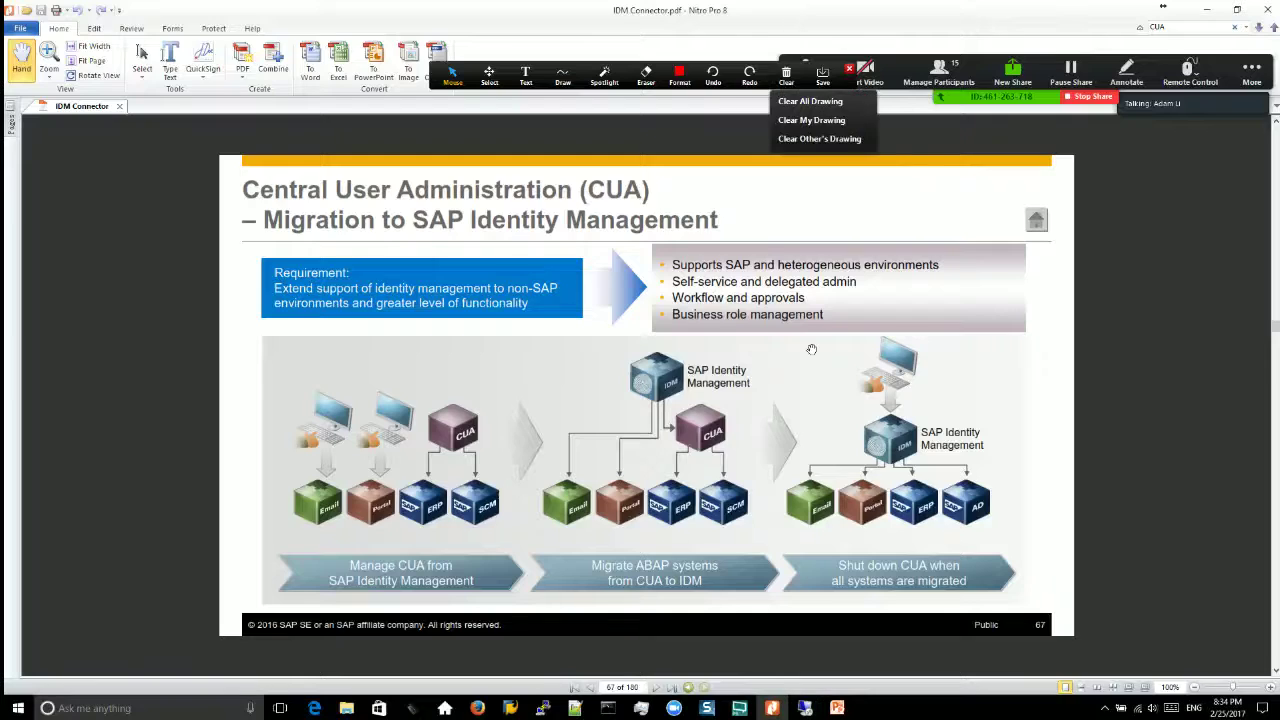
click(772, 708)
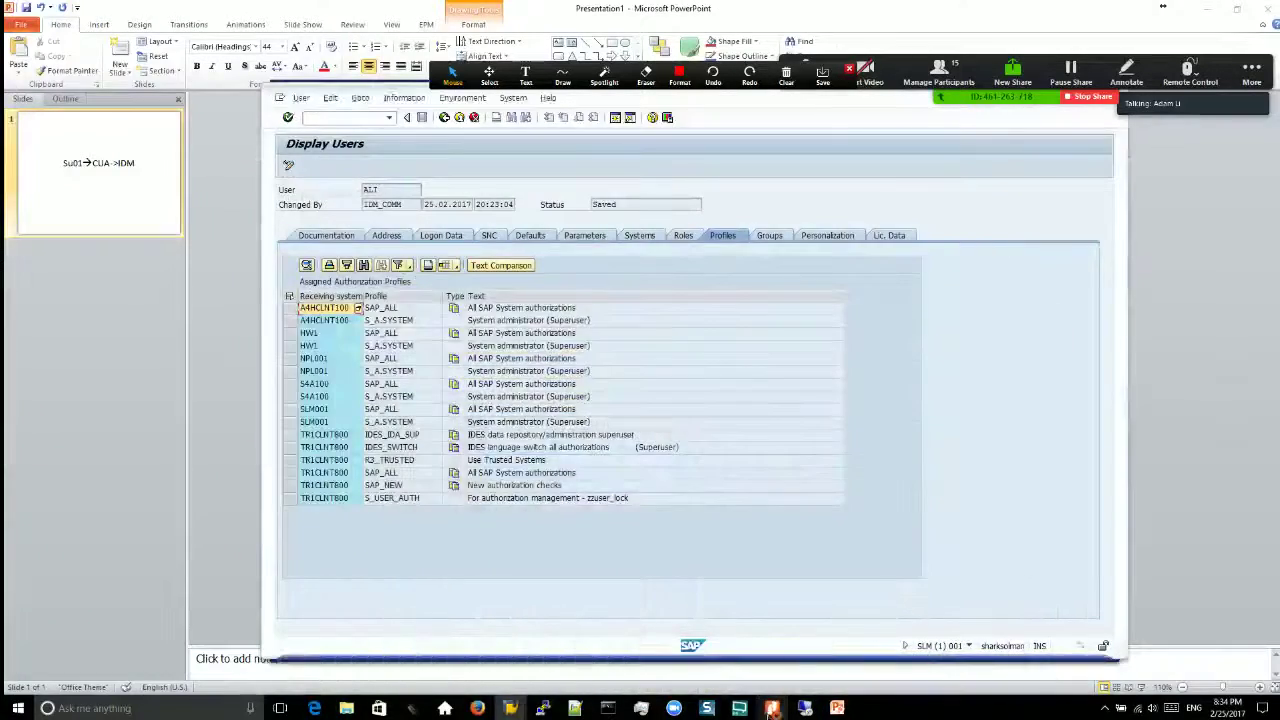
click(772, 708)
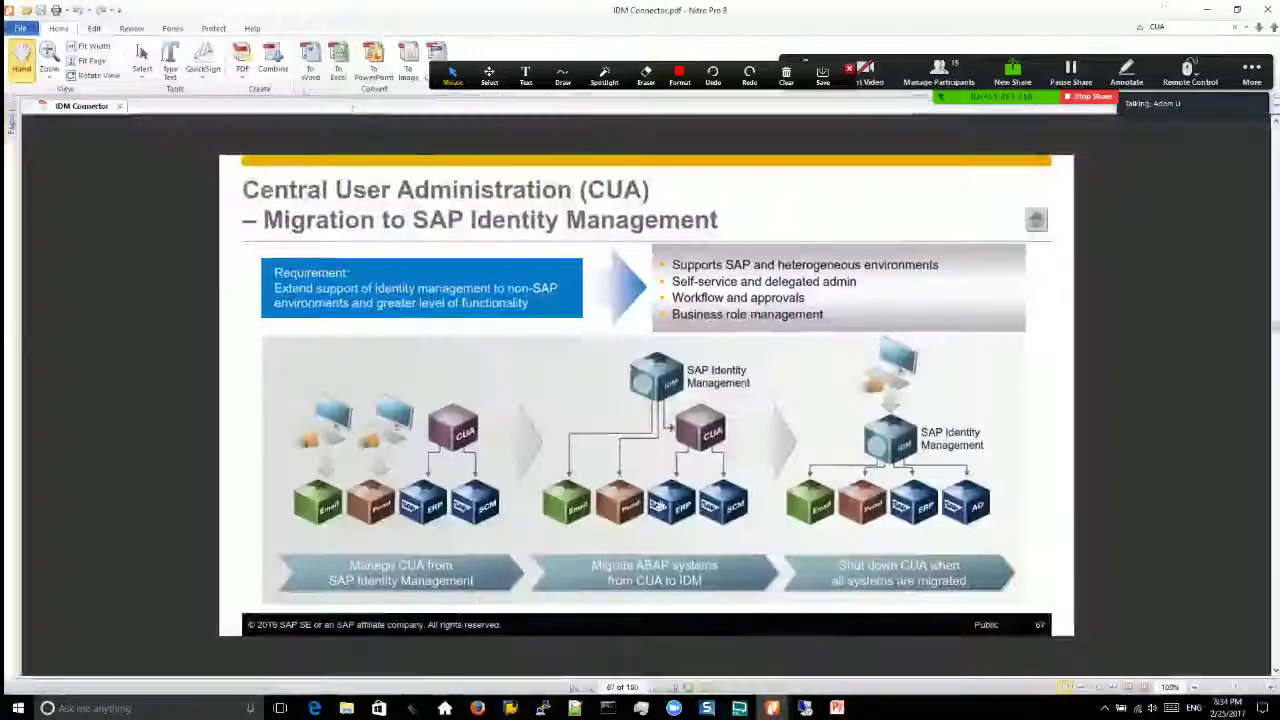
click(478, 708)
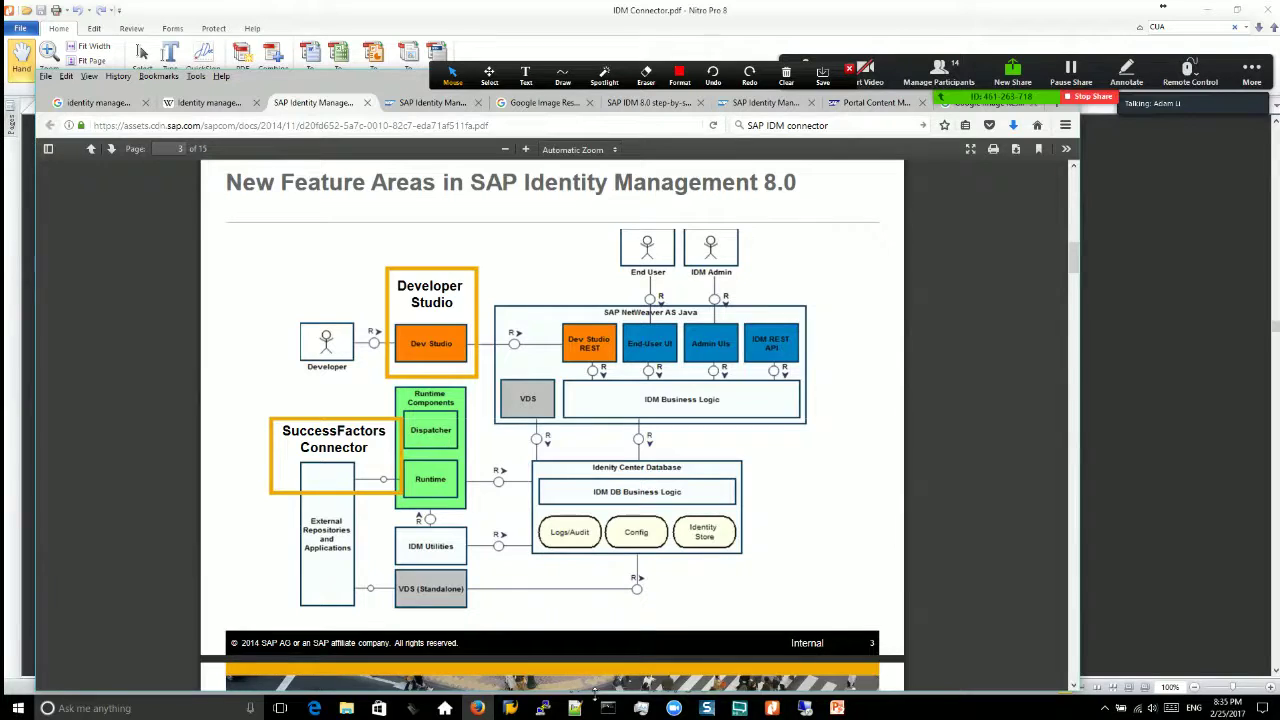
click(481, 709)
click(487, 710)
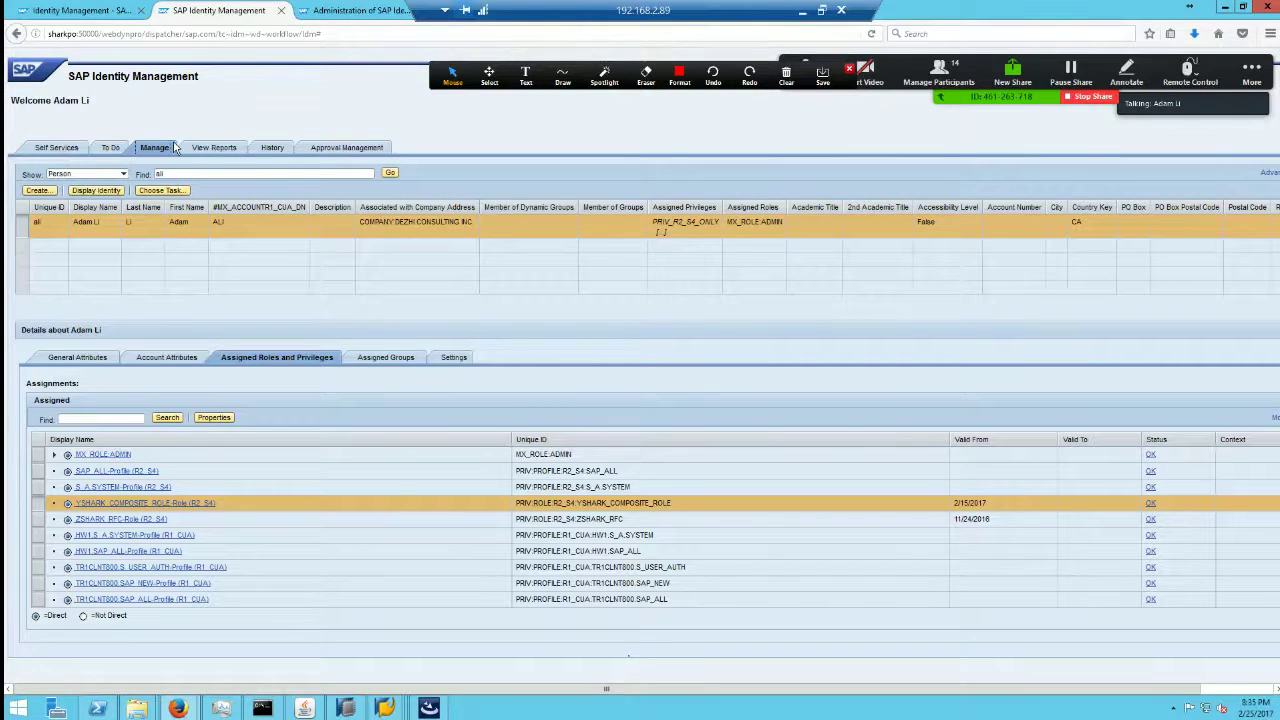
Step: Show Dispatcher Status under Administration monitoring and select the Dezhi_IDM dispatcher
click(340, 11)
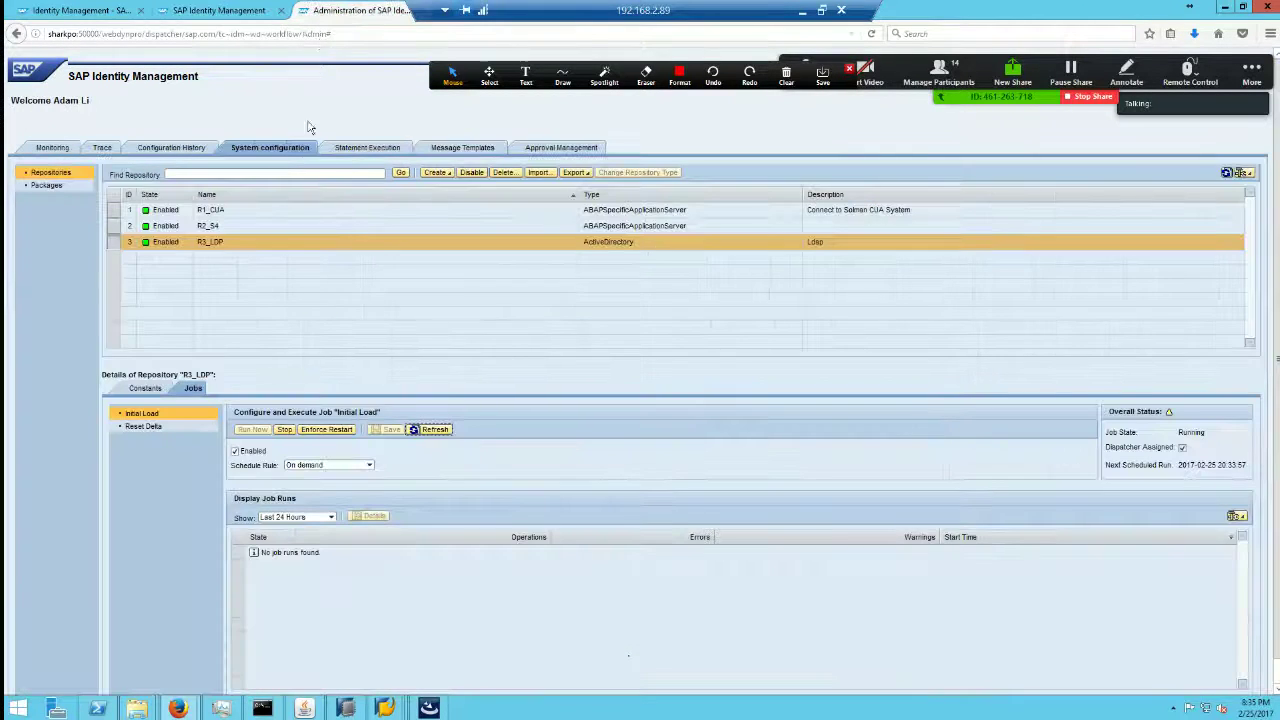
click(376, 151)
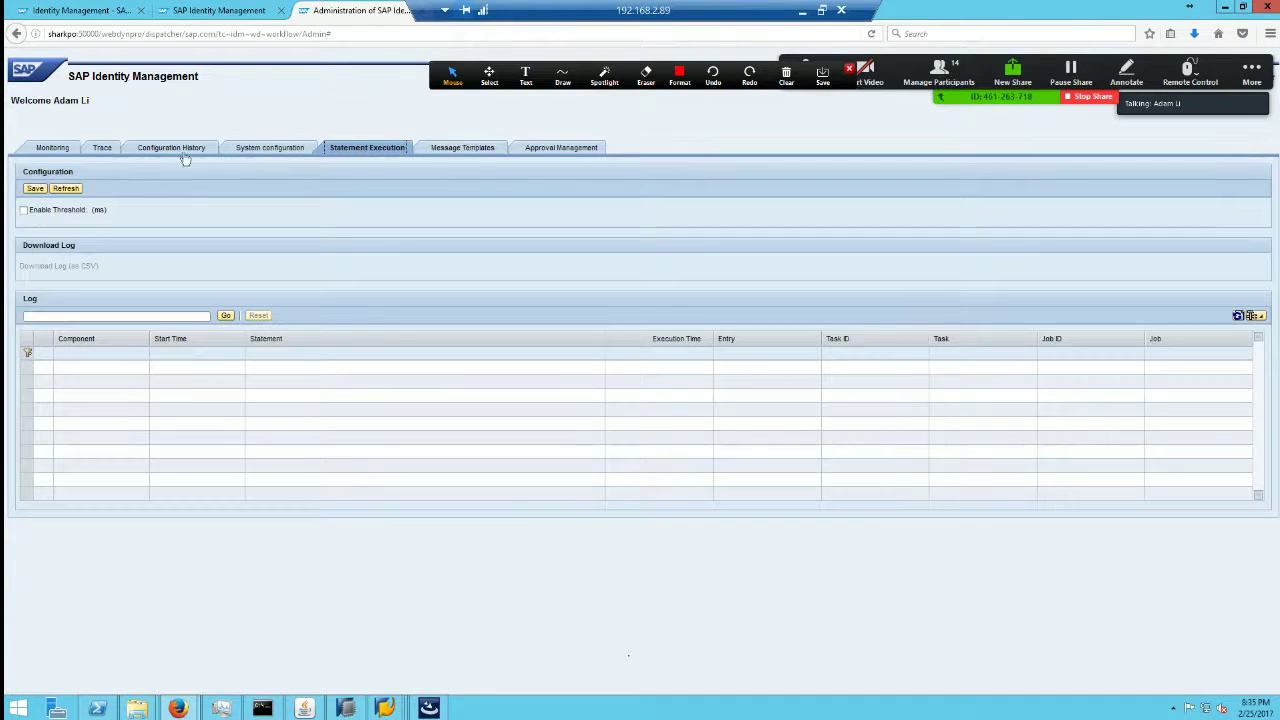
click(52, 148)
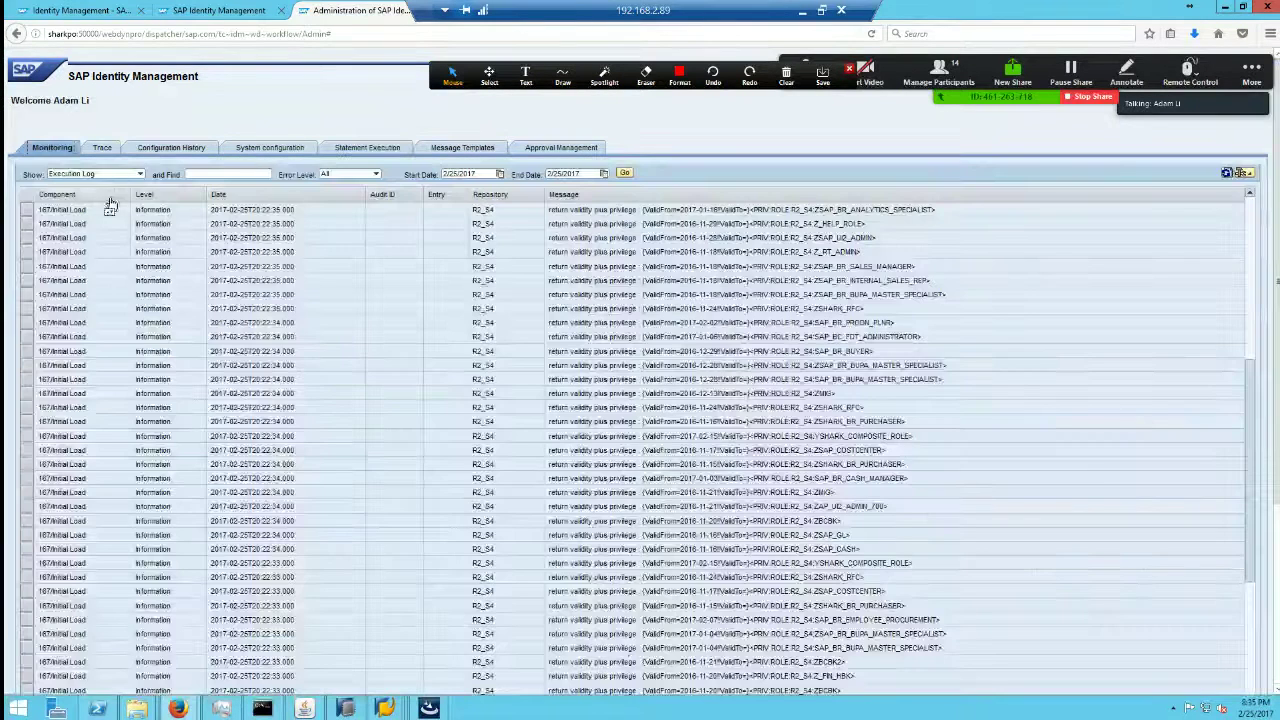
click(140, 175)
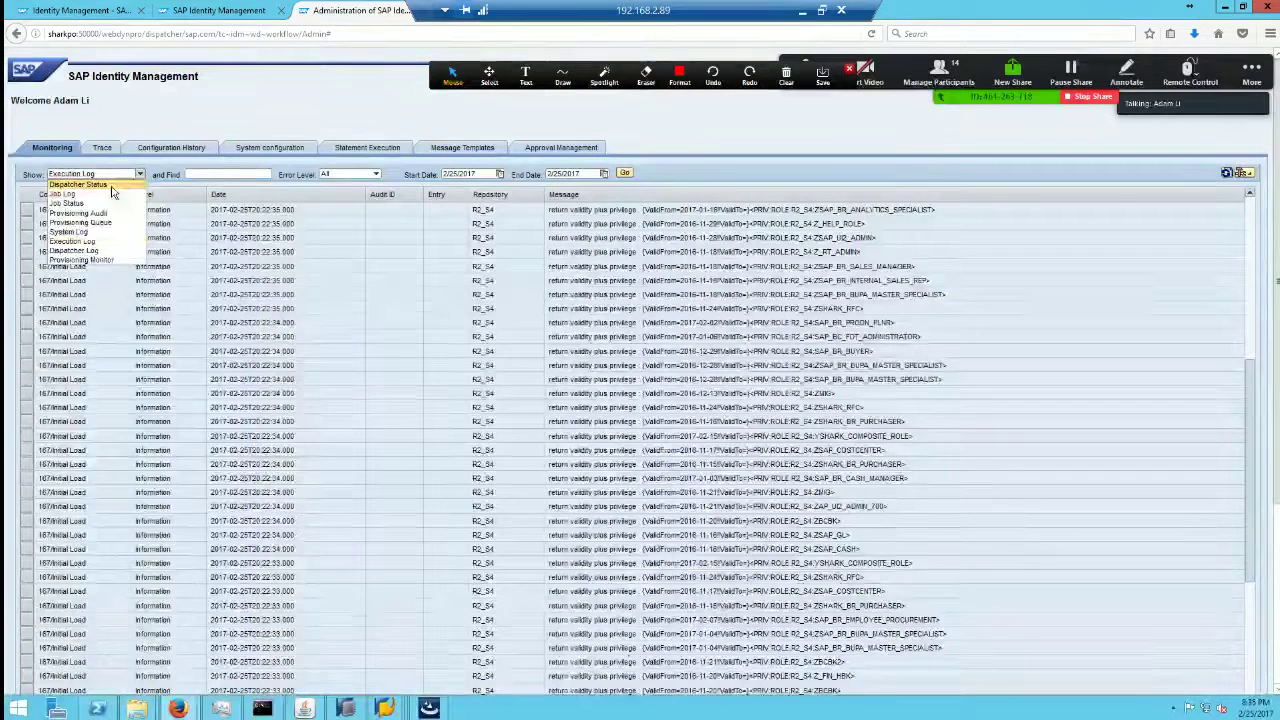
click(80, 185)
click(27, 210)
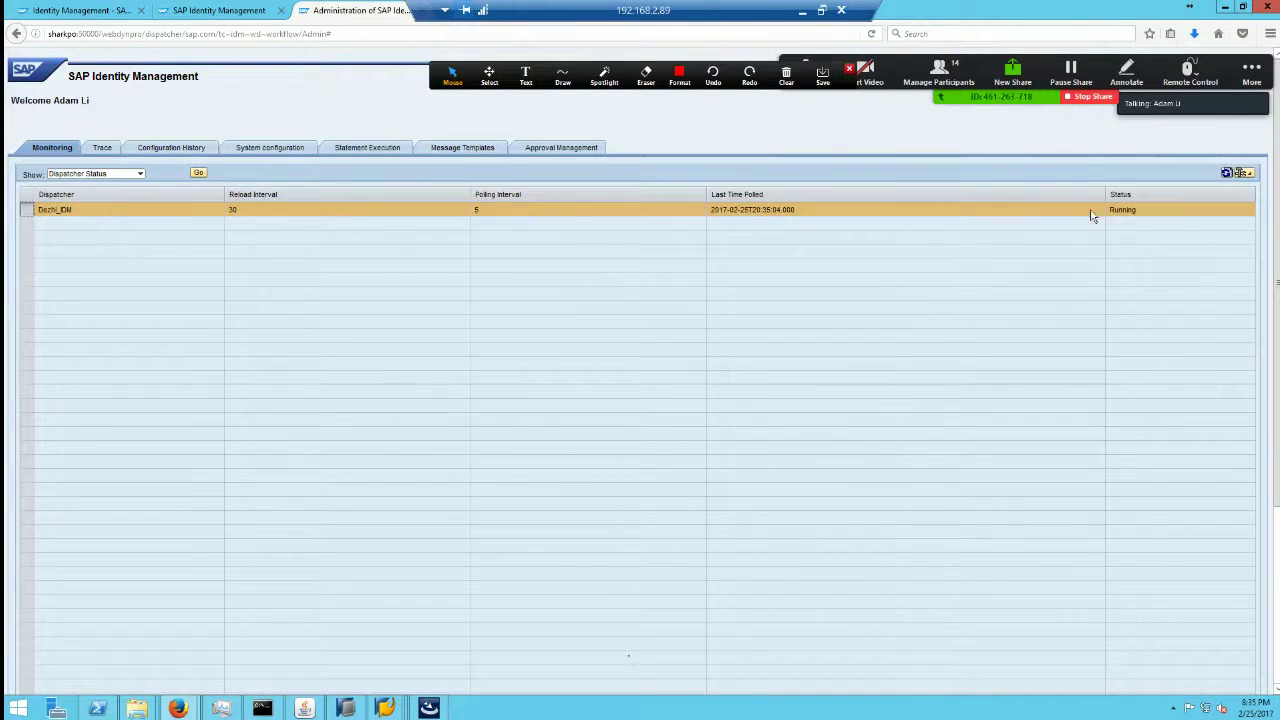
Step: Launch the Dispatcher Utility from the taskbar to check the dispatcher
click(366, 710)
click(360, 710)
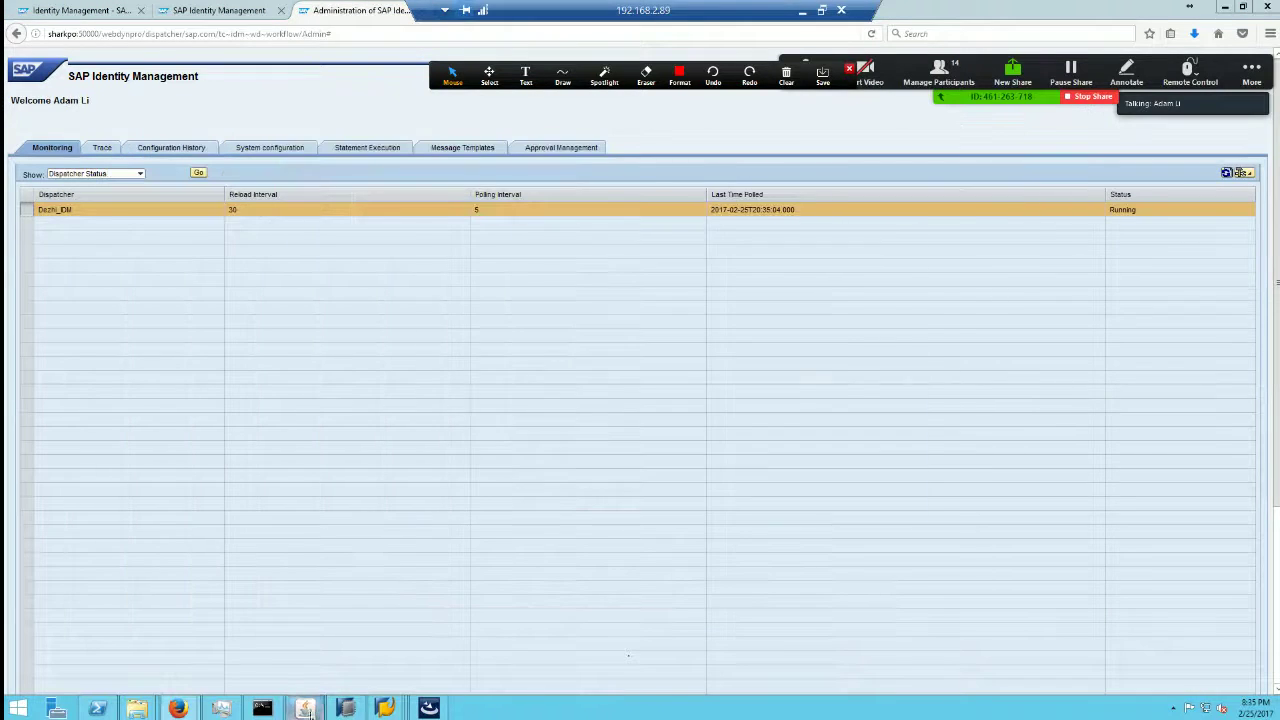
click(306, 709)
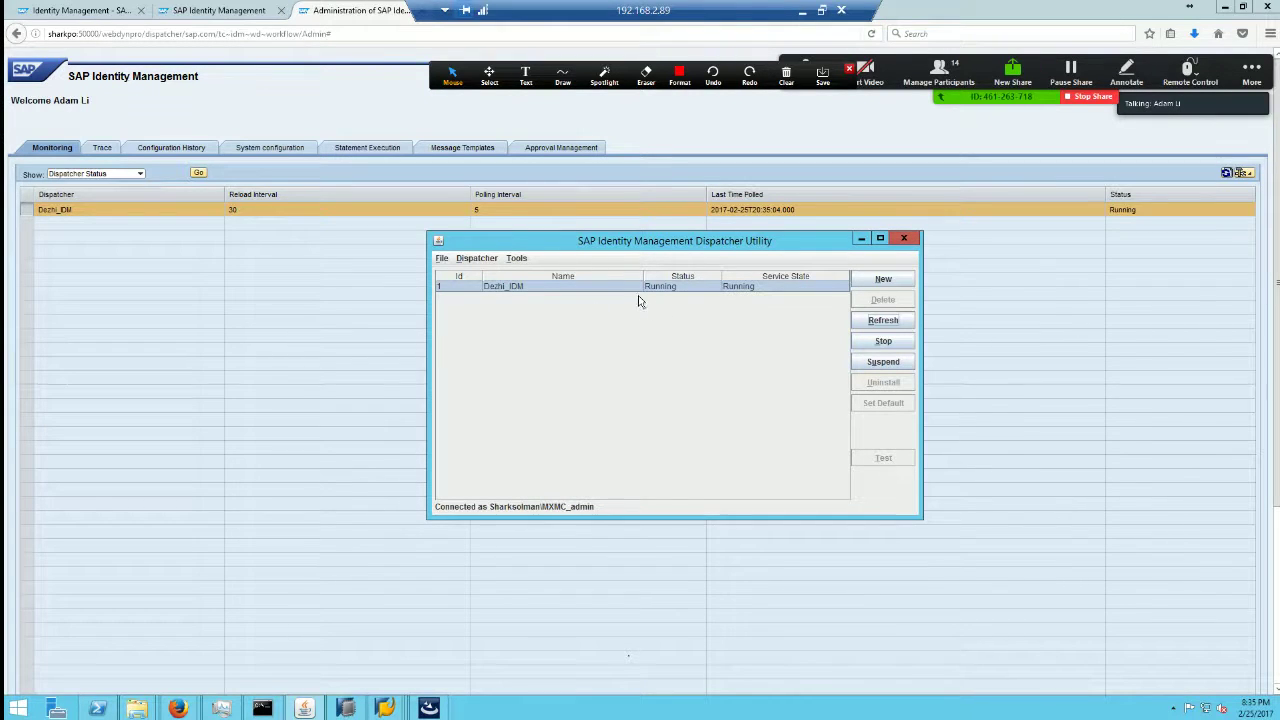
Step: Leave the Dispatcher Utility, return to the remote server, and raise the Virtual Directory Server window
click(304, 346)
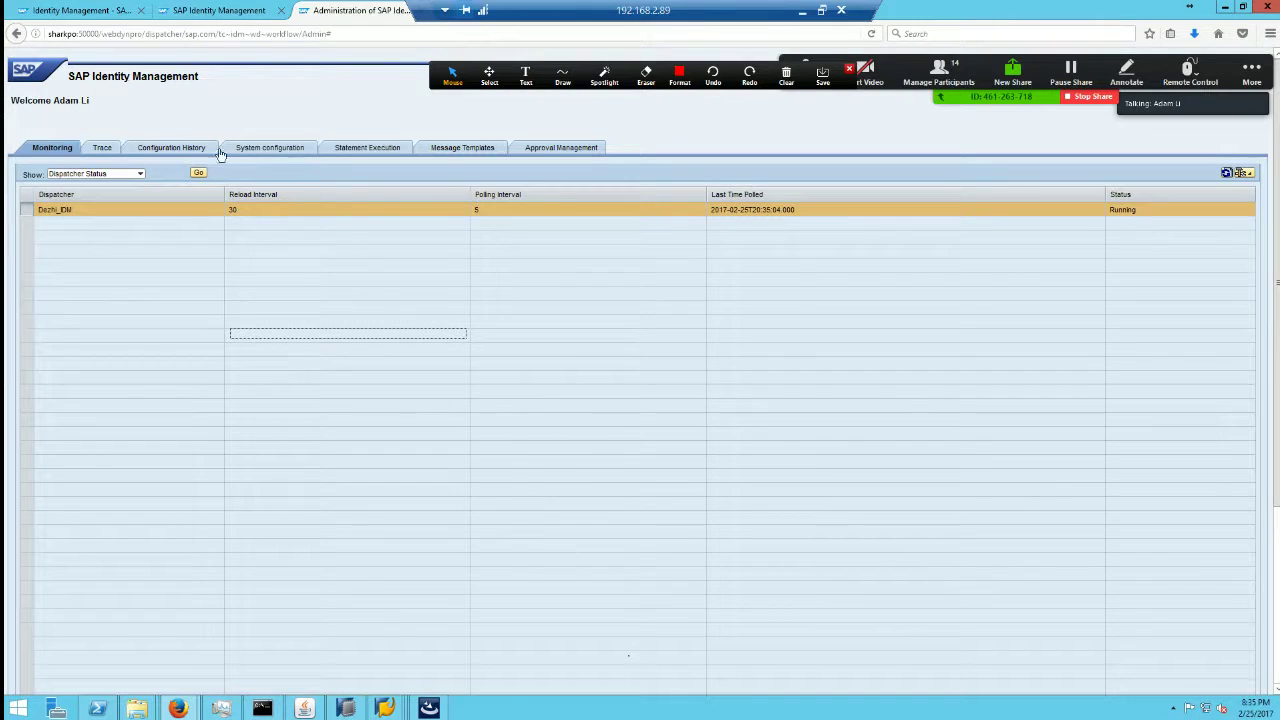
click(802, 10)
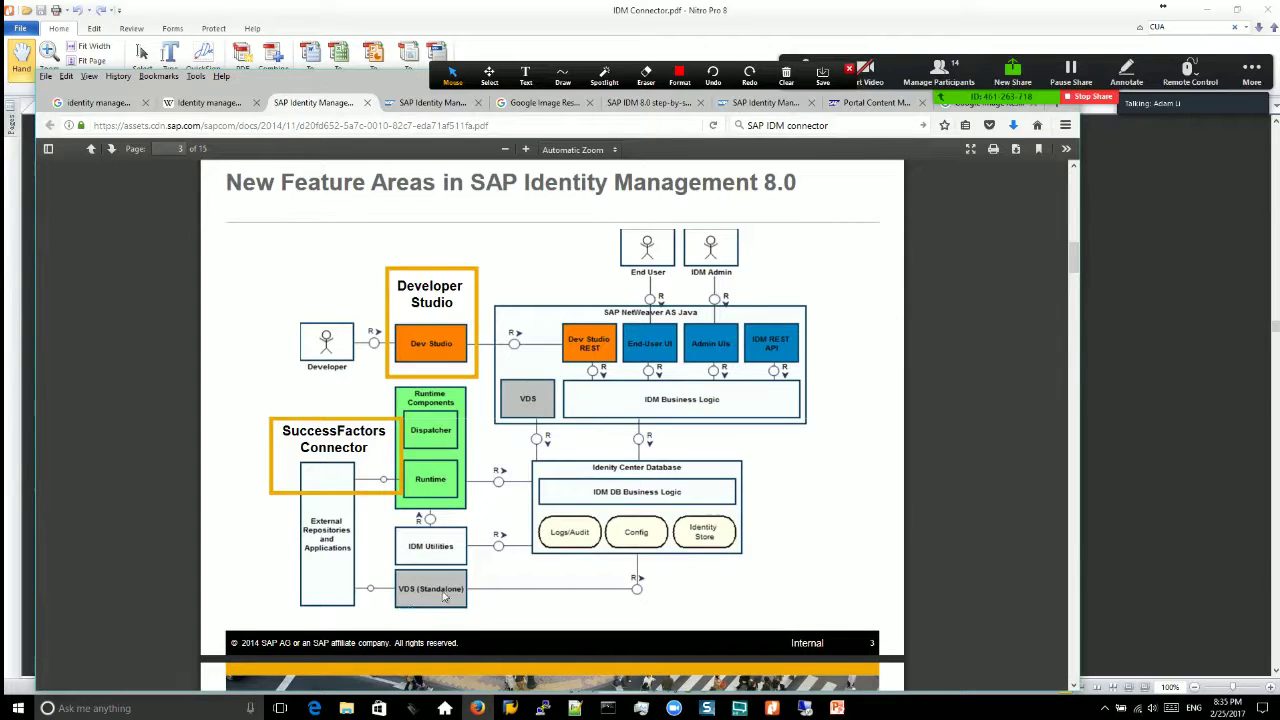
click(805, 712)
click(428, 708)
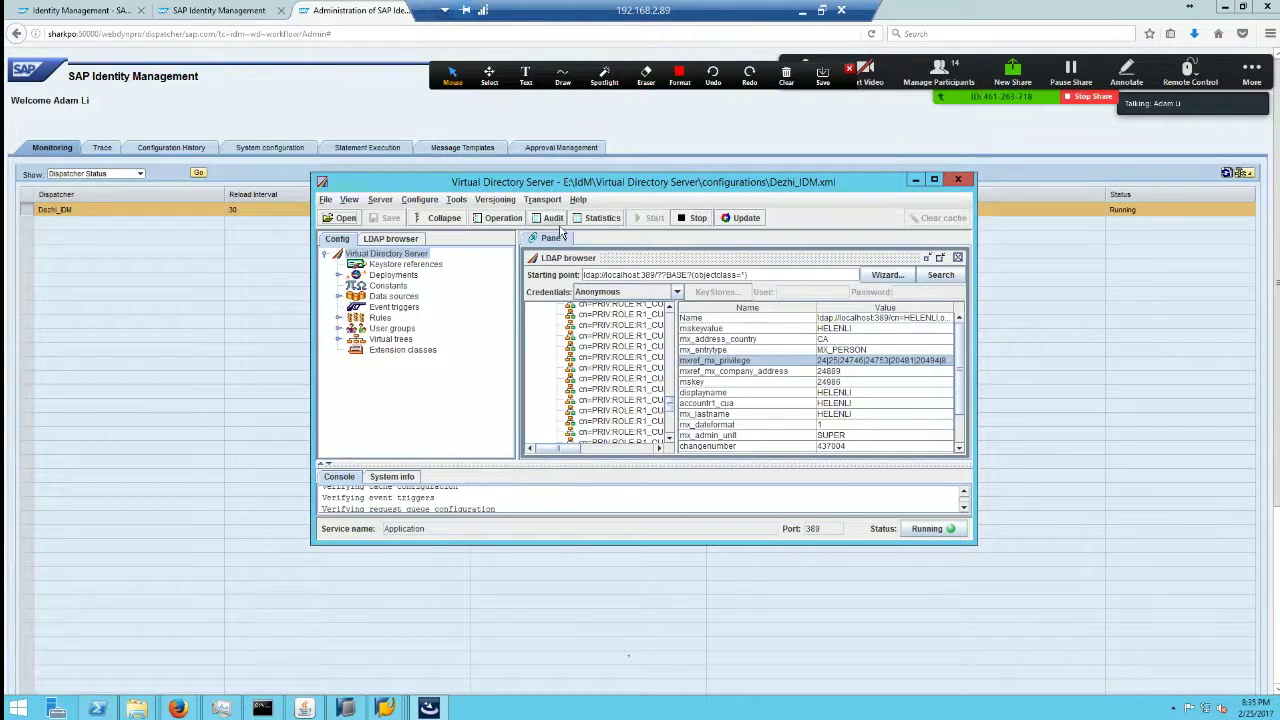
Step: Inspect two loaded user entries' attributes, including the address country value
drag(553, 187, 545, 213)
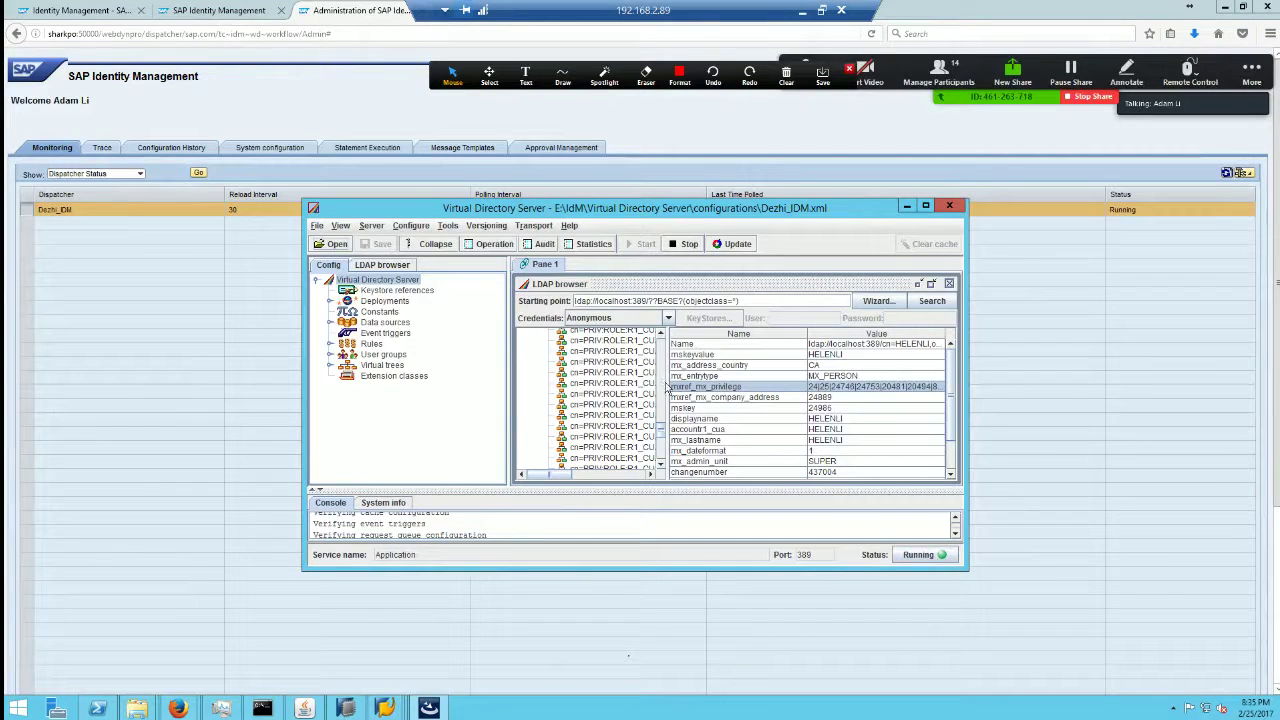
drag(663, 378, 660, 344)
click(598, 430)
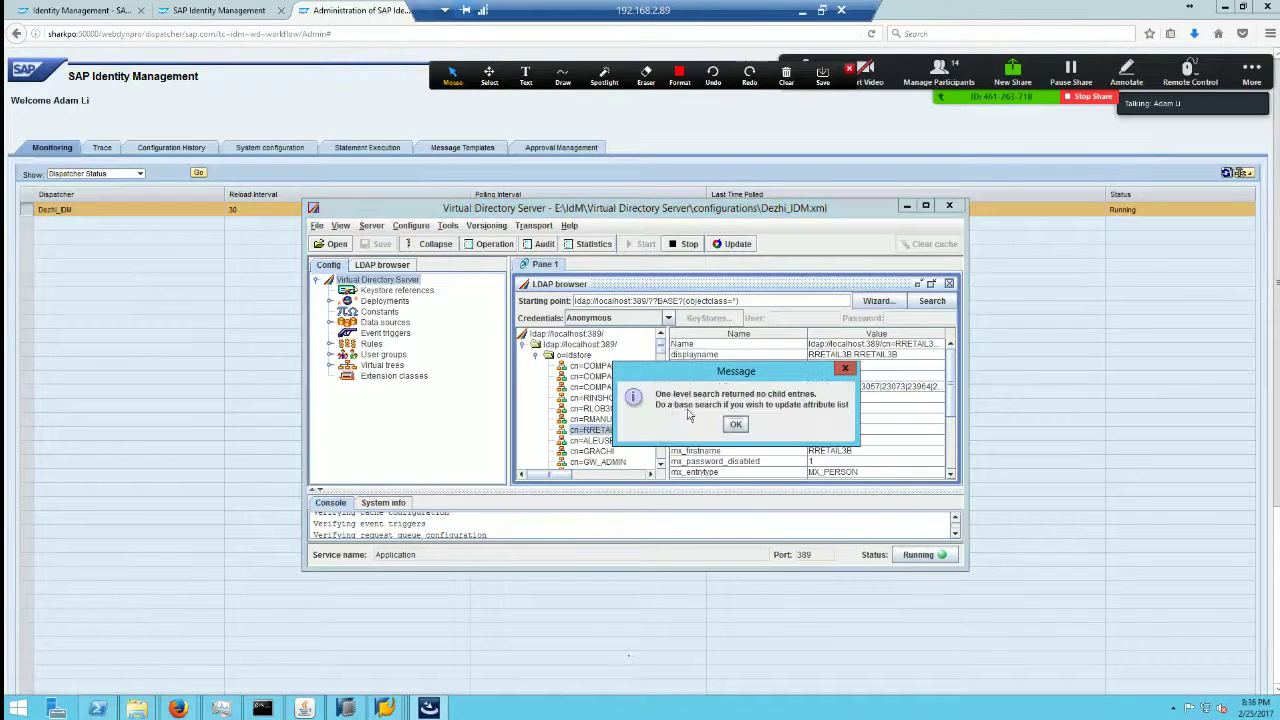
click(735, 426)
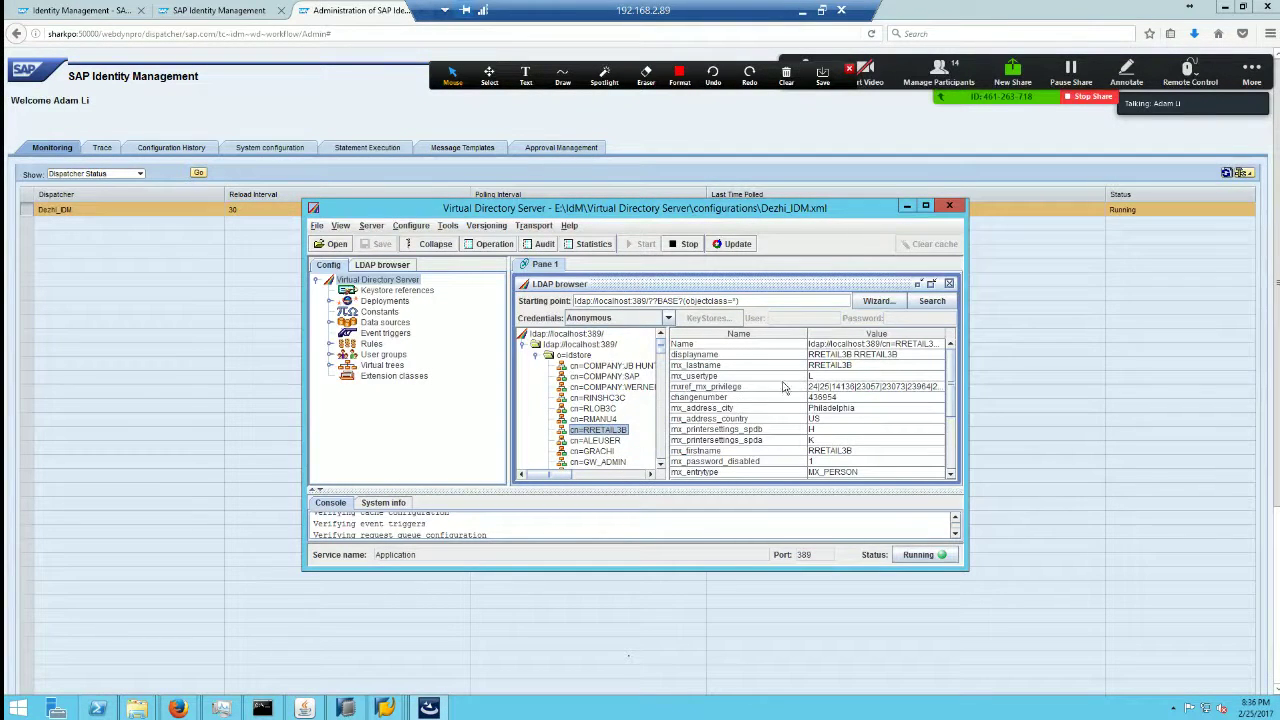
click(662, 370)
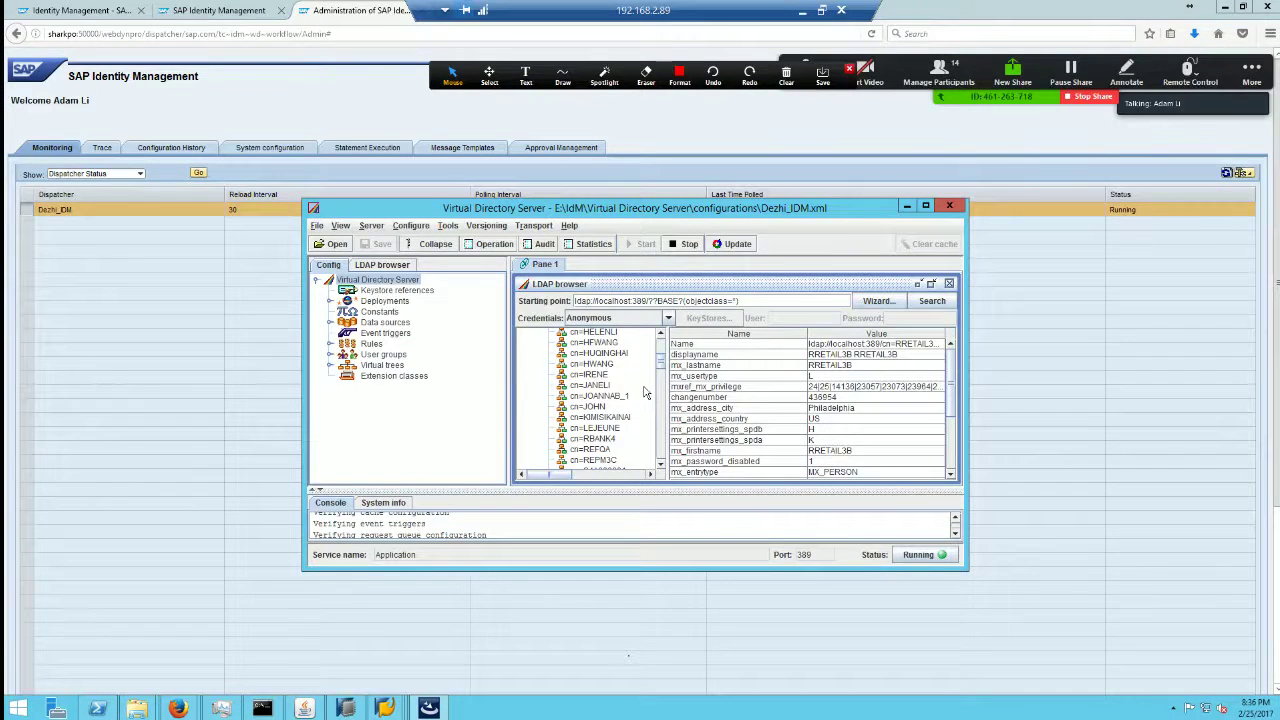
click(597, 386)
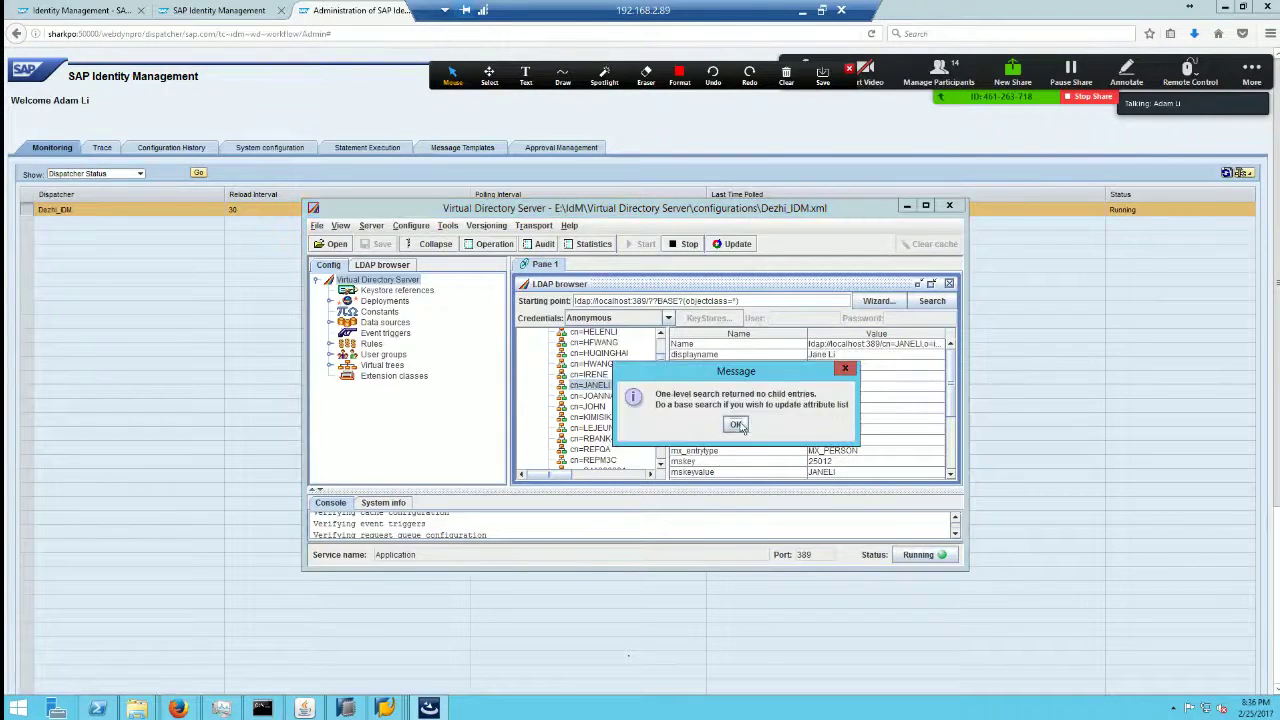
key(Return)
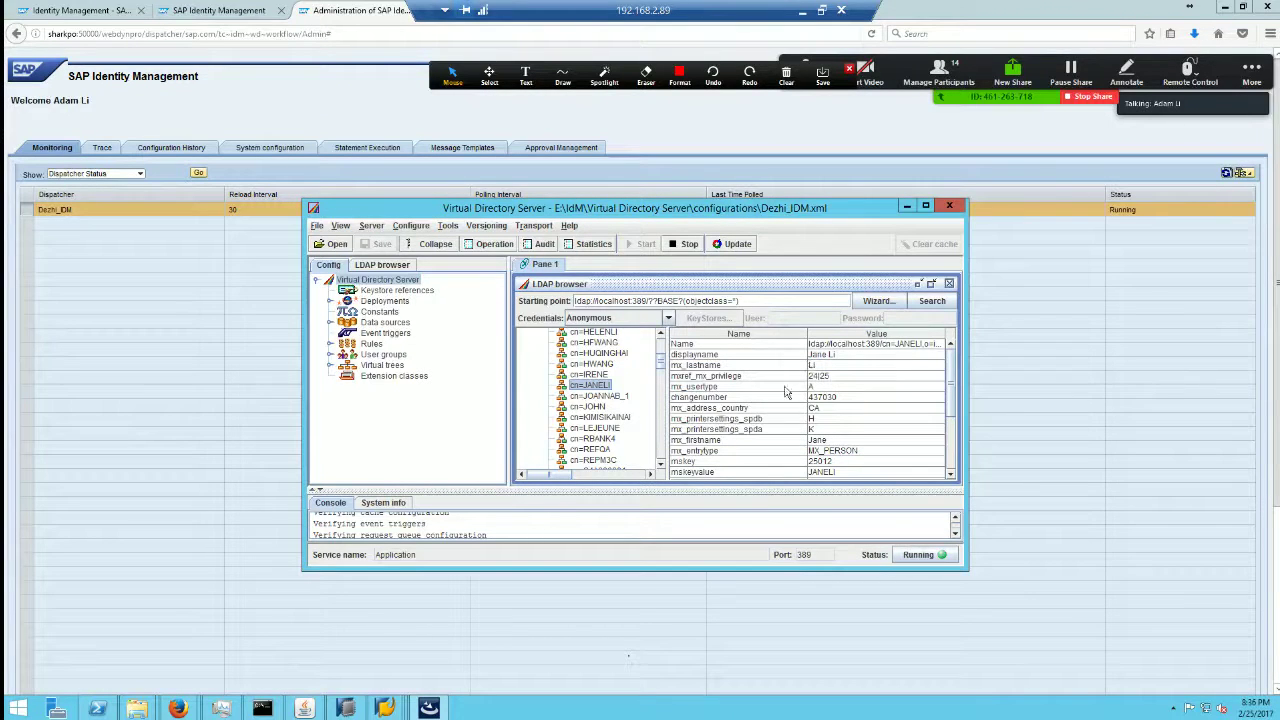
click(738, 409)
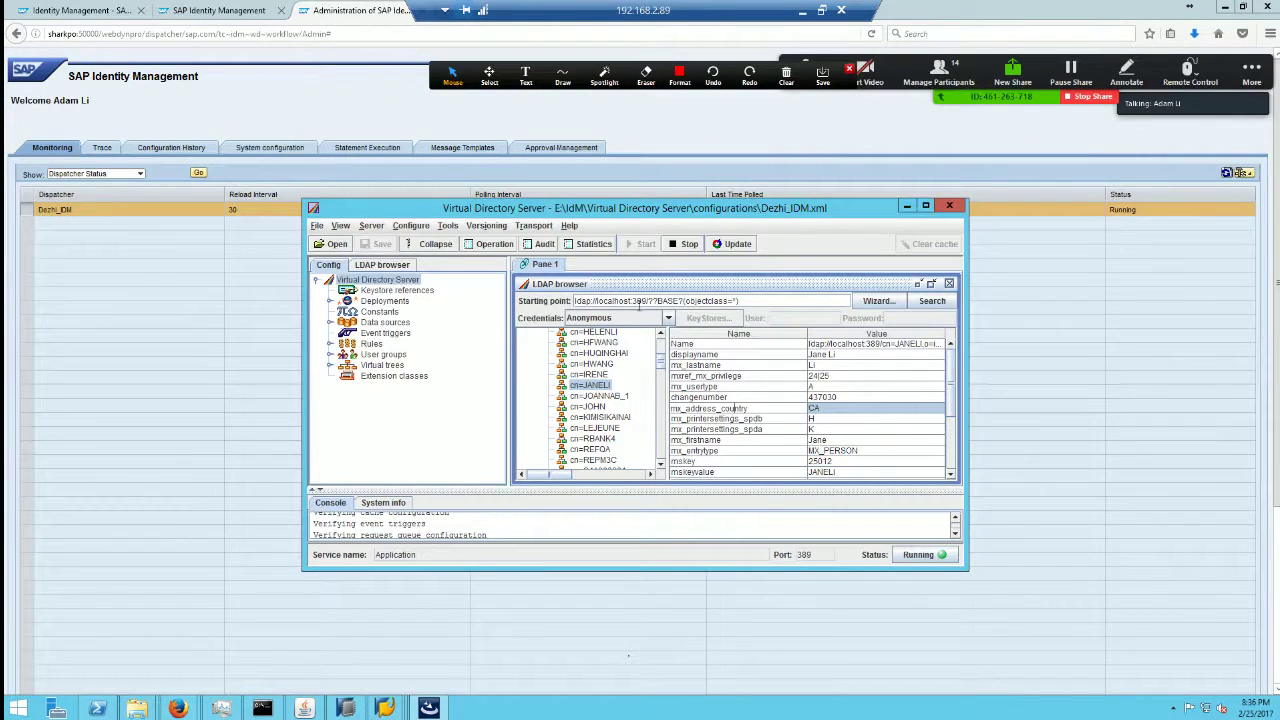
Step: Note port 389, then review the service, admin and RFC user entries
double_click(638, 301)
click(661, 436)
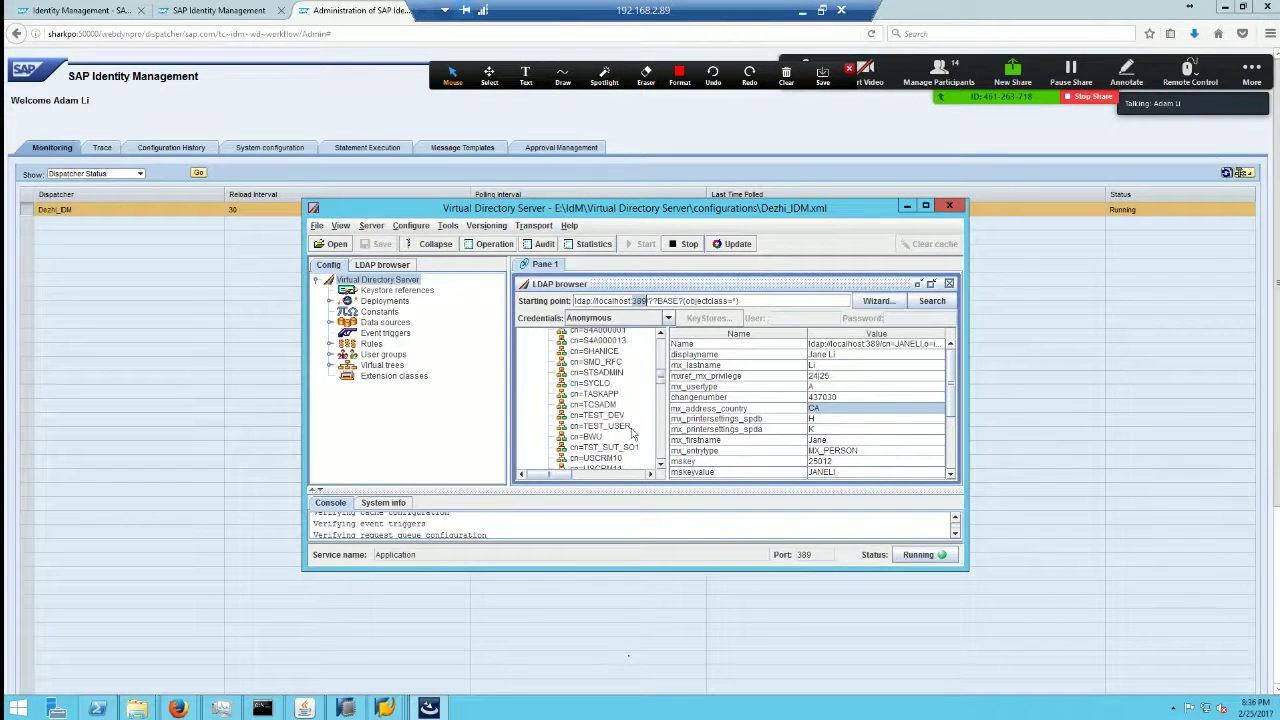
click(583, 374)
click(605, 406)
click(601, 437)
click(597, 374)
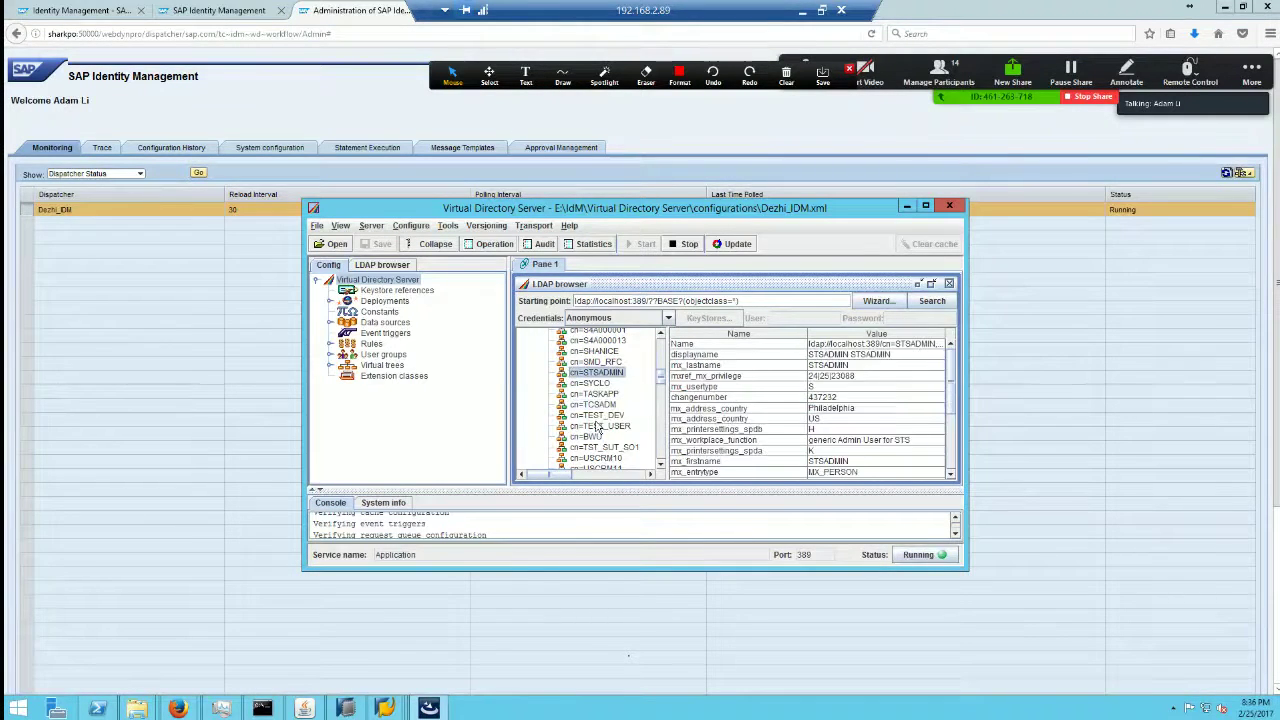
click(601, 406)
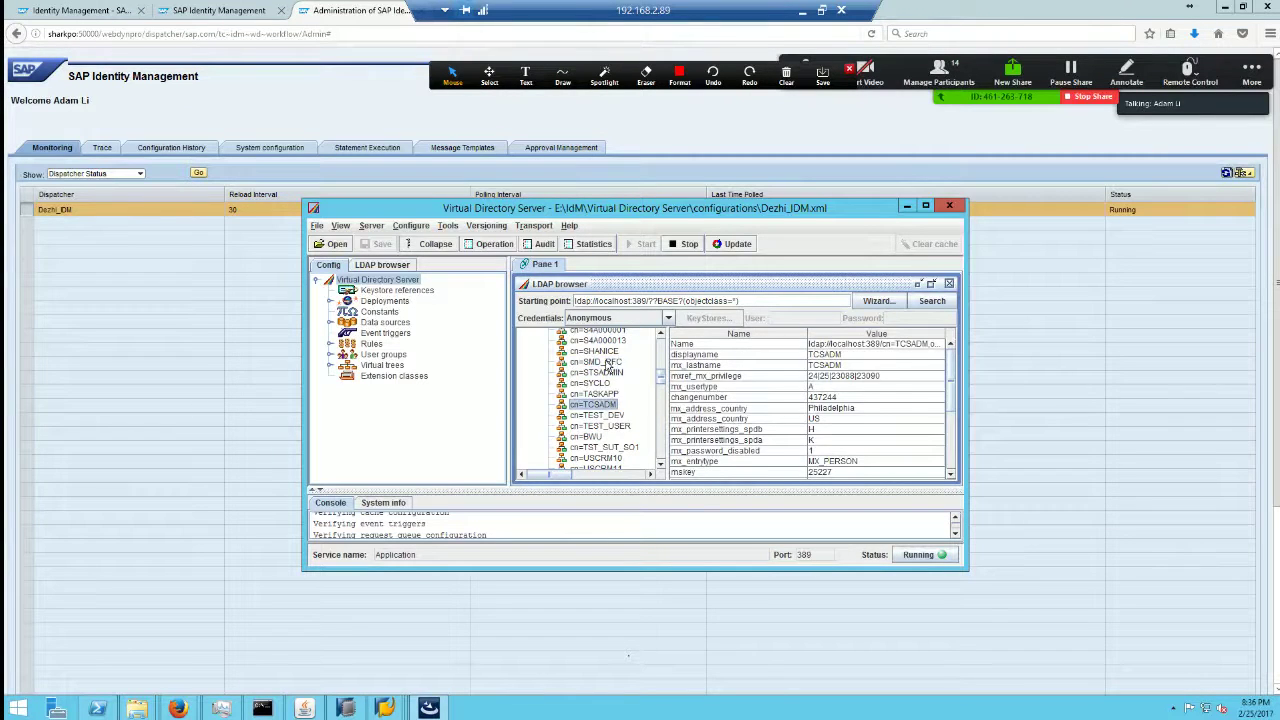
click(608, 361)
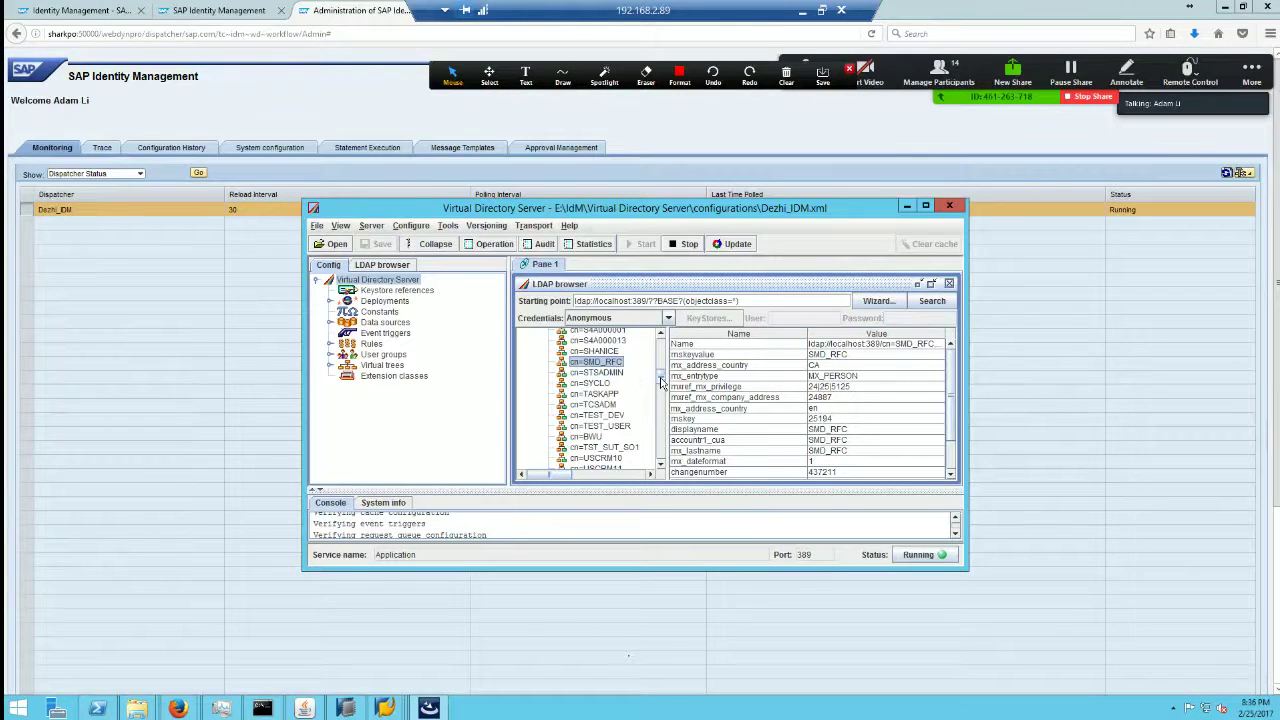
Step: Review another user and the support account entries, then minimize VDS and the remote session
drag(661, 383, 660, 395)
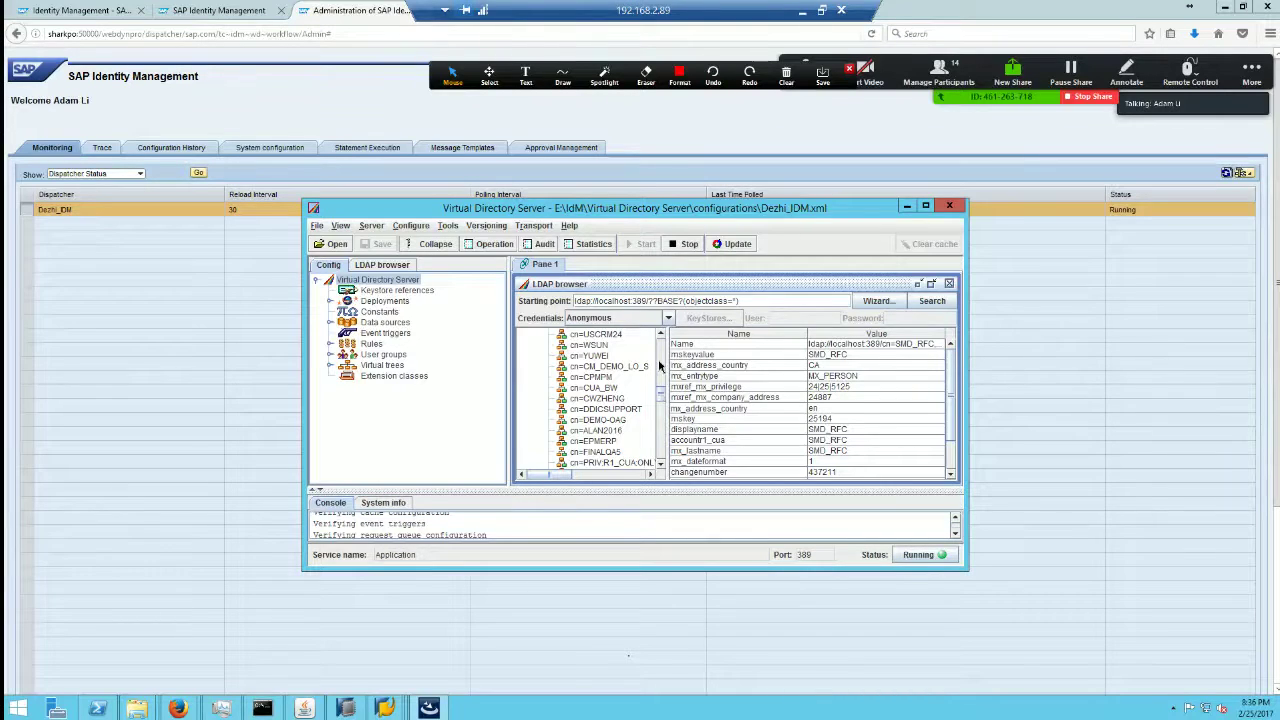
scroll(659, 367, down, 5)
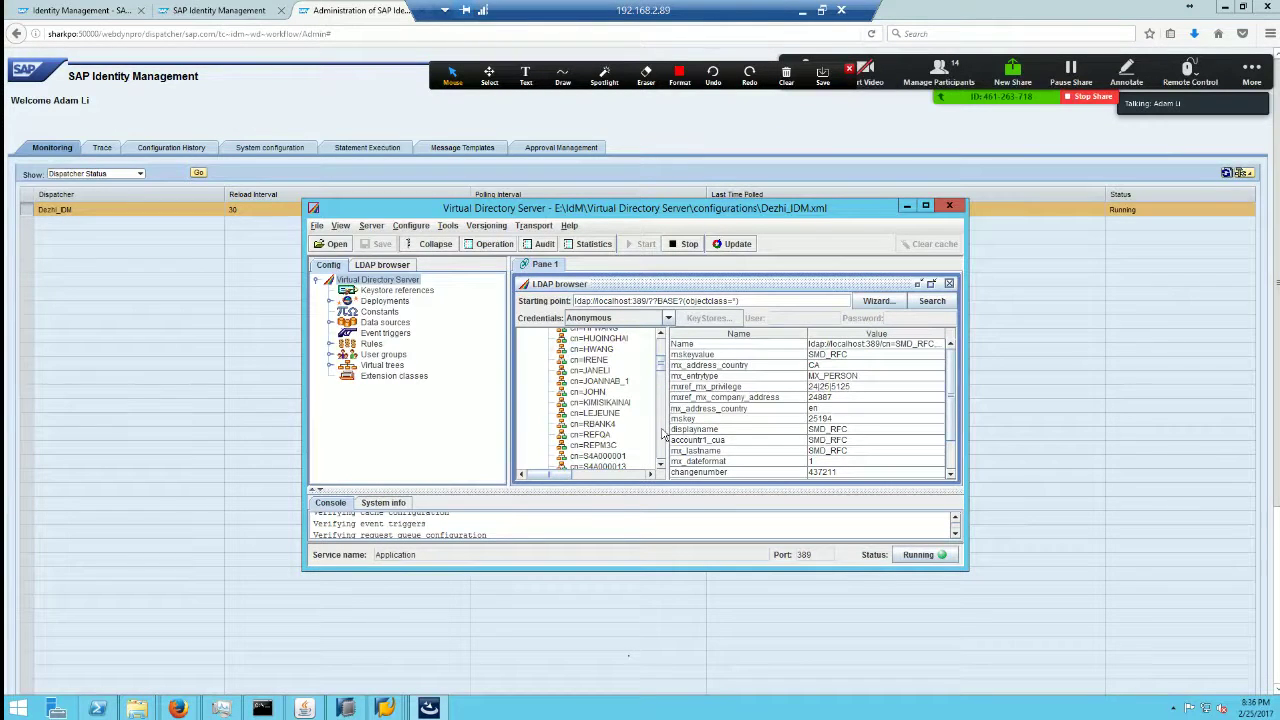
scroll(662, 435, up, 5)
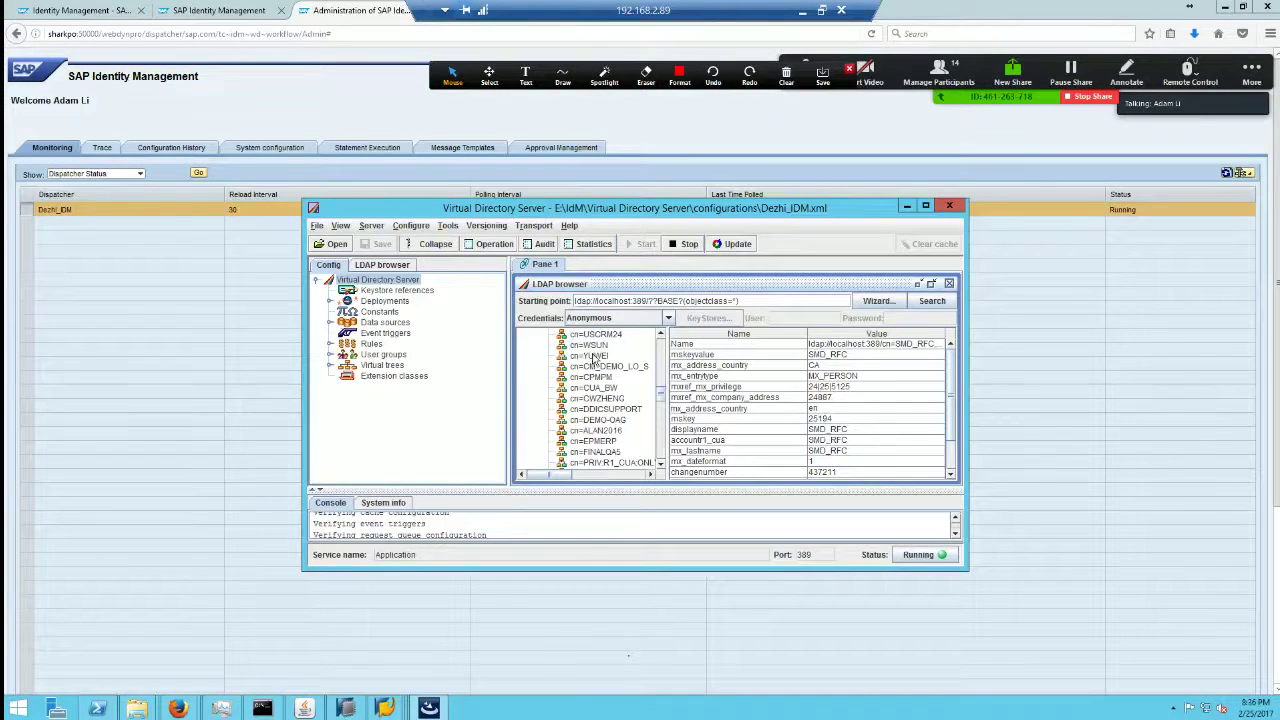
click(592, 356)
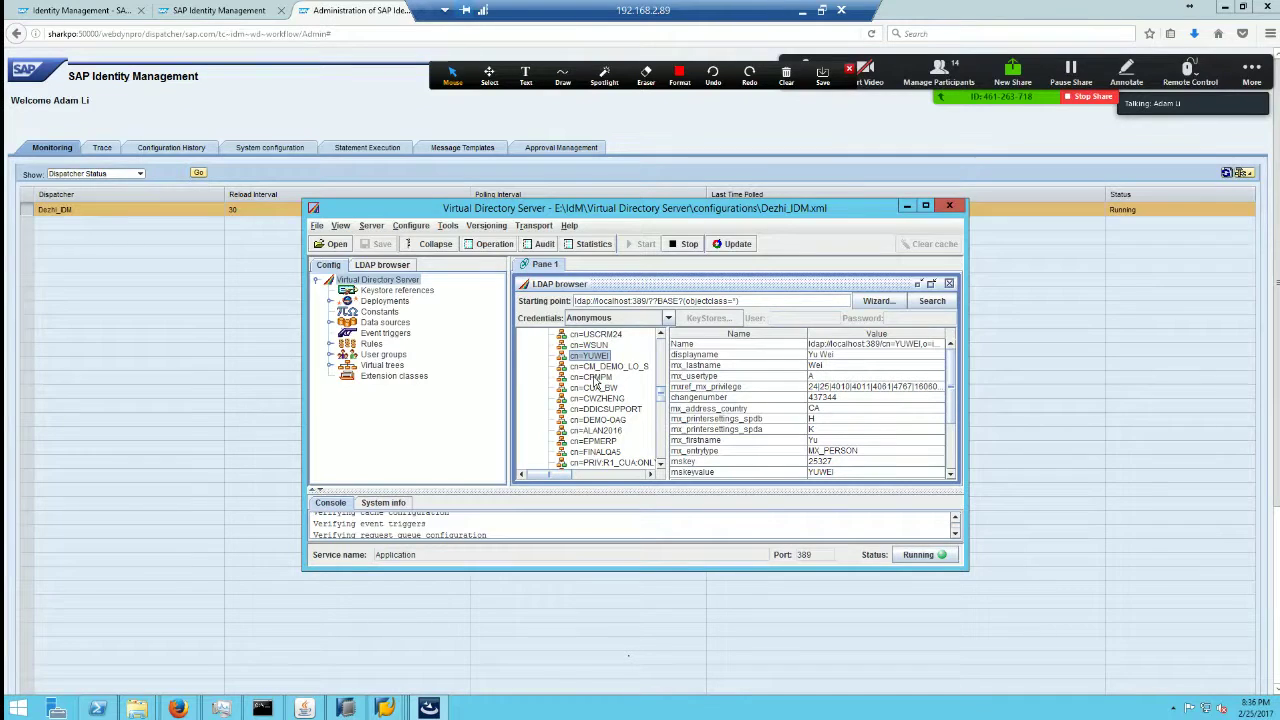
click(603, 430)
click(605, 409)
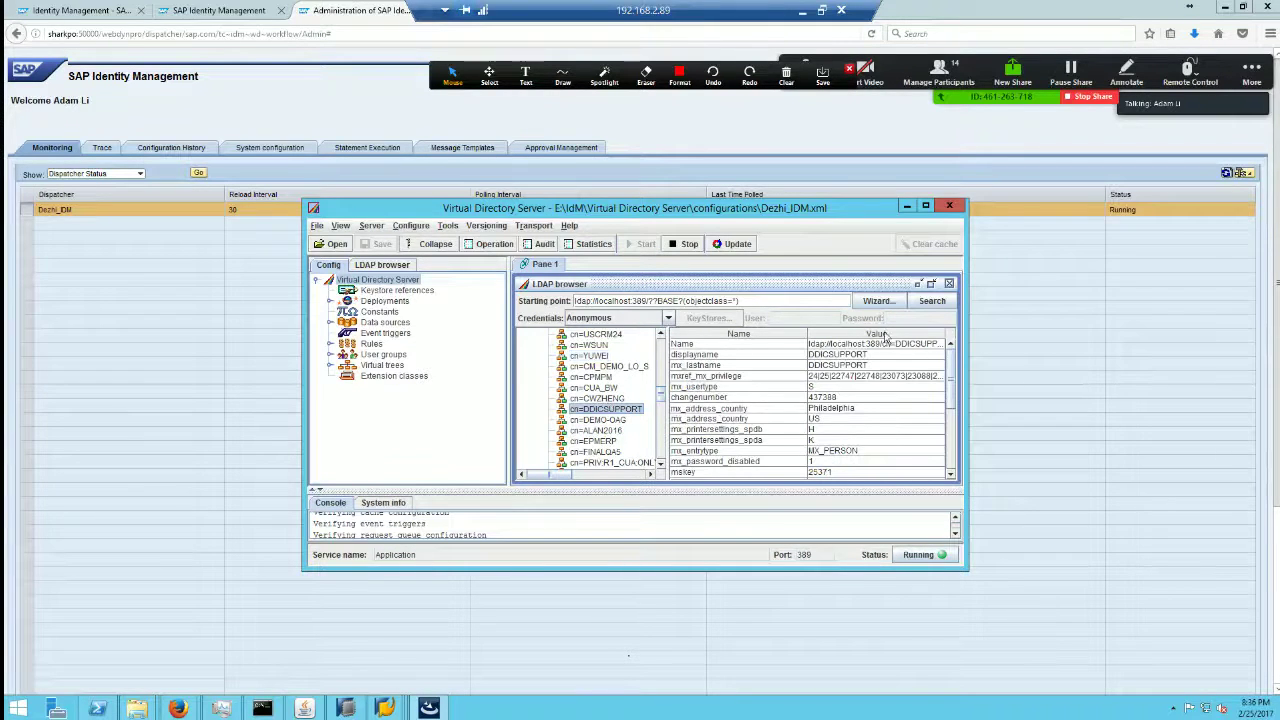
click(910, 208)
click(802, 10)
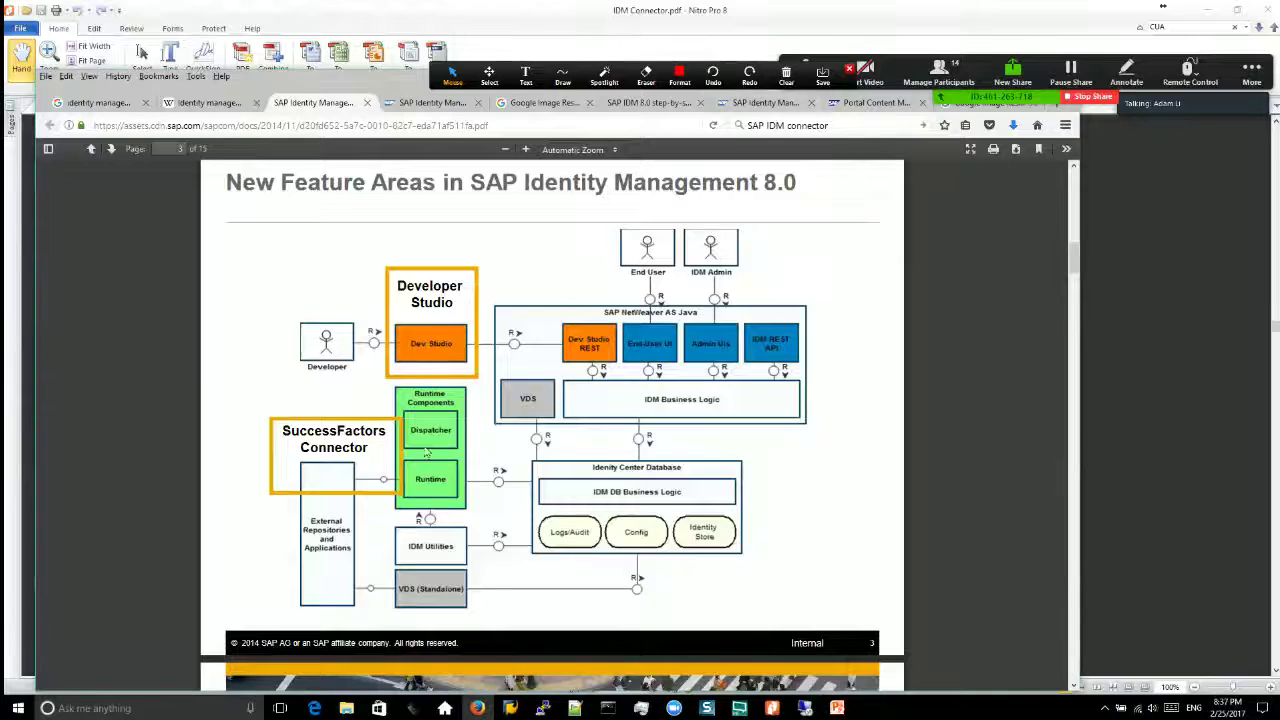
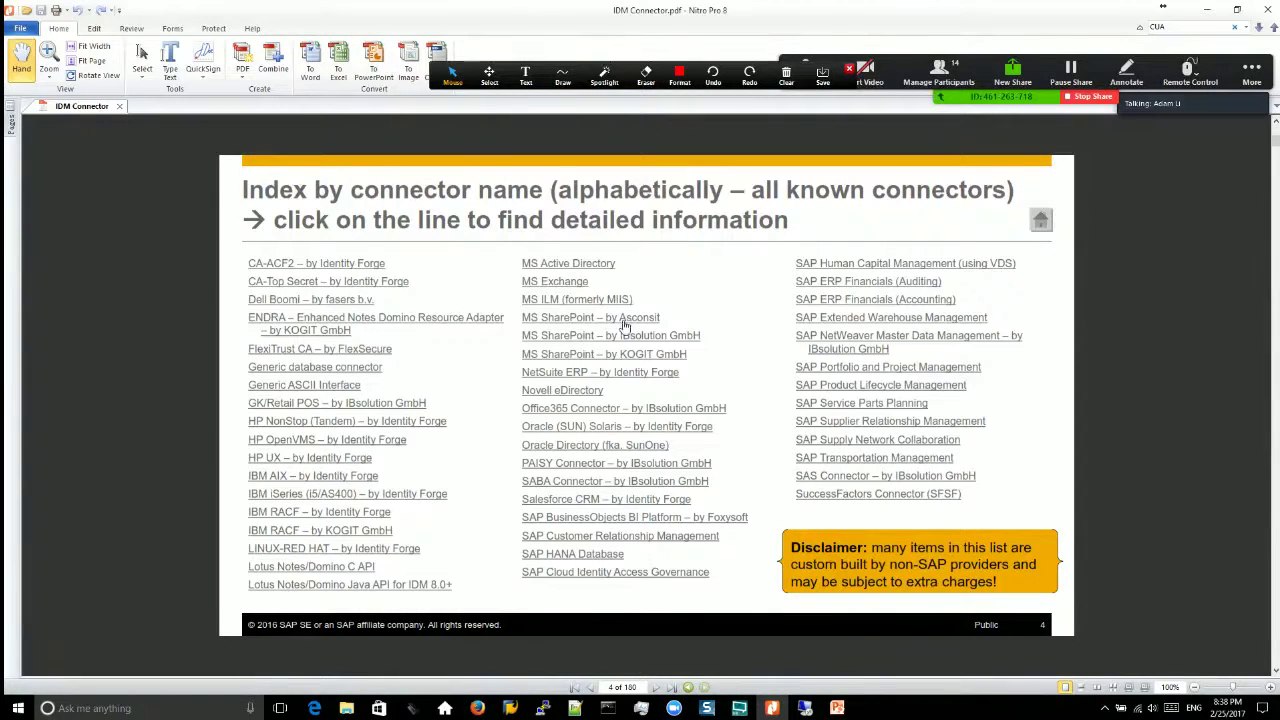
Step: Back in HANA Studio, close the ABAP connector's job log and collapse the abap package
click(805, 708)
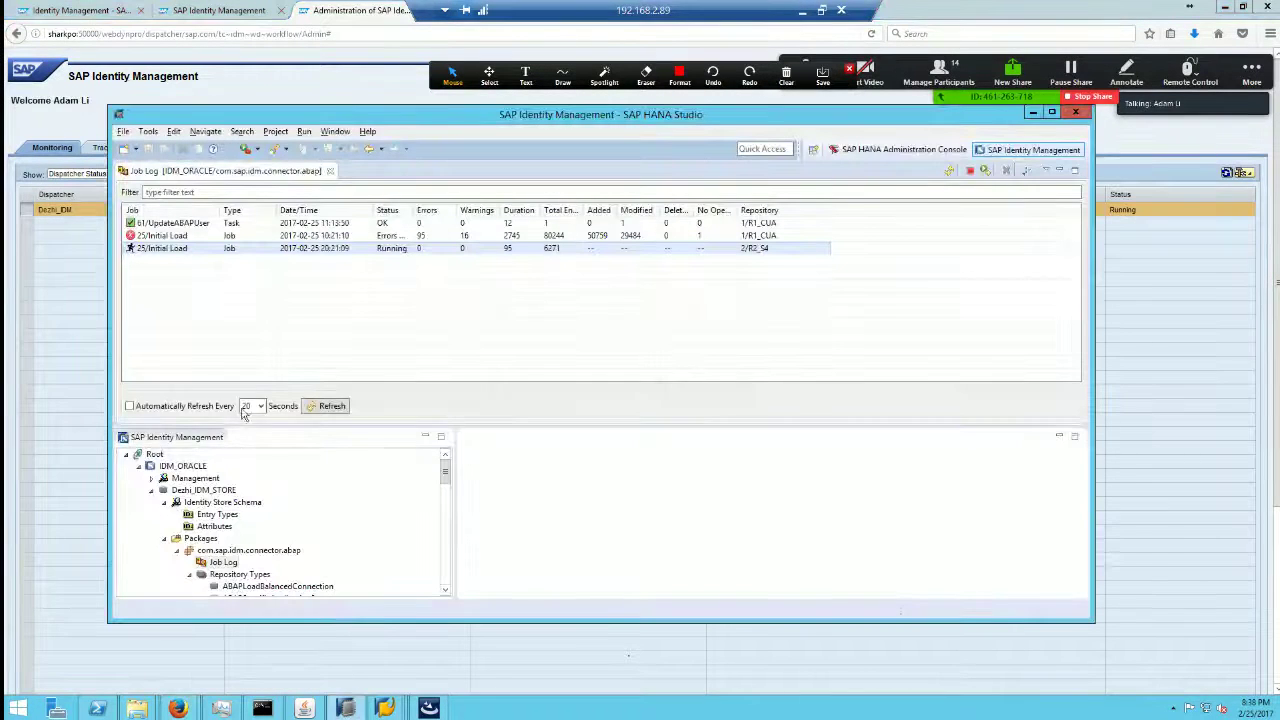
click(330, 171)
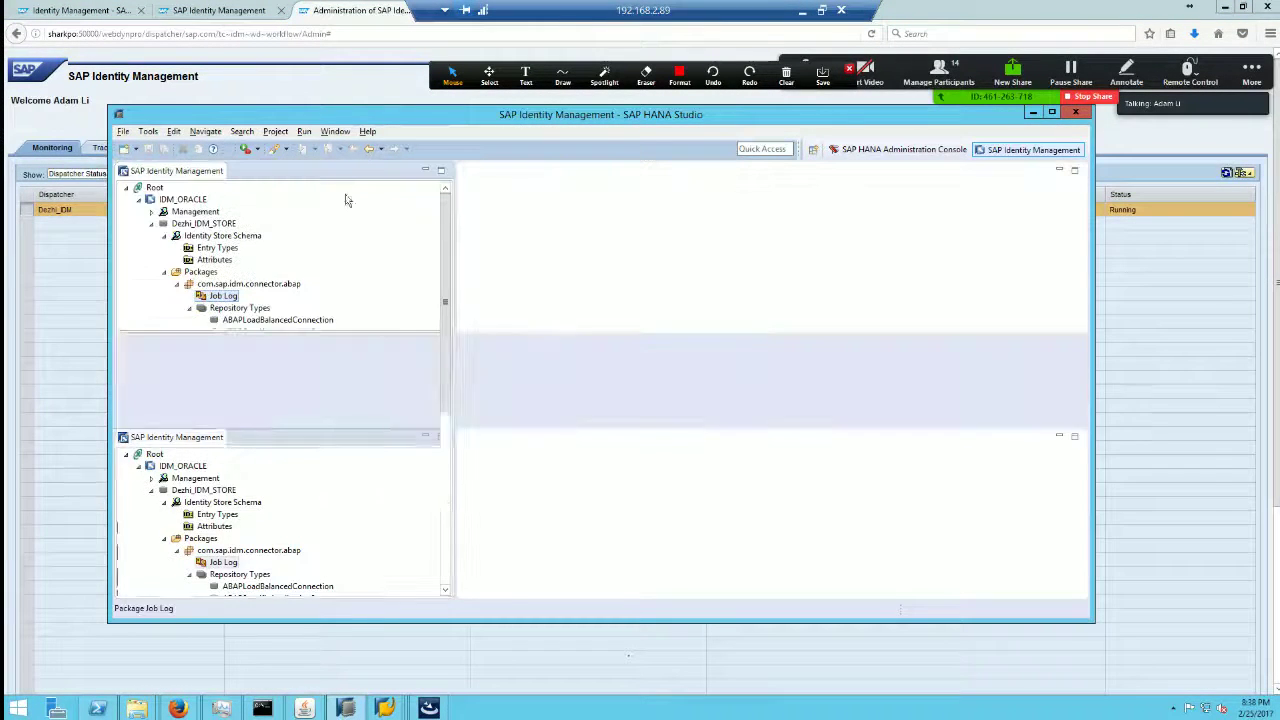
click(183, 287)
click(177, 285)
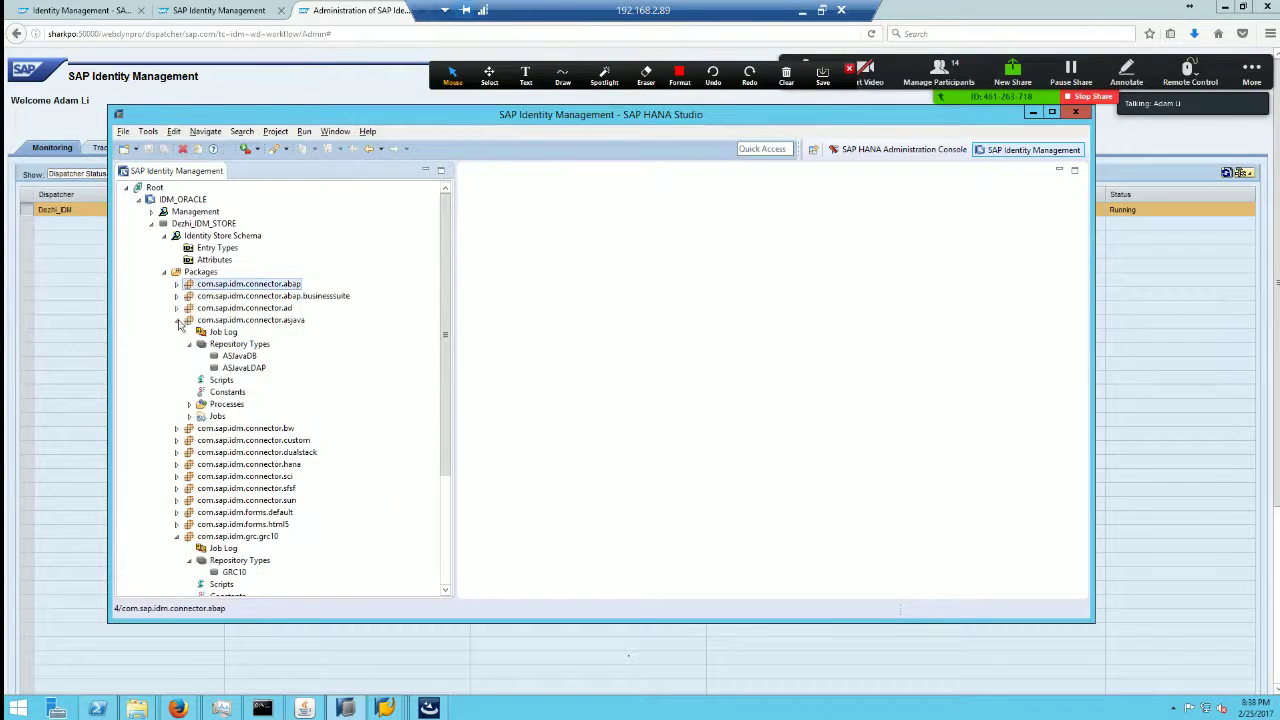
Step: Collapse asjava and grc10, re-expand com.sap.idm.connector.asjava to show its repository types, and return to the PDF
click(177, 321)
click(177, 441)
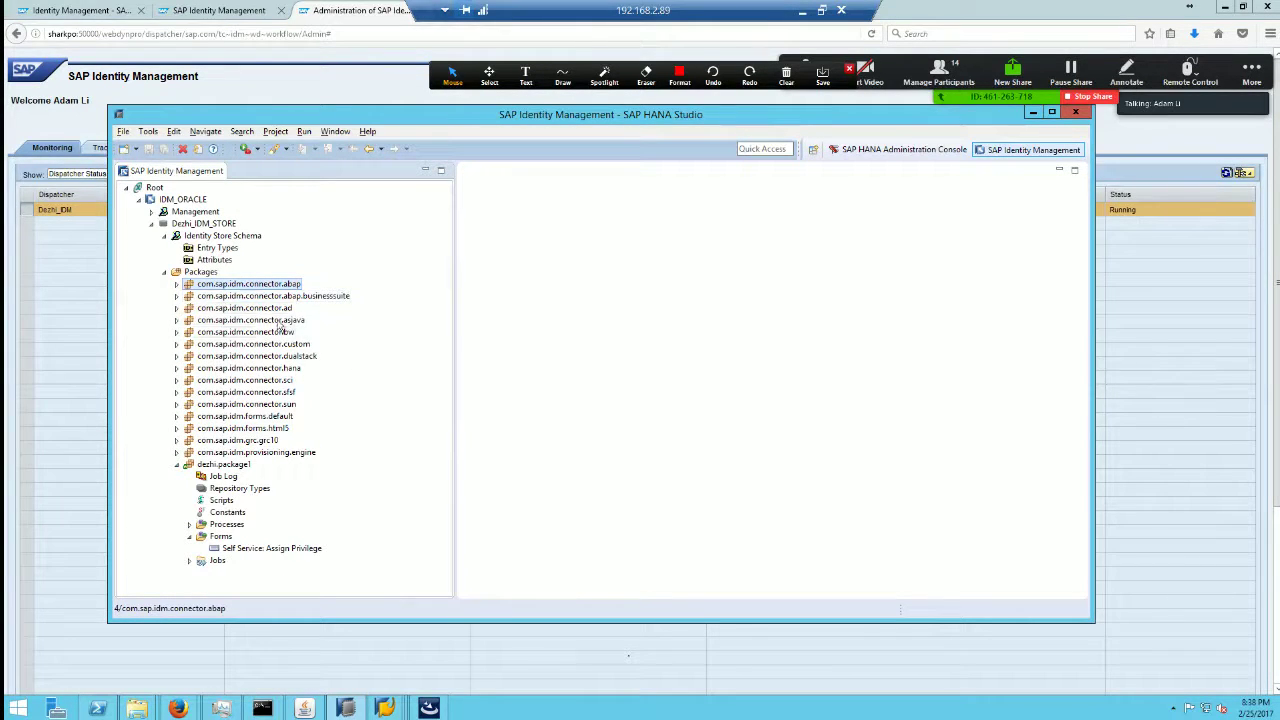
click(177, 321)
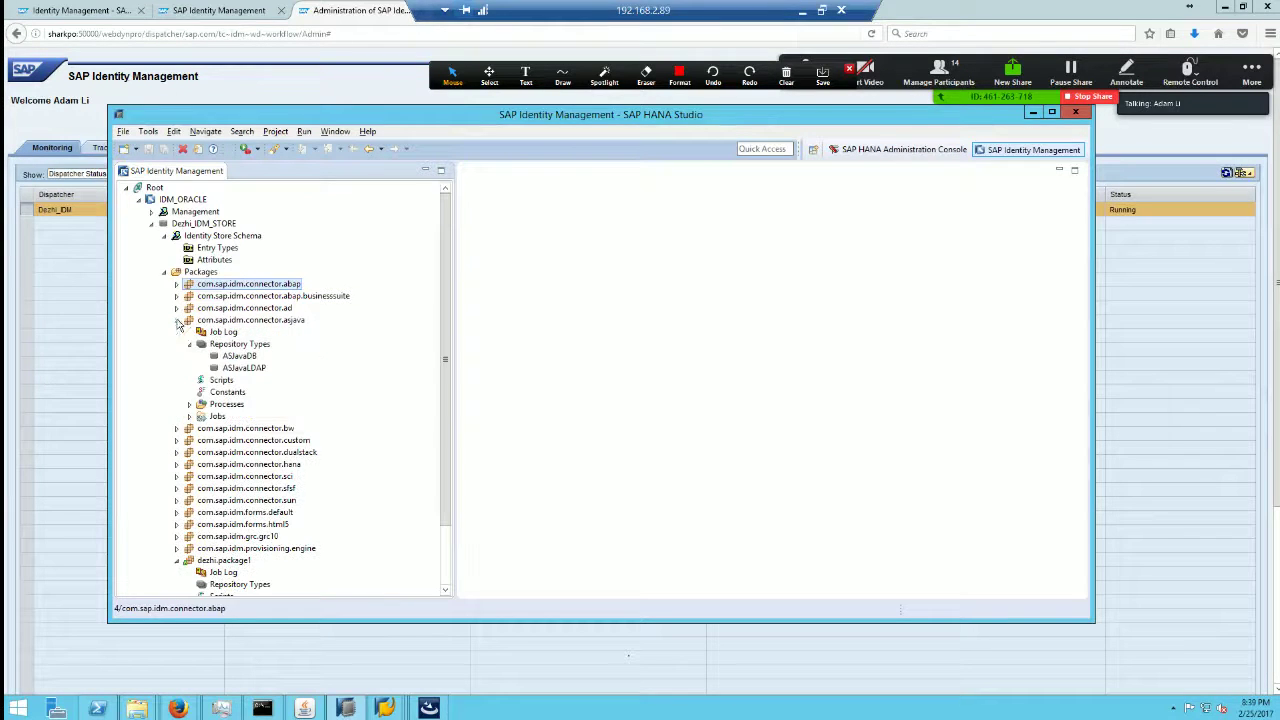
click(802, 10)
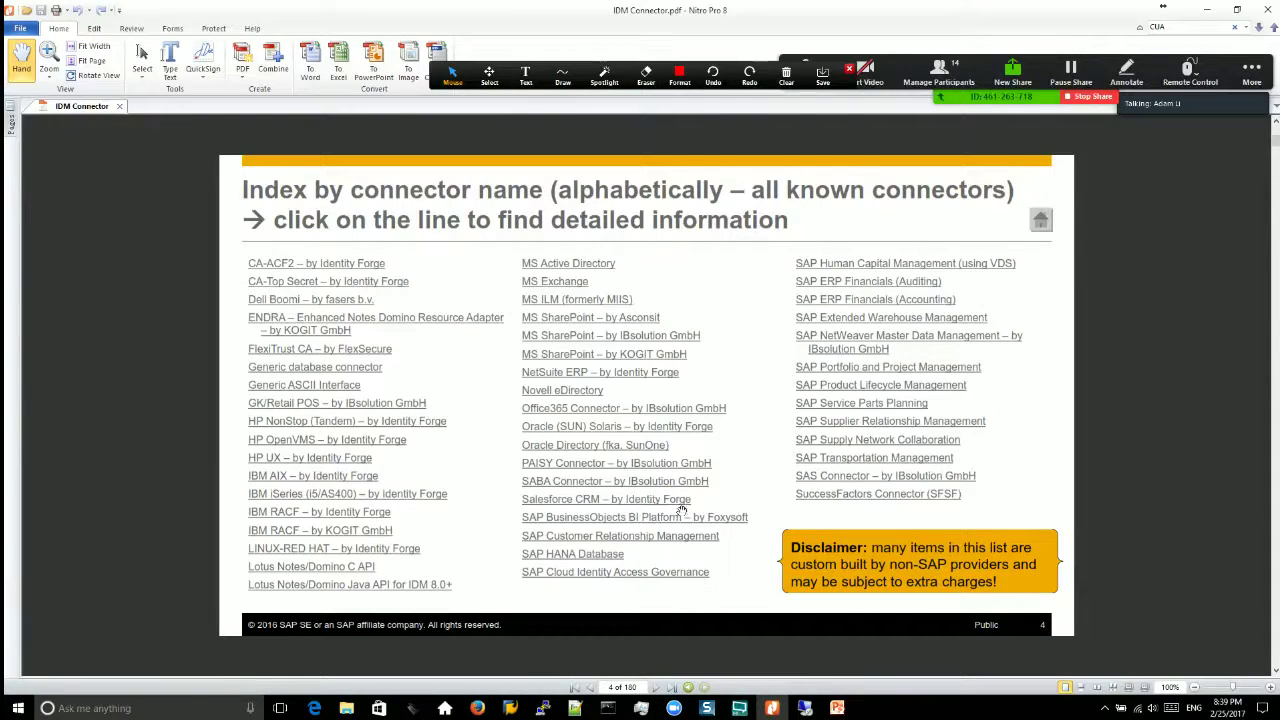
Step: Jump to the Salesforce CRM connector slide and browse the neighbouring slides
click(672, 500)
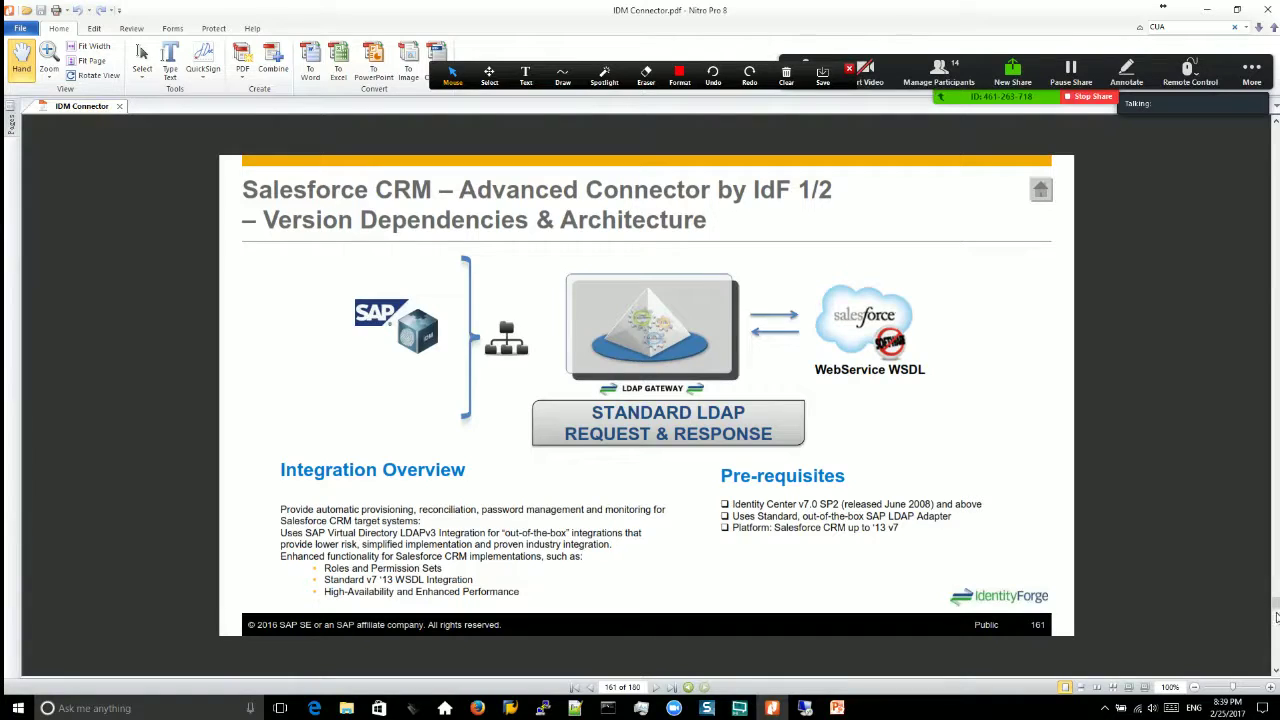
scroll(1270, 614, up, 2)
scroll(1274, 428, up, 3)
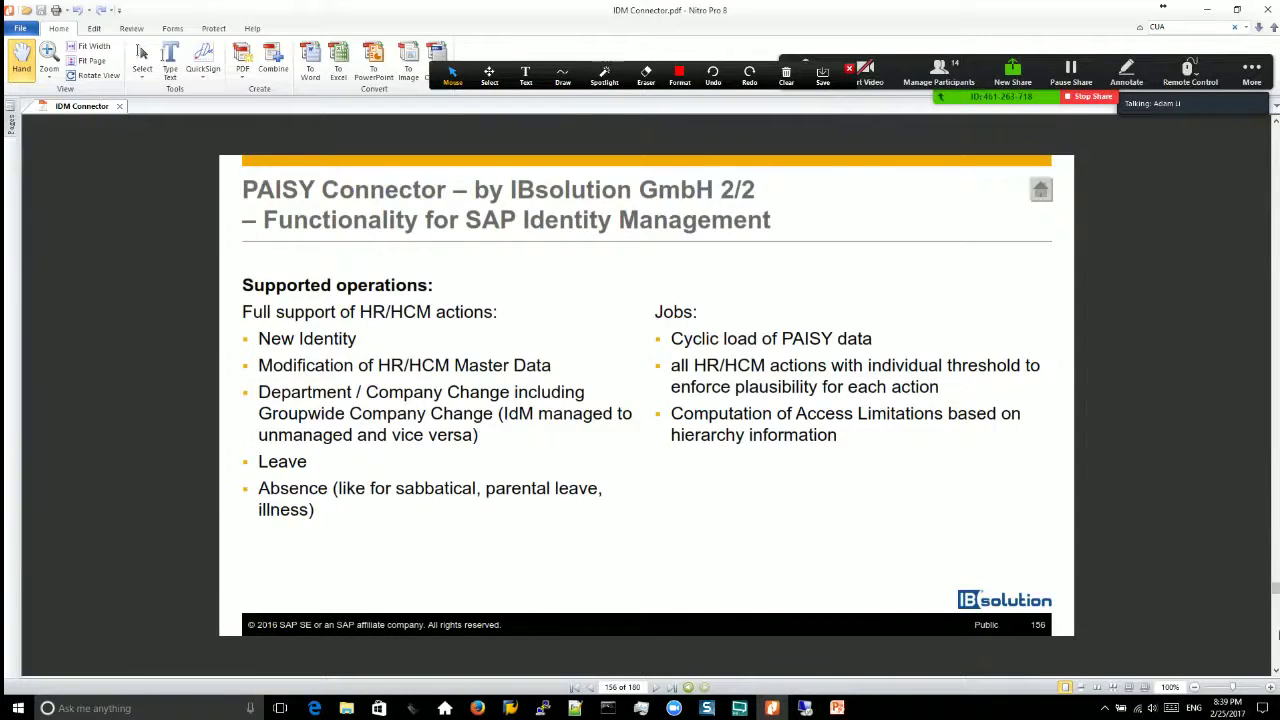
scroll(1275, 632, down, 1)
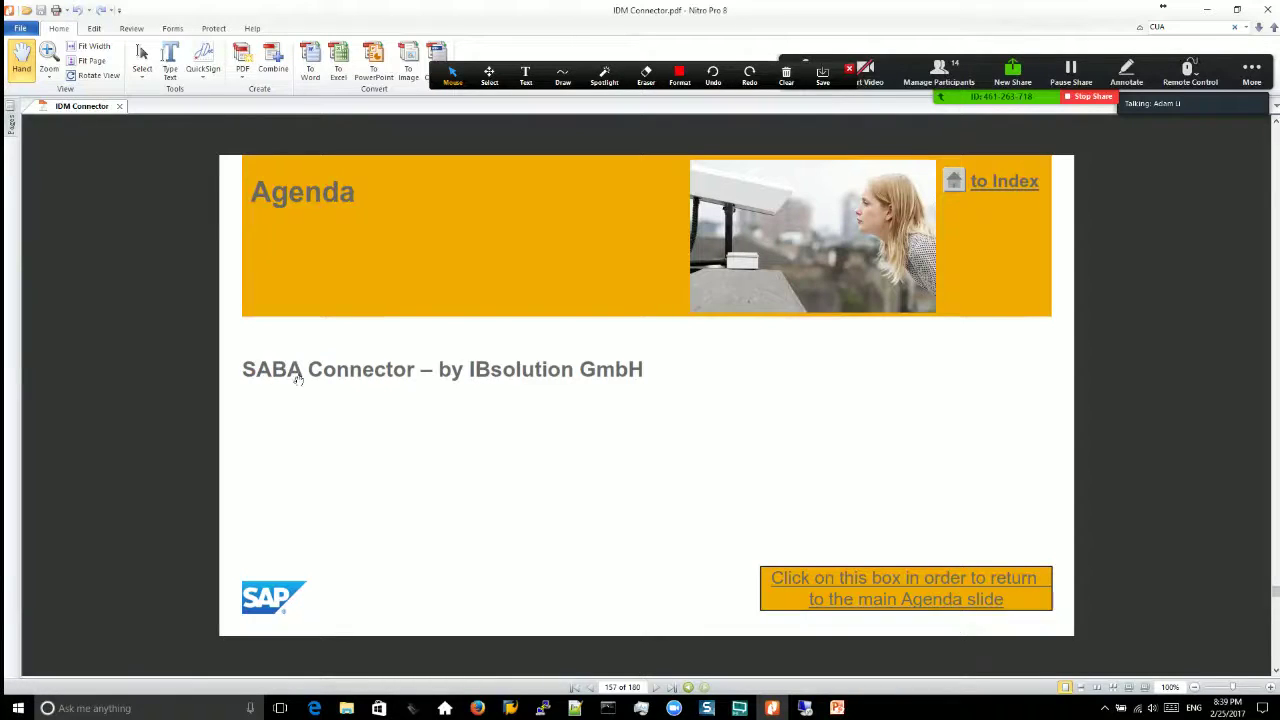
scroll(1274, 244, up, 7)
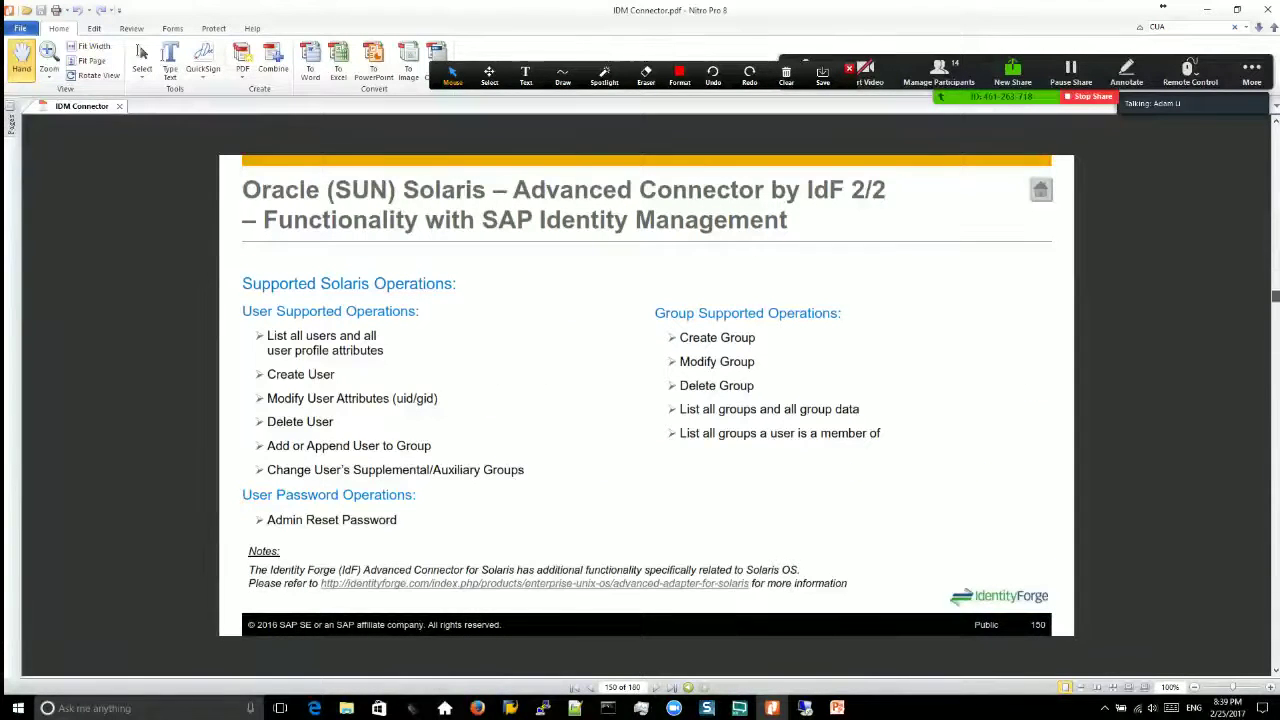
Step: Go back to the page 4 connector index, then switch back to SAP HANA Studio
drag(1275, 132, 1274, 142)
scroll(1278, 171, down, 3)
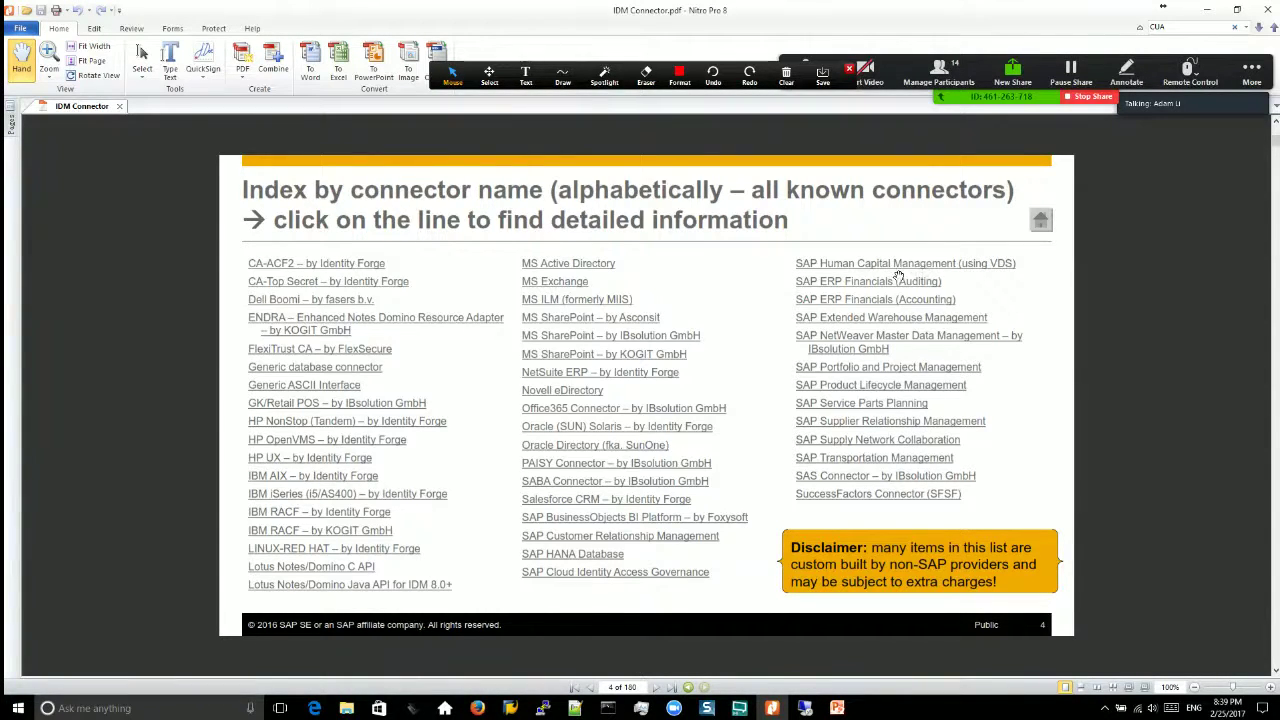
click(806, 708)
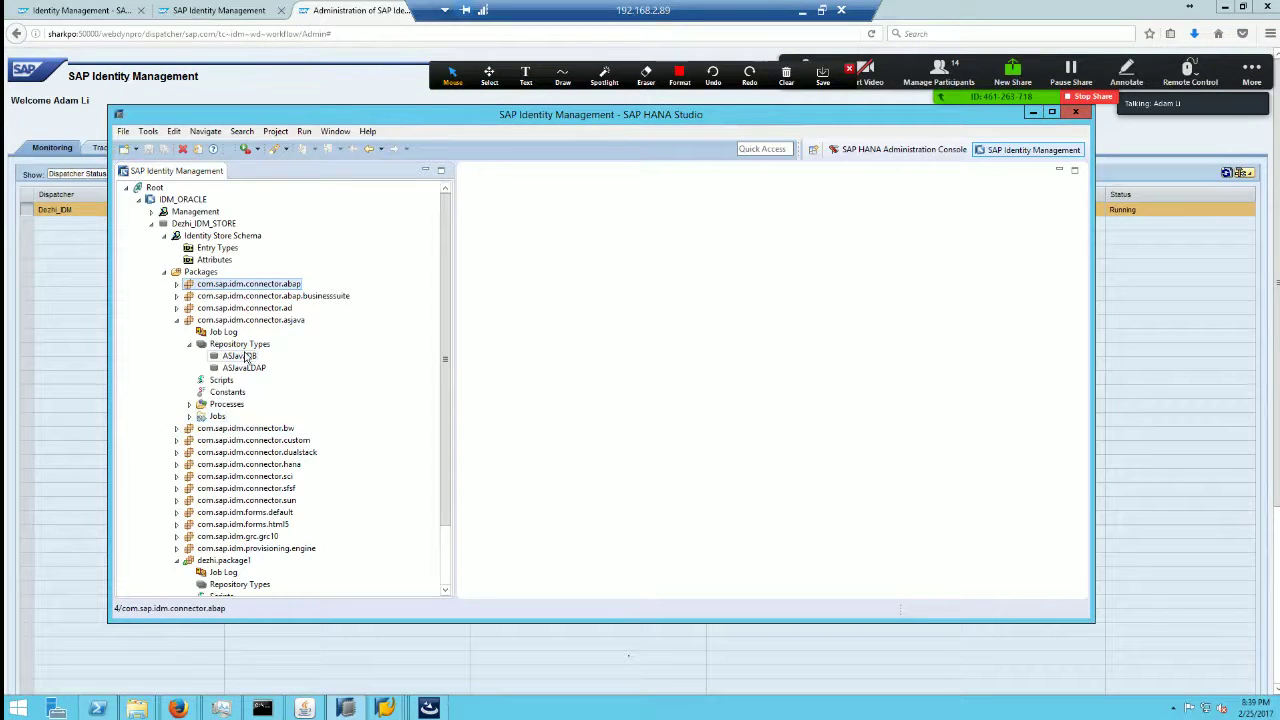
Step: View the ASJavaDB repository type's details, close them, and list the asjava package scripts
double_click(240, 358)
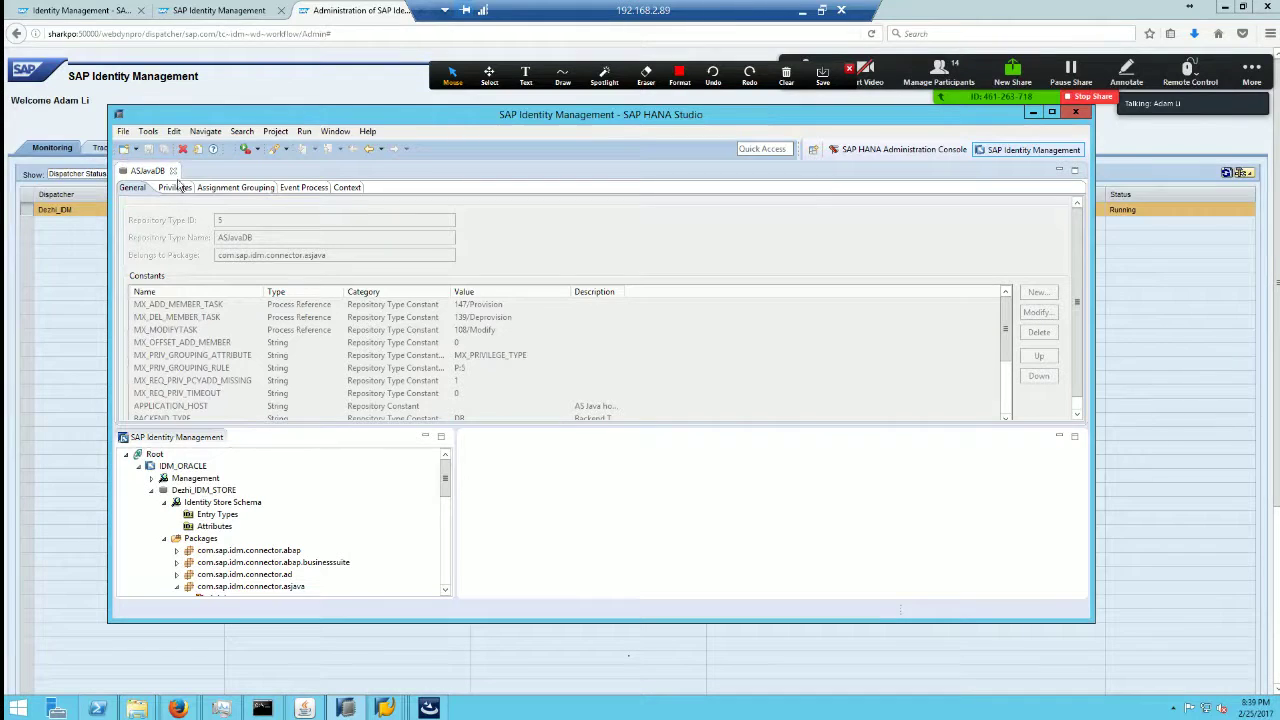
click(172, 171)
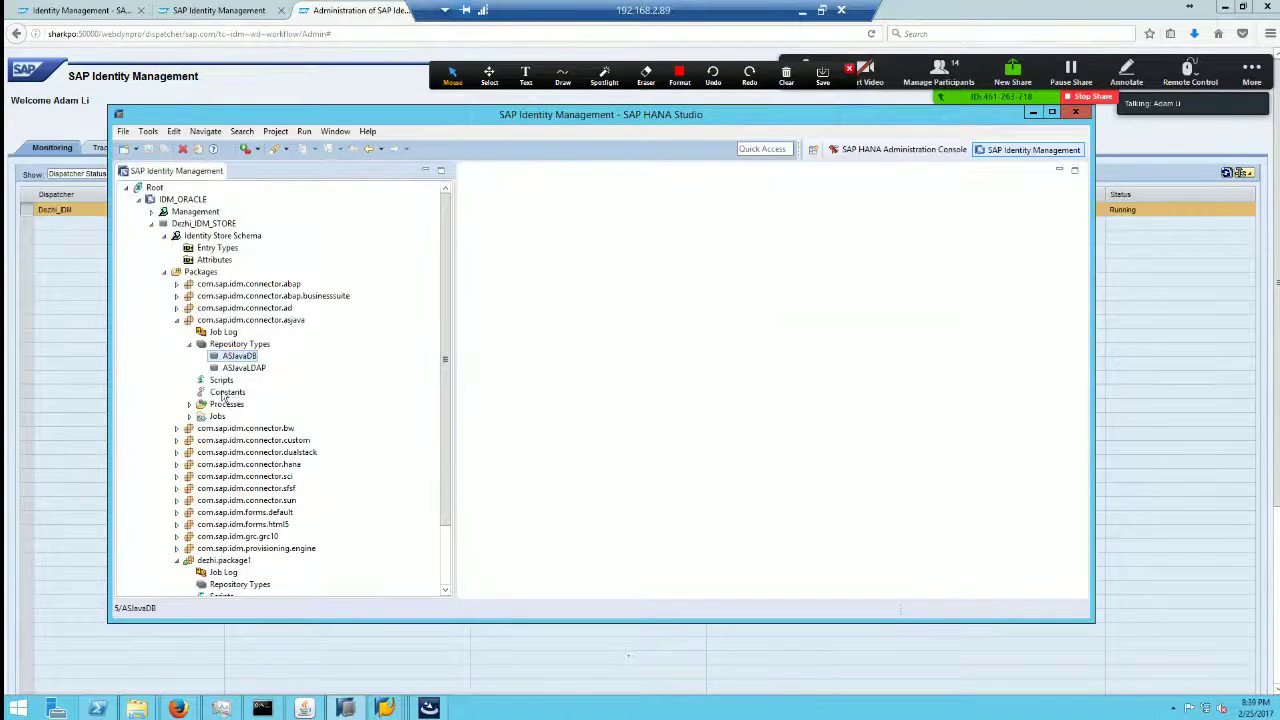
double_click(220, 380)
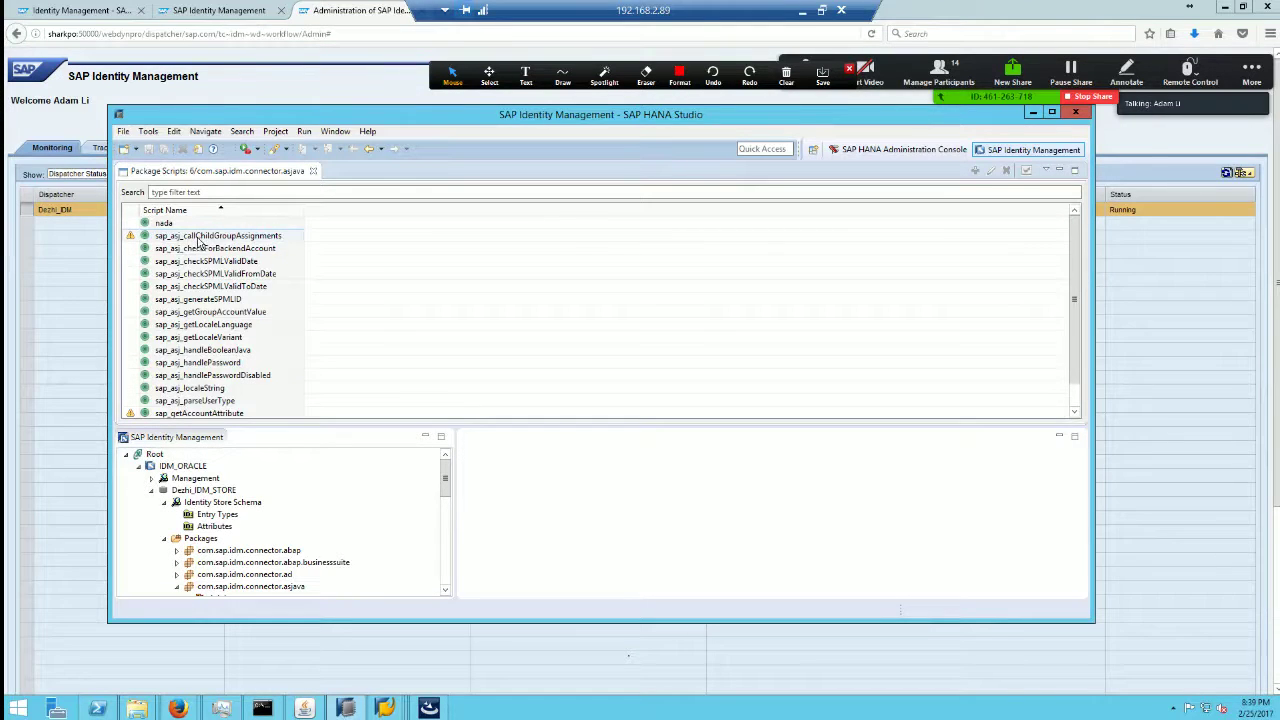
Step: Open sap_asj_generateSPMLID and walk through its code, highlighting the MX_GROUP value and the error message
double_click(234, 299)
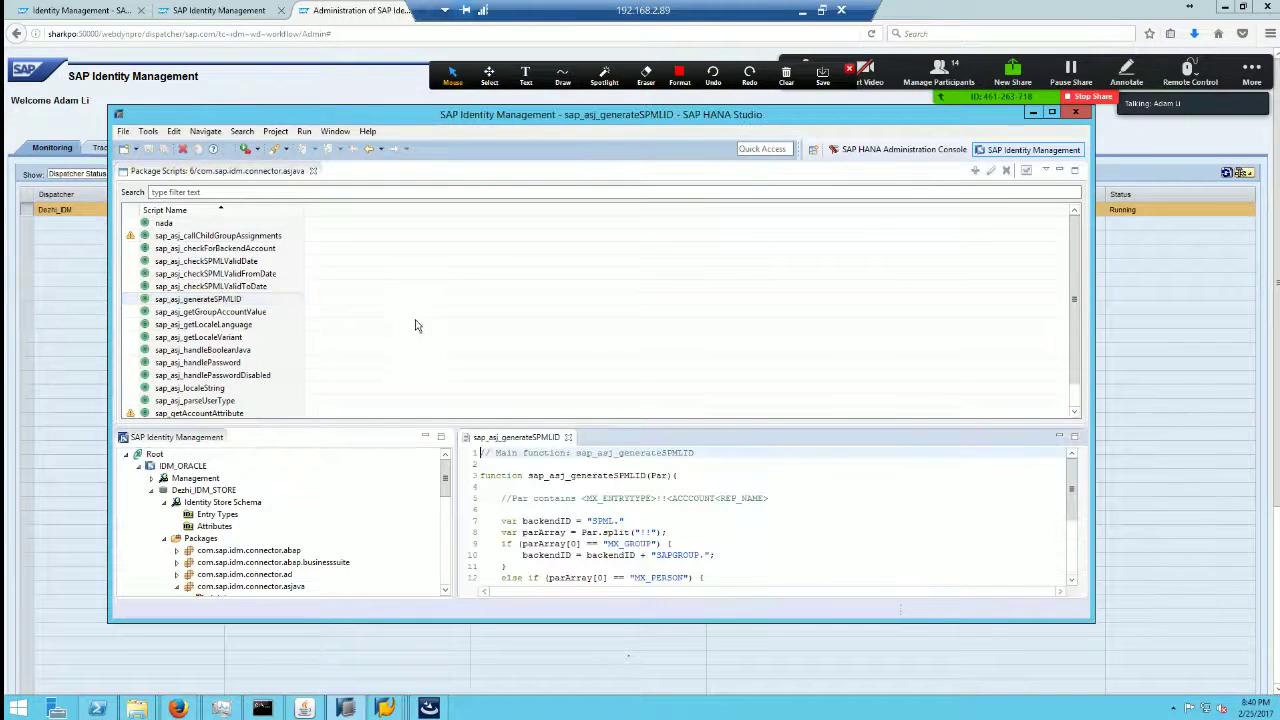
click(668, 530)
drag(872, 428, 864, 322)
click(706, 460)
scroll(709, 466, down, 1)
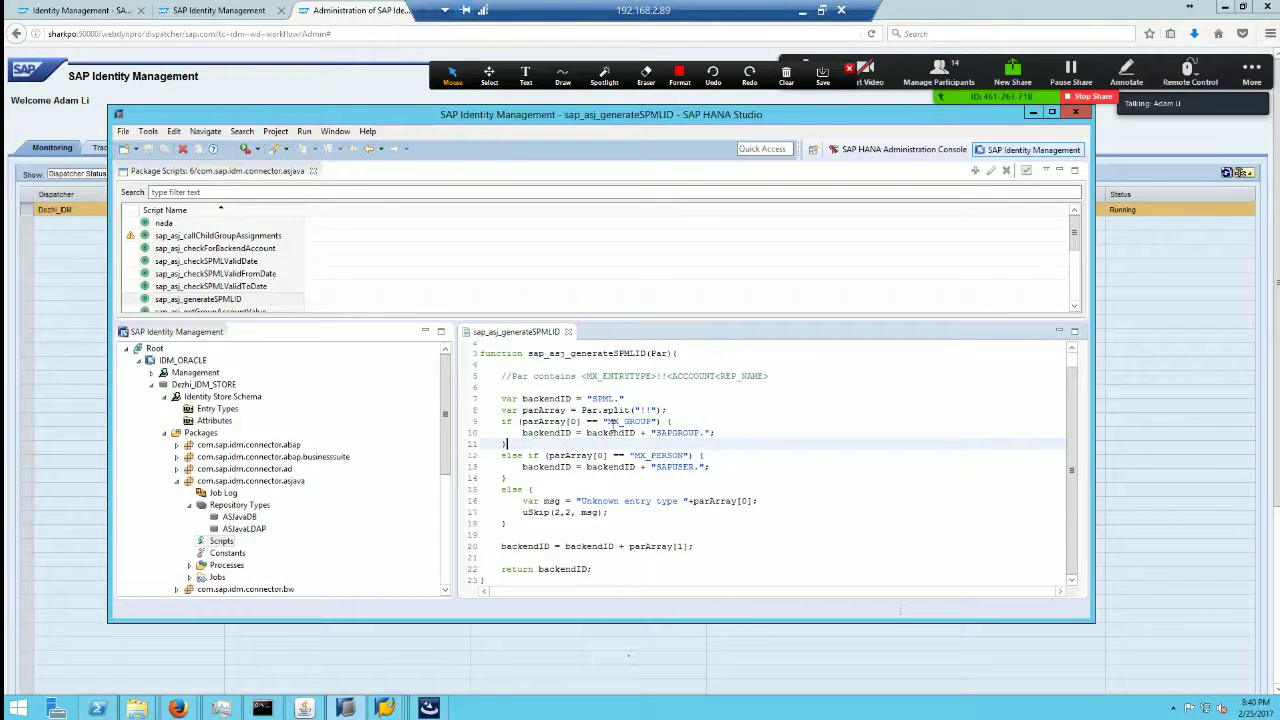
drag(607, 421, 658, 421)
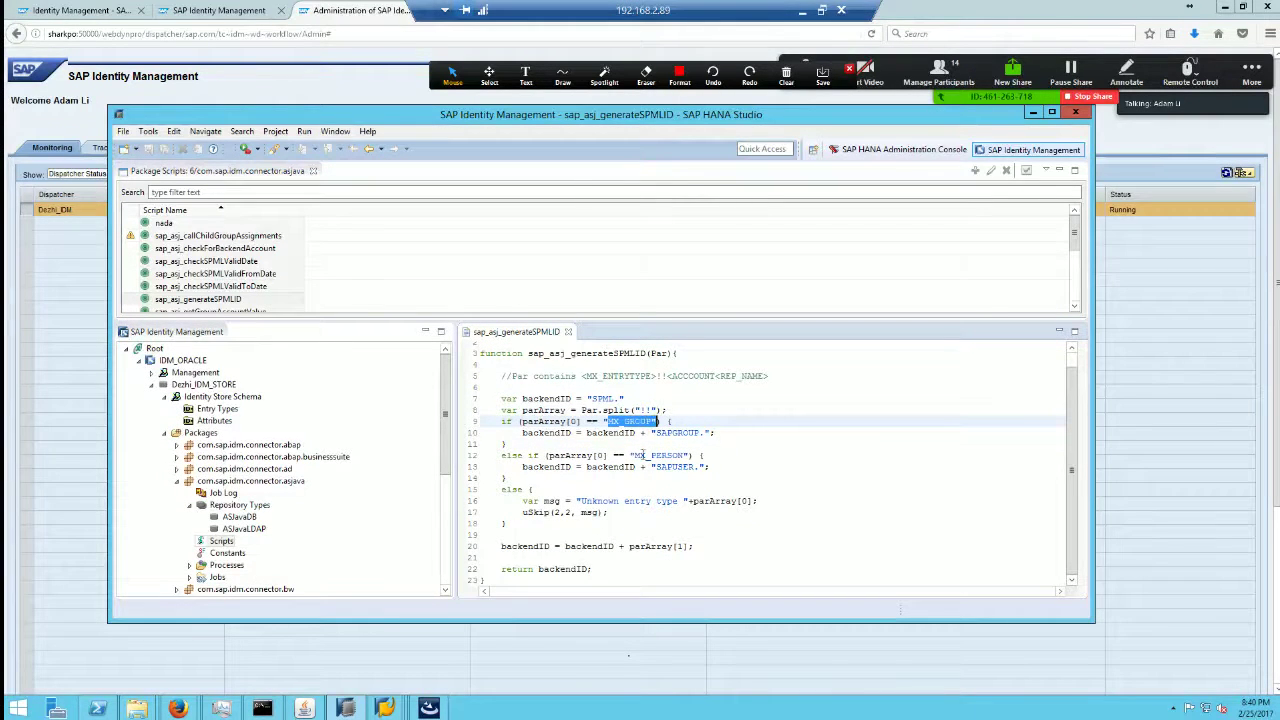
click(624, 500)
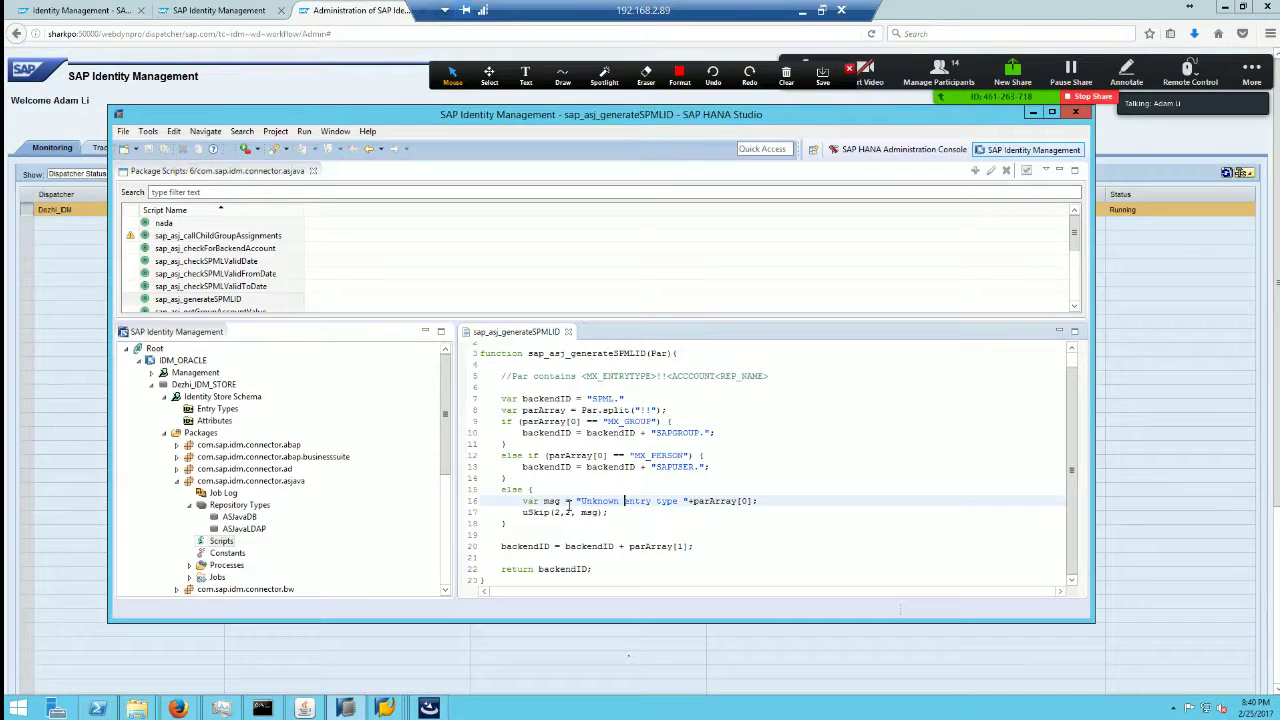
drag(577, 501, 701, 503)
click(620, 537)
click(696, 545)
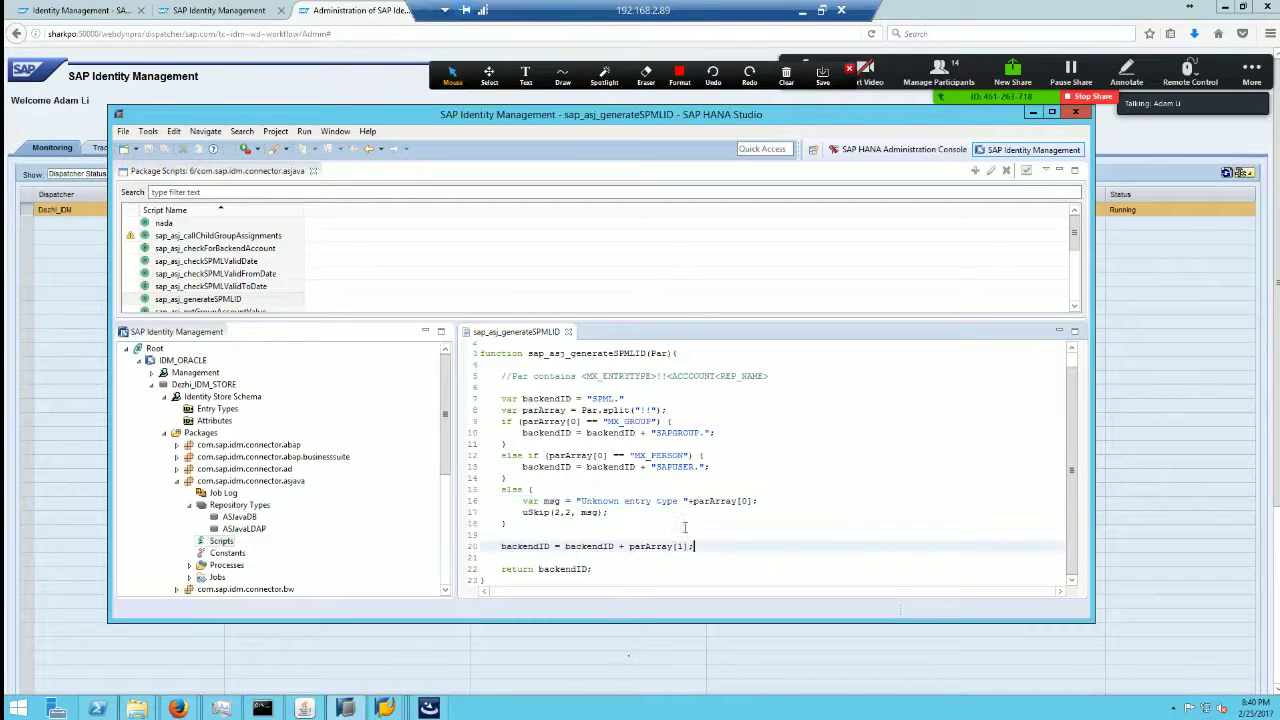
click(591, 478)
Step: Open the sap_asj_checkSPMLValidFromDate and sap_getAccountAttribute scripts, then return to the connector PDF
double_click(215, 273)
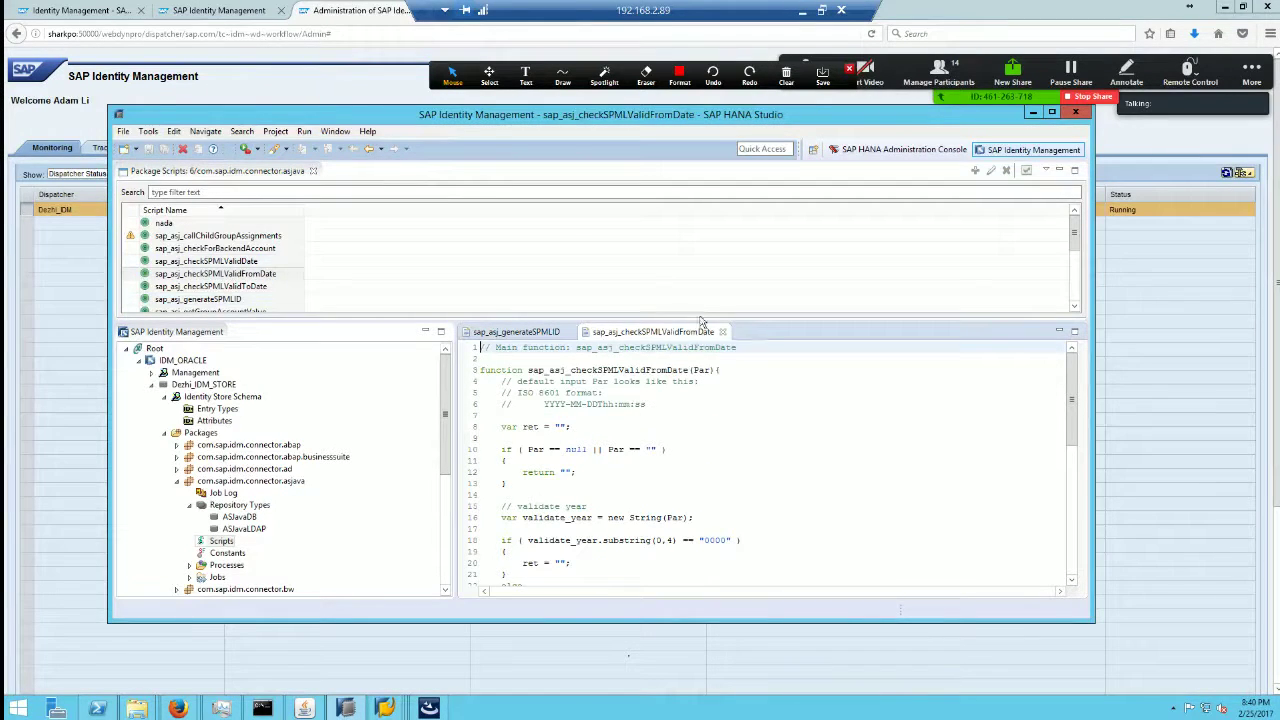
drag(706, 320, 706, 430)
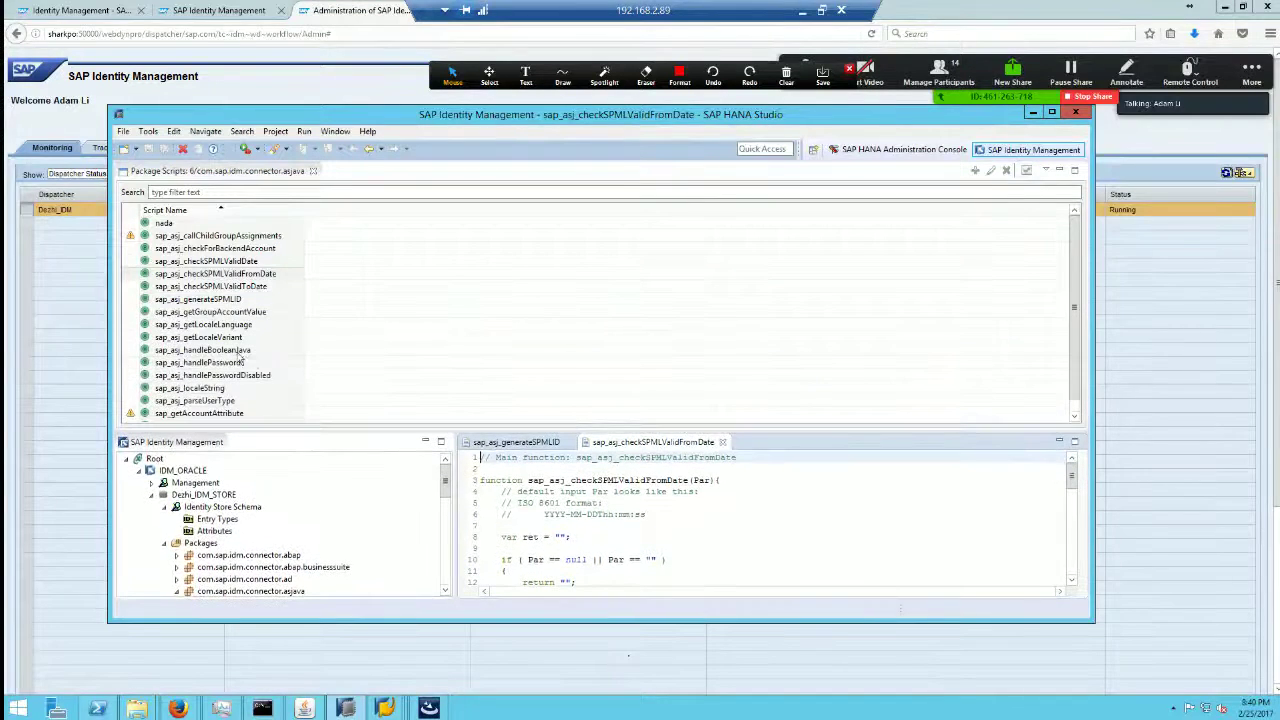
scroll(254, 338, down, 1)
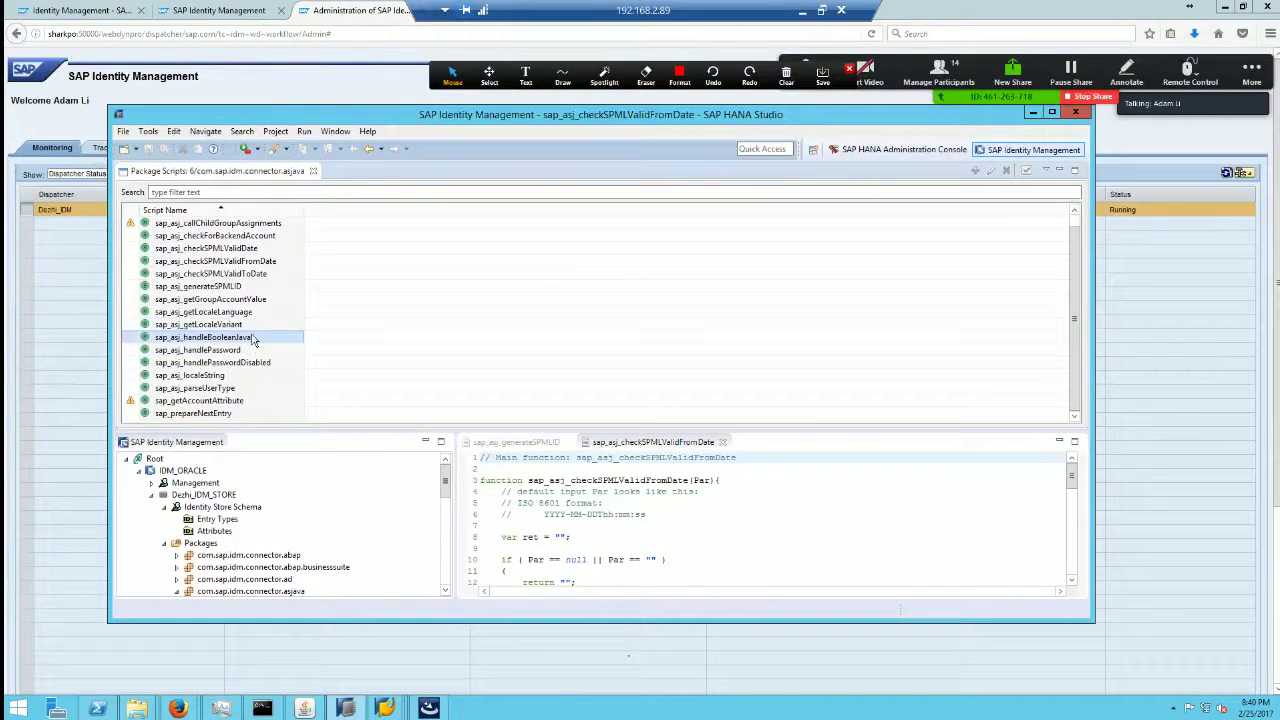
double_click(251, 400)
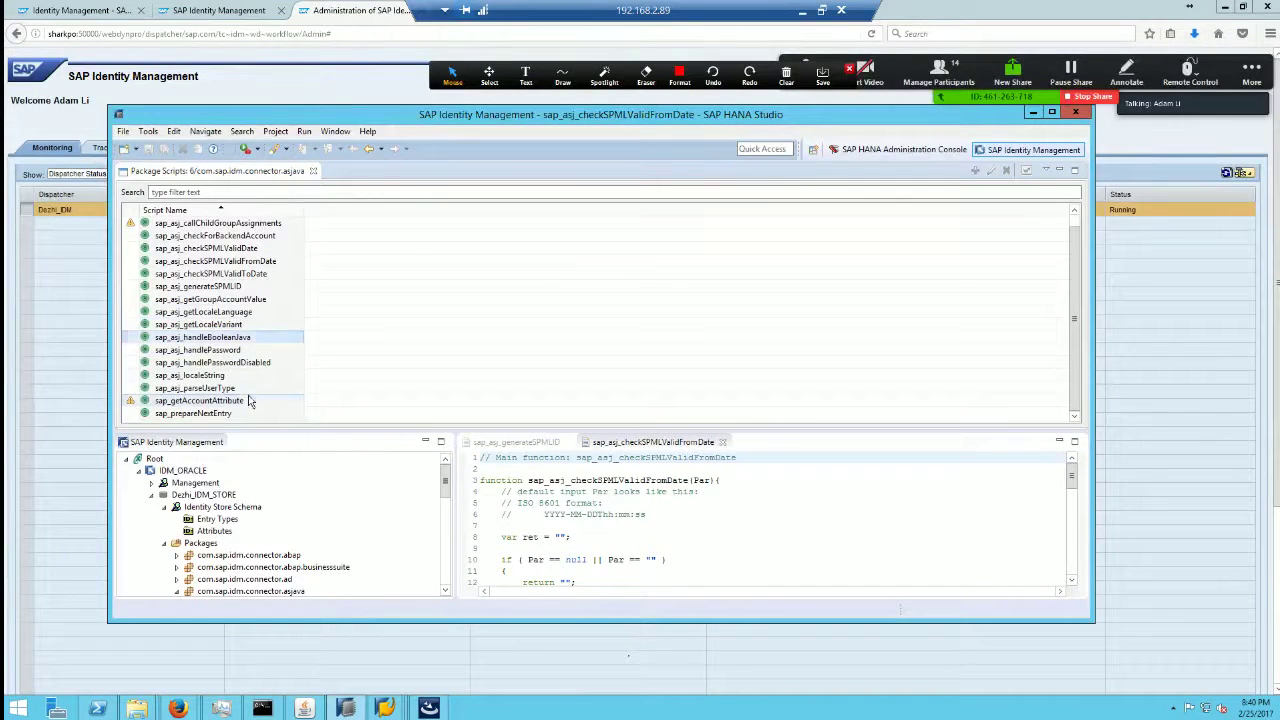
click(802, 12)
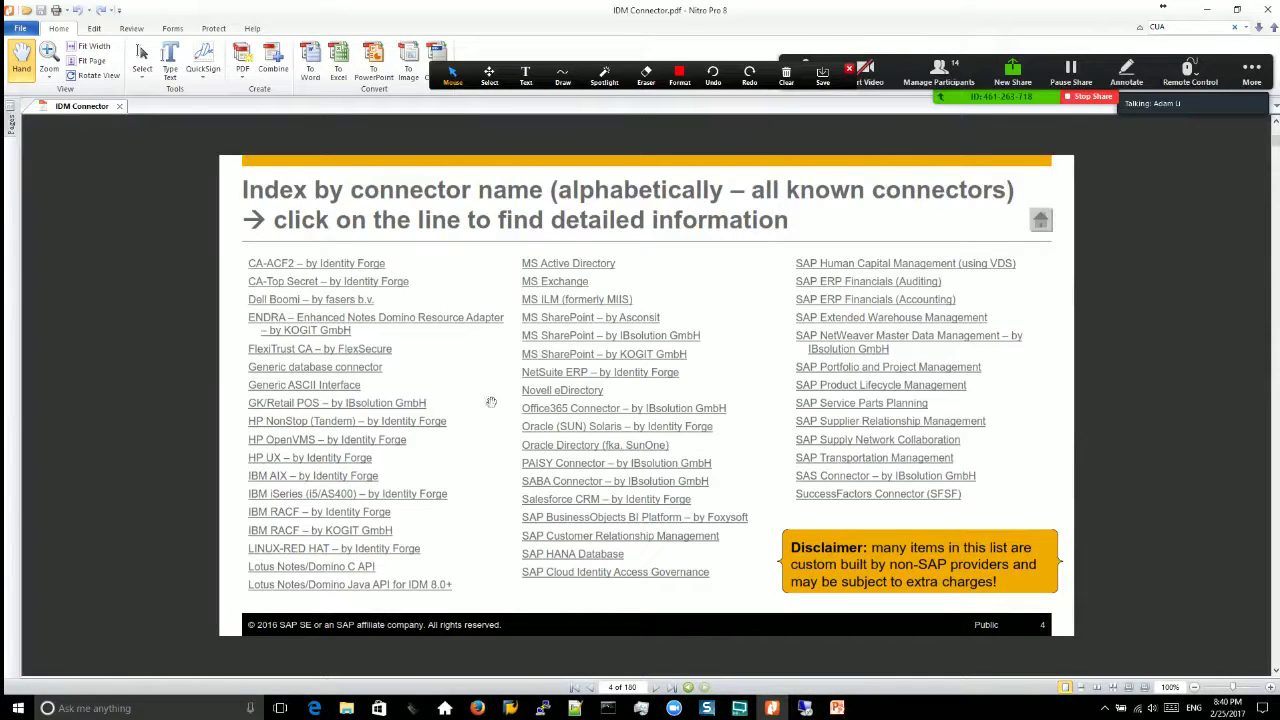
Step: Return to HANA Studio, close the Package Scripts list, and check the empty Constants list
click(838, 708)
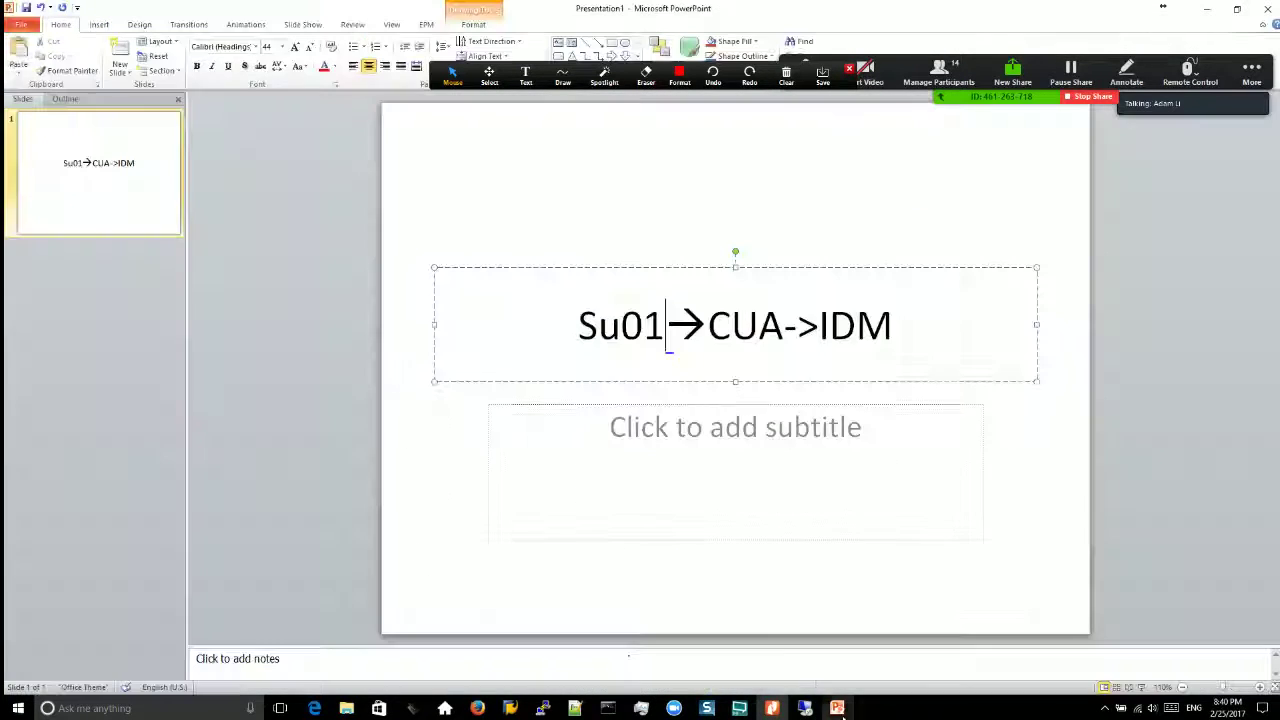
click(805, 708)
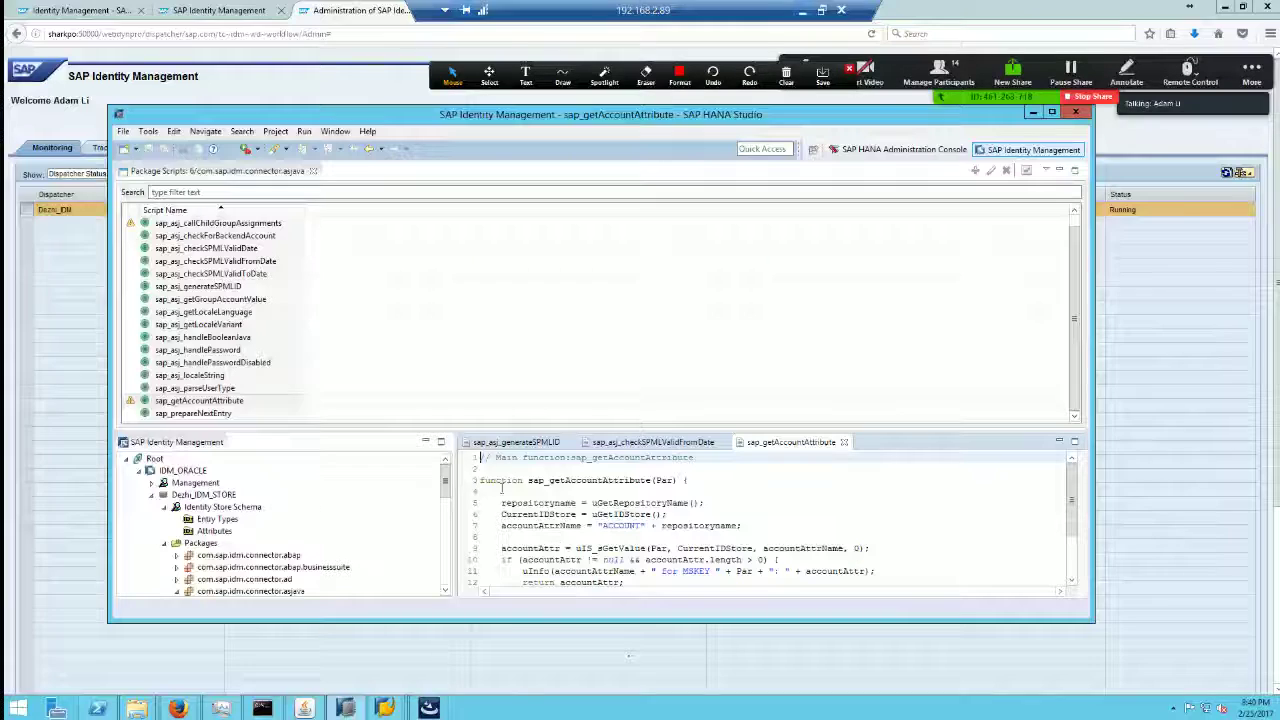
click(313, 171)
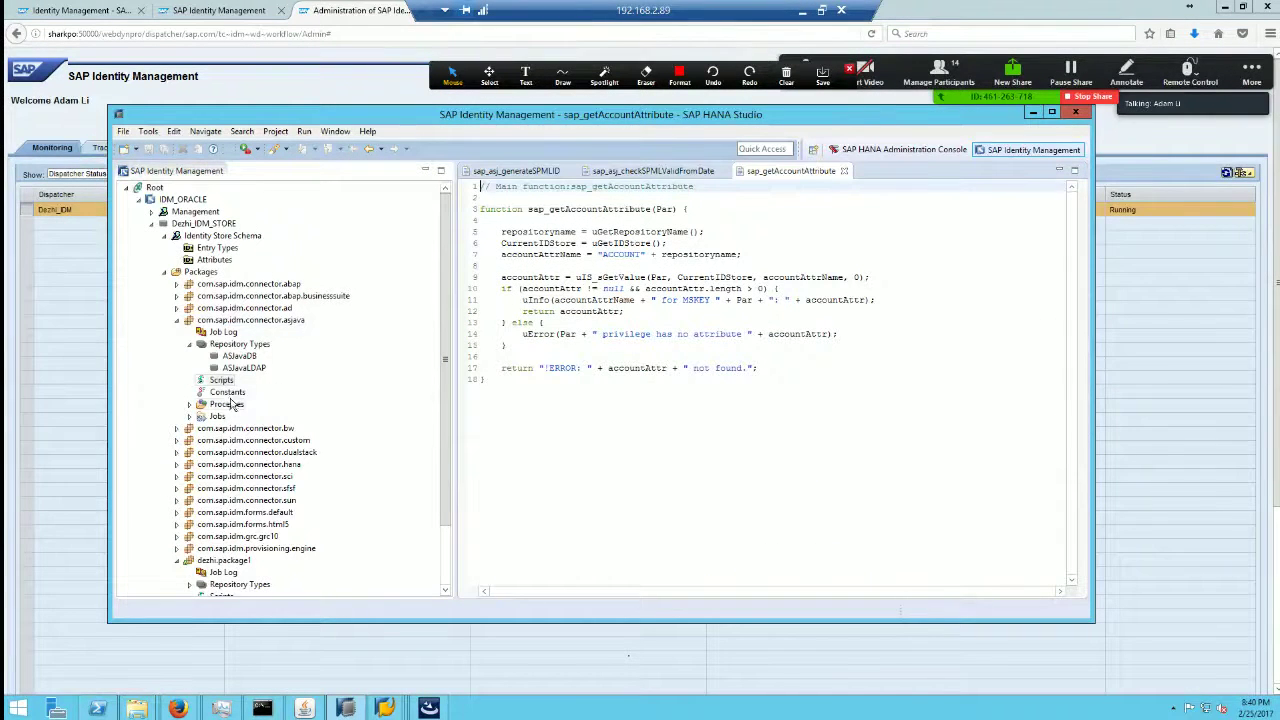
double_click(226, 393)
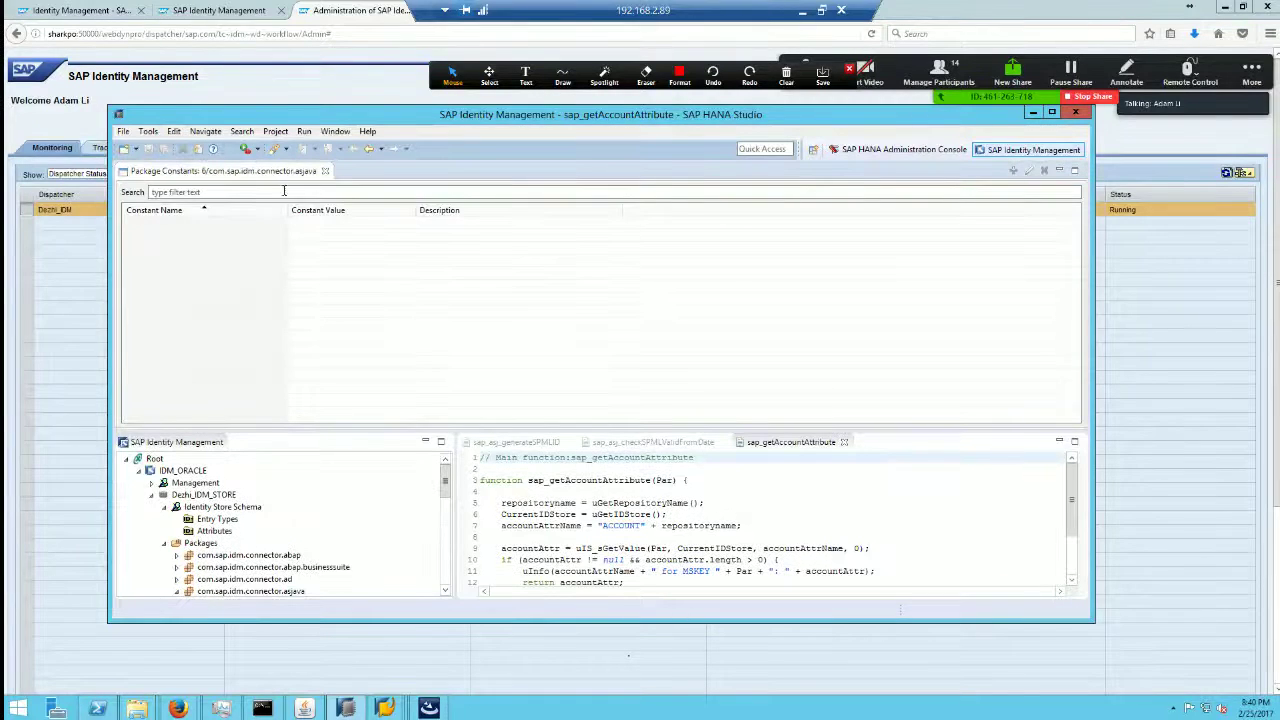
click(325, 171)
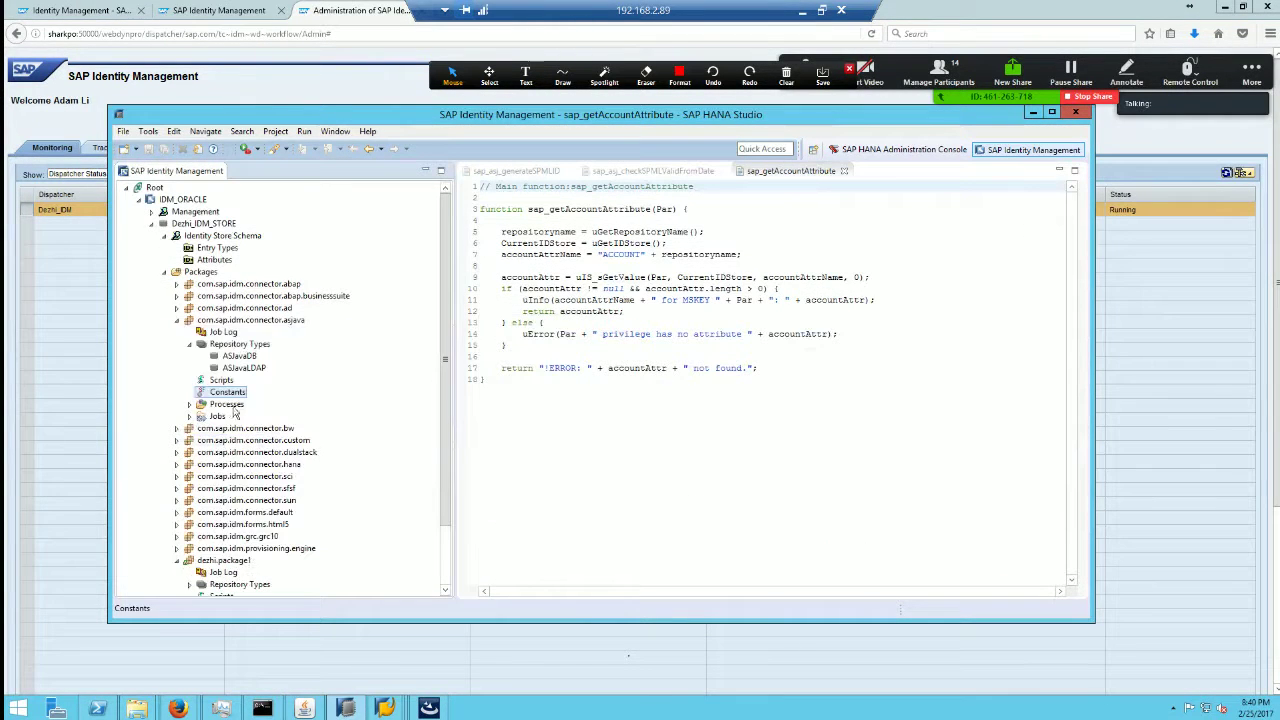
Step: Expand Processes > Plugins and open the CreateUser process flow diagram
click(189, 404)
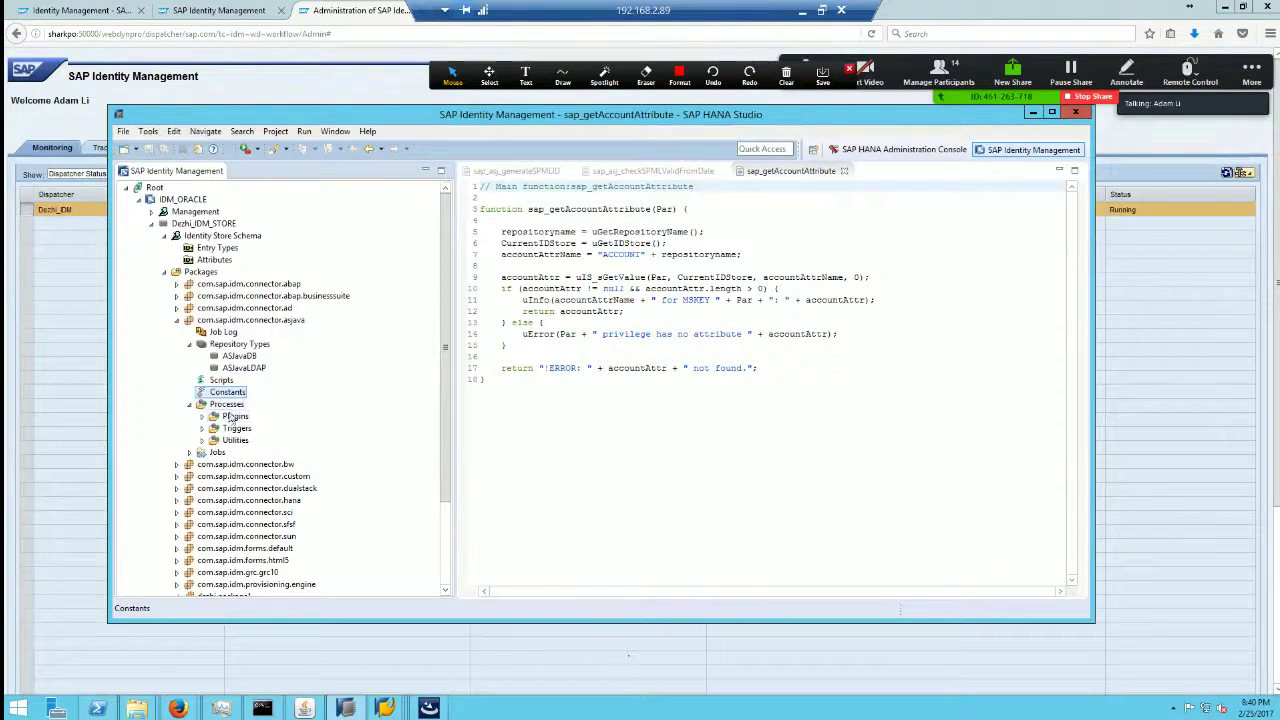
double_click(232, 417)
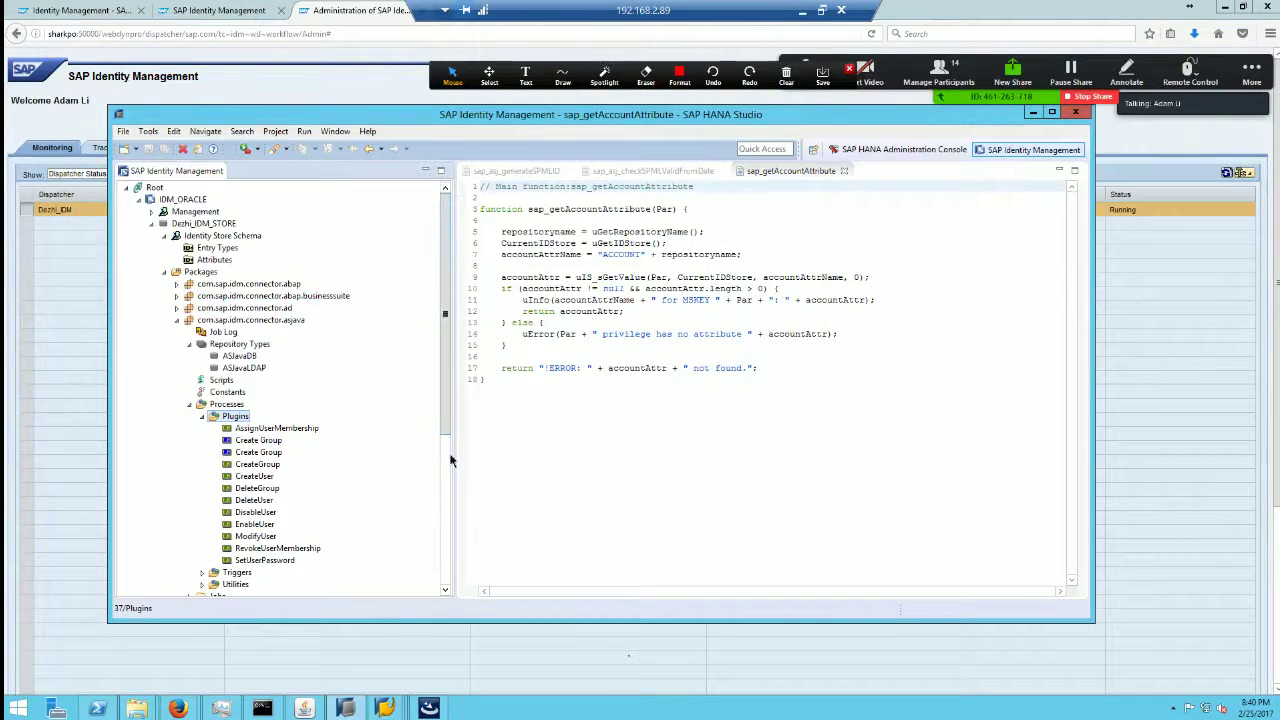
scroll(303, 414, down, 2)
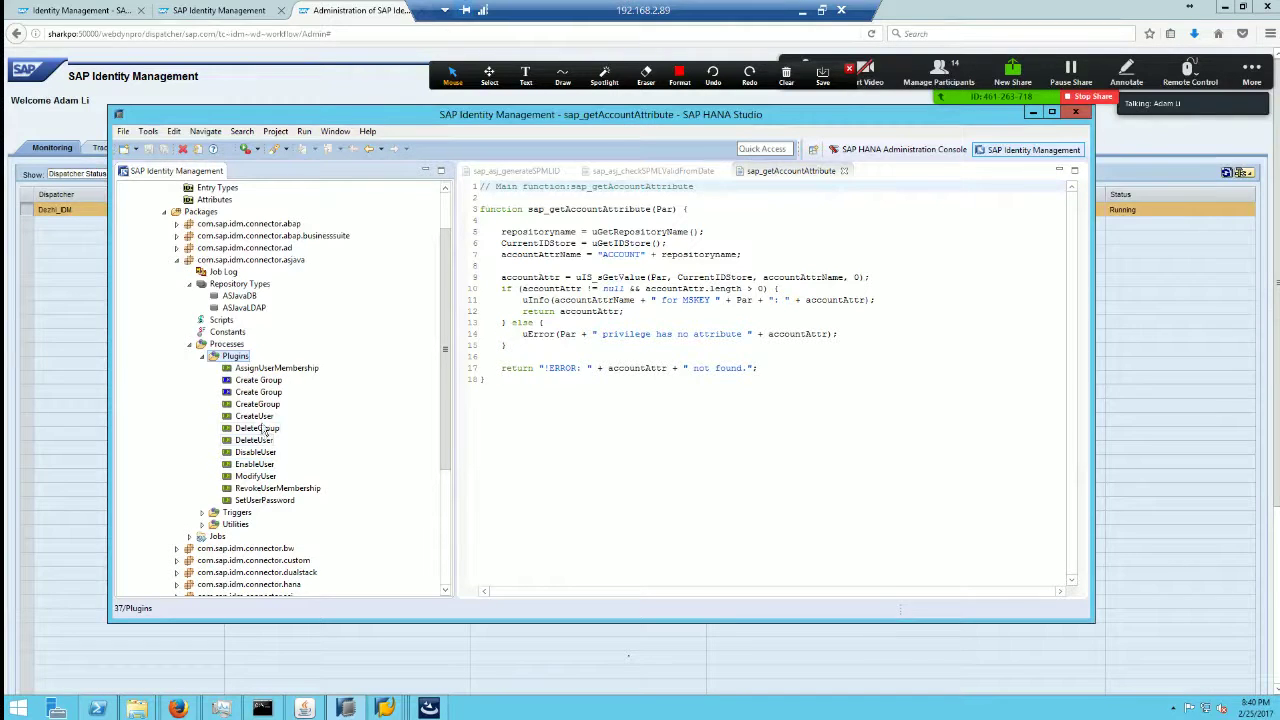
double_click(256, 416)
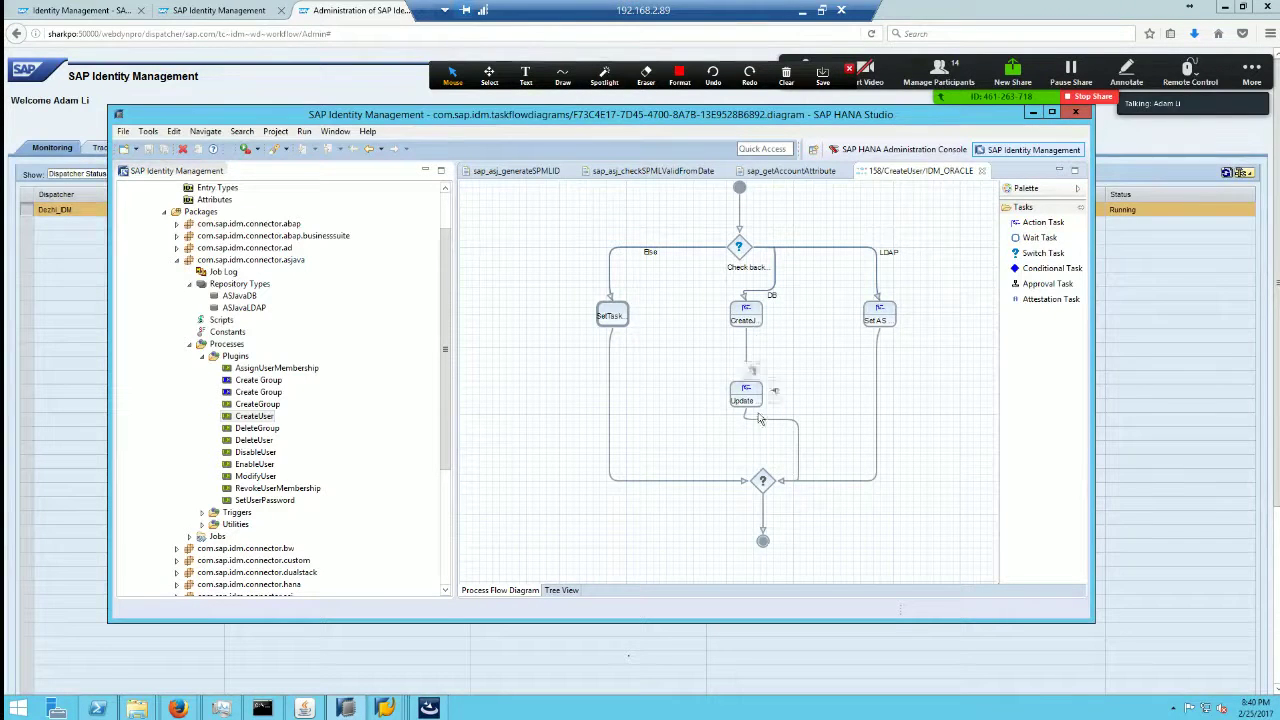
Step: Review the CreateJavaUser task's general, result handling and logging settings, then close it
click(749, 322)
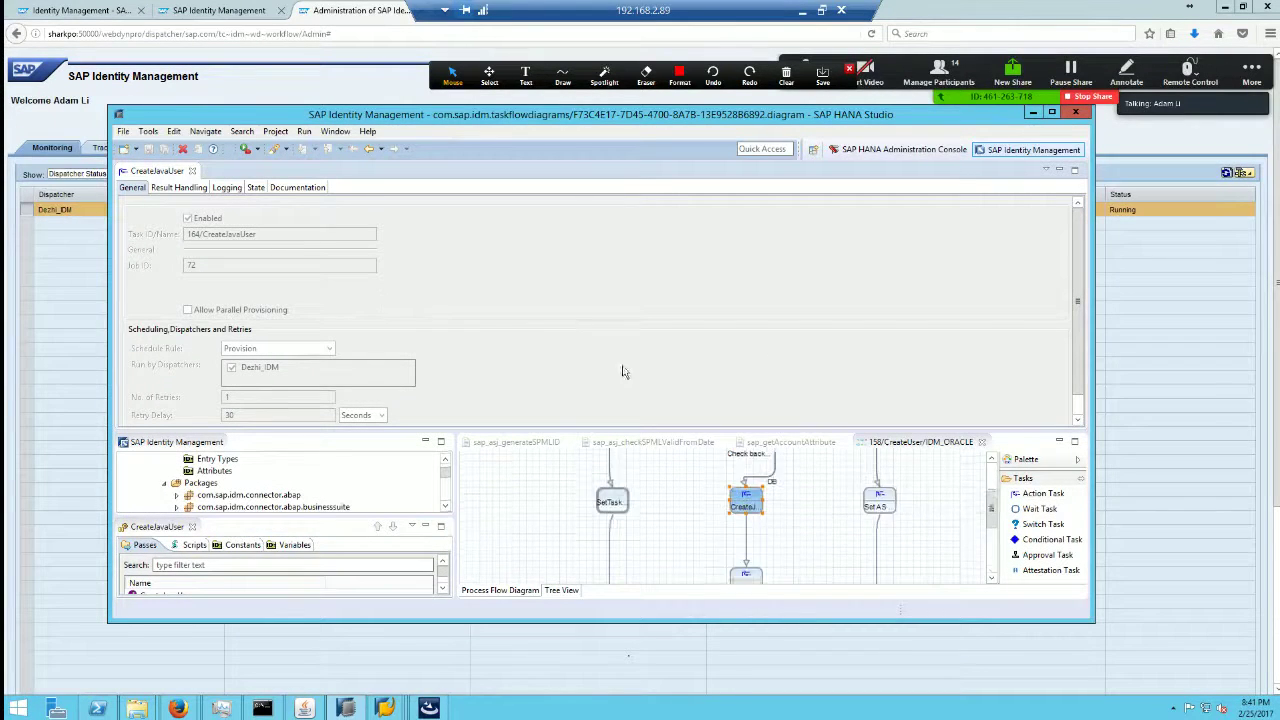
click(189, 190)
click(228, 188)
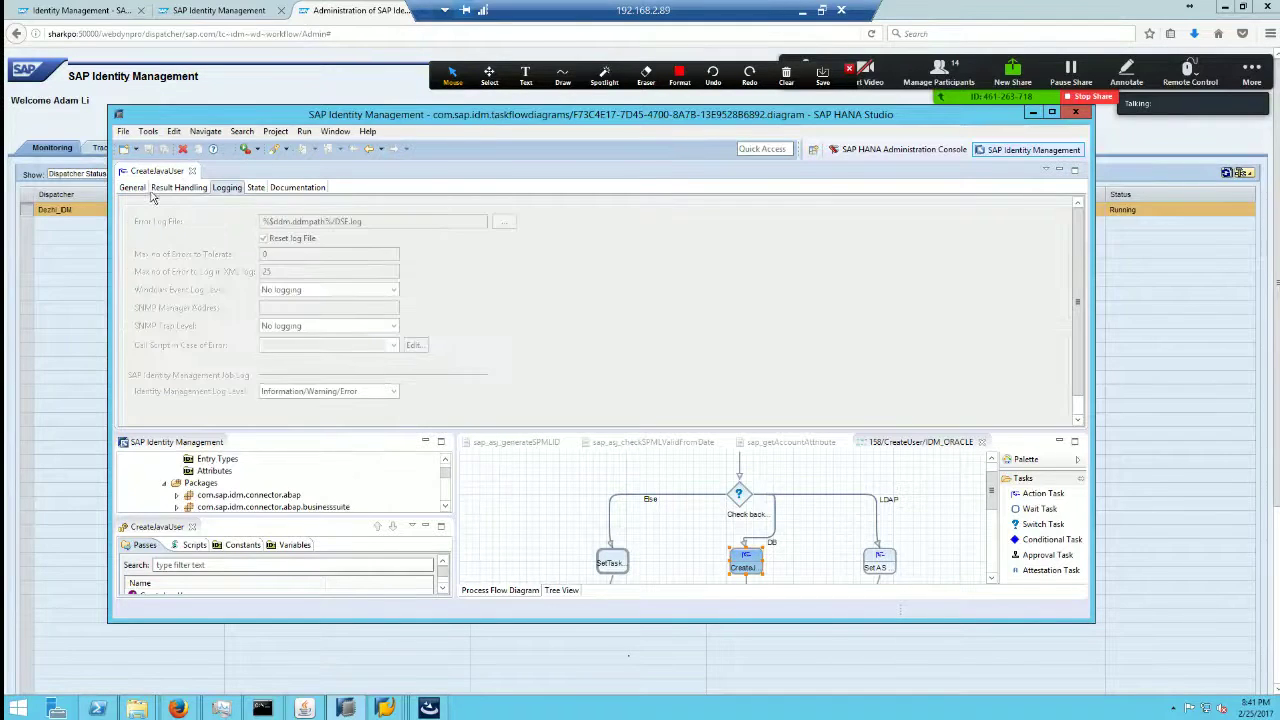
click(132, 188)
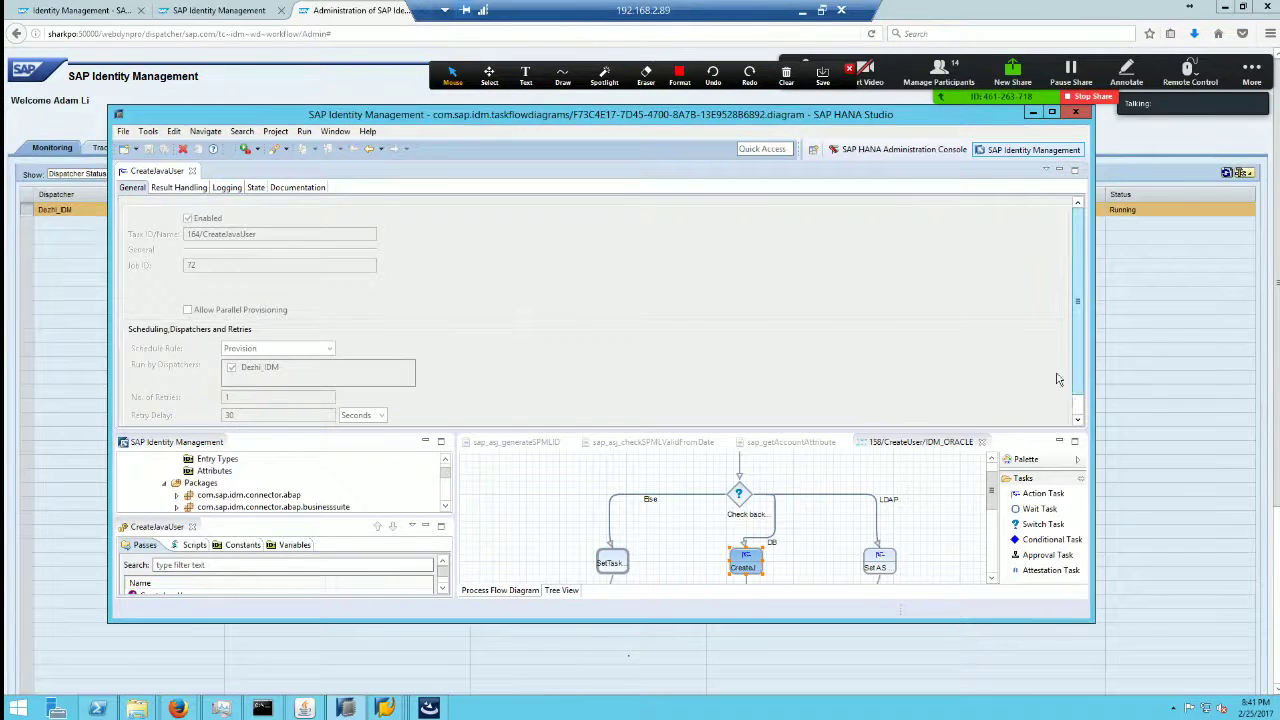
scroll(1078, 348, down, 1)
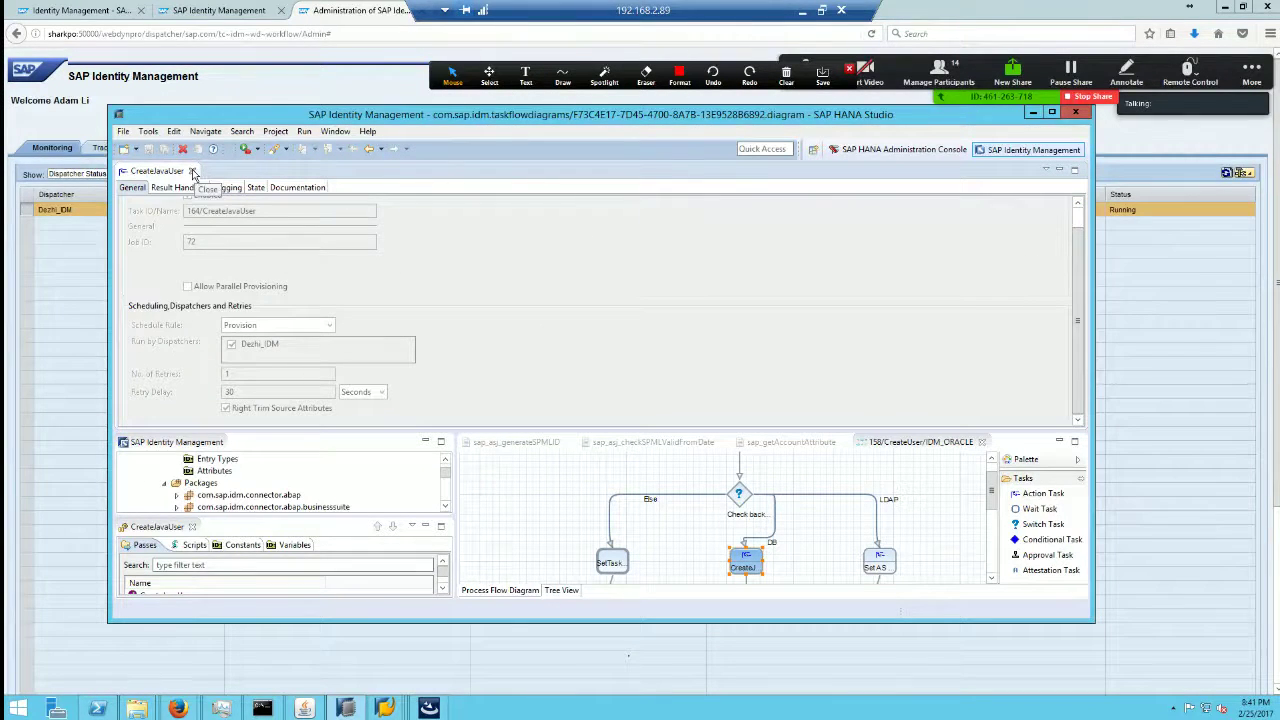
click(192, 172)
Step: Collapse Repository Types and Plugins, expand Triggers, and open the Deprovision and Modify diagrams
mouse_move(612, 318)
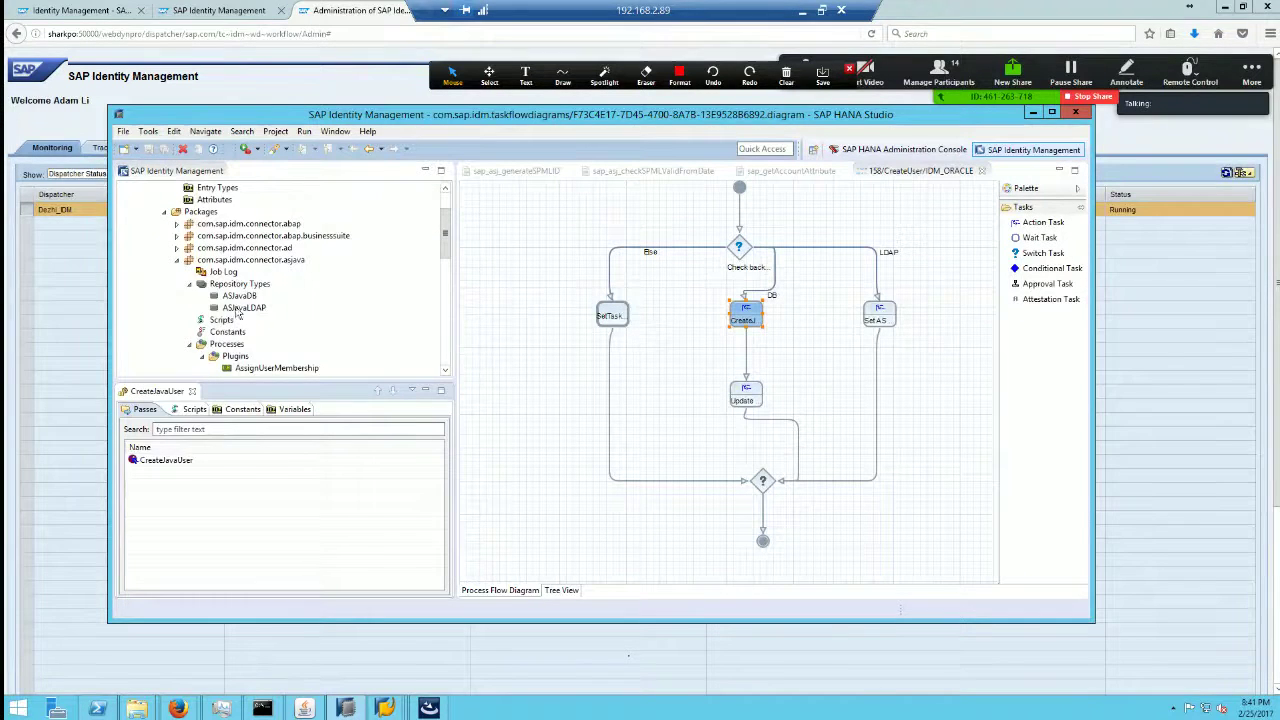
click(189, 285)
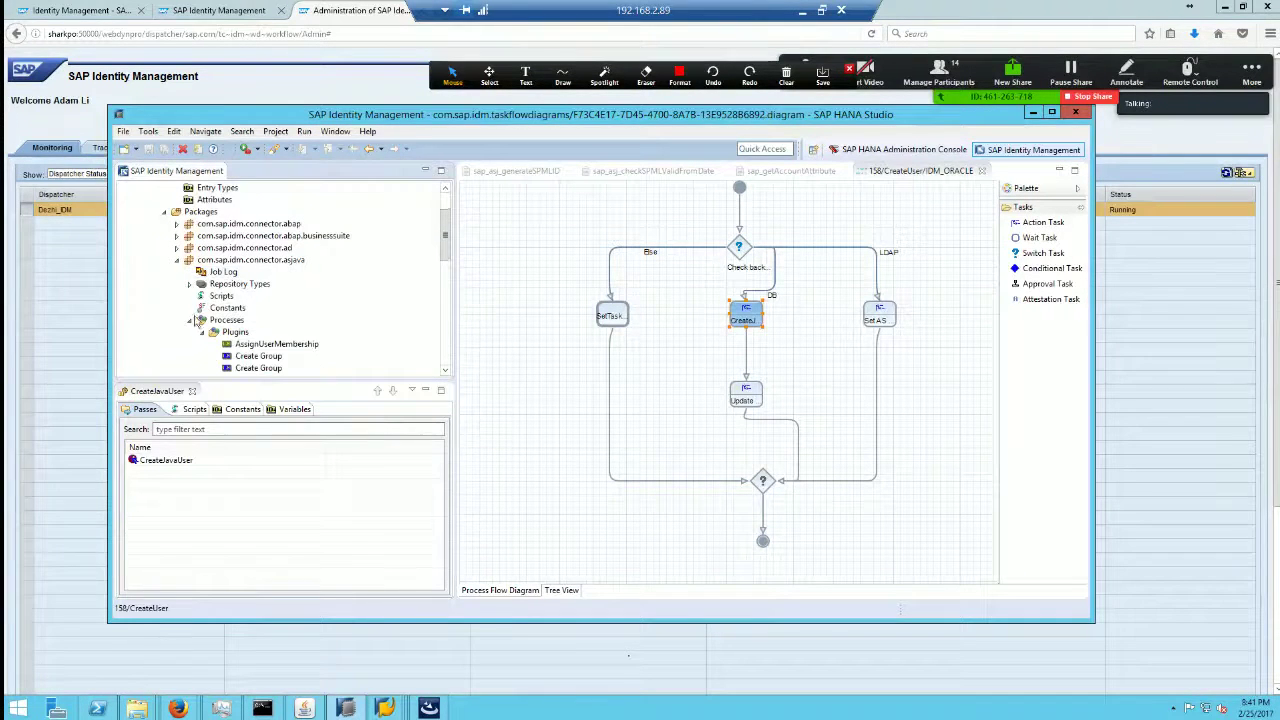
scroll(443, 259, down, 3)
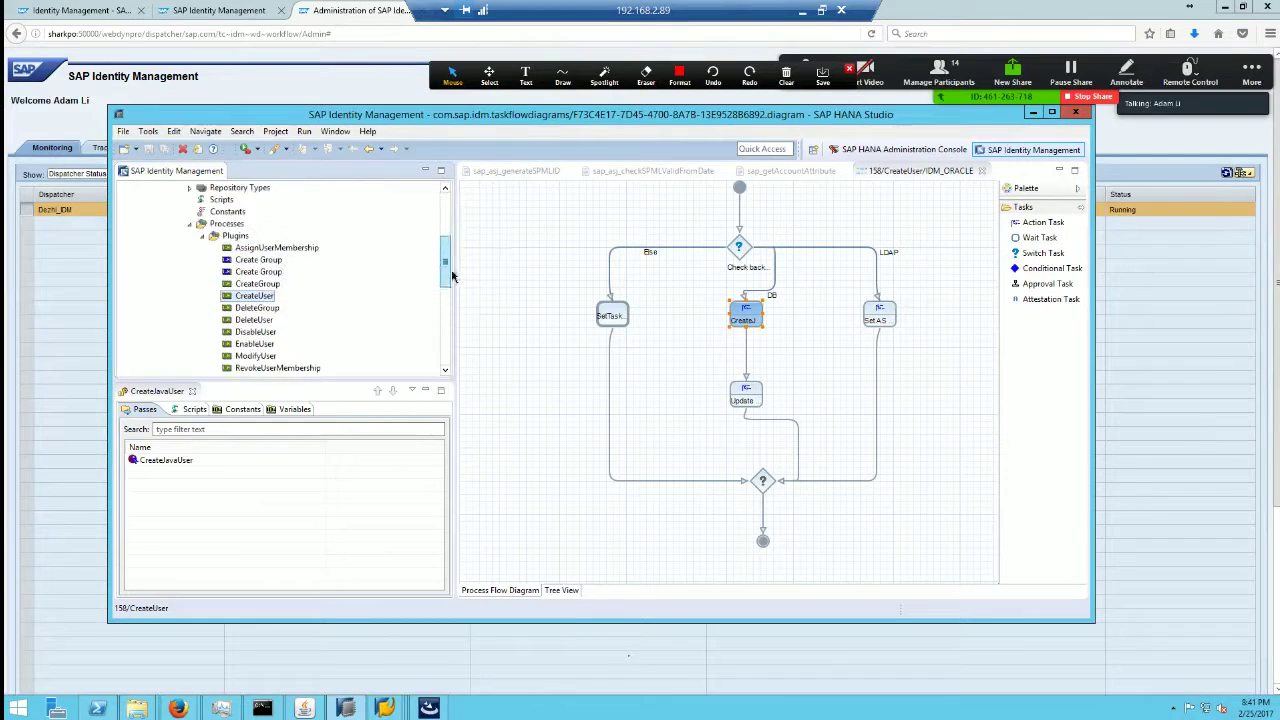
click(203, 236)
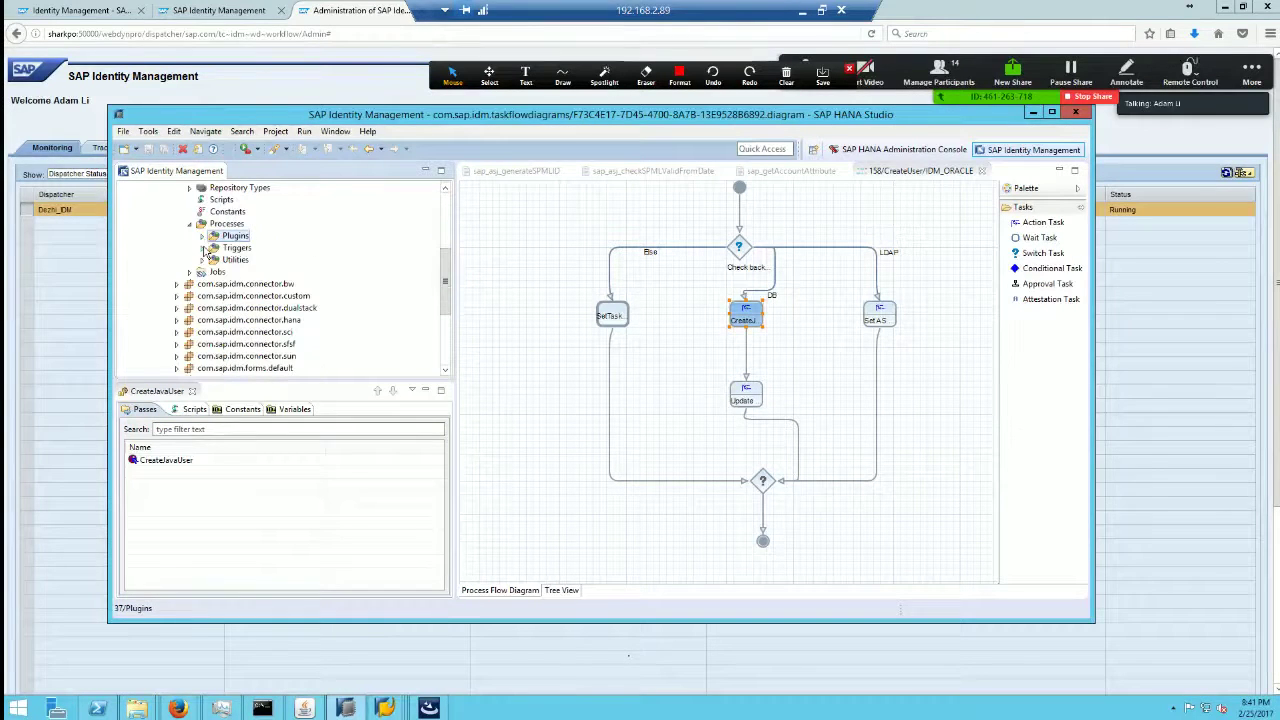
click(202, 248)
double_click(256, 260)
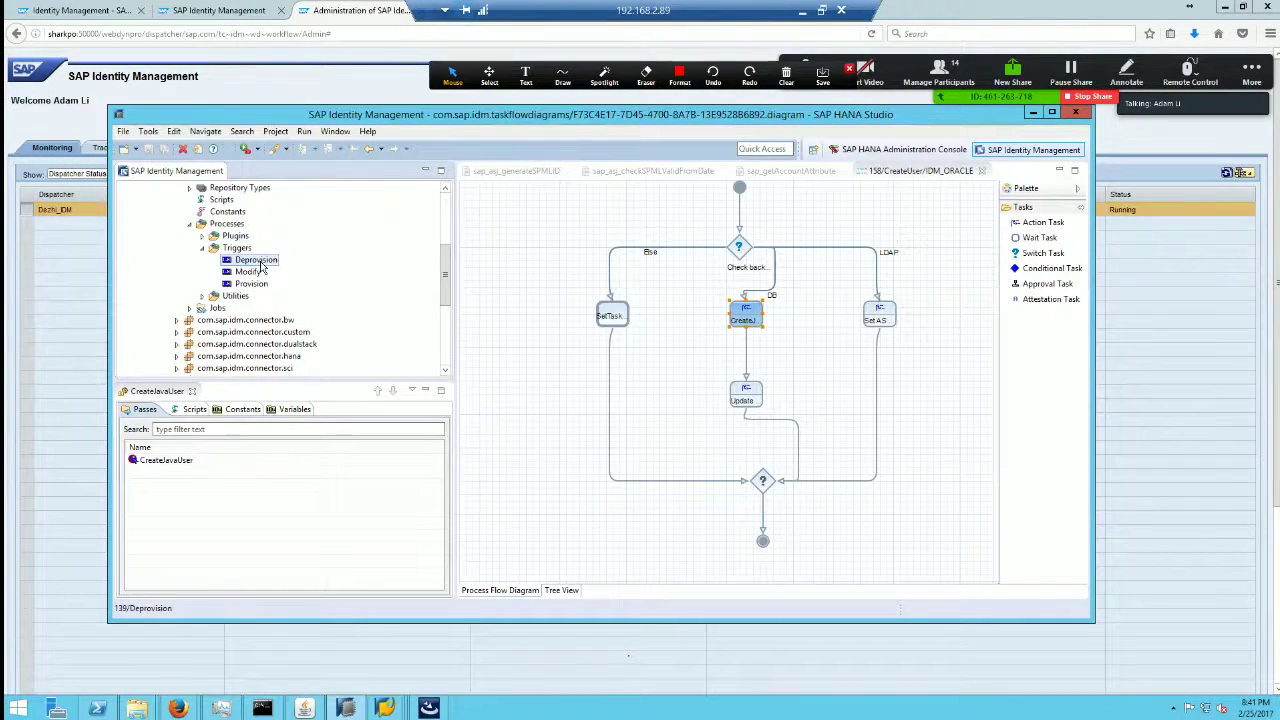
double_click(248, 272)
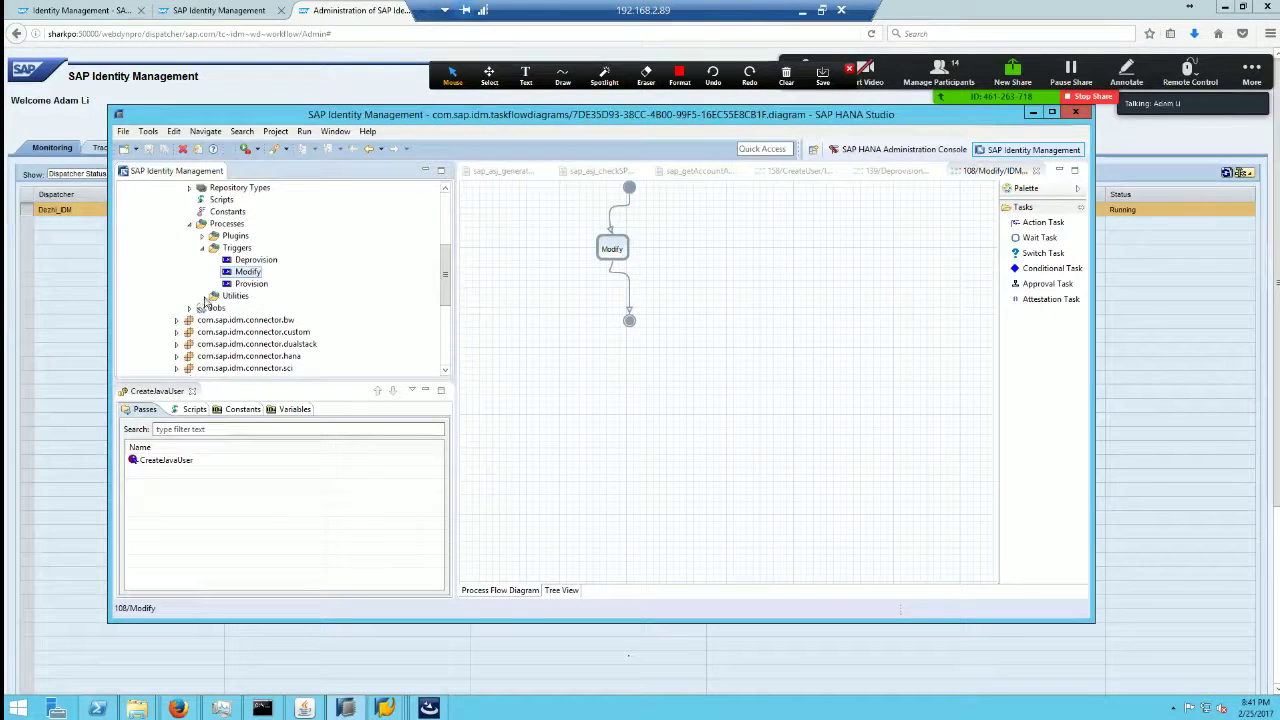
Step: Expand Utilities, open the LogModifyLDAPUser and SetTaskToErrorState diagrams, and maximize HANA Studio
click(202, 296)
double_click(278, 309)
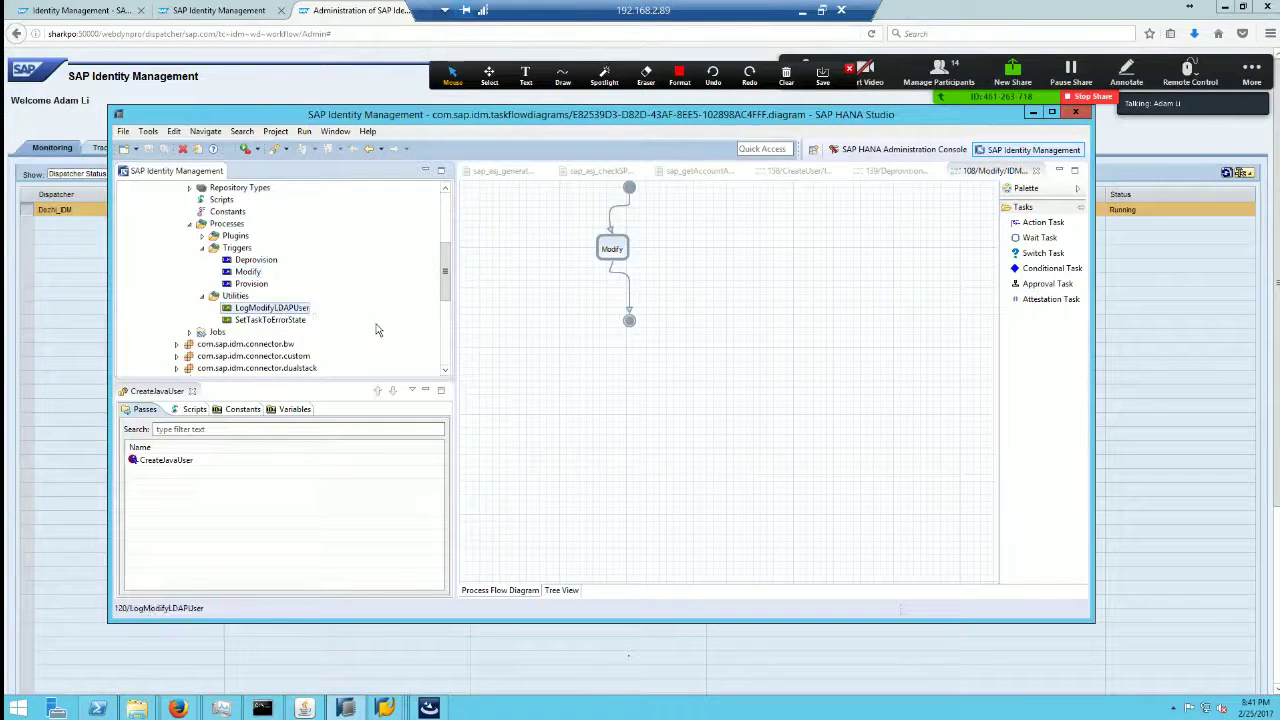
double_click(280, 321)
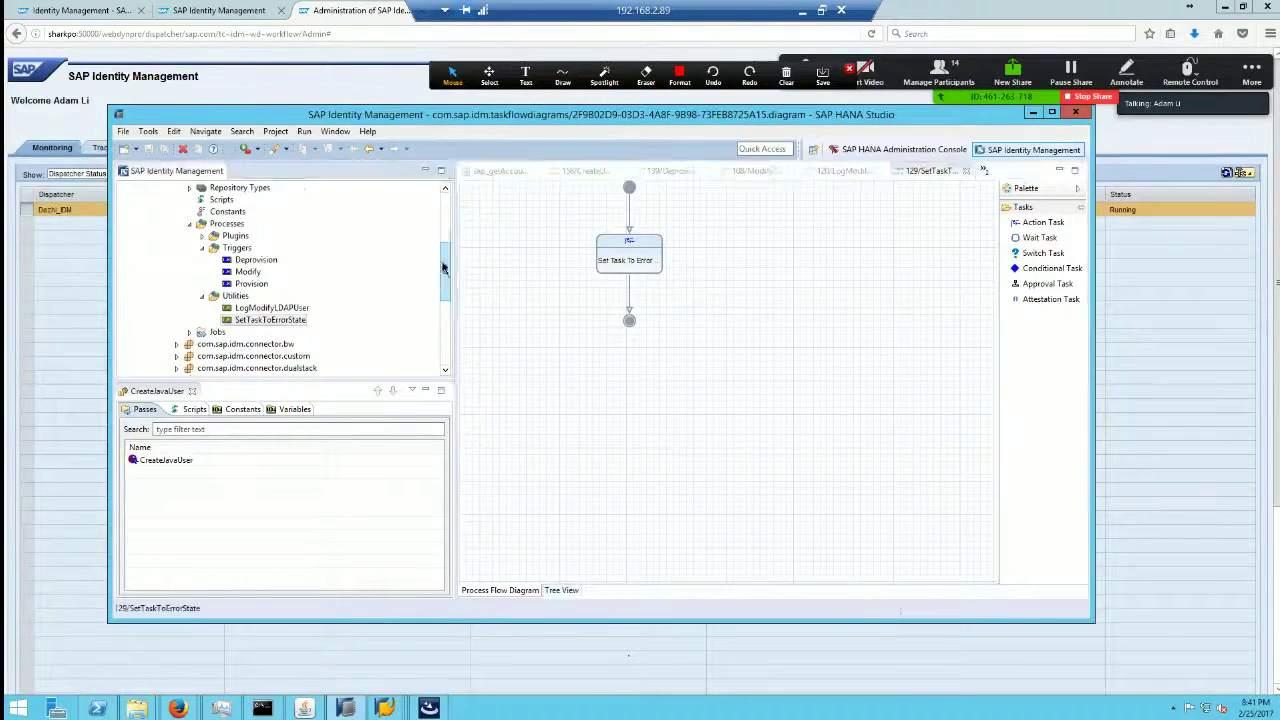
scroll(450, 279, up, 1)
key(super+Up)
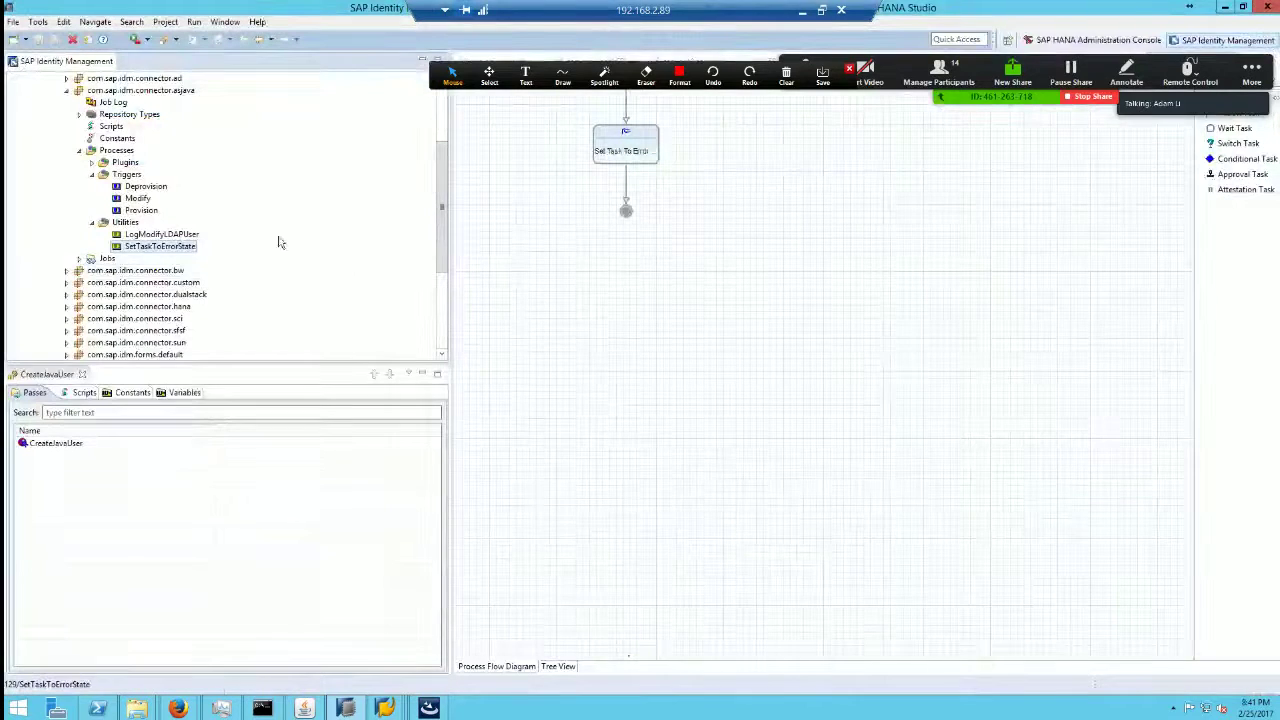
Step: Expand the asjava Jobs, check the ASJavaLDAP and ASJavaDB Initial Load jobs, then collapse asjava
click(102, 274)
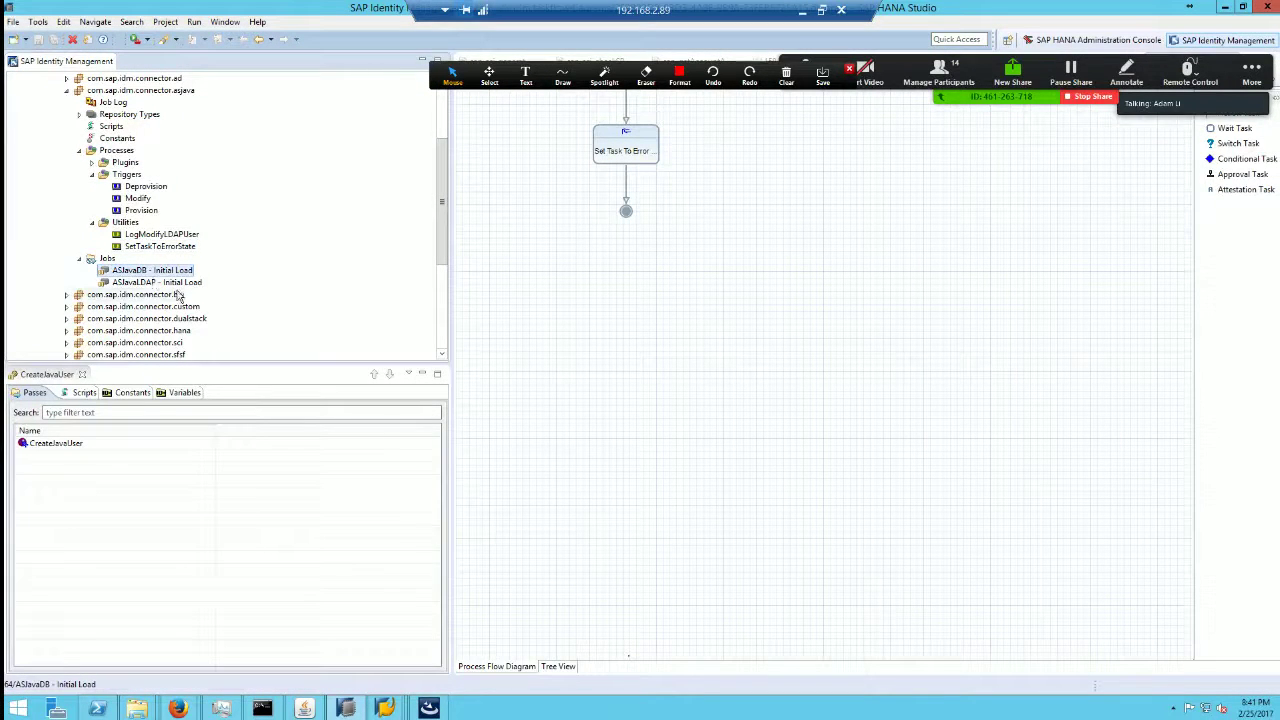
click(147, 284)
click(152, 274)
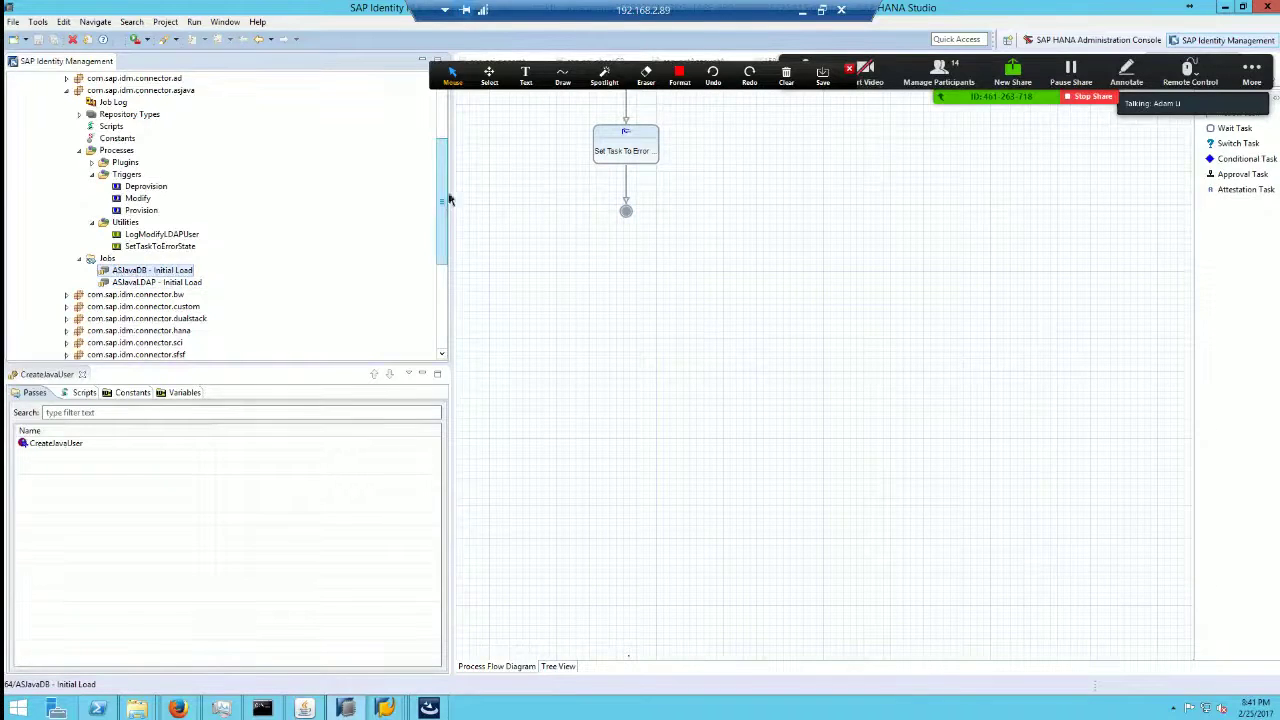
drag(446, 200, 447, 147)
click(69, 212)
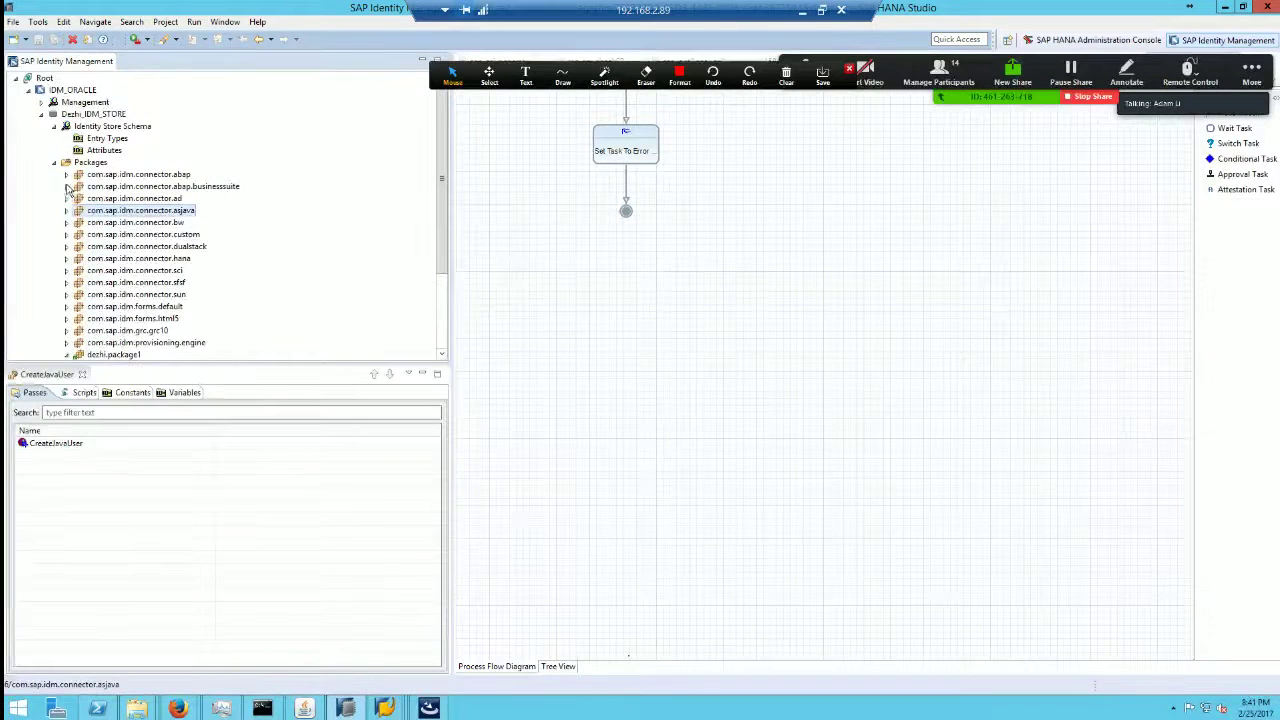
Step: Expand the abap package's Processes > Triggers and Jobs > Specific Application Server, selecting Initial Load
click(66, 175)
click(79, 246)
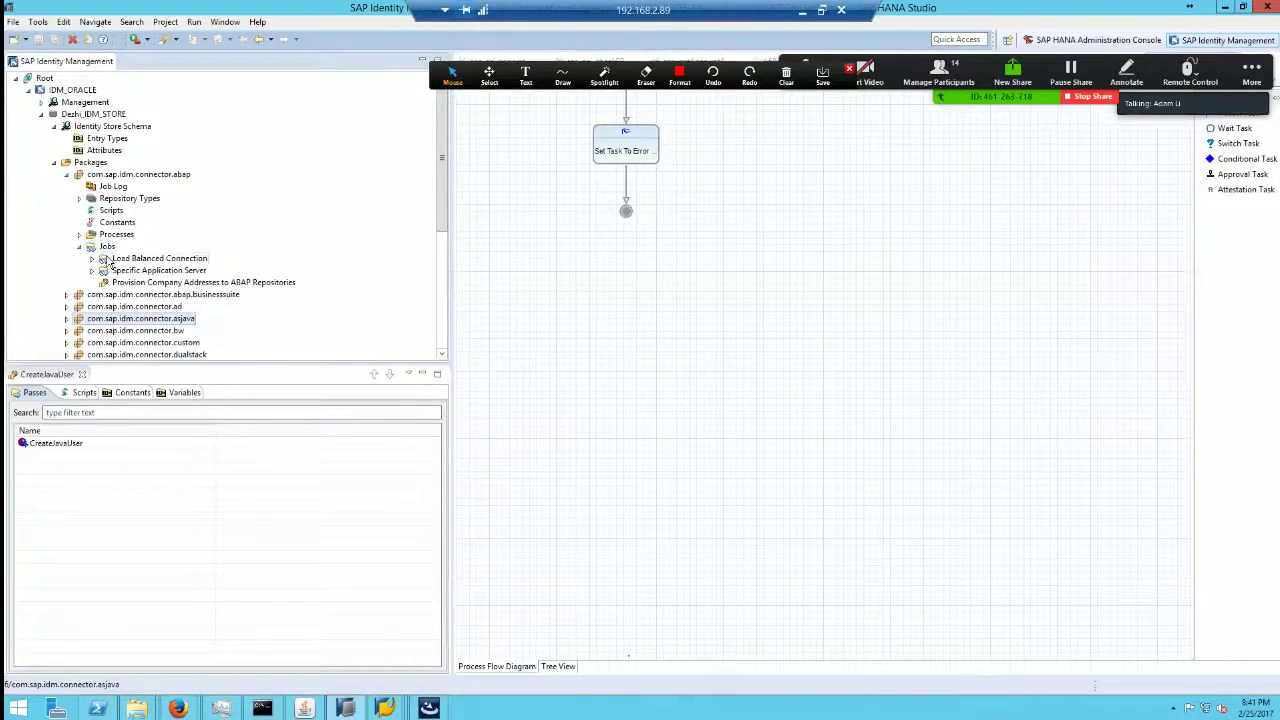
click(79, 235)
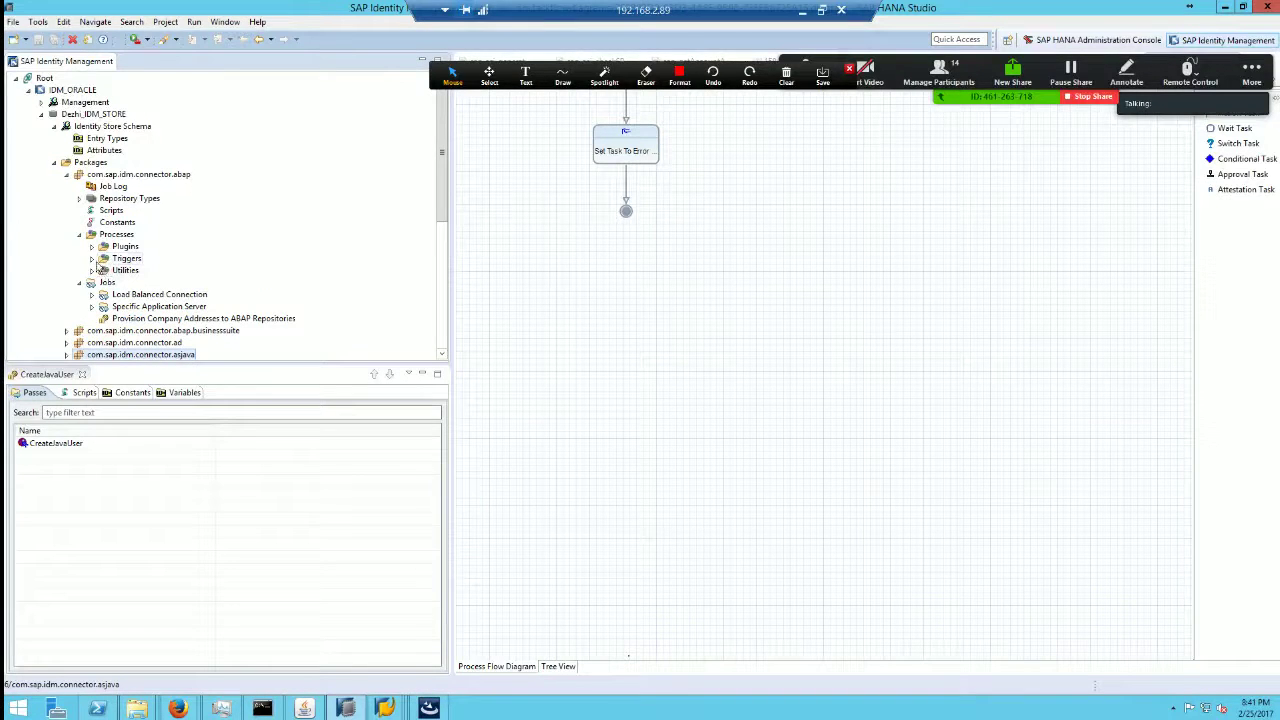
click(91, 259)
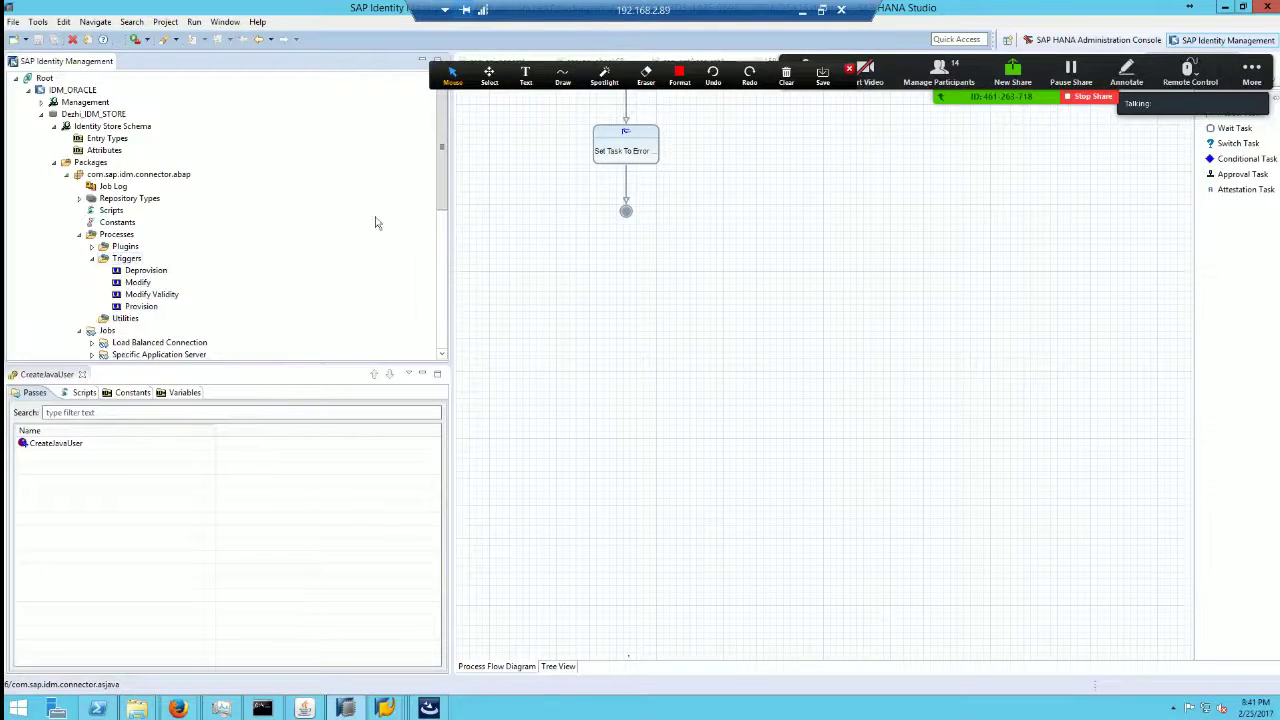
scroll(436, 163, down, 3)
click(102, 259)
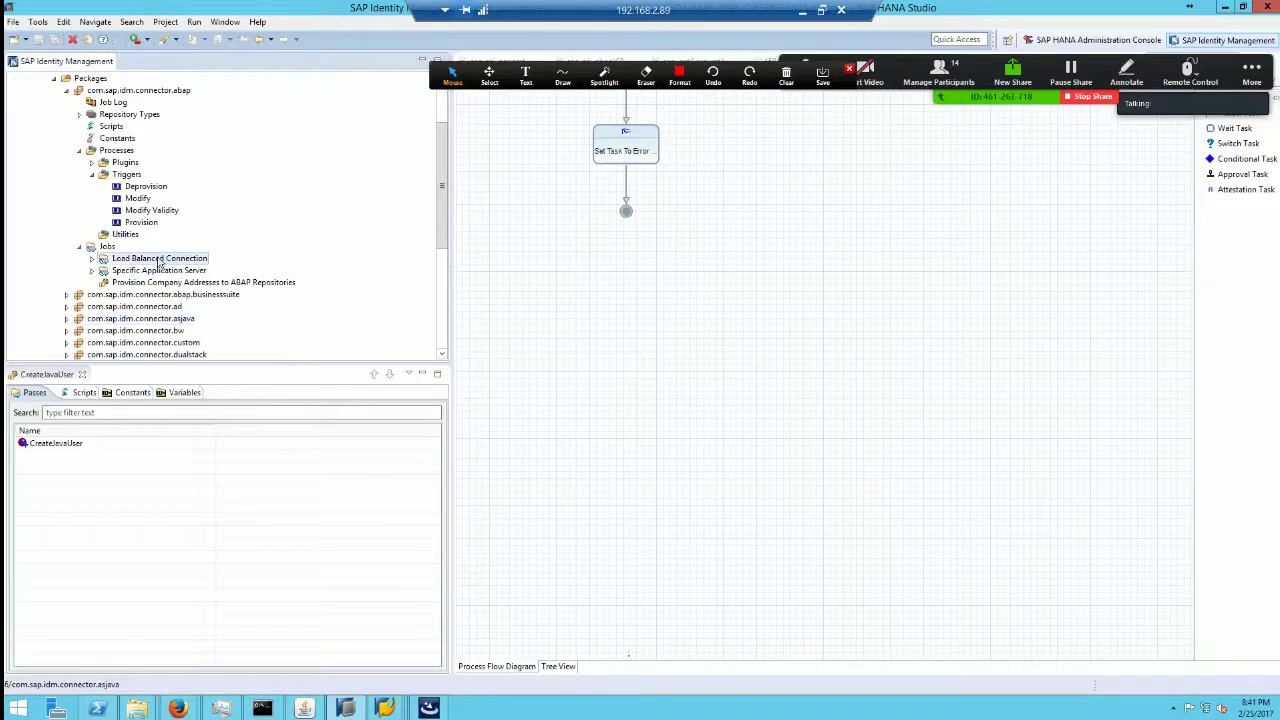
click(91, 270)
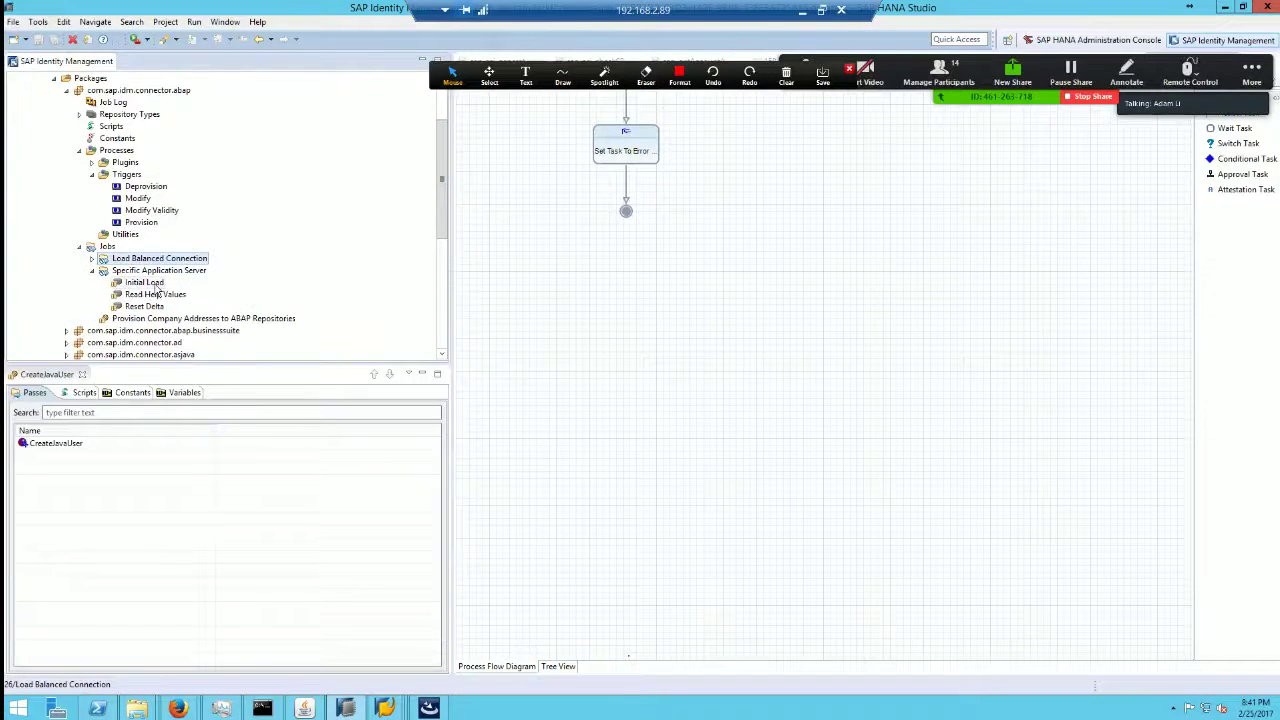
click(150, 306)
Step: Review the Initial Load job's passes, from Create Account Attribute through the 15-second wait to the ProfilePrivileges triggers
click(148, 282)
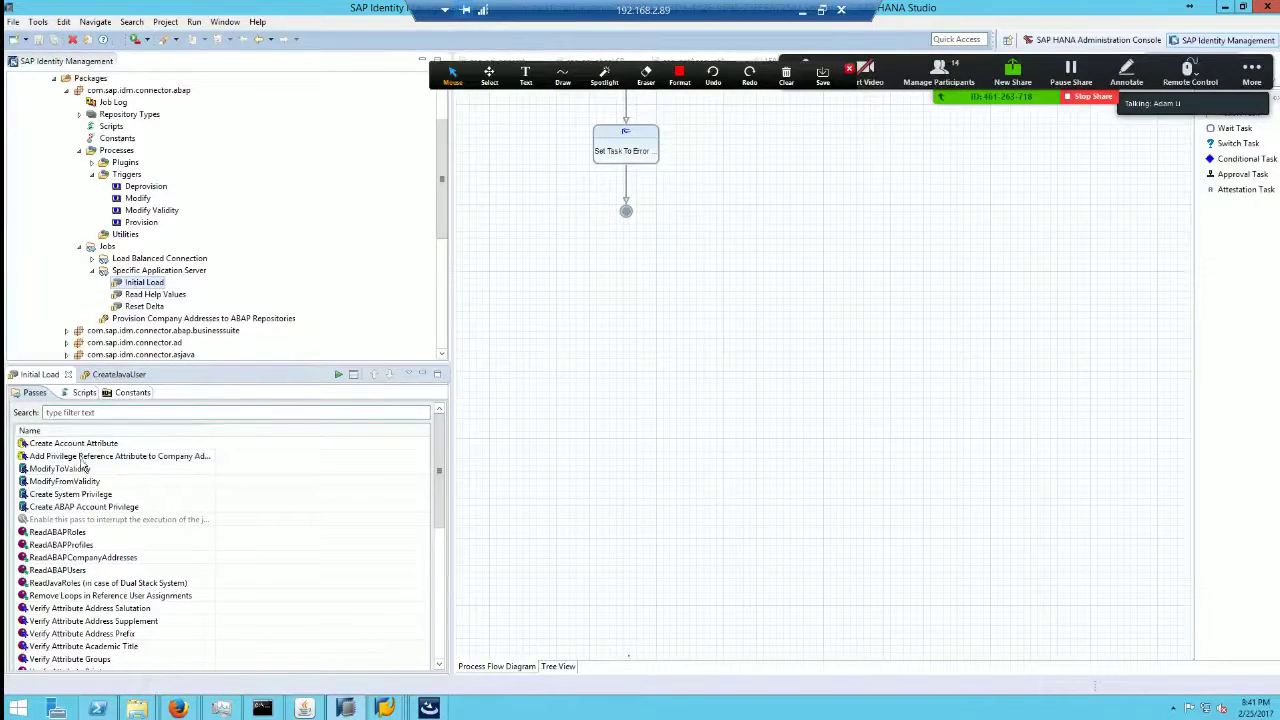
click(70, 446)
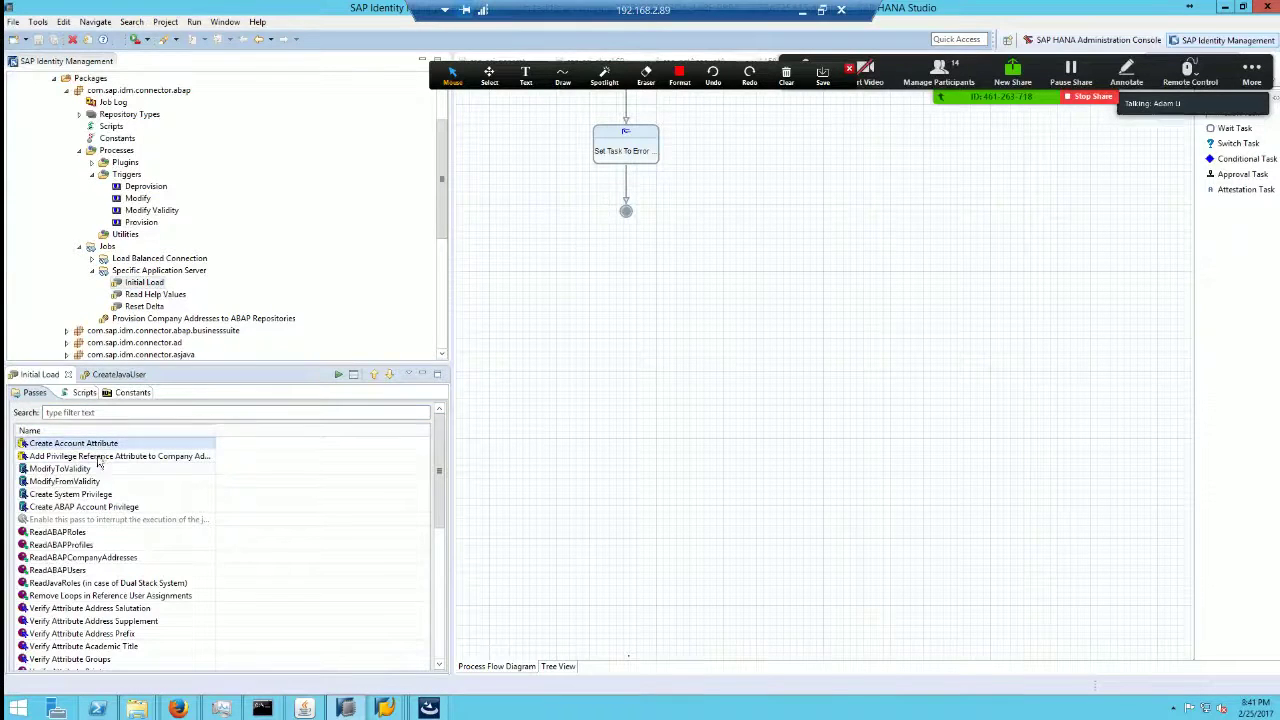
click(108, 608)
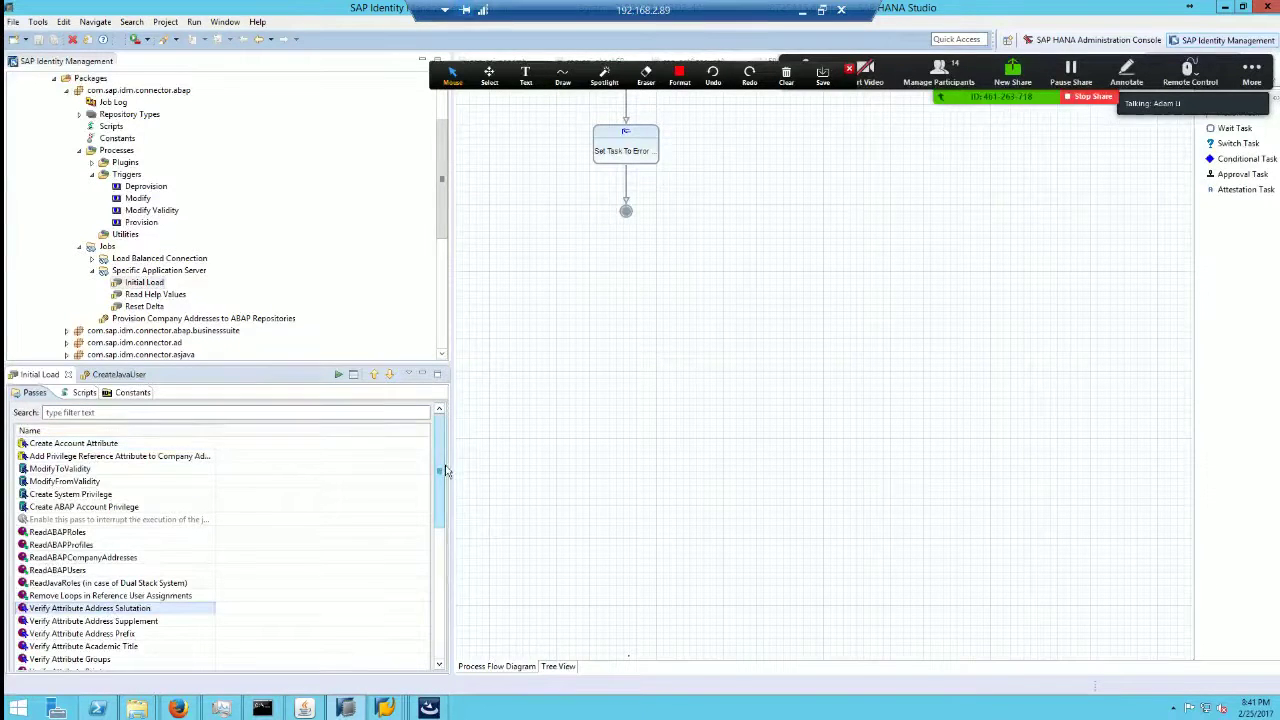
drag(440, 468, 451, 634)
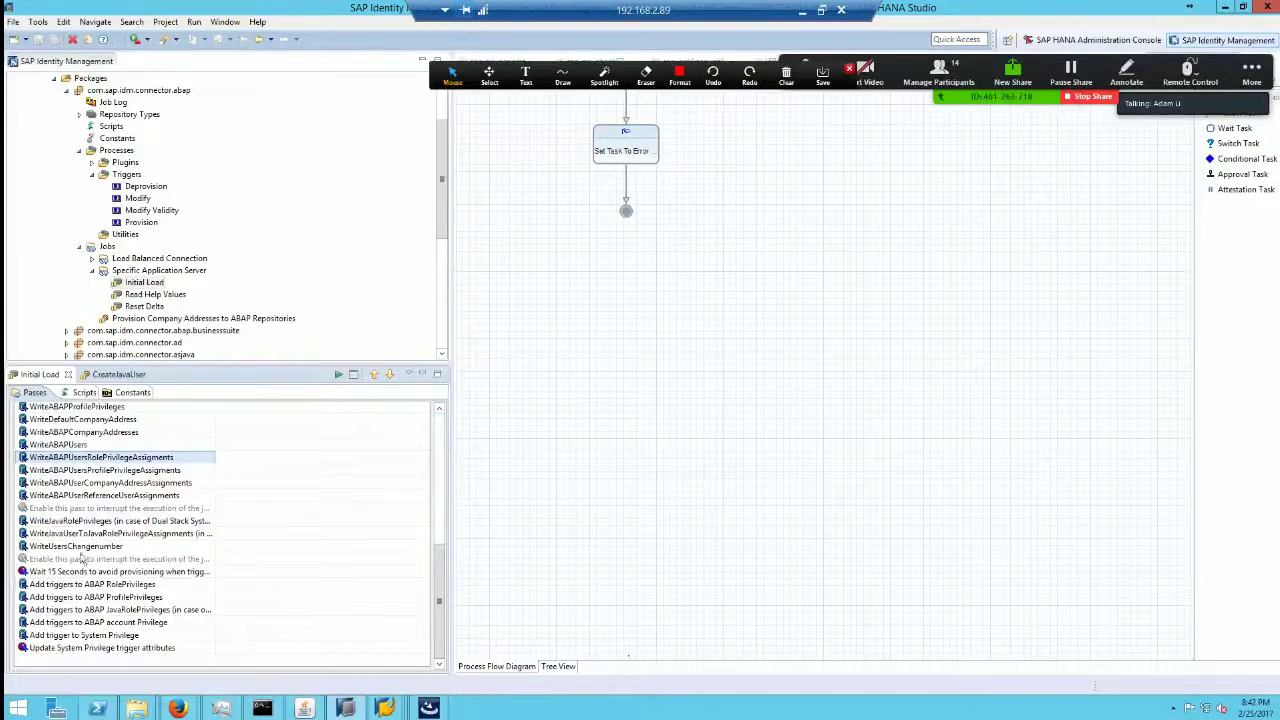
click(92, 584)
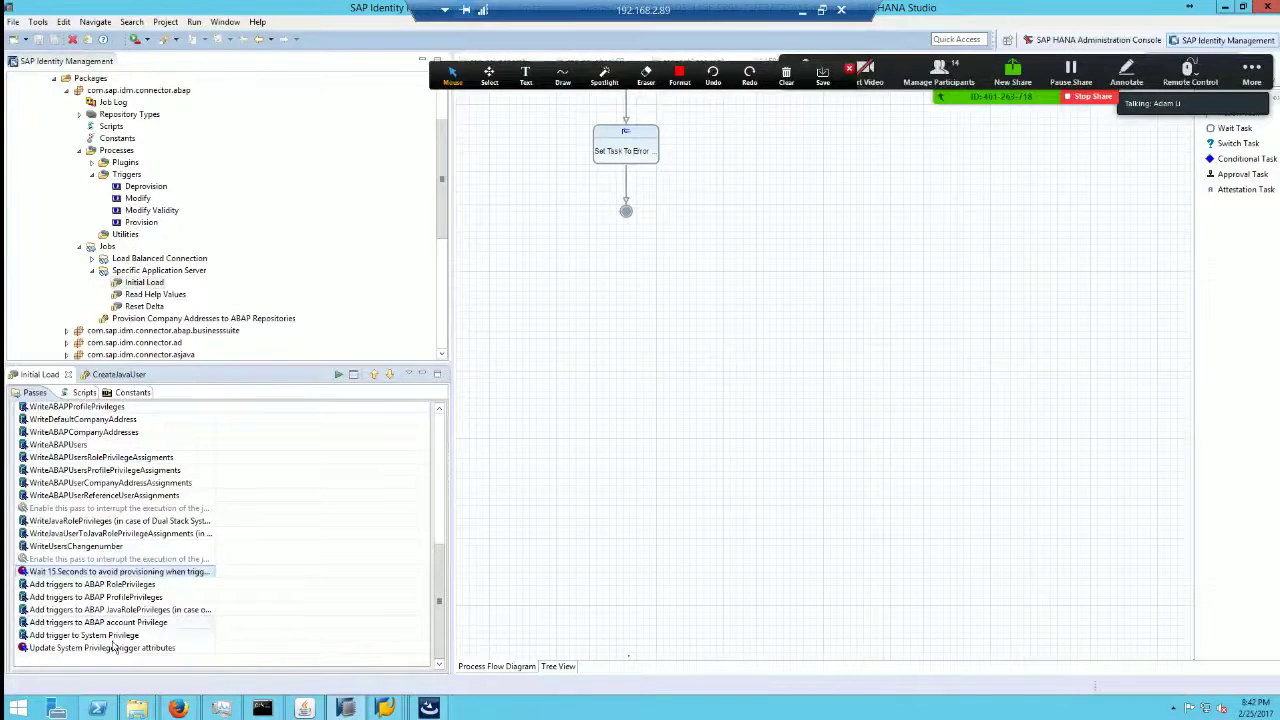
click(118, 597)
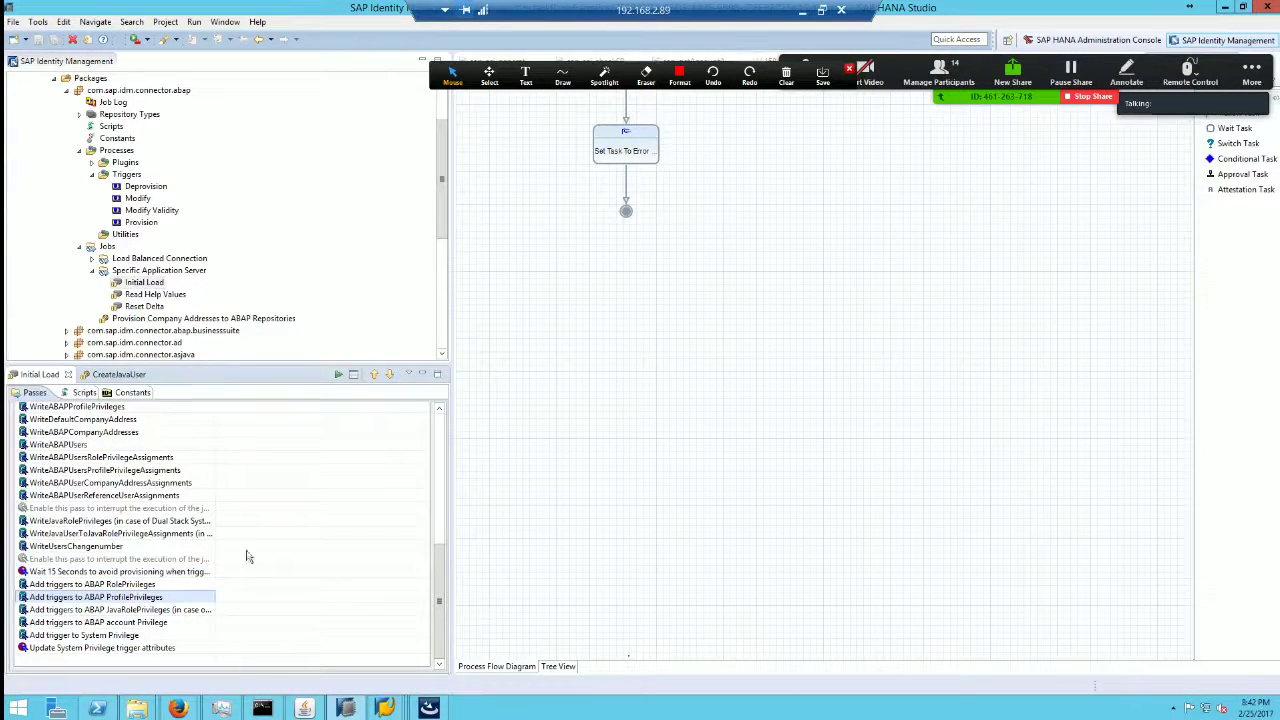
click(180, 708)
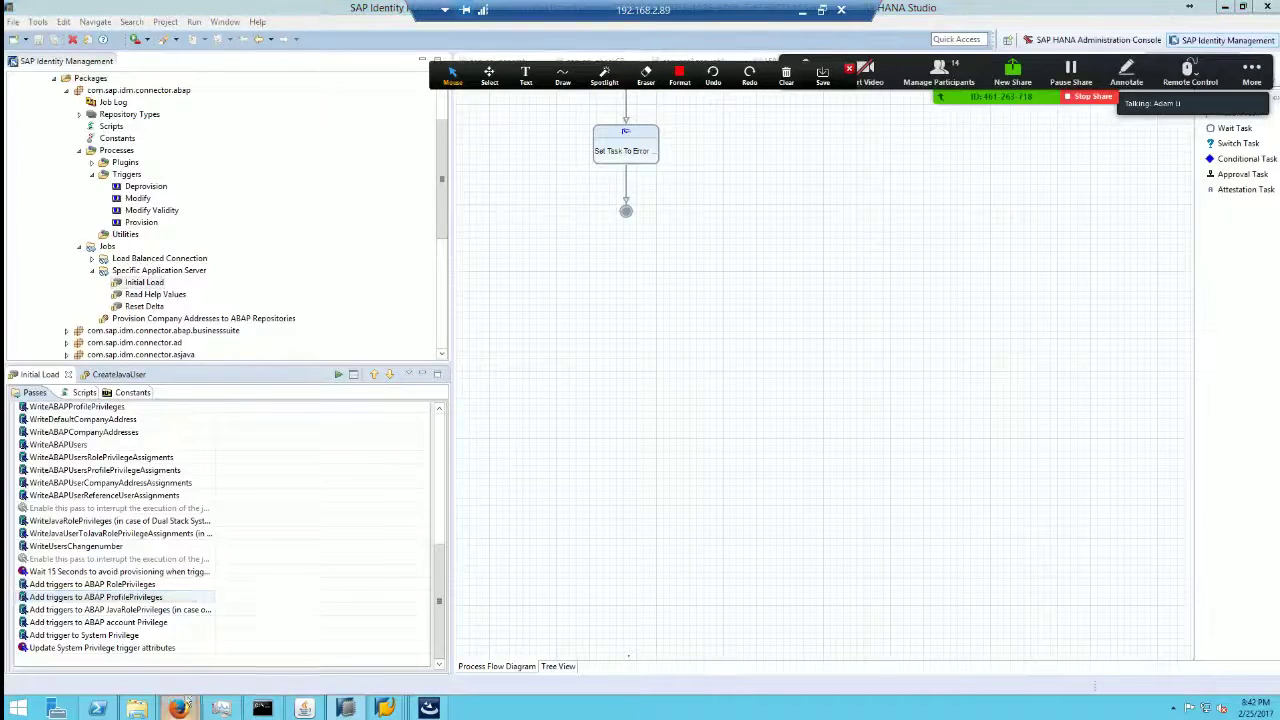
Step: Switch to the IdM admin Firefox window, glance at Repositories, then reopen Monitoring's category list
click(110, 644)
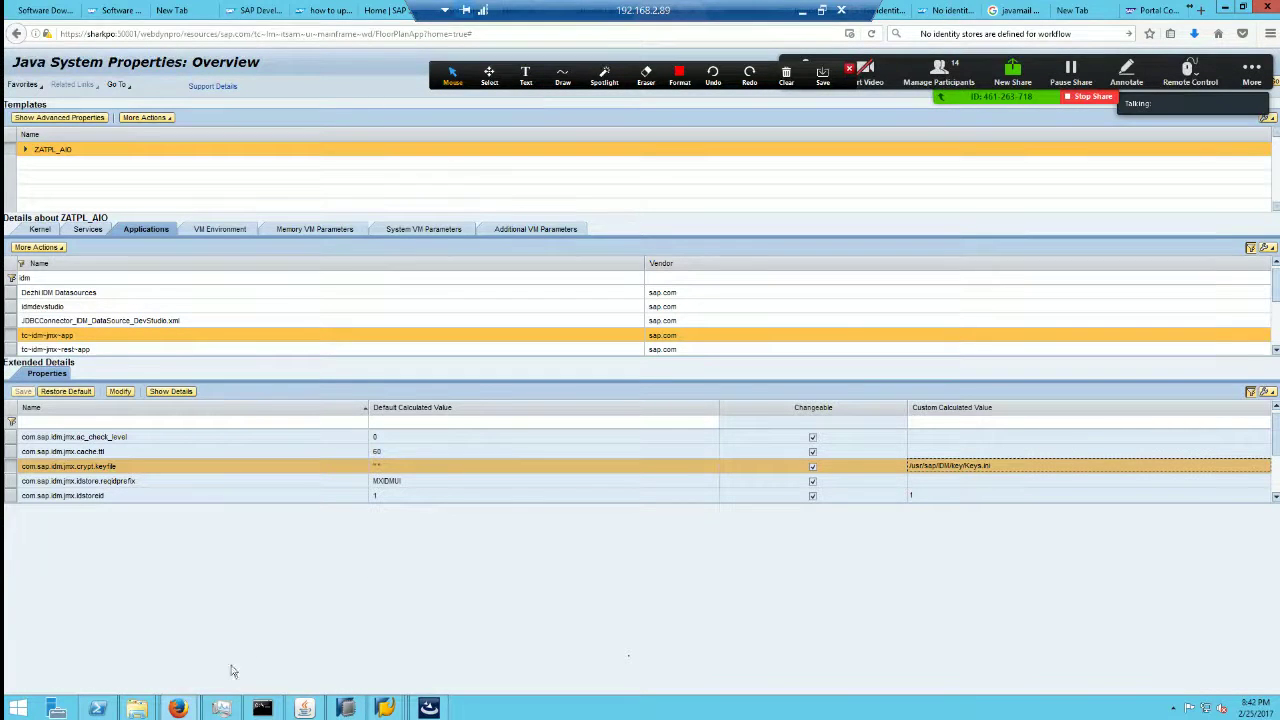
click(180, 708)
click(258, 628)
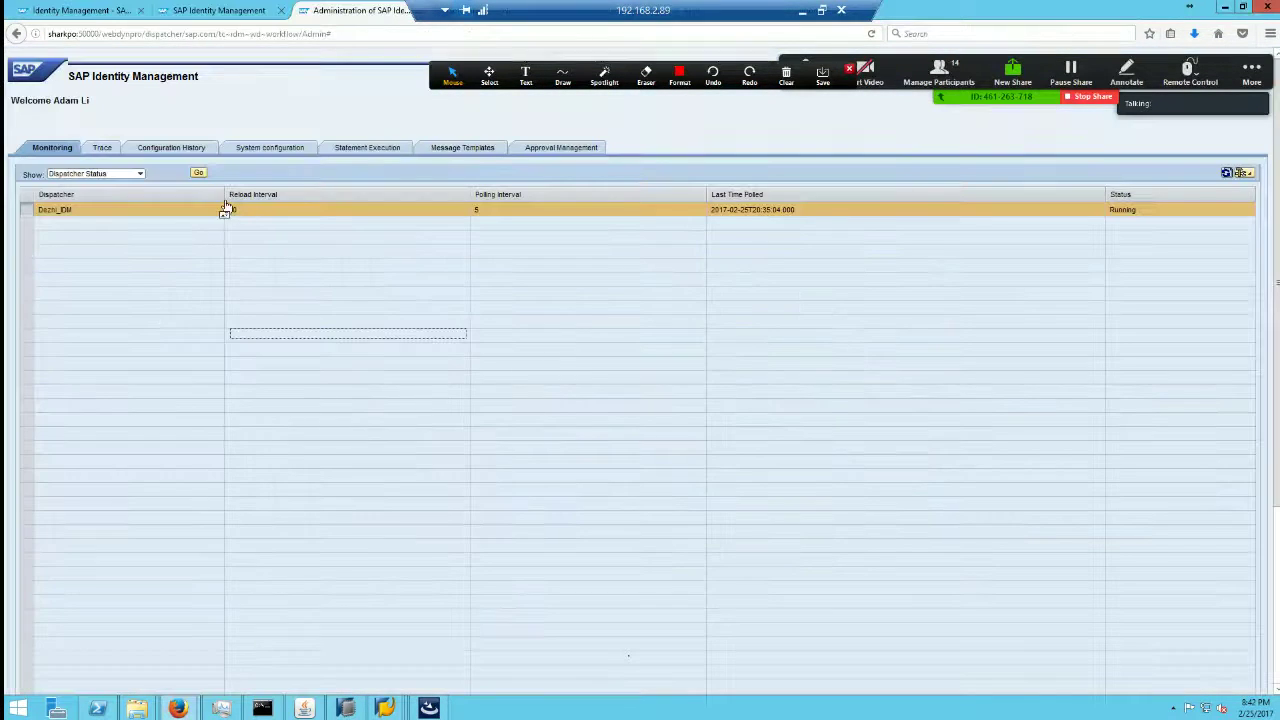
click(270, 147)
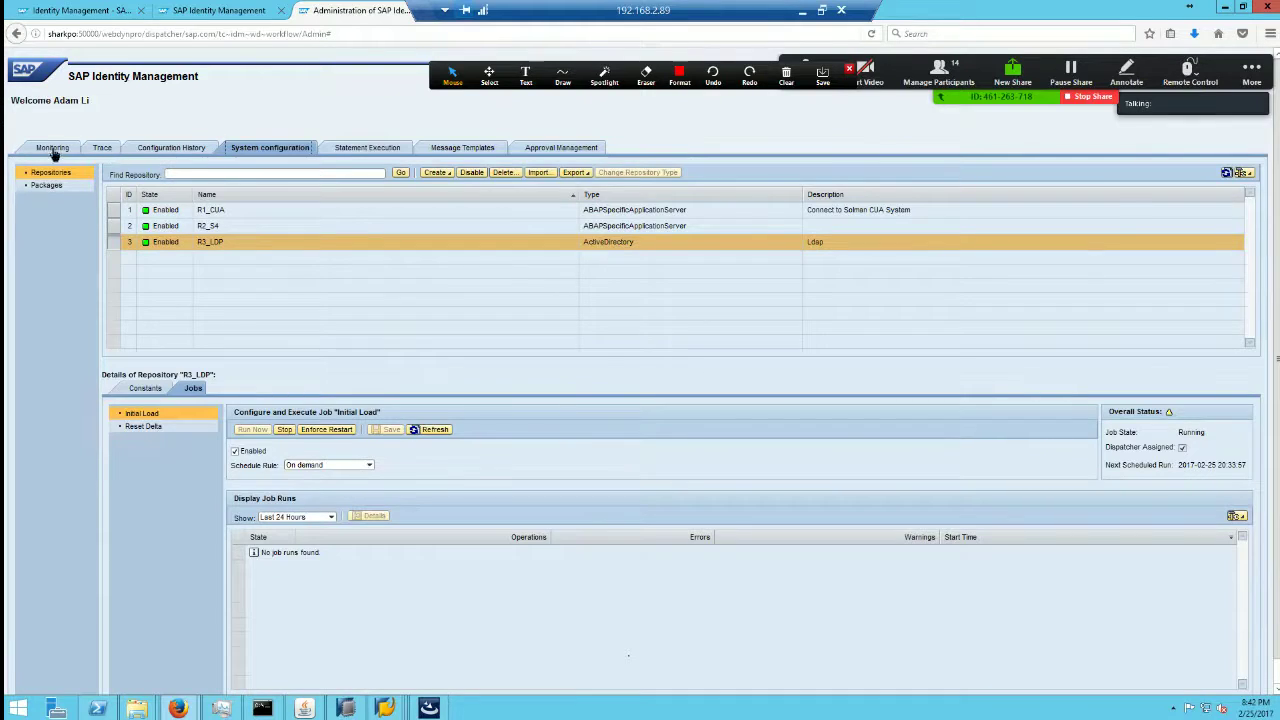
click(52, 148)
click(138, 174)
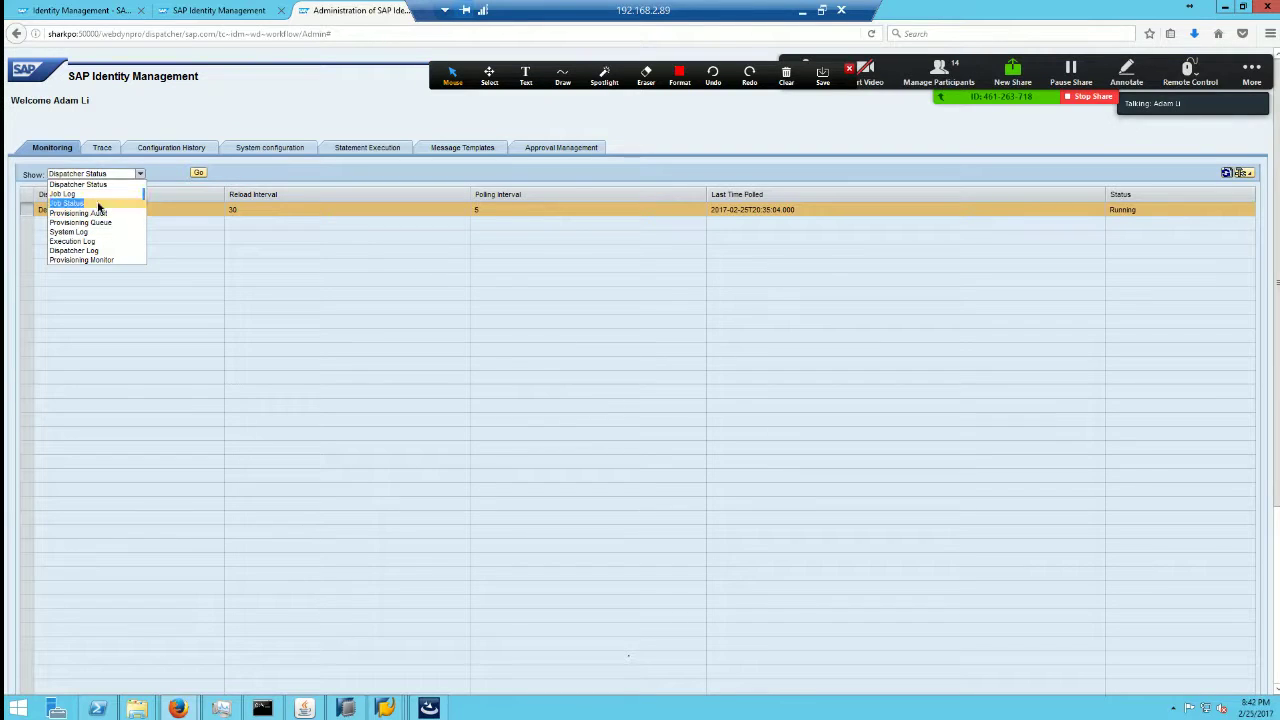
Step: Show the Job Status table, then the Job Log, selecting Initial Load entry 28
click(95, 204)
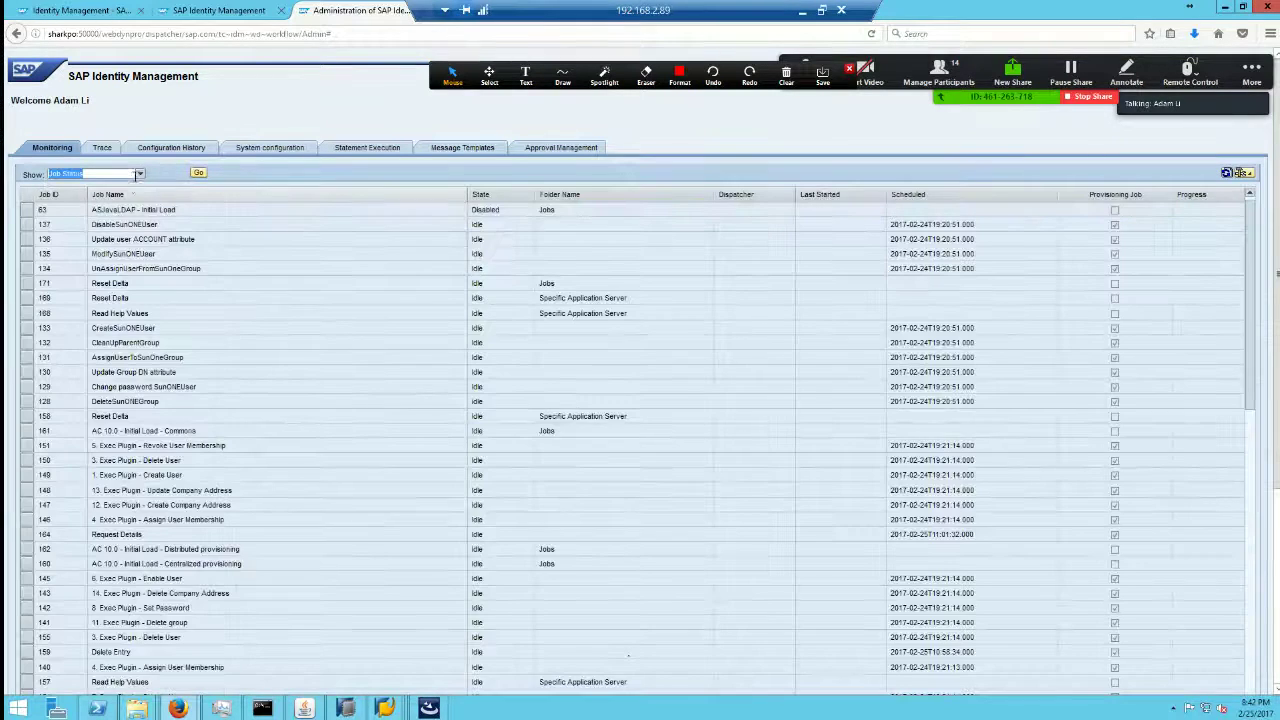
click(140, 174)
click(99, 195)
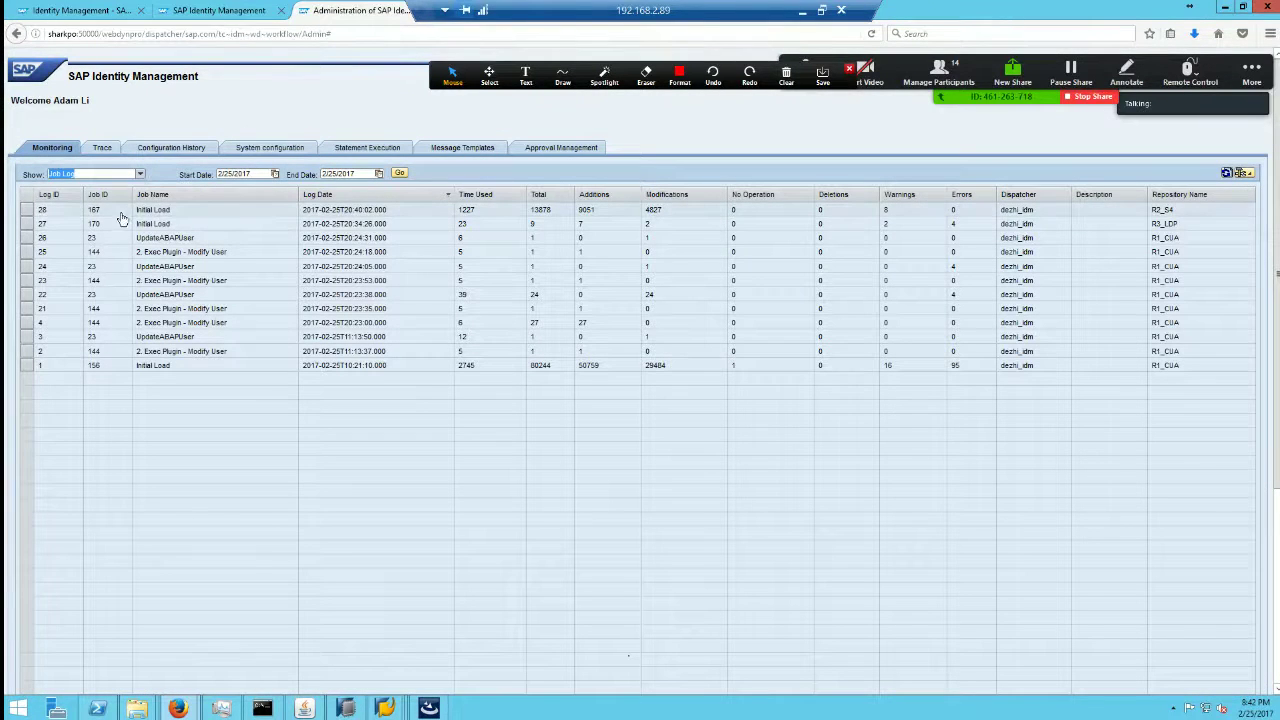
click(26, 212)
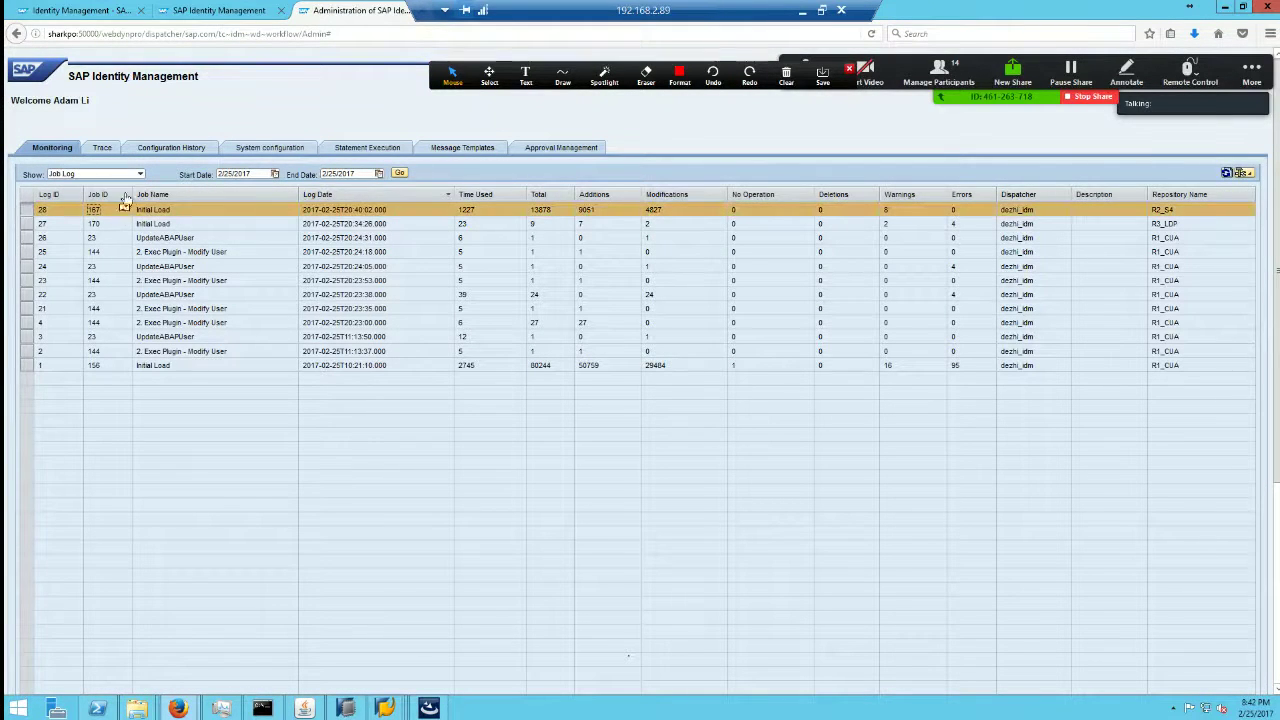
Step: Browse the Execution Log and Provisioning Monitor views, ending on the System Log
click(140, 175)
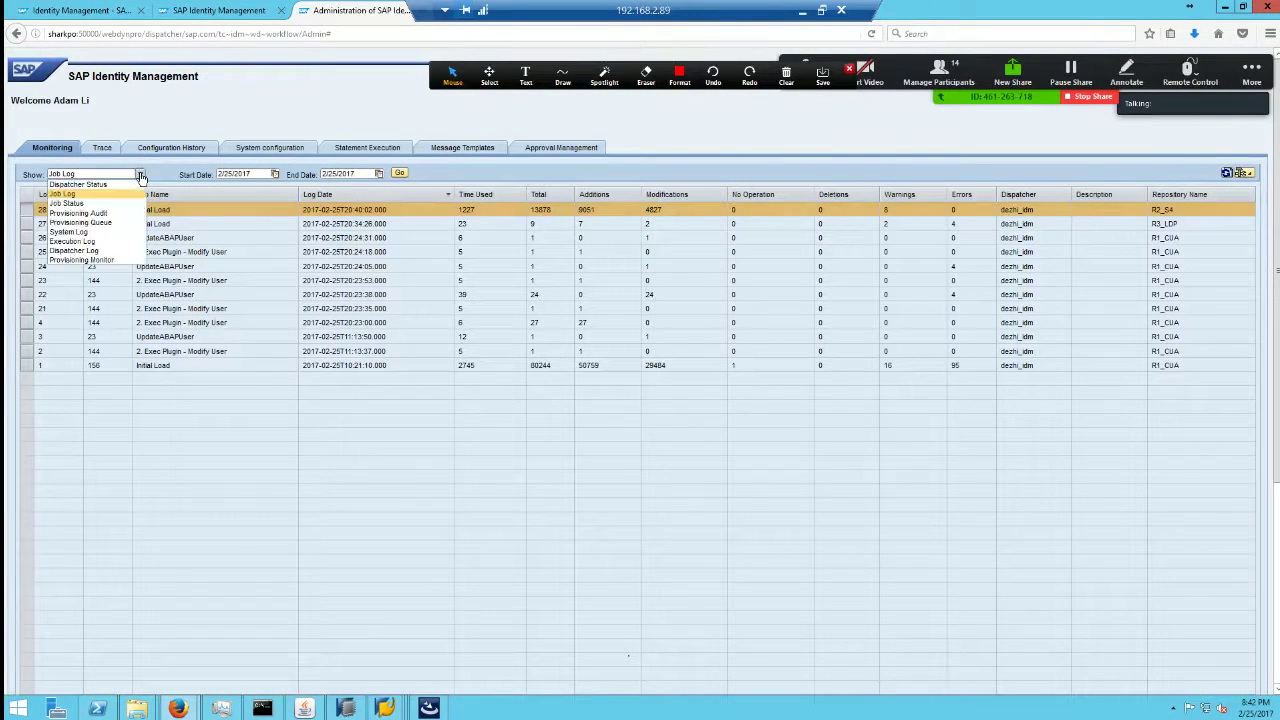
click(86, 242)
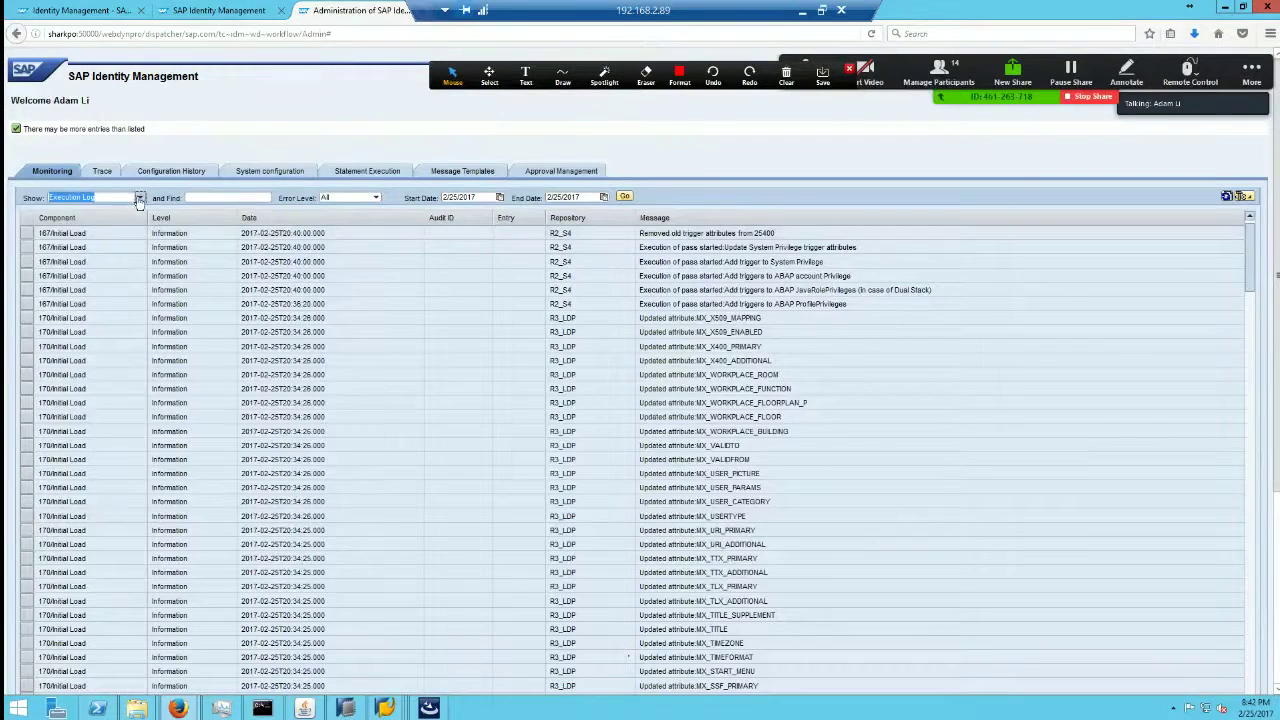
click(139, 198)
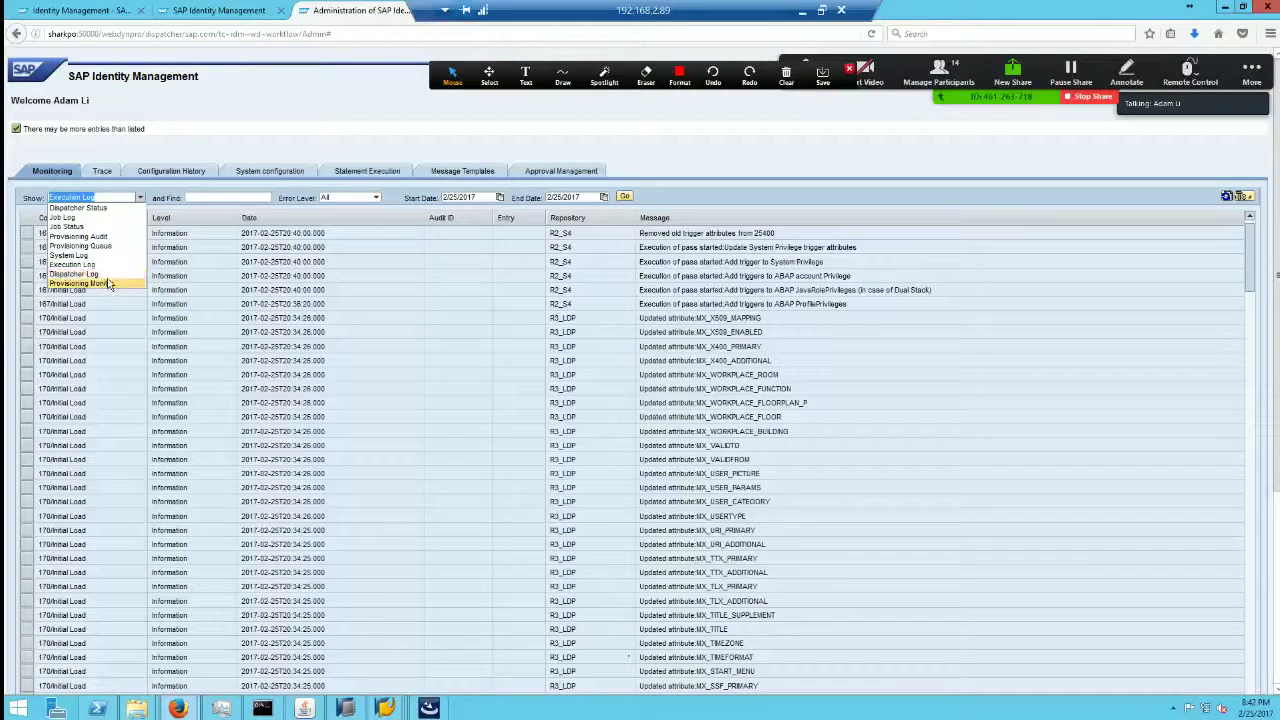
click(110, 284)
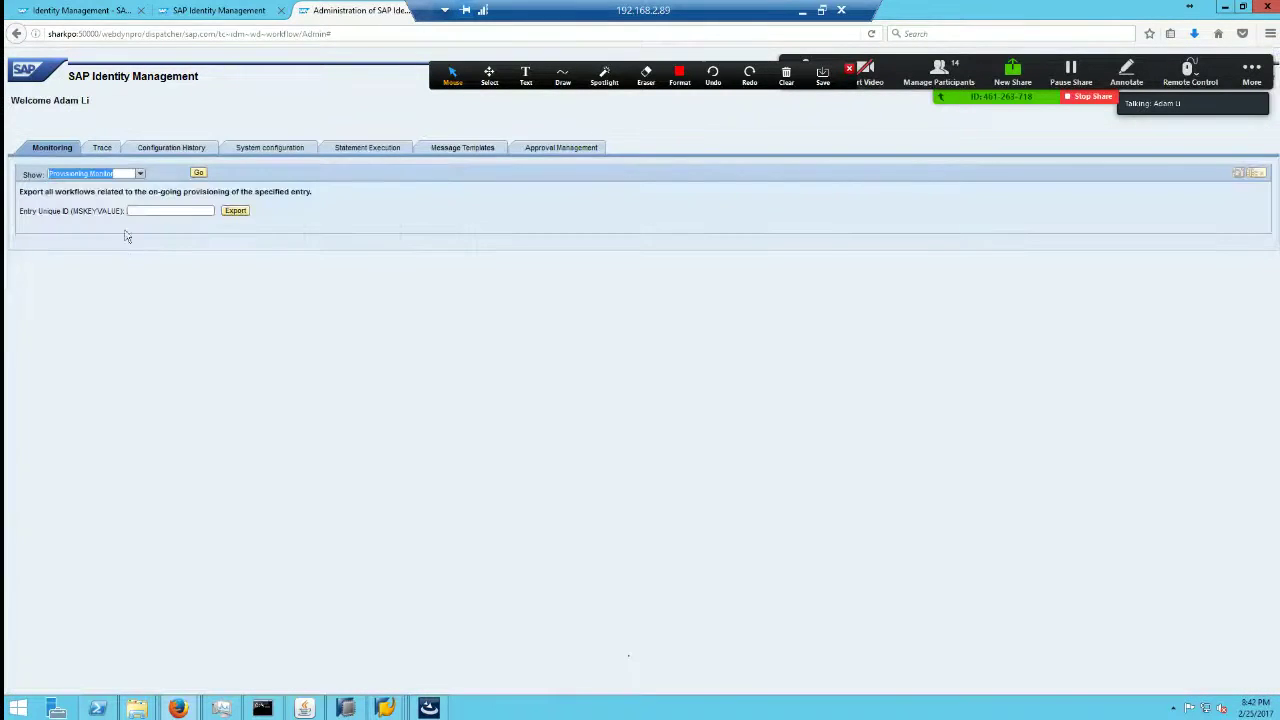
click(140, 175)
click(96, 235)
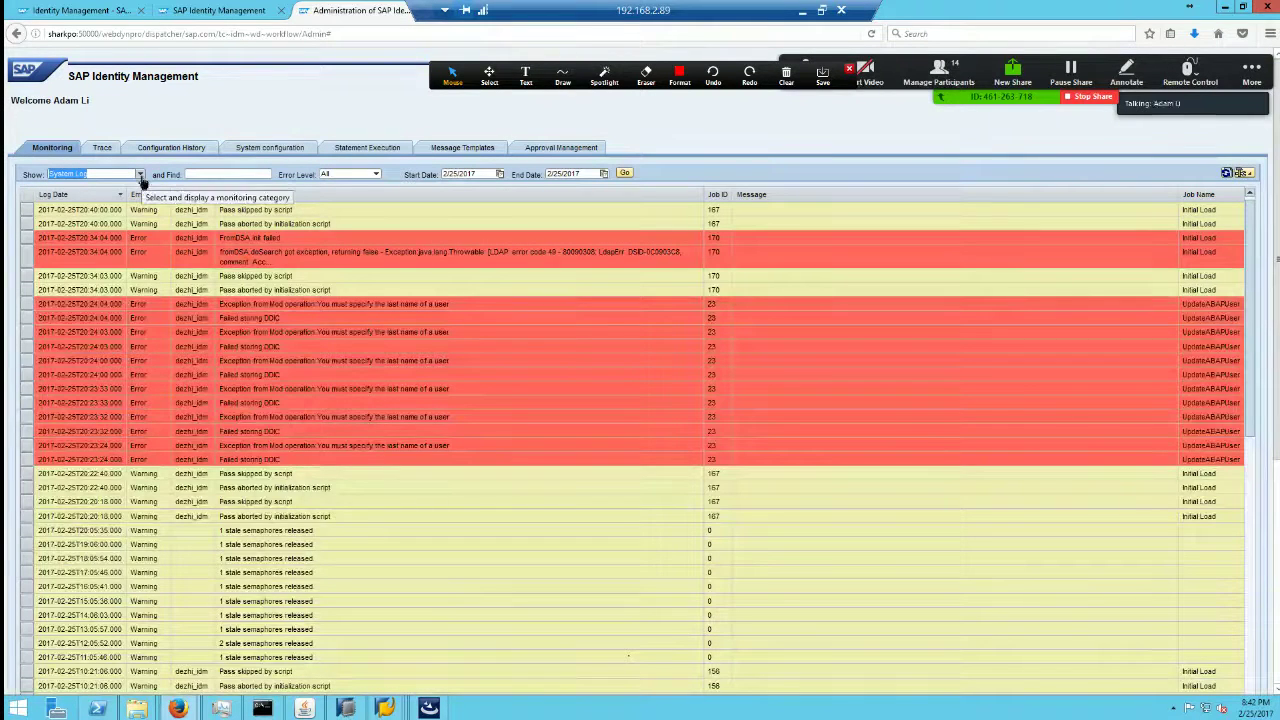
Step: Recheck Job Log entry 28, then scroll through the System Log entries
click(141, 177)
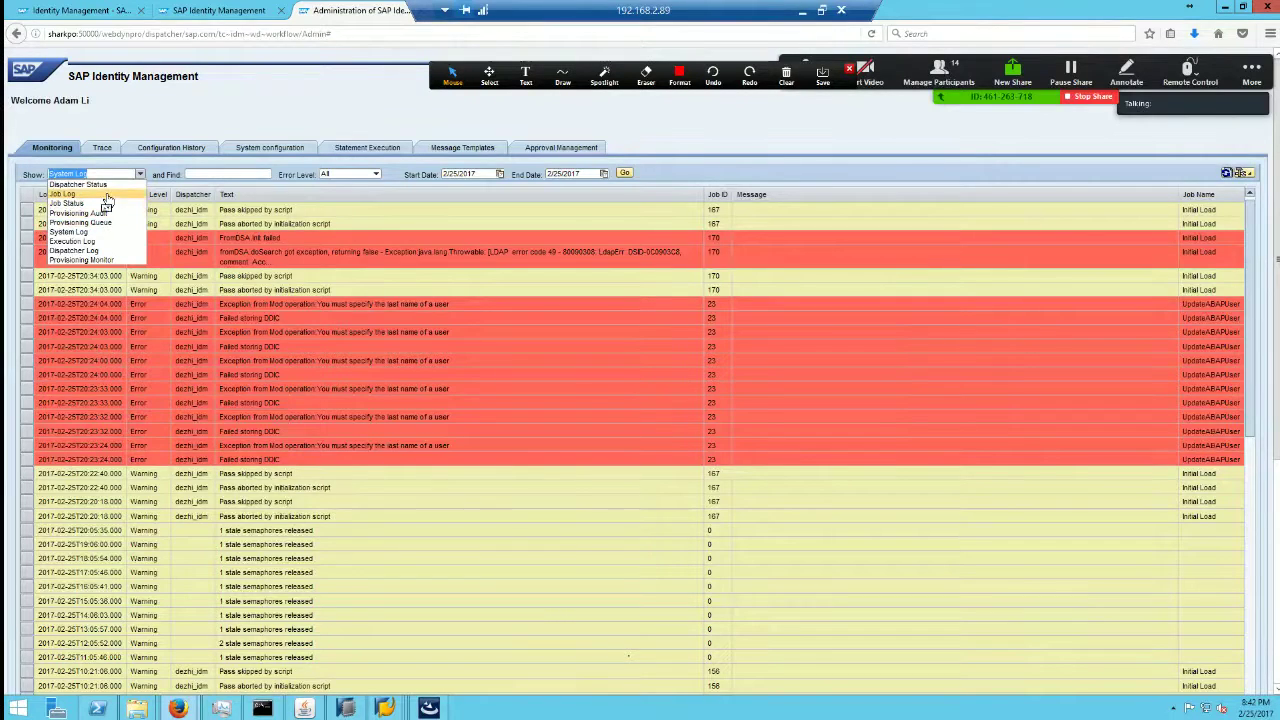
click(105, 195)
click(27, 210)
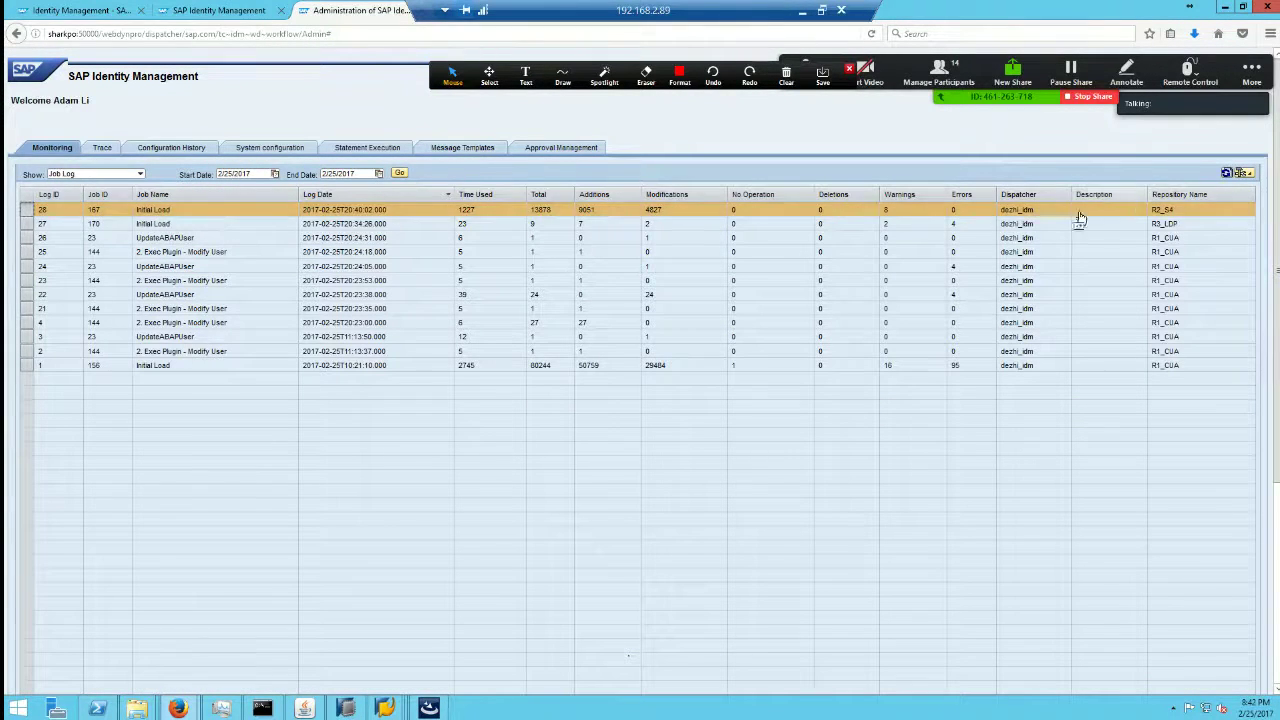
click(140, 174)
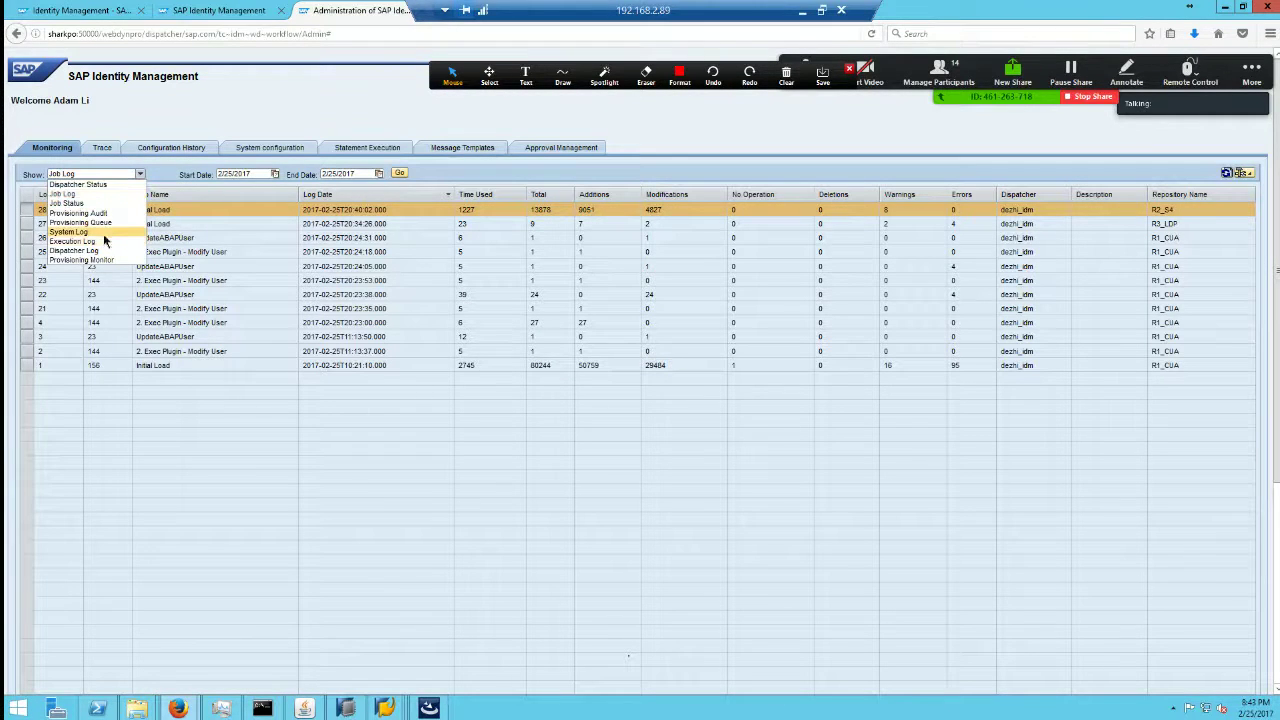
click(103, 232)
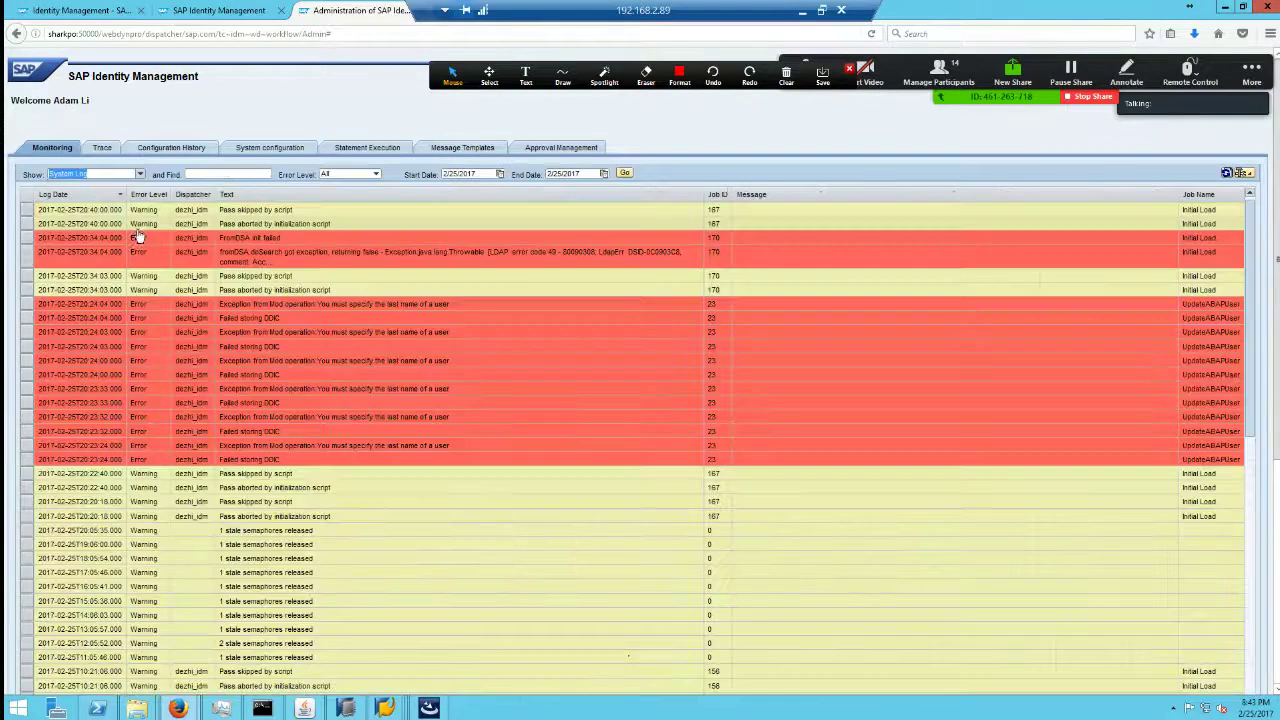
click(1242, 418)
scroll(1255, 572, down, 5)
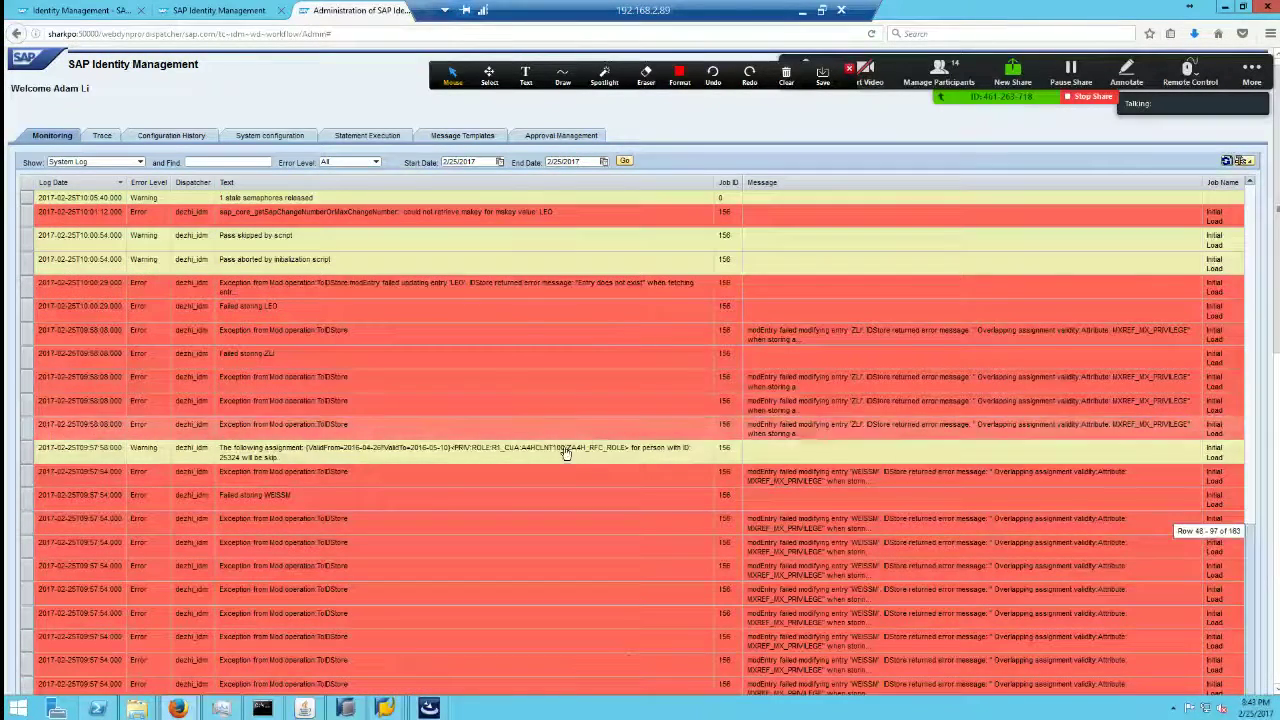
scroll(566, 457, down, 5)
drag(1245, 277, 1248, 218)
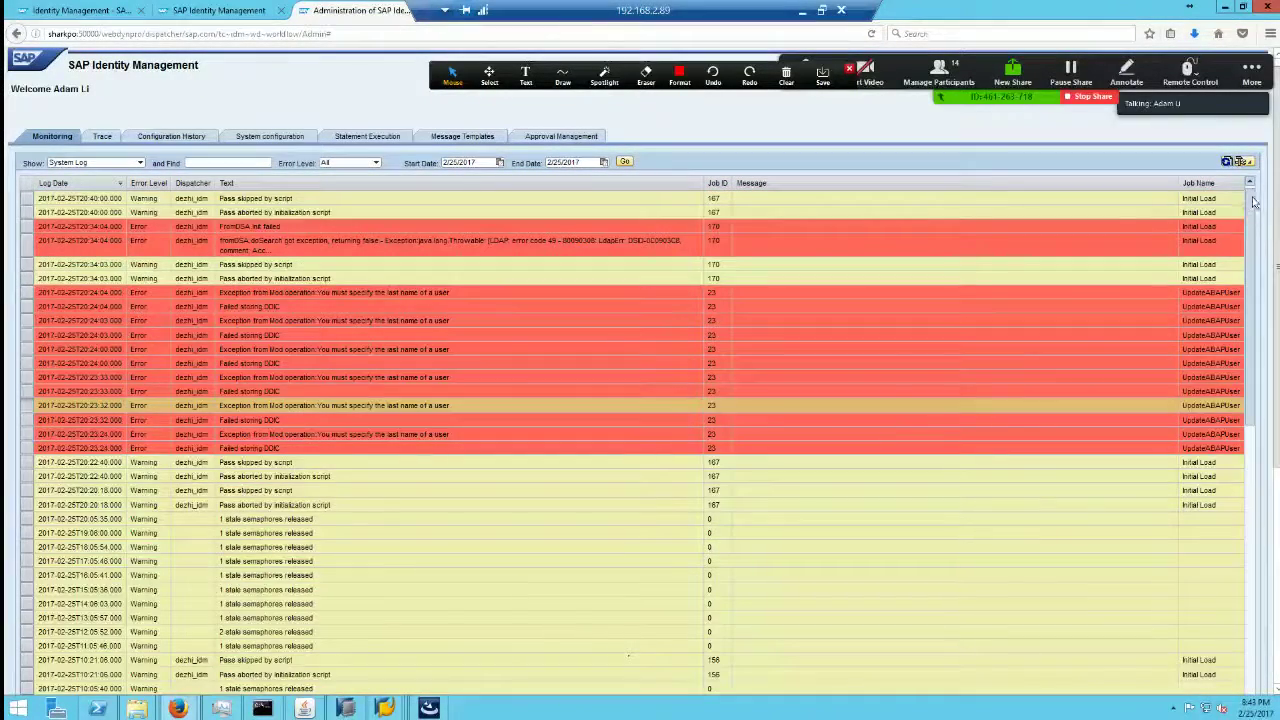
Step: View Job Status, then return to the Job Log and scroll to log 28's XML/HTML details
click(139, 162)
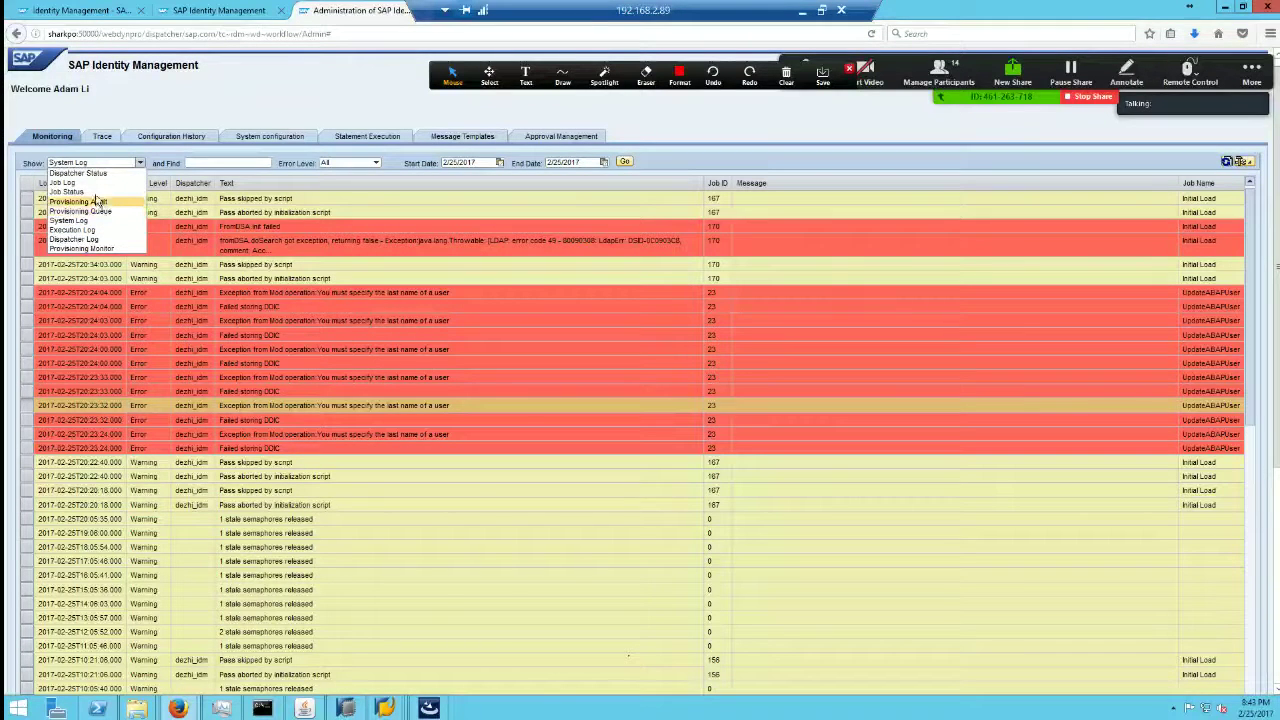
click(92, 191)
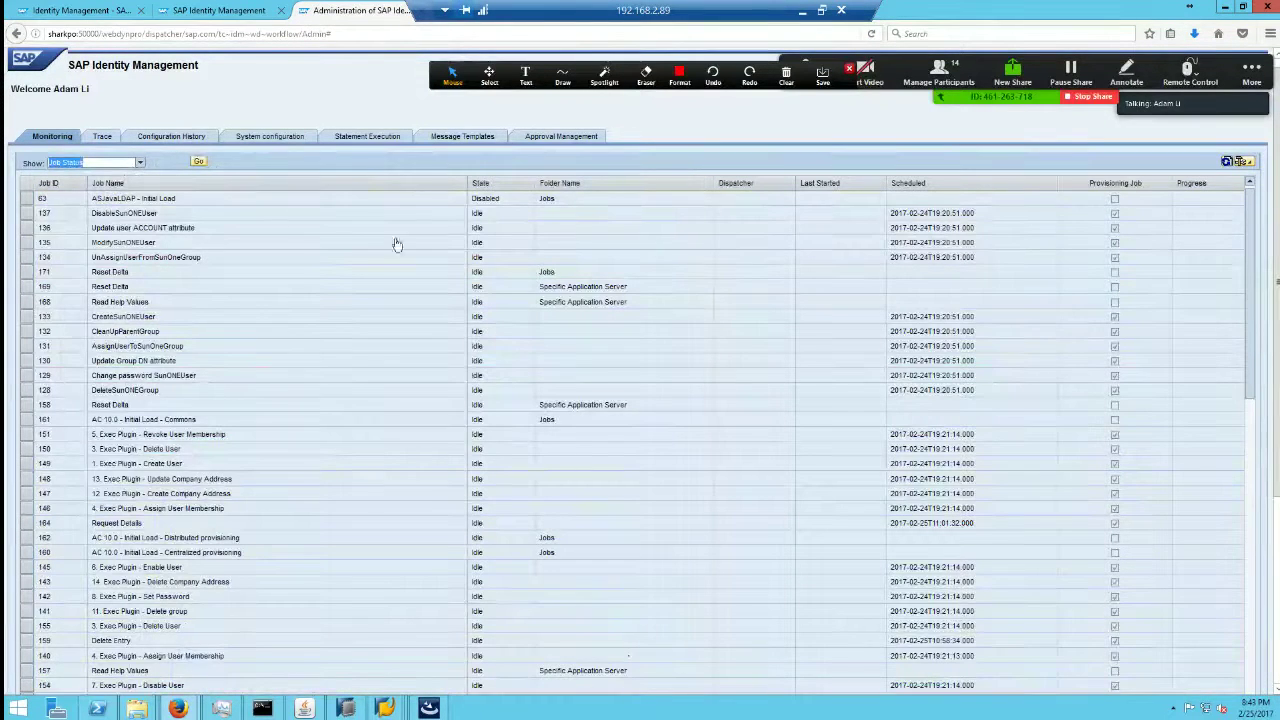
drag(1249, 390, 1249, 508)
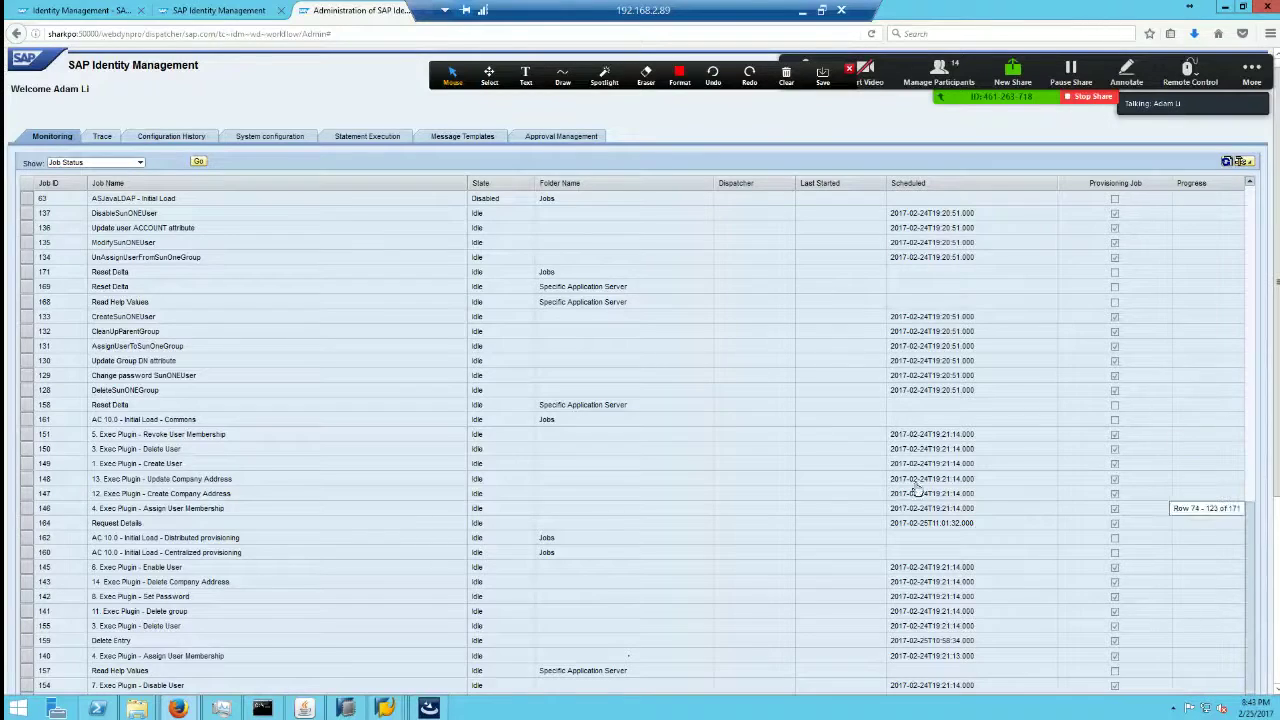
click(141, 163)
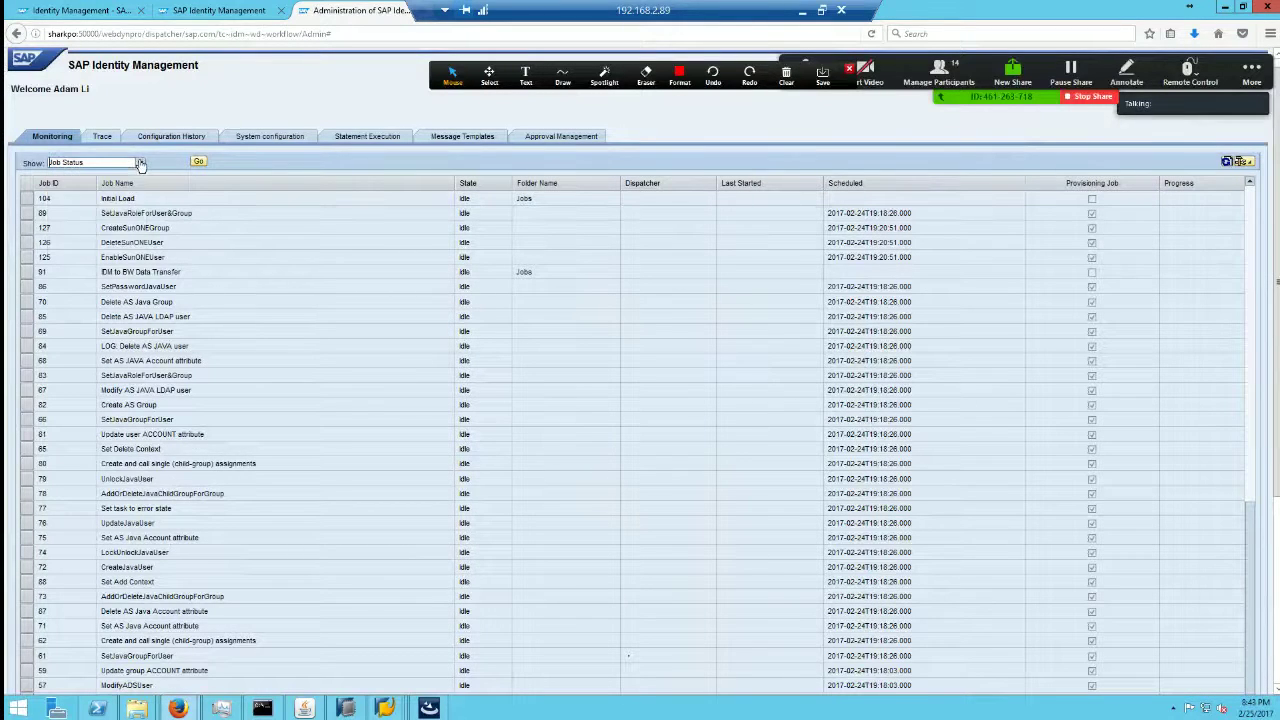
click(141, 163)
click(84, 200)
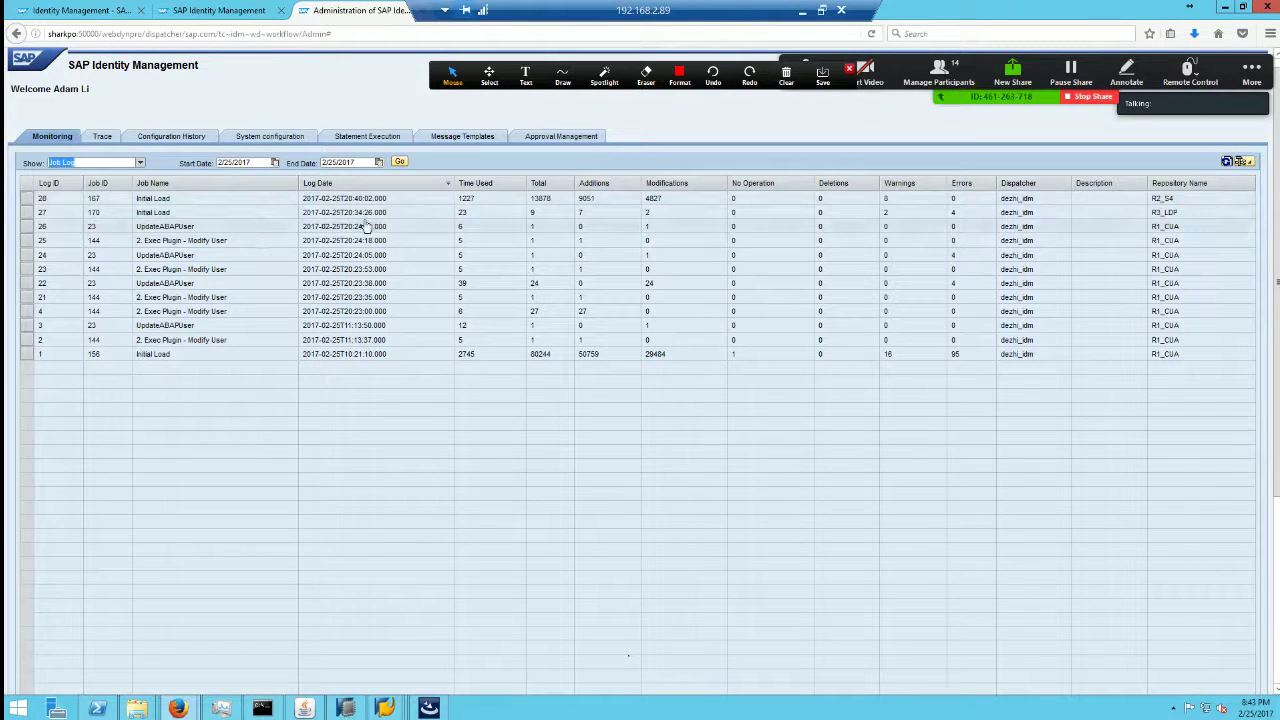
click(28, 198)
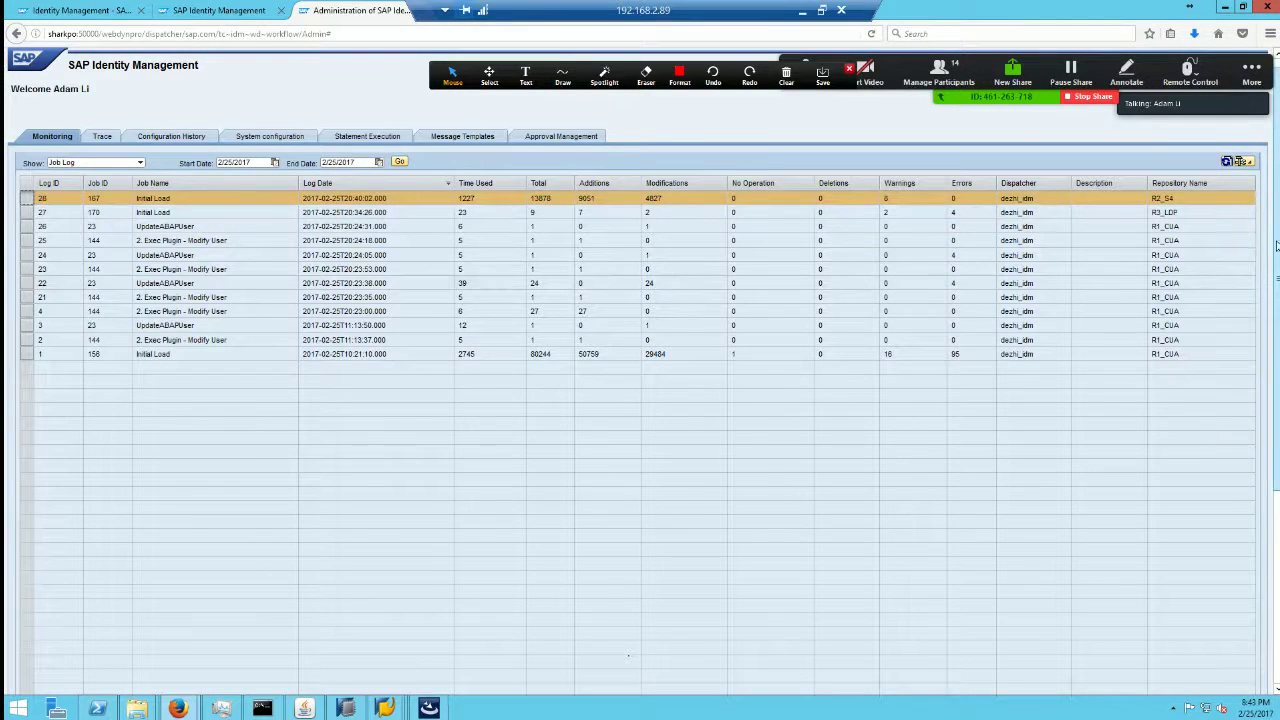
drag(1276, 240, 1277, 555)
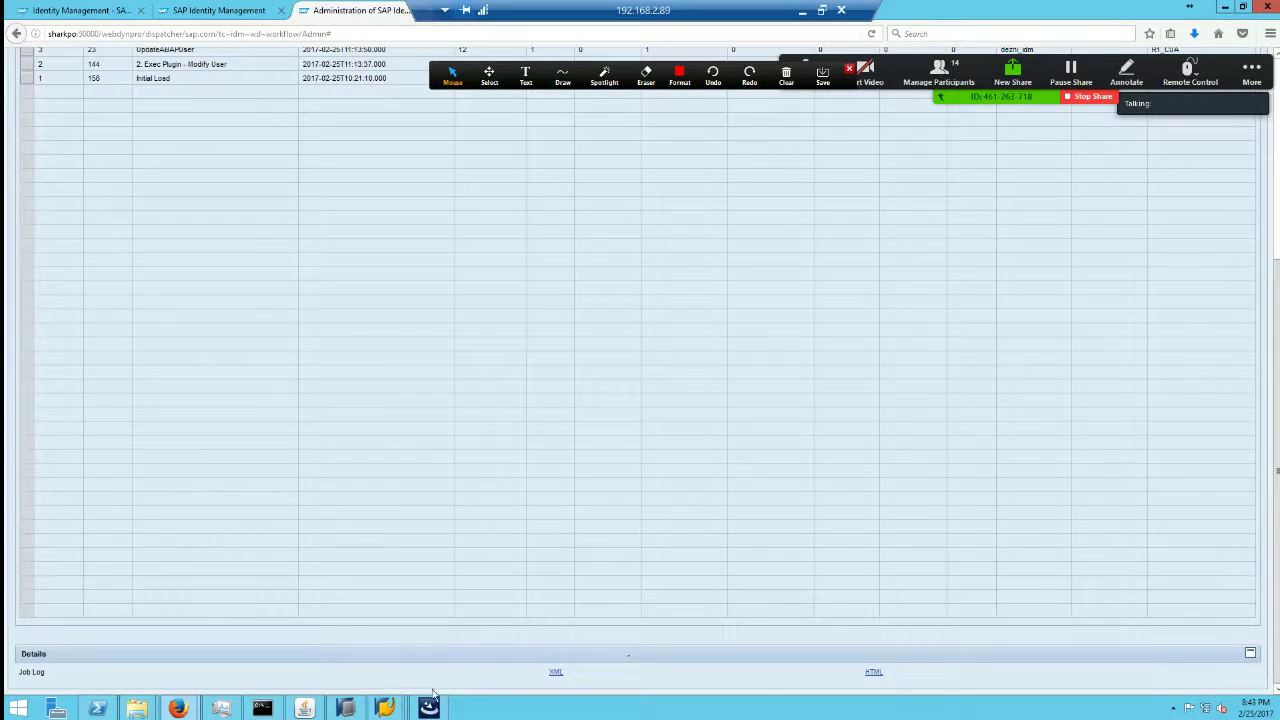
Step: Review the Initial Load HTML synchronization log's pass headings, such as Remove Loops in Reference User Assignments
click(874, 673)
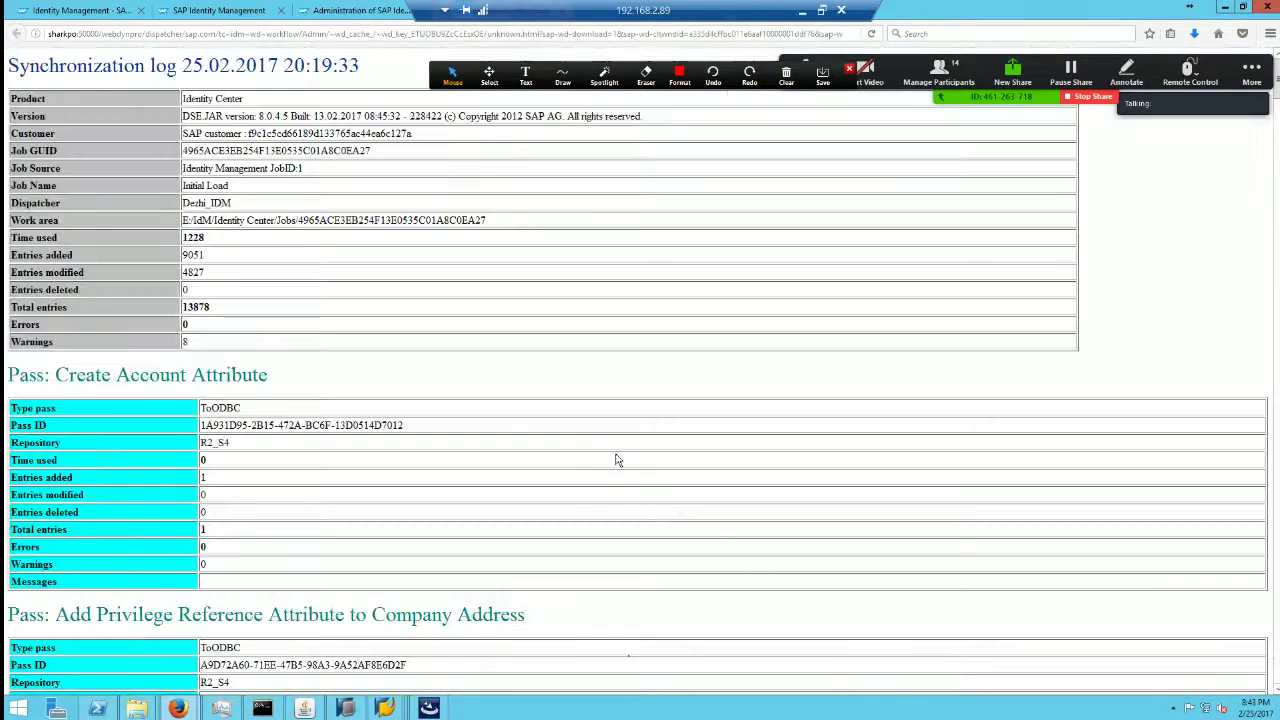
scroll(571, 409, down, 5)
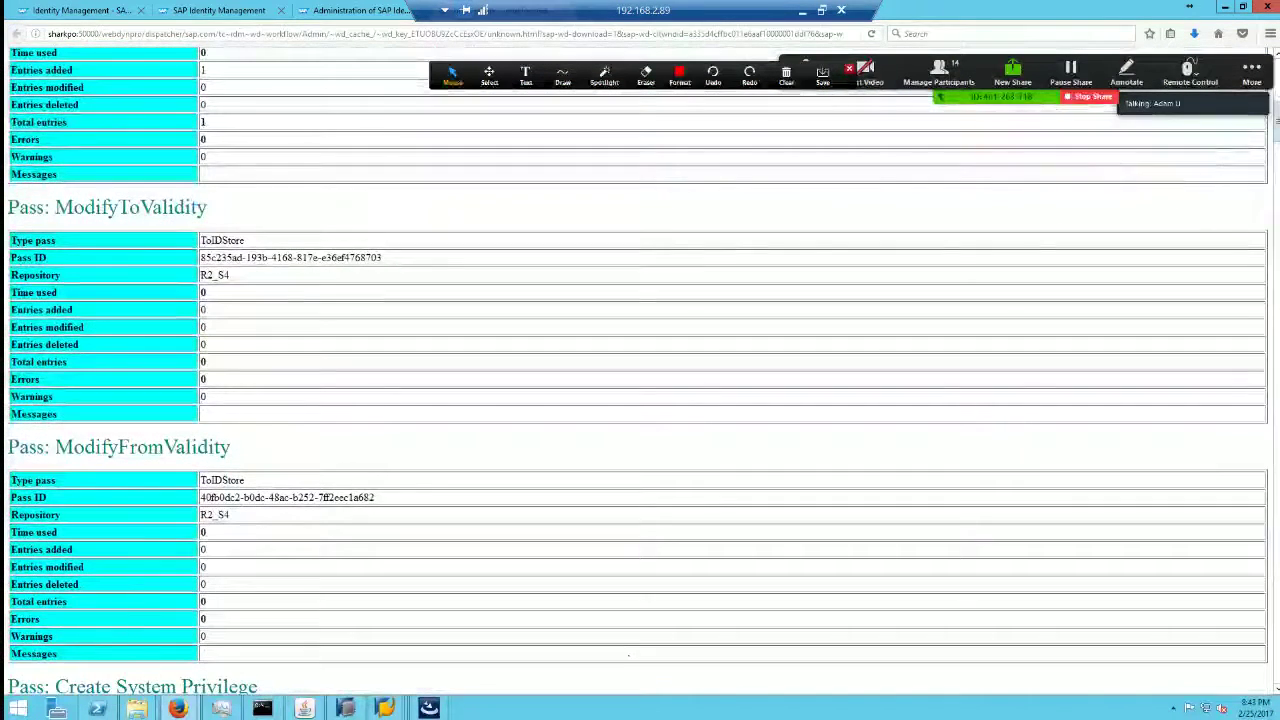
scroll(1119, 313, down, 10)
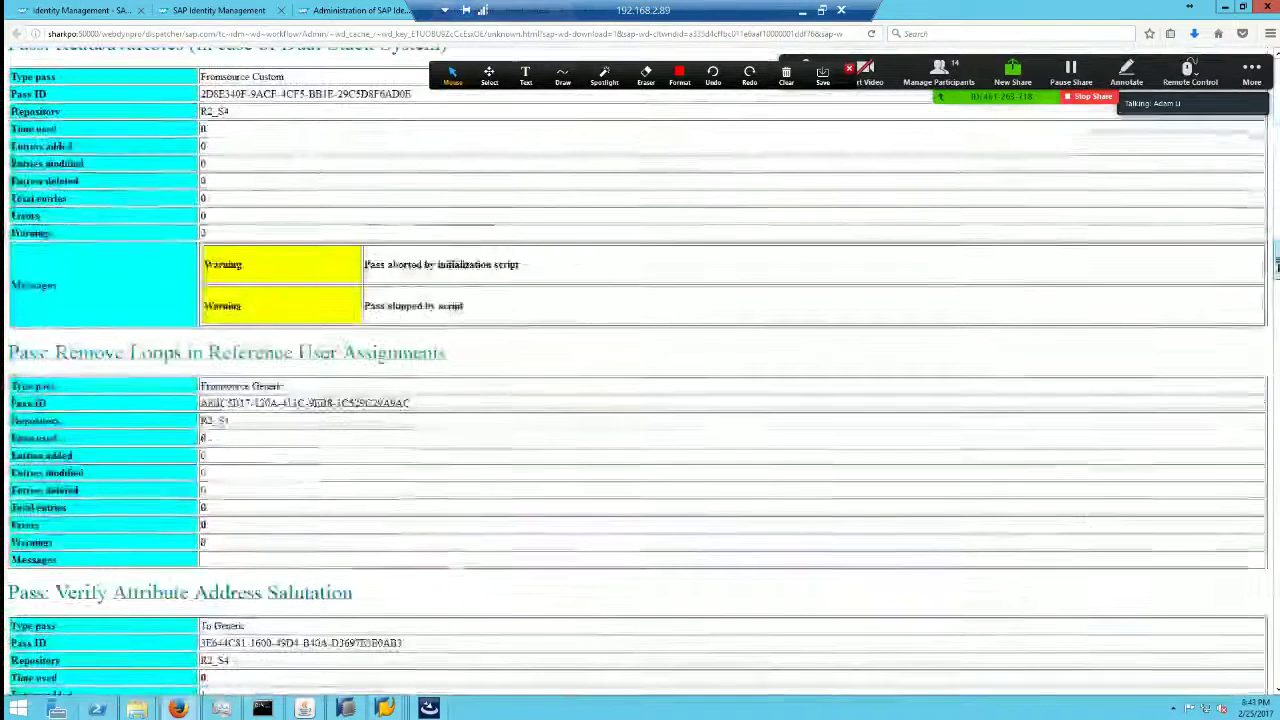
drag(20, 353, 378, 354)
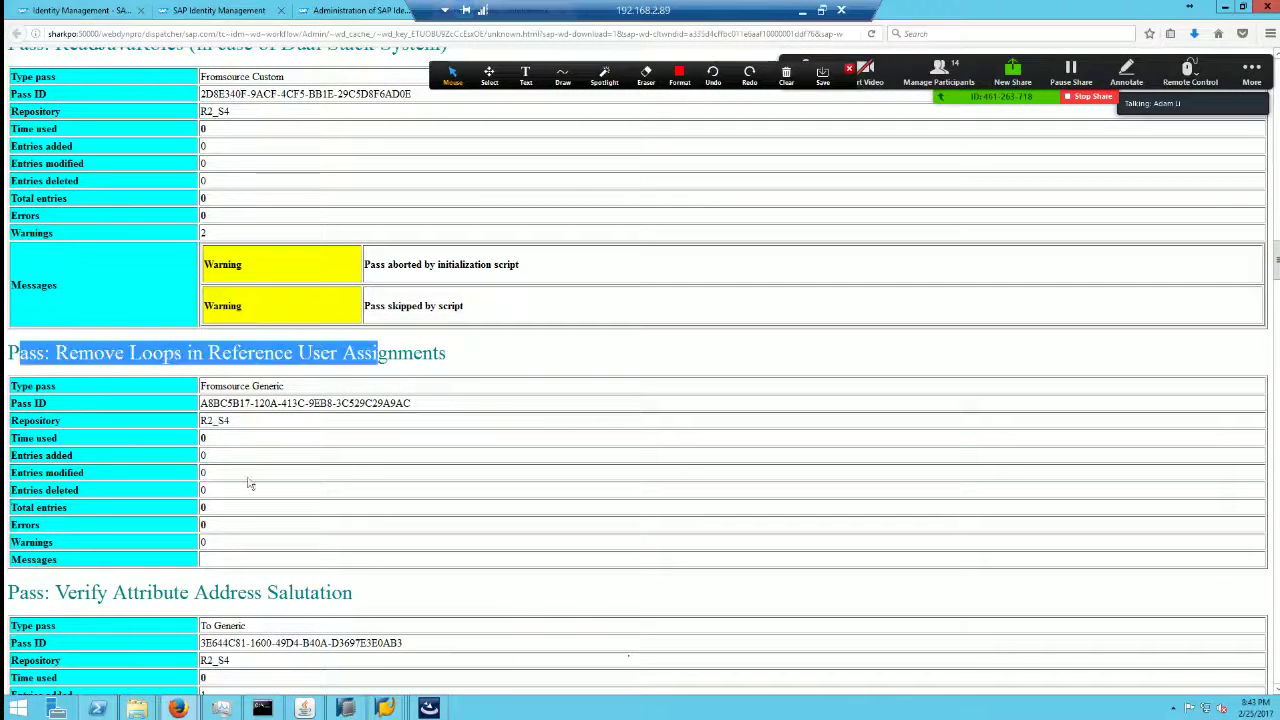
drag(73, 592, 357, 594)
click(424, 668)
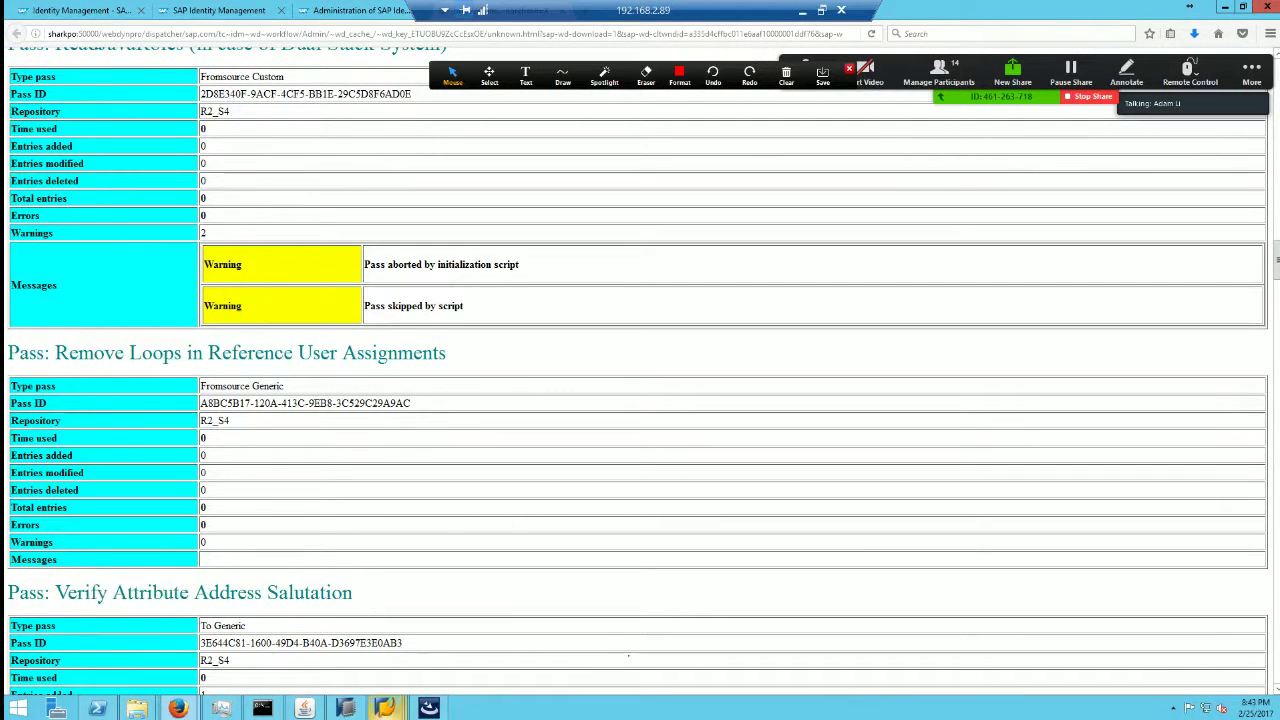
click(346, 708)
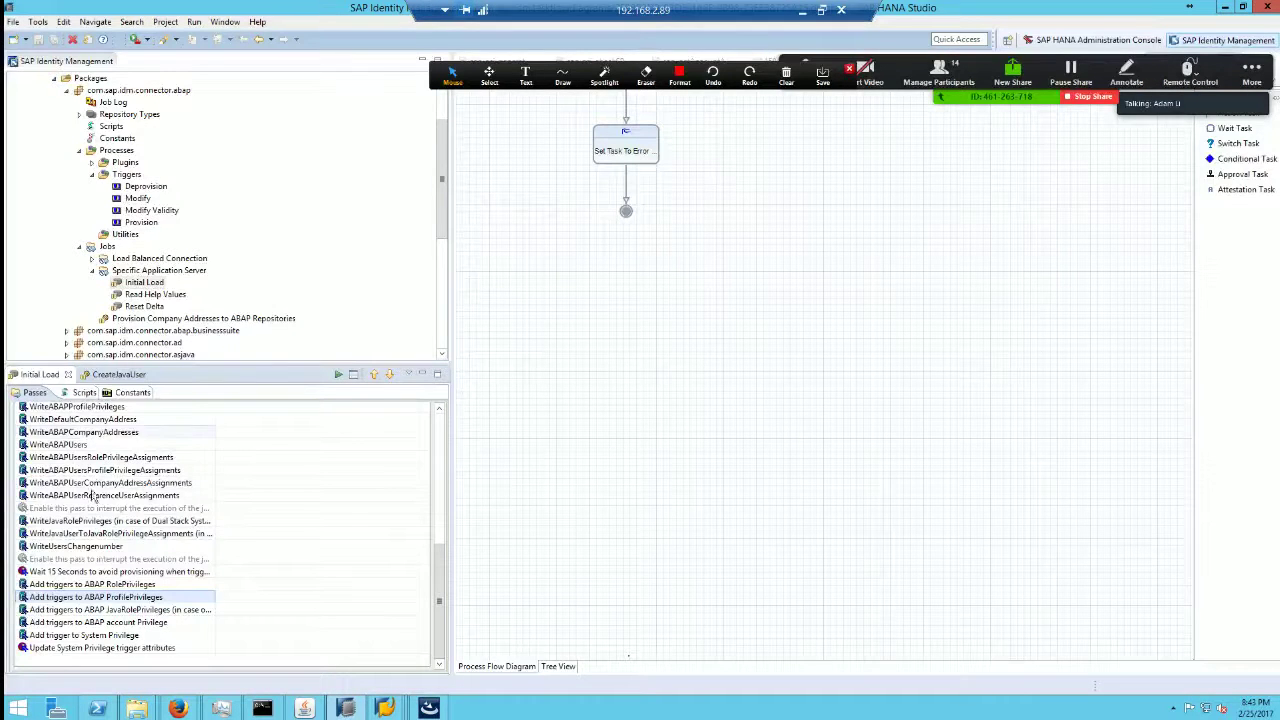
Step: Select the Initial Load job in the package tree and compare it with its job log report
drag(440, 565, 446, 431)
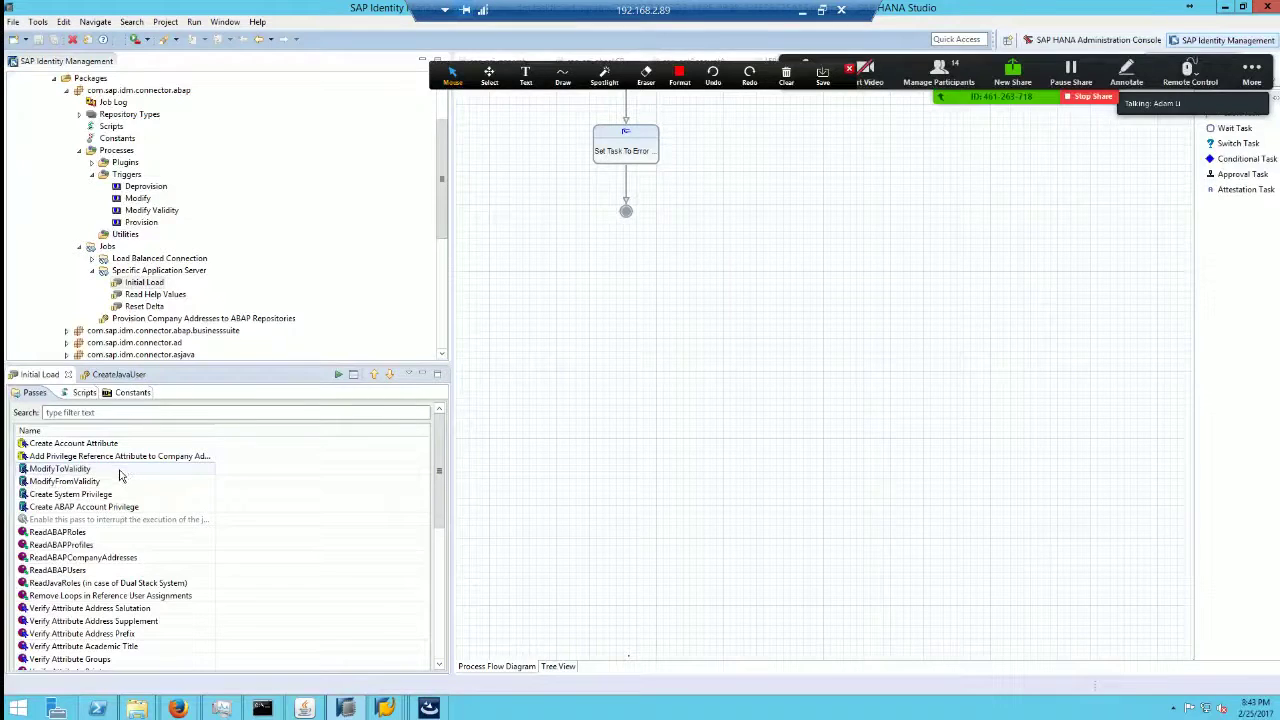
click(144, 284)
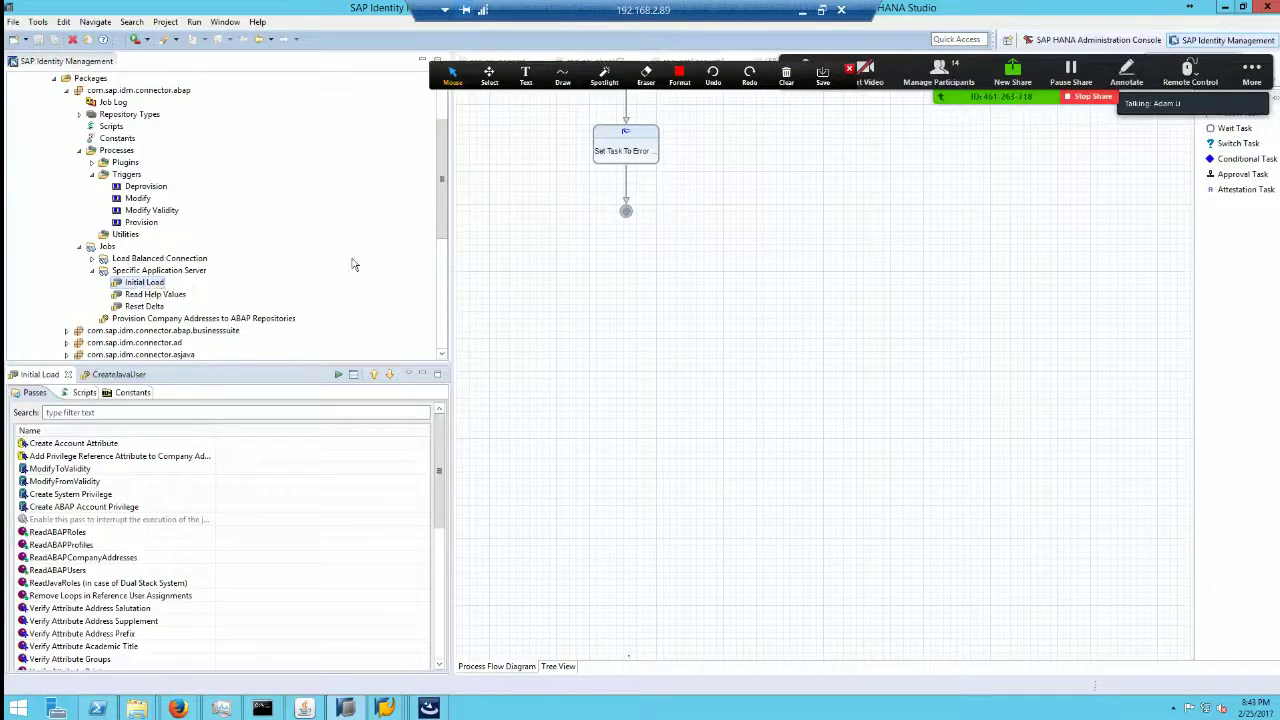
scroll(437, 222, up, 3)
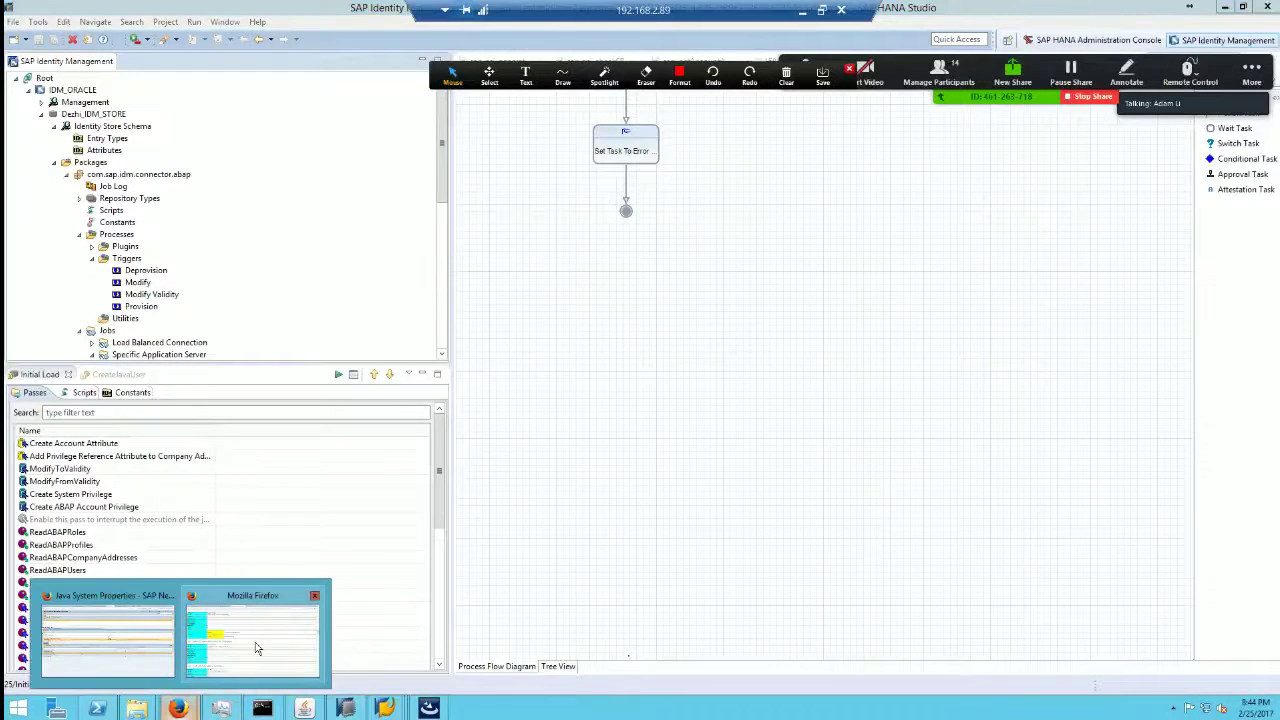
click(257, 645)
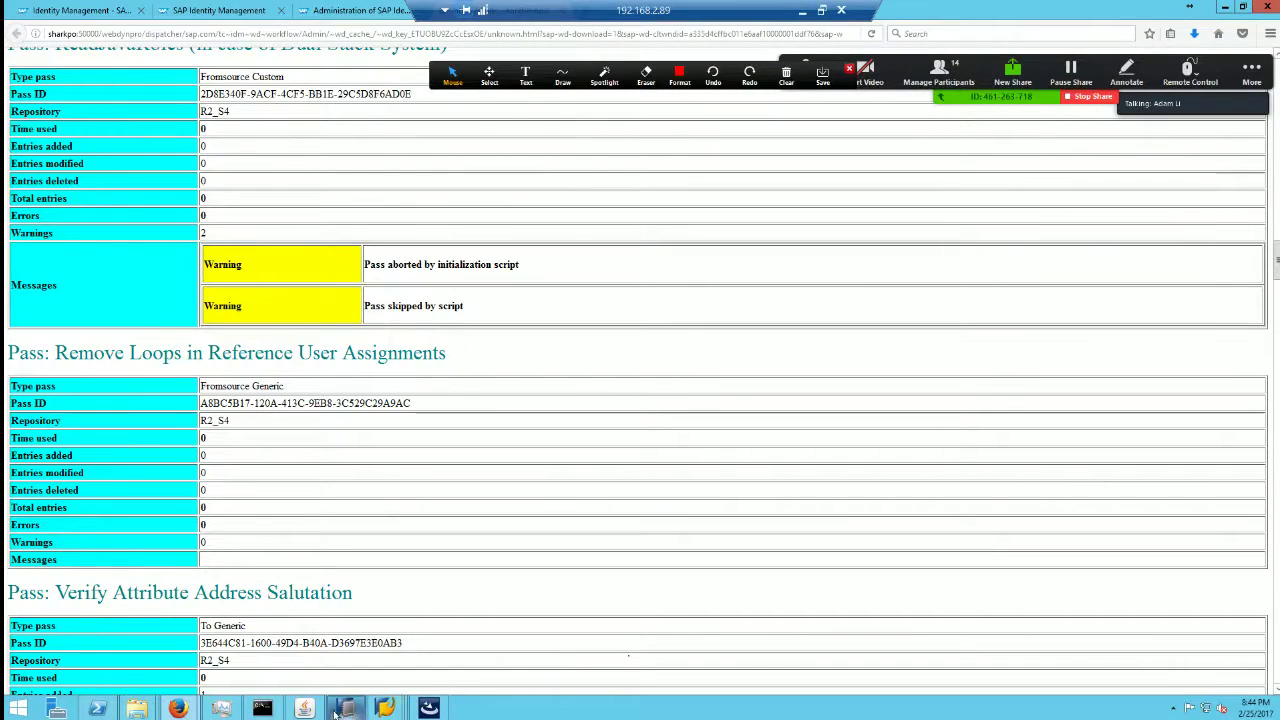
click(304, 708)
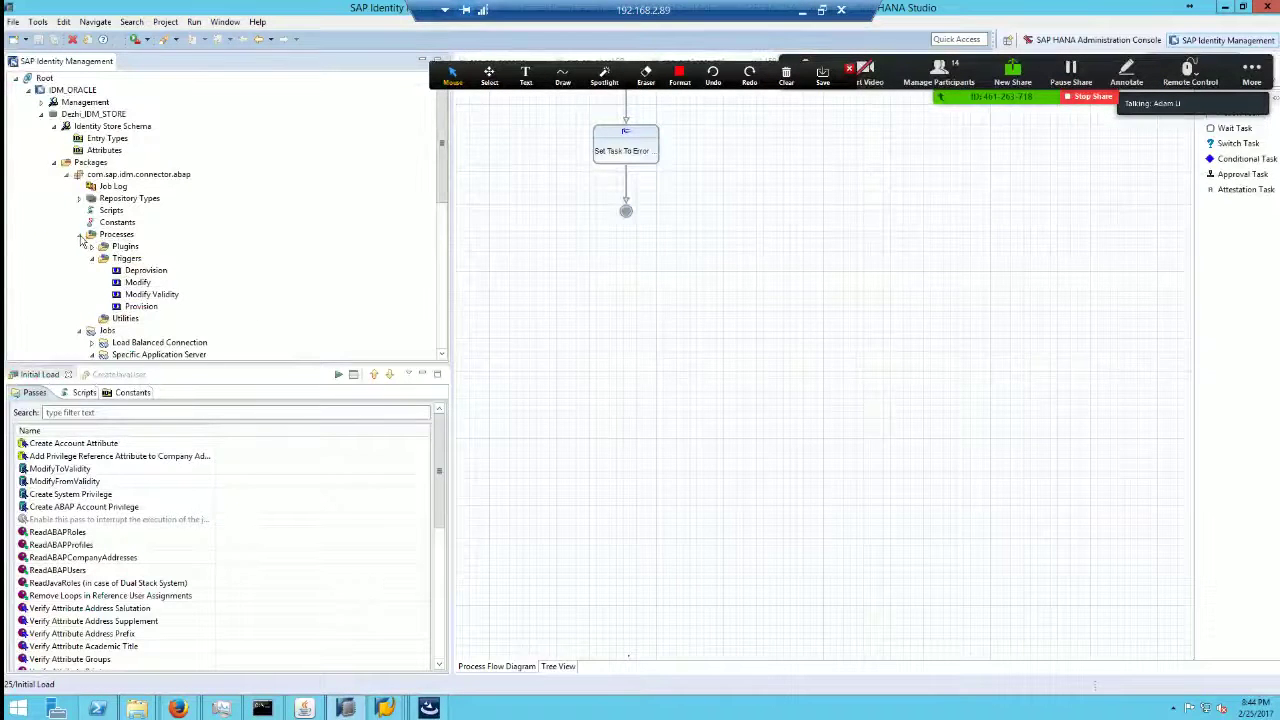
Step: Collapse the Processes folder, Repository Types and the com.sap.idm.connector.abap package
click(81, 236)
click(80, 200)
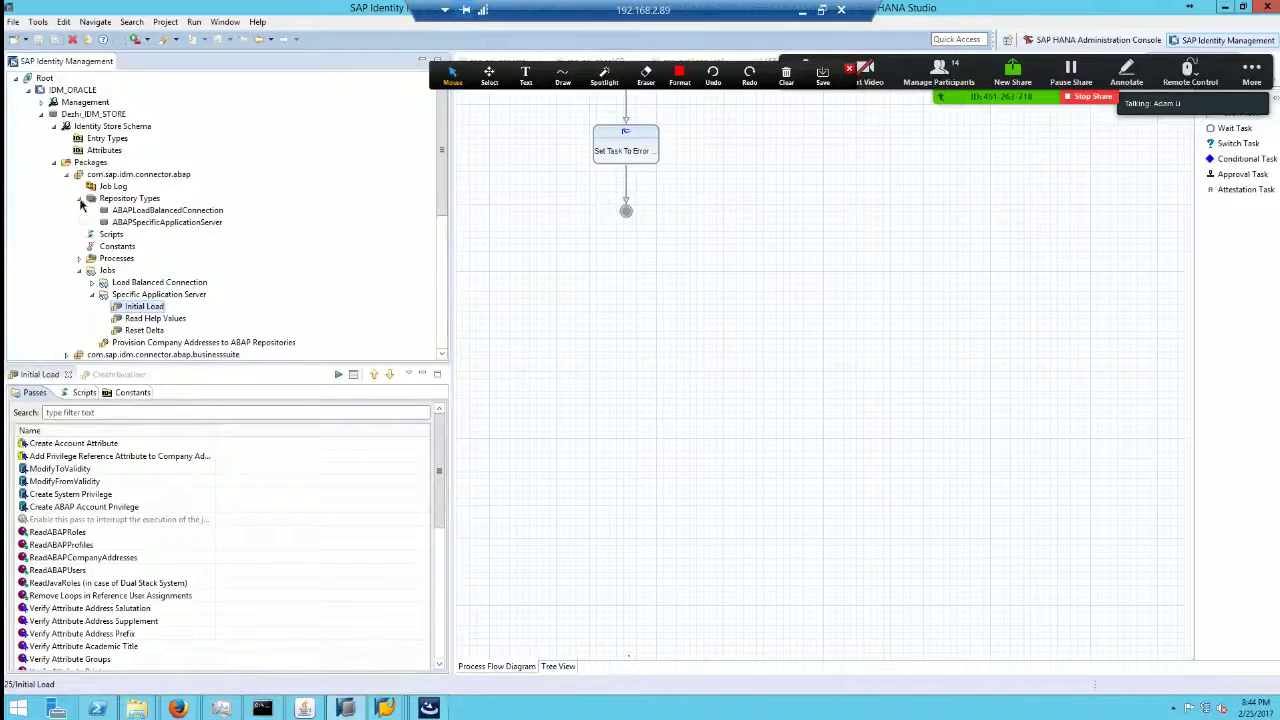
click(80, 200)
click(66, 175)
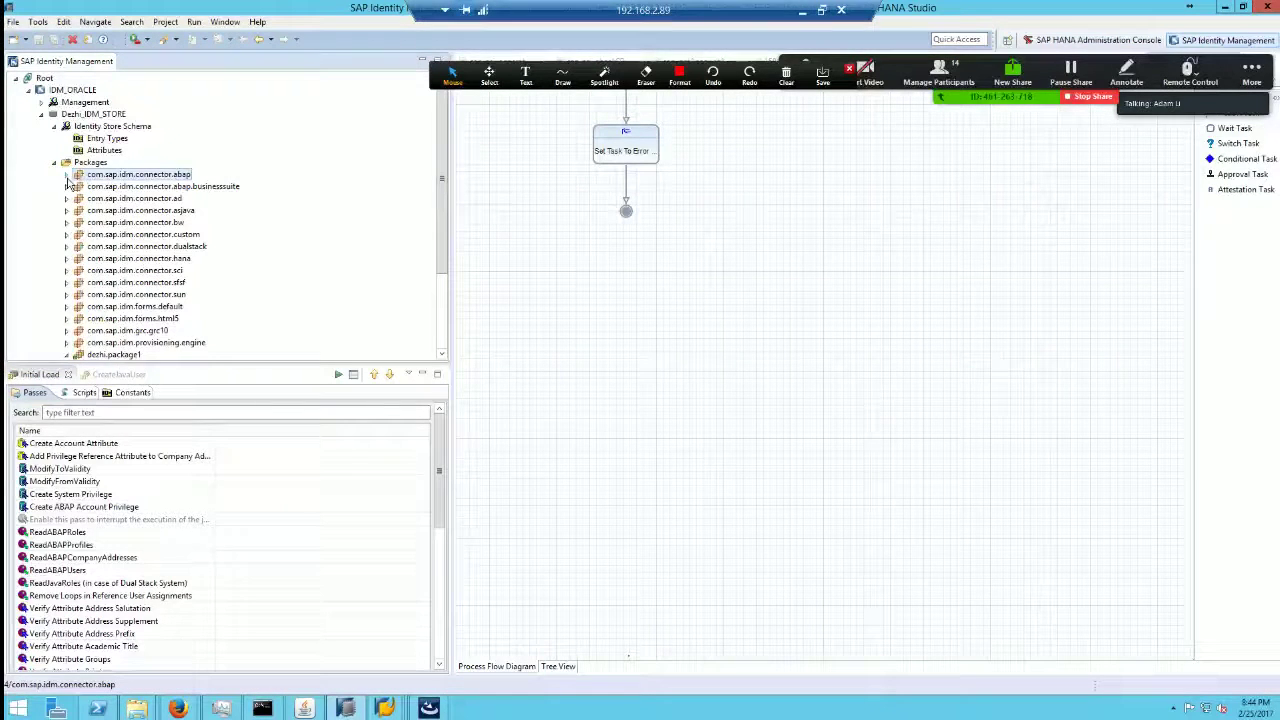
Step: Look up the SAP HANA Database connector's version-dependencies slide (page 59) in the connector PDF
click(805, 9)
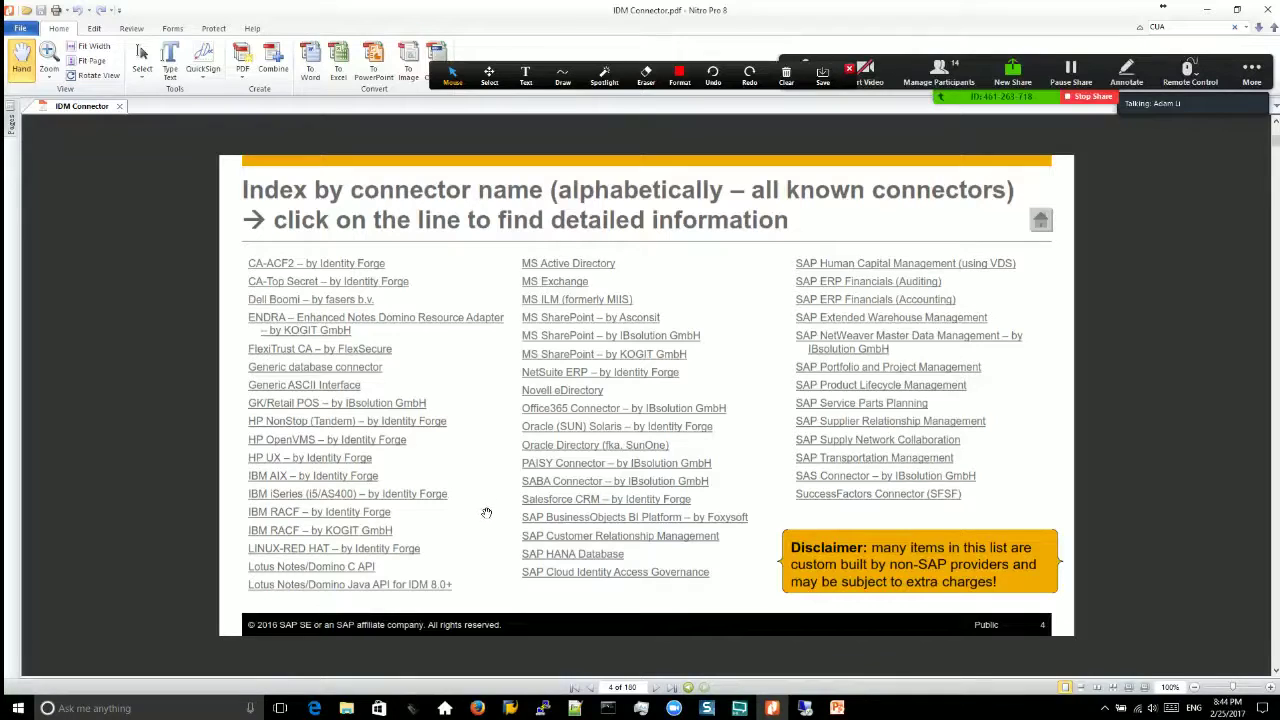
click(593, 556)
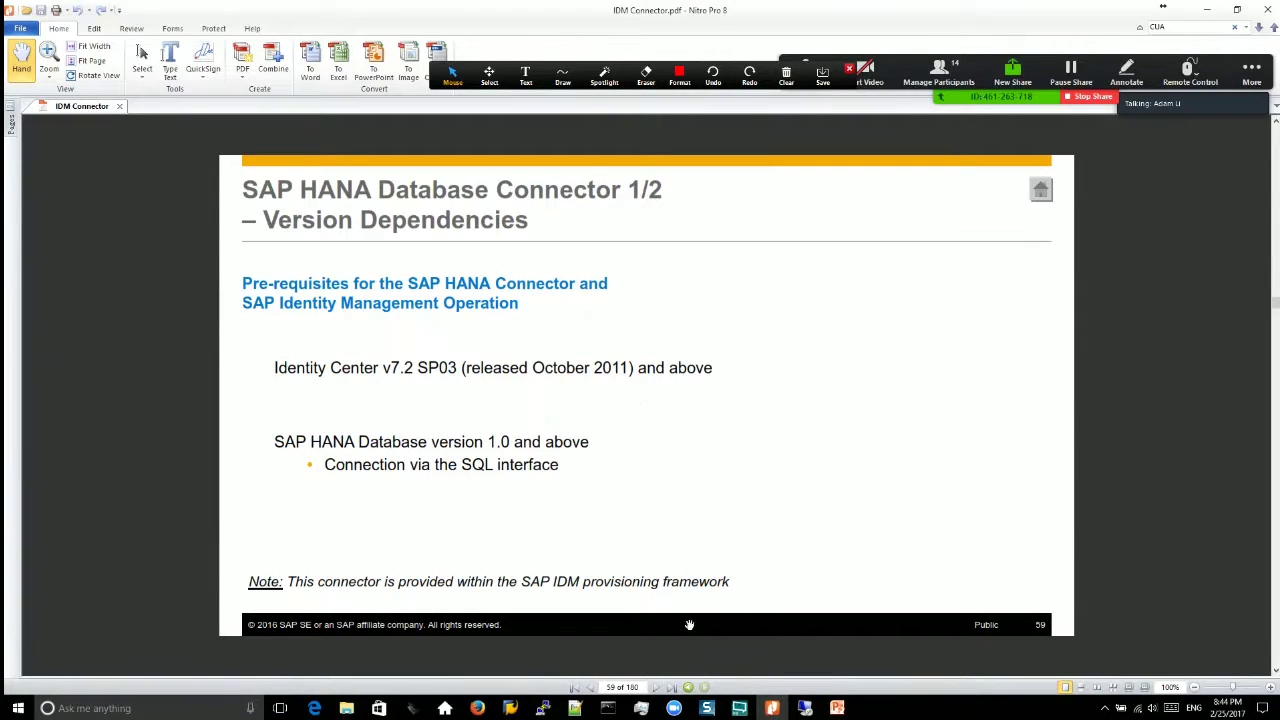
click(806, 709)
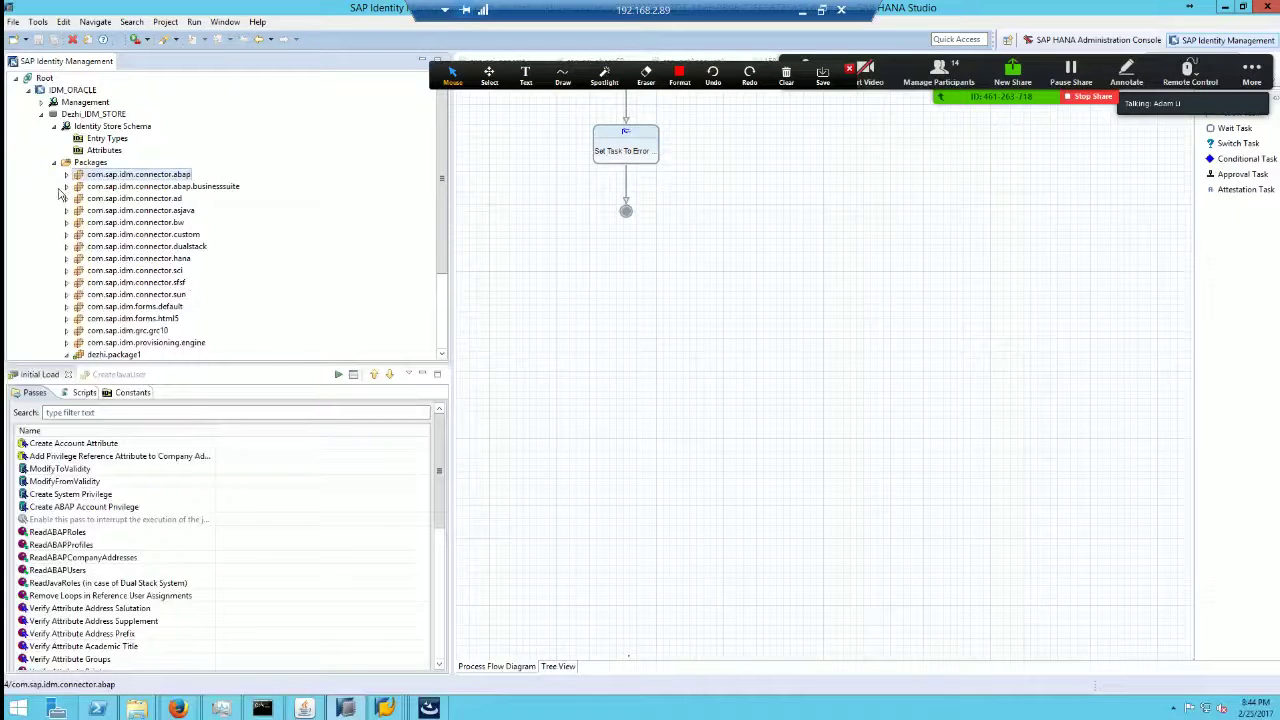
Step: Review the SAPHANA repository type in com.sap.idm.connector.hana, close its editor, and restore the studio window
click(140, 261)
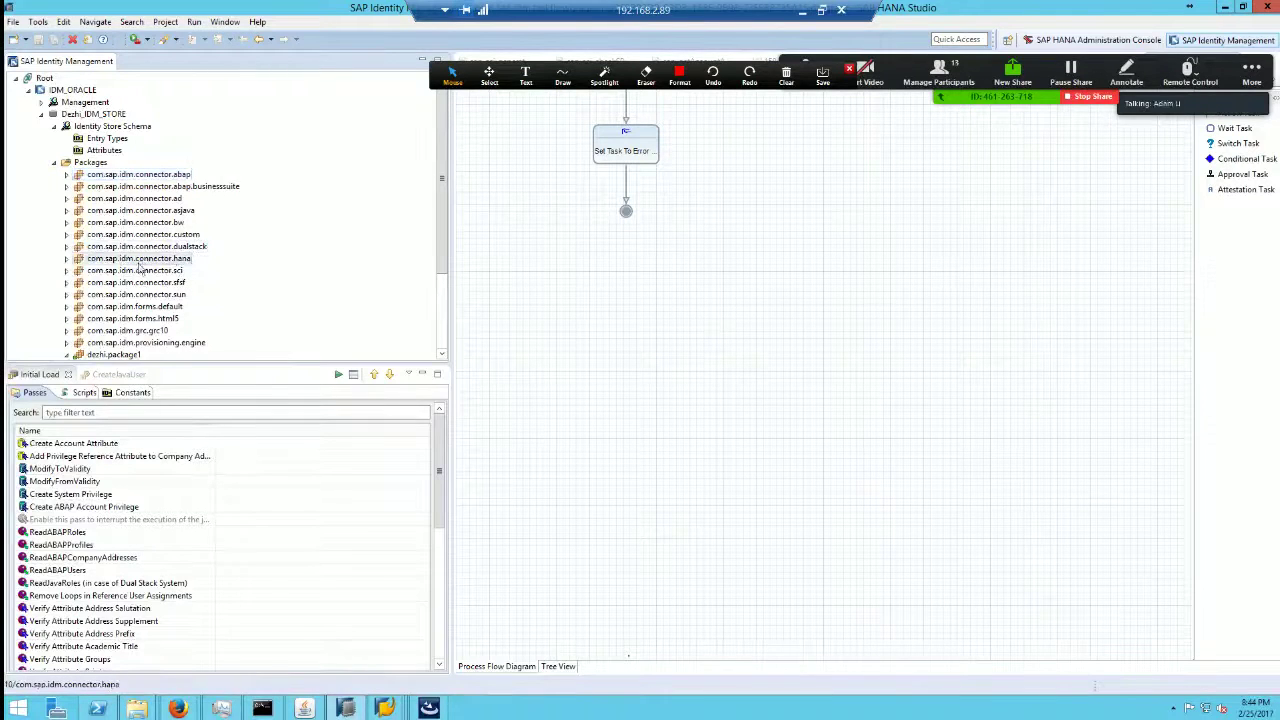
click(67, 259)
click(80, 283)
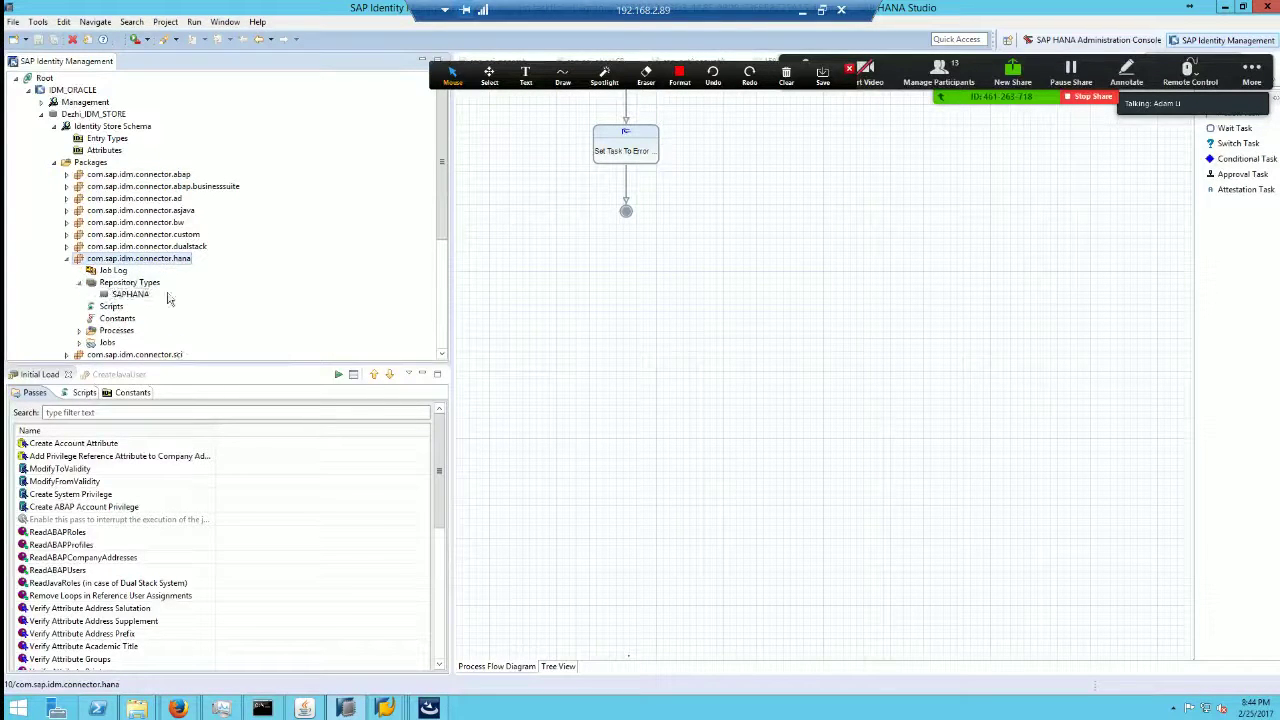
click(131, 294)
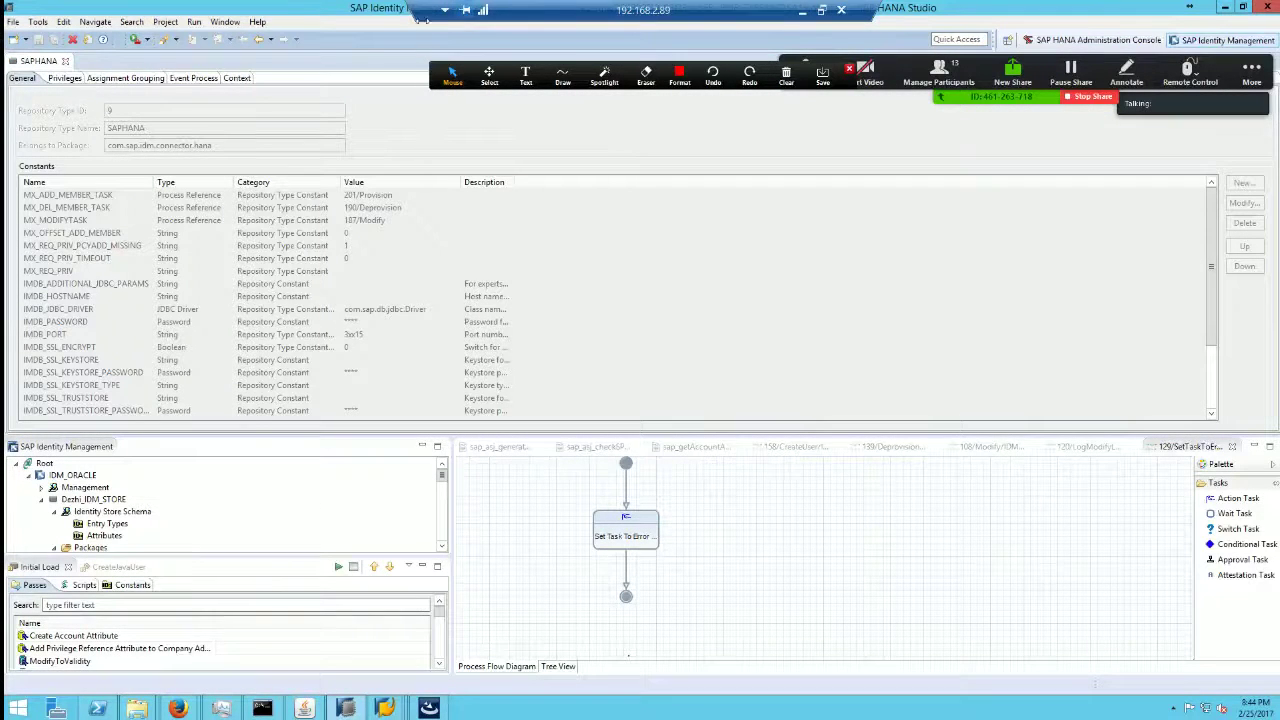
click(65, 61)
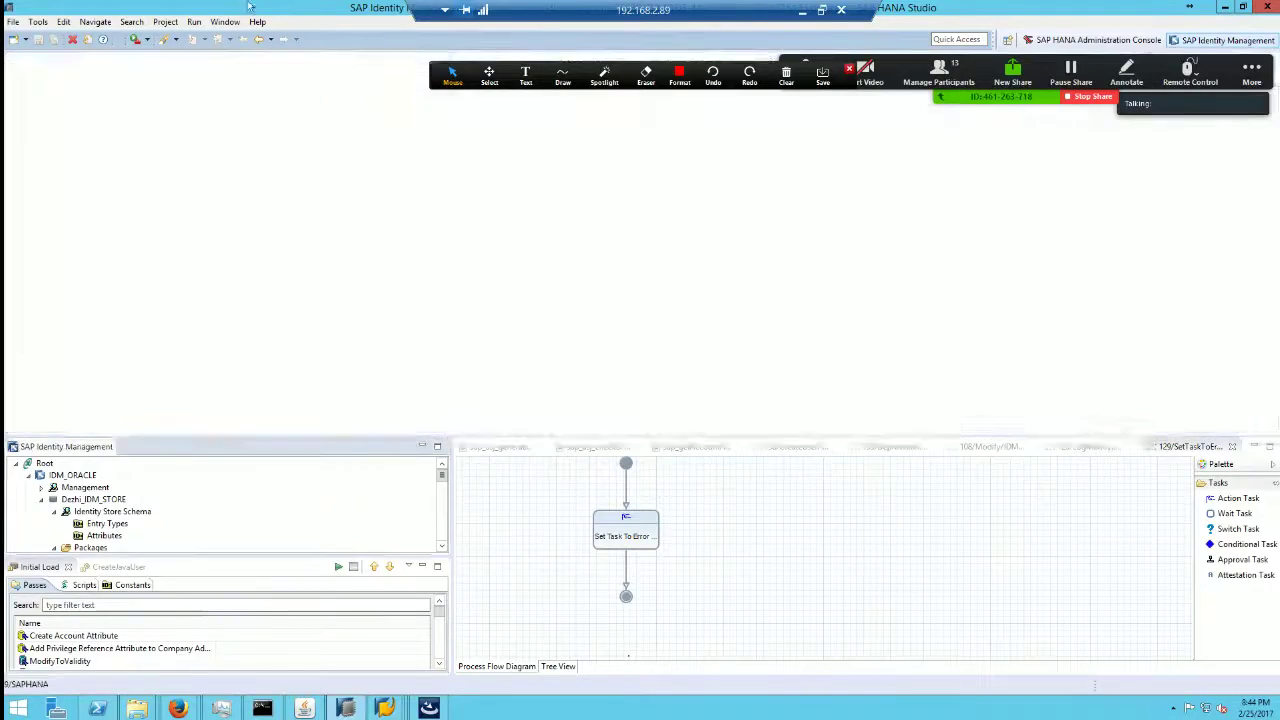
double_click(301, 7)
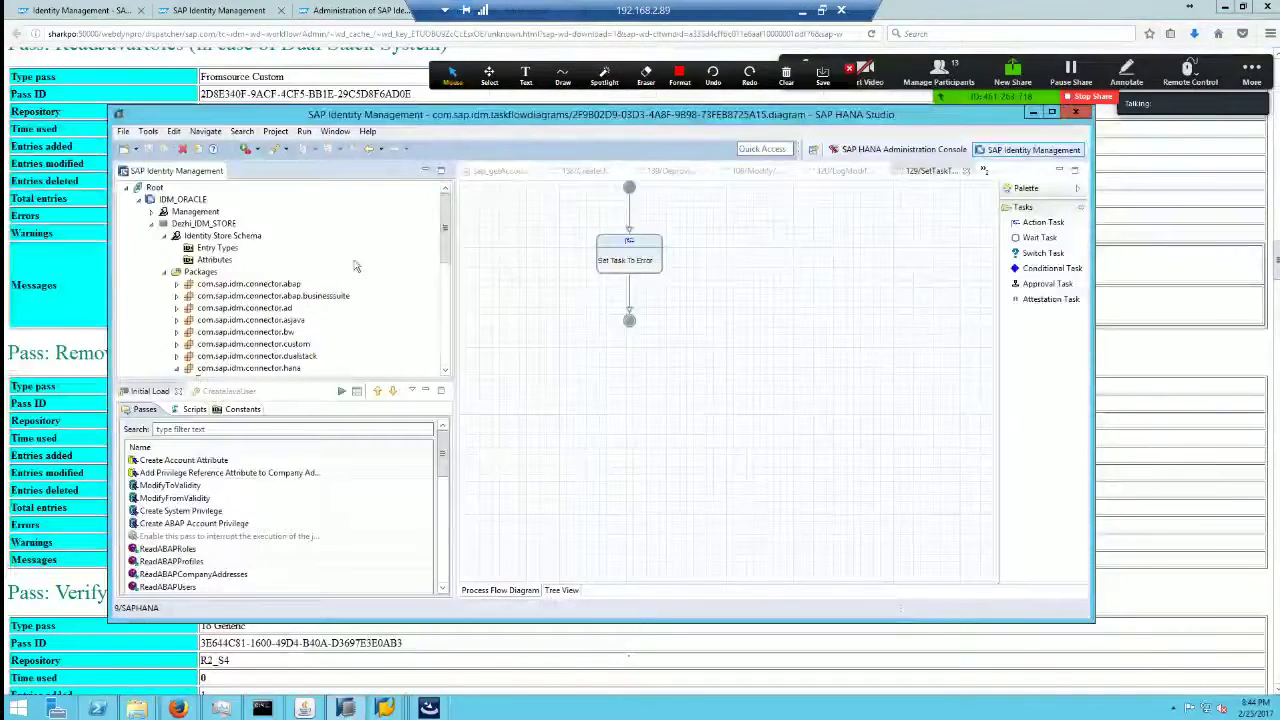
Step: Browse the IDM Connector PDF slides, then go to page 4's alphabetical connector index
click(802, 10)
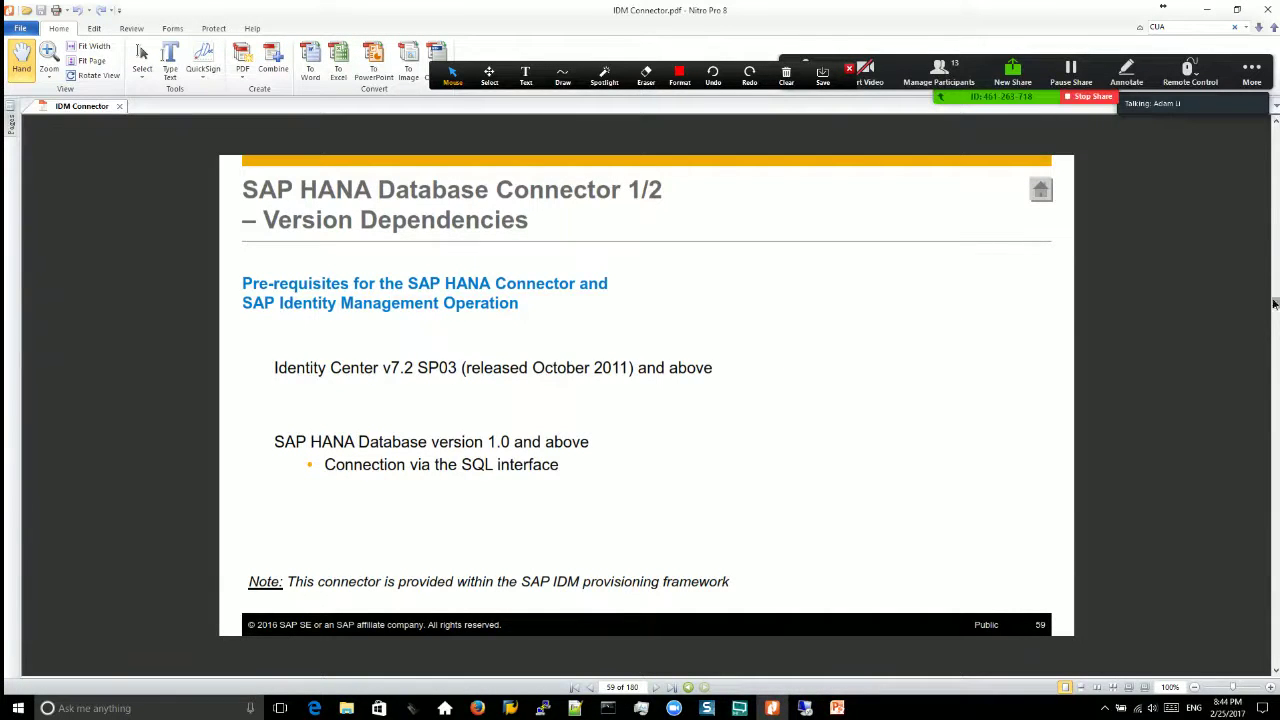
drag(1276, 128, 1276, 118)
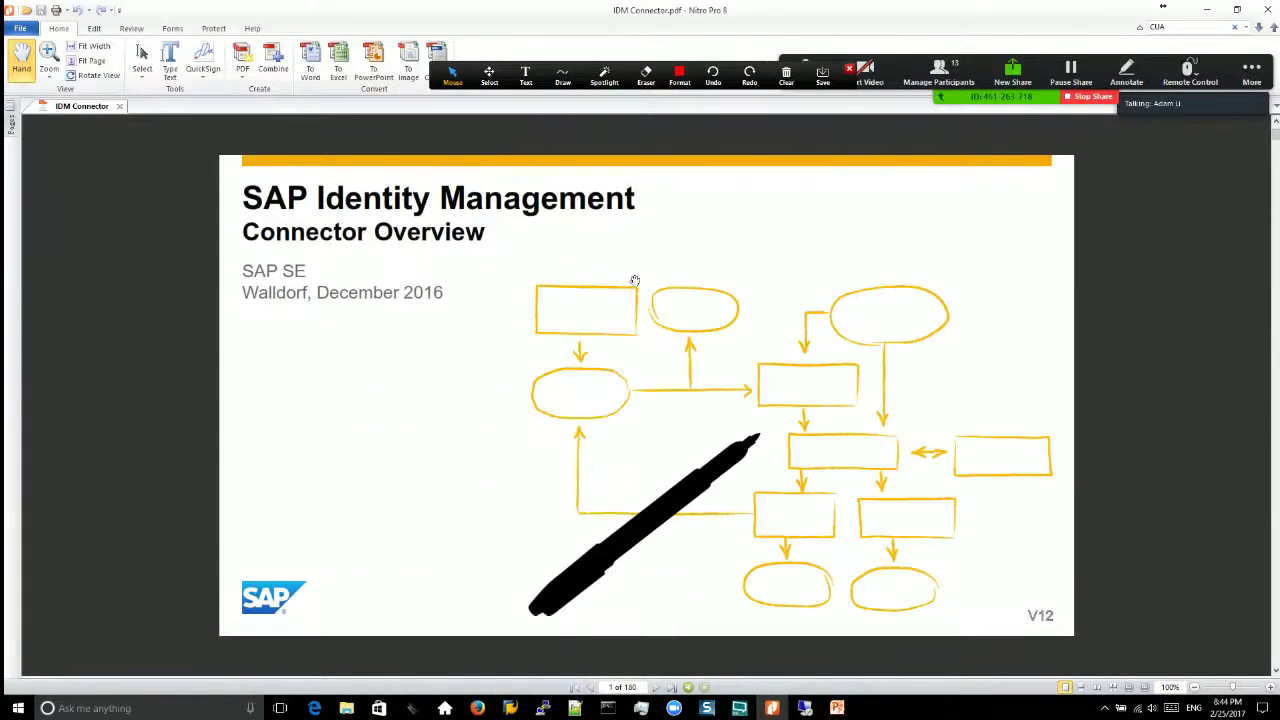
scroll(634, 280, down, 5)
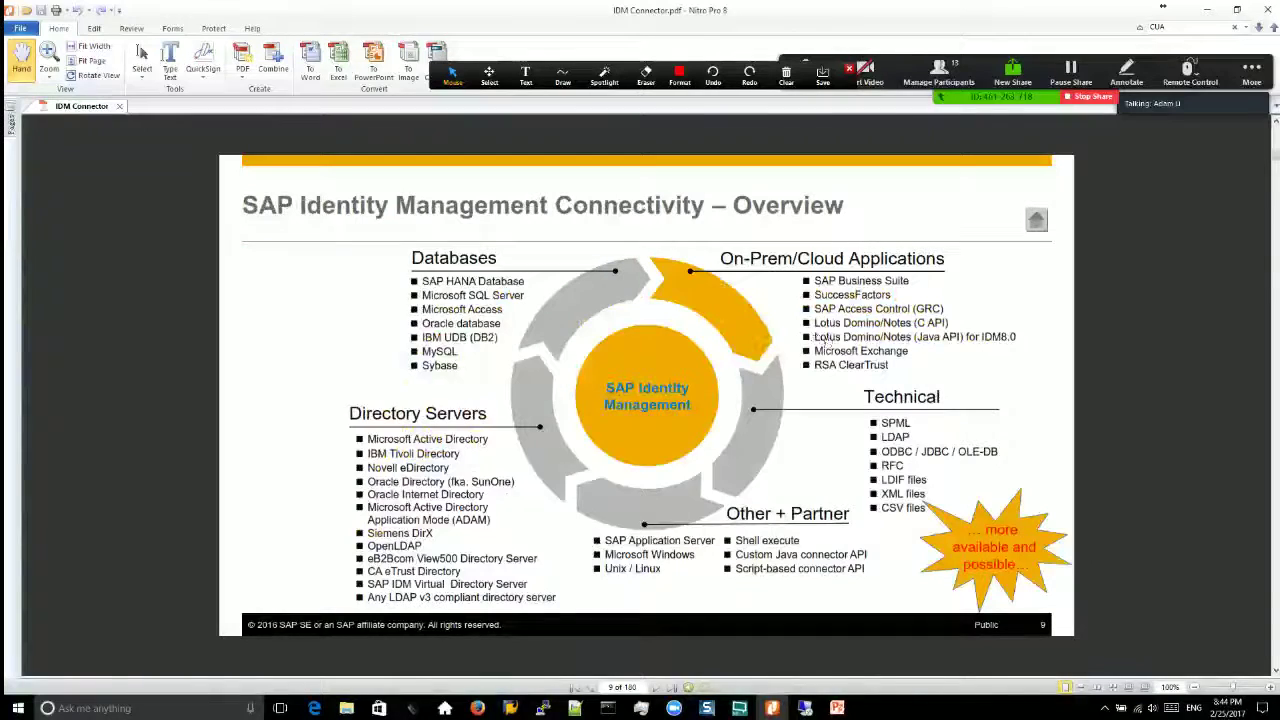
click(1276, 142)
scroll(1276, 142, up, 1)
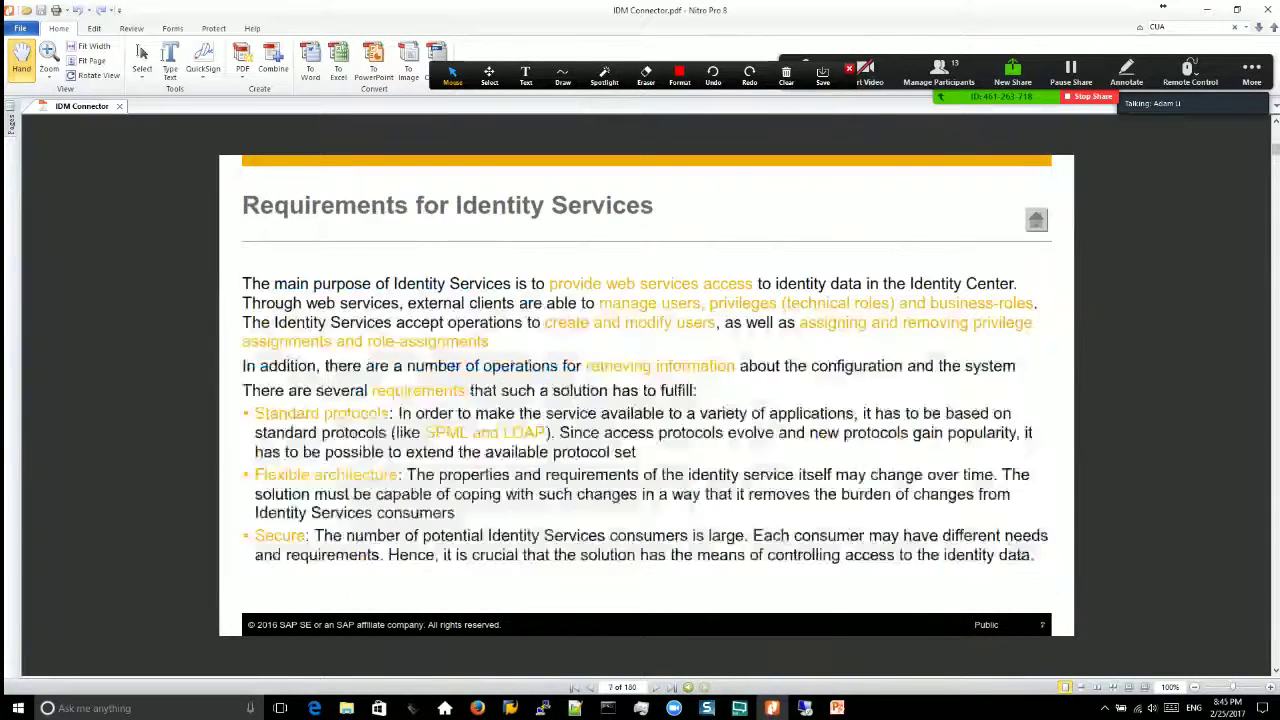
scroll(1276, 142, down, 3)
scroll(1276, 142, down, 5)
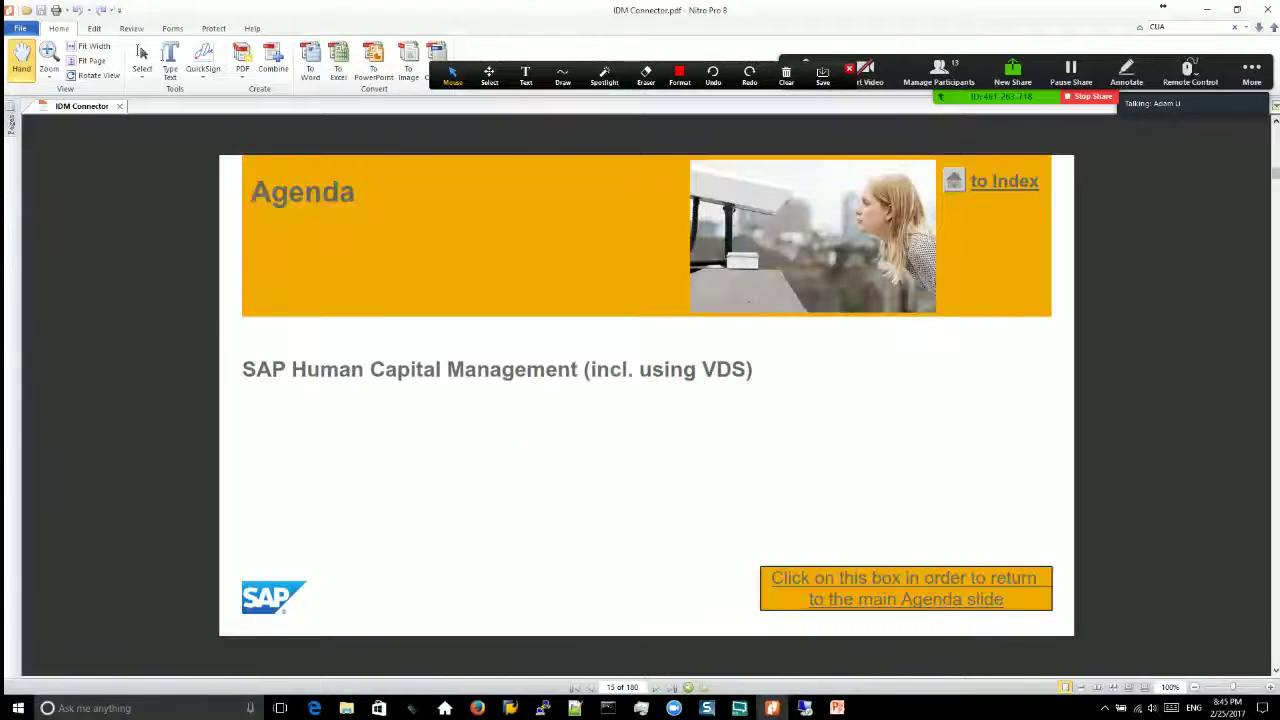
scroll(1276, 149, up, 1)
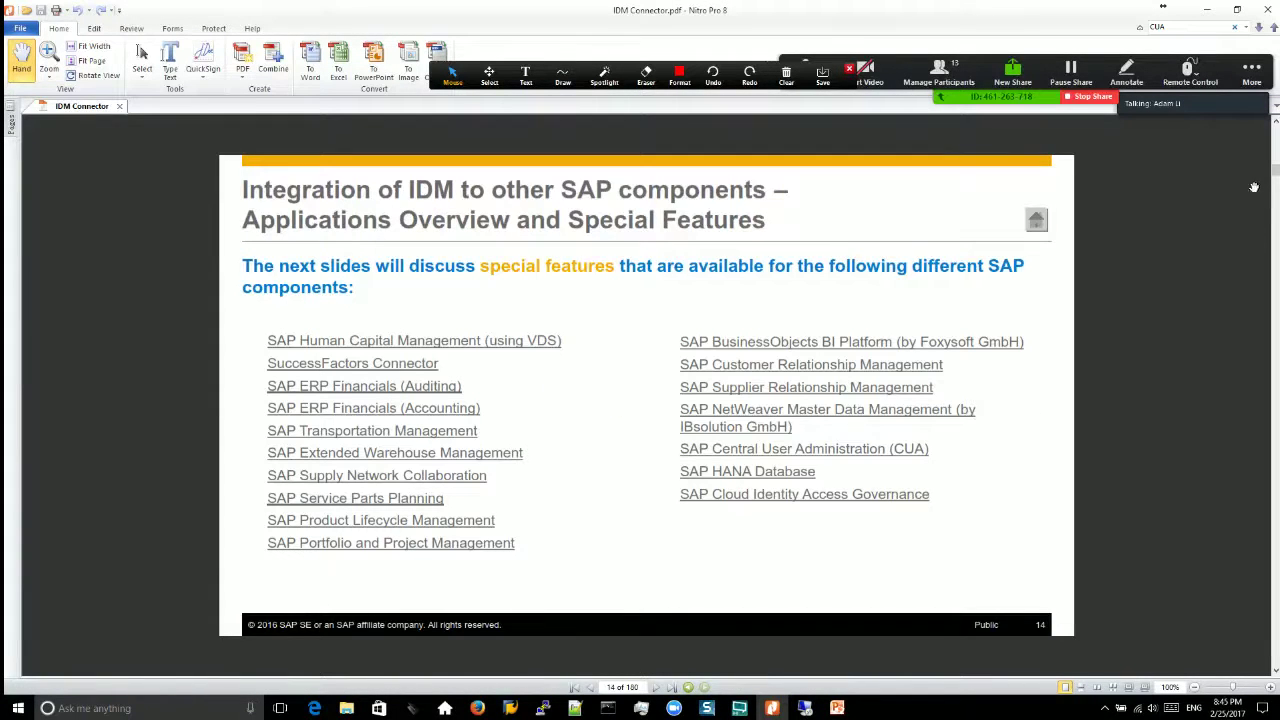
scroll(1276, 270, down, 4)
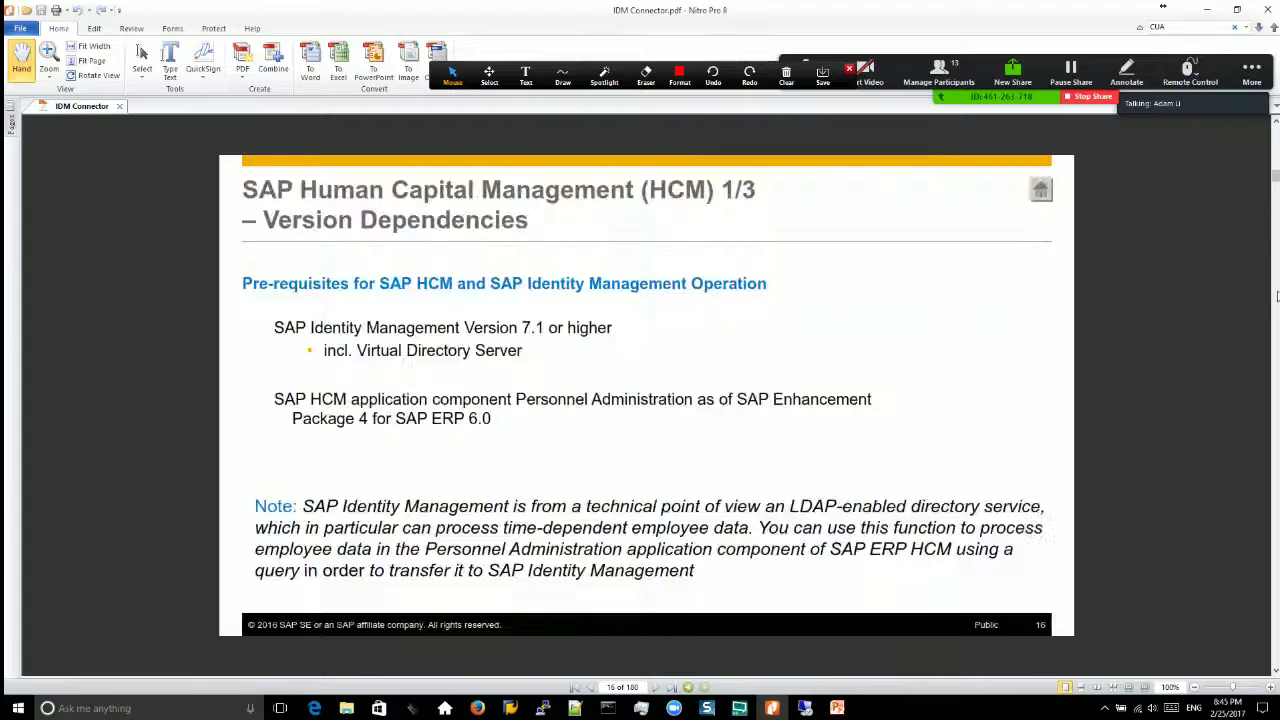
scroll(1276, 296, down, 4)
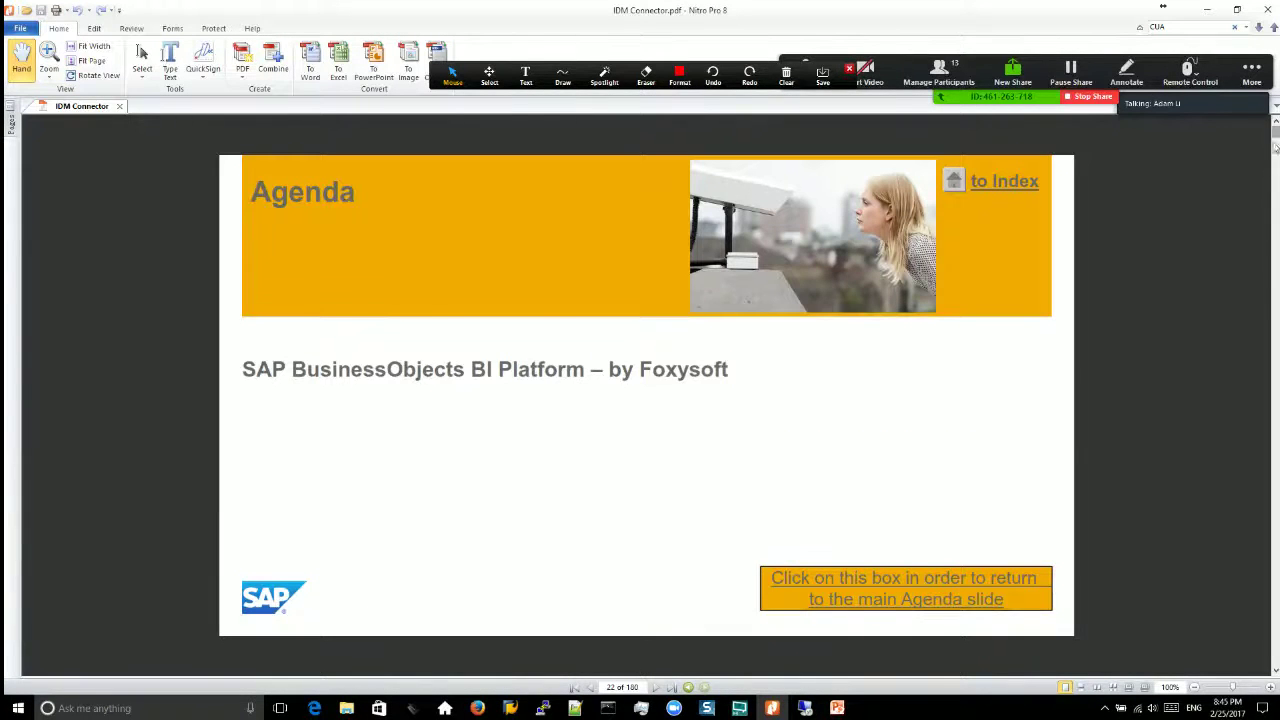
key(Home)
scroll(1277, 295, down, 3)
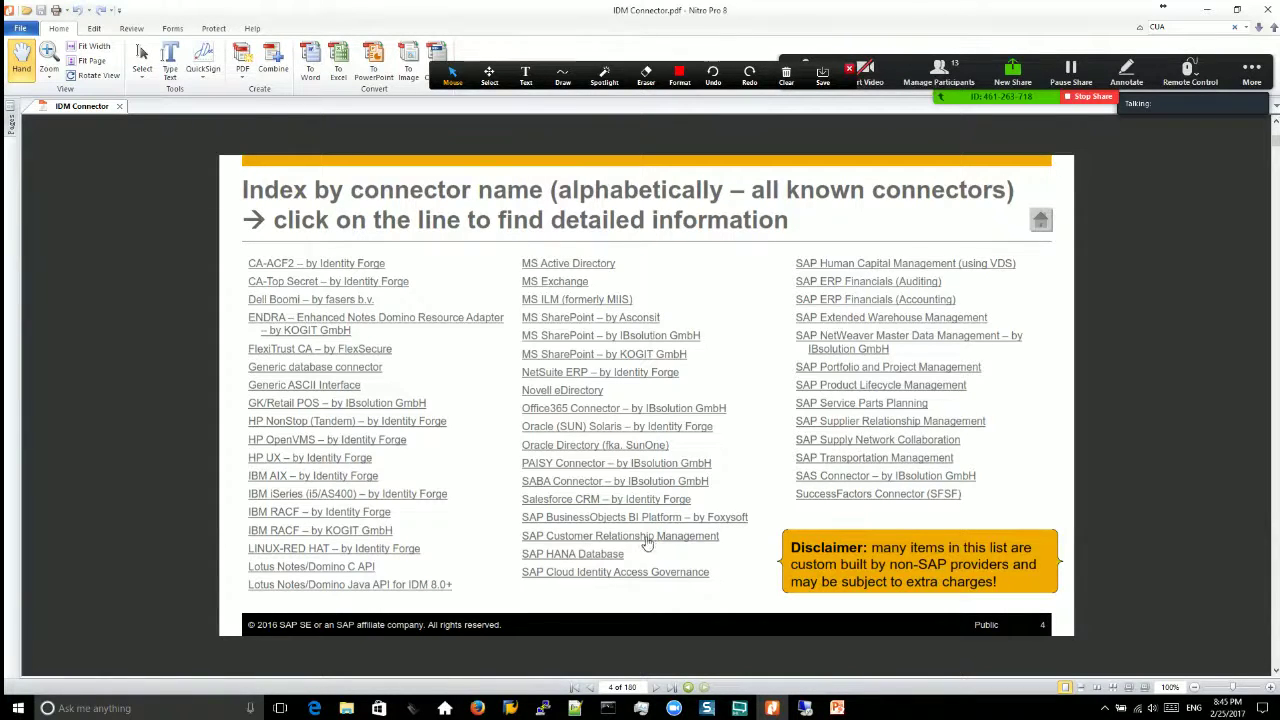
Step: Collapse the hana connector package and inspect the custom connector package's Repository Types
click(805, 708)
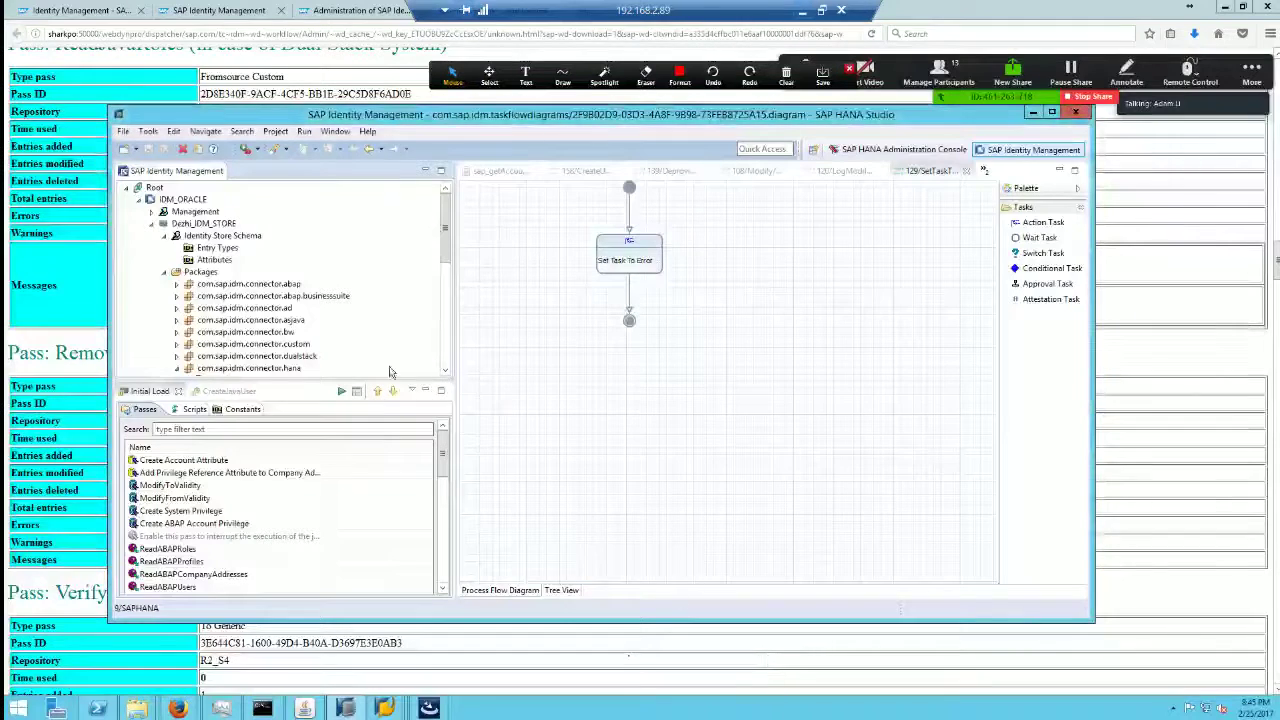
scroll(440, 265, down, 2)
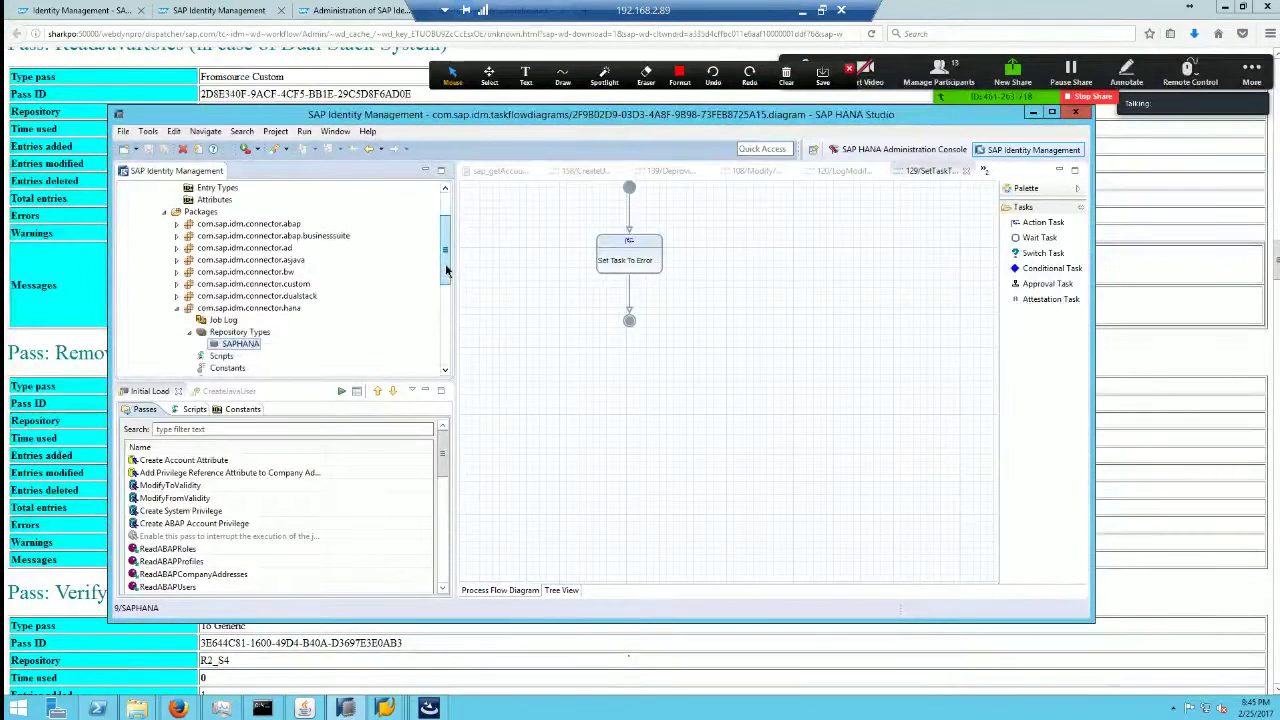
click(183, 309)
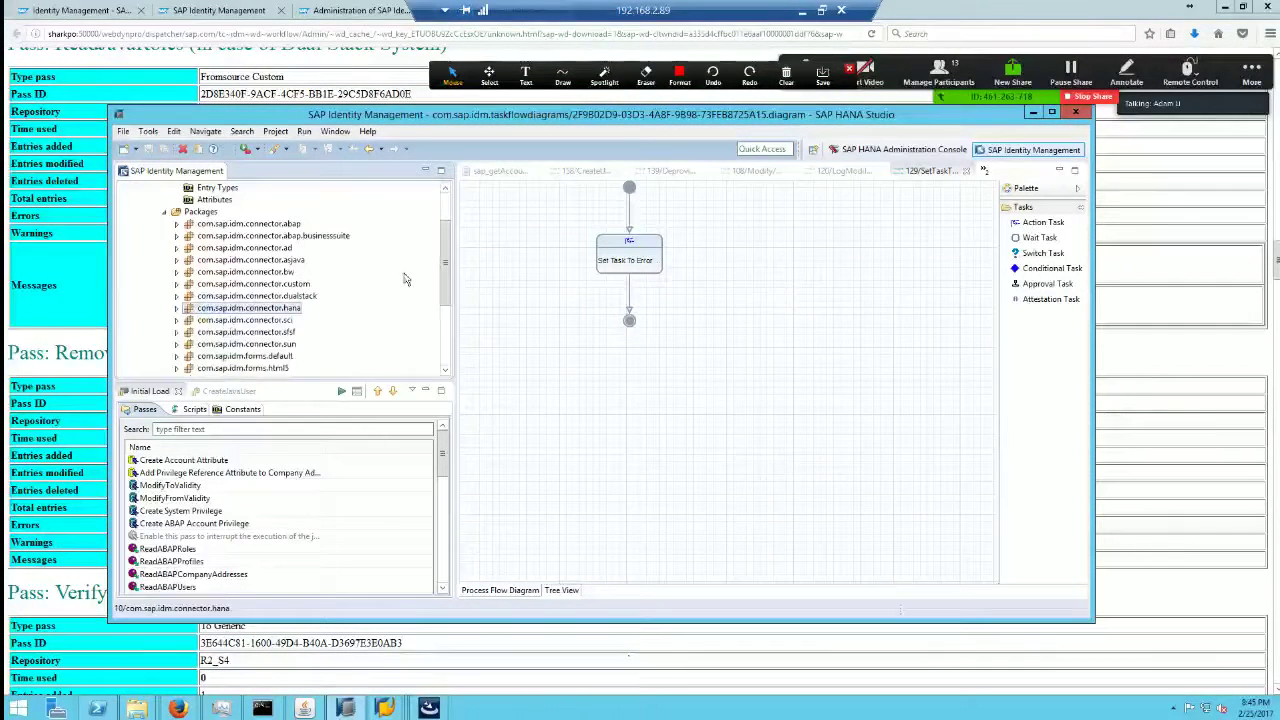
drag(447, 276, 444, 272)
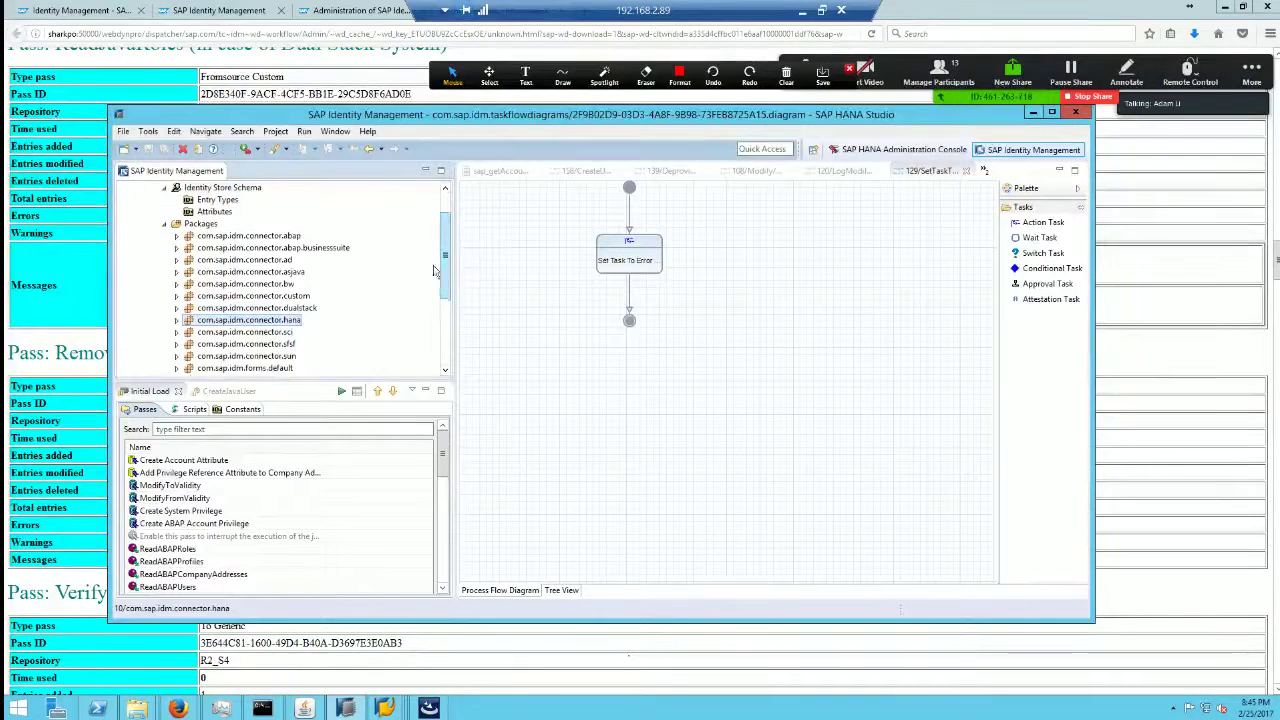
click(297, 300)
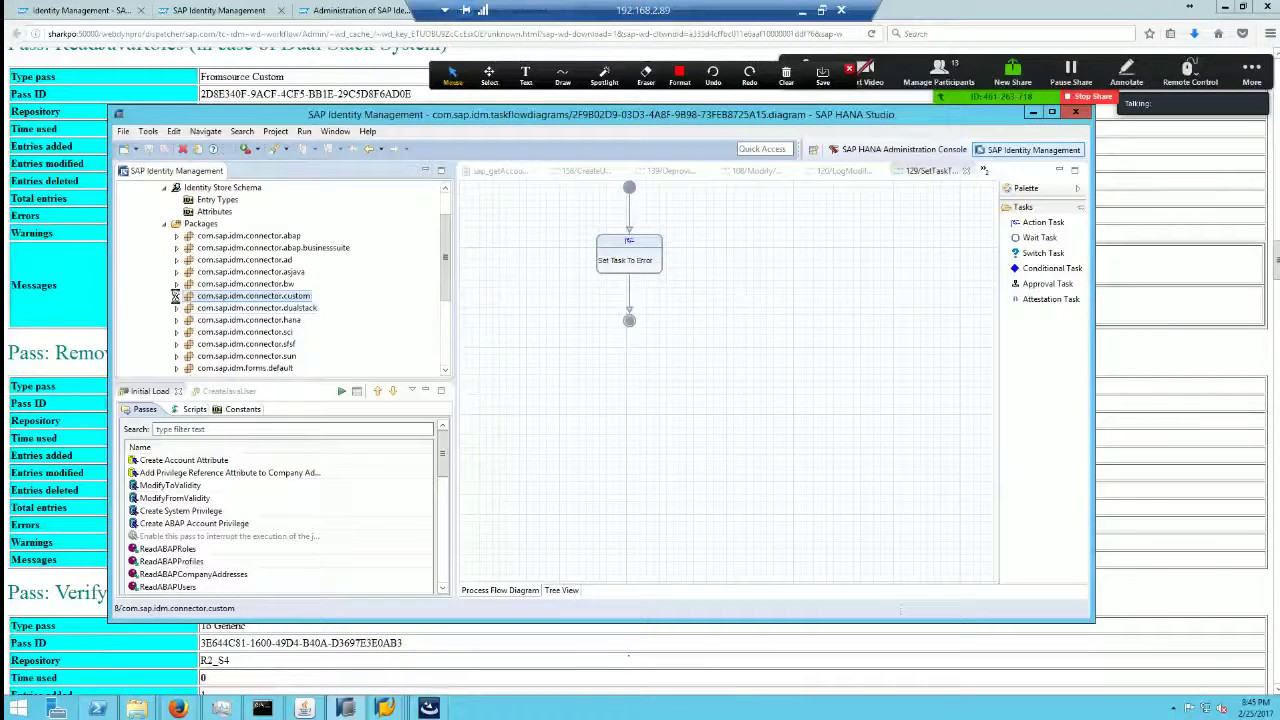
click(176, 296)
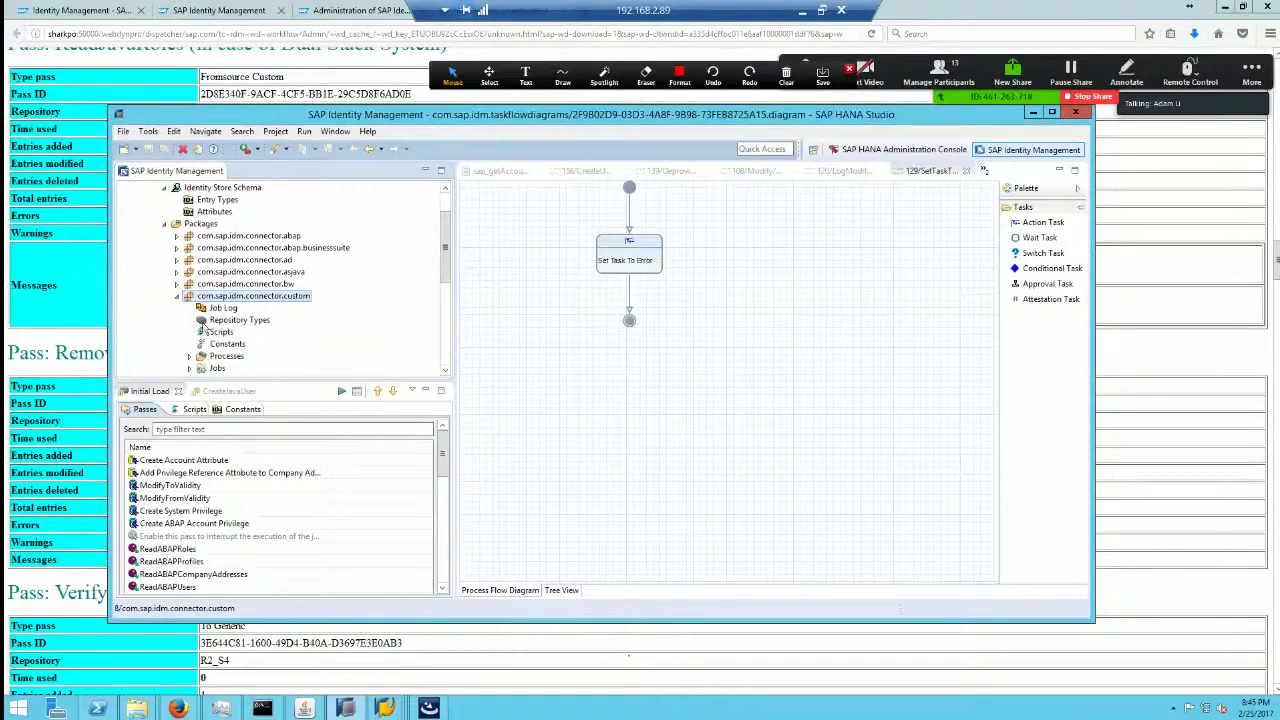
click(214, 320)
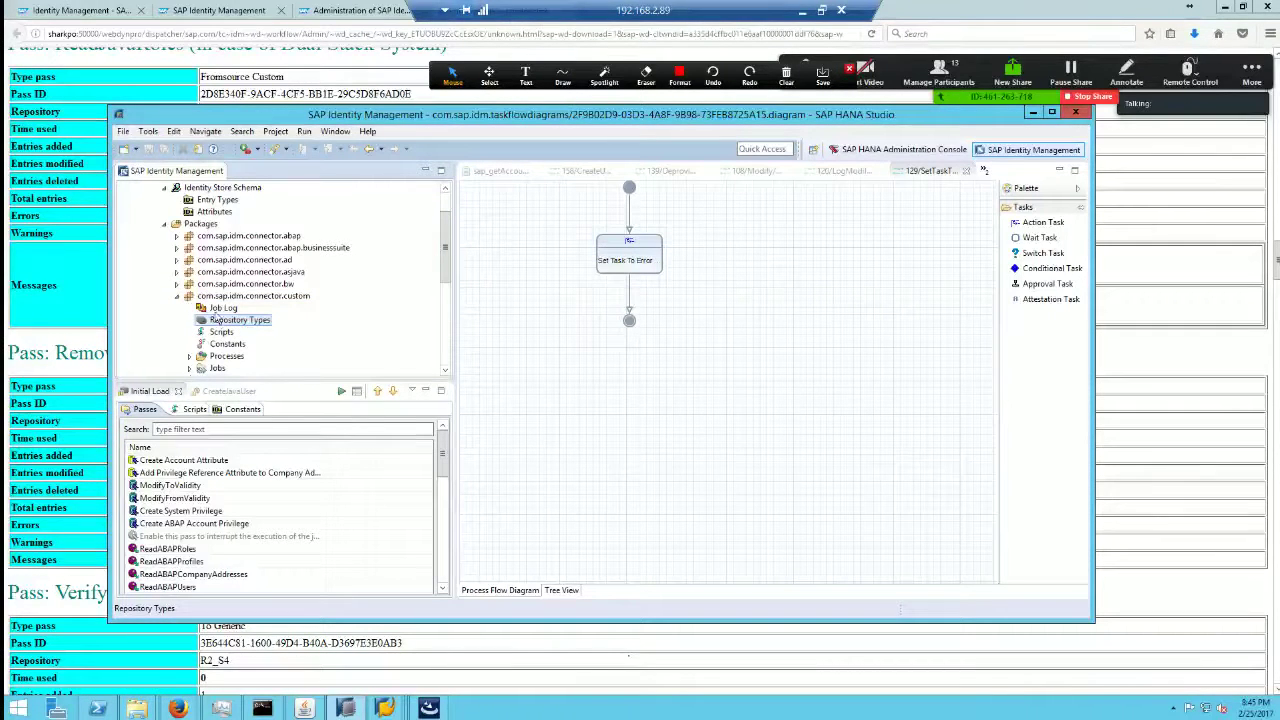
click(176, 296)
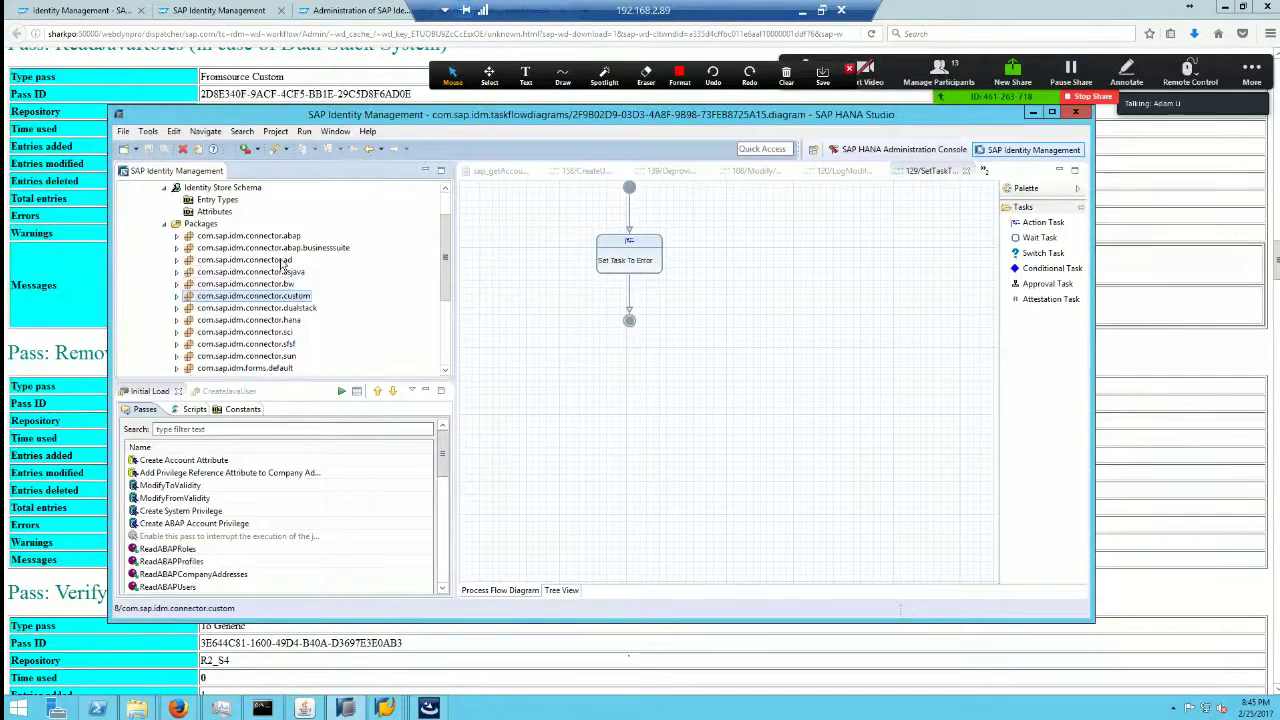
Step: Select the ad package's ActiveDirectory repository type, then view the PDF's SuccessFactors (SFSF) slide, page 20
double_click(283, 262)
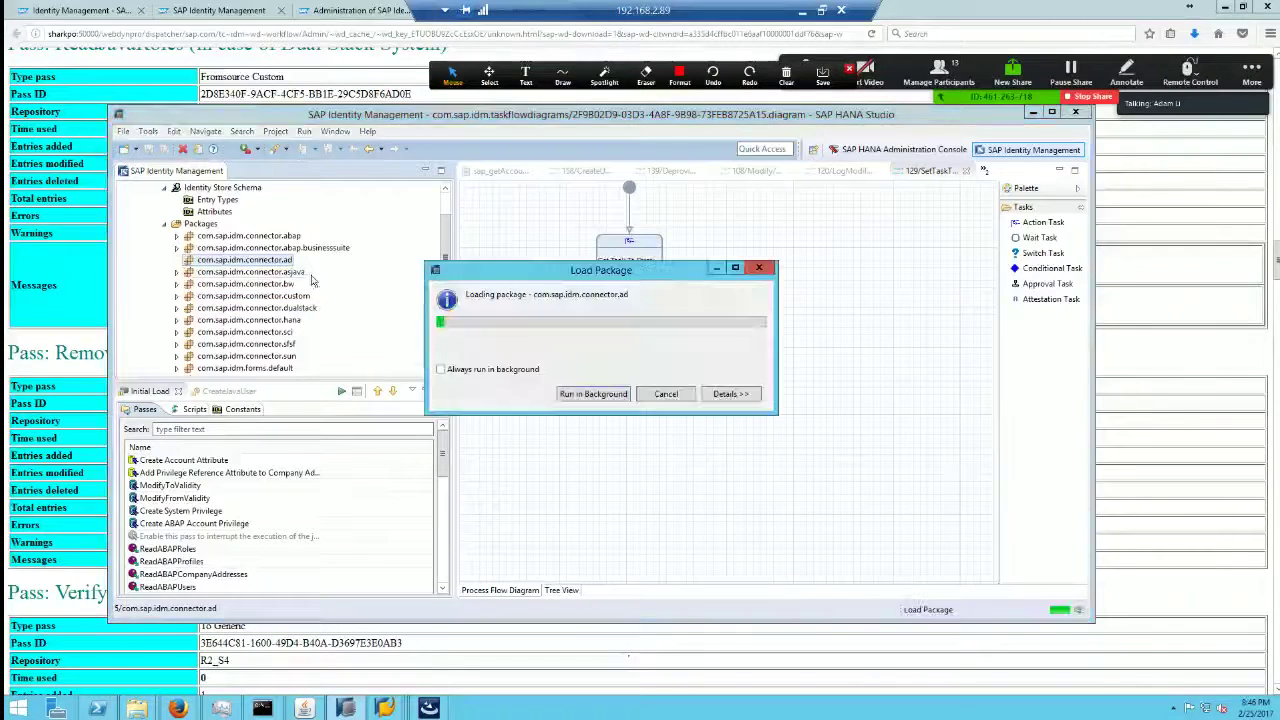
click(189, 284)
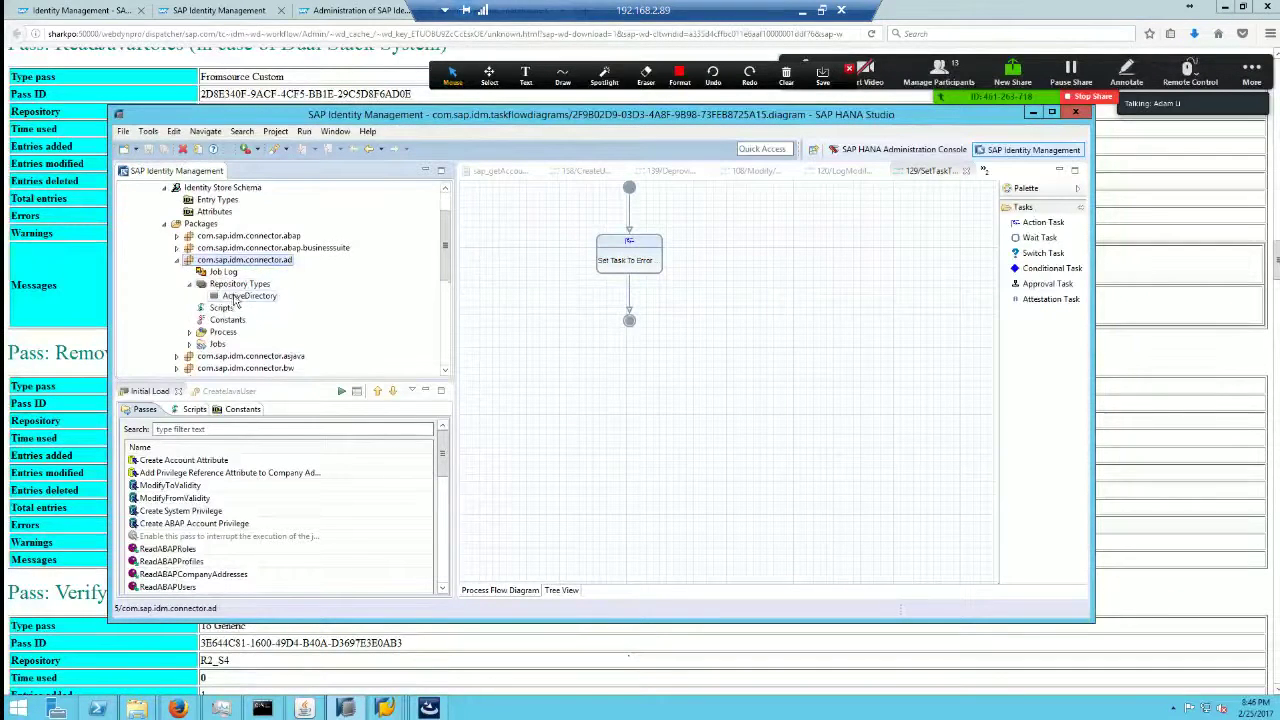
click(236, 298)
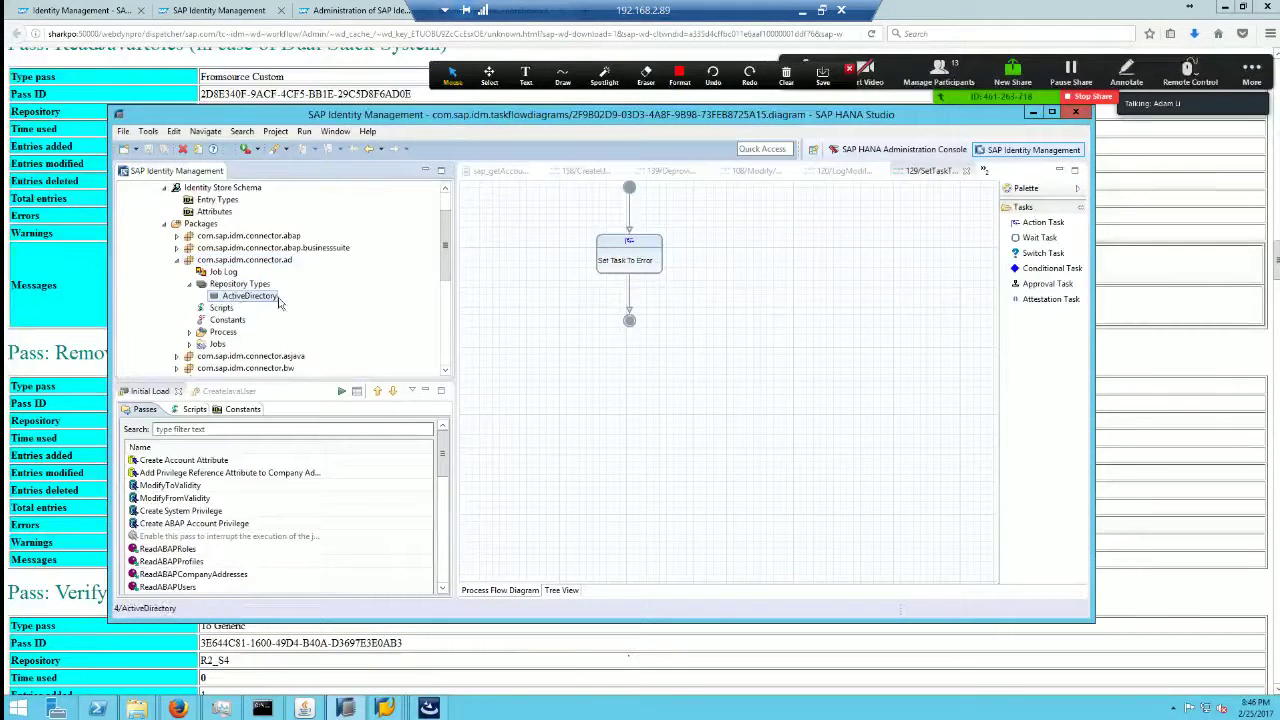
click(798, 11)
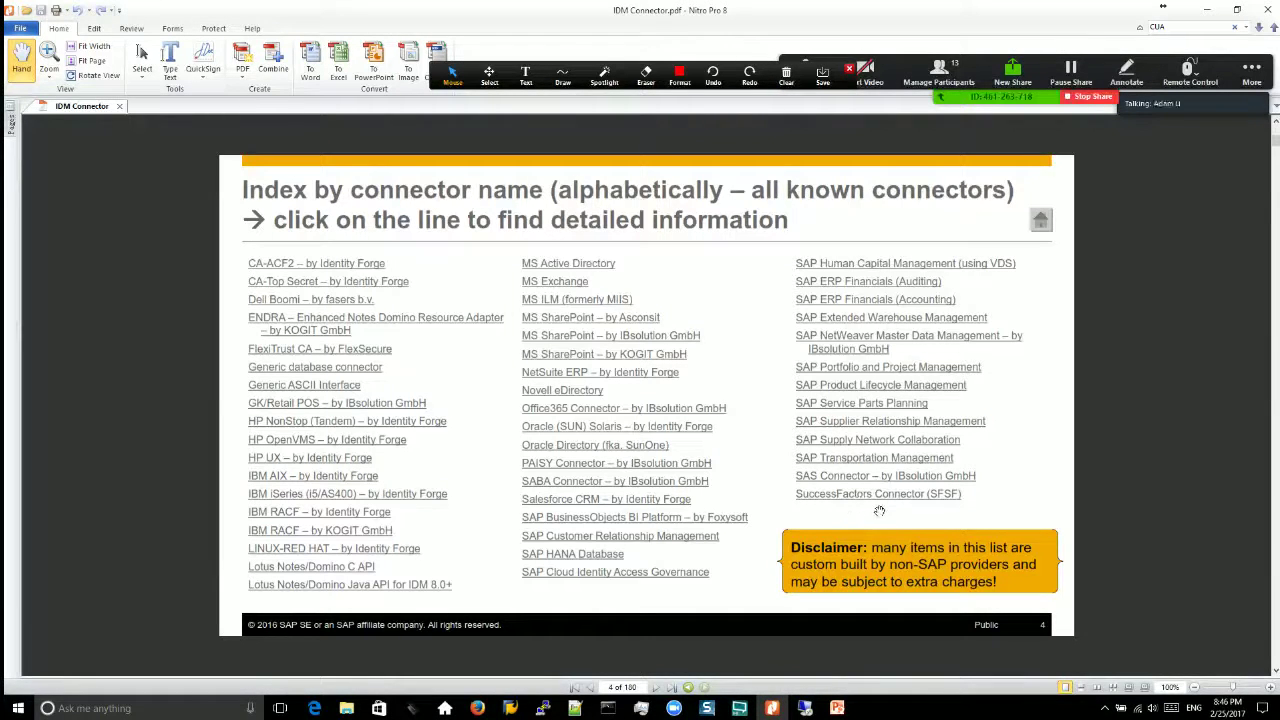
click(942, 500)
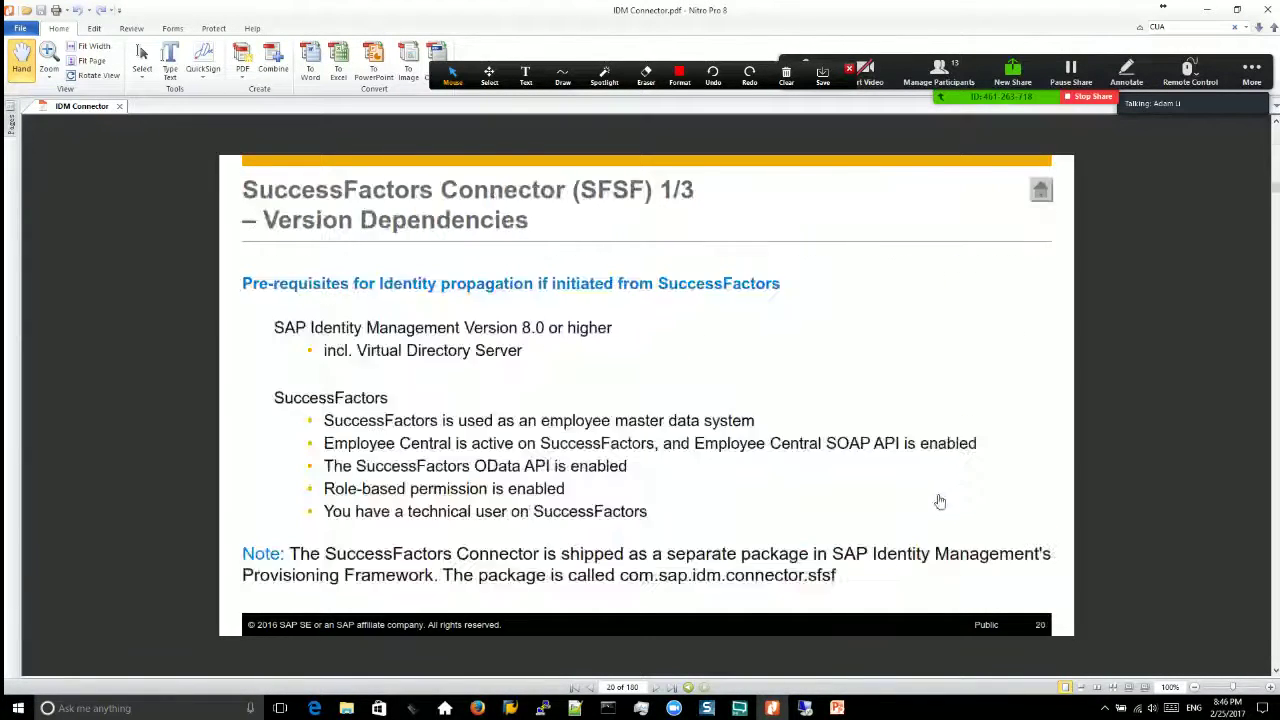
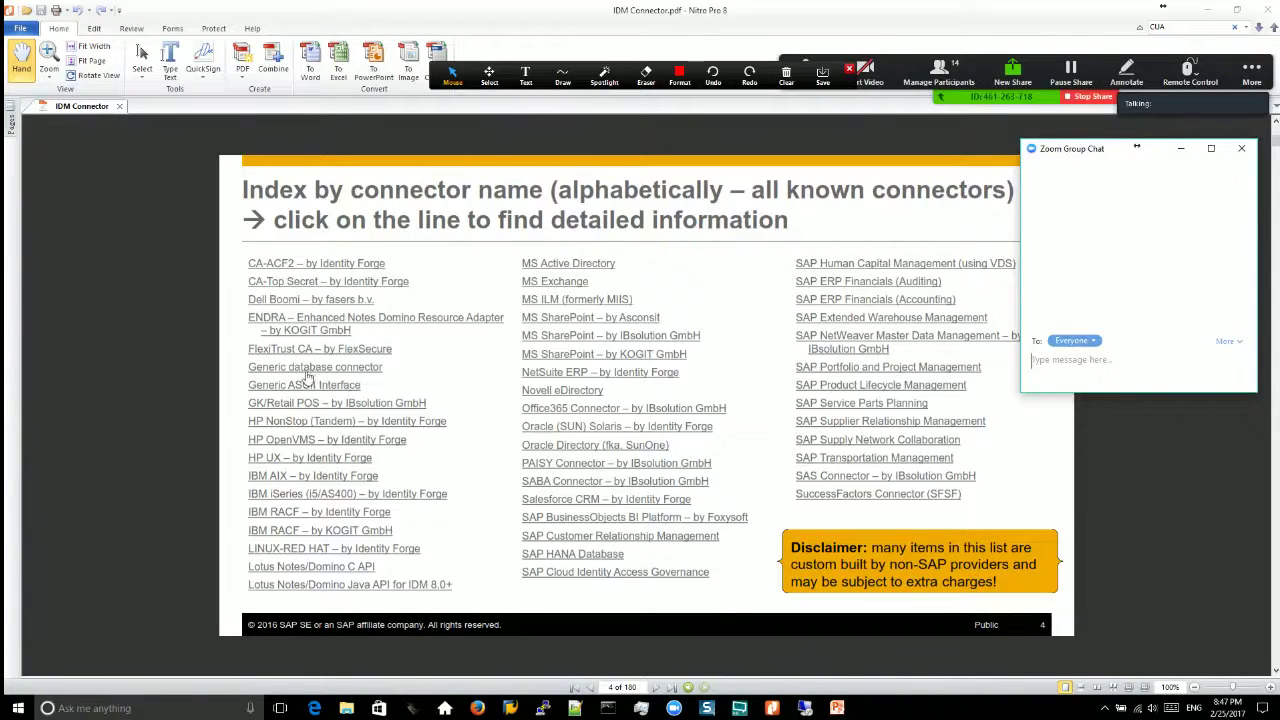
Step: Open the Generic Database Connector version-dependencies page, then switch to the remote SAP HANA Studio session
click(363, 371)
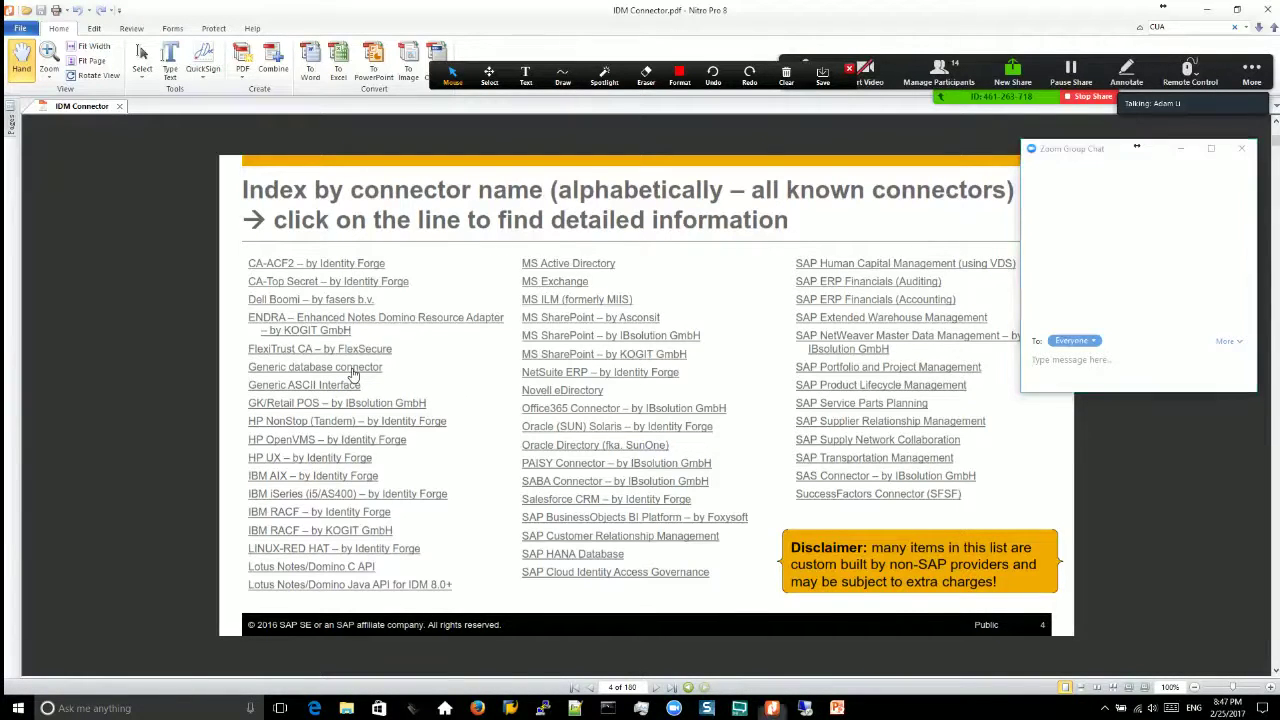
click(773, 710)
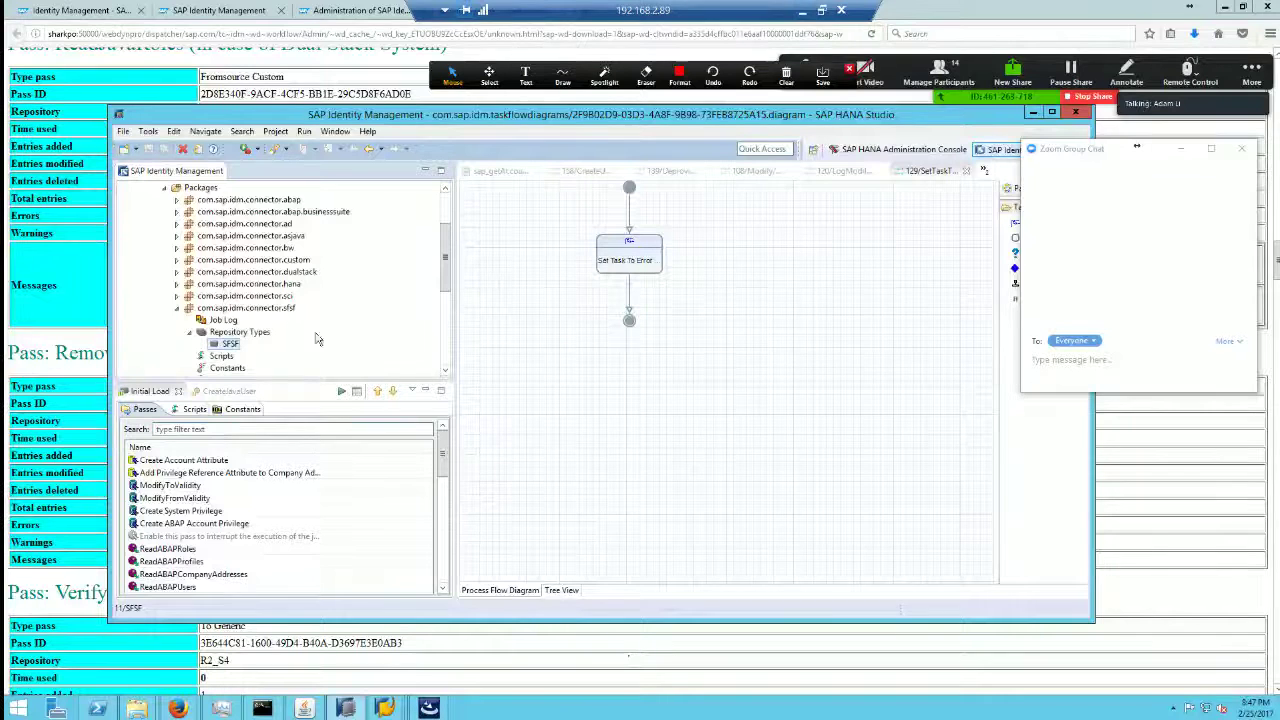
Step: Create the package dezhi.customJDBC under Packages and scroll to its Job Log, Scripts and Forms subfolders
drag(443, 265, 444, 200)
click(198, 272)
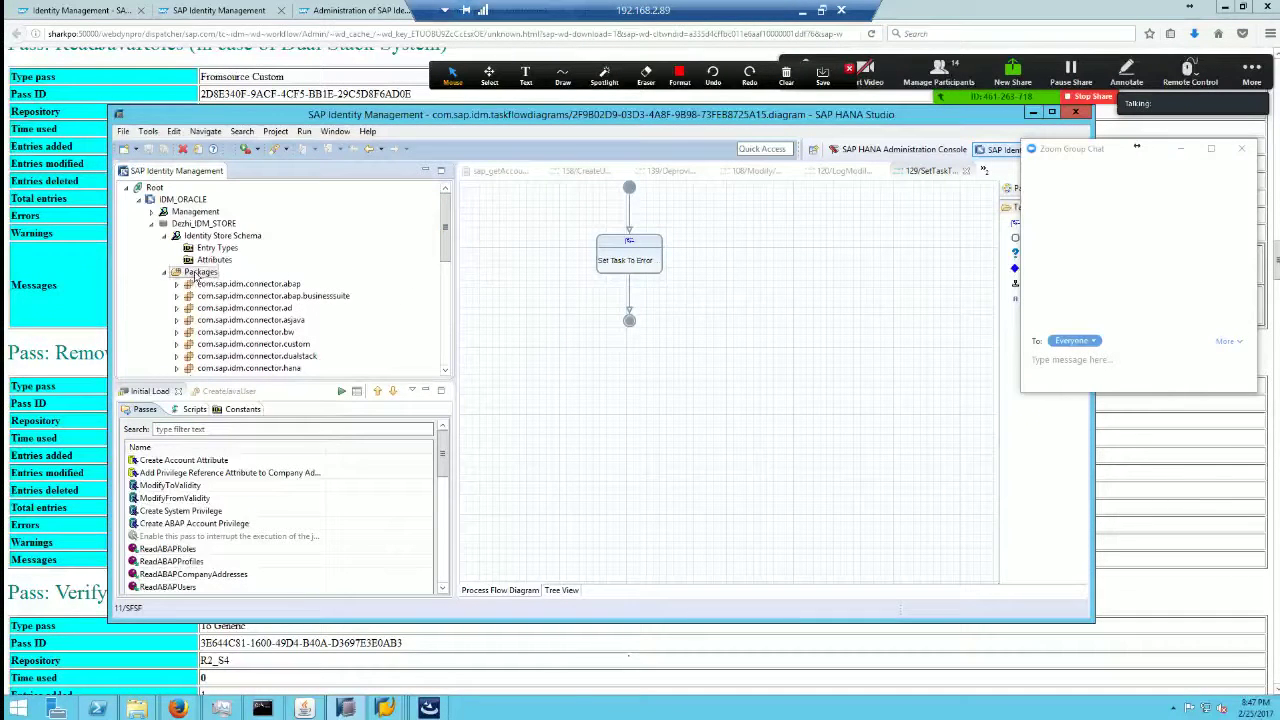
right_click(198, 275)
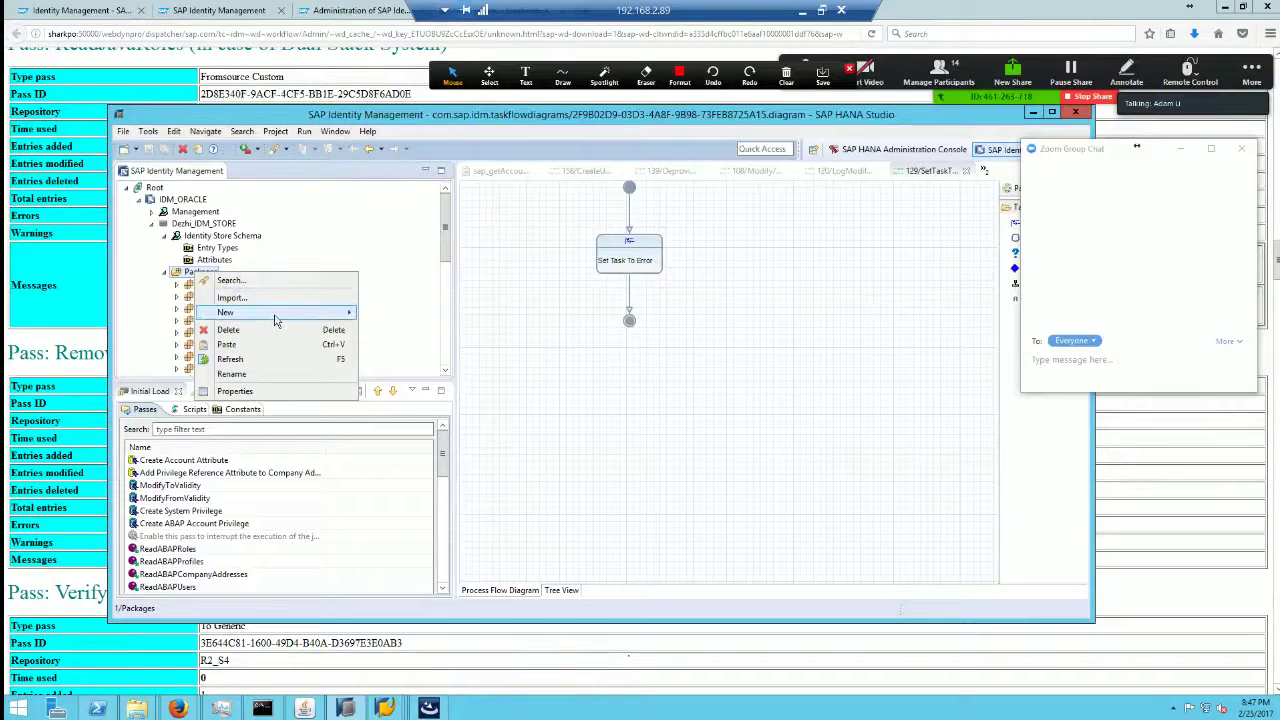
mouse_move(270, 312)
click(410, 328)
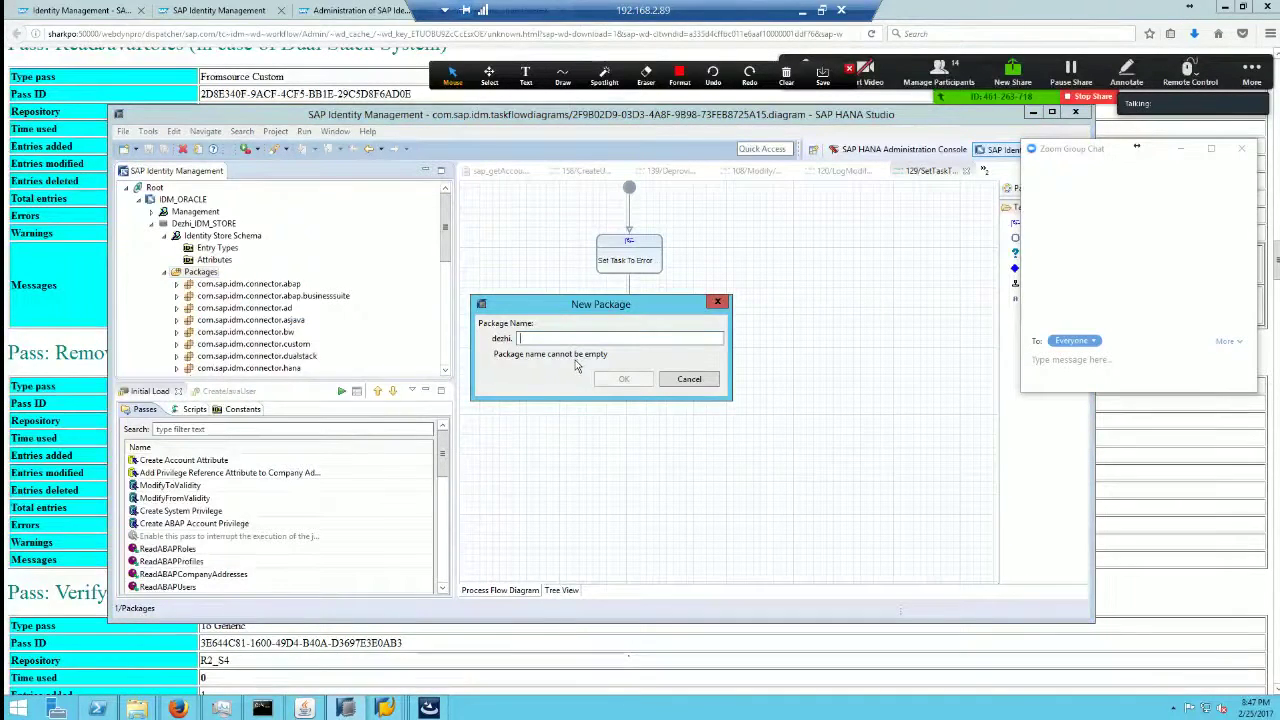
text(custom)
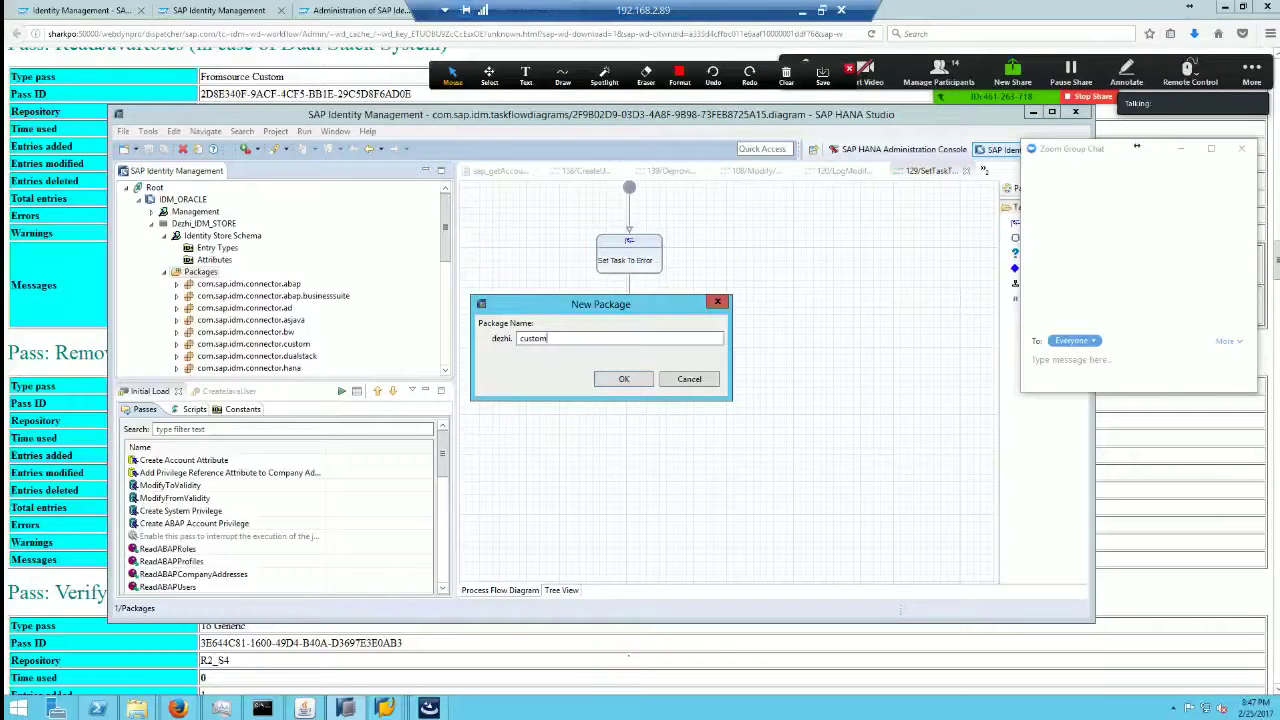
text(JDBC)
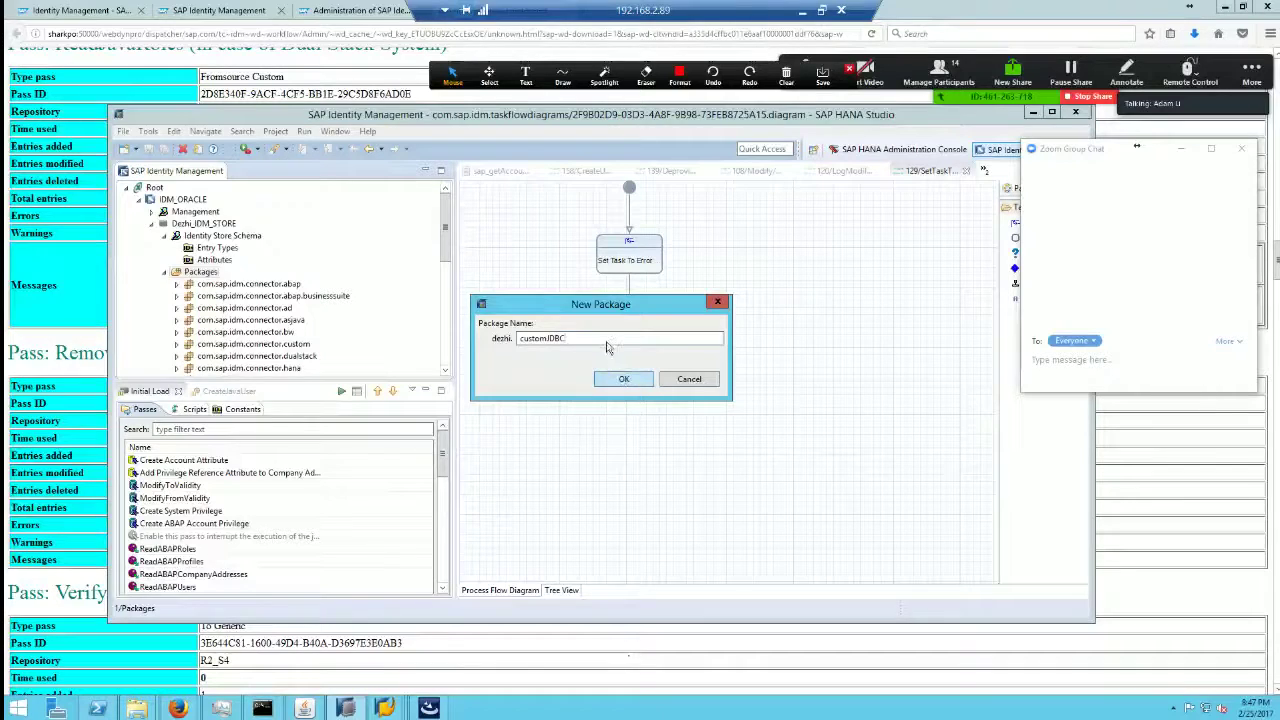
click(606, 380)
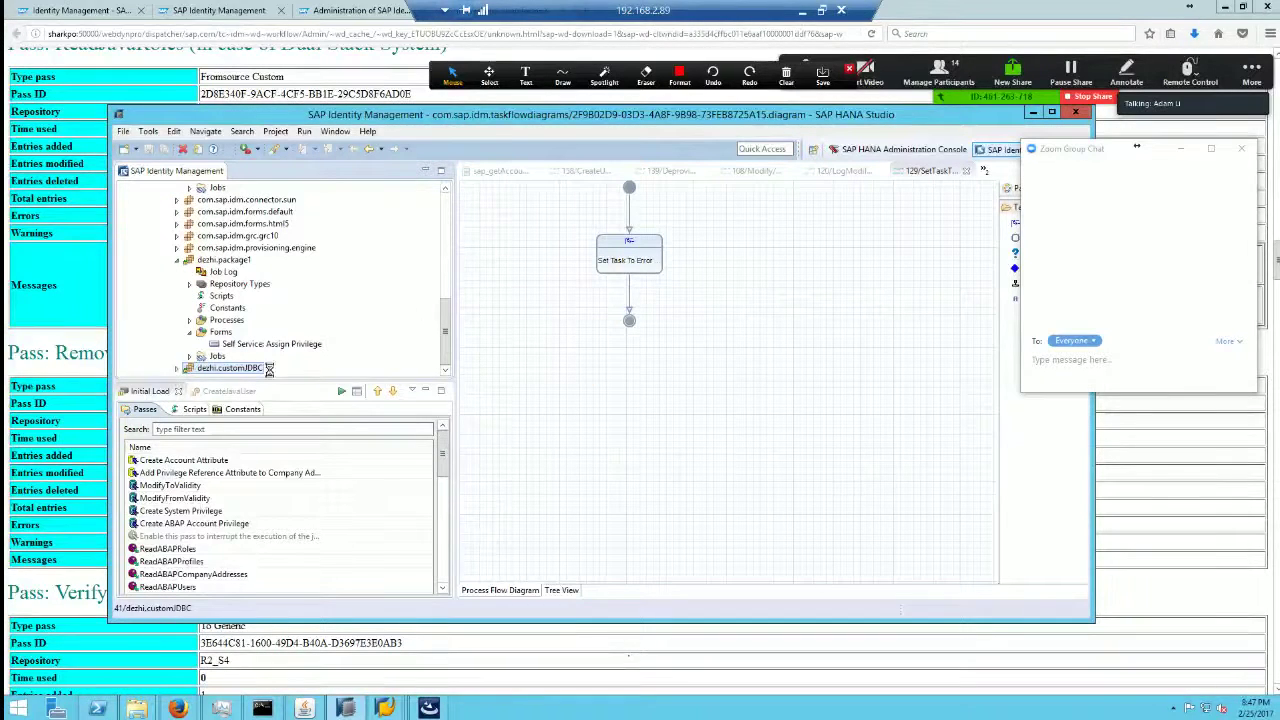
scroll(450, 350, down, 3)
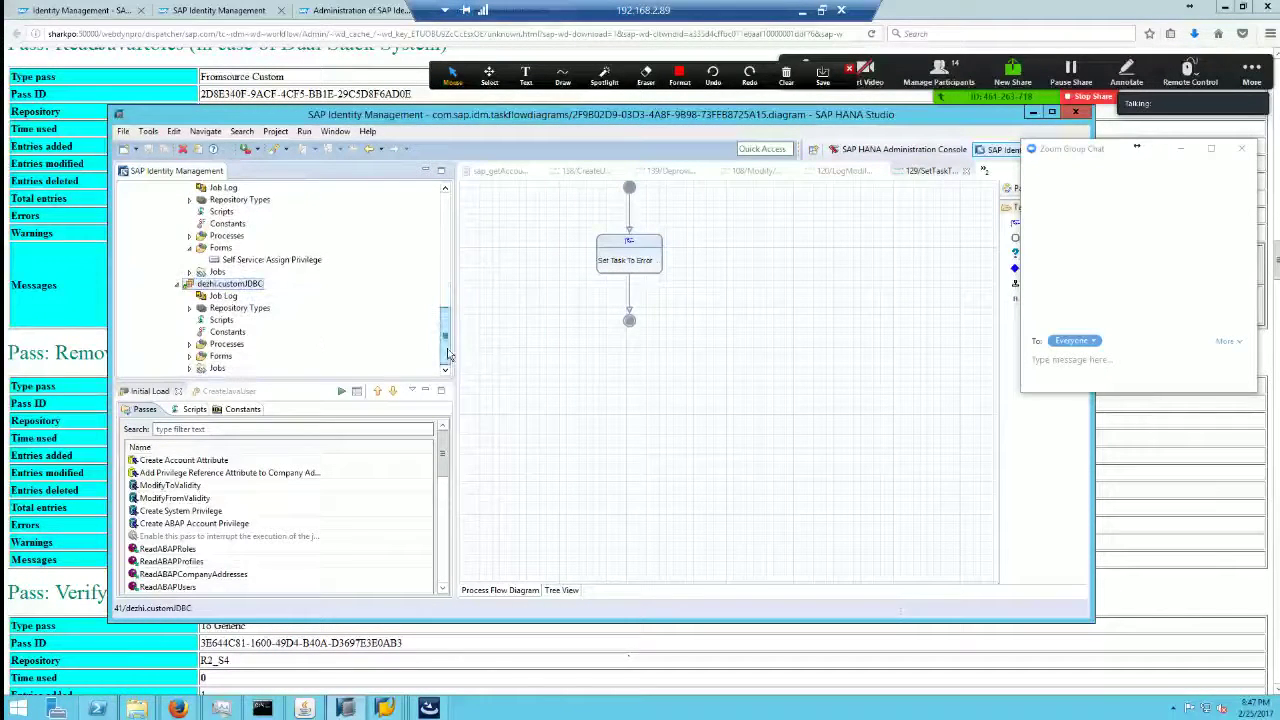
Step: Add a repository type named Dezhi_Oracle, based on the Database template, to dezhi.customJDBC's Repository Types
click(250, 312)
right_click(250, 312)
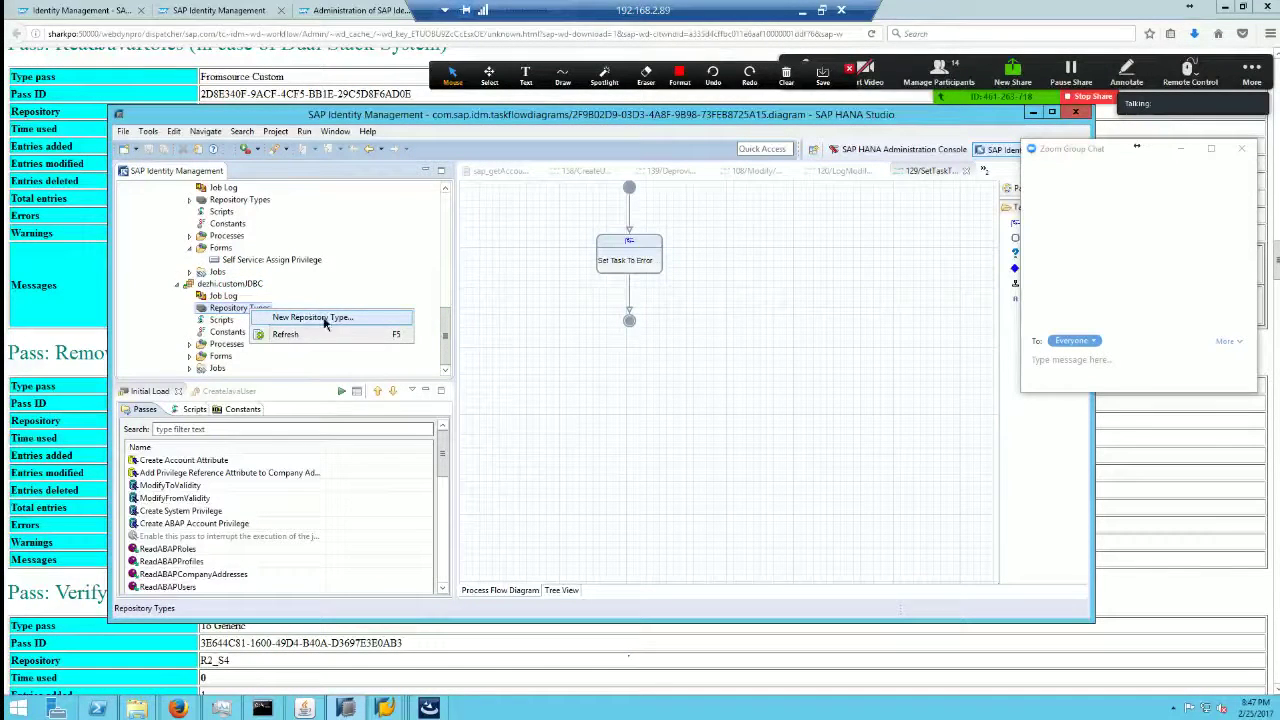
click(327, 322)
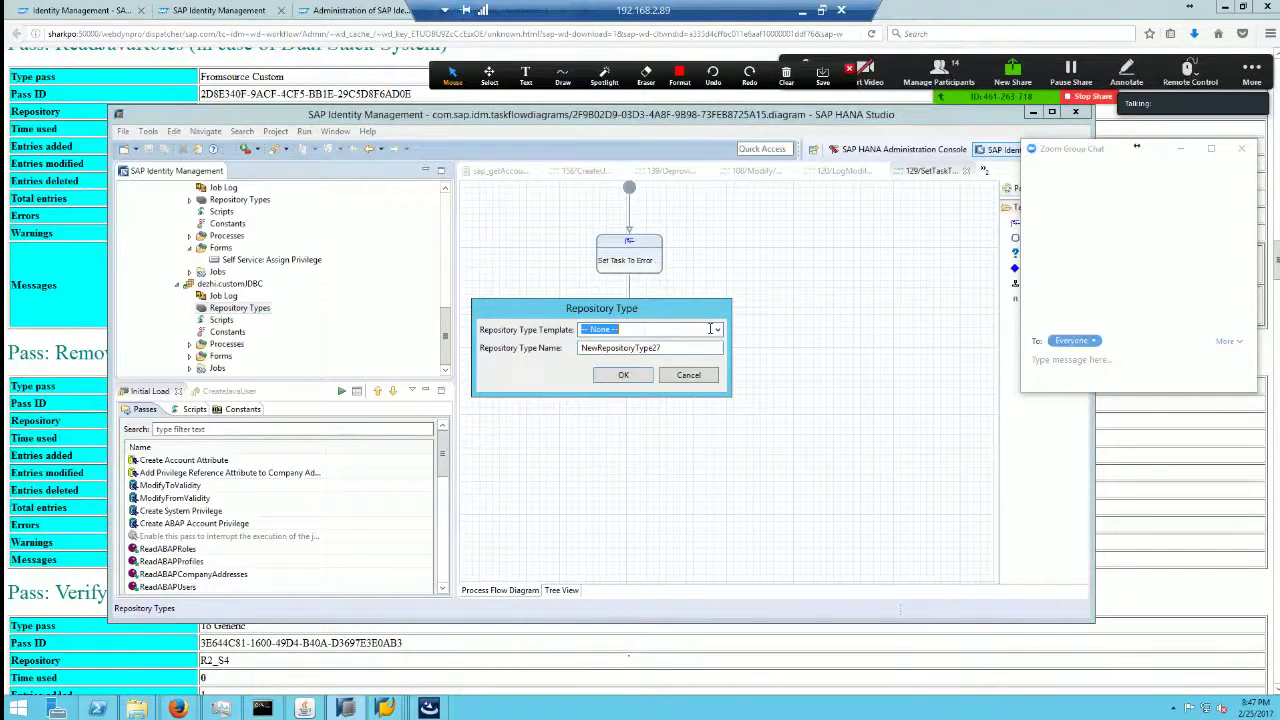
click(717, 330)
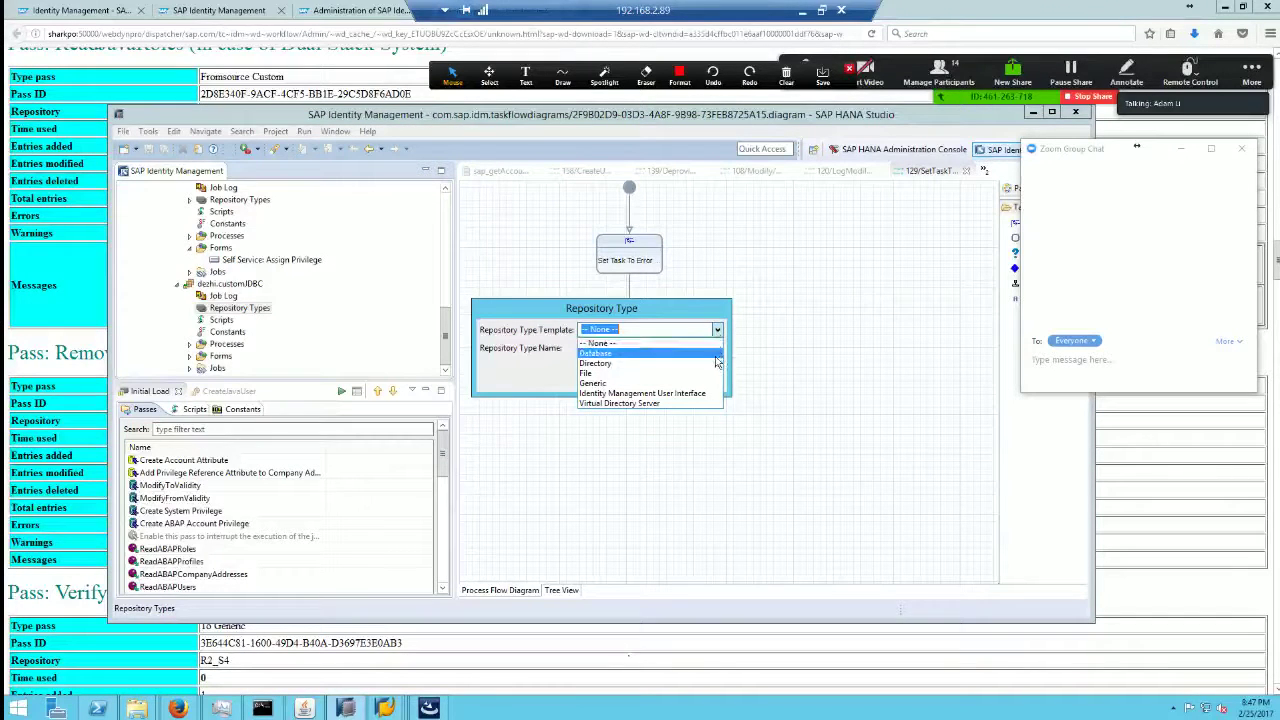
click(600, 353)
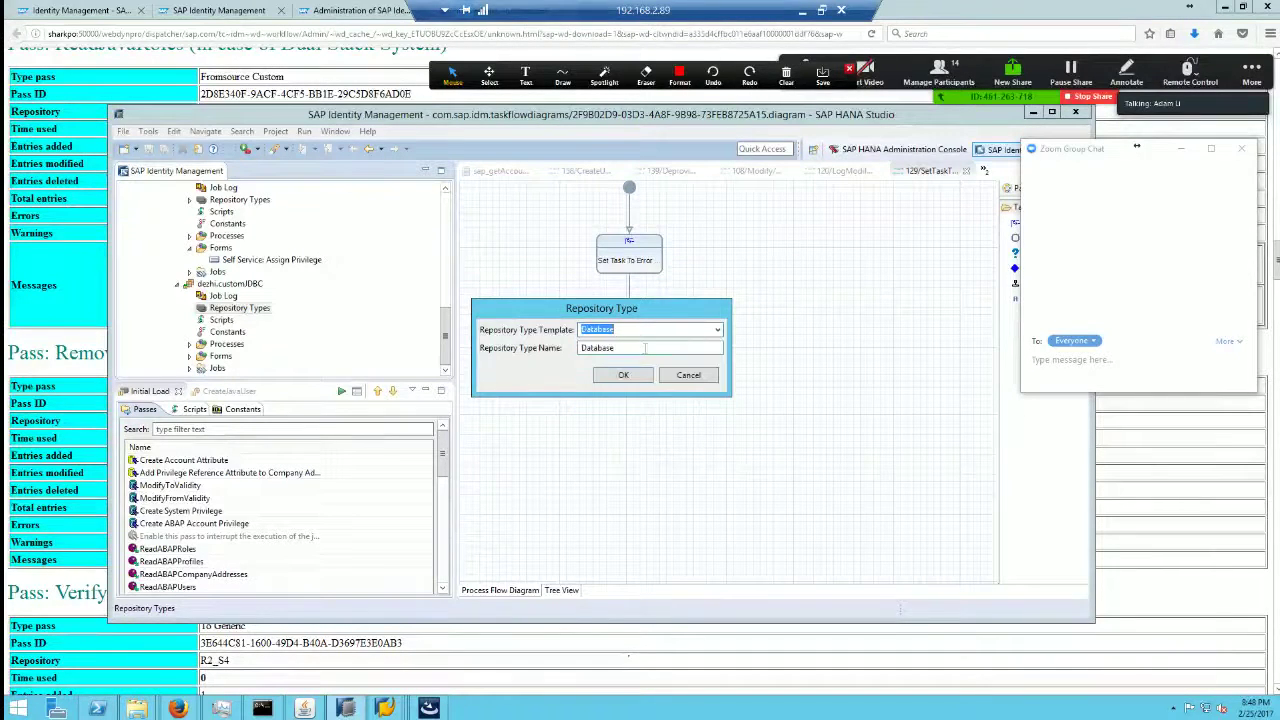
click(627, 347)
double_click(641, 347)
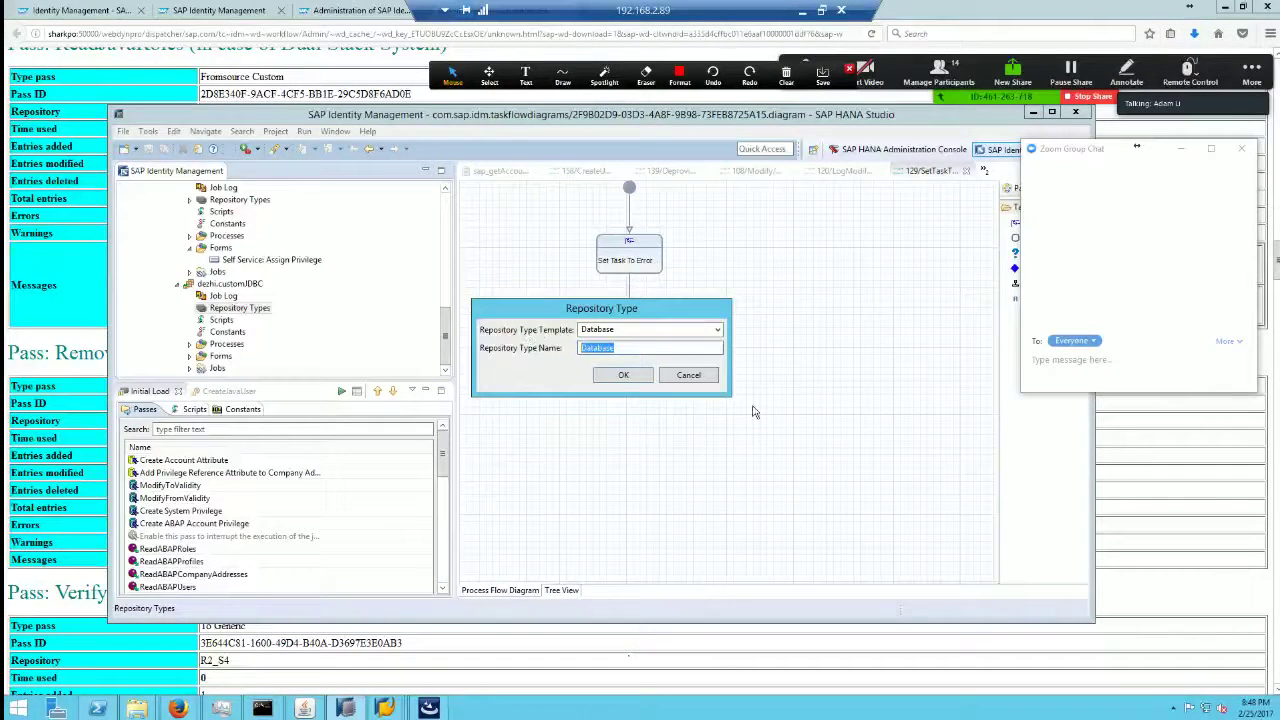
text(Oracle)
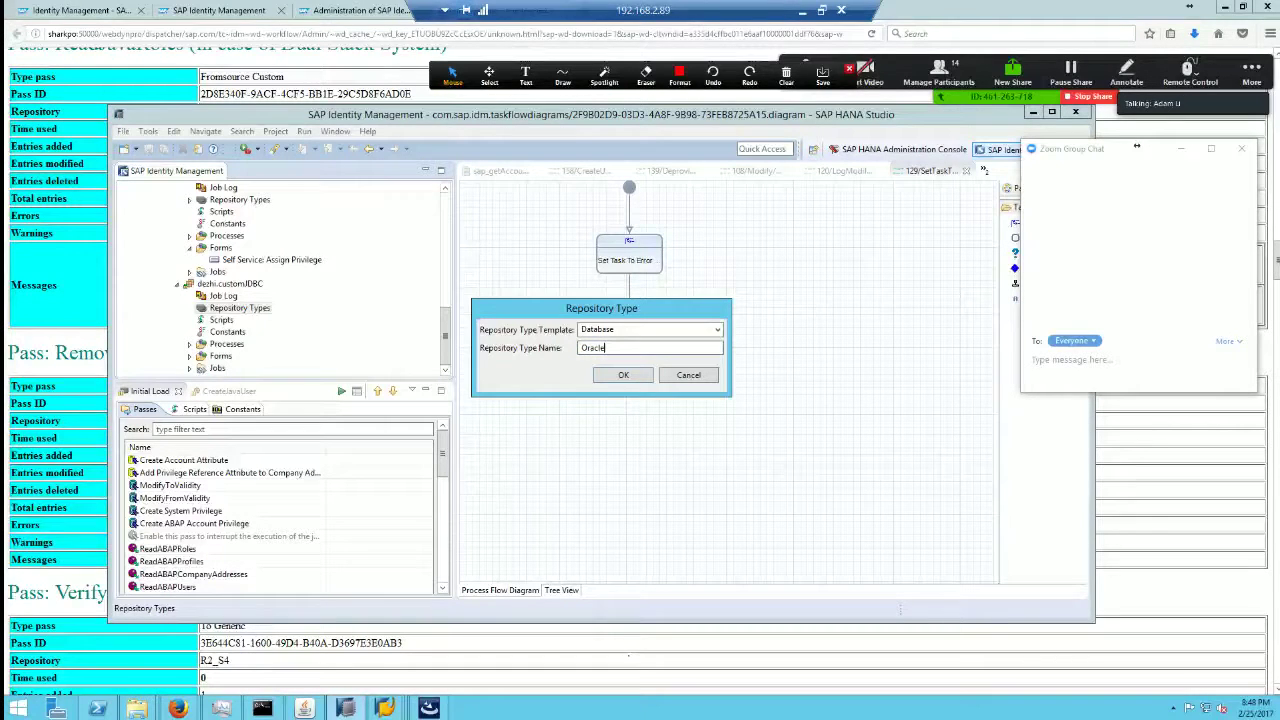
text(Dezhi_)
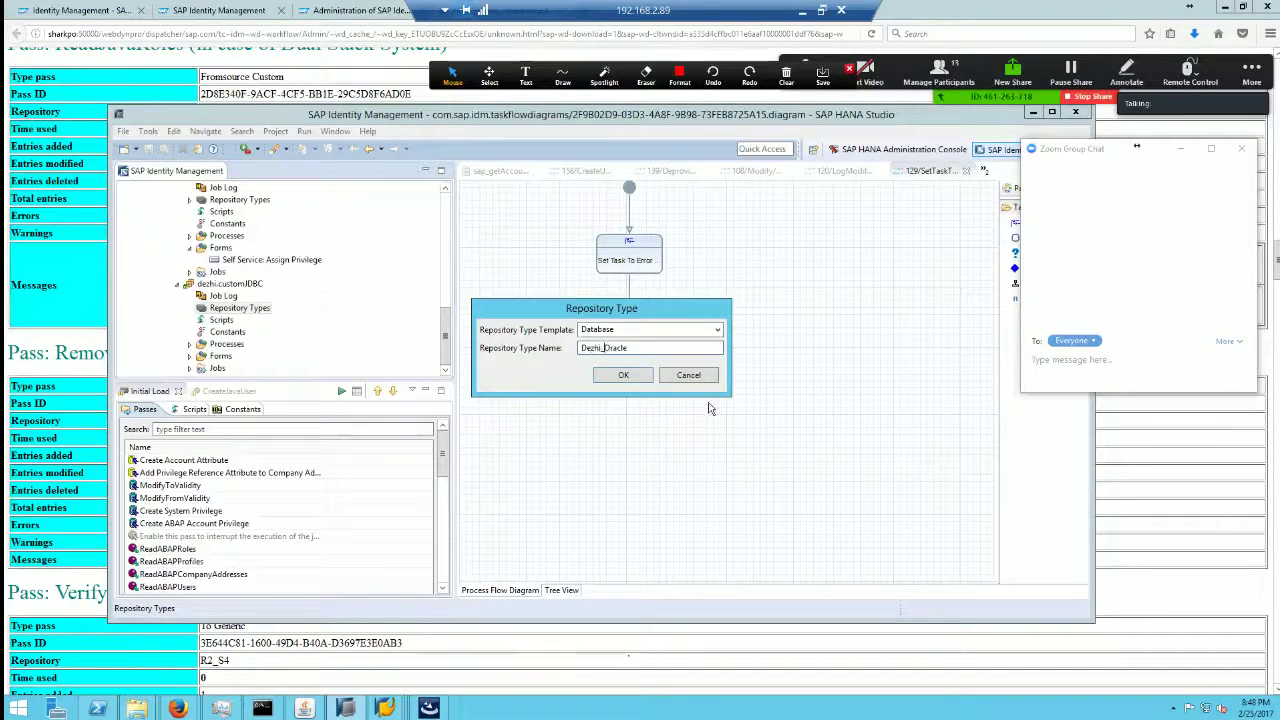
click(623, 376)
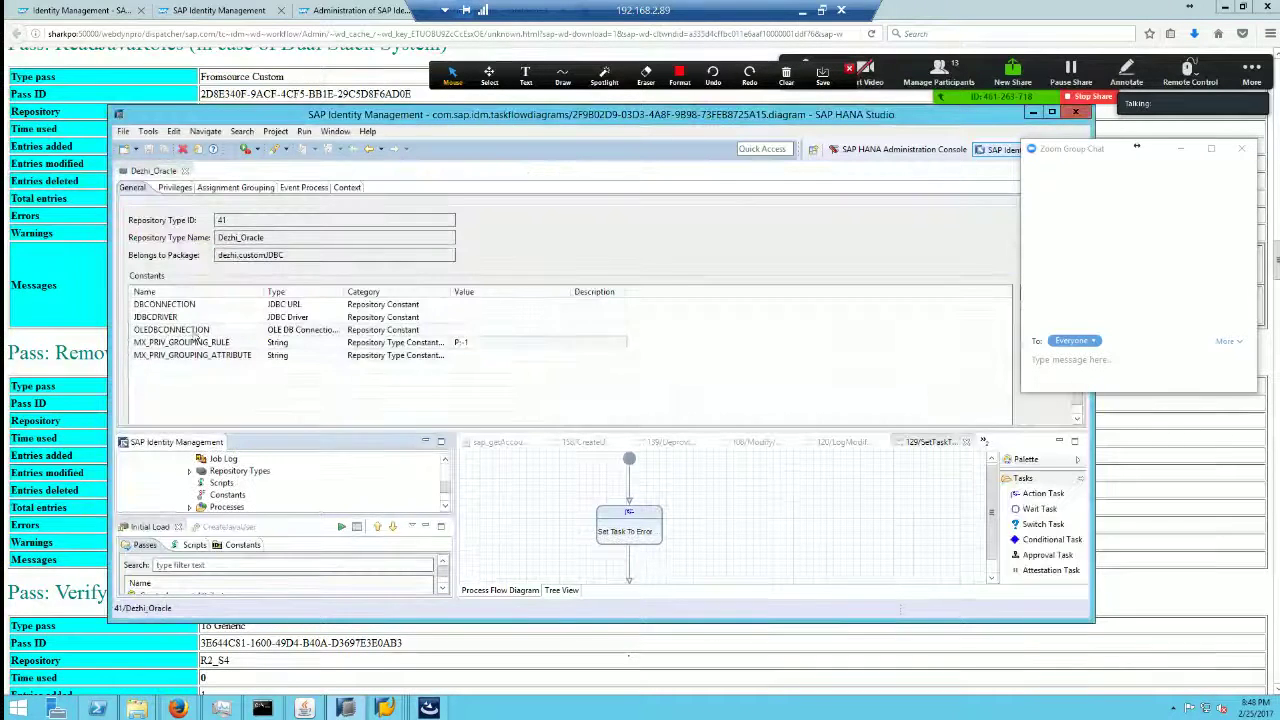
Step: Inspect the JDBCDRIVER, DBCONNECTION and OLEDBCONNECTION constants, then minimize the remote session to reveal the PDF guide
click(225, 317)
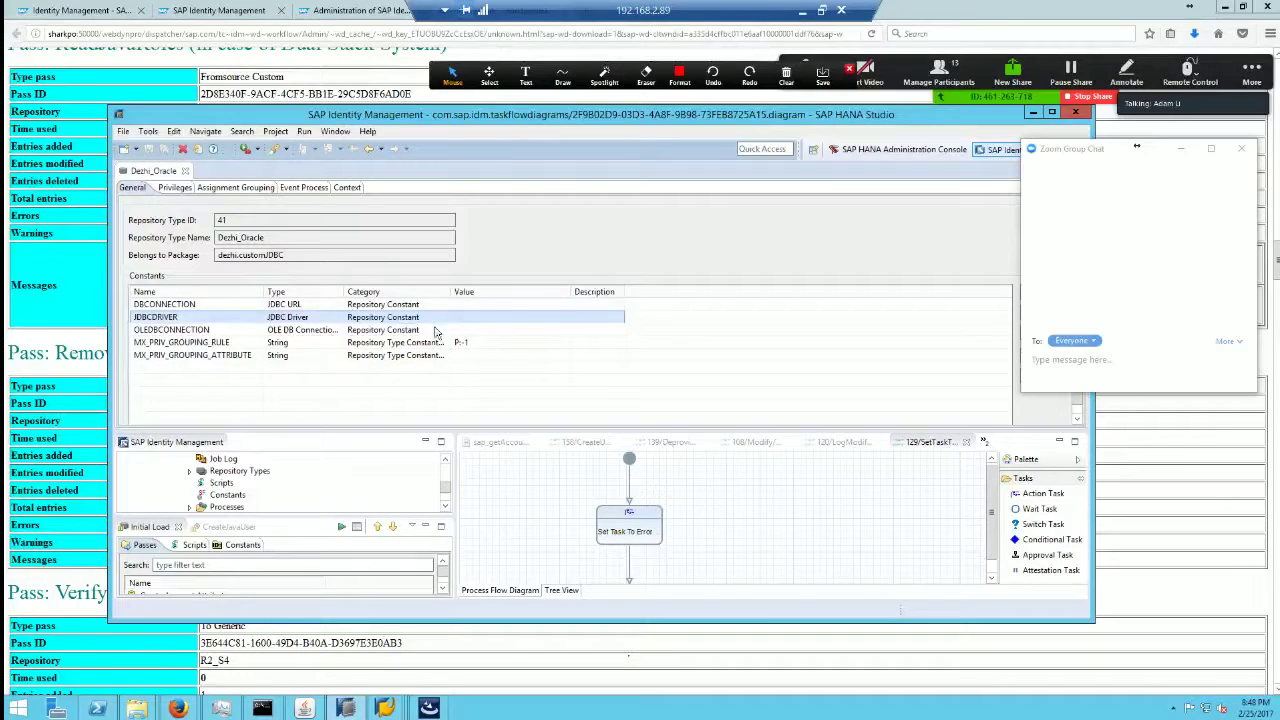
click(210, 305)
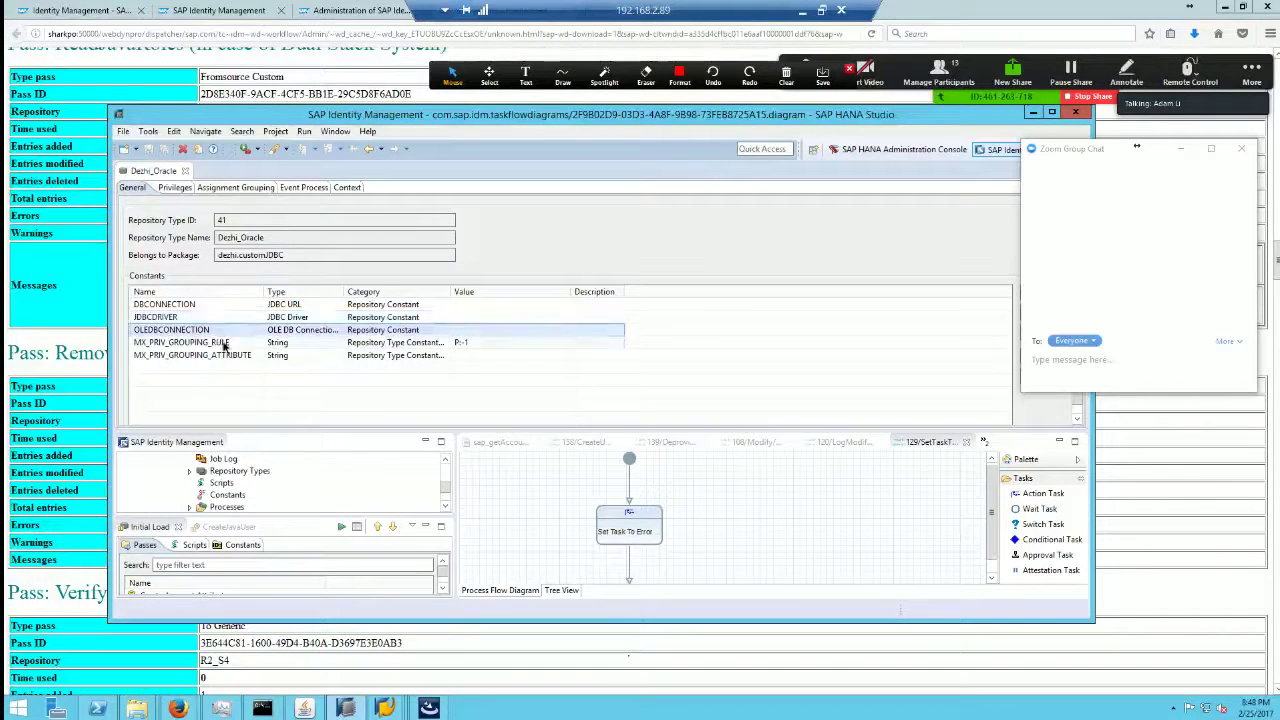
click(228, 355)
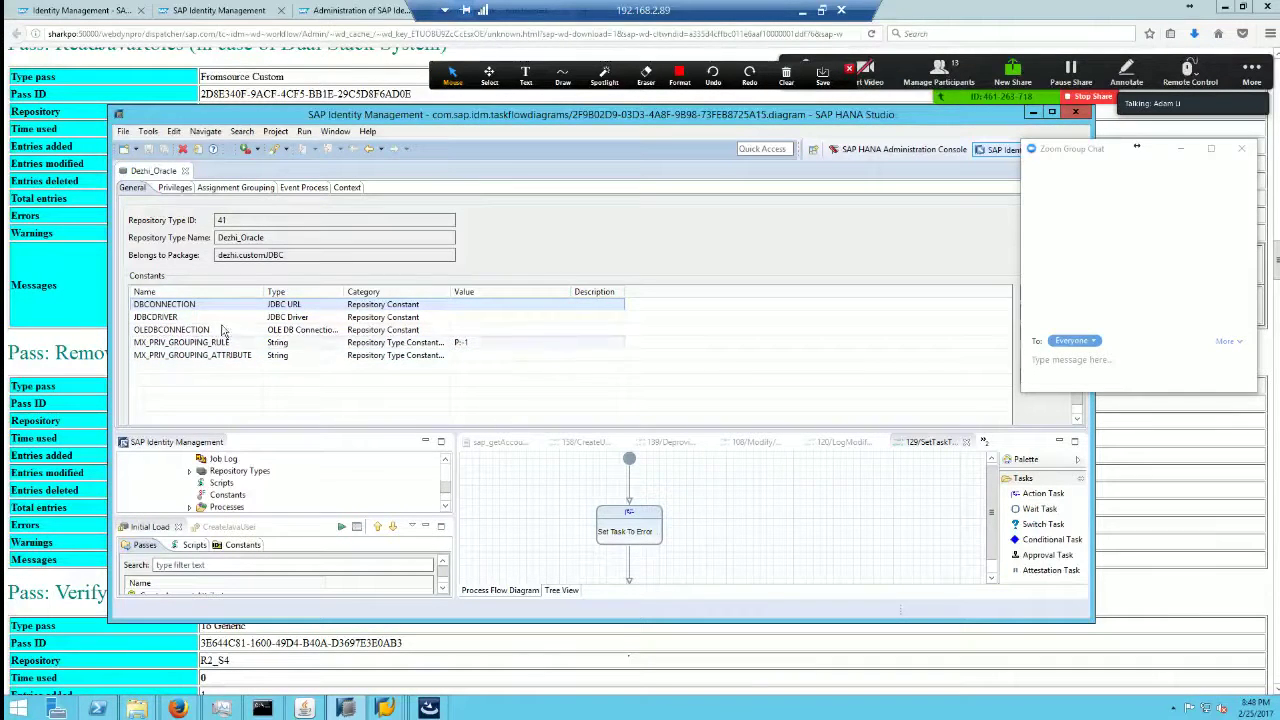
click(242, 318)
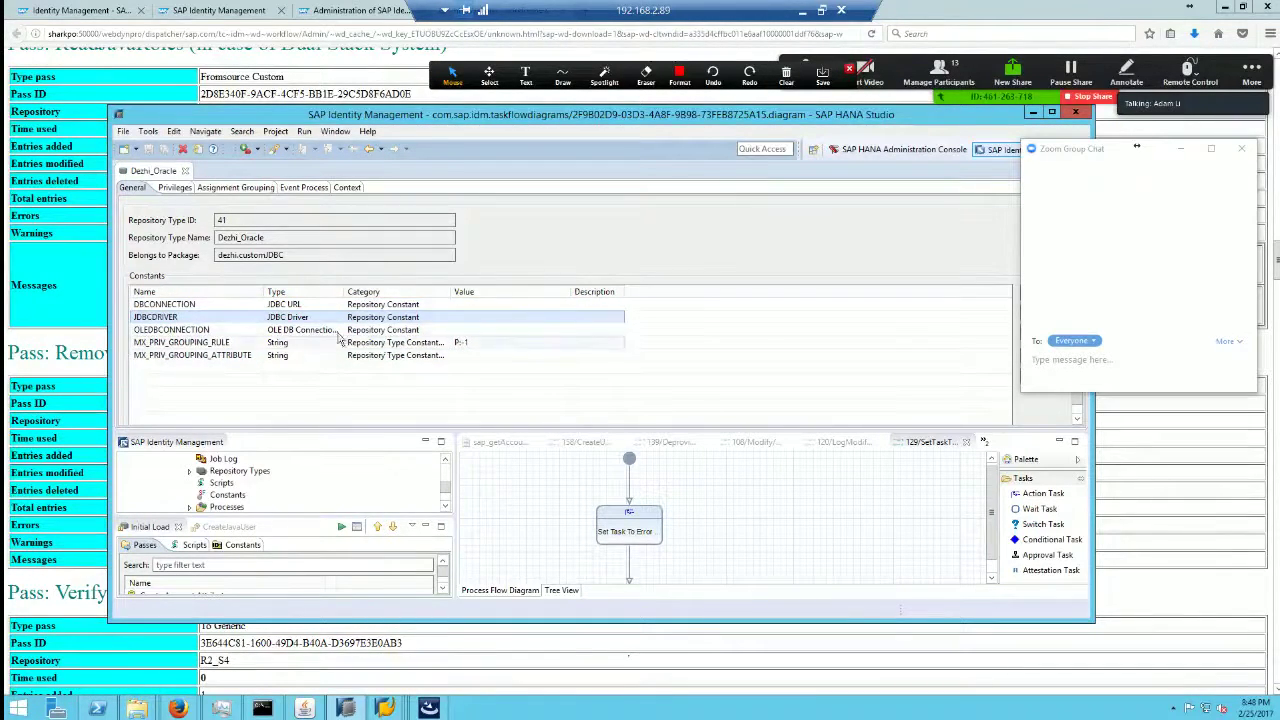
click(801, 10)
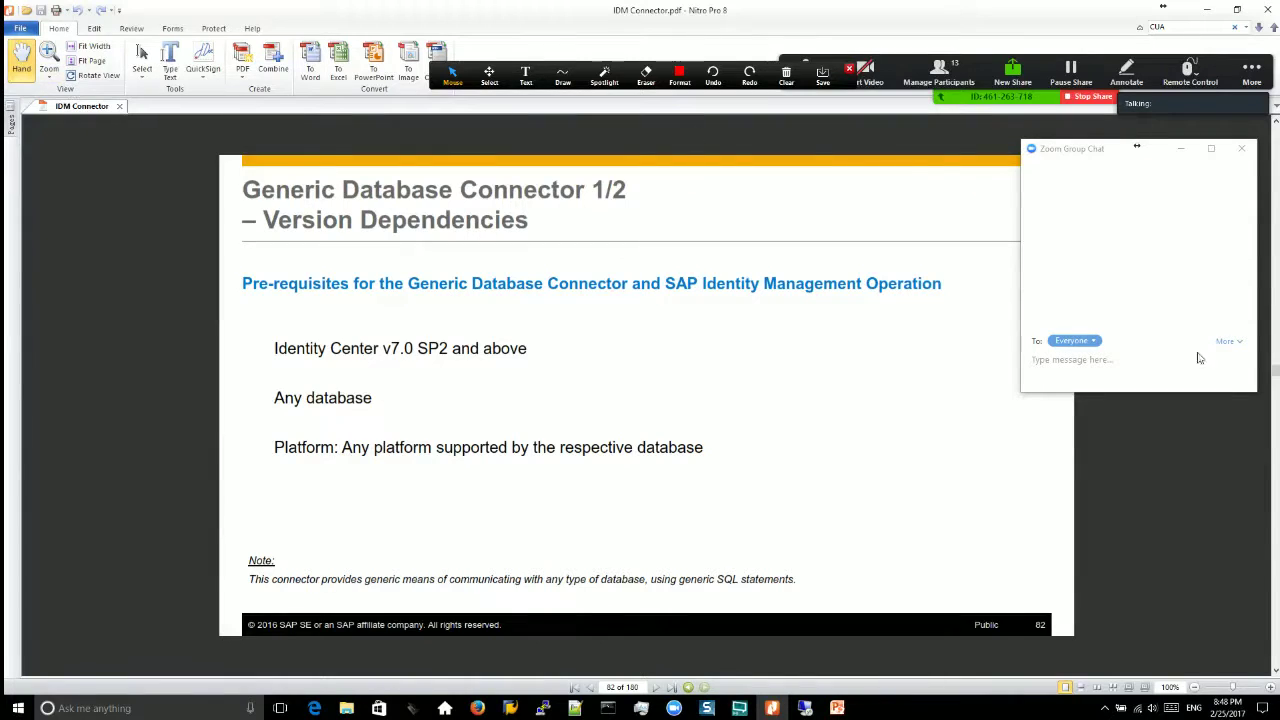
Step: Scroll the connector guide back to page 1, then page forward to the connector index on page 4
drag(1275, 130, 1275, 110)
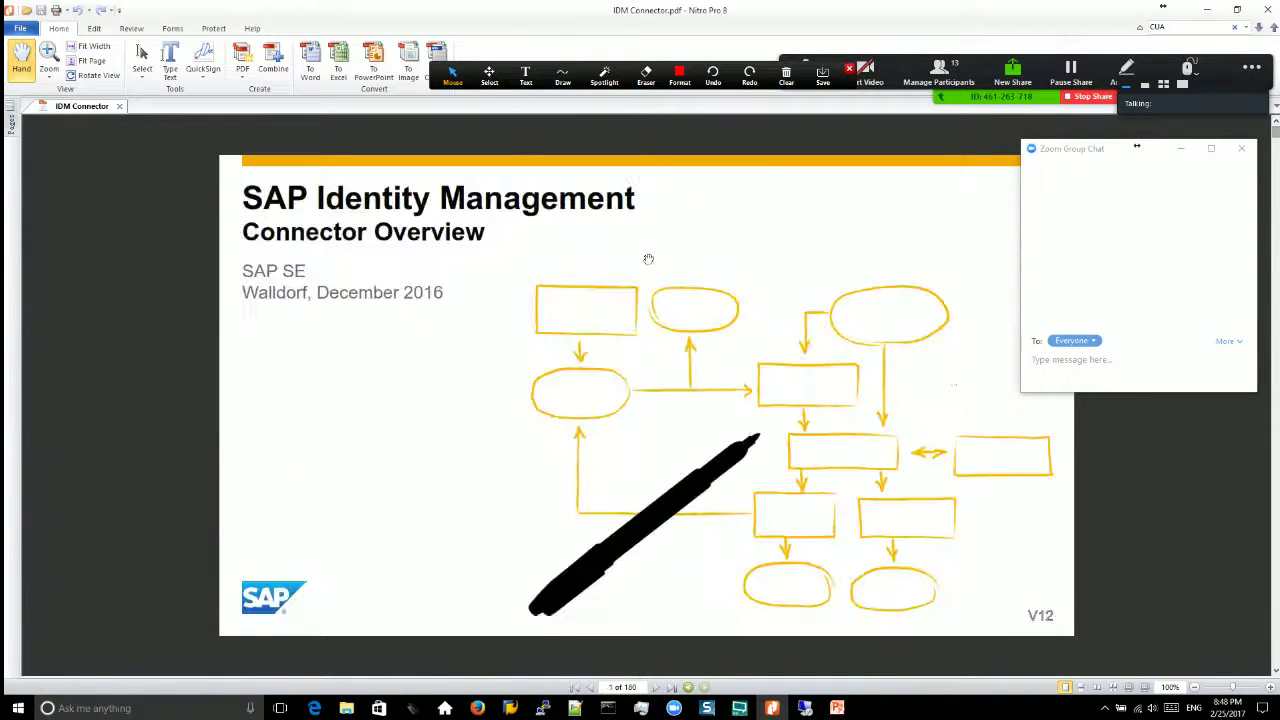
click(1276, 435)
click(1276, 435)
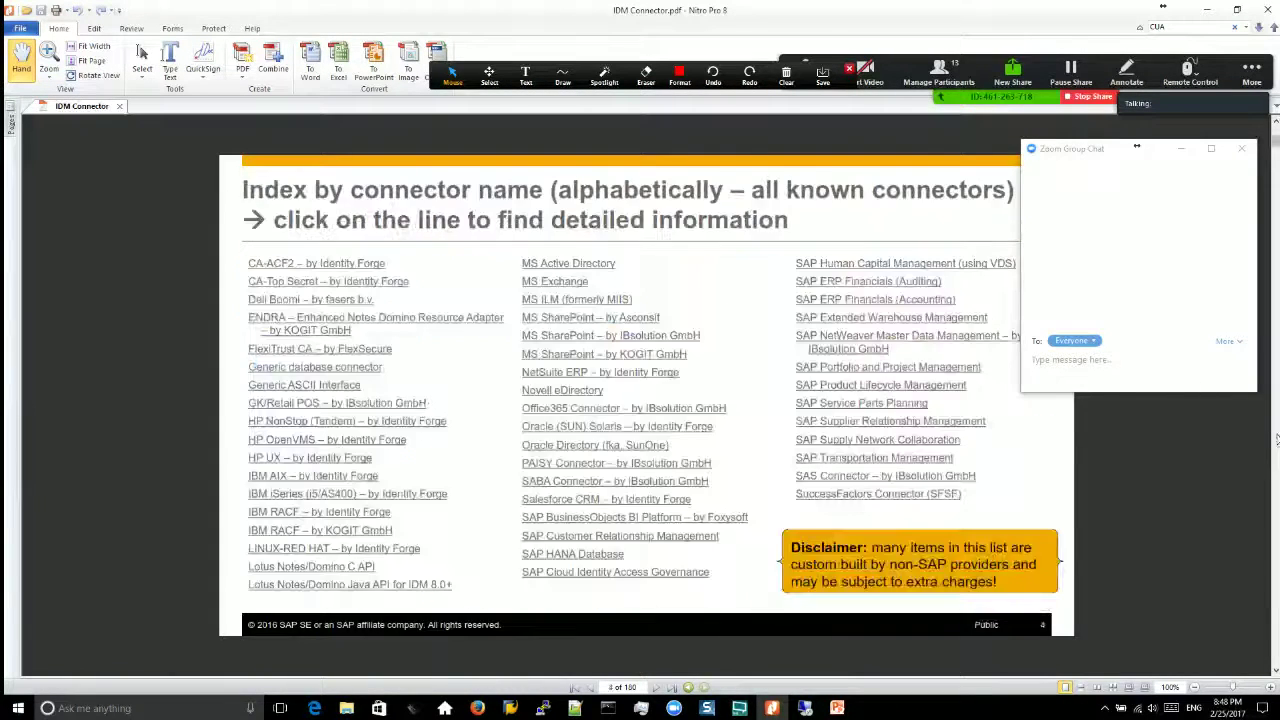
click(1276, 435)
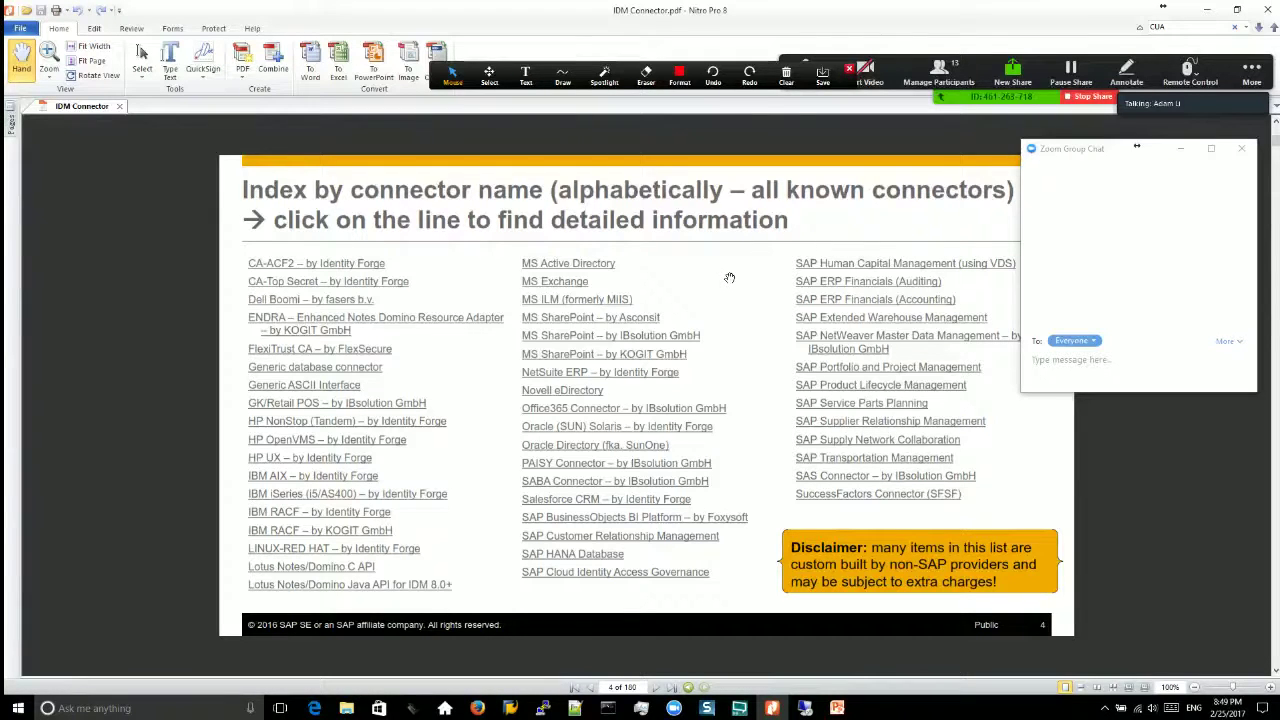
Step: Show the Su01→CUA->IDM PowerPoint slide, then minimize PowerPoint and Nitro Pro to reveal Firefox
click(838, 710)
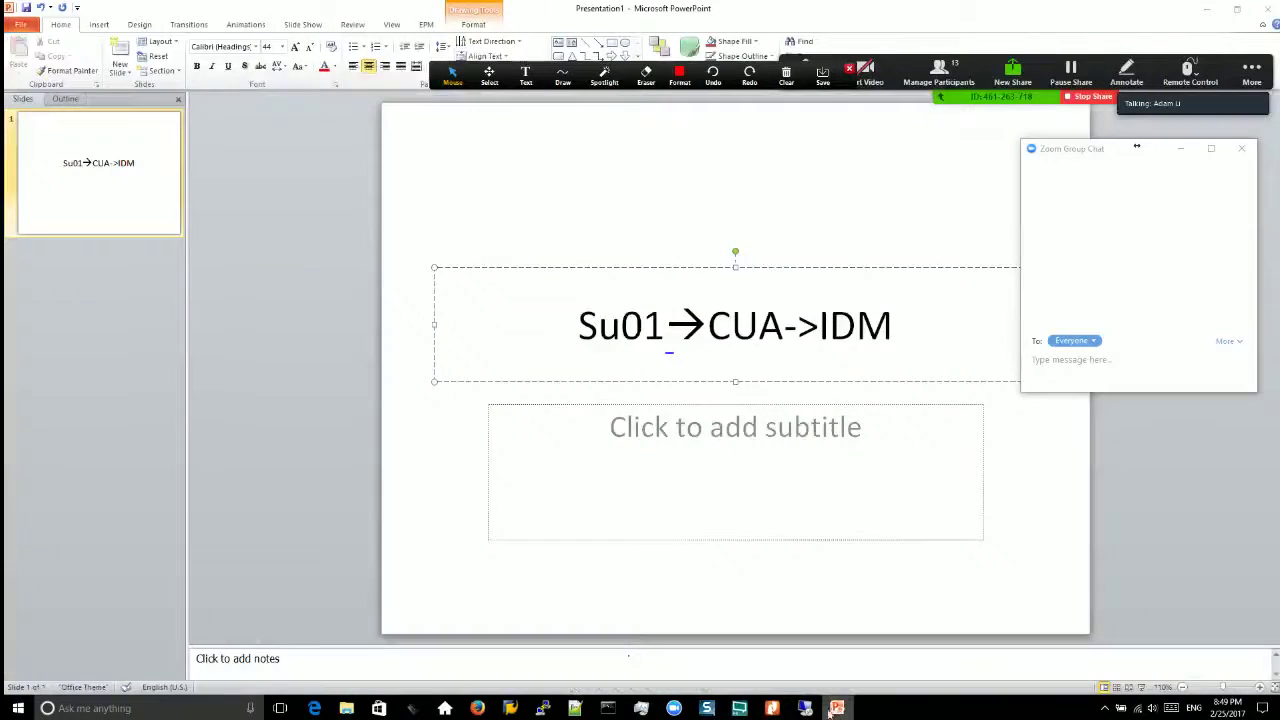
click(1207, 9)
click(1207, 9)
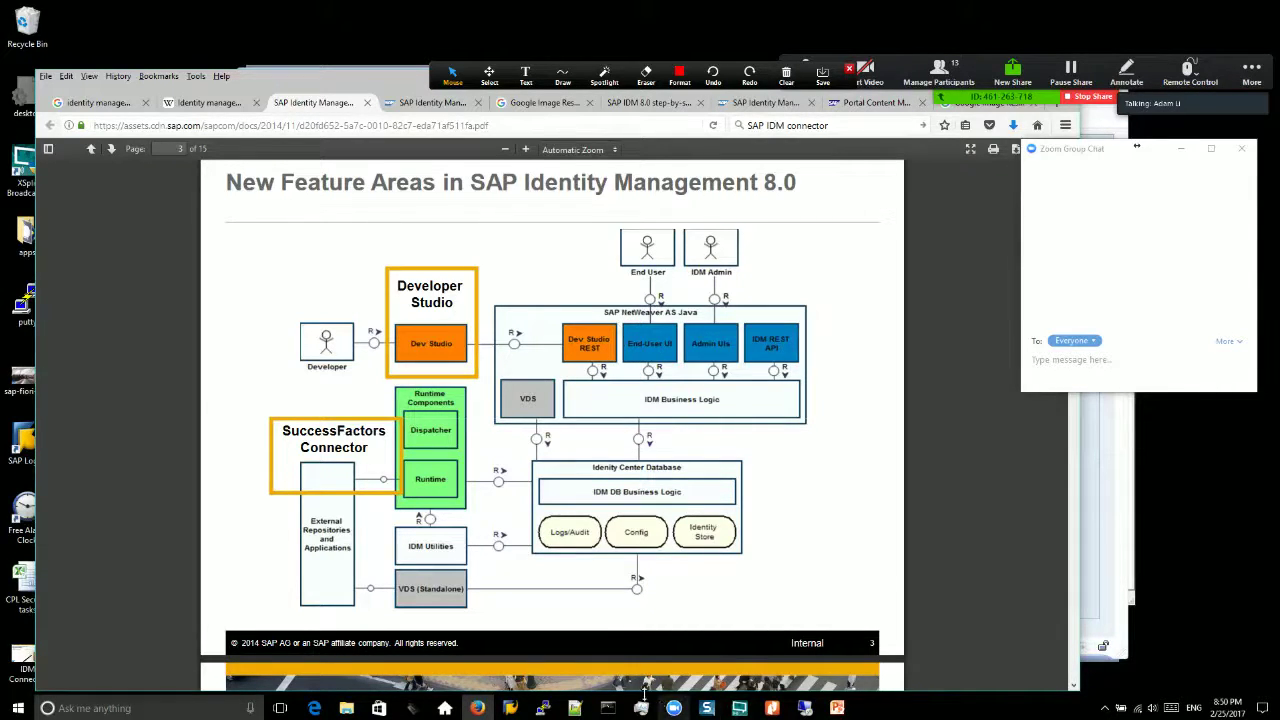
Step: Move through the Portal Content and IDM guide tabs to the SAP IDM 8.0 step-by-step guide
click(858, 102)
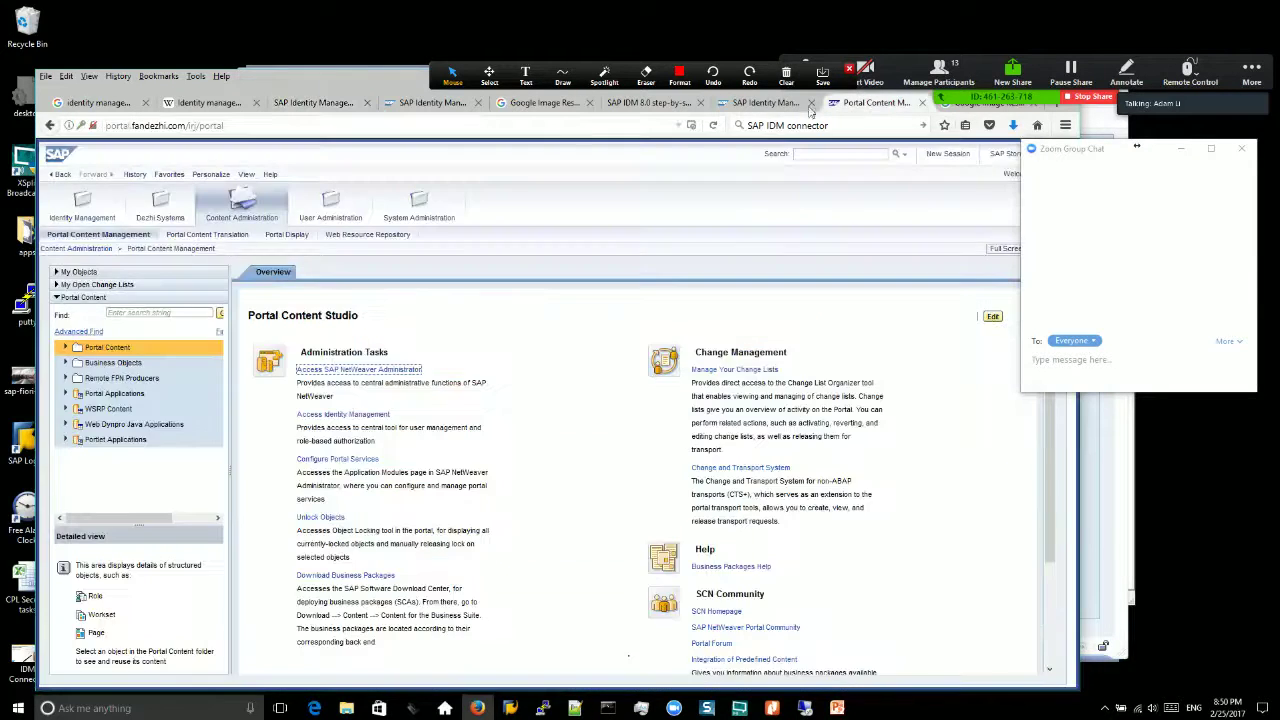
click(766, 102)
click(658, 106)
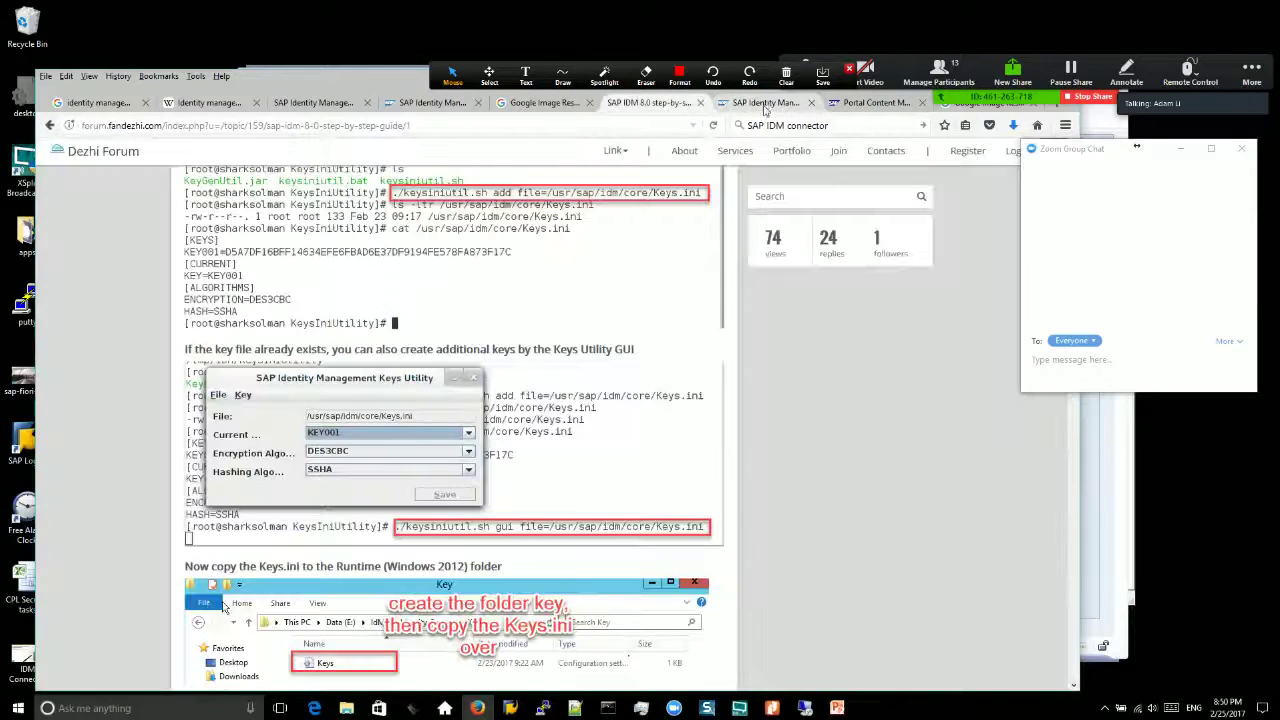
Step: Scroll through the guide's screenshots down to the PROFILE and ROLE privilege-type entries
scroll(1078, 595, down, 15)
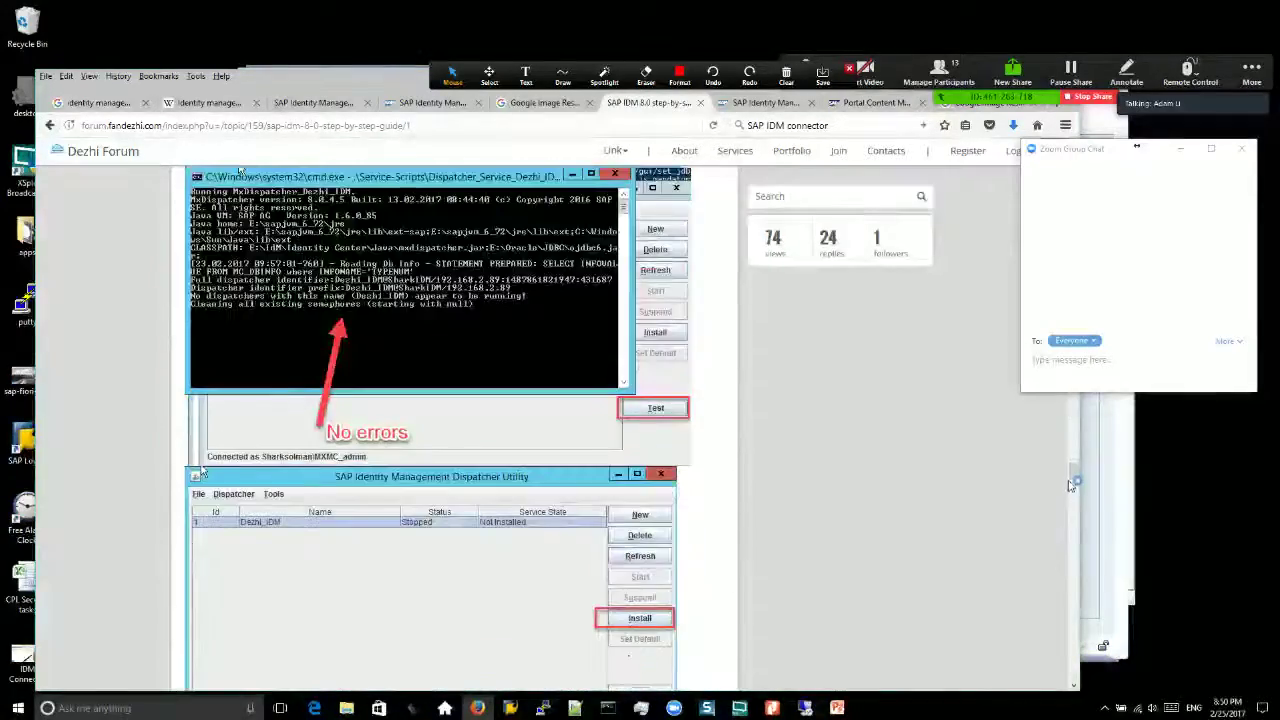
drag(1073, 476, 1073, 527)
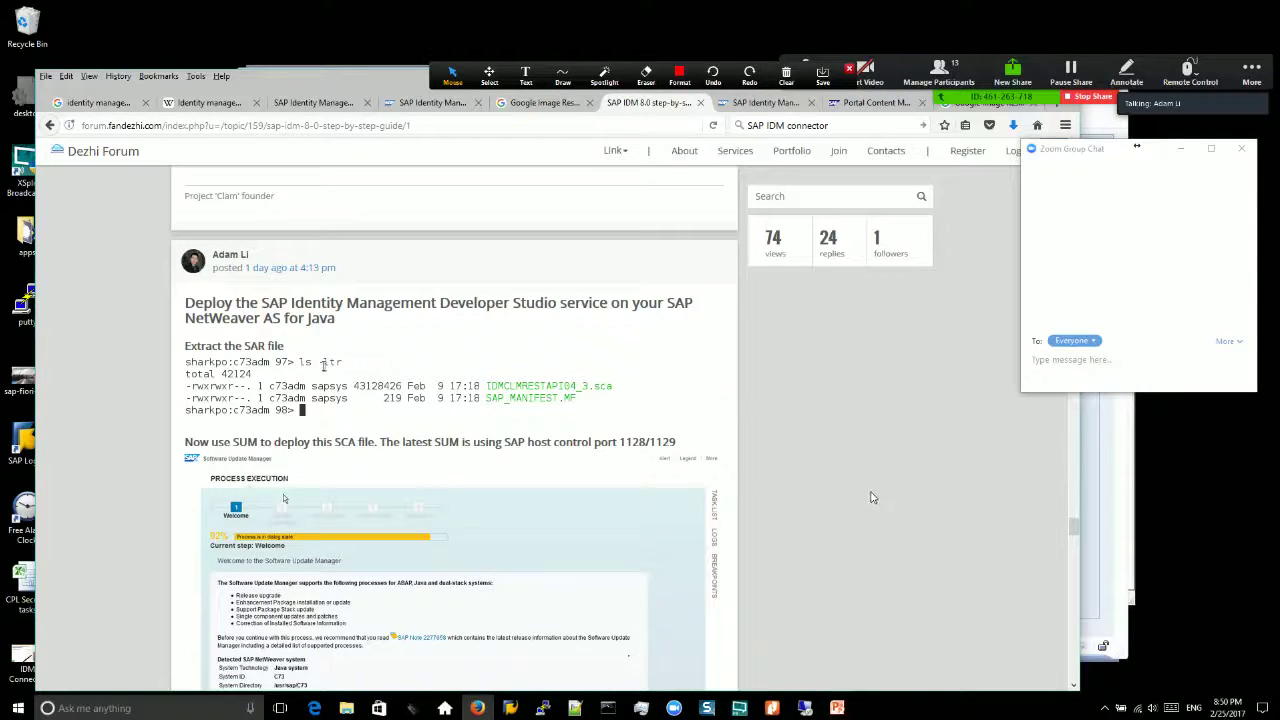
scroll(871, 497, down, 1)
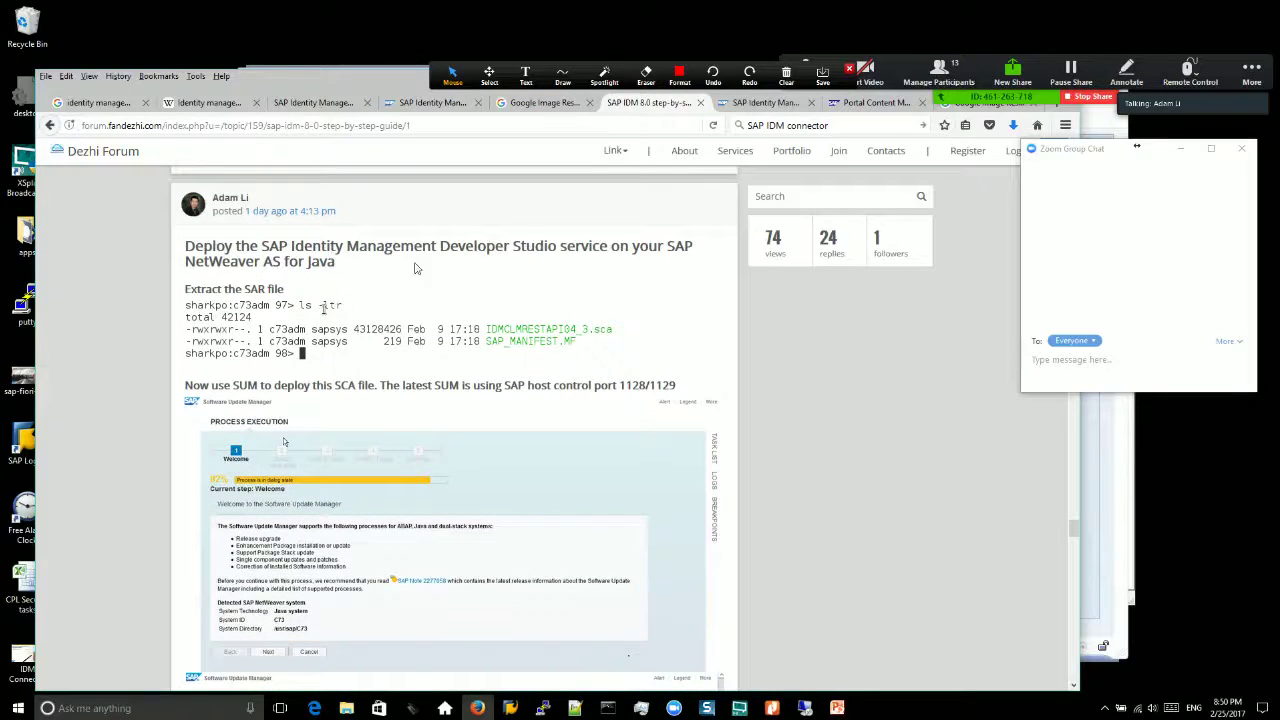
scroll(666, 362, down, 3)
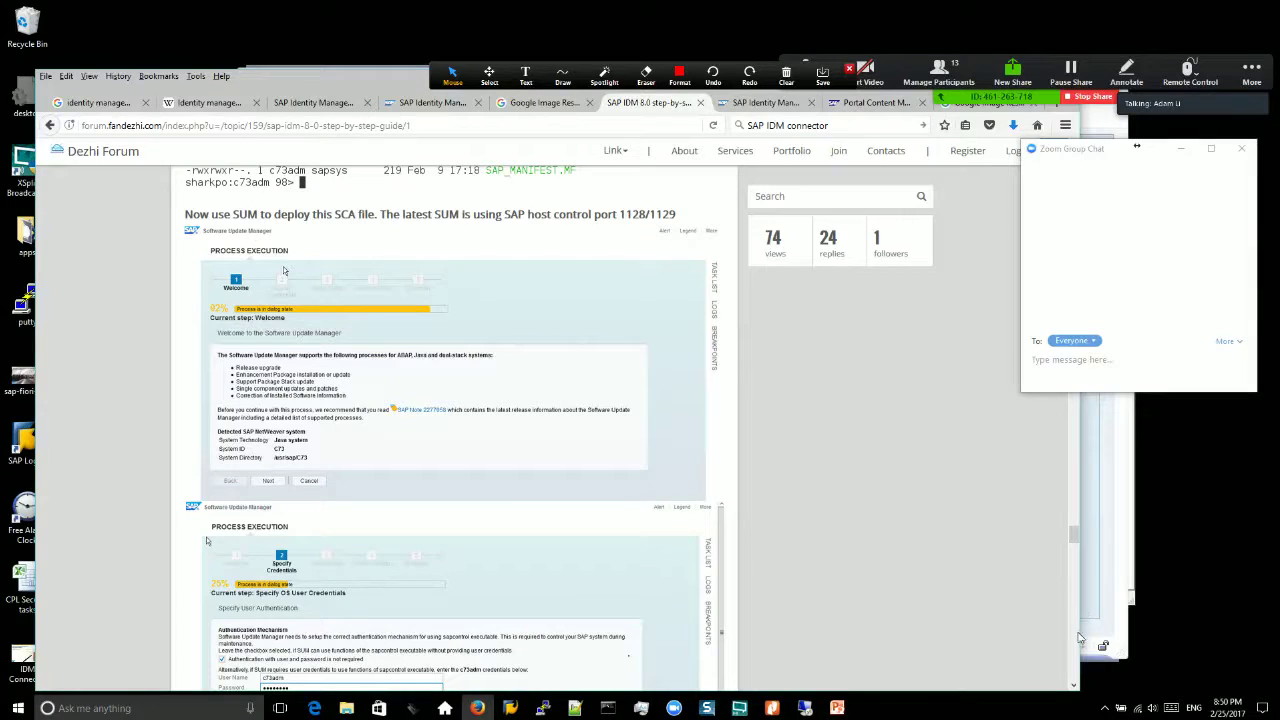
scroll(1078, 645, down, 6)
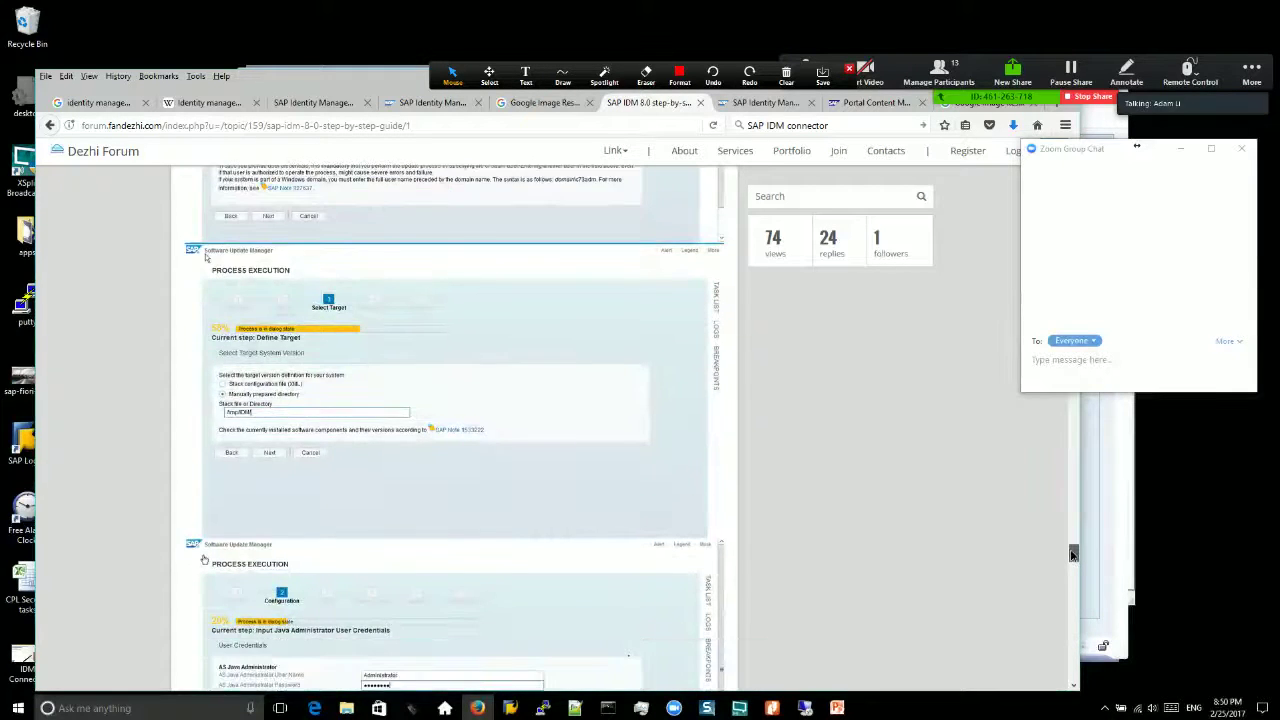
scroll(1072, 545, down, 12)
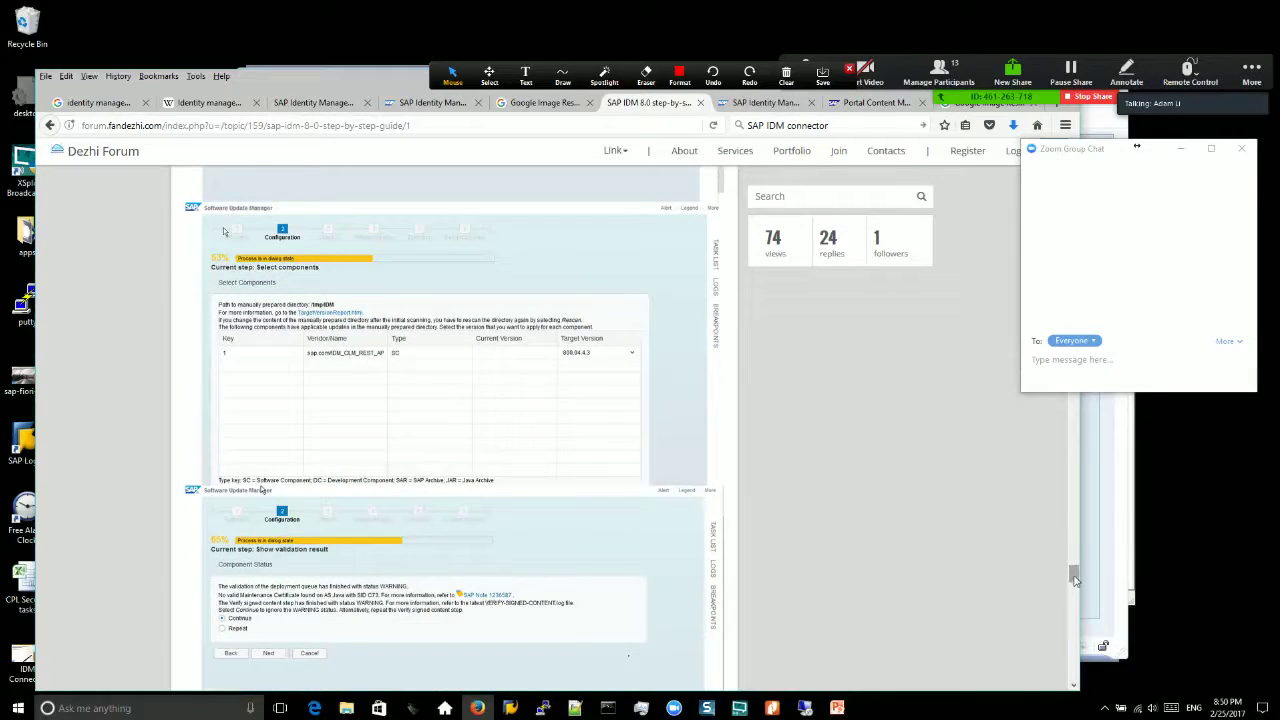
drag(1074, 575, 1073, 680)
scroll(1074, 680, down, 10)
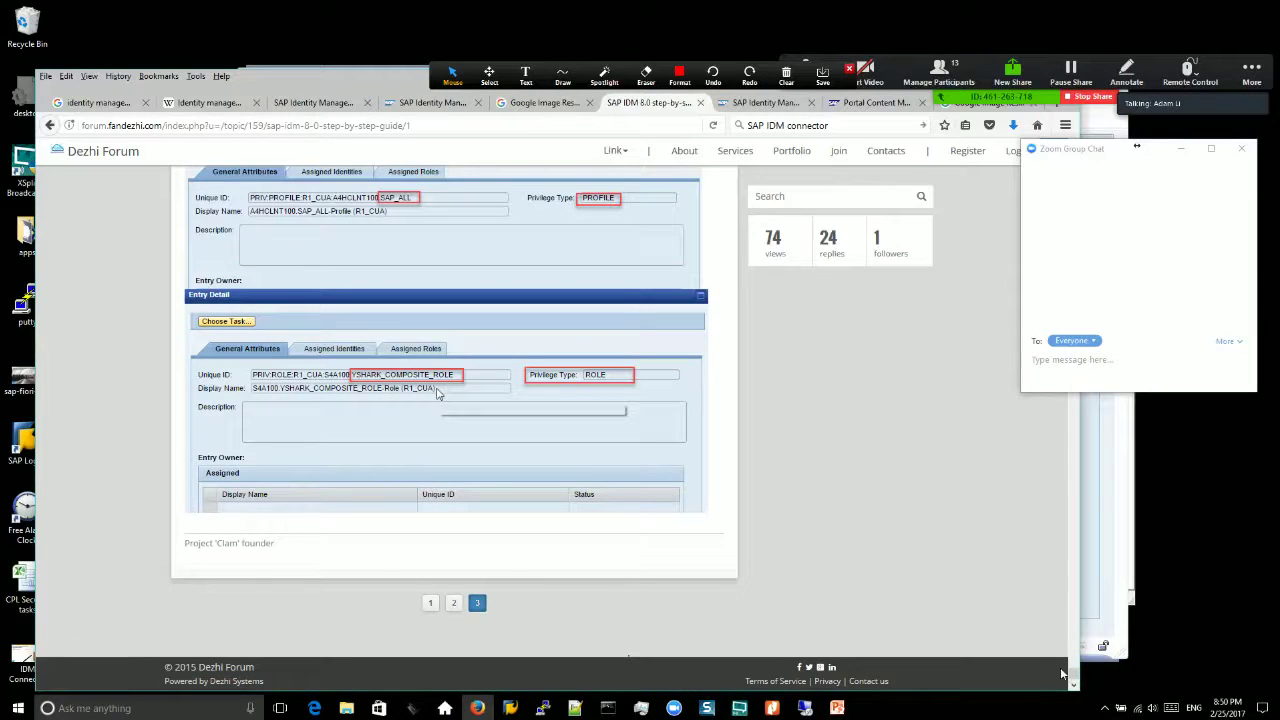
Step: Scroll past the Deploy IDM post and property-table screenshots, then bring IDM Connector.pdf to the front
drag(1074, 674, 1087, 511)
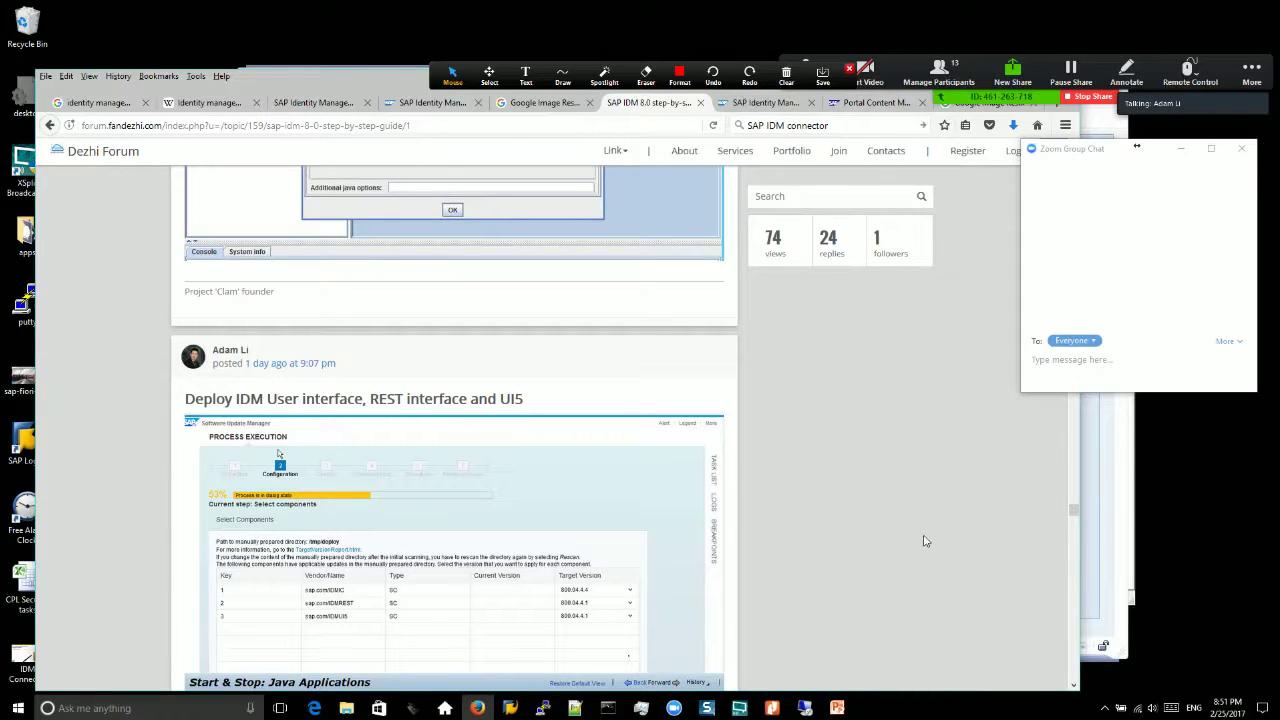
scroll(630, 443, down, 10)
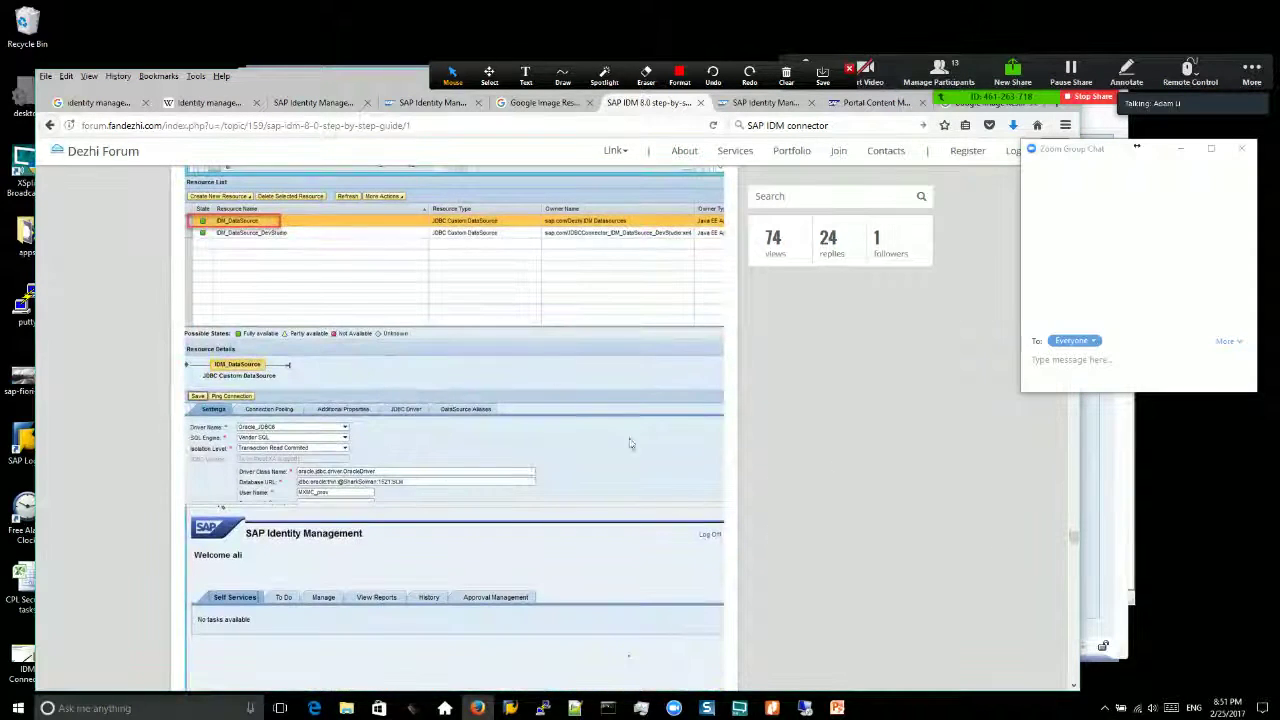
scroll(815, 475, down, 10)
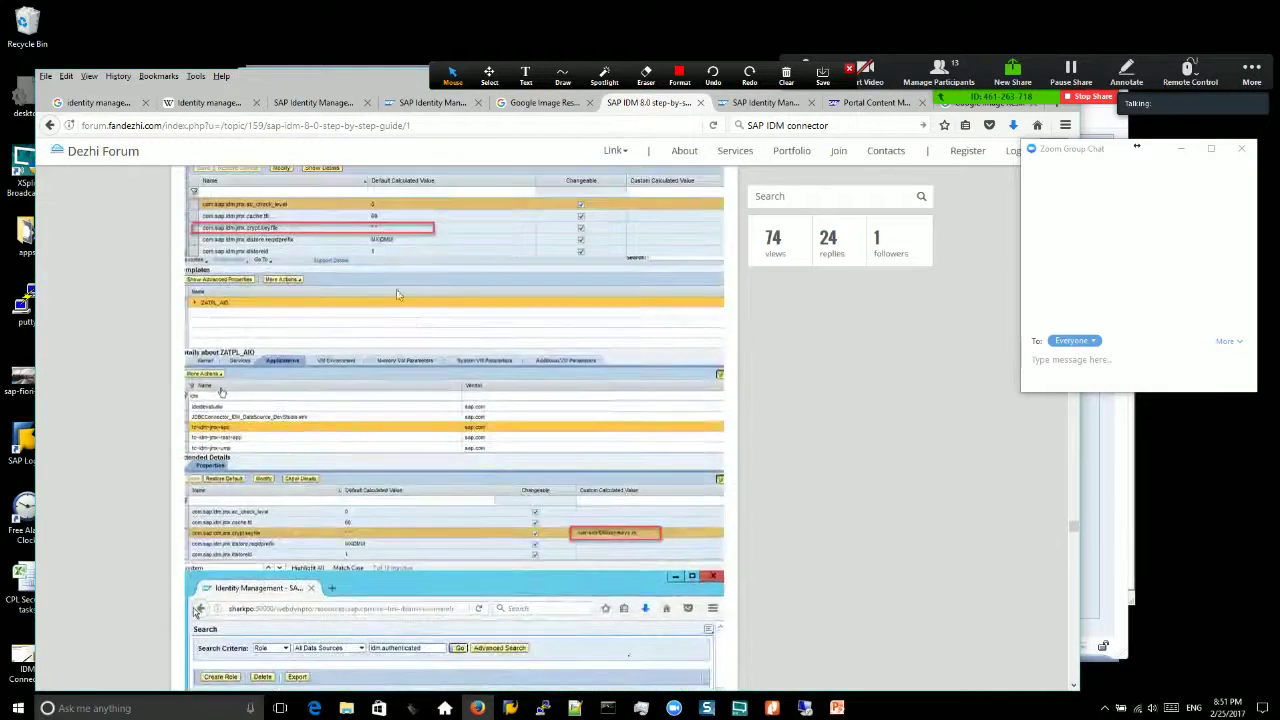
scroll(397, 295, down, 5)
click(773, 708)
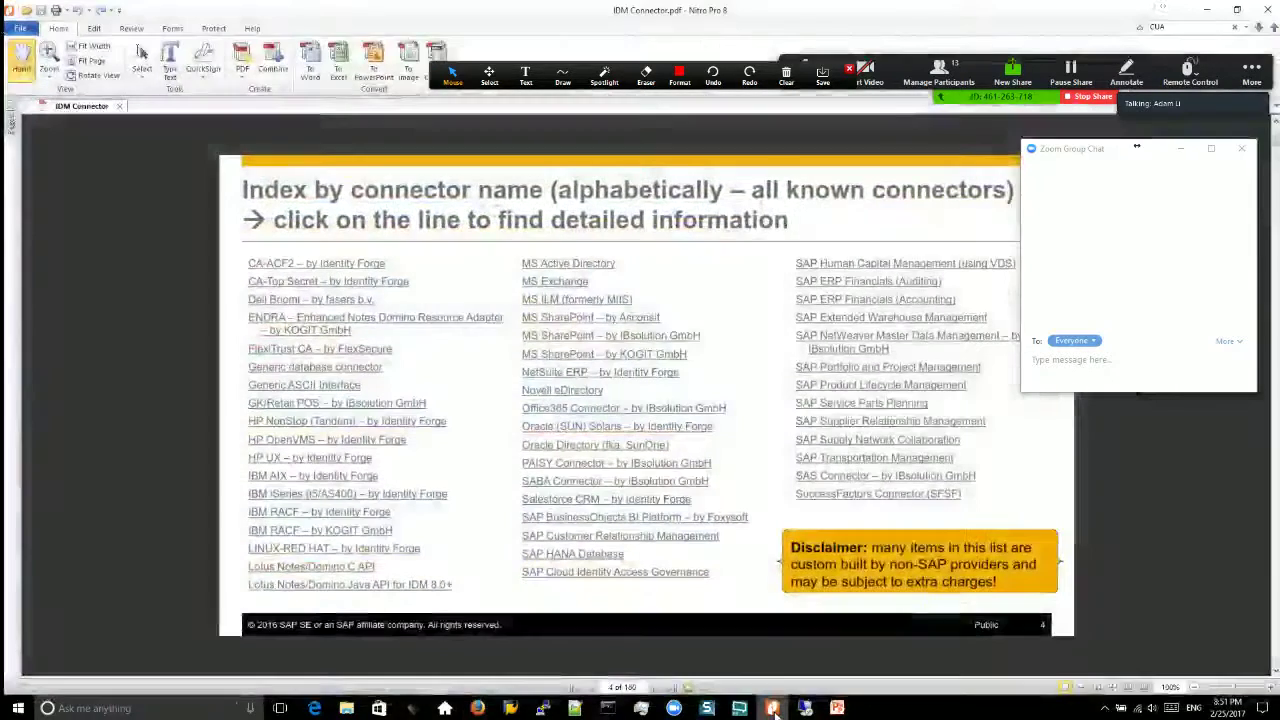
Step: Bring Firefox back and show the 'New Feature Areas in SAP Identity Management 8.0' PDF, page 3
click(477, 708)
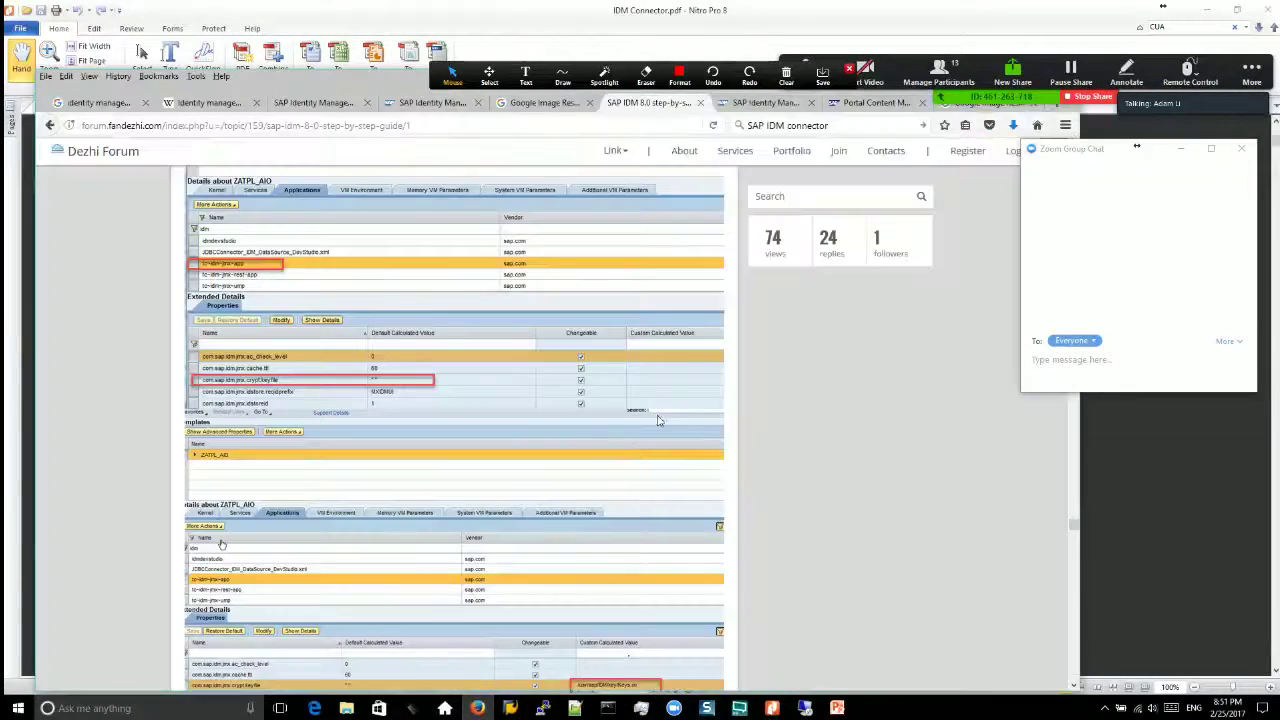
click(318, 104)
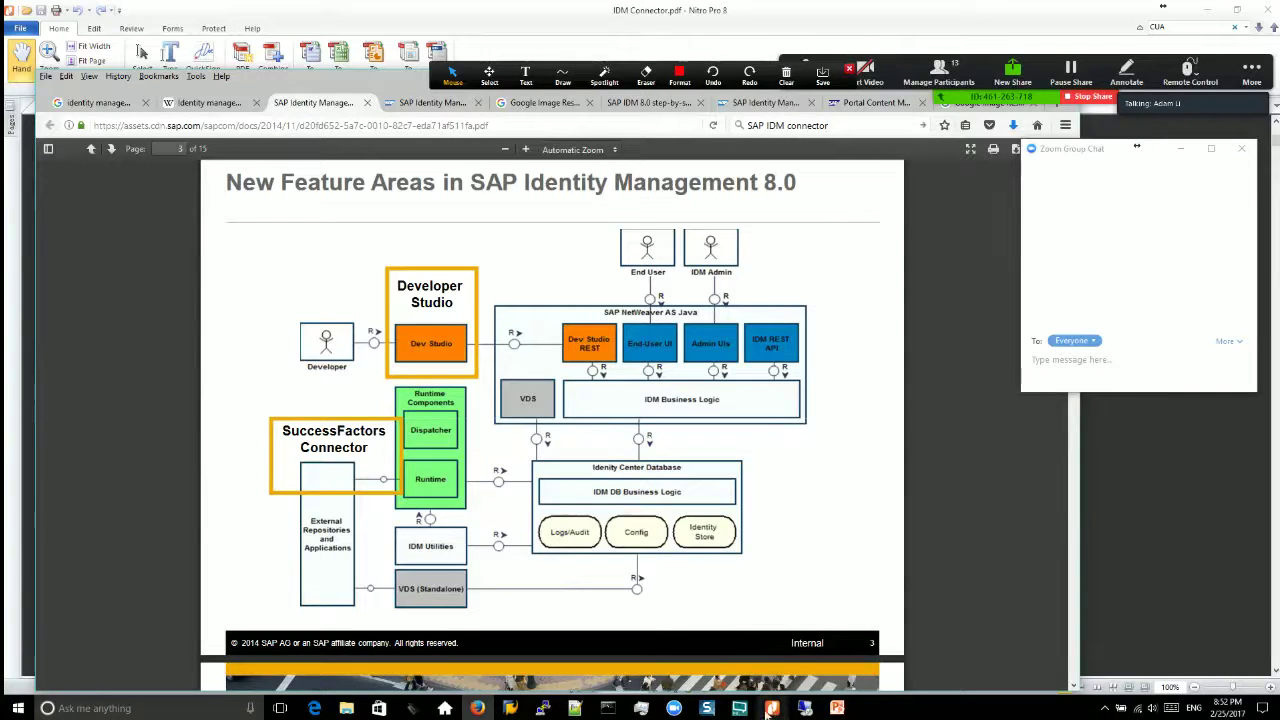
Step: Glance at the Portal Content Studio, security guide and landscape-diagram tabs, then return to the step-by-step guide
click(872, 104)
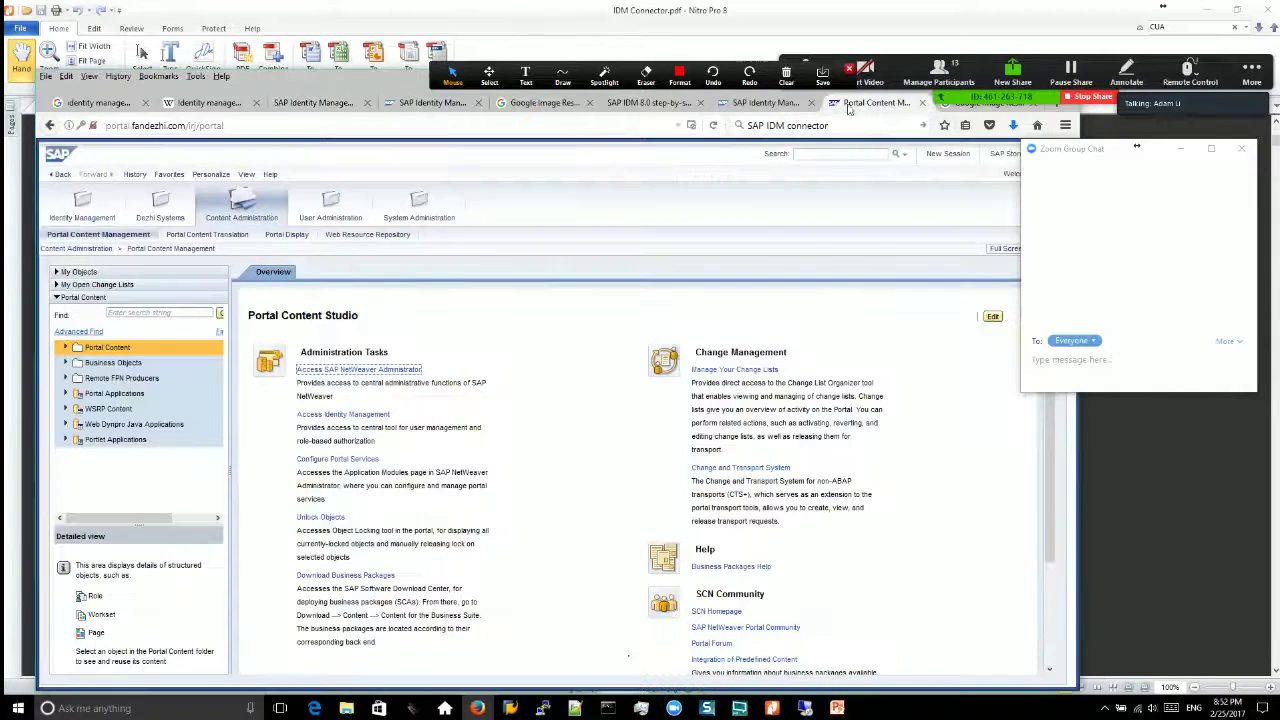
click(765, 103)
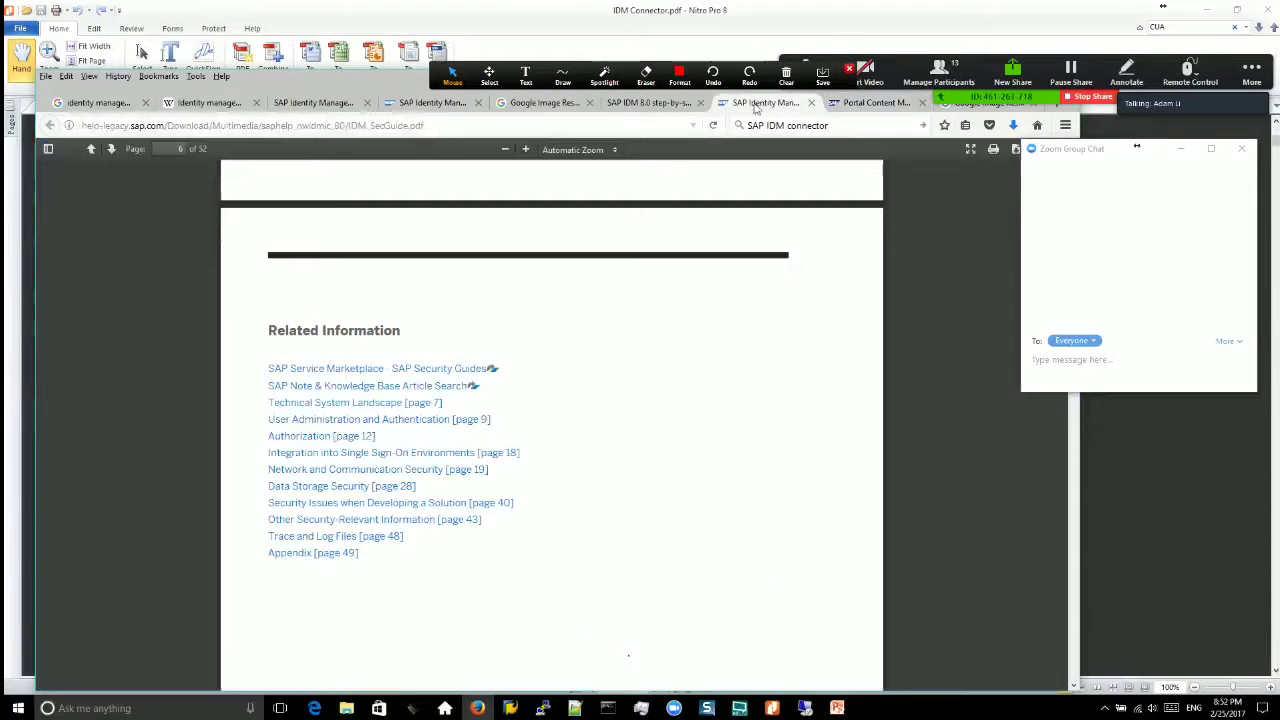
click(964, 108)
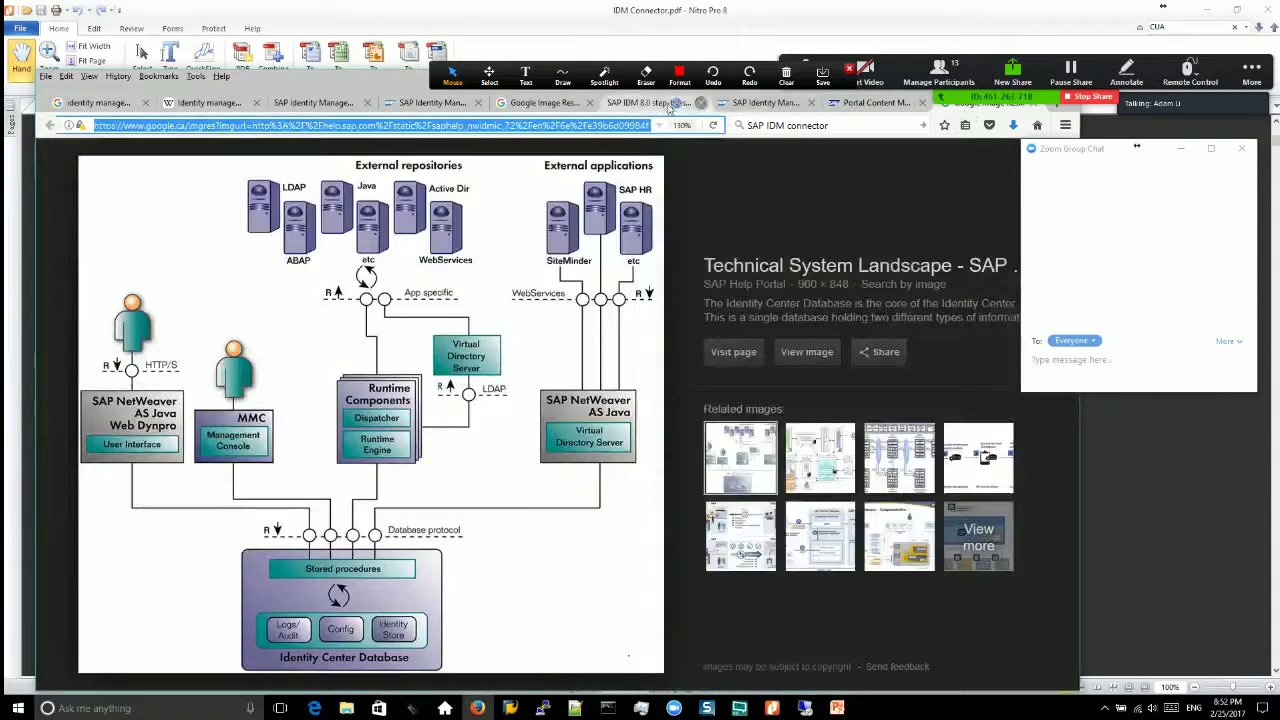
click(650, 103)
Step: Scroll the guide to the 'Configuring the Use of SSL on SAP NetWeaver AS for Java' post
scroll(868, 508, down, 20)
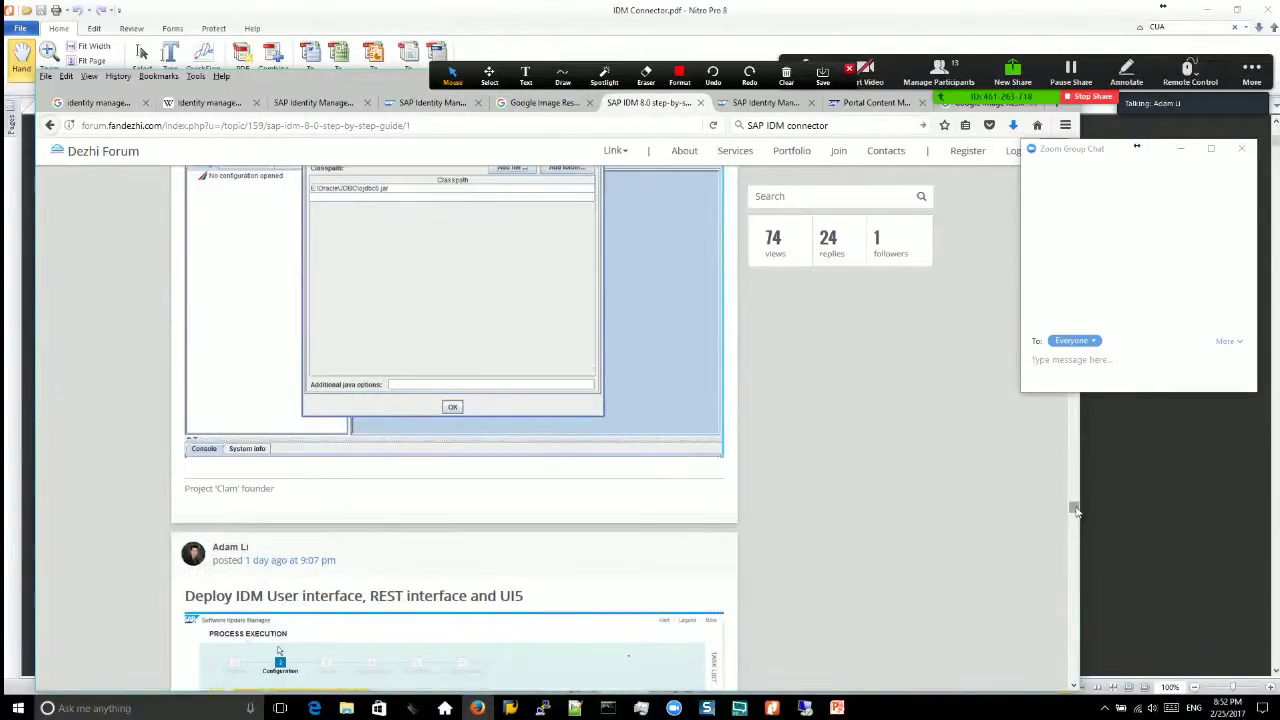
drag(1074, 509, 1074, 455)
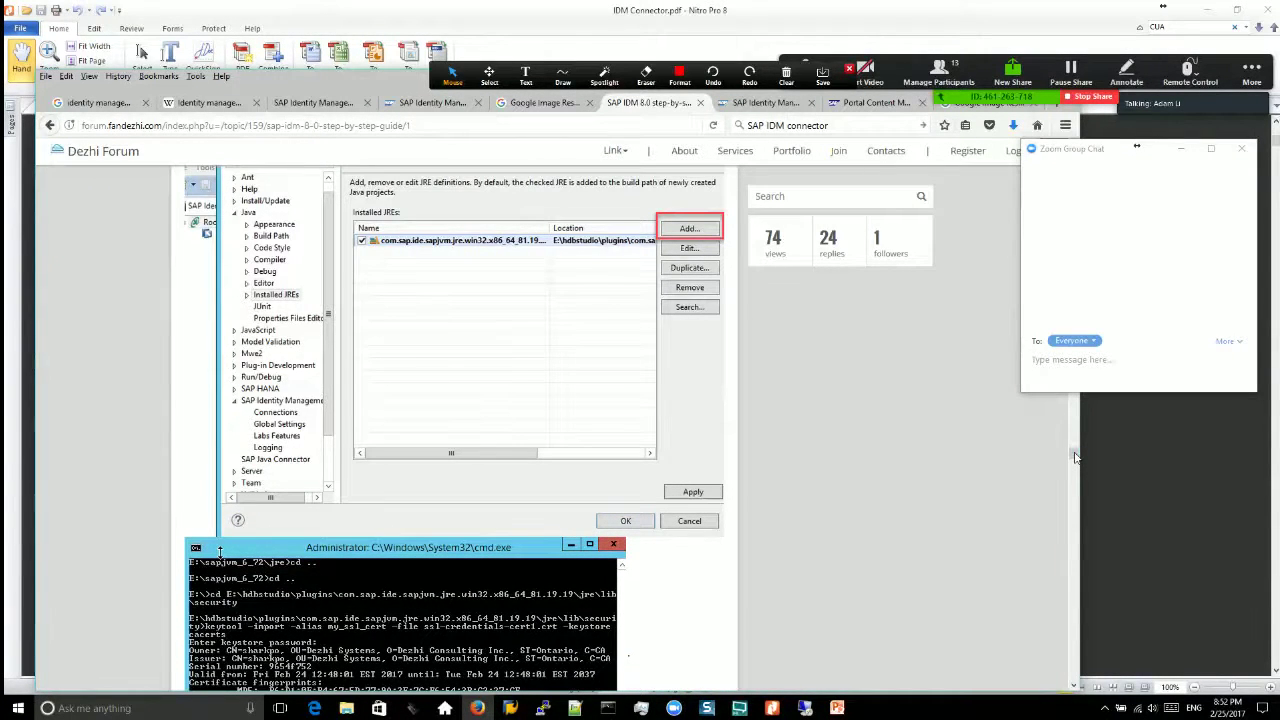
scroll(1074, 462, down, 10)
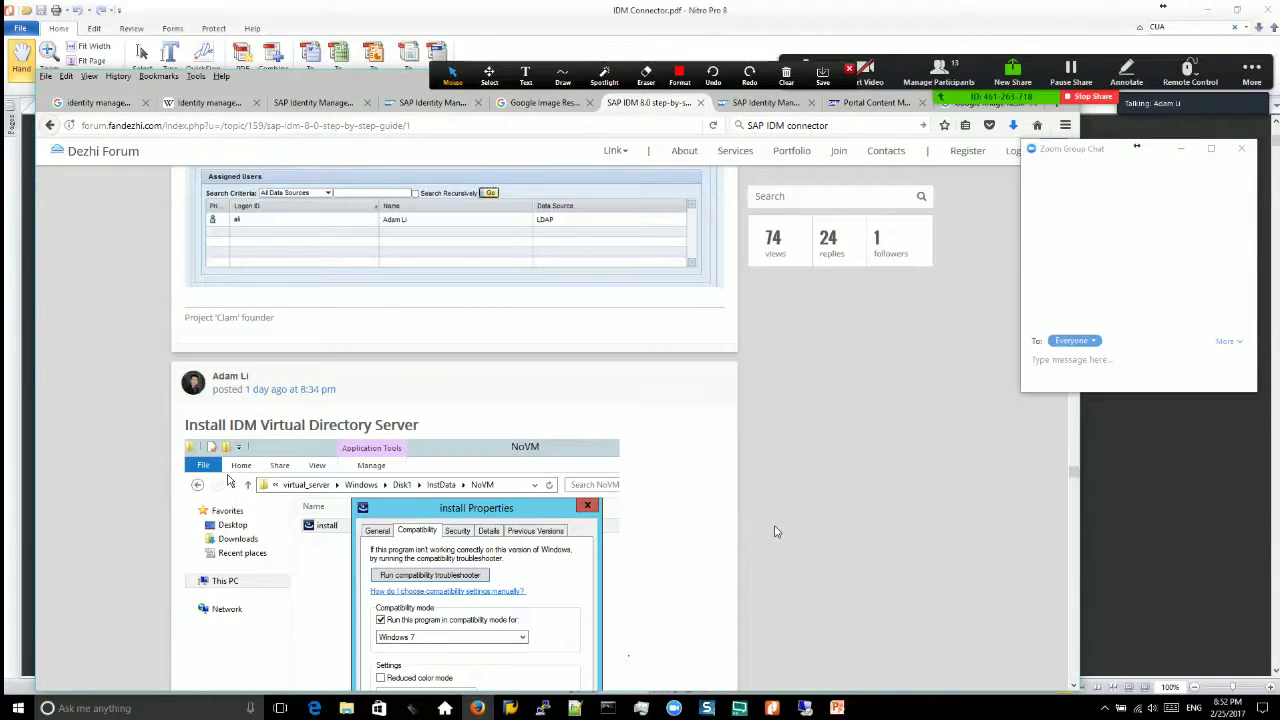
scroll(751, 523, down, 3)
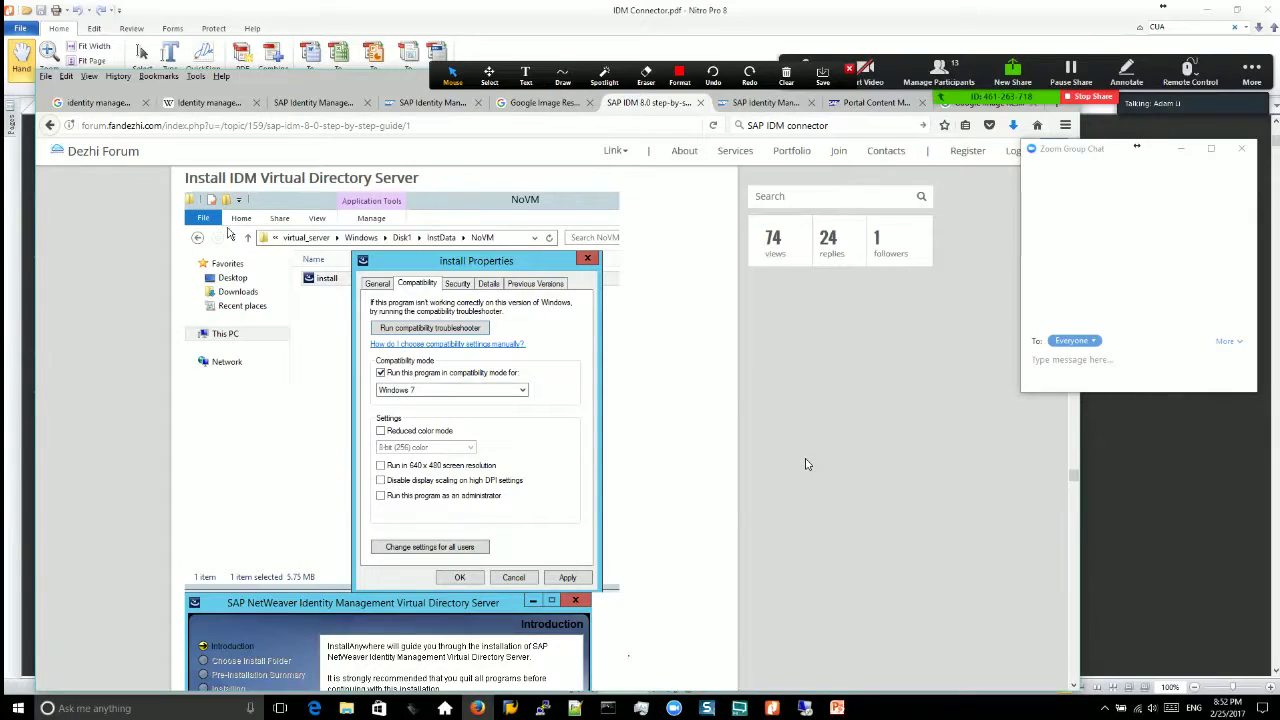
scroll(826, 500, down, 15)
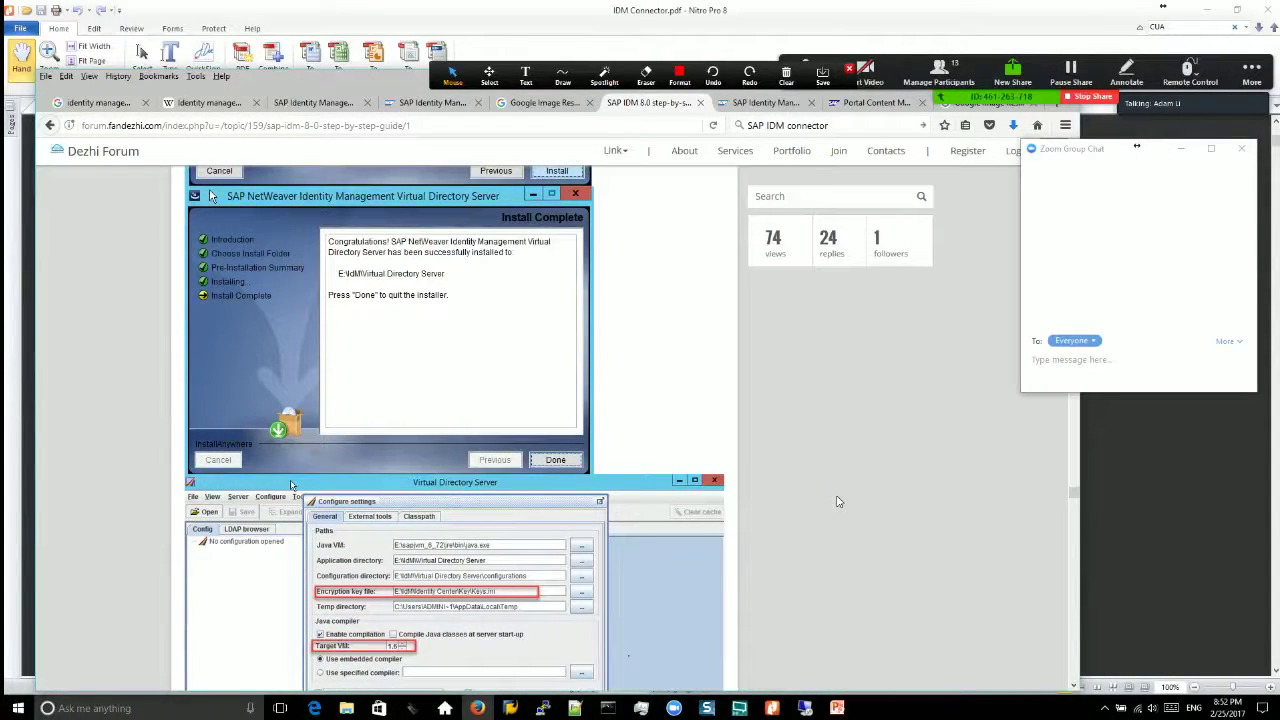
scroll(828, 503, down, 10)
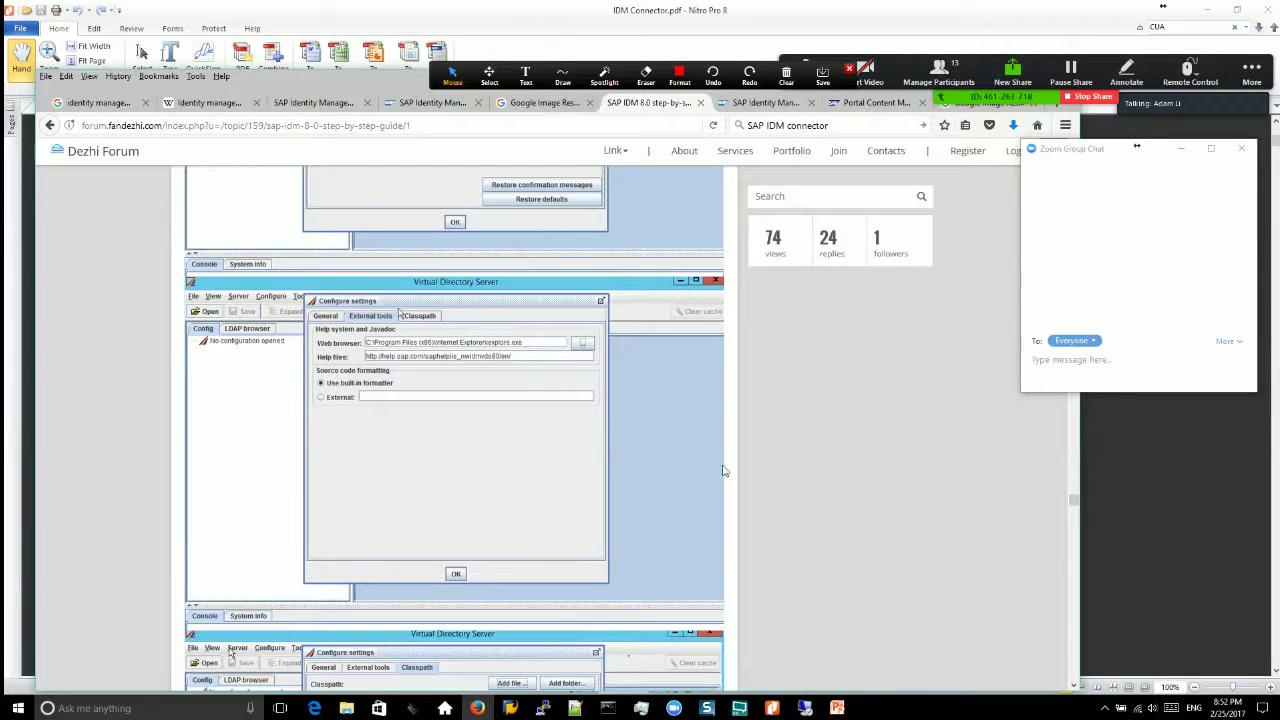
scroll(1076, 636, down, 5)
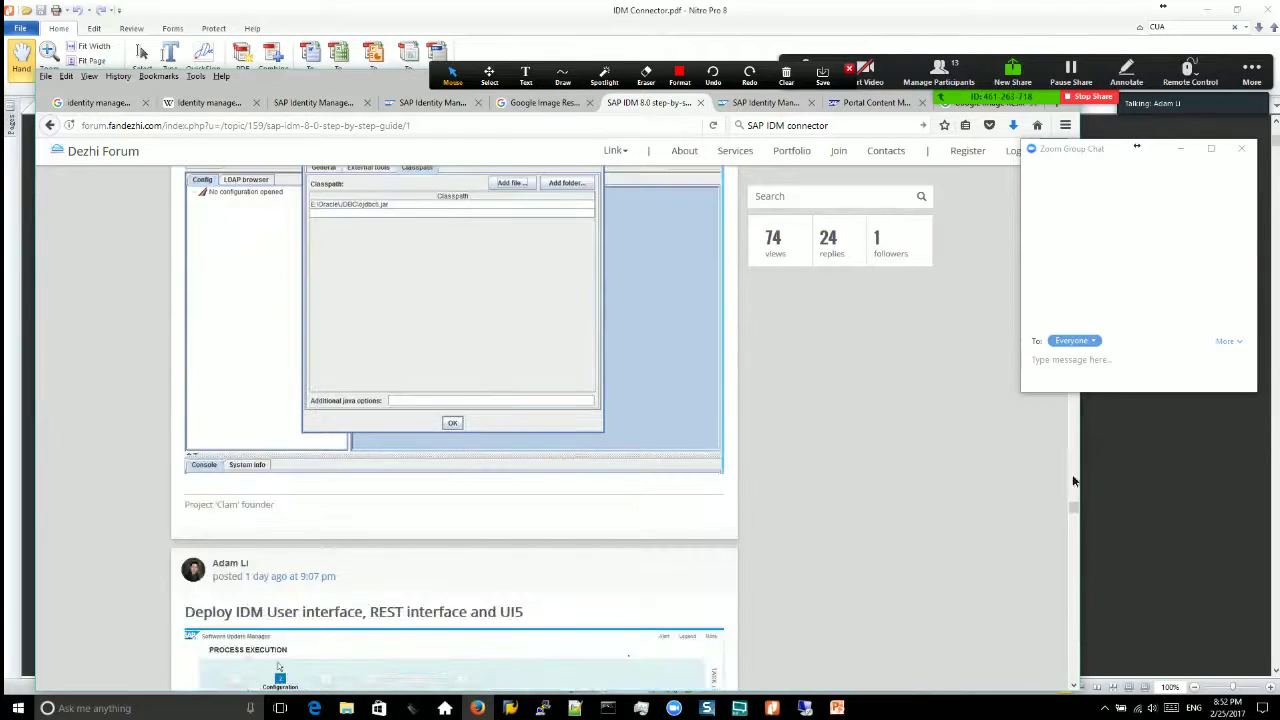
scroll(677, 394, up, 5)
scroll(617, 434, up, 5)
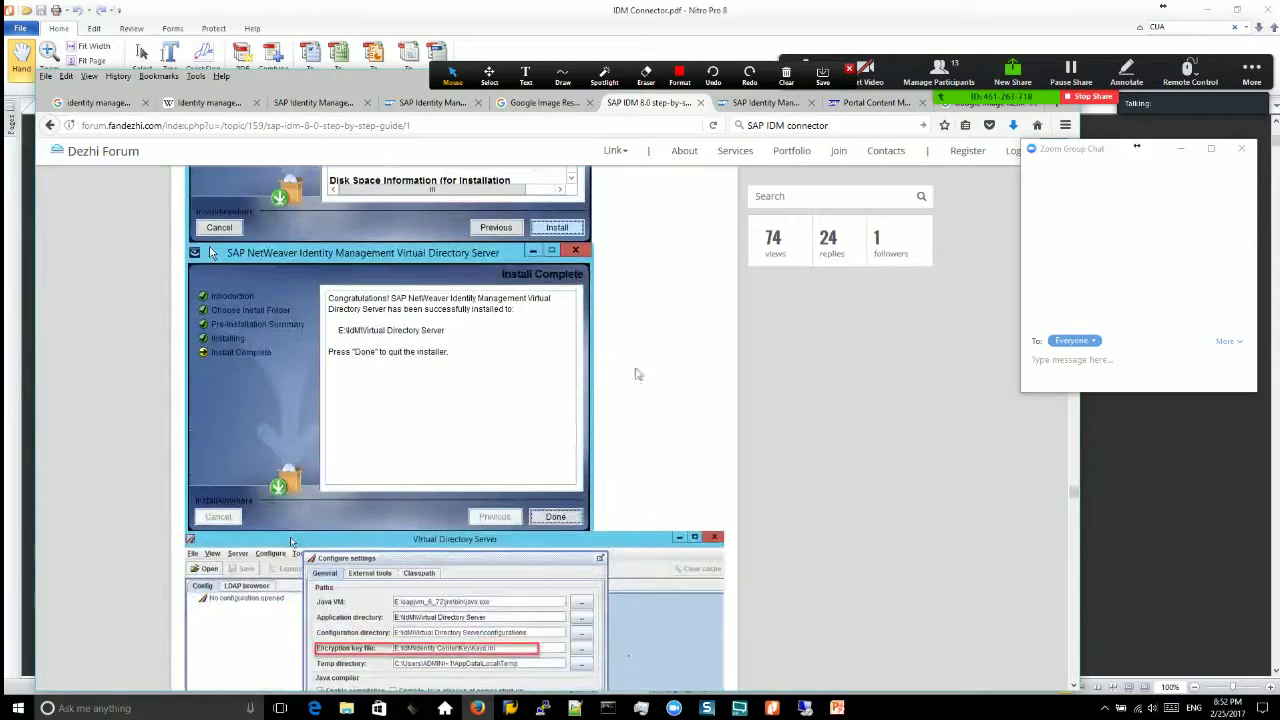
click(1077, 630)
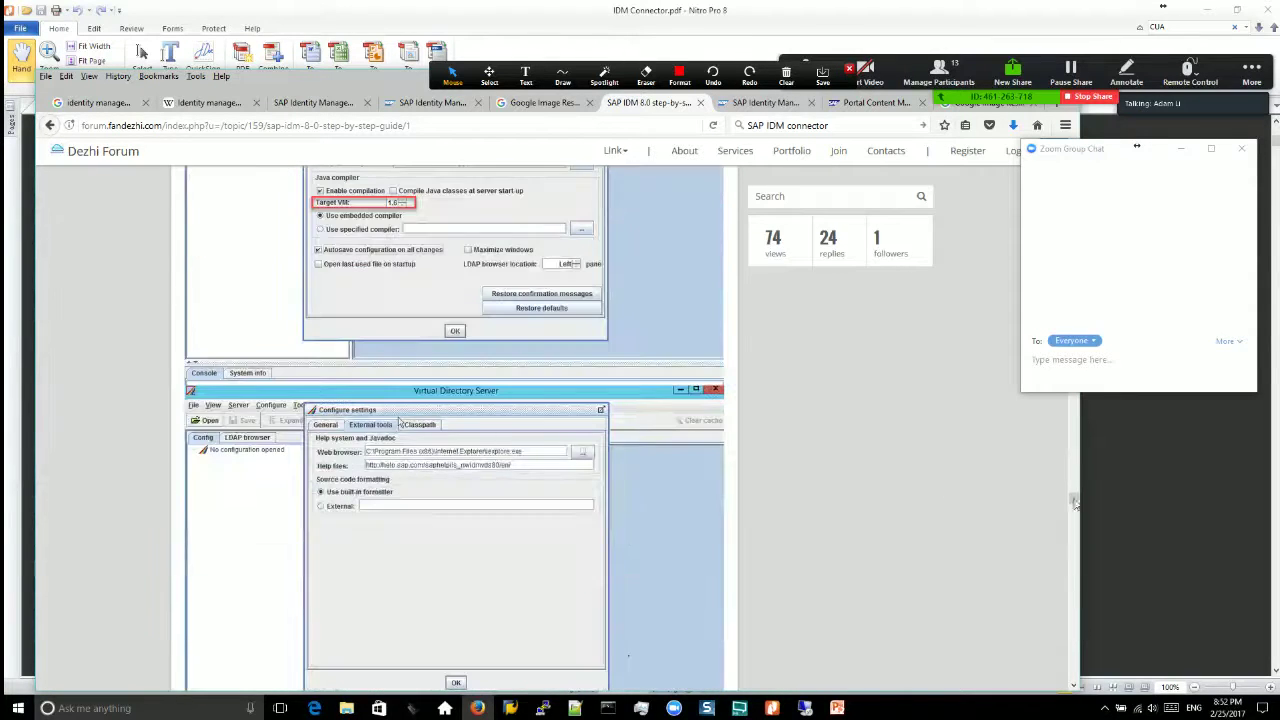
click(1074, 464)
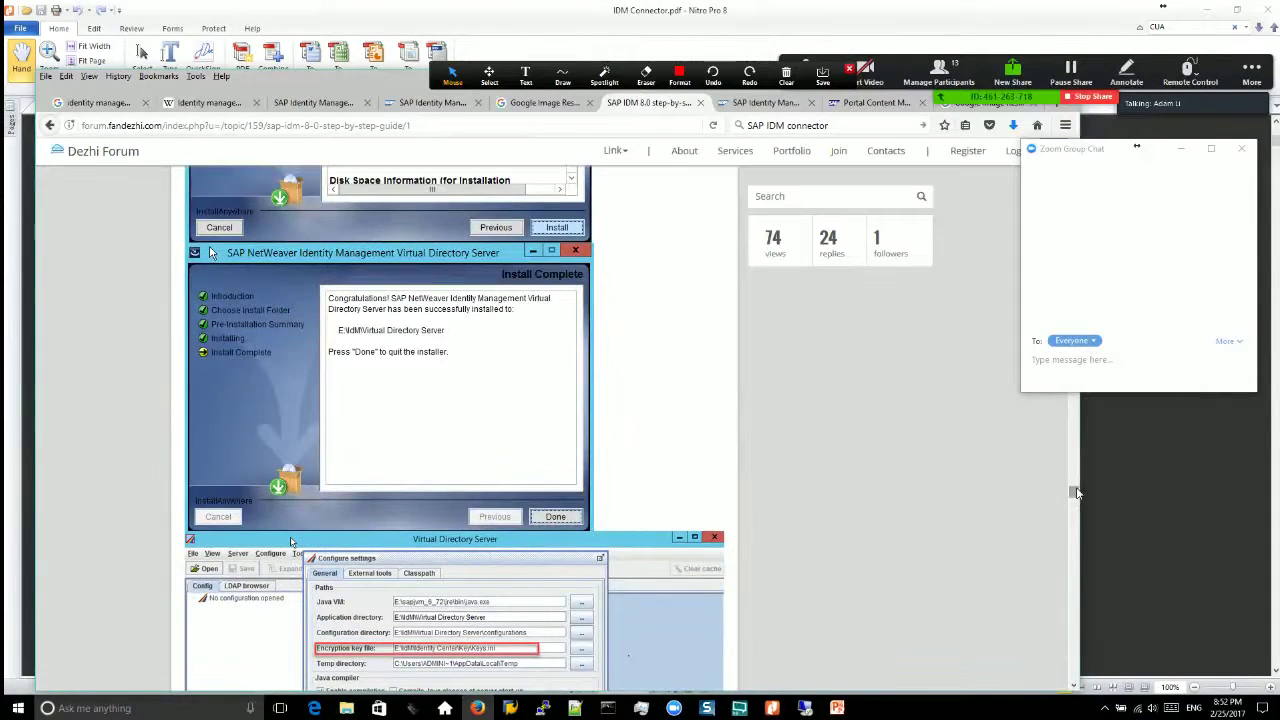
drag(1074, 491, 1074, 410)
scroll(450, 368, up, 1)
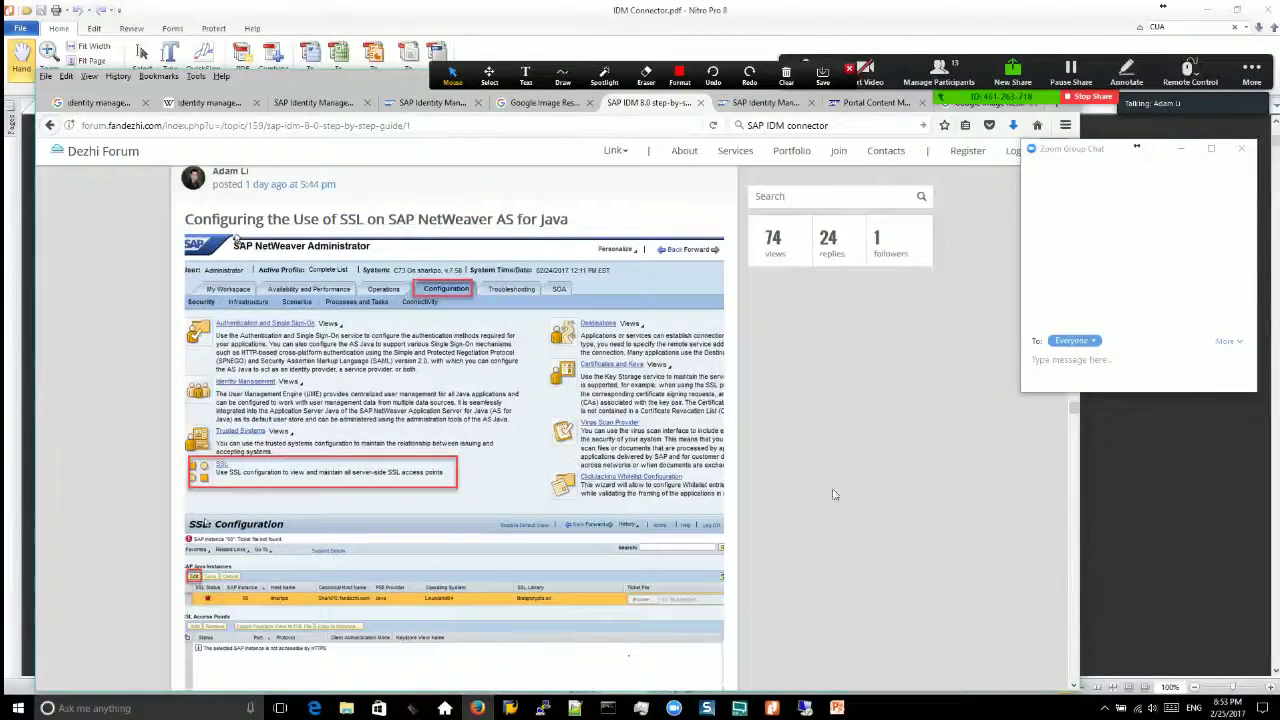
Step: Read past the keytool import and IDM Studio connection screenshots to the idm.developer role post
scroll(867, 501, down, 2)
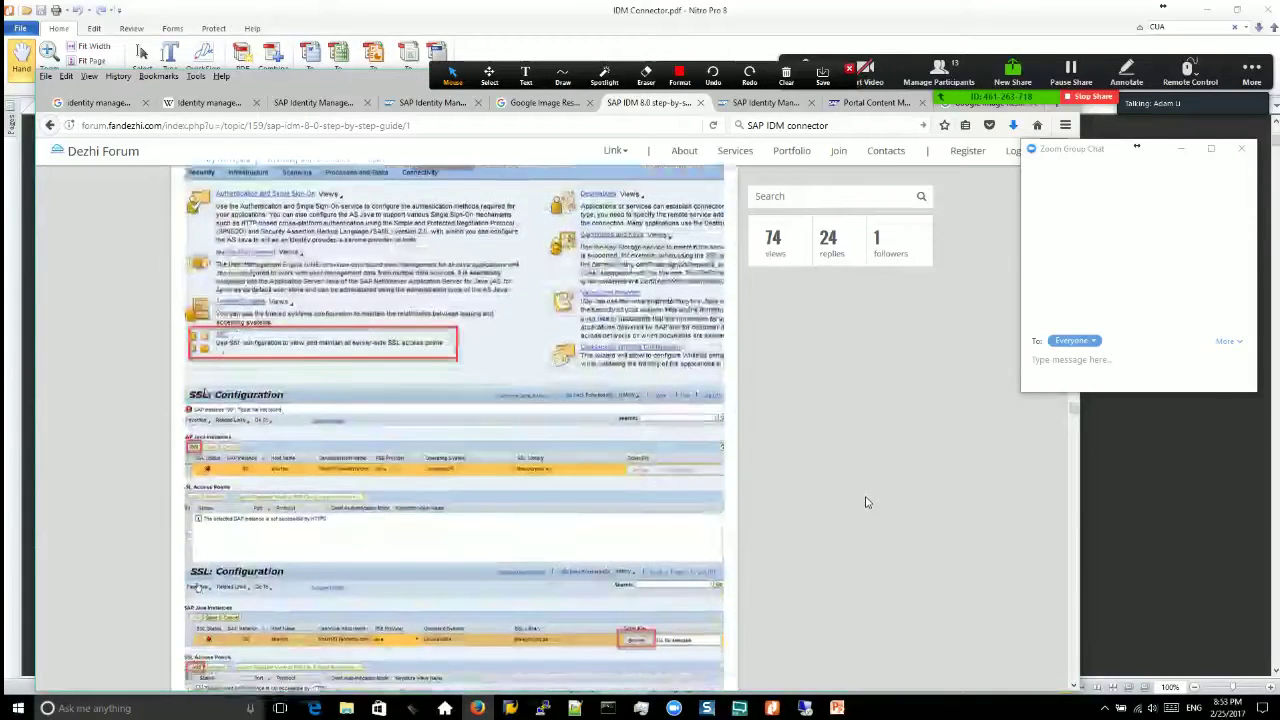
scroll(866, 503, down, 2)
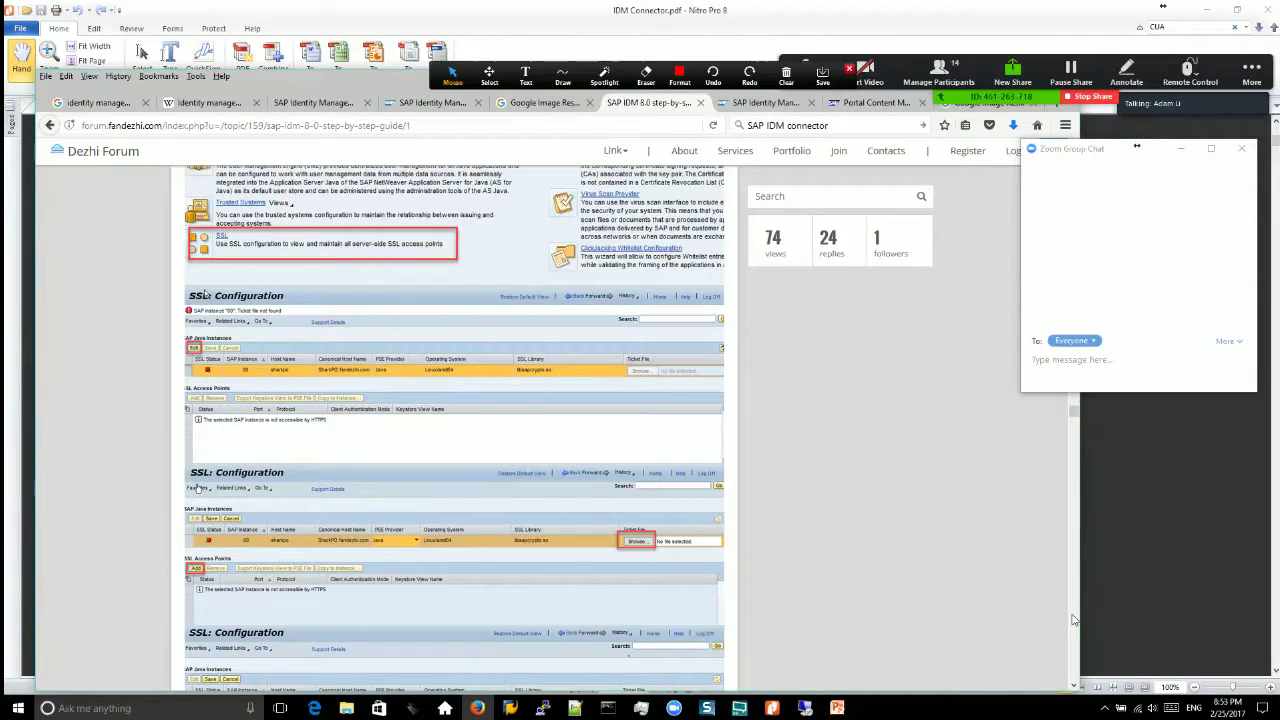
scroll(1077, 612, down, 3)
drag(1073, 420, 1077, 459)
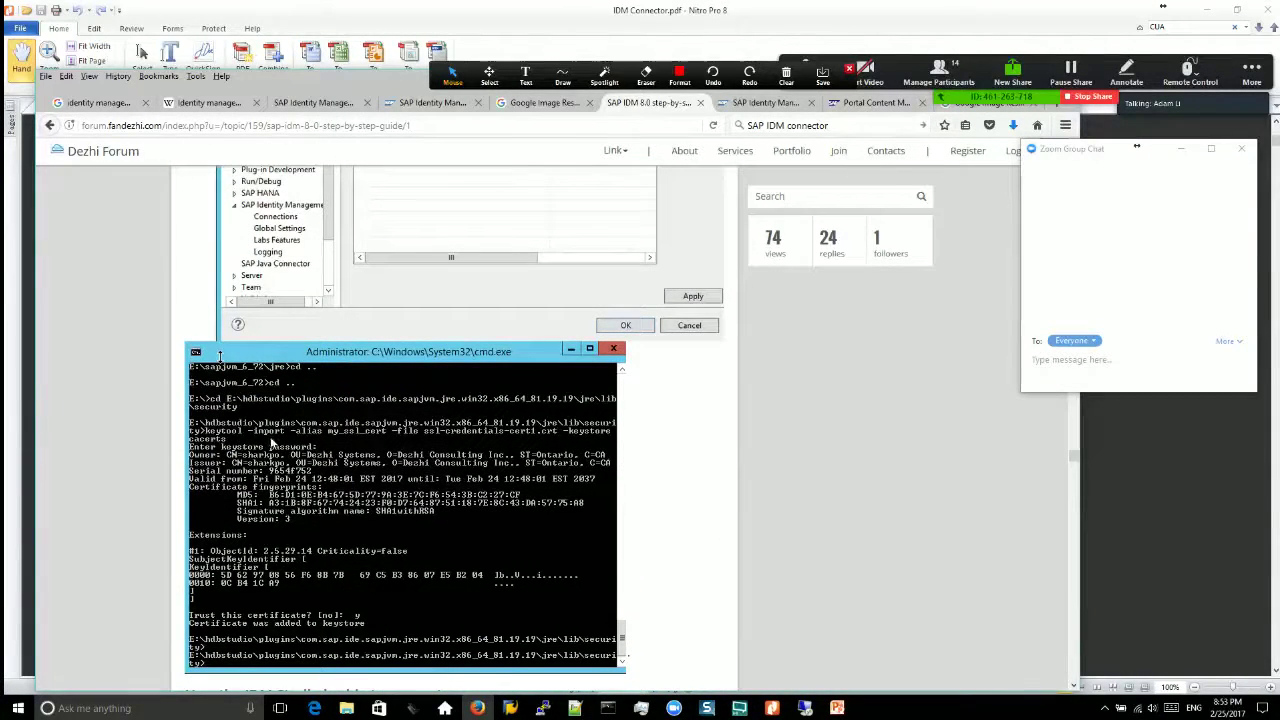
scroll(625, 482, down, 3)
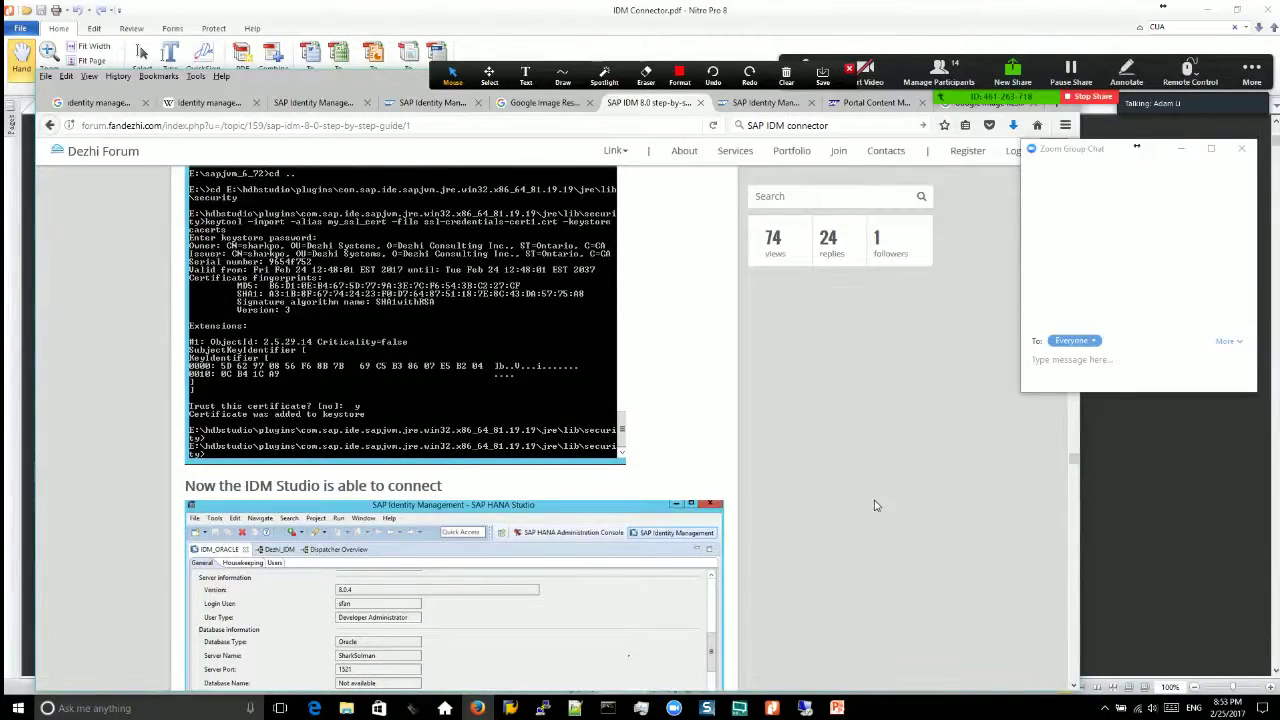
scroll(874, 505, down, 1)
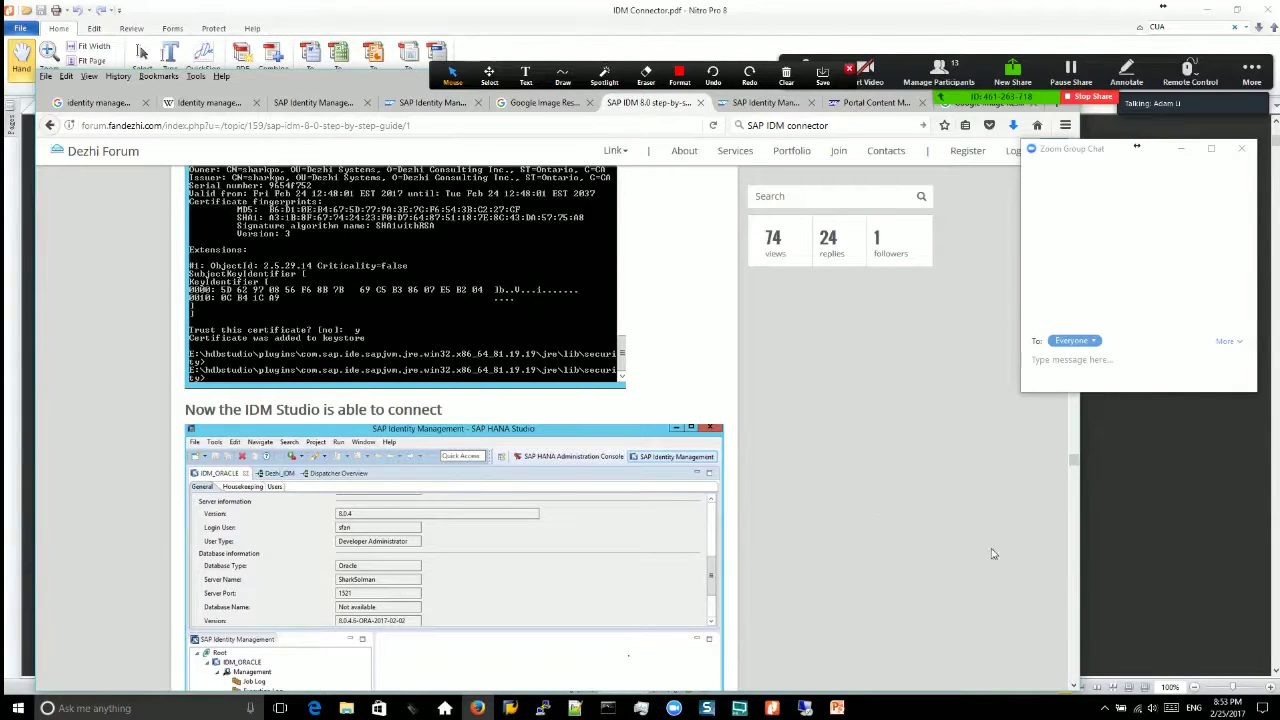
scroll(1078, 617, down, 5)
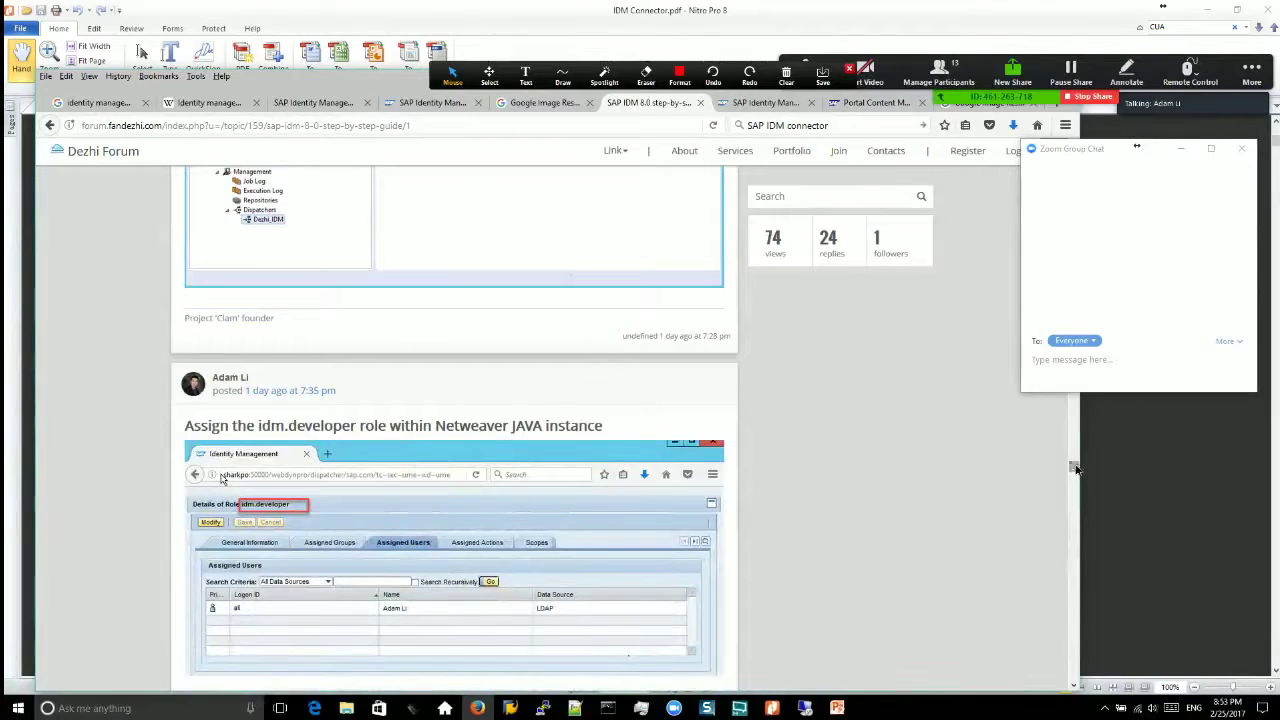
Step: Read through the Virtual Directory Server posts to the JDBC classpath screenshot, then show the desktop
drag(1074, 463, 1074, 503)
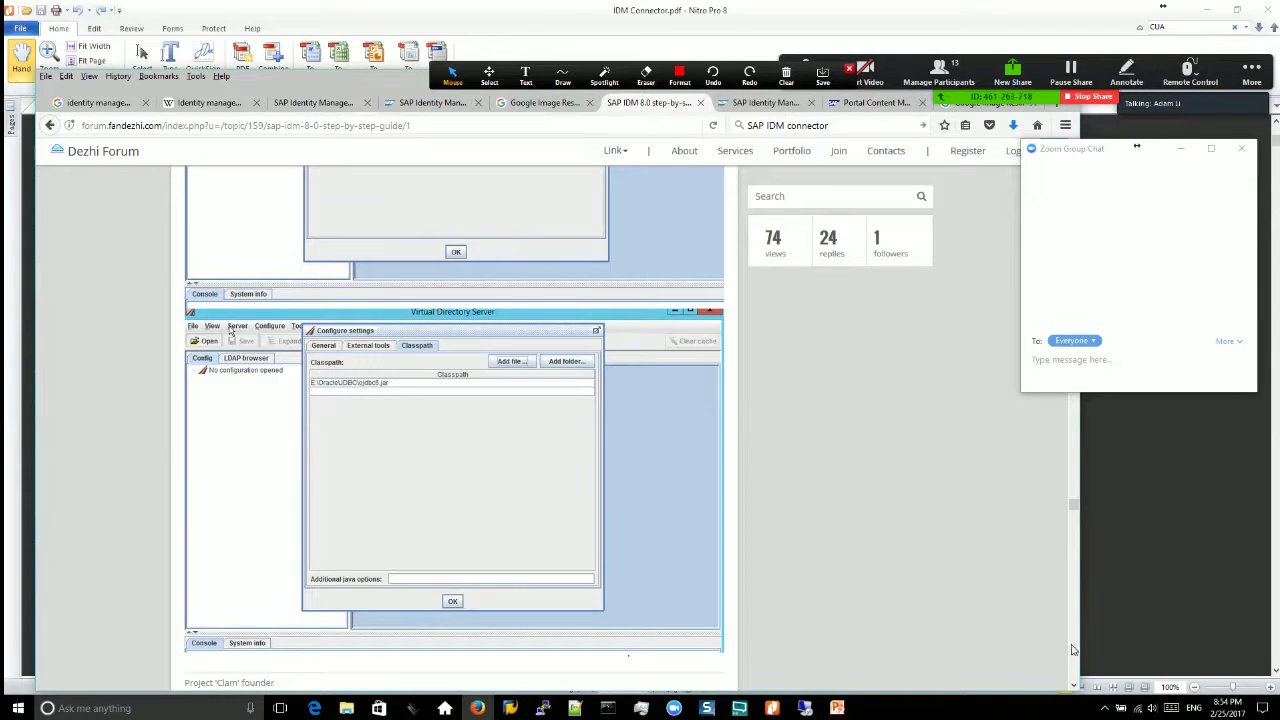
scroll(1078, 620, down, 5)
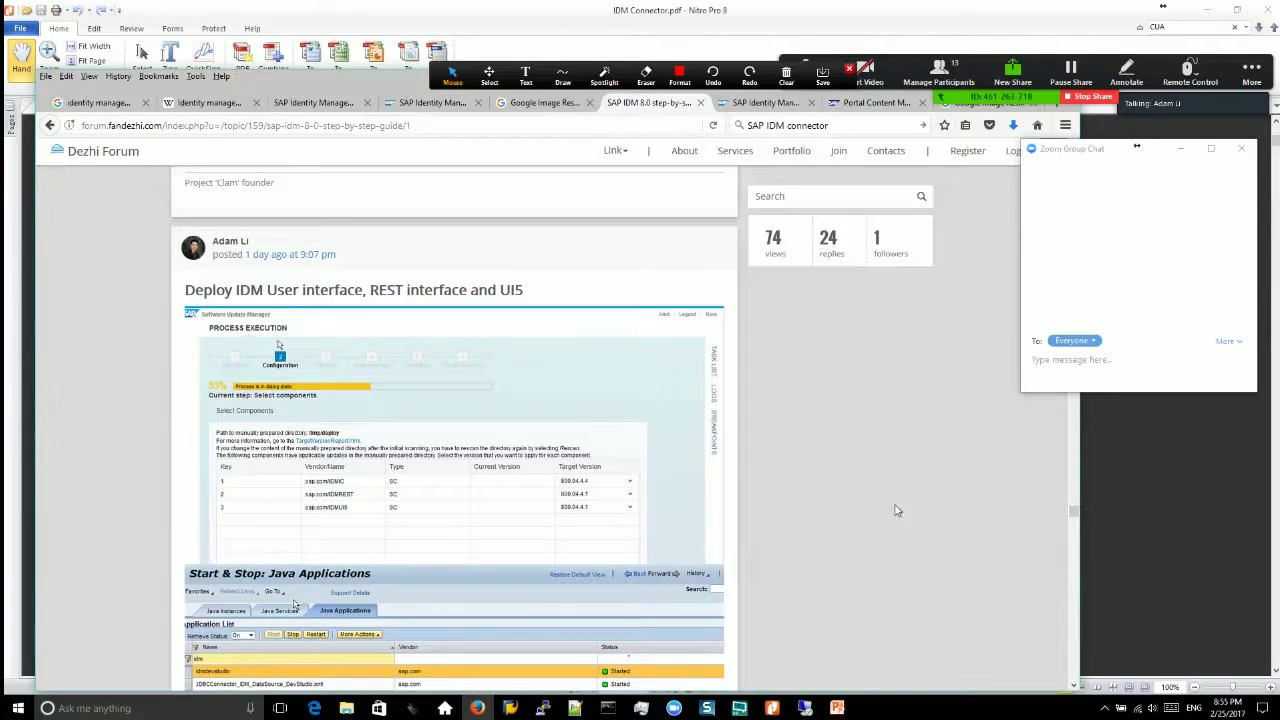
scroll(906, 513, up, 3)
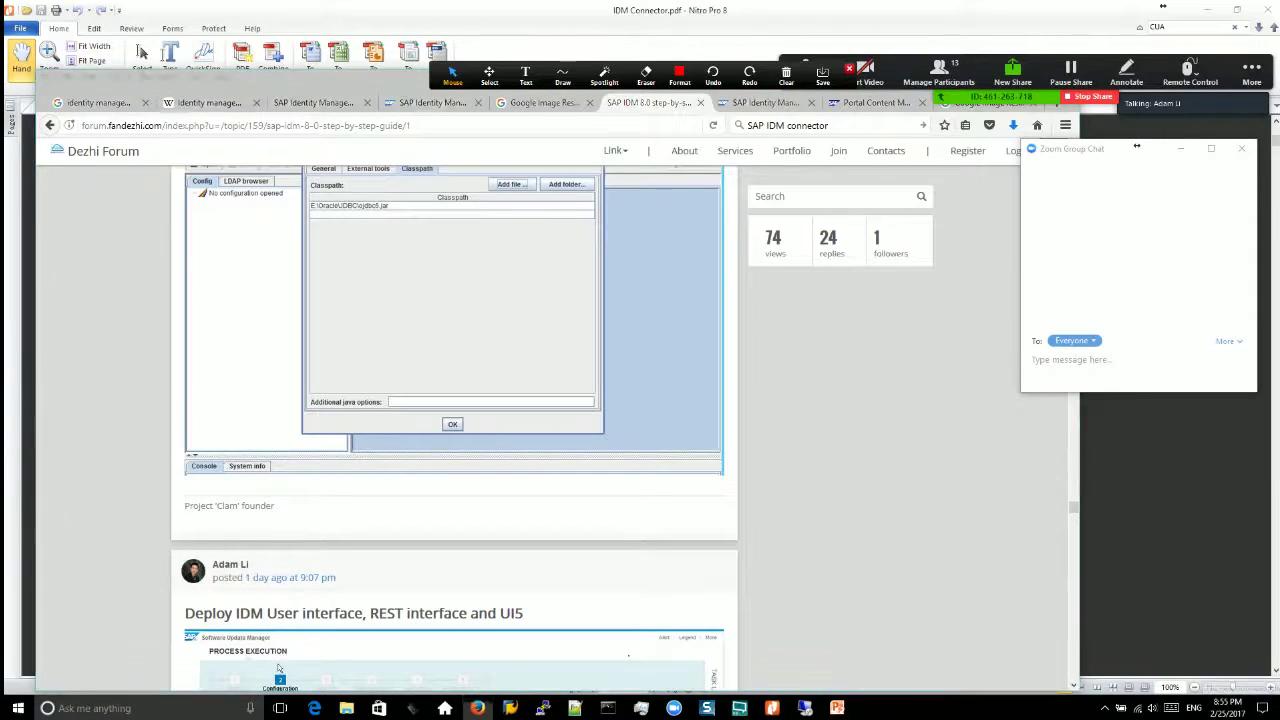
click(1275, 708)
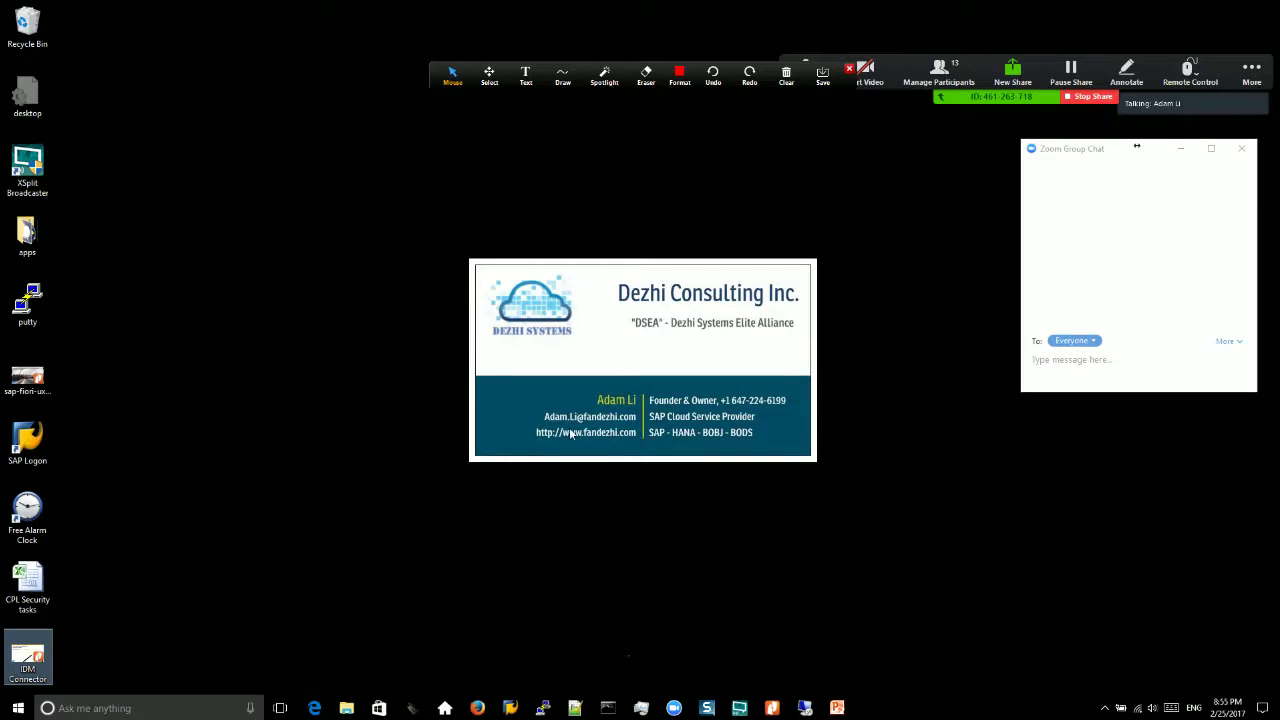
Step: Glance at the PowerPoint title slide and IDM Connector PDF, then bring back the Dezhi Forum guide
click(478, 708)
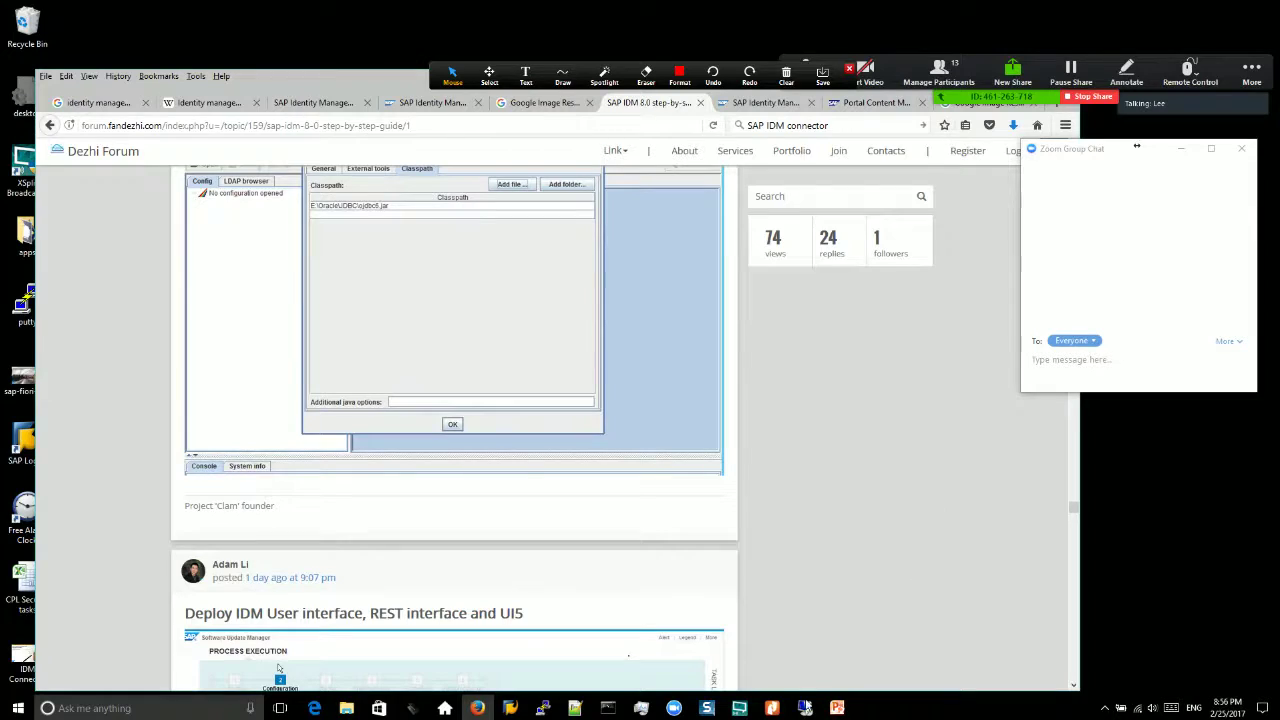
click(840, 652)
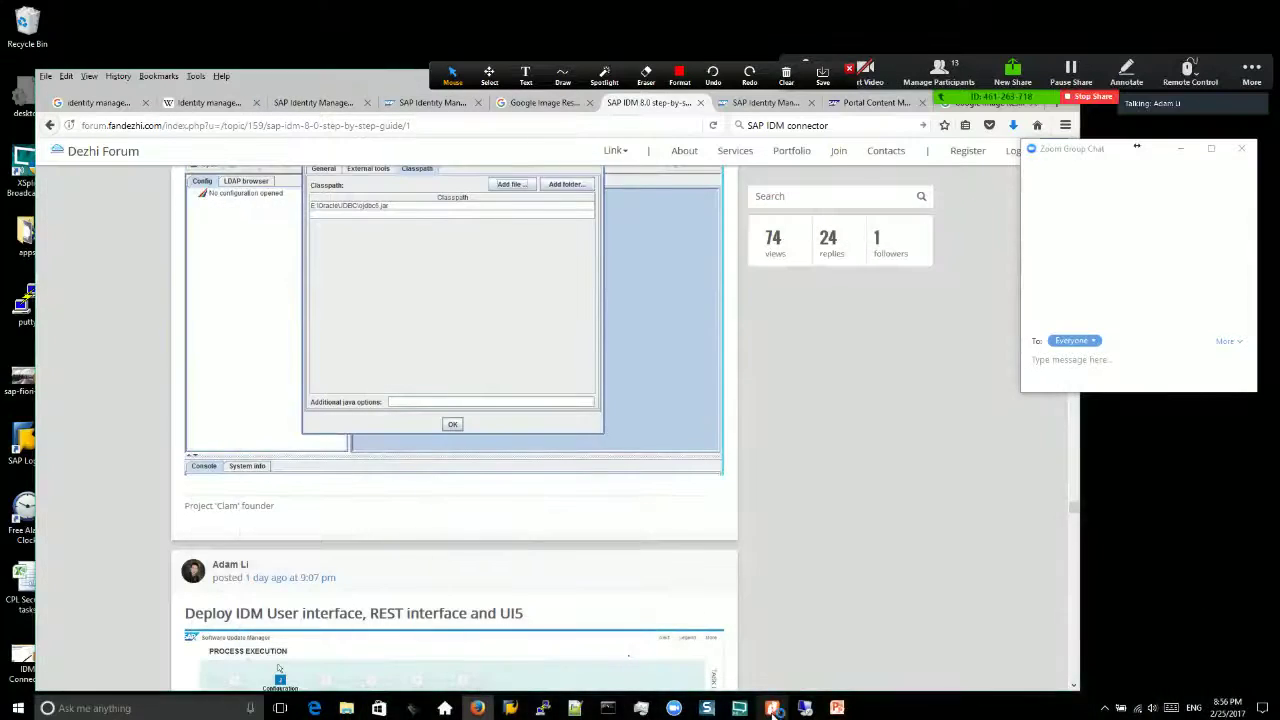
click(773, 708)
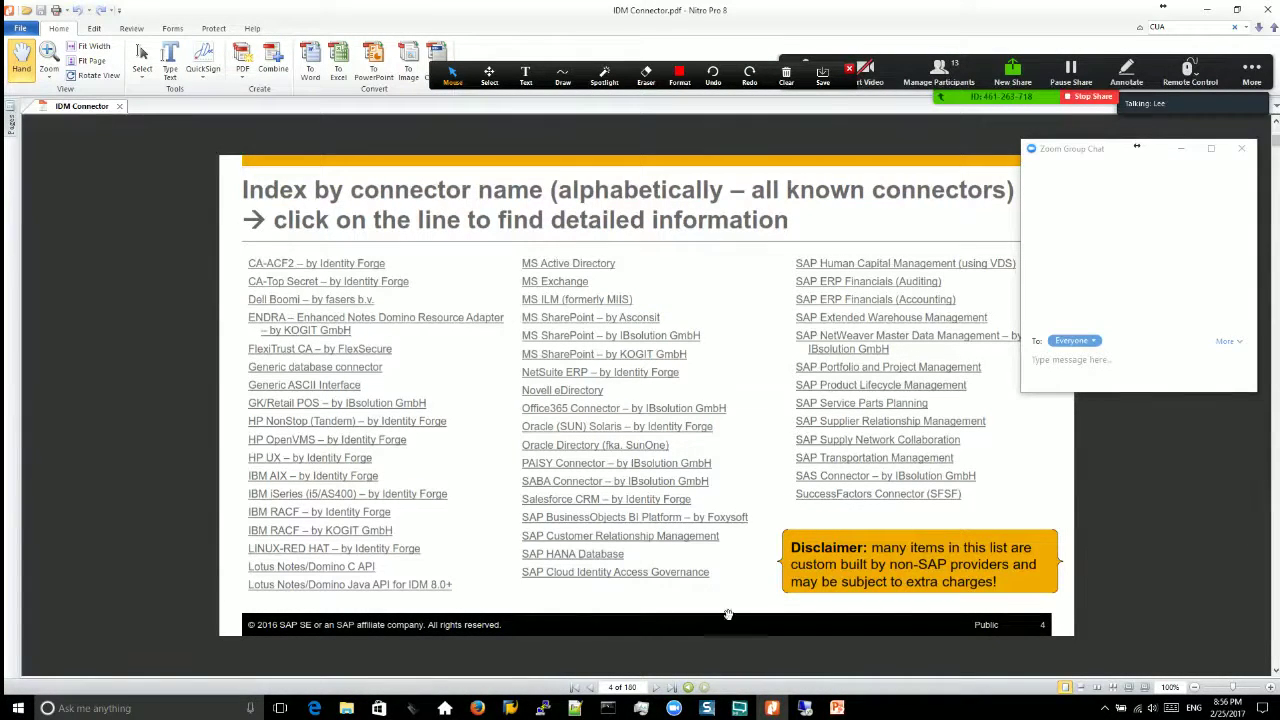
click(478, 708)
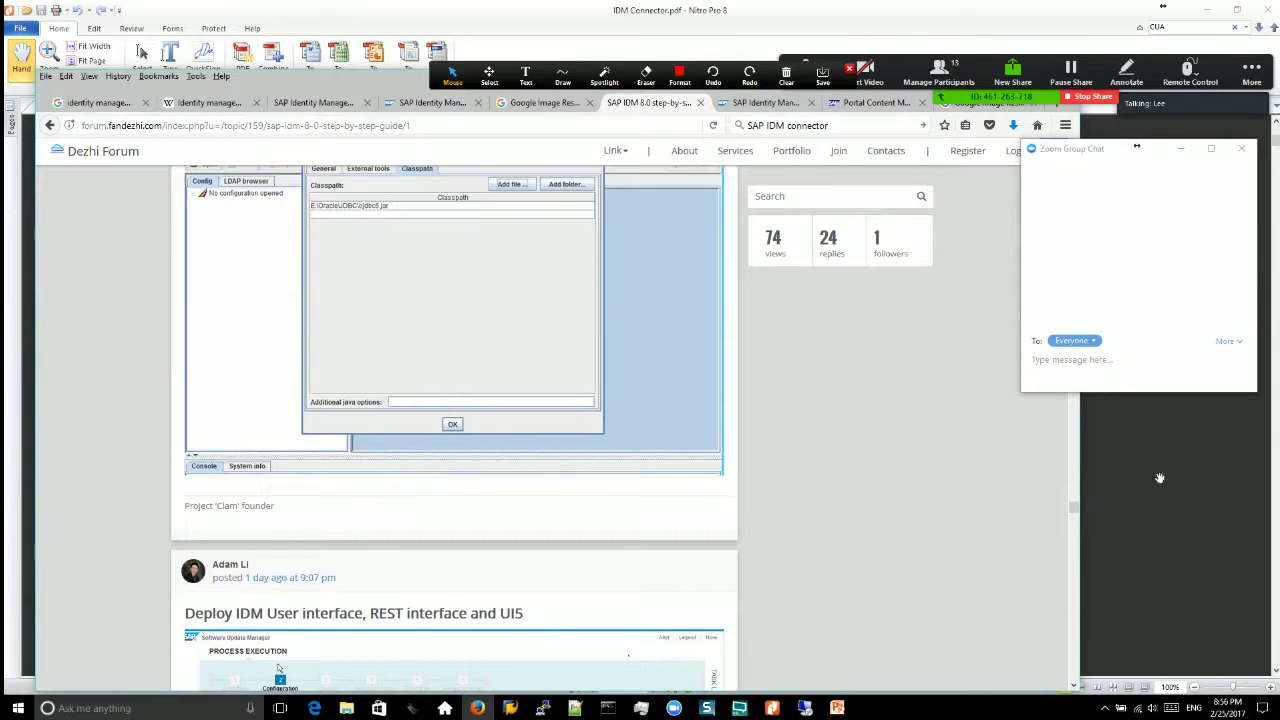
Step: Jump to the top of the Dezhi Forum guide and page down through its early posts
drag(1074, 512, 1072, 150)
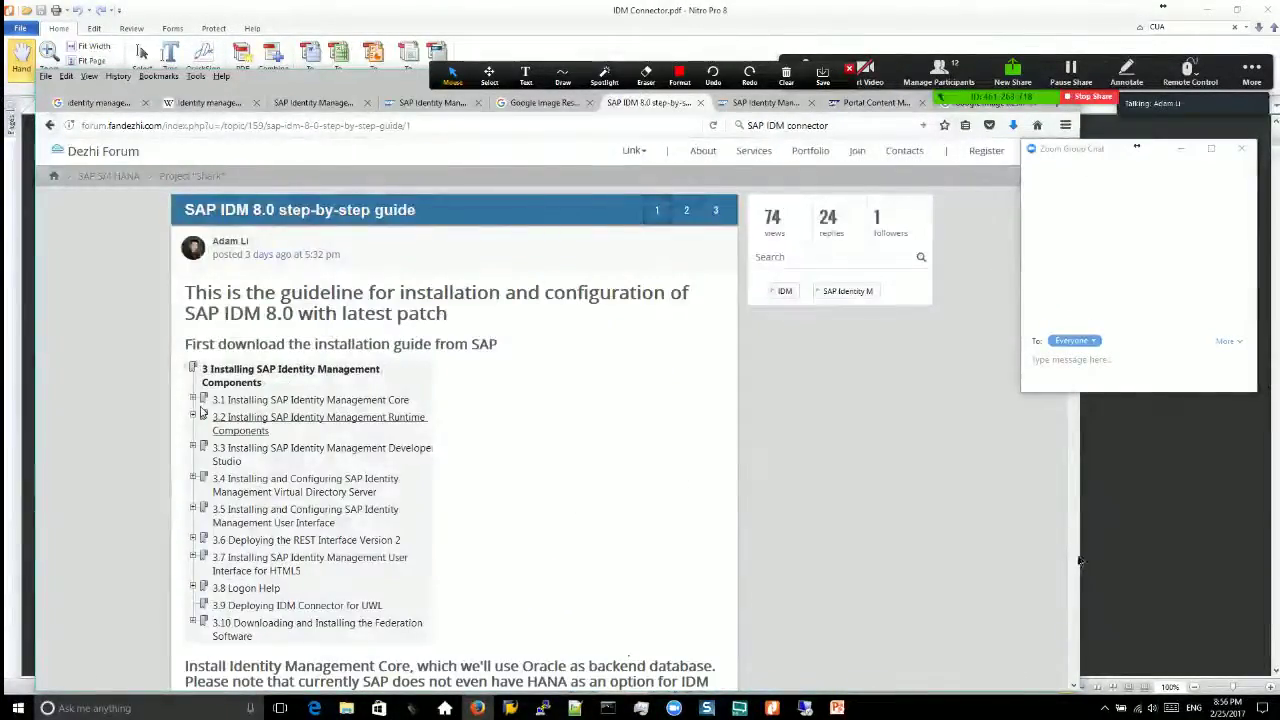
click(1077, 560)
click(1077, 560)
click(1077, 560)
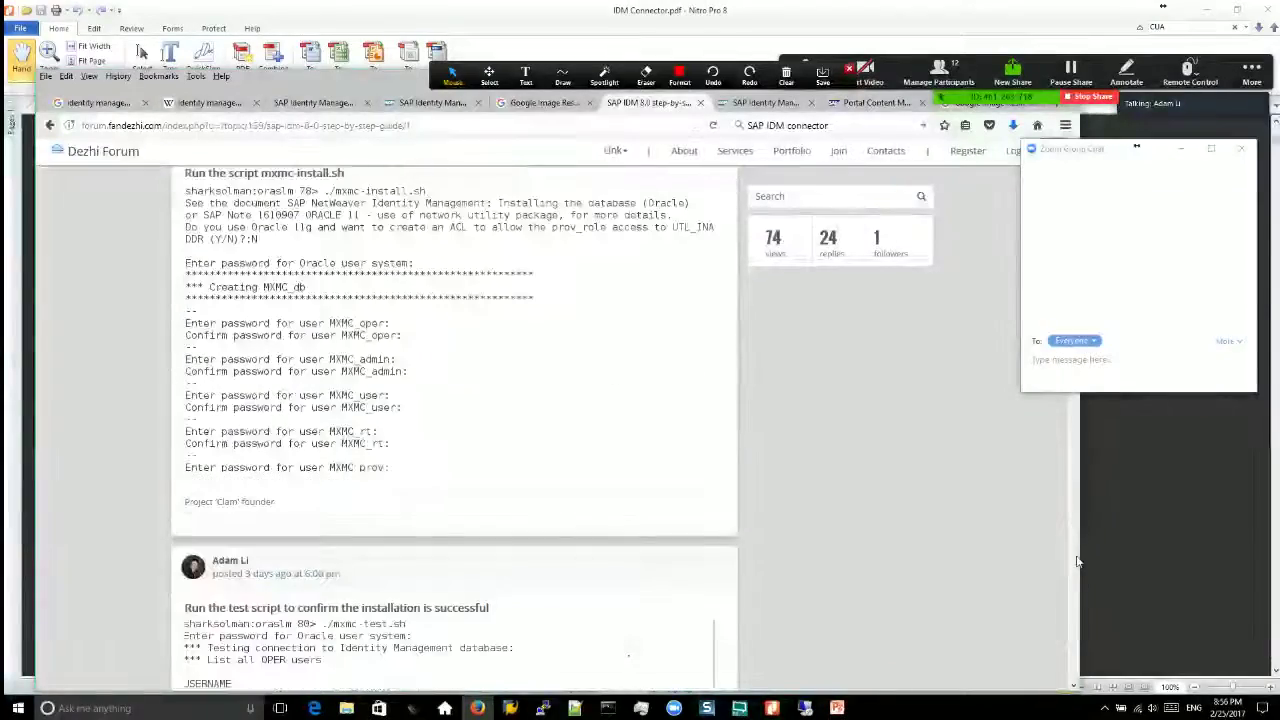
click(1077, 560)
click(1077, 560)
click(1077, 560)
click(1077, 560)
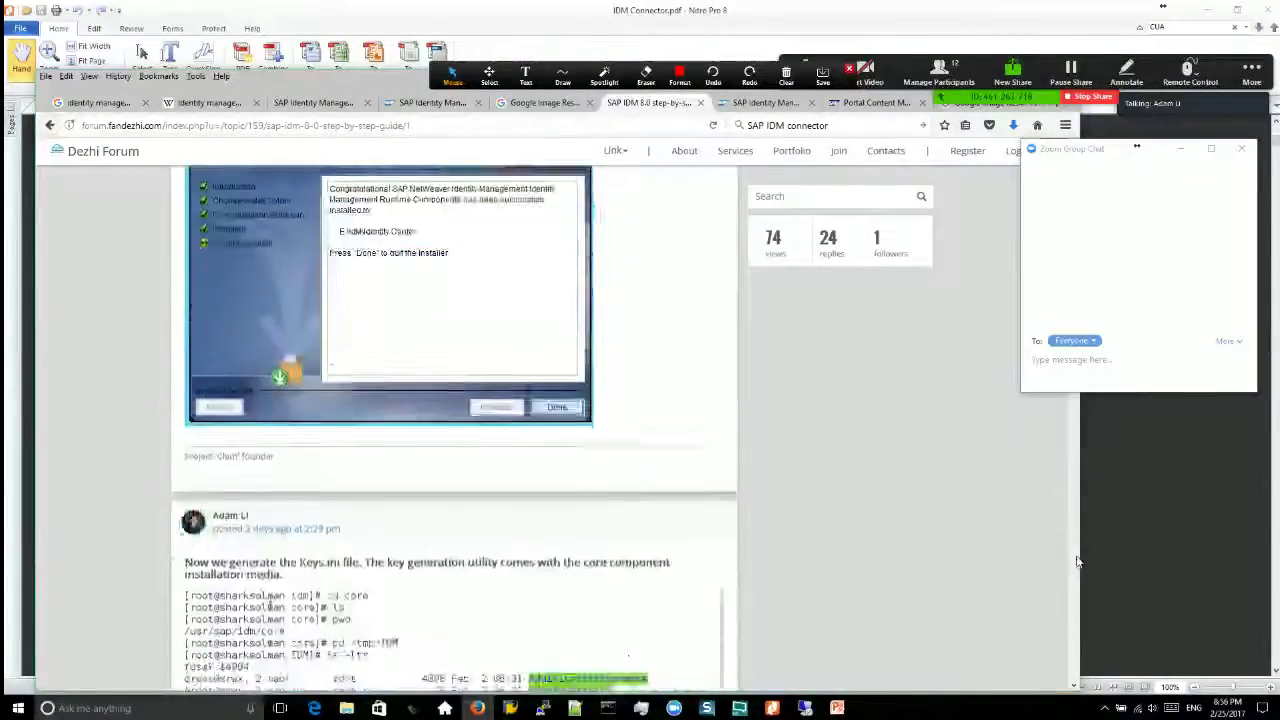
click(1077, 560)
click(1077, 560)
click(1077, 560)
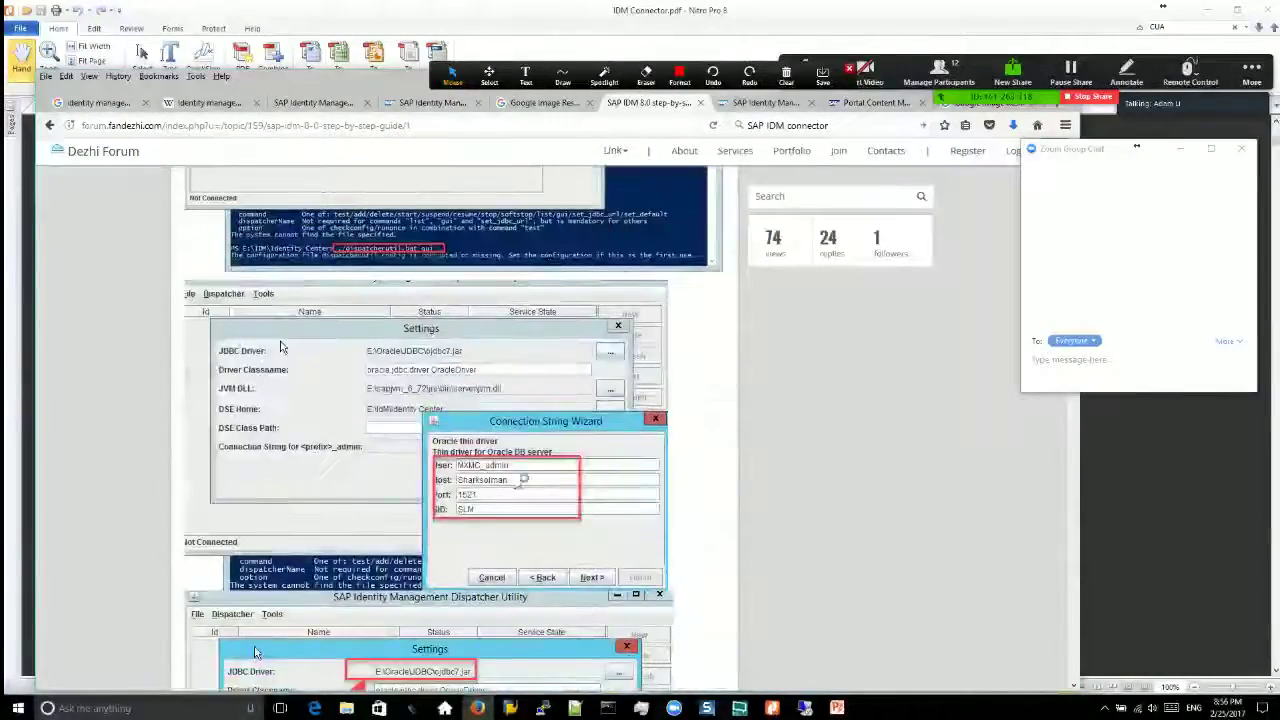
click(1077, 560)
Step: Page on to the Dispatcher utility screenshots, then switch to the remote SAP HANA Studio session
click(1075, 603)
click(1075, 603)
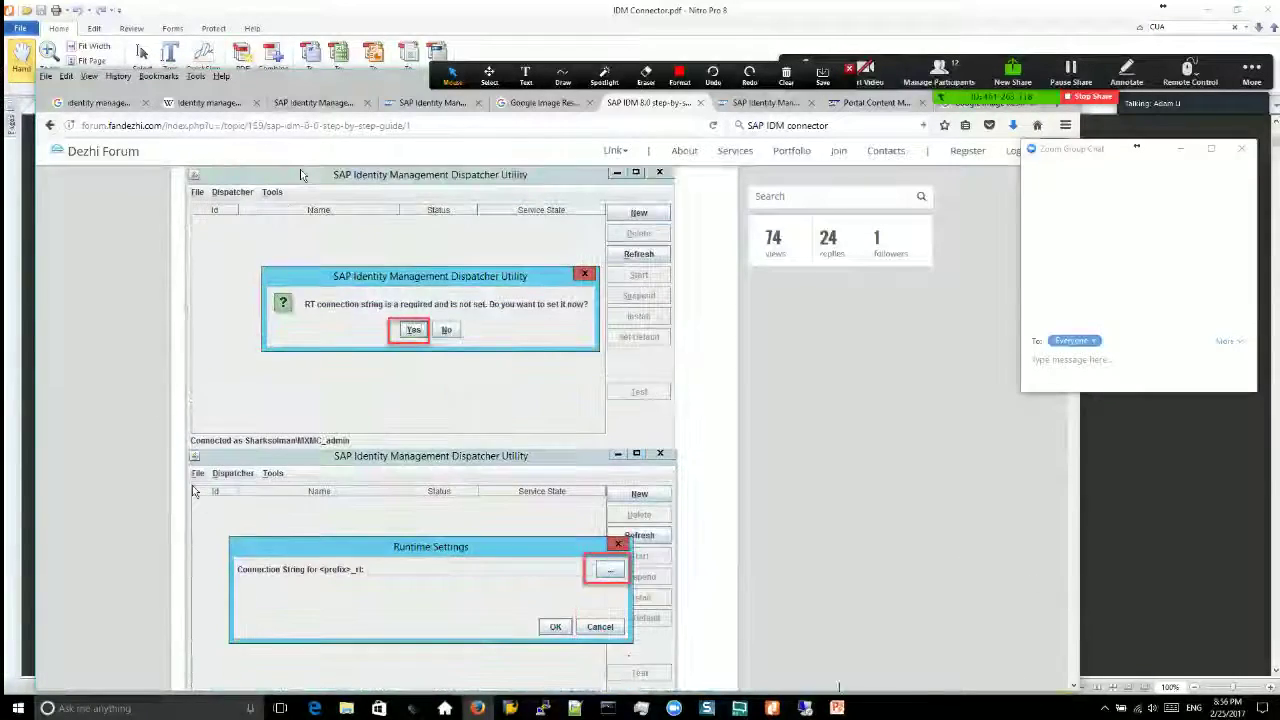
click(805, 708)
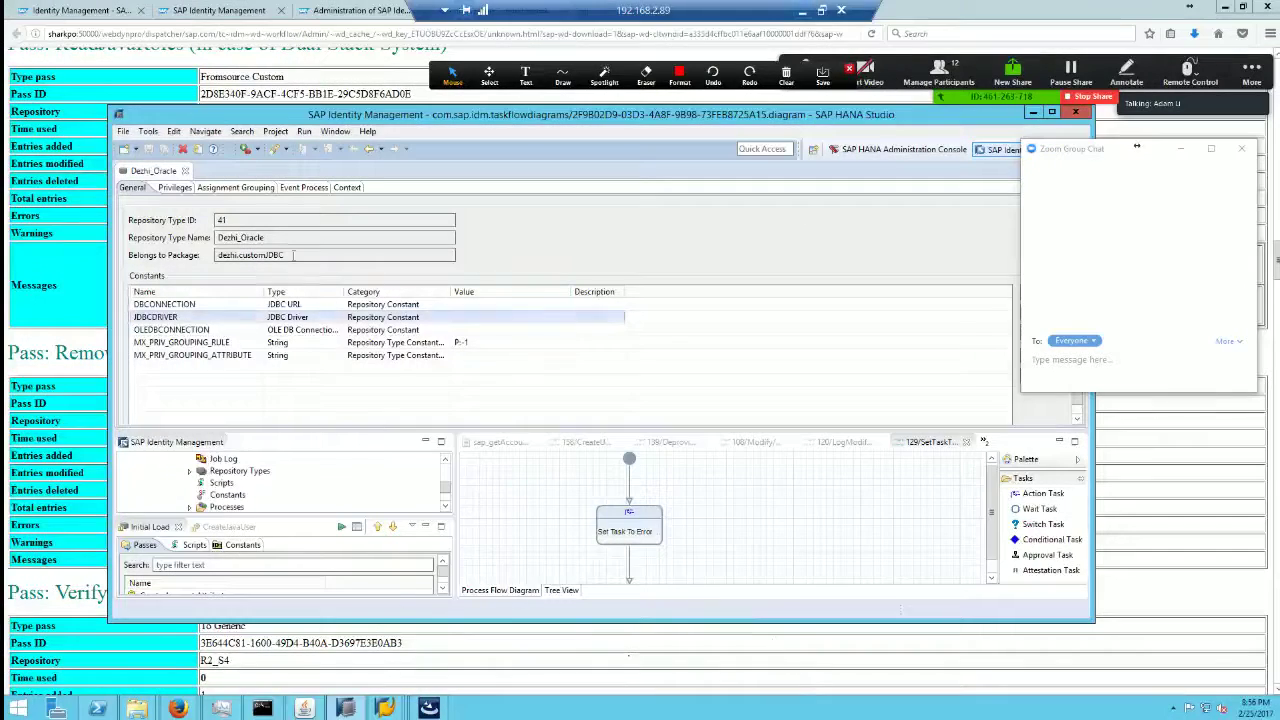
click(336, 132)
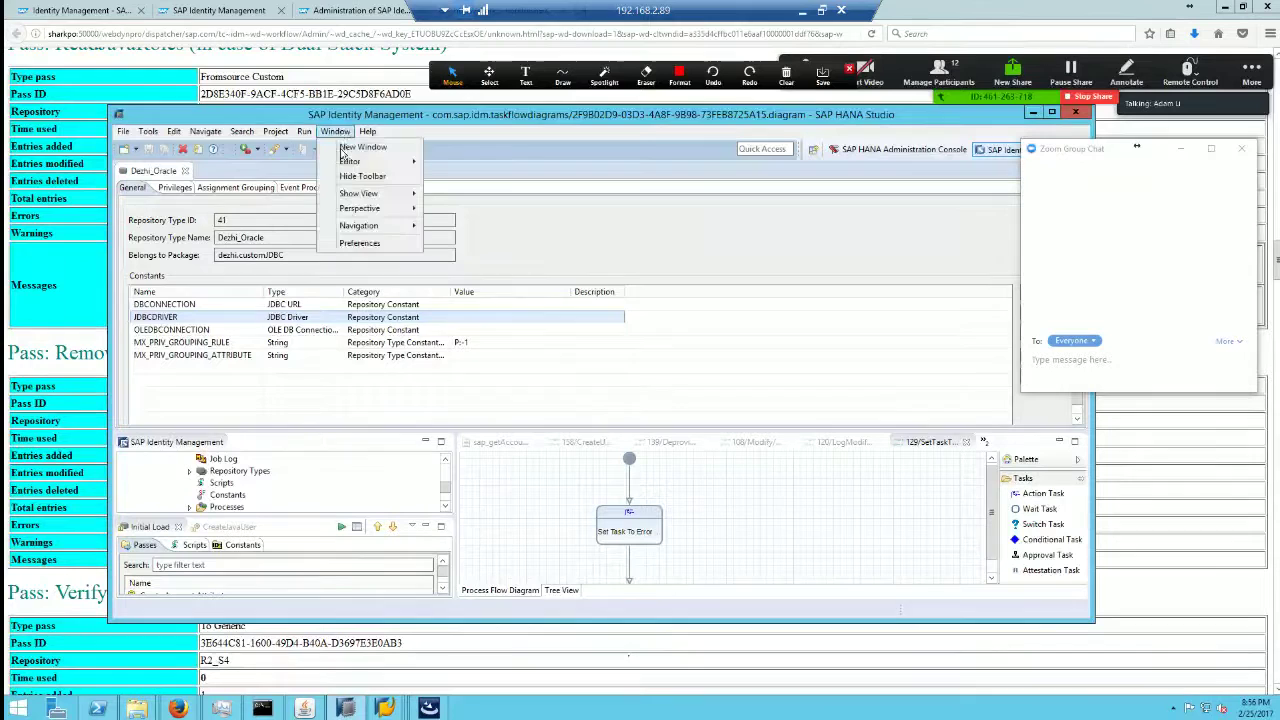
click(360, 243)
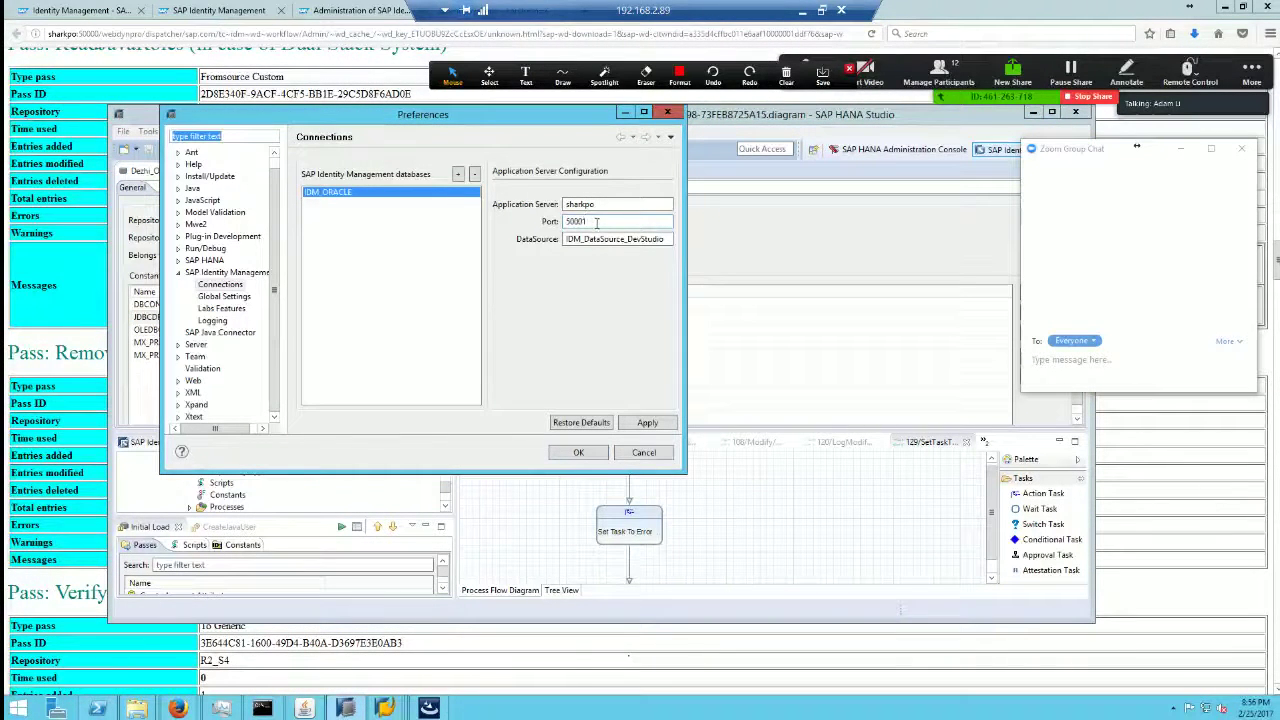
double_click(594, 221)
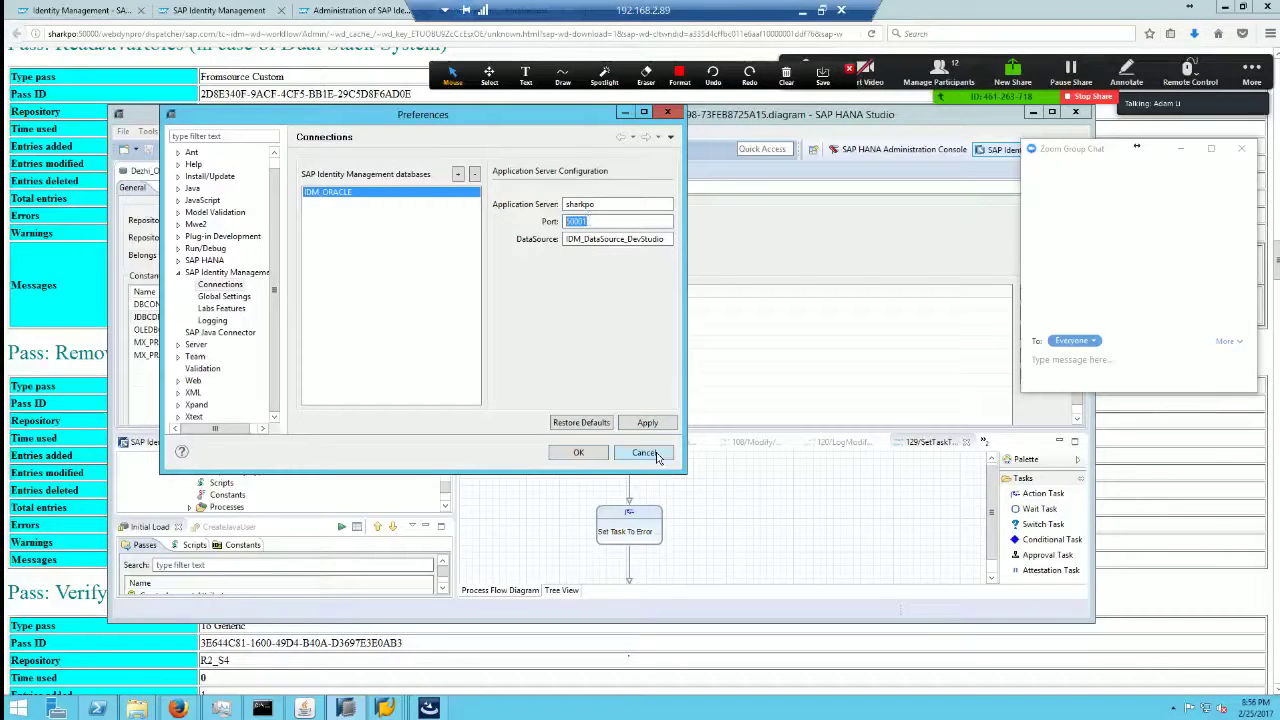
click(657, 456)
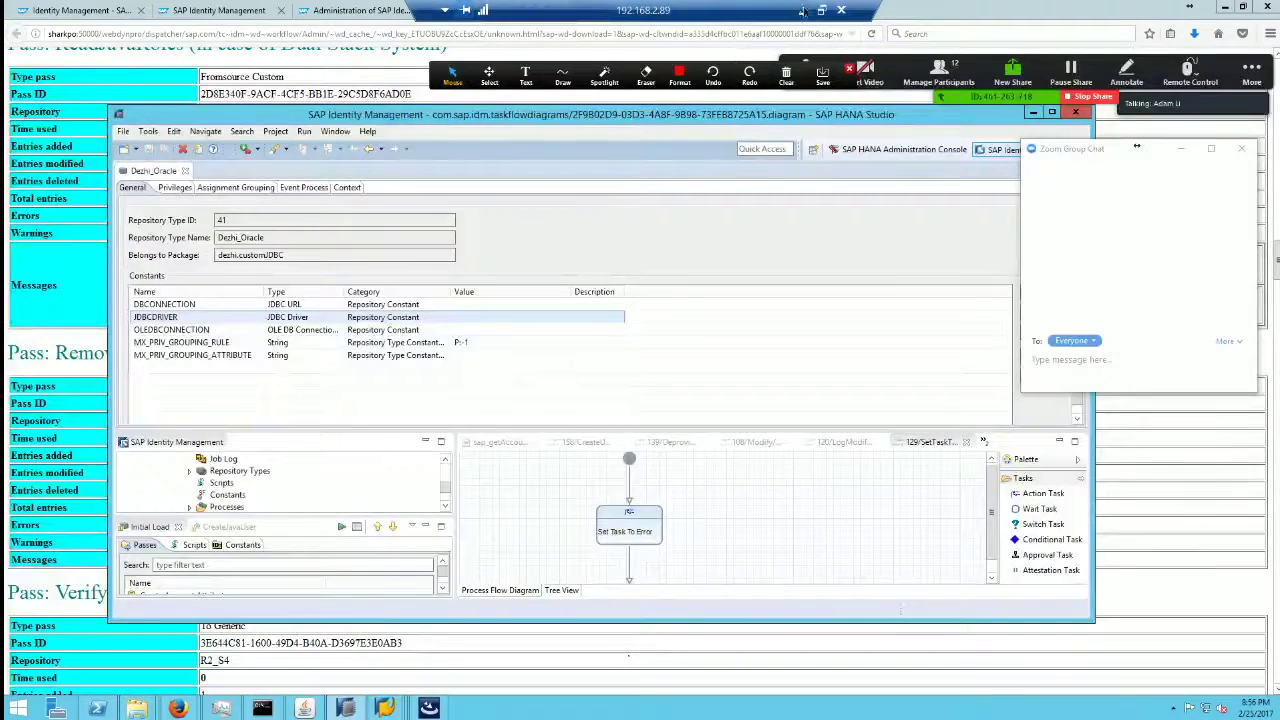
click(803, 11)
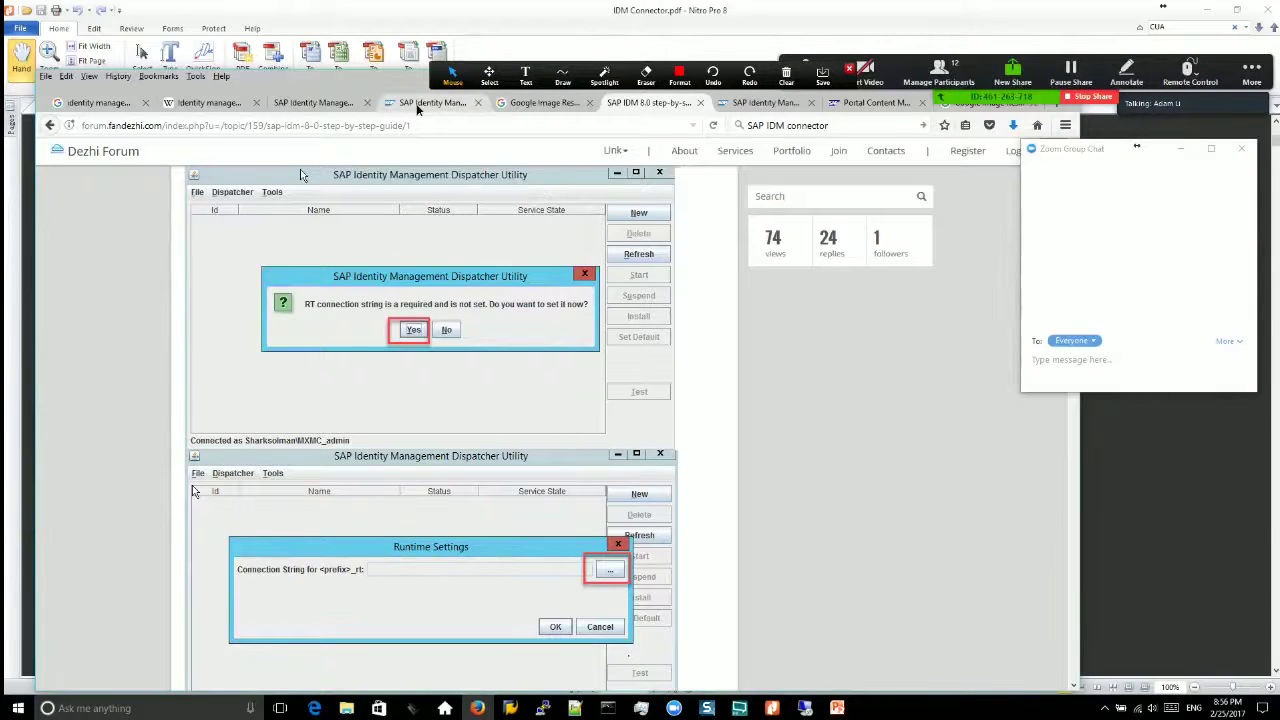
click(419, 107)
click(805, 708)
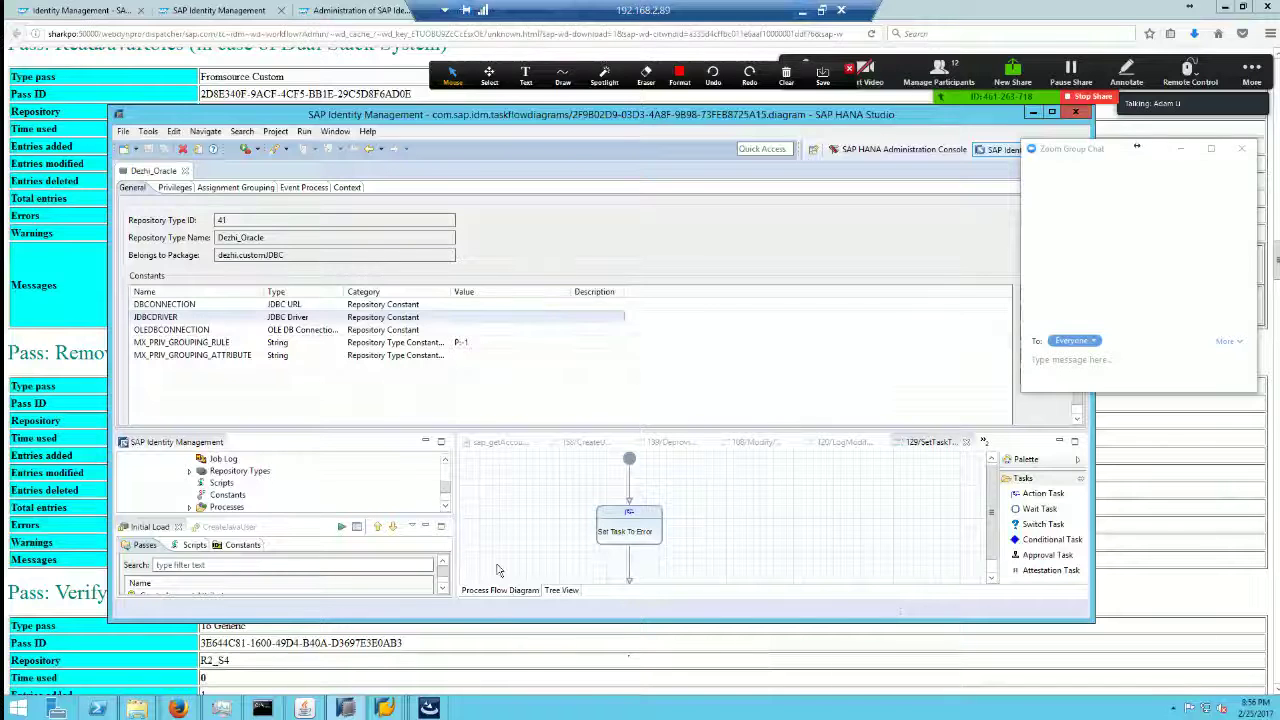
mouse_move(177, 708)
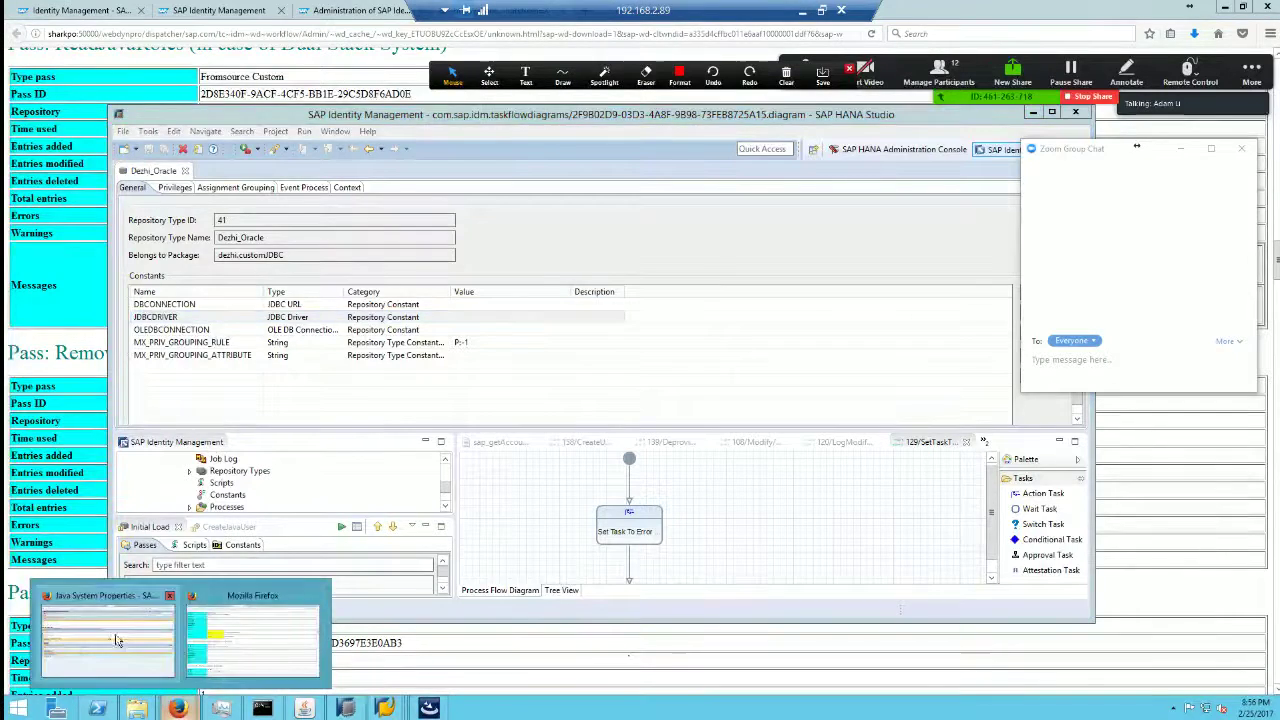
Step: Look through the open tabs: SAP Development Tools, forum threads, Support Portal and Google results
click(117, 640)
click(262, 11)
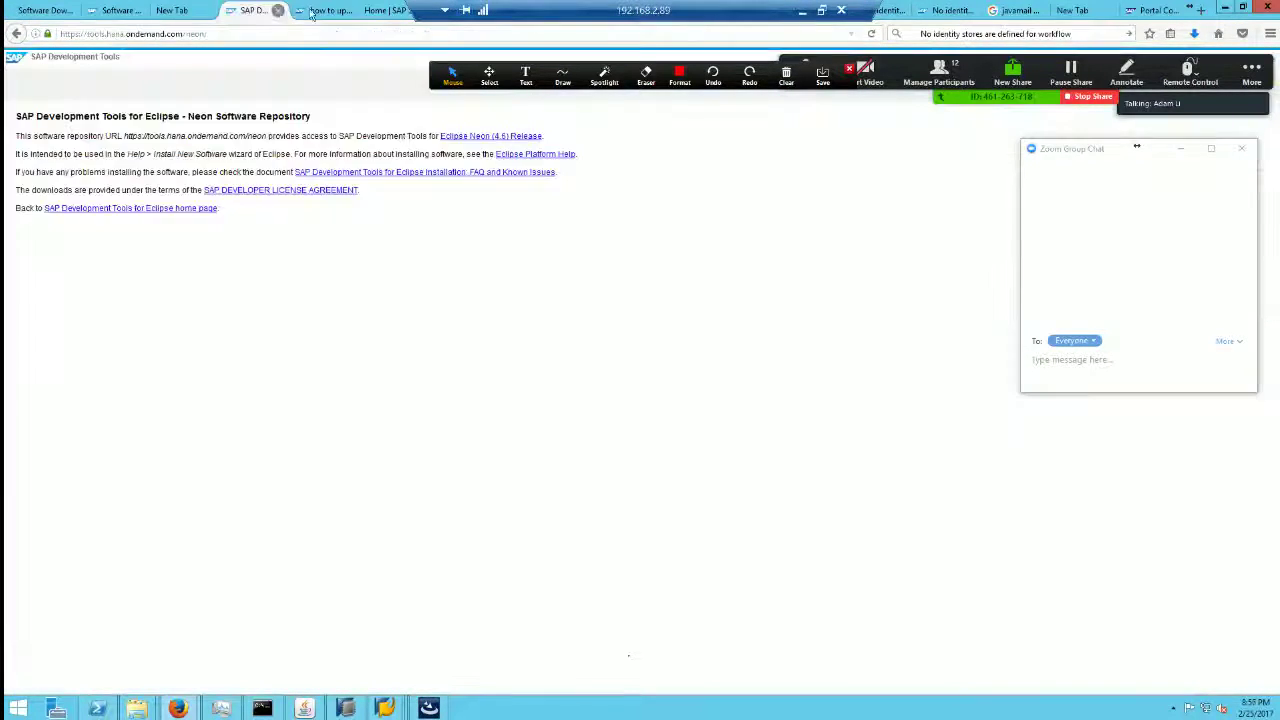
click(318, 11)
click(382, 11)
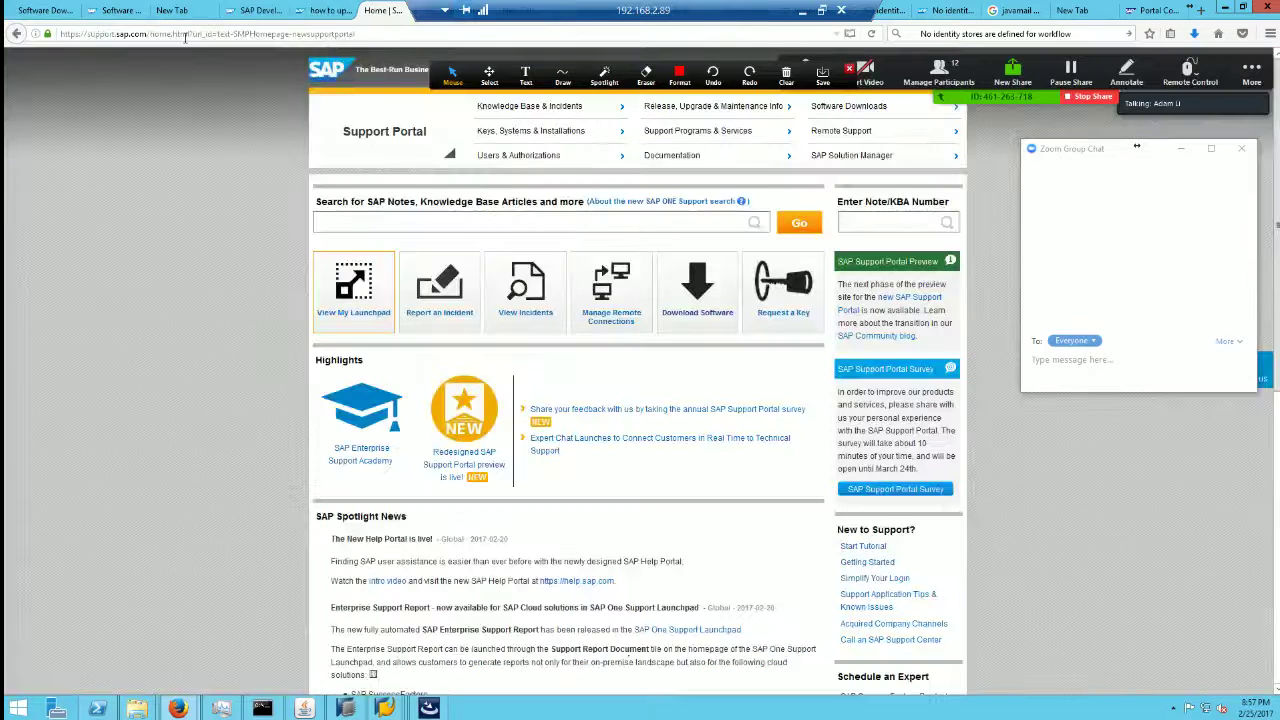
click(950, 11)
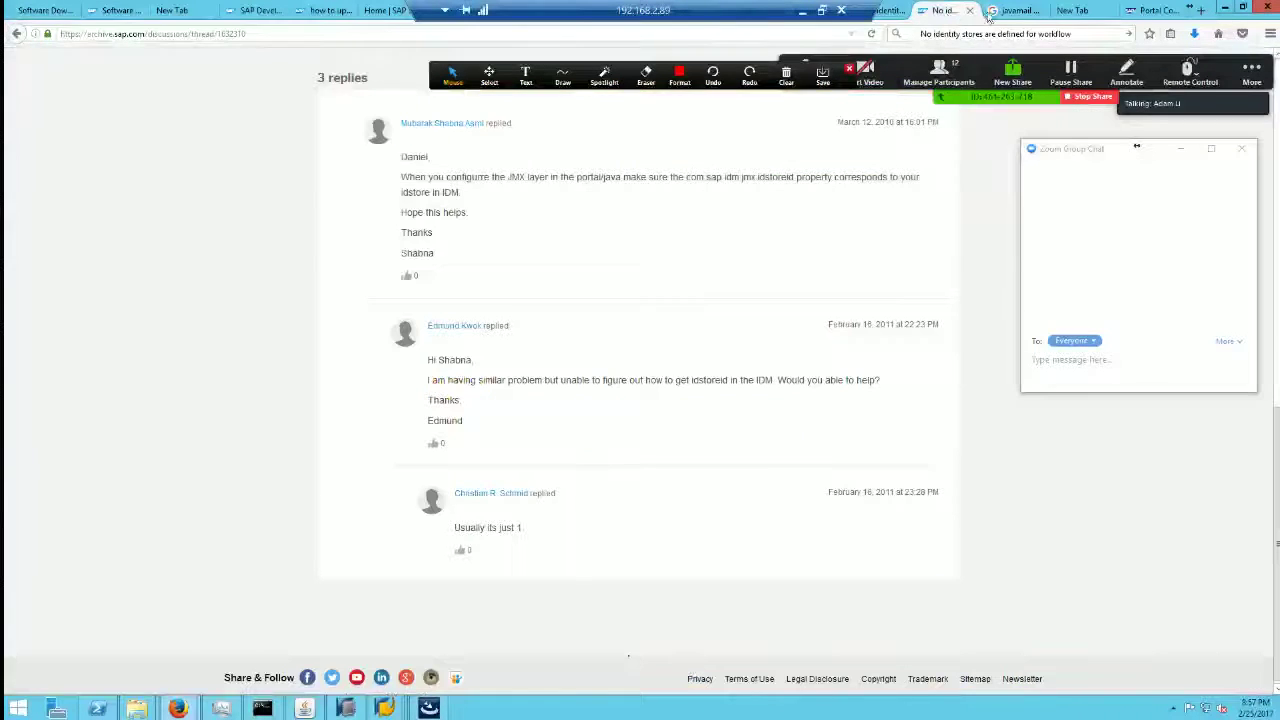
click(1012, 11)
click(955, 11)
click(888, 11)
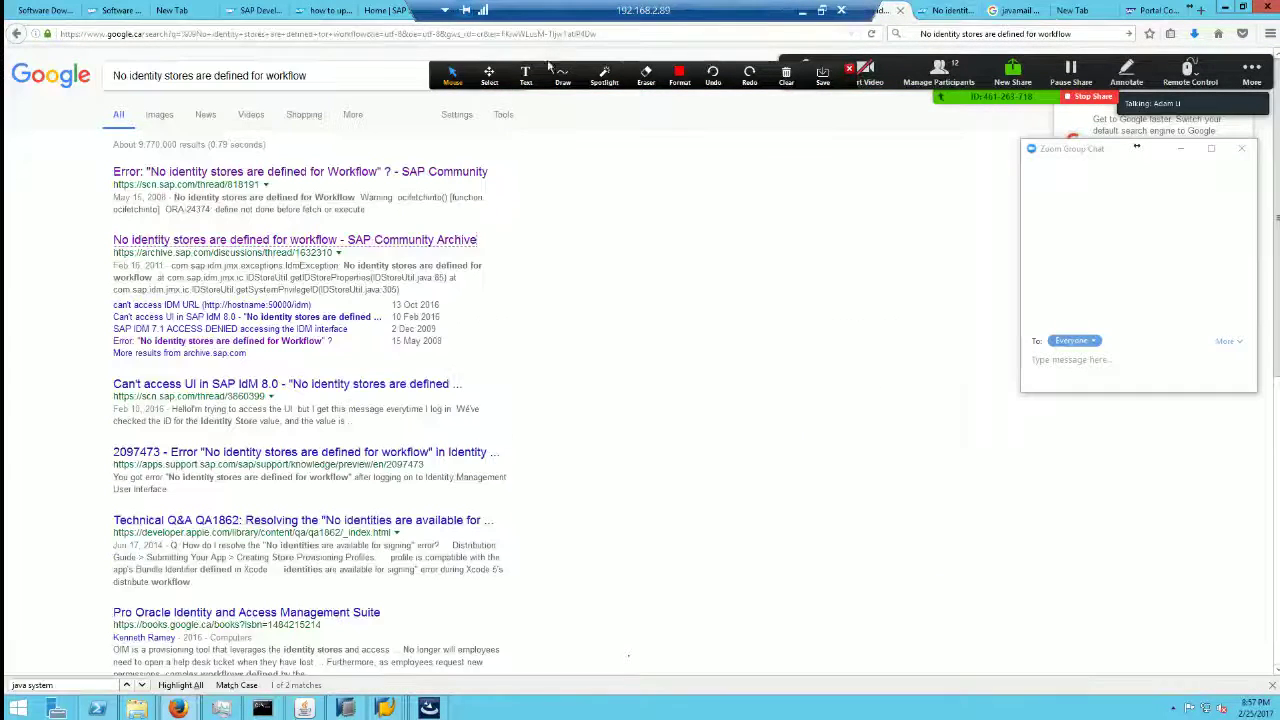
click(287, 34)
text(ht)
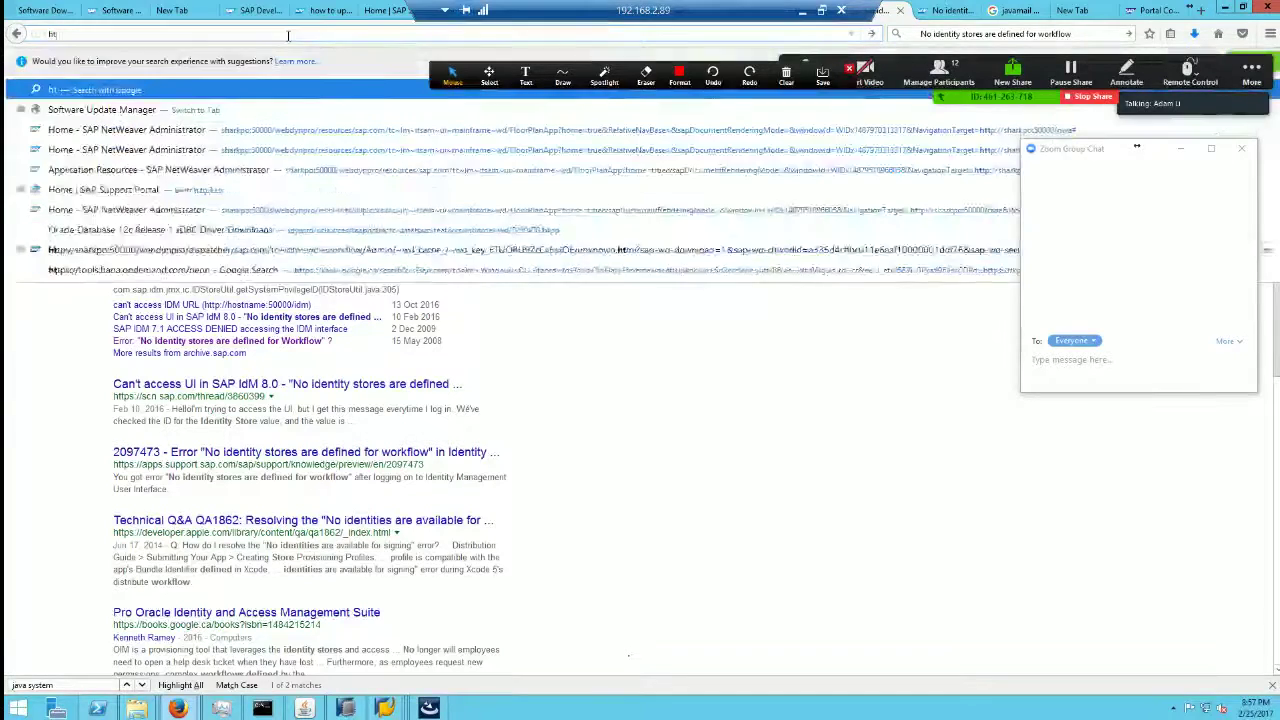
text(tp:/)
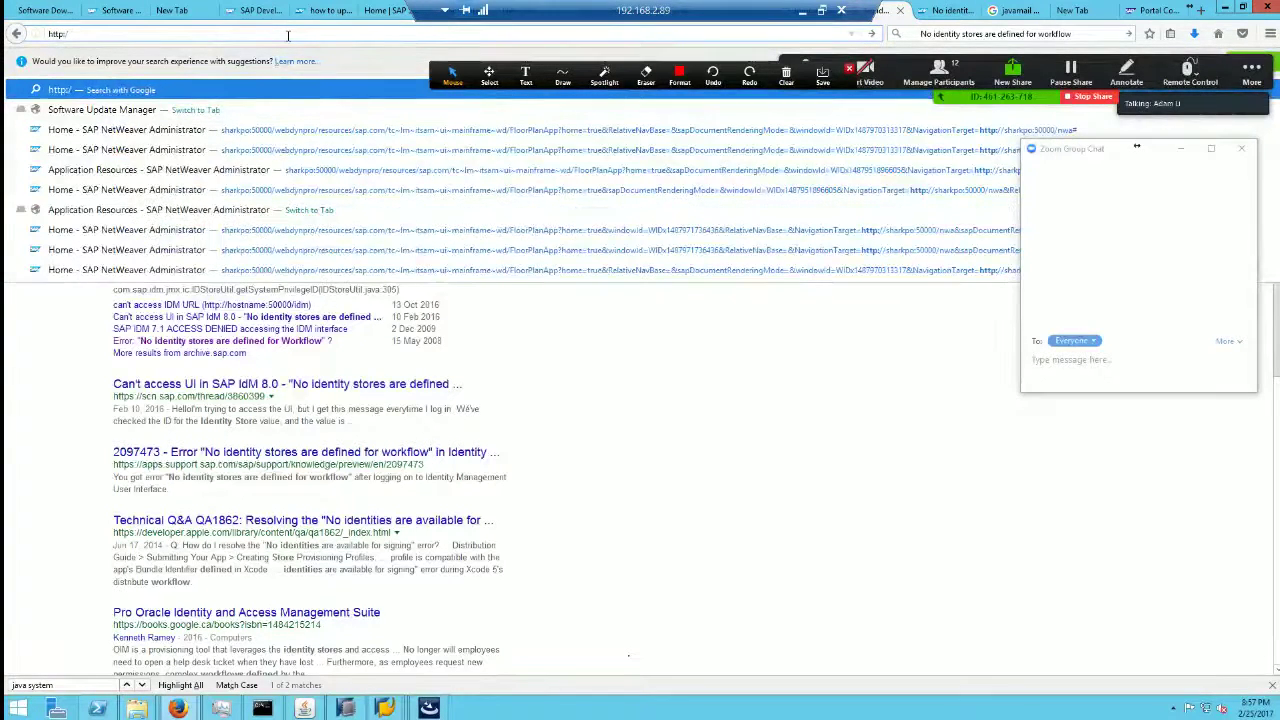
text(/shar)
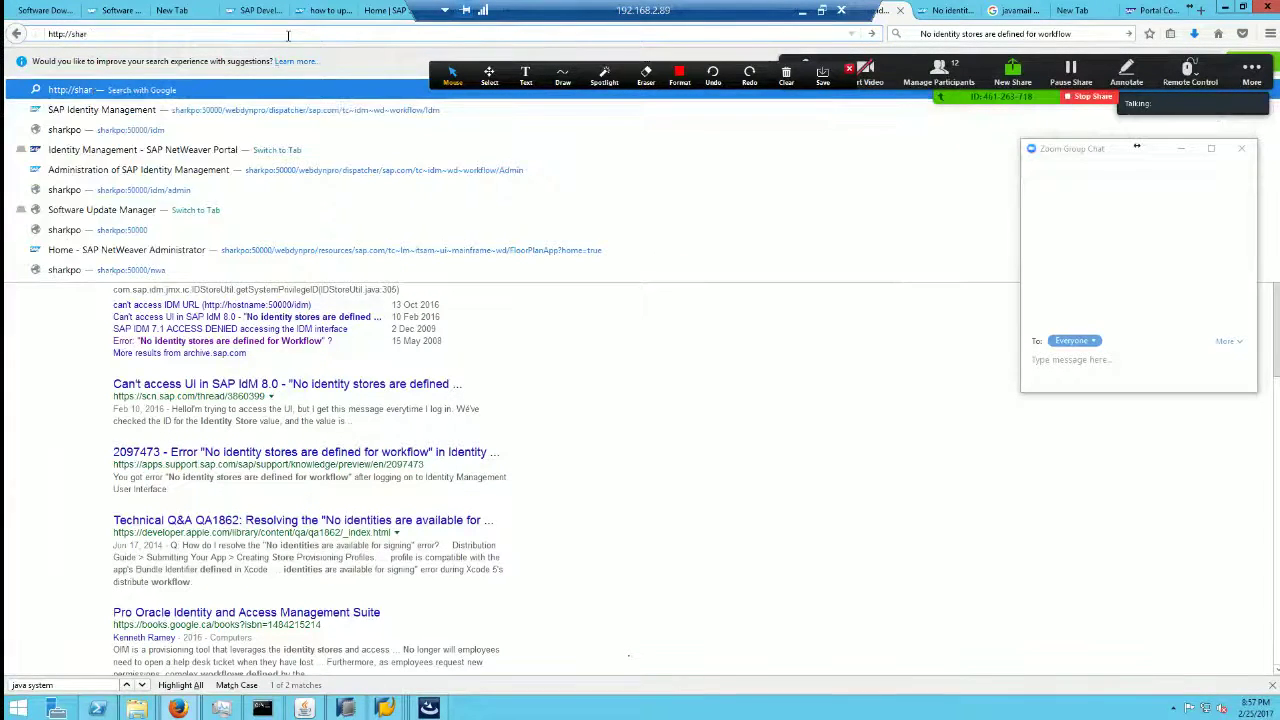
text(kpo:50)
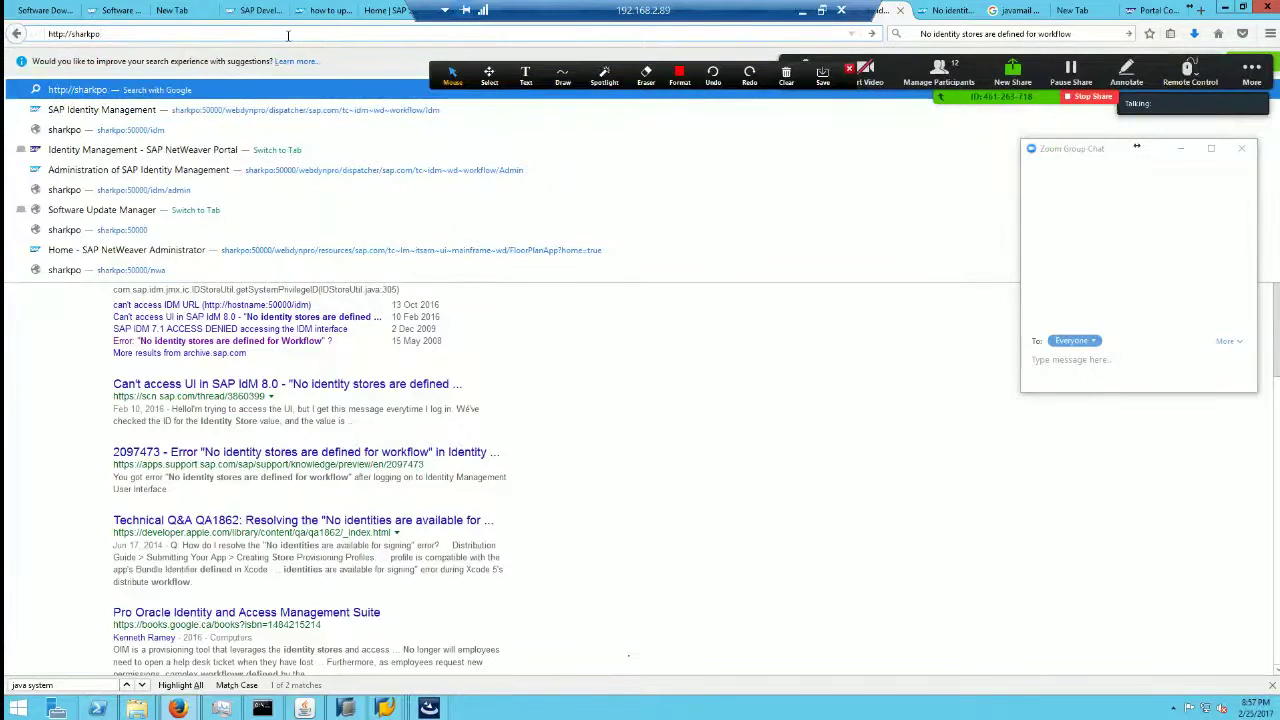
text(0)
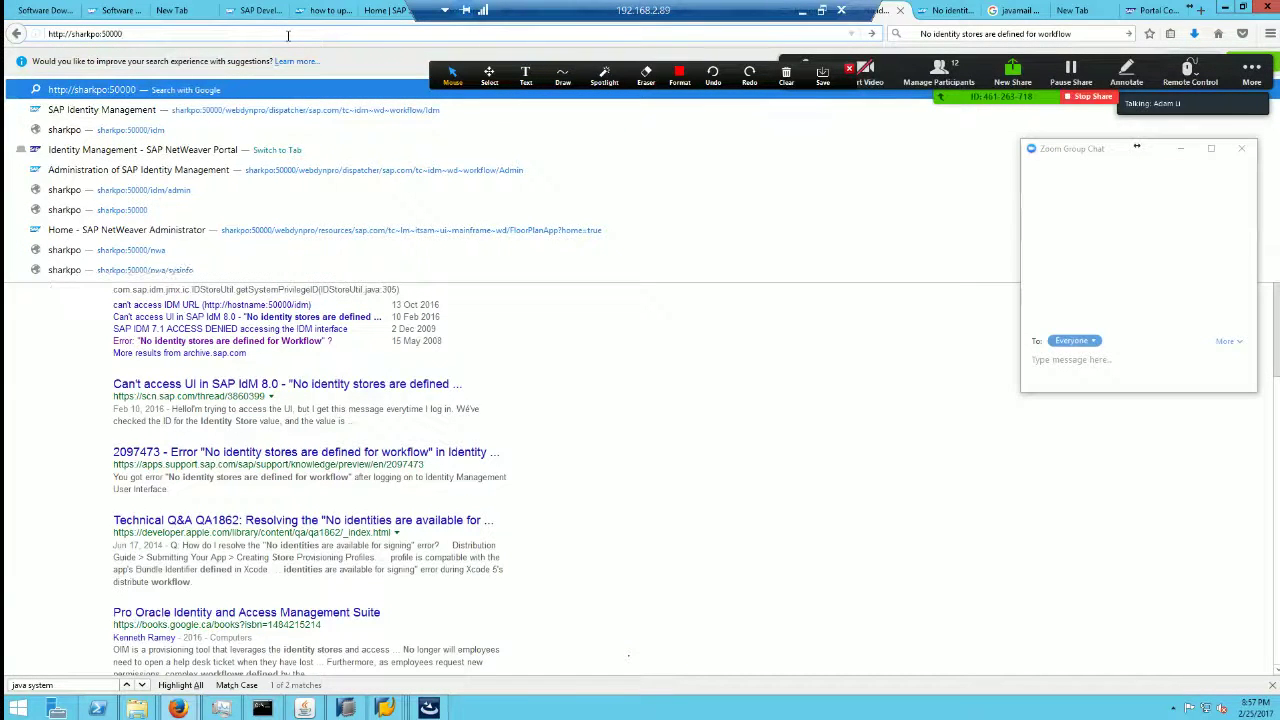
click(324, 211)
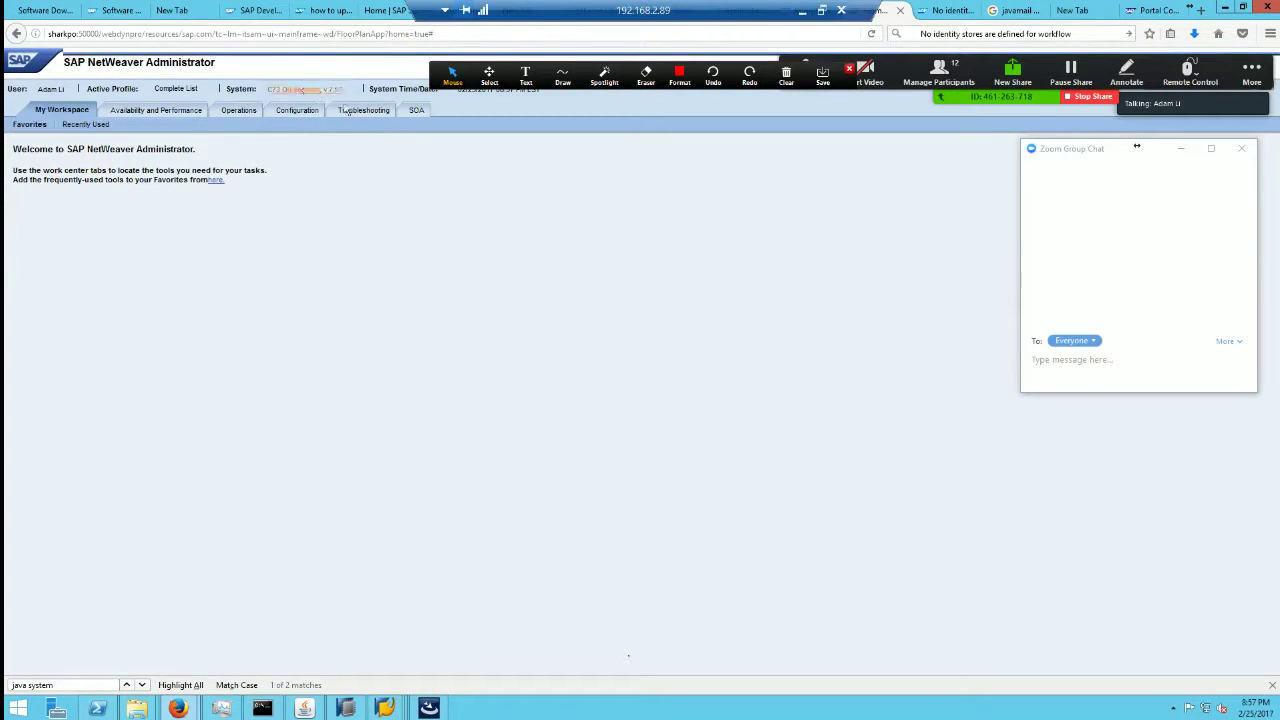
Step: Browse the Operations and Configuration work centers, then open Java HTTP Provider Configuration under Infrastructure
click(240, 114)
click(294, 115)
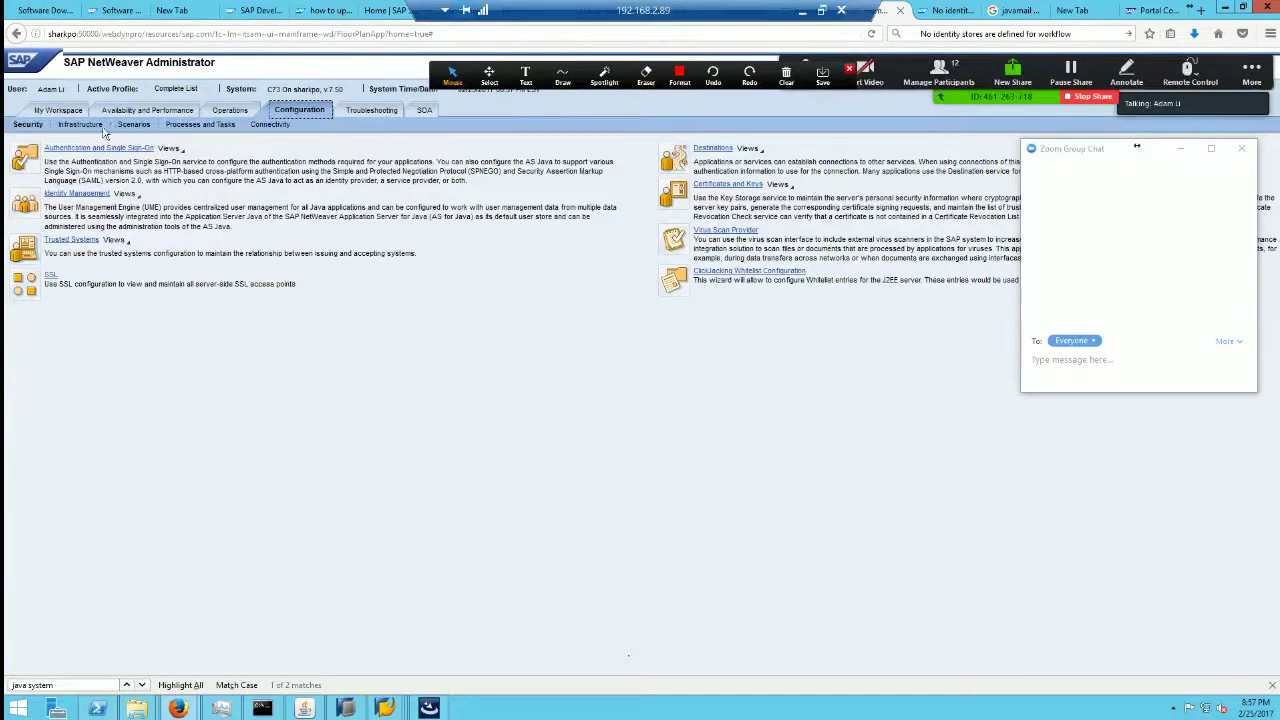
click(88, 124)
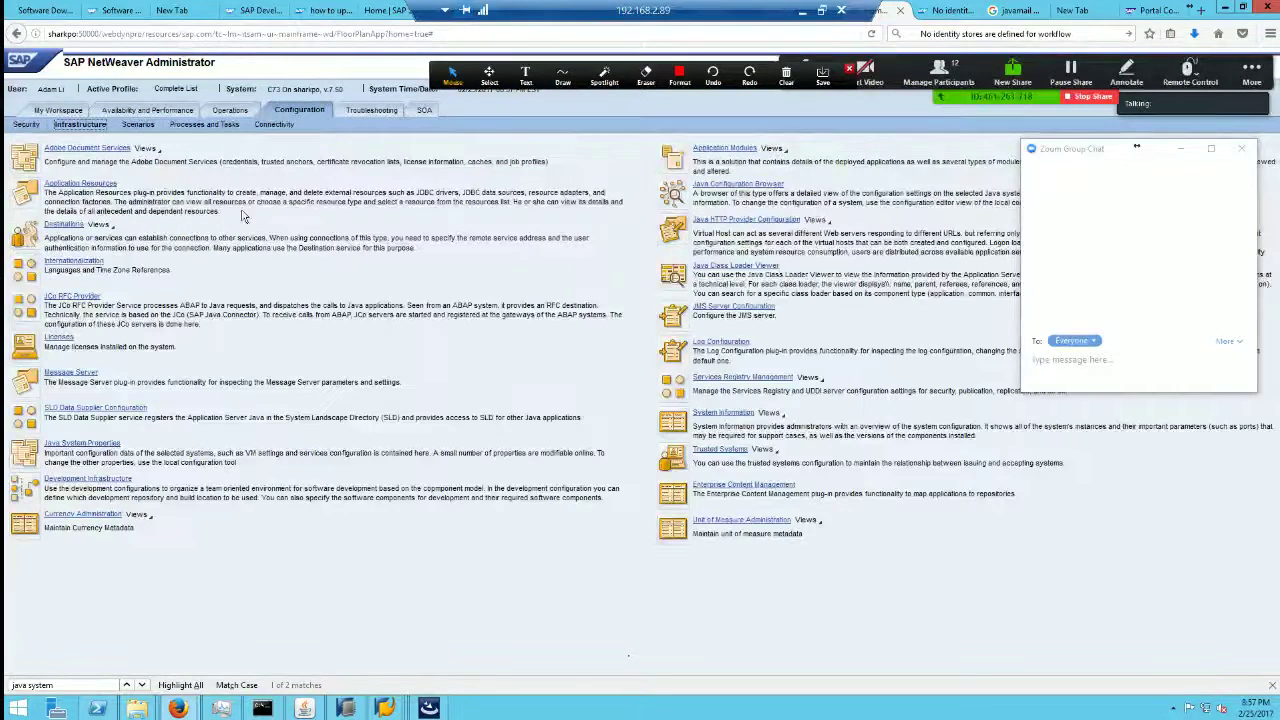
click(139, 126)
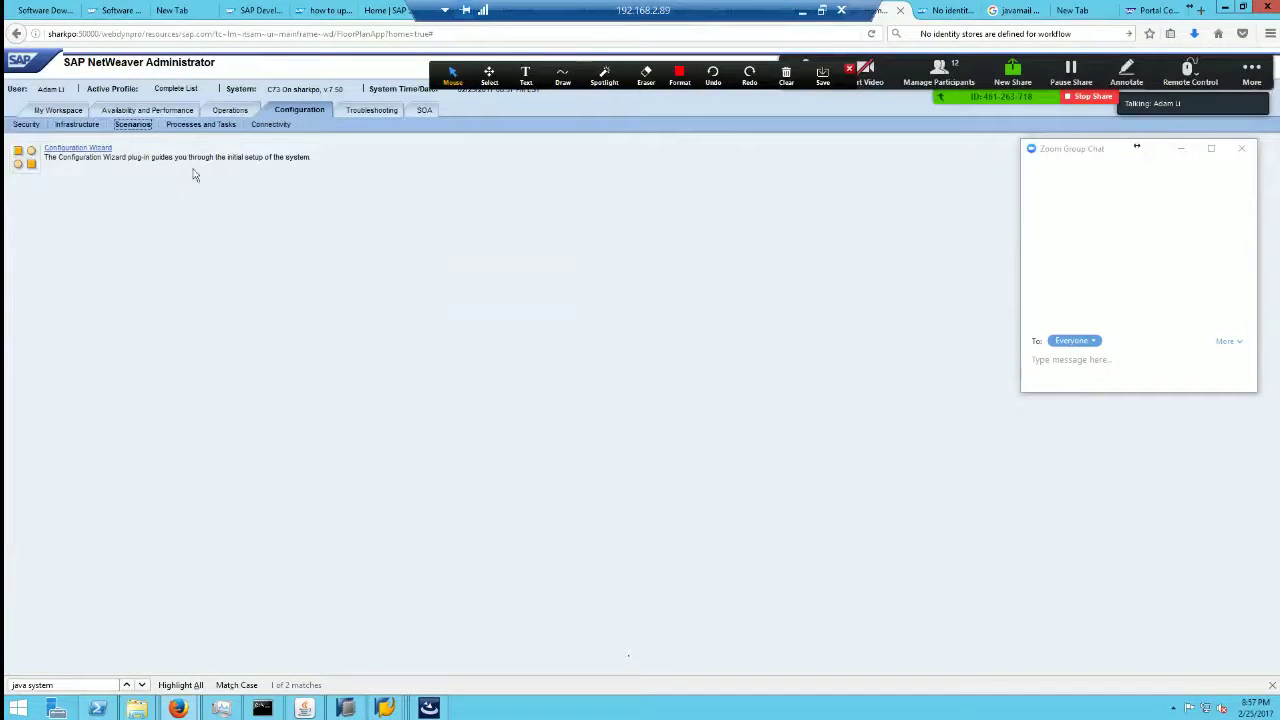
click(236, 113)
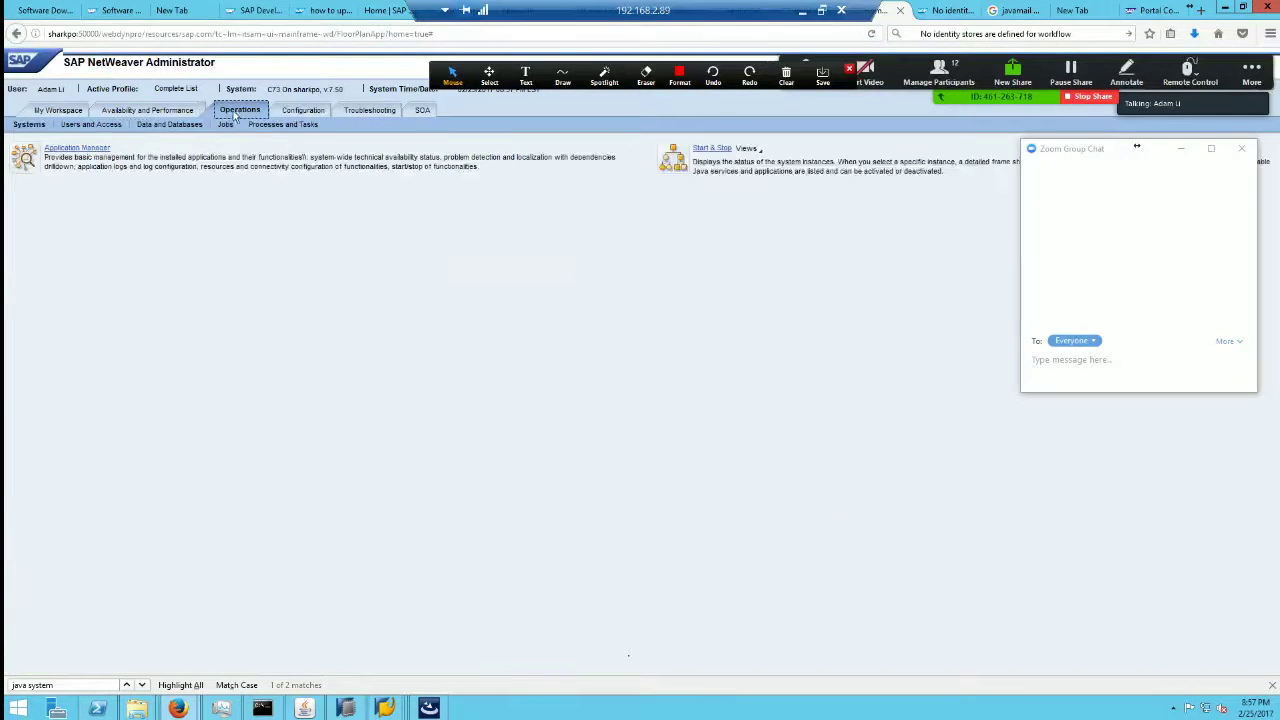
click(293, 113)
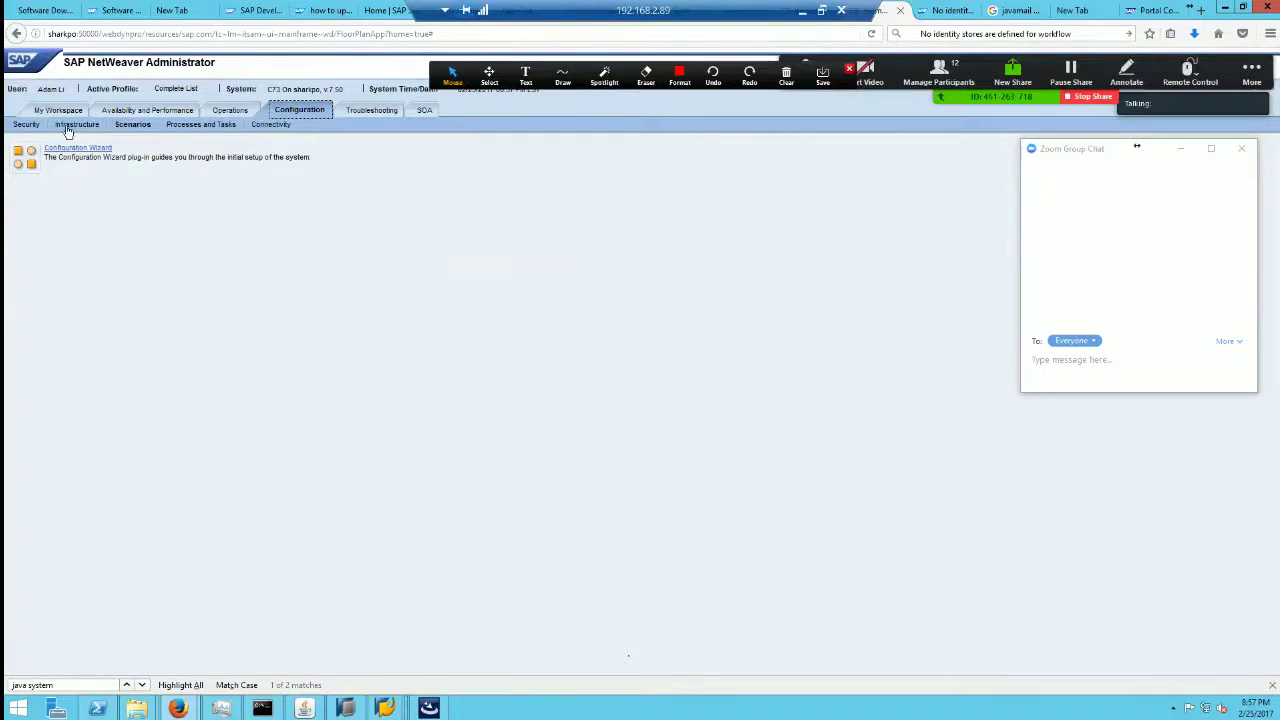
click(28, 125)
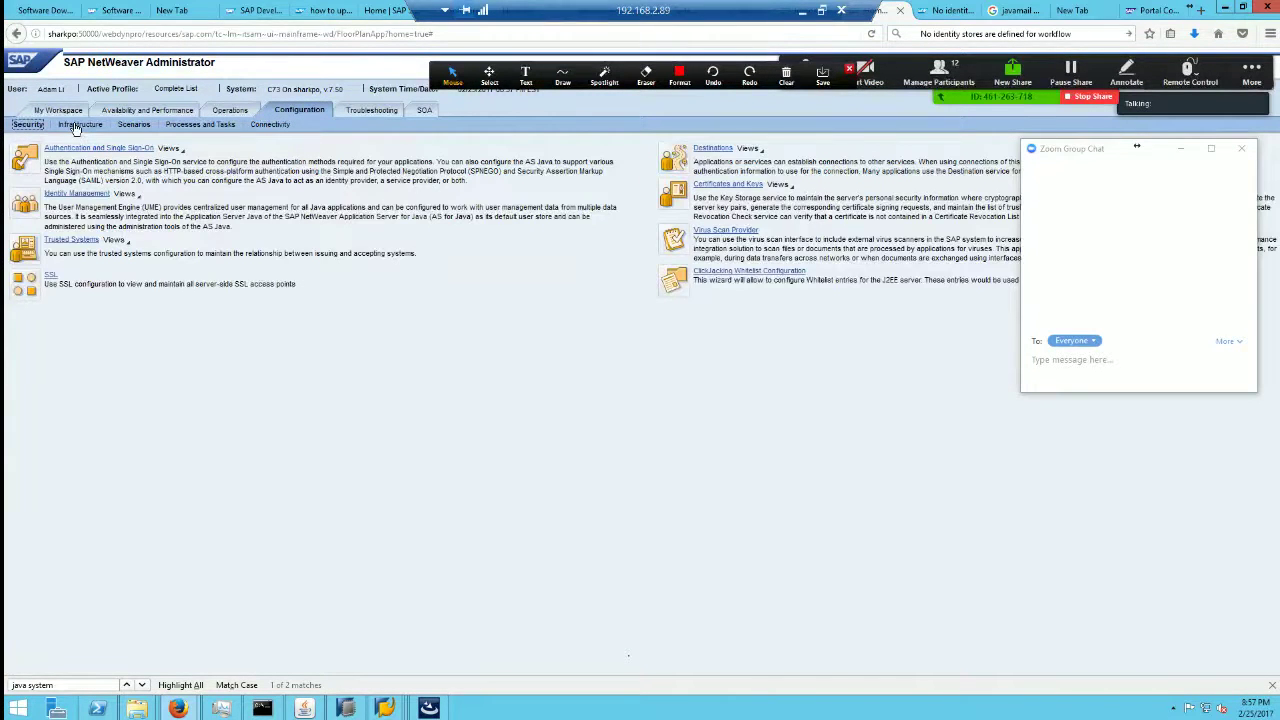
click(76, 125)
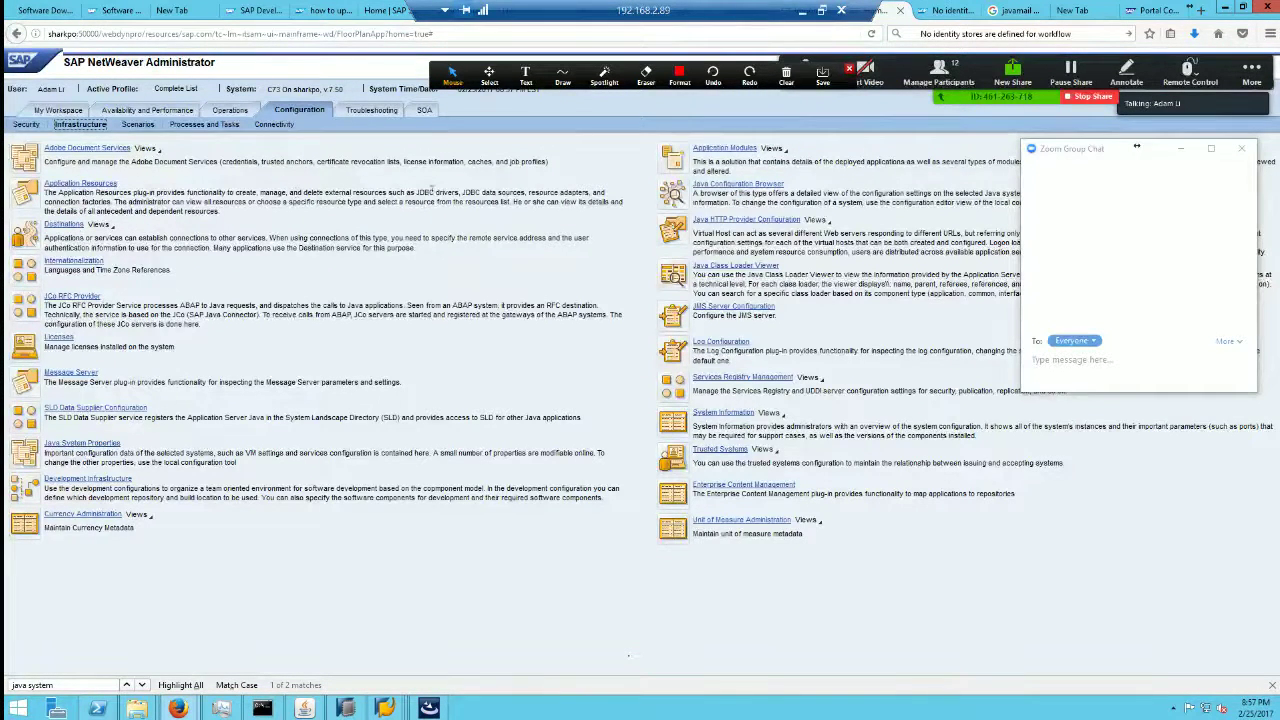
click(734, 219)
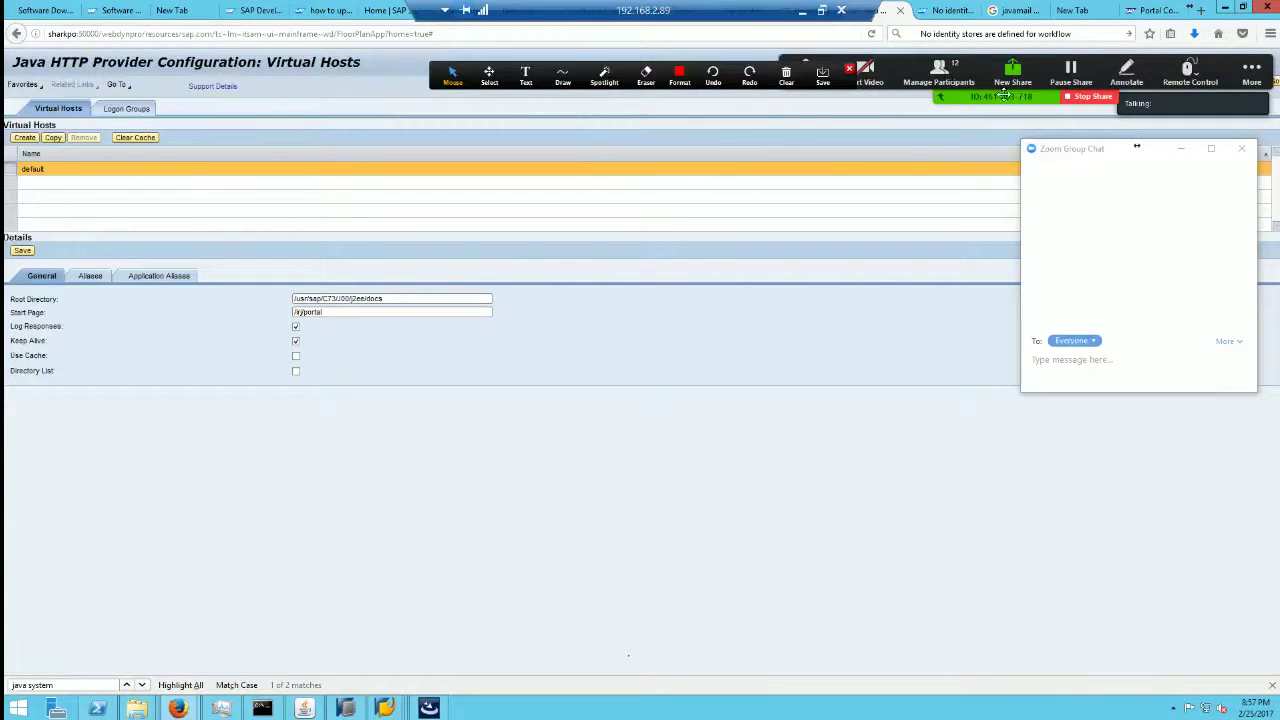
Step: Restore Firefox to a smaller window and arrange it beside the HANA Studio window
click(1243, 7)
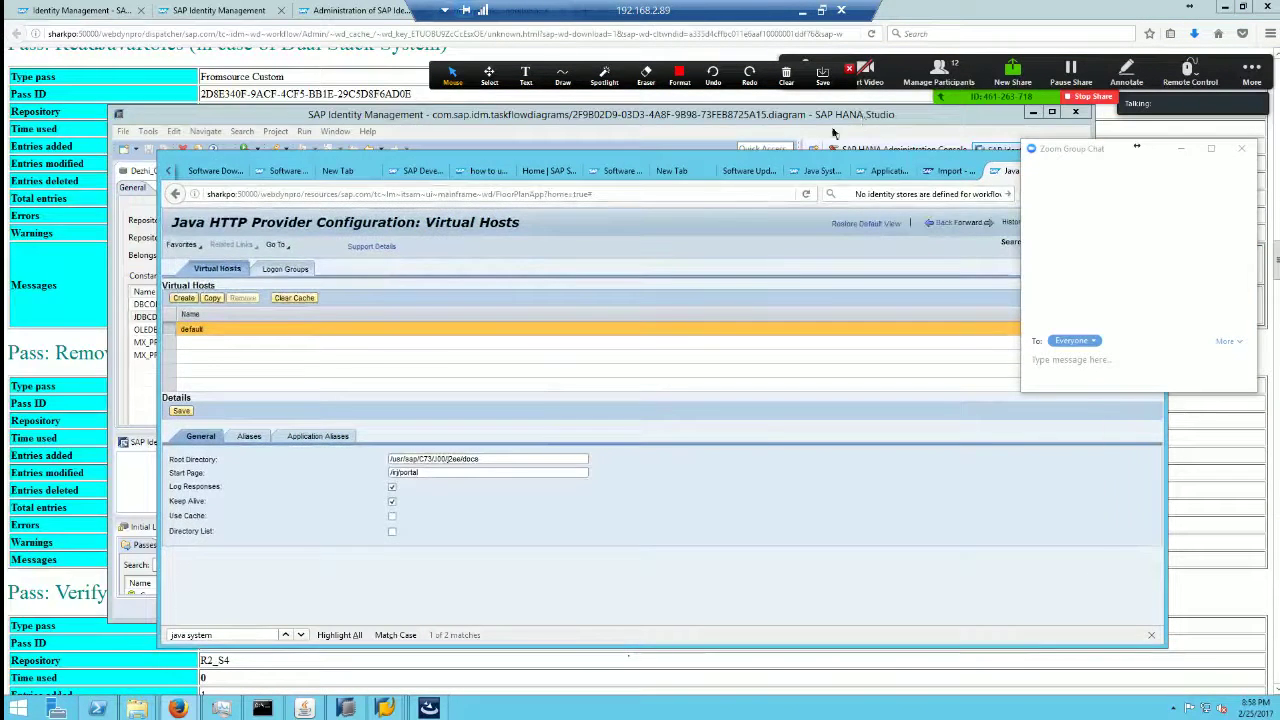
drag(863, 115, 768, 187)
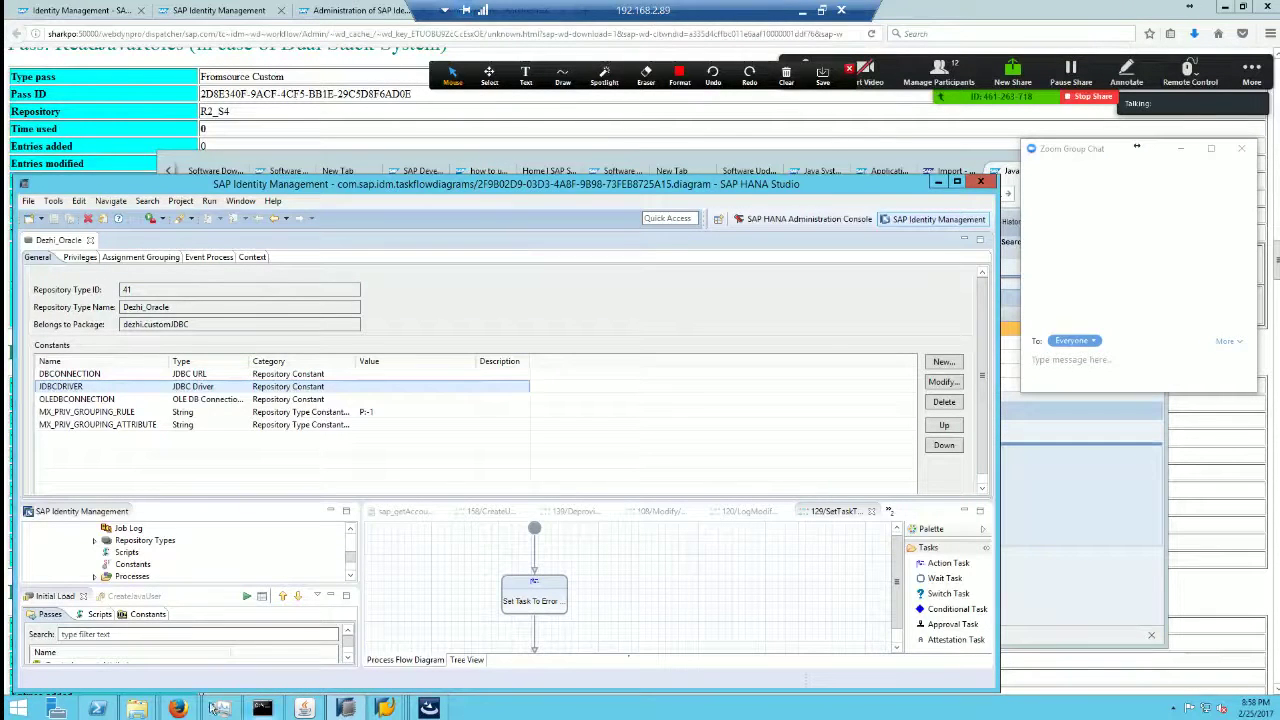
click(250, 640)
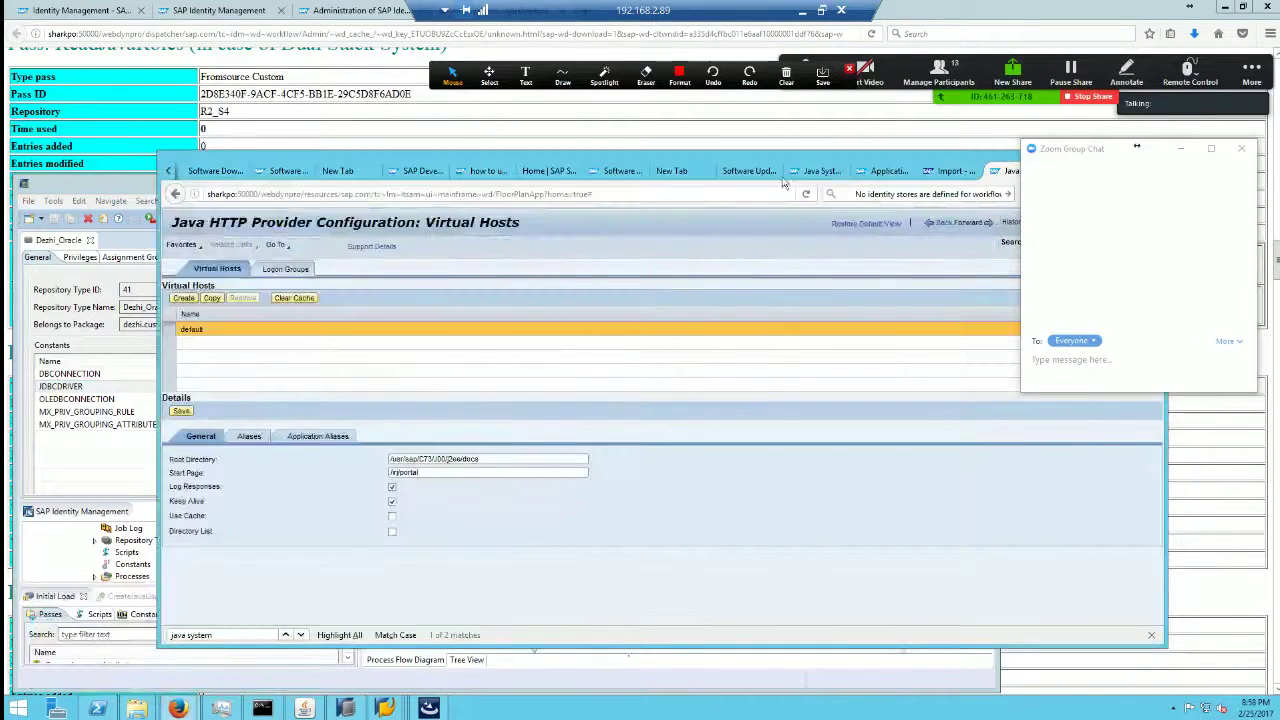
drag(771, 156, 623, 140)
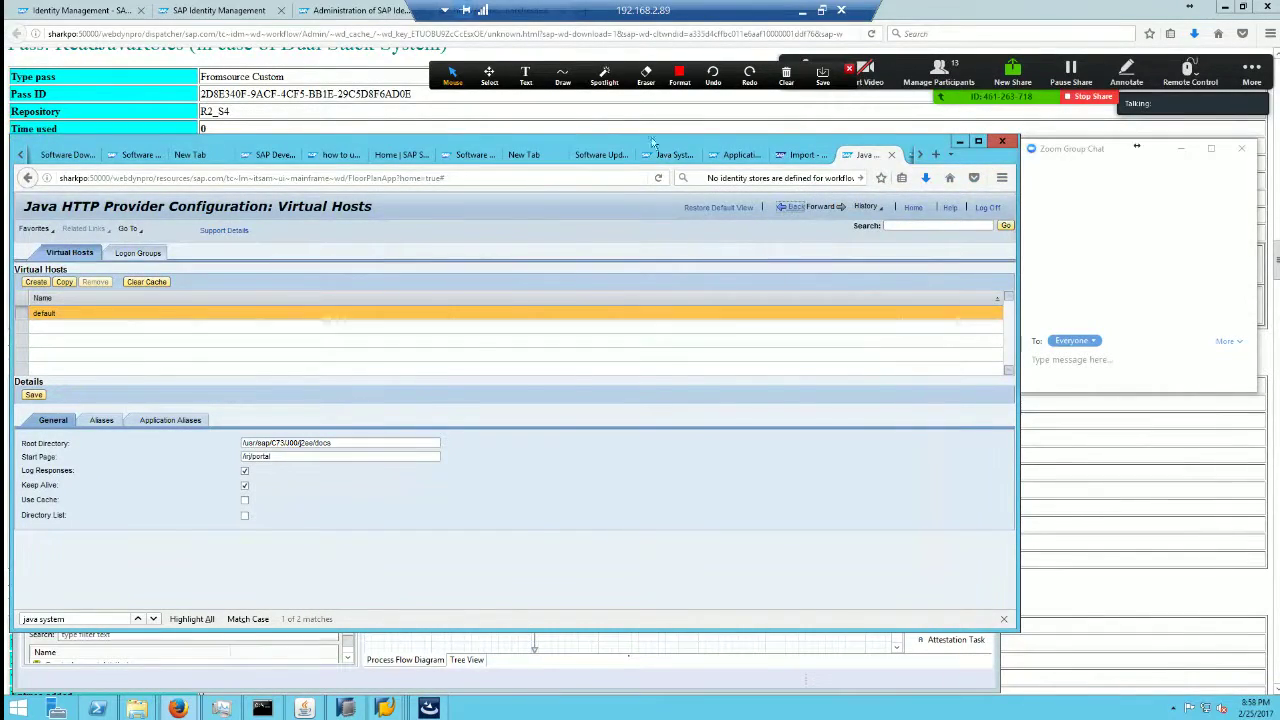
drag(652, 141, 722, 122)
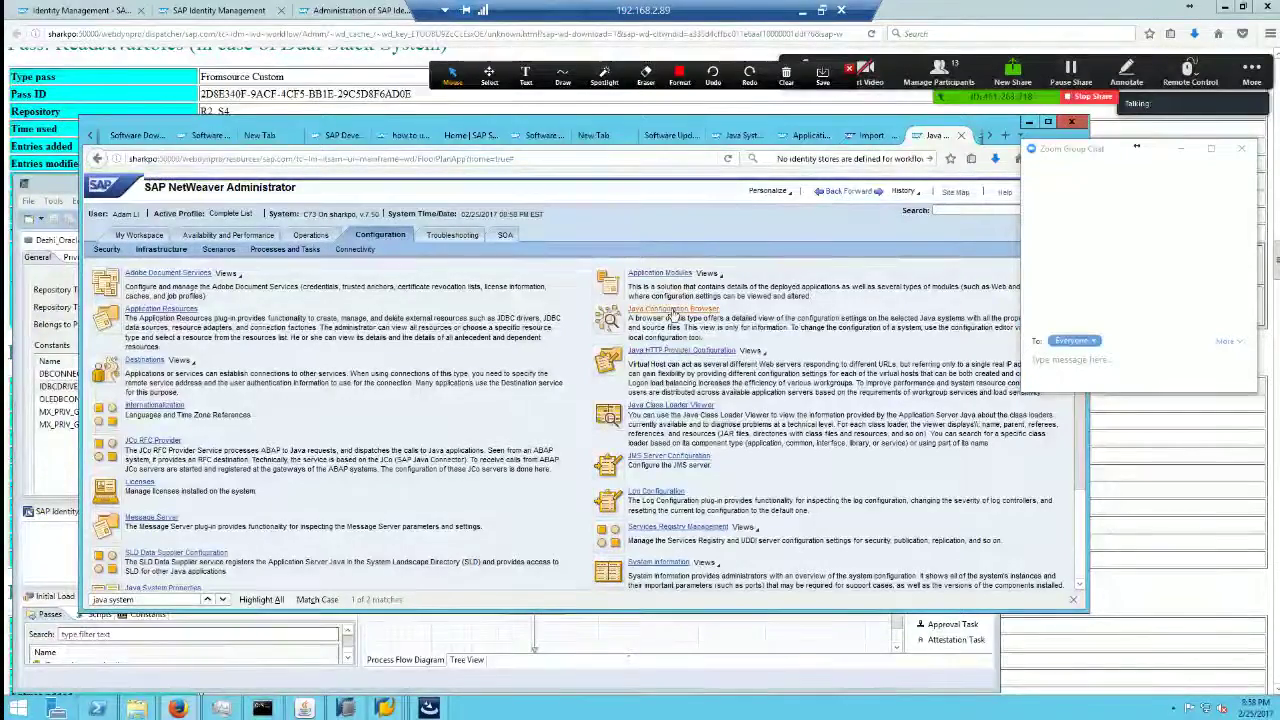
Step: Check Destinations, then browse Configuration's Connectivity, Processes, Scenarios and Infrastructure lists
click(145, 360)
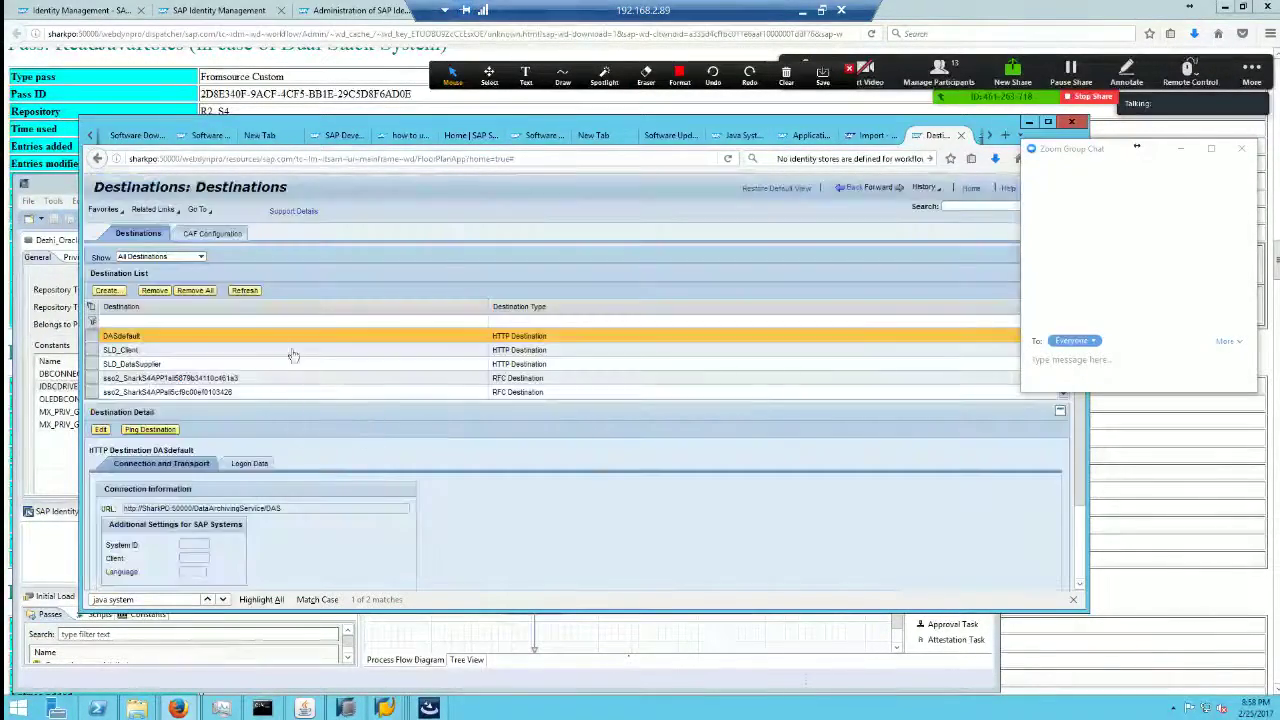
click(970, 188)
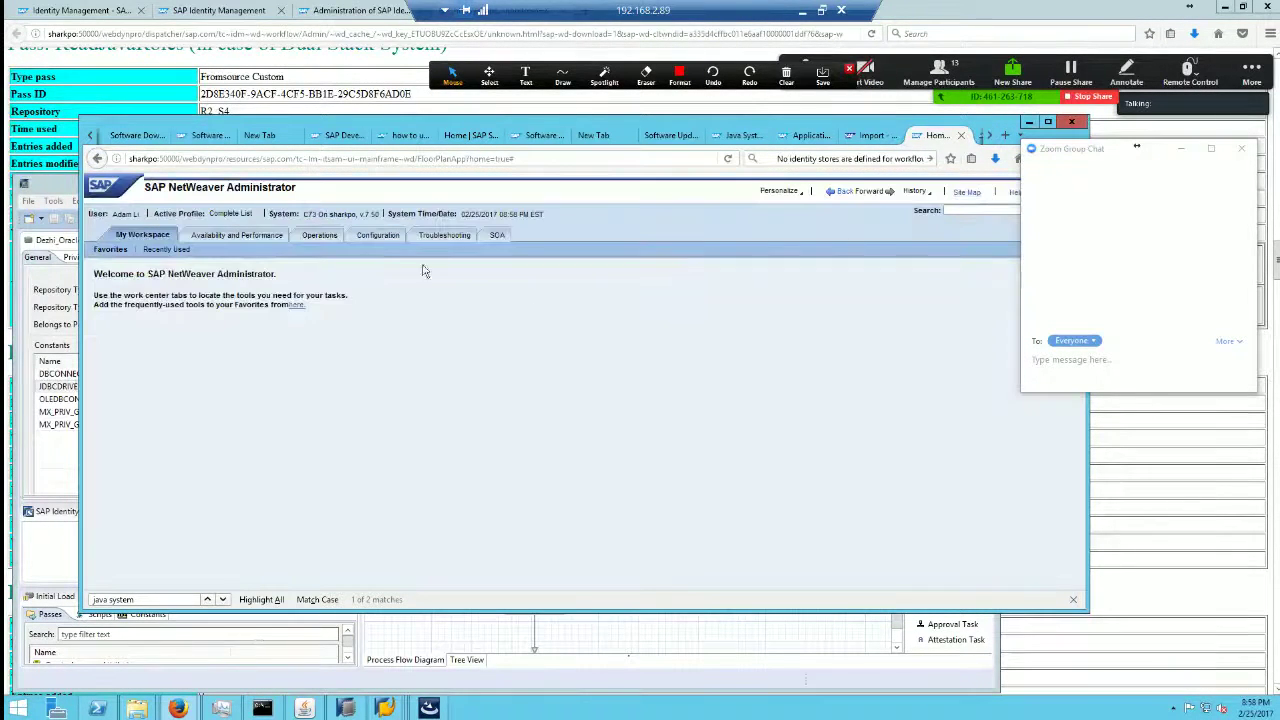
click(378, 235)
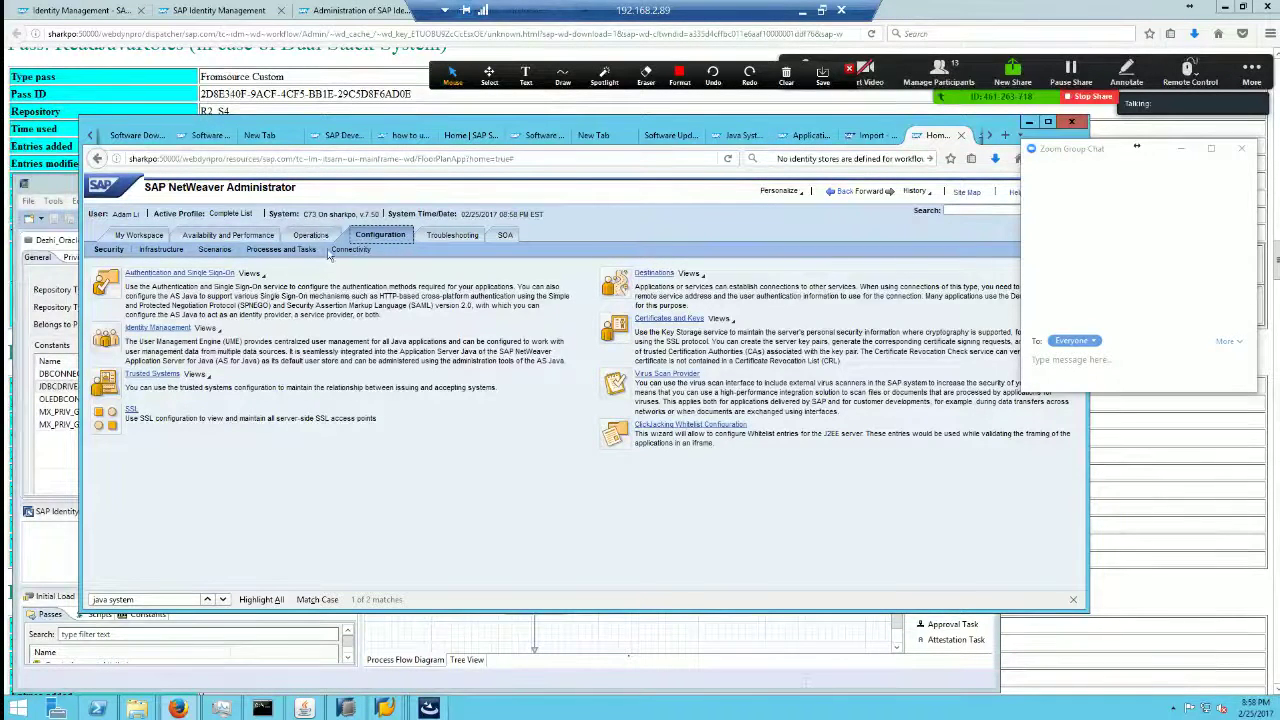
click(352, 250)
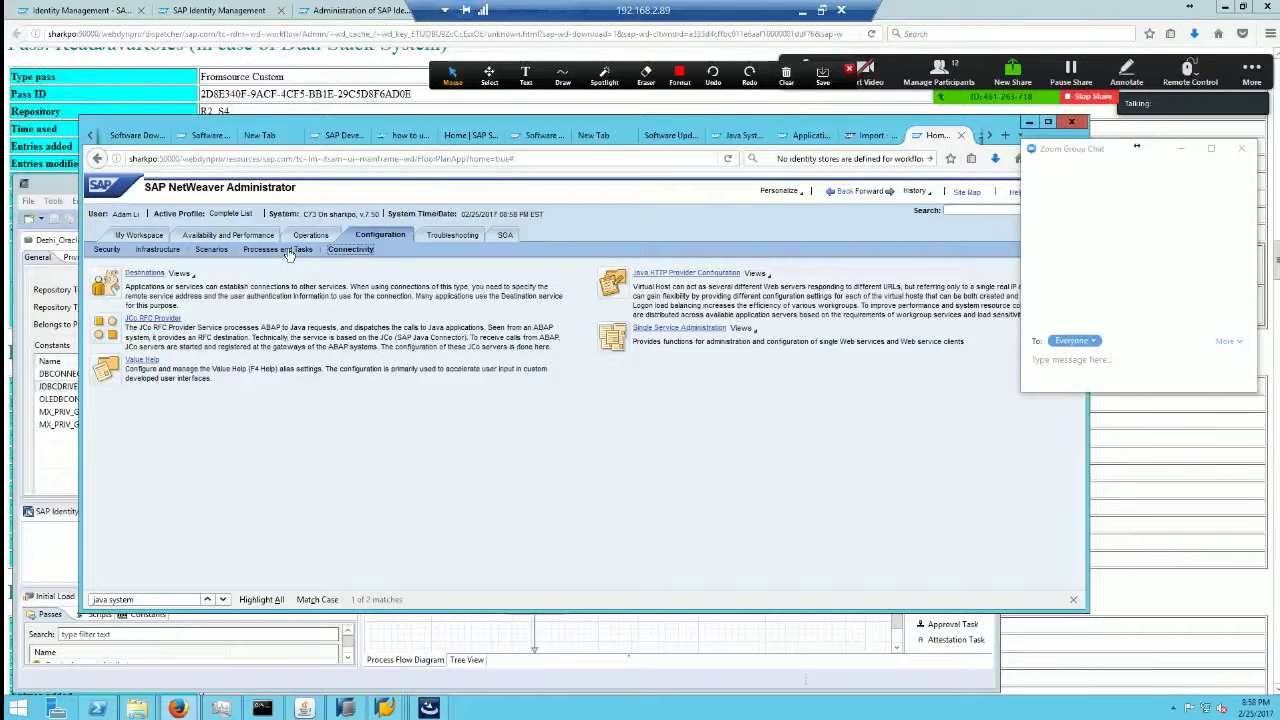
click(286, 250)
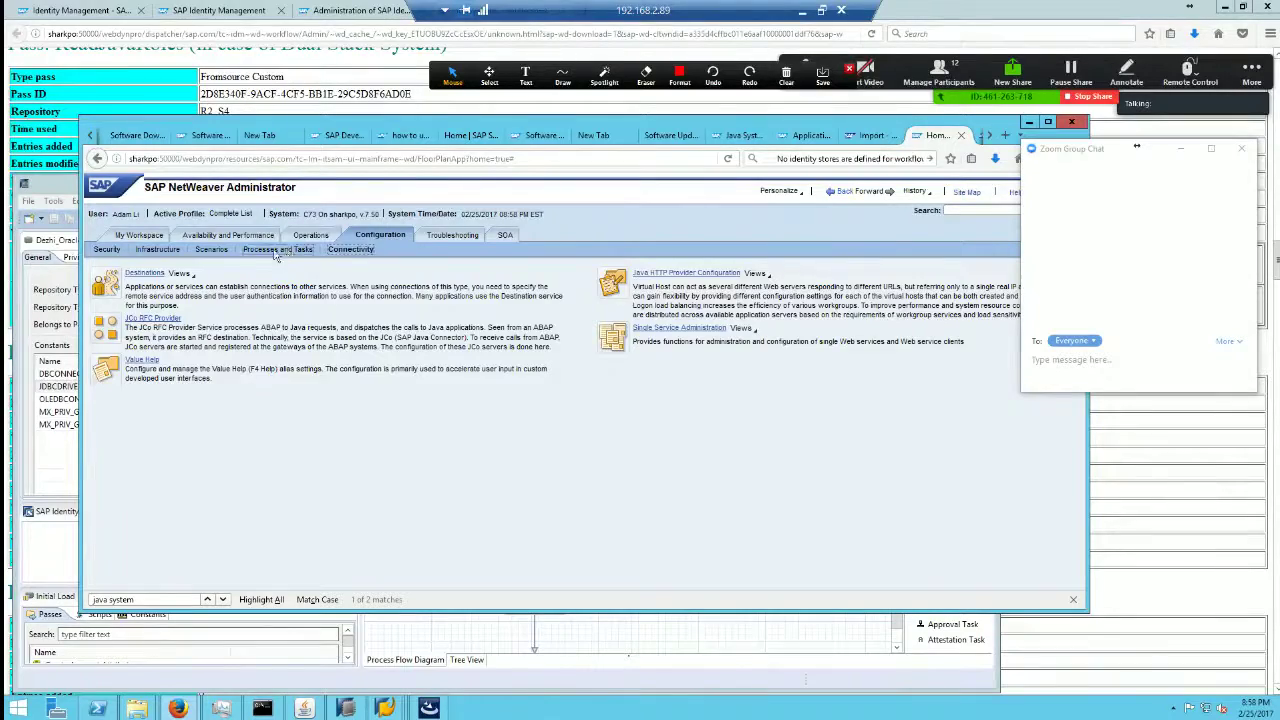
click(214, 250)
click(158, 250)
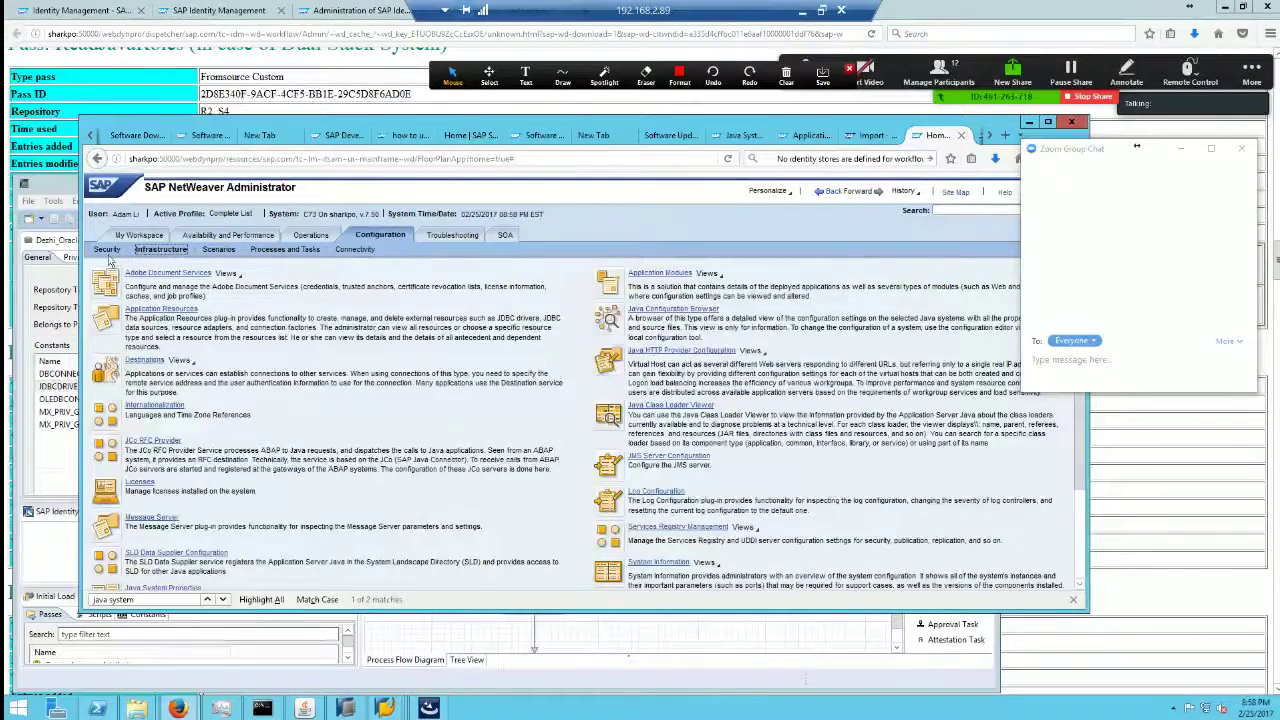
scroll(290, 430, down, 3)
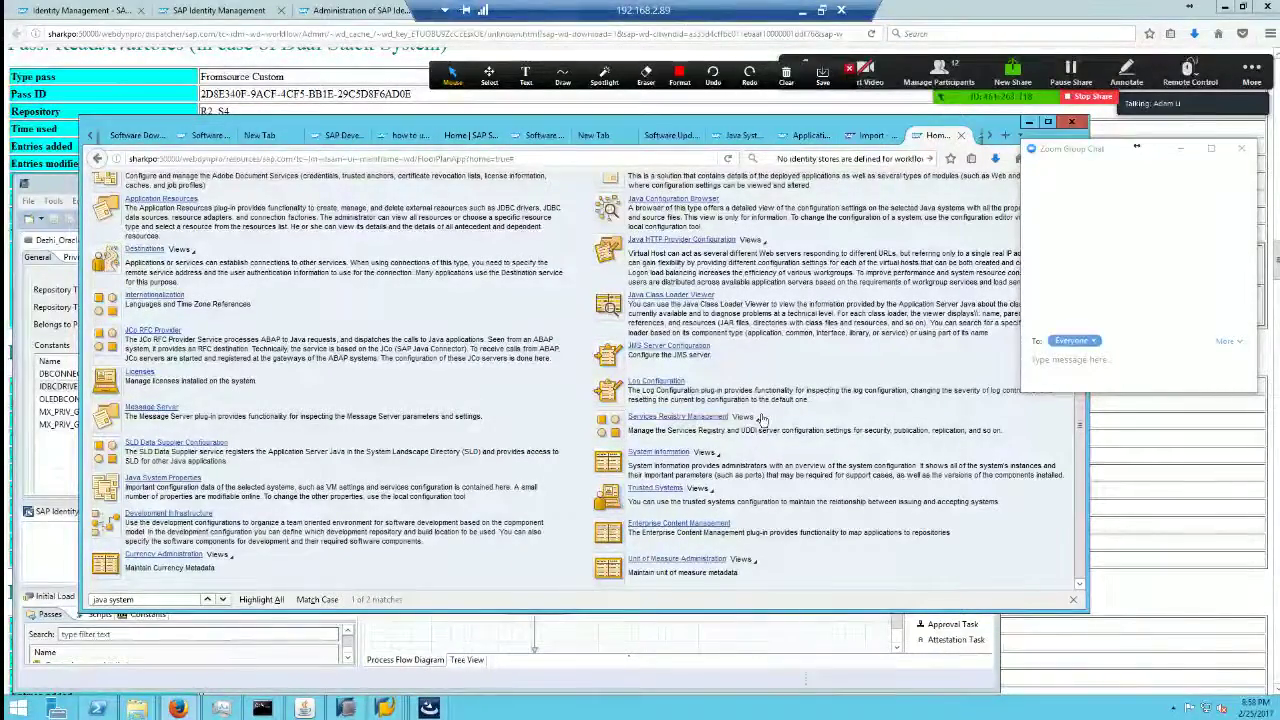
scroll(765, 426, up, 2)
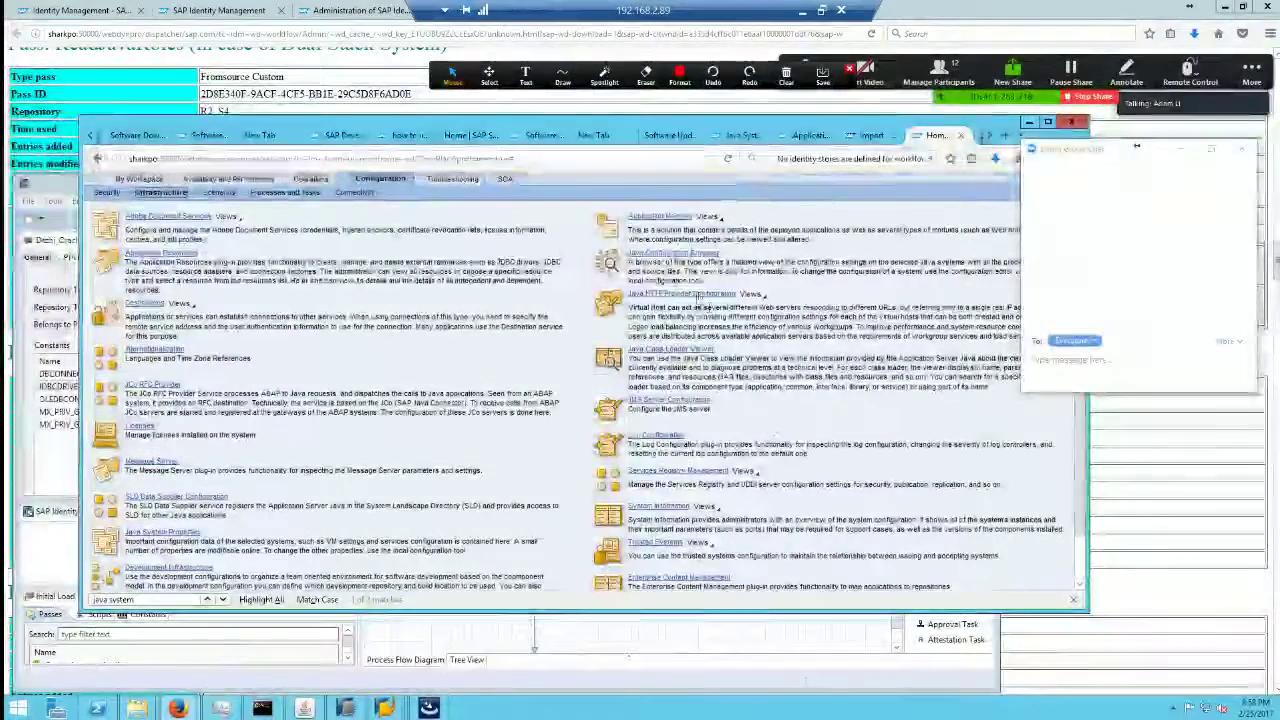
Step: Open the Java configuration browser, return home, and land on Configuration's Security tools
click(698, 252)
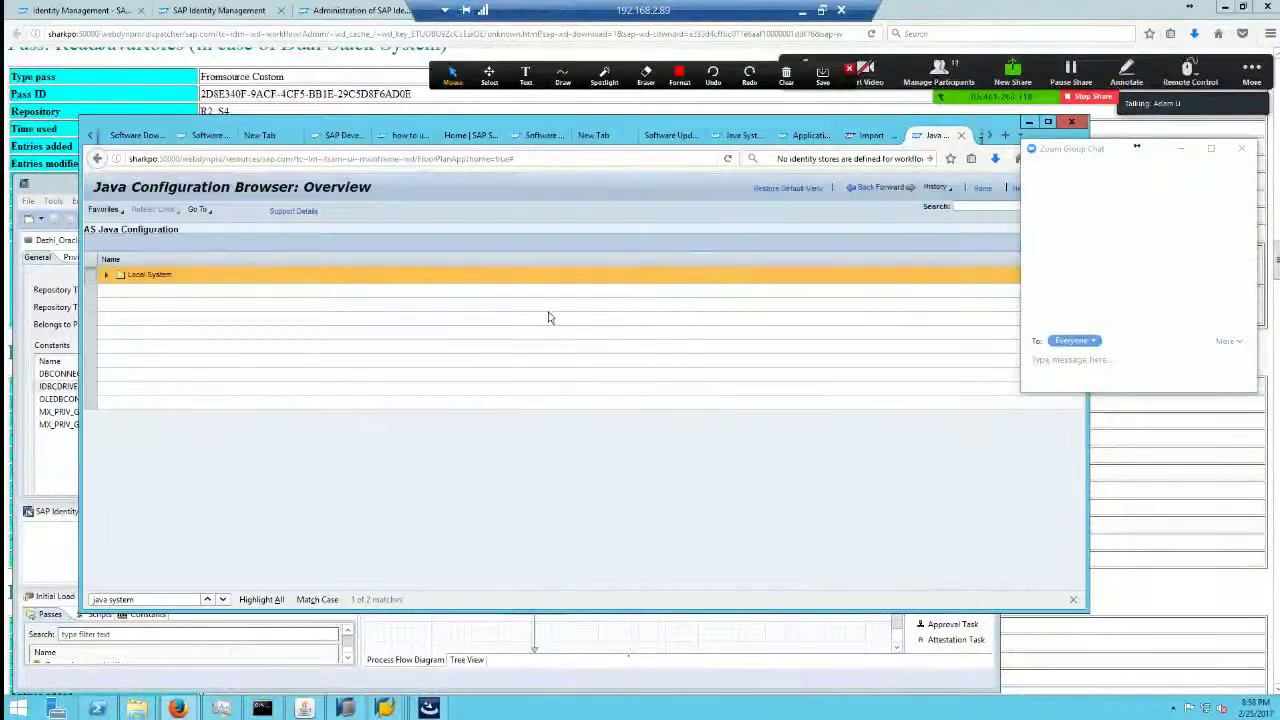
click(980, 190)
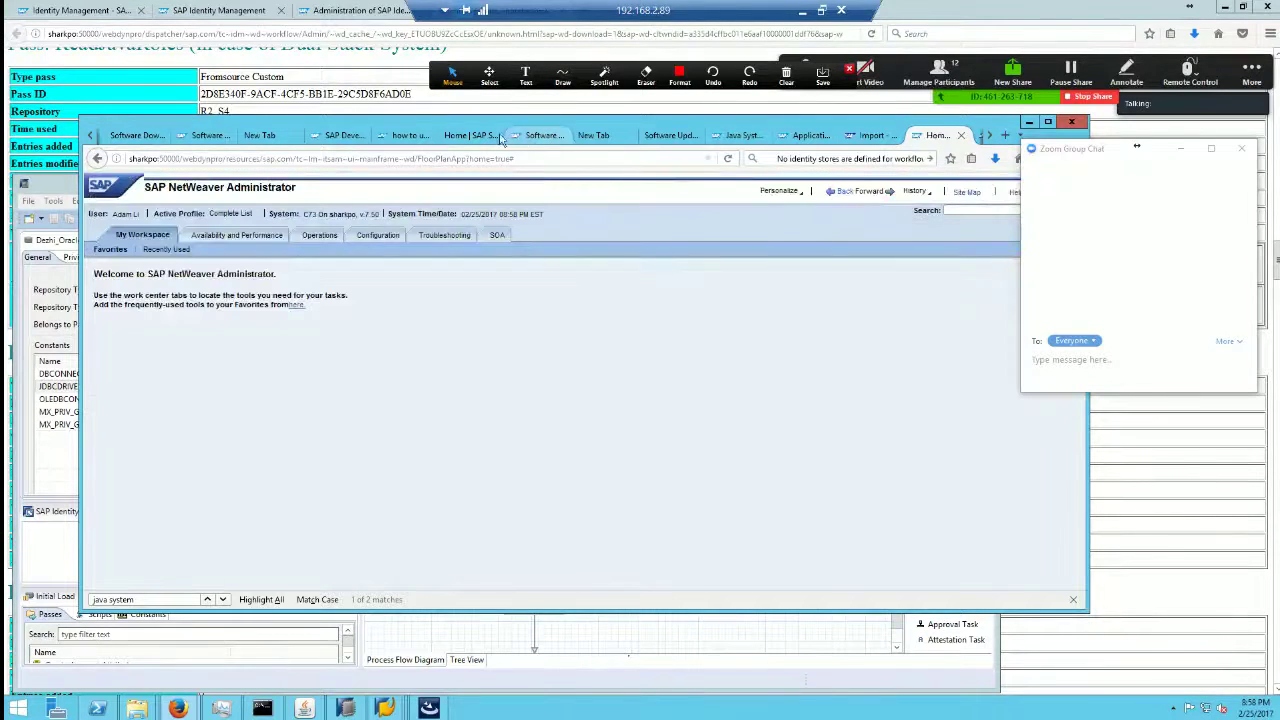
click(388, 236)
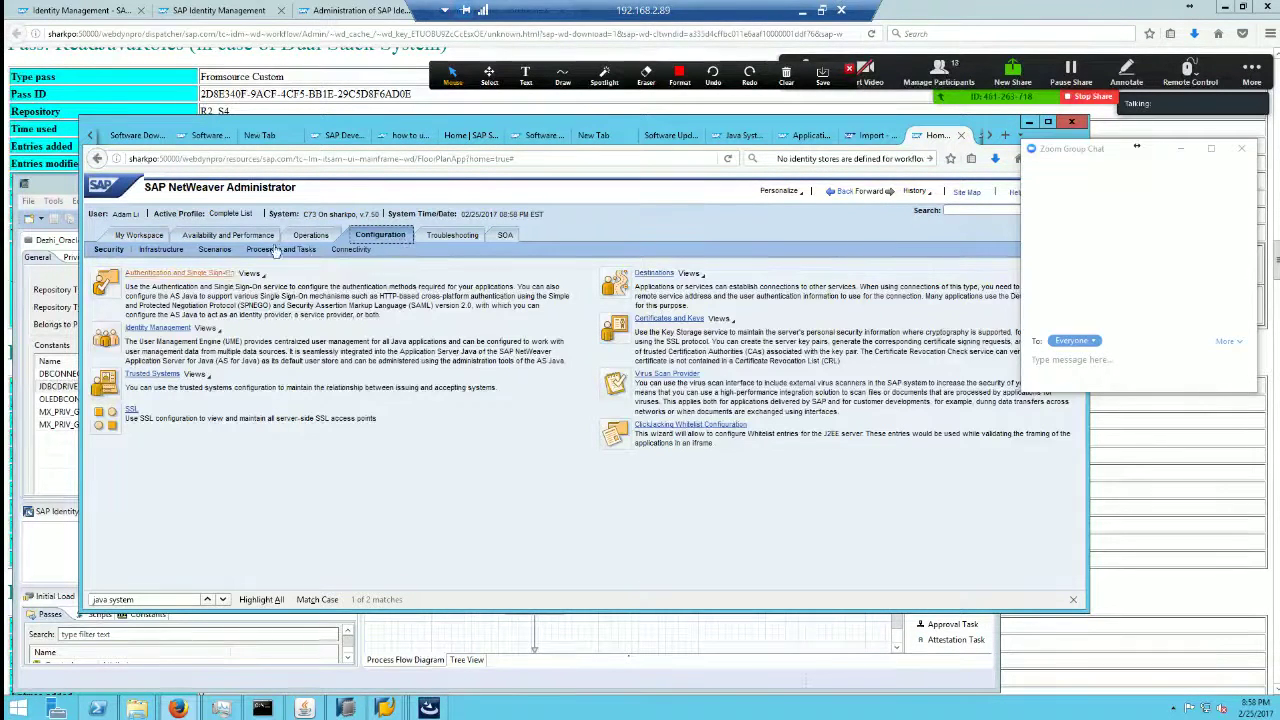
click(215, 251)
click(160, 250)
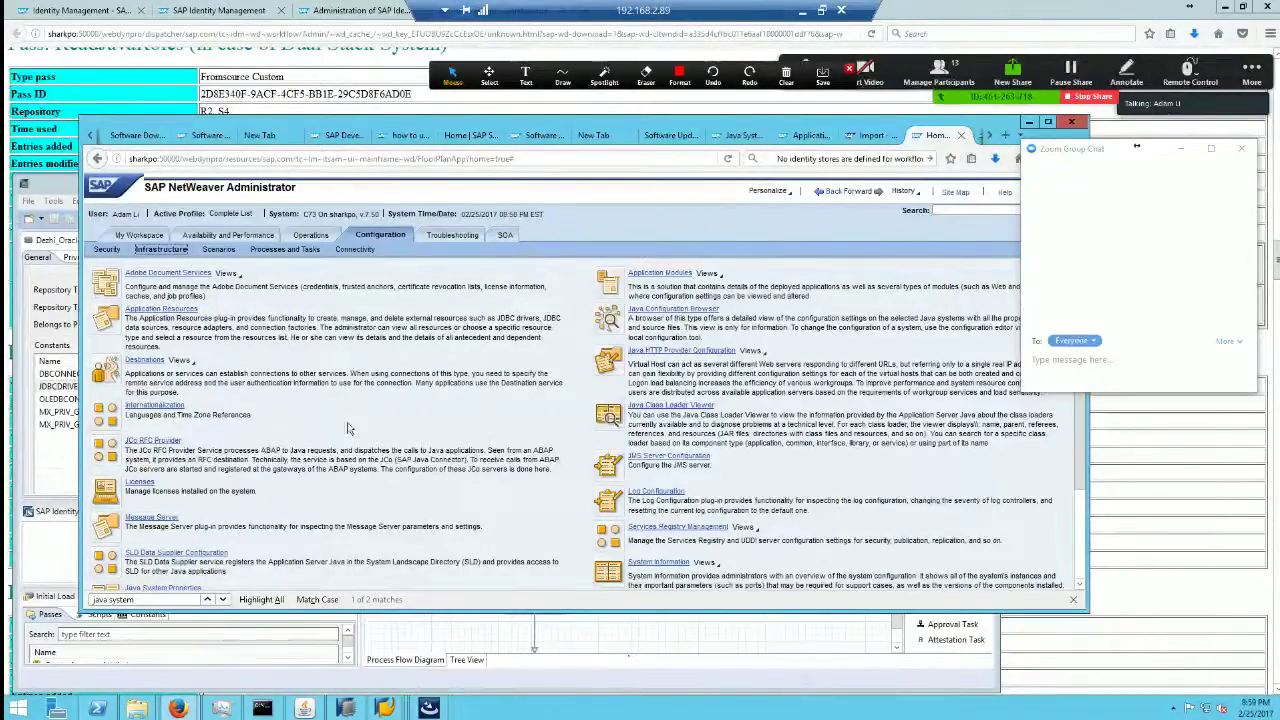
scroll(348, 428, down, 3)
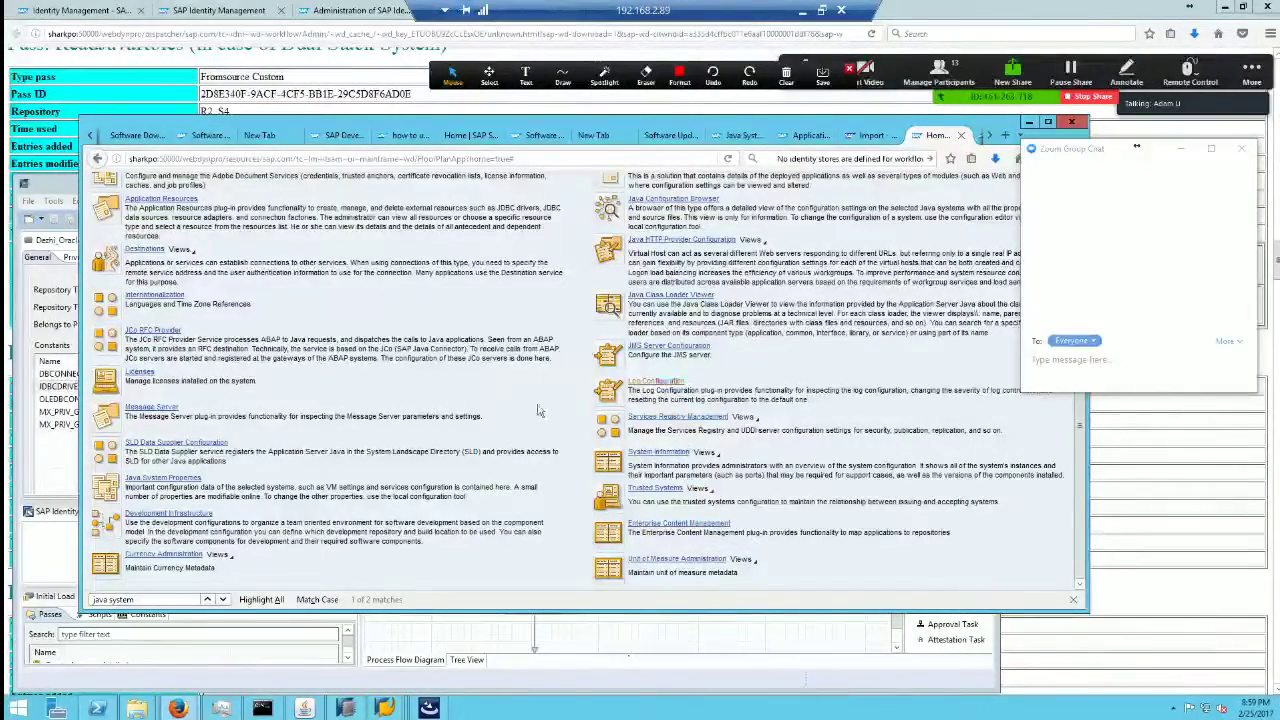
scroll(650, 385, up, 3)
click(108, 249)
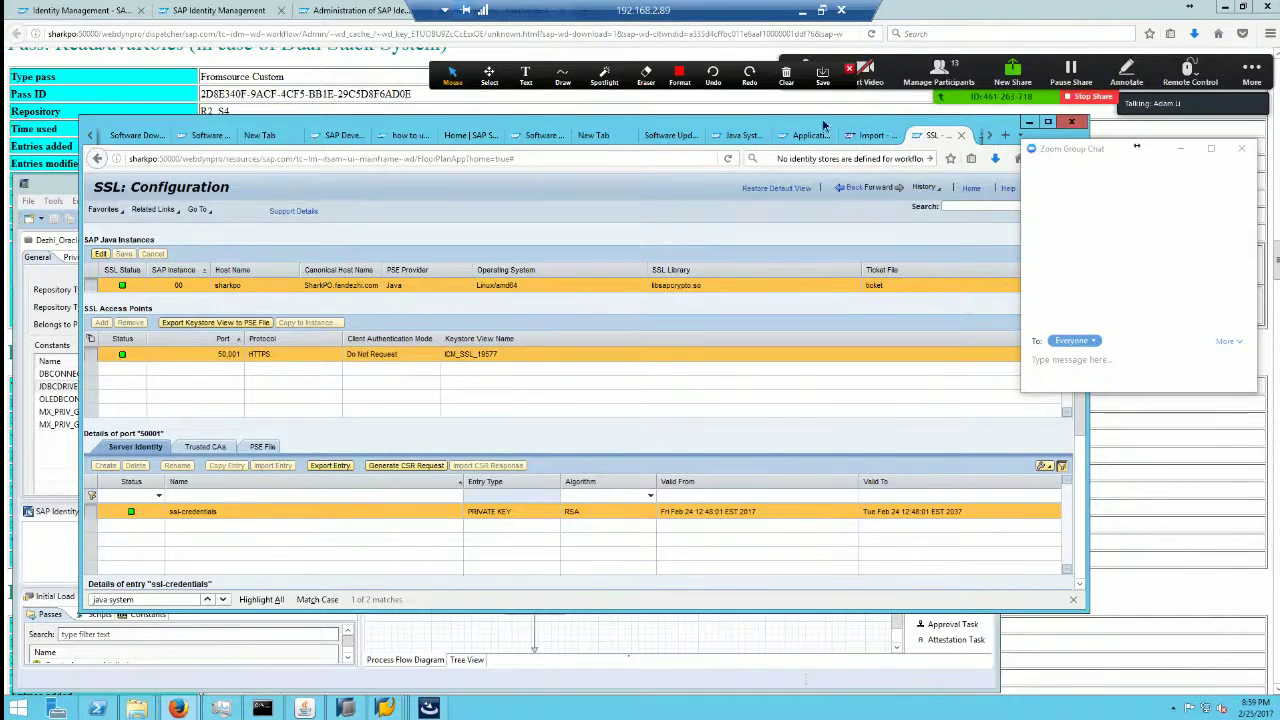
Step: Shift the browser left, go back, and reopen SSL: Configuration for the port 50001 HTTPS access point
drag(824, 124, 784, 120)
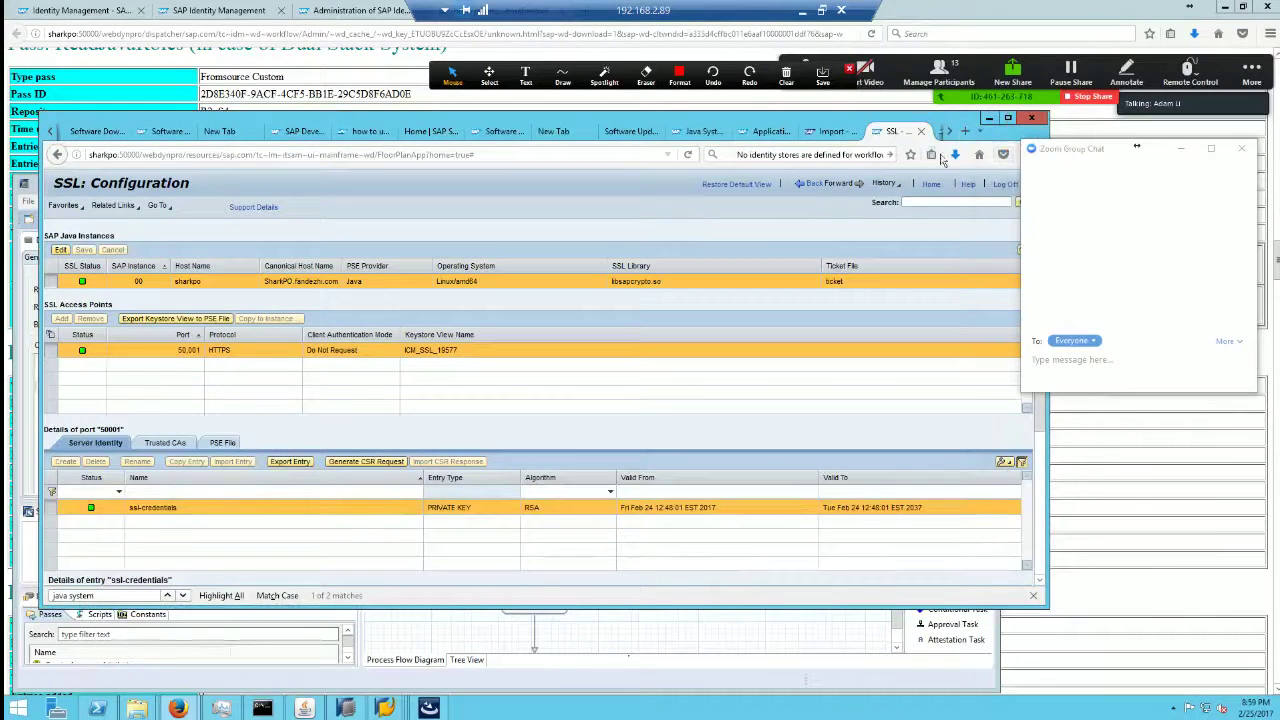
click(816, 184)
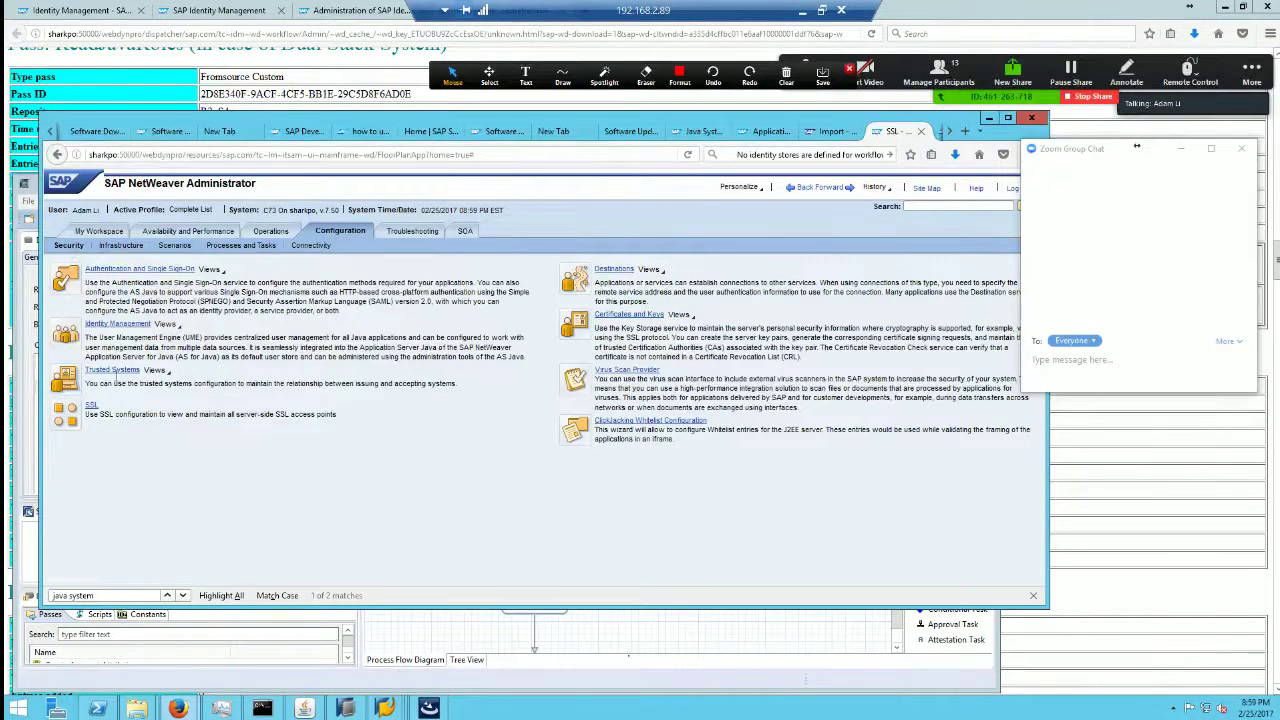
click(91, 405)
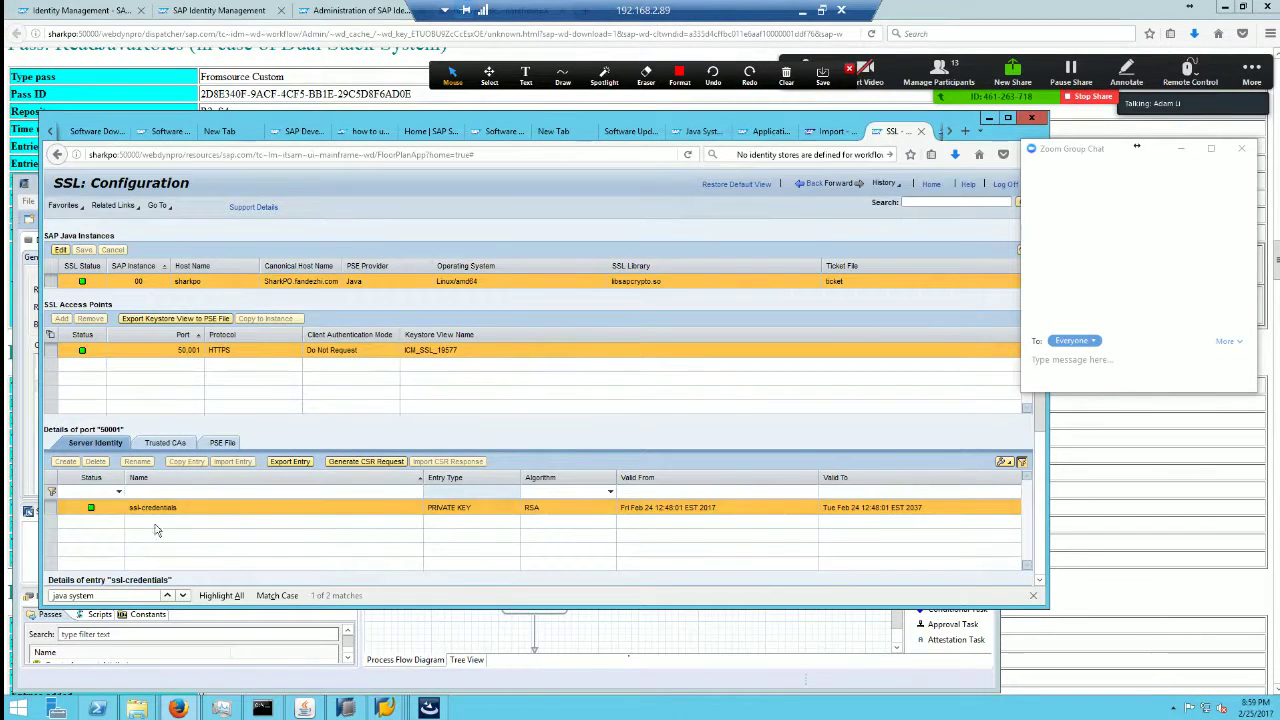
Step: Maximize the browser and check that Trusted CAs' ssl-credentials-cert exports as Binary X.509
double_click(377, 113)
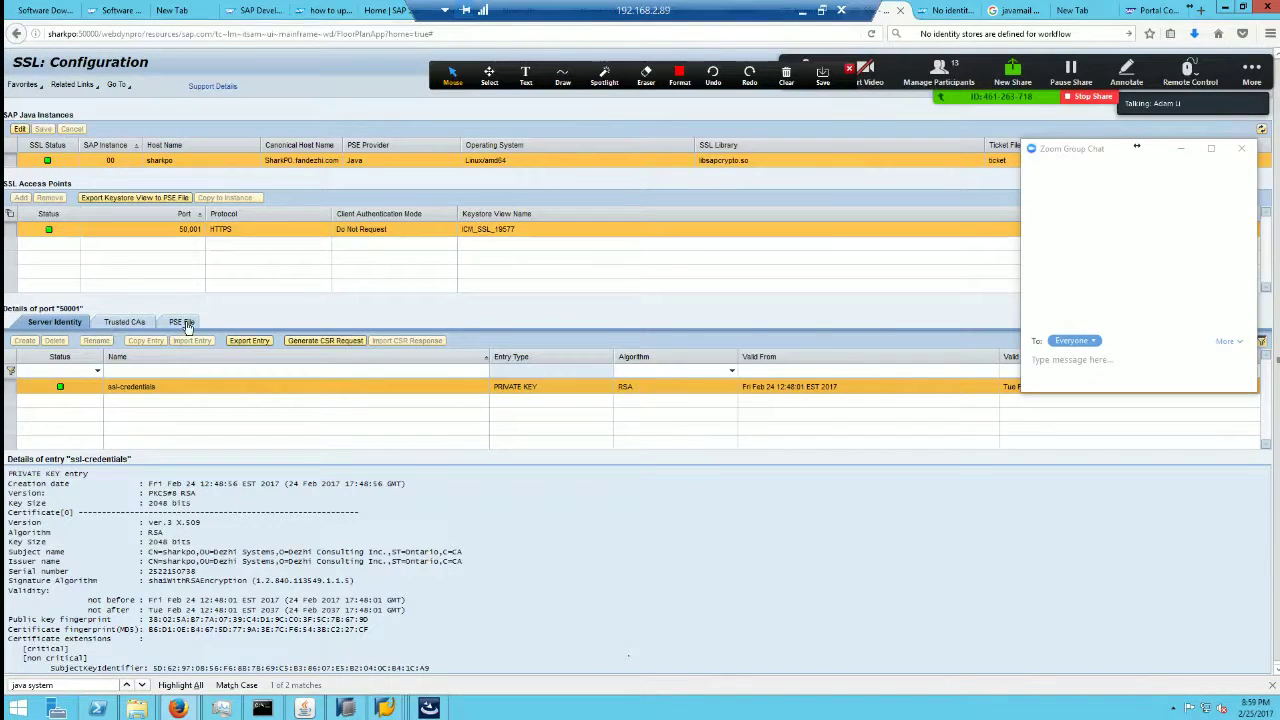
click(126, 324)
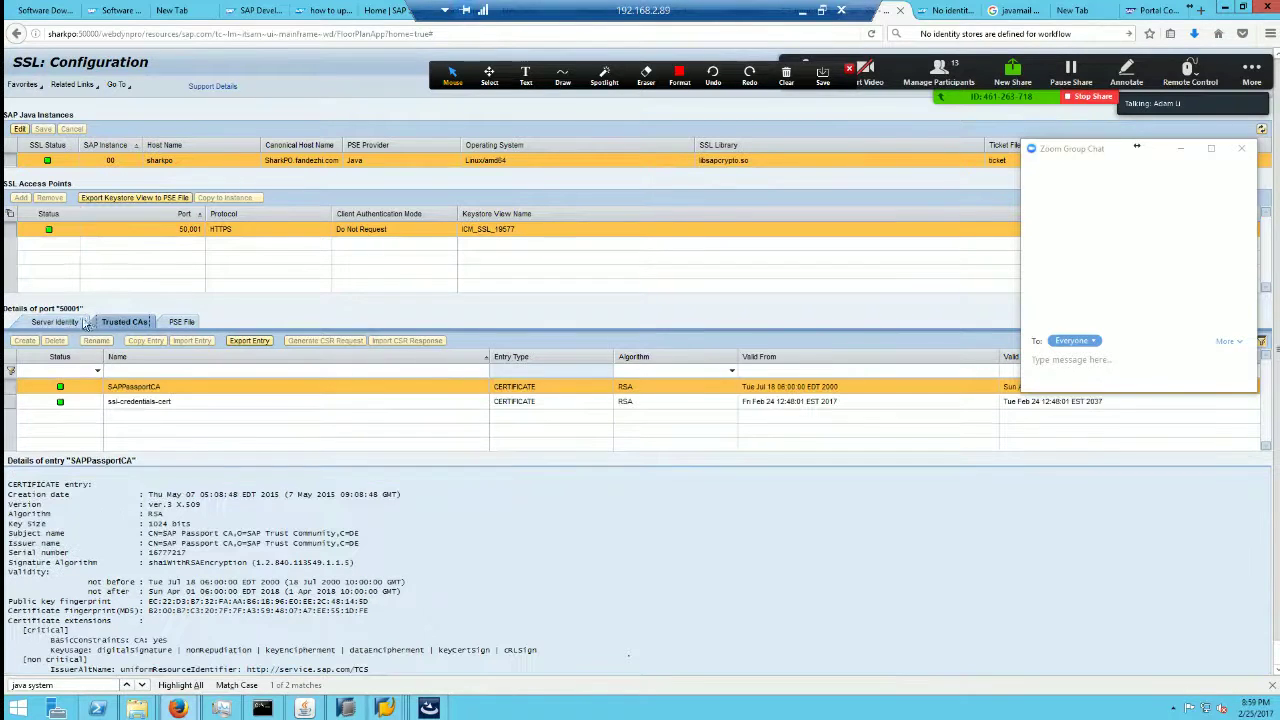
click(150, 403)
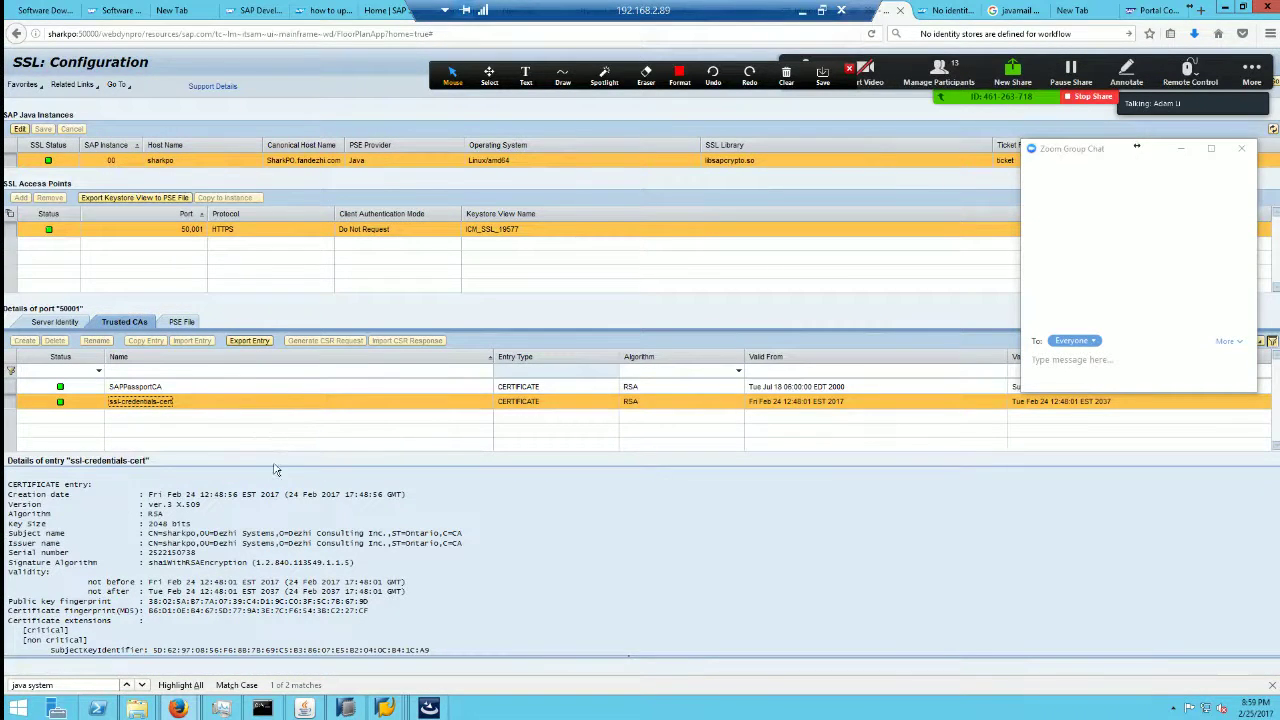
click(249, 341)
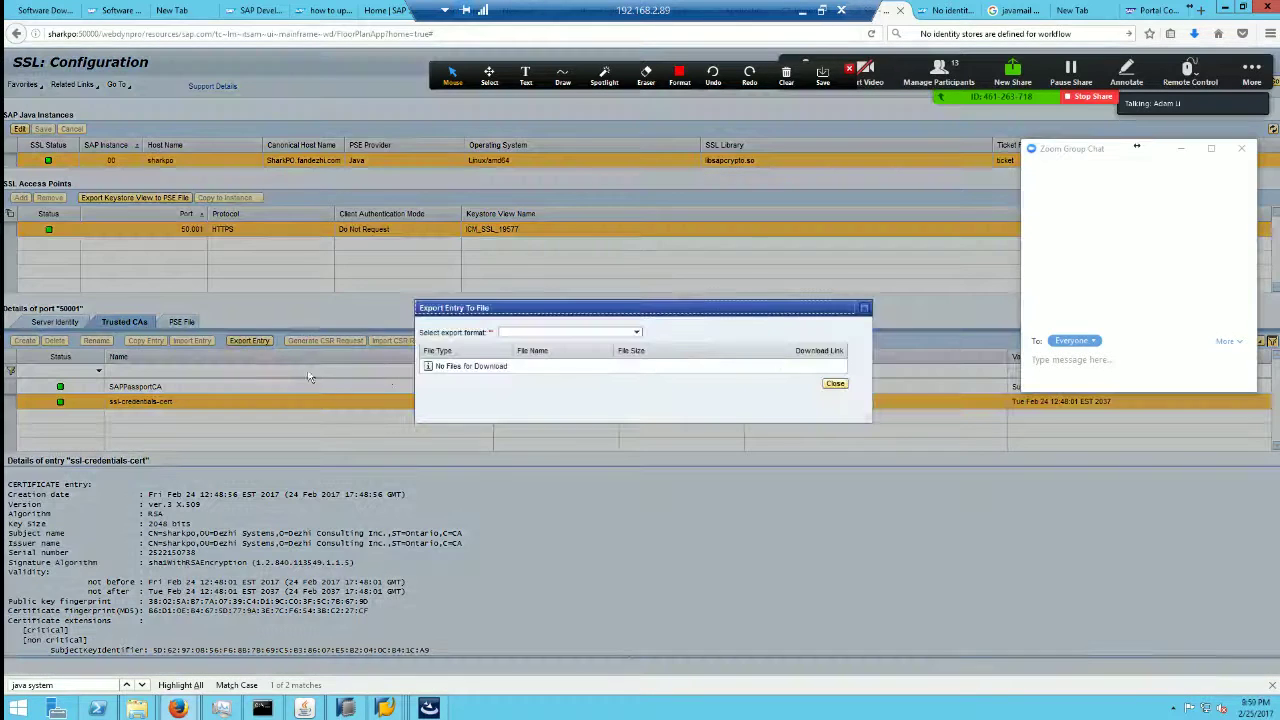
click(636, 333)
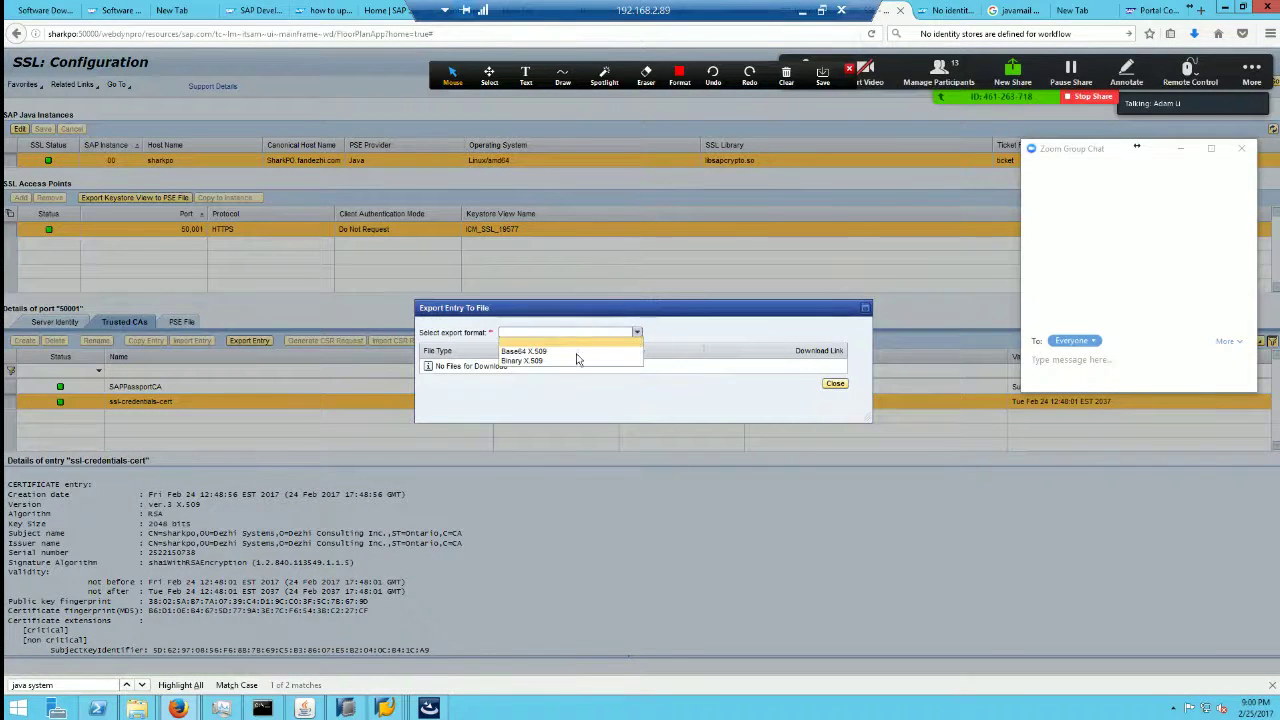
click(547, 361)
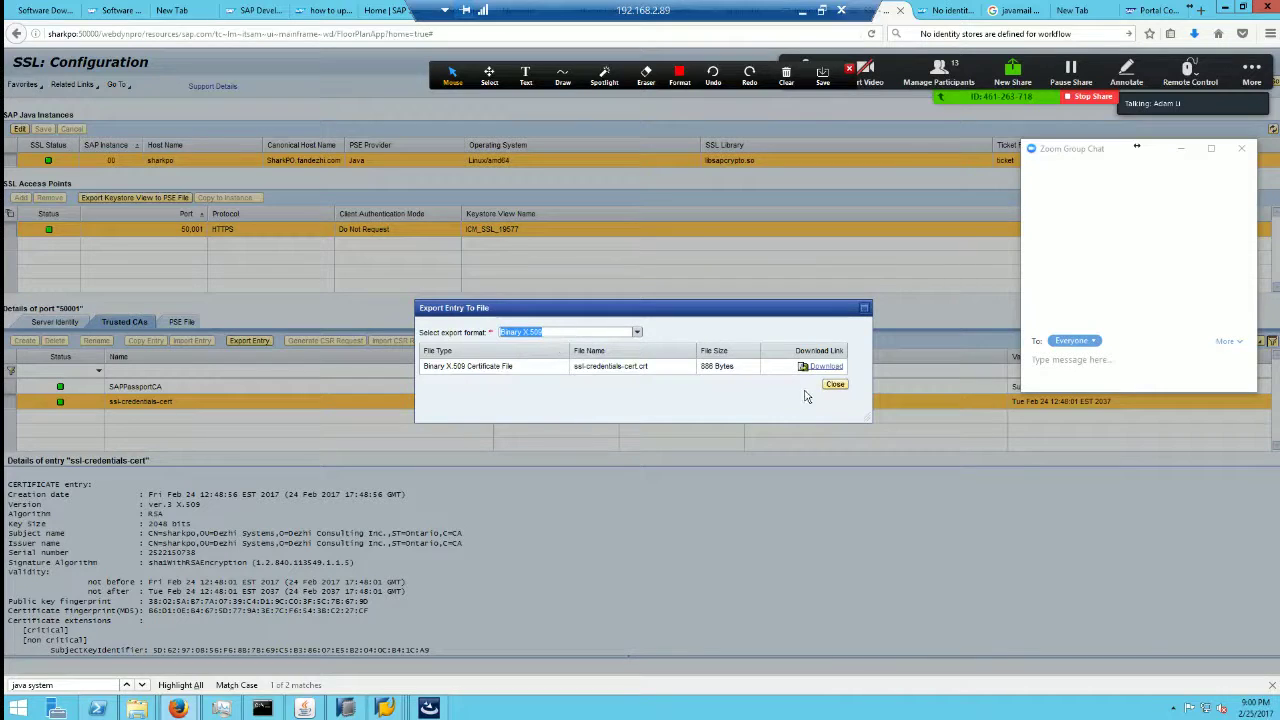
click(835, 385)
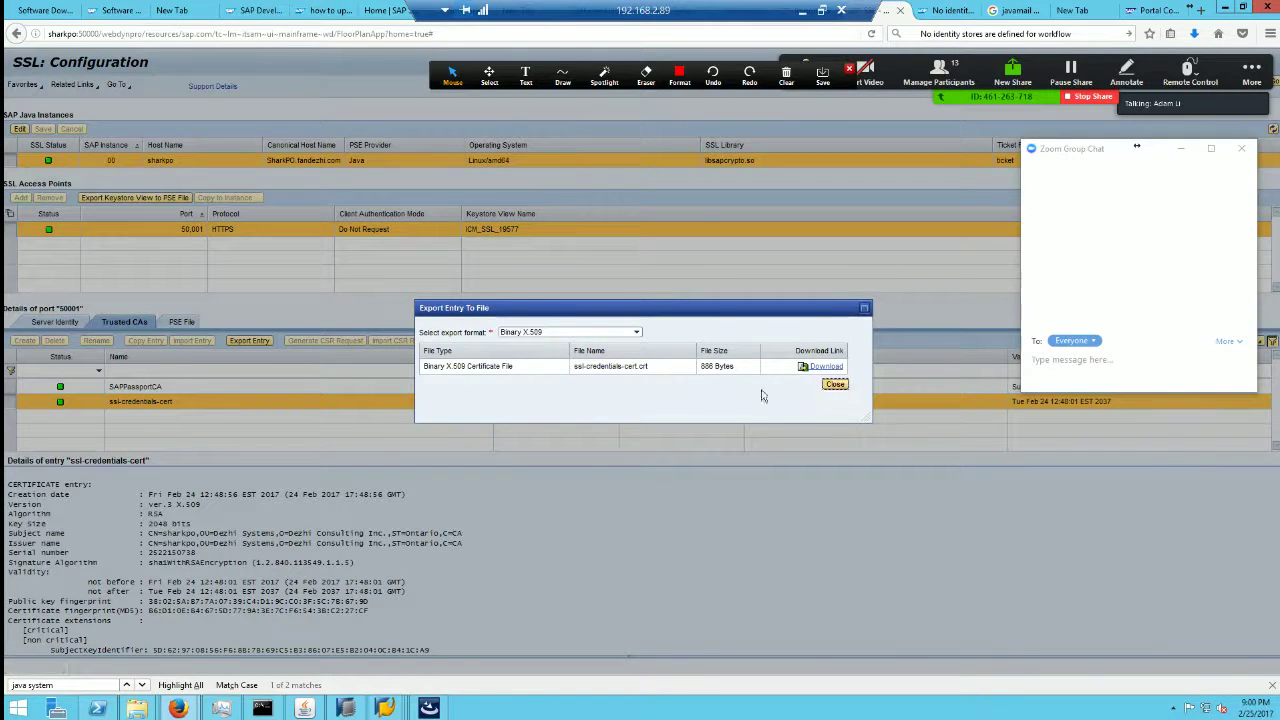
Step: Check the ssl-credentials key pair's export format, PKCS#8 Key Pair
click(58, 322)
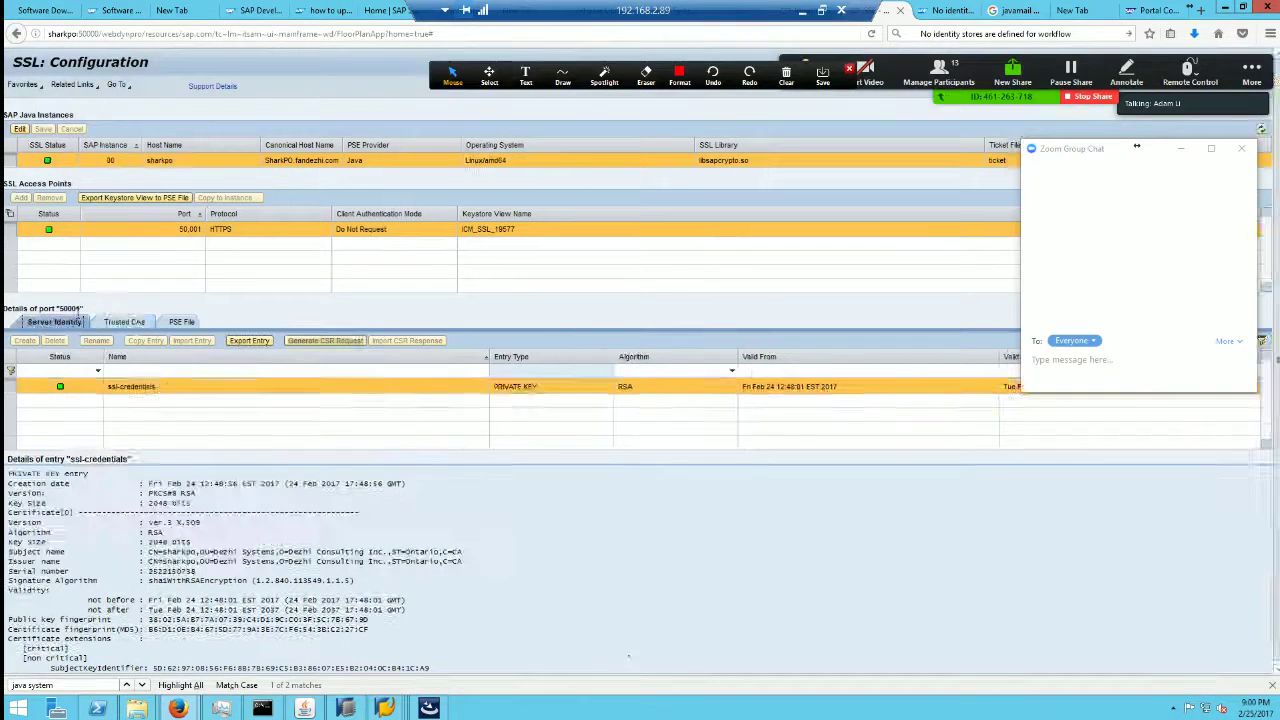
click(249, 341)
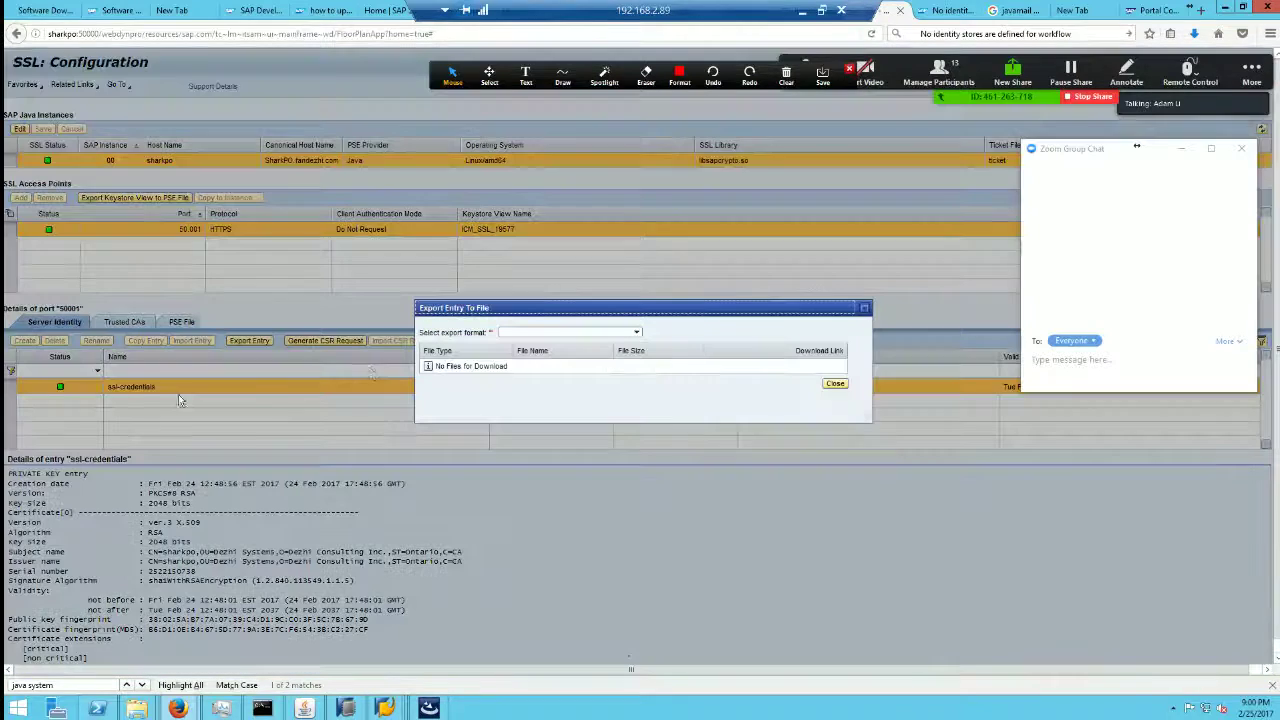
click(603, 333)
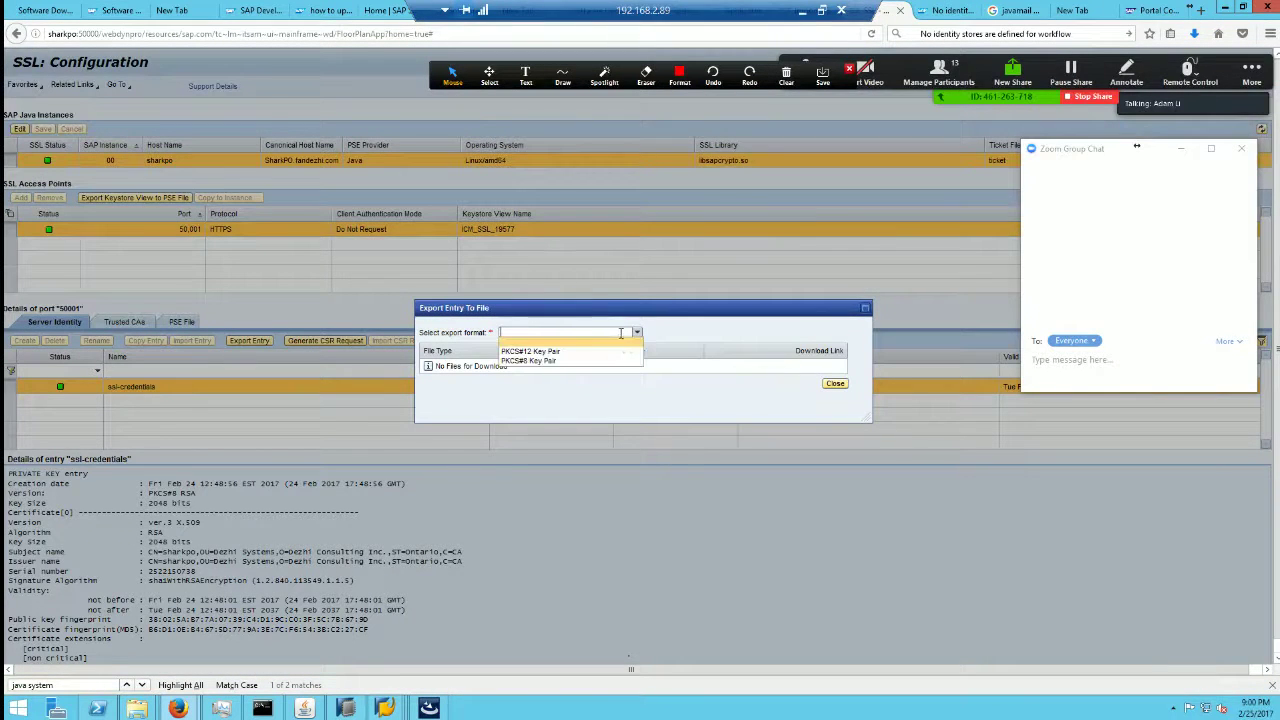
click(525, 362)
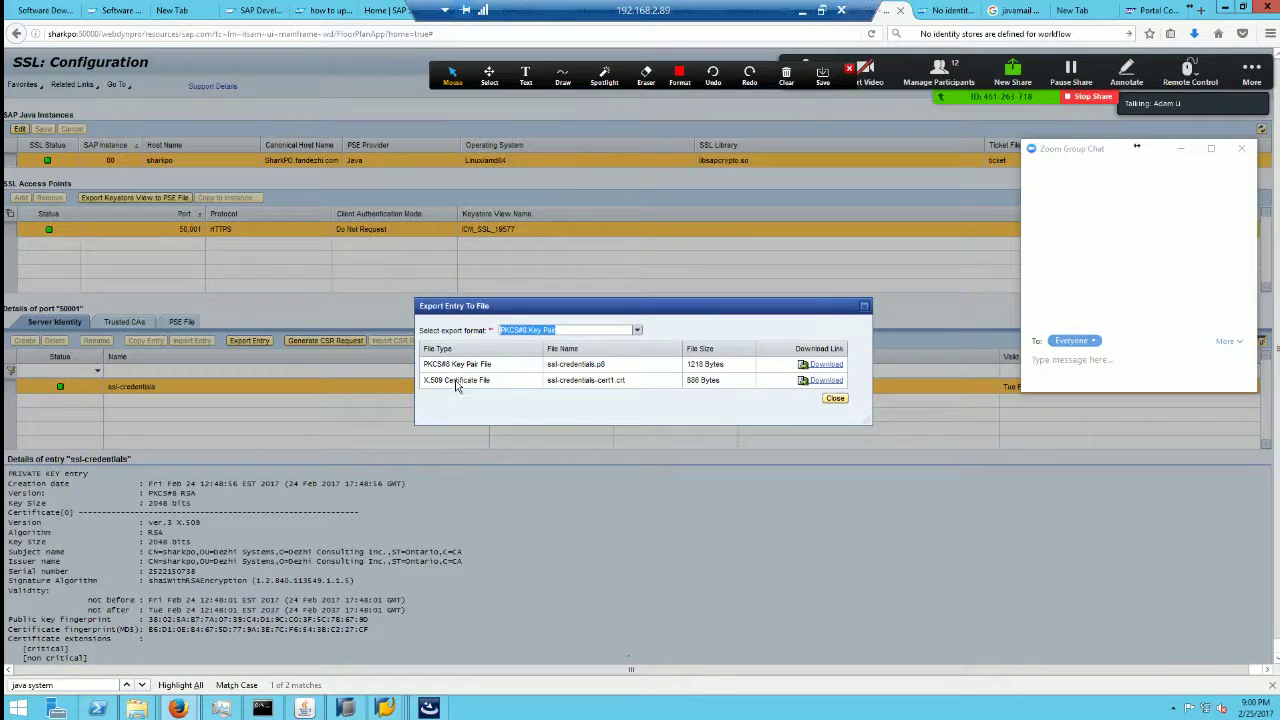
click(835, 398)
Step: Recheck ssl-credentials-cert's Binary X.509 export under Trusted CAs, then restore the window
click(126, 322)
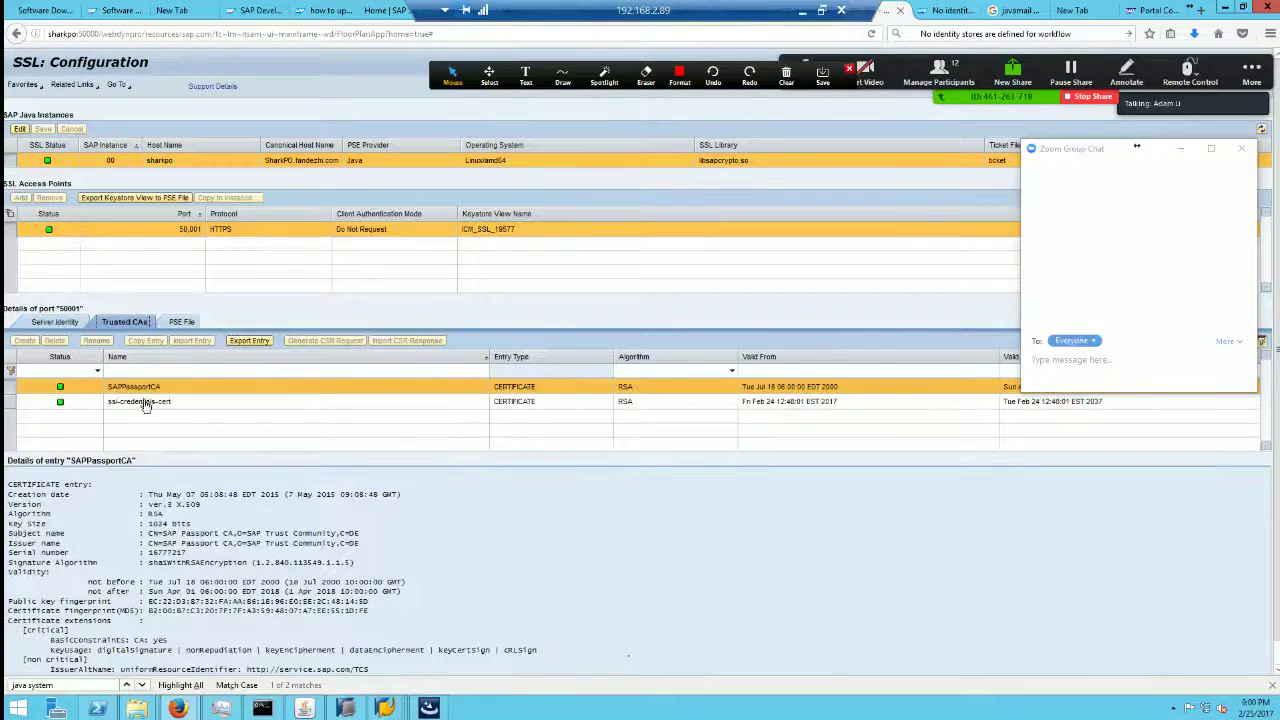
click(143, 402)
click(250, 341)
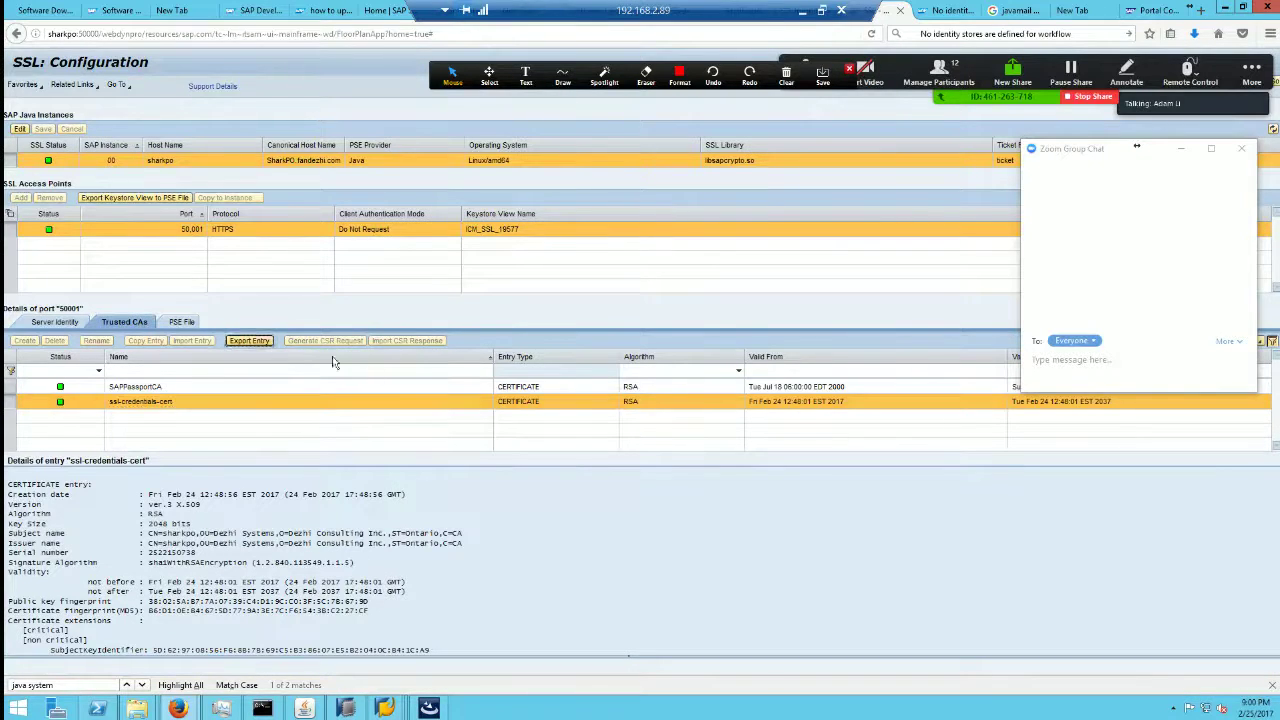
click(637, 334)
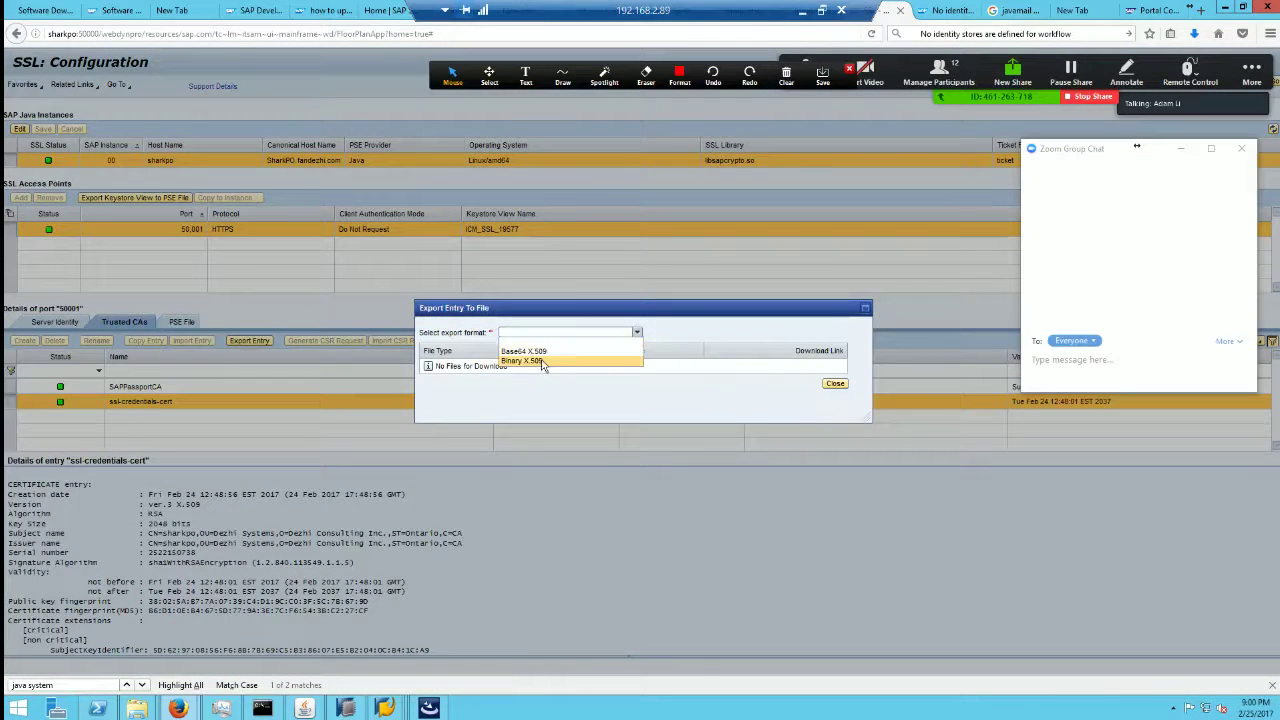
click(544, 362)
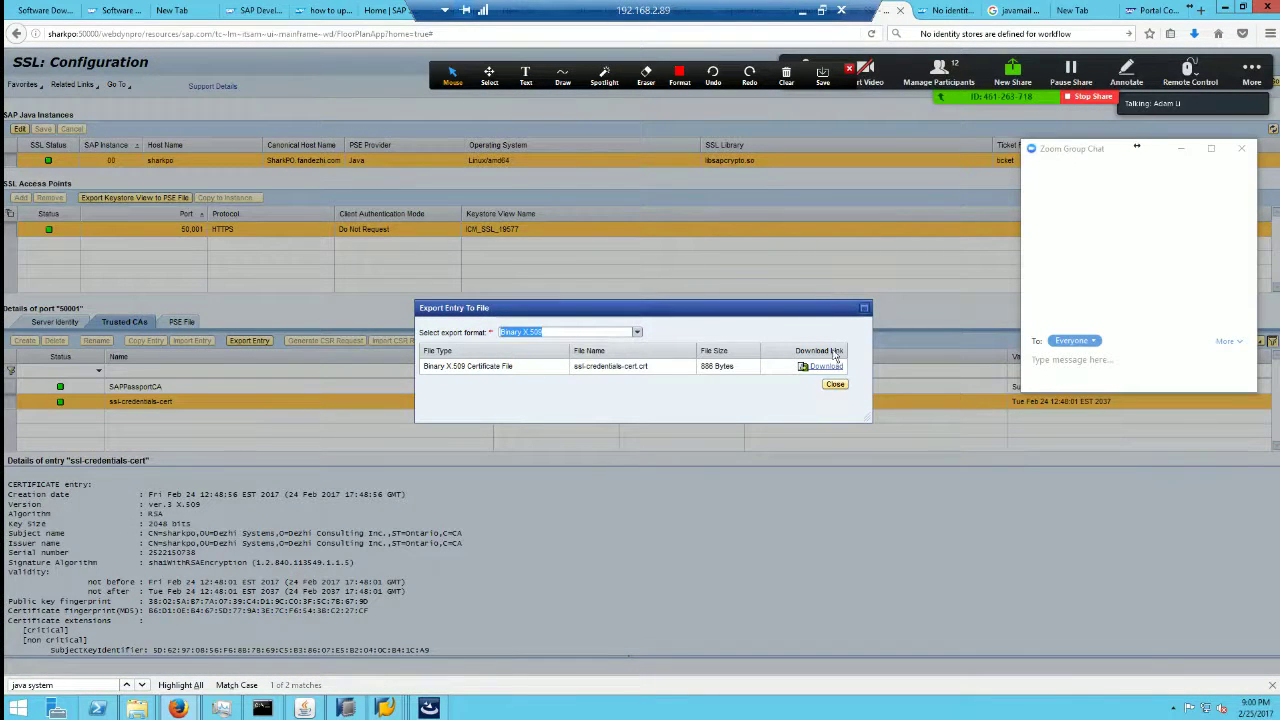
click(835, 384)
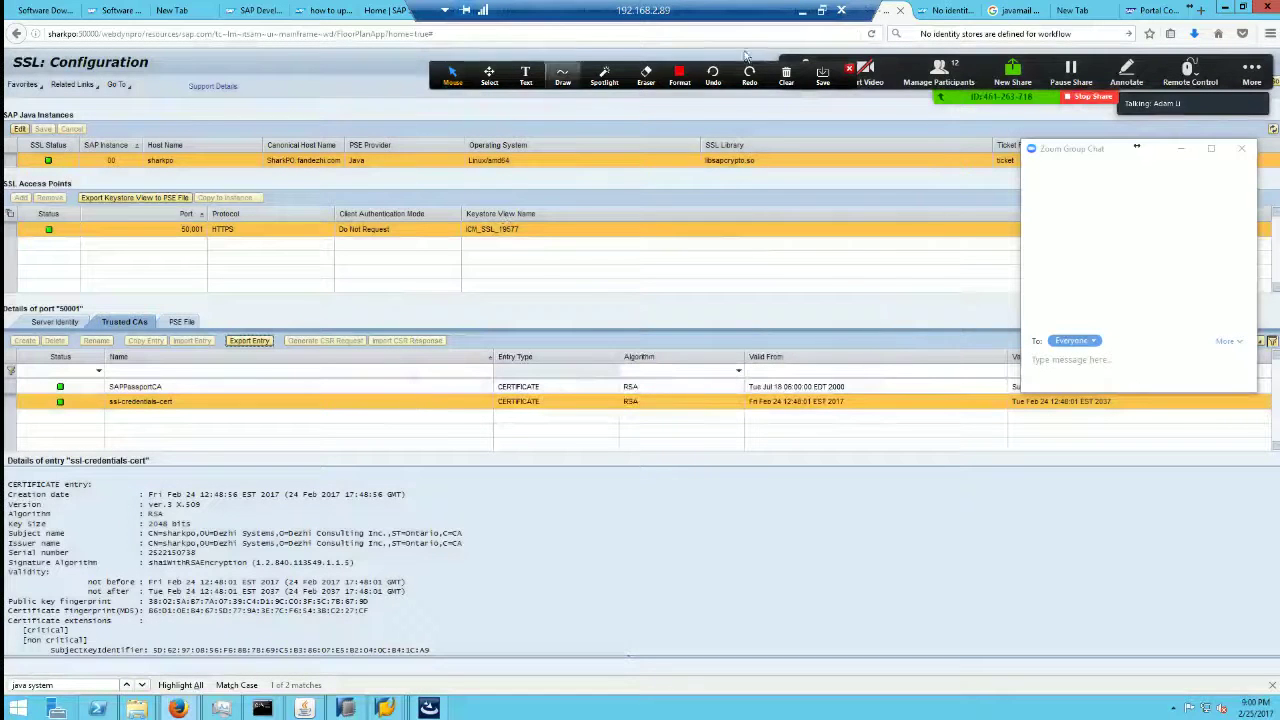
click(1240, 10)
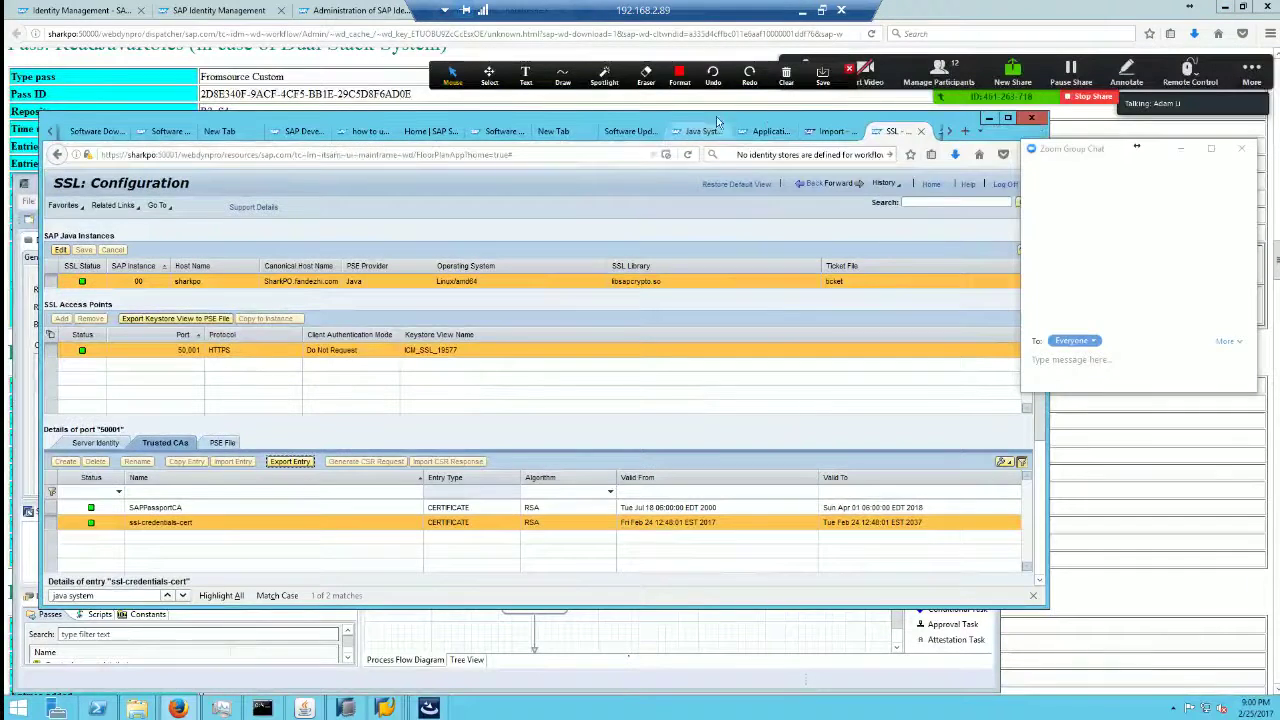
Step: Load the Identity Management portal over HTTPS on host sharkpo from the Support Portal tab
click(765, 131)
click(545, 134)
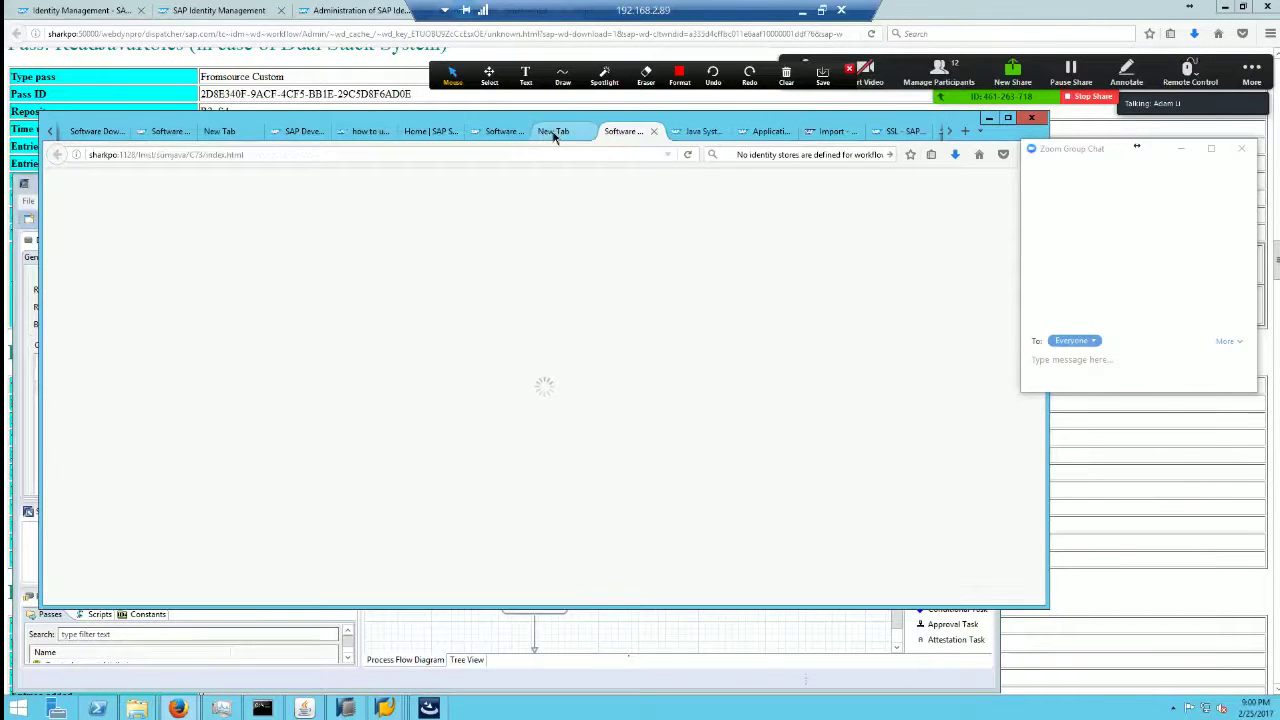
click(495, 131)
click(425, 132)
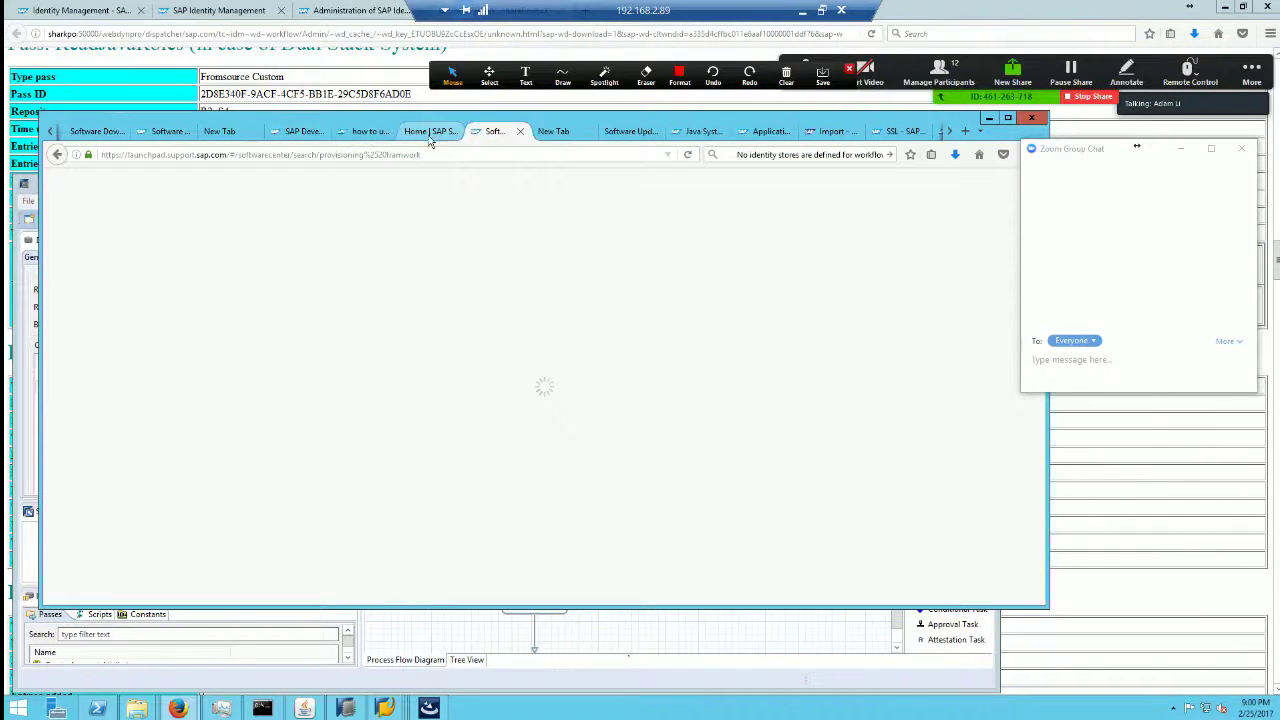
click(444, 154)
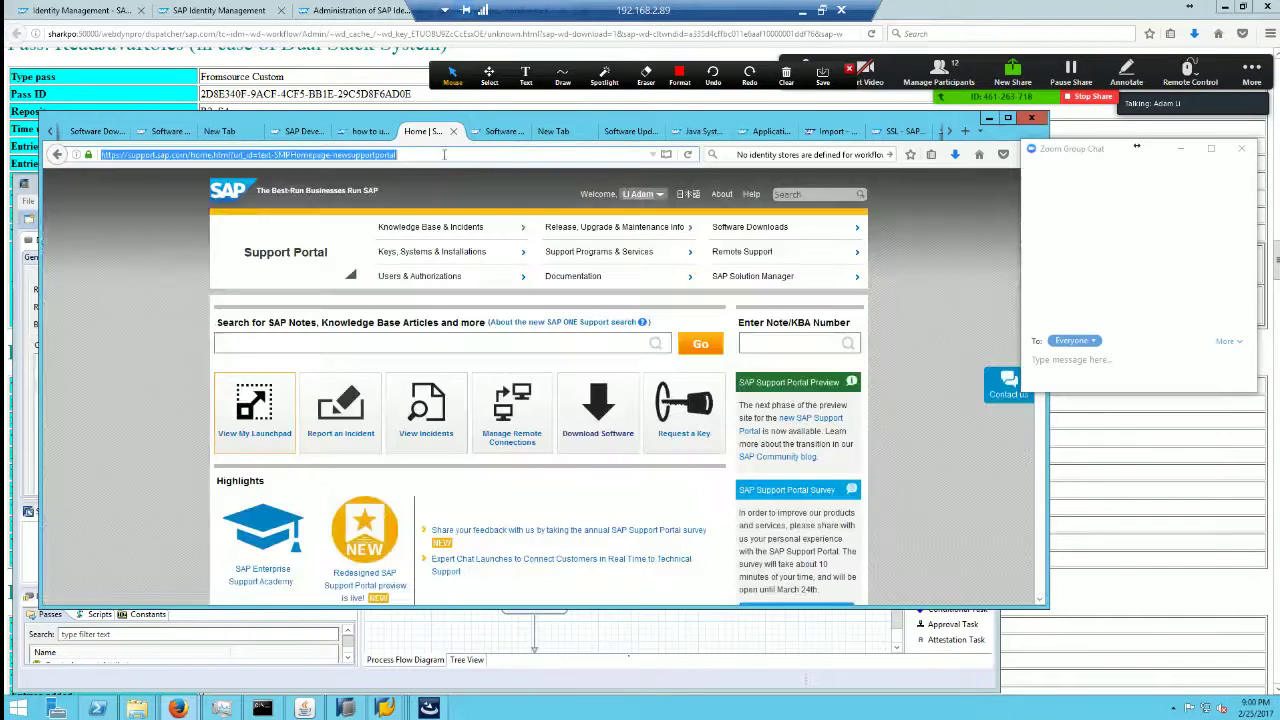
text(https)
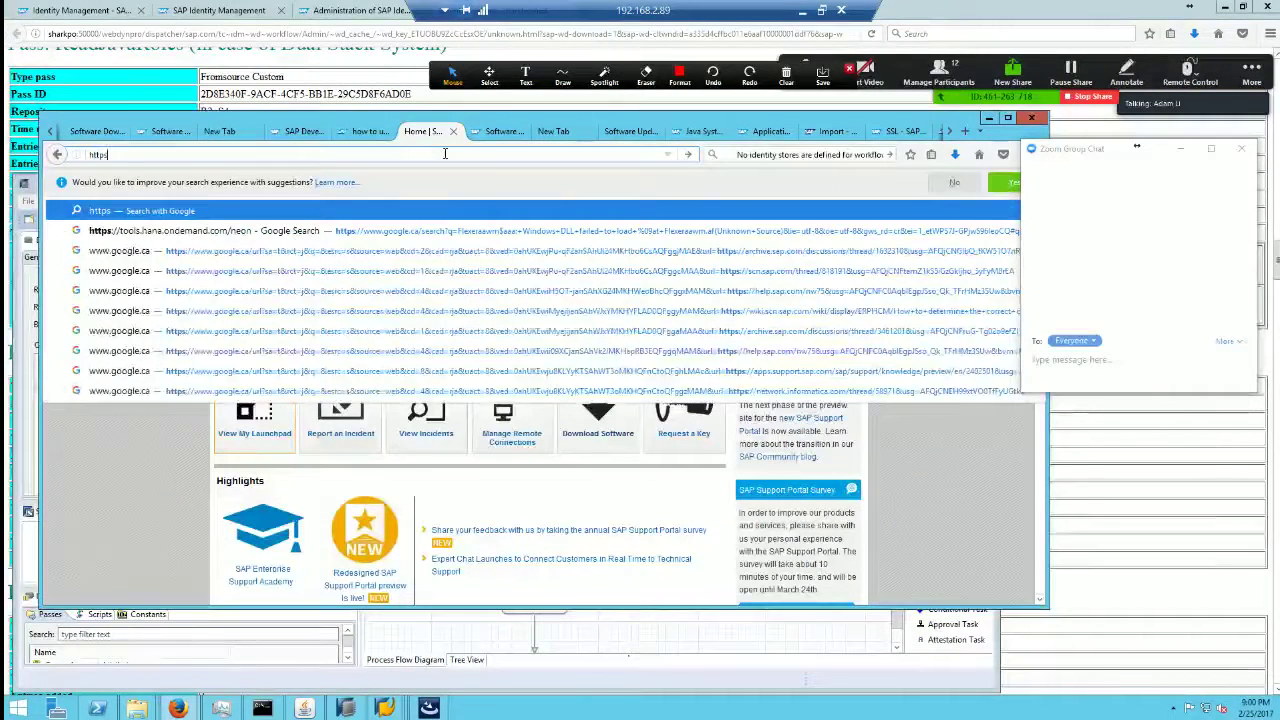
text(://sharkpo)
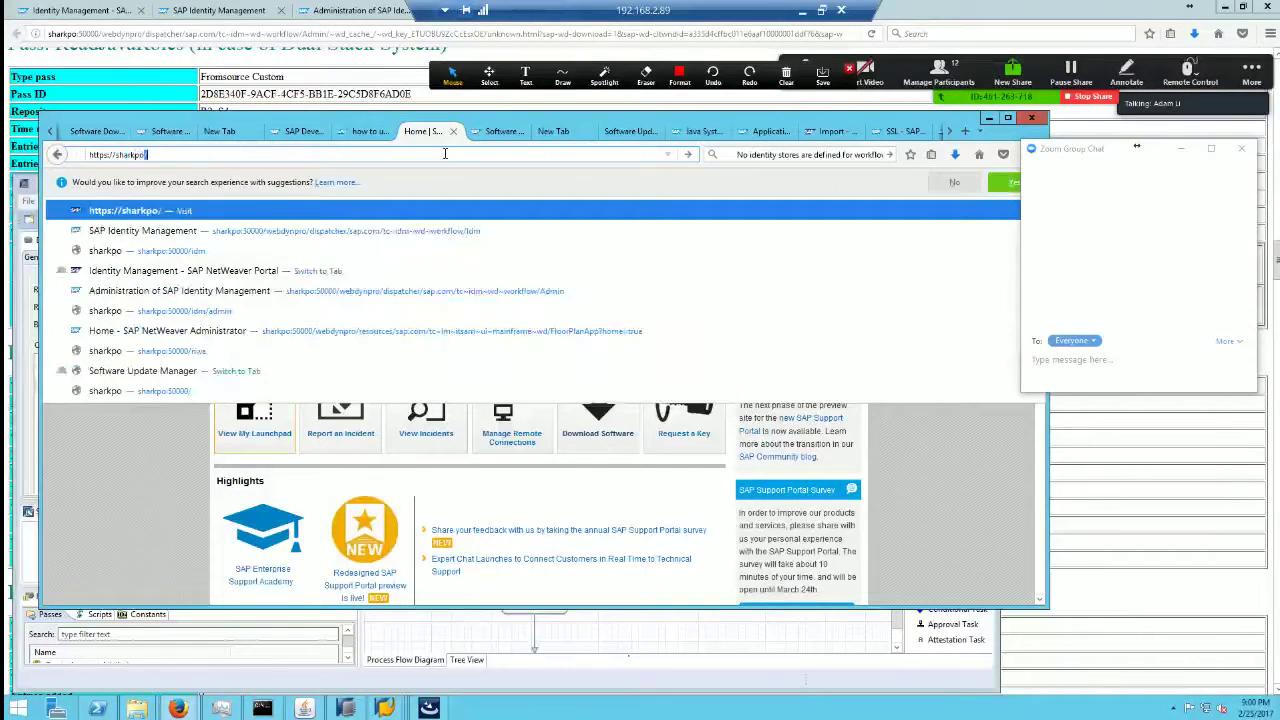
text(:5000)
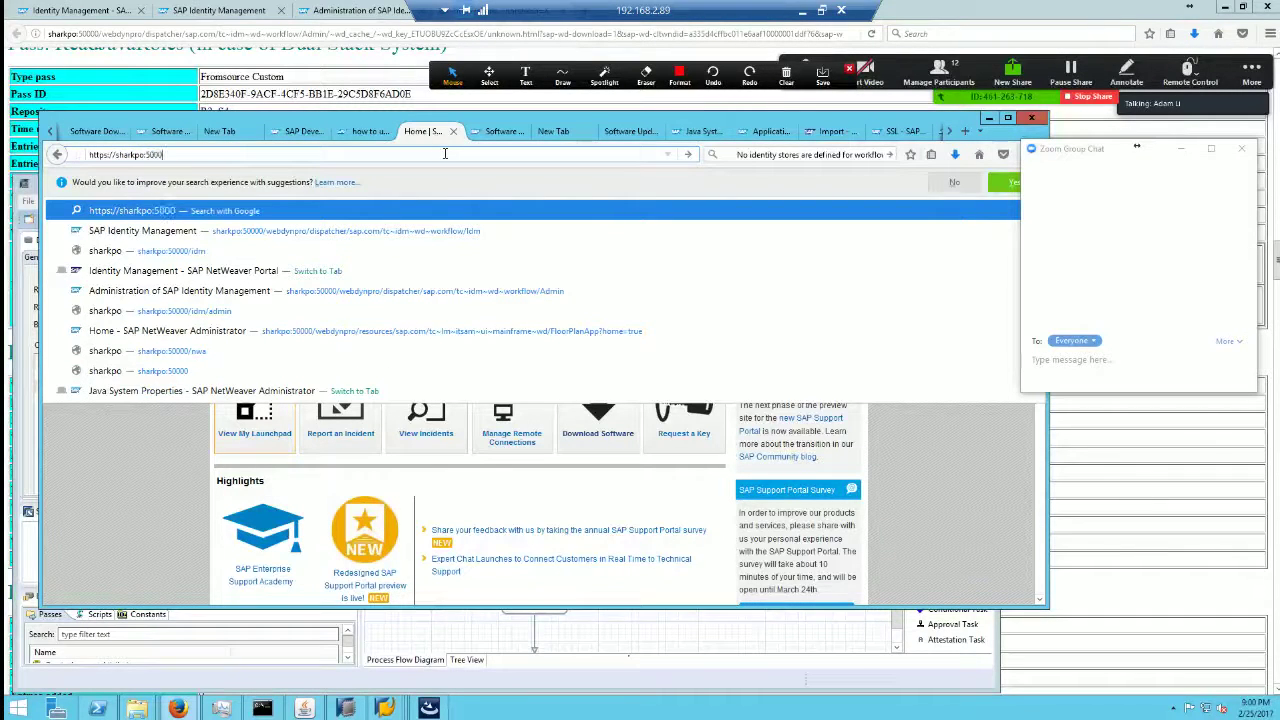
text(0)
key(Return)
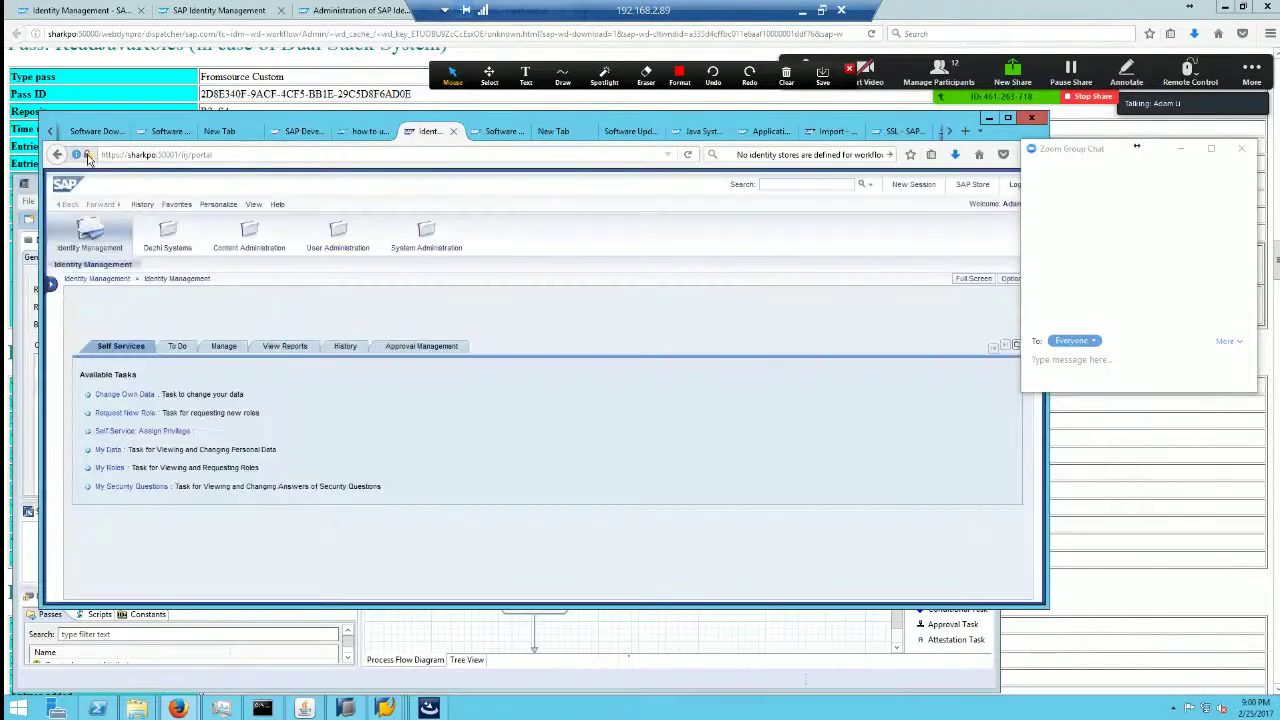
Step: Inspect the portal's SSL certificate details and its X.509 Certificate (PEM) export option, then close
click(84, 154)
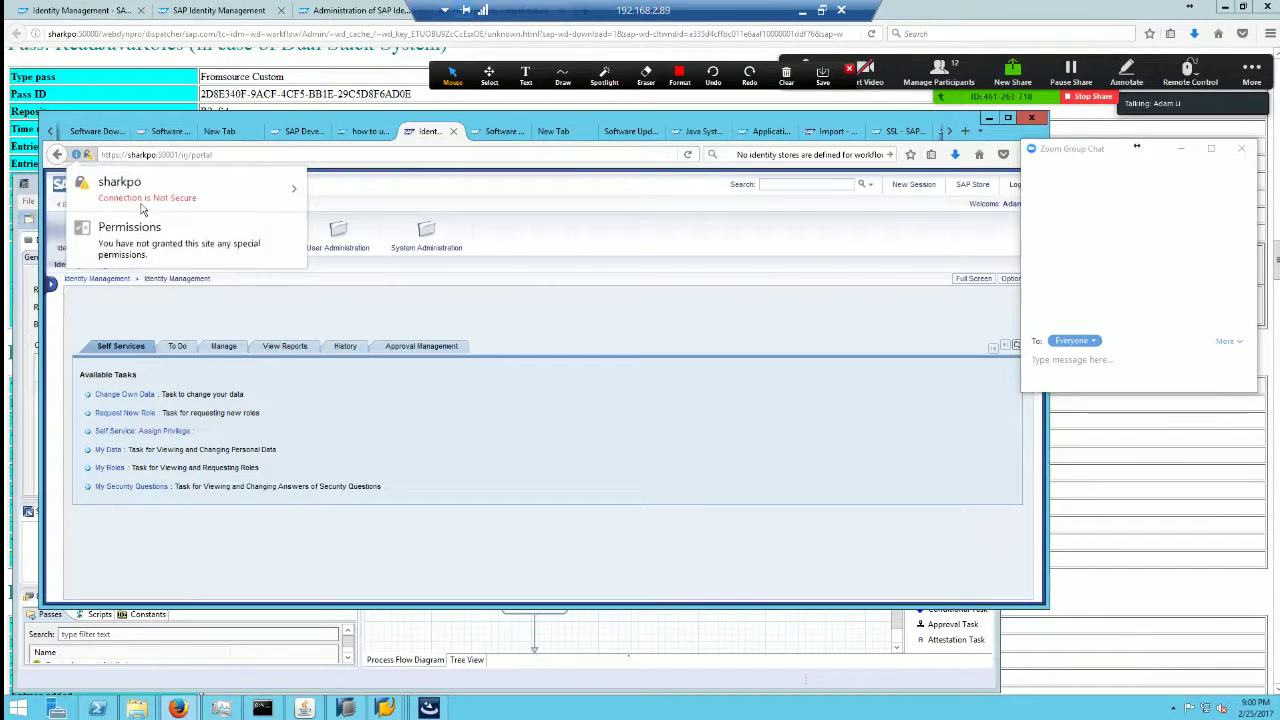
click(294, 189)
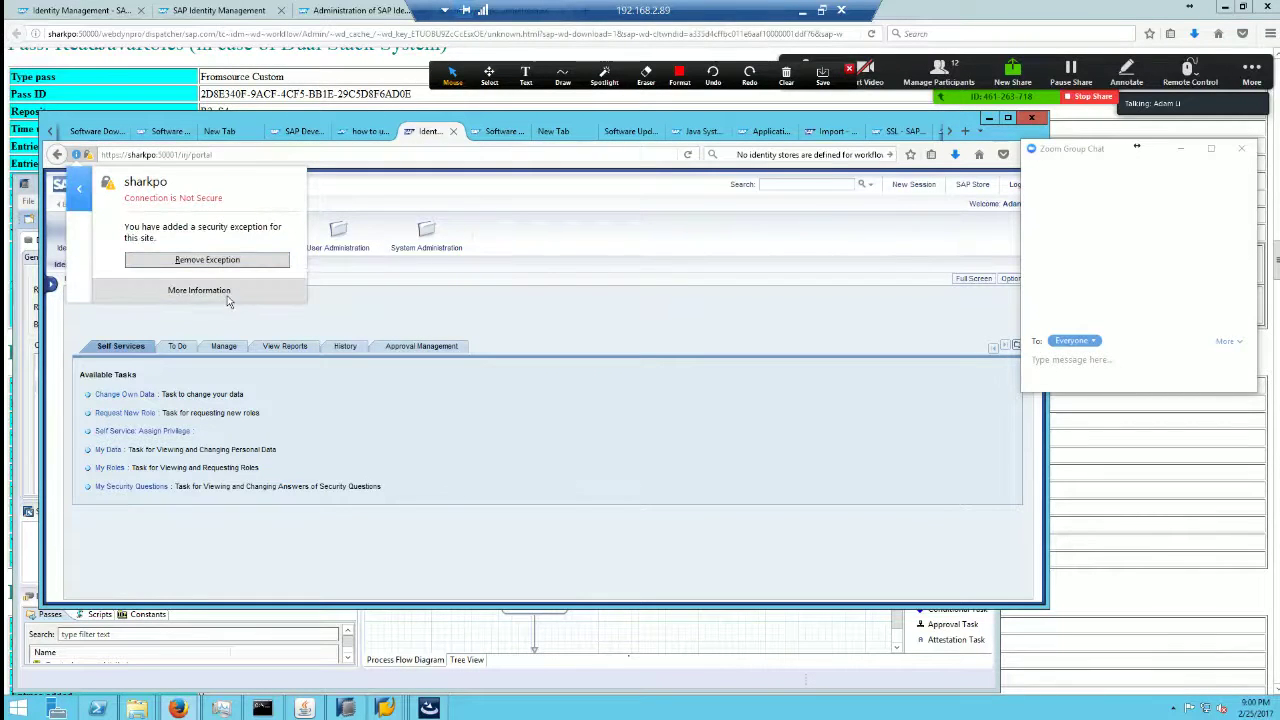
click(199, 290)
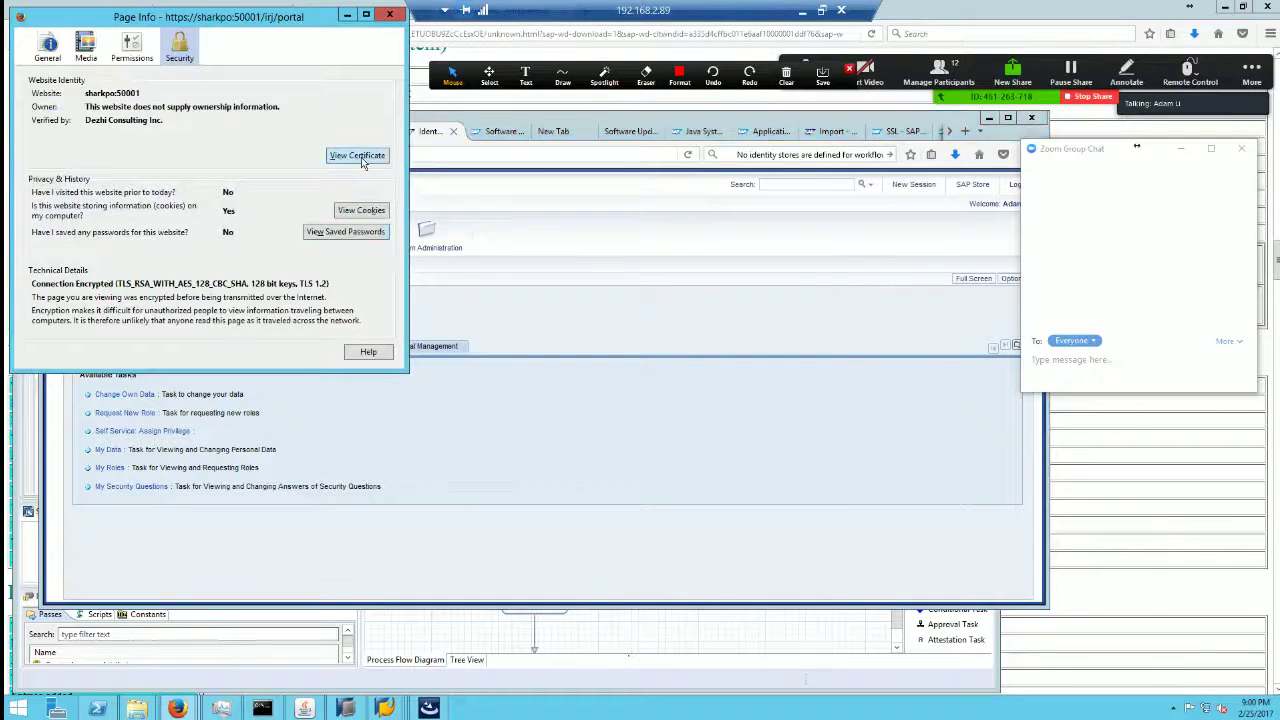
click(357, 155)
click(495, 164)
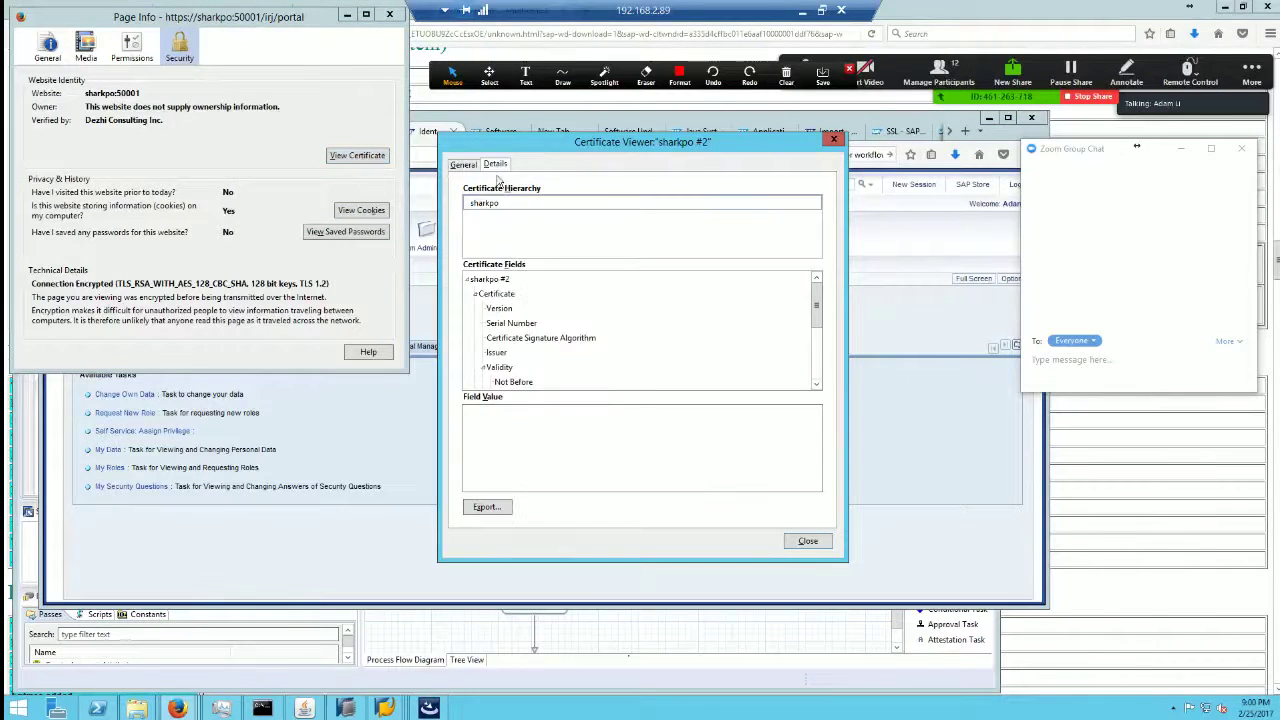
click(486, 507)
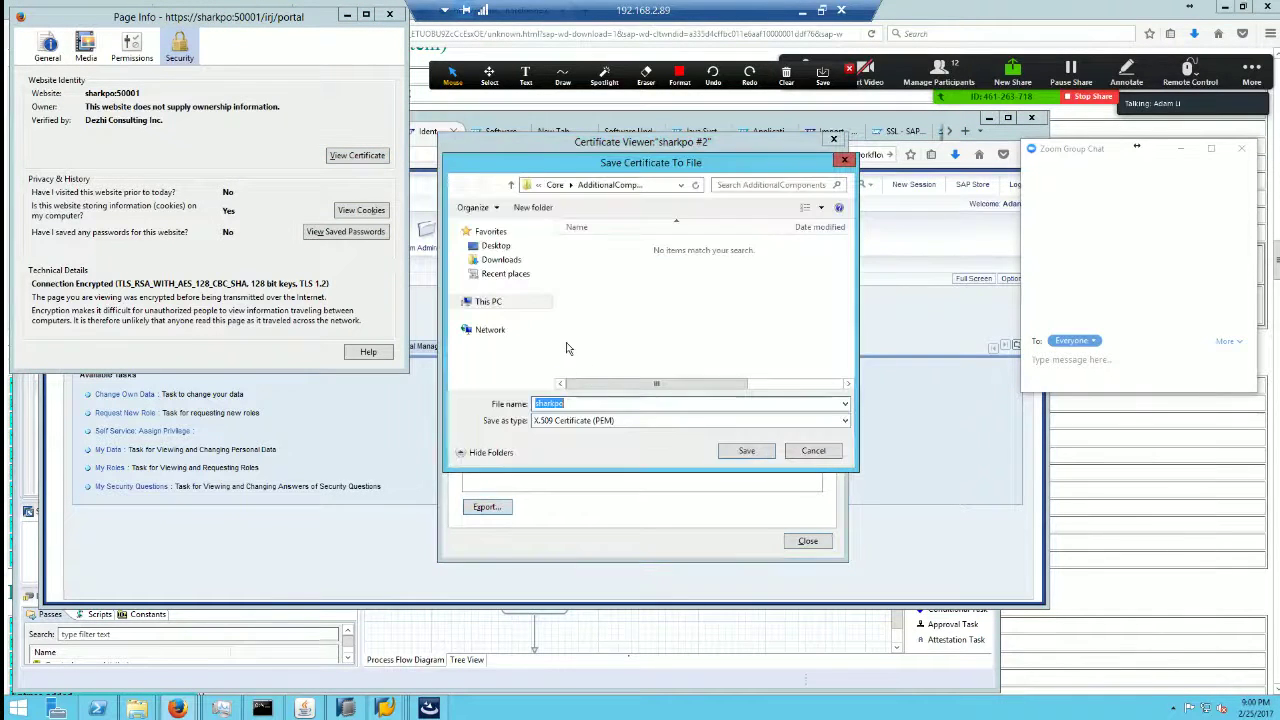
click(613, 421)
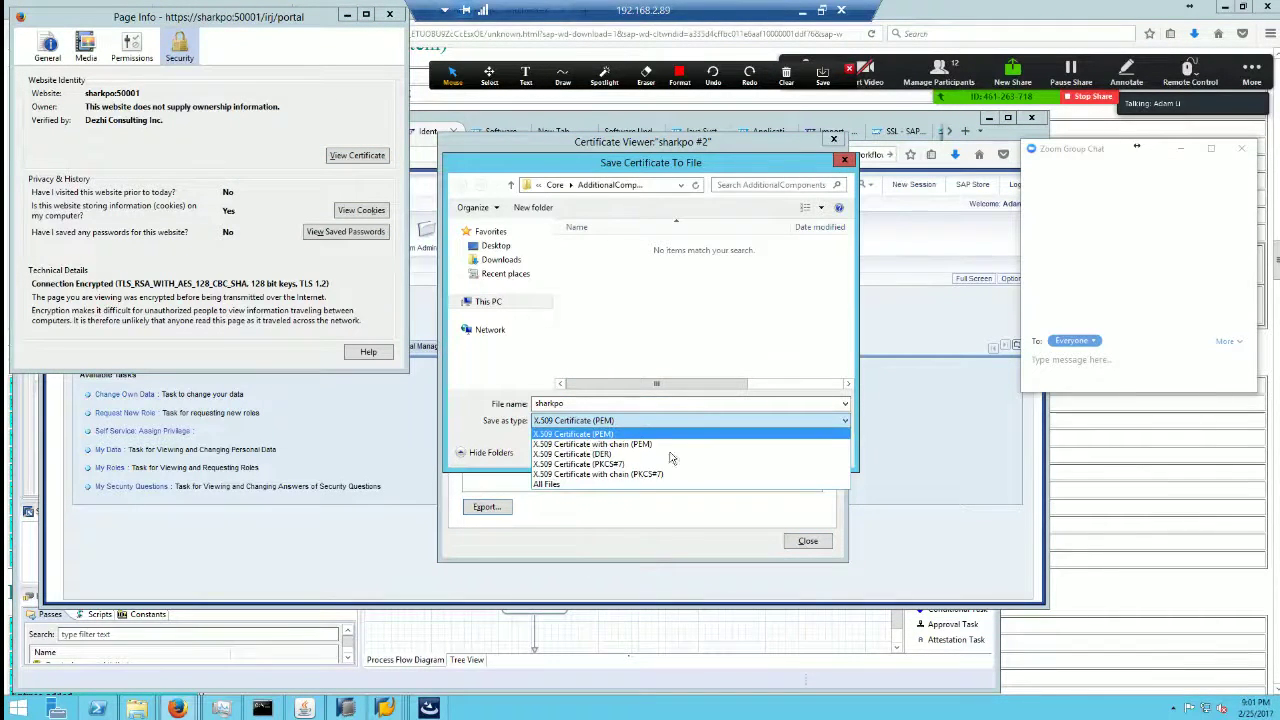
click(585, 420)
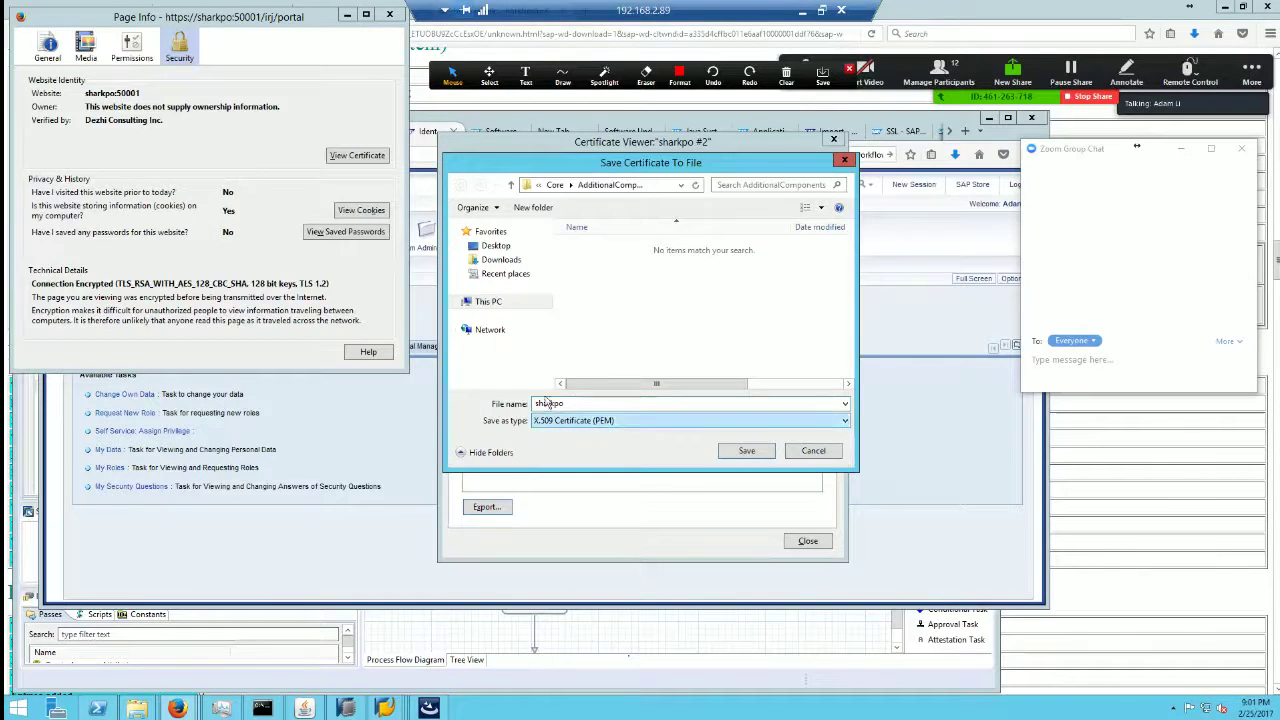
key(Escape)
key(Escape)
key(Escape)
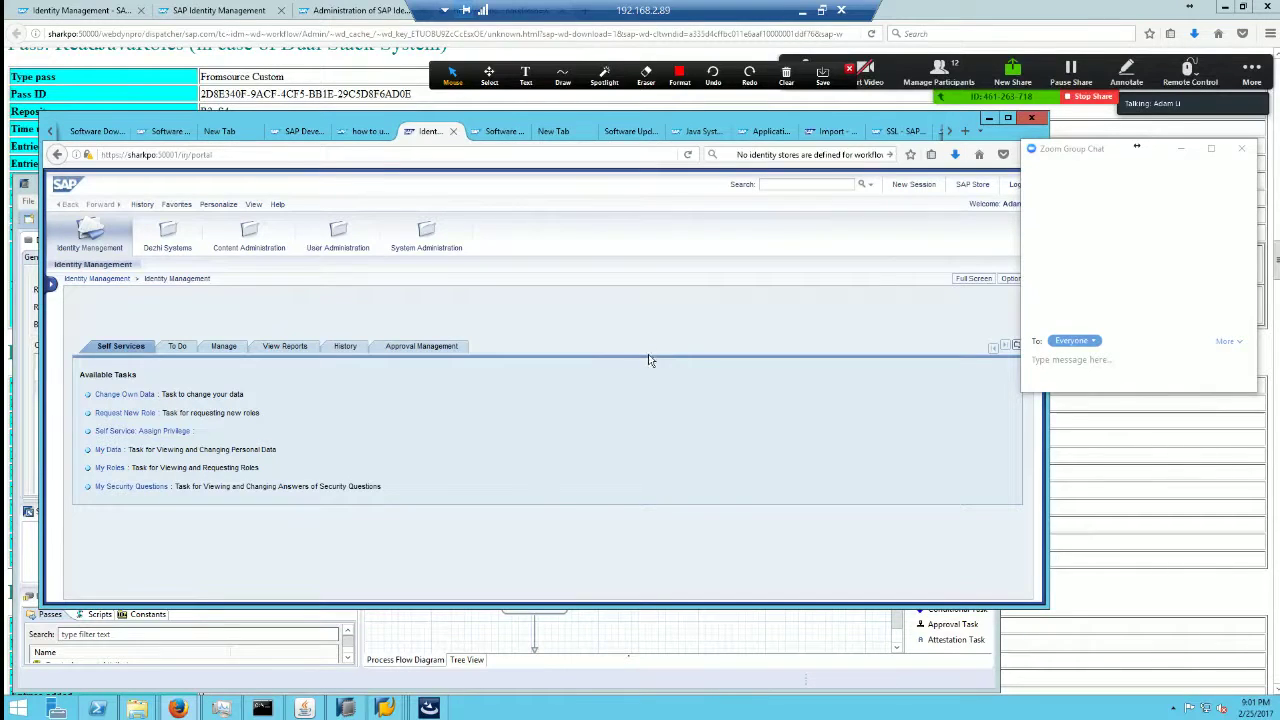
Step: Bring the Dezhi Forum IDM 8.0 guide to the front and scroll past the dispatcher screenshots
click(800, 18)
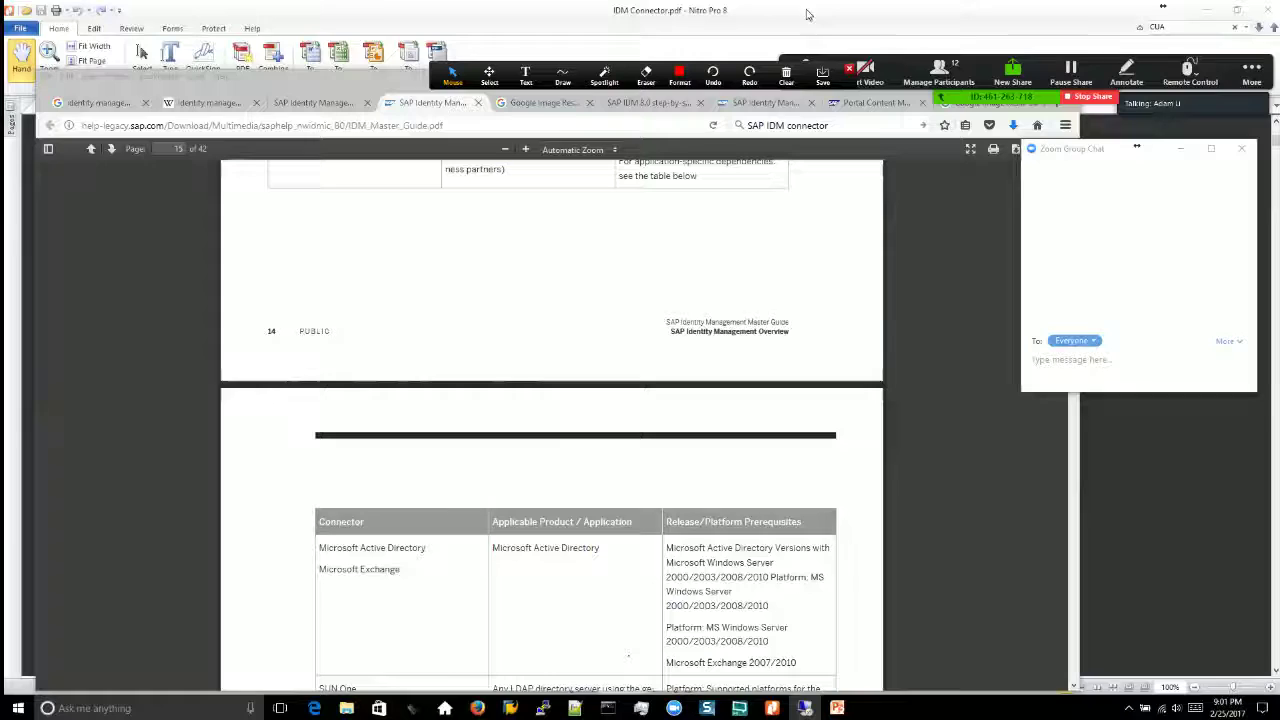
click(870, 102)
click(762, 102)
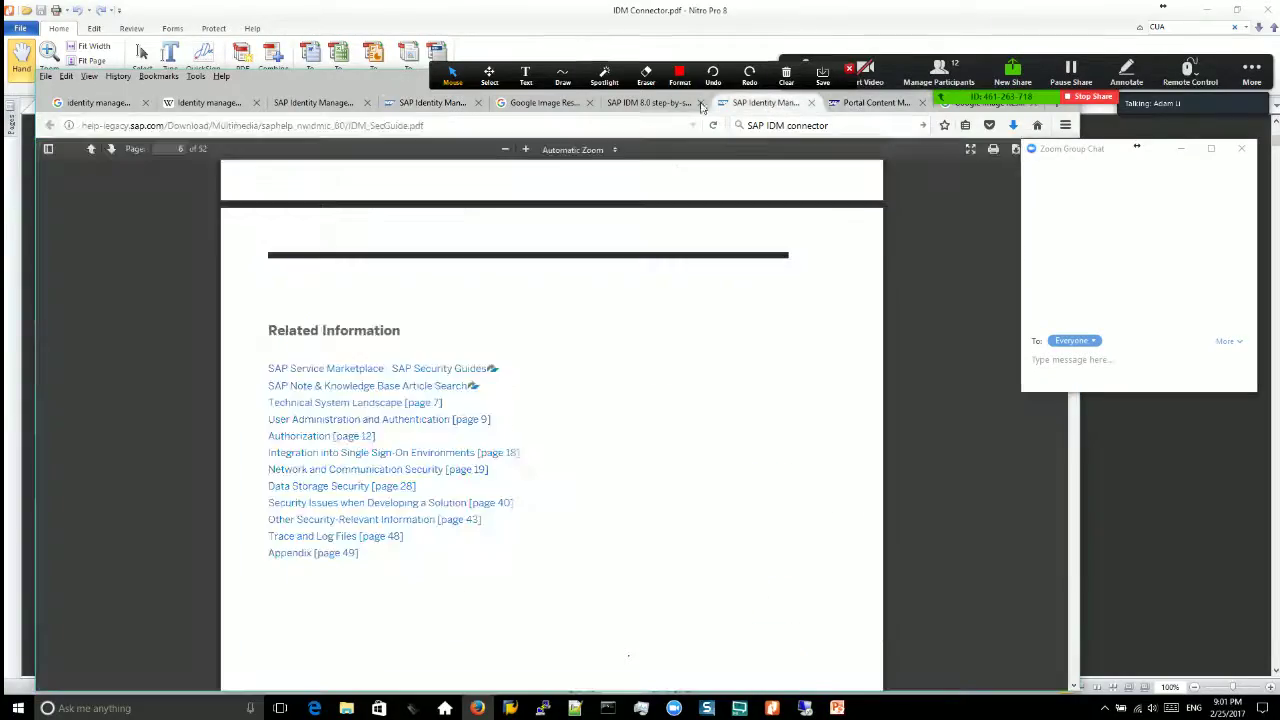
click(640, 103)
scroll(851, 446, down, 6)
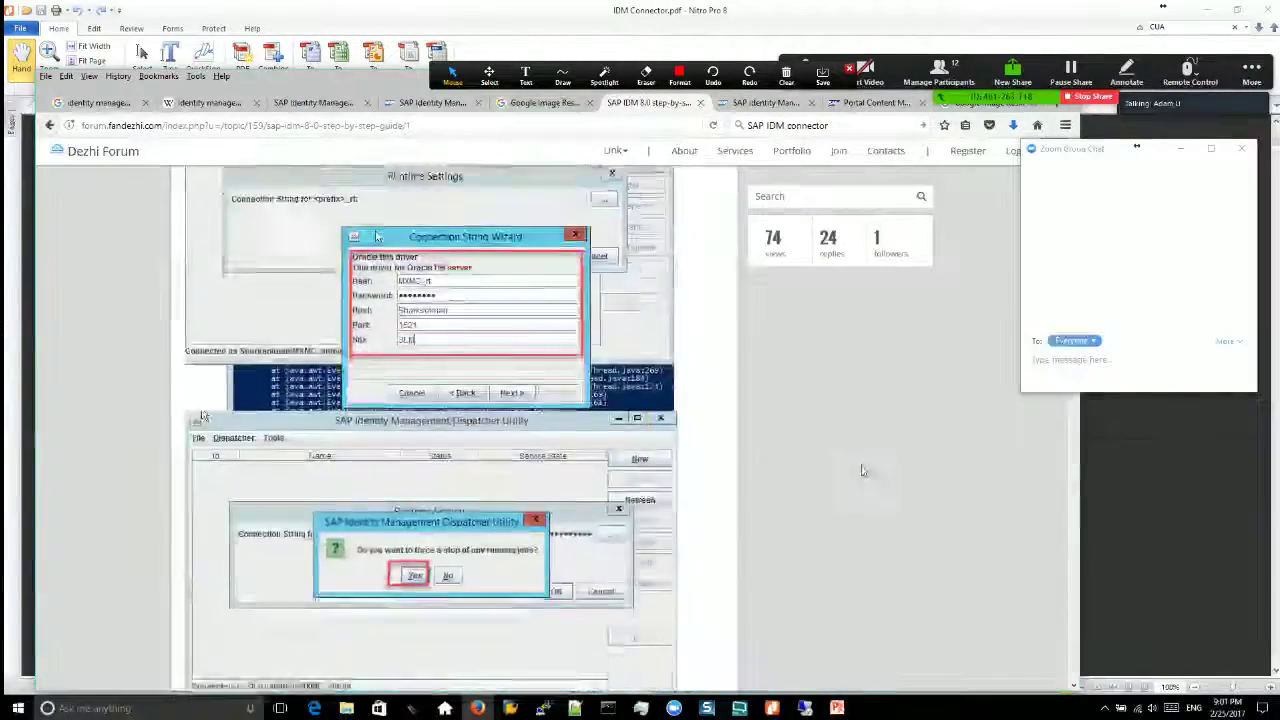
scroll(841, 466, down, 10)
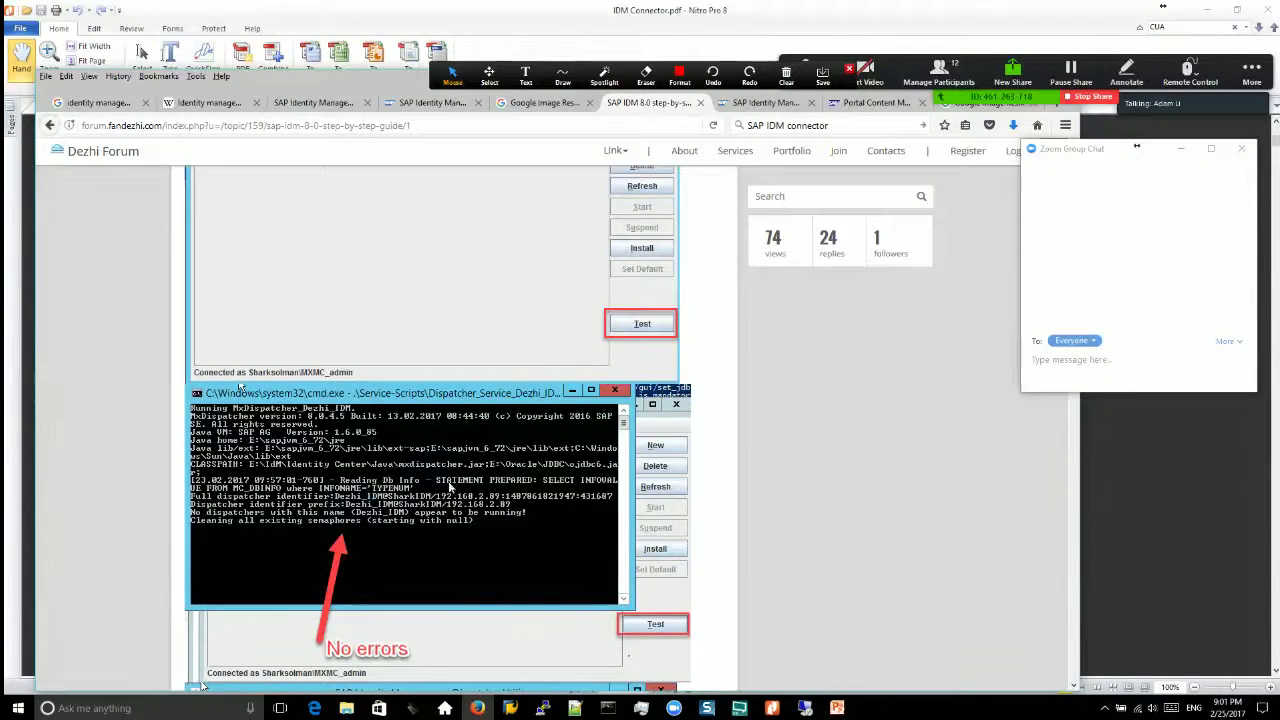
scroll(737, 489, down, 5)
scroll(924, 524, down, 3)
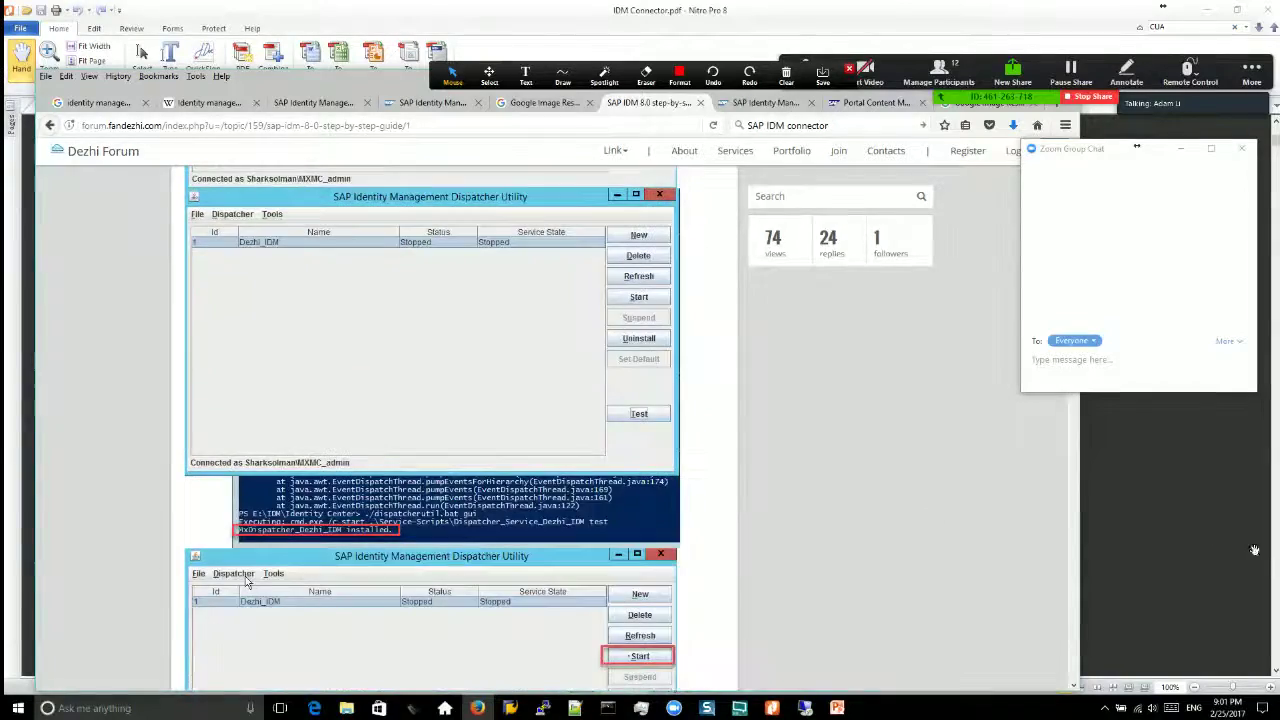
Step: Cross-check the IDM Connector slide deck while scrolling the guide down to SSL: Configuration
key(alt+Tab)
scroll(1254, 550, down, 3)
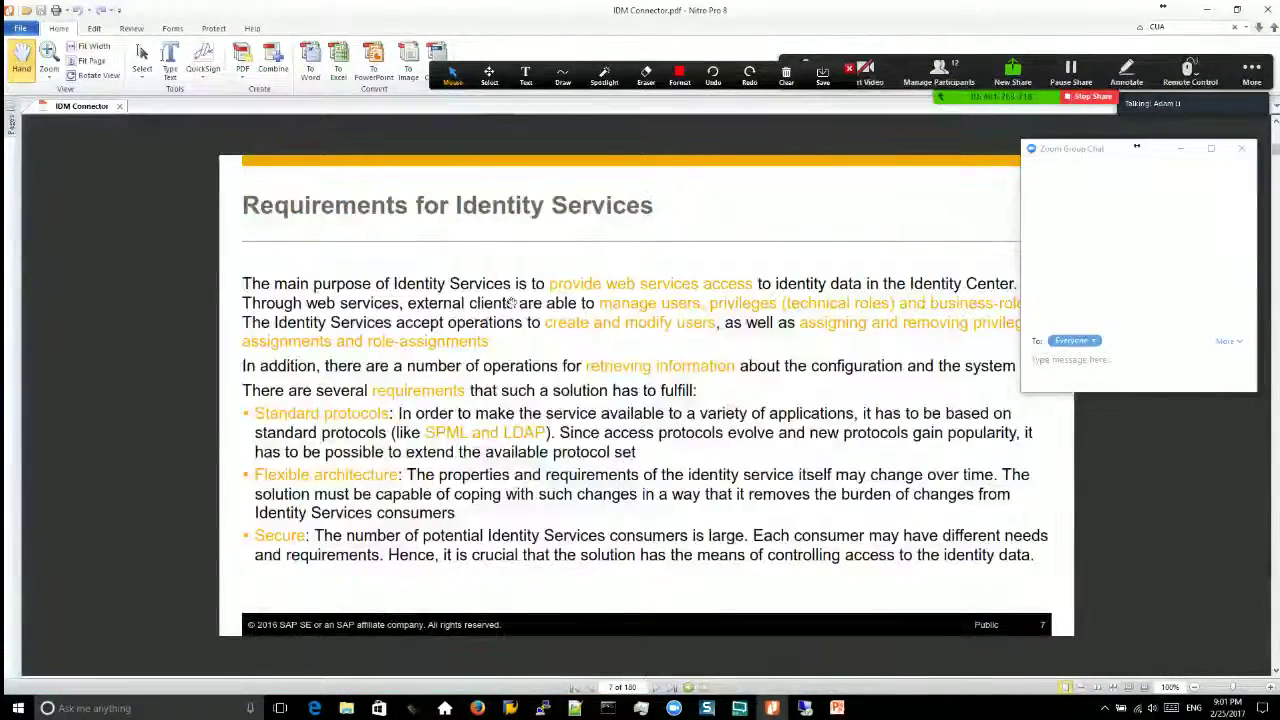
key(alt+Tab)
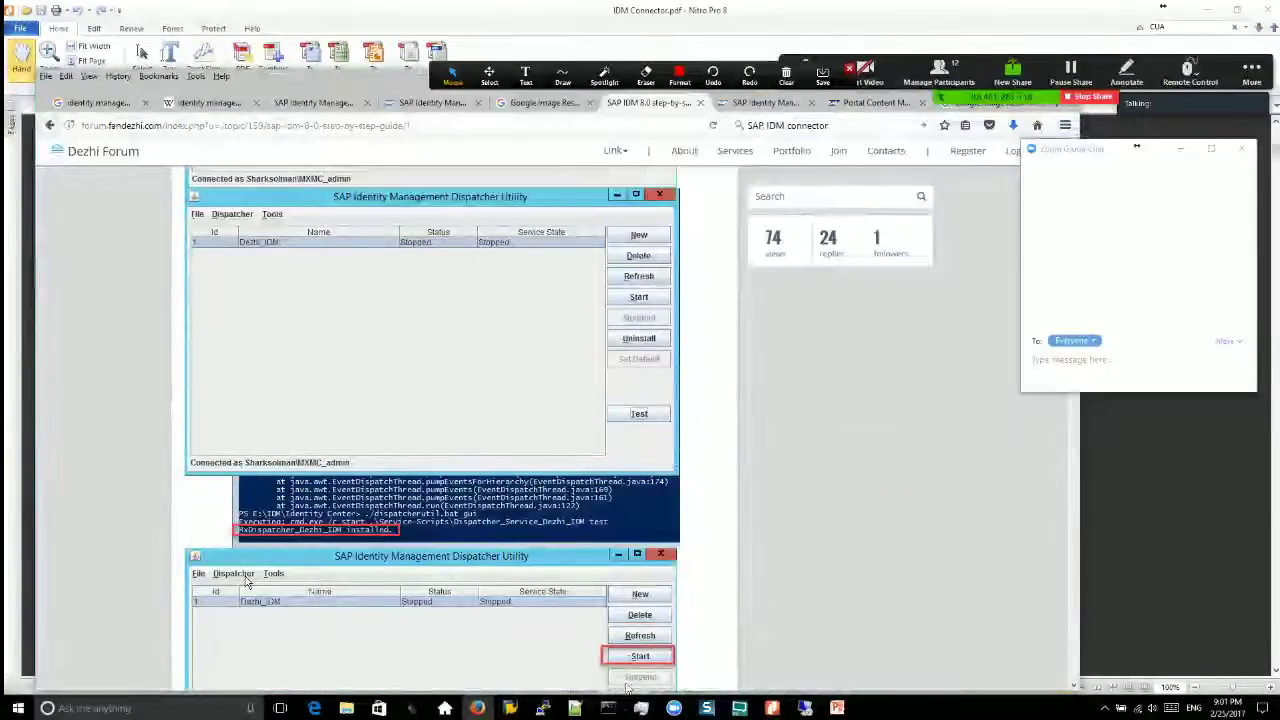
scroll(802, 561, down, 15)
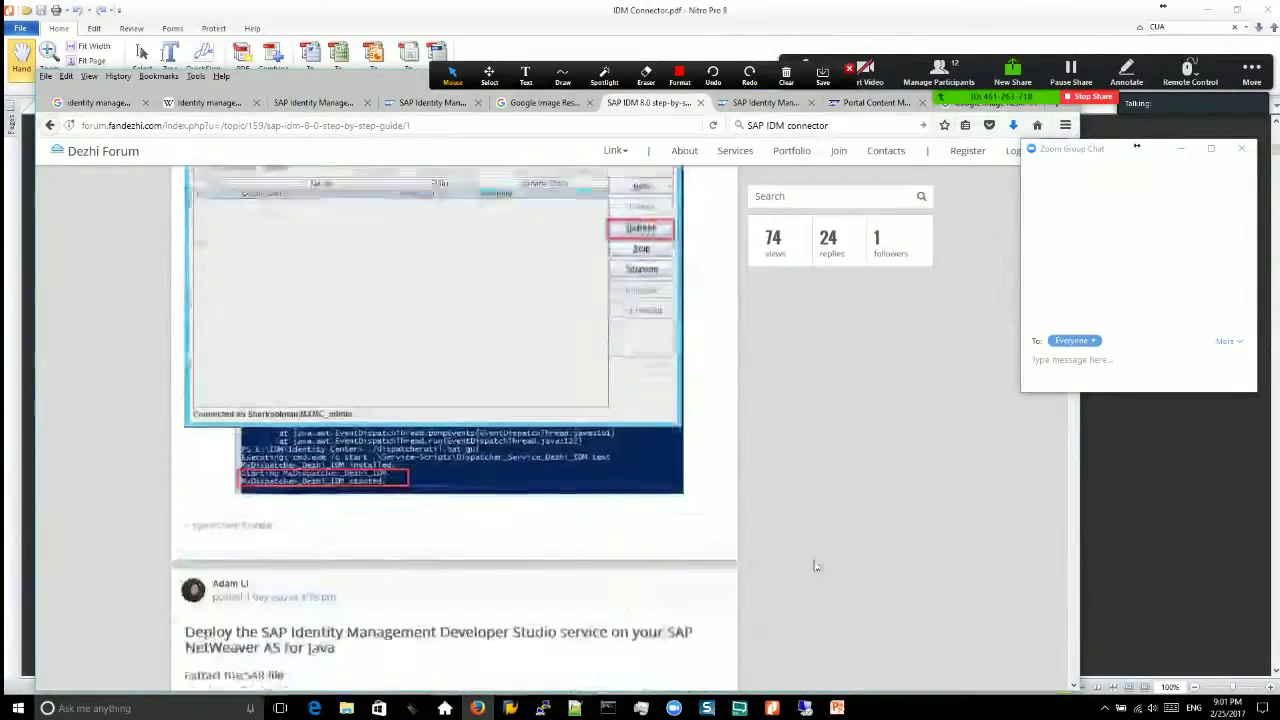
scroll(1040, 490, down, 5)
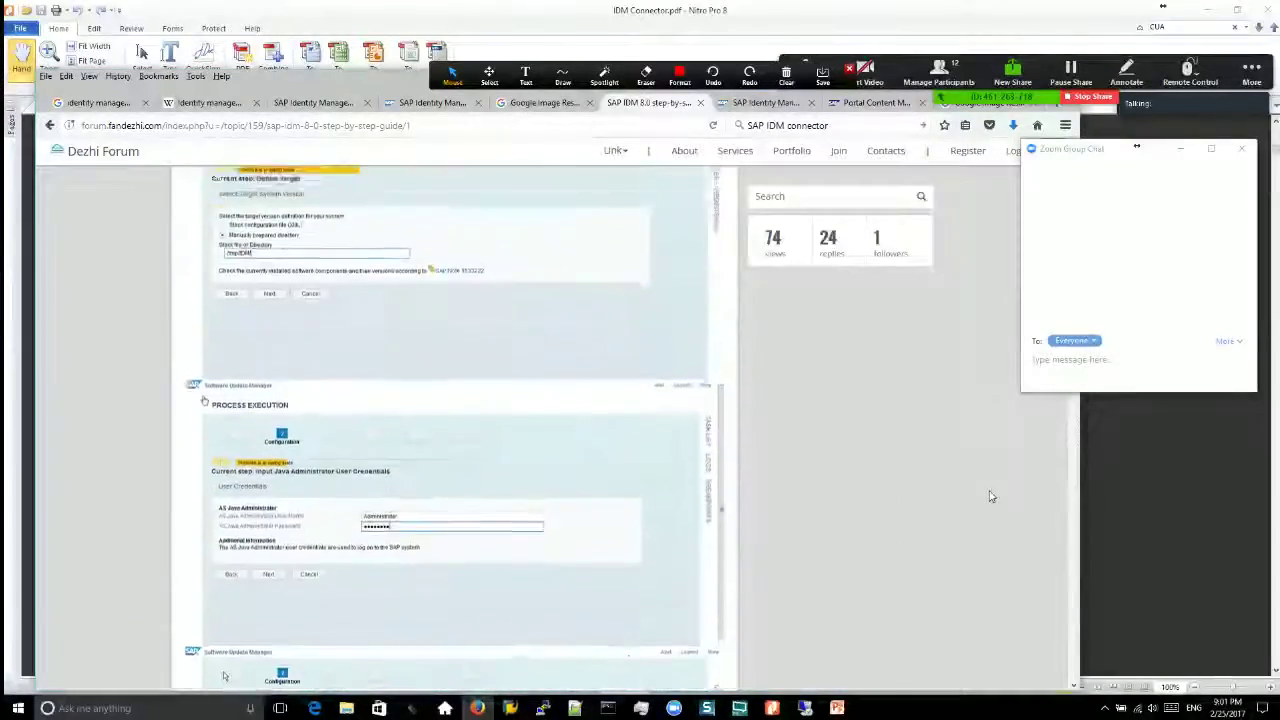
key(alt+Tab)
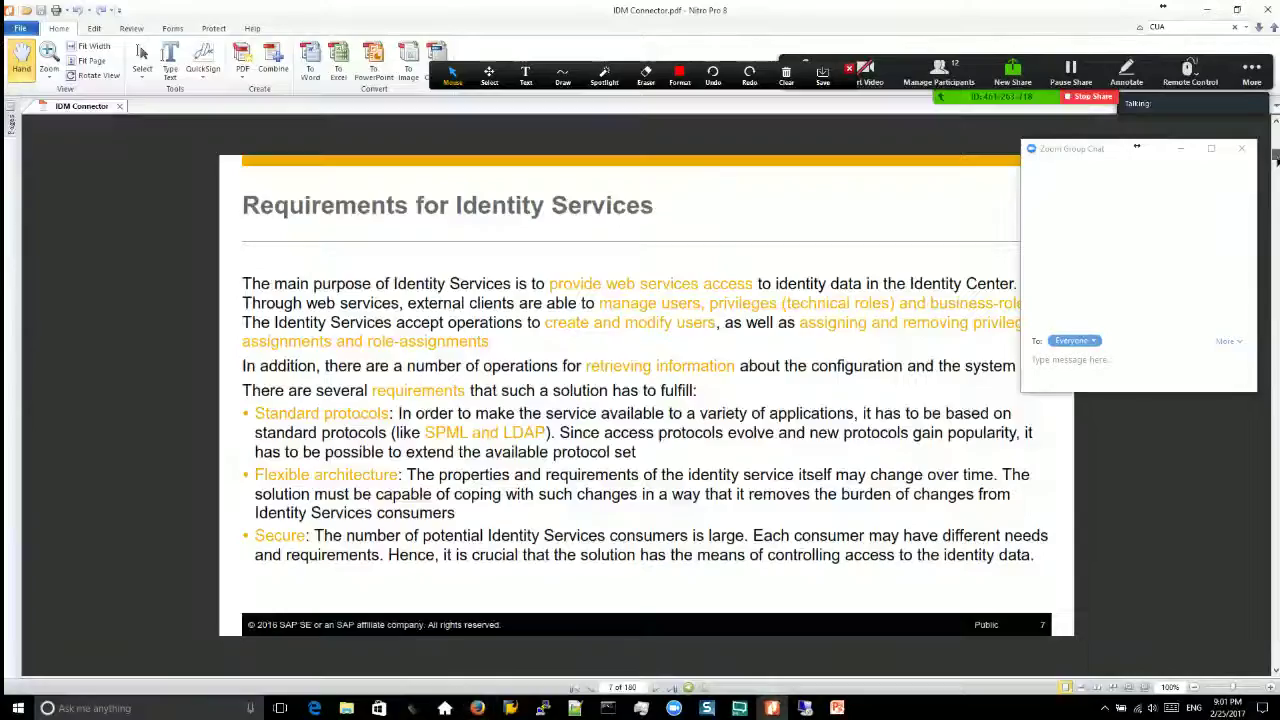
key(Page_Down)
key(alt+Tab)
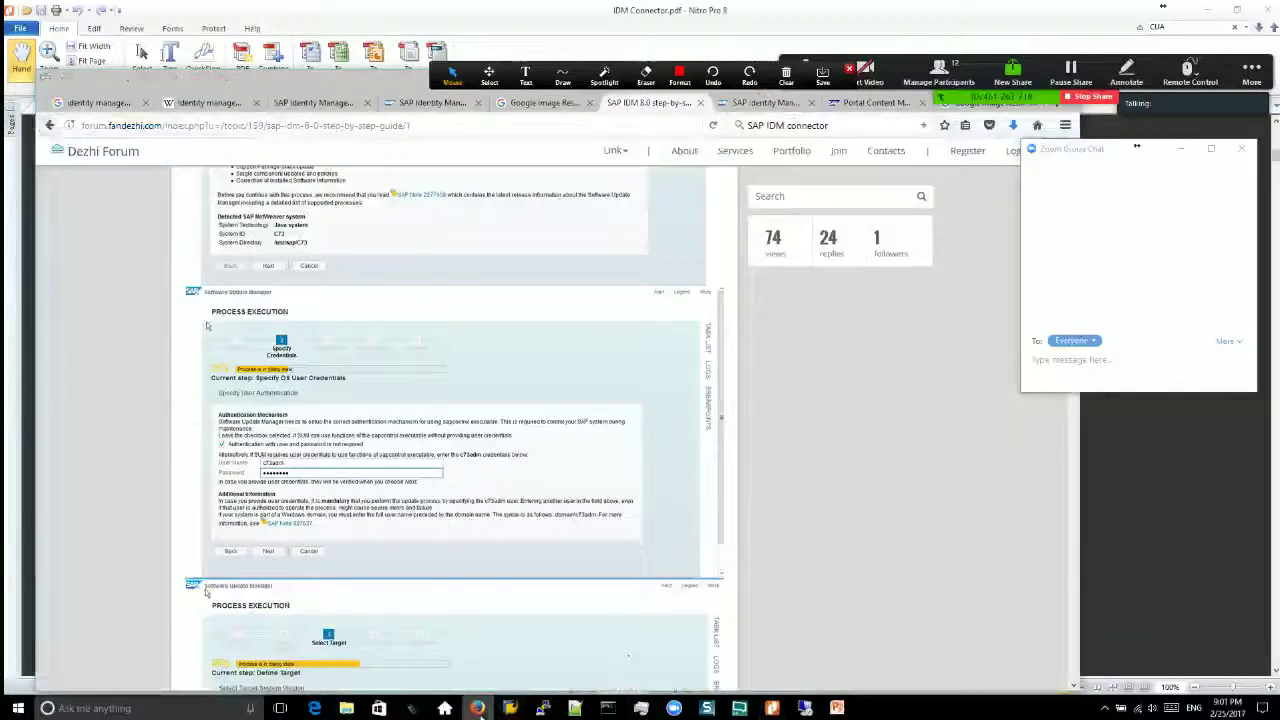
key(alt+Tab)
key(alt+Tab)
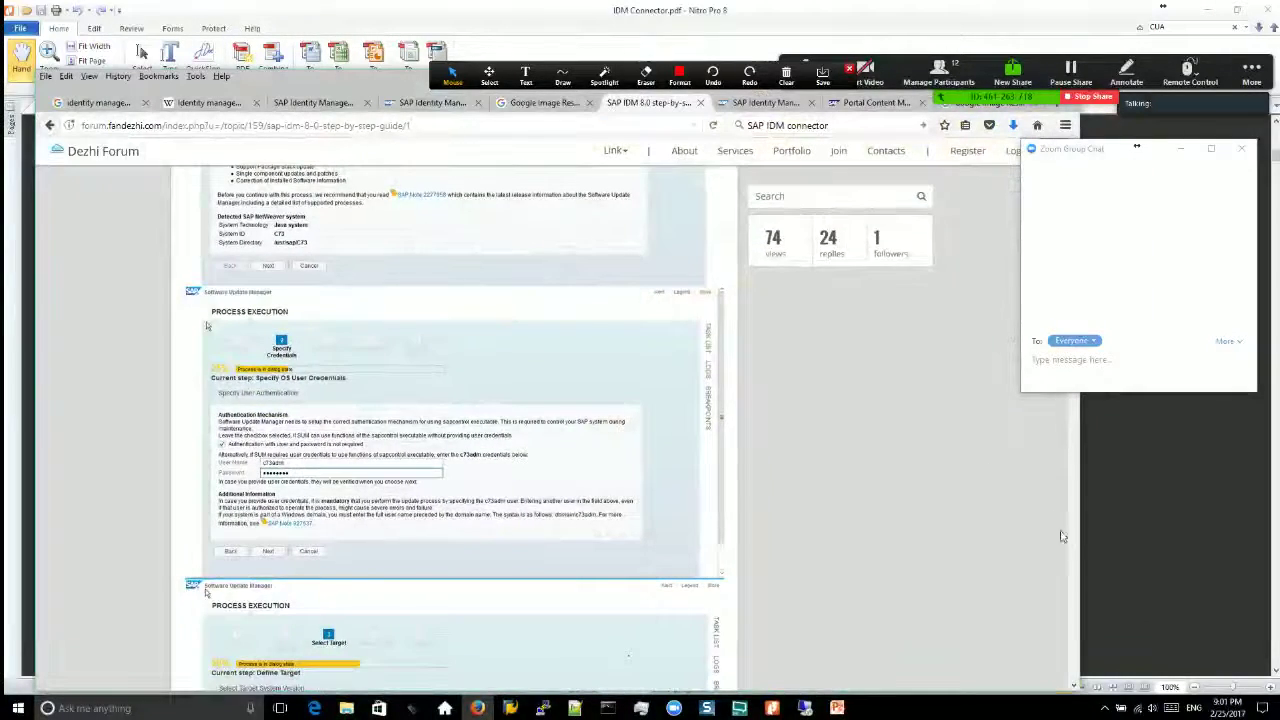
scroll(1068, 544, down, 15)
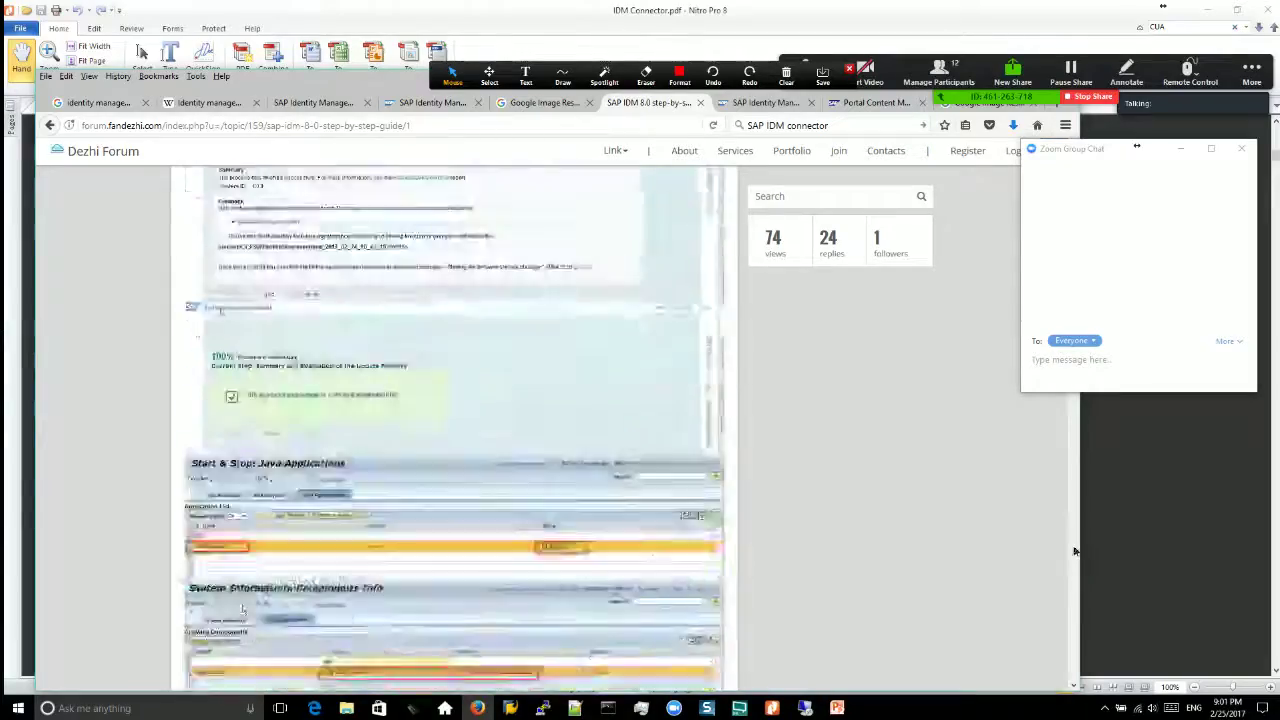
scroll(1074, 551, down, 10)
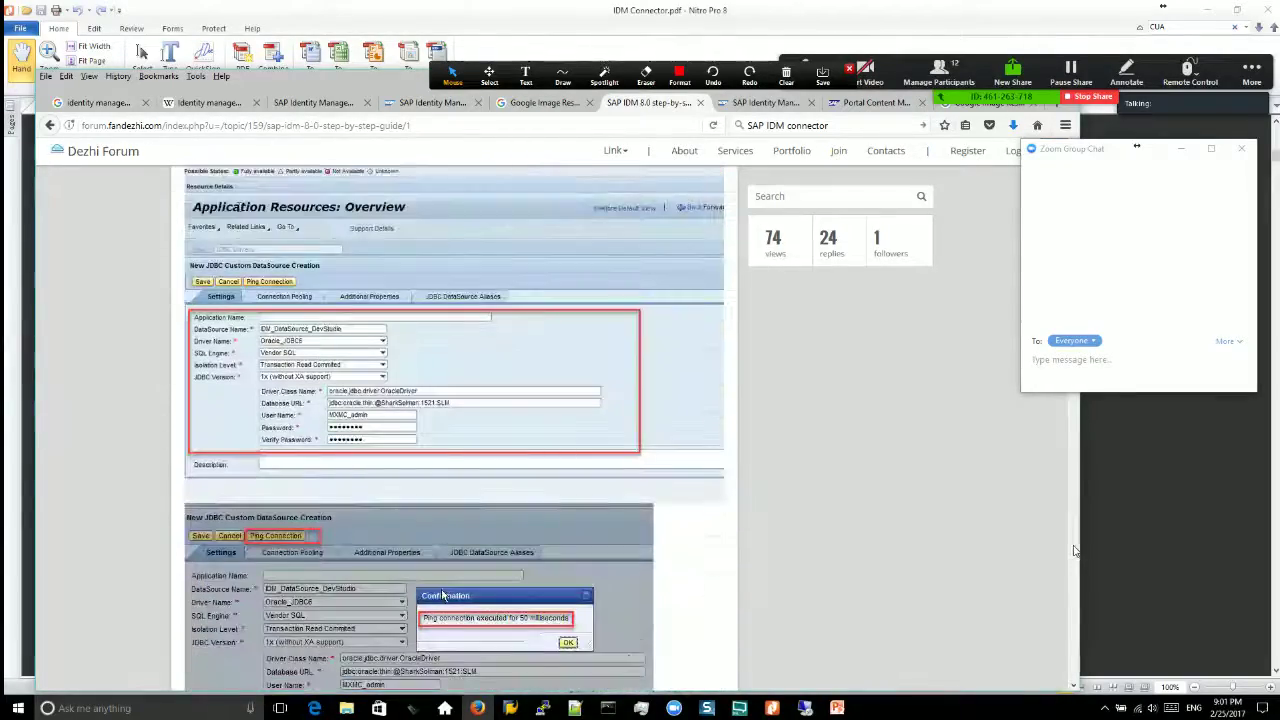
scroll(1074, 551, down, 15)
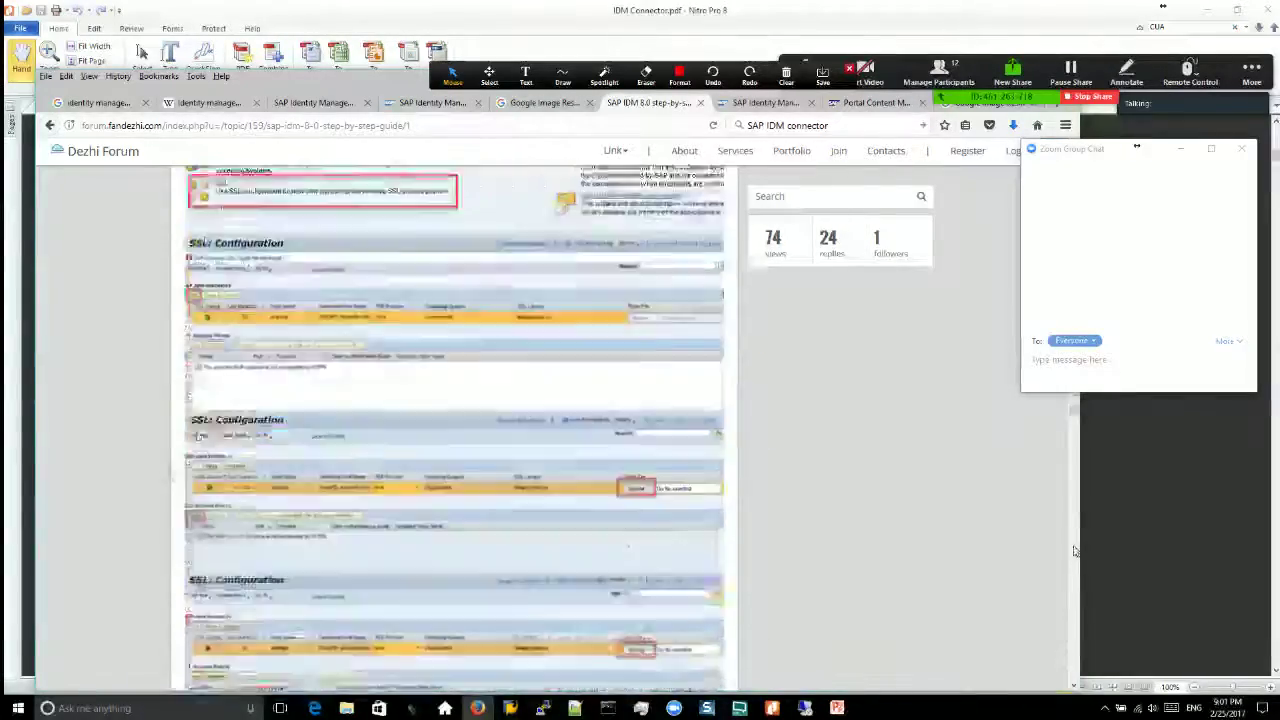
scroll(1074, 551, down, 15)
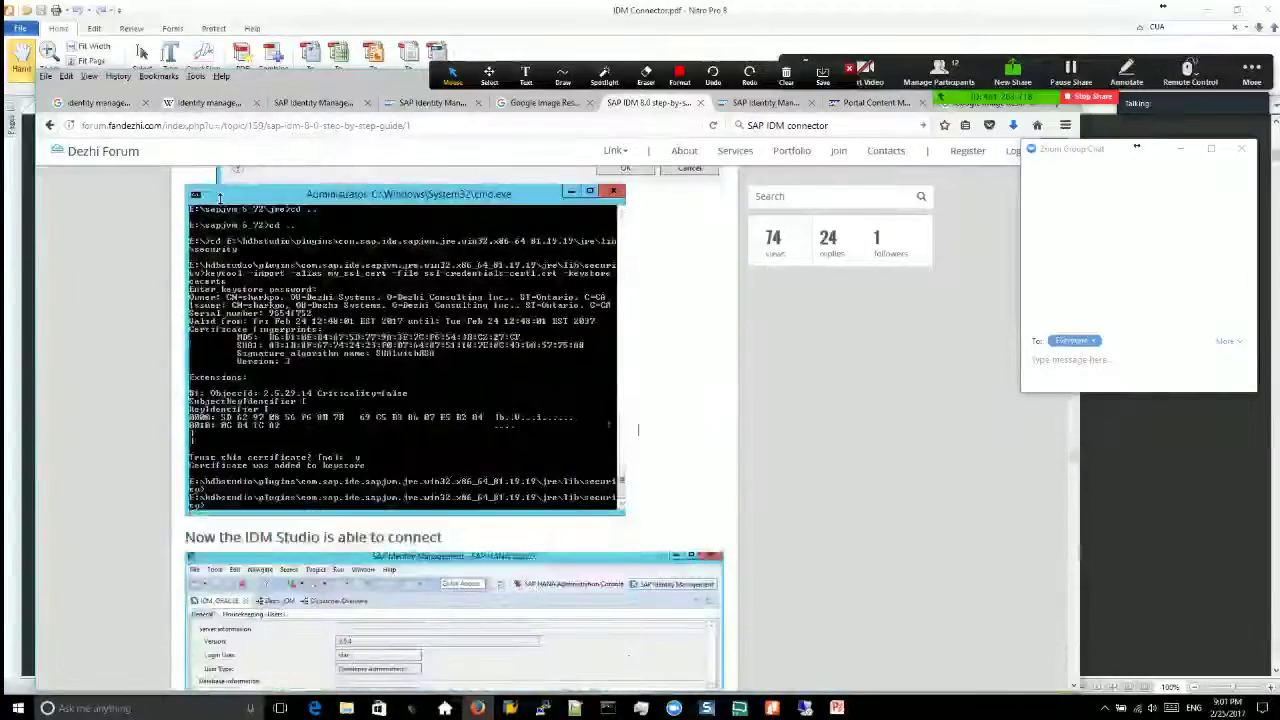
scroll(476, 403, up, 10)
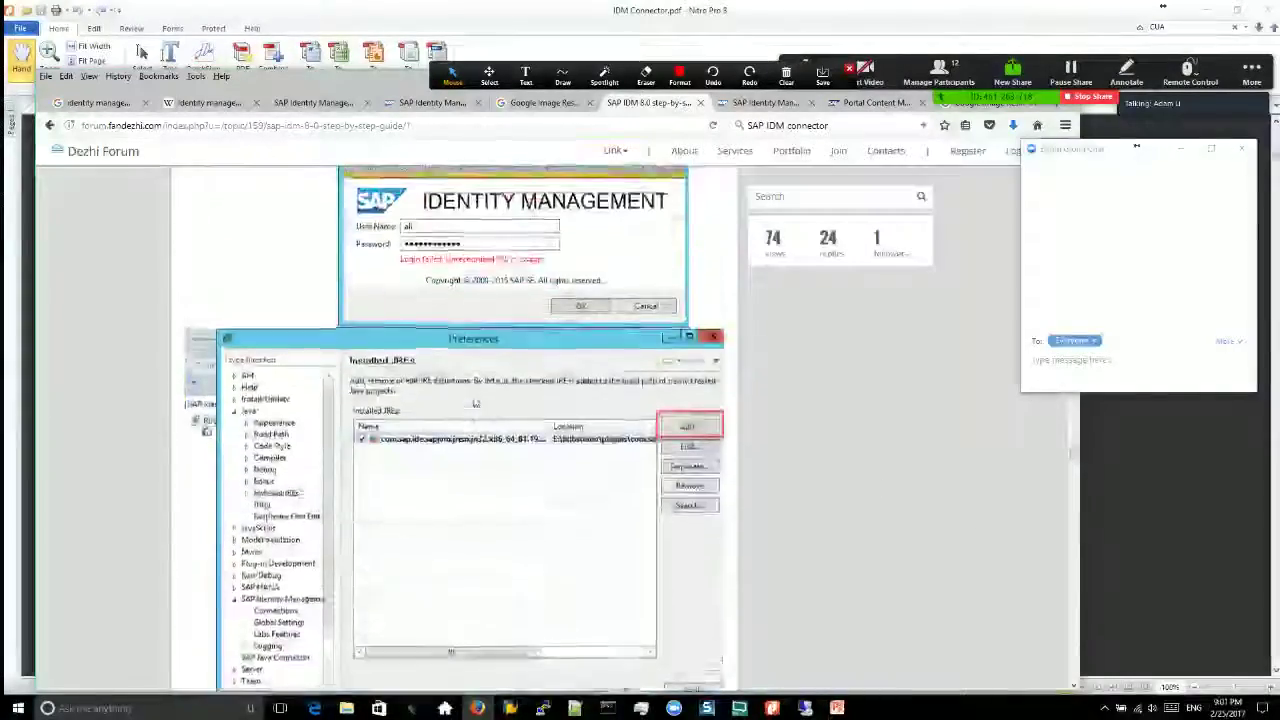
scroll(476, 403, up, 3)
scroll(476, 460, down, 8)
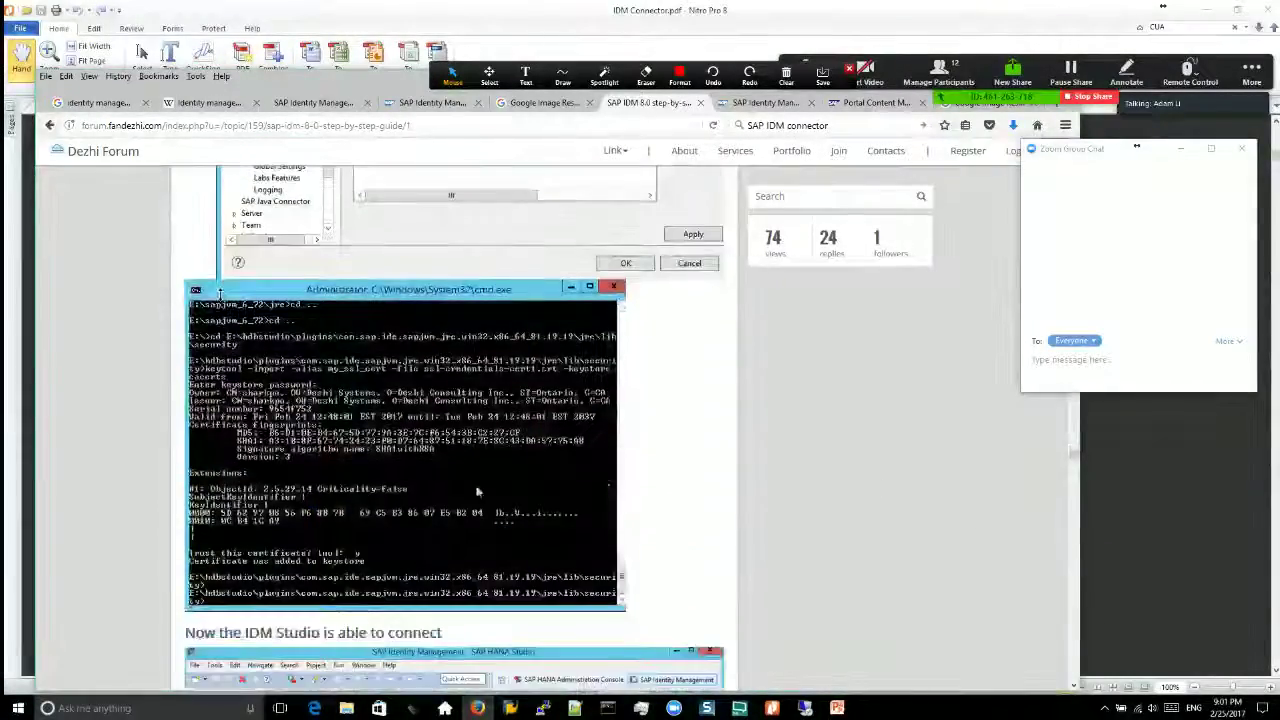
scroll(477, 492, up, 8)
scroll(500, 485, down, 6)
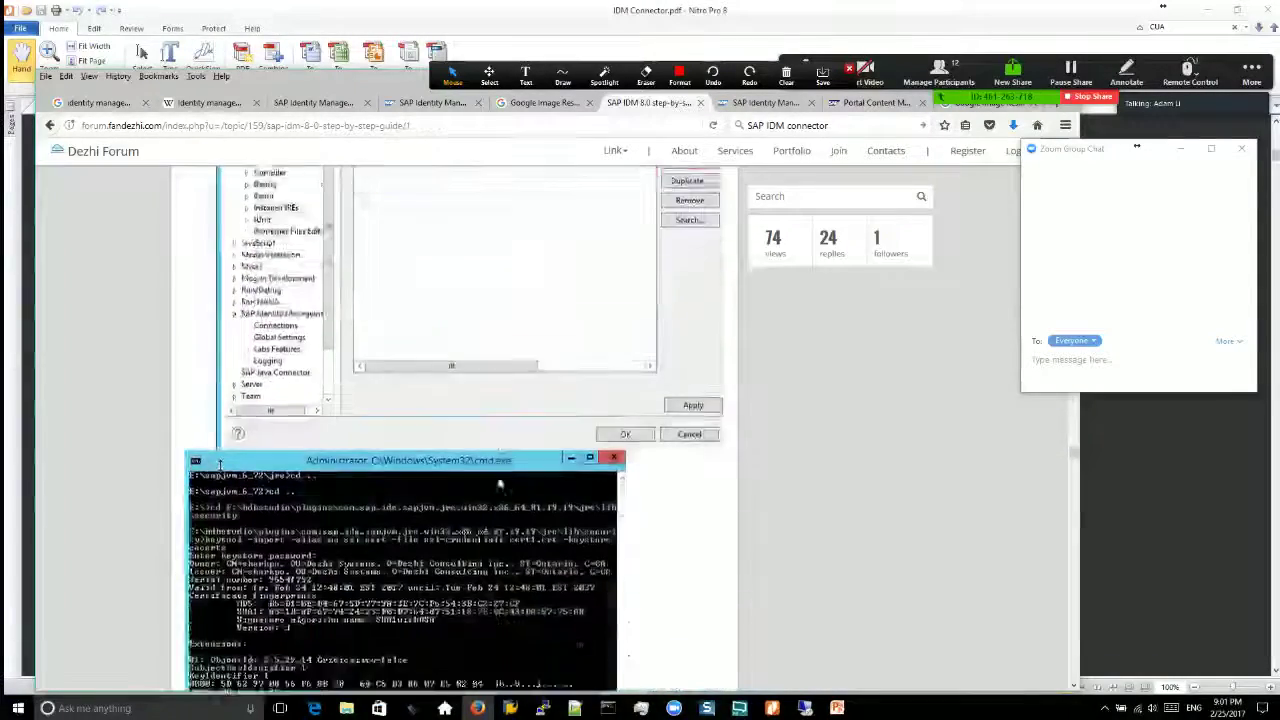
scroll(500, 485, down, 2)
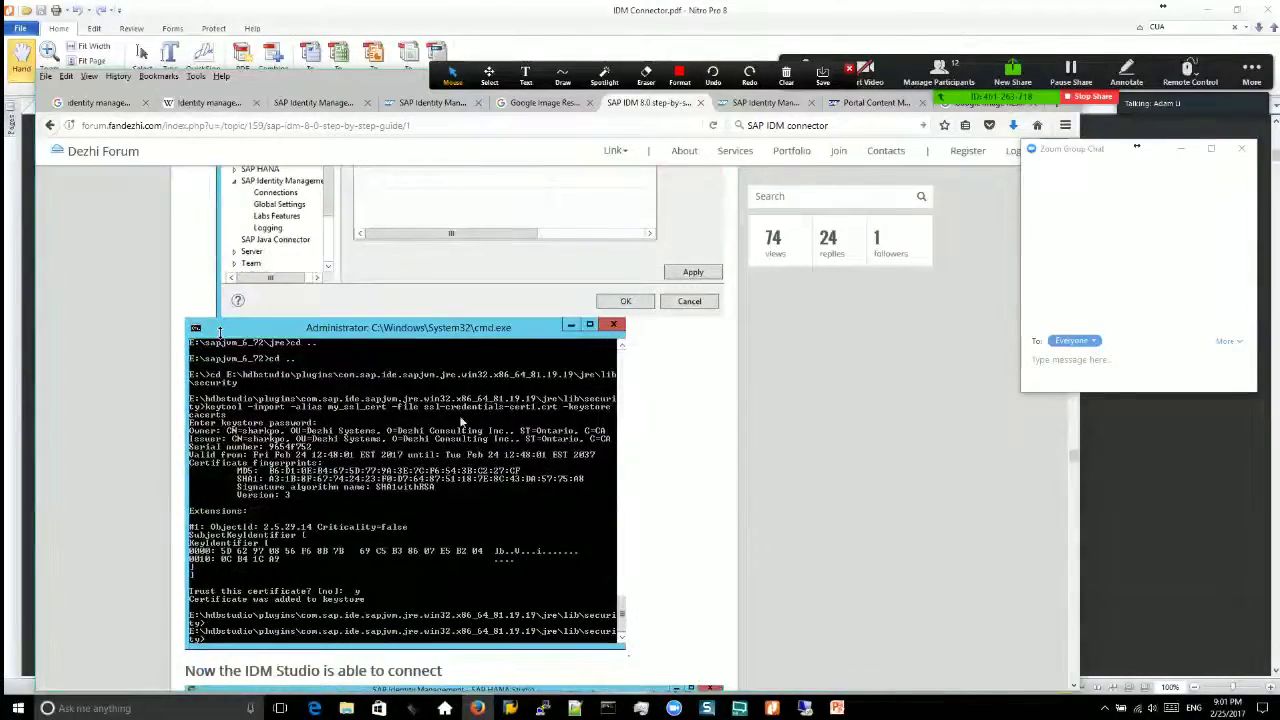
scroll(461, 421, up, 6)
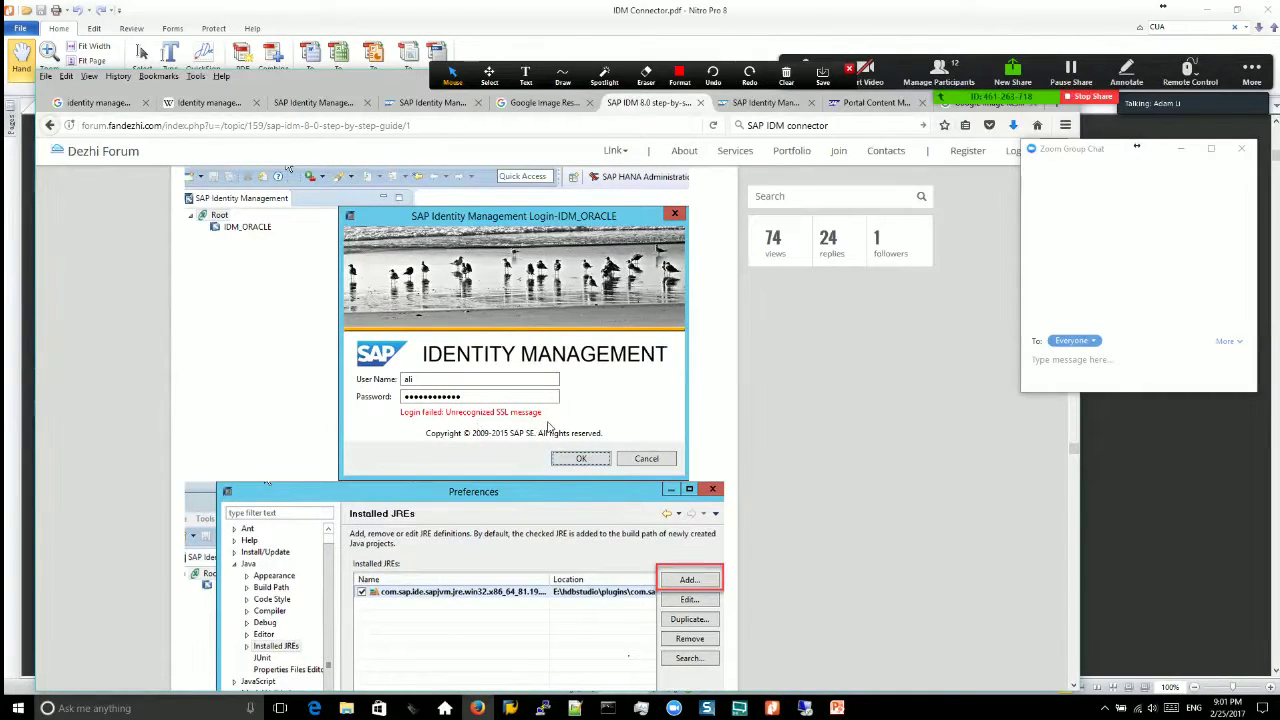
scroll(562, 410, down, 6)
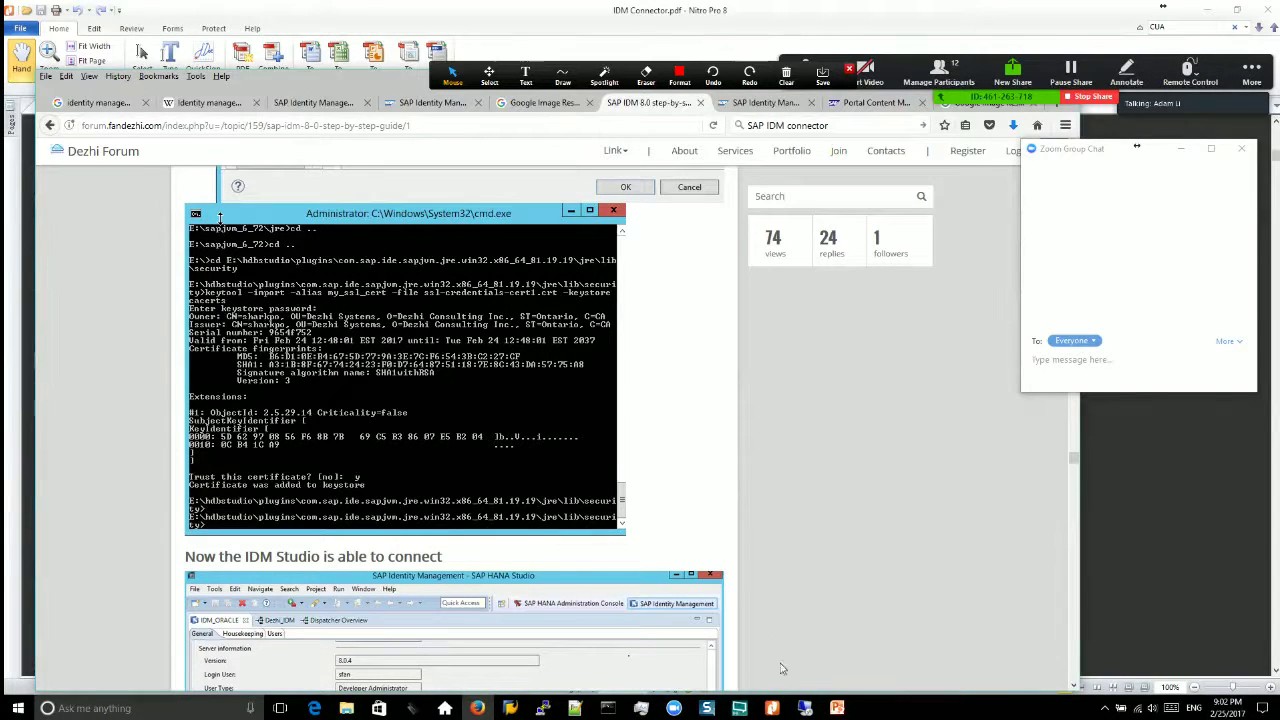
click(805, 708)
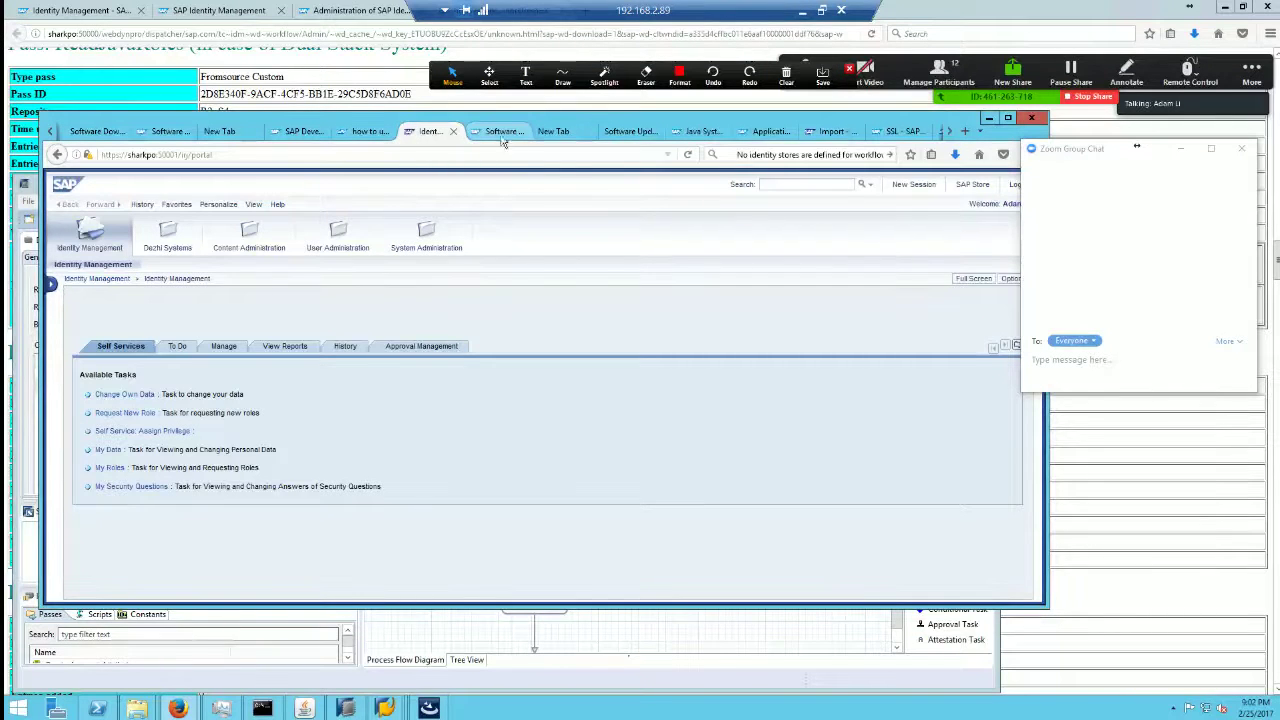
click(506, 131)
click(625, 131)
click(703, 132)
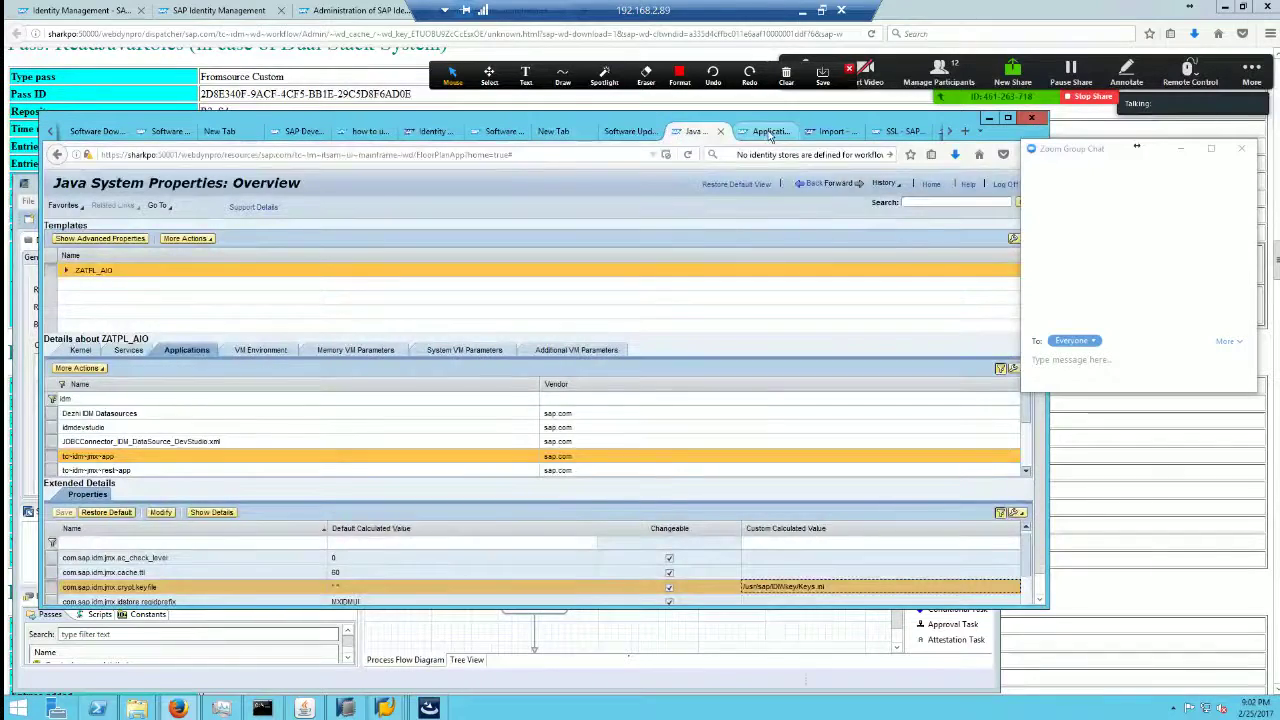
click(770, 132)
click(830, 132)
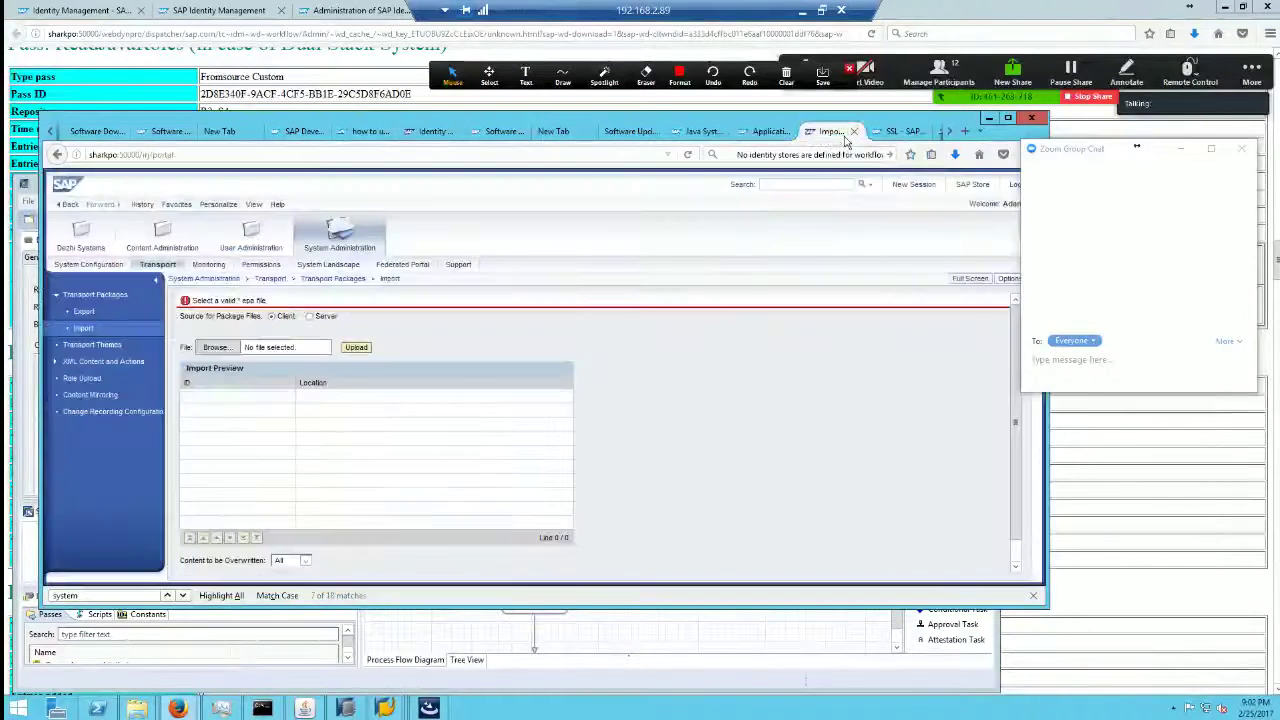
click(786, 72)
click(802, 10)
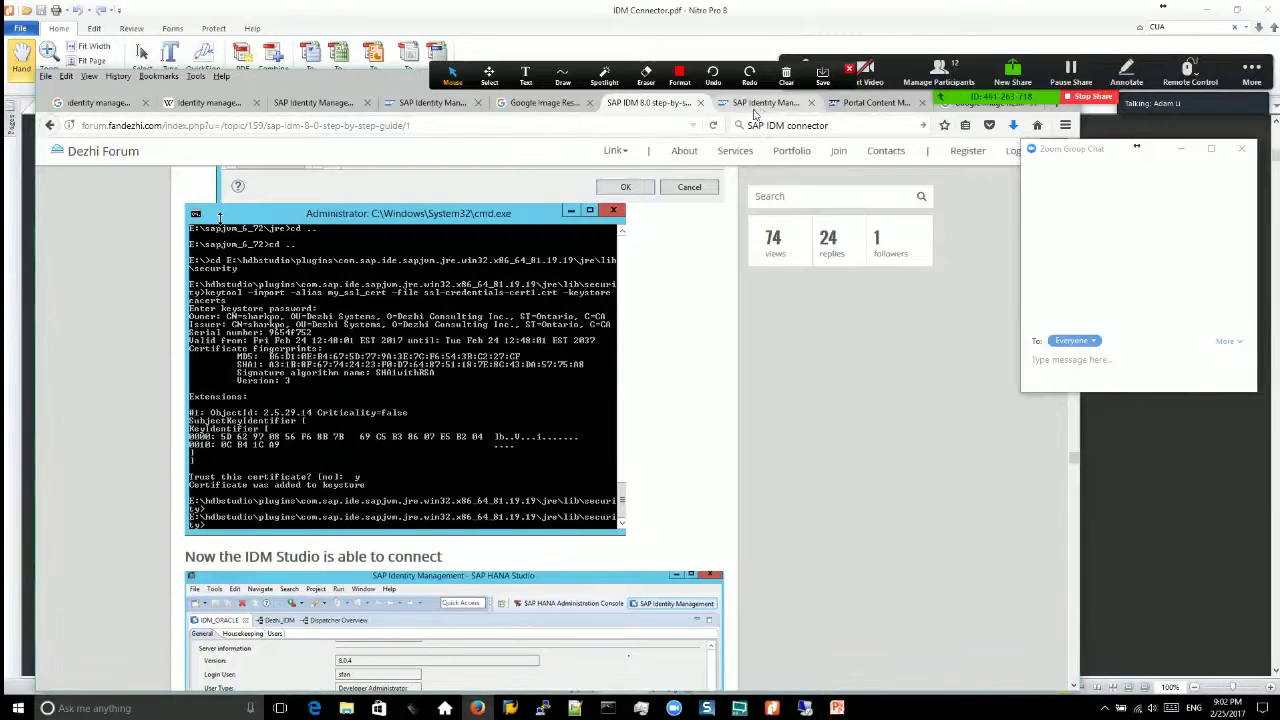
click(762, 104)
click(866, 104)
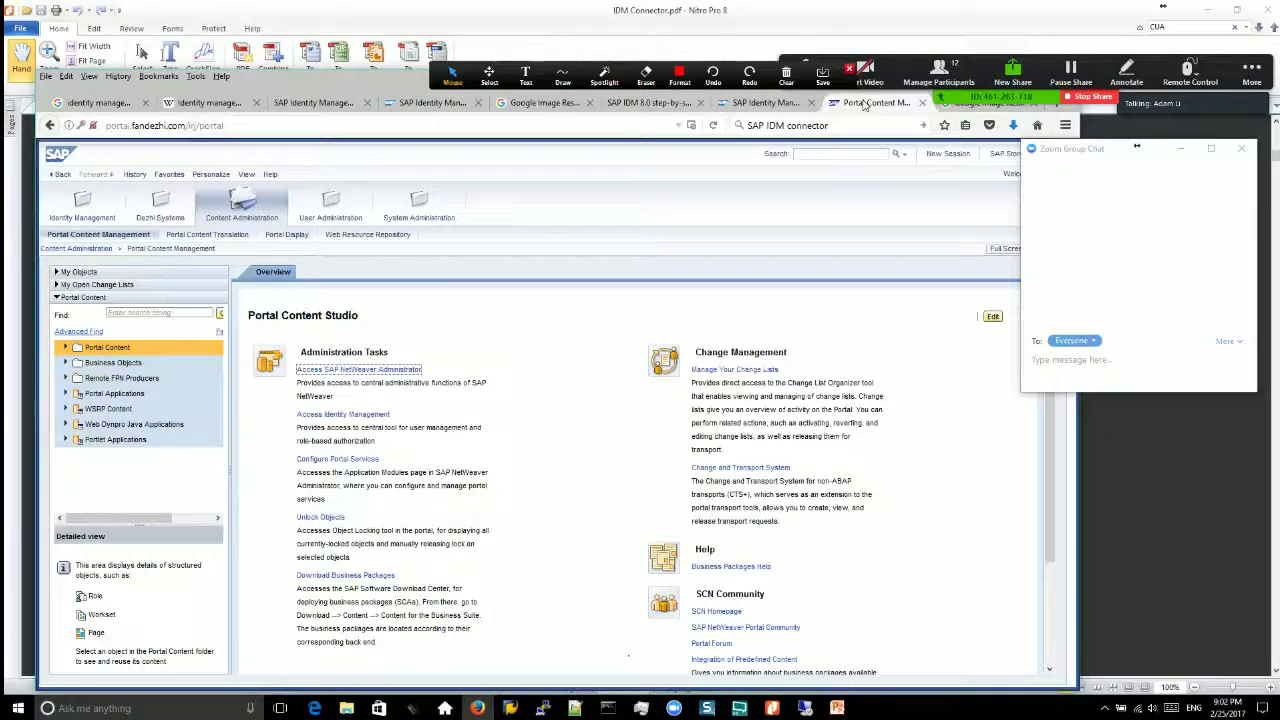
click(975, 104)
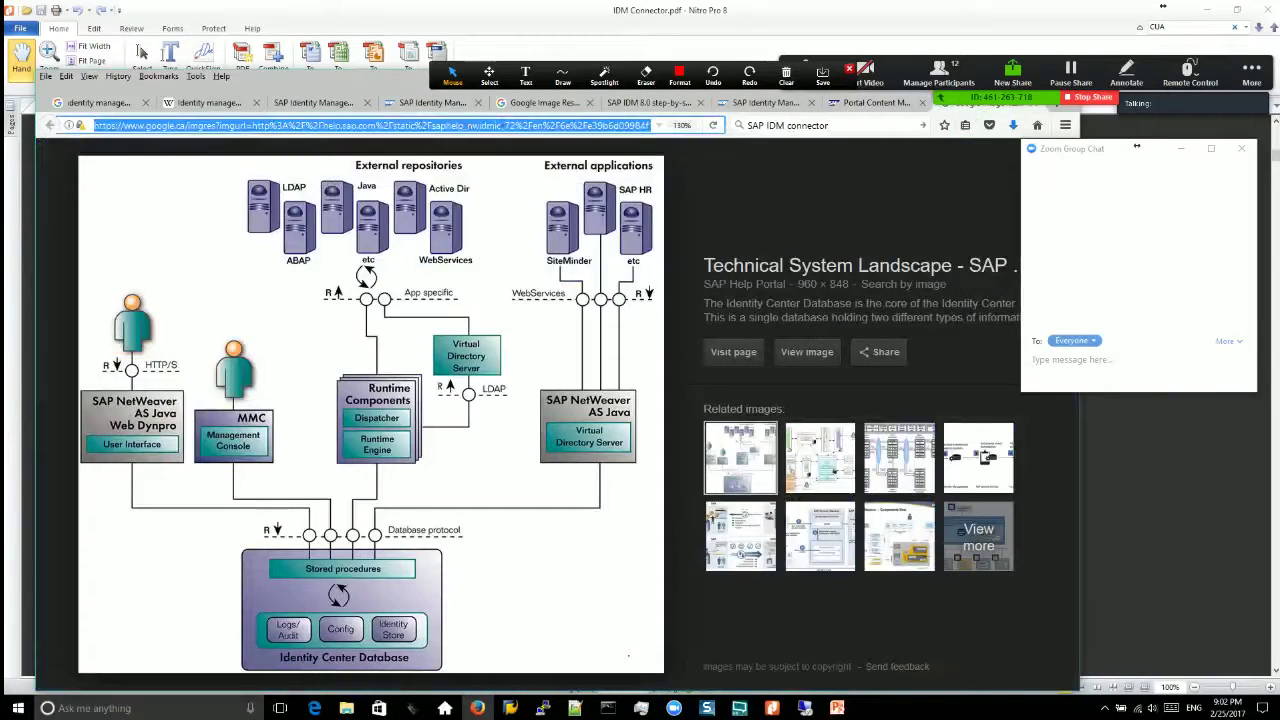
click(432, 103)
click(313, 103)
click(209, 103)
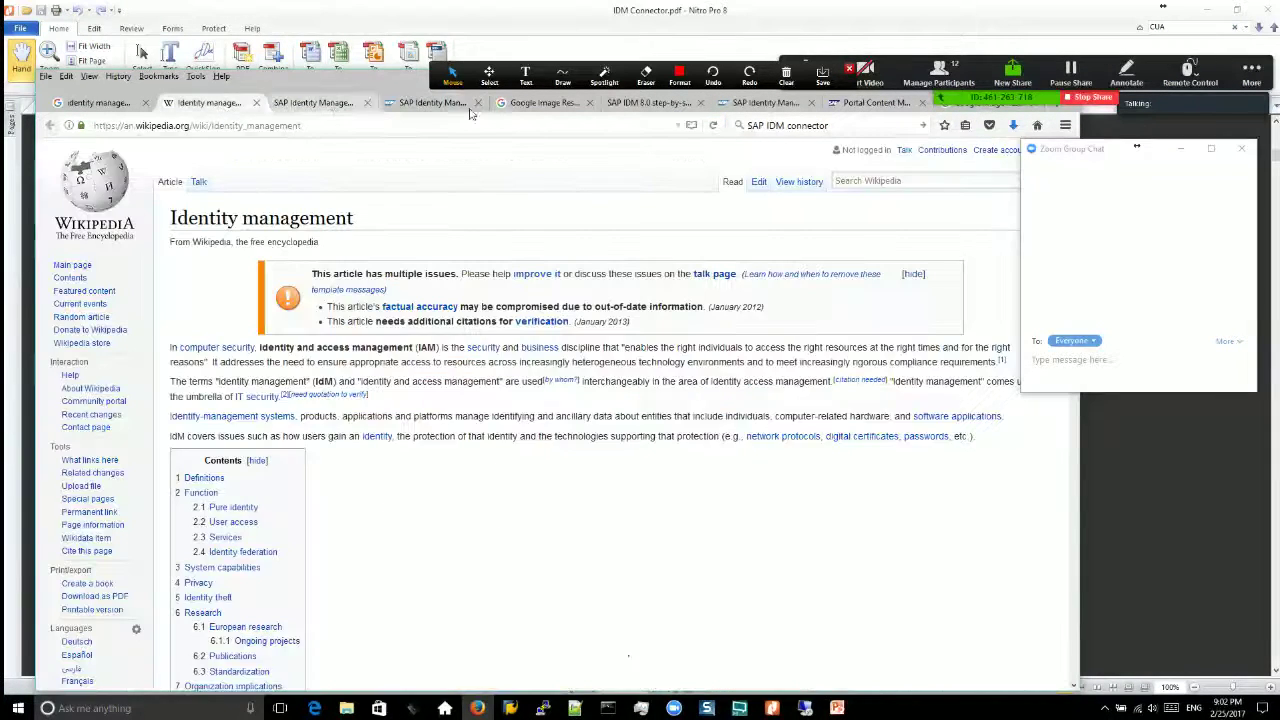
click(544, 103)
click(649, 103)
click(786, 74)
click(805, 138)
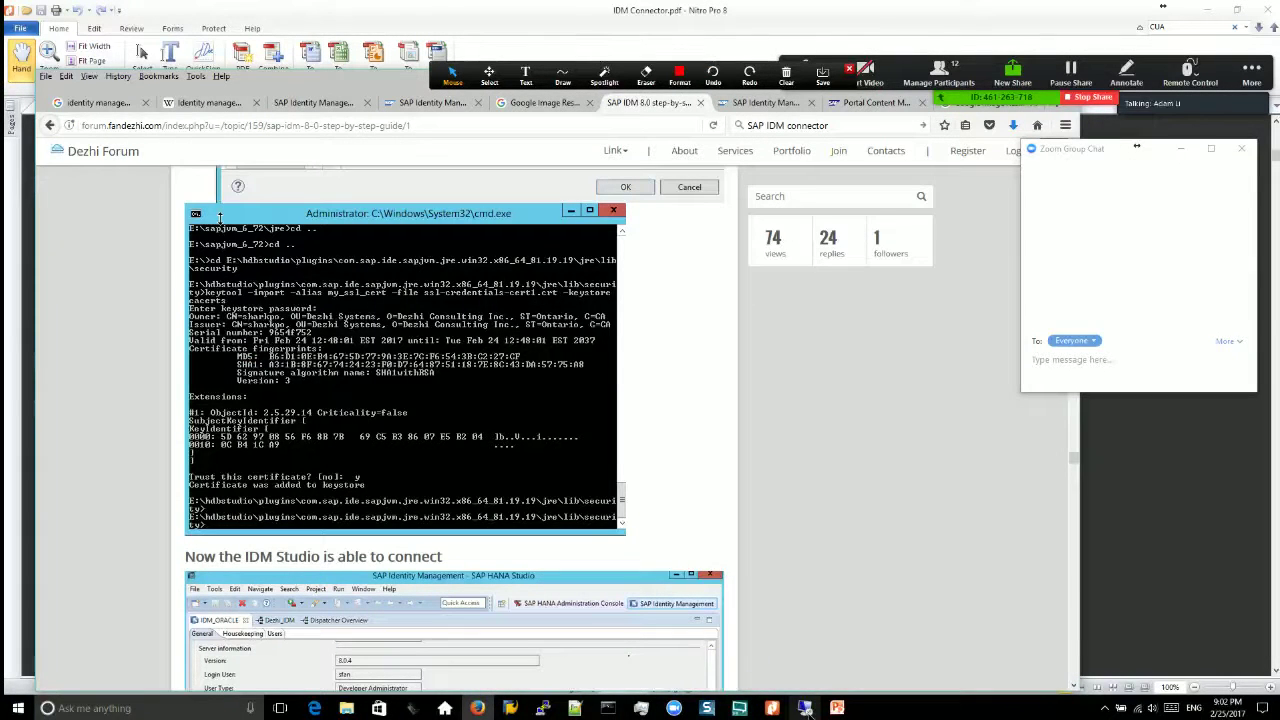
click(805, 708)
click(222, 137)
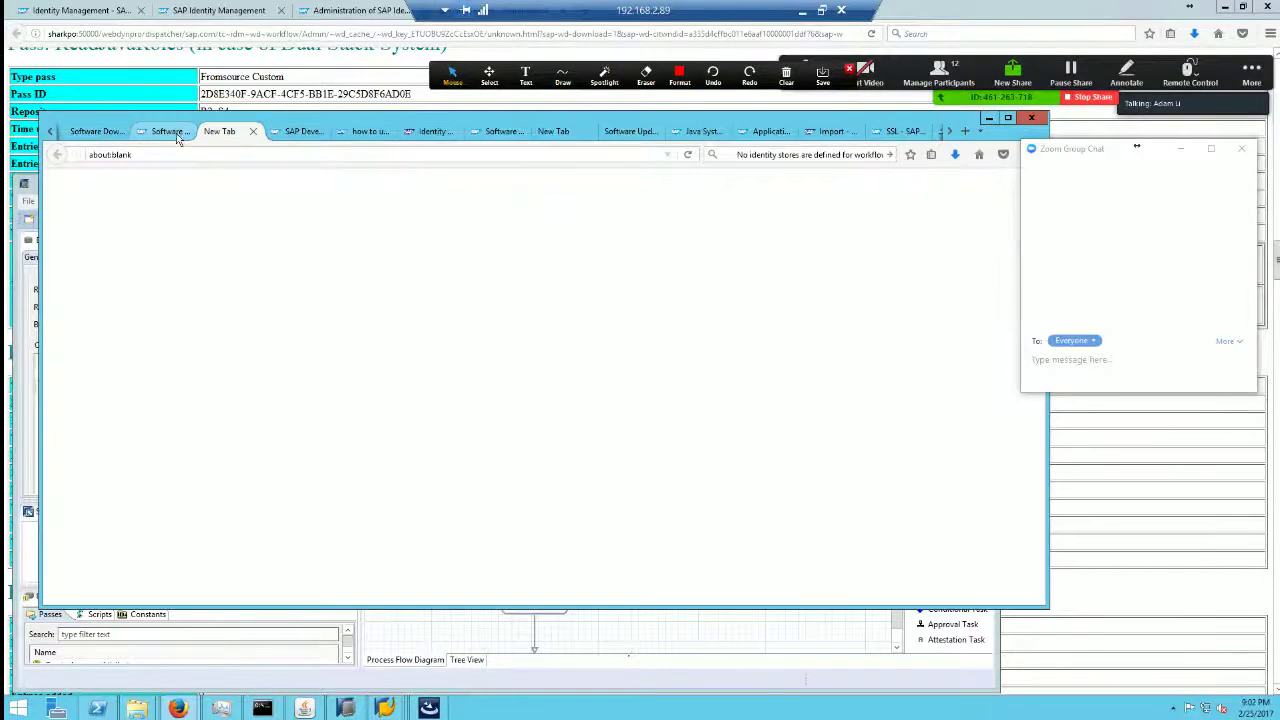
click(172, 131)
click(363, 131)
click(433, 134)
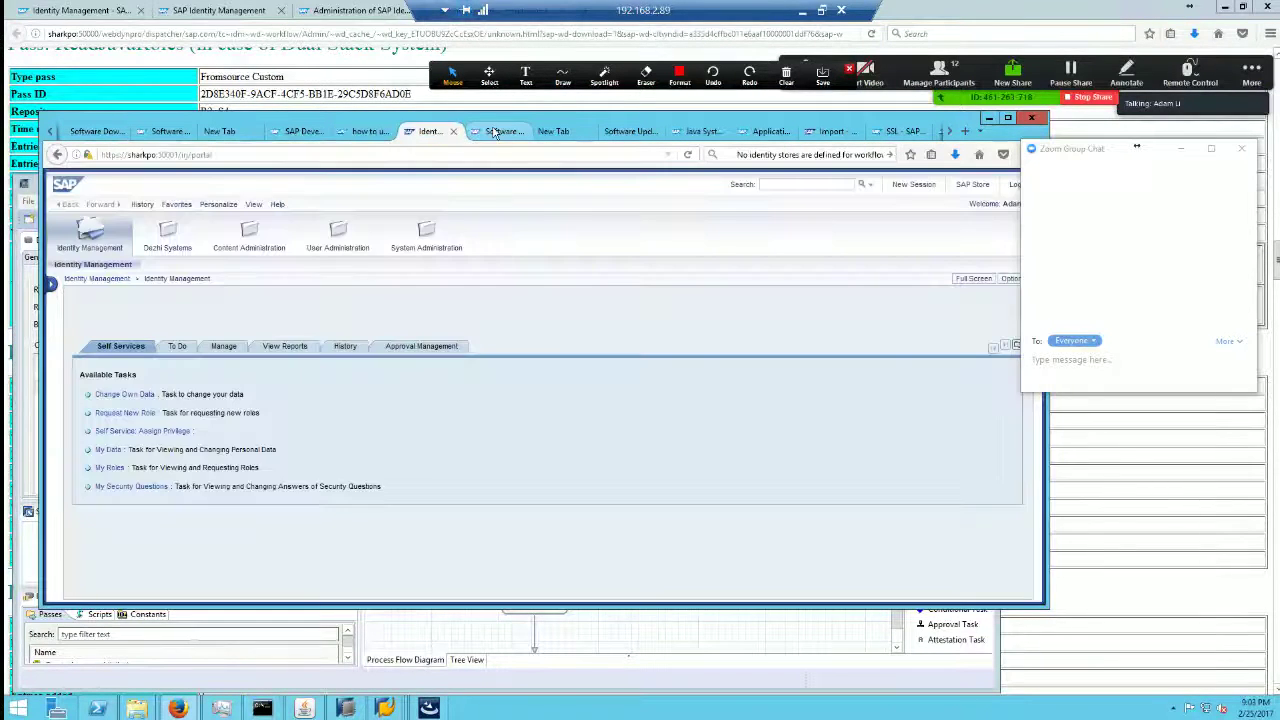
click(503, 133)
click(553, 133)
click(622, 133)
click(700, 133)
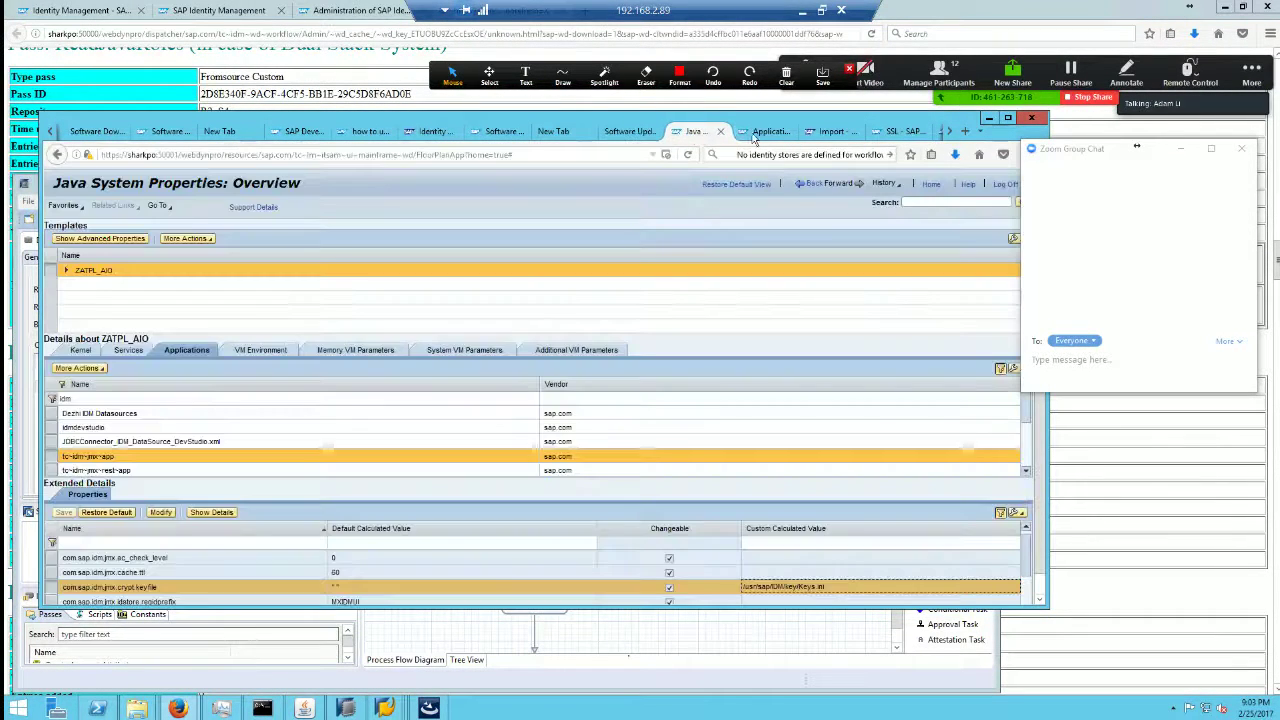
click(765, 133)
click(824, 133)
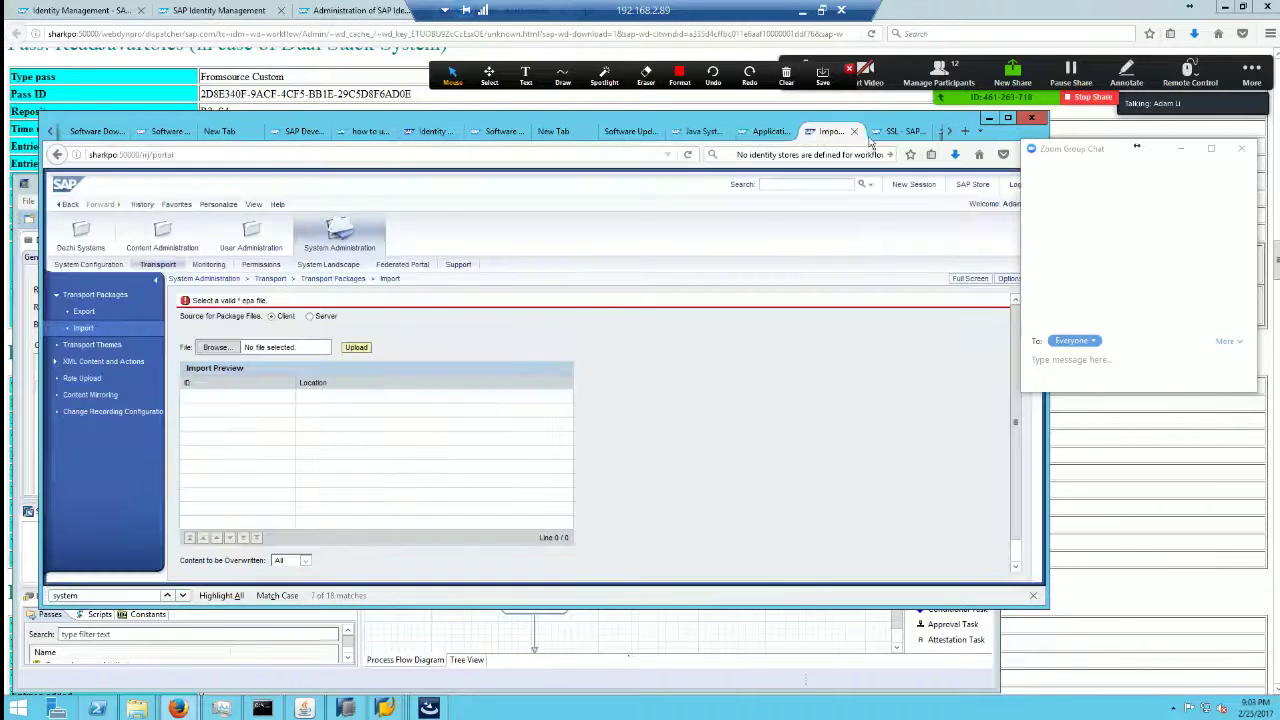
click(887, 133)
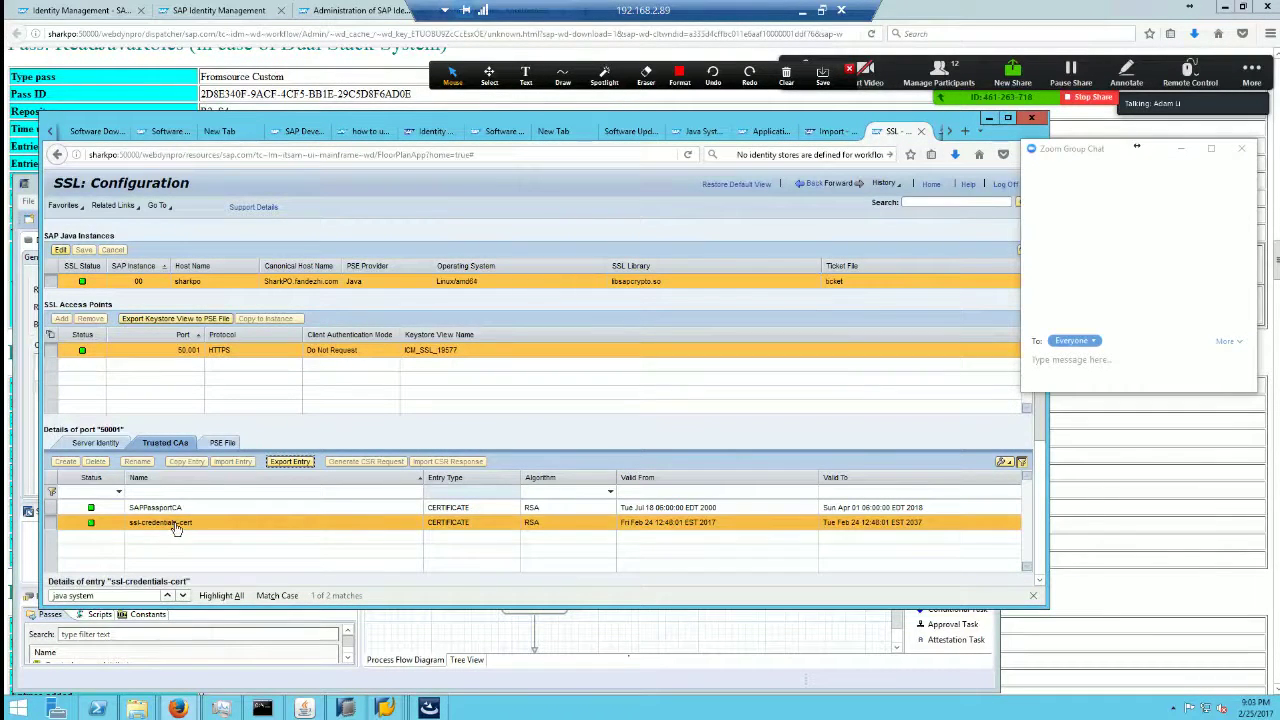
click(801, 11)
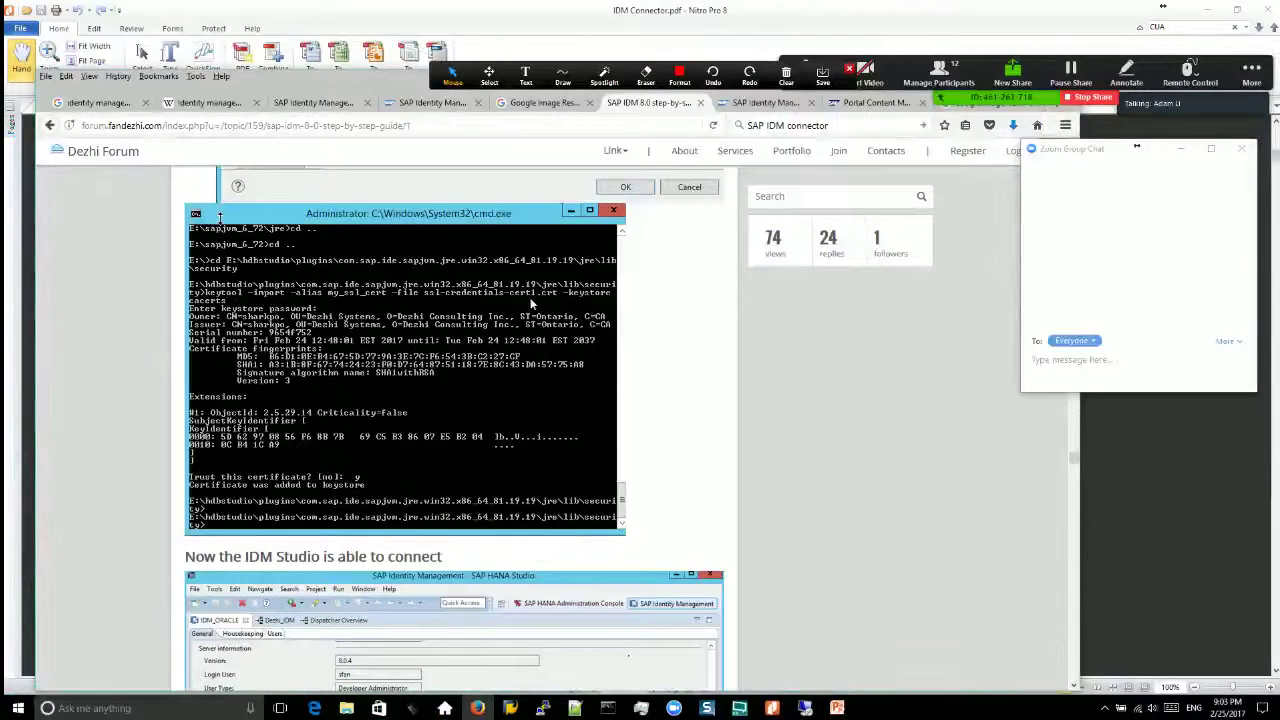
Step: Review the forum post, then switch to IDM_Master_Guide.pdf at the connector prerequisites table
scroll(606, 454, down, 5)
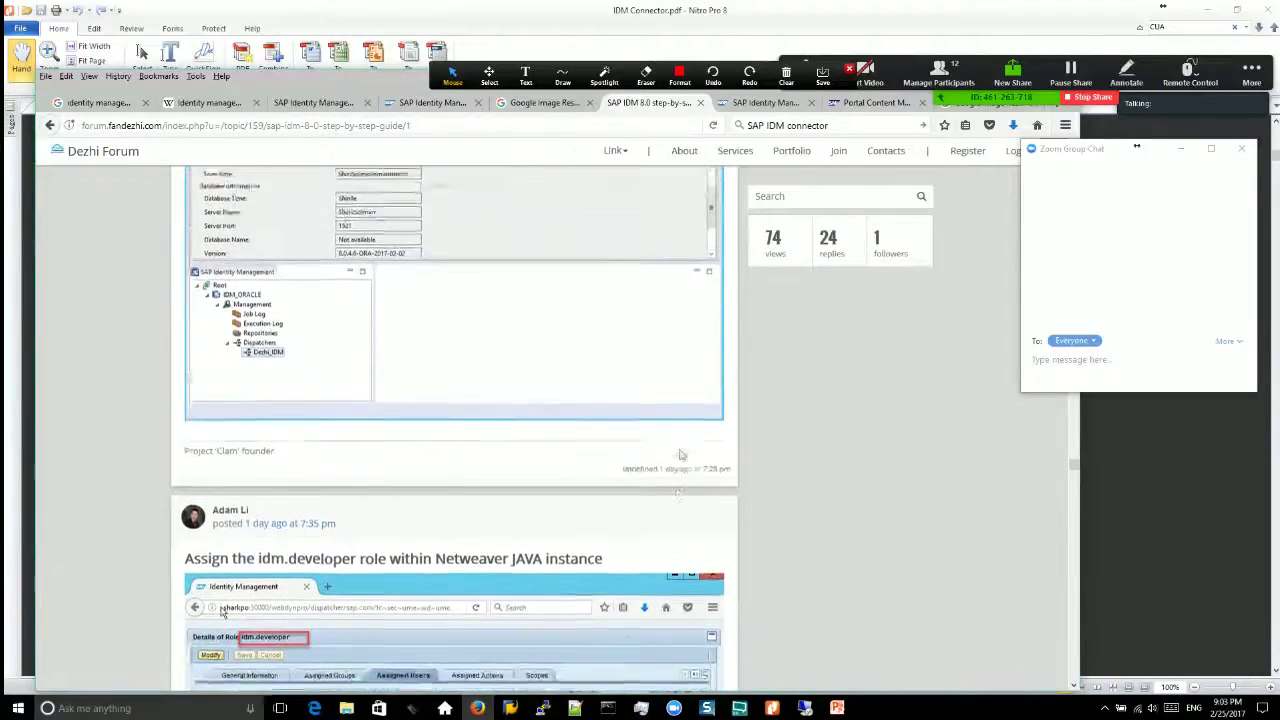
scroll(567, 314, up, 4)
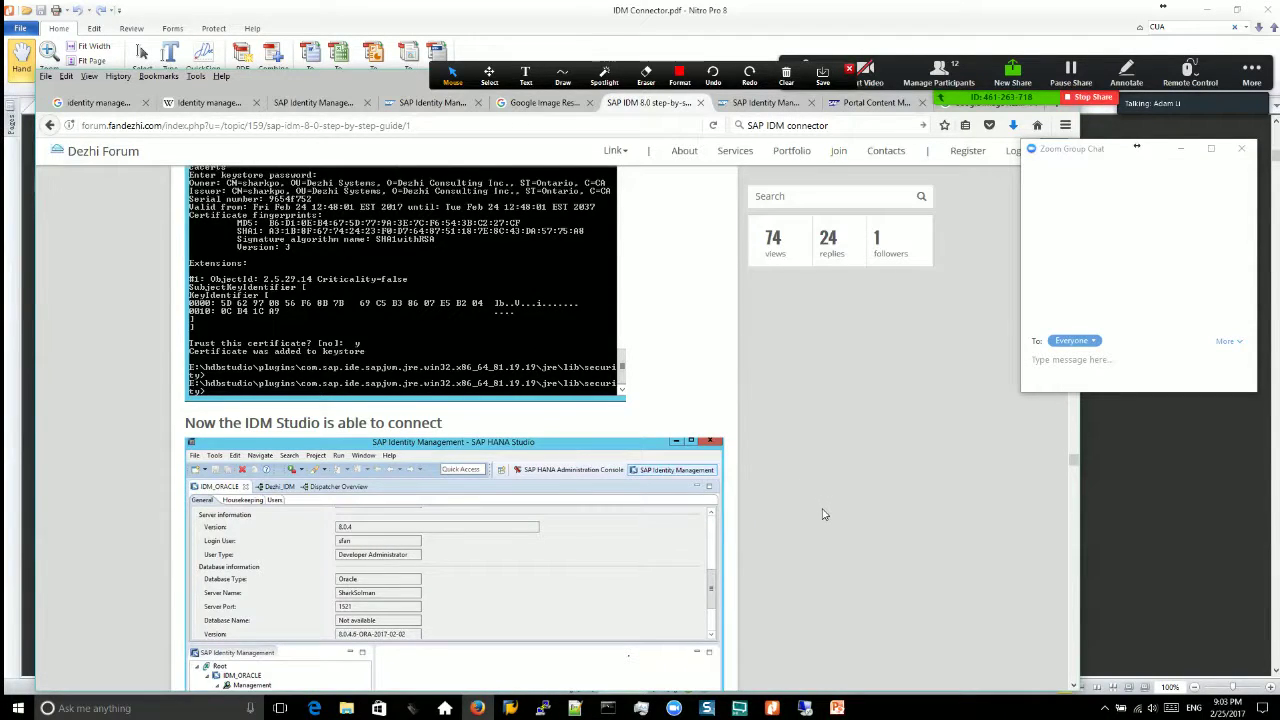
scroll(824, 514, up, 4)
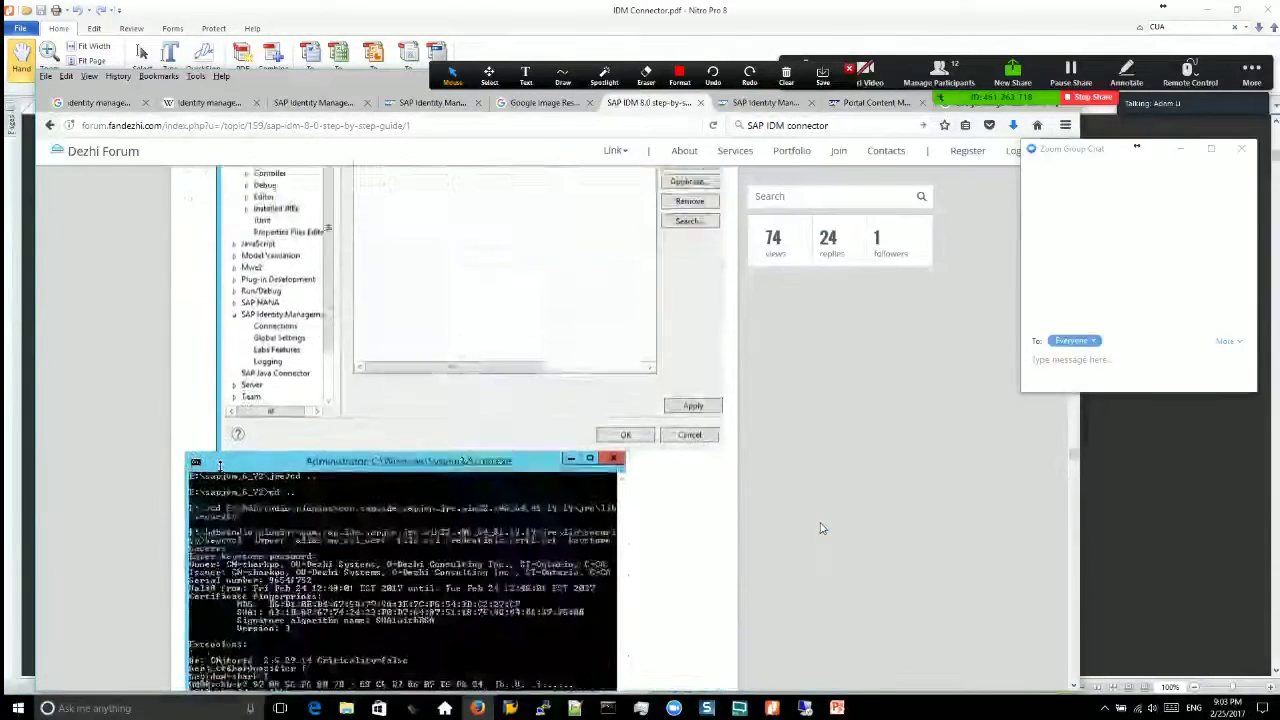
scroll(820, 528, down, 2)
scroll(820, 528, up, 3)
scroll(820, 528, down, 5)
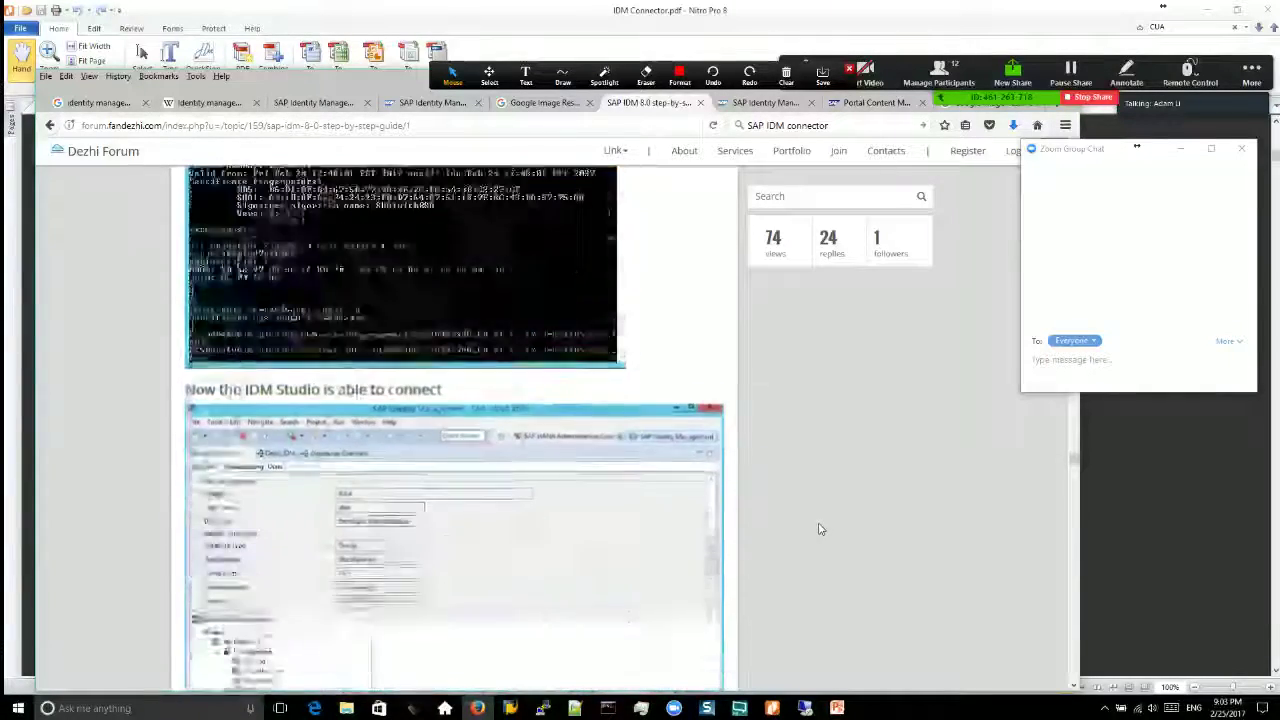
scroll(820, 528, down, 1)
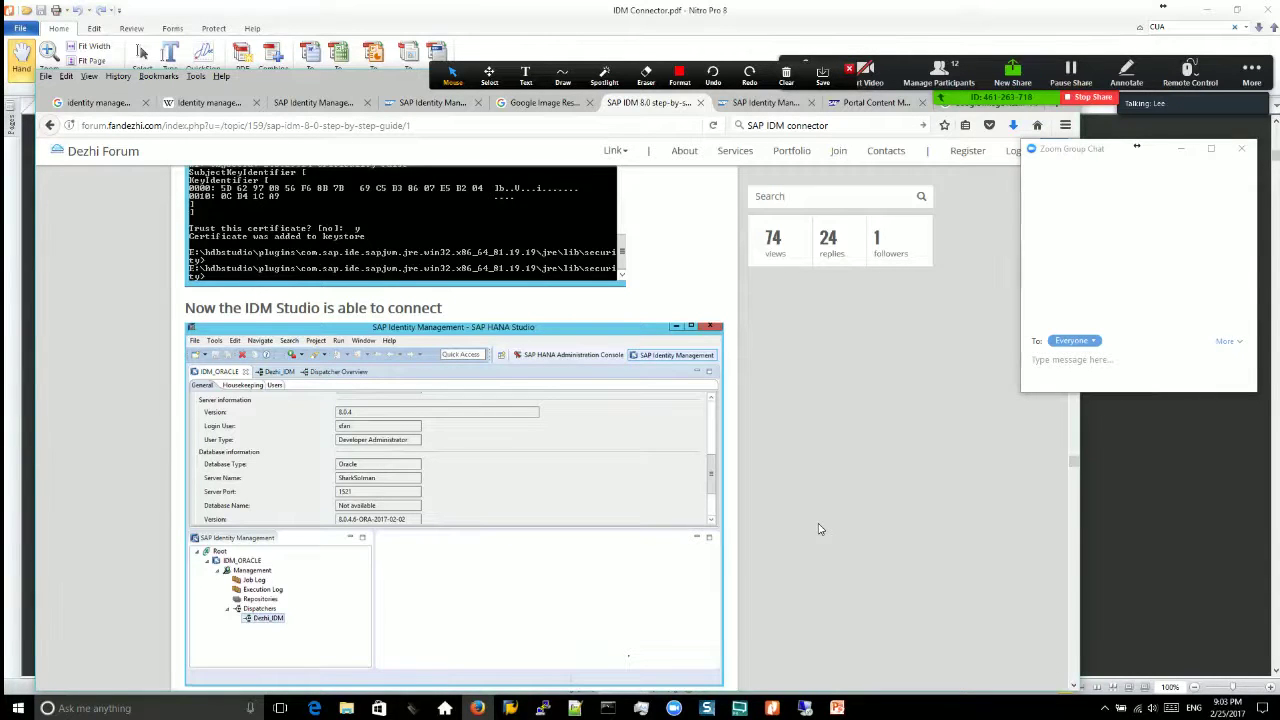
scroll(818, 528, up, 3)
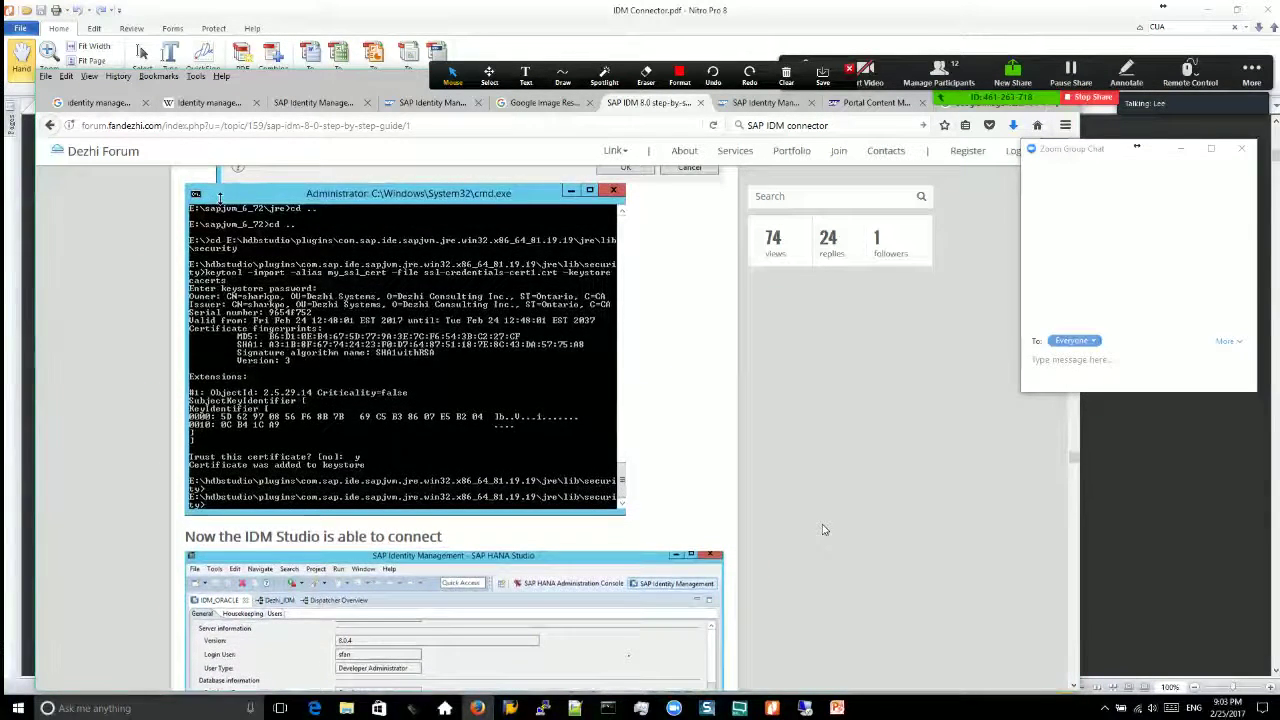
scroll(823, 529, up, 1)
scroll(823, 529, up, 1)
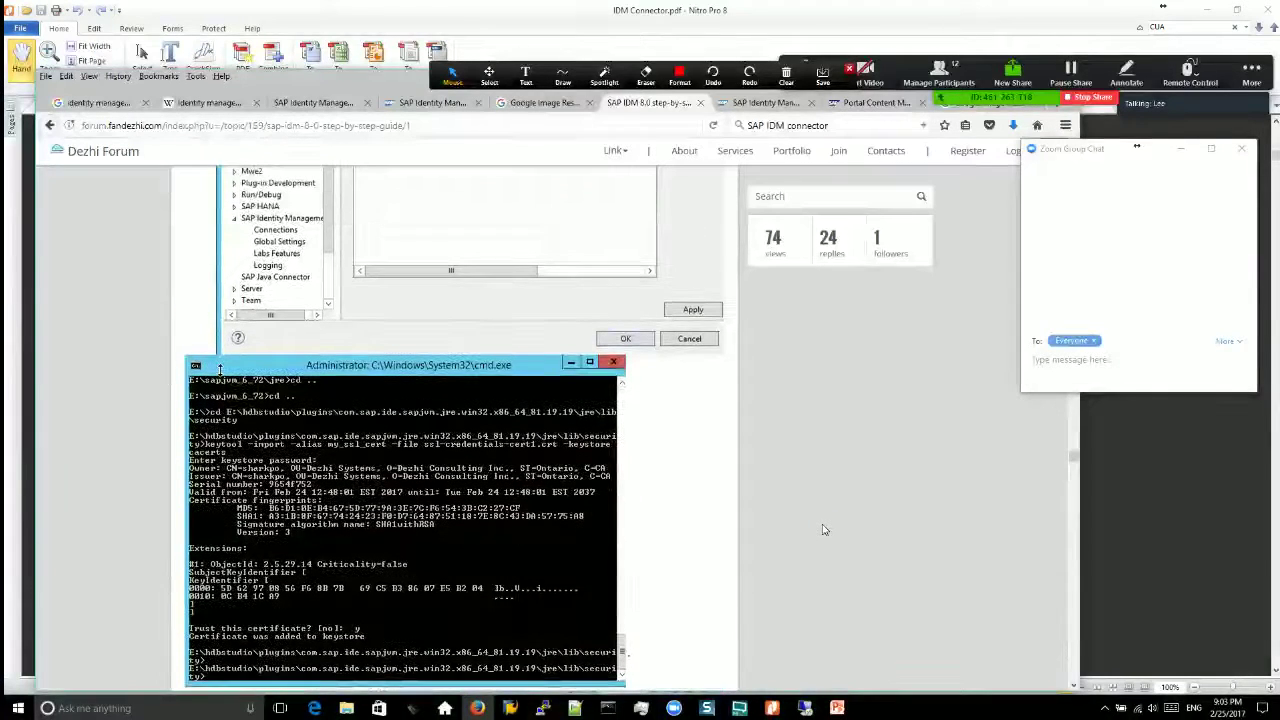
click(432, 103)
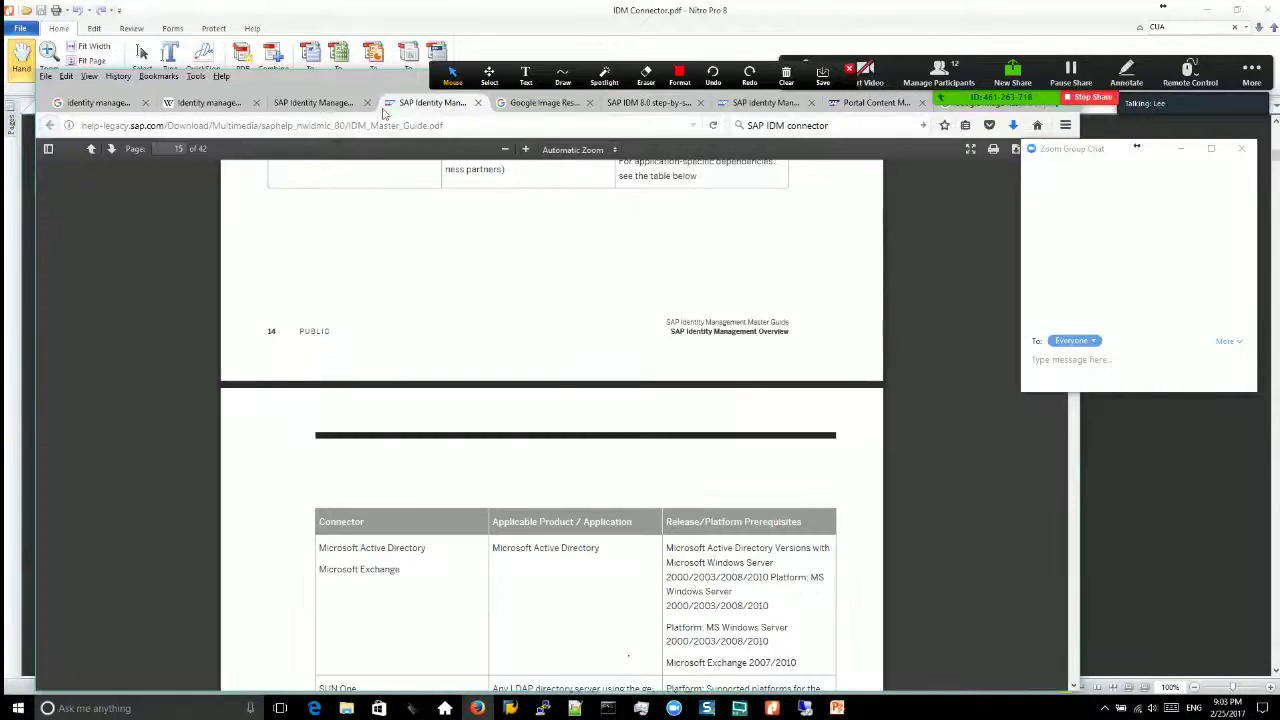
Step: Show port 50001's ssl-credentials RSA private key on the remote SSL: Configuration page
click(322, 104)
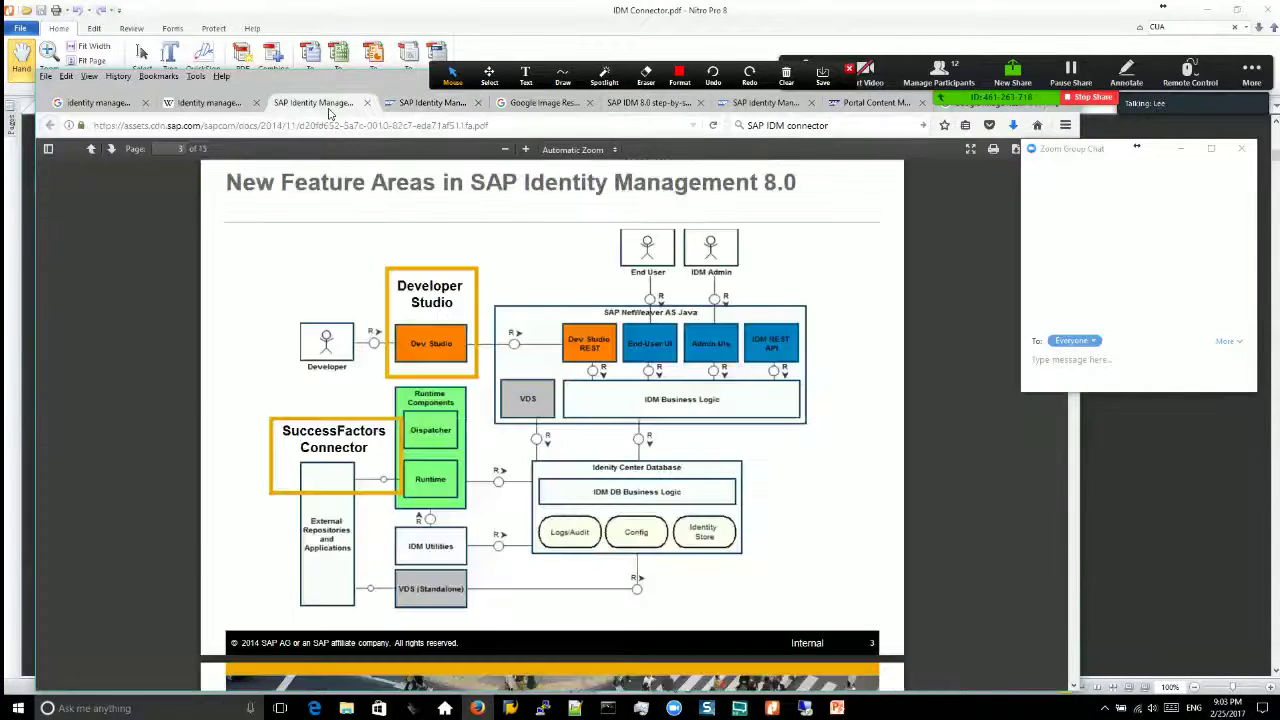
click(805, 710)
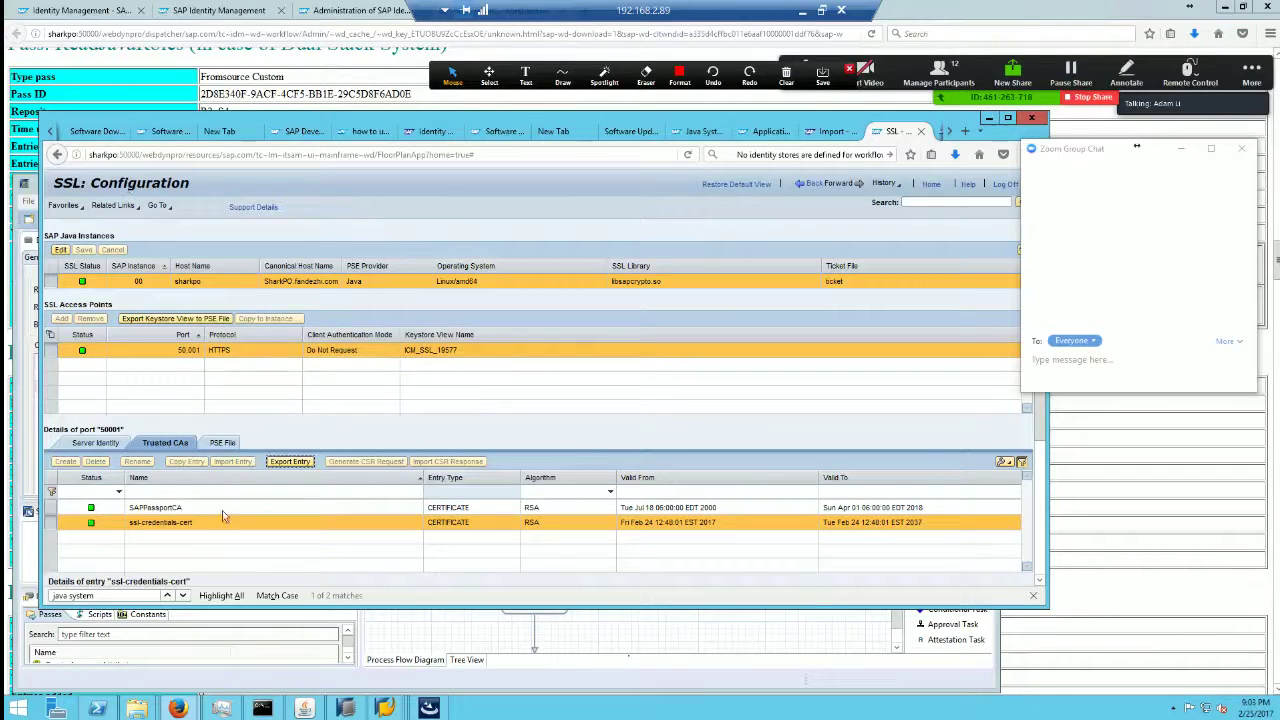
click(96, 443)
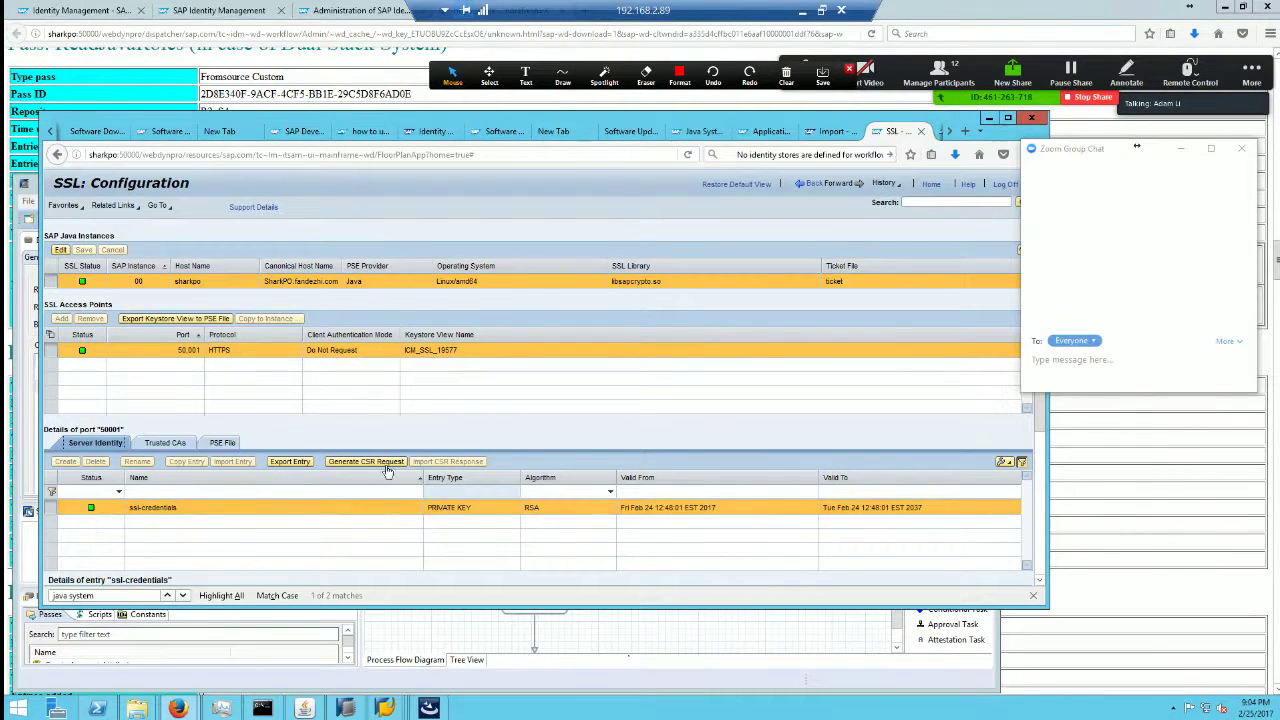
Step: Flip through the Master Guide, forum, security guide and Portal Content tabs, abandoning a half-typed address
click(806, 10)
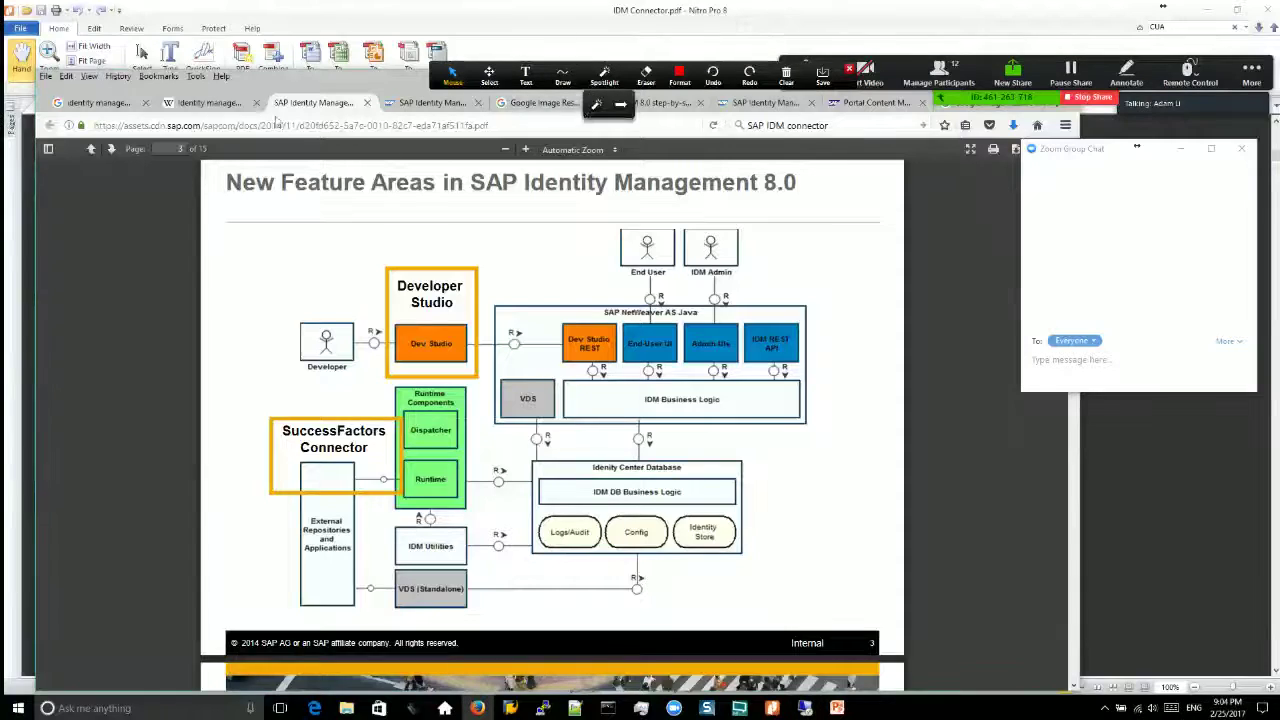
click(432, 103)
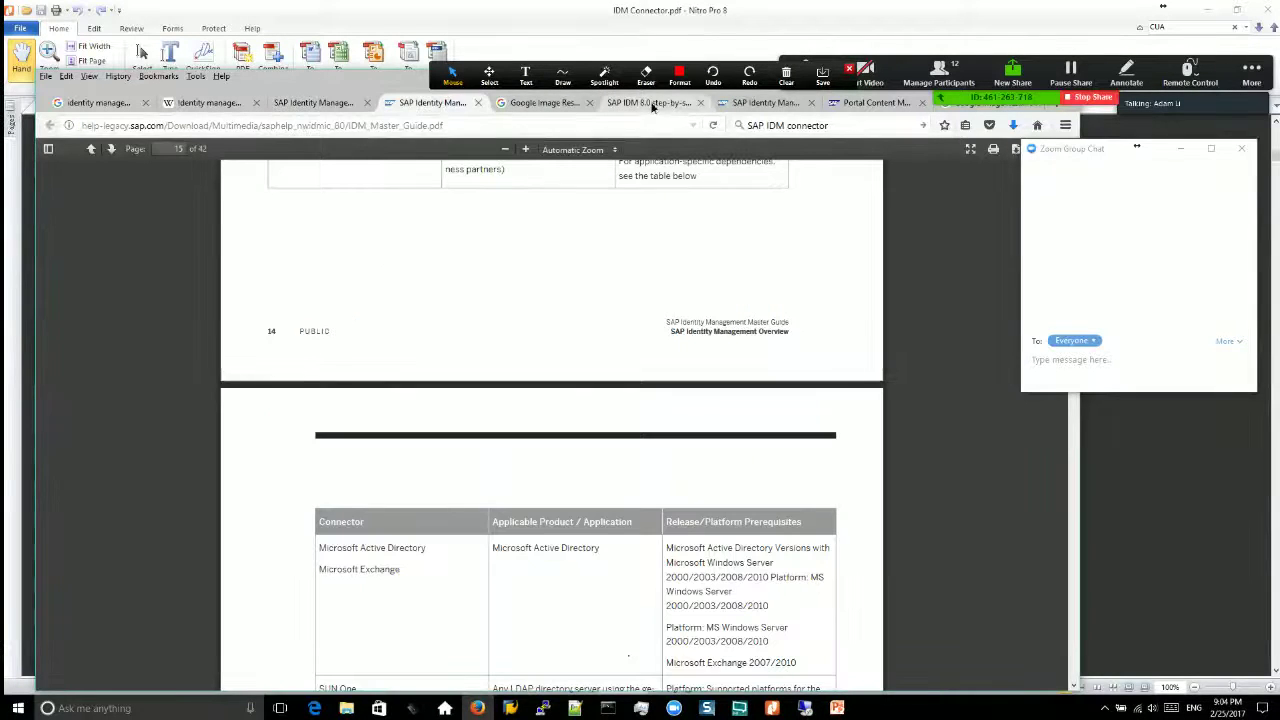
click(648, 103)
click(765, 103)
click(866, 103)
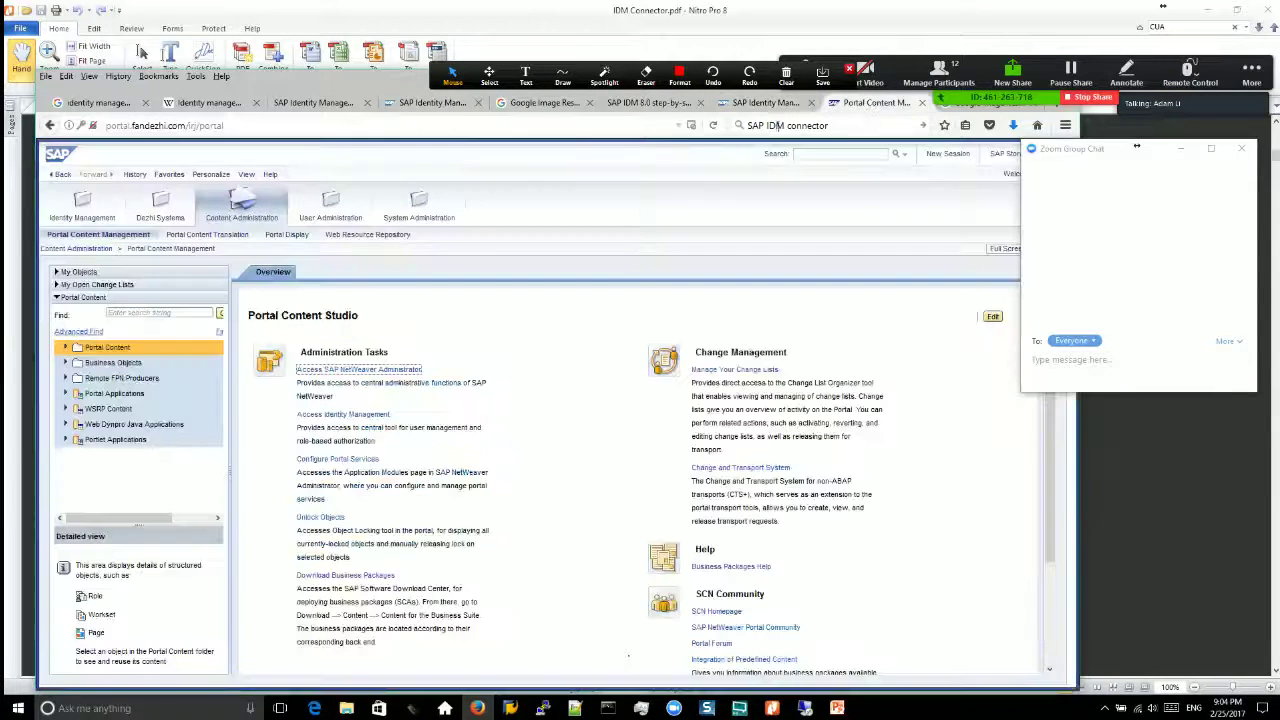
click(260, 125)
text(https:/)
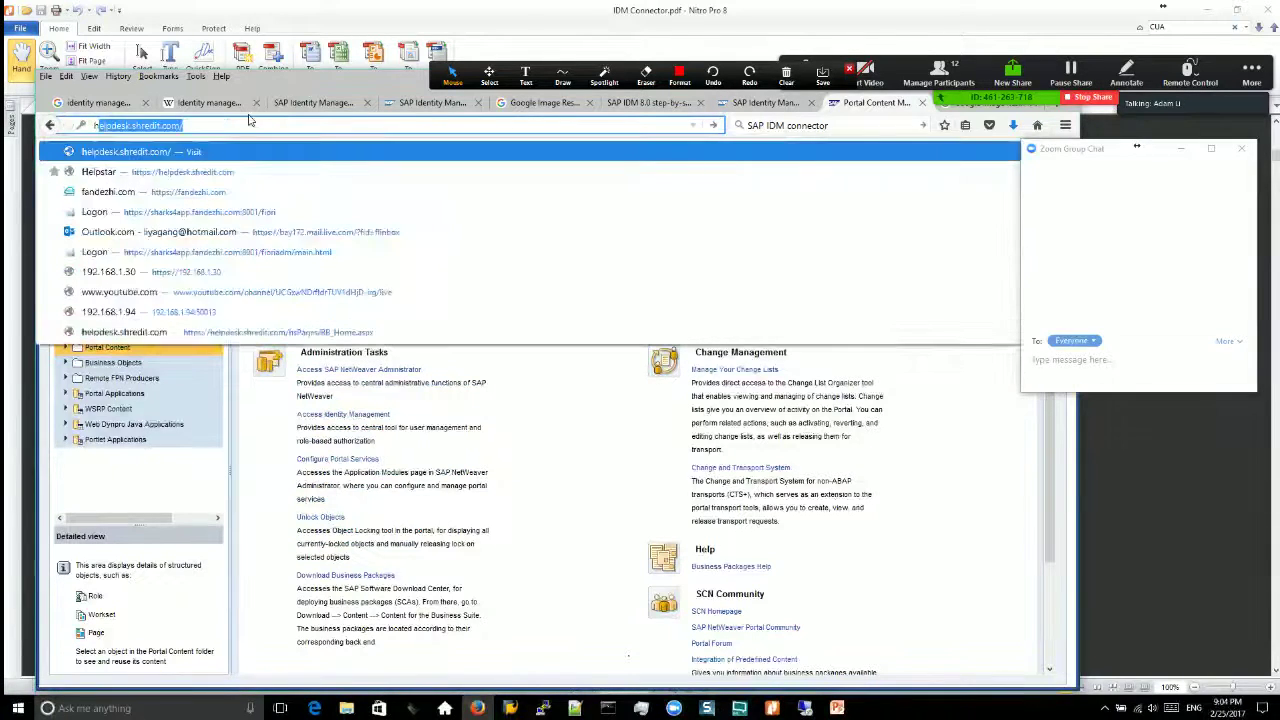
text(/)
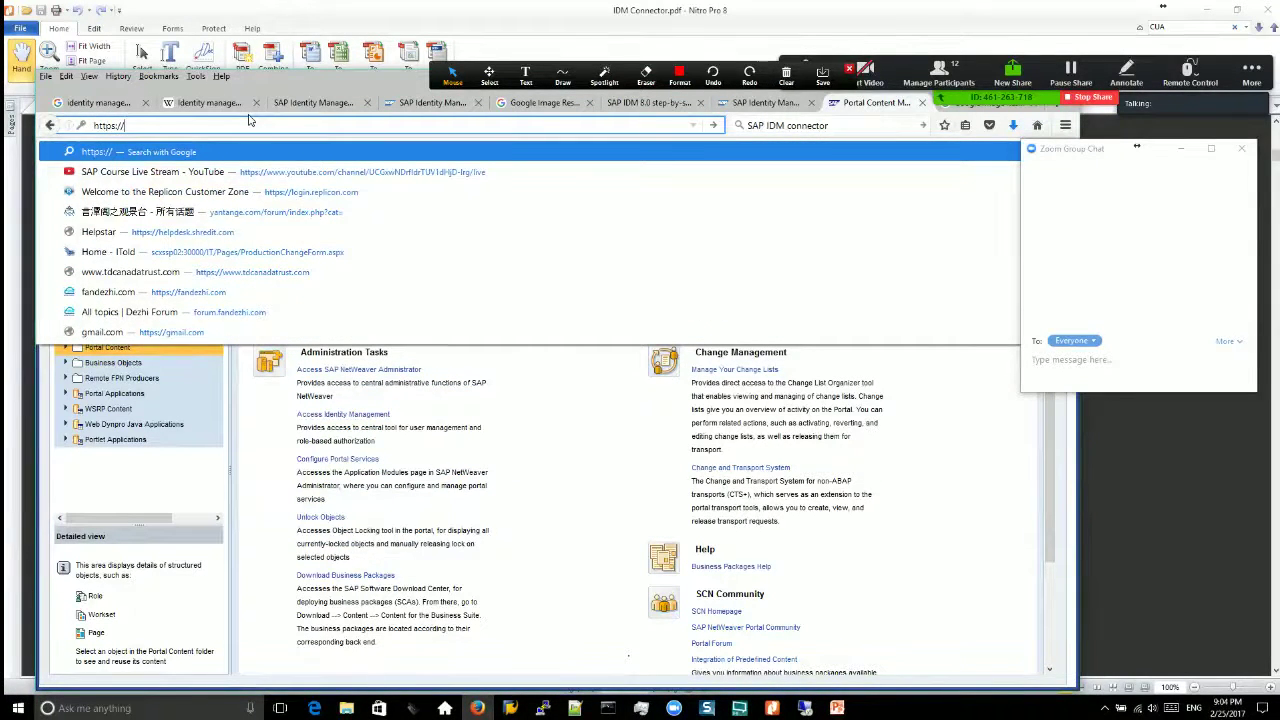
key(Escape)
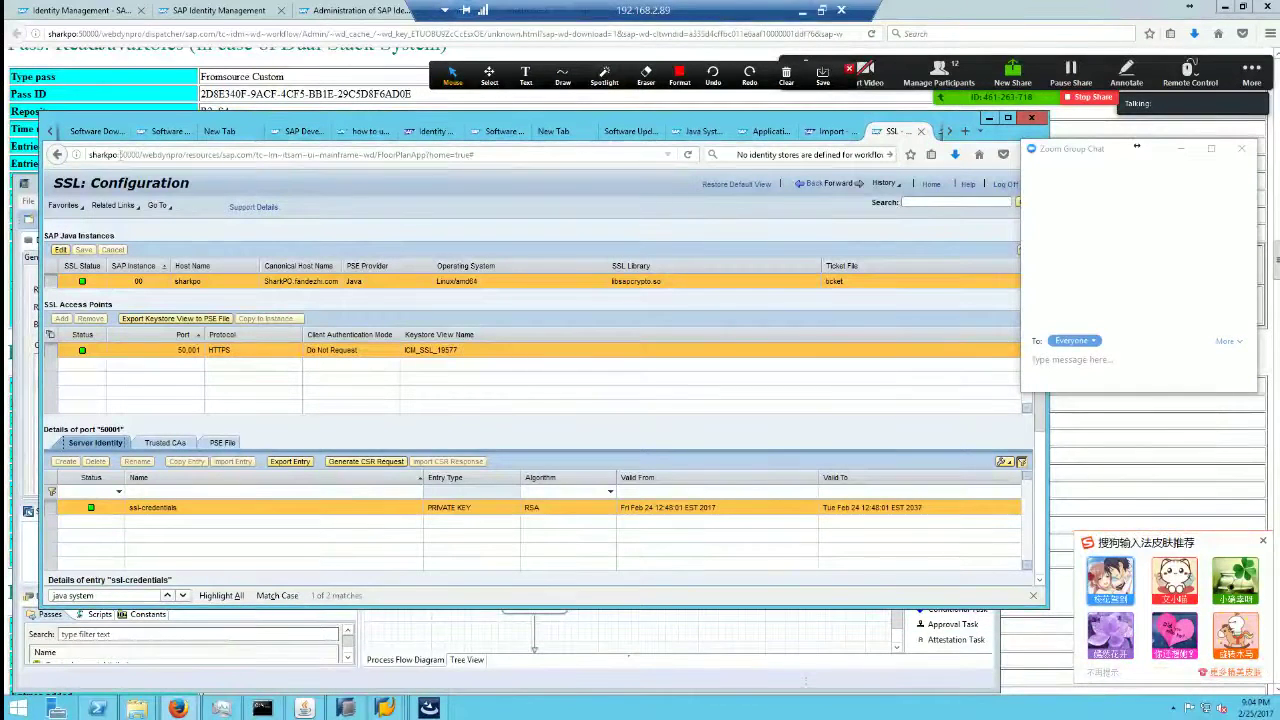
click(145, 154)
click(124, 155)
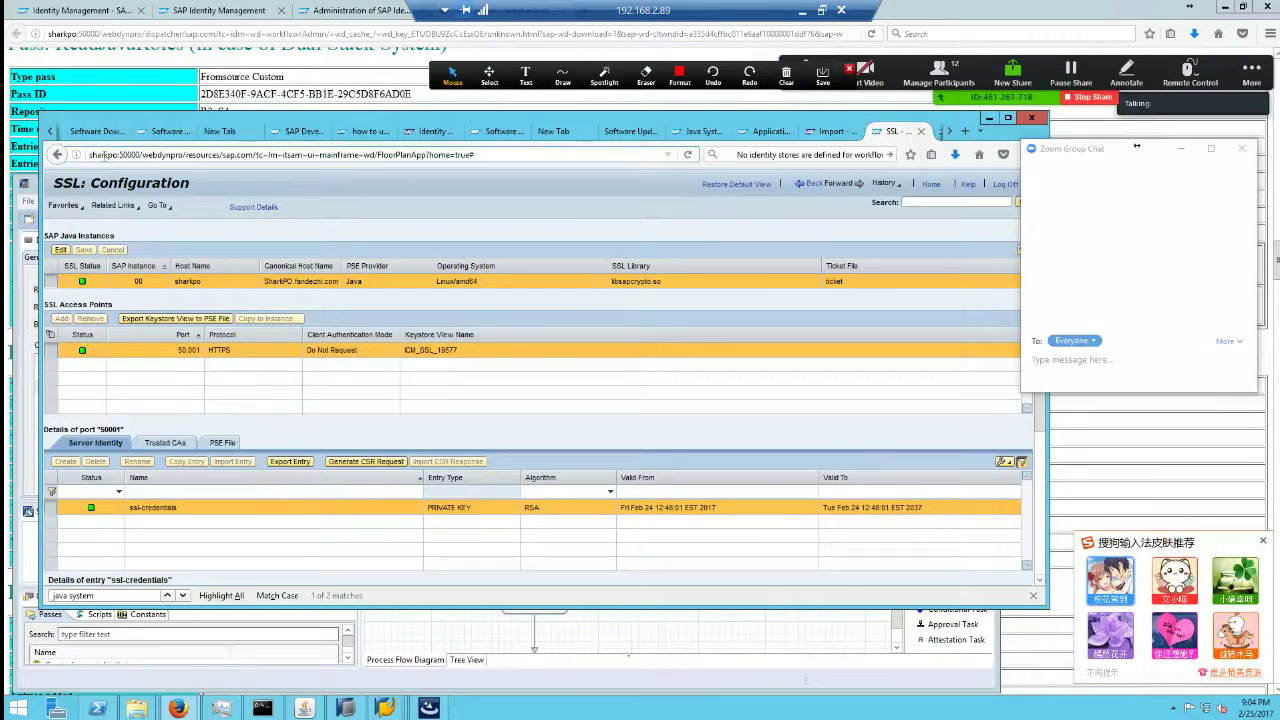
click(162, 131)
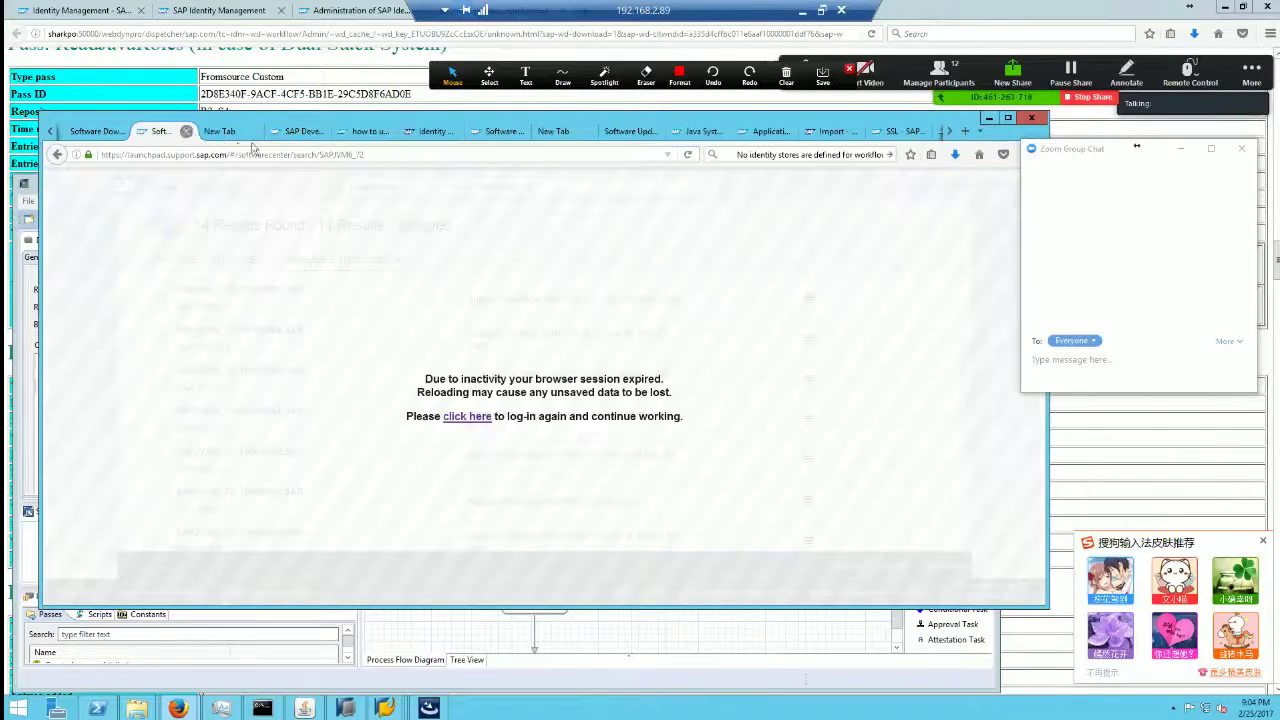
click(270, 155)
text(htt)
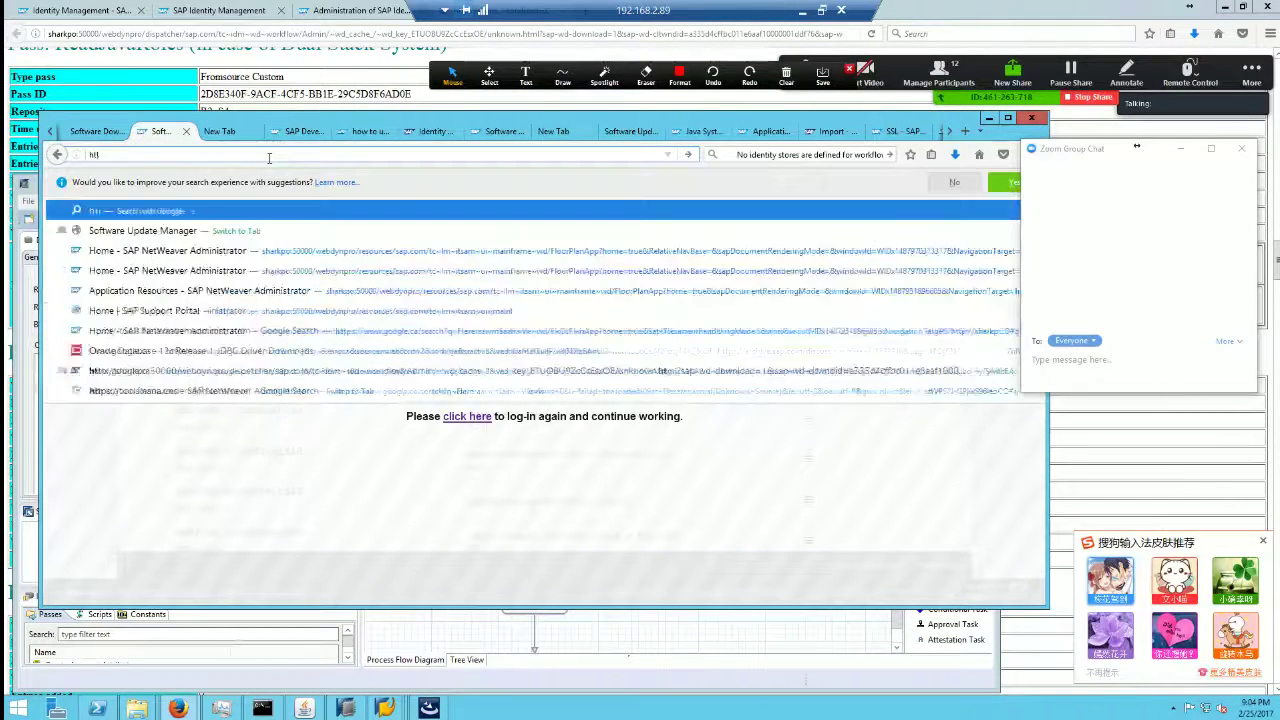
text(ps://shark)
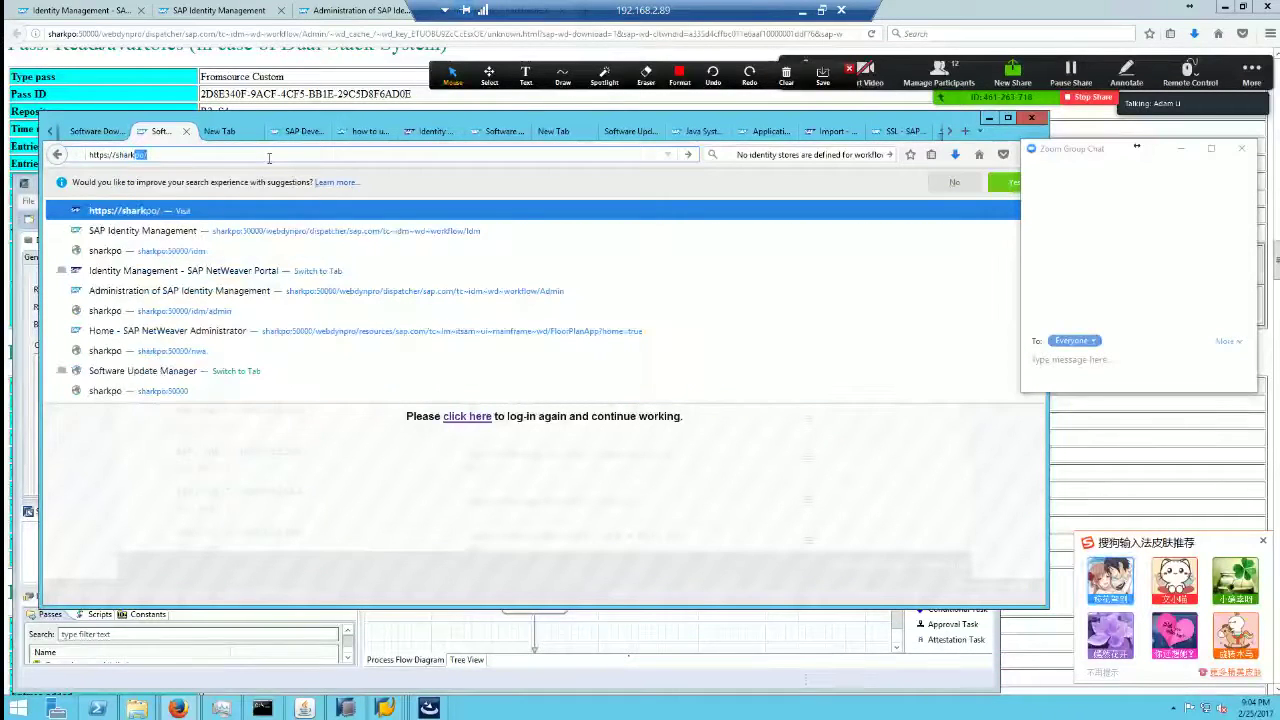
text(po:500001)
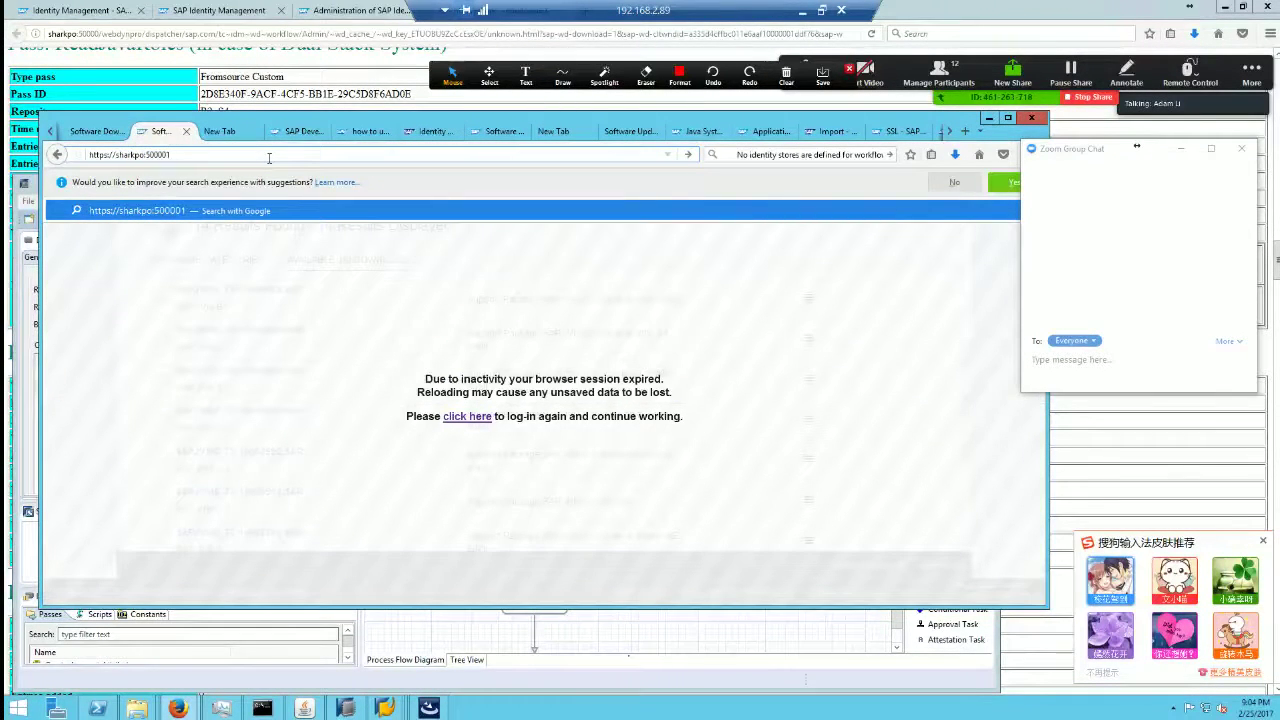
key(Escape)
key(Escape)
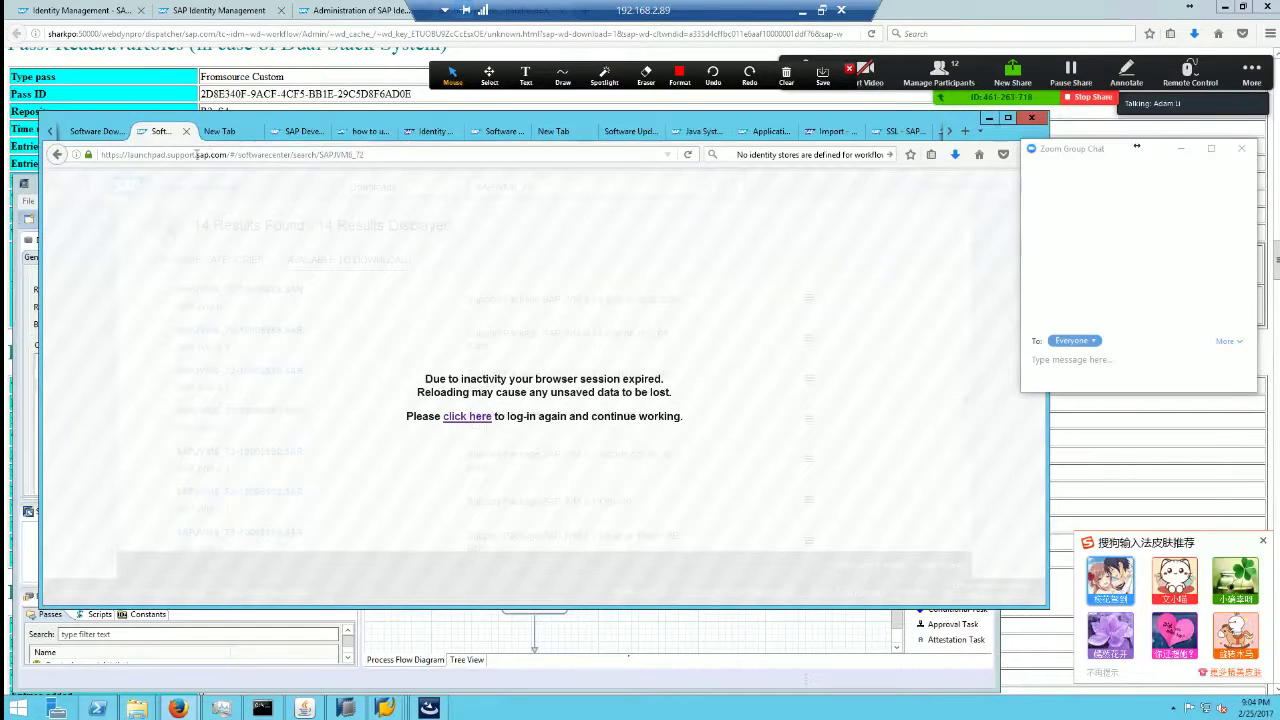
click(166, 154)
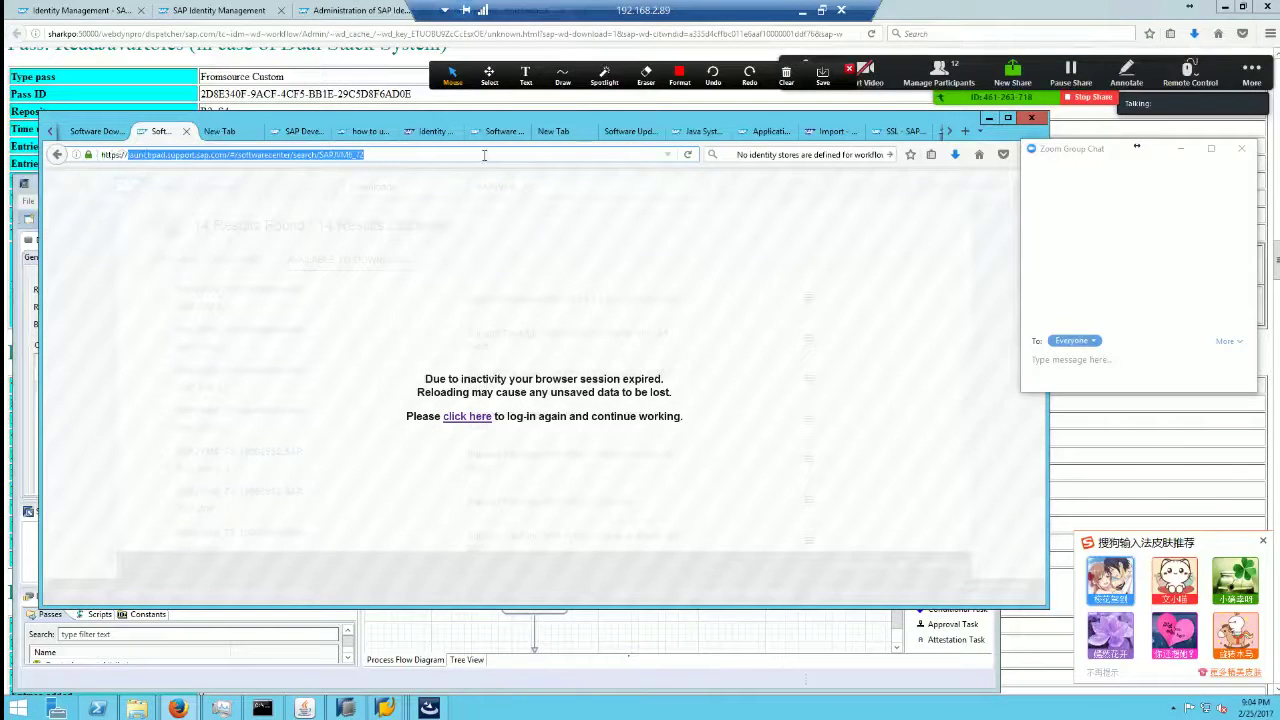
text(https://s)
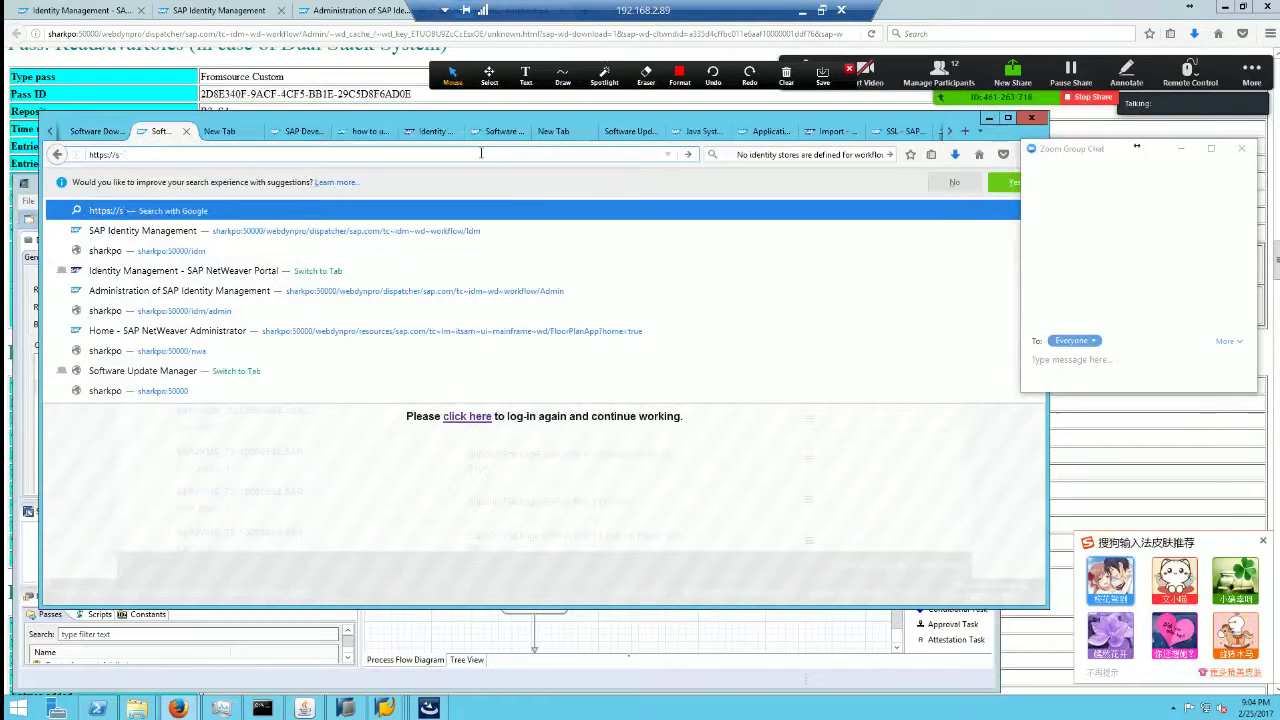
text(harkpo:5000)
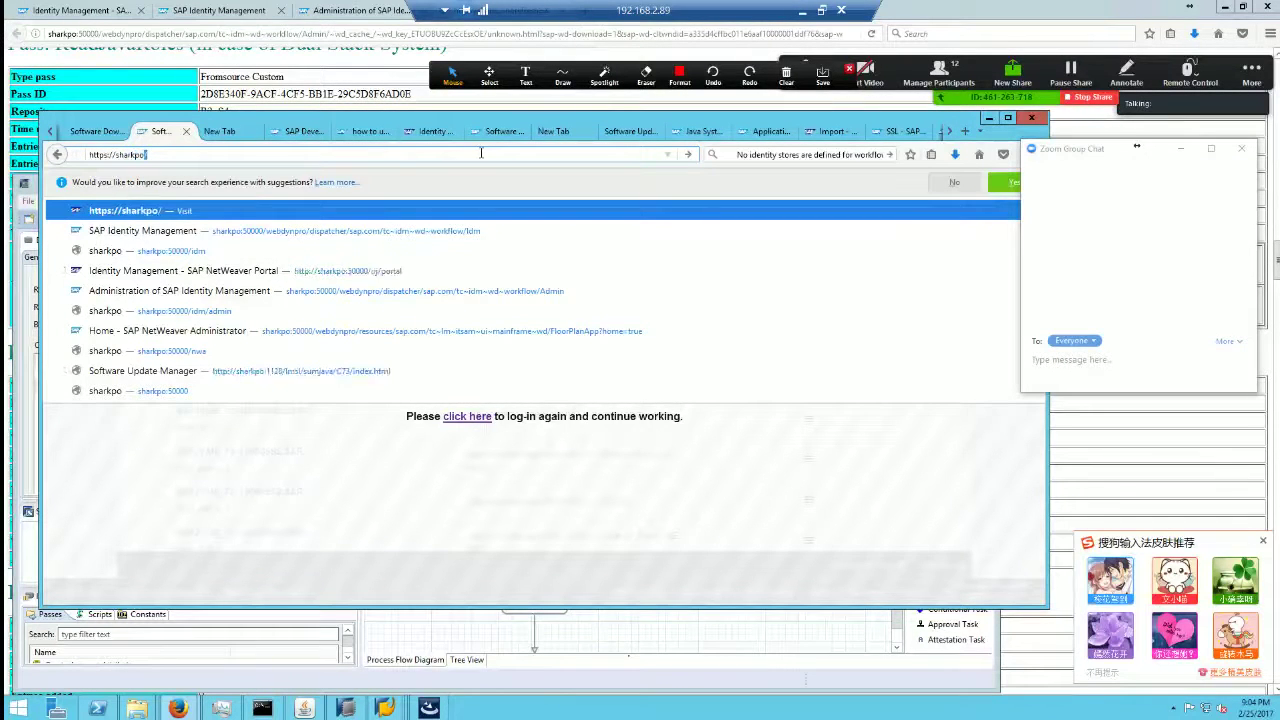
text(1)
key(Return)
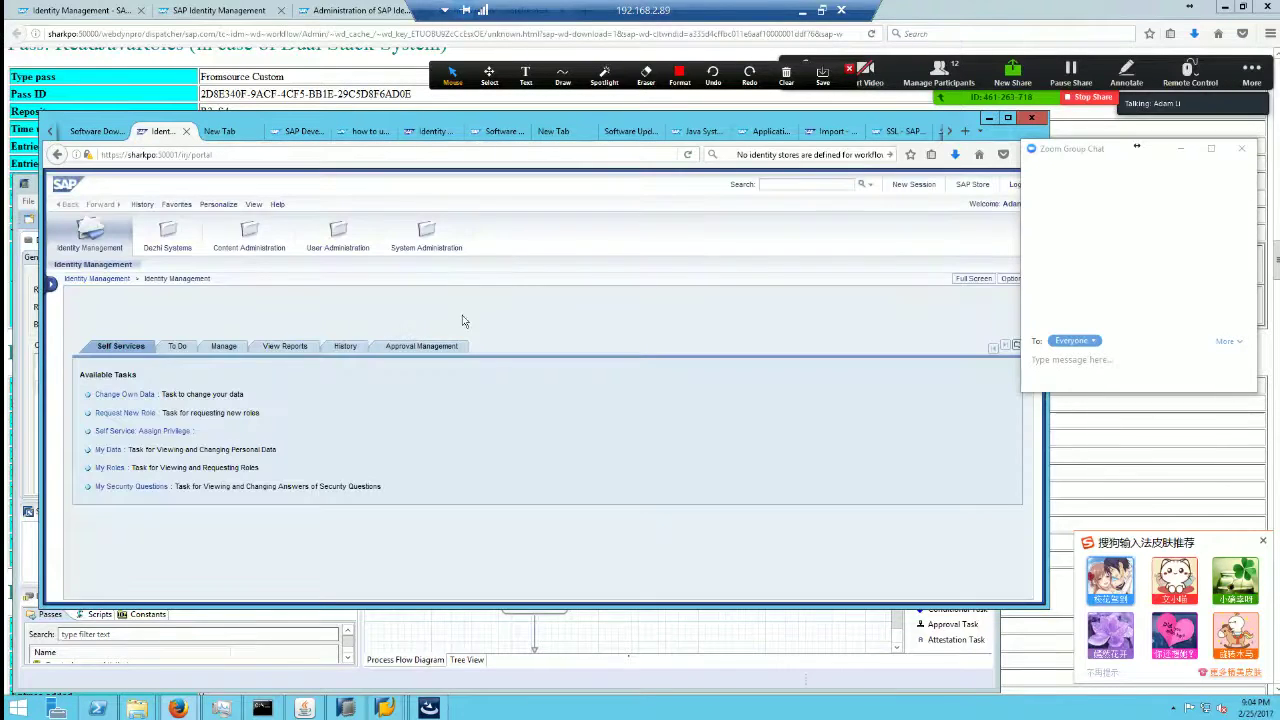
Step: Check the portal's sharkpo certificate validity, February 24 2017 to 2037, then close the windows
click(156, 155)
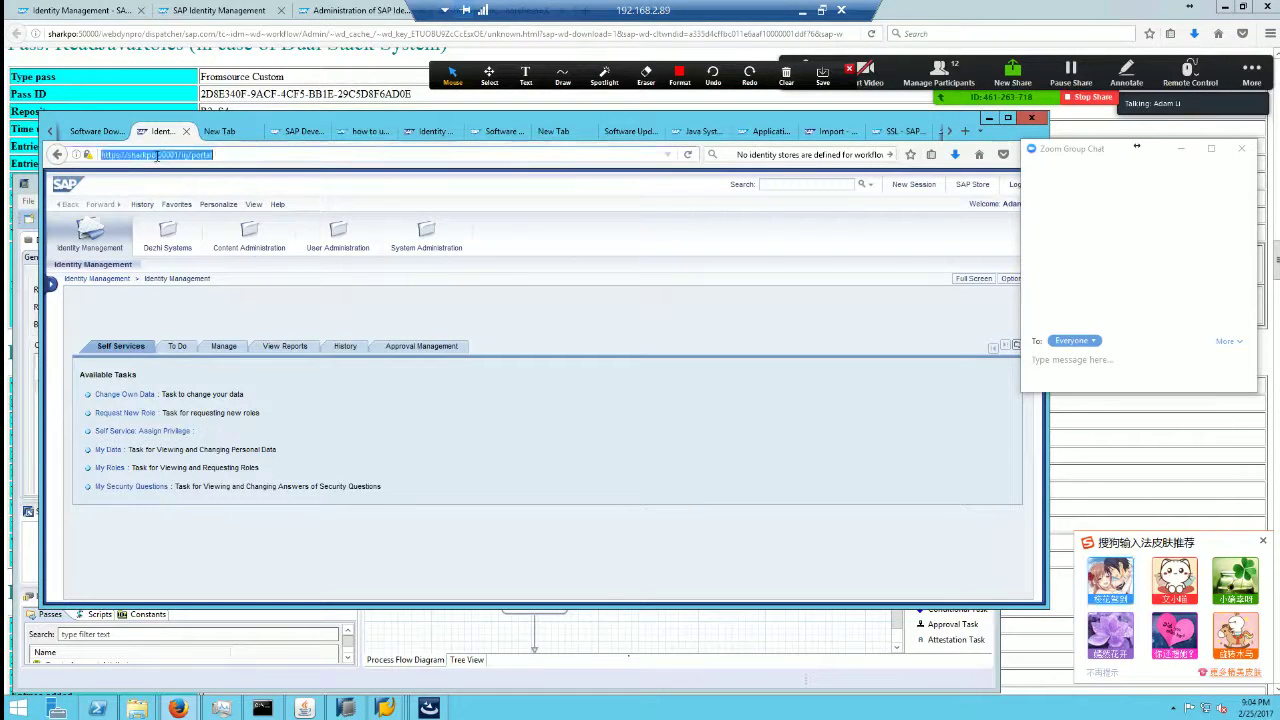
click(156, 155)
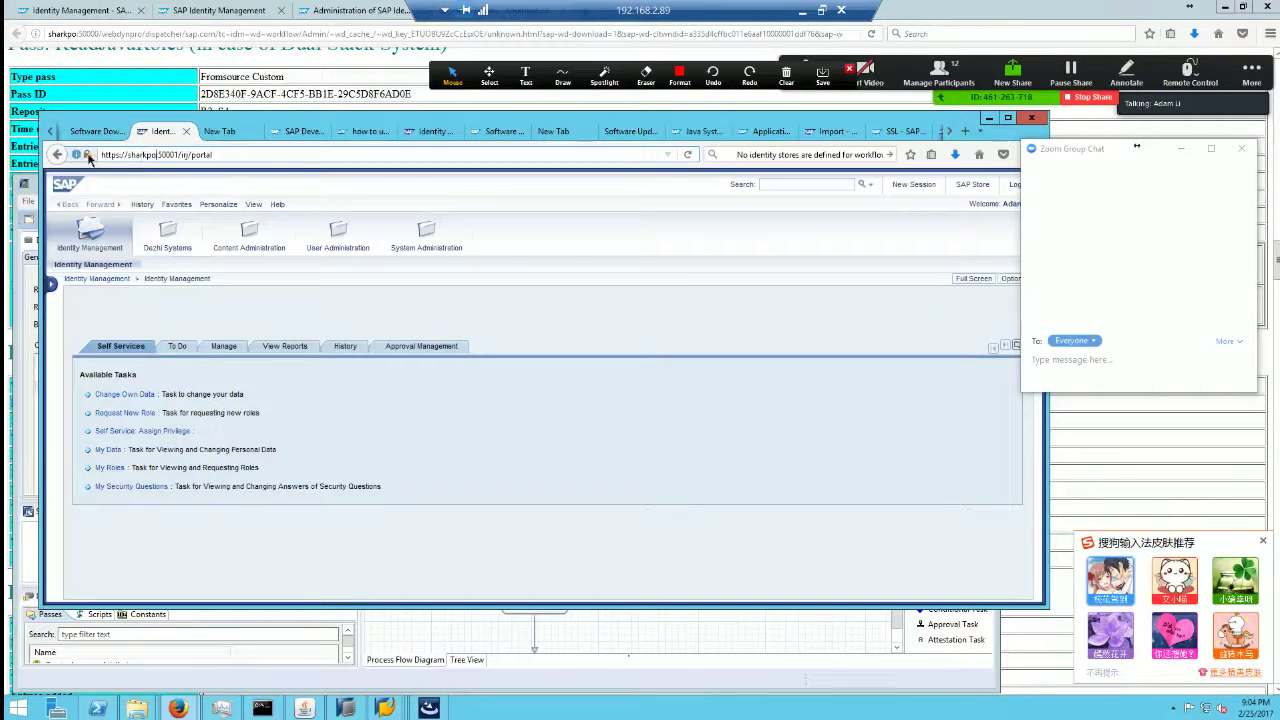
click(87, 155)
click(299, 198)
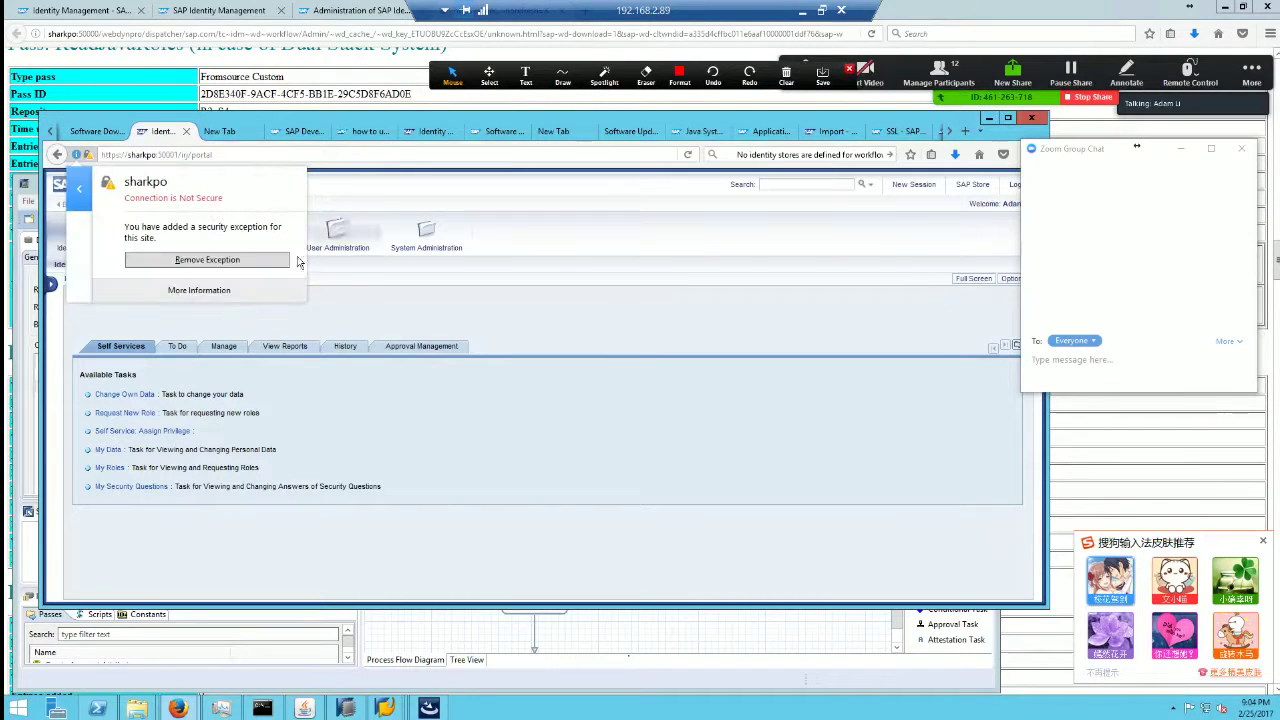
click(199, 290)
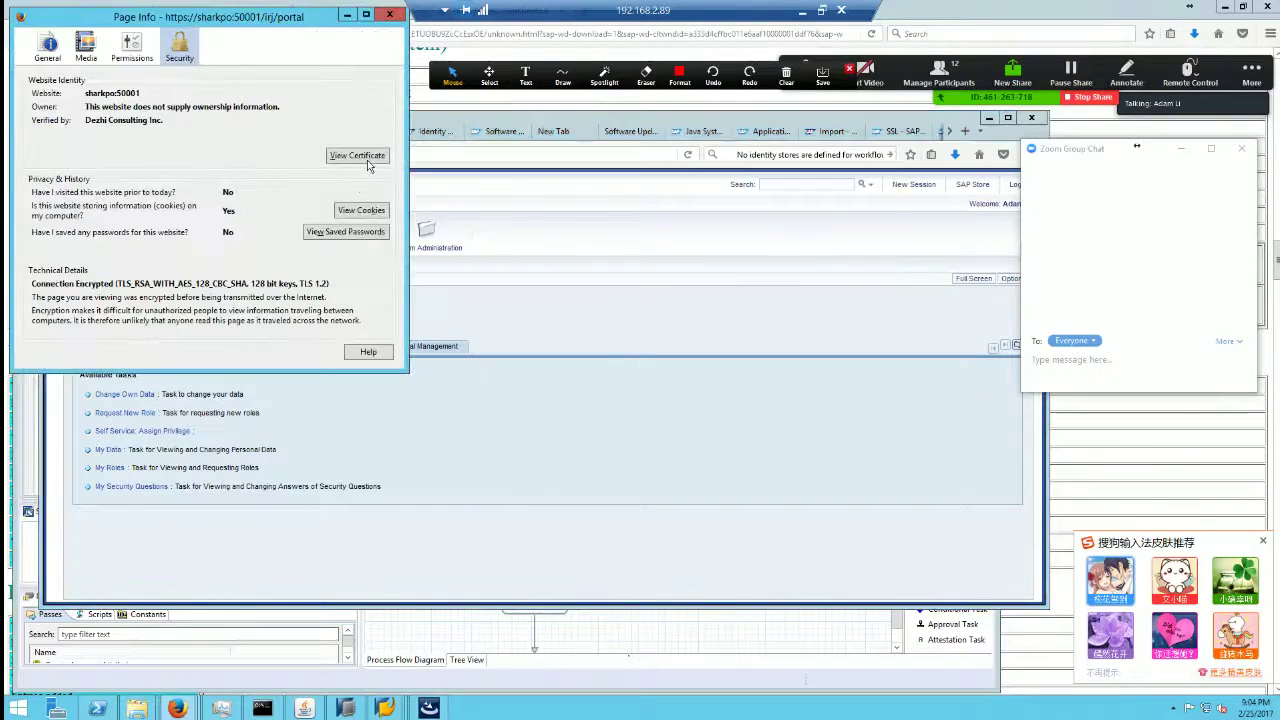
click(360, 157)
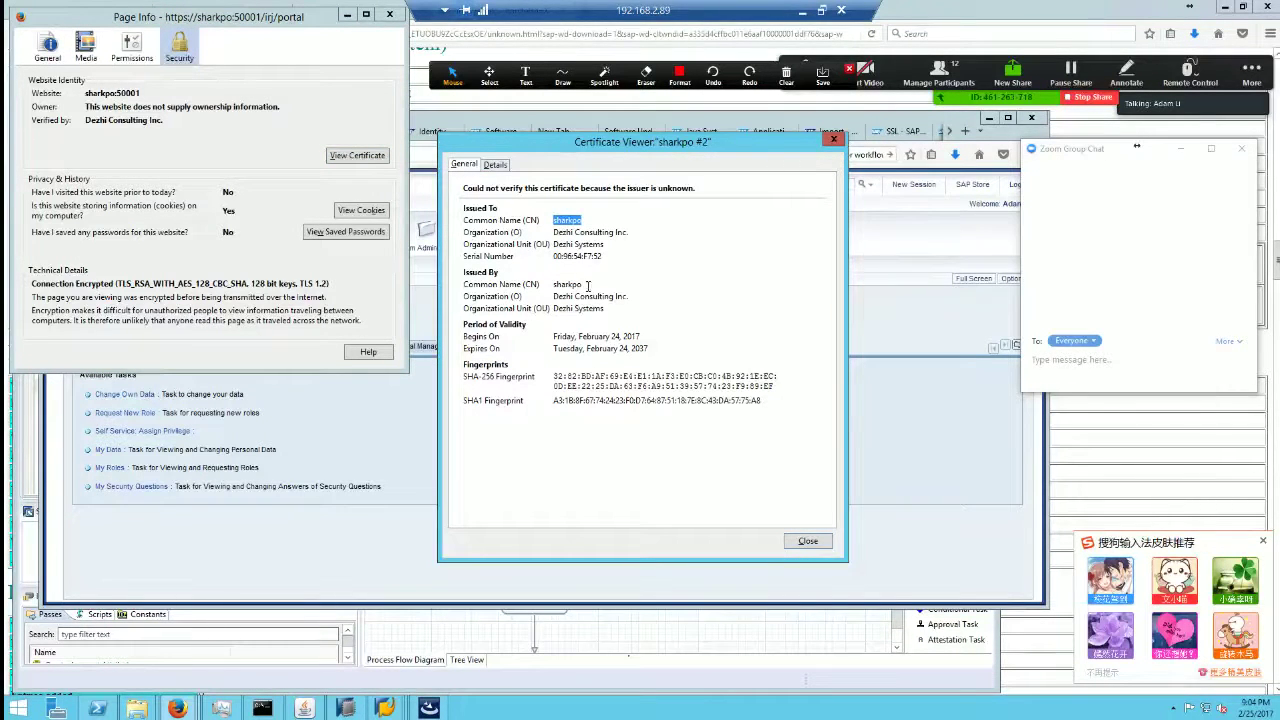
drag(641, 336, 546, 336)
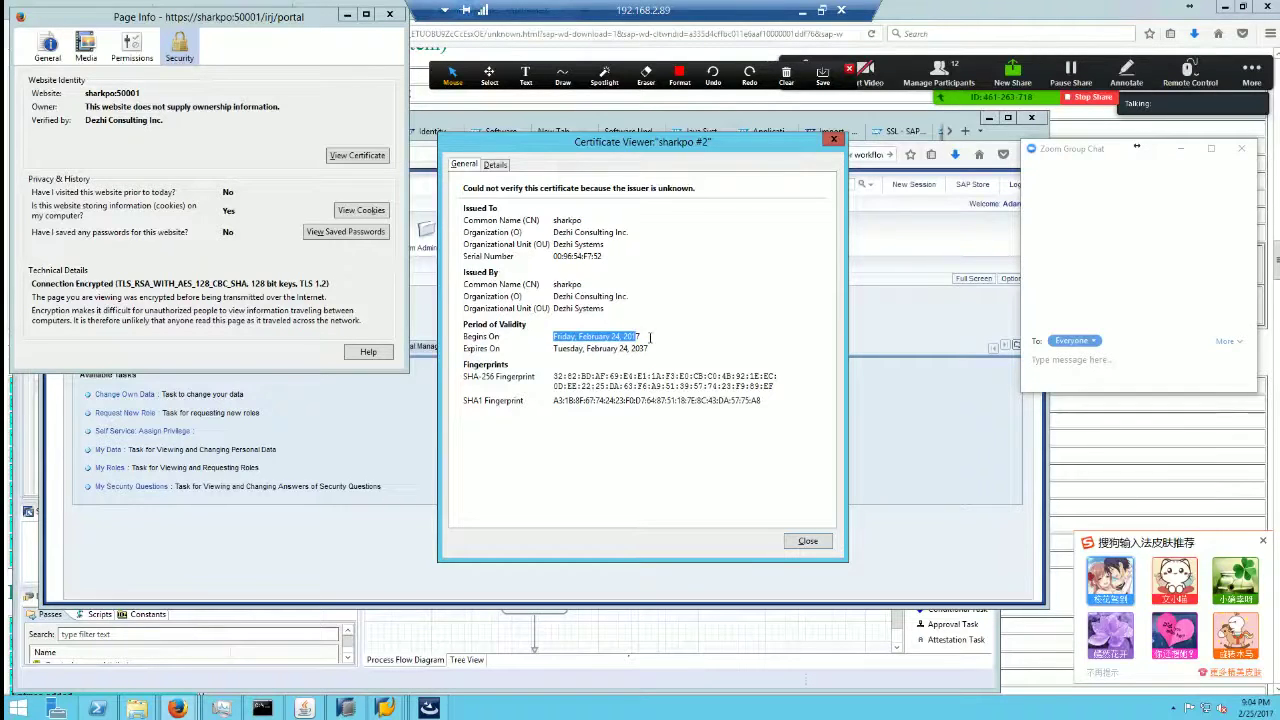
click(646, 336)
drag(648, 336, 548, 334)
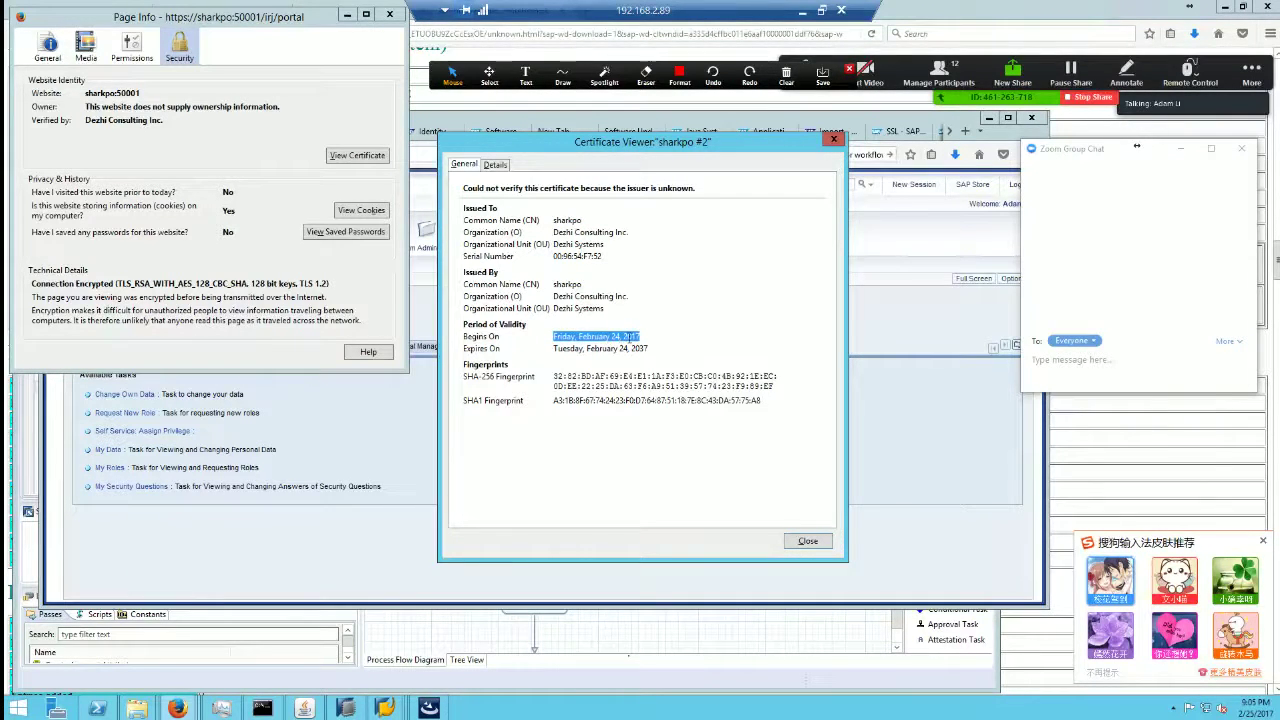
click(601, 337)
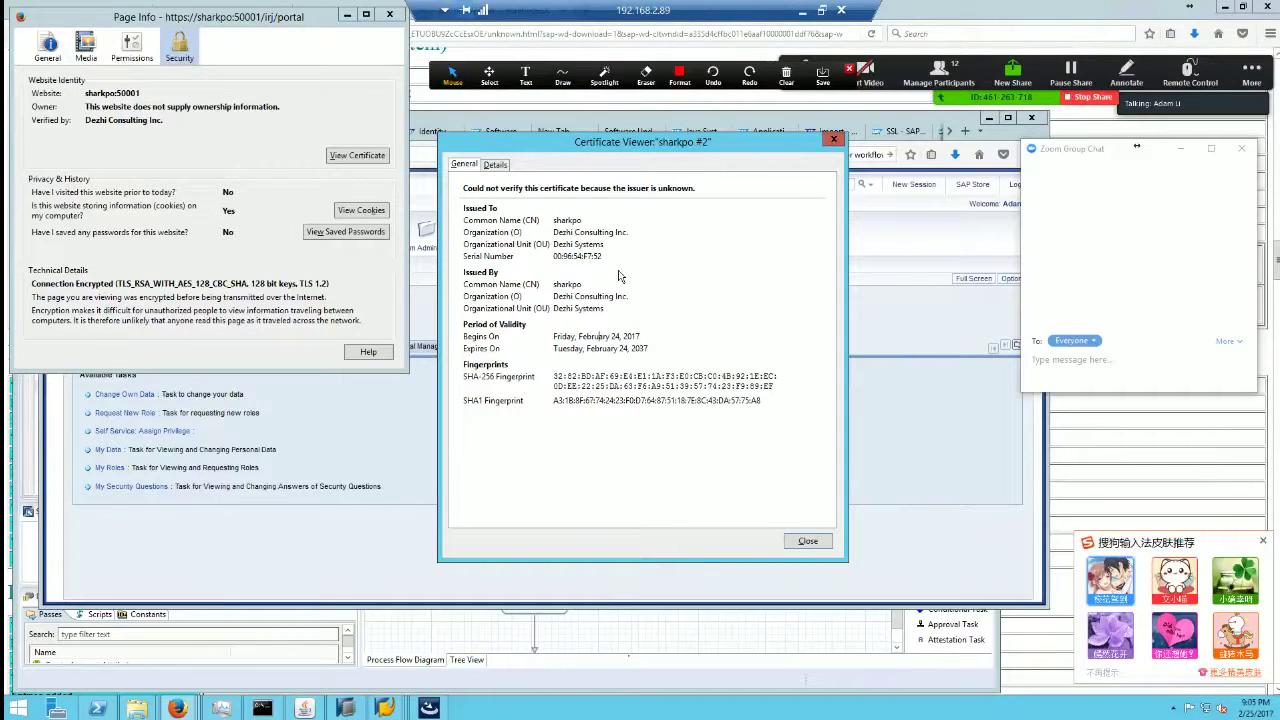
key(Escape)
key(Escape)
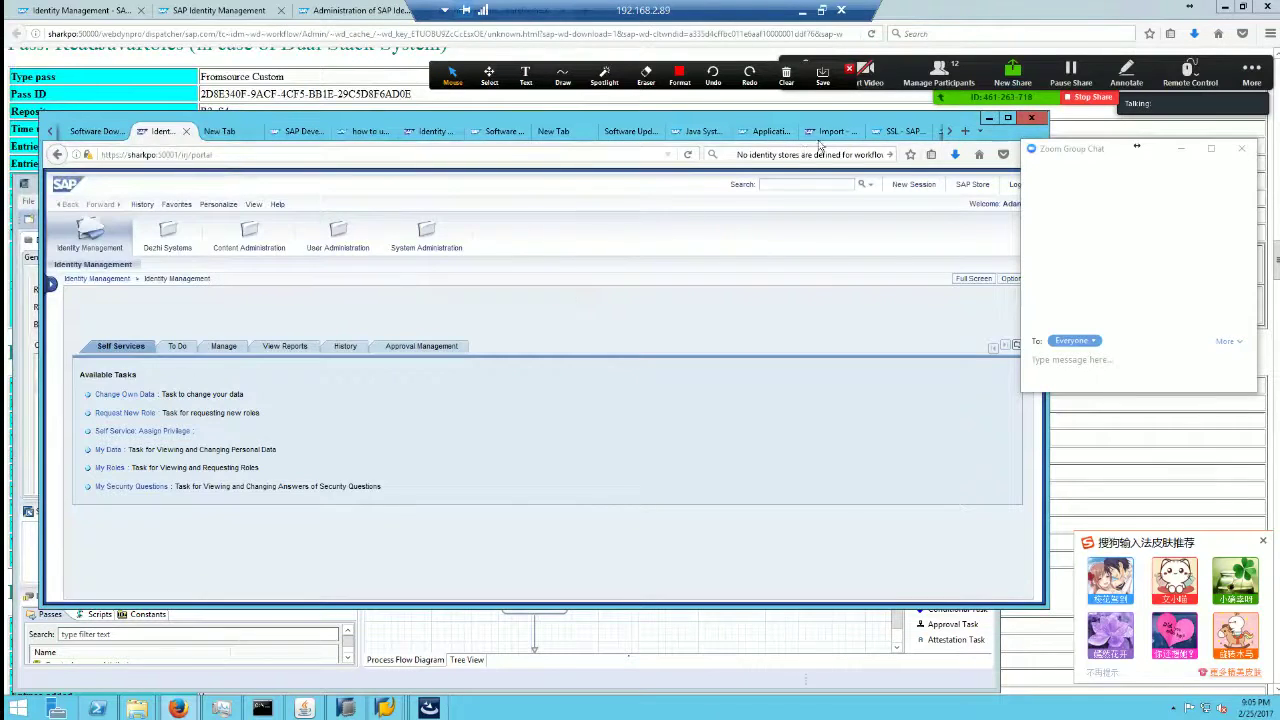
Step: Go back through the browser tabs to the SSL: Configuration page
click(830, 131)
click(770, 131)
click(893, 131)
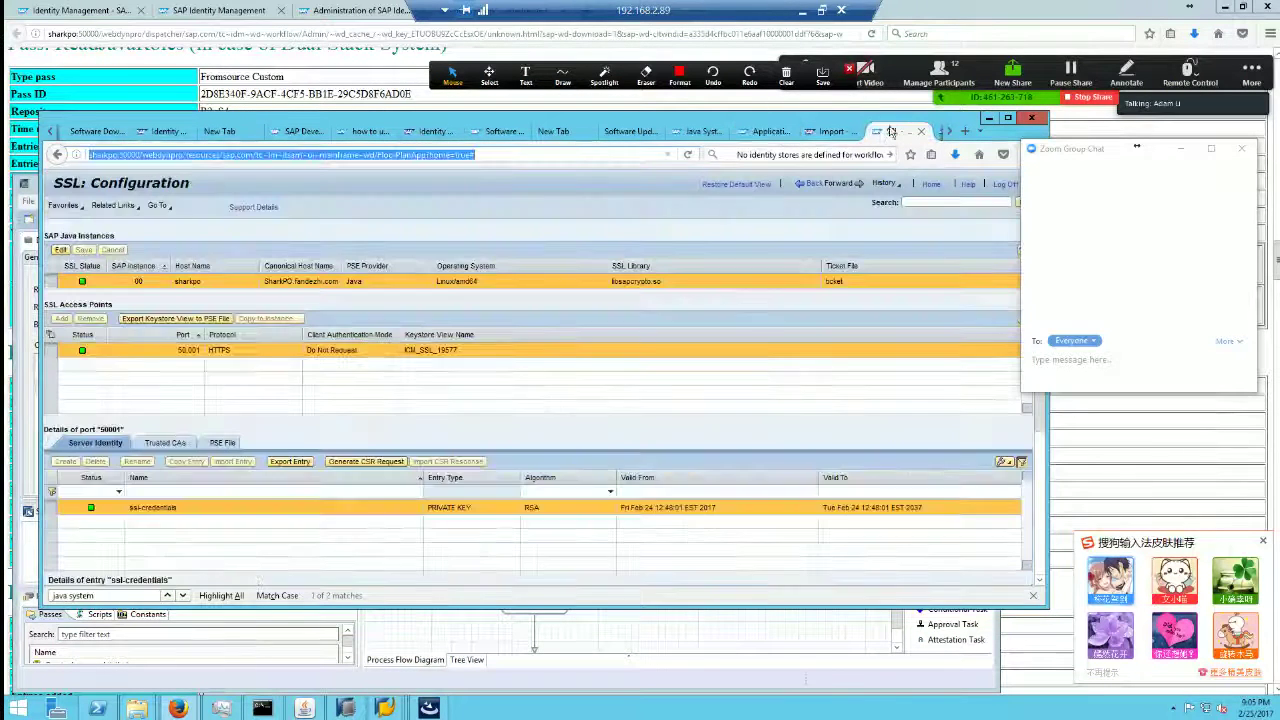
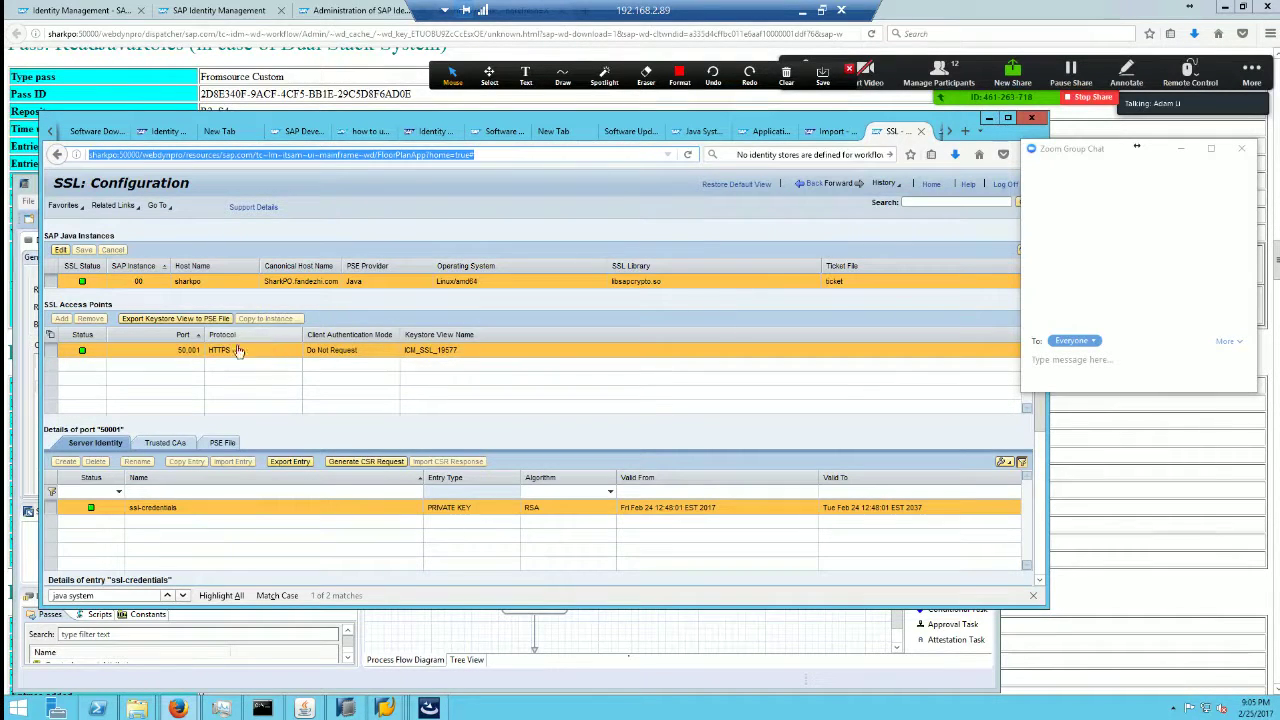
Step: Review the Identity Management portal, Application Resources and SSL Configuration browser pages
click(167, 131)
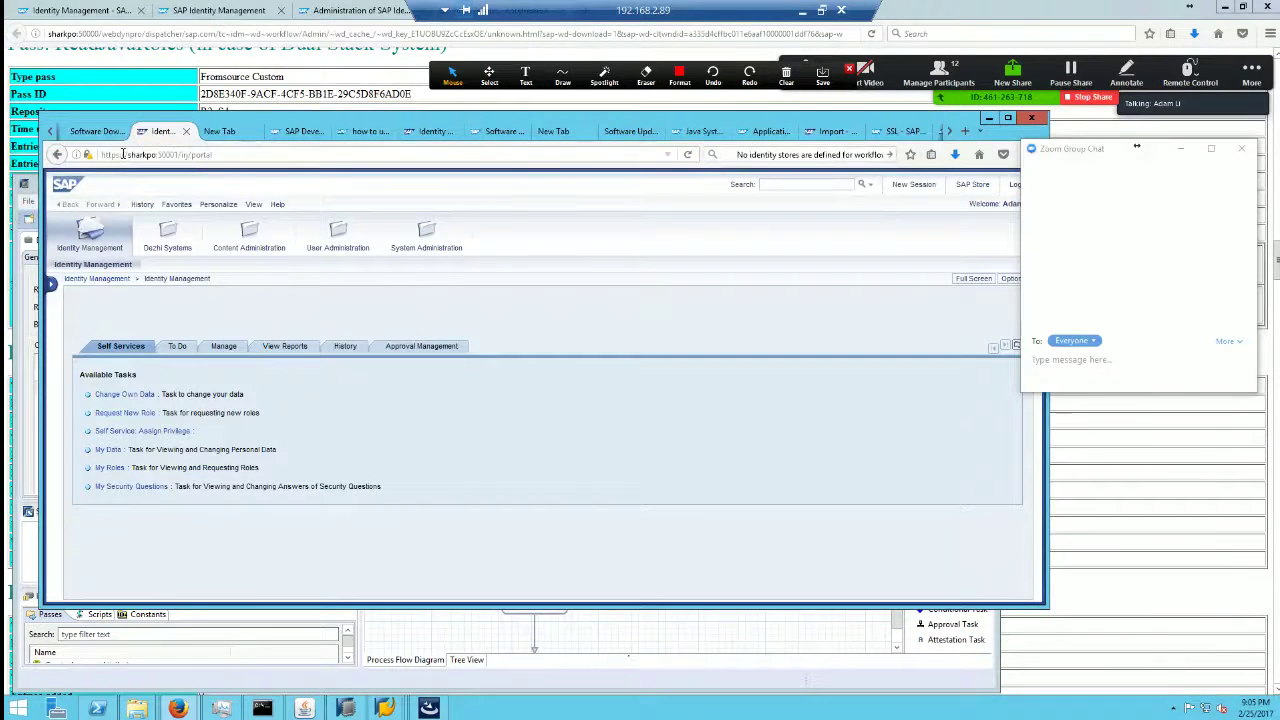
click(765, 131)
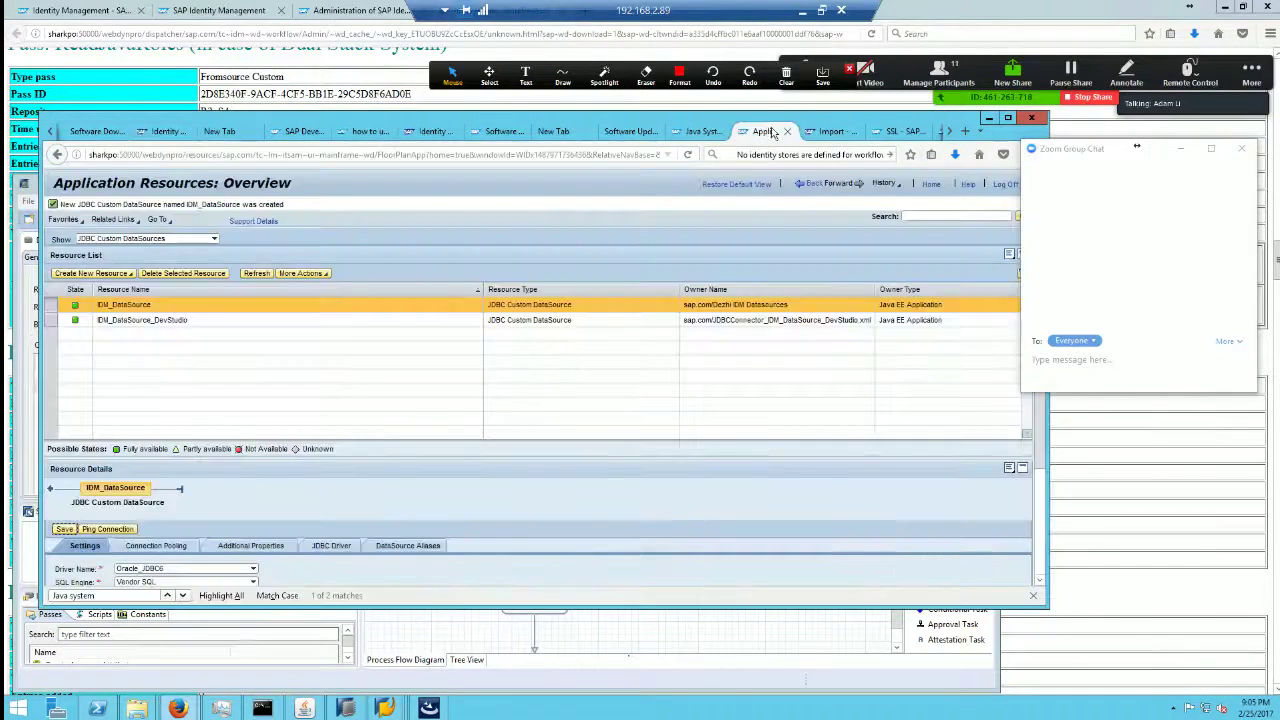
click(828, 131)
click(885, 131)
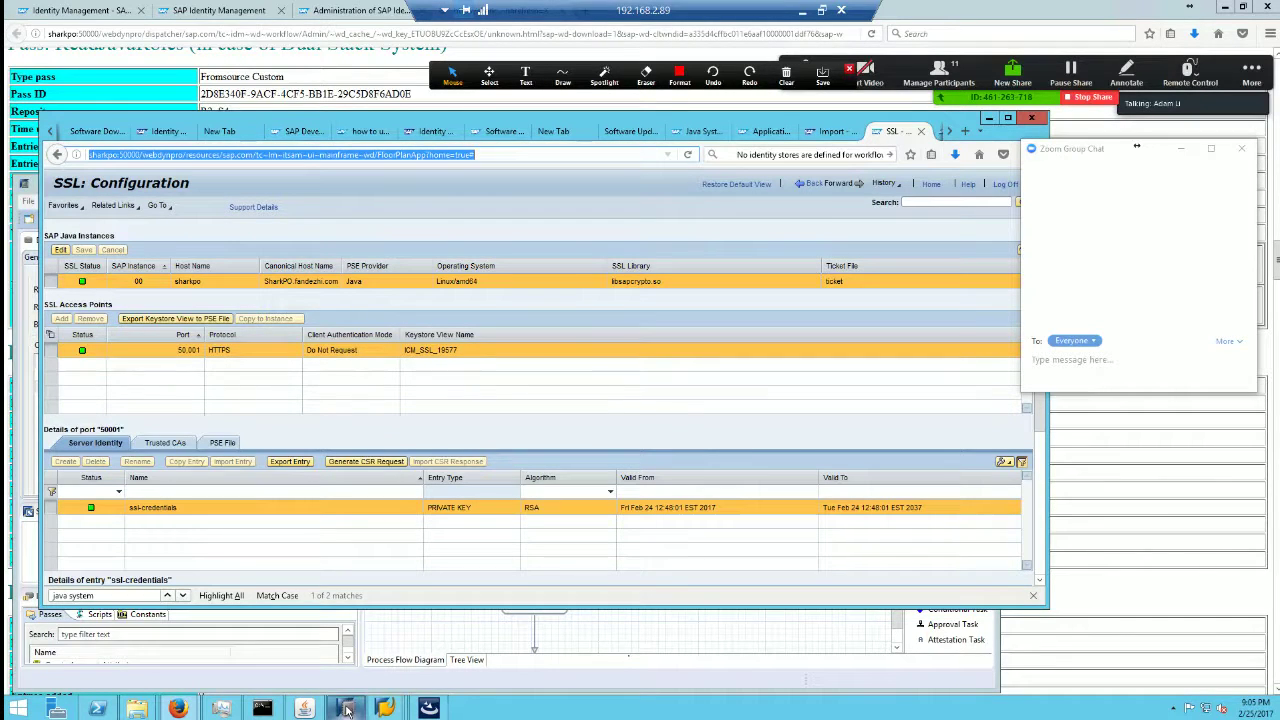
Step: Bring SAP HANA Studio, showing the Dezhi_Oracle repository type, in front of the browser
mouse_move(350, 710)
click(345, 637)
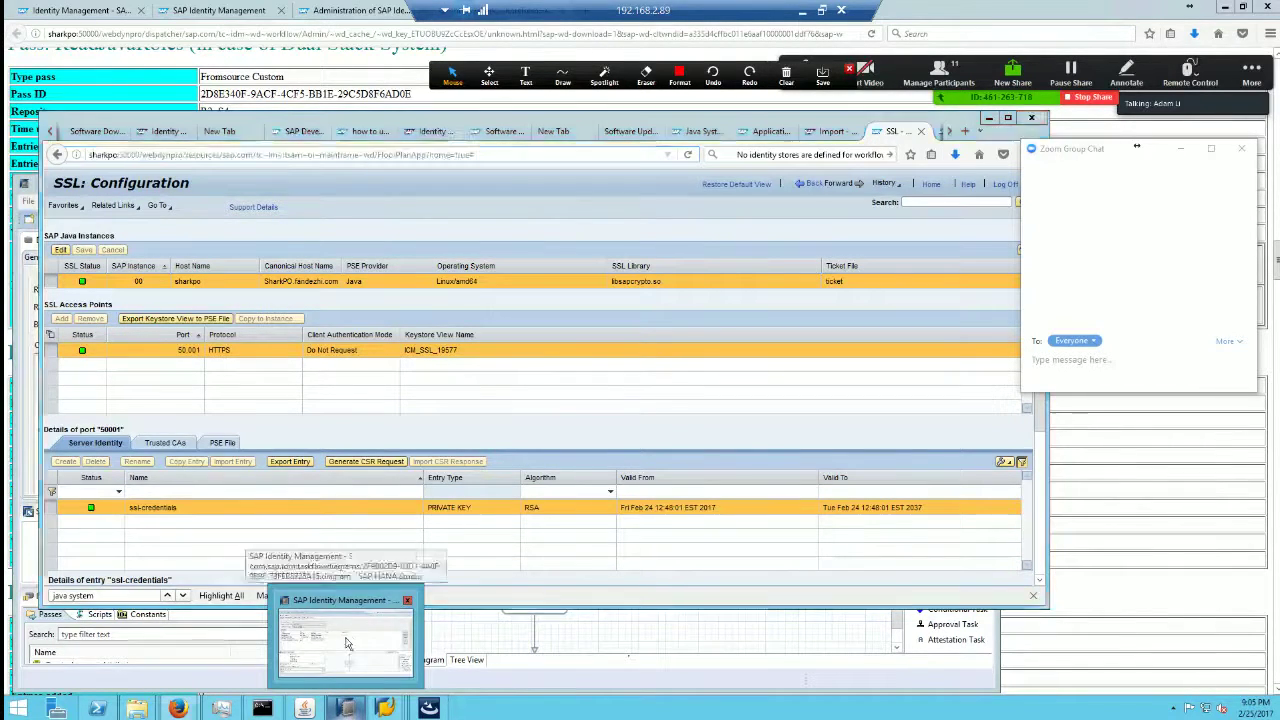
click(585, 118)
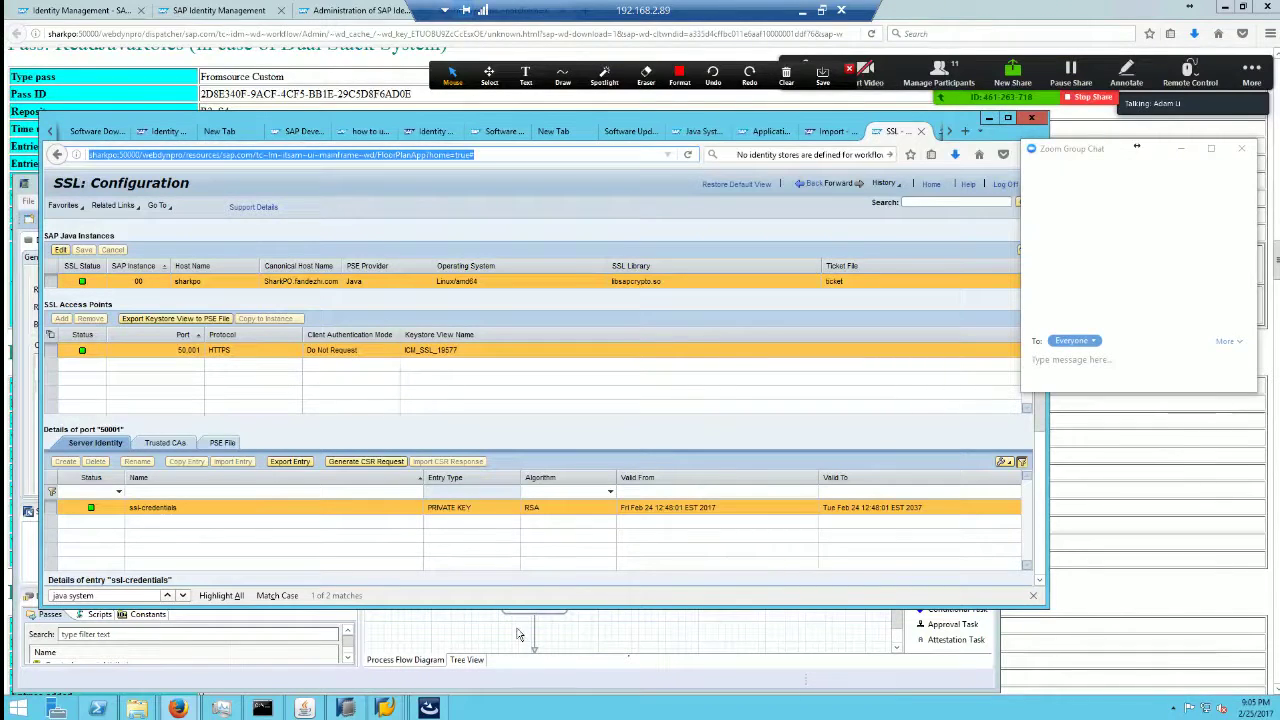
click(346, 708)
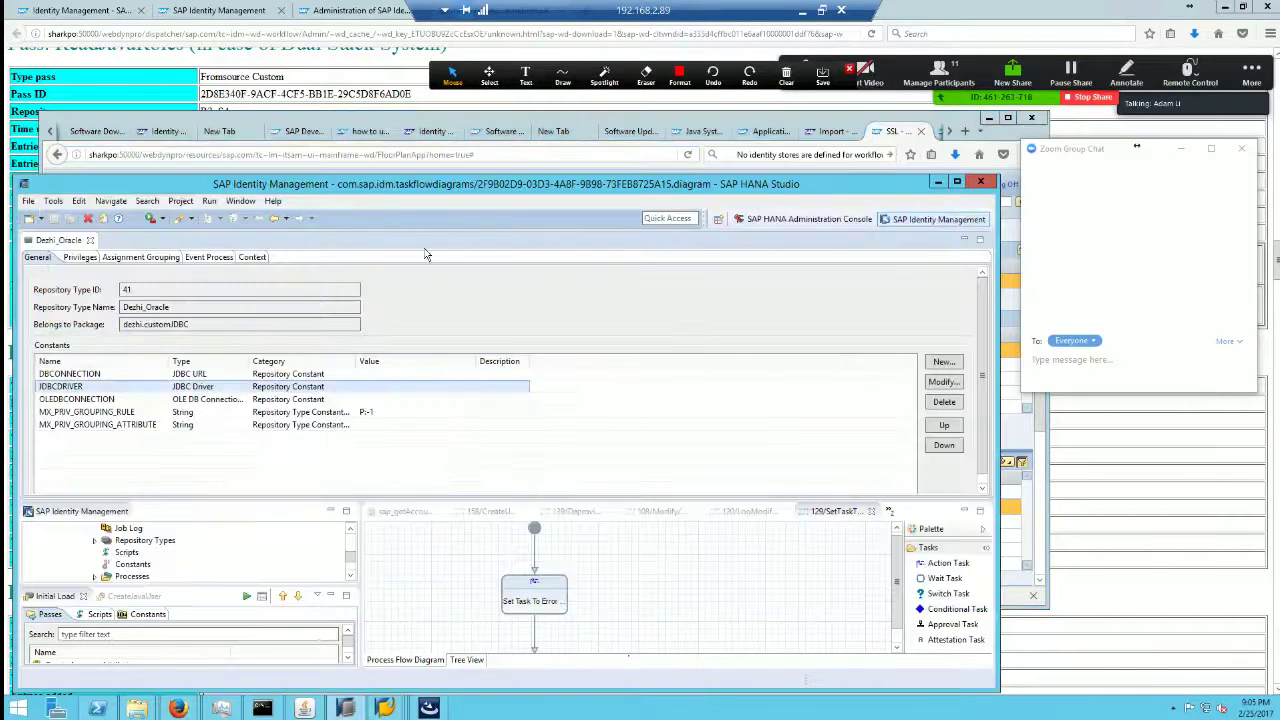
drag(503, 178, 530, 183)
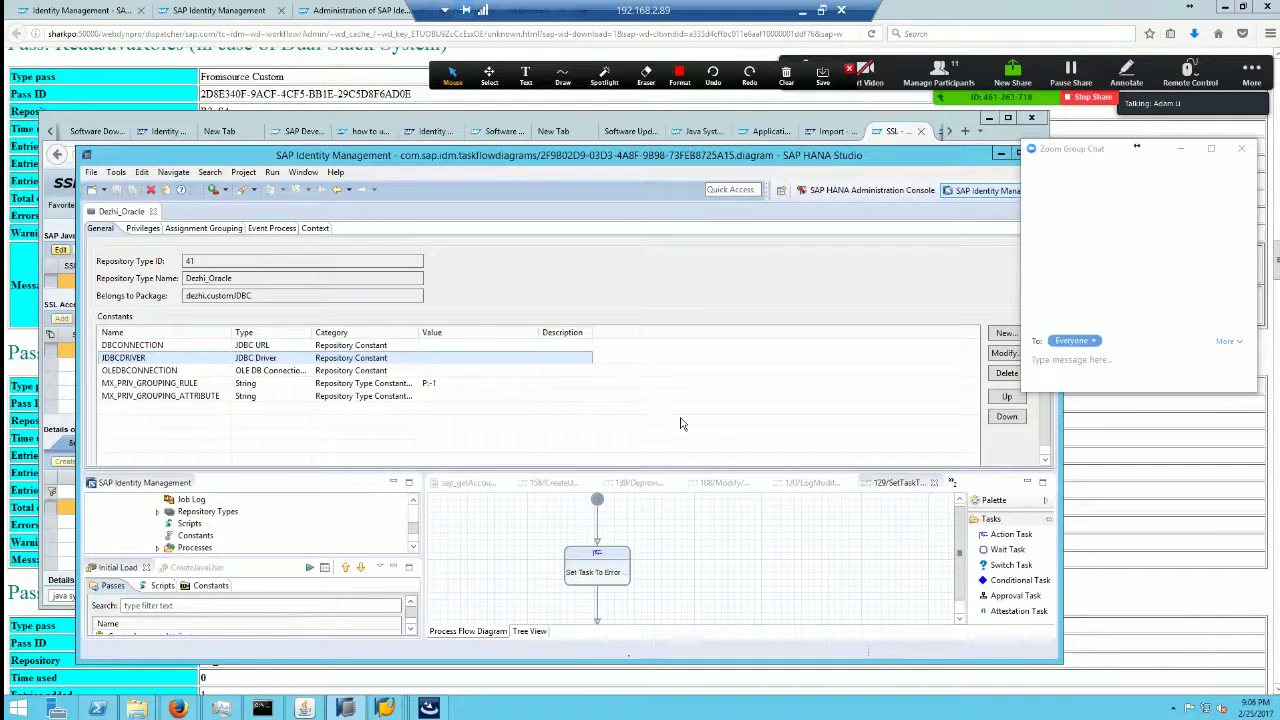
Step: Inspect the SAP JVM 81.19.19 JRE's home path under Preferences > Java > Installed JREs
click(308, 176)
click(340, 282)
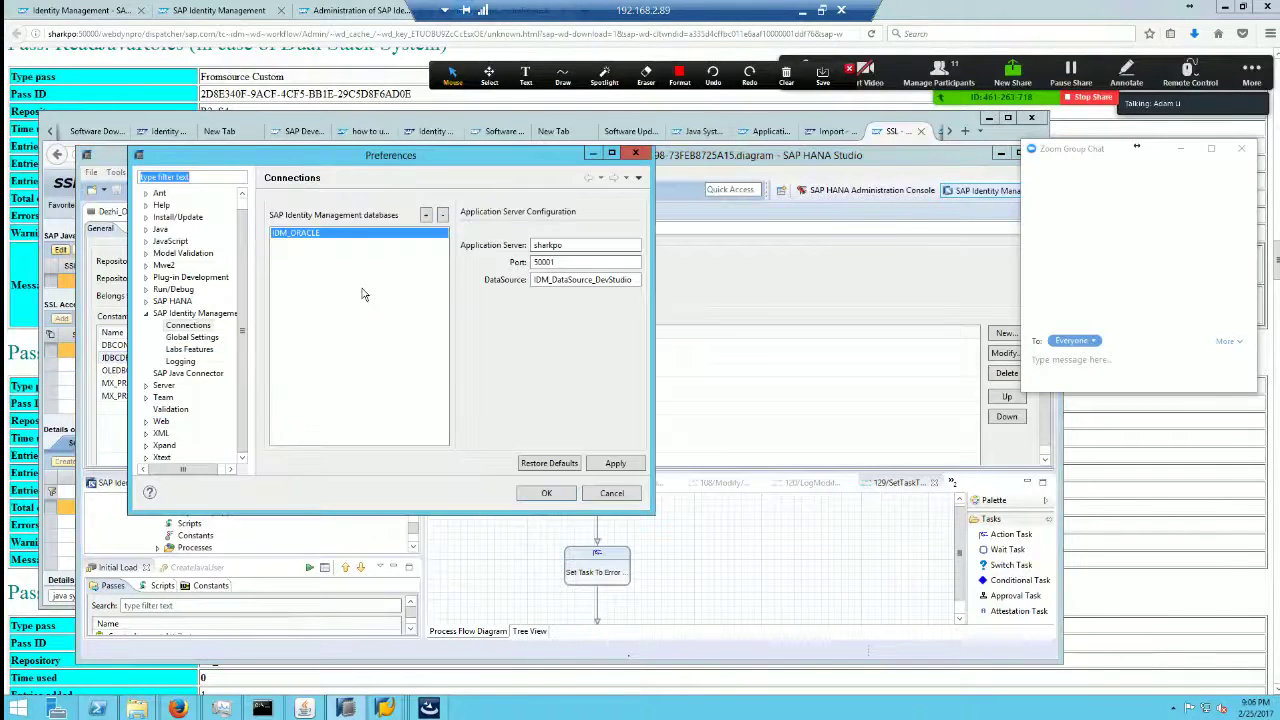
click(146, 230)
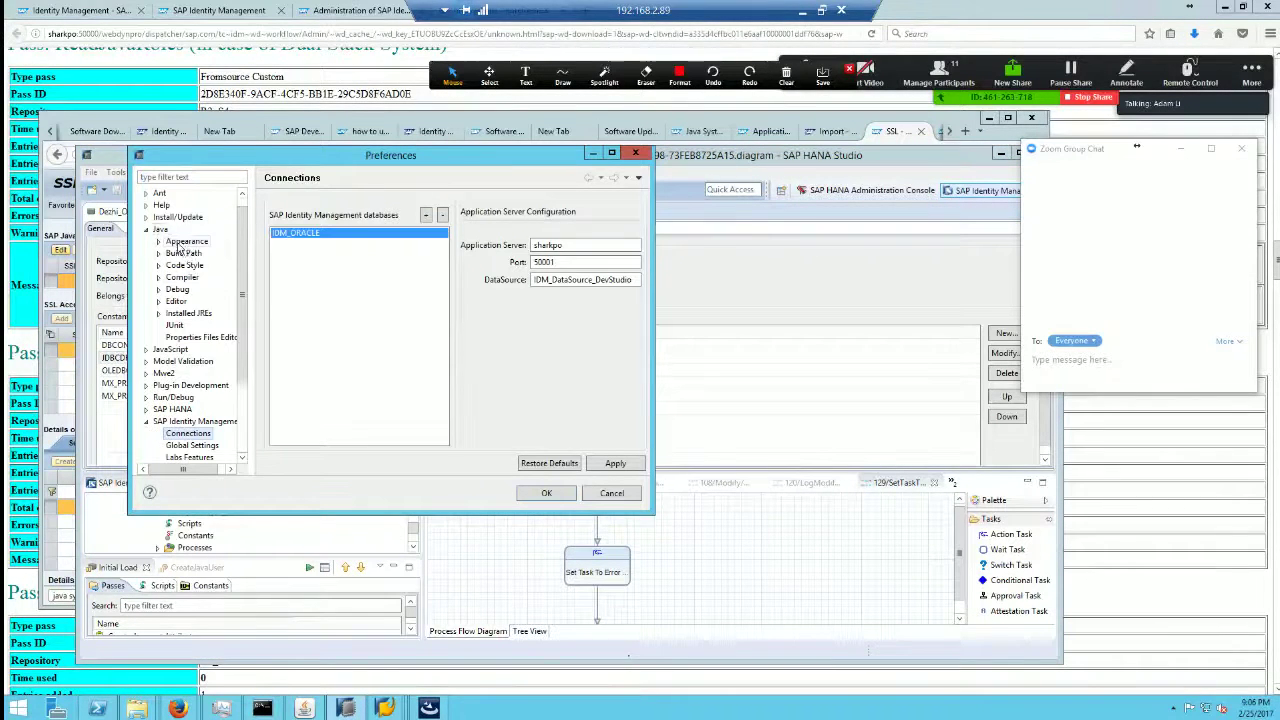
click(178, 314)
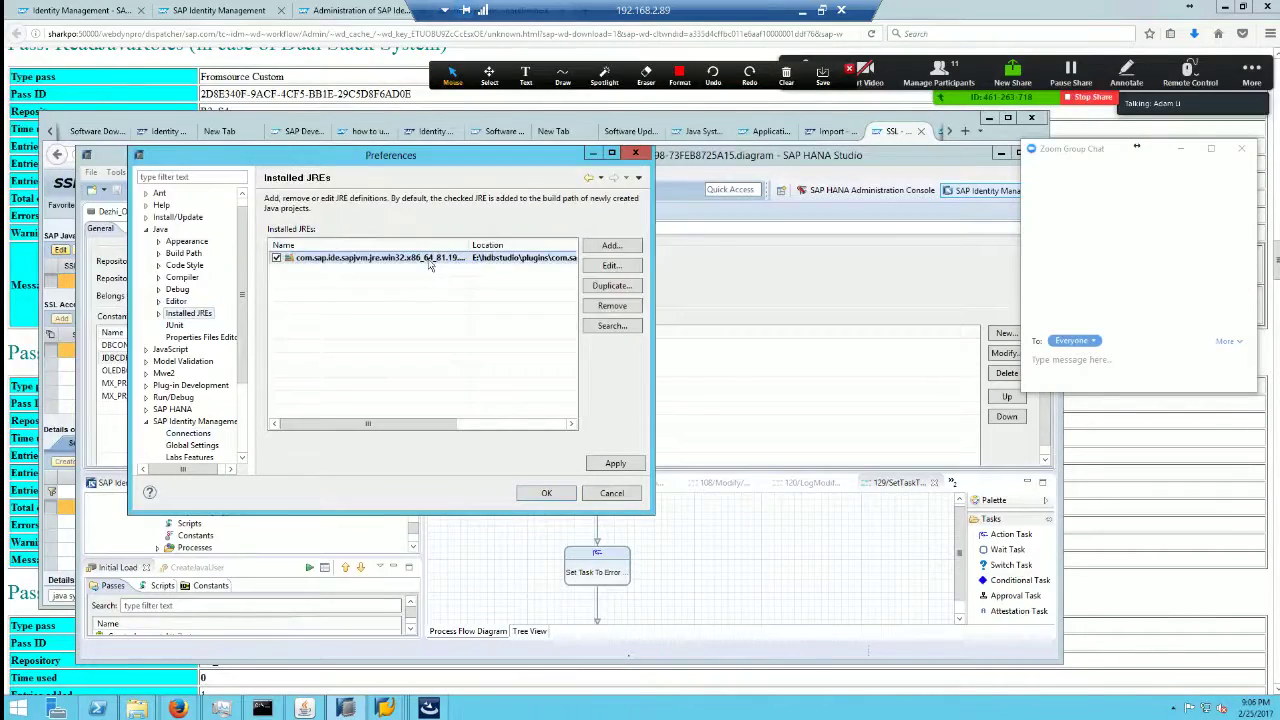
double_click(430, 262)
drag(477, 179, 238, 180)
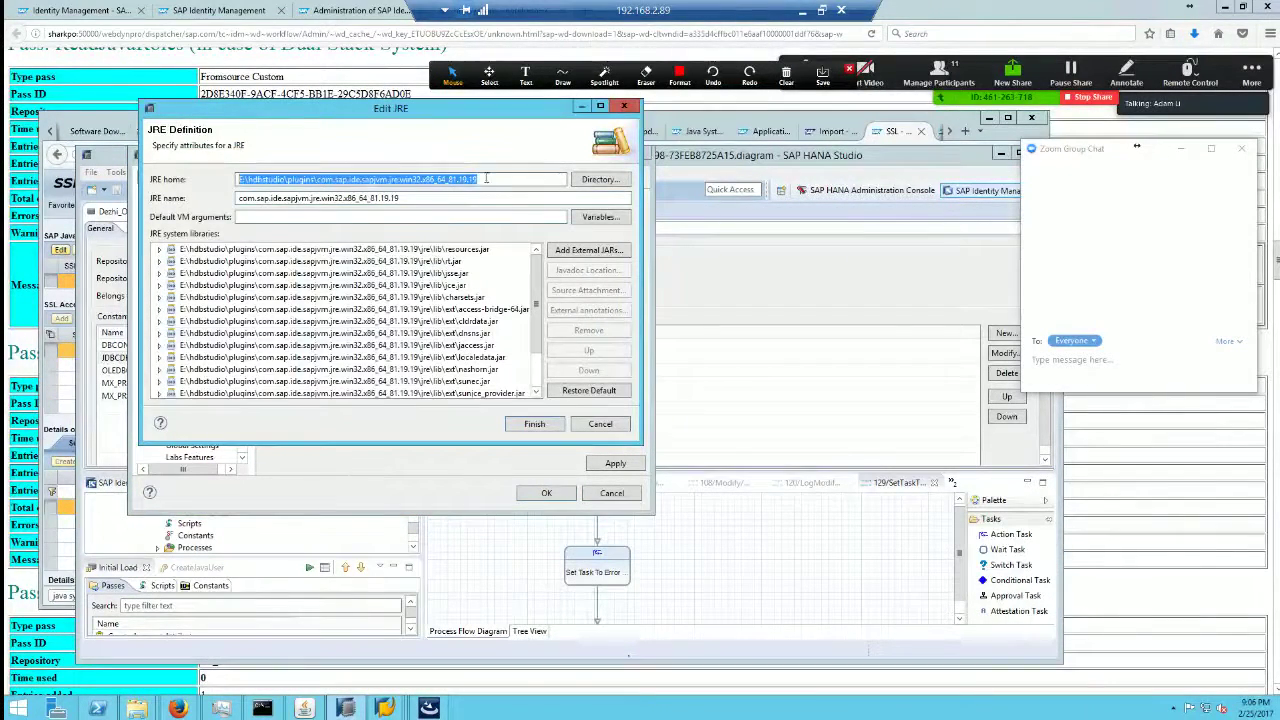
click(528, 424)
click(540, 493)
Step: Clear the address bar of the IDENTITY_CENTER_CORE_80 Explorer window
mouse_move(137, 708)
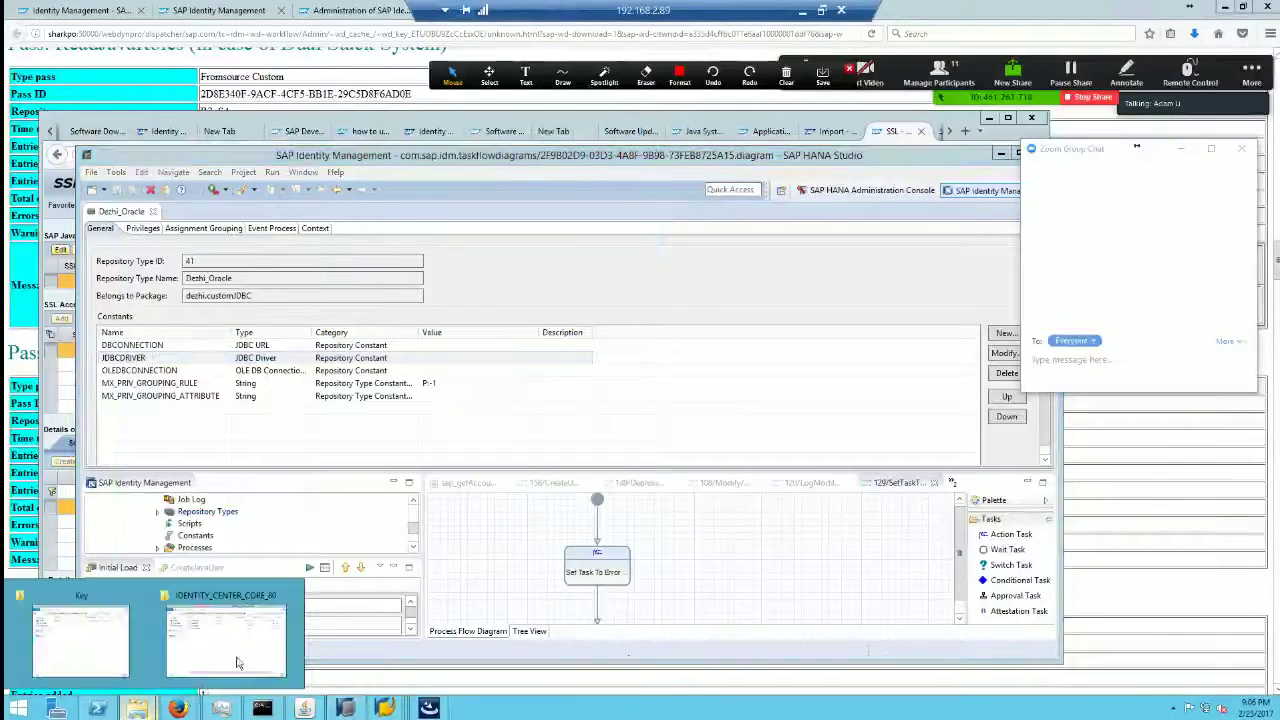
click(225, 640)
click(664, 288)
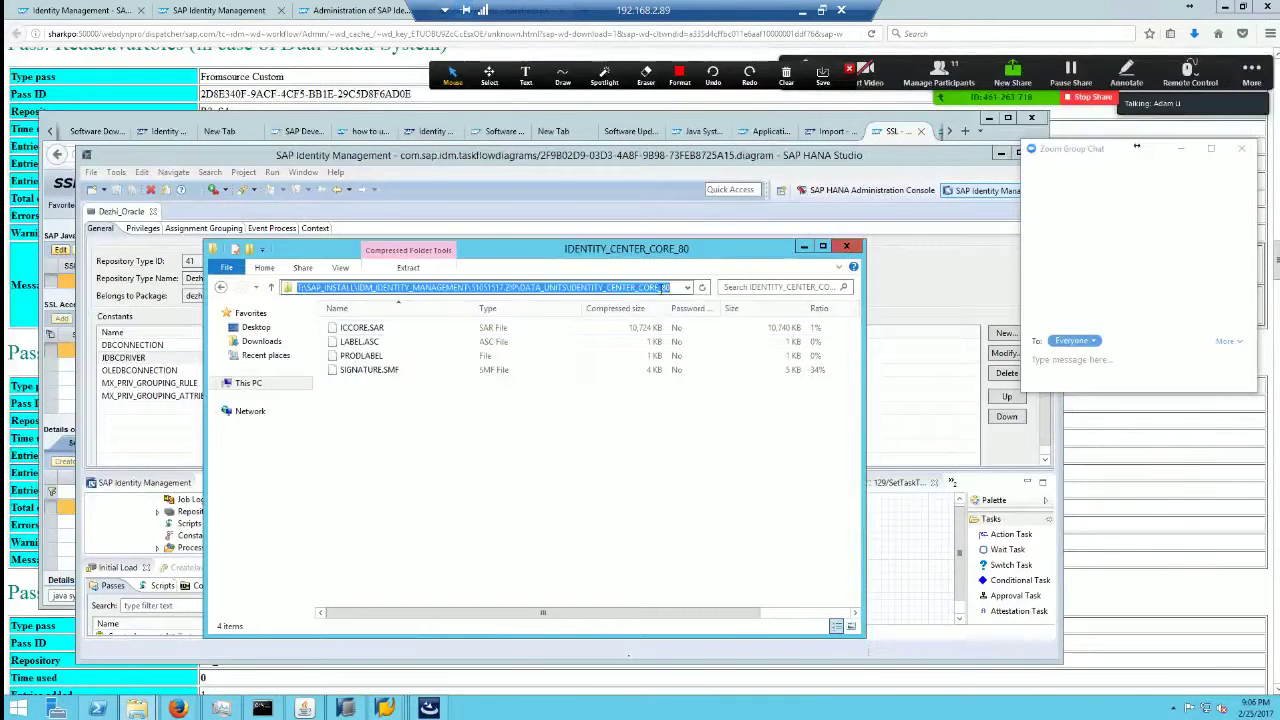
key(BackSpace)
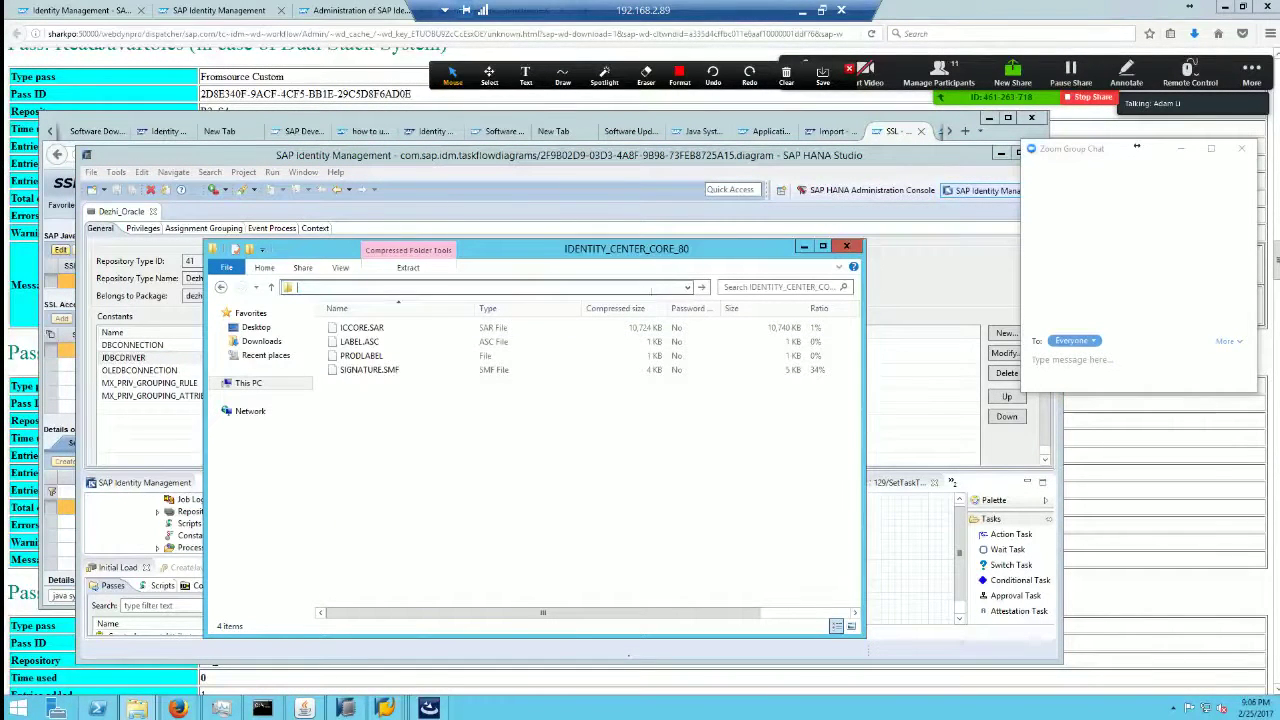
Step: Reopen the installed JRE's Edit dialog and select its home folder path again
click(444, 162)
click(303, 172)
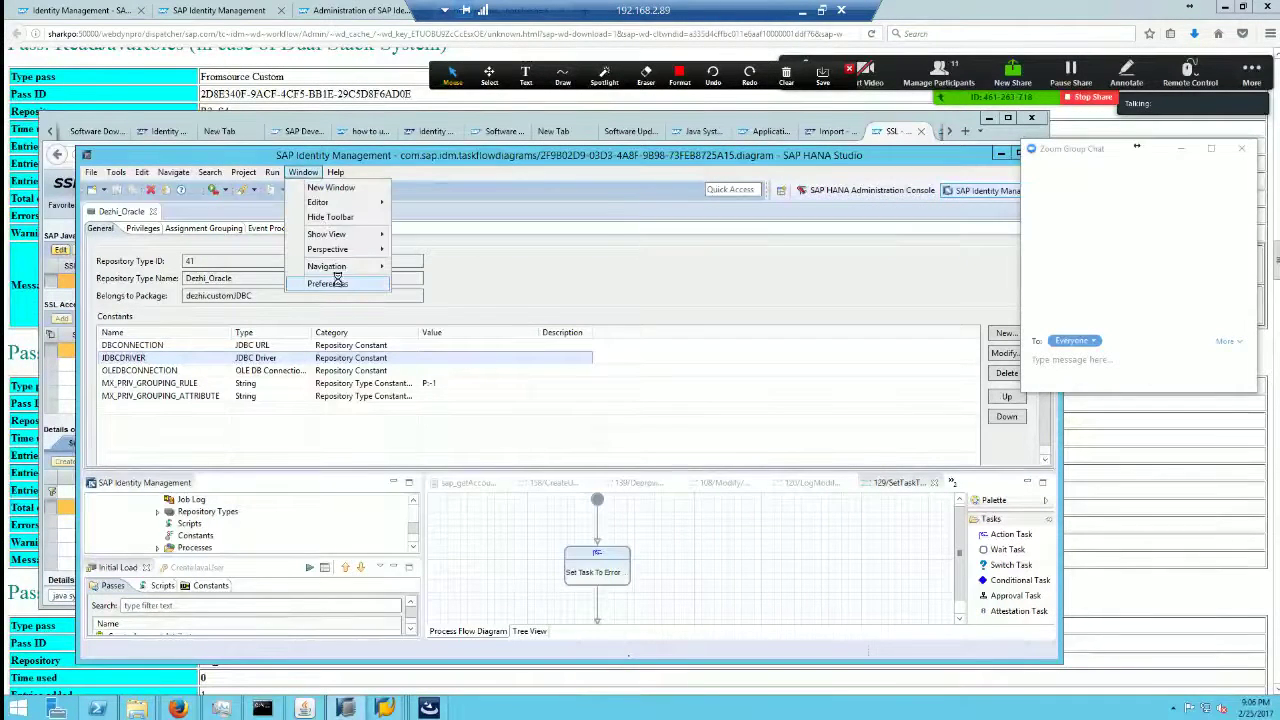
click(337, 283)
click(372, 258)
click(558, 265)
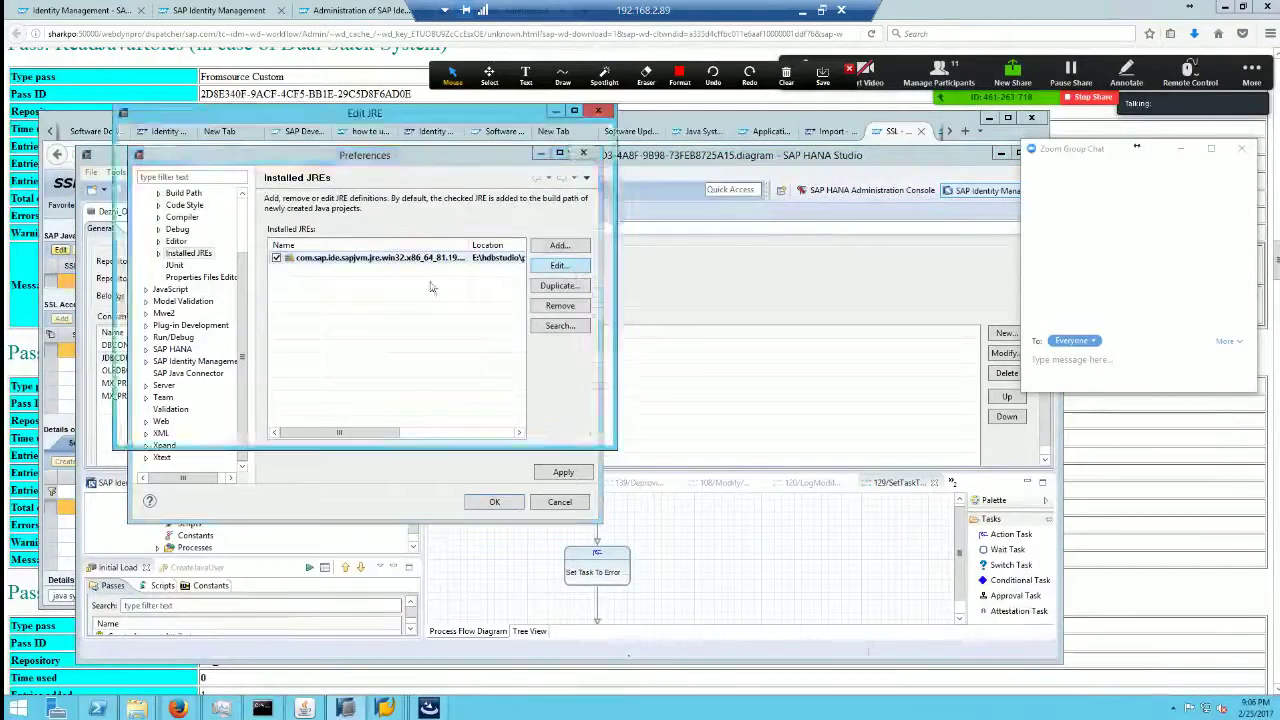
drag(468, 184, 176, 171)
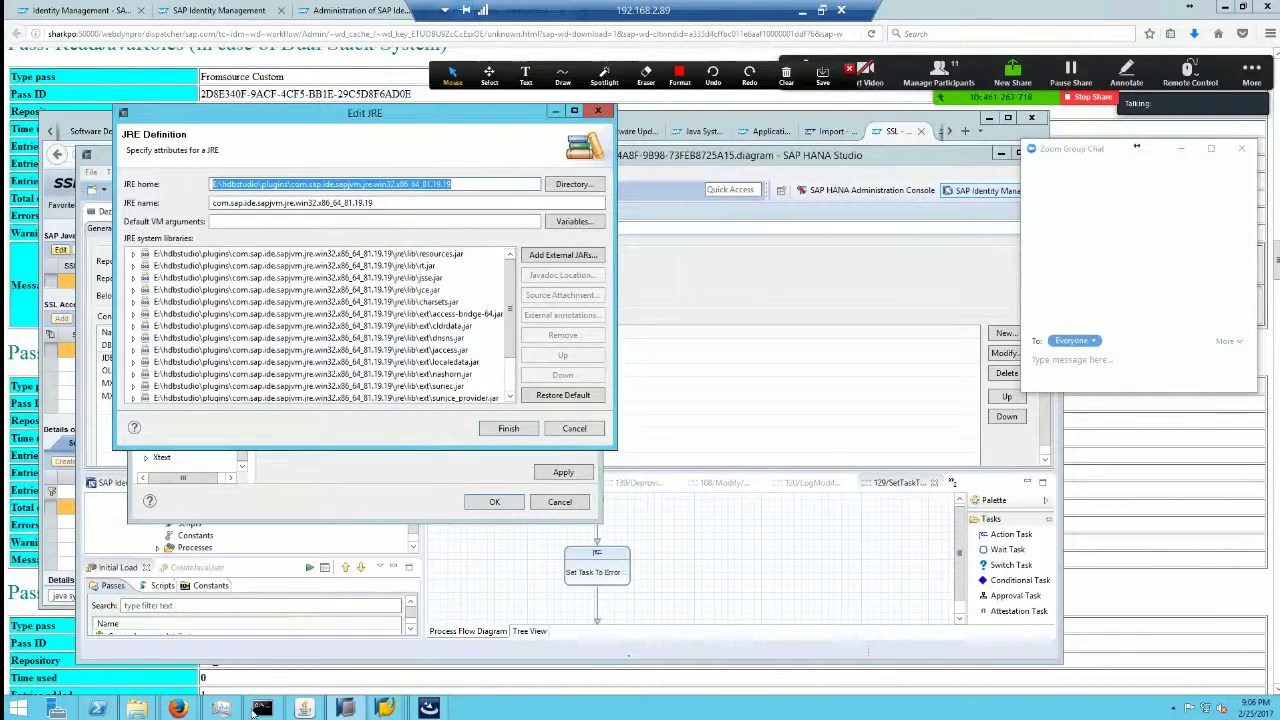
mouse_move(137, 708)
click(215, 640)
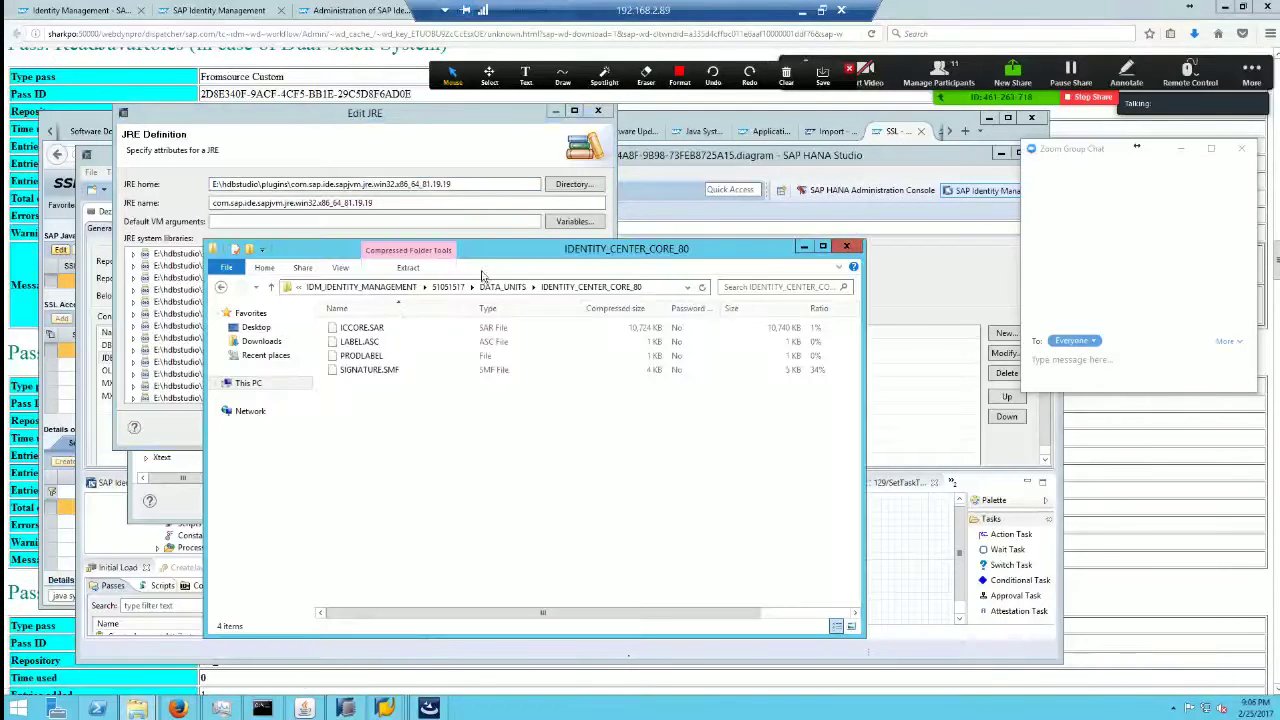
Step: Paste the copied JRE path into the Explorer address bar
click(666, 288)
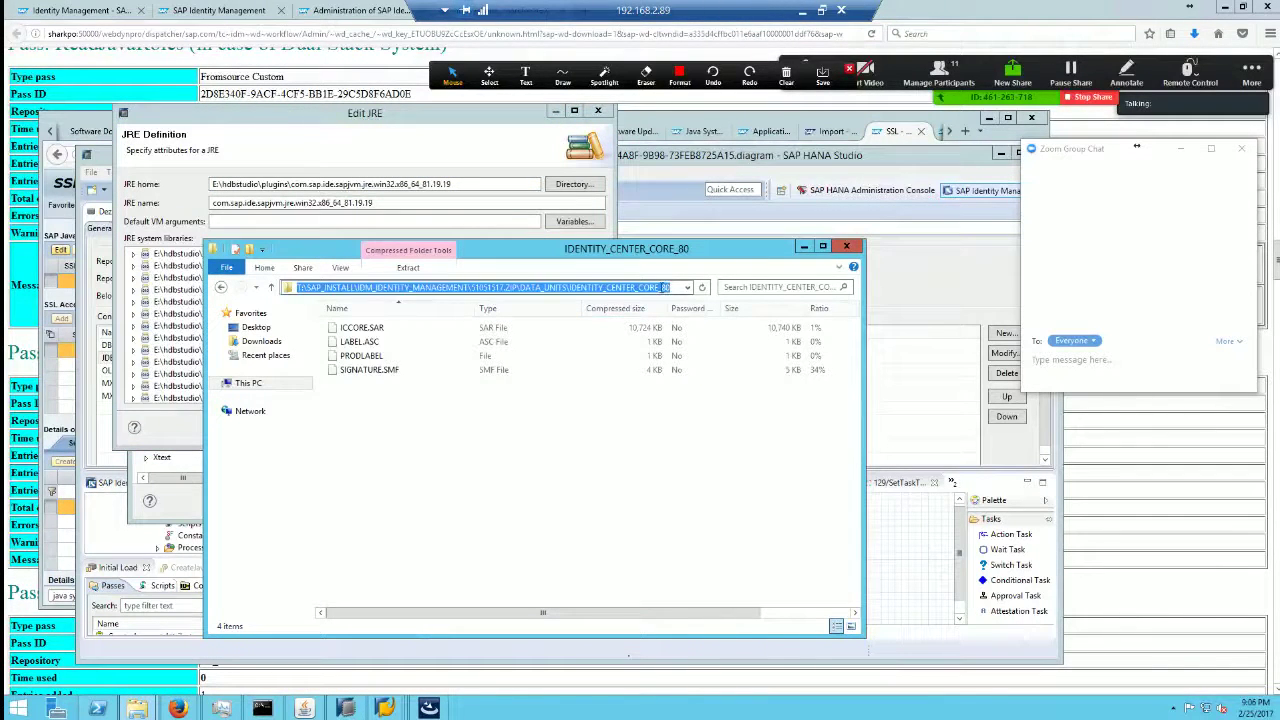
key(BackSpace)
text(T:\sap_install\idm_identity_management\51051517.zip\delta_units\identity_center_core_80)
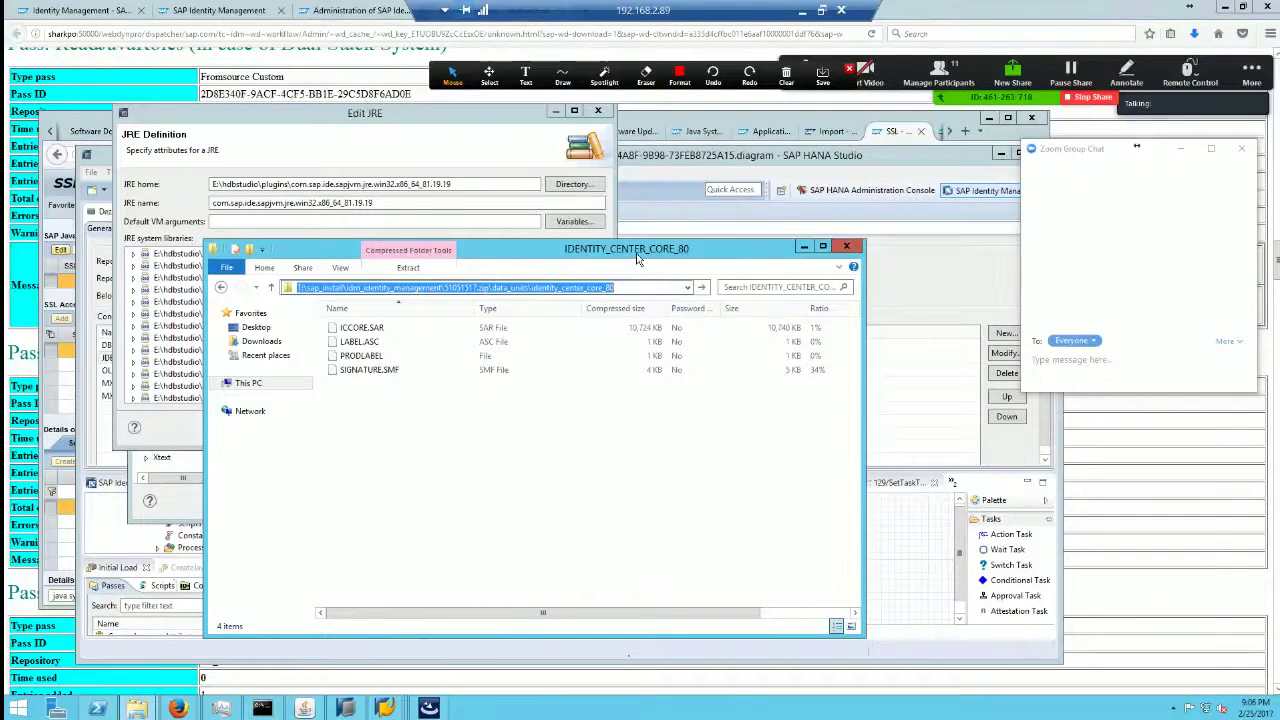
drag(554, 274, 565, 390)
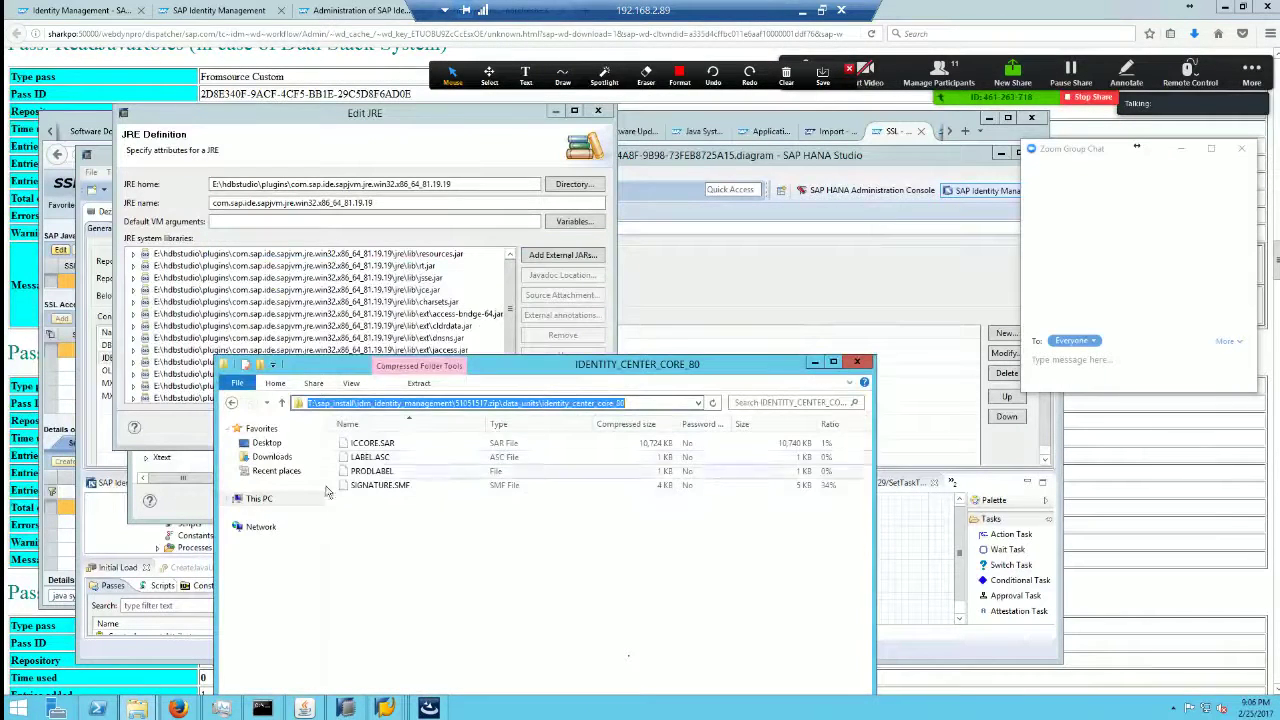
Step: Browse Data (E:) > hdbstudio > plugins to the JRE's jre\lib\security folder and select ssl-credentials-cert1
click(256, 498)
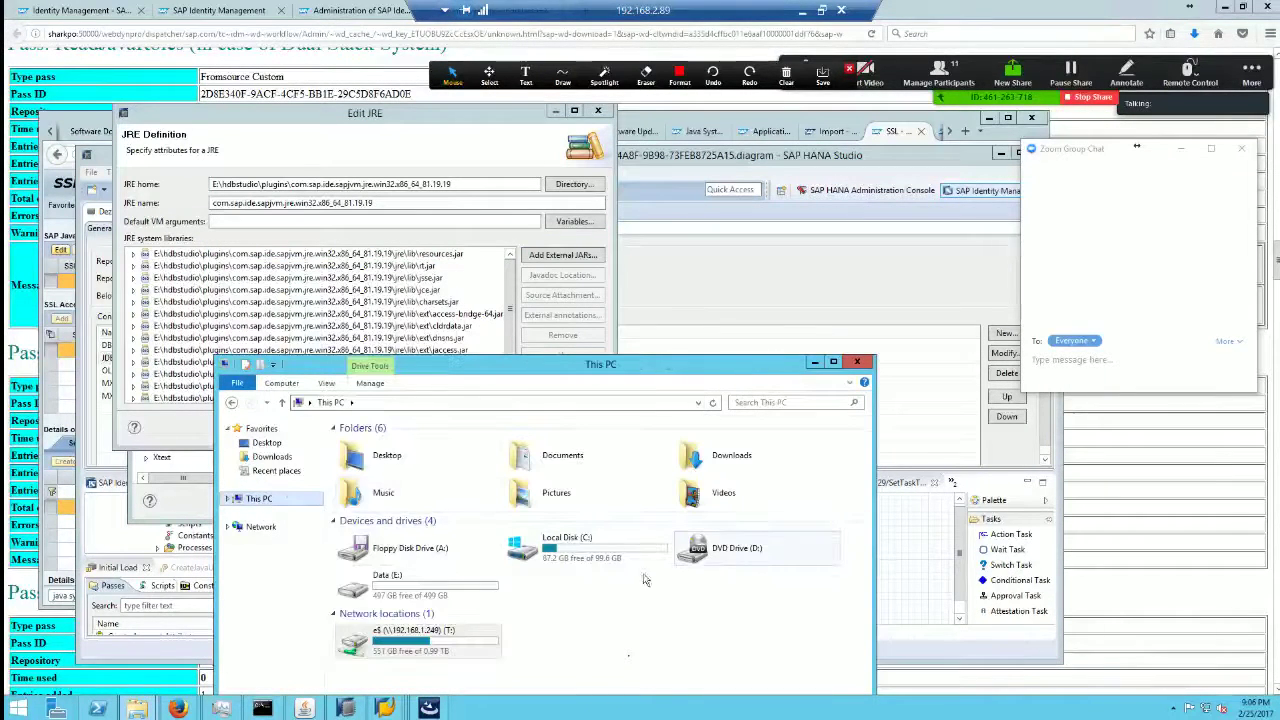
double_click(446, 575)
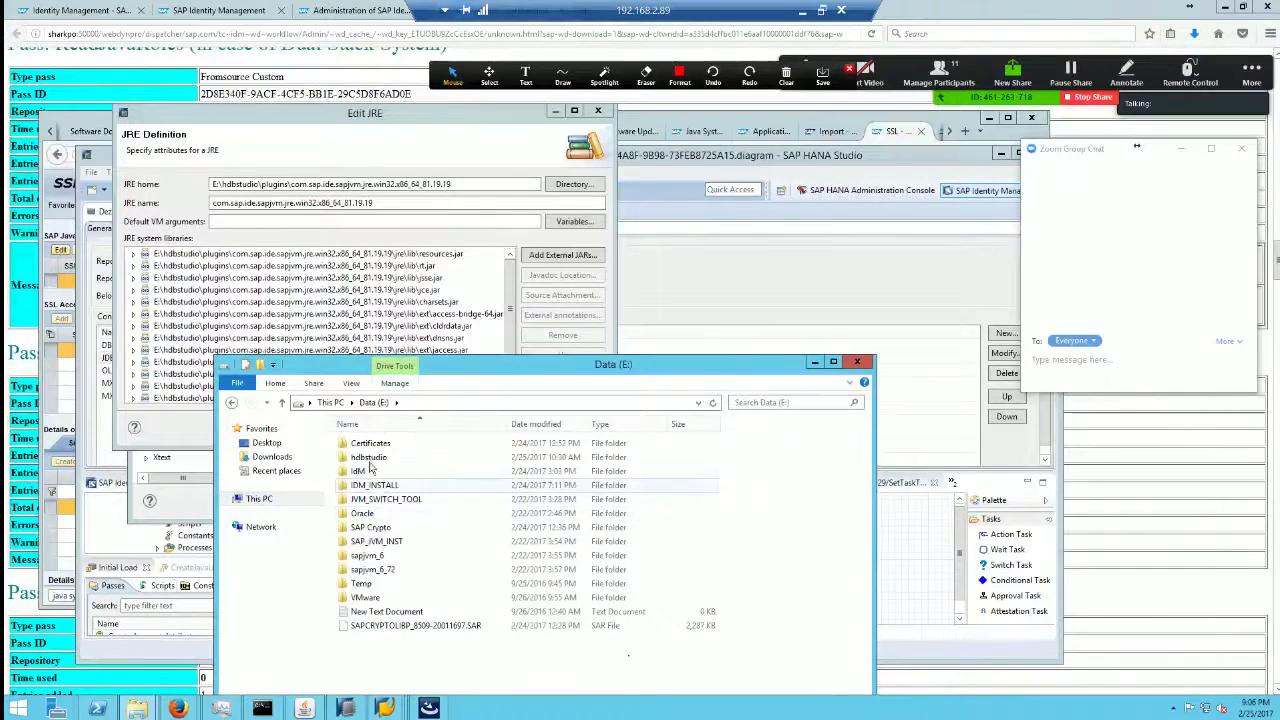
double_click(385, 457)
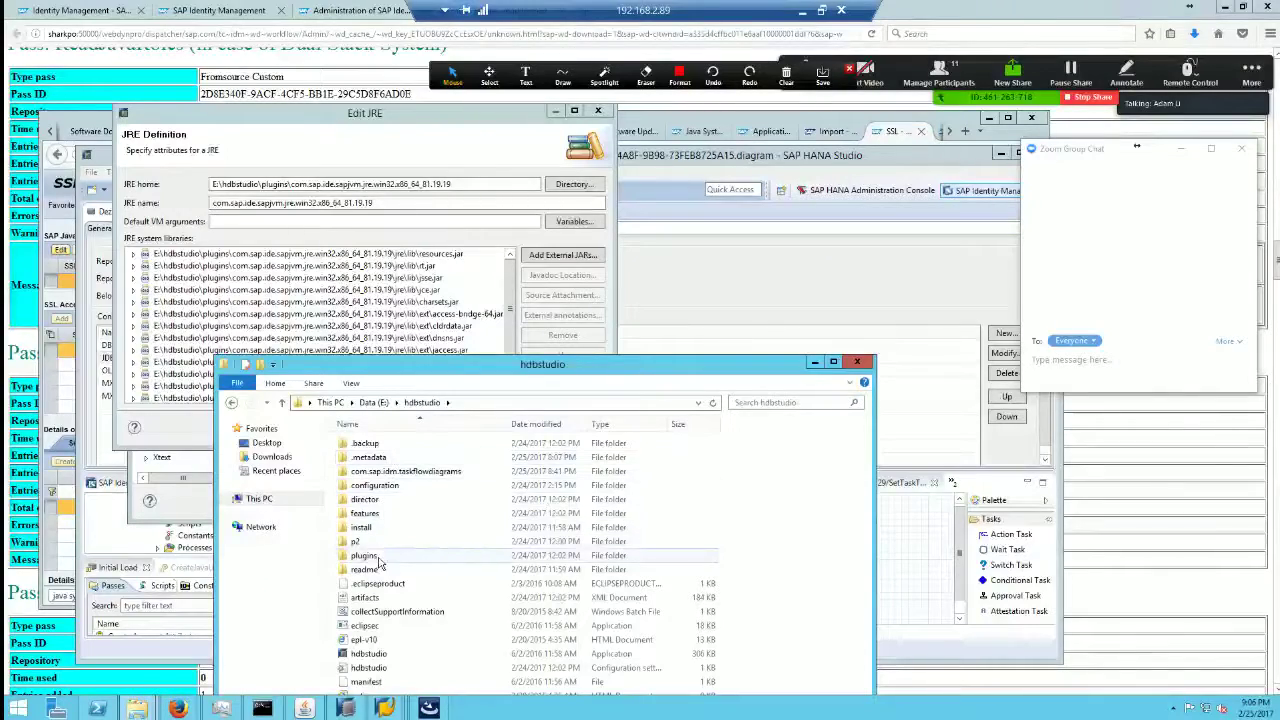
double_click(365, 556)
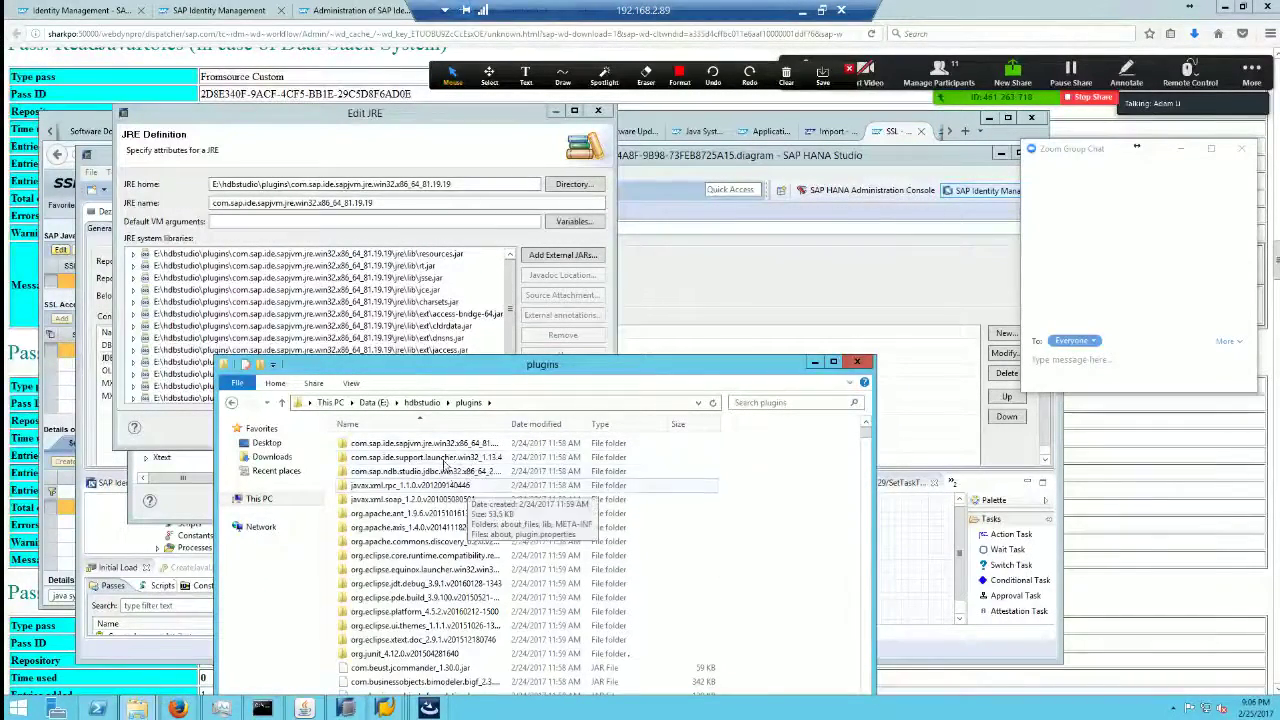
double_click(380, 444)
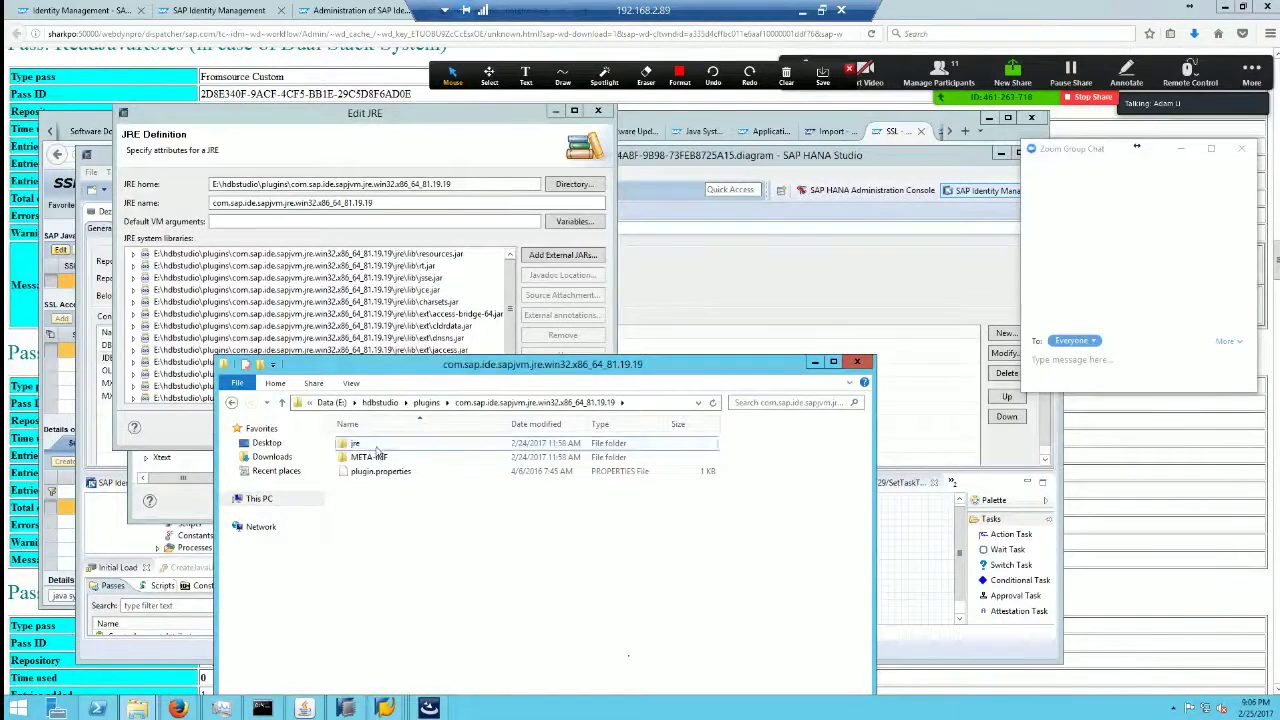
double_click(376, 444)
double_click(377, 458)
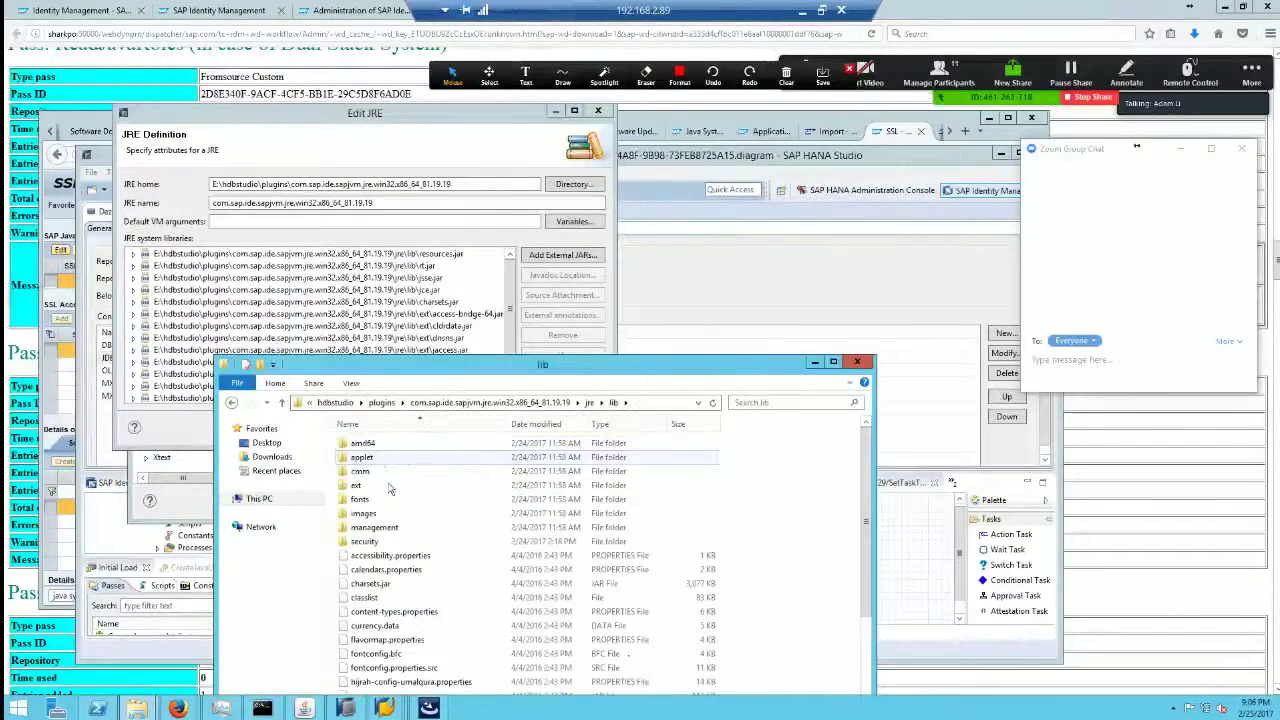
double_click(395, 541)
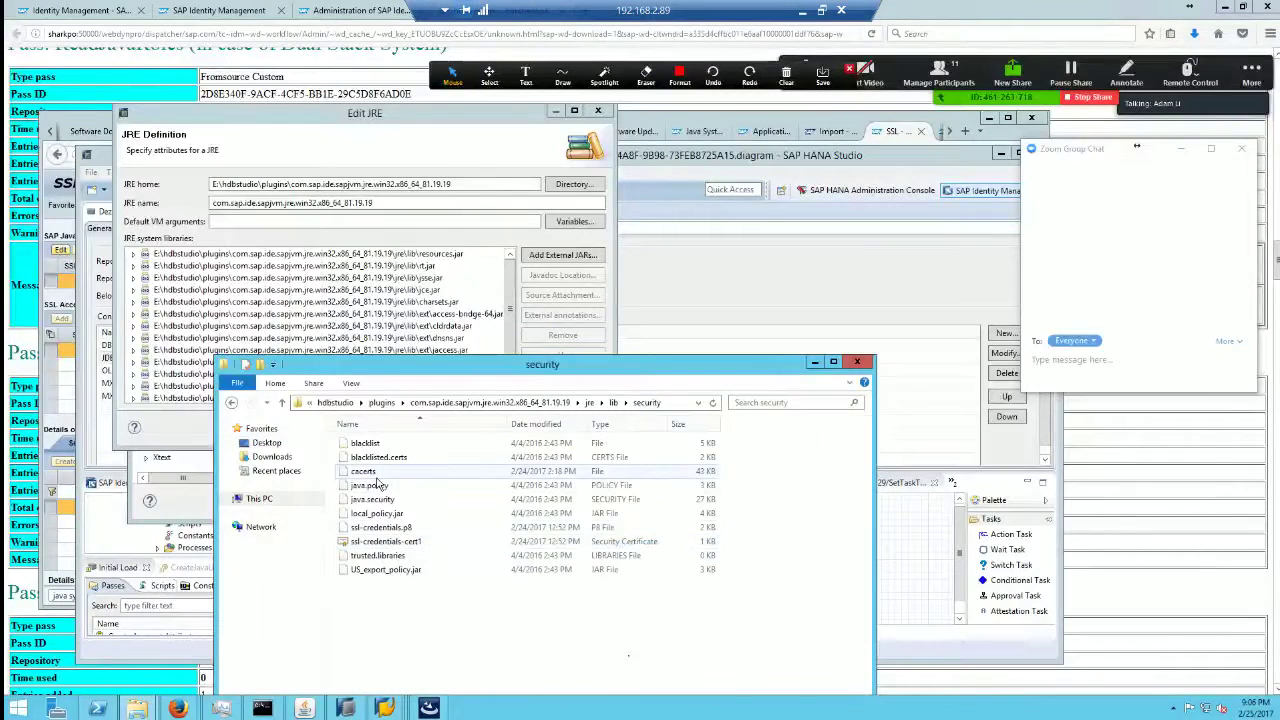
click(390, 475)
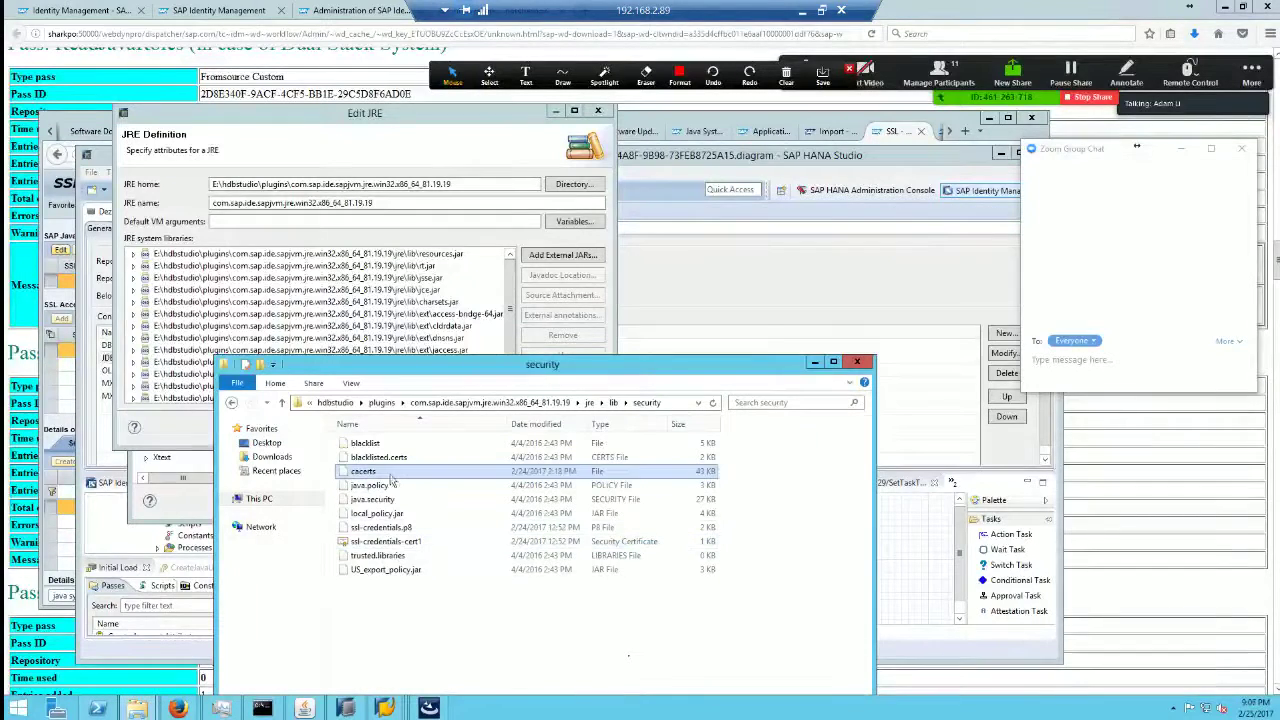
click(403, 542)
Step: Open ssl-credentials-cert1 and review its Issuer field on the Details tab
double_click(403, 545)
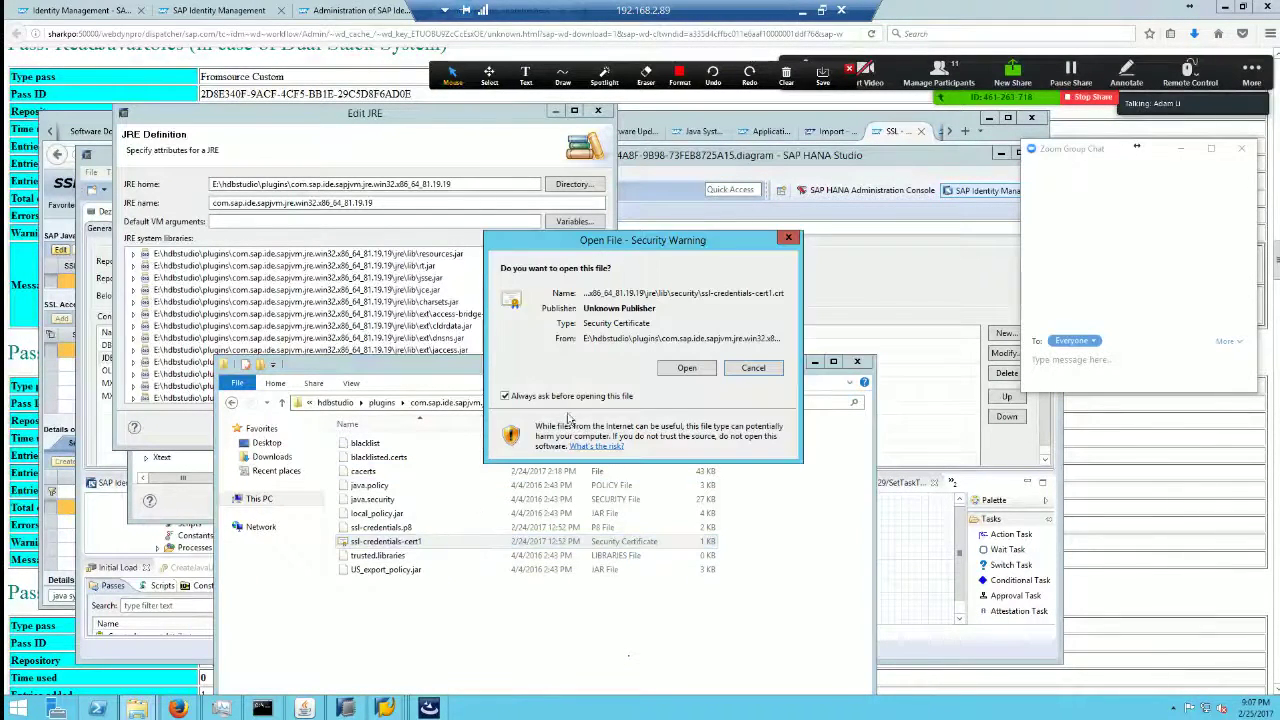
click(688, 368)
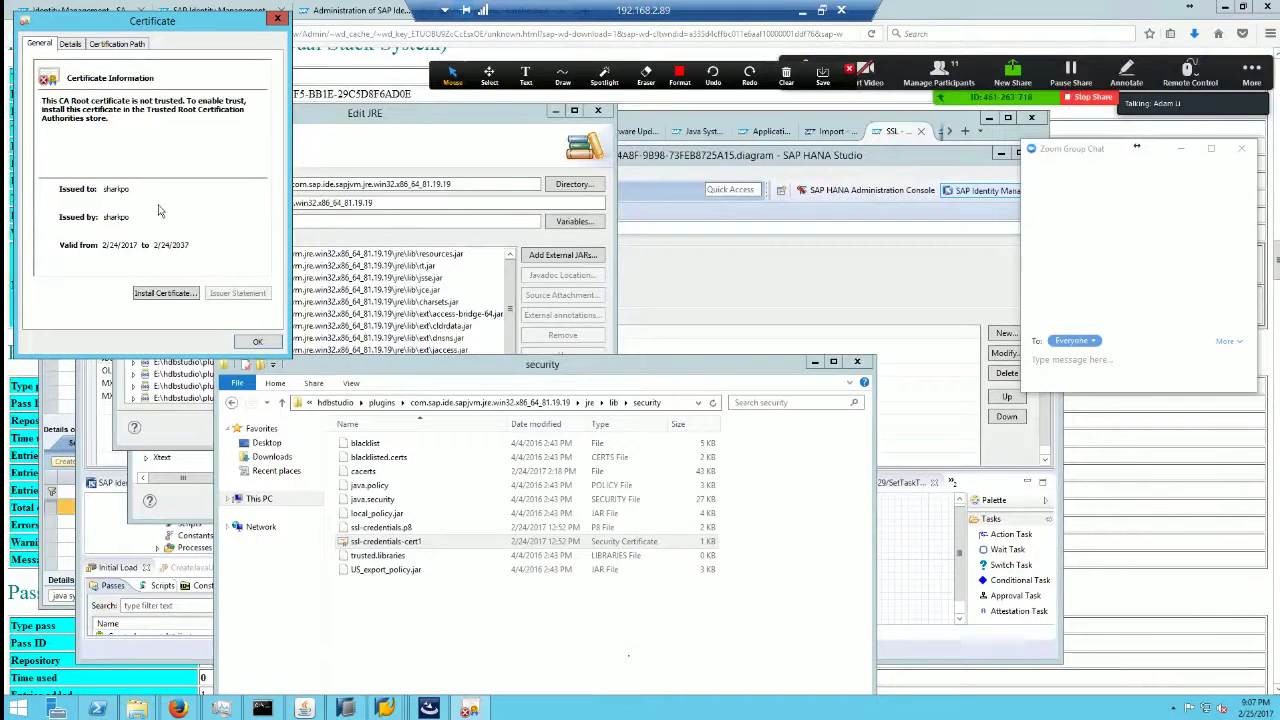
click(84, 49)
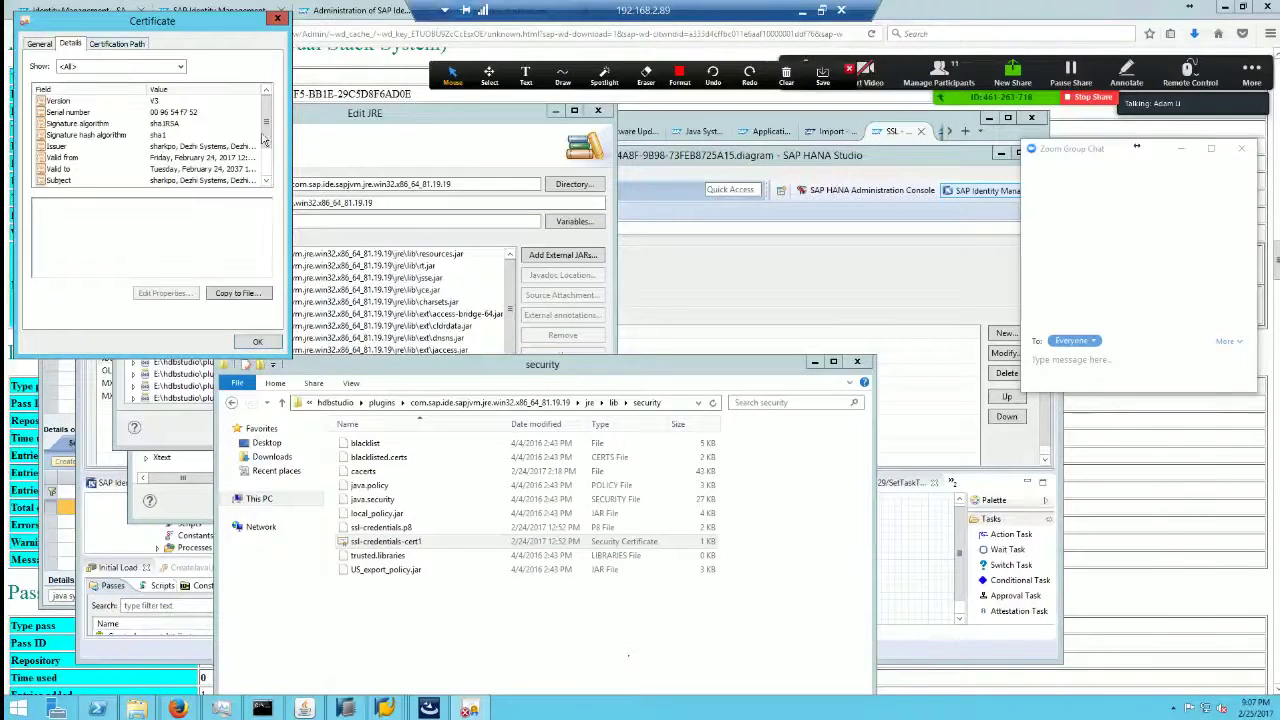
scroll(265, 140, down, 1)
click(201, 137)
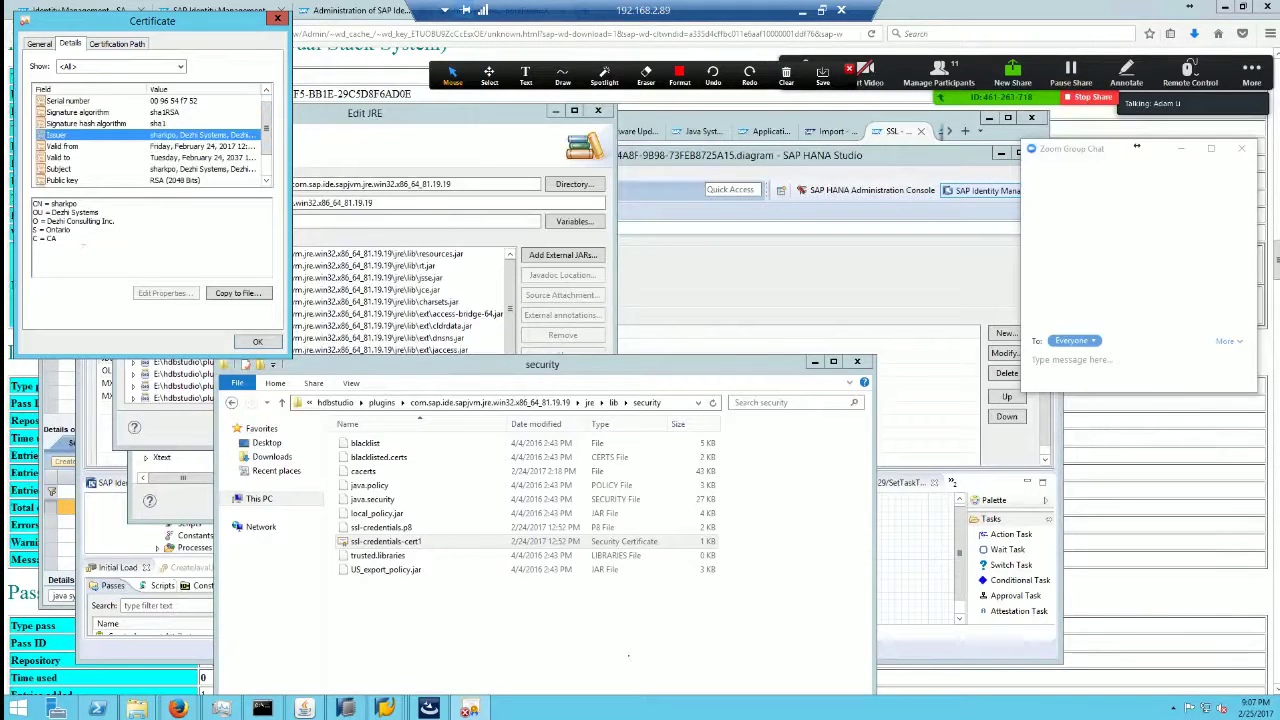
drag(84, 244, 20, 174)
click(111, 249)
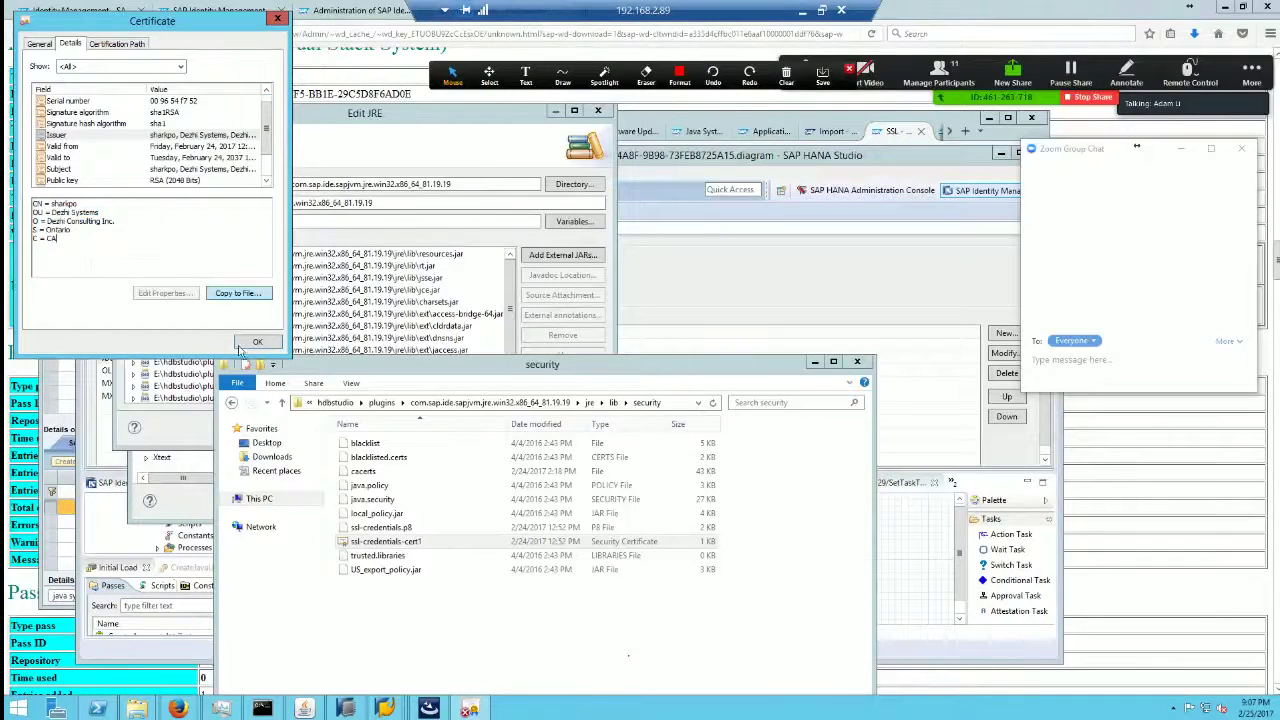
click(244, 345)
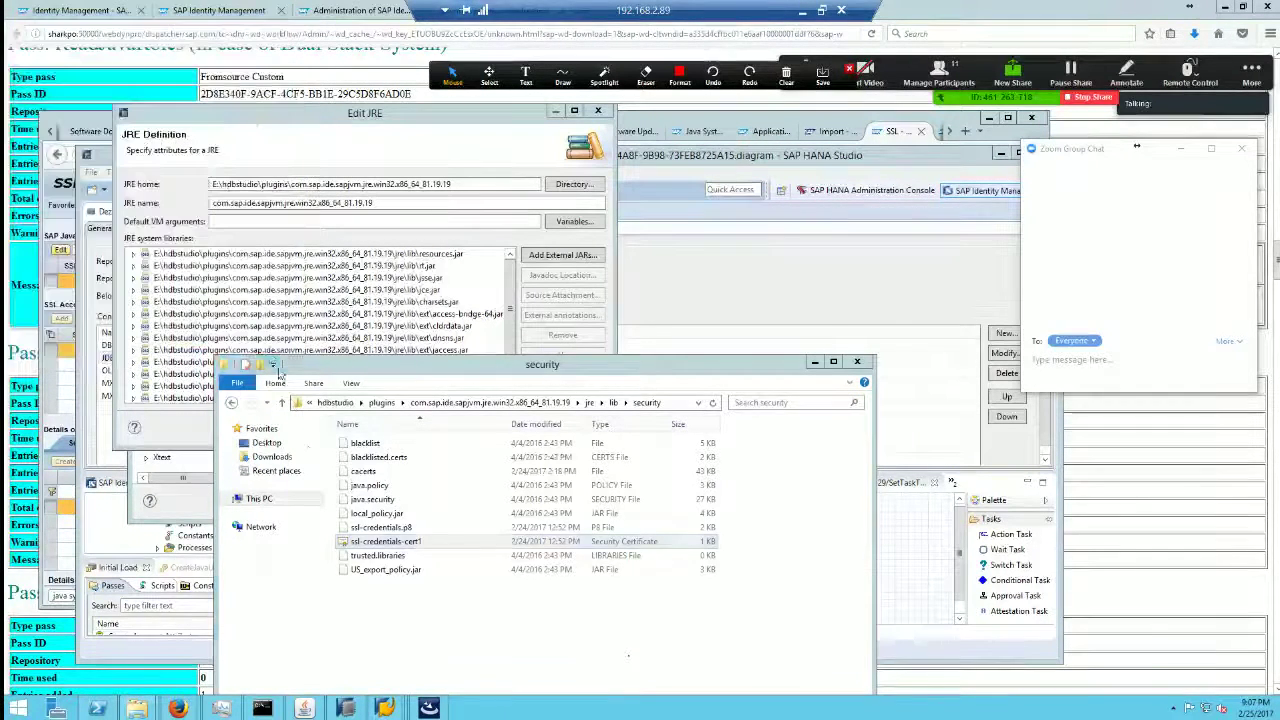
Step: Close the security folder window and the Edit JRE dialog without changes
click(415, 545)
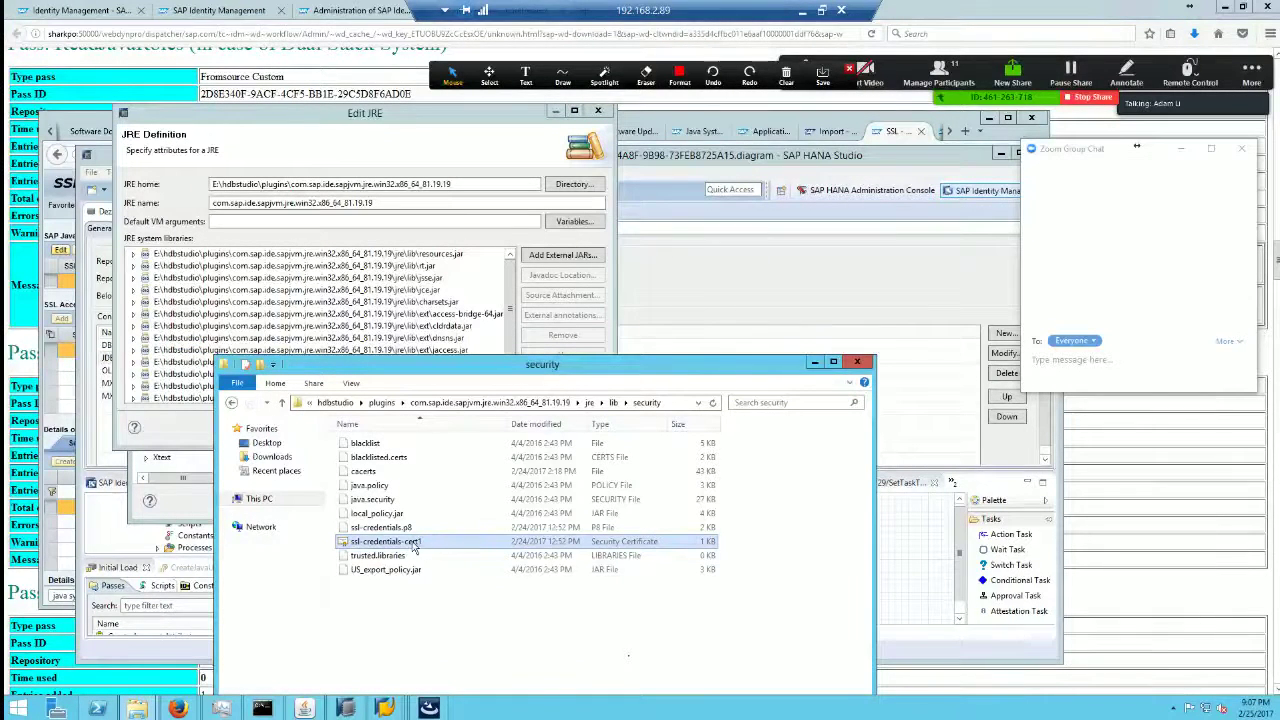
click(378, 474)
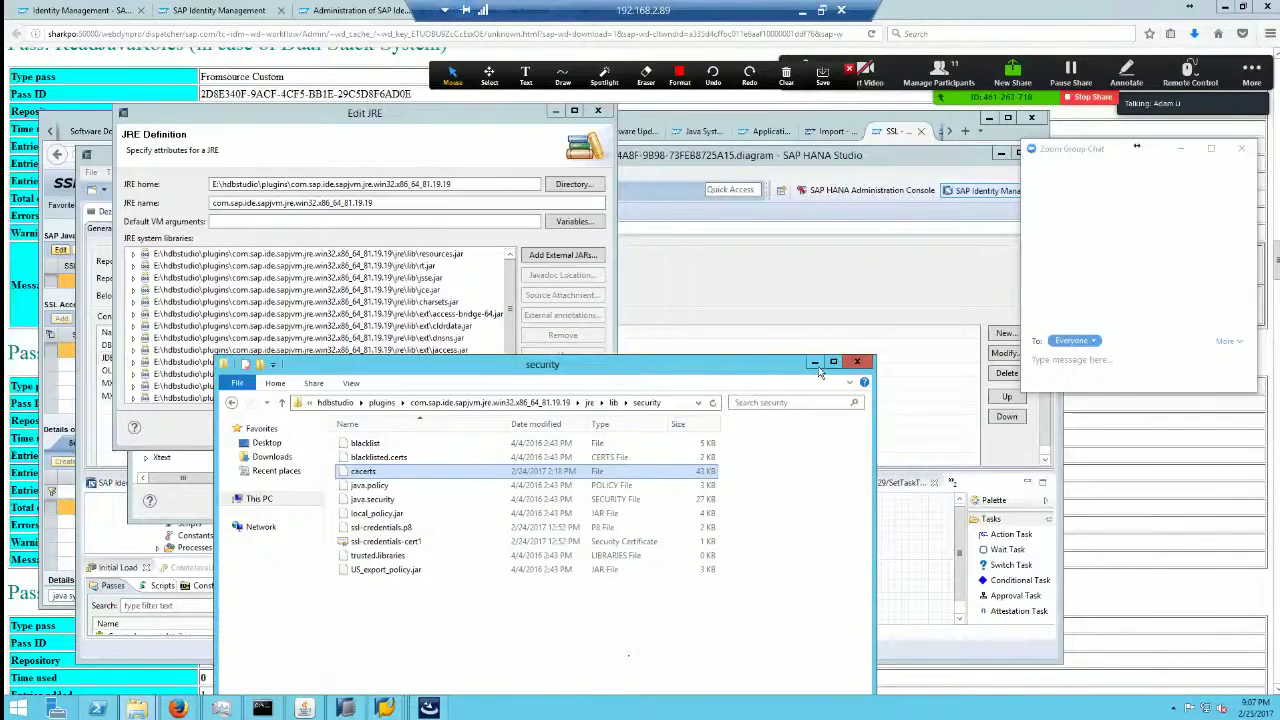
click(857, 362)
click(598, 111)
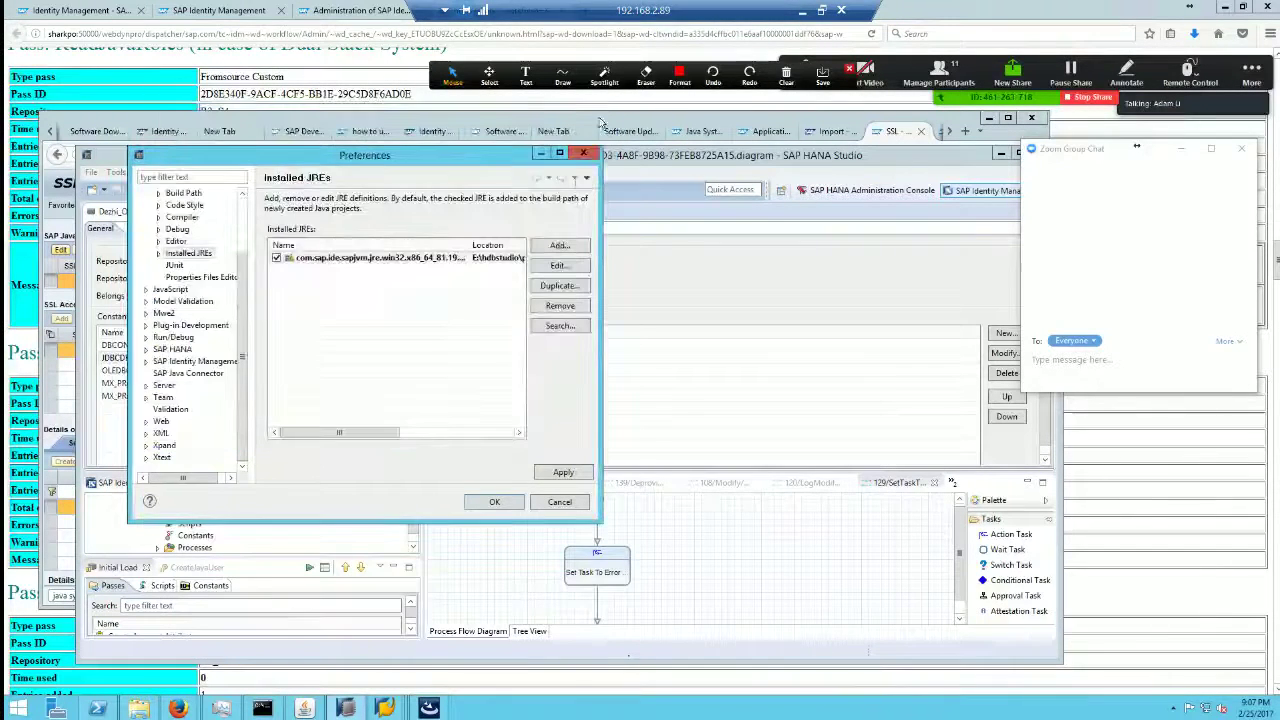
Step: Close Preferences and reopen them at SAP Identity Management > Connections
click(584, 153)
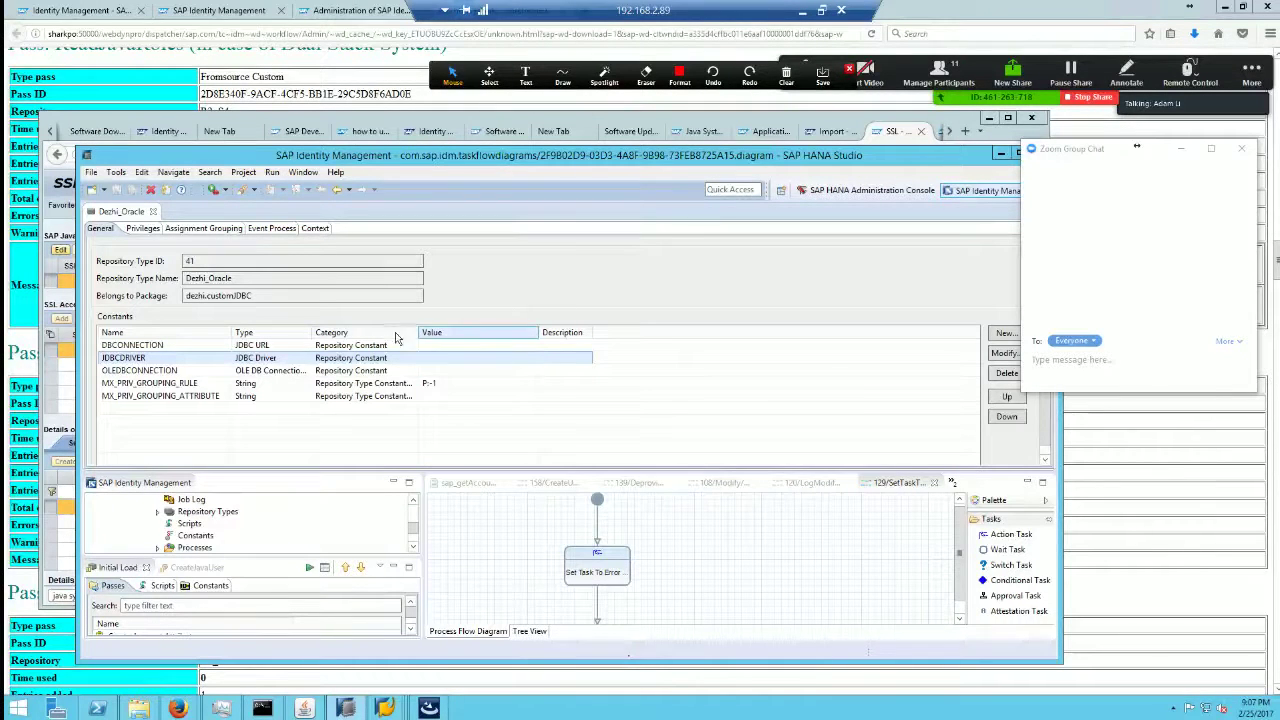
click(336, 172)
click(300, 172)
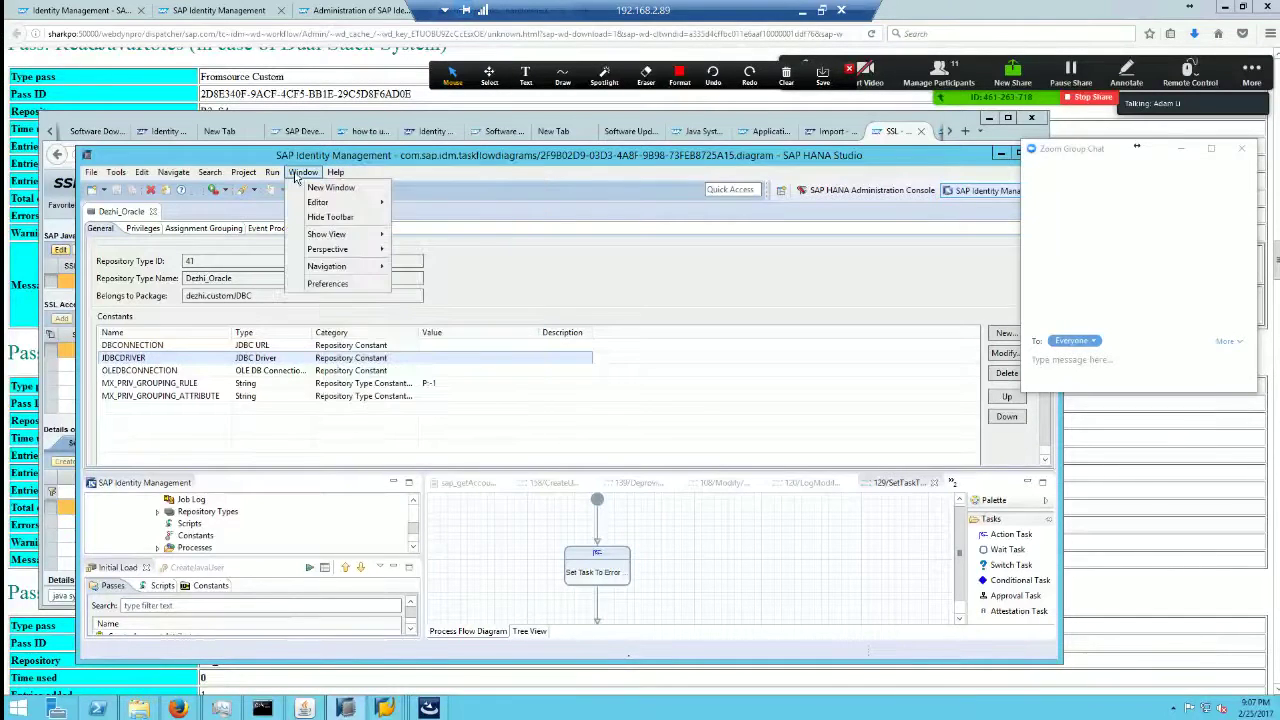
click(340, 284)
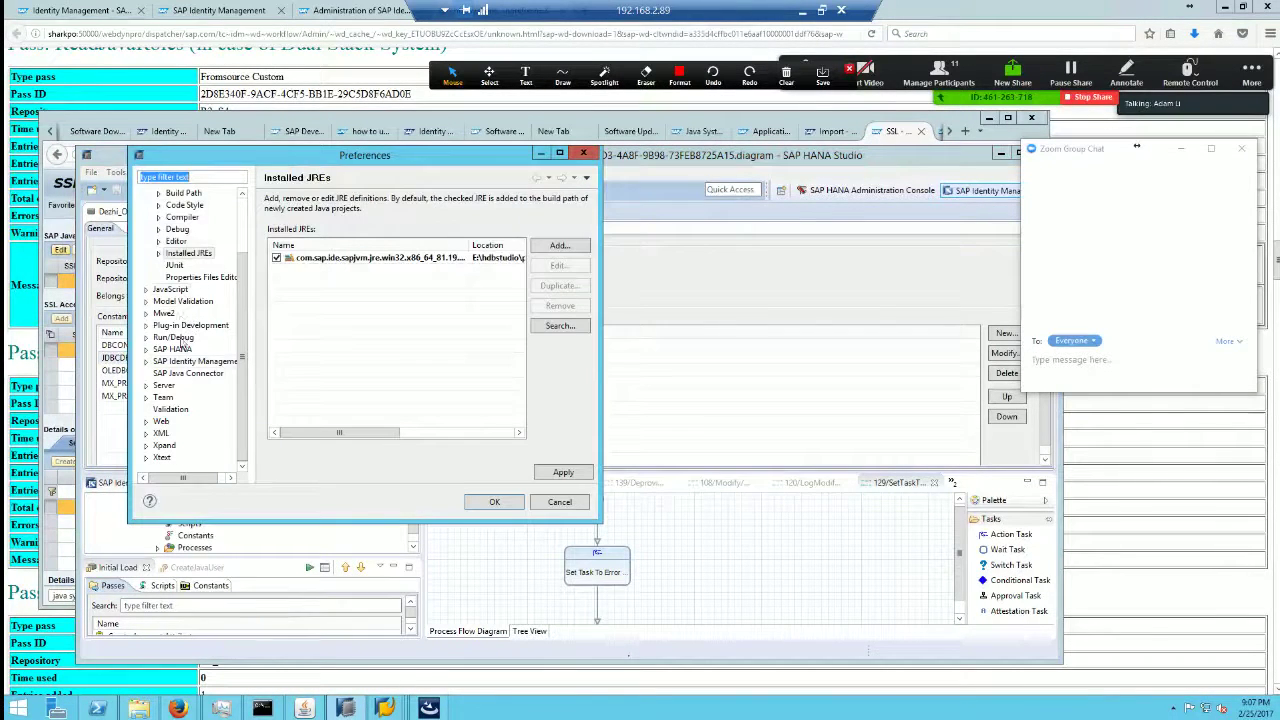
click(176, 373)
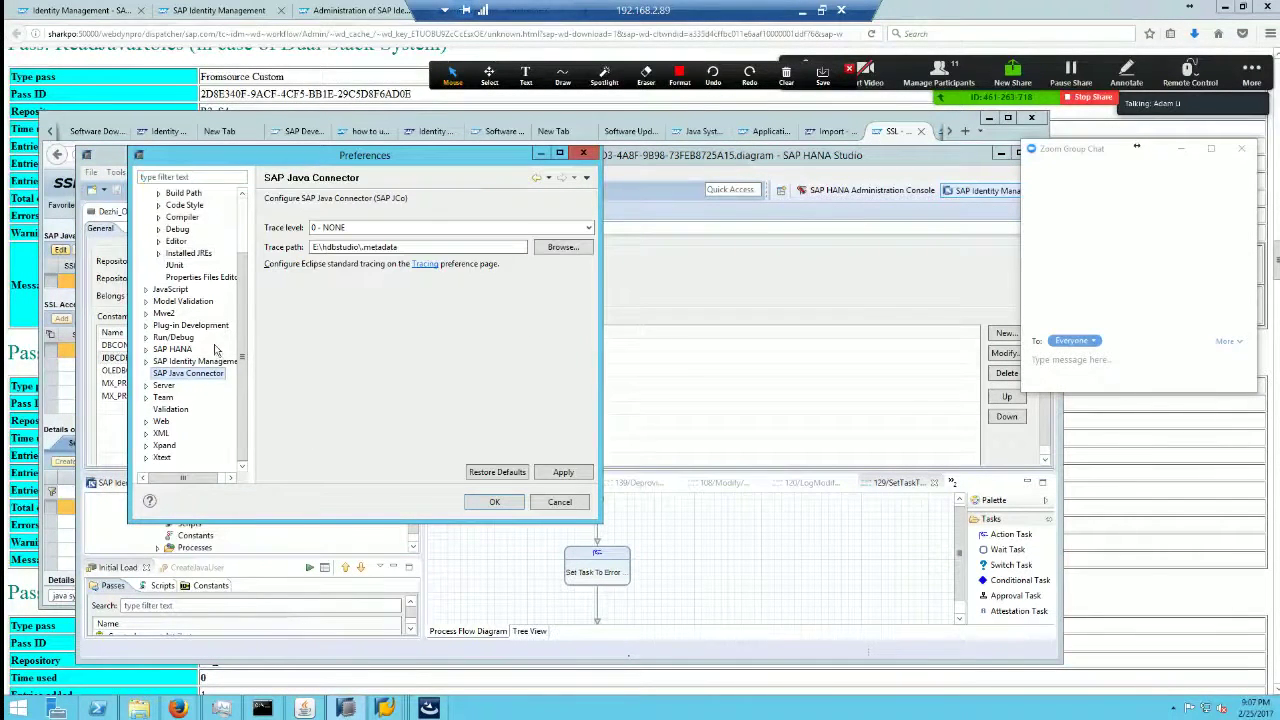
click(210, 361)
click(146, 361)
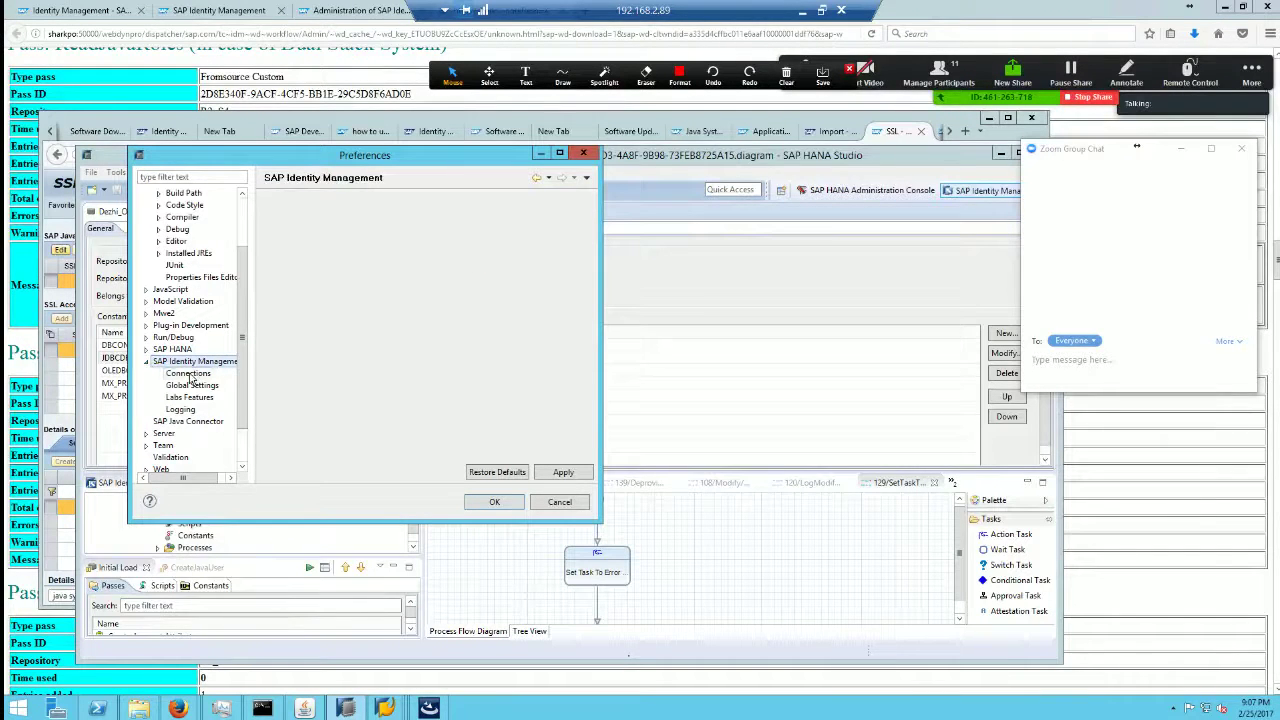
click(188, 373)
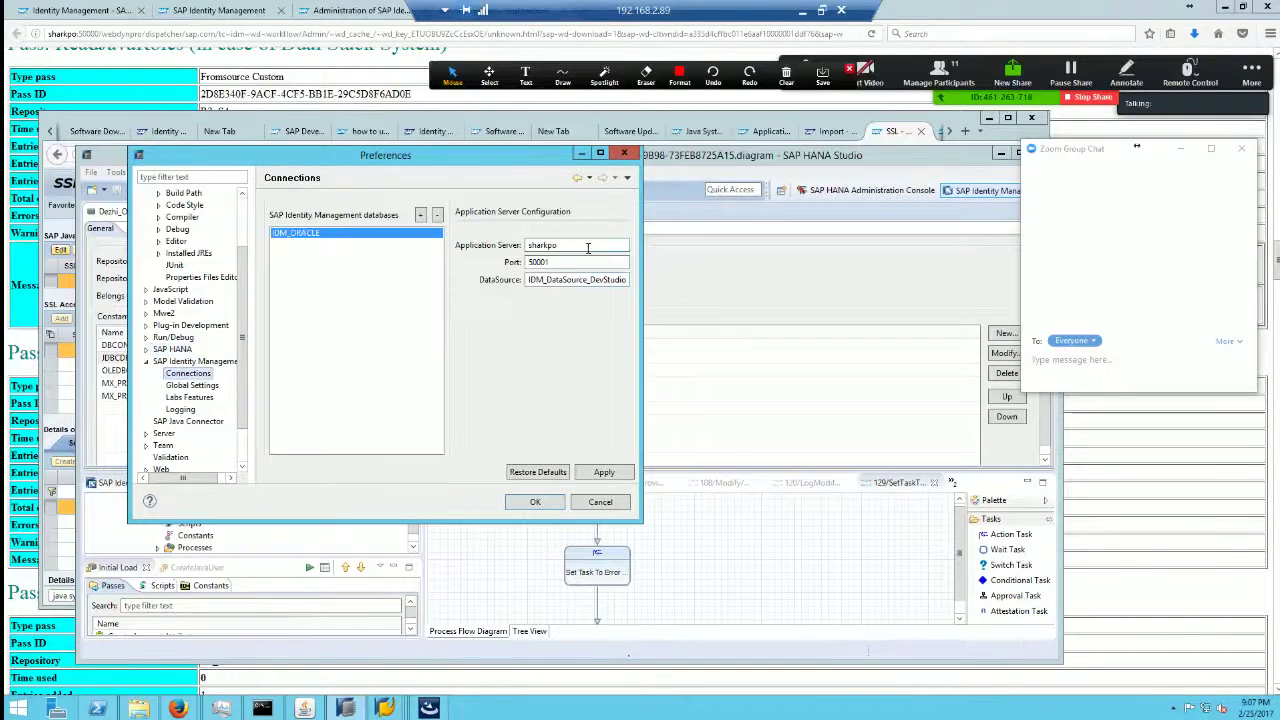
Step: Check port 50001 and datasource IDM_DataSource_DevStudio, then return to the SSL Configuration page
double_click(557, 261)
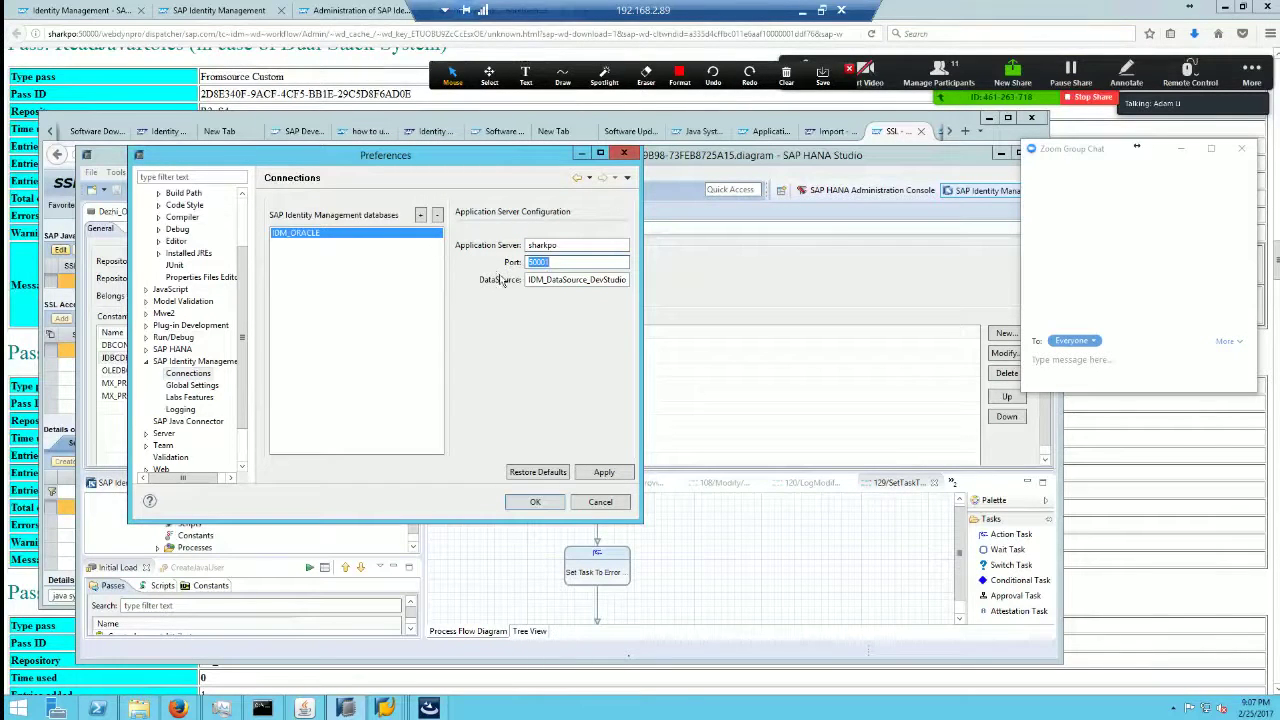
drag(529, 281, 587, 280)
double_click(587, 280)
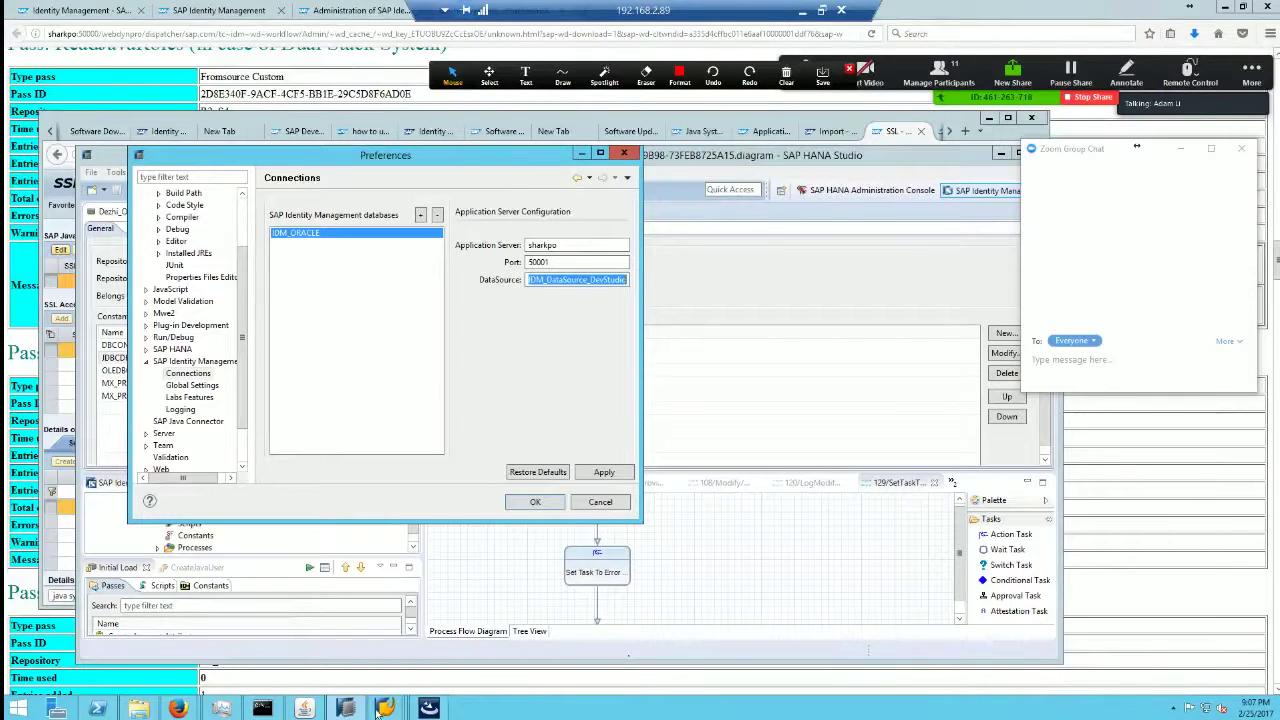
mouse_move(345, 708)
click(128, 640)
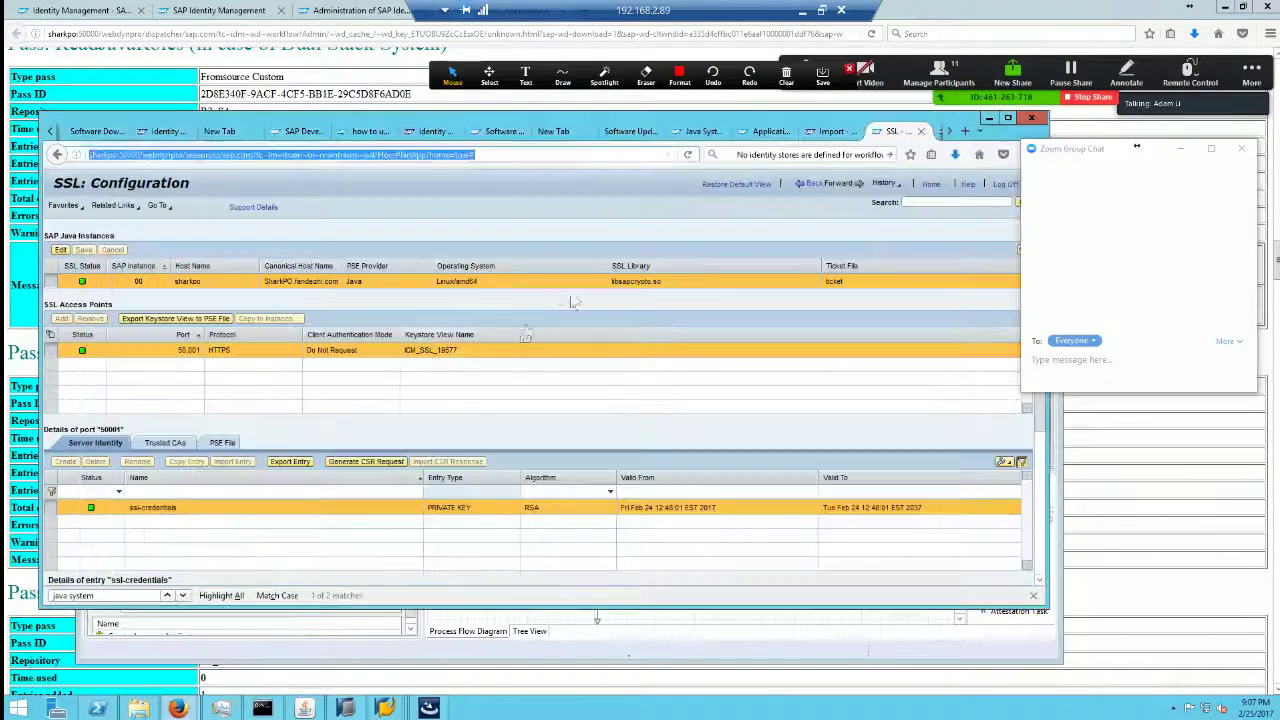
Step: Navigate to Configuration > Infrastructure > Application Resources in NetWeaver Administrator
click(874, 208)
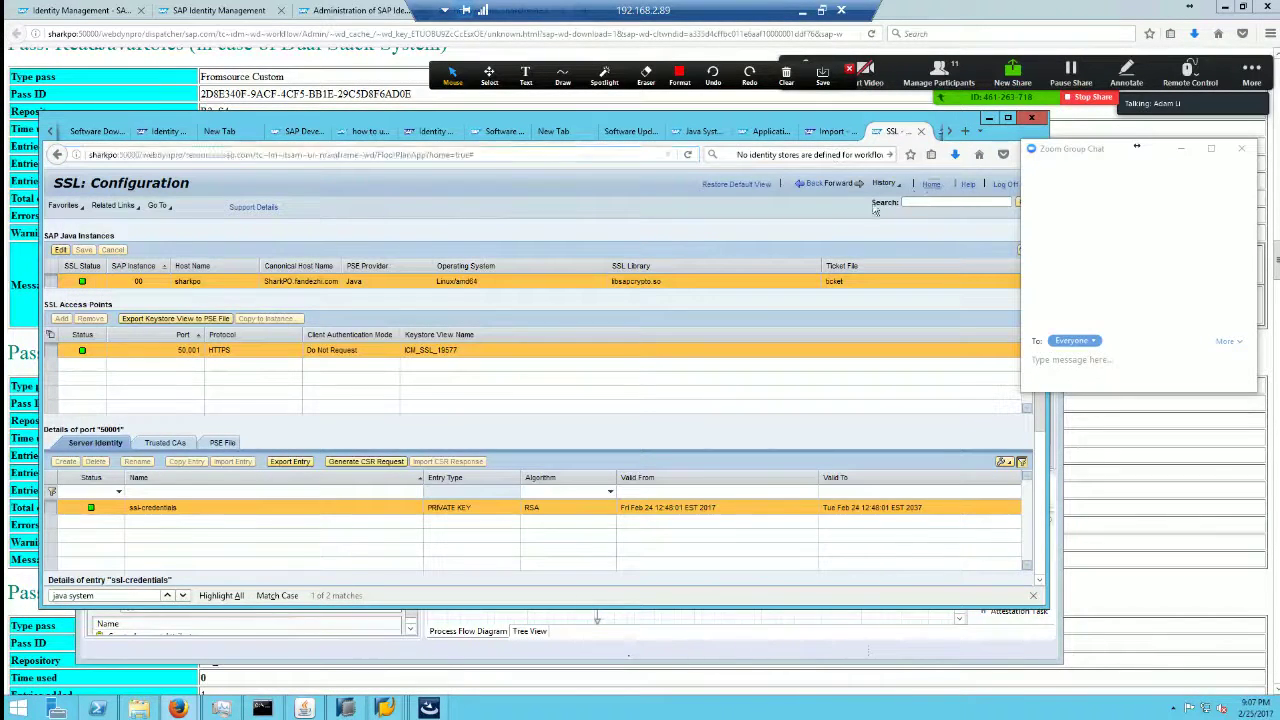
click(333, 232)
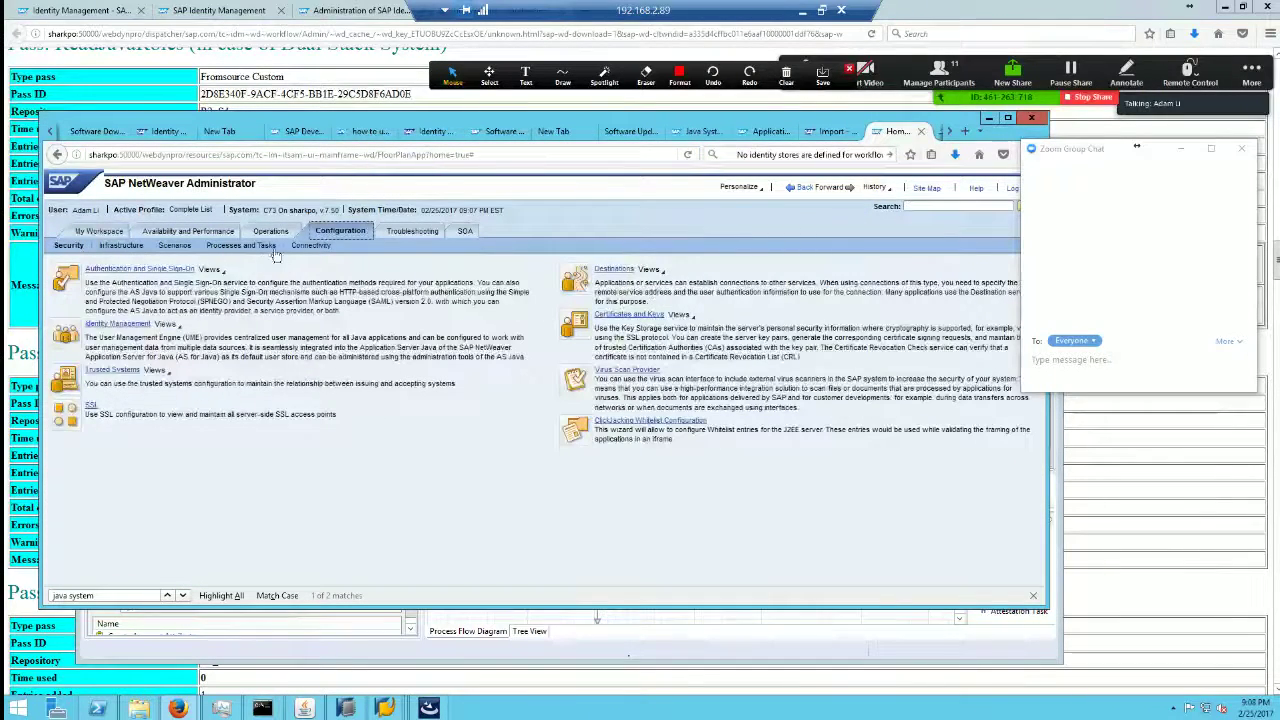
click(128, 247)
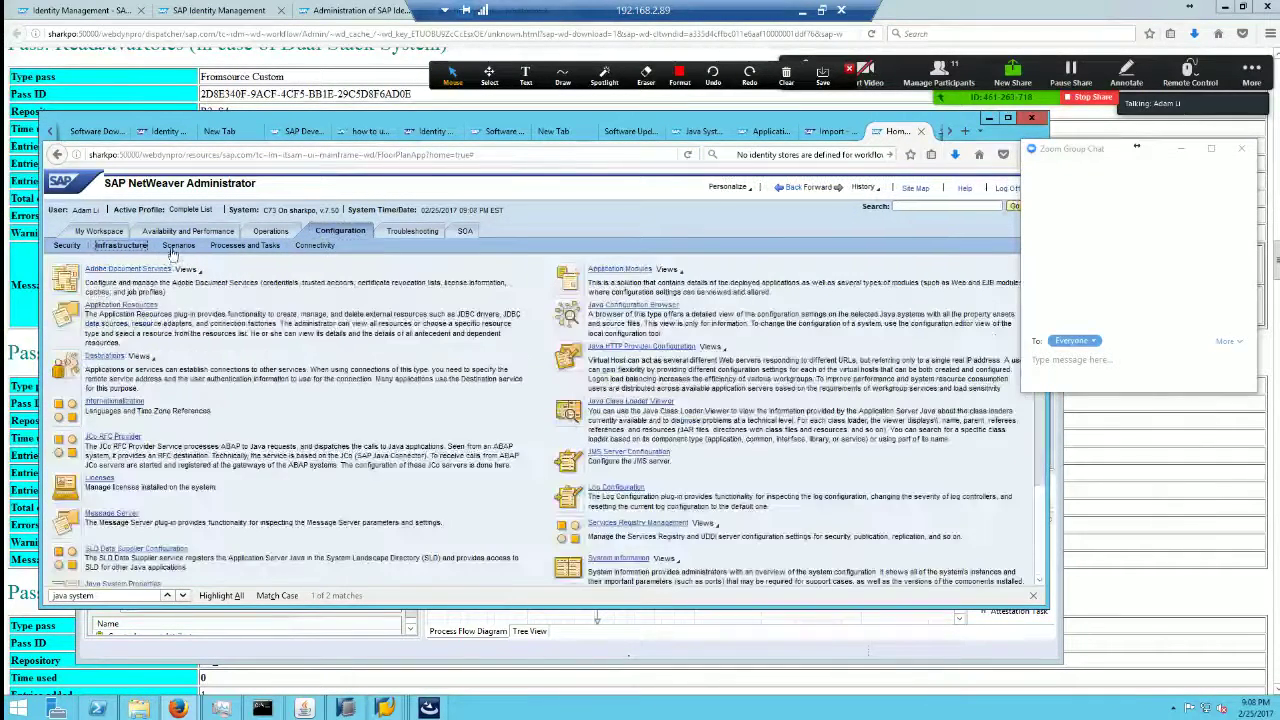
click(178, 246)
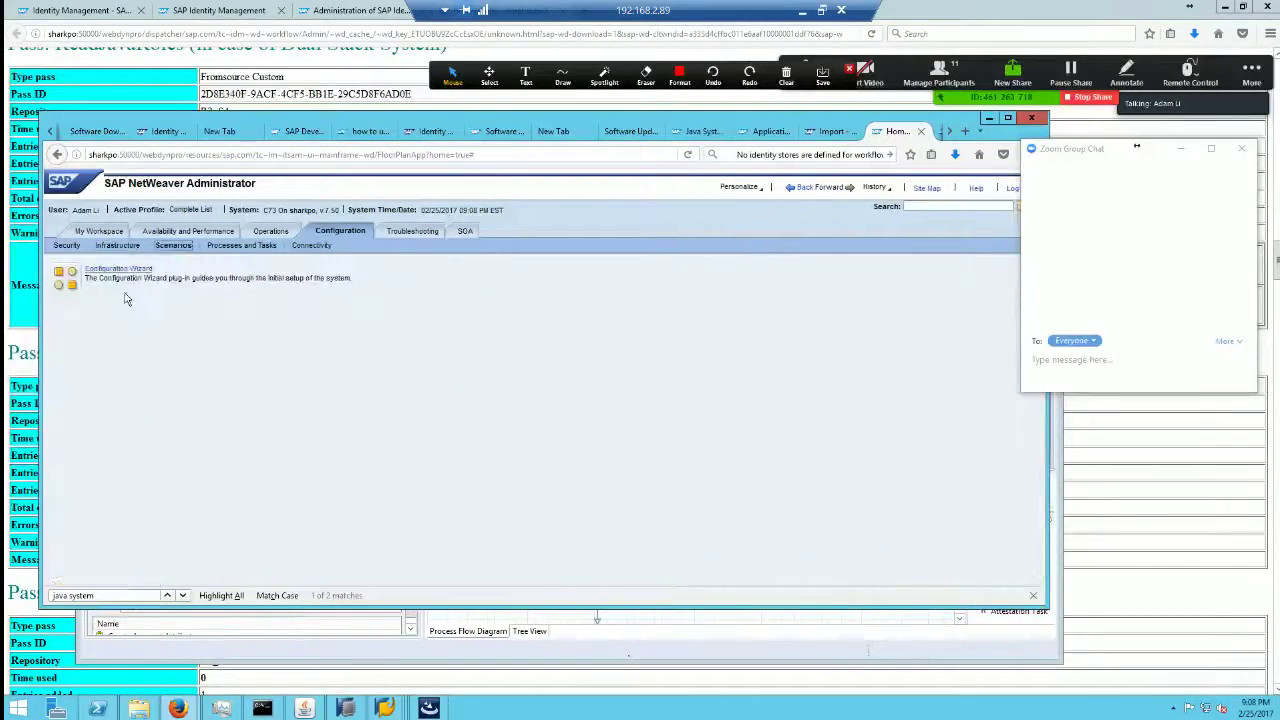
click(128, 248)
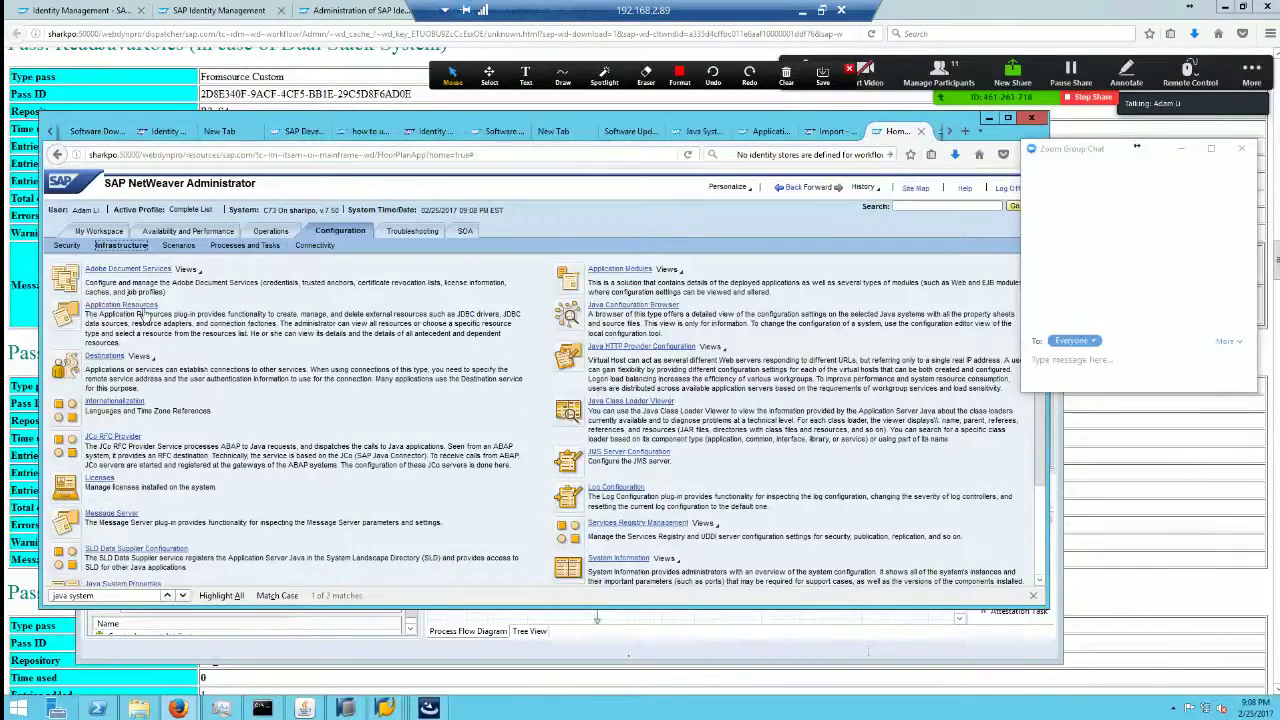
click(121, 305)
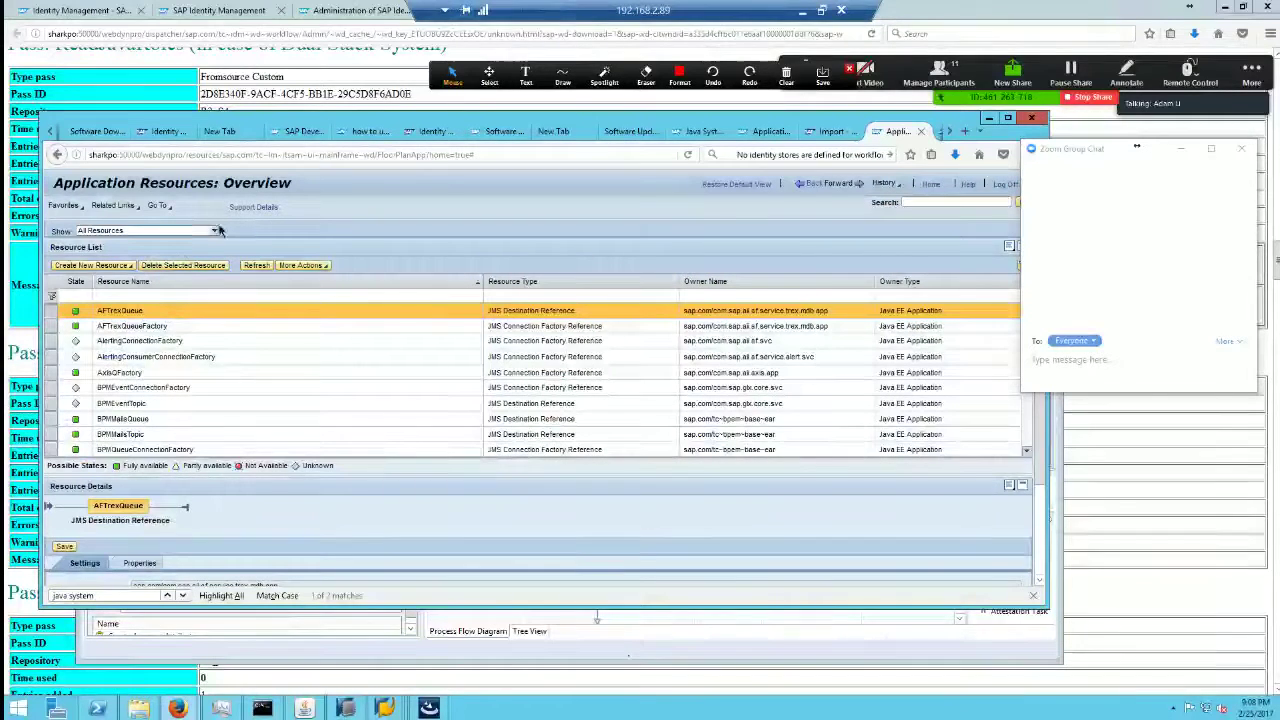
Step: Filter to JDBC Custom DataSources and inspect IDM_DataSource_DevStudio and IDM_DataSource
click(213, 230)
click(213, 230)
click(213, 230)
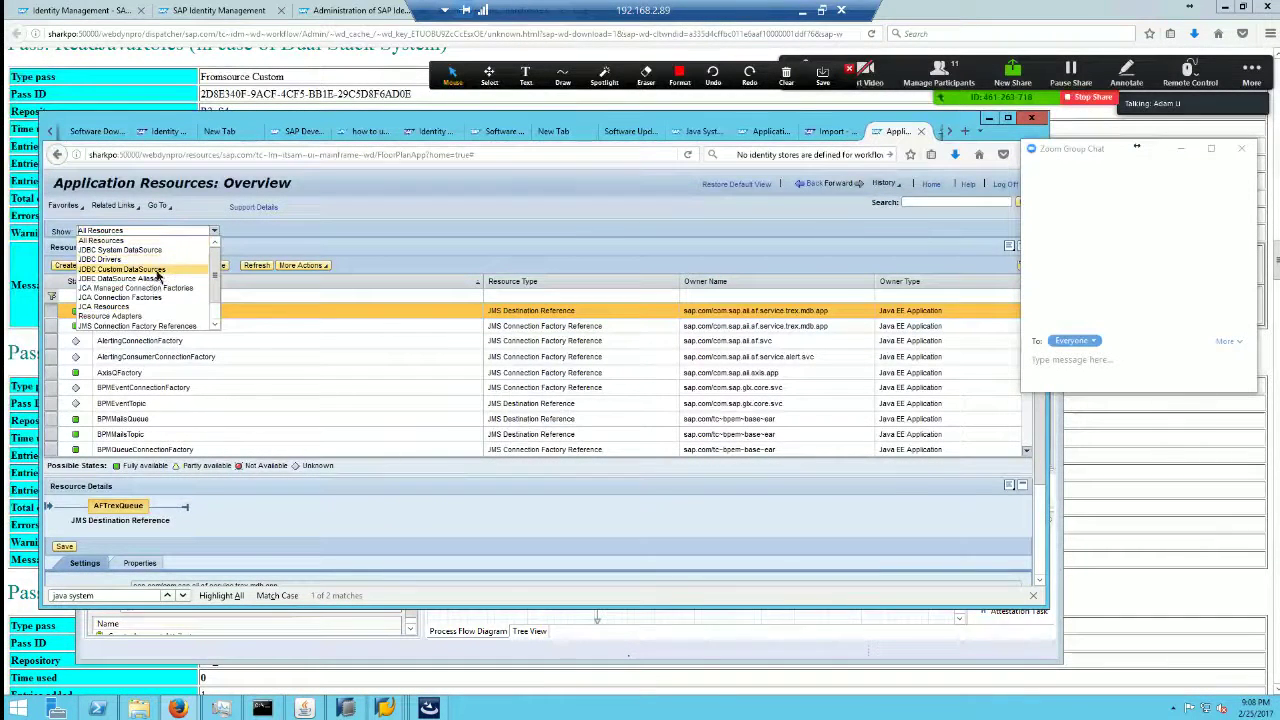
click(150, 269)
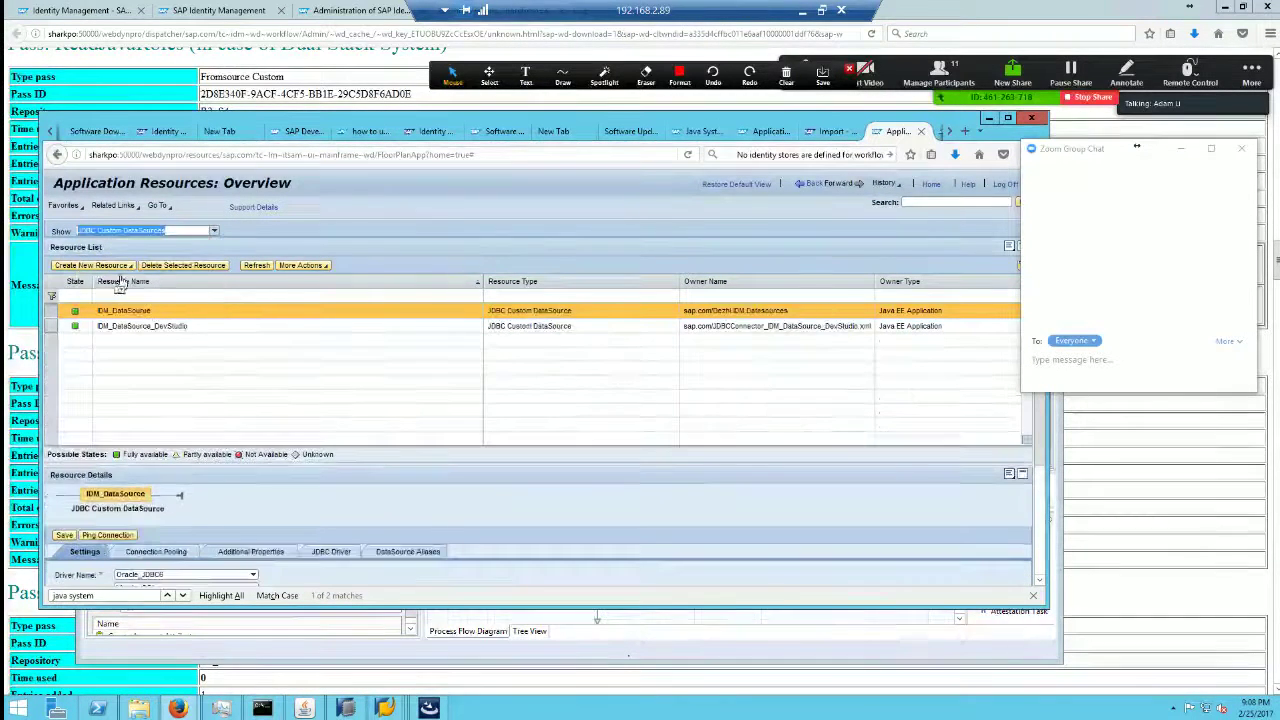
click(155, 328)
click(138, 312)
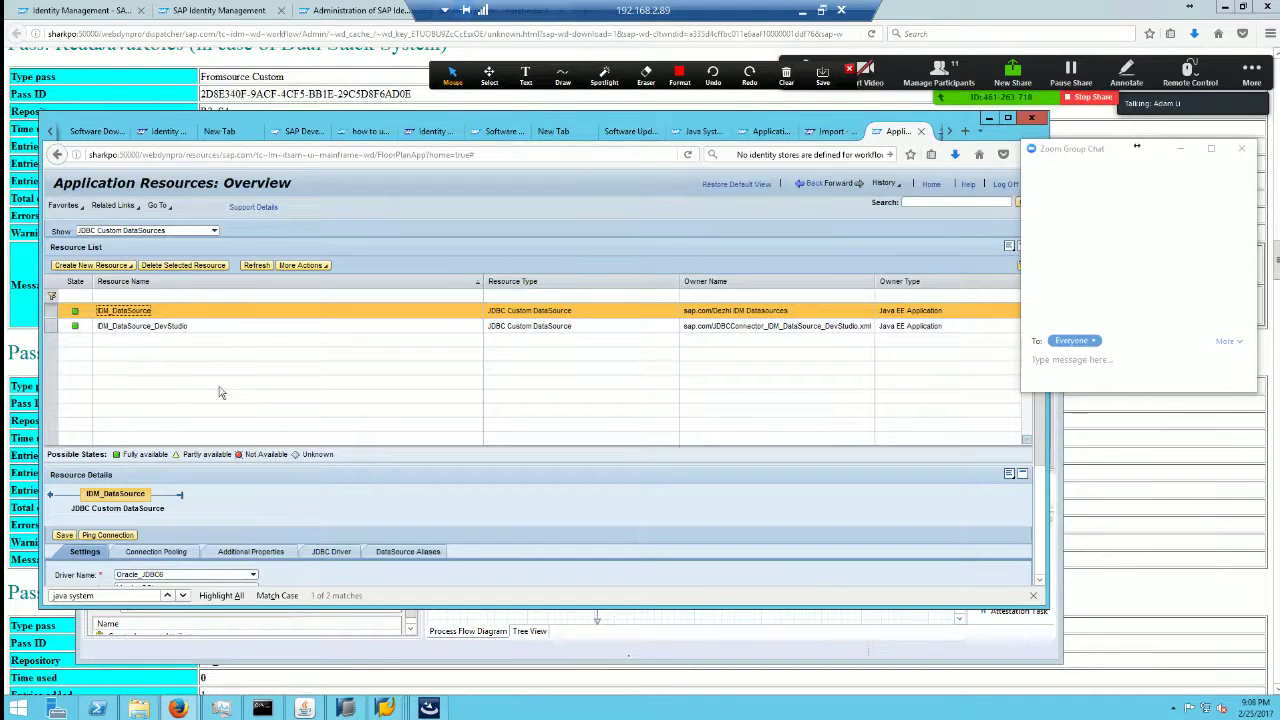
click(350, 710)
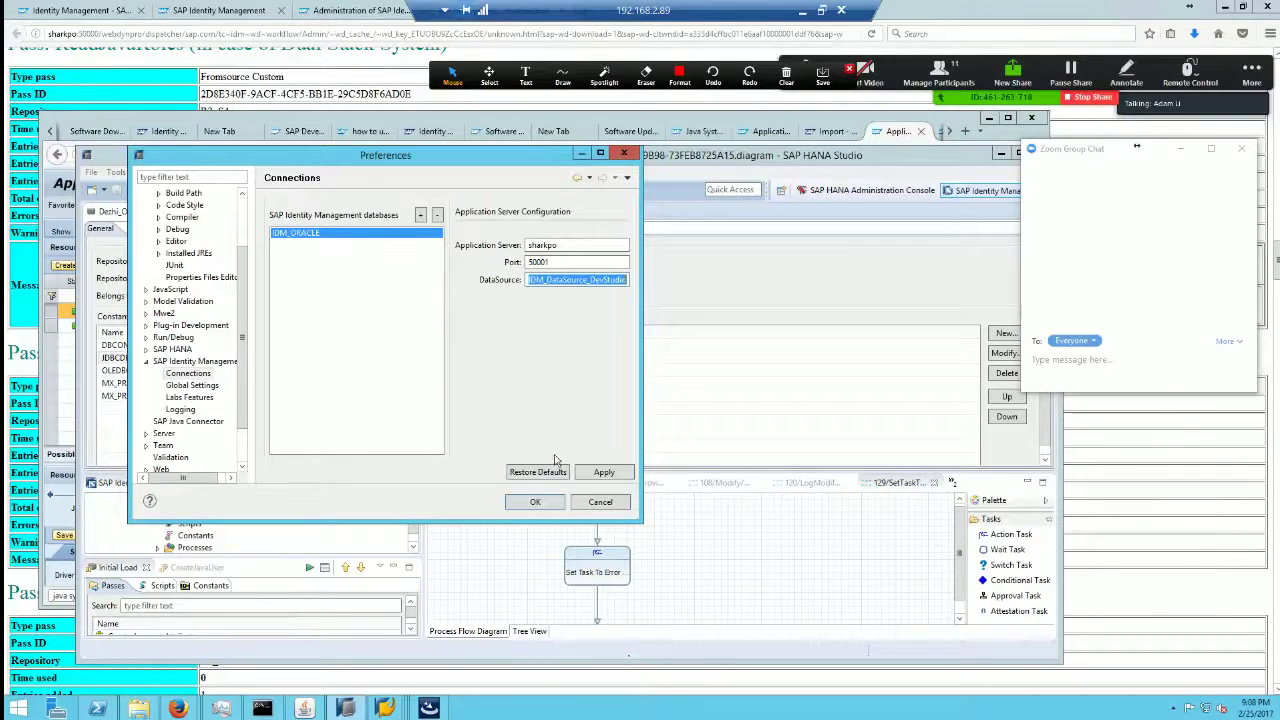
Step: Cancel the Studio Preferences and bring back the JDBC Custom DataSources list in Firefox
click(600, 502)
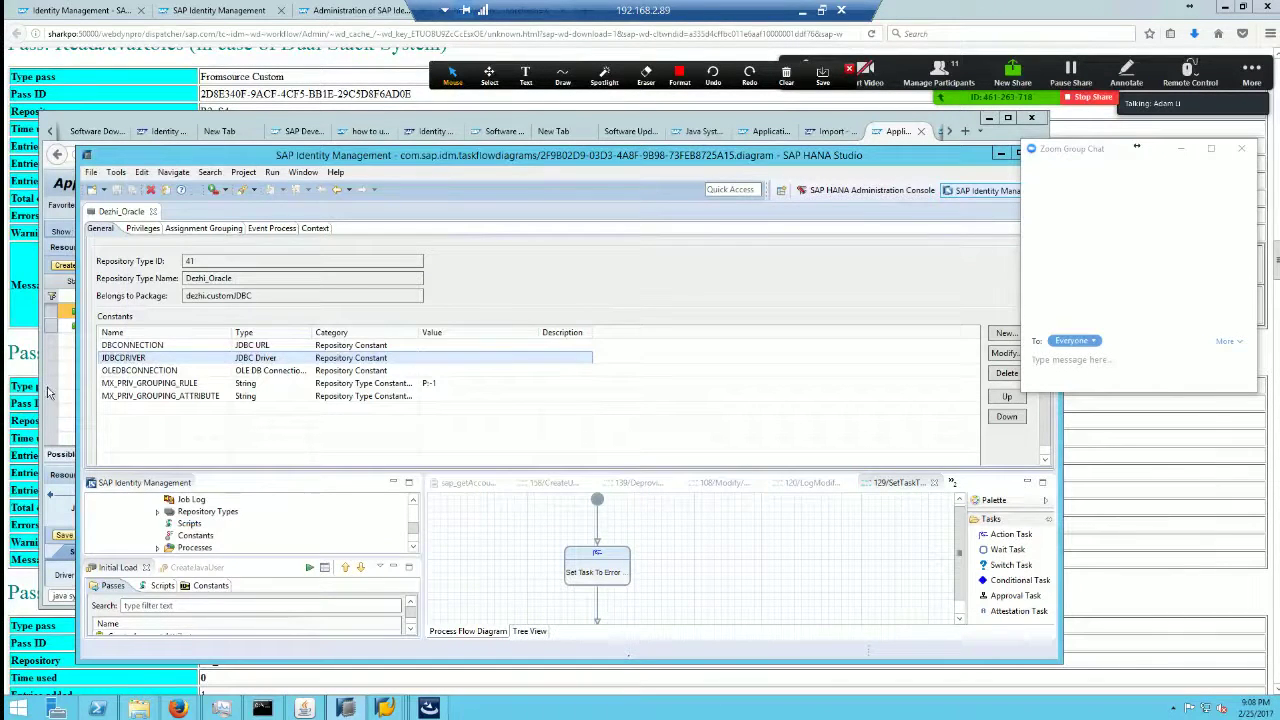
click(58, 466)
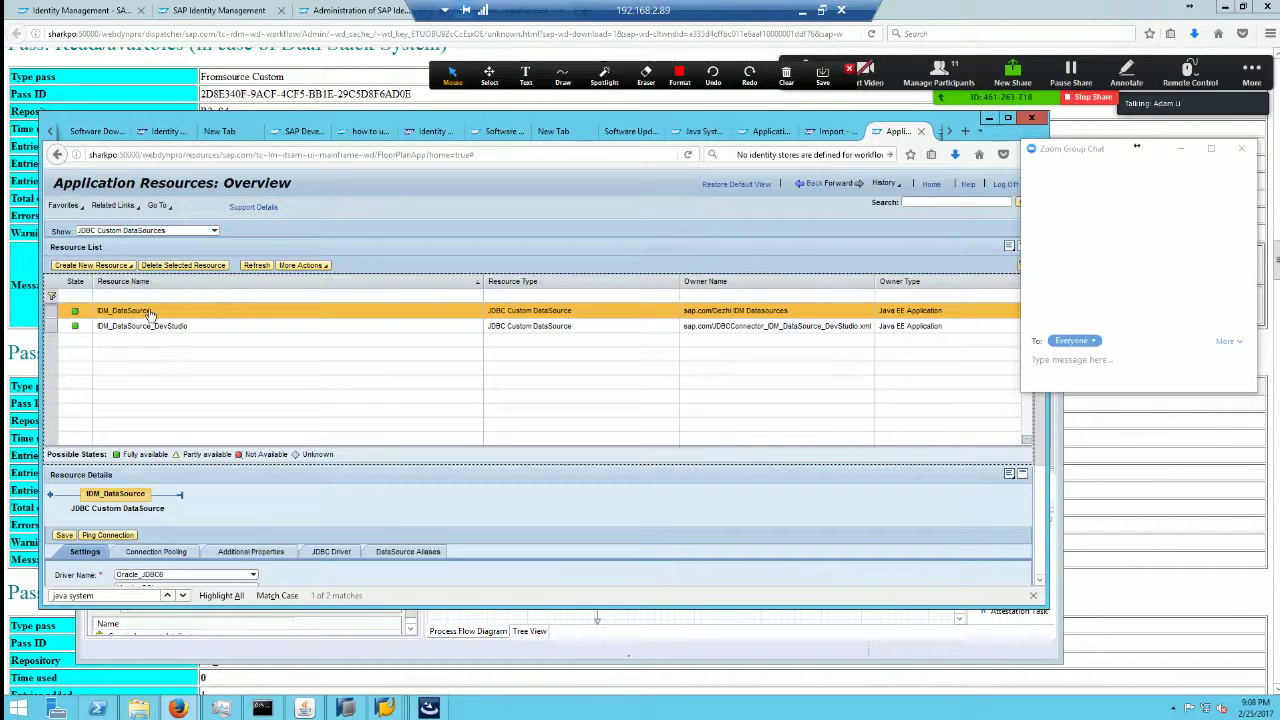
Step: Select IDM_DataSource and scroll to its Oracle driver class, database URL and user settings
click(150, 312)
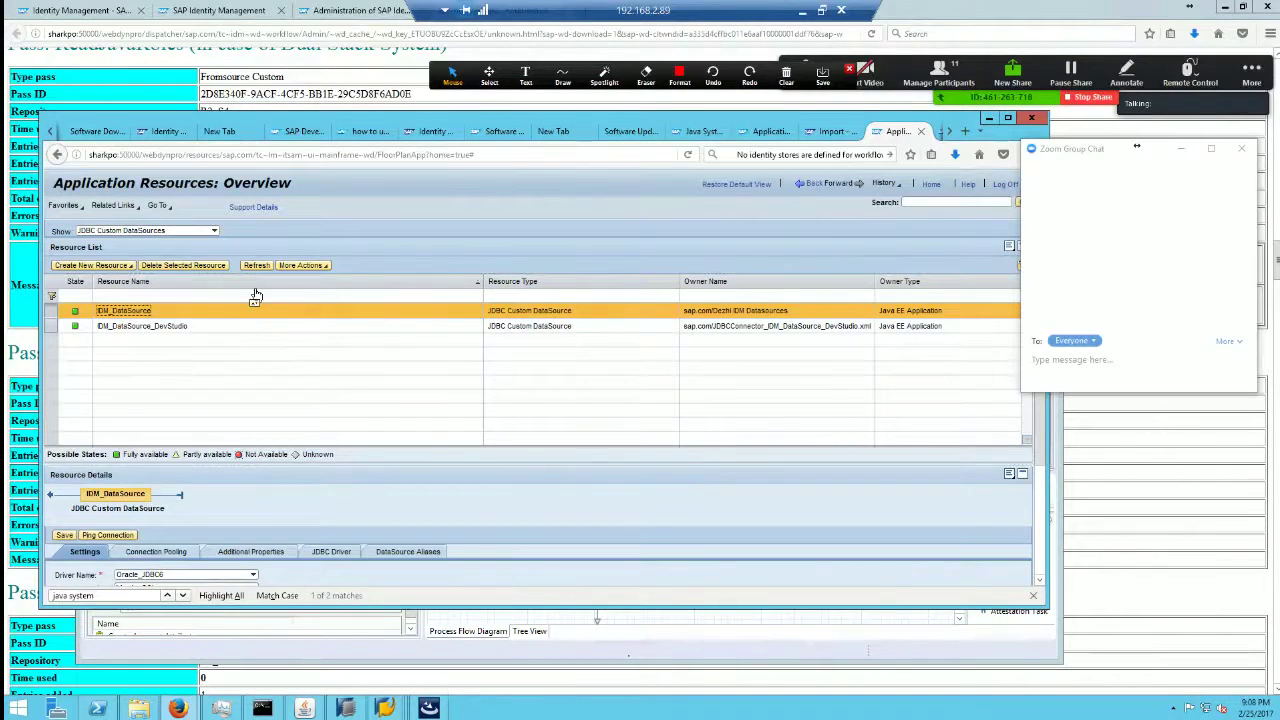
scroll(1040, 453, down, 3)
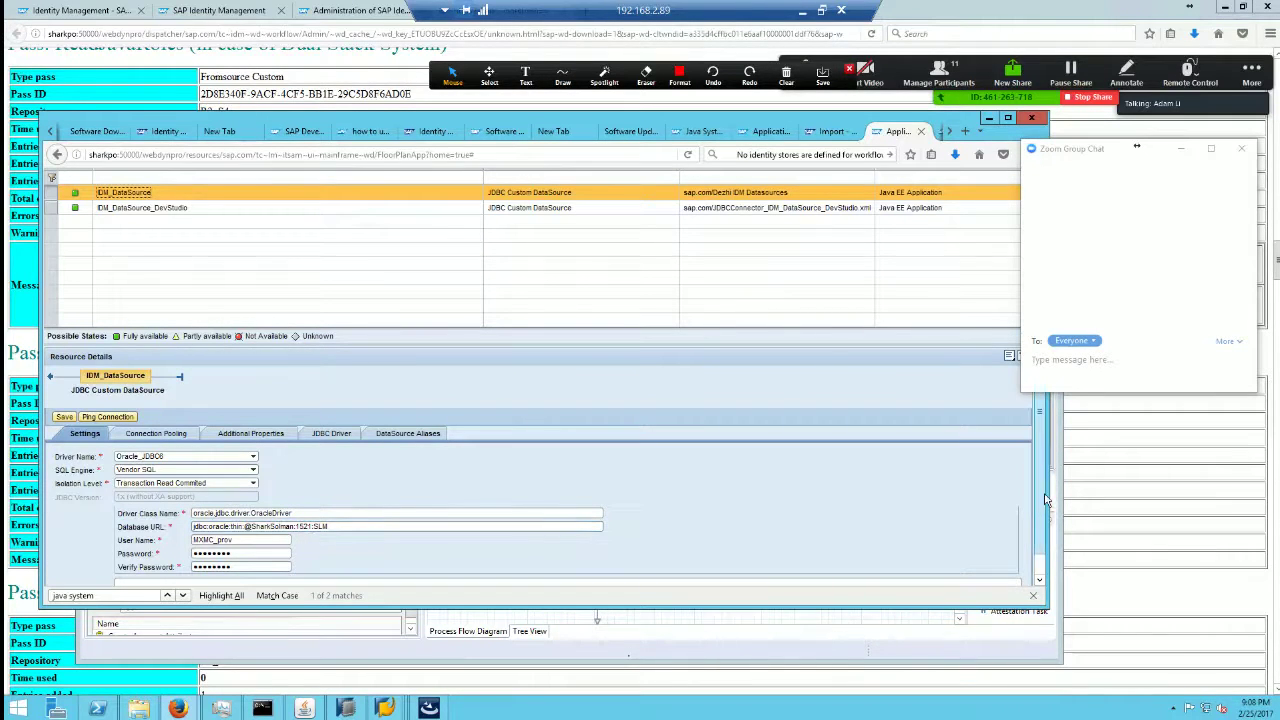
scroll(425, 497, down, 1)
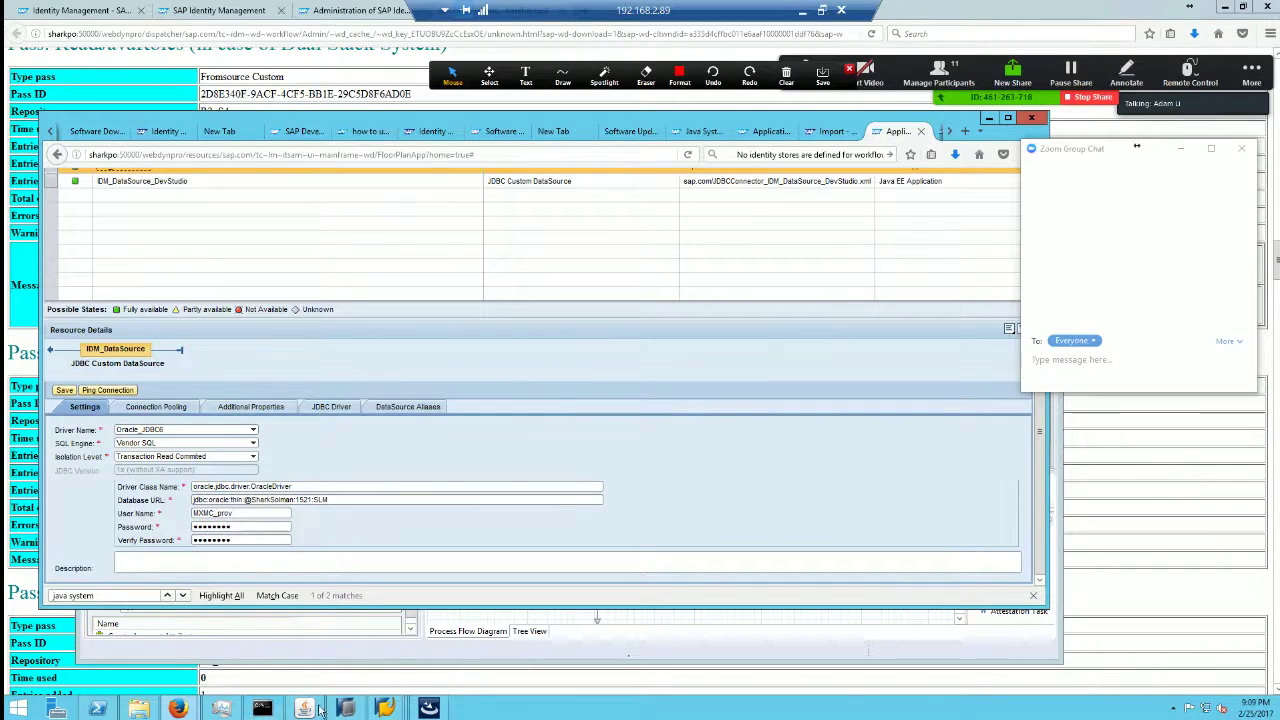
mouse_move(1277, 700)
Step: Start PuTTY from the desktop and dismiss the two exception dialogs
key(super+d)
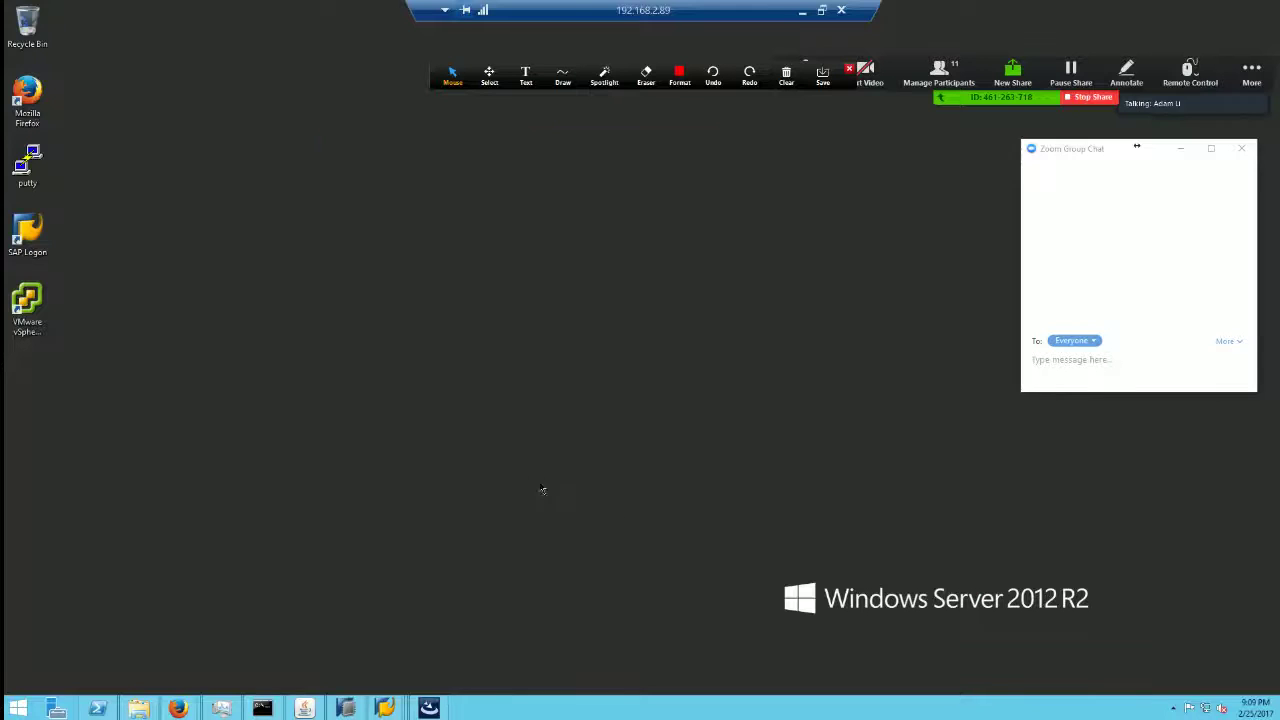
double_click(30, 165)
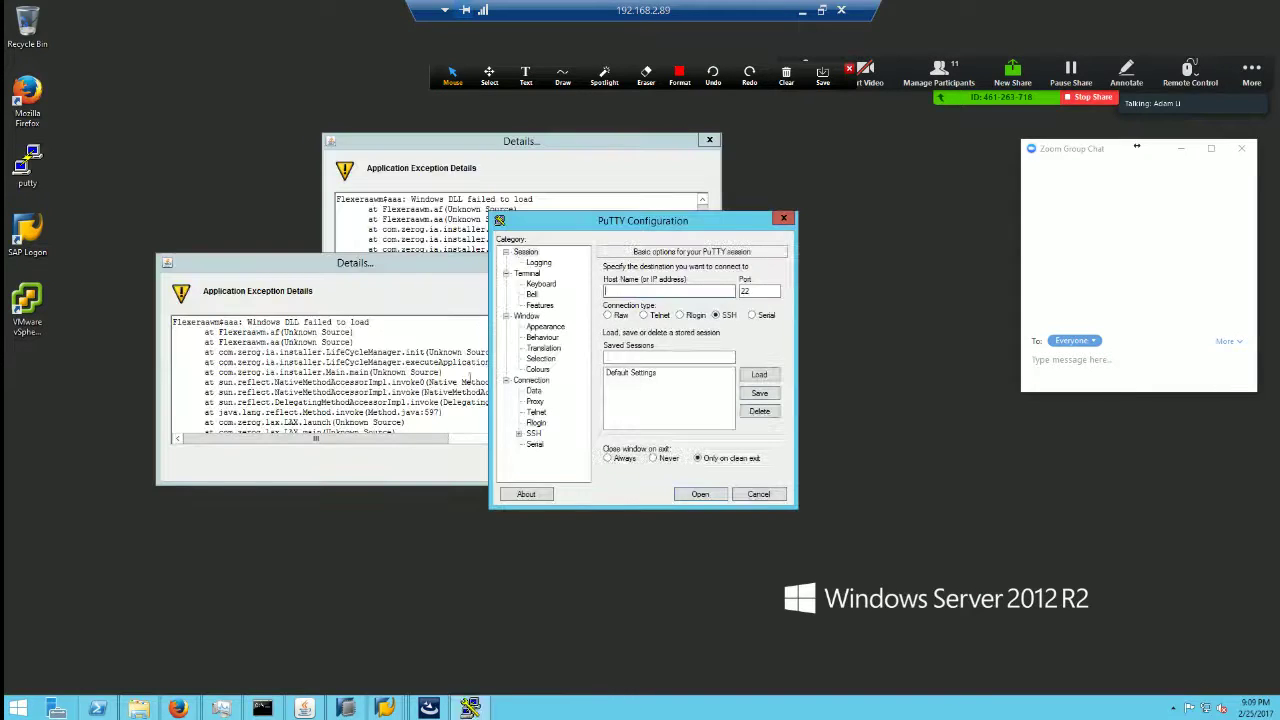
click(528, 477)
click(524, 467)
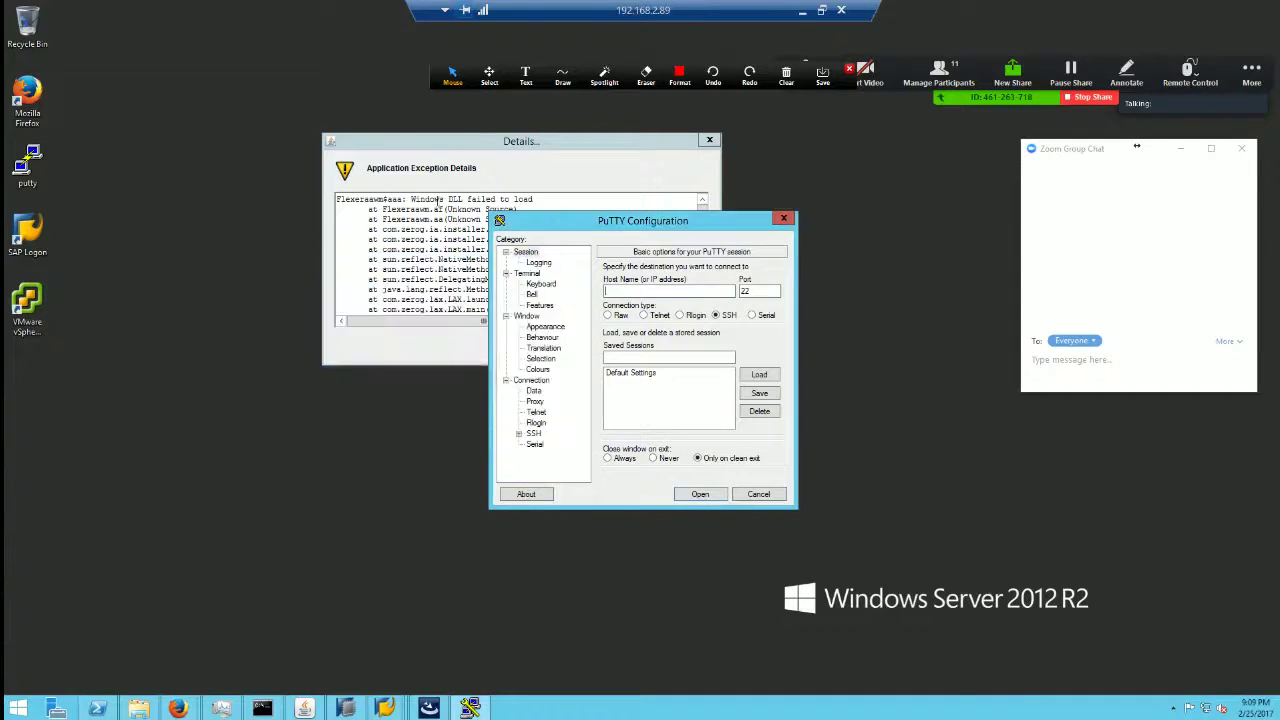
click(436, 152)
drag(436, 152, 288, 160)
click(553, 357)
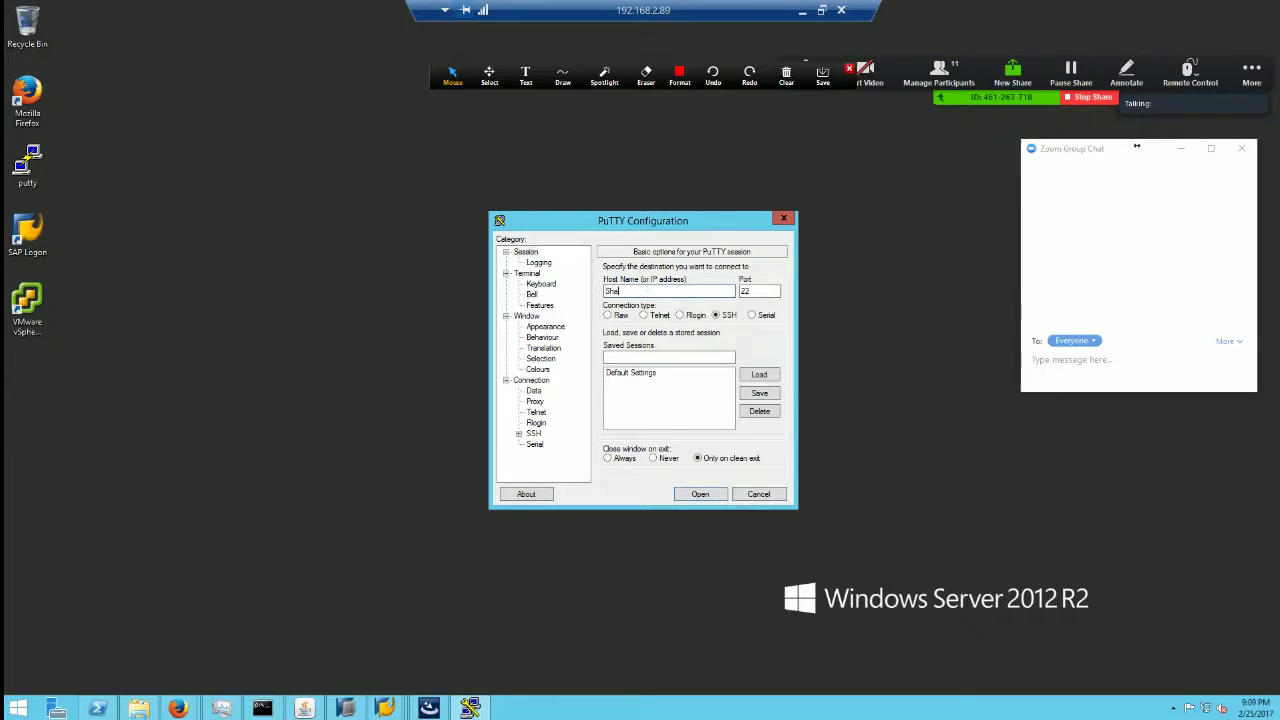
Step: Save a Sharksolman SSH session, connect and accept the server's host key
text(Sharksolman)
key(Tab)
key(Tab)
key(Tab)
text(Shar)
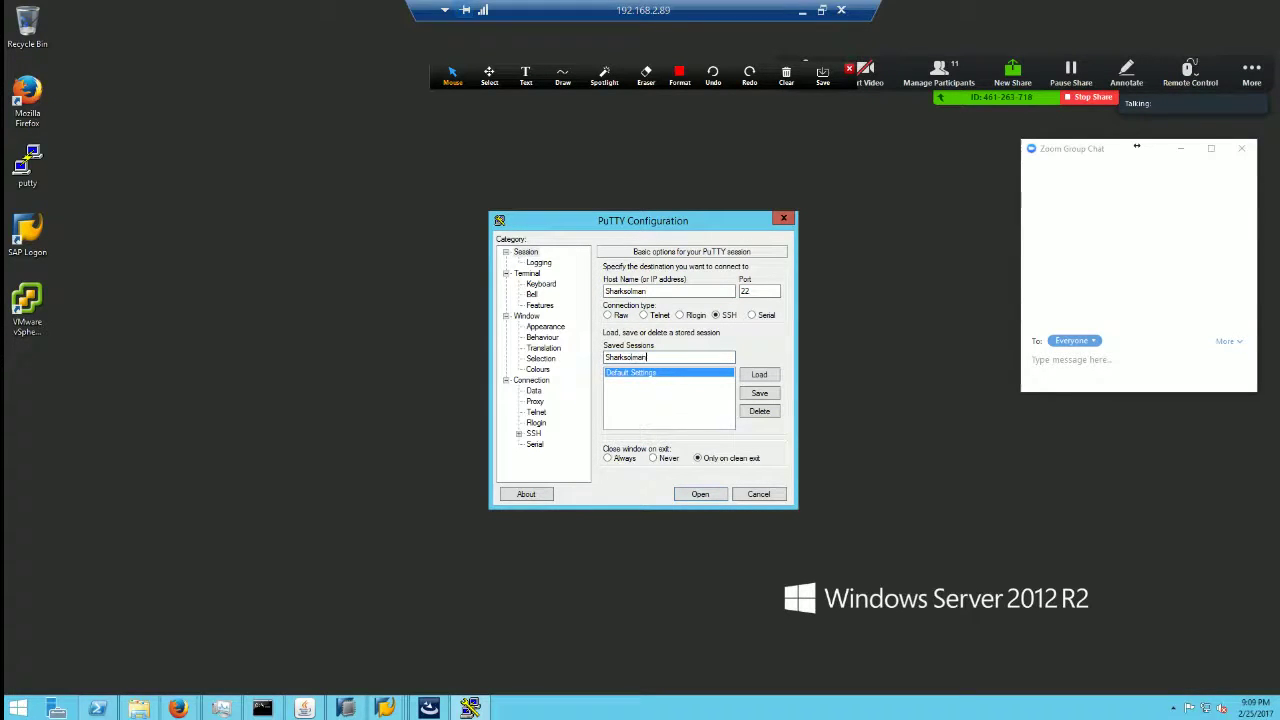
click(759, 393)
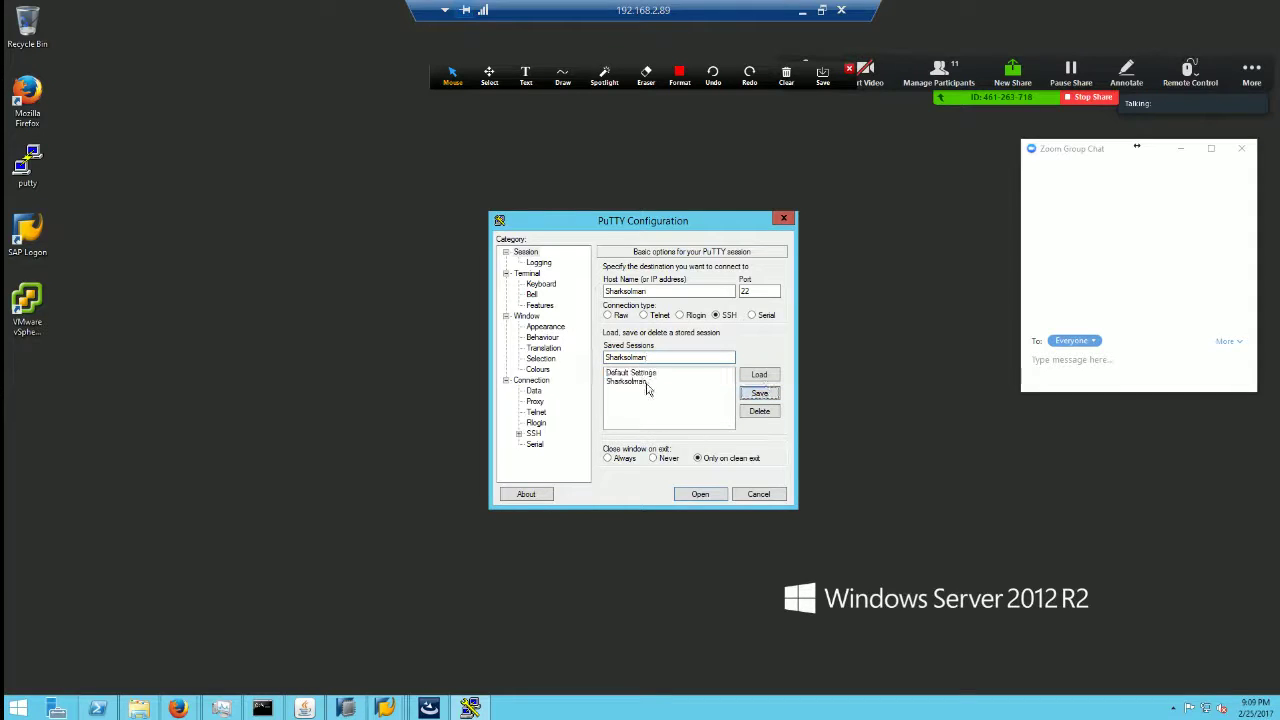
click(700, 494)
click(612, 447)
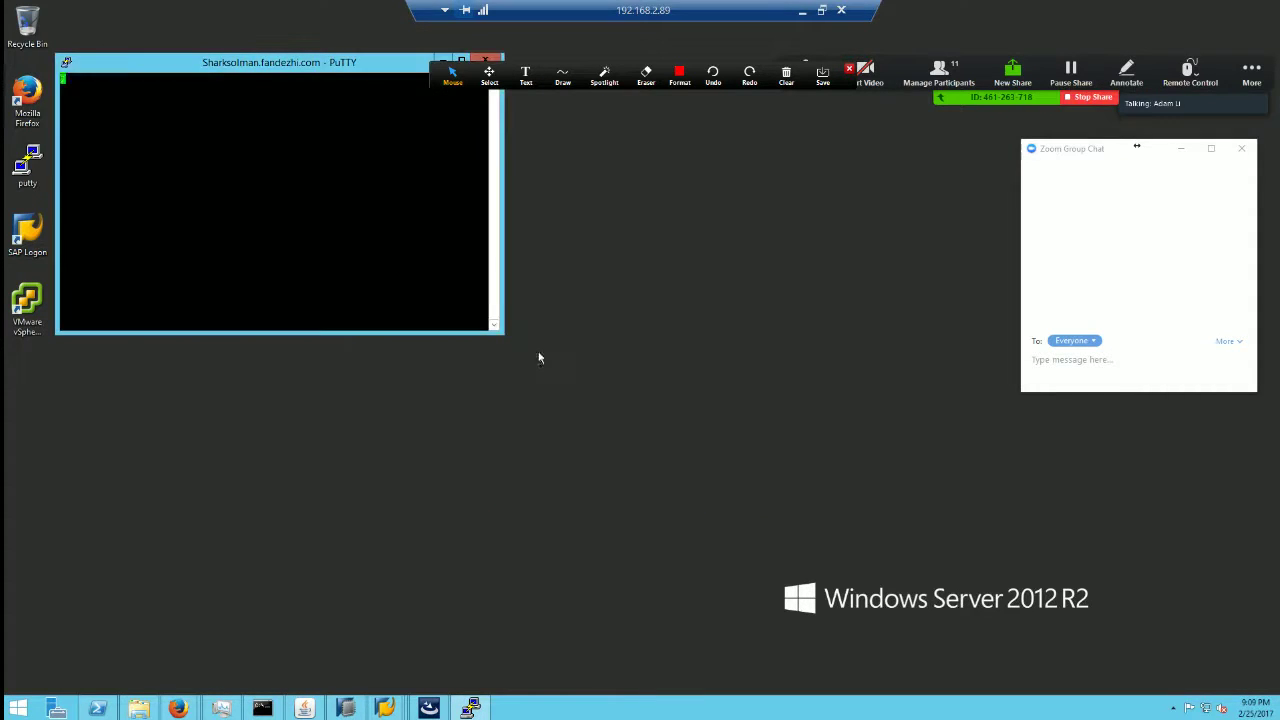
Step: Log in as root, switch to slmadm with su - slmadm, and maximize the terminal
drag(292, 78, 496, 262)
text(ro)
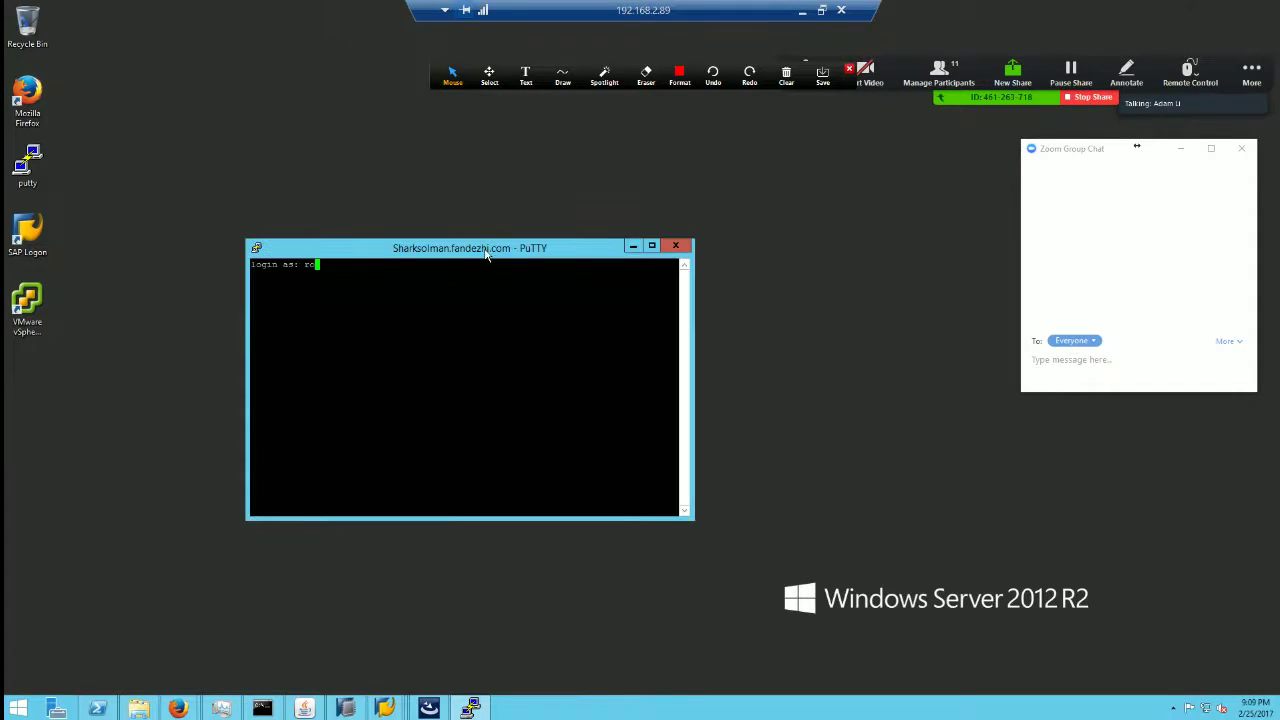
text(ot)
key(Return)
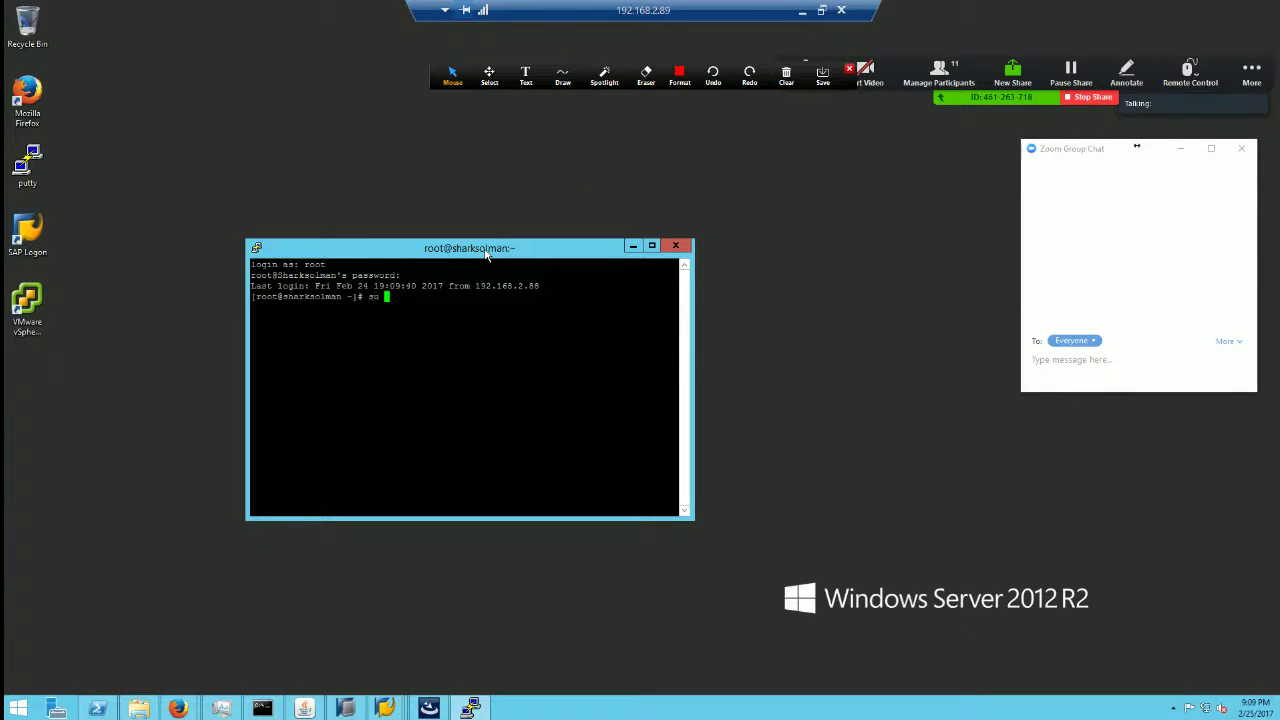
text(- slmadm)
key(Return)
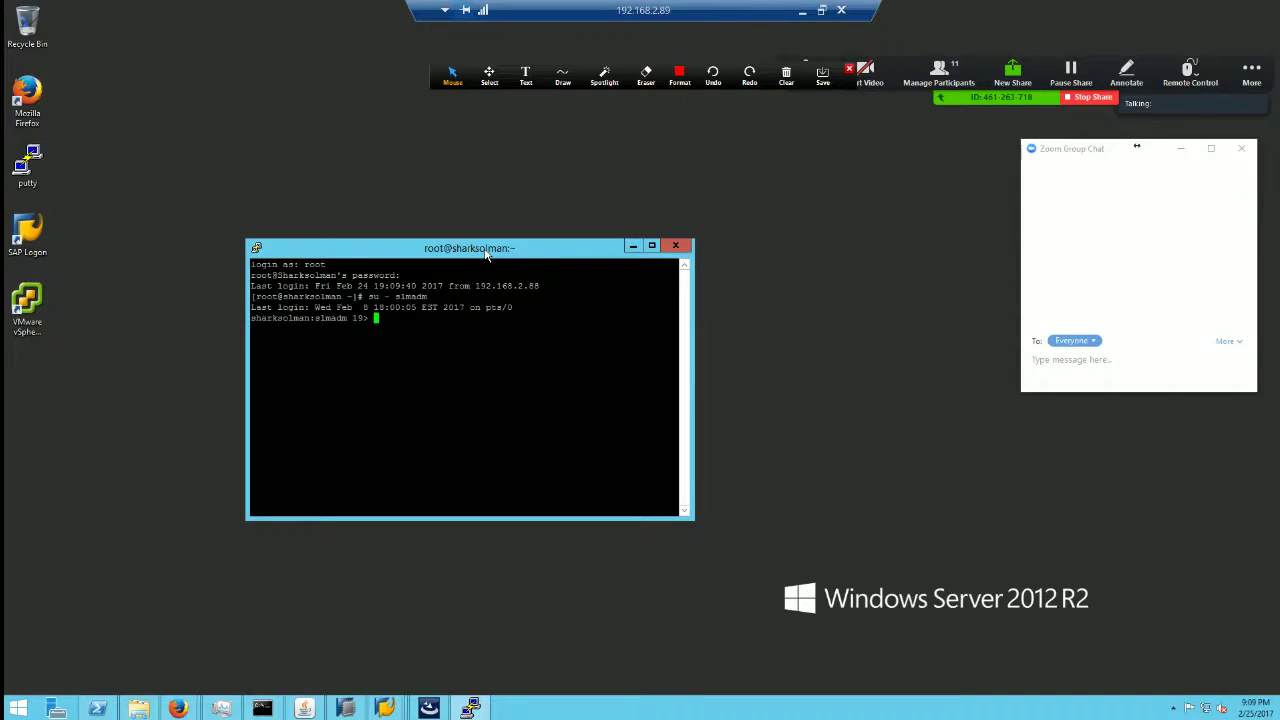
double_click(519, 250)
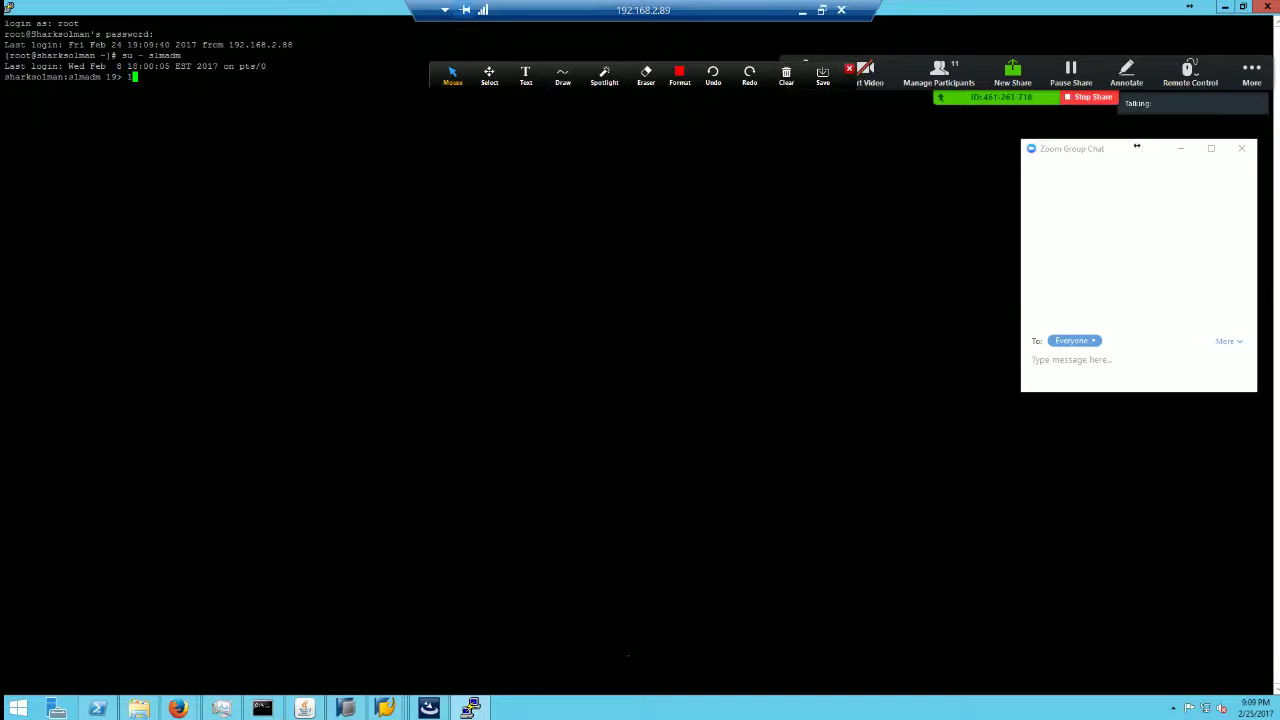
Step: Run lsnrctl status and check the listener's SLM key and port 1521 endpoint
text(lsnrctl status)
key(Return)
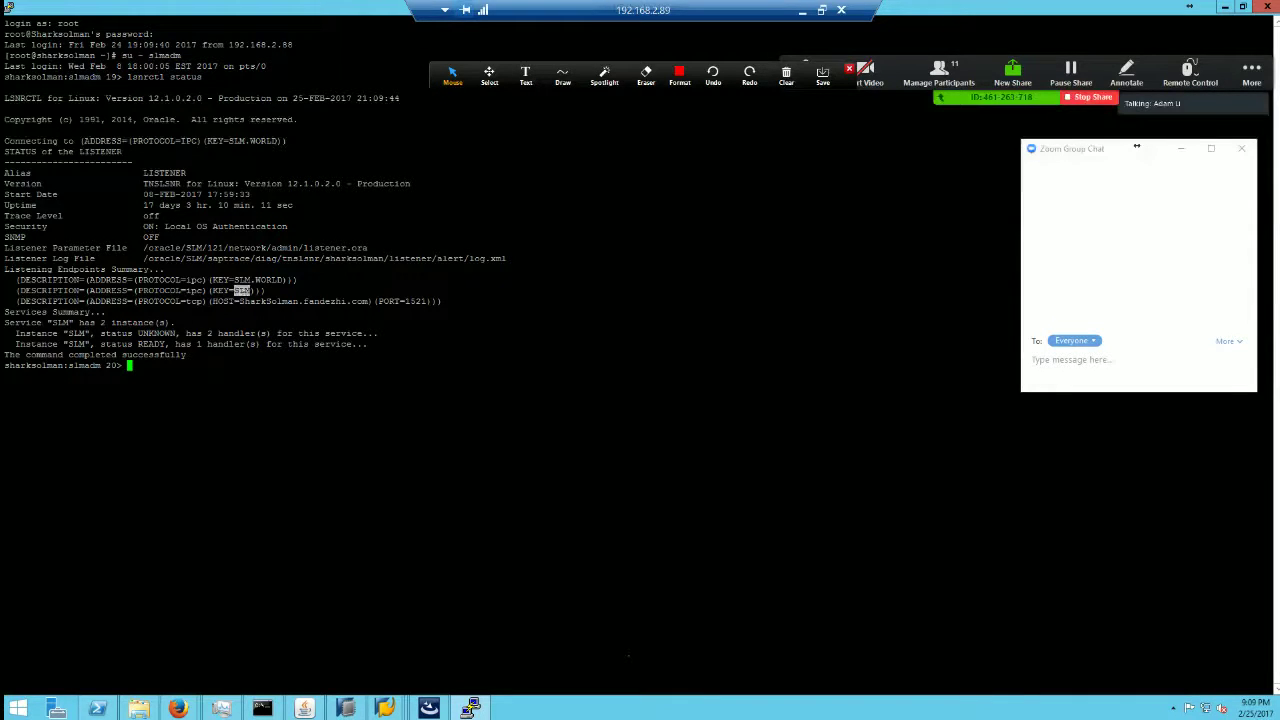
click(243, 291)
double_click(415, 301)
triple_click(266, 301)
double_click(266, 301)
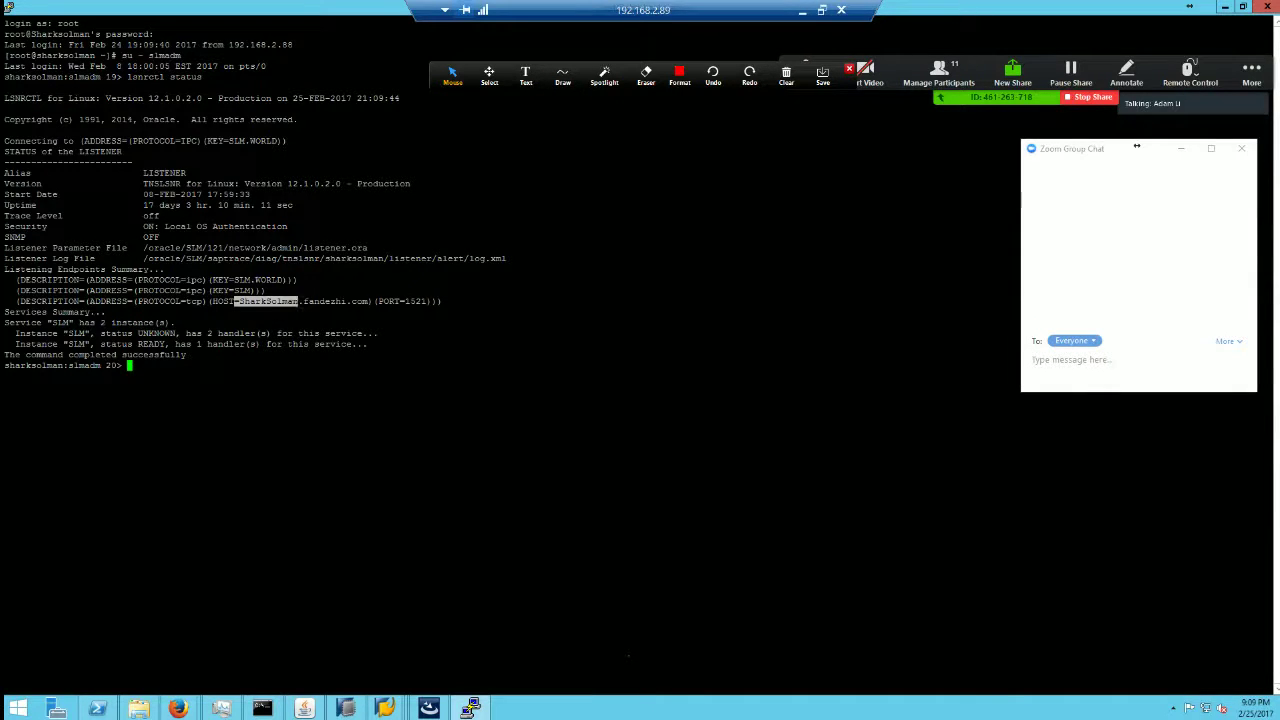
drag(235, 291, 255, 291)
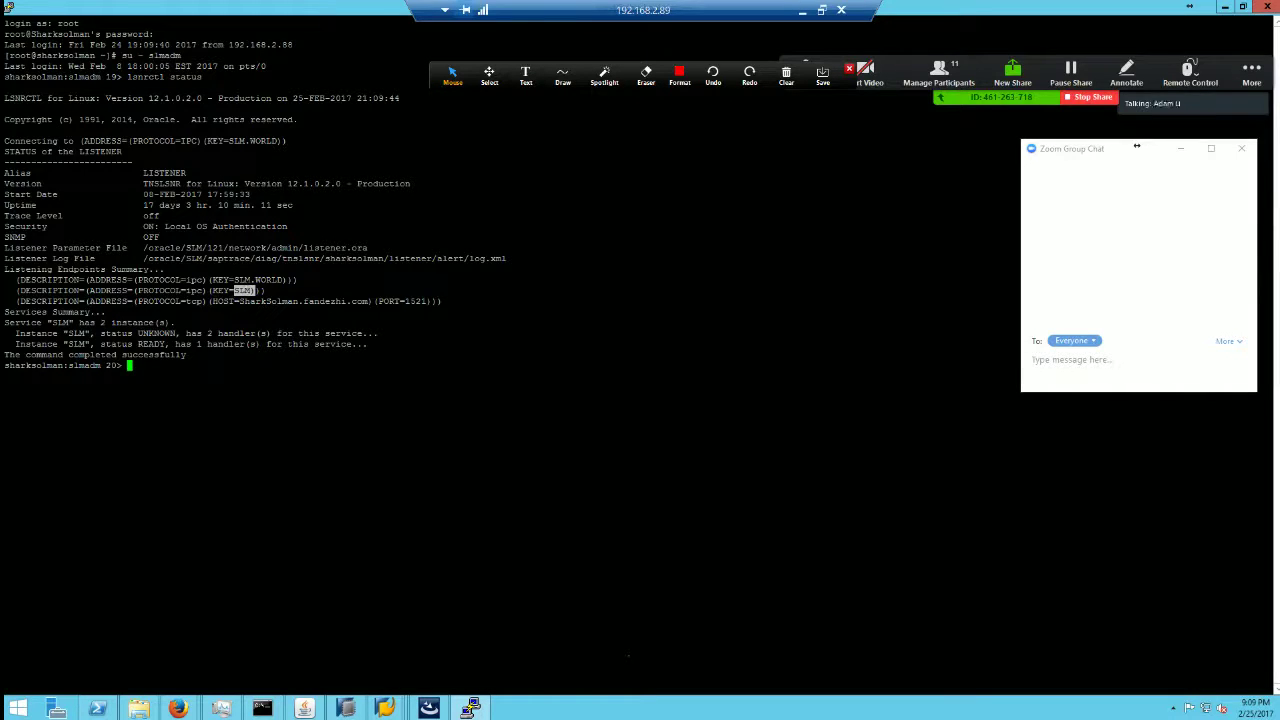
Step: Try sqlplus / as sysdba, which fails with ORA-12547, and exit to the root shell
text(sqlplus / as sysdba)
key(Return)
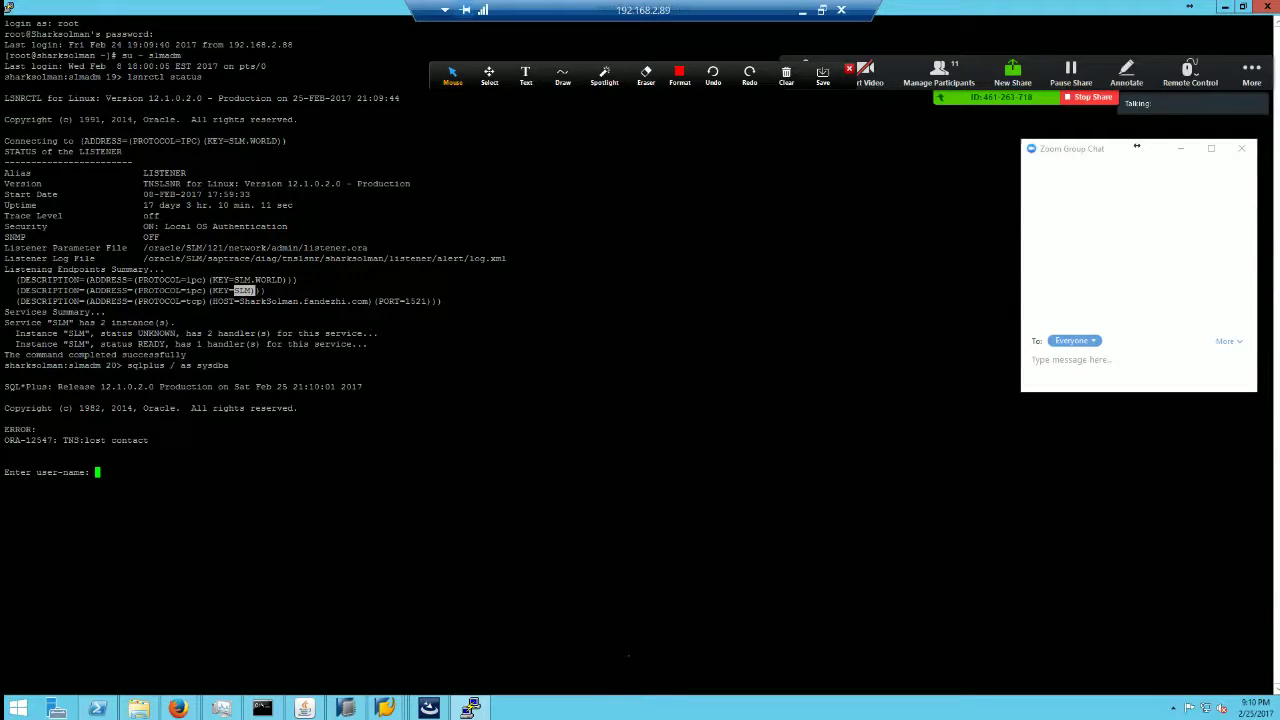
key(Return)
key(Return)
key(Return)
key(Return)
key(Return)
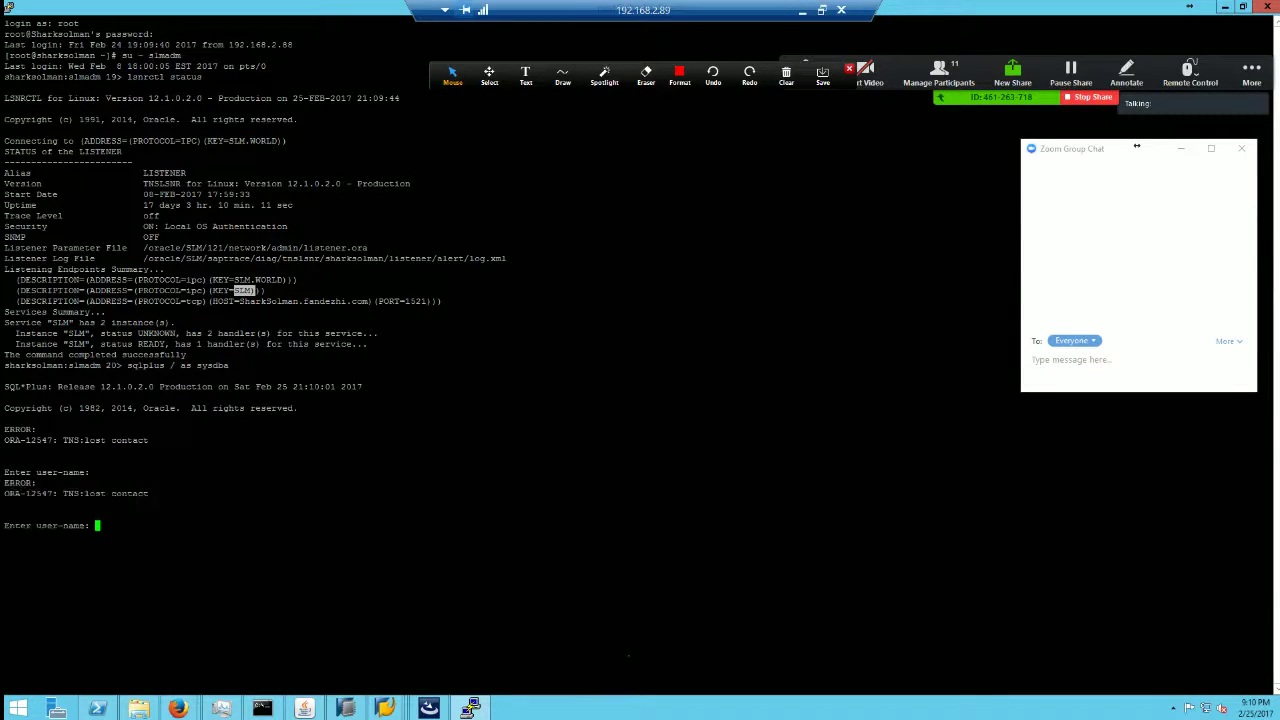
text(sqlpl)
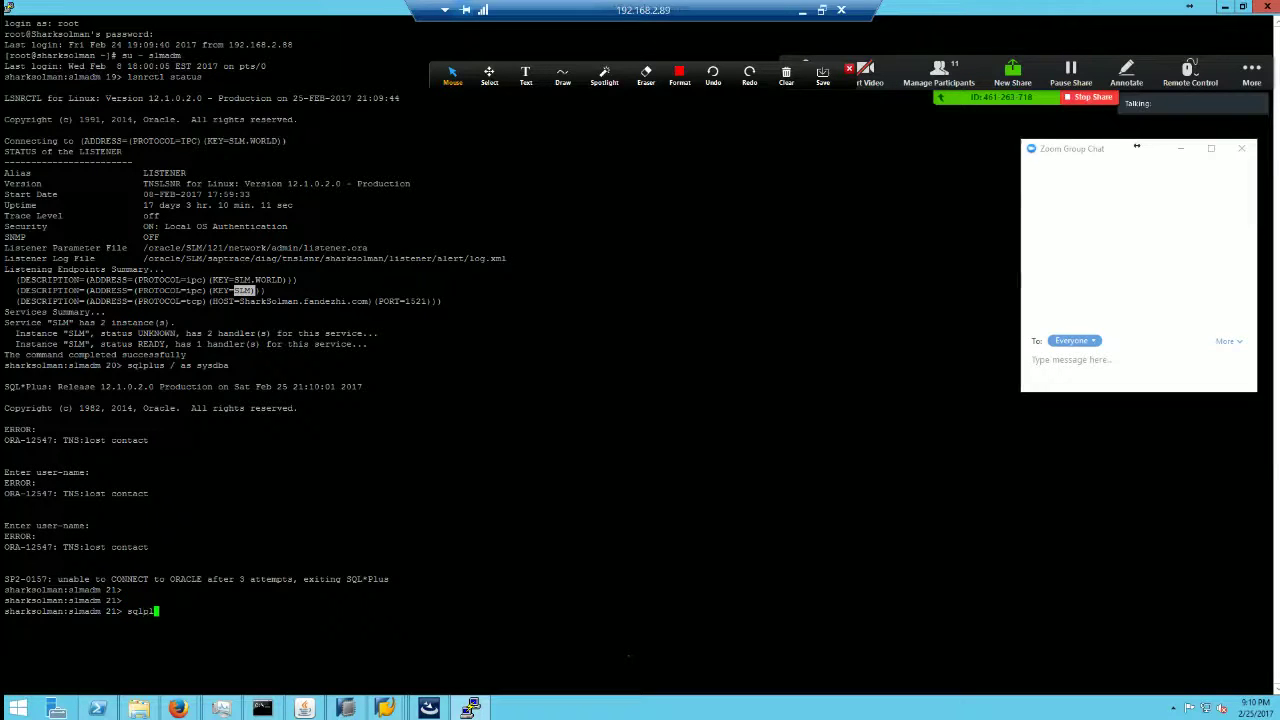
text(us )
text(su - oraslm)
key(Return)
key(ctrl+c)
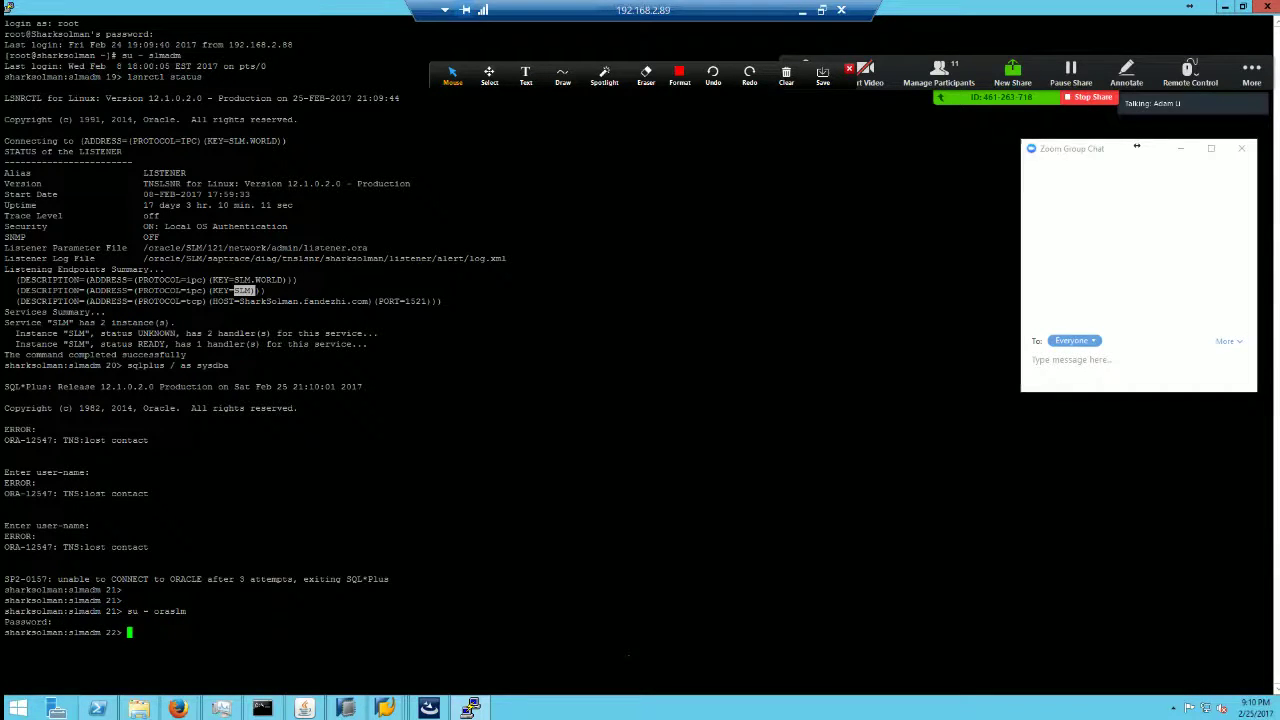
text(exit)
key(Return)
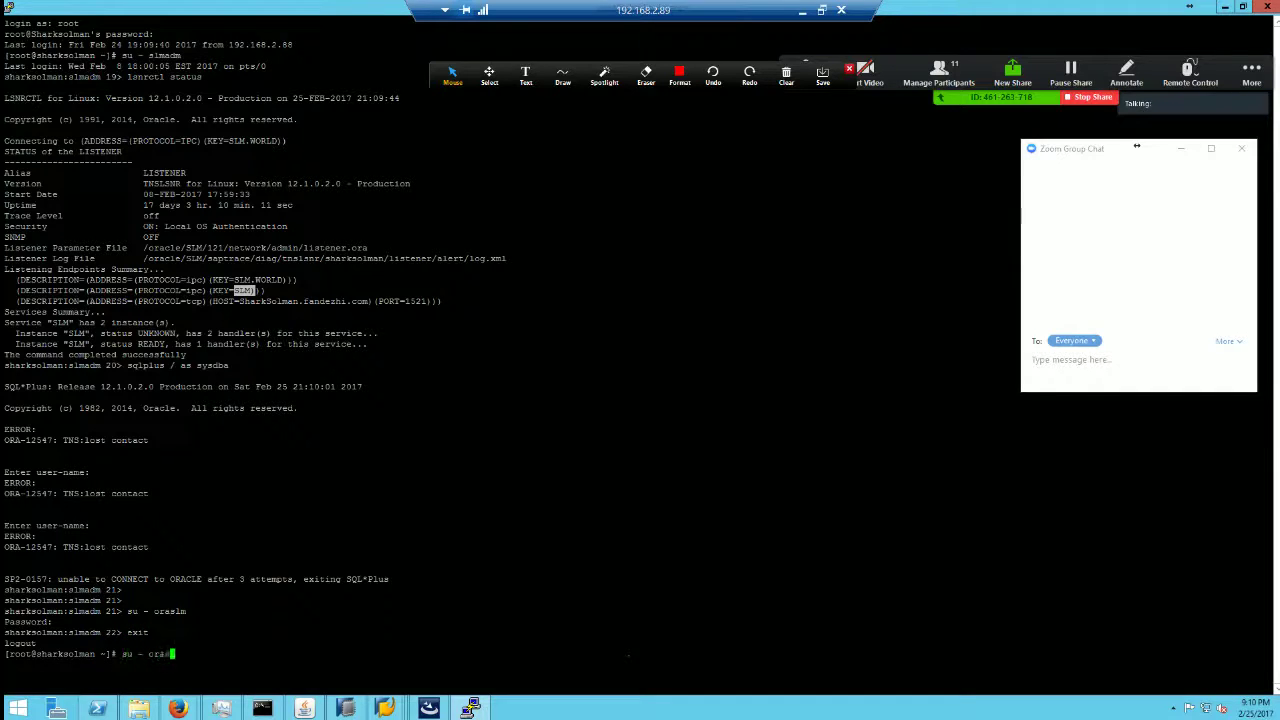
Step: Switch to the oraslm user, retry sqlplus /as sysdba, and clear the screen
key(Return)
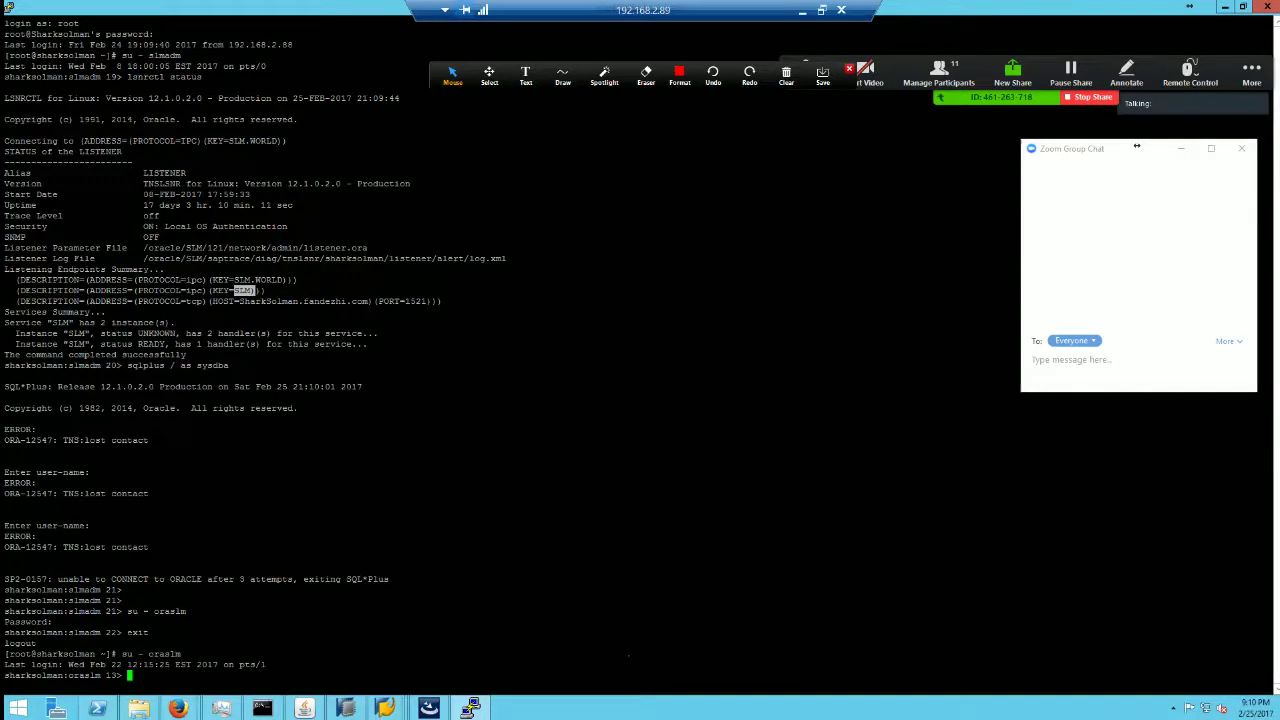
text(sqlplus /as sysdba)
key(Return)
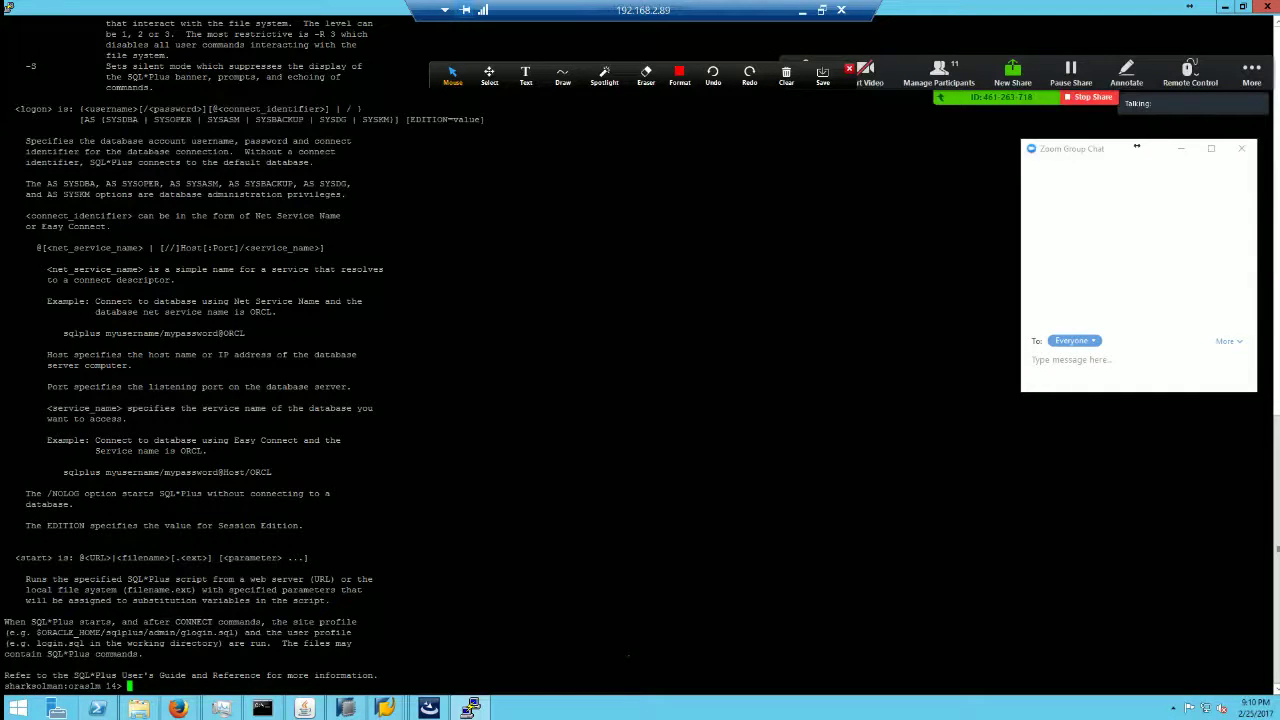
key(Return)
key(Return)
key(Return)
key(Return)
key(Return)
text(clear)
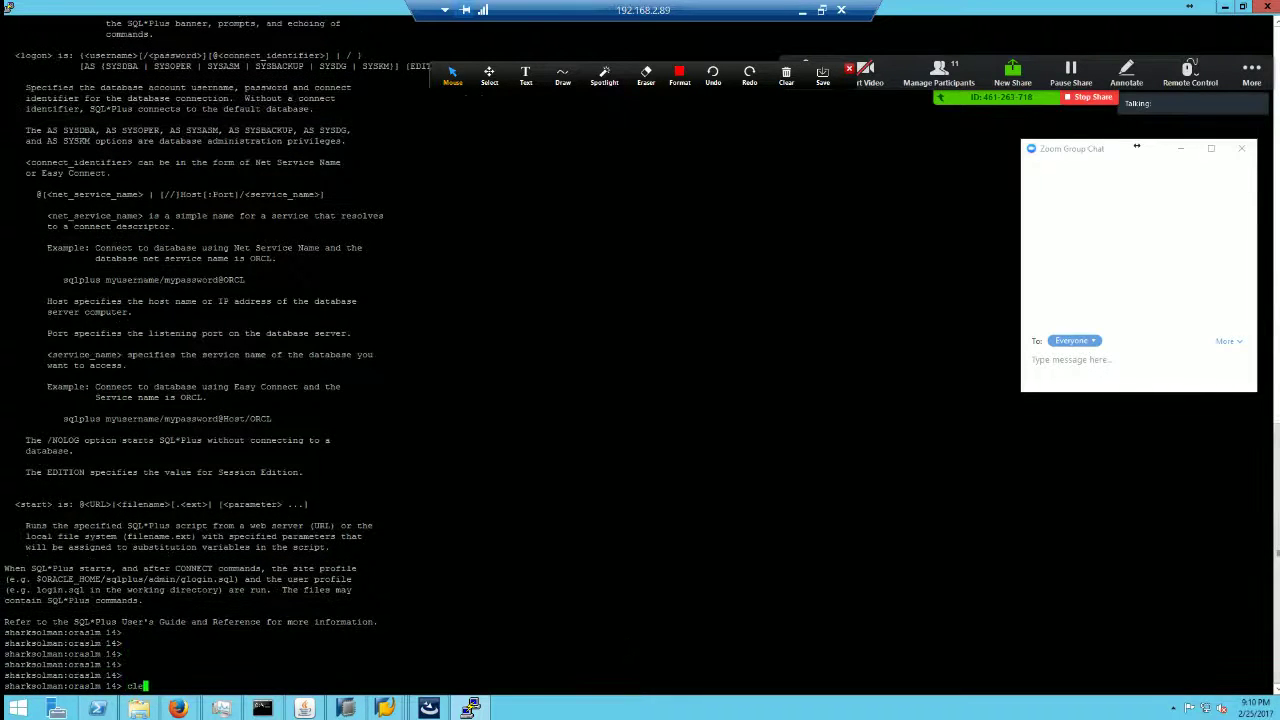
key(Return)
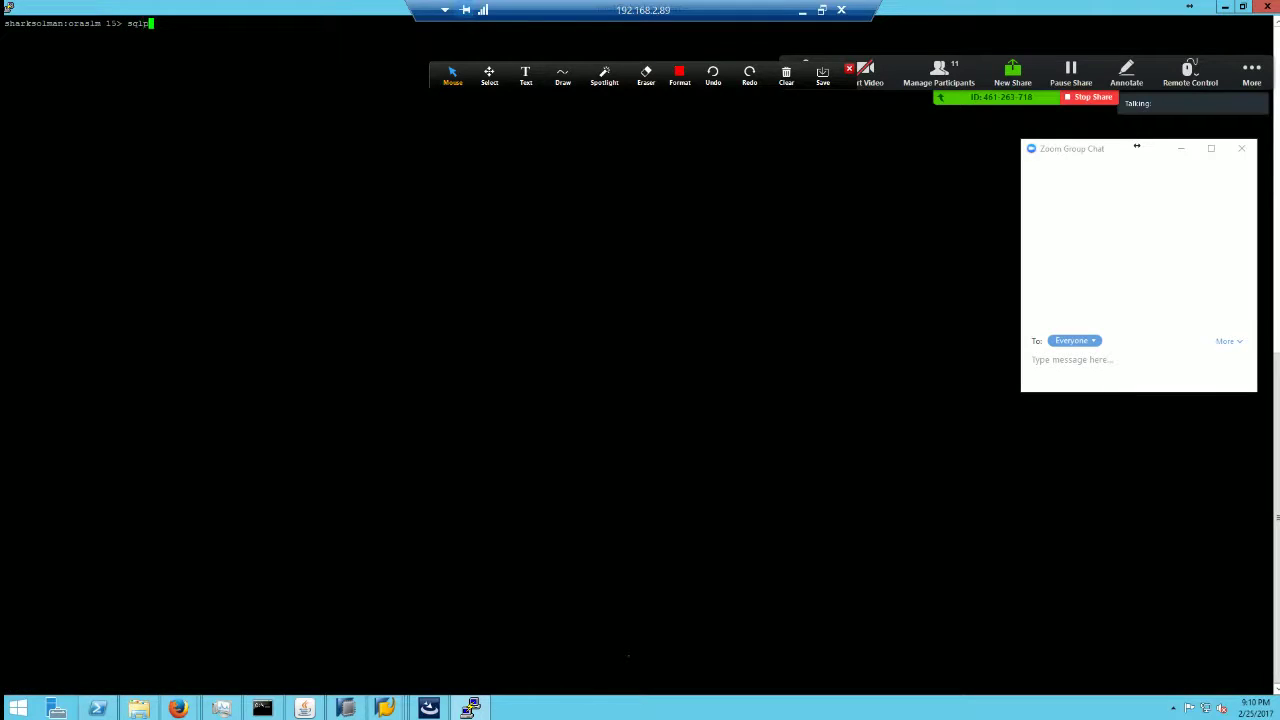
Step: Confirm SQL*Plus connects with 'sqlplus / as sysdba', then quit back to the terminal
text(sqlplus / as sysdba)
key(Return)
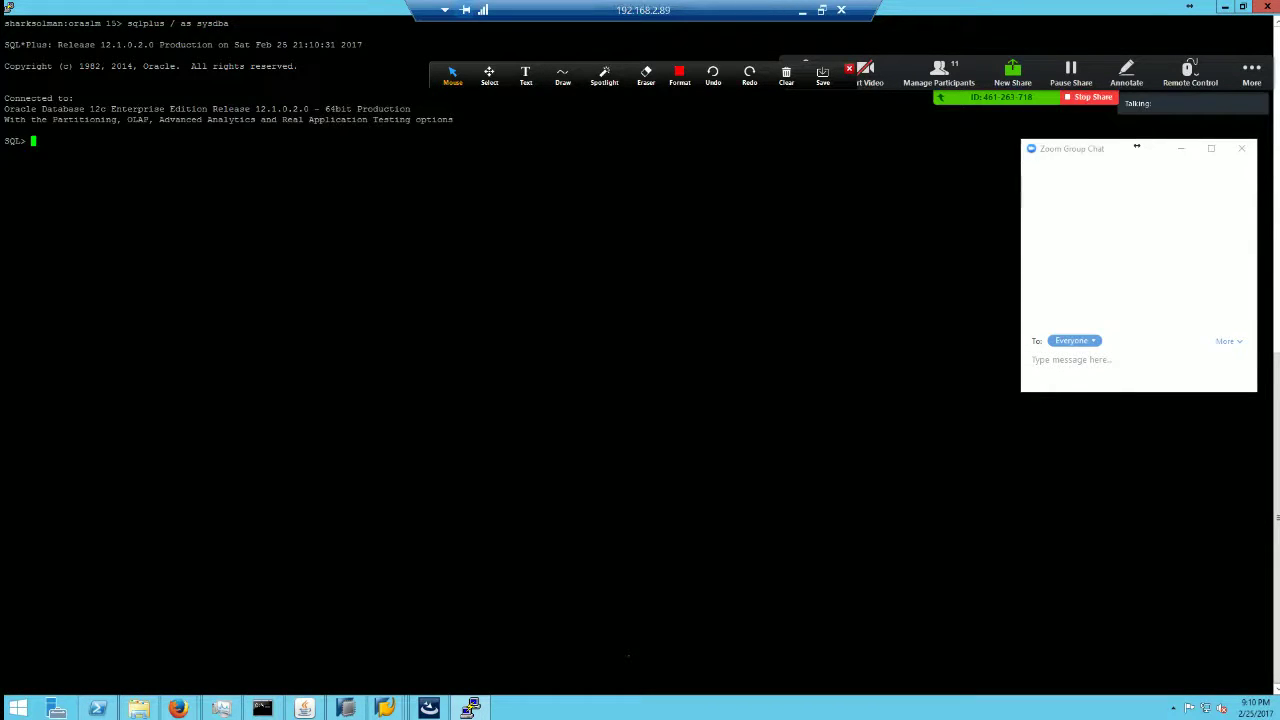
key(Return)
key(Return)
key(Return)
text(quit)
key(Return)
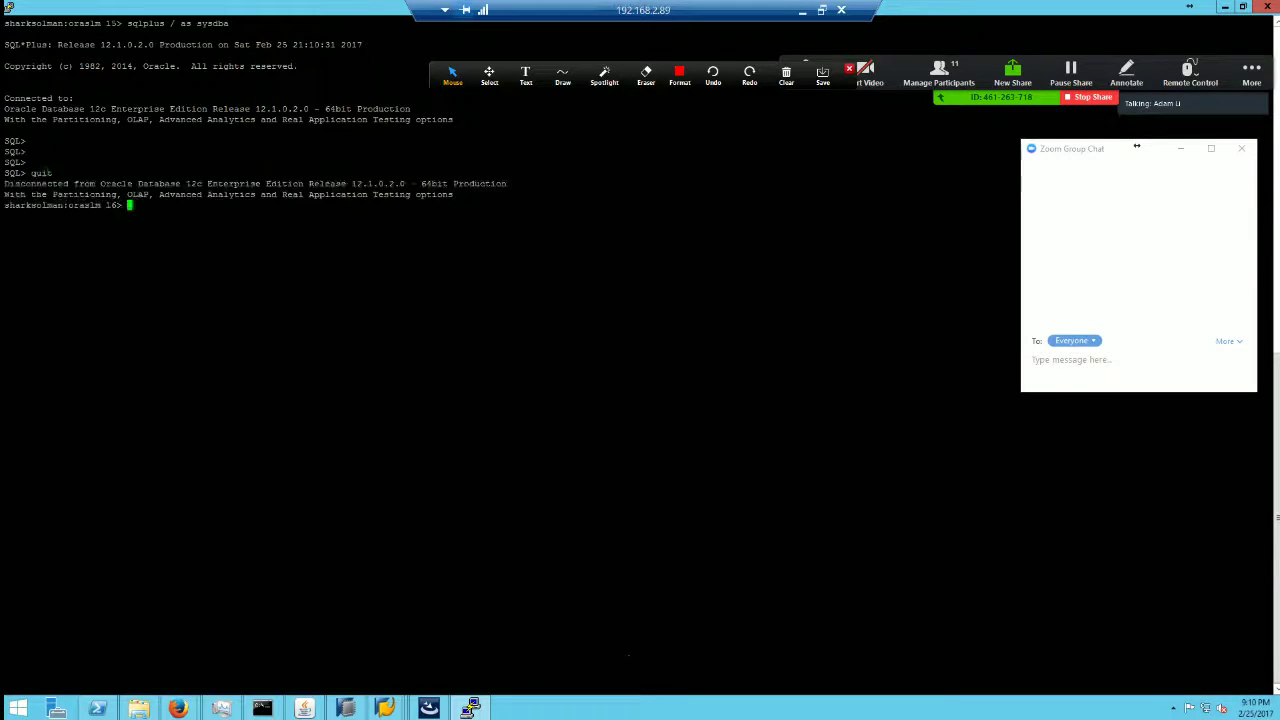
click(786, 72)
click(802, 10)
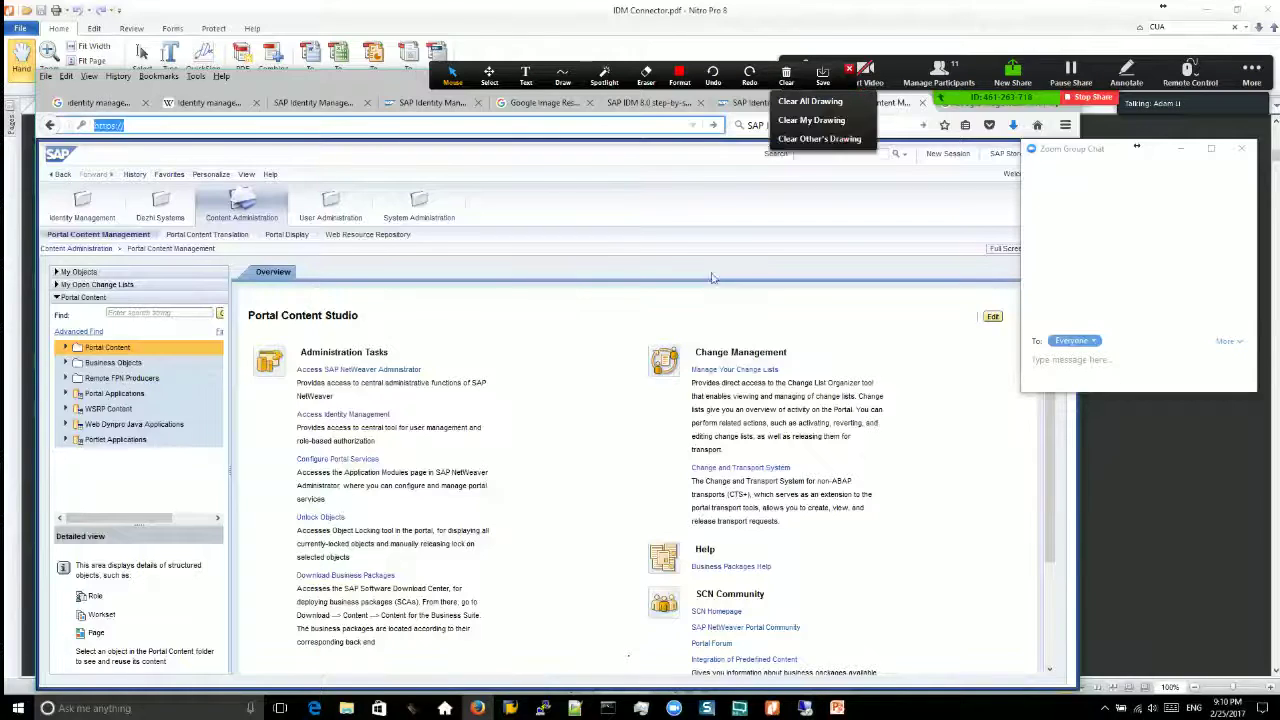
click(712, 278)
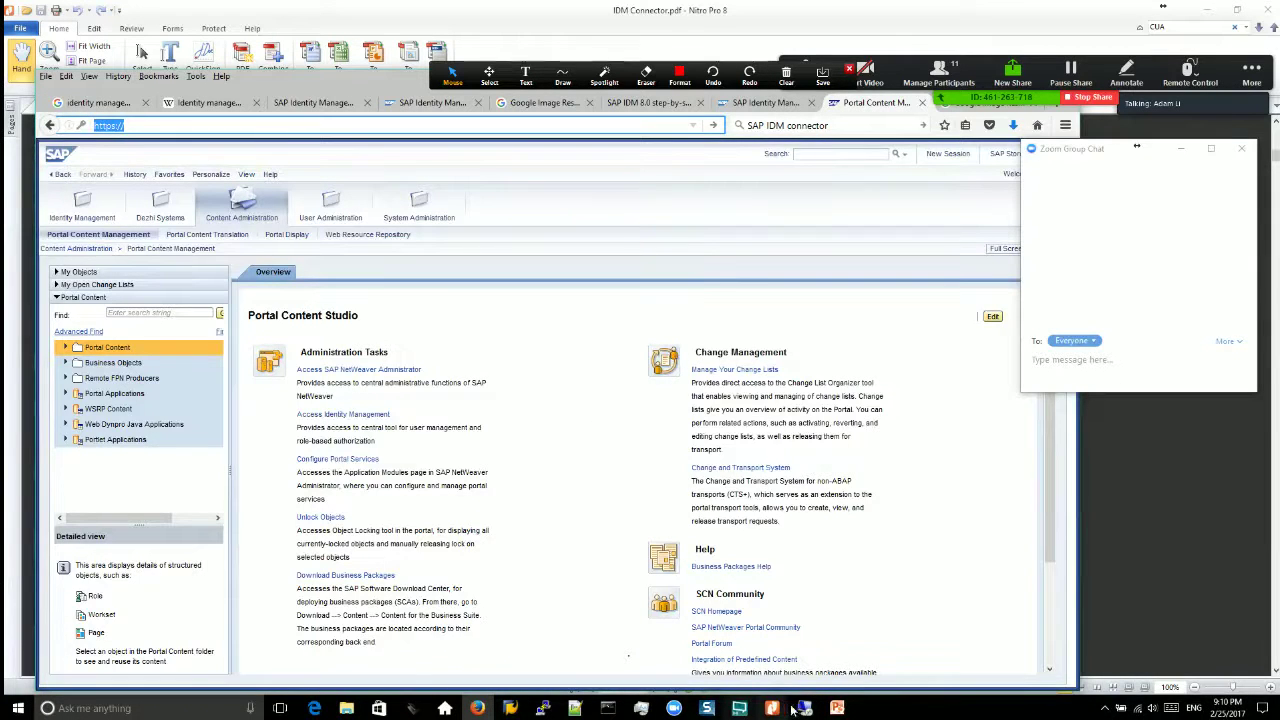
click(739, 708)
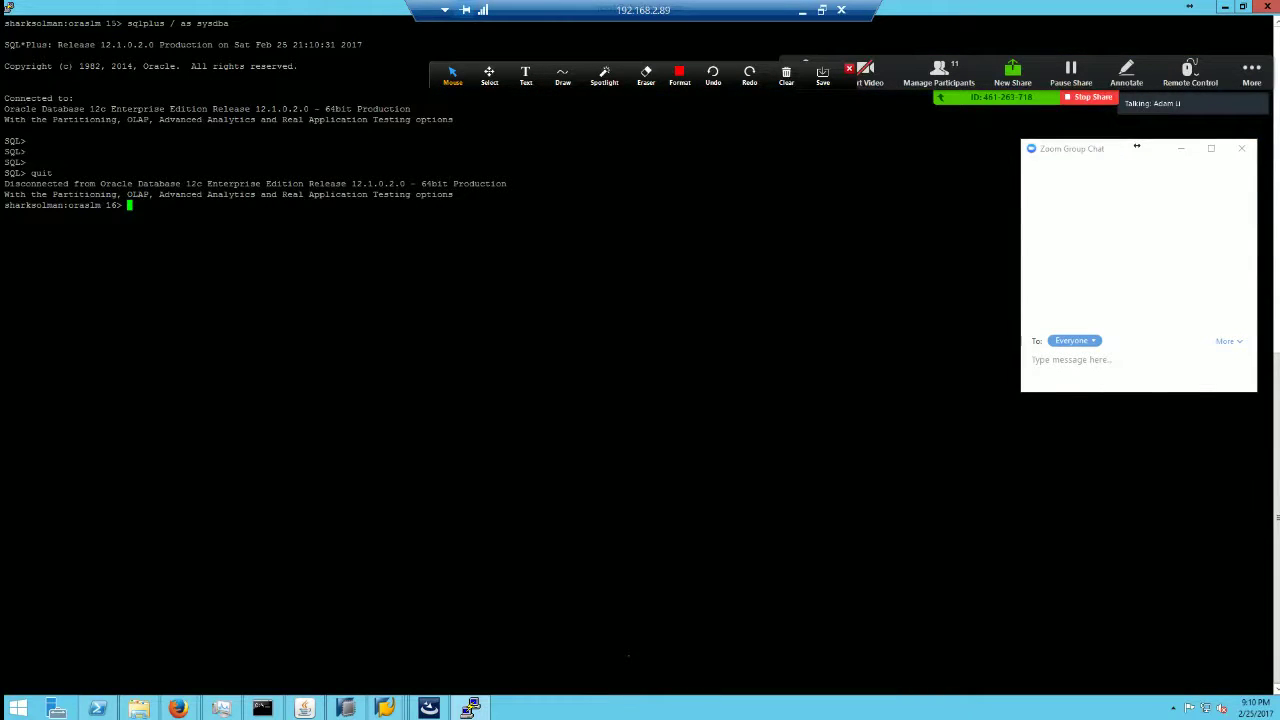
Step: List the contents of /oracle and then /oracle/SLM with ls -ltr
text(cd /oracle/)
key(Return)
text(ls)
key(Return)
text(cd )
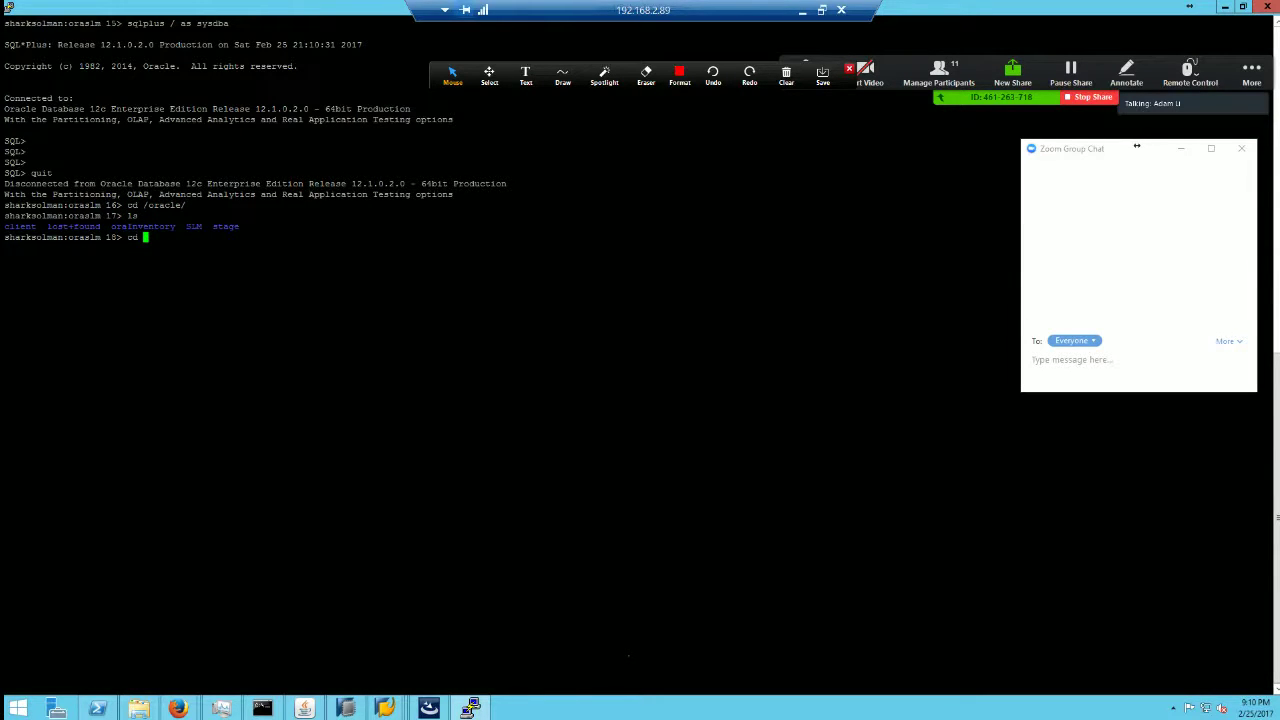
text(SLM)
key(Return)
text(ls -ltr)
key(Return)
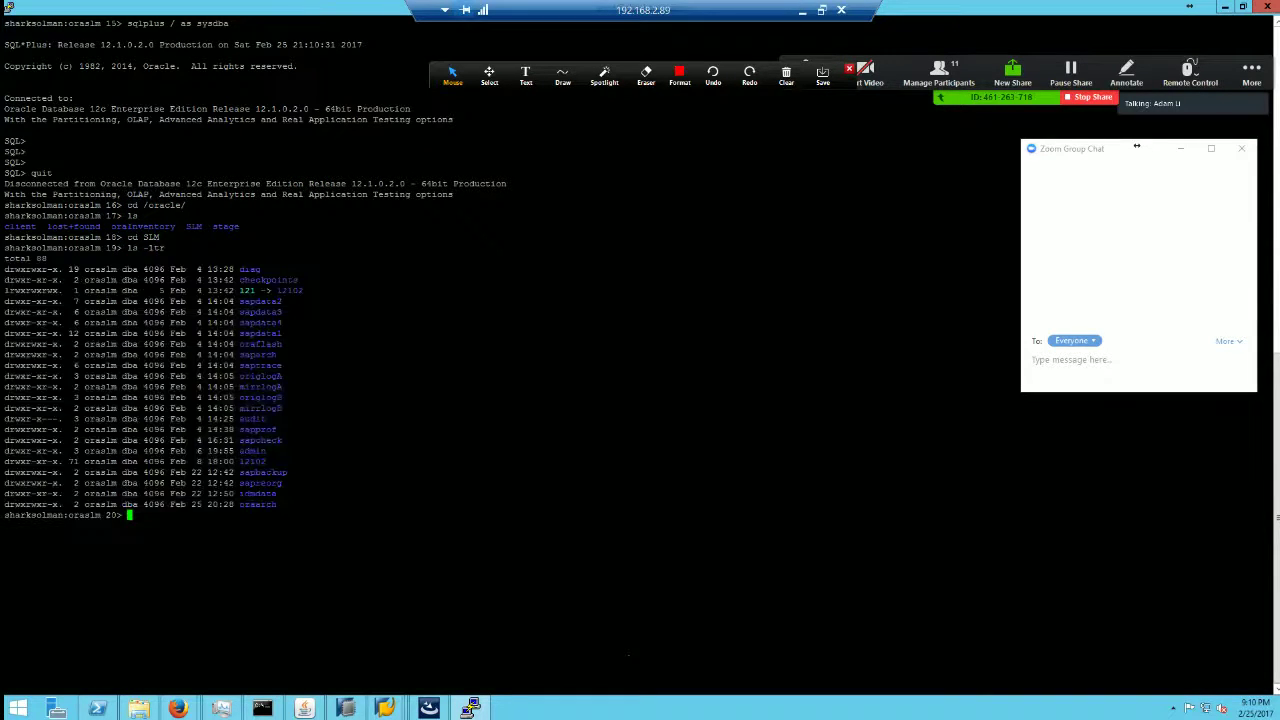
Step: In /oracle/SLM/idmdata, list the idm_ts.dbf and ts_temp.dbf datafiles, then restore the terminal window
text(cd)
double_click(258, 493)
middle_click(258, 493)
key(Return)
text(ls -ltr)
key(Return)
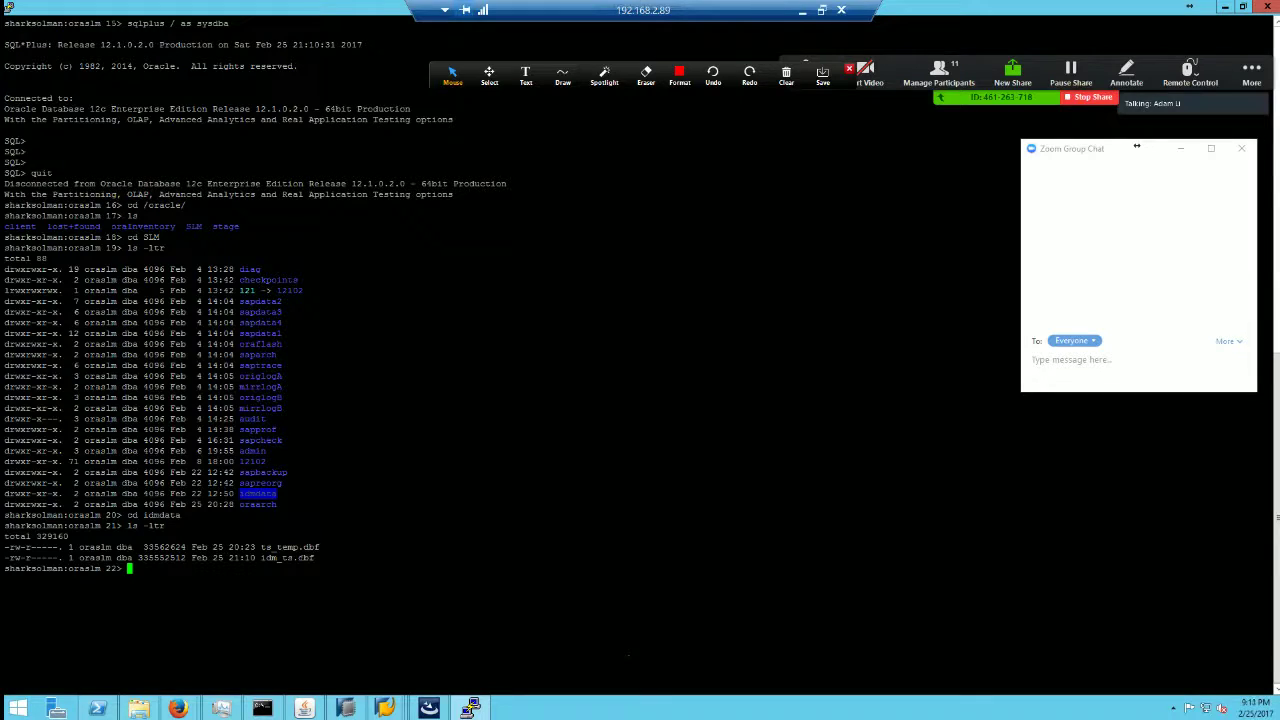
double_click(287, 557)
double_click(290, 547)
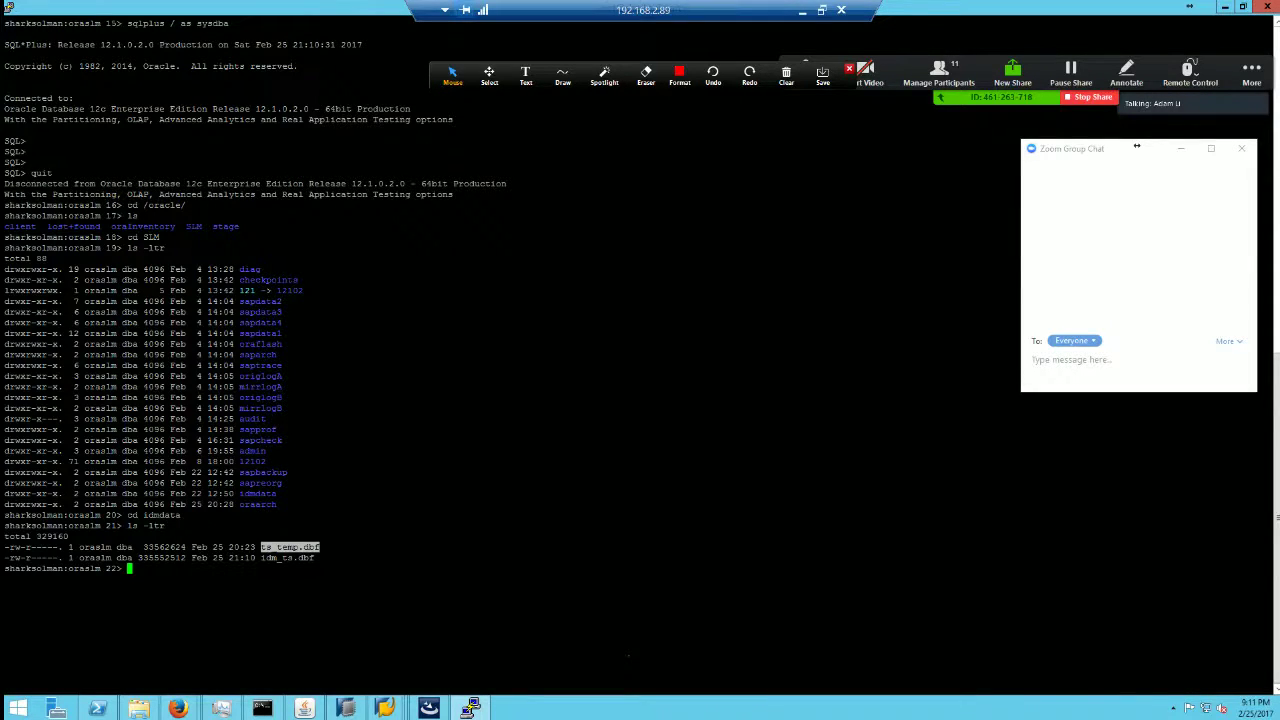
double_click(946, 12)
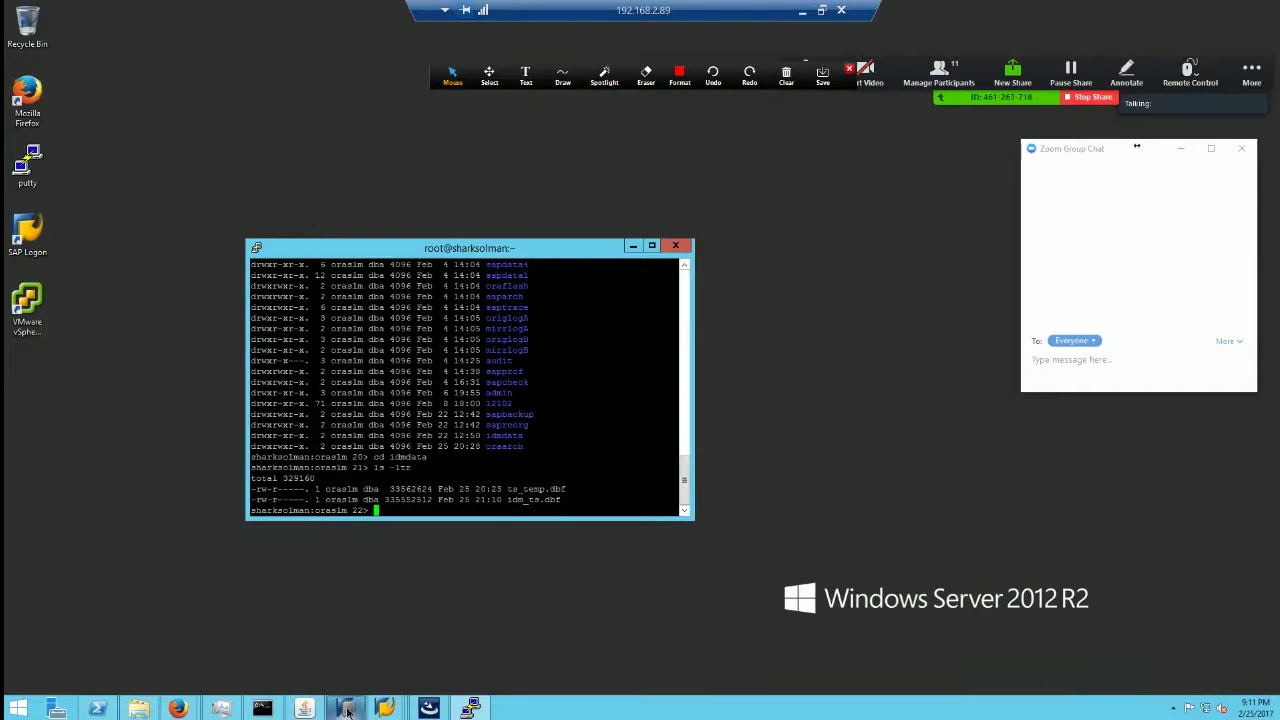
click(346, 709)
Step: Bring the Application Resources window showing IDM_DataSource forward and maximize it
mouse_move(177, 708)
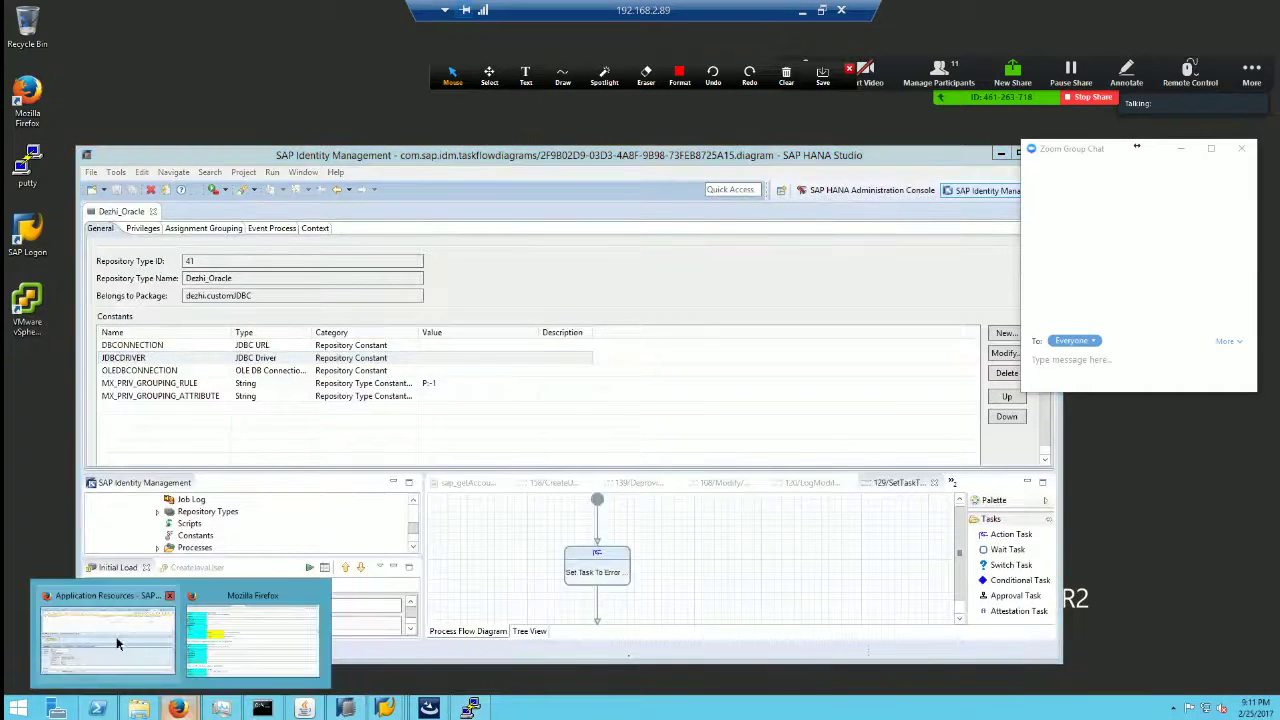
click(116, 636)
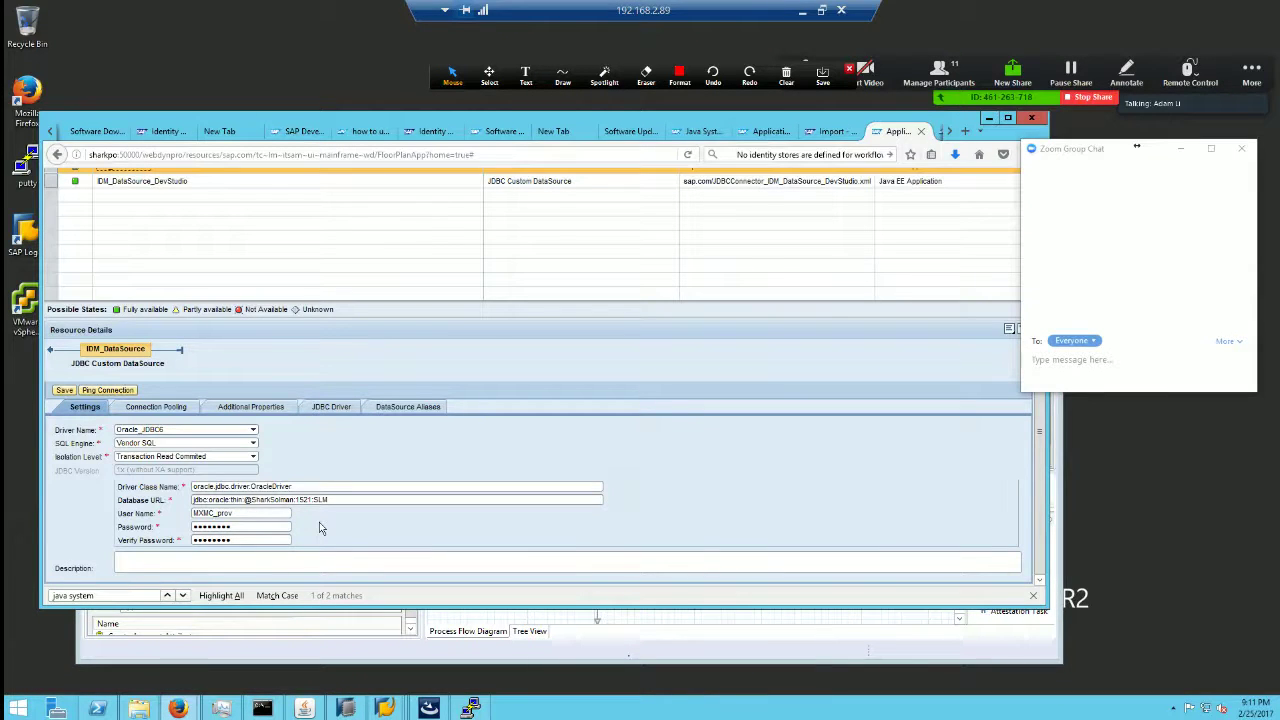
double_click(706, 119)
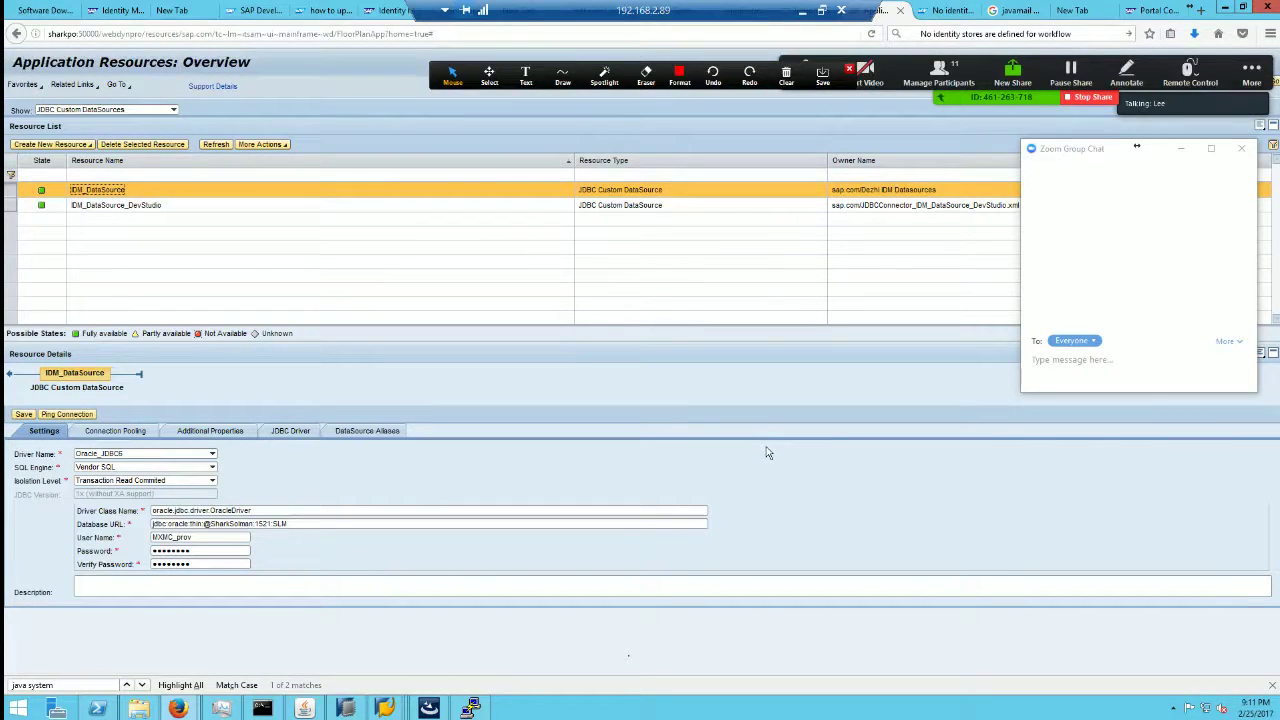
Step: On the Identity Management portal tab, open the Page Info security details and close them
click(110, 12)
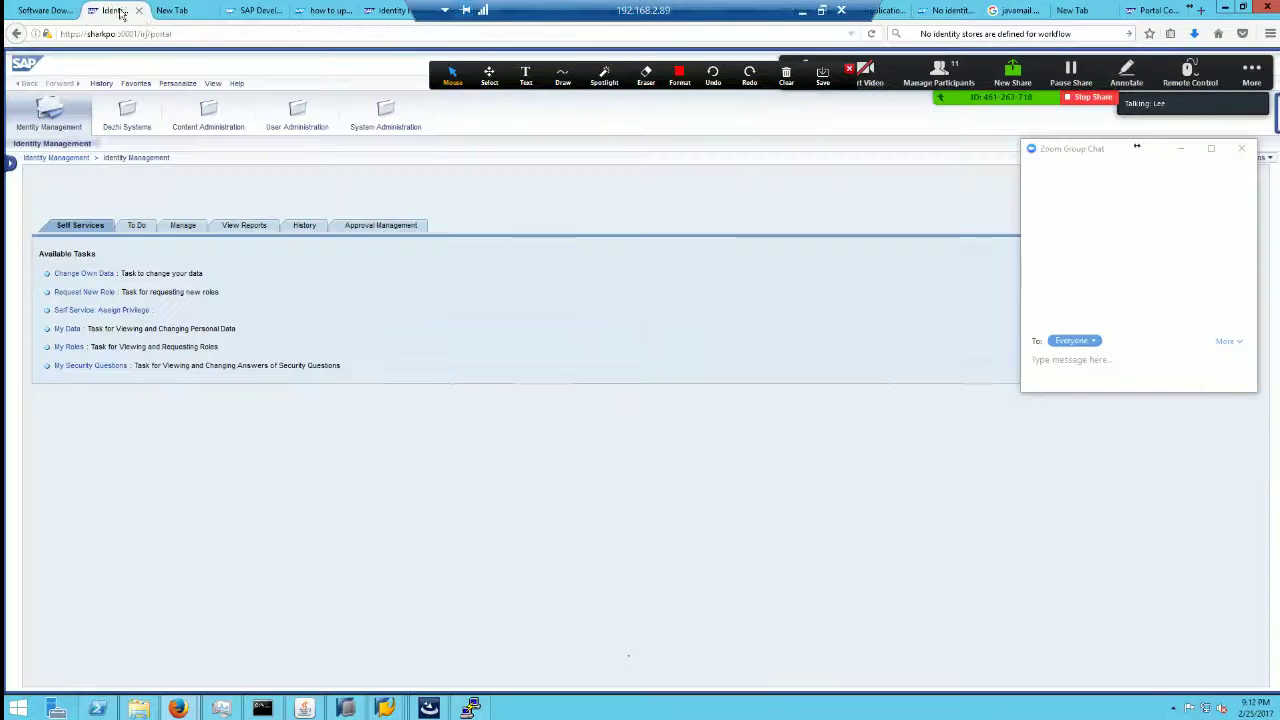
click(46, 34)
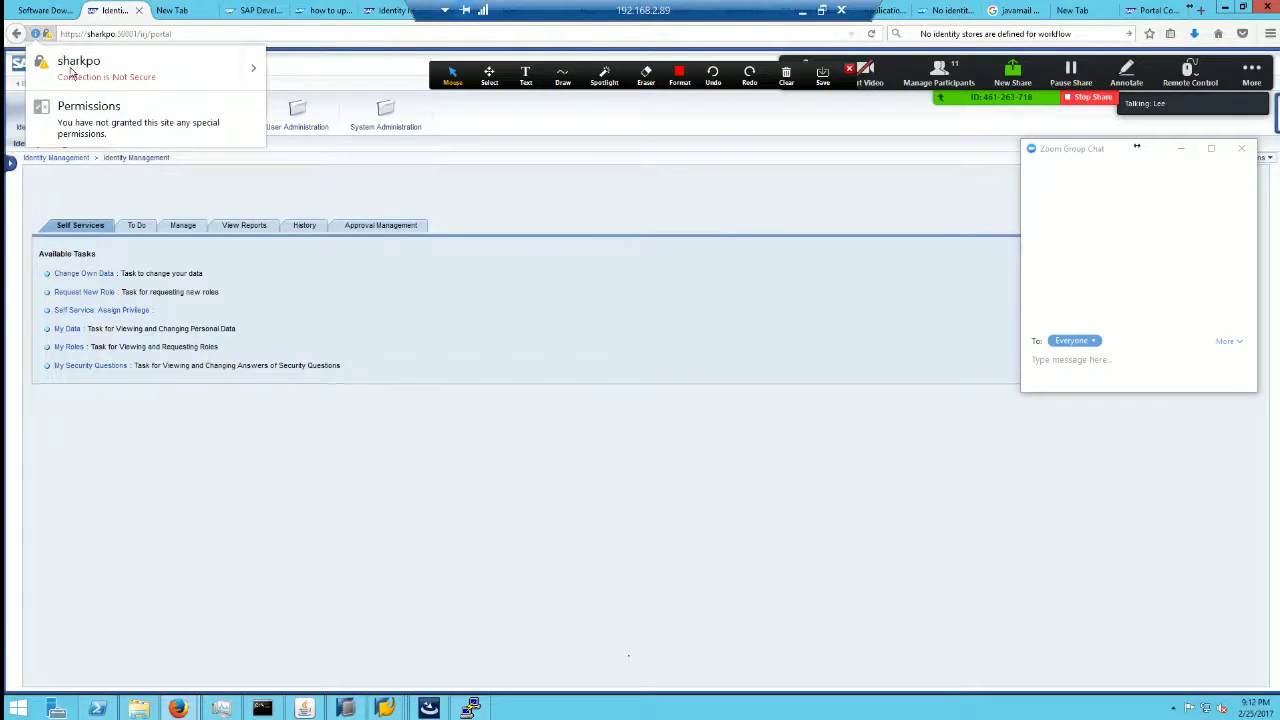
click(254, 76)
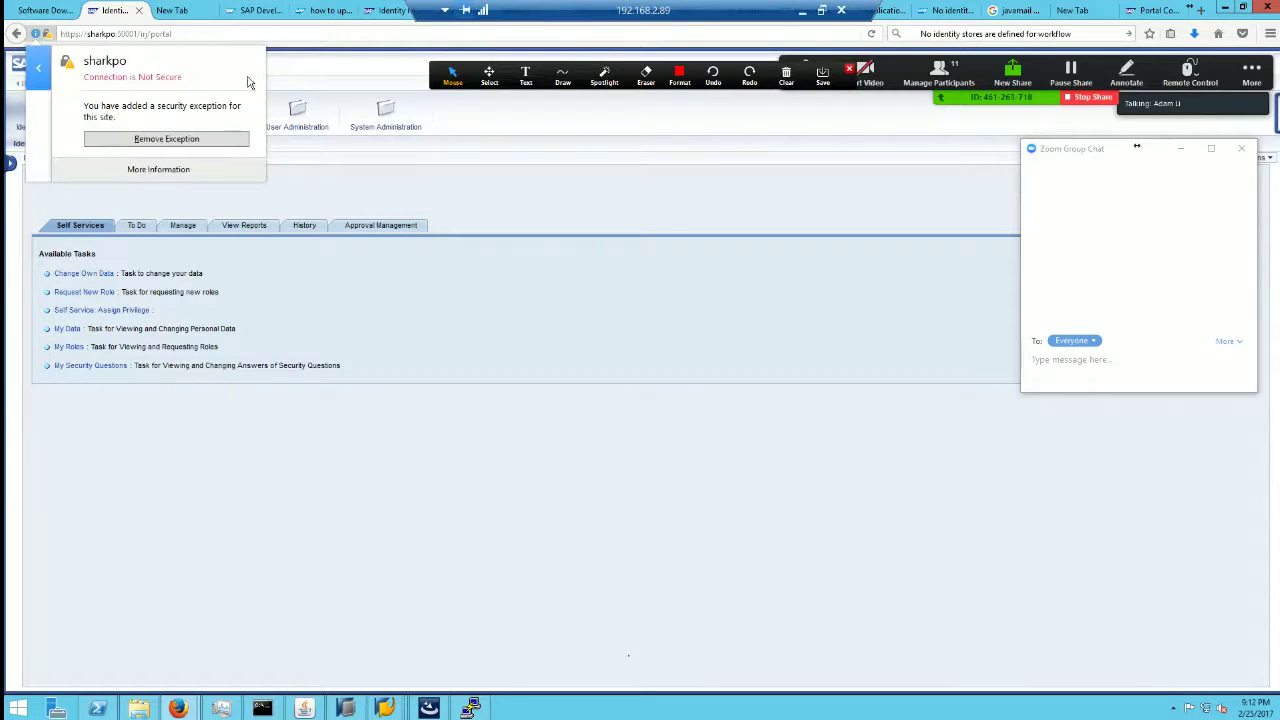
click(199, 171)
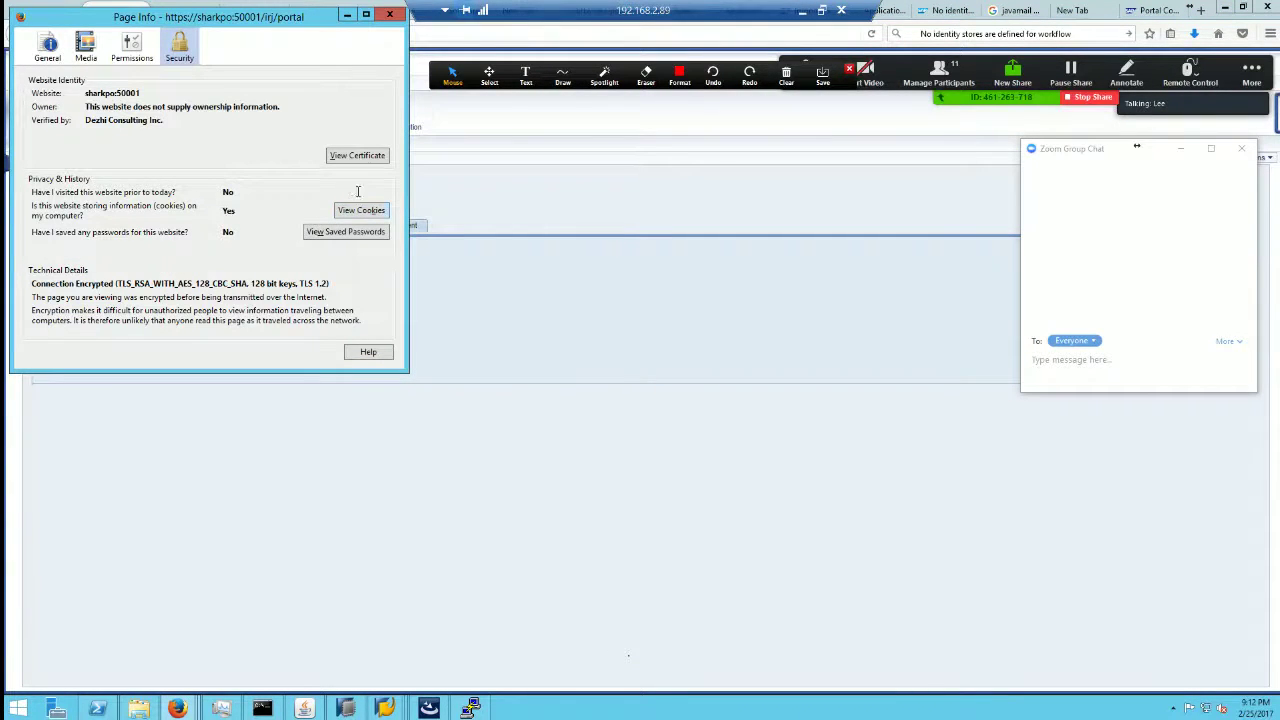
drag(265, 18, 411, 196)
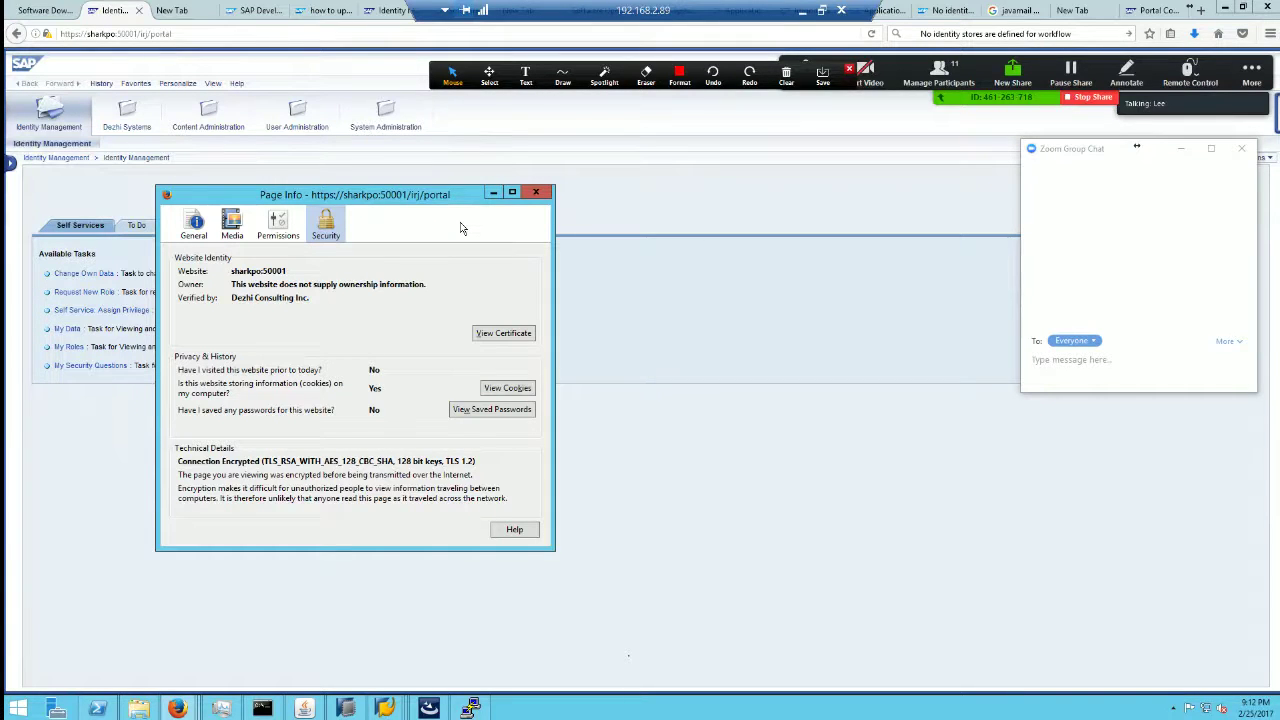
click(537, 192)
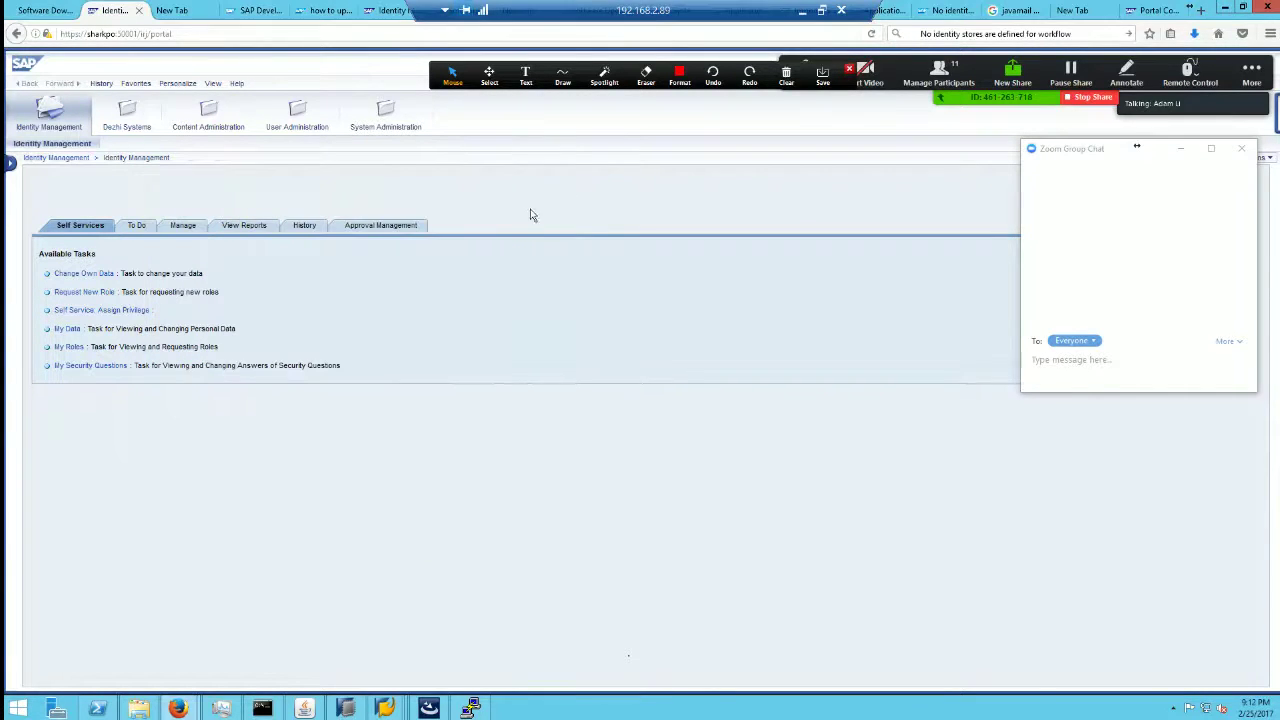
Step: Reopen the portal's Page Info security details for another look, then close them
click(46, 34)
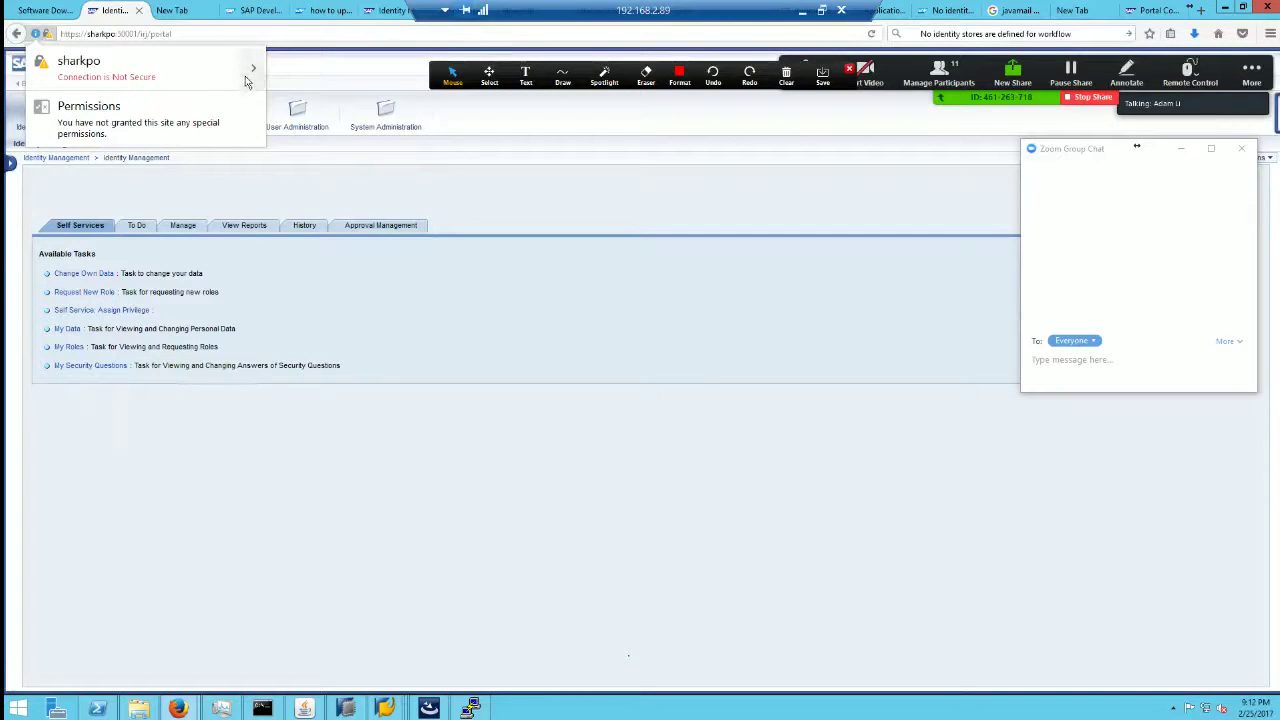
click(250, 78)
click(206, 177)
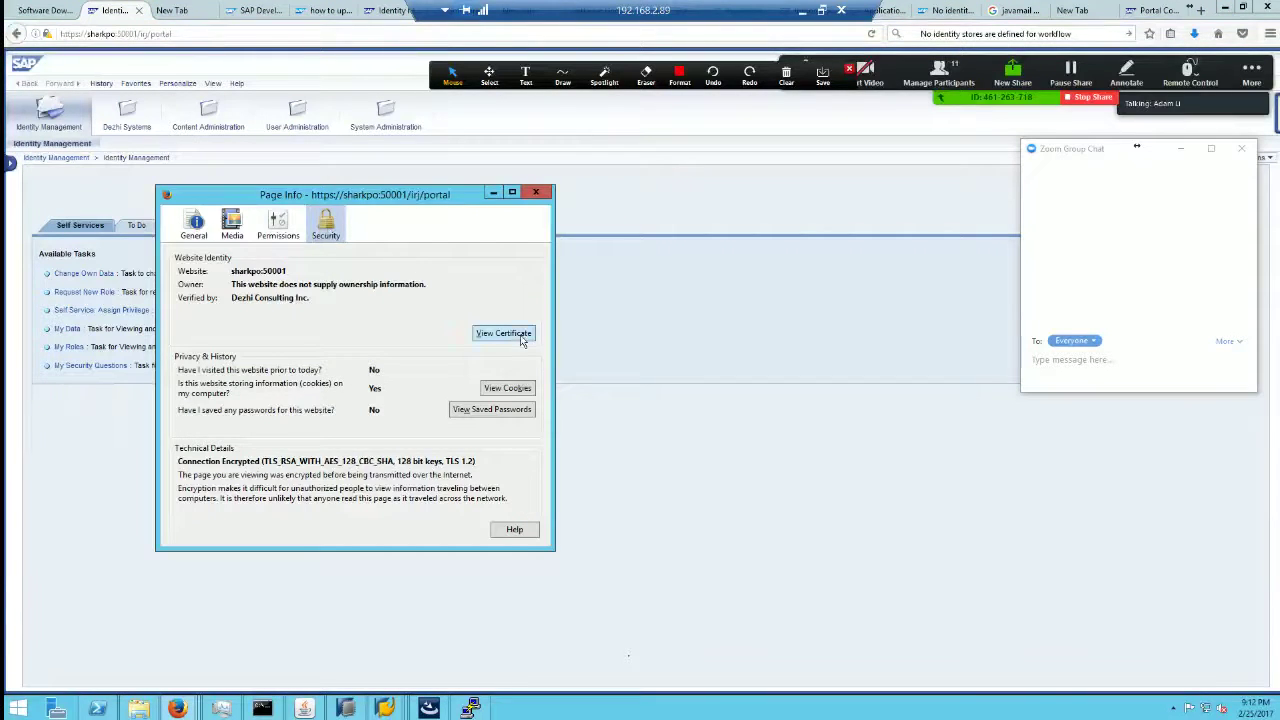
click(536, 192)
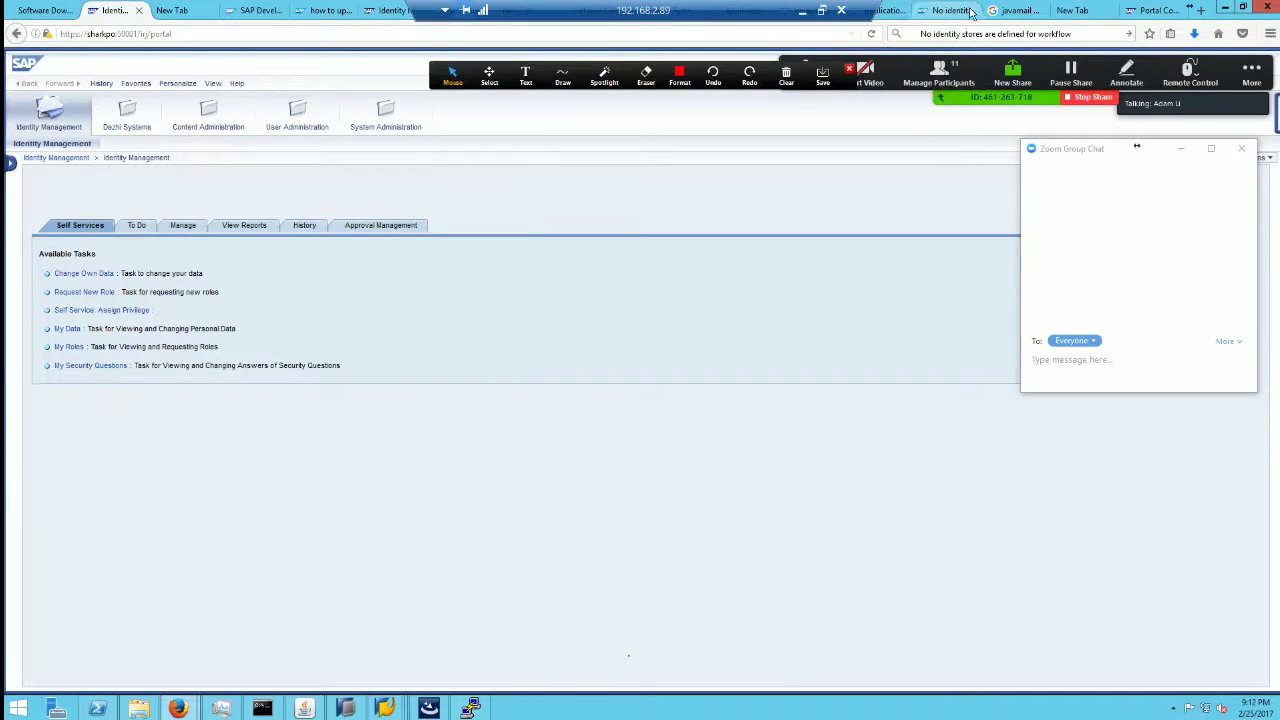
Step: Browse the open Firefox tabs, then restore the browser to a smaller window
click(1015, 10)
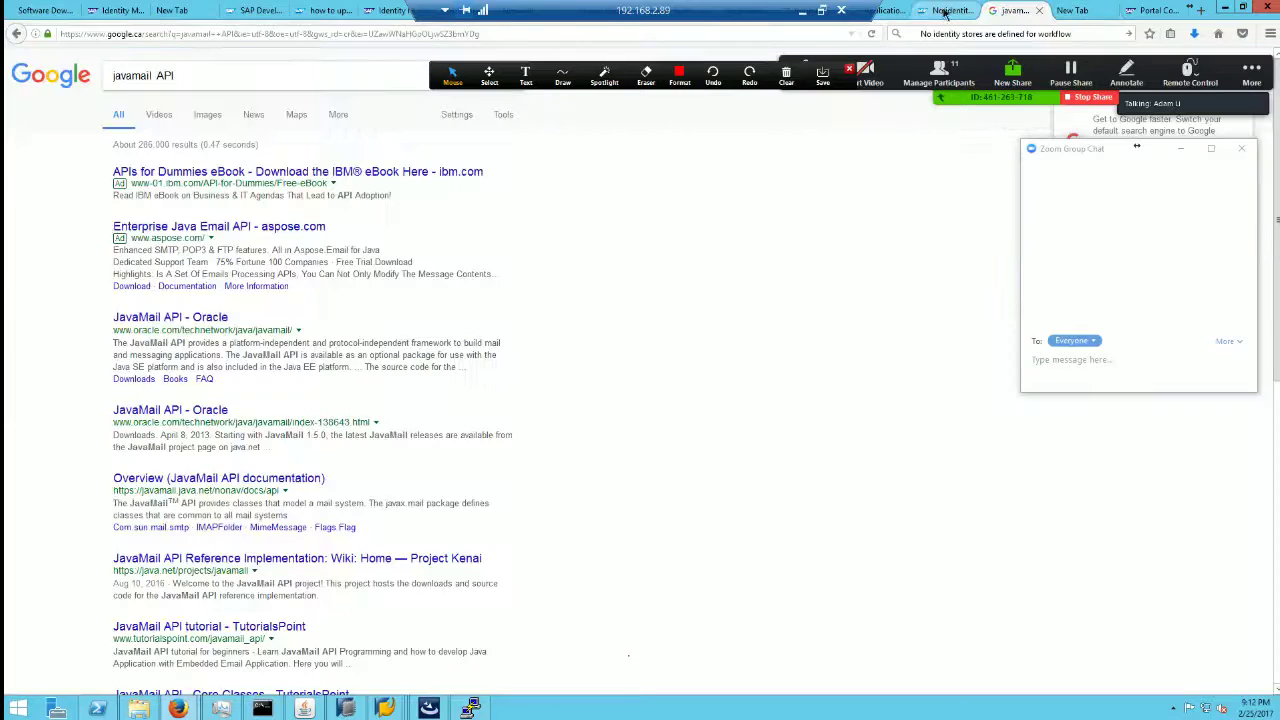
click(325, 10)
scroll(500, 400, down, 5)
click(388, 10)
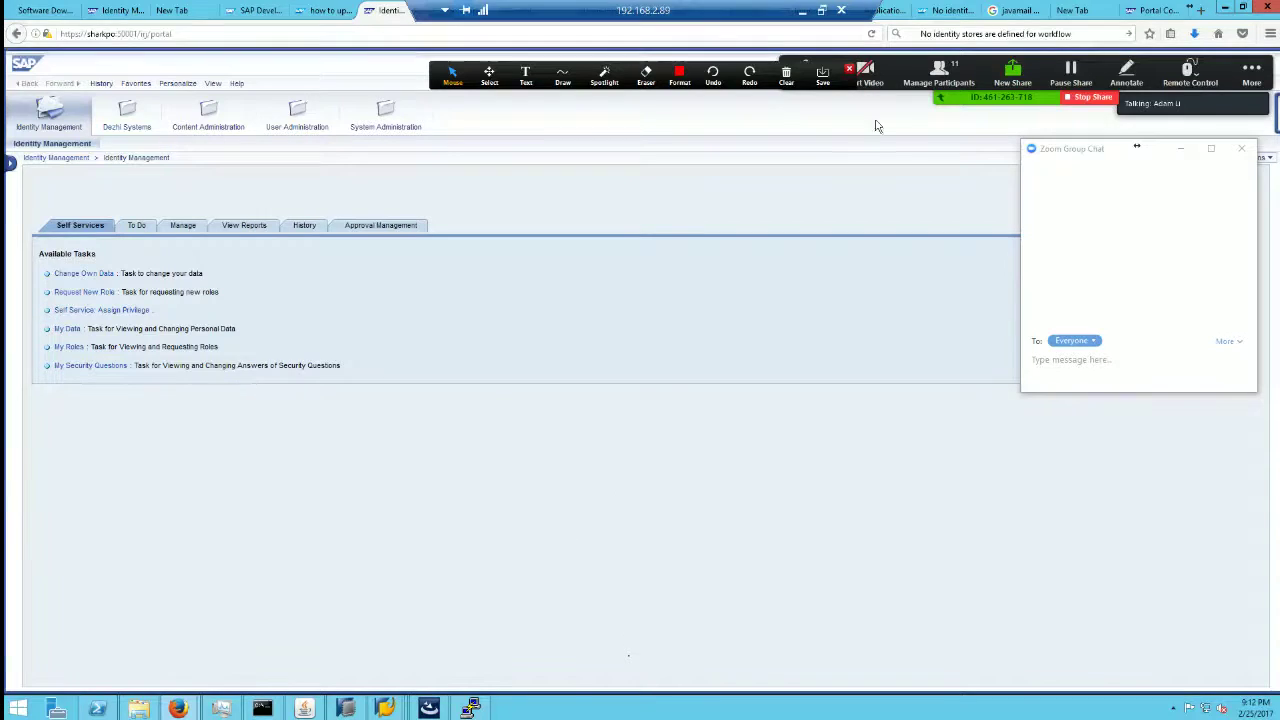
click(942, 10)
click(1150, 10)
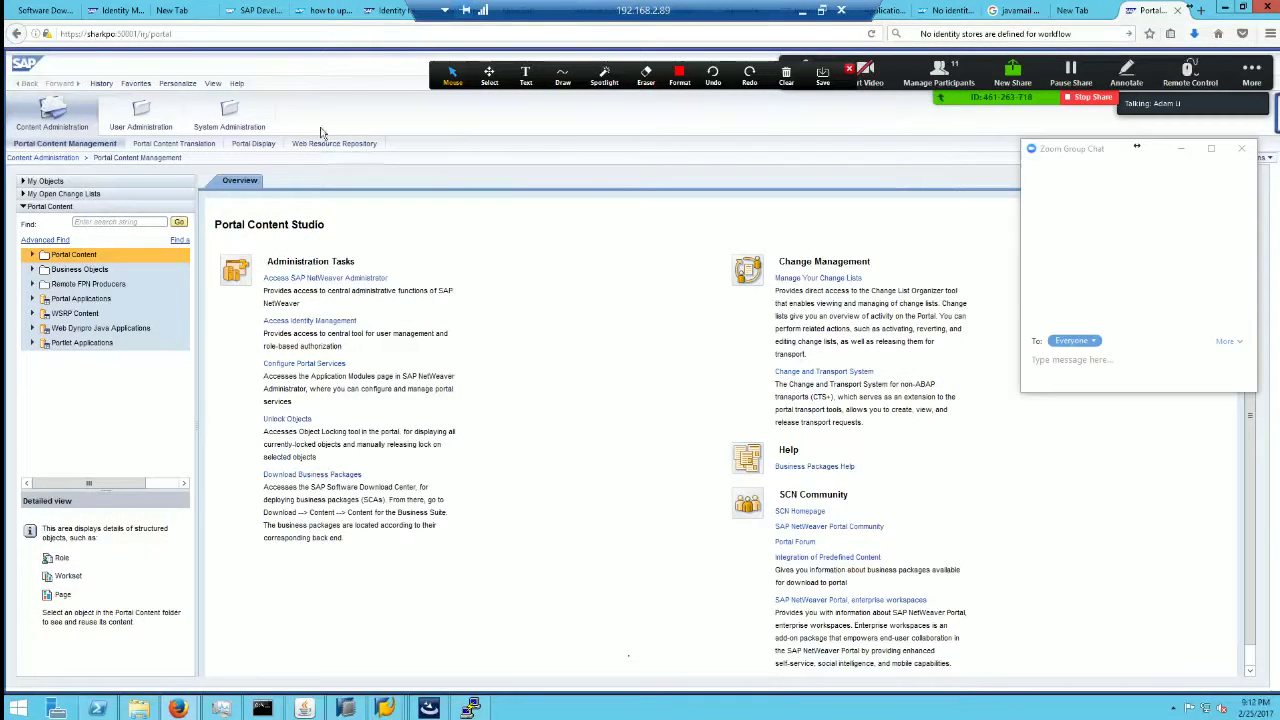
click(387, 10)
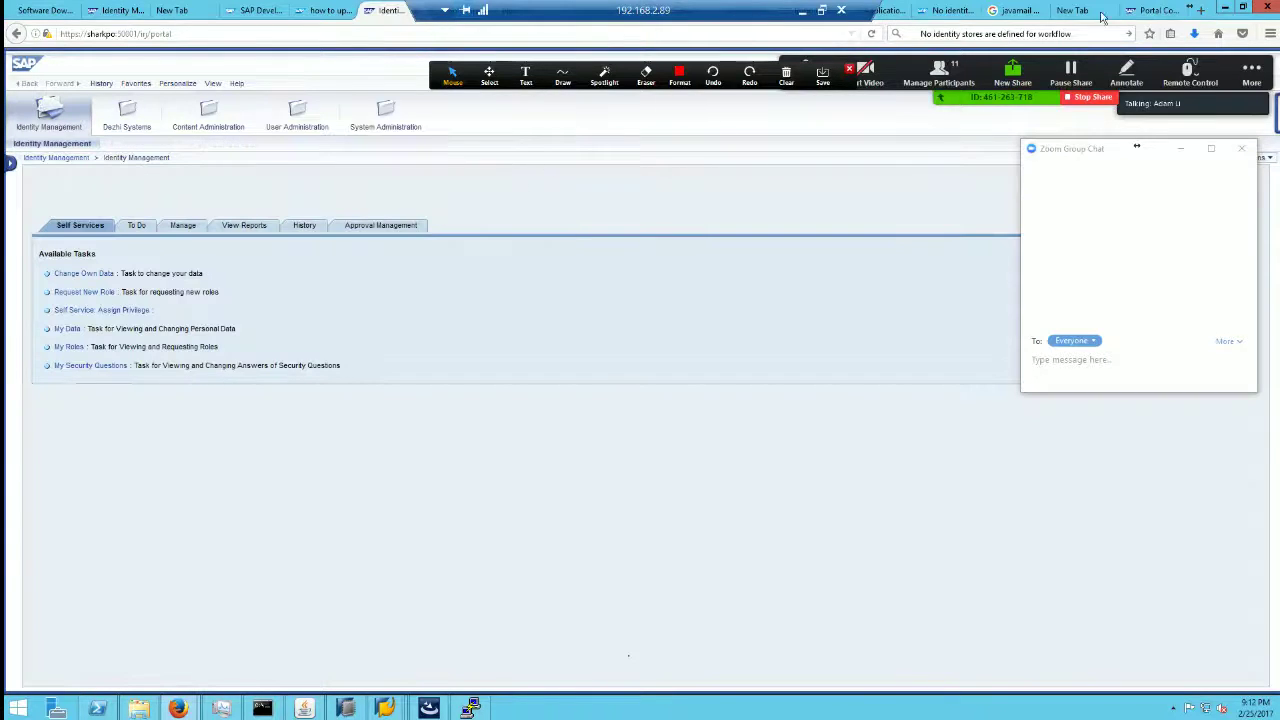
click(1201, 10)
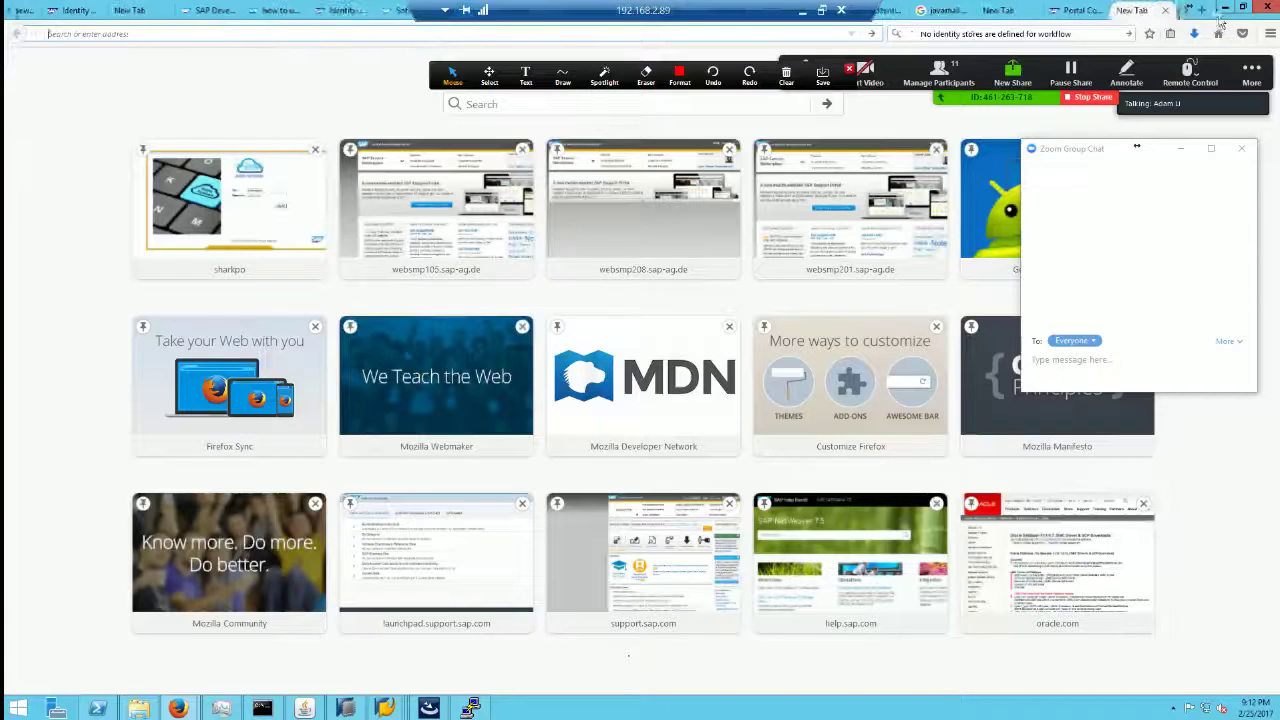
click(1165, 10)
click(1242, 8)
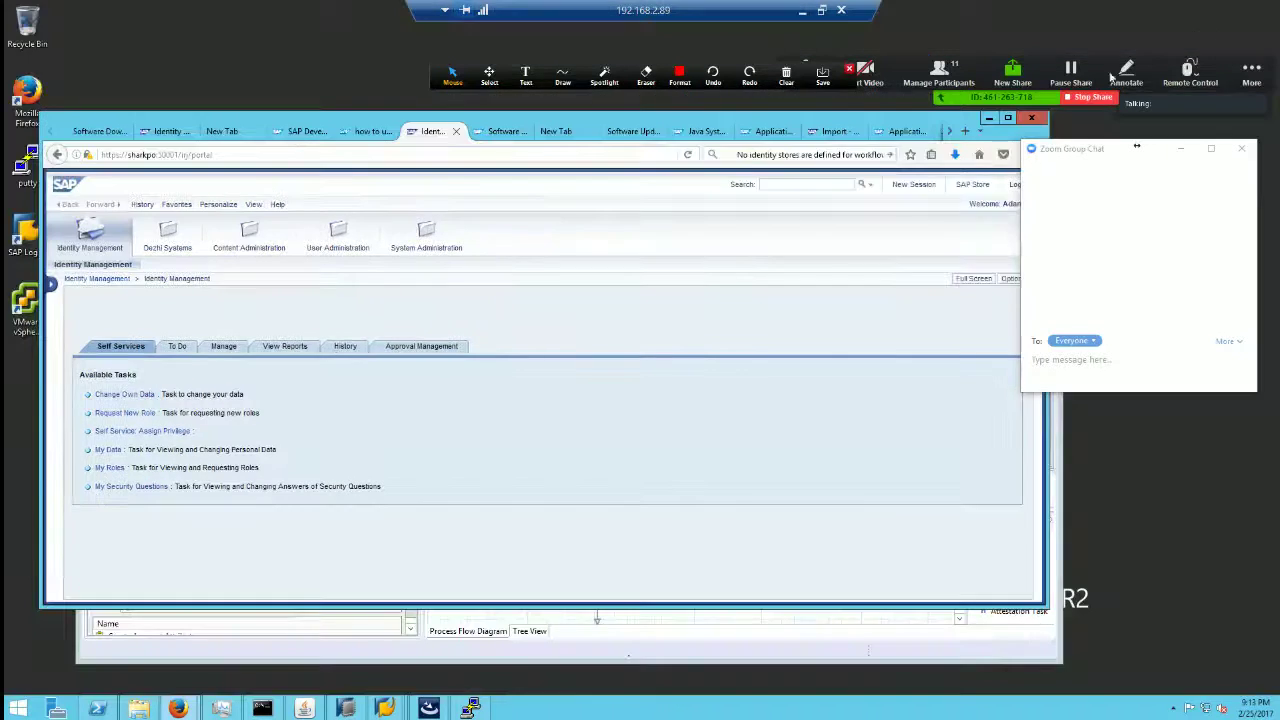
Step: On the portal import tab, replace irj/portal with the NetWeaver Administrator URL and load it
click(768, 131)
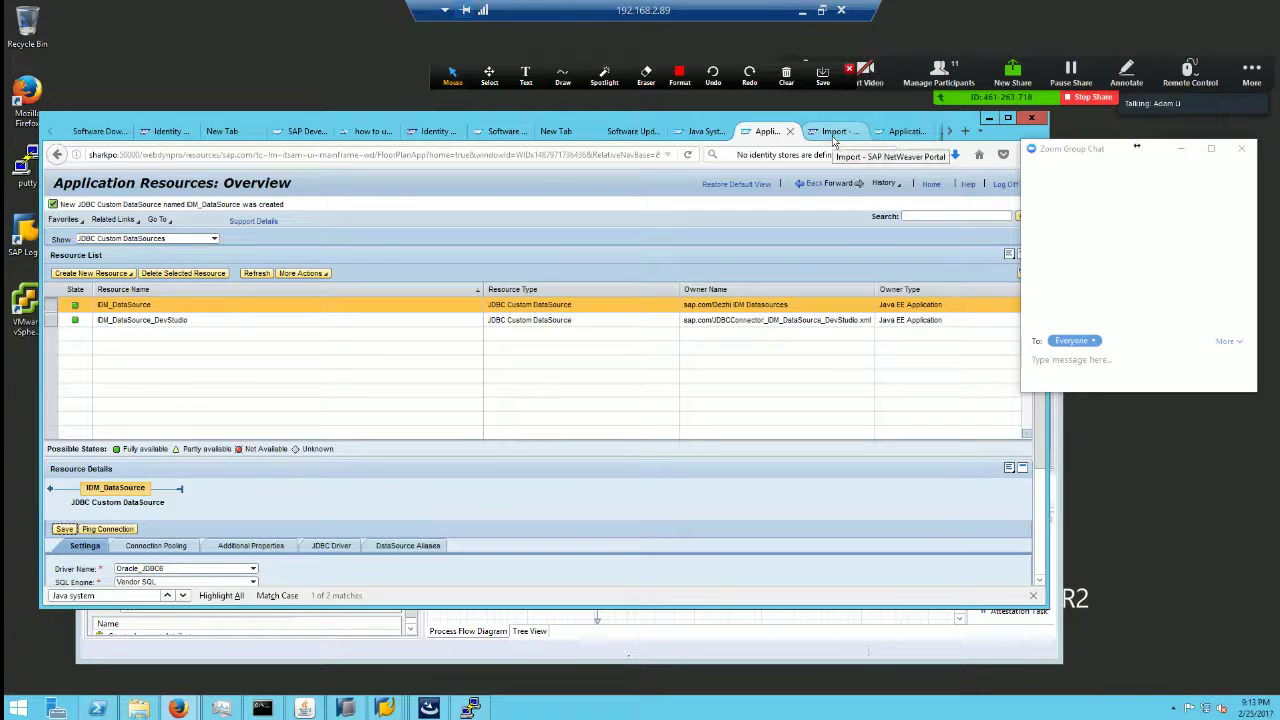
click(834, 134)
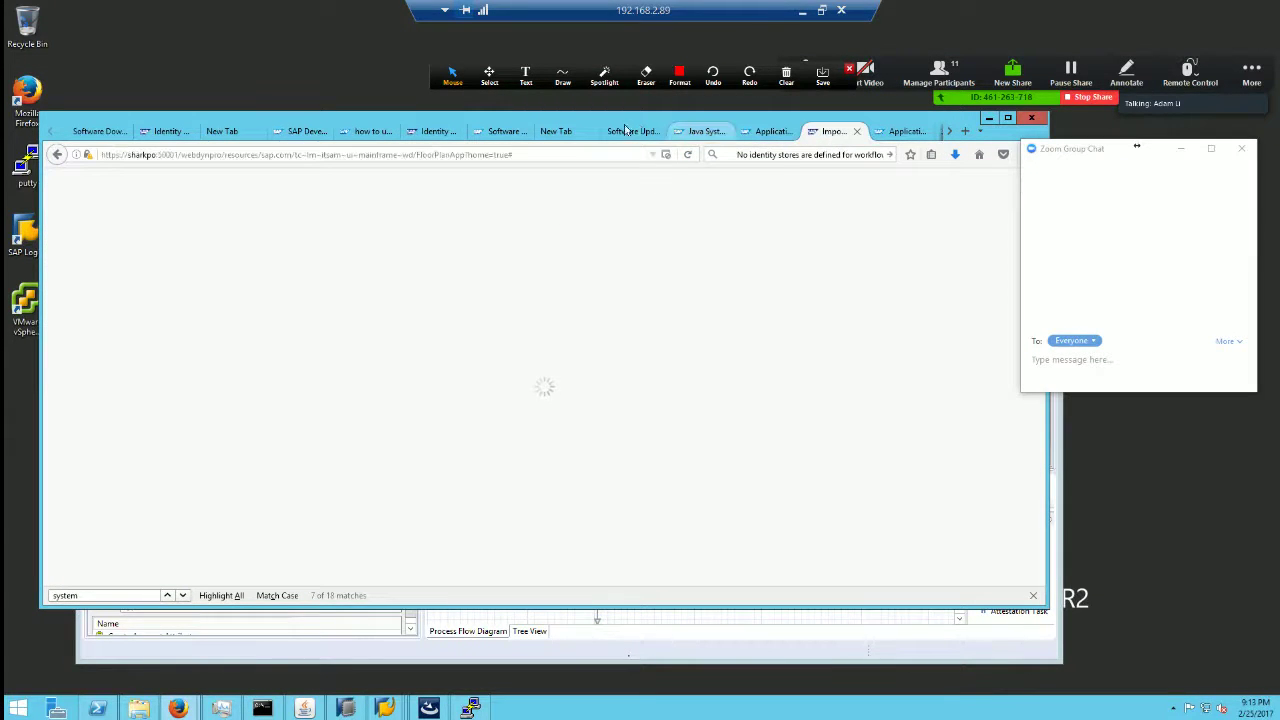
click(700, 134)
click(625, 134)
click(561, 138)
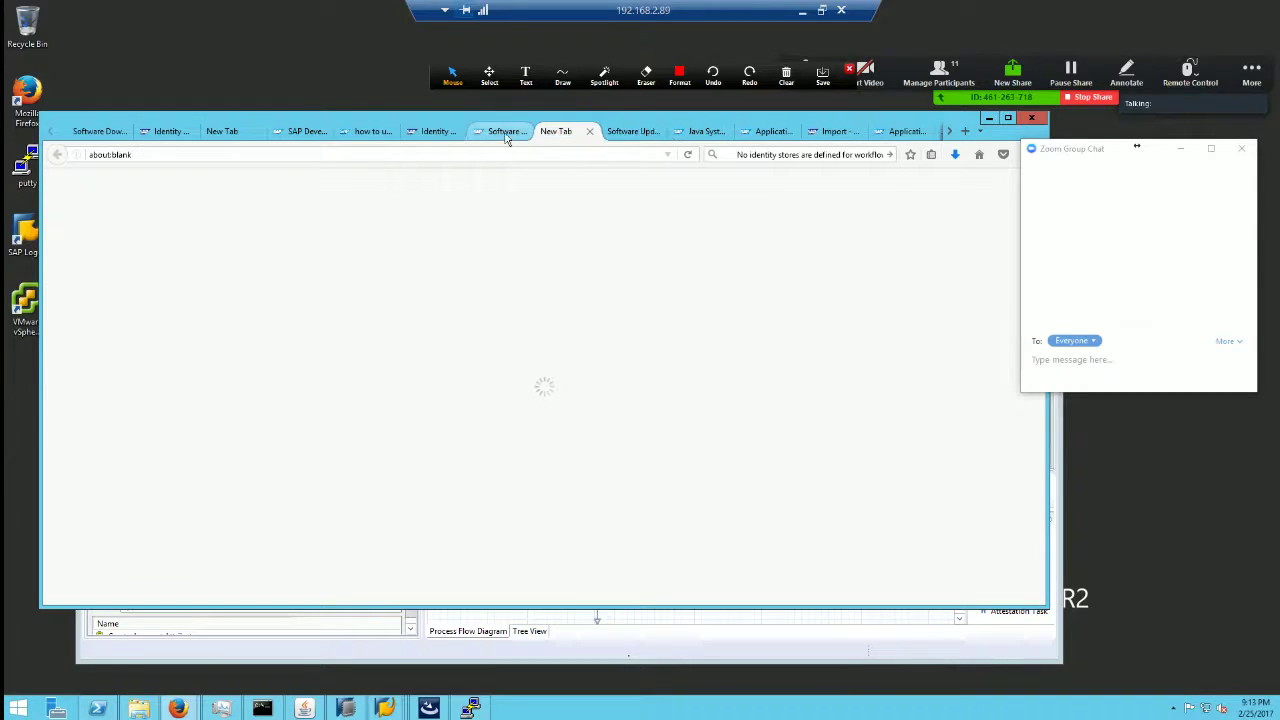
click(508, 136)
click(571, 136)
click(838, 138)
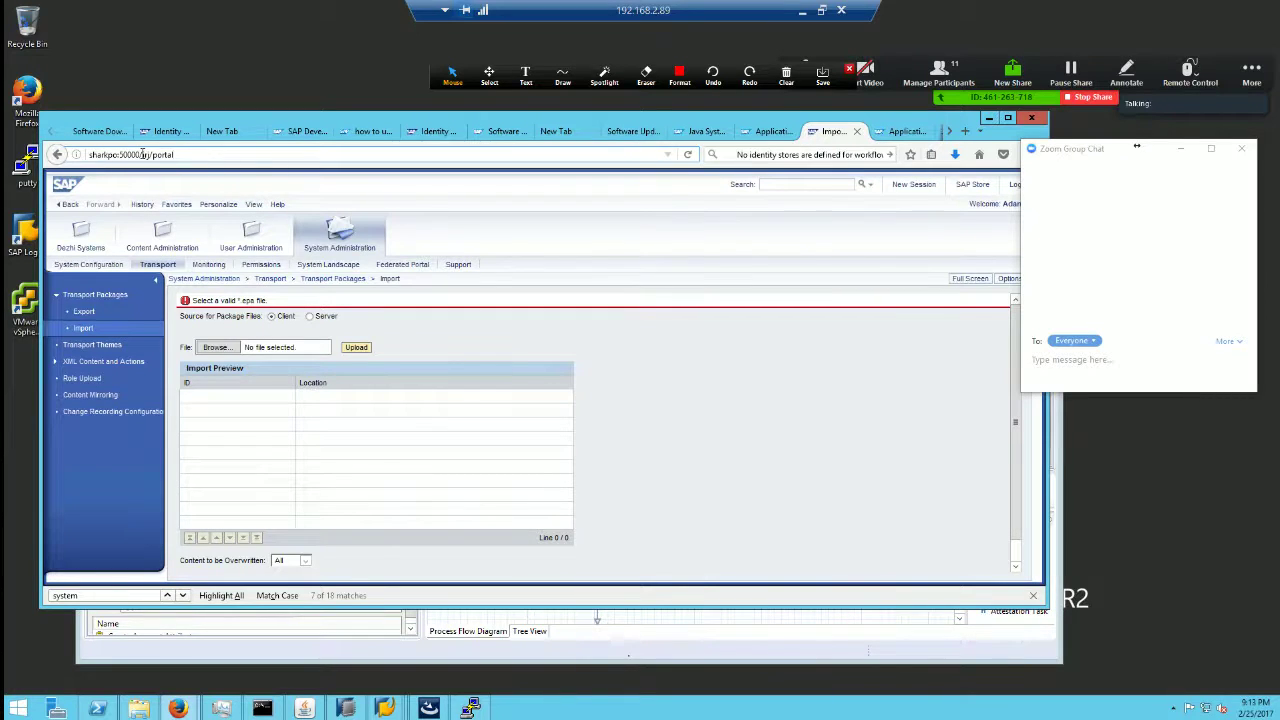
drag(143, 154, 450, 175)
text(webdynpro/resources/sap.com/tc~lm~itsam~ui~mainframe~wd/FloorPlanApp?home=true)
key(Return)
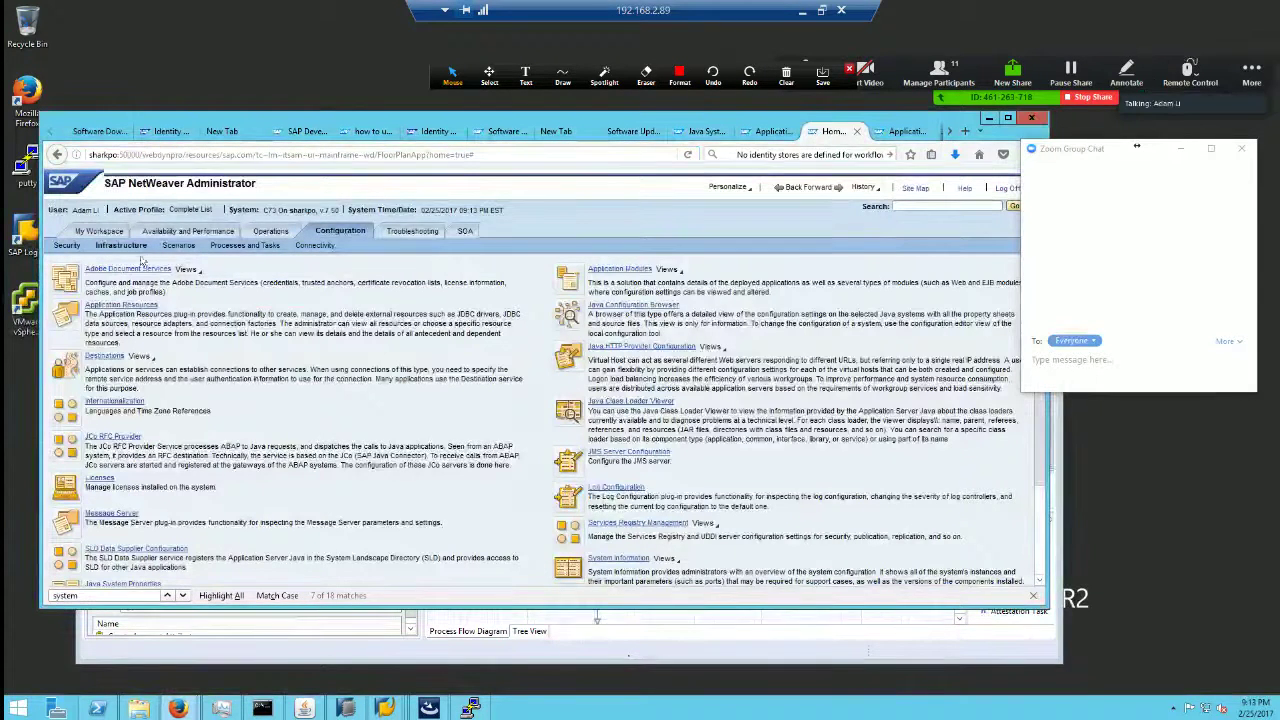
Step: Navigate to Configuration > Security in NetWeaver Administrator and maximize the browser
click(120, 306)
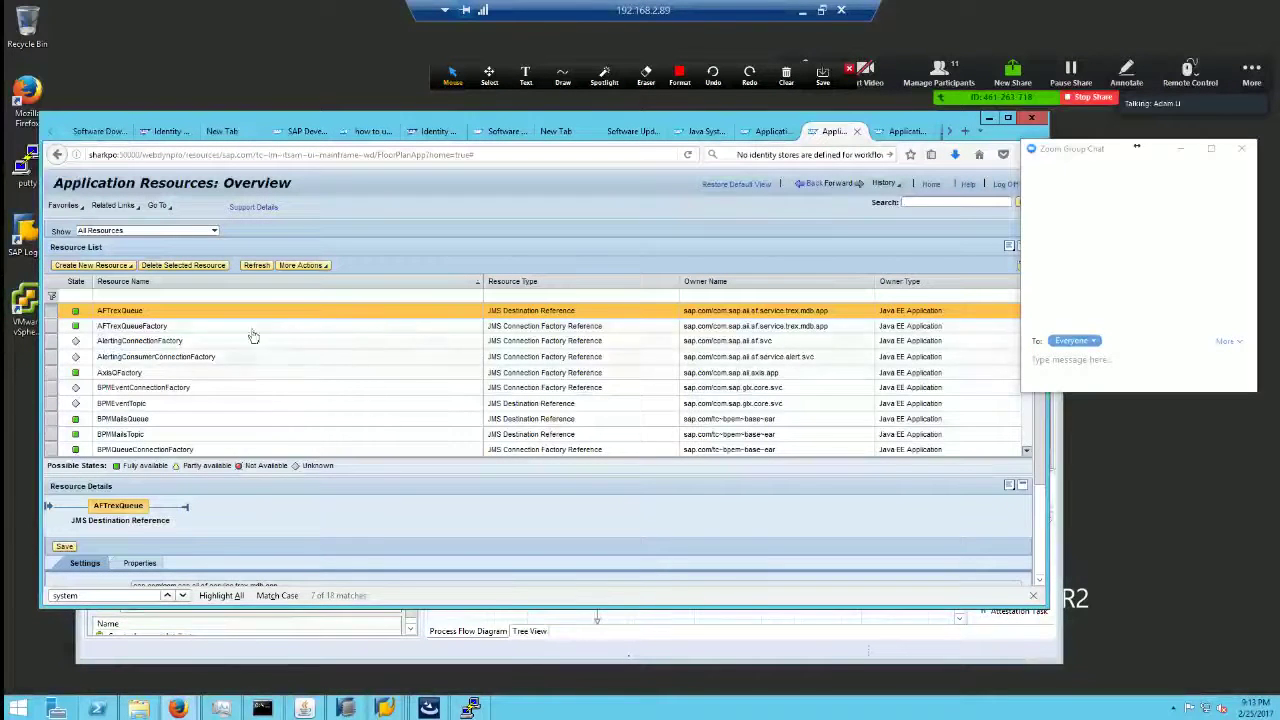
click(931, 186)
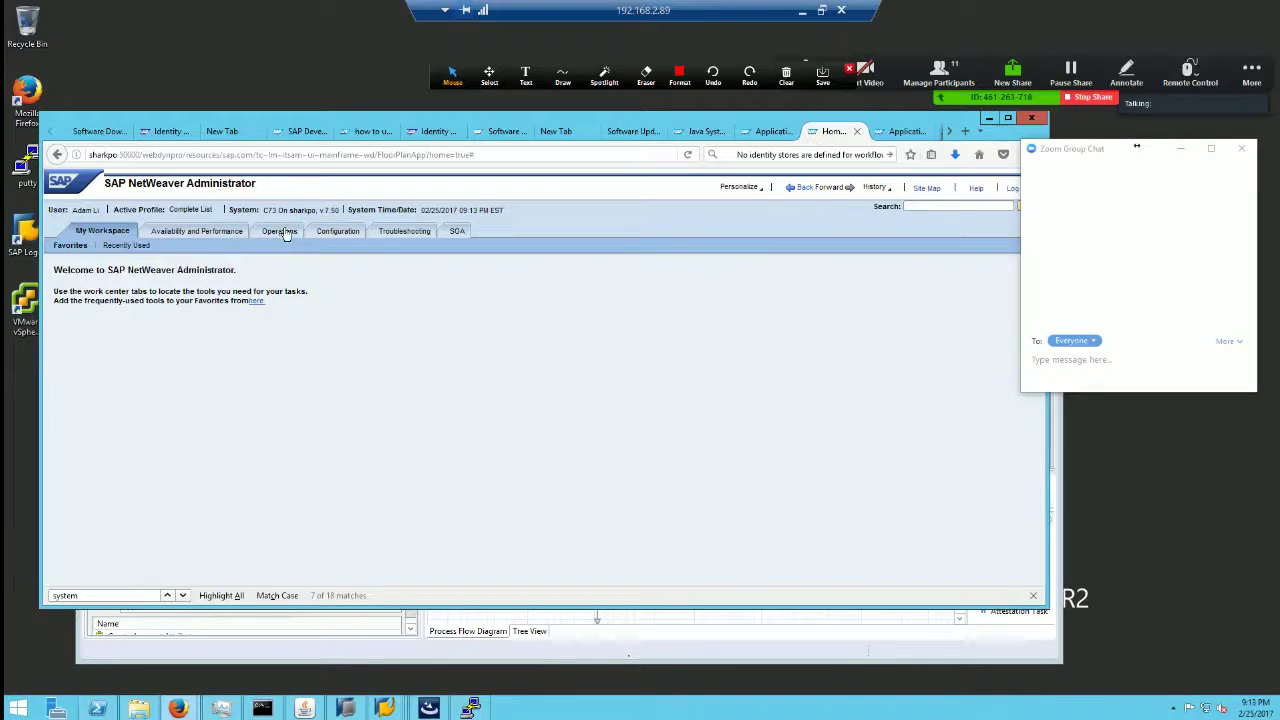
click(283, 232)
click(345, 232)
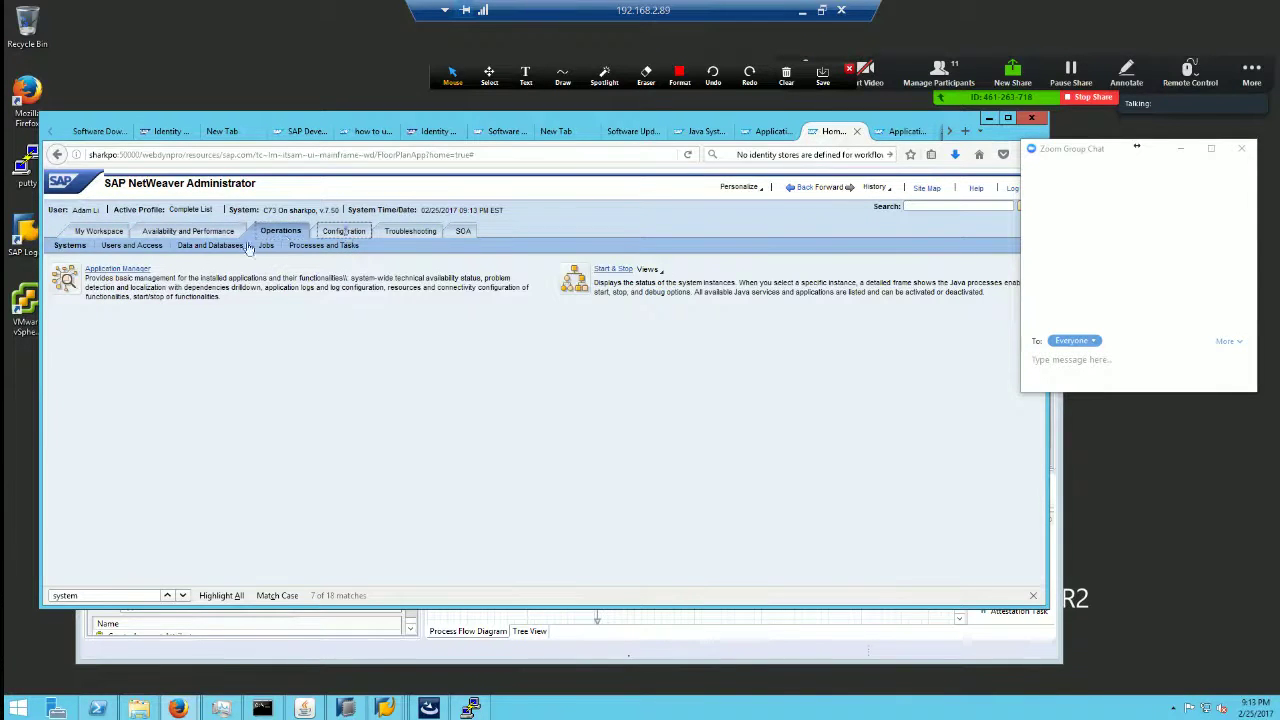
click(122, 245)
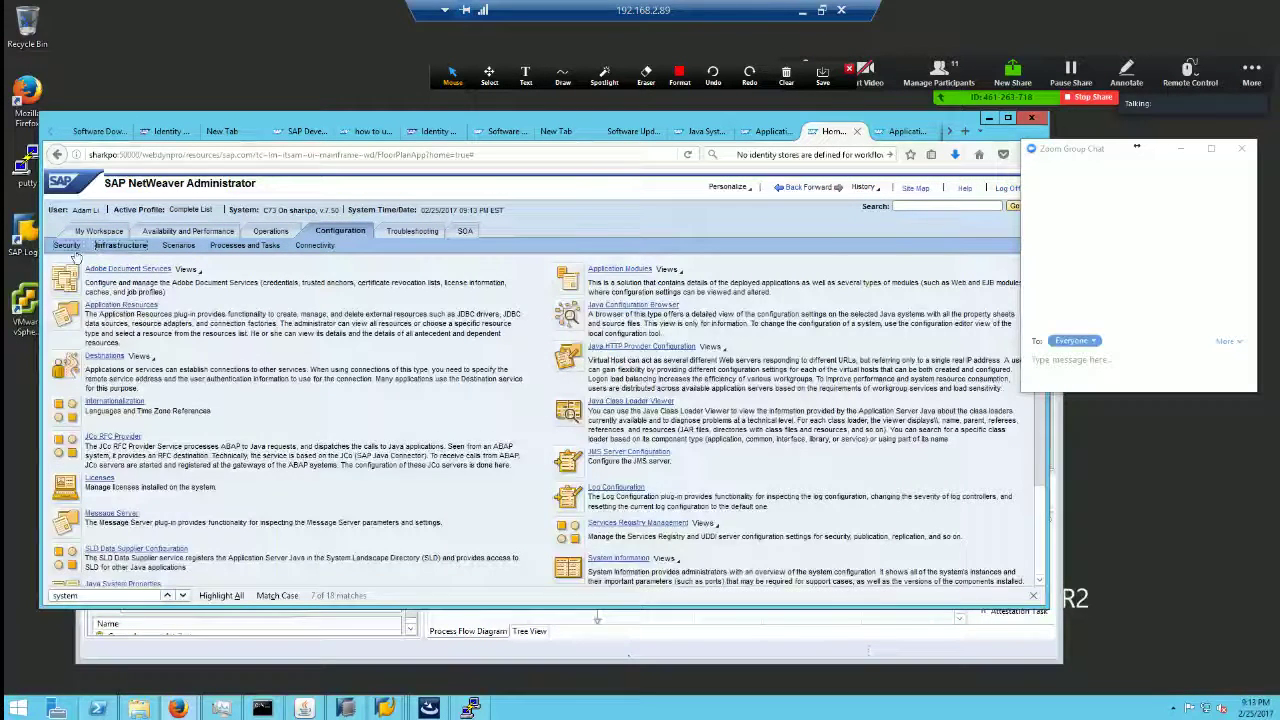
click(69, 245)
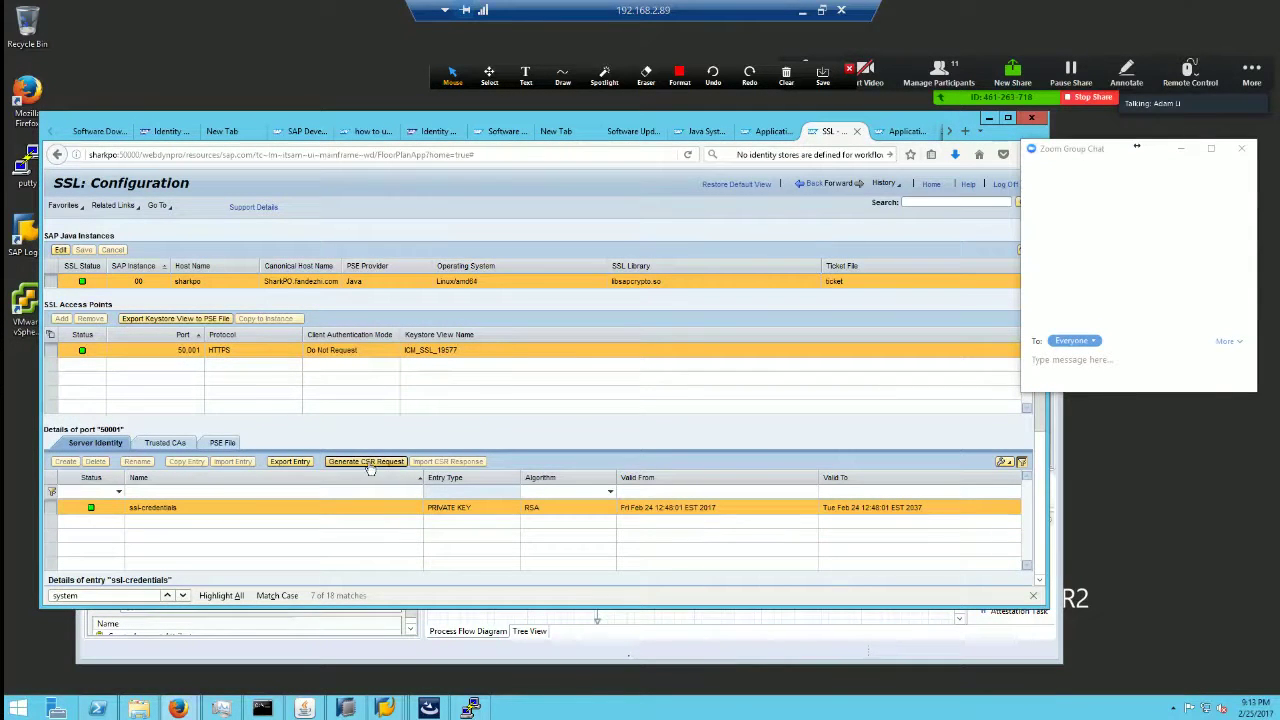
double_click(448, 120)
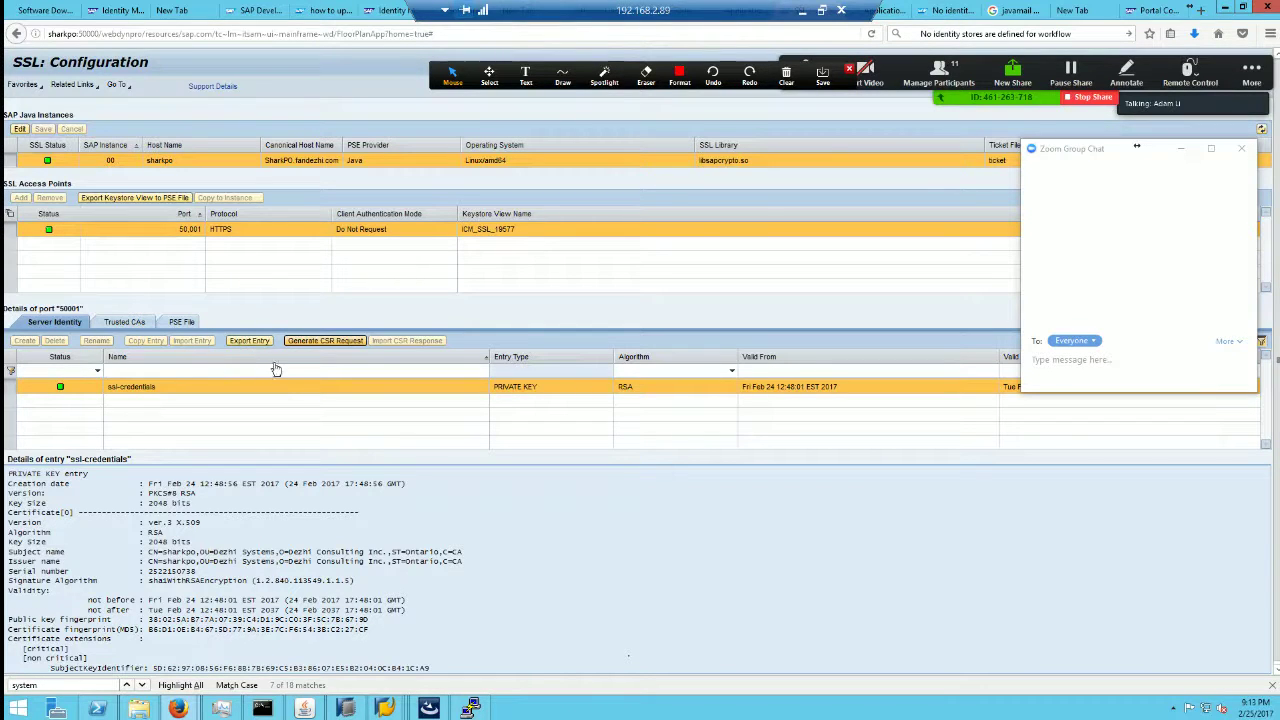
Step: Generate a Base64 PKCS#10 CSR for ssl-credentials and download ssl-credentials.pem to open
click(325, 341)
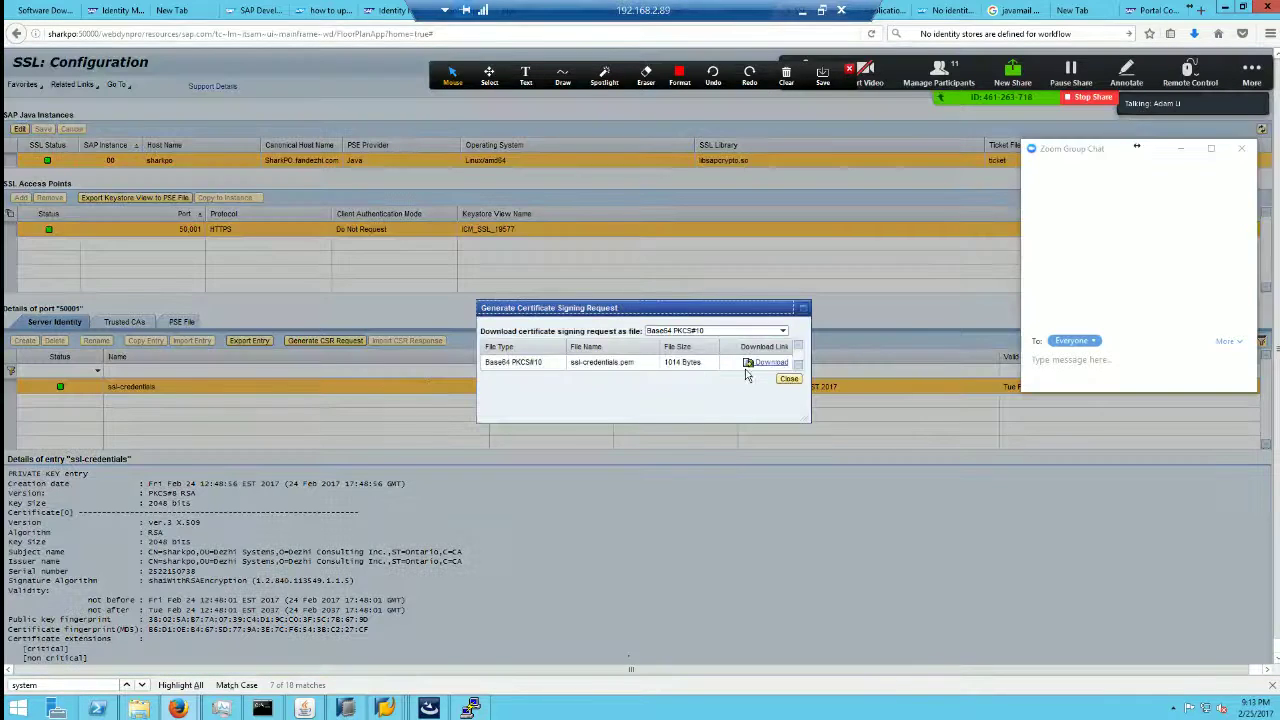
click(724, 331)
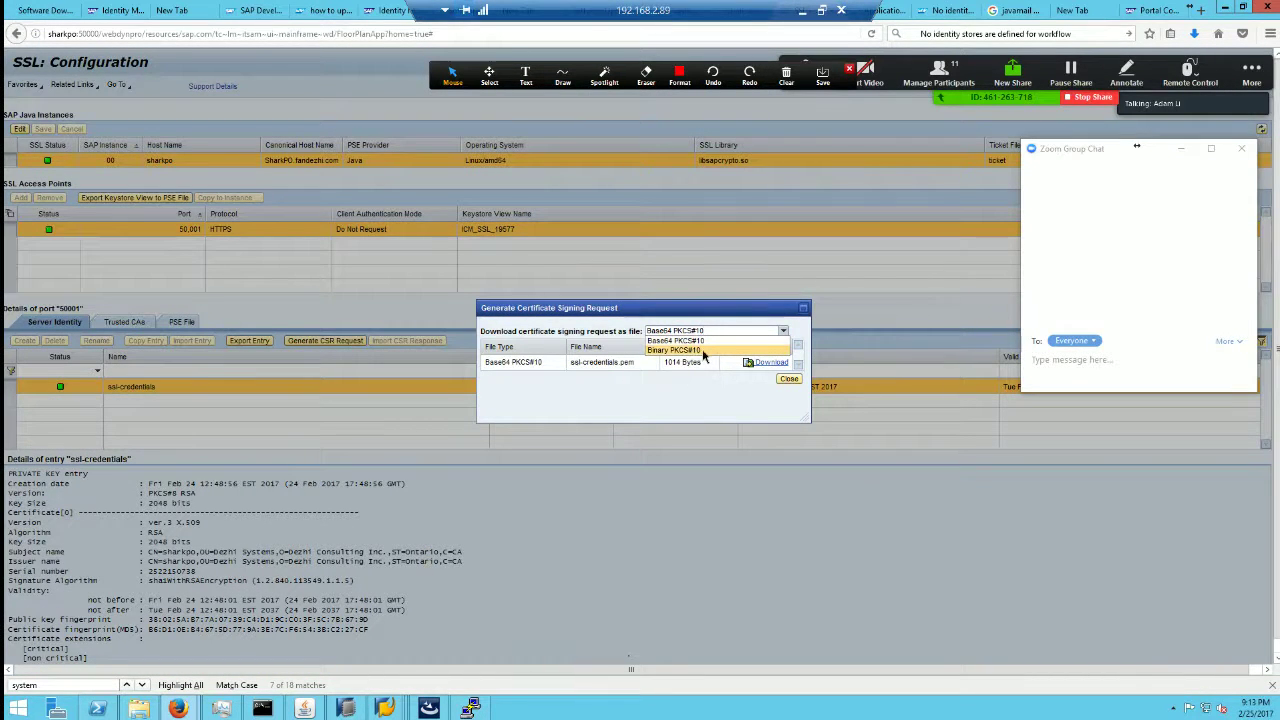
click(680, 341)
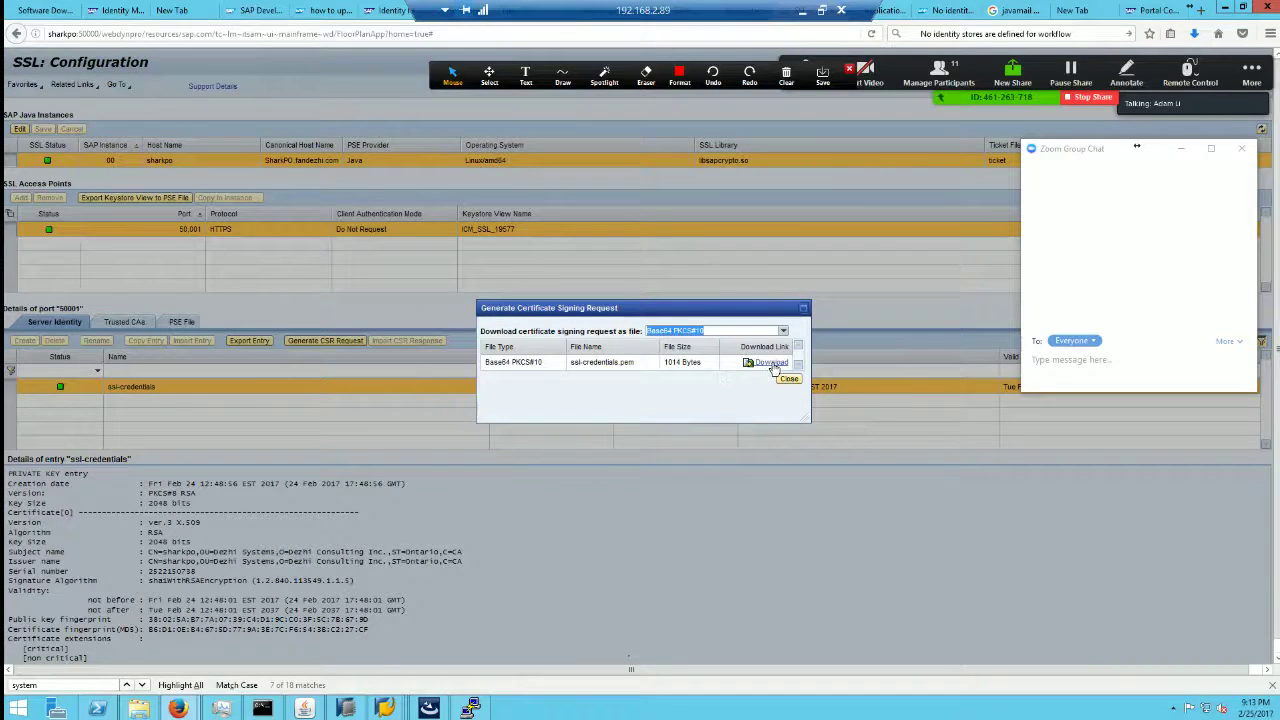
click(770, 363)
click(335, 245)
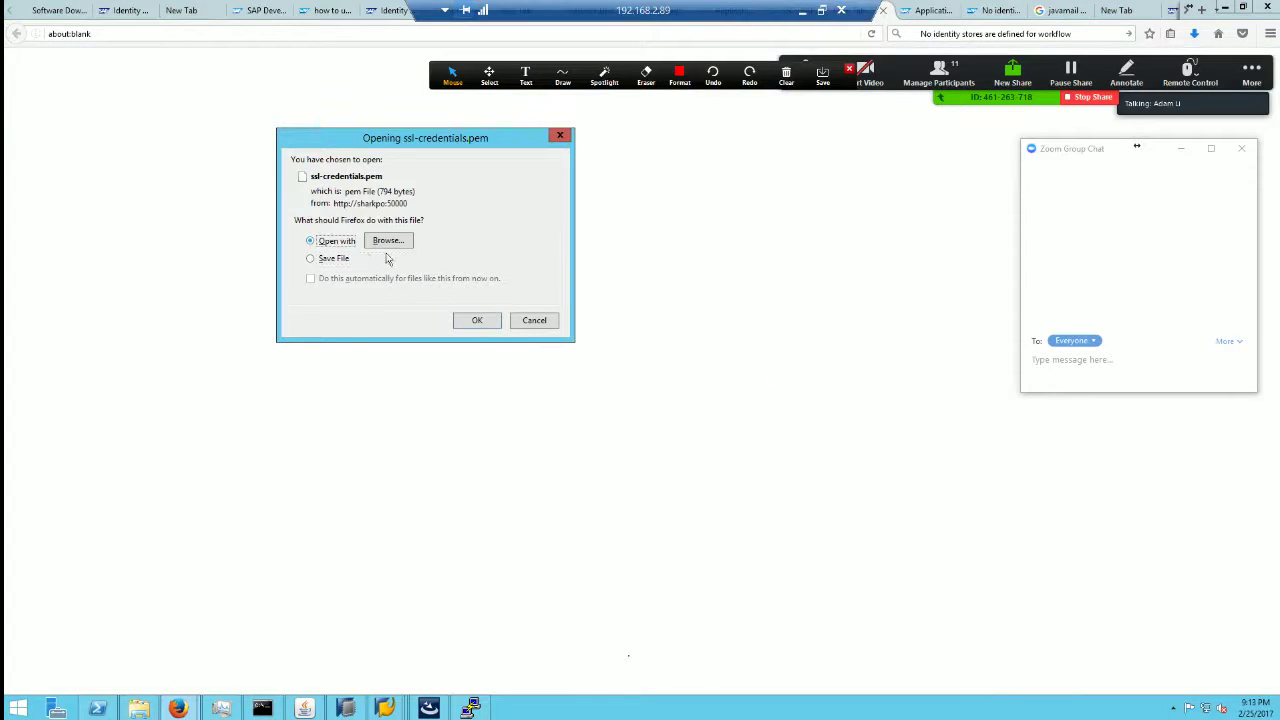
Step: Open ssl-credentials.pem in Notepad and turn on Word Wrap
click(477, 321)
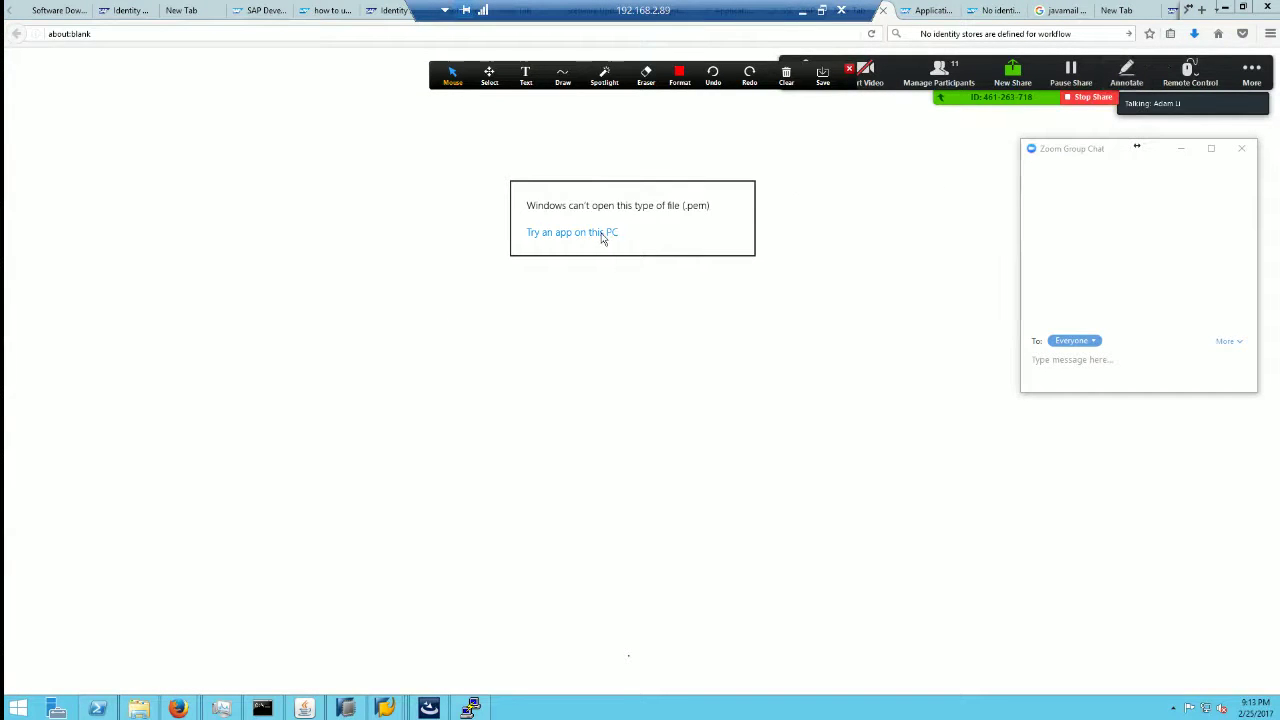
click(603, 236)
click(580, 362)
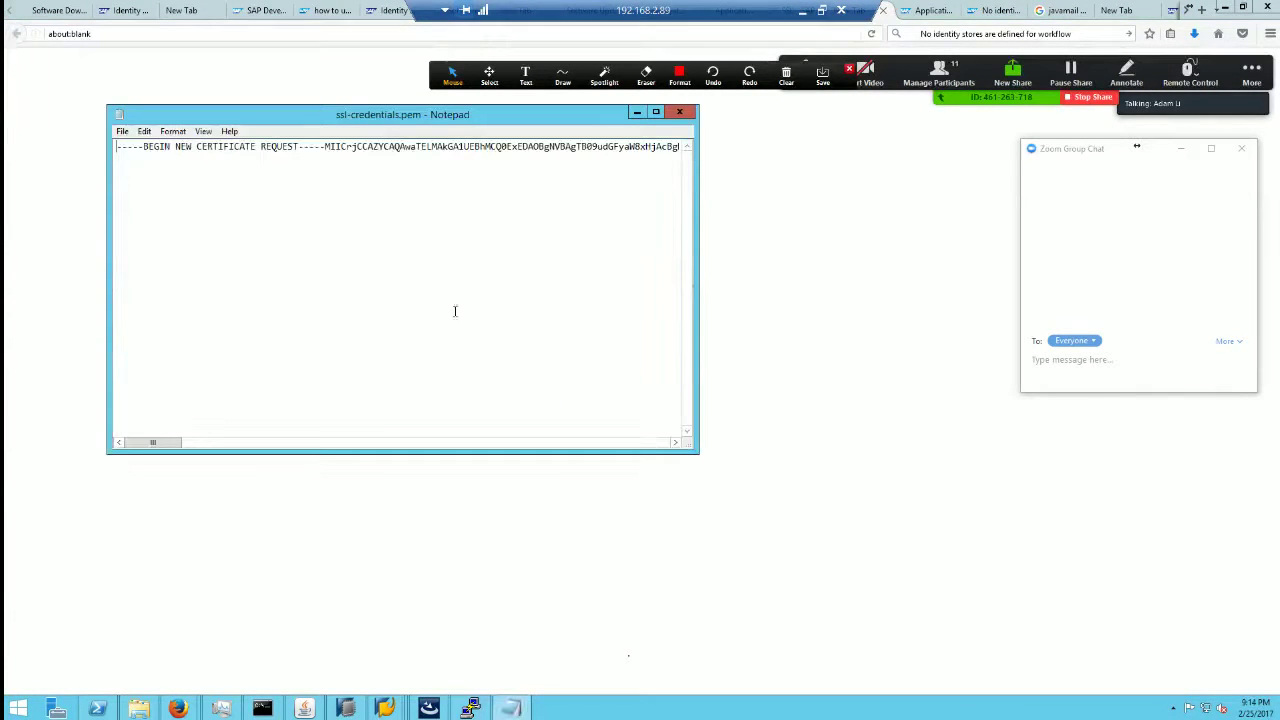
click(172, 131)
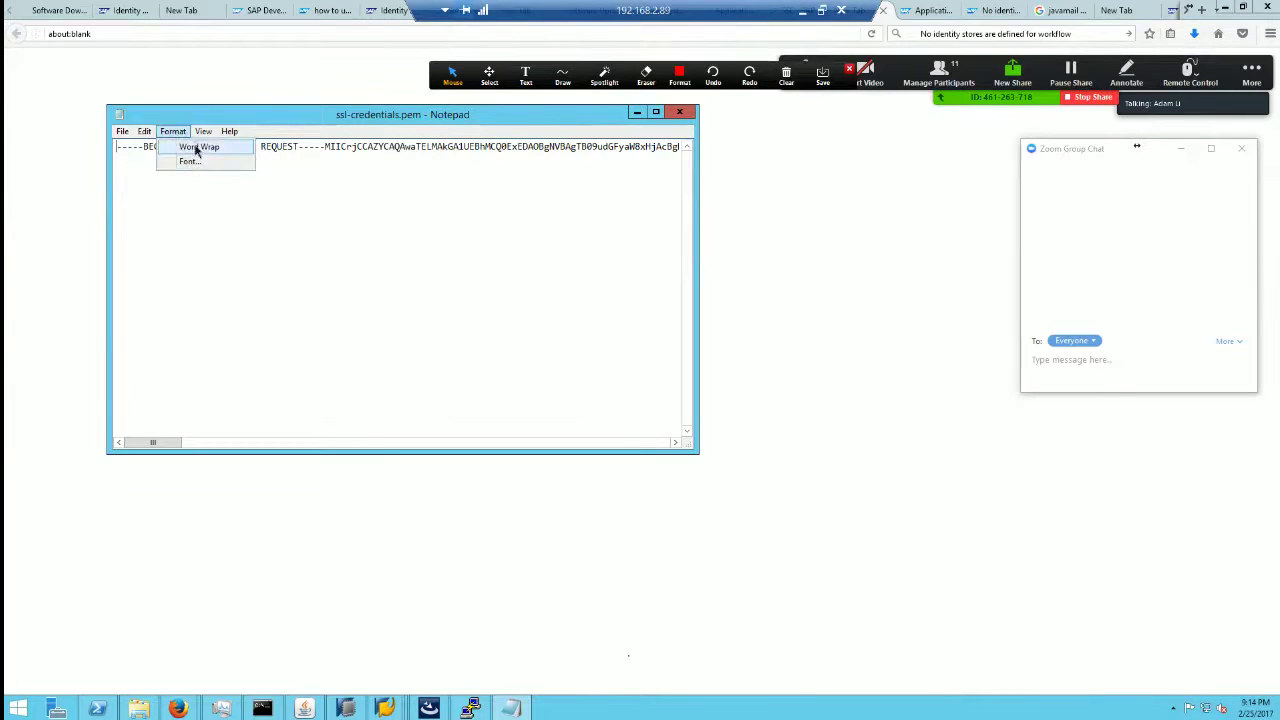
click(198, 147)
Step: Select the whole certificate request text to review it, then return to the browser
drag(467, 296, 116, 146)
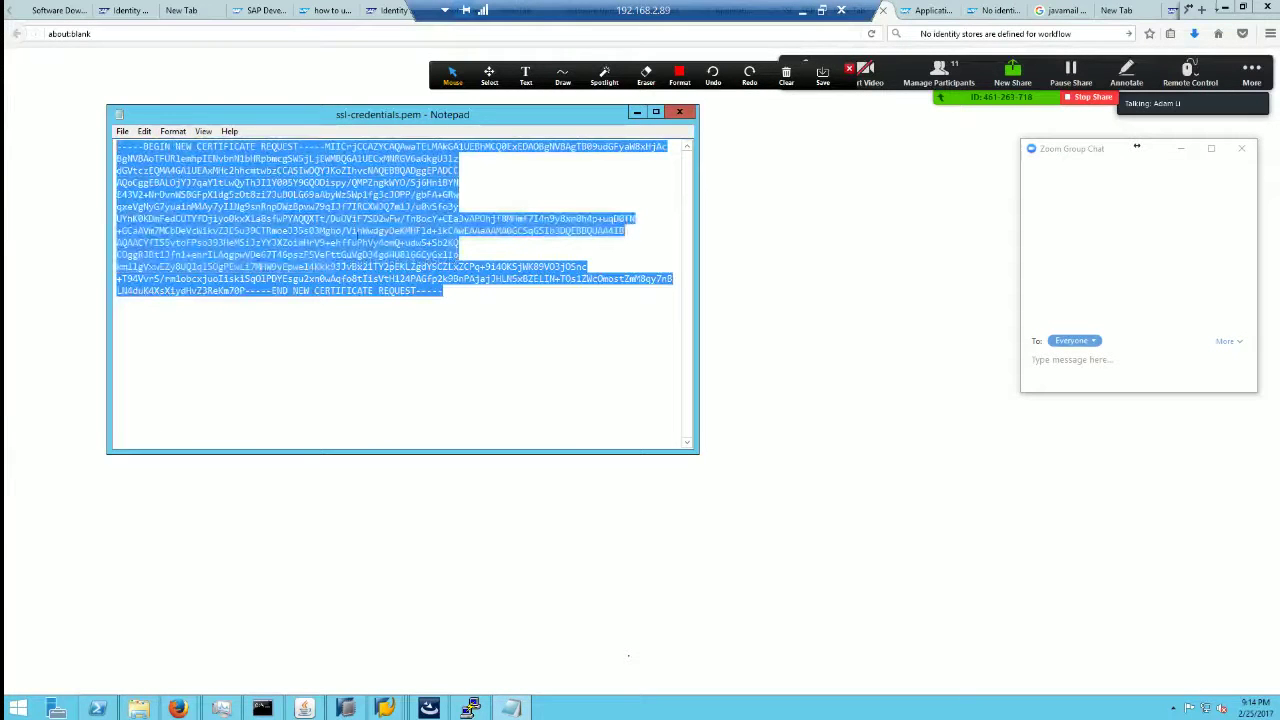
click(460, 324)
key(ctrl+a)
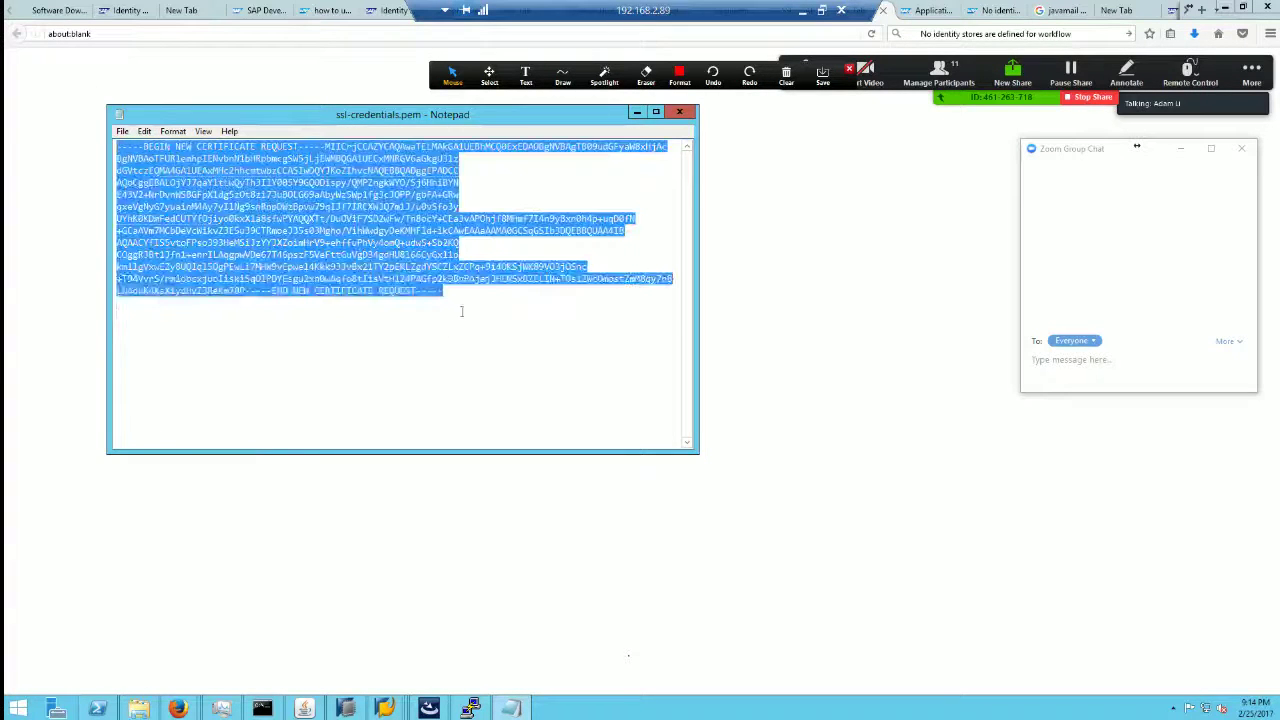
drag(481, 294, 94, 91)
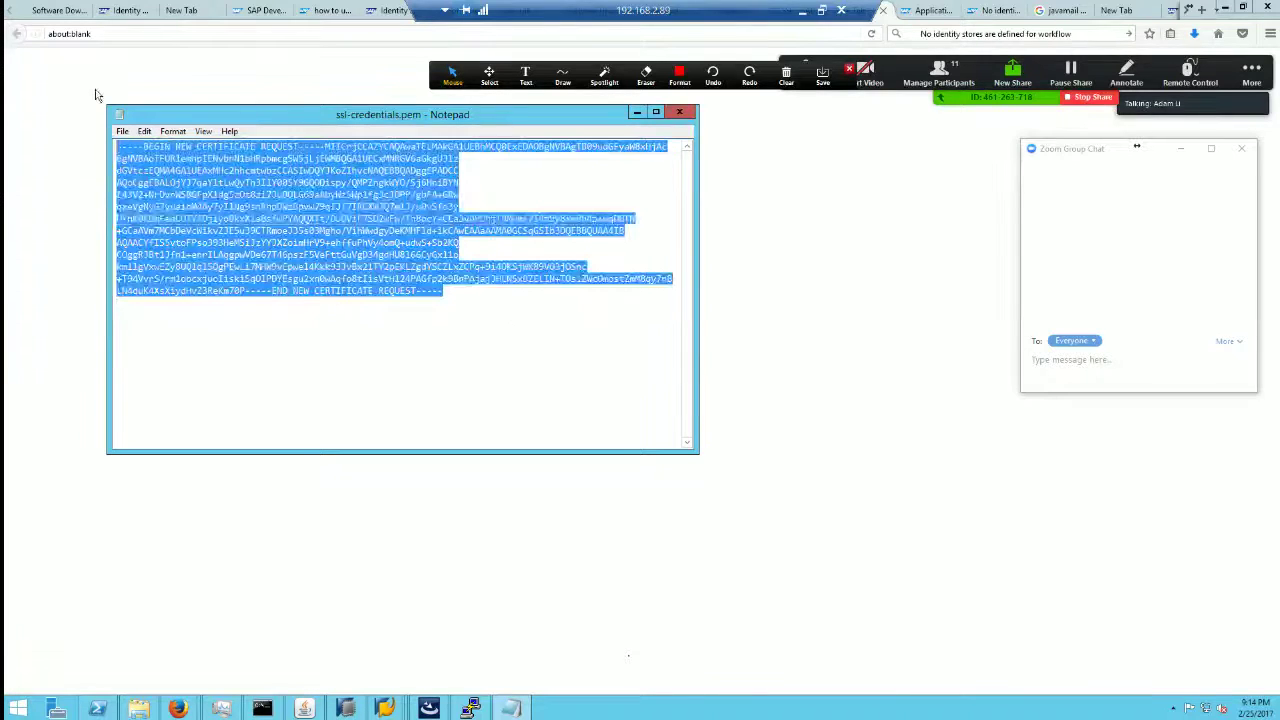
click(509, 314)
key(ctrl+a)
click(509, 314)
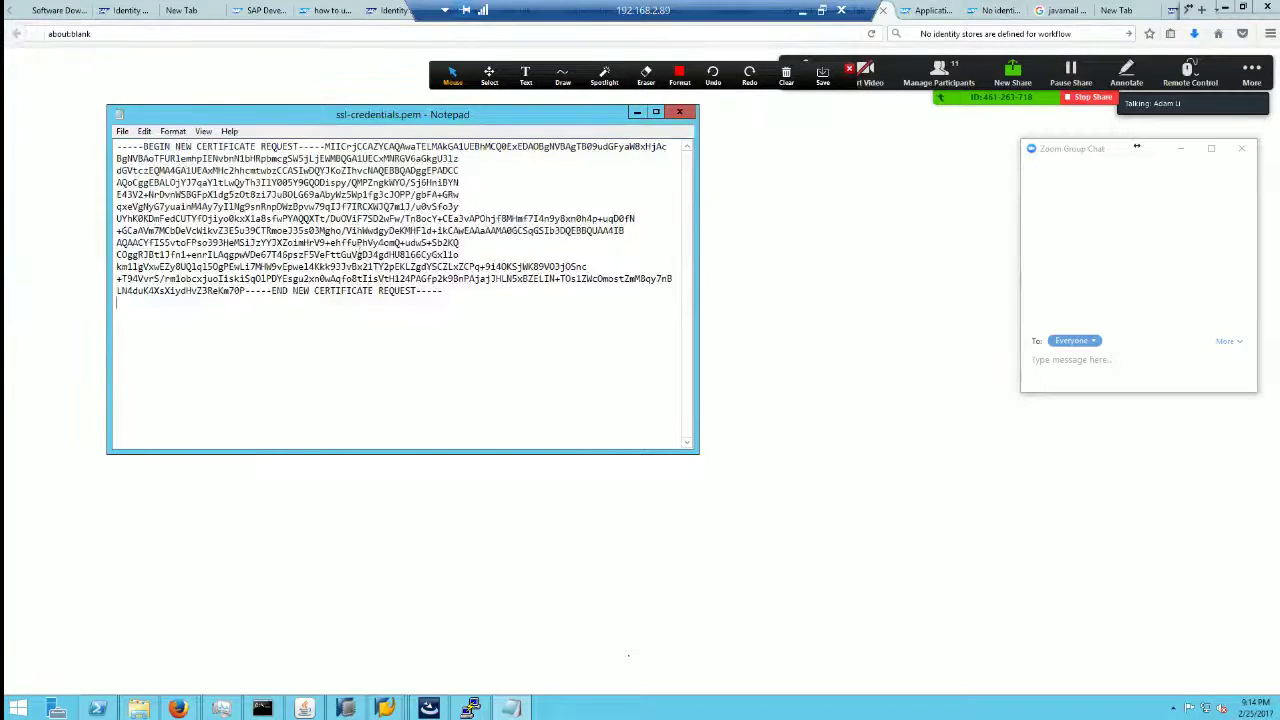
click(1058, 10)
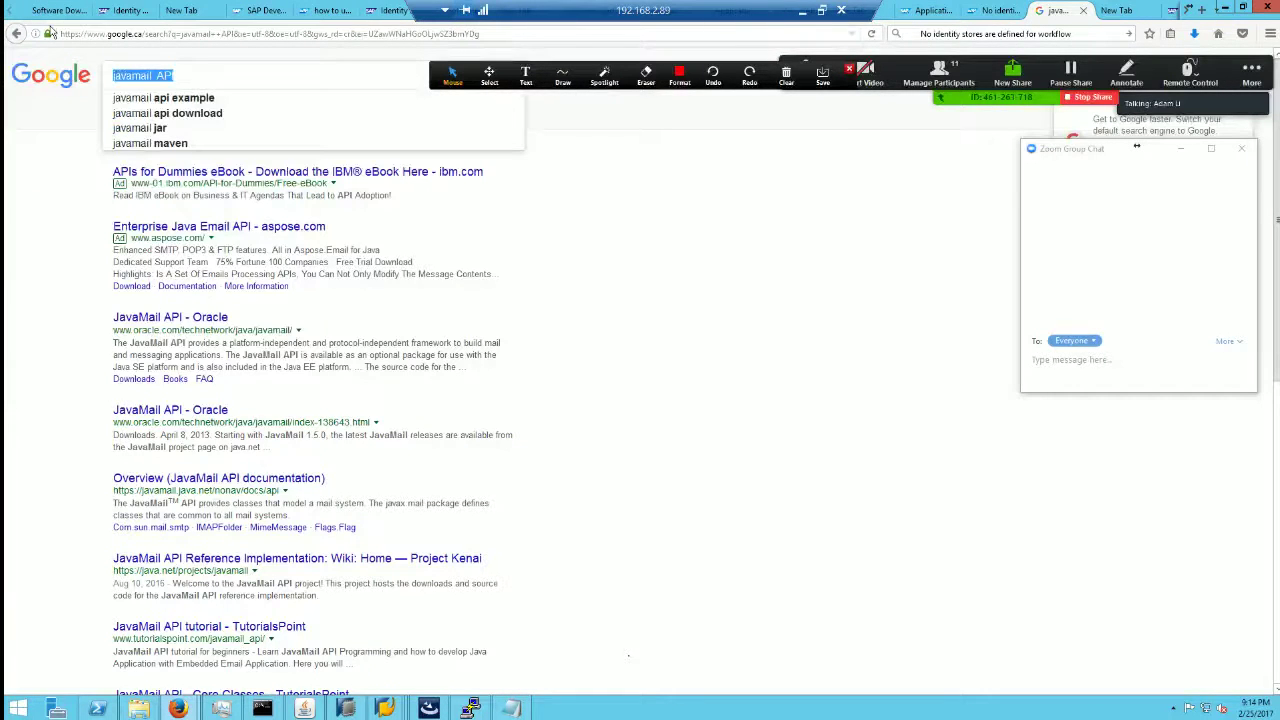
Step: Search Google for 'verisign csr request' and open the Symantec CSR article in a new tab
text(Verisig)
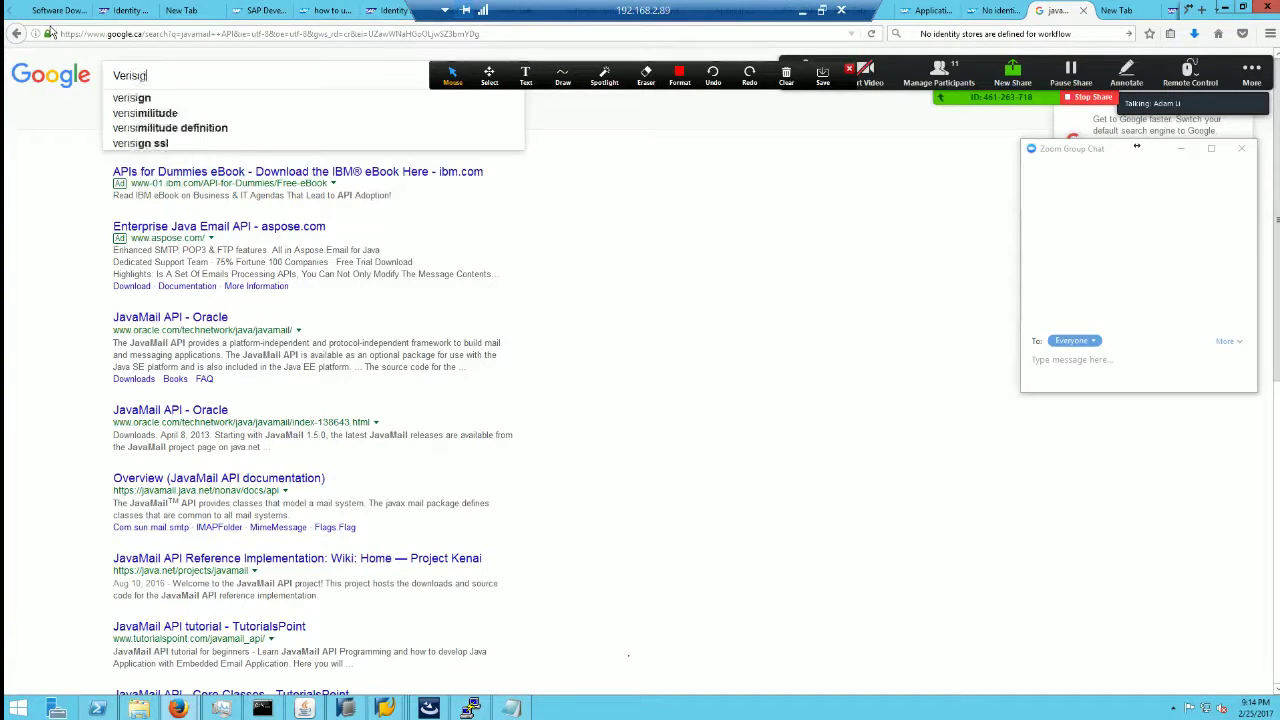
text(n CSR)
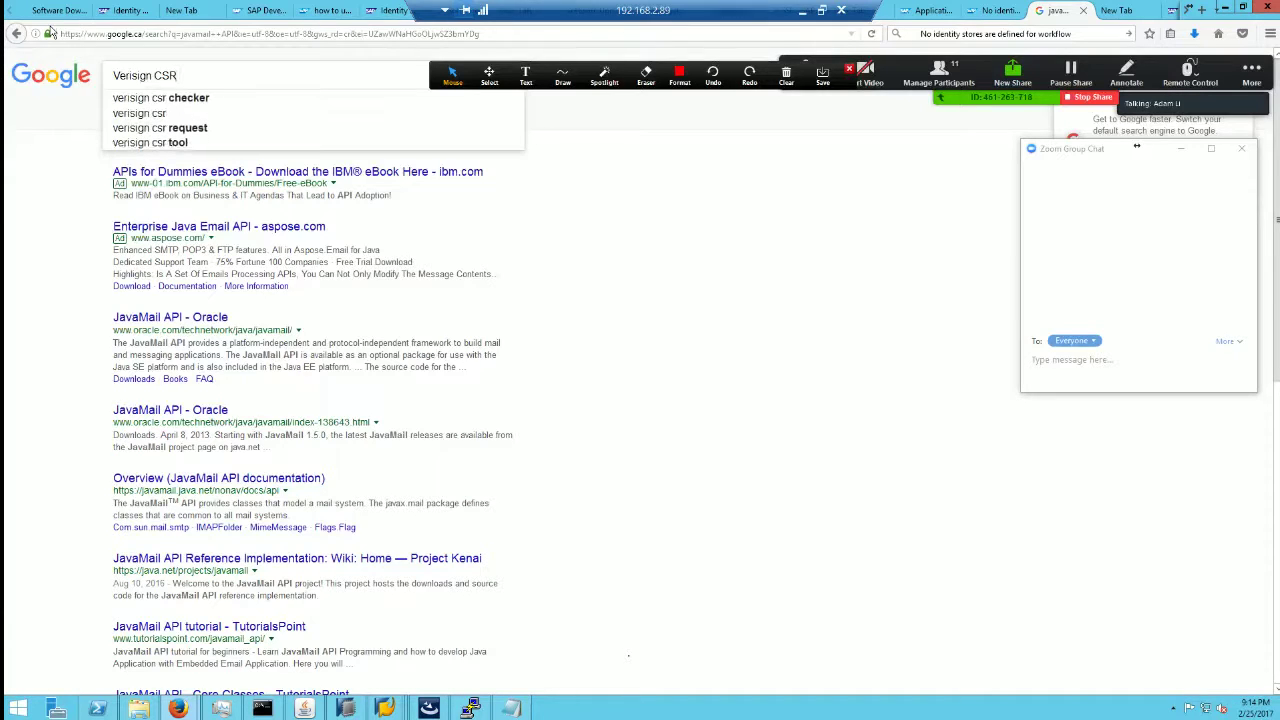
key(Down)
key(Down)
key(Down)
key(Return)
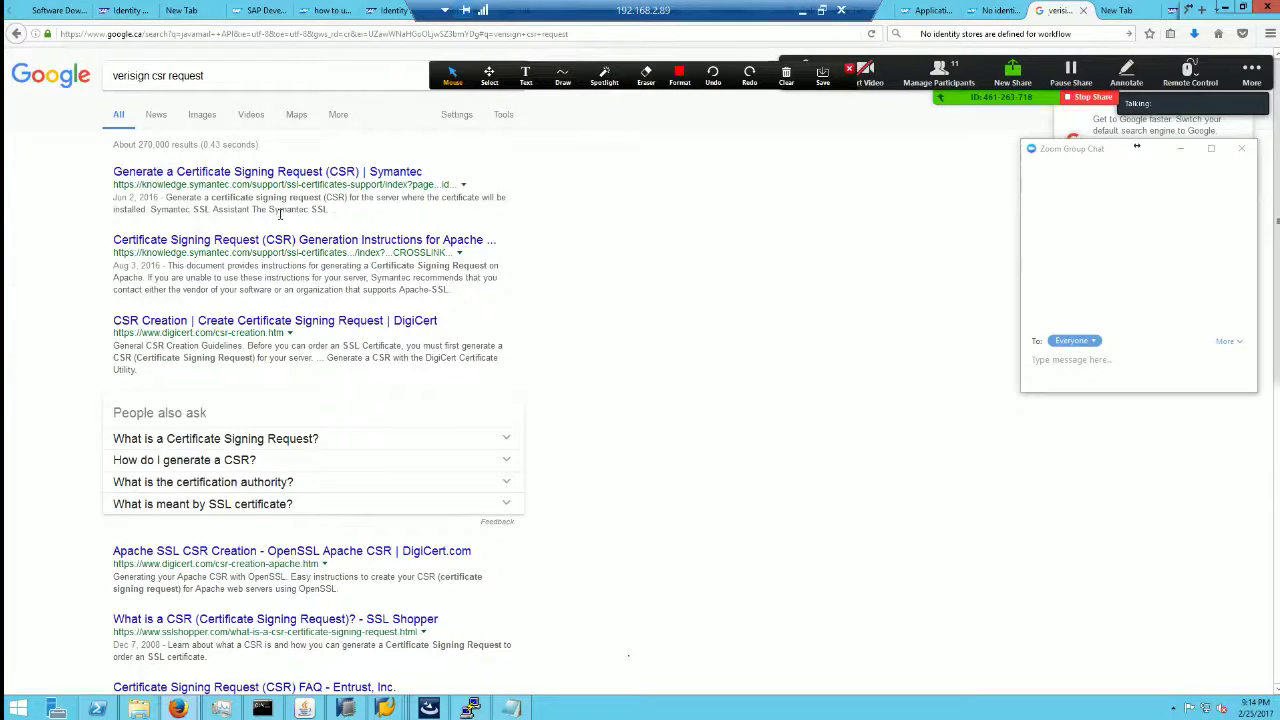
right_click(280, 173)
click(340, 182)
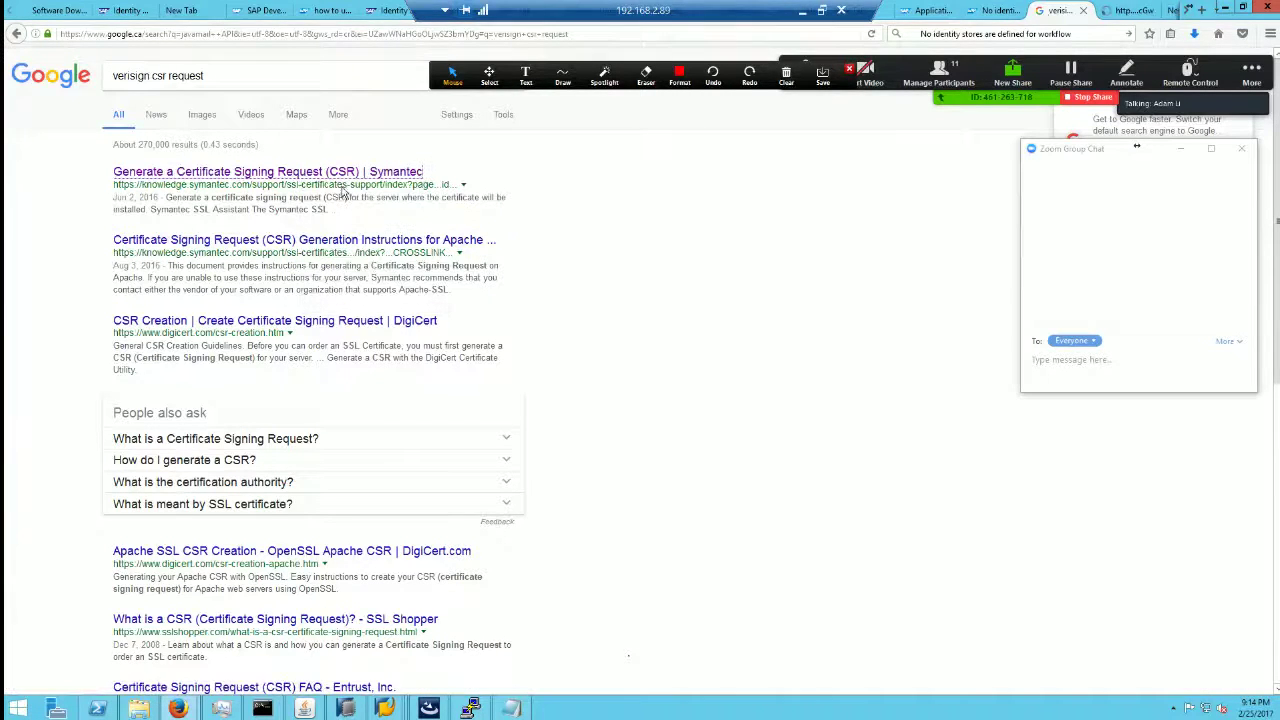
click(1125, 11)
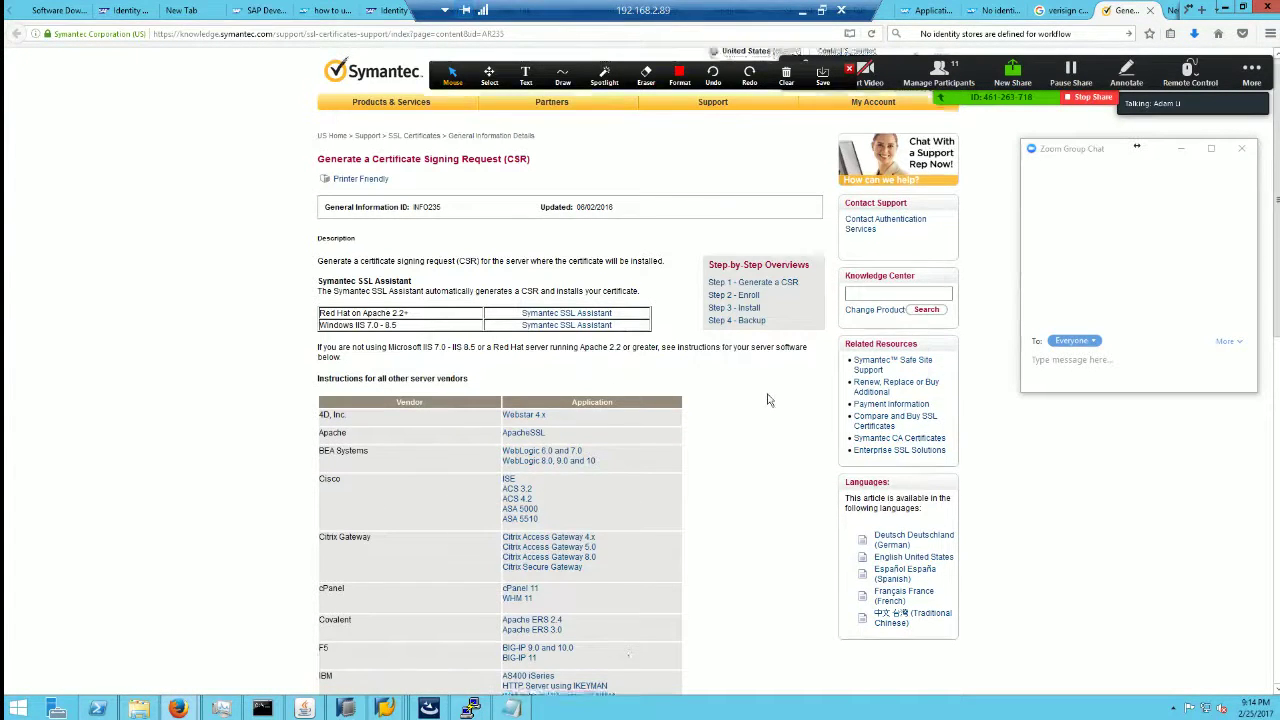
Step: Follow Symantec's enrollment instructions to My Account > SSL Certificates account sign-in
scroll(767, 400, down, 2)
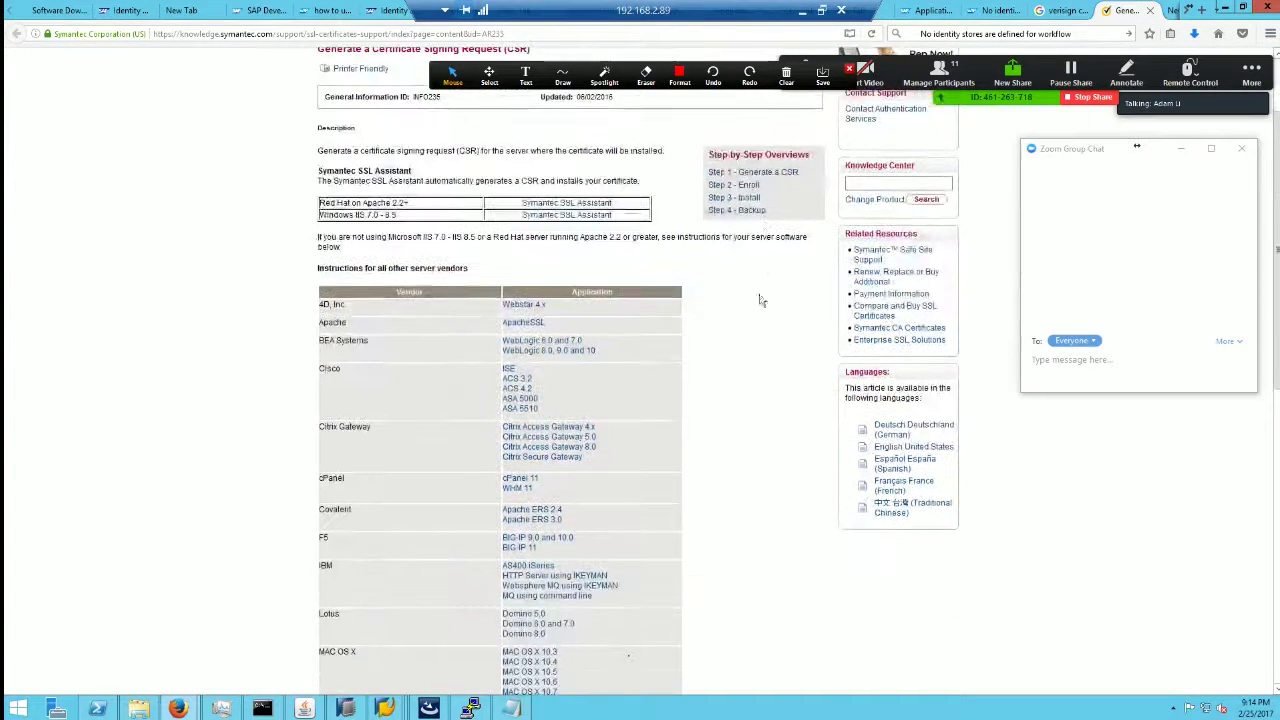
click(754, 197)
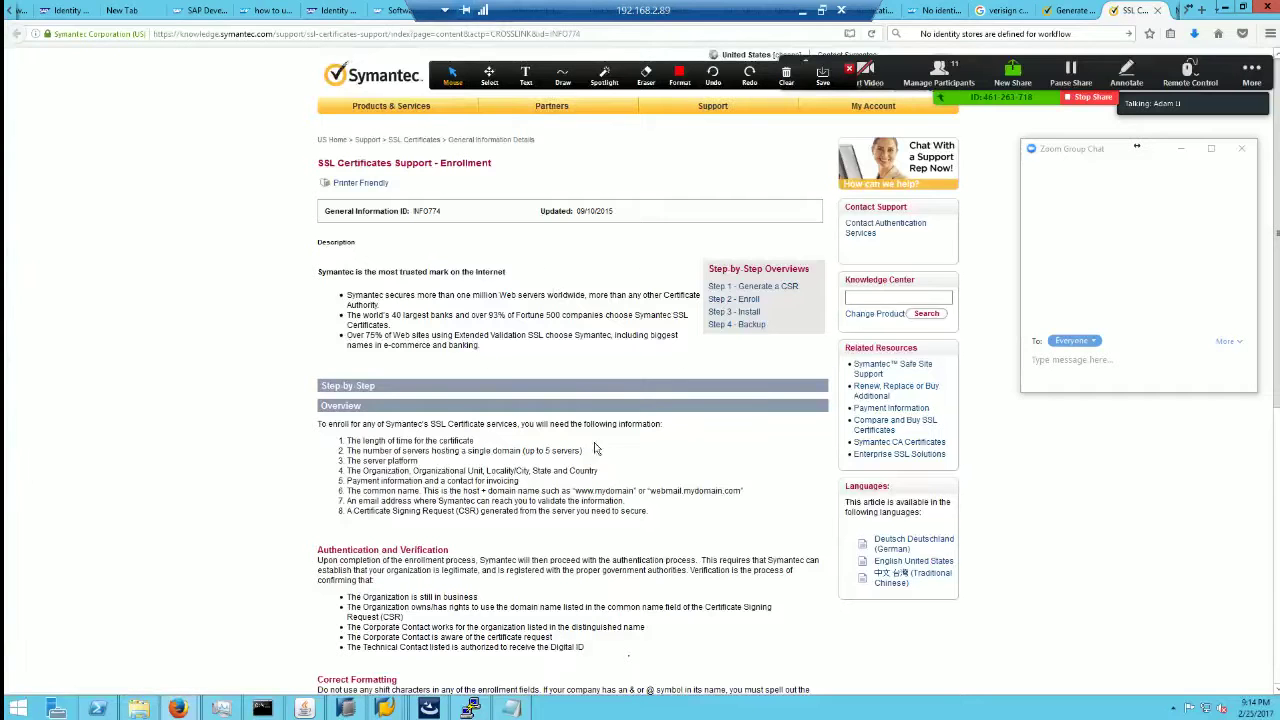
scroll(594, 449, down, 5)
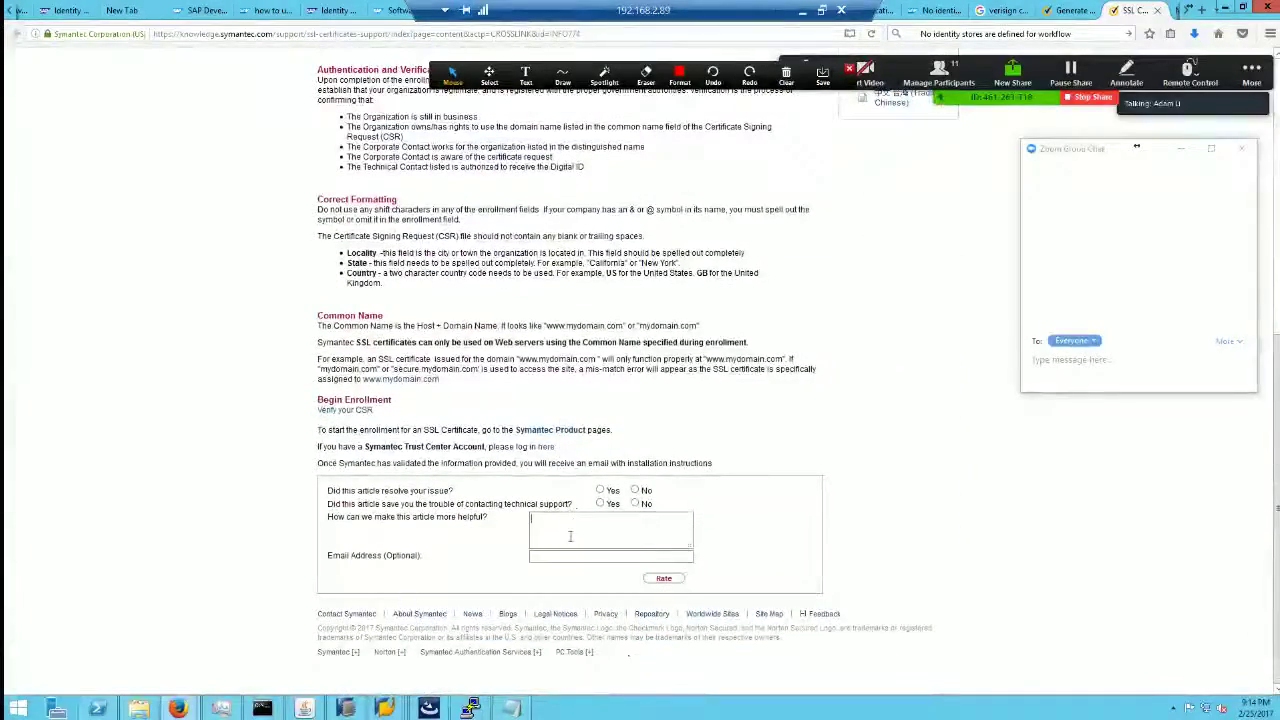
scroll(628, 414, up, 5)
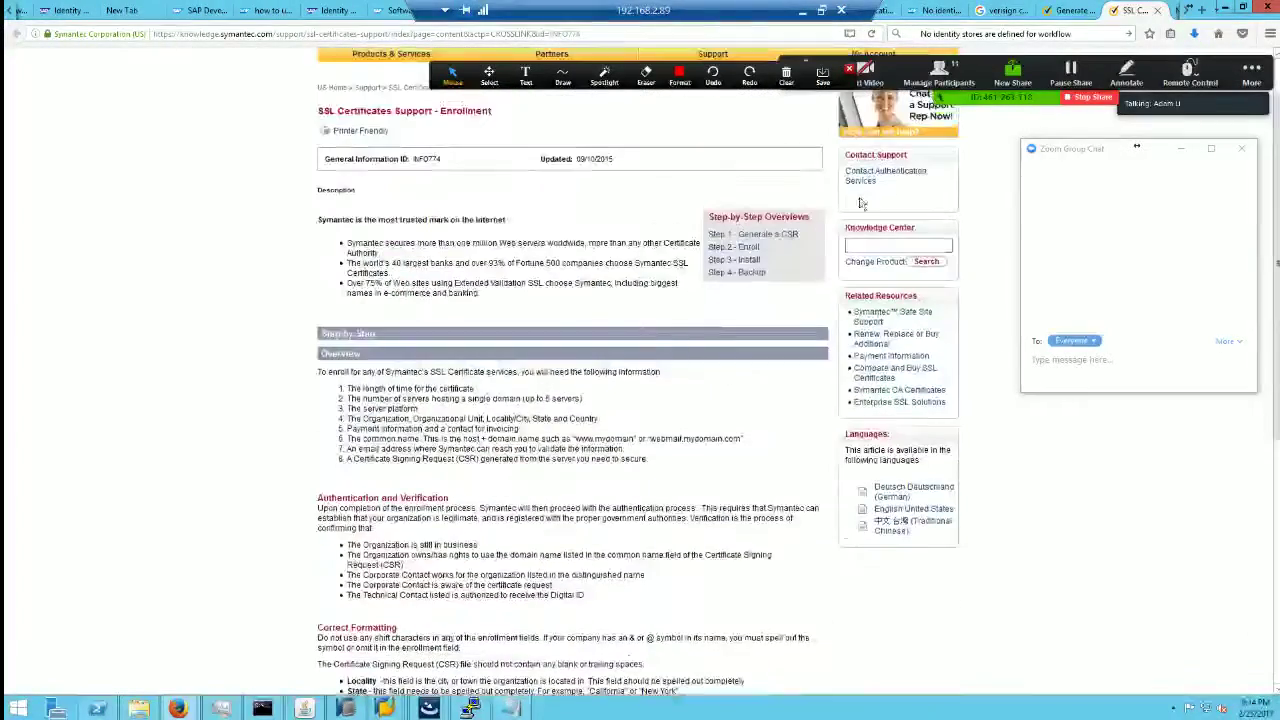
scroll(430, 205, up, 1)
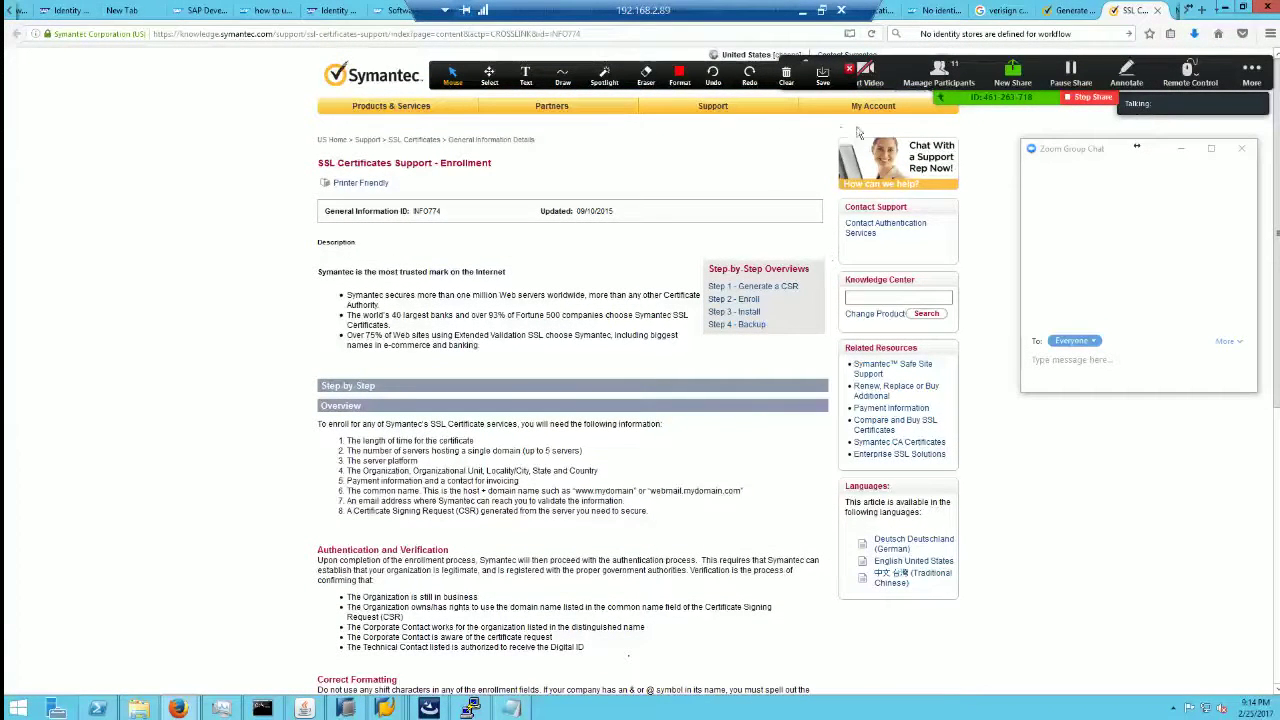
mouse_move(872, 112)
click(820, 147)
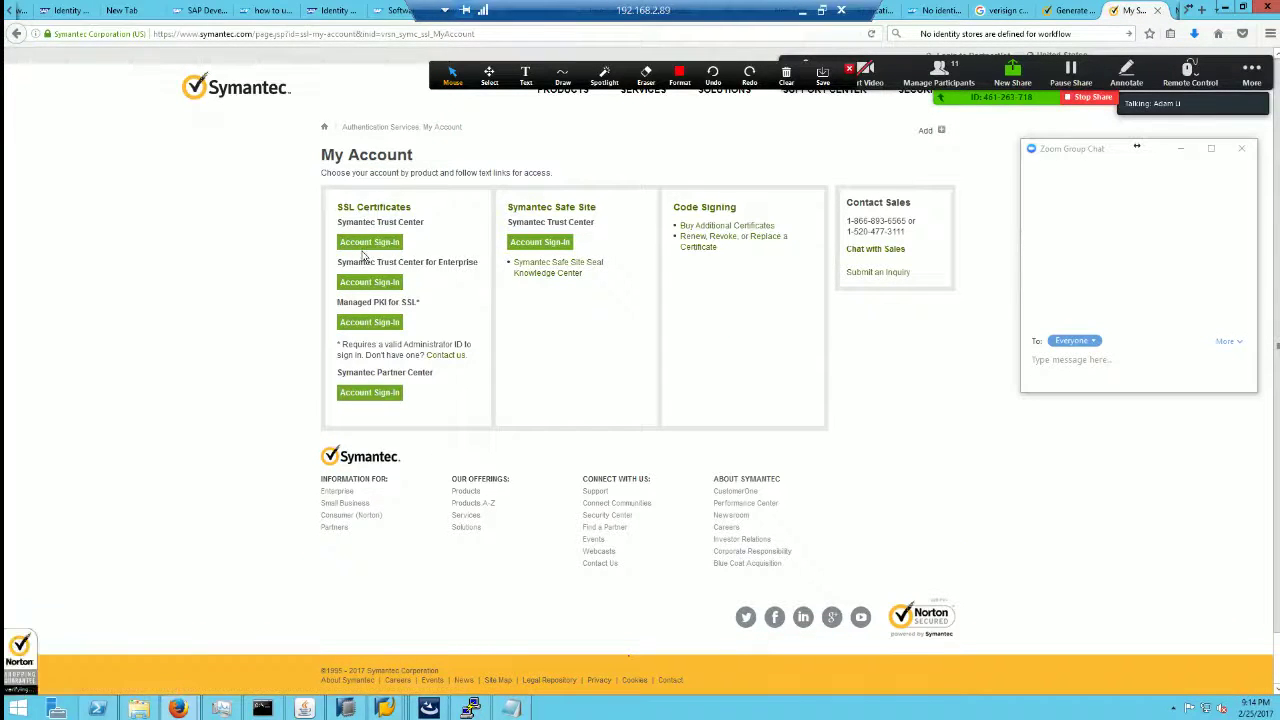
click(369, 243)
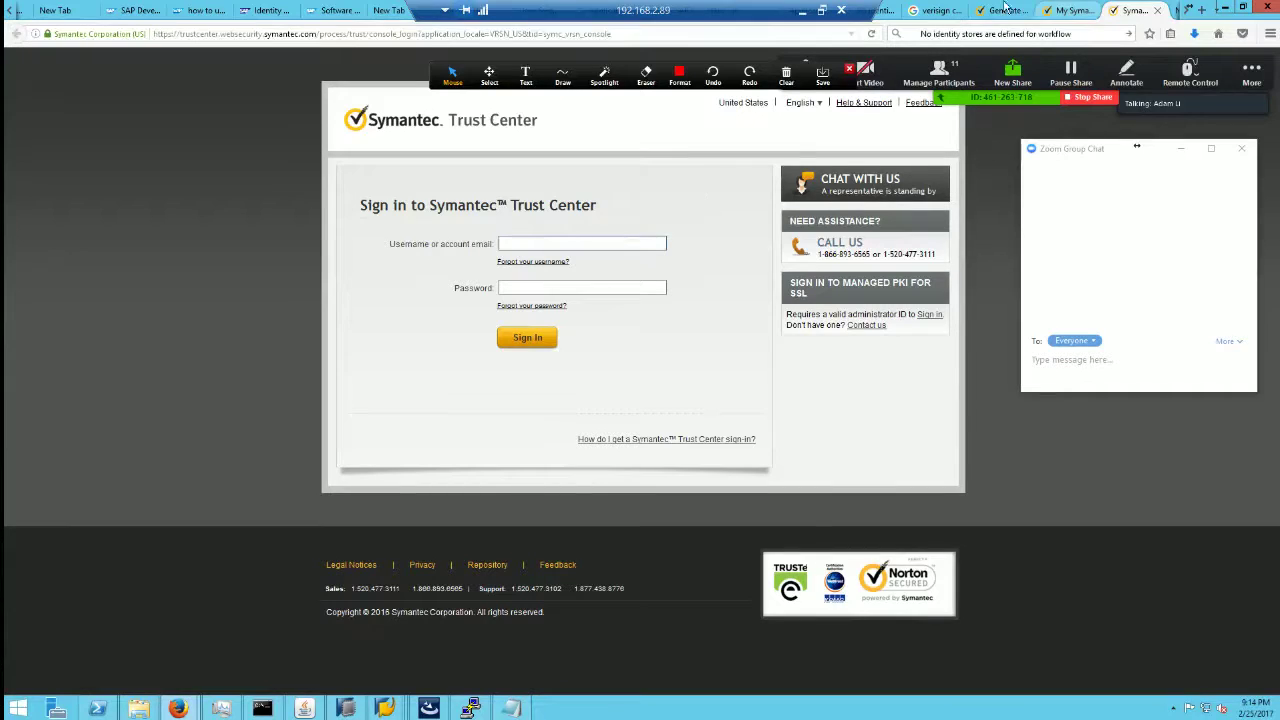
Step: Bring the ssl-credentials.pem Notepad window forward and select the CSR text to review
click(510, 708)
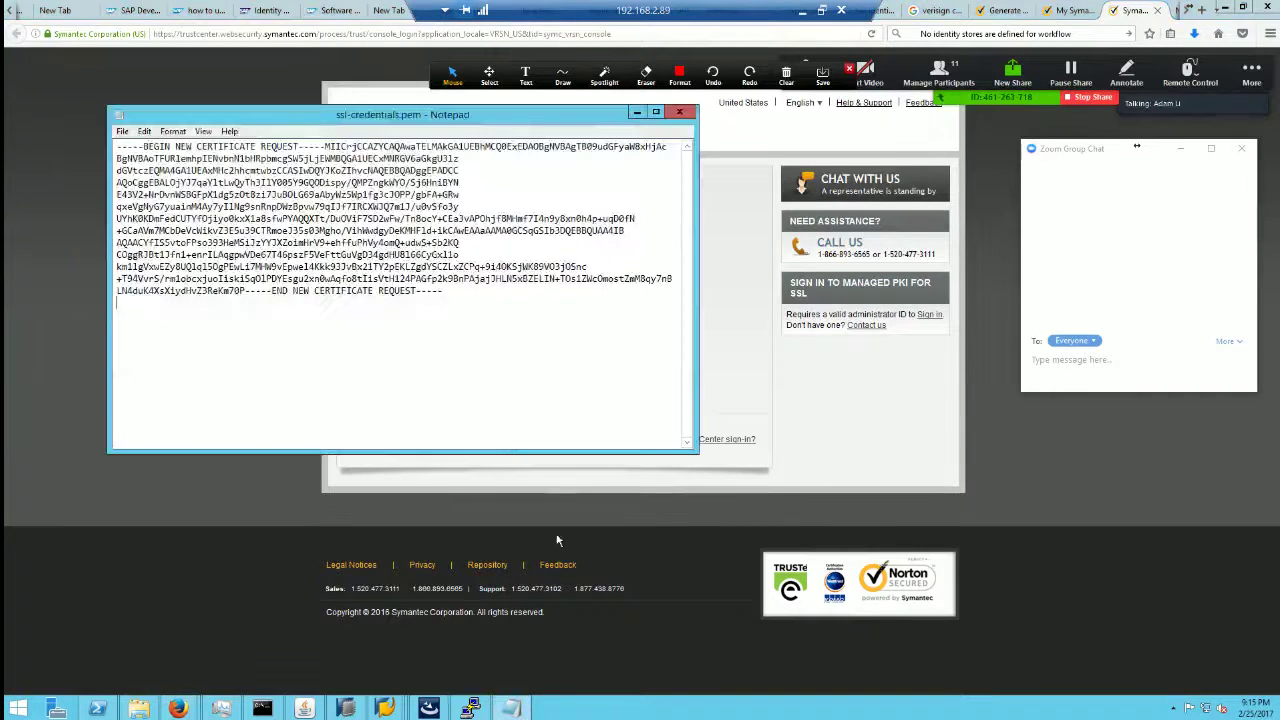
drag(469, 302, 146, 134)
click(457, 298)
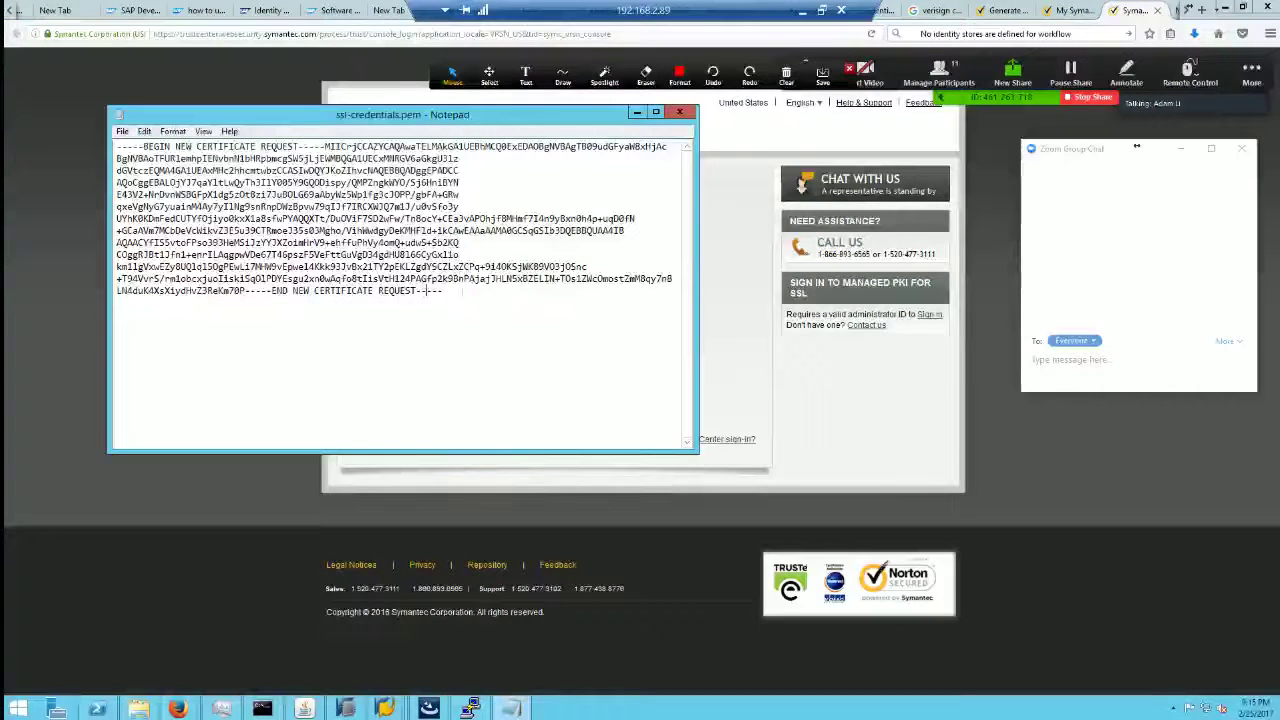
drag(430, 291, 116, 140)
click(372, 244)
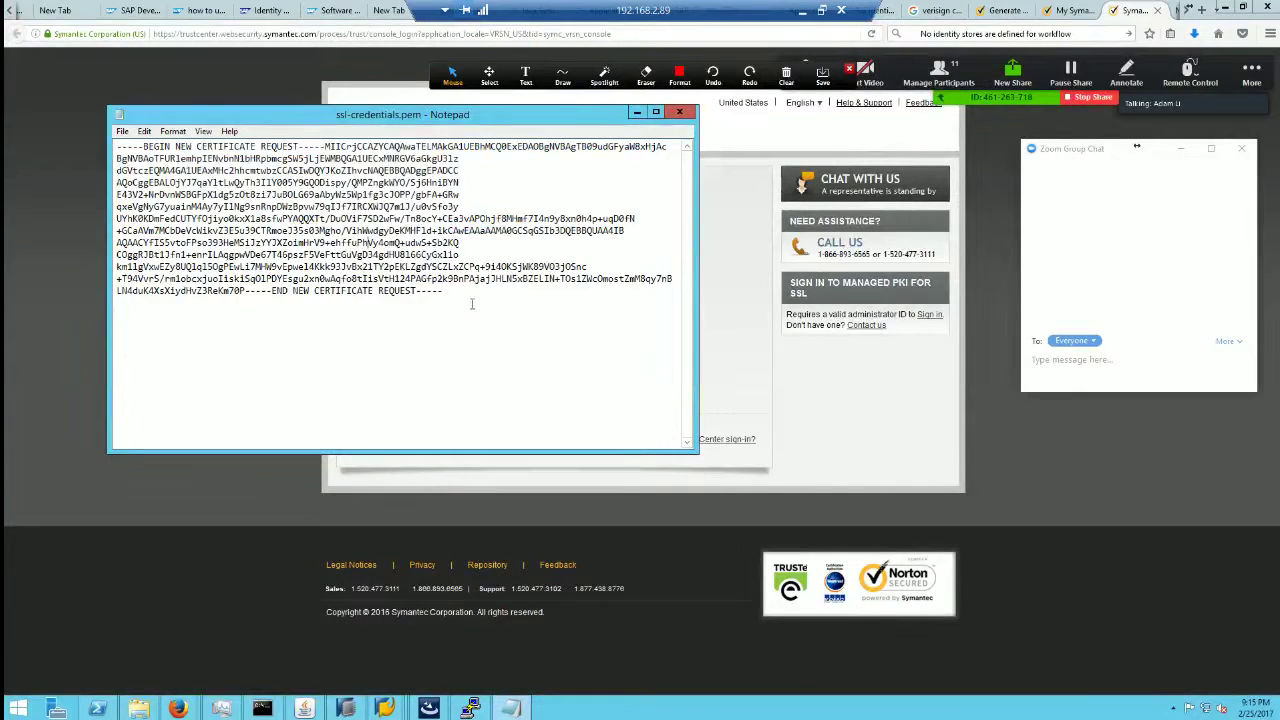
drag(472, 304, 116, 140)
click(474, 400)
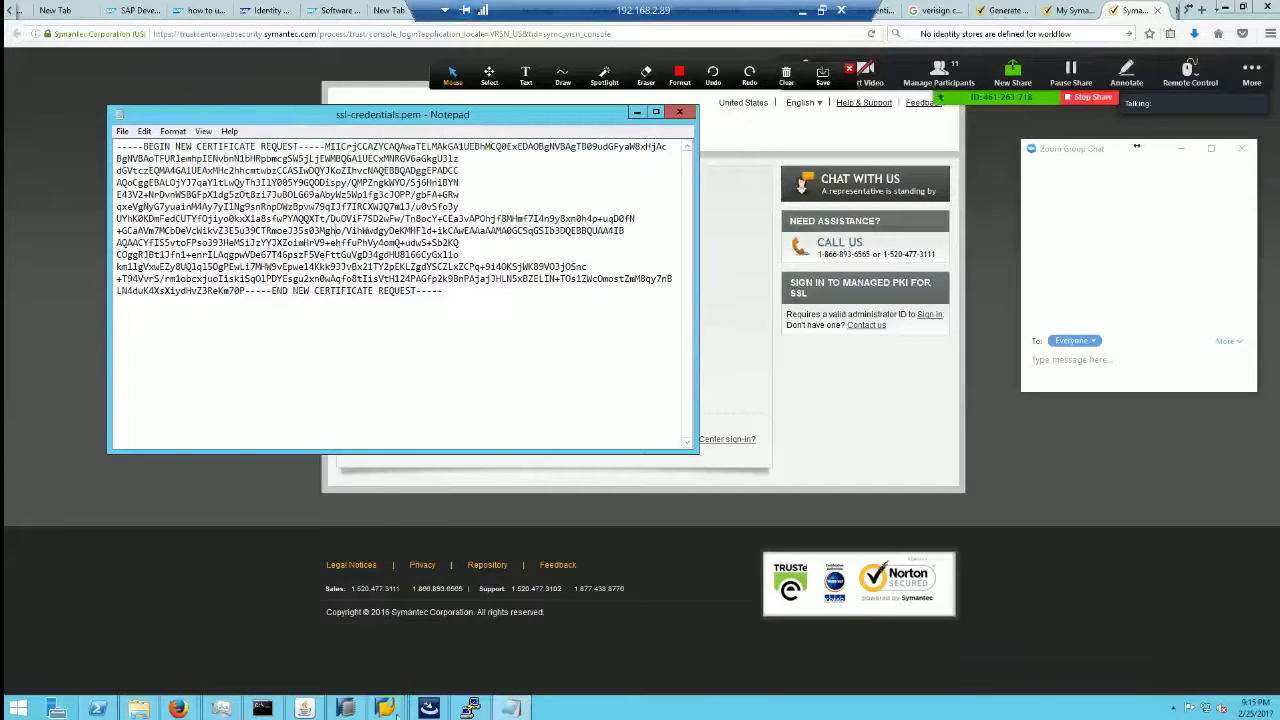
Step: Return to Firefox on the SAP discussion thread tab and restore the window
click(179, 708)
click(128, 647)
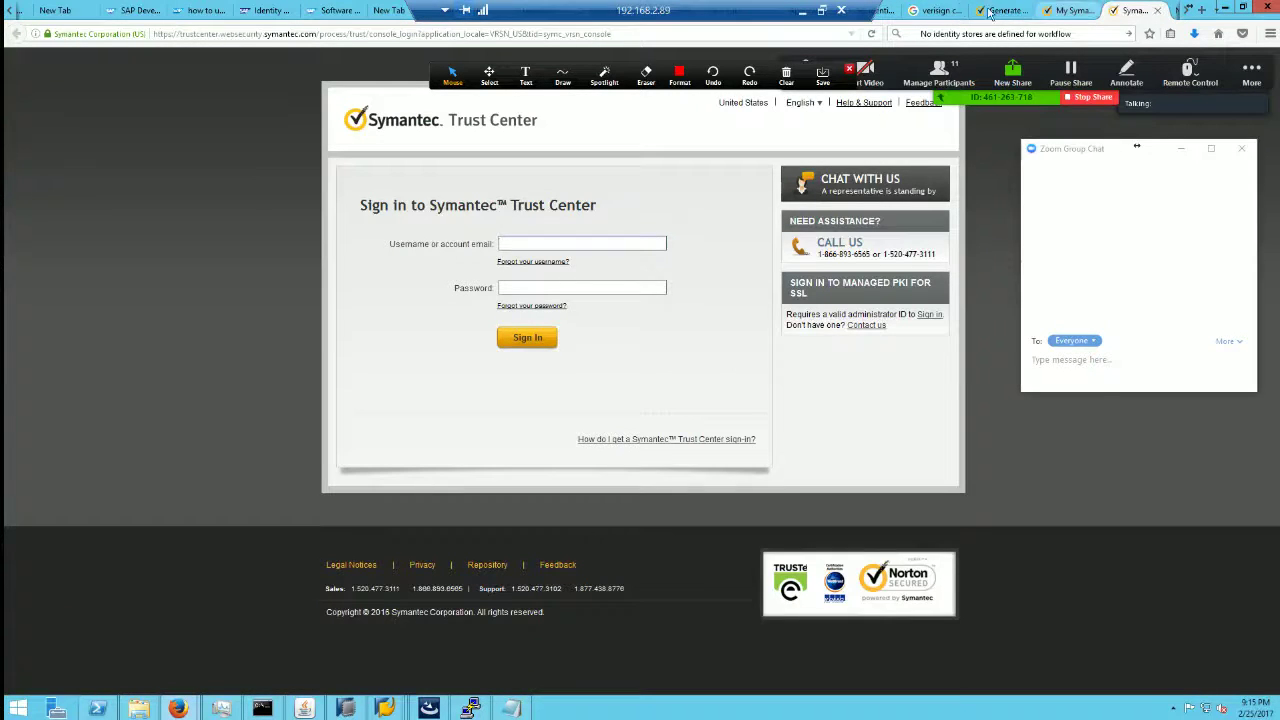
click(935, 10)
click(868, 10)
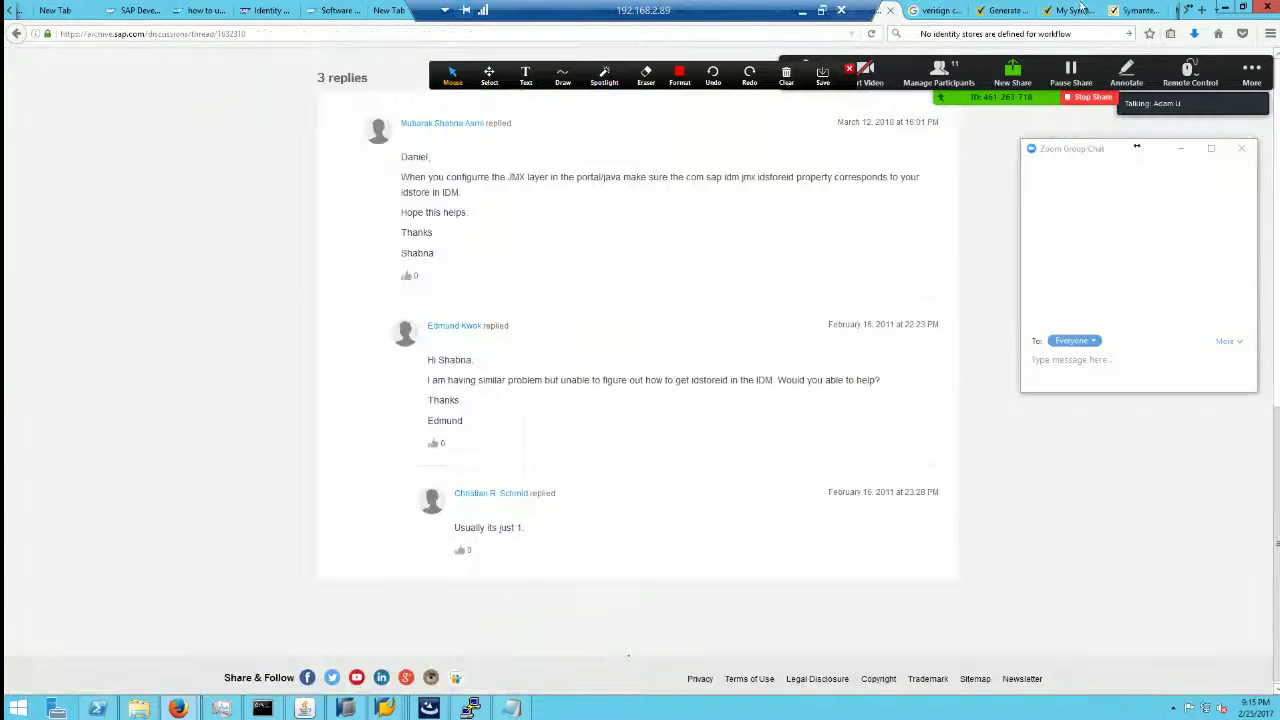
click(1243, 8)
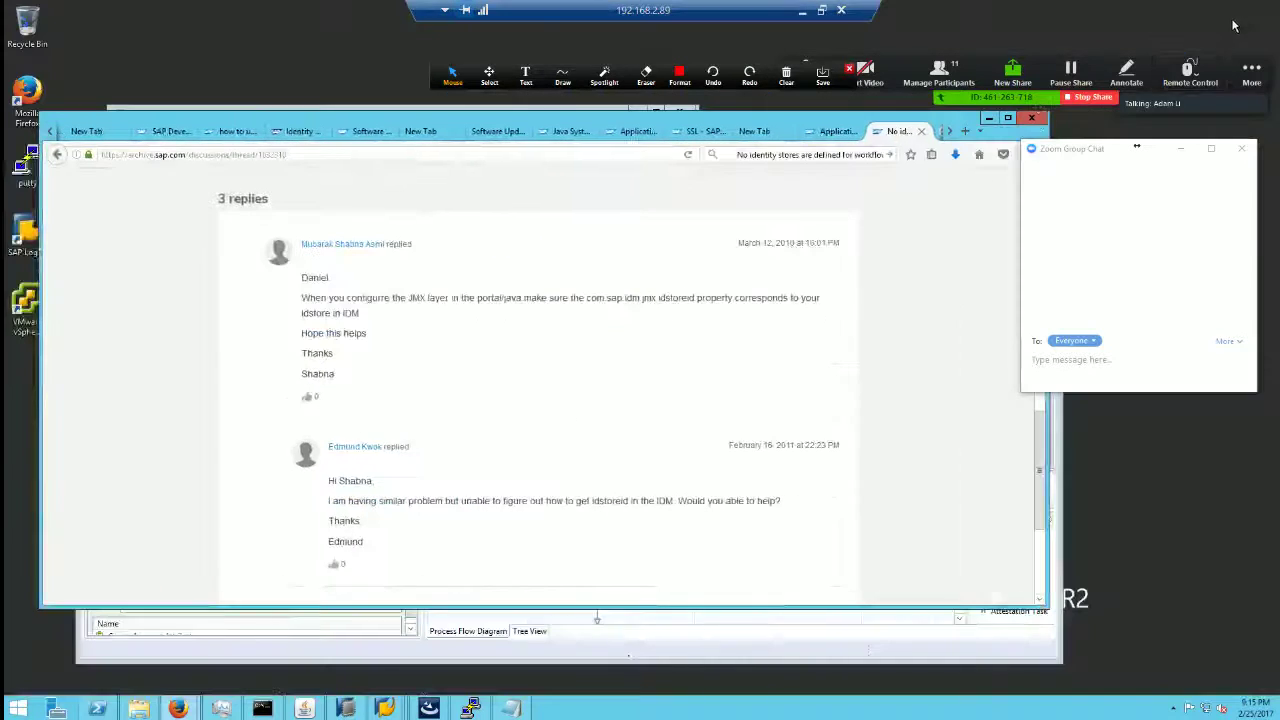
Step: On the SSL Configuration tab, enter edit mode, open Import CSR Response, then cancel it
click(753, 131)
click(695, 131)
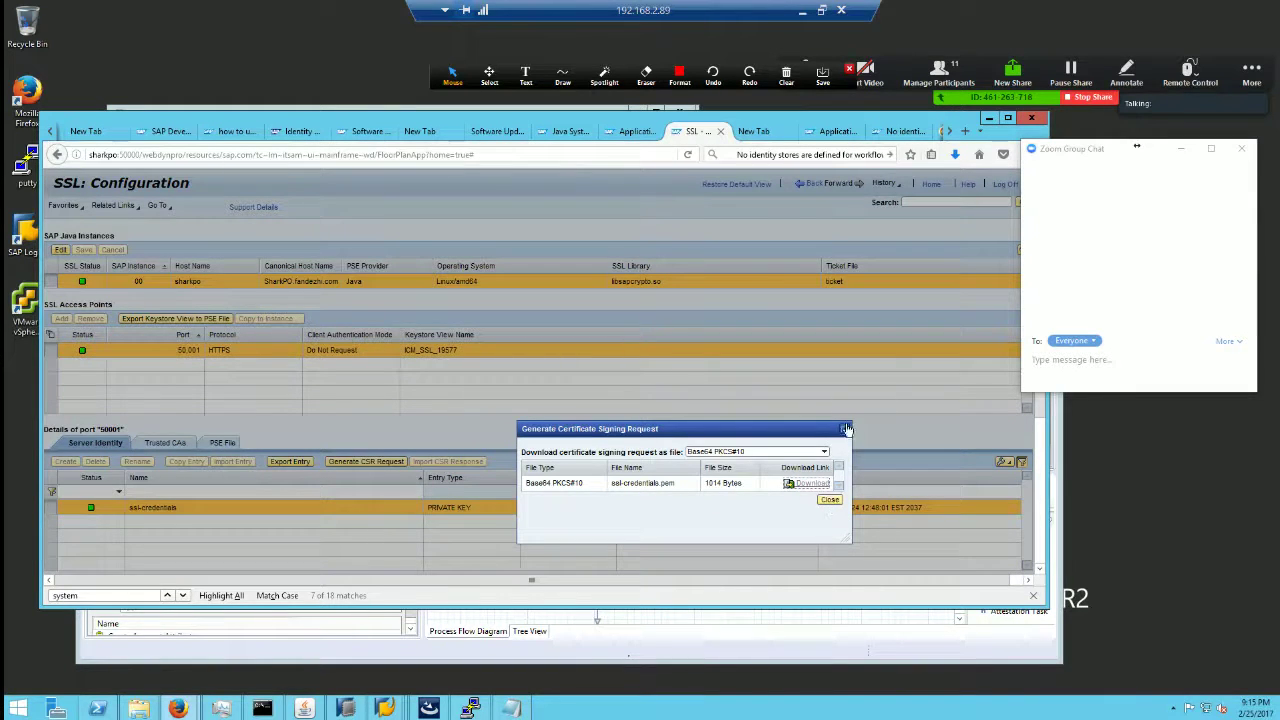
click(829, 500)
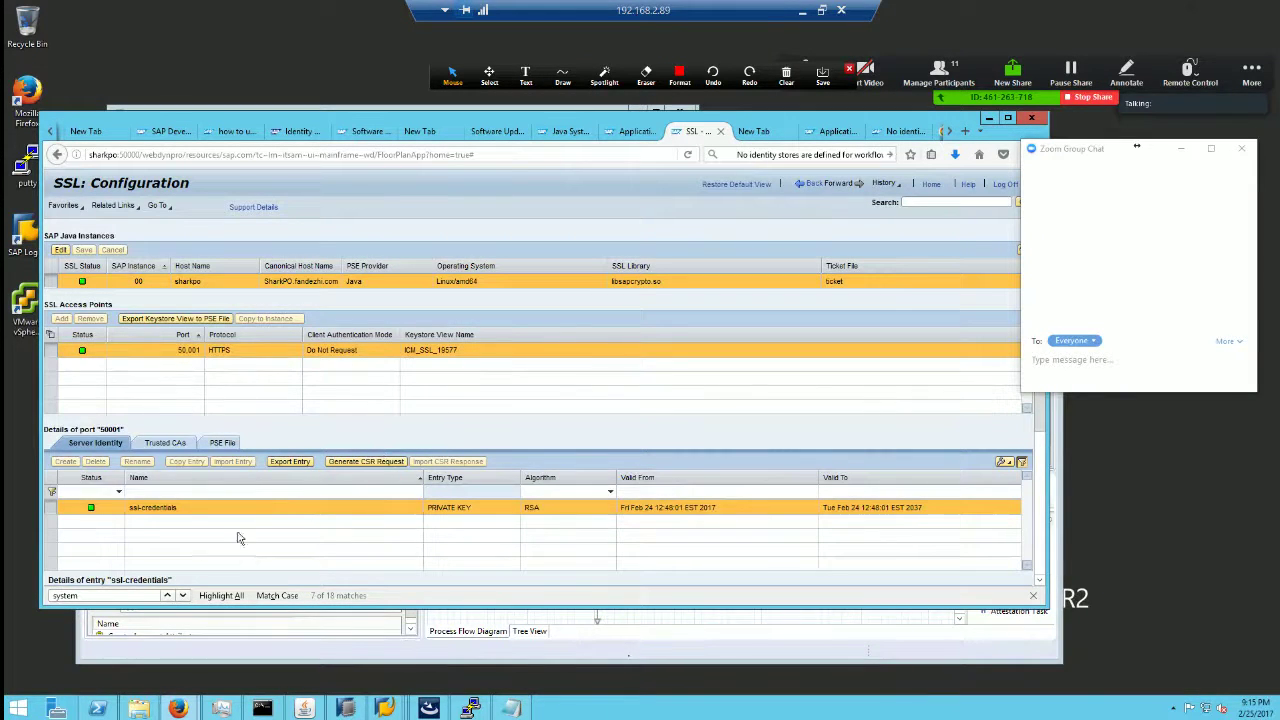
scroll(1036, 472, down, 2)
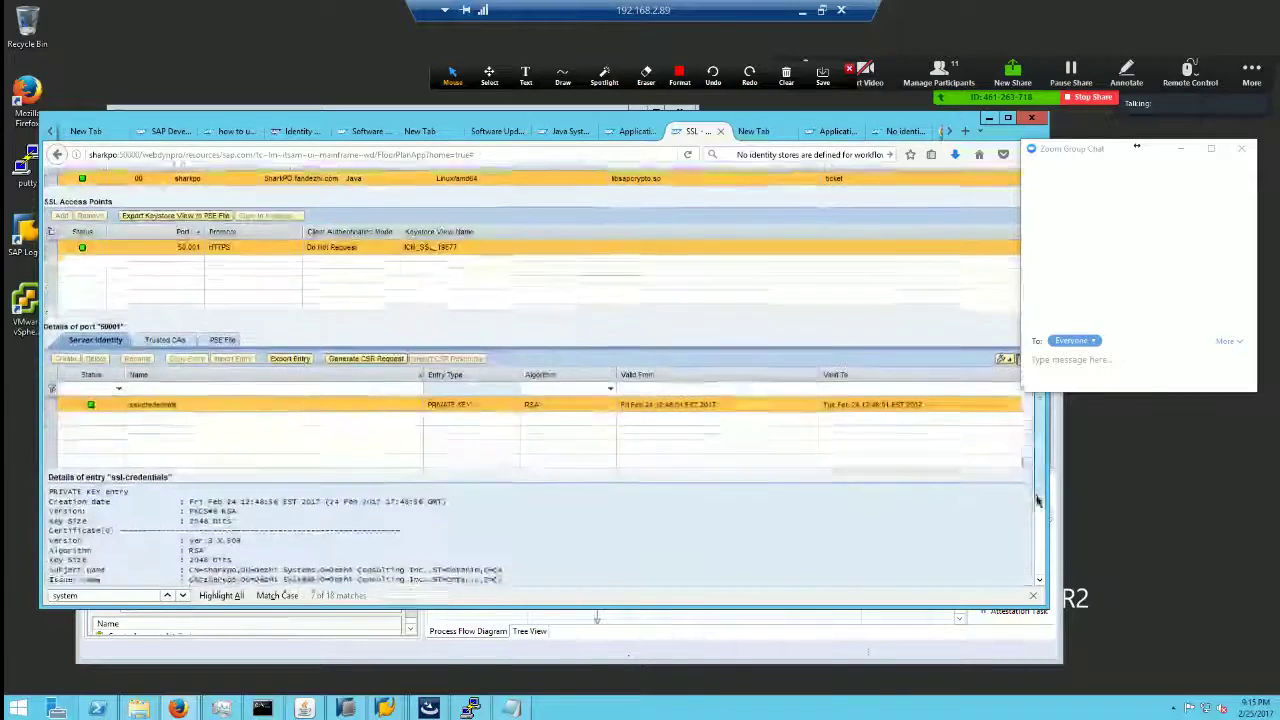
scroll(1043, 460, up, 1)
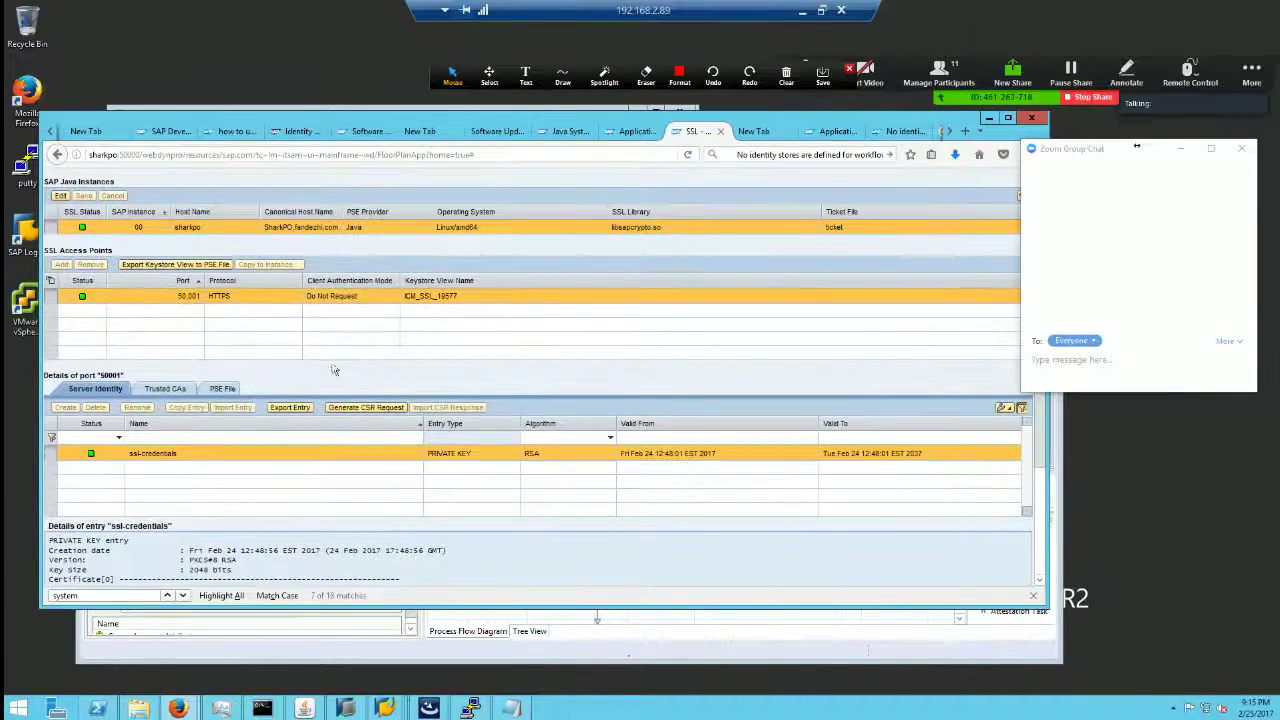
click(60, 197)
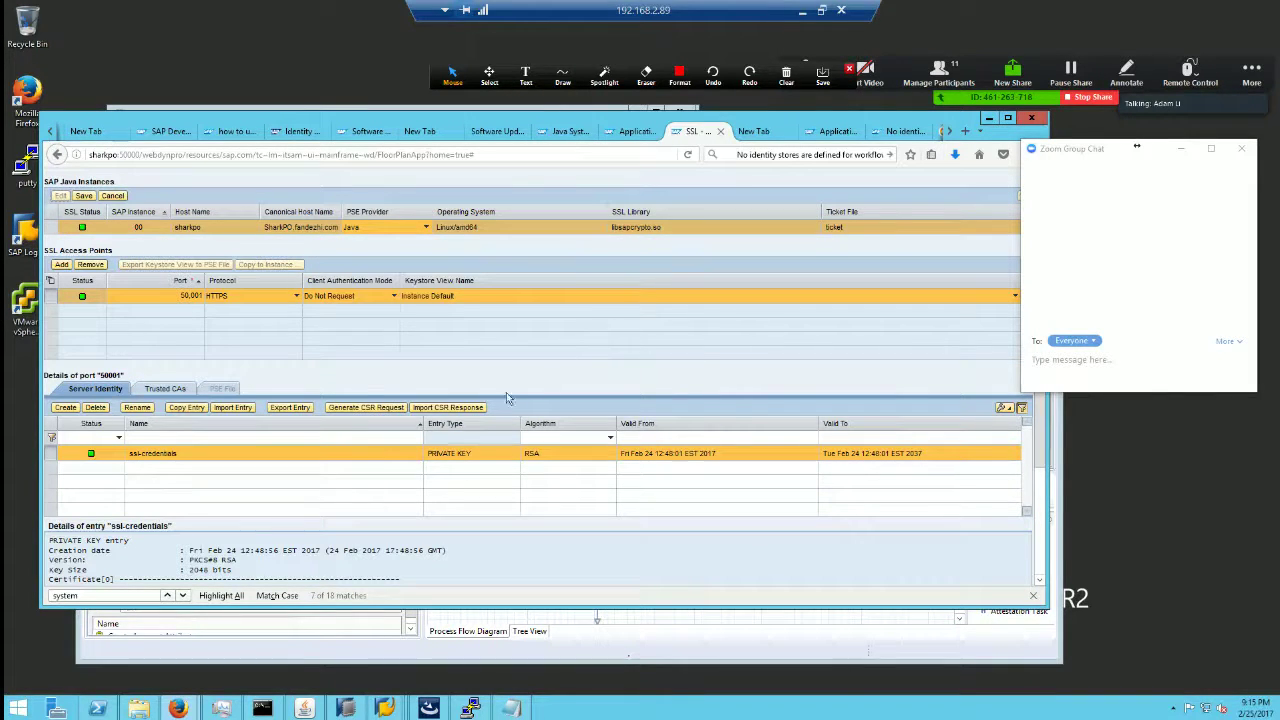
click(460, 409)
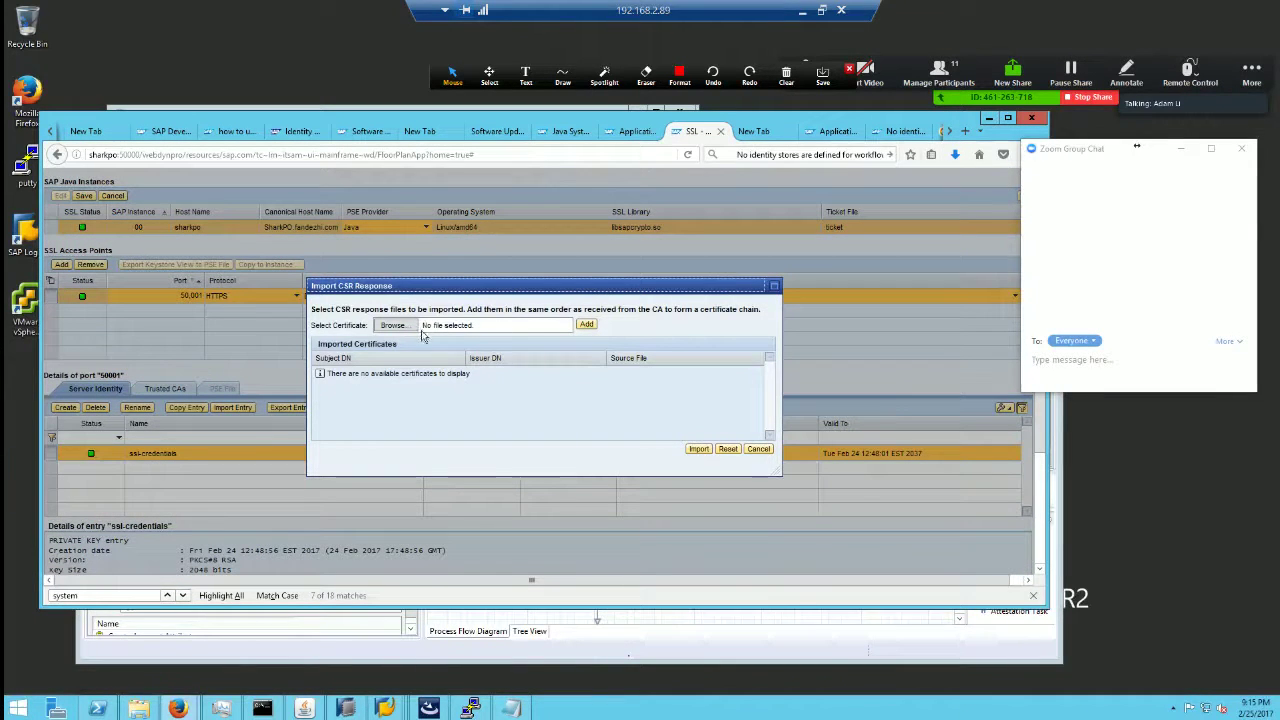
click(768, 451)
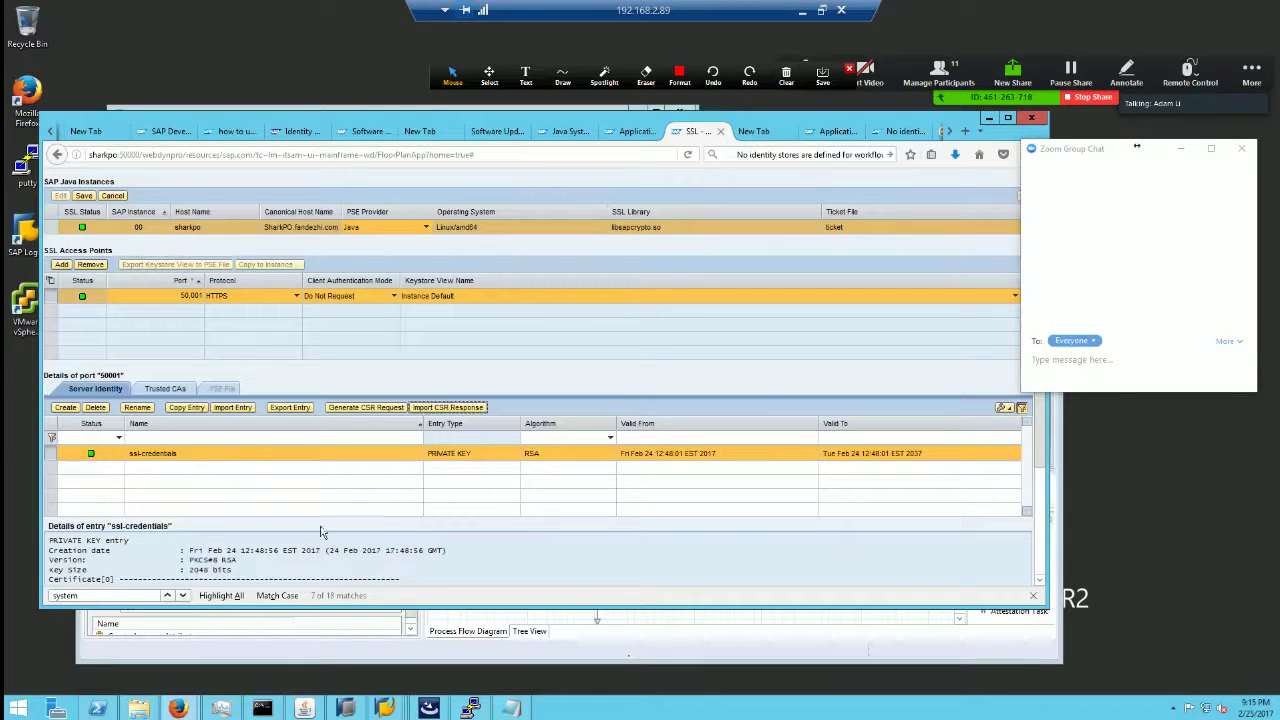
Step: Enlarge the ssl-credentials details pane and highlight the certificate's Issuer name
drag(479, 608, 479, 678)
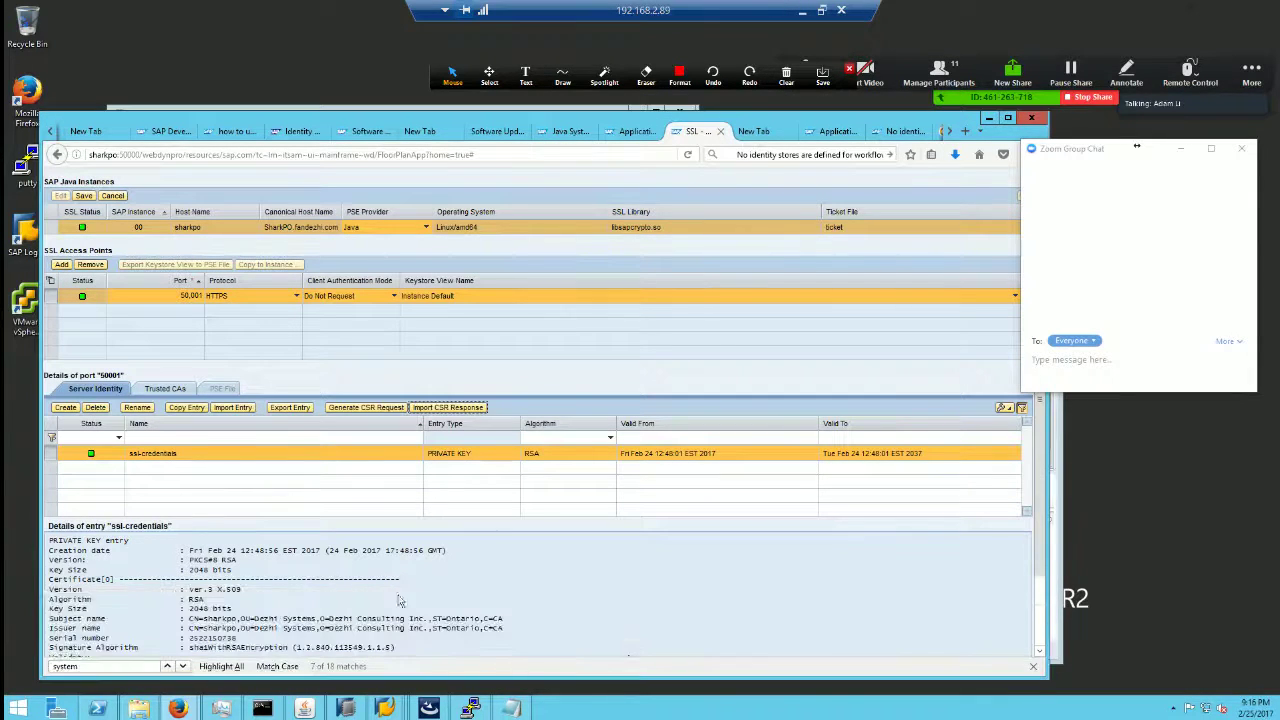
click(350, 590)
key(ctrl+a)
scroll(350, 590, down, 2)
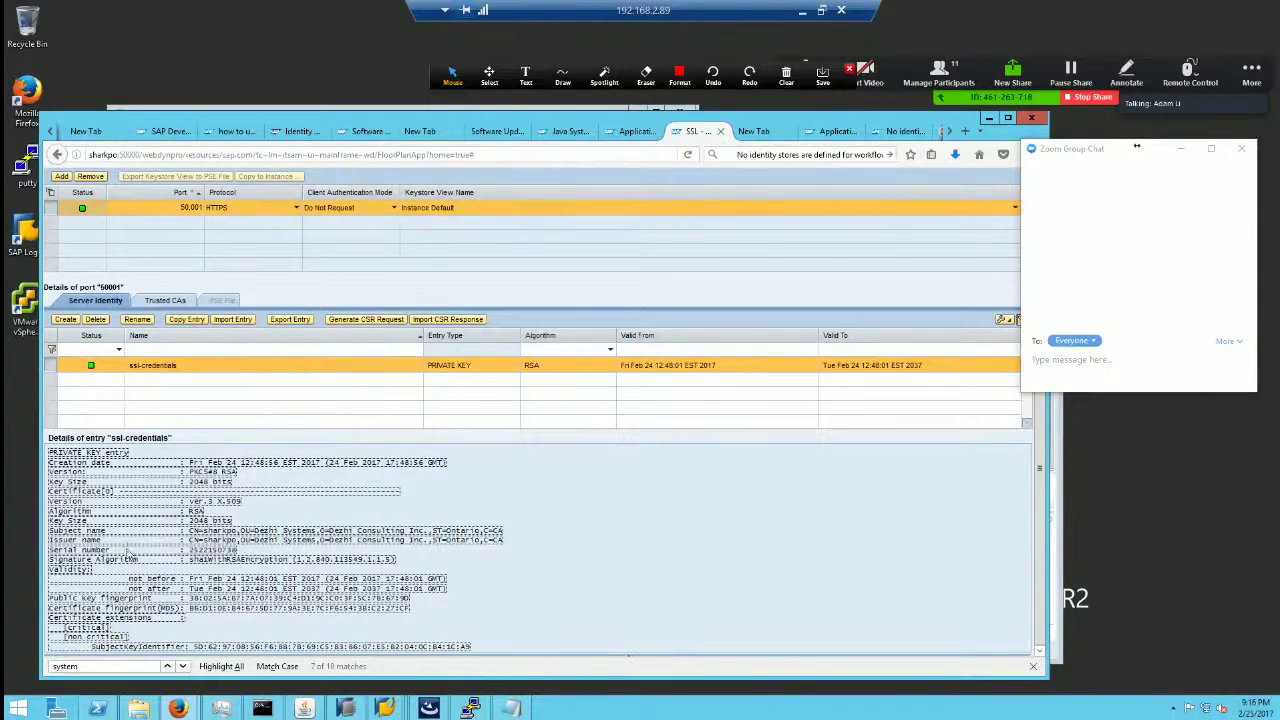
click(183, 560)
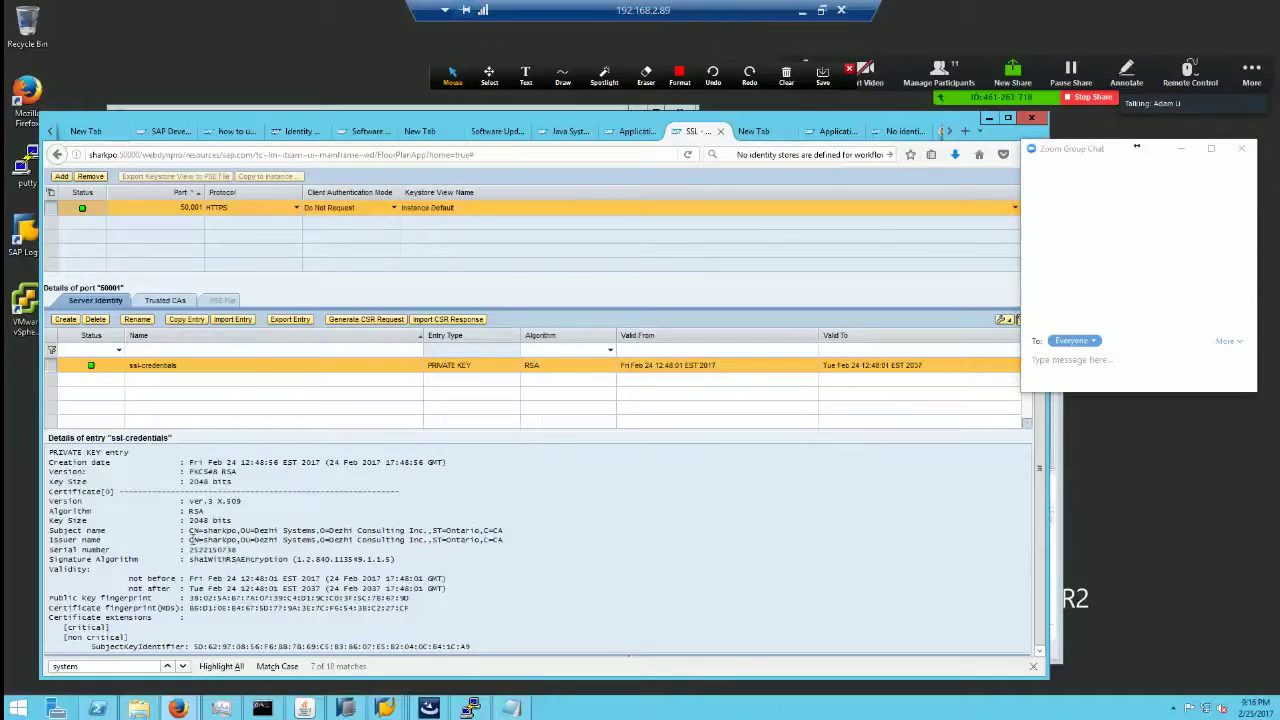
drag(192, 540, 535, 542)
mouse_move(279, 541)
mouse_down()
mouse_move(175, 540)
mouse_move(520, 543)
mouse_move(282, 541)
mouse_up()
click(595, 555)
click(157, 135)
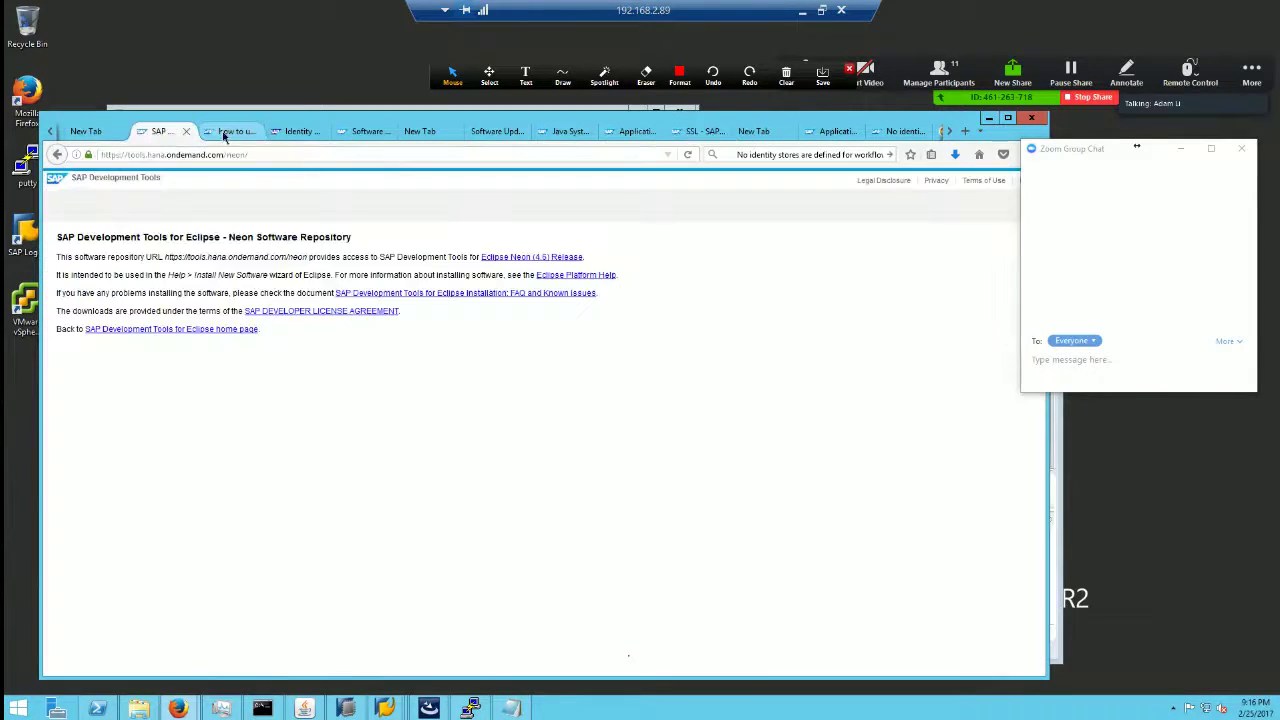
click(223, 133)
click(297, 131)
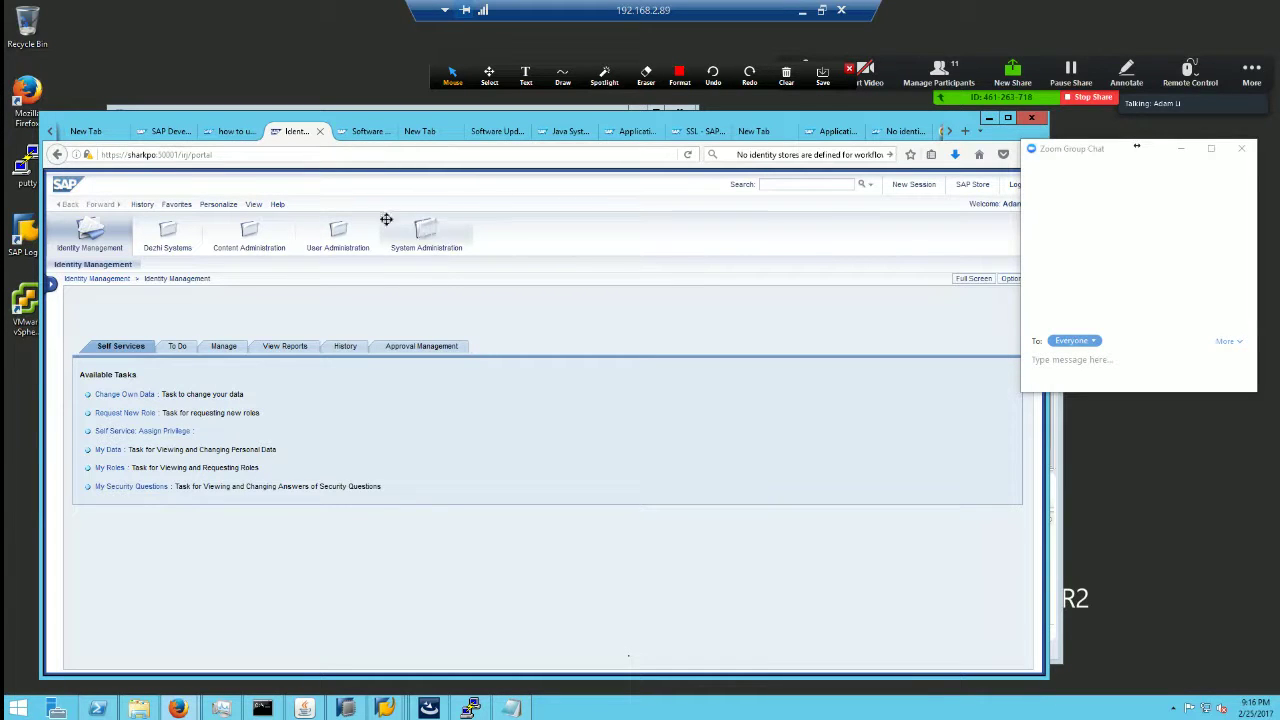
click(900, 131)
click(830, 131)
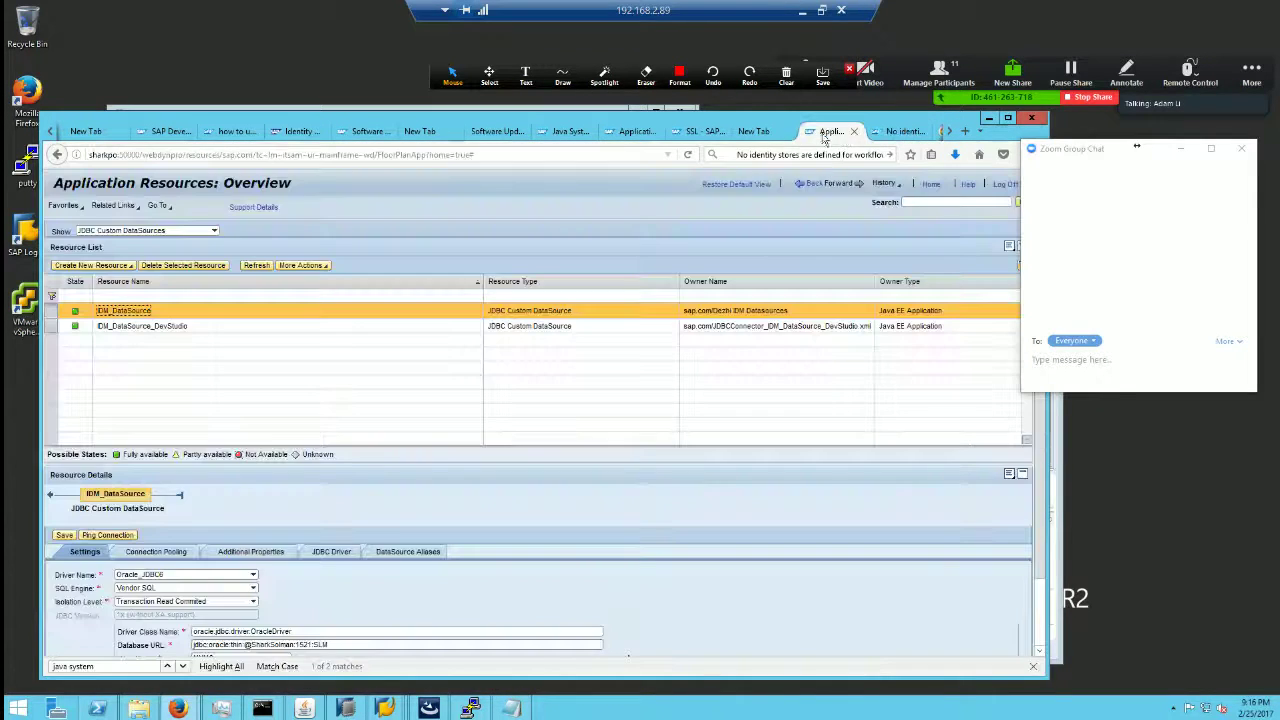
click(753, 131)
click(694, 132)
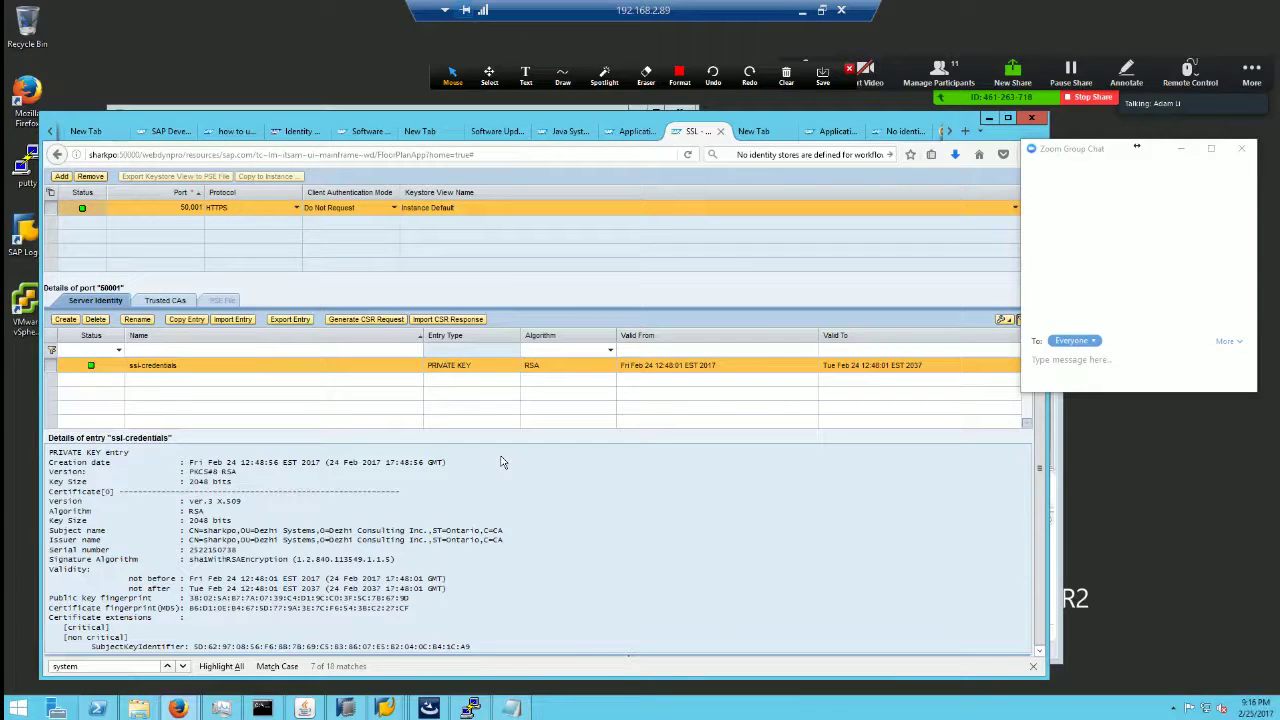
scroll(591, 523, up, 3)
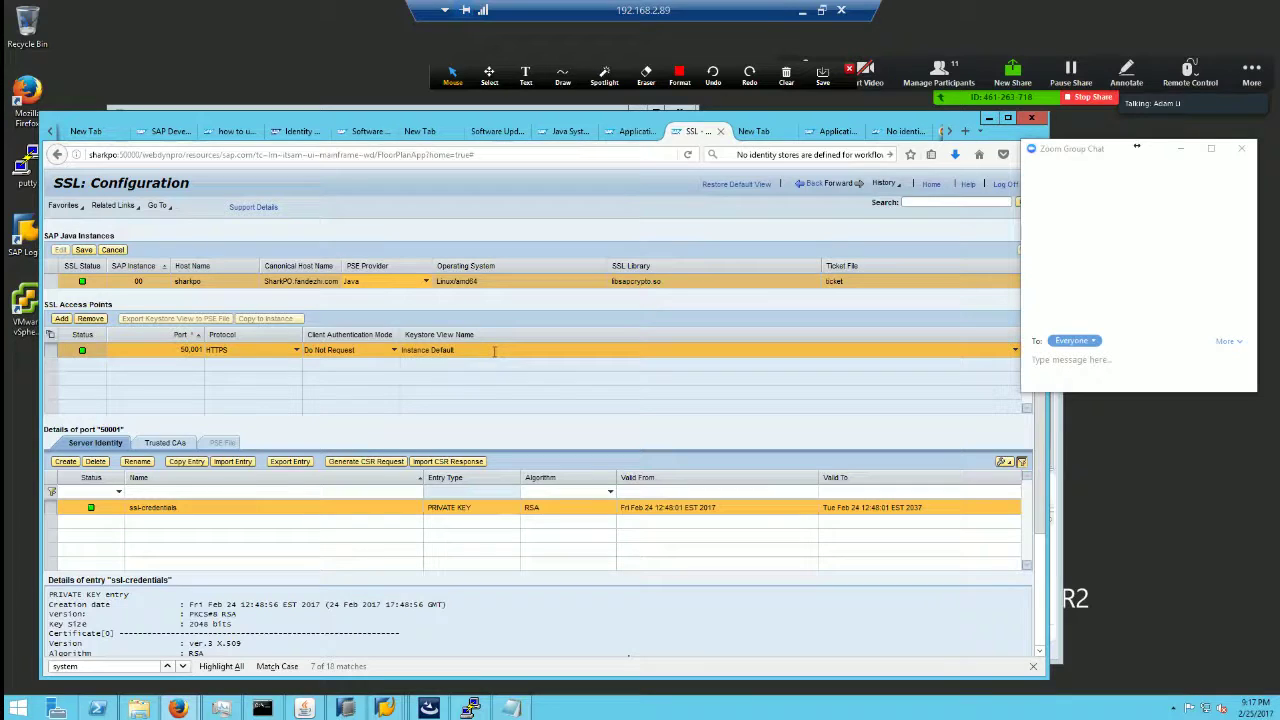
Step: Close the Dezhi_Oracle repository type editor and collapse the dezhi.customJDBC package
click(346, 708)
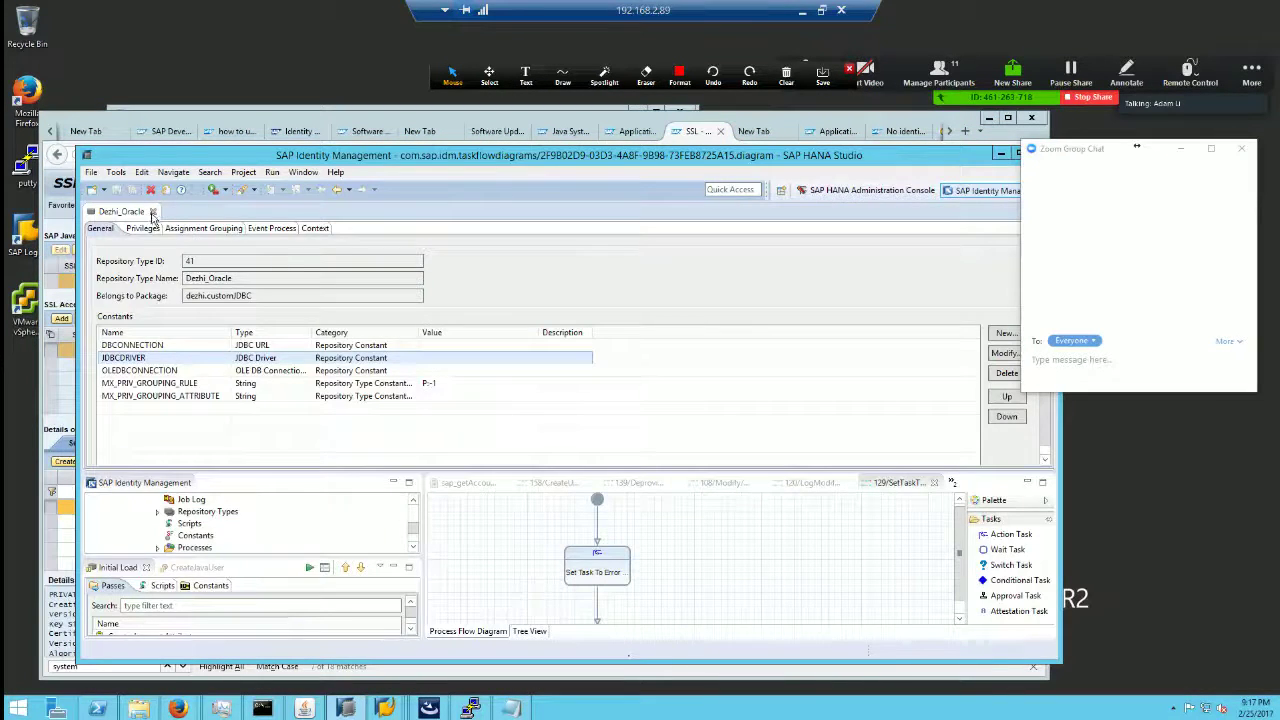
click(152, 211)
drag(416, 378, 418, 245)
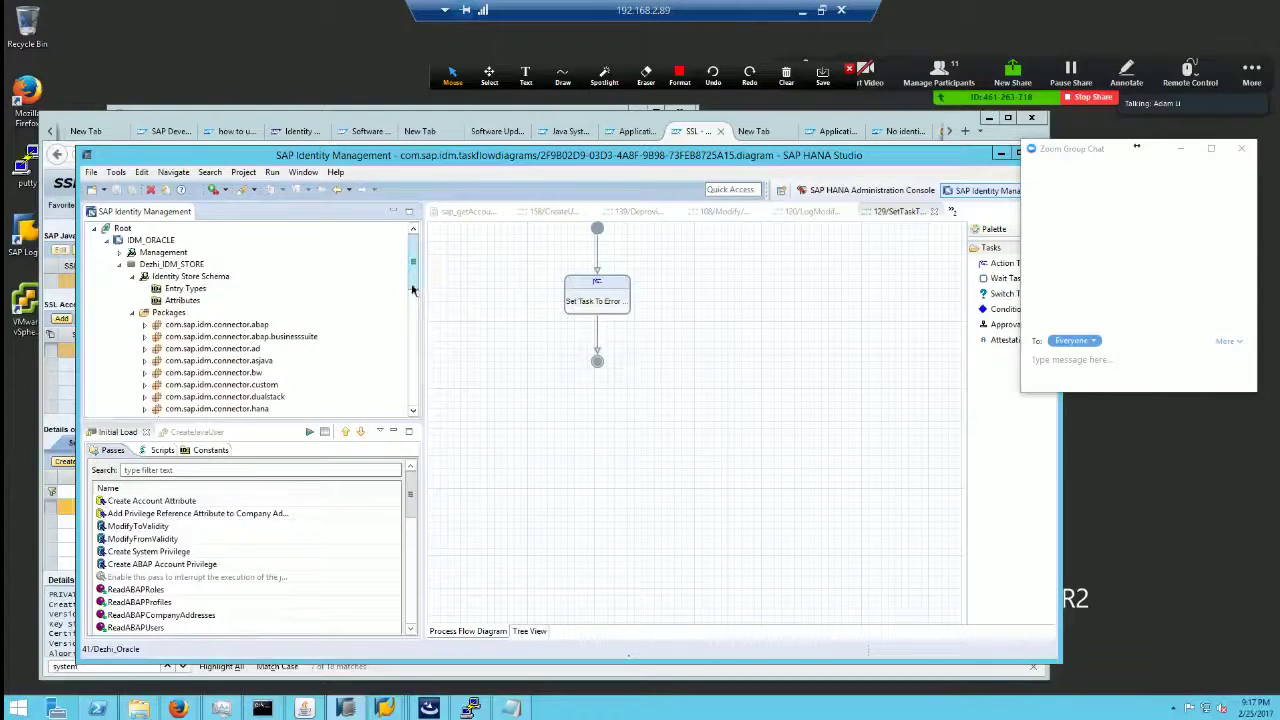
drag(413, 262, 413, 322)
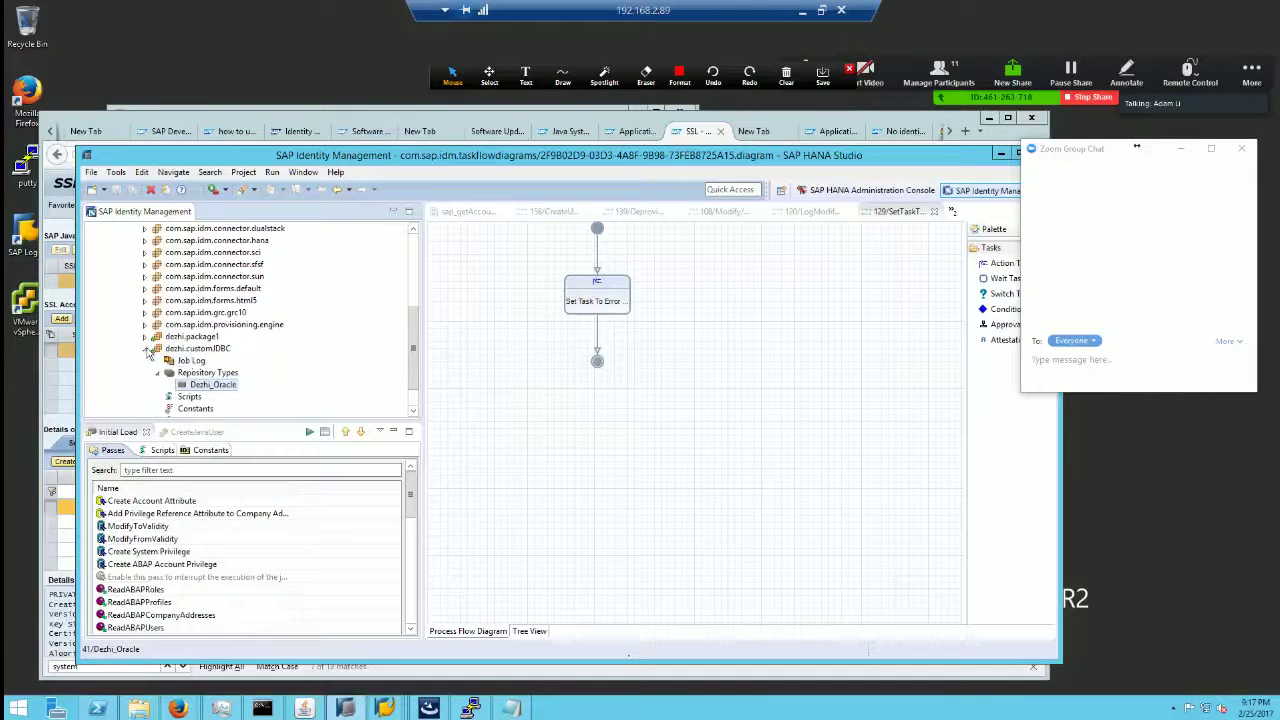
click(145, 348)
drag(412, 364, 417, 255)
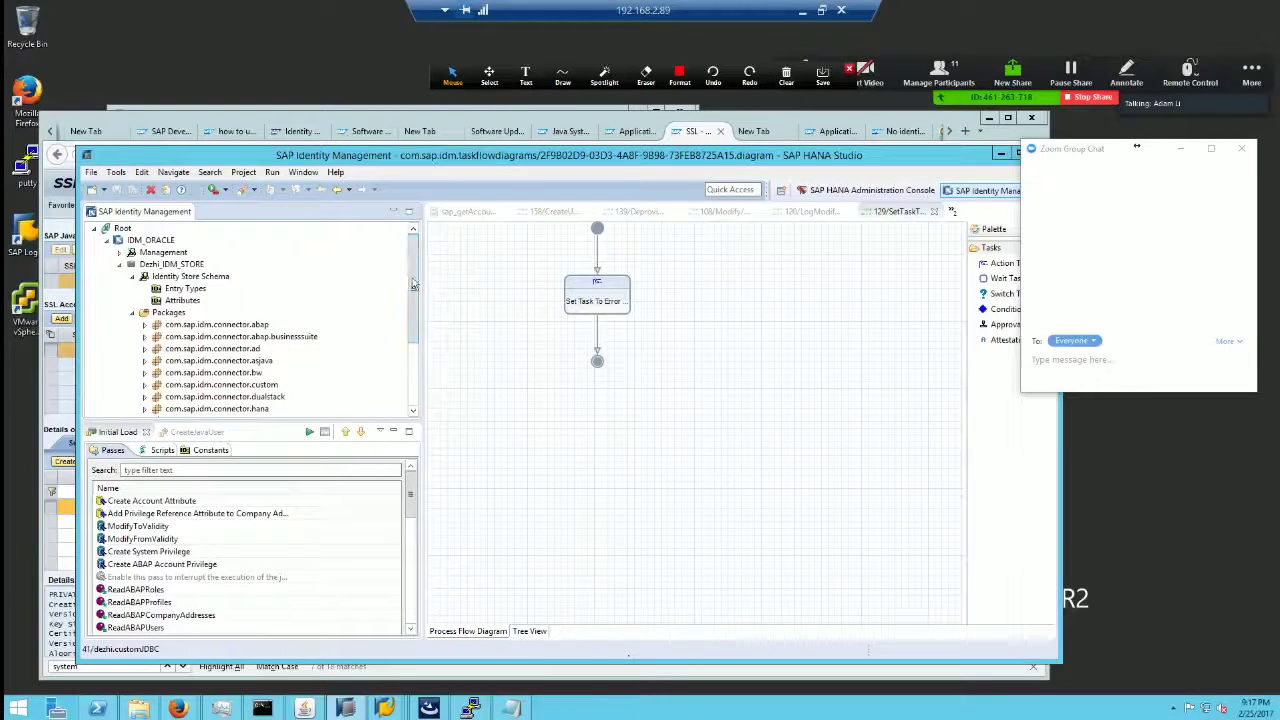
drag(416, 290, 415, 335)
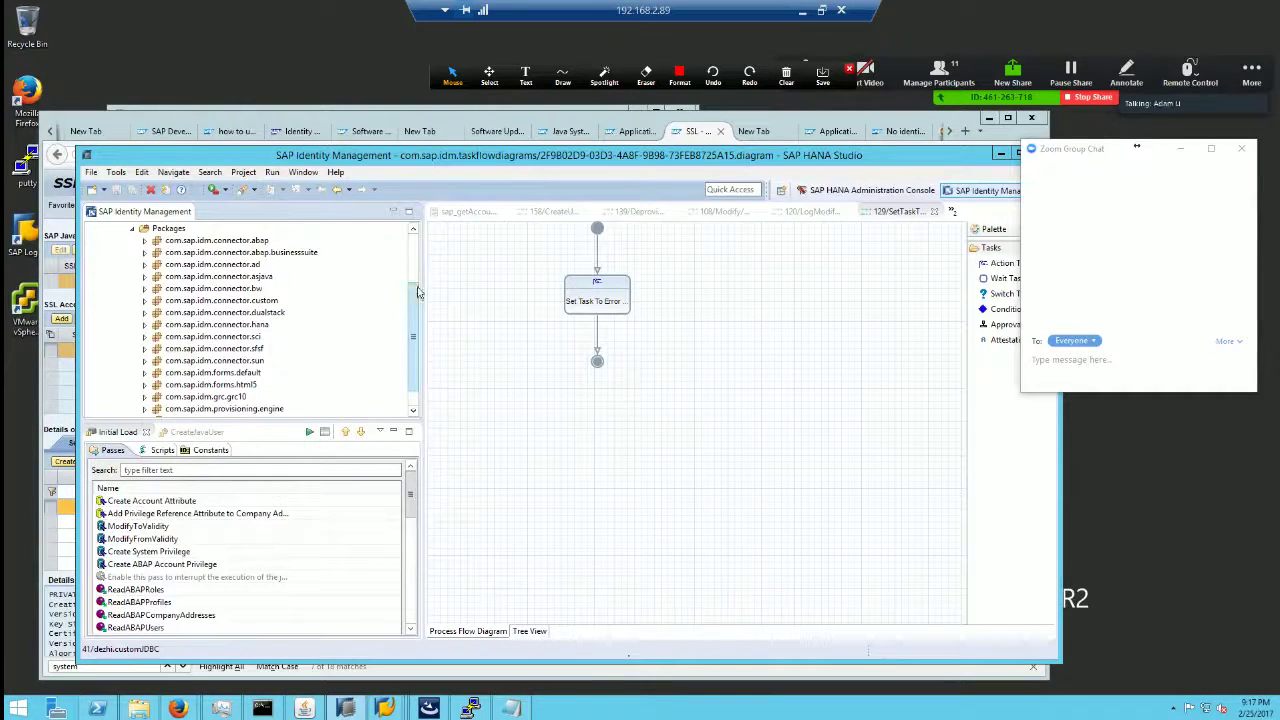
drag(420, 302, 418, 278)
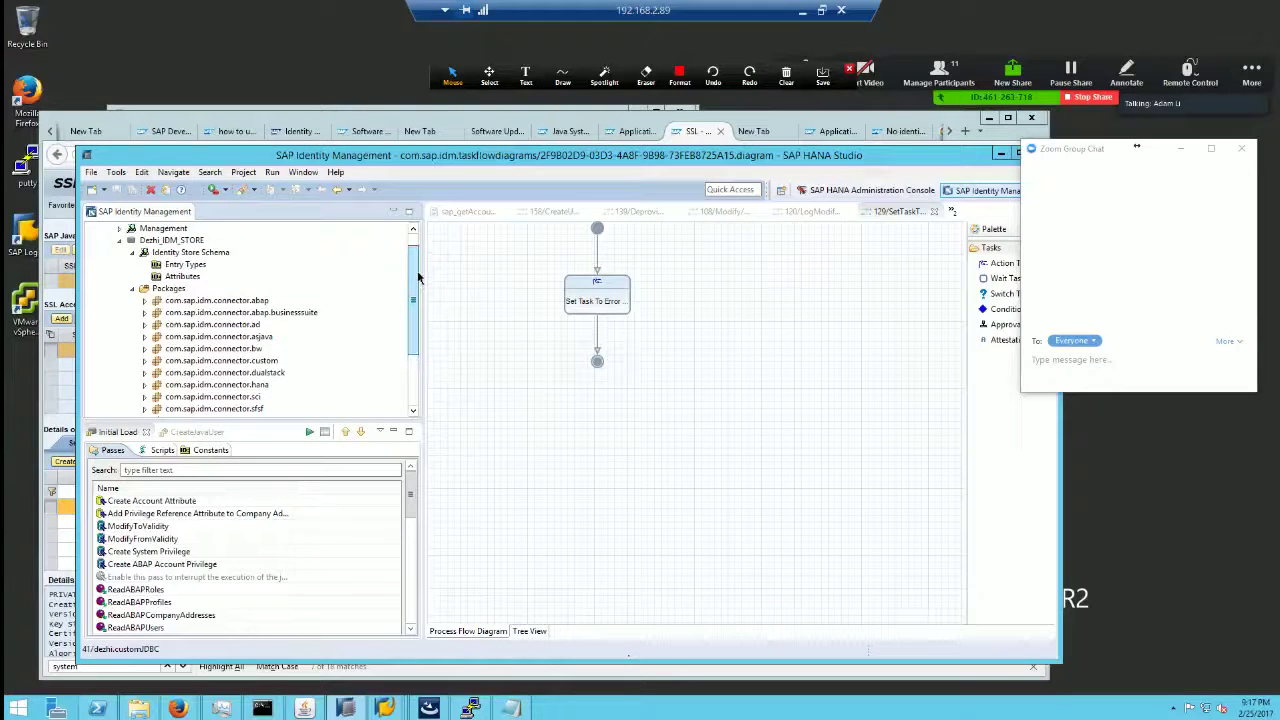
Step: Maximise the studio and inspect the custom and ad packages' repository types, including ActiveDirectory
double_click(457, 156)
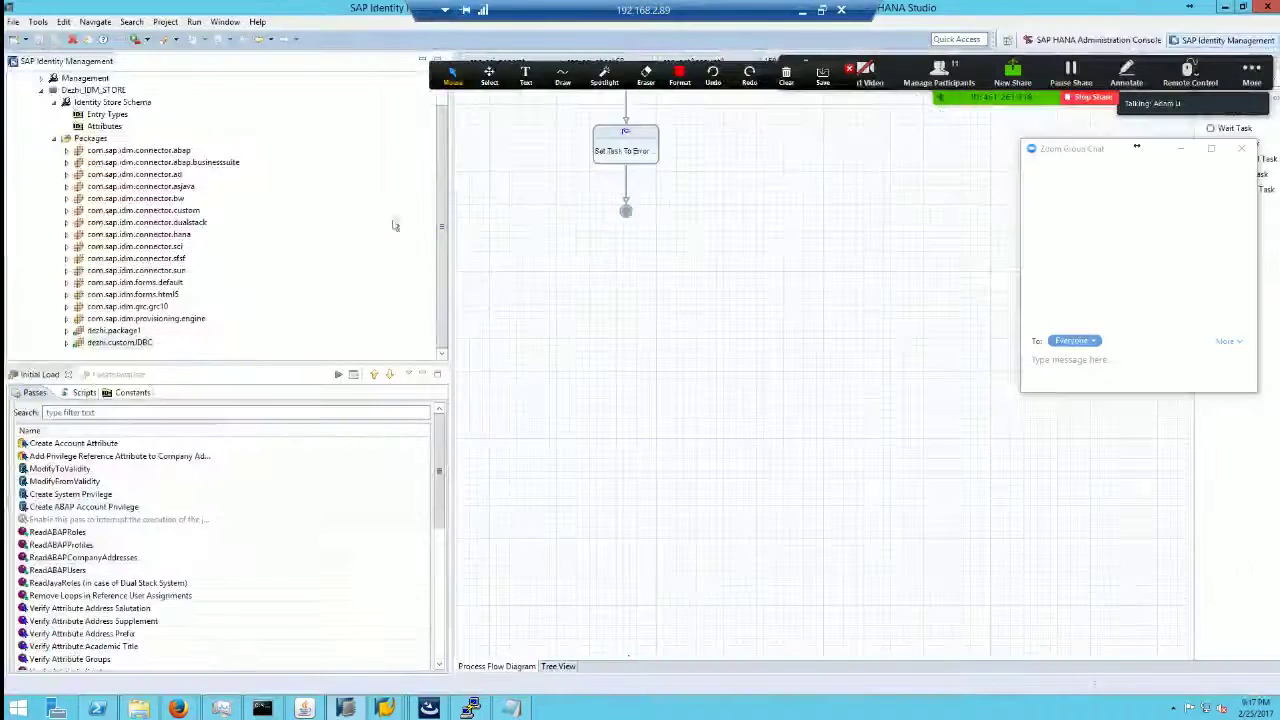
click(66, 211)
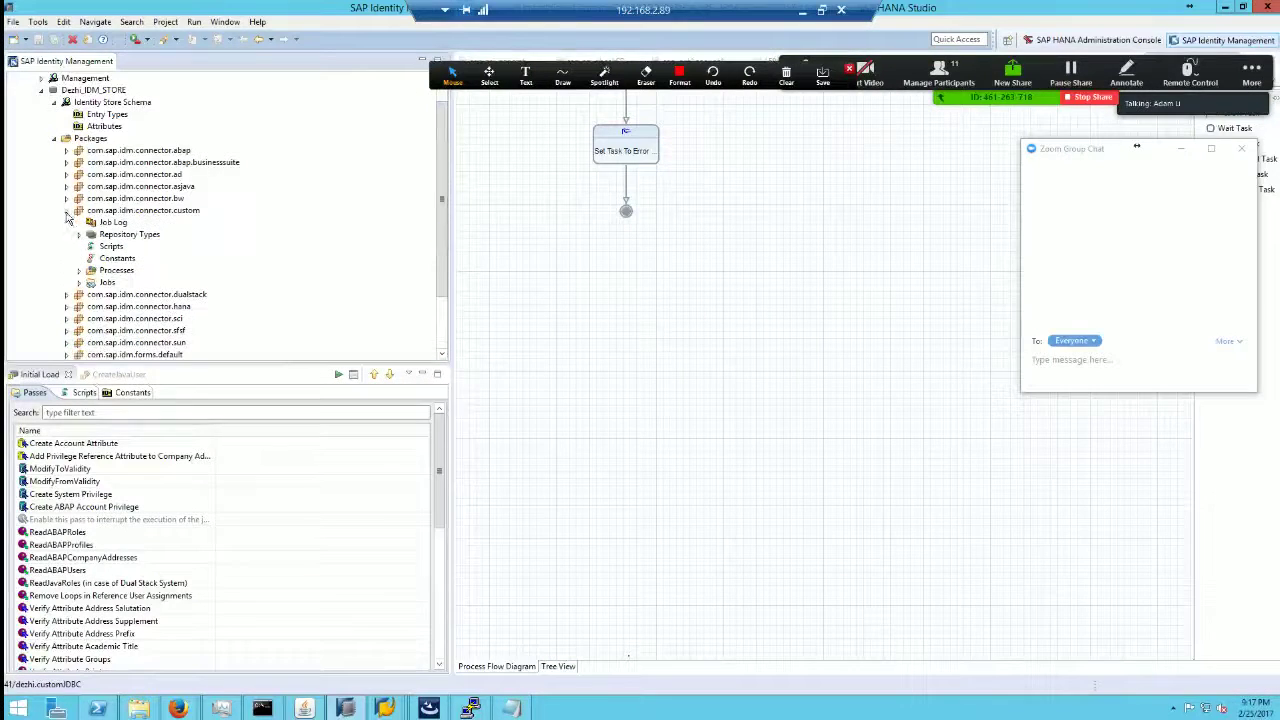
click(134, 236)
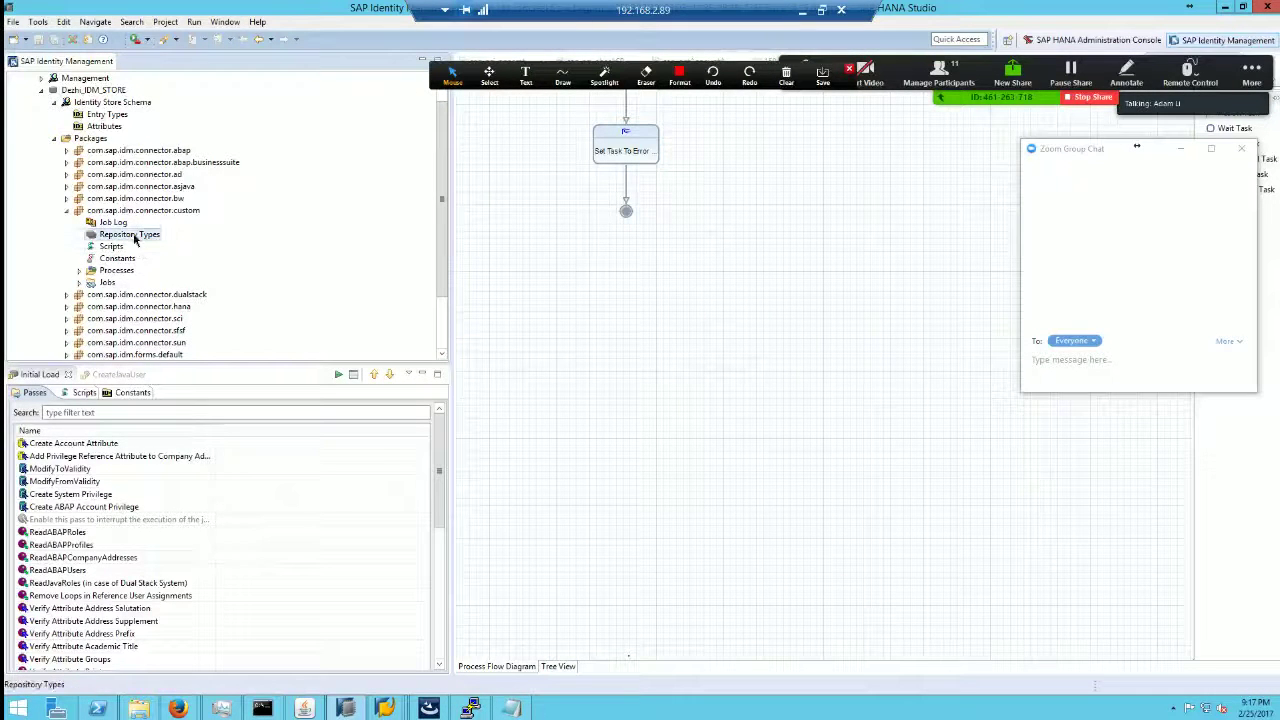
click(66, 211)
click(67, 175)
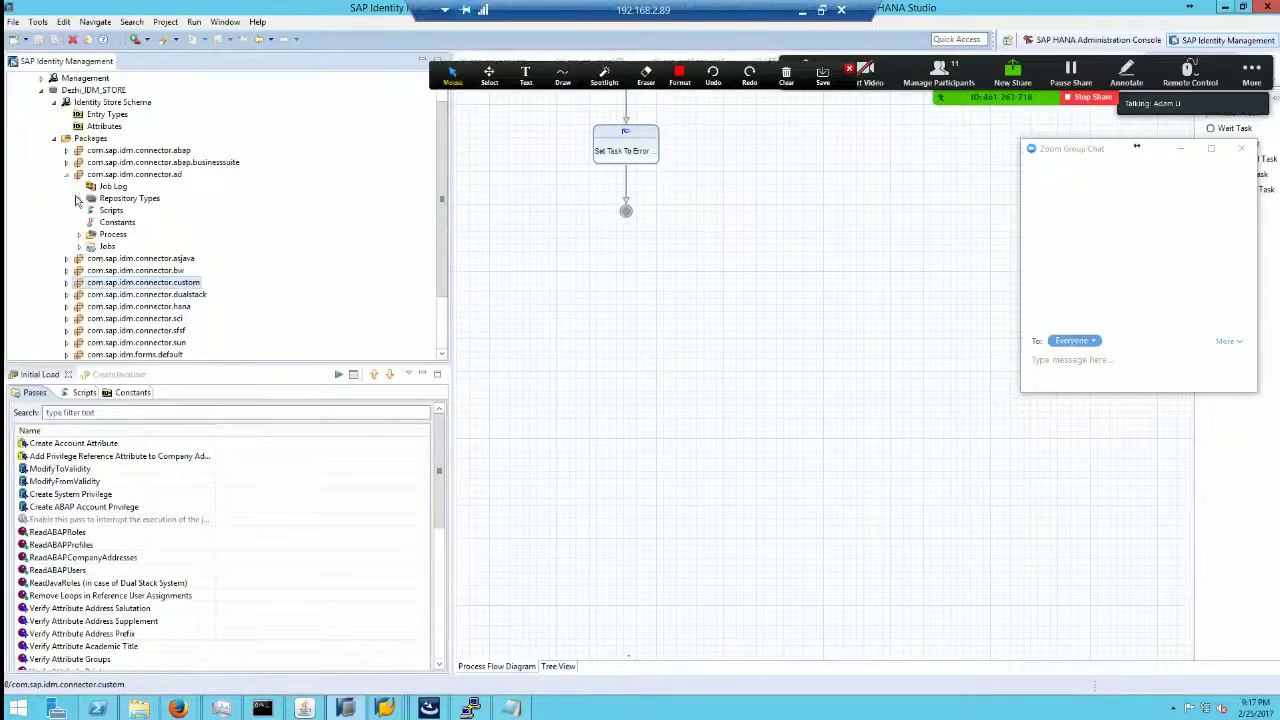
click(79, 198)
click(125, 211)
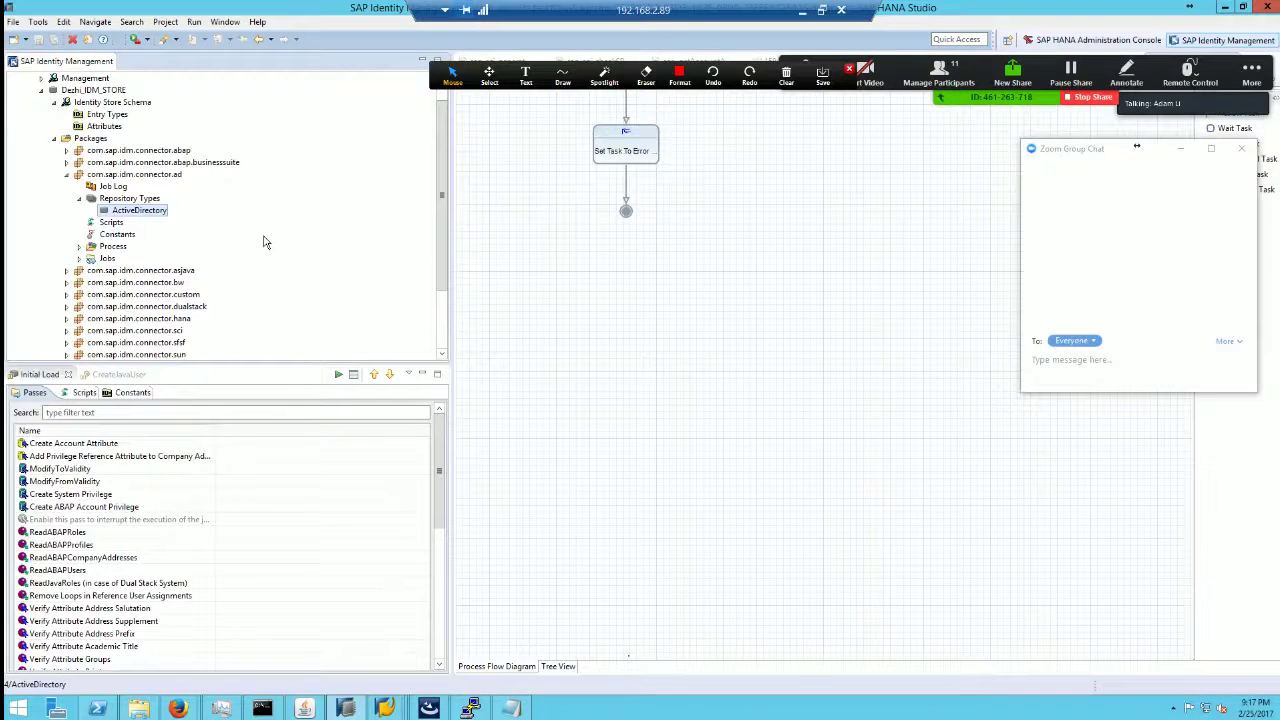
click(67, 175)
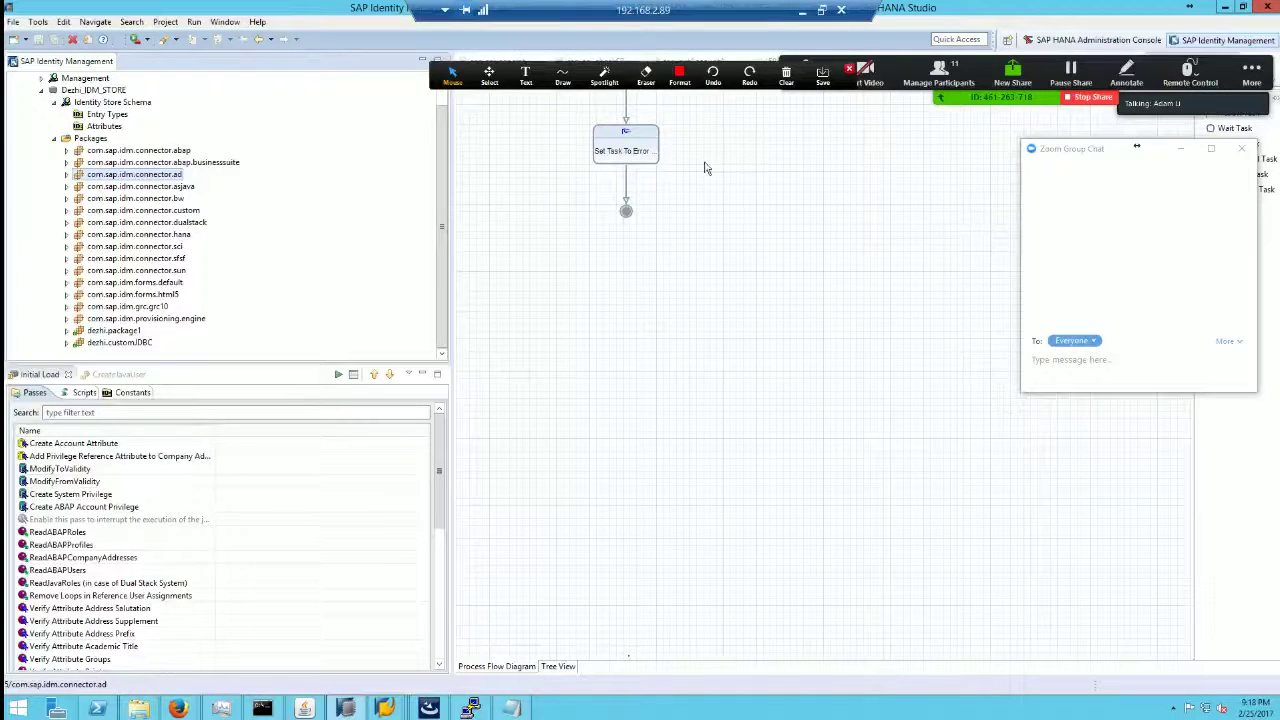
click(1251, 72)
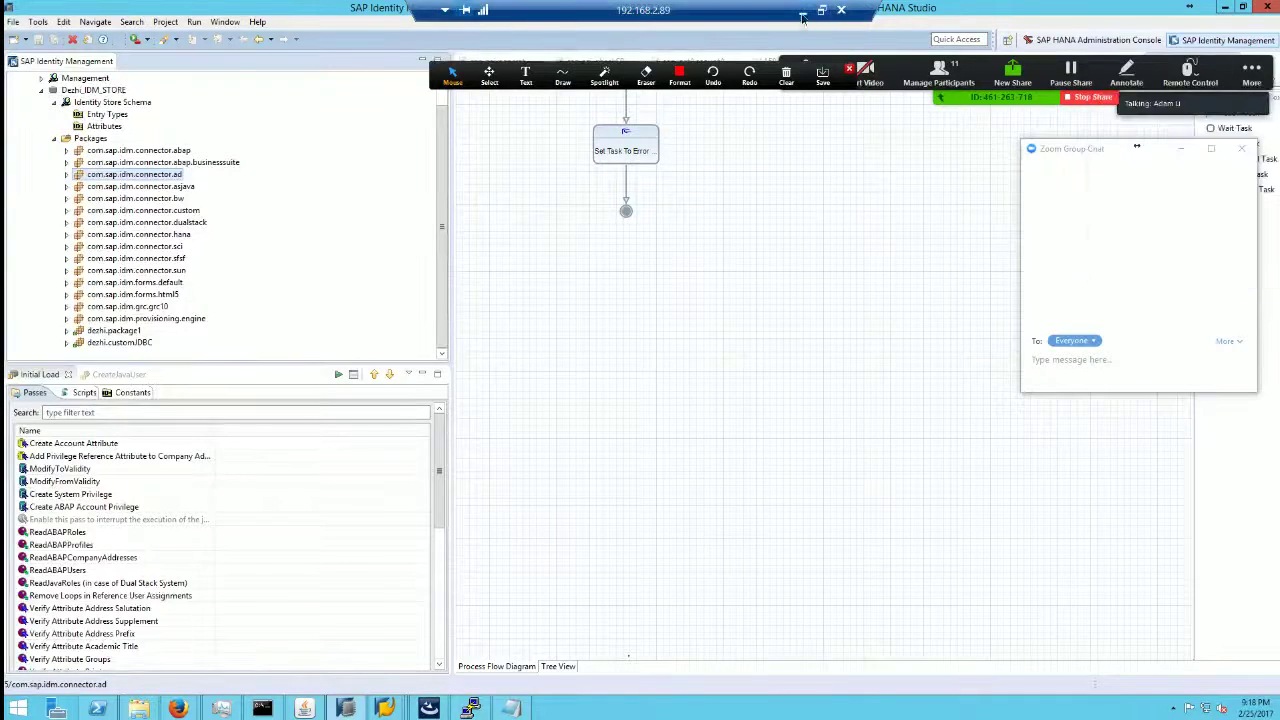
Step: End the Zoom meeting for all participants via More > End Meeting
click(802, 10)
click(1251, 72)
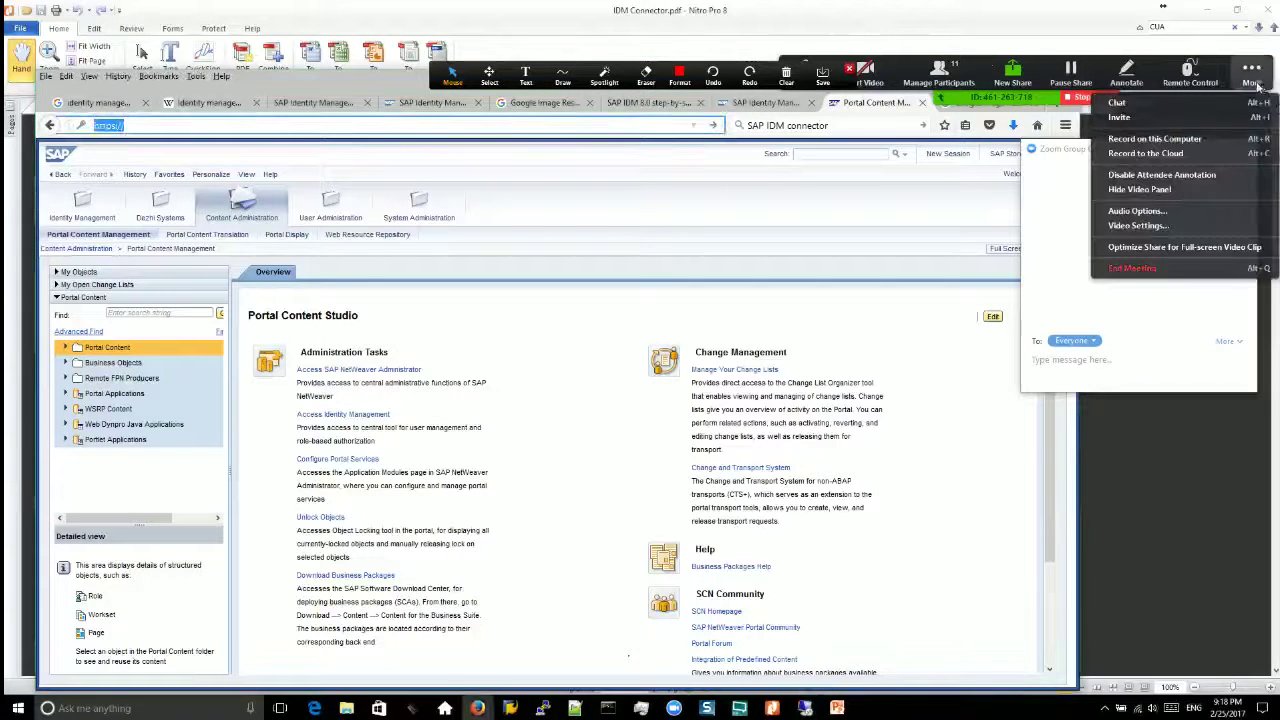
click(1133, 268)
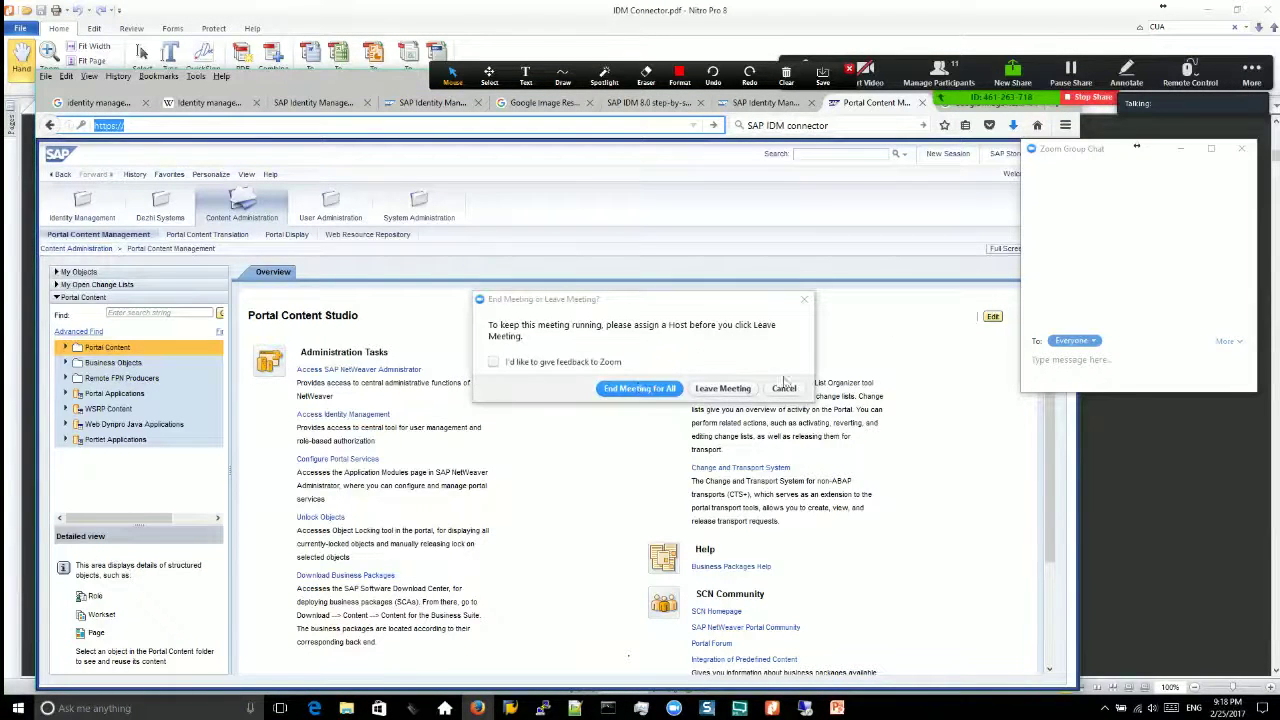
click(660, 390)
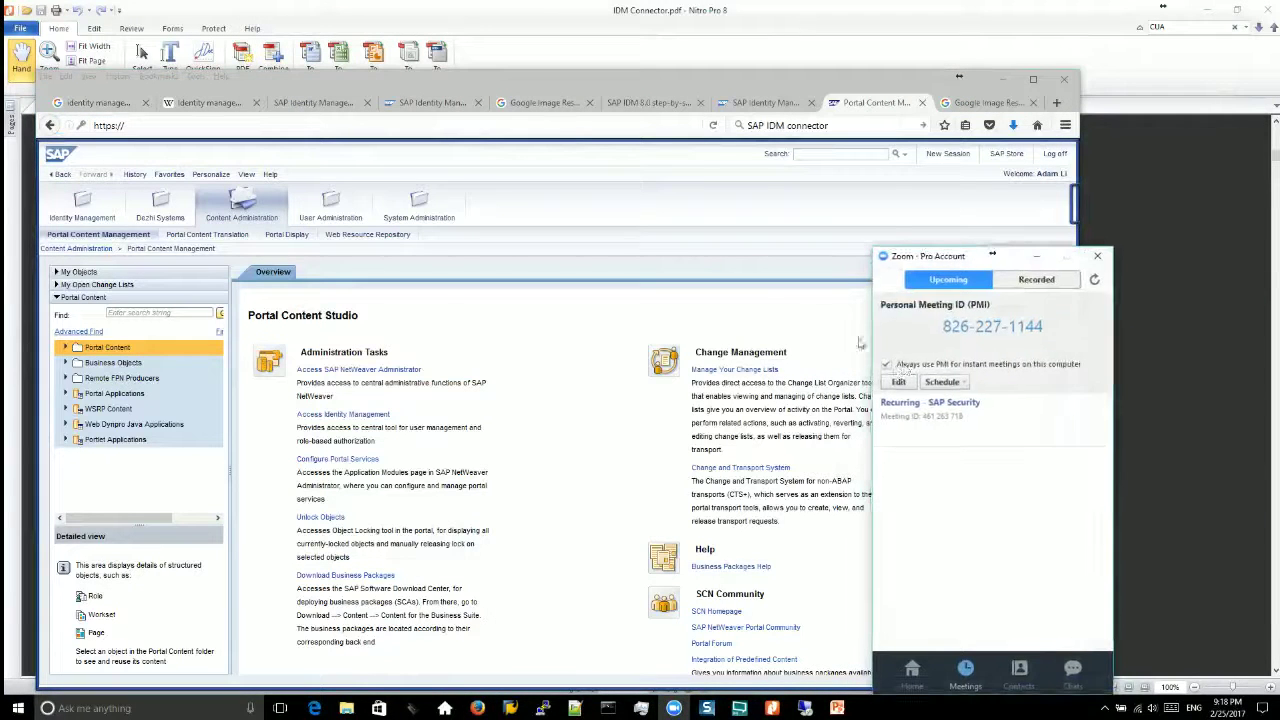
Step: Bring up the live-streaming broadcaster and check its list of stream outputs
click(740, 708)
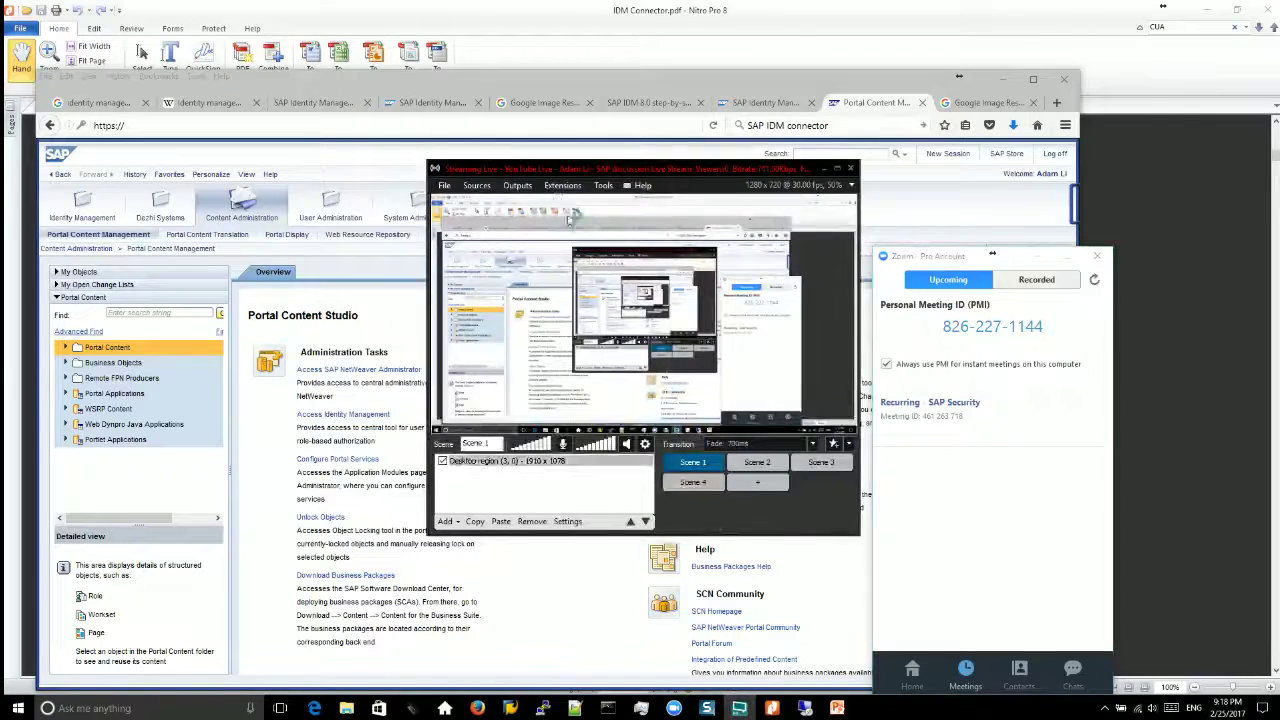
click(517, 185)
click(517, 185)
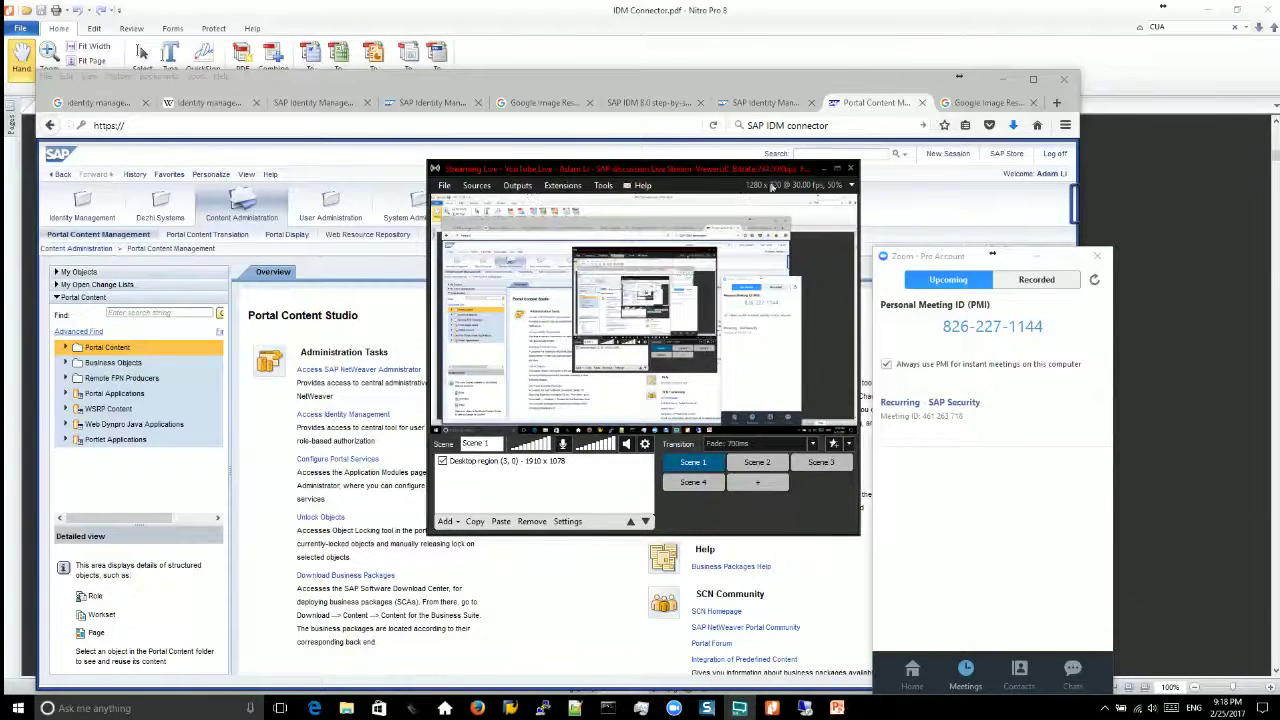